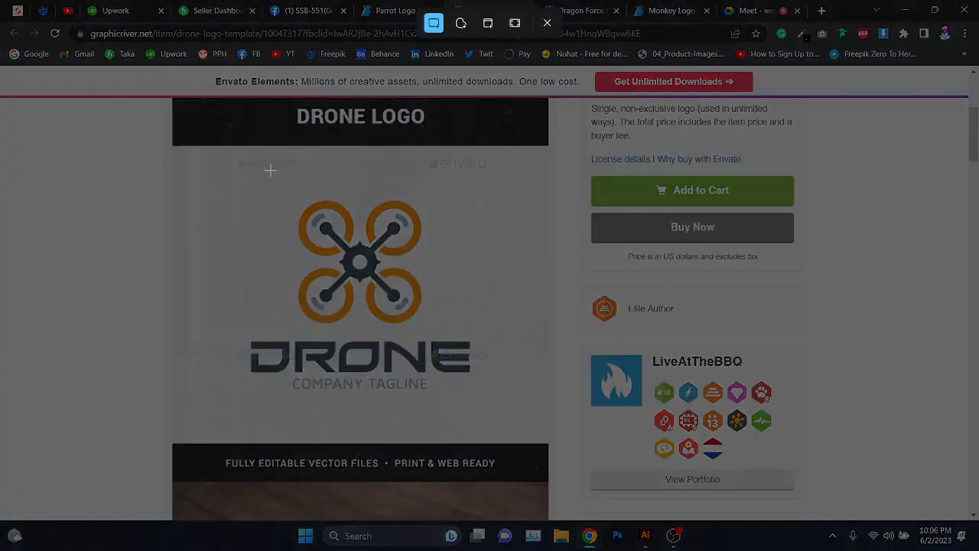
# Step: Snip the drone icon from the web page and paste it into a new 500 x 500 px RGB document in Illustrator
pyautogui.moveTo(270, 170); pyautogui.dragTo(448, 334)
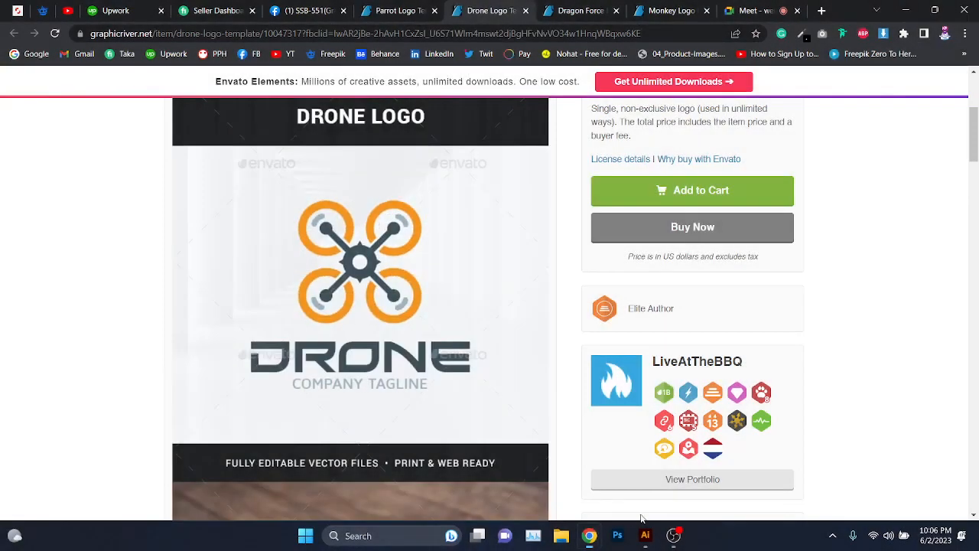
pyautogui.click(646, 536)
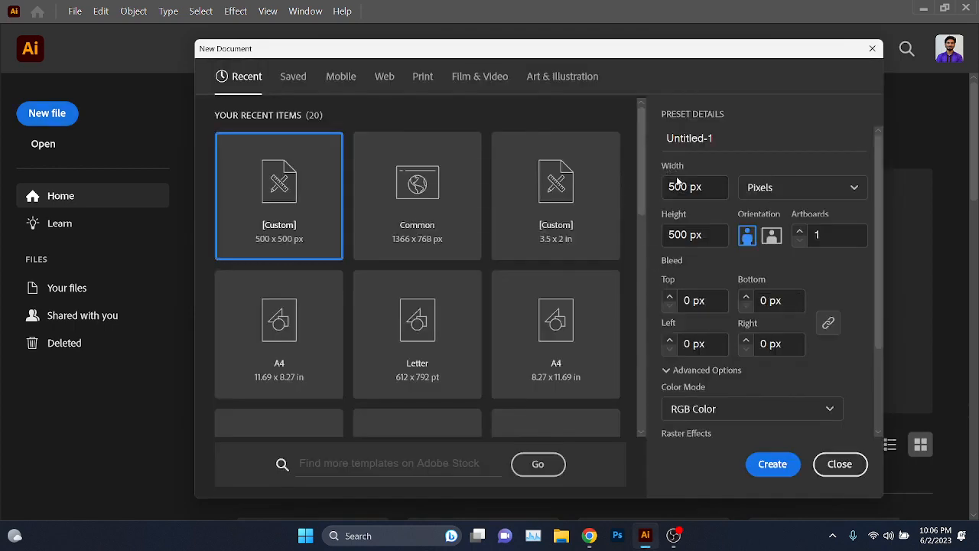
pyautogui.scroll(-3, 811, 367)
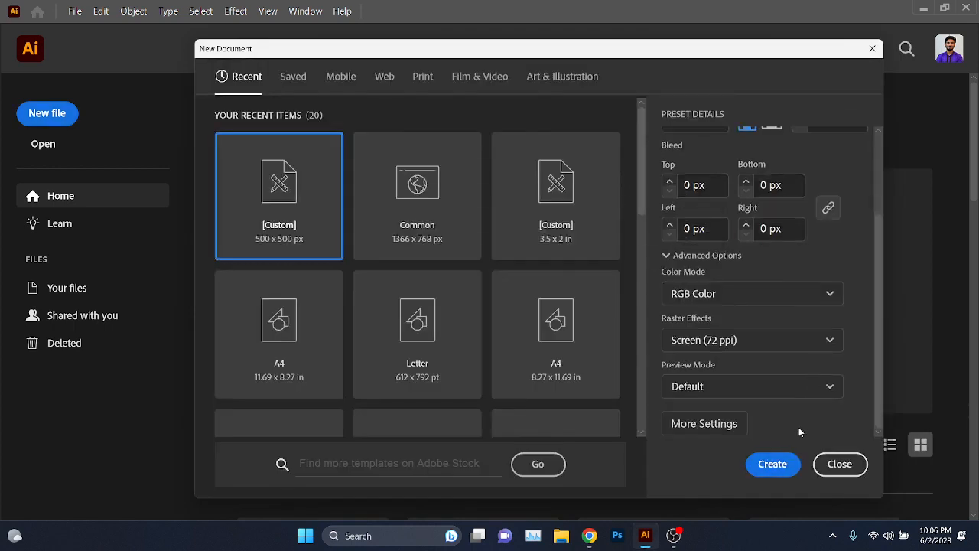
pyautogui.click(775, 458)
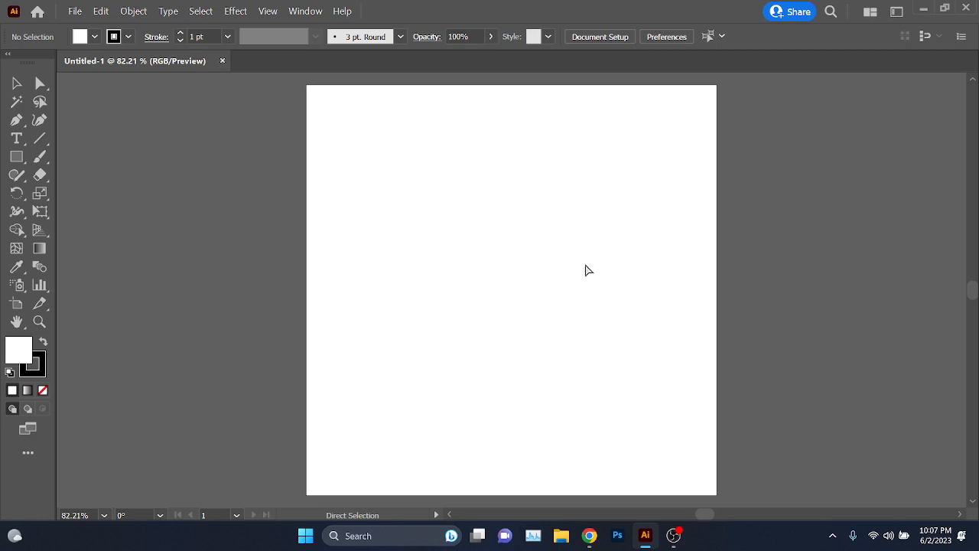
pyautogui.hotkey('ctrl', 'v')
pyautogui.moveTo(658, 152); pyautogui.dragTo(827, 239)
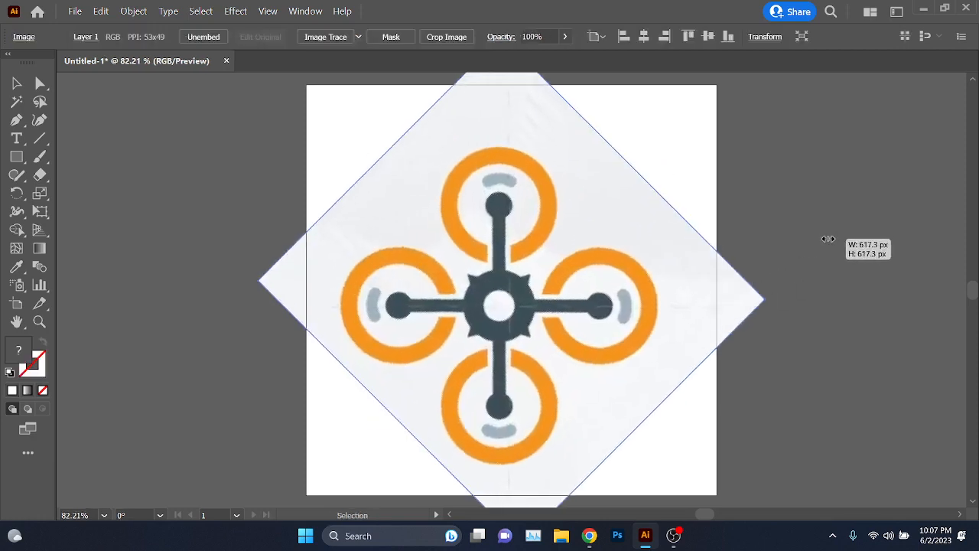
pyautogui.moveTo(617, 319); pyautogui.dragTo(638, 305)
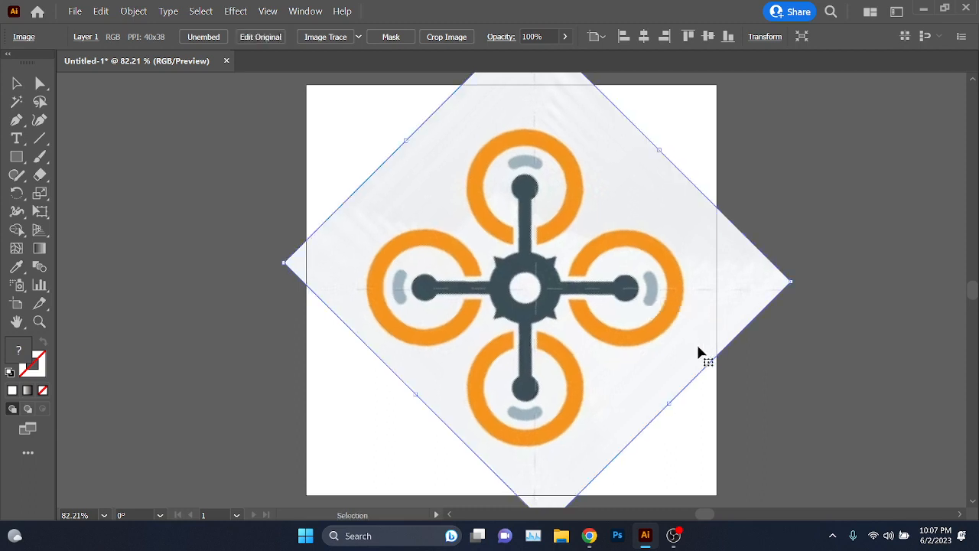
pyautogui.click(721, 376)
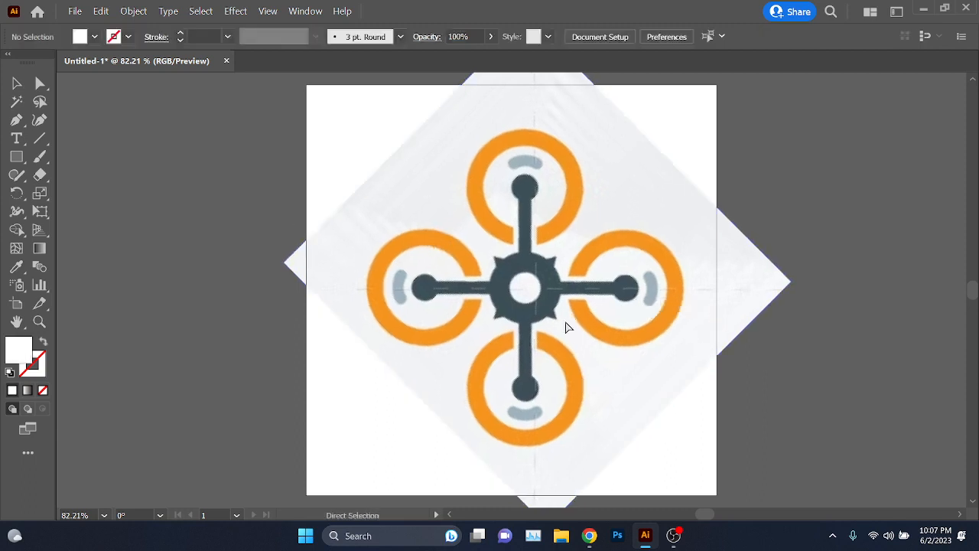
pyautogui.click(564, 324)
pyautogui.hotkey('ctrl', 'z')
pyautogui.hotkey('ctrl', 'z')
pyautogui.hotkey('ctrl', 'z')
pyautogui.hotkey('ctrl', 'z')
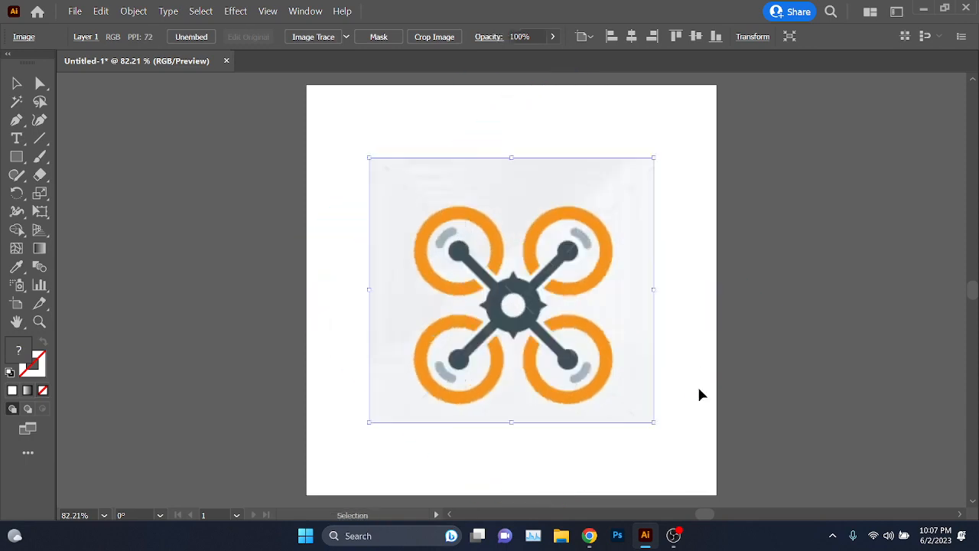
pyautogui.click(671, 538)
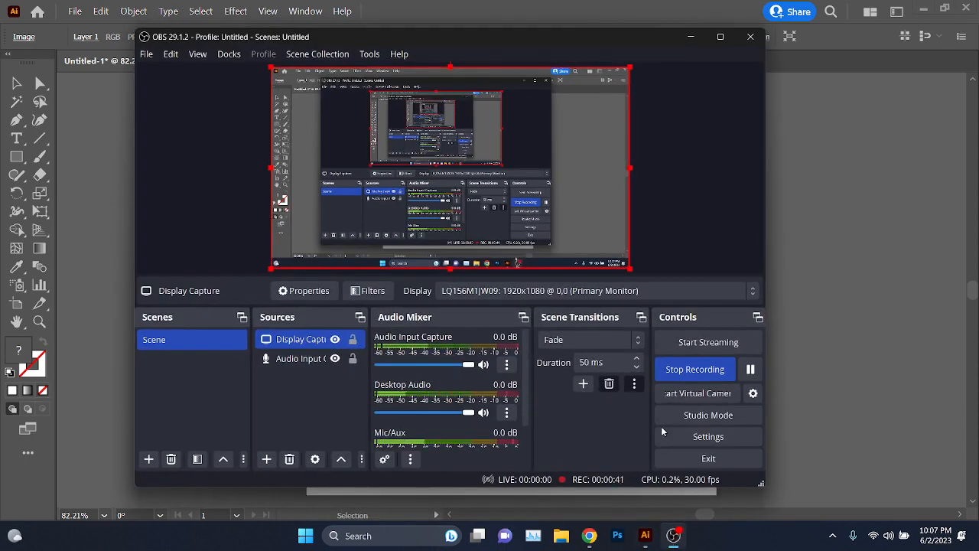
pyautogui.click(691, 36)
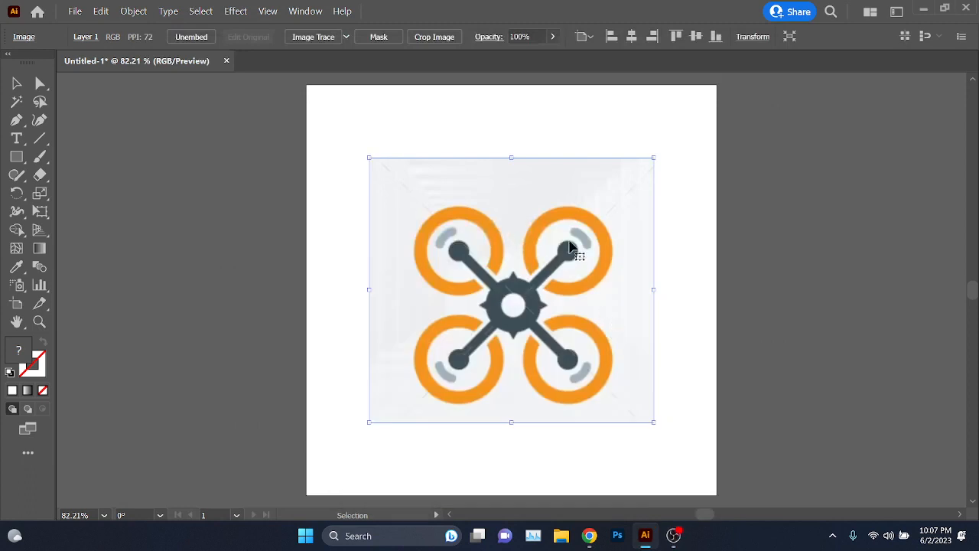
# Step: Switch to the Google Meet call in Chrome, admit the waiting participant and return to Illustrator
pyautogui.click(589, 534)
pyautogui.click(736, 11)
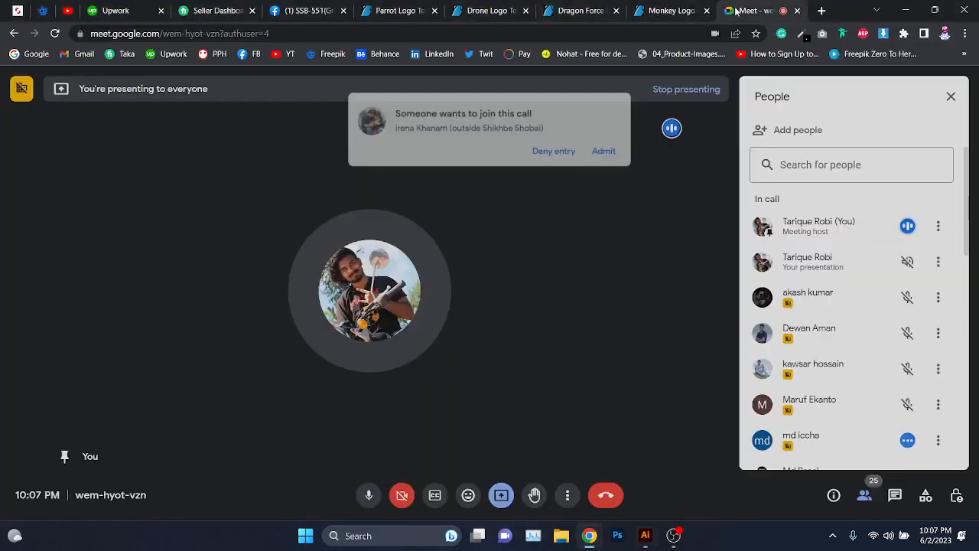
pyautogui.click(604, 150)
pyautogui.hotkey('alt', 'Tab')
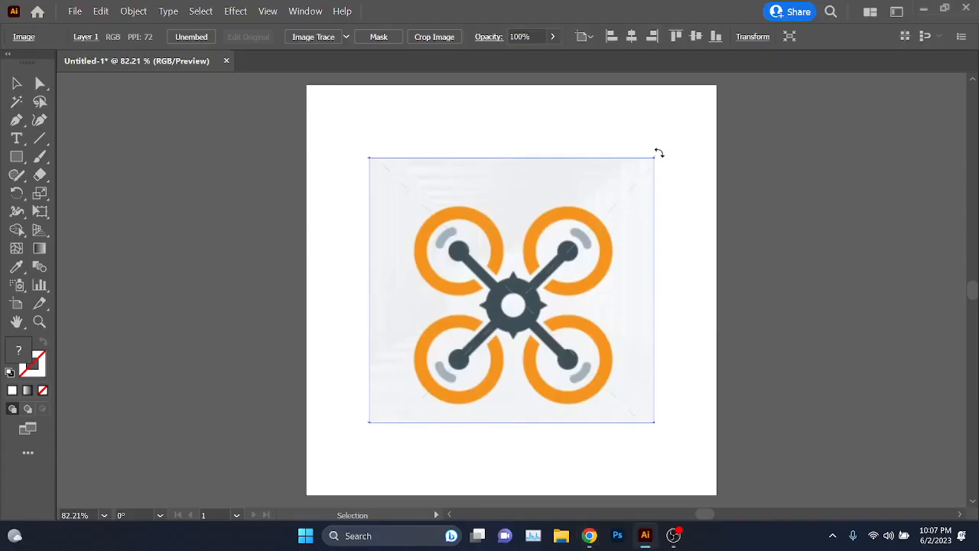
# Step: Rotate and enlarge the pasted drone image until its arms run vertically and horizontally, and lock it in place
pyautogui.moveTo(659, 153); pyautogui.dragTo(691, 256)
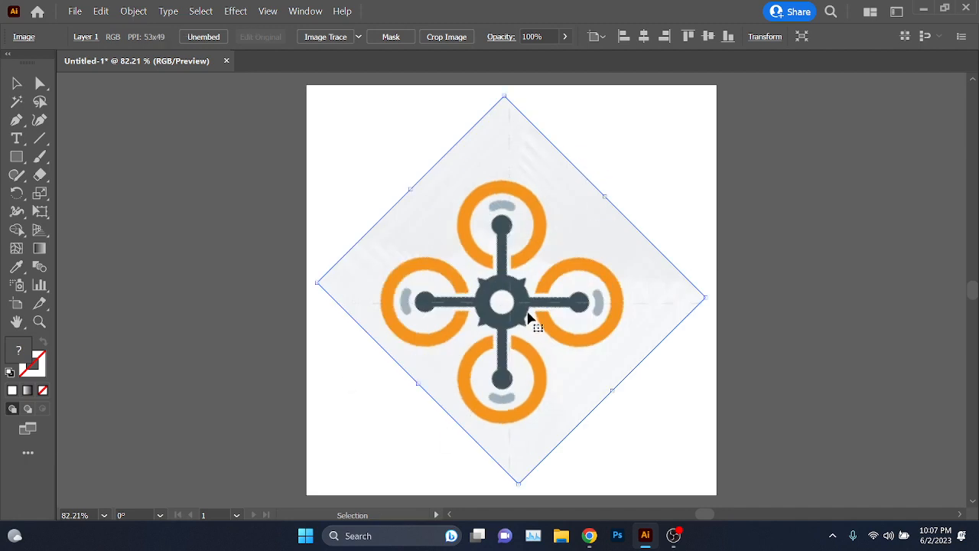
pyautogui.scroll(2, 531, 320)
pyautogui.scroll(-2, 649, 307)
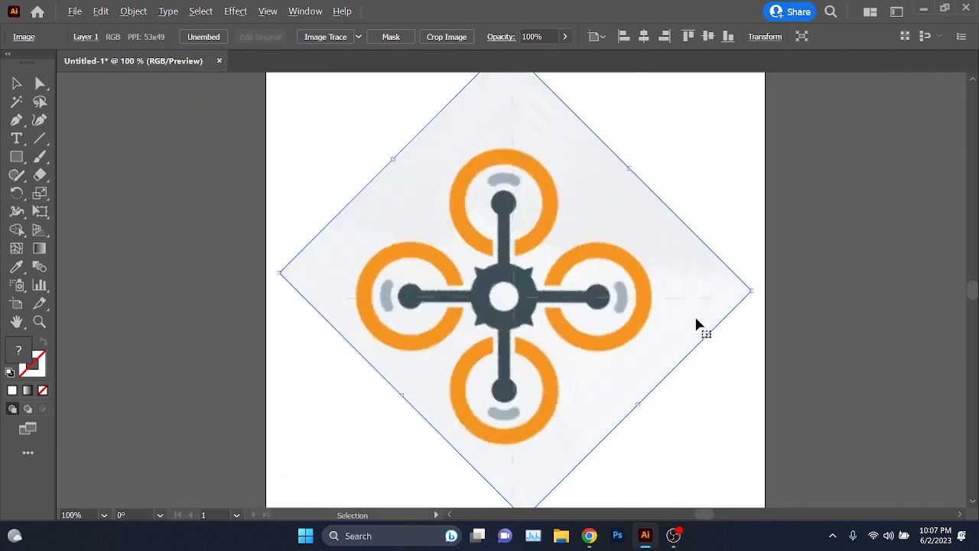
pyautogui.moveTo(754, 286); pyautogui.dragTo(843, 290)
pyautogui.hotkey('ctrl', 'shift', 'a')
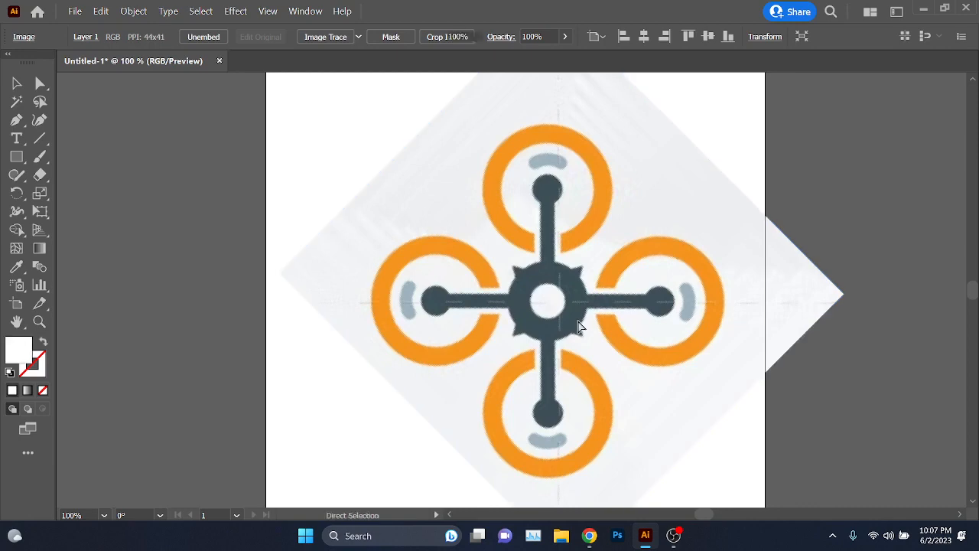
# Step: Draw a circle with the Ellipse tool over the drone's top propeller and fill it with yellow
pyautogui.scroll(1, 585, 295)
pyautogui.moveTo(585, 295); pyautogui.dragTo(526, 360)
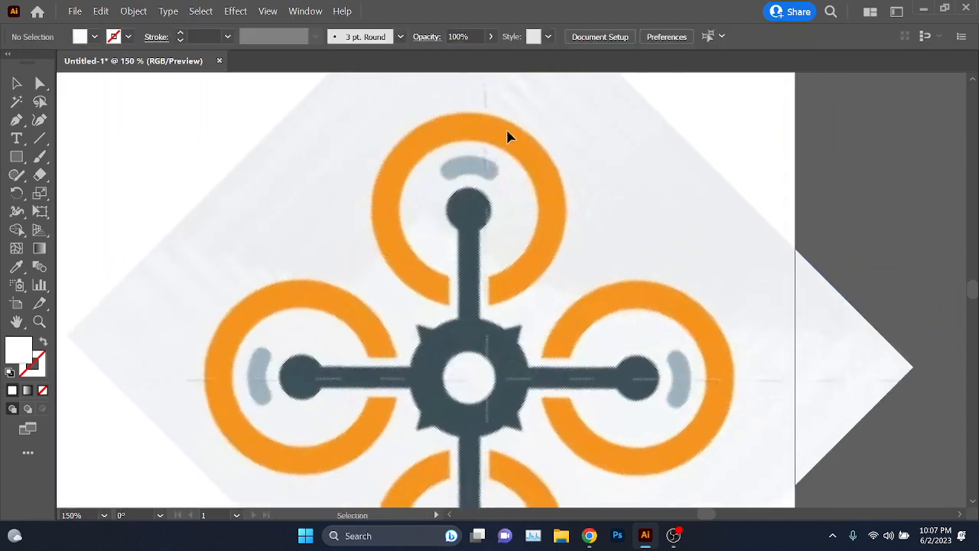
pyautogui.scroll(-2, 474, 261)
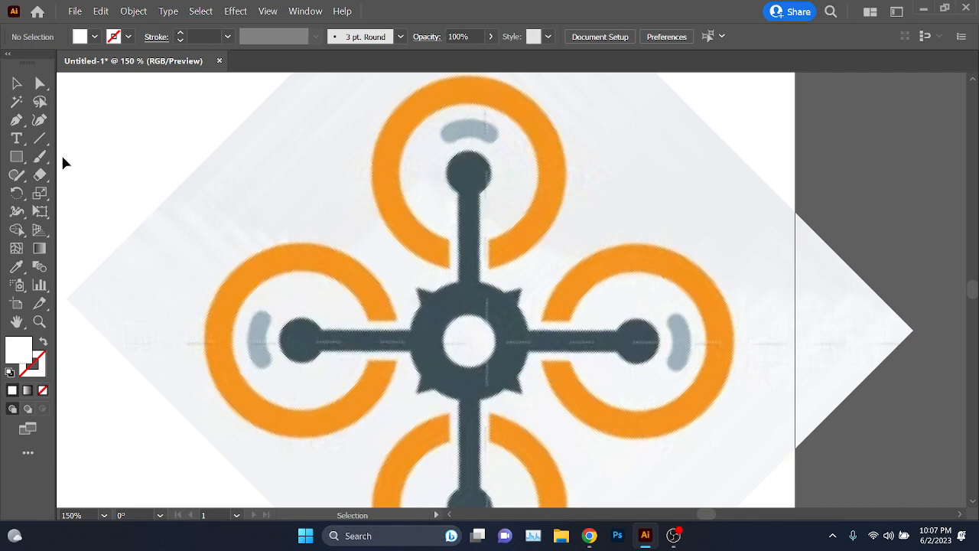
pyautogui.click(17, 156)
pyautogui.click(75, 196)
pyautogui.scroll(1, 429, 197)
pyautogui.scroll(2, 507, 222)
pyautogui.moveTo(429, 253)
pyautogui.mouseDown()
pyautogui.moveTo(566, 163)
pyautogui.moveTo(595, 122)
pyautogui.mouseUp()
pyautogui.click(94, 38)
pyautogui.click(64, 63)
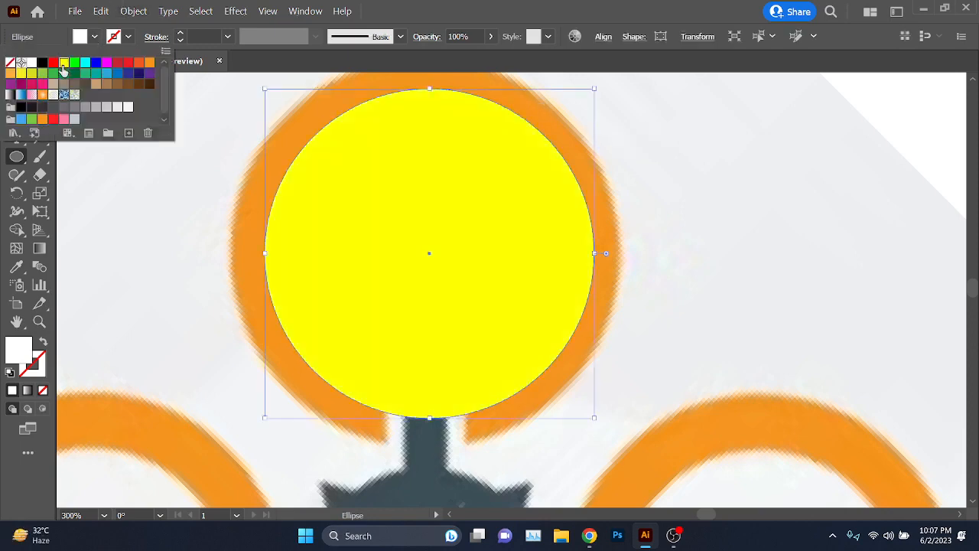
# Step: Lower the yellow circle's opacity to 60% and resize it to match the outer edge of the top propeller ring
pyautogui.click(2, 224)
pyautogui.click(16, 83)
pyautogui.scroll(-2, 477, 37)
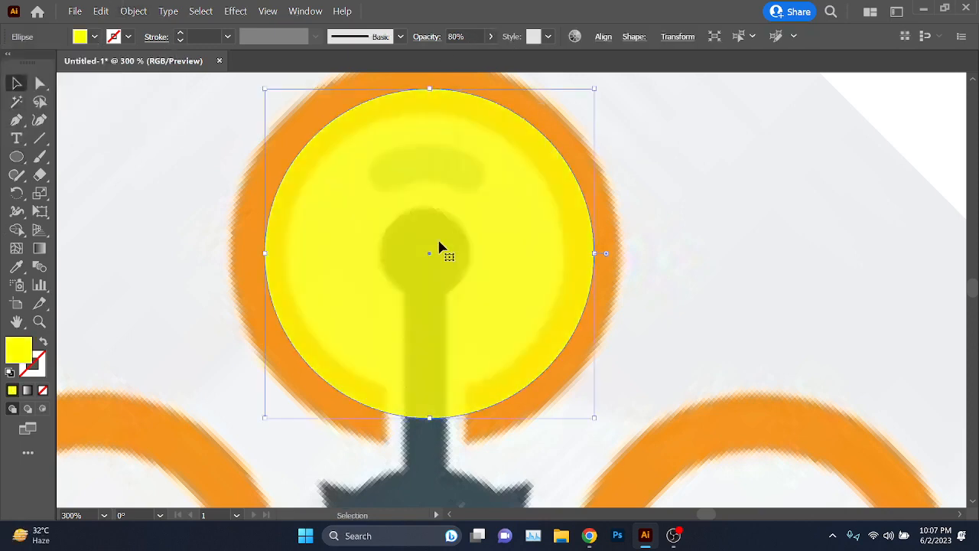
pyautogui.scroll(1, 436, 183)
pyautogui.scroll(-2, 469, 33)
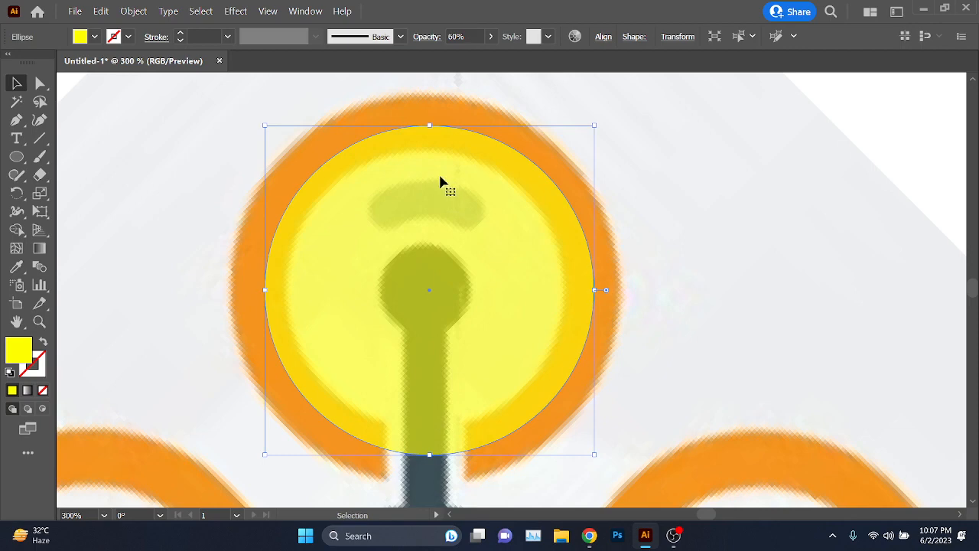
pyautogui.moveTo(430, 125); pyautogui.dragTo(442, 98)
pyautogui.scroll(-1, 433, 419)
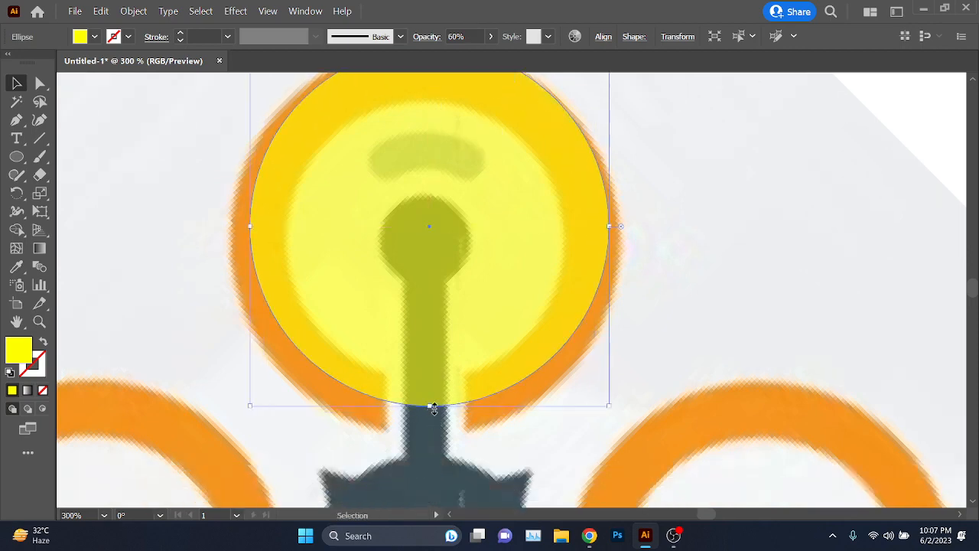
pyautogui.moveTo(432, 407); pyautogui.dragTo(433, 434)
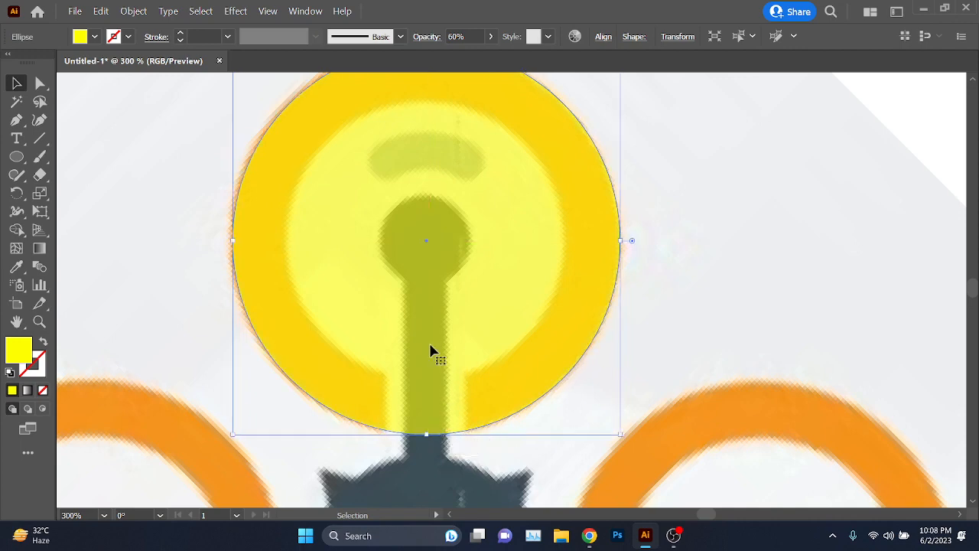
# Step: Paste a copy of the yellow circle in front and shrink it from its centre to the ring's inner edge
pyautogui.hotkey('ctrl', 'c')
pyautogui.hotkey('ctrl', 'f')
pyautogui.scroll(1, 625, 271)
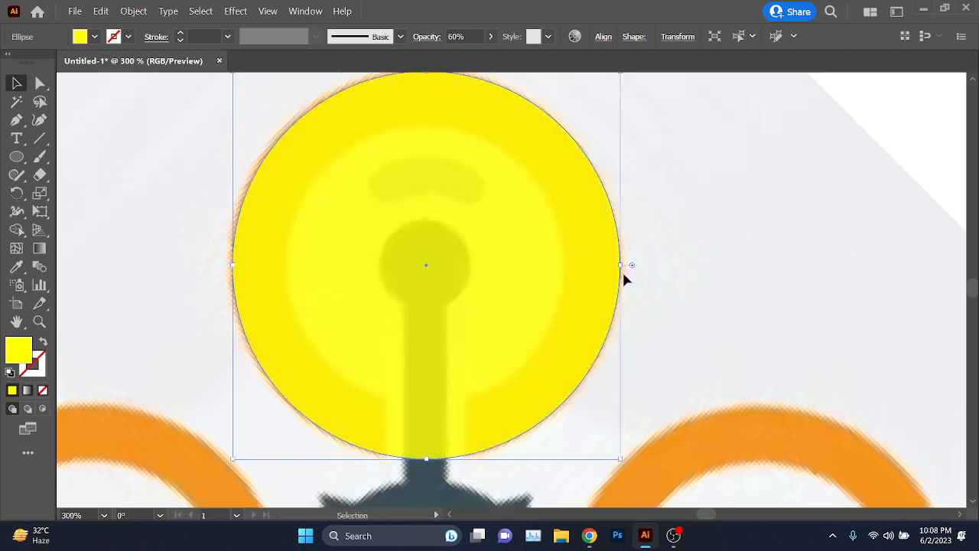
pyautogui.moveTo(625, 265); pyautogui.dragTo(565, 267)
# Step: Cut the inner circle out of the outer one with Shape Builder, leaving a yellow ring over the top propeller
pyautogui.moveTo(698, 206); pyautogui.dragTo(236, 332)
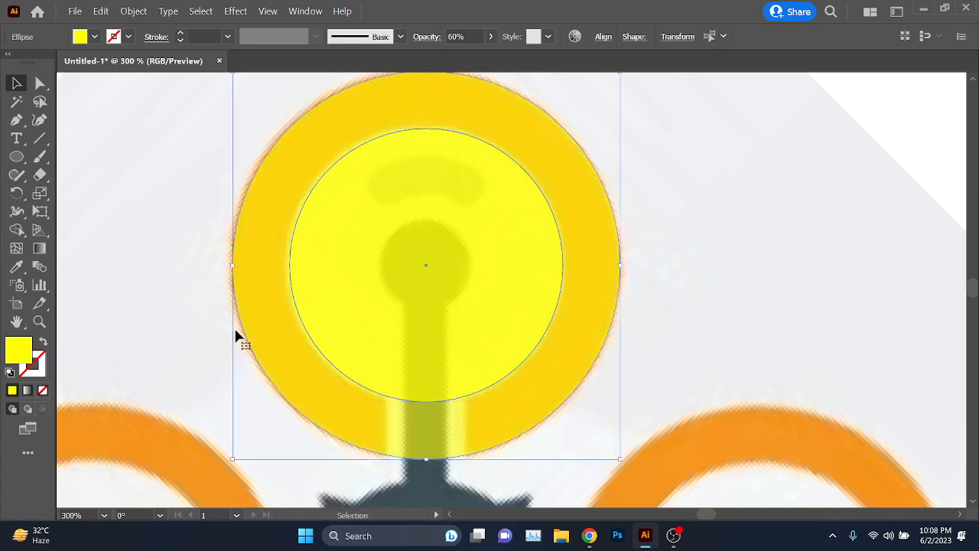
pyautogui.click(11, 231)
pyautogui.keyDown('alt'); pyautogui.click(441, 273); pyautogui.keyUp('alt')
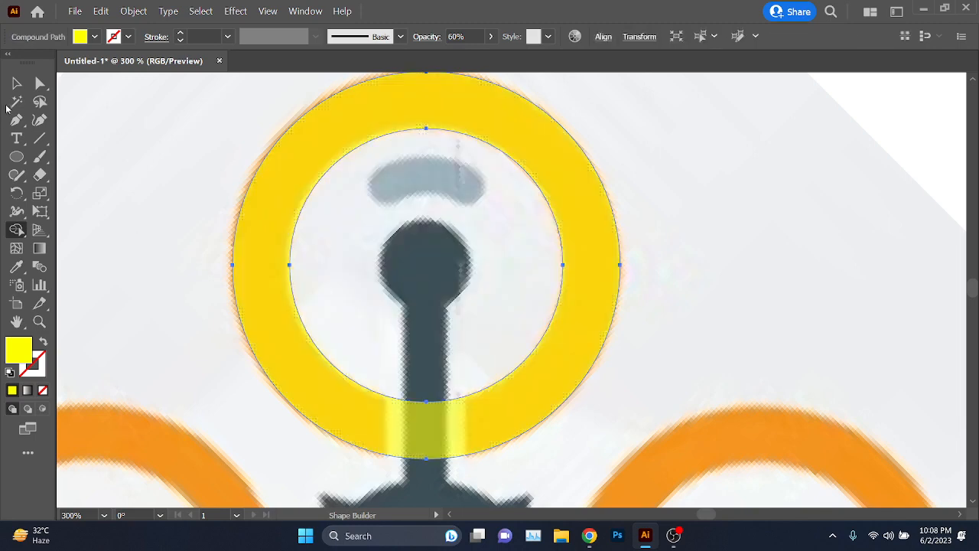
pyautogui.press('v')
pyautogui.click(323, 284)
pyautogui.scroll(-1, 398, 270)
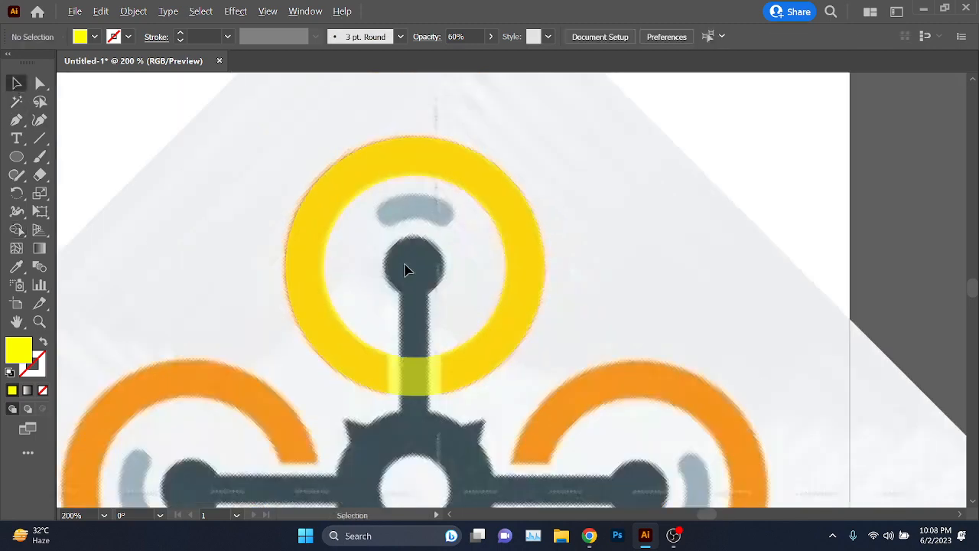
# Step: Draw a yellow circle over the dark round motor at the centre of the top propeller
pyautogui.scroll(1, 405, 270)
pyautogui.press('l')
pyautogui.scroll(2, 498, 247)
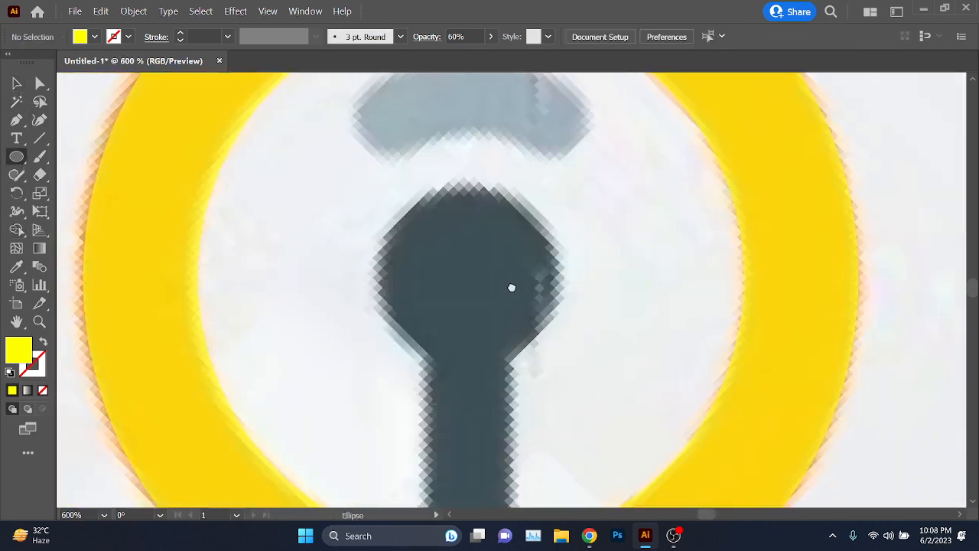
pyautogui.moveTo(470, 277); pyautogui.dragTo(542, 191)
# Step: Draw a rectangle over the top arm from the small circle down to the central hub and fill it with green
pyautogui.moveTo(16, 156); pyautogui.dragTo(77, 157)
pyautogui.scroll(-2, 501, 264)
pyautogui.scroll(1, 507, 217)
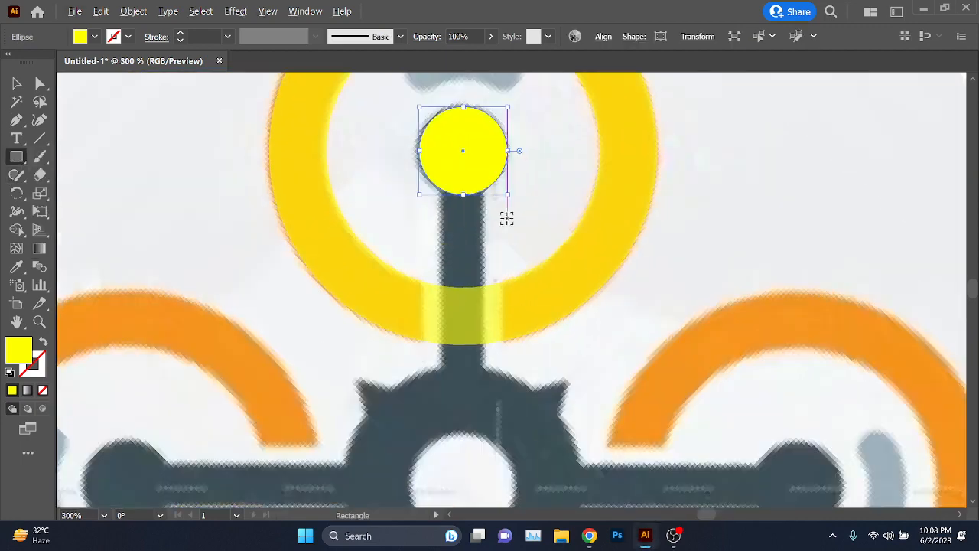
pyautogui.hotkey('ctrl', 'shift', 'a')
pyautogui.moveTo(439, 161); pyautogui.dragTo(485, 400)
pyautogui.press('v')
pyautogui.click(94, 37)
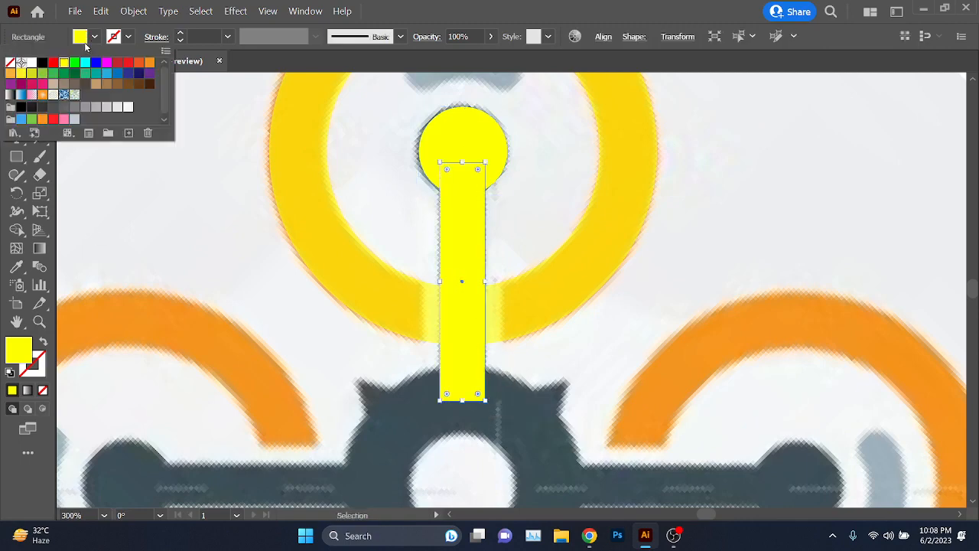
pyautogui.click(74, 64)
# Step: Select the yellow ring, small circle and green bar and align their centres horizontally
pyautogui.scroll(1, 183, 230)
pyautogui.moveTo(185, 157); pyautogui.dragTo(534, 262)
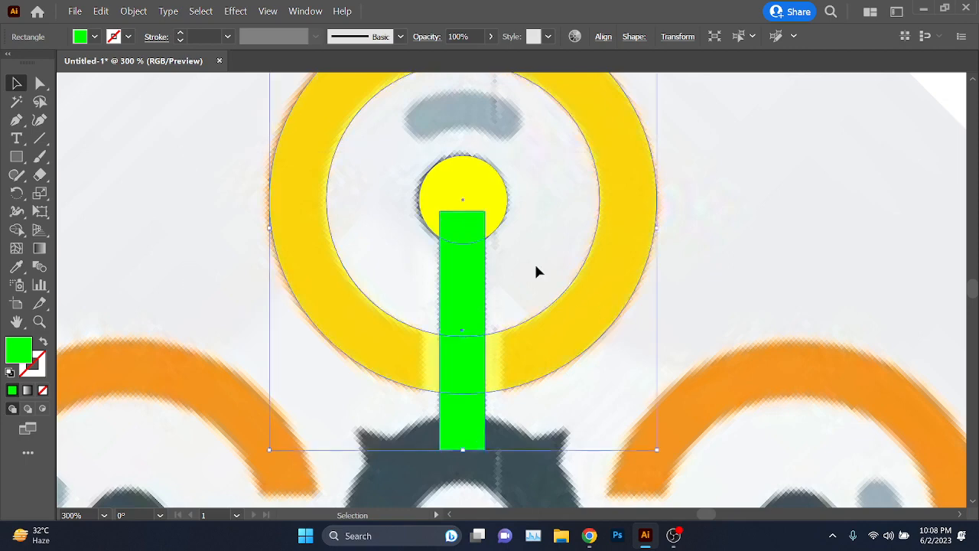
pyautogui.scroll(1, 524, 138)
pyautogui.hotkey('ctrl', 't')
pyautogui.click(869, 118)
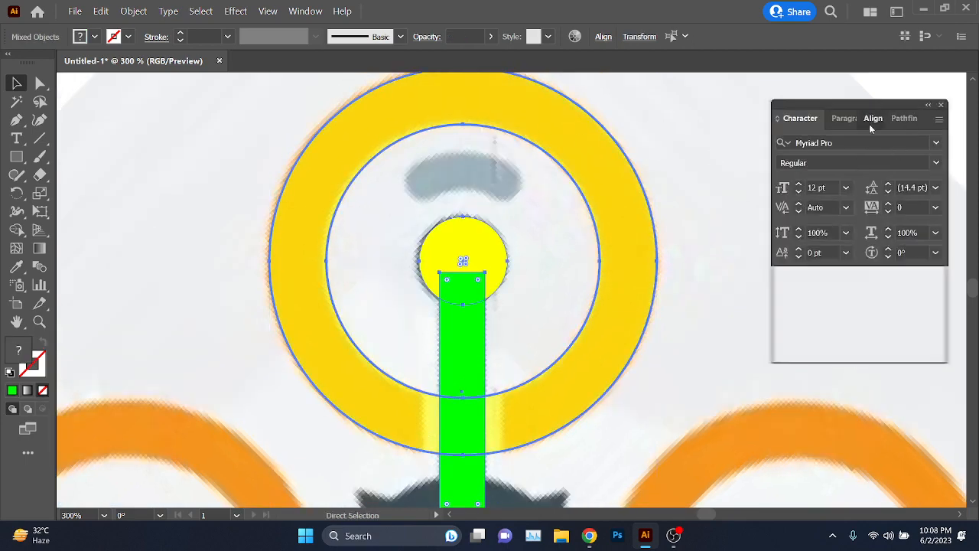
pyautogui.click(816, 163)
pyautogui.click(794, 123)
pyautogui.click(723, 356)
pyautogui.scroll(-1, 642, 332)
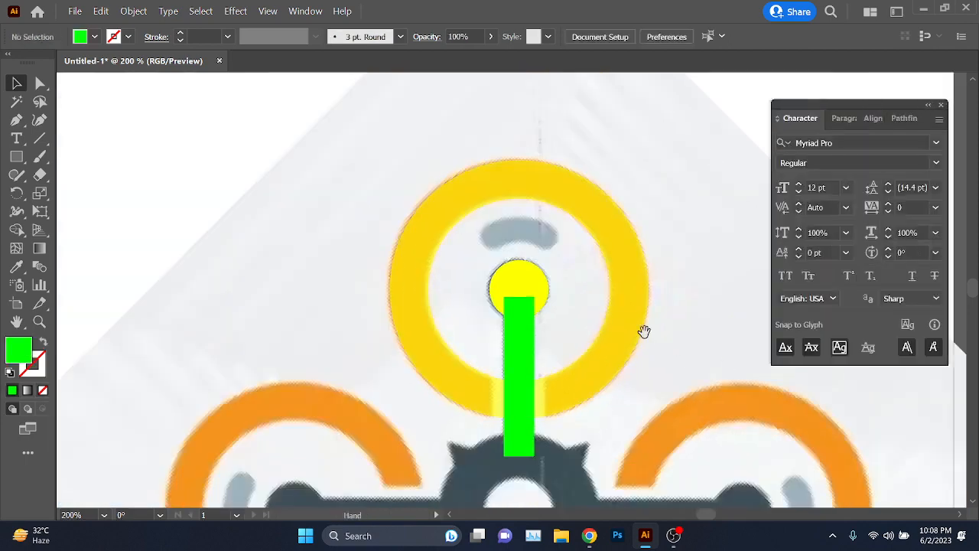
pyautogui.moveTo(643, 332); pyautogui.dragTo(579, 303)
pyautogui.scroll(2, 497, 309)
pyautogui.scroll(-1, 581, 376)
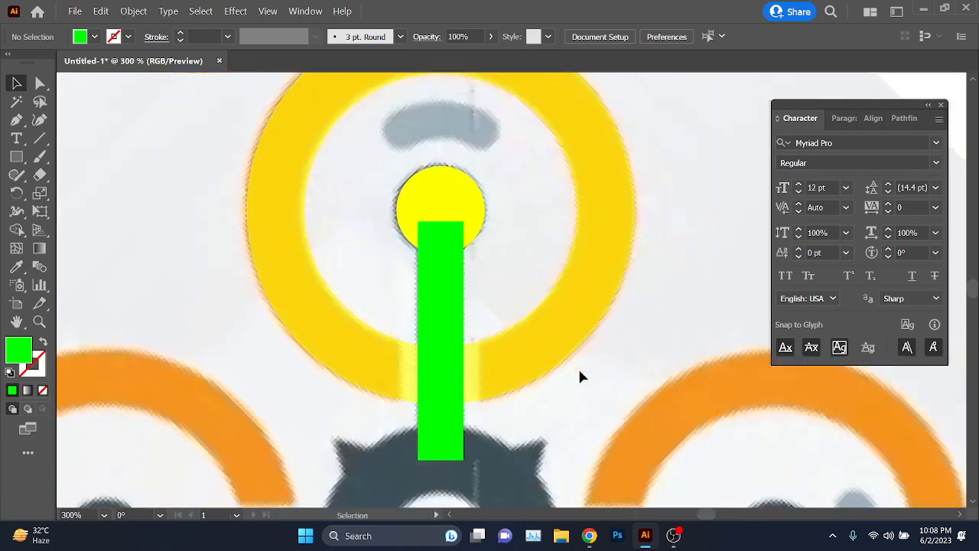
pyautogui.scroll(2, 457, 408)
pyautogui.scroll(1, 457, 408)
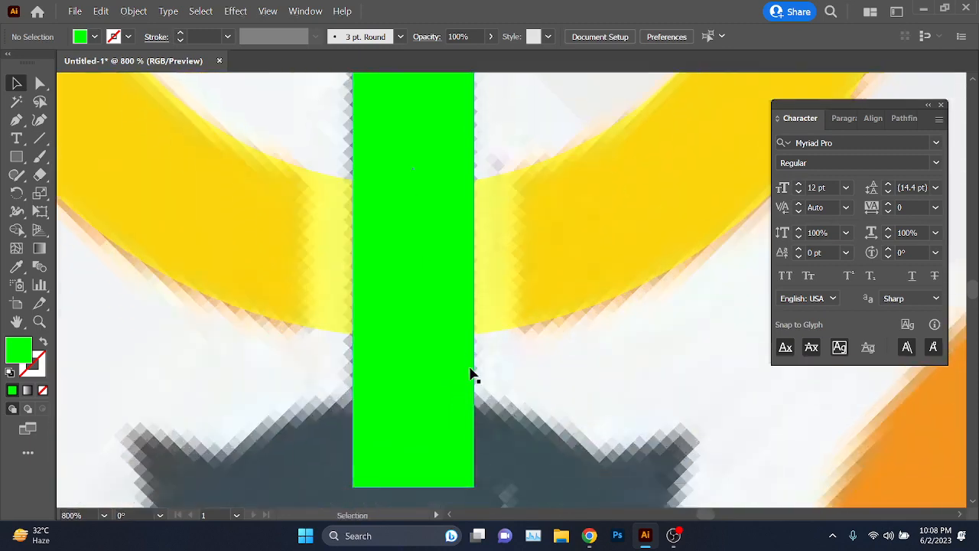
# Step: Switch to the Google Meet call in Chrome and look through the participant list
pyautogui.moveTo(589, 536)
pyautogui.click(536, 444)
pyautogui.scroll(-10, 877, 306)
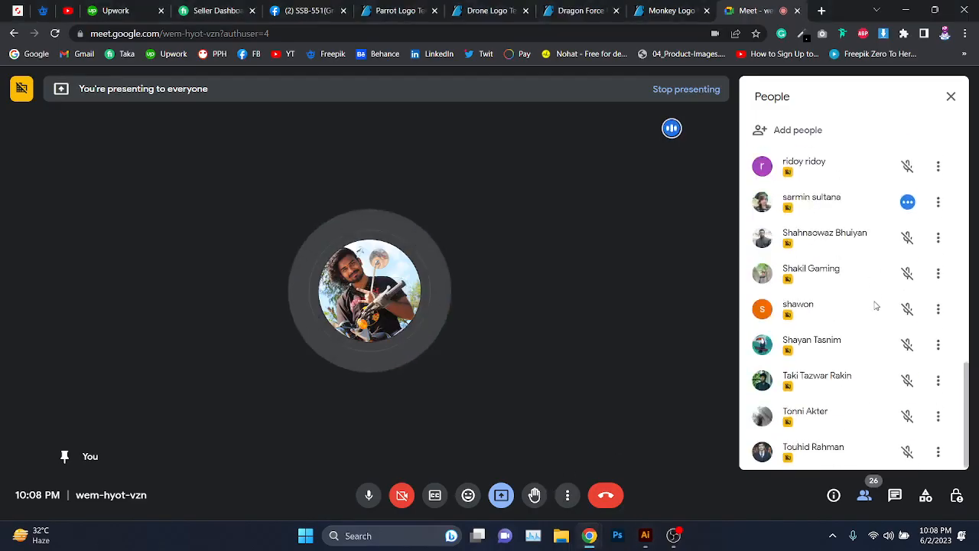
# Step: Admit the person waiting to join the Google Meet call in Chrome, and return to the Illustrator drawing
pyautogui.scroll(9, 878, 299)
pyautogui.click(915, 5)
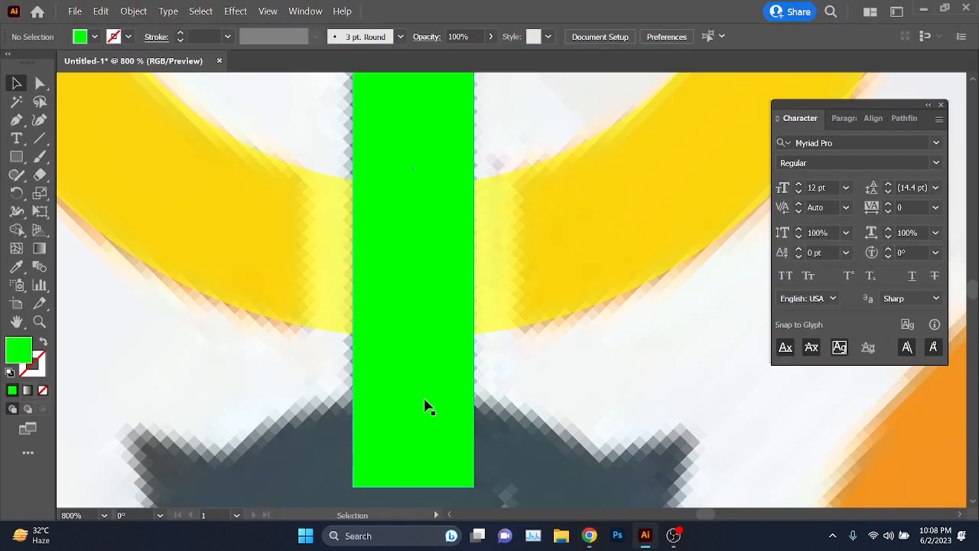
pyautogui.scroll(-3, 427, 407)
pyautogui.scroll(-2, 599, 433)
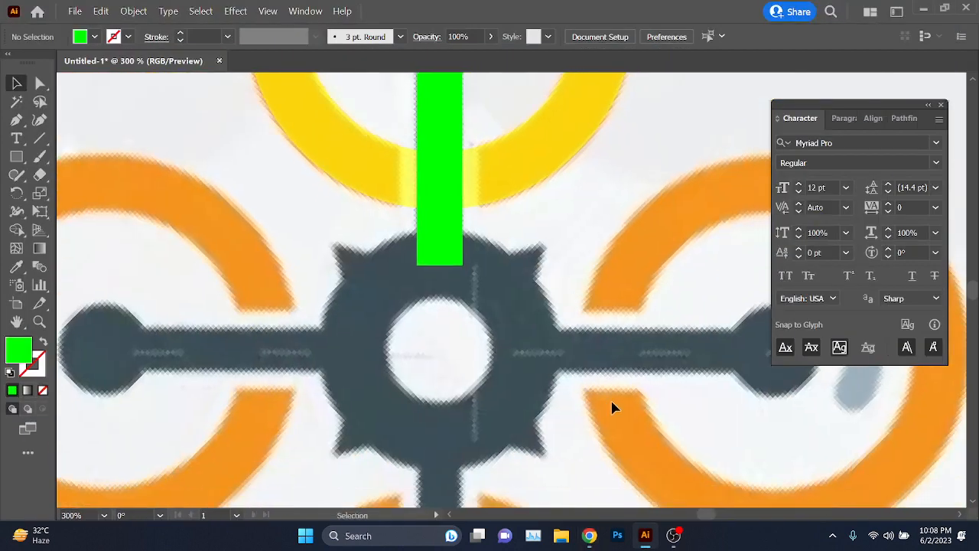
pyautogui.hotkey('alt', 'Tab')
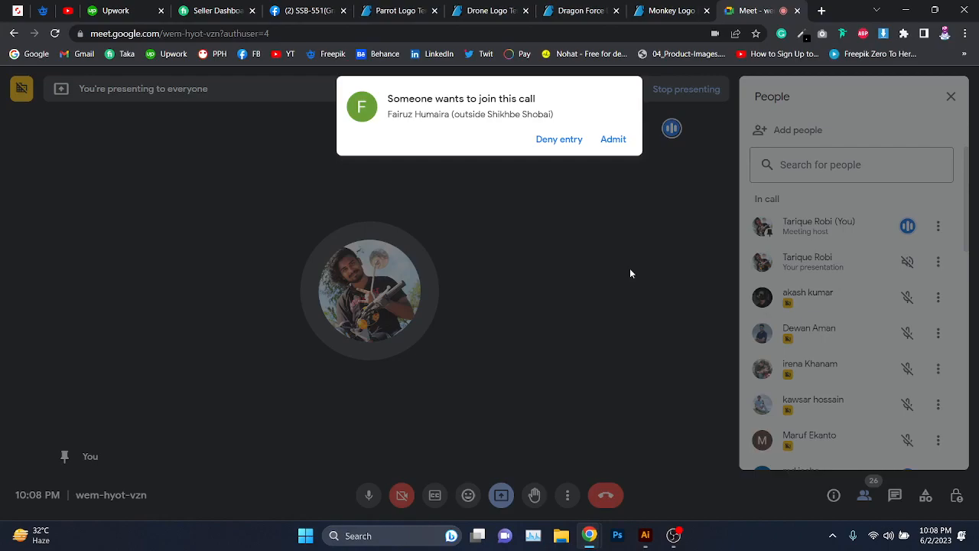
pyautogui.click(614, 138)
pyautogui.hotkey('alt', 'Tab')
# Step: Draw a narrow rectangle over the ring gap against the left edge of the green bar and fill it with red
pyautogui.scroll(5, 374, 276)
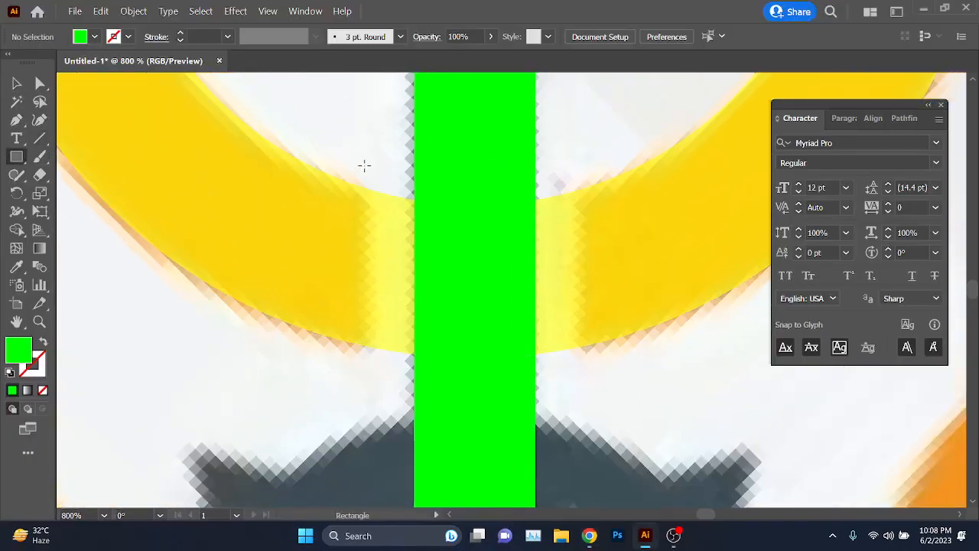
pyautogui.moveTo(365, 161); pyautogui.dragTo(413, 373)
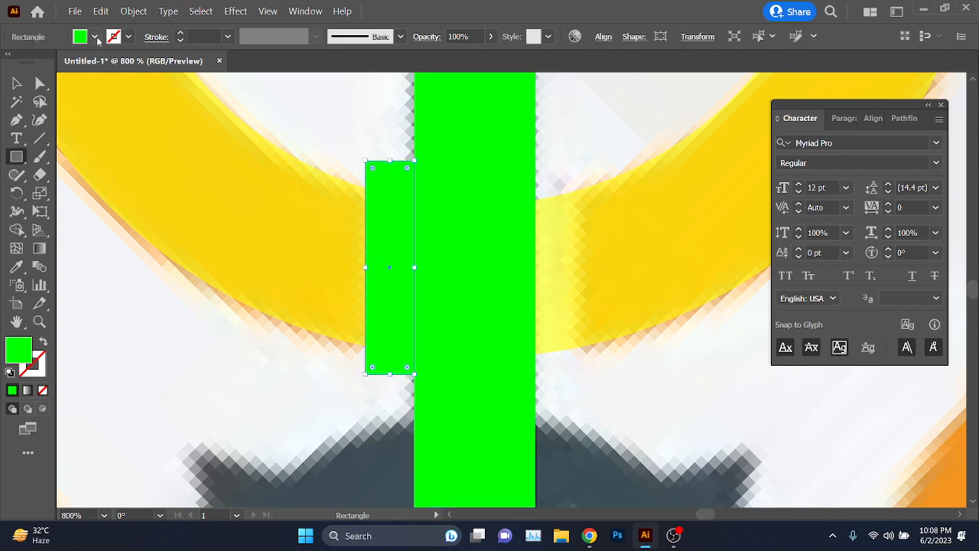
pyautogui.click(95, 37)
pyautogui.click(60, 74)
pyautogui.click(17, 82)
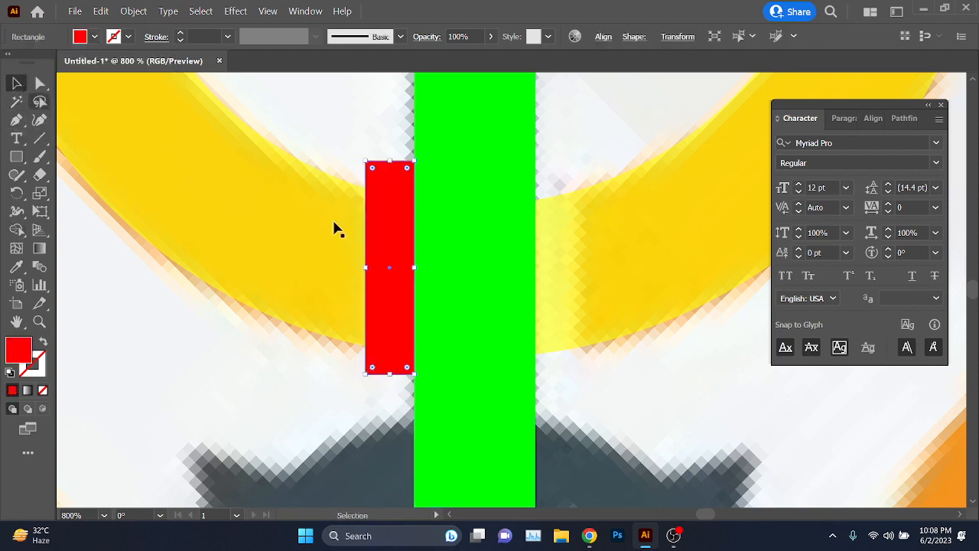
# Step: Switch to the Google Meet call, let in the next waiting participant, and go back to Illustrator
pyautogui.hotkey('alt', 'Tab')
pyautogui.click(616, 146)
pyautogui.hotkey('alt', 'Tab')
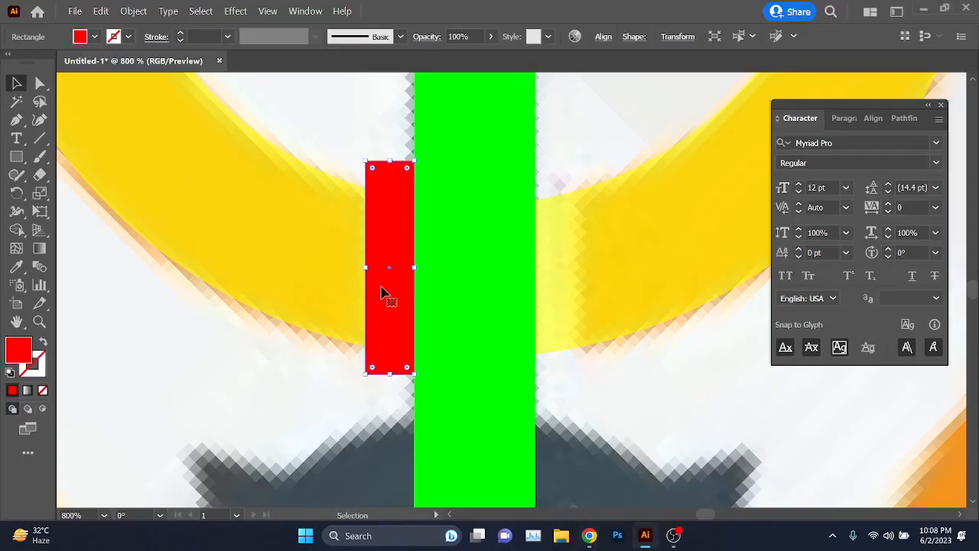
# Step: Duplicate the red rectangle onto the opposite side of the green bar, flush with its right edge
pyautogui.moveTo(383, 295); pyautogui.dragTo(554, 284)
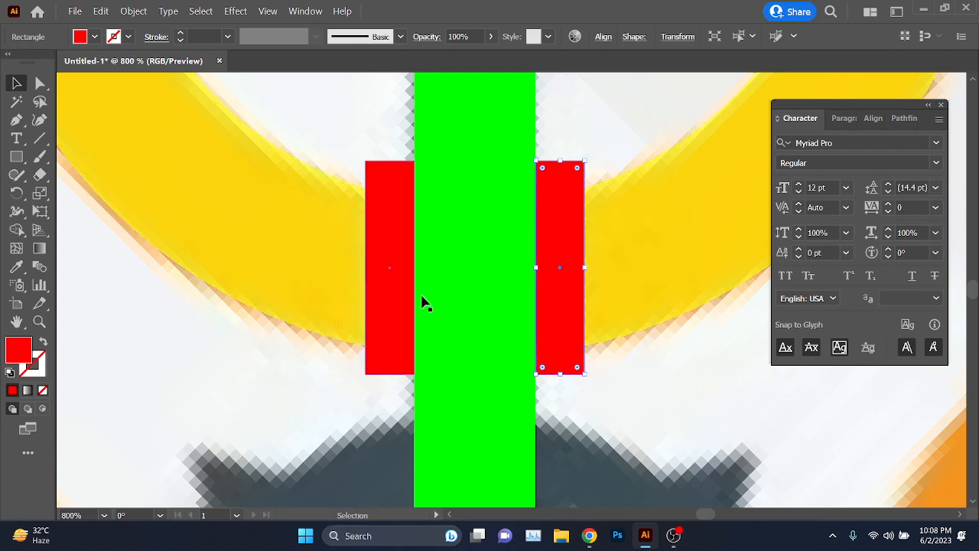
pyautogui.scroll(-2, 426, 304)
pyautogui.scroll(1, 441, 323)
# Step: Cut the gap in the yellow ring around the green bar by removing both red rectangles and the overlap with Shape Builder
pyautogui.keyDown('shift'); pyautogui.click(376, 306); pyautogui.keyUp('shift')
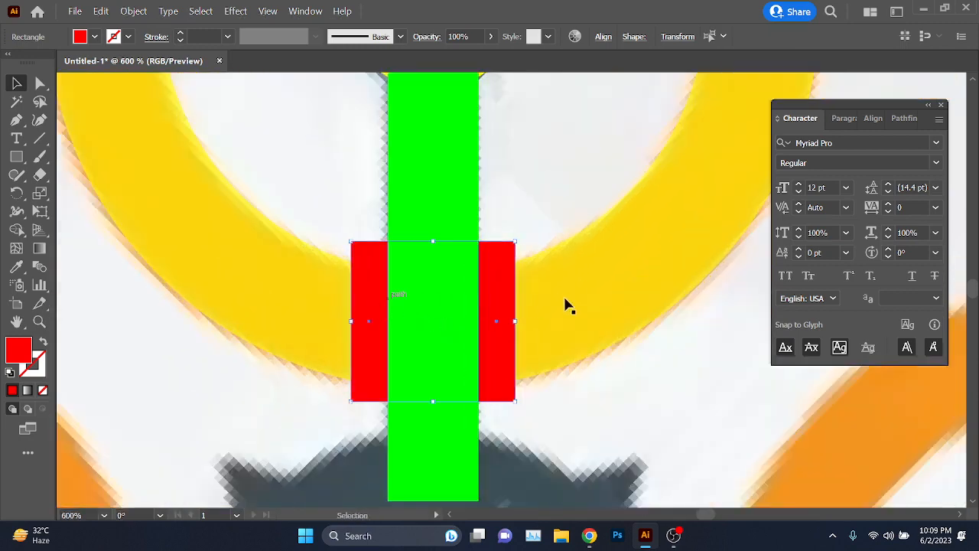
pyautogui.keyDown('shift'); pyautogui.click(604, 289); pyautogui.keyUp('shift')
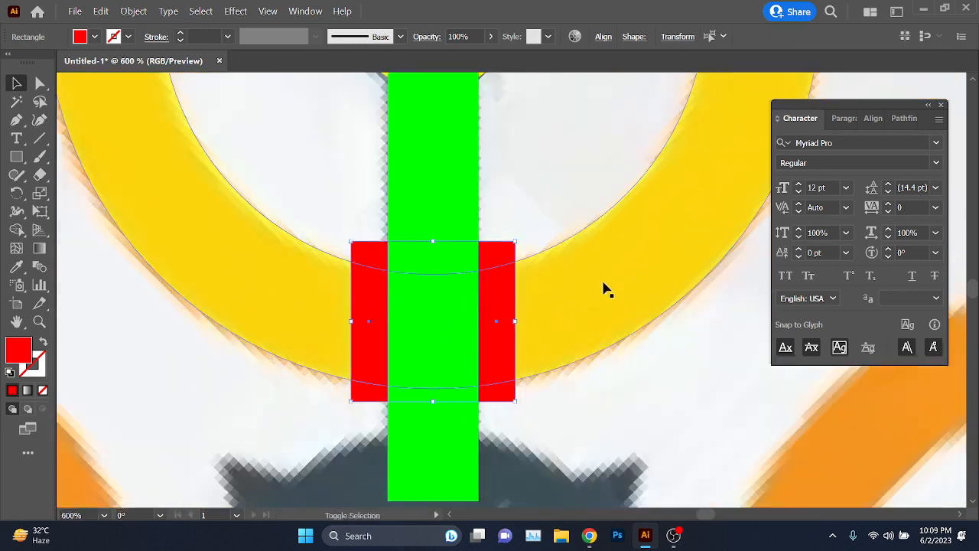
pyautogui.click(16, 230)
pyautogui.moveTo(375, 267)
pyautogui.mouseDown()
pyautogui.moveTo(367, 360)
pyautogui.moveTo(444, 370)
pyautogui.moveTo(485, 327)
pyautogui.moveTo(499, 257)
pyautogui.moveTo(495, 402)
pyautogui.moveTo(373, 399)
pyautogui.mouseUp()
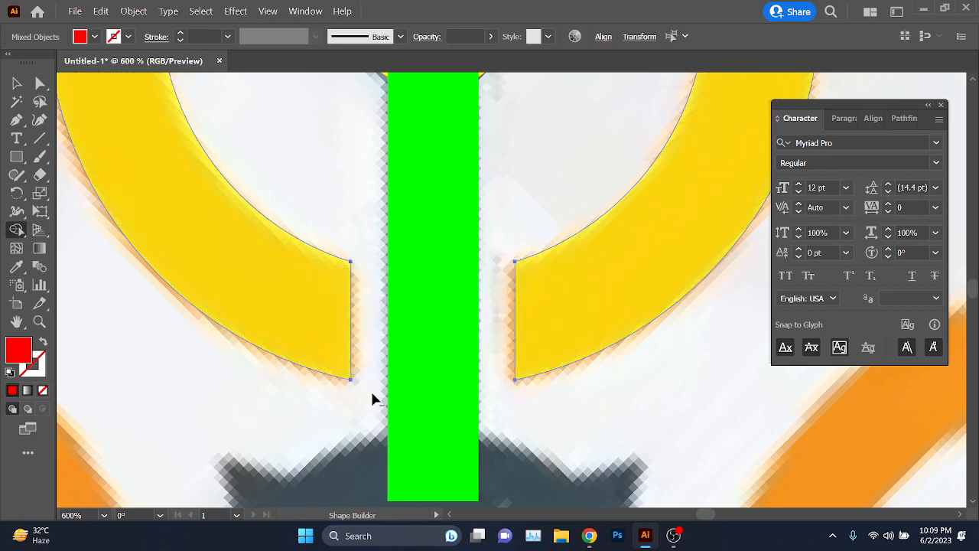
pyautogui.click(17, 83)
pyautogui.scroll(-3, 353, 303)
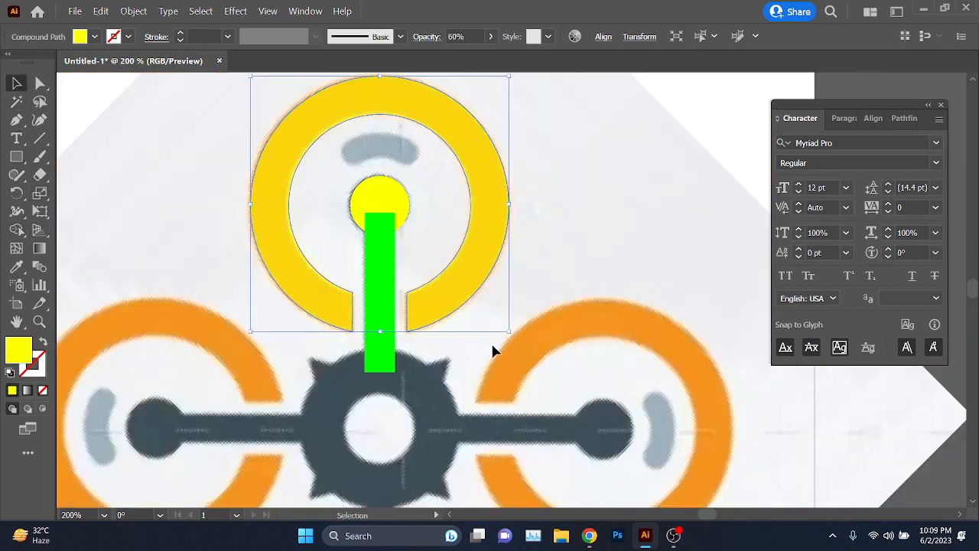
pyautogui.moveTo(453, 313)
pyautogui.mouseDown()
pyautogui.moveTo(513, 319)
pyautogui.moveTo(684, 228)
pyautogui.moveTo(431, 313)
pyautogui.moveTo(453, 313)
pyautogui.mouseUp()
pyautogui.click(551, 280)
# Step: Draw a yellow circle from the centre of the dark central hub out to its round edge
pyautogui.scroll(-2, 538, 278)
pyautogui.scroll(2, 299, 217)
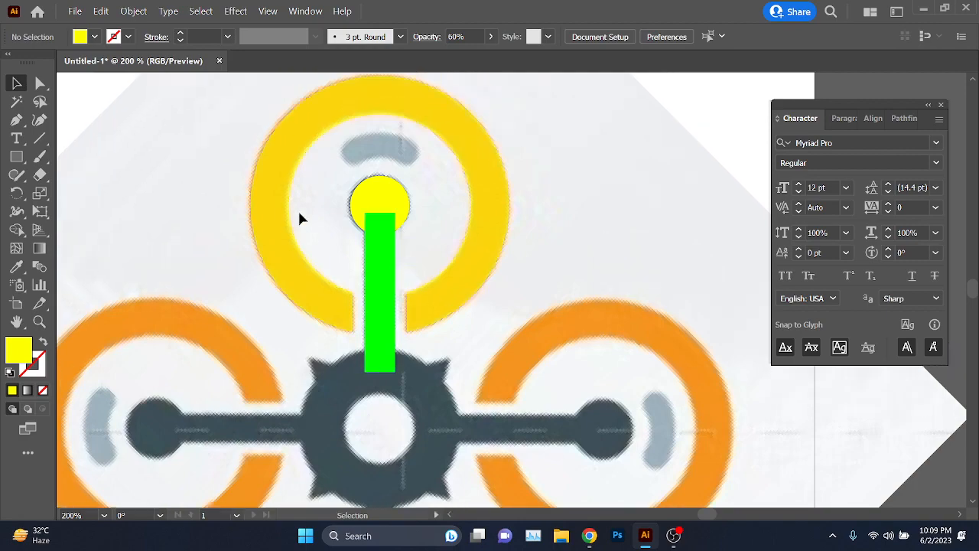
pyautogui.scroll(4, 443, 262)
pyautogui.scroll(-3, 396, 288)
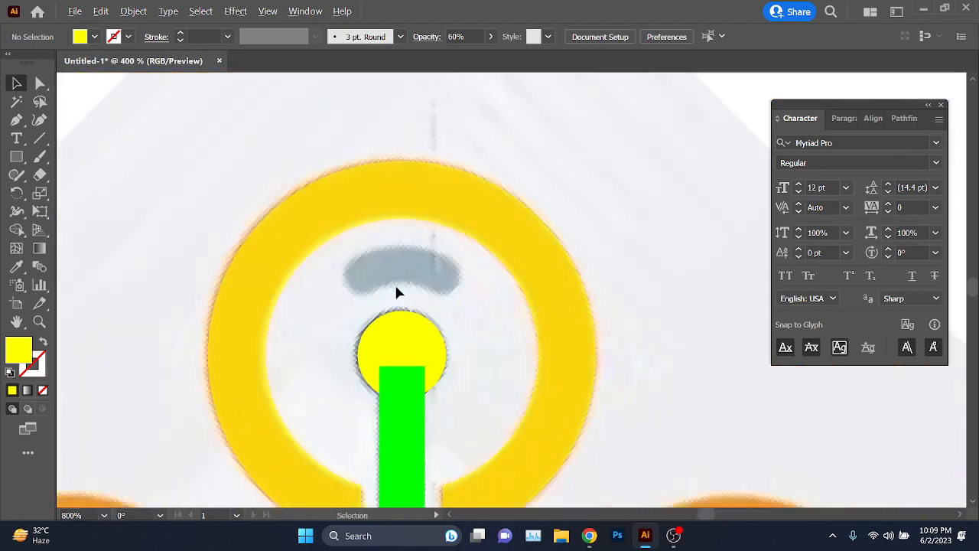
pyautogui.moveTo(504, 414); pyautogui.dragTo(509, 131)
pyautogui.moveTo(473, 373); pyautogui.dragTo(488, 219)
pyautogui.scroll(1, 487, 219)
pyautogui.moveTo(455, 291); pyautogui.dragTo(470, 323)
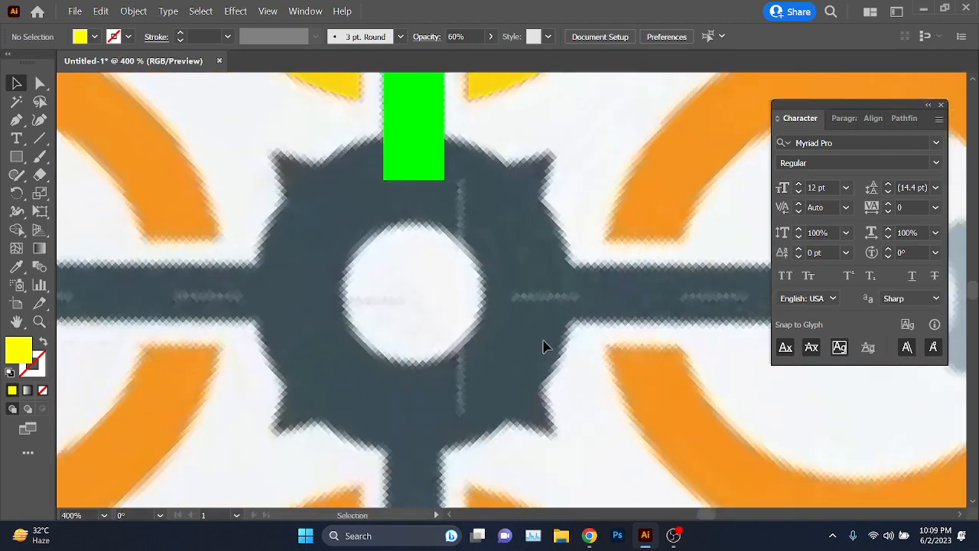
pyautogui.moveTo(16, 156); pyautogui.dragTo(127, 190)
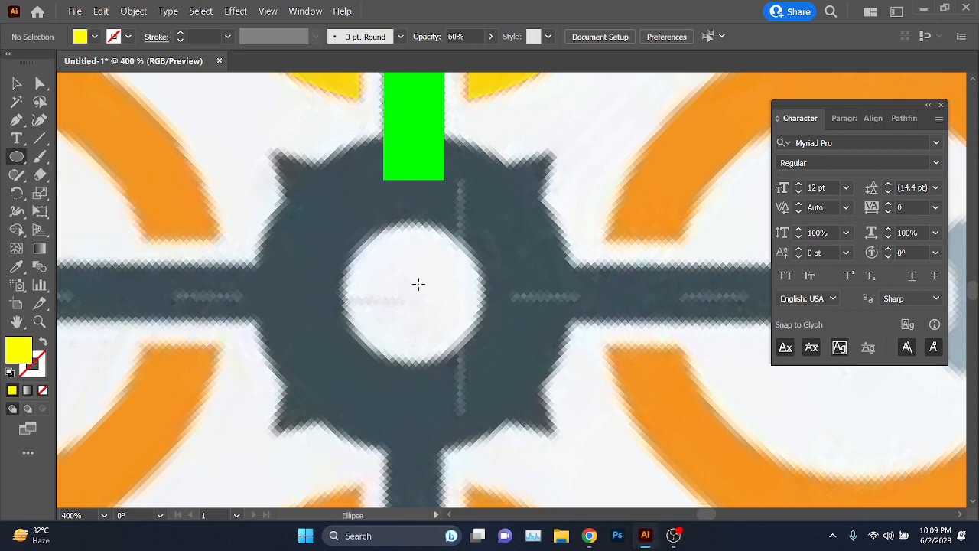
pyautogui.moveTo(414, 300); pyautogui.dragTo(569, 178)
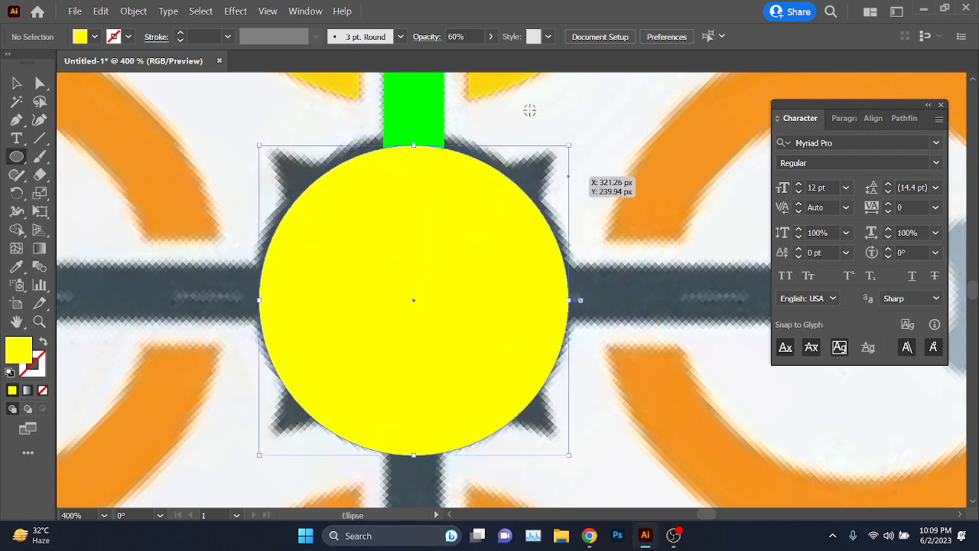
# Step: Move and enlarge the yellow hub circle slightly so it matches the outline of the dark hub
pyautogui.click(16, 83)
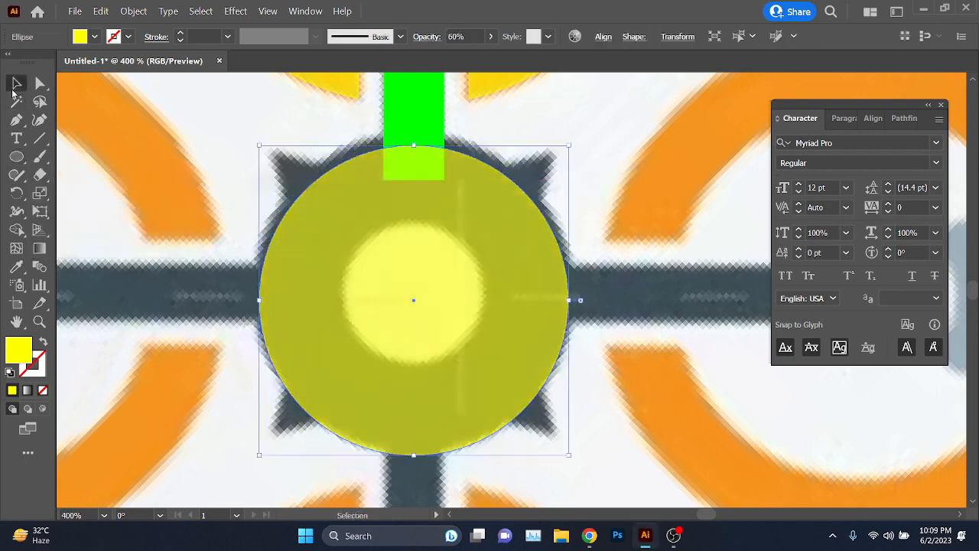
pyautogui.moveTo(382, 262); pyautogui.dragTo(408, 253)
pyautogui.moveTo(414, 445); pyautogui.dragTo(416, 450)
# Step: Cut the centre hole out of the hub circle with Shape Builder, using a front copy scaled down to the white hole
pyautogui.hotkey('ctrl', 'f')
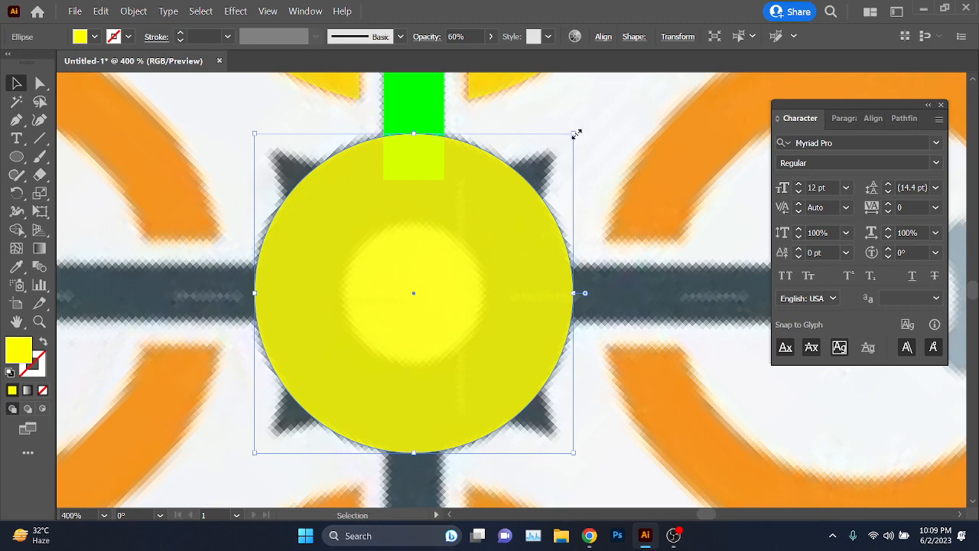
pyautogui.moveTo(577, 134); pyautogui.dragTo(494, 222)
pyautogui.moveTo(378, 313); pyautogui.dragTo(373, 315)
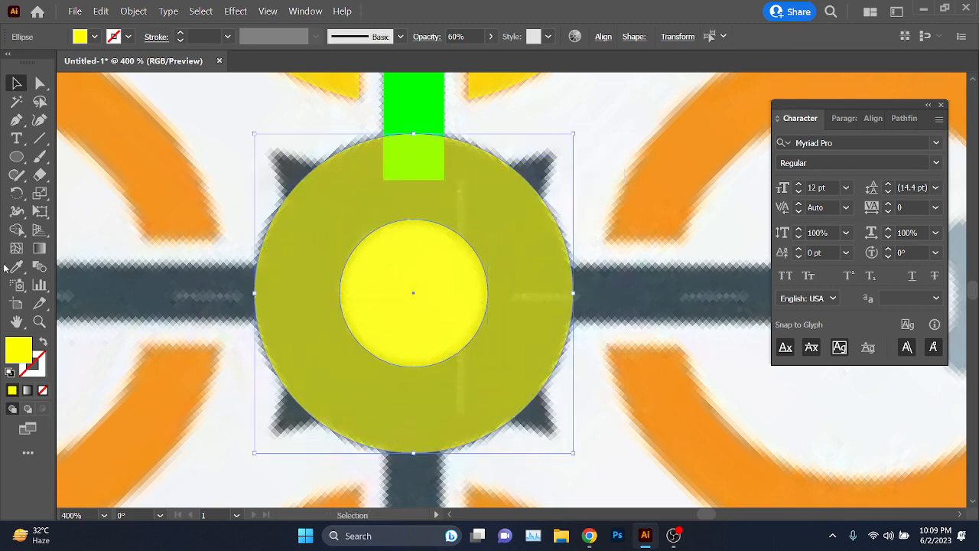
pyautogui.click(18, 232)
pyautogui.keyDown('alt'); pyautogui.click(433, 268); pyautogui.keyUp('alt')
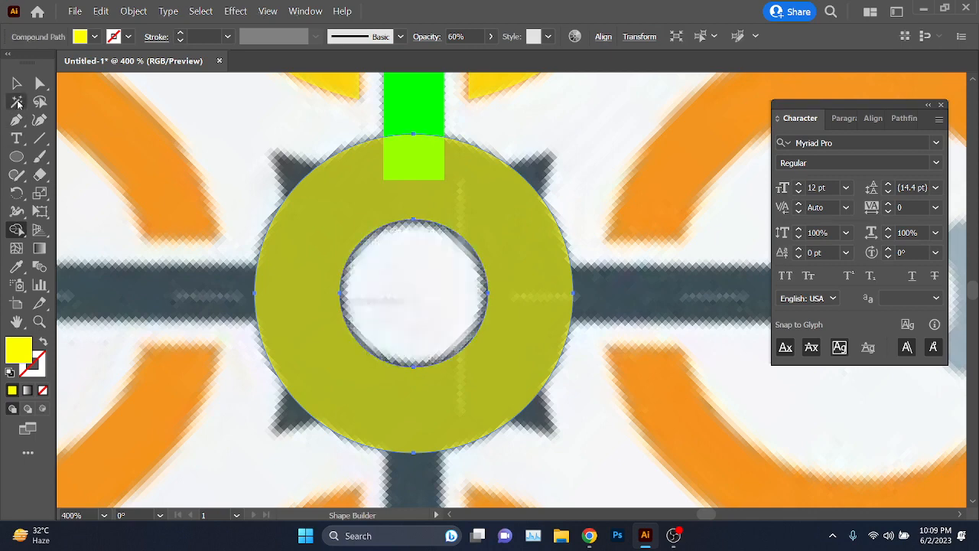
pyautogui.click(17, 85)
# Step: Draw a yellow rectangle over the grey curved mark above the small circle in the top ring
pyautogui.scroll(-2, 306, 300)
pyautogui.moveTo(254, 298); pyautogui.dragTo(270, 394)
pyautogui.click(264, 385)
pyautogui.moveTo(384, 331); pyautogui.dragTo(385, 381)
pyautogui.scroll(3, 369, 173)
pyautogui.moveTo(386, 243); pyautogui.dragTo(389, 329)
pyautogui.scroll(1, 392, 272)
pyautogui.moveTo(391, 273); pyautogui.dragTo(393, 296)
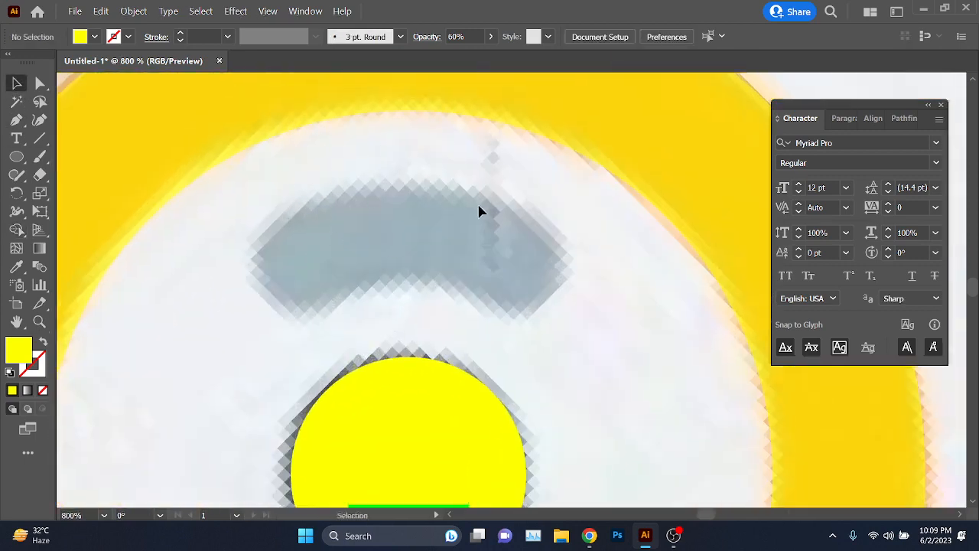
pyautogui.moveTo(16, 156); pyautogui.dragTo(84, 158)
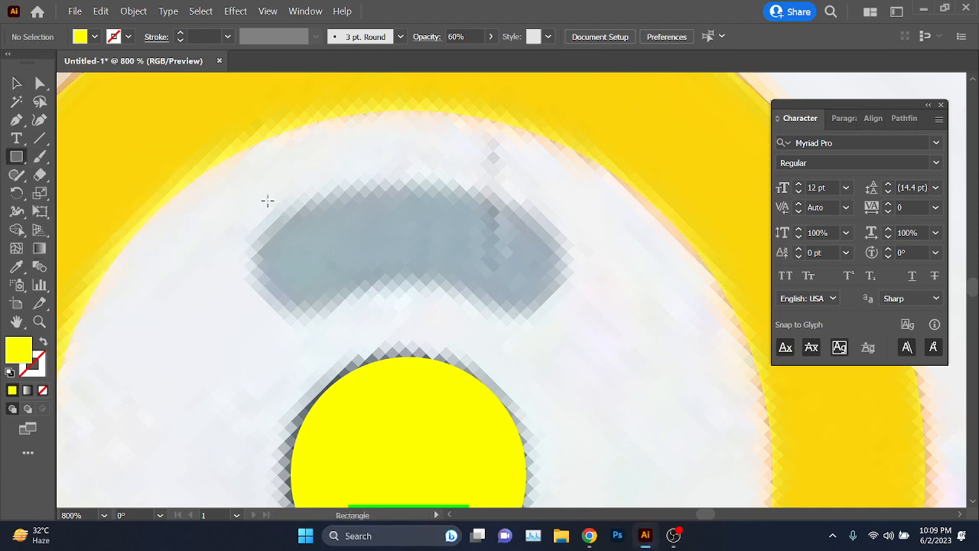
pyautogui.moveTo(258, 204)
pyautogui.mouseDown()
pyautogui.moveTo(586, 306)
pyautogui.moveTo(553, 305)
pyautogui.mouseUp()
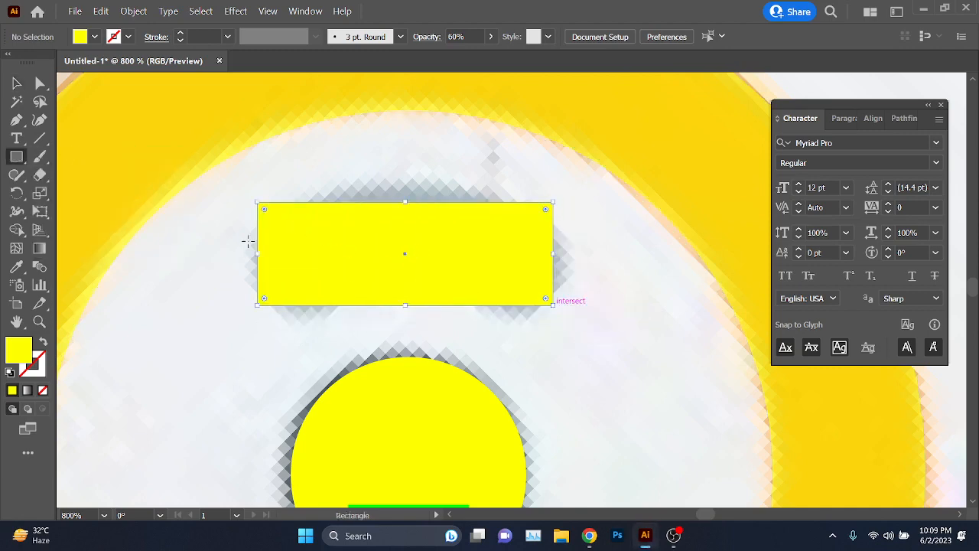
# Step: Round the rectangle's corners fully to a radius of about 6.48 px and fill the resulting pill shape with red
pyautogui.press('a')
pyautogui.moveTo(264, 211); pyautogui.dragTo(451, 322)
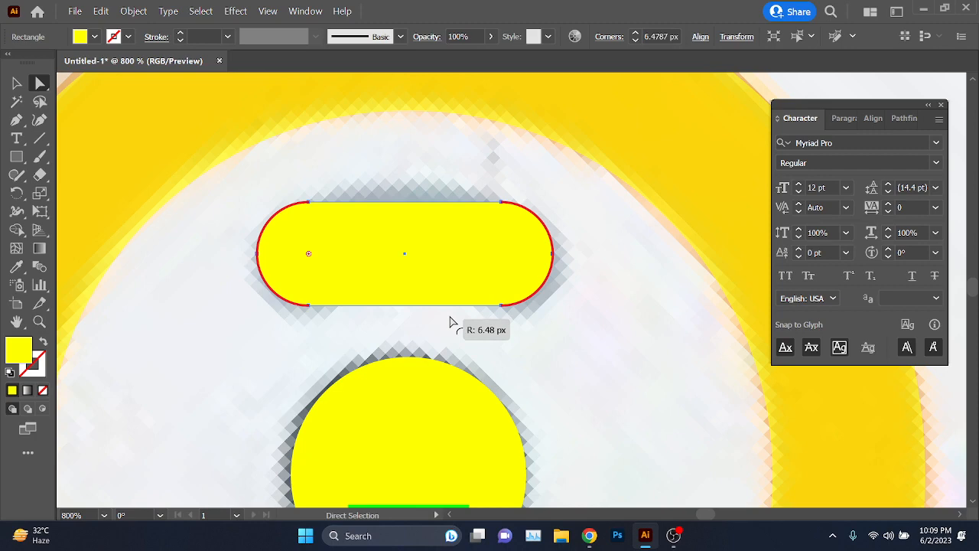
pyautogui.click(16, 82)
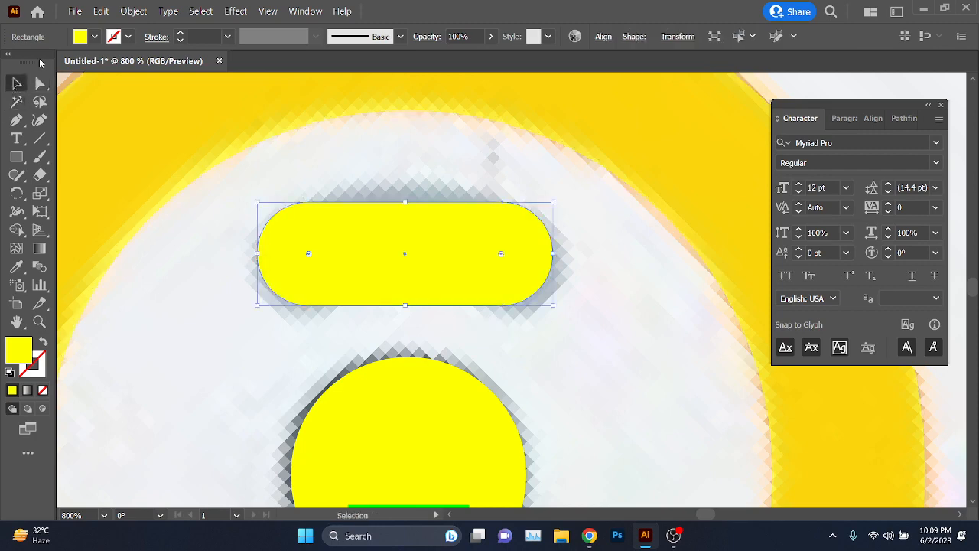
pyautogui.click(82, 37)
pyautogui.click(53, 62)
pyautogui.click(354, 252)
# Step: Shift the red pill slightly to the right so it is centred above the small yellow circle
pyautogui.moveTo(355, 253); pyautogui.dragTo(372, 355)
pyautogui.hotkey('ctrl', 'z')
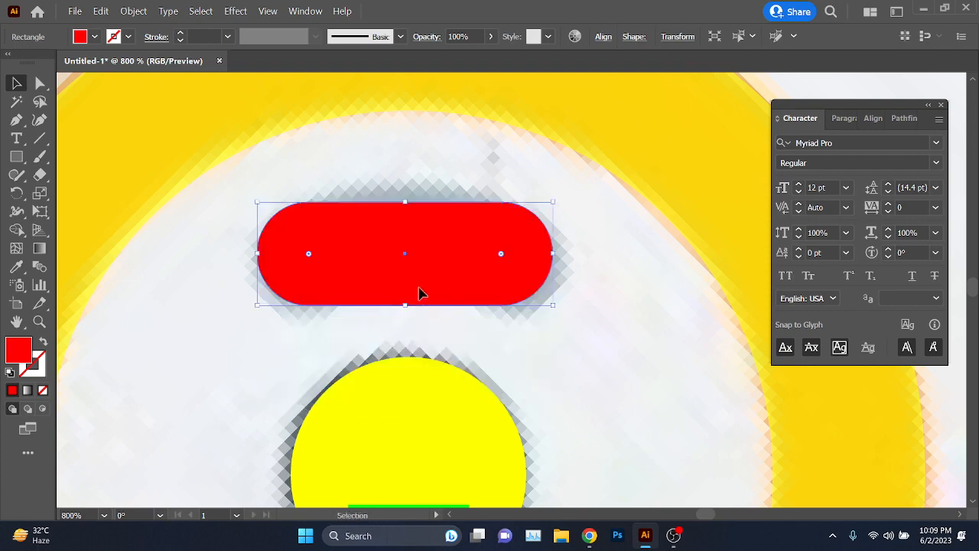
pyautogui.moveTo(420, 293); pyautogui.dragTo(425, 295)
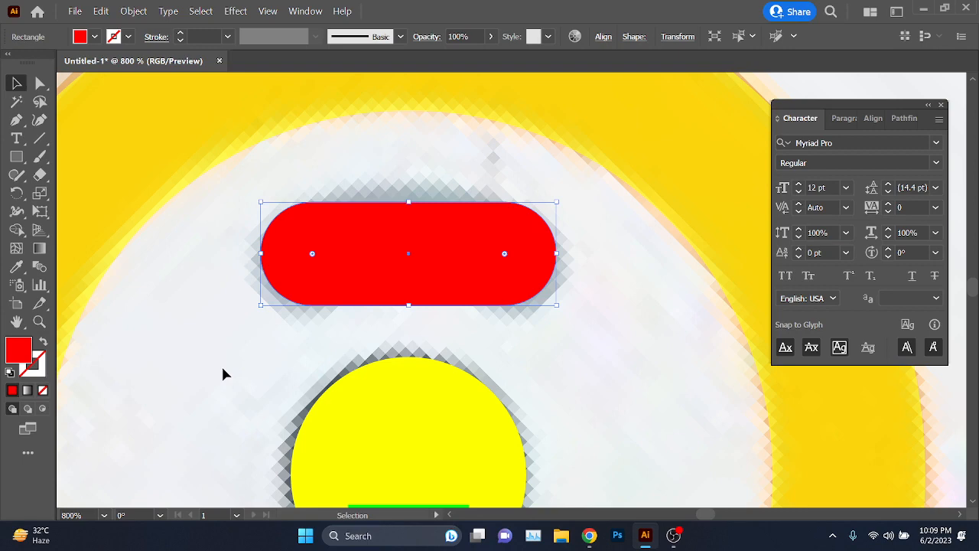
# Step: Set up a horizontal Arc warp on the red pill with a 55% bend
pyautogui.click(236, 11)
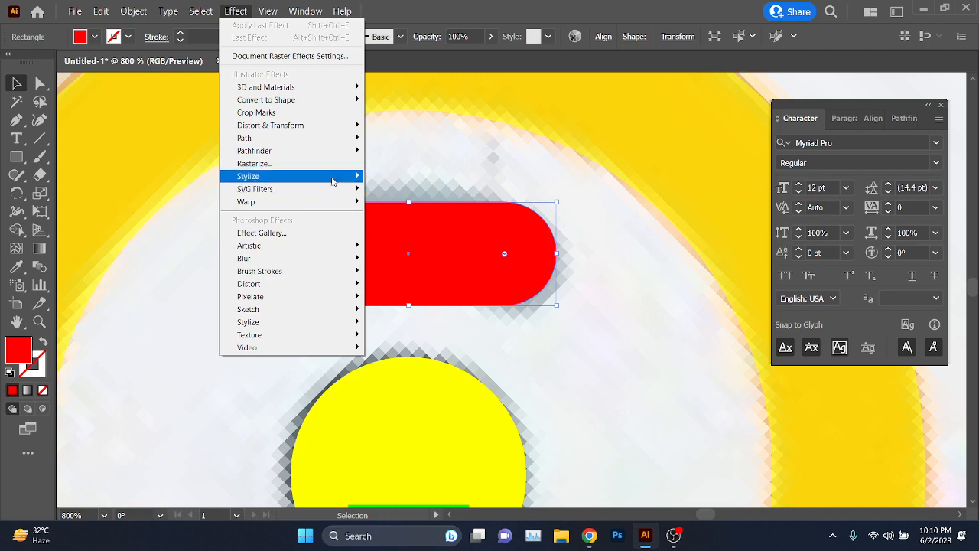
pyautogui.moveTo(326, 204)
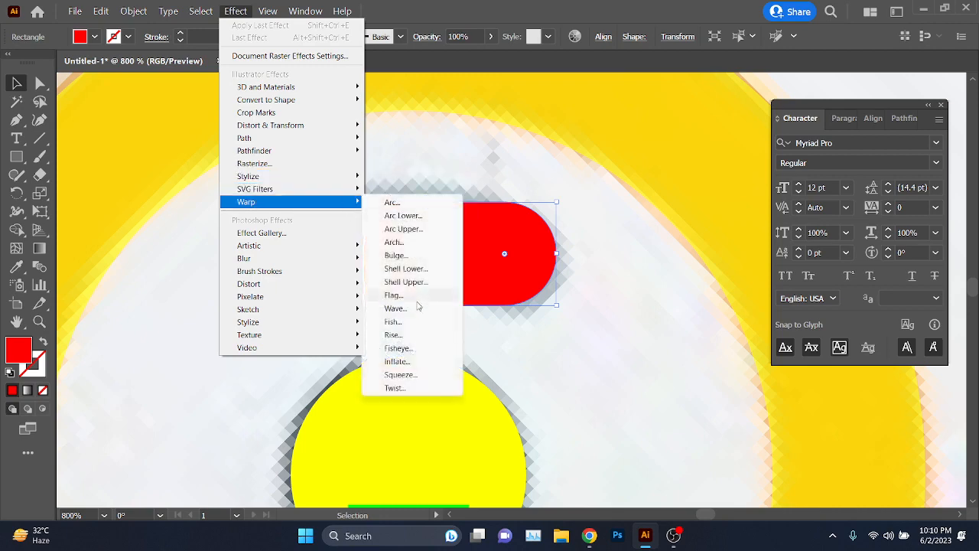
pyautogui.click(434, 203)
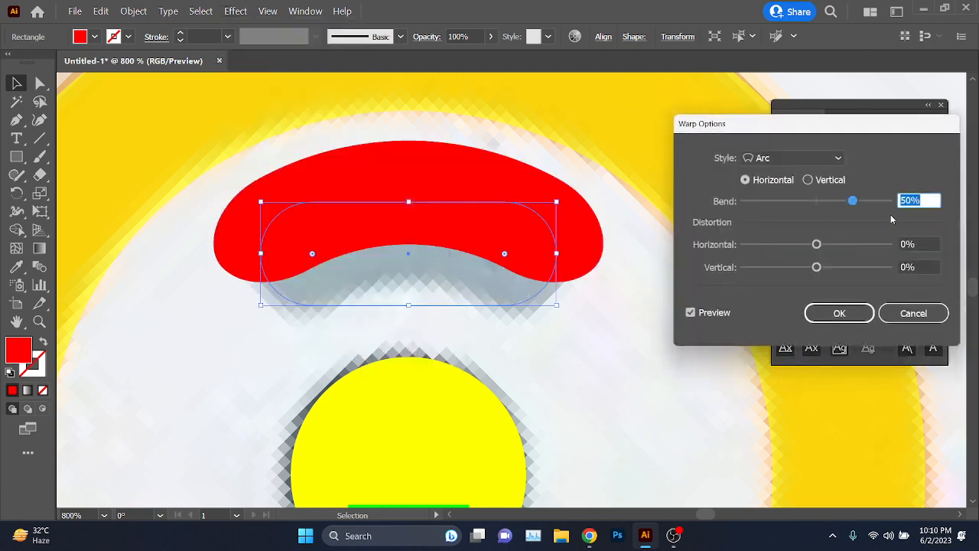
pyautogui.moveTo(853, 200)
pyautogui.mouseDown()
pyautogui.moveTo(865, 201)
pyautogui.moveTo(844, 202)
pyautogui.moveTo(865, 204)
pyautogui.moveTo(769, 201)
pyautogui.moveTo(855, 201)
pyautogui.mouseUp()
# Step: Try the Flag warp style on the red pill with a 61% horizontal bend
pyautogui.click(795, 158)
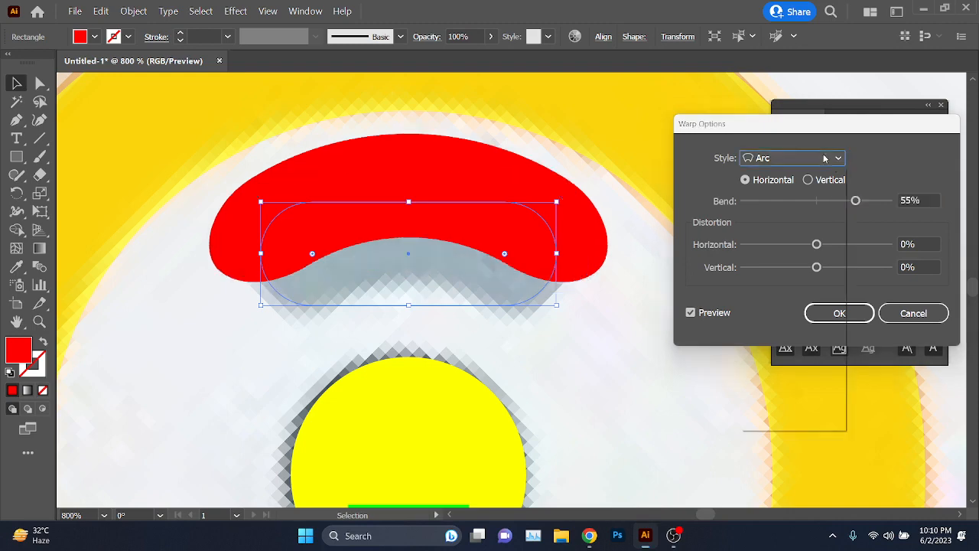
pyautogui.click(803, 301)
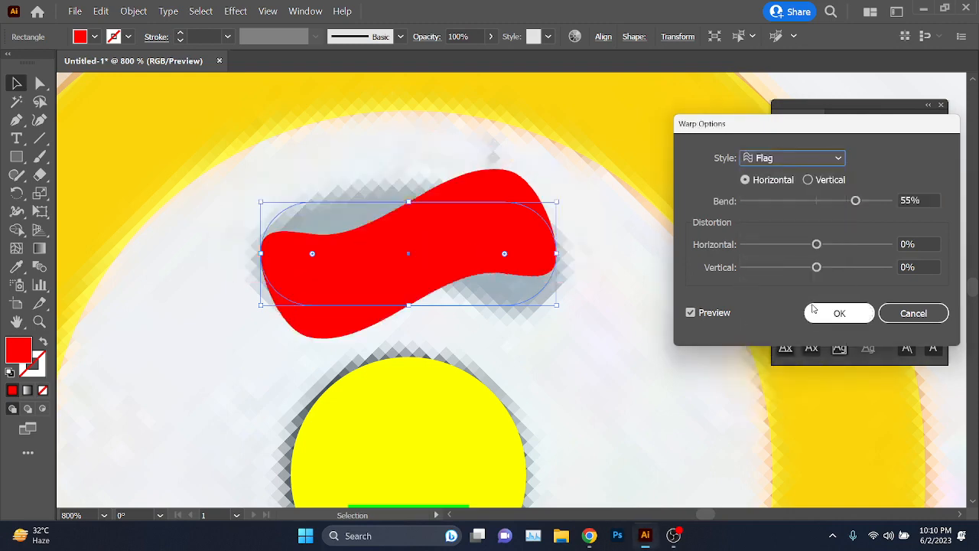
pyautogui.moveTo(856, 201)
pyautogui.mouseDown()
pyautogui.moveTo(775, 201)
pyautogui.moveTo(861, 201)
pyautogui.mouseUp()
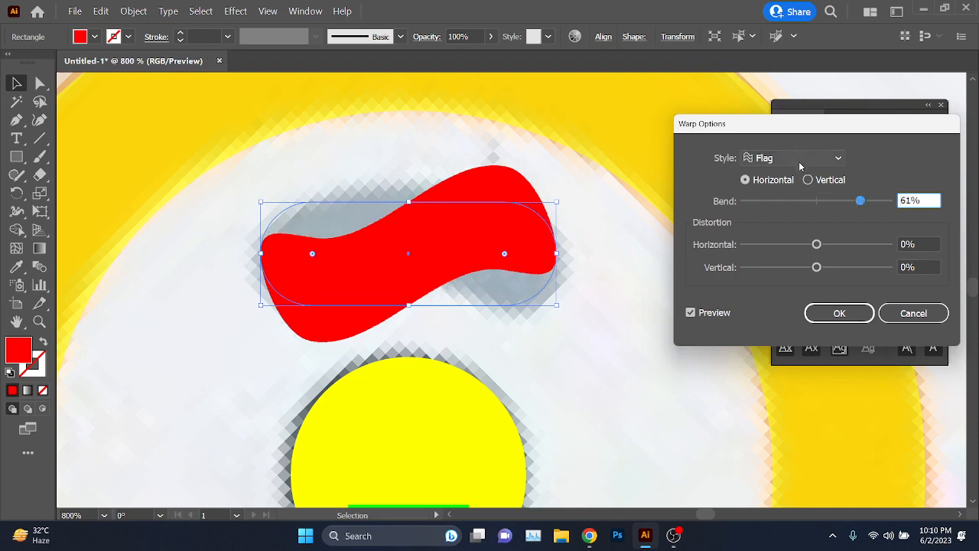
# Step: Apply a horizontal Arc warp with a 41% bend to the red pill and move it down over the grey curved mark
pyautogui.click(811, 158)
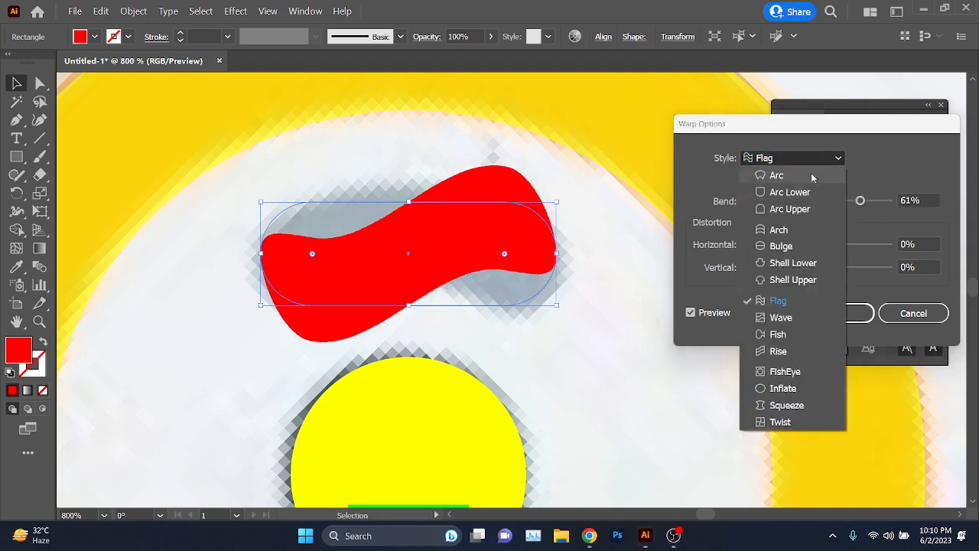
pyautogui.click(813, 176)
pyautogui.moveTo(859, 208); pyautogui.dragTo(851, 207)
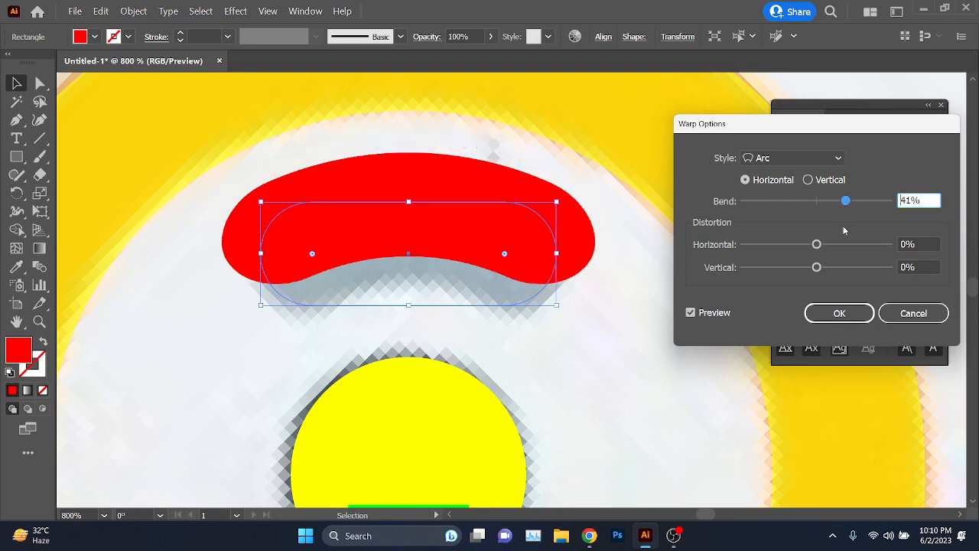
pyautogui.click(837, 313)
pyautogui.moveTo(451, 227); pyautogui.dragTo(453, 258)
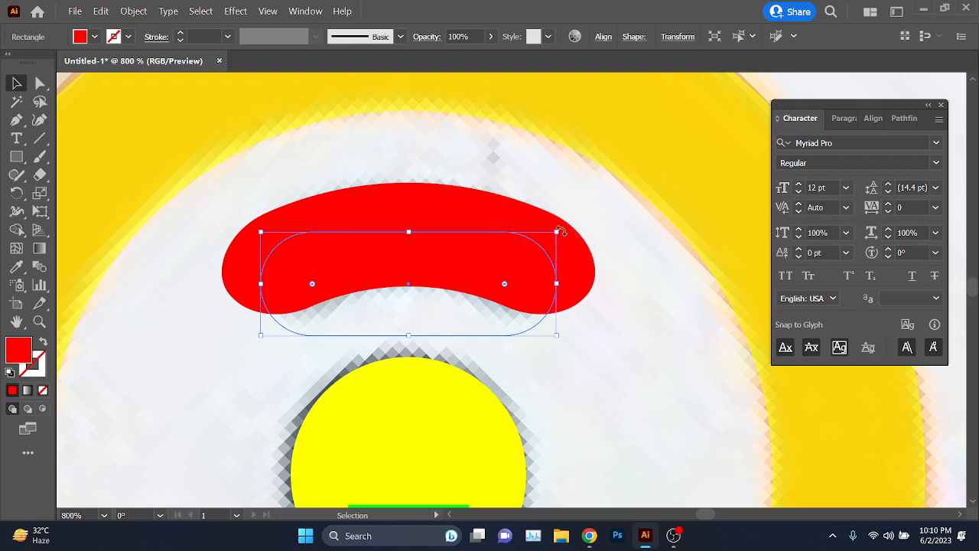
# Step: Try expanding the warped red pill's appearance and rotating it from its upper-right corner
pyautogui.moveTo(561, 231); pyautogui.dragTo(403, 191)
pyautogui.hotkey('ctrl', 'z')
pyautogui.click(134, 11)
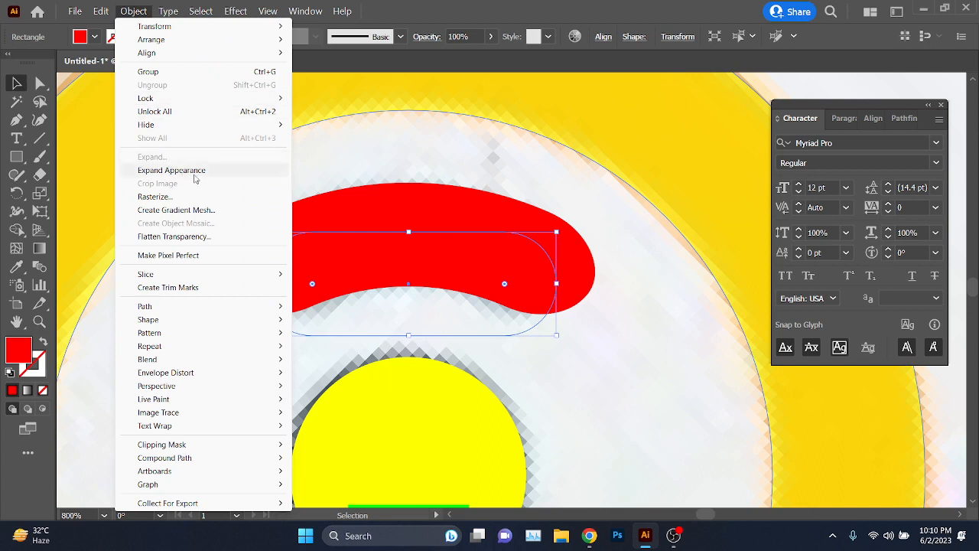
pyautogui.click(195, 175)
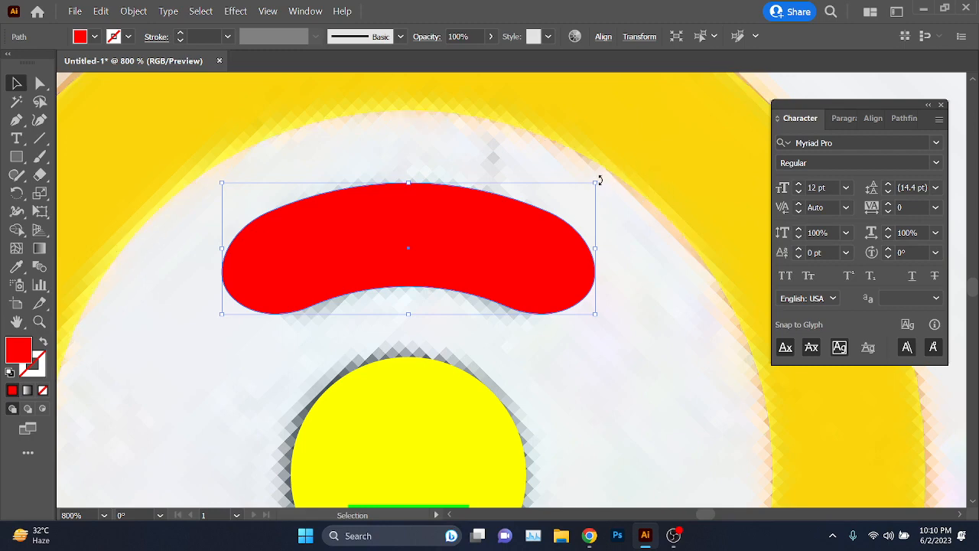
pyautogui.moveTo(601, 179); pyautogui.dragTo(575, 192)
pyautogui.click(589, 341)
pyautogui.click(414, 233)
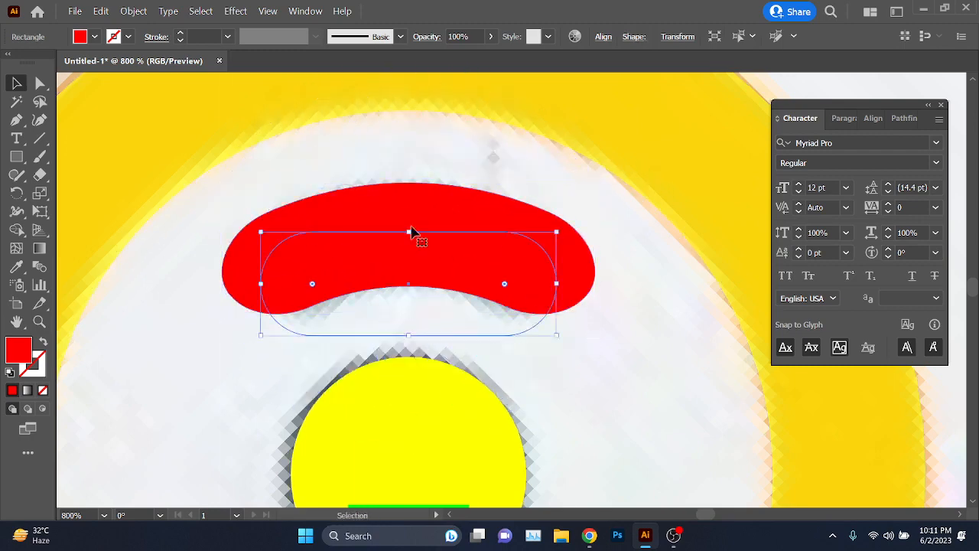
pyautogui.click(449, 181)
pyautogui.click(402, 234)
# Step: Expand the warped red pill's appearance and narrow the shape about its centre to match the grey curved mark
pyautogui.click(133, 11)
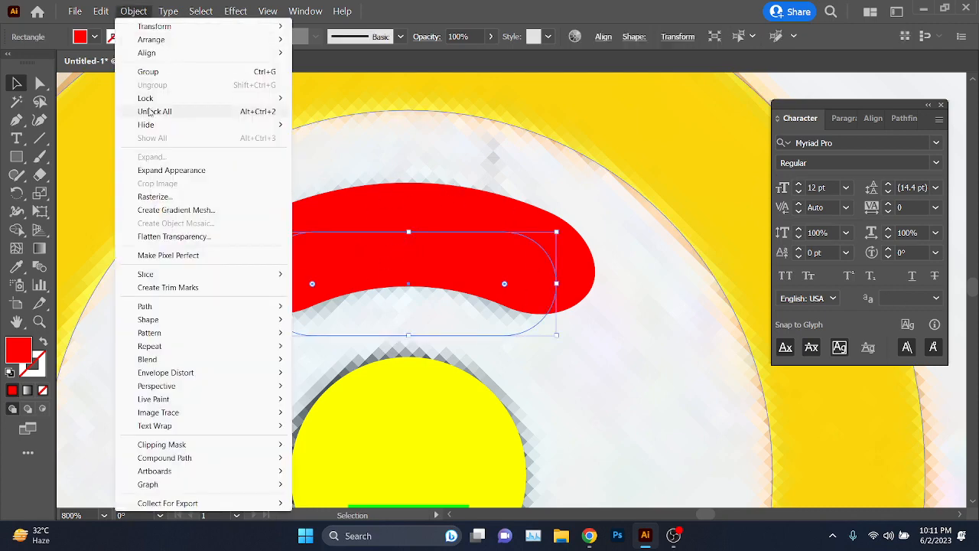
pyautogui.click(157, 168)
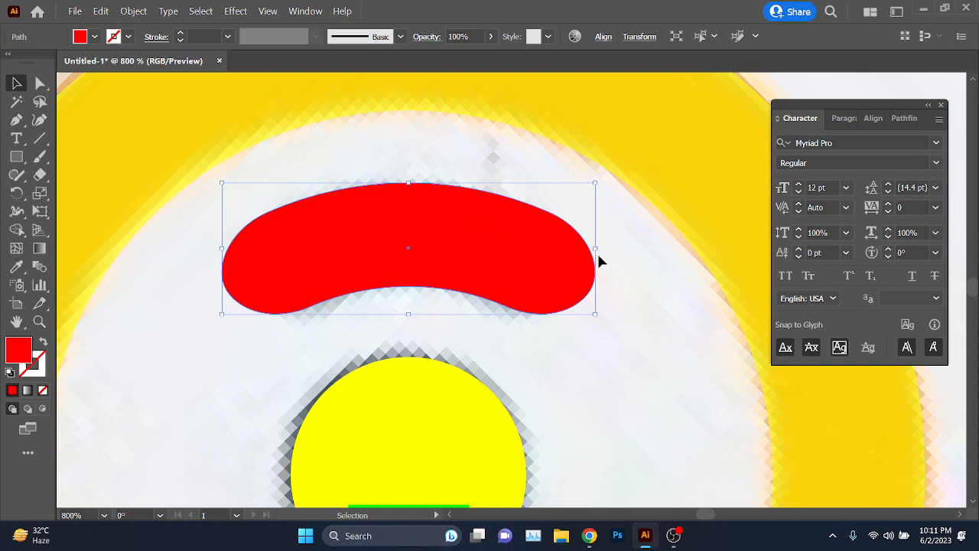
pyautogui.moveTo(596, 251); pyautogui.dragTo(565, 248)
# Step: Align the yellow ring, red curved pill, small yellow circle and green arm on their horizontal centres
pyautogui.scroll(-3, 491, 332)
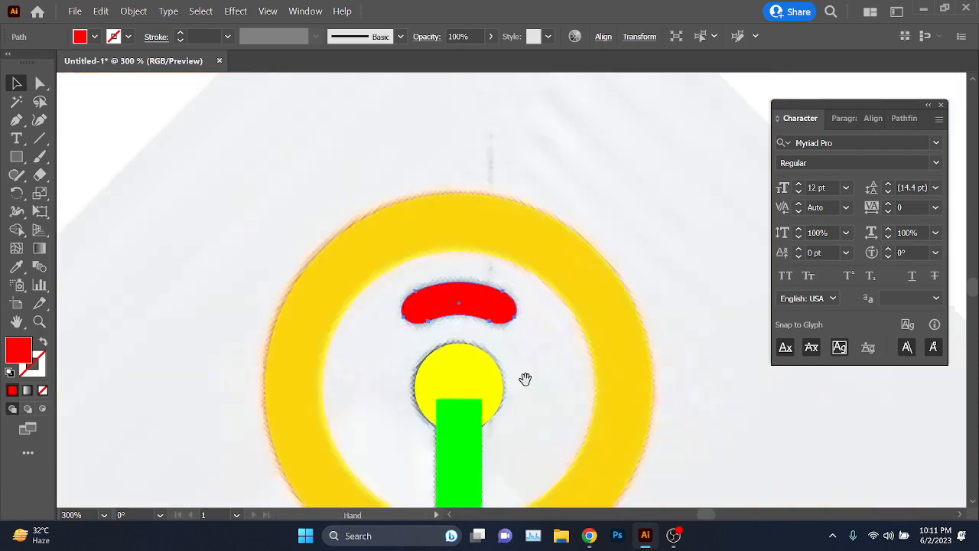
pyautogui.moveTo(525, 380); pyautogui.dragTo(502, 228)
pyautogui.scroll(-2, 466, 234)
pyautogui.keyDown('shift'); pyautogui.click(457, 235); pyautogui.keyUp('shift')
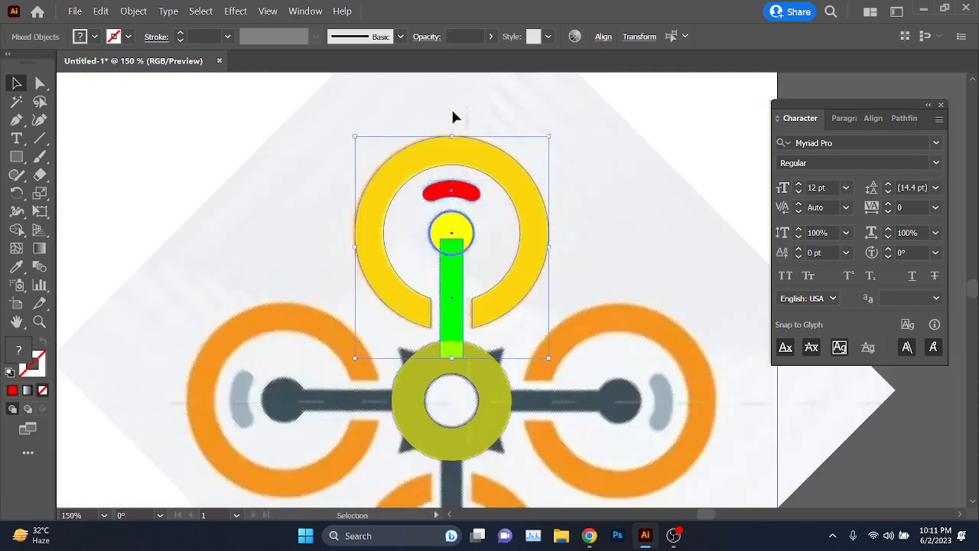
pyautogui.click(873, 118)
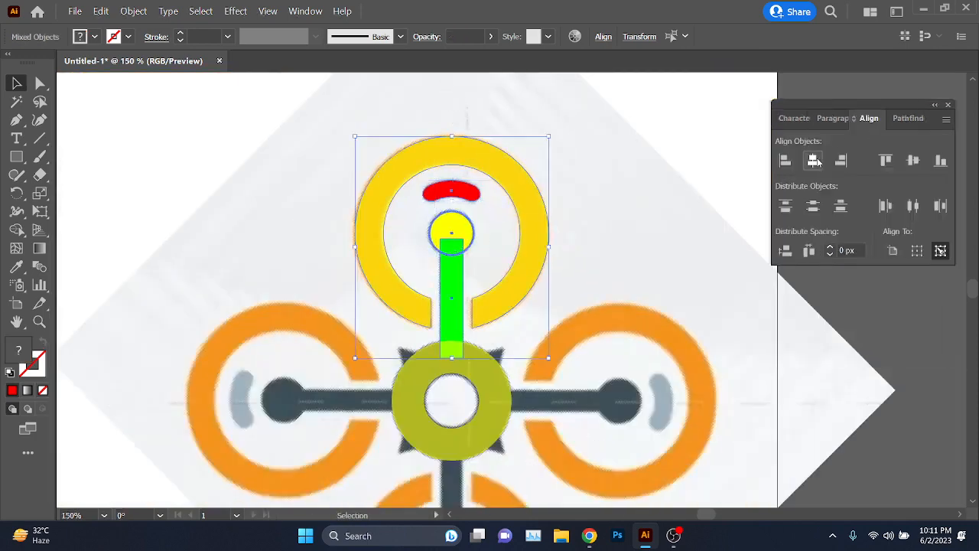
pyautogui.click(801, 117)
pyautogui.click(640, 161)
# Step: Draw a small red triangle with the Polygon tool and fit it over the dark spike at the central ring's upper left
pyautogui.moveTo(465, 344); pyautogui.dragTo(329, 291)
pyautogui.scroll(2, 409, 319)
pyautogui.scroll(2, 382, 335)
pyautogui.moveTo(16, 156); pyautogui.dragTo(72, 209)
pyautogui.moveTo(284, 212); pyautogui.dragTo(393, 153)
pyautogui.press('Down')
pyautogui.press('Down')
pyautogui.click(10, 83)
pyautogui.scroll(1, 298, 253)
pyautogui.moveTo(306, 207)
pyautogui.mouseDown()
pyautogui.moveTo(365, 291)
pyautogui.moveTo(352, 294)
pyautogui.mouseUp()
pyautogui.scroll(-5, 404, 301)
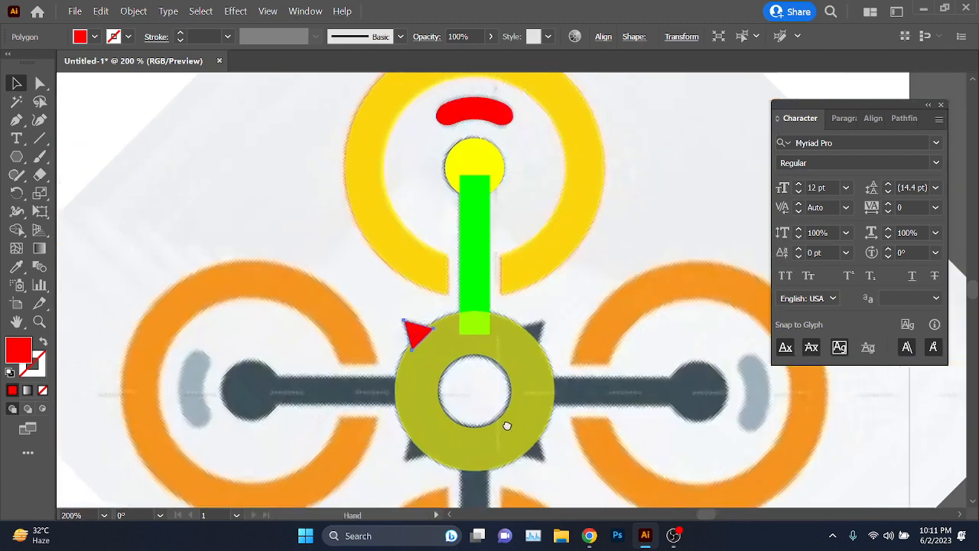
# Step: Try moving the translucent yellow central ring off the reference image, and undo the moves
pyautogui.press('space')
pyautogui.press('space')
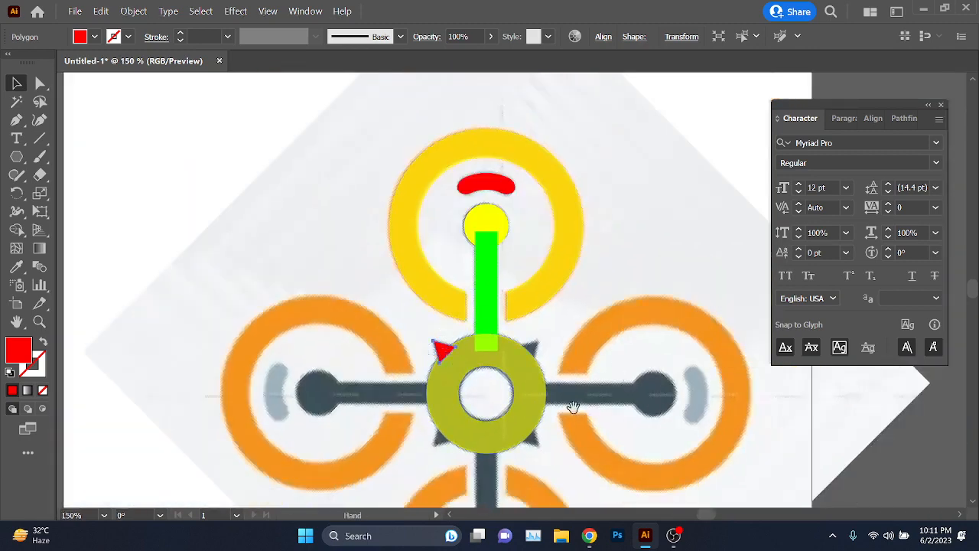
pyautogui.moveTo(574, 405); pyautogui.dragTo(547, 341)
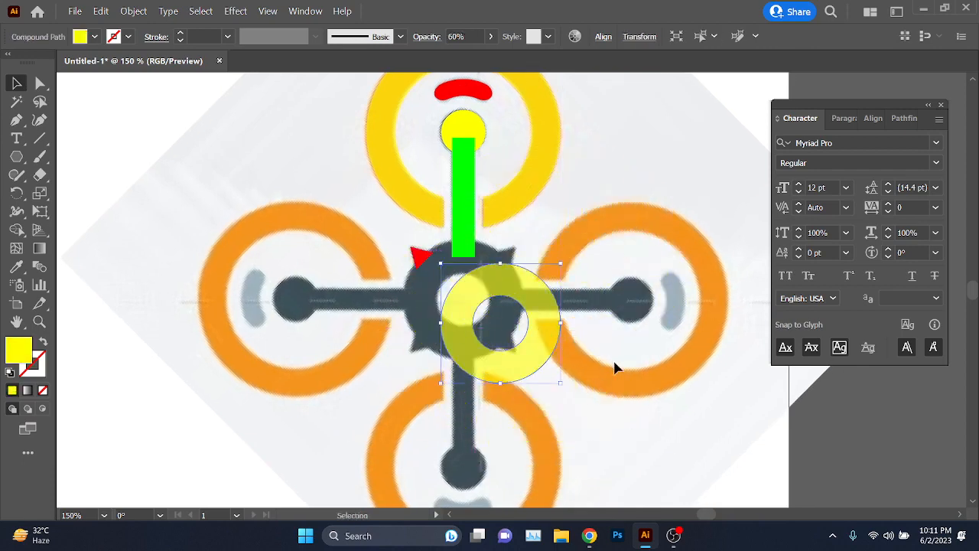
pyautogui.hotkey('ctrl', 'z')
pyautogui.scroll(-1, 556, 339)
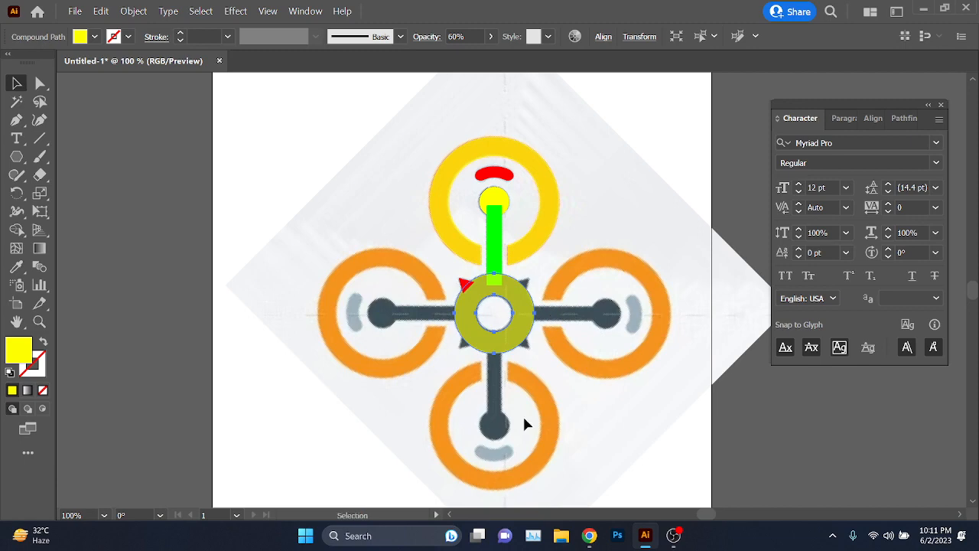
pyautogui.moveTo(515, 325); pyautogui.dragTo(543, 353)
pyautogui.hotkey('ctrl', 'z')
pyautogui.hotkey('ctrl', 'z')
# Step: Draw a yellow rectangle on the empty canvas beyond the artboard's left side and shift it slightly right
pyautogui.scroll(-2, 493, 375)
pyautogui.scroll(-1, 510, 345)
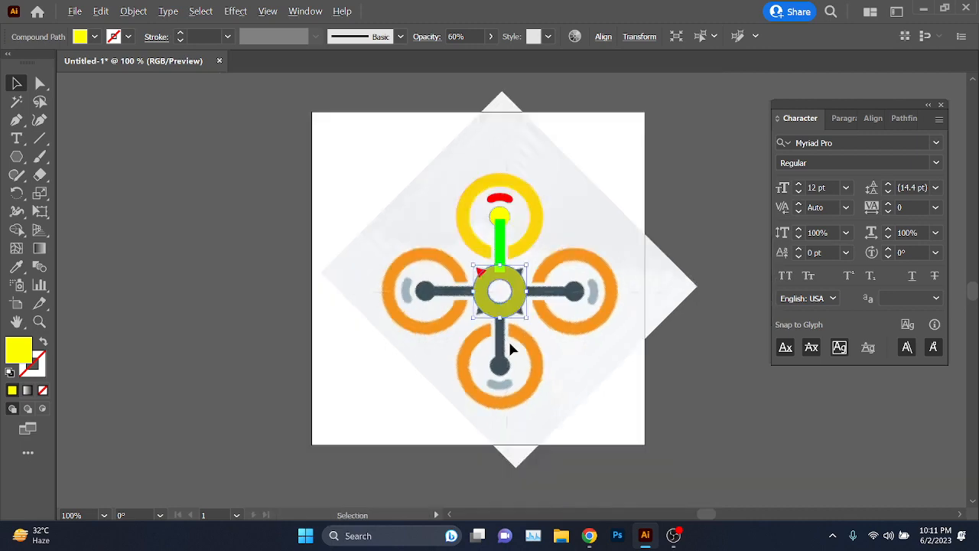
pyautogui.scroll(-2, 510, 345)
pyautogui.moveTo(275, 336); pyautogui.dragTo(623, 458)
pyautogui.click(17, 157)
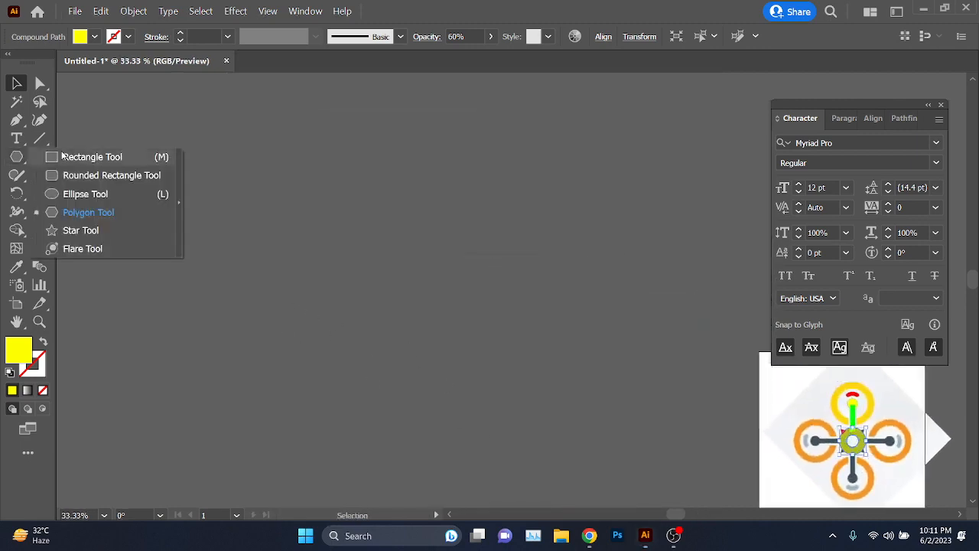
pyautogui.click(63, 156)
pyautogui.moveTo(303, 127); pyautogui.dragTo(376, 248)
pyautogui.scroll(1, 278, 142)
pyautogui.scroll(2, 378, 248)
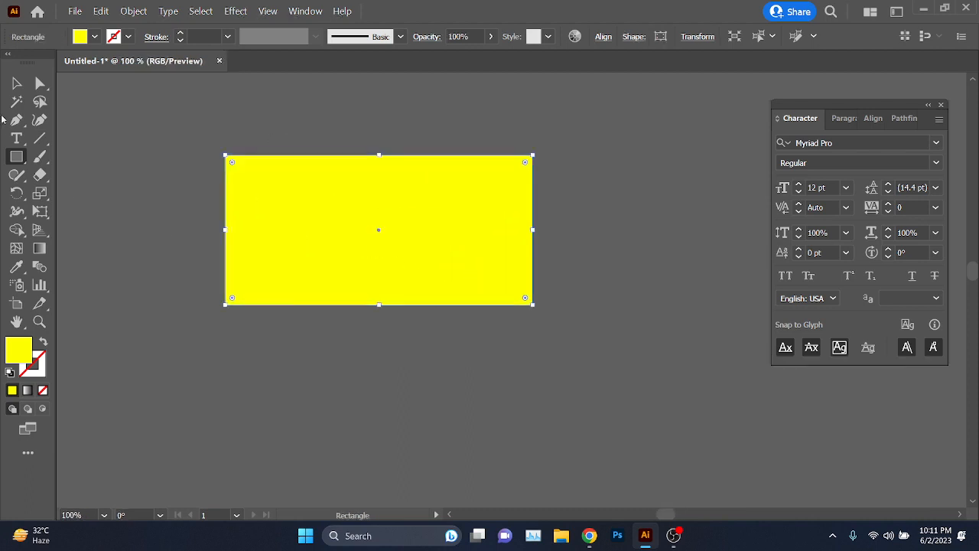
pyautogui.moveTo(274, 213); pyautogui.dragTo(319, 225)
# Step: Change the new rectangle's fill to dark green
pyautogui.click(94, 37)
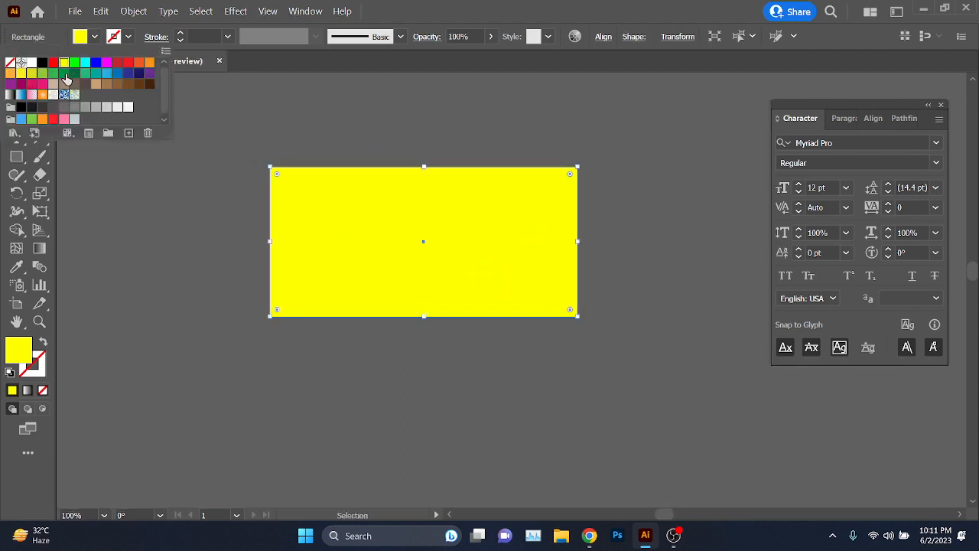
pyautogui.click(65, 74)
pyautogui.click(183, 298)
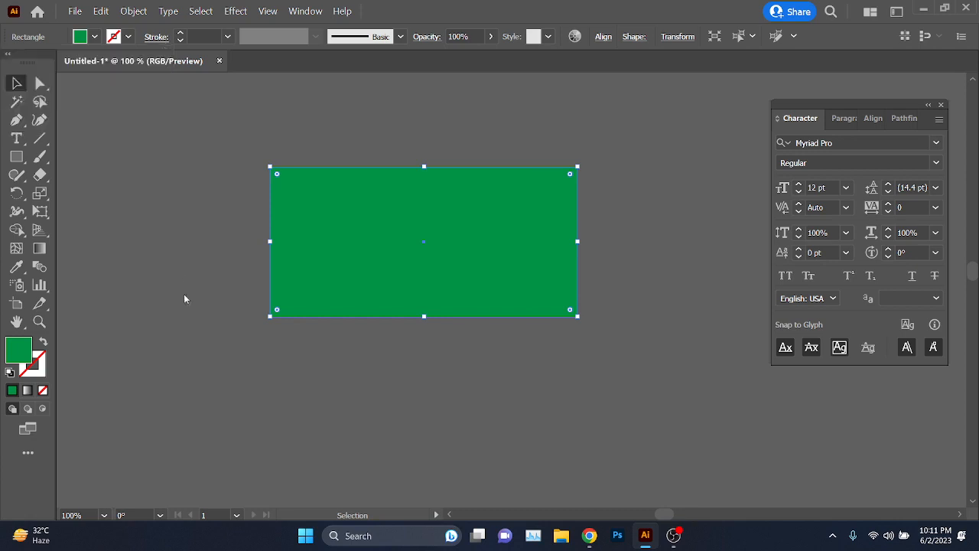
pyautogui.click(93, 36)
pyautogui.click(75, 74)
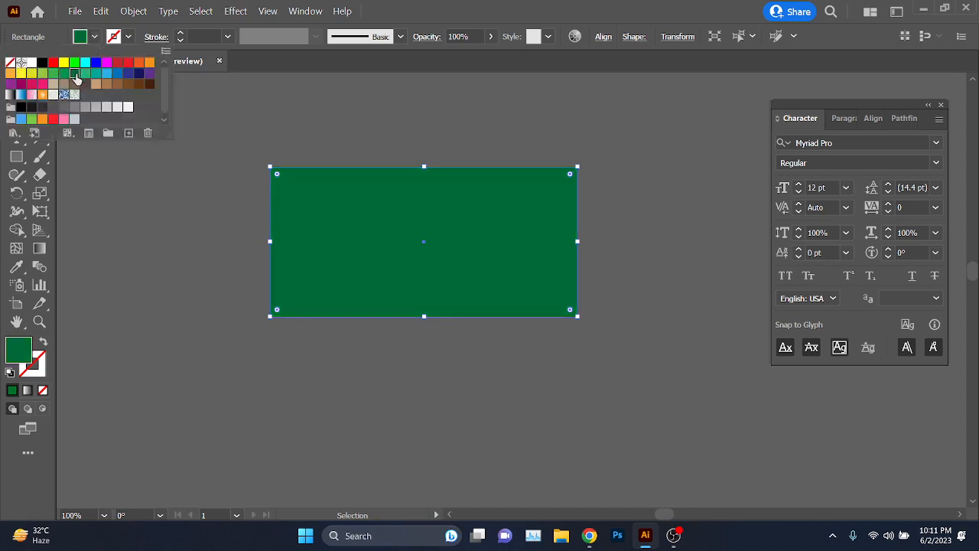
pyautogui.click(128, 223)
# Step: Try rotating the green rectangle about its centre, and undo the rotation
pyautogui.scroll(1, 339, 257)
pyautogui.moveTo(370, 289); pyautogui.dragTo(334, 319)
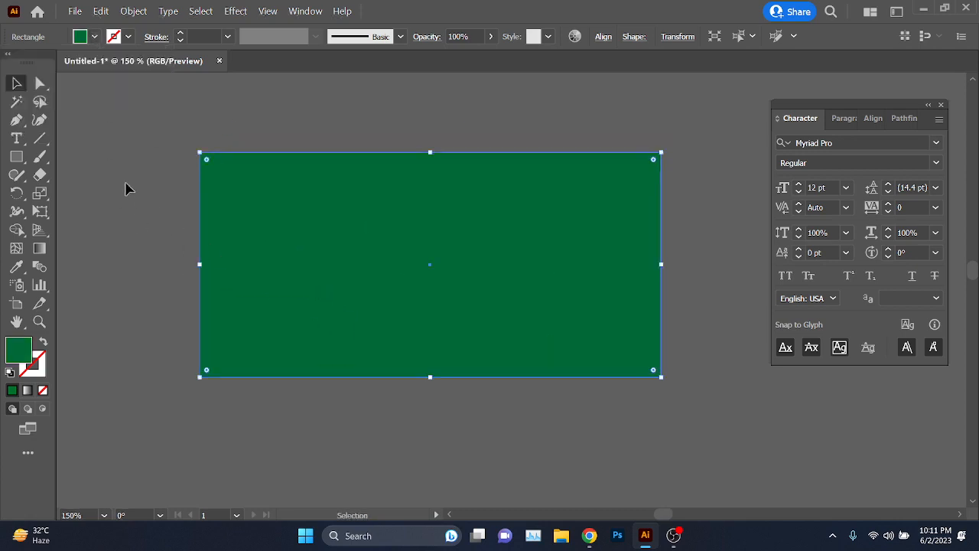
pyautogui.click(19, 196)
pyautogui.moveTo(653, 230); pyautogui.dragTo(573, 244)
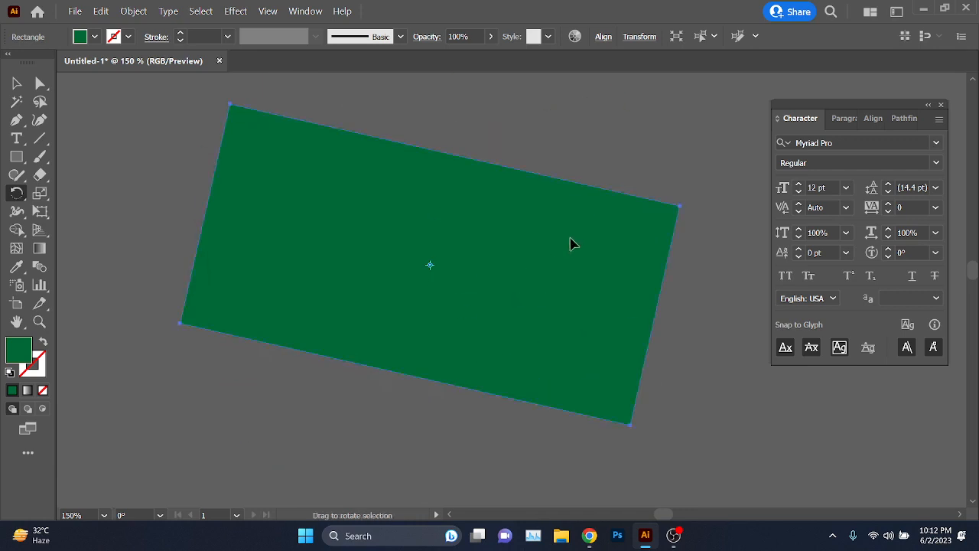
pyautogui.hotkey('ctrl', 'z')
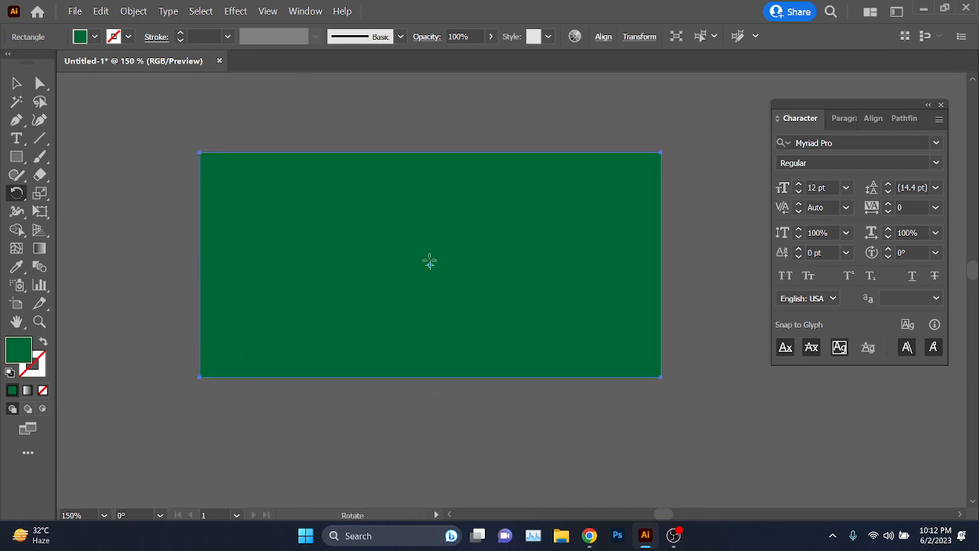
# Step: Try rotating the green rectangle about pivots near its lower-left and upper-right corners, undoing each rotation
pyautogui.hotkey('ctrl', '-')
pyautogui.hotkey('ctrl', '-')
pyautogui.scroll(-1, 455, 270)
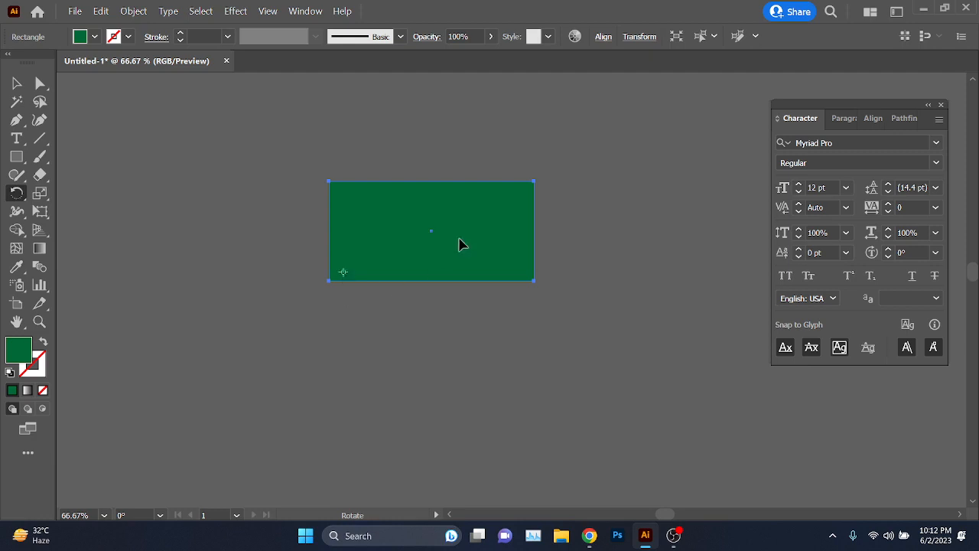
pyautogui.moveTo(517, 192); pyautogui.dragTo(568, 305)
pyautogui.hotkey('ctrl', 'z')
pyautogui.click(517, 205)
pyautogui.moveTo(536, 260); pyautogui.dragTo(586, 278)
pyautogui.hotkey('ctrl', 'z')
# Step: Try rotating the rectangle about a pivot below it, undo the rotation and keep the dark green fill
pyautogui.scroll(-1, 454, 271)
pyautogui.click(433, 320)
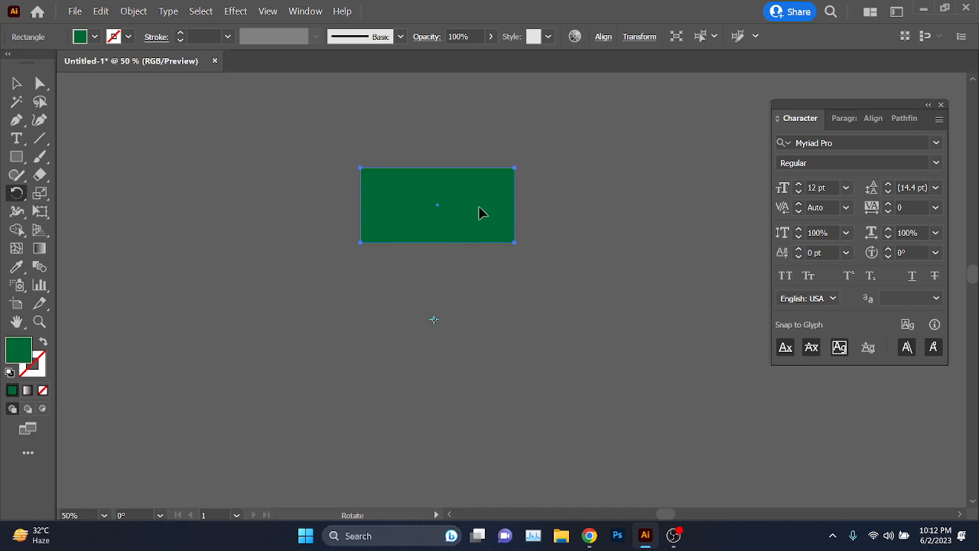
pyautogui.moveTo(482, 213); pyautogui.dragTo(559, 279)
pyautogui.hotkey('ctrl', 'z')
pyautogui.hotkey('ctrl', 'z')
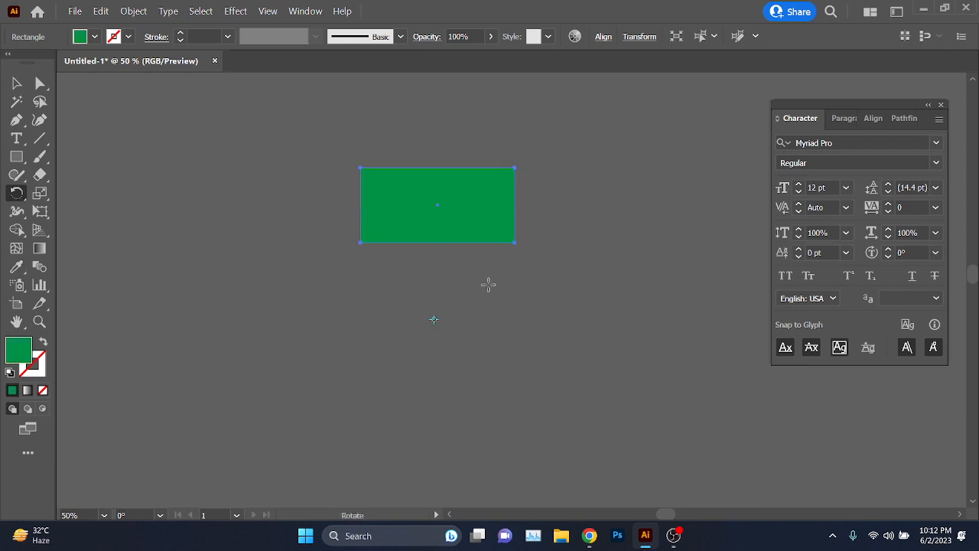
pyautogui.hotkey('ctrl', 'shift', 'z')
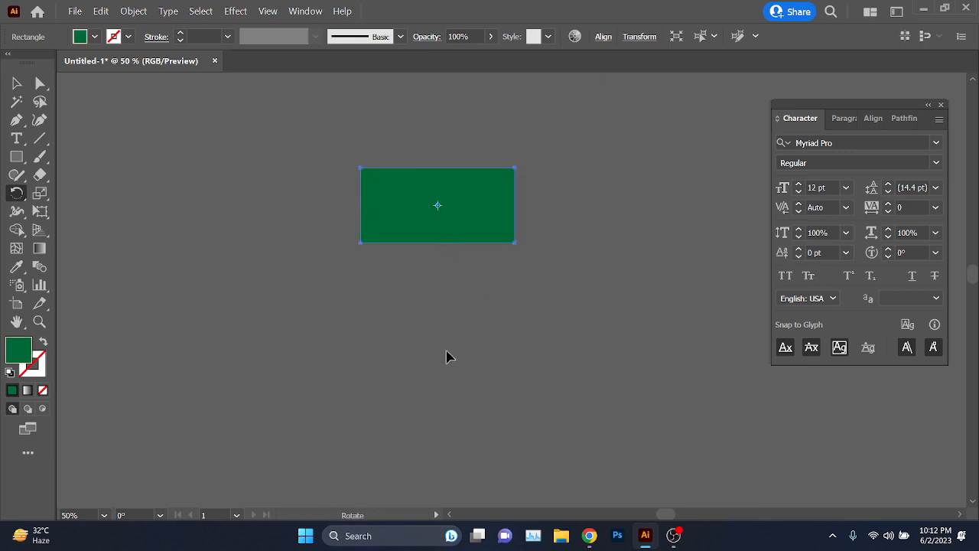
# Step: Switch to the Google Meet call in Chrome to check it, and return to the Illustrator drawing
pyautogui.scroll(-2, 449, 356)
pyautogui.scroll(-2, 483, 375)
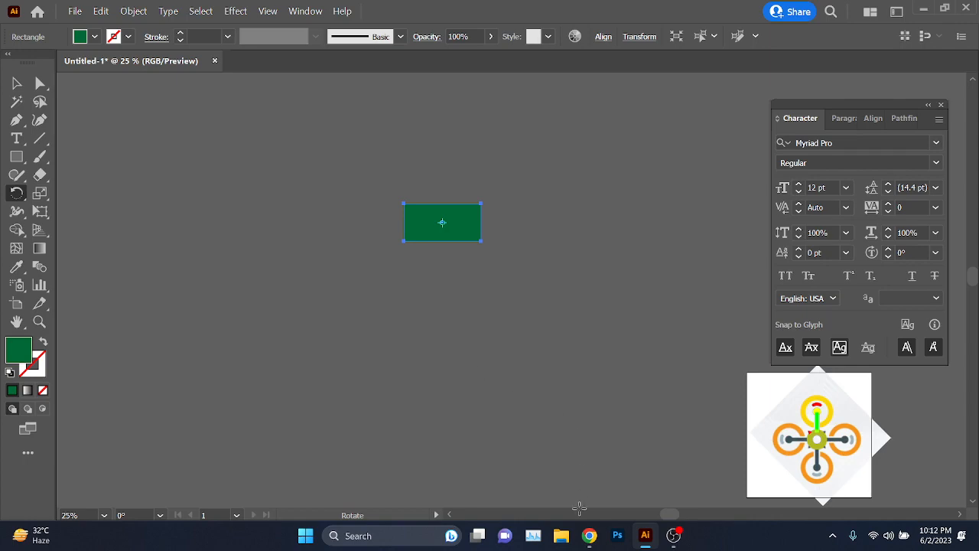
pyautogui.moveTo(589, 536)
pyautogui.click(514, 468)
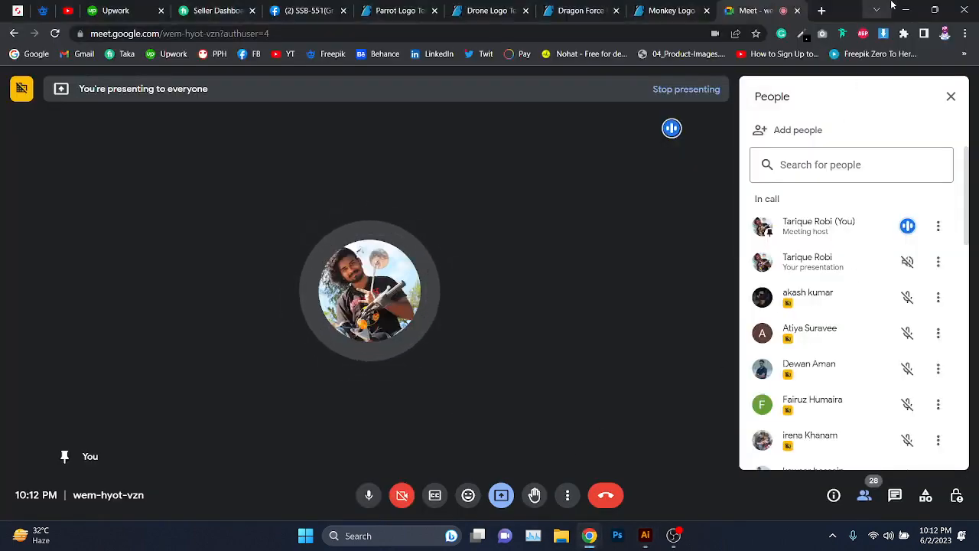
pyautogui.moveTo(866, 10); pyautogui.dragTo(849, 49)
pyautogui.click(882, 46)
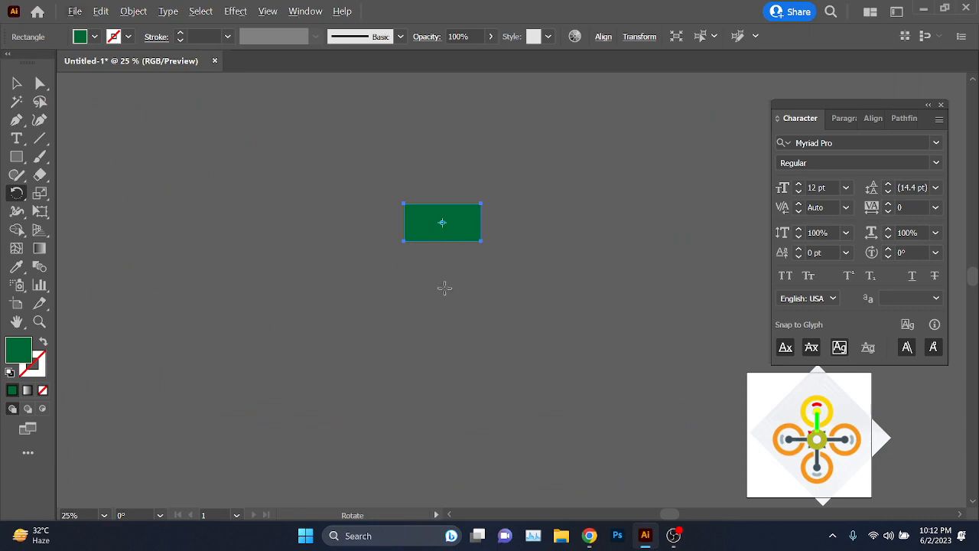
pyautogui.scroll(-1, 421, 335)
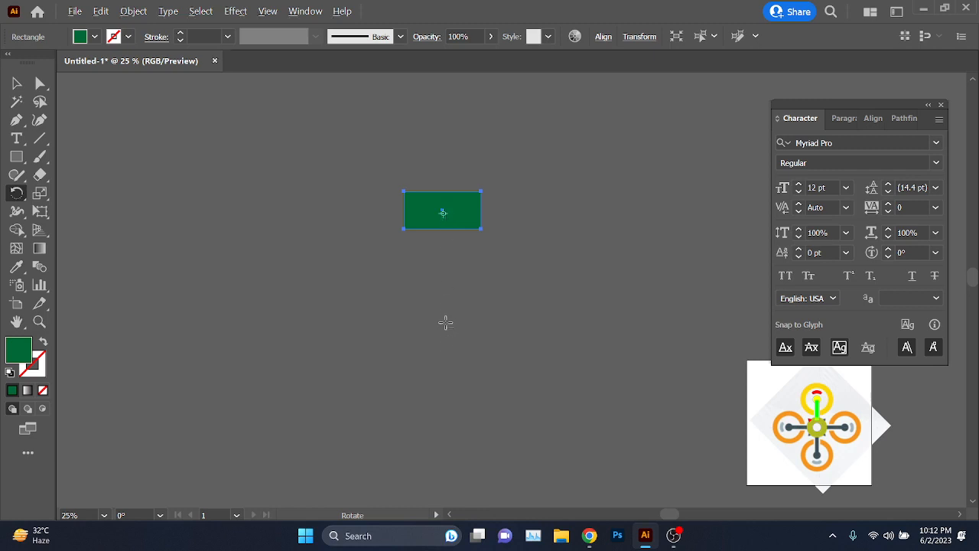
# Step: Set up a 45° rotation about a pivot below the green rectangle and compare the result by toggling the preview
pyautogui.keyDown('alt'); pyautogui.click(446, 322); pyautogui.keyUp('alt')
pyautogui.moveTo(703, 129); pyautogui.dragTo(686, 125)
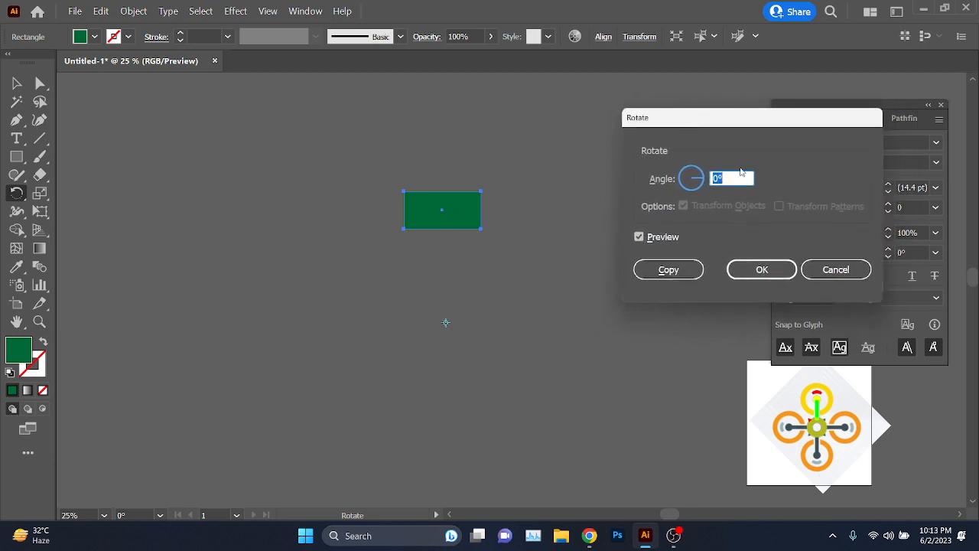
pyautogui.moveTo(709, 127); pyautogui.dragTo(712, 140)
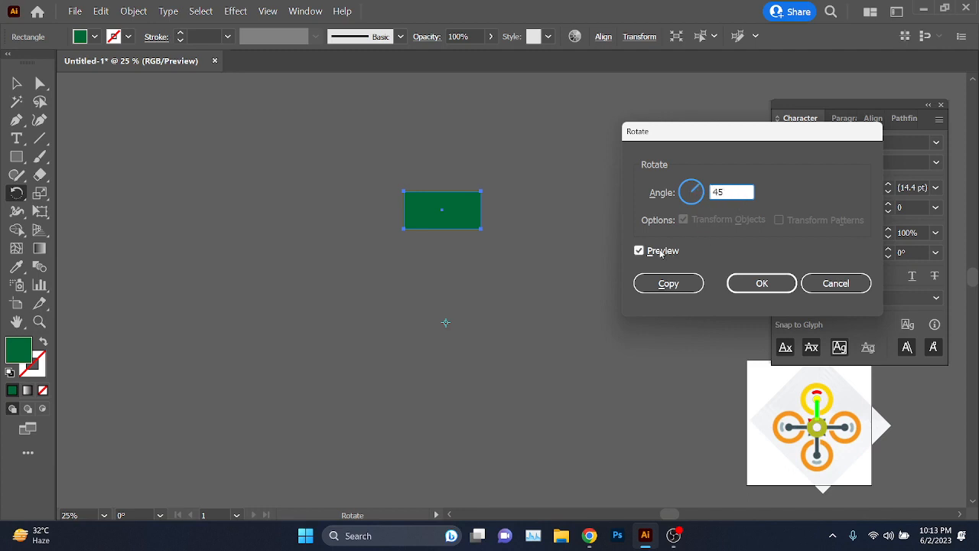
pyautogui.click(661, 252)
pyautogui.click(661, 251)
pyautogui.click(662, 251)
pyautogui.click(661, 252)
pyautogui.click(661, 252)
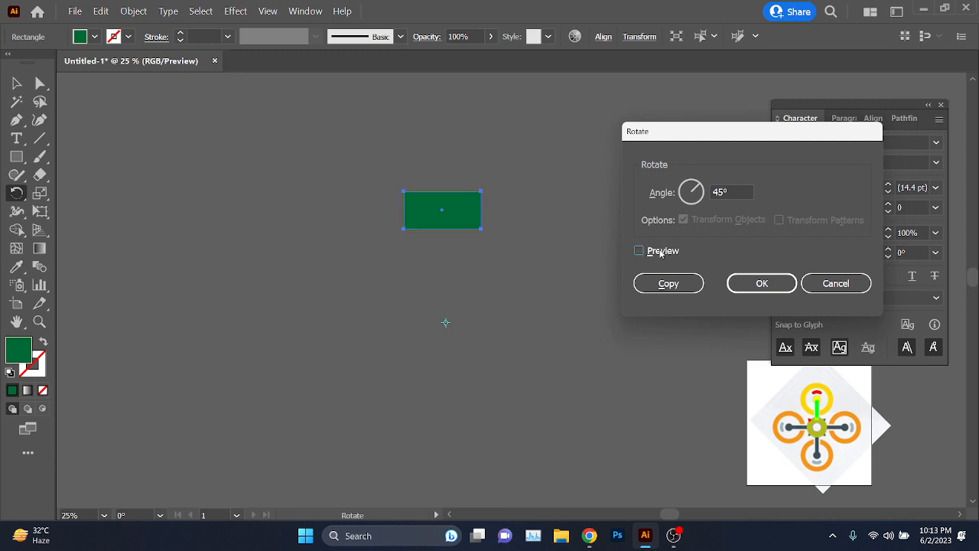
pyautogui.click(661, 252)
pyautogui.click(661, 251)
pyautogui.click(661, 252)
pyautogui.click(661, 252)
pyautogui.click(661, 251)
pyautogui.click(661, 252)
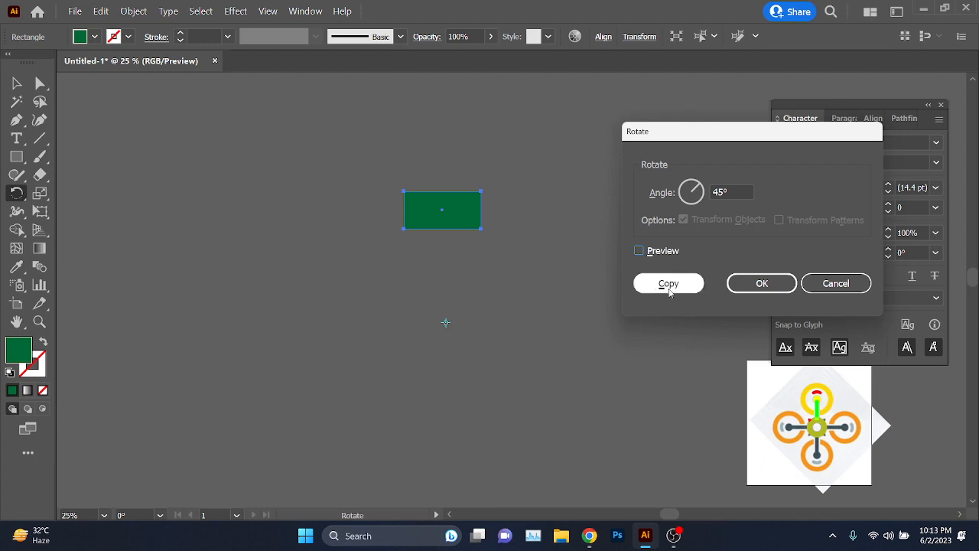
pyautogui.click(663, 253)
# Step: Apply the 45° rotation as a copy and repeat the transformation six times to form a ring of eight rectangles
pyautogui.click(668, 284)
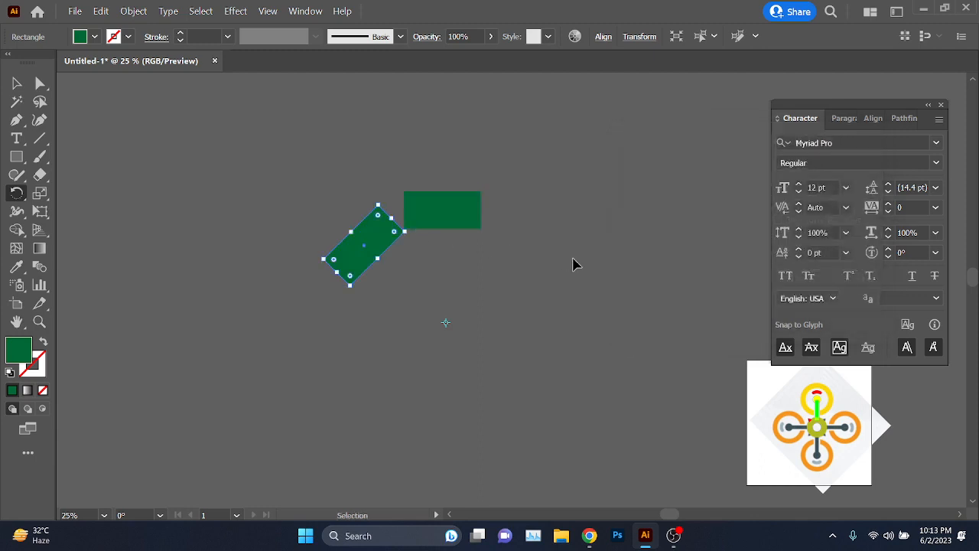
pyautogui.hotkey('ctrl', 'd')
pyautogui.hotkey('ctrl', 'd')
pyautogui.hotkey('ctrl', 'd')
pyautogui.hotkey('ctrl', 'd')
pyautogui.hotkey('ctrl', 'd')
pyautogui.hotkey('ctrl', 'd')
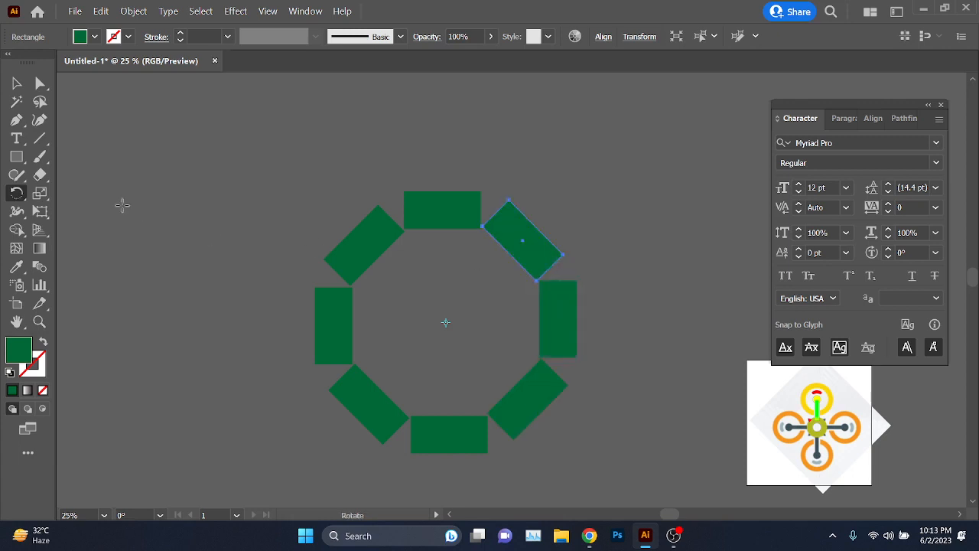
# Step: Delete the whole ring of green demonstration rectangles, leaving only the drone logo artwork
pyautogui.click(17, 83)
pyautogui.click(207, 268)
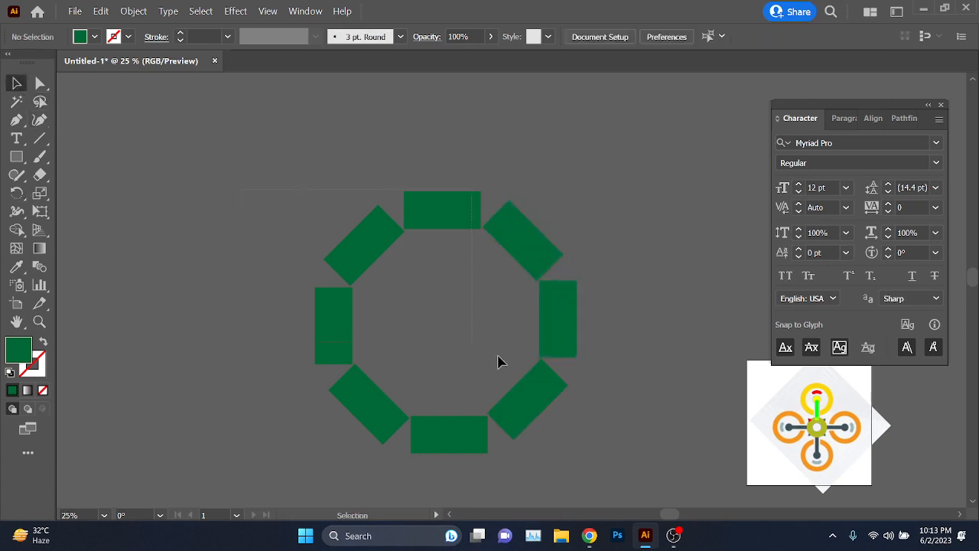
pyautogui.hotkey('ctrl', 'a')
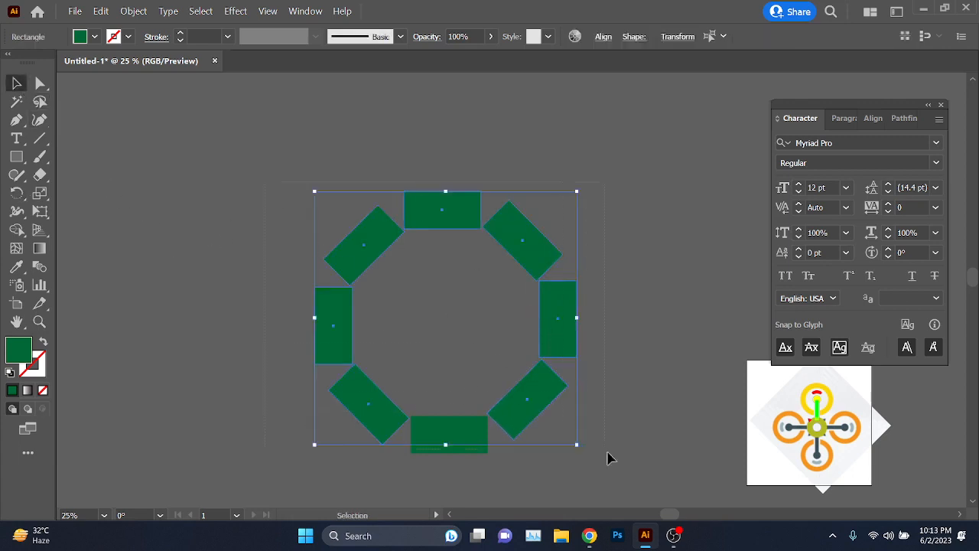
pyautogui.click(610, 449)
pyautogui.moveTo(618, 409); pyautogui.dragTo(507, 367)
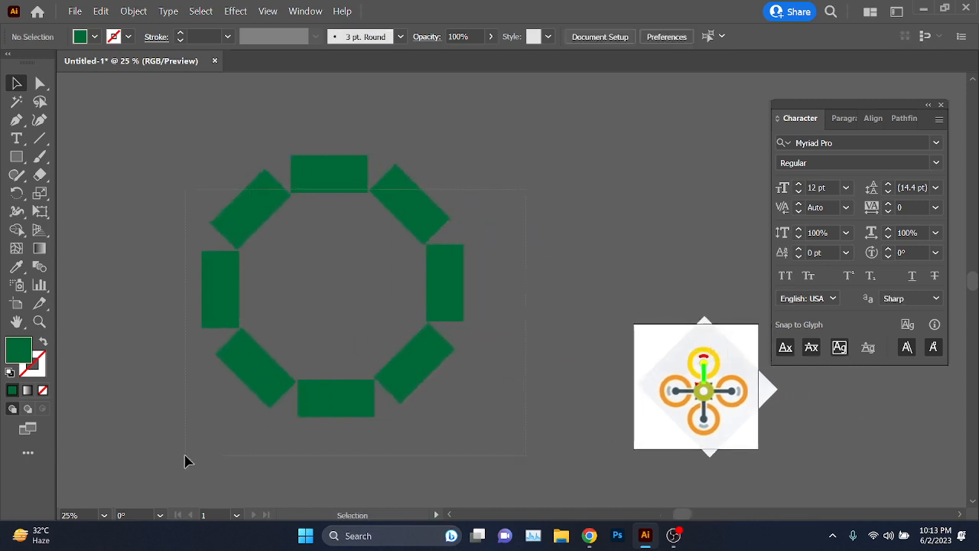
pyautogui.hotkey('ctrl', 'a')
pyautogui.press('Delete')
pyautogui.scroll(3, 792, 401)
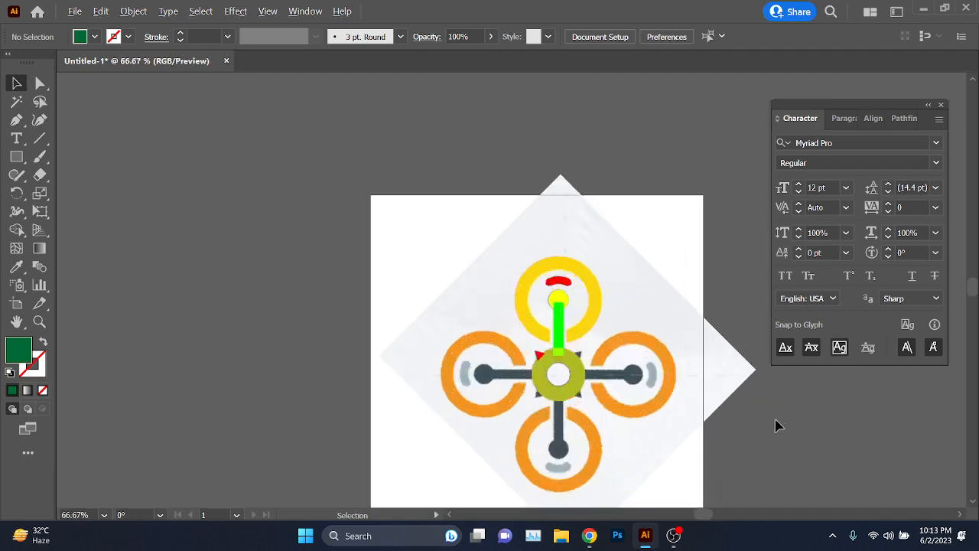
pyautogui.moveTo(635, 373); pyautogui.dragTo(537, 317)
pyautogui.scroll(2, 442, 317)
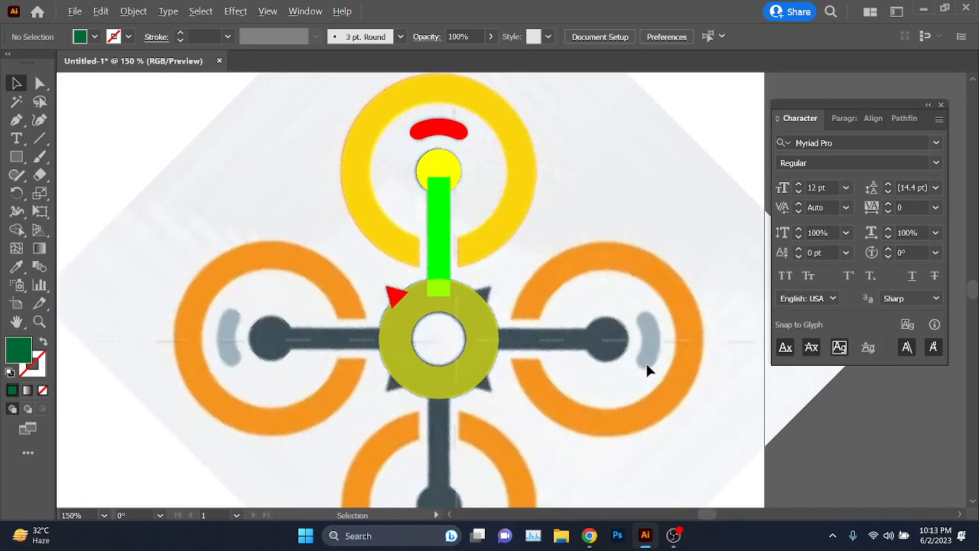
# Step: Switch to the Google Meet call in Chrome, admit the waiting participant, show the in-call messages and return to Illustrator
pyautogui.click(590, 536)
pyautogui.click(614, 140)
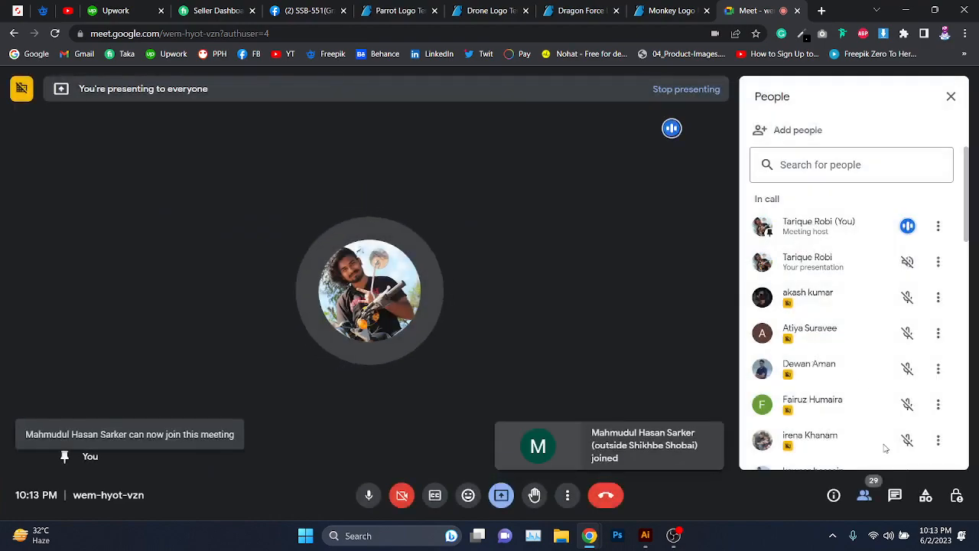
pyautogui.click(894, 495)
pyautogui.click(645, 536)
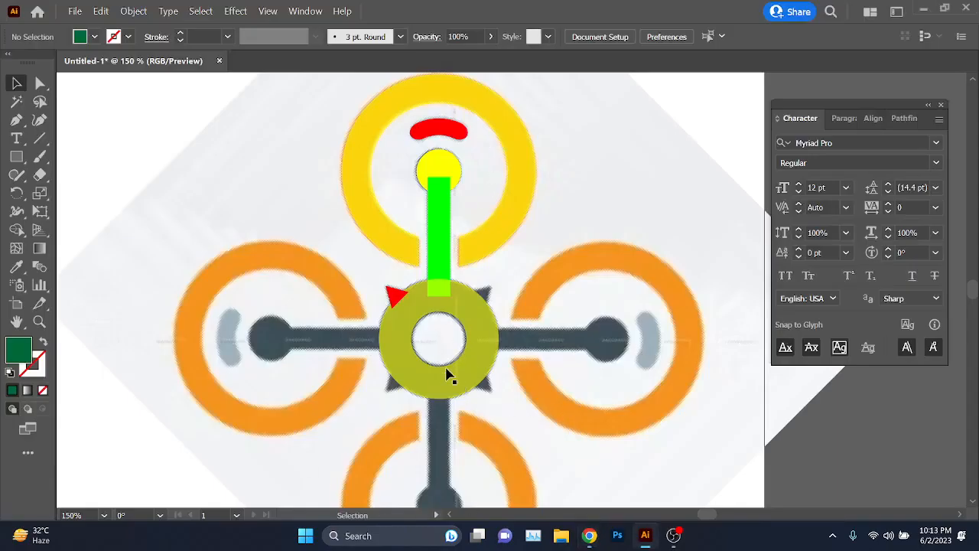
# Step: Try moving the yellow propeller shapes with the green arm away from the reference, undoing each move
pyautogui.scroll(3, 450, 375)
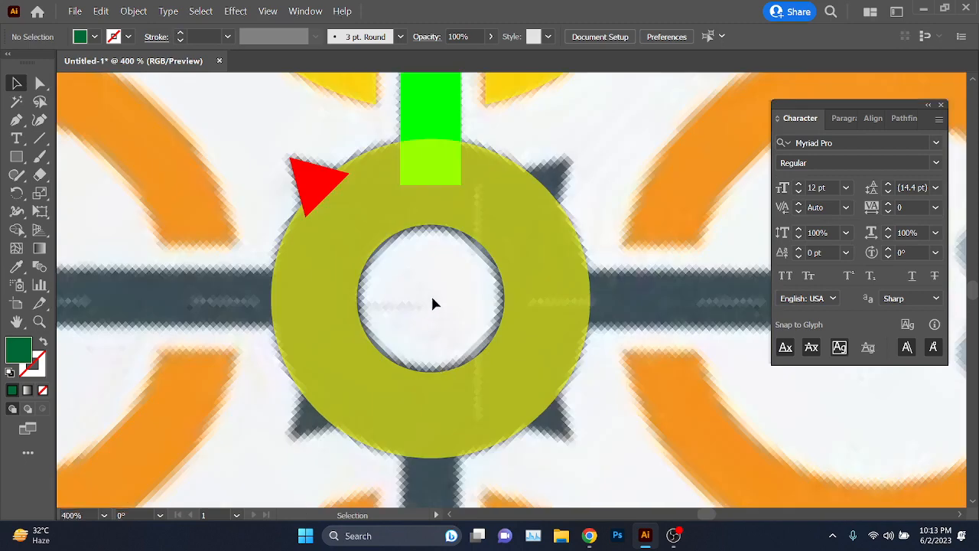
pyautogui.scroll(-5, 433, 304)
pyautogui.moveTo(433, 299); pyautogui.dragTo(447, 334)
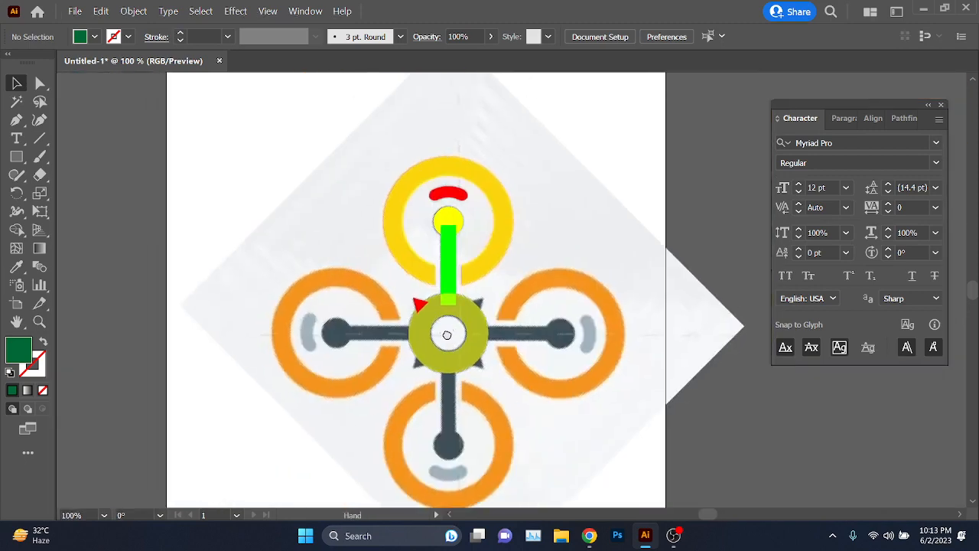
pyautogui.scroll(2, 449, 275)
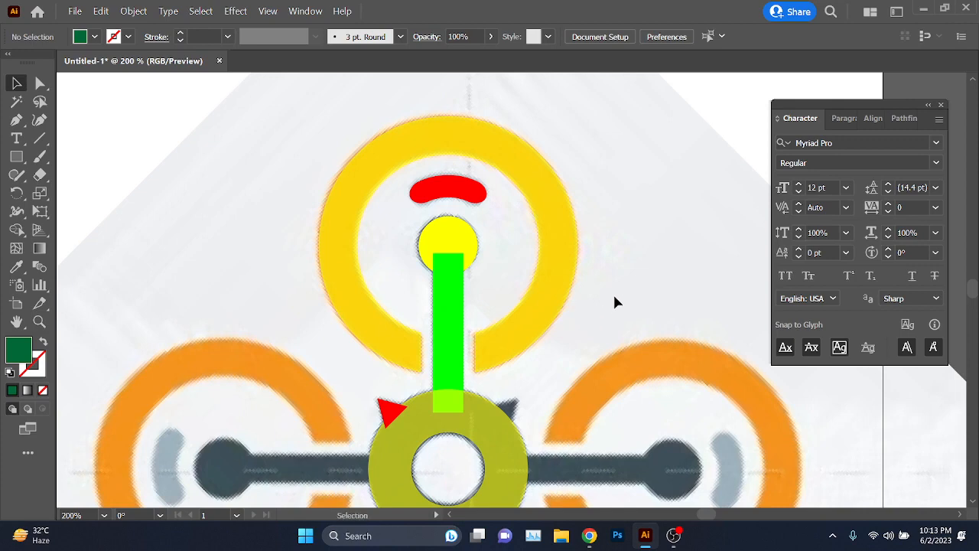
pyautogui.moveTo(534, 267); pyautogui.dragTo(596, 299)
pyautogui.scroll(-3, 593, 297)
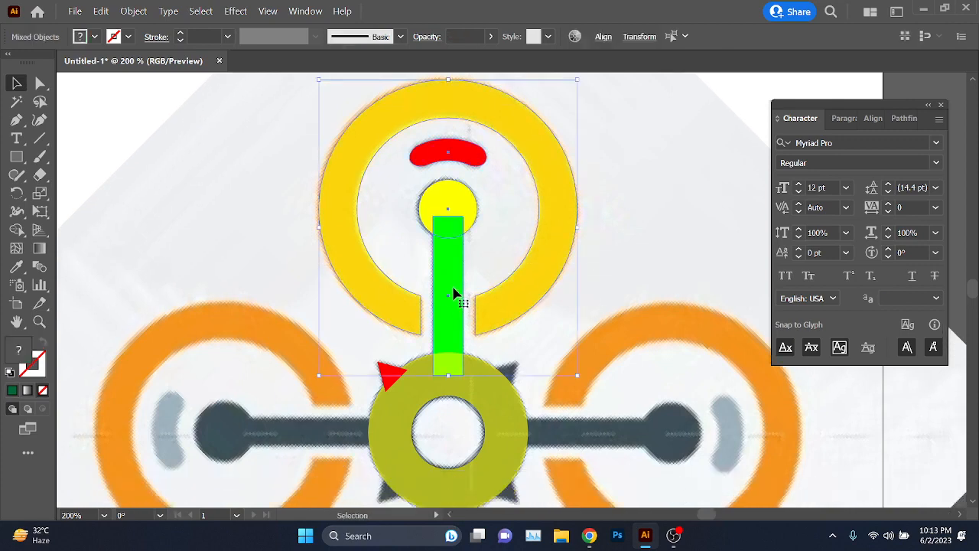
pyautogui.moveTo(453, 288); pyautogui.dragTo(608, 264)
pyautogui.hotkey('ctrl', 'z')
pyautogui.scroll(-4, 417, 335)
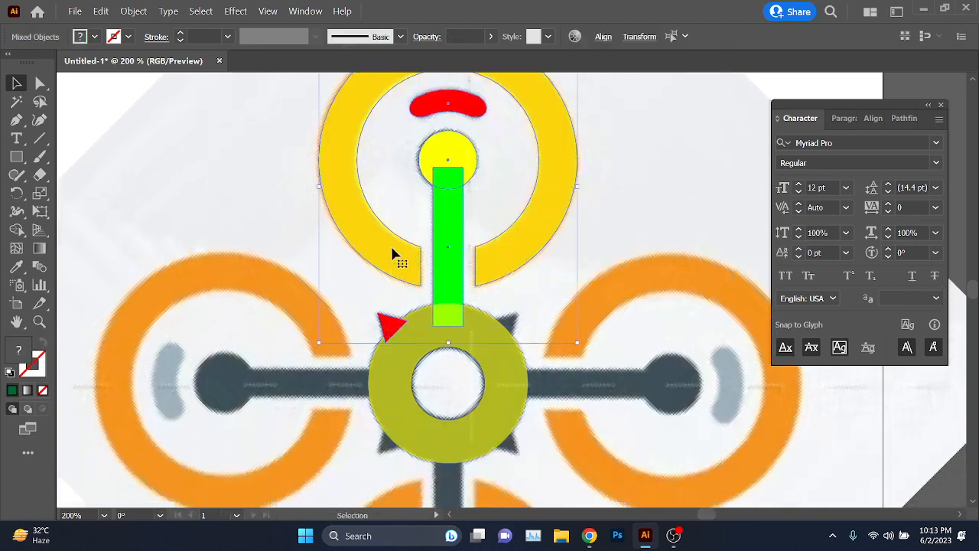
pyautogui.moveTo(390, 258); pyautogui.dragTo(395, 282)
pyautogui.hotkey('ctrl', 'z')
# Step: Show the rulers and place a vertical guide through the centre of the olive hub ring
pyautogui.scroll(-2, 544, 341)
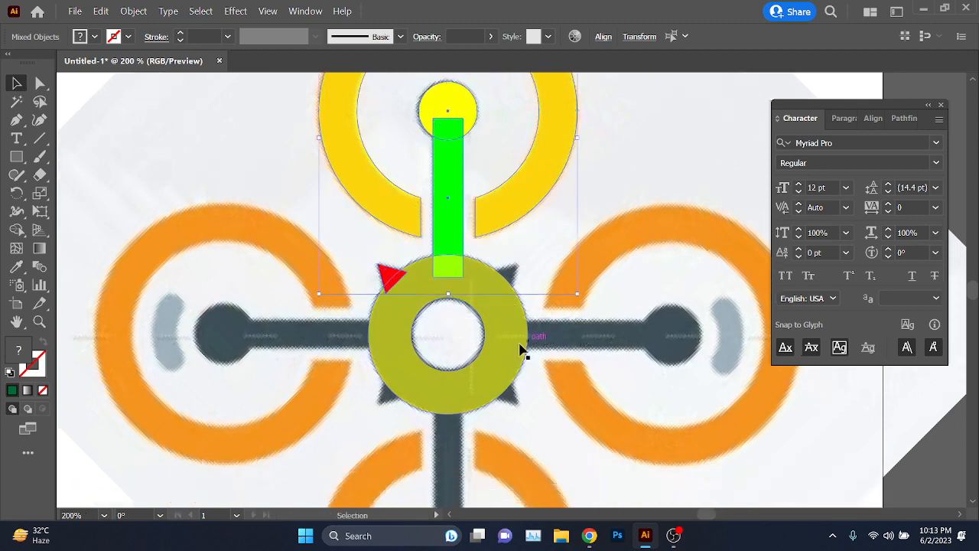
pyautogui.scroll(-1, 516, 345)
pyautogui.moveTo(603, 356); pyautogui.dragTo(632, 352)
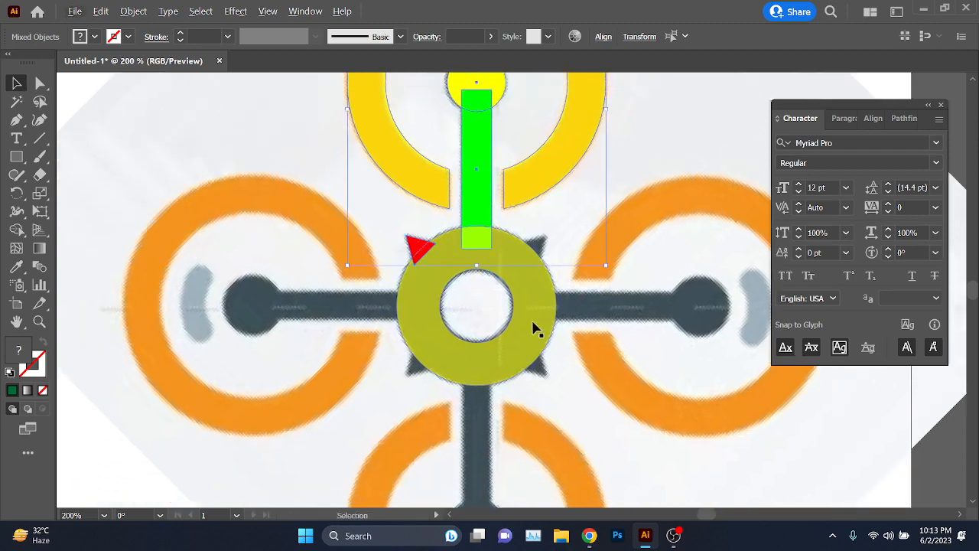
pyautogui.click(534, 327)
pyautogui.scroll(1, 534, 324)
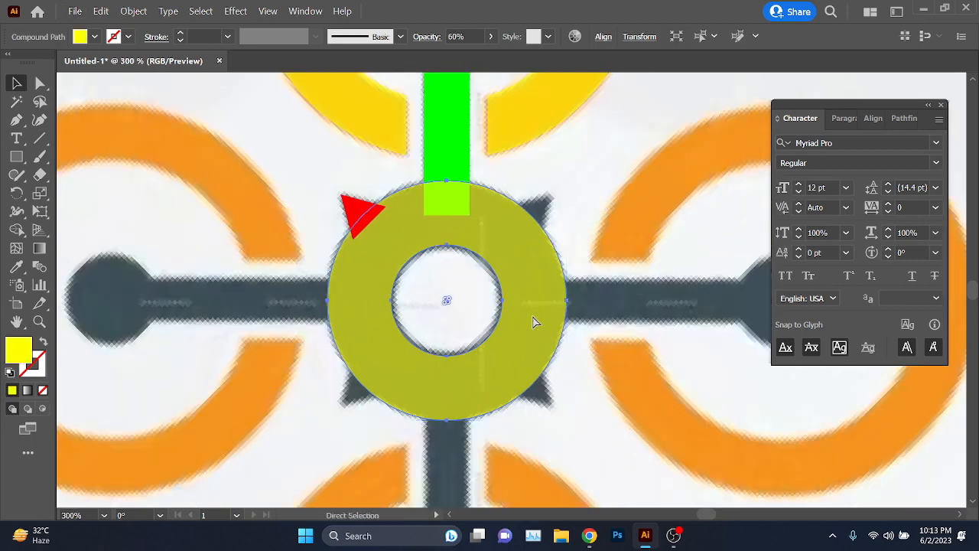
pyautogui.scroll(1, 470, 314)
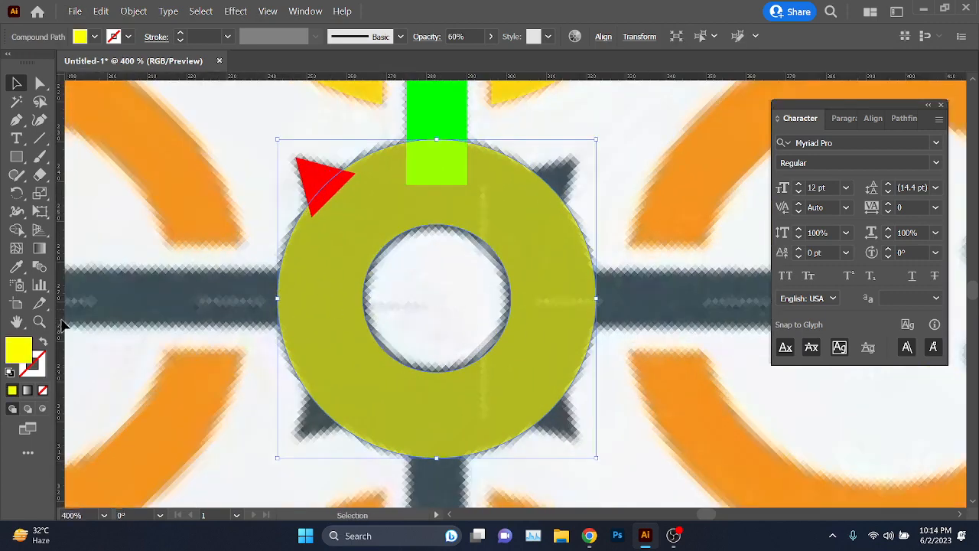
pyautogui.moveTo(62, 325); pyautogui.dragTo(352, 178)
pyautogui.moveTo(430, 150); pyautogui.dragTo(437, 144)
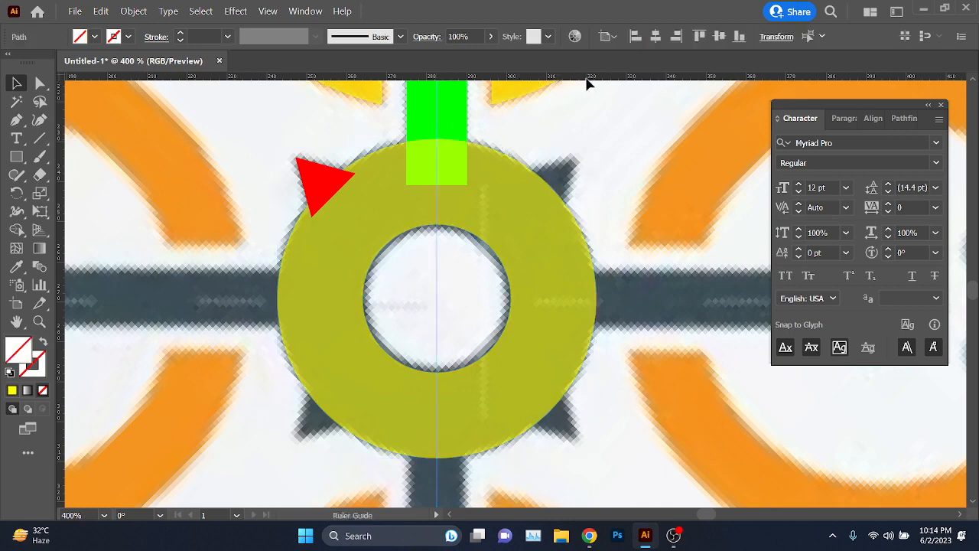
# Step: Place a horizontal guide through the hub ring's centre, crossing the vertical guide, and deselect it
pyautogui.click(559, 315)
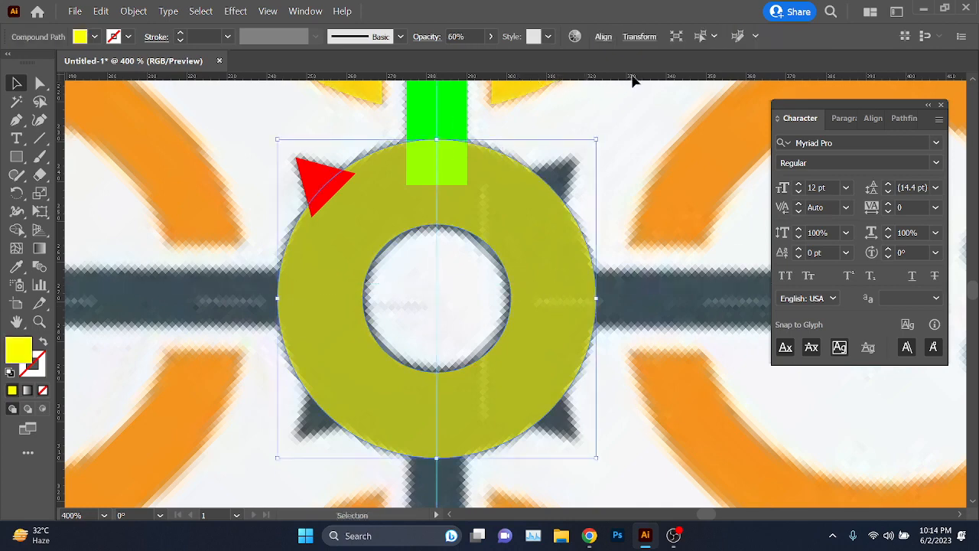
pyautogui.click(598, 303)
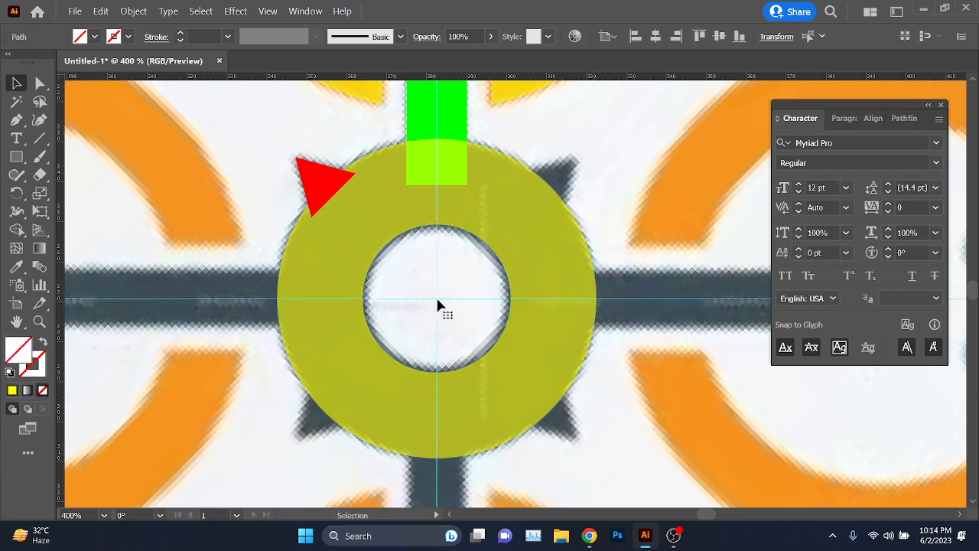
pyautogui.click(671, 416)
pyautogui.scroll(-4, 612, 425)
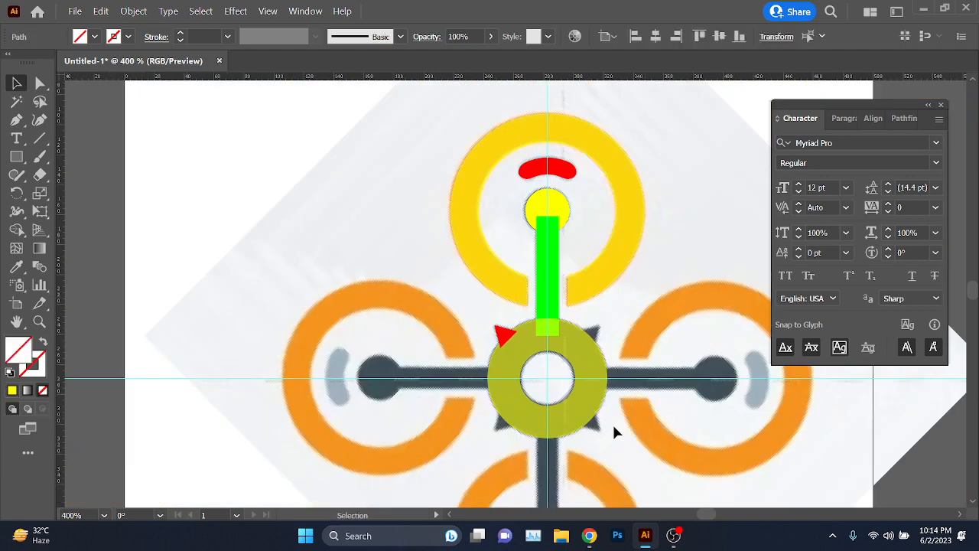
# Step: Switch to the Google Meet call in Chrome, admit the waiting participant and return to Illustrator
pyautogui.click(586, 536)
pyautogui.click(563, 468)
pyautogui.click(613, 138)
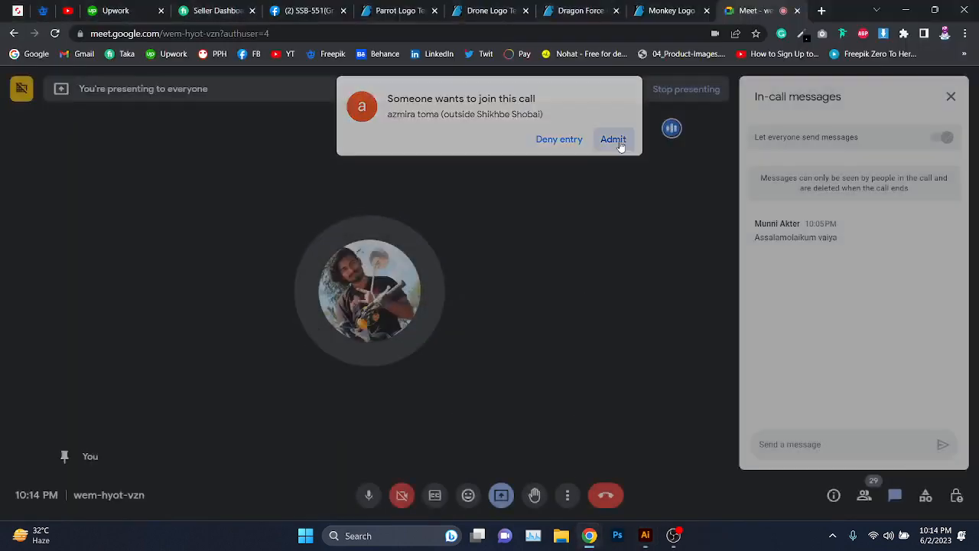
pyautogui.hotkey('alt', 'Tab')
# Step: Lock the two ruler guides crossing at the hub's centre
pyautogui.scroll(-2, 428, 284)
pyautogui.rightClick(329, 226)
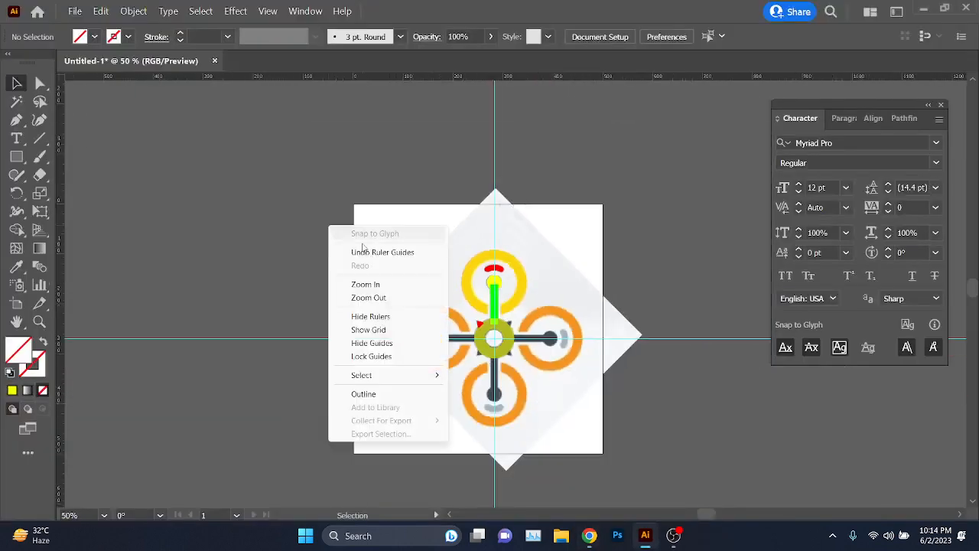
pyautogui.click(402, 354)
# Step: Select the yellow propeller shapes with the green arm, try moving them aside and undo the move
pyautogui.scroll(3, 499, 344)
pyautogui.scroll(1, 507, 325)
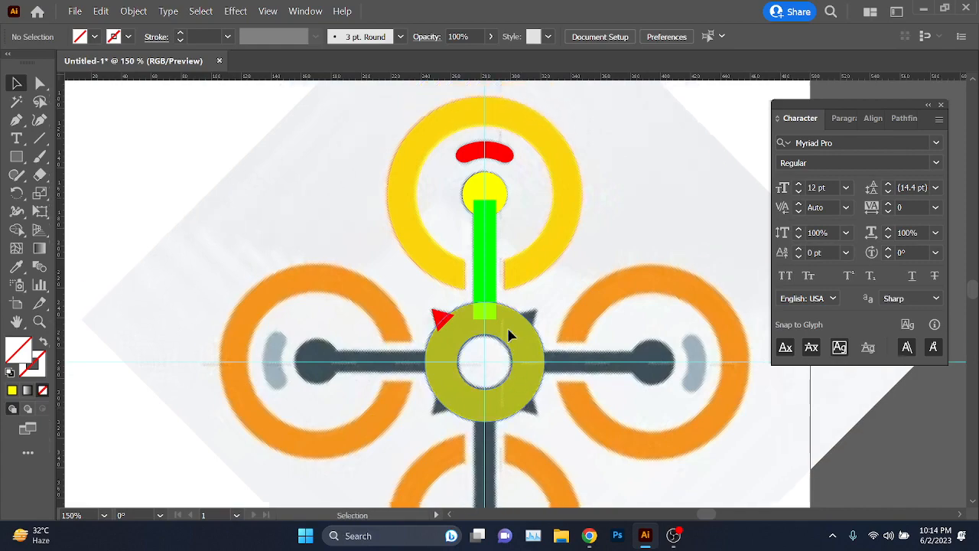
pyautogui.scroll(2, 505, 192)
pyautogui.click(624, 264)
pyautogui.scroll(-1, 585, 305)
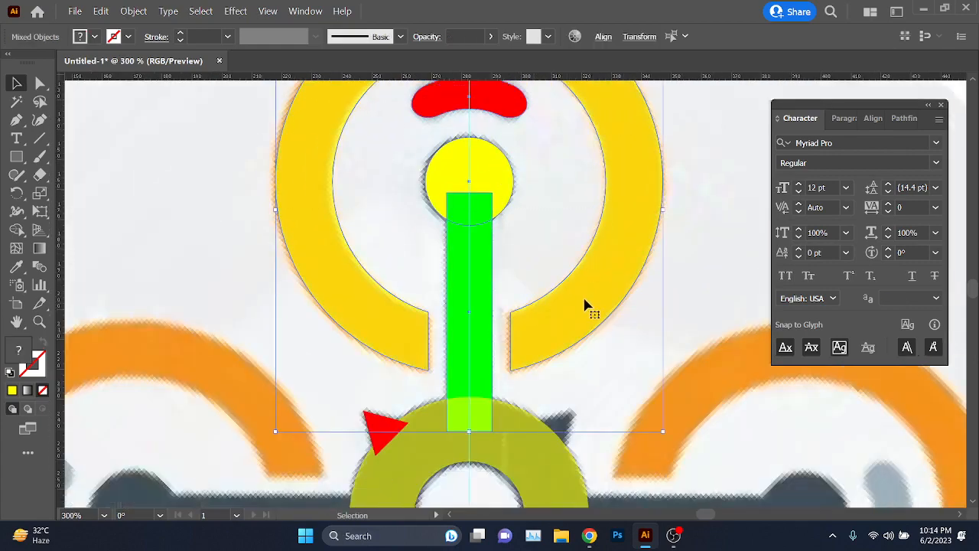
pyautogui.moveTo(597, 299); pyautogui.dragTo(476, 256)
pyautogui.hotkey('ctrl', 'z')
# Step: Add the red triangle to the propeller selection, try moving everything beside the drone and undo the move
pyautogui.scroll(-1, 380, 375)
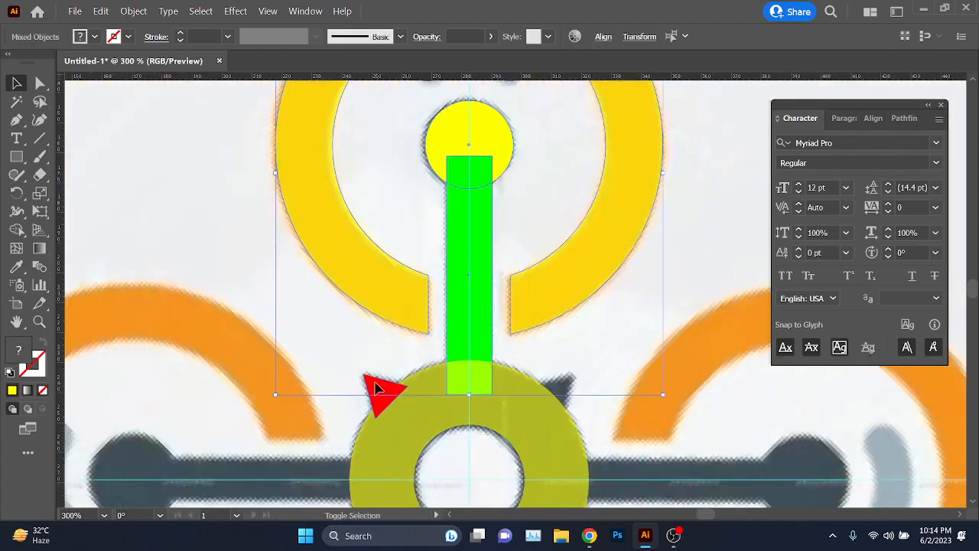
pyautogui.keyDown('shift'); pyautogui.click(376, 388); pyautogui.keyUp('shift')
pyautogui.scroll(-3, 381, 379)
pyautogui.moveTo(385, 356); pyautogui.dragTo(518, 295)
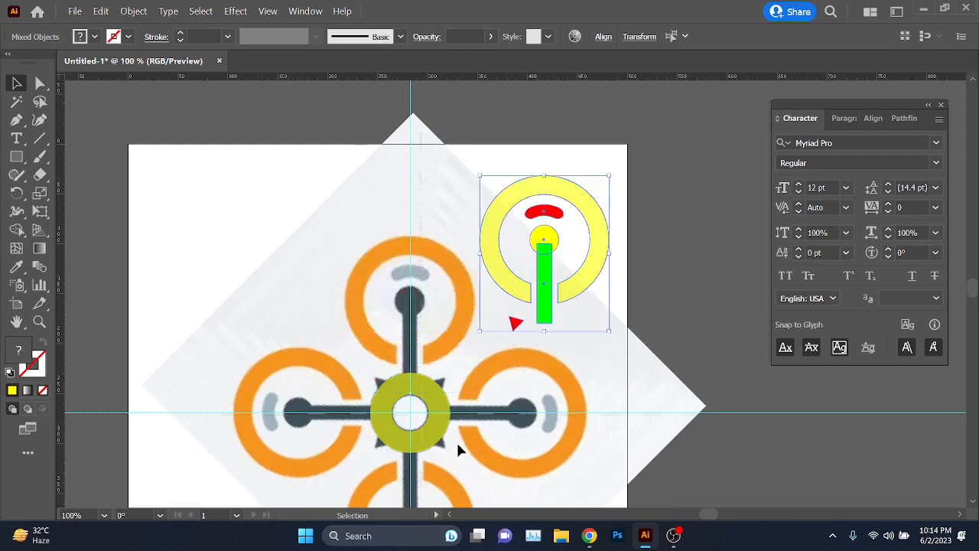
pyautogui.scroll(-2, 452, 438)
pyautogui.hotkey('ctrl', 'z')
pyautogui.scroll(1, 382, 349)
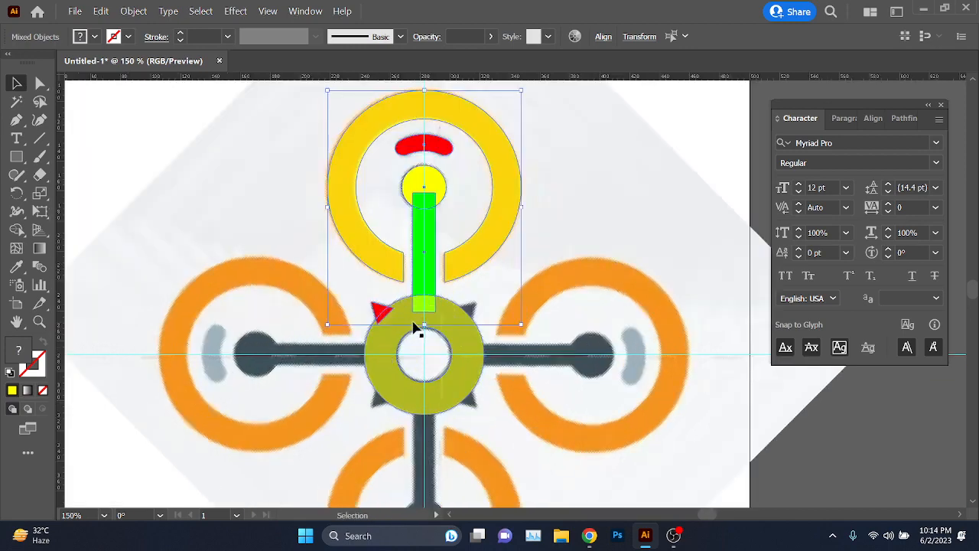
pyautogui.scroll(-1, 430, 348)
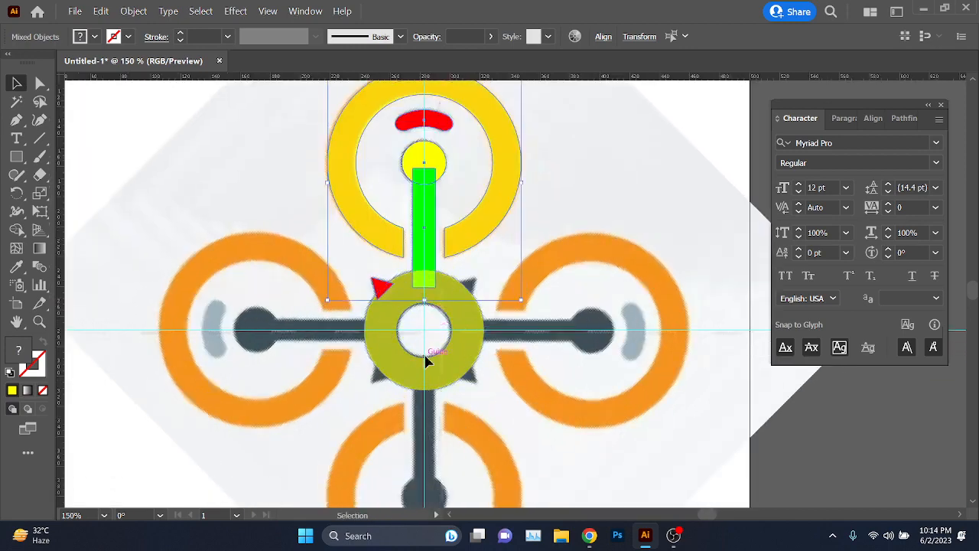
pyautogui.hscroll(-1, 451, 336)
pyautogui.scroll(1, 469, 318)
pyautogui.hscroll(-2, 413, 376)
pyautogui.scroll(-2, 419, 375)
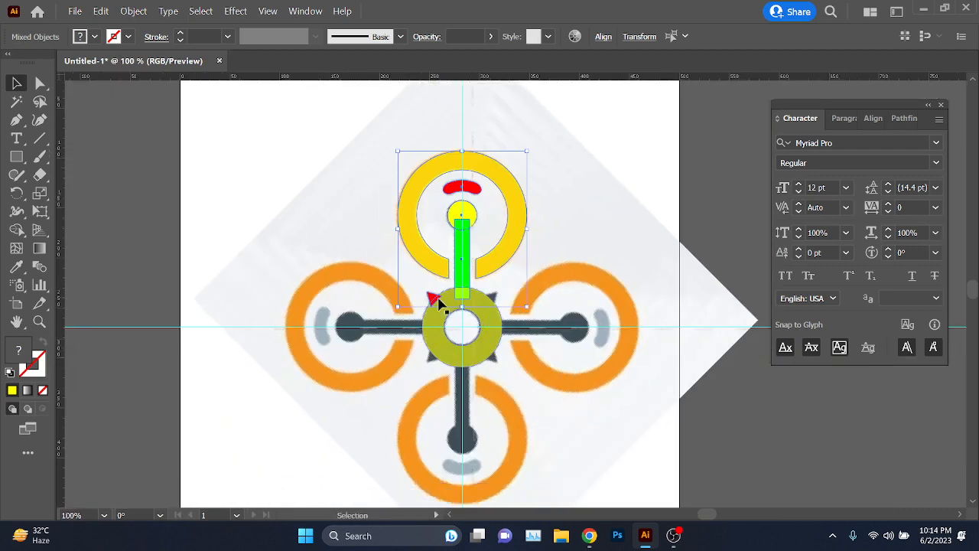
# Step: Rotate a copy of the selected propeller, arm and triangle by 90° about the guides' intersection at the hub's centre
pyautogui.click(16, 193)
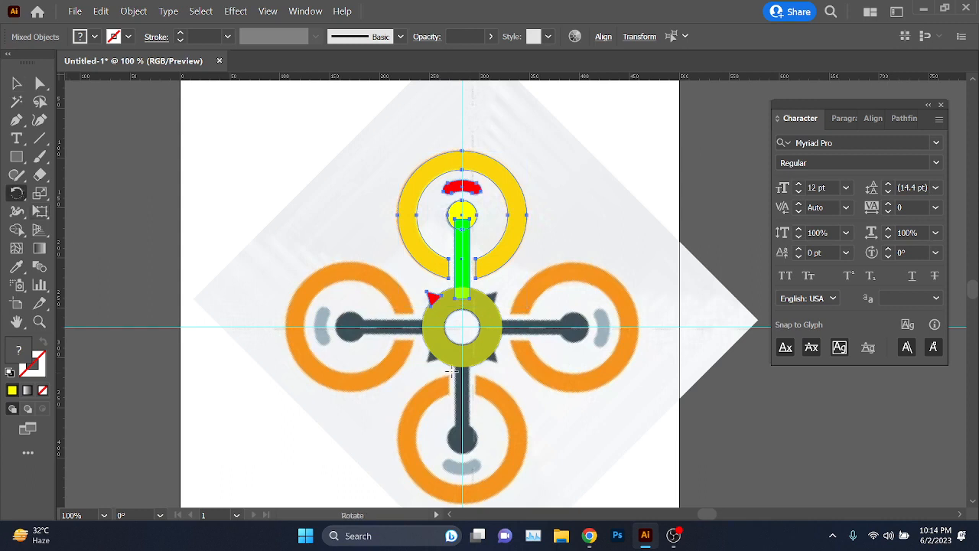
pyautogui.keyDown('alt'); pyautogui.click(461, 326); pyautogui.keyUp('alt')
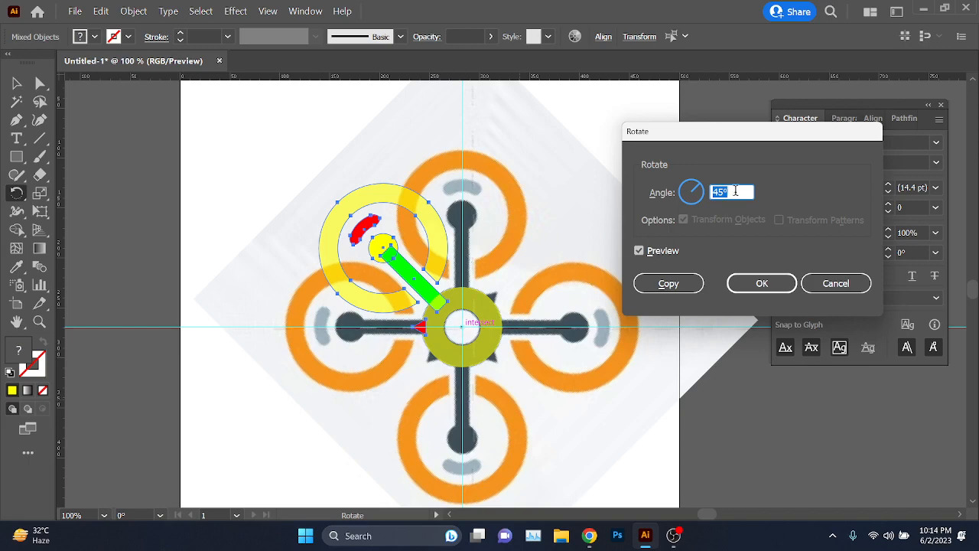
pyautogui.click(660, 254)
pyautogui.click(662, 253)
pyautogui.doubleClick(662, 252)
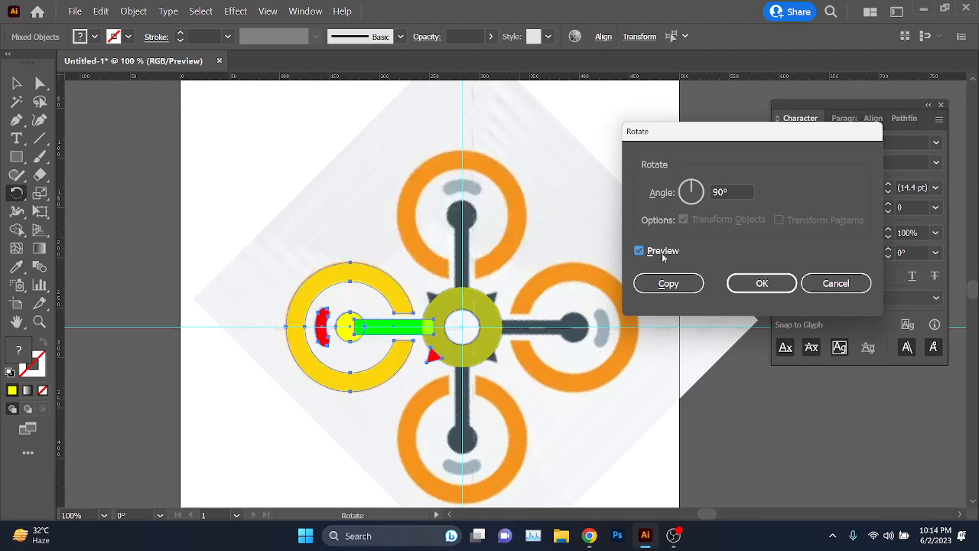
pyautogui.click(662, 252)
pyautogui.click(662, 253)
pyautogui.click(662, 253)
pyautogui.click(661, 252)
pyautogui.click(663, 255)
pyautogui.click(662, 255)
pyautogui.click(662, 255)
pyautogui.click(663, 254)
pyautogui.click(663, 283)
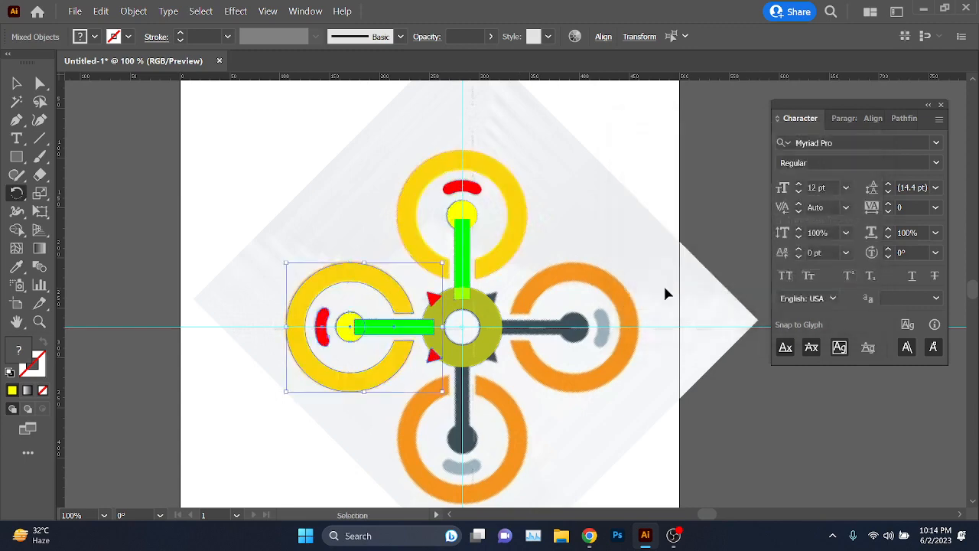
# Step: Repeat the rotated copy twice to fill the two remaining propeller positions around the hub and deselect everything
pyautogui.hotkey('ctrl', 'd')
pyautogui.hotkey('ctrl', 'd')
pyautogui.hotkey('ctrl', 'shift', 'a')
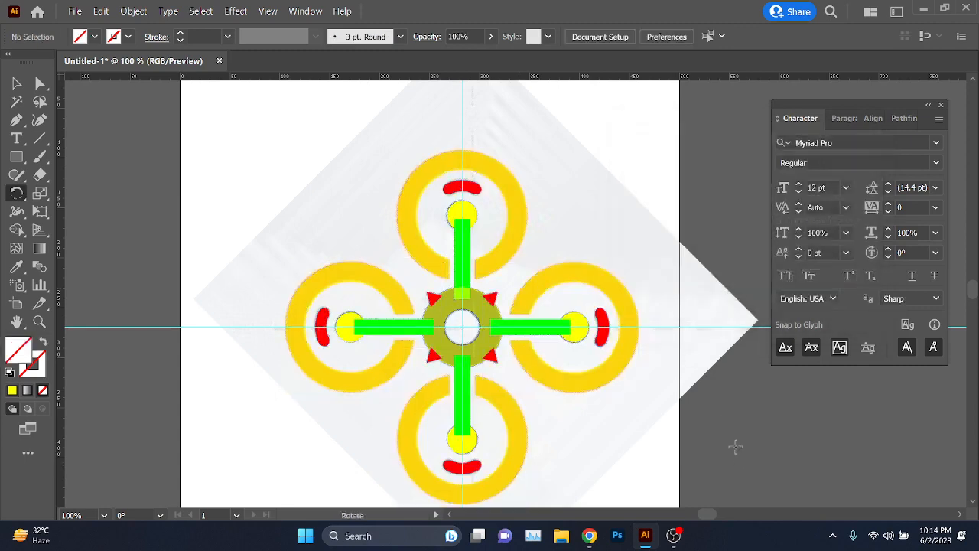
# Step: Unlock the reference image and move it off the artboard, beside the vector drone
pyautogui.press('v')
pyautogui.scroll(-2, 687, 397)
pyautogui.hotkey('ctrl', 'alt', '2')
pyautogui.click(722, 430)
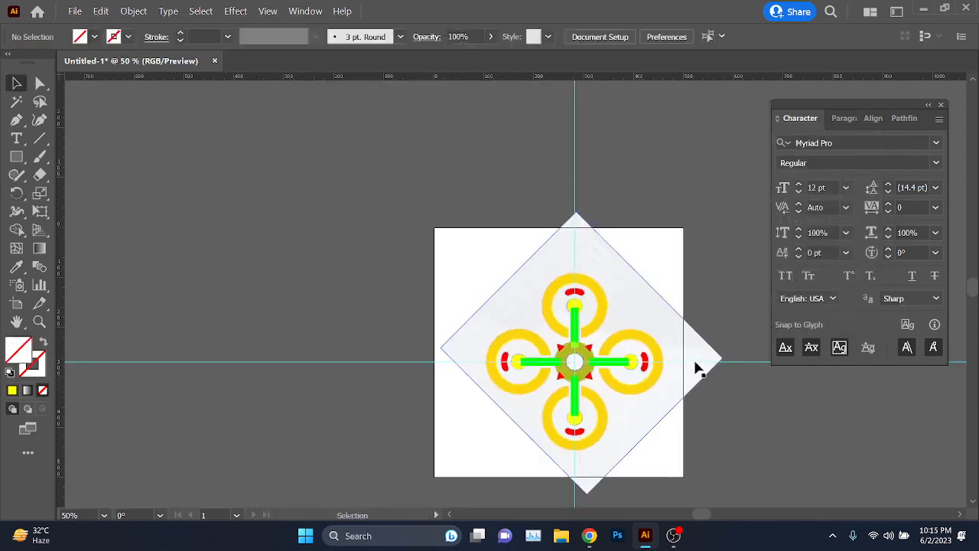
pyautogui.moveTo(694, 361); pyautogui.dragTo(360, 357)
# Step: Select all the vector drone shapes and set their opacity to 100%
pyautogui.moveTo(449, 267); pyautogui.dragTo(664, 478)
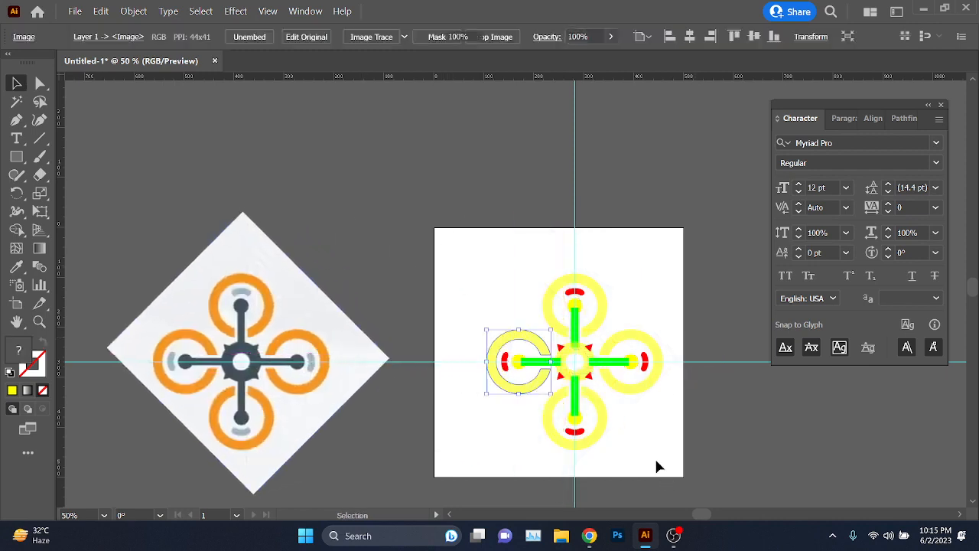
pyautogui.moveTo(466, 252); pyautogui.dragTo(684, 485)
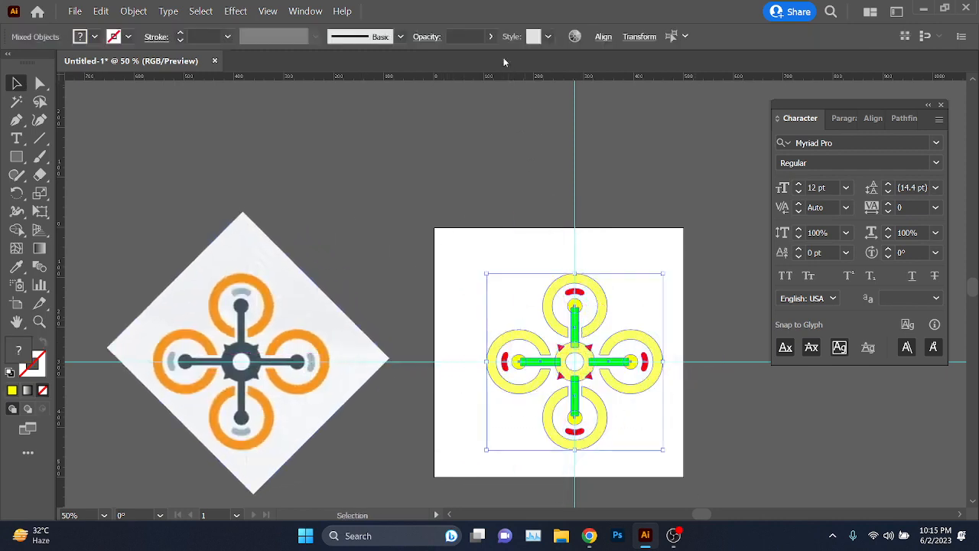
pyautogui.click(492, 38)
pyautogui.moveTo(466, 57); pyautogui.dragTo(508, 59)
pyautogui.click(665, 209)
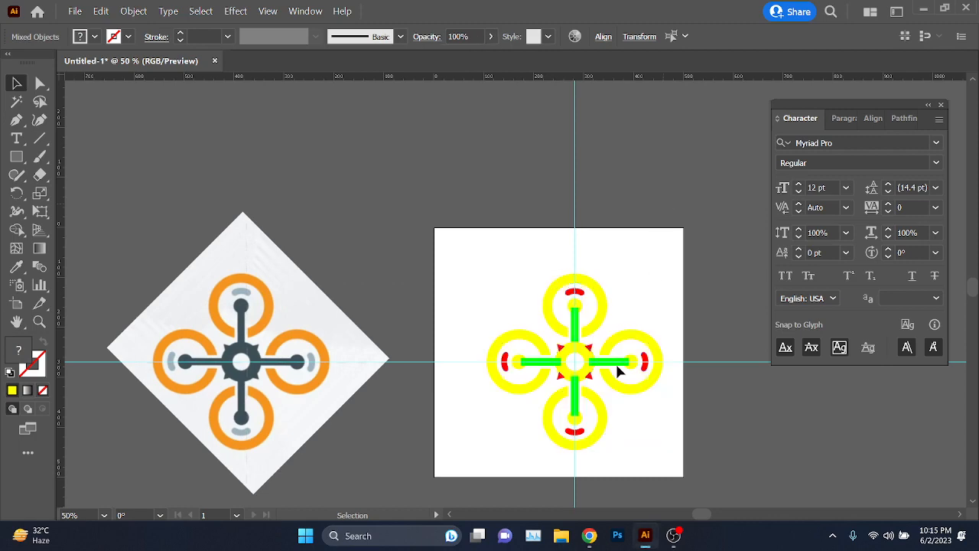
# Step: Merge the hub, four arms, arm-end circles and corner triangles of the vector drone into one shape with Shape Builder
pyautogui.scroll(2, 629, 368)
pyautogui.moveTo(631, 368); pyautogui.dragTo(594, 316)
pyautogui.moveTo(284, 105); pyautogui.dragTo(659, 444)
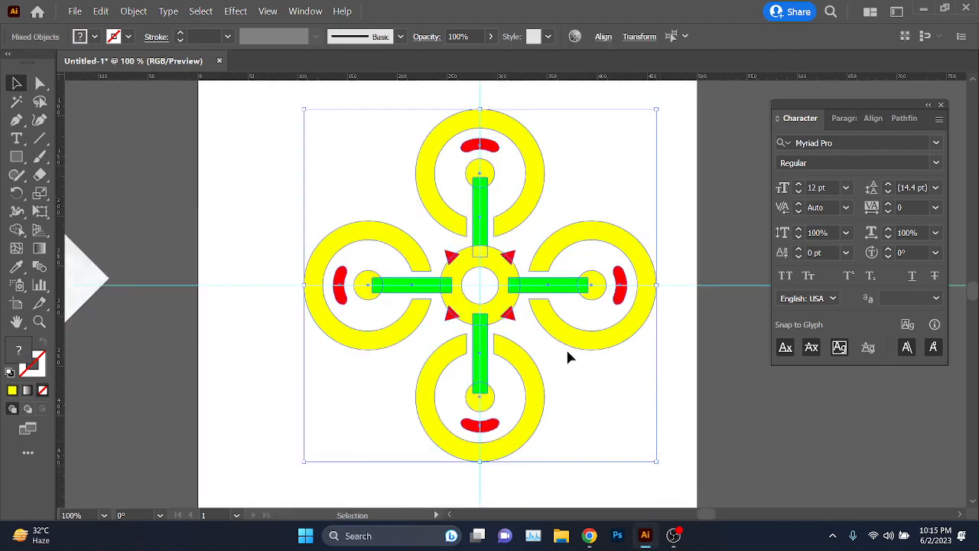
pyautogui.scroll(1, 521, 343)
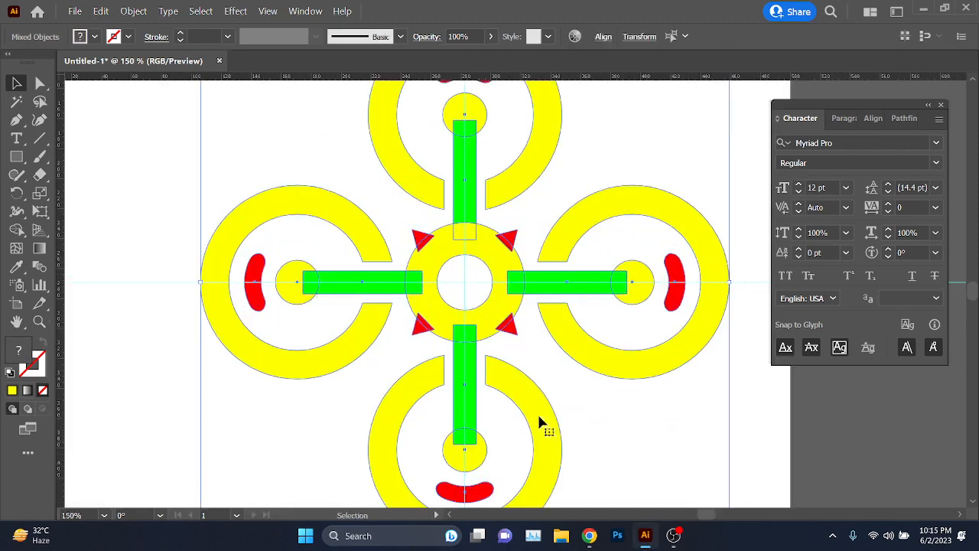
pyautogui.scroll(-2, 656, 352)
pyautogui.moveTo(413, 368); pyautogui.dragTo(487, 365)
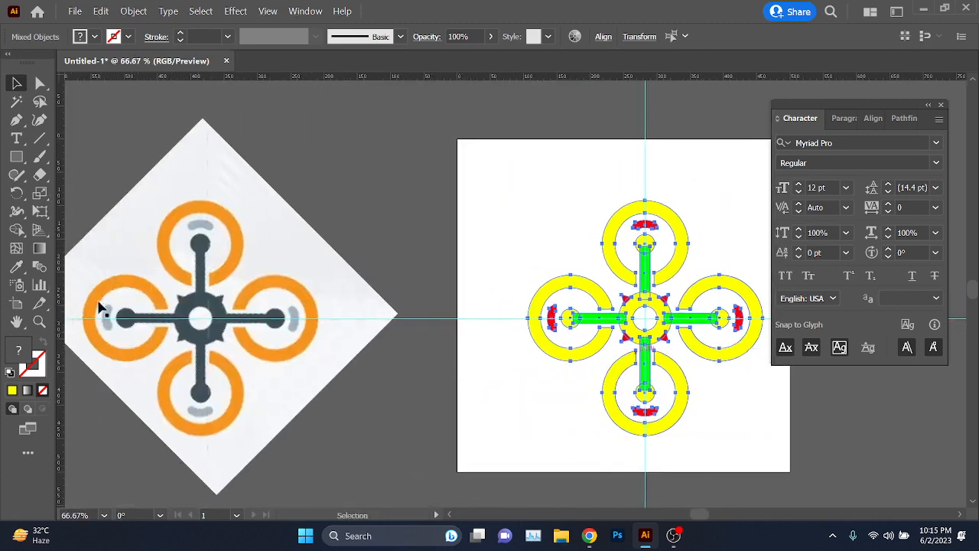
pyautogui.moveTo(605, 391); pyautogui.dragTo(369, 359)
pyautogui.scroll(1, 437, 327)
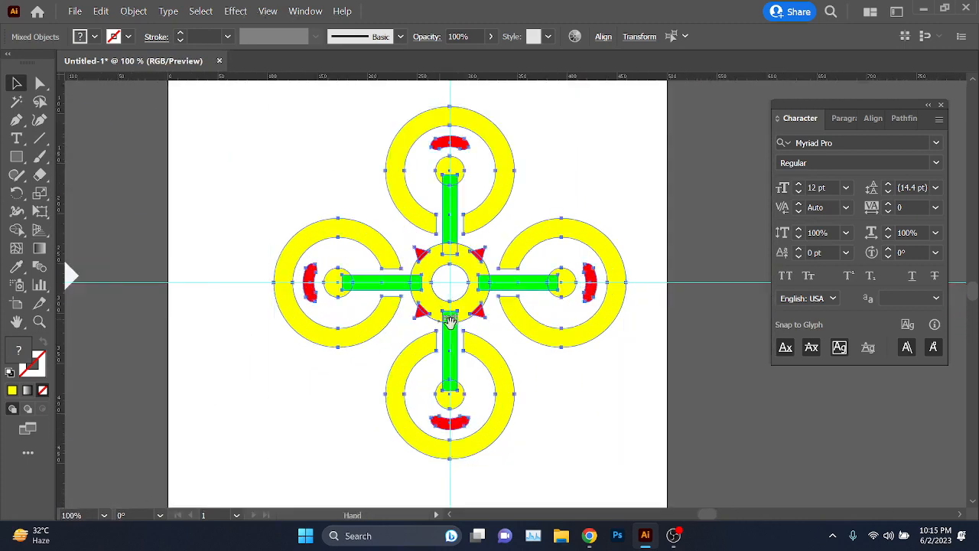
pyautogui.moveTo(450, 321); pyautogui.dragTo(419, 349)
pyautogui.scroll(2, 422, 324)
pyautogui.scroll(-2, 425, 315)
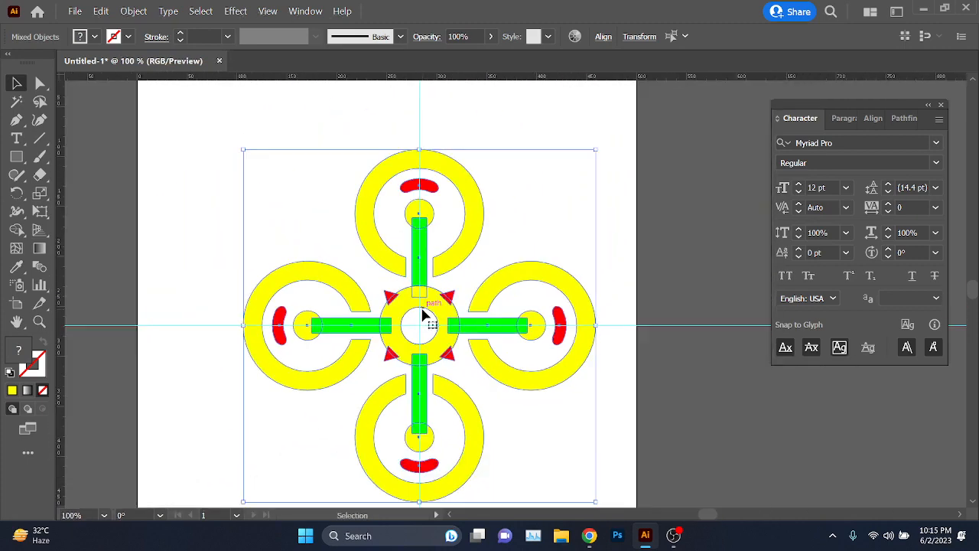
pyautogui.scroll(1, 422, 319)
pyautogui.click(16, 229)
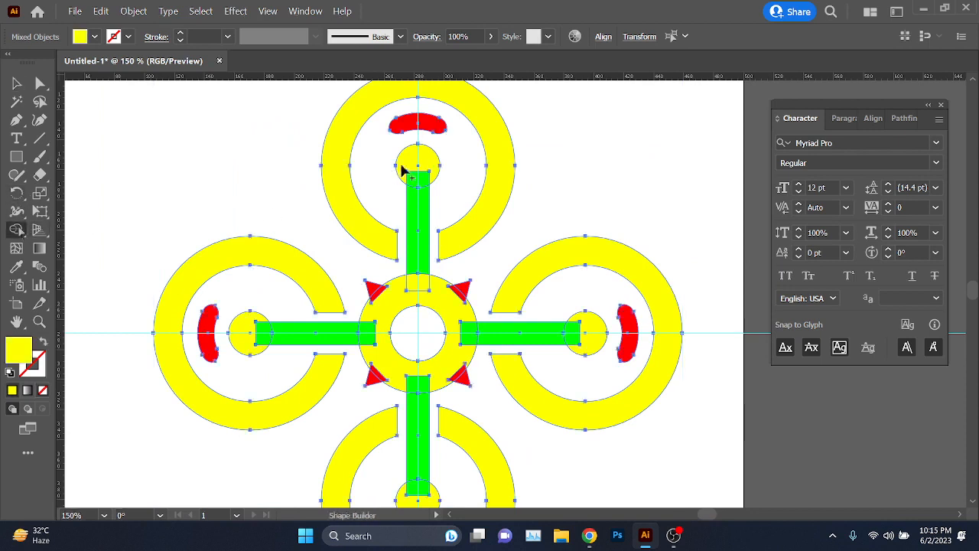
pyautogui.moveTo(407, 170)
pyautogui.mouseDown()
pyautogui.moveTo(415, 281)
pyautogui.moveTo(400, 295)
pyautogui.moveTo(371, 288)
pyautogui.moveTo(378, 326)
pyautogui.moveTo(267, 337)
pyautogui.mouseUp()
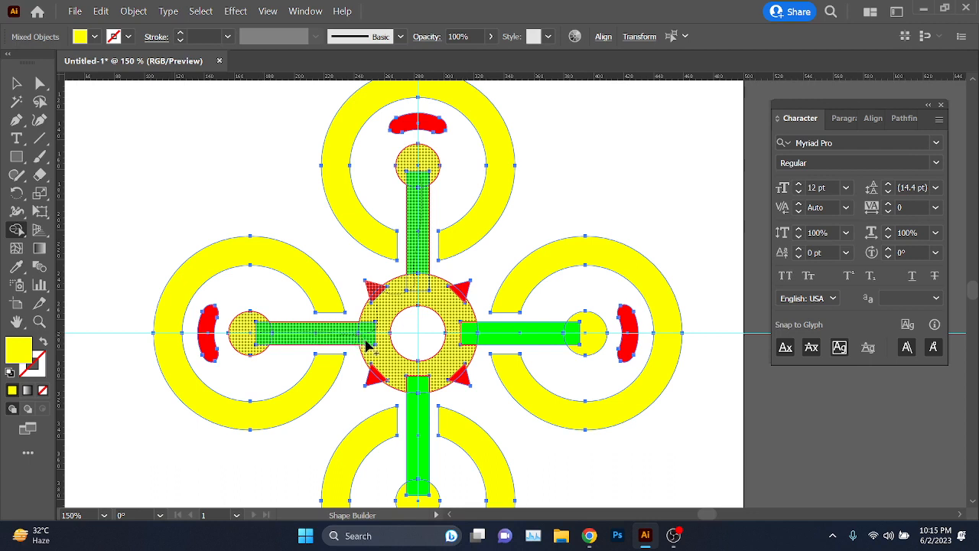
pyautogui.moveTo(409, 378)
pyautogui.mouseDown()
pyautogui.moveTo(425, 401)
pyautogui.moveTo(414, 505)
pyautogui.mouseUp()
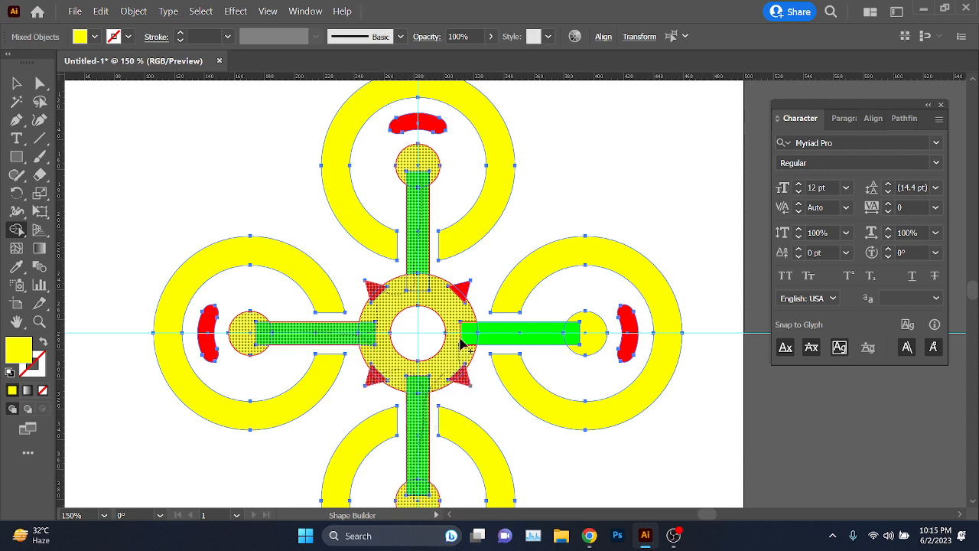
pyautogui.moveTo(461, 344); pyautogui.dragTo(569, 338)
pyautogui.moveTo(457, 326)
pyautogui.mouseDown()
pyautogui.moveTo(467, 288)
pyautogui.moveTo(443, 307)
pyautogui.moveTo(420, 258)
pyautogui.mouseUp()
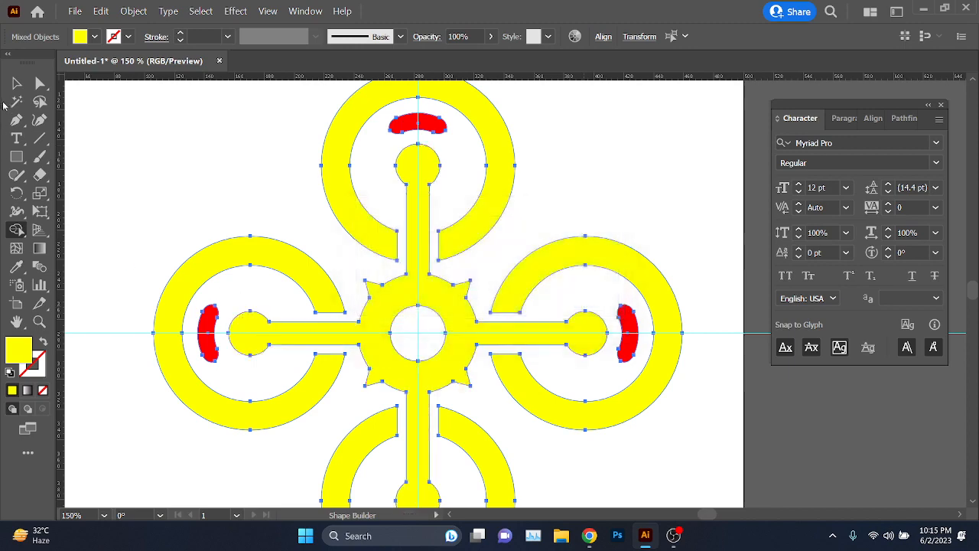
# Step: Try to fill all the selected drone shapes with the reference image's dark slate colour, then undo it and deselect
pyautogui.click(16, 83)
pyautogui.hotkey('ctrl', '-')
pyautogui.hotkey('ctrl', '-')
pyautogui.moveTo(429, 299); pyautogui.dragTo(600, 285)
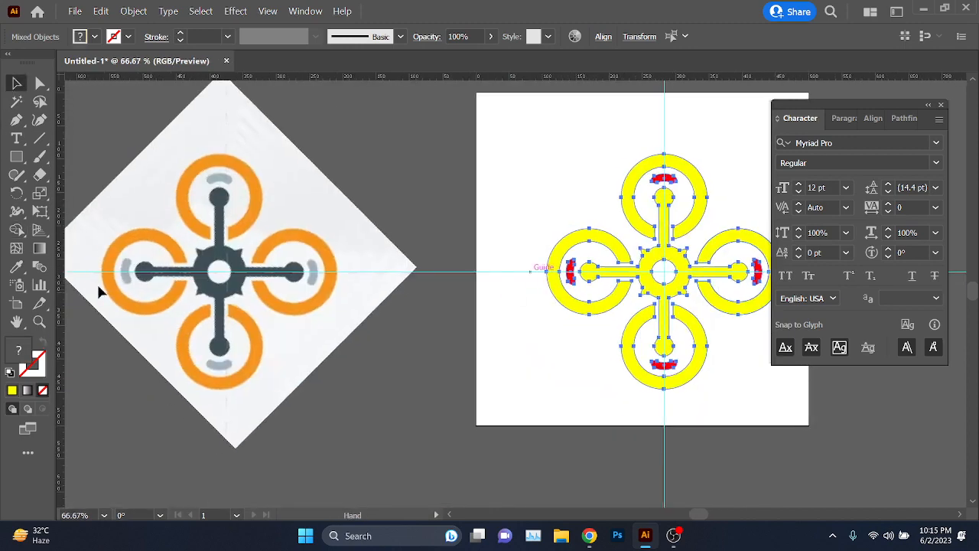
pyautogui.click(16, 266)
pyautogui.click(214, 252)
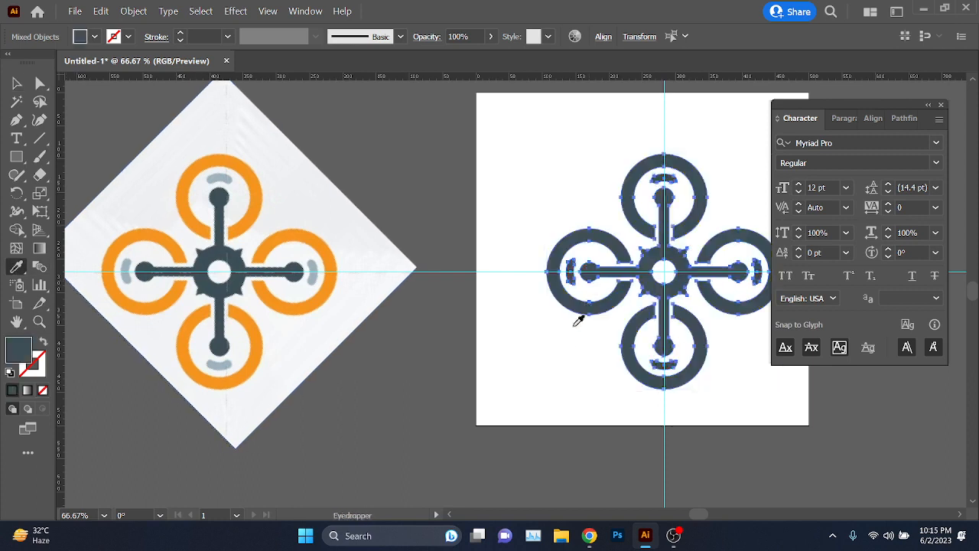
pyautogui.hotkey('ctrl', 'z')
pyautogui.hotkey('ctrl', 'shift', 'a')
# Step: Fill the four propeller rings with the orange sampled from the reference image
pyautogui.press('v')
pyautogui.click(641, 324)
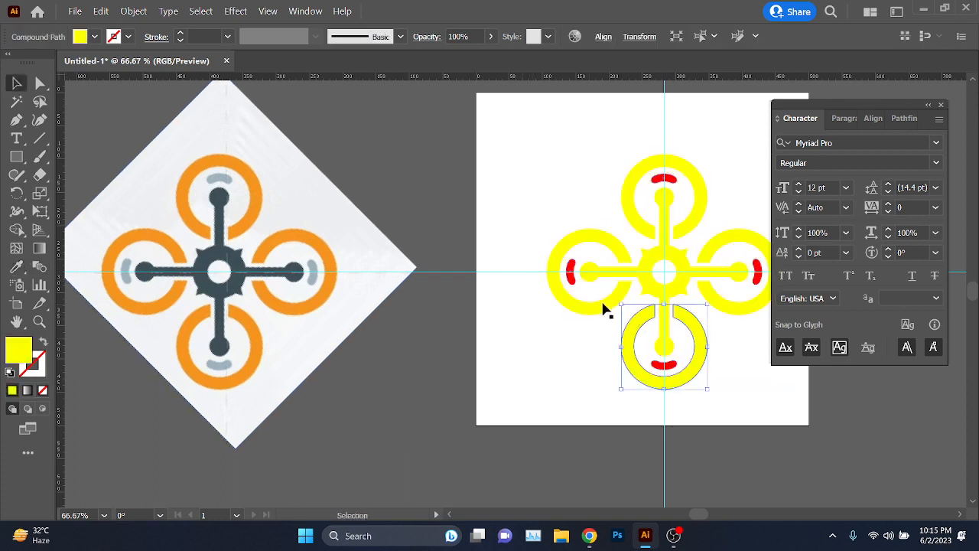
pyautogui.keyDown('shift'); pyautogui.click(605, 310); pyautogui.keyUp('shift')
pyautogui.keyDown('shift'); pyautogui.click(635, 219); pyautogui.keyUp('shift')
pyautogui.keyDown('shift'); pyautogui.click(743, 317); pyautogui.keyUp('shift')
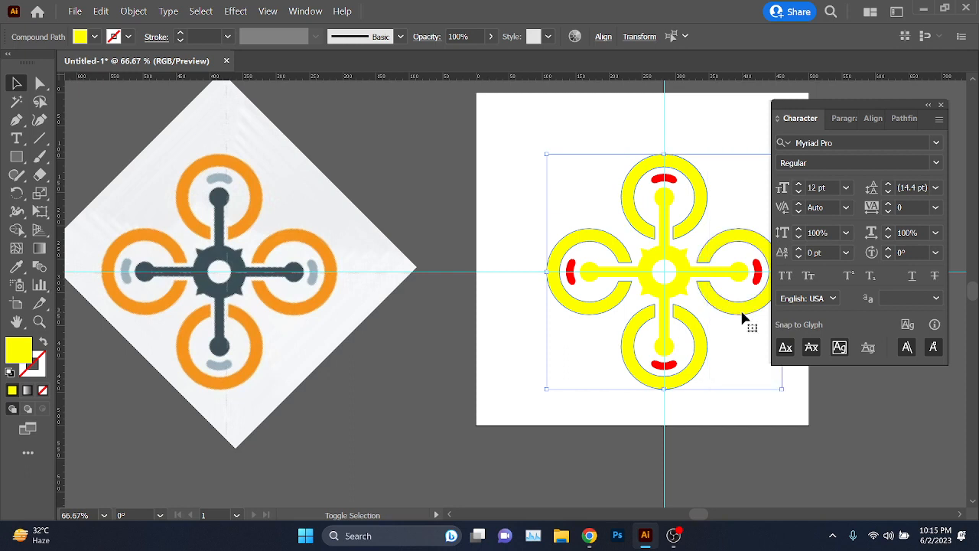
pyautogui.press('i')
pyautogui.click(303, 309)
pyautogui.hotkey('ctrl', 'shift', 'a')
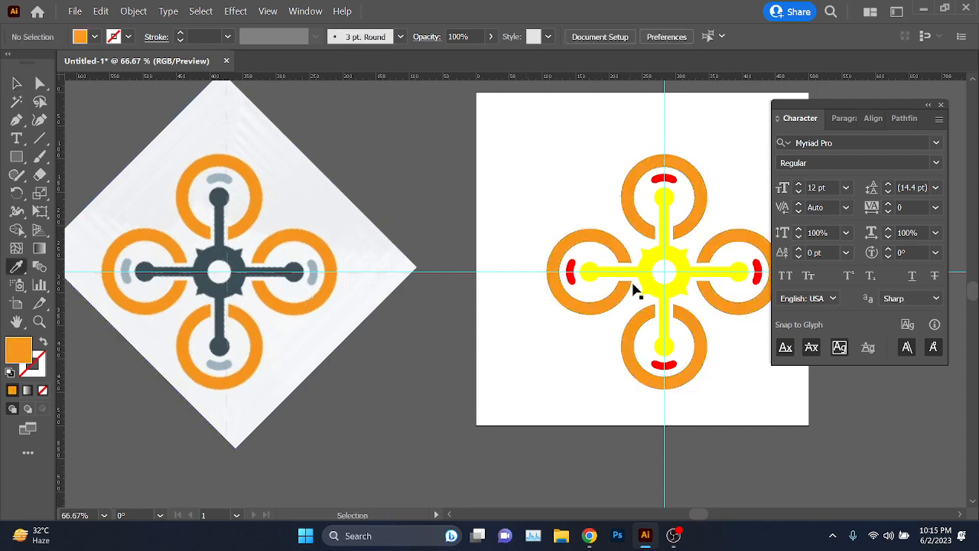
# Step: Fill the merged hub and arms with the dark slate sampled from the reference image
pyautogui.click(635, 289)
pyautogui.press('i')
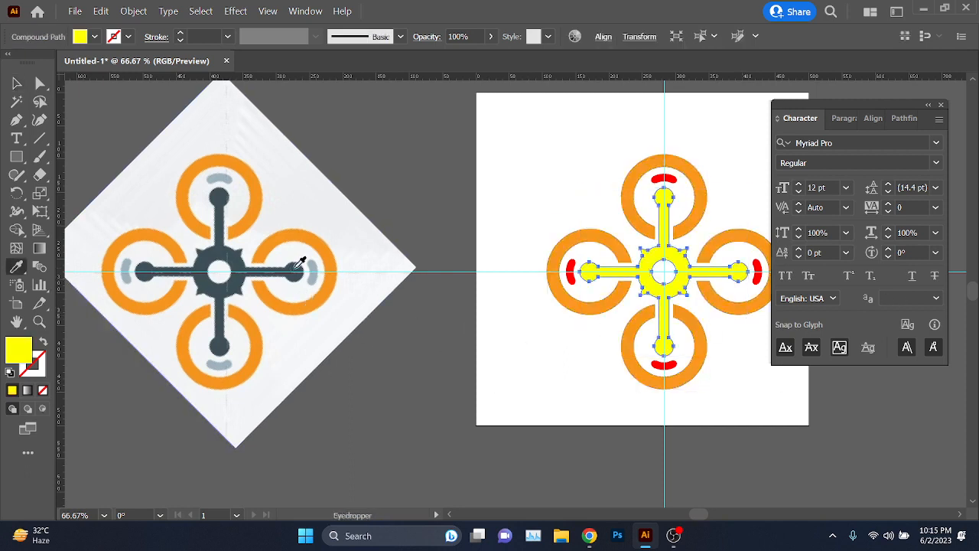
pyautogui.click(301, 264)
pyautogui.hotkey('ctrl', 'shift', 'a')
# Step: Fill the four red arcs inside the propellers with the grey-blue sampled from the reference image
pyautogui.hscroll(5, 671, 316)
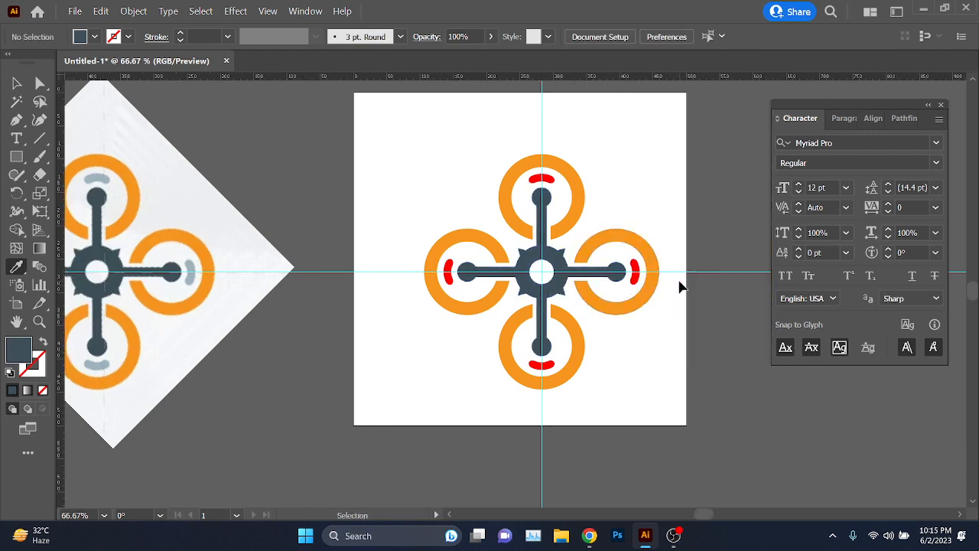
pyautogui.press('v')
pyautogui.scroll(1, 680, 283)
pyautogui.click(652, 275)
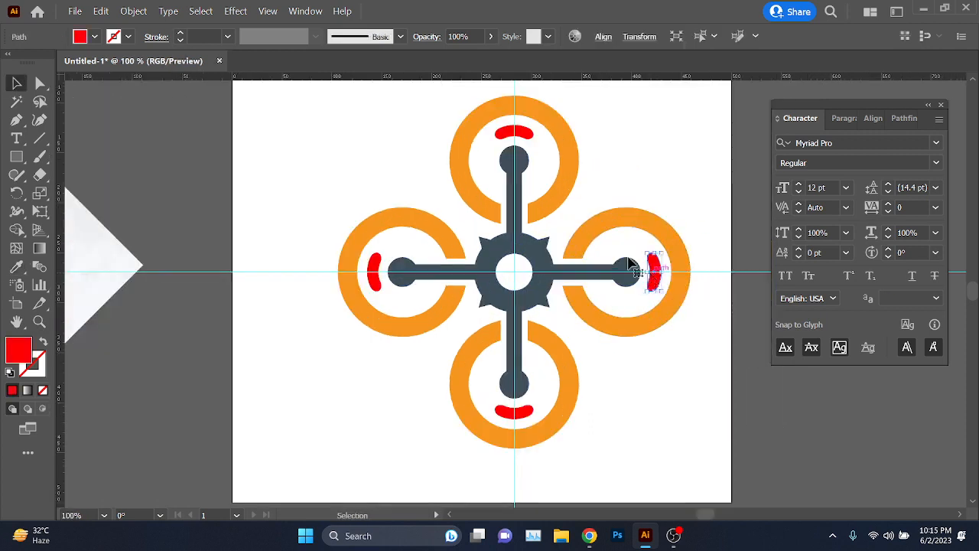
pyautogui.keyDown('shift'); pyautogui.click(509, 133); pyautogui.keyUp('shift')
pyautogui.keyDown('shift'); pyautogui.click(371, 274); pyautogui.keyUp('shift')
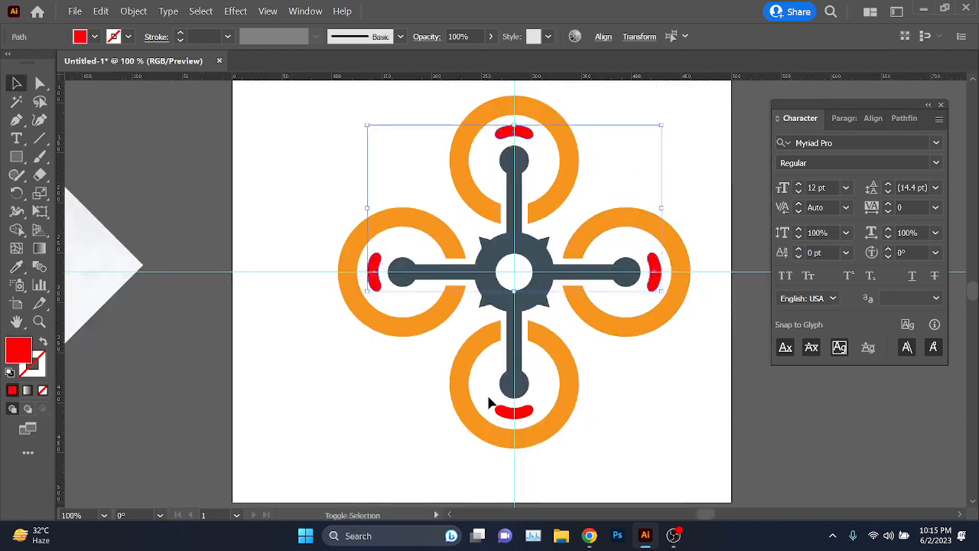
pyautogui.keyDown('shift'); pyautogui.click(511, 414); pyautogui.keyUp('shift')
pyautogui.scroll(-1, 363, 401)
pyautogui.click(17, 268)
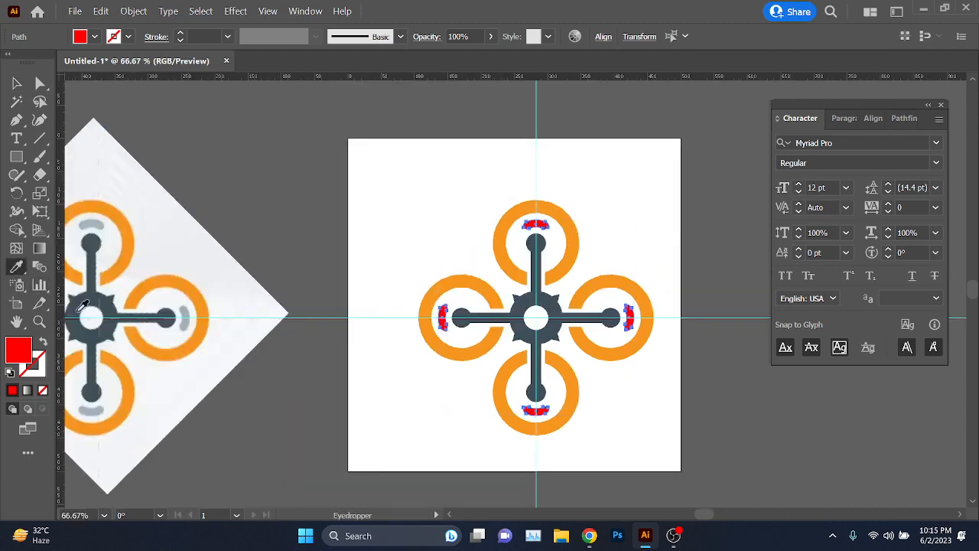
pyautogui.hscroll(-2, 120, 215)
pyautogui.scroll(5, 192, 258)
pyautogui.click(201, 284)
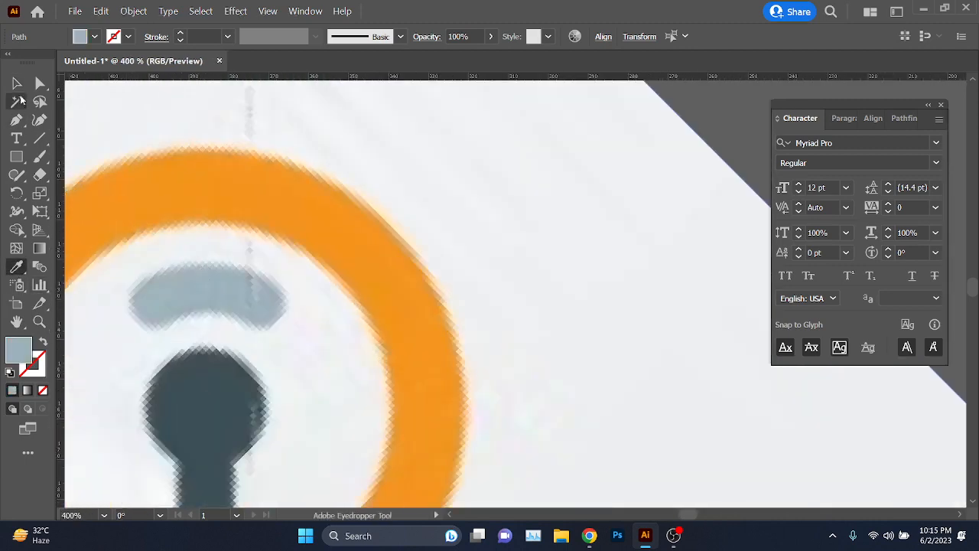
pyautogui.click(17, 83)
pyautogui.scroll(-4, 135, 252)
pyautogui.moveTo(670, 389); pyautogui.dragTo(350, 281)
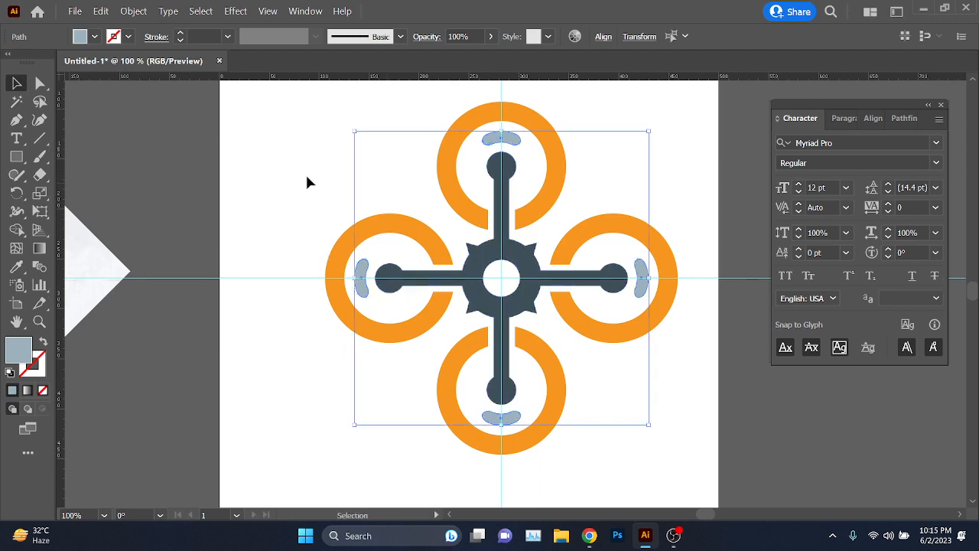
pyautogui.click(289, 147)
# Step: Rotate the whole vector drone about 45° into an X layout and move it higher on the artboard
pyautogui.scroll(-1, 290, 146)
pyautogui.hotkey('ctrl', 'a')
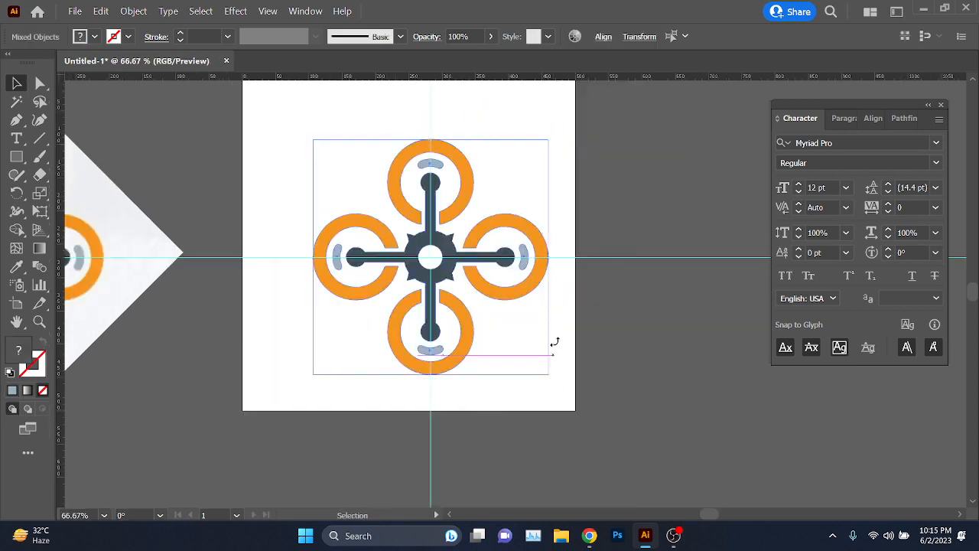
pyautogui.moveTo(553, 373); pyautogui.dragTo(547, 252)
pyautogui.moveTo(439, 267); pyautogui.dragTo(426, 213)
pyautogui.scroll(3, 418, 186)
pyautogui.scroll(-1, 461, 288)
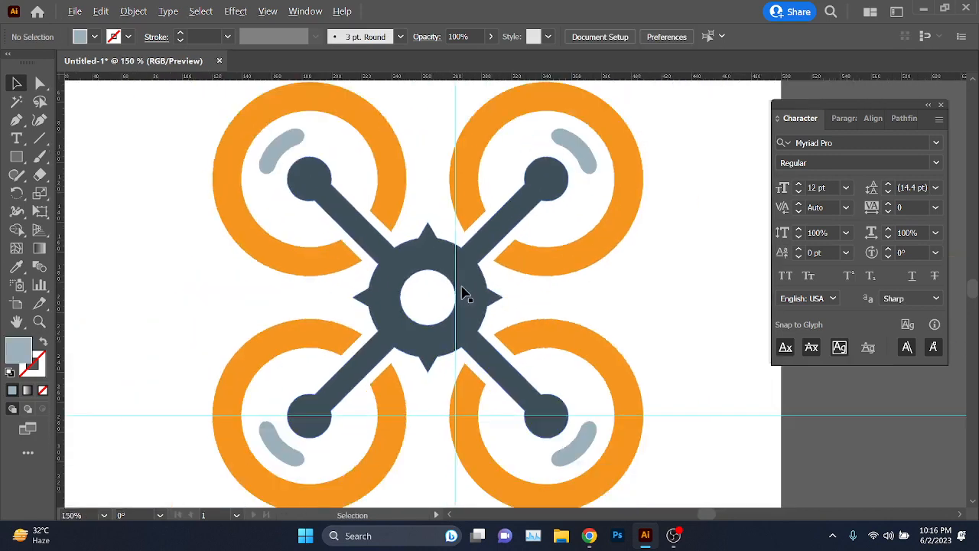
pyautogui.scroll(-1, 634, 334)
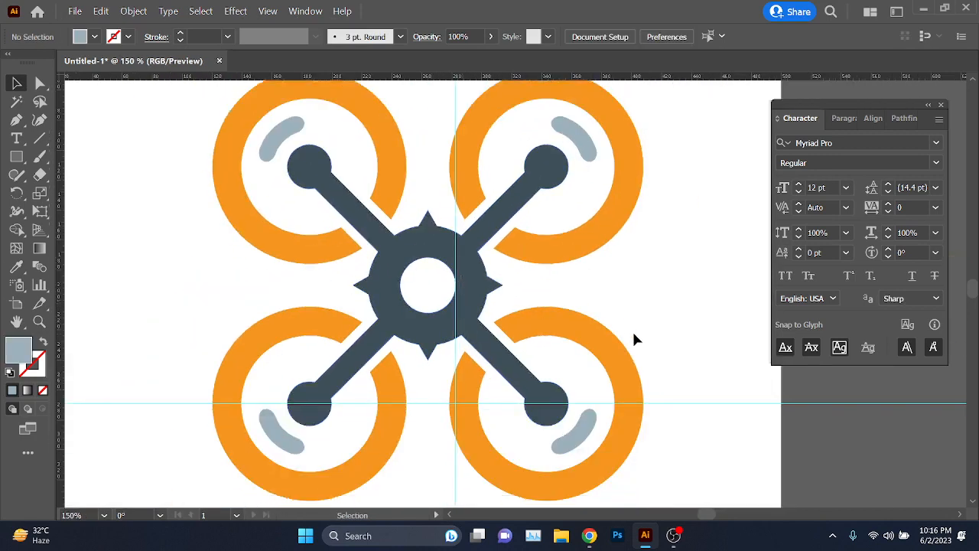
# Step: Close the floating Character panel and select everything in the document, including the drone artwork and its reference image
pyautogui.click(941, 105)
pyautogui.scroll(-3, 725, 218)
pyautogui.moveTo(783, 276); pyautogui.dragTo(732, 305)
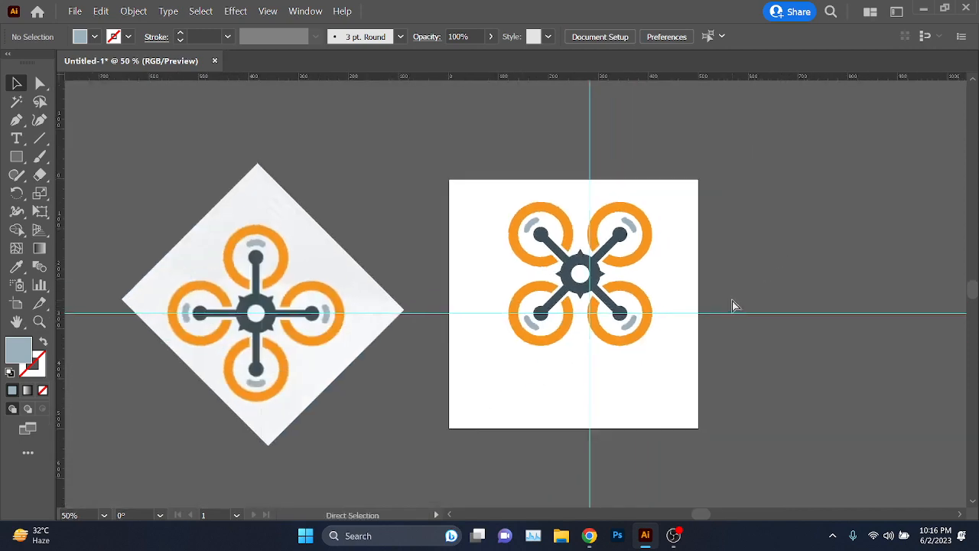
pyautogui.hotkey('ctrl', 'a')
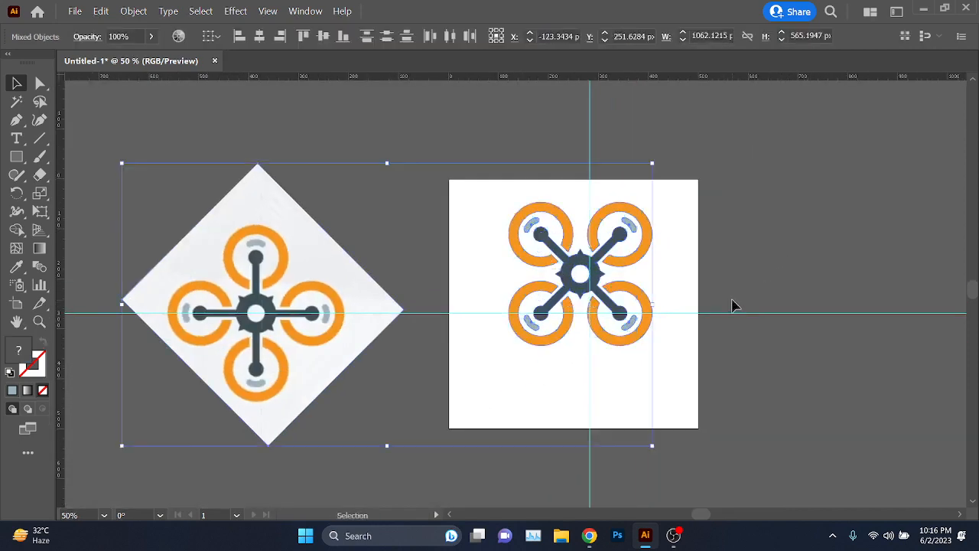
# Step: Switch to the Google Meet call in Chrome and open its list of participants
pyautogui.moveTo(589, 535)
pyautogui.click(505, 467)
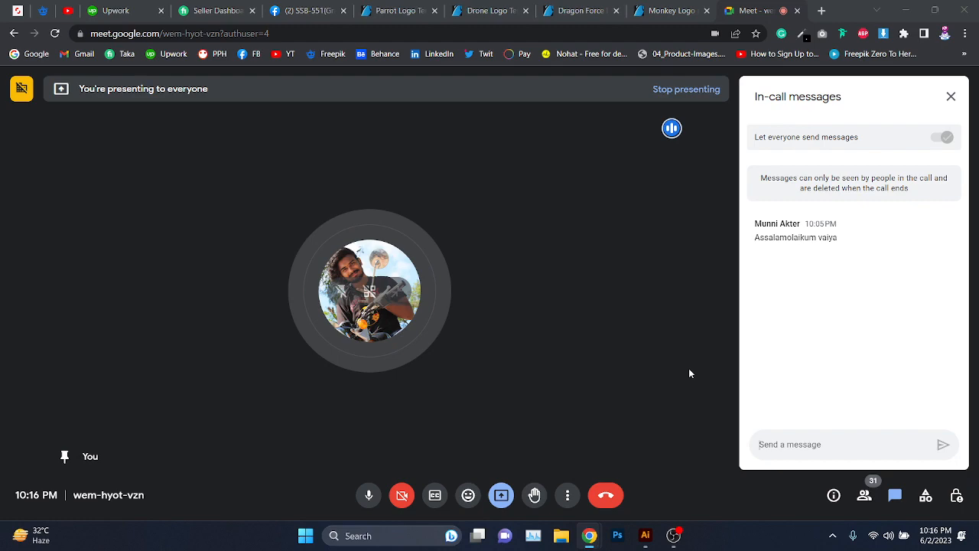
pyautogui.click(861, 497)
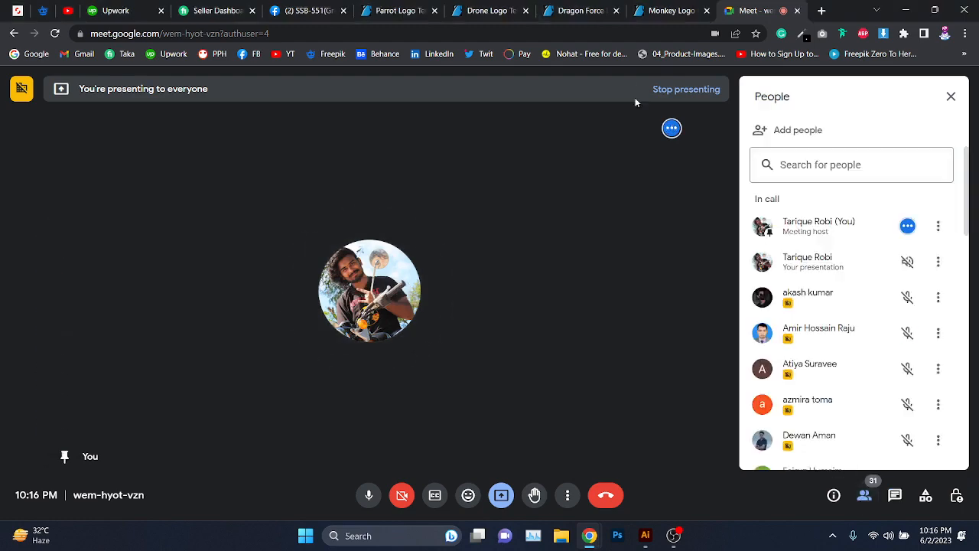
# Step: Close the drone logo page and bring up the parrot logo template page on GraphicRiver
pyautogui.click(390, 4)
pyautogui.click(471, 6)
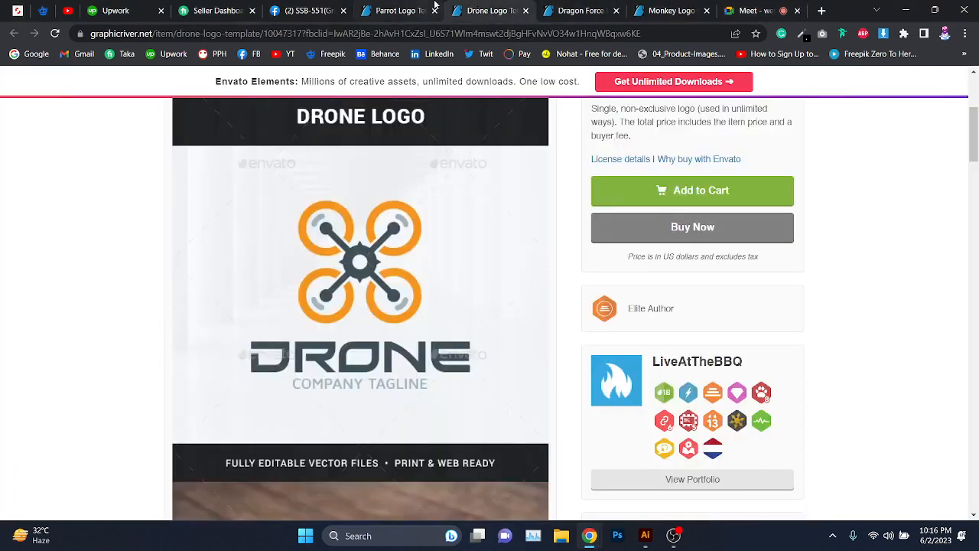
pyautogui.hotkey('ctrl', 'w')
pyautogui.click(425, 4)
pyautogui.scroll(-3, 444, 278)
# Step: Open the larger preview of the parrot logo and snip only the bird, without the wordmark
pyautogui.click(416, 282)
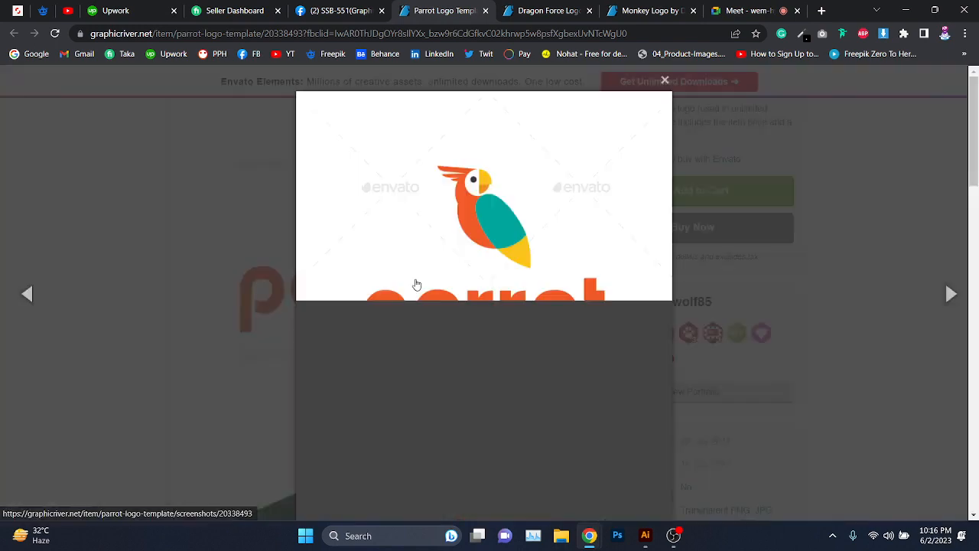
pyautogui.click(950, 295)
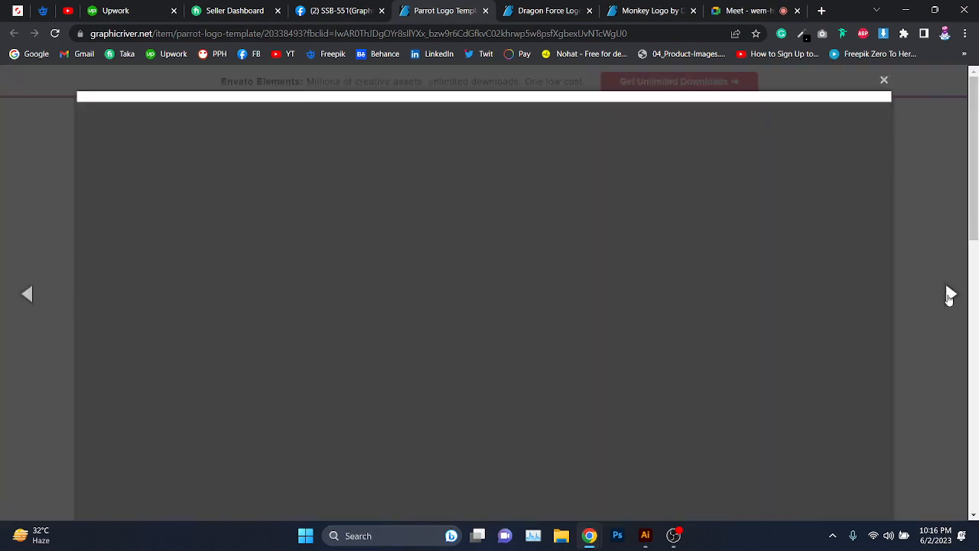
pyautogui.press('super+shift+s')
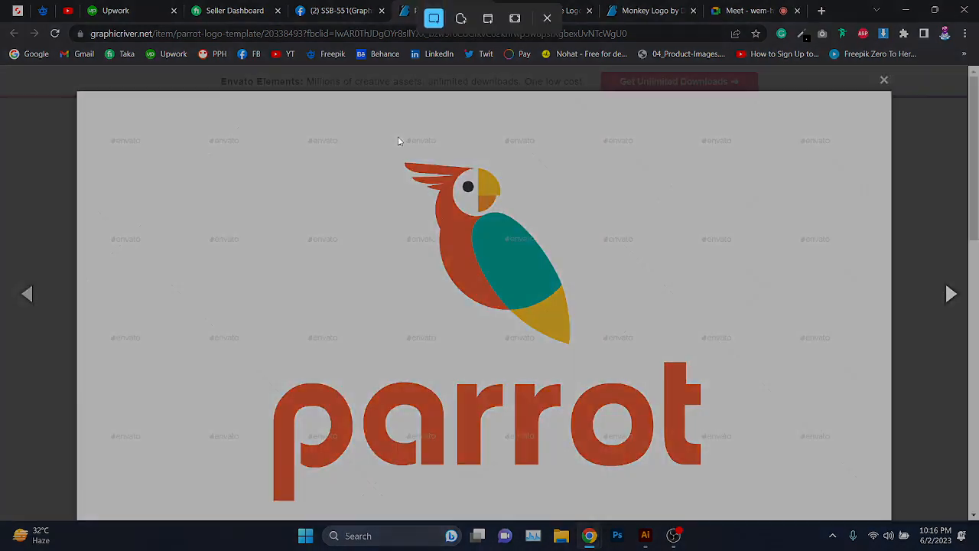
pyautogui.moveTo(386, 135); pyautogui.dragTo(599, 357)
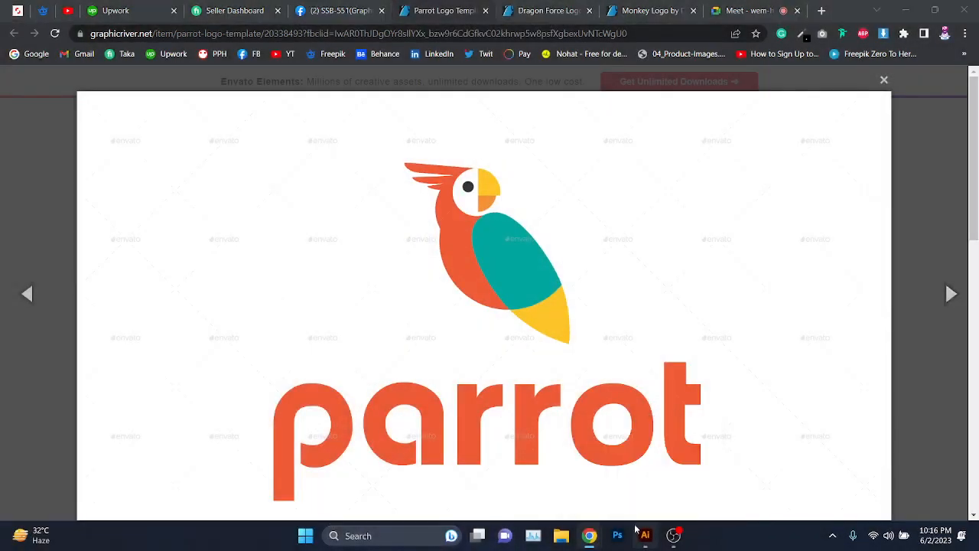
# Step: Switch to Illustrator, replace the drone artwork with the snipped parrot image, and centre it on the artboard
pyautogui.click(645, 535)
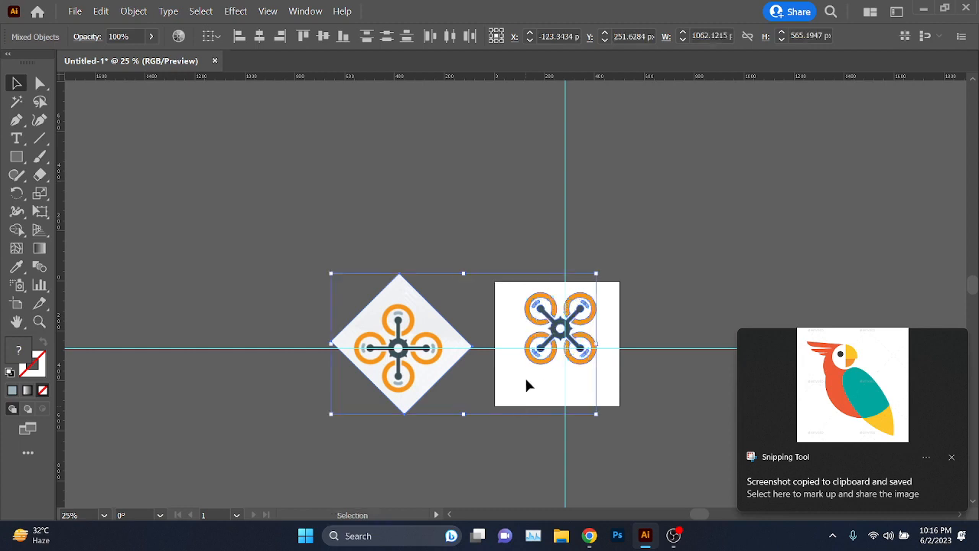
pyautogui.press('Delete')
pyautogui.hotkey('ctrl', 'v')
pyautogui.scroll(2, 572, 344)
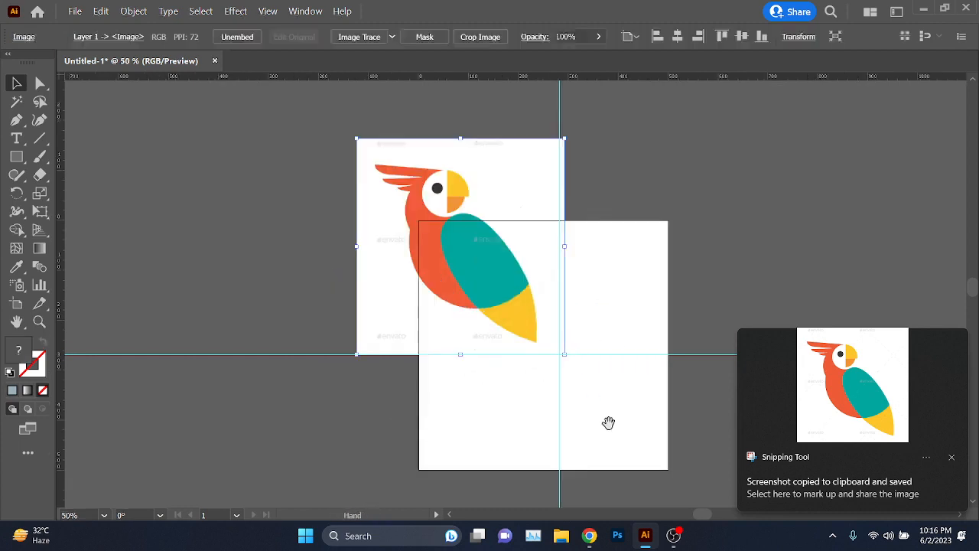
pyautogui.moveTo(609, 422); pyautogui.dragTo(564, 405)
pyautogui.moveTo(444, 253); pyautogui.dragTo(534, 357)
pyautogui.click(659, 330)
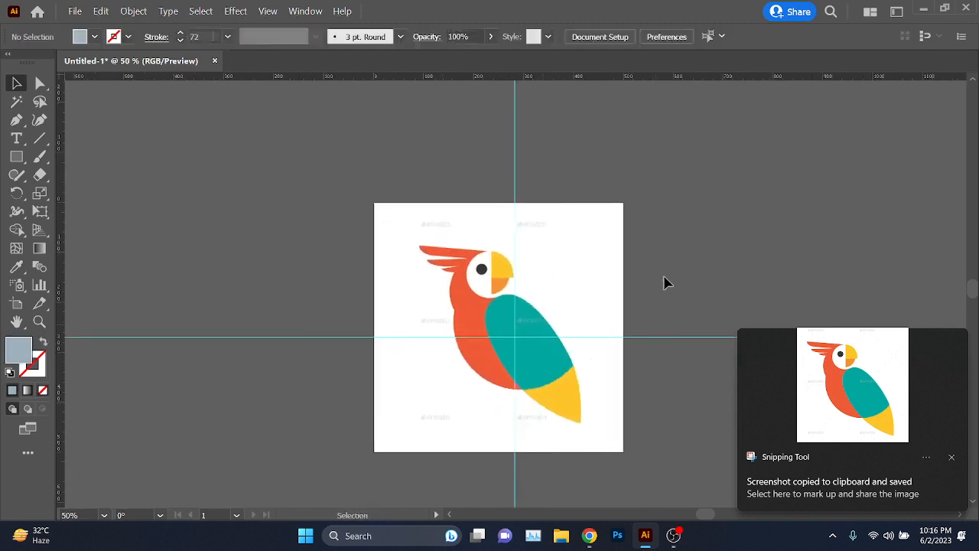
# Step: Unlock the guides, delete both the horizontal and the vertical one, and turn guide locking back on
pyautogui.rightClick(666, 253)
pyautogui.click(708, 384)
pyautogui.moveTo(747, 398); pyautogui.dragTo(647, 295)
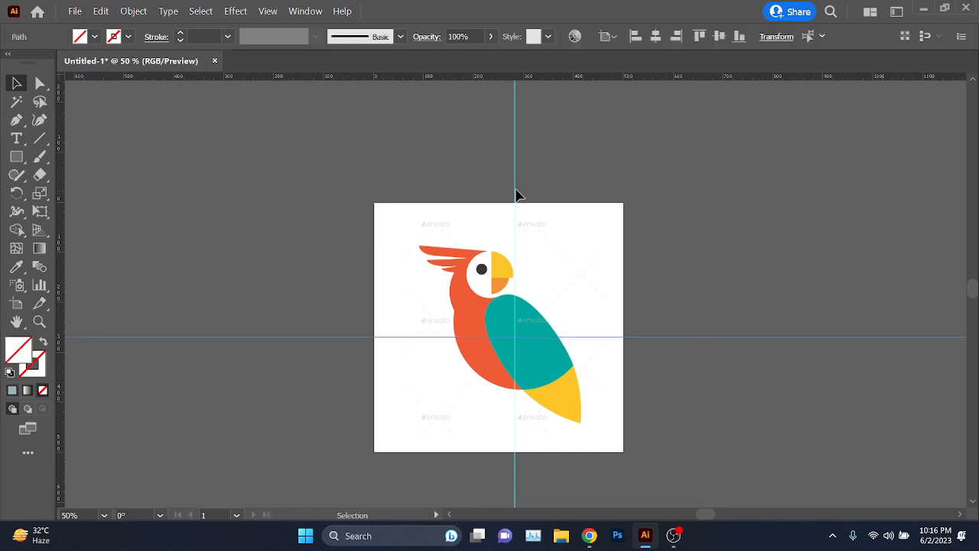
pyautogui.press('Delete')
pyautogui.moveTo(490, 173); pyautogui.dragTo(612, 189)
pyautogui.press('Delete')
pyautogui.rightClick(728, 202)
pyautogui.click(772, 331)
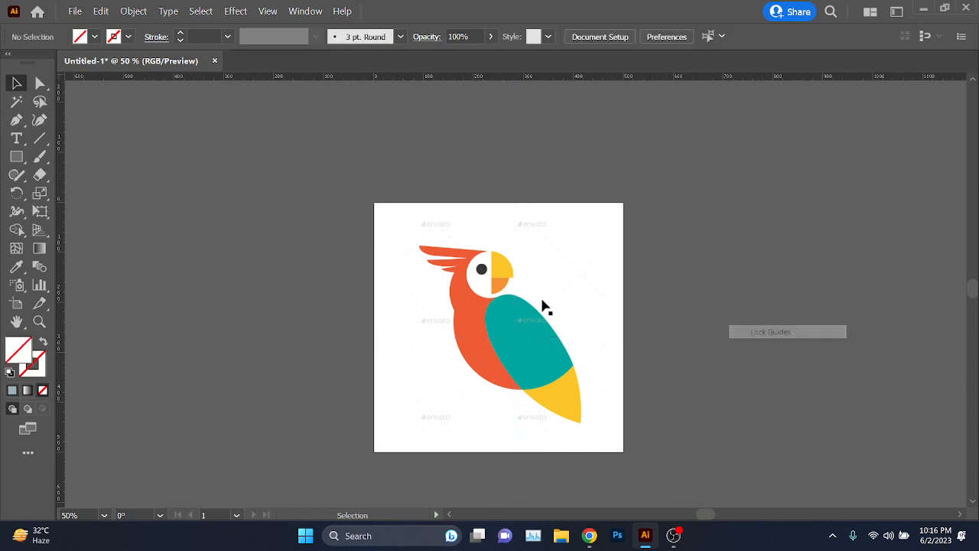
# Step: Lock the parrot reference image in place on the artboard
pyautogui.scroll(2, 542, 306)
pyautogui.click(540, 365)
pyautogui.hotkey('ctrl', '2')
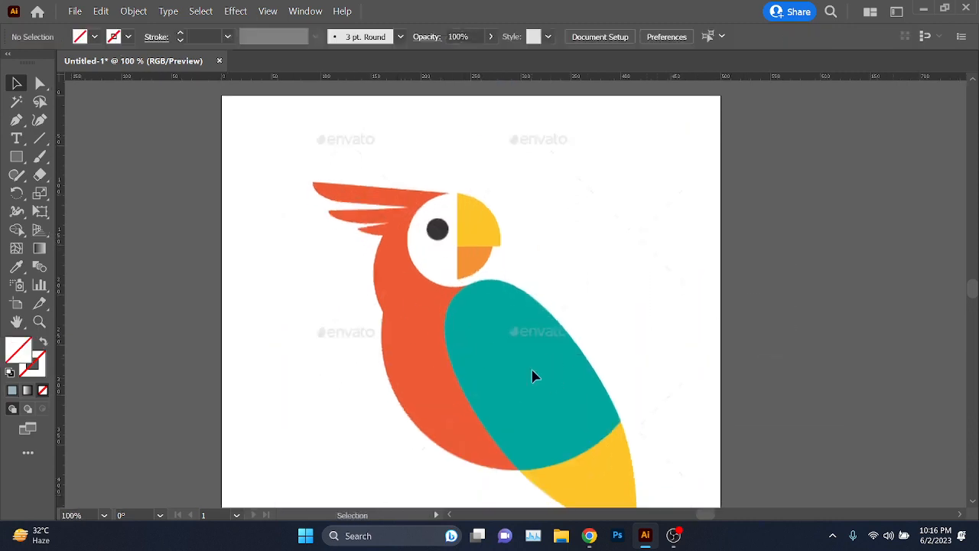
# Step: Draw a large circle over the parrot's body, fill it dark blue and set its opacity to 50%
pyautogui.moveTo(16, 156); pyautogui.dragTo(87, 192)
pyautogui.moveTo(420, 199); pyautogui.dragTo(704, 390)
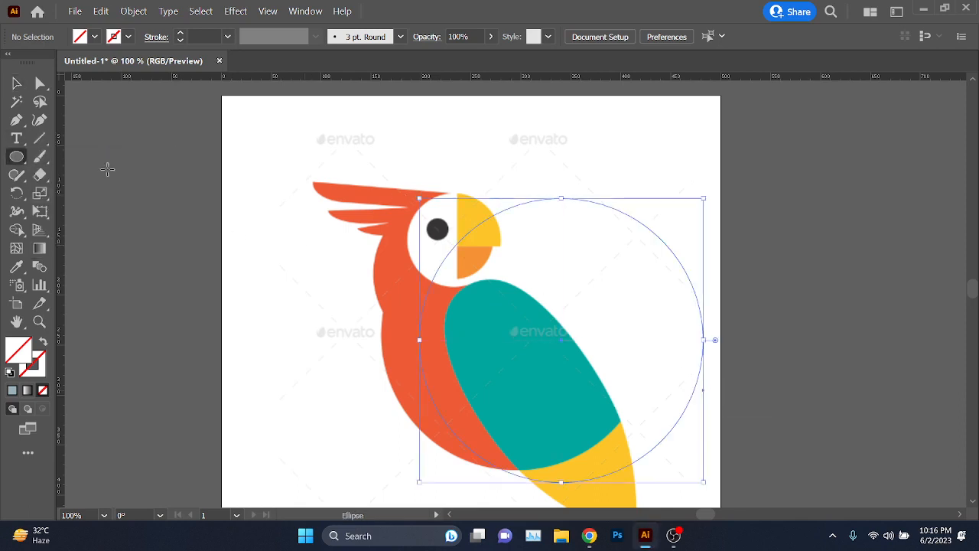
pyautogui.click(95, 36)
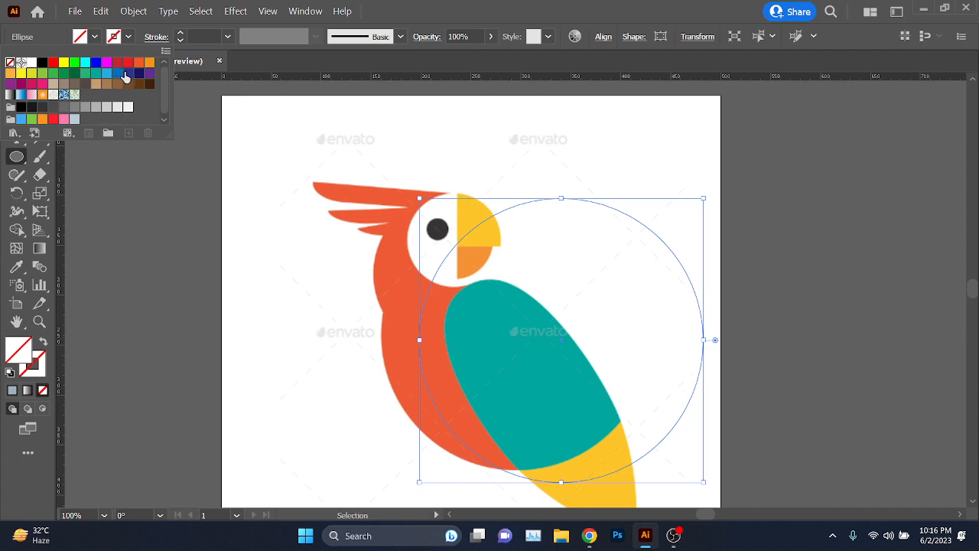
pyautogui.click(129, 73)
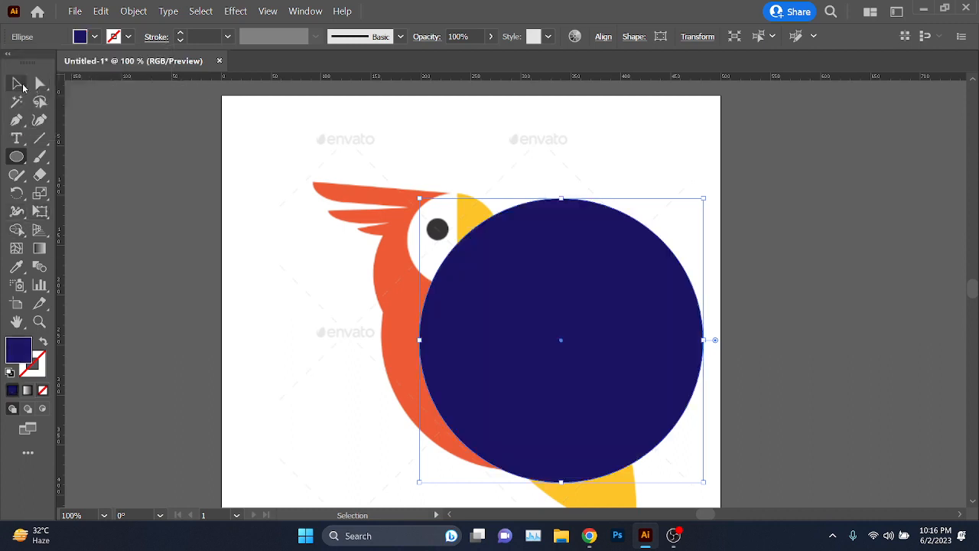
pyautogui.scroll(-5, 476, 35)
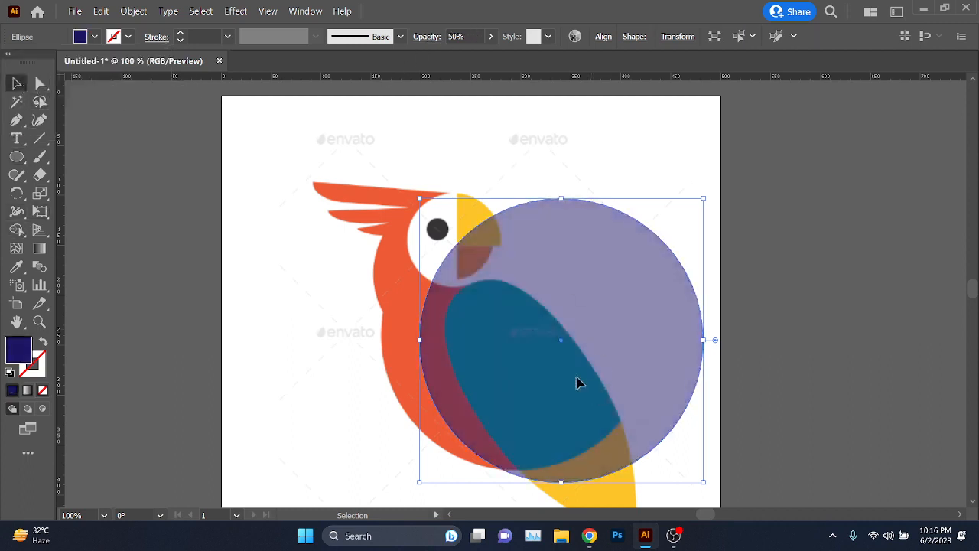
# Step: Move the circle onto the parrot's body and resize it to follow the belly's lower-left curve
pyautogui.moveTo(578, 382); pyautogui.dragTo(551, 377)
pyautogui.scroll(-1, 517, 396)
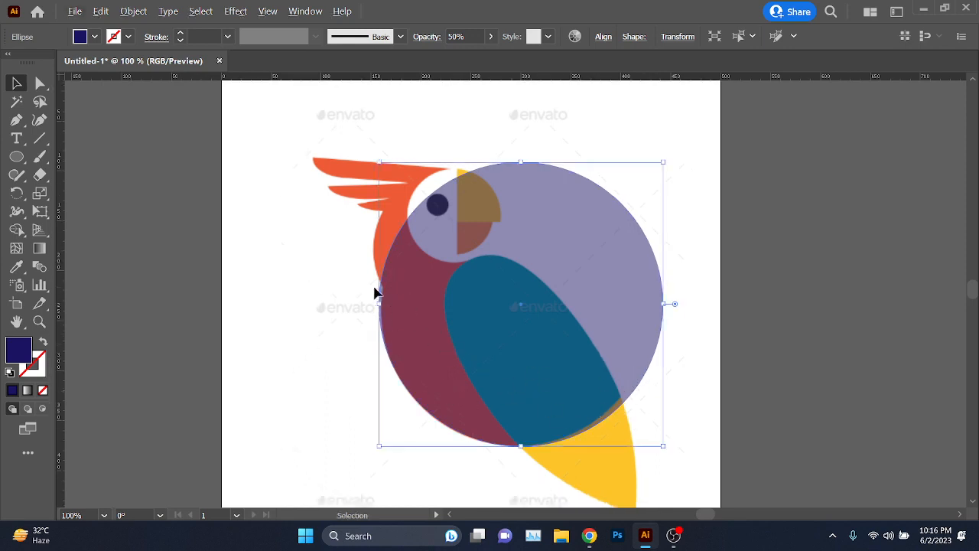
pyautogui.scroll(2, 375, 294)
pyautogui.moveTo(385, 320); pyautogui.dragTo(389, 322)
pyautogui.scroll(-1, 540, 341)
pyautogui.moveTo(595, 365); pyautogui.dragTo(487, 256)
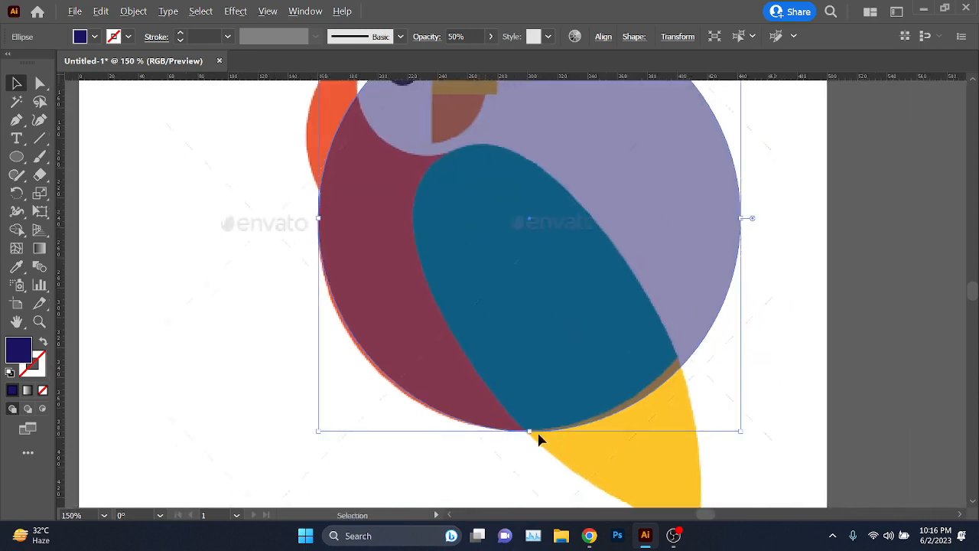
pyautogui.moveTo(743, 437); pyautogui.dragTo(727, 431)
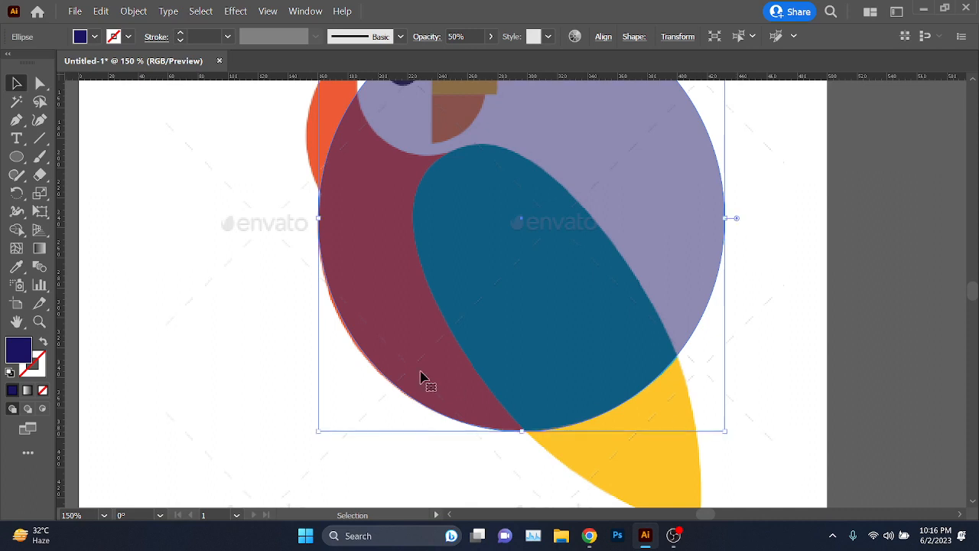
pyautogui.scroll(4, 319, 433)
pyautogui.moveTo(319, 399); pyautogui.dragTo(307, 400)
pyautogui.hotkey('ctrl', '1')
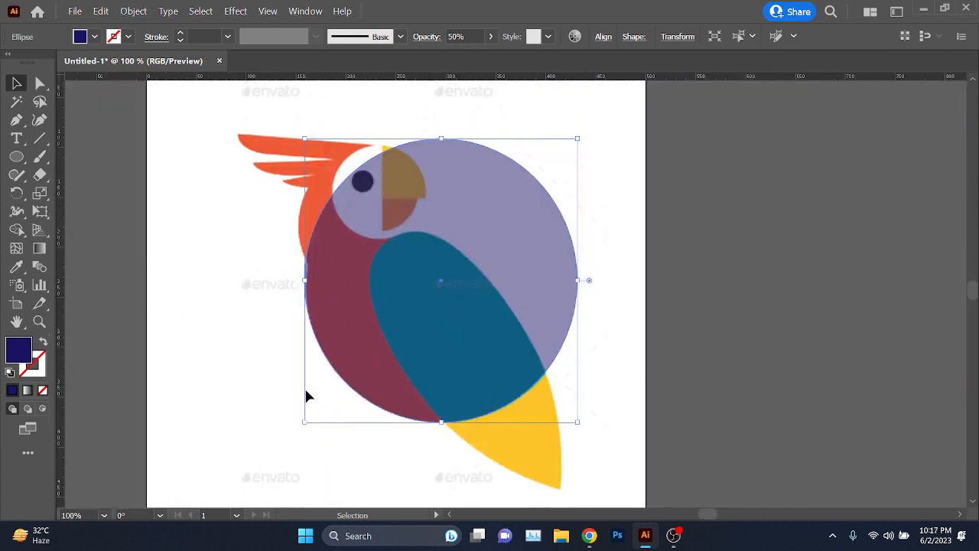
# Step: Pull the body circle's upper and left edges inward to refine its fit to the belly outline
pyautogui.scroll(2, 325, 267)
pyautogui.scroll(1, 429, 218)
pyautogui.scroll(-1, 453, 207)
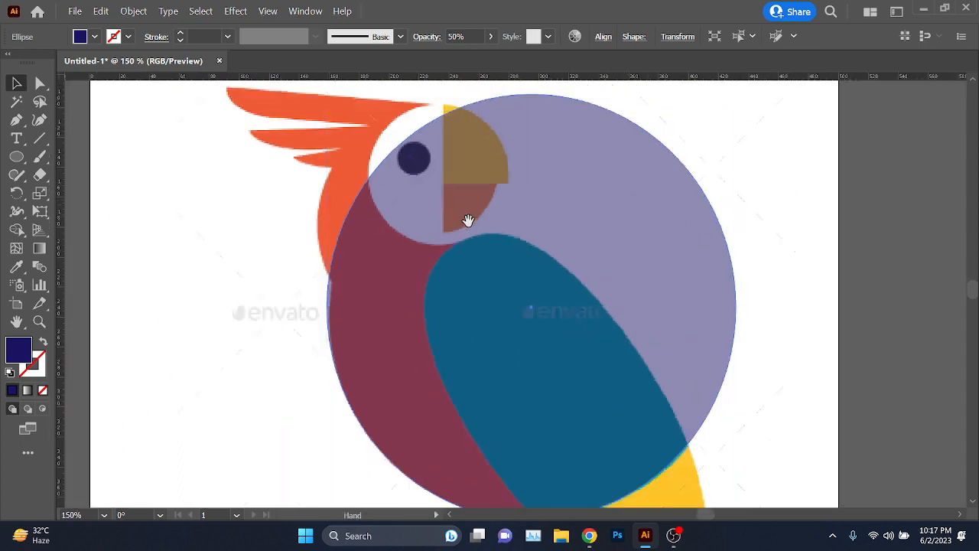
pyautogui.moveTo(466, 221); pyautogui.dragTo(427, 248)
pyautogui.moveTo(495, 120); pyautogui.dragTo(496, 142)
pyautogui.scroll(-2, 286, 311)
pyautogui.scroll(4, 278, 285)
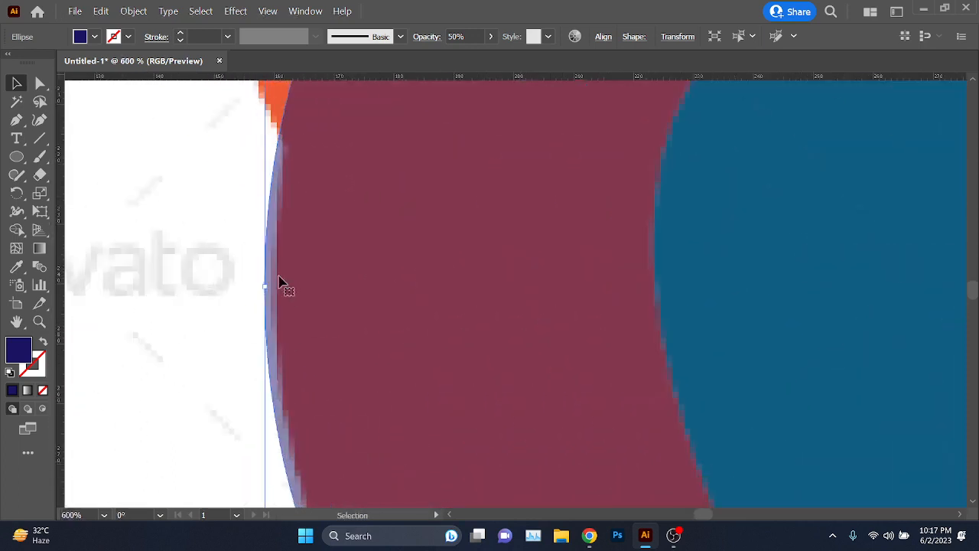
pyautogui.moveTo(264, 286); pyautogui.dragTo(271, 280)
pyautogui.scroll(-4, 260, 345)
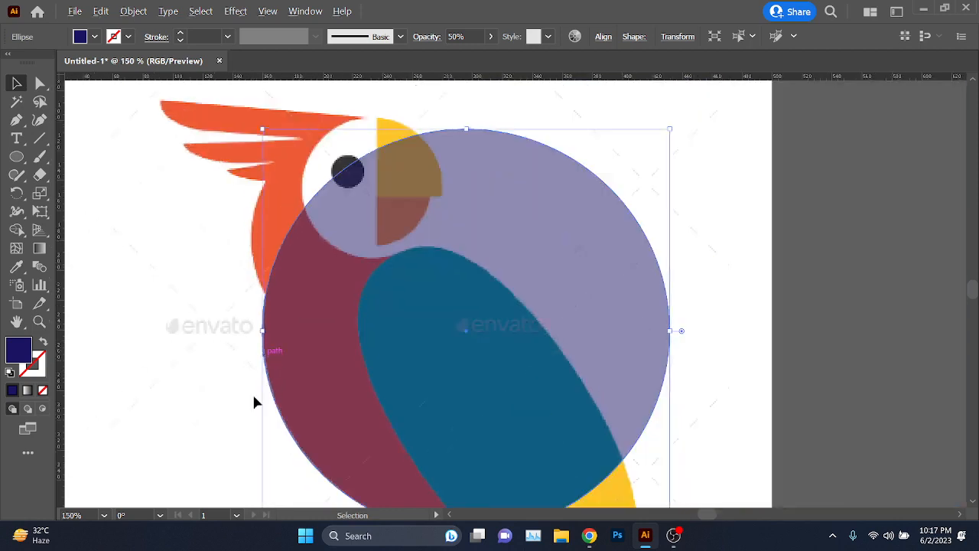
# Step: Duplicate the body circle, scale the copy down and fit it to the rounded outline behind the parrot's head
pyautogui.moveTo(196, 412); pyautogui.dragTo(259, 344)
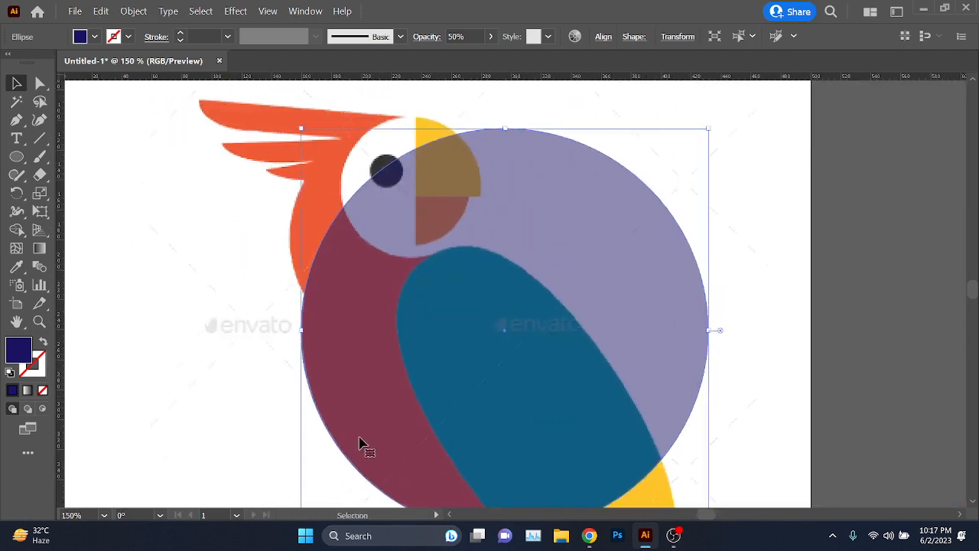
pyautogui.moveTo(263, 212); pyautogui.dragTo(253, 267)
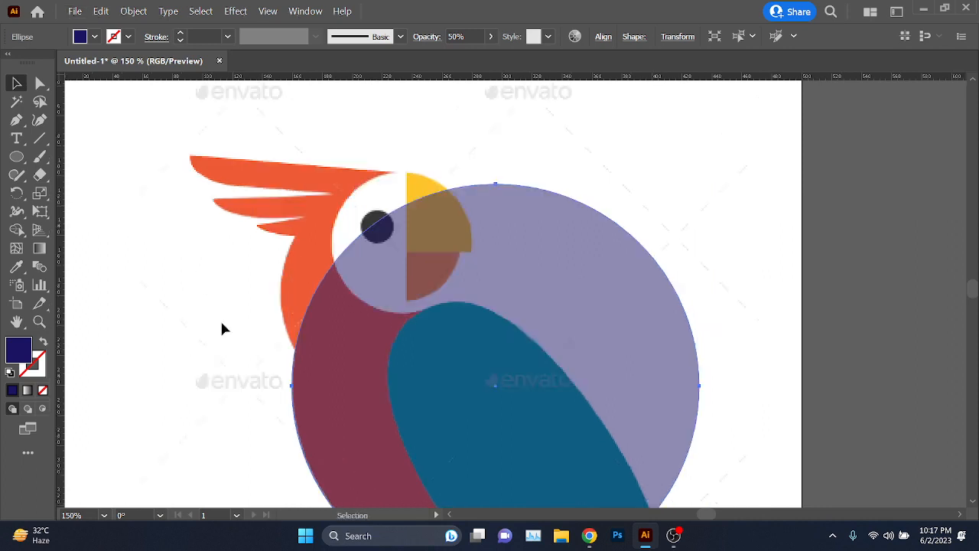
pyautogui.moveTo(465, 229); pyautogui.dragTo(374, 116)
pyautogui.moveTo(612, 273); pyautogui.dragTo(530, 267)
pyautogui.moveTo(340, 243); pyautogui.dragTo(340, 271)
pyautogui.scroll(4, 391, 170)
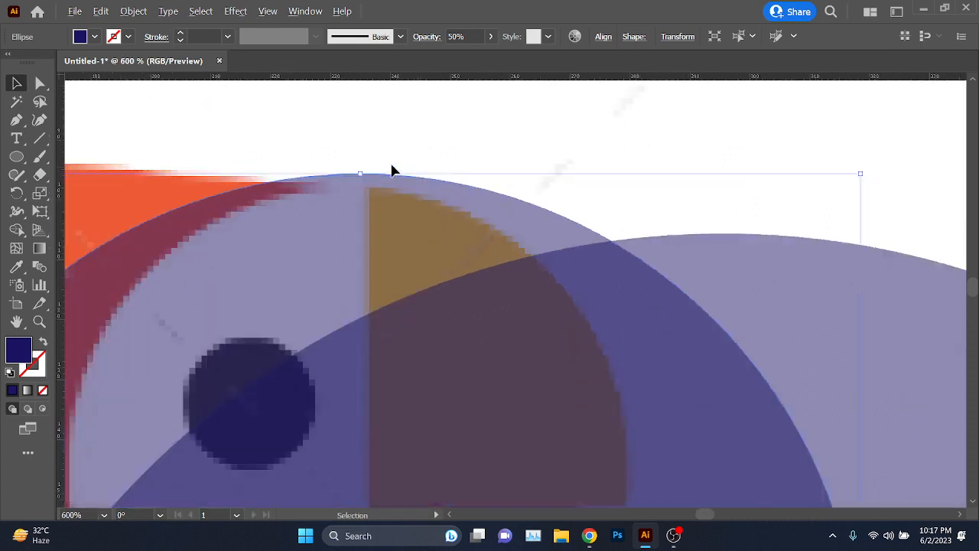
pyautogui.moveTo(364, 173); pyautogui.dragTo(360, 181)
pyautogui.scroll(-4, 396, 319)
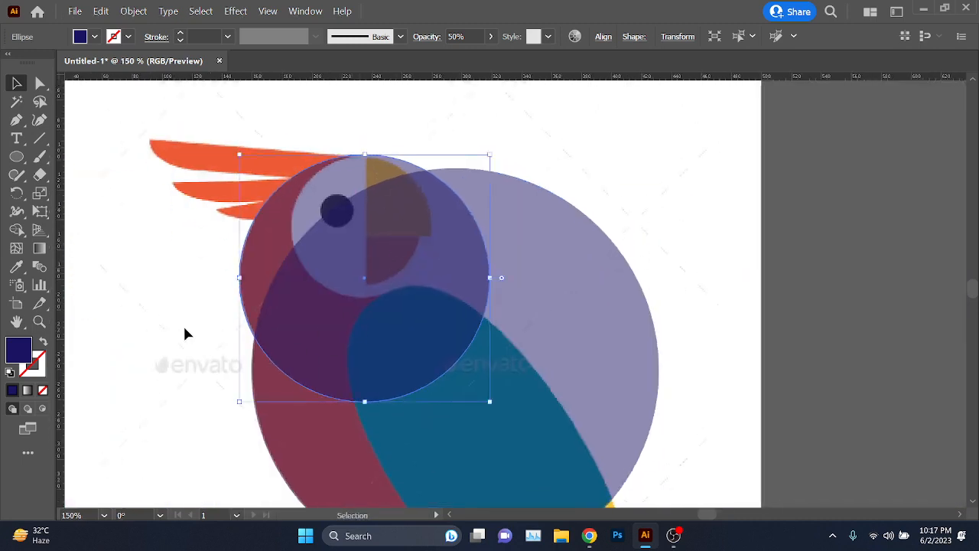
# Step: Duplicate the head circle and shrink the copy to roughly the size of the parrot's white face
pyautogui.click(206, 318)
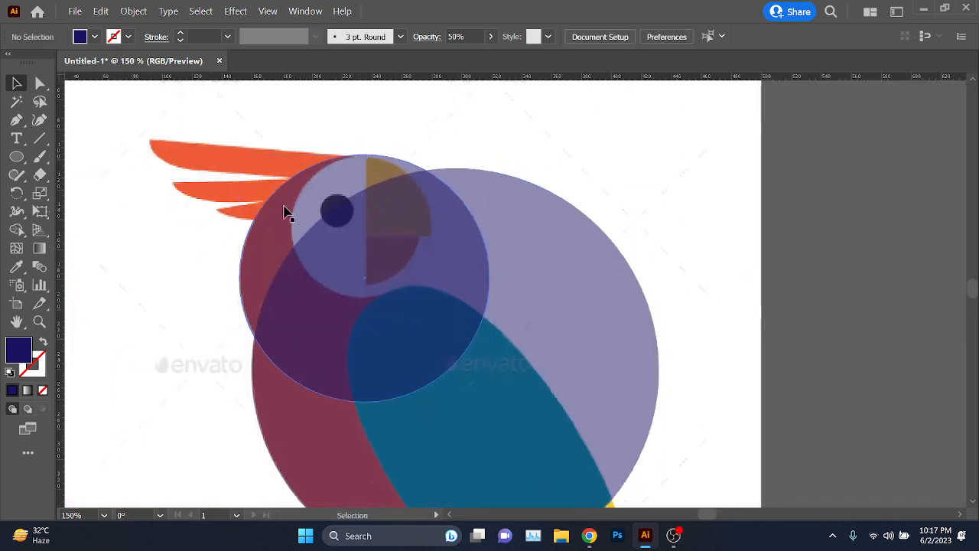
pyautogui.scroll(3, 429, 228)
pyautogui.scroll(-2, 441, 212)
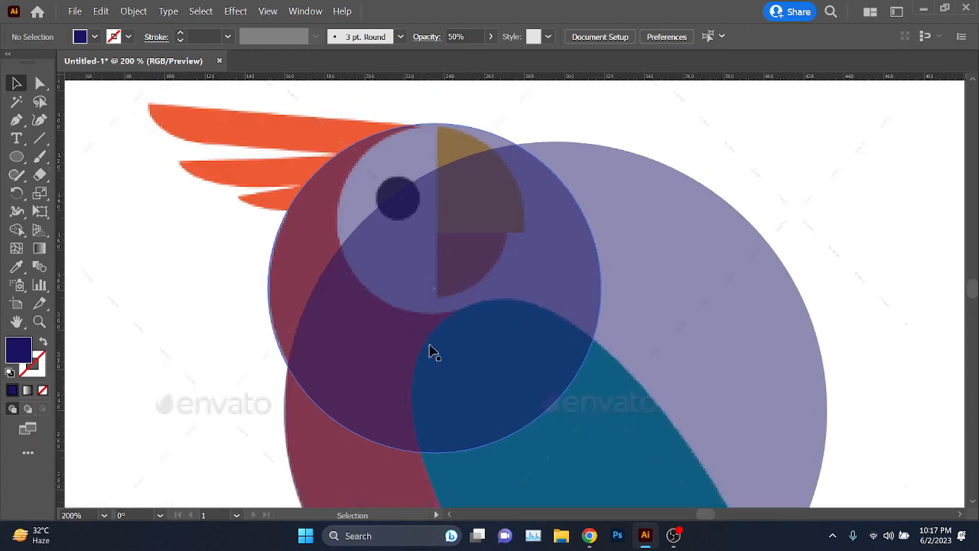
pyautogui.moveTo(431, 352); pyautogui.dragTo(452, 228)
pyautogui.scroll(5, 453, 230)
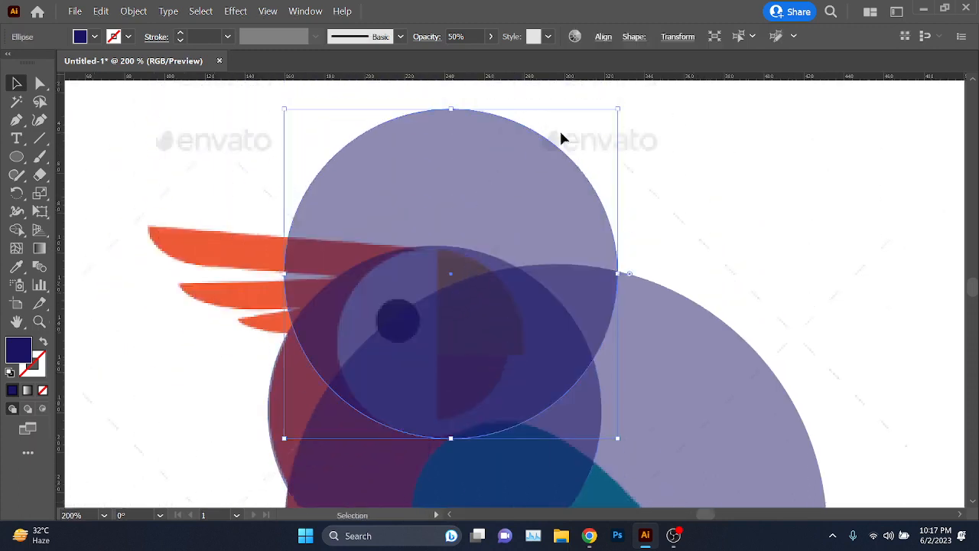
pyautogui.moveTo(617, 146); pyautogui.dragTo(429, 256)
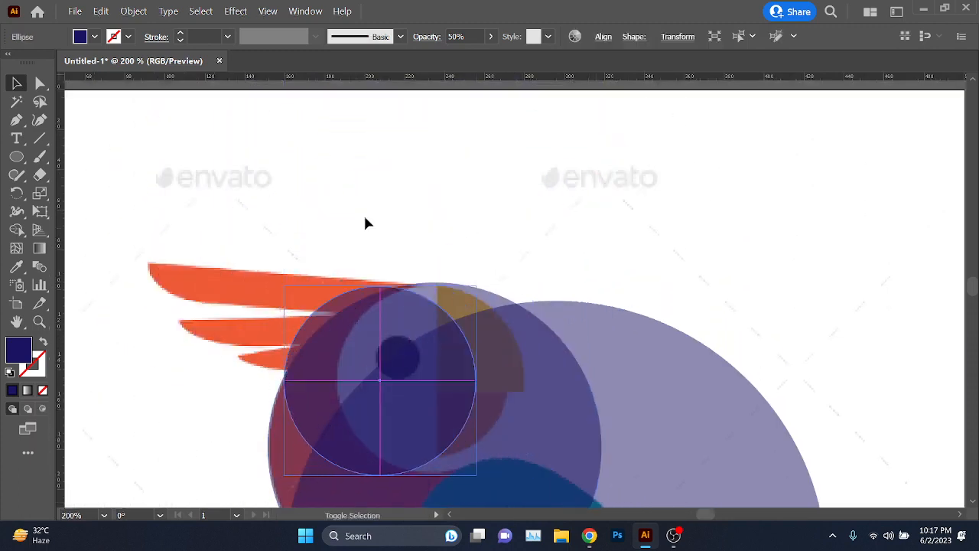
# Step: Fill the small face circle with bright red
pyautogui.click(95, 37)
pyautogui.click(58, 63)
pyautogui.click(376, 225)
pyautogui.moveTo(495, 360); pyautogui.dragTo(444, 304)
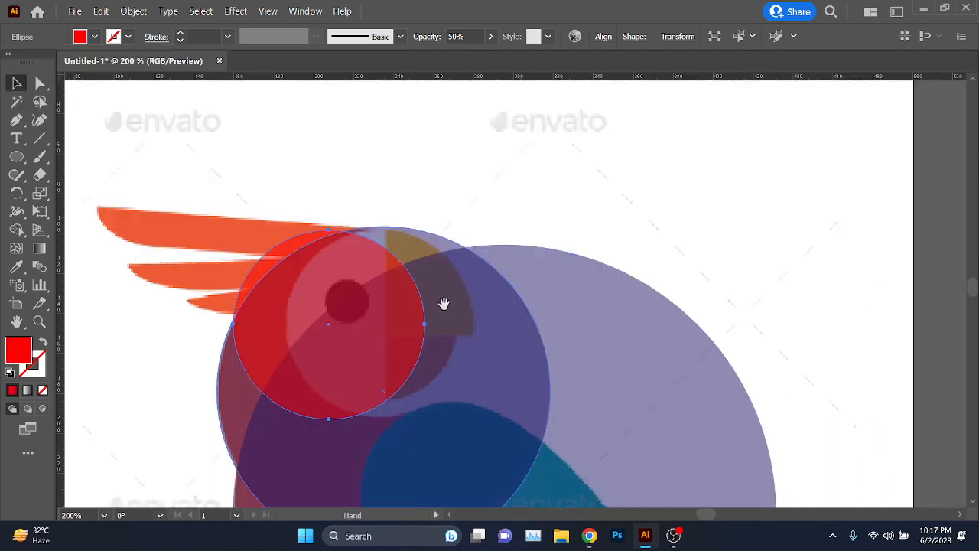
# Step: Move the red circle onto the parrot's white face and resize it slightly to match the face outline
pyautogui.moveTo(292, 340); pyautogui.dragTo(326, 324)
pyautogui.scroll(2, 319, 329)
pyautogui.scroll(1, 462, 191)
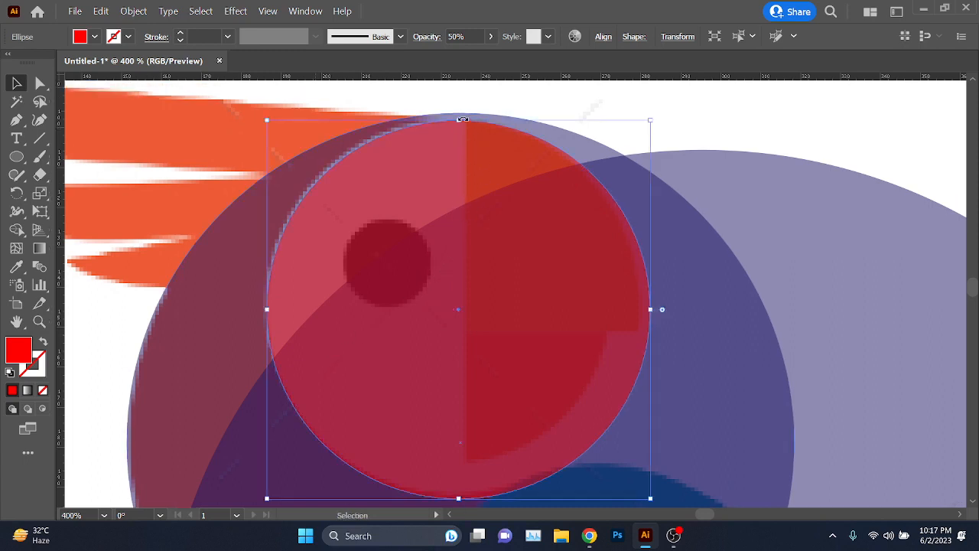
pyautogui.moveTo(462, 122); pyautogui.dragTo(468, 118)
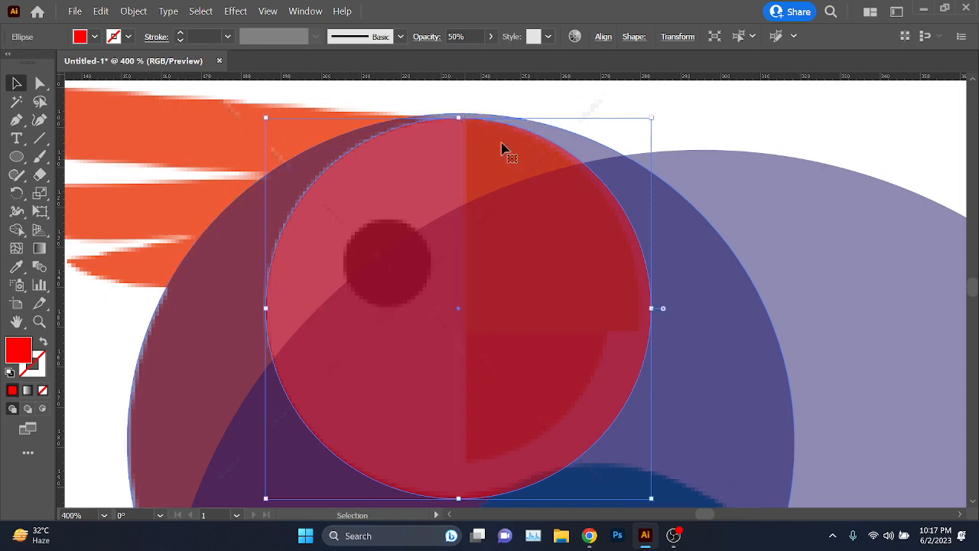
pyautogui.scroll(4, 489, 105)
pyautogui.moveTo(292, 157); pyautogui.dragTo(375, 216)
pyautogui.scroll(-6, 361, 223)
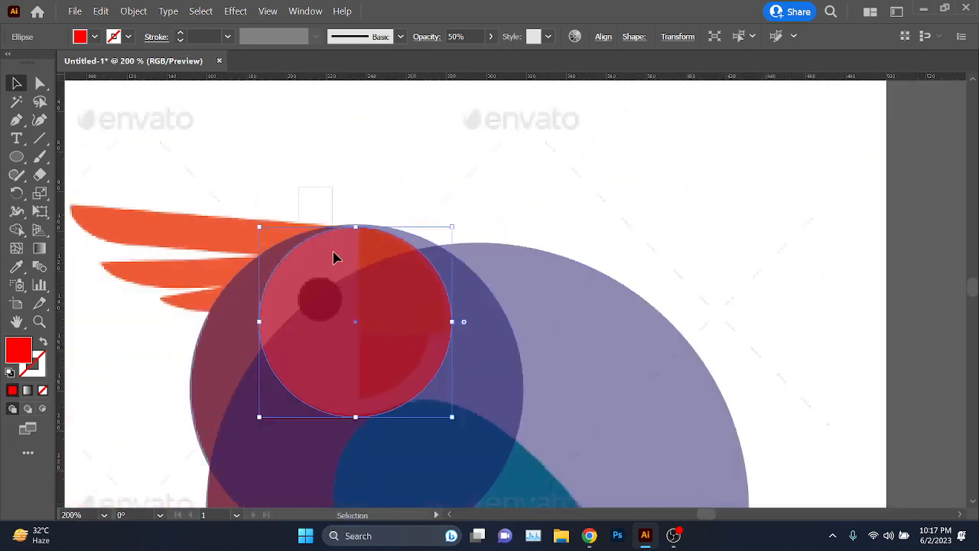
pyautogui.moveTo(334, 258); pyautogui.dragTo(563, 255)
pyautogui.scroll(2, 327, 223)
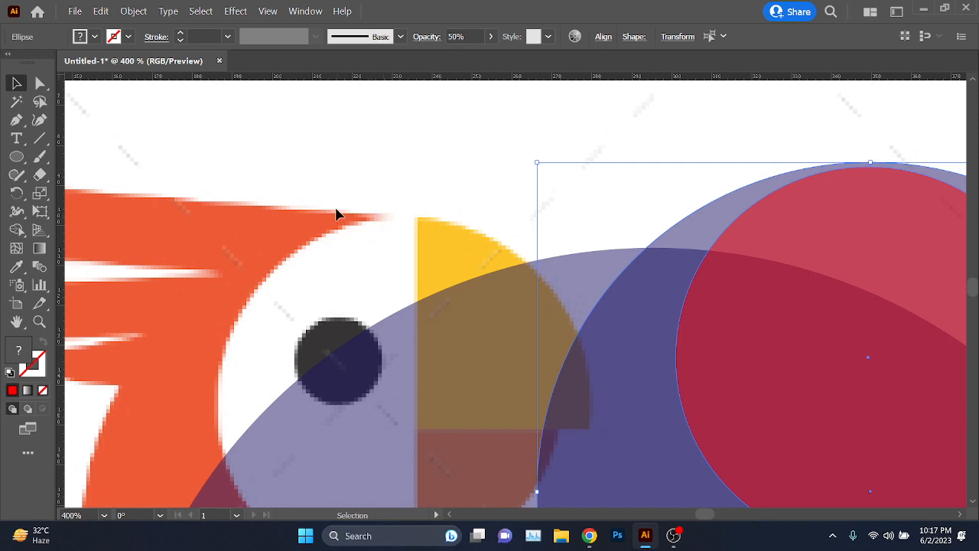
pyautogui.hotkey('ctrl', 'z')
pyautogui.click(376, 280)
# Step: Enlarge the red face circle slightly so its top extends up to the top of the head circle
pyautogui.scroll(2, 375, 280)
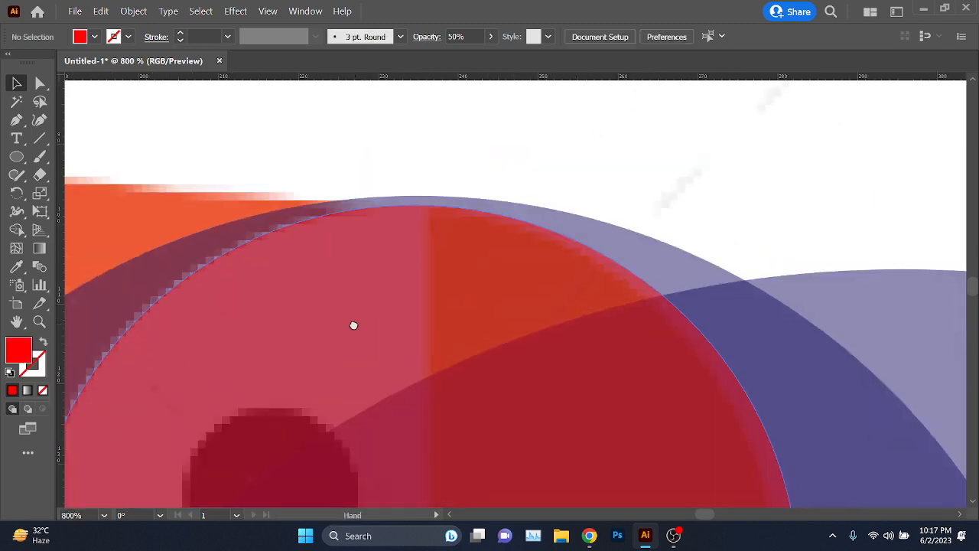
pyautogui.moveTo(801, 207); pyautogui.dragTo(829, 192)
pyautogui.press('space')
pyautogui.moveTo(322, 315); pyautogui.dragTo(429, 285)
pyautogui.scroll(4, 435, 184)
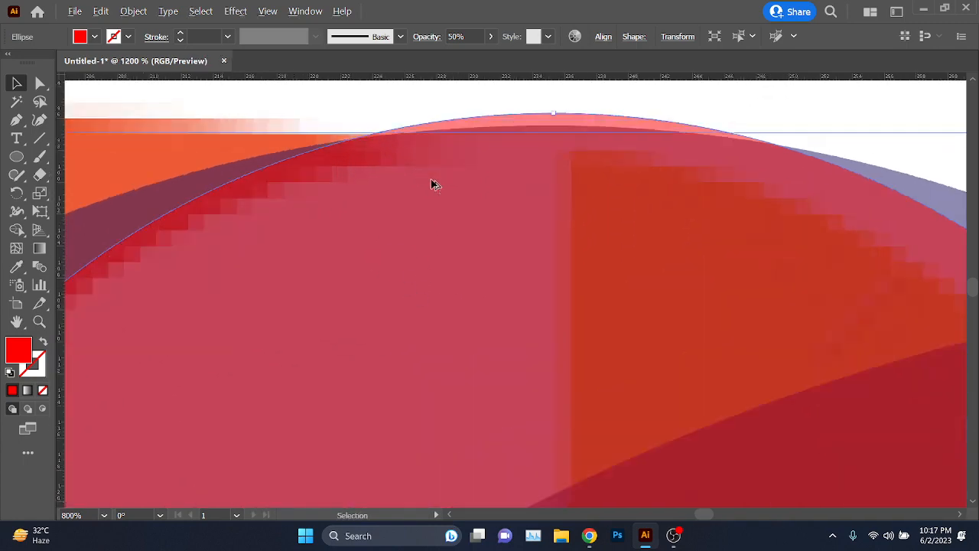
pyautogui.scroll(4, 437, 175)
pyautogui.scroll(-4, 393, 236)
pyautogui.press('space')
pyautogui.moveTo(406, 340); pyautogui.dragTo(496, 276)
pyautogui.scroll(-2, 332, 252)
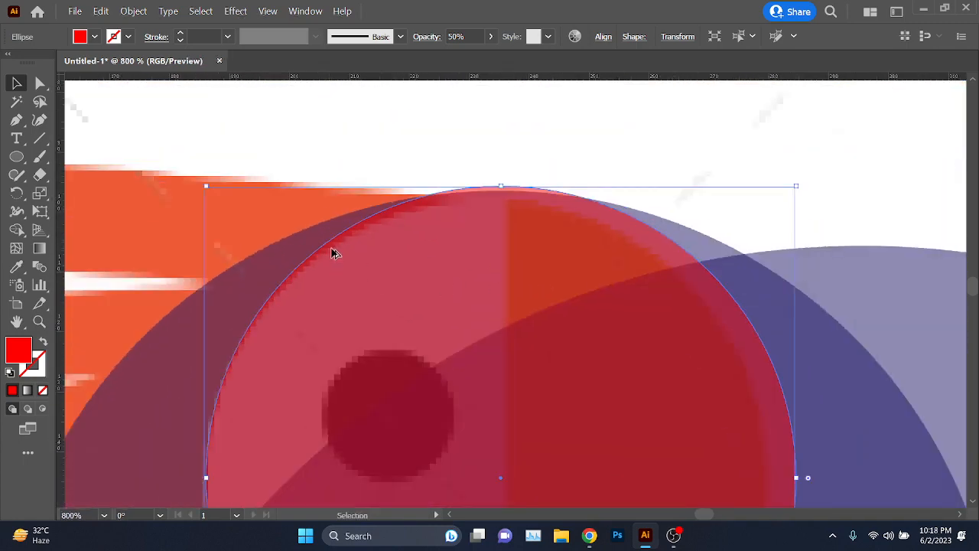
# Step: Fine-tune the face circle's top edge at high magnification so it meets the head circle's top edge
pyautogui.moveTo(281, 199); pyautogui.dragTo(280, 204)
pyautogui.scroll(3, 501, 208)
pyautogui.scroll(2, 428, 194)
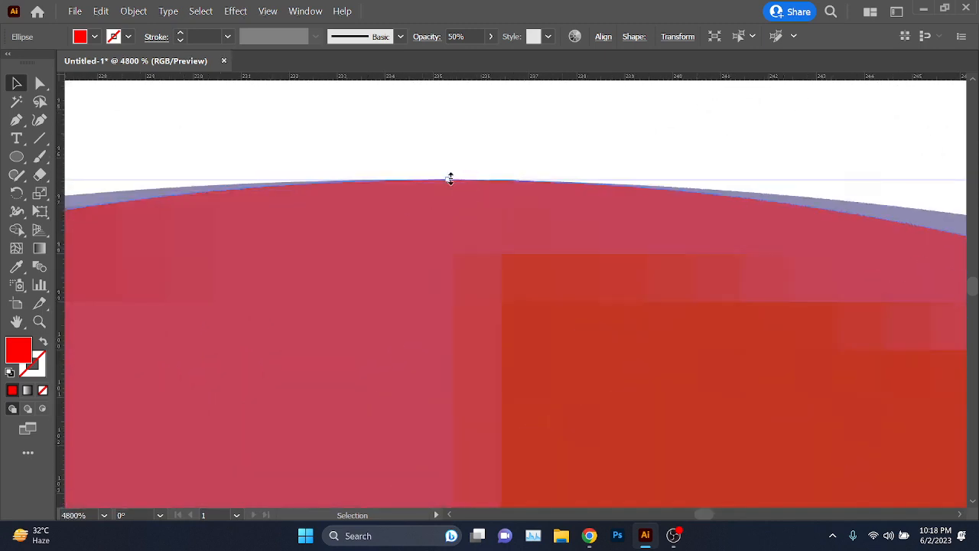
pyautogui.moveTo(450, 179); pyautogui.dragTo(455, 170)
pyautogui.scroll(1, 494, 181)
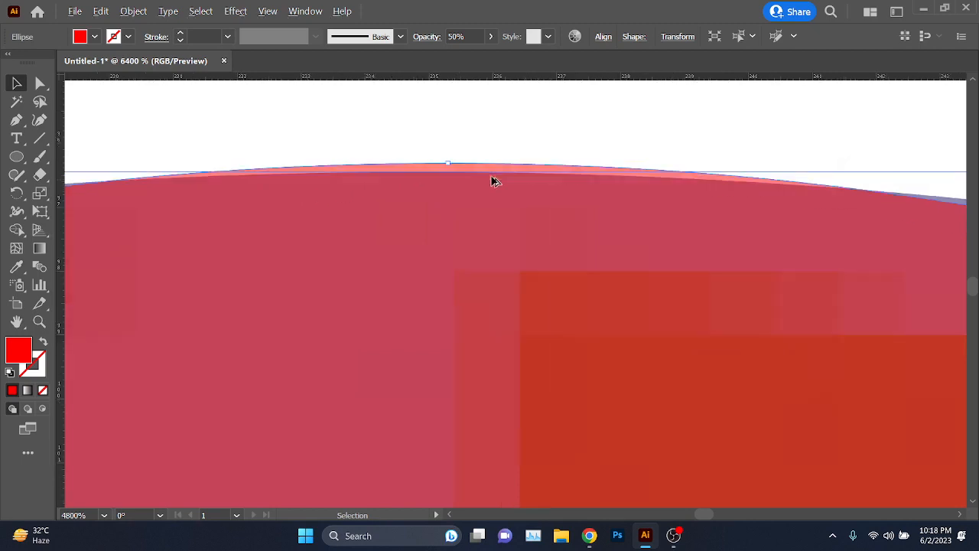
pyautogui.scroll(2, 458, 162)
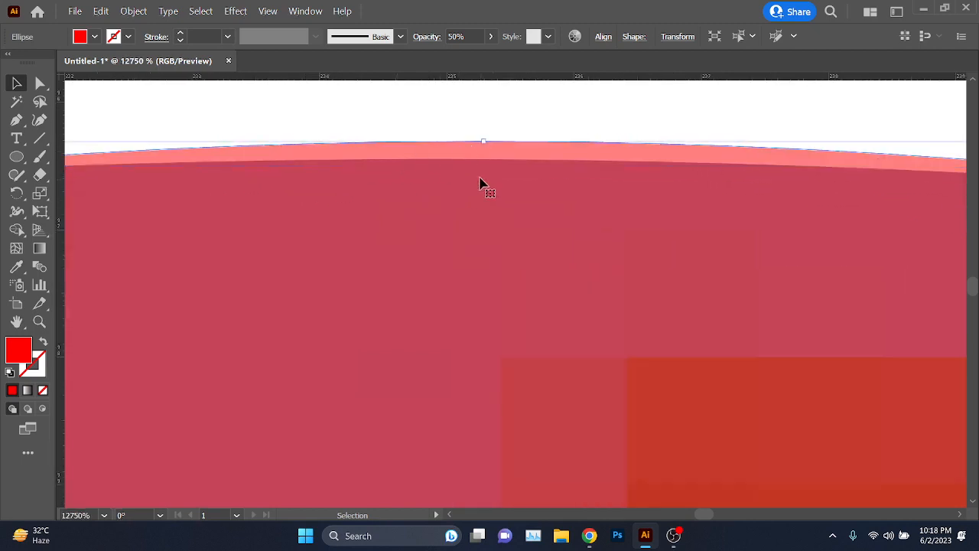
pyautogui.scroll(-2, 467, 193)
pyautogui.scroll(1, 457, 192)
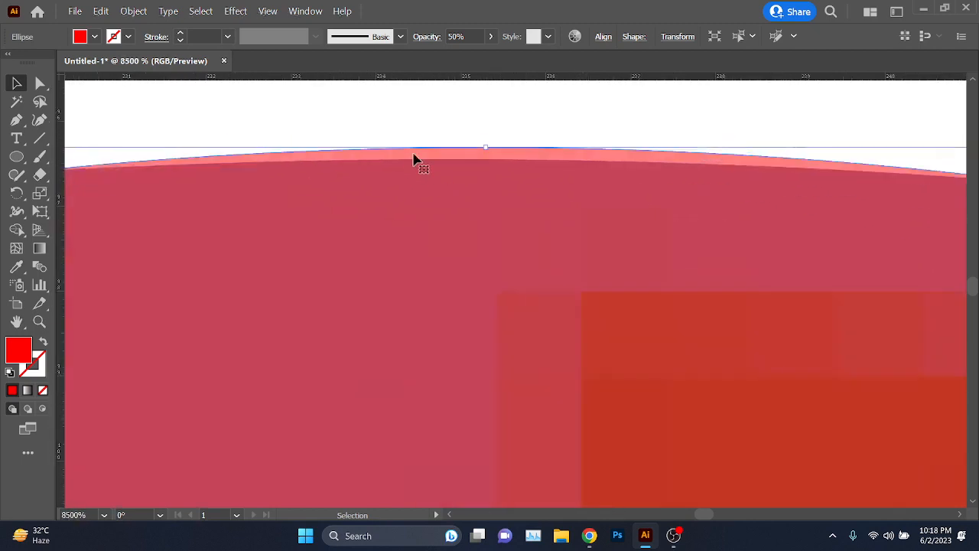
pyautogui.scroll(-4, 406, 175)
pyautogui.scroll(1, 304, 184)
pyautogui.scroll(2, 325, 184)
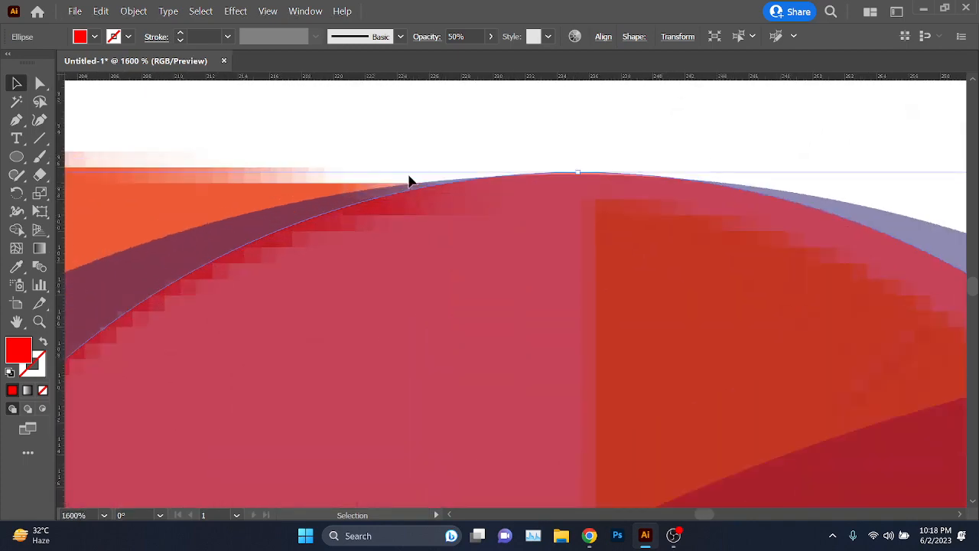
pyautogui.scroll(-7, 331, 218)
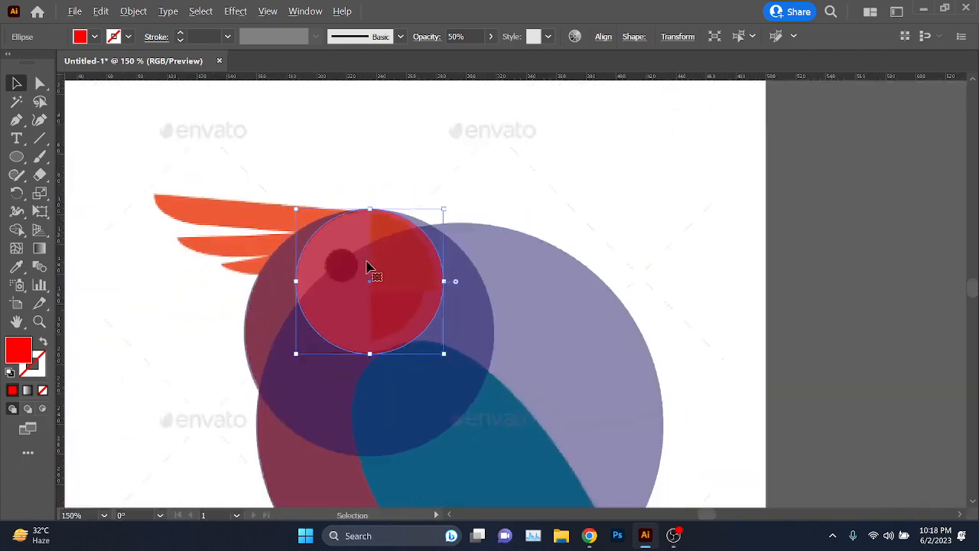
# Step: Adjust the face circle's lower edge to follow the bottom of the white face, and deselect it
pyautogui.scroll(5, 299, 344)
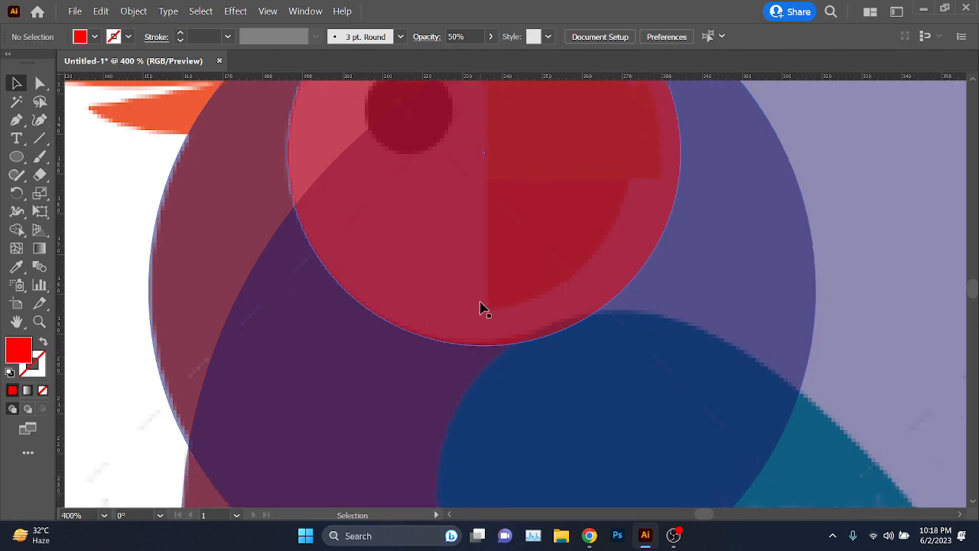
pyautogui.scroll(-4, 528, 325)
pyautogui.scroll(6, 531, 329)
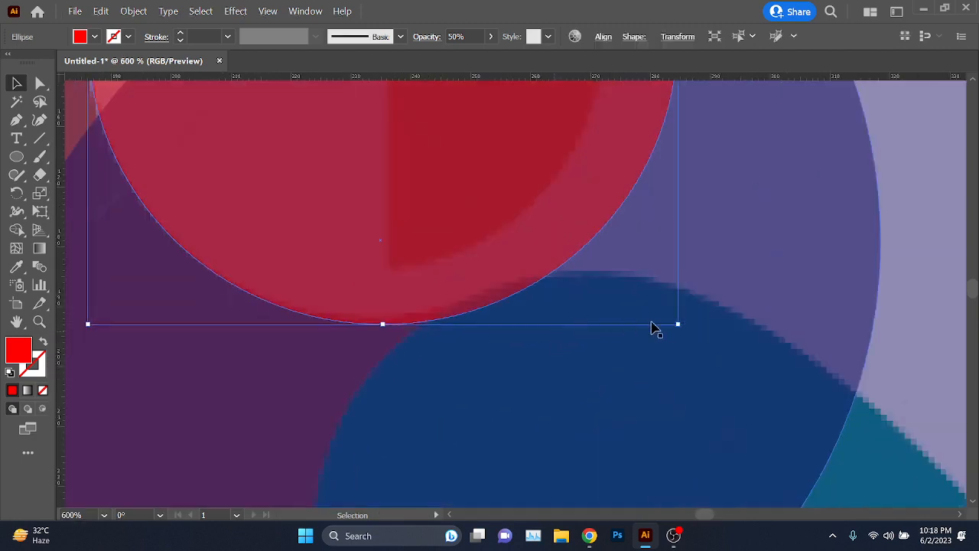
pyautogui.moveTo(676, 325)
pyautogui.mouseDown()
pyautogui.moveTo(651, 255)
pyautogui.moveTo(643, 289)
pyautogui.moveTo(651, 327)
pyautogui.moveTo(678, 326)
pyautogui.mouseUp()
pyautogui.scroll(-5, 370, 306)
pyautogui.scroll(1, 371, 306)
pyautogui.click(358, 183)
pyautogui.scroll(2, 329, 258)
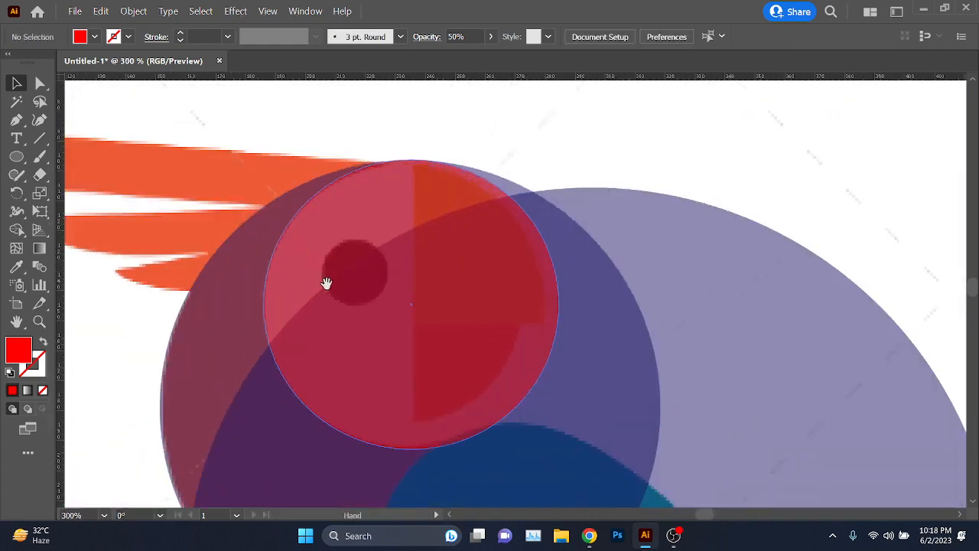
pyautogui.moveTo(328, 283); pyautogui.dragTo(456, 254)
# Step: Select the body, head and face circles together and clear them from the reference image
pyautogui.scroll(-2, 456, 254)
pyautogui.scroll(-1, 410, 246)
pyautogui.moveTo(504, 348); pyautogui.dragTo(350, 247)
pyautogui.scroll(-2, 435, 258)
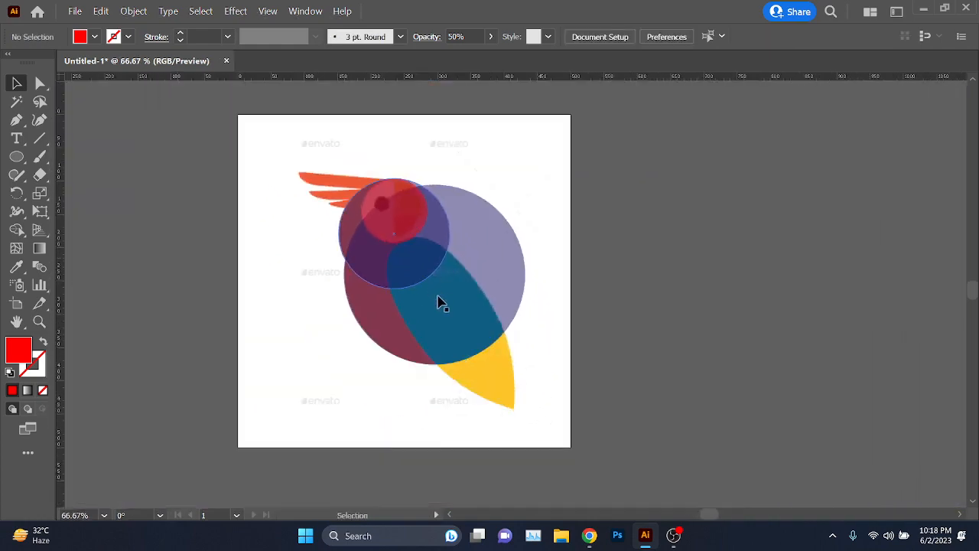
pyautogui.scroll(3, 437, 295)
pyautogui.scroll(1, 375, 240)
pyautogui.scroll(-1, 472, 260)
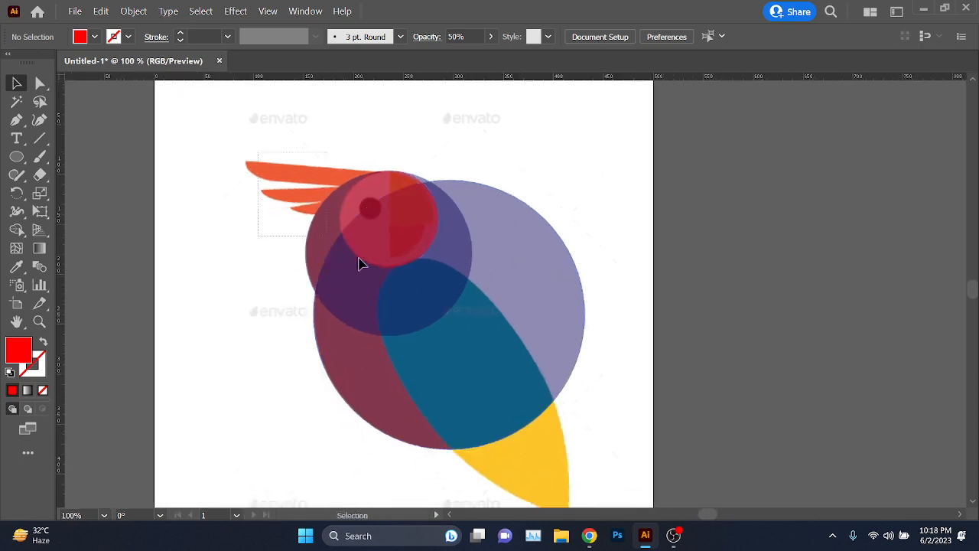
pyautogui.moveTo(362, 264); pyautogui.dragTo(525, 368)
pyautogui.press('ctrl')
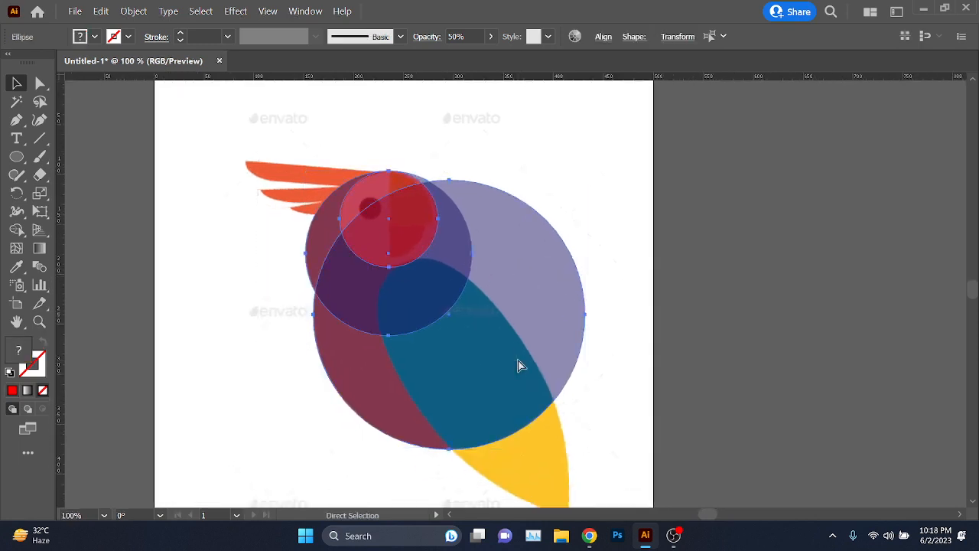
pyautogui.press('Delete')
# Step: Draw a tall red ellipse over the parrot's wing and tail
pyautogui.moveTo(536, 376); pyautogui.dragTo(447, 286)
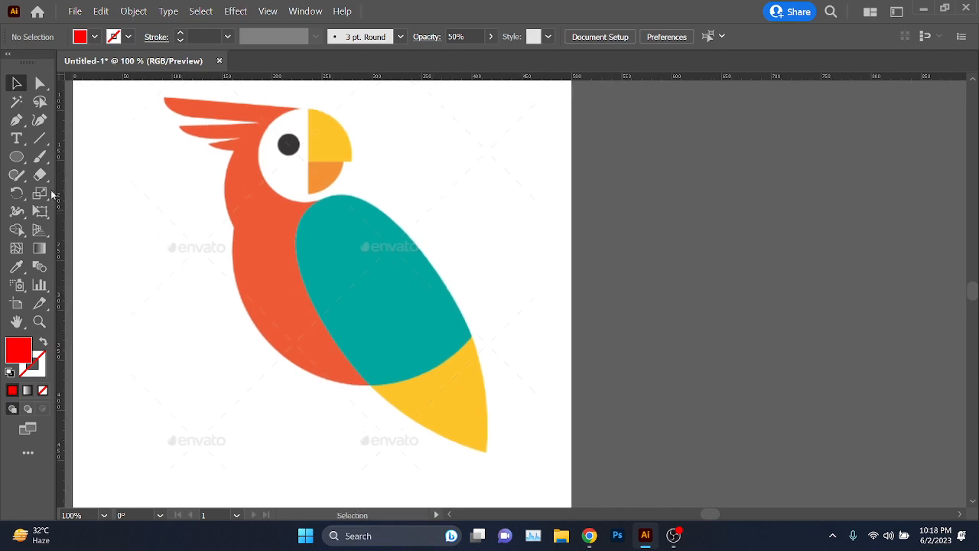
pyautogui.moveTo(19, 161); pyautogui.dragTo(76, 194)
pyautogui.moveTo(316, 167); pyautogui.dragTo(475, 441)
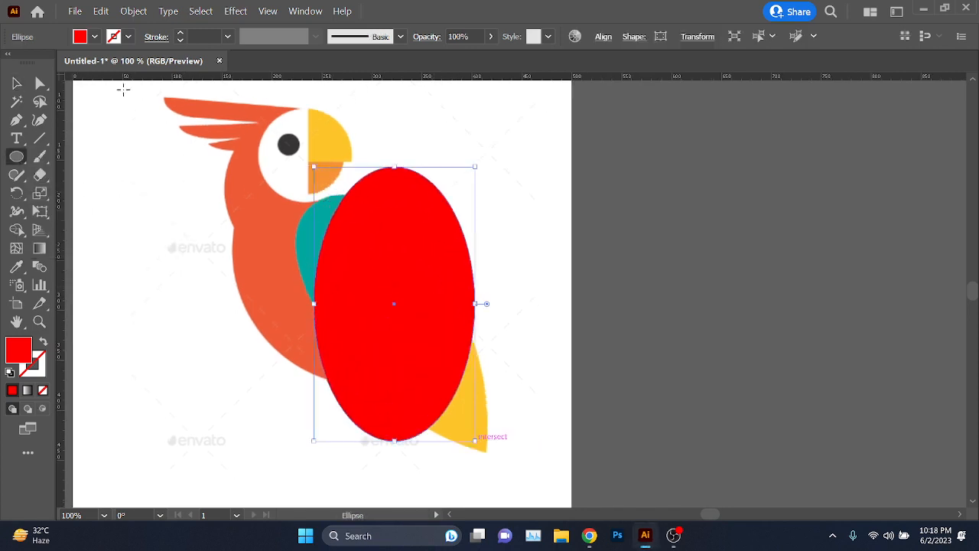
# Step: Fill the wing ellipse with dark green and set its opacity to 70%
pyautogui.click(94, 36)
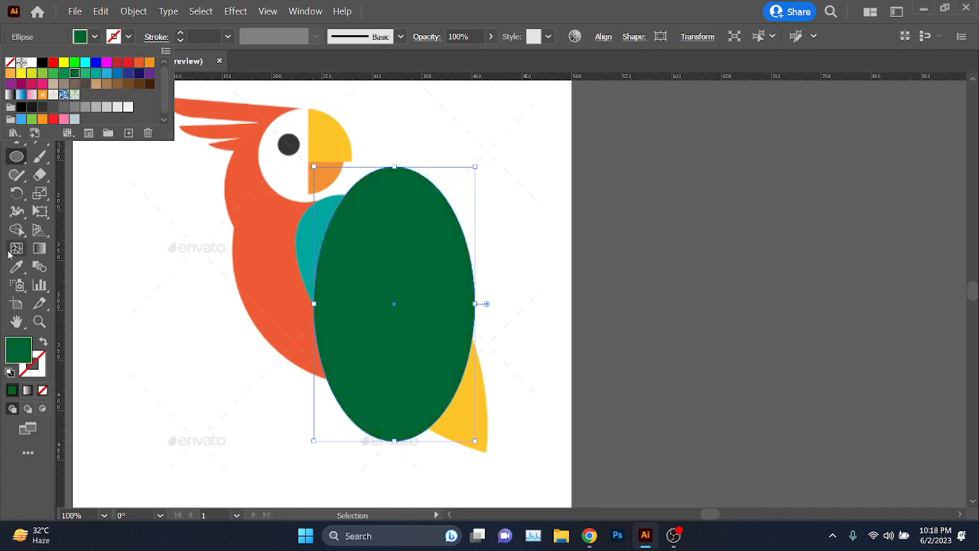
pyautogui.click(17, 83)
pyautogui.press('6')
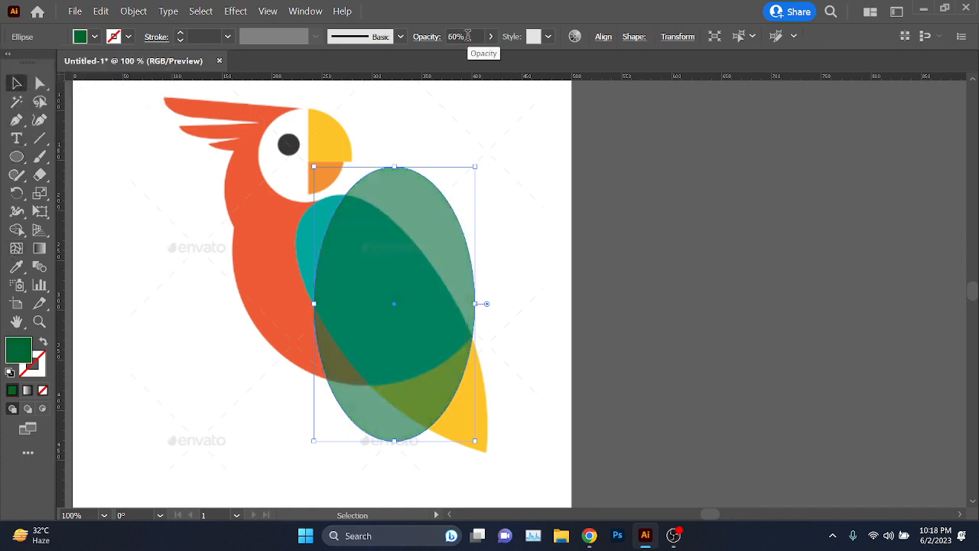
pyautogui.press('7')
# Step: Rotate the green ellipse to the wing's slant and pull in both long sides to match the wing's width
pyautogui.scroll(1, 463, 442)
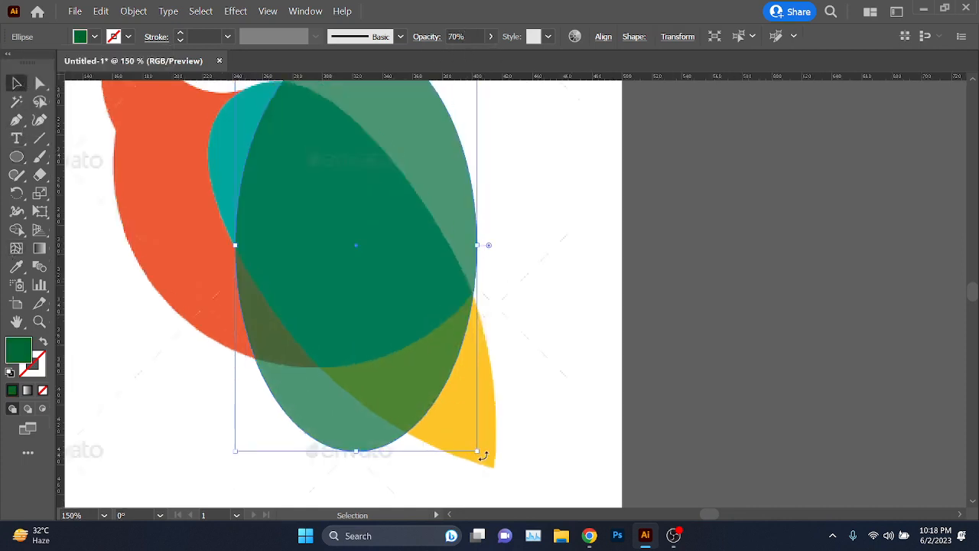
pyautogui.moveTo(479, 453); pyautogui.dragTo(555, 341)
pyautogui.moveTo(458, 182); pyautogui.dragTo(423, 200)
pyautogui.moveTo(255, 312); pyautogui.dragTo(267, 303)
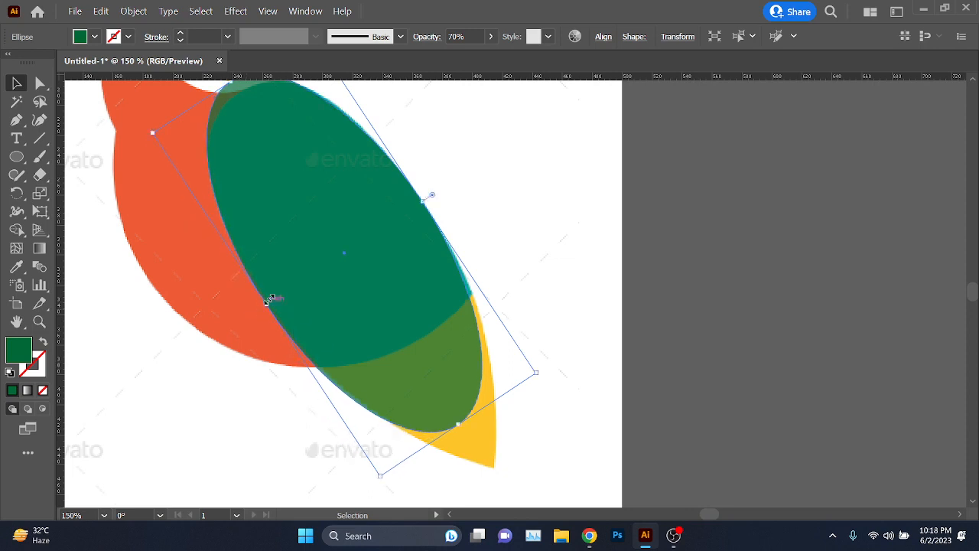
# Step: Stretch the lower end of the green ellipse down to the tip of the yellow tail
pyautogui.scroll(-1, 276, 296)
pyautogui.moveTo(368, 291); pyautogui.dragTo(348, 229)
pyautogui.scroll(1, 390, 324)
pyautogui.moveTo(374, 313); pyautogui.dragTo(406, 361)
pyautogui.scroll(-1, 317, 318)
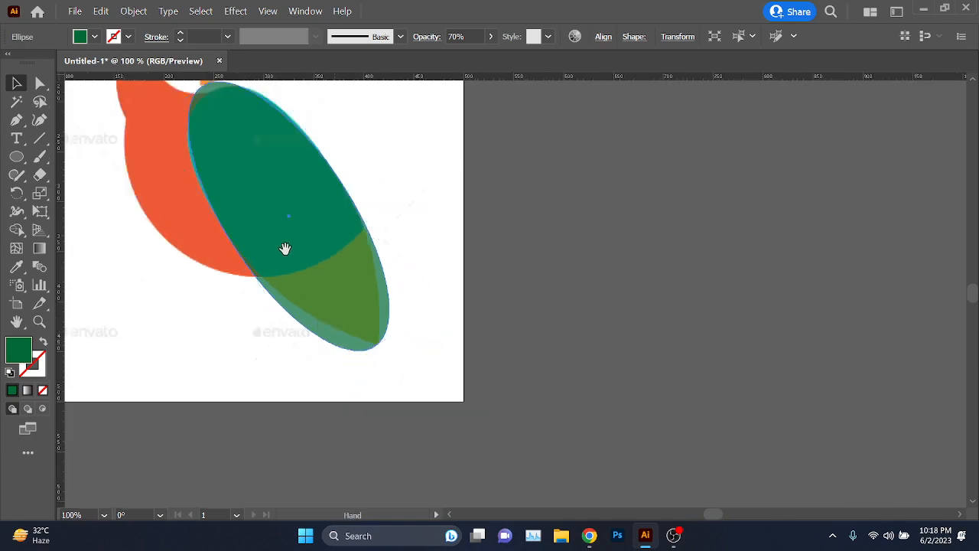
pyautogui.moveTo(238, 138); pyautogui.dragTo(323, 277)
pyautogui.scroll(3, 309, 261)
pyautogui.scroll(-4, 324, 278)
pyautogui.moveTo(406, 390); pyautogui.dragTo(380, 303)
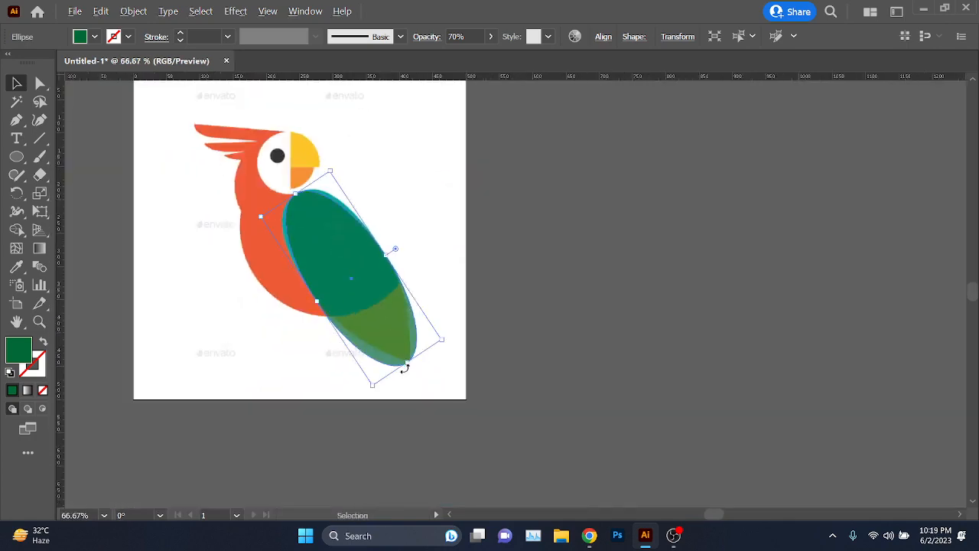
# Step: Place the end handle of the green ellipse exactly on the pointed tip of the tail
pyautogui.scroll(5, 404, 368)
pyautogui.scroll(3, 430, 328)
pyautogui.scroll(1, 401, 337)
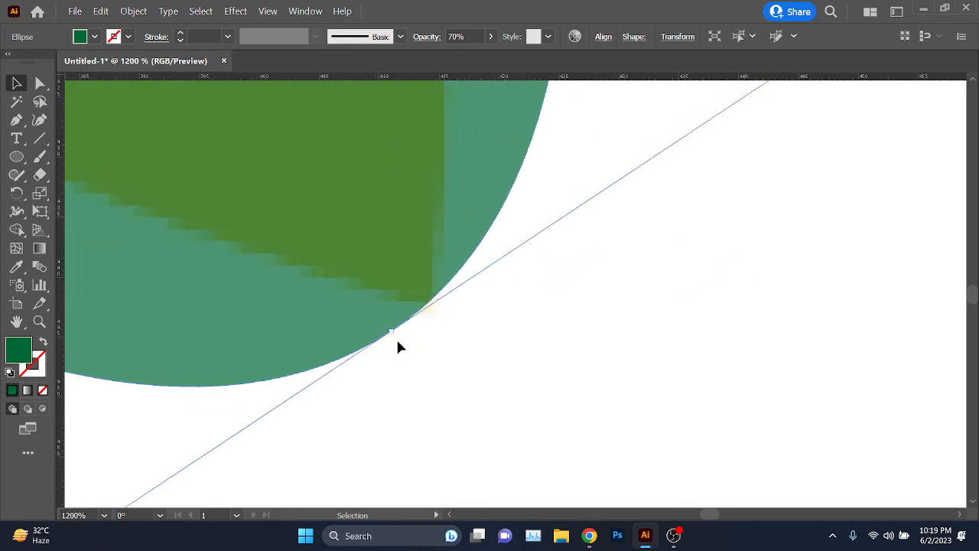
pyautogui.moveTo(396, 336); pyautogui.dragTo(434, 307)
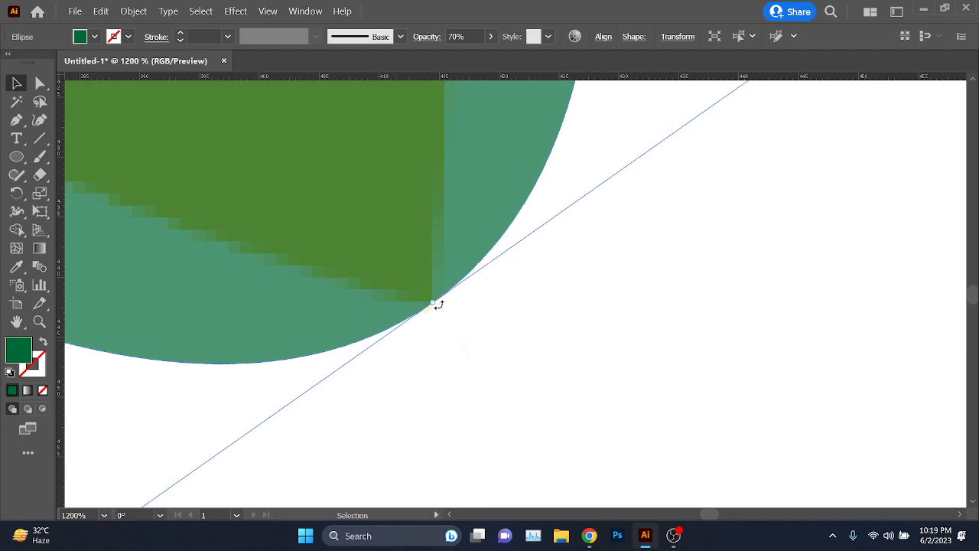
# Step: Refine the green ellipse's long sides so they follow the left and right edges of the wing
pyautogui.scroll(-4, 486, 344)
pyautogui.scroll(7, 488, 342)
pyautogui.scroll(-1, 489, 326)
pyautogui.press('space')
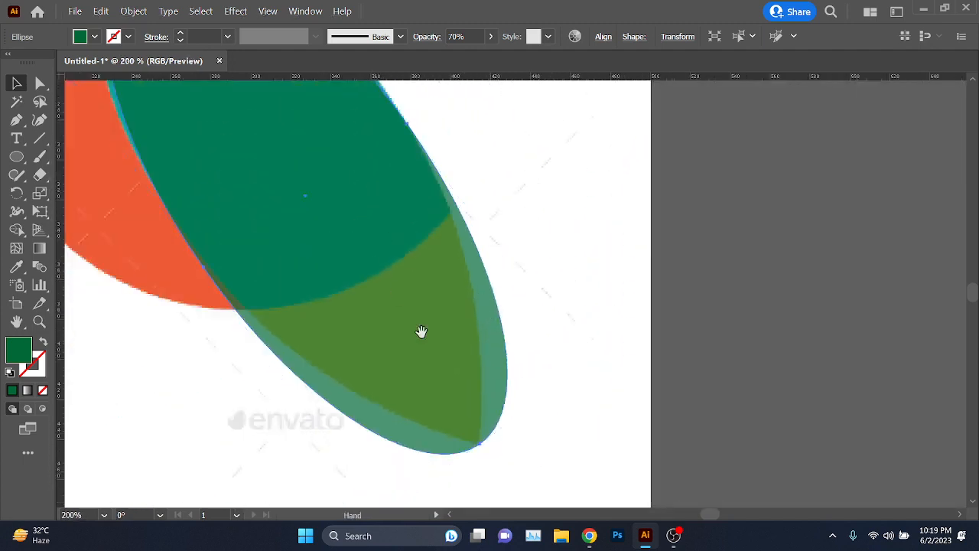
pyautogui.moveTo(422, 331); pyautogui.dragTo(489, 444)
pyautogui.scroll(2, 268, 384)
pyautogui.moveTo(270, 383); pyautogui.dragTo(280, 374)
pyautogui.press('space')
pyautogui.moveTo(517, 238); pyautogui.dragTo(446, 450)
pyautogui.moveTo(614, 306); pyautogui.dragTo(613, 305)
# Step: Check the green ellipse's fit and nudge its end handle exactly onto the pointed tip of the tail
pyautogui.scroll(-4, 476, 349)
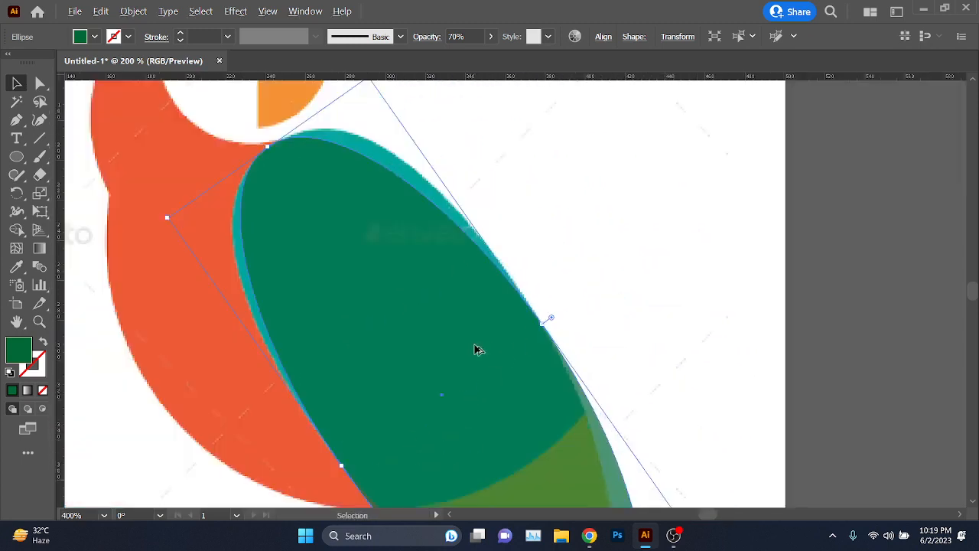
pyautogui.press('space')
pyautogui.moveTo(524, 367); pyautogui.dragTo(505, 295)
pyautogui.scroll(4, 527, 427)
pyautogui.scroll(1, 532, 429)
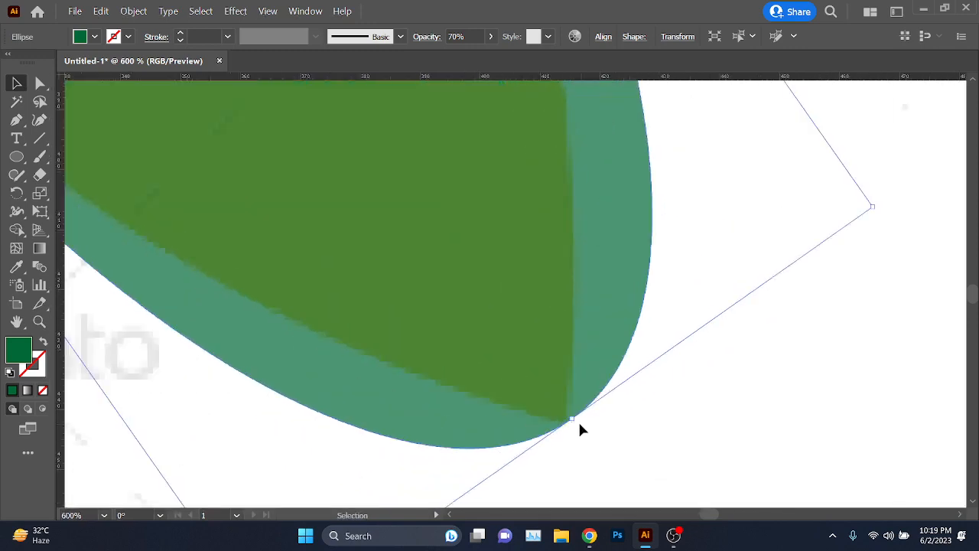
pyautogui.moveTo(573, 420); pyautogui.dragTo(570, 427)
pyautogui.scroll(-5, 413, 442)
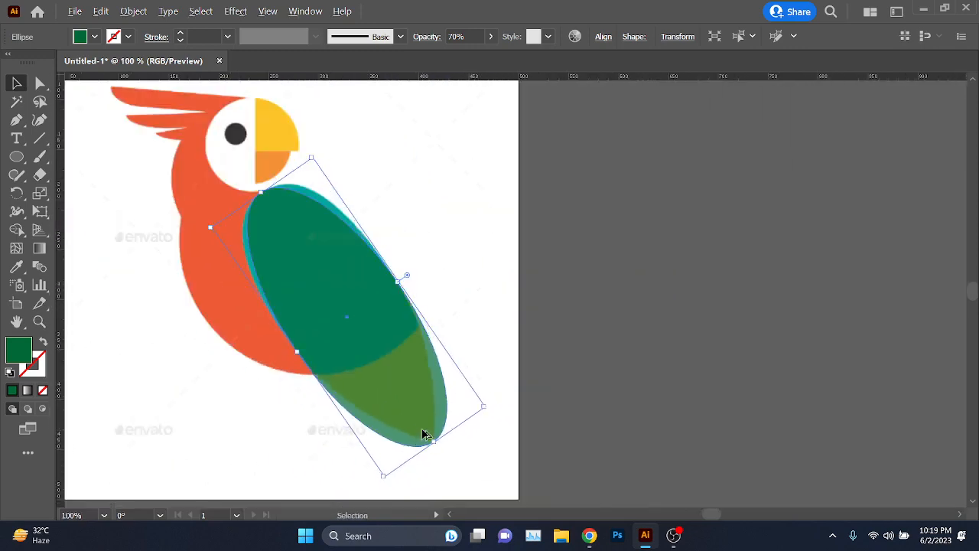
pyautogui.scroll(2, 382, 405)
pyautogui.scroll(3, 230, 255)
pyautogui.scroll(-3, 383, 270)
pyautogui.scroll(-3, 404, 278)
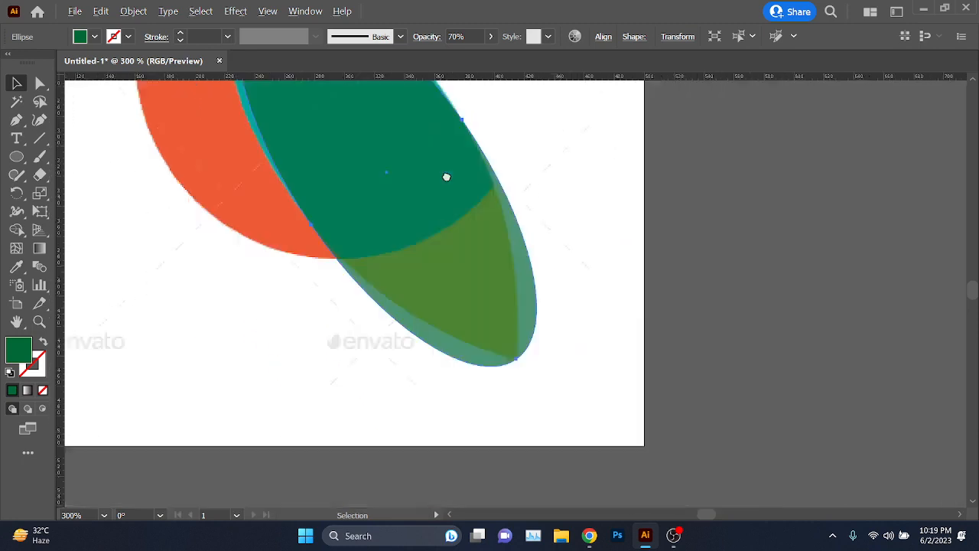
pyautogui.scroll(3, 512, 363)
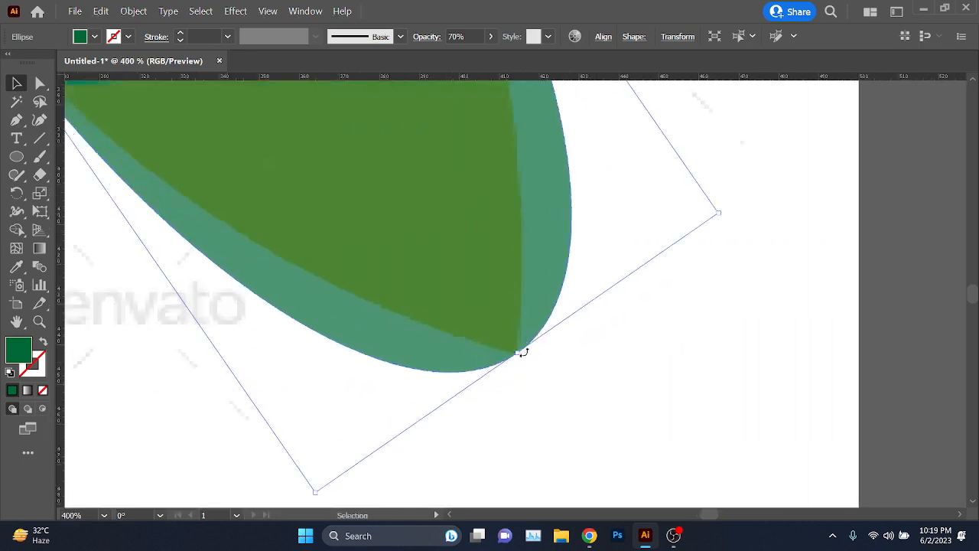
# Step: Convert the green ellipse's smooth end anchor at the tail tip into a sharp corner with the Anchor Point tool
pyautogui.click(16, 119)
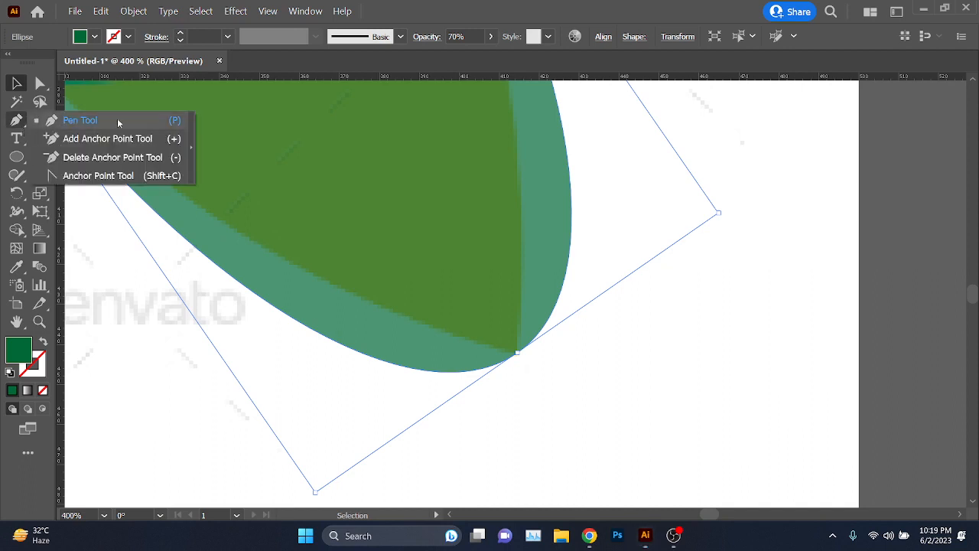
pyautogui.click(99, 175)
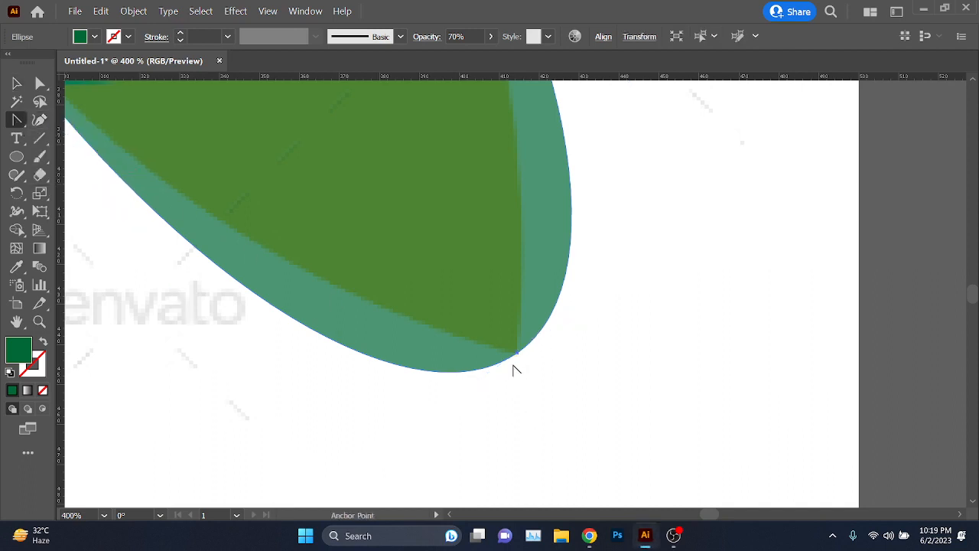
pyautogui.scroll(3, 514, 370)
pyautogui.click(530, 341)
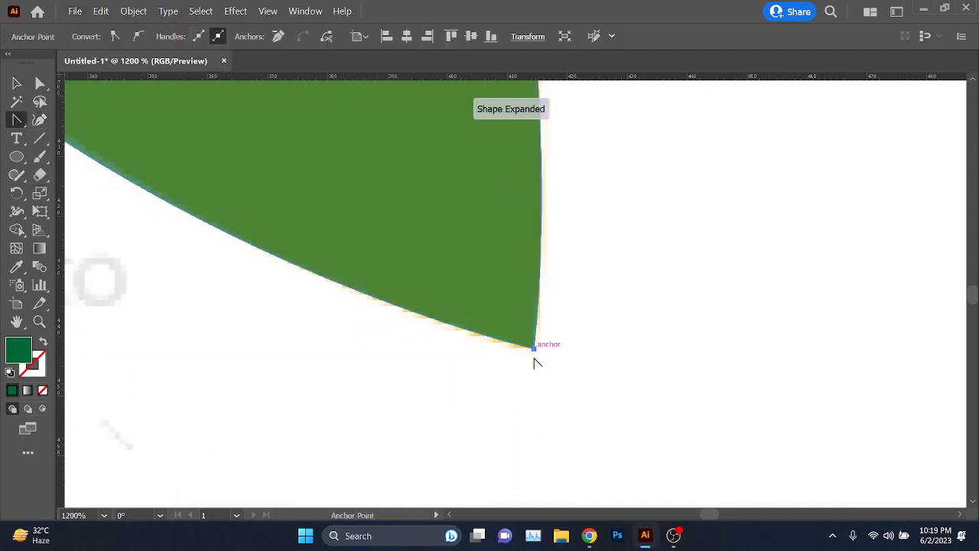
pyautogui.scroll(-5, 534, 344)
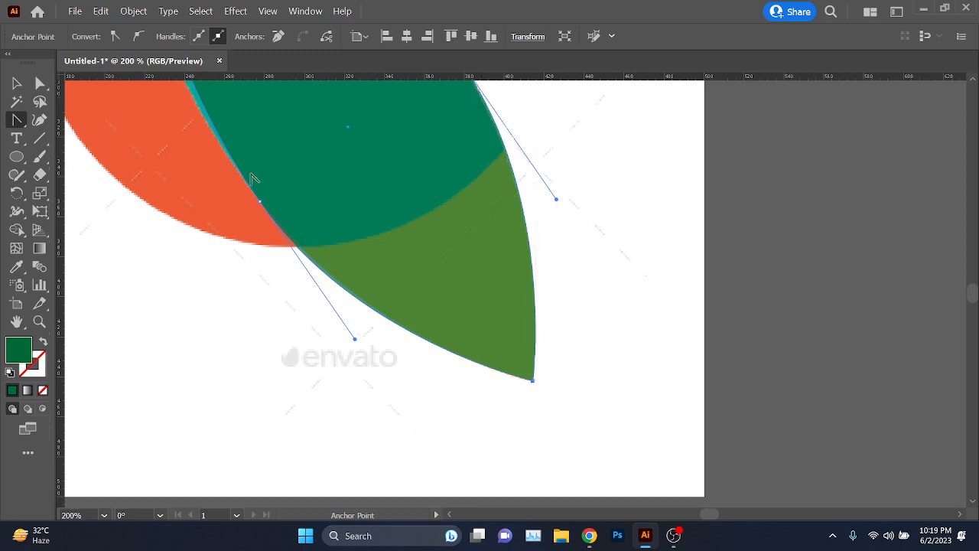
# Step: Lengthen the upper direction handle of the green shape's top anchor so the curve follows the wing's rounded top and right edge
pyautogui.scroll(8, 502, 334)
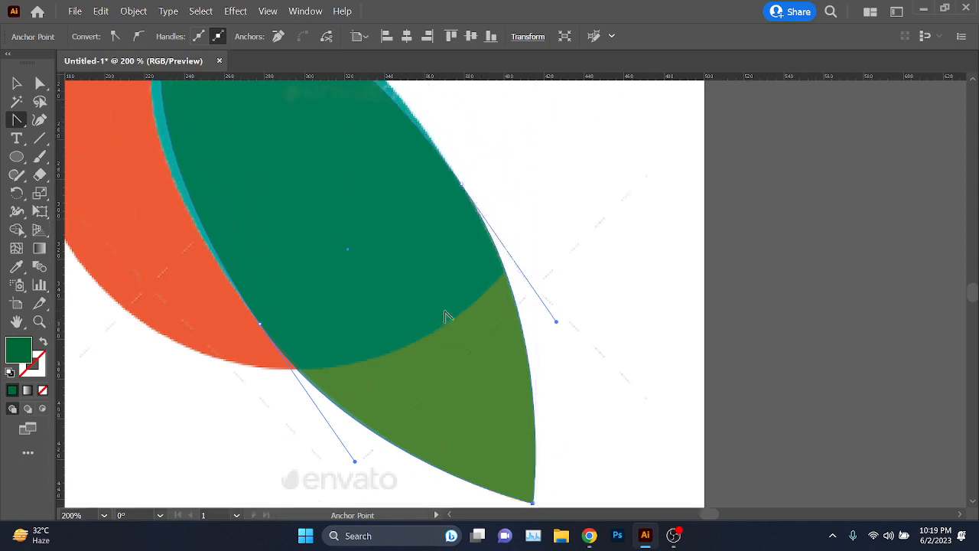
pyautogui.click(40, 83)
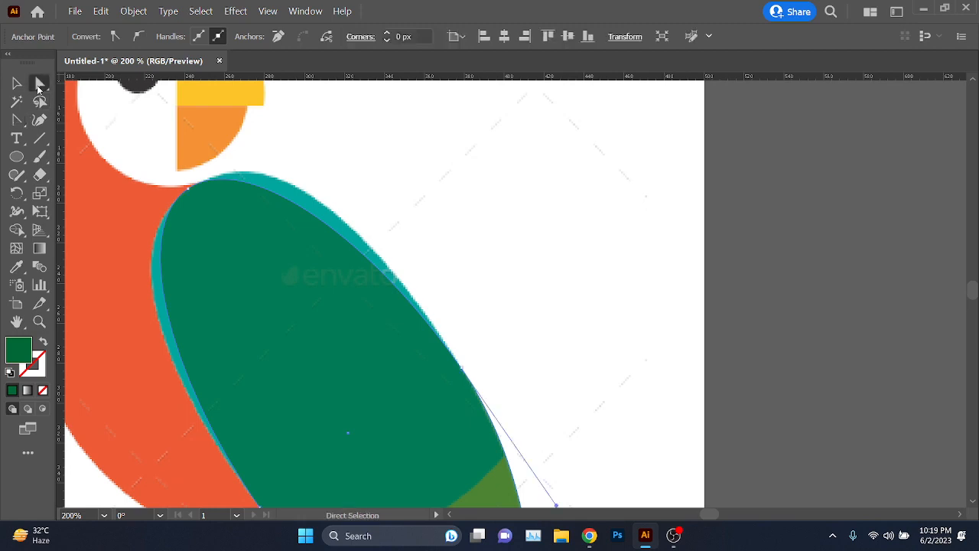
pyautogui.moveTo(258, 243); pyautogui.dragTo(353, 260)
pyautogui.click(322, 192)
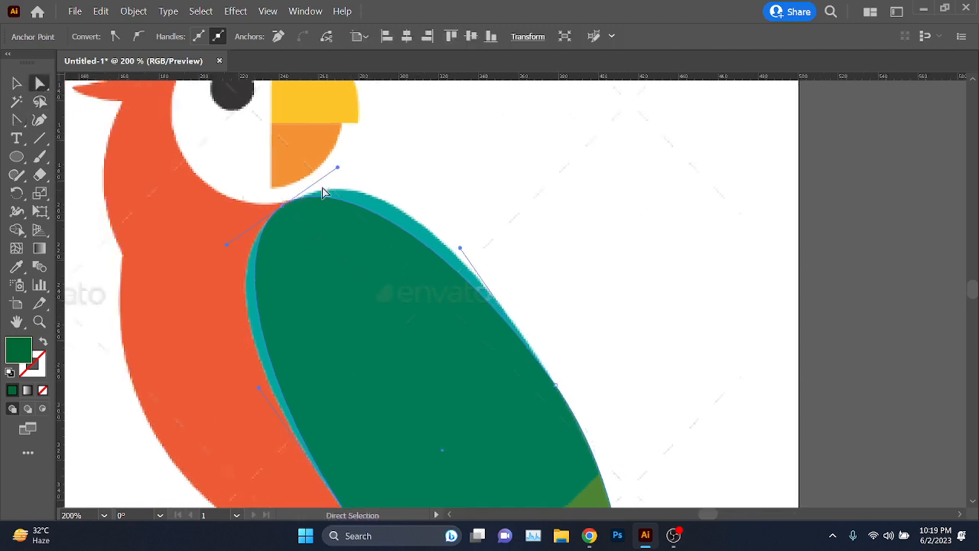
pyautogui.moveTo(341, 172); pyautogui.dragTo(375, 146)
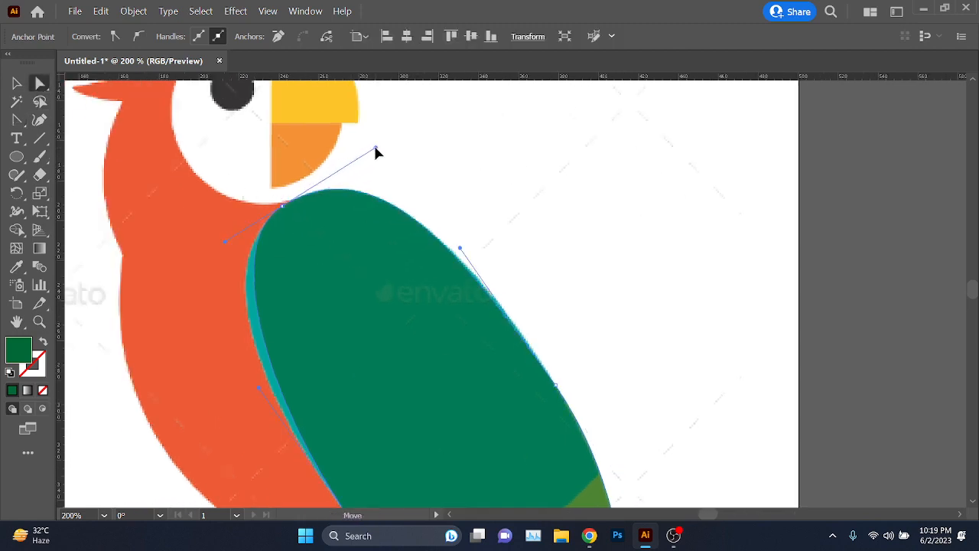
pyautogui.scroll(-2, 240, 214)
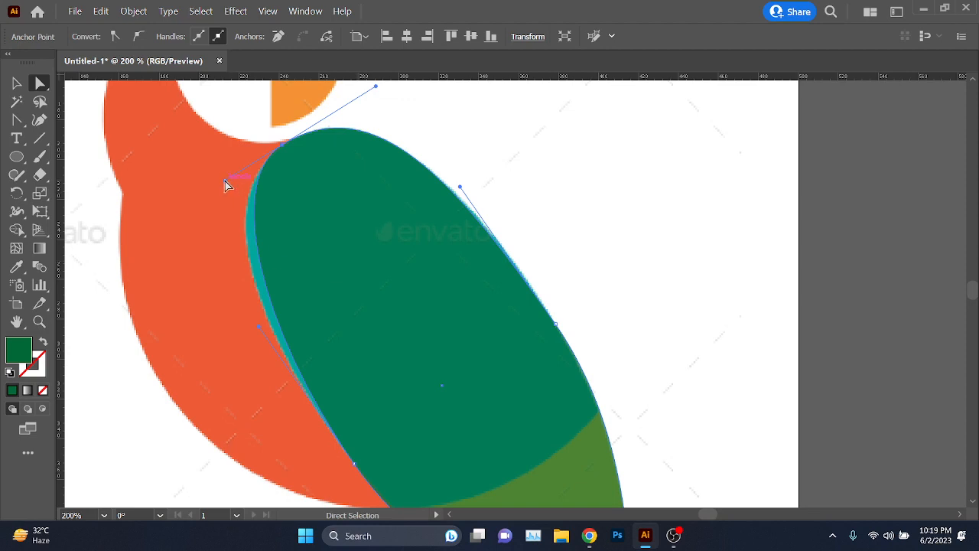
pyautogui.moveTo(226, 182); pyautogui.dragTo(299, 196)
# Step: Switch to the Google Meet call in Chrome, admit the waiting participants and return to Illustrator
pyautogui.moveTo(589, 535)
pyautogui.click(520, 470)
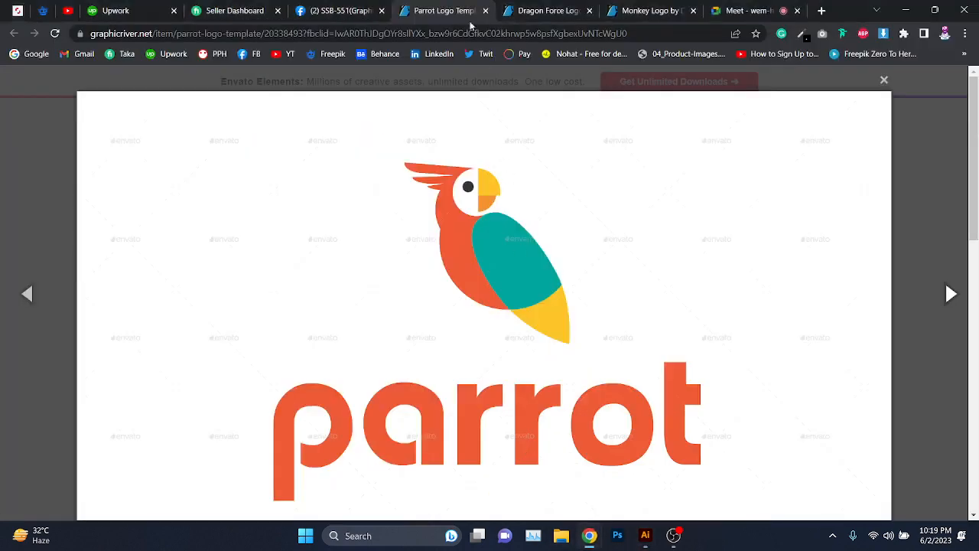
pyautogui.click(340, 10)
pyautogui.click(738, 11)
pyautogui.click(612, 138)
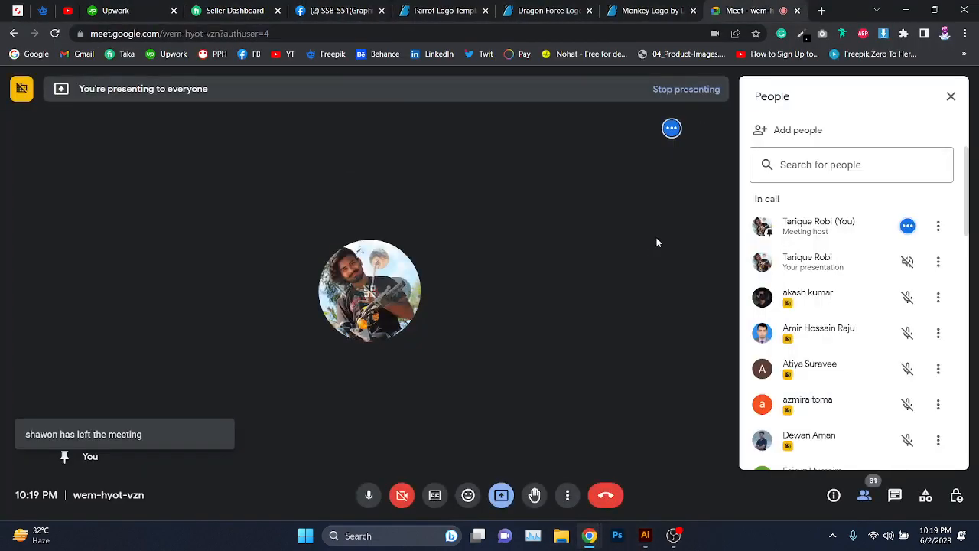
pyautogui.hotkey('alt', 'Tab')
pyautogui.scroll(-2, 295, 329)
pyautogui.hotkey('alt', 'Tab')
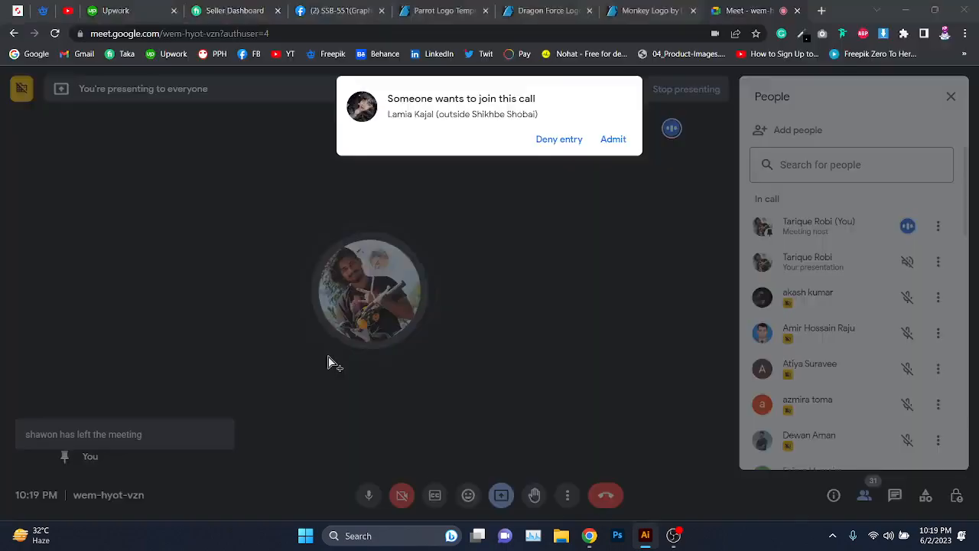
pyautogui.click(613, 143)
pyautogui.hotkey('alt', 'Tab')
# Step: Move the green shape's left-side anchor onto the wing's left edge and extend its lower handle to follow the tail's edge
pyautogui.scroll(-1, 332, 394)
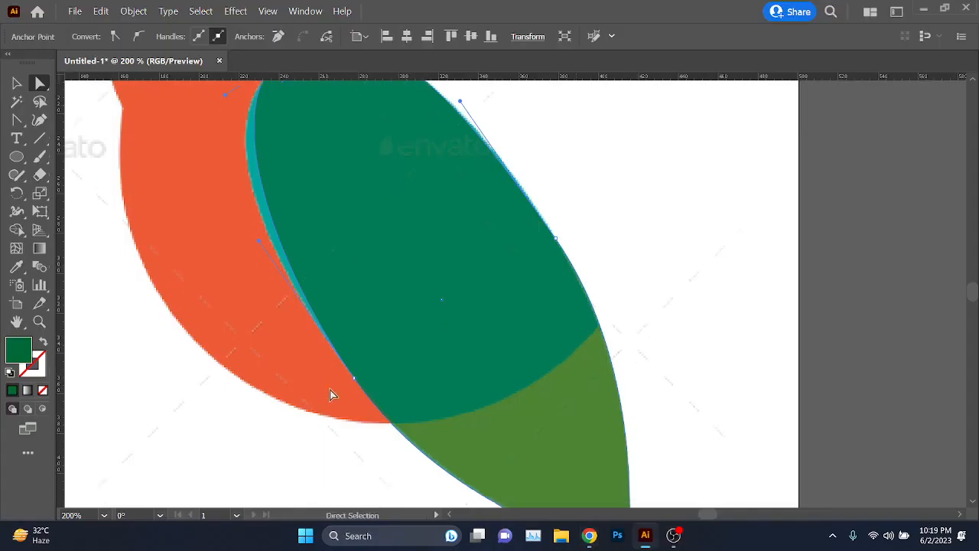
pyautogui.moveTo(354, 383); pyautogui.dragTo(330, 348)
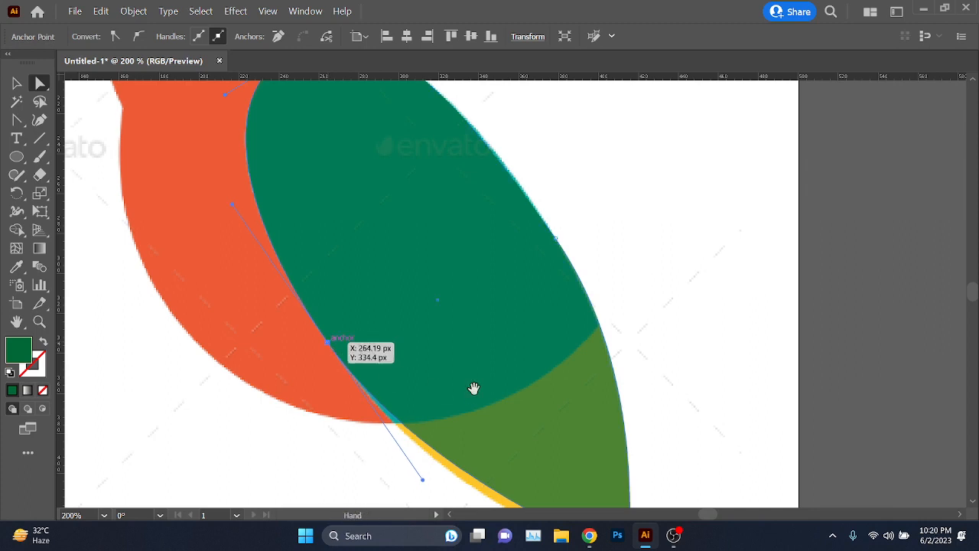
pyautogui.moveTo(475, 383); pyautogui.dragTo(434, 239)
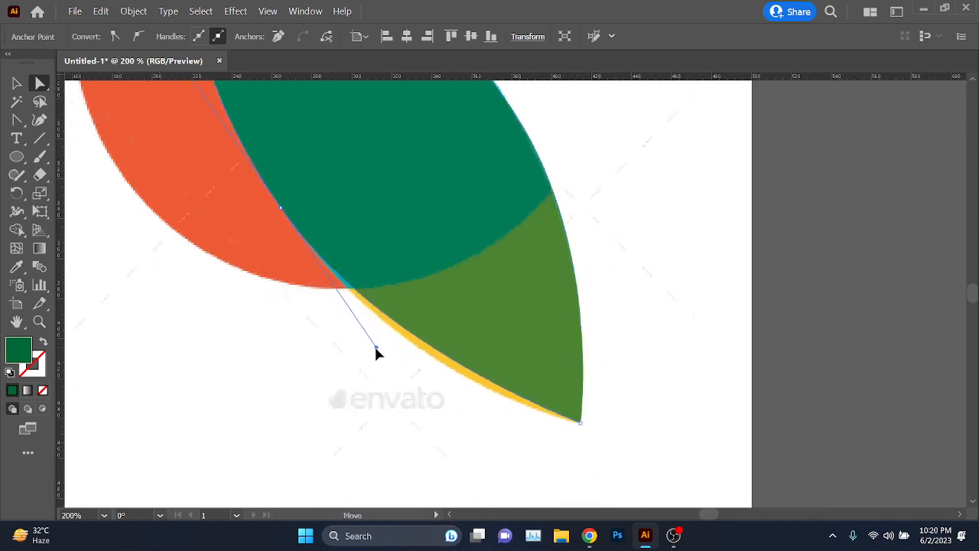
pyautogui.moveTo(378, 353); pyautogui.dragTo(387, 375)
pyautogui.moveTo(245, 214); pyautogui.dragTo(399, 382)
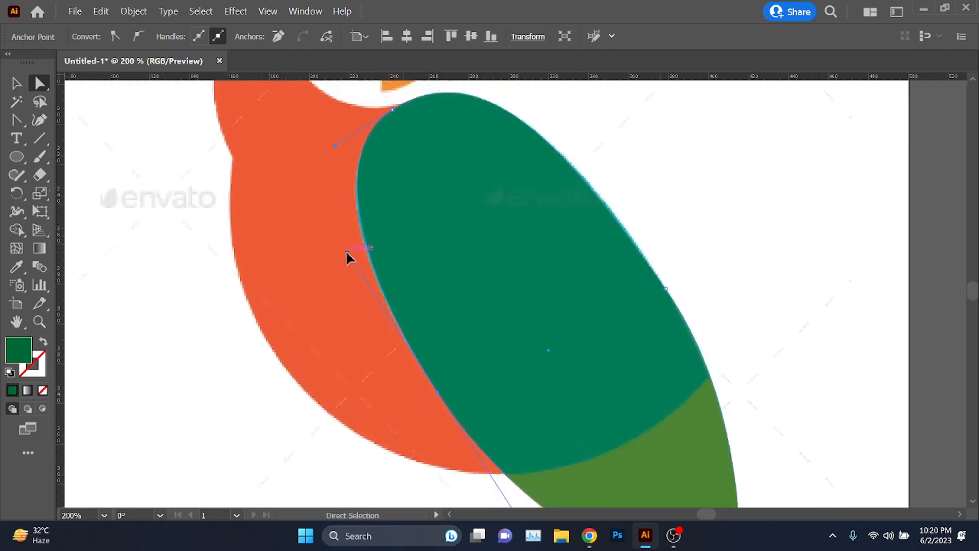
pyautogui.scroll(-2, 337, 257)
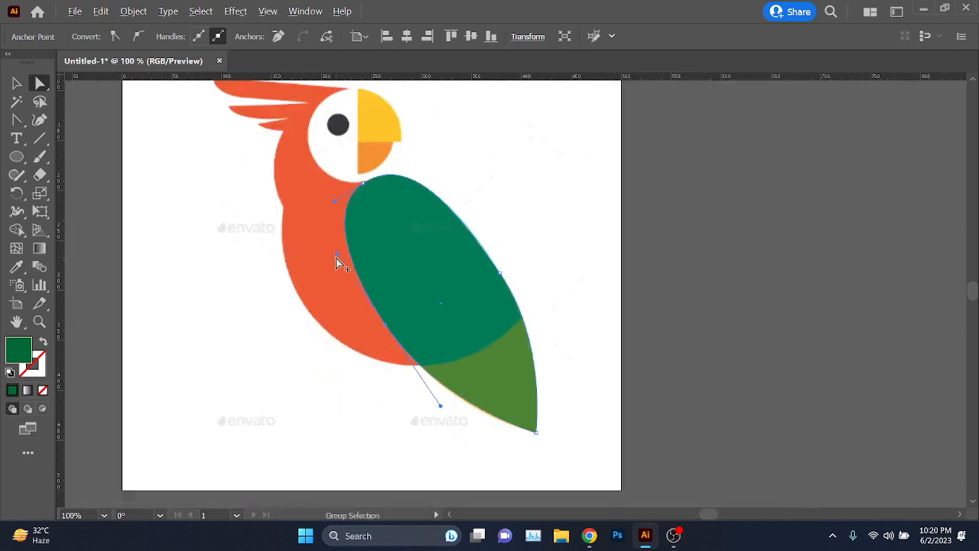
pyautogui.scroll(-1, 341, 188)
pyautogui.click(240, 306)
# Step: Show all the hidden body and head circles again over the parrot
pyautogui.press('v')
pyautogui.scroll(2, 395, 299)
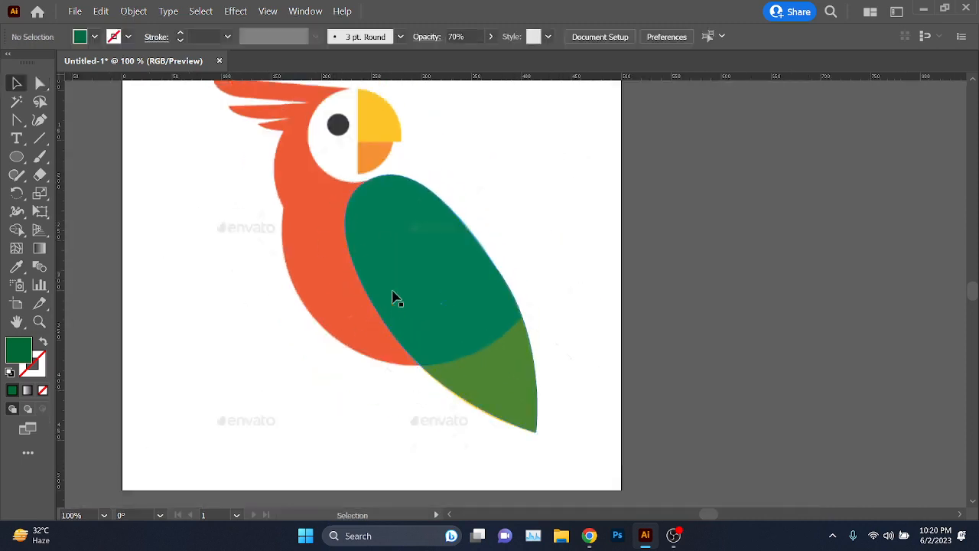
pyautogui.hotkey('ctrl', 'alt', '3')
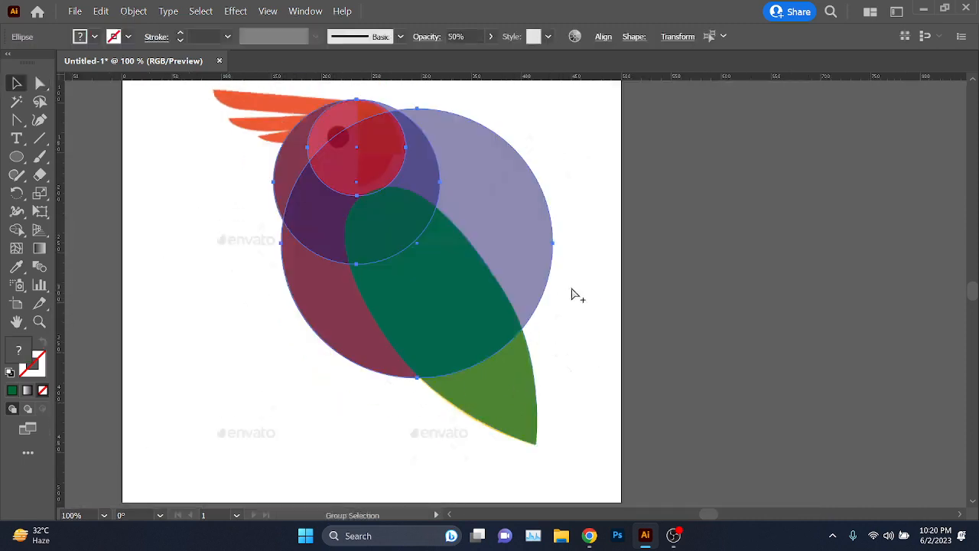
pyautogui.scroll(1, 647, 283)
pyautogui.moveTo(649, 274); pyautogui.dragTo(708, 321)
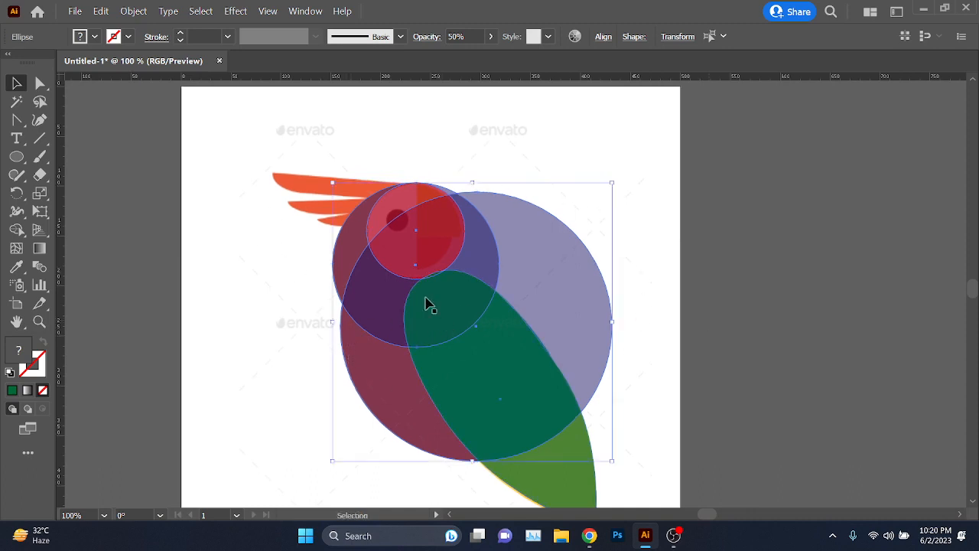
# Step: Draw a green rectangle over the uppermost crest feather and set its opacity to 40%
pyautogui.scroll(4, 323, 185)
pyautogui.moveTo(265, 250); pyautogui.dragTo(295, 316)
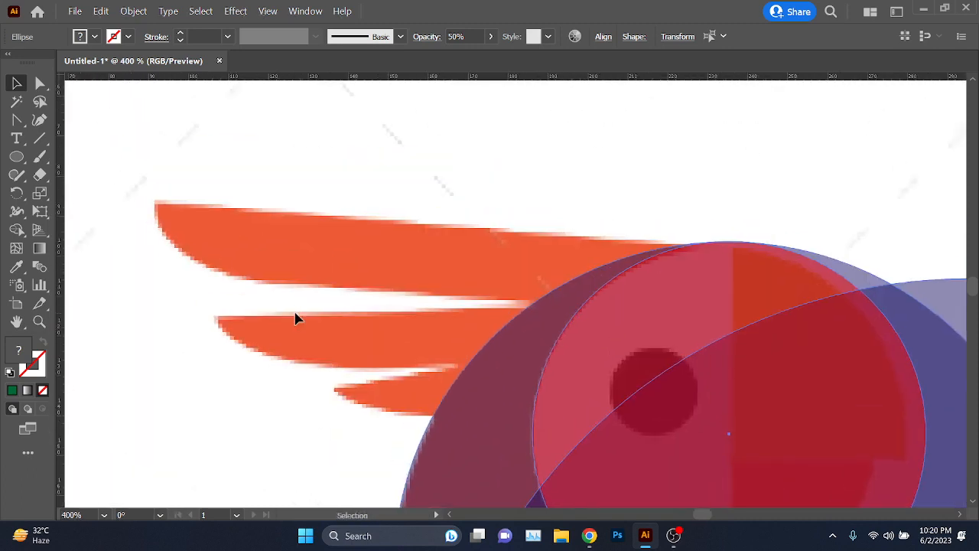
pyautogui.click(296, 258)
pyautogui.moveTo(8, 126); pyautogui.dragTo(37, 122)
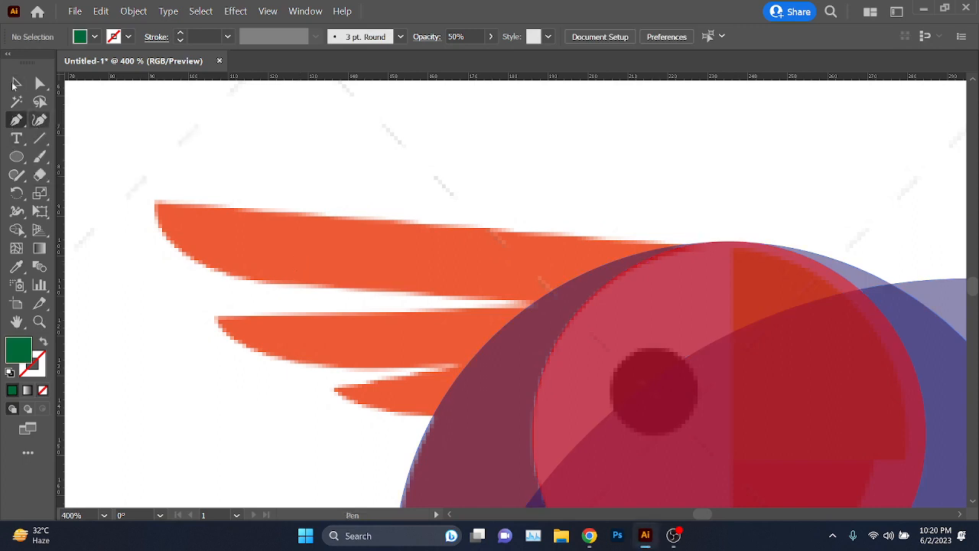
pyautogui.click(12, 83)
pyautogui.moveTo(12, 162); pyautogui.dragTo(92, 156)
pyautogui.scroll(-1, 153, 197)
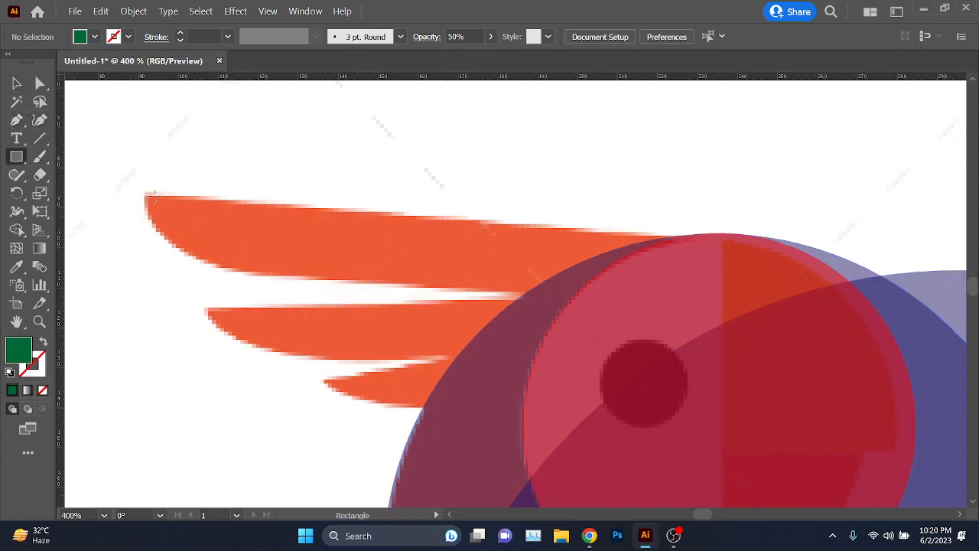
pyautogui.moveTo(143, 192); pyautogui.dragTo(567, 291)
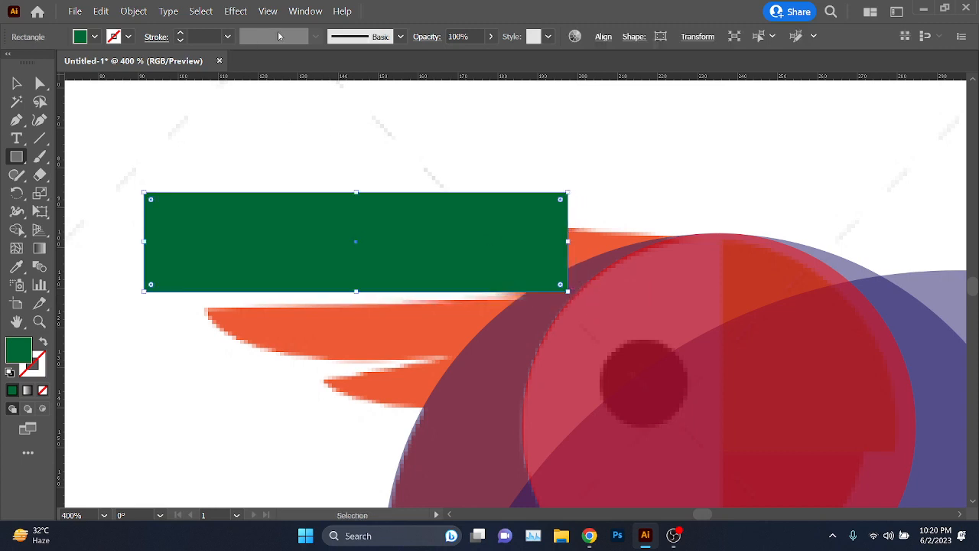
pyautogui.scroll(-7, 479, 38)
pyautogui.scroll(1, 470, 36)
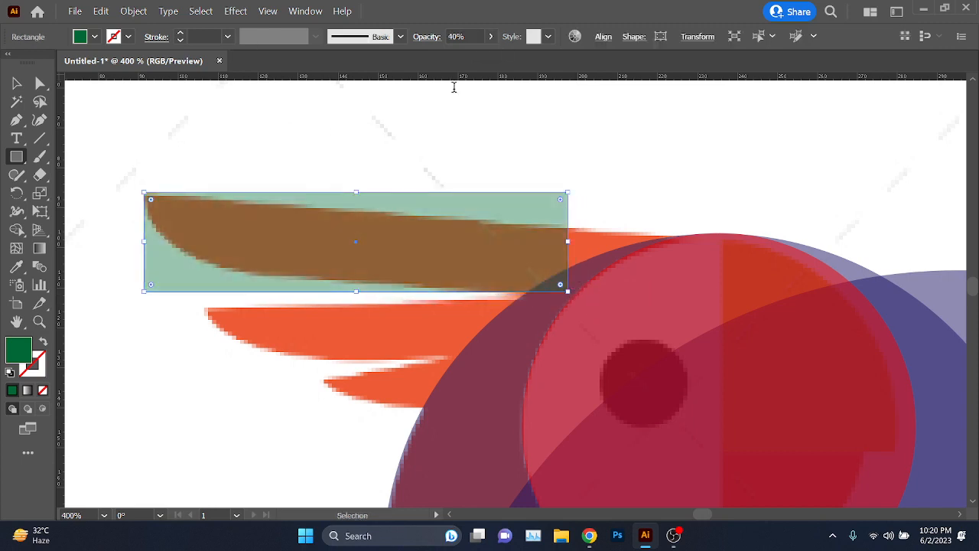
# Step: Round the rectangle's lower-left corner to a radius of about 24.9 px to match the feather's curved end
pyautogui.click(374, 242)
pyautogui.click(522, 290)
pyautogui.press('a')
pyautogui.moveTo(269, 184); pyautogui.dragTo(385, 115)
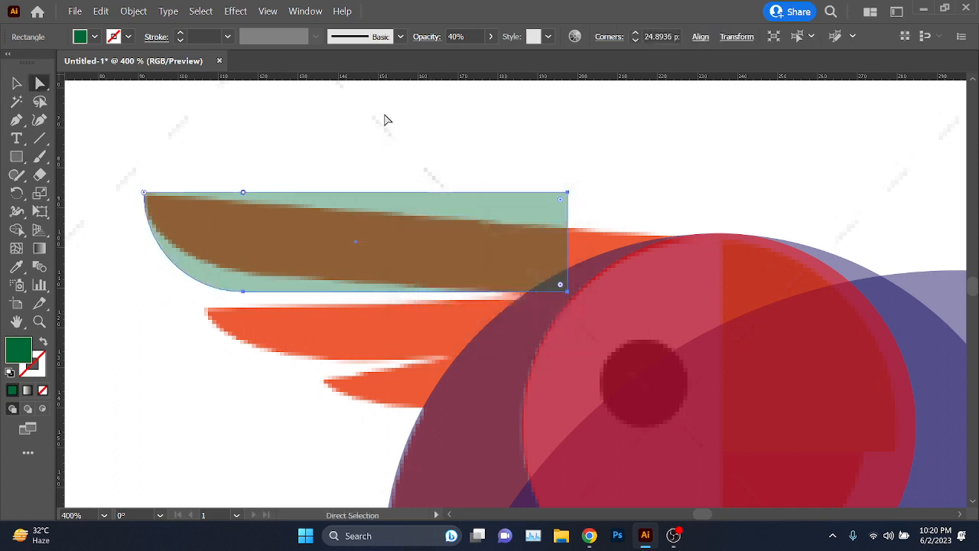
# Step: Move the rectangle's upper-right anchor along the feather's top edge and place it precisely on the edge of the large head circle
pyautogui.click(574, 202)
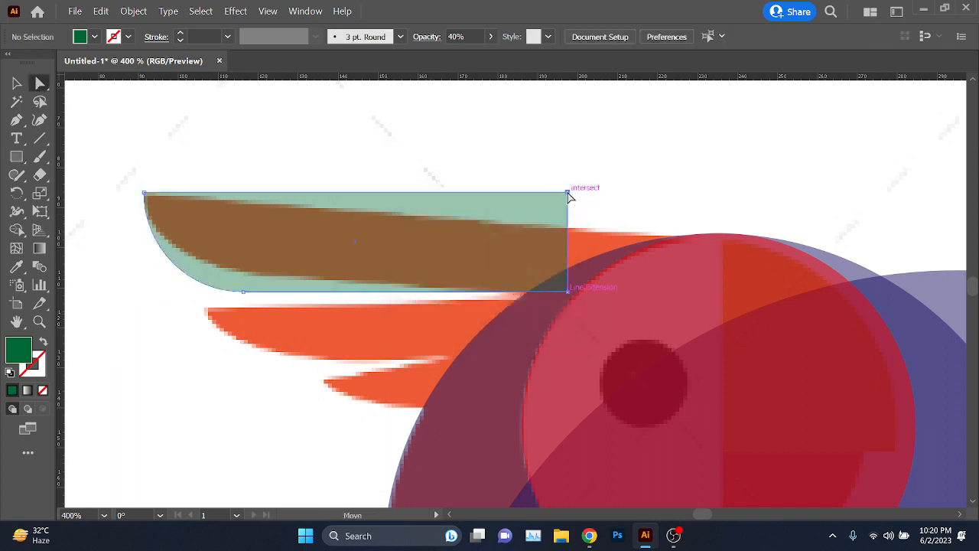
pyautogui.click(568, 193)
pyautogui.moveTo(571, 197); pyautogui.dragTo(657, 240)
pyautogui.scroll(8, 665, 241)
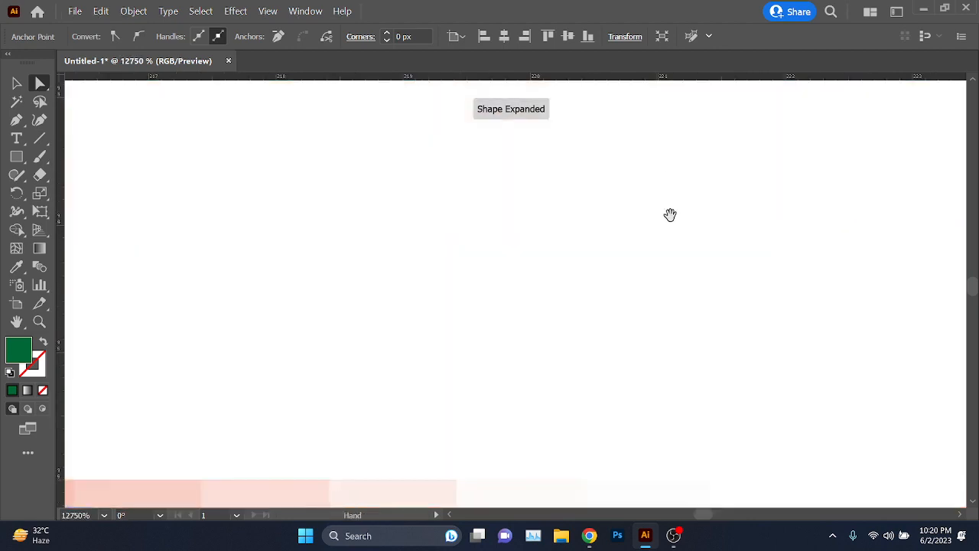
pyautogui.moveTo(705, 433); pyautogui.dragTo(535, 82)
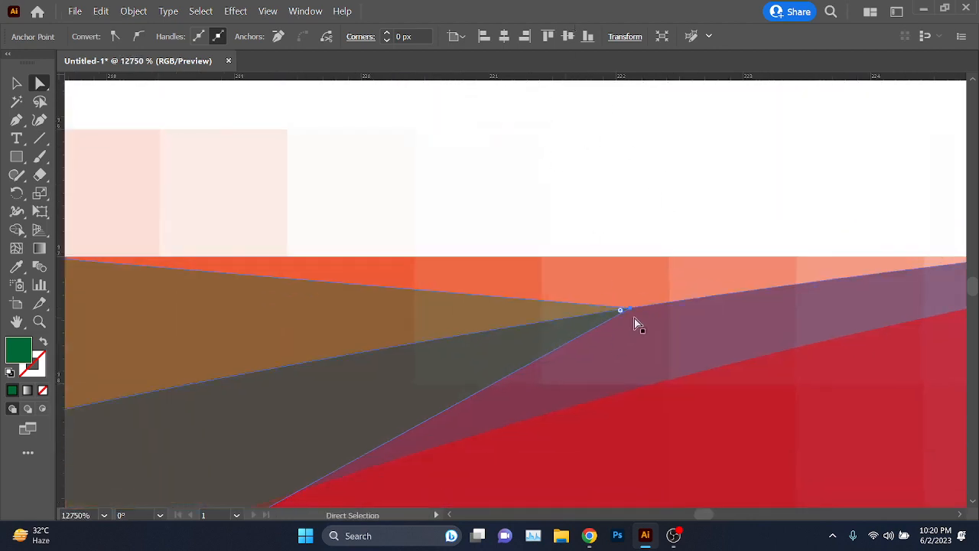
pyautogui.moveTo(636, 314); pyautogui.dragTo(710, 308)
pyautogui.scroll(-3, 710, 330)
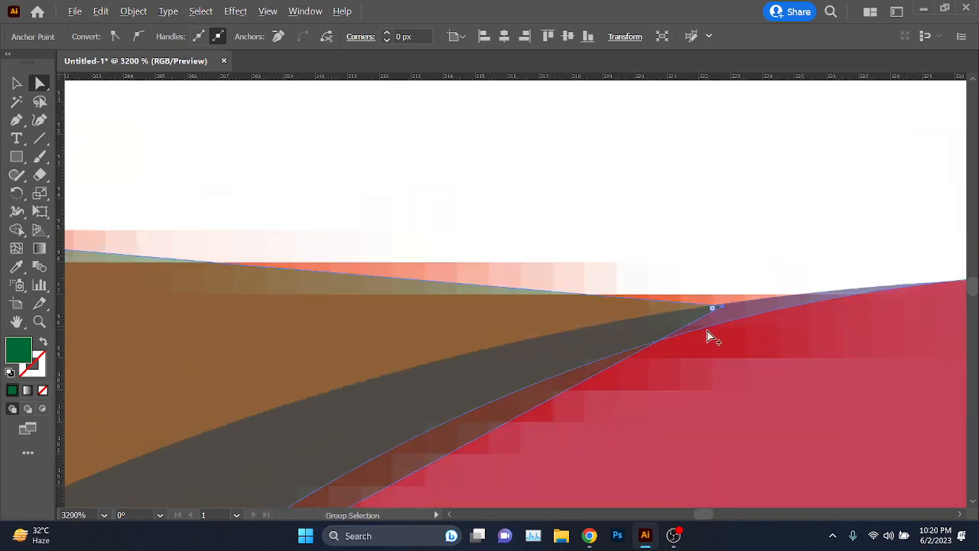
# Step: Move the curved-end anchor and handle of the uppermost crest feather shape so its lower edge follows the reference feather
pyautogui.scroll(-5, 442, 358)
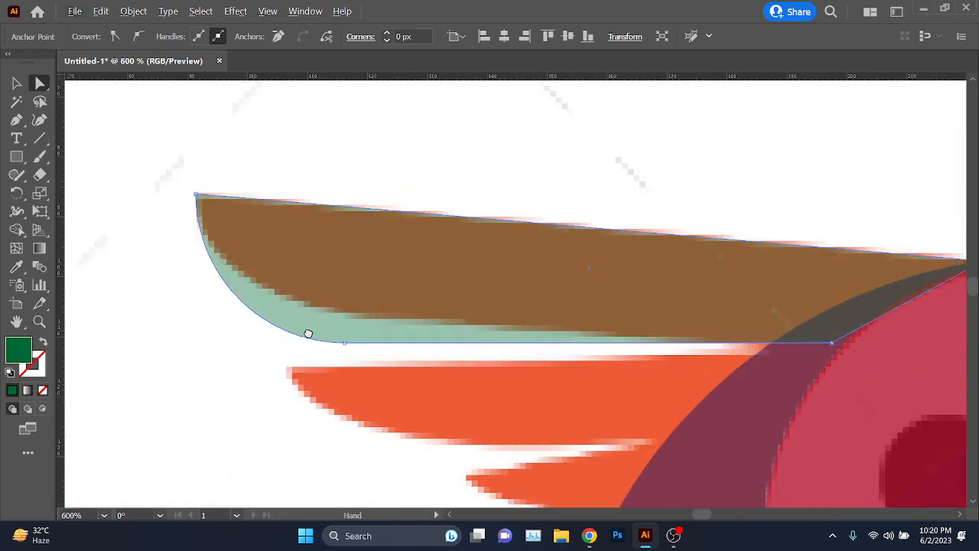
pyautogui.moveTo(346, 351); pyautogui.dragTo(357, 321)
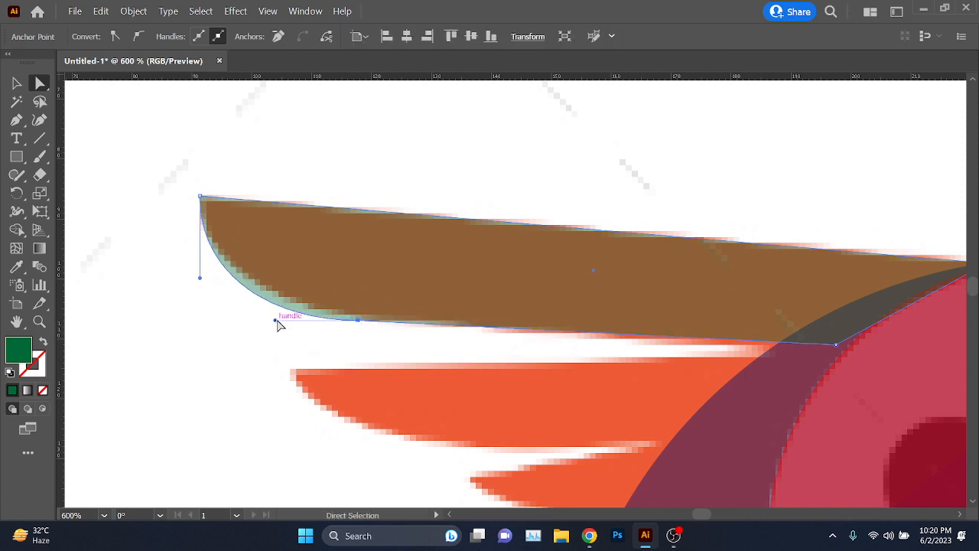
pyautogui.moveTo(279, 306); pyautogui.dragTo(264, 312)
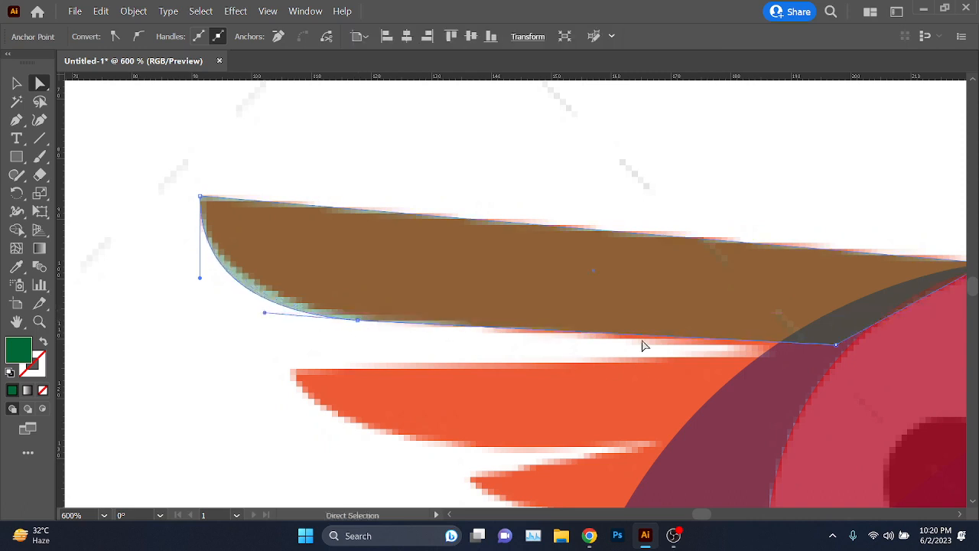
pyautogui.moveTo(363, 323); pyautogui.dragTo(395, 328)
pyautogui.keyDown('alt'); pyautogui.scroll(-3, 346, 349); pyautogui.keyUp('alt')
pyautogui.click(343, 356)
pyautogui.keyDown('alt'); pyautogui.scroll(1, 363, 335); pyautogui.keyUp('alt')
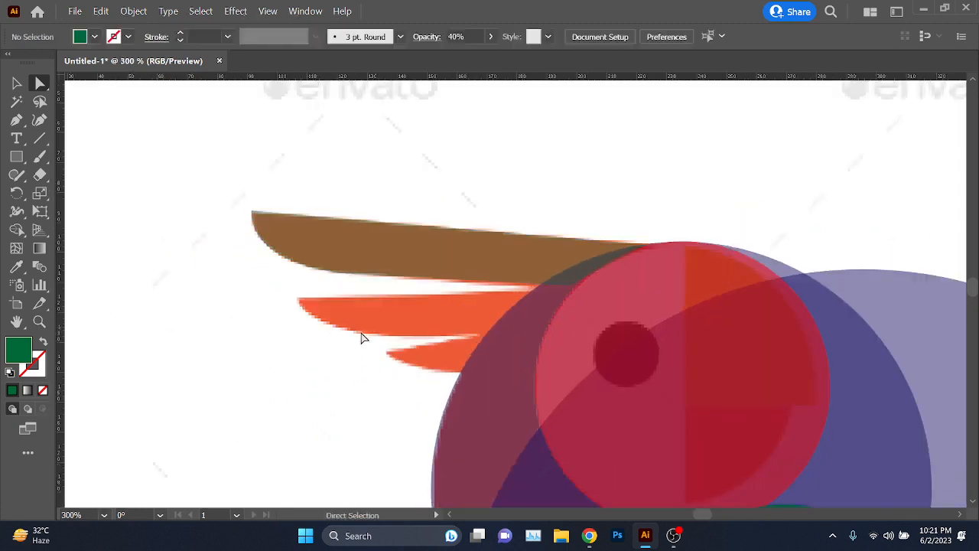
# Step: Trace the middle crest feather's straight upper edge and curved lower edge with the Pen tool, swapping the green fill to the stroke
pyautogui.click(19, 124)
pyautogui.keyDown('alt'); pyautogui.scroll(2, 391, 315); pyautogui.keyUp('alt')
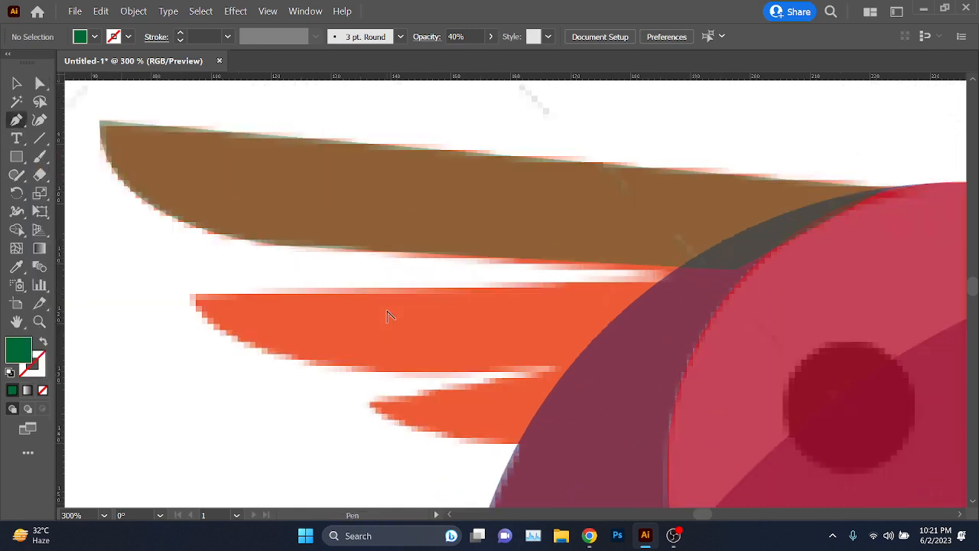
pyautogui.moveTo(394, 323); pyautogui.dragTo(399, 348)
pyautogui.click(688, 307)
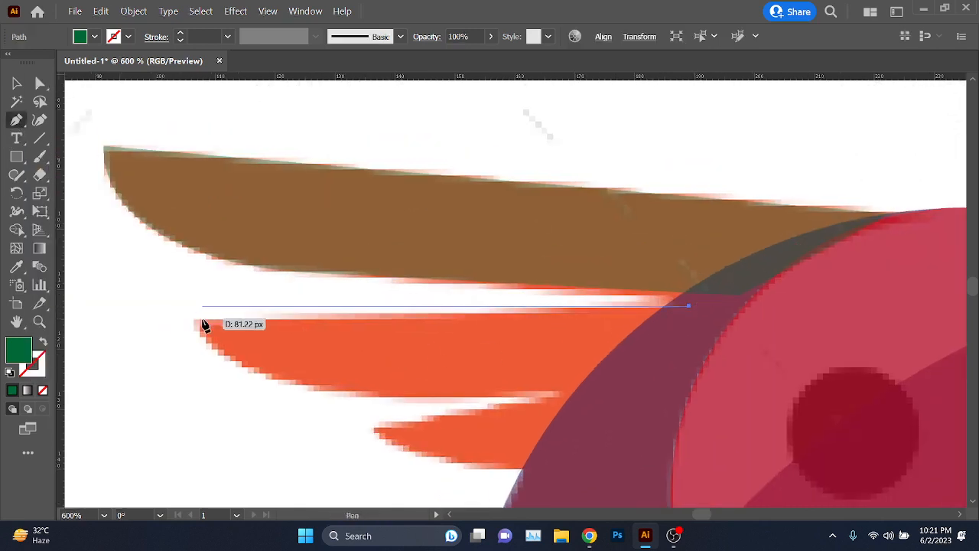
pyautogui.click(196, 322)
pyautogui.keyDown('alt'); pyautogui.scroll(-1, 553, 403); pyautogui.keyUp('alt')
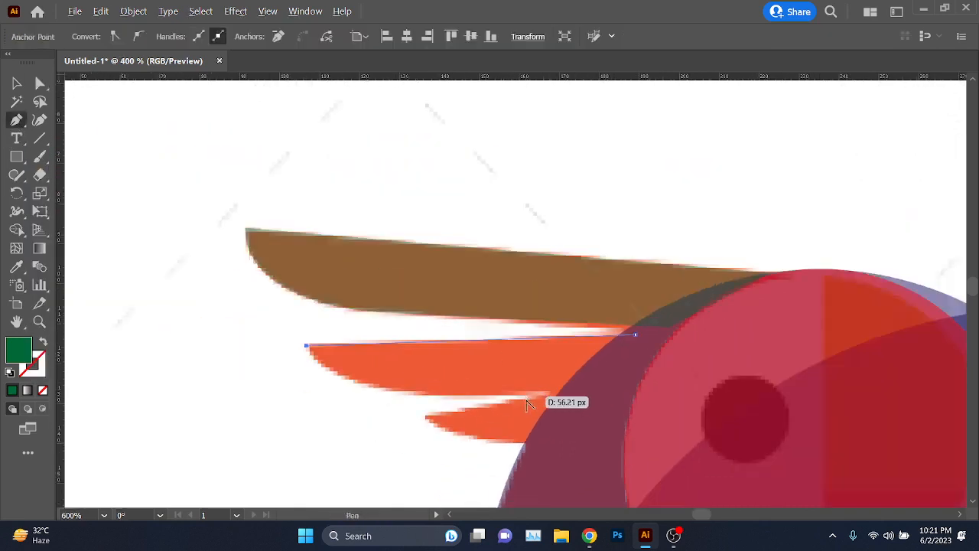
pyautogui.moveTo(546, 400); pyautogui.dragTo(691, 309)
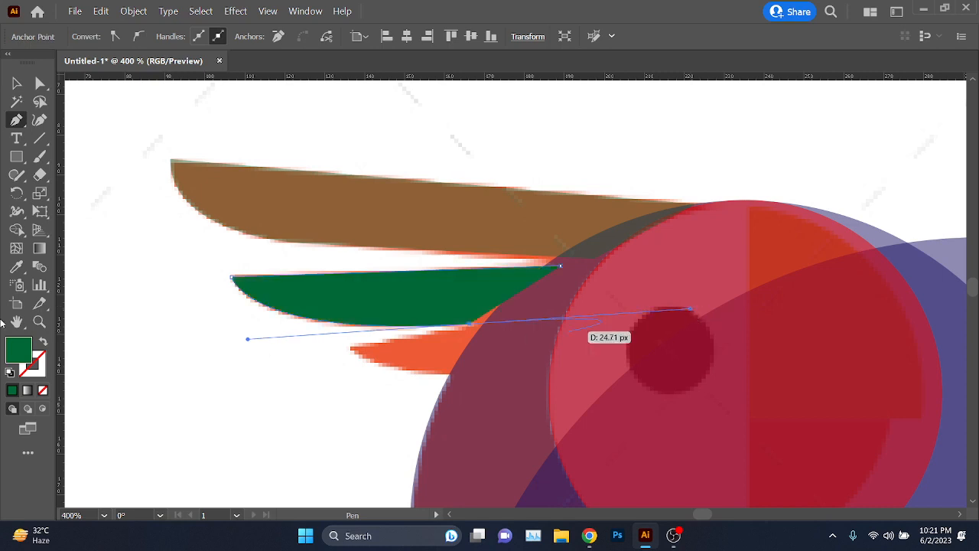
pyautogui.click(43, 341)
pyautogui.keyDown('alt'); pyautogui.scroll(1, 419, 341); pyautogui.keyUp('alt')
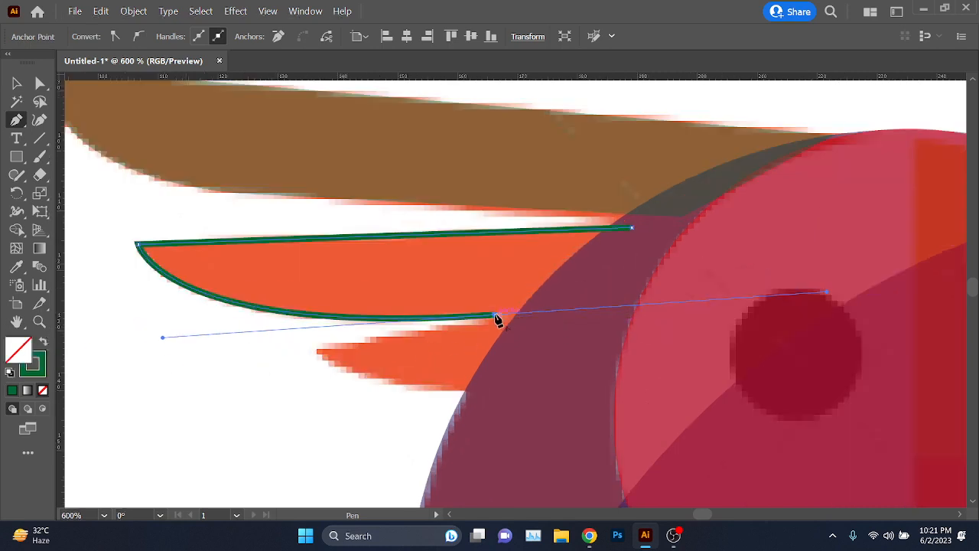
# Step: Continue the path around the lowest crest feather with curved edges and close it inside the large head circle
pyautogui.keyDown('alt'); pyautogui.scroll(2, 291, 360); pyautogui.keyUp('alt')
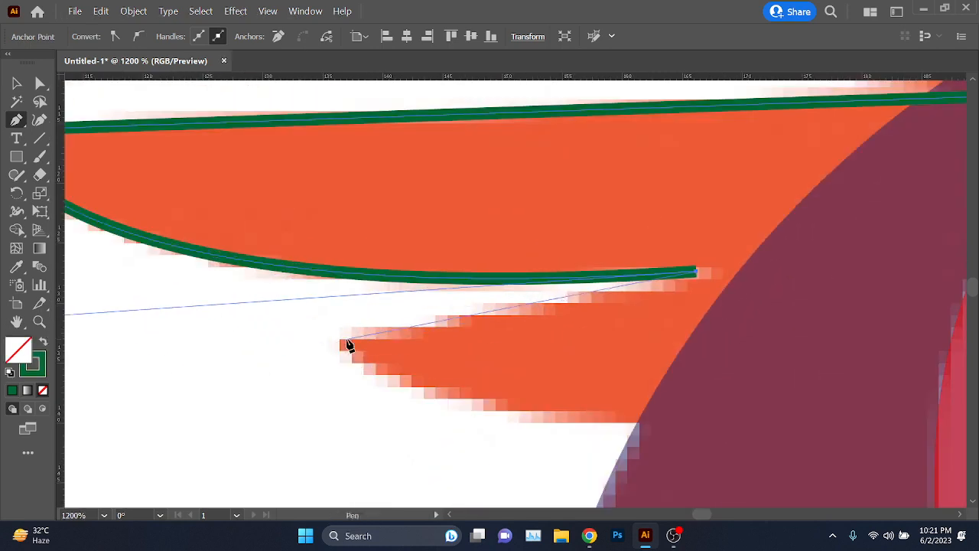
pyautogui.moveTo(347, 339)
pyautogui.mouseDown()
pyautogui.moveTo(247, 337)
pyautogui.moveTo(216, 352)
pyautogui.mouseUp()
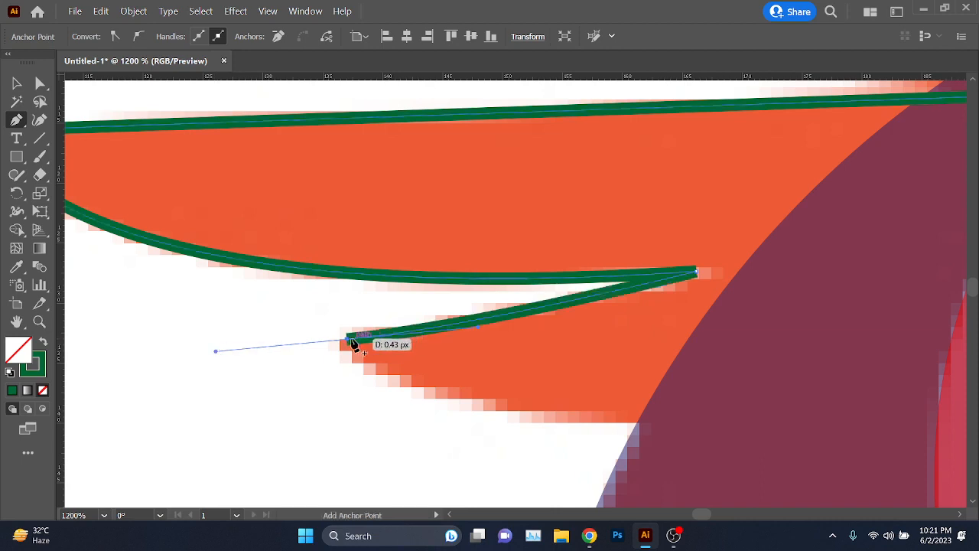
pyautogui.click(347, 340)
pyautogui.press('space')
pyautogui.moveTo(489, 407); pyautogui.dragTo(313, 317)
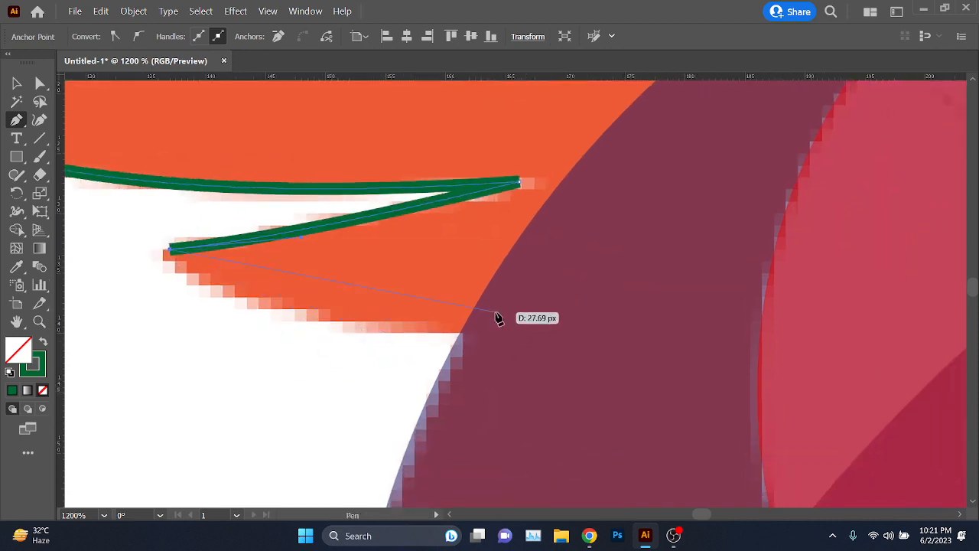
pyautogui.moveTo(489, 321)
pyautogui.mouseDown()
pyautogui.moveTo(730, 290)
pyautogui.moveTo(690, 274)
pyautogui.mouseUp()
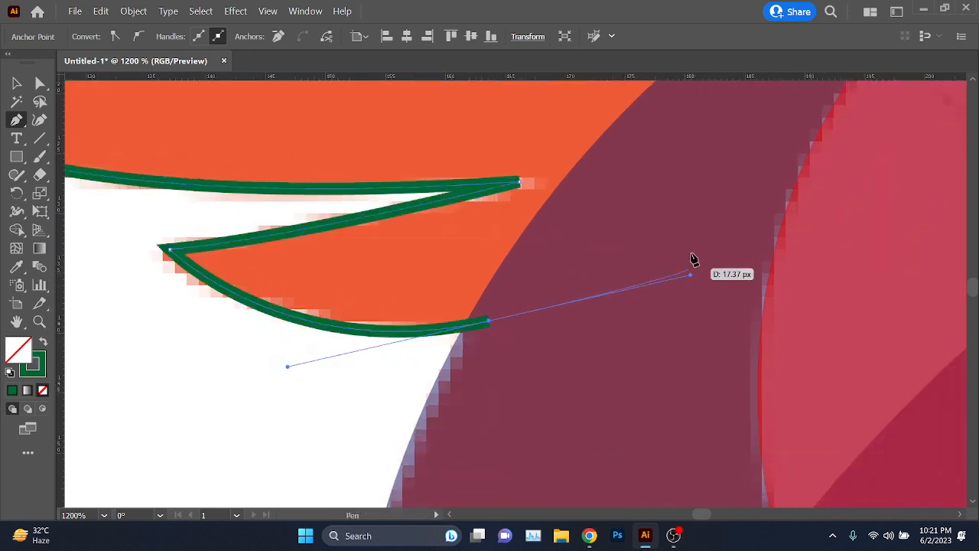
pyautogui.click(713, 195)
pyautogui.press('space')
pyautogui.moveTo(734, 150); pyautogui.dragTo(609, 310)
pyautogui.moveTo(634, 250); pyautogui.dragTo(637, 255)
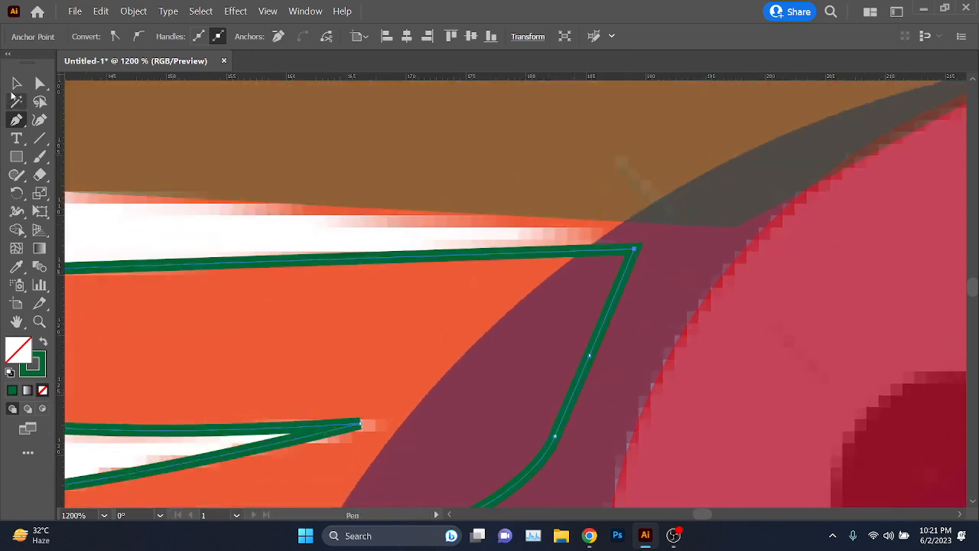
# Step: Deselect the finished feather outline and bring up the Pathfinder options
pyautogui.click(17, 84)
pyautogui.scroll(-7, 342, 257)
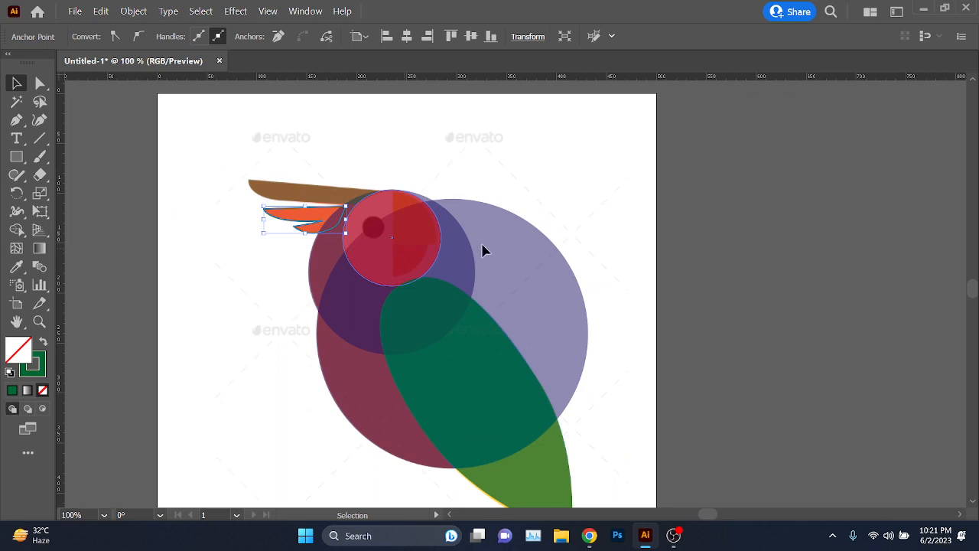
pyautogui.click(640, 287)
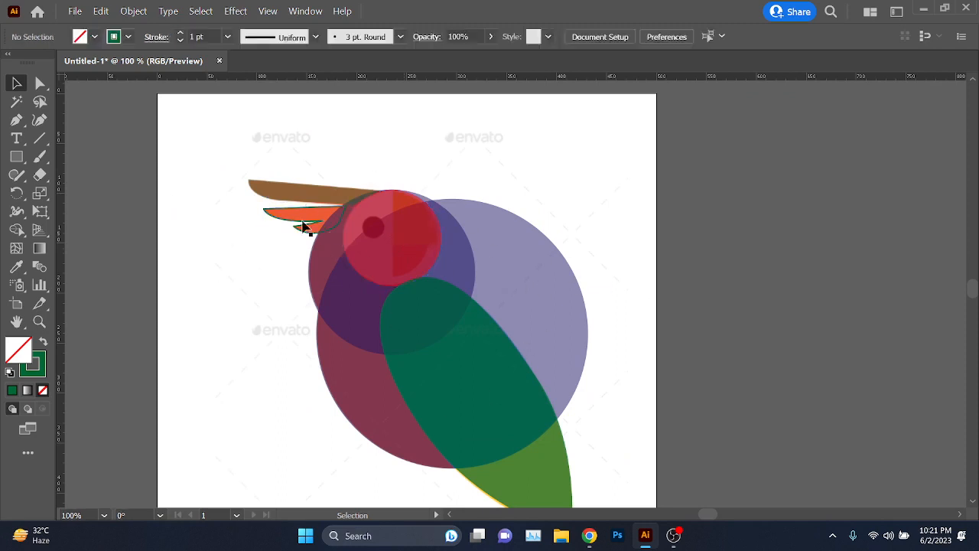
pyautogui.scroll(-1, 594, 333)
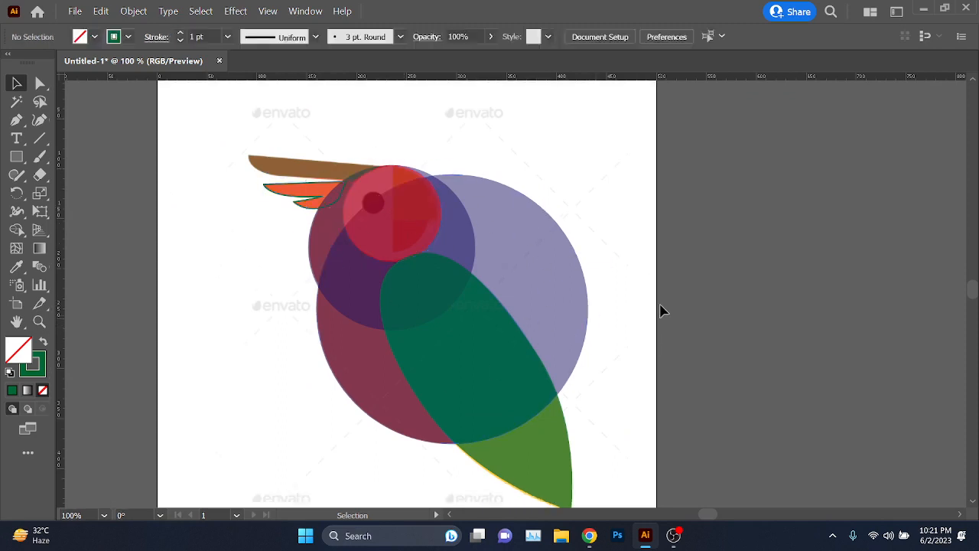
pyautogui.hotkey('ctrl', 't')
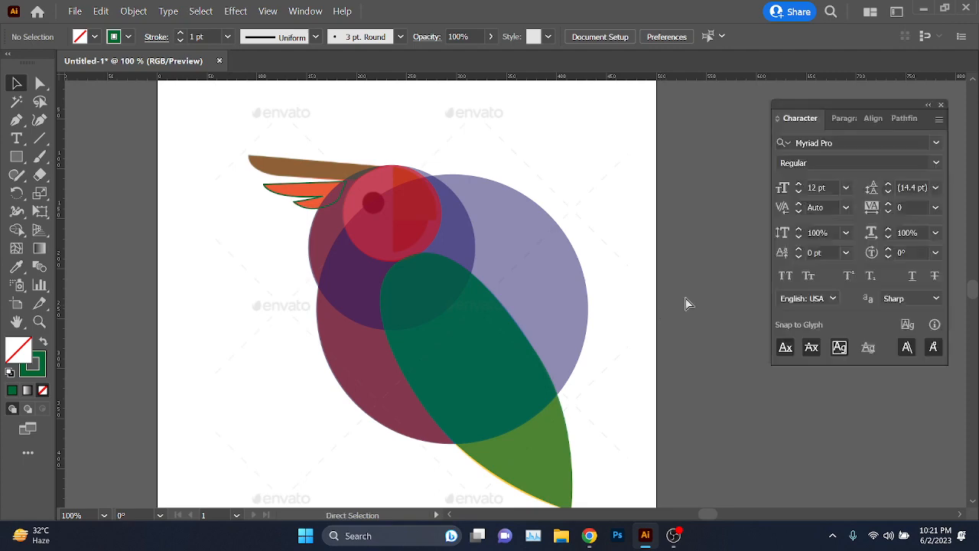
pyautogui.click(905, 118)
# Step: Switch to the Google Meet call, look through its participant list, and return to Illustrator
pyautogui.moveTo(589, 535)
pyautogui.click(554, 474)
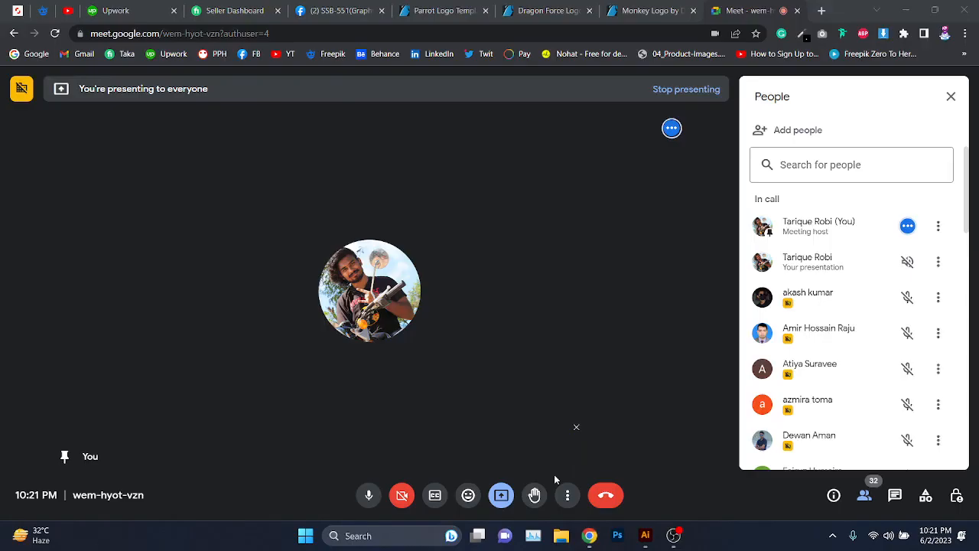
pyautogui.scroll(-5, 879, 321)
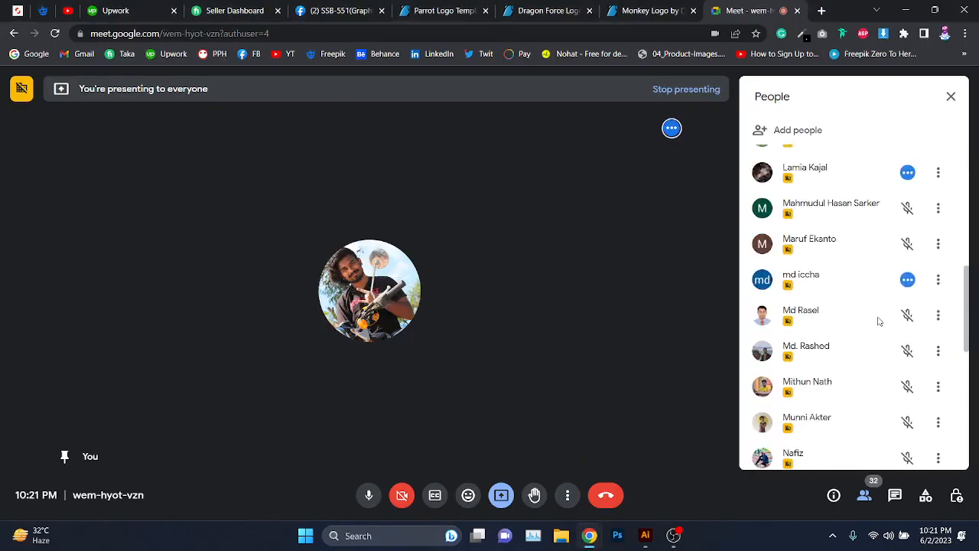
pyautogui.scroll(-3, 879, 322)
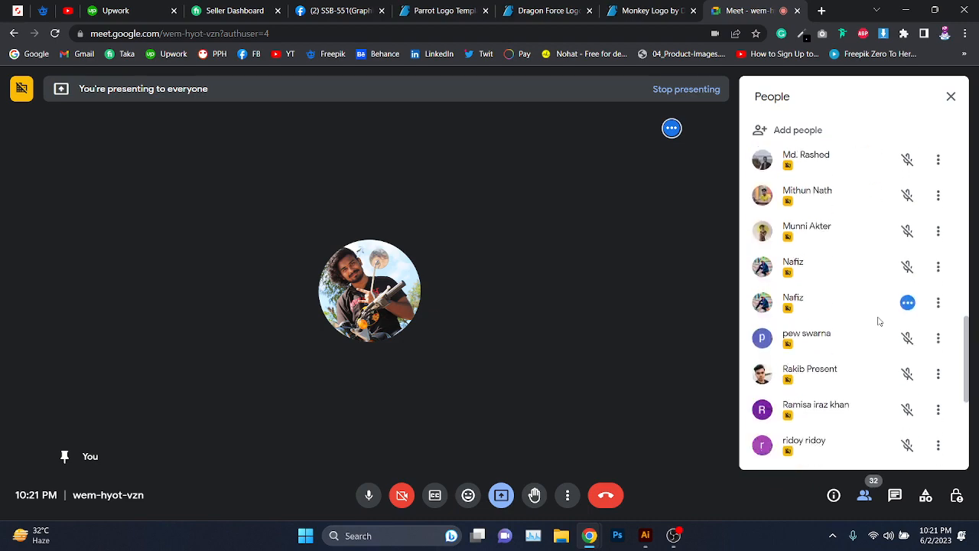
pyautogui.scroll(-2, 879, 322)
pyautogui.scroll(10, 879, 319)
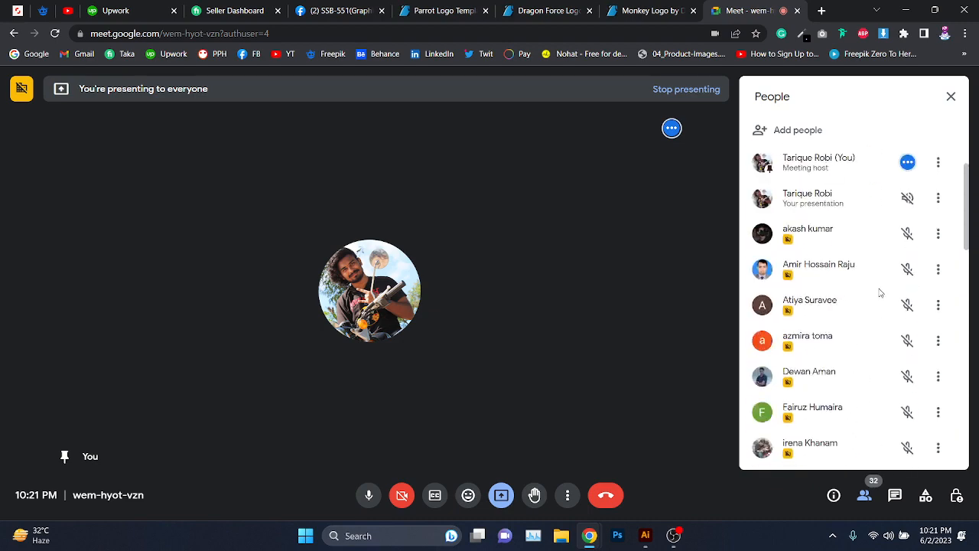
pyautogui.click(906, 6)
# Step: Divide all the overlapping shapes with Pathfinder, ungroup the resulting pieces and clear the selection
pyautogui.hotkey('ctrl', 'a')
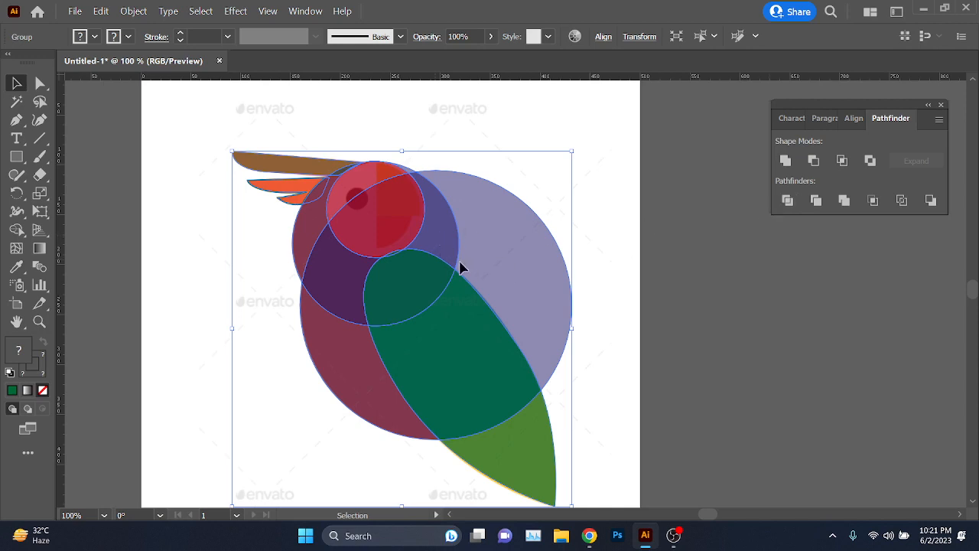
pyautogui.rightClick(460, 261)
pyautogui.click(526, 387)
pyautogui.click(639, 320)
pyautogui.scroll(1, 434, 286)
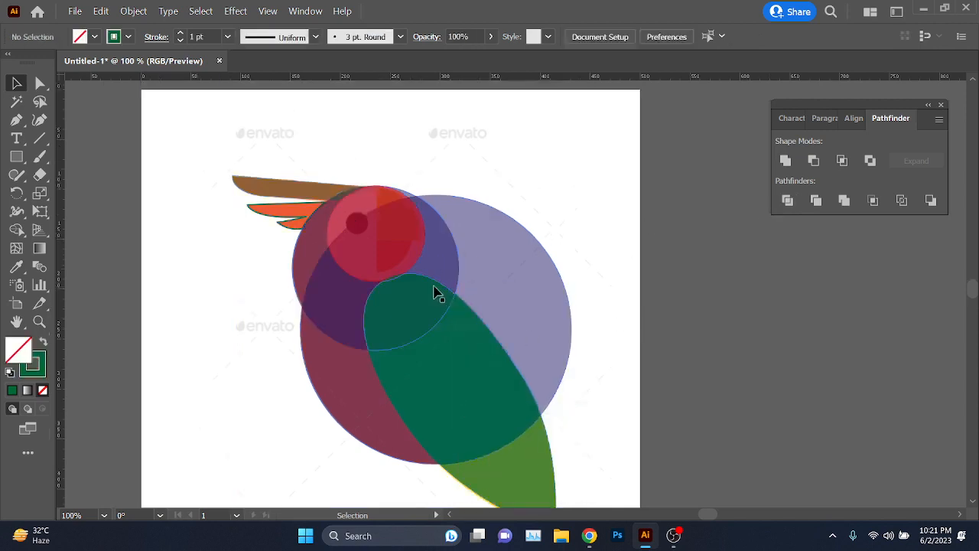
# Step: Delete the surplus purple circle pieces outside the parrot, behind the wing and around the outer side of the face
pyautogui.moveTo(434, 286); pyautogui.dragTo(625, 283)
pyautogui.press('Delete')
pyautogui.click(472, 284)
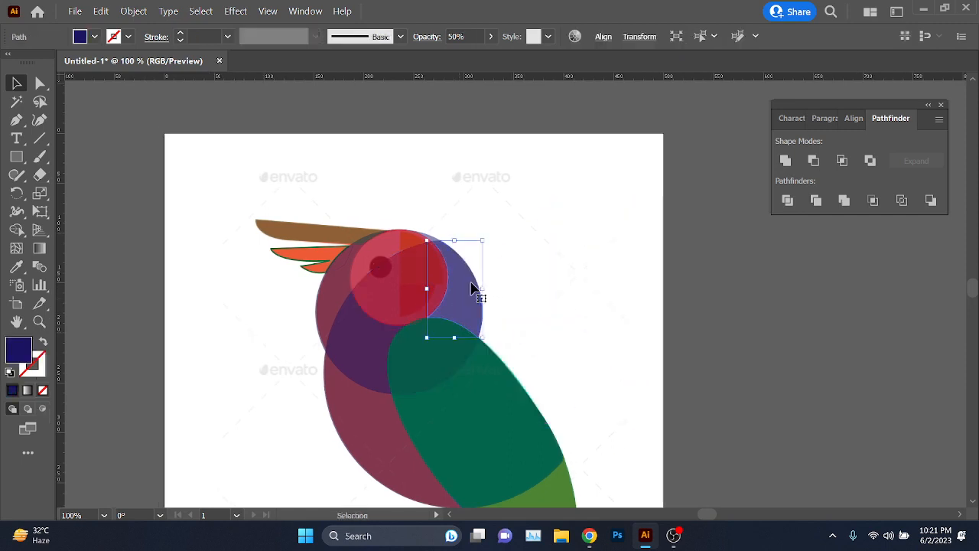
pyautogui.press('Delete')
pyautogui.click(455, 263)
pyautogui.press('Delete')
pyautogui.click(435, 239)
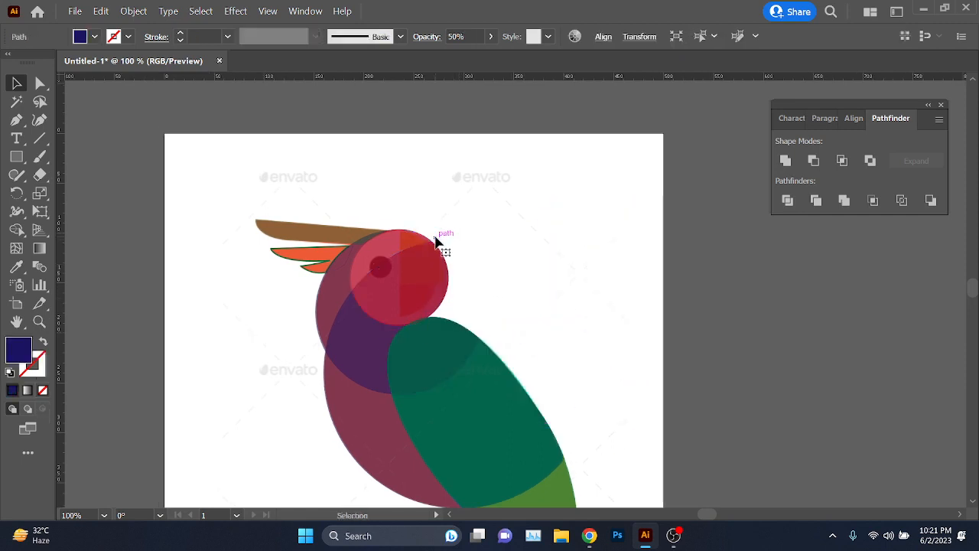
pyautogui.press('Delete')
# Step: Delete the circle pieces covering the face, eye and beak, including the thin sliver above the beak
pyautogui.scroll(3, 417, 250)
pyautogui.click(455, 329)
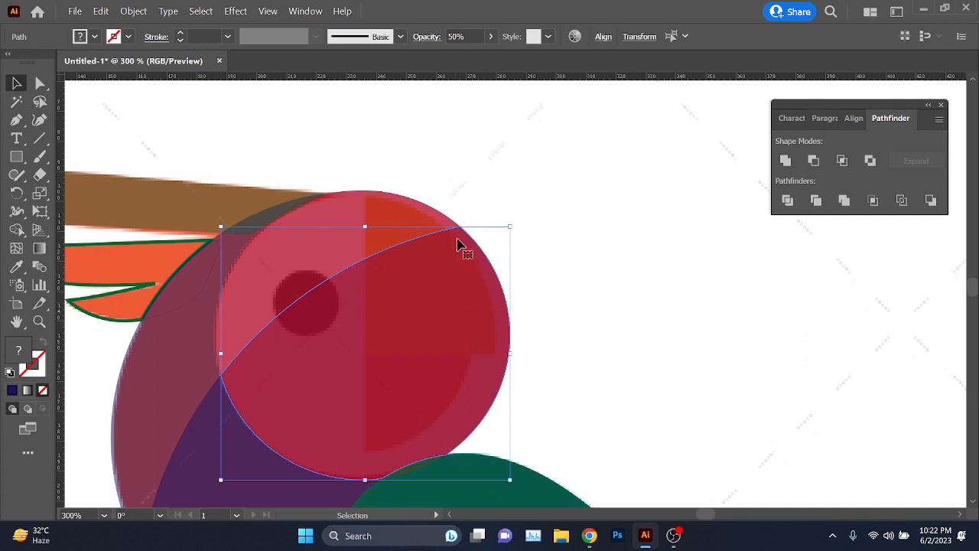
pyautogui.press('Delete')
pyautogui.moveTo(472, 200); pyautogui.dragTo(396, 331)
pyautogui.press('Delete')
pyautogui.scroll(-2, 408, 304)
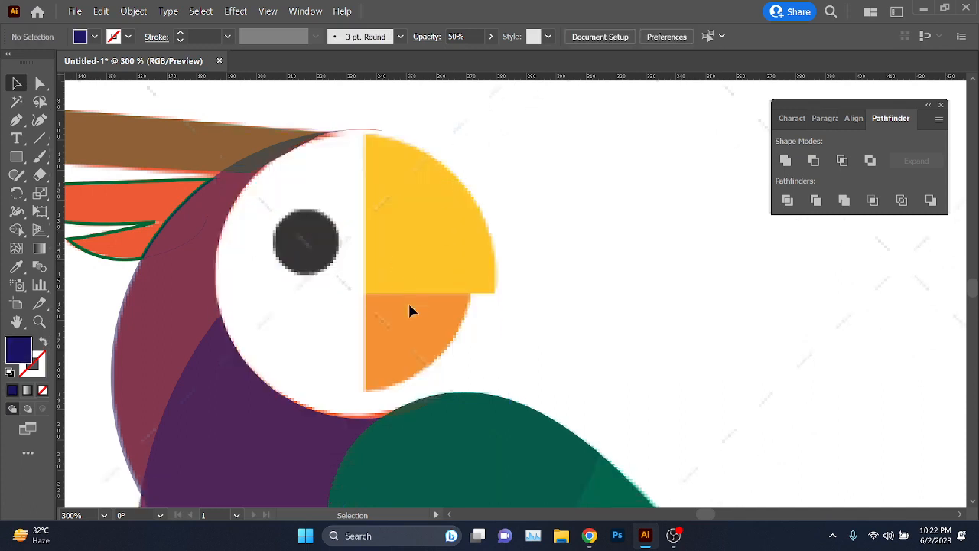
pyautogui.moveTo(400, 114); pyautogui.dragTo(368, 187)
pyautogui.press('Delete')
# Step: Pull the stacked green and navy pieces off the middle section of the wing to separate them
pyautogui.scroll(-2, 131, 259)
pyautogui.moveTo(316, 368); pyautogui.dragTo(270, 166)
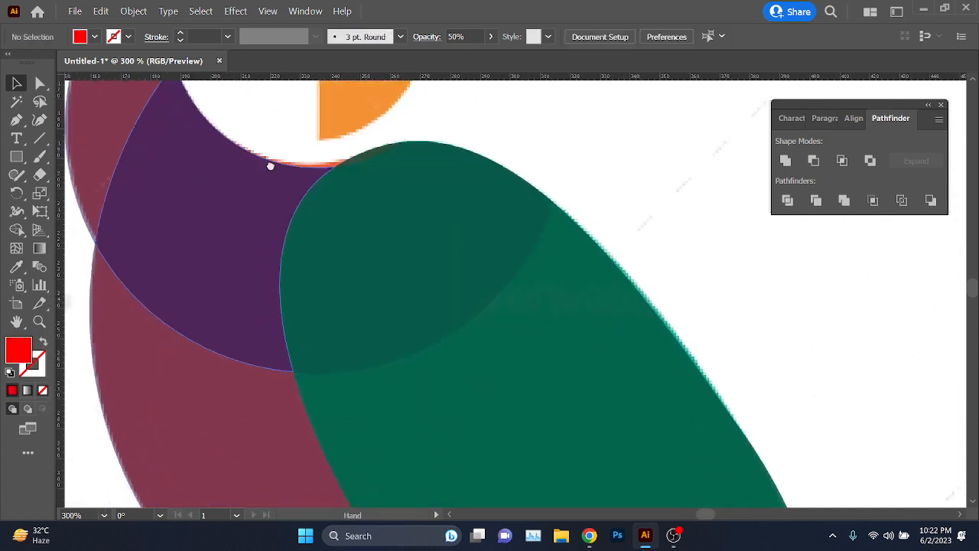
pyautogui.scroll(-2, 708, 425)
pyautogui.moveTo(694, 484); pyautogui.dragTo(501, 335)
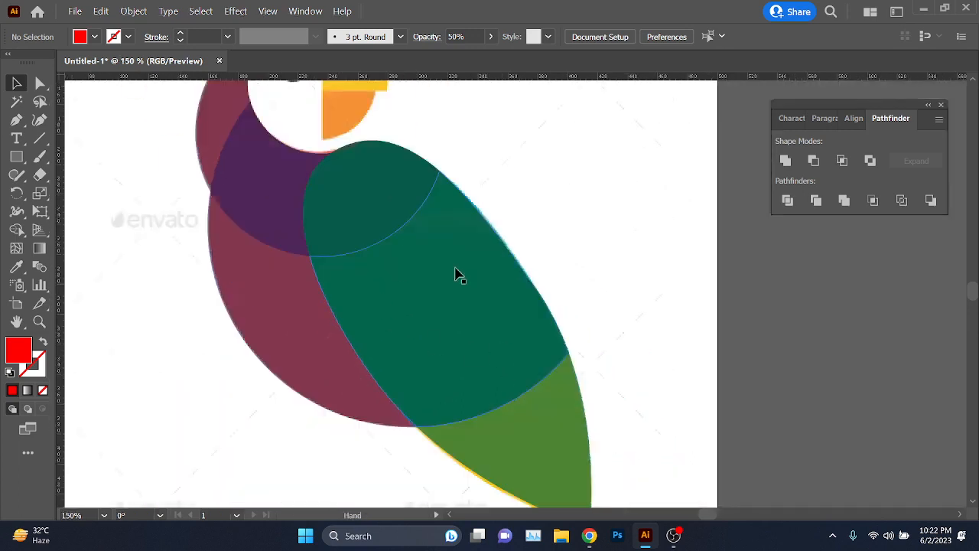
pyautogui.scroll(1, 404, 283)
pyautogui.moveTo(416, 361); pyautogui.dragTo(894, 388)
pyautogui.moveTo(522, 298); pyautogui.dragTo(515, 297)
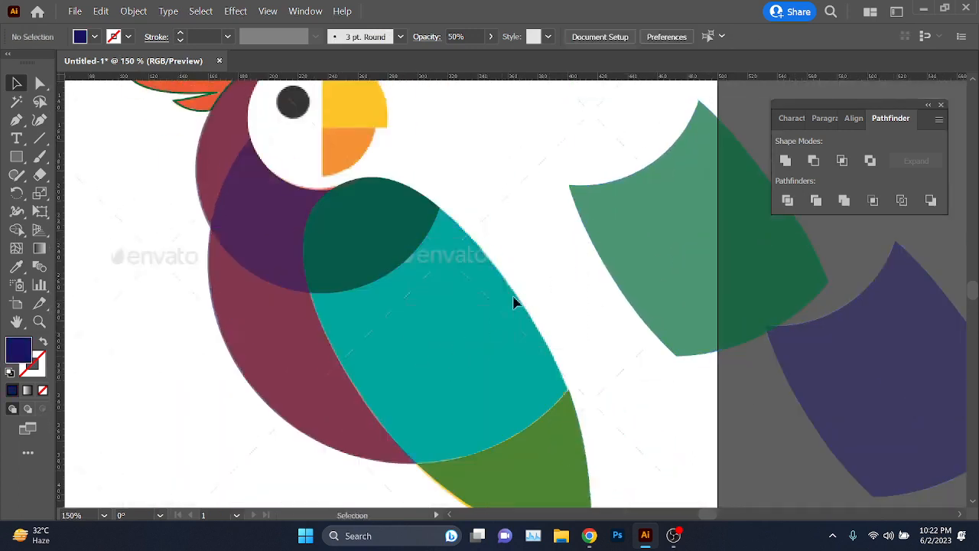
# Step: Undo the latest moves of the wing pieces and delete the green duplicate, keeping the navy piece over the wing's middle section
pyautogui.moveTo(853, 354); pyautogui.dragTo(818, 407)
pyautogui.moveTo(698, 293); pyautogui.dragTo(584, 312)
pyautogui.hotkey('ctrl', 'z')
pyautogui.hotkey('ctrl', 'z')
pyautogui.hotkey('ctrl', 'z')
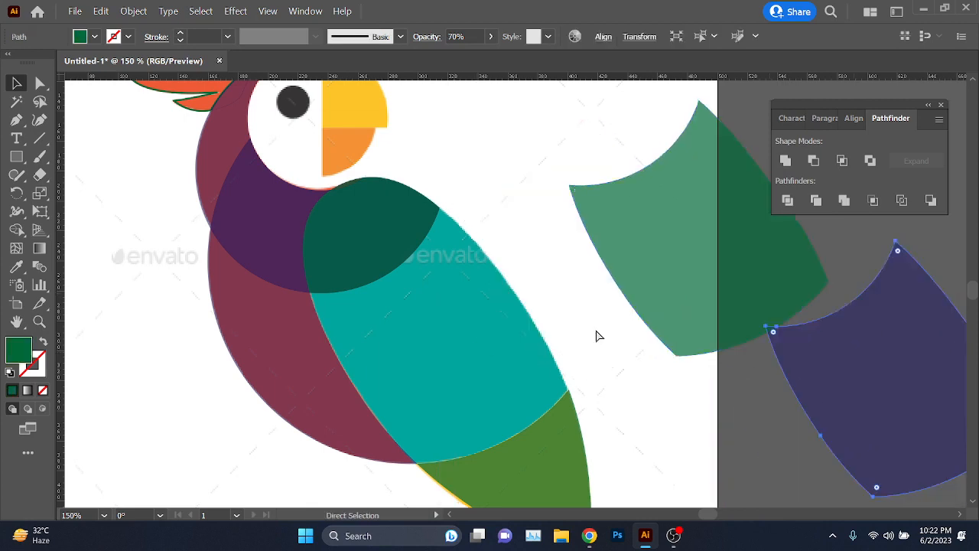
pyautogui.click(685, 257)
pyautogui.press('Delete')
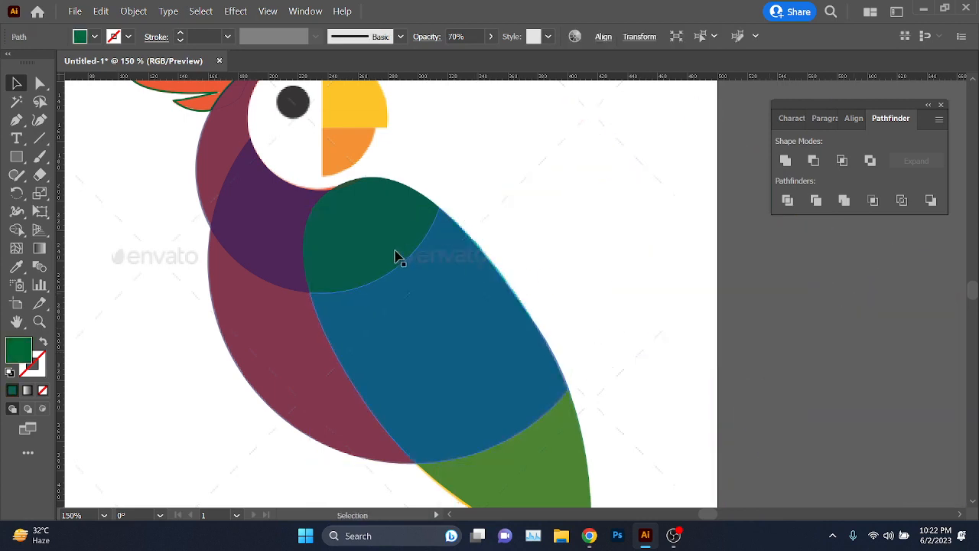
# Step: Pull the duplicate pieces off the wing's rounded upper section and delete them, keeping one navy piece in place
pyautogui.moveTo(392, 251); pyautogui.dragTo(606, 205)
pyautogui.press('Delete')
pyautogui.moveTo(376, 229); pyautogui.dragTo(588, 162)
pyautogui.moveTo(389, 218); pyautogui.dragTo(480, 157)
pyautogui.press('Delete')
pyautogui.click(564, 207)
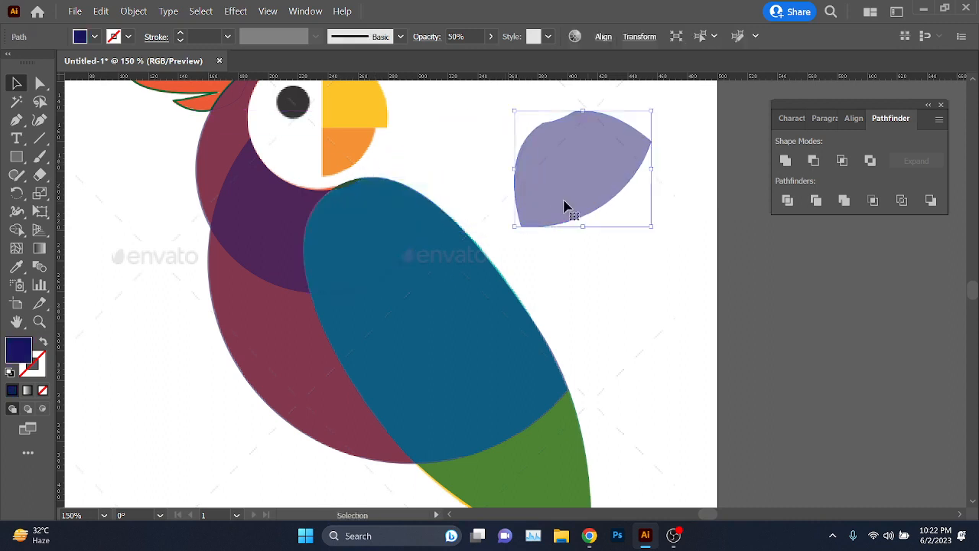
pyautogui.press('Delete')
# Step: Pull the stacked sliver pieces off the wing's upper edge beside the neck, undoing the latest moves
pyautogui.scroll(7, 350, 189)
pyautogui.moveTo(334, 189); pyautogui.dragTo(366, 168)
pyautogui.moveTo(417, 275); pyautogui.dragTo(417, 207)
pyautogui.moveTo(419, 231); pyautogui.dragTo(389, 260)
pyautogui.hotkey('ctrl', 'z')
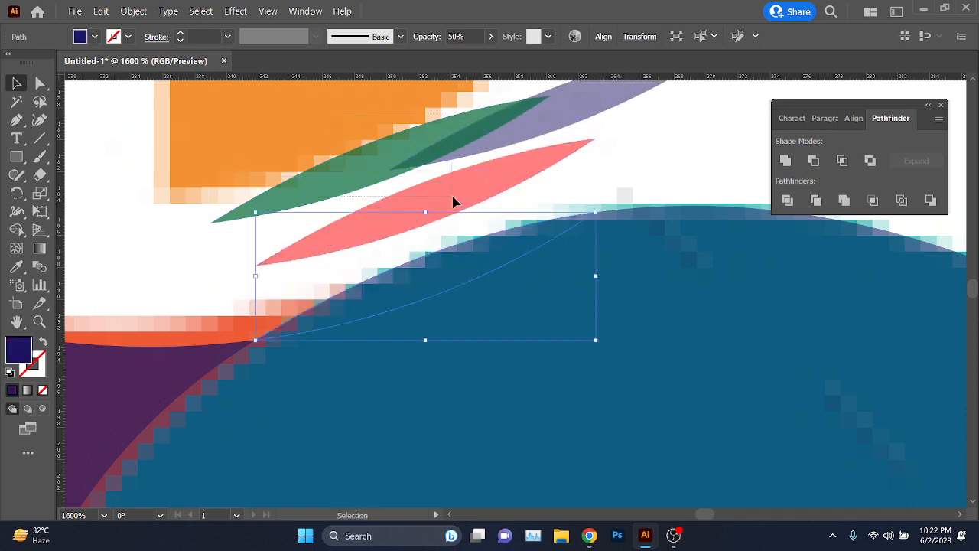
pyautogui.hotkey('ctrl', 'z')
pyautogui.hotkey('ctrl', 'z')
# Step: Pull a piece off the wing to check for duplicates beneath it, and undo the move
pyautogui.scroll(-6, 453, 214)
pyautogui.moveTo(617, 391); pyautogui.dragTo(531, 201)
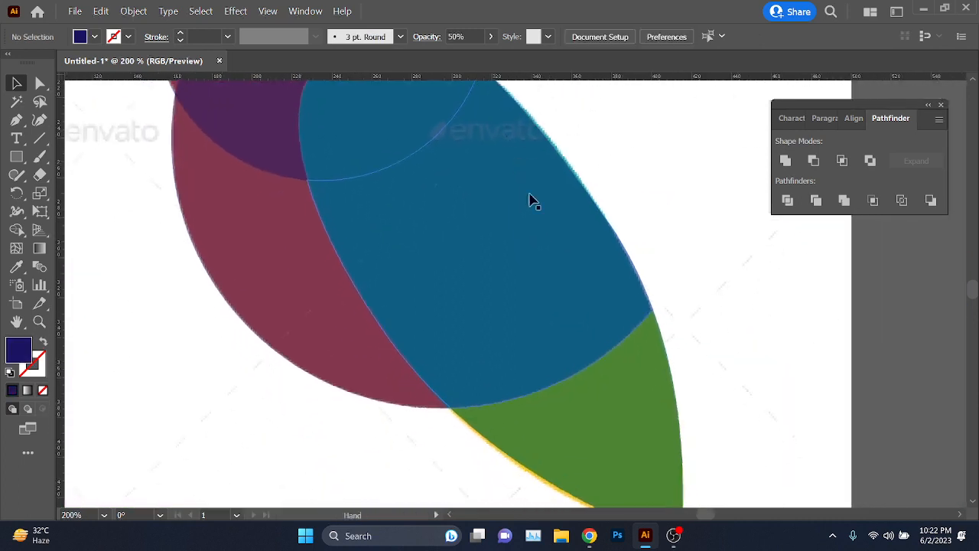
pyautogui.moveTo(482, 414); pyautogui.dragTo(483, 365)
pyautogui.moveTo(375, 271); pyautogui.dragTo(659, 382)
pyautogui.moveTo(547, 297); pyautogui.dragTo(507, 372)
pyautogui.hotkey('ctrl', 'z')
# Step: Pull the stacked pieces off the neck area between face and wing, restore one and delete the duplicate
pyautogui.moveTo(526, 240); pyautogui.dragTo(495, 430)
pyautogui.moveTo(466, 343); pyautogui.dragTo(250, 369)
pyautogui.moveTo(508, 334); pyautogui.dragTo(277, 305)
pyautogui.hotkey('ctrl', 'z')
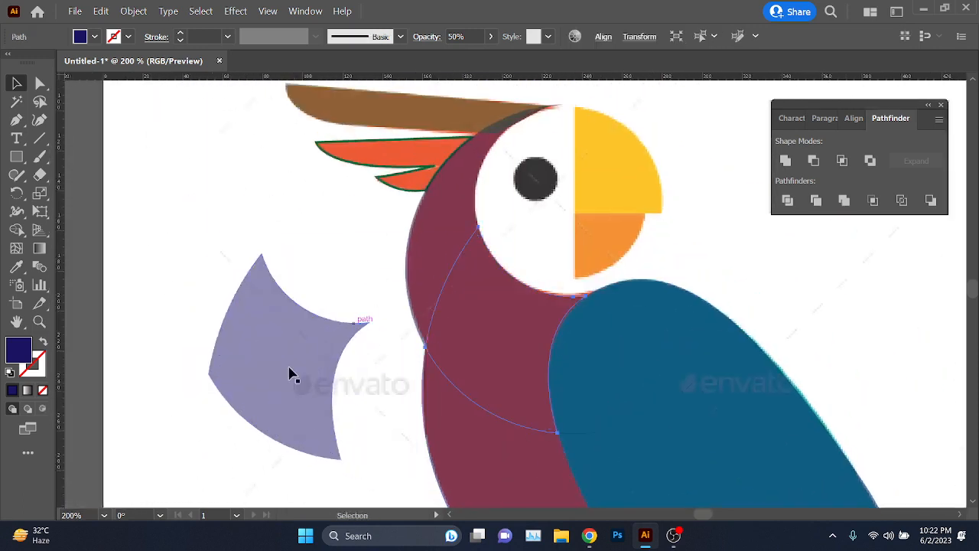
pyautogui.click(290, 366)
pyautogui.press('Delete')
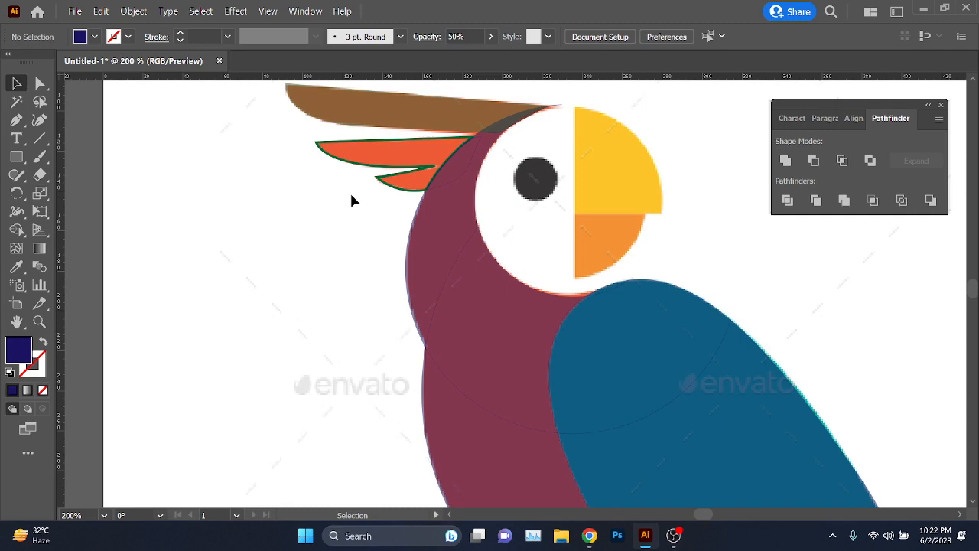
# Step: Swap the fill and stroke of the two lower crest feathers, giving them a green fill and no stroke
pyautogui.click(389, 160)
pyautogui.click(43, 342)
pyautogui.click(189, 313)
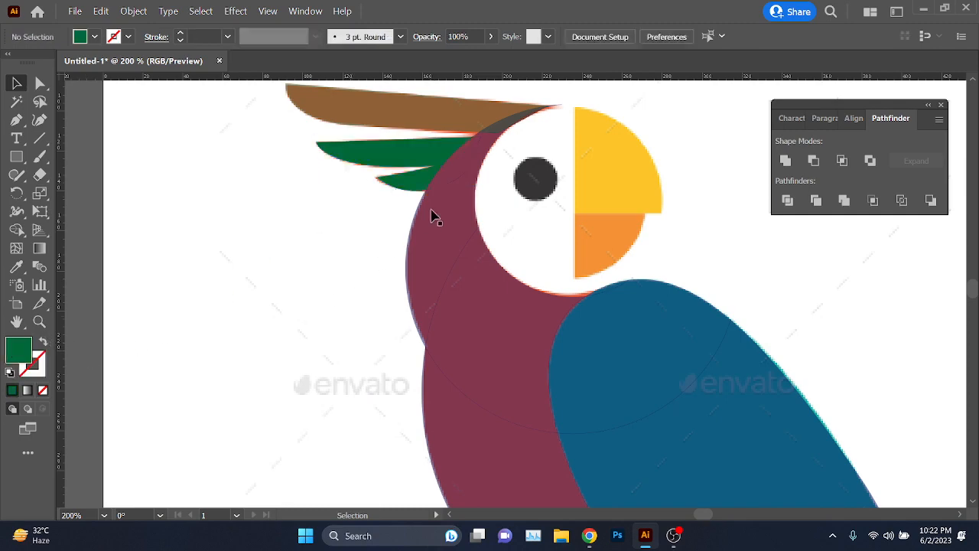
# Step: Pull the stacked green, red and navy slivers off the underside of the upper crest feather's tip and delete them
pyautogui.scroll(6, 493, 132)
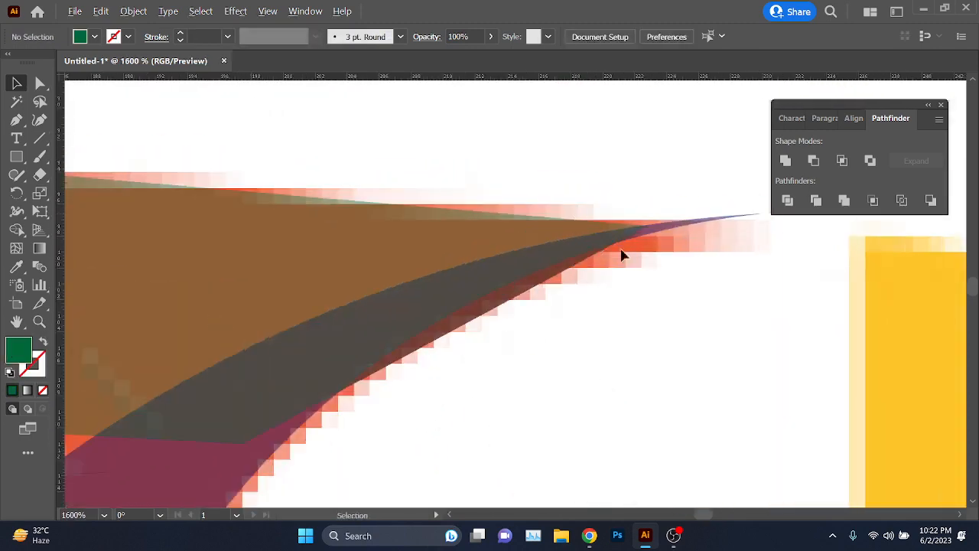
pyautogui.moveTo(578, 262); pyautogui.dragTo(665, 335)
pyautogui.moveTo(525, 285); pyautogui.dragTo(629, 405)
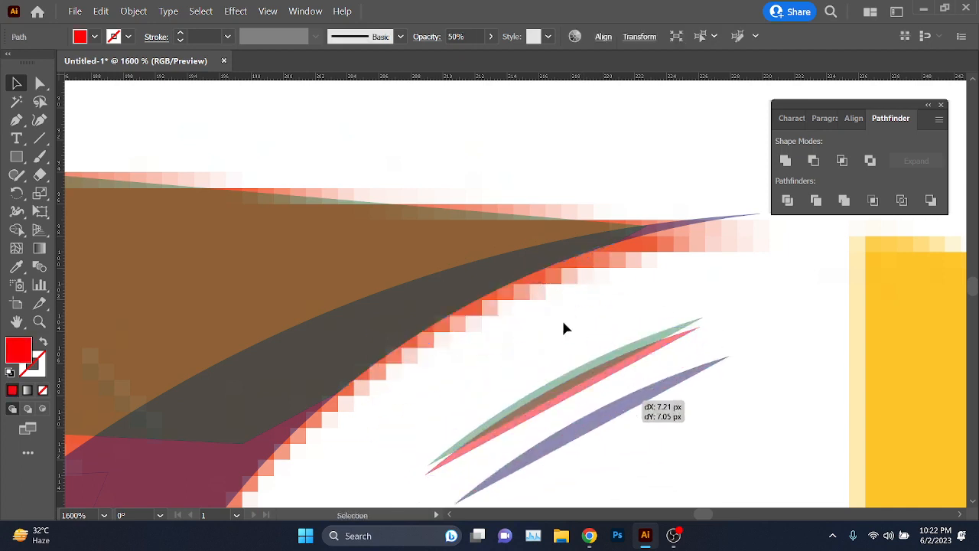
pyautogui.moveTo(561, 318); pyautogui.dragTo(688, 443)
pyautogui.press('Delete')
pyautogui.scroll(-7, 566, 367)
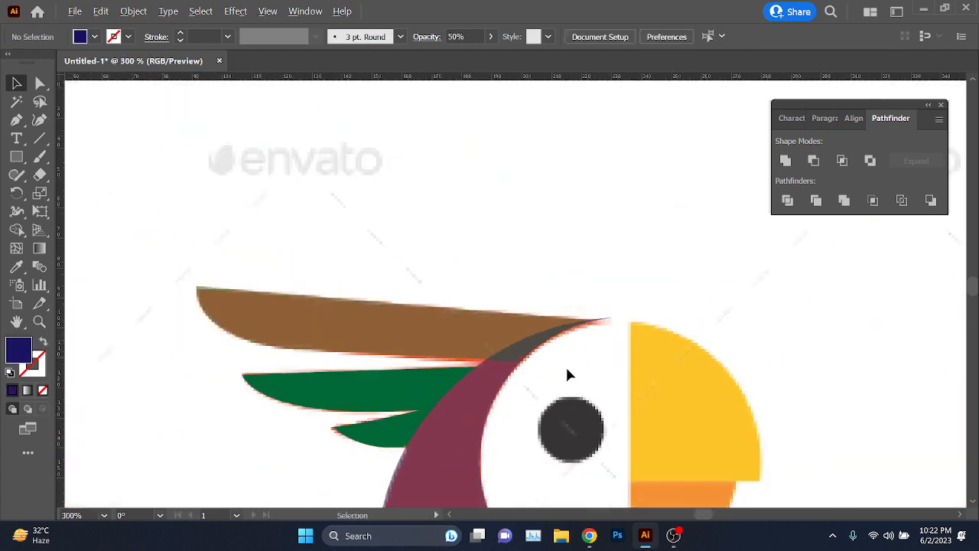
# Step: Draw a navy circle over the parrot's eye and enlarge it to cover the eye in the reference
pyautogui.scroll(-2, 547, 284)
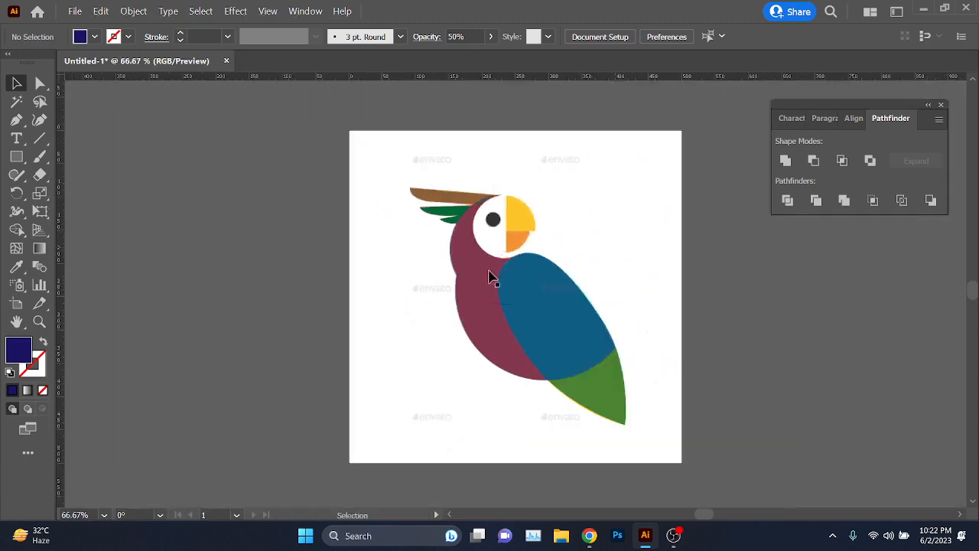
pyautogui.scroll(4, 483, 256)
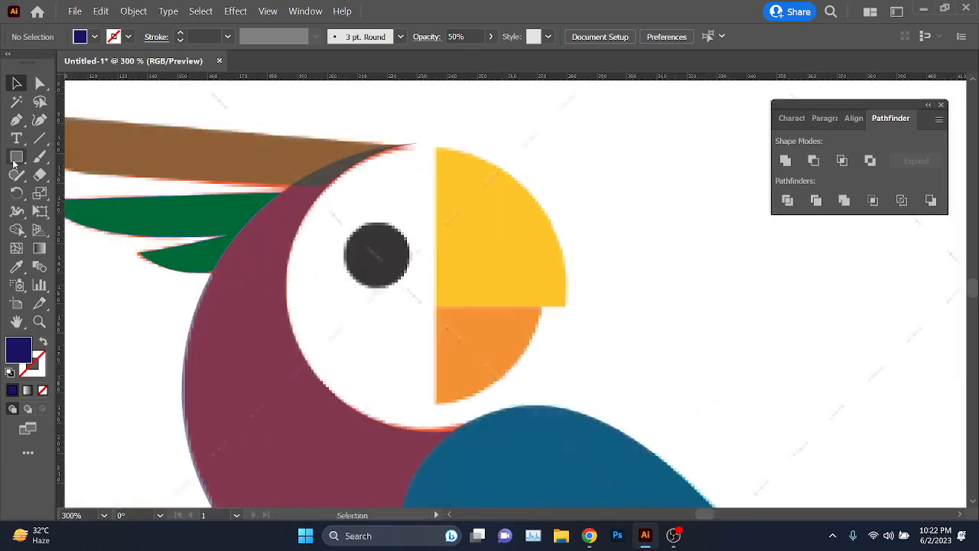
pyautogui.moveTo(13, 163); pyautogui.dragTo(87, 192)
pyautogui.scroll(2, 387, 262)
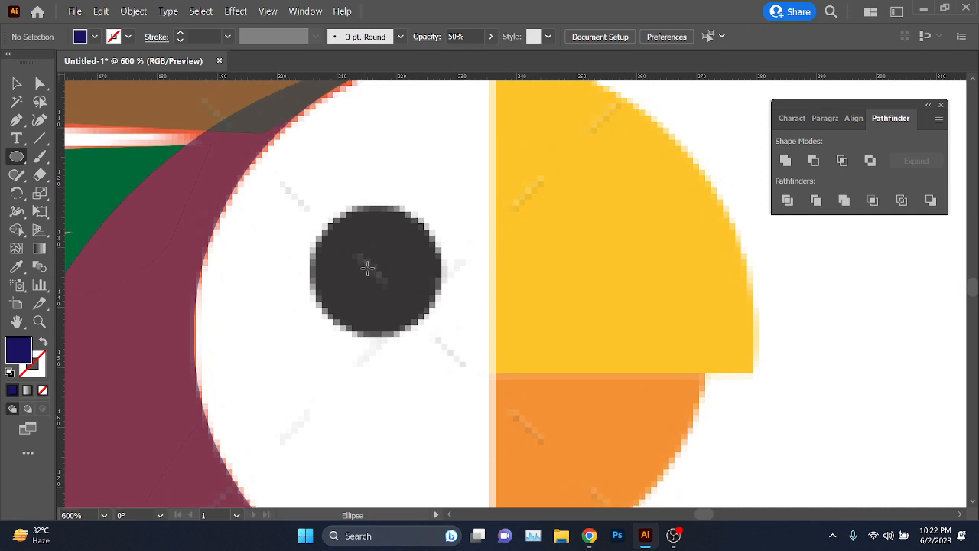
pyautogui.moveTo(369, 265); pyautogui.dragTo(431, 205)
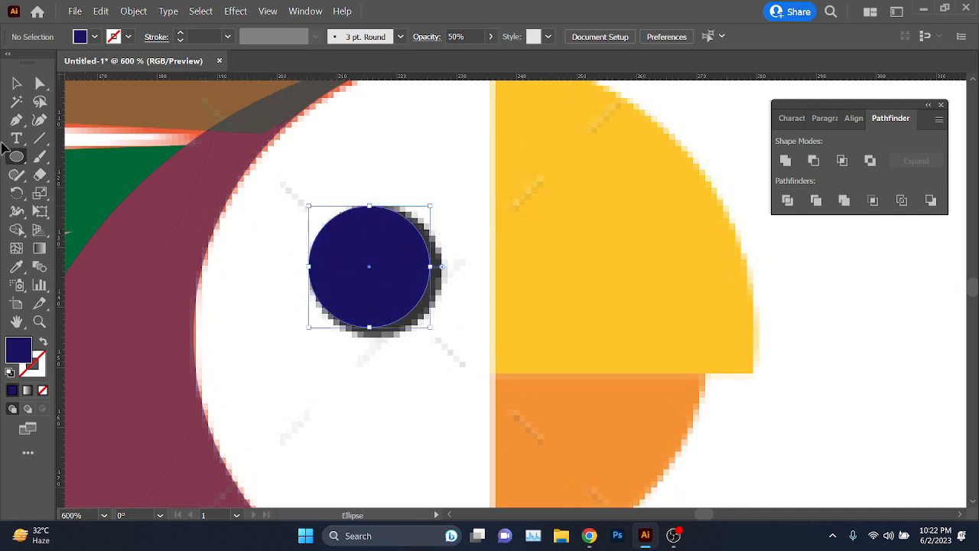
pyautogui.click(17, 83)
pyautogui.moveTo(423, 329); pyautogui.dragTo(439, 344)
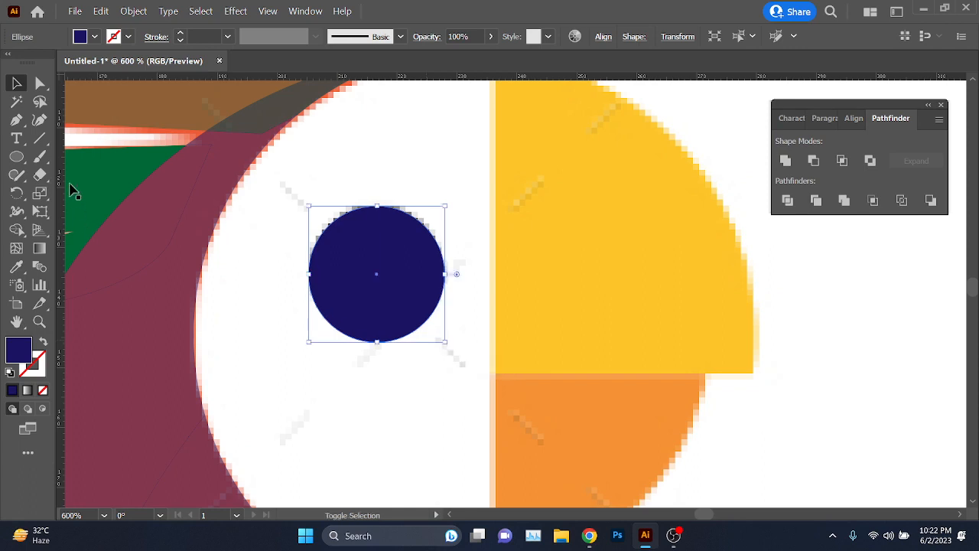
# Step: Draw a large circle centred where the upper and lower beak meet the face, and set its opacity to 60%
pyautogui.click(17, 157)
pyautogui.scroll(-2, 470, 283)
pyautogui.moveTo(537, 354); pyautogui.dragTo(474, 350)
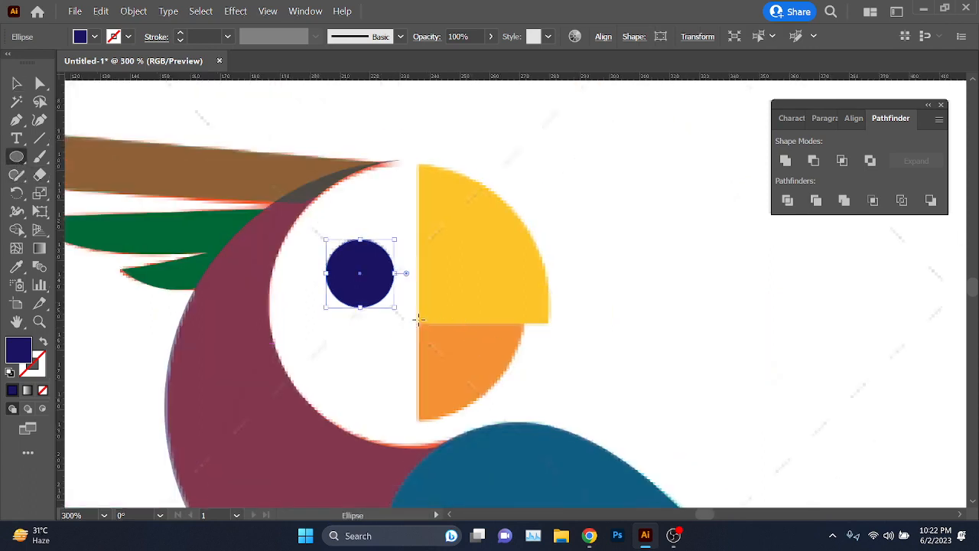
pyautogui.moveTo(418, 320)
pyautogui.mouseDown()
pyautogui.moveTo(564, 199)
pyautogui.moveTo(529, 227)
pyautogui.moveTo(534, 219)
pyautogui.mouseUp()
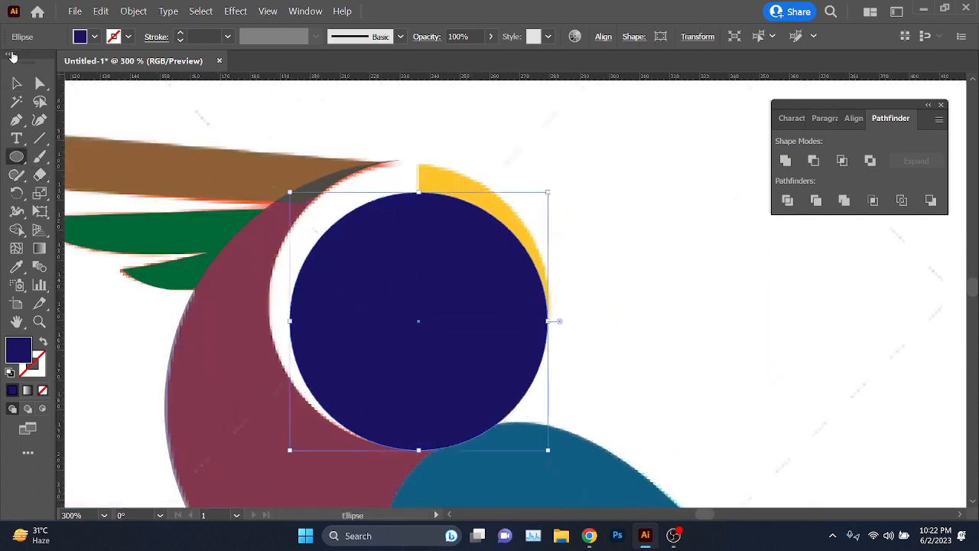
pyautogui.click(17, 81)
pyautogui.press('6')
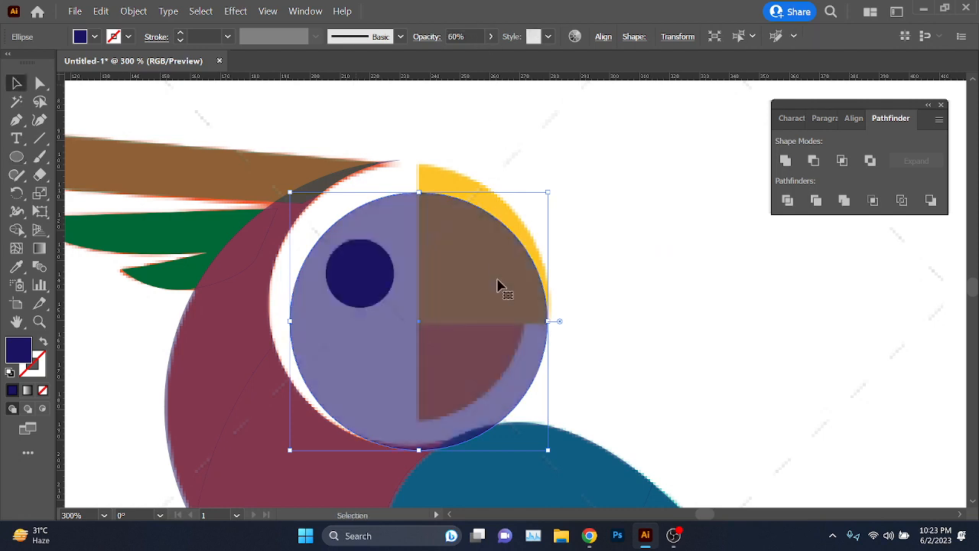
# Step: Move the beak circle up to match the upper beak's curve and resize it slightly to fit the reference
pyautogui.moveTo(476, 294)
pyautogui.mouseDown()
pyautogui.moveTo(476, 270)
pyautogui.moveTo(502, 295)
pyautogui.moveTo(492, 290)
pyautogui.mouseUp()
pyautogui.scroll(-1, 418, 413)
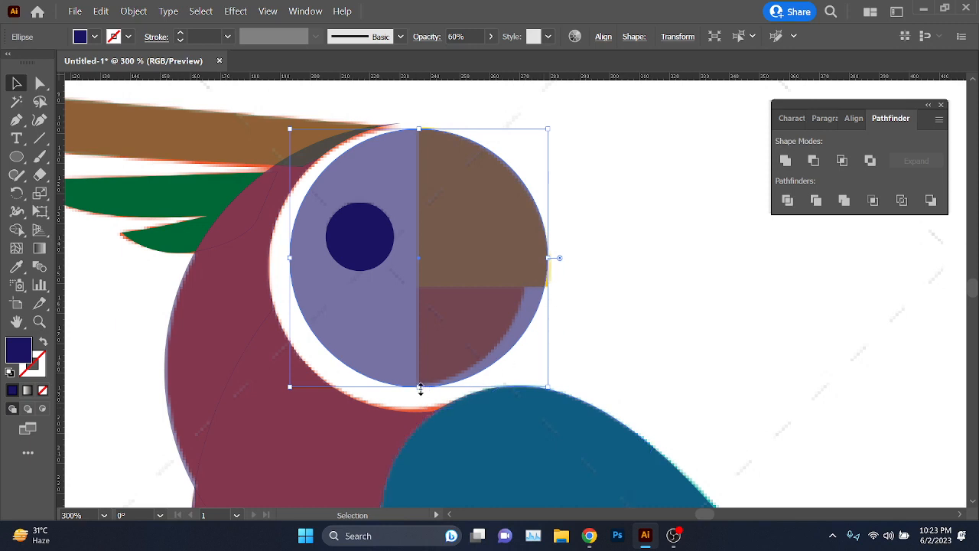
pyautogui.moveTo(419, 388); pyautogui.dragTo(422, 382)
pyautogui.moveTo(546, 256); pyautogui.dragTo(549, 255)
# Step: Draw a vertical yellow line along the beak's straight edge and a horizontal one between the upper and lower beak
pyautogui.click(44, 141)
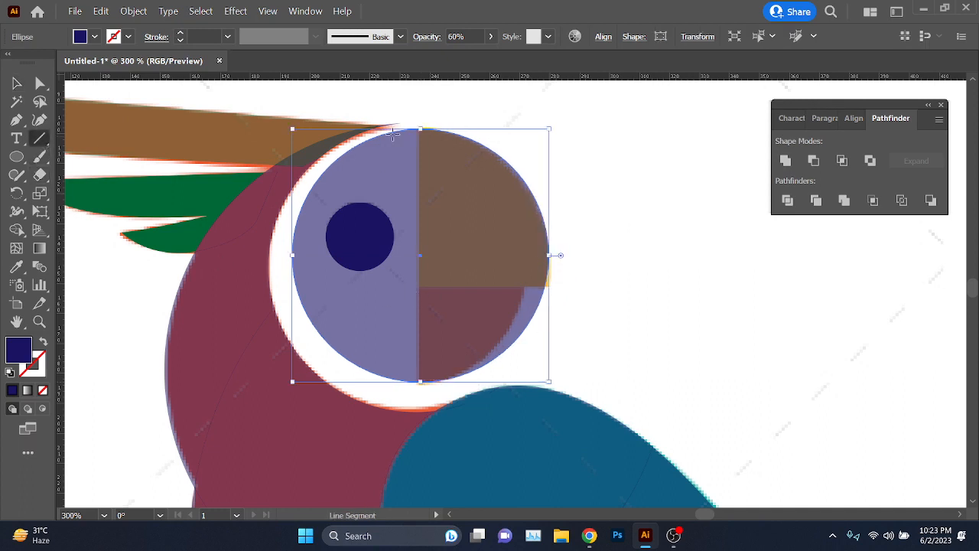
pyautogui.moveTo(419, 101); pyautogui.dragTo(420, 431)
pyautogui.click(119, 38)
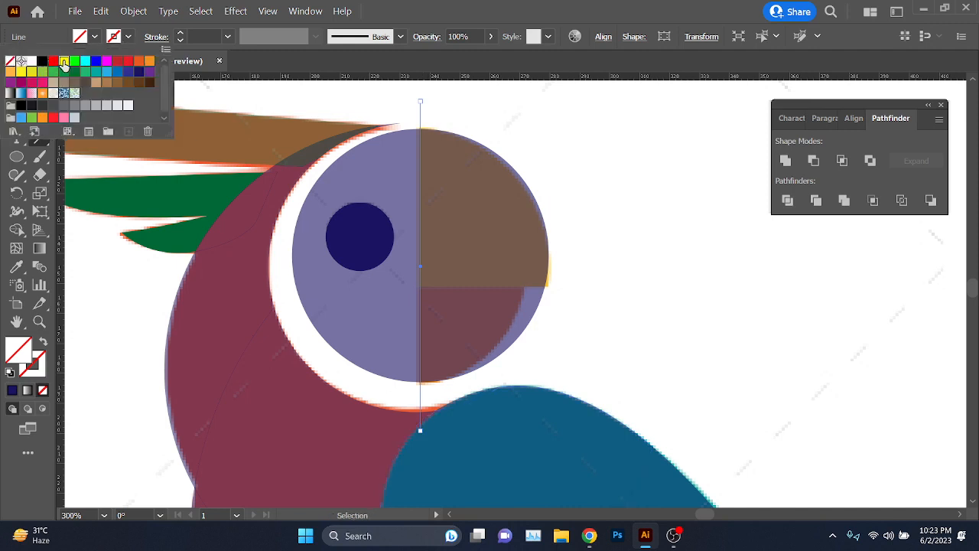
pyautogui.click(64, 62)
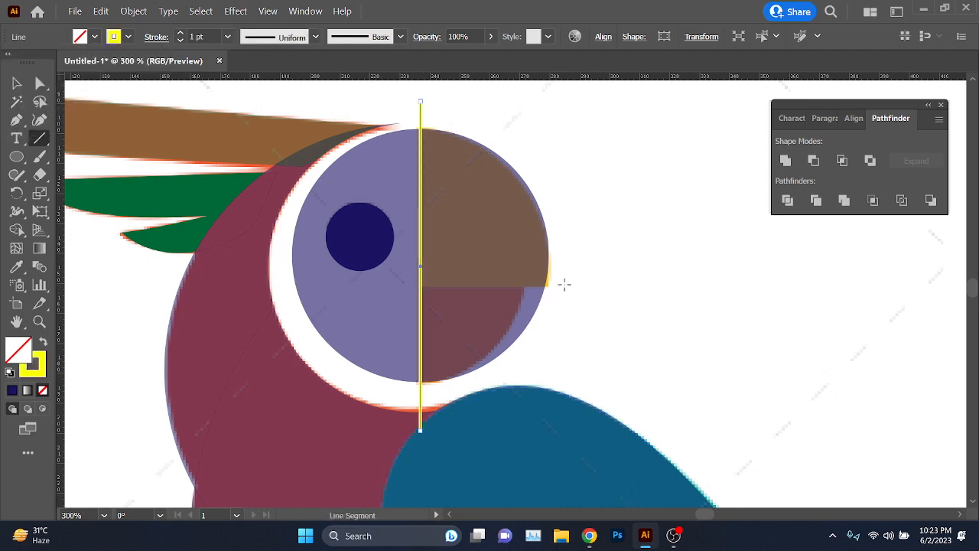
pyautogui.moveTo(564, 285); pyautogui.dragTo(195, 284)
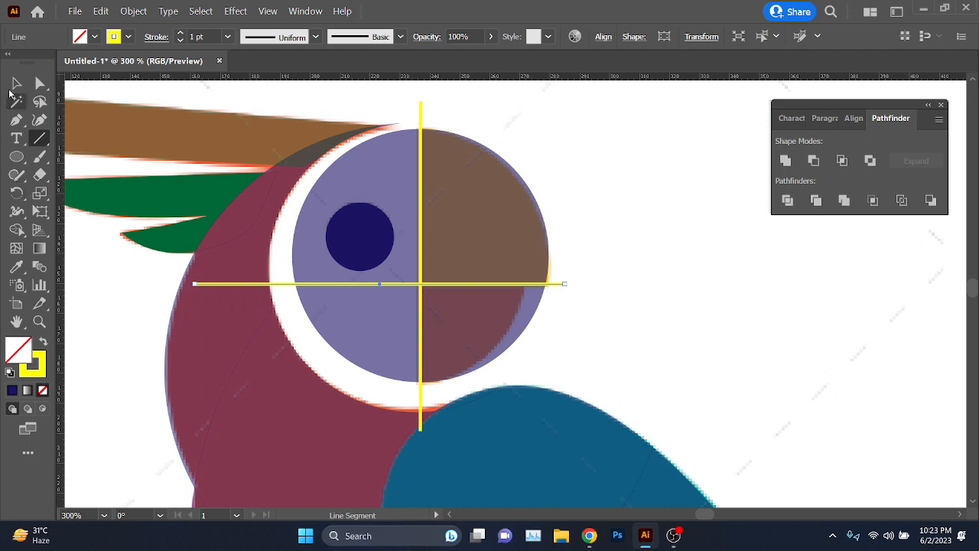
# Step: Divide the beak circle with the two yellow lines and ungroup the resulting pieces
pyautogui.click(17, 83)
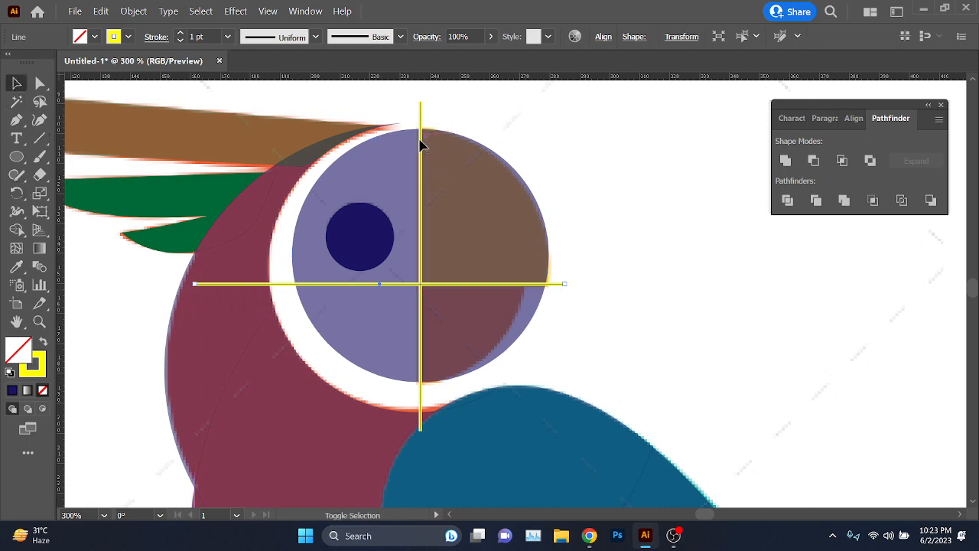
pyautogui.keyDown('shift'); pyautogui.click(420, 145); pyautogui.keyUp('shift')
pyautogui.click(792, 201)
pyautogui.rightClick(448, 232)
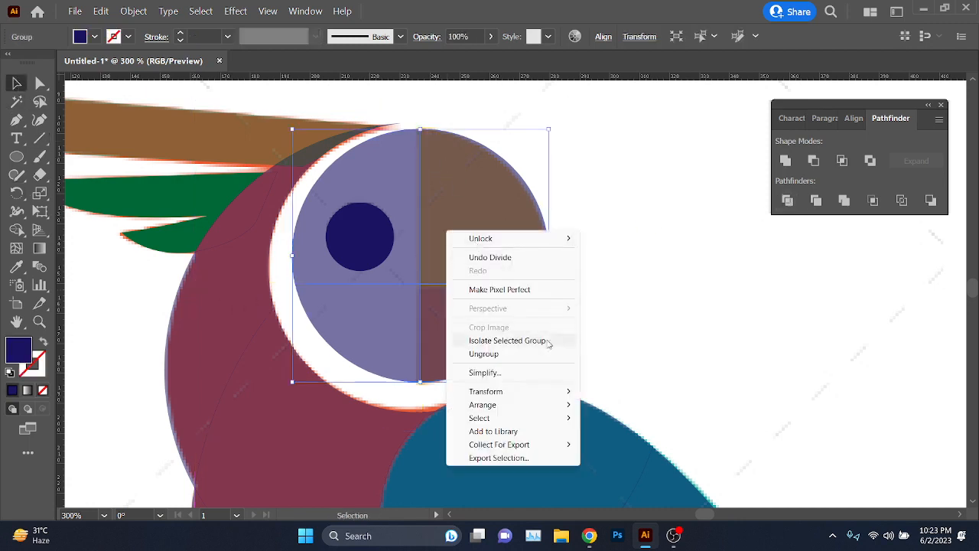
pyautogui.click(542, 356)
# Step: Delete the two circle pieces covering the face, keeping the upper and lower beak pieces
pyautogui.click(379, 322)
pyautogui.press('Delete')
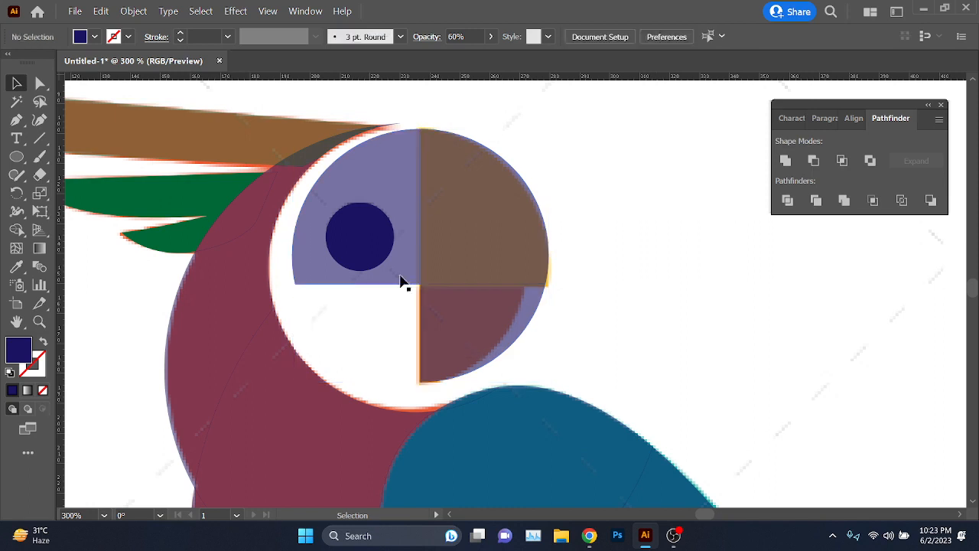
pyautogui.click(403, 279)
pyautogui.press('Delete')
# Step: Narrow the lower beak piece horizontally to match the orange lower beak in the reference
pyautogui.click(525, 337)
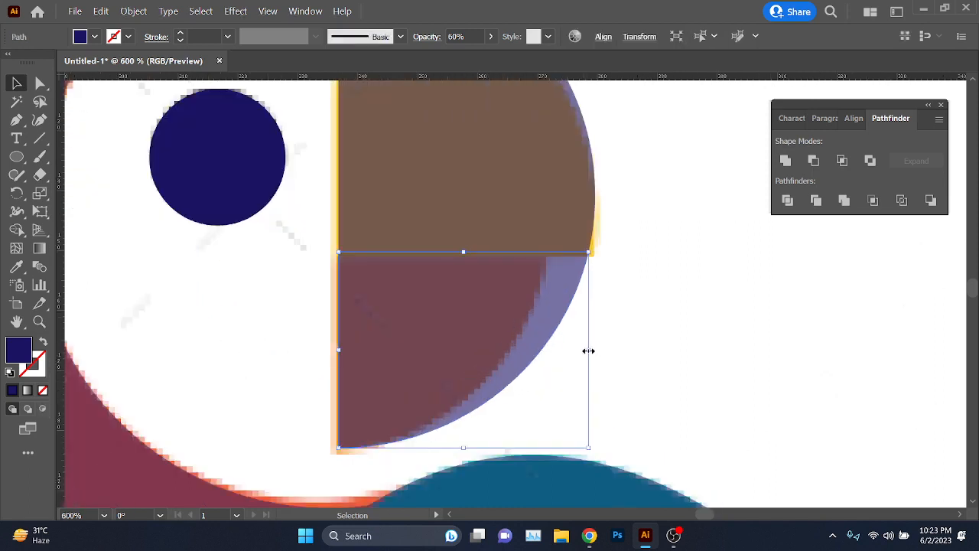
pyautogui.moveTo(588, 350); pyautogui.dragTo(552, 330)
pyautogui.scroll(-3, 600, 349)
pyautogui.click(678, 372)
pyautogui.moveTo(706, 365); pyautogui.dragTo(608, 263)
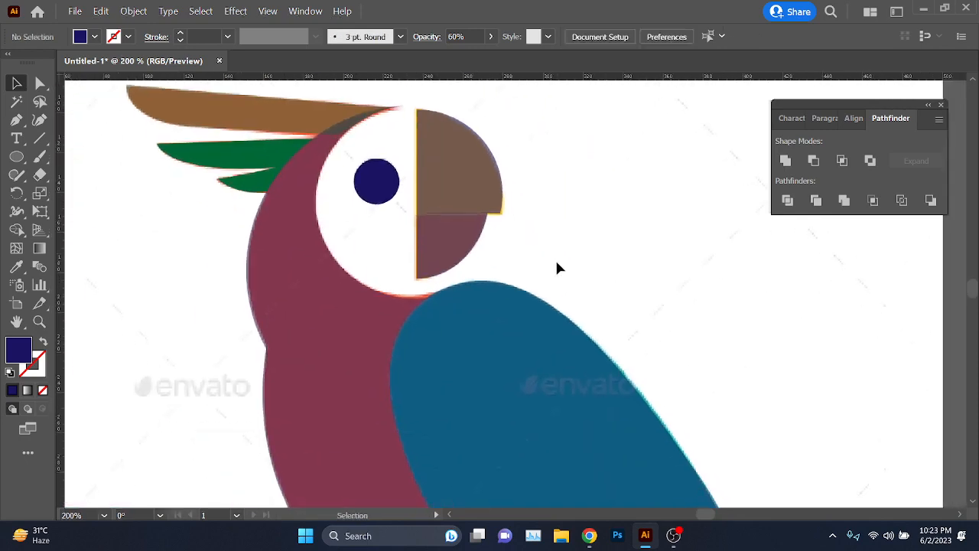
# Step: Move the reference image off the artboard so it sits beside the vector parrot
pyautogui.scroll(-2, 557, 267)
pyautogui.scroll(1, 621, 265)
pyautogui.scroll(5, 349, 155)
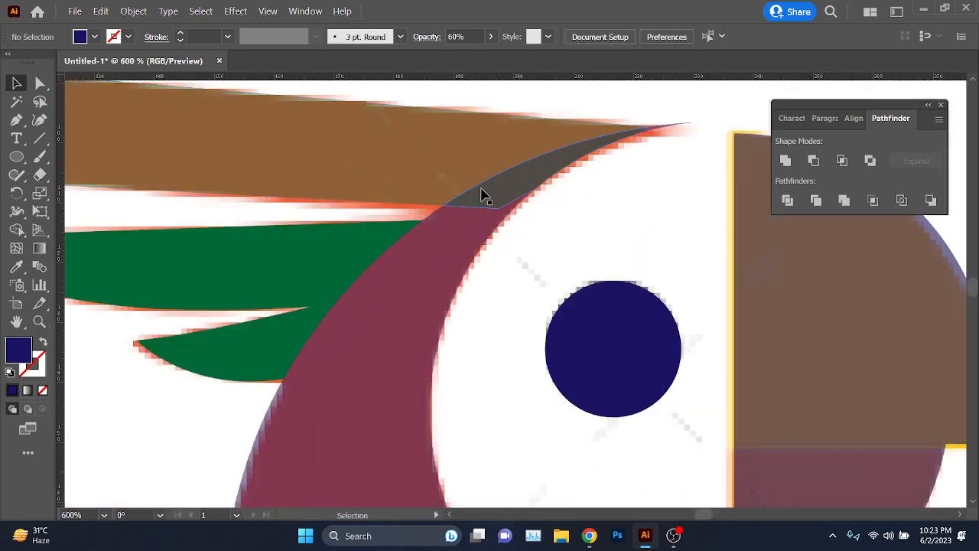
pyautogui.scroll(-5, 498, 236)
pyautogui.moveTo(668, 341); pyautogui.dragTo(427, 217)
pyautogui.scroll(-2, 765, 276)
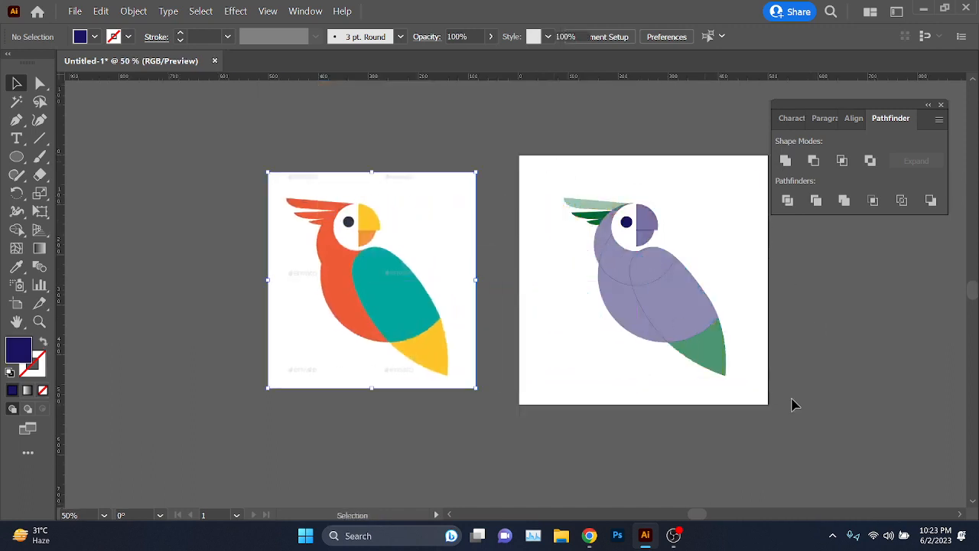
# Step: Set the opacity of all the parrot shapes to 100%
pyautogui.moveTo(792, 400); pyautogui.dragTo(525, 85)
pyautogui.click(491, 40)
pyautogui.click(586, 178)
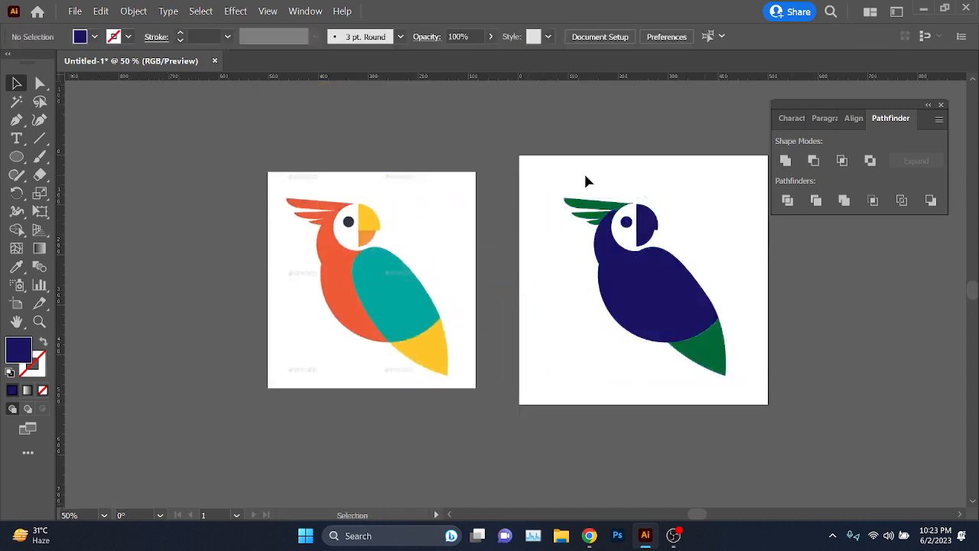
# Step: Unite the crest feathers, neck and body pieces, including the thin tip beside the face, into a single shape
pyautogui.scroll(2, 651, 243)
pyautogui.moveTo(630, 271); pyautogui.dragTo(673, 310)
pyautogui.moveTo(354, 306); pyautogui.dragTo(554, 260)
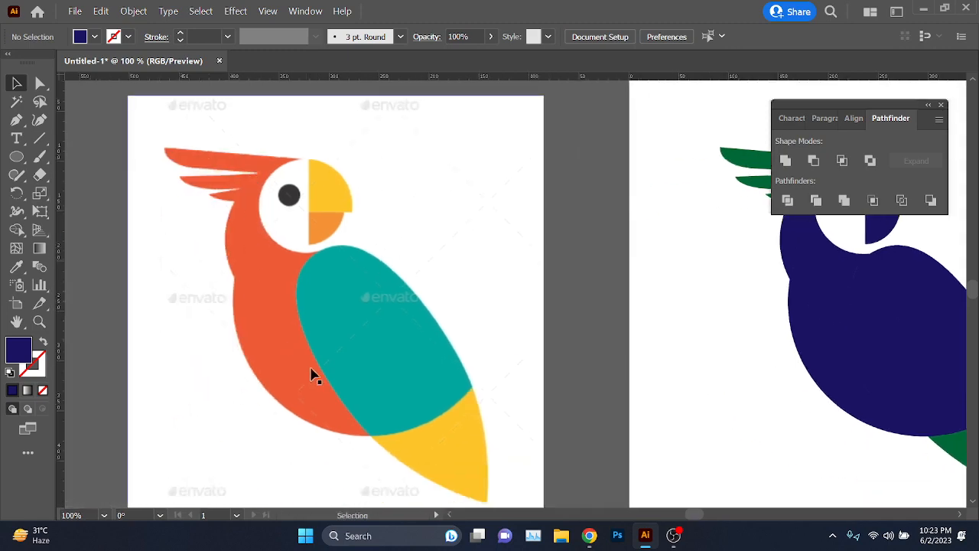
pyautogui.moveTo(511, 325); pyautogui.dragTo(151, 281)
pyautogui.scroll(4, 449, 134)
pyautogui.moveTo(492, 209); pyautogui.dragTo(446, 370)
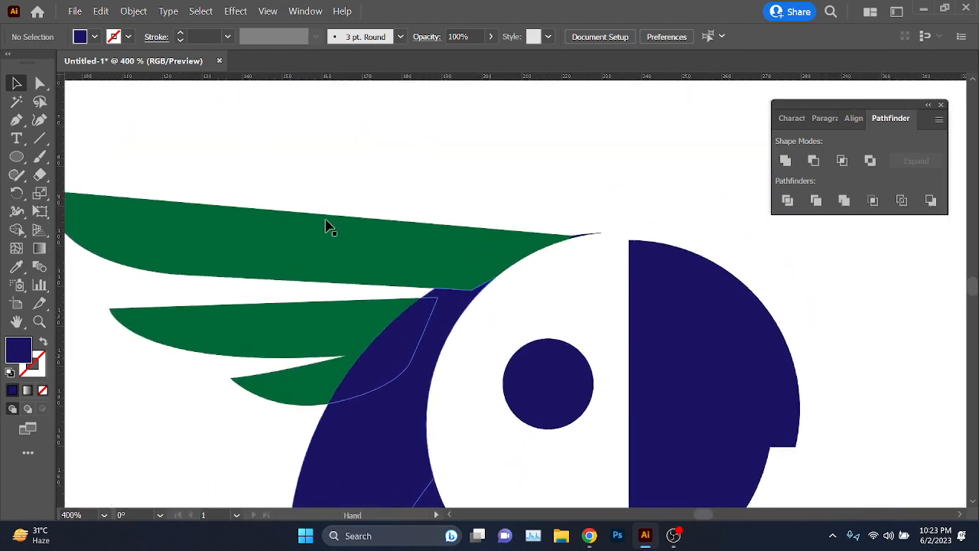
pyautogui.moveTo(294, 174); pyautogui.dragTo(418, 340)
pyautogui.moveTo(492, 339); pyautogui.dragTo(492, 339)
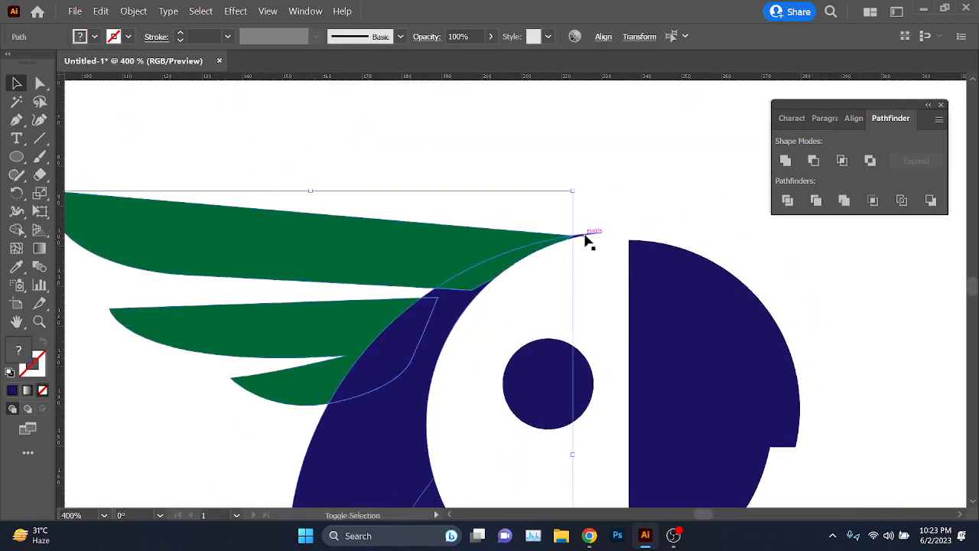
pyautogui.scroll(-3, 589, 236)
pyautogui.scroll(-3, 479, 164)
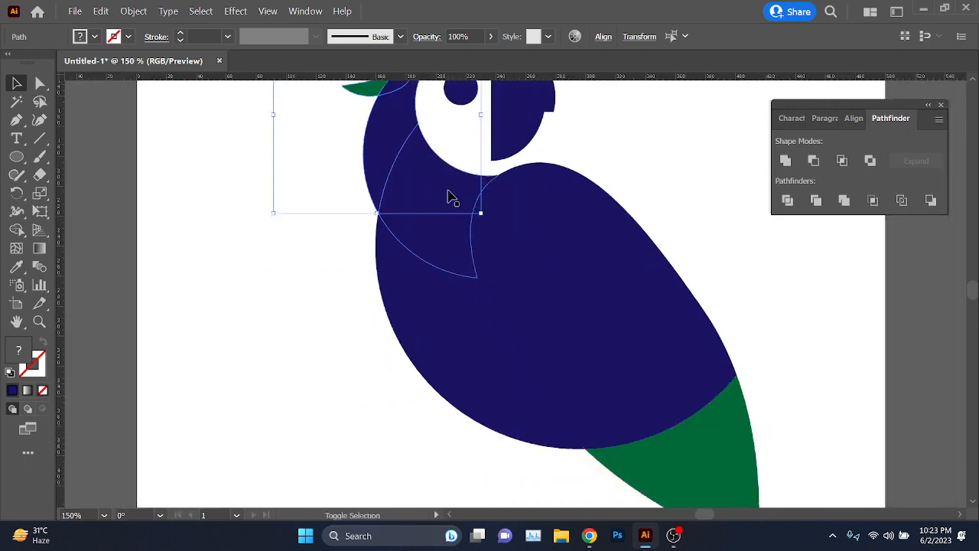
pyautogui.scroll(-4, 474, 343)
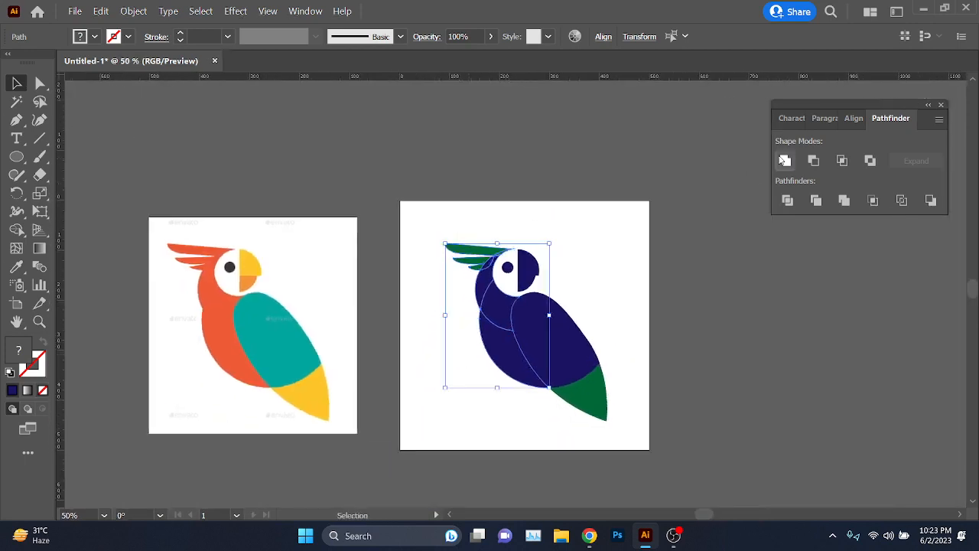
pyautogui.click(785, 160)
pyautogui.click(642, 273)
# Step: Unite the wing pieces, including the thin sliver along the wing's upper edge below the face, into a single shape
pyautogui.moveTo(499, 297); pyautogui.dragTo(474, 312)
pyautogui.scroll(1, 479, 365)
pyautogui.moveTo(479, 365); pyautogui.dragTo(617, 326)
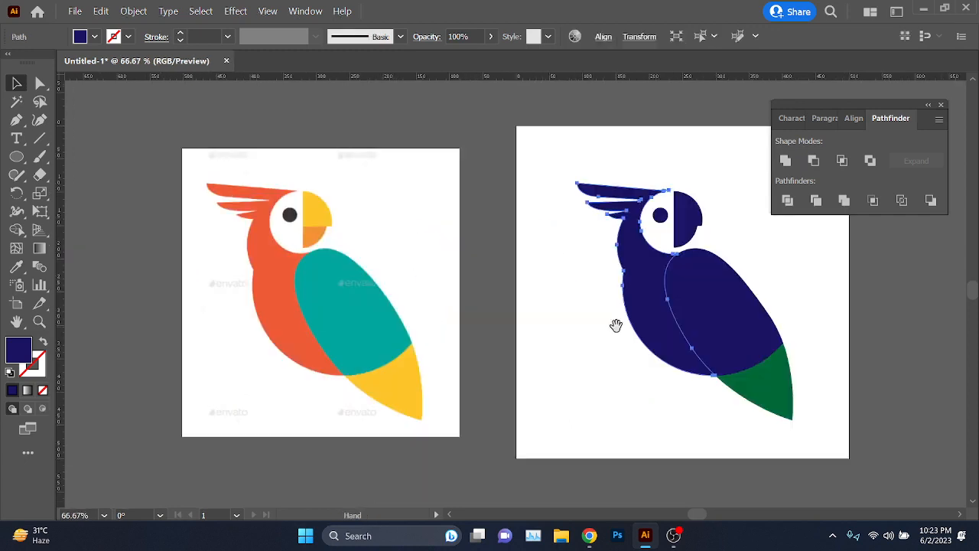
pyautogui.moveTo(641, 392); pyautogui.dragTo(485, 388)
pyautogui.scroll(2, 518, 279)
pyautogui.click(524, 296)
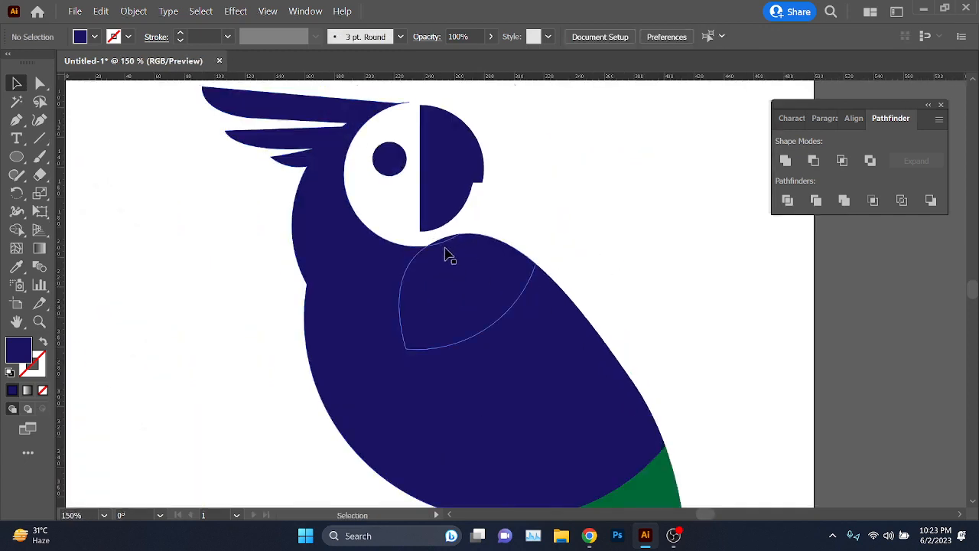
pyautogui.scroll(4, 446, 245)
pyautogui.moveTo(436, 233); pyautogui.dragTo(464, 162)
pyautogui.hotkey('ctrl', 'z')
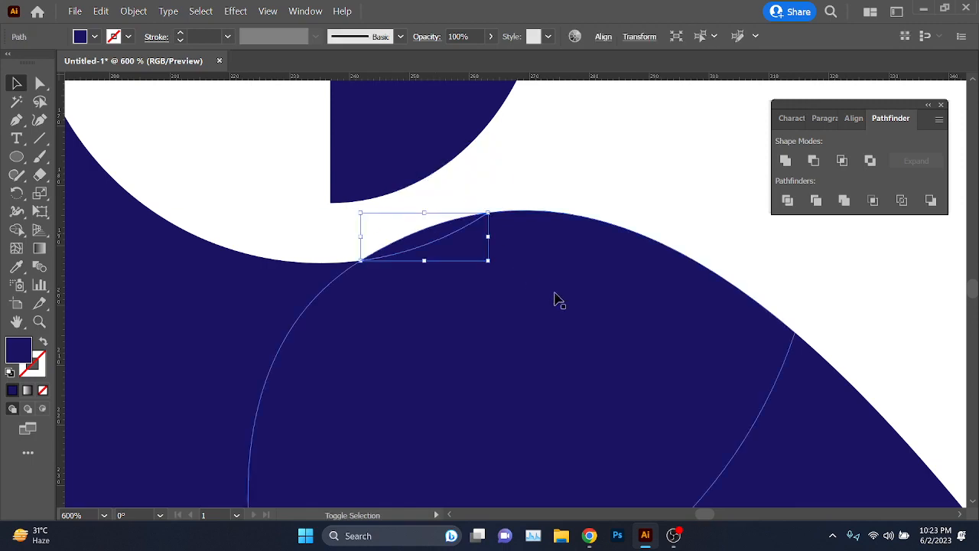
pyautogui.keyDown('shift'); pyautogui.click(555, 296); pyautogui.keyUp('shift')
pyautogui.scroll(-3, 593, 319)
pyautogui.moveTo(668, 420); pyautogui.dragTo(571, 257)
pyautogui.keyDown('shift'); pyautogui.click(574, 295); pyautogui.keyUp('shift')
# Step: Move the united wing away from the body to check its outline and undo the move
pyautogui.scroll(-2, 577, 309)
pyautogui.moveTo(575, 312); pyautogui.dragTo(683, 213)
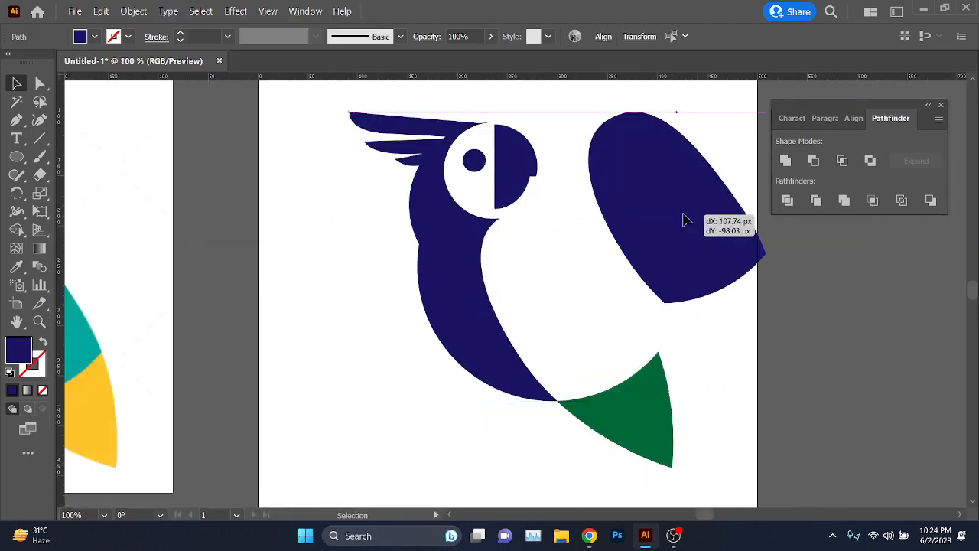
pyautogui.hotkey('ctrl', 'z')
# Step: Fill the wing with the teal and the tail with the yellow sampled from the reference parrot
pyautogui.moveTo(358, 337); pyautogui.dragTo(513, 352)
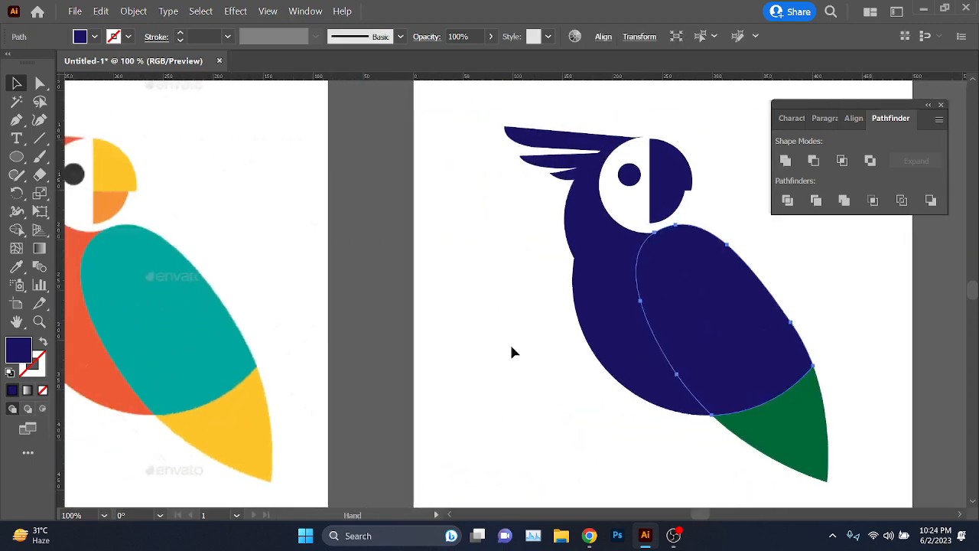
pyautogui.scroll(-2, 450, 349)
pyautogui.moveTo(451, 350); pyautogui.dragTo(516, 344)
pyautogui.press('i')
pyautogui.click(382, 322)
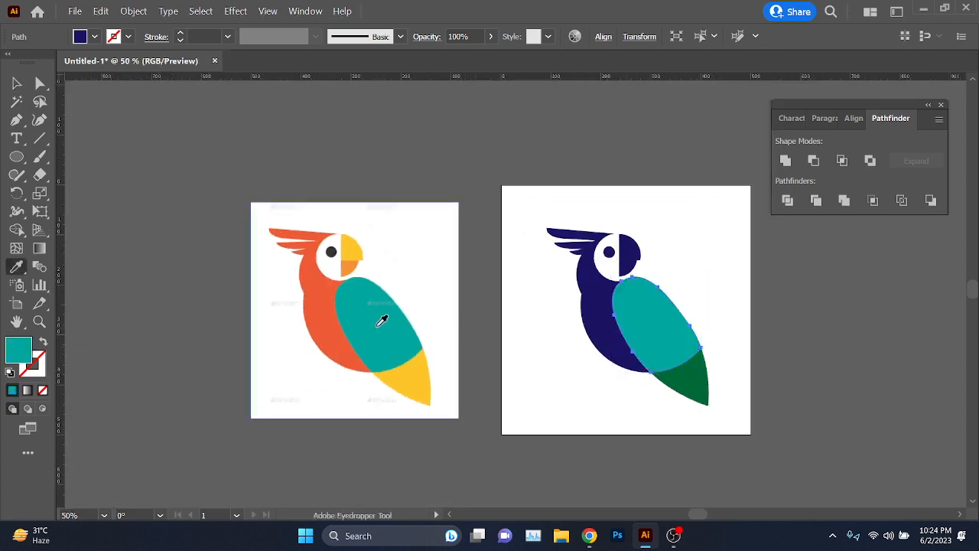
pyautogui.keyDown('ctrl'); pyautogui.click(693, 383); pyautogui.keyUp('ctrl')
pyautogui.click(427, 369)
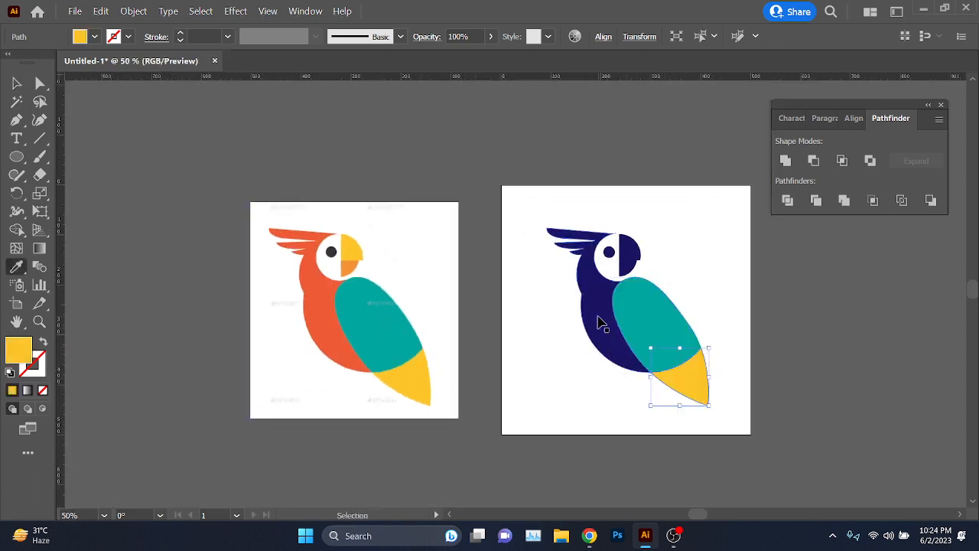
# Step: Fill the crest and body shape with the reference's orange-red and the eye with its dark grey using the Eyedropper
pyautogui.keyDown('ctrl'); pyautogui.click(602, 325); pyautogui.keyUp('ctrl')
pyautogui.click(328, 317)
pyautogui.scroll(2, 616, 229)
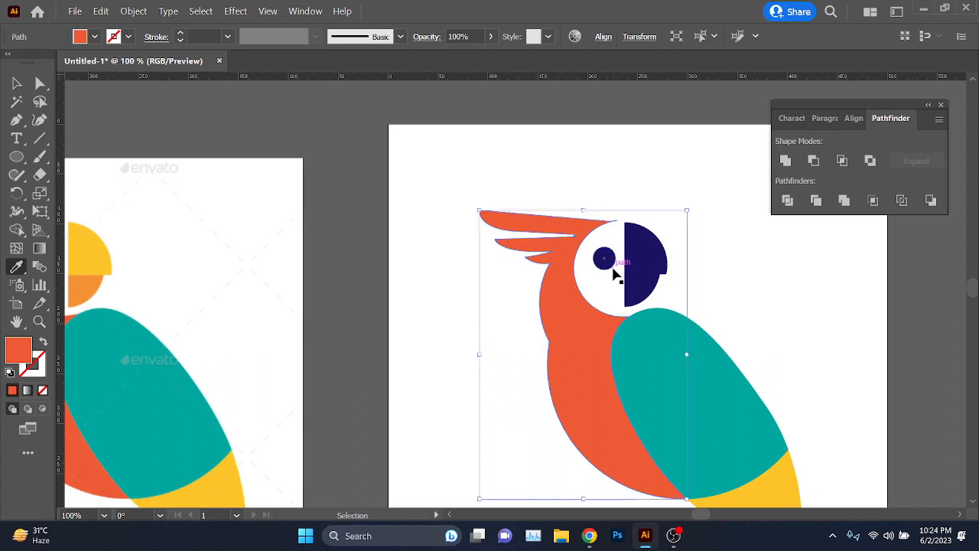
pyautogui.keyDown('ctrl'); pyautogui.click(612, 265); pyautogui.keyUp('ctrl')
pyautogui.hscroll(-2, 405, 301)
pyautogui.click(126, 261)
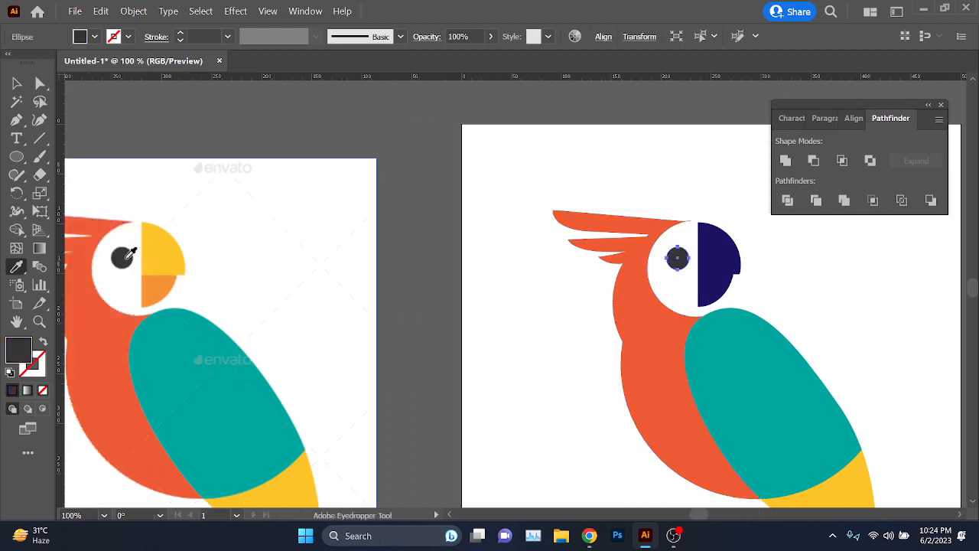
# Step: Fill the upper beak with the yellow and the lower beak with the orange sampled from the reference, and deselect everything
pyautogui.keyDown('ctrl'); pyautogui.click(713, 256); pyautogui.keyUp('ctrl')
pyautogui.click(164, 249)
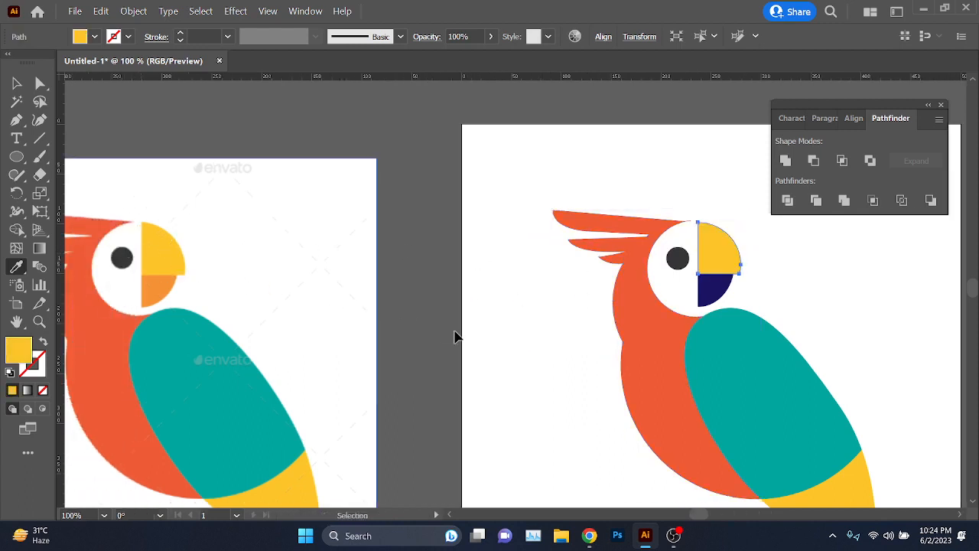
pyautogui.keyDown('ctrl'); pyautogui.click(713, 287); pyautogui.keyUp('ctrl')
pyautogui.click(160, 289)
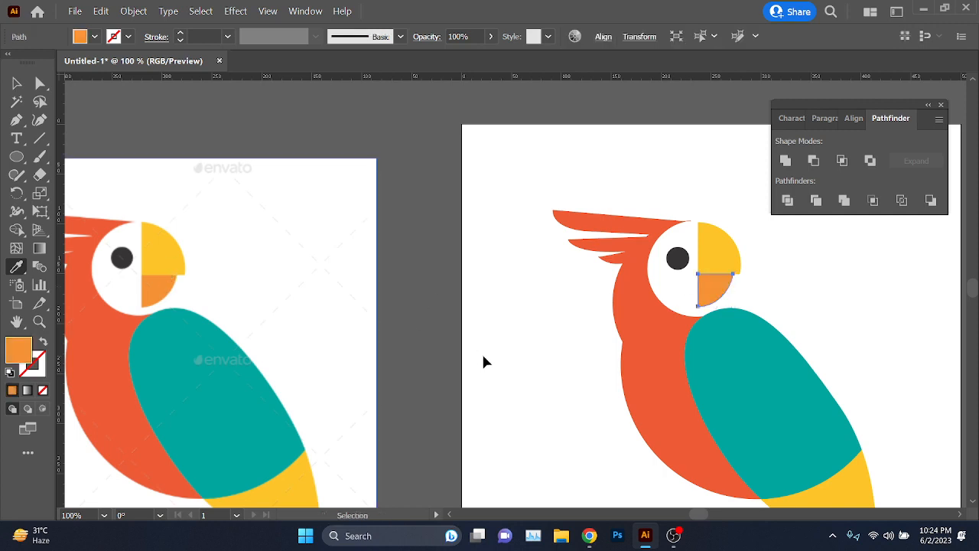
pyautogui.press('v')
pyautogui.click(483, 358)
pyautogui.scroll(-3, 494, 342)
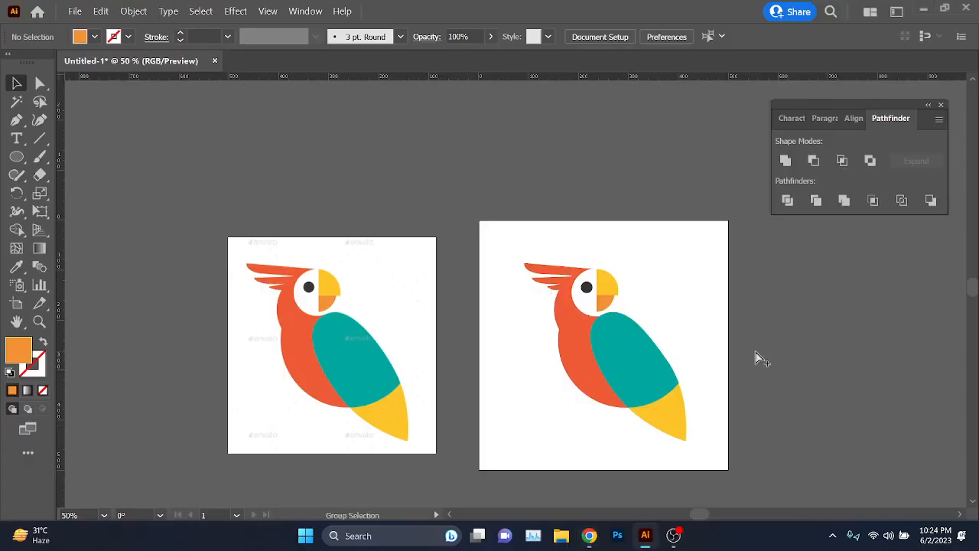
# Step: Delete all the artwork, including the reference image, and close the floating Pathfinder panel group
pyautogui.hotkey('ctrl', 'a')
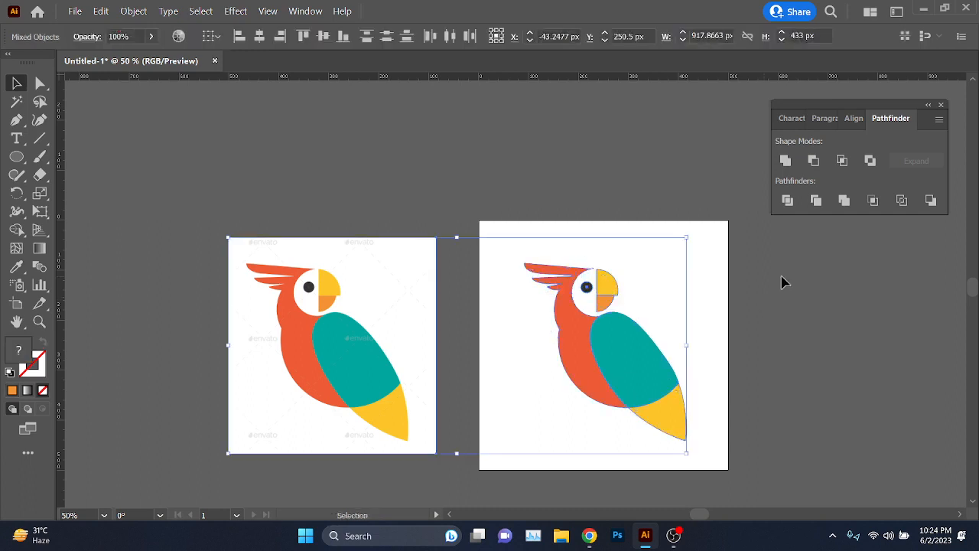
pyautogui.press('Delete')
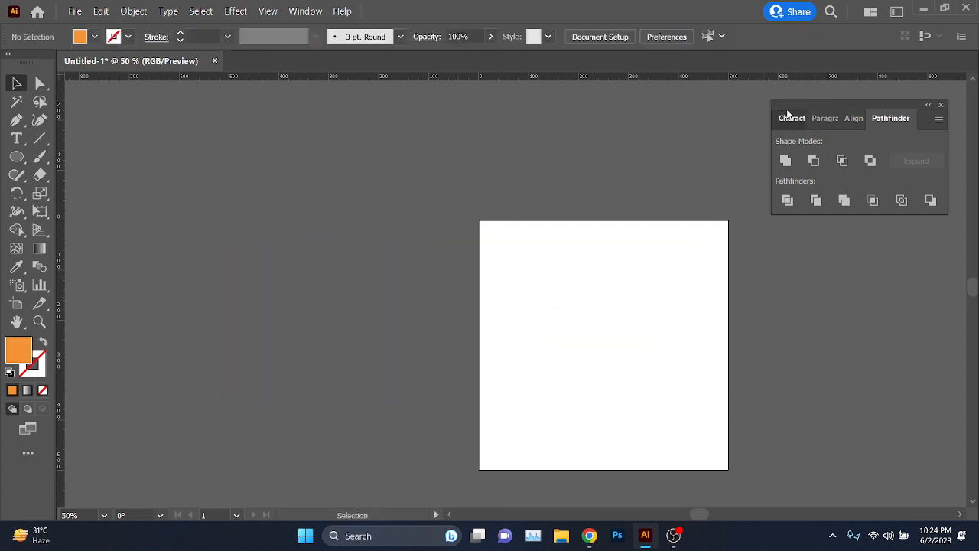
pyautogui.click(789, 116)
pyautogui.click(942, 105)
# Step: Switch to Chrome, look over the Parrot Logo Template page outside its enlarged preview, and close that page
pyautogui.hotkey('alt', 'Tab')
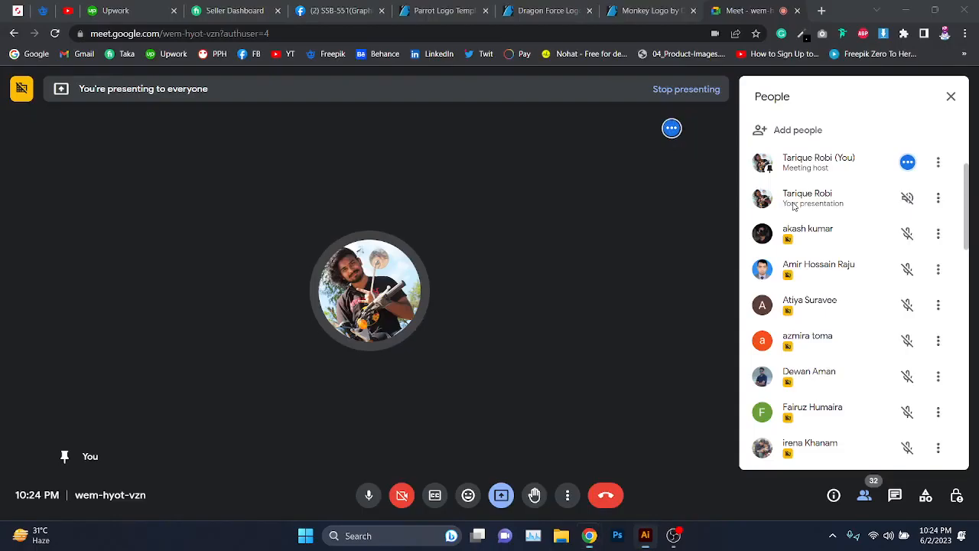
pyautogui.click(440, 11)
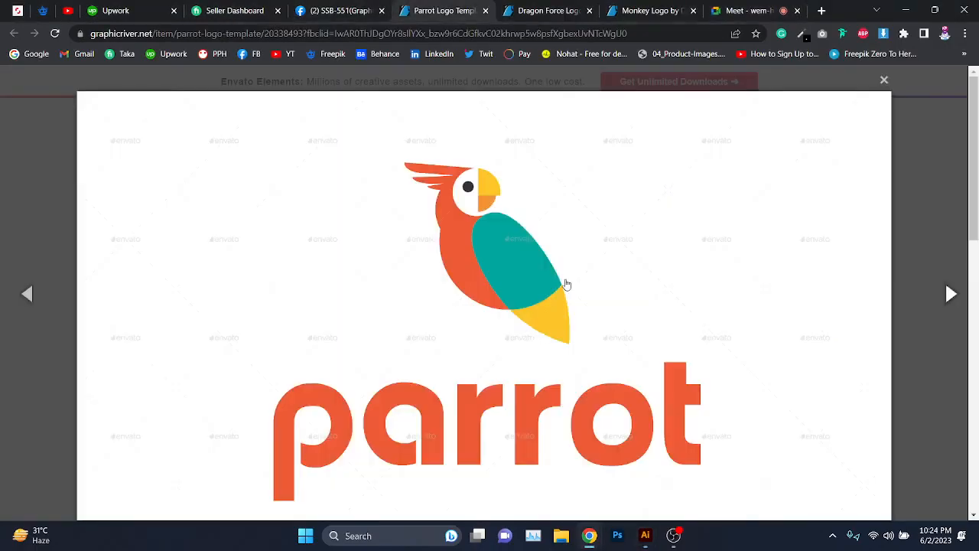
pyautogui.click(885, 80)
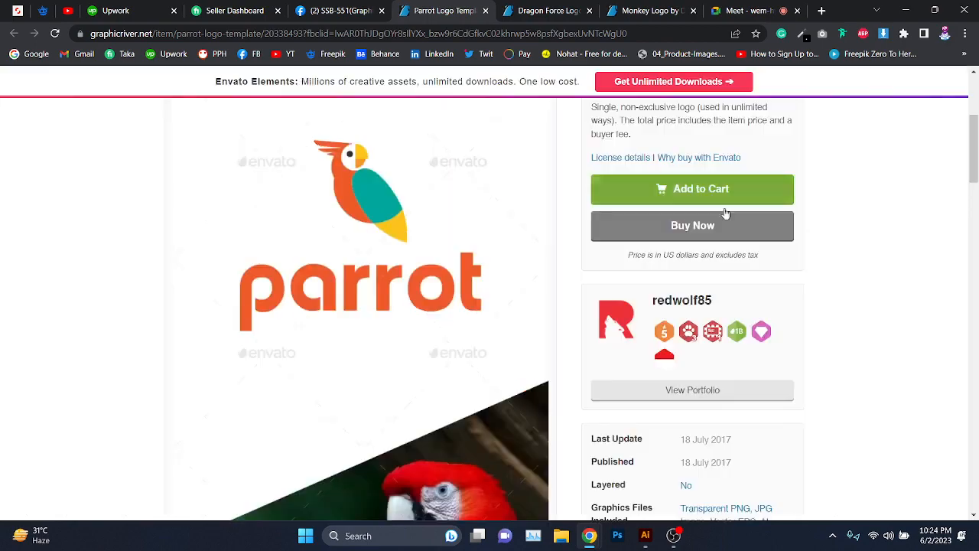
pyautogui.scroll(-3, 603, 245)
pyautogui.scroll(2, 602, 245)
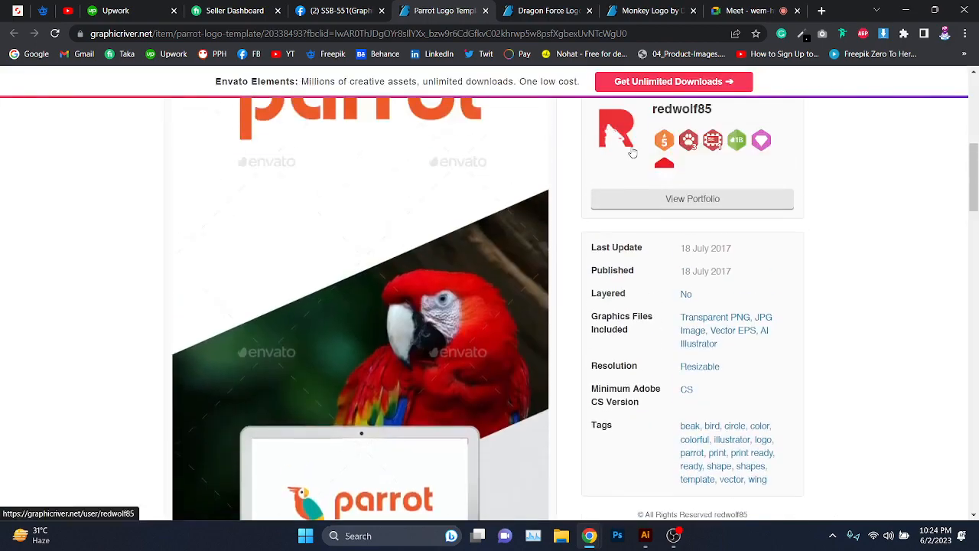
pyautogui.scroll(3, 633, 153)
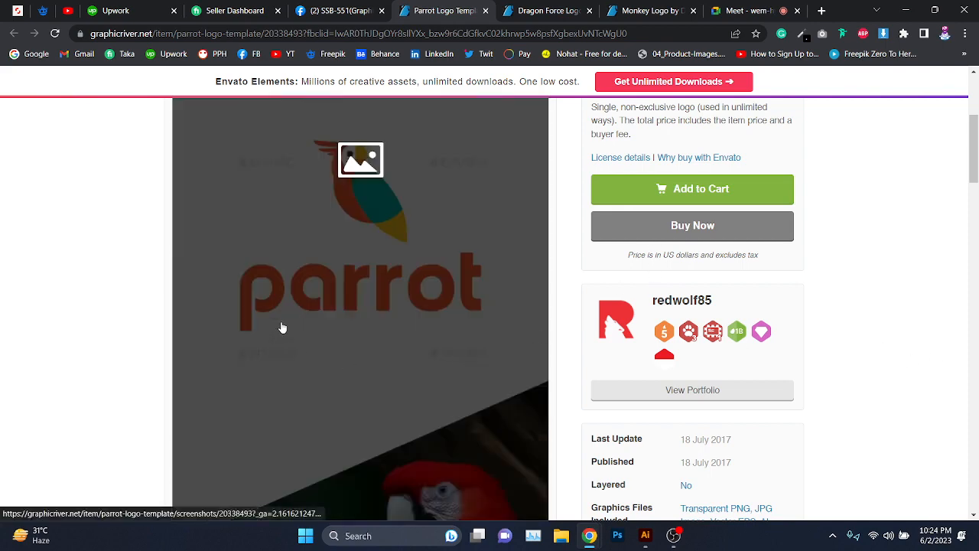
pyautogui.hotkey('ctrl', 'w')
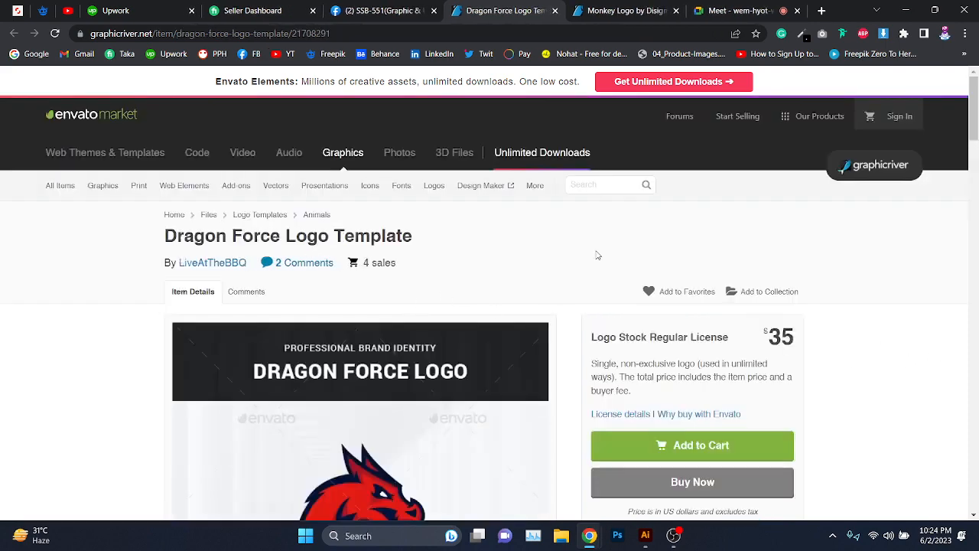
# Step: Reorder the browser tabs so the Meet call comes before the Dragon Force and Monkey logo pages, and show the call
pyautogui.click(714, 6)
pyautogui.moveTo(627, 10); pyautogui.dragTo(739, 5)
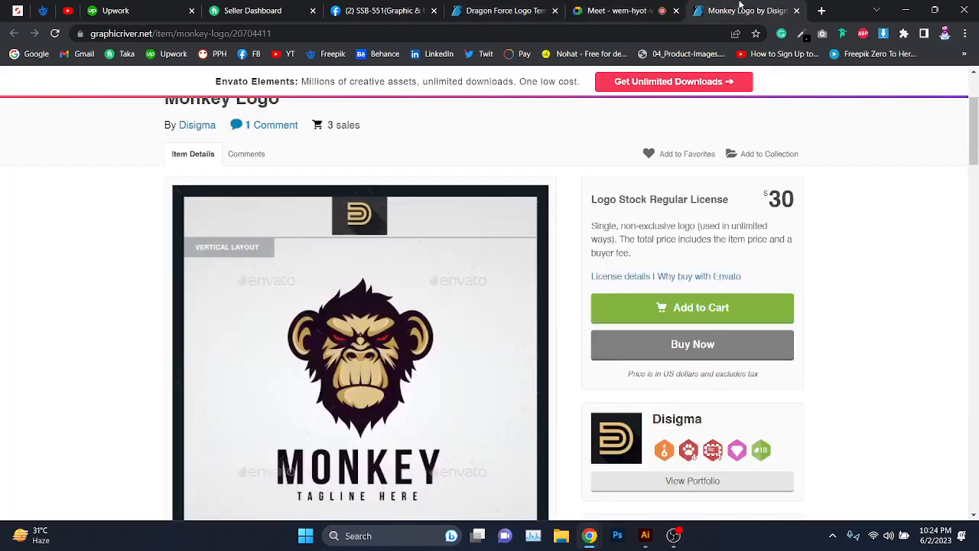
pyautogui.moveTo(501, 5); pyautogui.dragTo(628, 8)
pyautogui.click(497, 10)
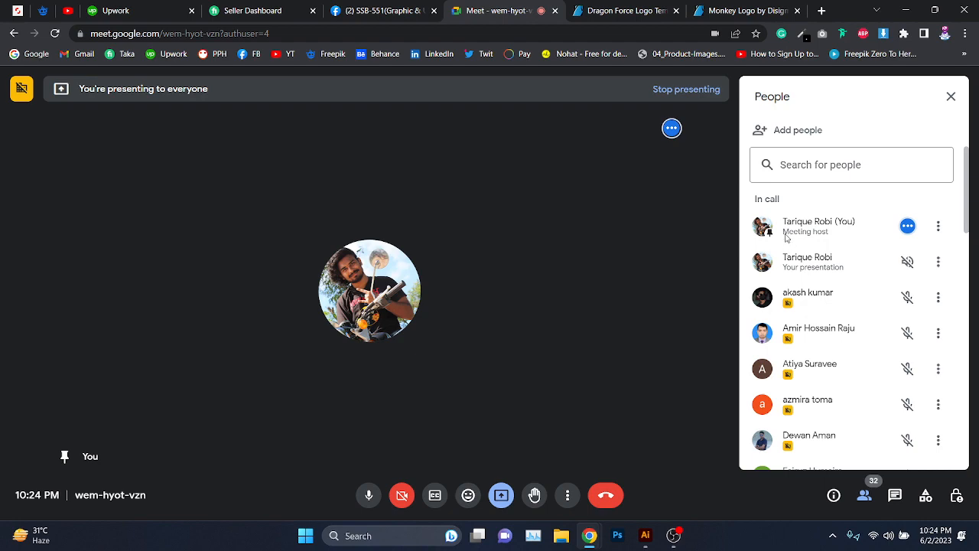
# Step: Look over the Dragon Force and Monkey logo pages and return to the Meet call
pyautogui.click(656, 5)
pyautogui.scroll(-3, 729, 404)
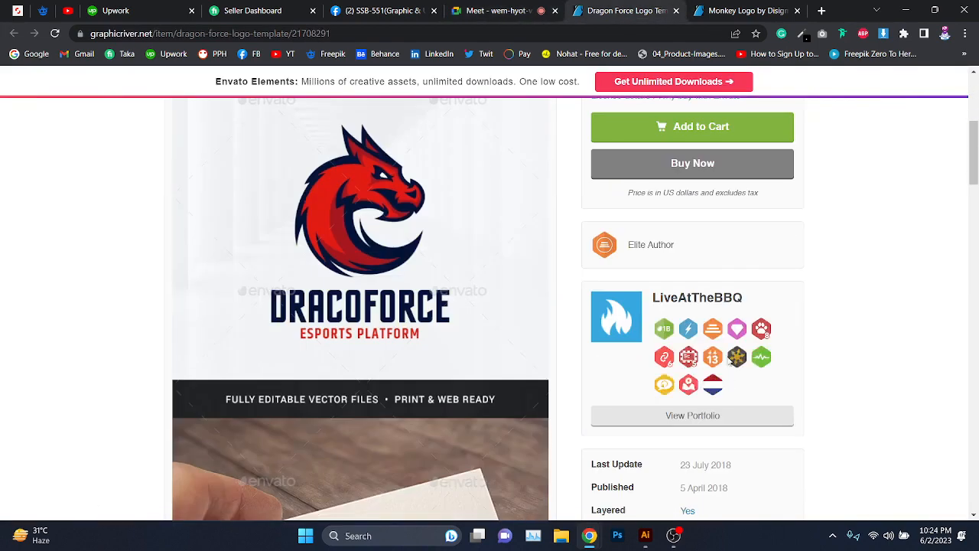
pyautogui.click(746, 10)
pyautogui.click(494, 10)
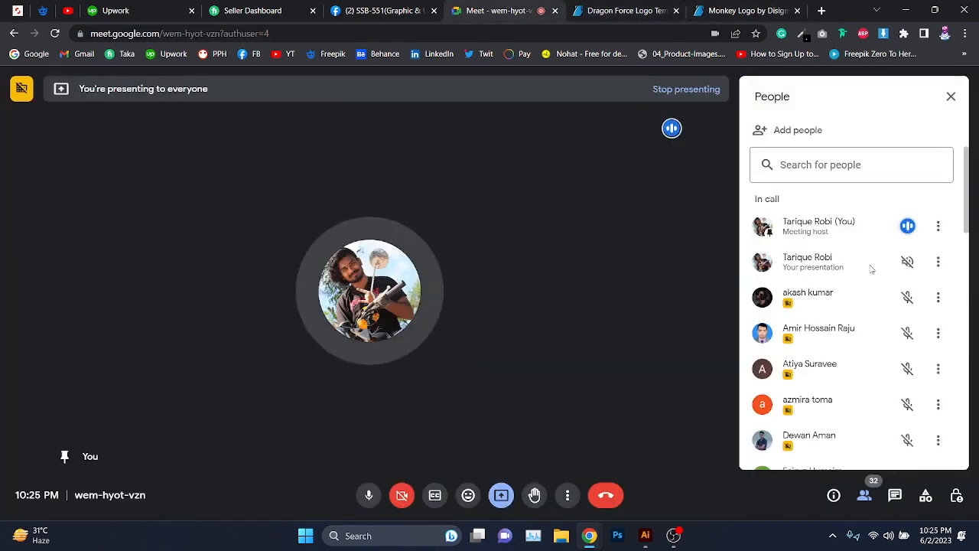
# Step: Switch back to Illustrator and place the placeholder point text "Lorem ipsum" on the empty artboard
pyautogui.click(905, 10)
pyautogui.scroll(1, 625, 356)
pyautogui.moveTo(627, 322); pyautogui.dragTo(521, 379)
pyautogui.moveTo(546, 341); pyautogui.dragTo(599, 295)
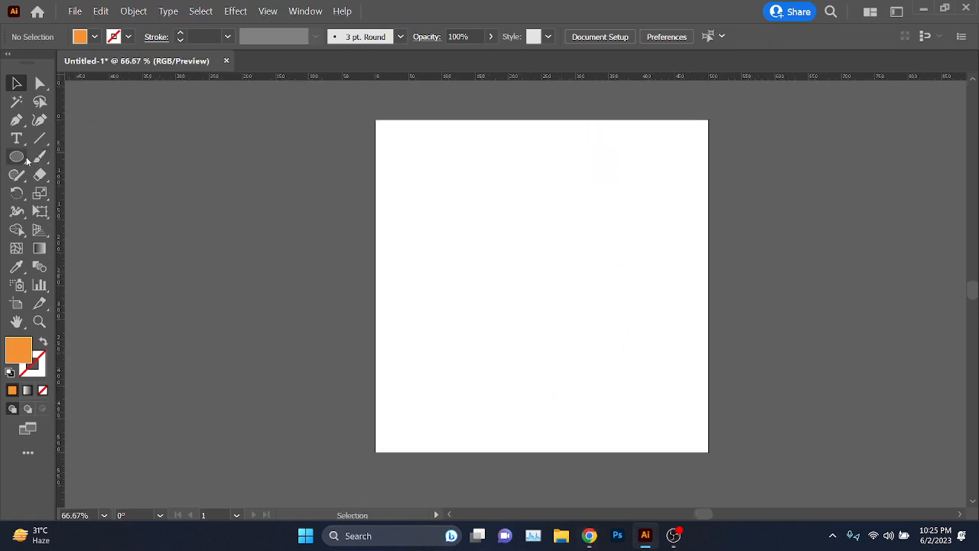
pyautogui.click(16, 138)
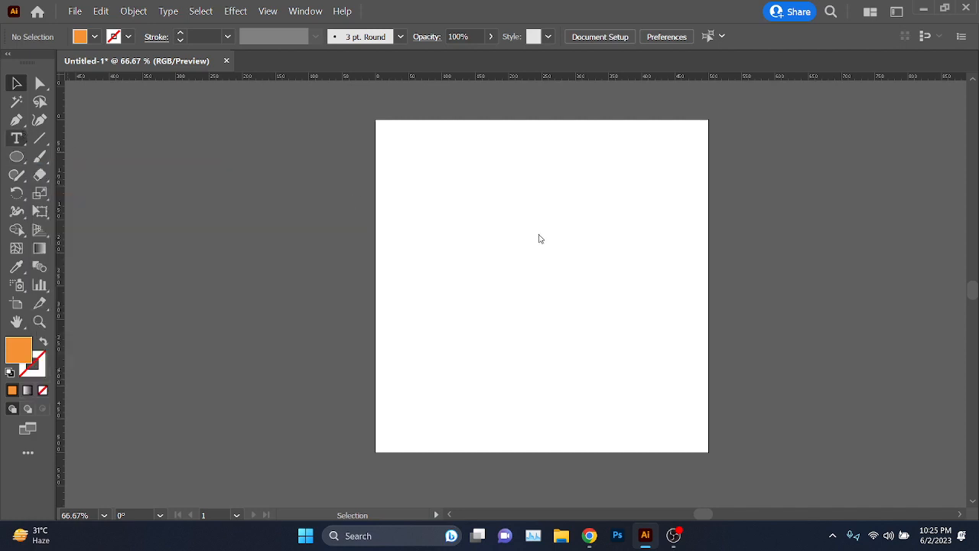
pyautogui.click(501, 229)
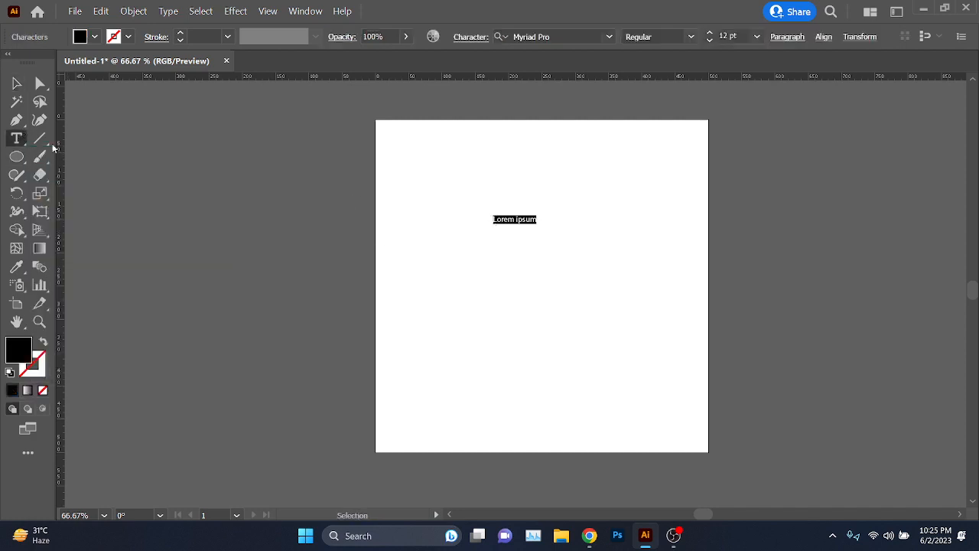
pyautogui.click(19, 86)
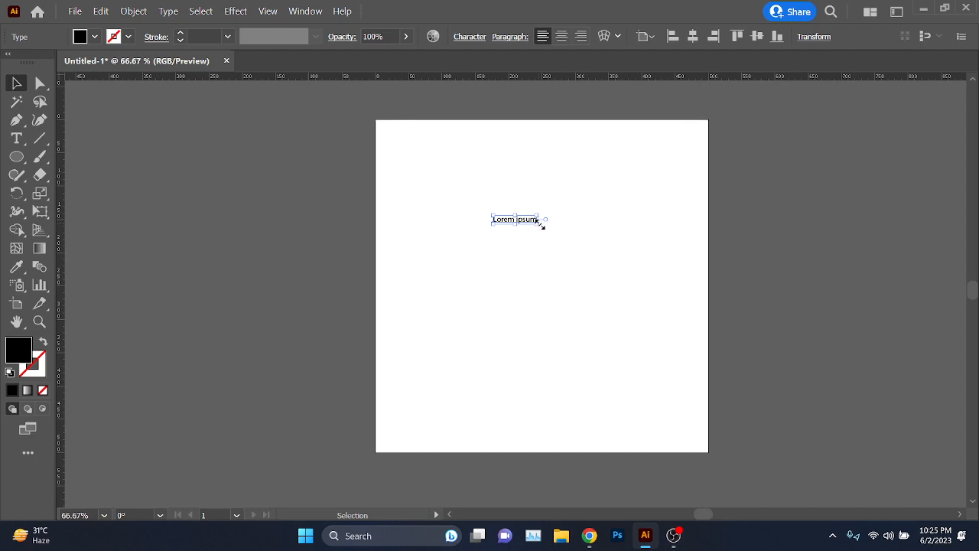
# Step: Enlarge the "Lorem ipsum" text to span most of the artboard's width and move it near the artboard's centre
pyautogui.moveTo(539, 224); pyautogui.dragTo(651, 264)
pyautogui.press('space')
pyautogui.moveTo(635, 328); pyautogui.dragTo(552, 334)
pyautogui.moveTo(522, 248); pyautogui.dragTo(558, 290)
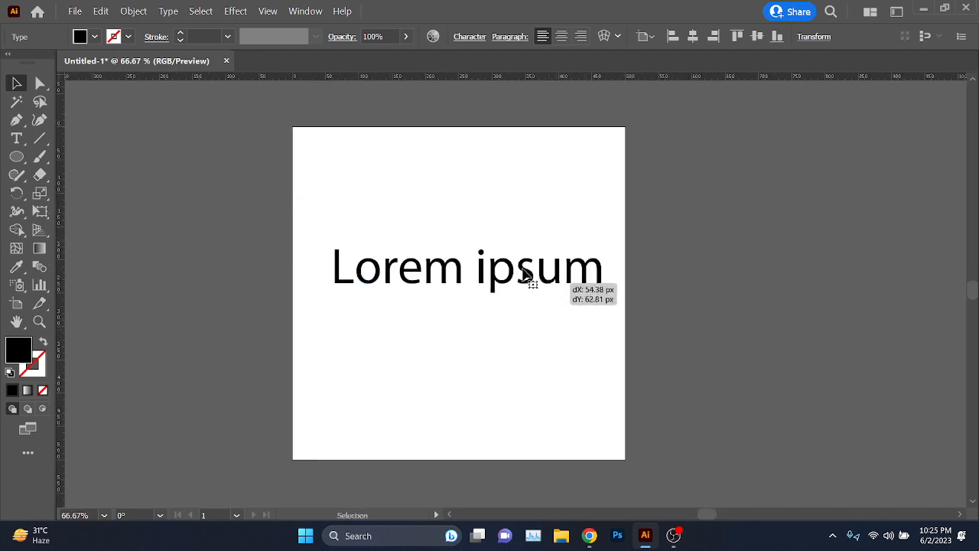
# Step: Replace the placeholder text with "Dragon Force"
pyautogui.scroll(1, 513, 268)
pyautogui.doubleClick(512, 269)
pyautogui.hotkey('ctrl', 'a')
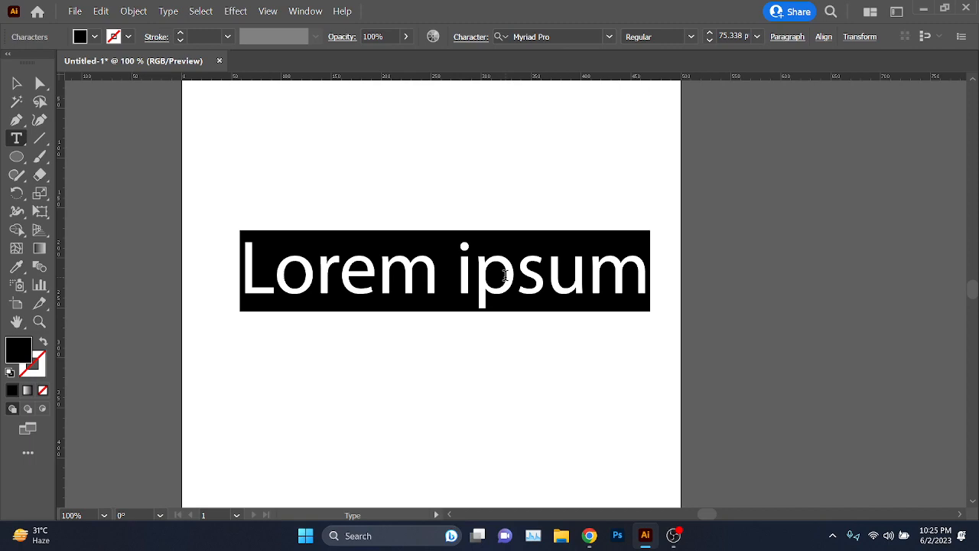
pyautogui.hotkey('alt', 'Tab')
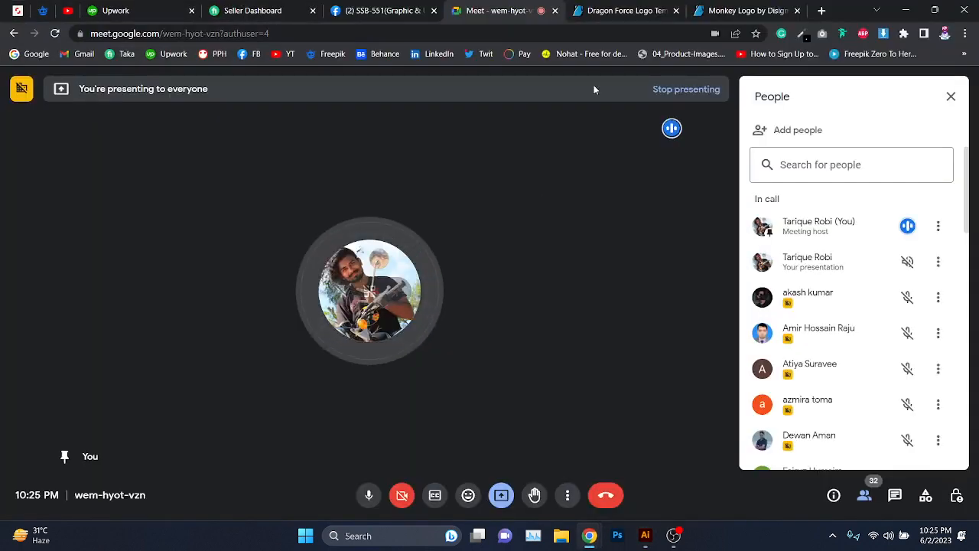
pyautogui.click(619, 10)
pyautogui.hotkey('alt', 'Tab')
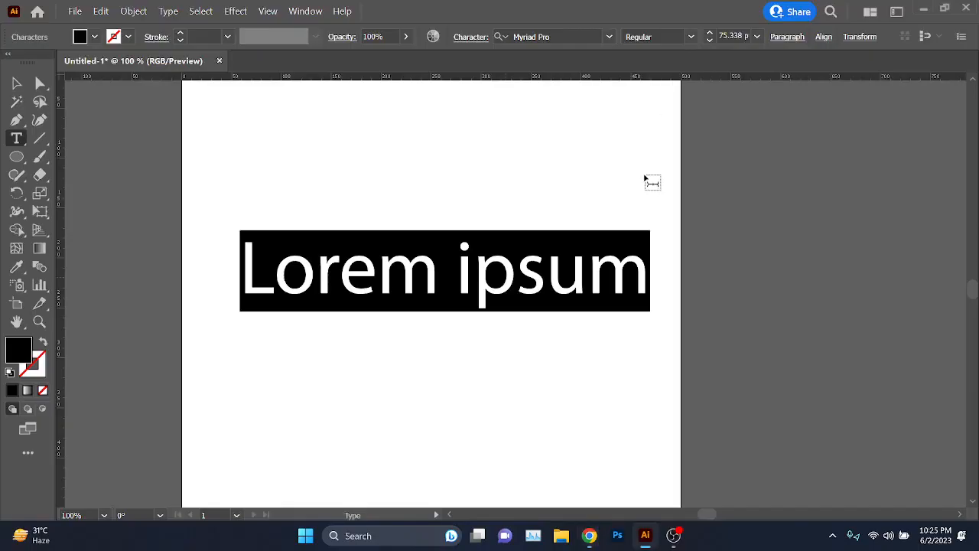
pyautogui.write('Dragon')
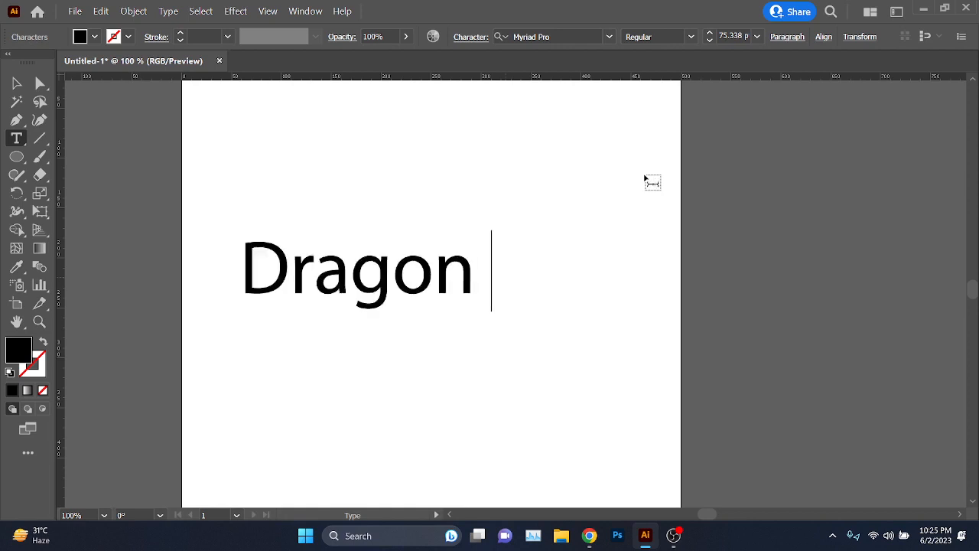
pyautogui.write(' Force')
# Step: Set the whole Dragon Force text in the Old School United Regular font
pyautogui.hotkey('ctrl', 'a')
pyautogui.hotkey('ctrl', 't')
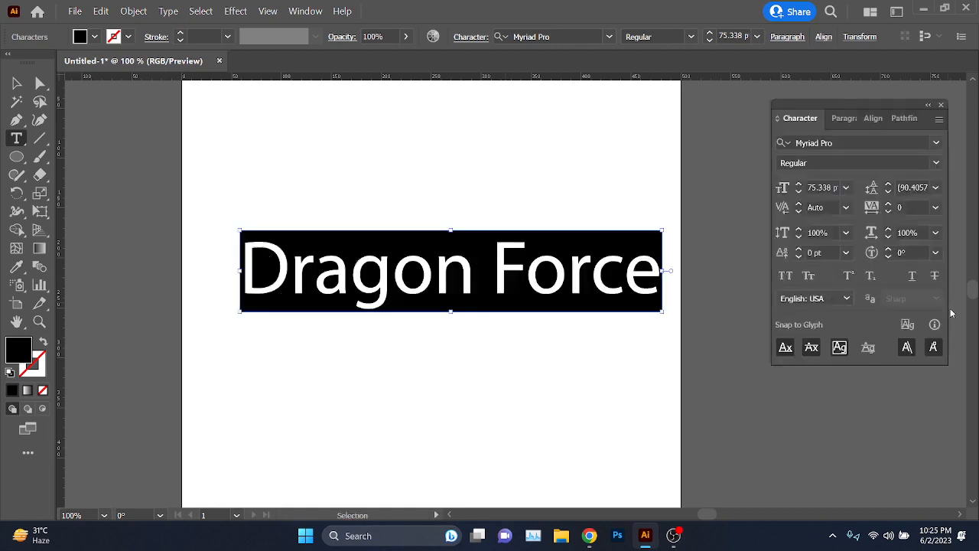
pyautogui.click(936, 142)
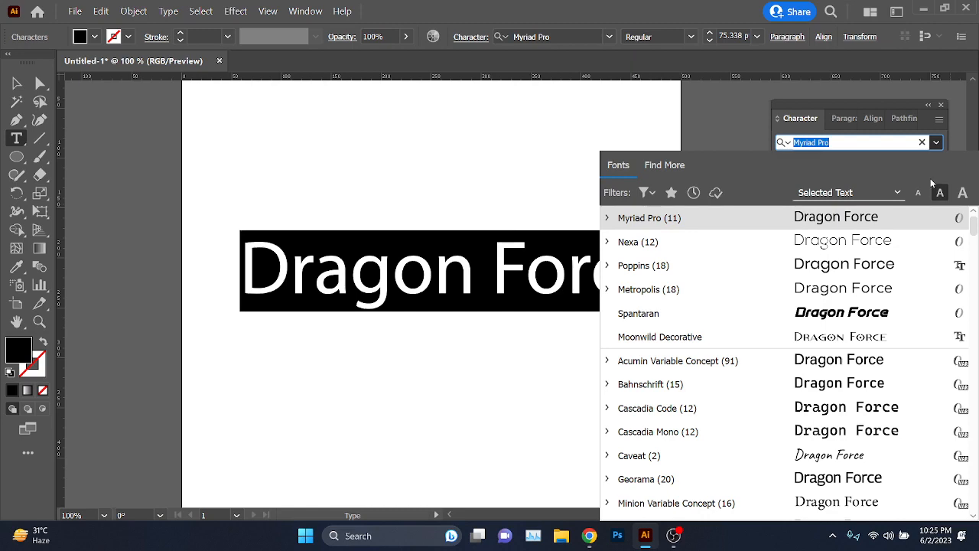
pyautogui.write('old')
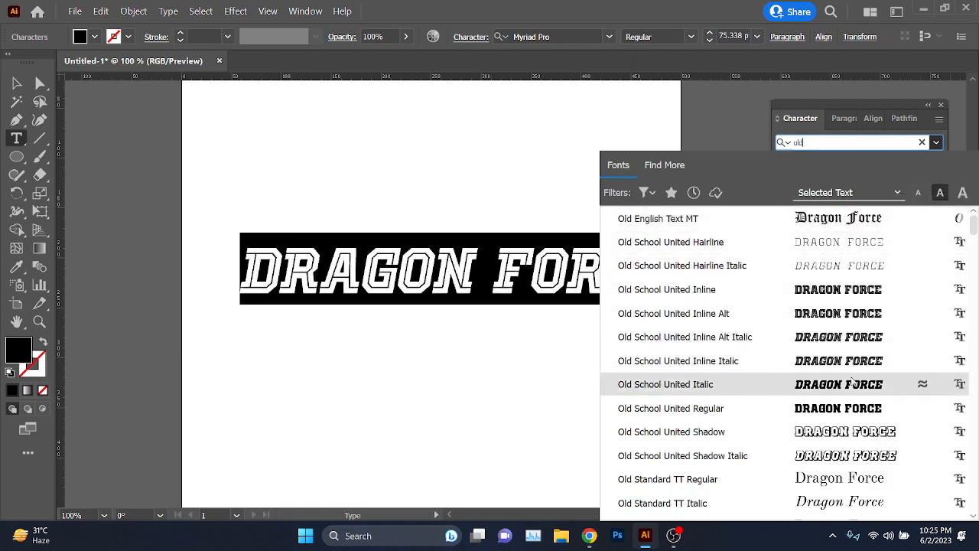
pyautogui.click(838, 417)
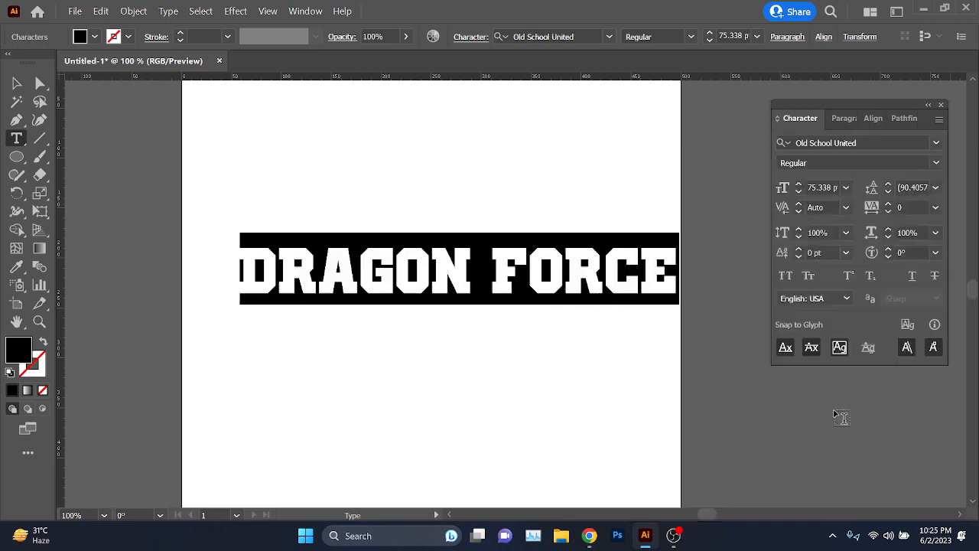
# Step: Enlarge the text to 100 pt and scale it back to about 77 pt so it fits within the artboard
pyautogui.hotkey('shift', 'Up')
pyautogui.hotkey('shift', 'Up')
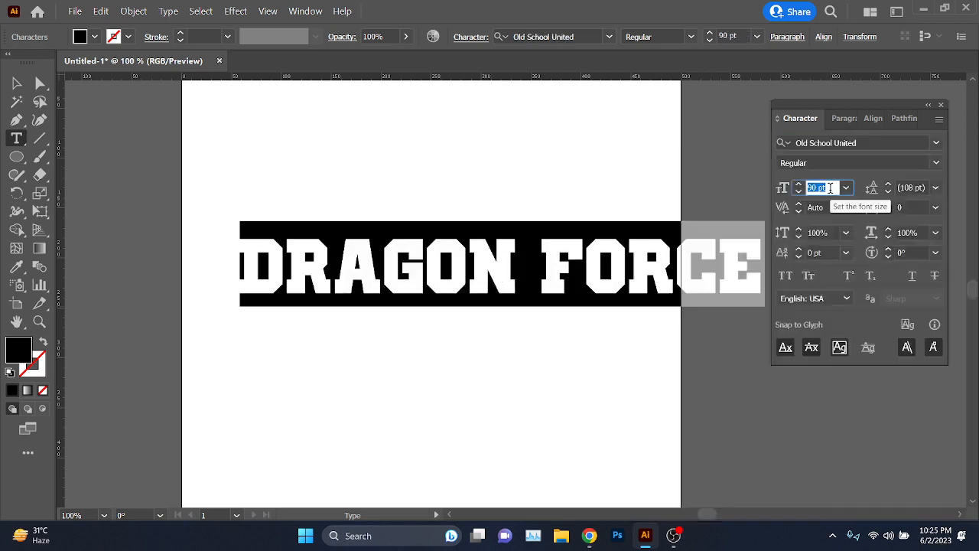
pyautogui.click(17, 88)
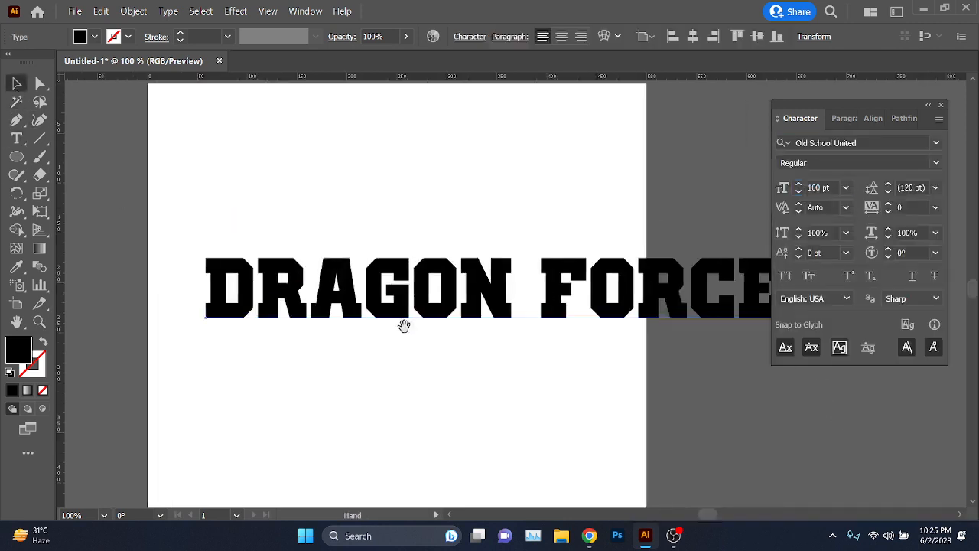
pyautogui.click(371, 321)
pyautogui.moveTo(713, 301); pyautogui.dragTo(579, 311)
# Step: Change the Dragon Force text's font to Anton Regular and apply All Caps
pyautogui.click(855, 143)
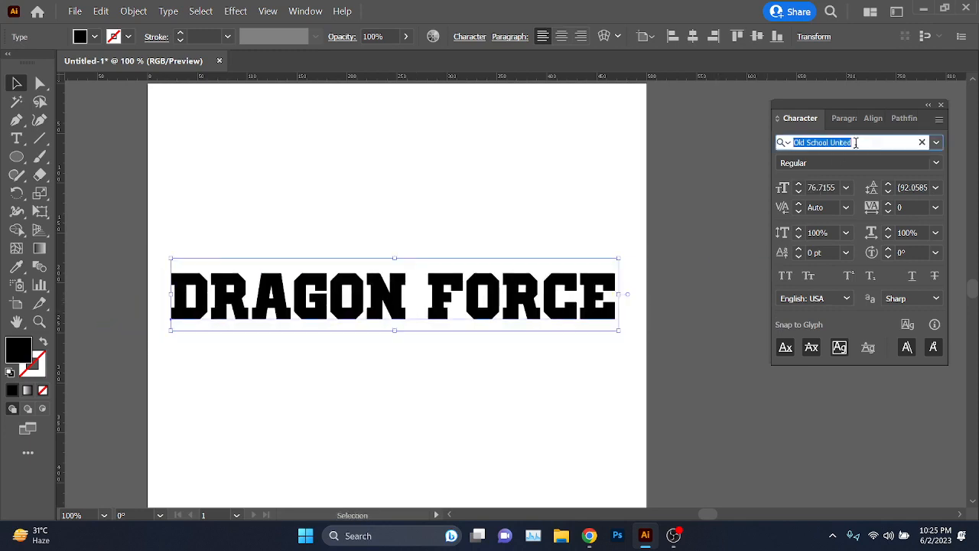
pyautogui.write('ant')
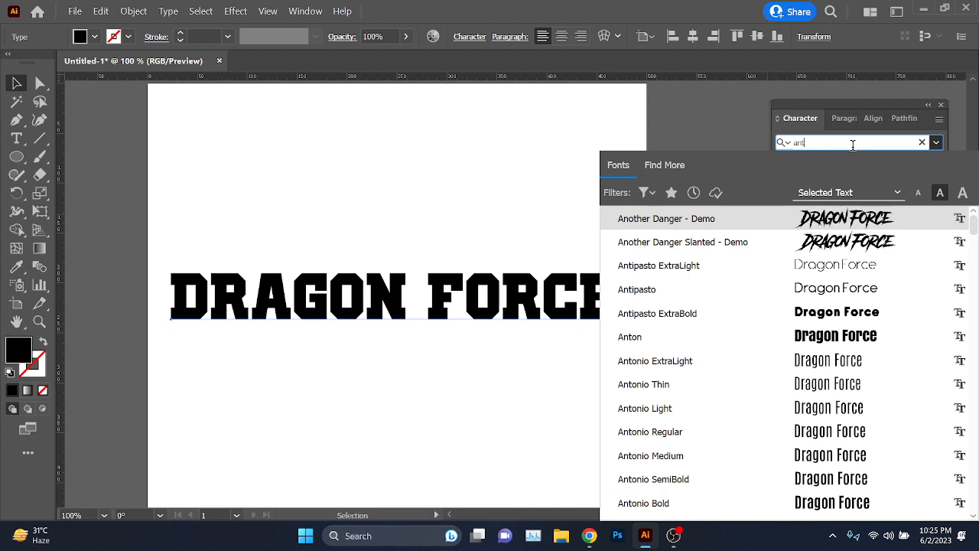
pyautogui.write('on')
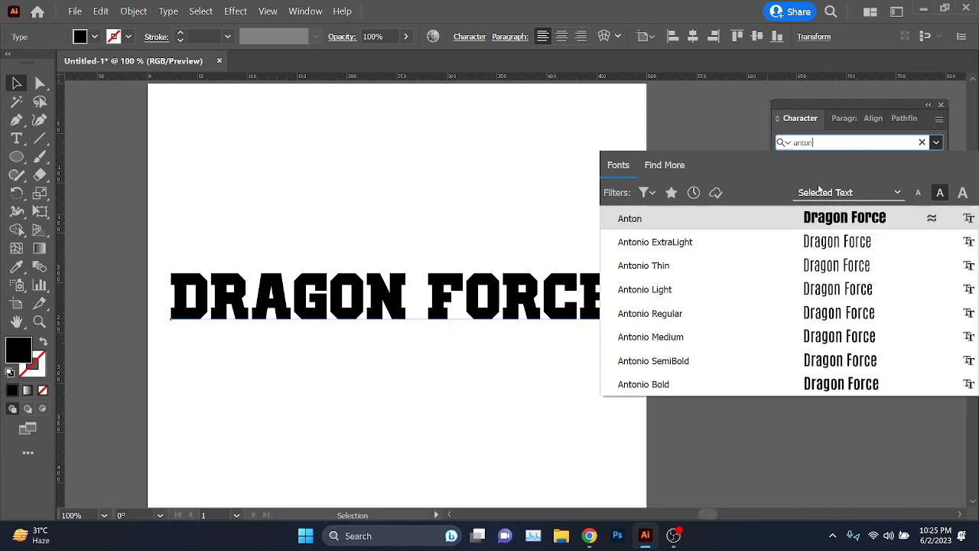
pyautogui.press('Return')
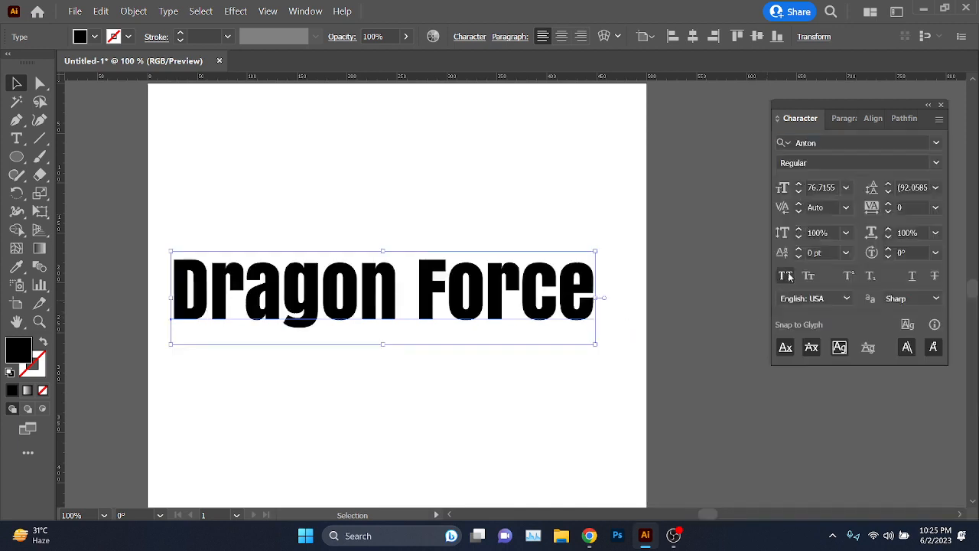
pyautogui.click(789, 277)
# Step: Reposition the text and scale it to about 79 pt, and stretch it vertically to about 103 pt high at the same width
pyautogui.moveTo(497, 303); pyautogui.dragTo(518, 299)
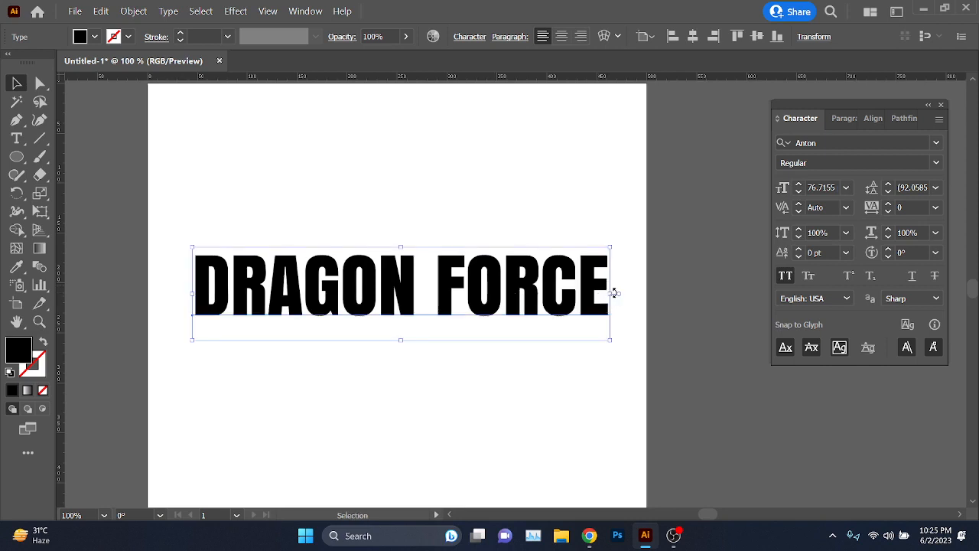
pyautogui.moveTo(616, 297); pyautogui.dragTo(619, 294)
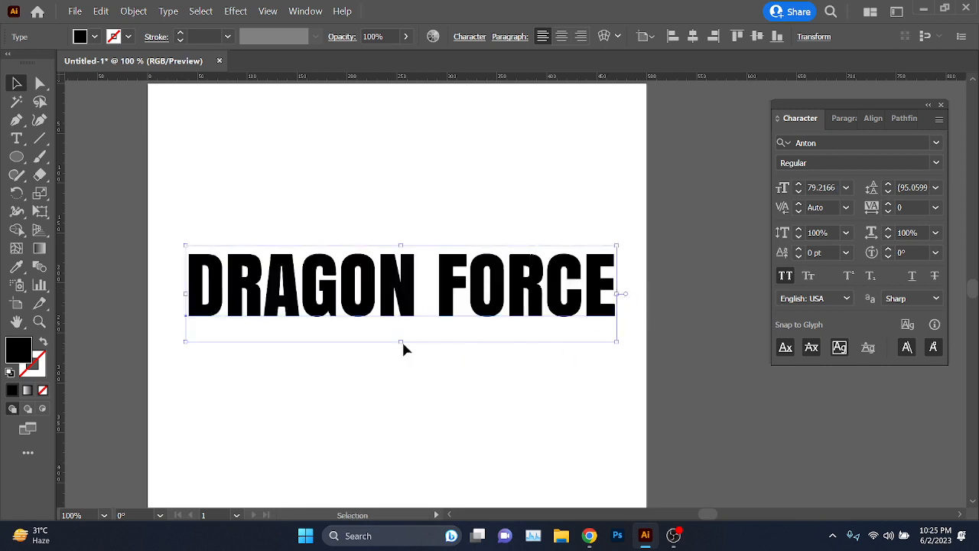
pyautogui.moveTo(403, 344); pyautogui.dragTo(410, 376)
pyautogui.click(400, 412)
pyautogui.hscroll(-1, 431, 379)
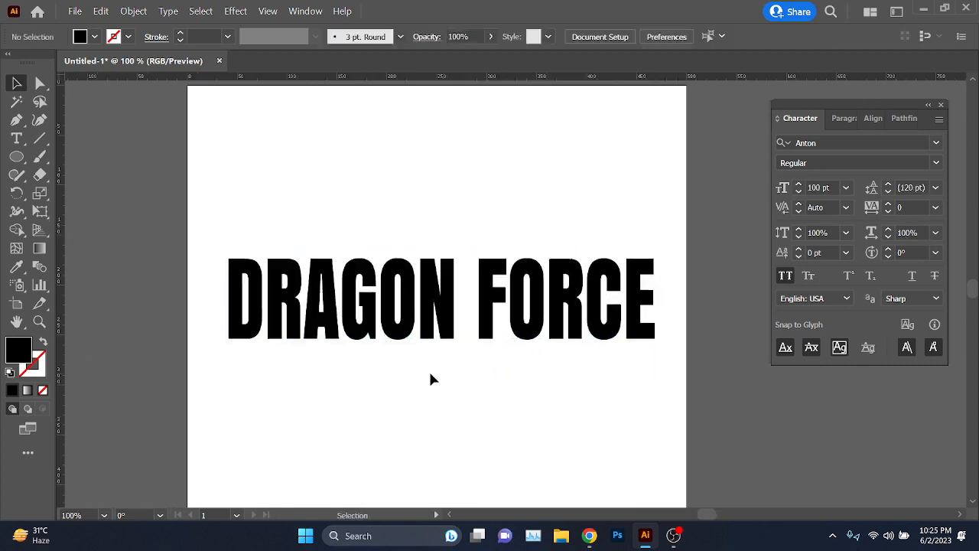
# Step: Compare the lettering with and without the vertical stretch by undoing and redoing it, keeping the stretched version selected
pyautogui.scroll(2, 464, 367)
pyautogui.hotkey('ctrl', 'z')
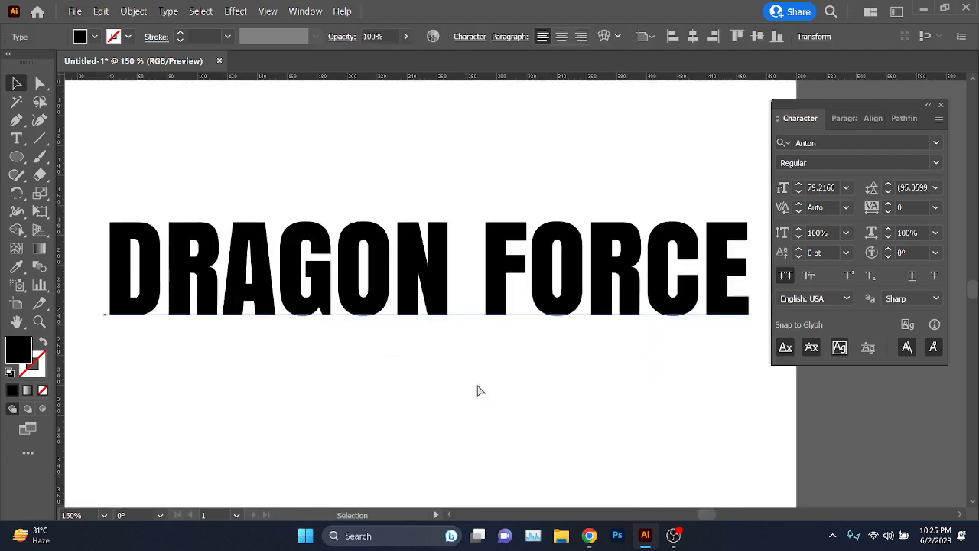
pyautogui.hotkey('ctrl', 'shift', 'z')
pyautogui.scroll(-2, 442, 420)
pyautogui.moveTo(447, 423)
pyautogui.mouseDown()
pyautogui.moveTo(431, 419)
pyautogui.moveTo(460, 428)
pyautogui.mouseUp()
pyautogui.scroll(1, 431, 419)
pyautogui.click(450, 433)
pyautogui.click(561, 272)
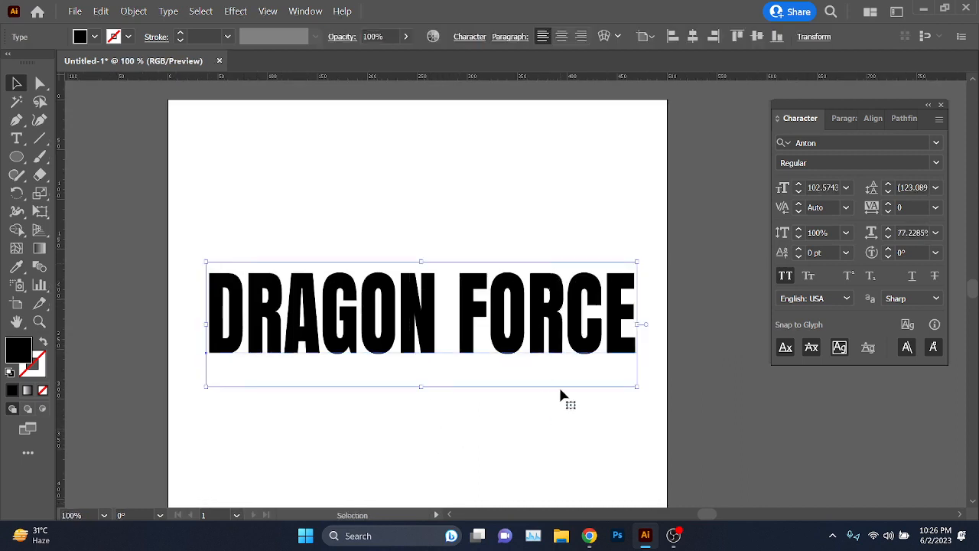
pyautogui.scroll(1, 376, 357)
pyautogui.scroll(-1, 388, 346)
# Step: Switch to Chrome and review the lettering on the Dragon Force and Monkey logo reference pages
pyautogui.hotkey('alt', 'Tab')
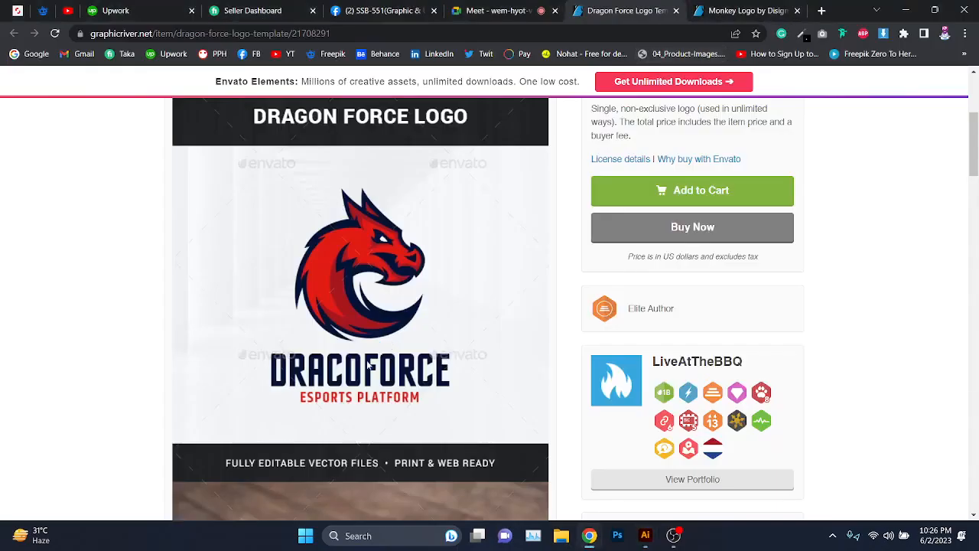
pyautogui.hotkey('ctrl', 'Tab')
pyautogui.scroll(-3, 616, 271)
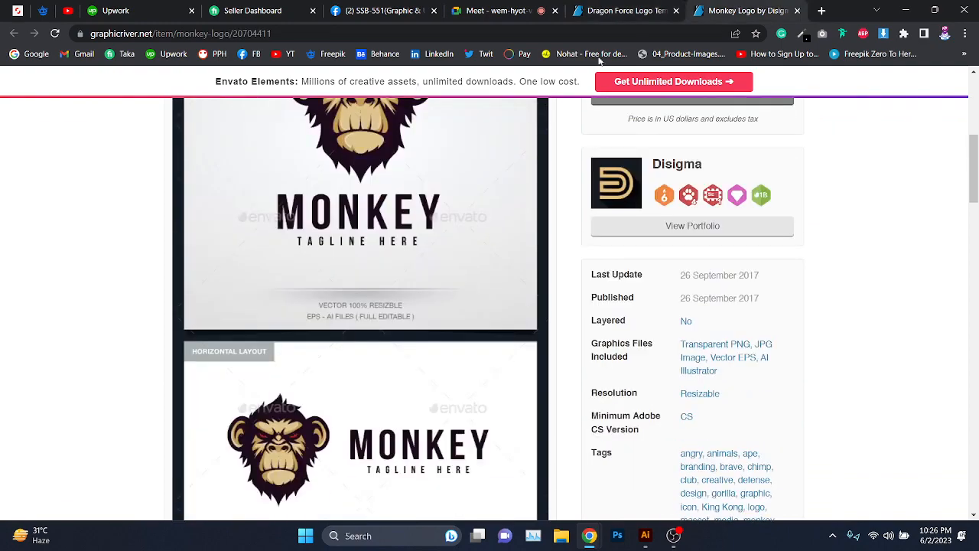
pyautogui.click(503, 10)
pyautogui.click(623, 11)
# Step: Search Google Images for "mascot logo" in a new browser tab
pyautogui.click(821, 11)
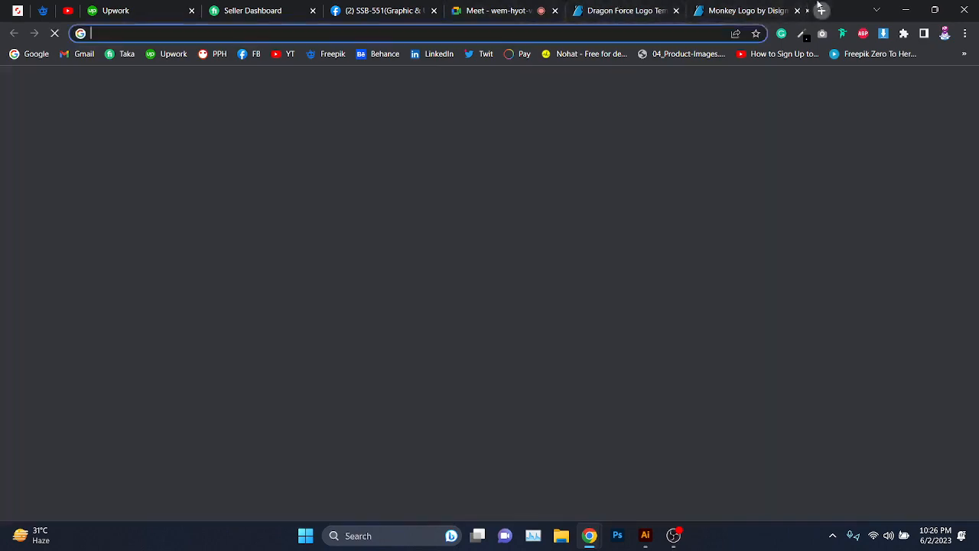
pyautogui.write('mascot ')
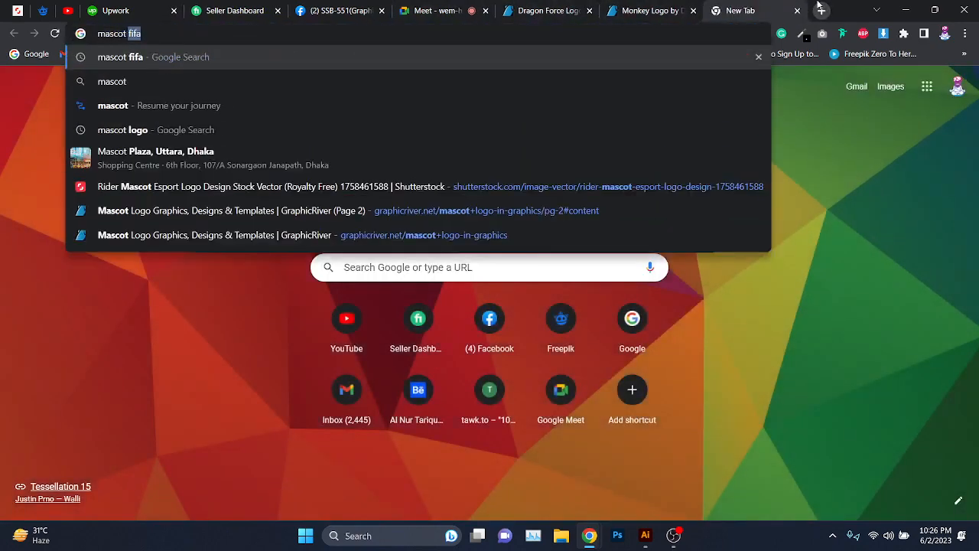
pyautogui.write('logo')
pyautogui.press('Return')
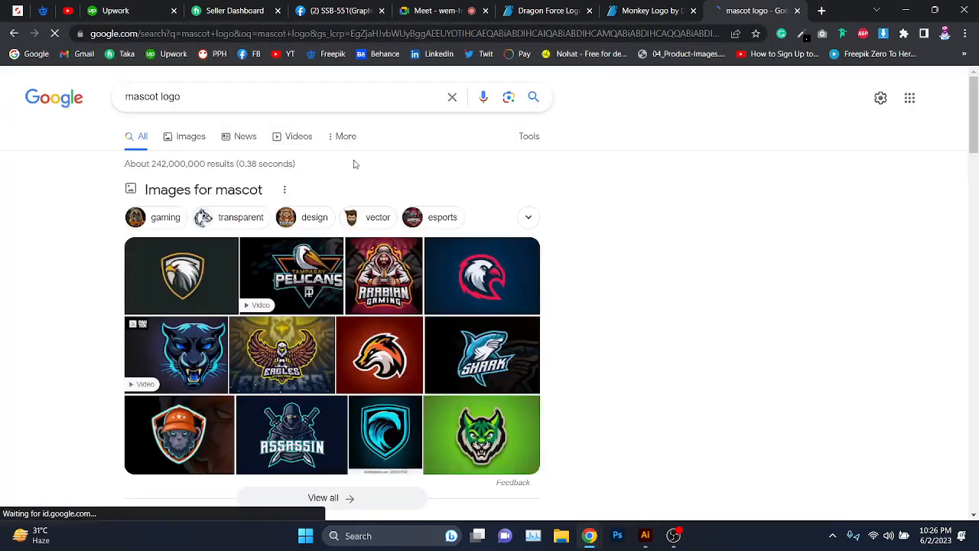
pyautogui.click(193, 138)
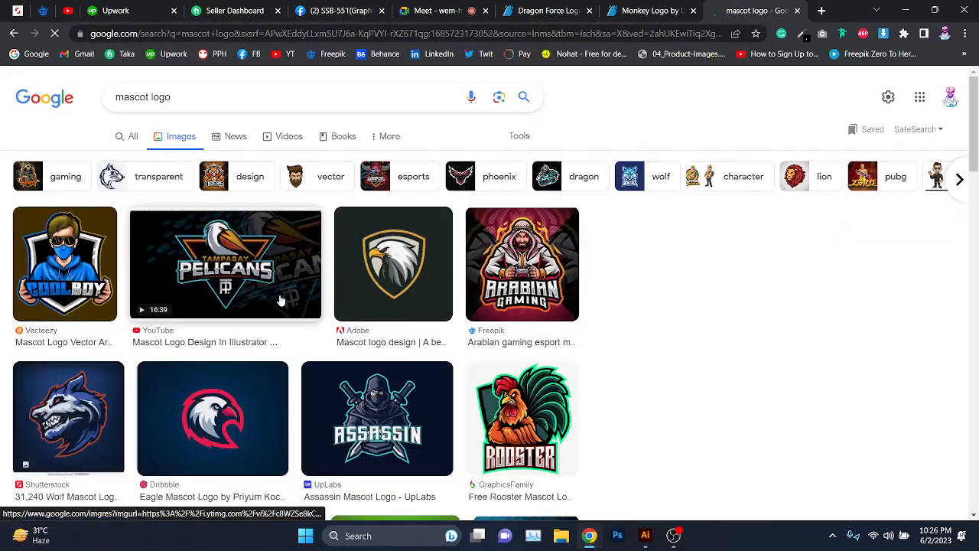
# Step: Examine the lettering of the Pelicans, Assassin and Wolves mascot logos in the image results
pyautogui.click(280, 302)
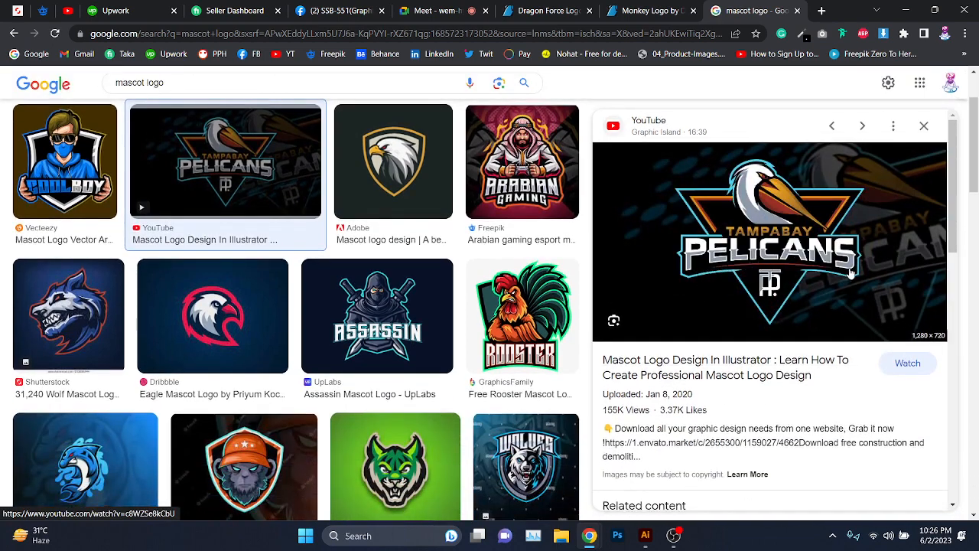
pyautogui.scroll(-1, 519, 216)
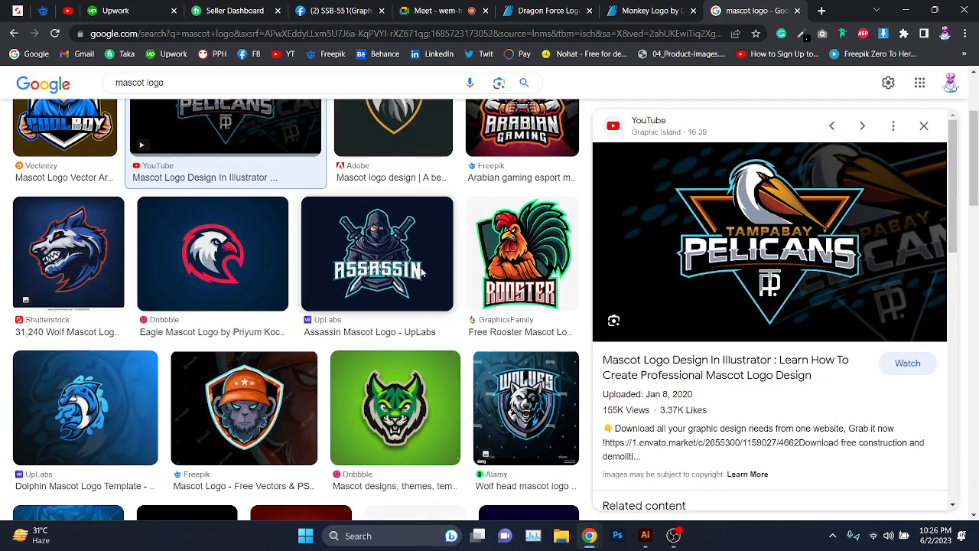
pyautogui.click(379, 257)
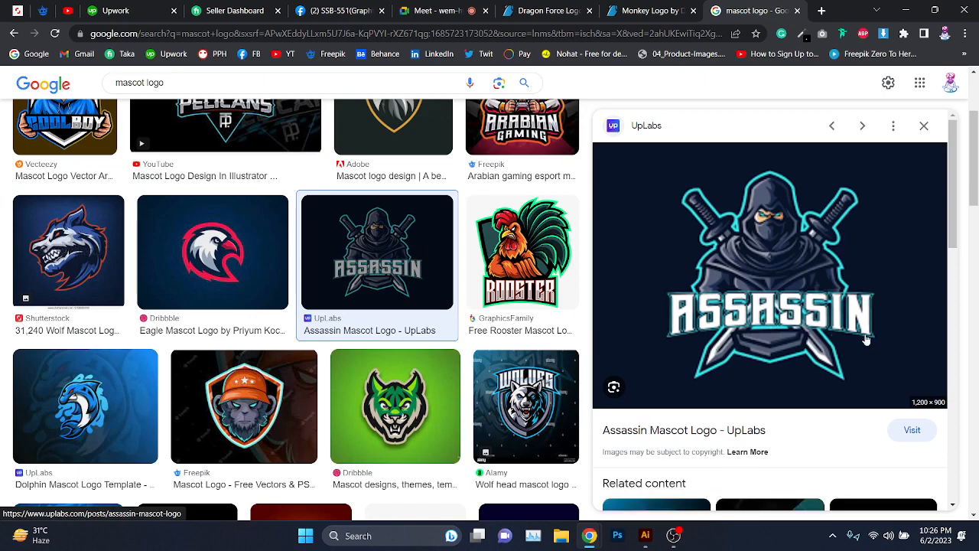
pyautogui.scroll(-3, 349, 316)
pyautogui.click(525, 214)
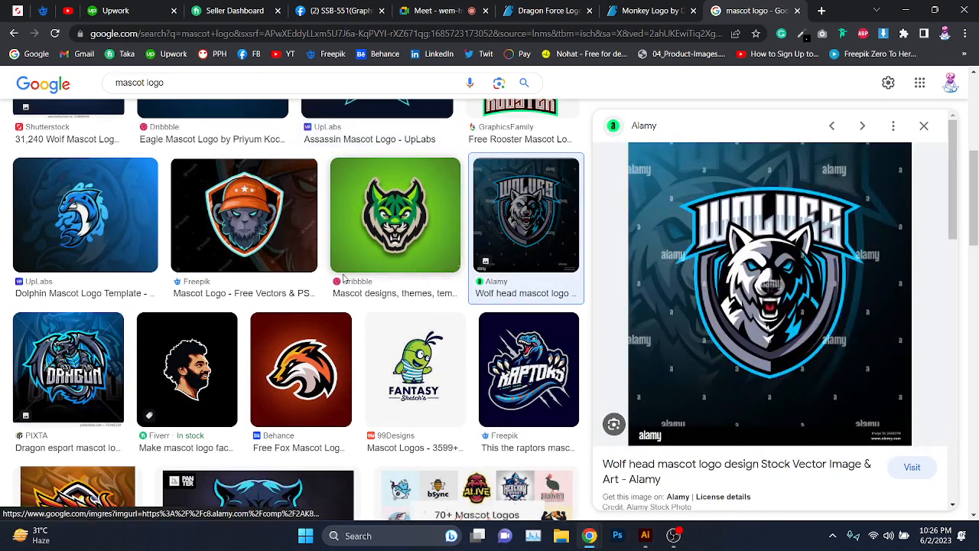
pyautogui.scroll(-2, 69, 291)
pyautogui.scroll(3, 98, 242)
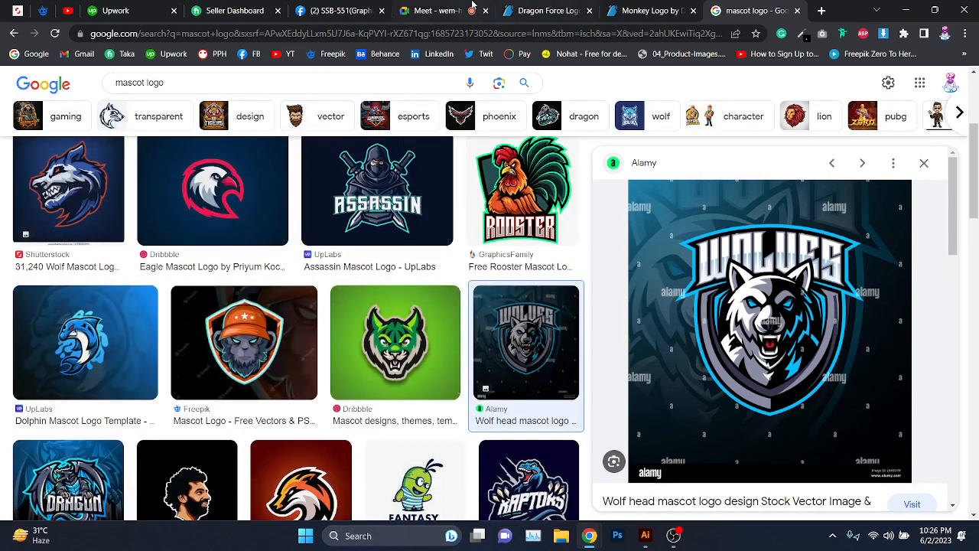
# Step: Return to Illustrator and start an Arc warp effect on the DRAGON FORCE text with a 25% bend
pyautogui.click(440, 11)
pyautogui.click(907, 10)
pyautogui.moveTo(478, 316); pyautogui.dragTo(443, 336)
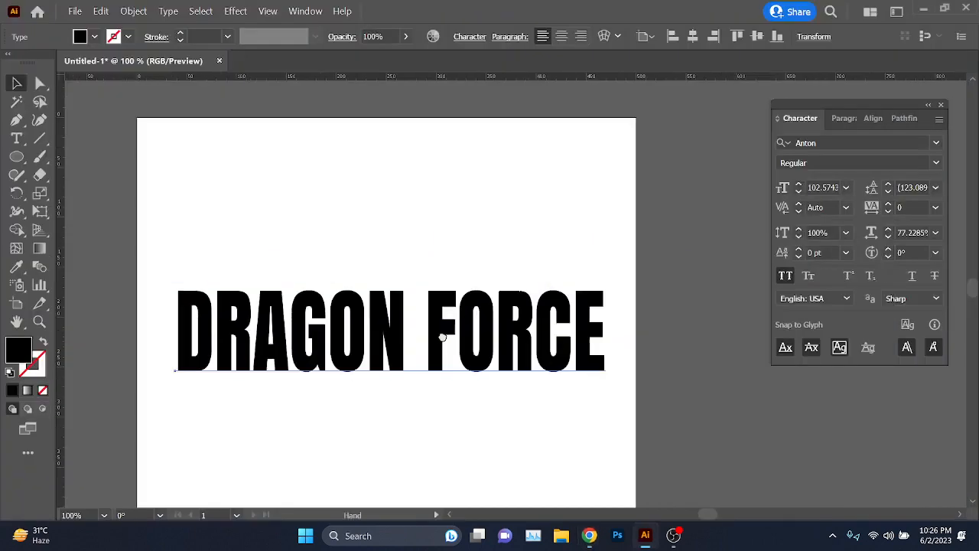
pyautogui.moveTo(279, 420); pyautogui.dragTo(335, 400)
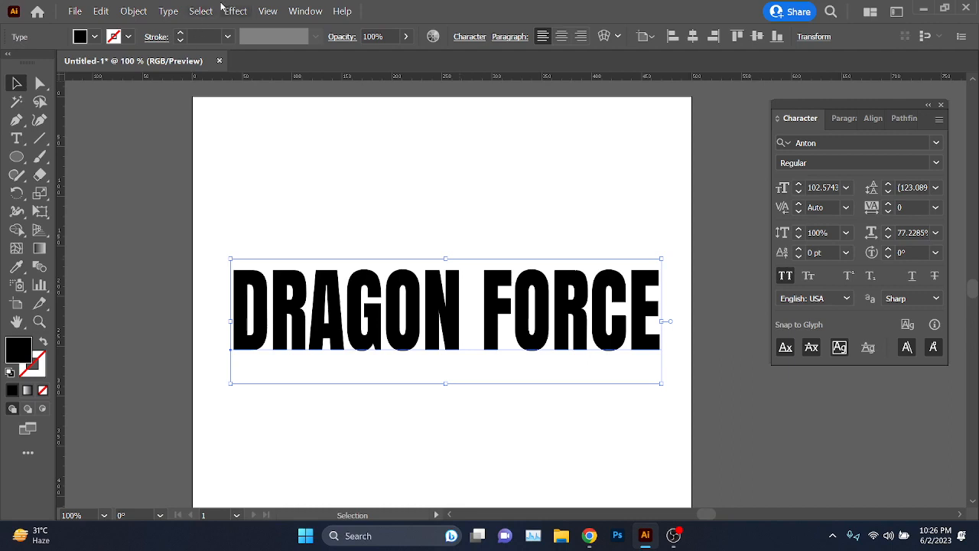
pyautogui.click(225, 10)
pyautogui.moveTo(268, 200)
pyautogui.click(377, 204)
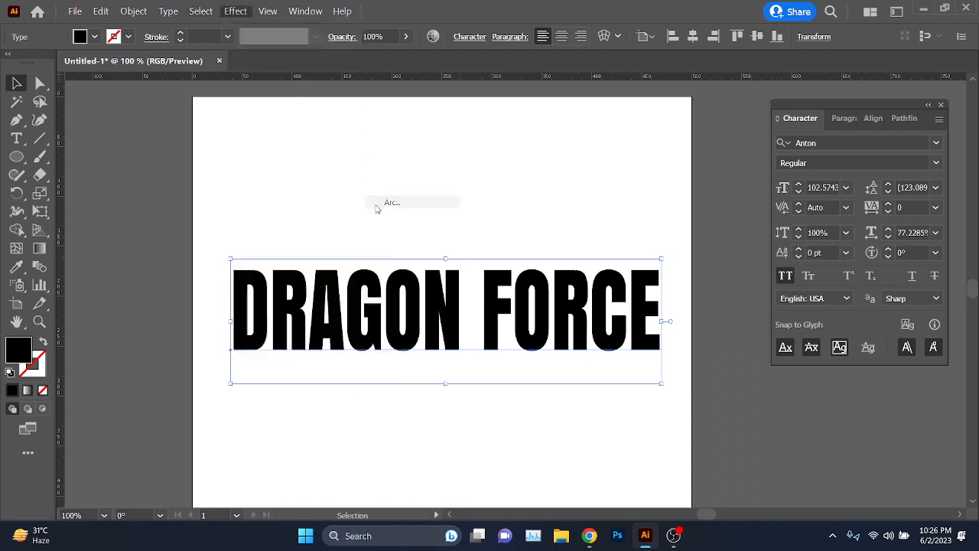
pyautogui.moveTo(814, 200); pyautogui.dragTo(838, 206)
# Step: Try the Arc Upper and Arc Lower warp styles on the DRAGON FORCE text, raising the Arc Lower bend to 46%
pyautogui.click(828, 163)
pyautogui.click(814, 211)
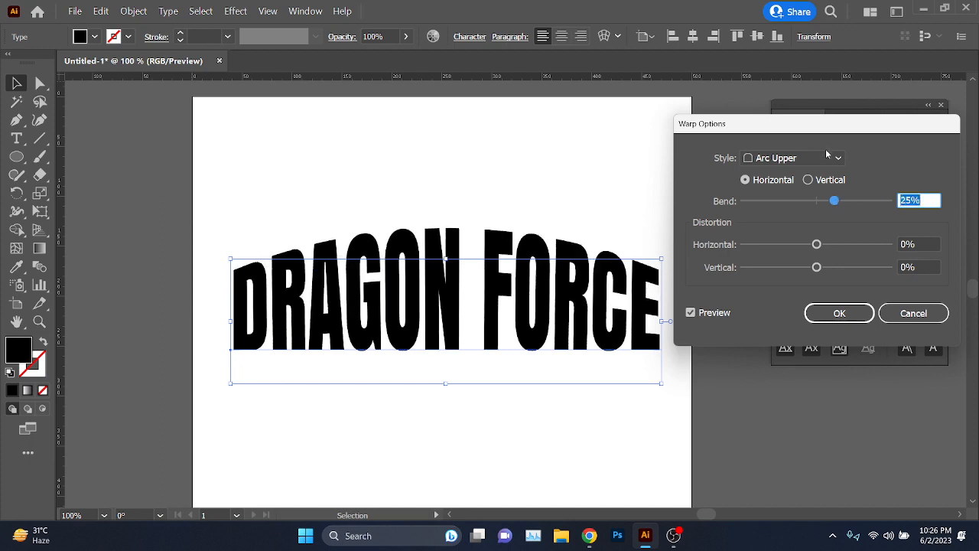
pyautogui.click(827, 156)
pyautogui.click(827, 192)
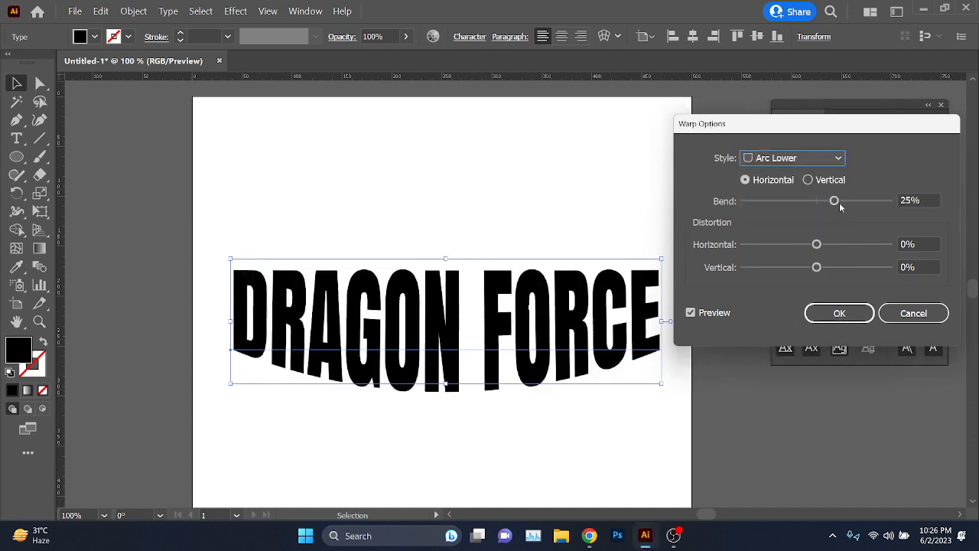
pyautogui.moveTo(841, 207); pyautogui.dragTo(853, 206)
# Step: Try the Arch warp style on the DRAGON FORCE text with a 28% bend
pyautogui.click(793, 158)
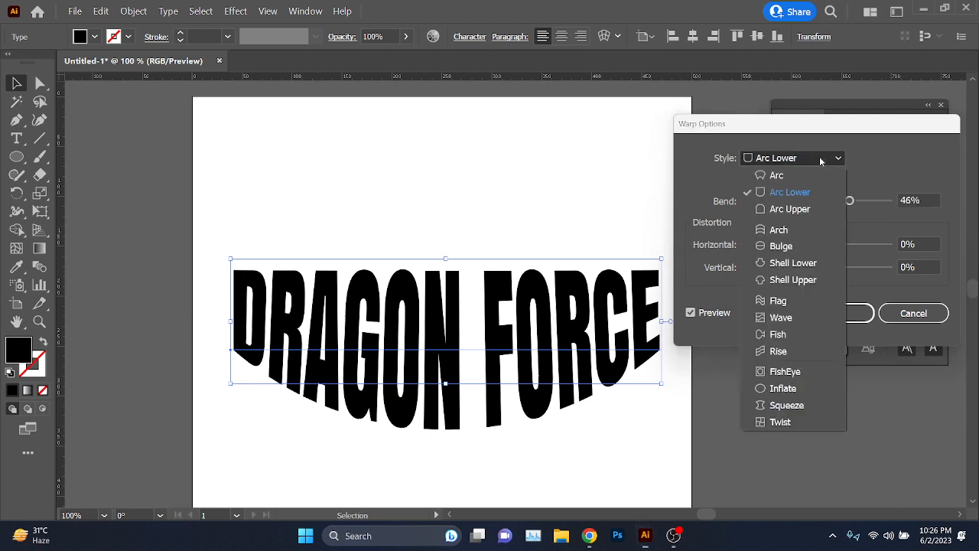
pyautogui.click(799, 228)
pyautogui.moveTo(849, 201)
pyautogui.mouseDown()
pyautogui.moveTo(860, 200)
pyautogui.moveTo(837, 201)
pyautogui.mouseUp()
# Step: Warp the DRAGON FORCE text with the Arc Lower style at a -20% horizontal bend and inspect the result
pyautogui.click(803, 158)
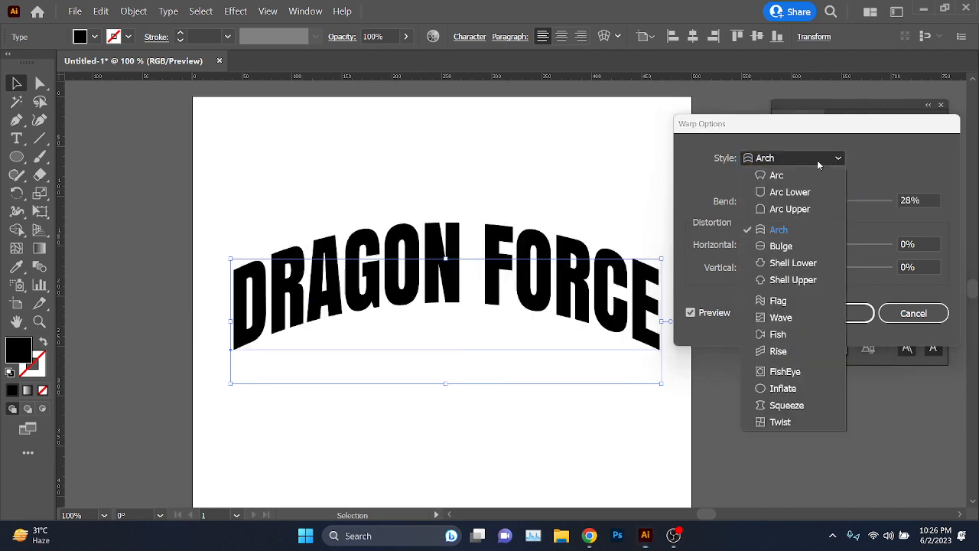
pyautogui.click(816, 193)
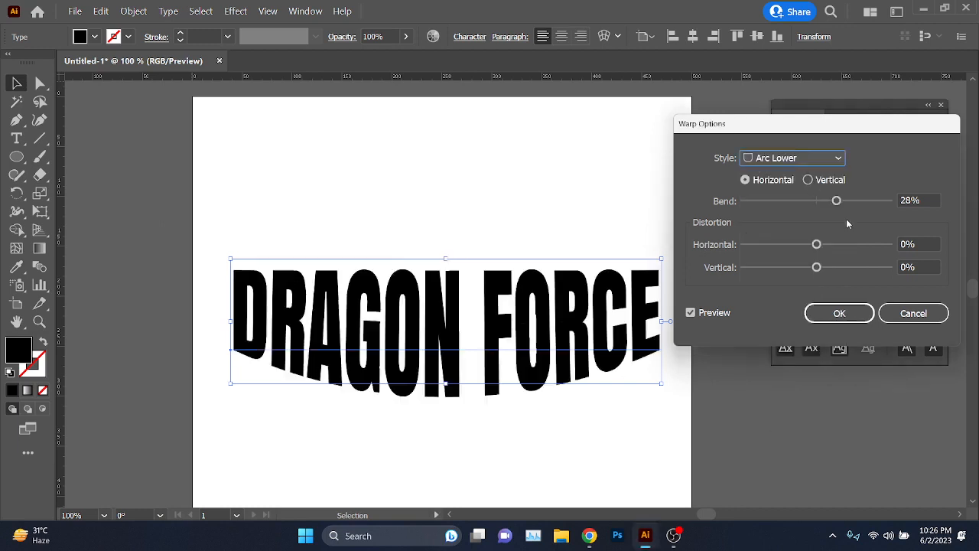
pyautogui.moveTo(837, 207); pyautogui.dragTo(802, 204)
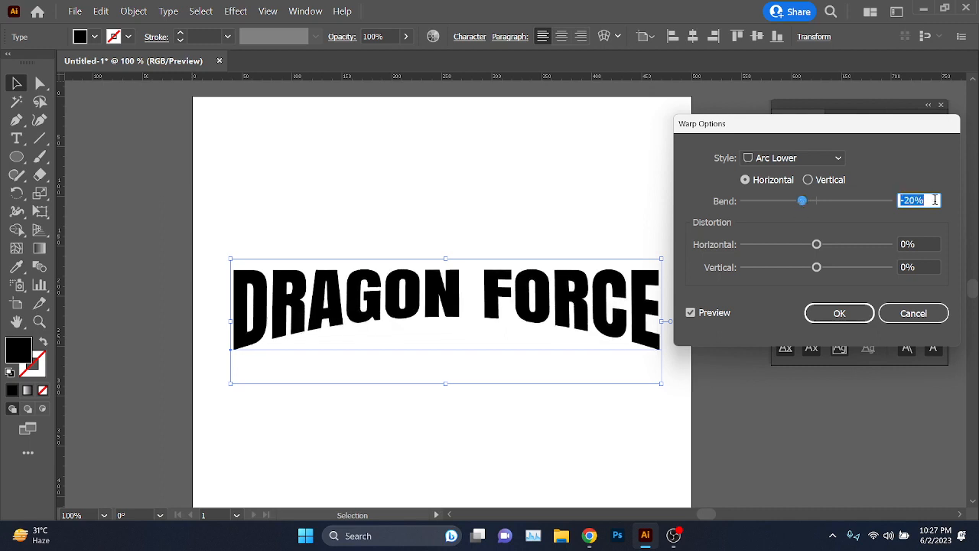
pyautogui.click(841, 314)
pyautogui.click(388, 353)
pyautogui.scroll(1, 387, 353)
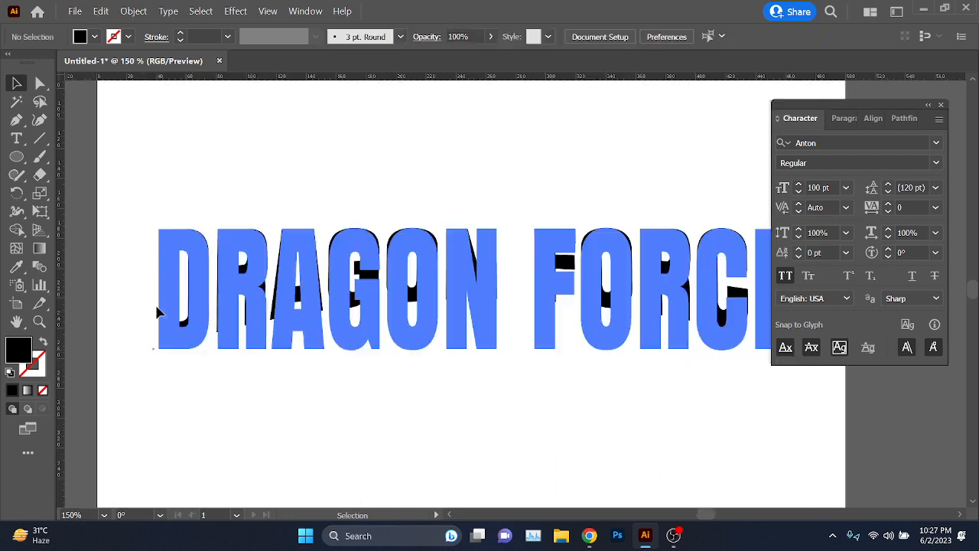
pyautogui.scroll(-1, 347, 418)
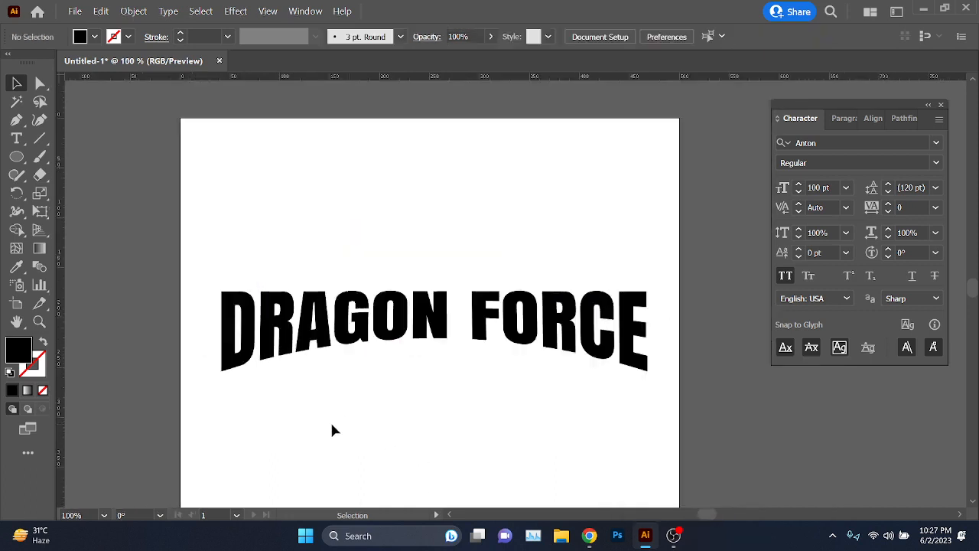
# Step: Select the warped DRAGON FORCE text and close the floating character settings
pyautogui.click(590, 339)
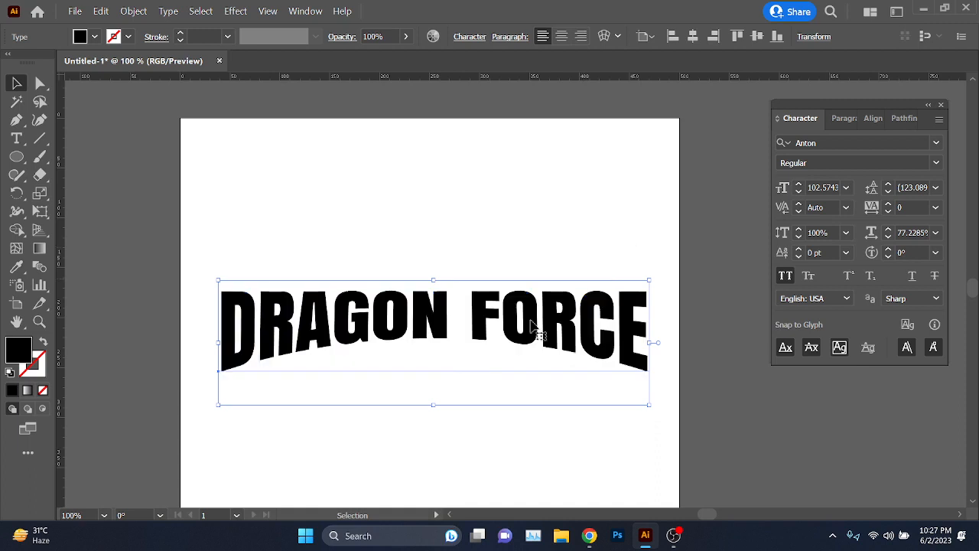
pyautogui.moveTo(567, 350); pyautogui.dragTo(568, 350)
pyautogui.click(942, 104)
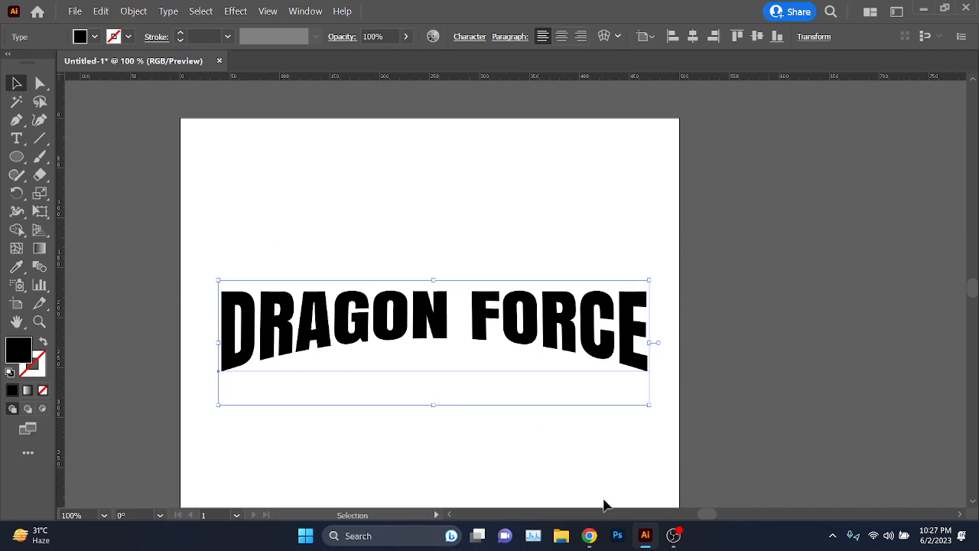
# Step: Switch to the Google Meet call in Chrome, look through the participant list, and return to Illustrator
pyautogui.moveTo(589, 535)
pyautogui.click(531, 455)
pyautogui.scroll(-4, 817, 335)
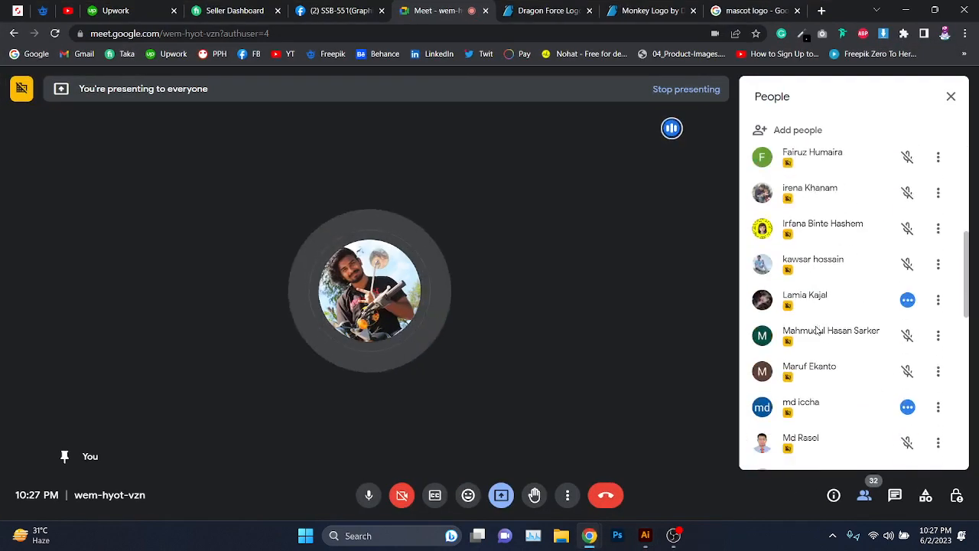
pyautogui.scroll(5, 815, 306)
pyautogui.click(905, 10)
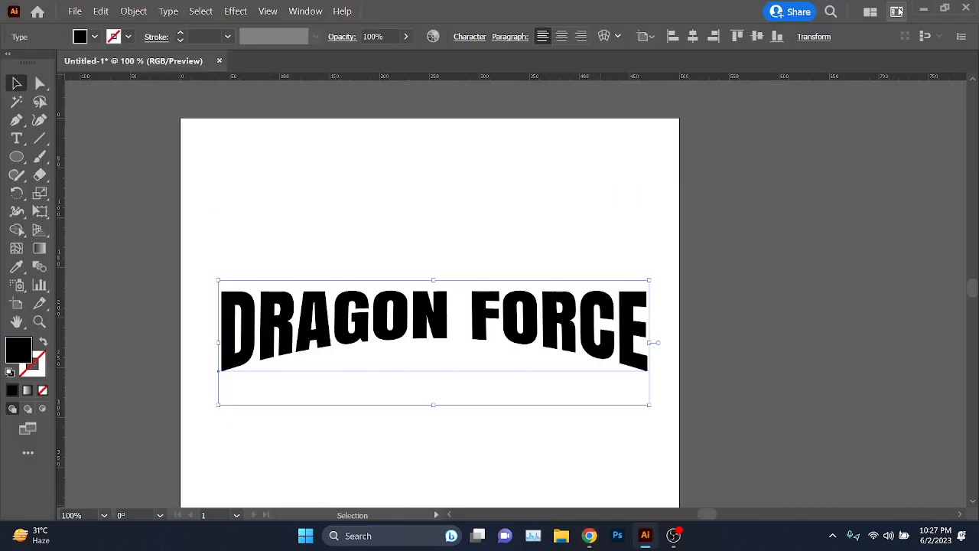
# Step: Display the appearance attributes of the DRAGON FORCE text and select its Arc Lower warp effect
pyautogui.click(305, 11)
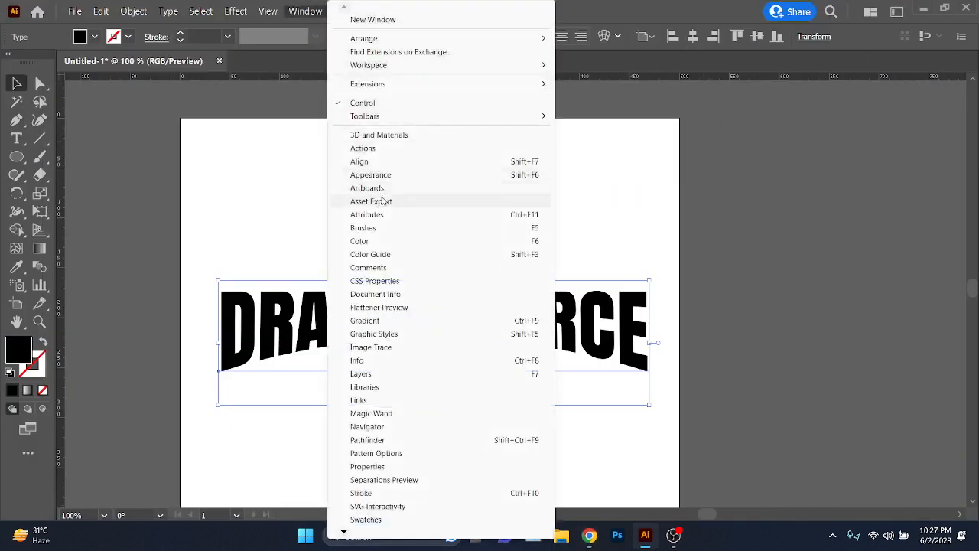
pyautogui.click(416, 175)
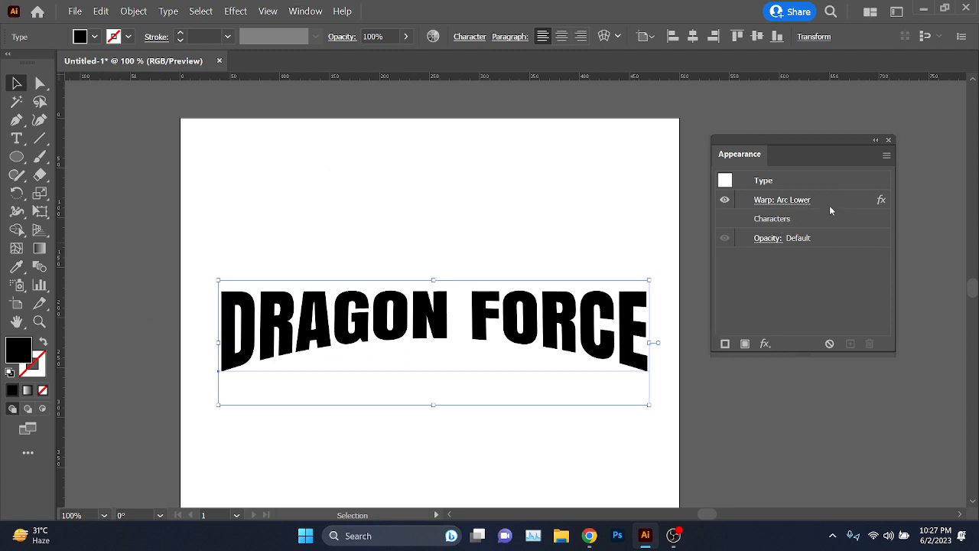
pyautogui.click(803, 205)
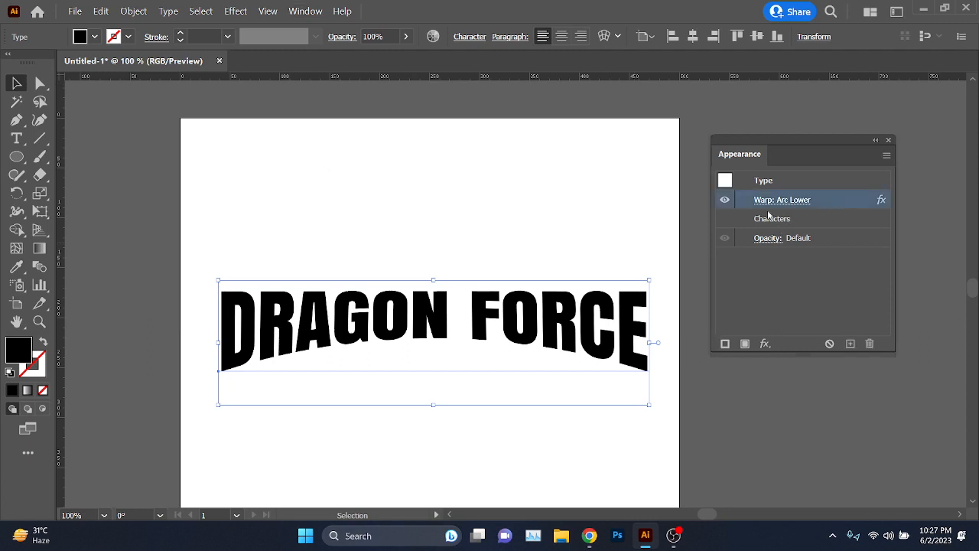
# Step: Add a new Arc Upper warp effect with a -16% bend to the DRAGON FORCE text and reselect the text
pyautogui.click(235, 11)
pyautogui.moveTo(302, 202)
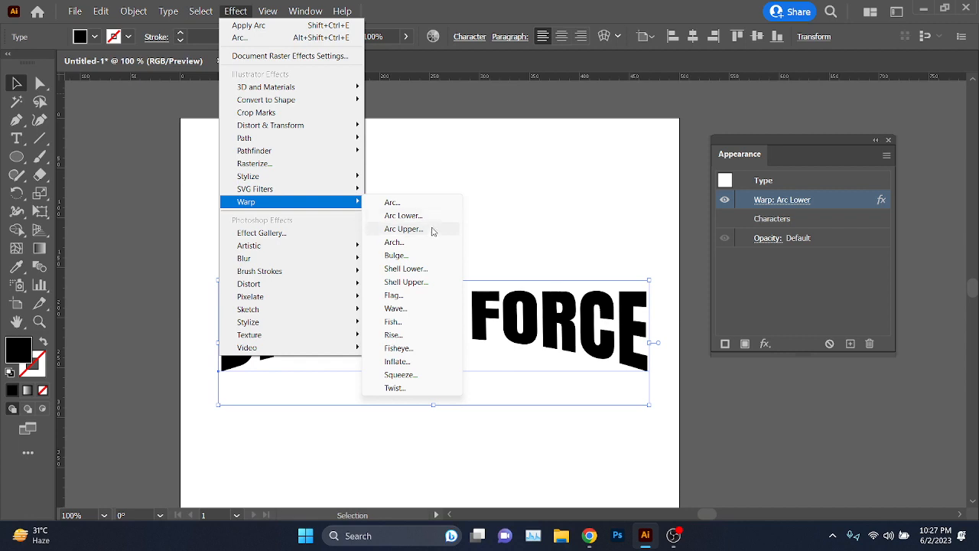
pyautogui.click(404, 229)
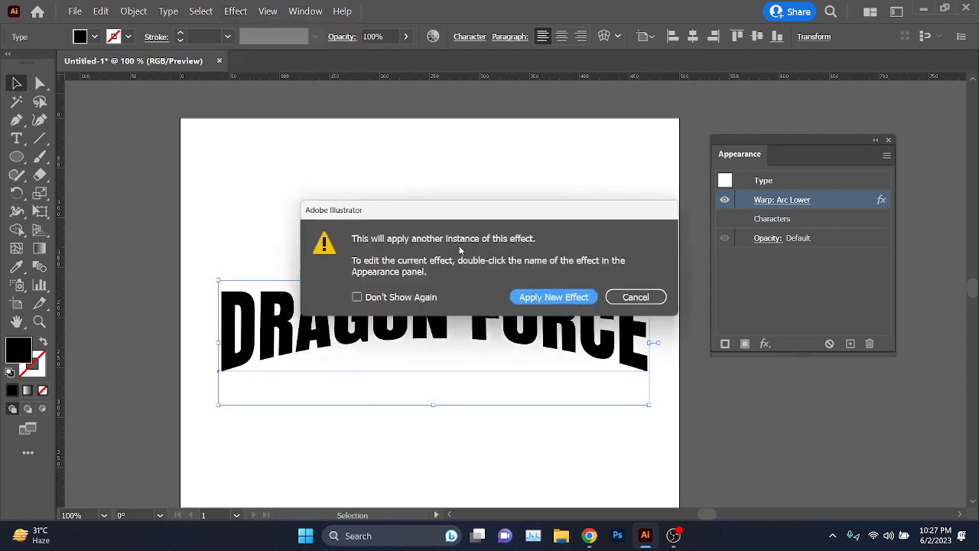
pyautogui.click(569, 300)
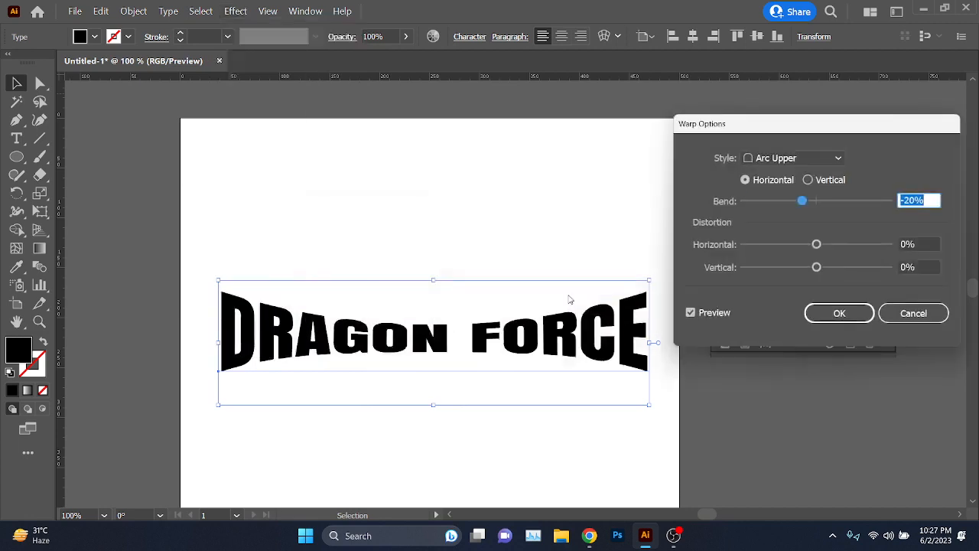
pyautogui.moveTo(809, 207)
pyautogui.mouseDown()
pyautogui.moveTo(873, 202)
pyautogui.moveTo(781, 215)
pyautogui.moveTo(804, 202)
pyautogui.mouseUp()
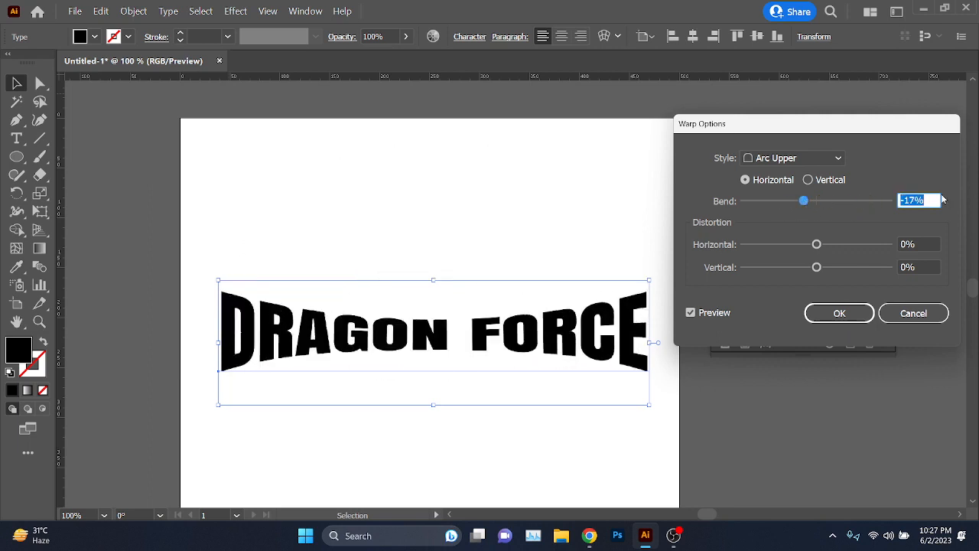
pyautogui.press('Up')
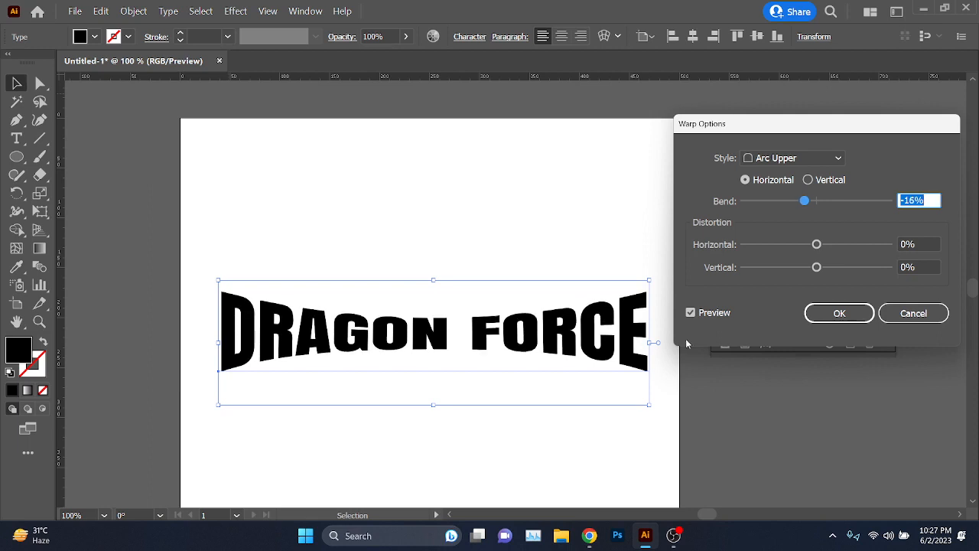
pyautogui.click(813, 313)
pyautogui.click(778, 422)
pyautogui.moveTo(217, 305); pyautogui.dragTo(235, 363)
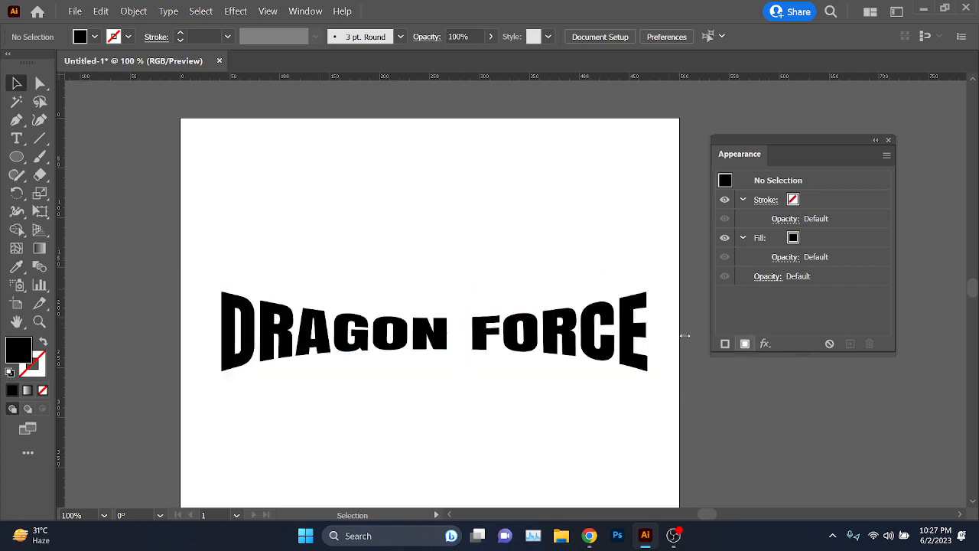
pyautogui.moveTo(424, 231); pyautogui.dragTo(632, 423)
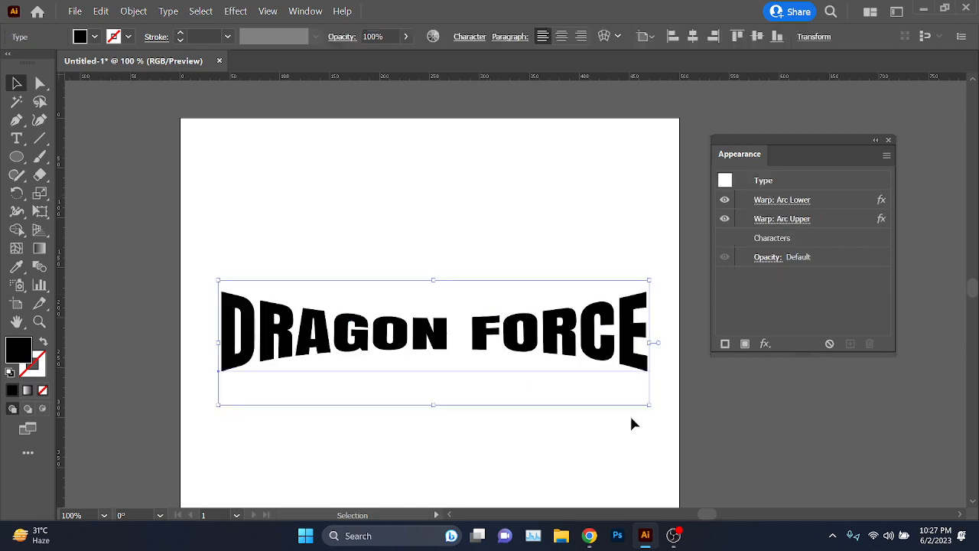
# Step: Switch to the mascot logo image results in Chrome and examine the lettering of the Raptors logo
pyautogui.hotkey('alt', 'Tab')
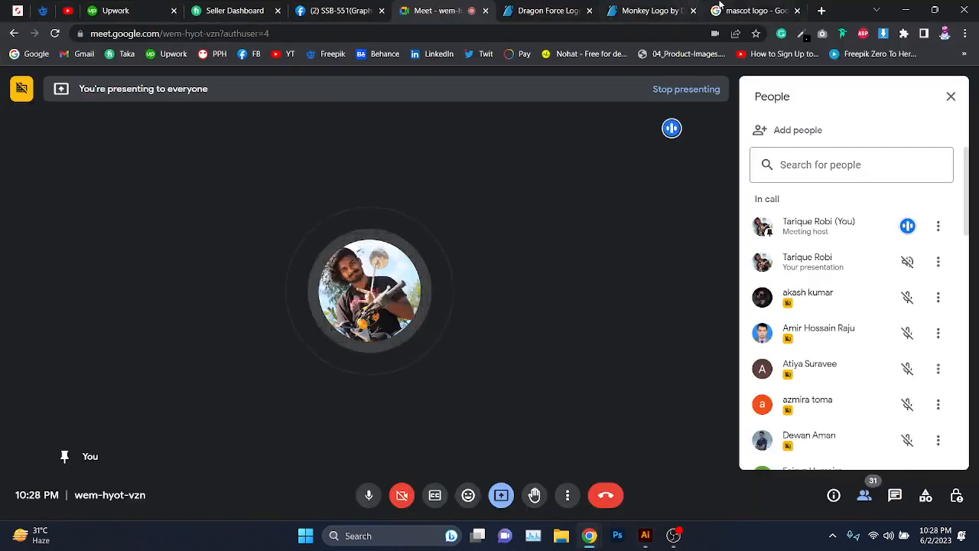
pyautogui.click(719, 10)
pyautogui.scroll(-3, 442, 284)
pyautogui.click(535, 272)
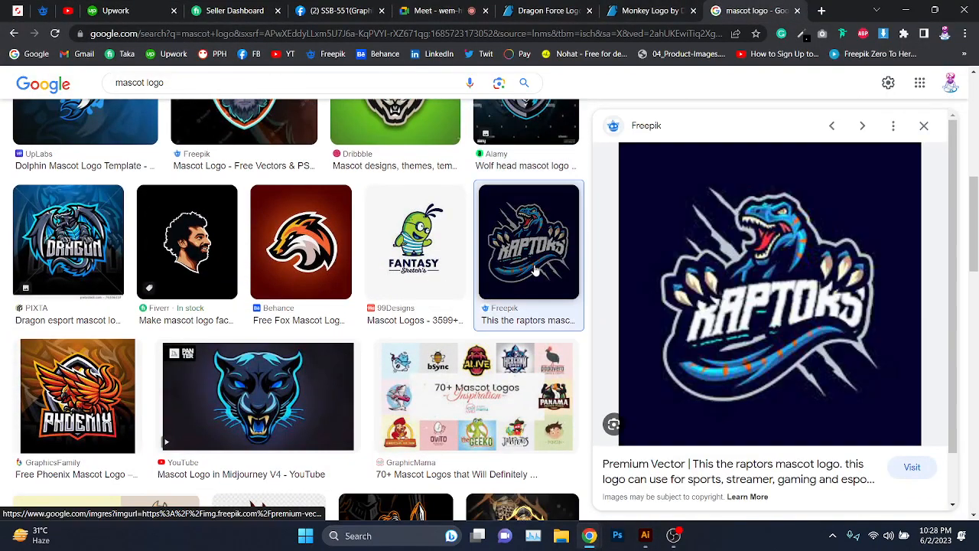
pyautogui.scroll(-3, 381, 322)
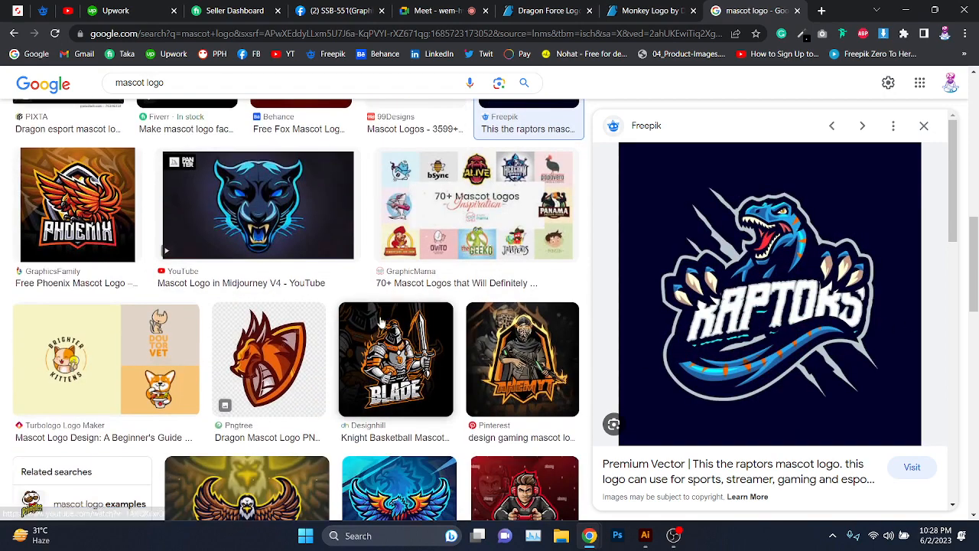
pyautogui.scroll(-4, 380, 321)
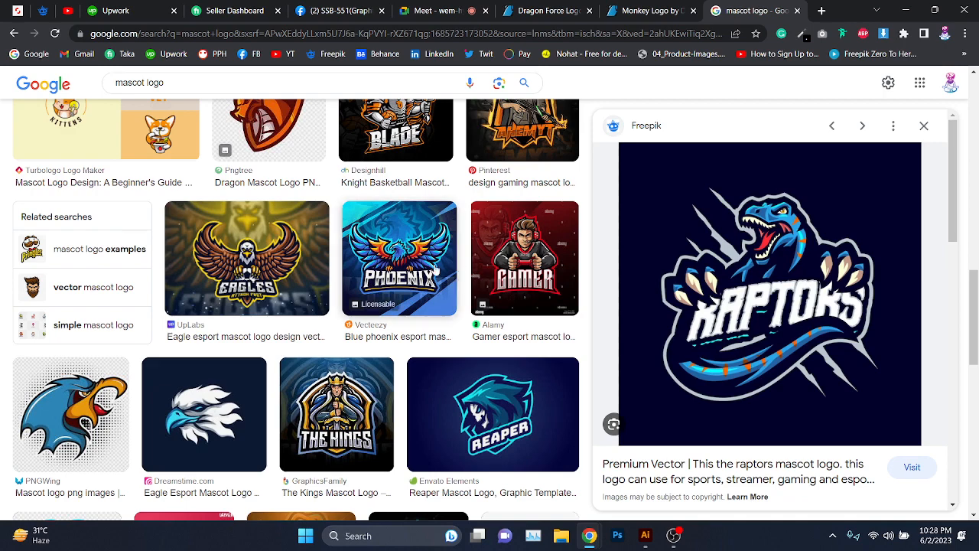
# Step: Examine the lettering of the blue Phoenix, Gamer and Pxfuel Phoenix mascot logos in the image results
pyautogui.click(448, 269)
pyautogui.scroll(-2, 433, 274)
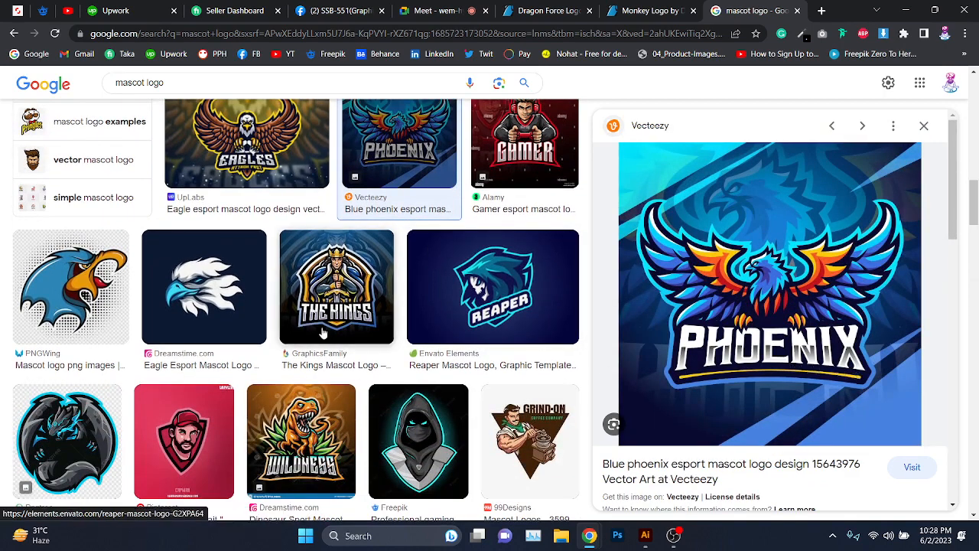
pyautogui.scroll(-3, 325, 325)
pyautogui.scroll(-2, 322, 328)
pyautogui.scroll(-5, 322, 328)
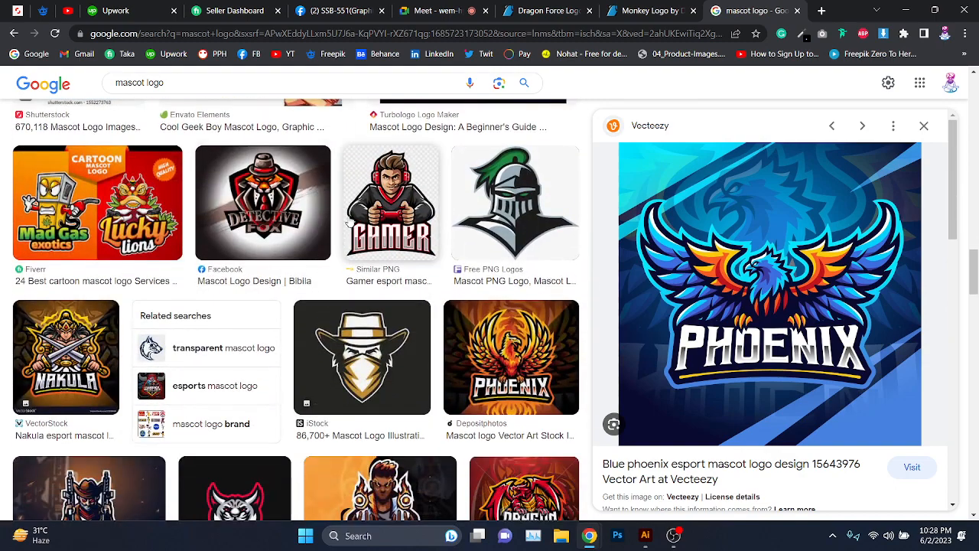
pyautogui.click(391, 205)
pyautogui.scroll(-3, 372, 339)
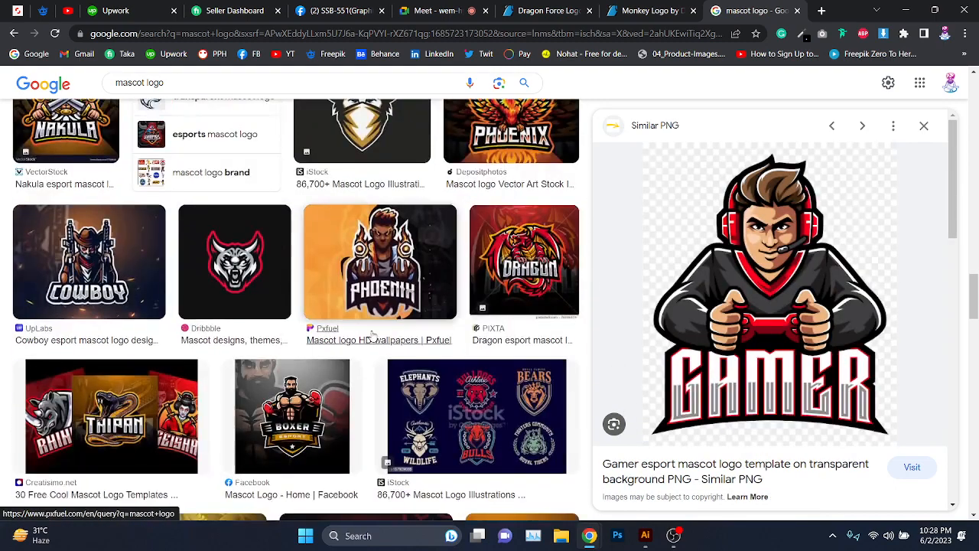
pyautogui.click(371, 336)
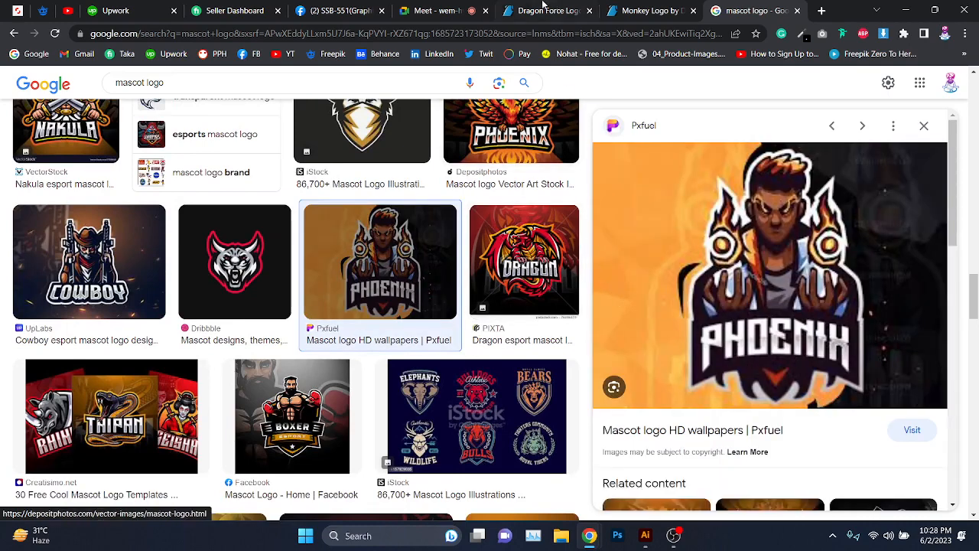
# Step: Check the in-call messages of the Google Meet call and return to Illustrator
pyautogui.click(458, 11)
pyautogui.click(897, 495)
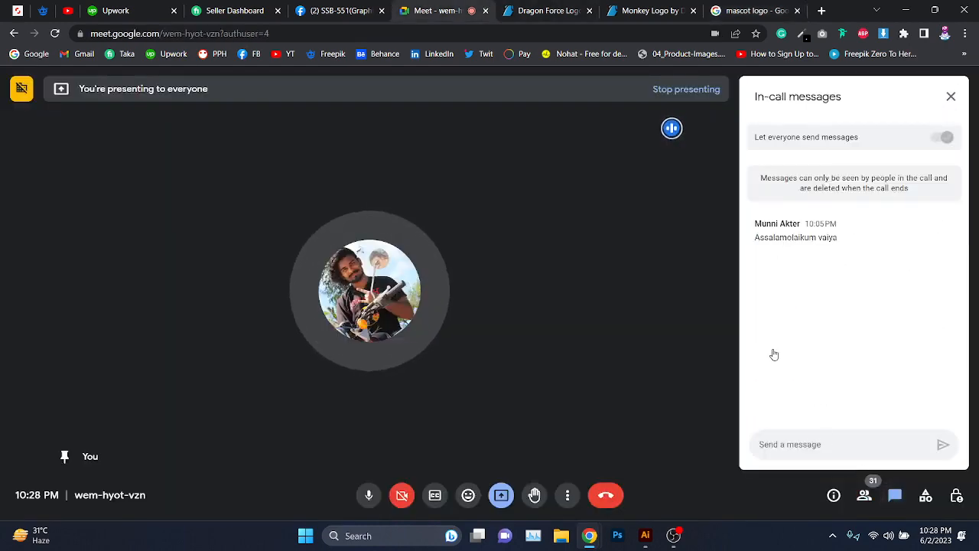
pyautogui.hotkey('alt', 'Tab')
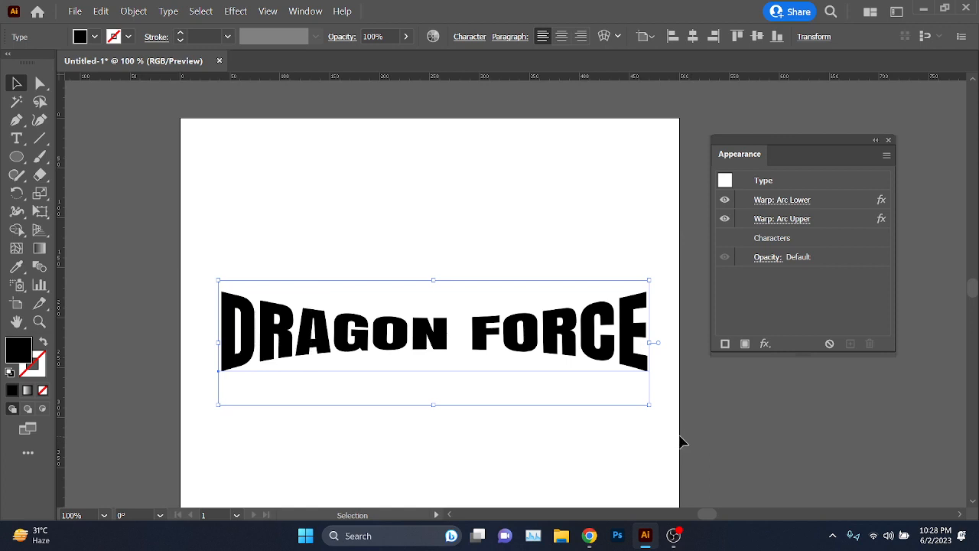
# Step: Delete the warped DRAGON FORCE text from the artboard and close the appearance settings
pyautogui.press('Delete')
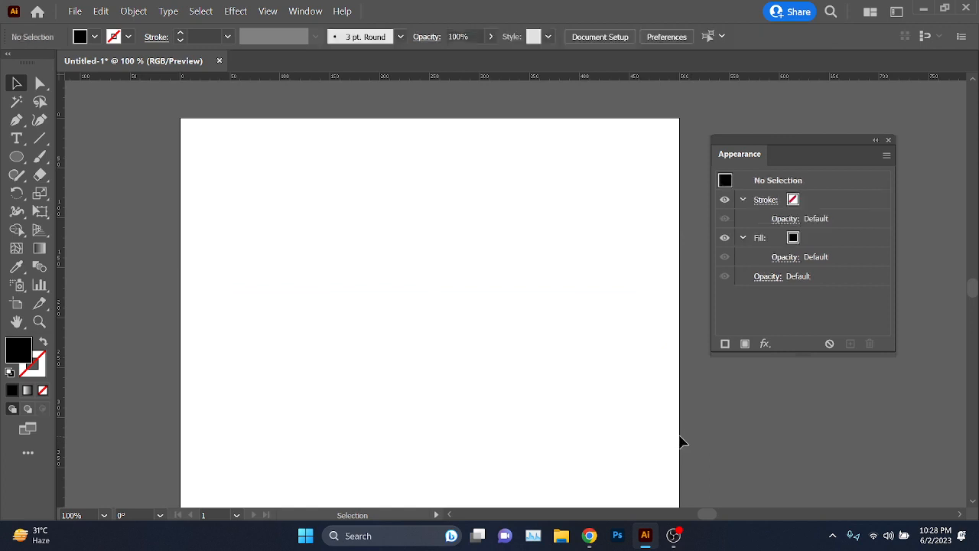
pyautogui.click(889, 140)
pyautogui.moveTo(459, 324); pyautogui.dragTo(517, 255)
pyautogui.hotkey('ctrl', '-')
pyautogui.scroll(1, 483, 256)
# Step: Switch to the image results in Chrome and search Google Images for "emblem logo"
pyautogui.click(590, 533)
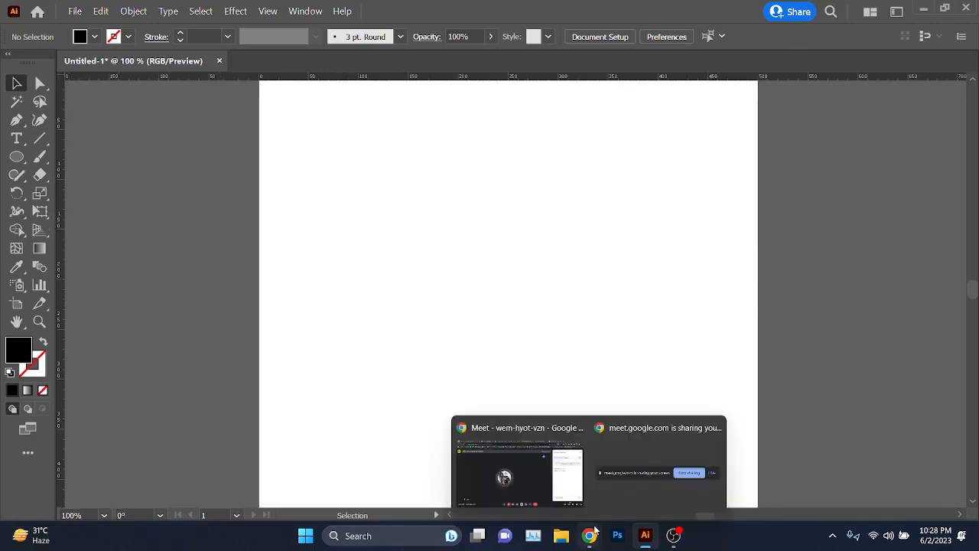
pyautogui.click(547, 473)
pyautogui.click(743, 10)
pyautogui.click(286, 83)
pyautogui.hotkey('ctrl', 'a')
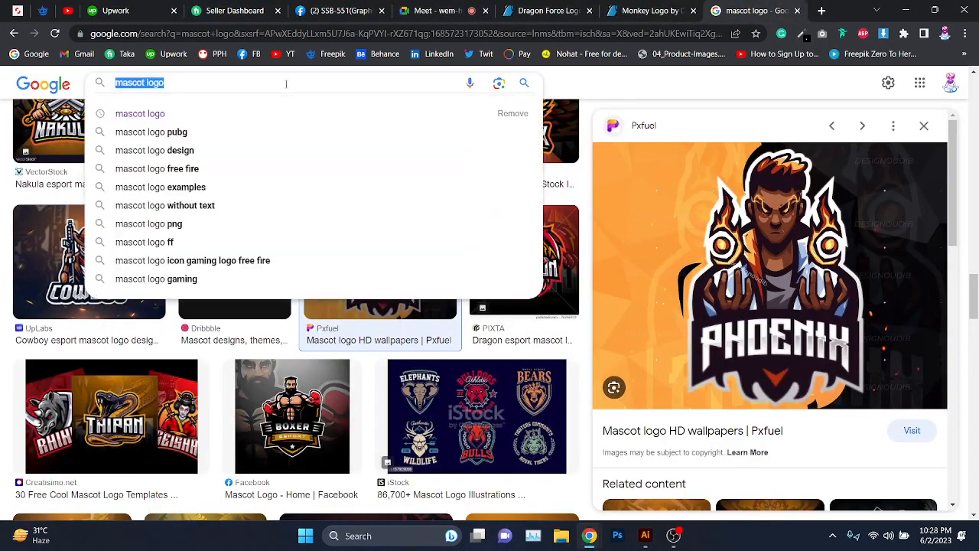
pyautogui.write('emblem logo')
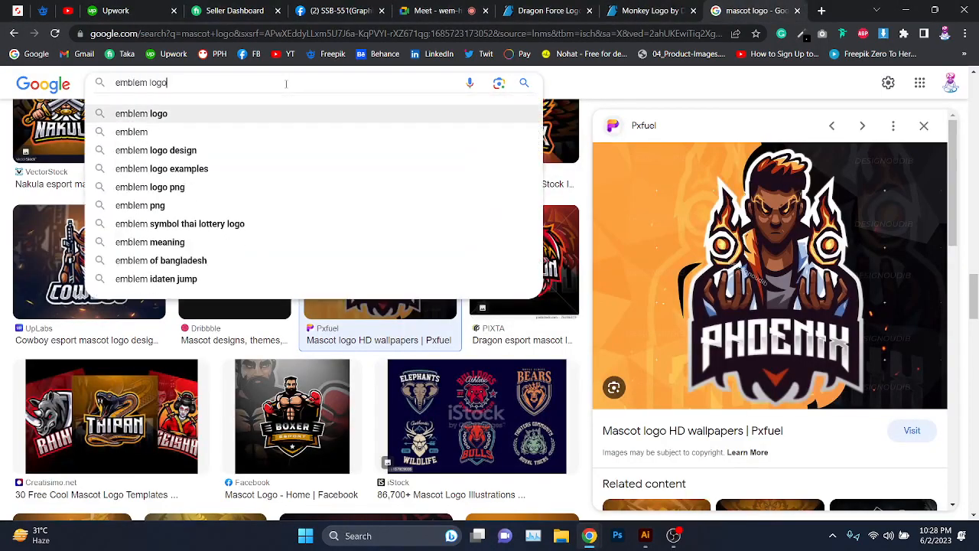
pyautogui.press('Return')
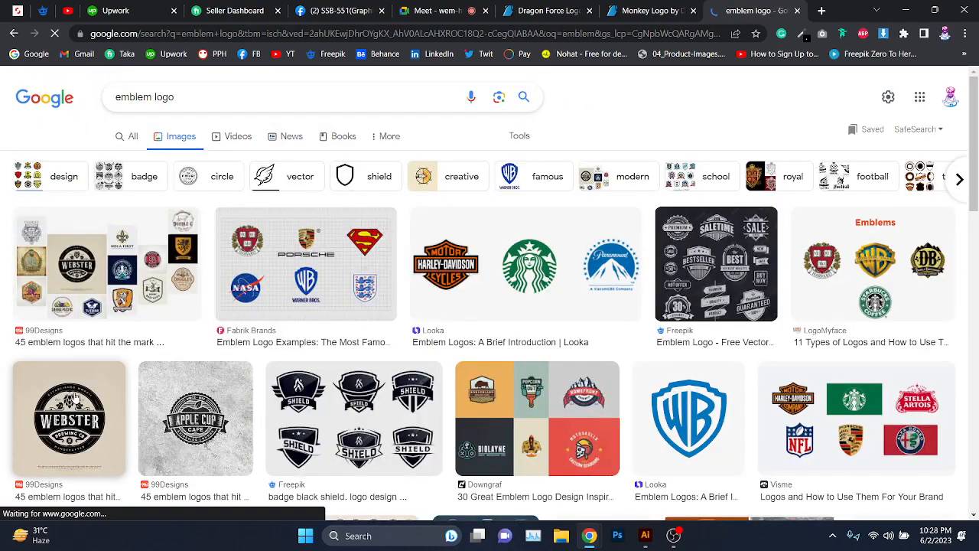
# Step: Browse the emblem logo results and examine the circular lettering of the Troubled Monk Brewery emblem
pyautogui.scroll(-3, 701, 317)
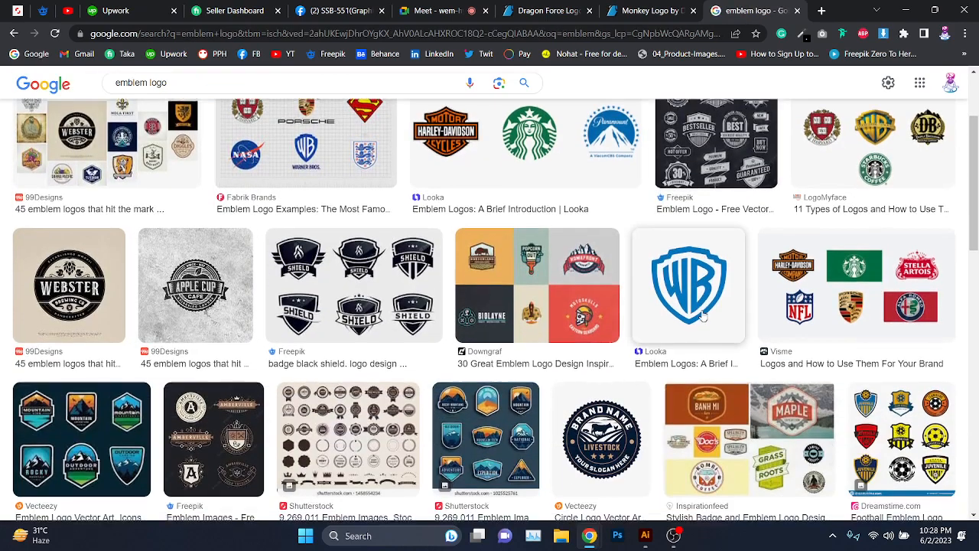
pyautogui.scroll(-1, 702, 316)
pyautogui.scroll(-1, 702, 316)
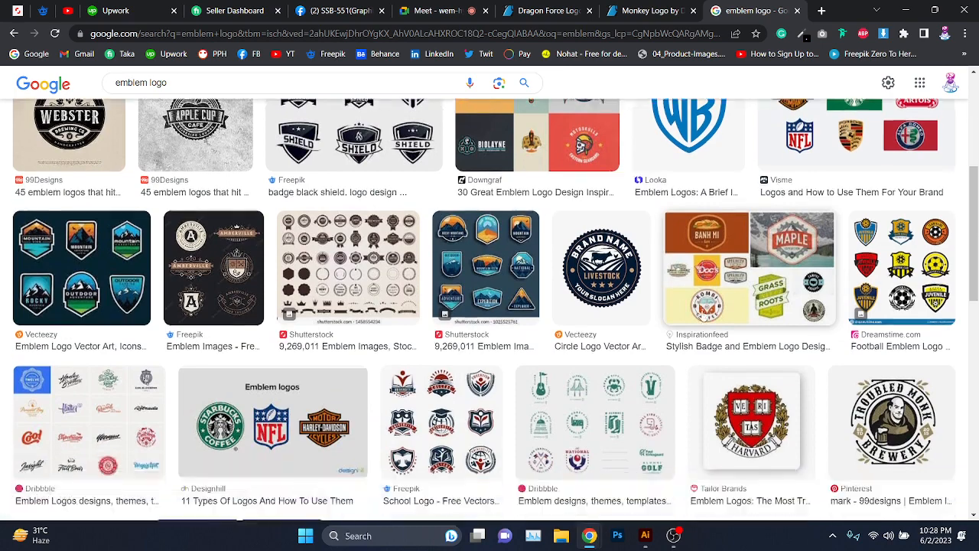
pyautogui.scroll(-1, 701, 316)
pyautogui.click(855, 337)
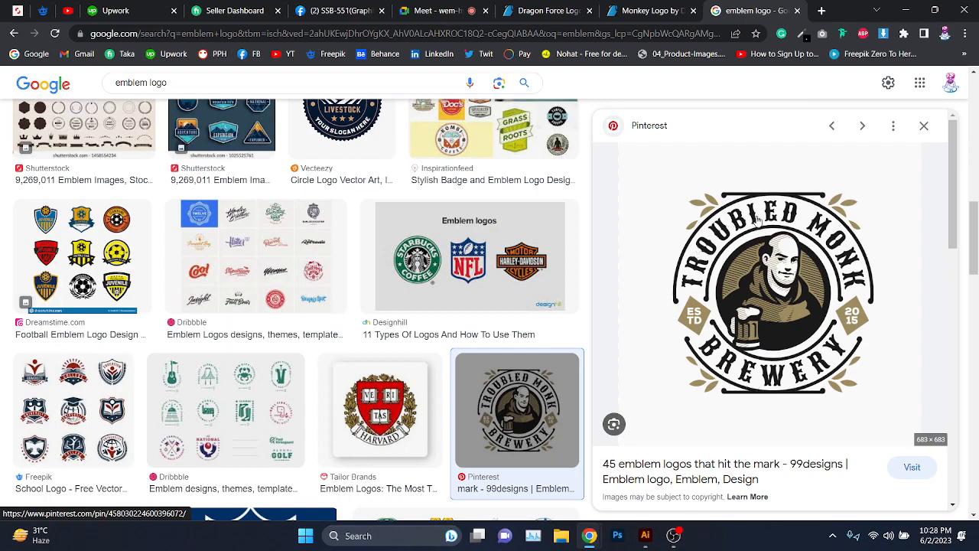
# Step: Examine the Freepik label logo set and the curved text of the King Charles III coronation emblem
pyautogui.scroll(-8, 475, 317)
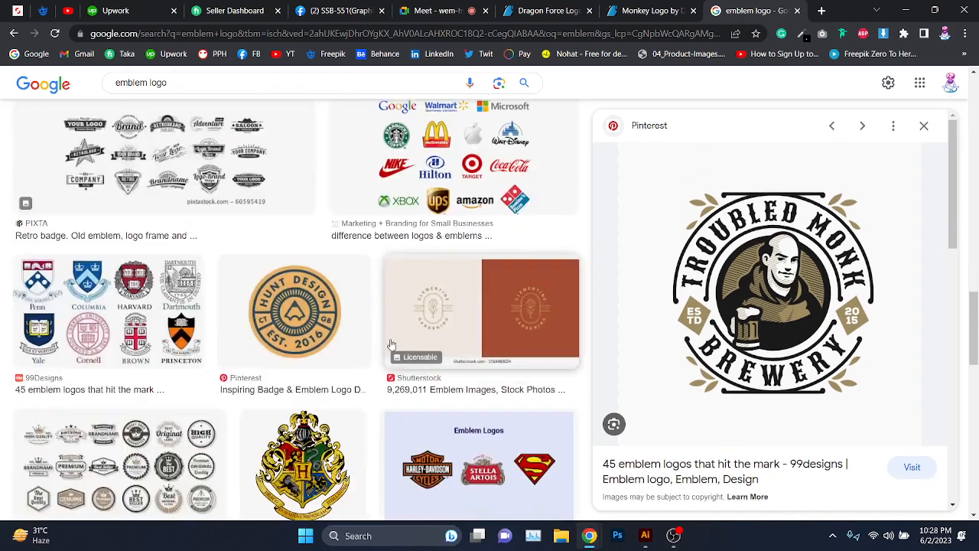
pyautogui.click(185, 444)
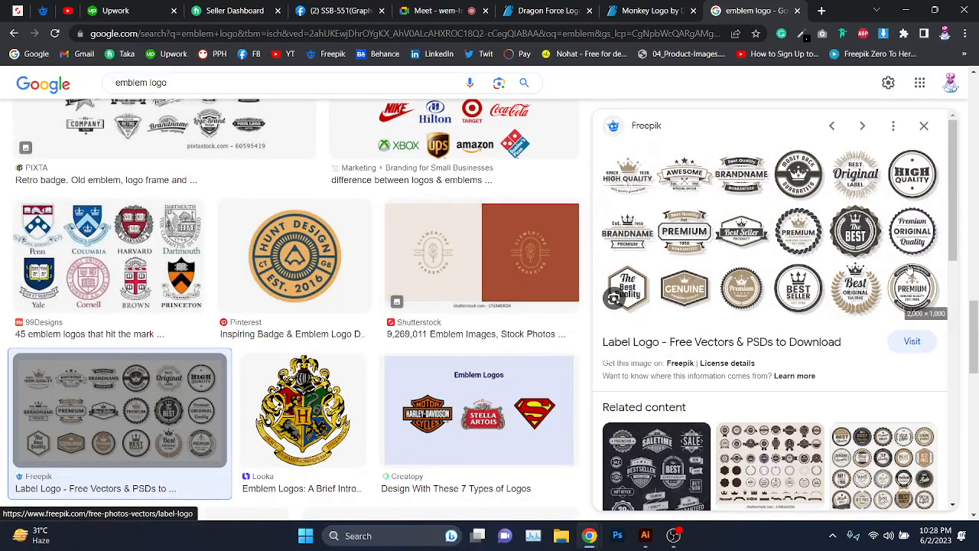
pyautogui.scroll(-5, 449, 298)
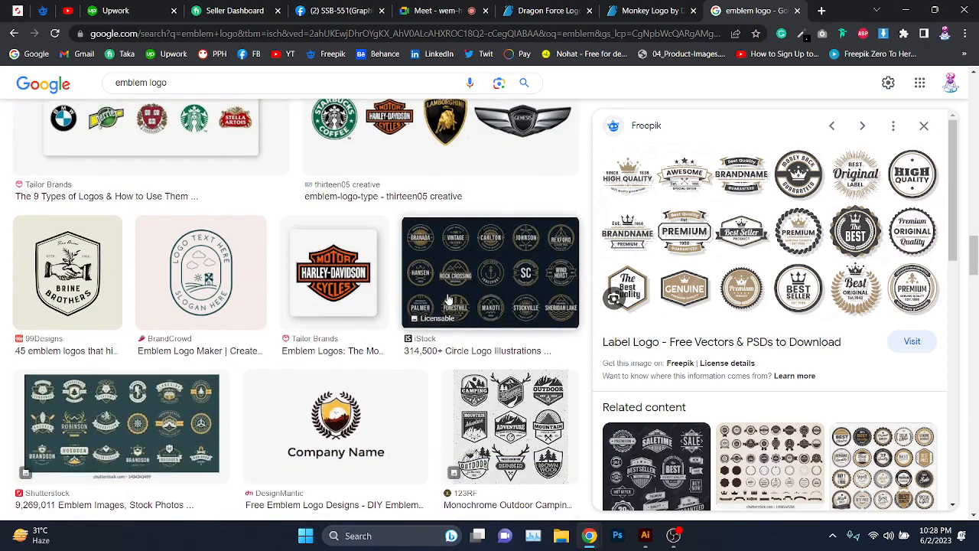
pyautogui.scroll(-3, 449, 298)
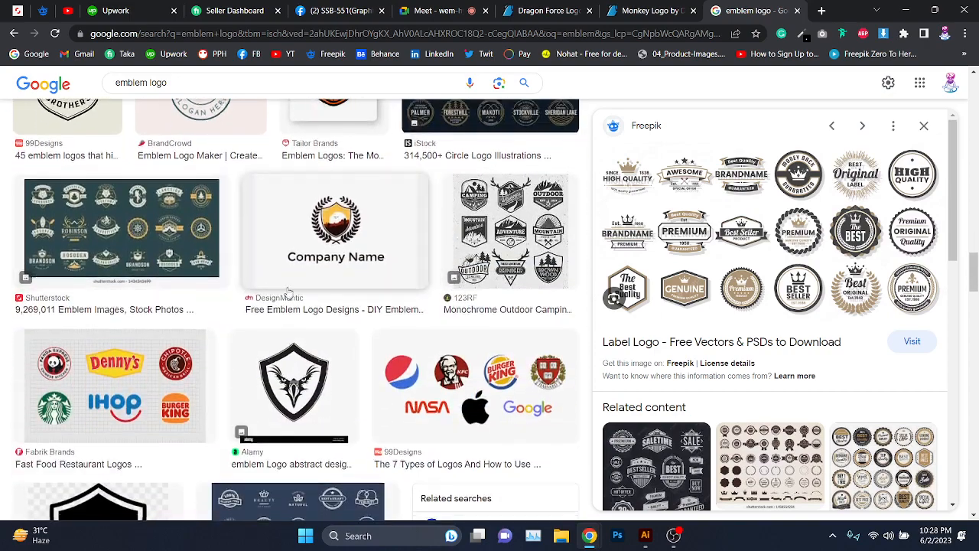
pyautogui.scroll(-6, 290, 290)
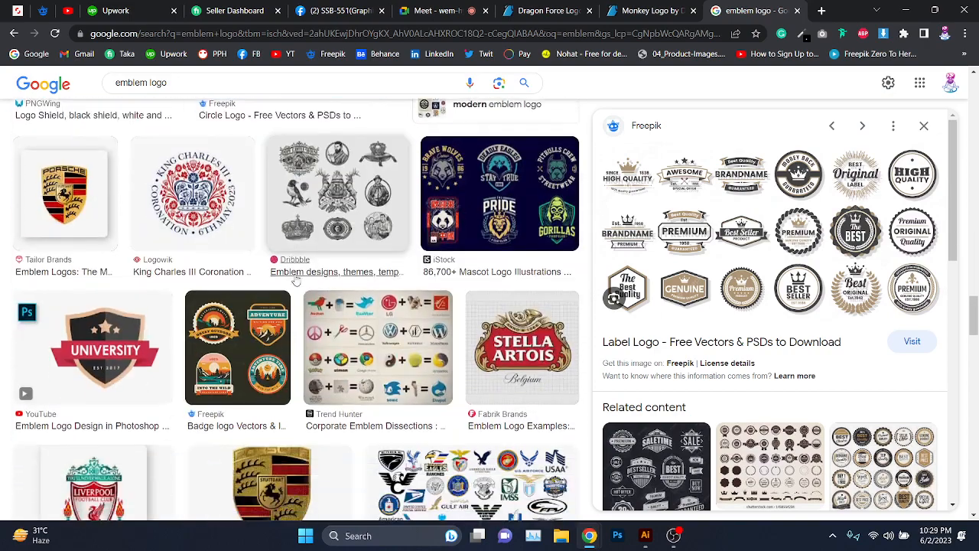
pyautogui.click(193, 195)
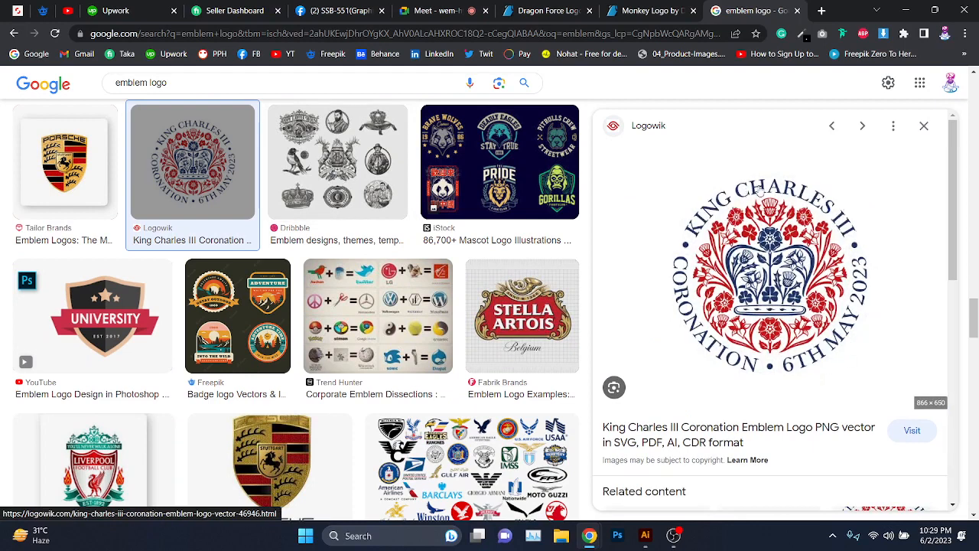
# Step: Check the Google Meet call and return to the empty artboard in Illustrator
pyautogui.click(651, 9)
pyautogui.click(442, 9)
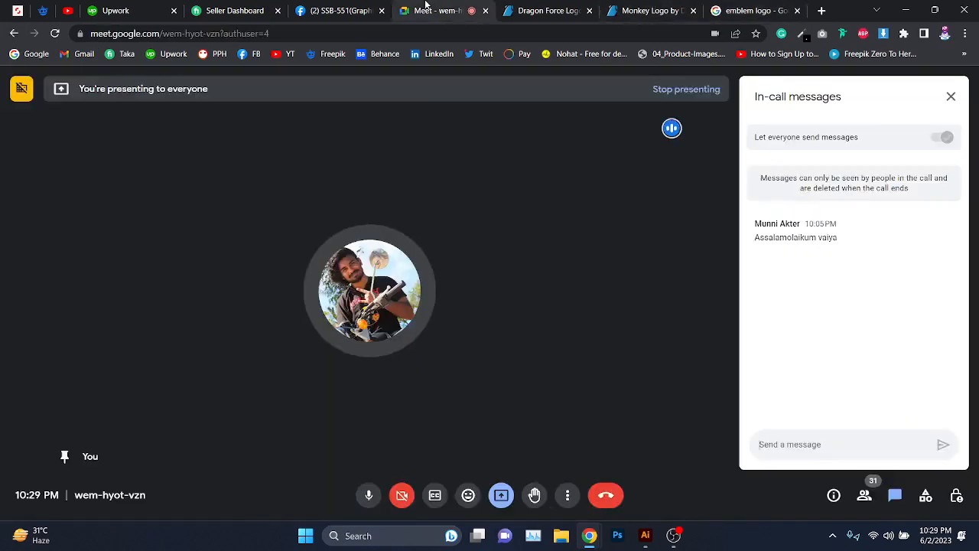
pyautogui.click(906, 10)
pyautogui.moveTo(566, 225); pyautogui.dragTo(564, 227)
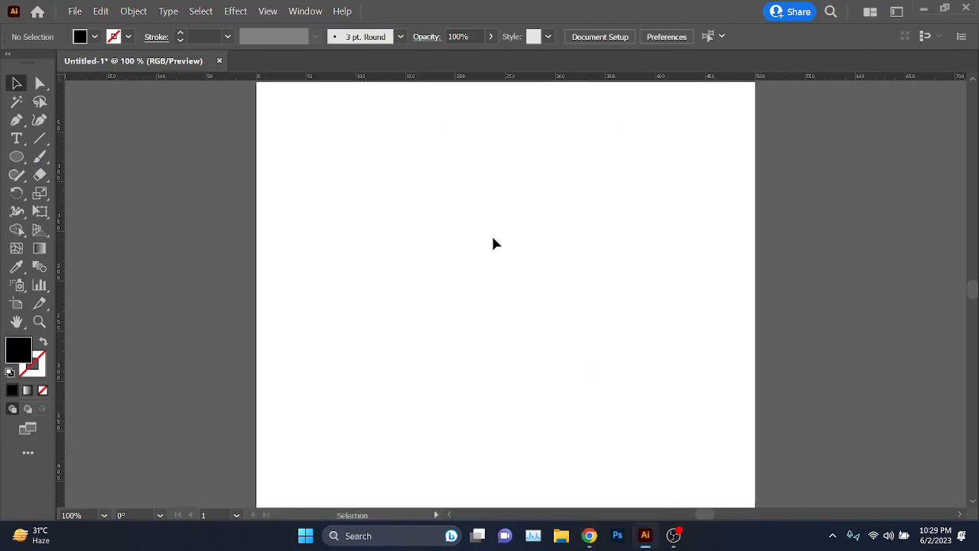
# Step: Review the available type tool variants and check the screen recording in OBS
pyautogui.scroll(-2, 490, 235)
pyautogui.moveTo(490, 238); pyautogui.dragTo(480, 256)
pyautogui.scroll(1, 480, 255)
pyautogui.click(16, 139)
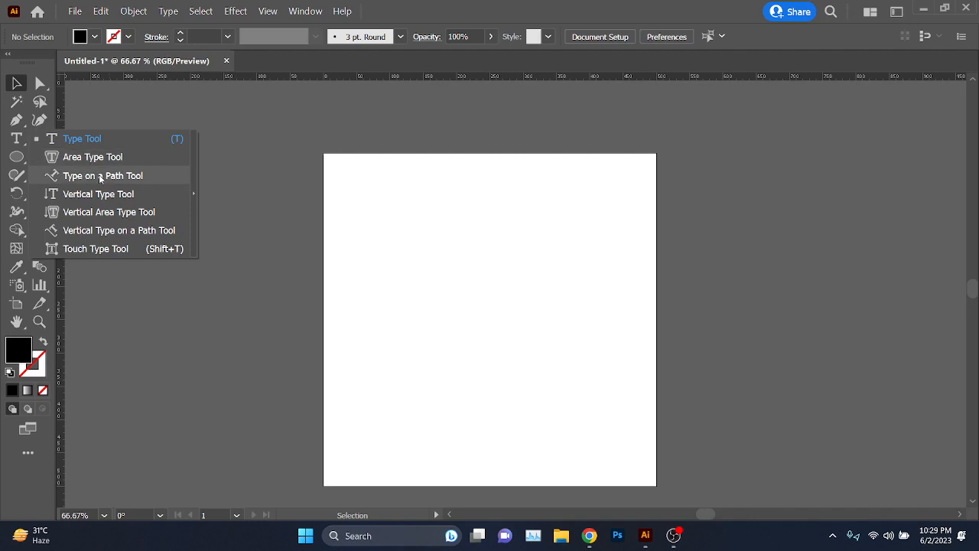
pyautogui.click(17, 83)
pyautogui.click(673, 536)
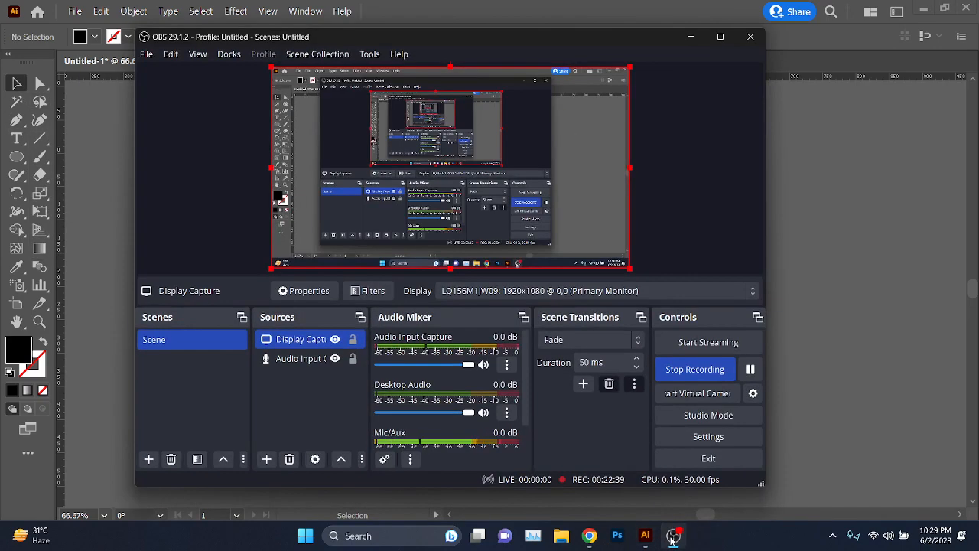
pyautogui.click(673, 535)
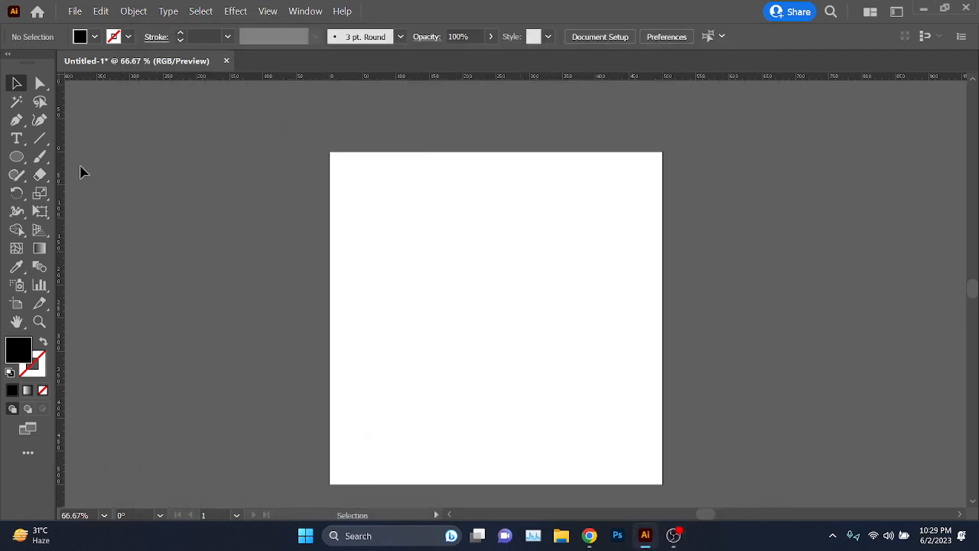
pyautogui.rightClick(16, 139)
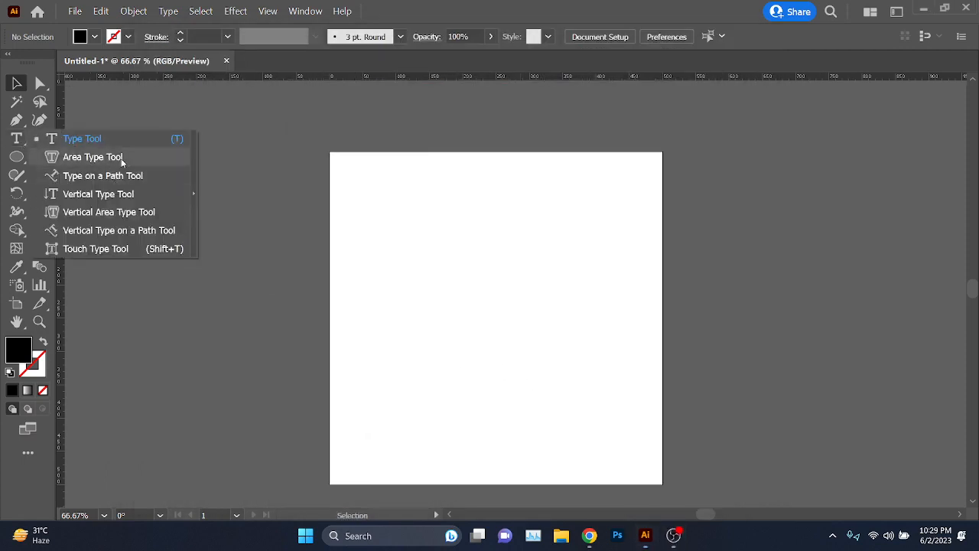
# Step: Draw a black circle about three quarters of the artboard's width and centre it on the artboard
pyautogui.click(18, 159)
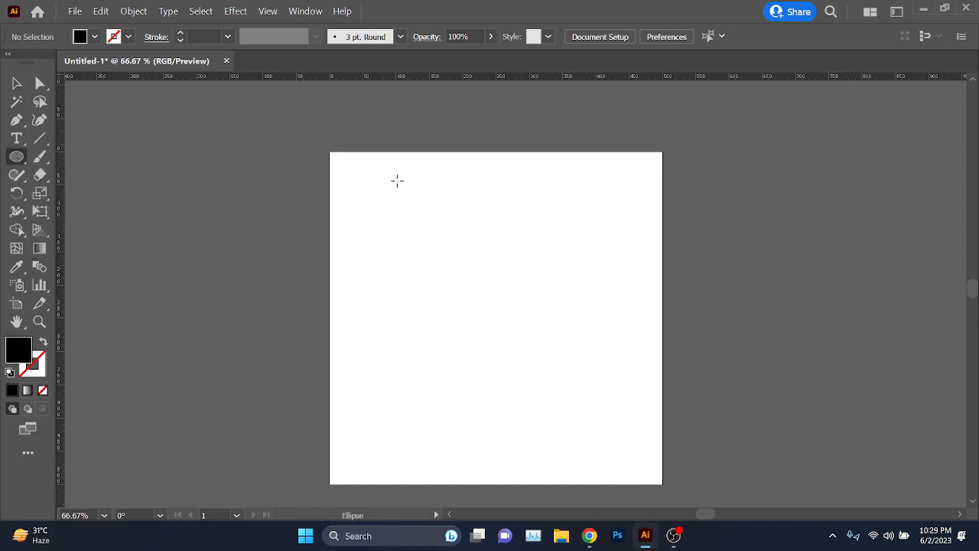
pyautogui.moveTo(398, 181); pyautogui.dragTo(651, 376)
pyautogui.click(17, 84)
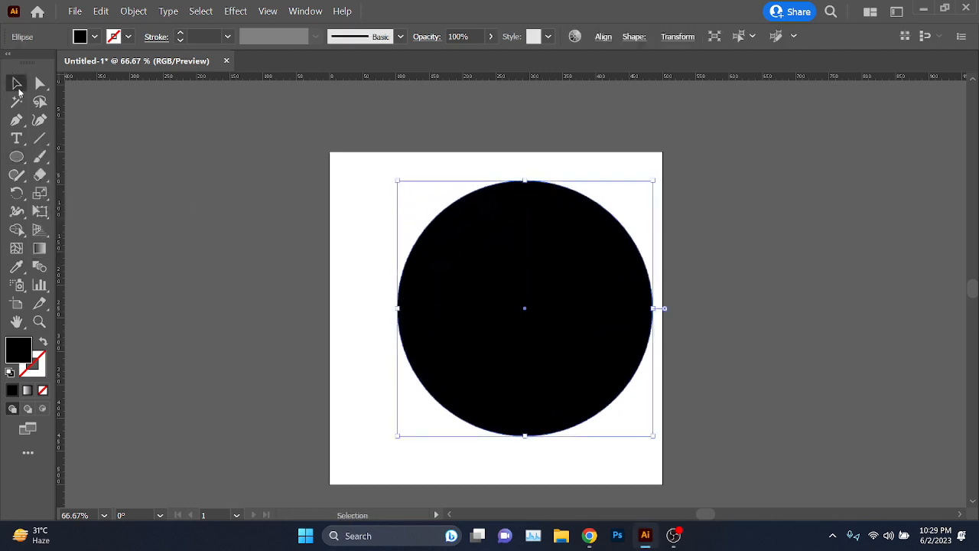
pyautogui.moveTo(477, 321); pyautogui.dragTo(448, 326)
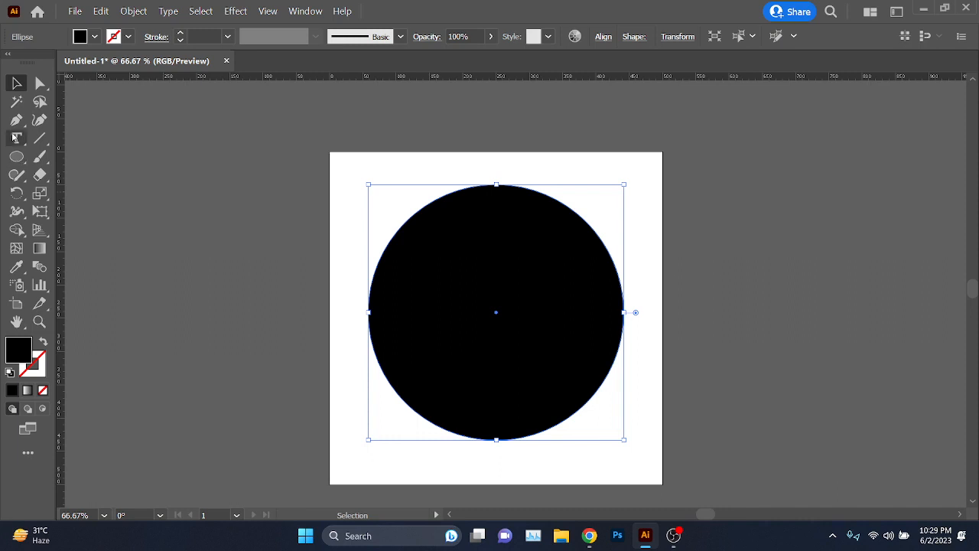
# Step: Convert the circle into a text container with the Area Type tool by starting text on its outline
pyautogui.rightClick(14, 138)
pyautogui.click(80, 157)
pyautogui.click(500, 306)
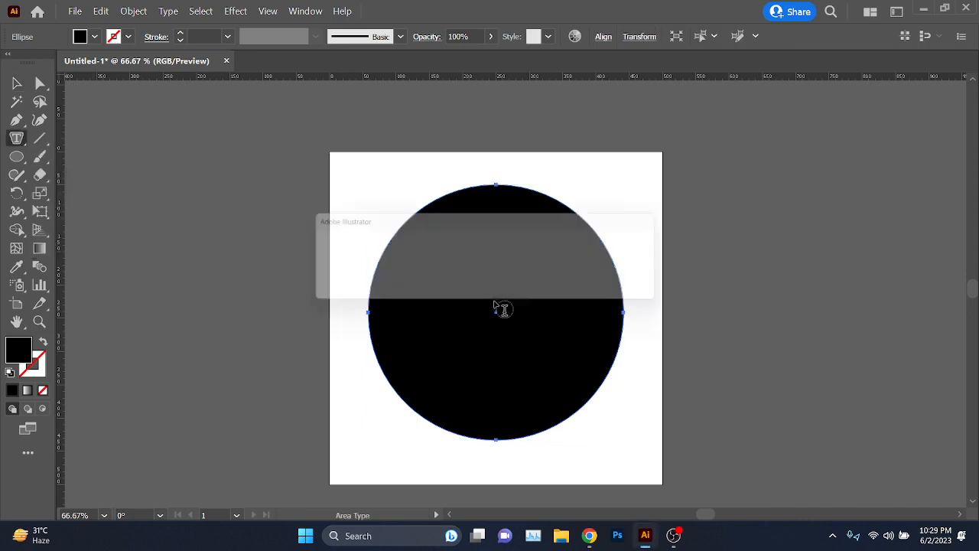
pyautogui.click(636, 287)
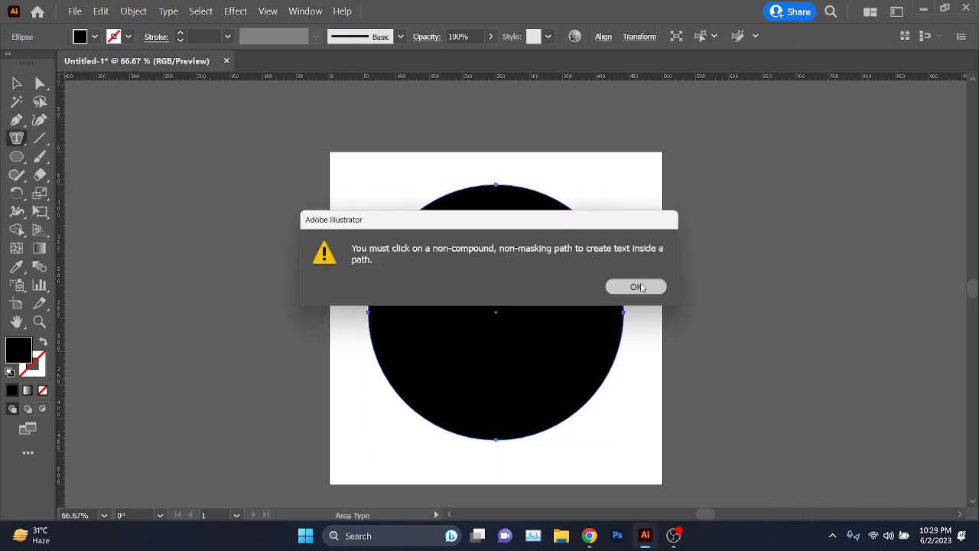
pyautogui.click(482, 188)
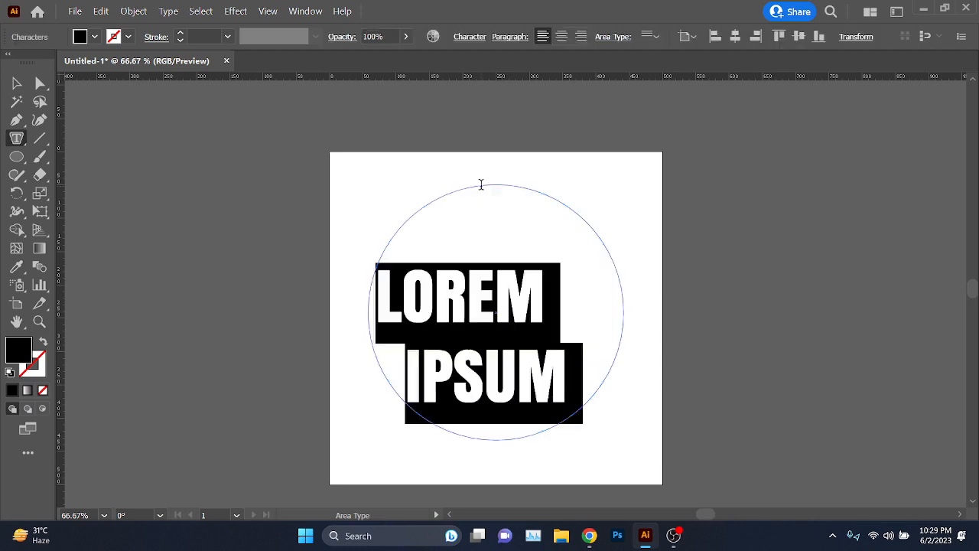
# Step: Set the font of the text in the circle to Metropolis Regular and turn off All Caps
pyautogui.hotkey('ctrl', 't')
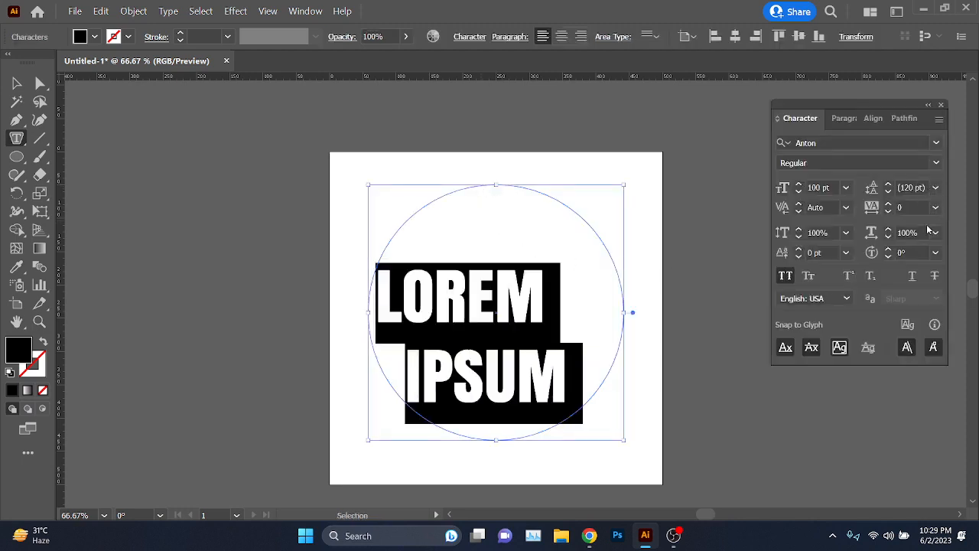
pyautogui.click(831, 143)
pyautogui.write('metro')
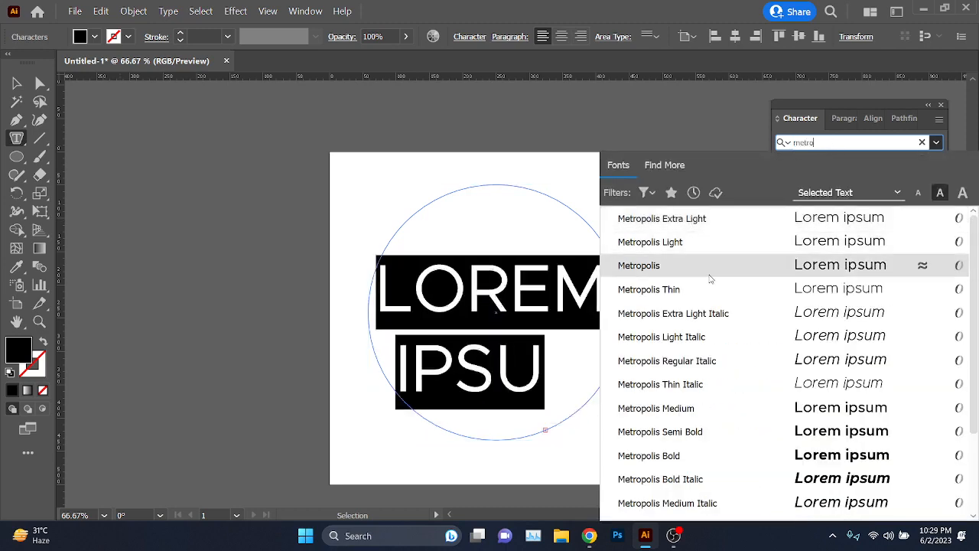
pyautogui.click(710, 269)
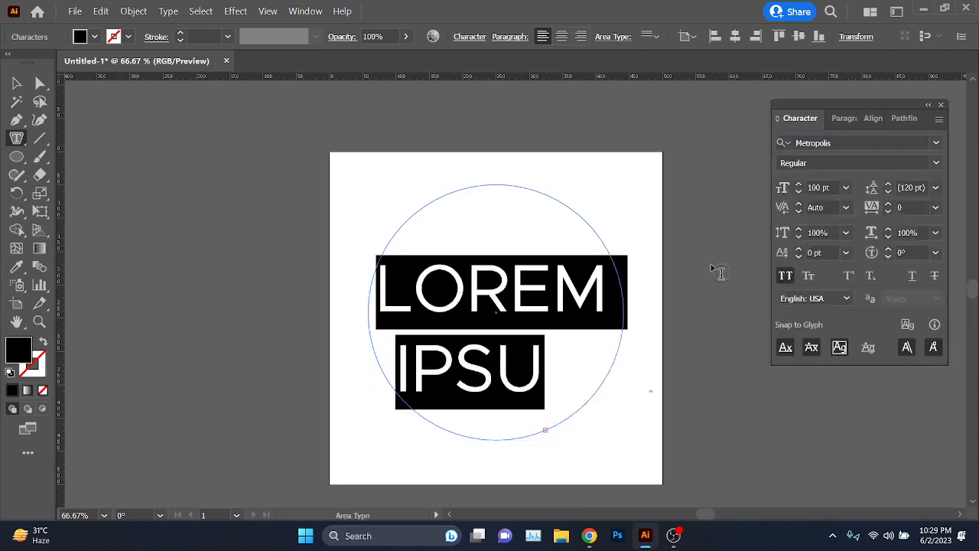
pyautogui.click(786, 276)
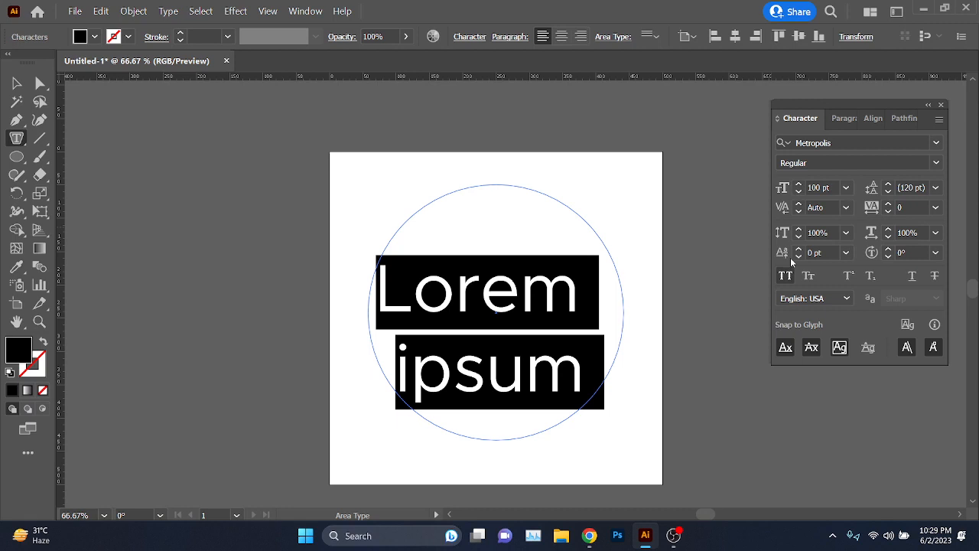
# Step: Reduce the font size of the text in the circle to 20 pt
pyautogui.click(833, 188)
pyautogui.scroll(-20, 833, 187)
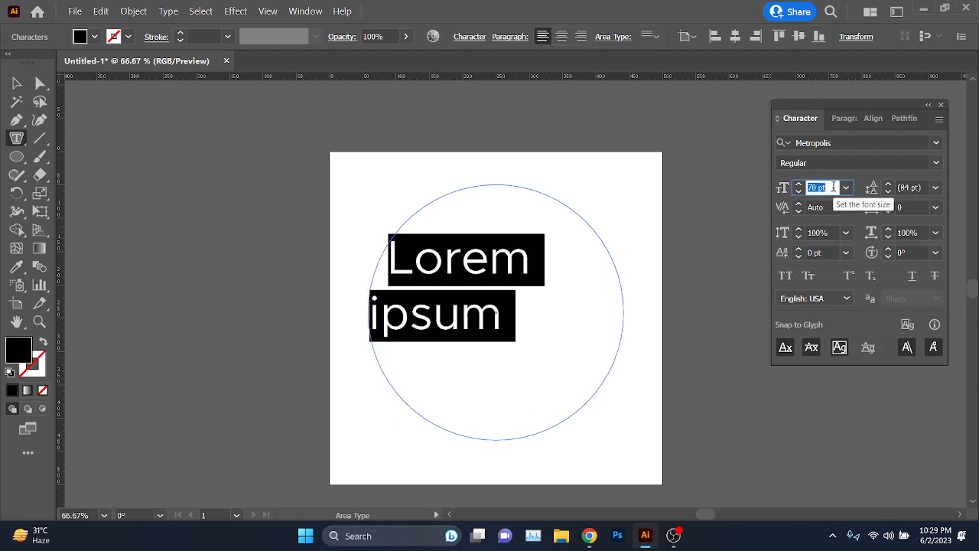
pyautogui.scroll(-20, 833, 188)
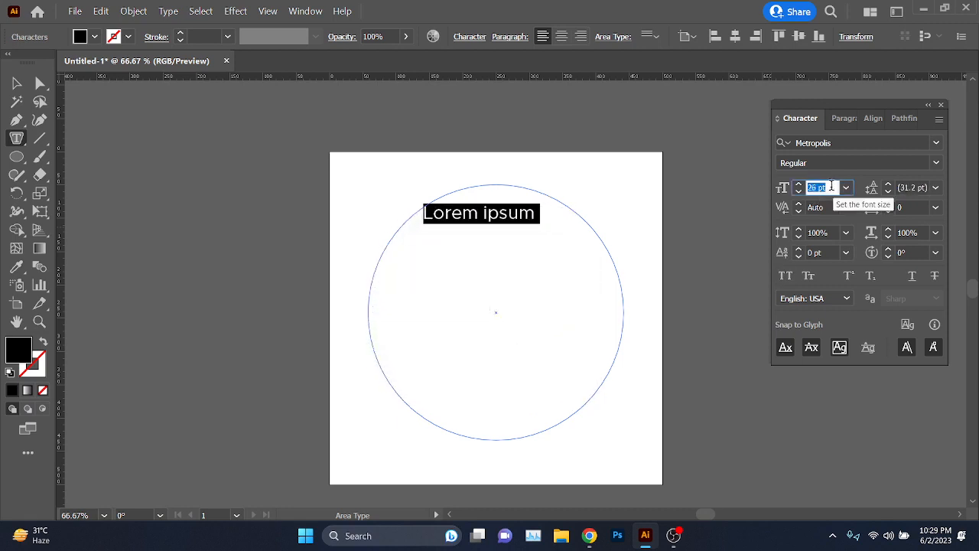
pyautogui.scroll(-6, 832, 187)
# Step: Fill the circle with placeholder text and select all of the text
pyautogui.click(577, 219)
pyautogui.hotkey('ctrl', 'a')
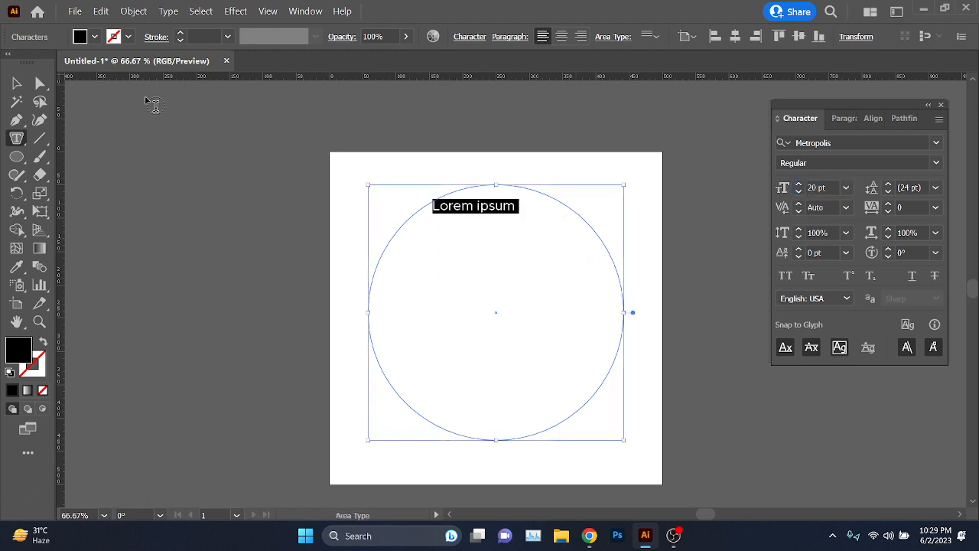
pyautogui.click(169, 11)
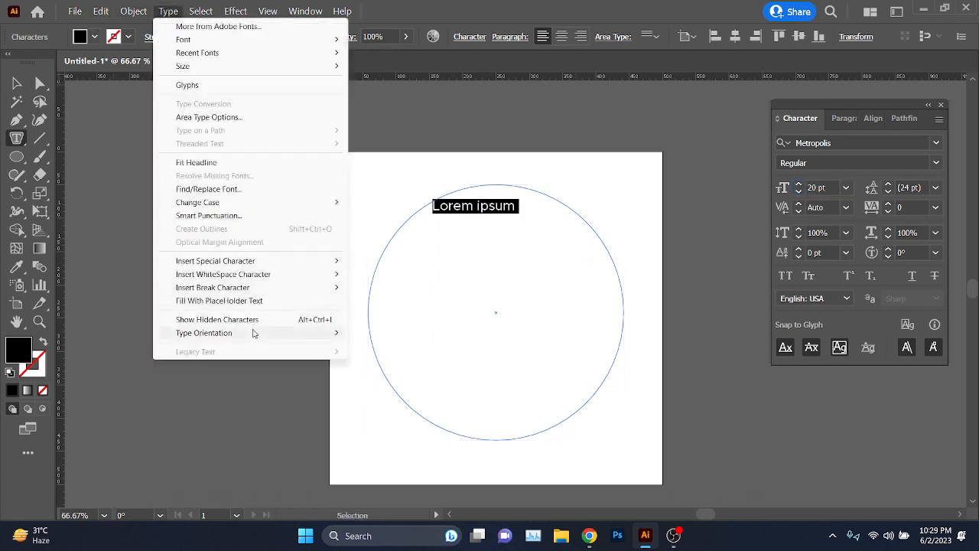
pyautogui.click(293, 301)
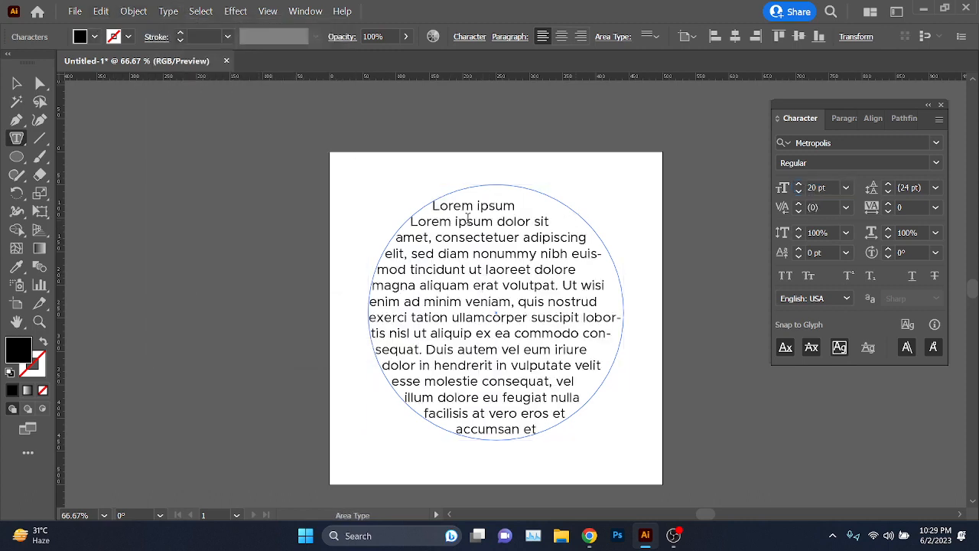
pyautogui.hotkey('ctrl', 'a')
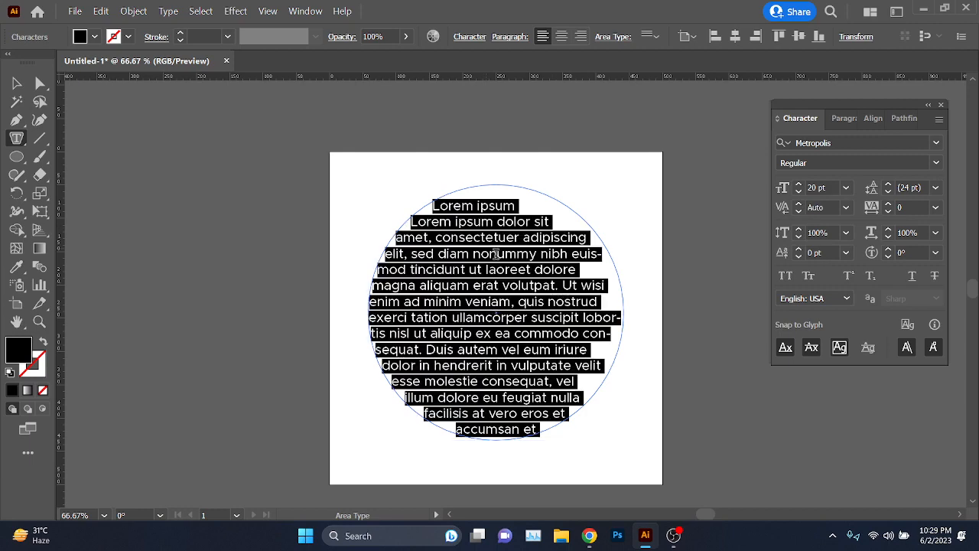
# Step: Delete the circle of text and draw a closed, curvy freeform shape across the artboard with the Pen tool
pyautogui.press('Escape')
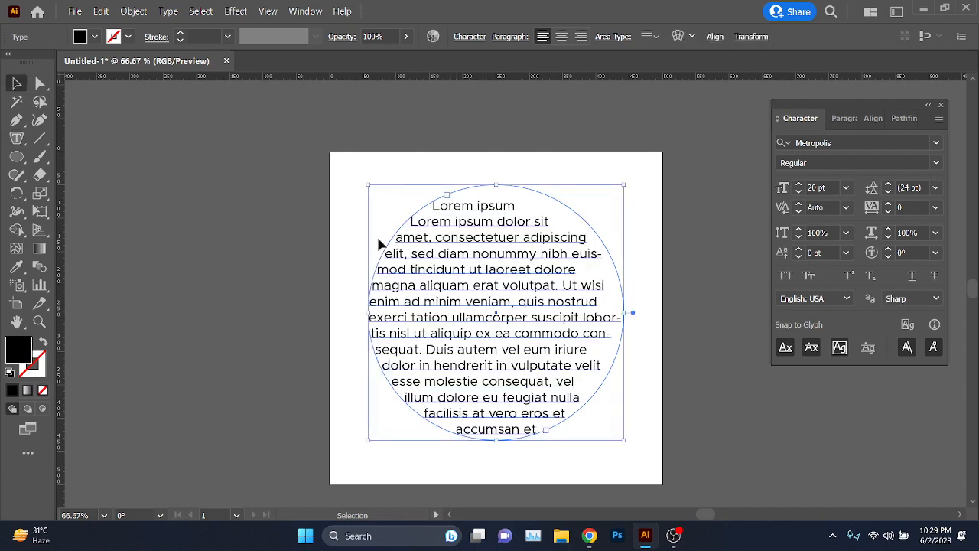
pyautogui.press('Delete')
pyautogui.press('p')
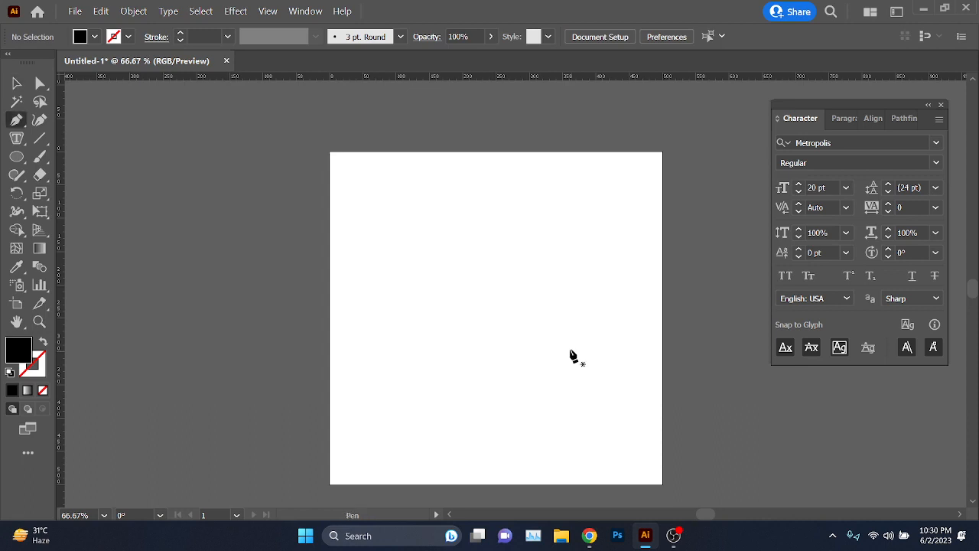
pyautogui.moveTo(376, 303); pyautogui.dragTo(382, 216)
pyautogui.moveTo(460, 261); pyautogui.dragTo(515, 271)
pyautogui.moveTo(561, 218); pyautogui.dragTo(583, 198)
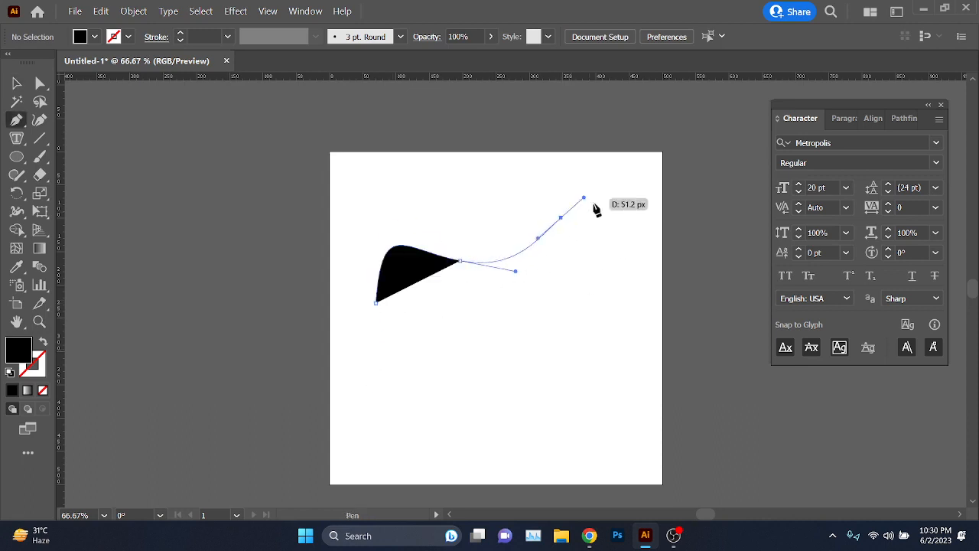
pyautogui.moveTo(602, 300); pyautogui.dragTo(568, 330)
pyautogui.moveTo(514, 345); pyautogui.dragTo(541, 386)
pyautogui.moveTo(588, 415); pyautogui.dragTo(512, 448)
pyautogui.moveTo(437, 406); pyautogui.dragTo(371, 350)
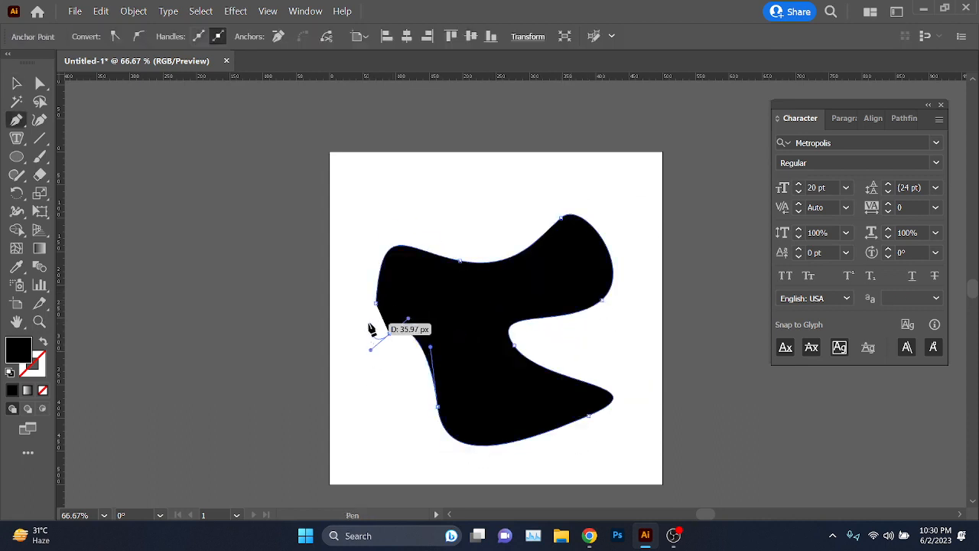
pyautogui.click(377, 303)
# Step: Convert the freeform shape into an area text container filled with placeholder text, and deselect it
pyautogui.hotkey('ctrl', '+')
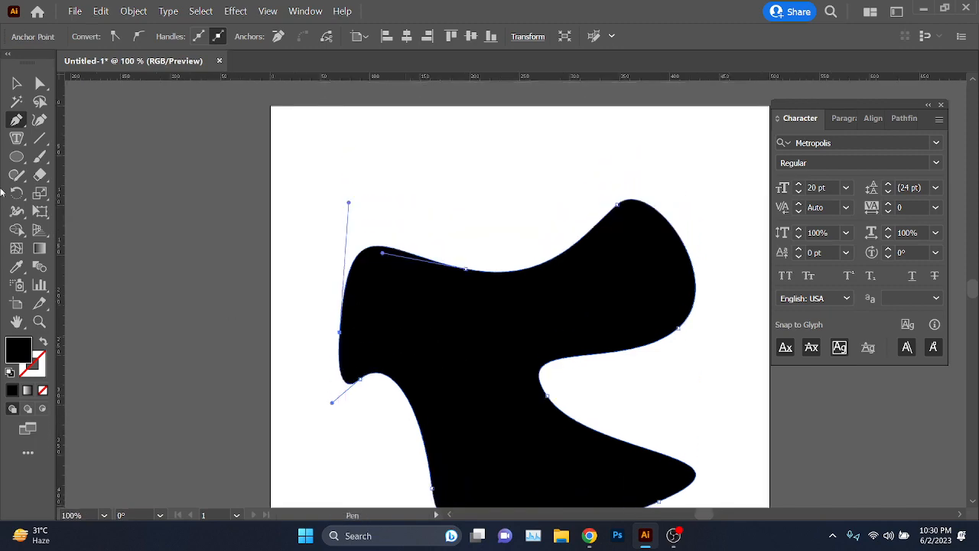
pyautogui.click(16, 82)
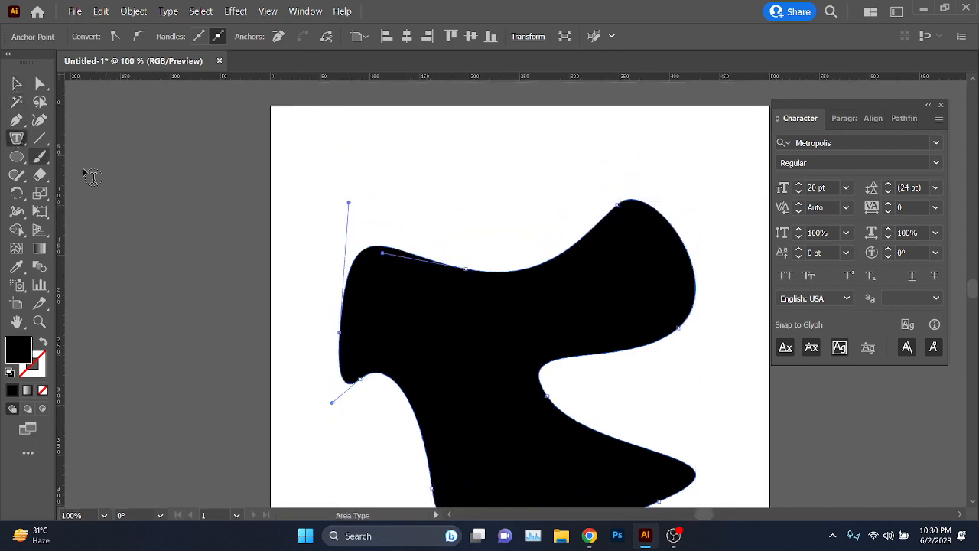
pyautogui.click(362, 268)
pyautogui.click(17, 82)
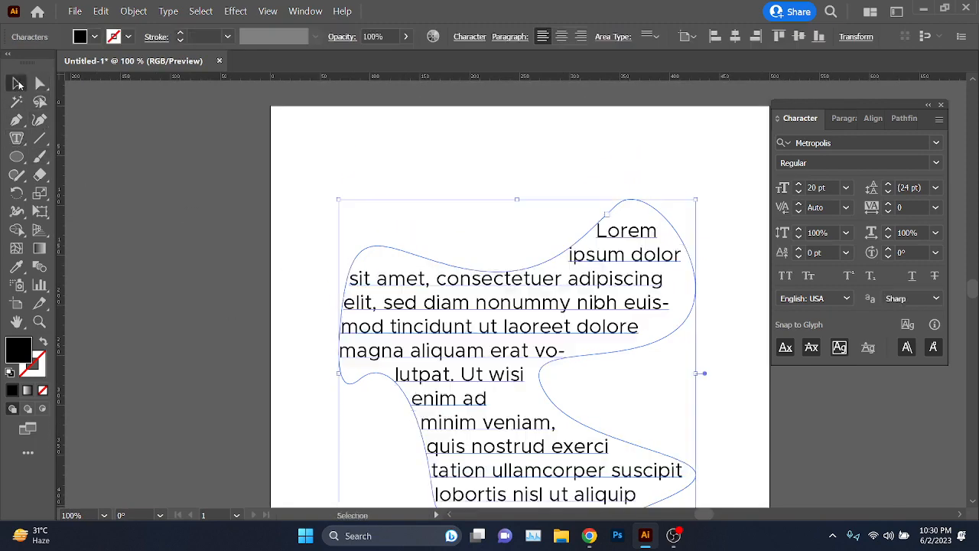
pyautogui.click(306, 229)
pyautogui.scroll(-2, 381, 278)
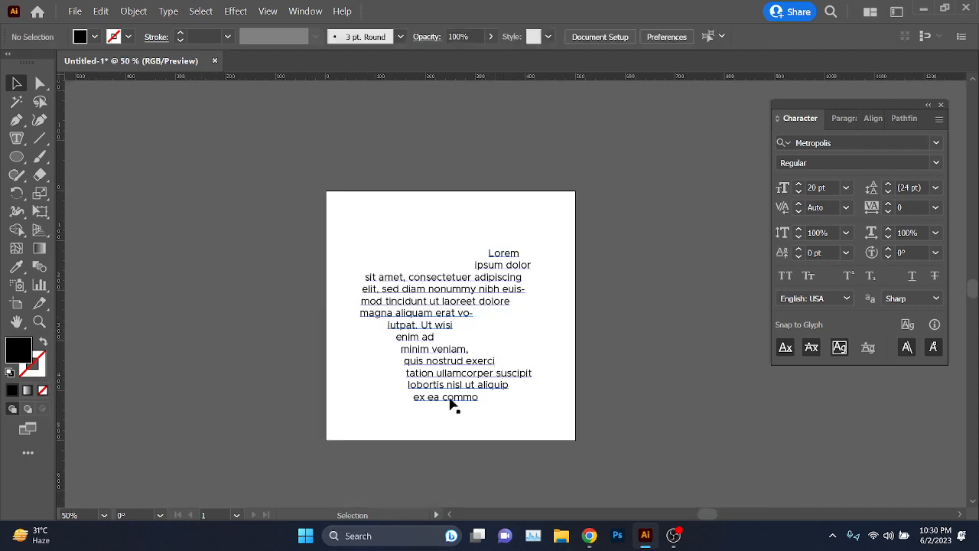
pyautogui.scroll(-1, 419, 341)
pyautogui.scroll(2, 439, 382)
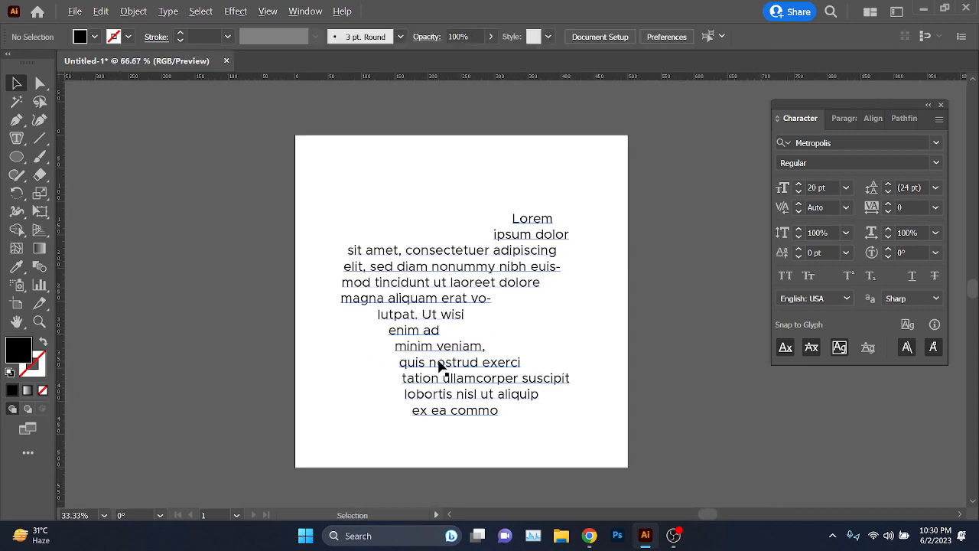
# Step: Delete the freeform text and place a black circle in the upper-left part of the artboard
pyautogui.click(557, 360)
pyautogui.press('Delete')
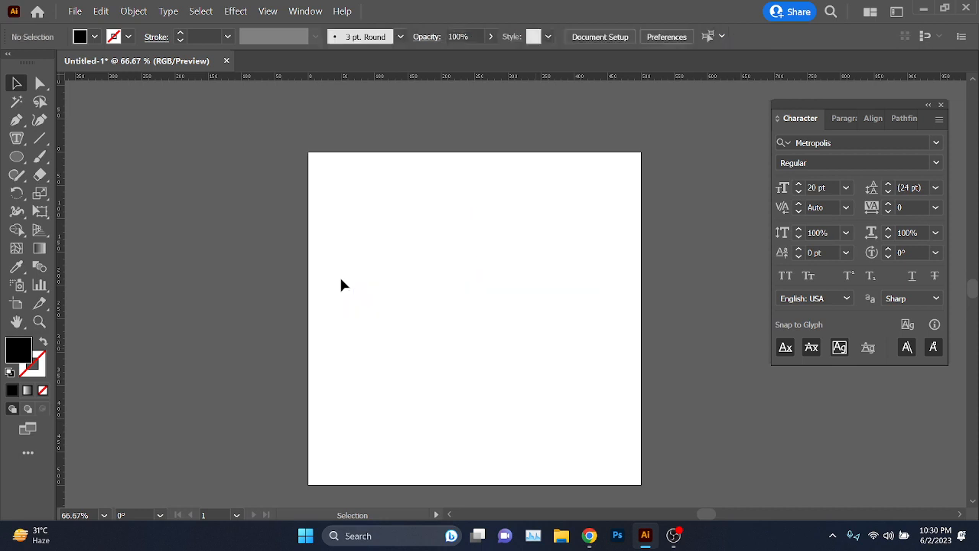
pyautogui.click(16, 156)
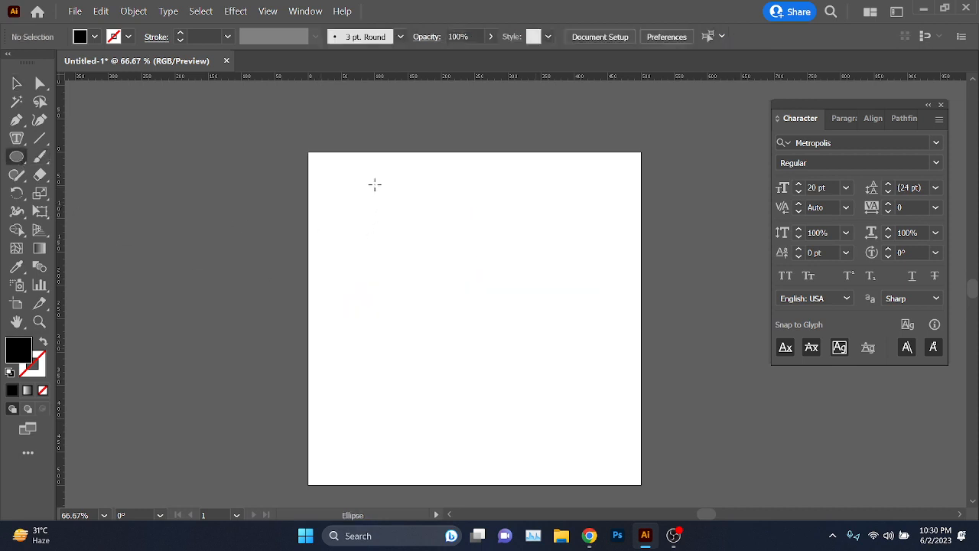
pyautogui.moveTo(334, 179); pyautogui.dragTo(489, 333)
pyautogui.click(17, 82)
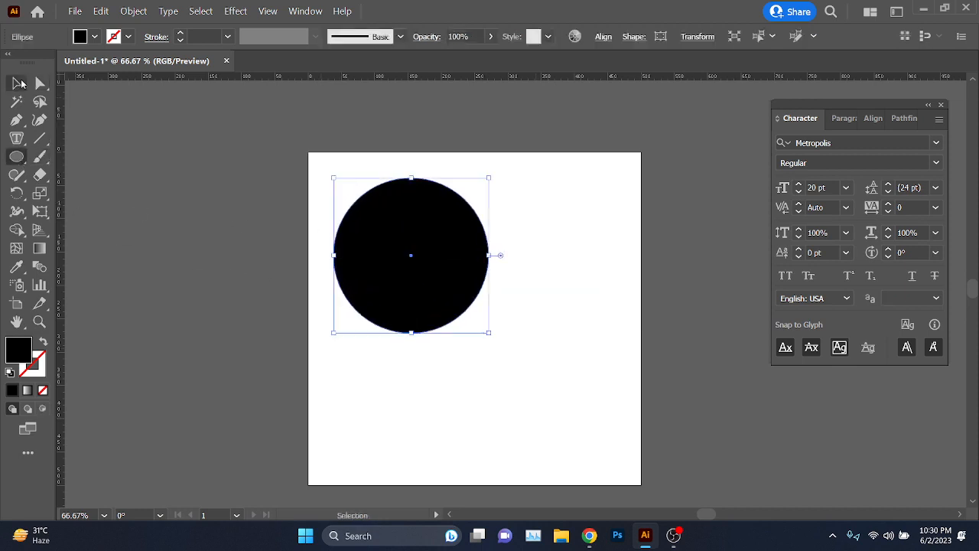
pyautogui.moveTo(460, 297); pyautogui.dragTo(446, 289)
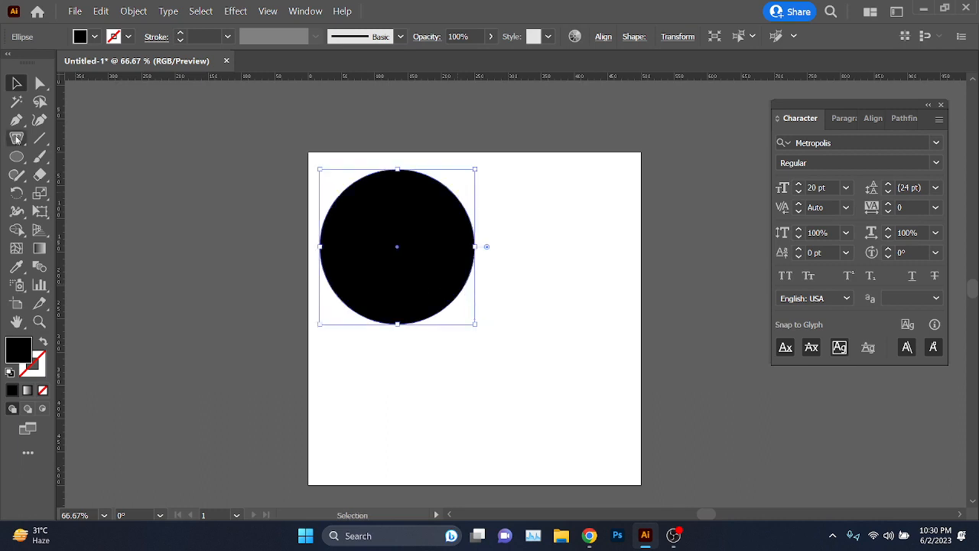
# Step: Start a Pen path with an arc bulging around the circle's right side, and remove the outgoing handle at its lower end
pyautogui.click(16, 119)
pyautogui.hotkey('ctrl', 'shift', 'a')
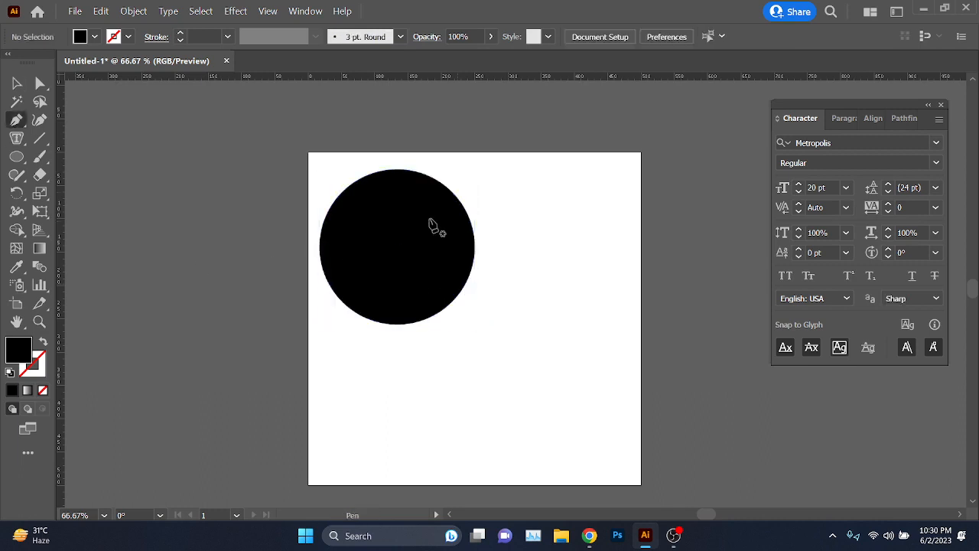
pyautogui.click(474, 169)
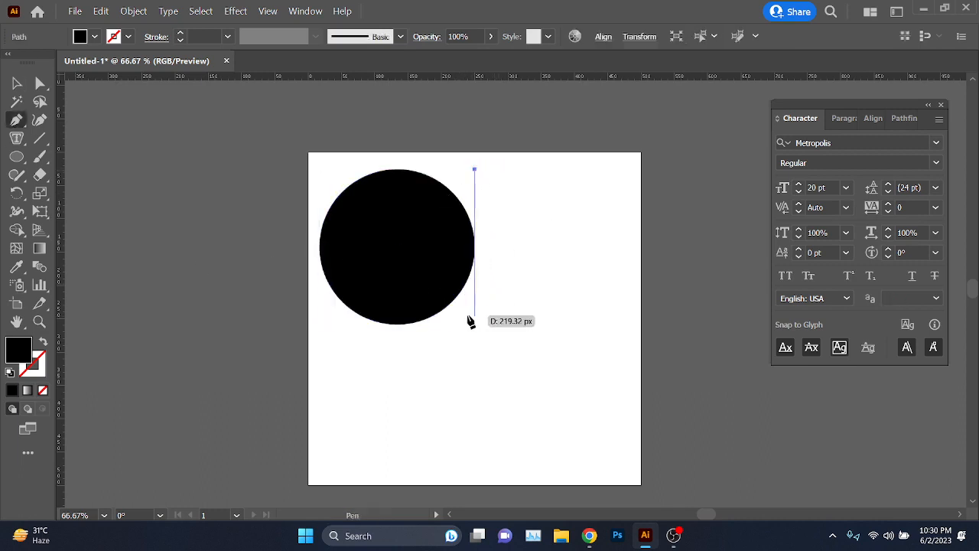
pyautogui.moveTo(474, 325); pyautogui.dragTo(409, 405)
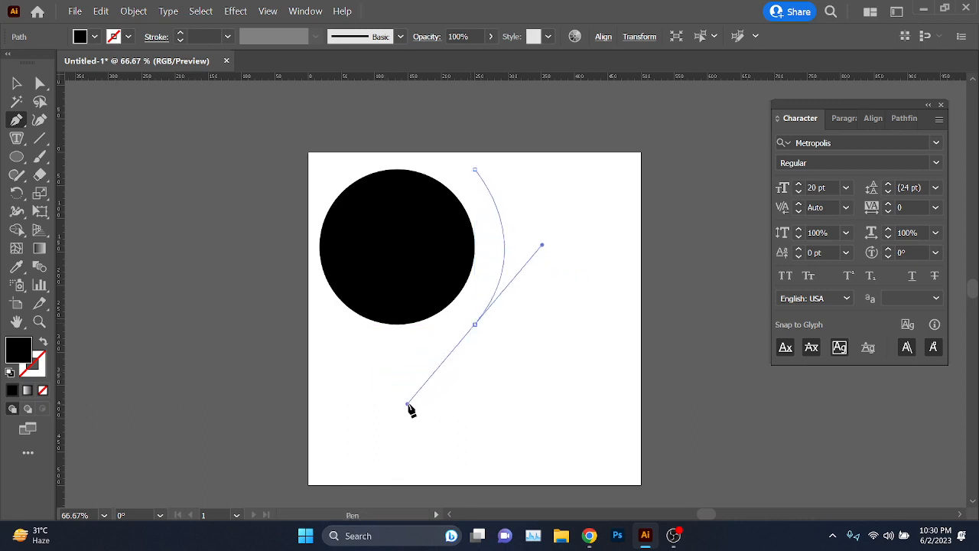
pyautogui.click(474, 325)
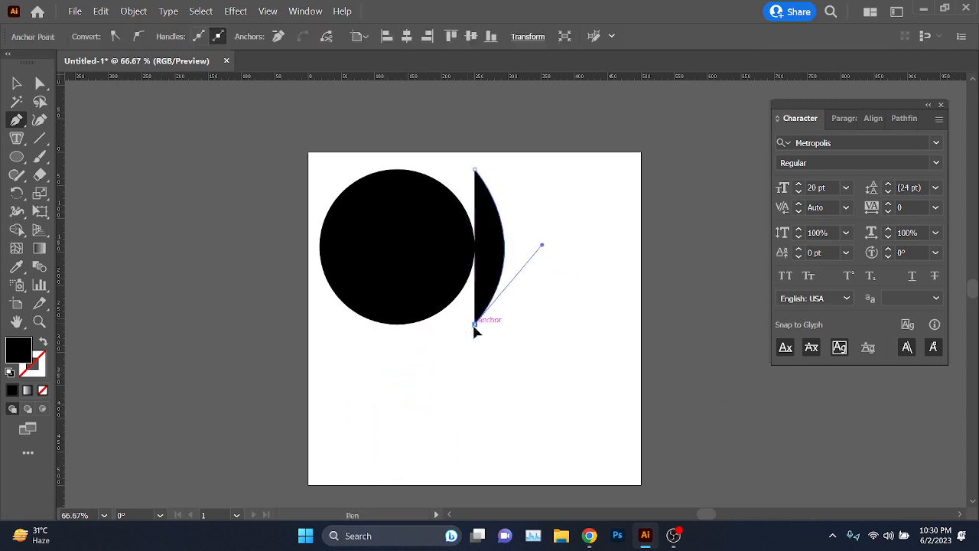
# Step: Swap the path to a black stroke without fill and close it with straight segments below the circle and along the artboard edges
pyautogui.click(43, 343)
pyautogui.keyDown('shift'); pyautogui.click(322, 332); pyautogui.keyUp('shift')
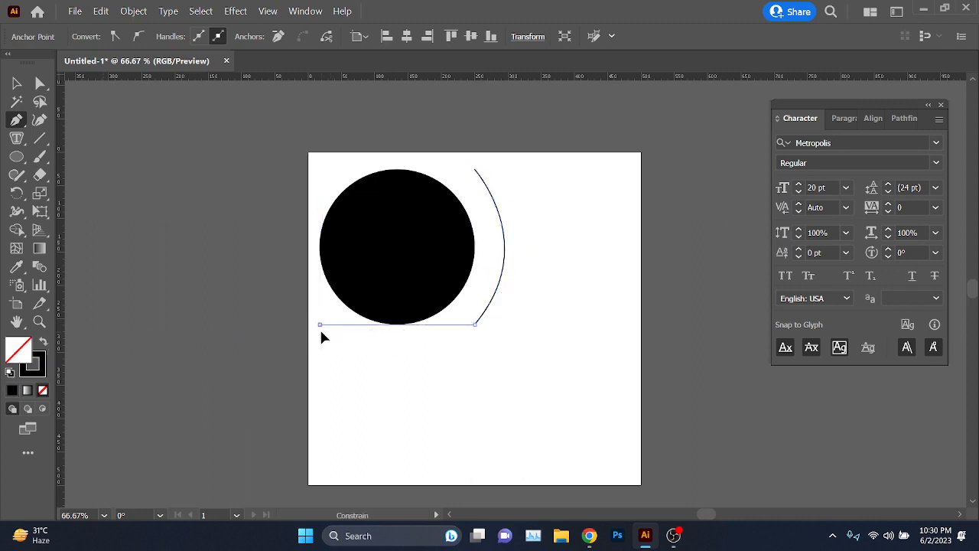
pyautogui.keyDown('shift'); pyautogui.click(329, 477); pyautogui.keyUp('shift')
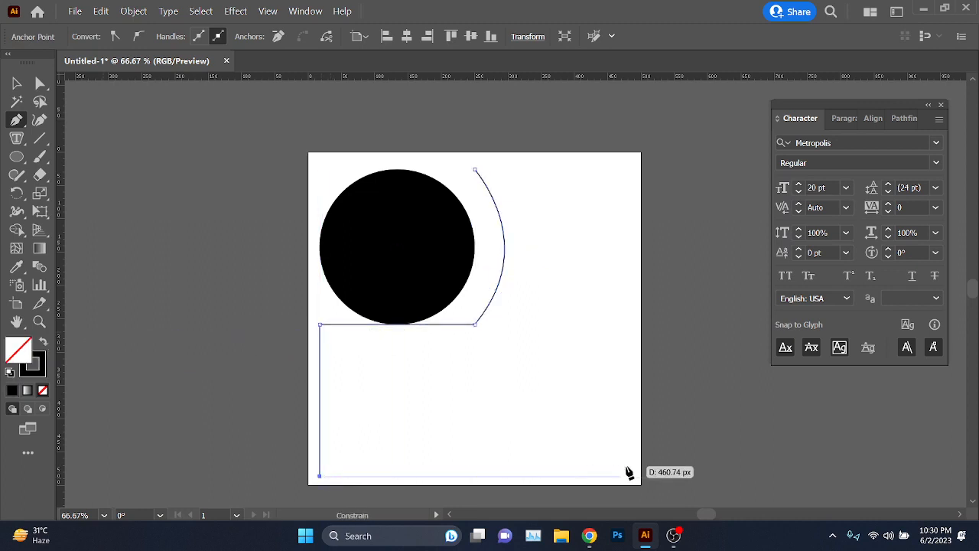
pyautogui.keyDown('shift'); pyautogui.click(634, 476); pyautogui.keyUp('shift')
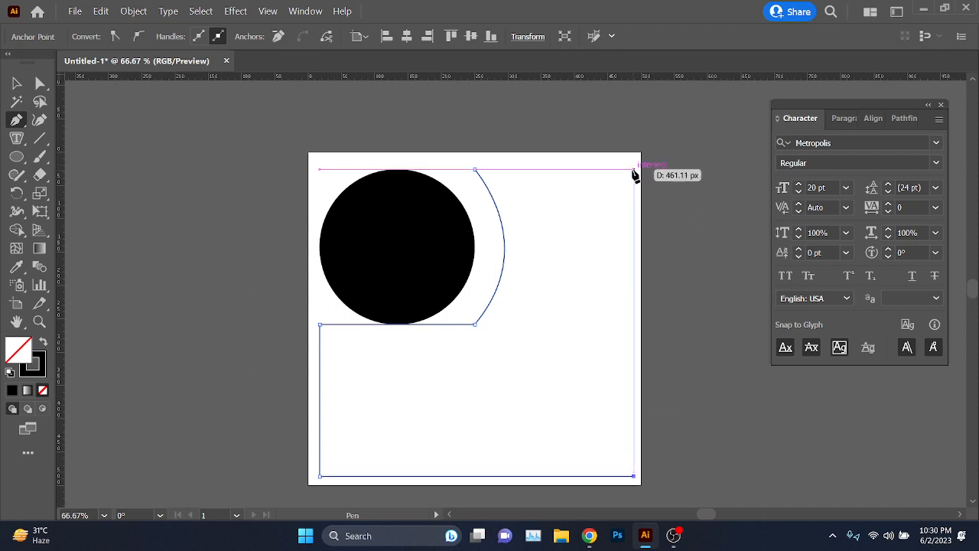
pyautogui.keyDown('shift'); pyautogui.click(634, 170); pyautogui.keyUp('shift')
pyautogui.click(475, 169)
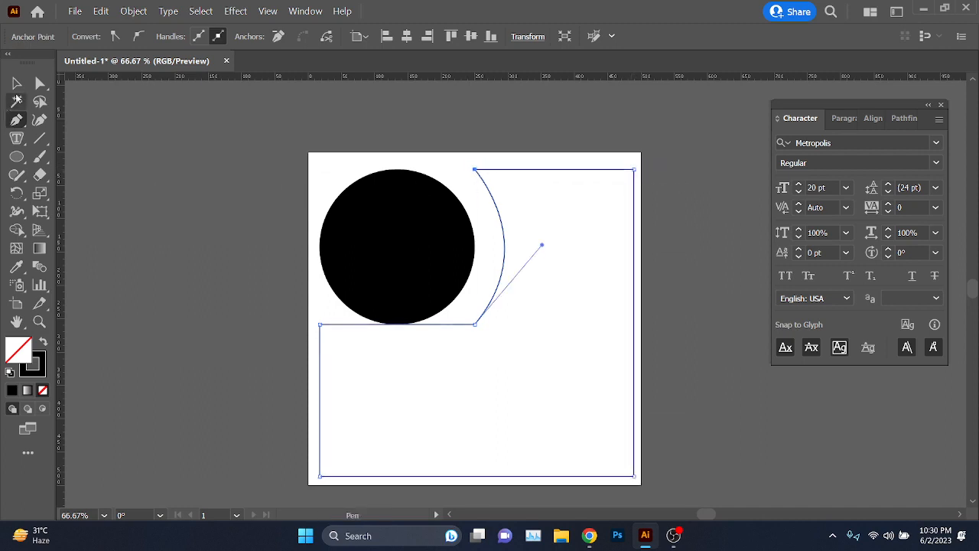
# Step: Scale the black circle down slightly and reposition it within the path's upper-left notch
pyautogui.click(17, 83)
pyautogui.click(405, 280)
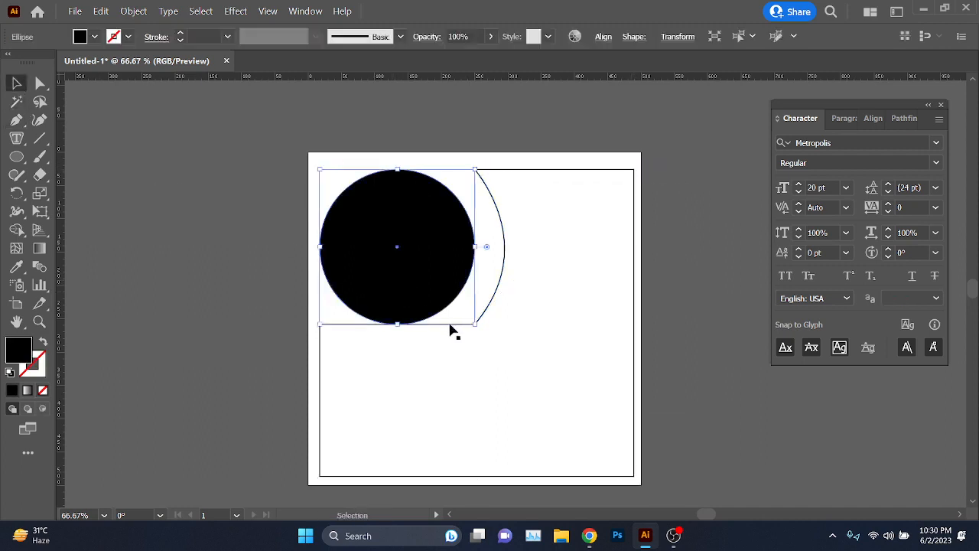
pyautogui.moveTo(476, 324); pyautogui.dragTo(458, 306)
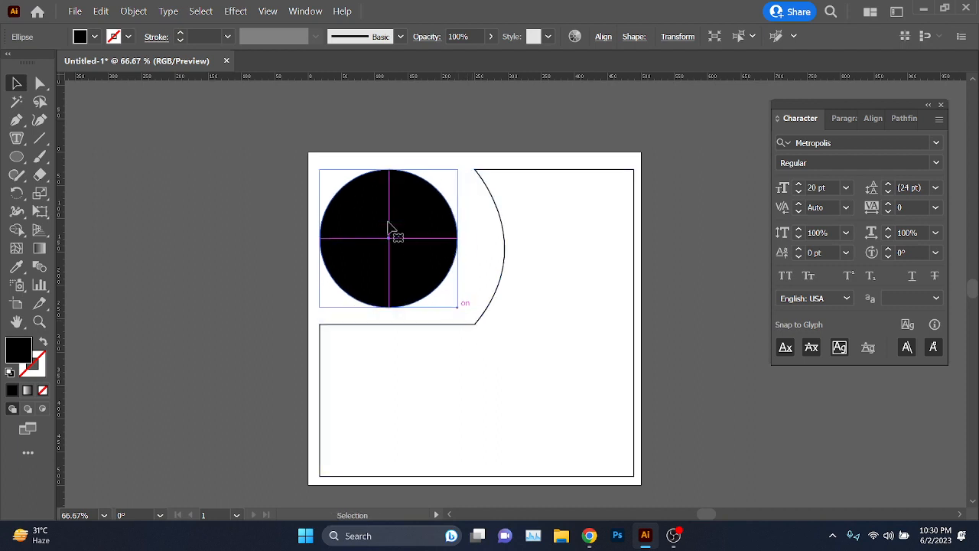
pyautogui.moveTo(389, 227); pyautogui.dragTo(396, 232)
pyautogui.click(343, 297)
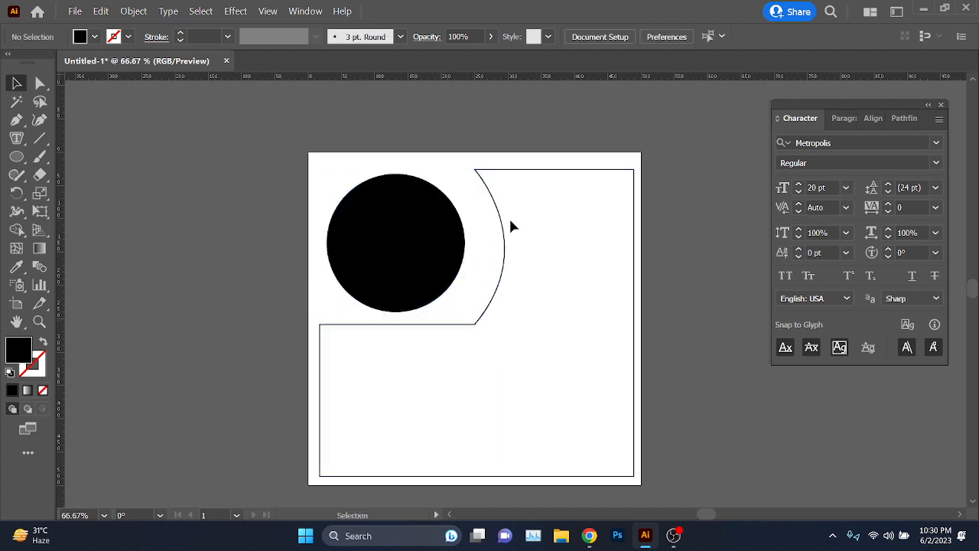
# Step: Swap the fill and stroke of the notched path so it has a black fill and no stroke
pyautogui.click(503, 264)
pyautogui.click(42, 345)
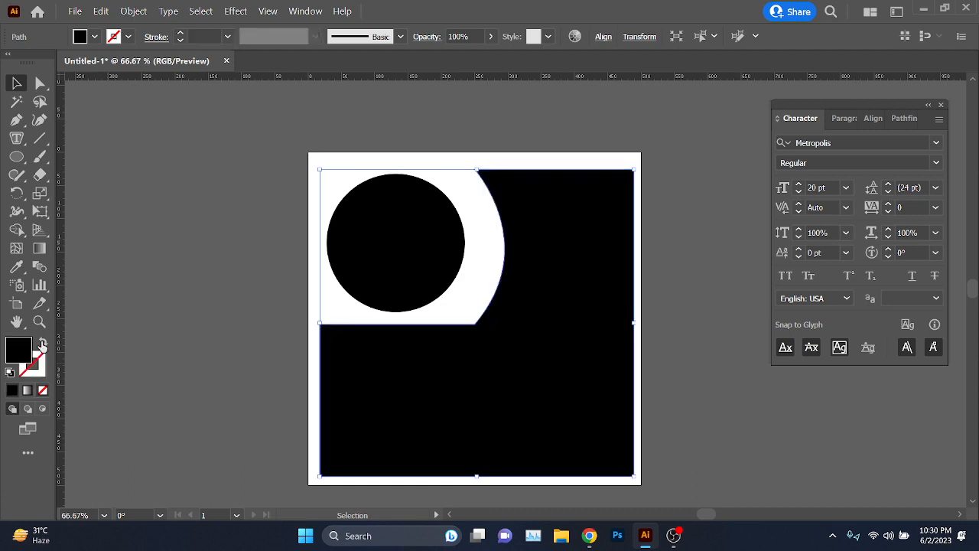
pyautogui.click(42, 345)
pyautogui.click(42, 345)
pyautogui.click(42, 345)
pyautogui.click(42, 345)
# Step: Use the Area Type tool to turn the notched shape into placeholder text that wraps around the circle, and deselect it
pyautogui.click(17, 138)
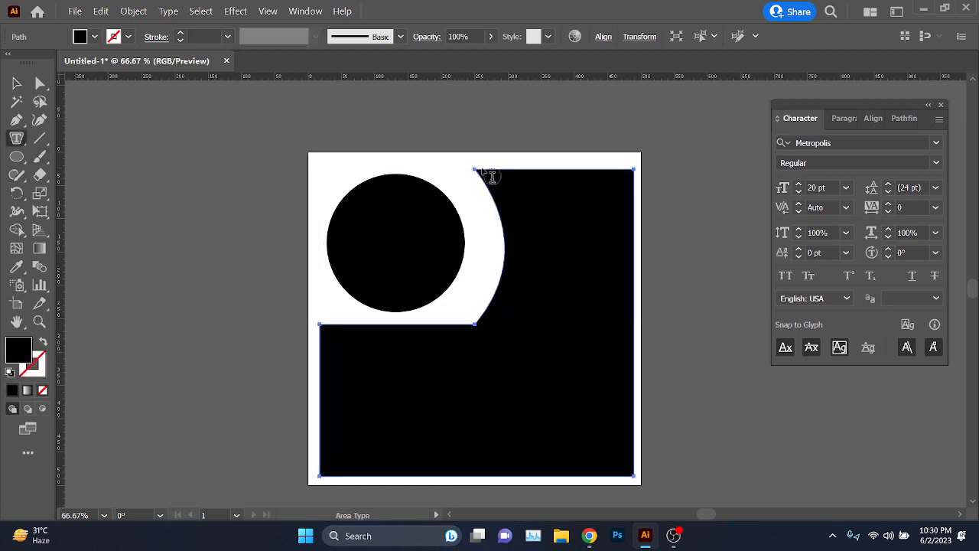
pyautogui.click(483, 175)
pyautogui.click(16, 85)
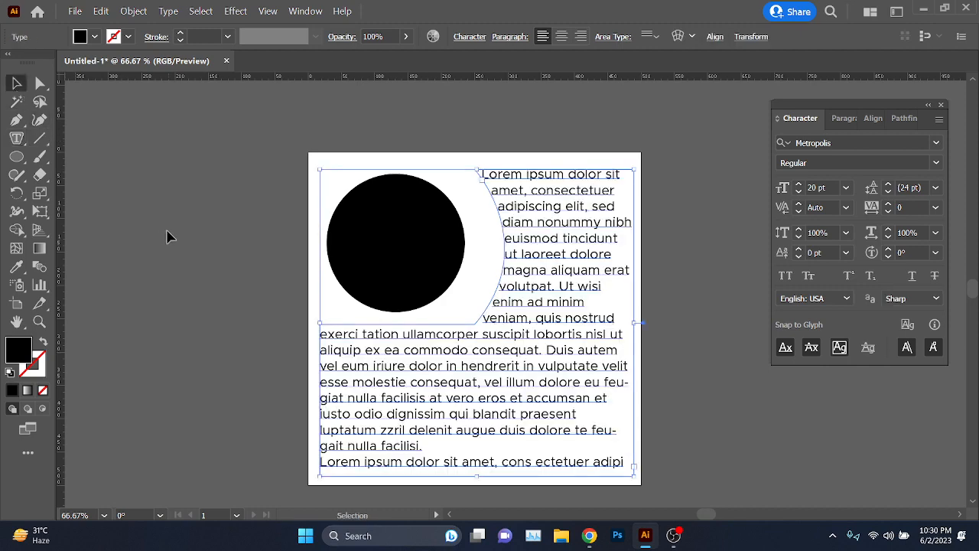
pyautogui.click(480, 120)
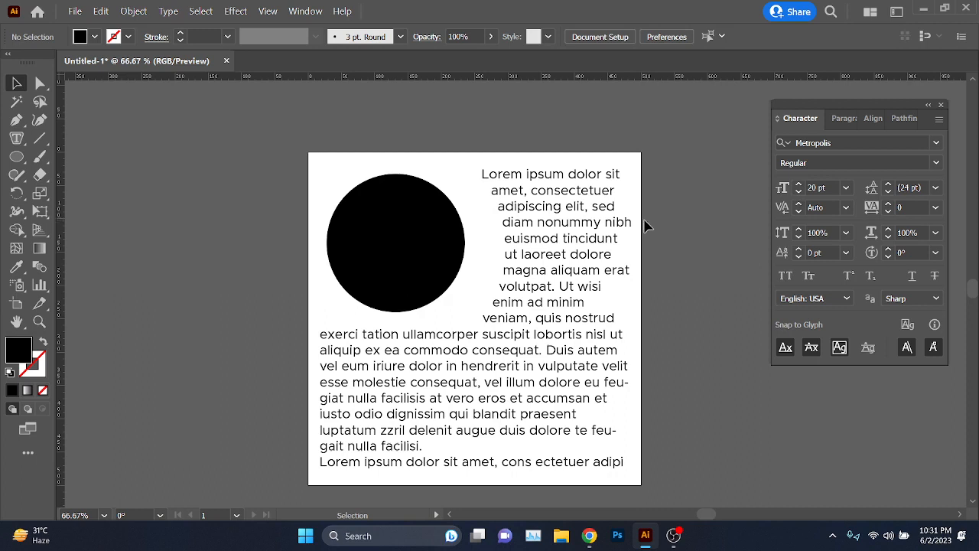
# Step: Delete the circle and its wrapped text from the artboard and switch to the Type on a Path tool
pyautogui.moveTo(645, 226); pyautogui.dragTo(442, 310)
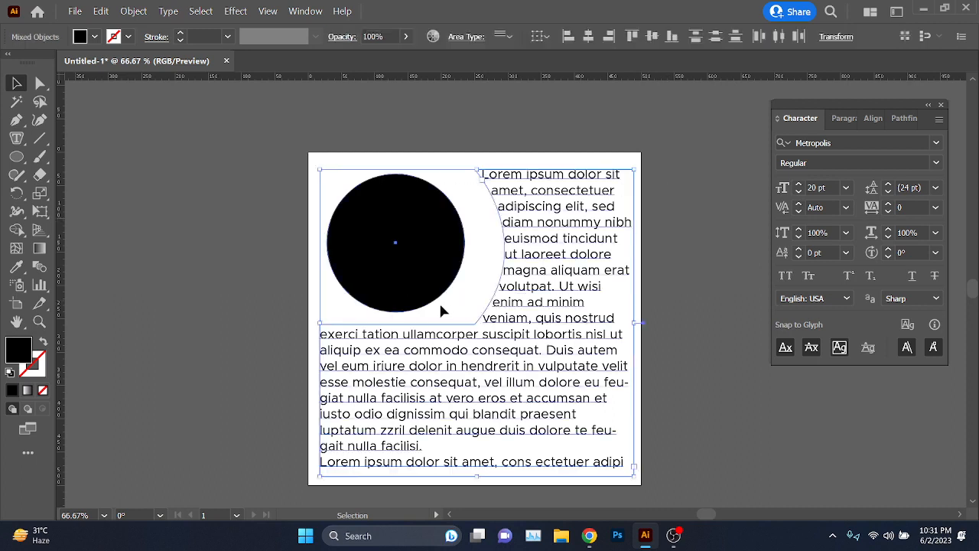
pyautogui.press('Delete')
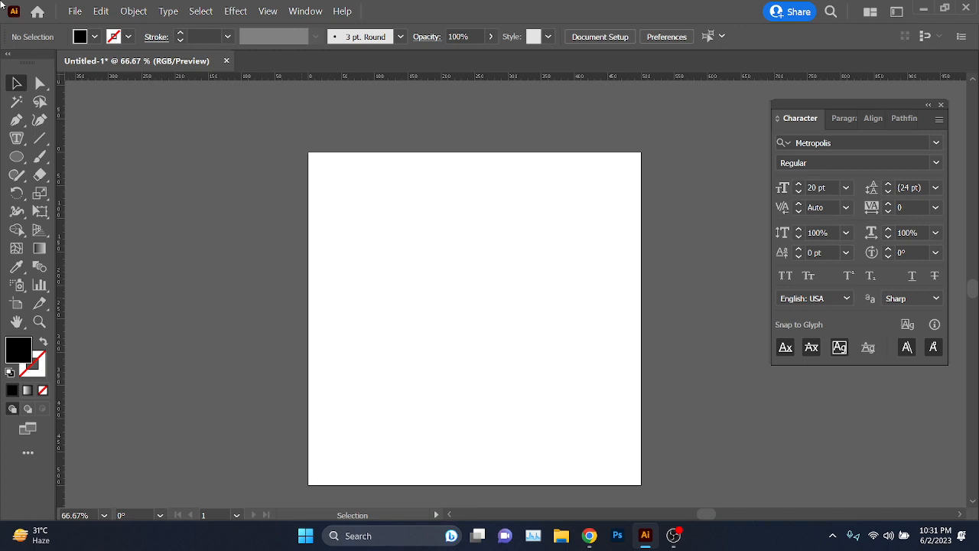
pyautogui.moveTo(16, 138); pyautogui.dragTo(77, 176)
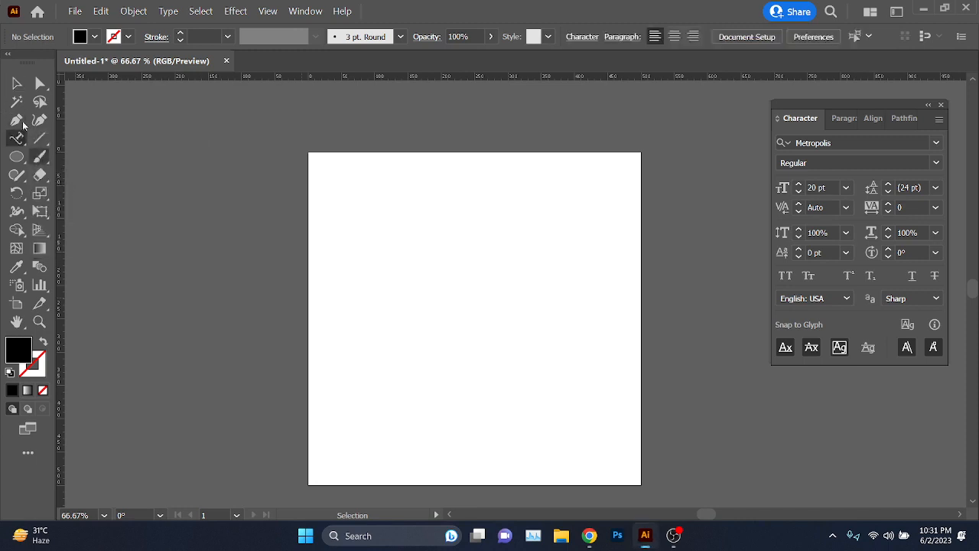
# Step: Draw a closed, black-filled wavy shape across the artboard with the Pen tool and deselect it
pyautogui.click(22, 82)
pyautogui.click(17, 120)
pyautogui.scroll(1, 393, 262)
pyautogui.moveTo(413, 276); pyautogui.dragTo(358, 296)
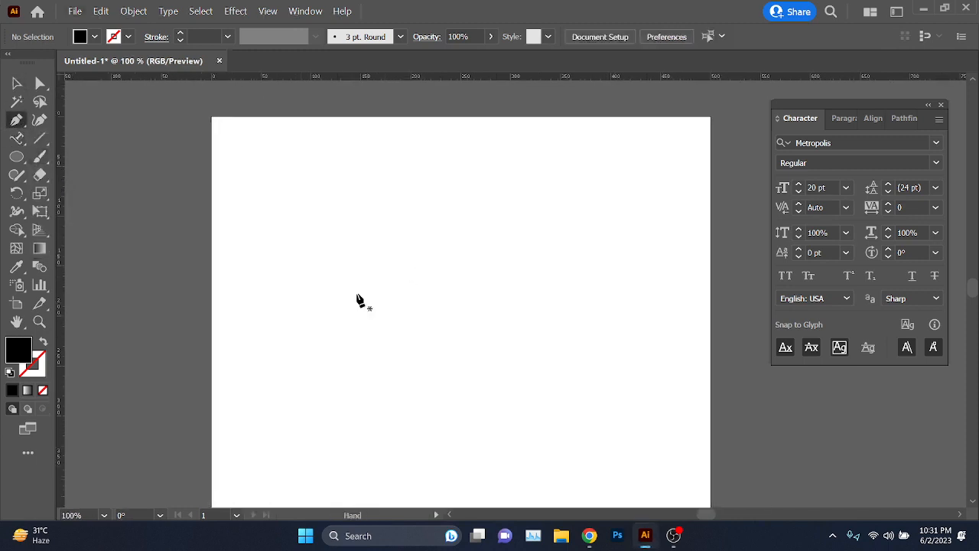
pyautogui.moveTo(255, 378); pyautogui.dragTo(264, 277)
pyautogui.moveTo(445, 309); pyautogui.dragTo(549, 336)
pyautogui.moveTo(588, 235); pyautogui.dragTo(640, 199)
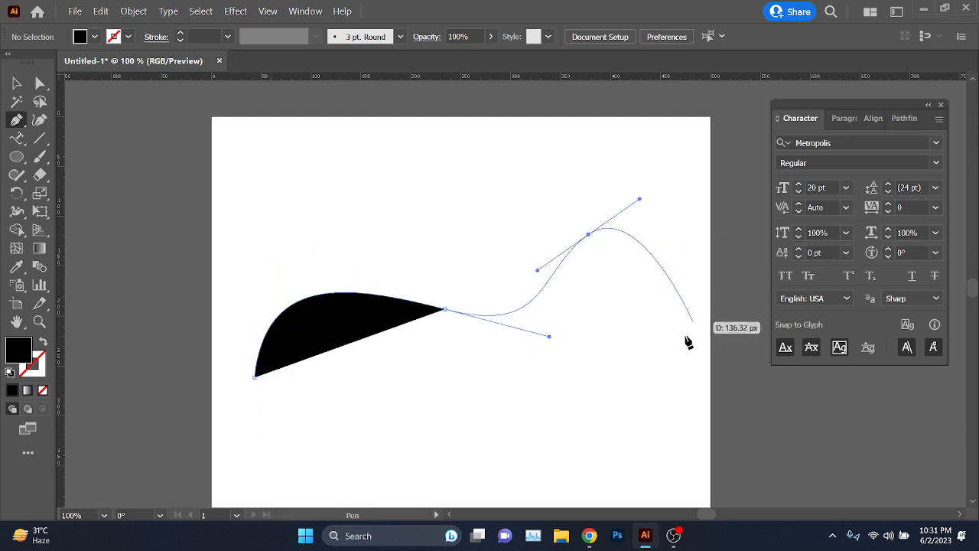
pyautogui.moveTo(693, 321); pyautogui.dragTo(683, 336)
pyautogui.scroll(-1, 536, 373)
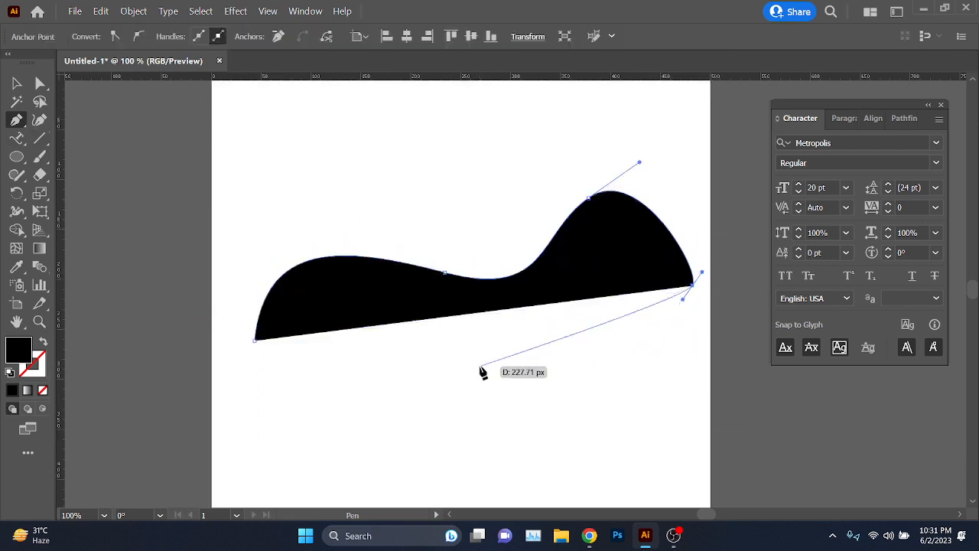
pyautogui.moveTo(474, 428); pyautogui.dragTo(342, 345)
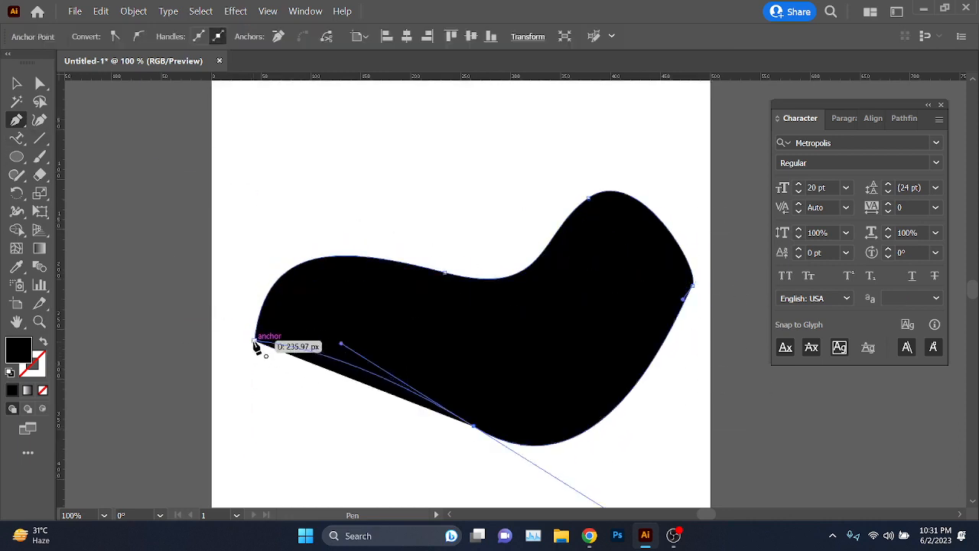
pyautogui.click(255, 339)
pyautogui.click(17, 86)
pyautogui.click(132, 162)
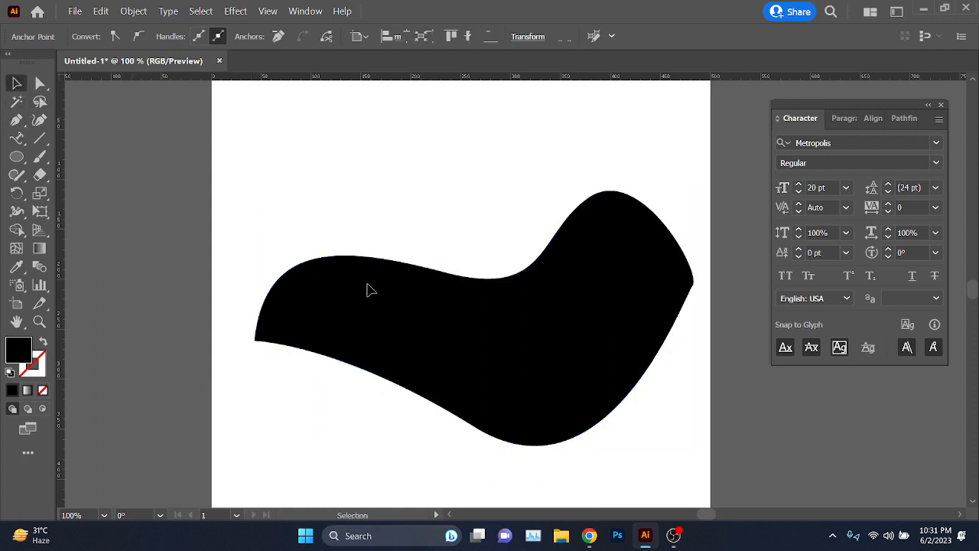
# Step: Use Type on a Path to run placeholder text around the wavy shape's outline, starting near its left corner, and deselect it
pyautogui.click(410, 307)
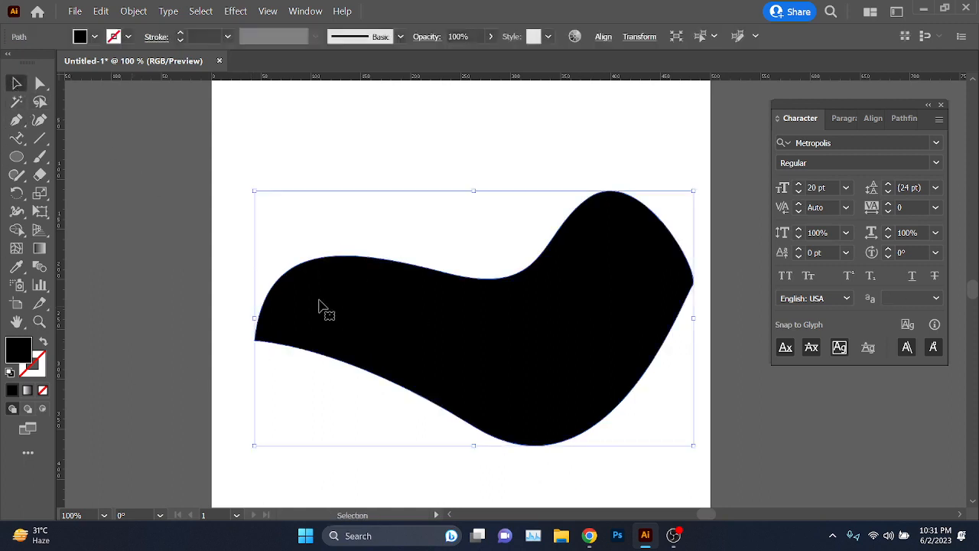
pyautogui.click(17, 139)
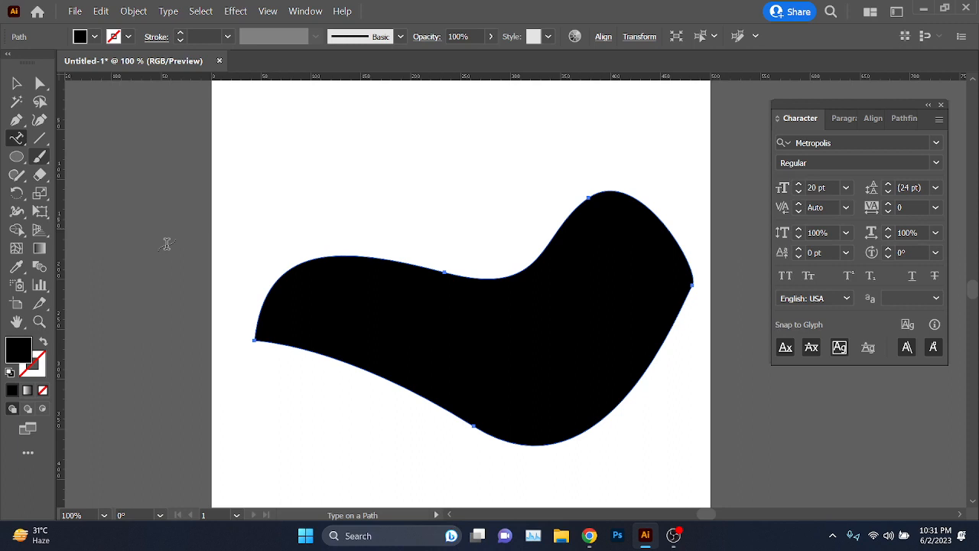
pyautogui.click(256, 334)
pyautogui.press('Escape')
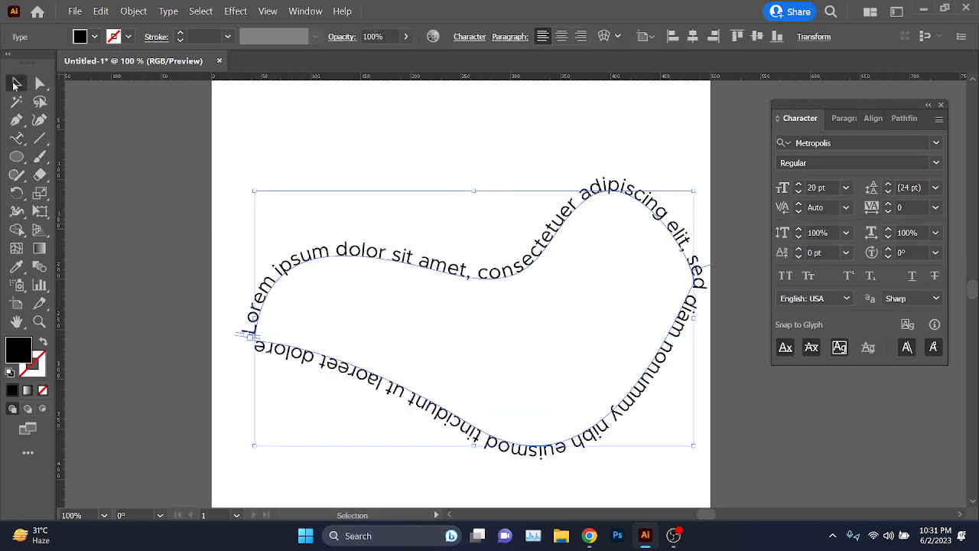
pyautogui.click(170, 247)
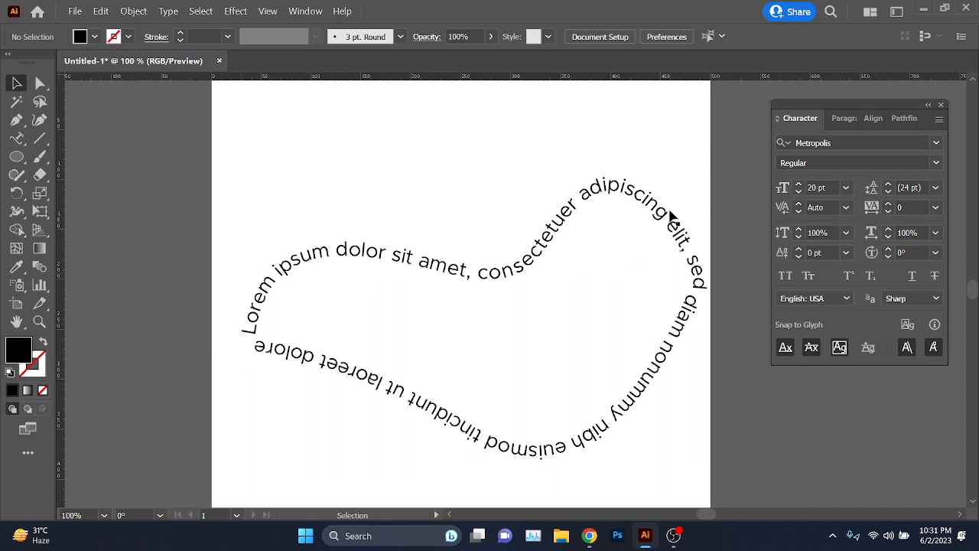
# Step: Delete the text that follows the wavy outline from the artboard
pyautogui.scroll(-2, 373, 367)
pyautogui.moveTo(321, 267); pyautogui.dragTo(543, 417)
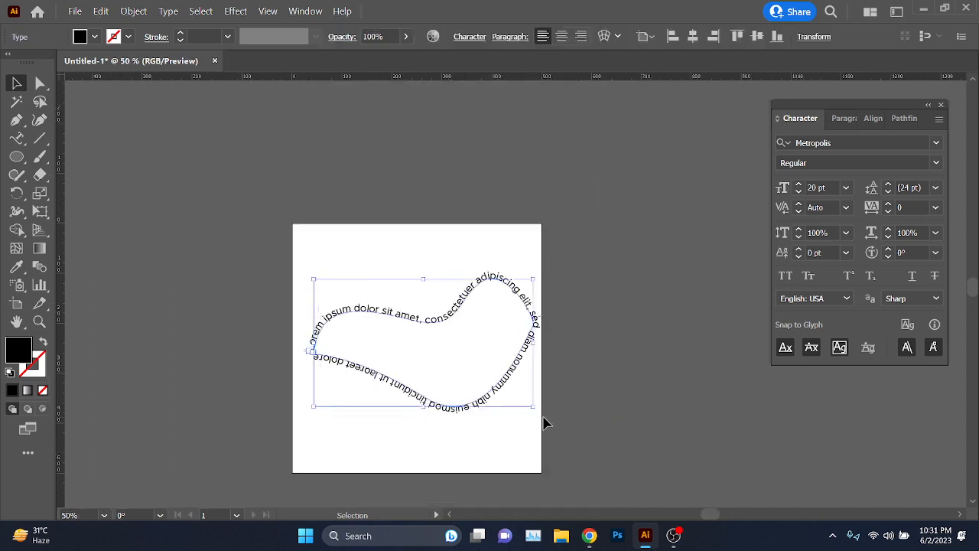
pyautogui.press('Delete')
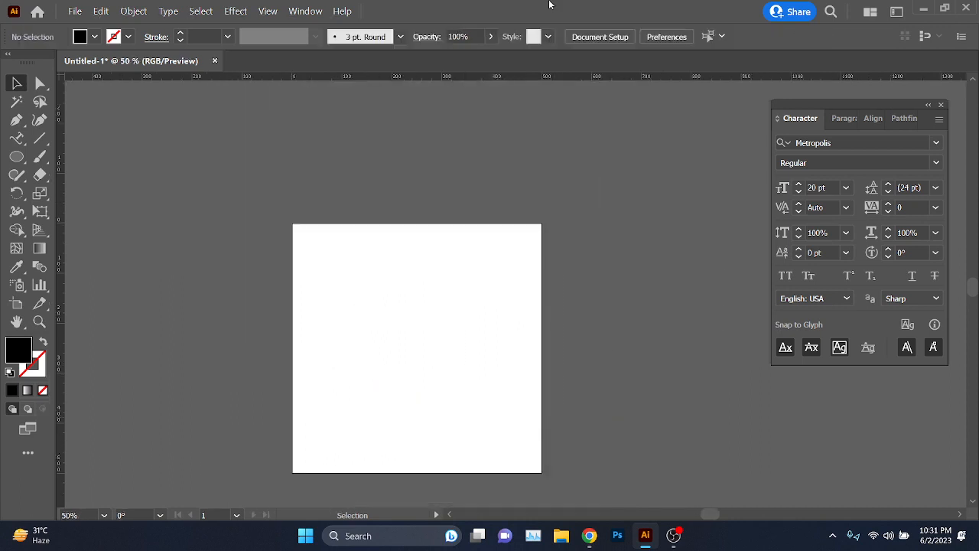
# Step: Draw a large black circle on the empty artboard with the Ellipse tool
pyautogui.click(16, 138)
pyautogui.click(16, 156)
pyautogui.scroll(2, 446, 295)
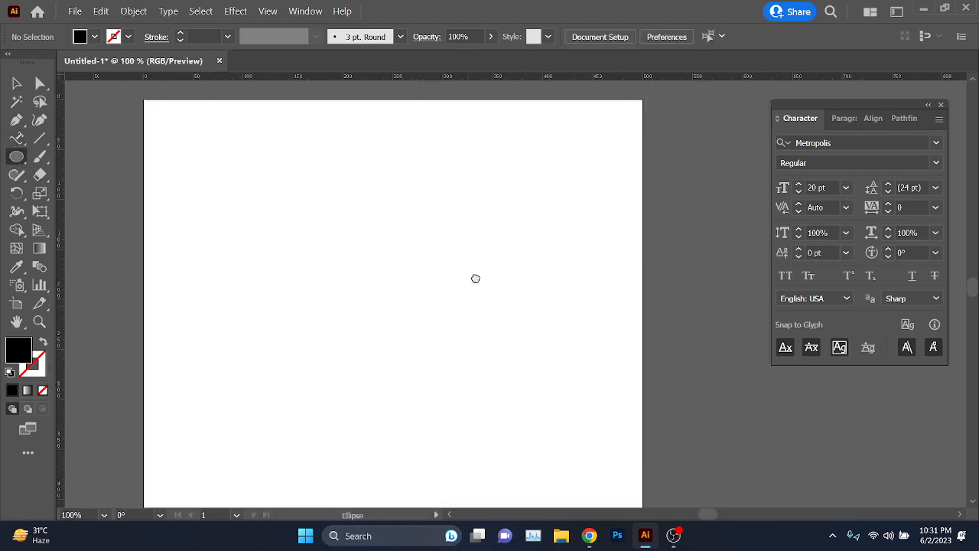
pyautogui.scroll(-1, 474, 278)
pyautogui.moveTo(348, 152); pyautogui.dragTo(543, 394)
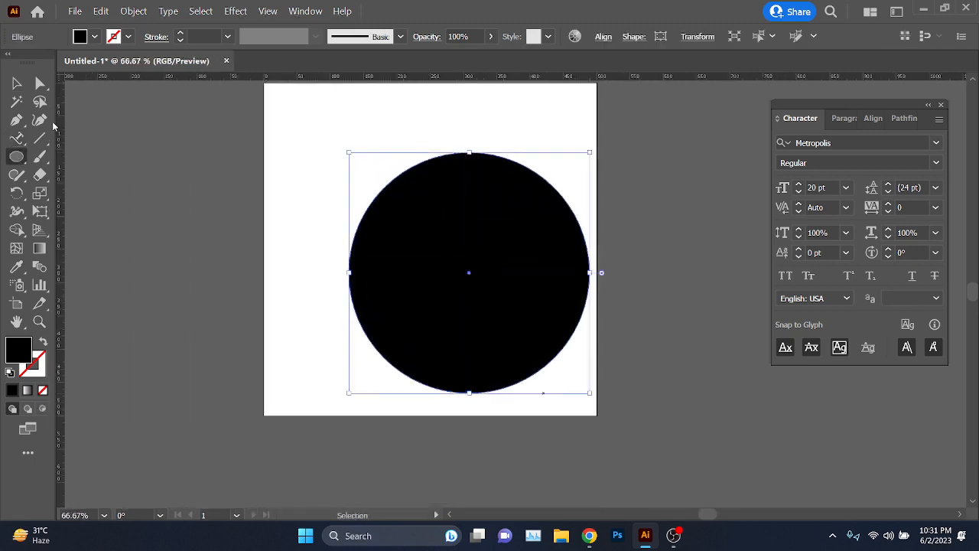
# Step: Center the circle vertically and horizontally on the artboard
pyautogui.press('v')
pyautogui.scroll(2, 510, 204)
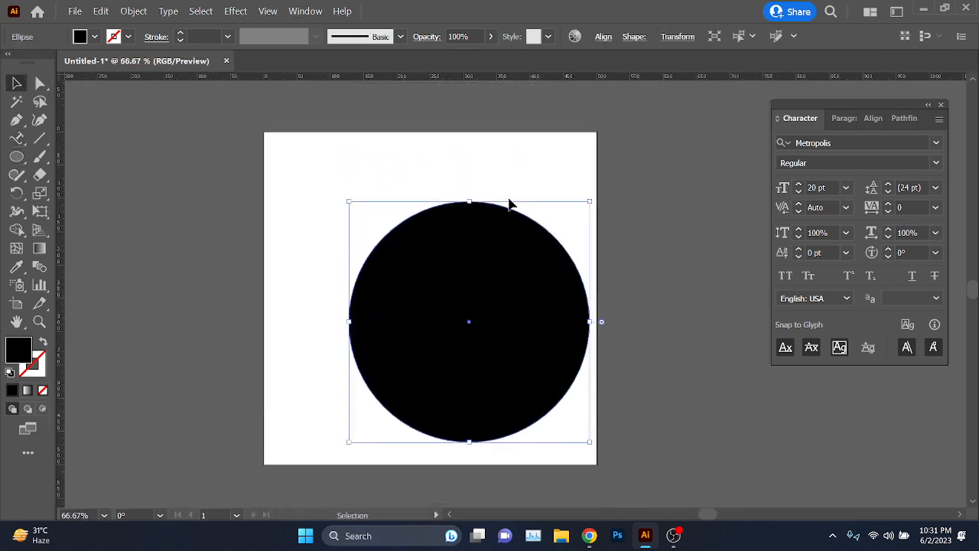
pyautogui.click(899, 119)
pyautogui.click(861, 121)
pyautogui.click(913, 160)
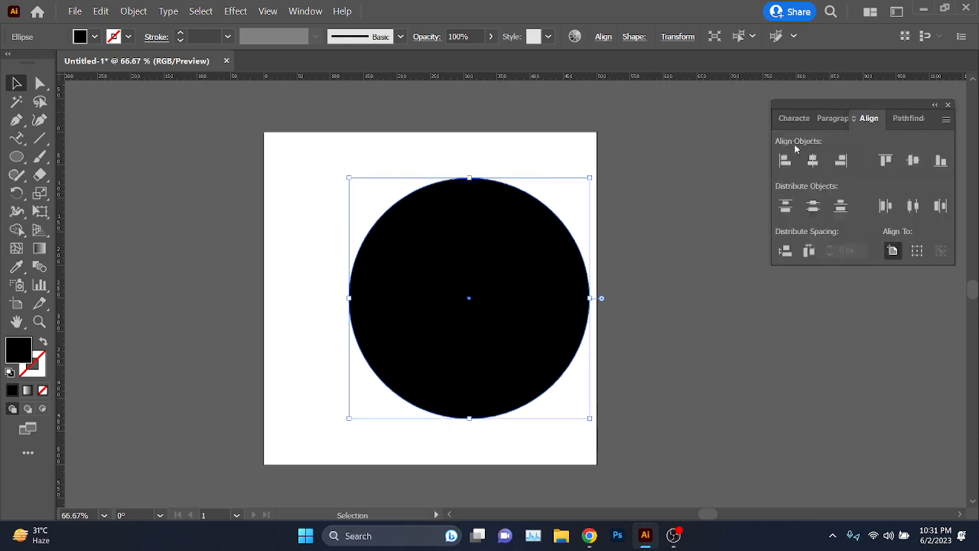
pyautogui.click(812, 159)
pyautogui.click(794, 118)
# Step: Use Type on a Path to run placeholder text around the circle, starting near its top, and select the resulting type object
pyautogui.hotkey('ctrl', '1')
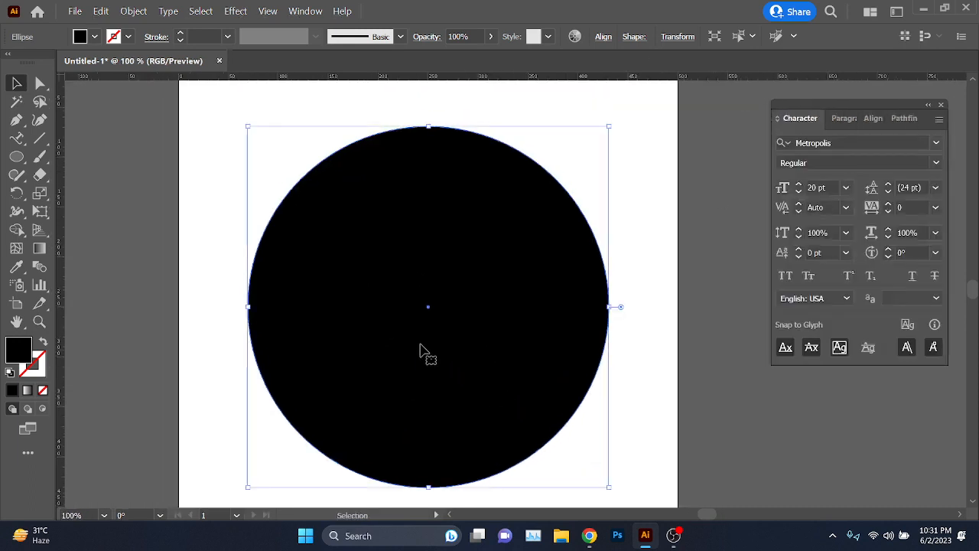
pyautogui.click(17, 137)
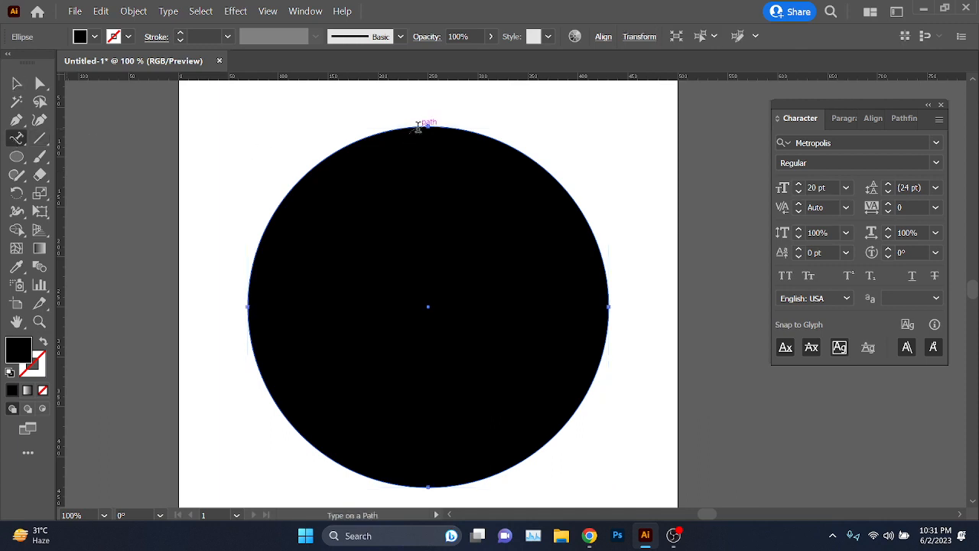
pyautogui.click(418, 126)
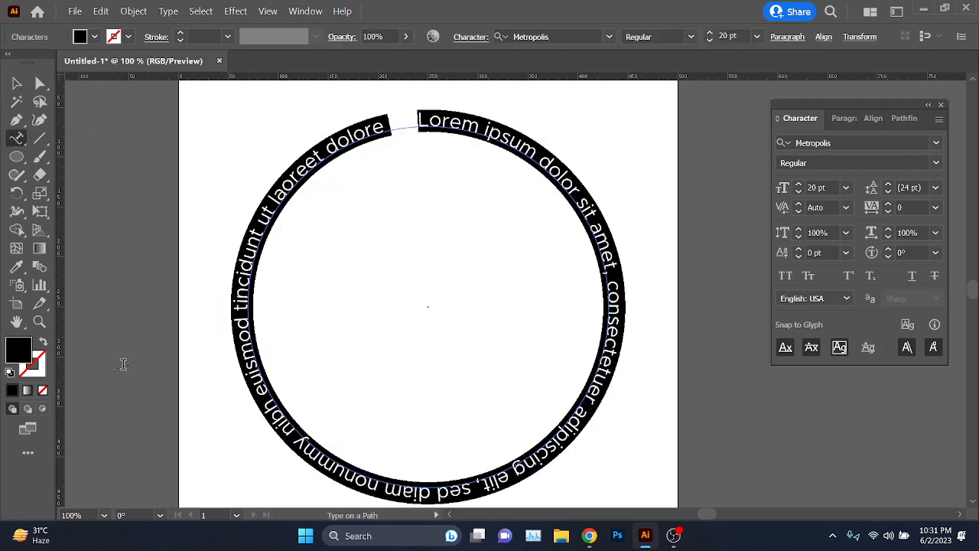
pyautogui.click(17, 82)
pyautogui.click(155, 307)
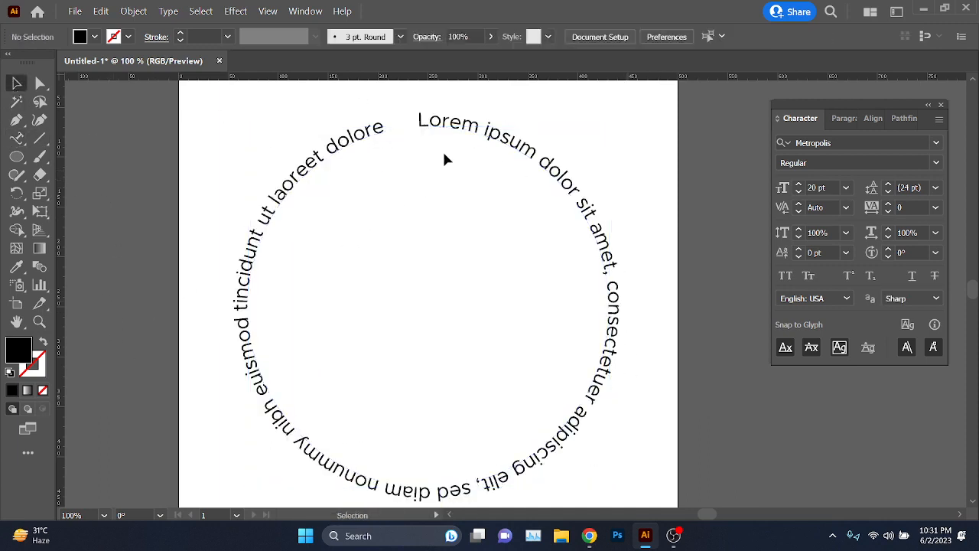
pyautogui.click(442, 124)
# Step: Switch to the Google Meet call, look through the participant list, reopen the in-call messages, and return to Illustrator
pyautogui.moveTo(590, 536)
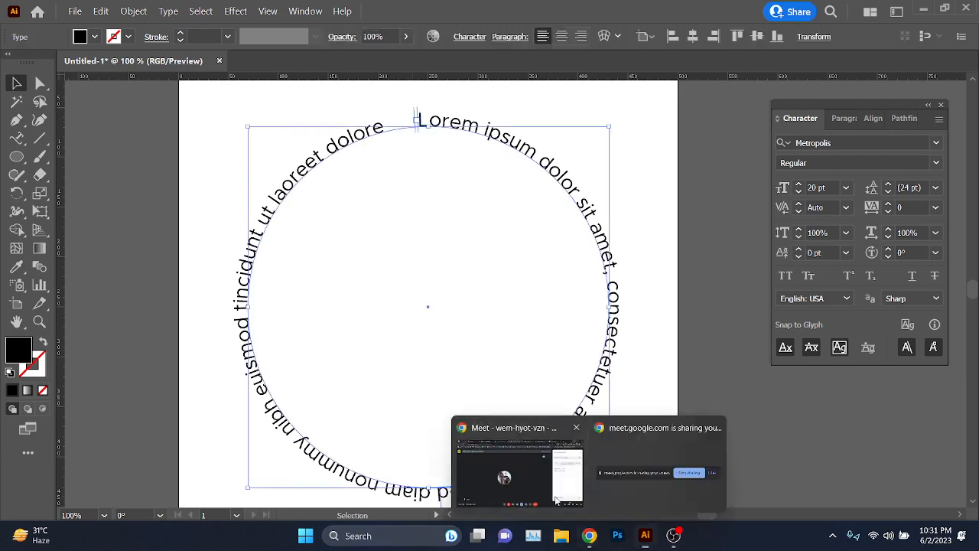
pyautogui.click(536, 444)
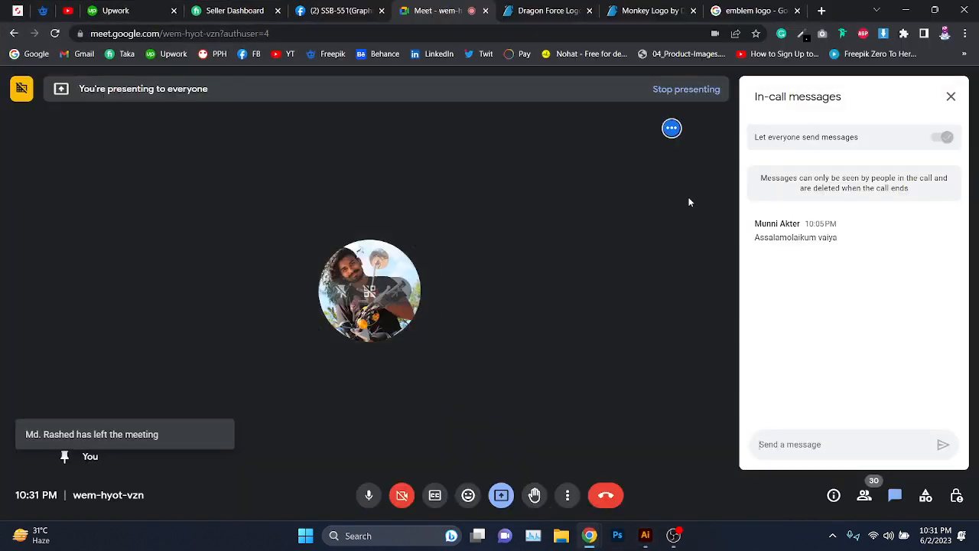
pyautogui.click(864, 495)
pyautogui.scroll(-5, 853, 366)
pyautogui.scroll(5, 853, 366)
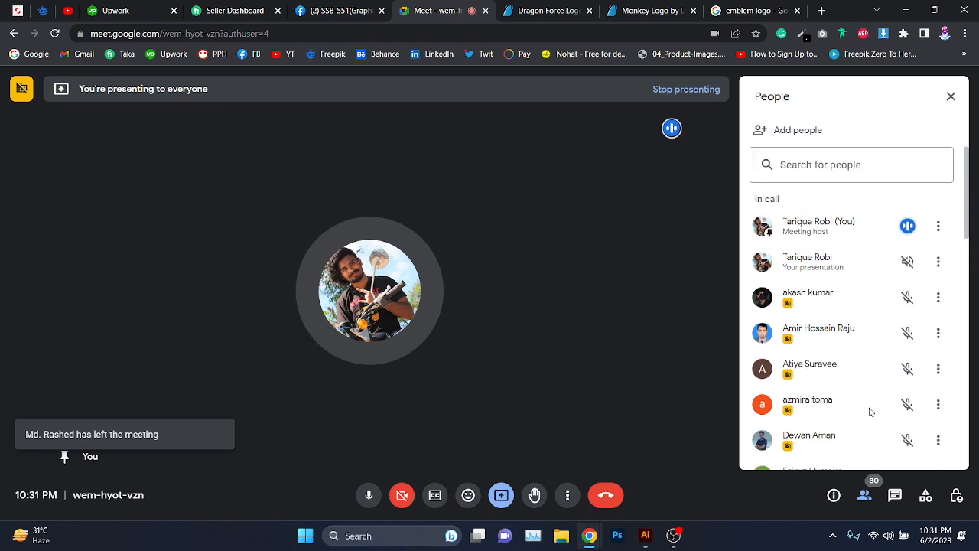
pyautogui.click(895, 495)
pyautogui.click(906, 10)
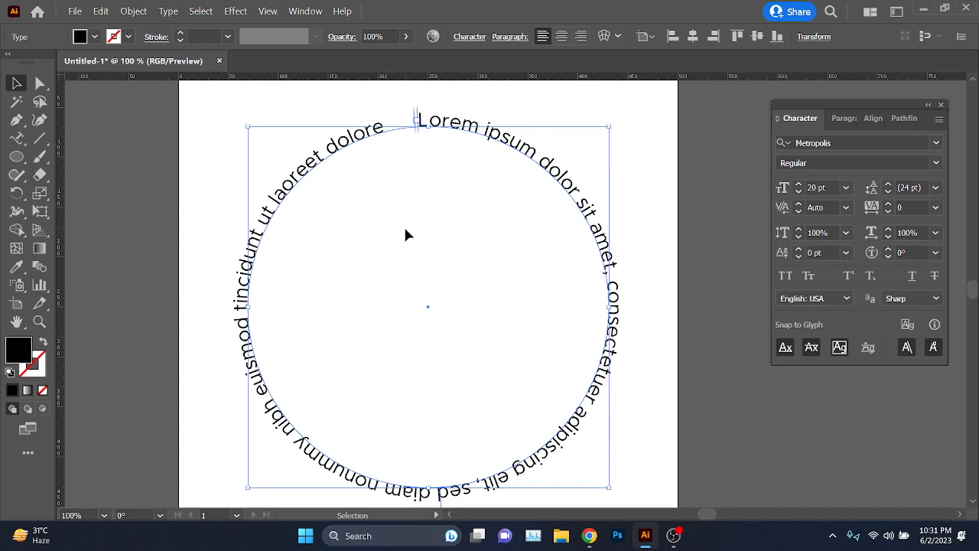
# Step: Try shortening the circular text by moving its end bracket back along the left side of the circle
pyautogui.scroll(6, 415, 120)
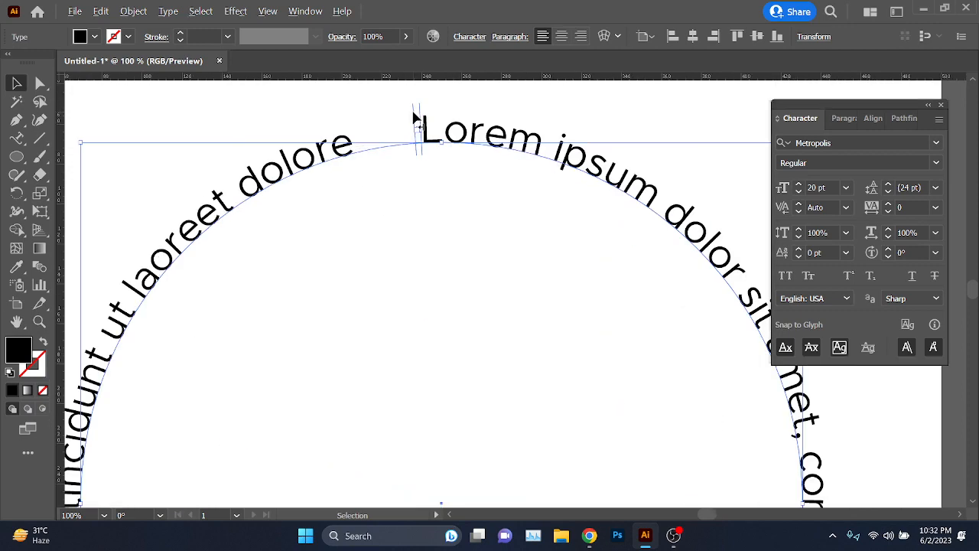
pyautogui.scroll(2, 412, 185)
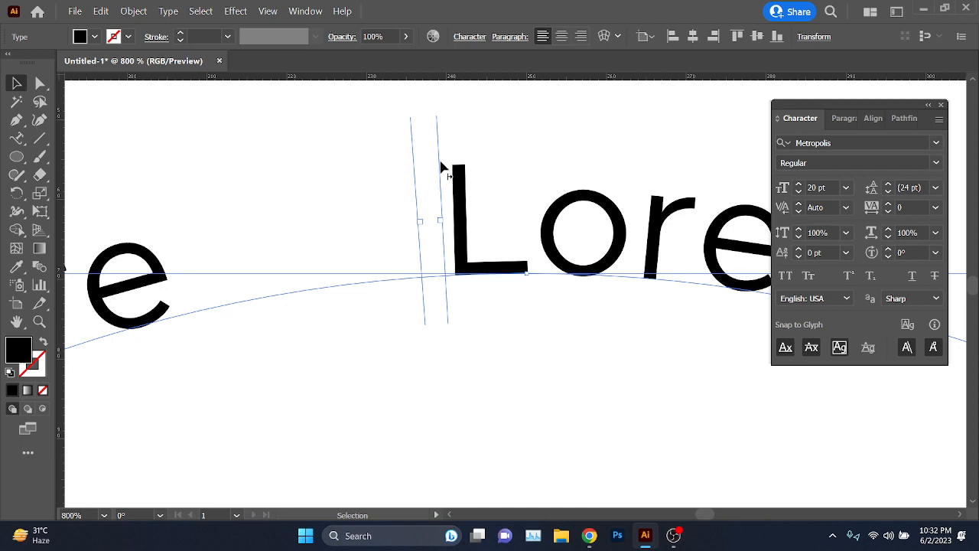
pyautogui.scroll(-3, 440, 167)
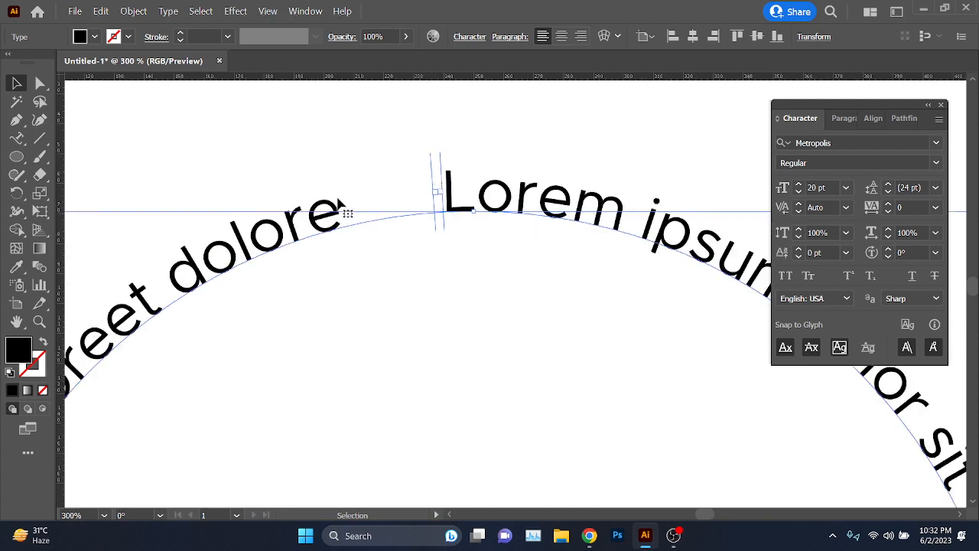
pyautogui.scroll(1, 342, 206)
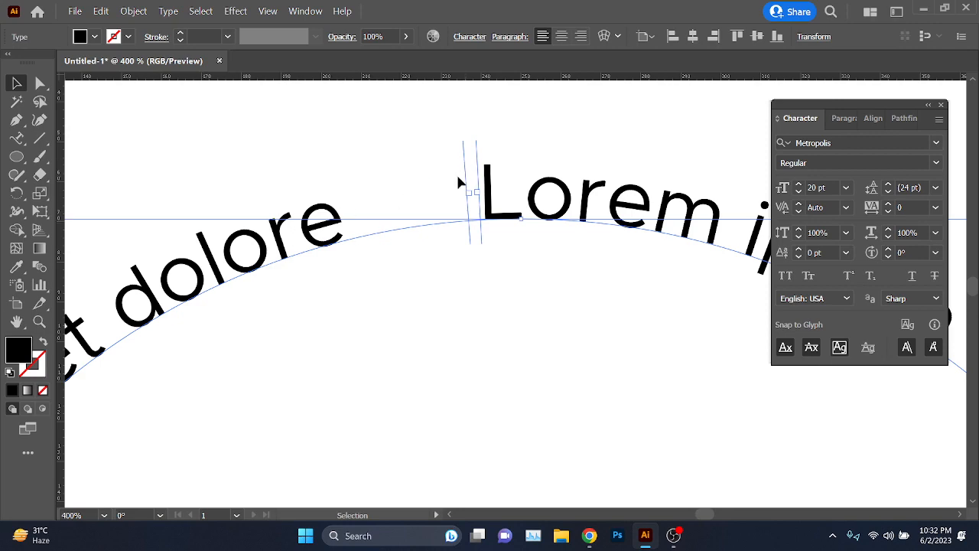
pyautogui.scroll(-3, 459, 182)
pyautogui.scroll(2, 461, 177)
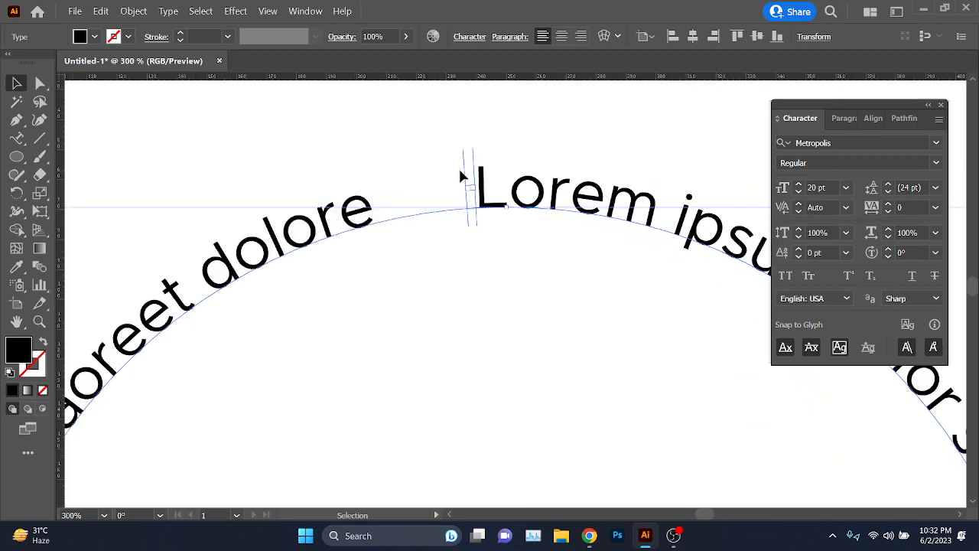
pyautogui.scroll(-3, 229, 317)
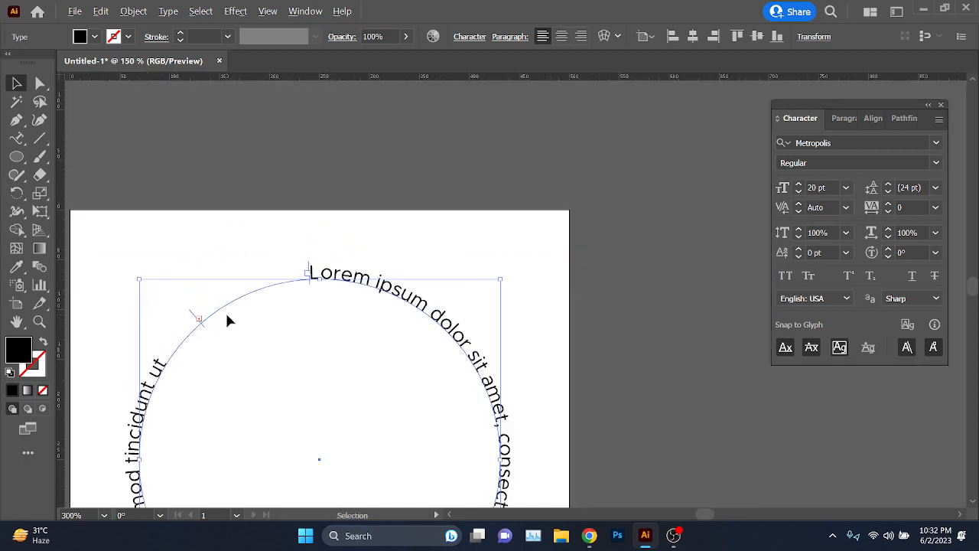
pyautogui.scroll(3, 86, 385)
pyautogui.scroll(-2, 359, 159)
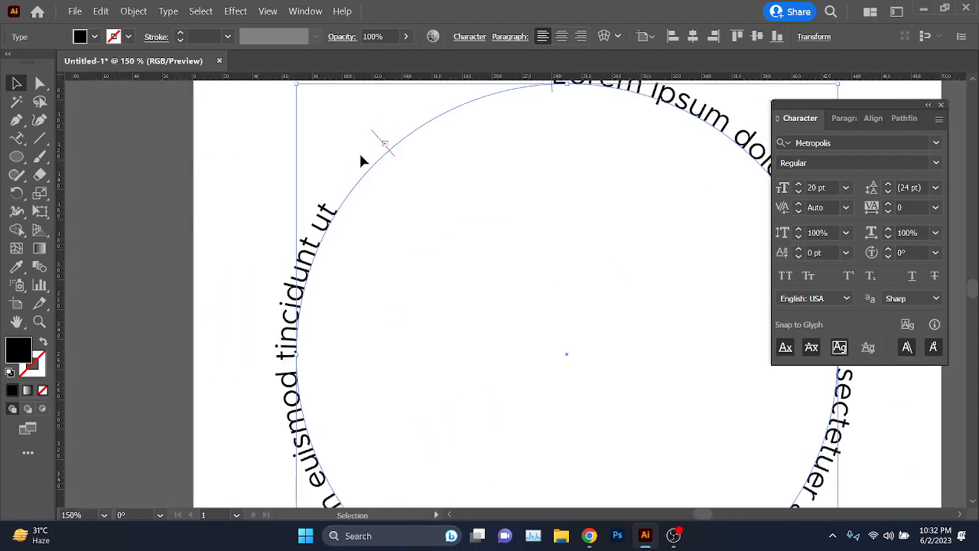
pyautogui.moveTo(376, 136); pyautogui.dragTo(229, 385)
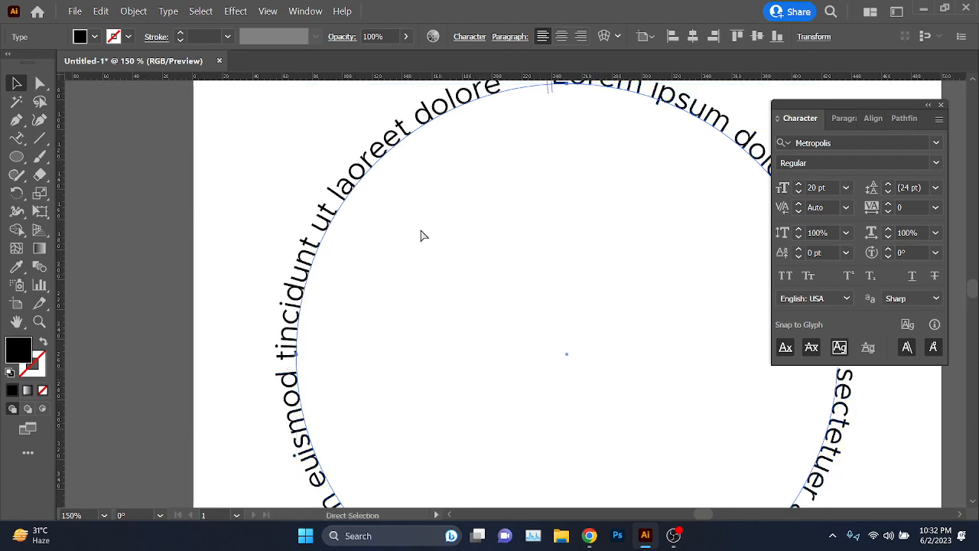
# Step: Move the circular text's end bracket to the circle's upper right so the text runs only from the top to the word "sit"
pyautogui.scroll(1, 538, 139)
pyautogui.scroll(4, 560, 113)
pyautogui.scroll(-4, 440, 207)
pyautogui.moveTo(498, 312); pyautogui.dragTo(460, 172)
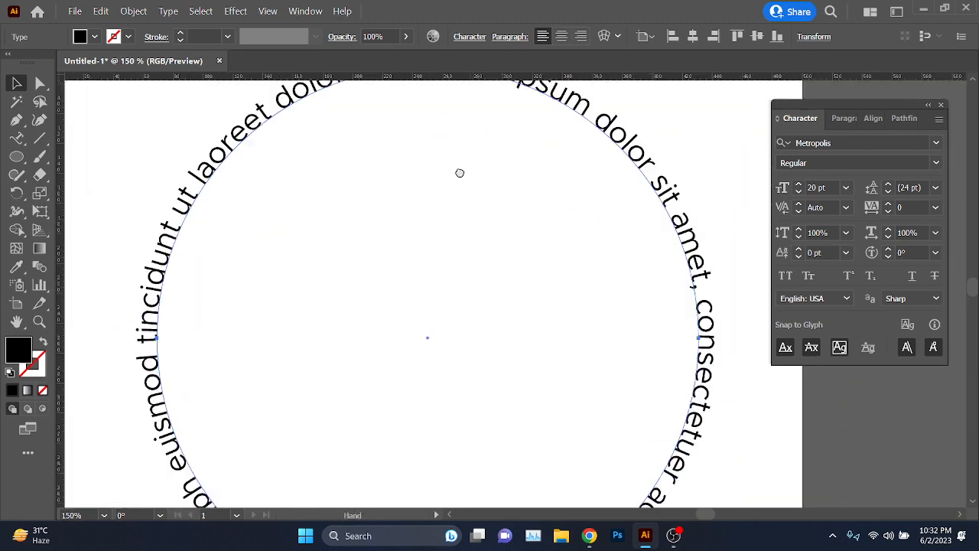
pyautogui.scroll(-2, 405, 199)
pyautogui.scroll(2, 390, 100)
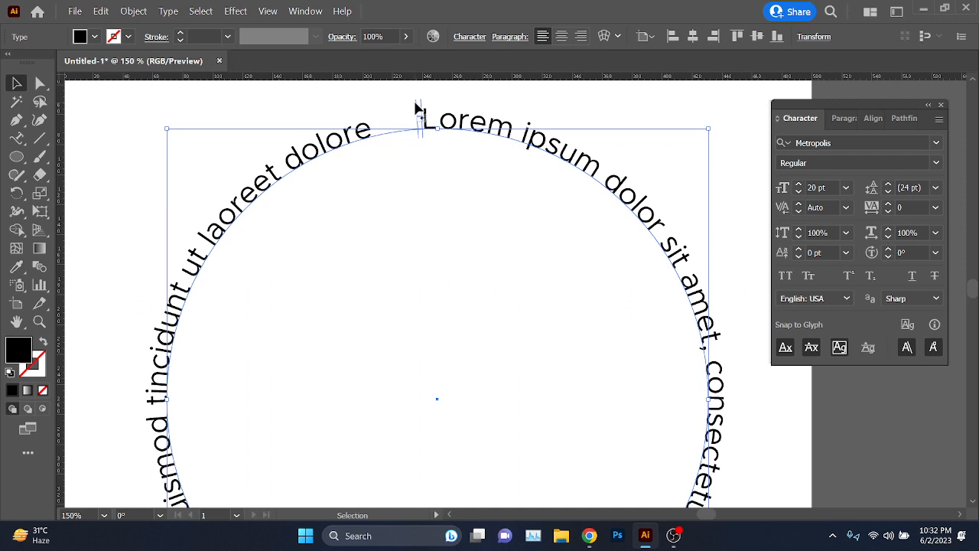
pyautogui.moveTo(417, 108); pyautogui.dragTo(697, 265)
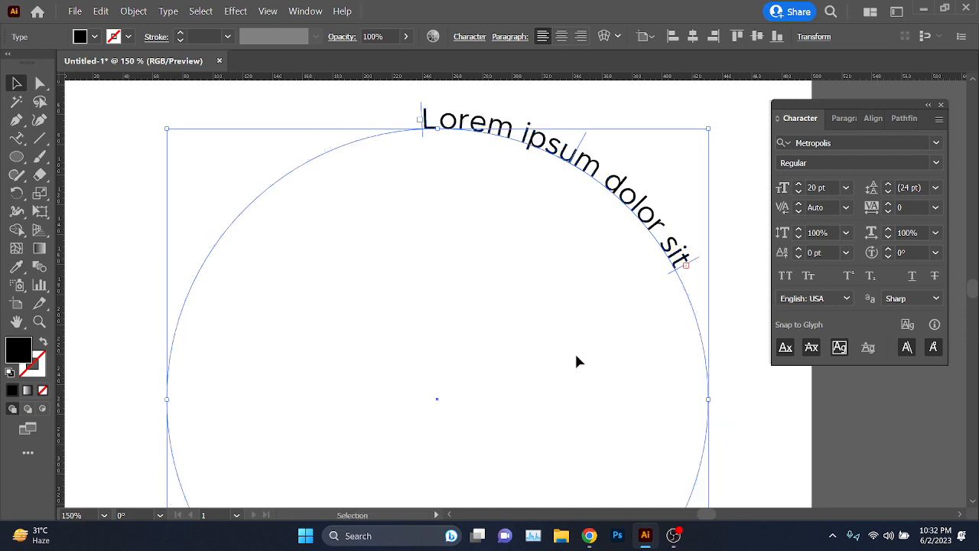
pyautogui.scroll(-1, 640, 381)
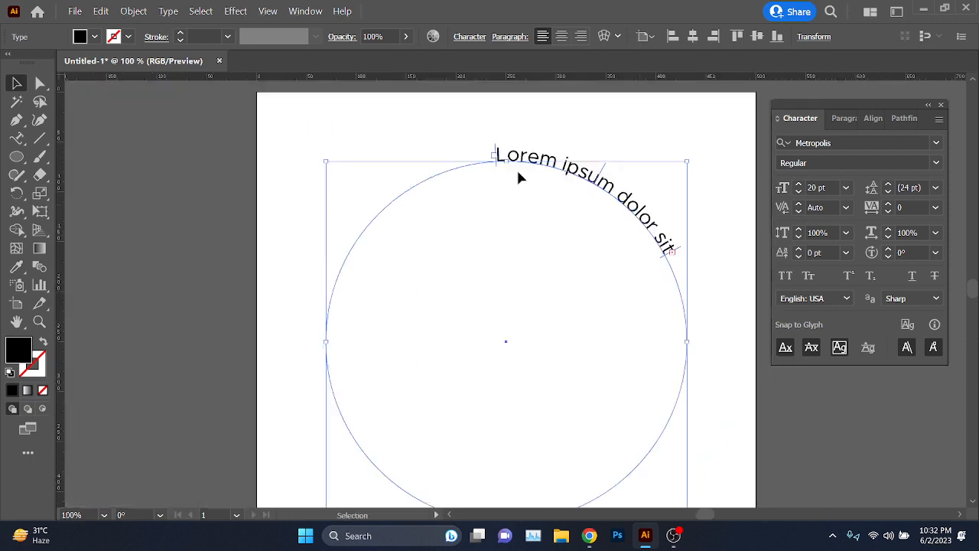
# Step: Inspect the circular text's brackets up close, check the in-call messages in the Google Meet call, and return to Illustrator
pyautogui.scroll(1, 684, 211)
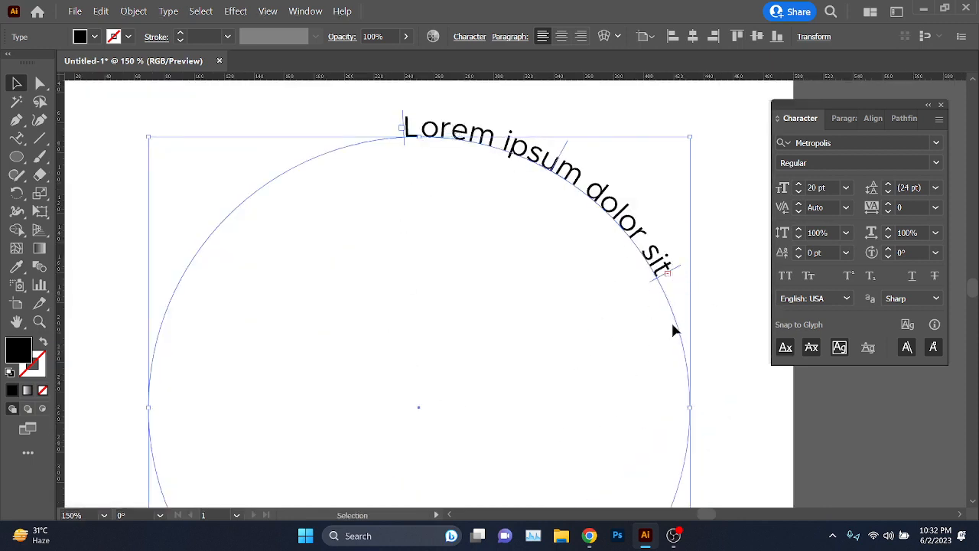
pyautogui.scroll(2, 580, 150)
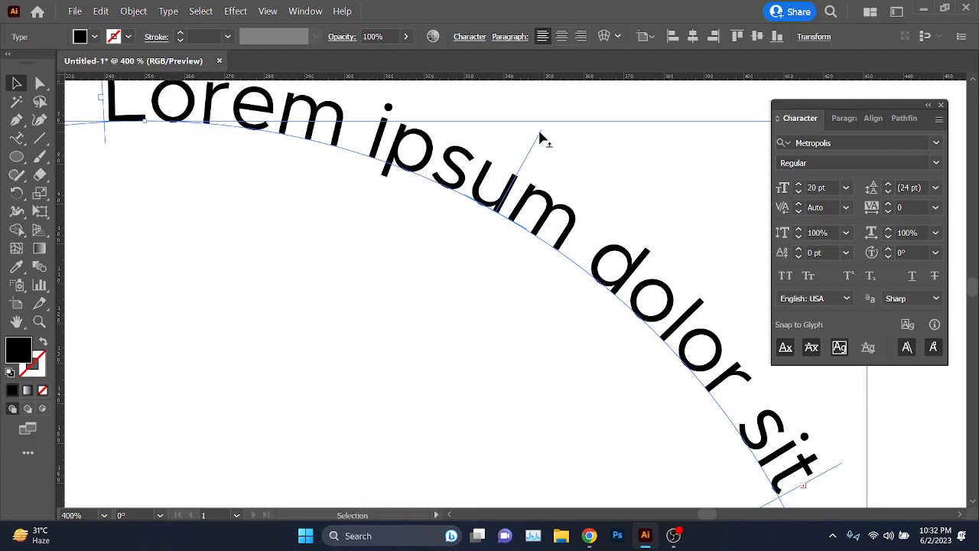
pyautogui.scroll(-4, 540, 138)
pyautogui.moveTo(589, 536)
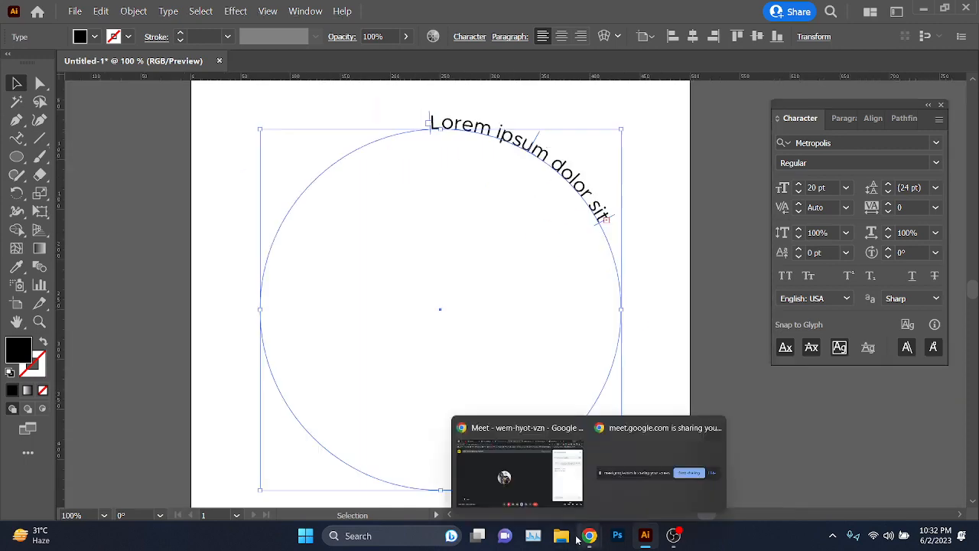
pyautogui.click(521, 459)
pyautogui.click(616, 144)
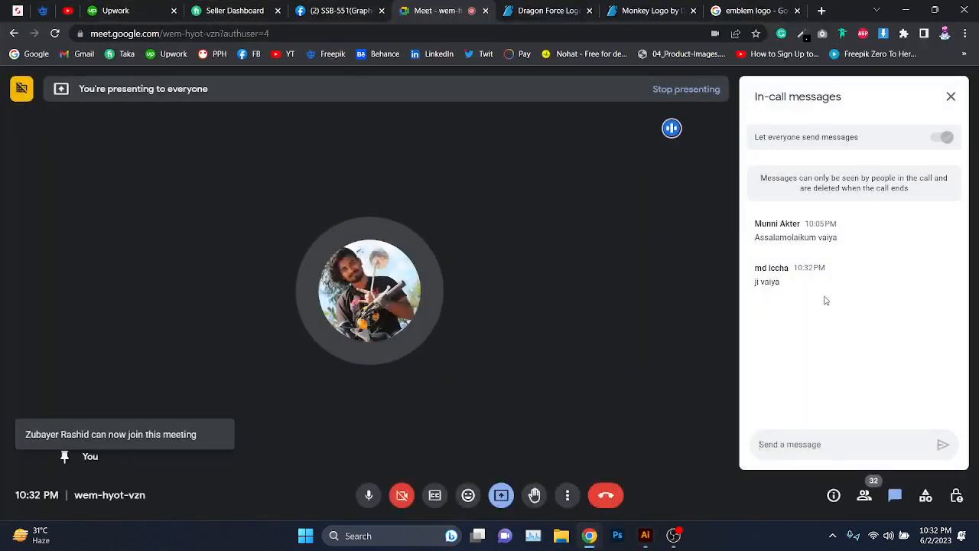
pyautogui.click(906, 10)
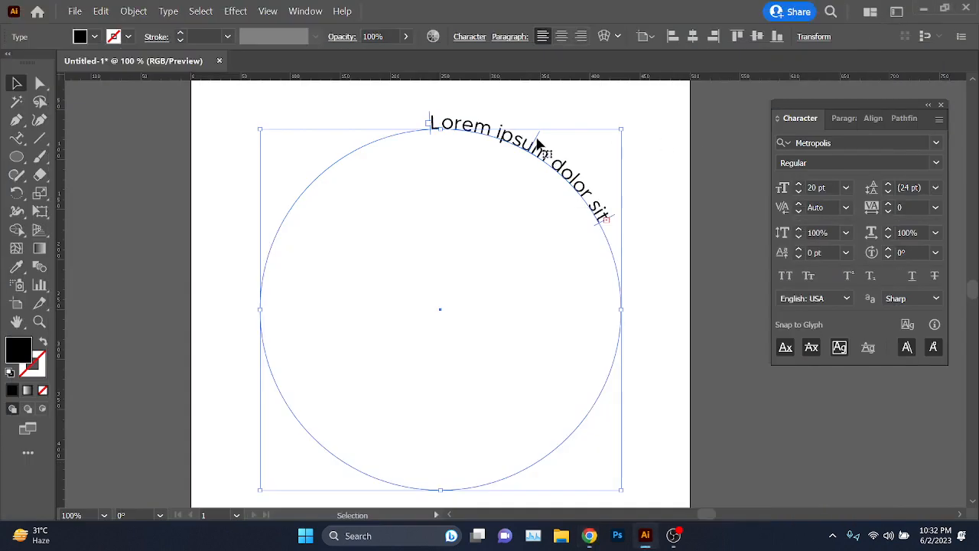
# Step: Slide the circular text by its center bracket to the circle's top center and on around to its bottom center
pyautogui.moveTo(538, 144); pyautogui.dragTo(440, 98)
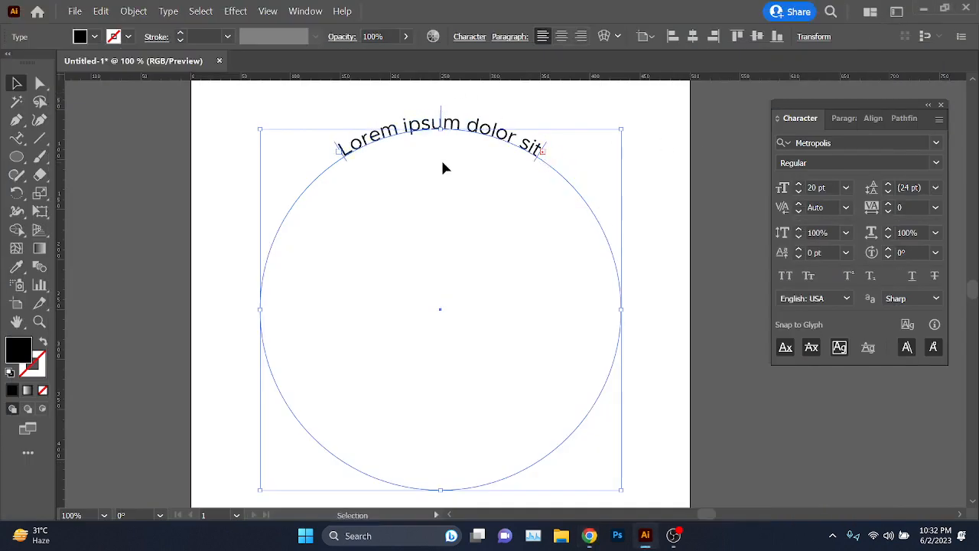
pyautogui.scroll(-2, 443, 162)
pyautogui.moveTo(443, 143); pyautogui.dragTo(444, 365)
pyautogui.scroll(3, 443, 366)
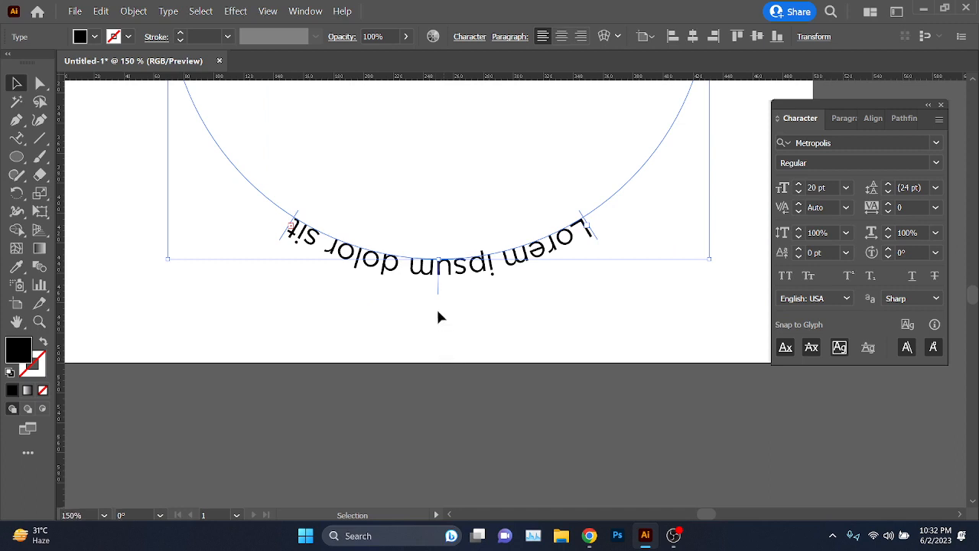
# Step: Flip the text at the circle's bottom to the inside of the path with its center bracket
pyautogui.moveTo(439, 286); pyautogui.dragTo(472, 330)
pyautogui.scroll(1, 449, 387)
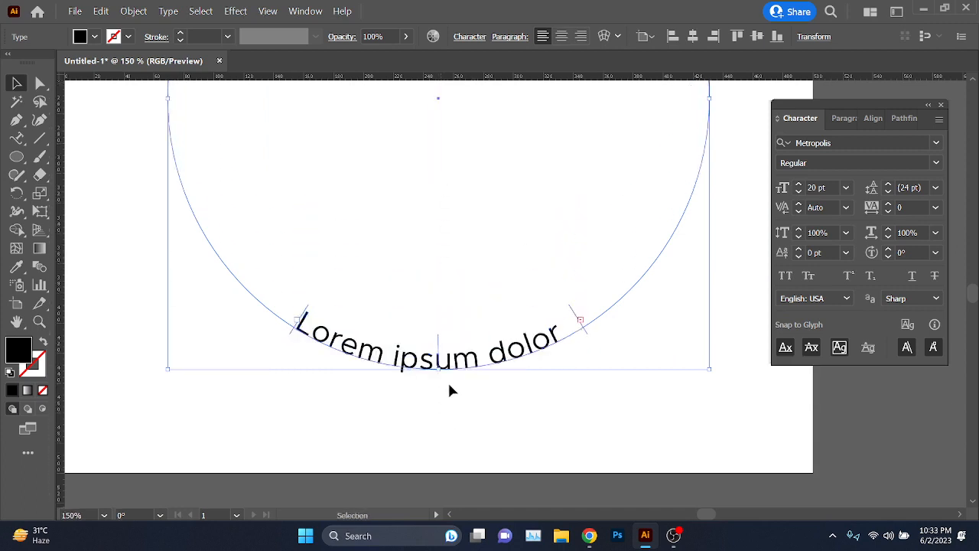
pyautogui.scroll(-2, 449, 387)
pyautogui.scroll(2, 433, 386)
pyautogui.scroll(-1, 440, 371)
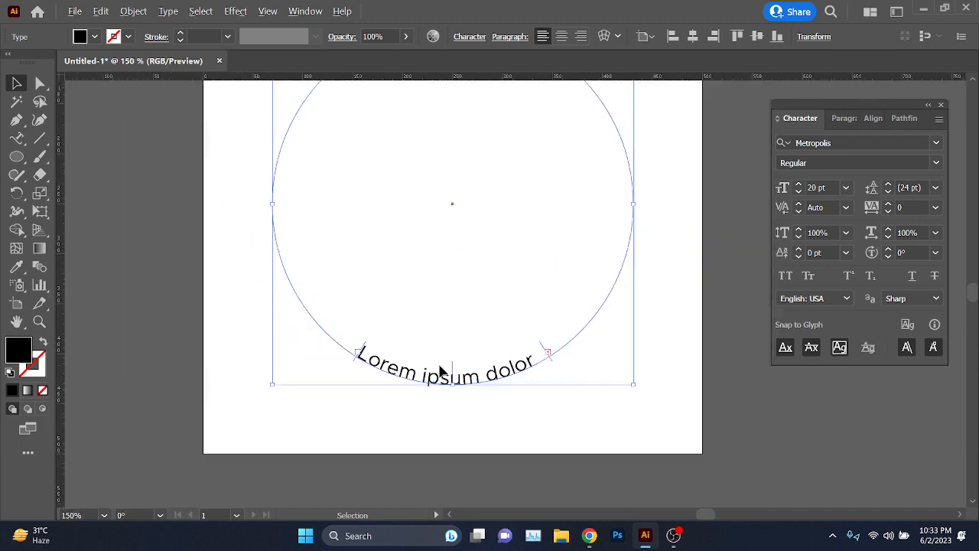
# Step: Slide the inside text around to the right side of the circle and reselect the type object
pyautogui.moveTo(453, 372); pyautogui.dragTo(580, 237)
pyautogui.scroll(1, 579, 231)
pyautogui.click(545, 264)
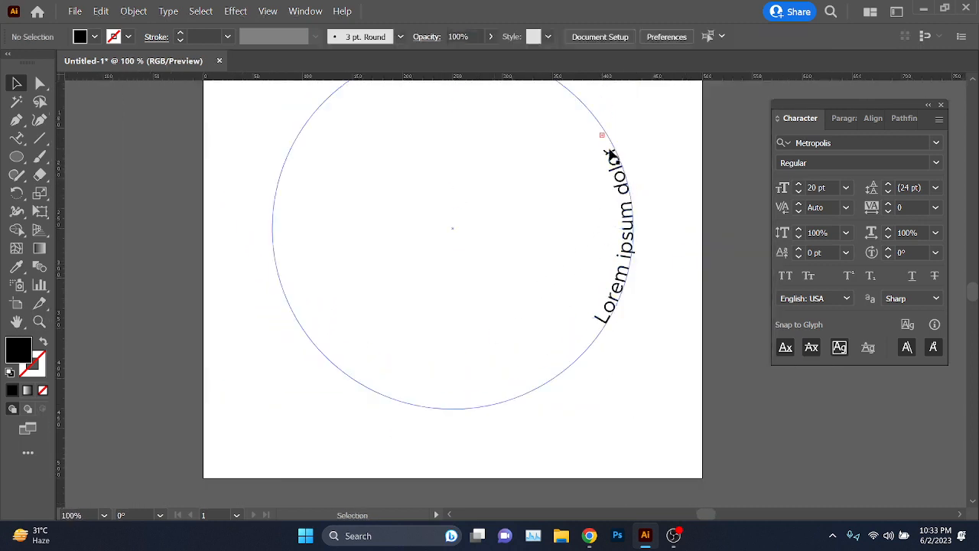
pyautogui.moveTo(663, 192); pyautogui.dragTo(526, 302)
pyautogui.scroll(1, 610, 280)
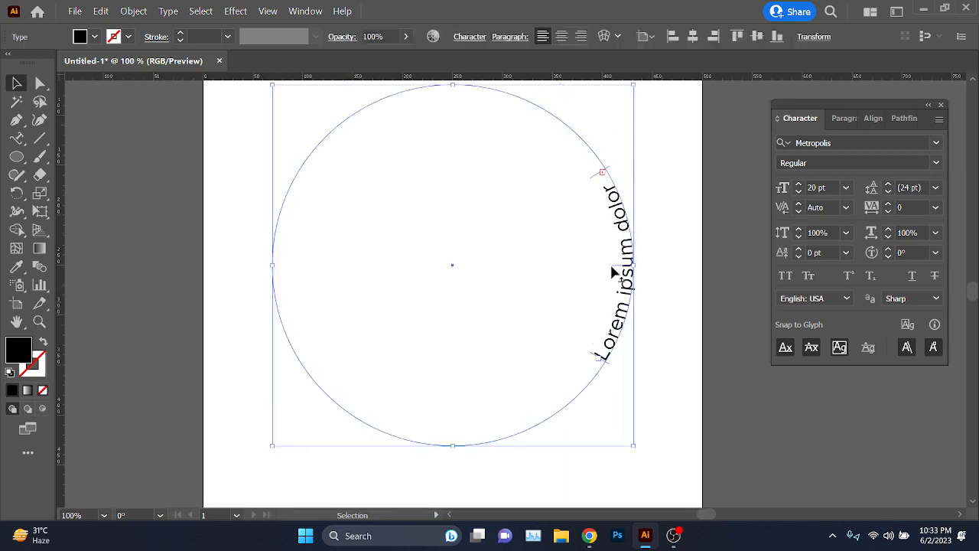
# Step: Move the text to the circle's top, extend its end bracket to fit "sit", and flip it to the outside
pyautogui.moveTo(618, 269); pyautogui.dragTo(451, 91)
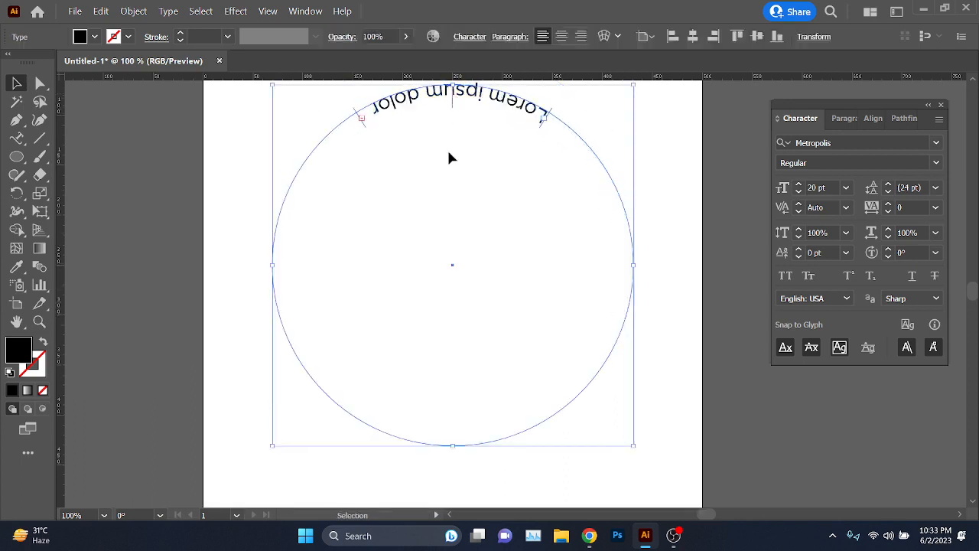
pyautogui.scroll(1, 466, 199)
pyautogui.moveTo(361, 166); pyautogui.dragTo(350, 175)
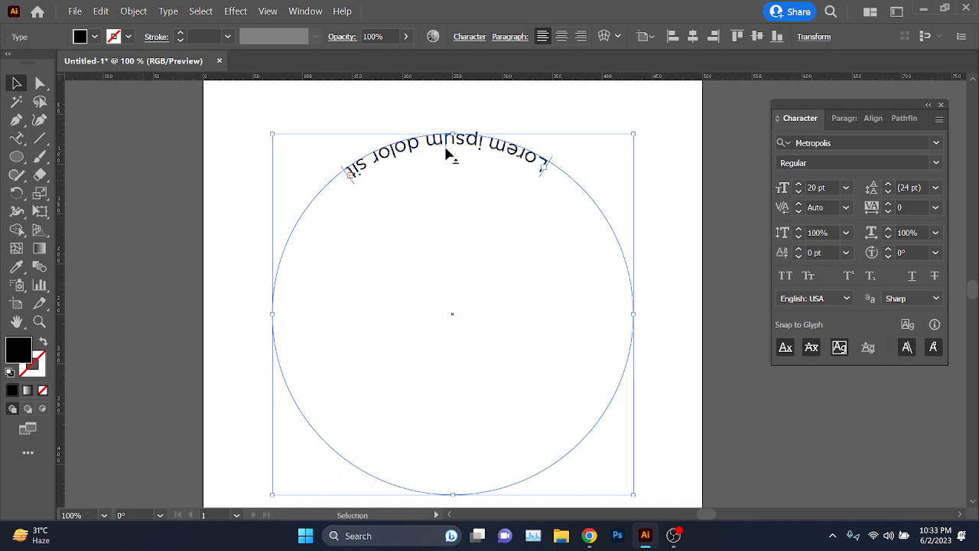
pyautogui.moveTo(448, 153)
pyautogui.mouseDown()
pyautogui.moveTo(459, 124)
pyautogui.moveTo(451, 83)
pyautogui.moveTo(448, 148)
pyautogui.mouseUp()
pyautogui.scroll(-3, 517, 242)
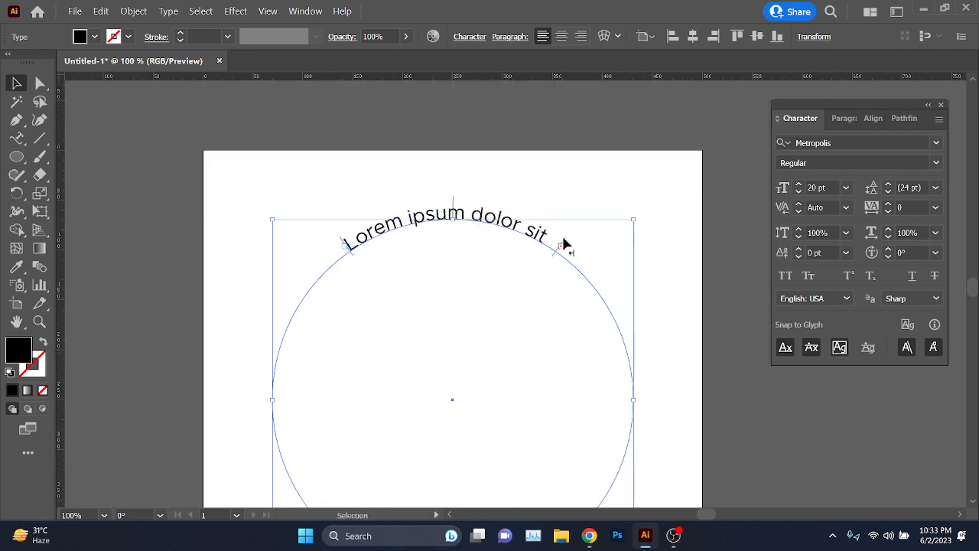
# Step: Extend the text range across the circle's upper half, placing the end bracket at the right midpoint and the start bracket at the left midpoint
pyautogui.moveTo(564, 244); pyautogui.dragTo(648, 400)
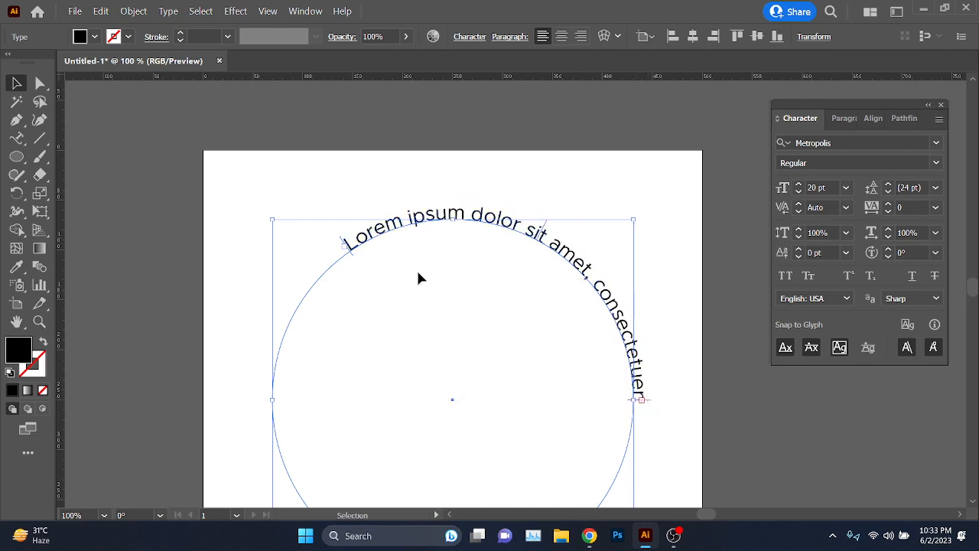
pyautogui.moveTo(343, 240); pyautogui.dragTo(313, 263)
pyautogui.hotkey('ctrl', 'z')
pyautogui.scroll(-6, 345, 211)
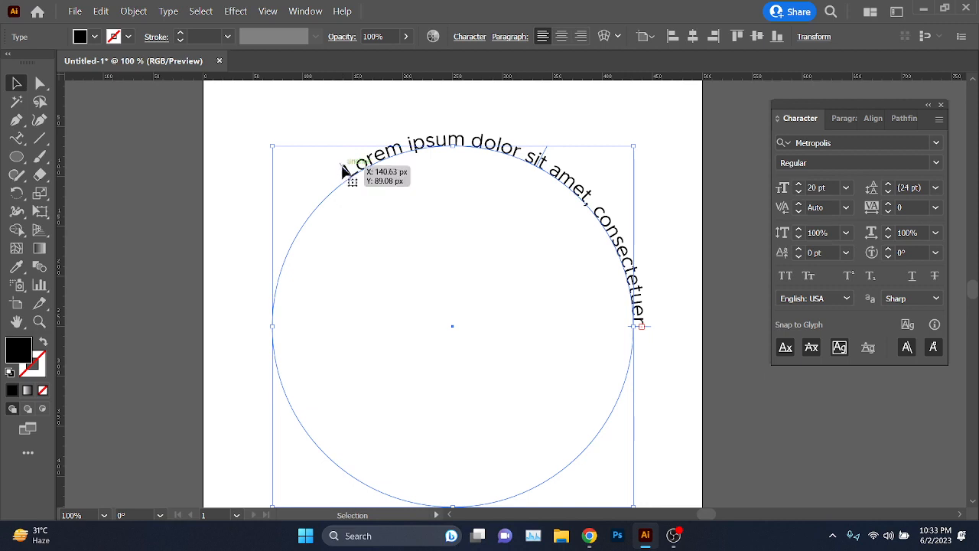
pyautogui.scroll(3, 342, 170)
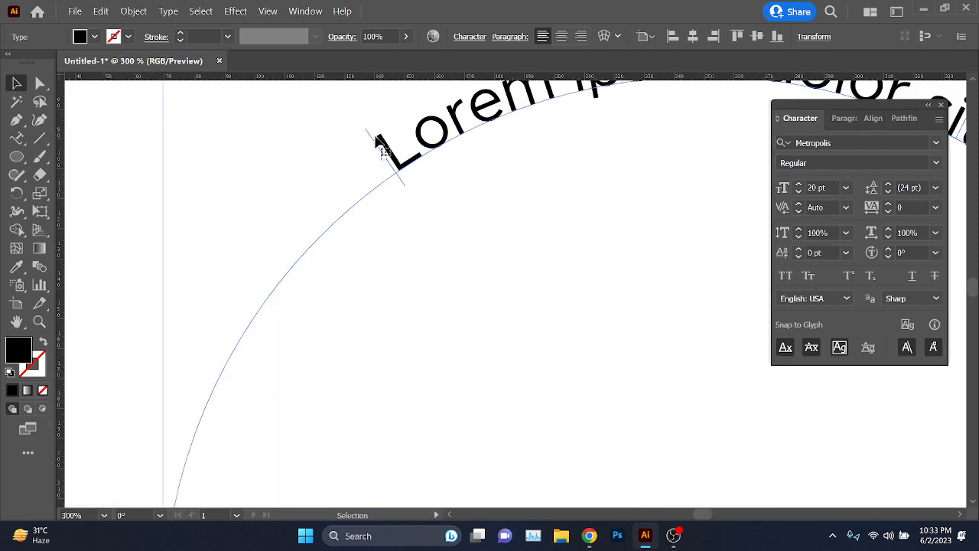
pyautogui.moveTo(373, 145); pyautogui.dragTo(153, 433)
pyautogui.scroll(-4, 234, 413)
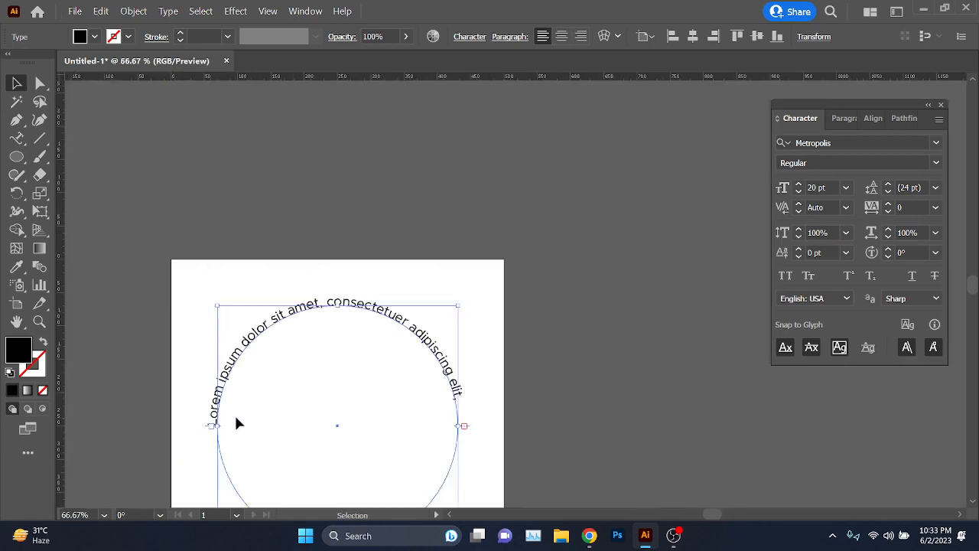
pyautogui.scroll(1, 344, 352)
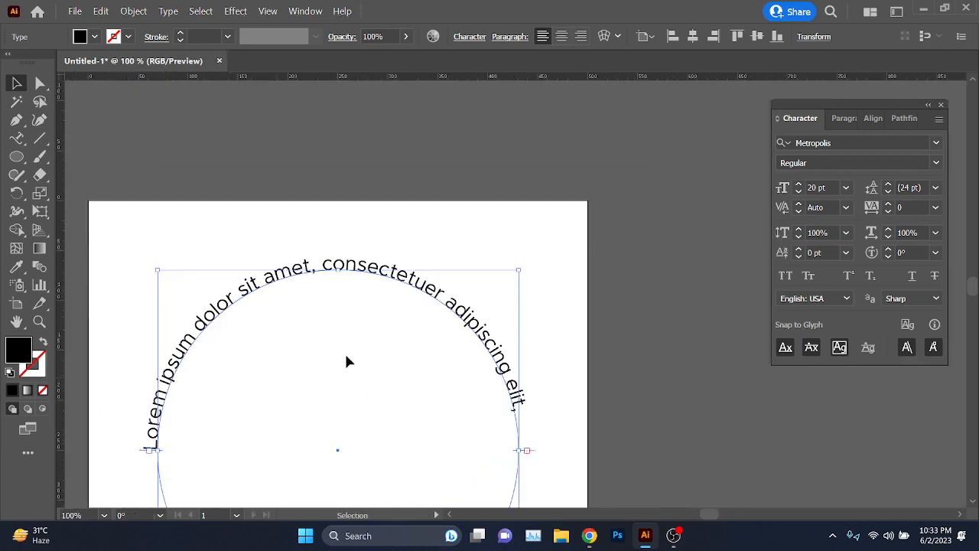
# Step: Set the circular text in Old School United Regular at 31 pt
pyautogui.click(864, 143)
pyautogui.write('0')
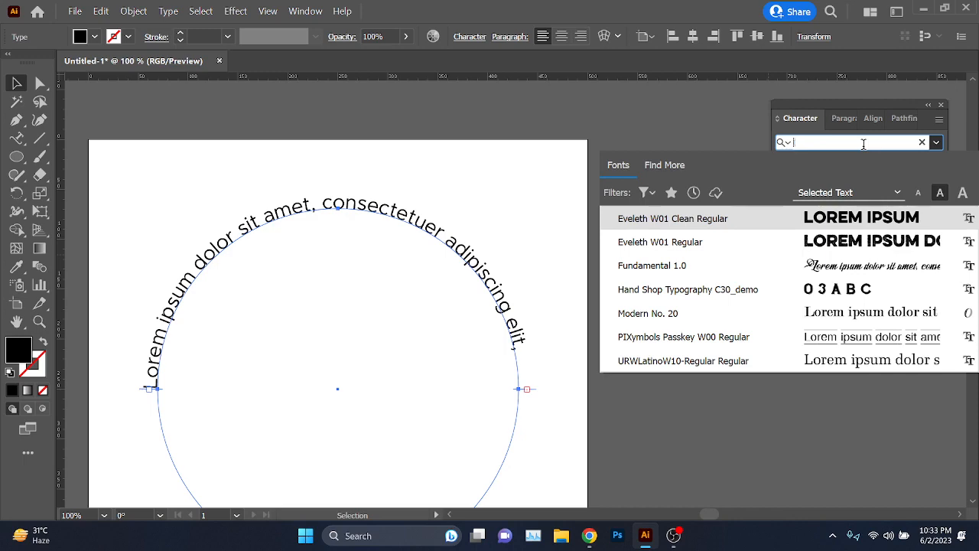
pyautogui.press('BackSpace')
pyautogui.write('old')
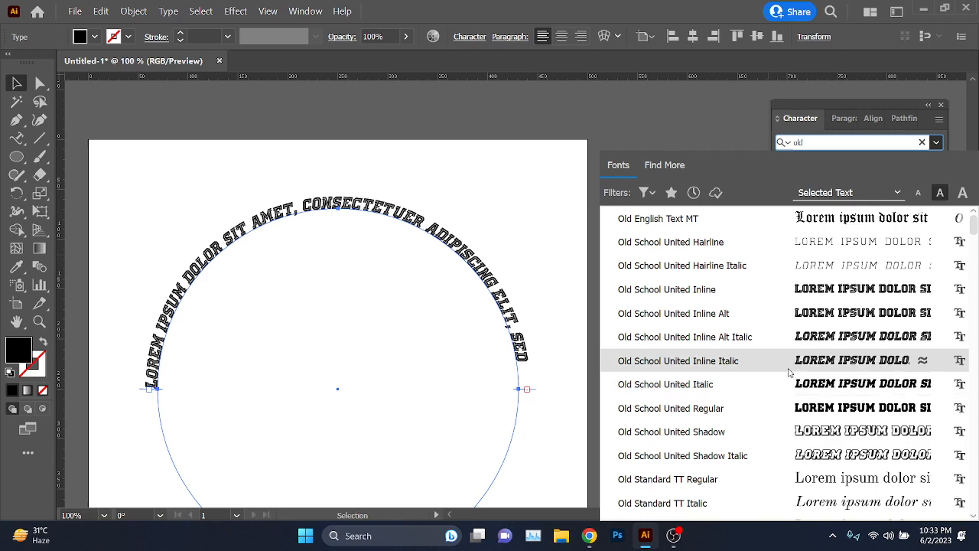
pyautogui.click(770, 412)
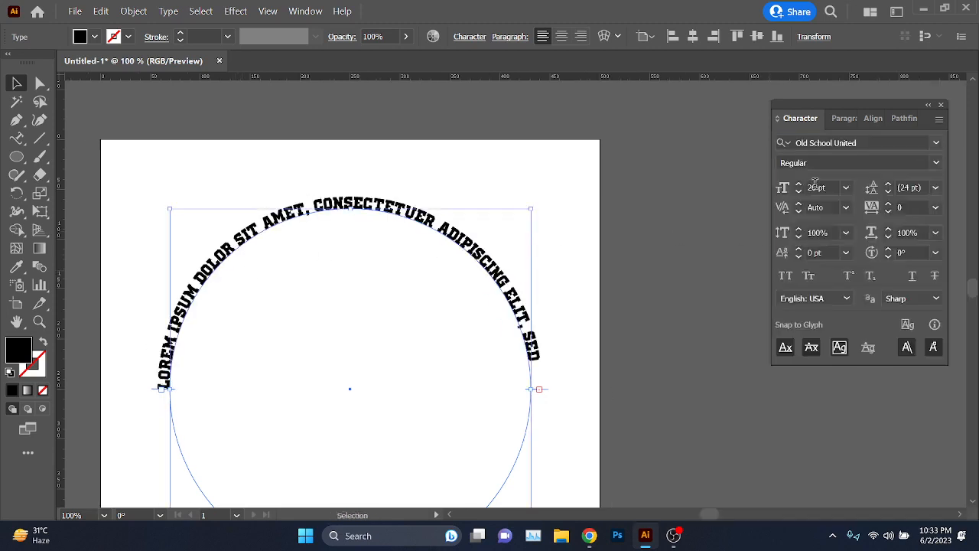
pyautogui.scroll(6, 815, 183)
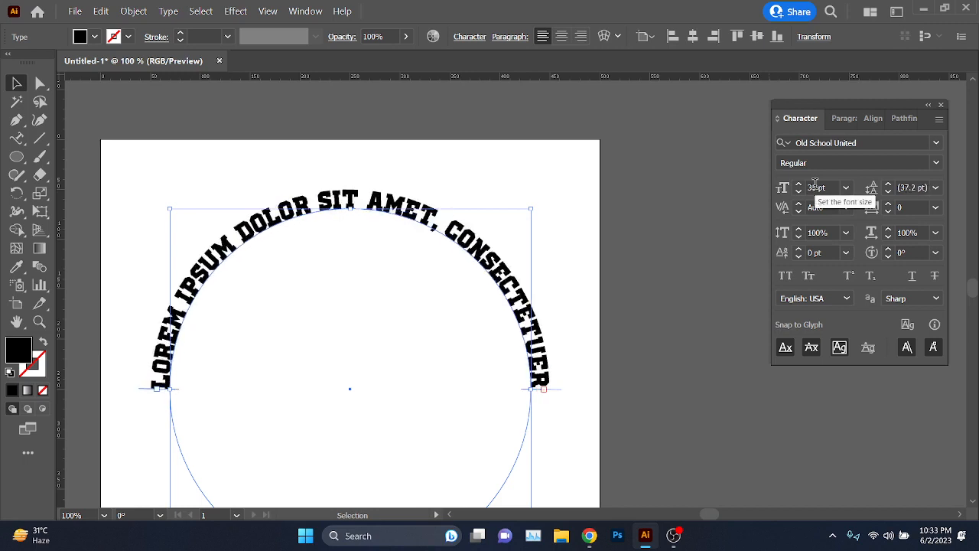
# Step: Replace the placeholder text on the circle with "CALIFORNIA HIGH SCHOOL FOOTBALL CLUB"
pyautogui.doubleClick(449, 226)
pyautogui.hotkey('ctrl', 'a')
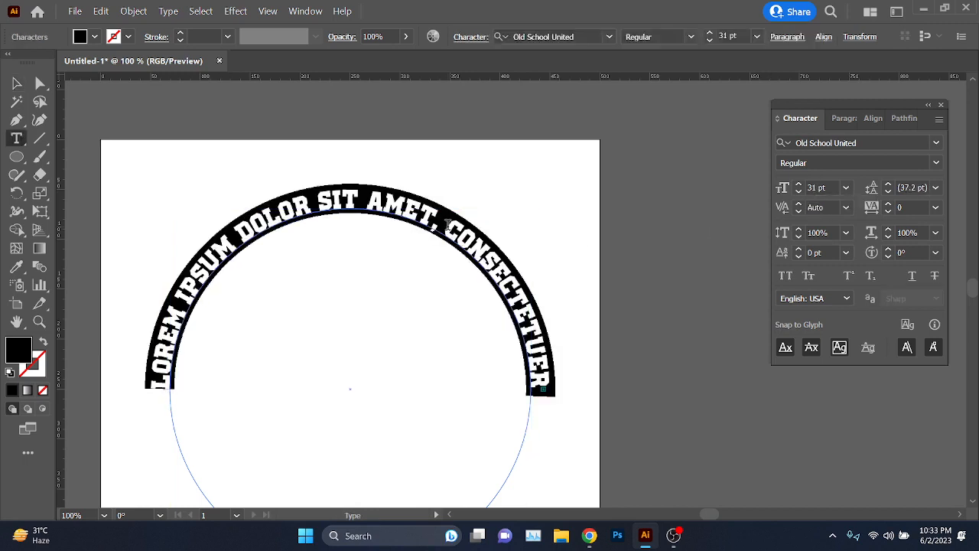
pyautogui.write('C')
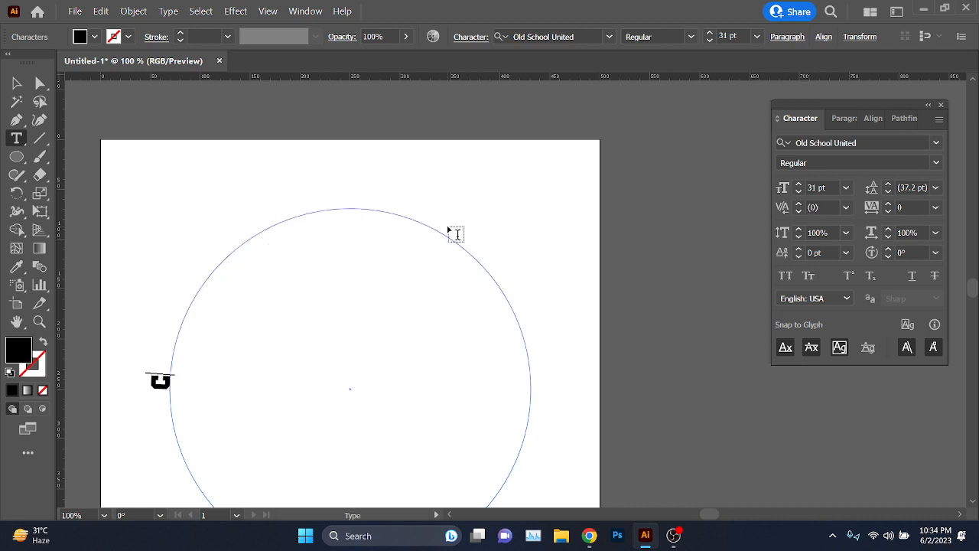
pyautogui.write('ALIFORNIA')
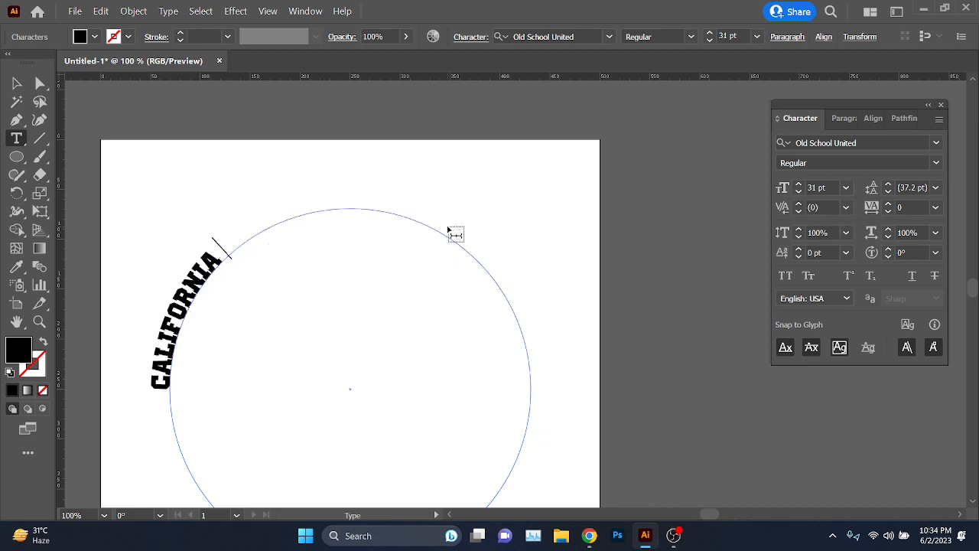
pyautogui.write(' O')
pyautogui.press('BackSpace')
pyautogui.write('HIGH SCH')
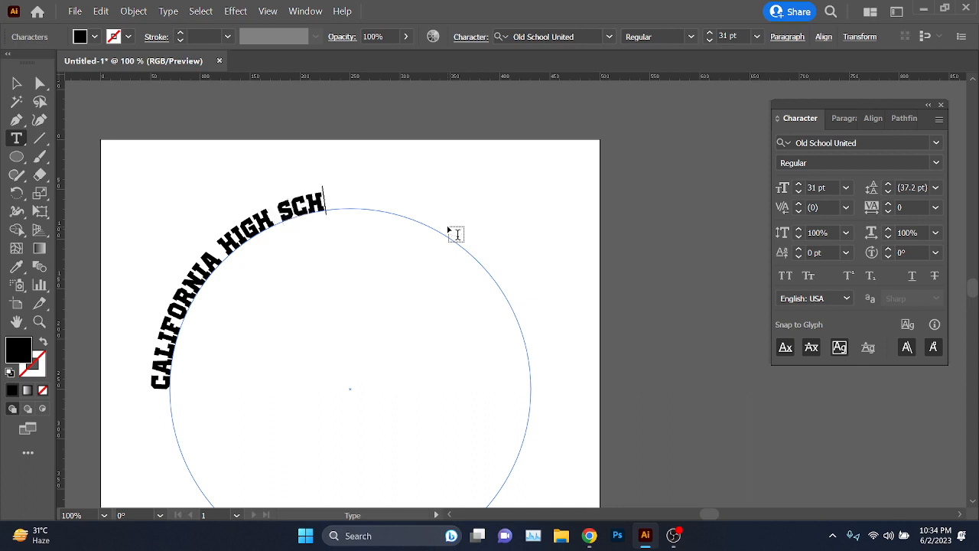
pyautogui.write('OOL FOOTBA')
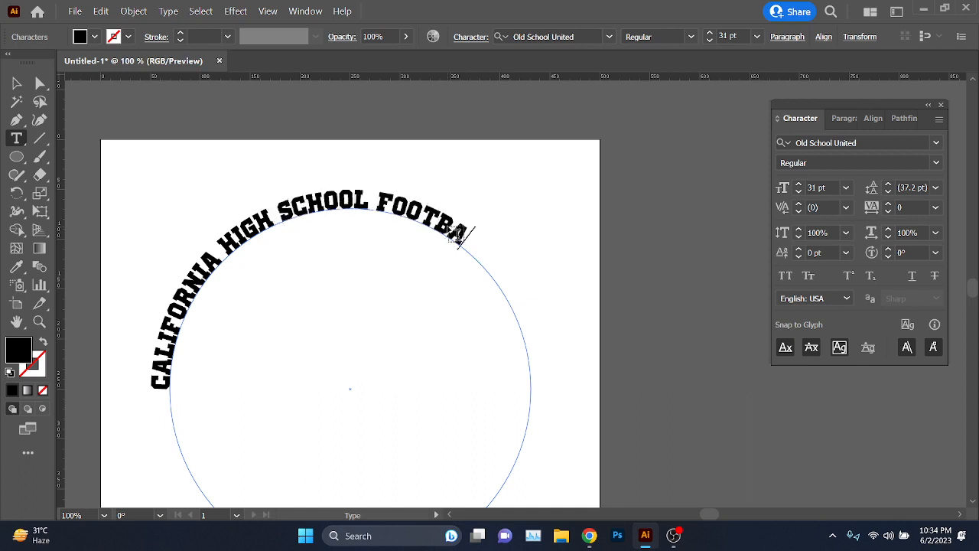
pyautogui.write('LL CLUB')
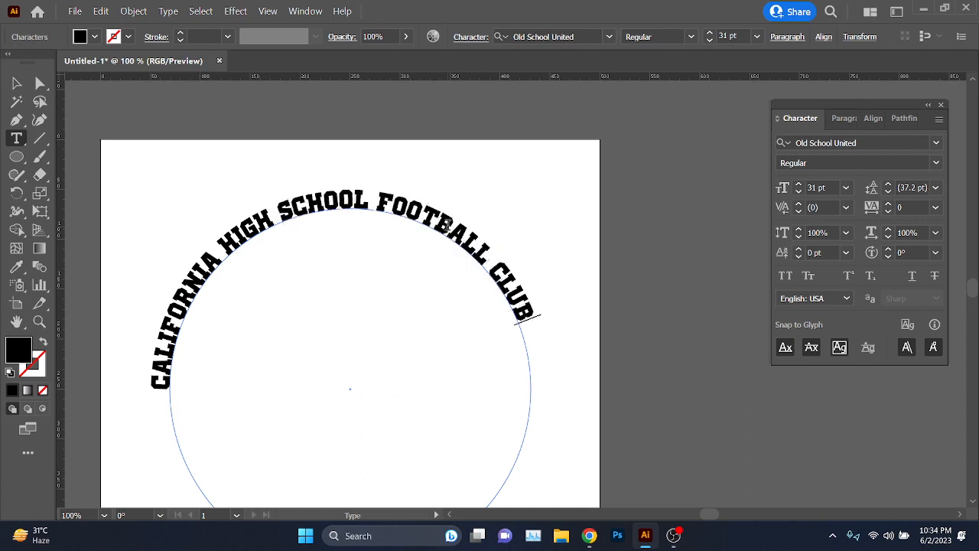
# Step: Set the whole circular text to 35.2 pt so it fills the upper half of the circle, and deselect it
pyautogui.hotkey('ctrl', 'a')
pyautogui.scroll(-2, 580, 179)
pyautogui.hscroll(-1, 580, 179)
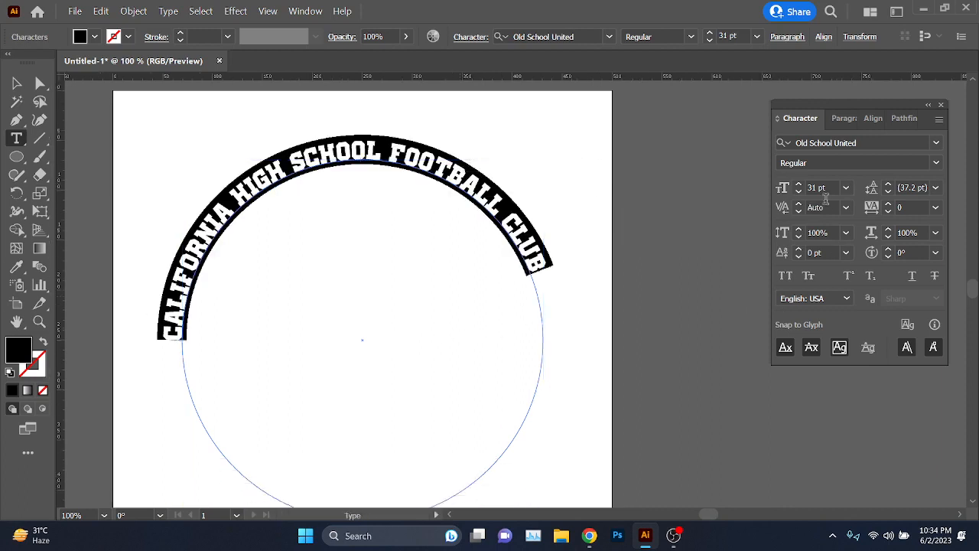
pyautogui.scroll(7, 836, 187)
pyautogui.scroll(-4, 837, 187)
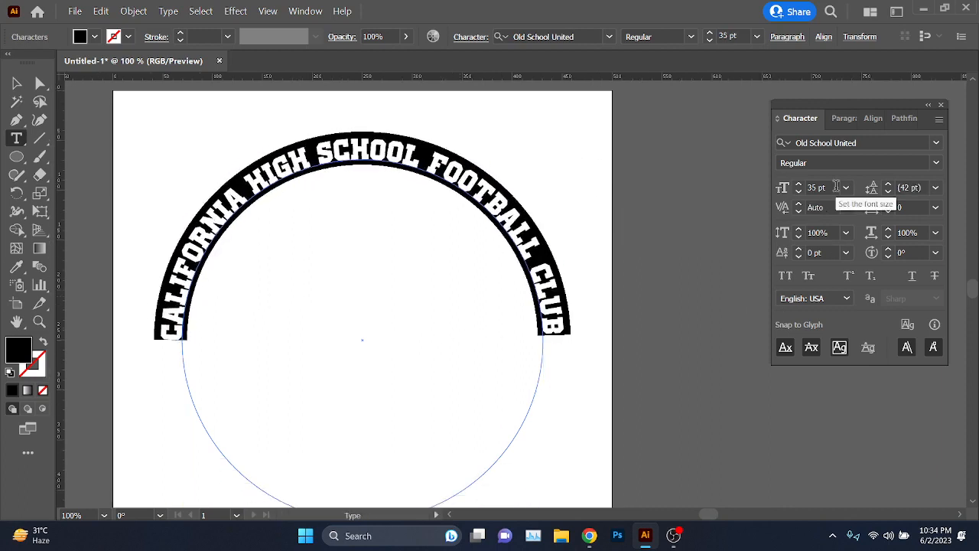
pyautogui.scroll(2, 837, 186)
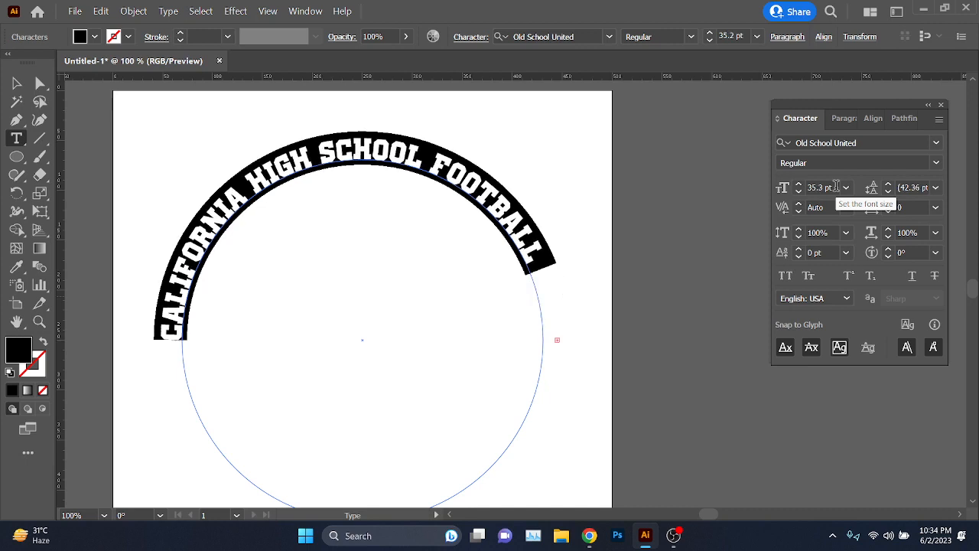
pyautogui.scroll(-1, 837, 186)
pyautogui.scroll(-1, 836, 187)
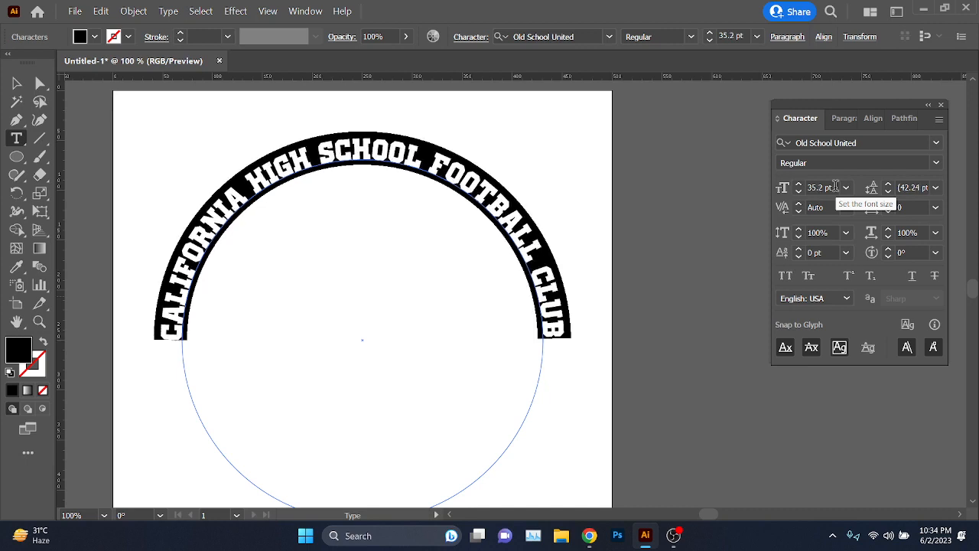
pyautogui.press('Escape')
pyautogui.click(405, 368)
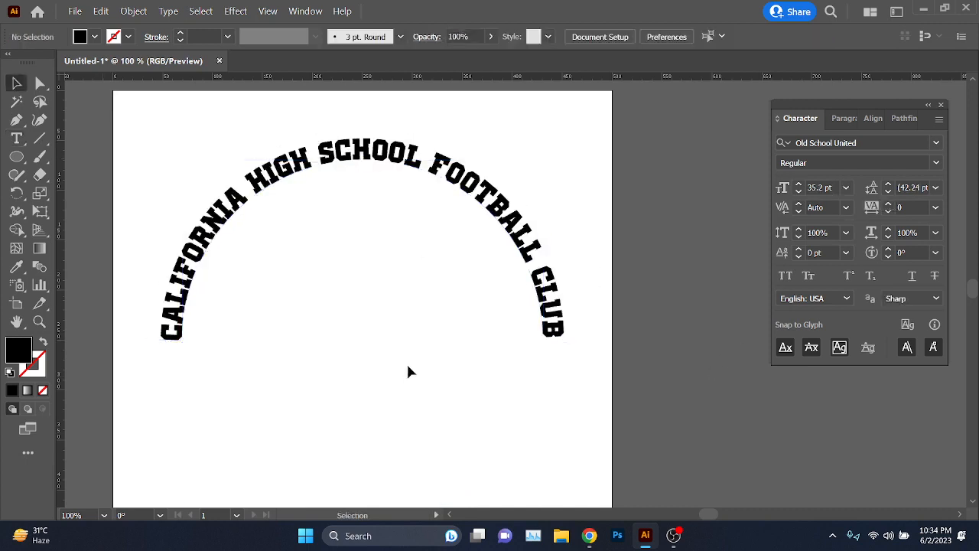
pyautogui.scroll(-2, 408, 356)
pyautogui.scroll(1, 453, 207)
pyautogui.scroll(-1, 455, 205)
pyautogui.scroll(1, 456, 209)
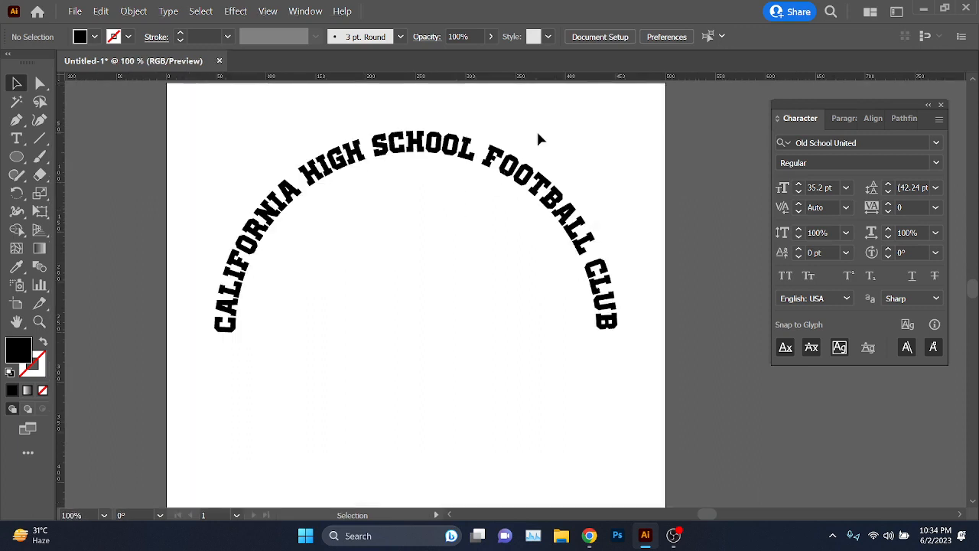
pyautogui.moveTo(538, 133); pyautogui.dragTo(453, 219)
pyautogui.scroll(-1, 465, 207)
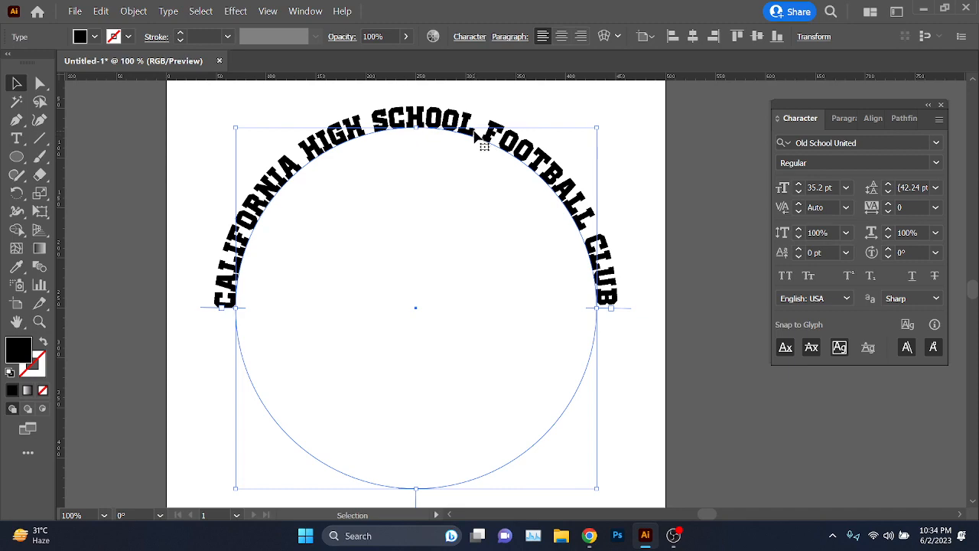
pyautogui.moveTo(437, 131); pyautogui.dragTo(416, 261)
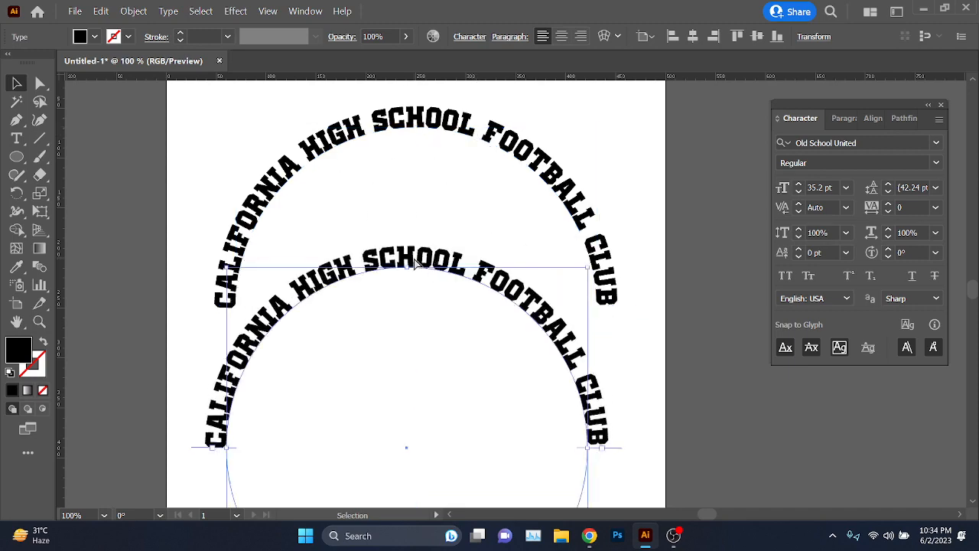
pyautogui.hotkey('ctrl', 'z')
pyautogui.scroll(3, 422, 126)
pyautogui.scroll(1, 439, 157)
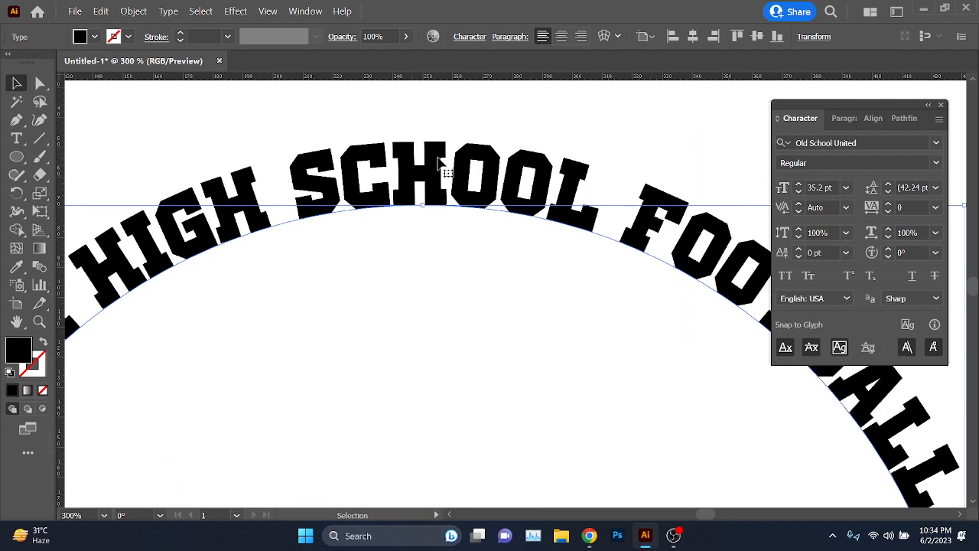
pyautogui.scroll(-4, 440, 165)
pyautogui.click(489, 231)
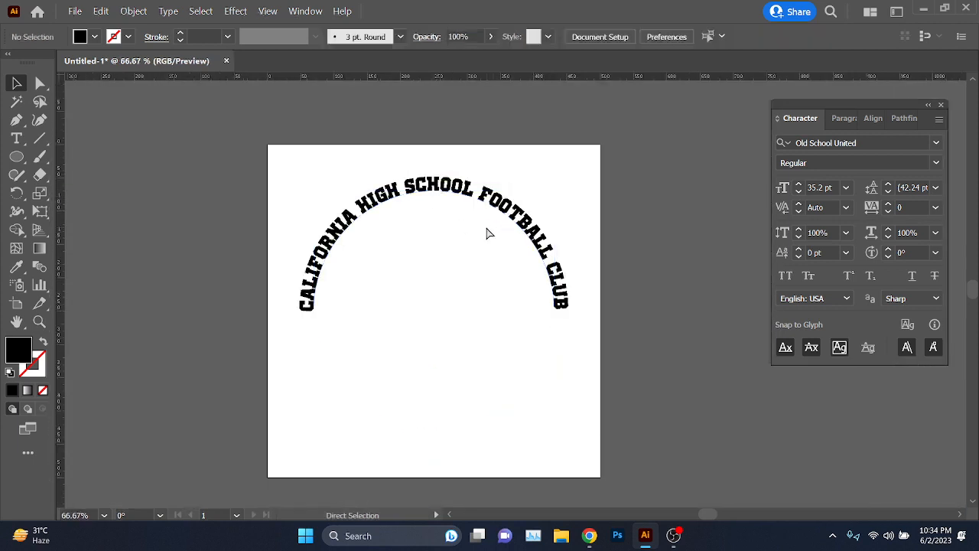
# Step: Duplicate the circular text in place and flip the copy with its center bracket so it reads inside the circle's lower half
pyautogui.click(459, 219)
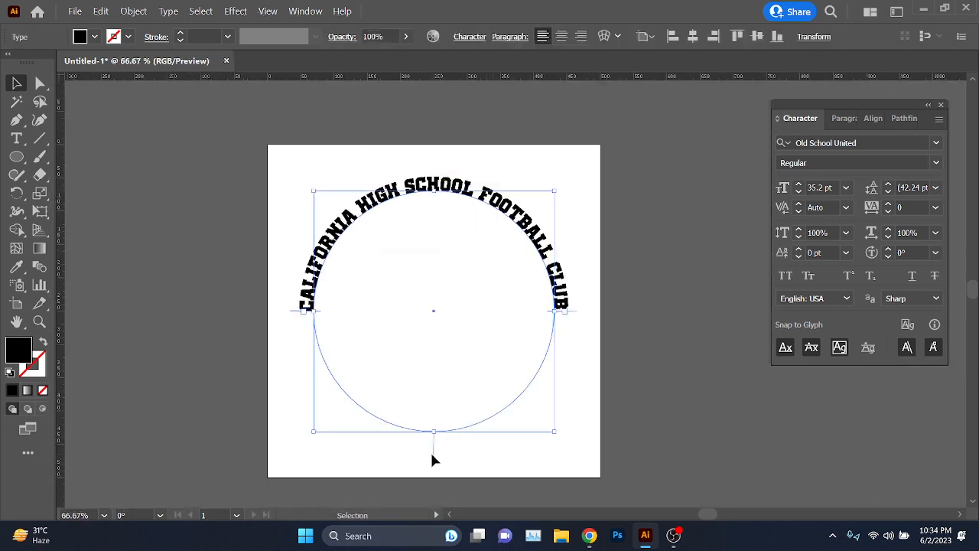
pyautogui.moveTo(432, 457); pyautogui.dragTo(433, 396)
pyautogui.moveTo(436, 162); pyautogui.dragTo(488, 163)
pyautogui.moveTo(506, 401); pyautogui.dragTo(672, 422)
pyautogui.hotkey('ctrl', 'z')
pyautogui.scroll(1, 462, 386)
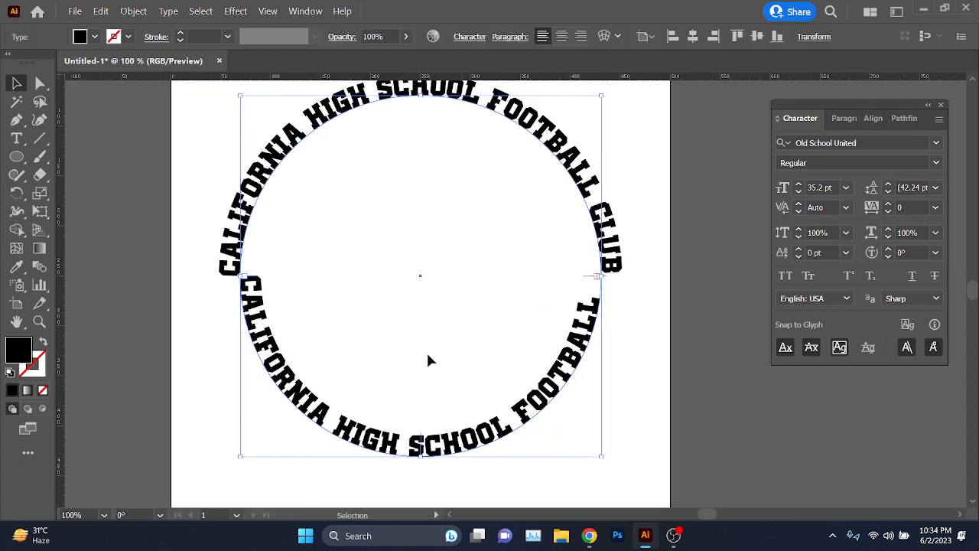
pyautogui.scroll(-1, 436, 436)
# Step: Replace the text of the lower copy with "ESTABLISHED 1993"
pyautogui.press('t')
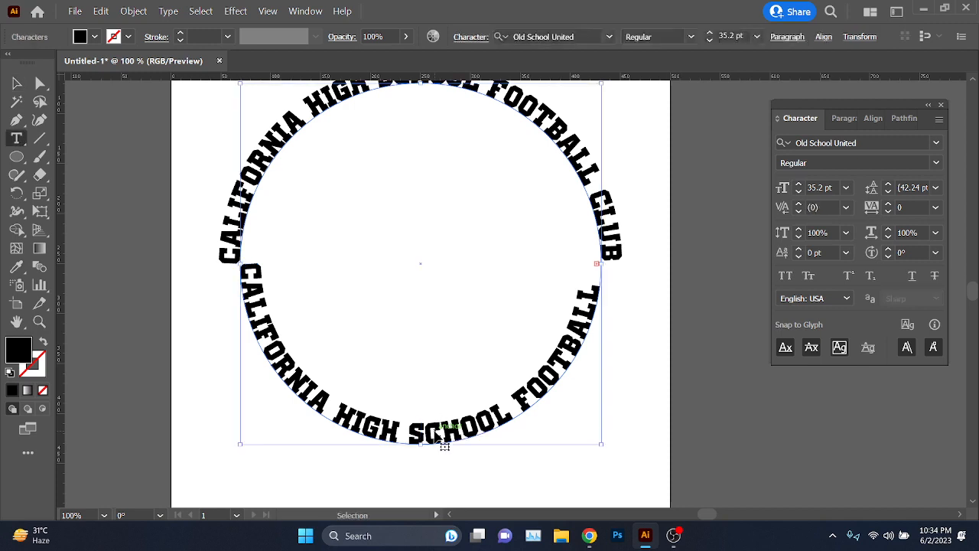
pyautogui.click(434, 432)
pyautogui.hotkey('ctrl', 'a')
pyautogui.press('Delete')
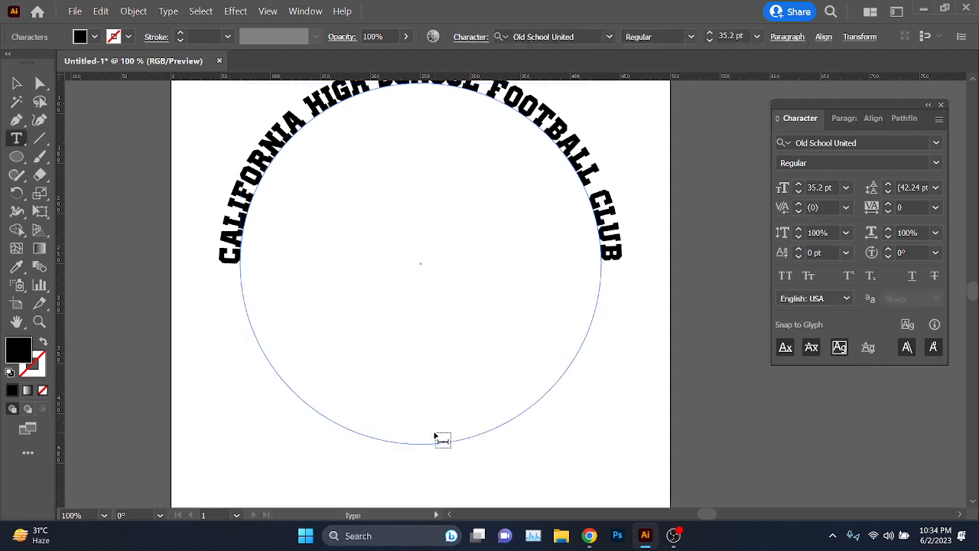
pyautogui.write('ESTA')
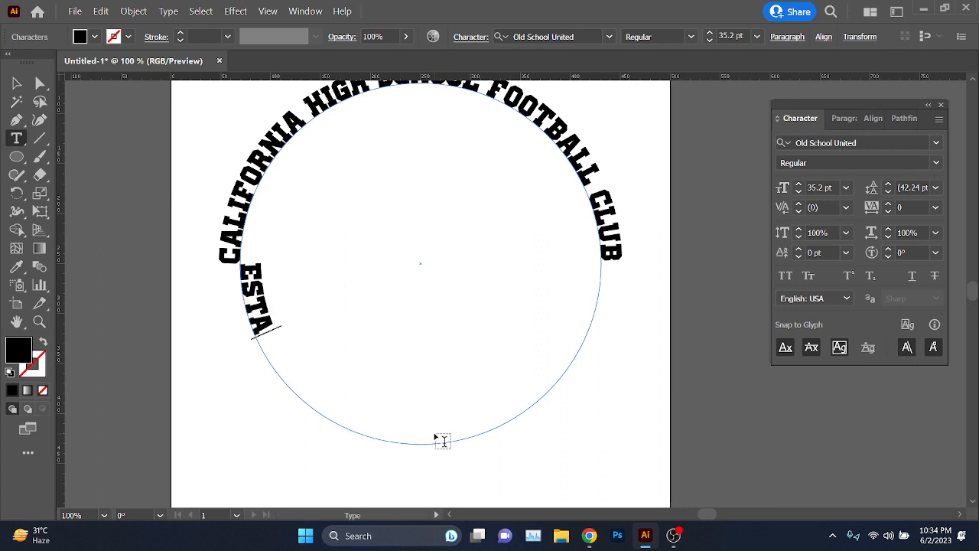
pyautogui.write('BLISHED ')
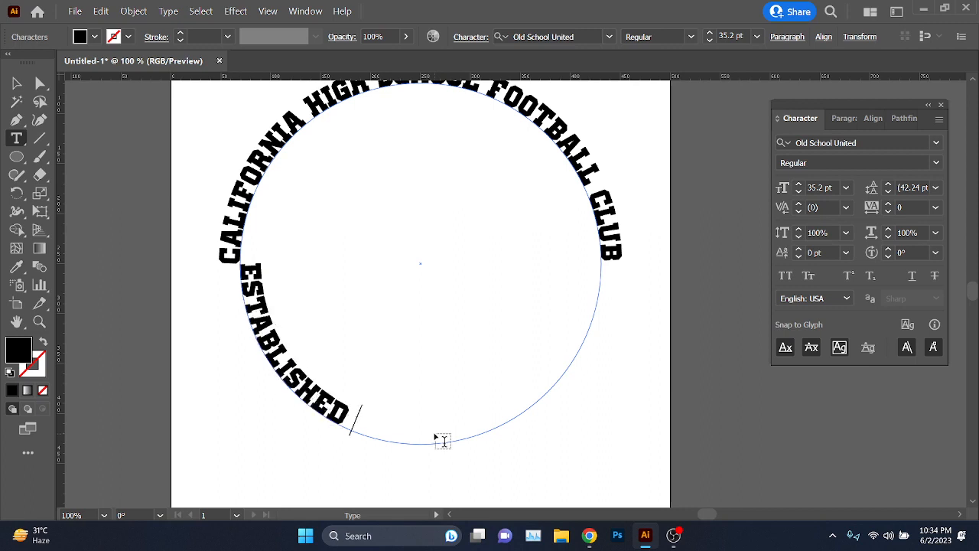
pyautogui.write('1993')
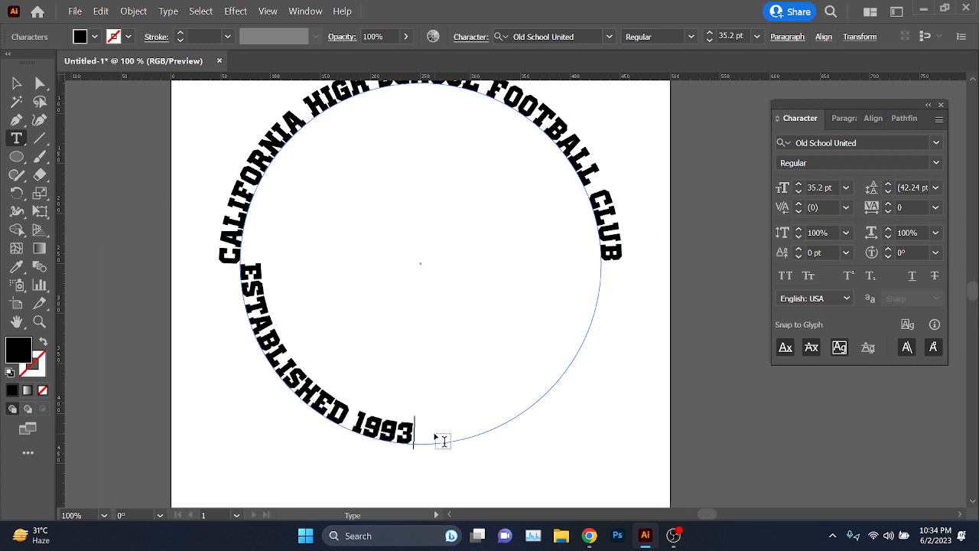
pyautogui.hotkey('ctrl', 'a')
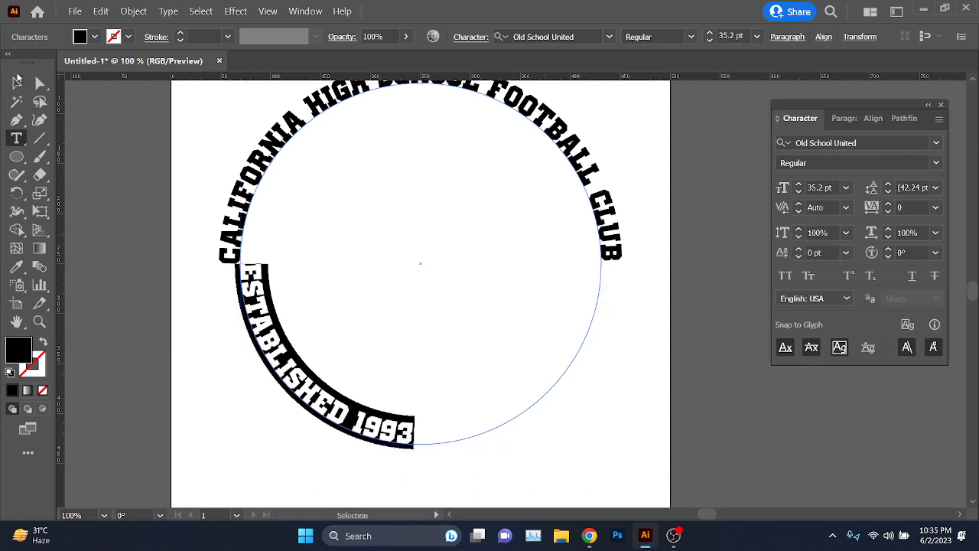
# Step: Shorten the lower text's range to end just after "1993", center it at the circle's bottom using the middle bracket, and deselect it
pyautogui.click(16, 82)
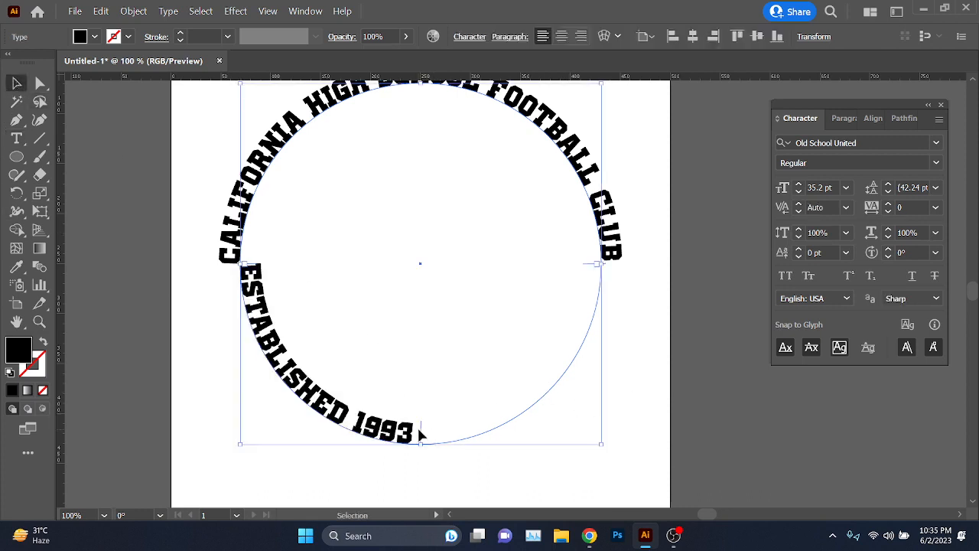
pyautogui.moveTo(591, 272); pyautogui.dragTo(566, 333)
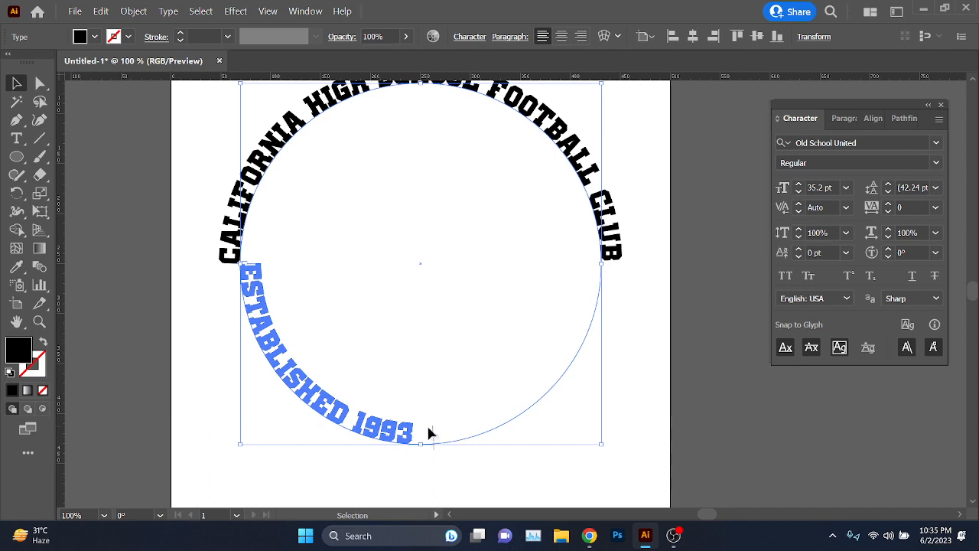
pyautogui.moveTo(428, 433); pyautogui.dragTo(416, 434)
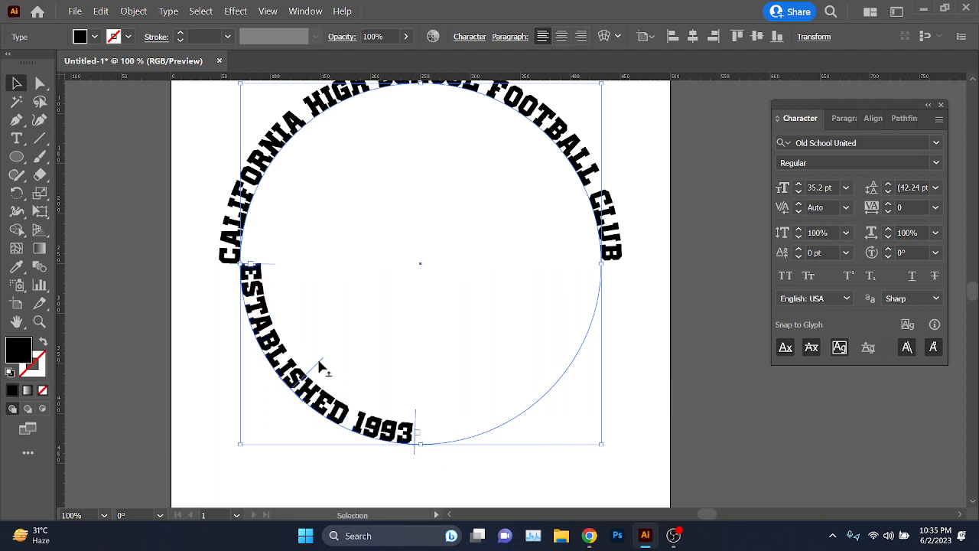
pyautogui.moveTo(320, 373); pyautogui.dragTo(424, 408)
pyautogui.click(434, 328)
pyautogui.keyDown('alt'); pyautogui.scroll(-2, 435, 325); pyautogui.keyUp('alt')
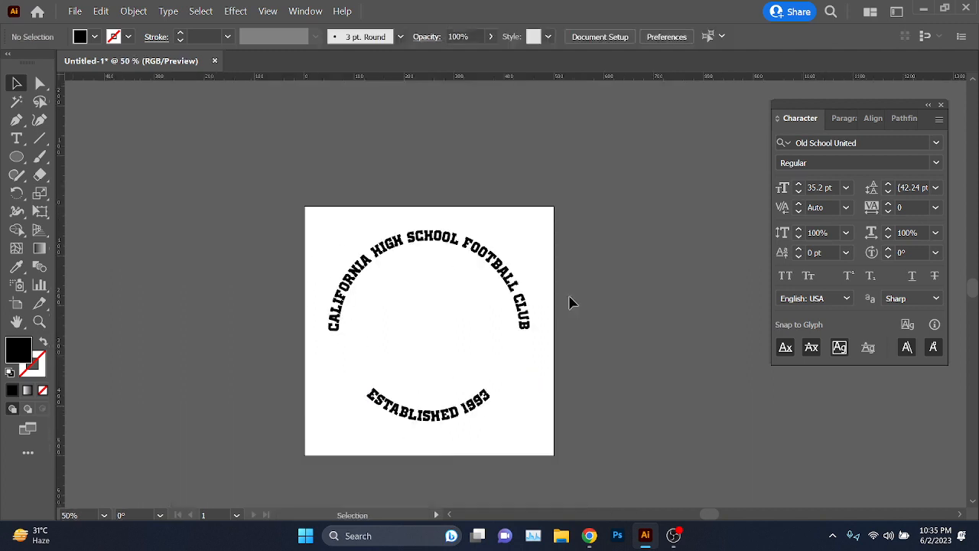
# Step: Draw a circle from the center of the text ring, just inside the upper arc, and swap its black fill to the stroke
pyautogui.keyDown('alt'); pyautogui.scroll(2, 433, 439); pyautogui.keyUp('alt')
pyautogui.scroll(1, 404, 384)
pyautogui.click(16, 157)
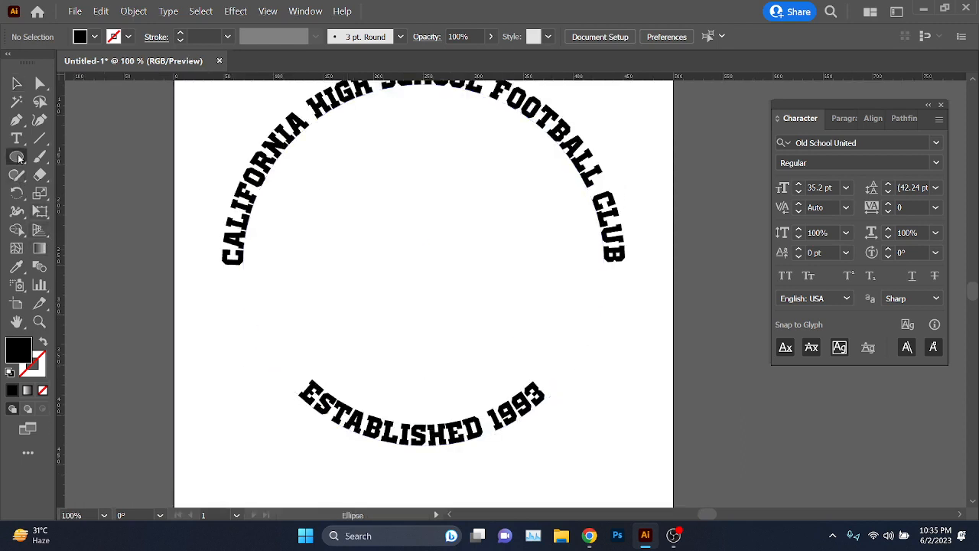
pyautogui.keyDown('alt'); pyautogui.scroll(-1, 380, 334); pyautogui.keyUp('alt')
pyautogui.moveTo(410, 288); pyautogui.dragTo(520, 179)
pyautogui.click(16, 83)
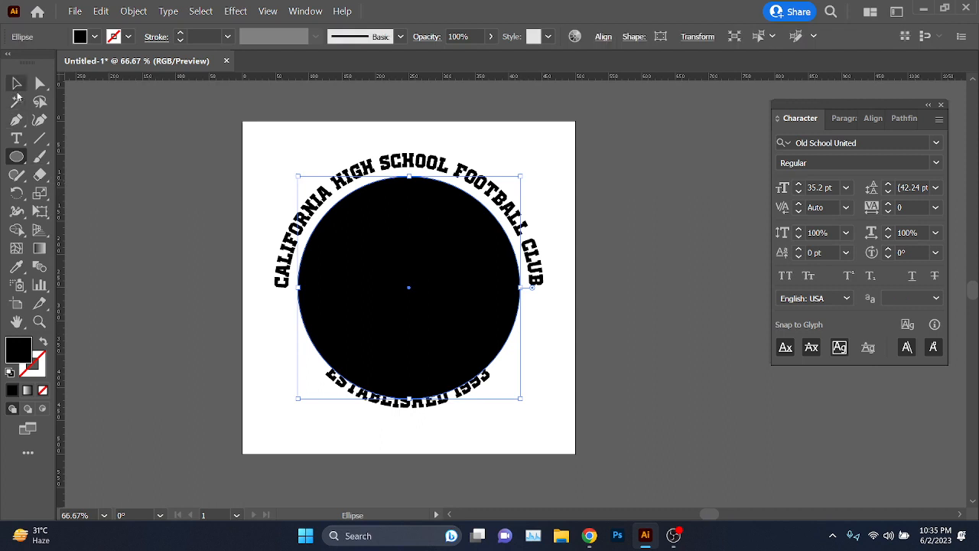
pyautogui.click(43, 342)
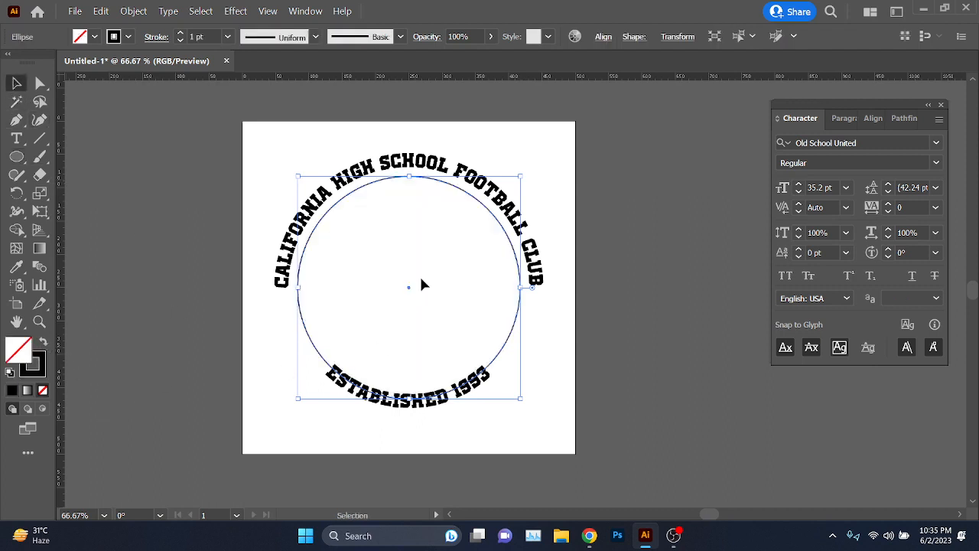
# Step: Duplicate the circle and scale the copy from its center to about 432 px so it encloses both texts, and deselect it
pyautogui.keyDown('alt'); pyautogui.scroll(1, 417, 321); pyautogui.keyUp('alt')
pyautogui.scroll(-2, 420, 405)
pyautogui.scroll(3, 404, 134)
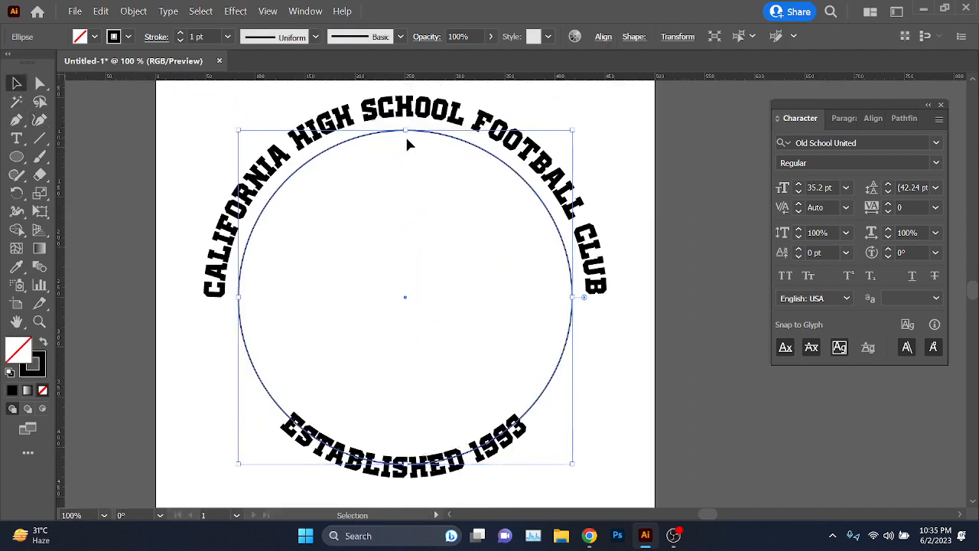
pyautogui.scroll(-5, 404, 135)
pyautogui.scroll(2, 465, 431)
pyautogui.keyDown('alt'); pyautogui.scroll(-1, 534, 352); pyautogui.keyUp('alt')
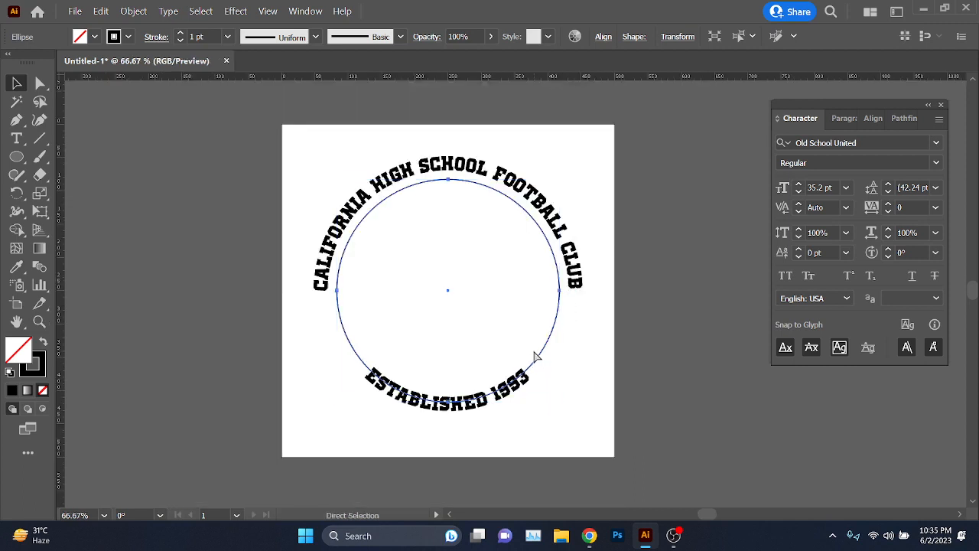
pyautogui.moveTo(562, 405); pyautogui.dragTo(600, 436)
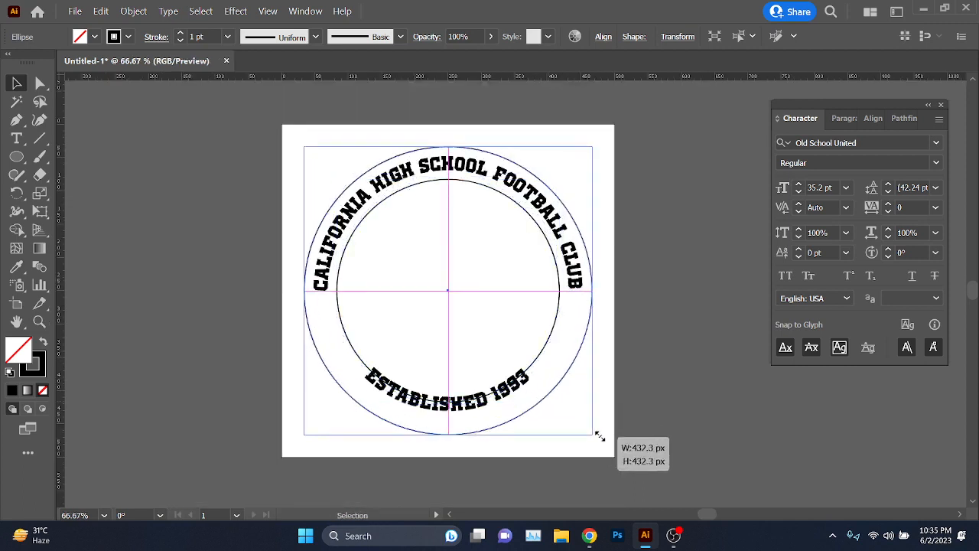
pyautogui.click(553, 454)
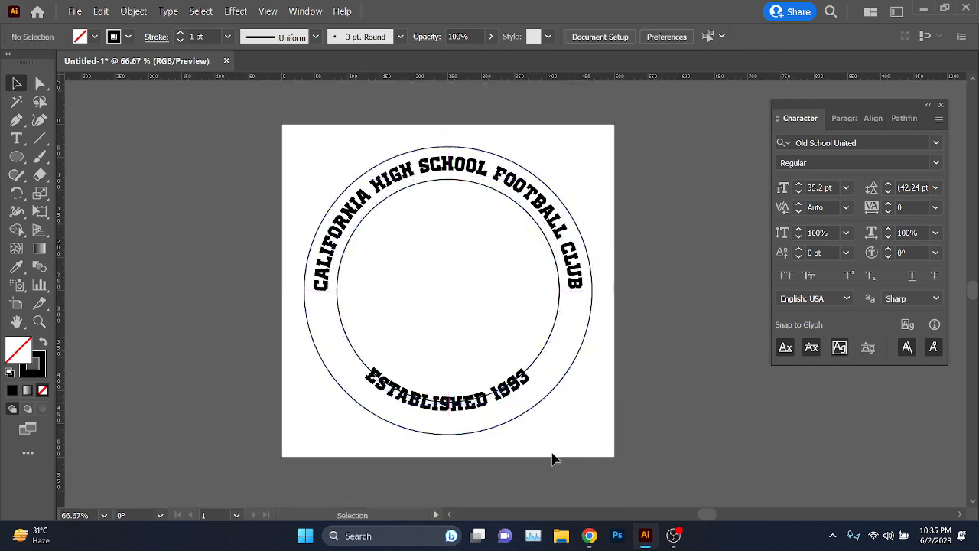
# Step: Move the "ESTABLISHED 1993" text down between the two circles and enlarge its path from the center to about 37.8 pt type
pyautogui.keyDown('alt'); pyautogui.scroll(1, 492, 426); pyautogui.keyUp('alt')
pyautogui.moveTo(454, 397); pyautogui.dragTo(437, 429)
pyautogui.hotkey('ctrl', 'z')
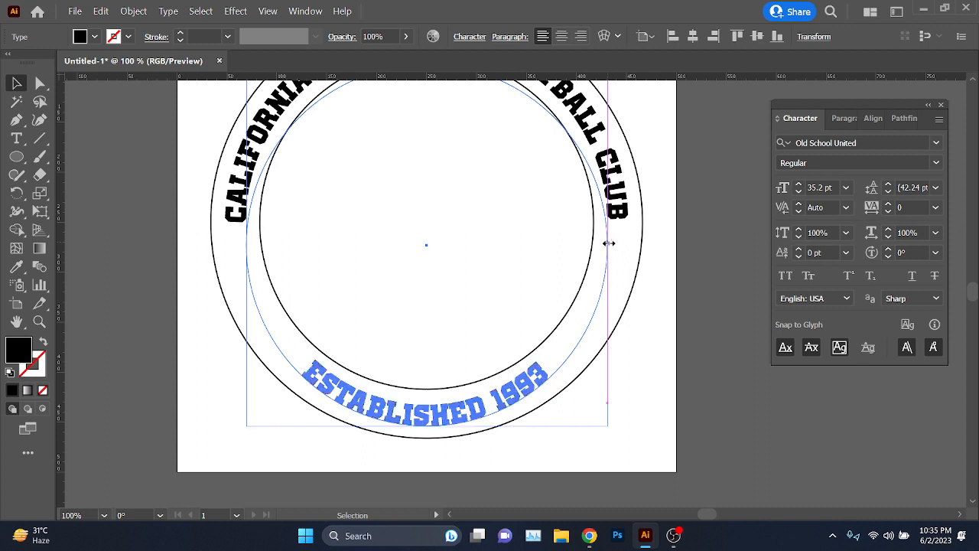
pyautogui.moveTo(609, 244); pyautogui.dragTo(621, 243)
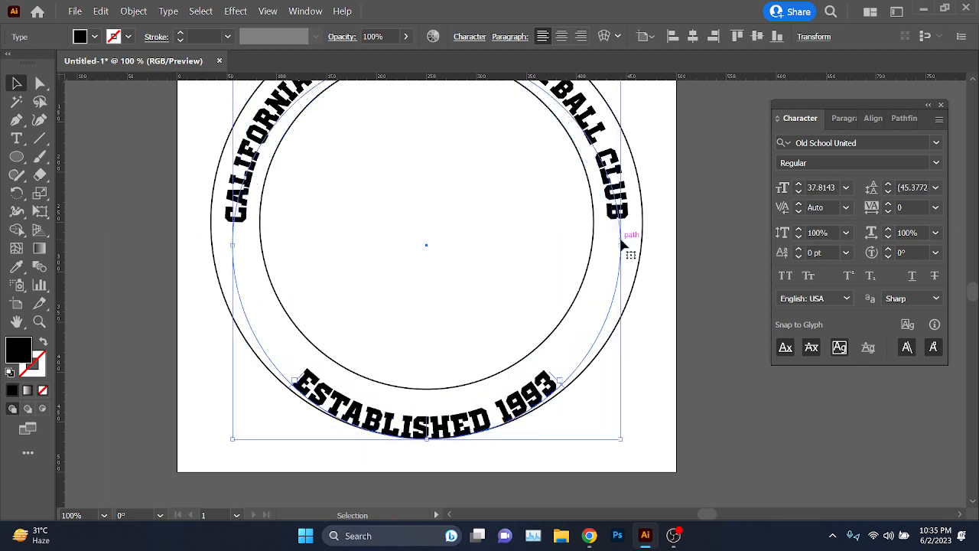
# Step: Nudge the "ESTABLISHED 1993" text upward to center it in the band between the two circles, and deselect it
pyautogui.press('Up')
pyautogui.press('Up')
pyautogui.hotkey('shift', 'Up')
pyautogui.press('Up')
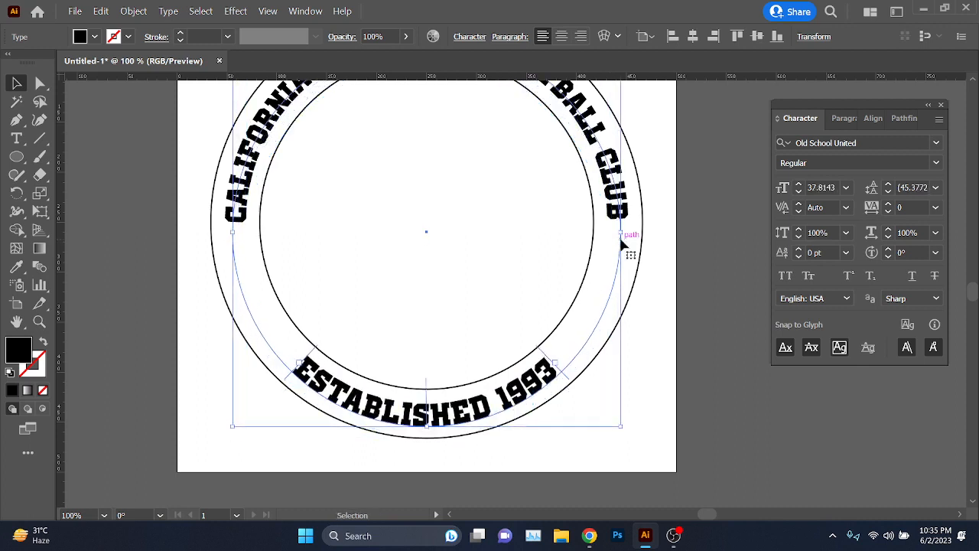
pyautogui.press('Up')
pyautogui.scroll(2, 652, 383)
pyautogui.click(700, 432)
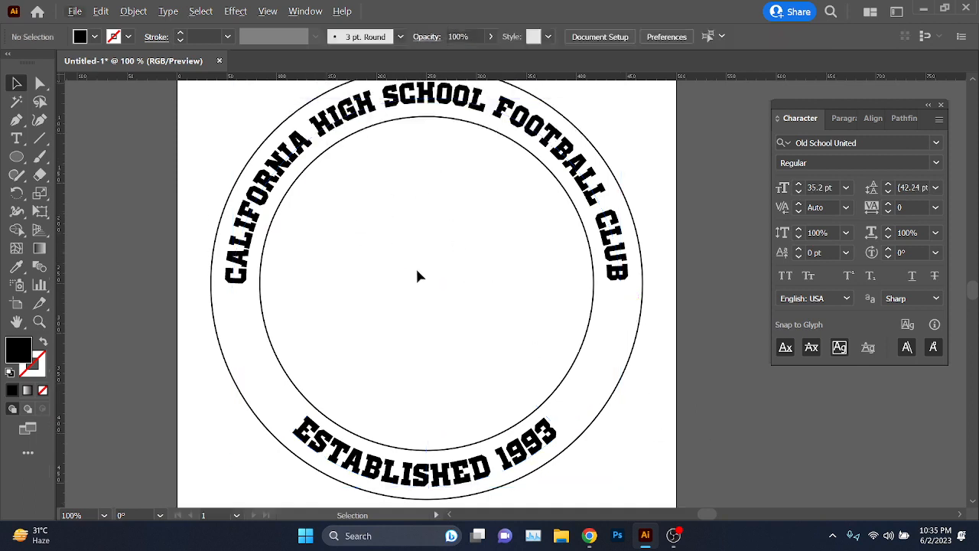
pyautogui.scroll(-1, 410, 254)
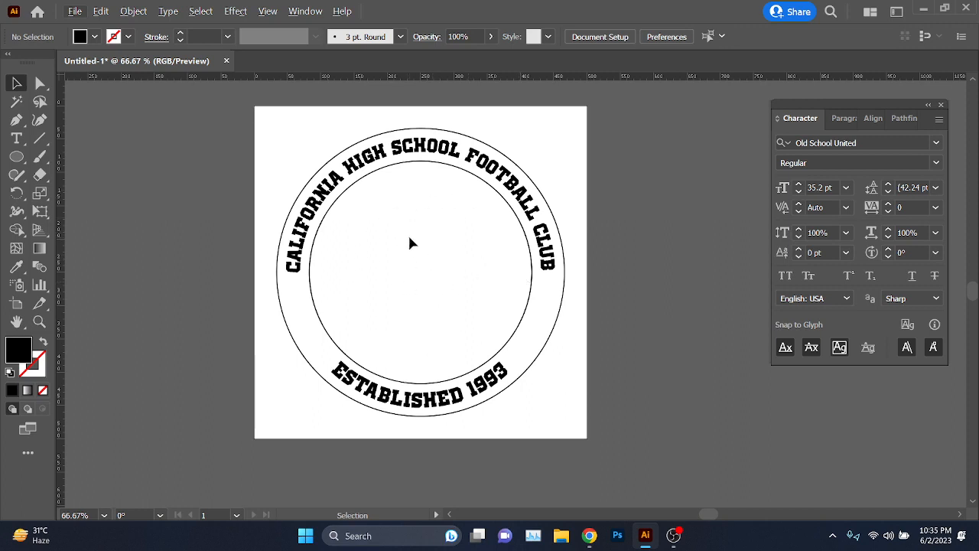
pyautogui.moveTo(280, 144); pyautogui.dragTo(590, 442)
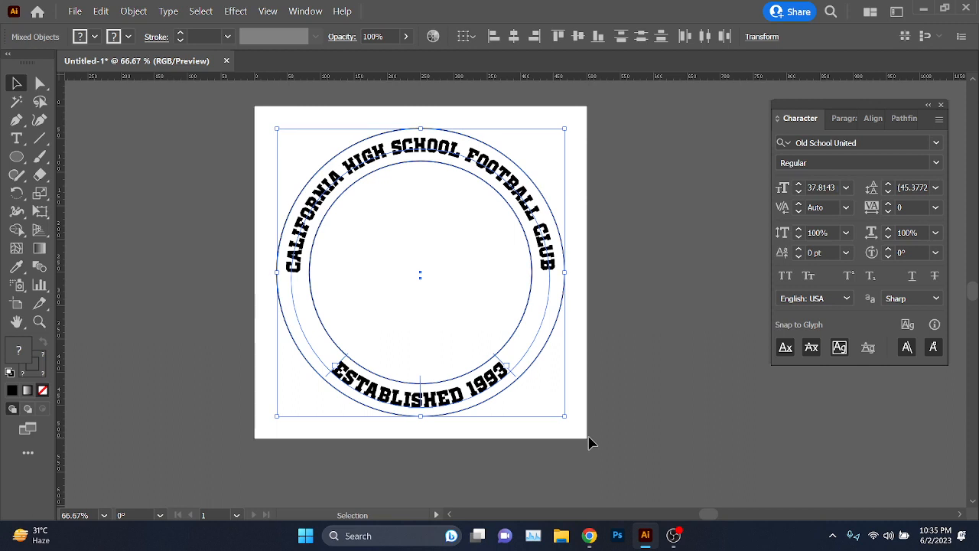
pyautogui.click(586, 439)
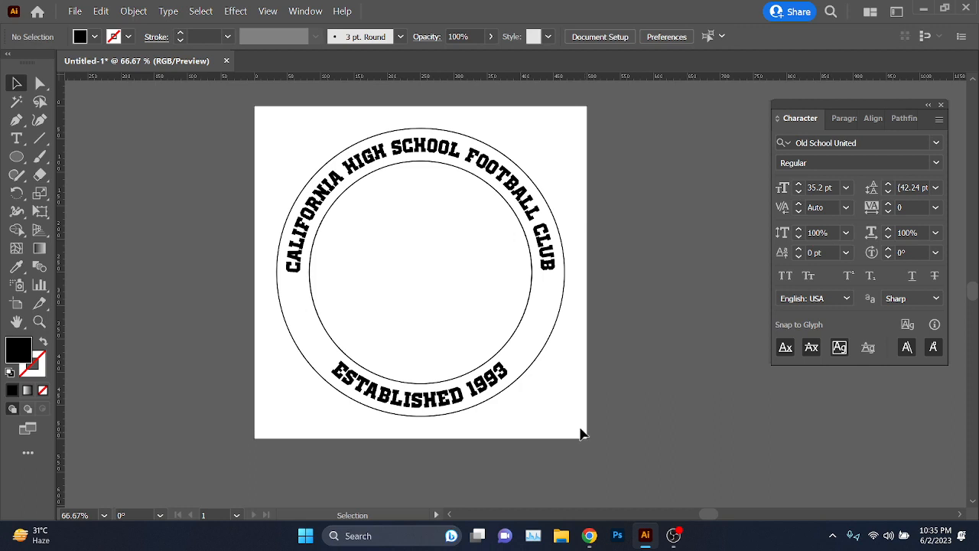
# Step: Delete the "ESTABLISHED 1993" text and both circles, keeping only the upper arc text
pyautogui.click(473, 391)
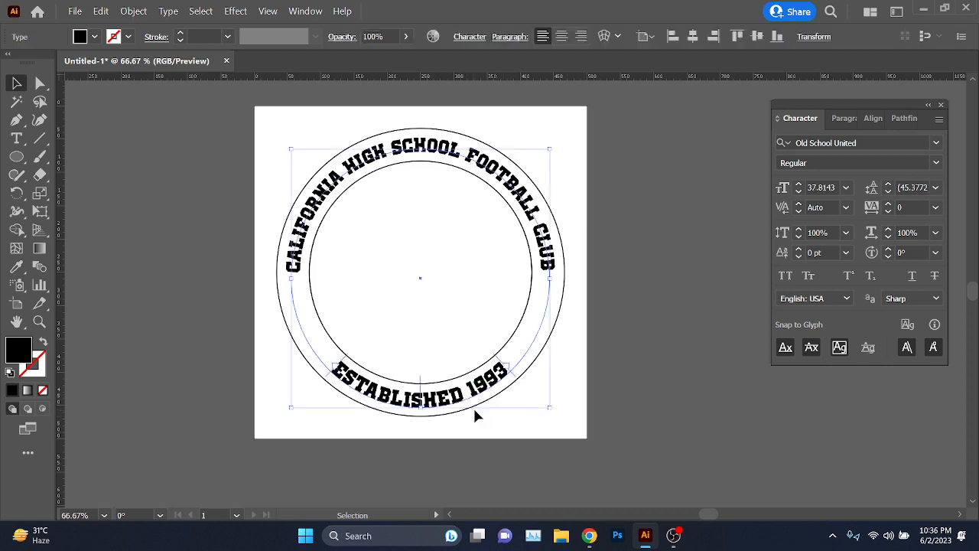
pyautogui.press('Delete')
pyautogui.moveTo(476, 405); pyautogui.dragTo(594, 345)
pyautogui.press('Delete')
pyautogui.press('Delete')
pyautogui.moveTo(475, 164); pyautogui.dragTo(461, 213)
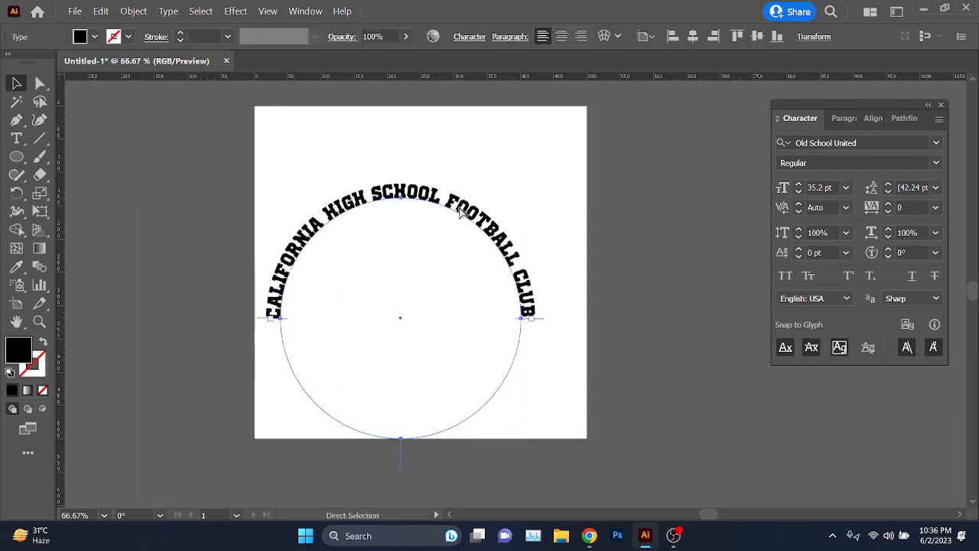
pyautogui.click(618, 255)
pyautogui.click(501, 176)
pyautogui.hotkey('ctrl', '2')
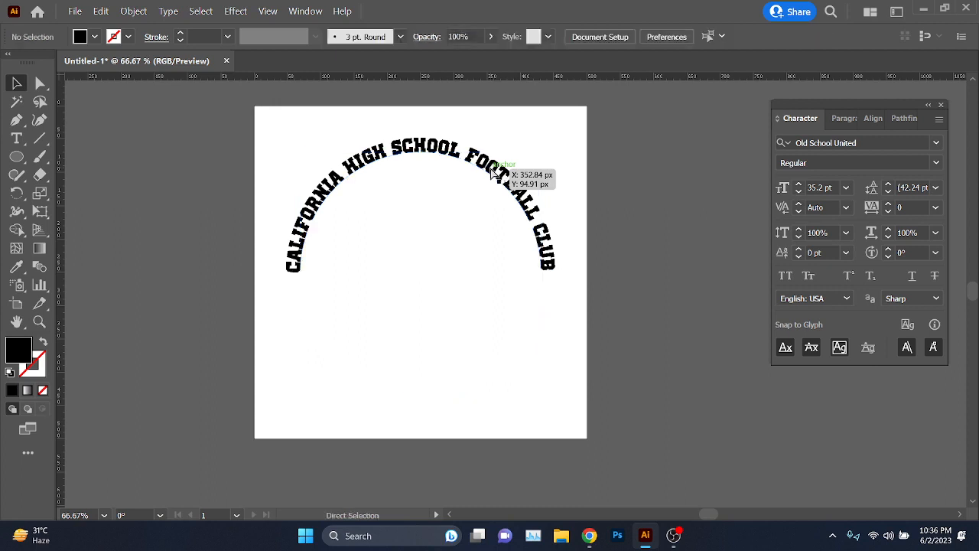
pyautogui.moveTo(434, 153); pyautogui.dragTo(439, 244)
pyautogui.hotkey('ctrl', 'z')
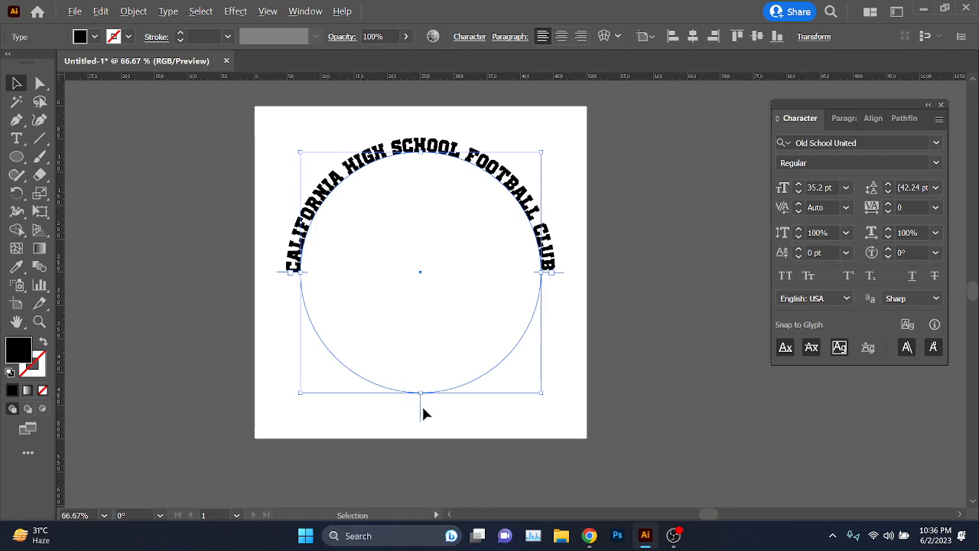
pyautogui.scroll(1, 424, 413)
pyautogui.scroll(1, 420, 414)
pyautogui.scroll(-2, 417, 414)
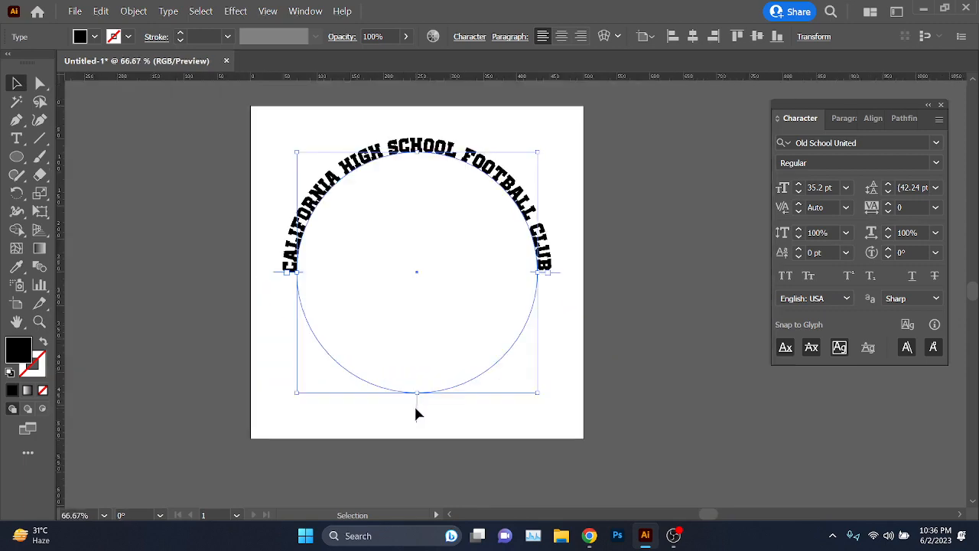
# Step: Flip a duplicate of the arc text to the inside of the circle's lower half and replace its wording with "1993"
pyautogui.moveTo(417, 411); pyautogui.dragTo(417, 353)
pyautogui.scroll(1, 429, 387)
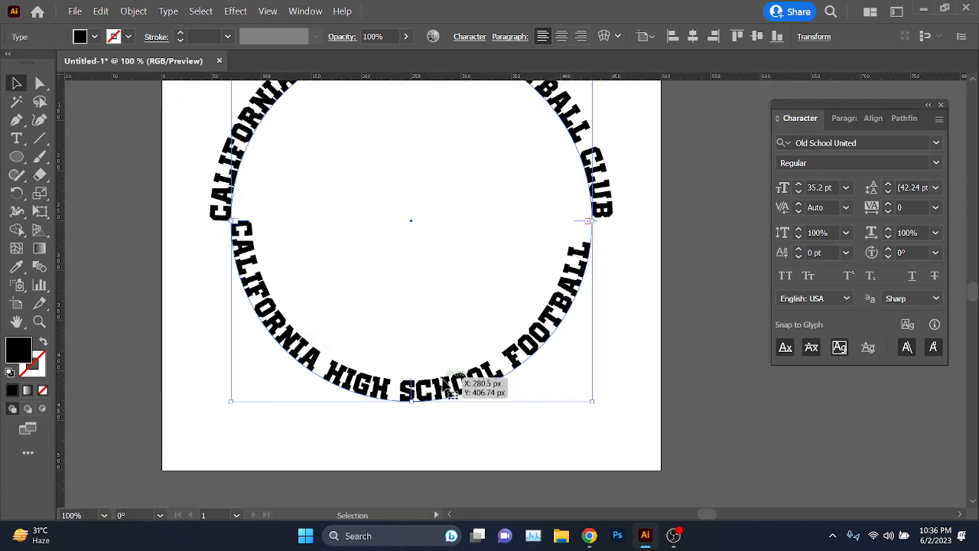
pyautogui.doubleClick(443, 379)
pyautogui.hotkey('ctrl', 'a')
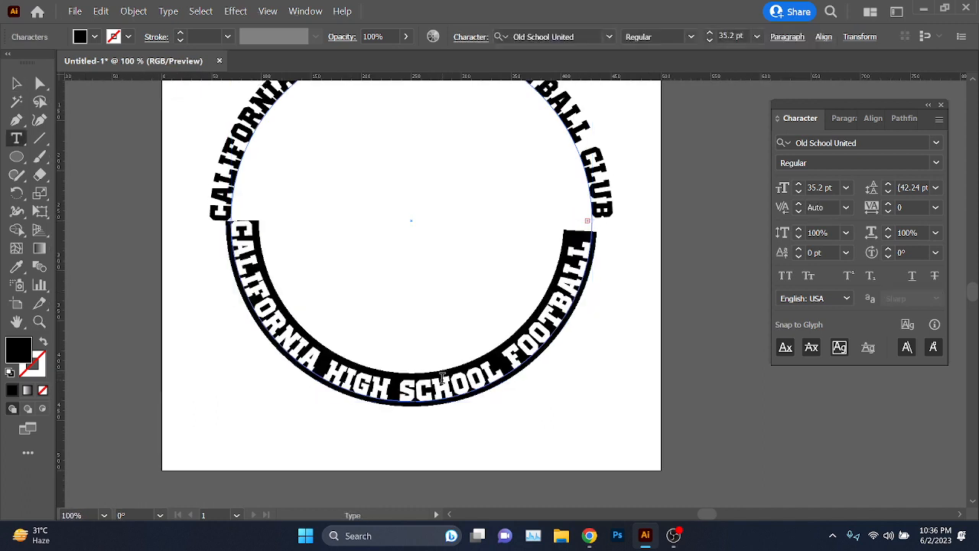
pyautogui.write('1993')
pyautogui.press('Escape')
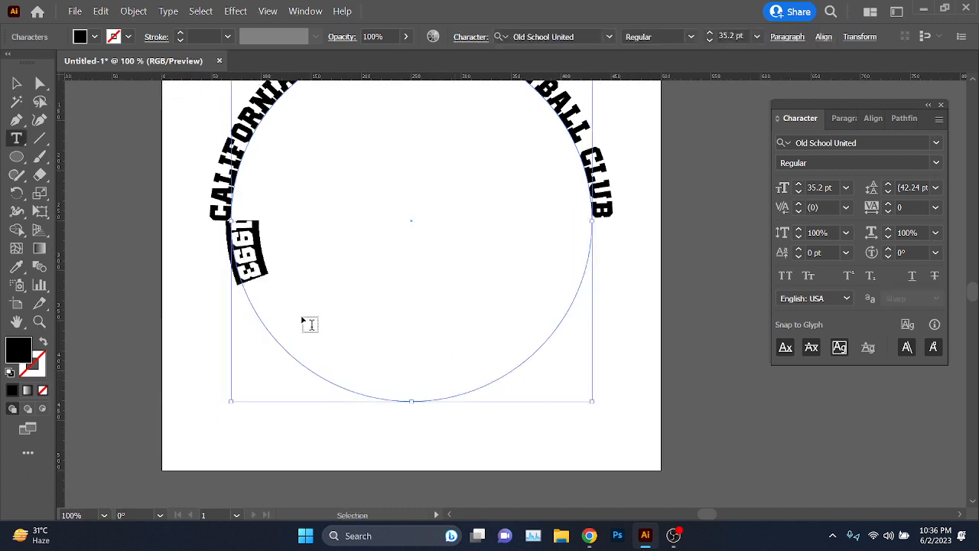
pyautogui.press('Escape')
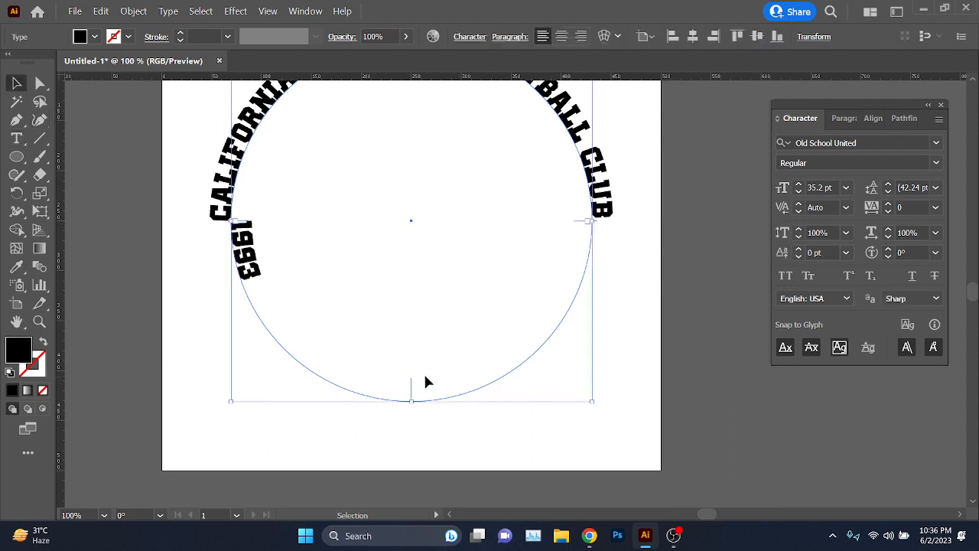
# Step: Shorten the path brackets around the "1993" text, center it at the bottom of the circle, and deselect it
pyautogui.moveTo(578, 227); pyautogui.dragTo(329, 339)
pyautogui.moveTo(258, 281); pyautogui.dragTo(432, 392)
pyautogui.hotkey('ctrl', 'shift', 'a')
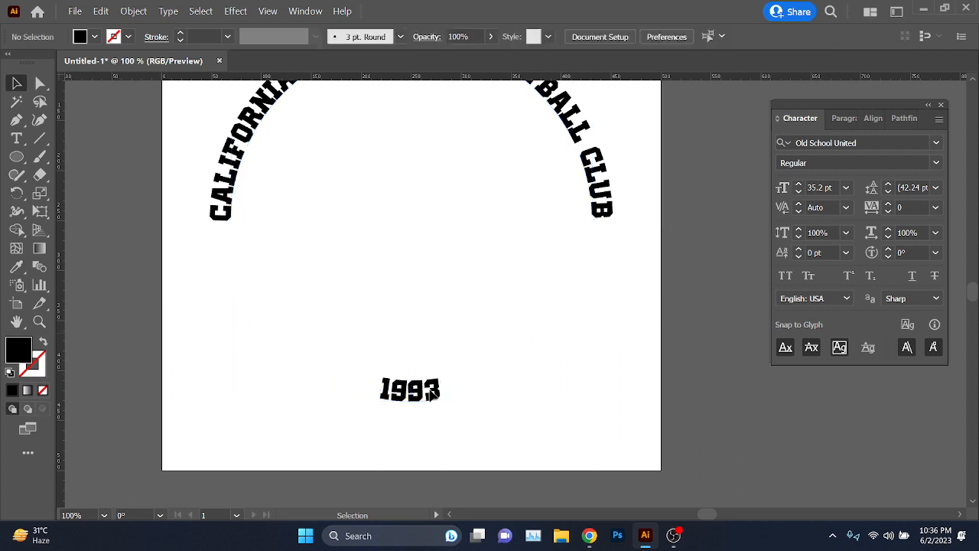
pyautogui.hotkey('ctrl', '-')
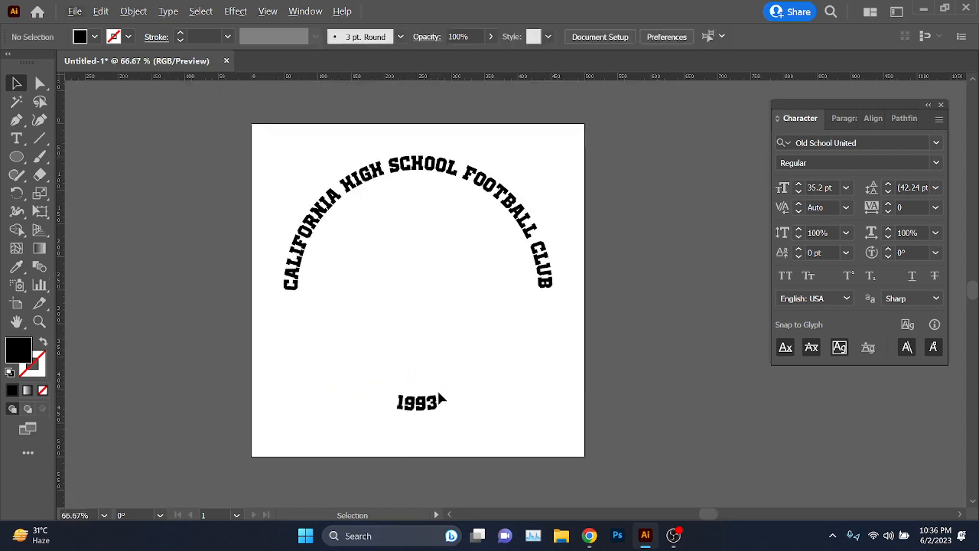
pyautogui.scroll(1, 451, 391)
pyautogui.scroll(1, 471, 394)
pyautogui.hotkey('ctrl', 'a')
pyautogui.click(648, 379)
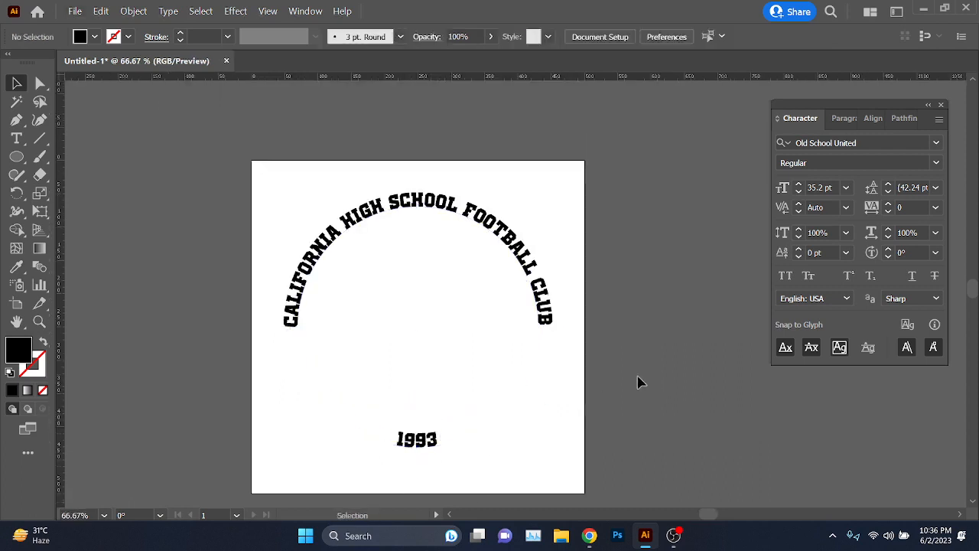
# Step: Add the letters "ASA" after "1993" and extend the end bracket along the circle to make room for them
pyautogui.click(433, 445)
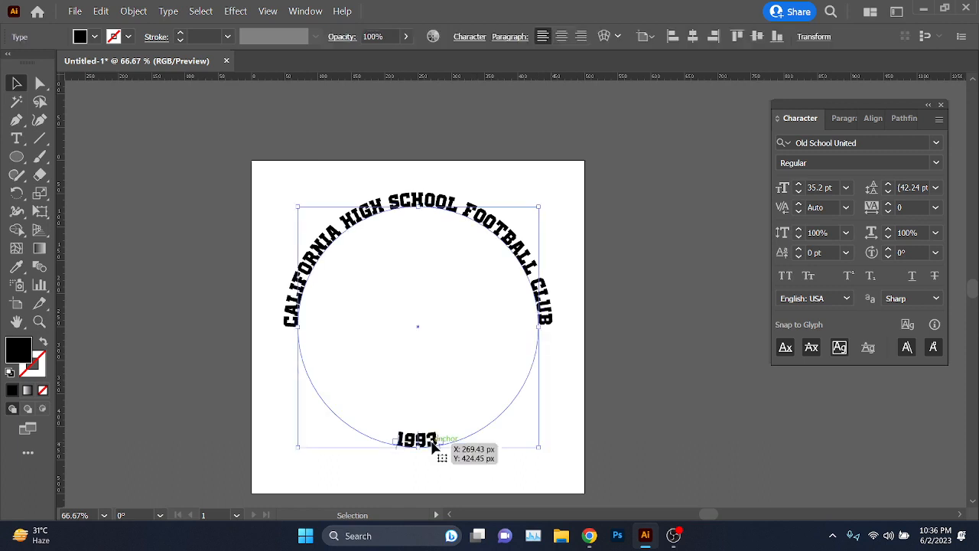
pyautogui.scroll(1, 433, 447)
pyautogui.scroll(-1, 433, 444)
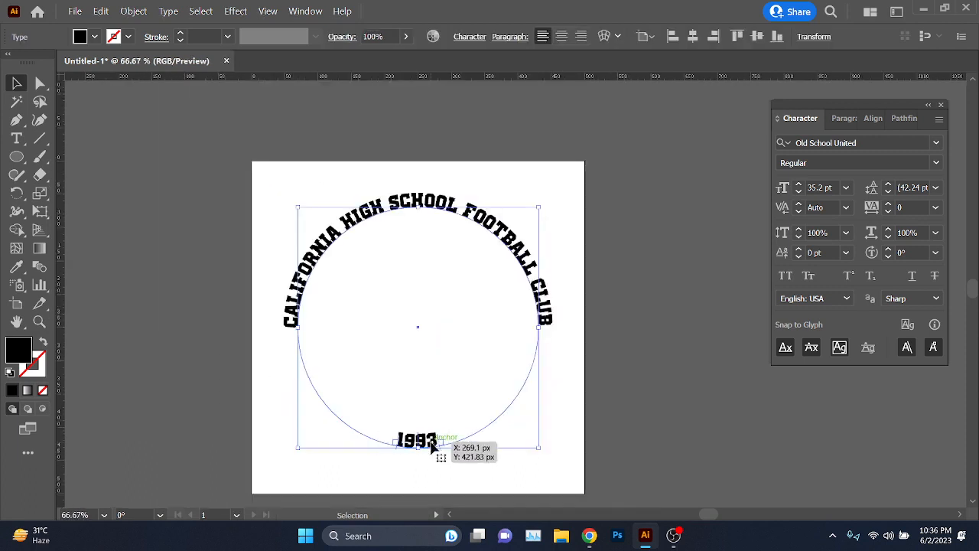
pyautogui.scroll(1, 432, 442)
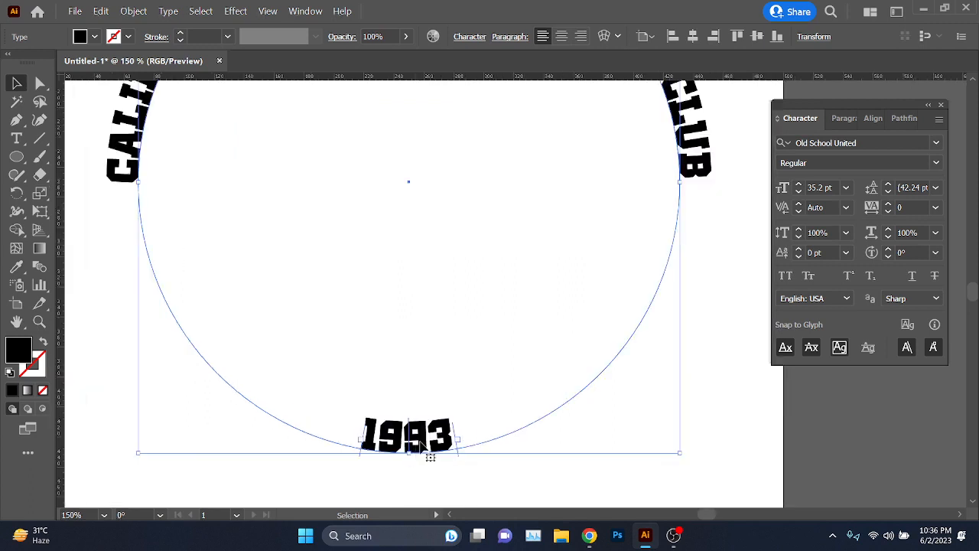
pyautogui.scroll(1, 431, 451)
pyautogui.press('t')
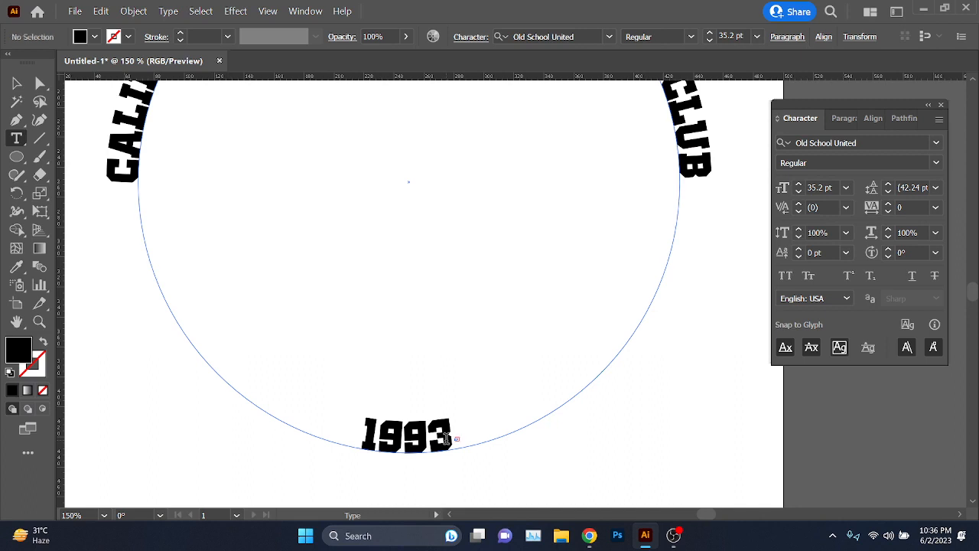
pyautogui.press('v')
pyautogui.click(483, 439)
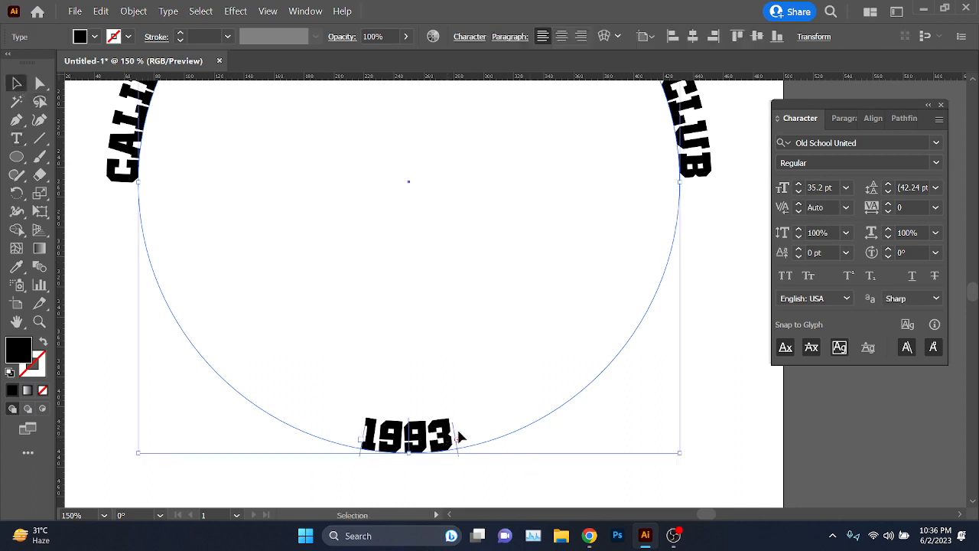
pyautogui.moveTo(454, 431); pyautogui.dragTo(580, 302)
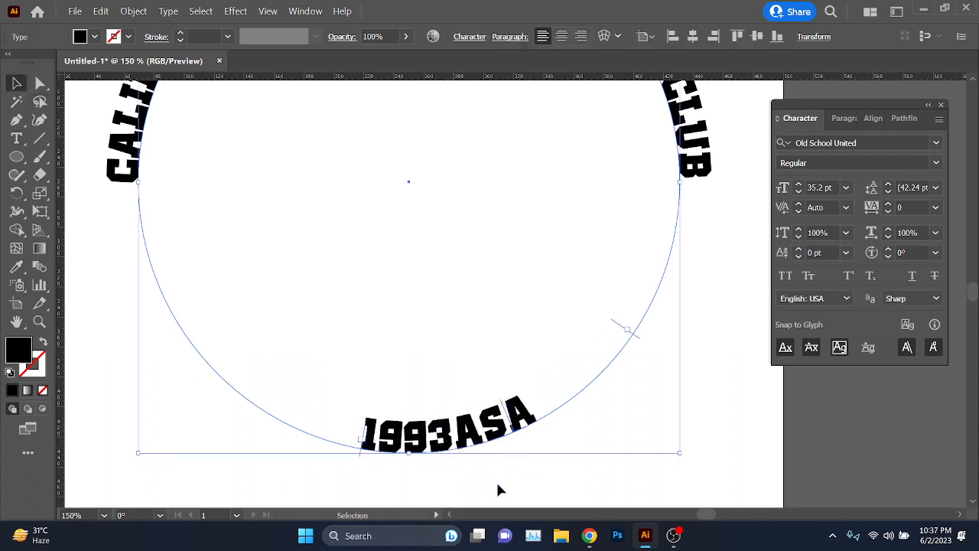
pyautogui.doubleClick(470, 425)
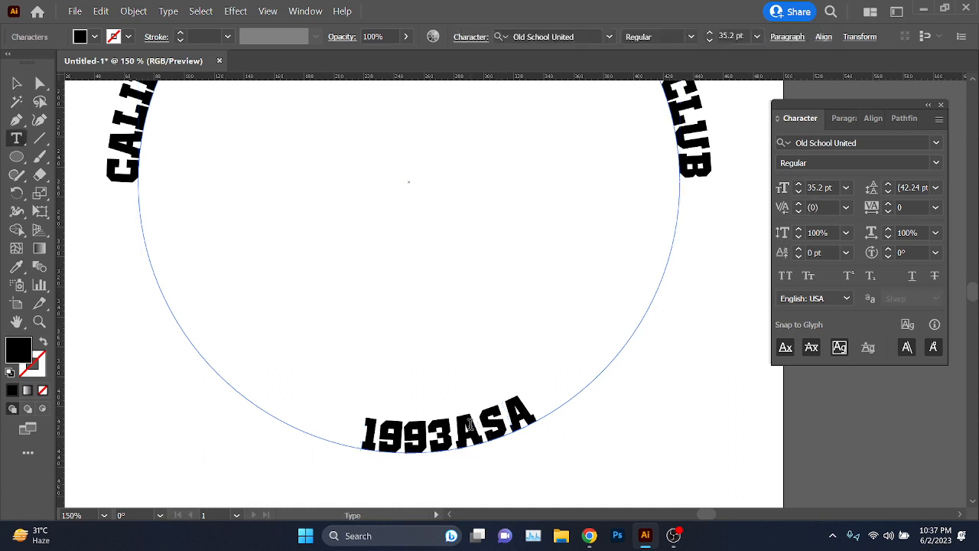
# Step: Undo the bracket extension and the letters added after "1993"
pyautogui.hotkey('ctrl', 'z')
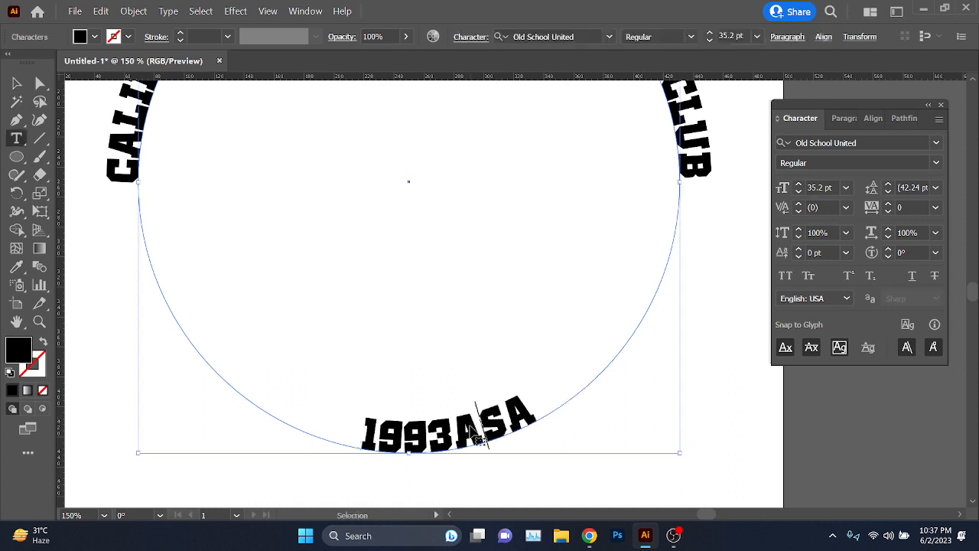
pyautogui.hotkey('ctrl', 'z')
pyautogui.hotkey('ctrl', 'z')
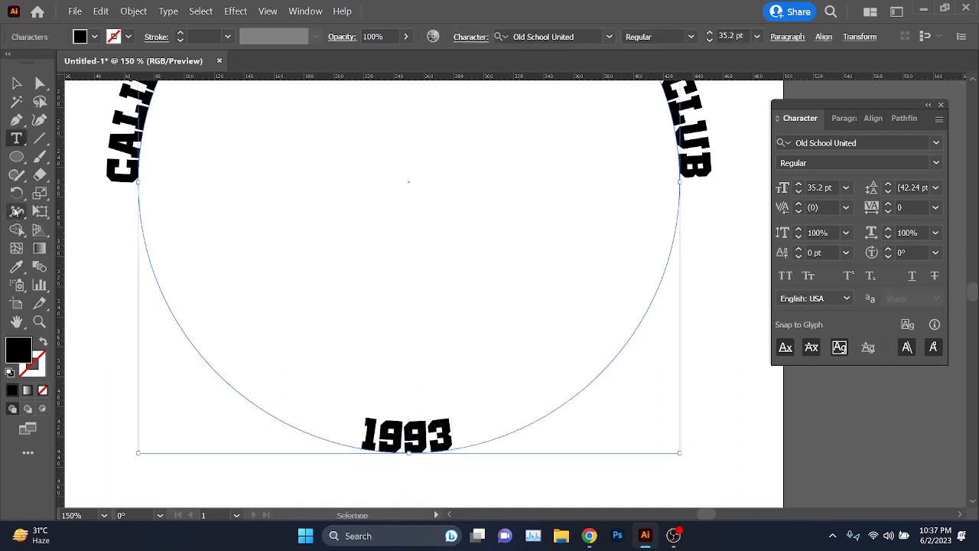
pyautogui.press('Escape')
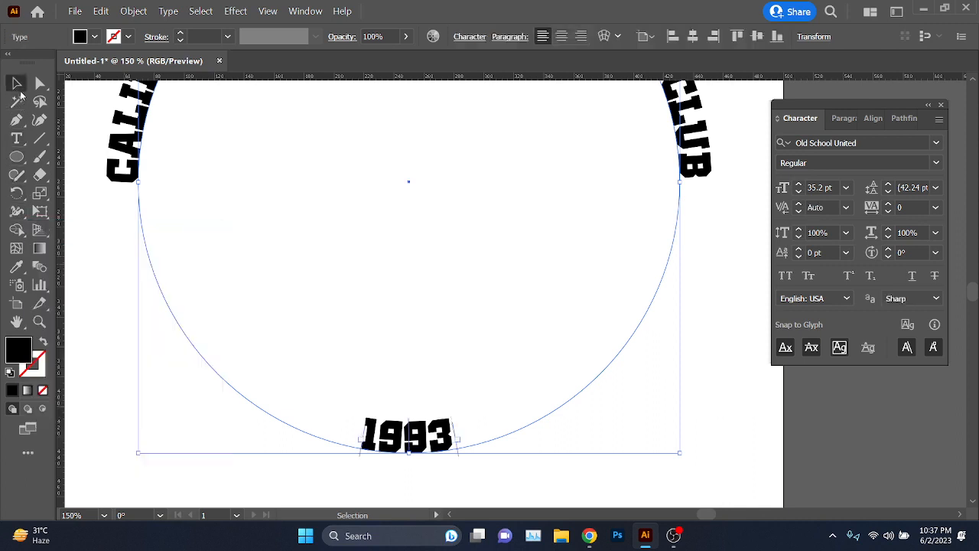
pyautogui.click(833, 118)
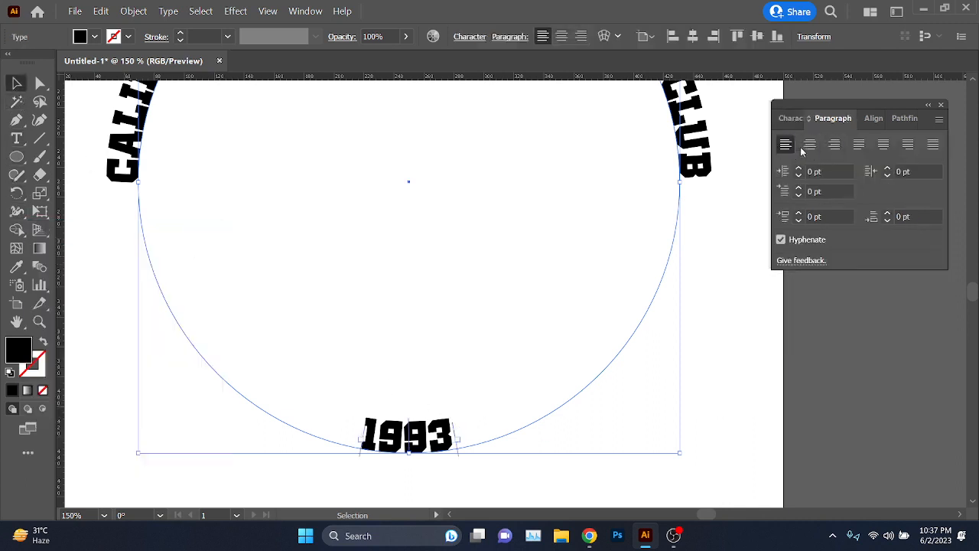
pyautogui.click(790, 117)
# Step: Delete the "1993" text and the upper arc text, clearing the artboard
pyautogui.scroll(-1, 313, 400)
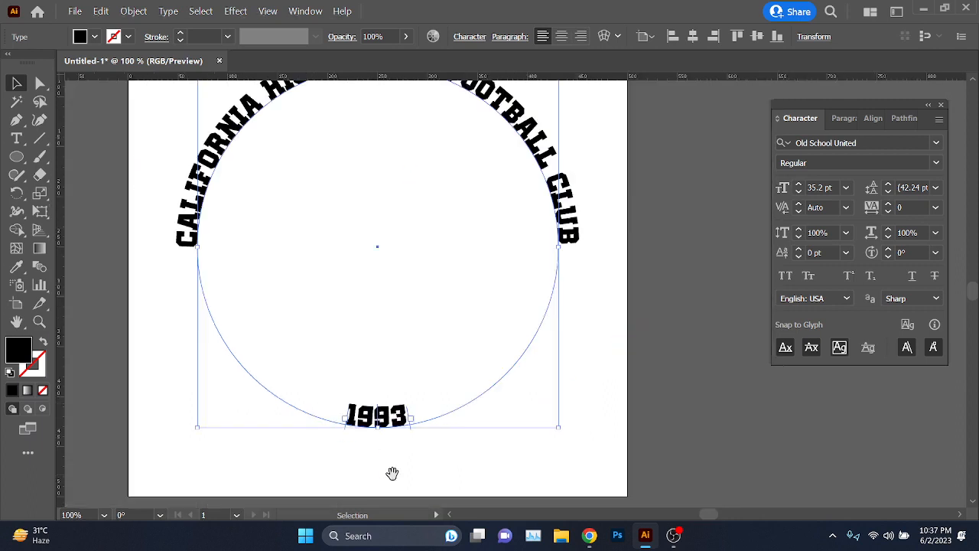
pyautogui.press('Delete')
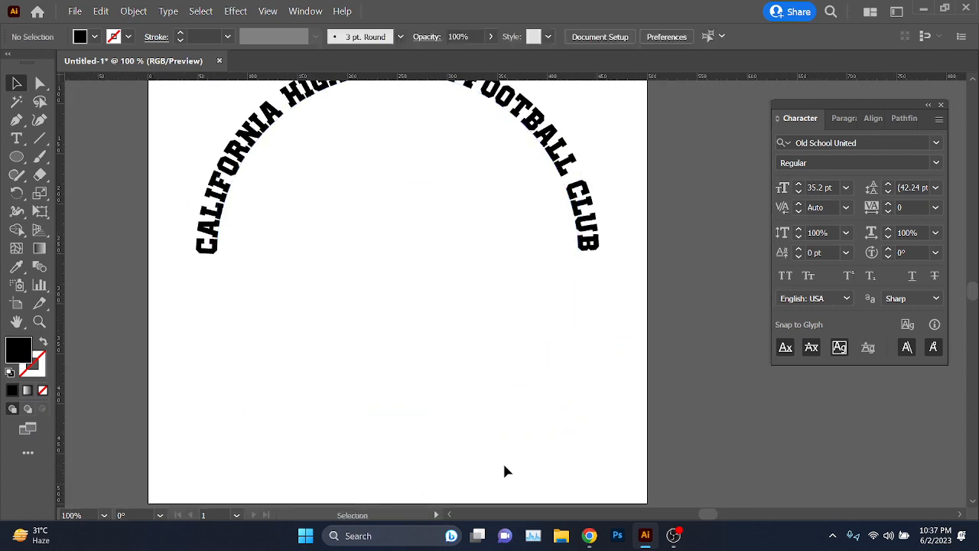
pyautogui.scroll(-1, 463, 413)
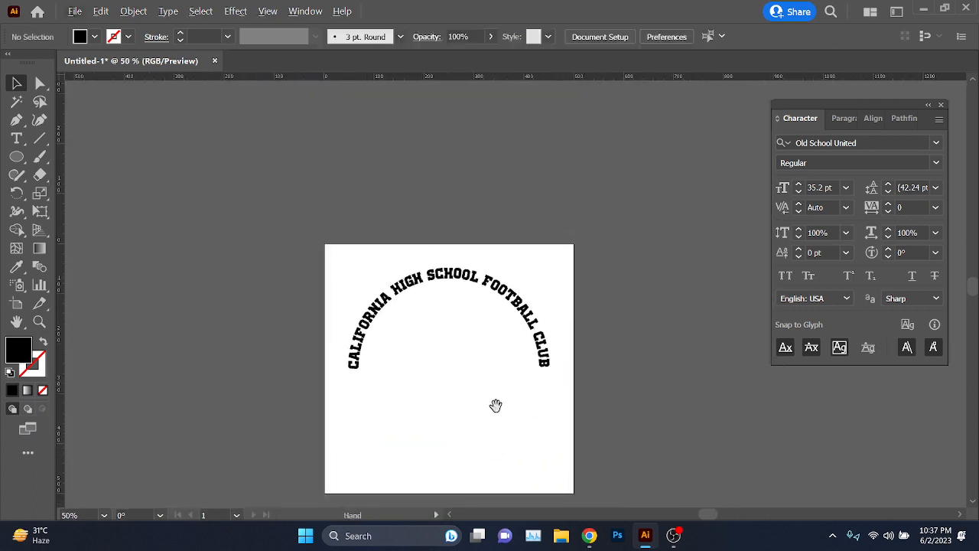
pyautogui.scroll(1, 470, 325)
pyautogui.moveTo(496, 405); pyautogui.dragTo(496, 350)
pyautogui.moveTo(558, 202); pyautogui.dragTo(393, 289)
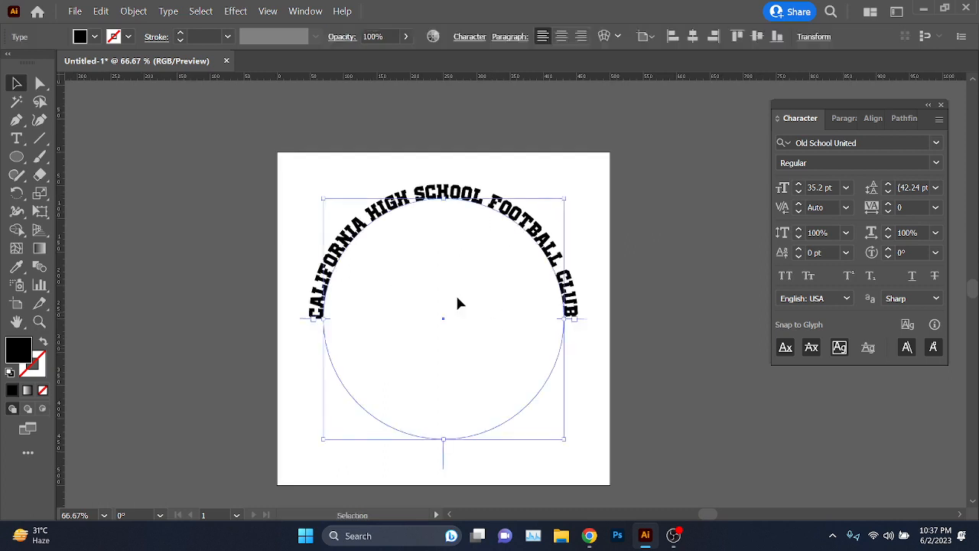
pyautogui.scroll(2, 456, 296)
pyautogui.moveTo(456, 304); pyautogui.dragTo(455, 325)
pyautogui.scroll(-1, 454, 326)
pyautogui.scroll(-1, 454, 331)
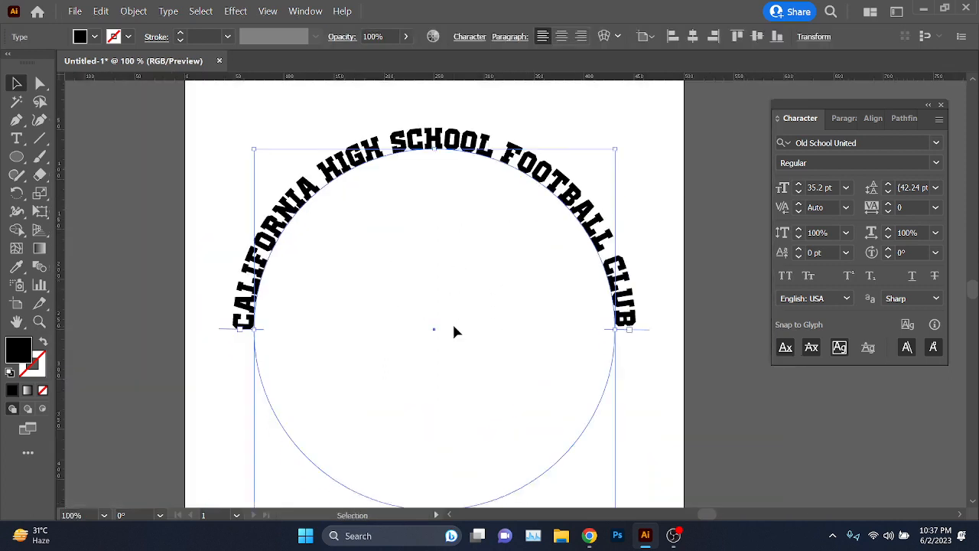
pyautogui.scroll(-1, 452, 333)
pyautogui.press('Delete')
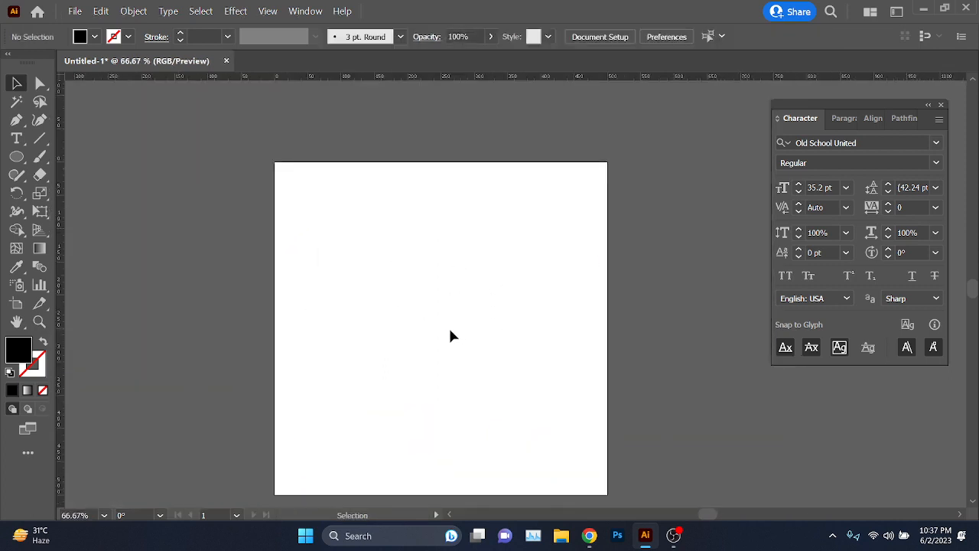
# Step: Check the Google Meet chat, return to Illustrator, and undo the deletion of both circular texts
pyautogui.scroll(-1, 449, 327)
pyautogui.scroll(1, 426, 345)
pyautogui.hotkey('alt', 'Tab')
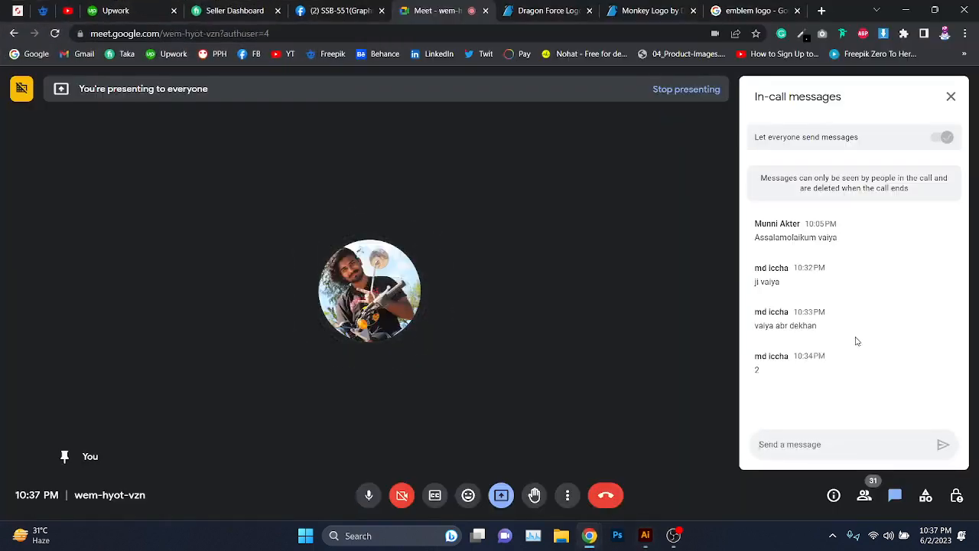
pyautogui.hotkey('alt', 'Tab')
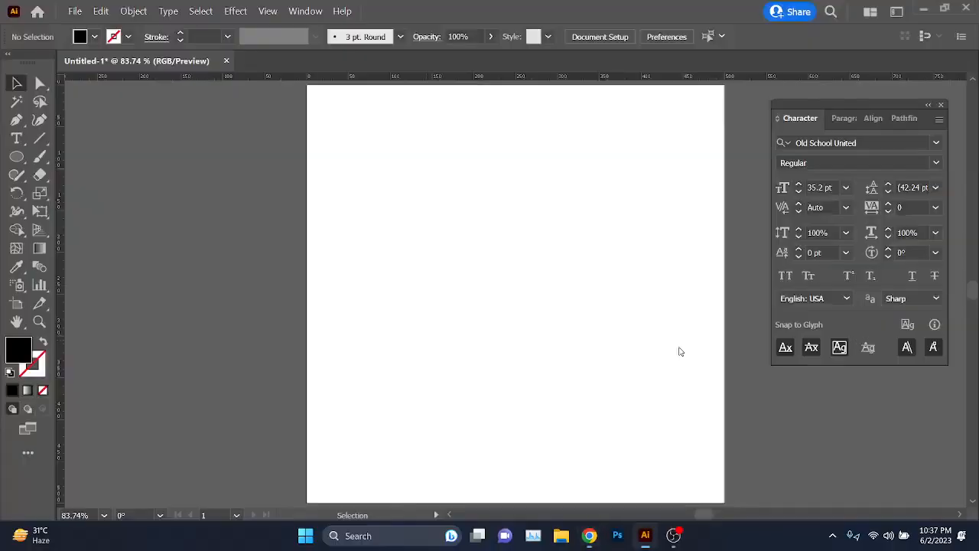
pyautogui.press('v')
pyautogui.click(663, 456)
pyautogui.scroll(-1, 510, 422)
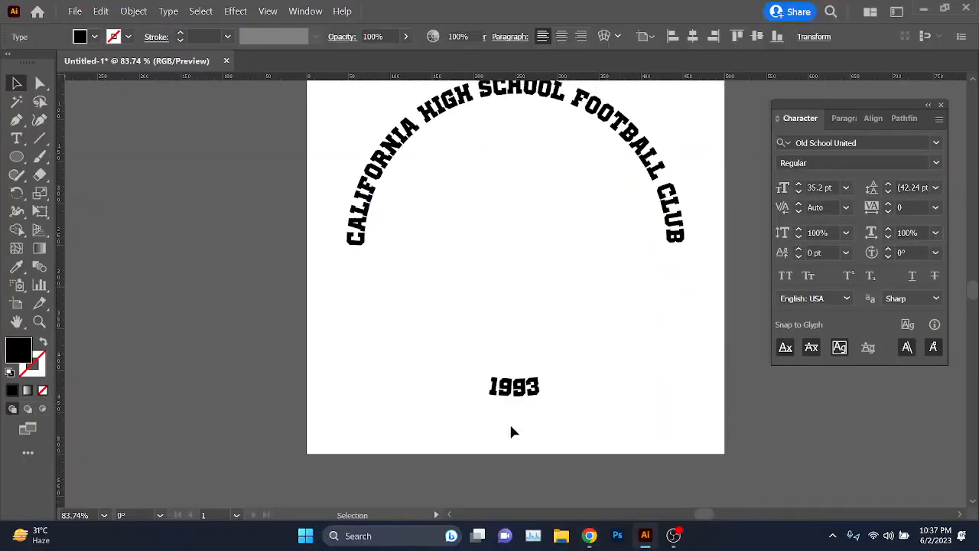
# Step: Try flipping the "1993" text to the outside of the circle with its middle bracket, and undo the flip
pyautogui.scroll(3, 512, 422)
pyautogui.scroll(2, 518, 363)
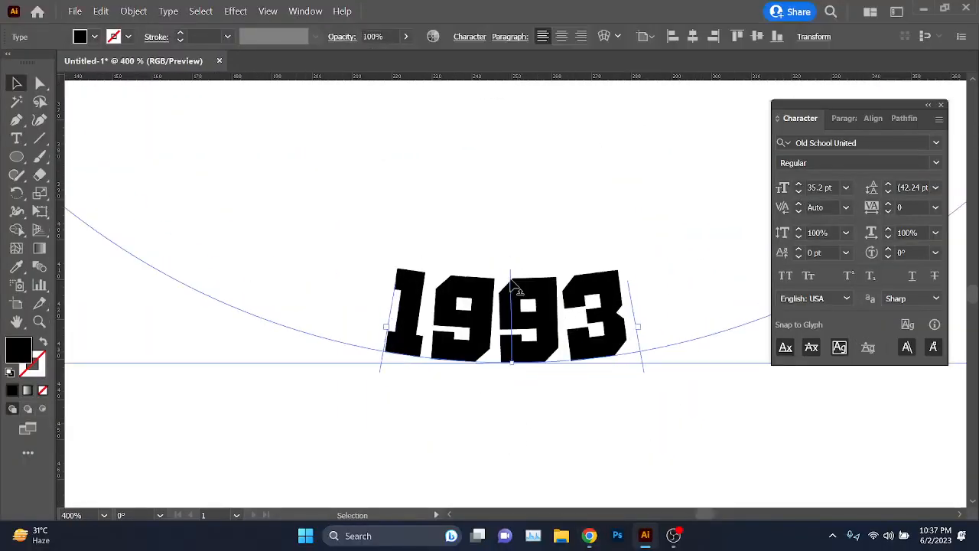
pyautogui.moveTo(514, 284); pyautogui.dragTo(486, 453)
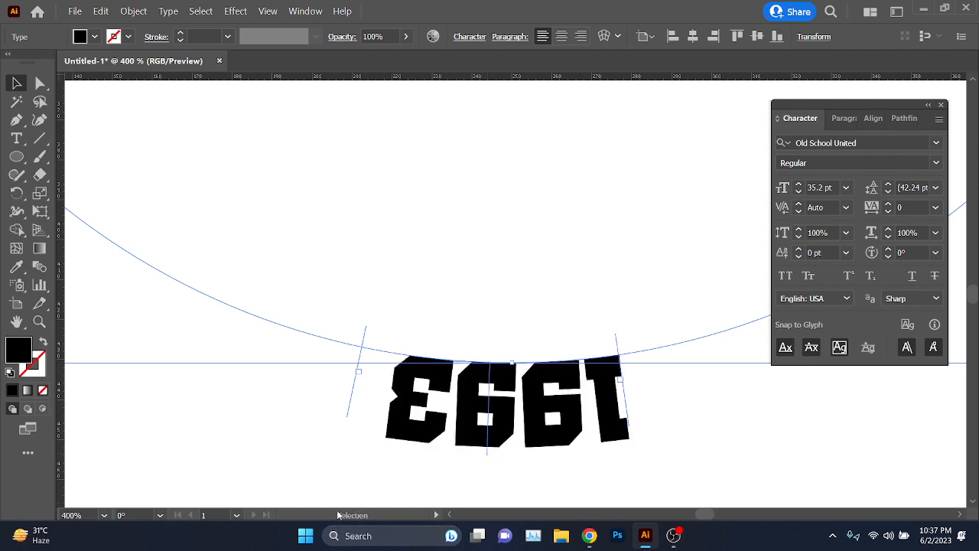
pyautogui.hotkey('ctrl', 'z')
# Step: Enlarge the "1993" text path from its center to about 39.26 pt type, matching its circle to the upper arc text's outer edge
pyautogui.scroll(-4, 525, 446)
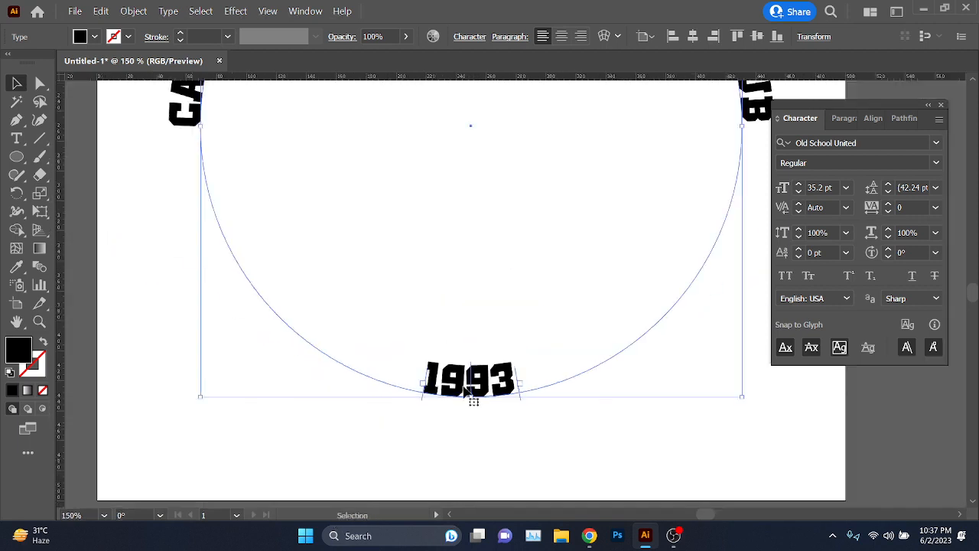
pyautogui.scroll(-3, 523, 391)
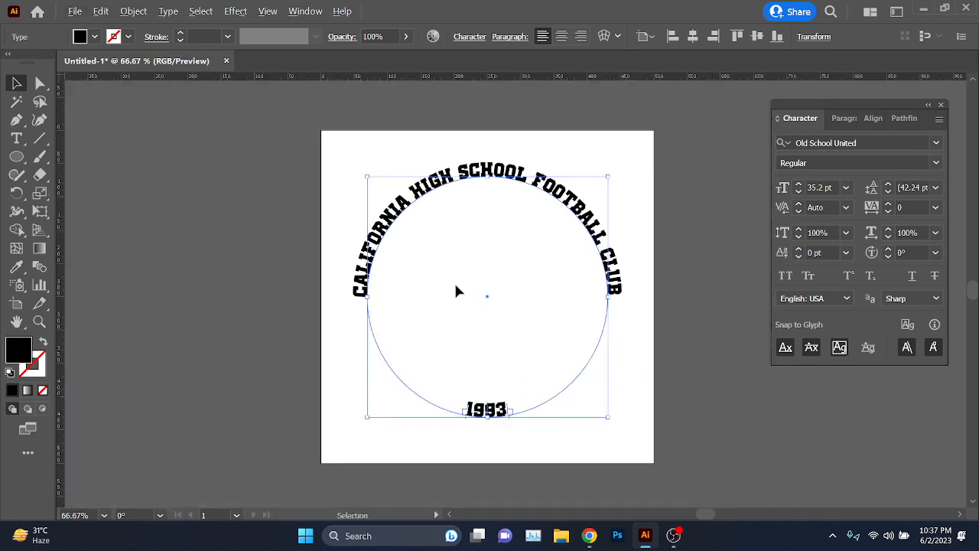
pyautogui.moveTo(487, 417); pyautogui.dragTo(486, 433)
pyautogui.click(447, 471)
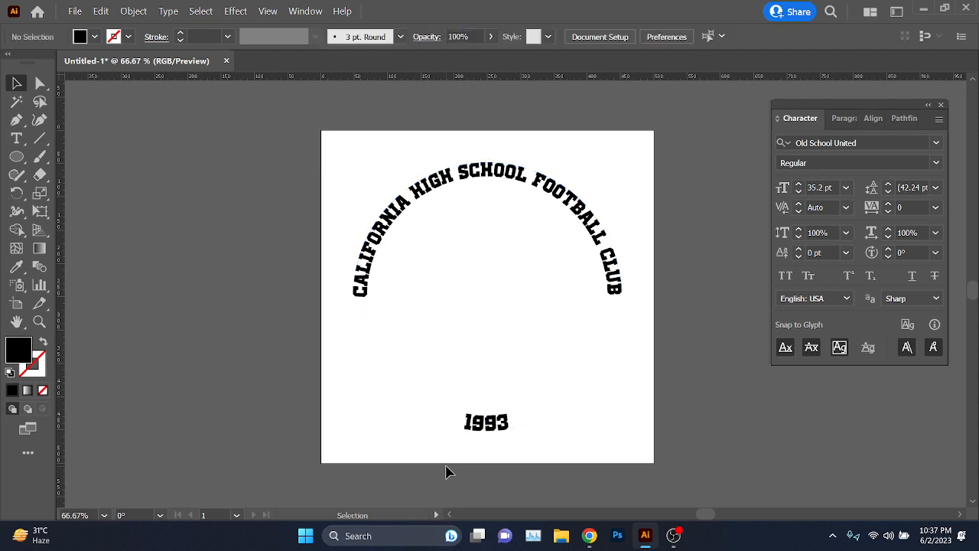
pyautogui.hotkey('ctrl', 'a')
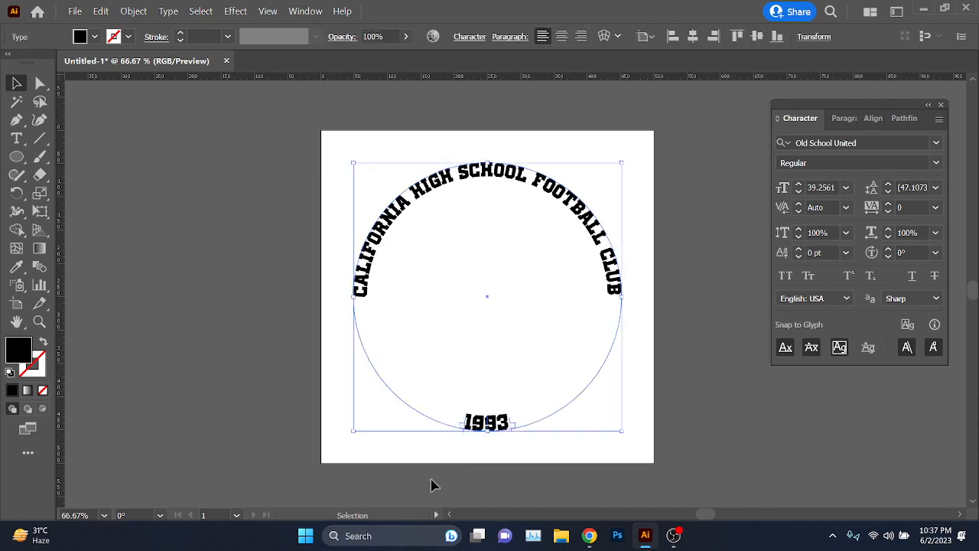
pyautogui.scroll(1, 510, 448)
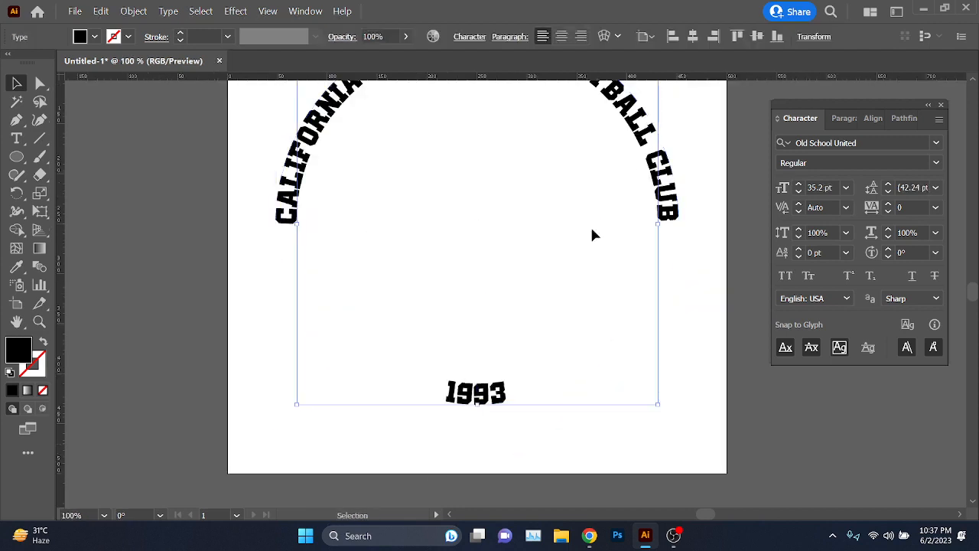
pyautogui.hotkey('ctrl', 'z')
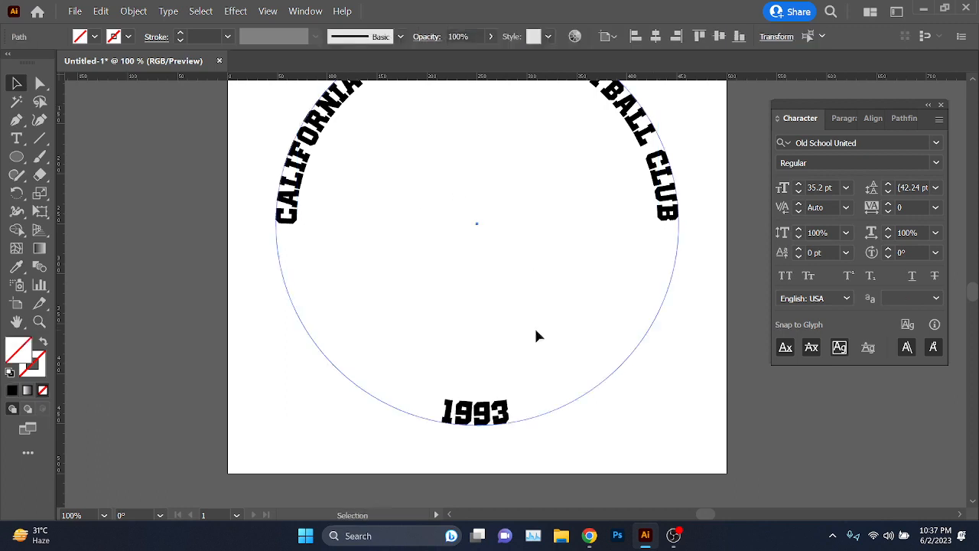
# Step: Compare the circles of the upper arc text and "1993", and delete both texts from the artboard
pyautogui.scroll(-1, 505, 368)
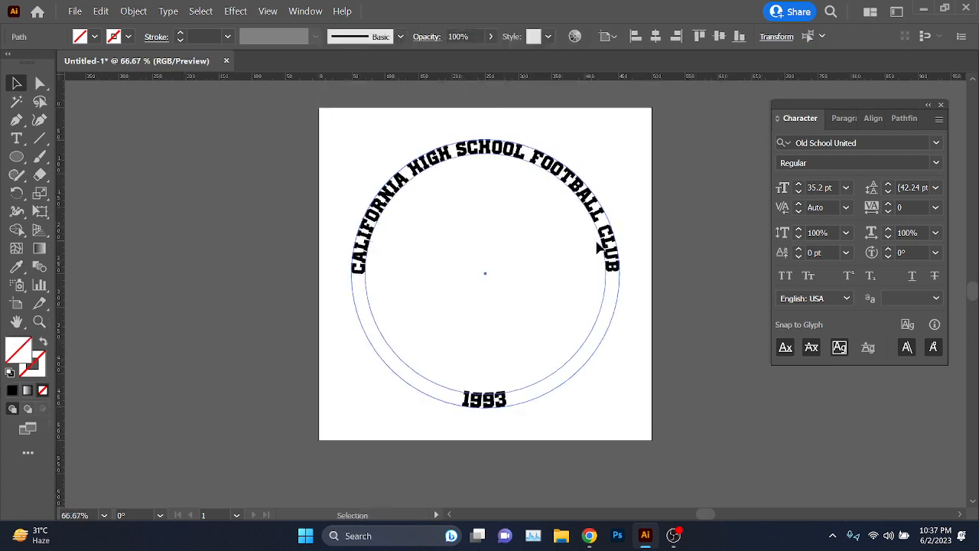
pyautogui.moveTo(650, 177); pyautogui.dragTo(322, 423)
pyautogui.scroll(3, 492, 433)
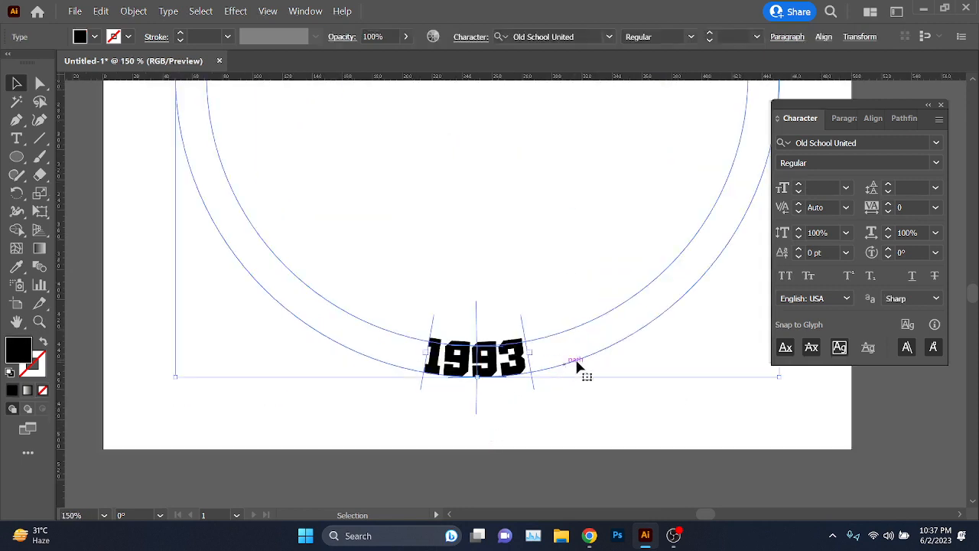
pyautogui.scroll(-3, 455, 407)
pyautogui.click(612, 219)
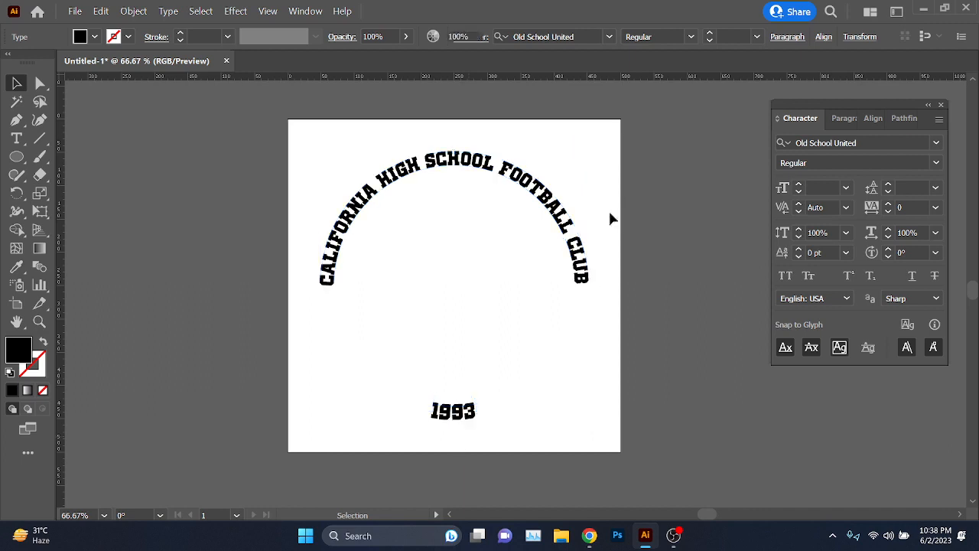
pyautogui.hotkey('ctrl', 'a')
pyautogui.press('Delete')
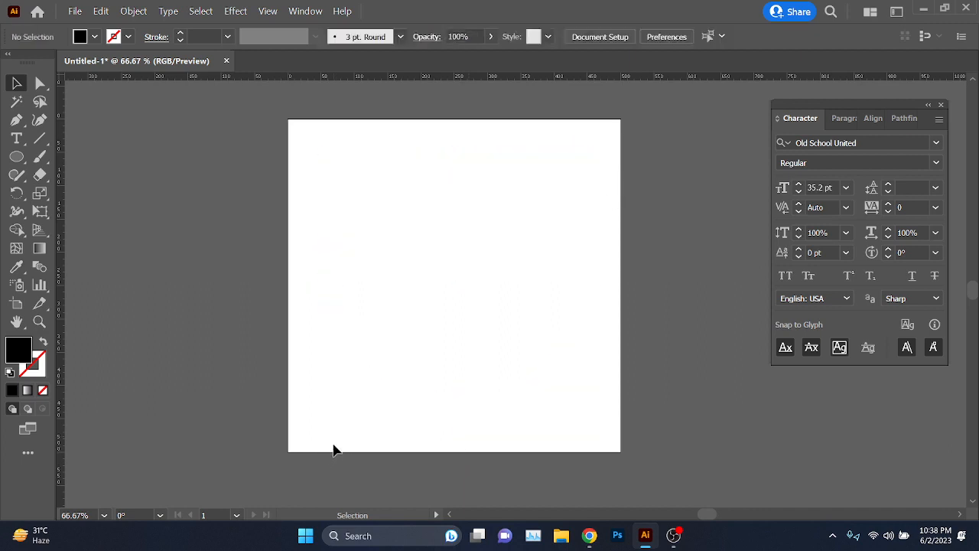
# Step: Switch to Google Meet in Chrome and look through the list of people in the call
pyautogui.hotkey('alt', 'Tab')
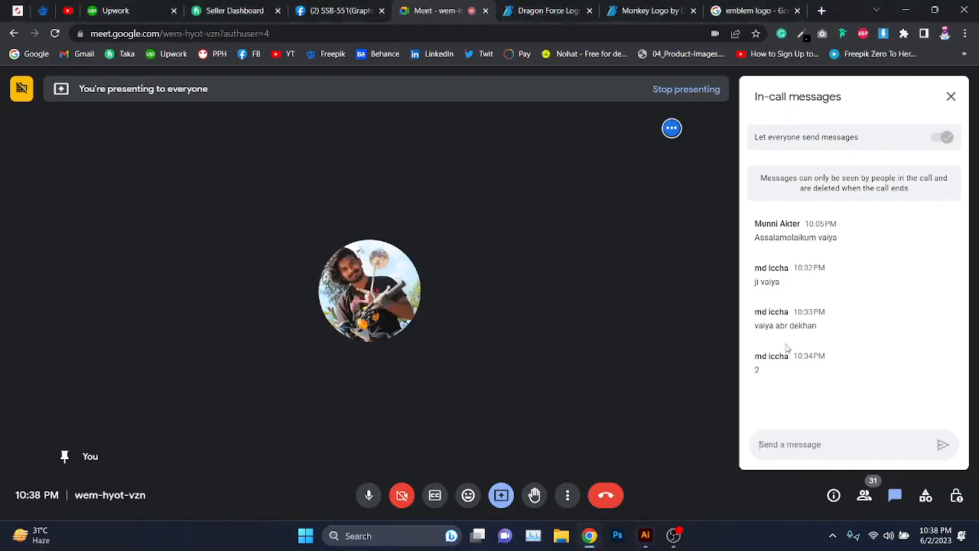
pyautogui.click(865, 496)
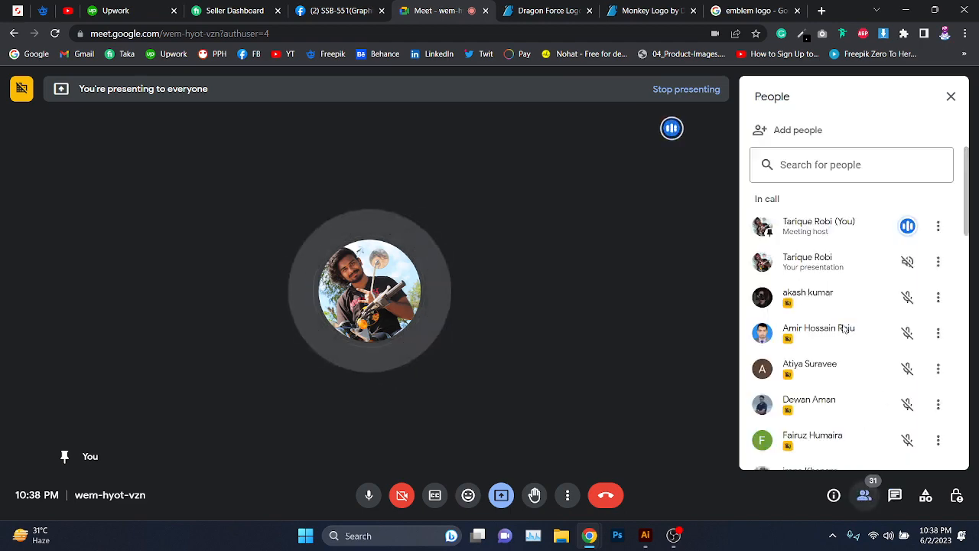
pyautogui.scroll(-4, 844, 328)
pyautogui.scroll(4, 844, 328)
pyautogui.scroll(-4, 845, 330)
pyautogui.scroll(4, 844, 330)
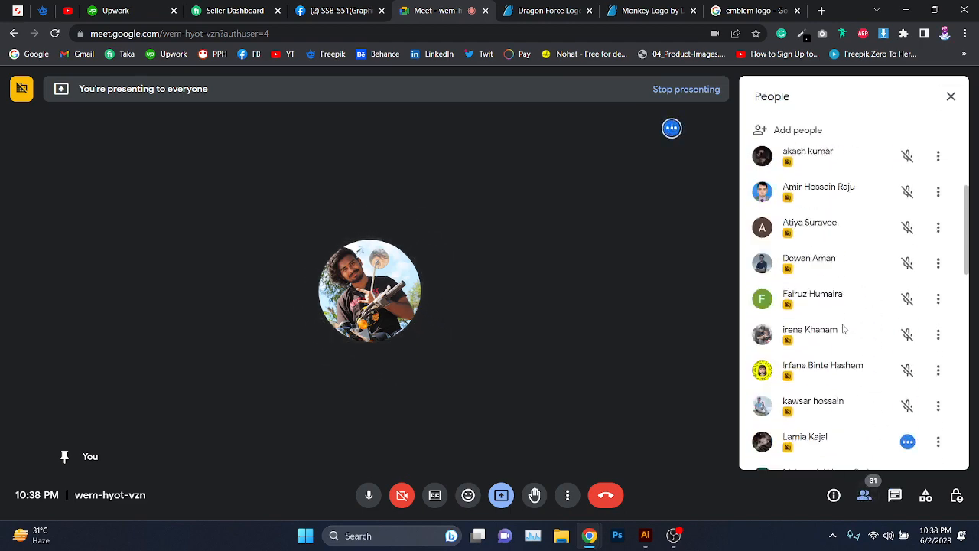
pyautogui.scroll(-3, 859, 407)
pyautogui.scroll(-2, 867, 398)
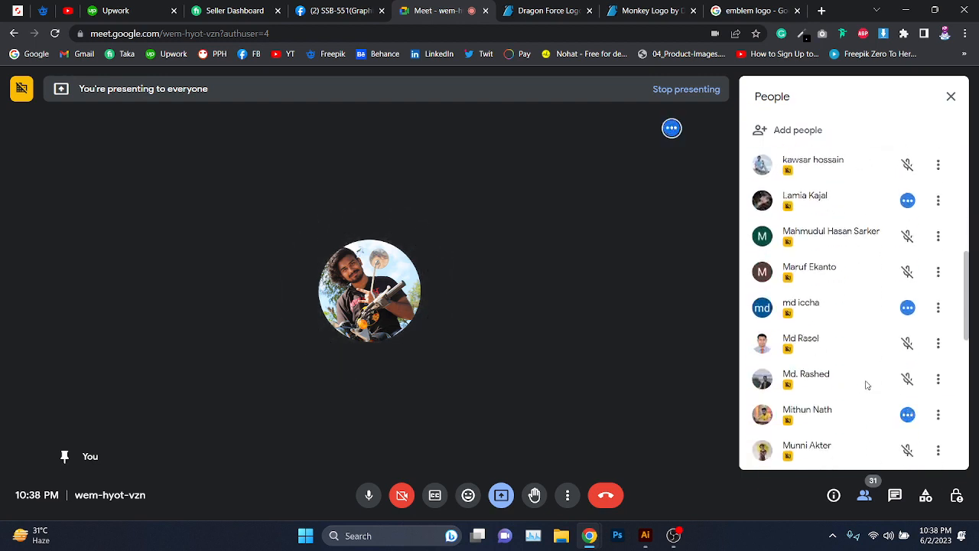
pyautogui.scroll(3, 867, 389)
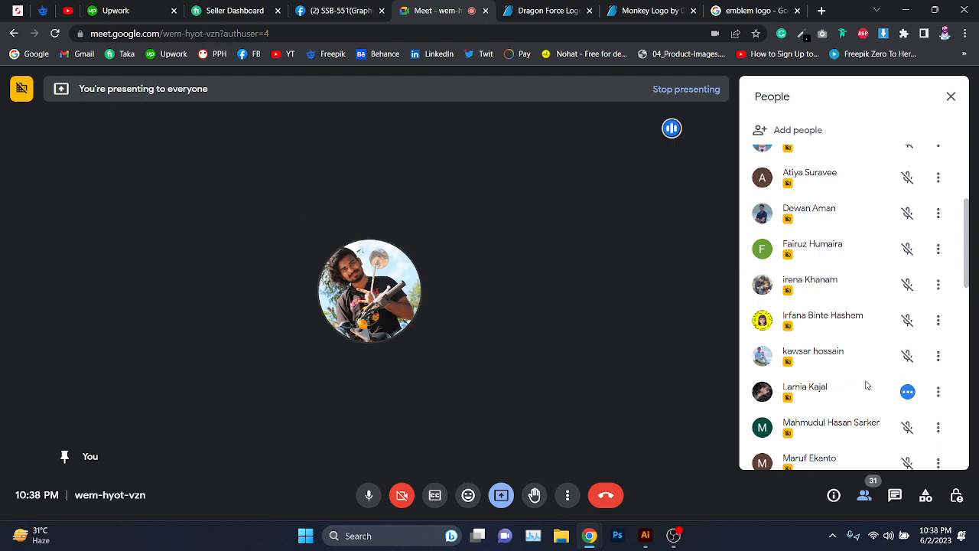
pyautogui.scroll(-1, 868, 379)
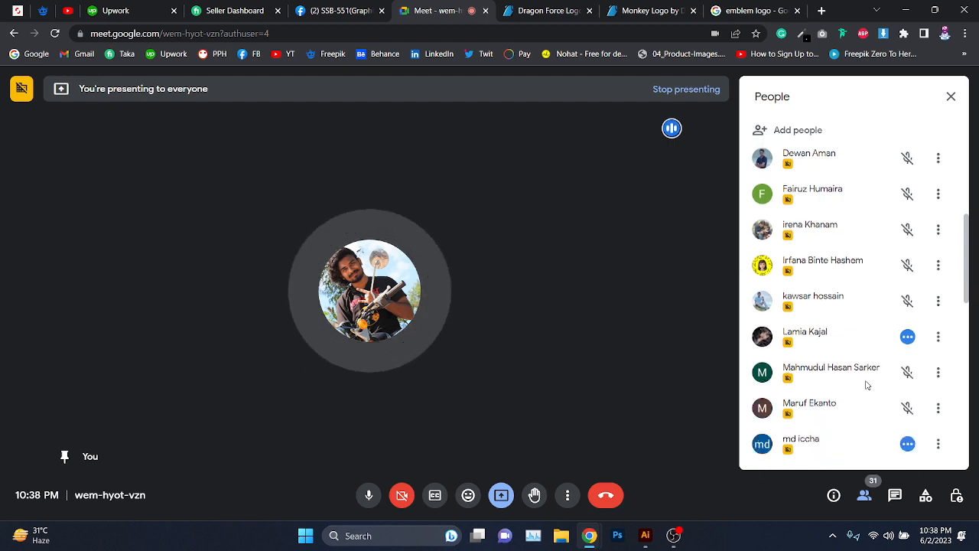
pyautogui.scroll(3, 865, 367)
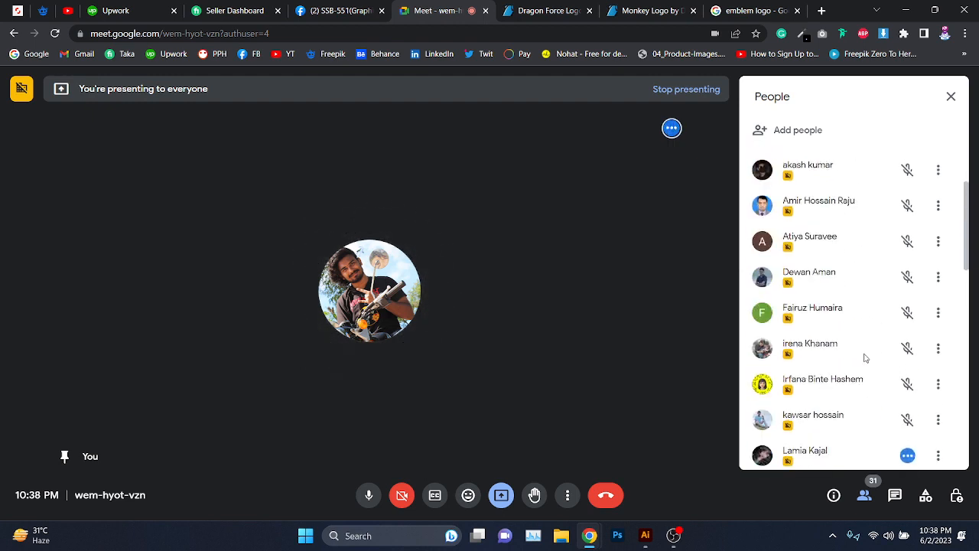
pyautogui.scroll(2, 866, 357)
# Step: View the Dragon Force and Monkey logo pages, close the emblem logo search page, and return to Google Meet
pyautogui.click(539, 12)
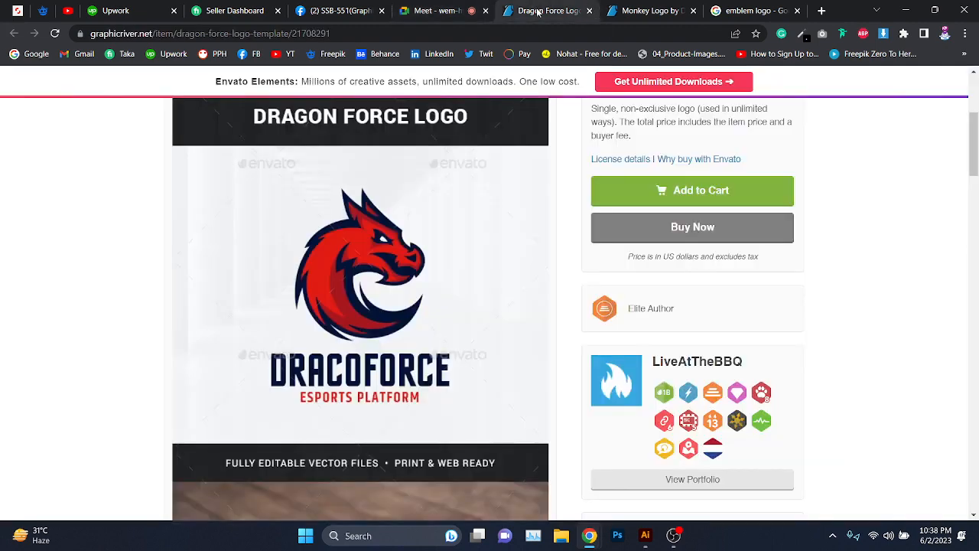
pyautogui.click(635, 10)
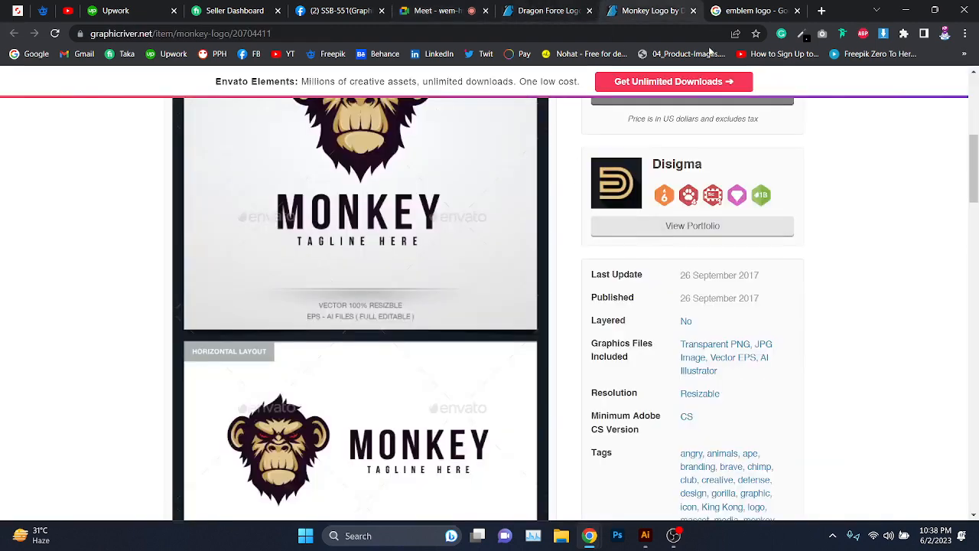
pyautogui.click(746, 11)
pyautogui.hotkey('ctrl', 'w')
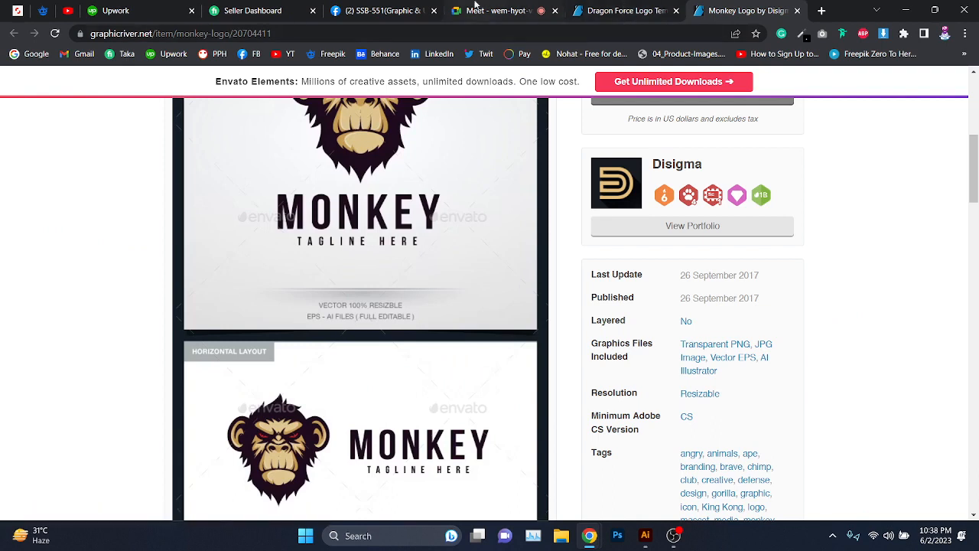
pyautogui.click(478, 9)
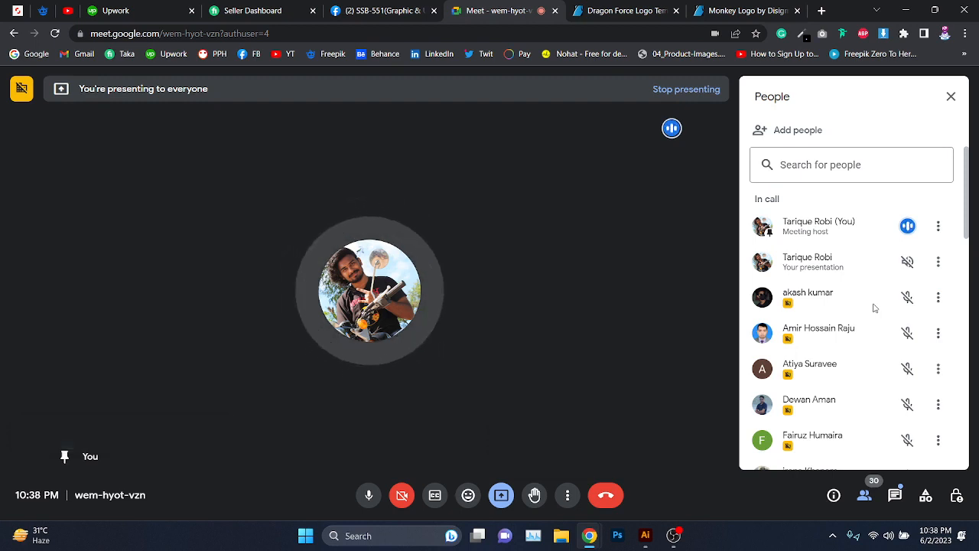
# Step: Review the Monkey and Dragon Force logo pages on GraphicRiver again, going back to the Google Meet call
pyautogui.click(625, 6)
pyautogui.click(733, 6)
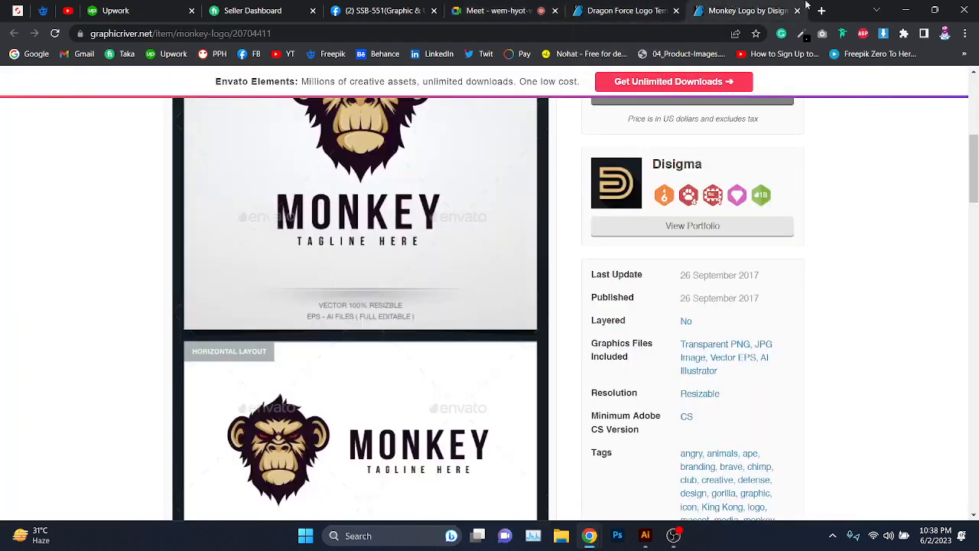
pyautogui.scroll(2, 586, 267)
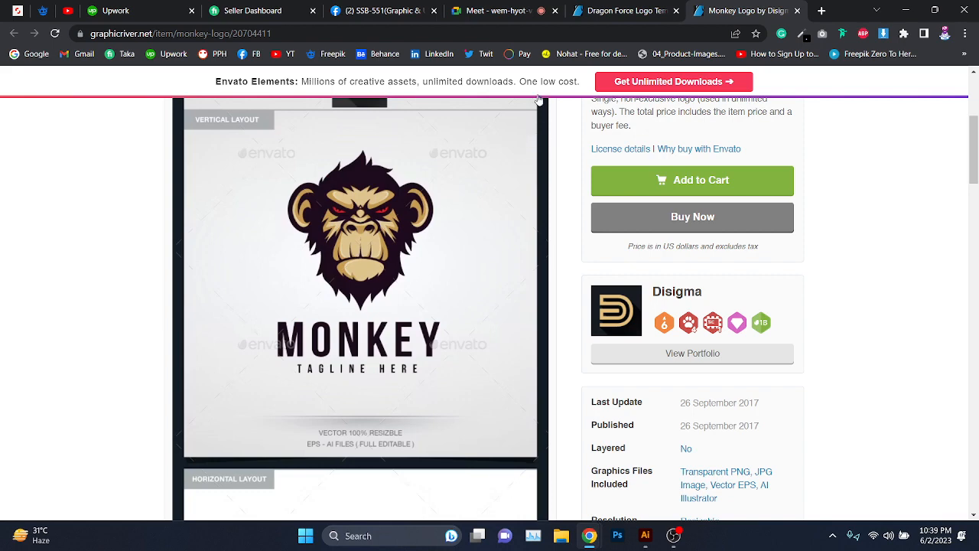
pyautogui.click(498, 10)
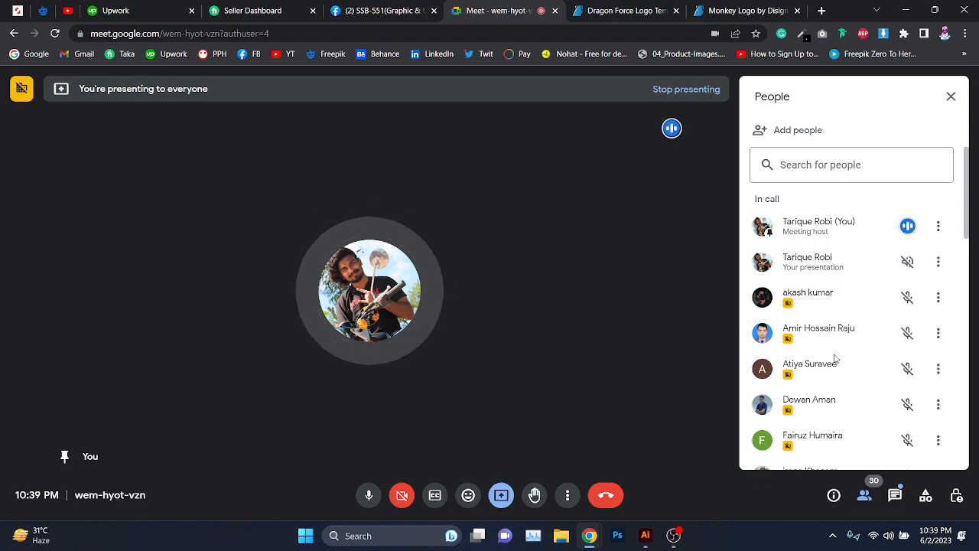
pyautogui.click(622, 7)
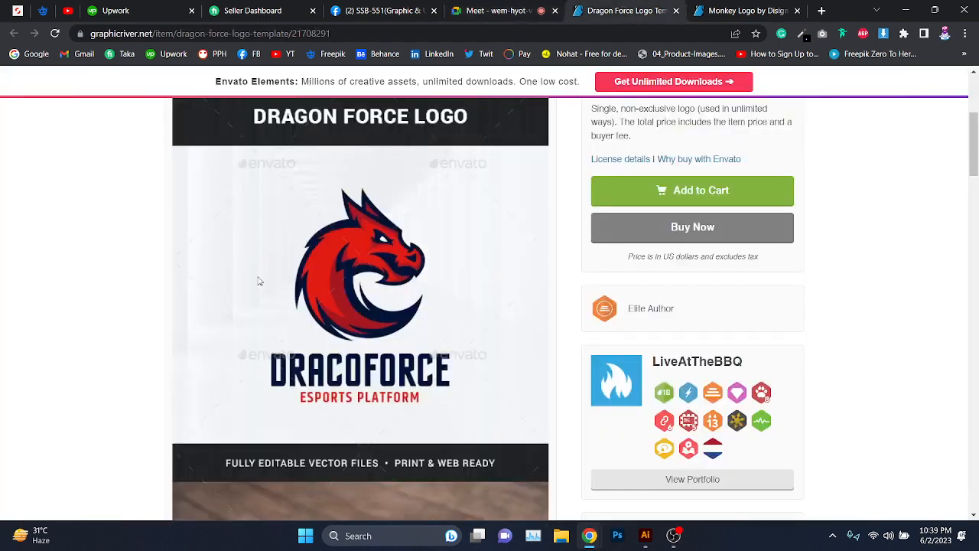
pyautogui.click(736, 11)
pyautogui.click(509, 9)
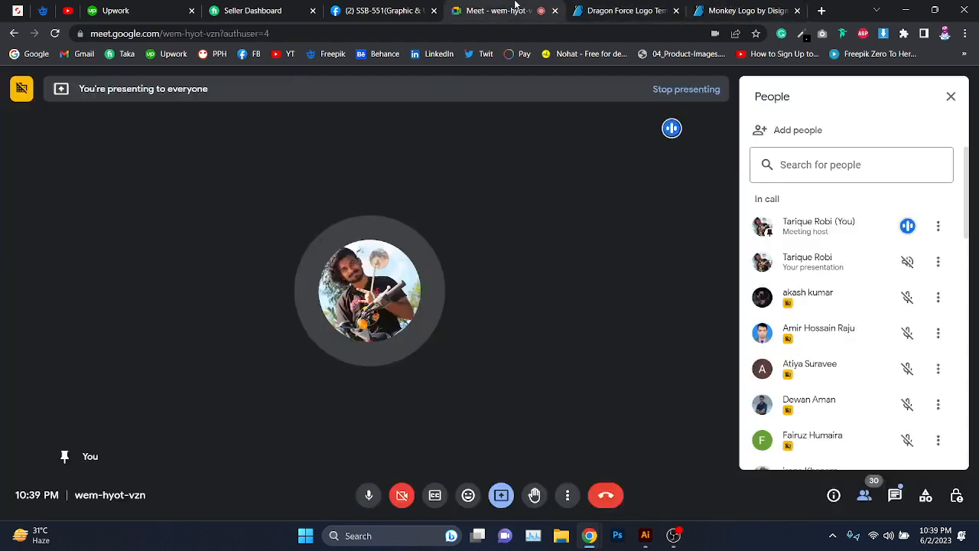
# Step: Read the Google Meet in-call messages and check the assignment post in the class Facebook group
pyautogui.click(897, 501)
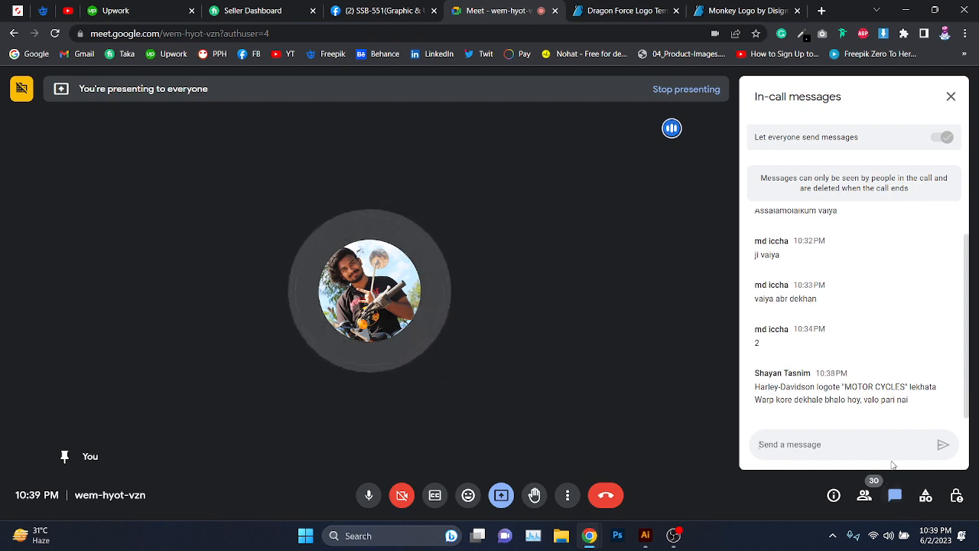
pyautogui.click(366, 7)
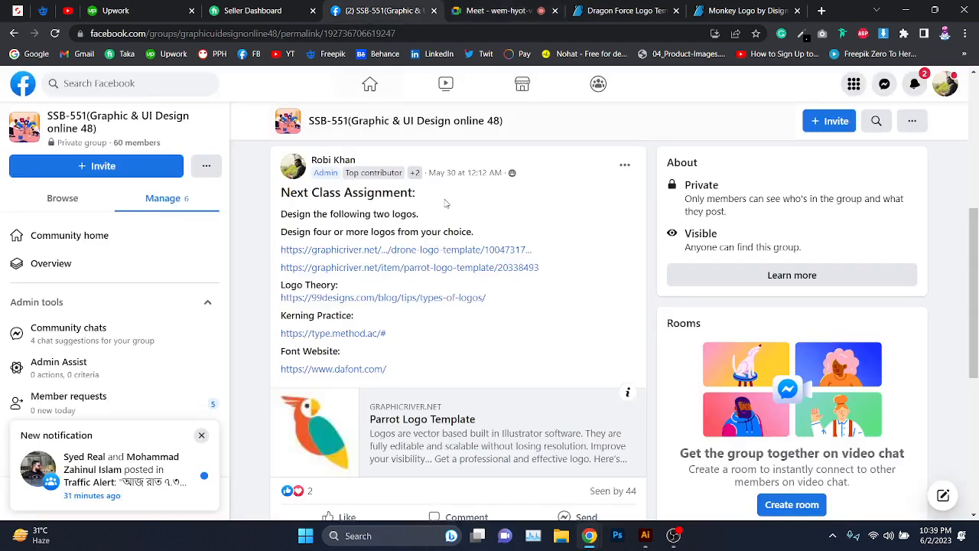
pyautogui.click(520, 5)
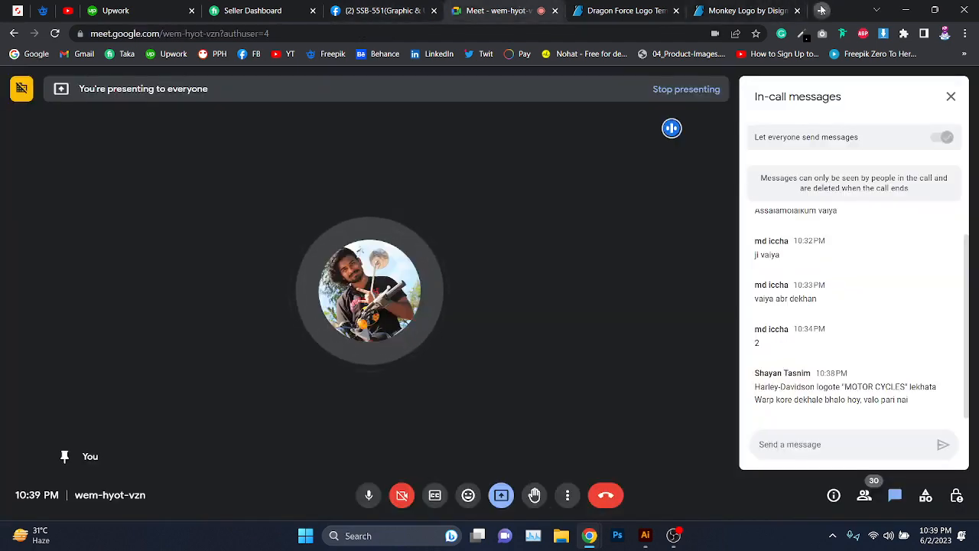
# Step: Search Google Images for "harley davidson" and open the Wikipedia logo image in a larger preview
pyautogui.click(822, 11)
pyautogui.write('harle')
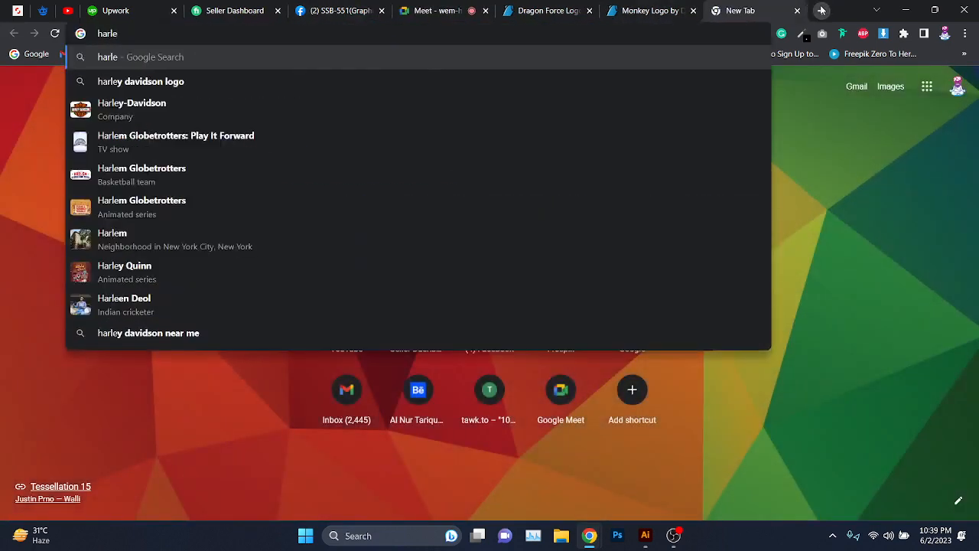
pyautogui.press('Down')
pyautogui.press('Down')
pyautogui.press('Return')
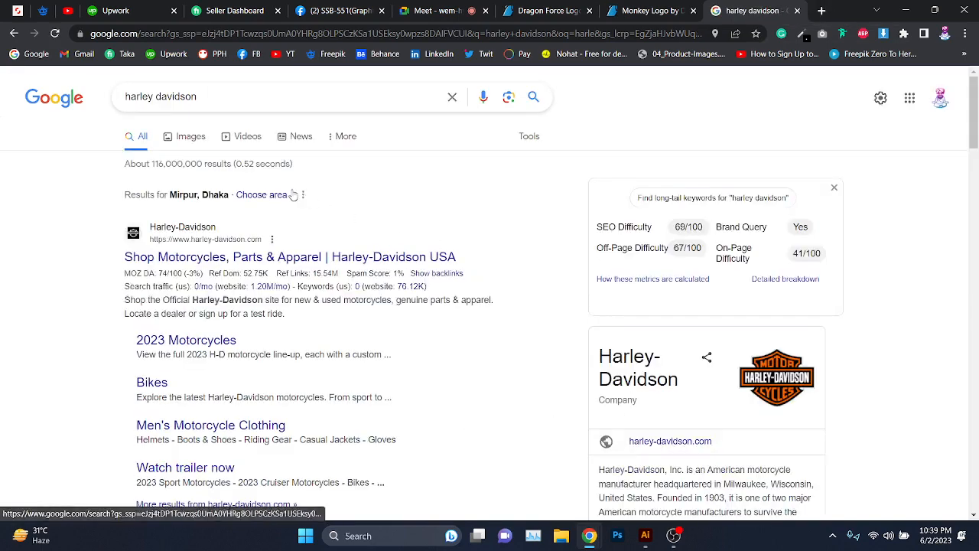
pyautogui.click(191, 138)
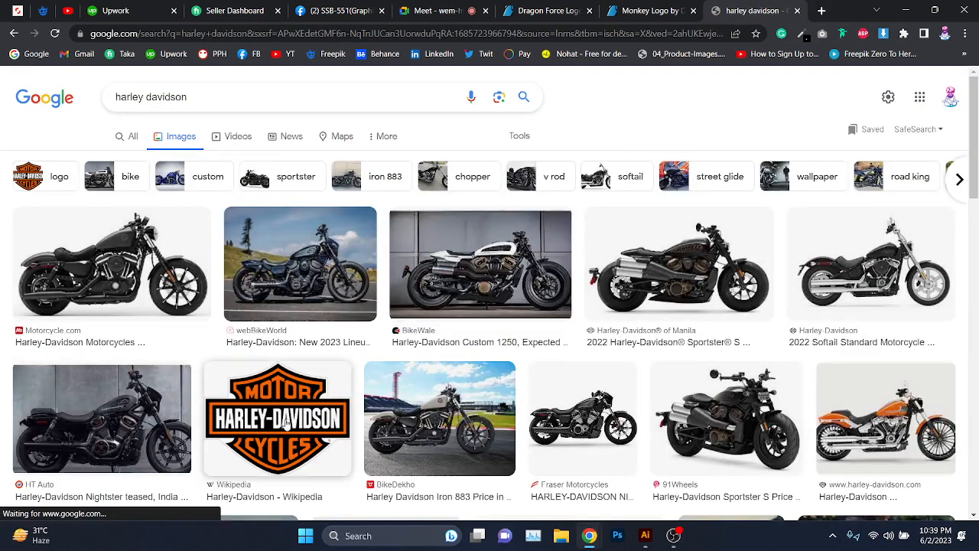
pyautogui.click(286, 424)
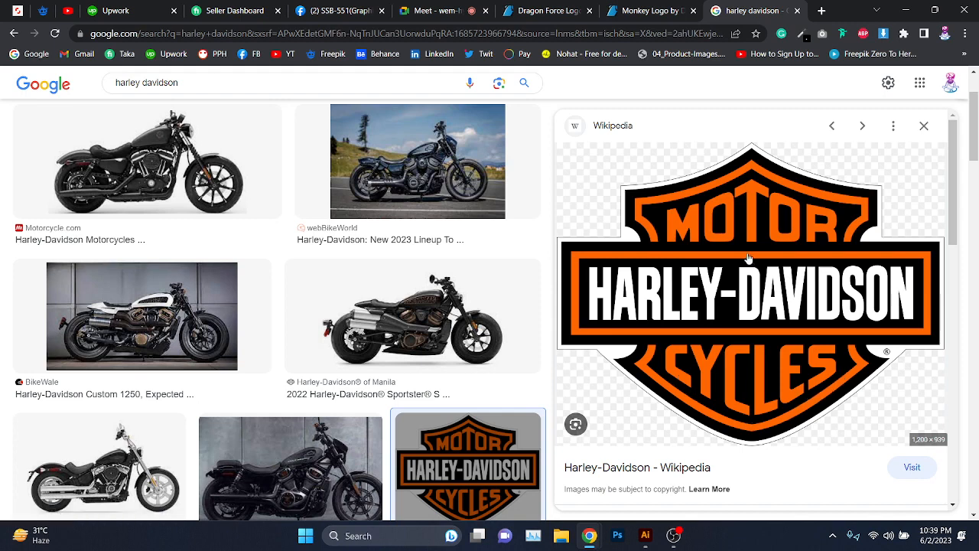
# Step: Close the Harley-Davidson image results, reopen them to examine the logo's "MOTOR" and "CYCLES" lettering, and close them again
pyautogui.hotkey('ctrl', 'w')
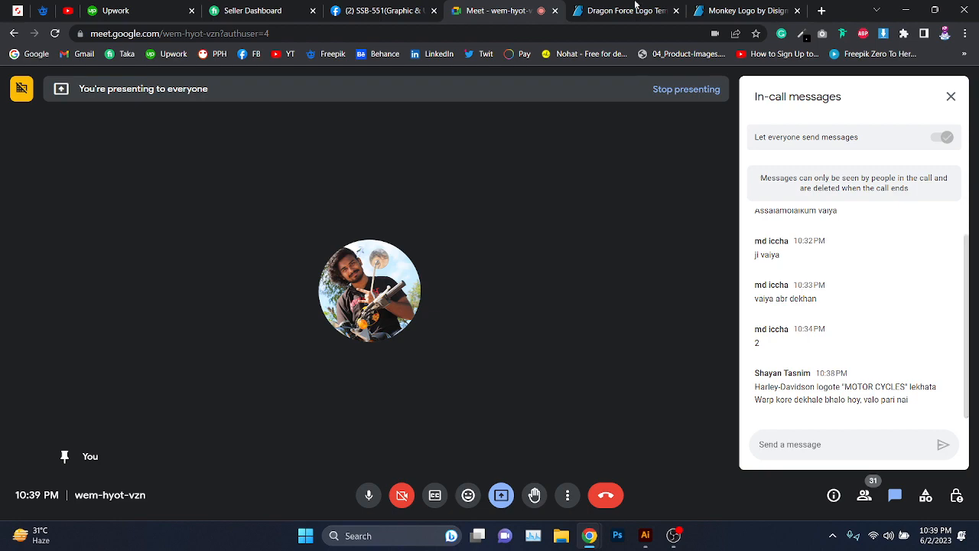
pyautogui.click(580, 8)
pyautogui.click(528, 8)
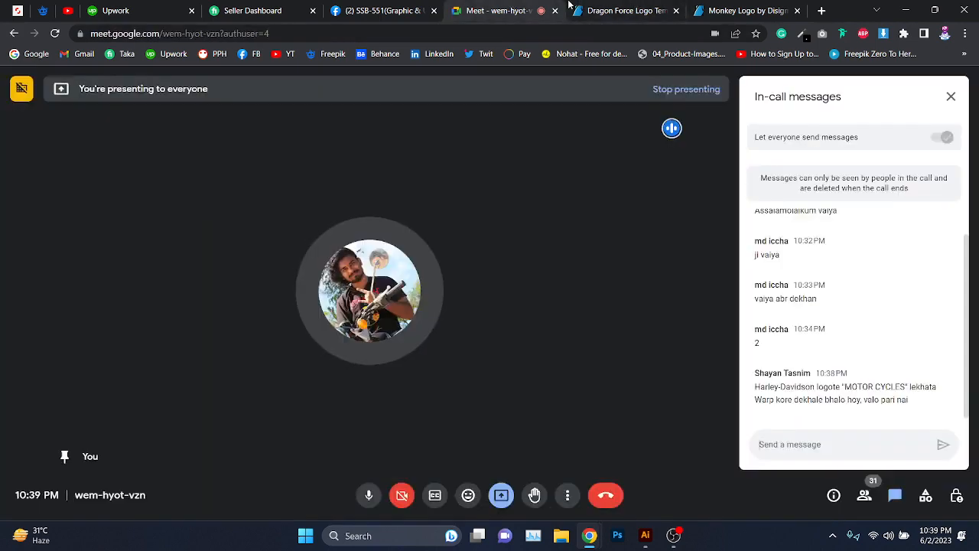
pyautogui.hotkey('ctrl', 'shift', 't')
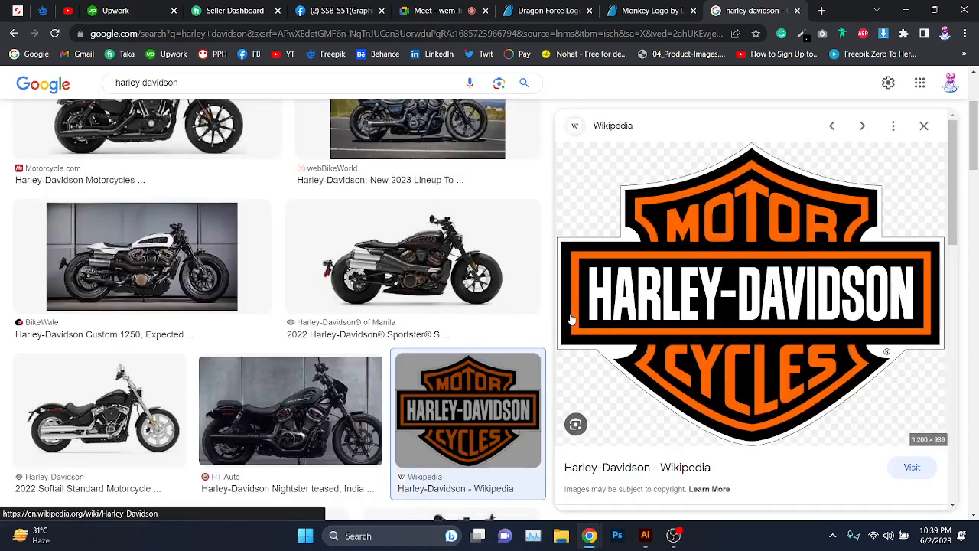
pyautogui.scroll(1, 574, 317)
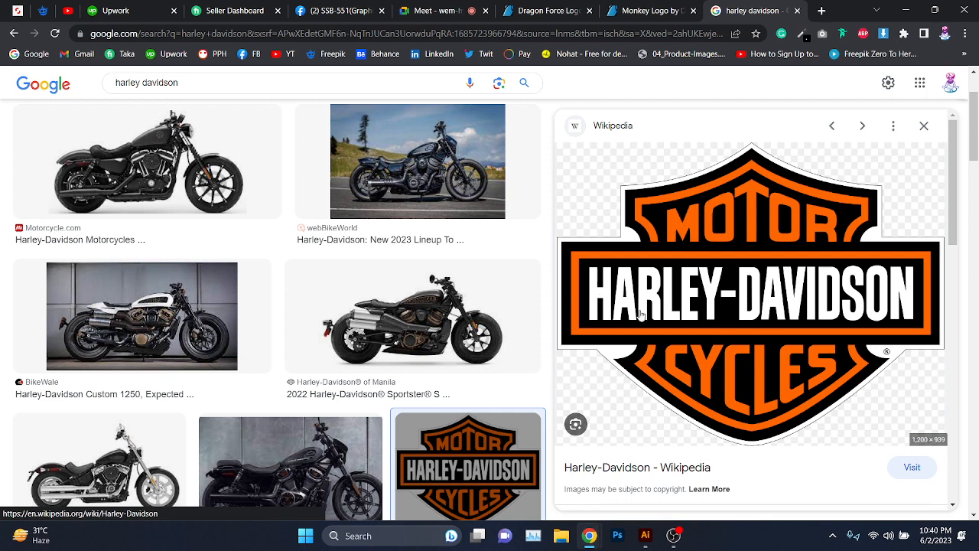
pyautogui.hotkey('ctrl', 'w')
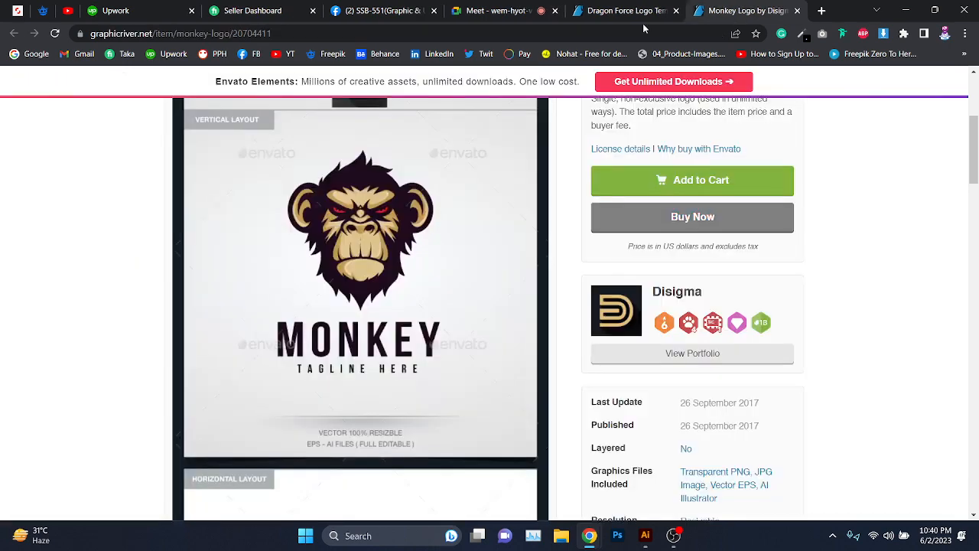
# Step: Search for "vector tracing" on Google in a new browser tab and show the image results
pyautogui.click(510, 7)
pyautogui.click(612, 9)
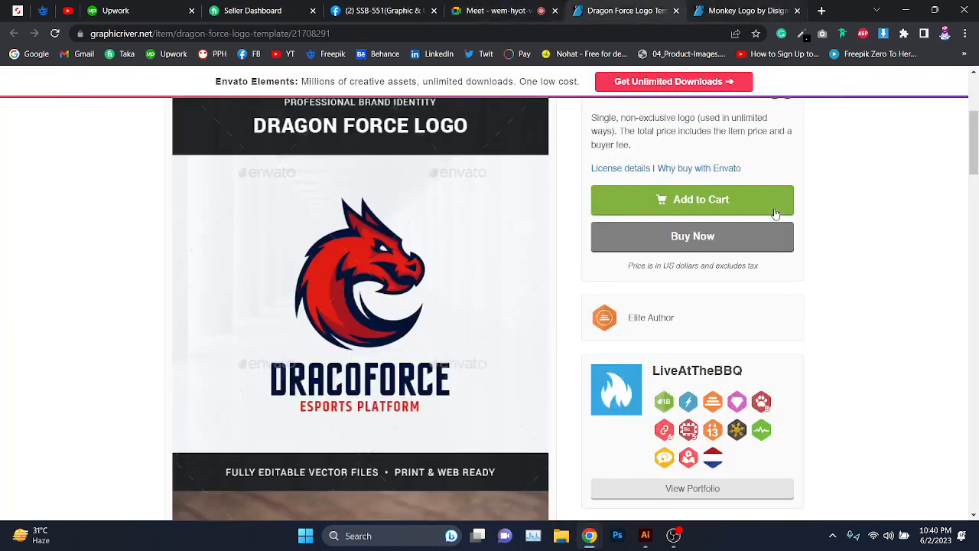
pyautogui.click(768, 8)
pyautogui.click(821, 11)
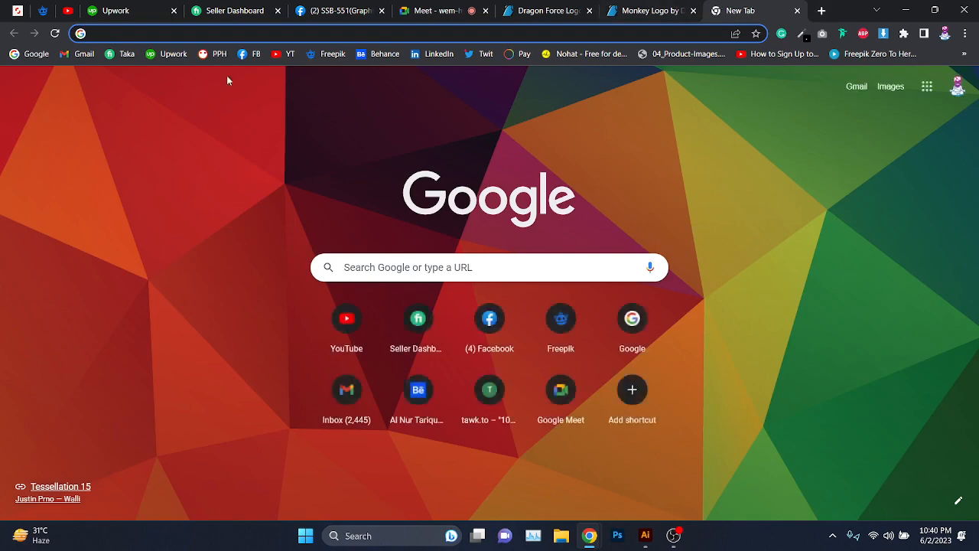
pyautogui.click(20, 58)
pyautogui.write('vec')
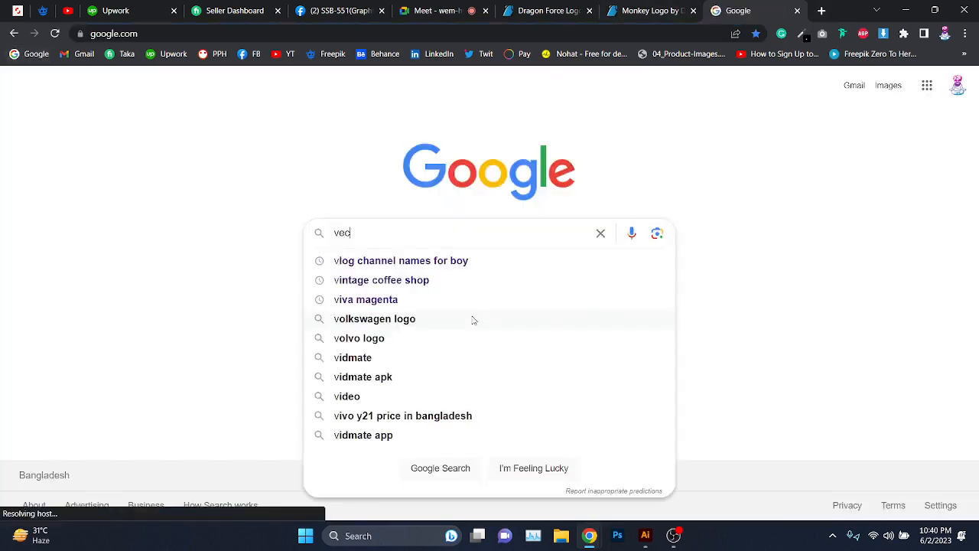
pyautogui.write('tor tracing')
pyautogui.press('Return')
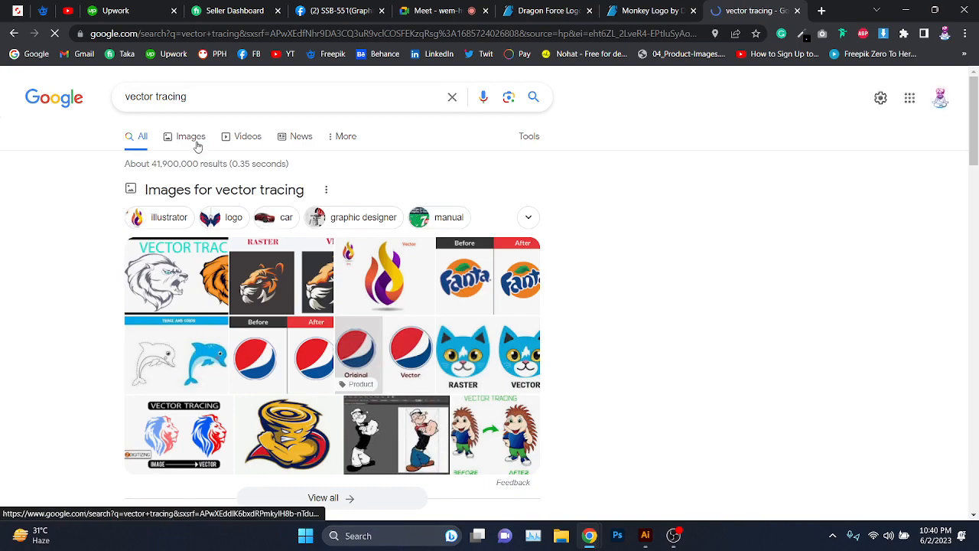
pyautogui.click(197, 145)
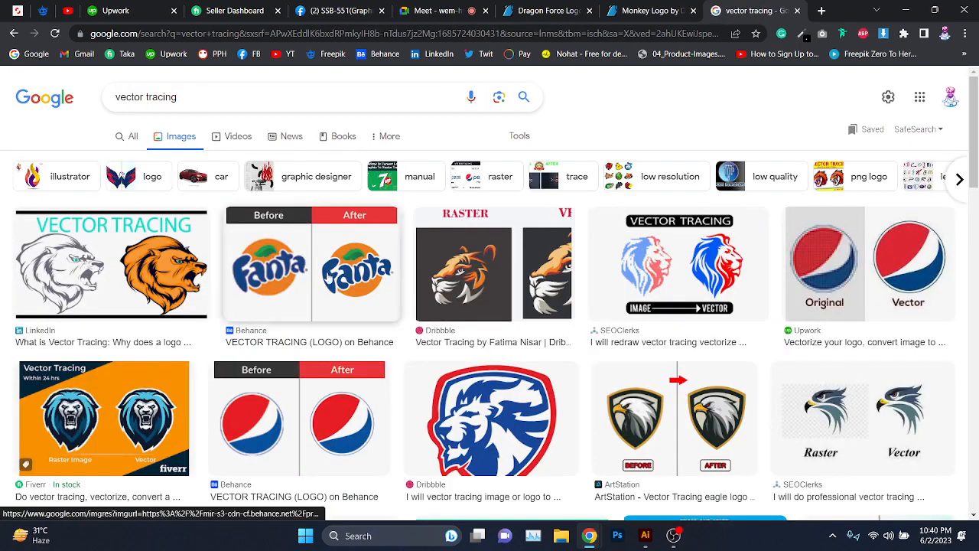
# Step: Preview the Fanta before-and-after image and the lion vector tracing image, returning to the Fanta comparison
pyautogui.click(328, 279)
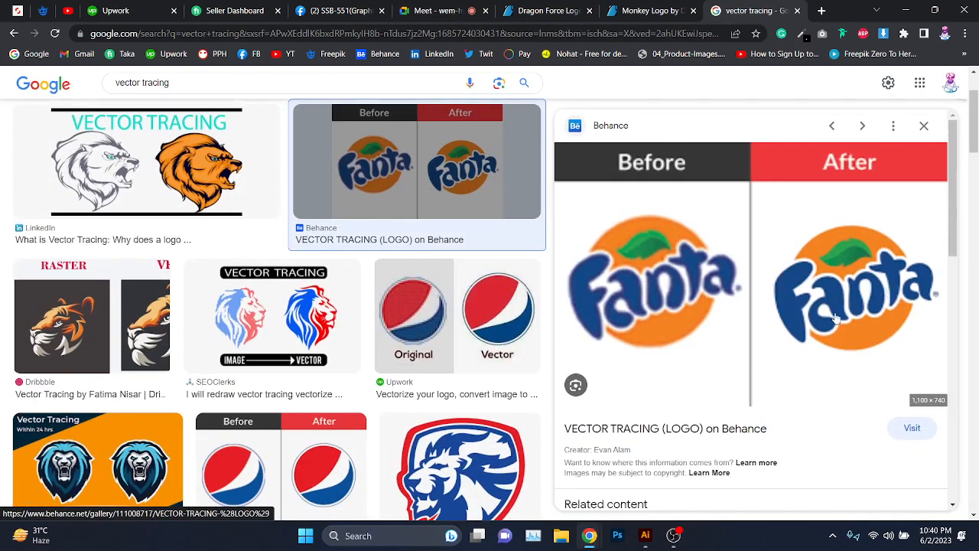
pyautogui.click(153, 187)
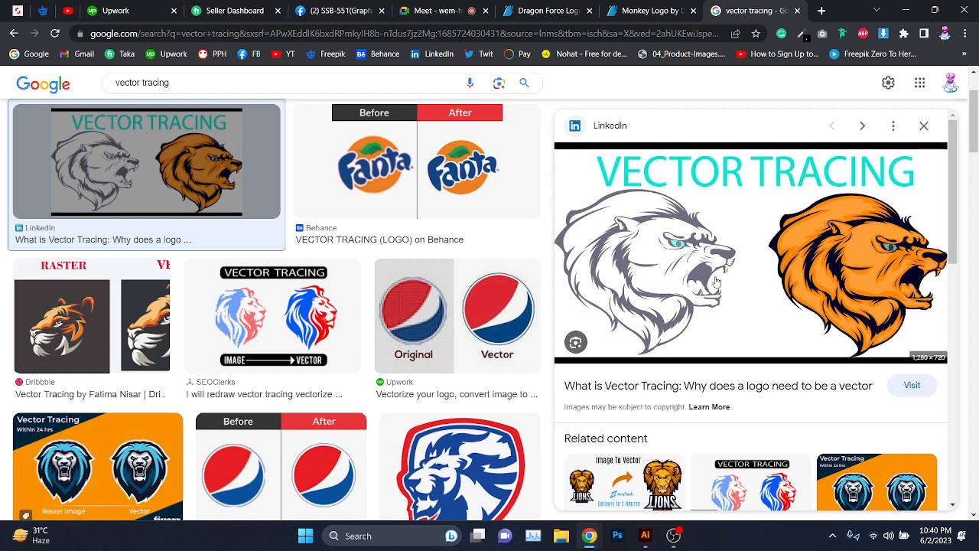
pyautogui.press('Right')
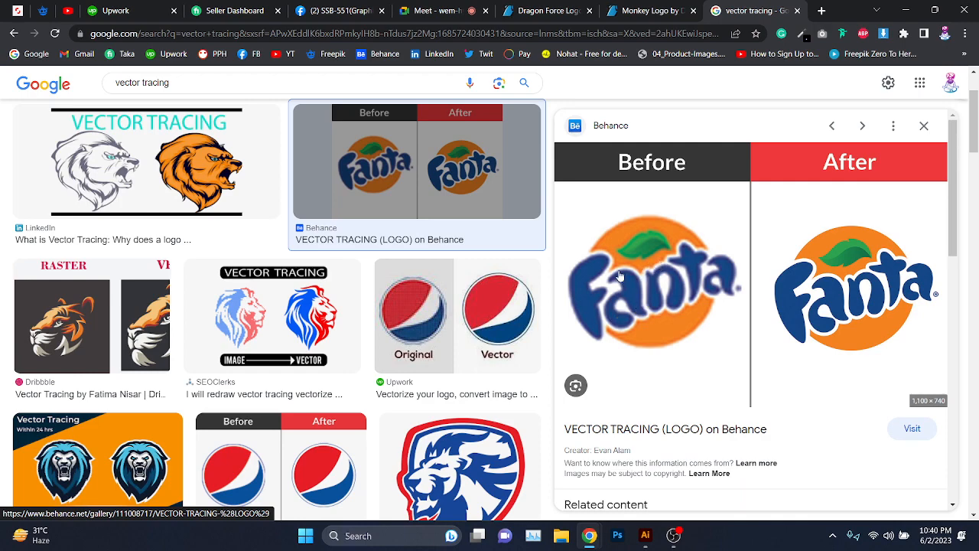
# Step: Search Google Images for "tshirt design"
pyautogui.scroll(2, 280, 192)
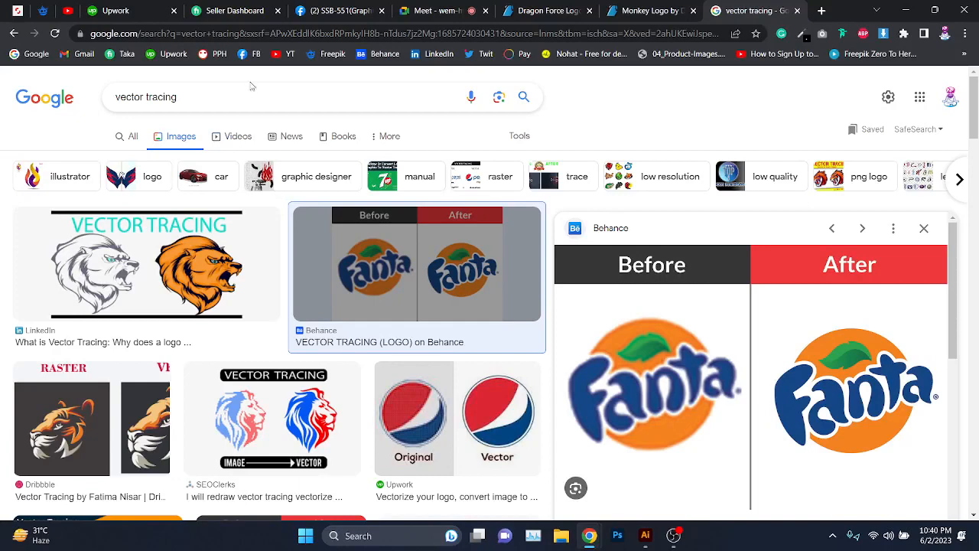
pyautogui.tripleClick(235, 98)
pyautogui.write('tshirt ')
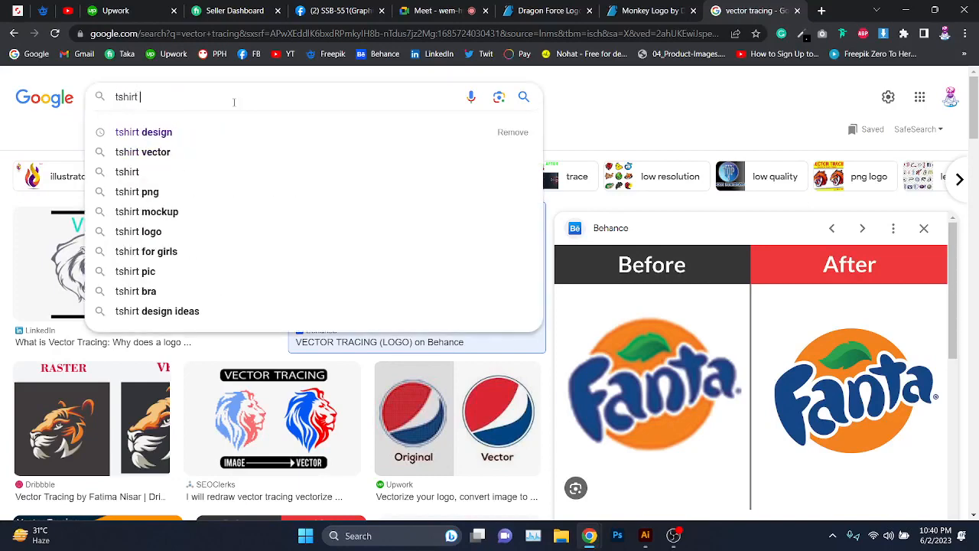
pyautogui.write('design')
pyautogui.press('Return')
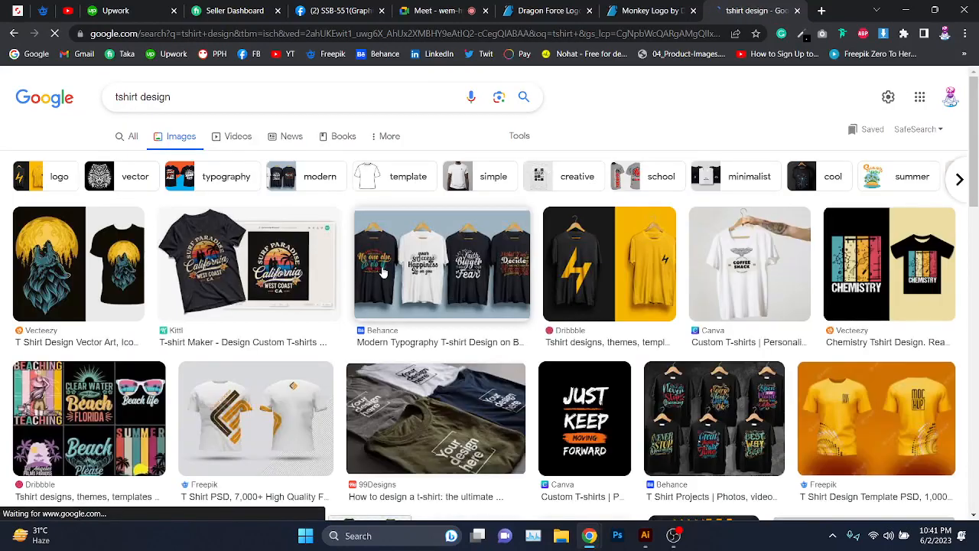
# Step: Preview the Kittl "Surf Paradise California" shirt and the Vecteezy "Chemistry" shirt among the T-shirt results
pyautogui.click(299, 260)
pyautogui.scroll(-3, 363, 328)
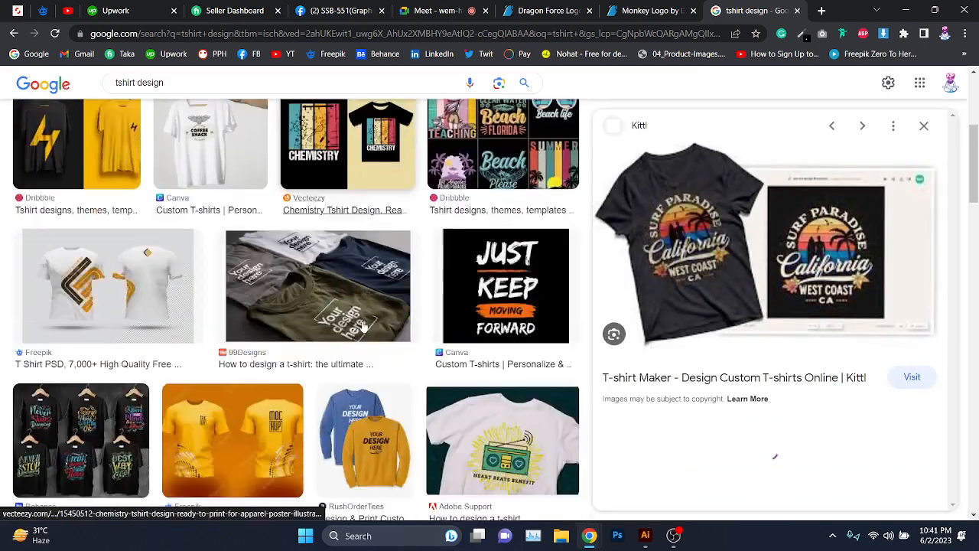
pyautogui.scroll(3, 363, 327)
pyautogui.scroll(-1, 429, 275)
pyautogui.click(497, 252)
pyautogui.click(396, 270)
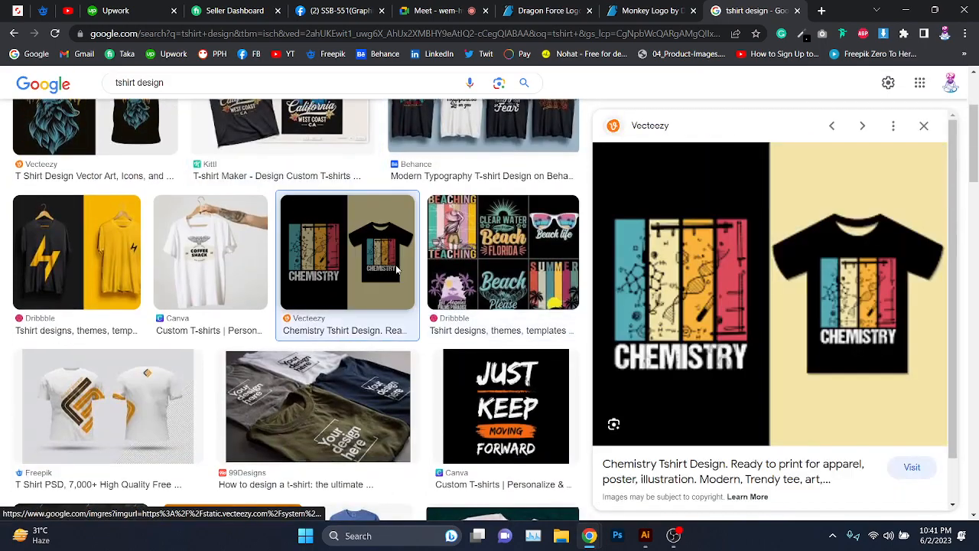
# Step: Look further through the T-shirt results and preview the Dribbble "YESWEHACK" rabbit design
pyautogui.scroll(-8, 396, 269)
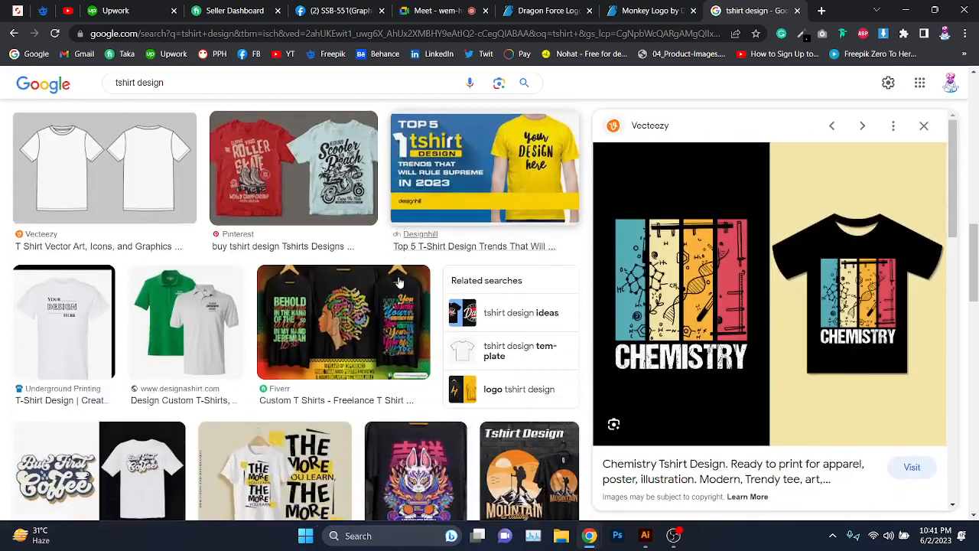
pyautogui.scroll(-3, 399, 279)
pyautogui.click(429, 272)
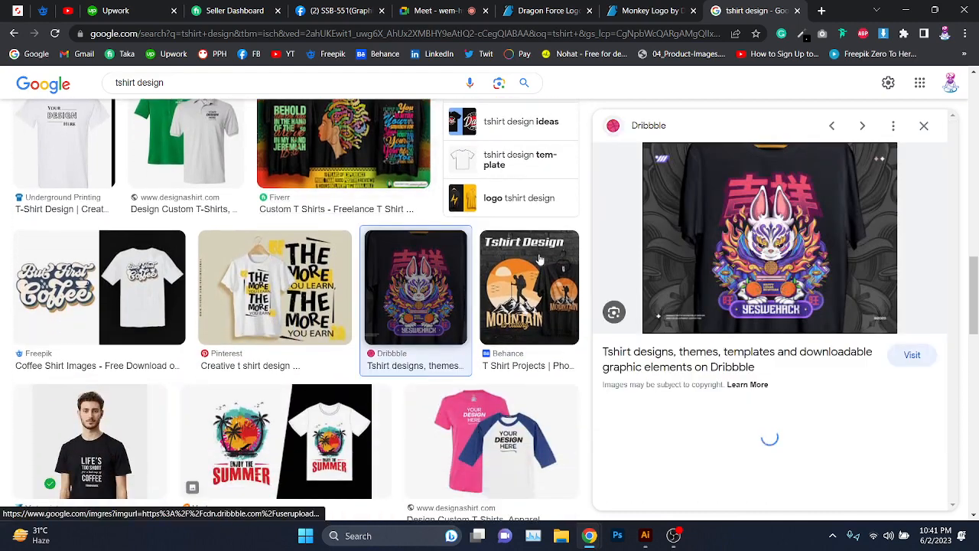
# Step: Preview the APKPure "One Thing" shirts and the YouTube "16 Tshirt Design Tips" image, and browse more T-shirt results
pyautogui.scroll(-2, 798, 310)
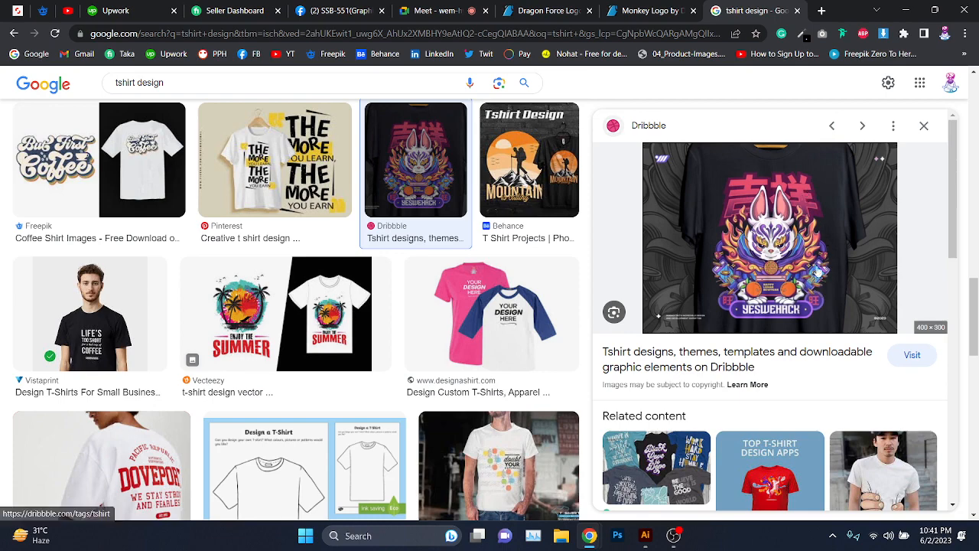
pyautogui.scroll(-2, 399, 316)
pyautogui.scroll(-2, 399, 317)
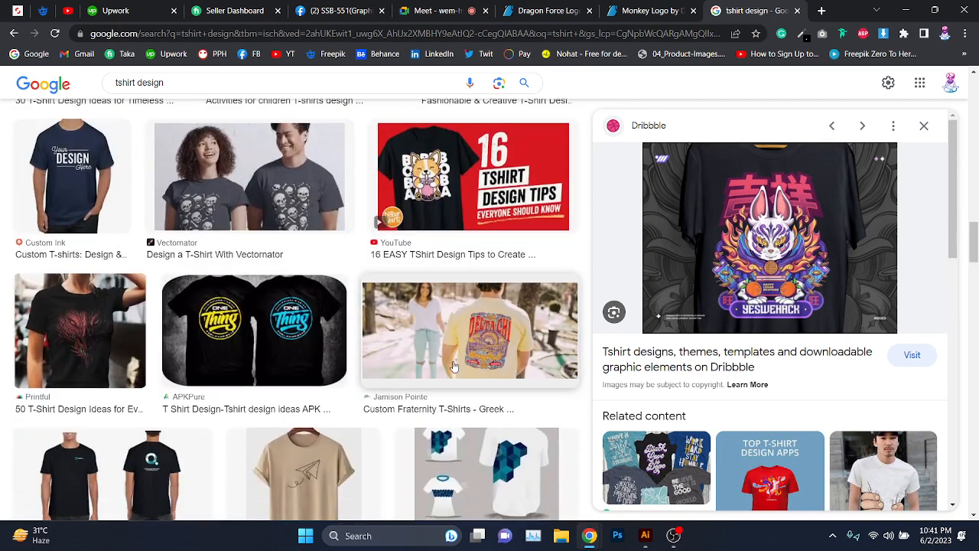
pyautogui.scroll(-2, 239, 366)
pyautogui.click(240, 367)
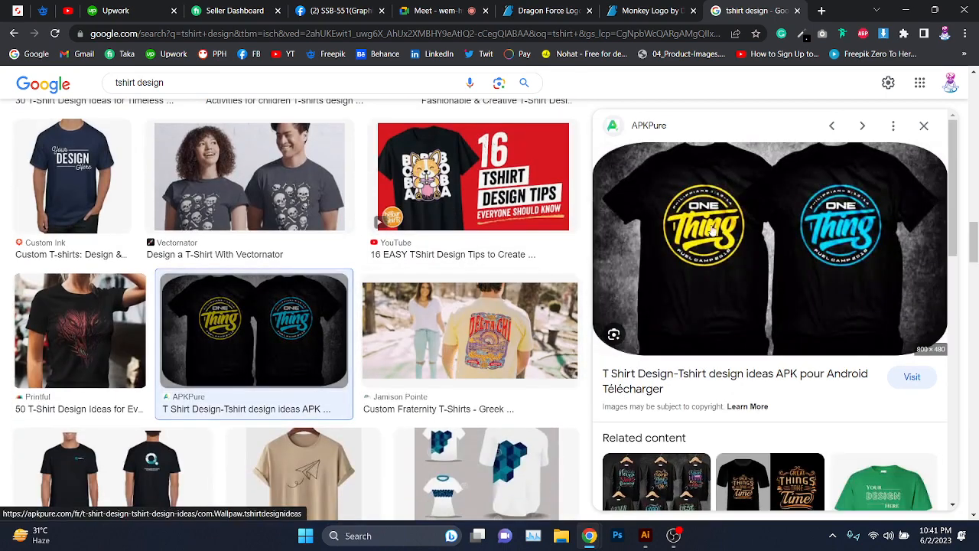
pyautogui.click(421, 218)
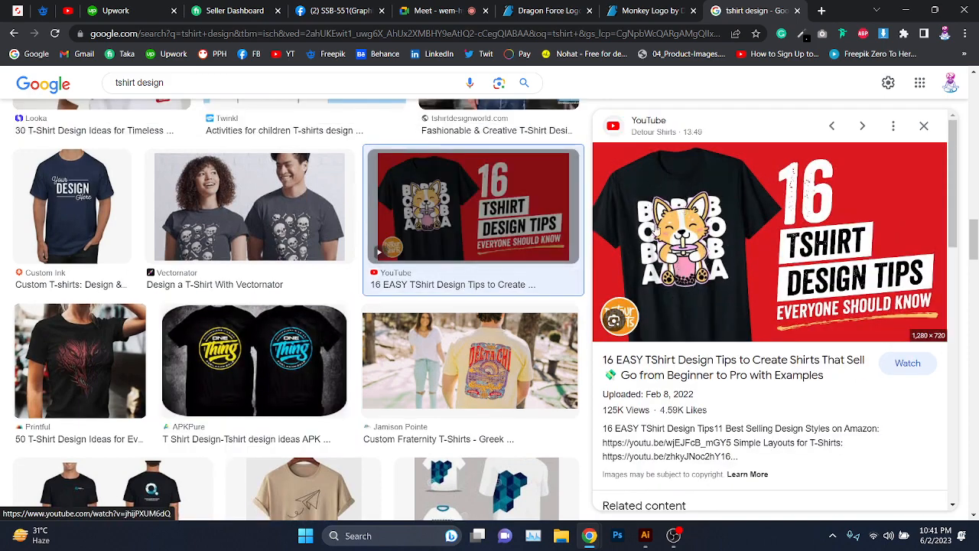
pyautogui.scroll(-2, 490, 345)
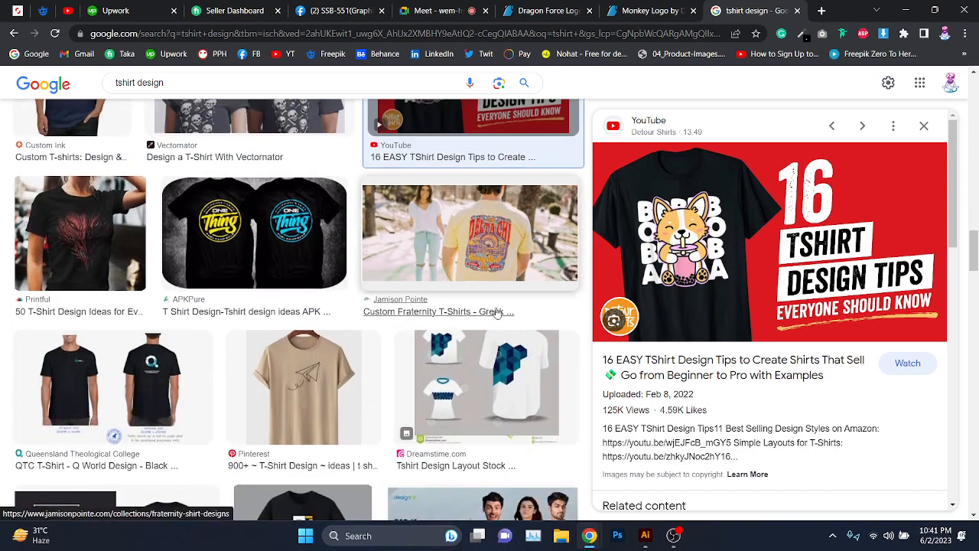
# Step: Search Google Images for "character design" and preview the 21 Draw character sheet and the Pinterest red-haired girl
pyautogui.scroll(15, 497, 311)
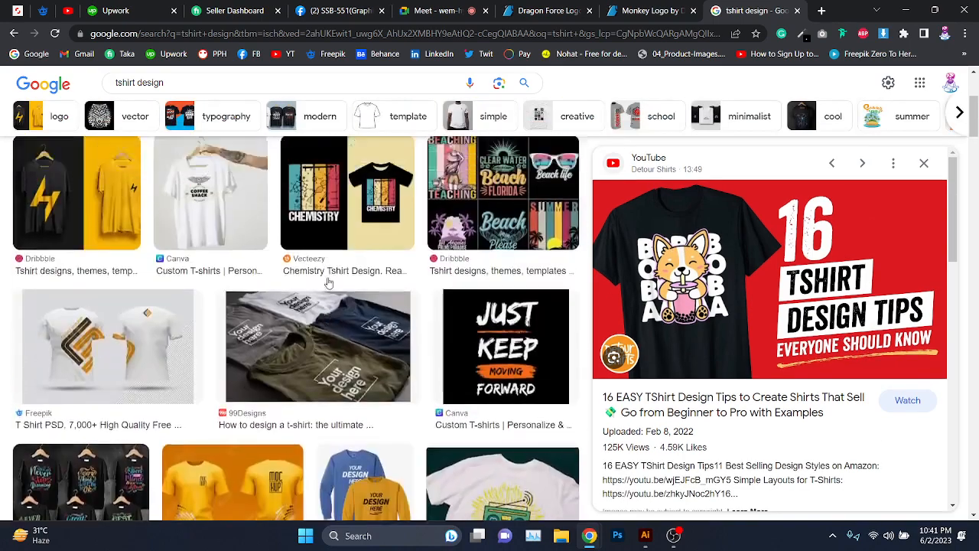
pyautogui.scroll(5, 329, 283)
pyautogui.tripleClick(303, 92)
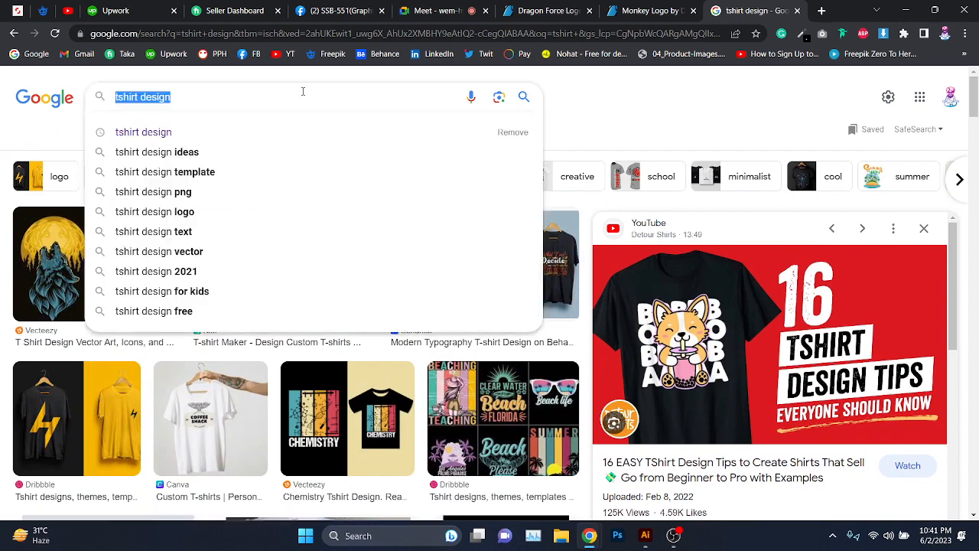
pyautogui.write('character design')
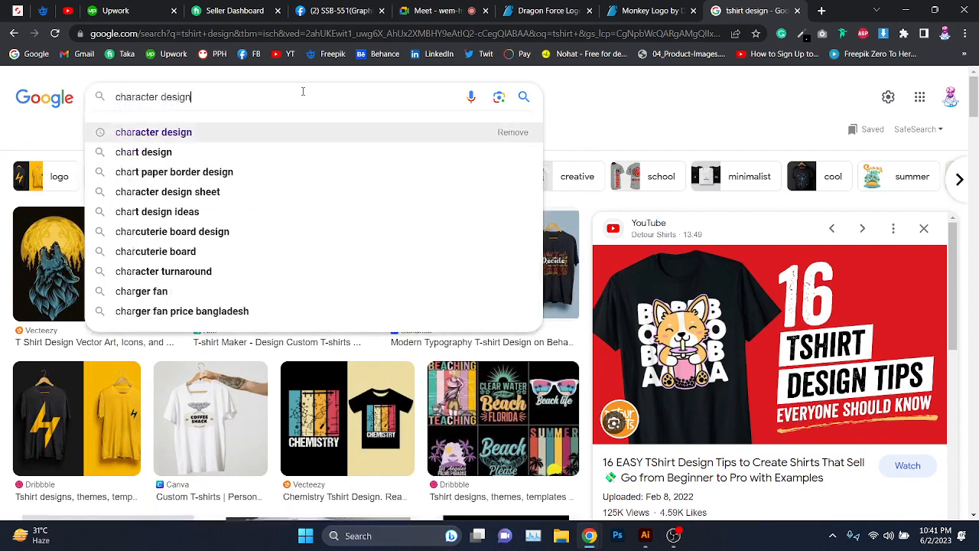
pyautogui.press('Return')
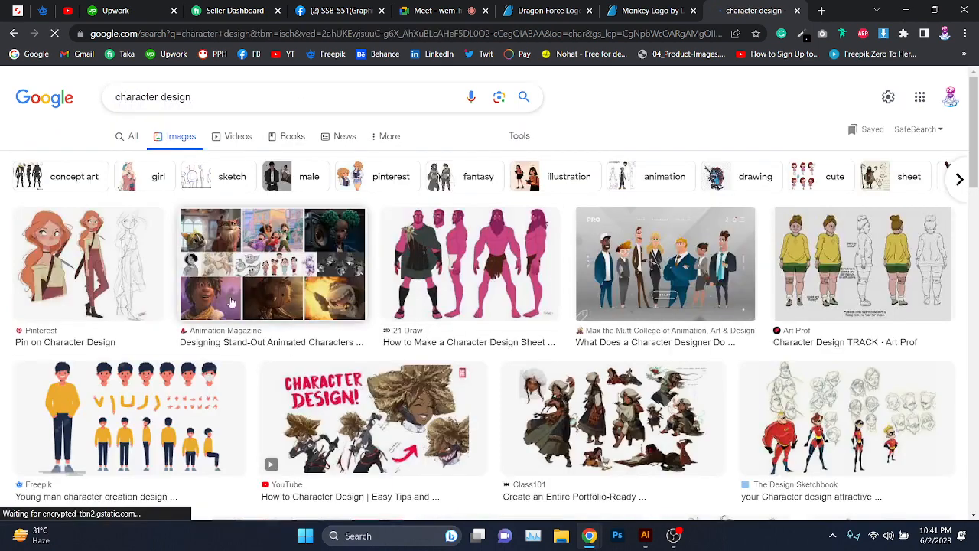
pyautogui.click(455, 266)
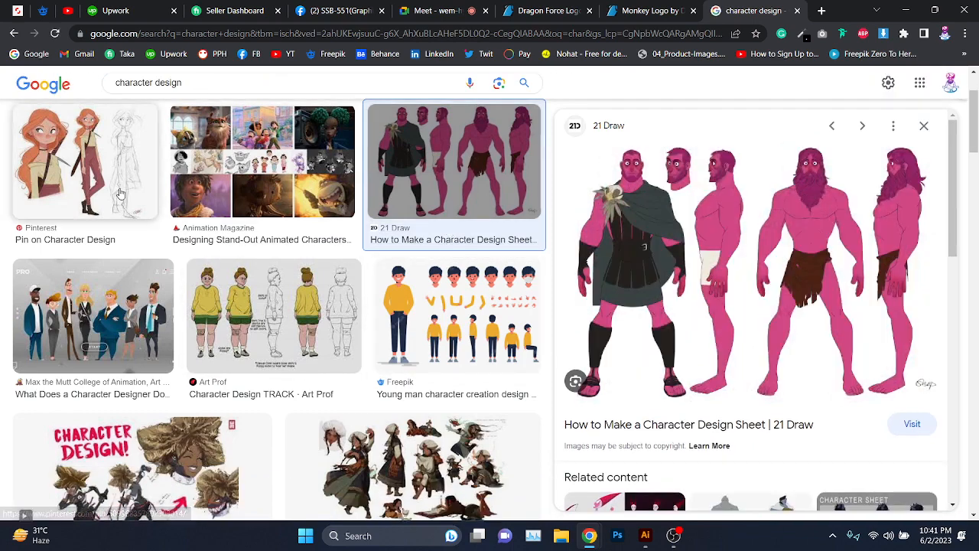
pyautogui.click(120, 194)
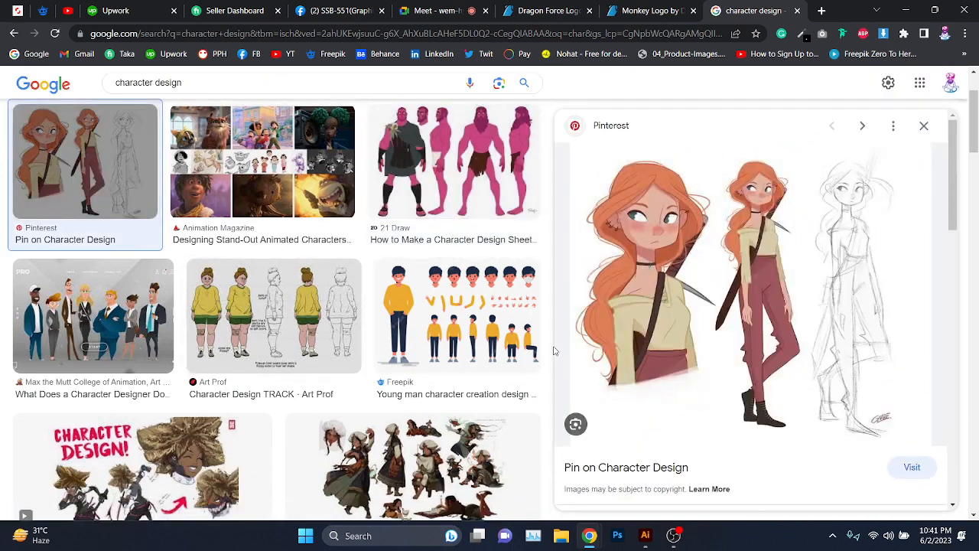
# Step: Replace the image search query with "illustration" and run the search
pyautogui.scroll(3, 262, 168)
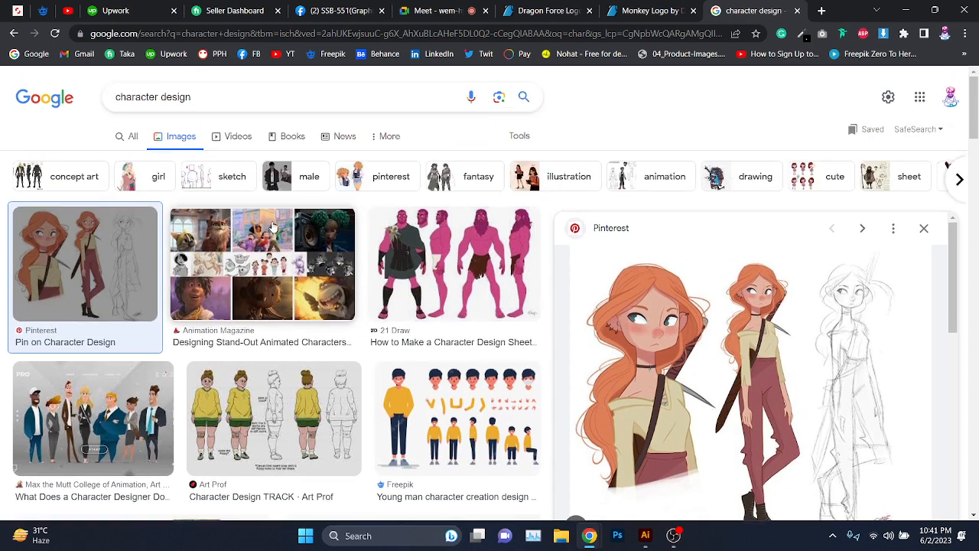
pyautogui.click(195, 96)
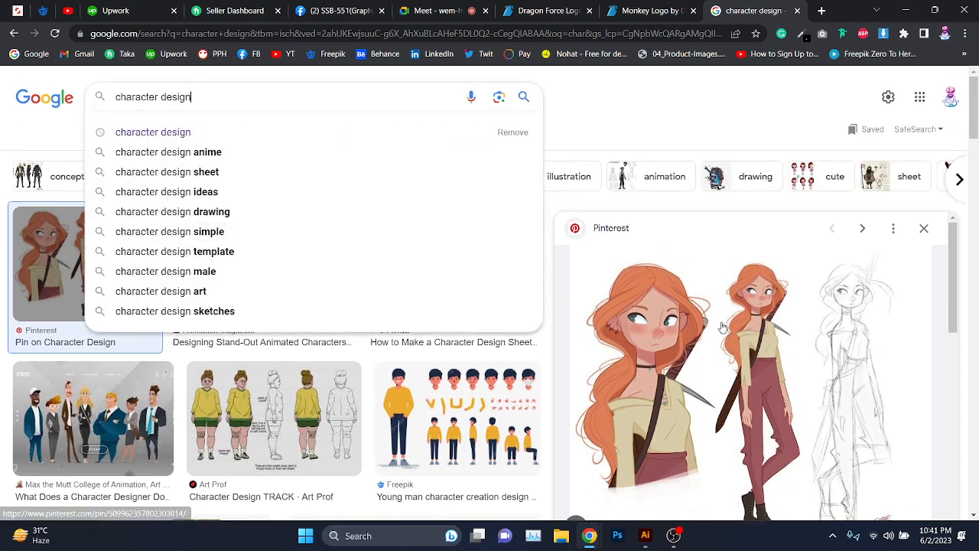
pyautogui.hotkey('ctrl', 'a')
pyautogui.press('BackSpace')
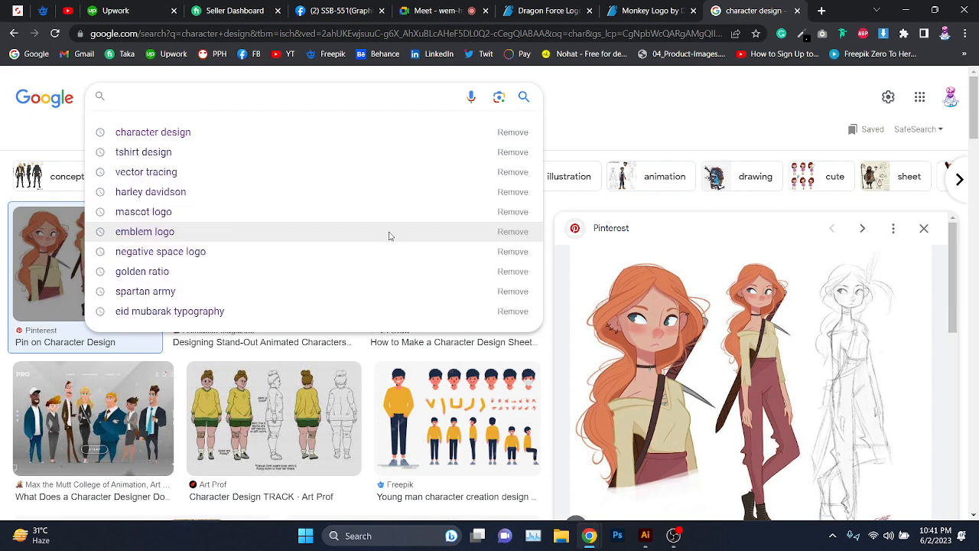
pyautogui.write('illustrat')
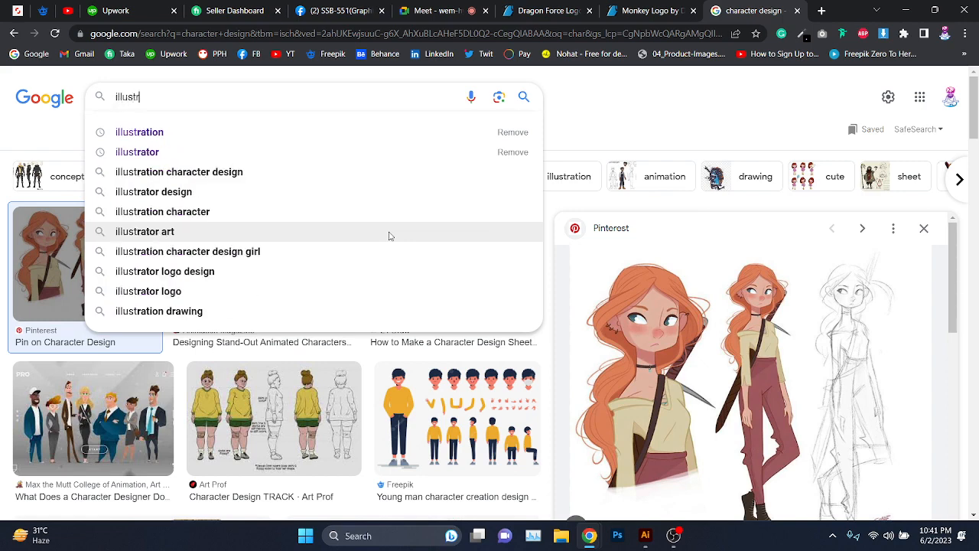
pyautogui.press('Down')
pyautogui.press('Up')
pyautogui.press('Up')
pyautogui.press('Up')
pyautogui.press('Up')
pyautogui.press('Up')
pyautogui.press('Up')
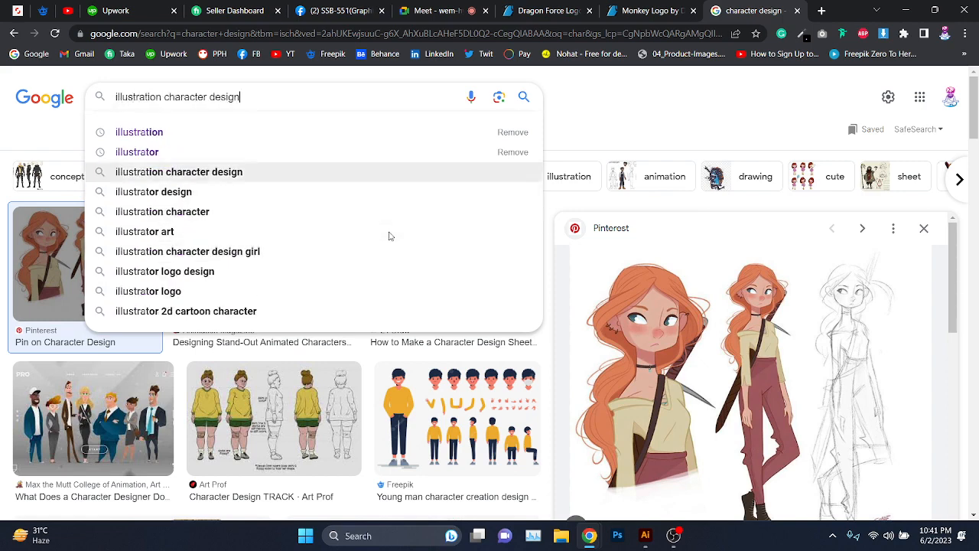
pyautogui.press('Return')
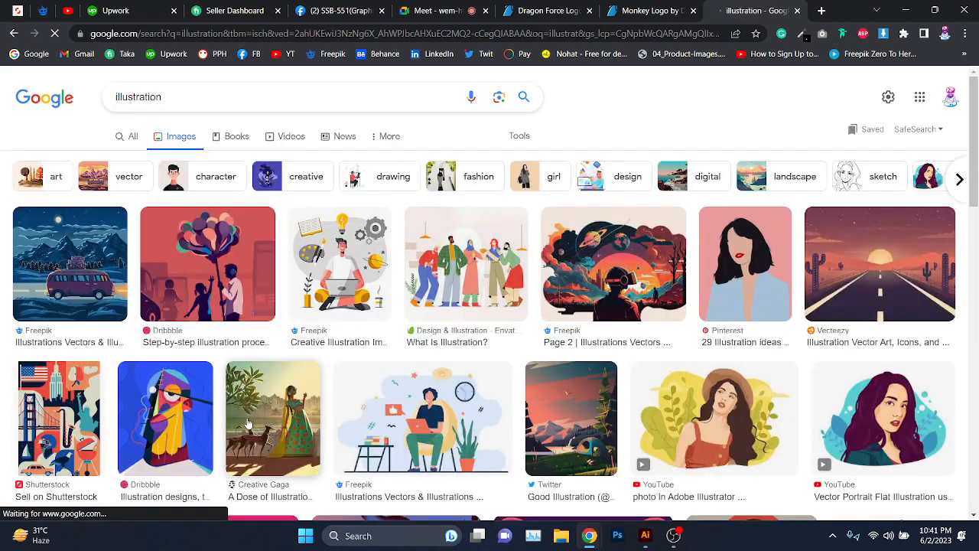
# Step: Preview the YouTube flat illustration of the woman in a hat and the vector portrait, returning to the hat illustration
pyautogui.scroll(-2, 268, 415)
pyautogui.click(719, 317)
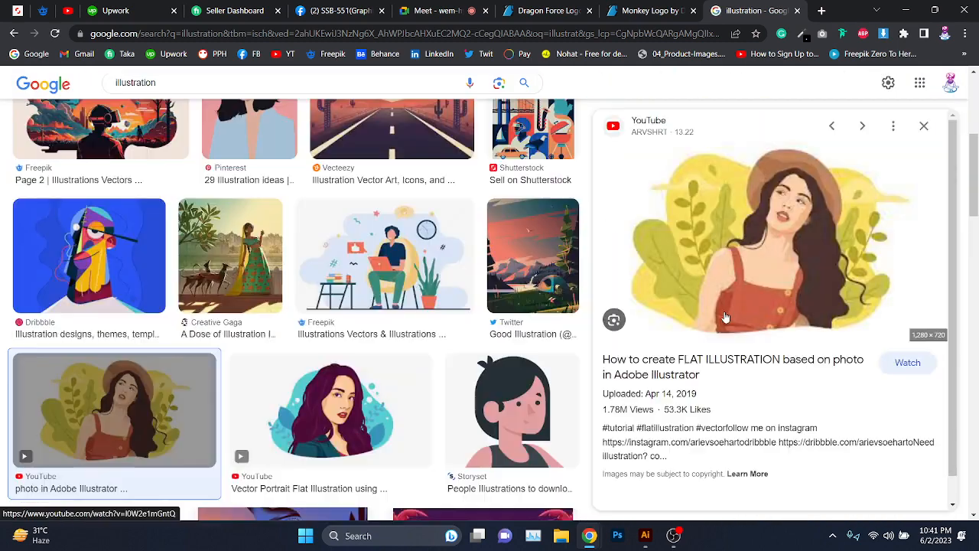
pyautogui.scroll(-2, 574, 293)
pyautogui.click(264, 317)
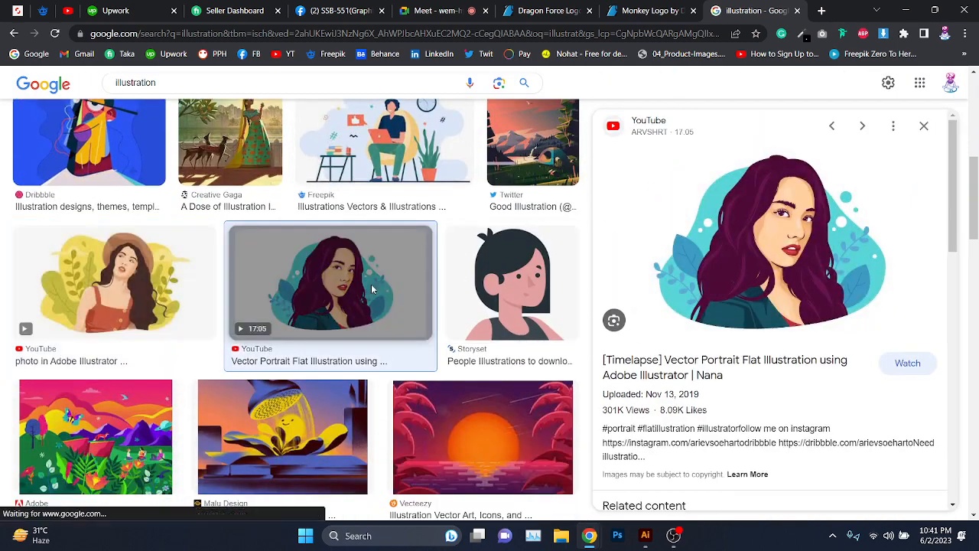
pyautogui.click(174, 289)
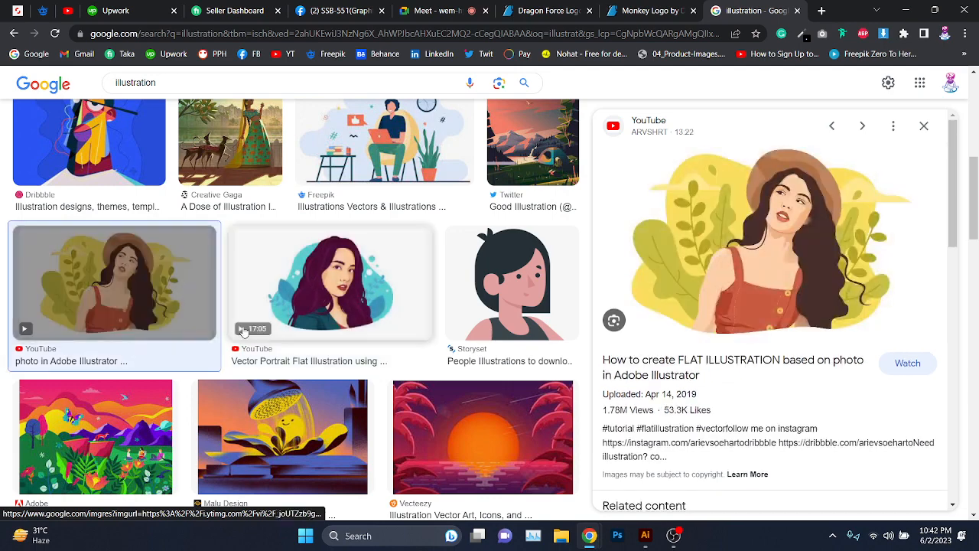
# Step: Compare the illustration image results with the Monkey Logo page, and close the illustration results tab
pyautogui.scroll(-2, 245, 317)
pyautogui.scroll(4, 245, 317)
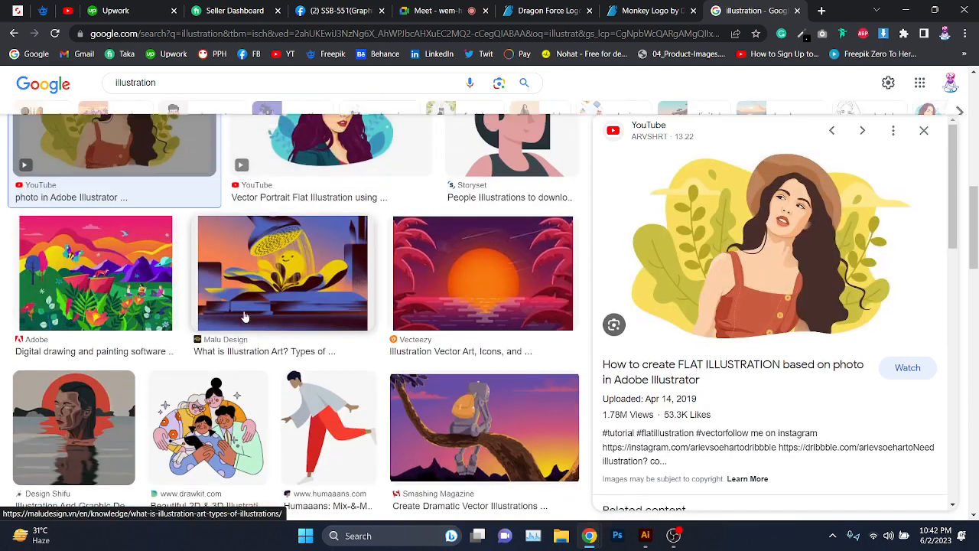
pyautogui.click(608, 9)
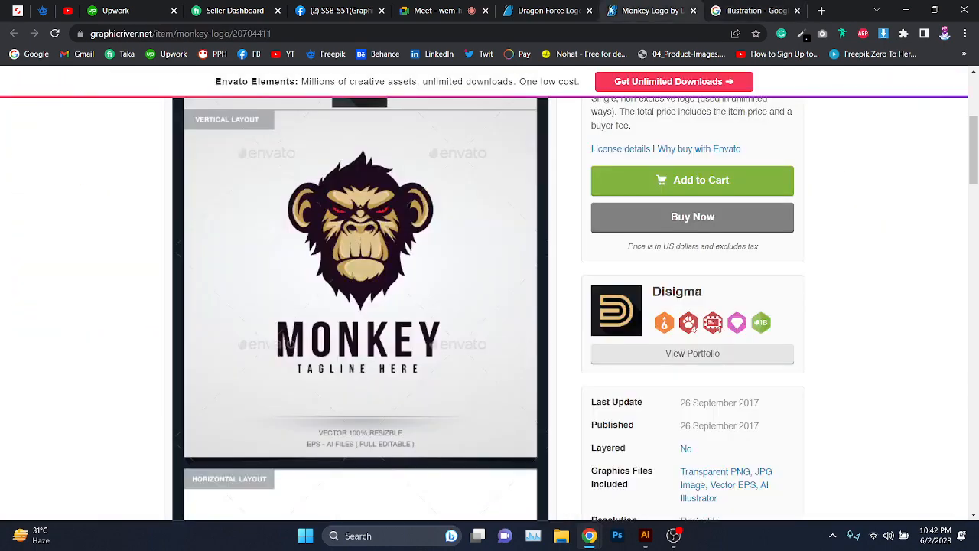
pyautogui.click(432, 11)
pyautogui.click(729, 11)
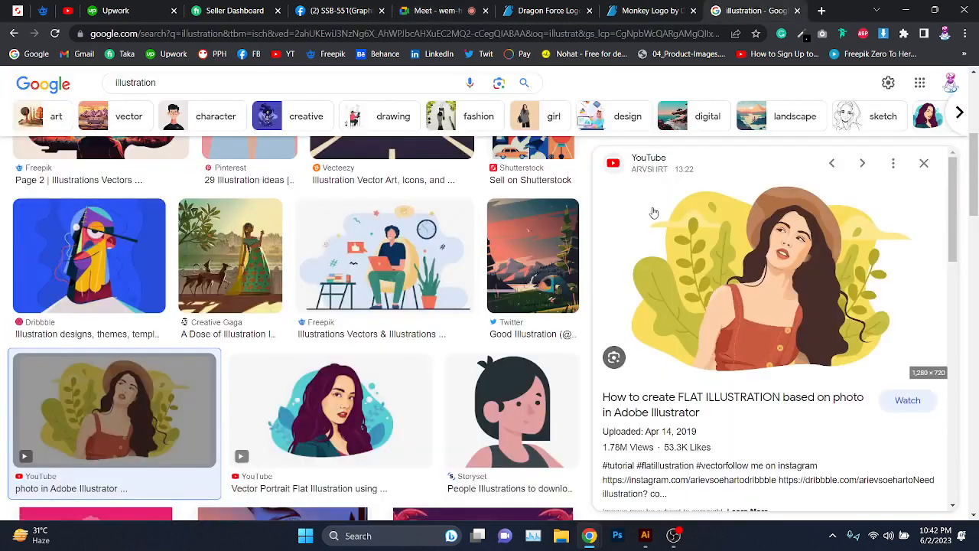
pyautogui.hotkey('ctrl', 'w')
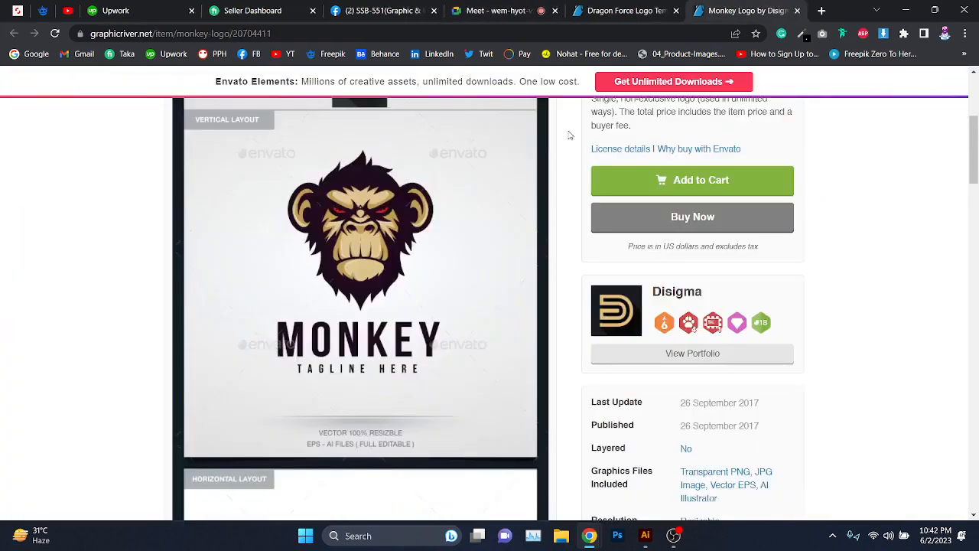
# Step: Switch to the Google Meet call and look through its participant list
pyautogui.scroll(2, 570, 135)
pyautogui.click(501, 11)
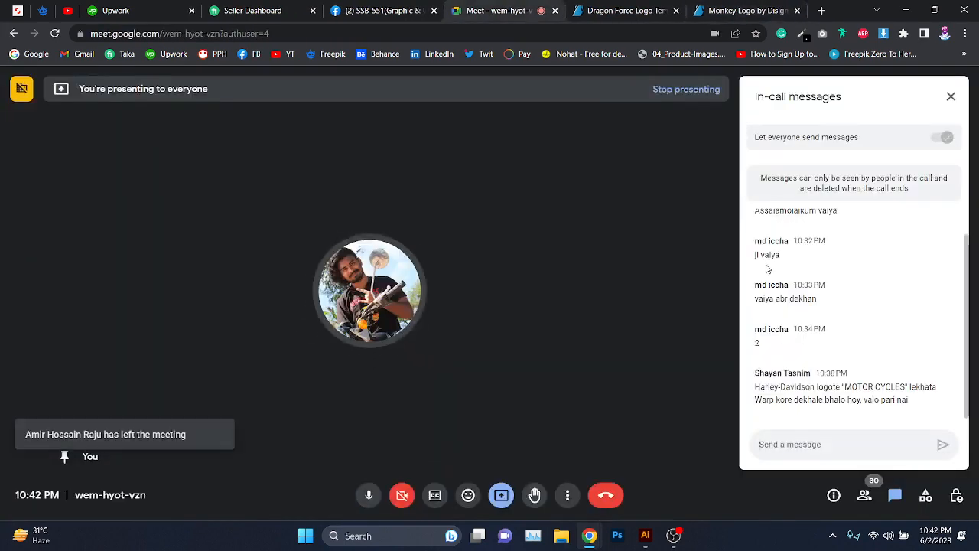
pyautogui.click(864, 495)
pyautogui.scroll(-2, 870, 385)
pyautogui.scroll(-2, 870, 385)
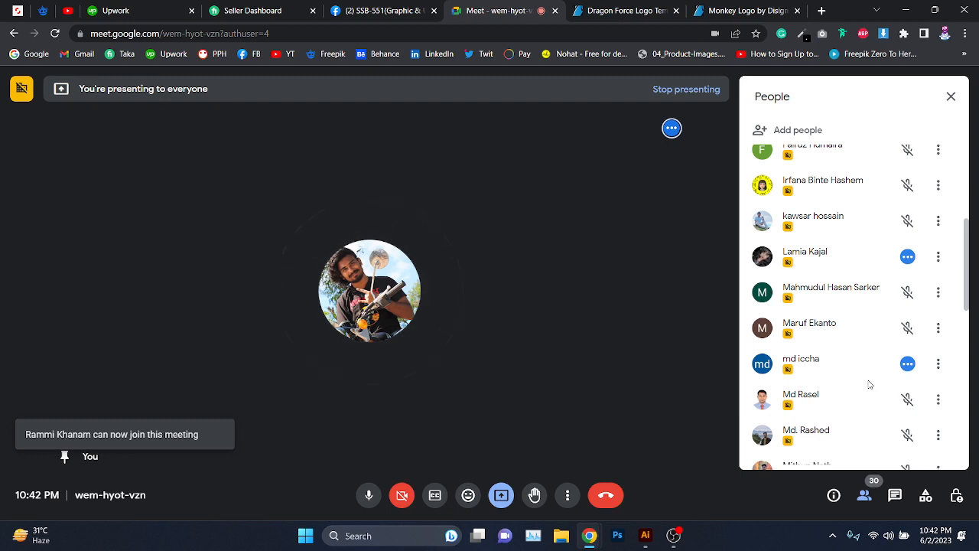
pyautogui.scroll(-3, 870, 385)
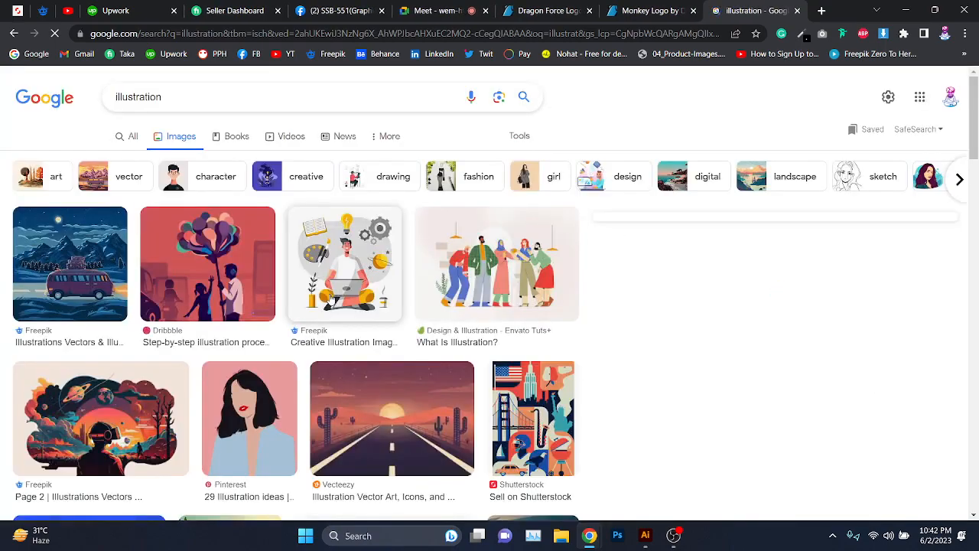
# Step: Browse the range of illustration styles in the reopened Google Images results and return to the first rows
pyautogui.scroll(-2, 365, 257)
pyautogui.scroll(7, 368, 260)
pyautogui.scroll(-2, 368, 262)
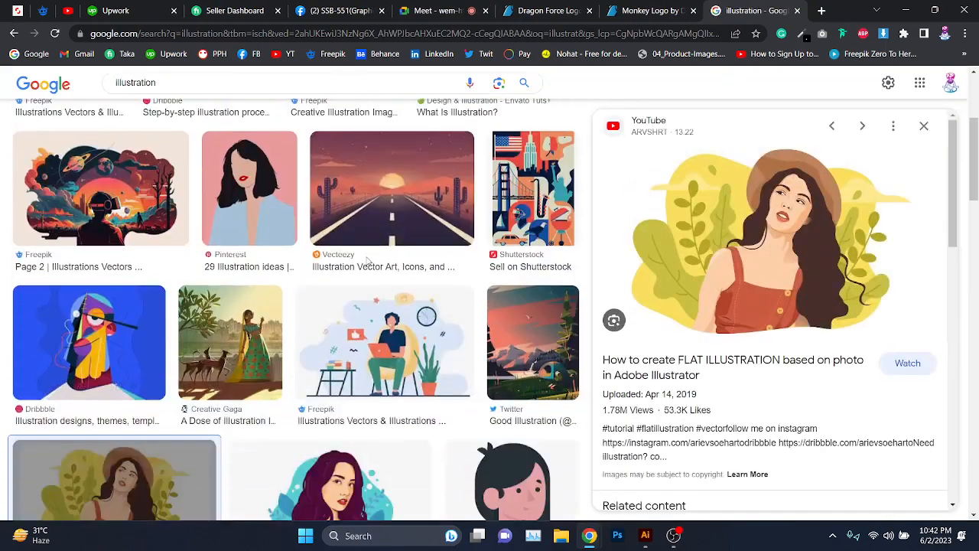
pyautogui.scroll(-8, 368, 260)
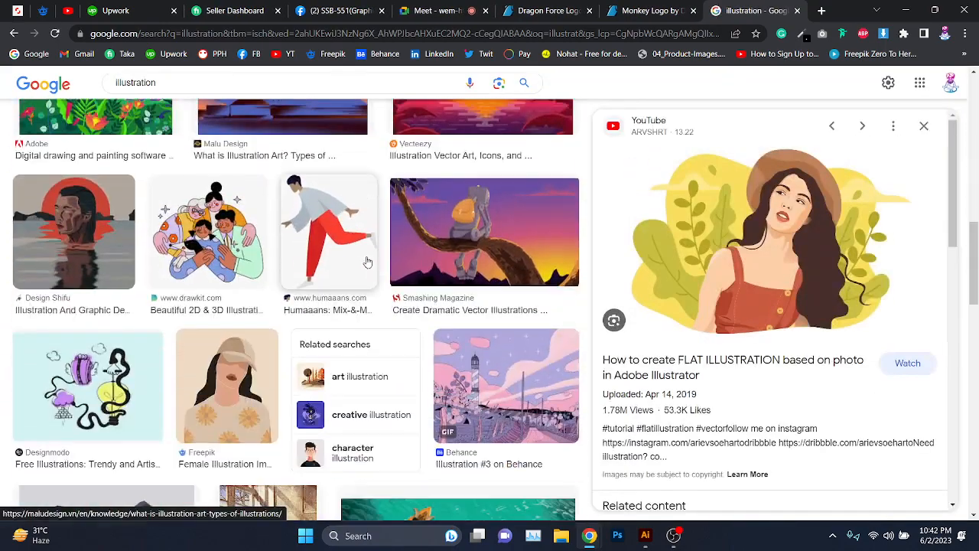
pyautogui.scroll(-5, 367, 262)
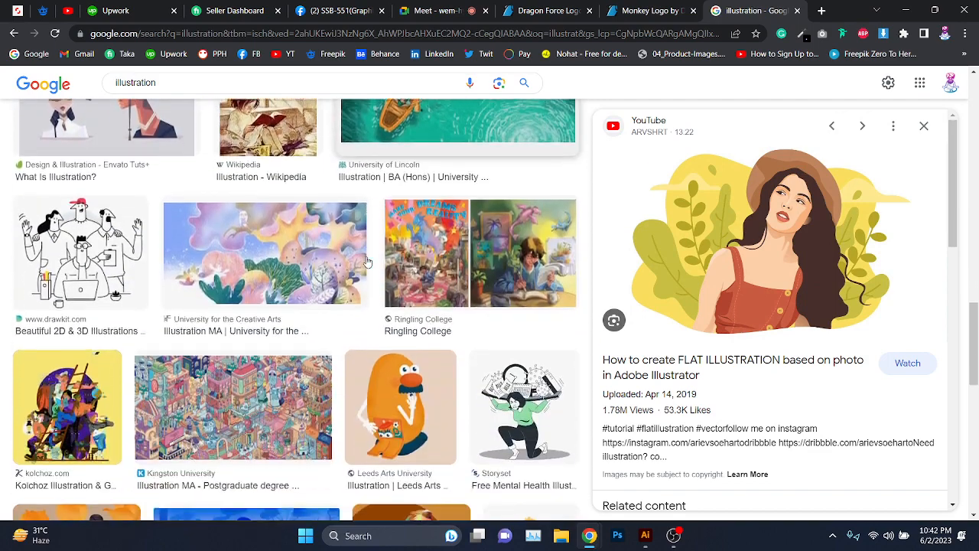
pyautogui.scroll(-2, 367, 262)
pyautogui.scroll(-3, 367, 262)
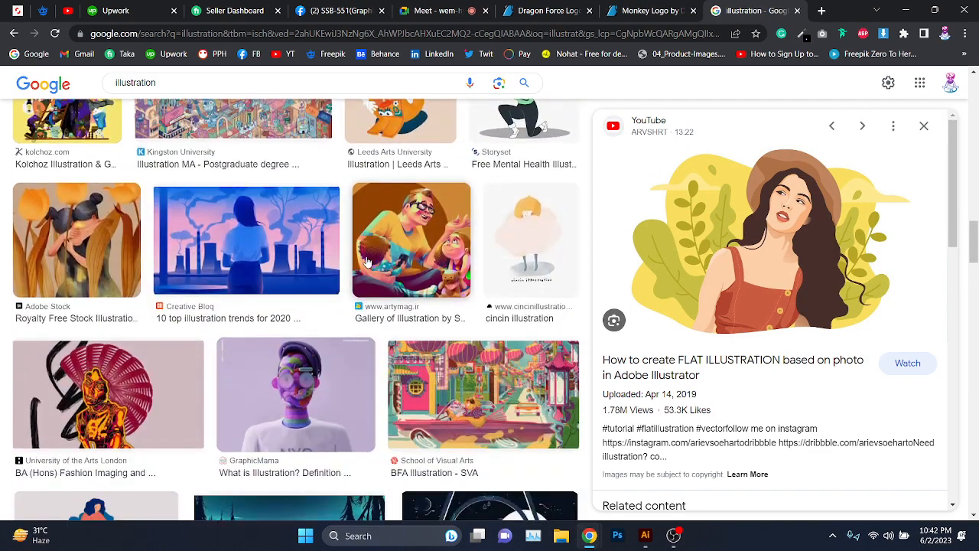
pyautogui.scroll(-4, 368, 261)
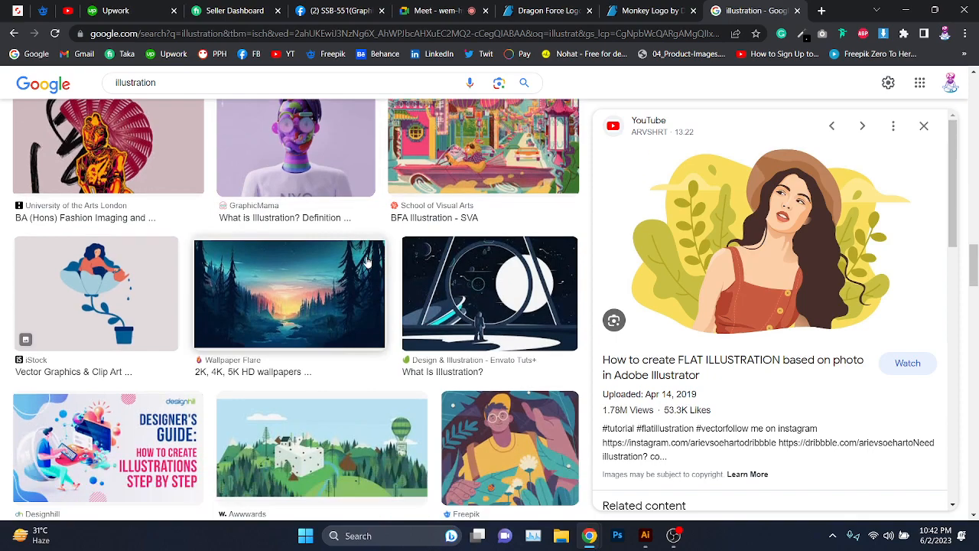
pyautogui.scroll(-3, 367, 262)
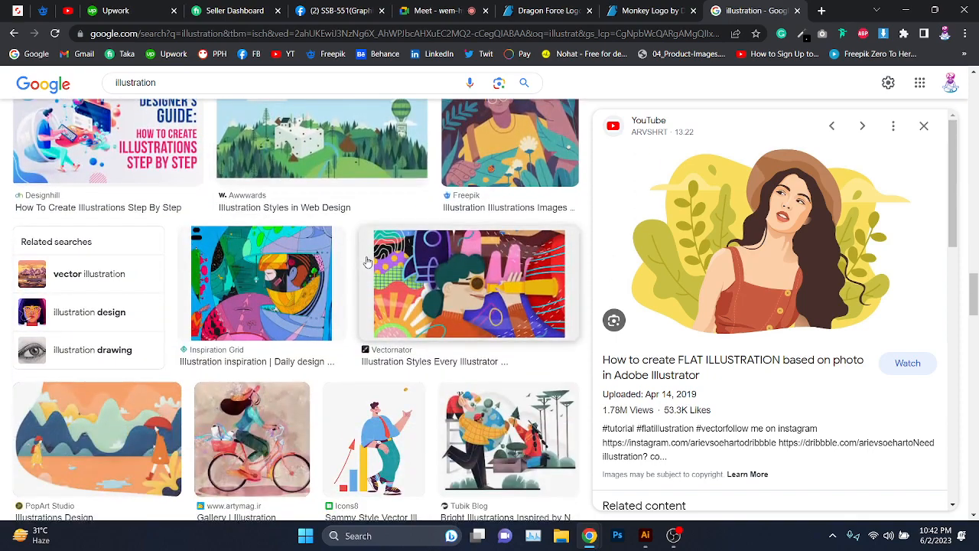
pyautogui.scroll(-10, 368, 261)
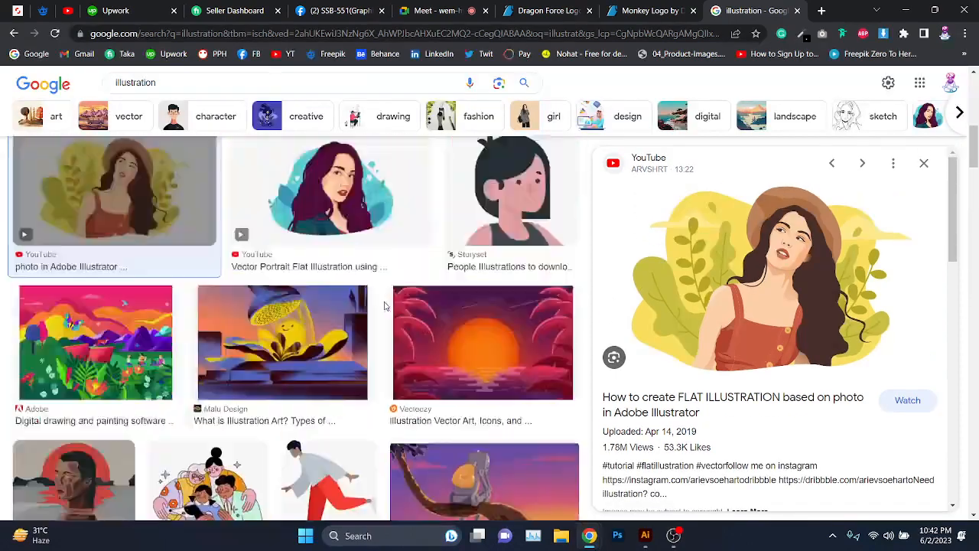
pyautogui.scroll(7, 385, 306)
pyautogui.scroll(-5, 385, 298)
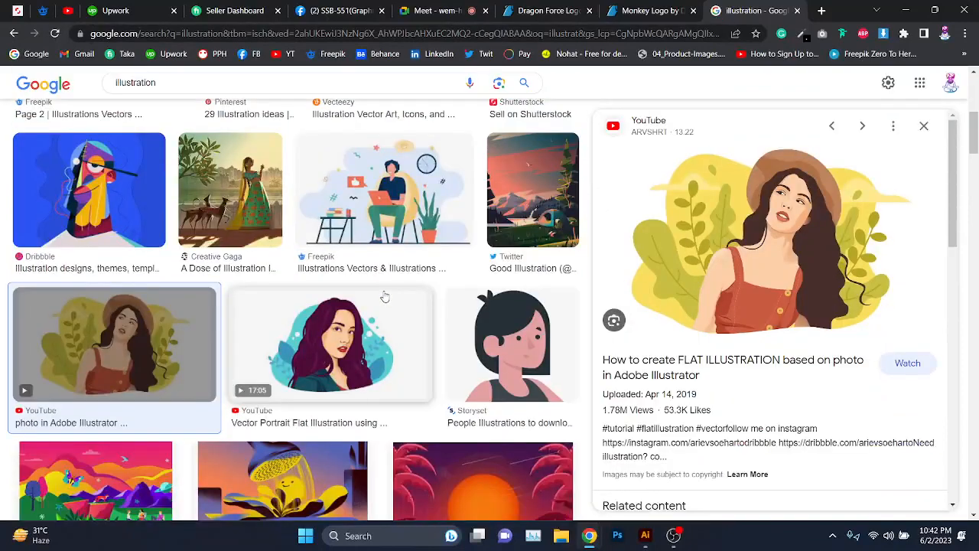
pyautogui.scroll(4, 385, 297)
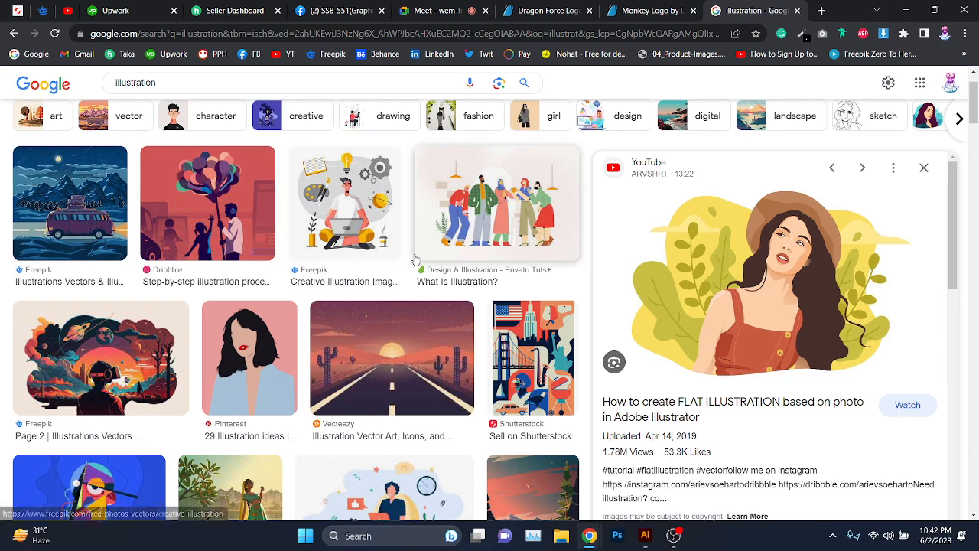
# Step: View the Dragon Force logo artwork on its GraphicRiver page and return to the illustration results
pyautogui.click(567, 10)
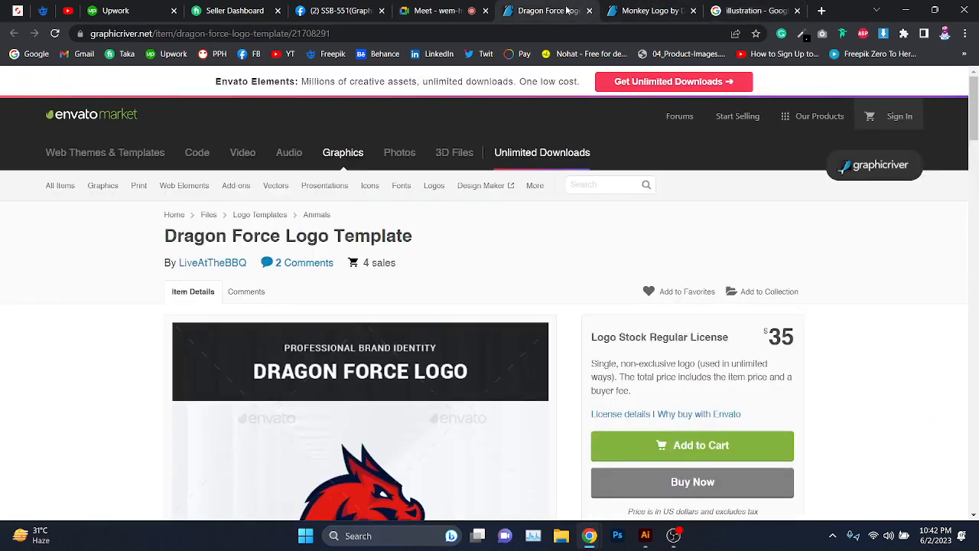
pyautogui.scroll(-3, 623, 383)
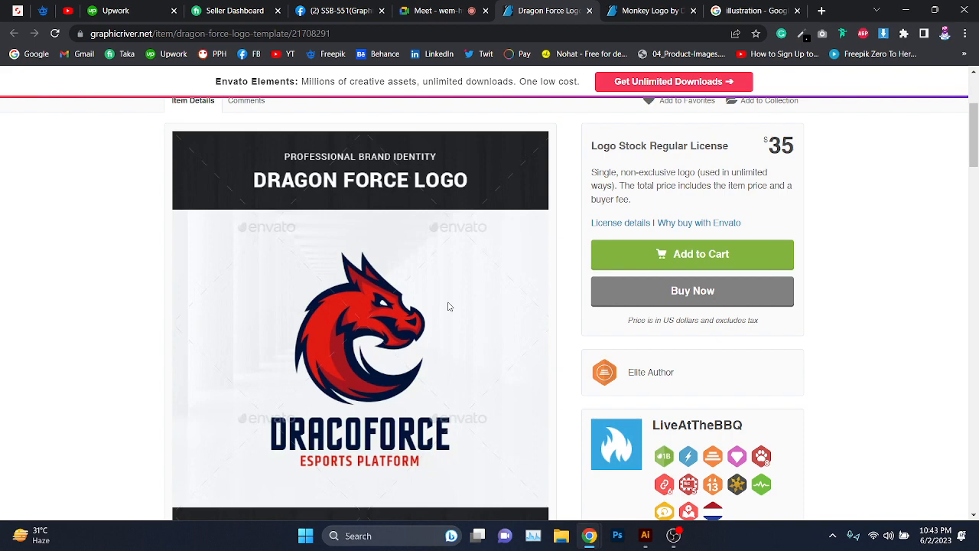
pyautogui.click(781, 11)
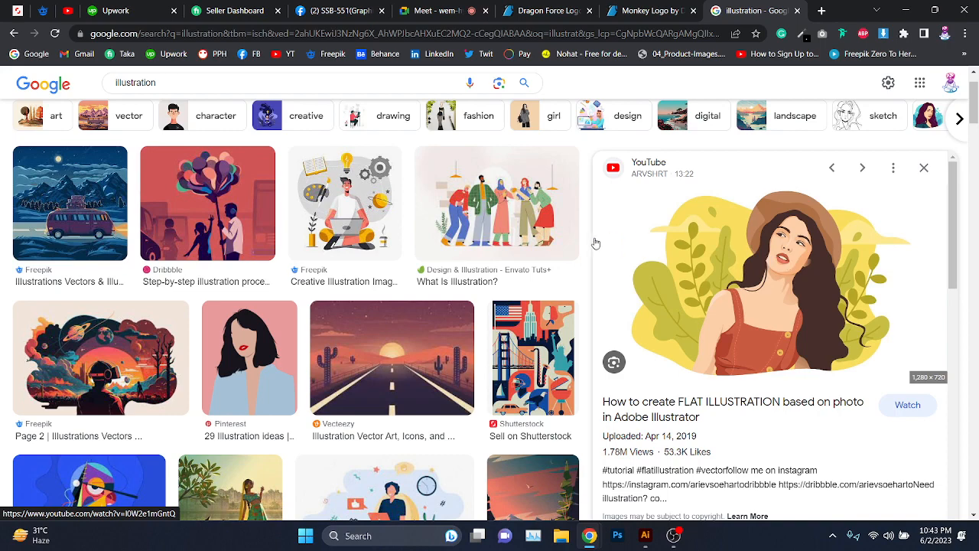
# Step: Go back to the earlier "character design" image results and compare them with the Monkey Logo page
pyautogui.click(521, 170)
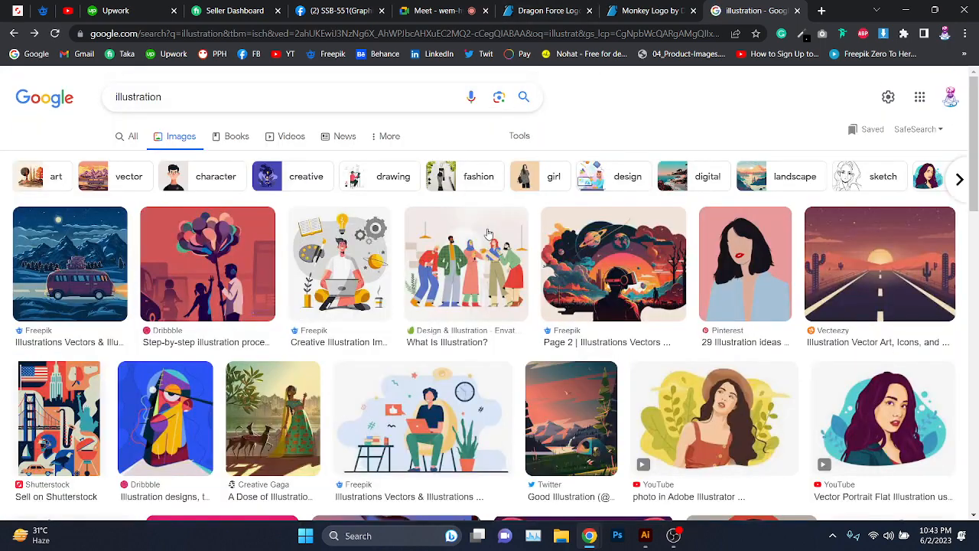
pyautogui.hotkey('alt', 'Left')
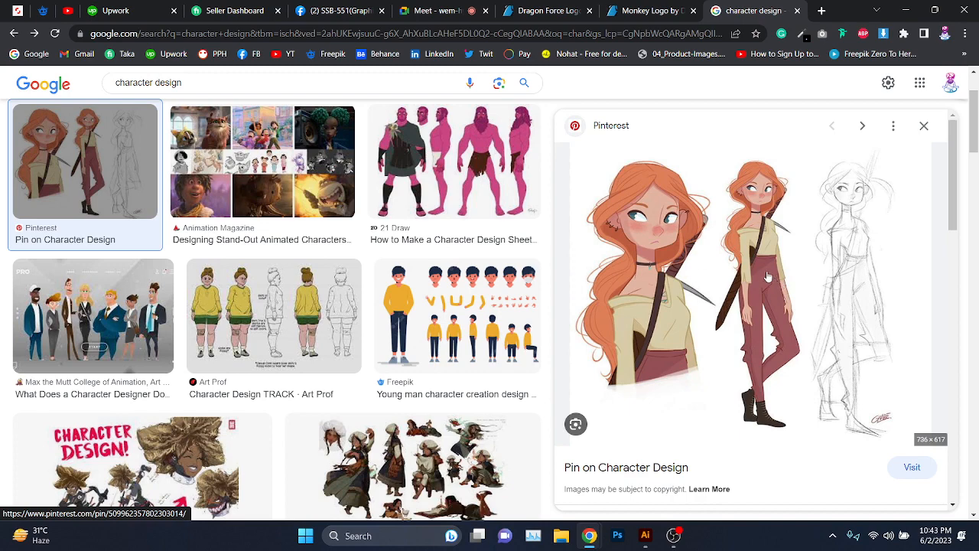
pyautogui.hotkey('ctrl', 'shift', 'Tab')
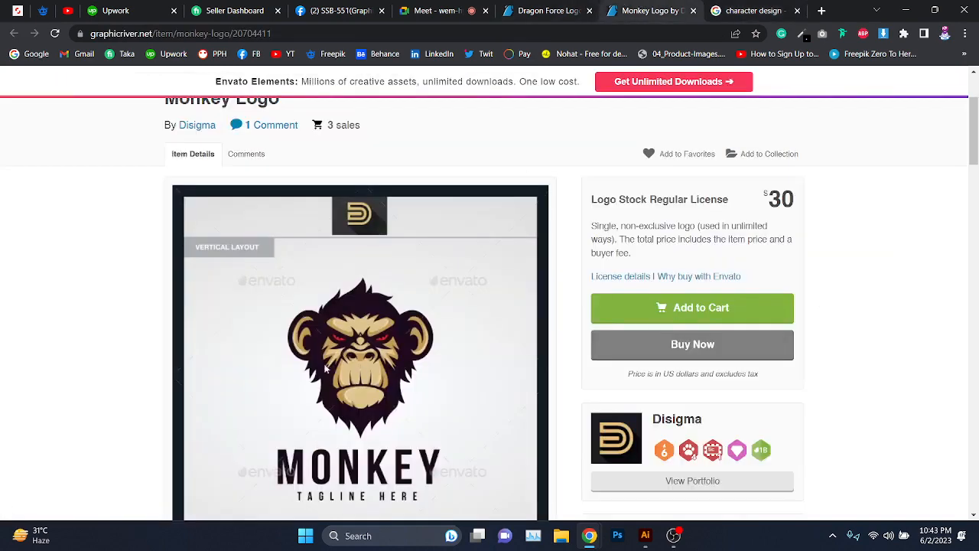
pyautogui.hotkey('ctrl', 'Tab')
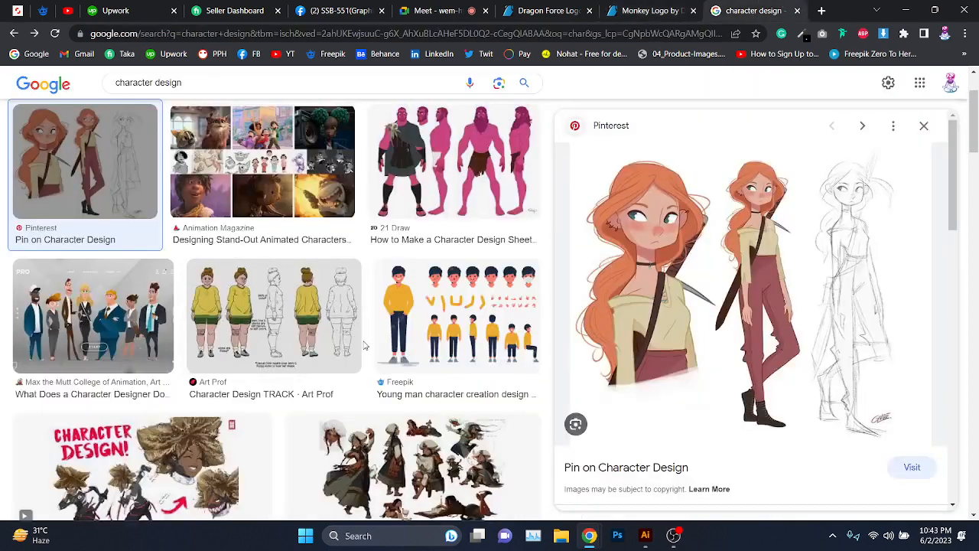
pyautogui.scroll(-3, 365, 346)
pyautogui.scroll(5, 378, 304)
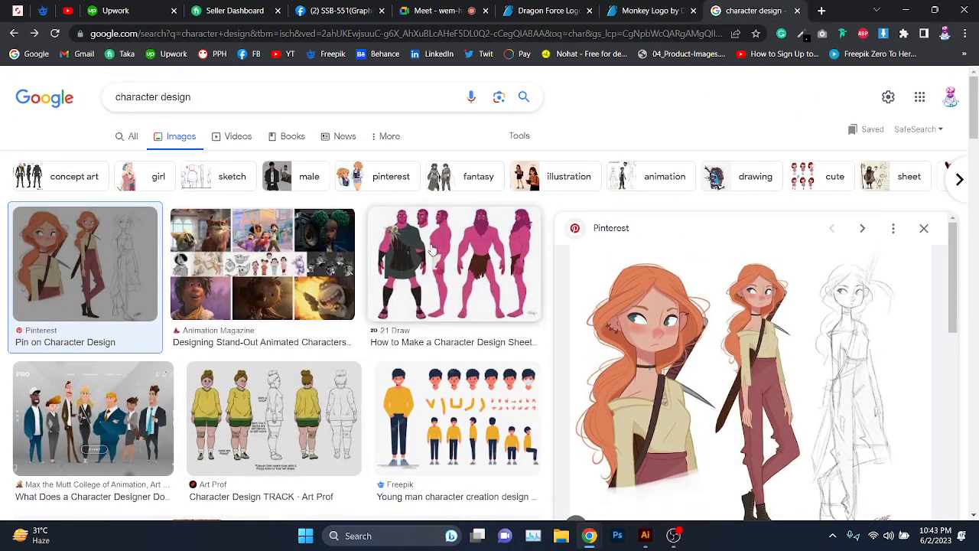
# Step: Return to the Google Meet call and check the participant list again
pyautogui.click(440, 11)
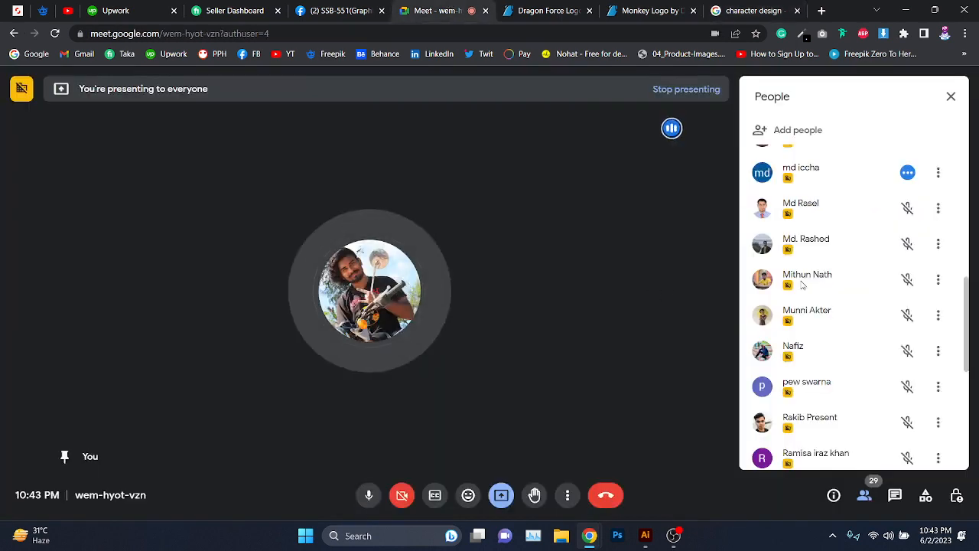
pyautogui.scroll(4, 802, 283)
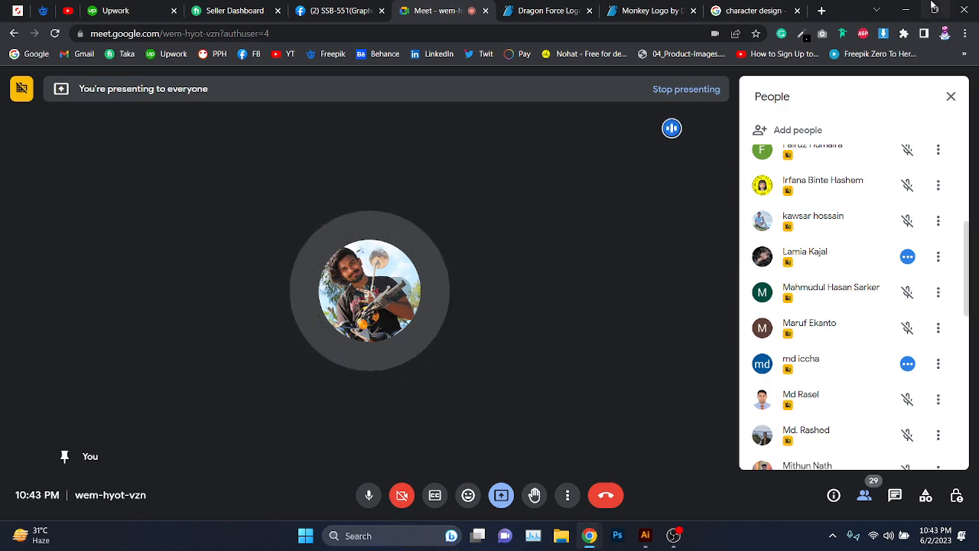
# Step: Close the character design search page and review the Dragon Force logo listing on GraphicRiver, checking the Meet call in between
pyautogui.click(754, 11)
pyautogui.hotkey('ctrl', 'w')
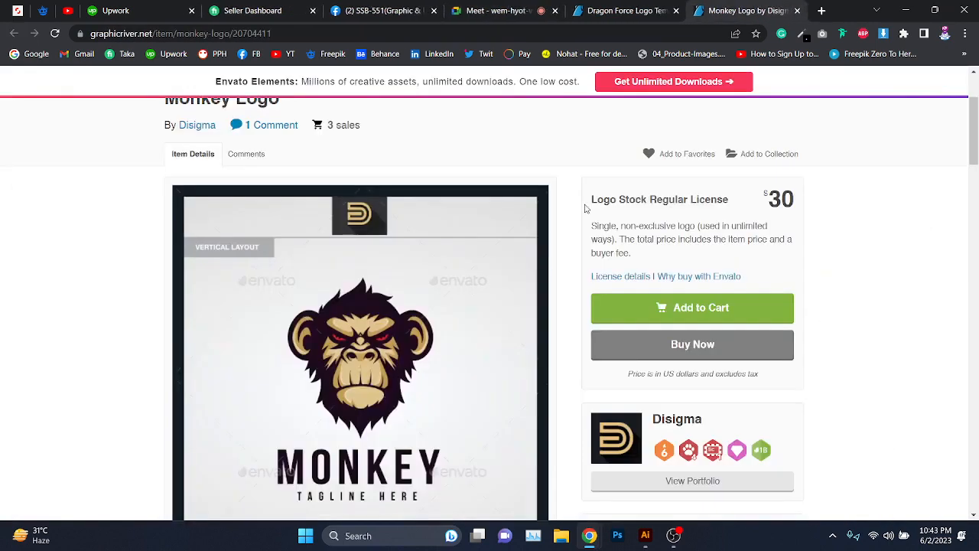
pyautogui.hotkey('ctrl', 'shift', 'Tab')
pyautogui.scroll(-1, 459, 306)
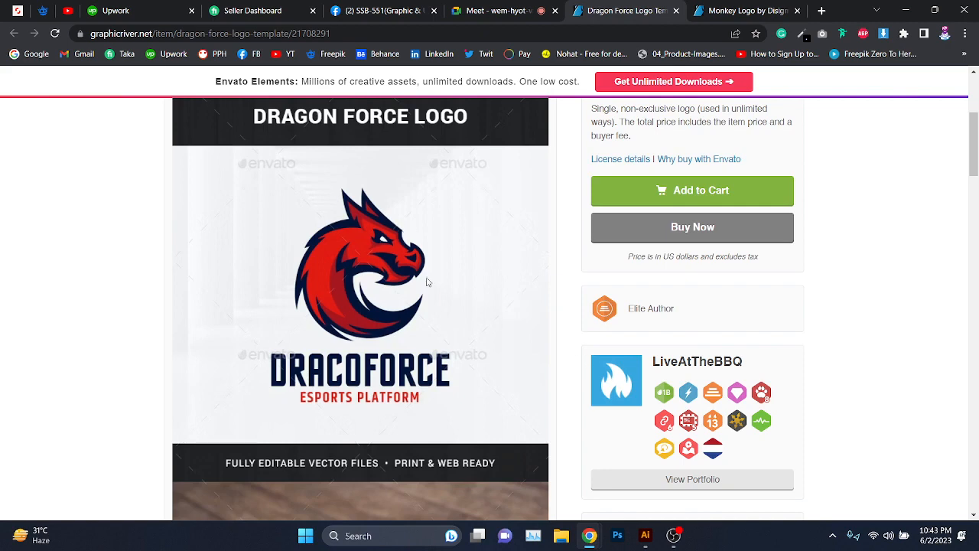
pyautogui.click(480, 8)
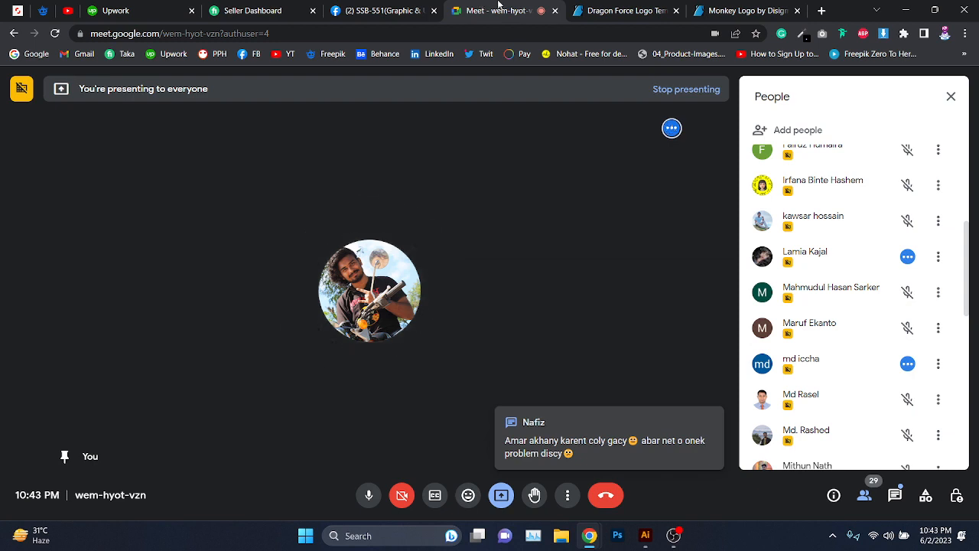
pyautogui.click(585, 10)
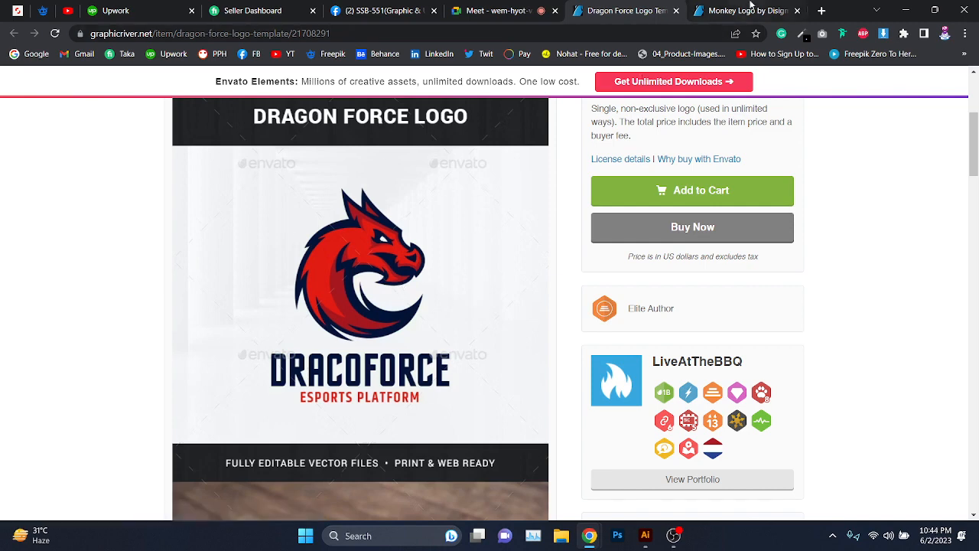
# Step: Run a Google search for "mascot logo" in a new browser tab and show the image results
pyautogui.click(751, 7)
pyautogui.click(821, 10)
pyautogui.click(34, 56)
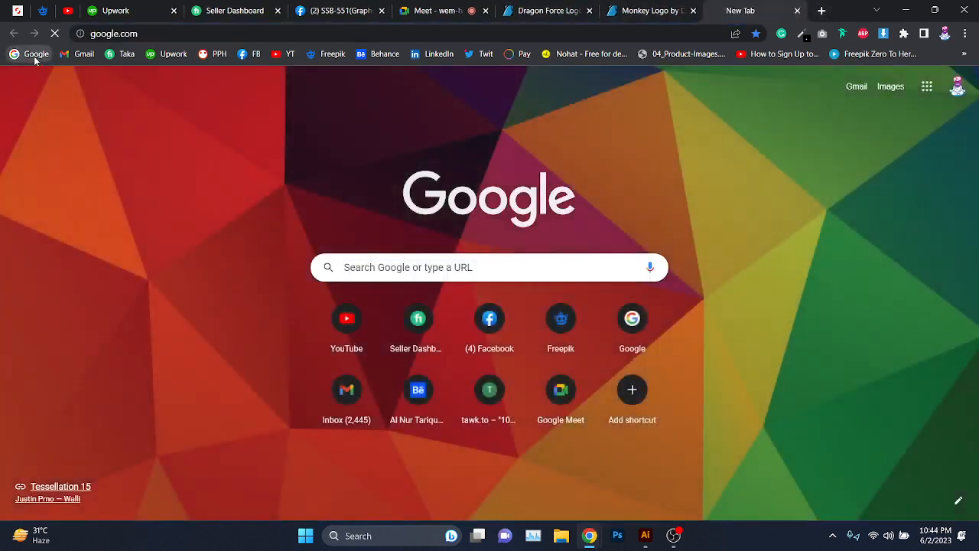
pyautogui.write('mascot ')
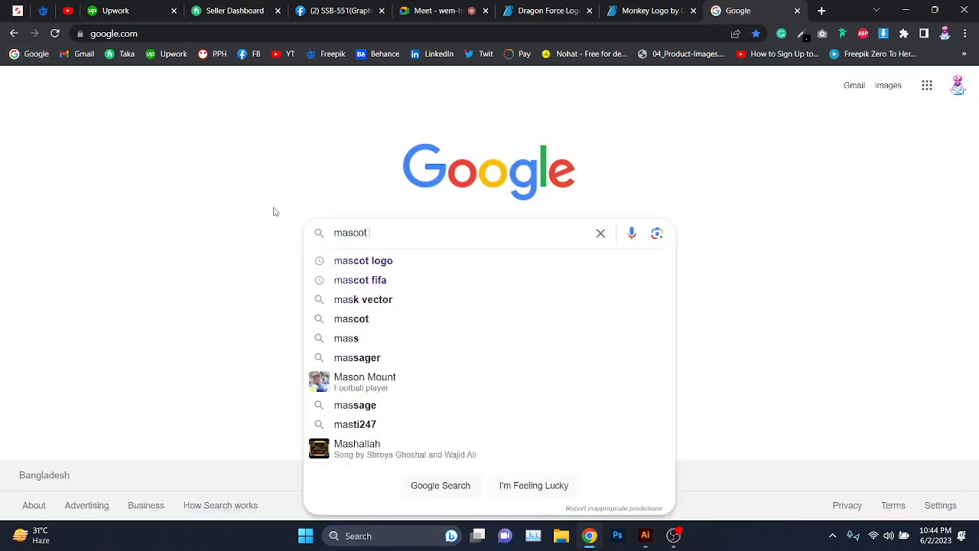
pyautogui.write('logo')
pyautogui.press('Return')
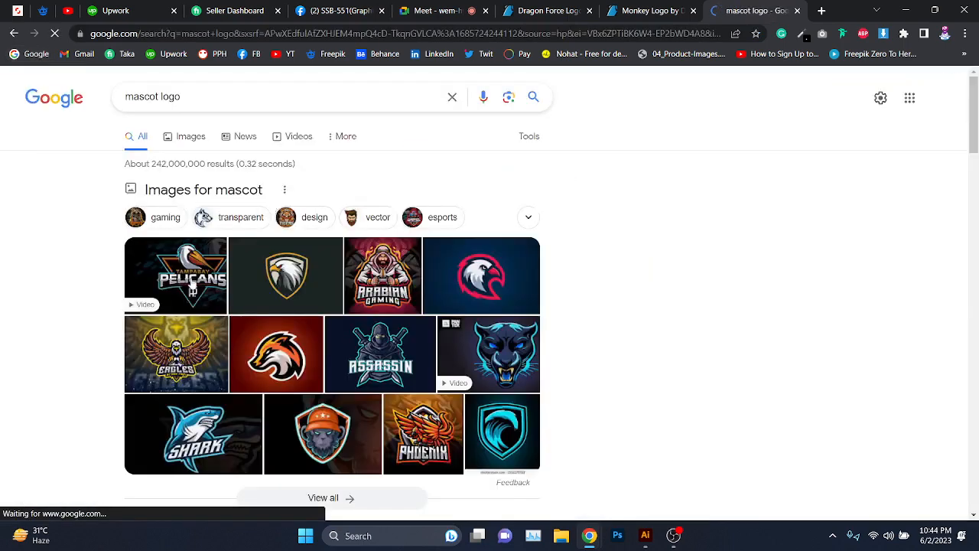
pyautogui.click(189, 136)
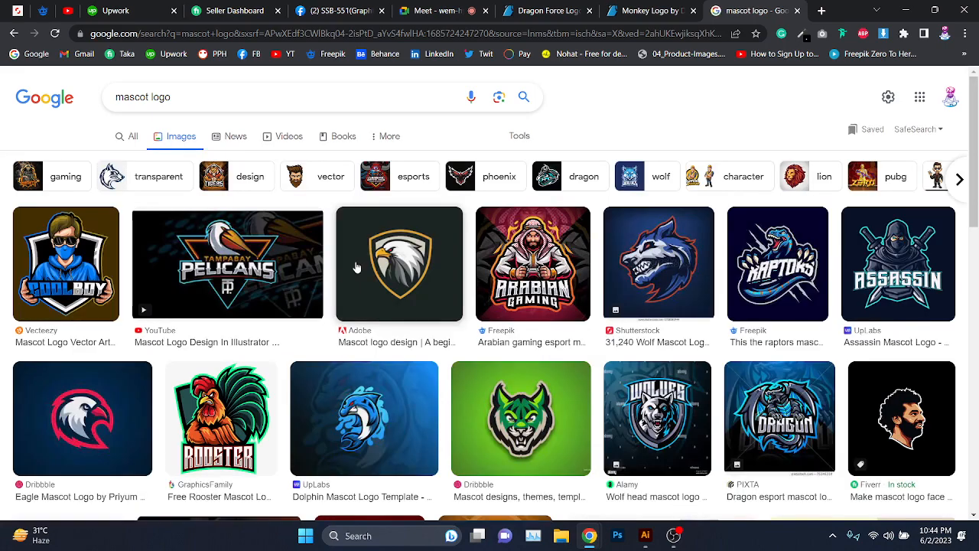
# Step: Preview the Cool Boy, Raptors and eagle shield mascot logos in the image results
pyautogui.click(105, 267)
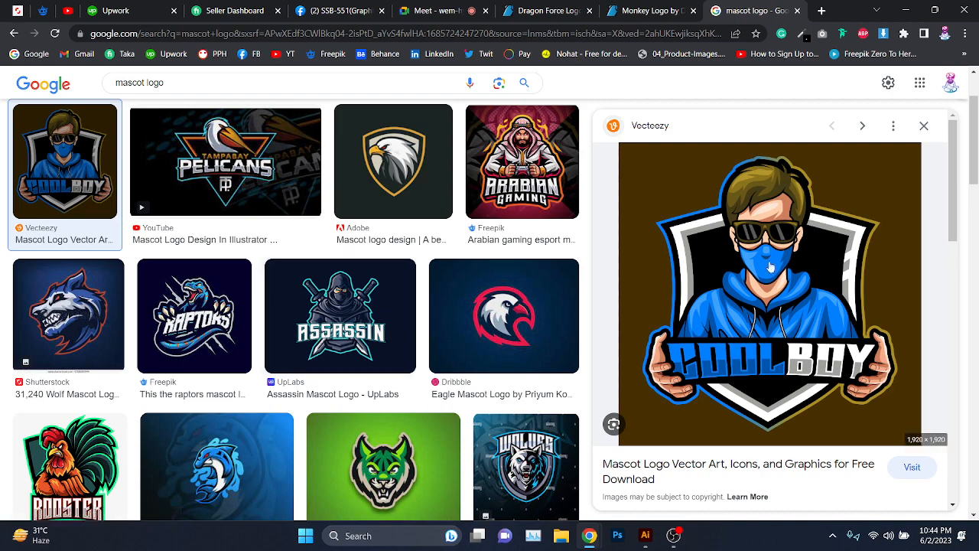
pyautogui.scroll(-1, 291, 329)
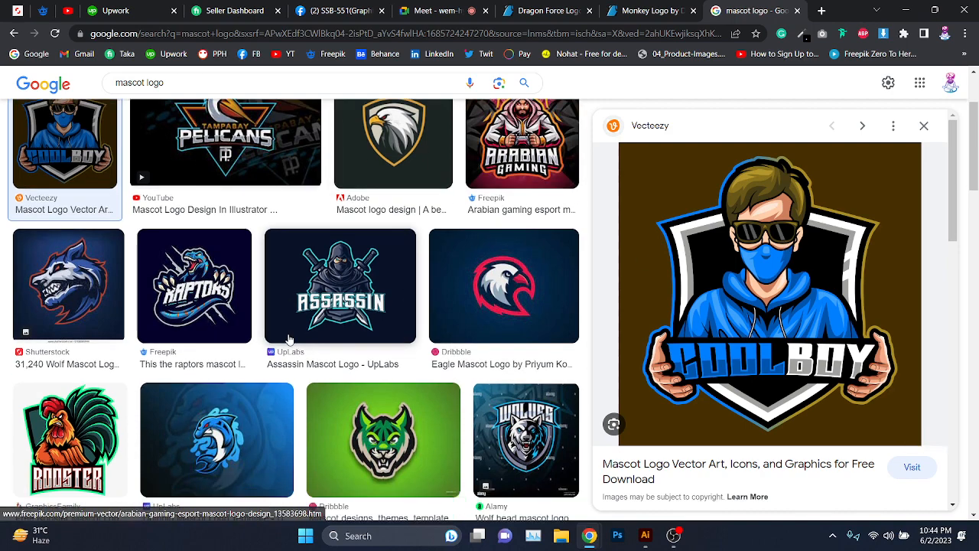
pyautogui.click(203, 302)
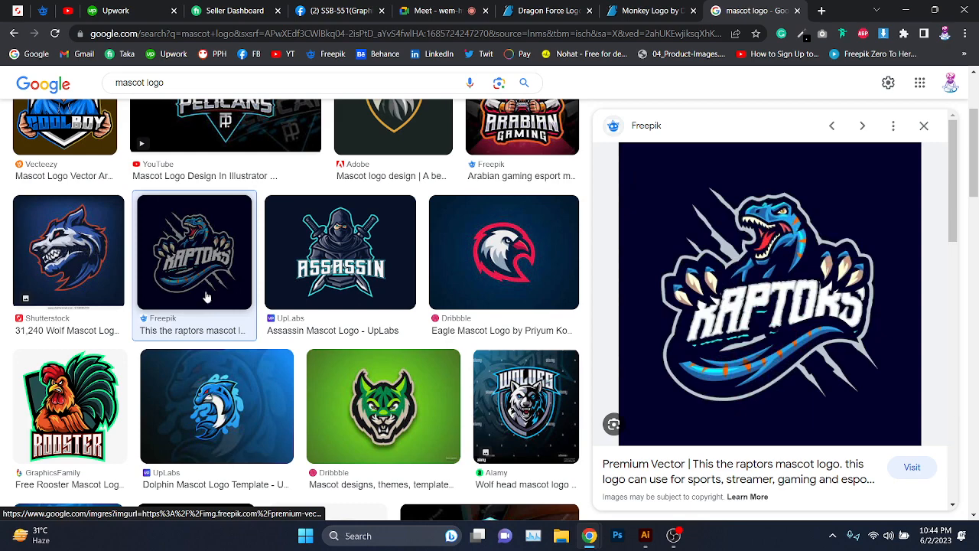
pyautogui.scroll(2, 289, 264)
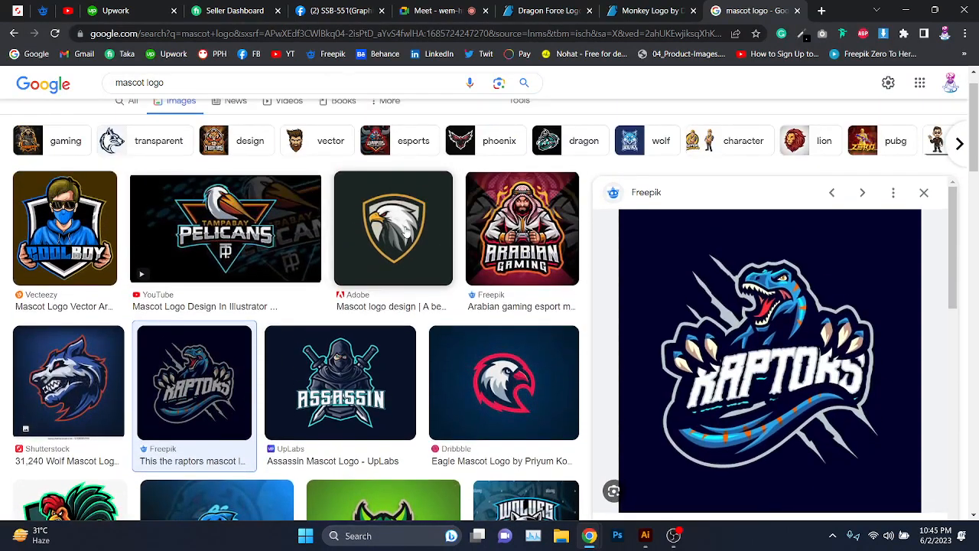
pyautogui.click(393, 229)
# Step: Admit the person waiting to join the Meet call, and return to the mascot logo image results
pyautogui.click(482, 8)
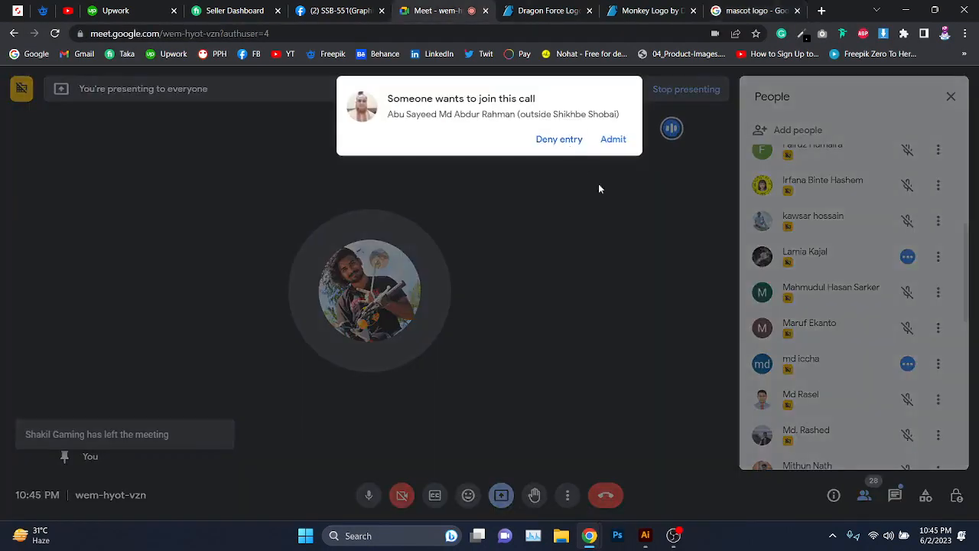
pyautogui.click(612, 138)
pyautogui.click(733, 13)
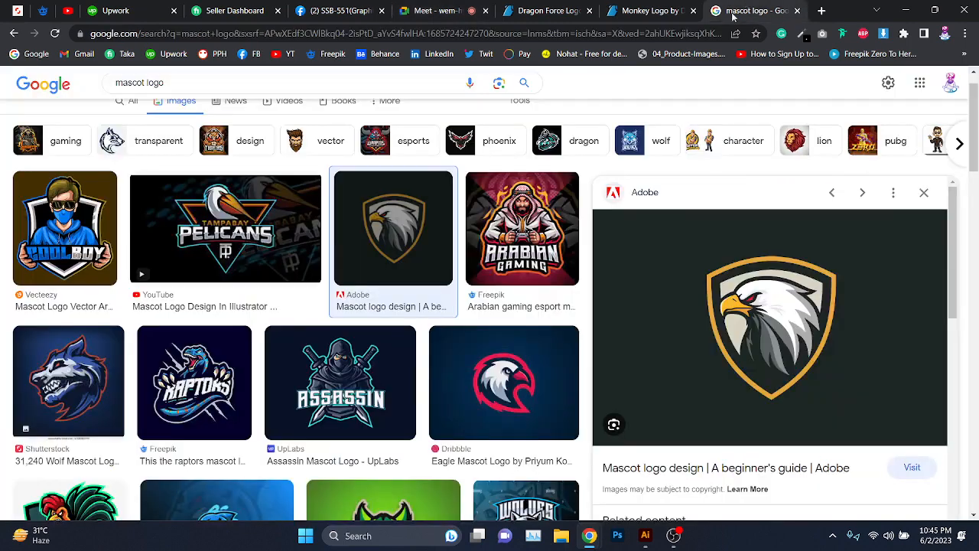
# Step: Browse further through the mascot logo image results and preview the Dragon esport logo from PIXTA
pyautogui.scroll(-4, 325, 267)
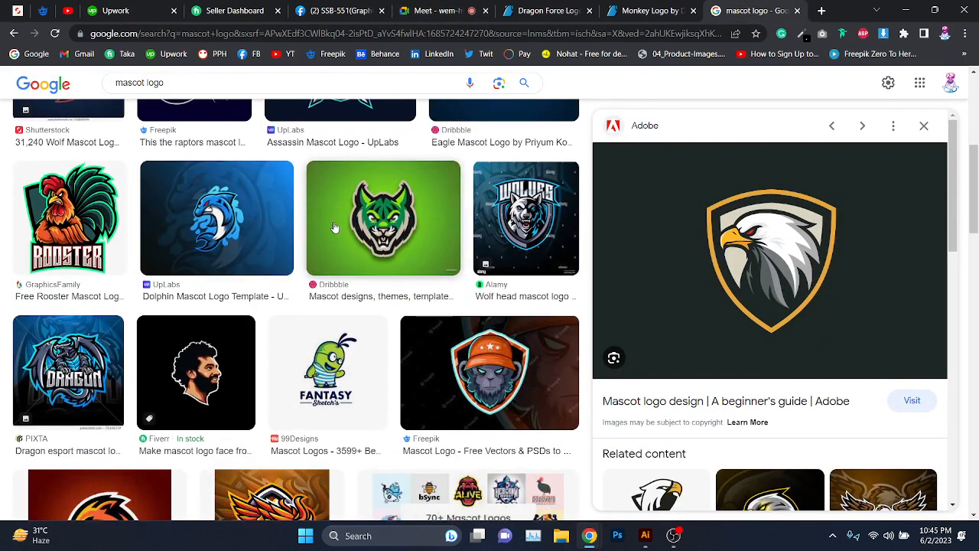
pyautogui.scroll(-1, 192, 327)
pyautogui.scroll(-2, 112, 314)
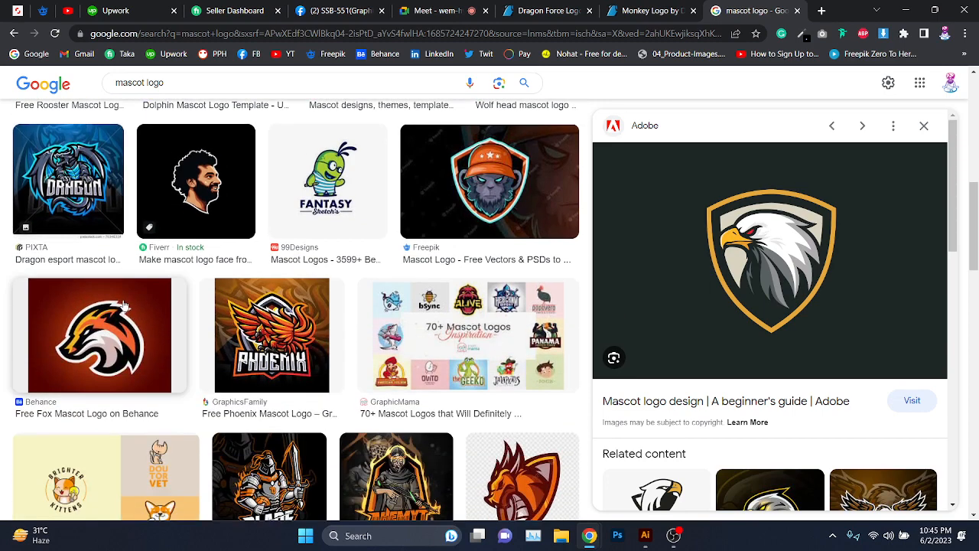
pyautogui.click(67, 191)
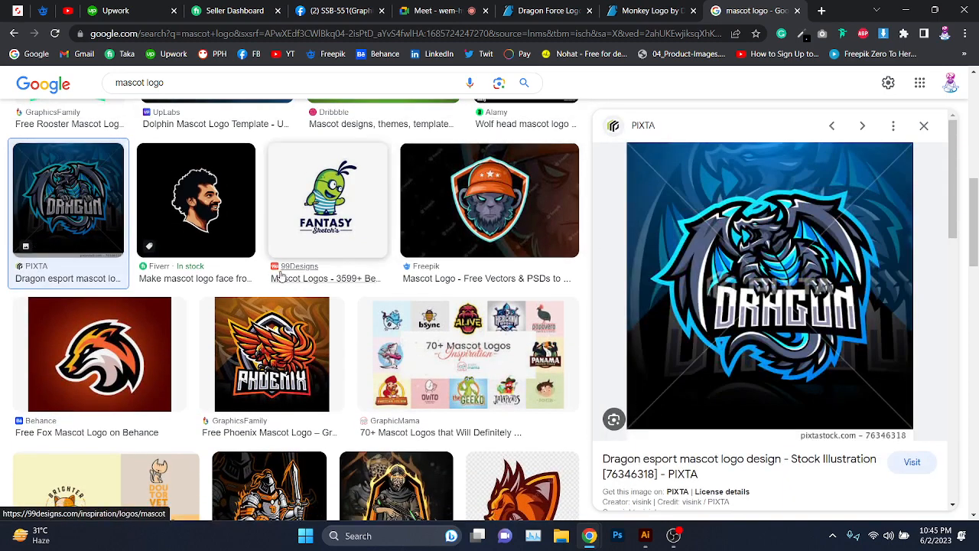
pyautogui.scroll(-1, 283, 277)
pyautogui.scroll(-3, 283, 276)
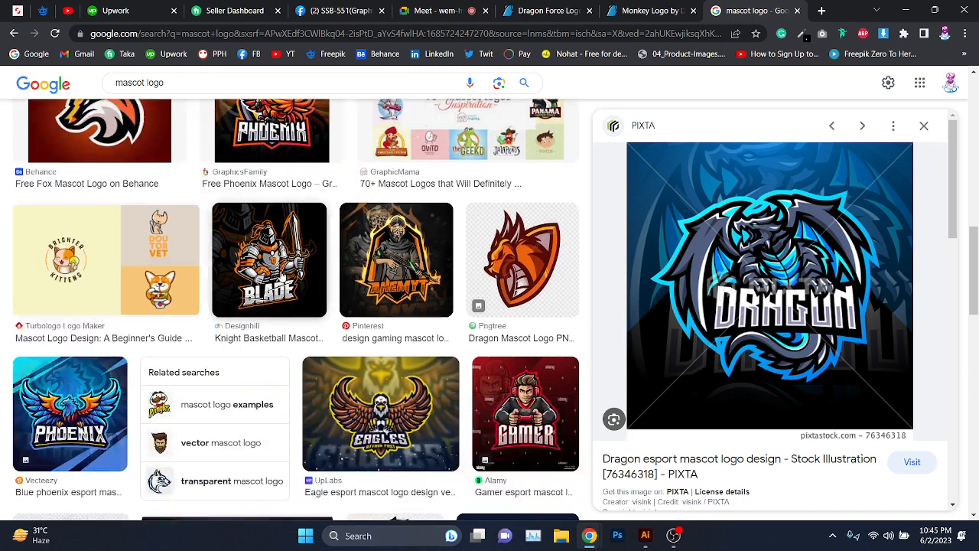
pyautogui.scroll(-2, 283, 275)
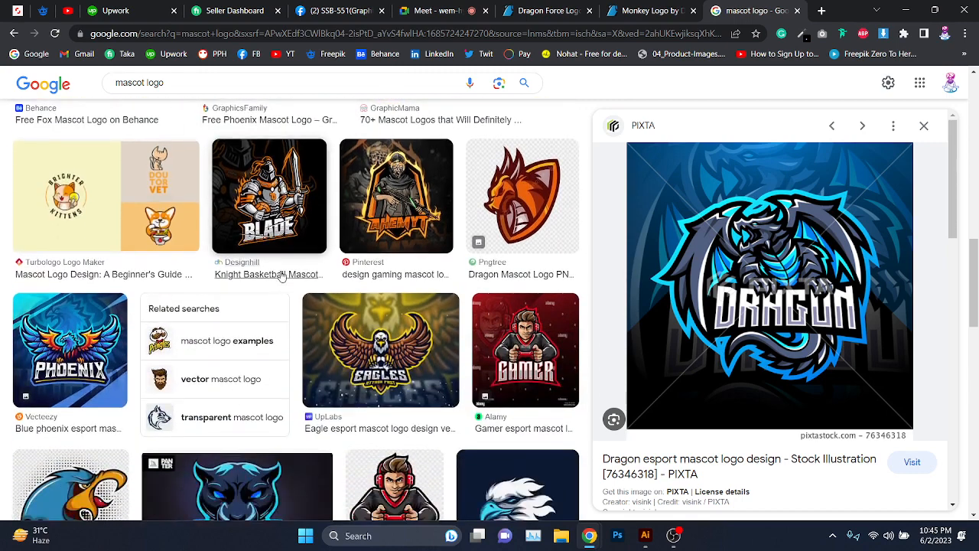
pyautogui.scroll(-4, 291, 267)
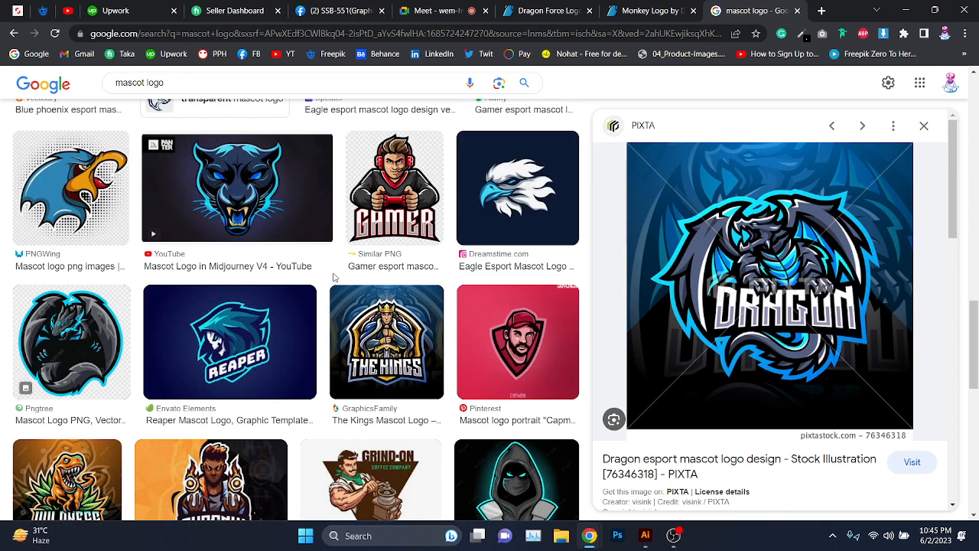
# Step: Preview the Reaper mascot logo from Envato Elements and open its image in a separate browser tab
pyautogui.click(230, 341)
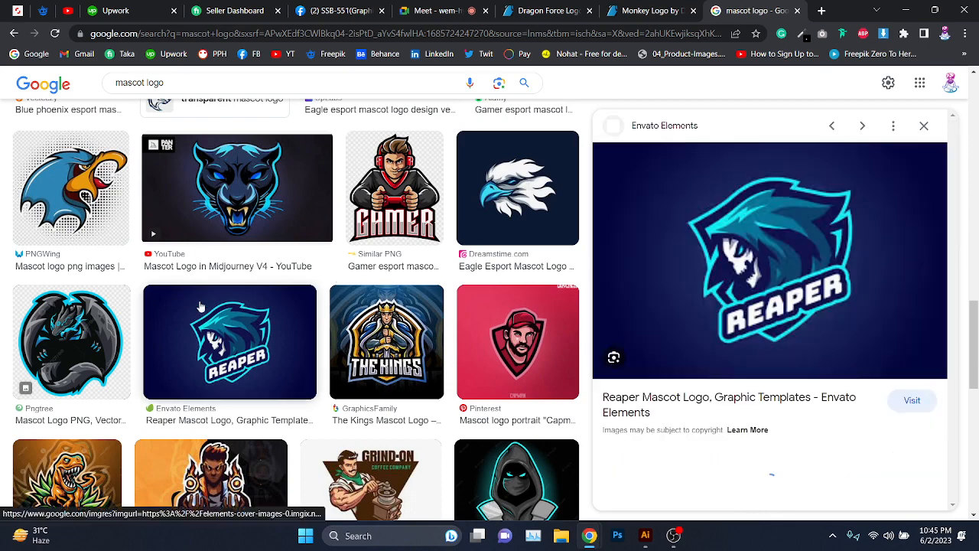
pyautogui.rightClick(818, 261)
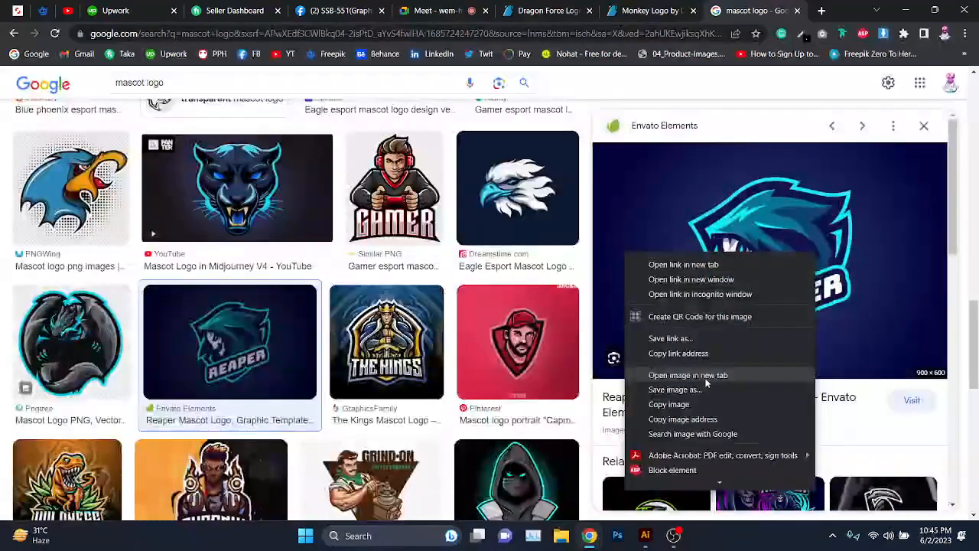
pyautogui.click(706, 381)
pyautogui.hotkey('ctrl', 'Tab')
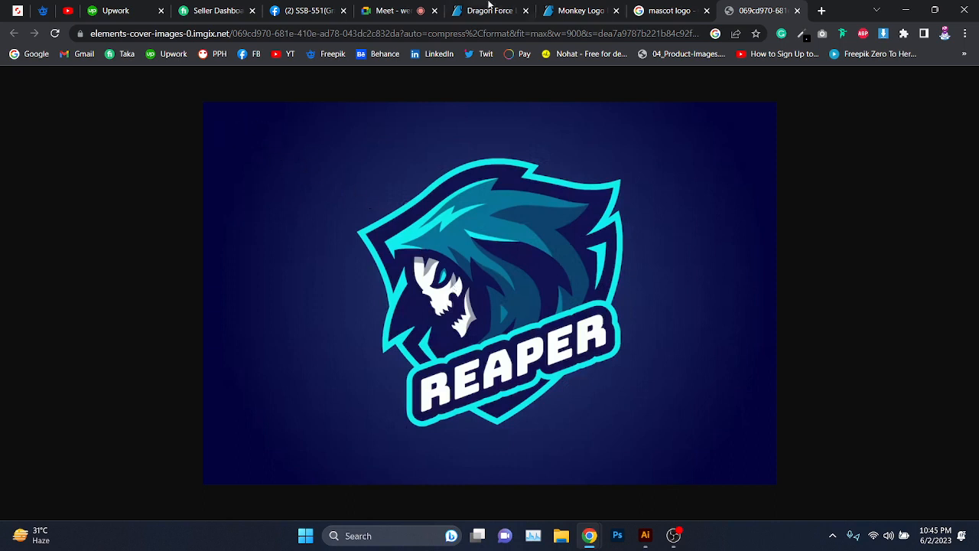
# Step: Admit another waiting participant to the Meet call and return to the full Reaper logo image
pyautogui.click(394, 11)
pyautogui.click(607, 145)
pyautogui.click(734, 6)
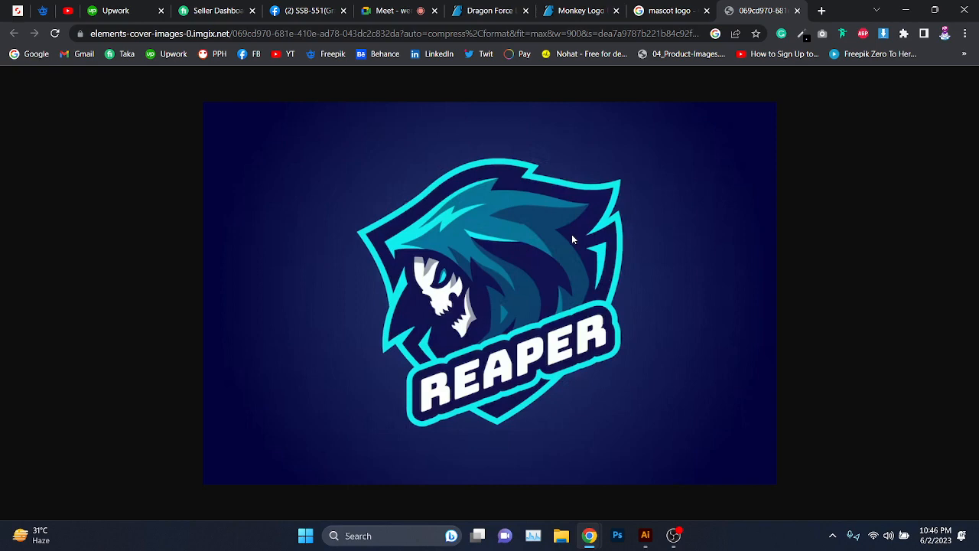
# Step: Close the Reaper image and the mascot logo search, and return to the Dragon Force logo page
pyautogui.hotkey('ctrl', 'w')
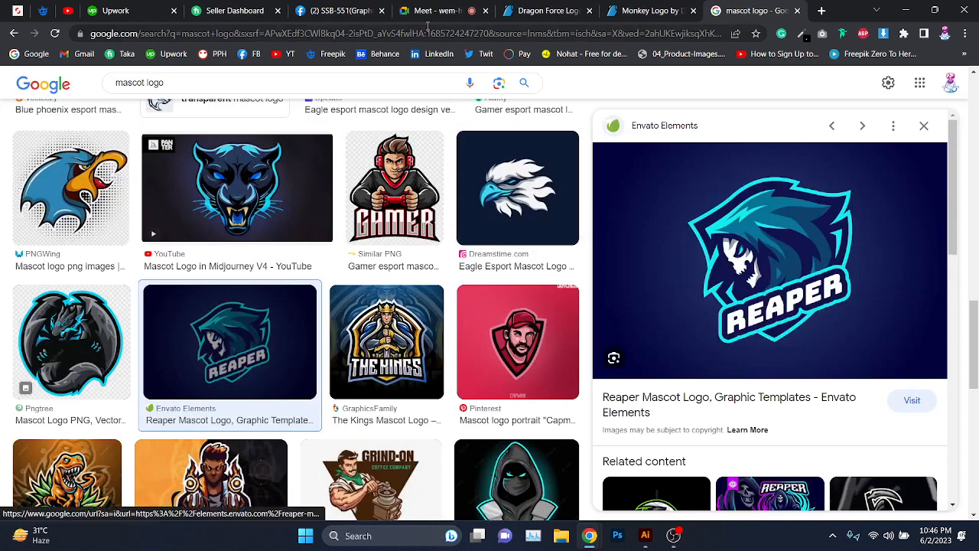
pyautogui.hotkey('ctrl', 'w')
pyautogui.hotkey('ctrl', 'shift', 'Tab')
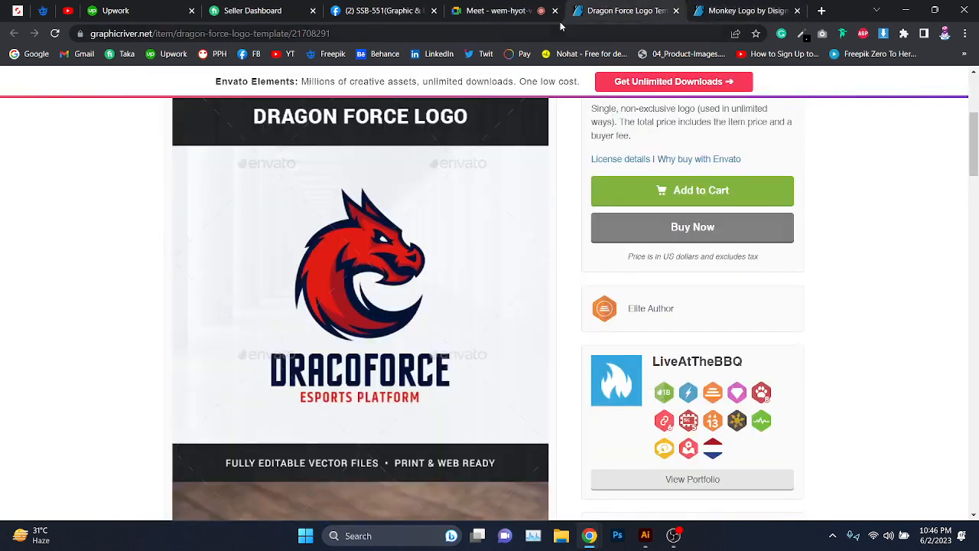
# Step: Switch to the Meet call, look at the start of the participant list and open the meeting chat
pyautogui.hotkey('ctrl', 'shift', 'Tab')
pyautogui.scroll(3, 804, 304)
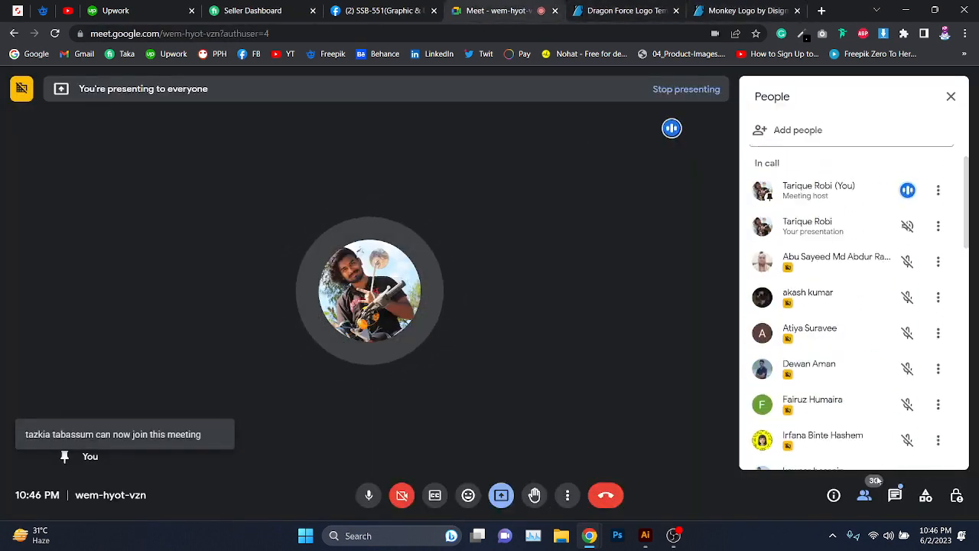
pyautogui.click(896, 495)
# Step: Capture a screenshot of the red dragon emblem on the Dragon Force page and paste it into the Illustrator document
pyautogui.click(672, 6)
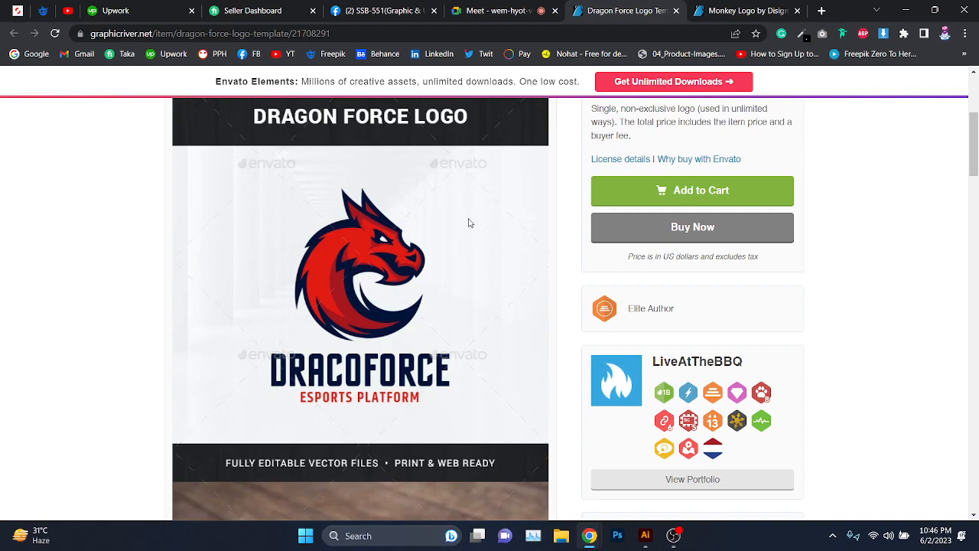
pyautogui.press('super+shift+s')
pyautogui.moveTo(252, 143); pyautogui.dragTo(472, 367)
pyautogui.hotkey('alt', 'Tab')
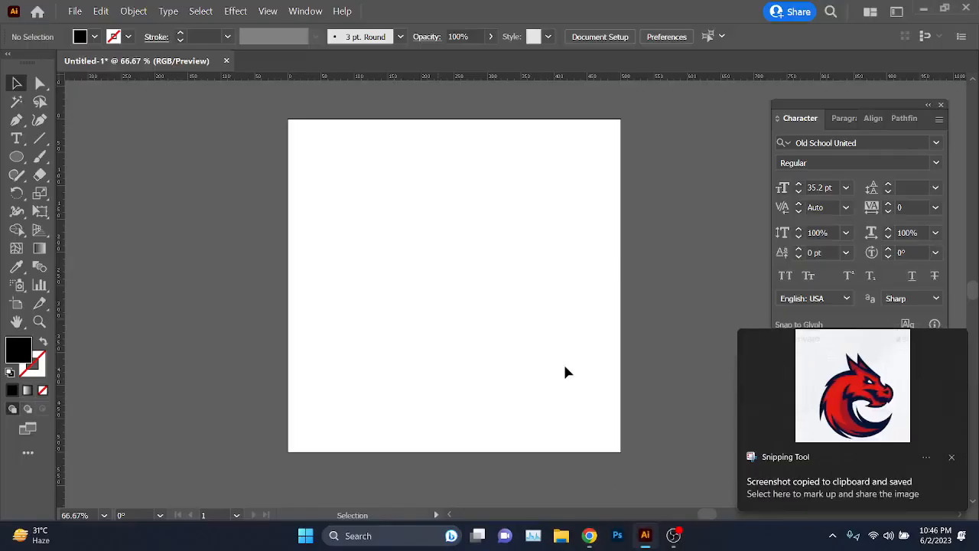
pyautogui.hotkey('ctrl', 'v')
# Step: Position the pasted dragon image and scale it up proportionally until it is slightly wider than the artboard, leaving it deselected
pyautogui.moveTo(576, 327); pyautogui.dragTo(519, 293)
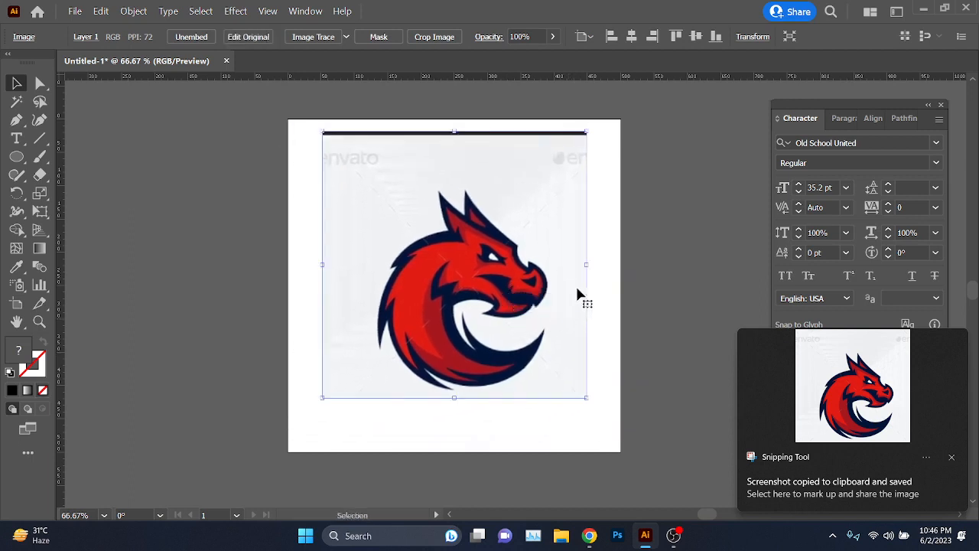
pyautogui.moveTo(587, 267); pyautogui.dragTo(616, 251)
pyautogui.moveTo(540, 287); pyautogui.dragTo(540, 275)
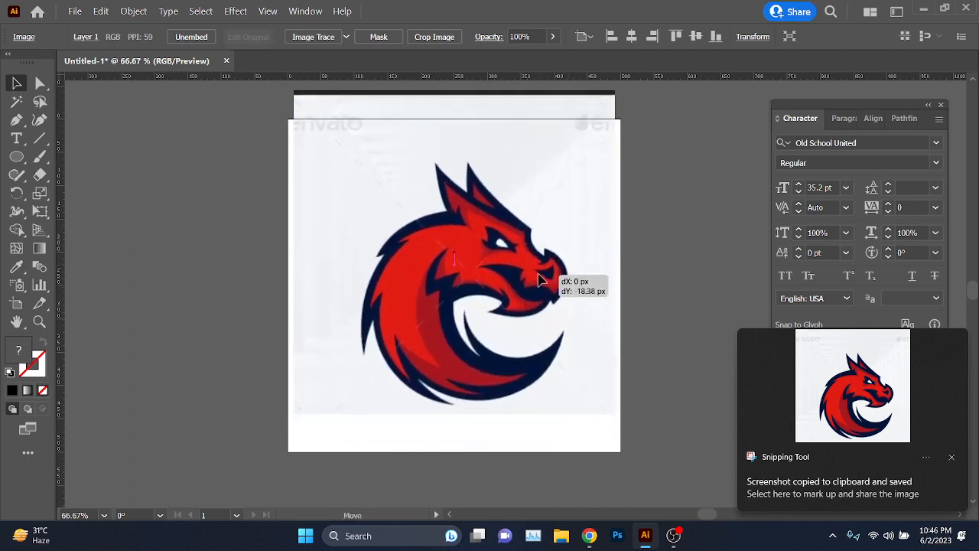
pyautogui.moveTo(456, 413); pyautogui.dragTo(457, 445)
pyautogui.moveTo(479, 393); pyautogui.dragTo(479, 384)
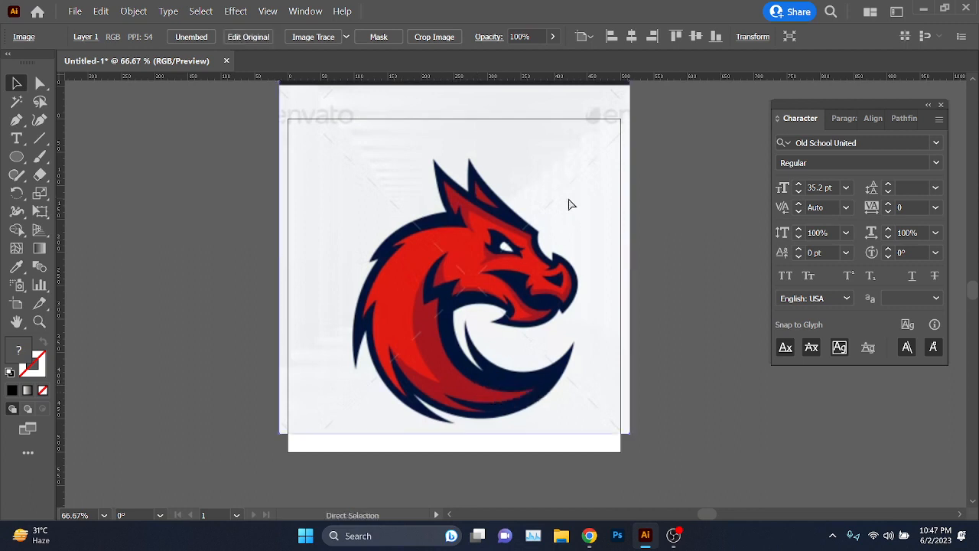
pyautogui.hotkey('ctrl', 'shift', 'a')
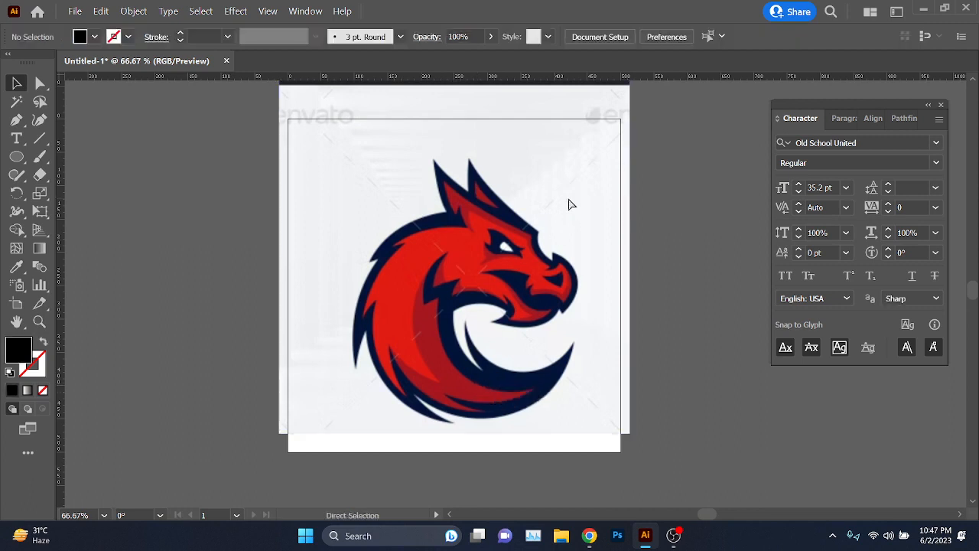
# Step: Close the Character panel and add a text object reading BASE COLOR on the empty canvas beside the dragon image
pyautogui.click(941, 105)
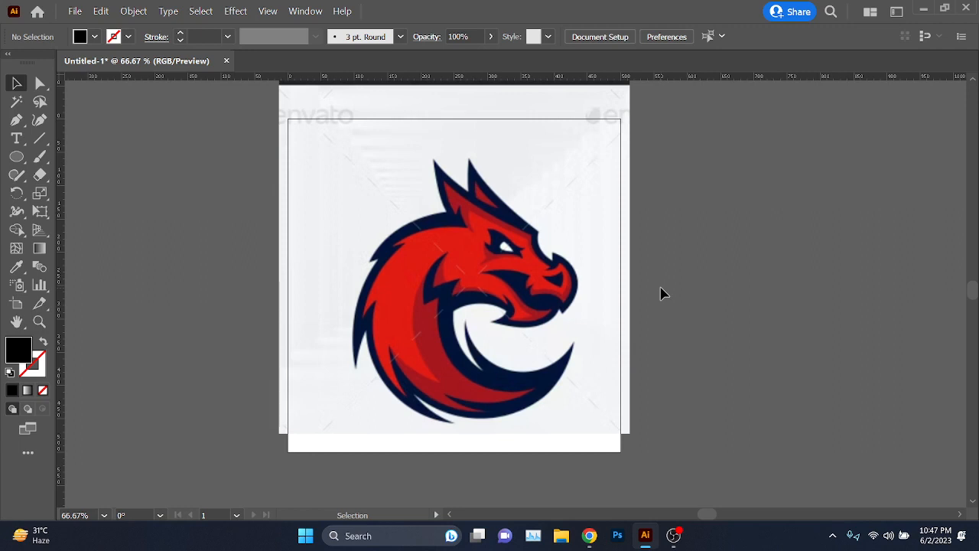
pyautogui.press('t')
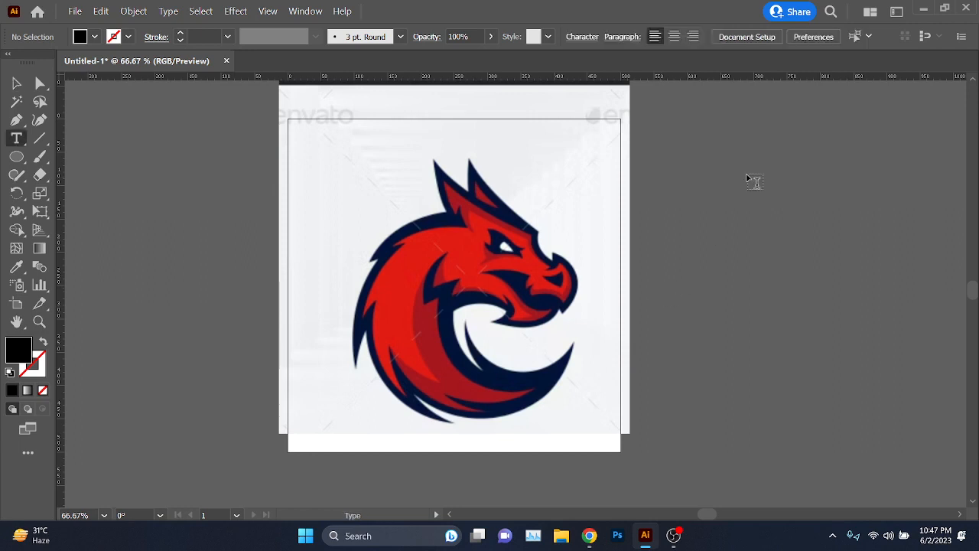
pyautogui.click(754, 163)
pyautogui.hscroll(2, 692, 268)
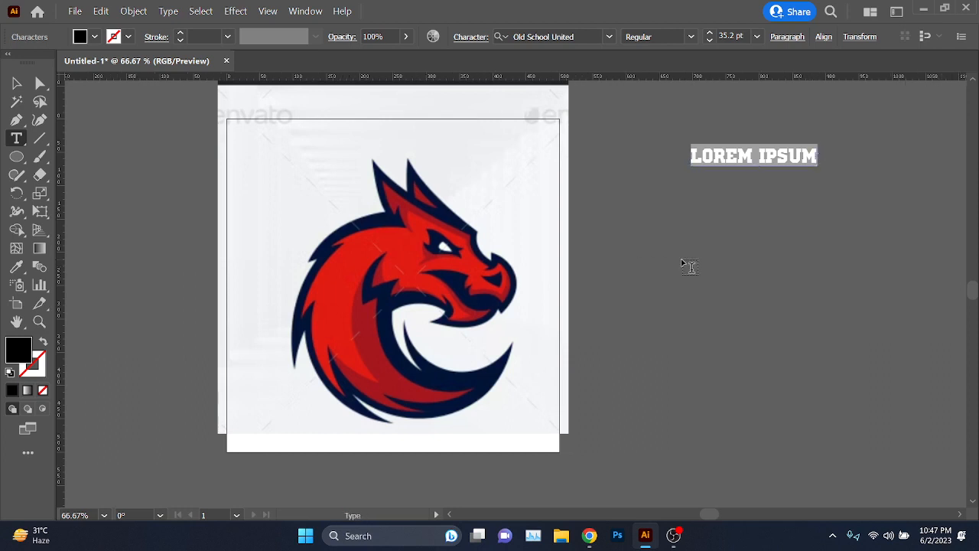
pyautogui.write('BASE CIL')
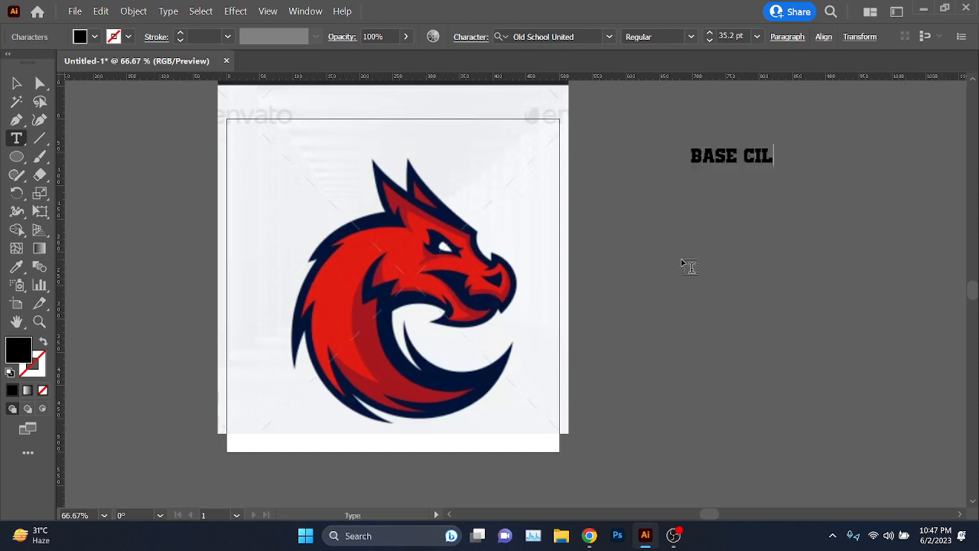
pyautogui.press('BackSpace')
pyautogui.press('BackSpace')
pyautogui.write('OLOR')
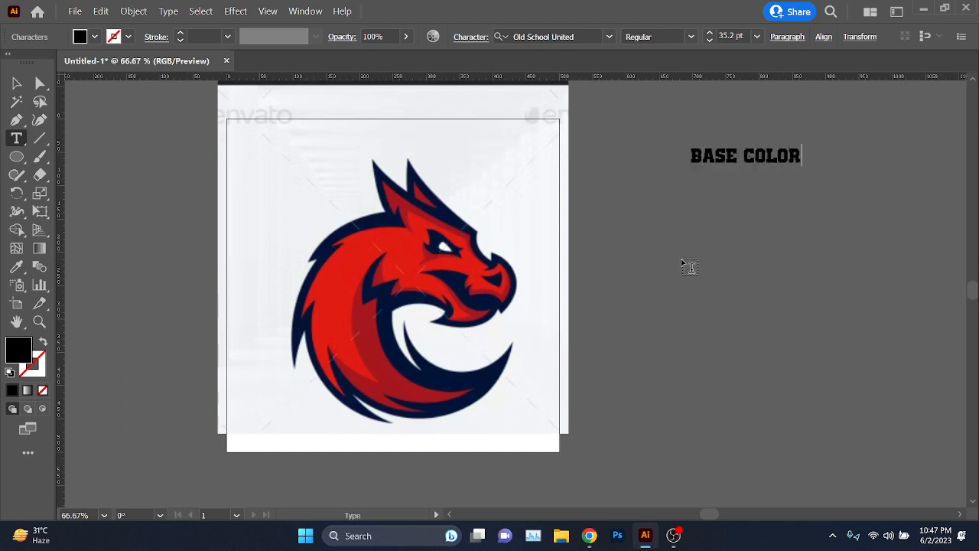
# Step: Add the lines HIGH LIGHTS, SHADOWS and MID TONES below BASE COLOR and finish editing the text
pyautogui.write('HIGH LI')
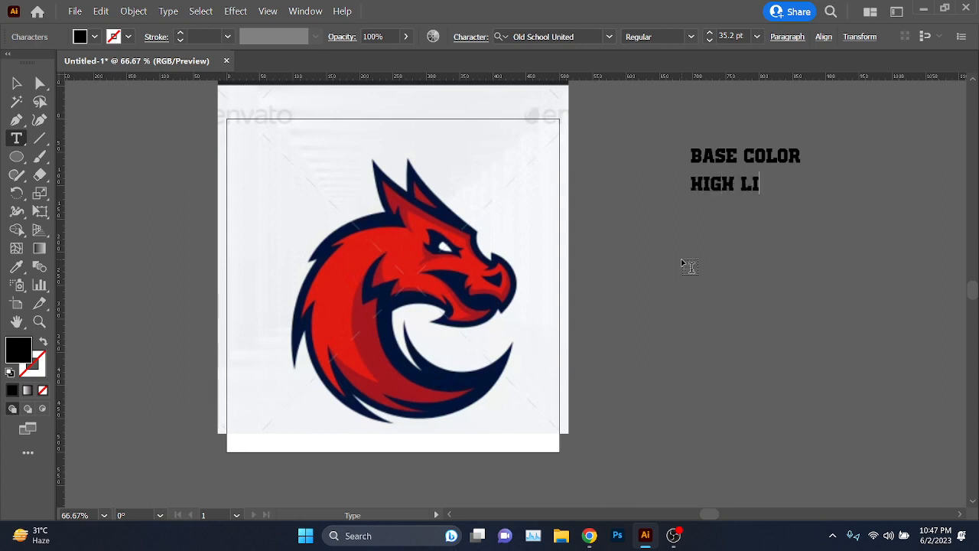
pyautogui.write('GHT')
pyautogui.write('SAD')
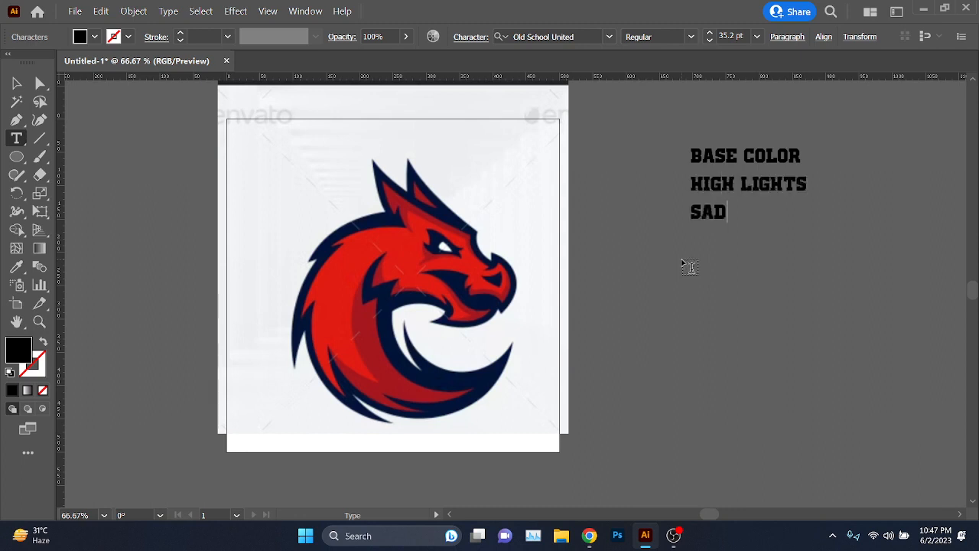
pyautogui.write('OWS')
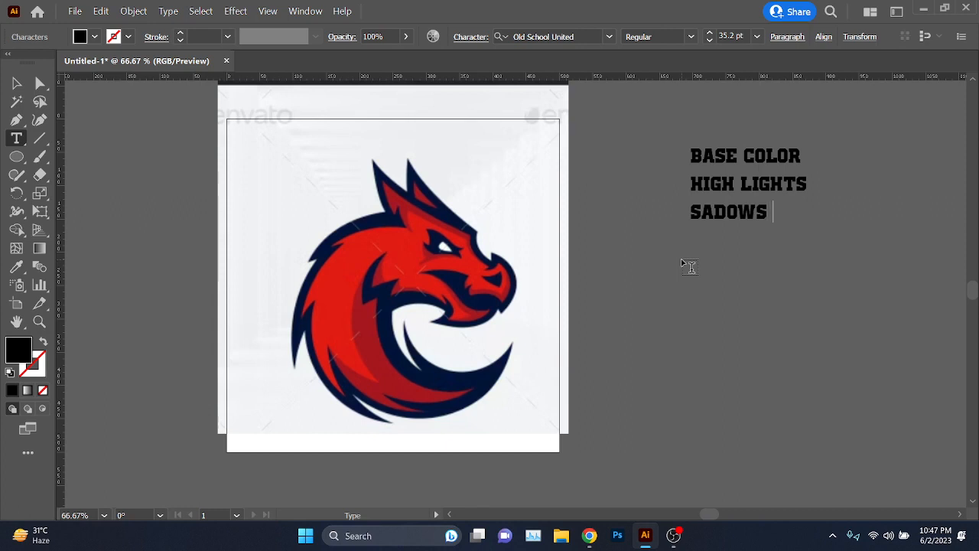
pyautogui.press('BackSpace')
pyautogui.press('BackSpace')
pyautogui.press('BackSpace')
pyautogui.press('BackSpace')
pyautogui.write('HADOWS ')
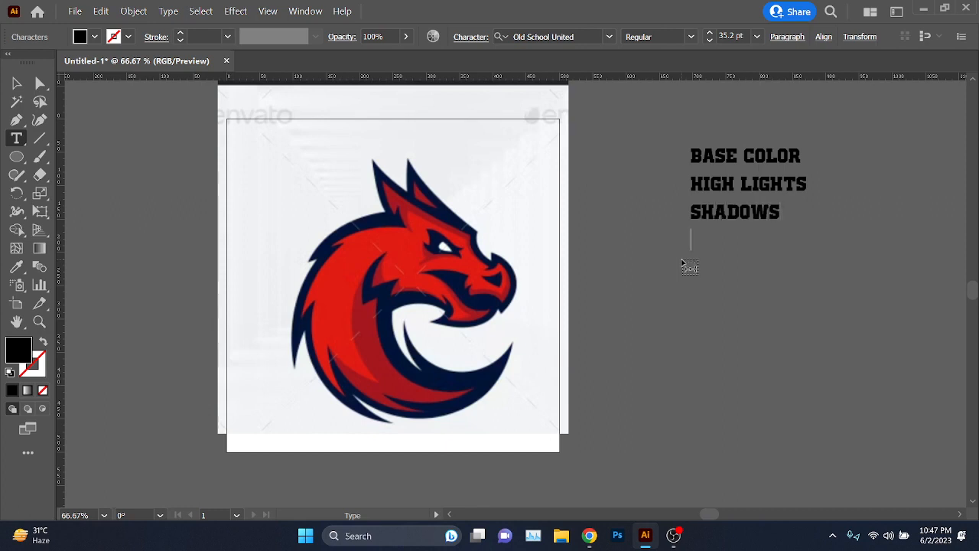
pyautogui.write('MID TONES')
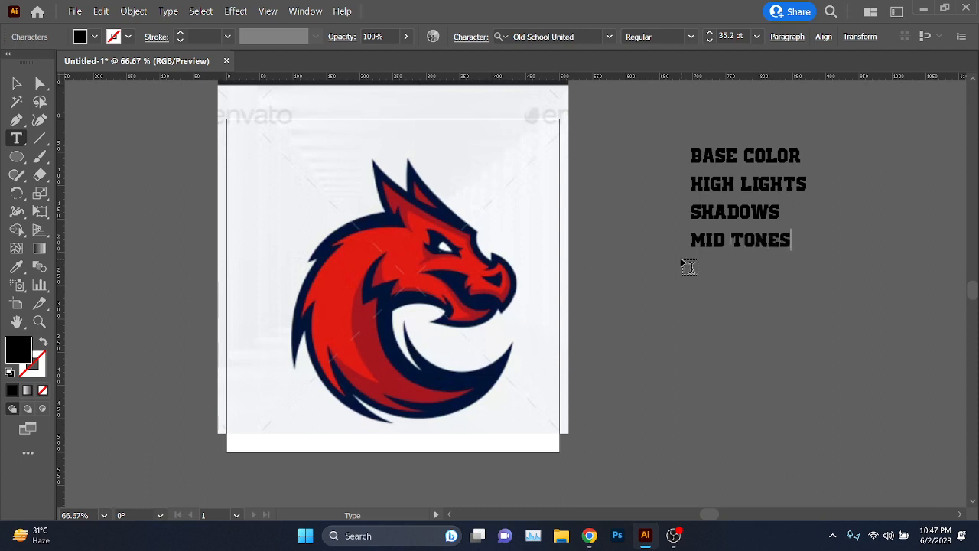
pyautogui.press('Escape')
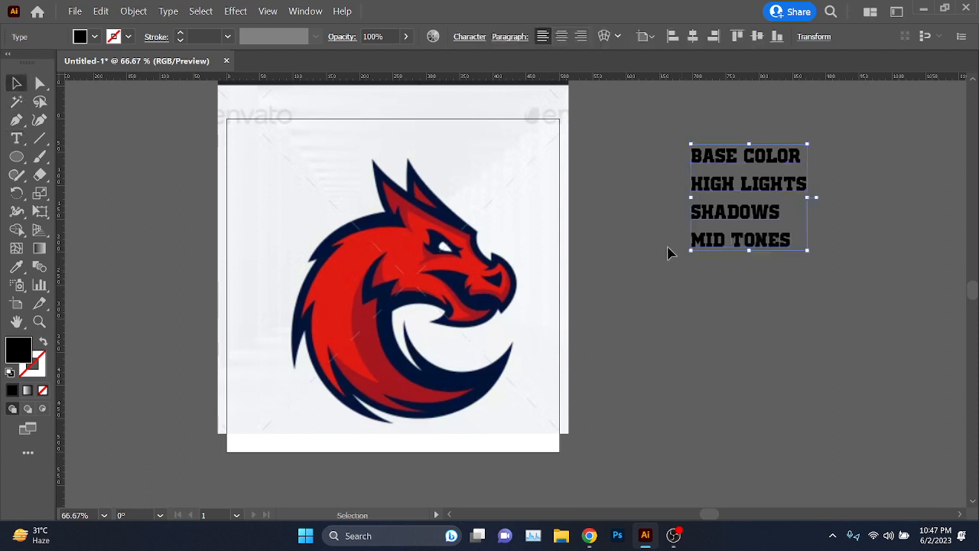
# Step: Enlarge the four-line text proportionally to about 61 pt and move it slightly down beside the dragon
pyautogui.moveTo(692, 253); pyautogui.dragTo(610, 409)
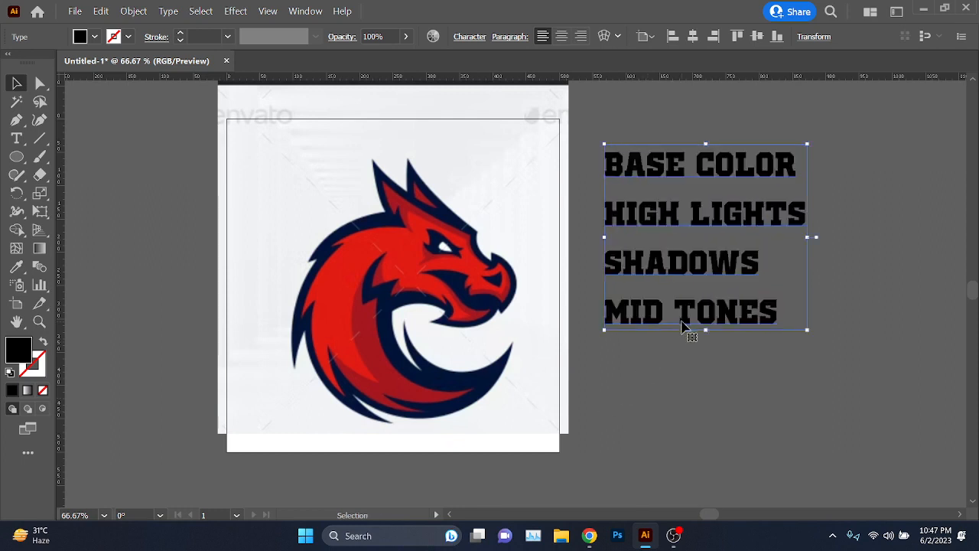
pyautogui.moveTo(675, 209); pyautogui.dragTo(678, 242)
pyautogui.doubleClick(660, 201)
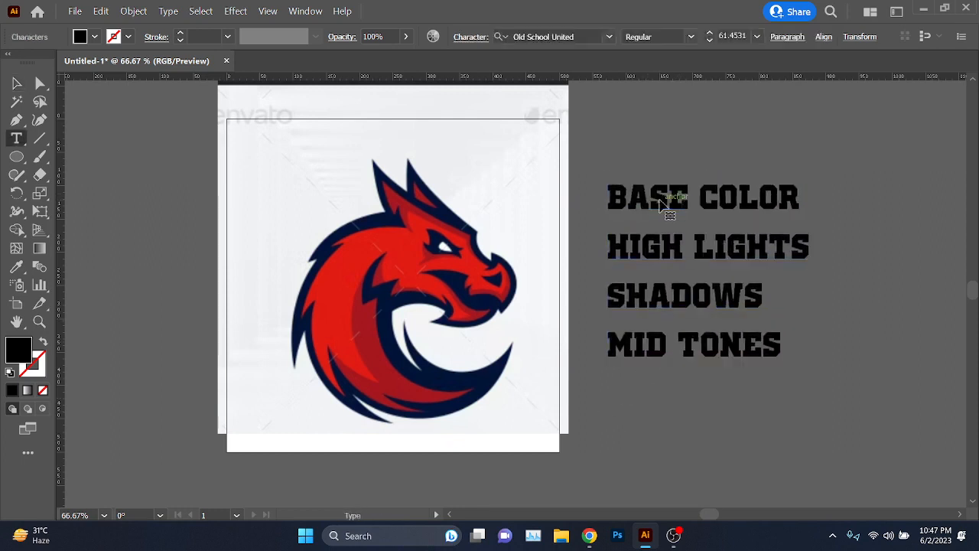
pyautogui.moveTo(609, 198); pyautogui.dragTo(796, 196)
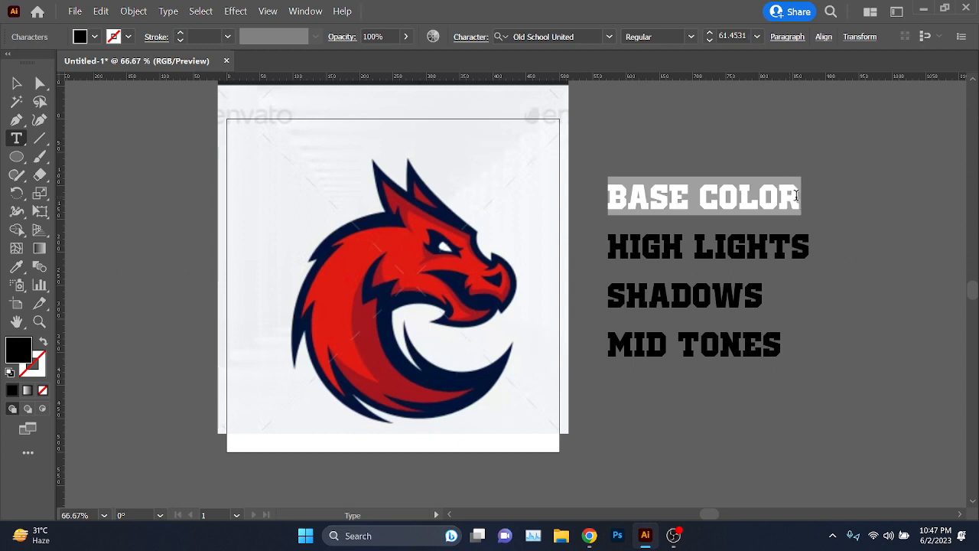
pyautogui.press('Escape')
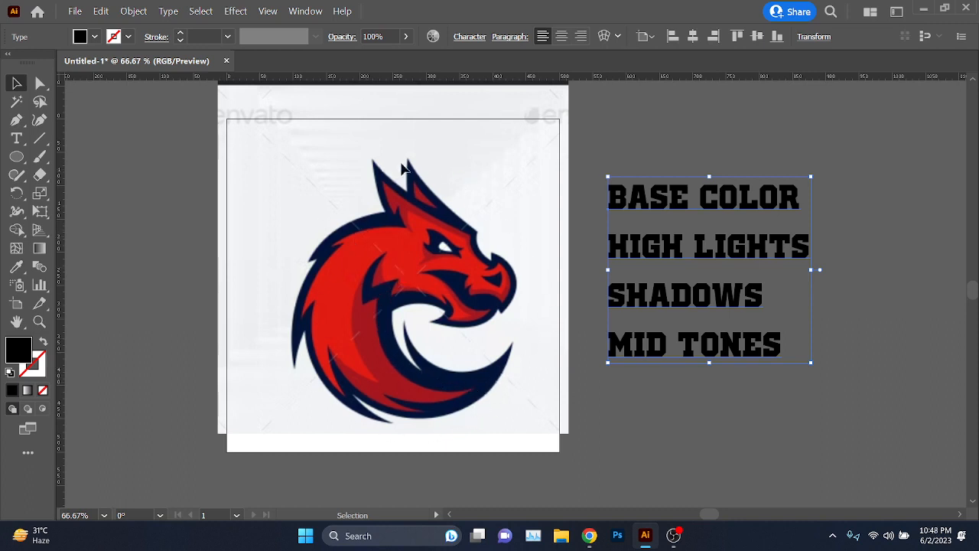
# Step: Switch to Chrome, try to search for mascot logo in a new tab, and load the Google homepage there
pyautogui.moveTo(590, 536)
pyautogui.click(520, 471)
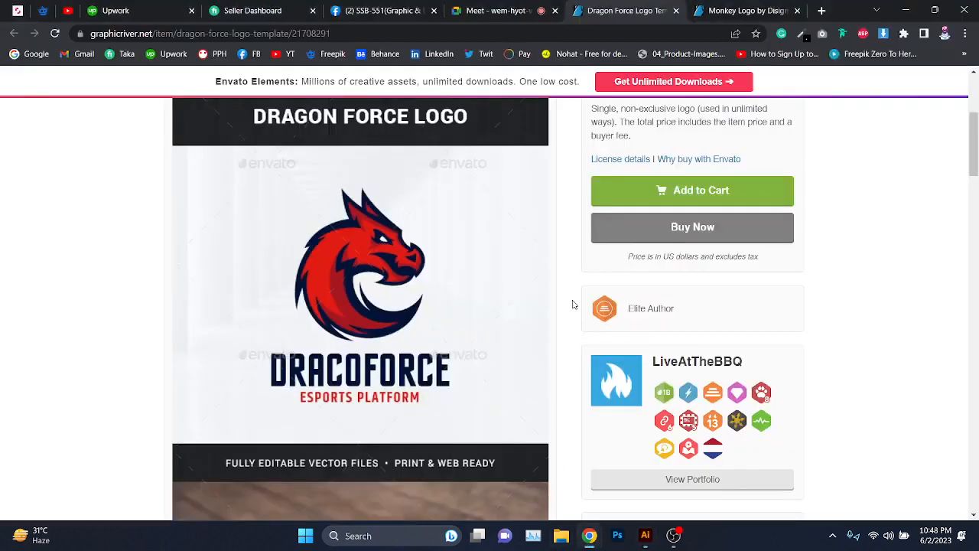
pyautogui.click(739, 5)
pyautogui.click(636, 5)
pyautogui.click(536, 6)
pyautogui.click(821, 10)
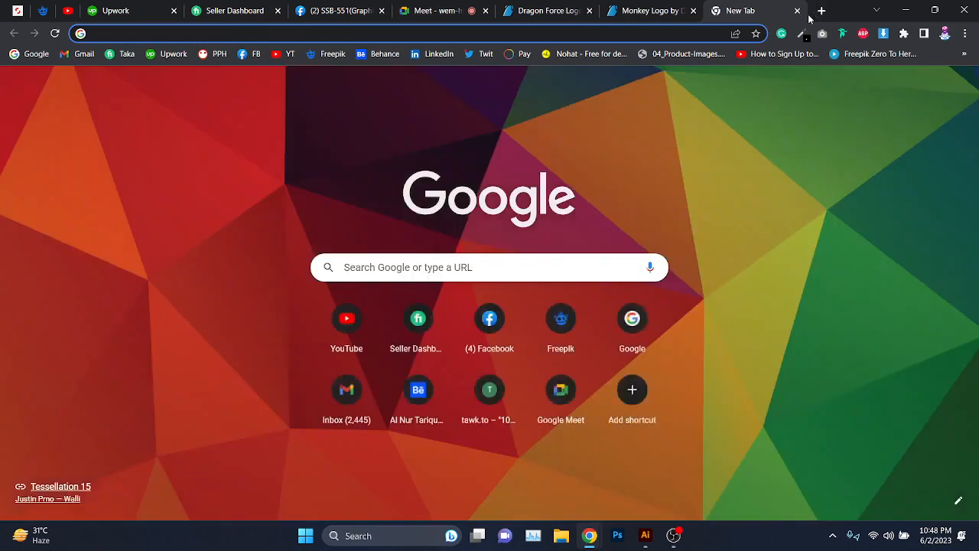
pyautogui.write('mascot logo')
pyautogui.press('Return')
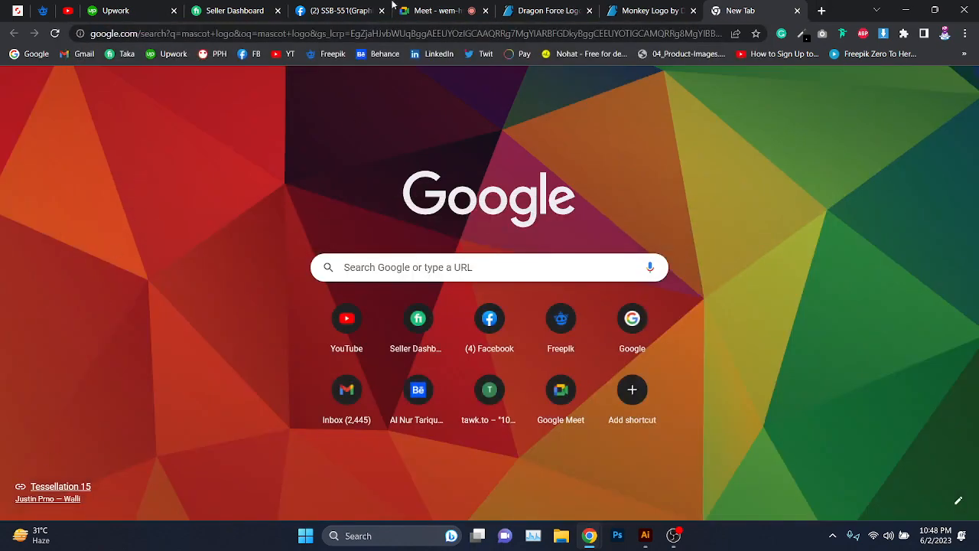
pyautogui.click(394, 7)
pyautogui.click(732, 5)
pyautogui.click(37, 54)
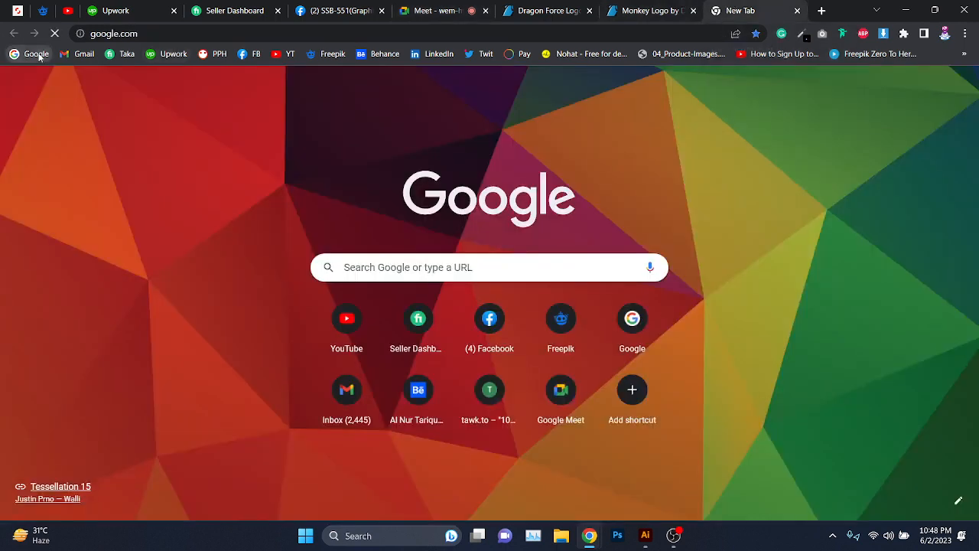
# Step: Mute the microphone in the Meet call, toggle the recording's pause in OBS and minimize the OBS window
pyautogui.click(411, 9)
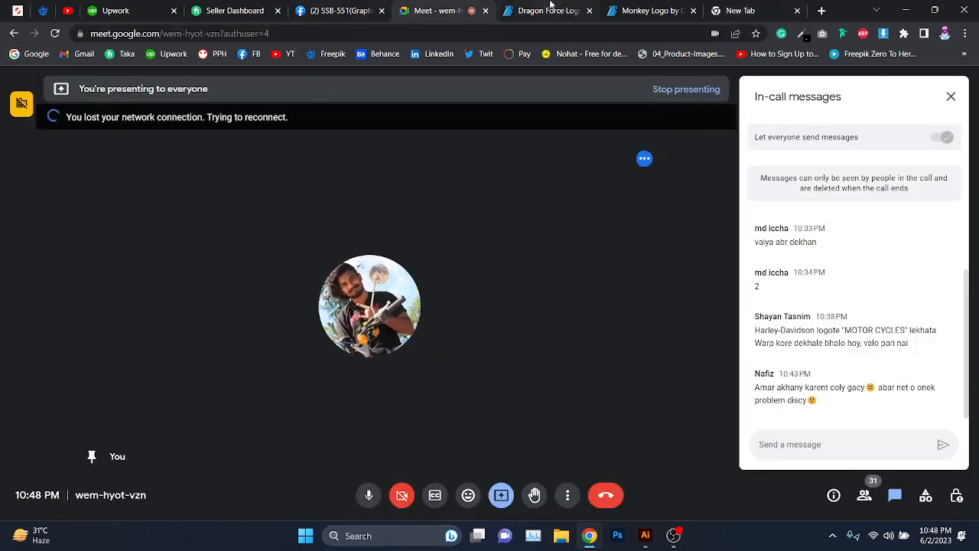
pyautogui.click(368, 496)
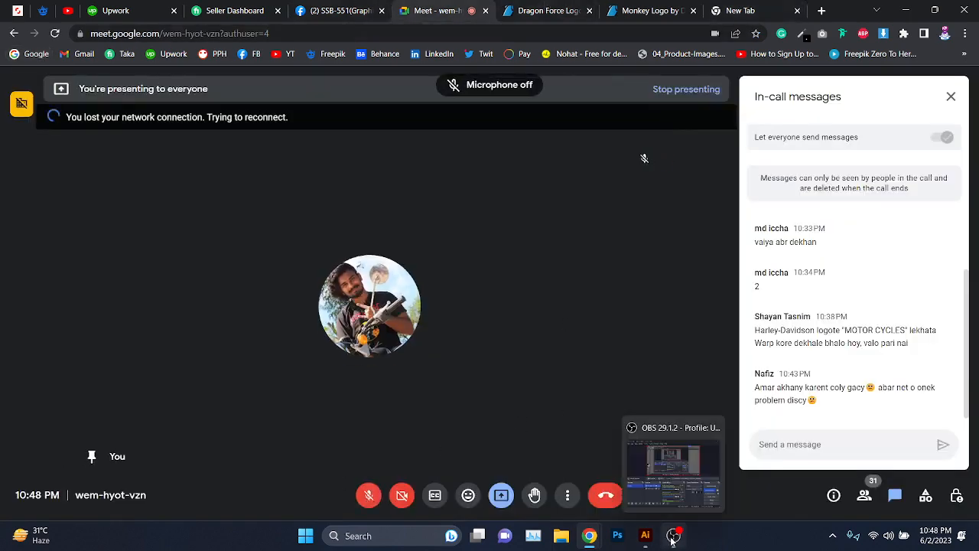
pyautogui.click(673, 536)
pyautogui.click(752, 371)
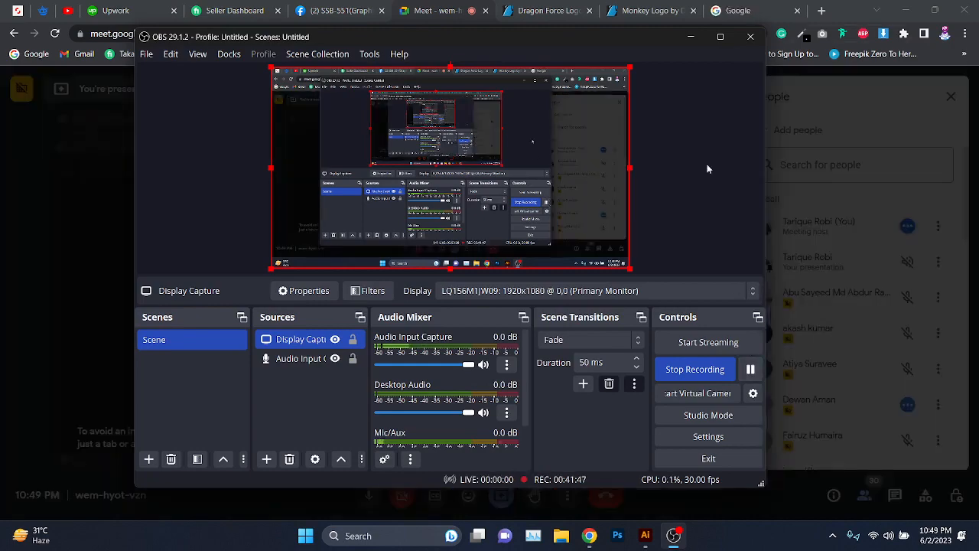
pyautogui.moveTo(691, 38); pyautogui.dragTo(716, 21)
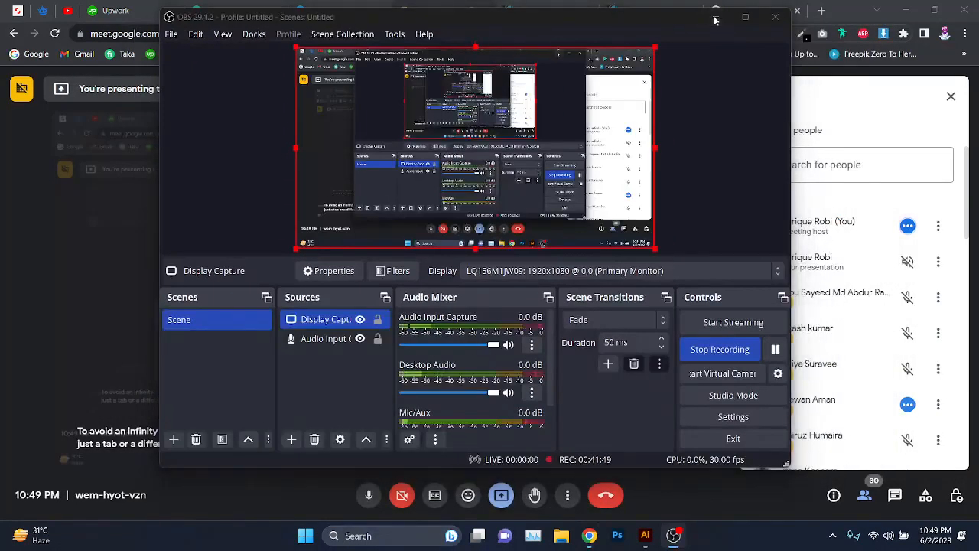
pyautogui.click(716, 17)
# Step: In the Meet participant list, unpin the shared presentation and pin the host's own tile
pyautogui.click(864, 496)
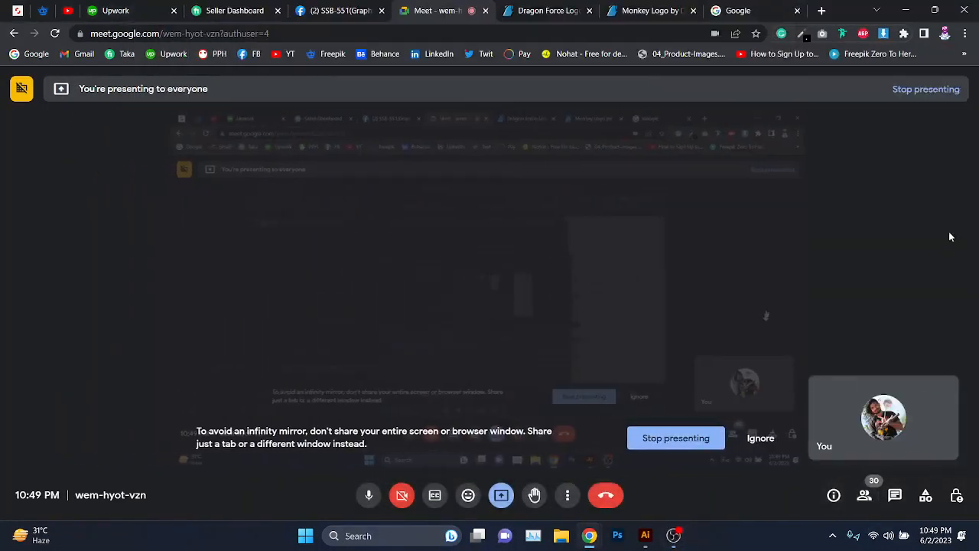
pyautogui.click(864, 496)
pyautogui.click(939, 261)
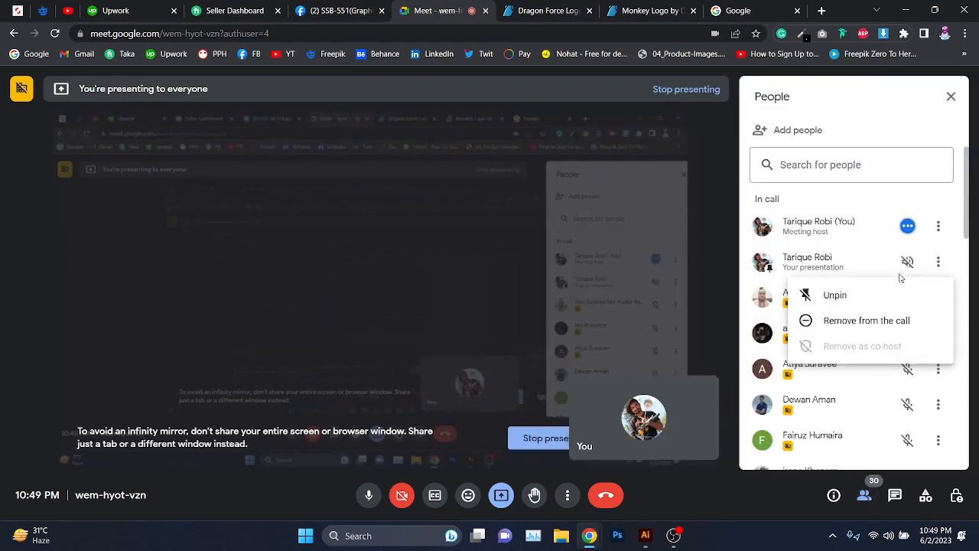
pyautogui.click(879, 295)
pyautogui.click(939, 227)
pyautogui.click(874, 265)
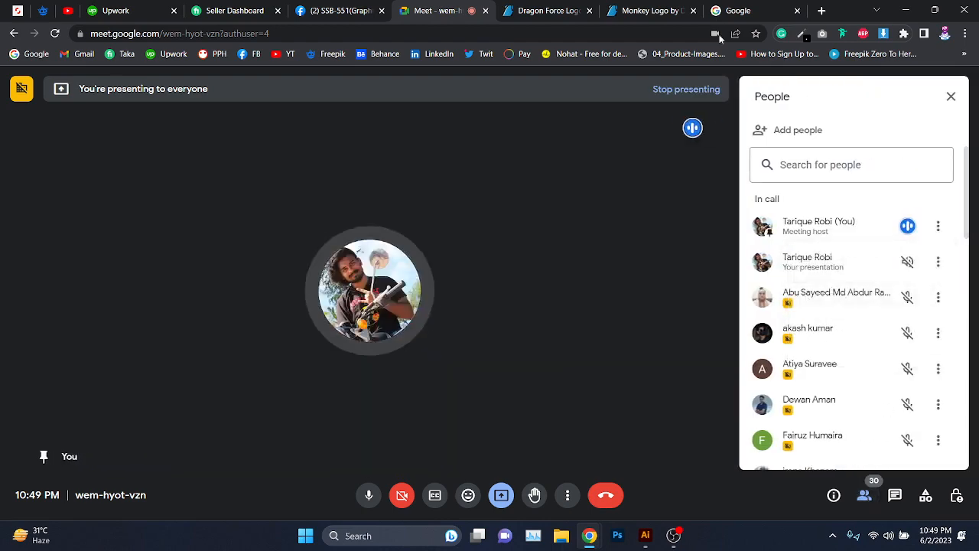
# Step: Return to the Google homepage, search for mascot logo and show the image results
pyautogui.click(738, 10)
pyautogui.click(547, 11)
pyautogui.click(437, 10)
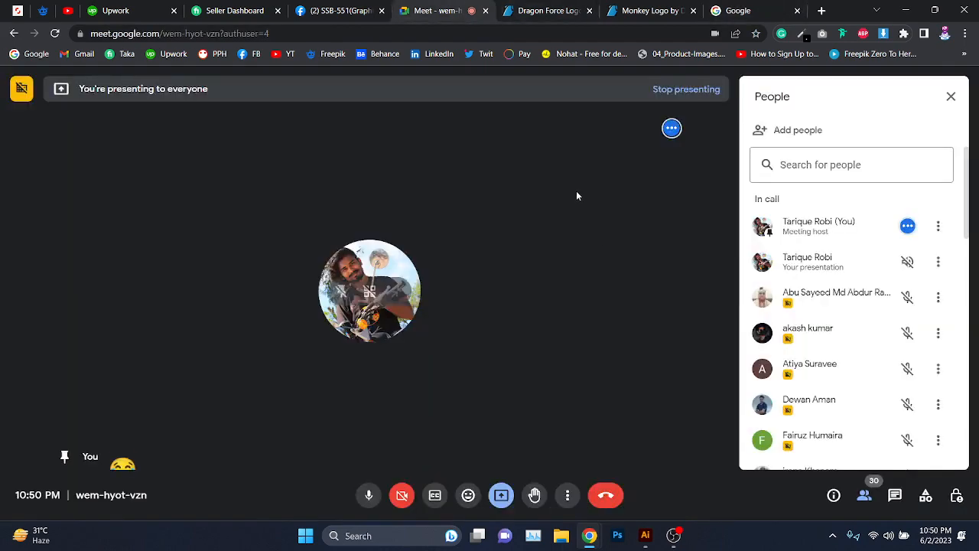
pyautogui.click(739, 10)
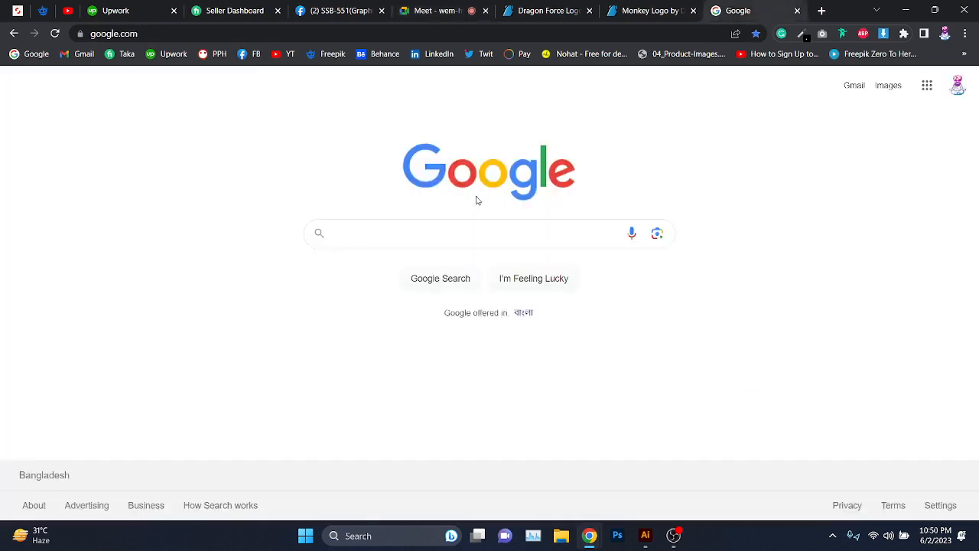
pyautogui.write('mascot logo')
pyautogui.press('Return')
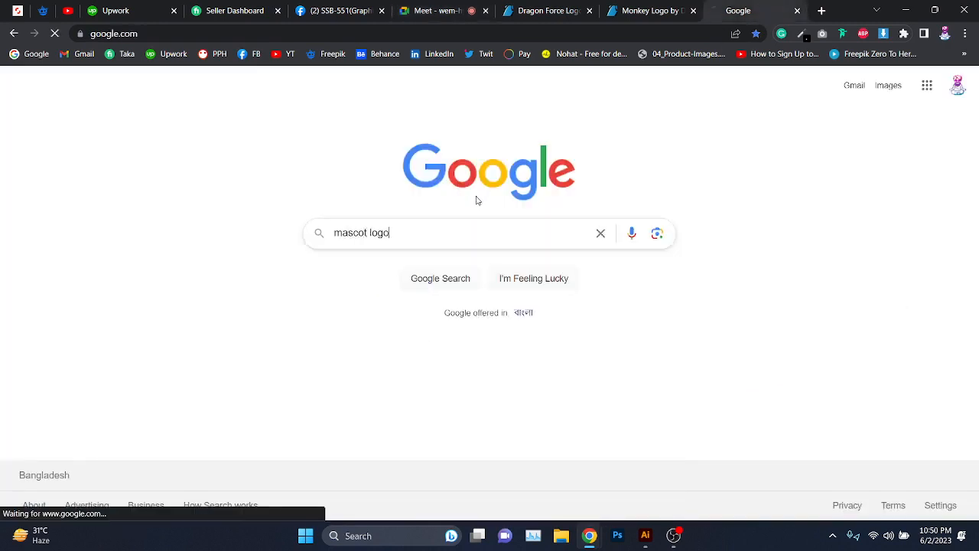
pyautogui.click(190, 136)
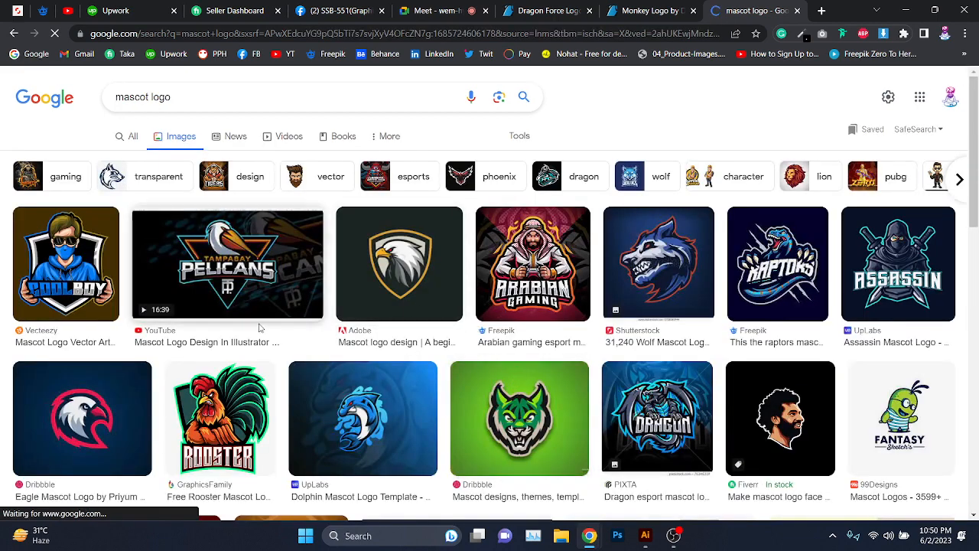
# Step: Look at the dragon and the text list in Illustrator, and open the chat in the Meet call
pyautogui.click(645, 536)
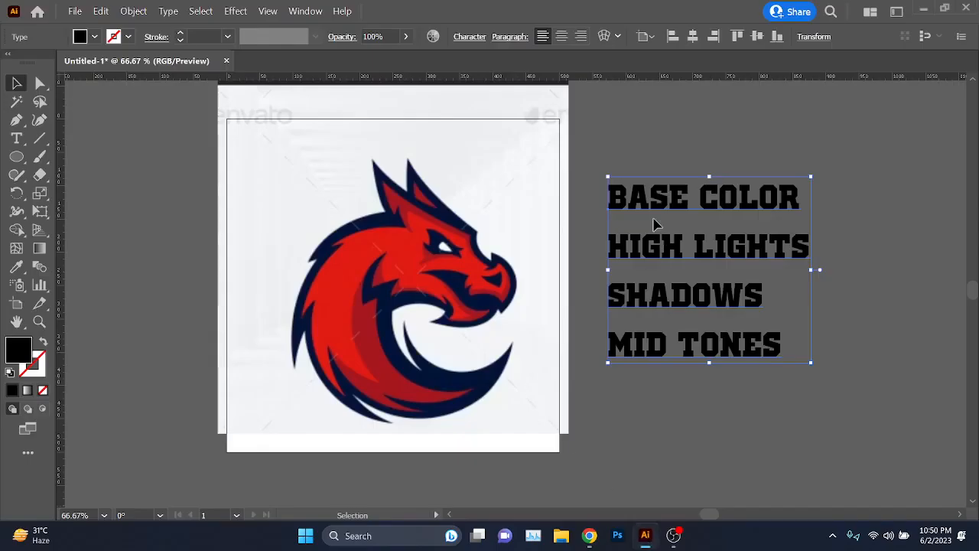
pyautogui.scroll(1, 664, 222)
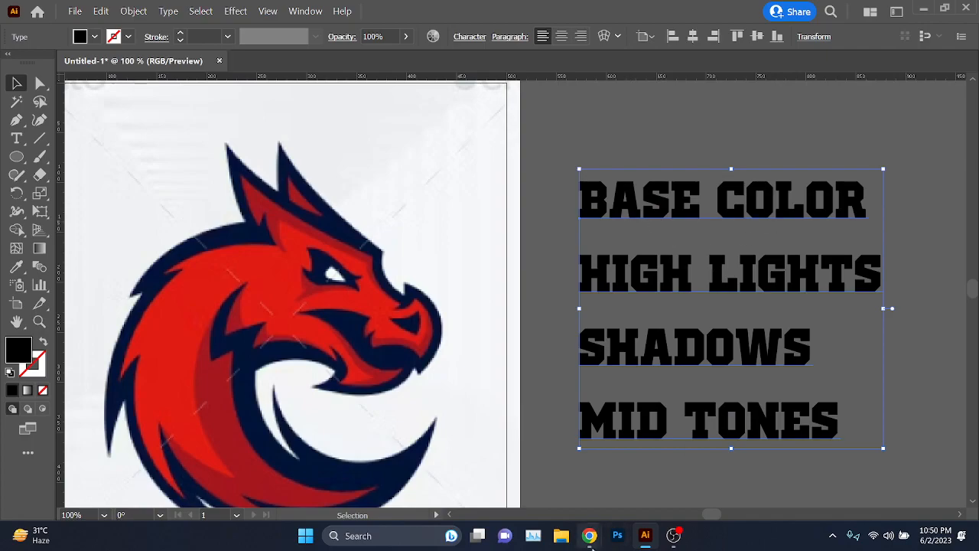
pyautogui.moveTo(591, 546)
pyautogui.click(540, 472)
pyautogui.click(454, 10)
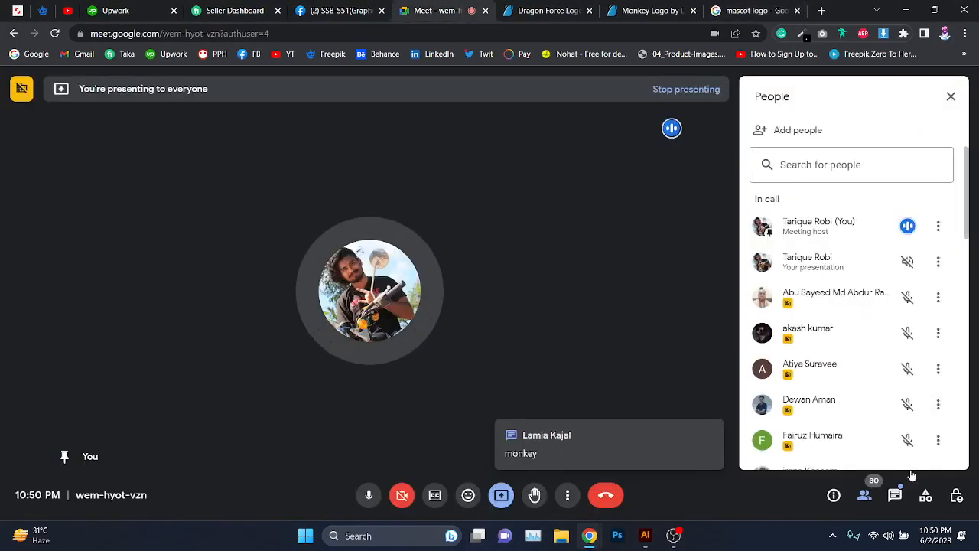
pyautogui.click(896, 495)
# Step: Switch back to Illustrator and frame the dragon emblem together with the four-line text
pyautogui.hotkey('alt', 'Tab')
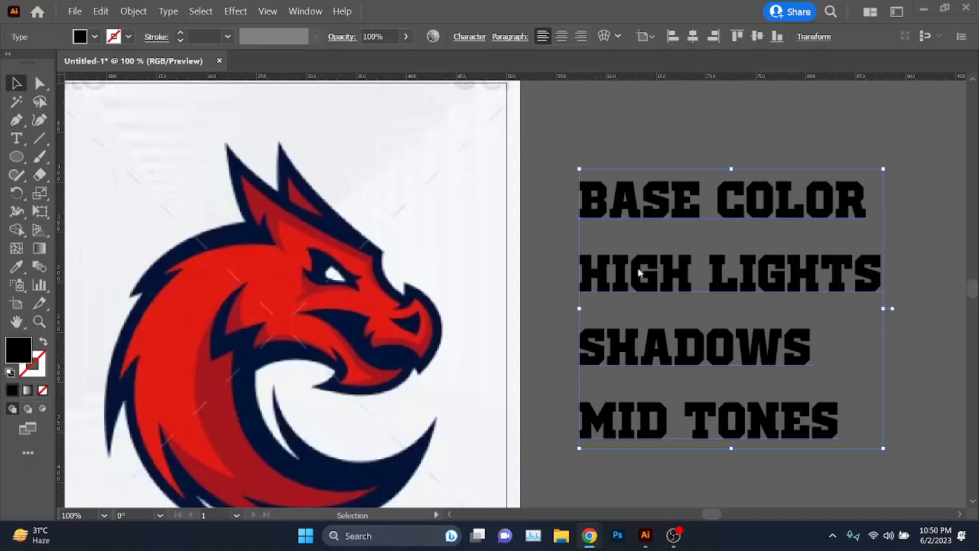
pyautogui.scroll(-1, 612, 279)
pyautogui.scroll(-3, 416, 299)
pyautogui.hscroll(-4, 647, 399)
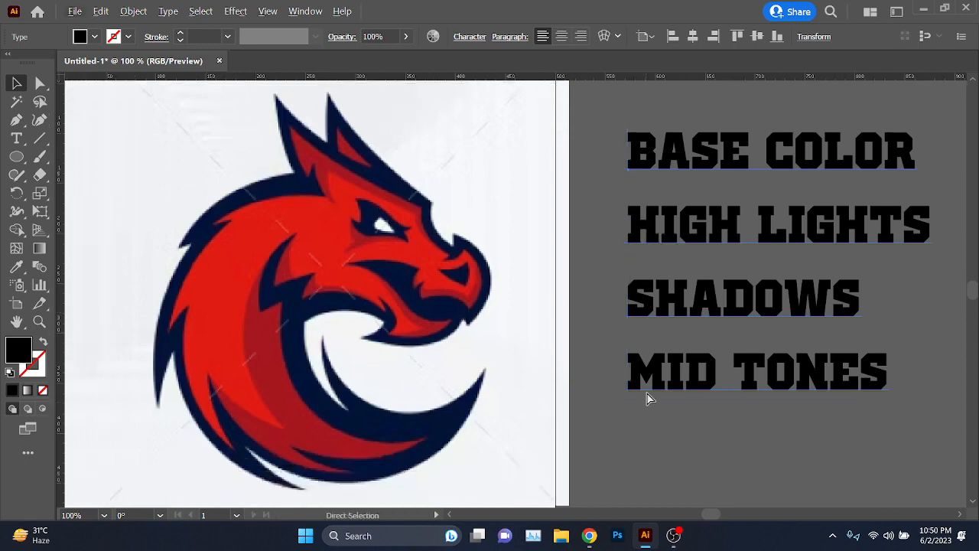
# Step: Switch to the browser, open the Shutterstock wolf head from the mascot logo image results and copy the picture
pyautogui.click(712, 388)
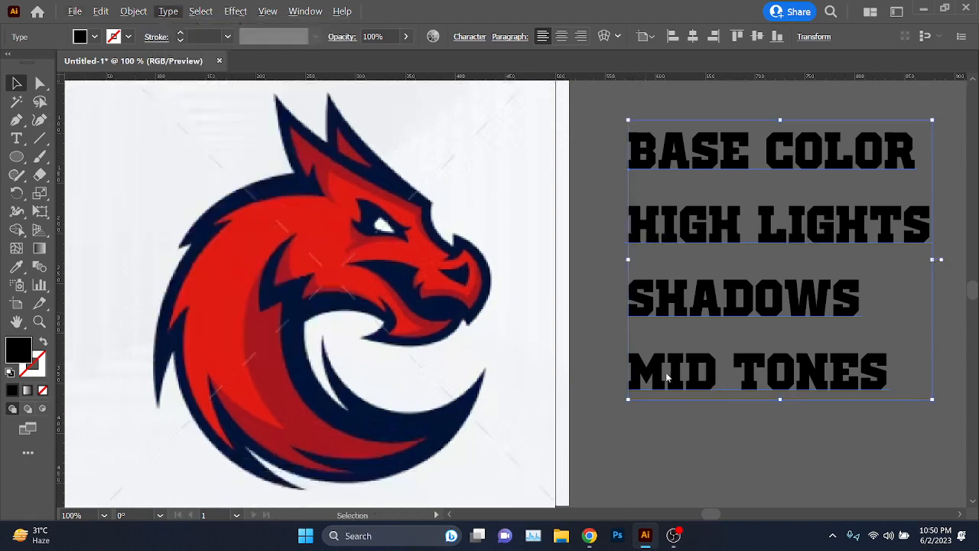
pyautogui.hotkey('alt', 'Tab')
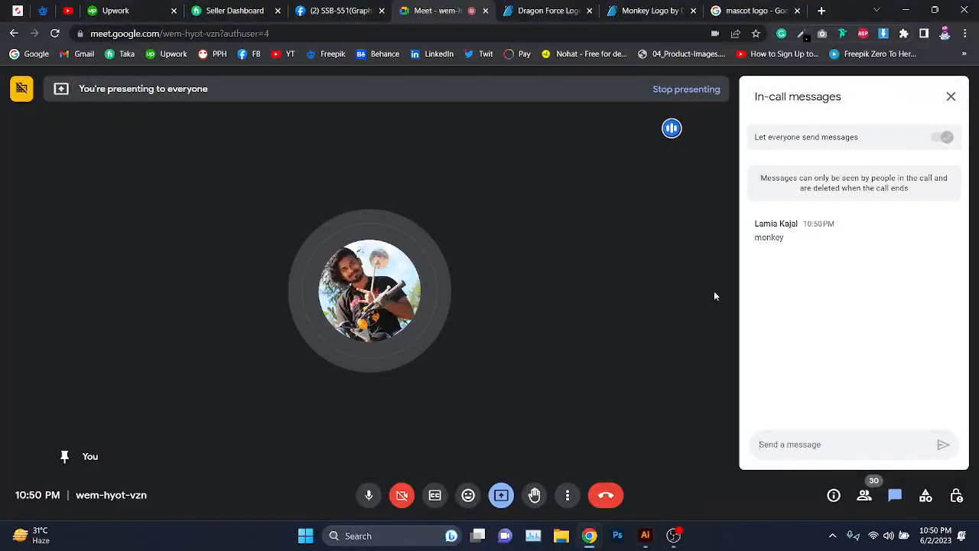
pyautogui.click(636, 15)
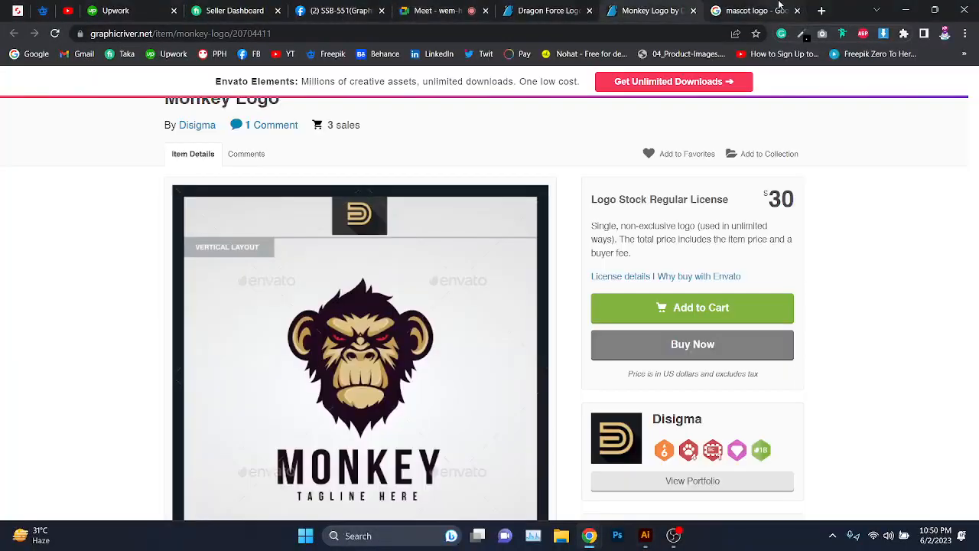
pyautogui.click(780, 8)
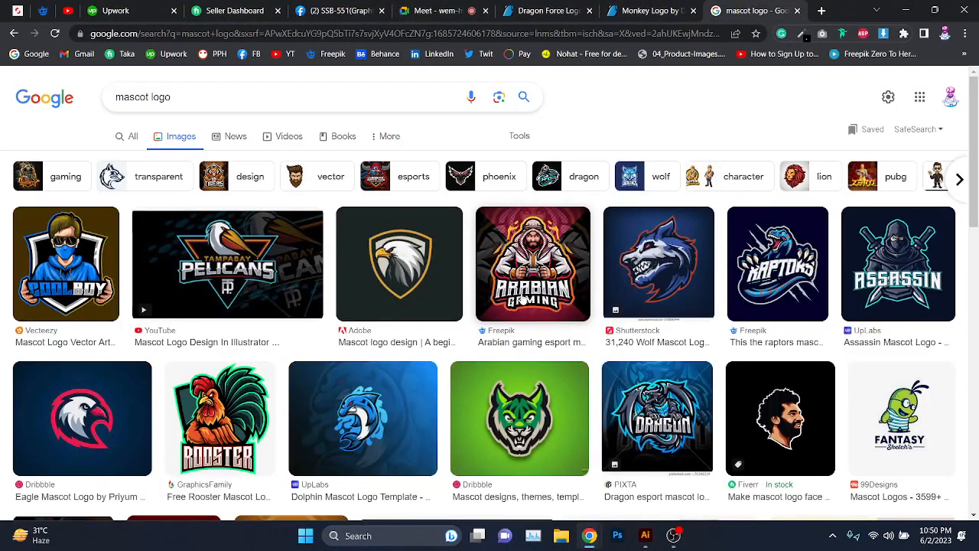
pyautogui.click(674, 249)
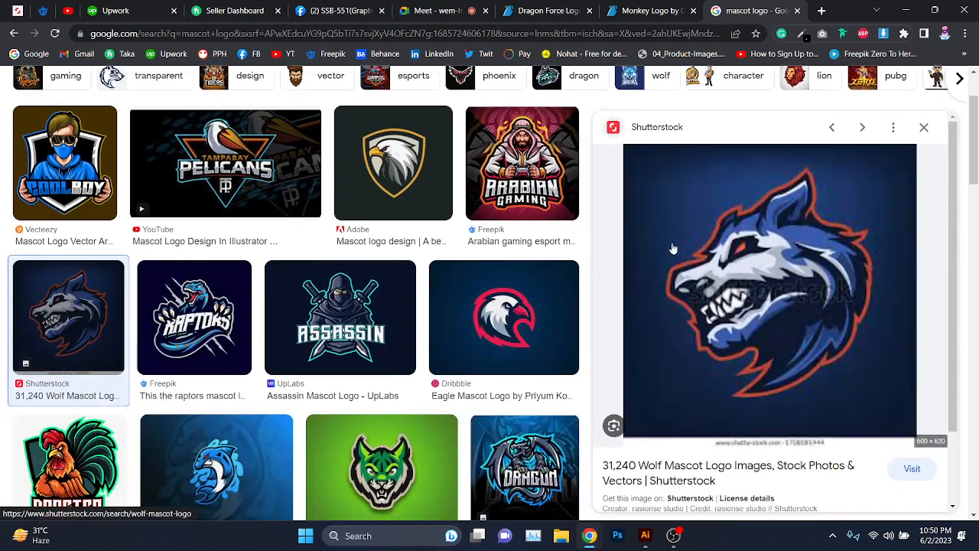
pyautogui.rightClick(688, 229)
pyautogui.click(629, 192)
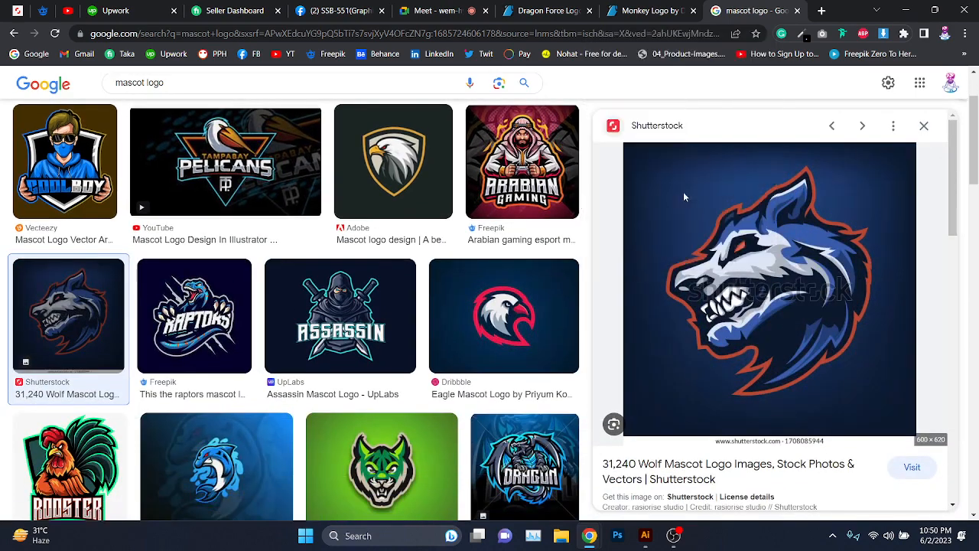
# Step: Switch back to Illustrator, paste the wolf image and place it beside the dragon, on the side away from the text list
pyautogui.click(645, 535)
pyautogui.hotkey('ctrl', 'v')
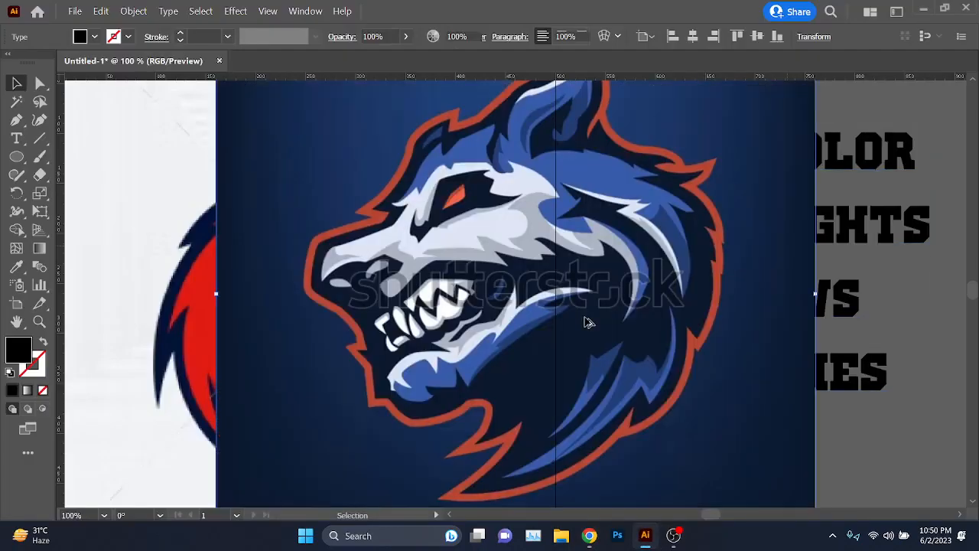
pyautogui.scroll(-5, 588, 321)
pyautogui.moveTo(545, 322); pyautogui.dragTo(431, 301)
pyautogui.scroll(2, 499, 329)
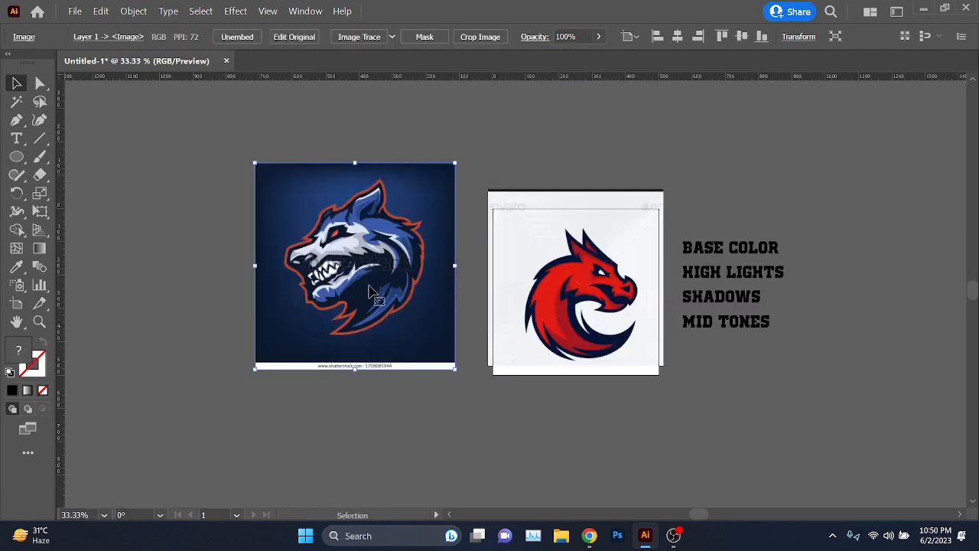
pyautogui.moveTo(365, 264); pyautogui.dragTo(376, 288)
pyautogui.scroll(2, 610, 304)
pyautogui.moveTo(596, 303); pyautogui.dragTo(570, 318)
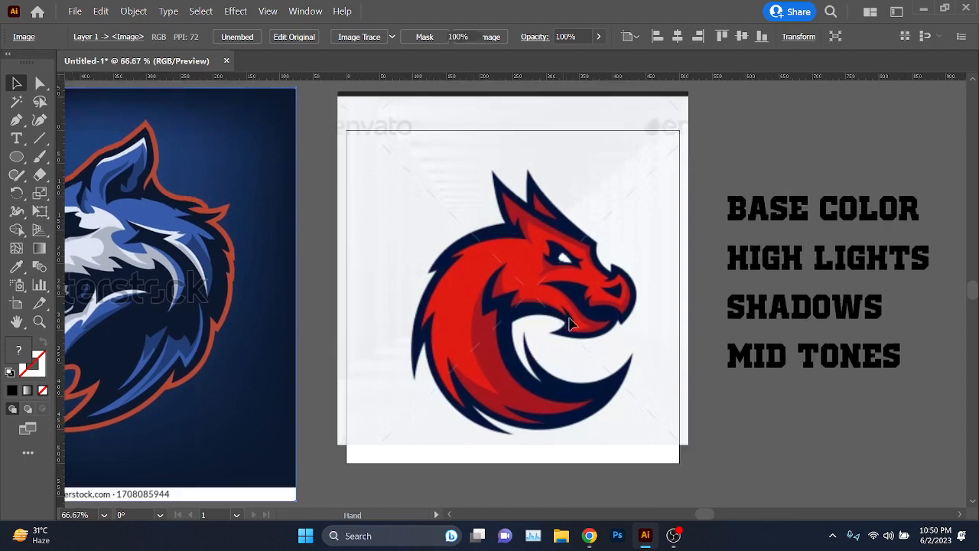
# Step: Deselect everything and set up the Paintbrush with no fill and a pink f216af stroke
pyautogui.hotkey('ctrl', 'shift', 'a')
pyautogui.press('b')
pyautogui.scroll(1, 566, 222)
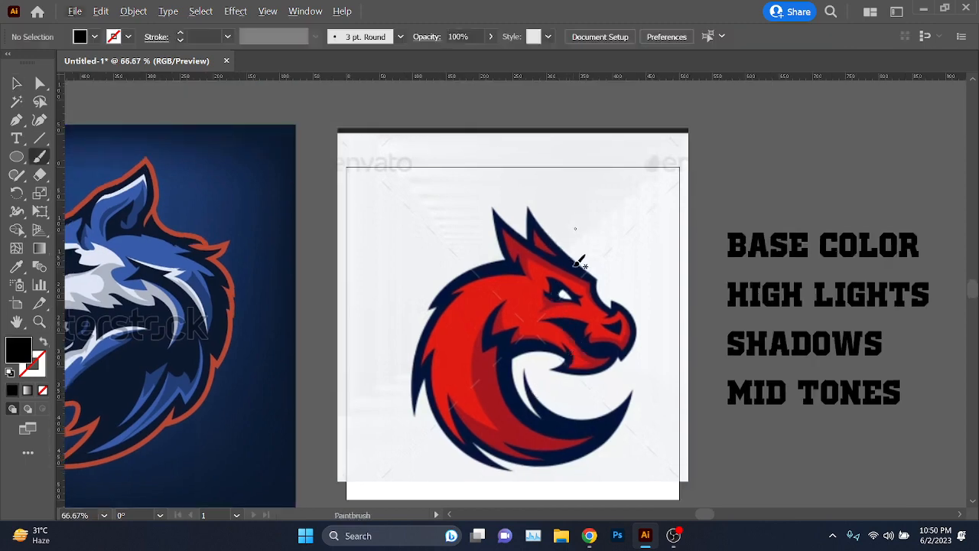
pyautogui.click(43, 343)
pyautogui.click(35, 364)
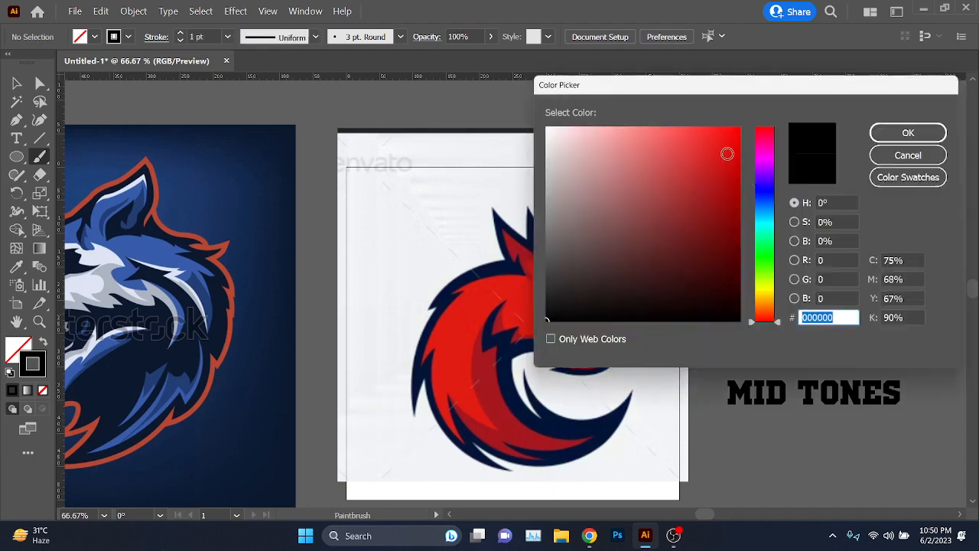
pyautogui.click(770, 149)
pyautogui.click(724, 136)
pyautogui.click(890, 134)
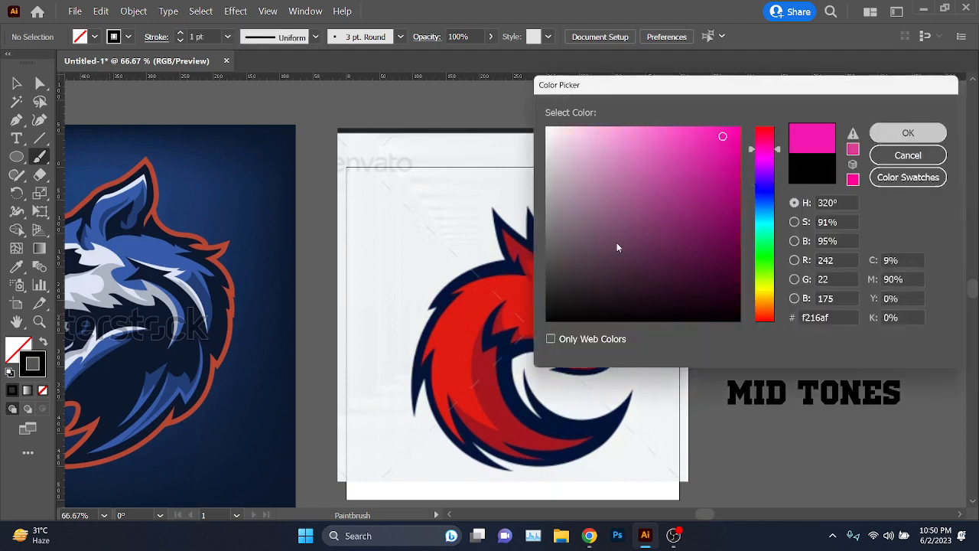
# Step: Paint rough freehand strokes around the dragon's outer outline to point out its dark border
pyautogui.scroll(2, 581, 287)
pyautogui.moveTo(566, 251); pyautogui.dragTo(620, 267)
pyautogui.scroll(-2, 620, 268)
pyautogui.moveTo(501, 259)
pyautogui.mouseDown()
pyautogui.moveTo(452, 275)
pyautogui.moveTo(421, 371)
pyautogui.moveTo(439, 381)
pyautogui.moveTo(460, 420)
pyautogui.moveTo(517, 456)
pyautogui.mouseUp()
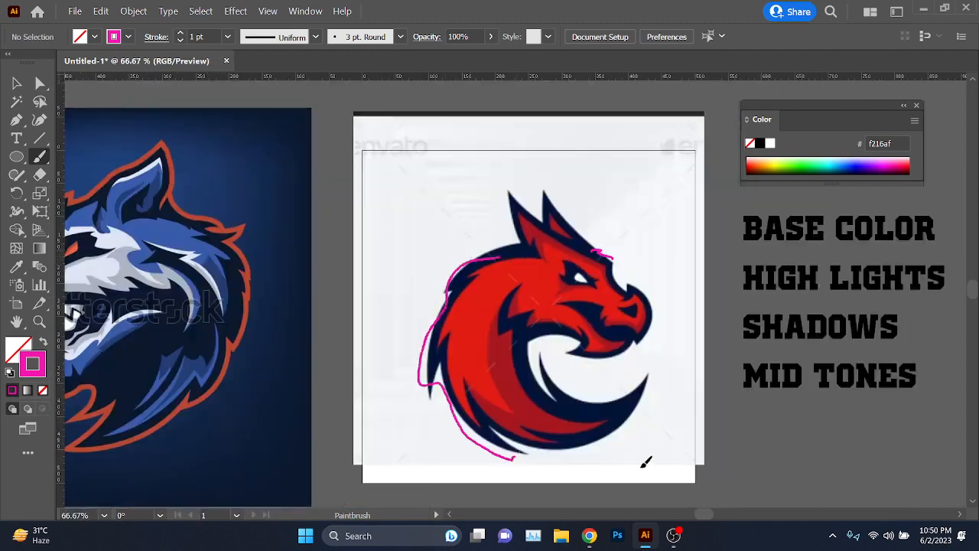
pyautogui.moveTo(647, 462)
pyautogui.mouseDown()
pyautogui.moveTo(624, 400)
pyautogui.moveTo(557, 365)
pyautogui.moveTo(597, 354)
pyautogui.moveTo(673, 372)
pyautogui.mouseUp()
# Step: Paint trial strokes along the wolf's orange outer outline, from the neck up to the ear, and undo them
pyautogui.hscroll(-5, 306, 344)
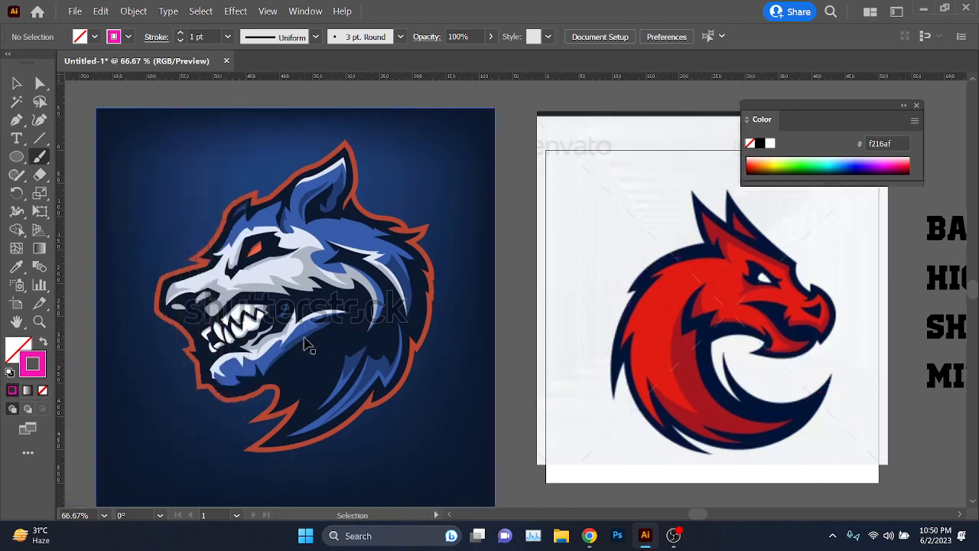
pyautogui.hscroll(-2, 306, 344)
pyautogui.scroll(-1, 314, 306)
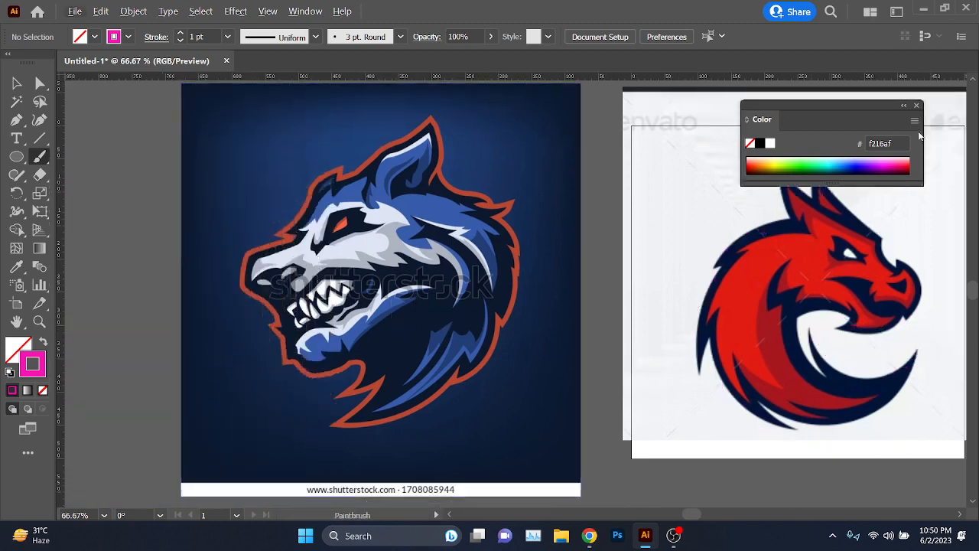
pyautogui.scroll(1, 373, 236)
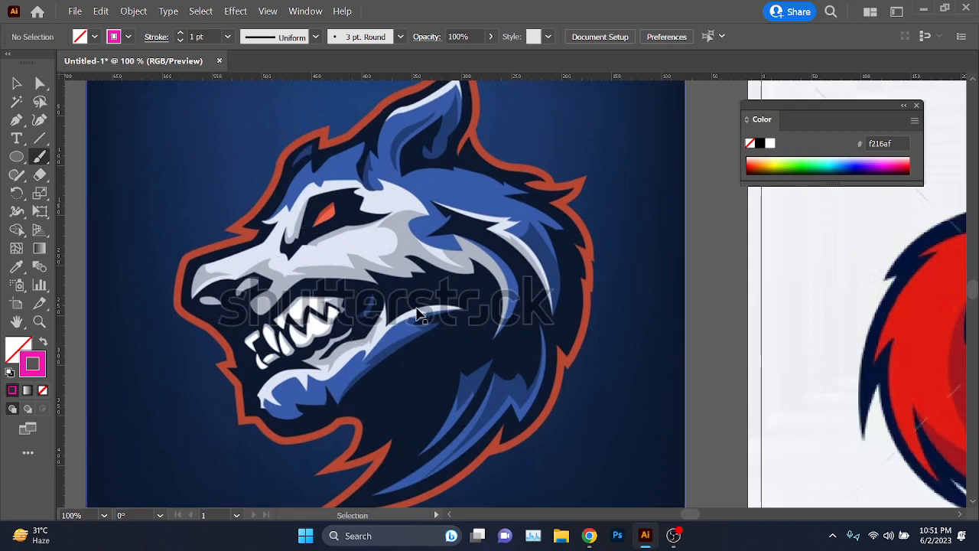
pyautogui.hscroll(-1, 419, 314)
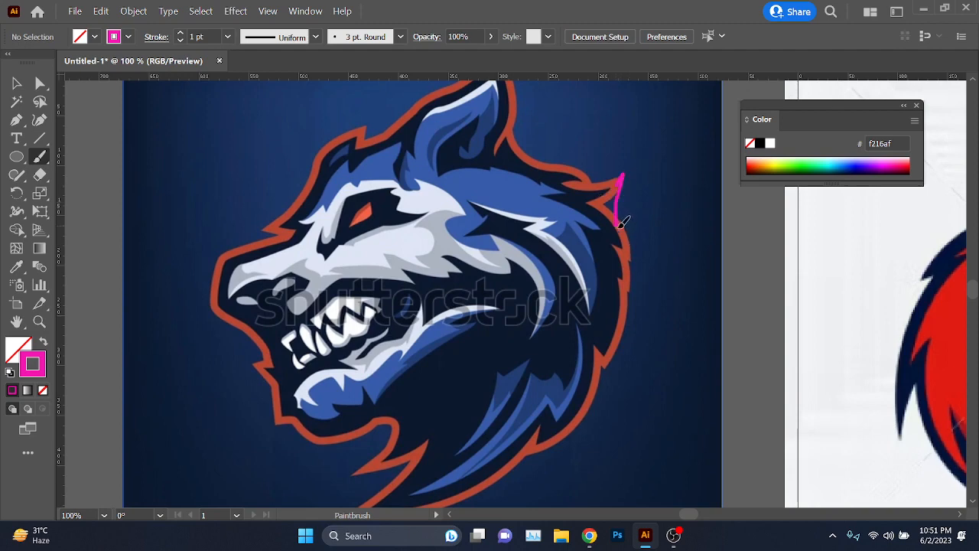
pyautogui.moveTo(626, 285); pyautogui.dragTo(624, 341)
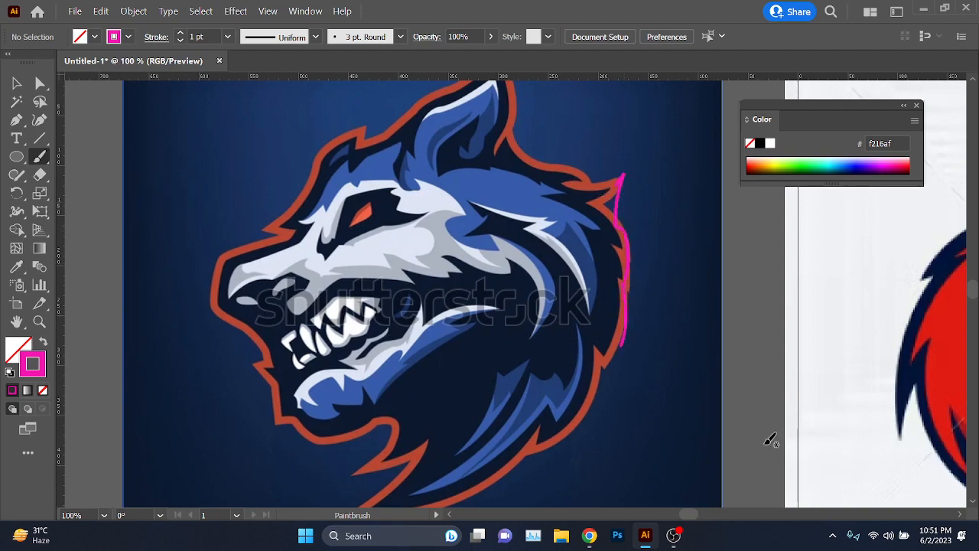
pyautogui.hotkey('ctrl', 'z')
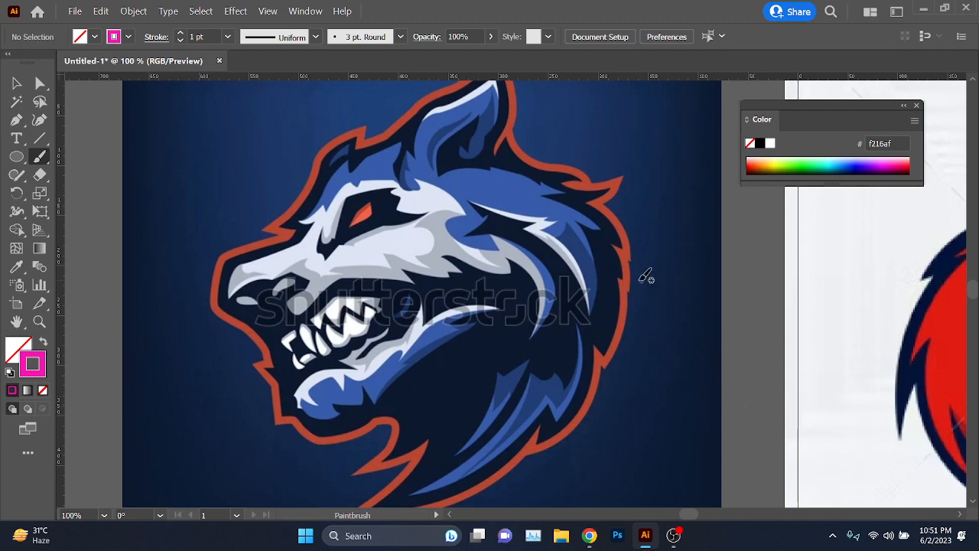
pyautogui.moveTo(628, 280)
pyautogui.mouseDown()
pyautogui.moveTo(613, 365)
pyautogui.moveTo(634, 214)
pyautogui.moveTo(621, 200)
pyautogui.moveTo(625, 182)
pyautogui.moveTo(576, 174)
pyautogui.mouseUp()
pyautogui.hotkey('ctrl', 'z')
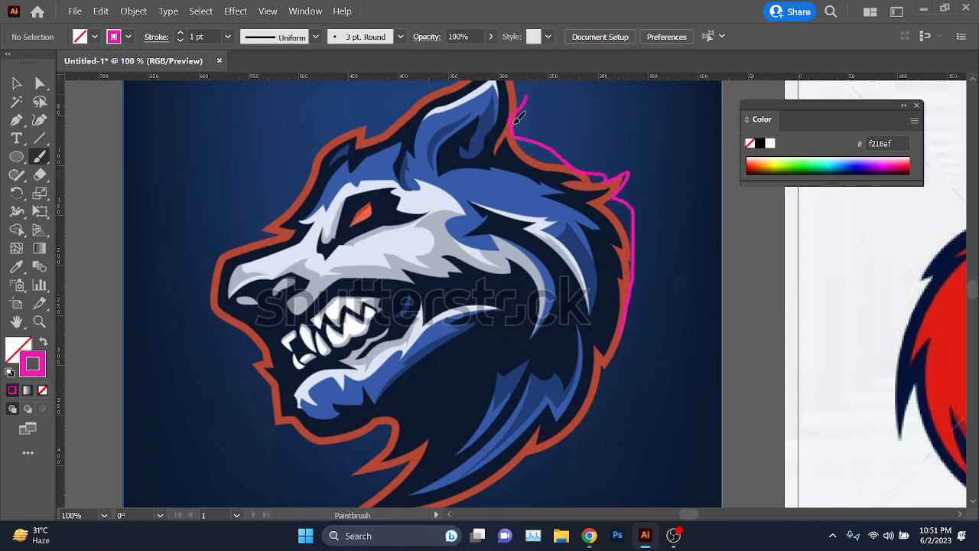
pyautogui.hotkey('ctrl', 'z')
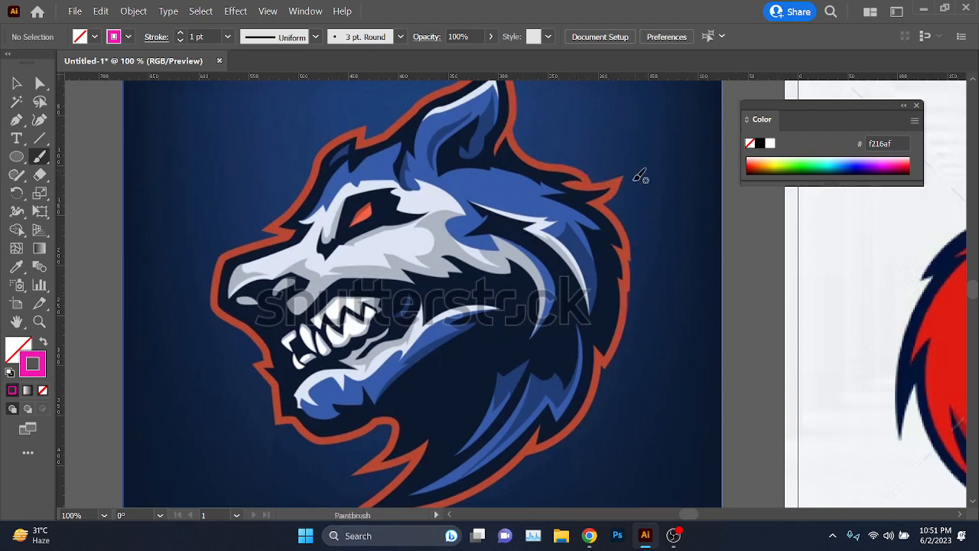
# Step: Paint a freehand stroke along the wolf's dark contour from the mouth over the snout to the ear, and undo it
pyautogui.scroll(1, 577, 229)
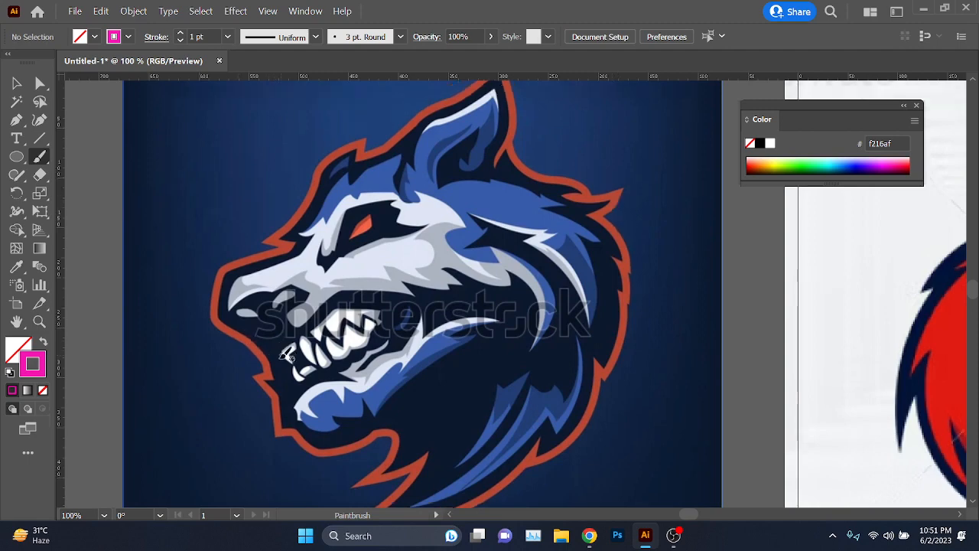
pyautogui.scroll(2, 291, 375)
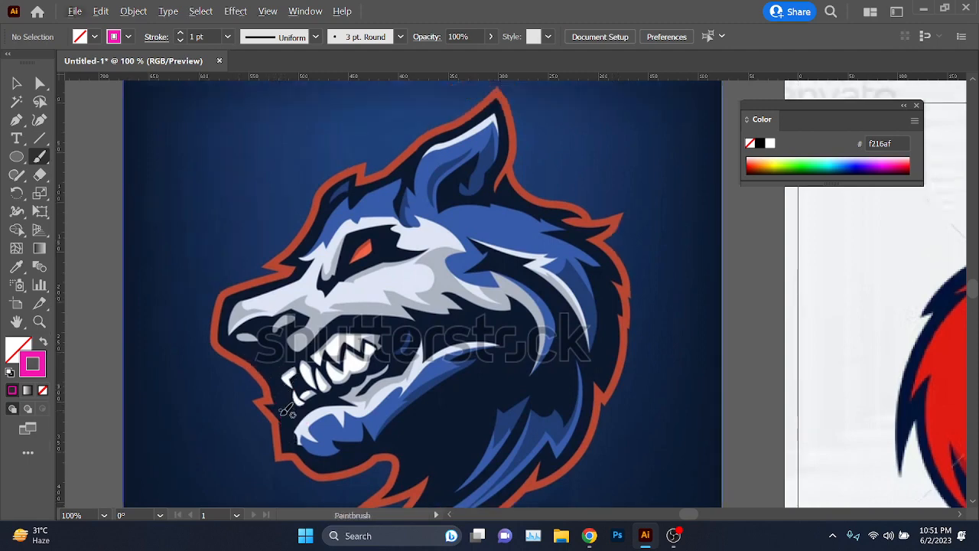
pyautogui.moveTo(288, 411)
pyautogui.mouseDown()
pyautogui.moveTo(301, 385)
pyautogui.moveTo(291, 392)
pyautogui.moveTo(279, 381)
pyautogui.moveTo(286, 359)
pyautogui.moveTo(218, 343)
pyautogui.moveTo(233, 310)
pyautogui.moveTo(282, 283)
pyautogui.moveTo(351, 183)
pyautogui.moveTo(494, 131)
pyautogui.moveTo(530, 205)
pyautogui.moveTo(553, 227)
pyautogui.moveTo(549, 243)
pyautogui.moveTo(456, 182)
pyautogui.mouseUp()
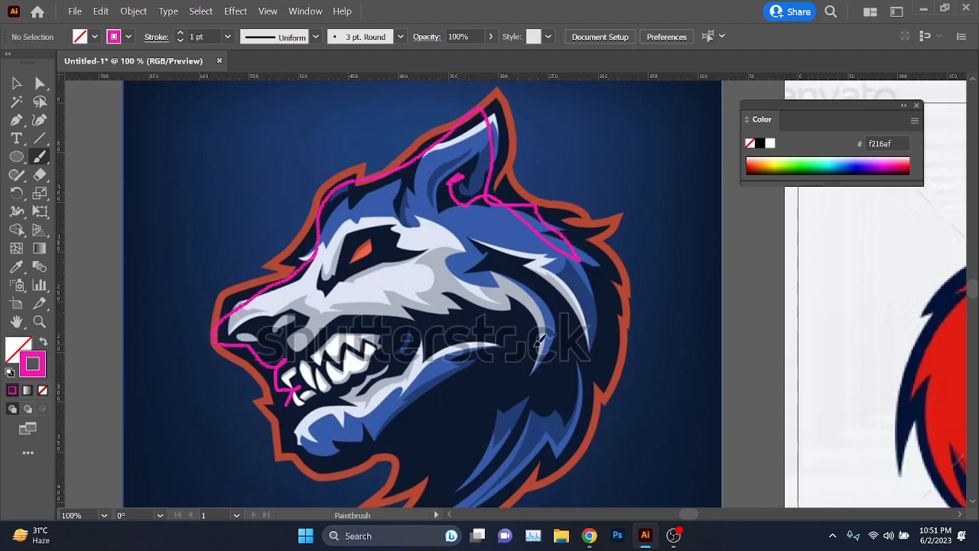
pyautogui.scroll(-2, 635, 367)
pyautogui.hotkey('ctrl', 'z')
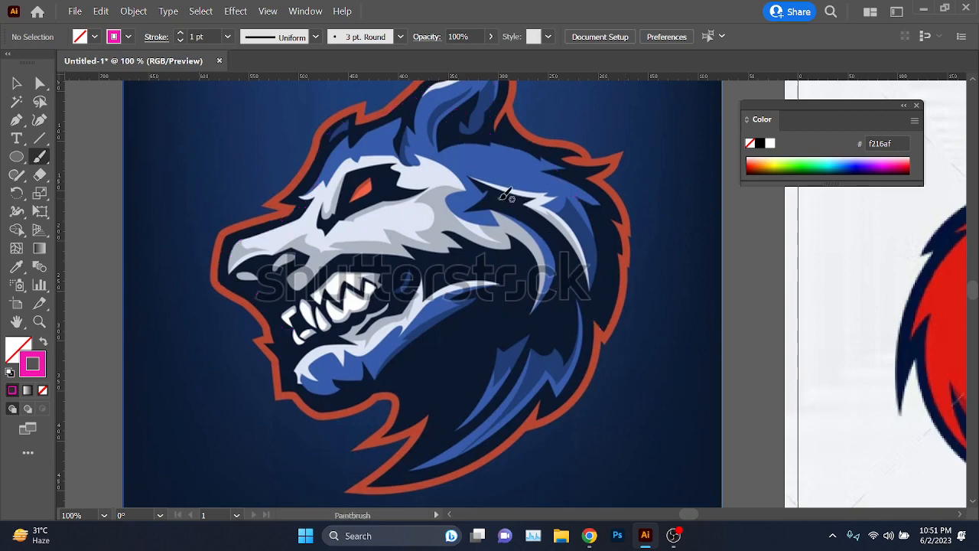
# Step: Paint freehand strokes over the dark fur shapes inside the wolf's cheek and neck, and undo them
pyautogui.moveTo(502, 200)
pyautogui.mouseDown()
pyautogui.moveTo(547, 237)
pyautogui.moveTo(563, 273)
pyautogui.moveTo(544, 322)
pyautogui.mouseUp()
pyautogui.moveTo(469, 269)
pyautogui.mouseDown()
pyautogui.moveTo(507, 298)
pyautogui.moveTo(444, 354)
pyautogui.moveTo(428, 389)
pyautogui.mouseUp()
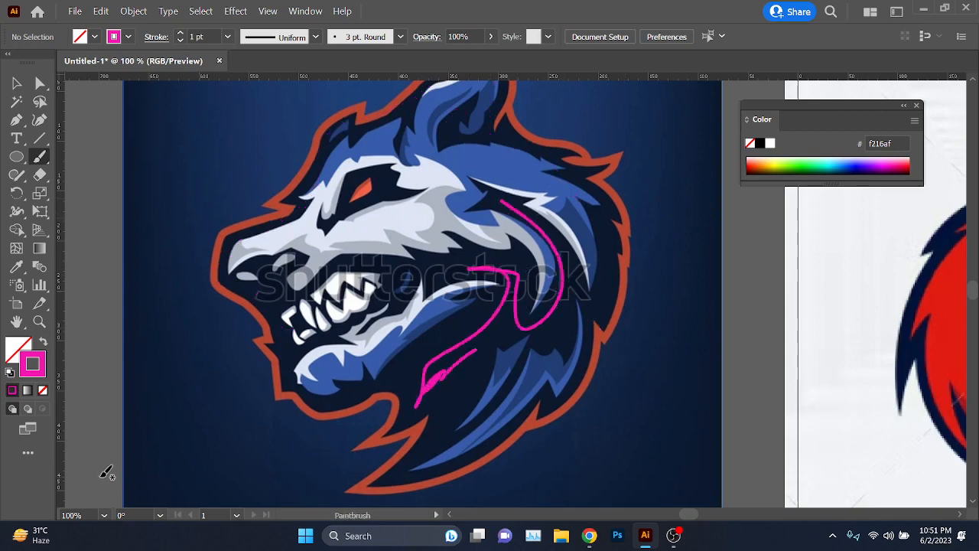
pyautogui.hotkey('ctrl', 'z')
pyautogui.hotkey('ctrl', 'z')
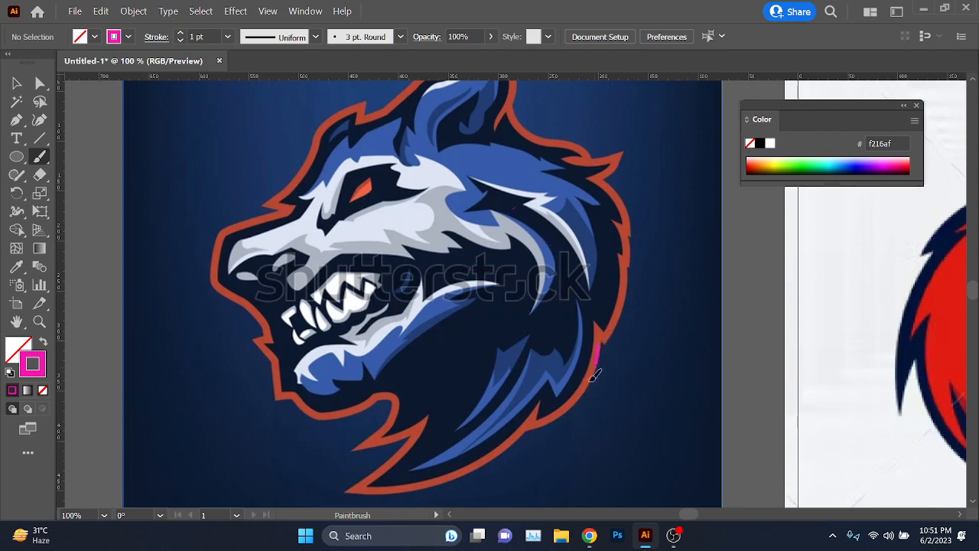
# Step: Paint one loose freehand loop around the whole wolf head and undo it
pyautogui.moveTo(595, 375)
pyautogui.mouseDown()
pyautogui.moveTo(494, 459)
pyautogui.moveTo(378, 449)
pyautogui.moveTo(230, 309)
pyautogui.moveTo(348, 115)
pyautogui.moveTo(633, 190)
pyautogui.moveTo(632, 358)
pyautogui.mouseUp()
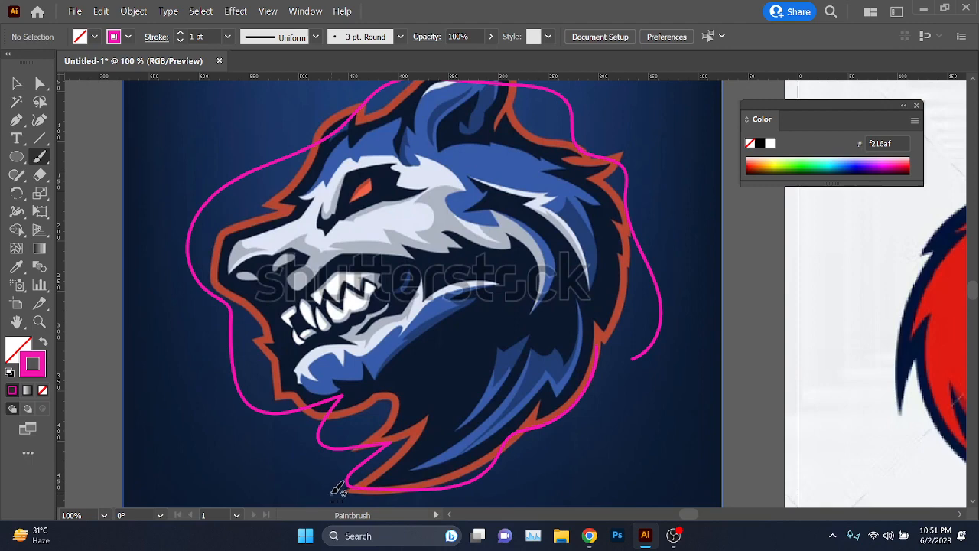
pyautogui.hotkey('ctrl', 'z')
pyautogui.hotkey('ctrl', 'z')
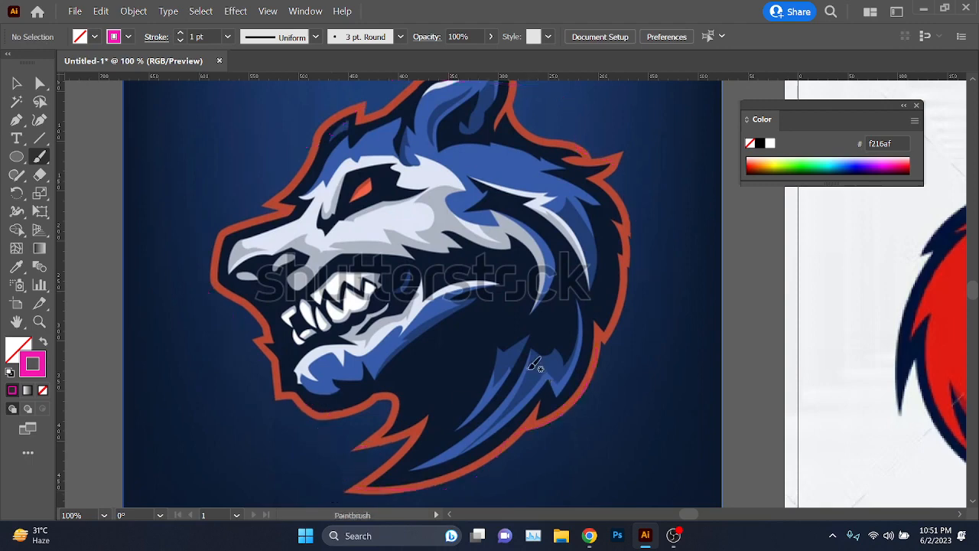
# Step: Paint a freehand stroke from the wolf's nose around the jaw and across the neck, and undo it
pyautogui.scroll(-3, 525, 360)
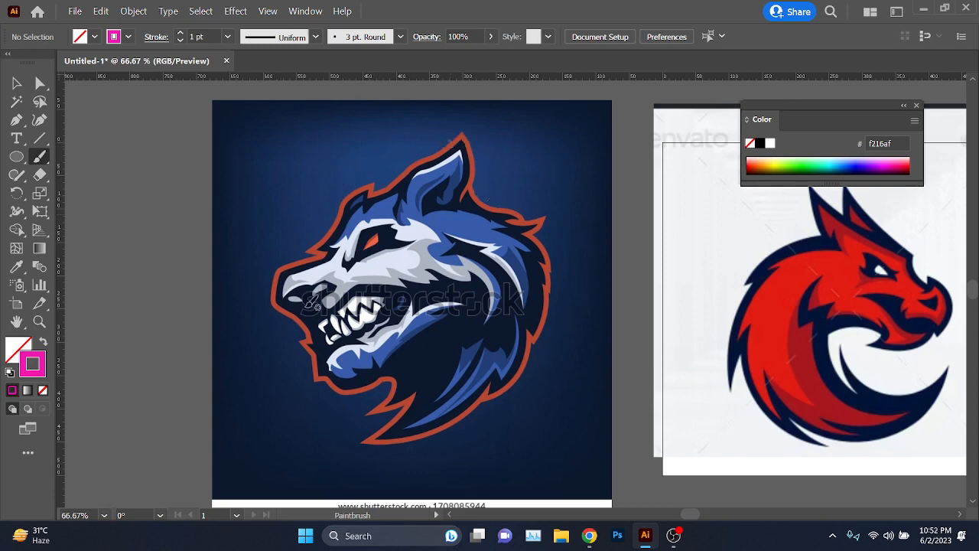
pyautogui.scroll(3, 319, 293)
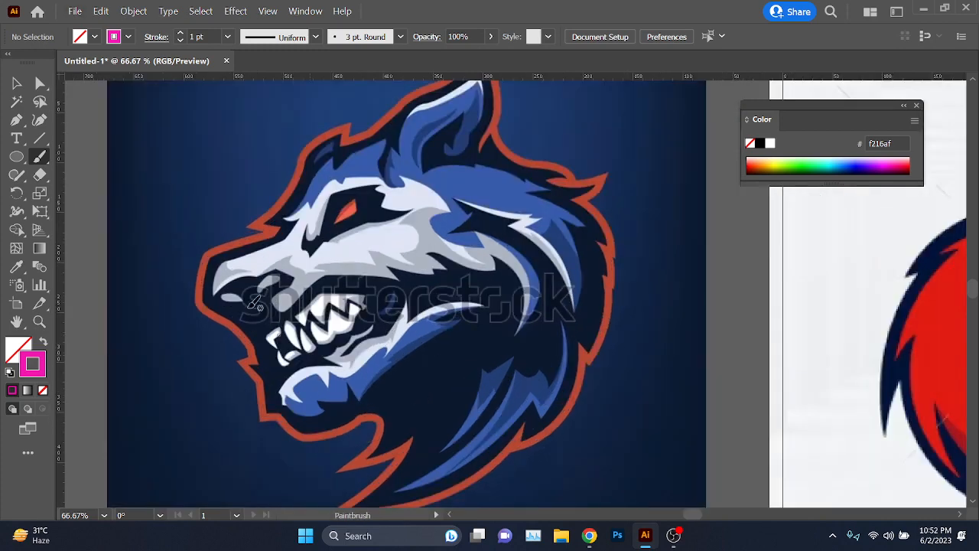
pyautogui.moveTo(229, 309)
pyautogui.mouseDown()
pyautogui.moveTo(261, 301)
pyautogui.moveTo(278, 383)
pyautogui.moveTo(293, 378)
pyautogui.moveTo(296, 398)
pyautogui.moveTo(428, 404)
pyautogui.moveTo(480, 342)
pyautogui.moveTo(529, 334)
pyautogui.moveTo(544, 290)
pyautogui.moveTo(503, 232)
pyautogui.moveTo(472, 288)
pyautogui.mouseUp()
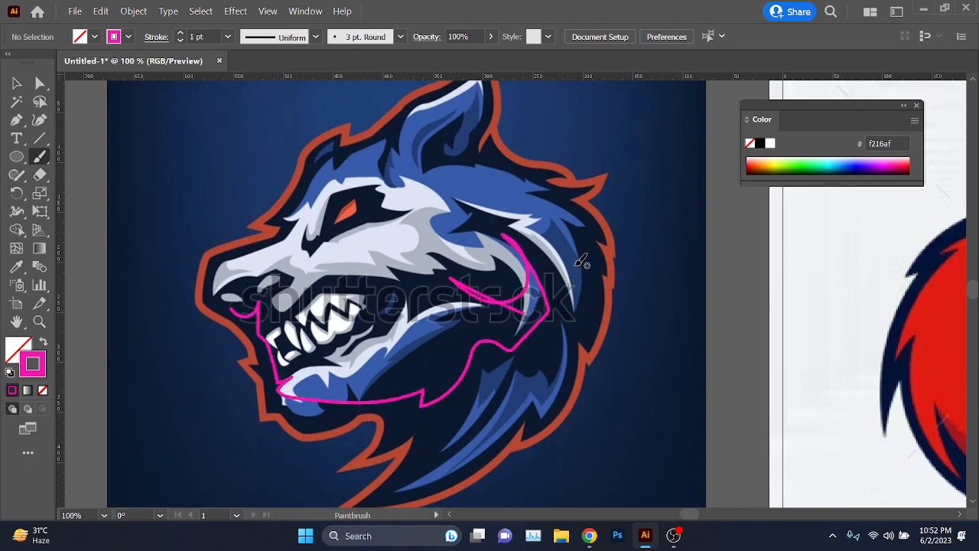
pyautogui.hotkey('ctrl', 'z')
# Step: Unlock all objects and select the wolf image with both logos and the text list in view
pyautogui.scroll(-2, 335, 280)
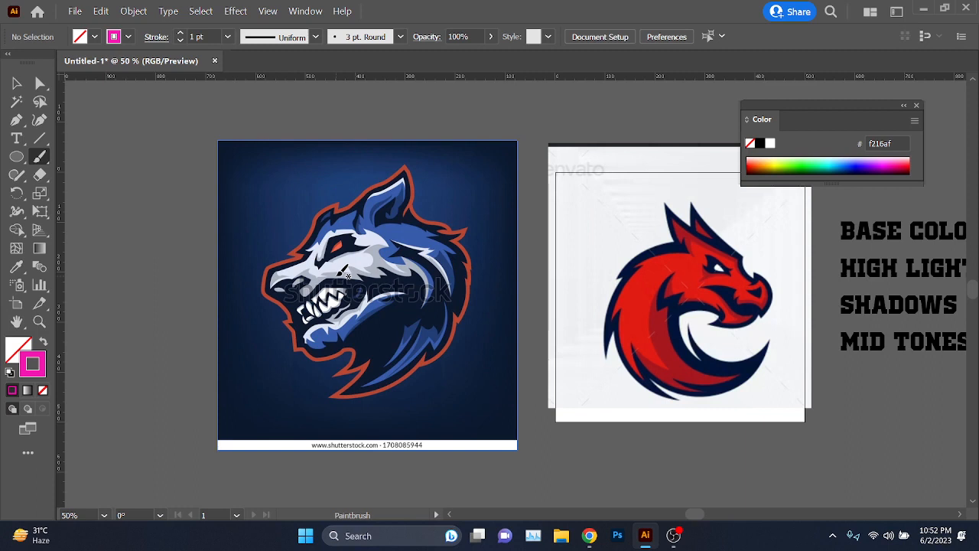
pyautogui.hotkey('ctrl', 'alt', '2')
pyautogui.click(17, 83)
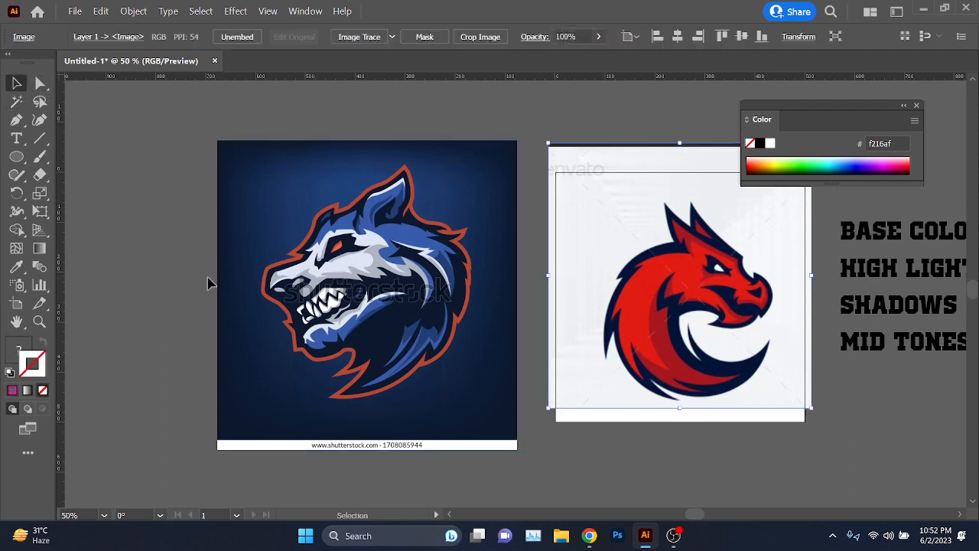
pyautogui.click(211, 282)
pyautogui.moveTo(428, 281); pyautogui.dragTo(312, 258)
pyautogui.click(312, 257)
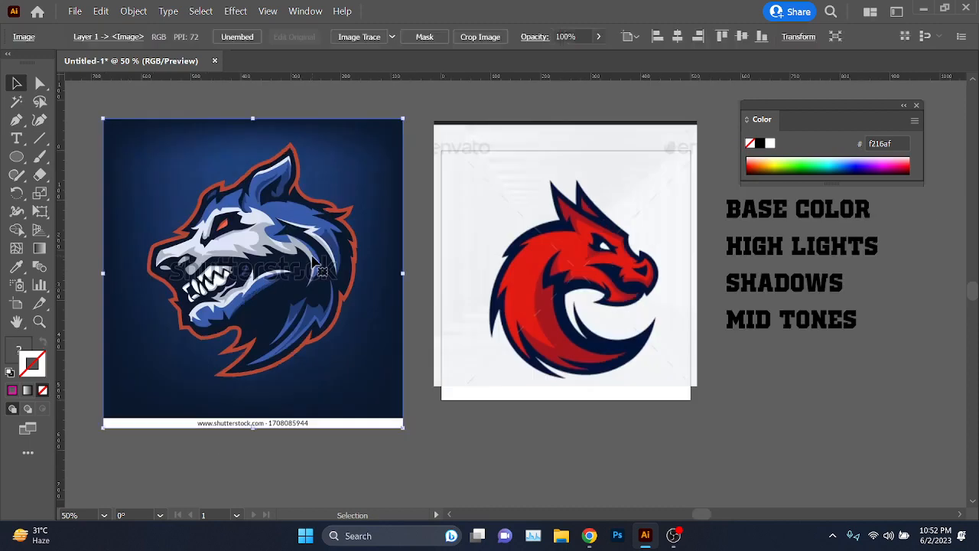
# Step: Delete the wolf image and leave nothing selected on the dragon artwork
pyautogui.press('Delete')
pyautogui.scroll(3, 635, 289)
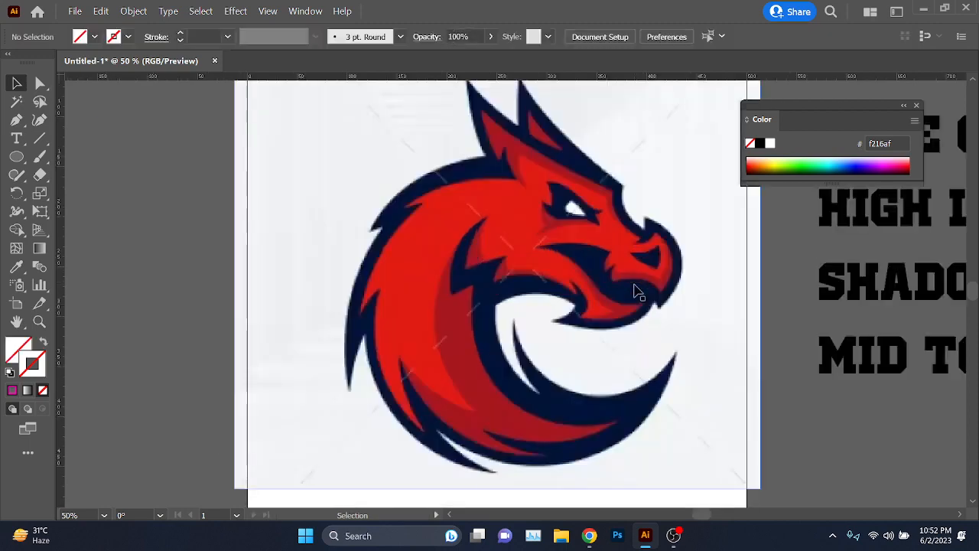
pyautogui.click(577, 304)
pyautogui.hotkey('ctrl', 'shift', 'a')
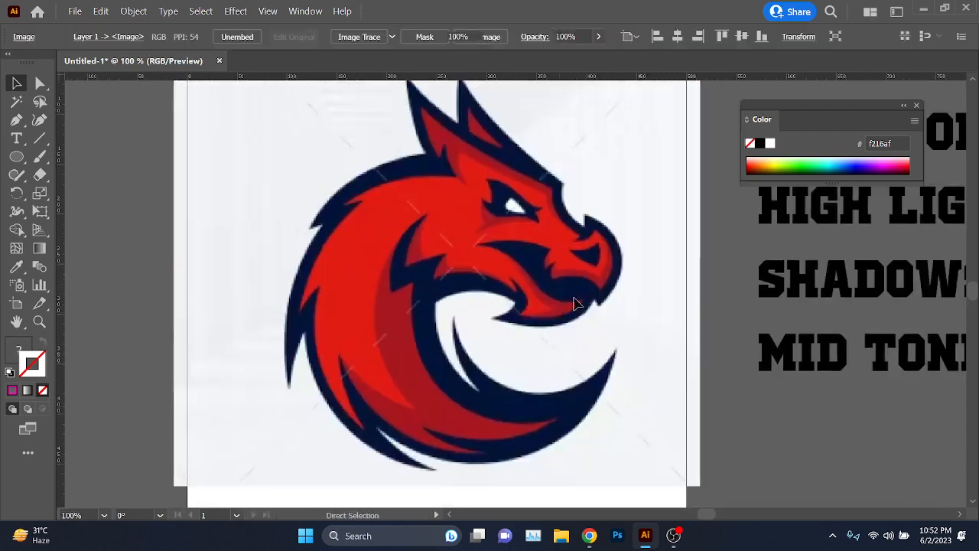
# Step: Paint freehand Paintbrush strokes over the dragon's mouth, inner neck outline and eye, and undo them
pyautogui.press('b')
pyautogui.scroll(2, 576, 287)
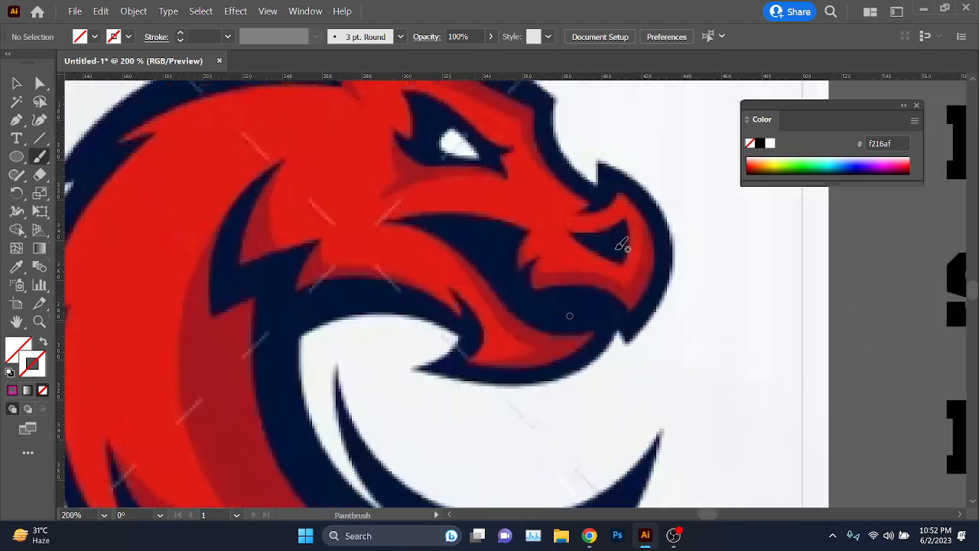
pyautogui.scroll(-1, 618, 237)
pyautogui.scroll(-2, 640, 218)
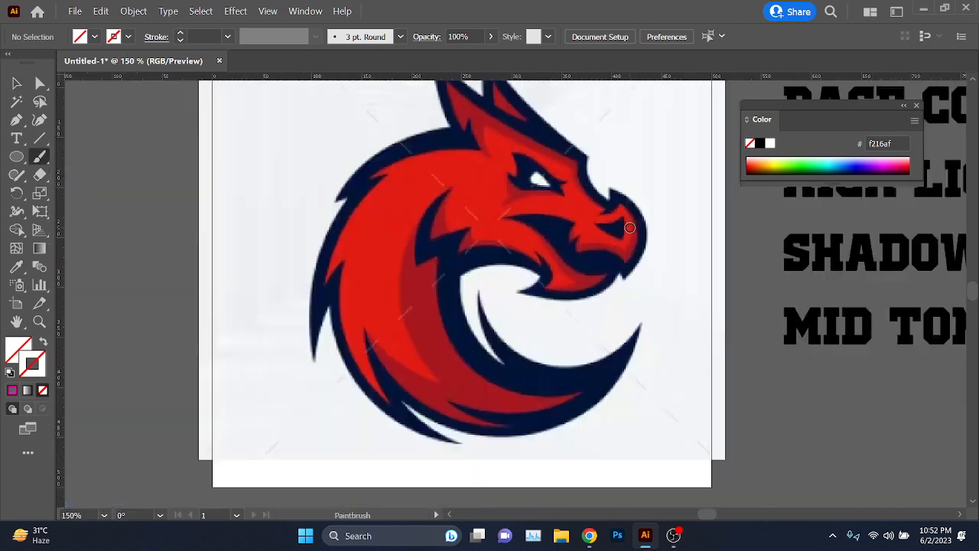
pyautogui.scroll(1, 640, 201)
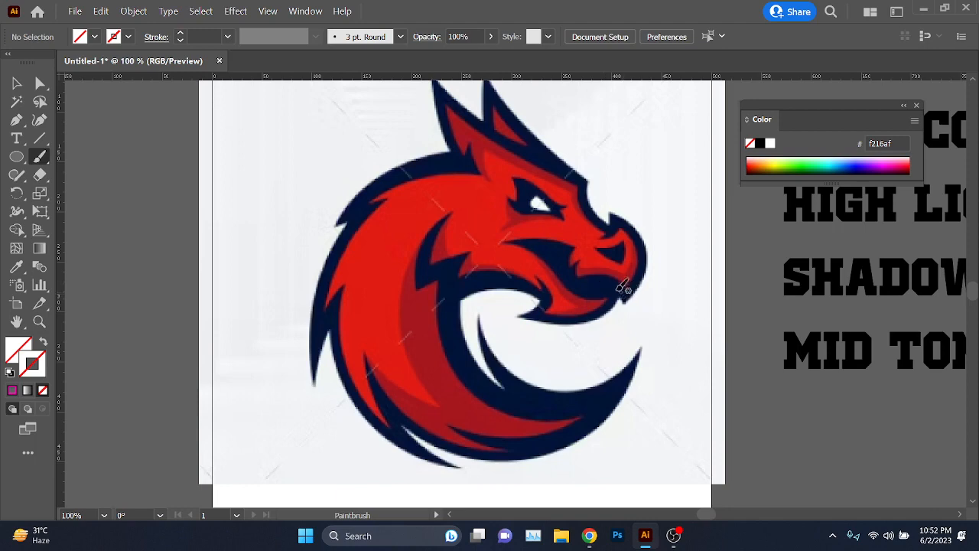
pyautogui.moveTo(620, 290)
pyautogui.mouseDown()
pyautogui.moveTo(587, 288)
pyautogui.moveTo(563, 265)
pyautogui.mouseUp()
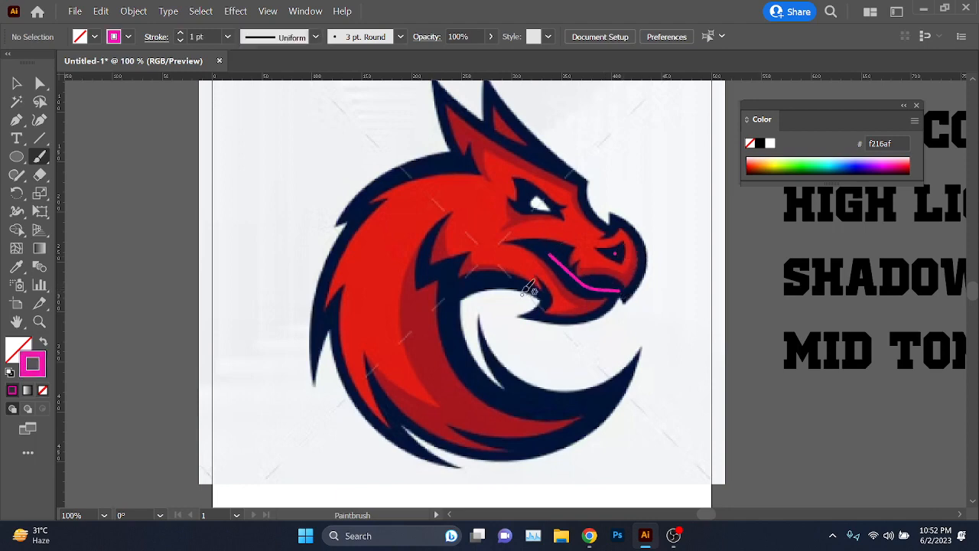
pyautogui.moveTo(502, 282); pyautogui.dragTo(459, 289)
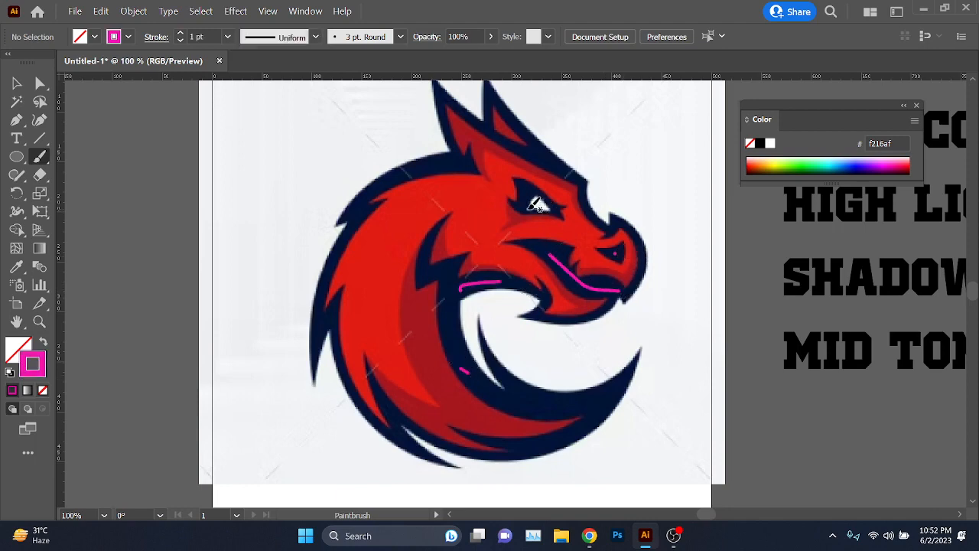
pyautogui.moveTo(528, 208); pyautogui.dragTo(525, 188)
pyautogui.hotkey('ctrl', 'z')
pyautogui.hotkey('ctrl', 'z')
pyautogui.hotkey('ctrl', 'z')
pyautogui.hotkey('ctrl', 'z')
pyautogui.hotkey('ctrl', 'z')
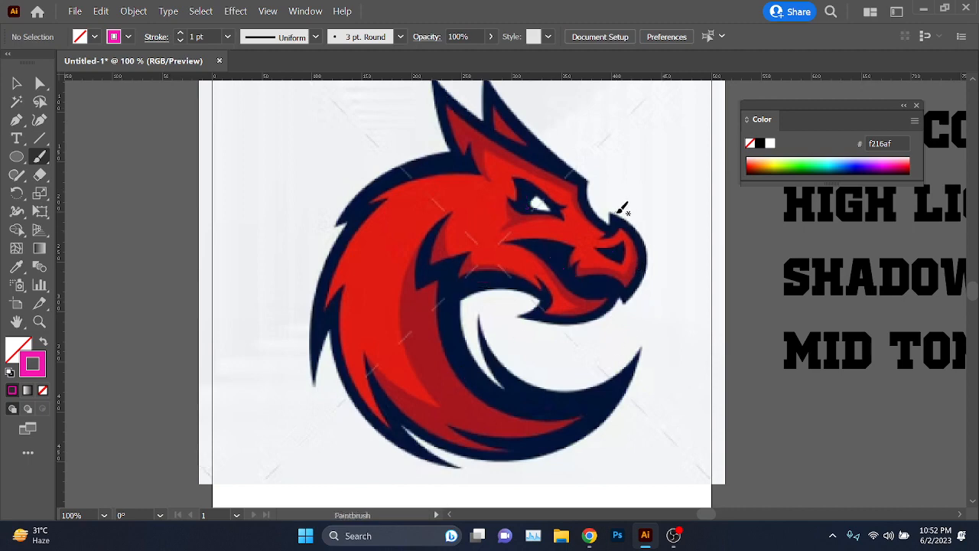
# Step: Paint freehand strokes along the outer edge of the dragon's snout, jaw, inner neck and tail tip, and undo them
pyautogui.moveTo(608, 215); pyautogui.dragTo(621, 221)
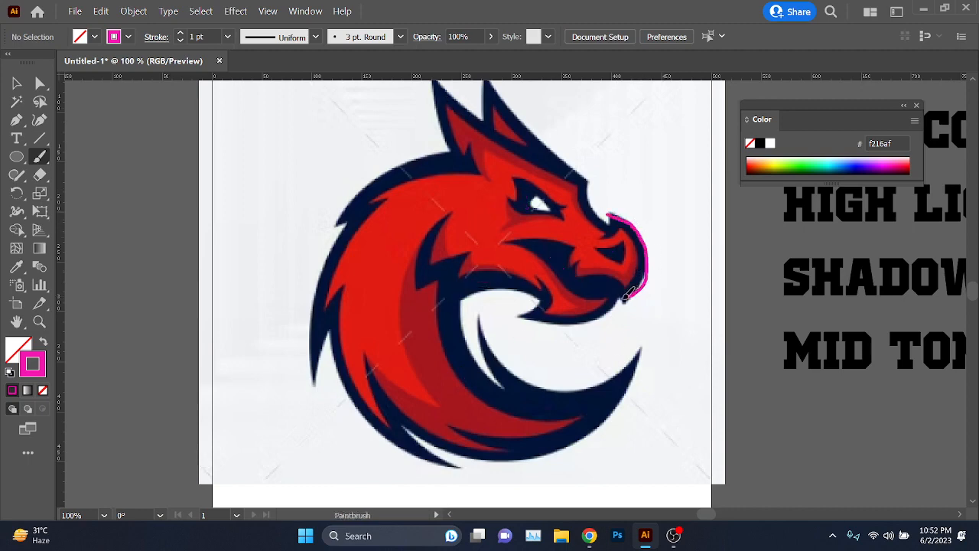
pyautogui.moveTo(610, 311)
pyautogui.mouseDown()
pyautogui.moveTo(530, 329)
pyautogui.moveTo(519, 316)
pyautogui.moveTo(534, 300)
pyautogui.moveTo(486, 292)
pyautogui.moveTo(468, 306)
pyautogui.moveTo(482, 360)
pyautogui.moveTo(472, 313)
pyautogui.moveTo(492, 348)
pyautogui.moveTo(584, 390)
pyautogui.moveTo(641, 349)
pyautogui.mouseUp()
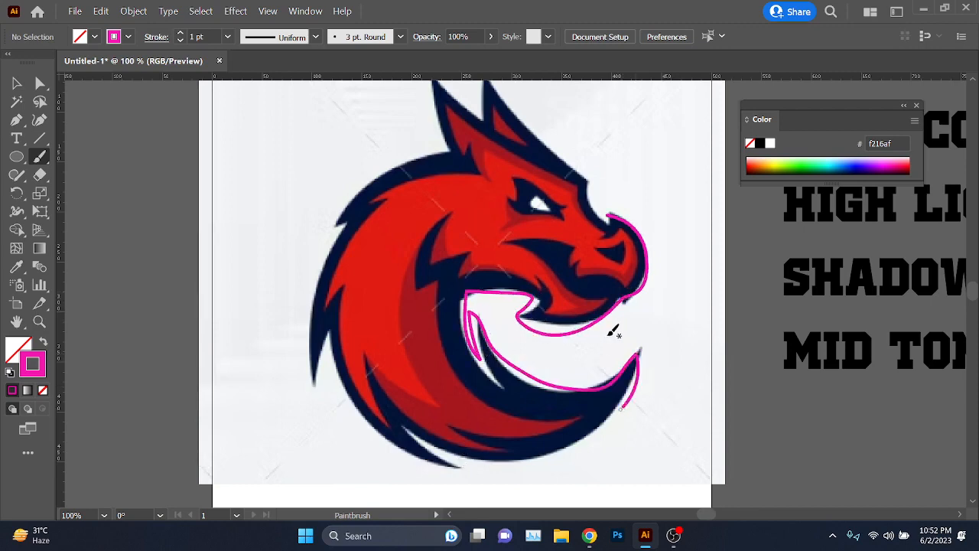
pyautogui.hotkey('ctrl', 'z')
# Step: Switch to the Google Meet call in Chrome, check its participant list and chat messages, and return to Illustrator
pyautogui.moveTo(596, 540)
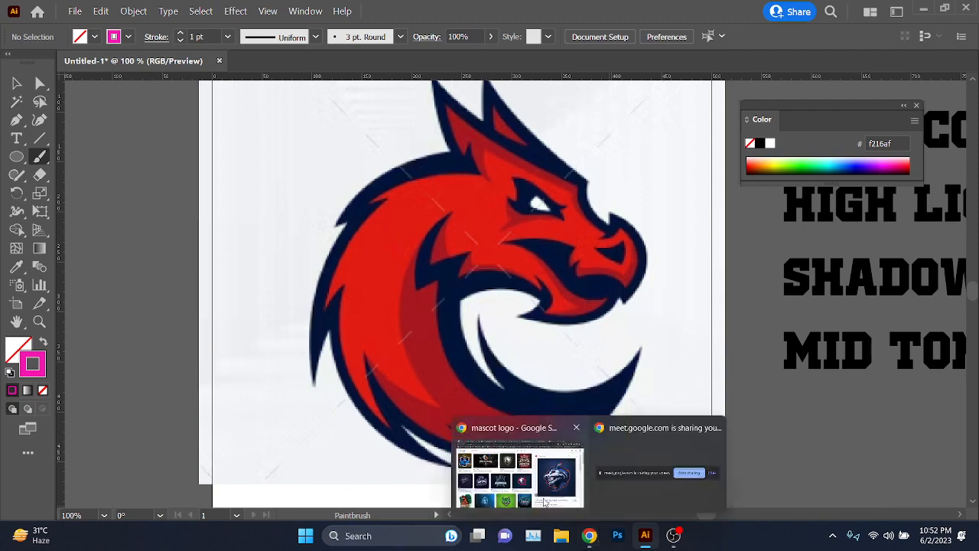
pyautogui.click(534, 475)
pyautogui.click(454, 8)
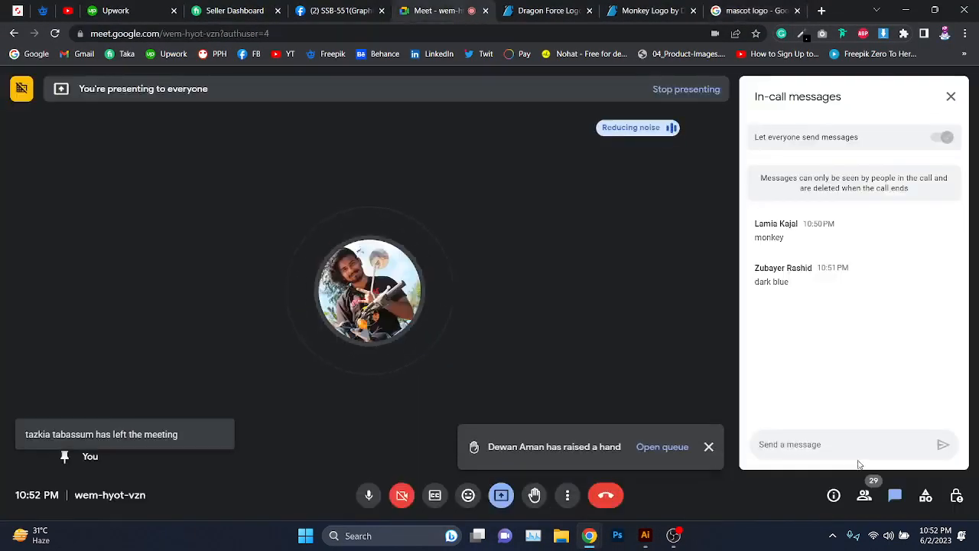
pyautogui.click(866, 494)
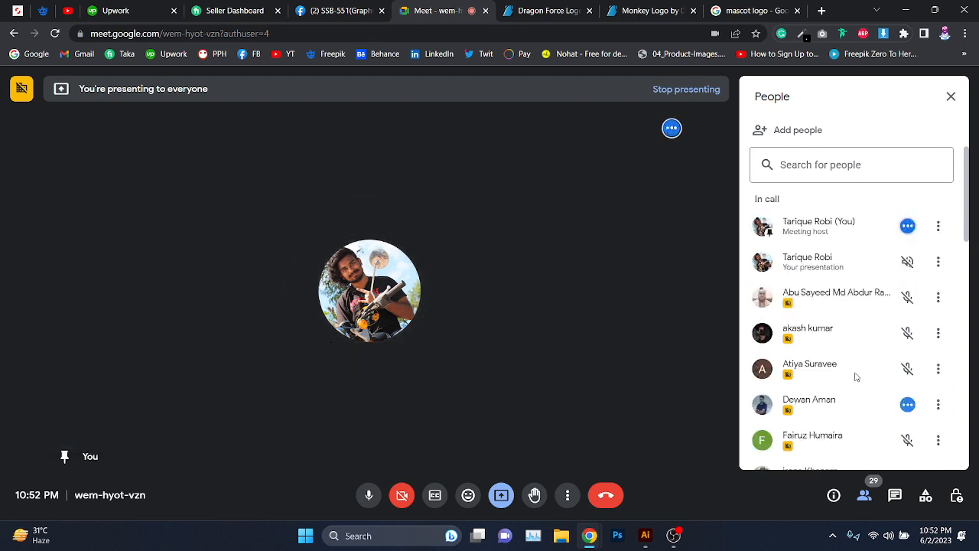
pyautogui.click(891, 495)
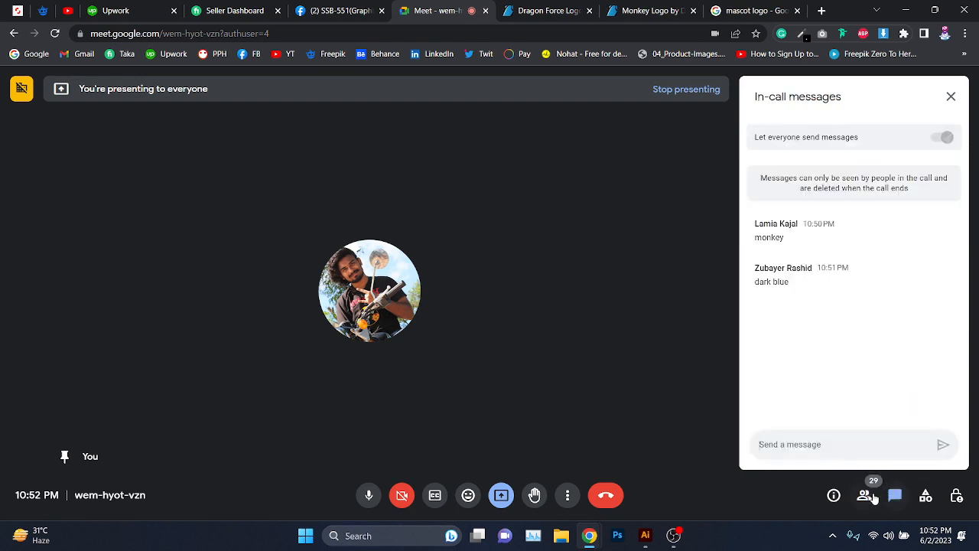
pyautogui.click(865, 495)
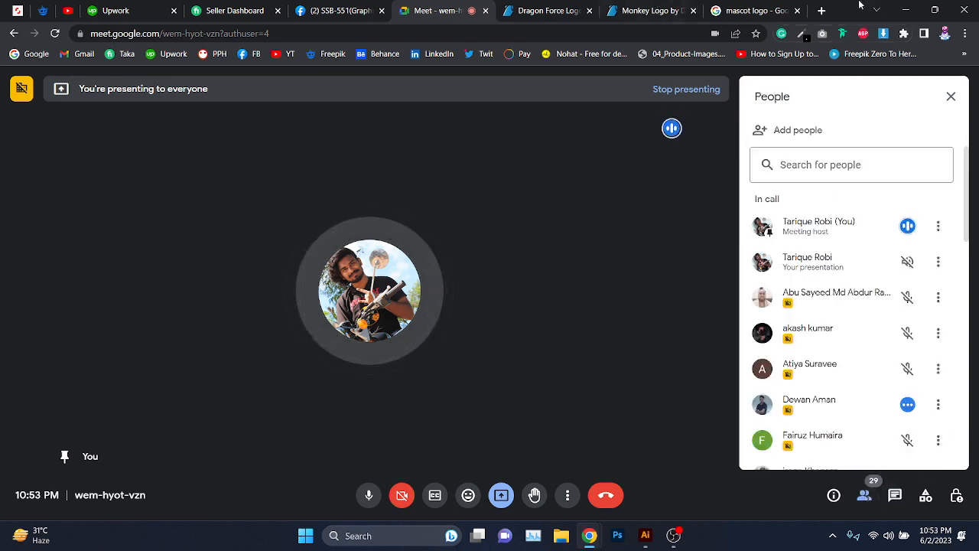
pyautogui.click(903, 6)
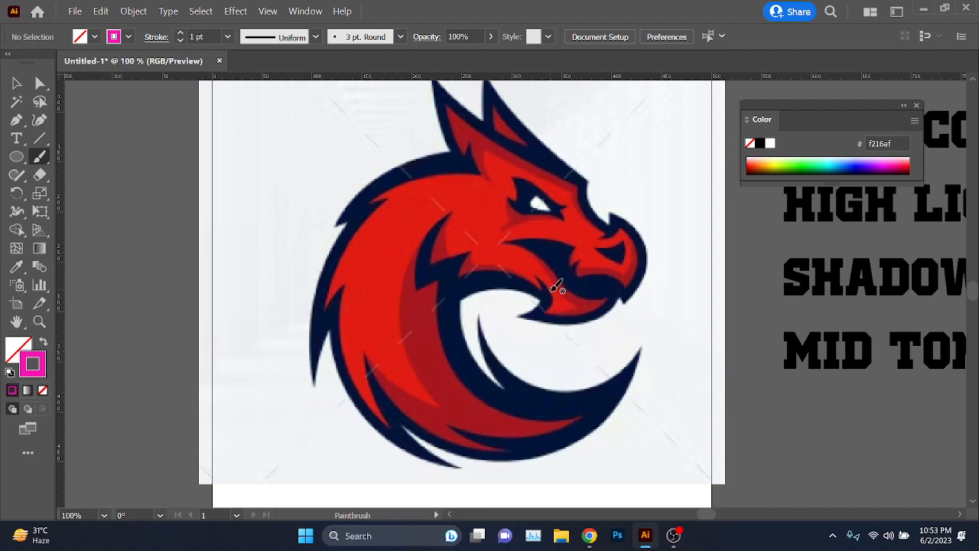
# Step: Paint a short freehand stroke along the dark line of the dragon's mouth and undo it
pyautogui.scroll(-2, 375, 327)
pyautogui.hscroll(2, 415, 273)
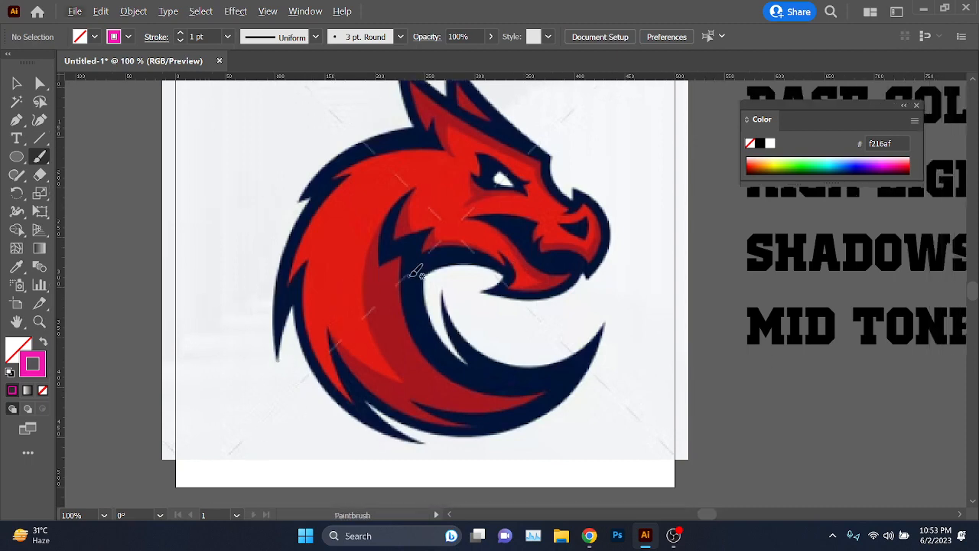
pyautogui.scroll(2, 474, 244)
pyautogui.scroll(2, 530, 256)
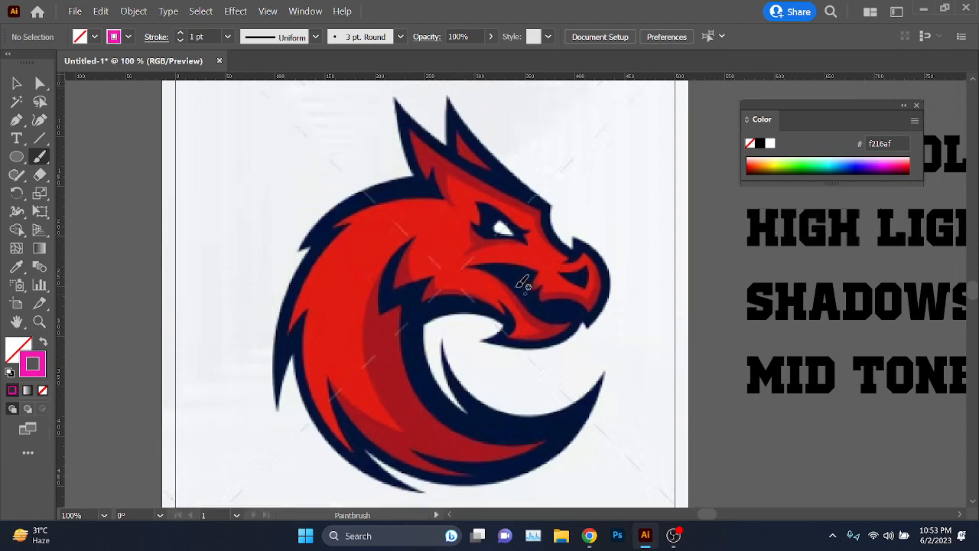
pyautogui.moveTo(506, 275); pyautogui.dragTo(561, 307)
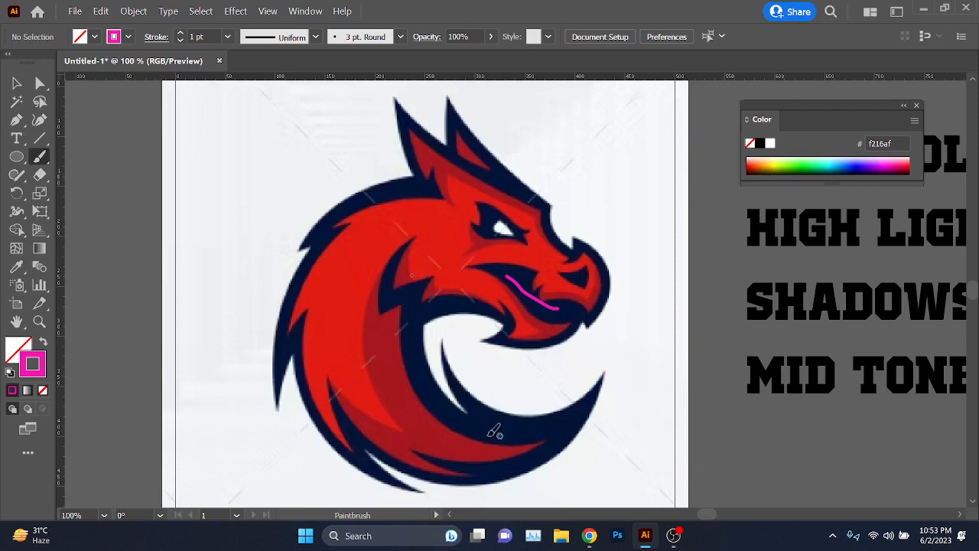
pyautogui.hotkey('ctrl', 'z')
# Step: Switch to Chrome and preview the Adobe eagle shield and Arabian Gaming logos in the mascot logo image results
pyautogui.moveTo(591, 536)
pyautogui.click(551, 493)
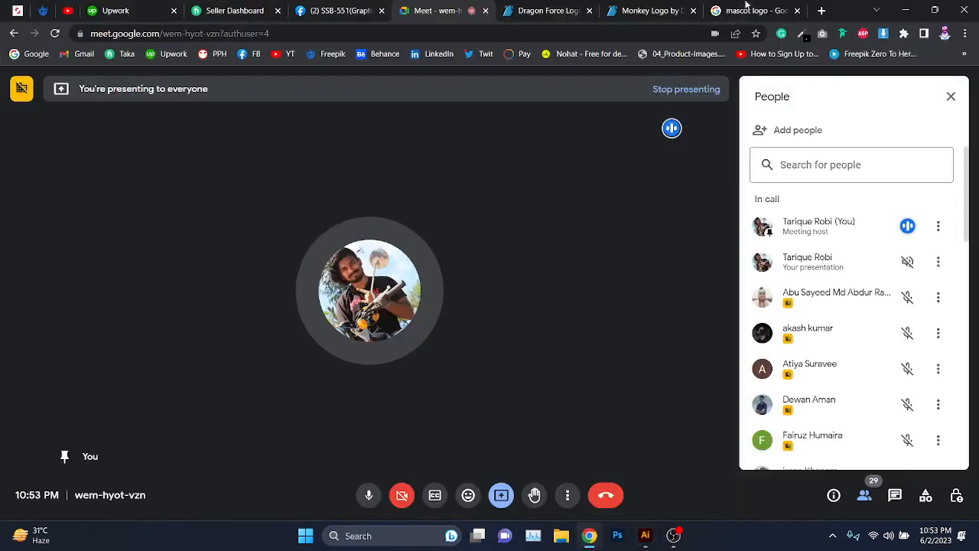
pyautogui.click(739, 10)
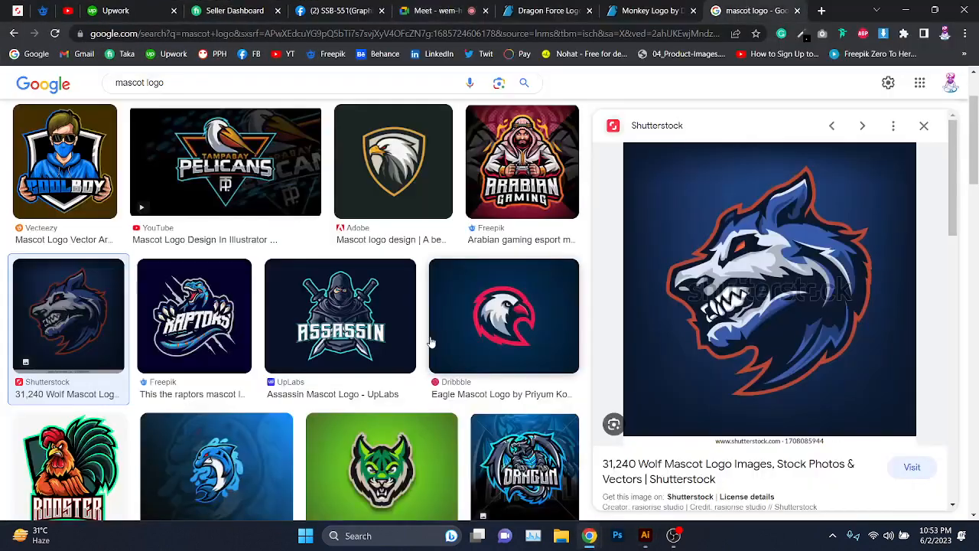
pyautogui.click(403, 239)
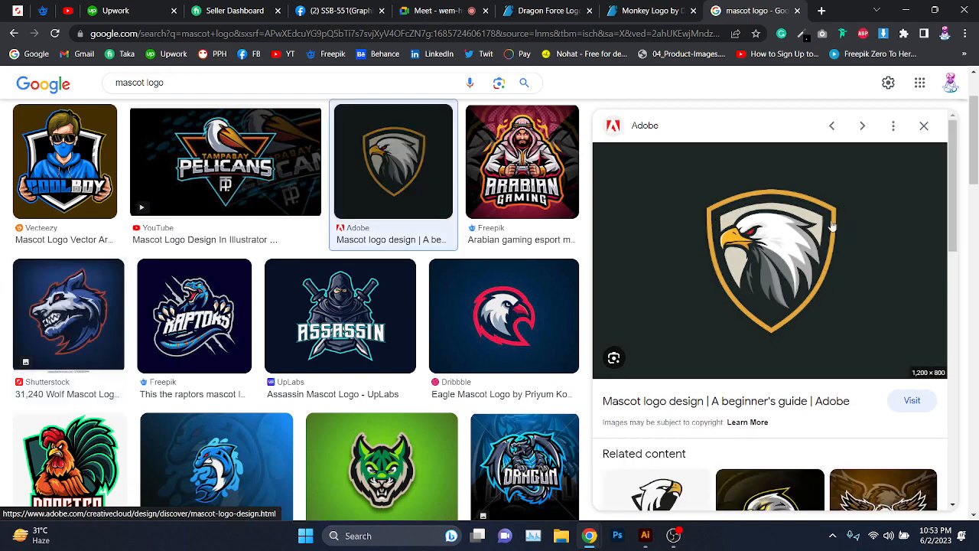
pyautogui.click(523, 176)
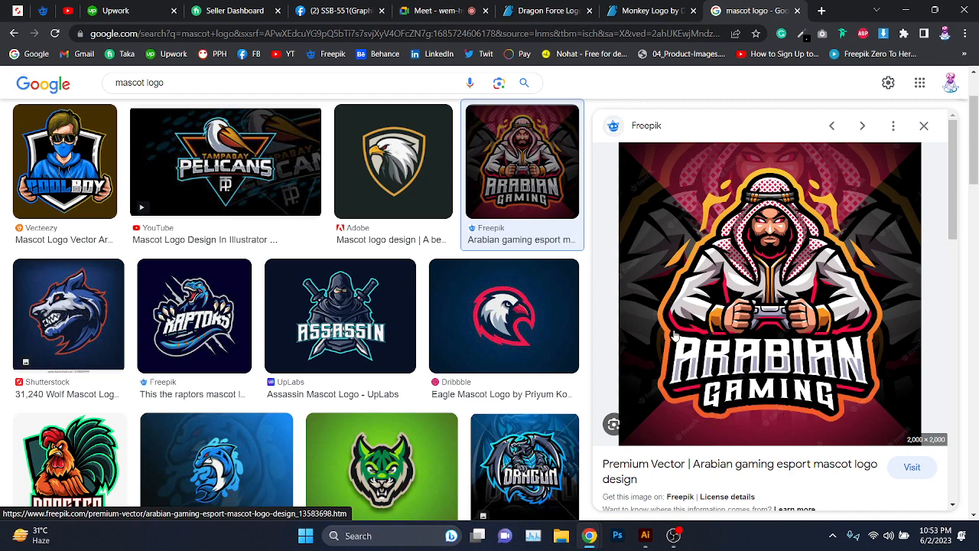
# Step: Close the mascot logo search page and switch back to Illustrator
pyautogui.hotkey('ctrl', 'w')
pyautogui.click(532, 6)
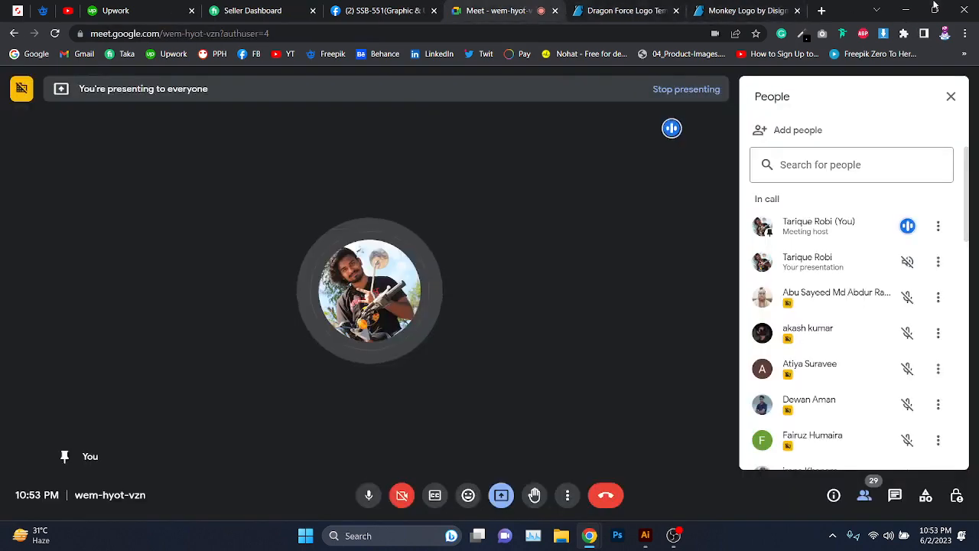
pyautogui.click(906, 9)
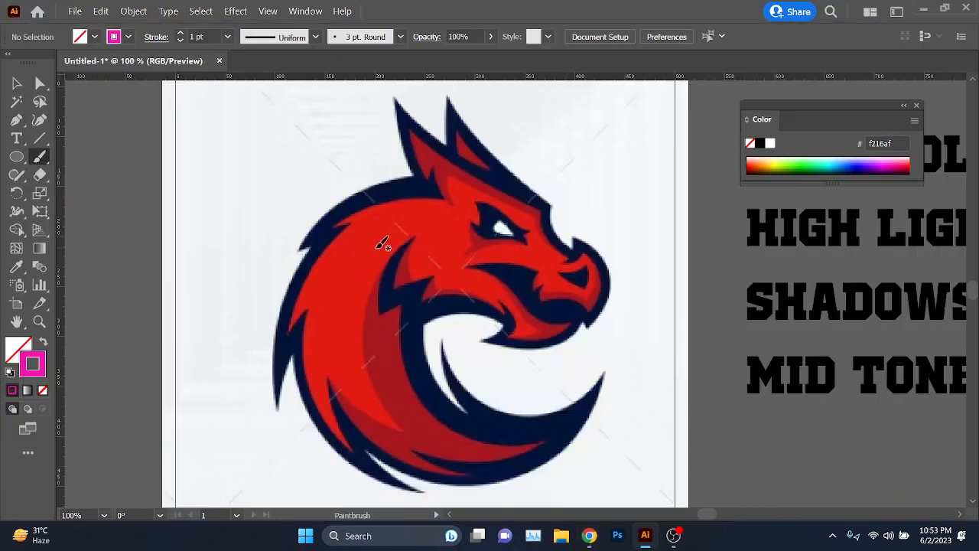
# Step: Paint check marks beside the BASE COLOR and MID TONES text lines, and undo them
pyautogui.scroll(-2, 377, 249)
pyautogui.hscroll(1, 475, 344)
pyautogui.moveTo(600, 158)
pyautogui.mouseDown()
pyautogui.moveTo(629, 147)
pyautogui.moveTo(673, 115)
pyautogui.mouseUp()
pyautogui.hscroll(1, 584, 258)
pyautogui.scroll(1, 573, 262)
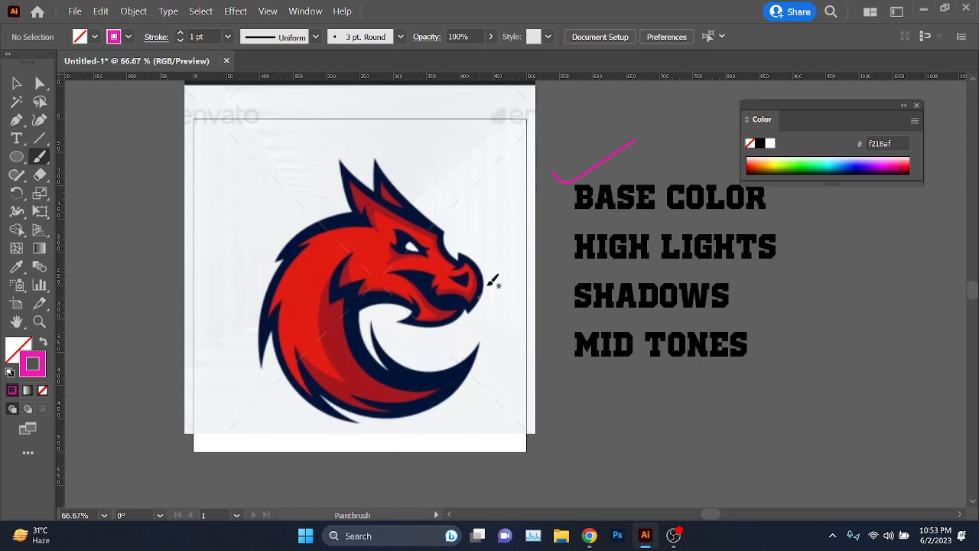
pyautogui.hotkey('ctrl', 'z')
pyautogui.moveTo(570, 345); pyautogui.dragTo(635, 317)
pyautogui.hotkey('ctrl', 'z')
pyautogui.moveTo(571, 191); pyautogui.dragTo(650, 151)
pyautogui.moveTo(570, 344); pyautogui.dragTo(621, 318)
pyautogui.hotkey('ctrl', 'z')
pyautogui.hotkey('ctrl', 'z')
pyautogui.scroll(1, 356, 265)
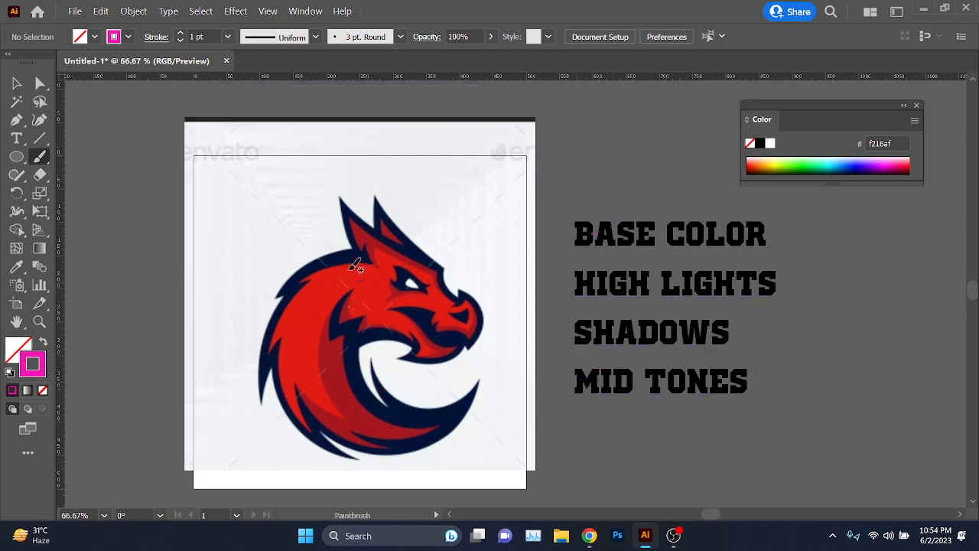
# Step: Paint a freehand stroke over the bright red base color on the dragon's upper neck and undo it
pyautogui.scroll(-2, 291, 298)
pyautogui.scroll(1, 321, 263)
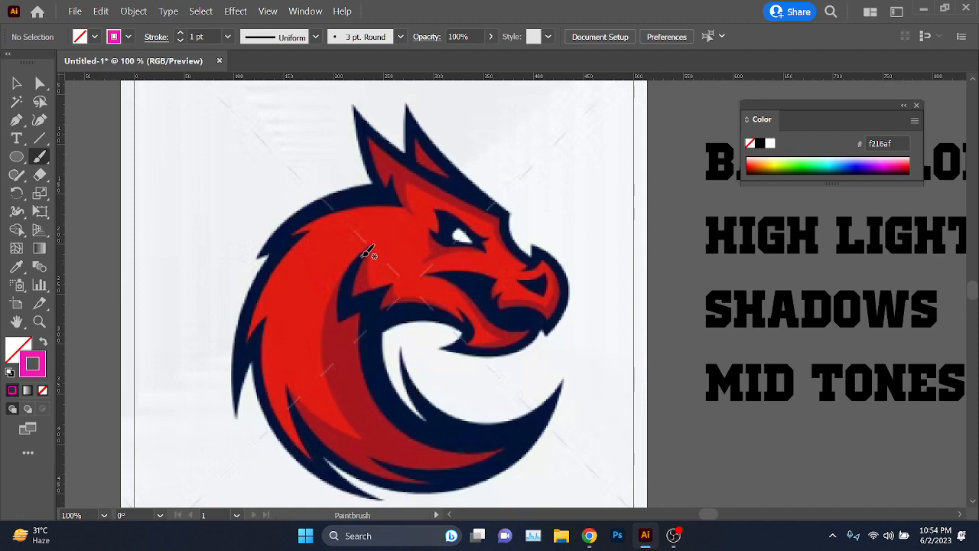
pyautogui.scroll(1, 360, 255)
pyautogui.moveTo(365, 213); pyautogui.dragTo(411, 212)
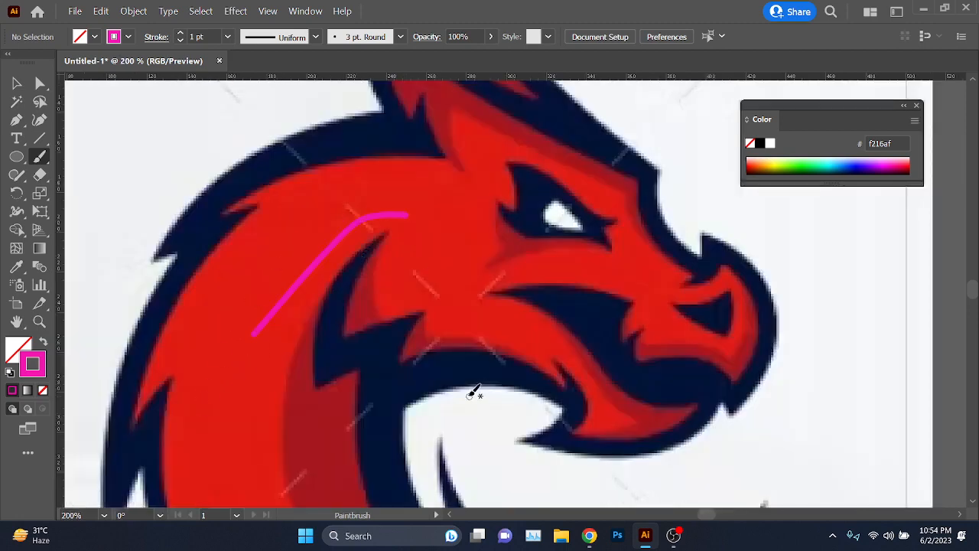
pyautogui.scroll(-1, 452, 360)
pyautogui.scroll(-1, 439, 330)
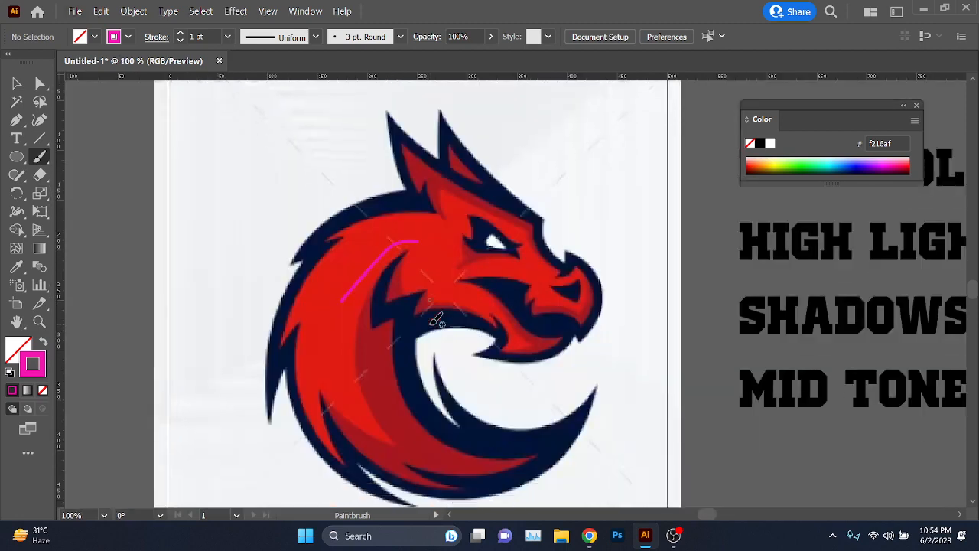
pyautogui.hscroll(1, 436, 320)
pyautogui.hotkey('ctrl', 'z')
# Step: Paint a stroke on the dark red neck shading and underline the SHADOWS text, and undo both strokes
pyautogui.scroll(2, 331, 327)
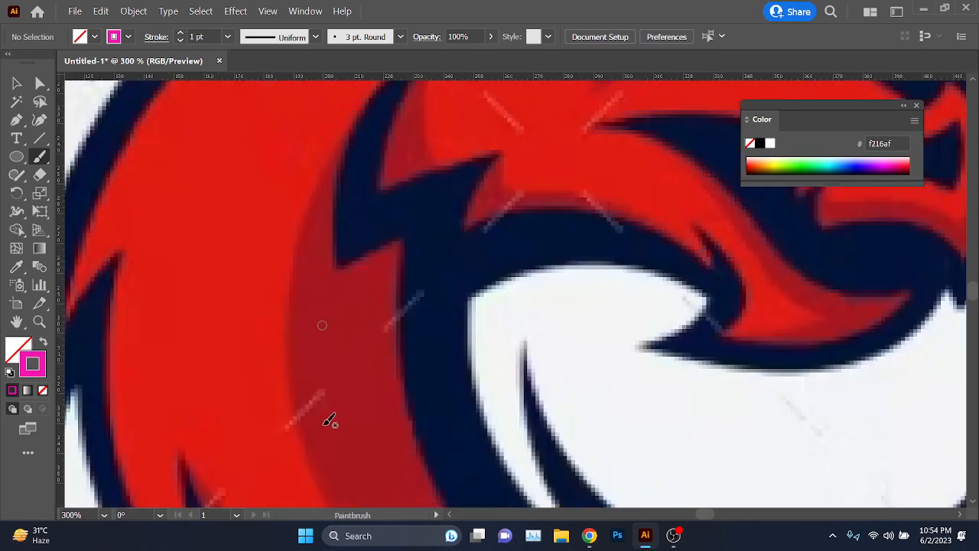
pyautogui.moveTo(339, 332); pyautogui.dragTo(361, 450)
pyautogui.scroll(-2, 344, 345)
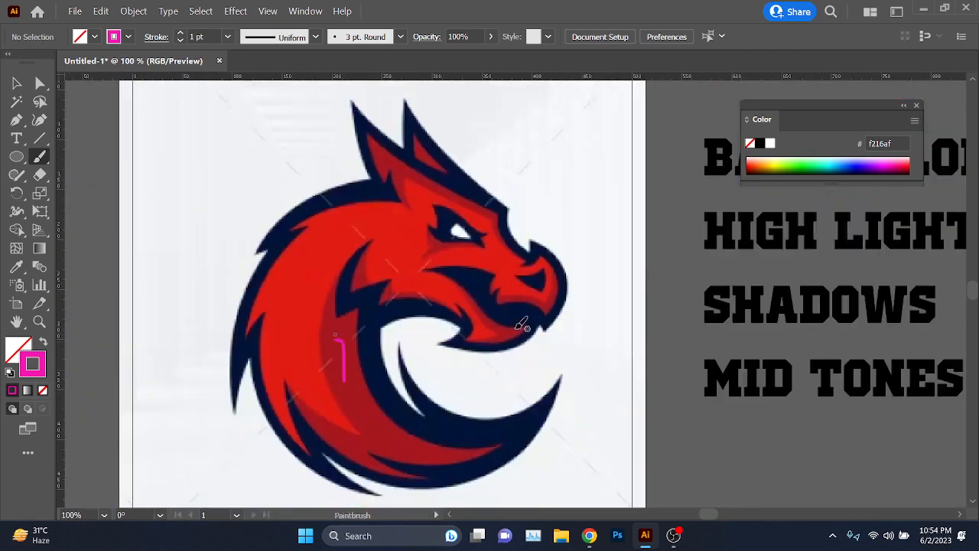
pyautogui.moveTo(733, 324); pyautogui.dragTo(868, 317)
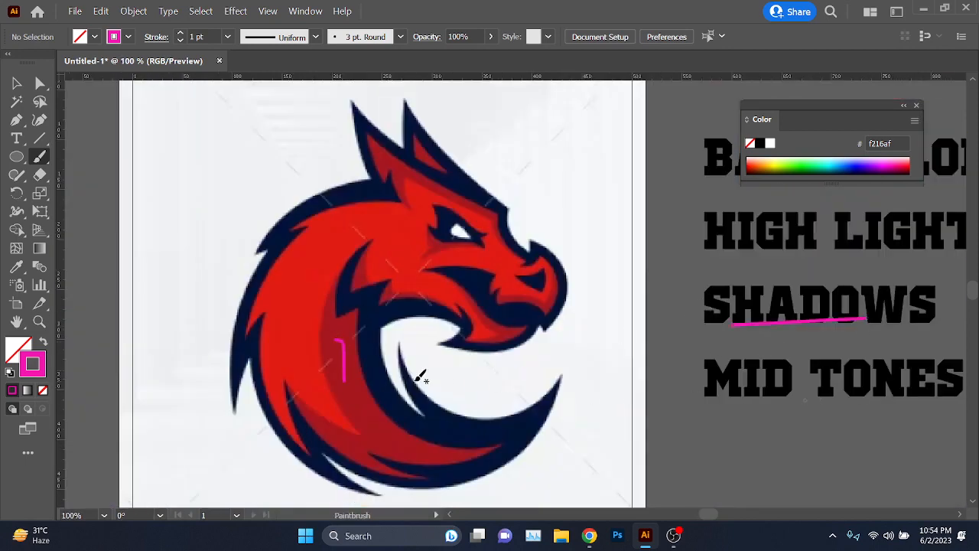
pyautogui.hotkey('ctrl', 'z')
# Step: Paint freehand strokes marking the dark red shadow areas on the dragon's neck, cheek fur, lower jaw, snout and forehead
pyautogui.moveTo(338, 342)
pyautogui.mouseDown()
pyautogui.moveTo(351, 400)
pyautogui.moveTo(386, 428)
pyautogui.mouseUp()
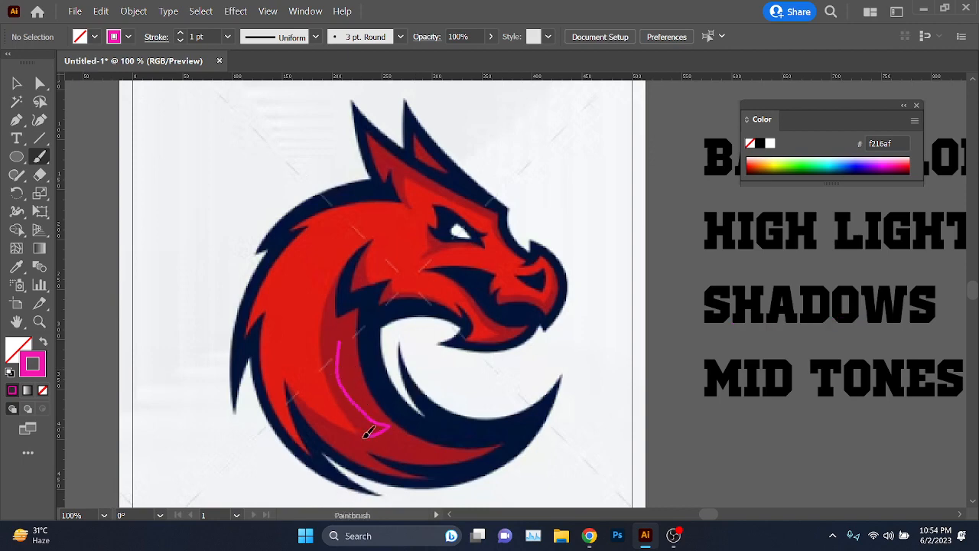
pyautogui.click(359, 280)
pyautogui.click(388, 295)
pyautogui.moveTo(499, 328); pyautogui.dragTo(522, 332)
pyautogui.moveTo(503, 221)
pyautogui.mouseDown()
pyautogui.moveTo(432, 191)
pyautogui.moveTo(381, 149)
pyautogui.mouseUp()
pyautogui.scroll(-1, 349, 323)
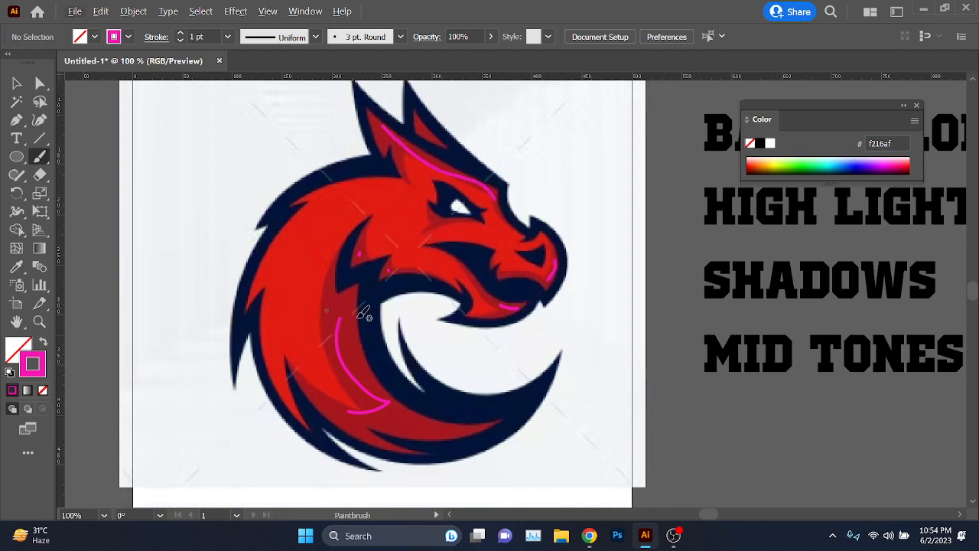
# Step: Undo the magenta strokes marking the dark red shadow areas on the dragon
pyautogui.scroll(1, 365, 313)
pyautogui.scroll(-2, 365, 313)
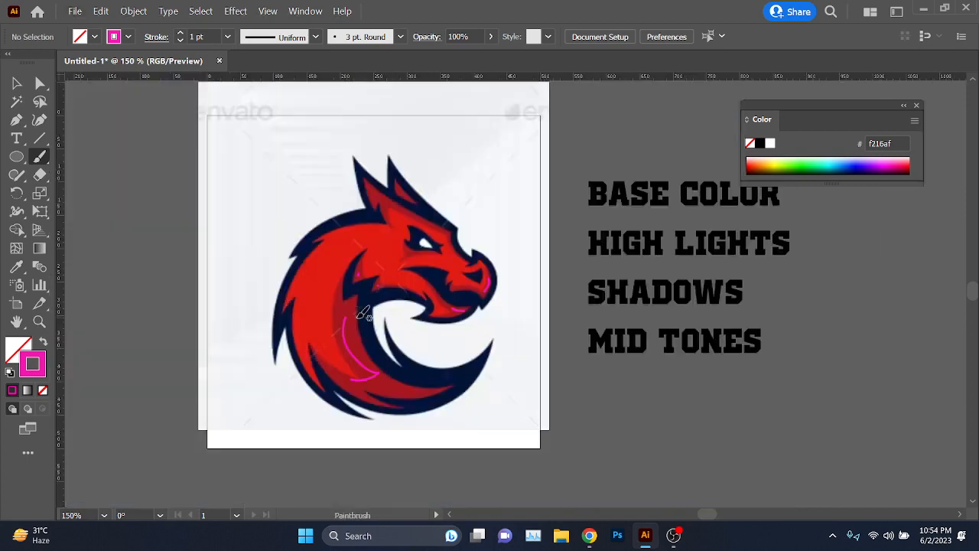
pyautogui.hotkey('ctrl', 'z')
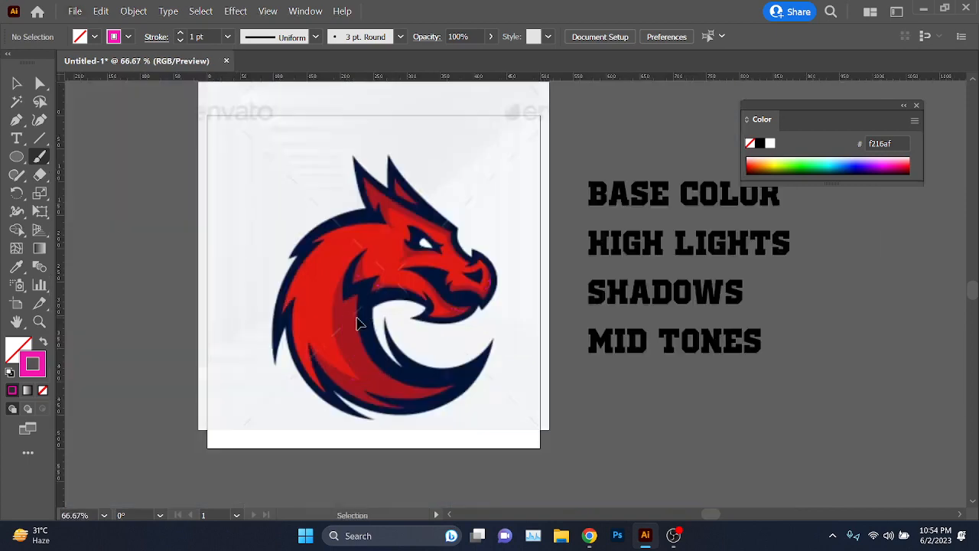
# Step: Paint one short stroke on the bright red and one on the dark red area of the dragon's neck, and undo both
pyautogui.scroll(1, 364, 314)
pyautogui.scroll(1, 365, 313)
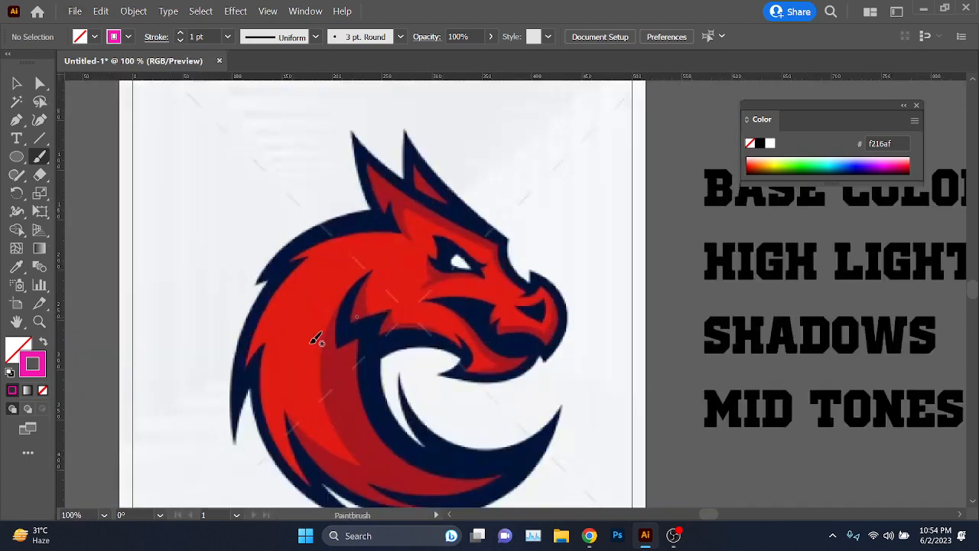
pyautogui.moveTo(311, 287); pyautogui.dragTo(306, 323)
pyautogui.moveTo(331, 377); pyautogui.dragTo(342, 406)
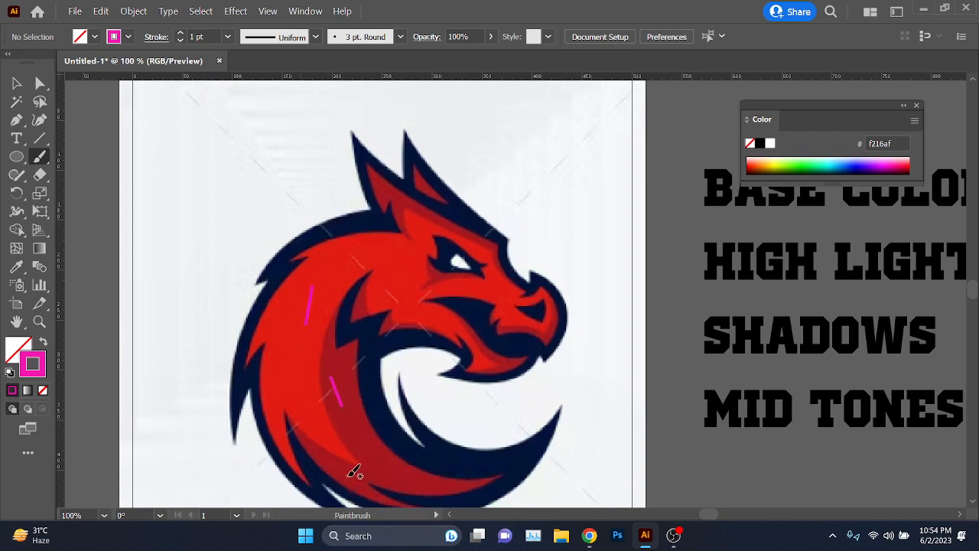
pyautogui.hotkey('ctrl', 'z')
pyautogui.hotkey('ctrl', 'z')
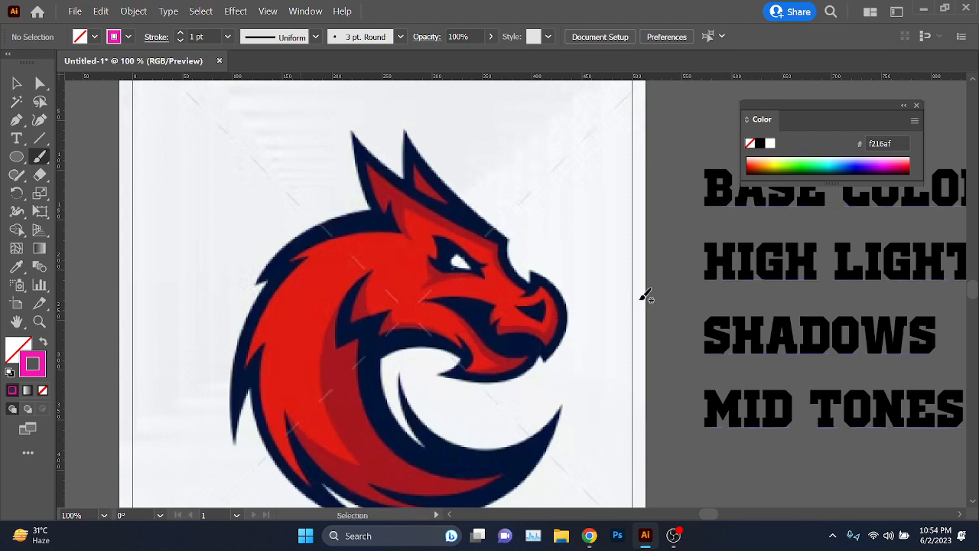
# Step: Paint marker strokes on the HIGH LIGHTS, BASE COLOR and MID TONES text lines, and undo them
pyautogui.scroll(-1, 647, 295)
pyautogui.moveTo(782, 255); pyautogui.dragTo(831, 253)
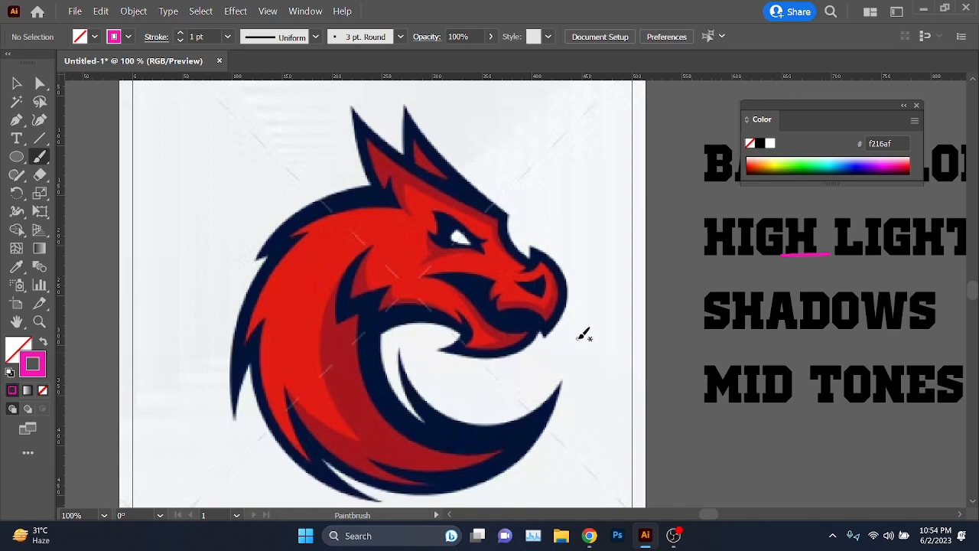
pyautogui.scroll(-2, 583, 334)
pyautogui.scroll(1, 765, 306)
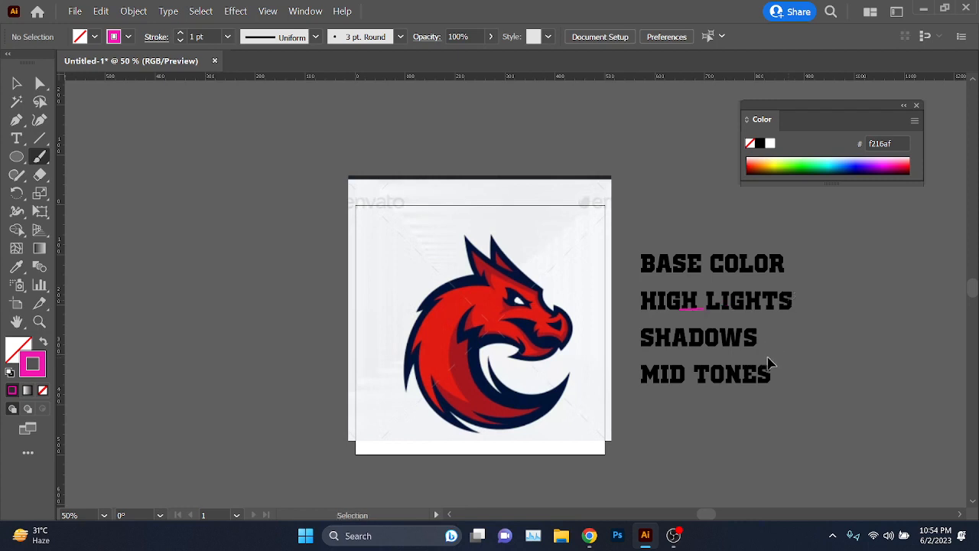
pyautogui.scroll(1, 663, 360)
pyautogui.scroll(1, 663, 360)
pyautogui.moveTo(658, 248); pyautogui.dragTo(820, 237)
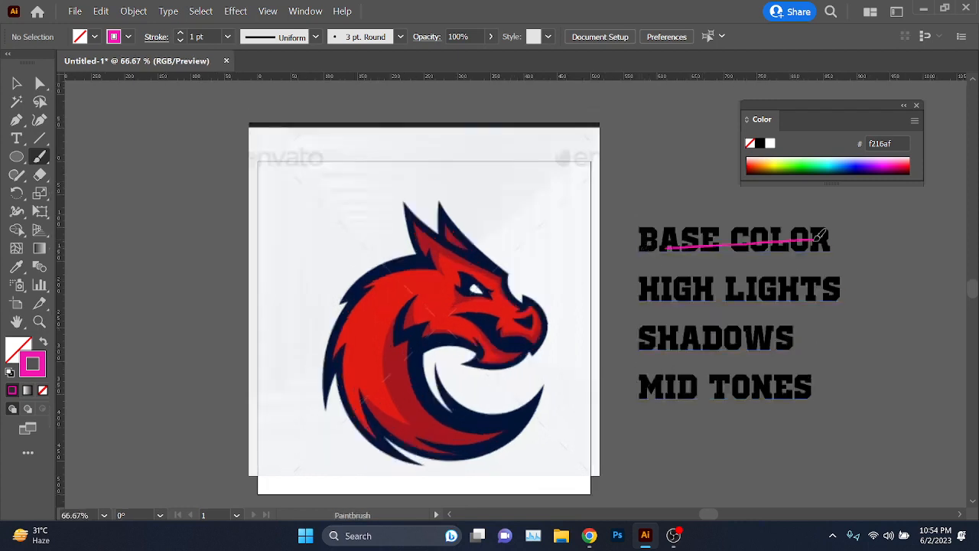
pyautogui.moveTo(678, 408); pyautogui.dragTo(824, 391)
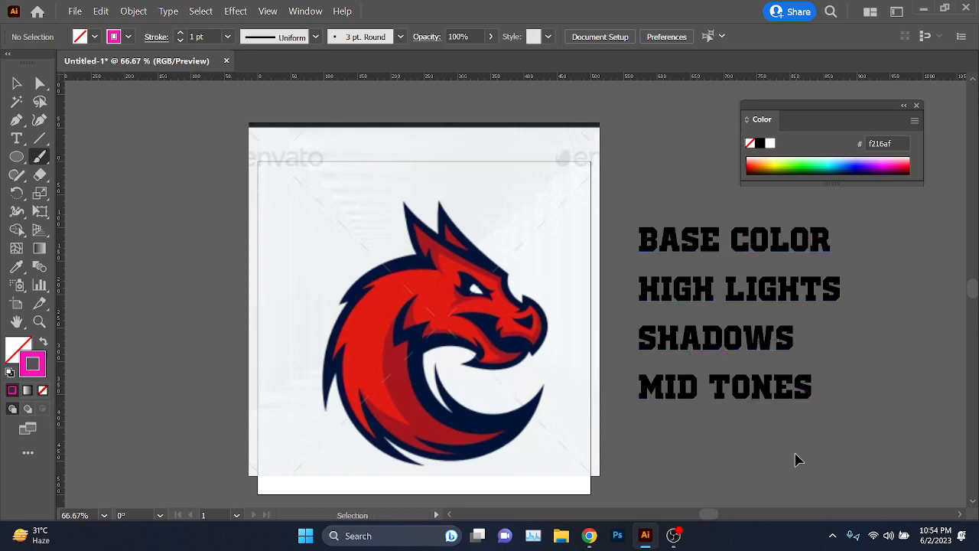
# Step: Paste the copied wolf mascot image into the document and move it beside the dragon image, opposite the text lines
pyautogui.moveTo(587, 537)
pyautogui.click(566, 498)
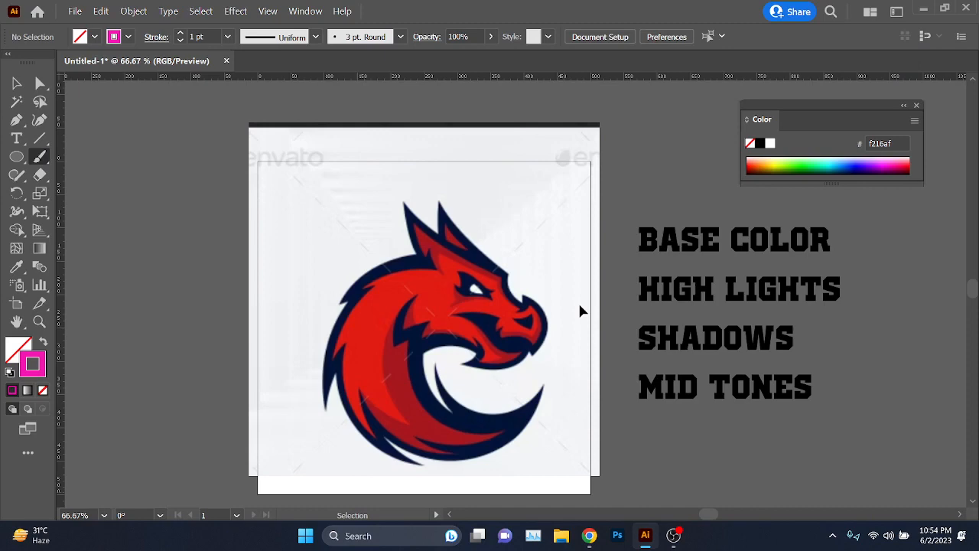
pyautogui.hotkey('ctrl', 'v')
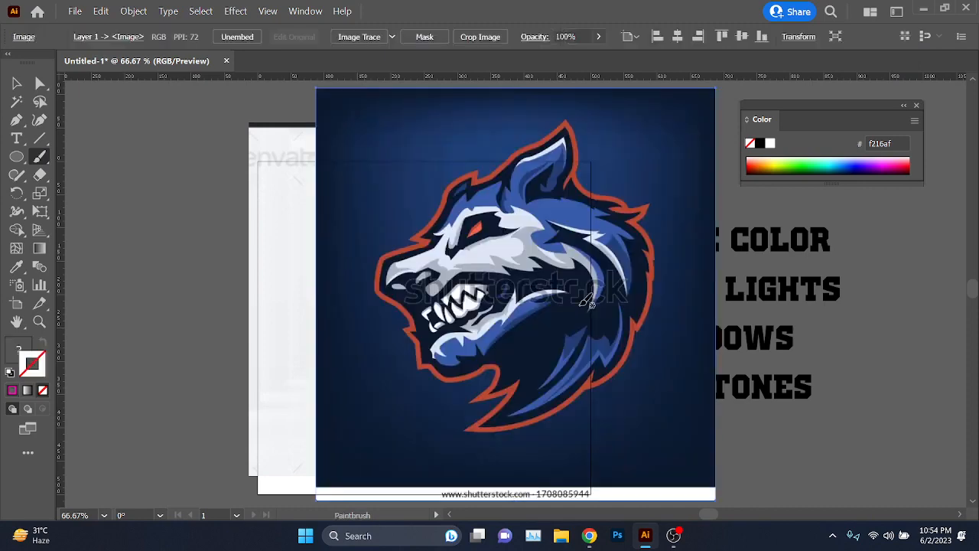
pyautogui.scroll(-1, 586, 302)
pyautogui.hotkey('ctrl', '-')
pyautogui.press('v')
pyautogui.moveTo(566, 281); pyautogui.dragTo(177, 285)
pyautogui.hotkey('ctrl', '+')
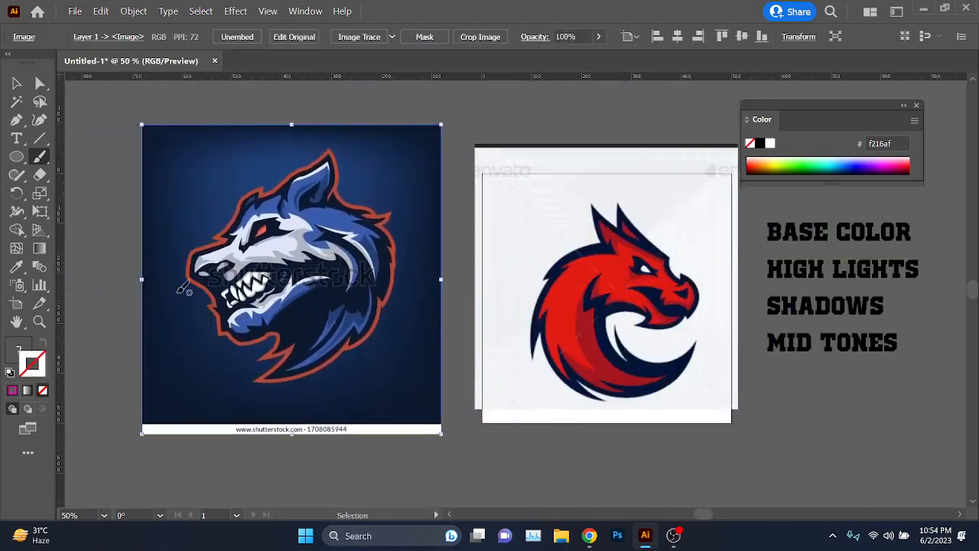
# Step: Paint freehand strokes on the wolf's dark jaw outline, light face highlight, grey cheek, and blue head and neck fur
pyautogui.press('b')
pyautogui.hotkey('ctrl', '+')
pyautogui.hotkey('ctrl', '+')
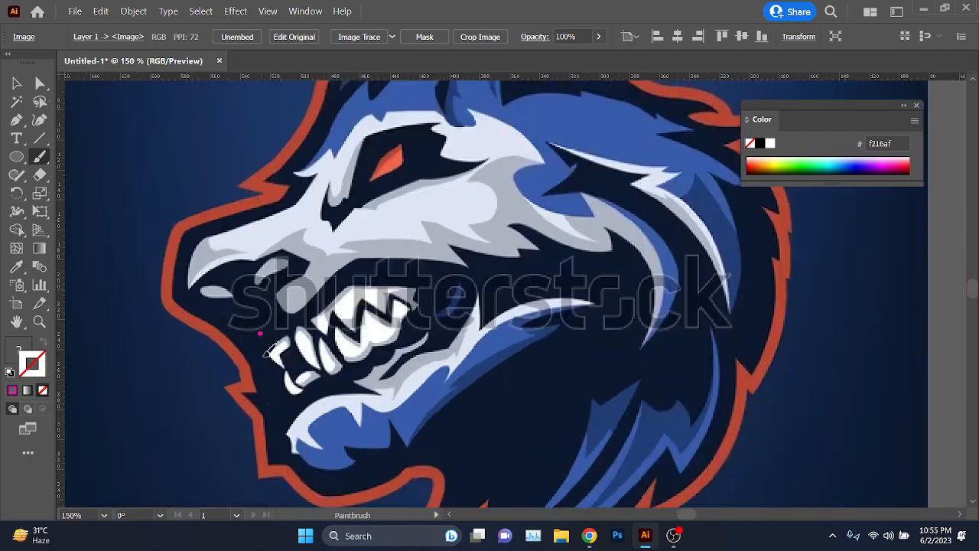
pyautogui.moveTo(276, 415); pyautogui.dragTo(276, 416)
pyautogui.scroll(3, 344, 367)
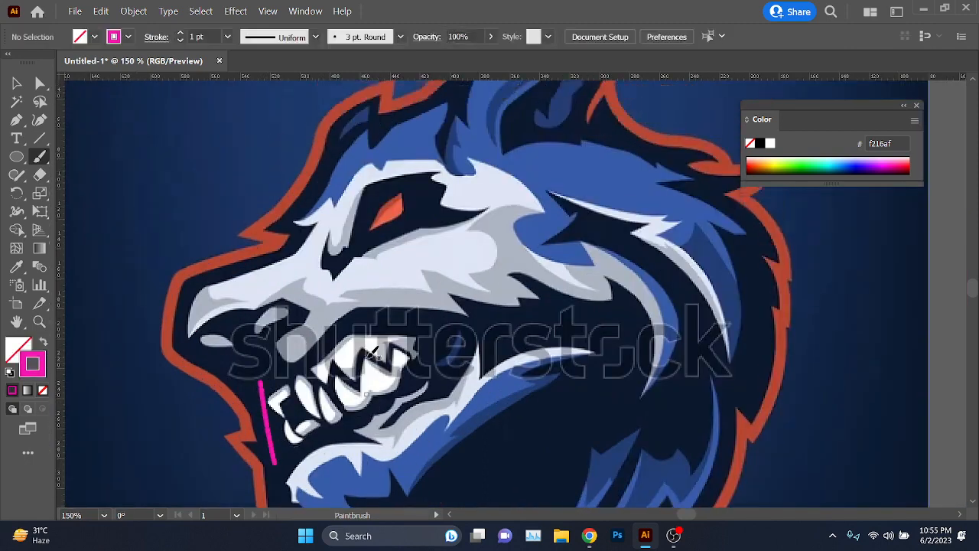
pyautogui.scroll(-1, 371, 354)
pyautogui.scroll(-1, 487, 279)
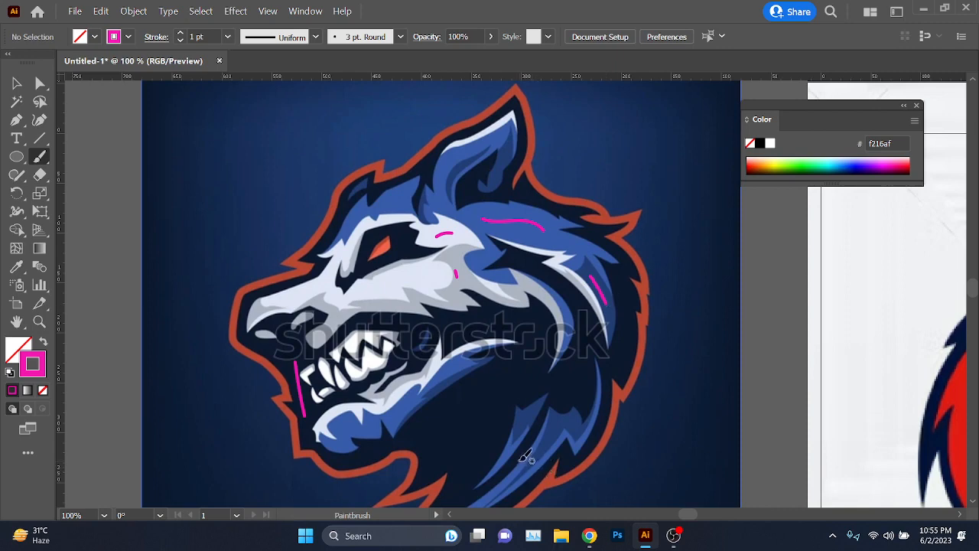
pyautogui.scroll(-1, 509, 428)
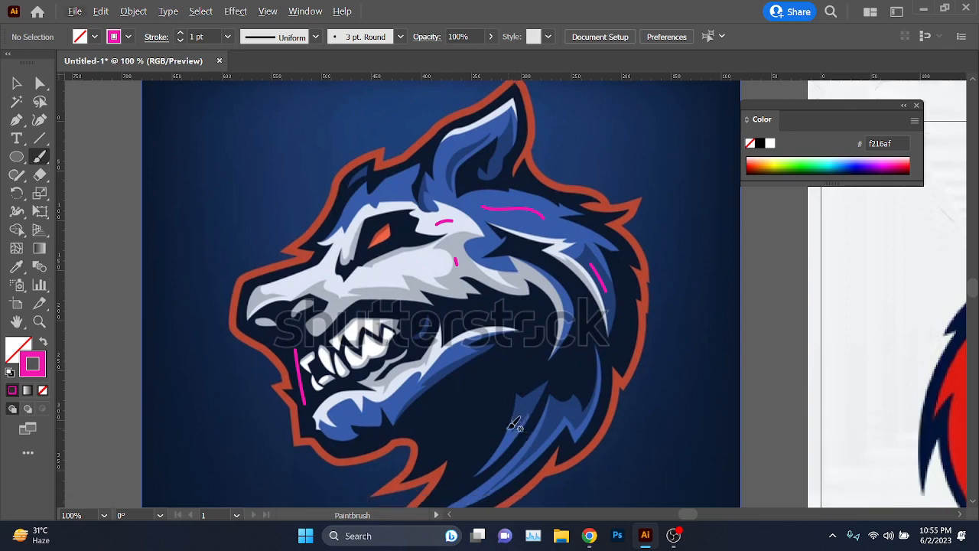
pyautogui.scroll(-2, 363, 292)
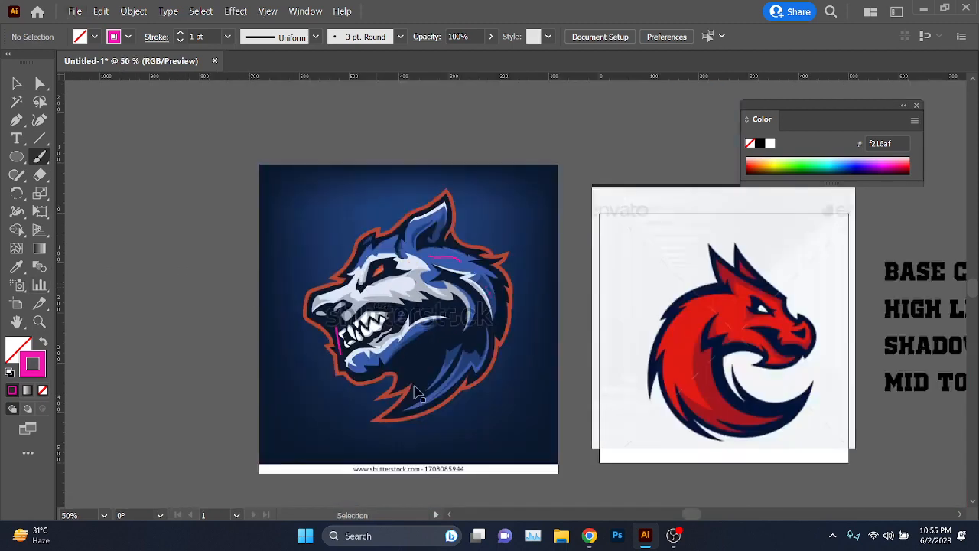
# Step: Delete the wolf image together with the strokes painted on it
pyautogui.keyDown('ctrl'); pyautogui.click(414, 393); pyautogui.keyUp('ctrl')
pyautogui.hotkey('ctrl', 'd')
pyautogui.press('Delete')
# Step: Copy the Monkey Logo preview image from its GraphicRiver page in Chrome, paste it into the Illustrator document and move it clear of the dragon
pyautogui.click(583, 532)
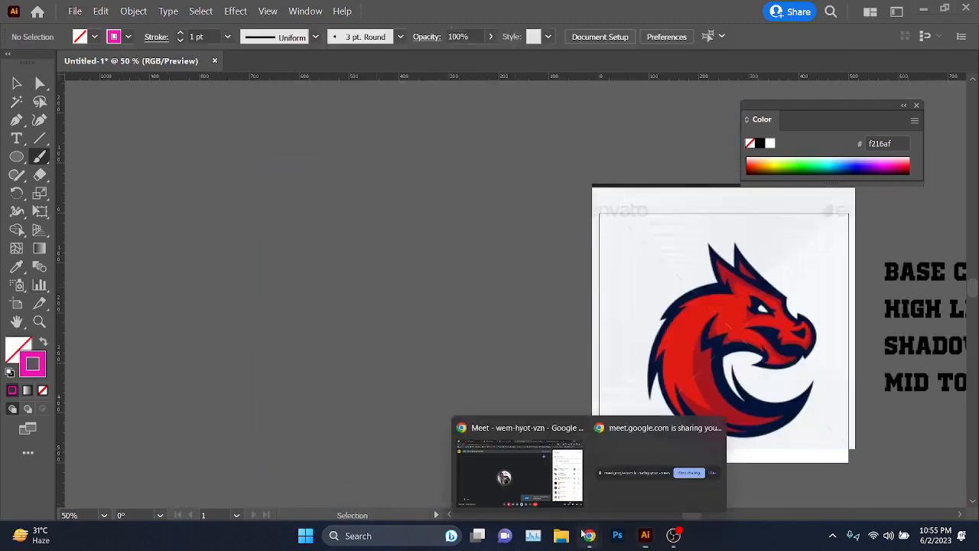
pyautogui.click(556, 484)
pyautogui.click(753, 6)
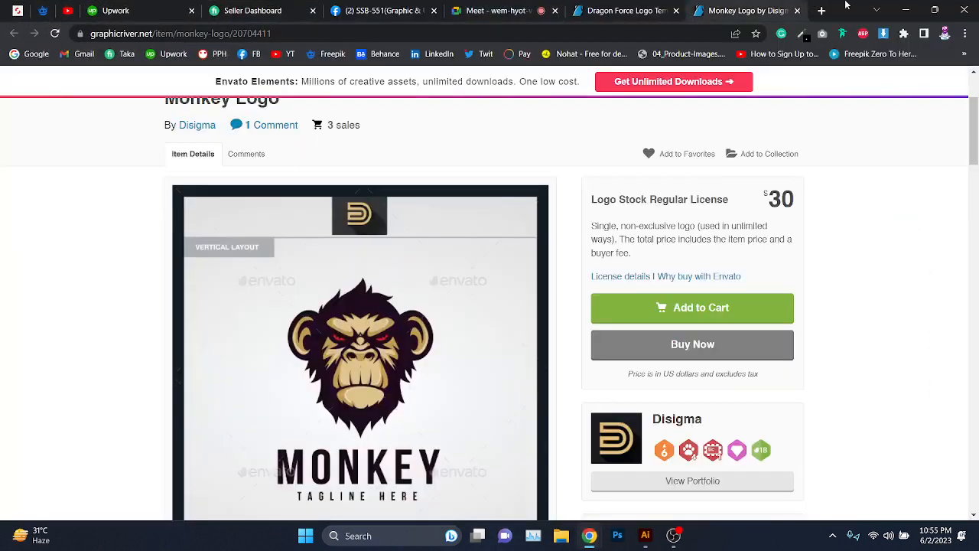
pyautogui.rightClick(380, 370)
pyautogui.click(477, 243)
pyautogui.click(645, 535)
pyautogui.hotkey('ctrl', 'v')
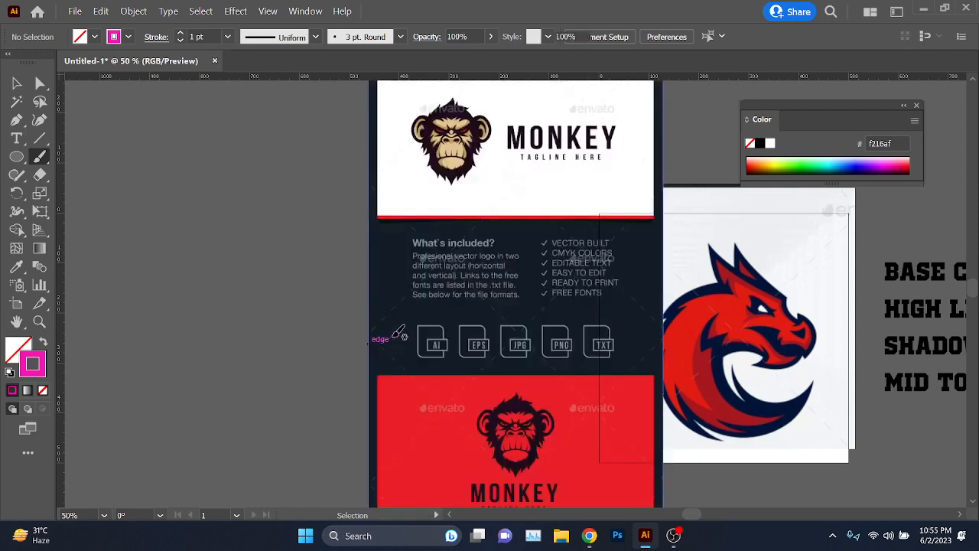
pyautogui.moveTo(511, 209); pyautogui.dragTo(382, 297)
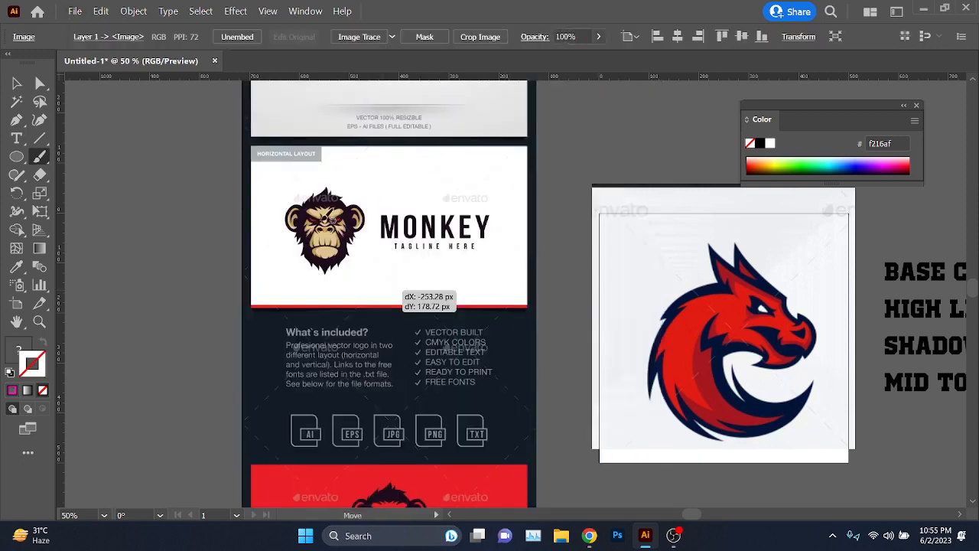
# Step: Paint strokes over the light areas of the monkey's ears and brow in the horizontal layout logo, and undo them
pyautogui.scroll(8, 322, 218)
pyautogui.scroll(-2, 312, 201)
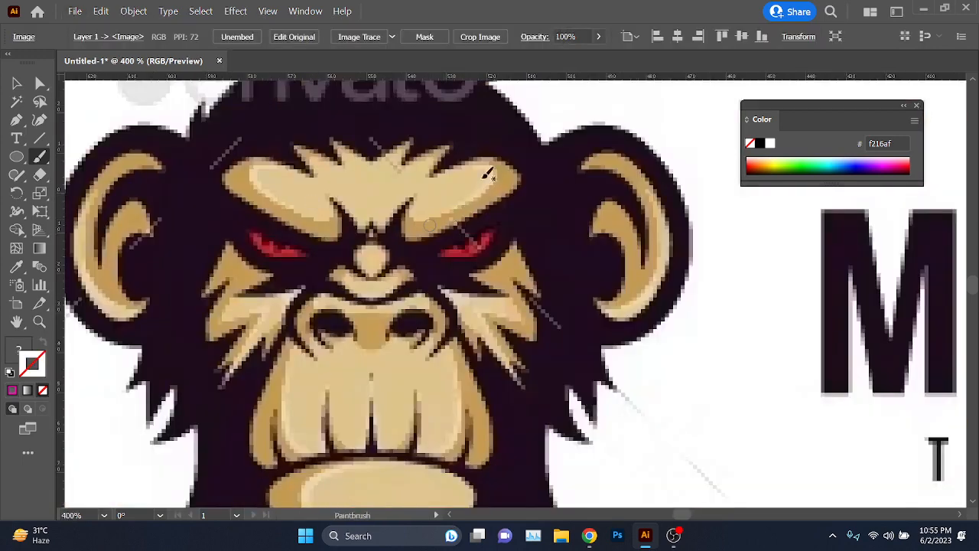
pyautogui.scroll(-2, 528, 201)
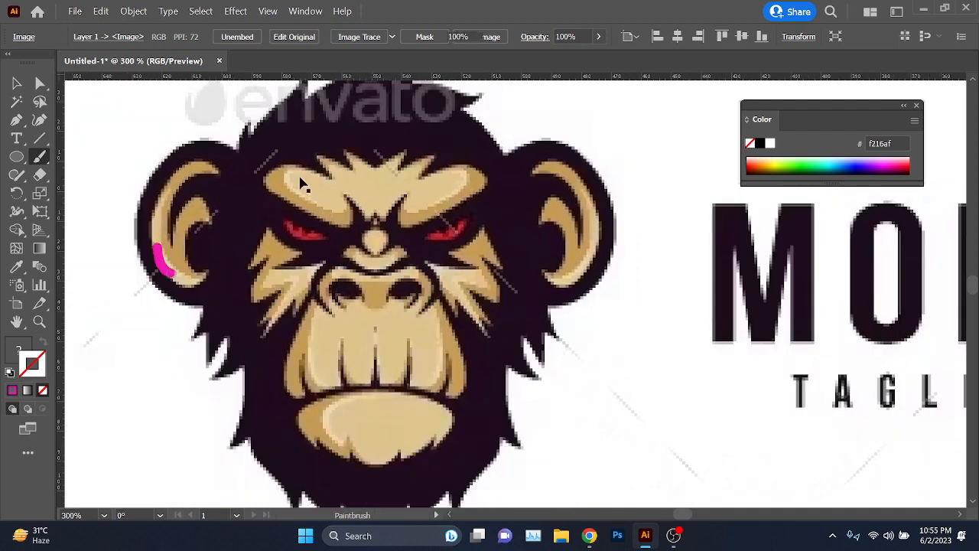
pyautogui.hotkey('ctrl', 'z')
pyautogui.hotkey('ctrl', 'z')
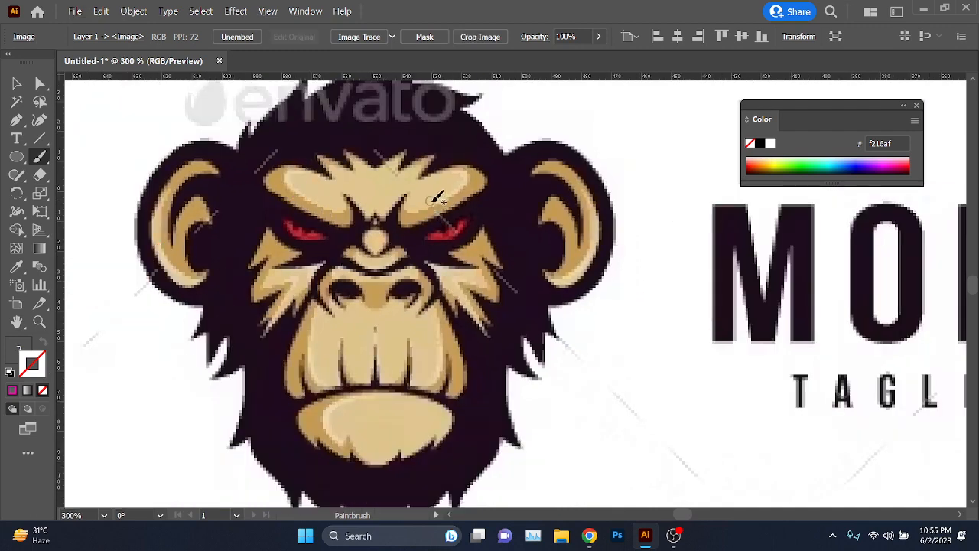
pyautogui.moveTo(598, 236); pyautogui.dragTo(592, 253)
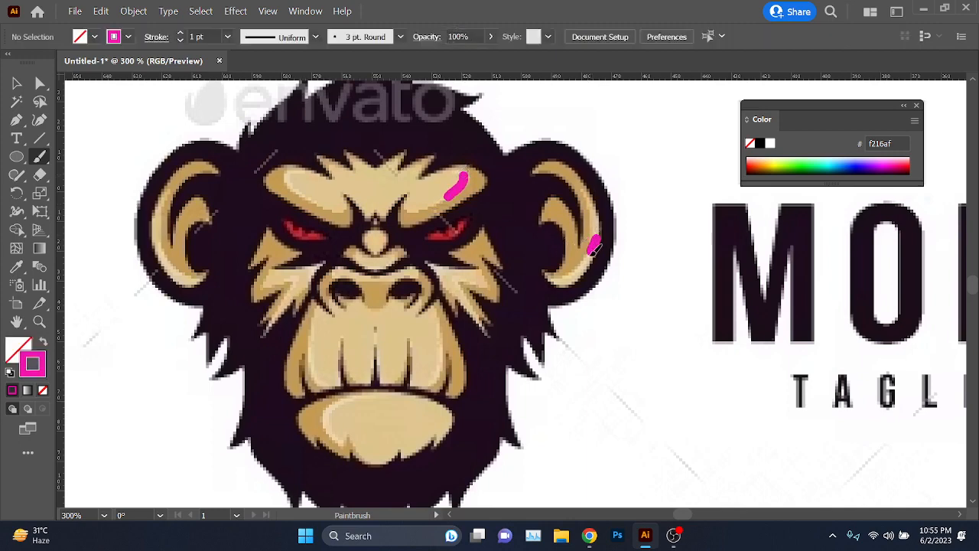
pyautogui.hotkey('ctrl', 'z')
pyautogui.hotkey('ctrl', 'z')
# Step: Paint a stroke along the curved highlight at the edge of the monkey's chin and undo it
pyautogui.scroll(-2, 429, 298)
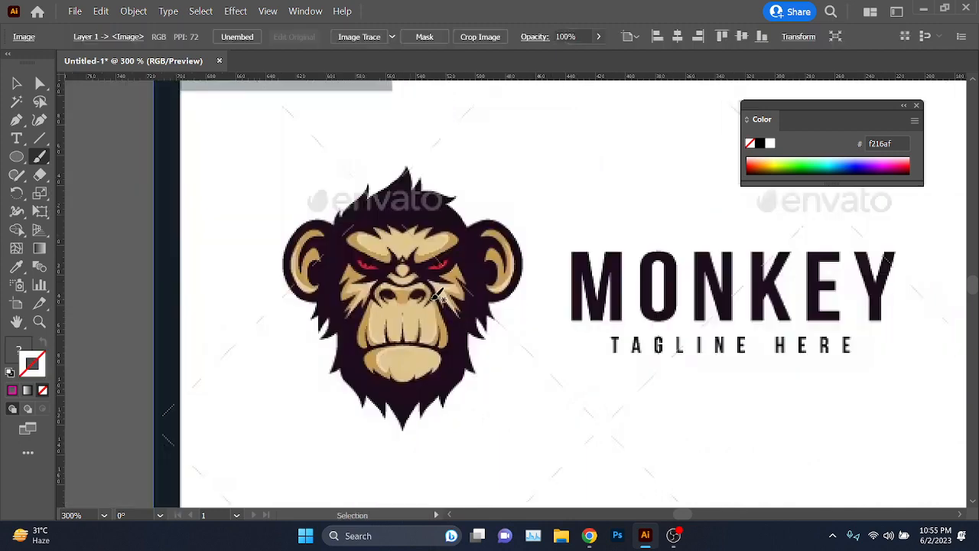
pyautogui.scroll(-2, 428, 299)
pyautogui.scroll(-2, 434, 296)
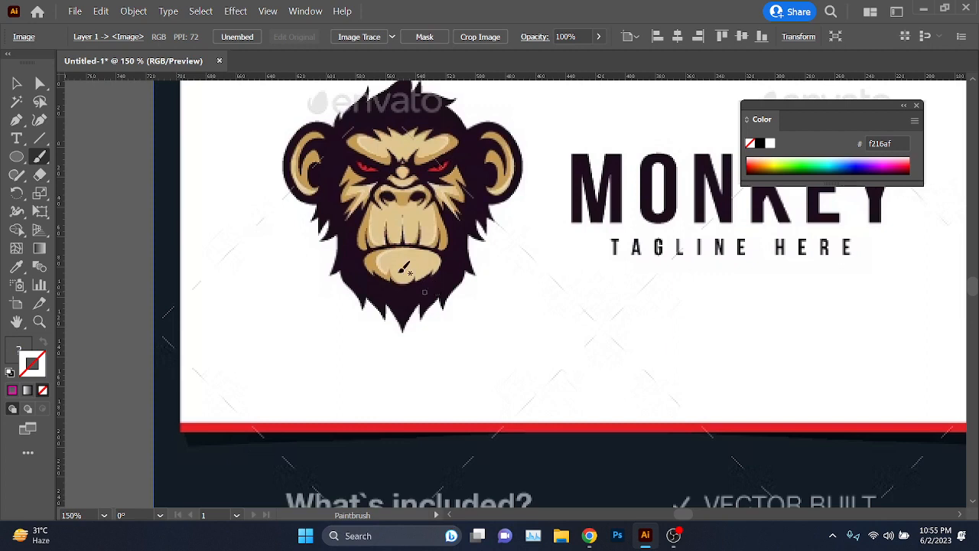
pyautogui.scroll(2, 382, 248)
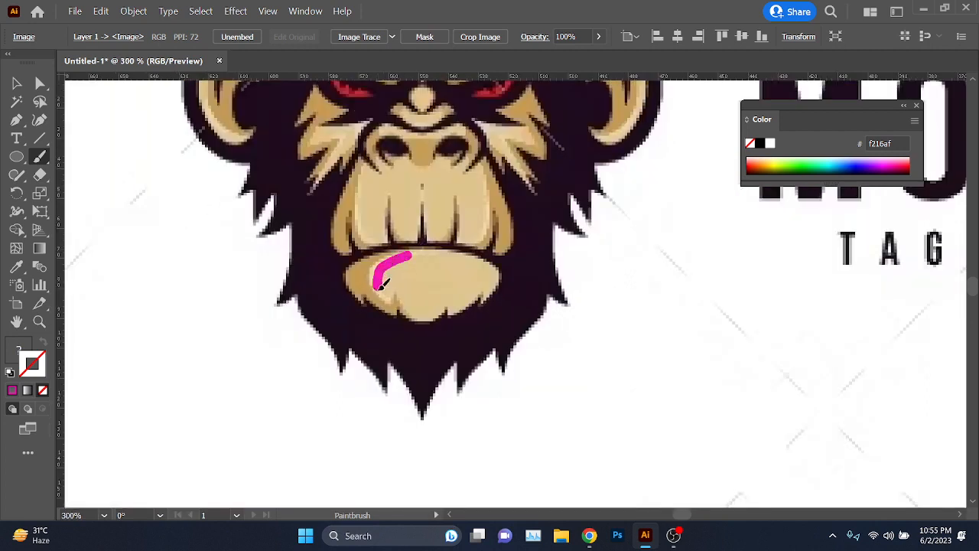
pyautogui.moveTo(382, 283); pyautogui.dragTo(407, 300)
pyautogui.hotkey('ctrl', 'z')
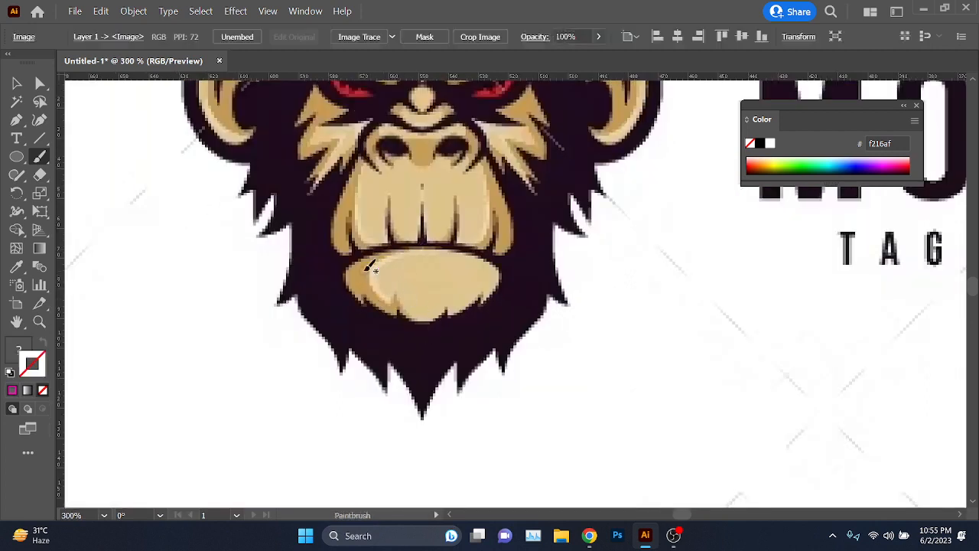
# Step: Mark the darker shadow patch and the tan base color of the monkey's chin with strokes, and undo them
pyautogui.moveTo(359, 271)
pyautogui.mouseDown()
pyautogui.moveTo(353, 284)
pyautogui.moveTo(353, 276)
pyautogui.mouseUp()
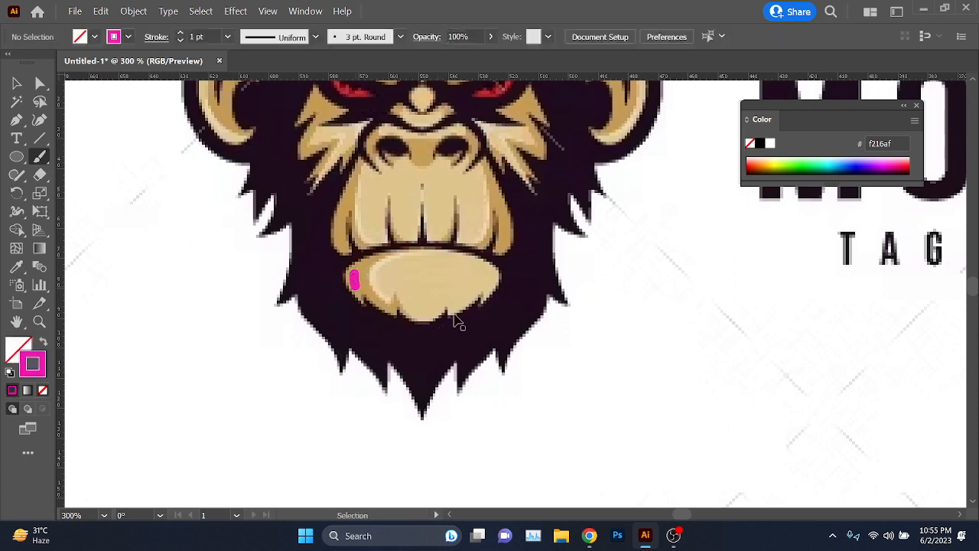
pyautogui.hotkey('ctrl', 'z')
pyautogui.moveTo(421, 271)
pyautogui.mouseDown()
pyautogui.moveTo(445, 325)
pyautogui.moveTo(414, 287)
pyautogui.moveTo(459, 273)
pyautogui.mouseUp()
pyautogui.scroll(2, 522, 296)
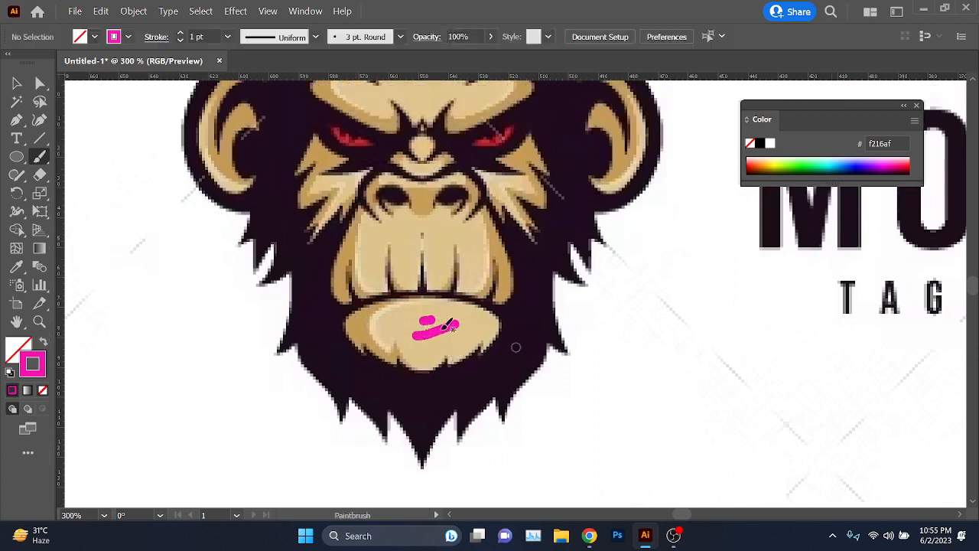
pyautogui.hotkey('ctrl', 'z')
pyautogui.hotkey('ctrl', 'z')
# Step: Trace a freehand stroke through the dark fur outline around the monkey's jaw and undo it
pyautogui.moveTo(534, 303)
pyautogui.mouseDown()
pyautogui.moveTo(514, 368)
pyautogui.moveTo(436, 419)
pyautogui.moveTo(368, 405)
pyautogui.moveTo(329, 378)
pyautogui.moveTo(288, 262)
pyautogui.moveTo(264, 232)
pyautogui.mouseUp()
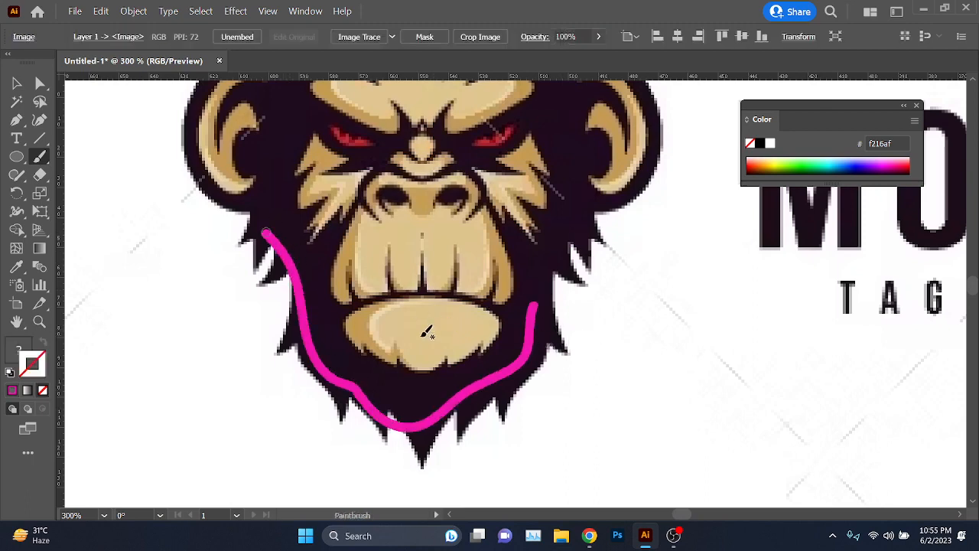
pyautogui.scroll(8, 420, 347)
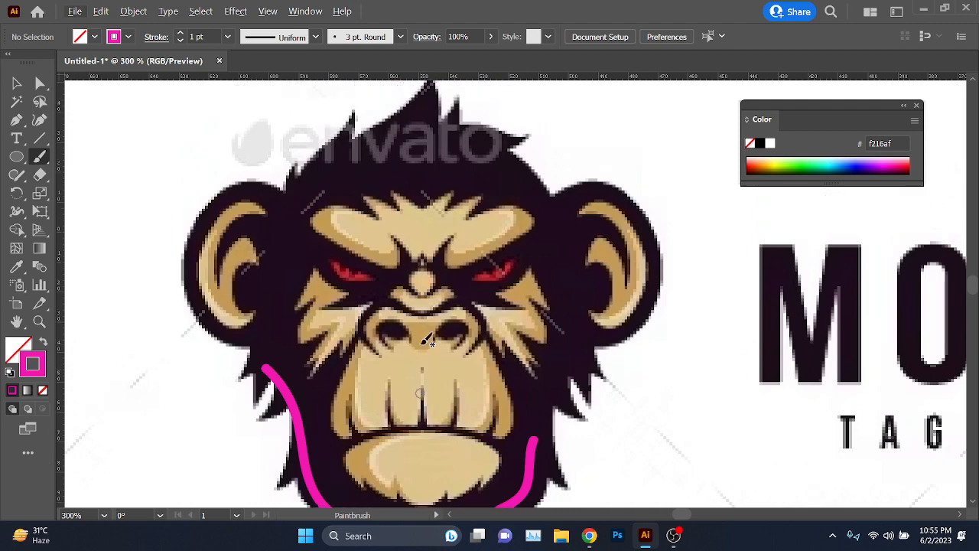
pyautogui.scroll(-1, 423, 343)
pyautogui.hotkey('ctrl', 'z')
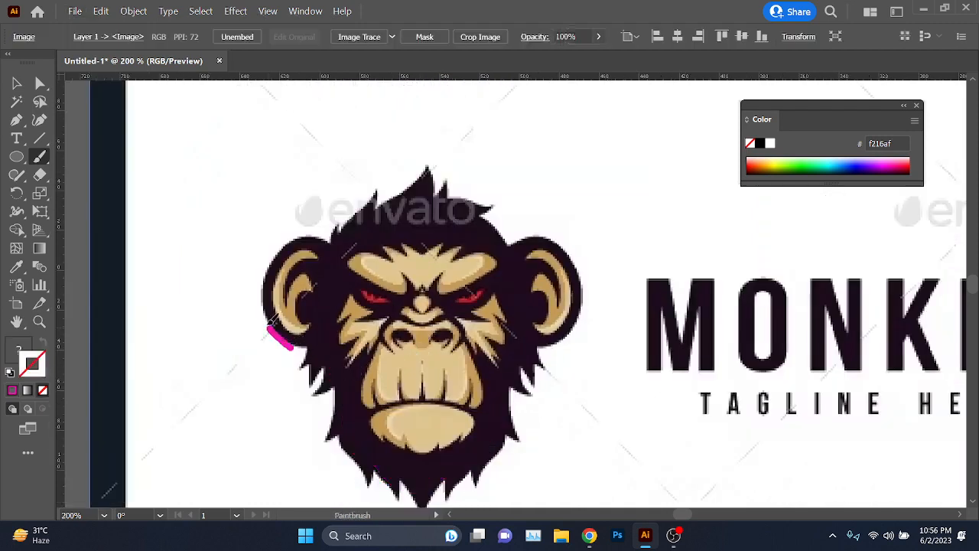
# Step: Paint strokes along the dark outline around the monkey's ear and above its hair, and undo them
pyautogui.moveTo(270, 326)
pyautogui.mouseDown()
pyautogui.moveTo(256, 277)
pyautogui.moveTo(304, 232)
pyautogui.mouseUp()
pyautogui.moveTo(375, 178)
pyautogui.mouseDown()
pyautogui.moveTo(438, 150)
pyautogui.moveTo(527, 190)
pyautogui.mouseUp()
pyautogui.hotkey('ctrl', 'z')
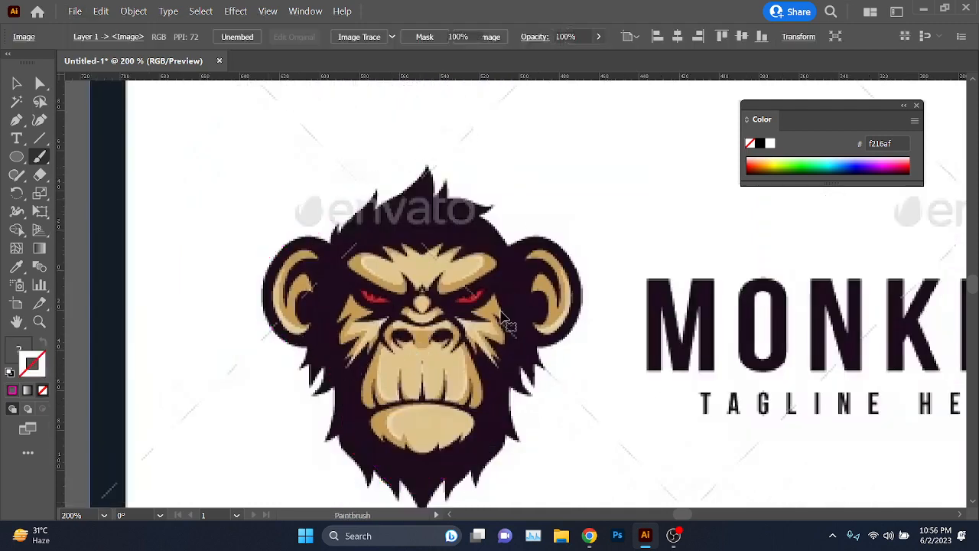
# Step: Examine the monkey logo's layout variants and mockup on the presentation sheet, along with the color areas of its face
pyautogui.scroll(-2, 507, 324)
pyautogui.scroll(-2, 507, 313)
pyautogui.scroll(-10, 507, 308)
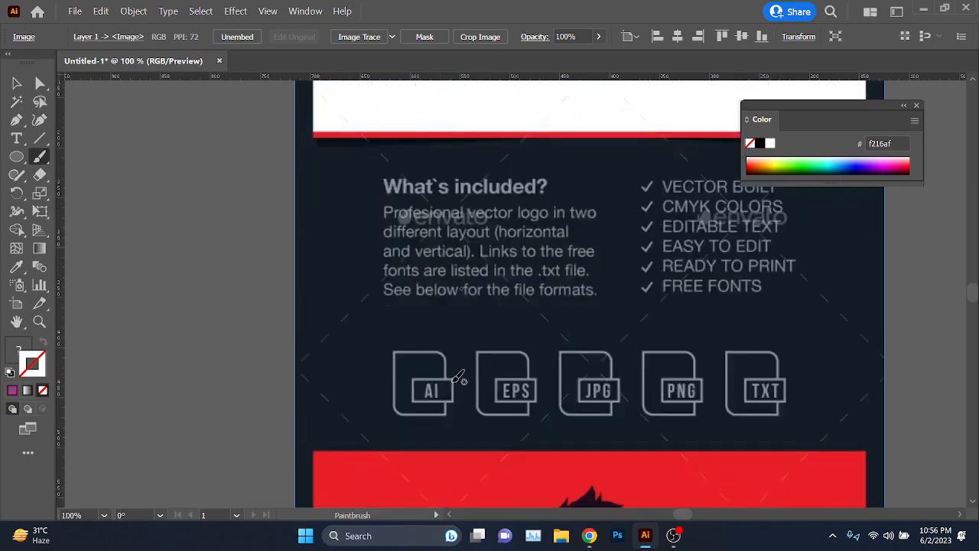
pyautogui.scroll(-10, 543, 382)
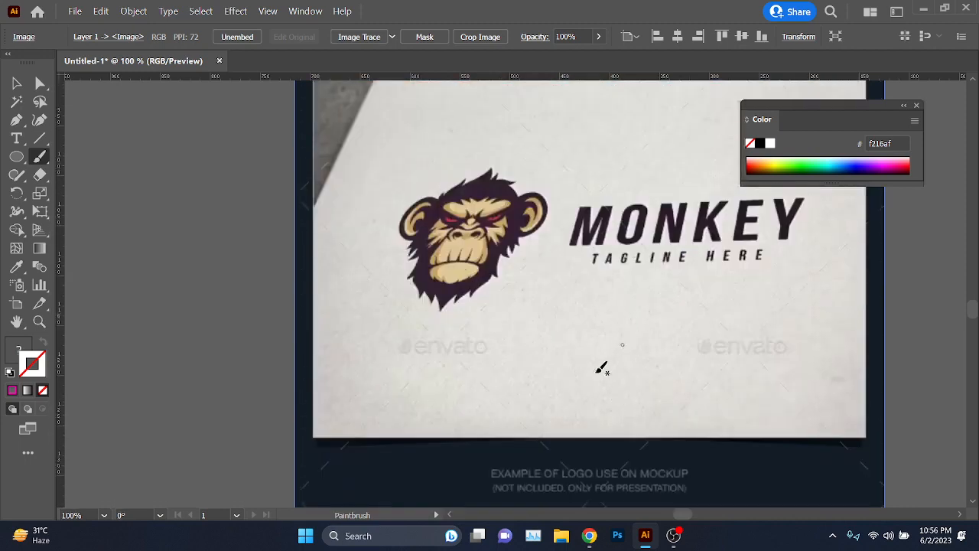
pyautogui.scroll(-4, 583, 369)
pyautogui.scroll(6, 411, 332)
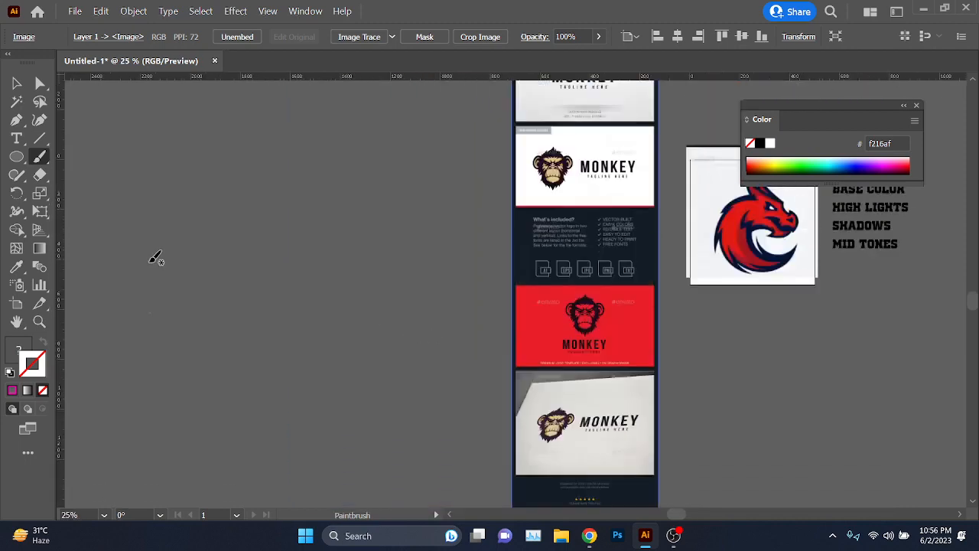
pyautogui.scroll(6, 608, 153)
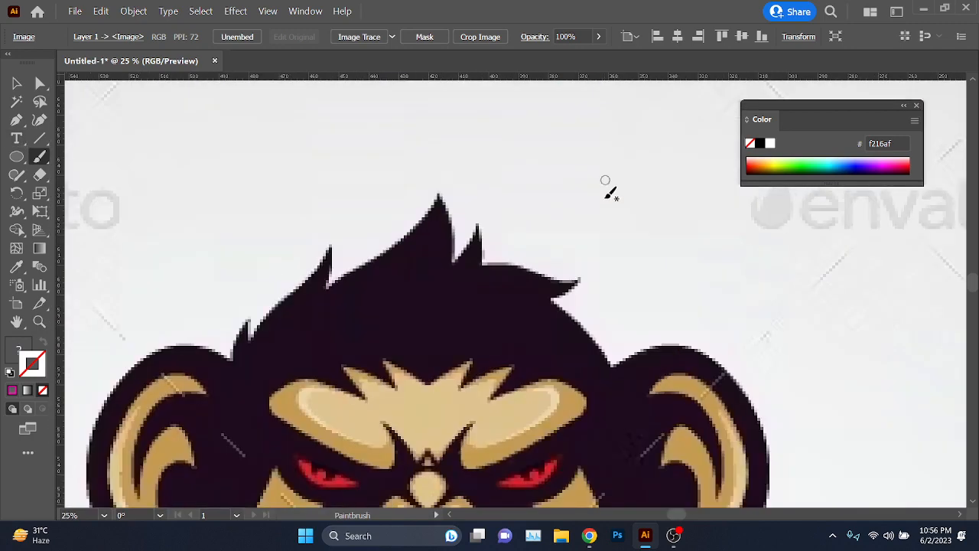
pyautogui.scroll(-3, 518, 350)
pyautogui.scroll(-3, 511, 463)
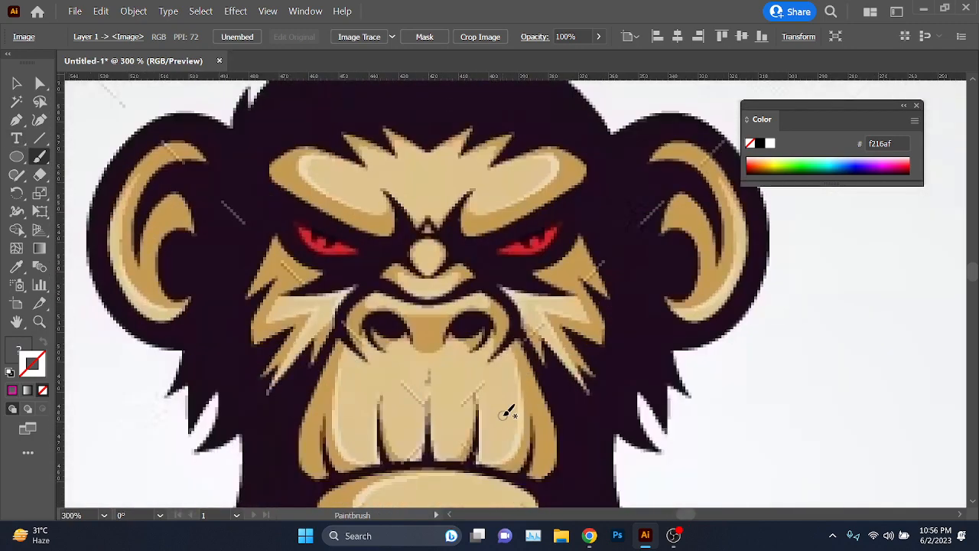
# Step: Mark the monkey's brow highlight, shadow edge, tan base color and dark fur outline with paintbrush strokes, and undo them
pyautogui.scroll(1, 414, 330)
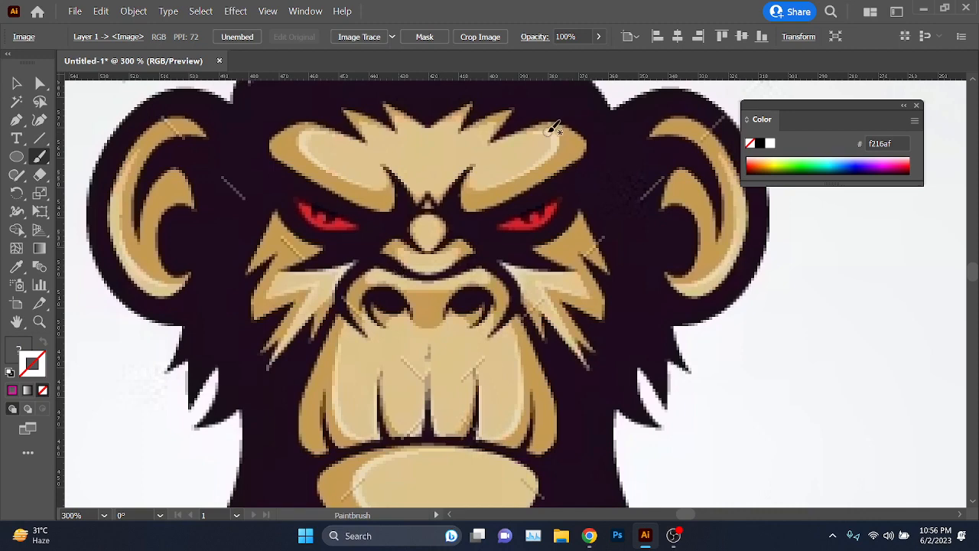
pyautogui.moveTo(574, 145); pyautogui.dragTo(564, 159)
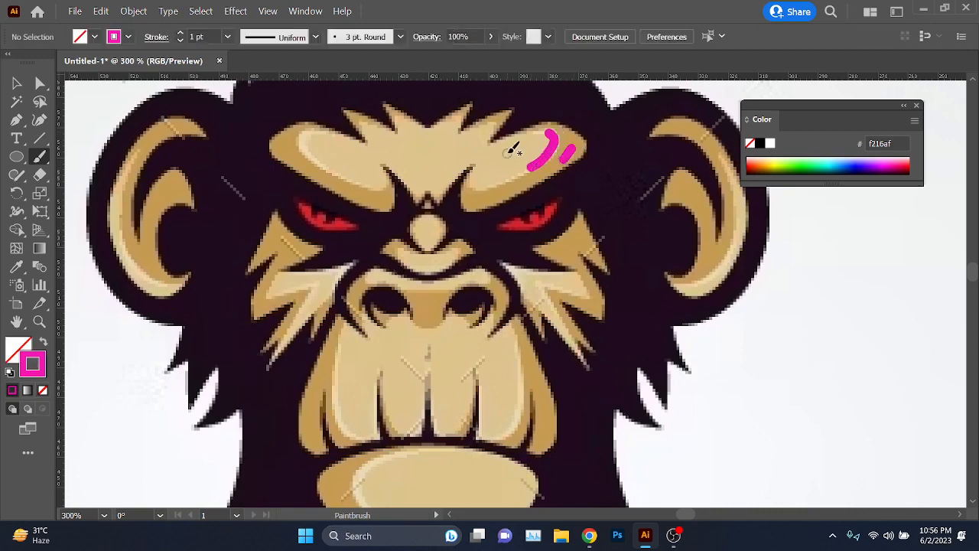
pyautogui.scroll(2, 503, 140)
pyautogui.moveTo(398, 114); pyautogui.dragTo(502, 98)
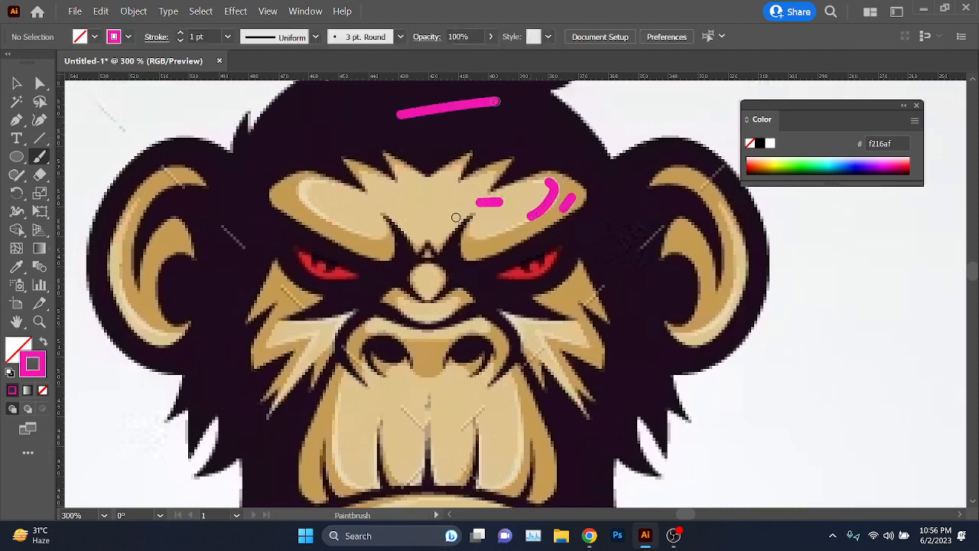
pyautogui.scroll(-1, 297, 150)
pyautogui.hotkey('ctrl', '-')
pyautogui.hotkey('ctrl', '-')
pyautogui.hotkey('ctrl', 'z')
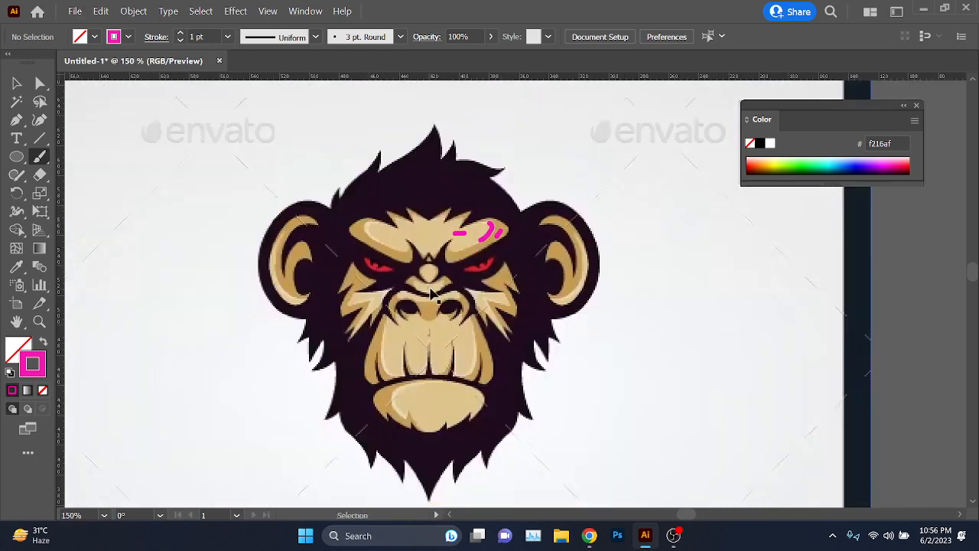
pyautogui.hotkey('ctrl', 'z')
# Step: Delete the monkey logo presentation sheet from the canvas
pyautogui.hotkey('ctrl', 'alt', '2')
pyautogui.click(16, 83)
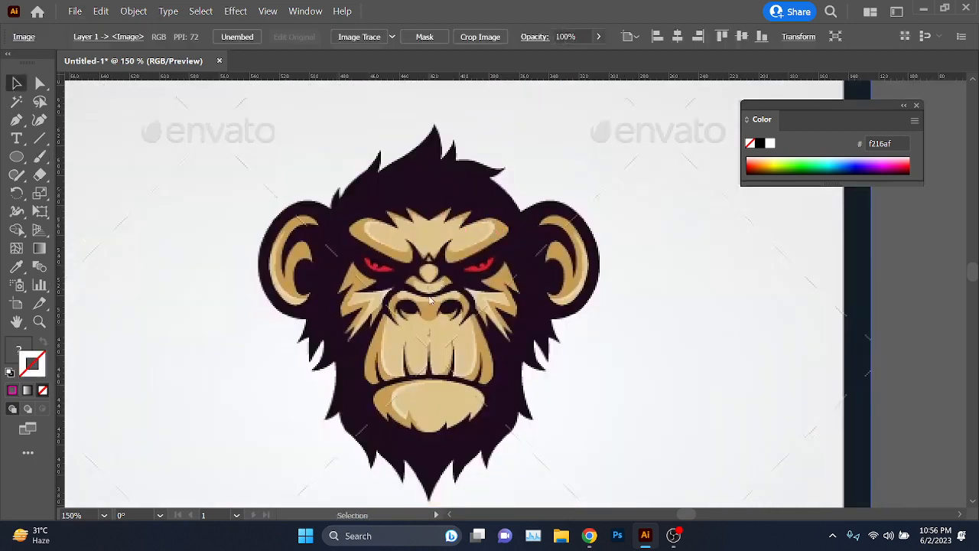
pyautogui.scroll(-5, 448, 302)
pyautogui.moveTo(533, 340); pyautogui.dragTo(434, 258)
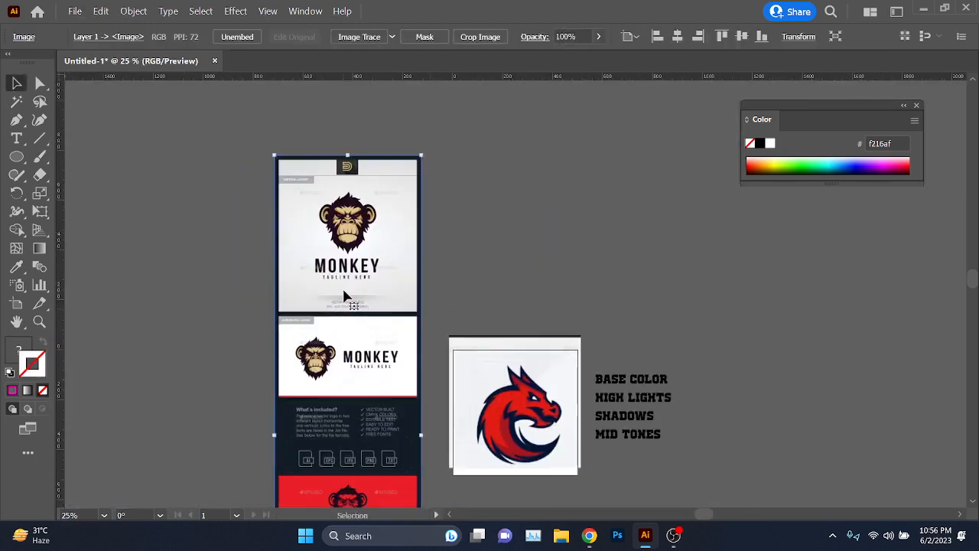
pyautogui.press('Delete')
# Step: Set up the Pen tool with a bright green stroke and no fill for tracing the dragon logo
pyautogui.scroll(2, 569, 417)
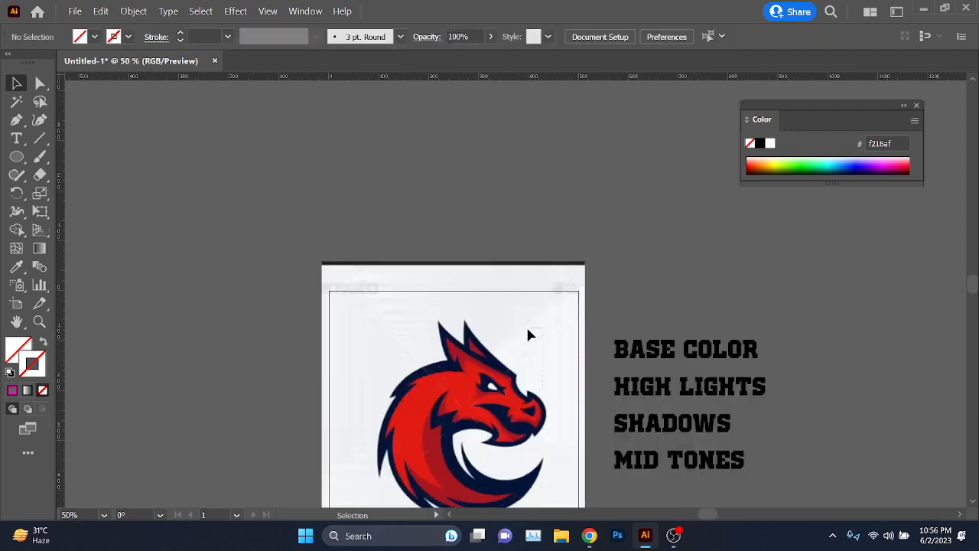
pyautogui.moveTo(517, 424); pyautogui.dragTo(488, 329)
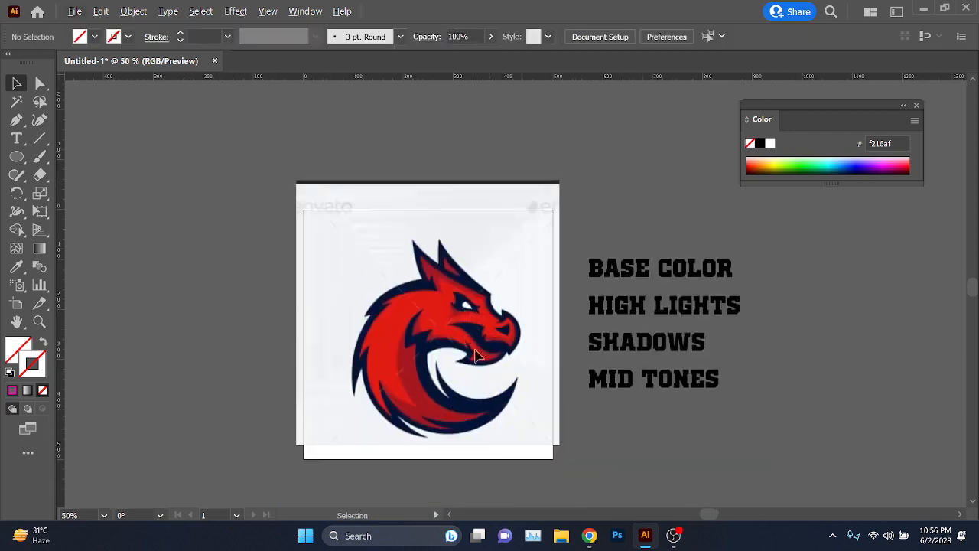
pyautogui.scroll(1, 468, 341)
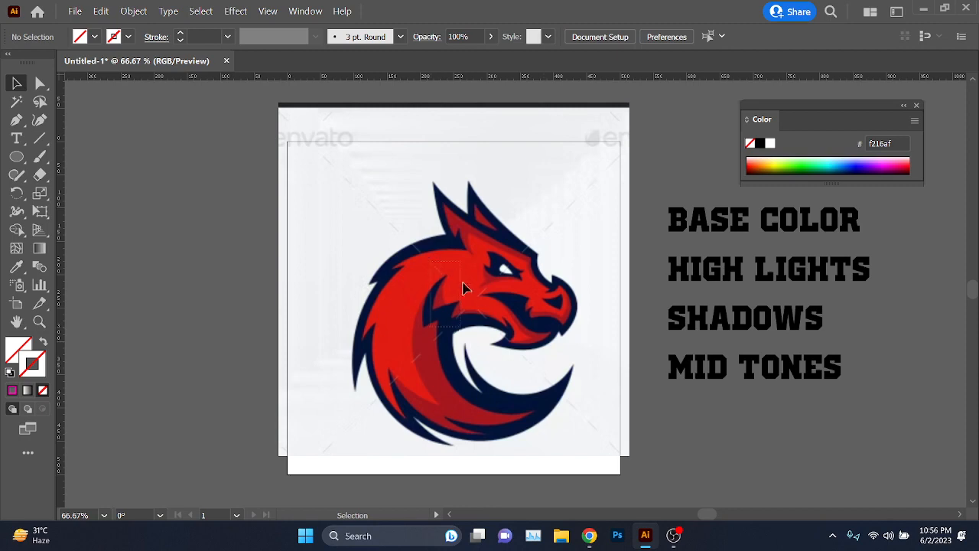
pyautogui.scroll(1, 577, 305)
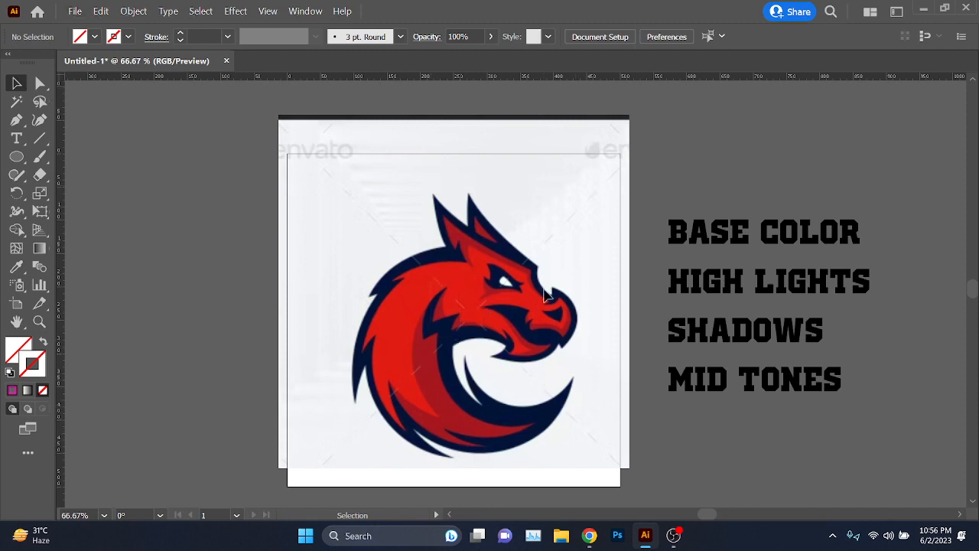
pyautogui.scroll(3, 535, 322)
pyautogui.scroll(-1, 392, 329)
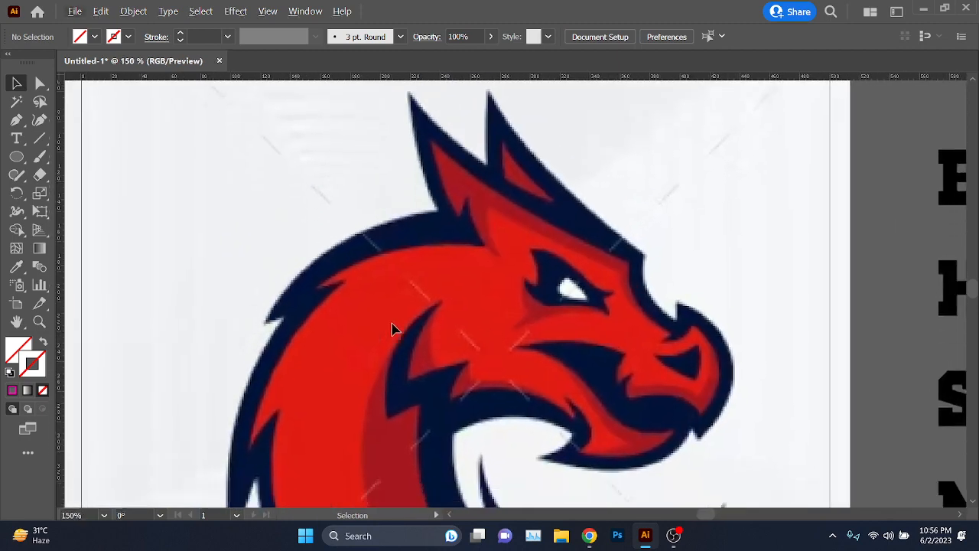
pyautogui.scroll(3, 58, 158)
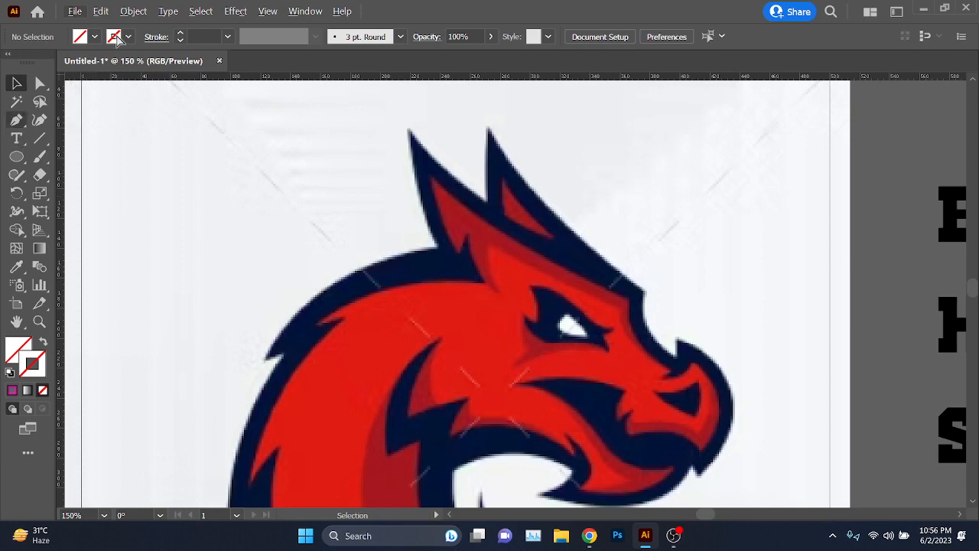
pyautogui.click(115, 38)
pyautogui.click(74, 61)
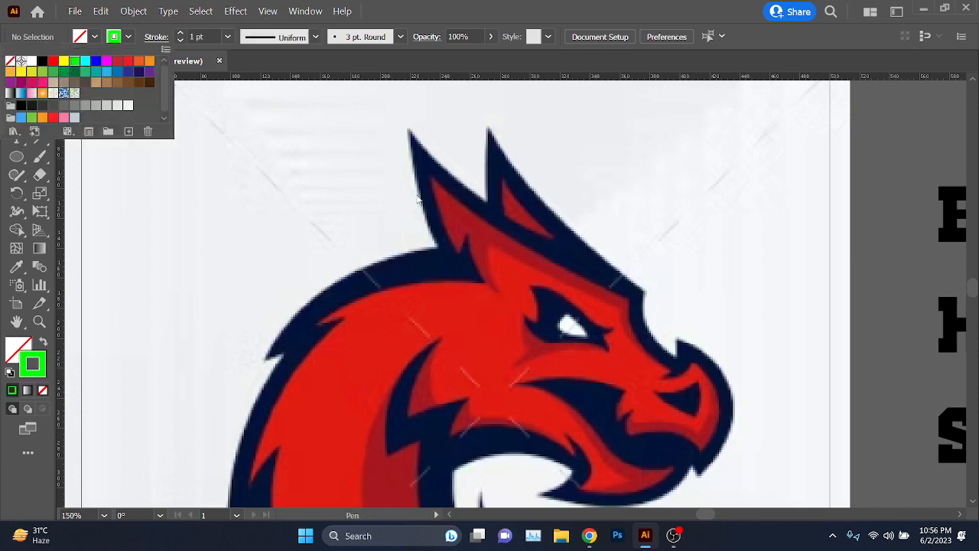
# Step: Start a Pen path at the tip of the dragon's rear horn and trace its back edge down to the neck
pyautogui.scroll(-2, 413, 224)
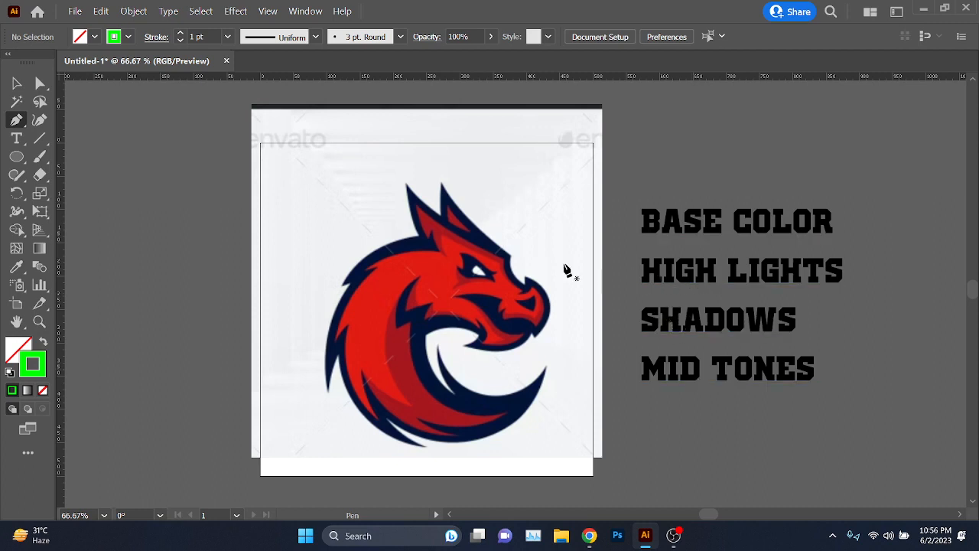
pyautogui.scroll(3, 417, 191)
pyautogui.moveTo(386, 205); pyautogui.dragTo(413, 212)
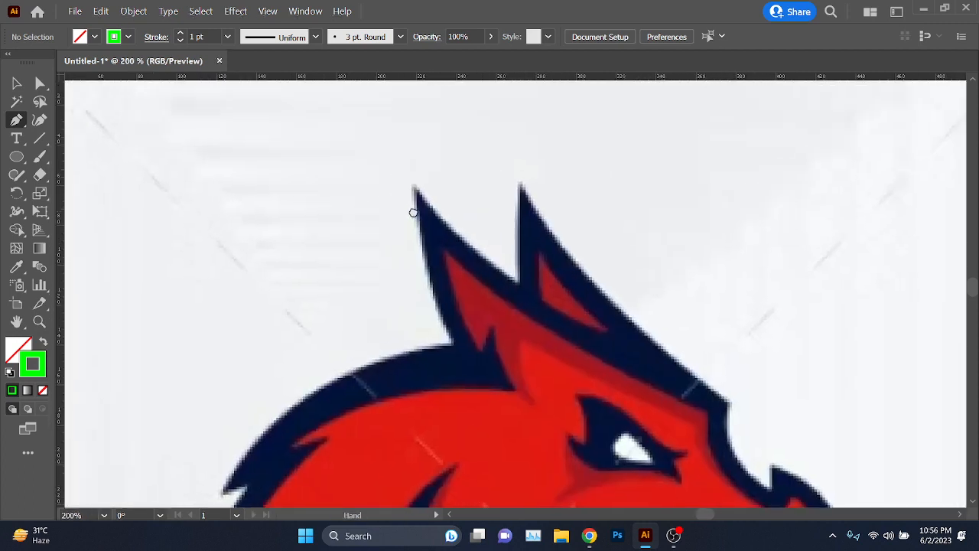
pyautogui.click(414, 184)
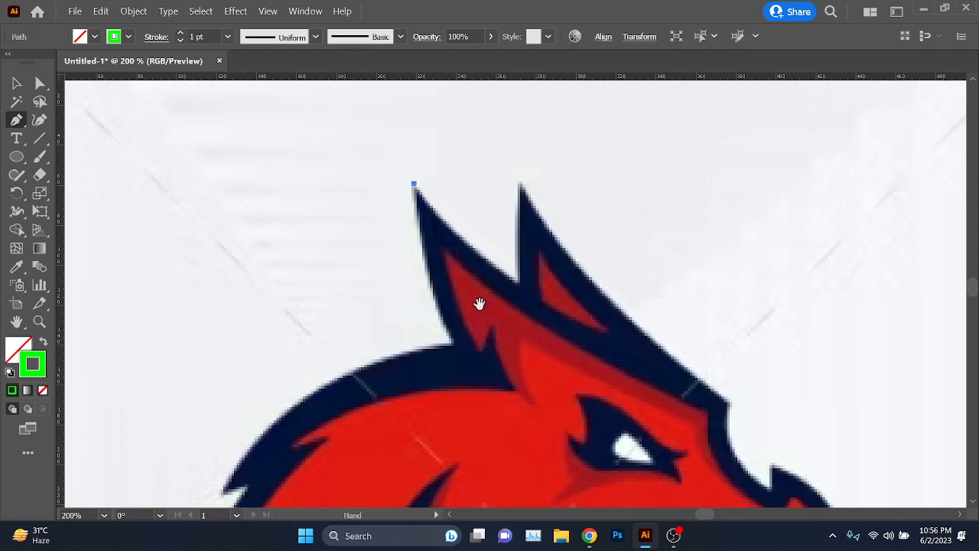
pyautogui.moveTo(479, 304); pyautogui.dragTo(453, 224)
pyautogui.moveTo(425, 262); pyautogui.dragTo(457, 331)
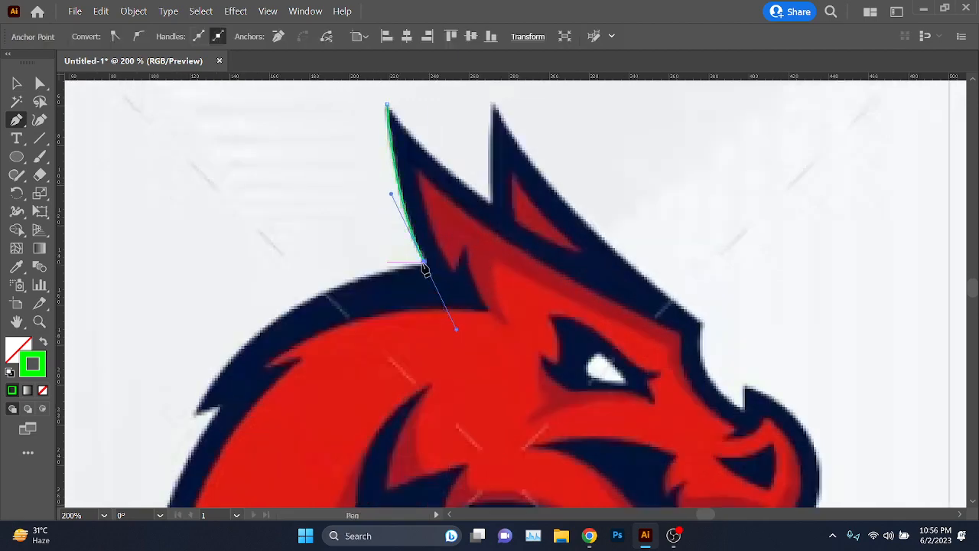
pyautogui.moveTo(428, 272); pyautogui.dragTo(490, 239)
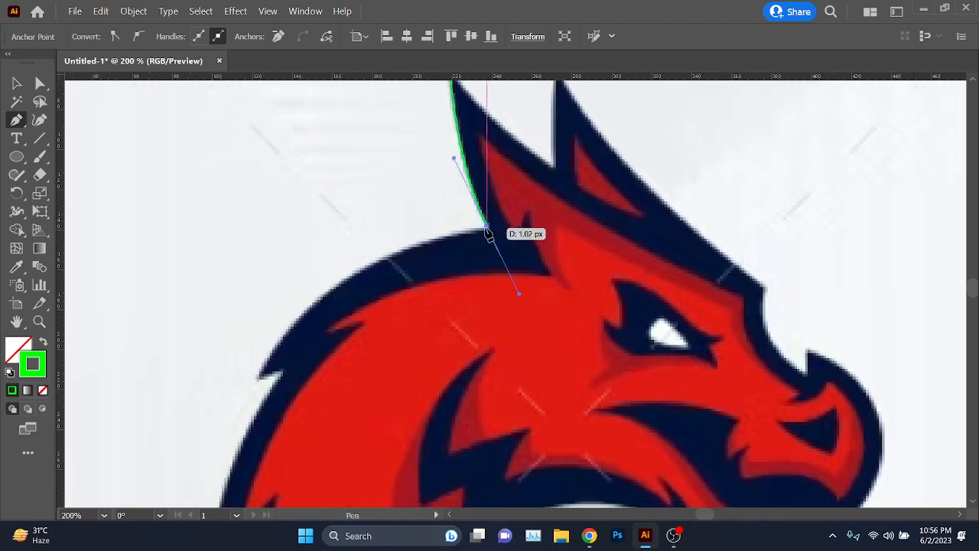
# Step: Continue the path along the curved top of the dragon's neck to the first mane spike and around its small notch
pyautogui.moveTo(347, 322); pyautogui.dragTo(405, 260)
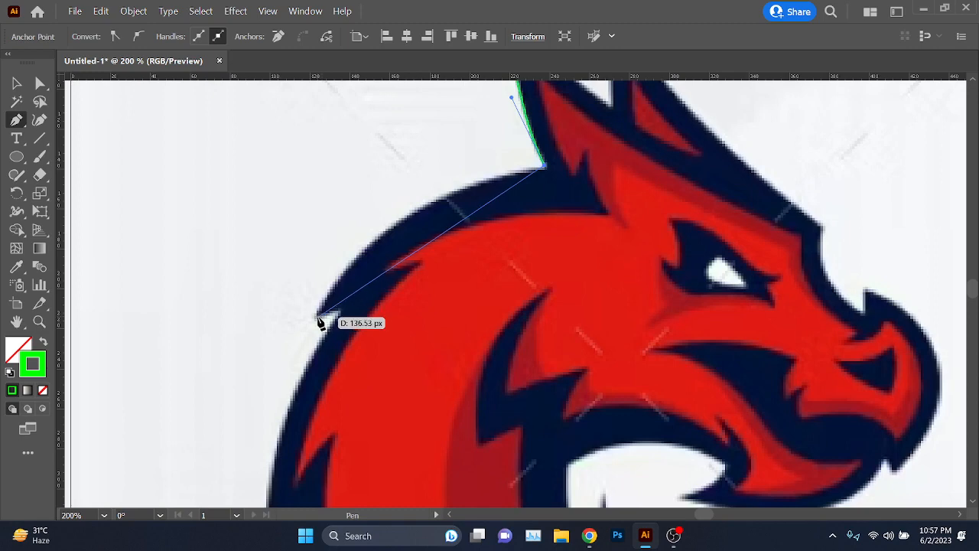
pyautogui.moveTo(318, 316); pyautogui.dragTo(255, 449)
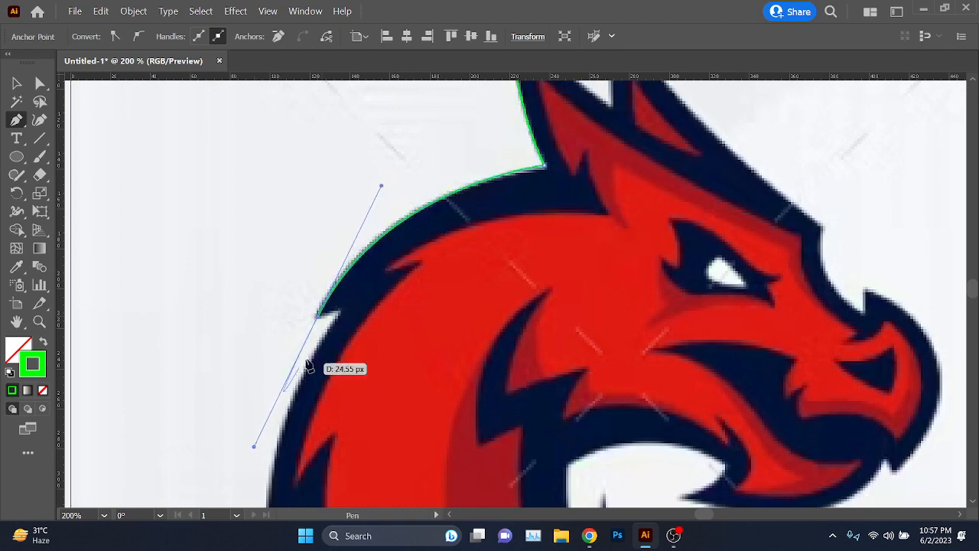
pyautogui.click(319, 316)
pyautogui.moveTo(343, 310); pyautogui.dragTo(362, 311)
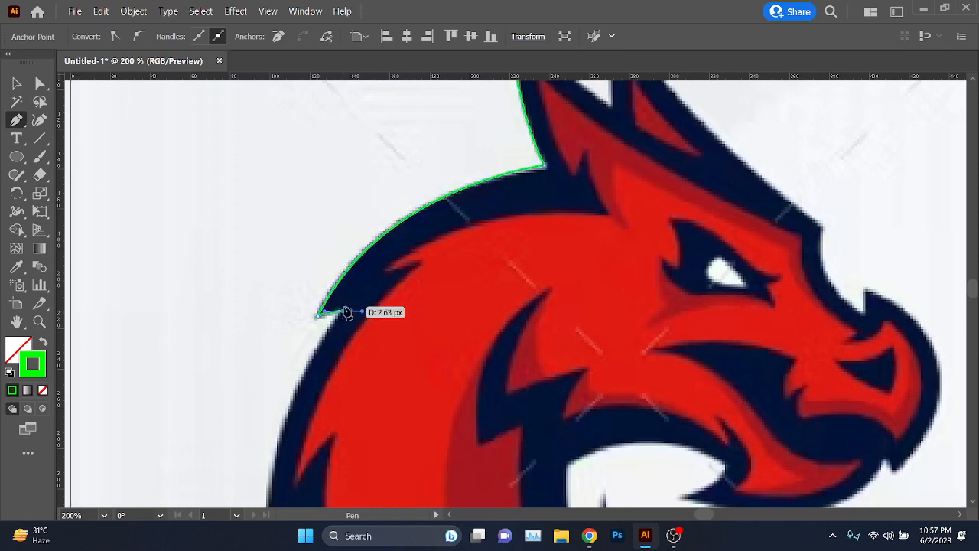
pyautogui.click(343, 310)
# Step: Trace the outer neck curve down to the second mane spike's tip and back up its inner edge to the notch
pyautogui.scroll(-1, 359, 342)
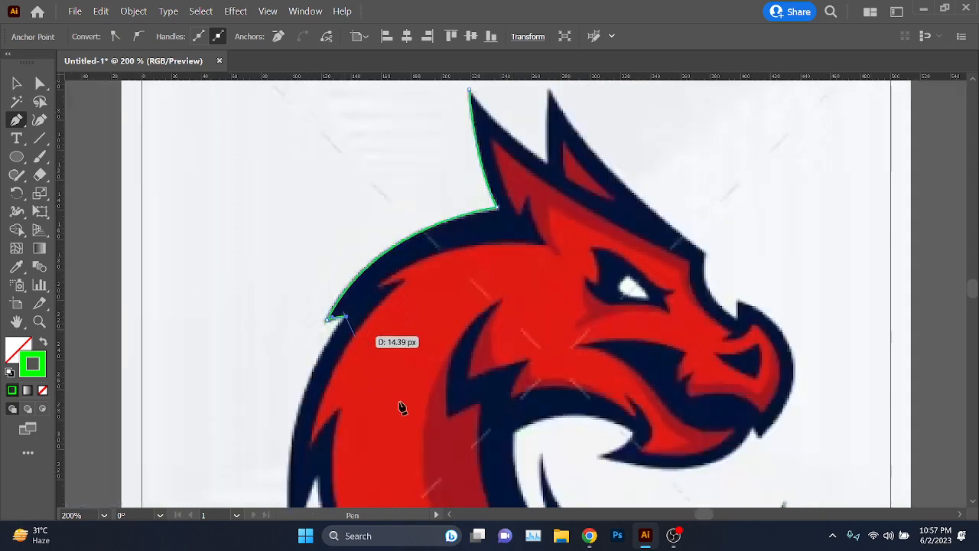
pyautogui.moveTo(435, 398); pyautogui.dragTo(432, 209)
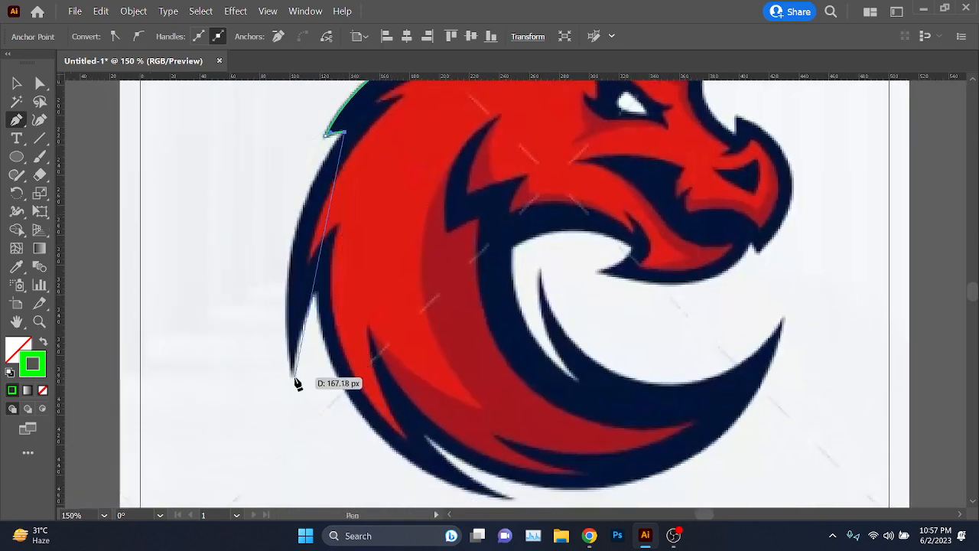
pyautogui.moveTo(298, 385); pyautogui.dragTo(327, 478)
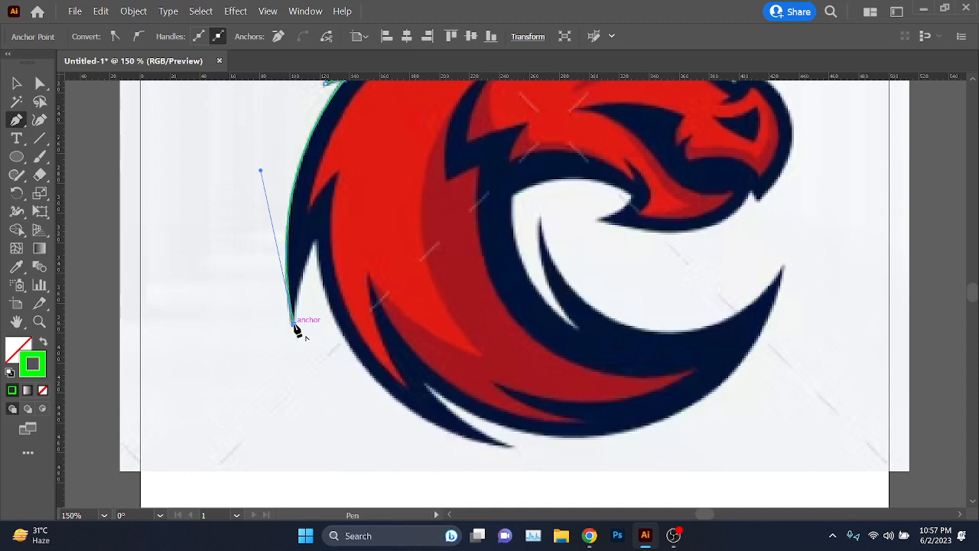
pyautogui.moveTo(297, 329); pyautogui.dragTo(341, 254)
pyautogui.scroll(1, 313, 255)
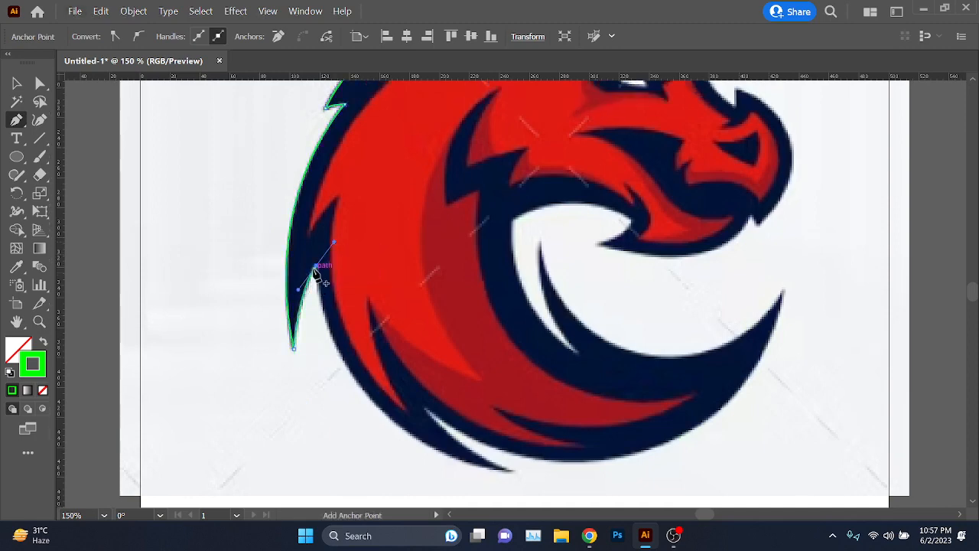
pyautogui.click(315, 267)
pyautogui.moveTo(585, 409); pyautogui.dragTo(525, 354)
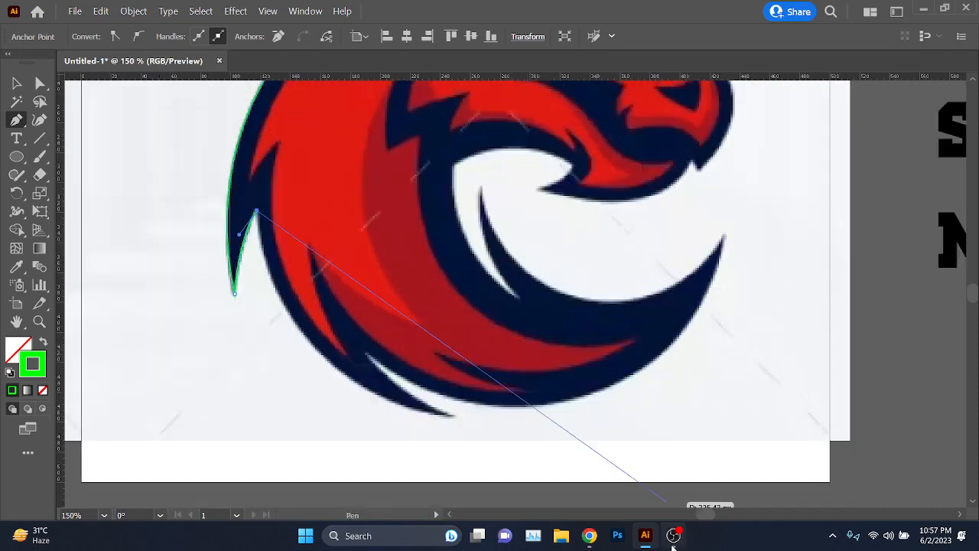
pyautogui.click(673, 535)
pyautogui.moveTo(521, 13); pyautogui.dragTo(560, 40)
pyautogui.click(759, 41)
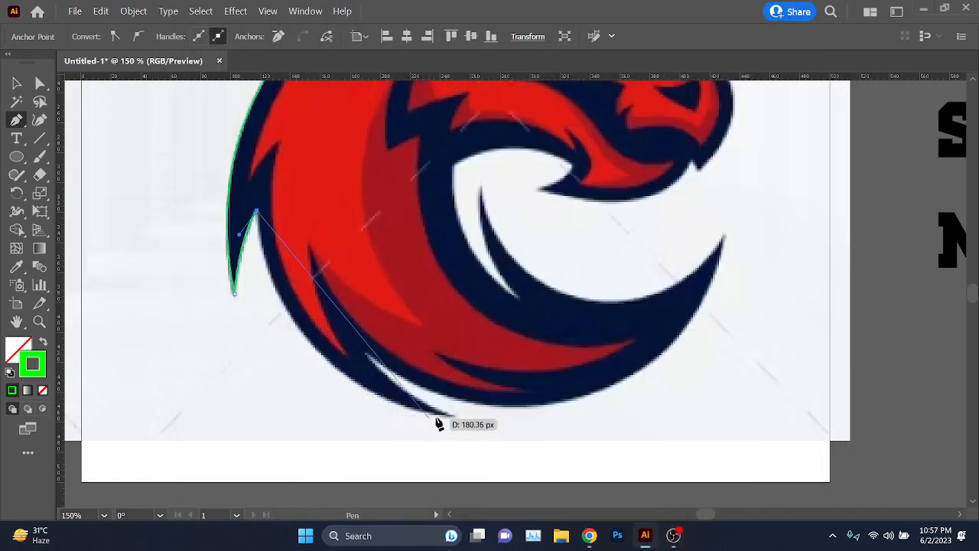
# Step: Trace the outer body curve to the lowest mane spike's tip and back along the spike's inner edge to its notch
pyautogui.moveTo(451, 415); pyautogui.dragTo(635, 434)
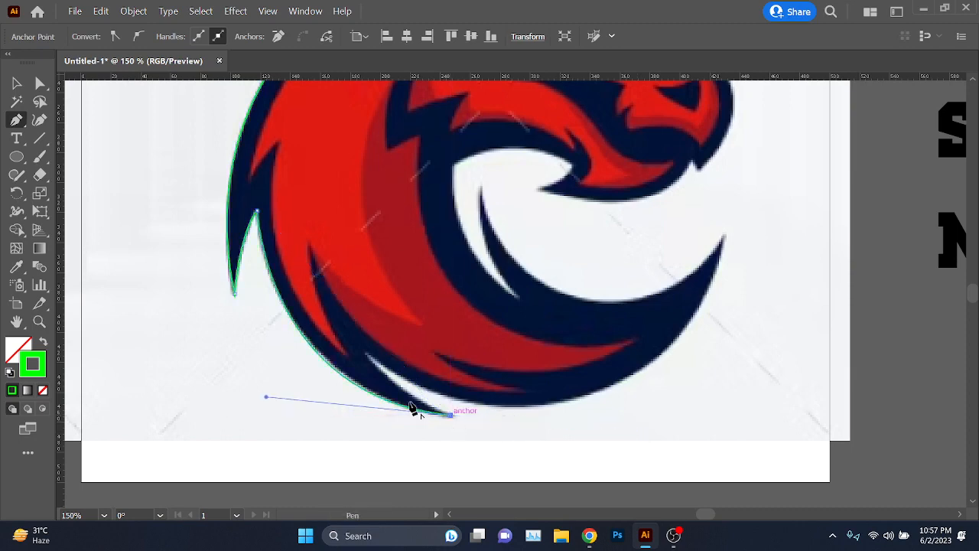
pyautogui.scroll(2, 374, 373)
pyautogui.moveTo(360, 332); pyautogui.dragTo(321, 263)
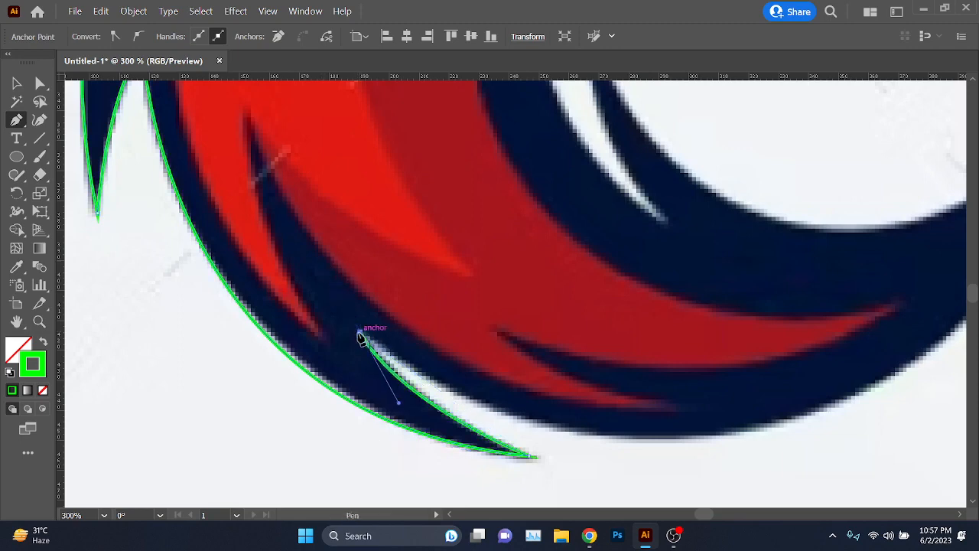
pyautogui.scroll(-2, 361, 333)
pyautogui.moveTo(561, 366); pyautogui.dragTo(405, 434)
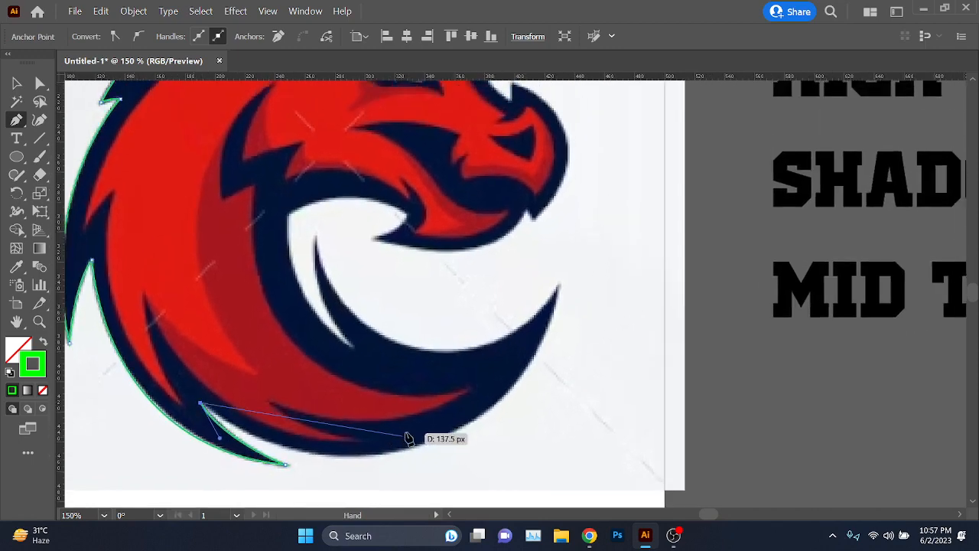
# Step: Trace the outer bottom curve of the dragon's body from the lowest mane spike's notch to the tail tip
pyautogui.scroll(-1, 408, 438)
pyautogui.moveTo(507, 335); pyautogui.dragTo(593, 139)
pyautogui.hotkey('ctrl', 'z')
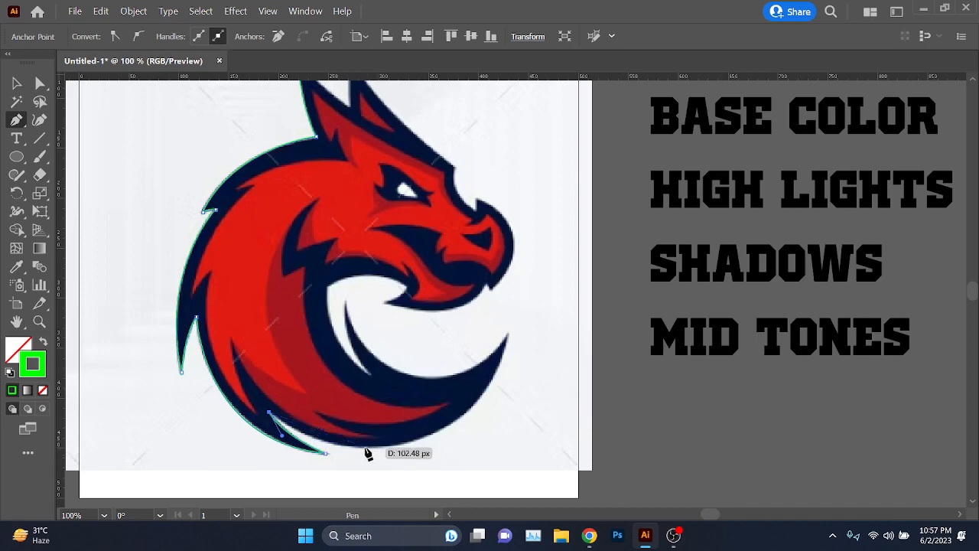
pyautogui.moveTo(365, 448); pyautogui.dragTo(418, 447)
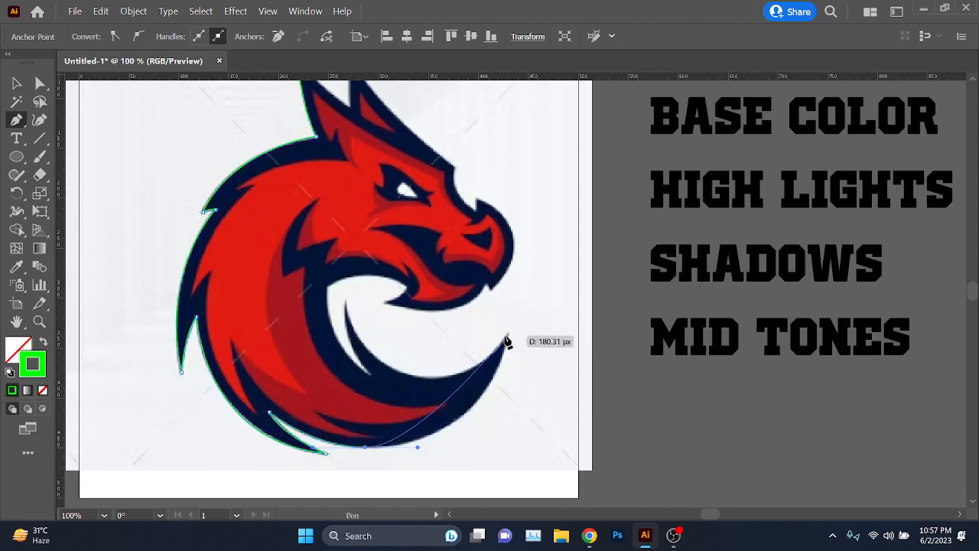
pyautogui.moveTo(508, 334); pyautogui.dragTo(526, 247)
# Step: Trace the inner tail curve from the tail tip around to the thin inner spike's tip, ending in a corner point
pyautogui.keyDown('alt'); pyautogui.scroll(2, 474, 387); pyautogui.keyUp('alt')
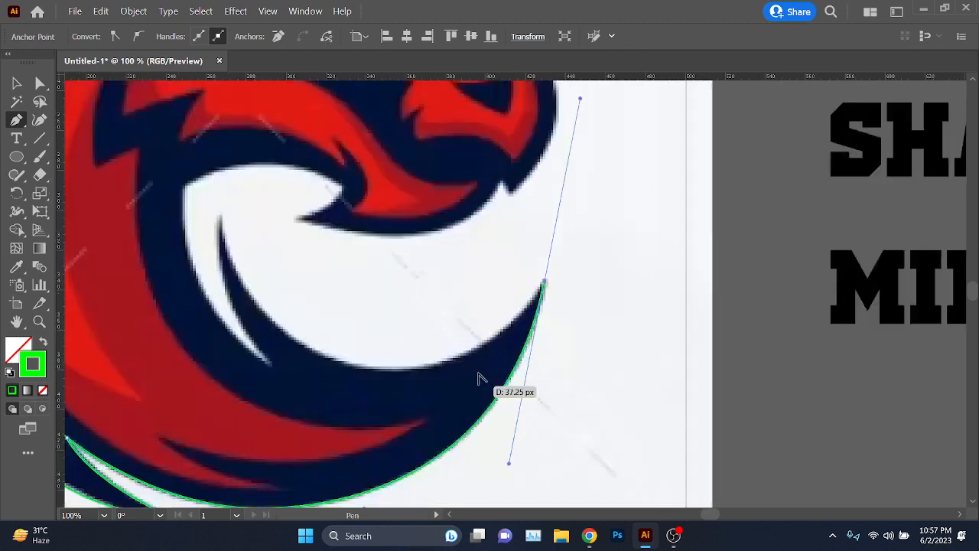
pyautogui.keyDown('alt'); pyautogui.scroll(1, 378, 386); pyautogui.keyUp('alt')
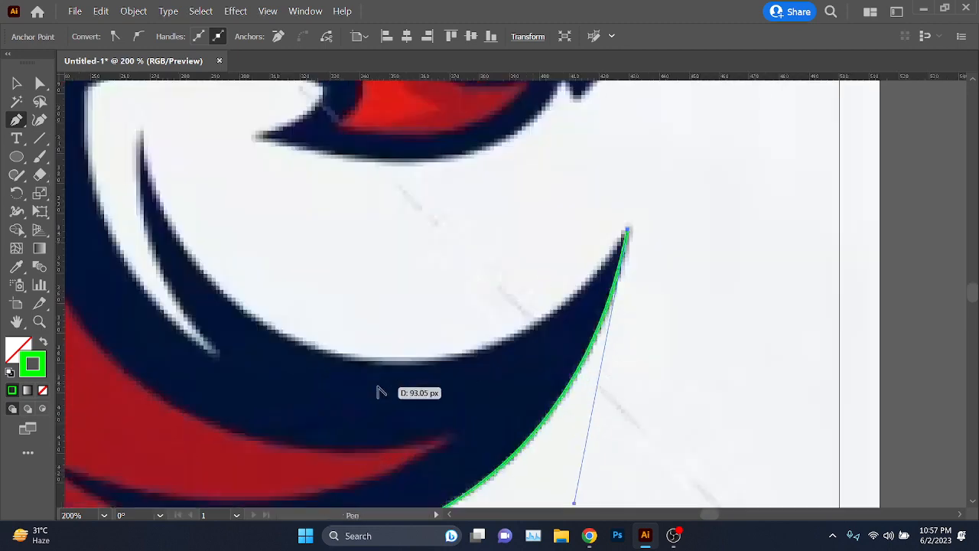
pyautogui.moveTo(395, 361); pyautogui.dragTo(237, 348)
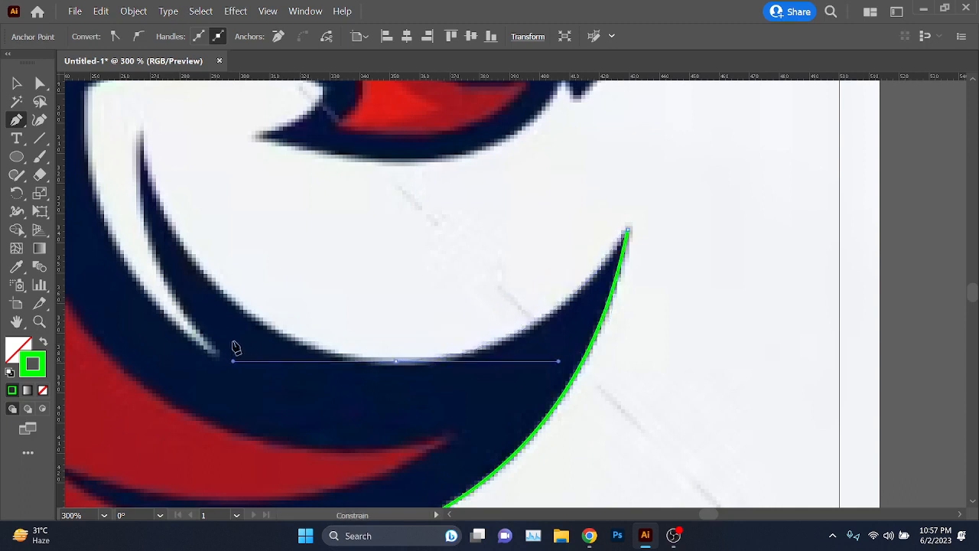
pyautogui.scroll(2, 139, 120)
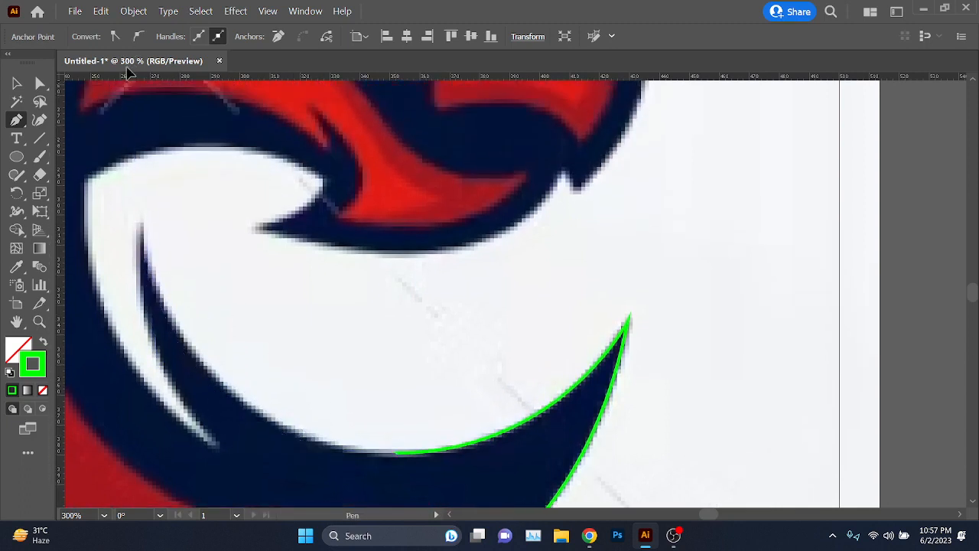
pyautogui.scroll(1, 127, 115)
pyautogui.moveTo(140, 252); pyautogui.dragTo(141, 167)
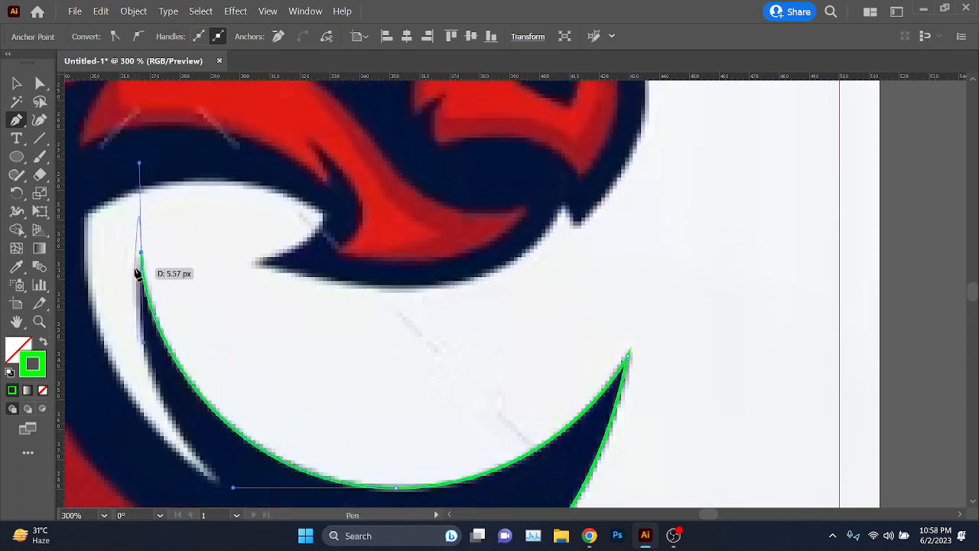
pyautogui.click(142, 254)
# Step: Trace the thin spike's inner edge down to its notch and the inner neck edge up to the throat corner
pyautogui.moveTo(266, 365); pyautogui.dragTo(394, 207)
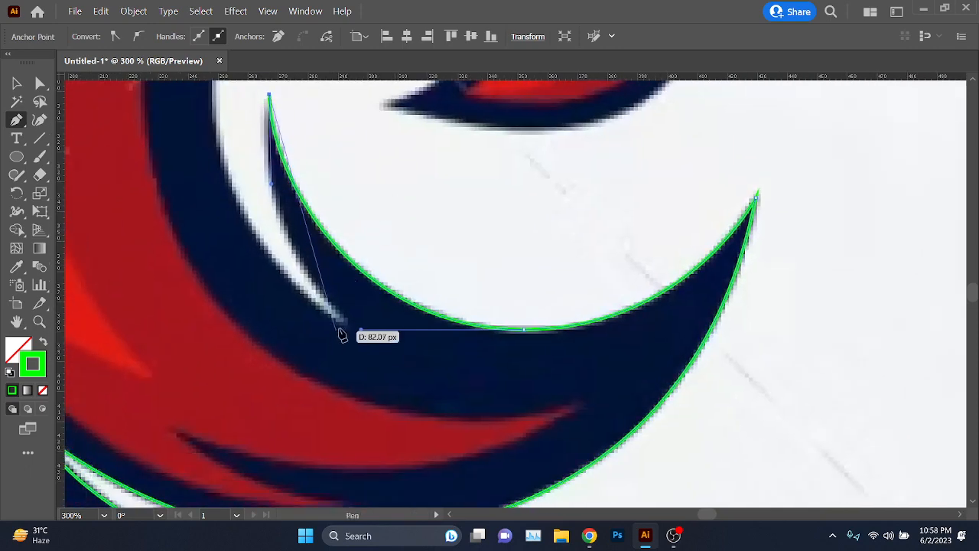
pyautogui.moveTo(344, 325); pyautogui.dragTo(444, 430)
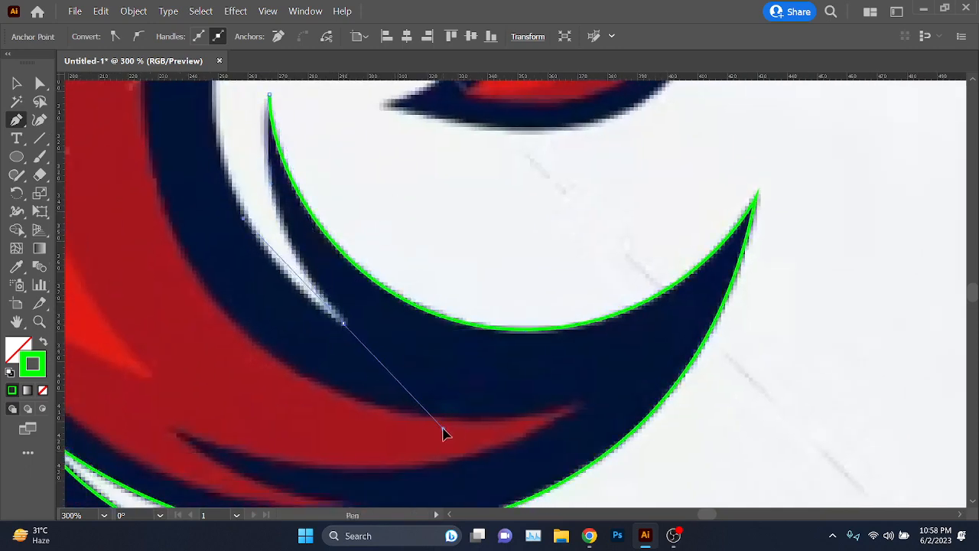
pyautogui.click(345, 324)
pyautogui.scroll(-1, 346, 328)
pyautogui.scroll(3, 344, 325)
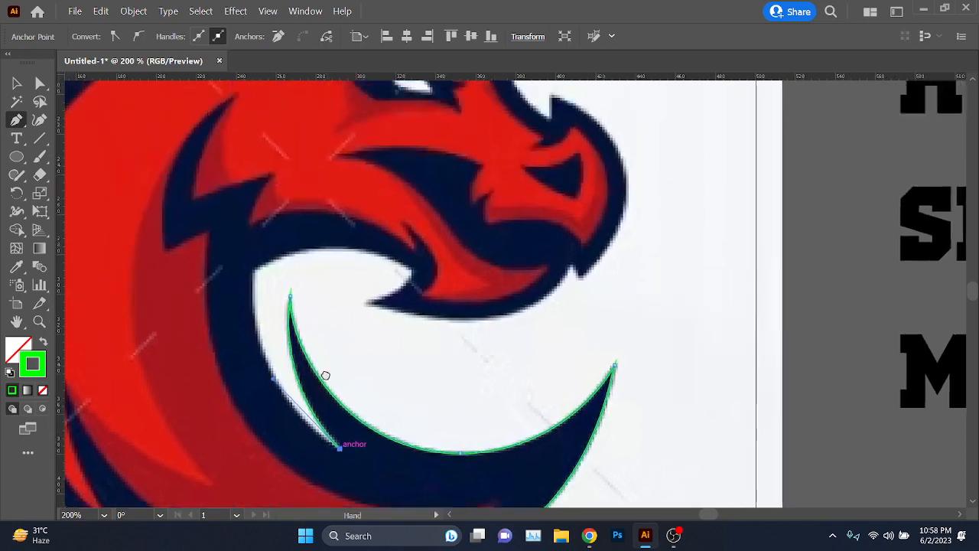
pyautogui.moveTo(255, 269); pyautogui.dragTo(270, 151)
pyautogui.click(256, 269)
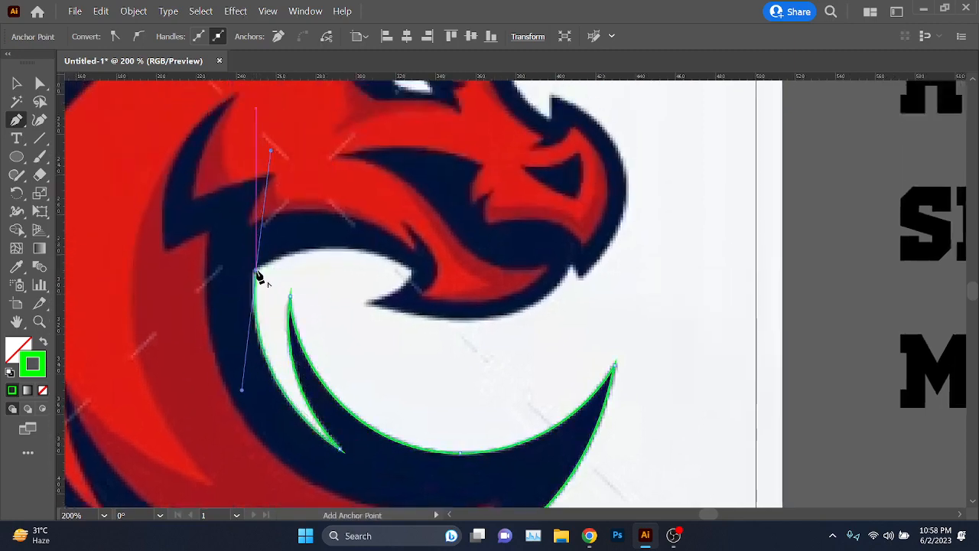
# Step: Continue the path along the arched throat to the jaw corner and back to the pointed tip under the lower jaw
pyautogui.scroll(1, 306, 300)
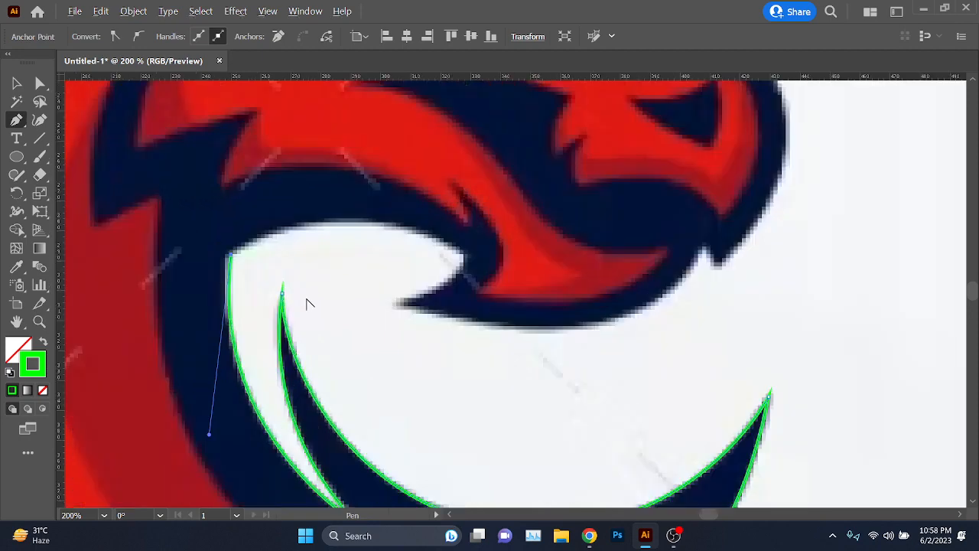
pyautogui.moveTo(462, 257); pyautogui.dragTo(560, 330)
pyautogui.moveTo(572, 337); pyautogui.dragTo(571, 331)
pyautogui.click(463, 258)
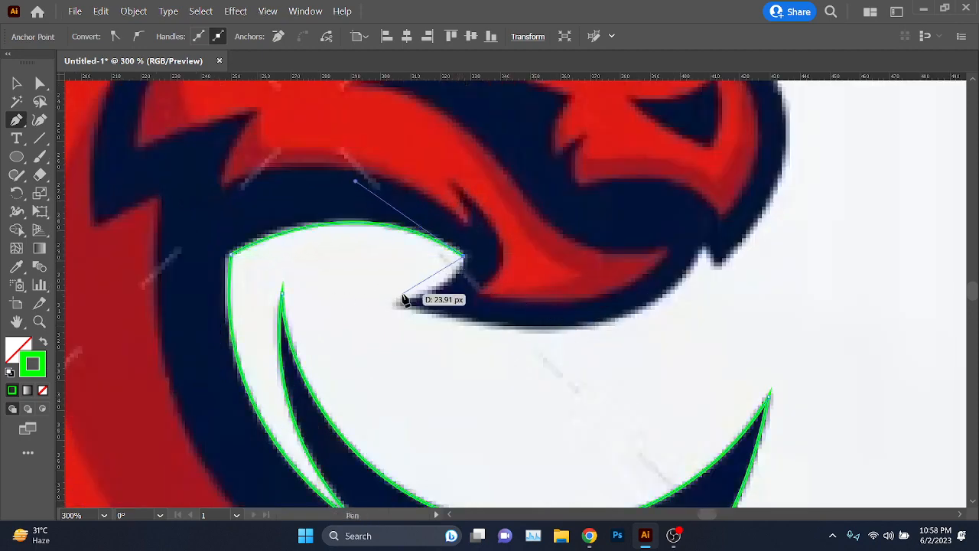
pyautogui.moveTo(396, 300); pyautogui.dragTo(332, 312)
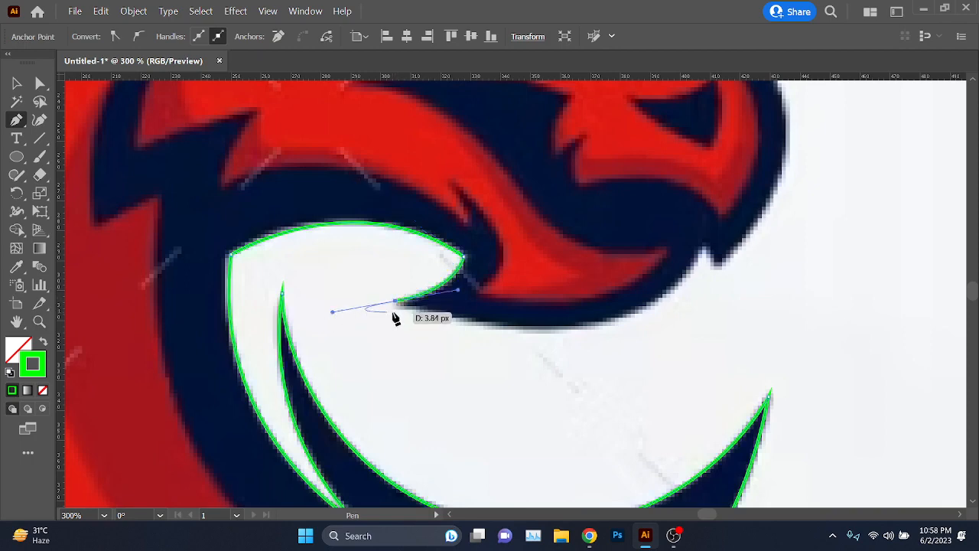
# Step: Trace the underside of the lower jaw up to the mouth notch and on to the small point below the snout
pyautogui.moveTo(525, 357); pyautogui.dragTo(370, 393)
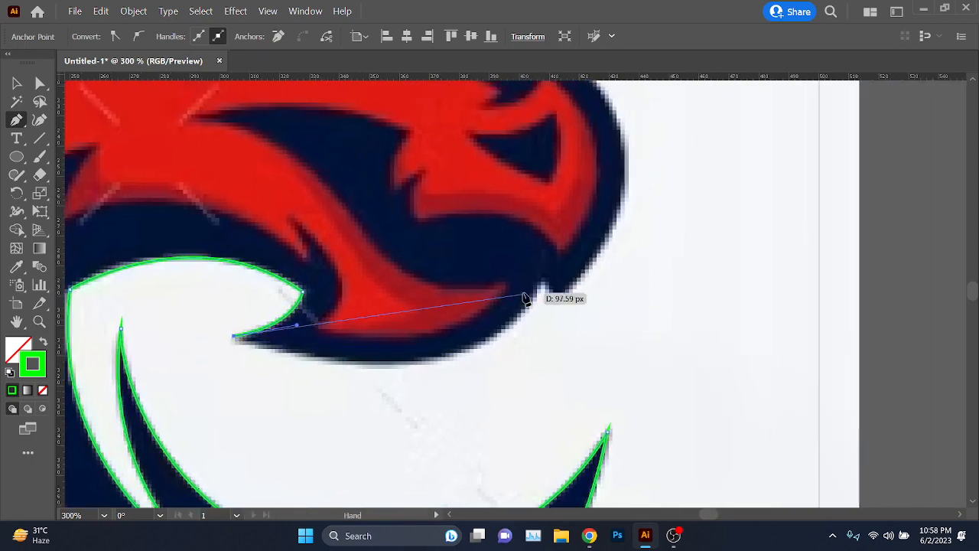
pyautogui.scroll(-1, 527, 295)
pyautogui.moveTo(538, 292)
pyautogui.mouseDown()
pyautogui.moveTo(619, 207)
pyautogui.moveTo(612, 176)
pyautogui.moveTo(596, 197)
pyautogui.mouseUp()
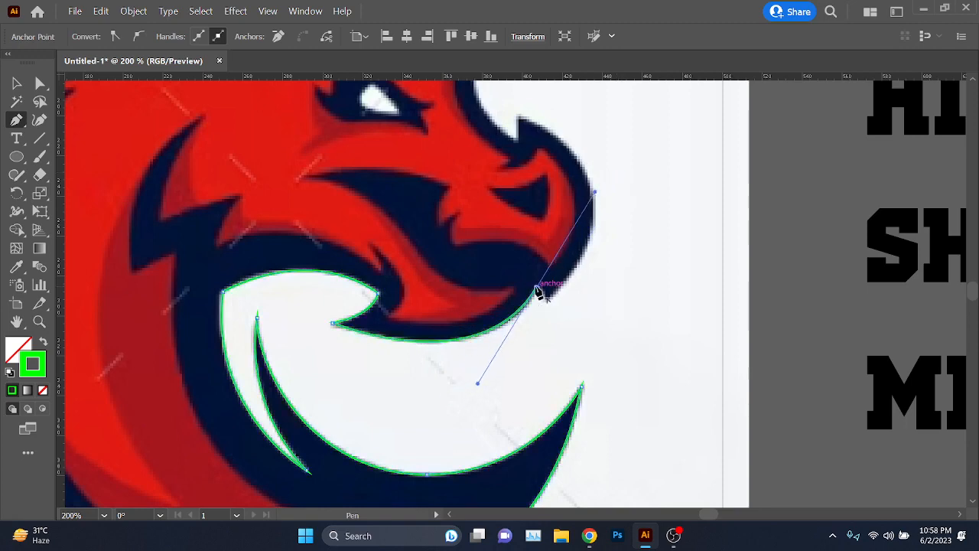
pyautogui.click(537, 291)
pyautogui.scroll(2, 547, 300)
pyautogui.moveTo(545, 327); pyautogui.dragTo(550, 327)
pyautogui.click(546, 304)
# Step: Trace the rounded front of the snout up to the pointed tip above the nostril
pyautogui.scroll(-1, 545, 306)
pyautogui.scroll(3, 546, 303)
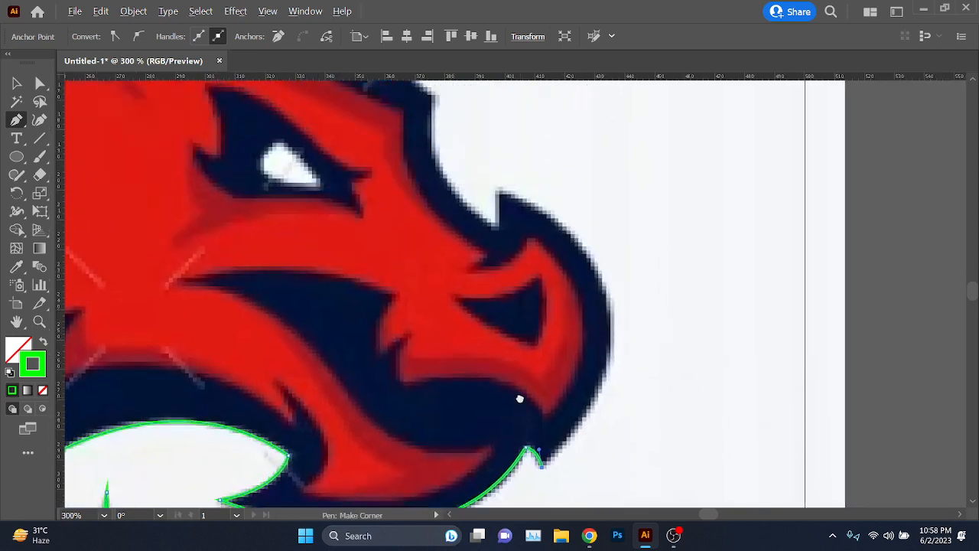
pyautogui.moveTo(613, 322); pyautogui.dragTo(603, 237)
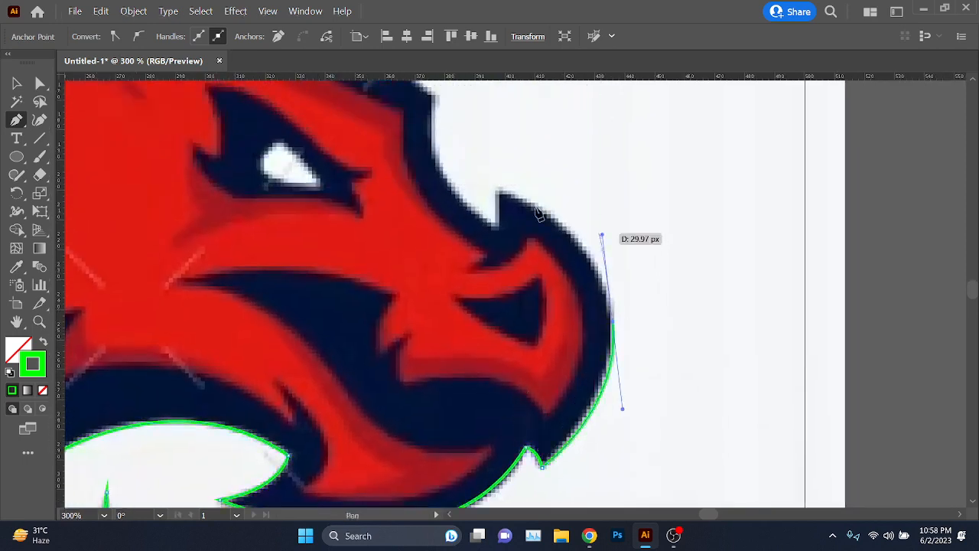
pyautogui.click(499, 191)
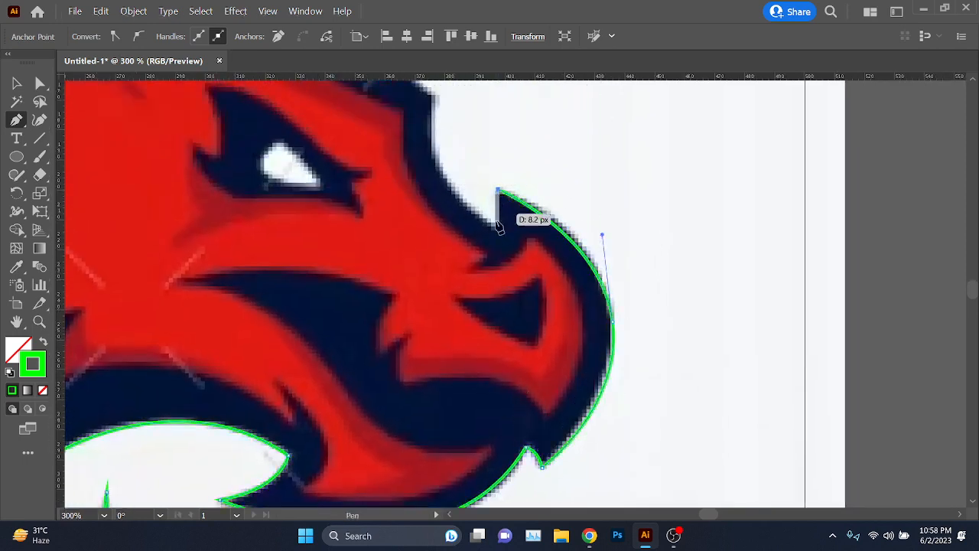
# Step: Trace the nose bridge up to the brow corner and the front horn's outer edge to its tip, ending in a corner point
pyautogui.scroll(4, 498, 235)
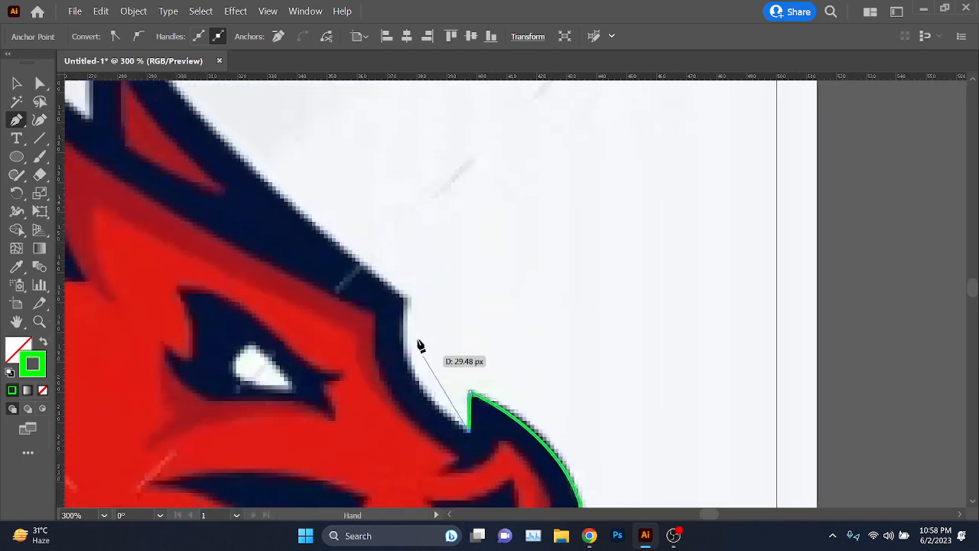
pyautogui.moveTo(408, 189); pyautogui.dragTo(422, 207)
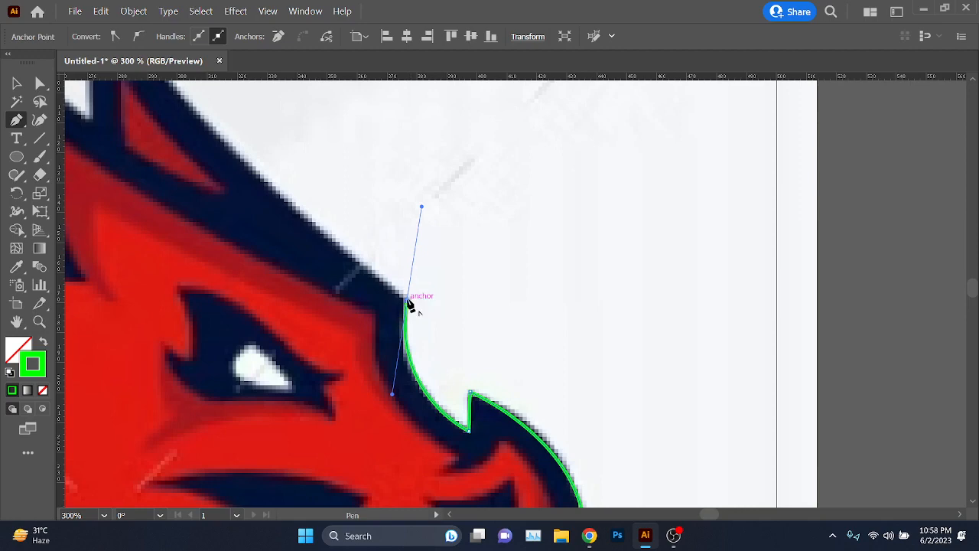
pyautogui.scroll(-2, 407, 299)
pyautogui.moveTo(319, 287); pyautogui.dragTo(454, 424)
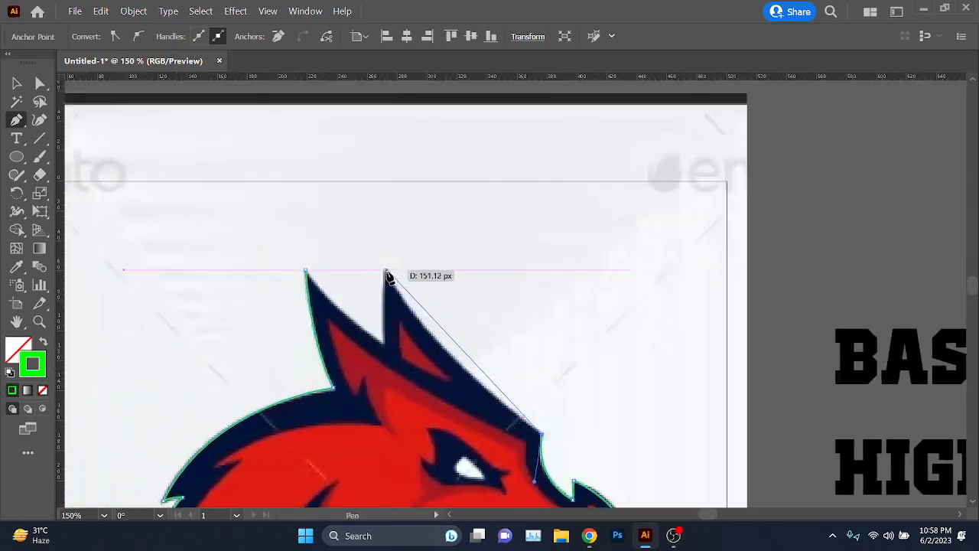
pyautogui.moveTo(384, 271); pyautogui.dragTo(349, 200)
pyautogui.scroll(2, 389, 303)
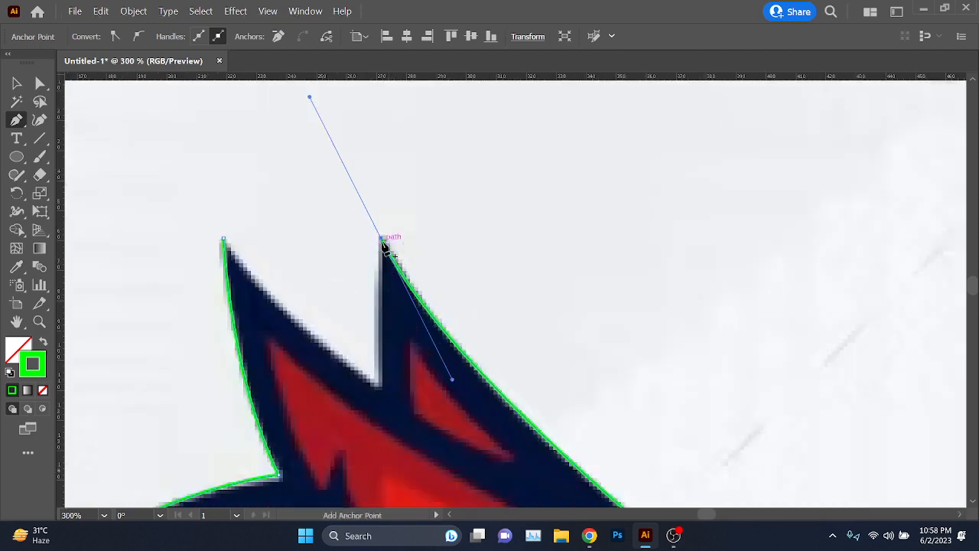
pyautogui.click(383, 241)
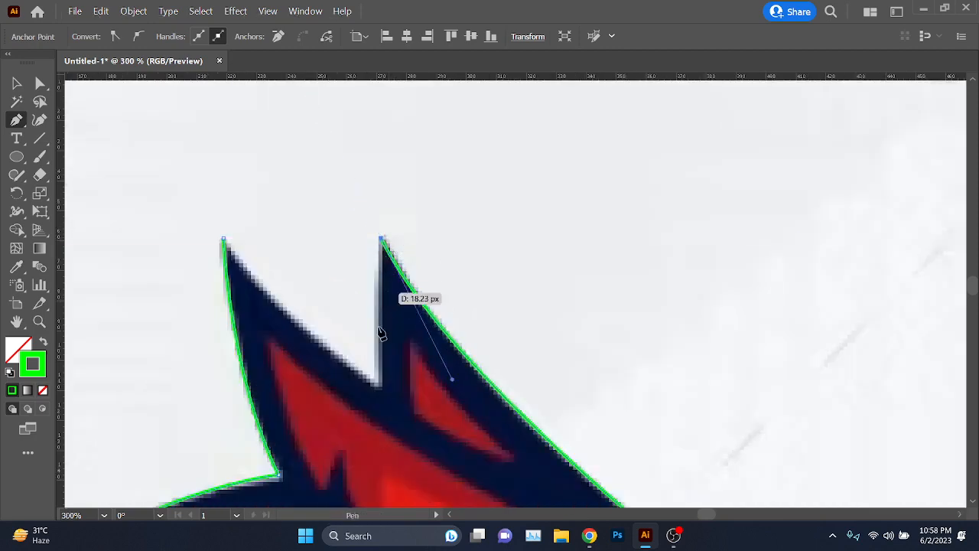
# Step: Trace down to the notch between the horns and close the path at the rear horn's tip
pyautogui.click(380, 384)
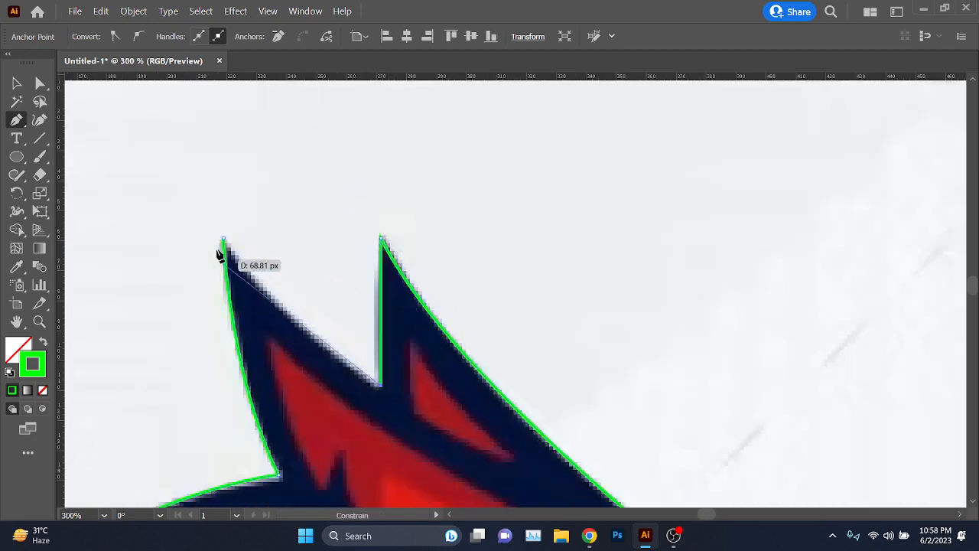
pyautogui.click(224, 241)
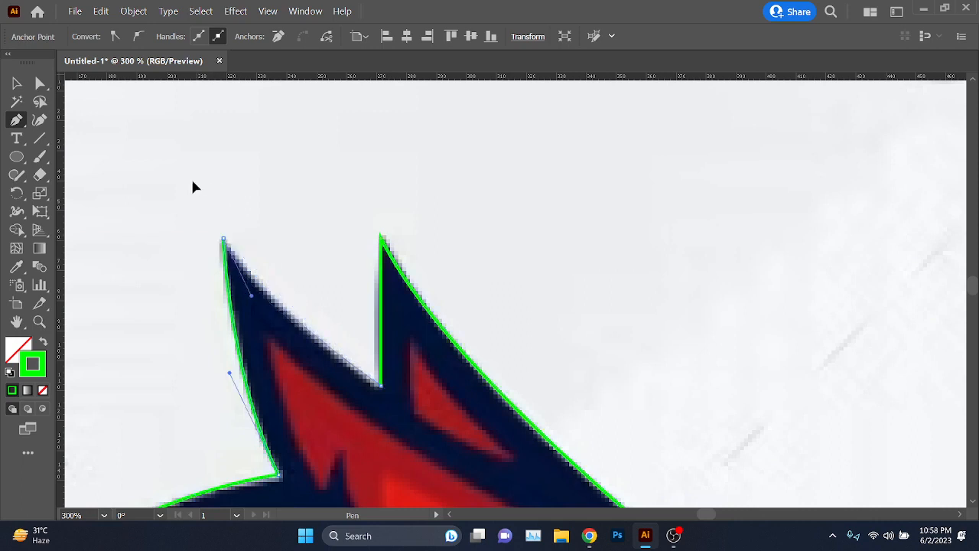
pyautogui.click(18, 83)
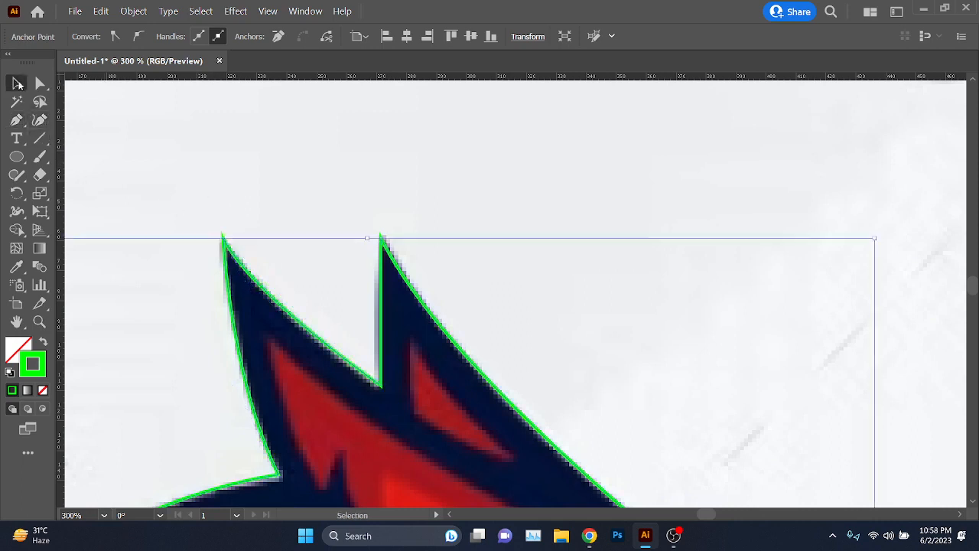
# Step: Swap the traced path's green stroke and empty fill back and forth to preview the dragon as a solid silhouette
pyautogui.scroll(-3, 492, 300)
pyautogui.scroll(-3, 505, 354)
pyautogui.scroll(-2, 356, 365)
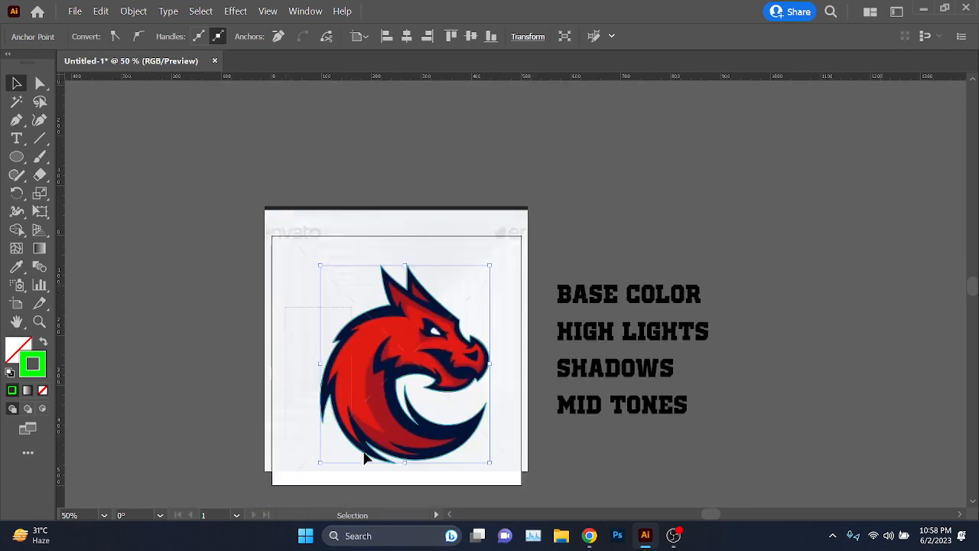
pyautogui.scroll(1, 426, 483)
pyautogui.click(43, 342)
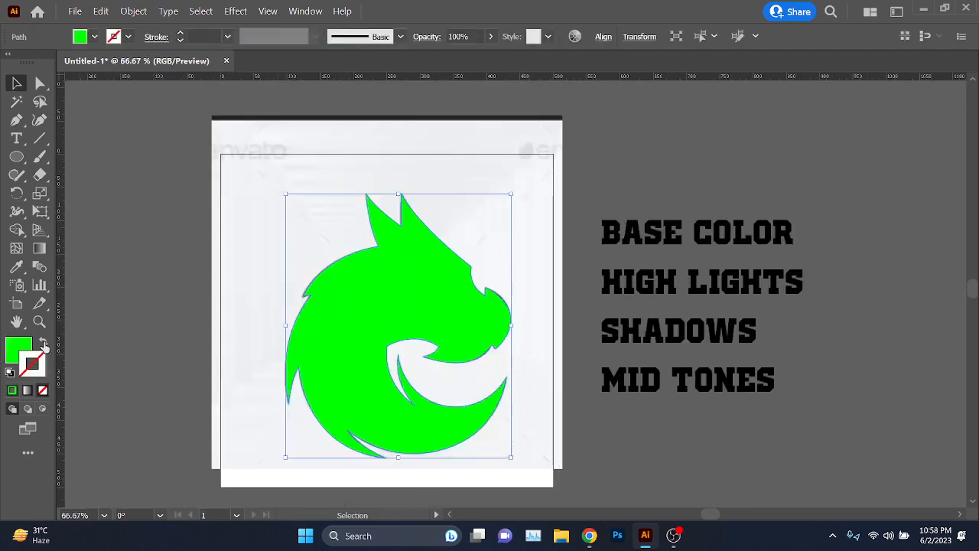
pyautogui.click(43, 342)
pyautogui.click(43, 342)
pyautogui.click(42, 342)
pyautogui.click(43, 342)
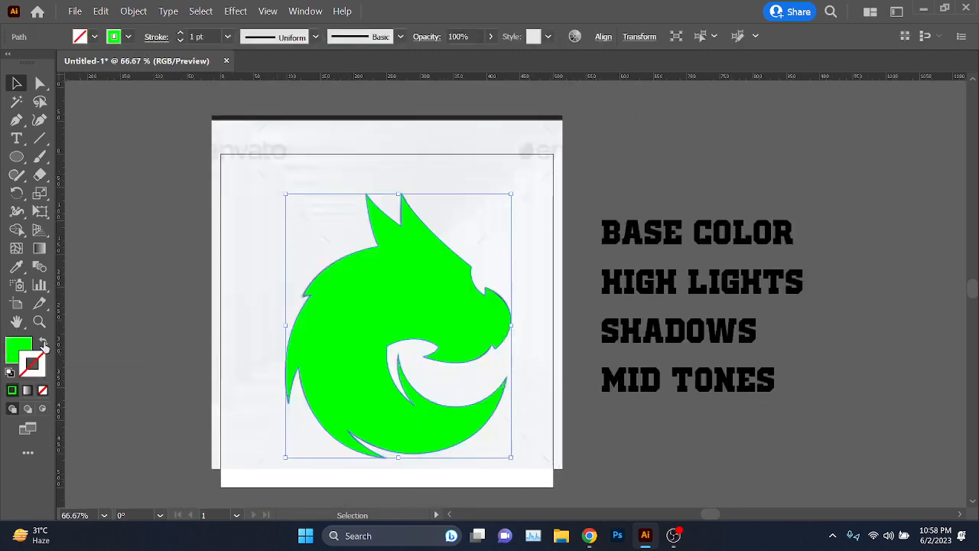
pyautogui.click(43, 342)
pyautogui.click(43, 342)
pyautogui.click(42, 342)
# Step: Deselect the traced path and examine the outline around the dragon's head, neck and tail
pyautogui.scroll(2, 443, 400)
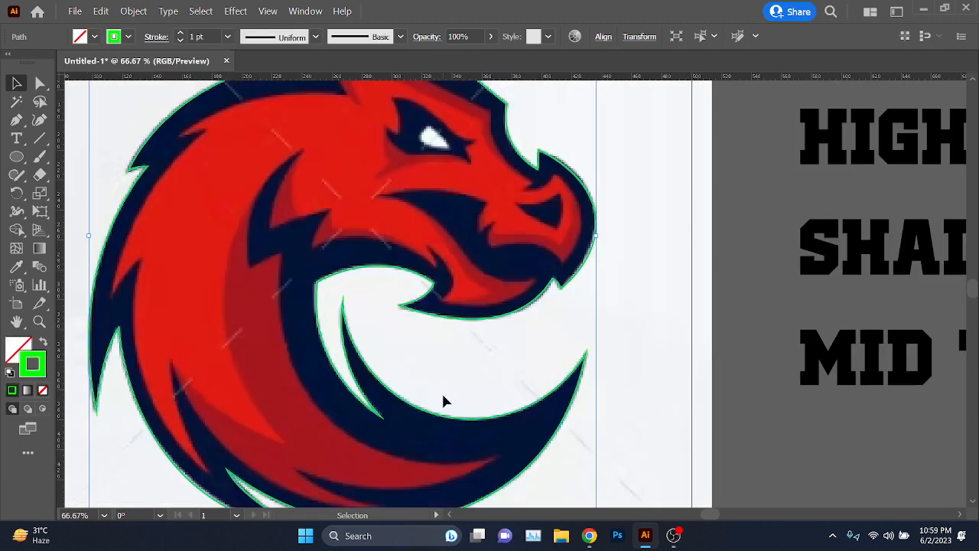
pyautogui.scroll(1, 446, 401)
pyautogui.click(447, 401)
pyautogui.scroll(-1, 422, 382)
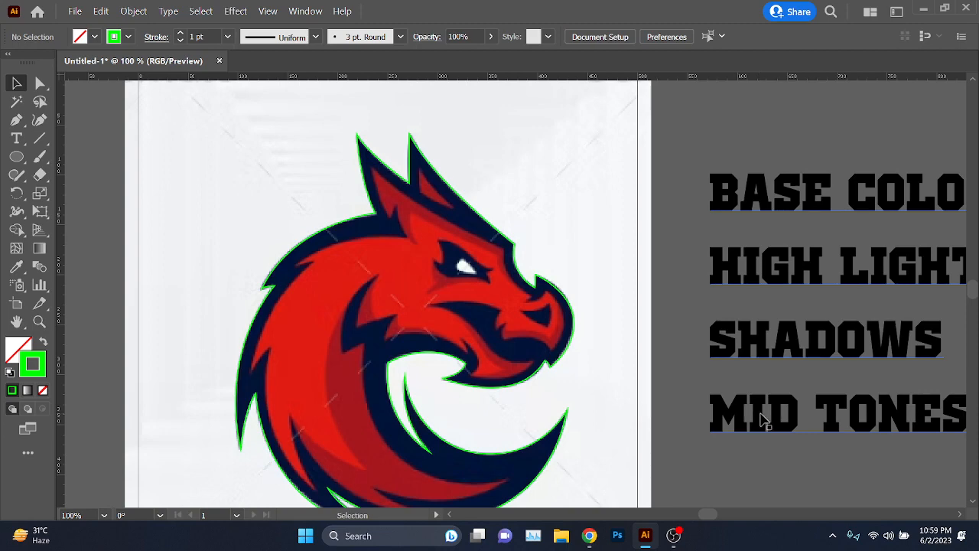
pyautogui.scroll(2, 359, 336)
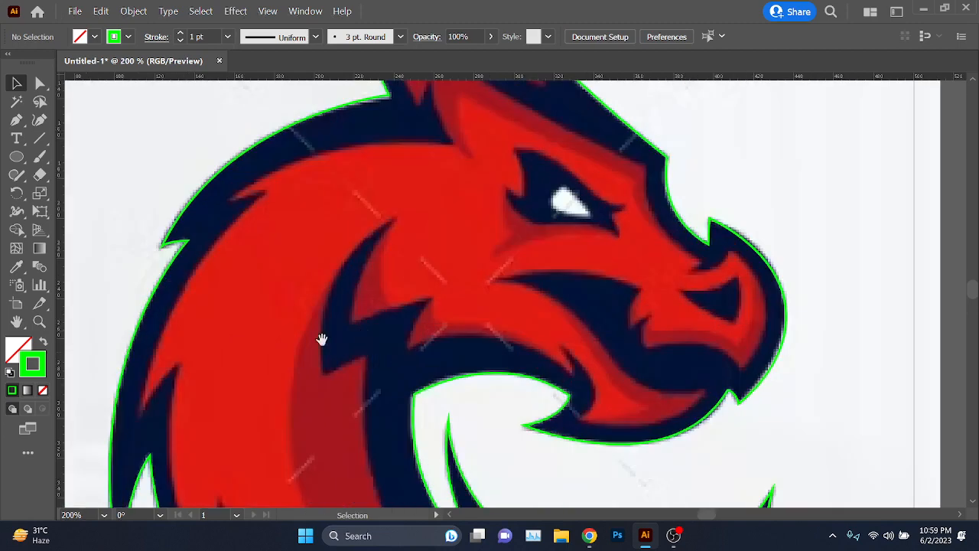
pyautogui.moveTo(270, 258); pyautogui.dragTo(241, 310)
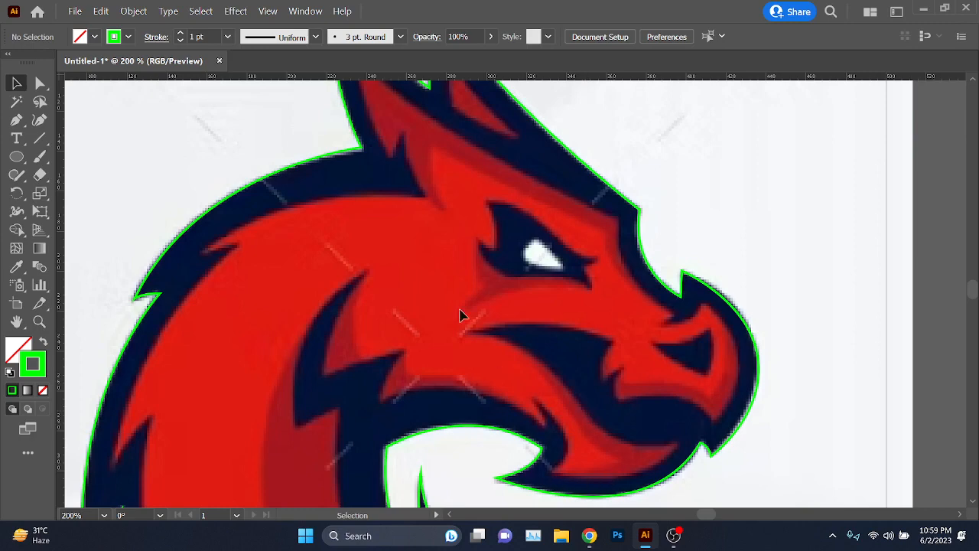
pyautogui.scroll(-1, 303, 300)
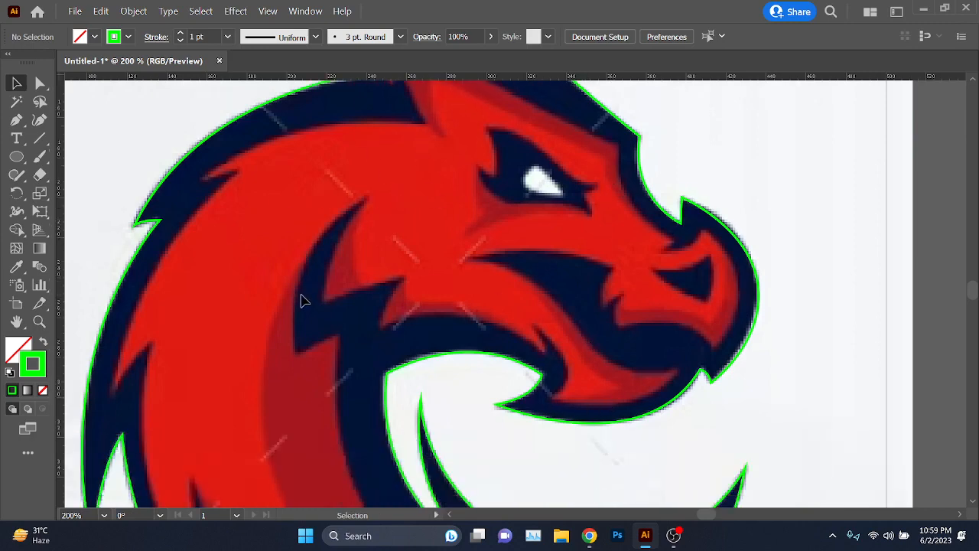
# Step: Sketch freehand Paintbrush loops around the red neck area to mark its base color, undoing each stroke
pyautogui.scroll(-2, 302, 299)
pyautogui.moveTo(459, 328); pyautogui.dragTo(519, 319)
pyautogui.scroll(2, 373, 367)
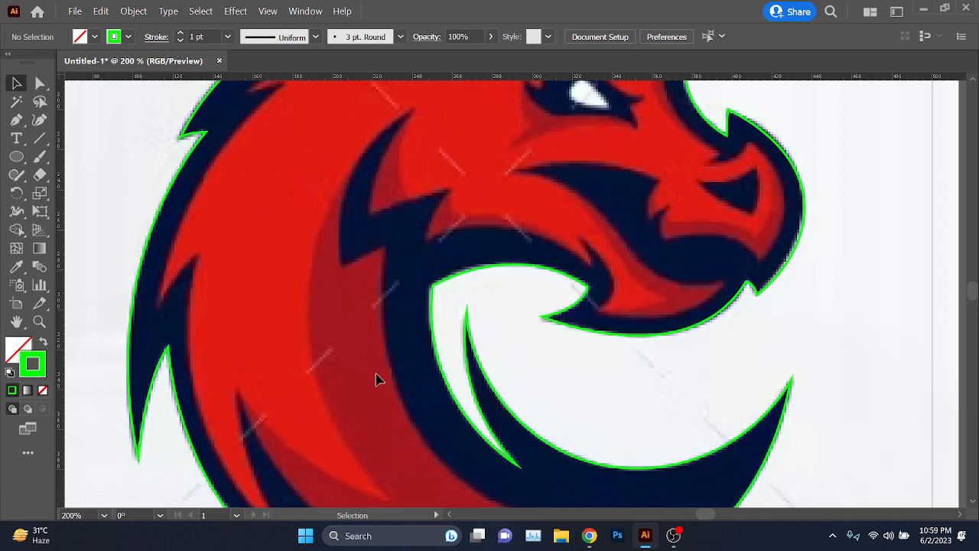
pyautogui.press('b')
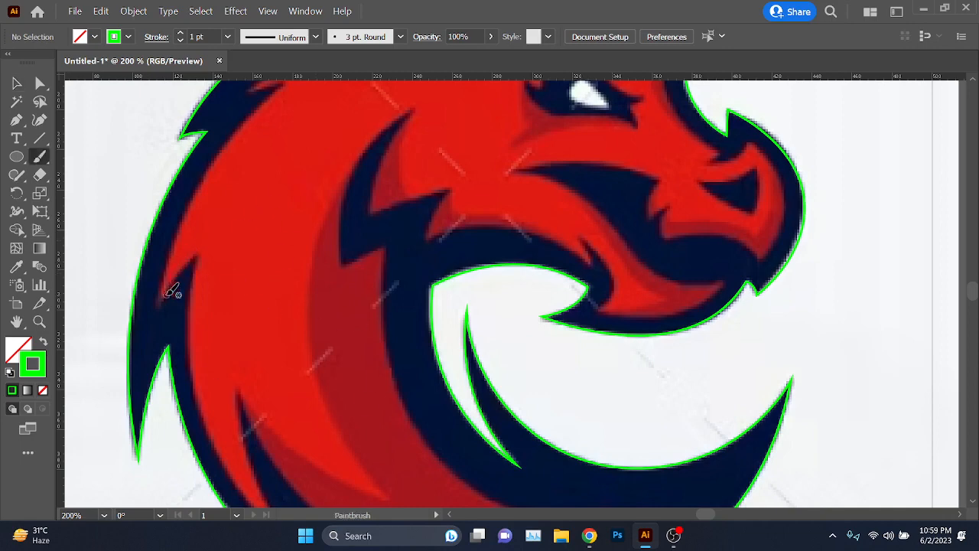
pyautogui.moveTo(205, 276)
pyautogui.mouseDown()
pyautogui.moveTo(252, 489)
pyautogui.moveTo(376, 433)
pyautogui.moveTo(388, 279)
pyautogui.mouseUp()
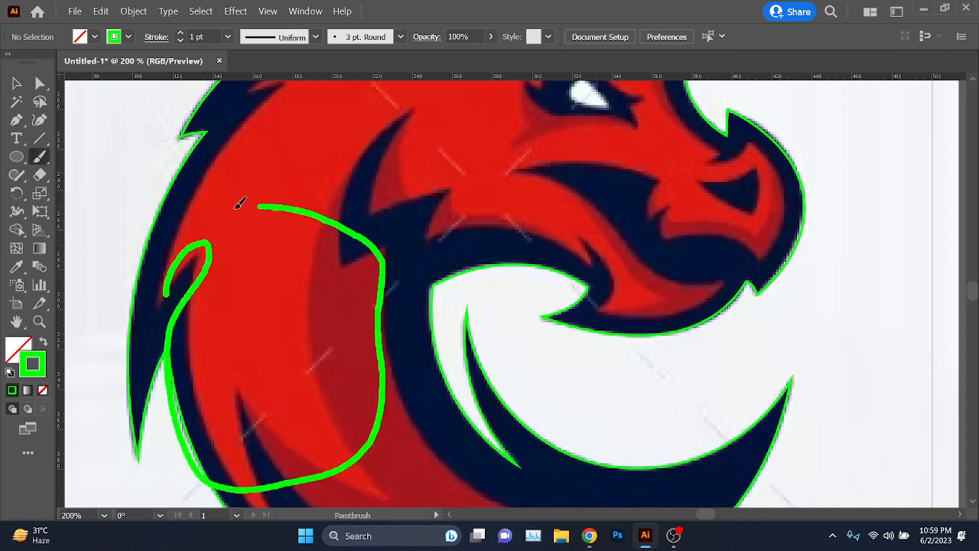
pyautogui.hotkey('ctrl', 'z')
pyautogui.moveTo(198, 239)
pyautogui.mouseDown()
pyautogui.moveTo(302, 398)
pyautogui.moveTo(285, 183)
pyautogui.moveTo(176, 228)
pyautogui.mouseUp()
pyautogui.scroll(-2, 316, 349)
pyautogui.hotkey('ctrl', 'z')
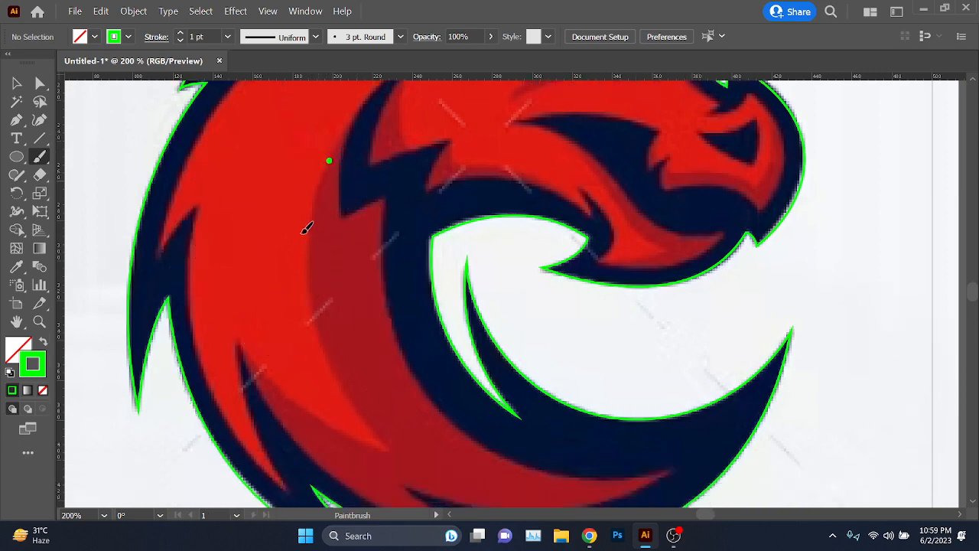
# Step: Sketch Paintbrush strokes along the edge of the dark red neck shadow and around the lower spike, undoing each stroke
pyautogui.moveTo(306, 228)
pyautogui.mouseDown()
pyautogui.moveTo(323, 362)
pyautogui.moveTo(359, 440)
pyautogui.moveTo(240, 345)
pyautogui.moveTo(260, 463)
pyautogui.mouseUp()
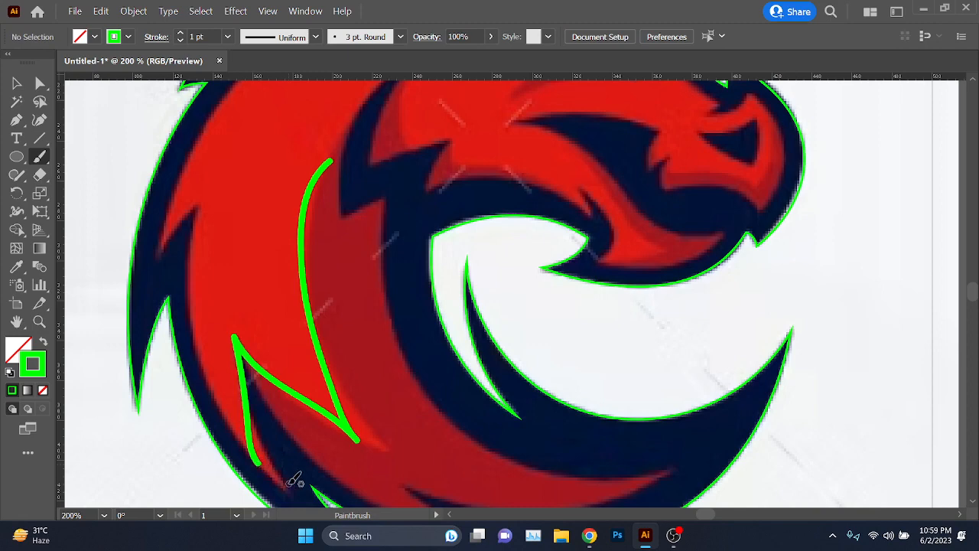
pyautogui.hotkey('ctrl', 'z')
pyautogui.moveTo(416, 326)
pyautogui.mouseDown()
pyautogui.moveTo(236, 379)
pyautogui.moveTo(190, 254)
pyautogui.moveTo(222, 164)
pyautogui.mouseUp()
pyautogui.hotkey('ctrl', 'z')
pyautogui.moveTo(340, 154); pyautogui.dragTo(299, 336)
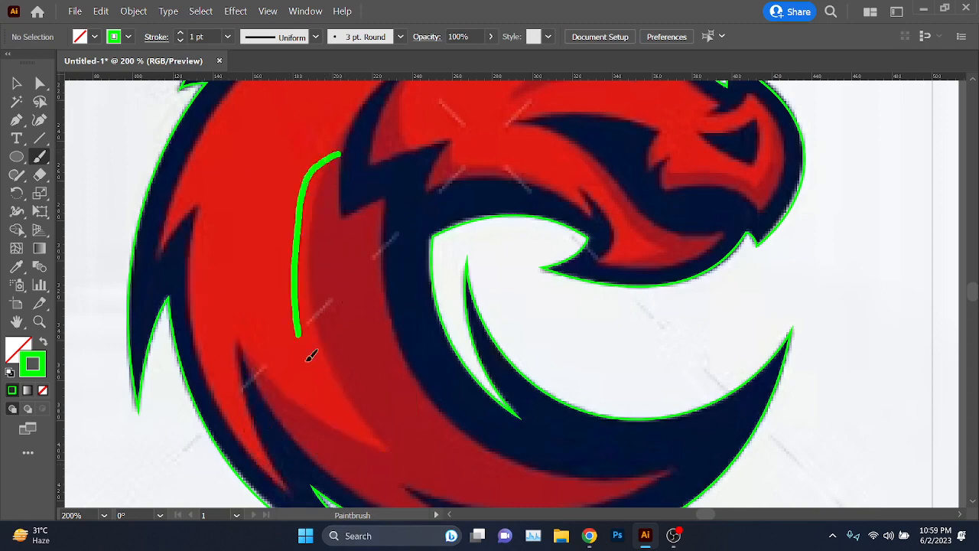
pyautogui.moveTo(350, 428)
pyautogui.mouseDown()
pyautogui.moveTo(248, 429)
pyautogui.moveTo(274, 459)
pyautogui.mouseUp()
pyautogui.scroll(-2, 347, 389)
pyautogui.hotkey('ctrl', 'z')
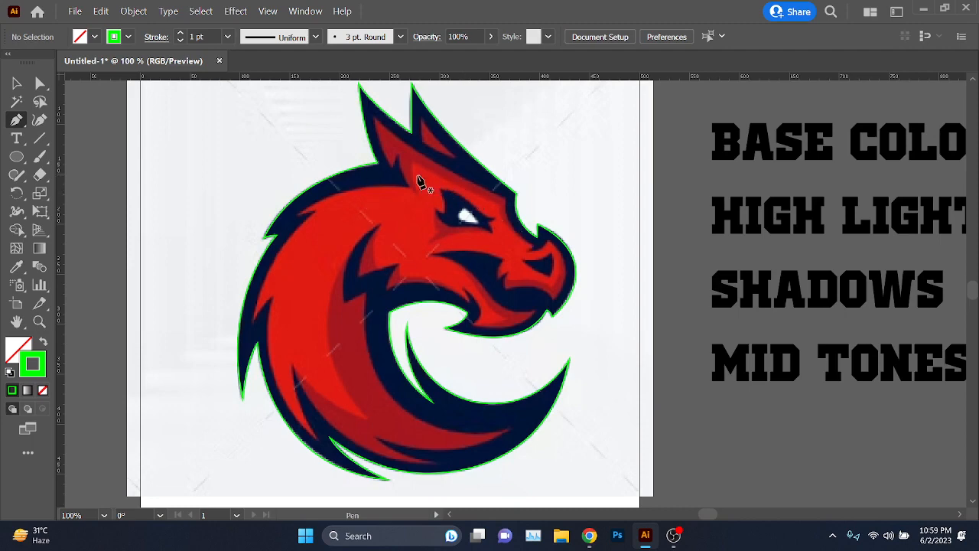
# Step: Try tracing the inner red shape with the Pen tool from the rear horn's tip over the brow to the nose bridge
pyautogui.scroll(5, 386, 126)
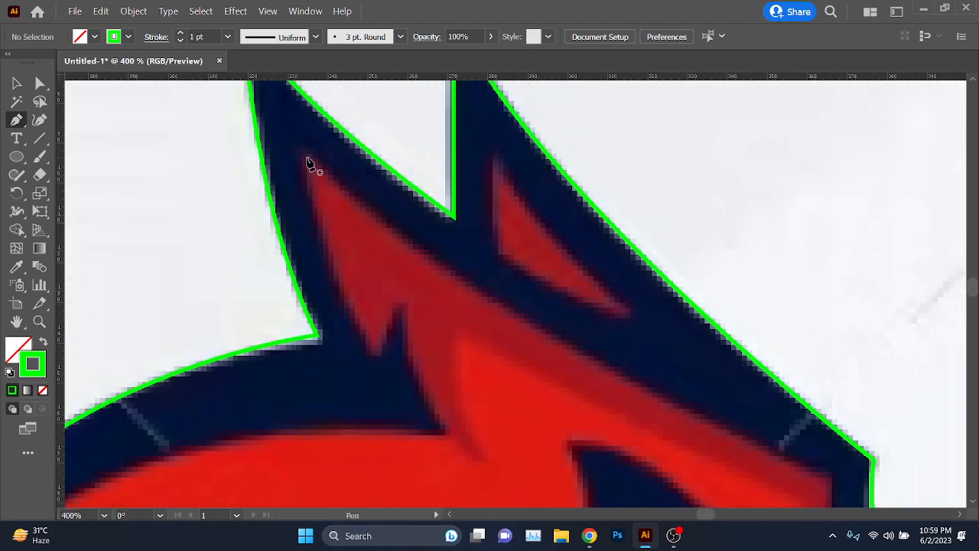
pyautogui.scroll(-3, 494, 313)
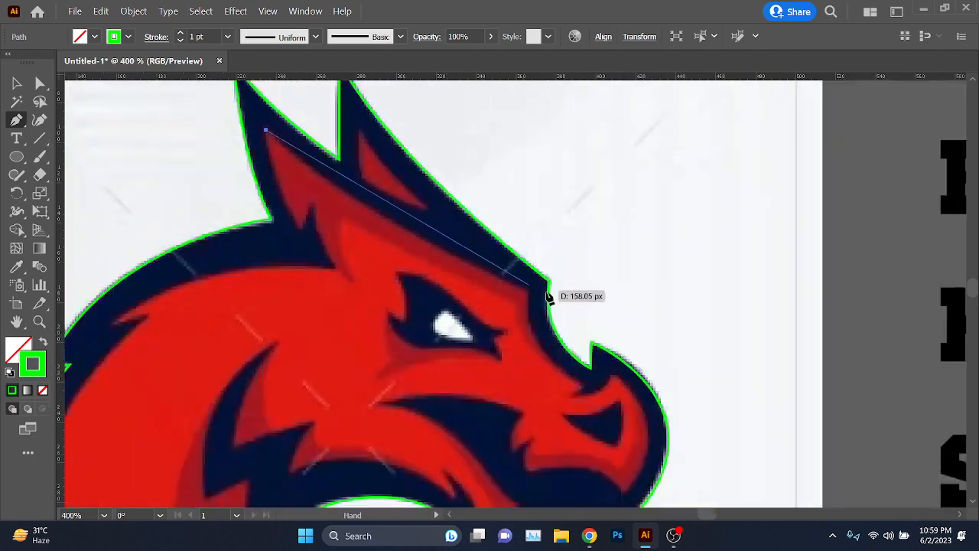
pyautogui.moveTo(527, 292); pyautogui.dragTo(695, 371)
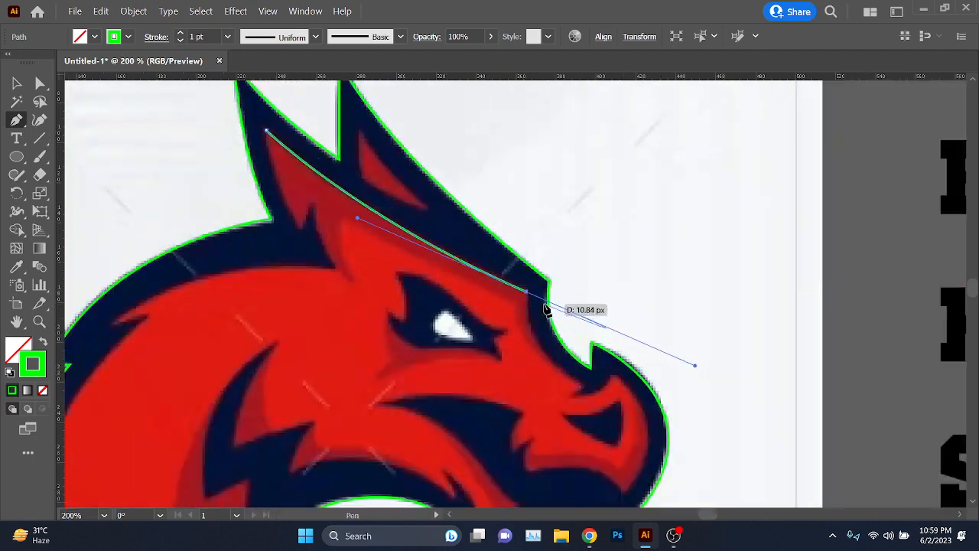
pyautogui.keyDown('alt'); pyautogui.click(528, 292); pyautogui.keyUp('alt')
pyautogui.scroll(3, 557, 399)
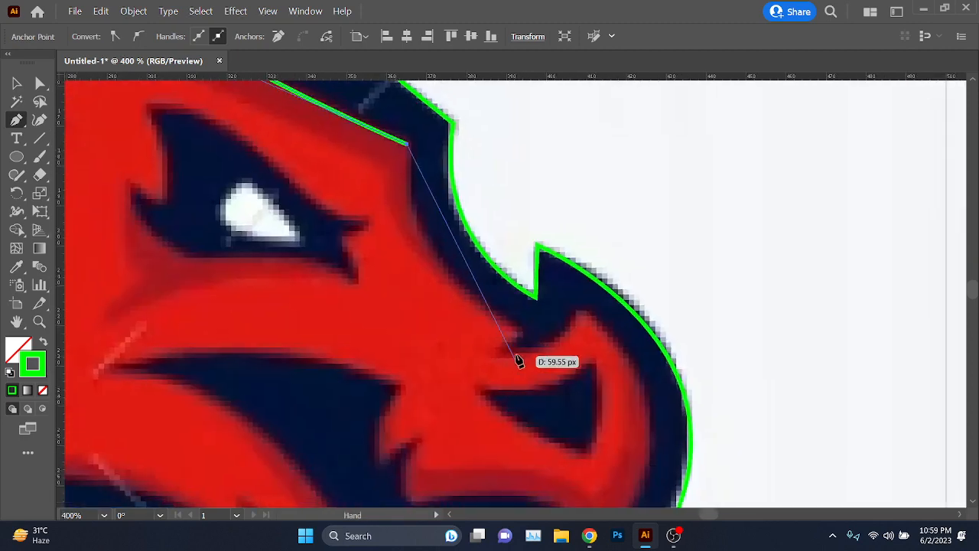
pyautogui.moveTo(518, 331); pyautogui.dragTo(636, 378)
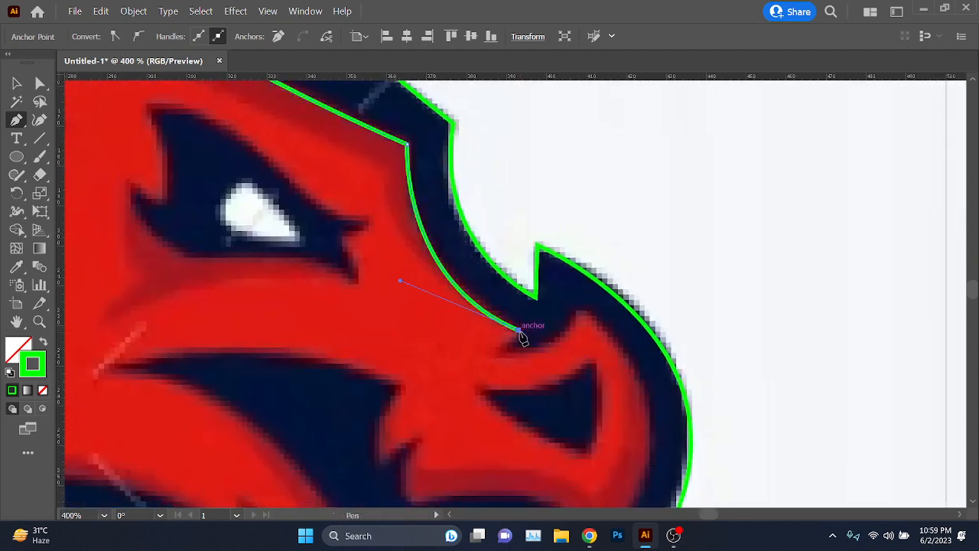
pyautogui.scroll(-2, 520, 332)
pyautogui.scroll(3, 267, 170)
pyautogui.scroll(3, 334, 278)
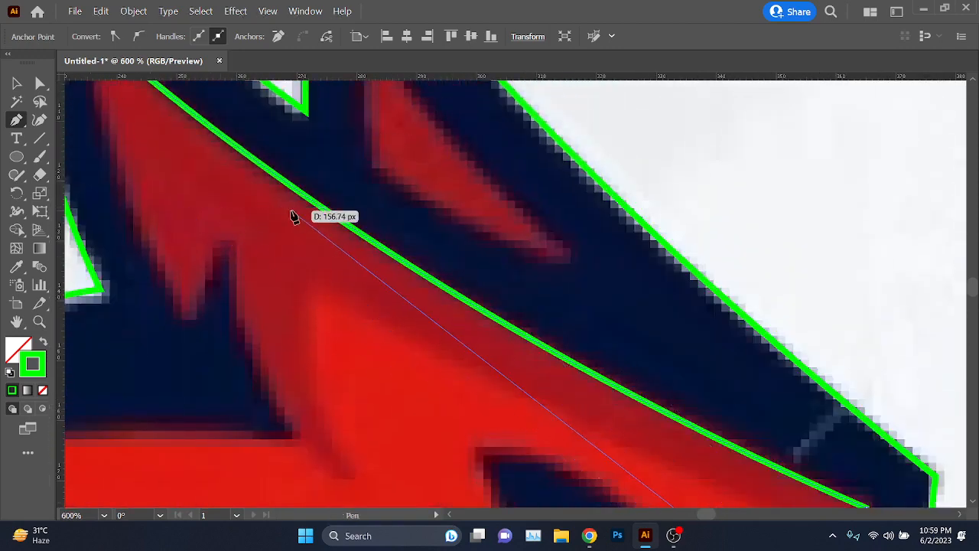
pyautogui.scroll(-2, 291, 216)
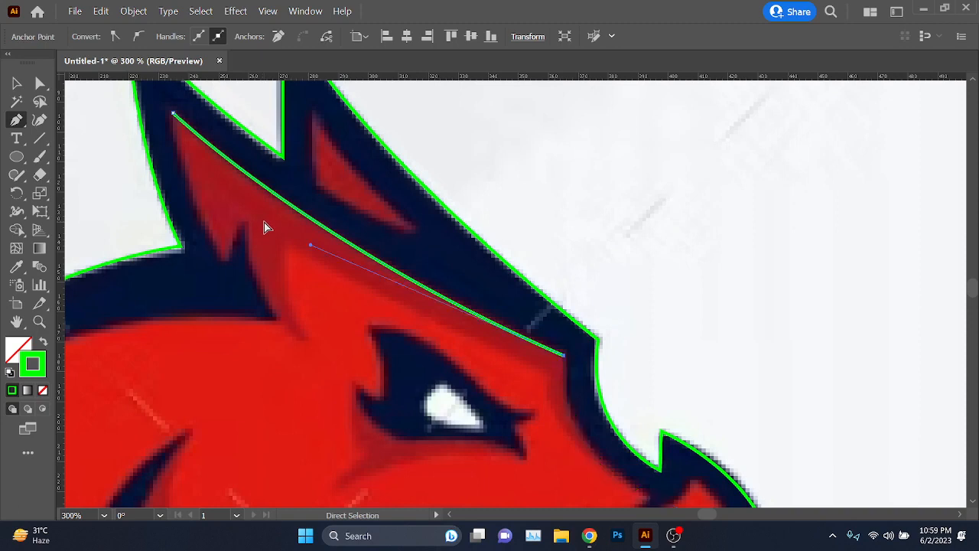
pyautogui.hotkey('ctrl', 'z')
pyautogui.hotkey('ctrl', 'z')
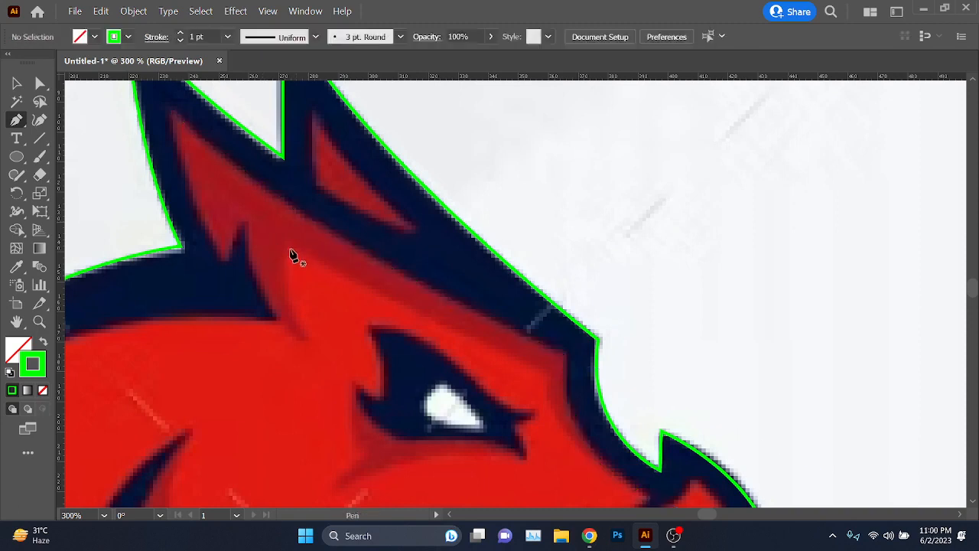
# Step: Try tracing only the bright red area with the Pen tool, following the shadow's inner edge from forehead to brow and nose bridge
pyautogui.click(292, 253)
pyautogui.moveTo(541, 368); pyautogui.dragTo(466, 199)
pyautogui.click(543, 367)
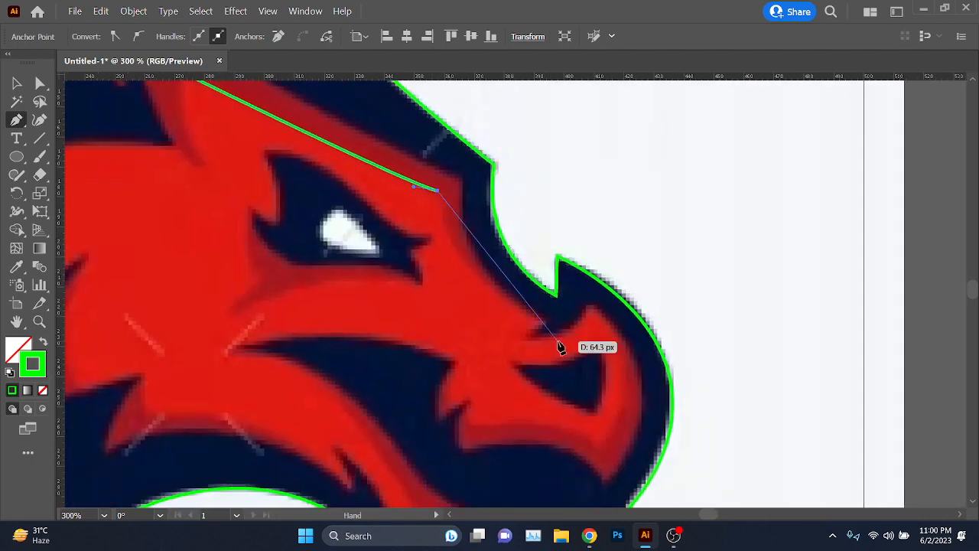
pyautogui.moveTo(542, 317); pyautogui.dragTo(645, 362)
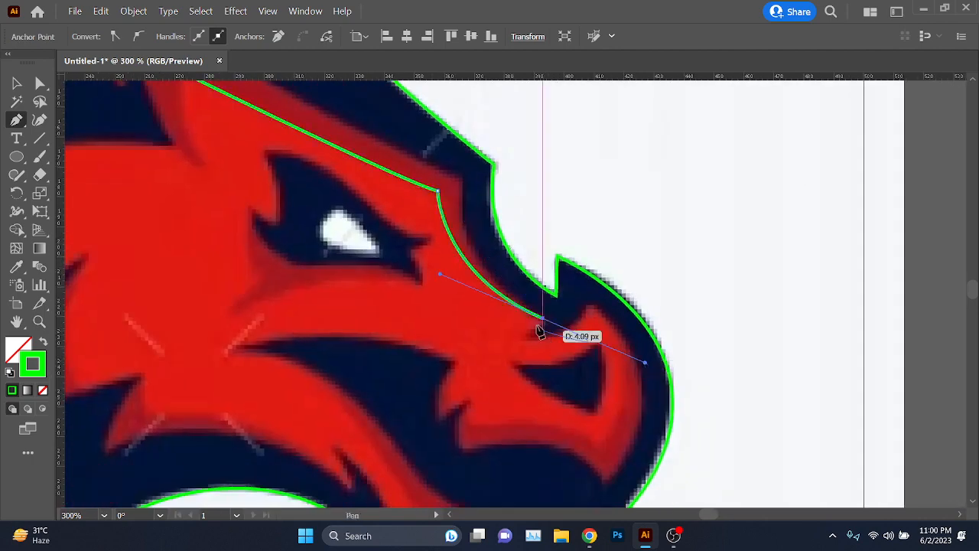
pyautogui.click(542, 318)
pyautogui.scroll(5, 407, 362)
pyautogui.hscroll(-2, 351, 323)
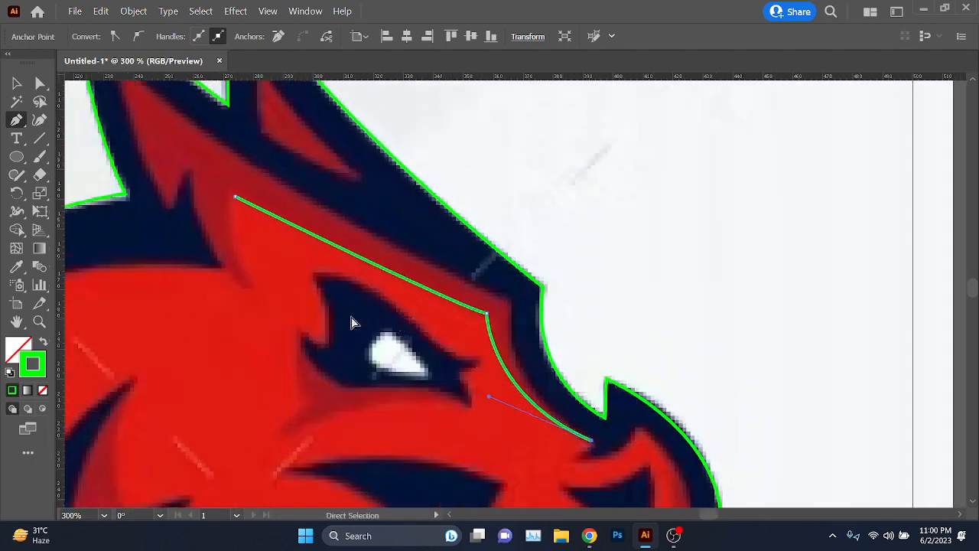
pyautogui.hscroll(-1, 351, 323)
# Step: Switch to the Google Meet call in Chrome and read the in-call messages
pyautogui.hotkey('alt', 'Tab')
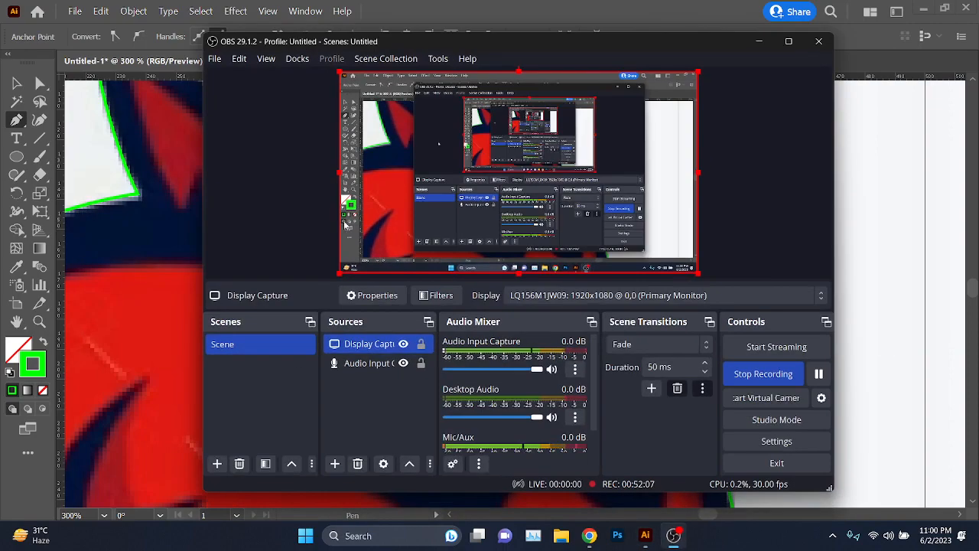
pyautogui.hotkey('alt', 'Tab')
pyautogui.hotkey('alt', 'Tab')
pyautogui.hotkey('alt', 'Tab')
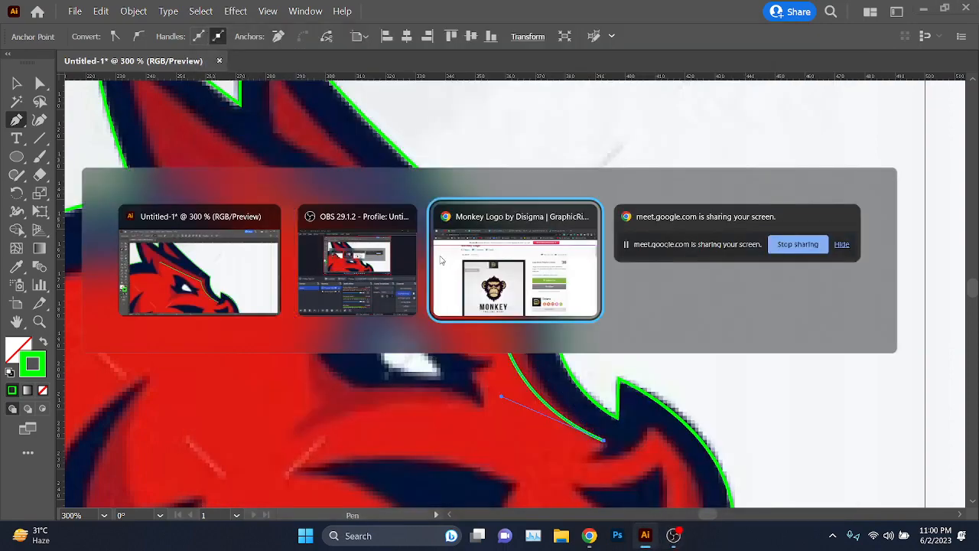
pyautogui.click(508, 11)
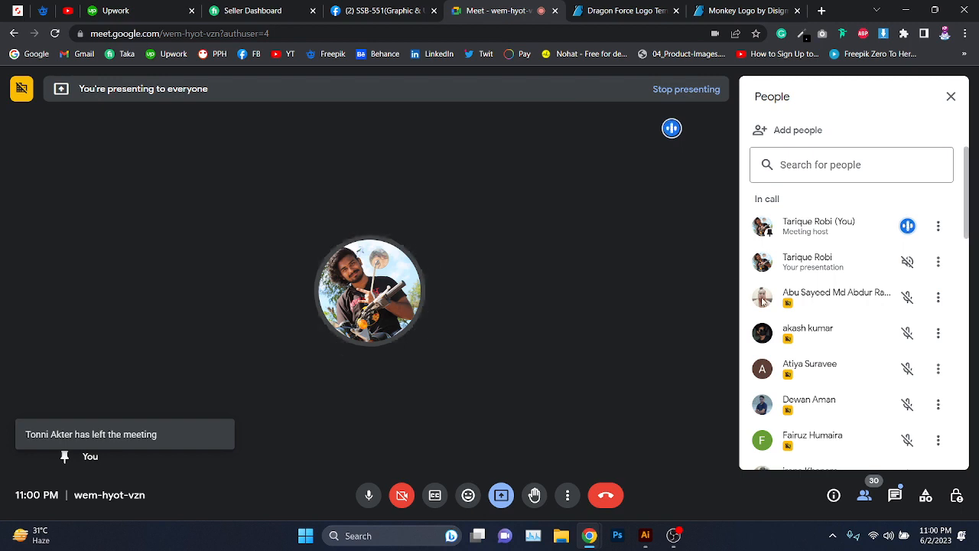
pyautogui.click(890, 498)
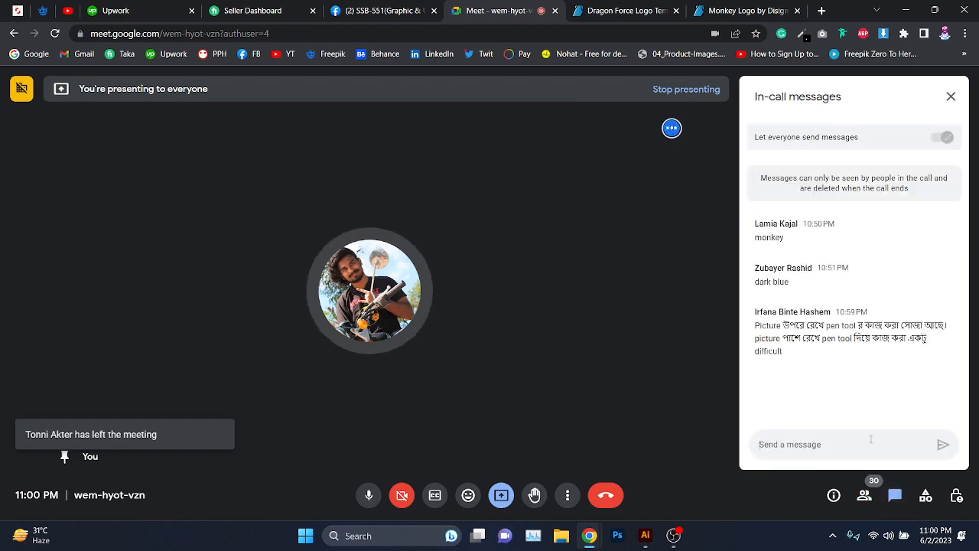
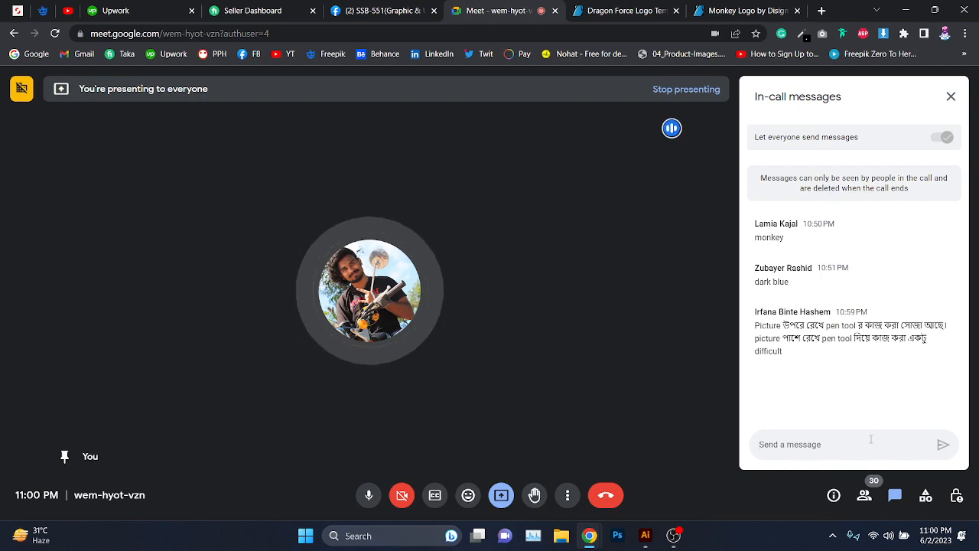
pyautogui.hotkey('alt', 'Tab')
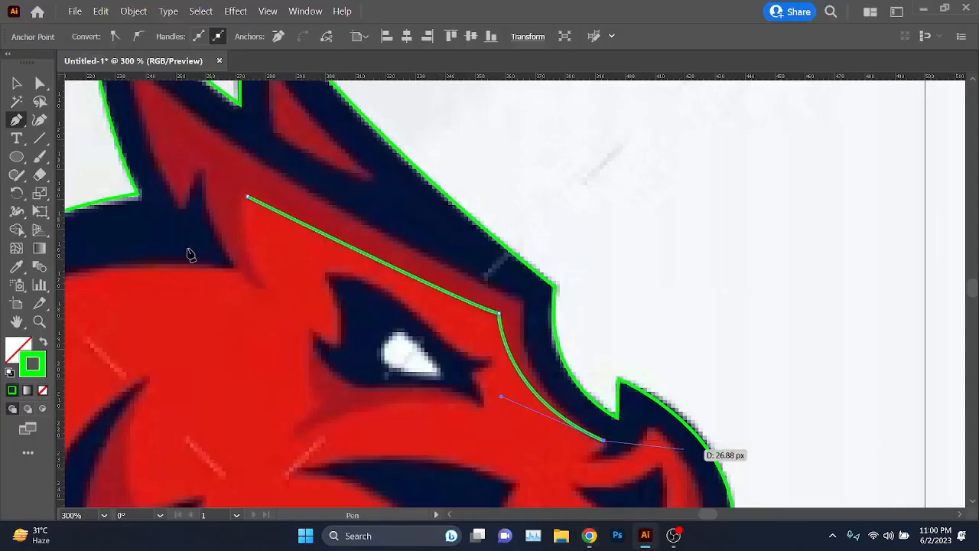
# Step: Undo the trial path along the bright red area's edge
pyautogui.hotkey('ctrl', 'z')
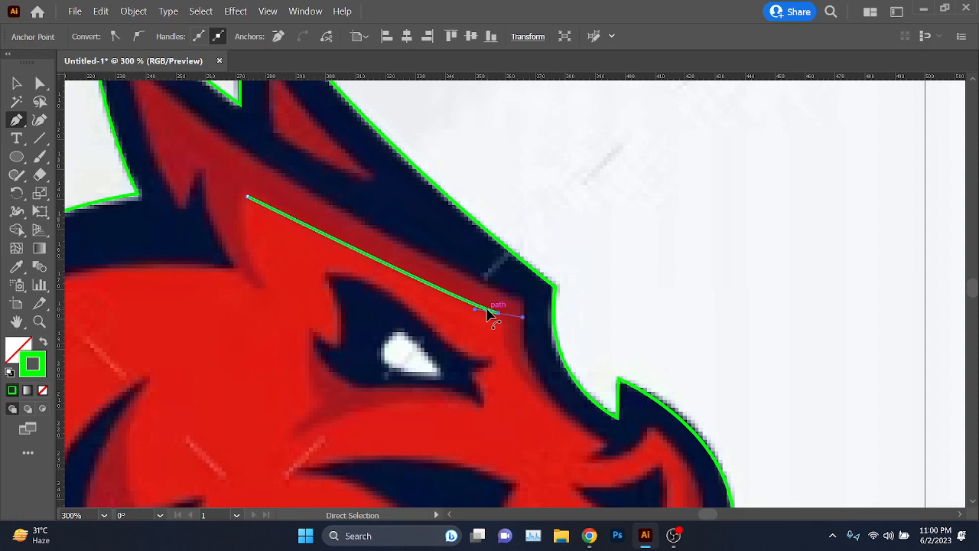
pyautogui.hotkey('ctrl', 'z')
pyautogui.hotkey('ctrl', 'z')
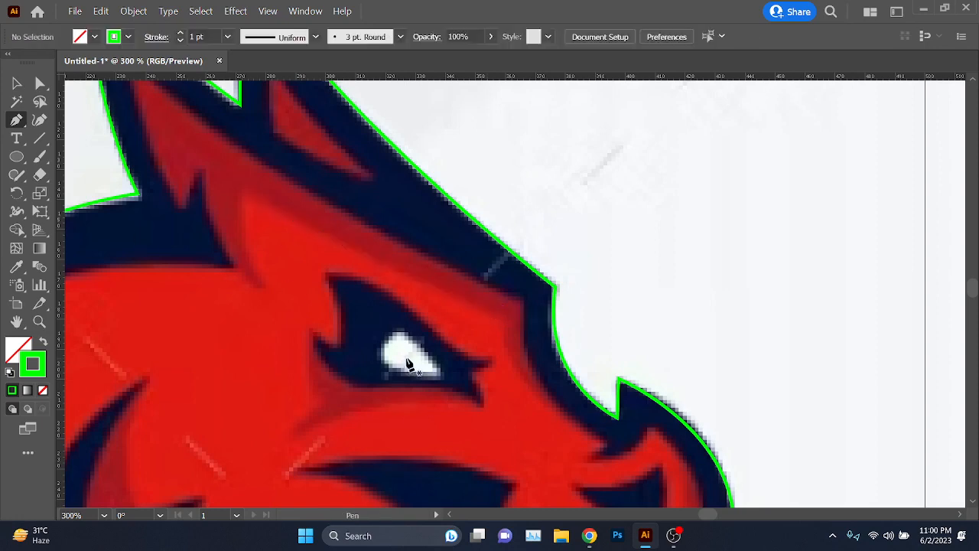
# Step: Trace the inner red shape from the rear horn's tip to the brow corner and down the nose bridge, ending in a corner point
pyautogui.scroll(-1, 408, 364)
pyautogui.scroll(2, 242, 193)
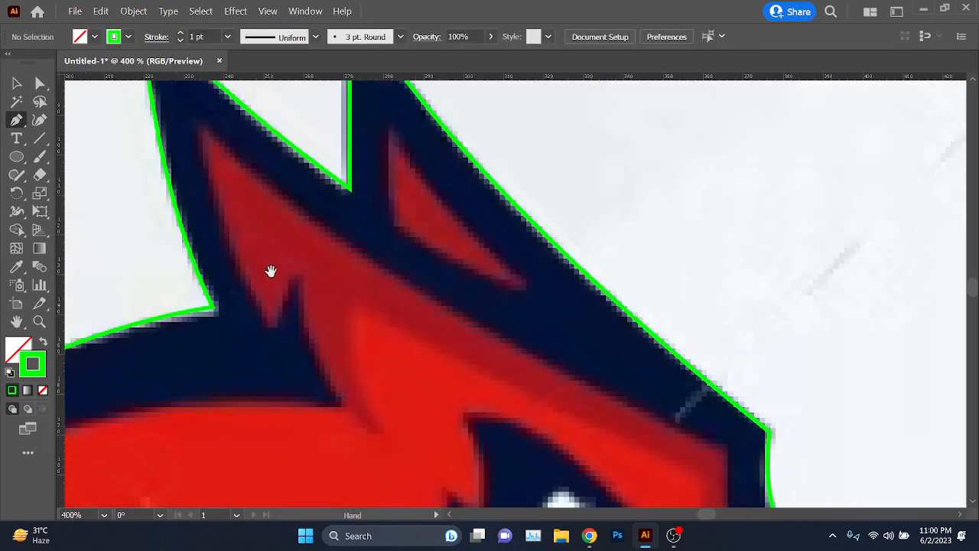
pyautogui.click(229, 175)
pyautogui.scroll(-2, 321, 283)
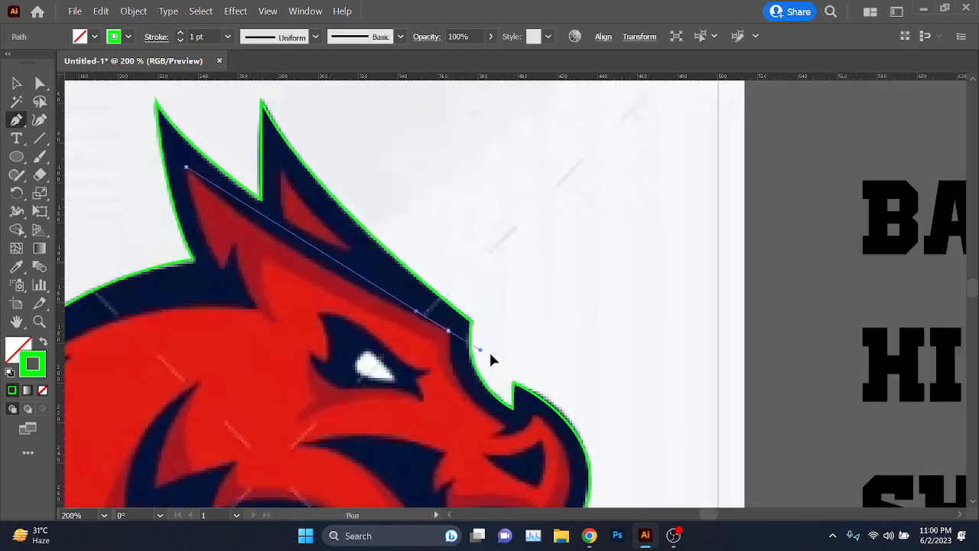
pyautogui.moveTo(490, 354)
pyautogui.mouseDown()
pyautogui.moveTo(569, 374)
pyautogui.moveTo(633, 408)
pyautogui.mouseUp()
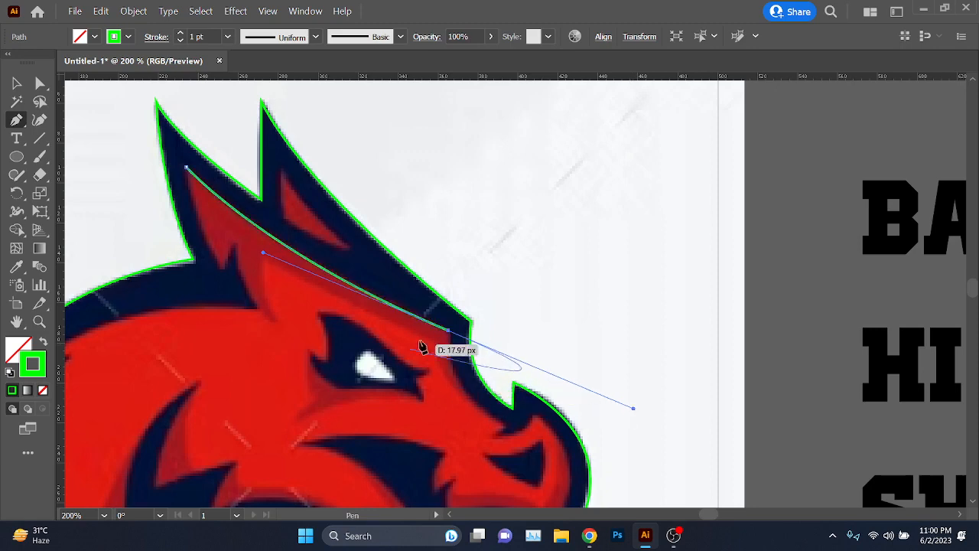
pyautogui.click(449, 331)
pyautogui.scroll(3, 505, 422)
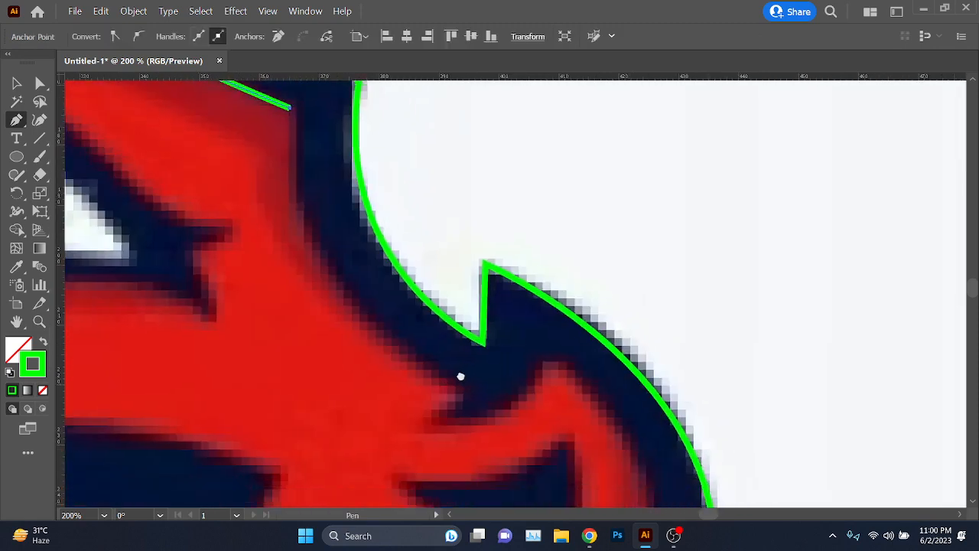
pyautogui.moveTo(437, 375); pyautogui.dragTo(633, 474)
pyautogui.click(437, 375)
# Step: Continue the path into the small notch above the nostril and curve it up to the peak of the red snout
pyautogui.scroll(2, 413, 419)
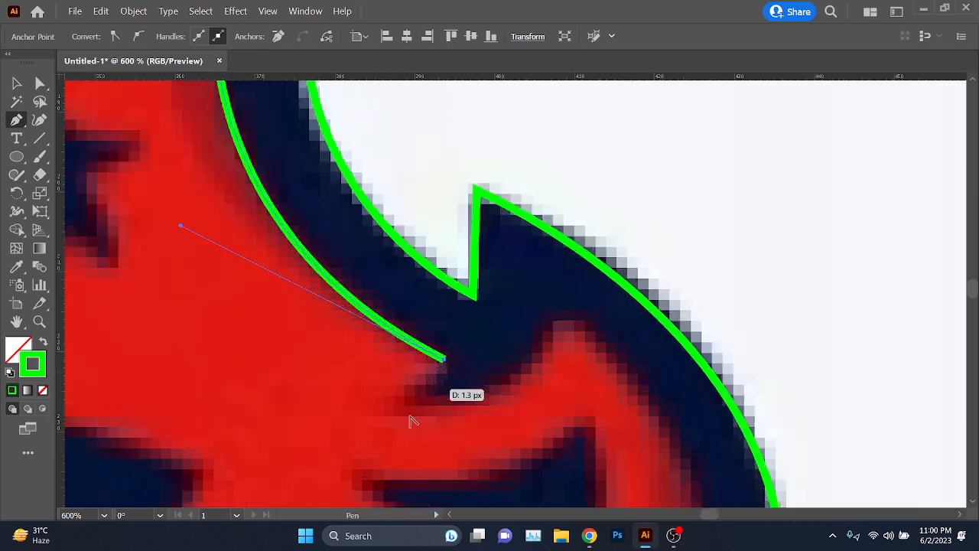
pyautogui.moveTo(418, 391); pyautogui.dragTo(402, 404)
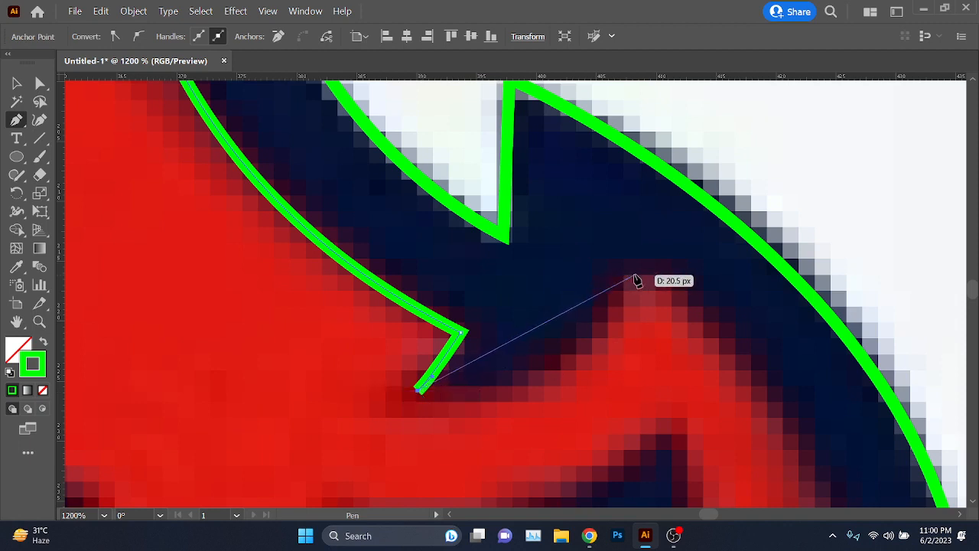
pyautogui.moveTo(635, 273); pyautogui.dragTo(712, 134)
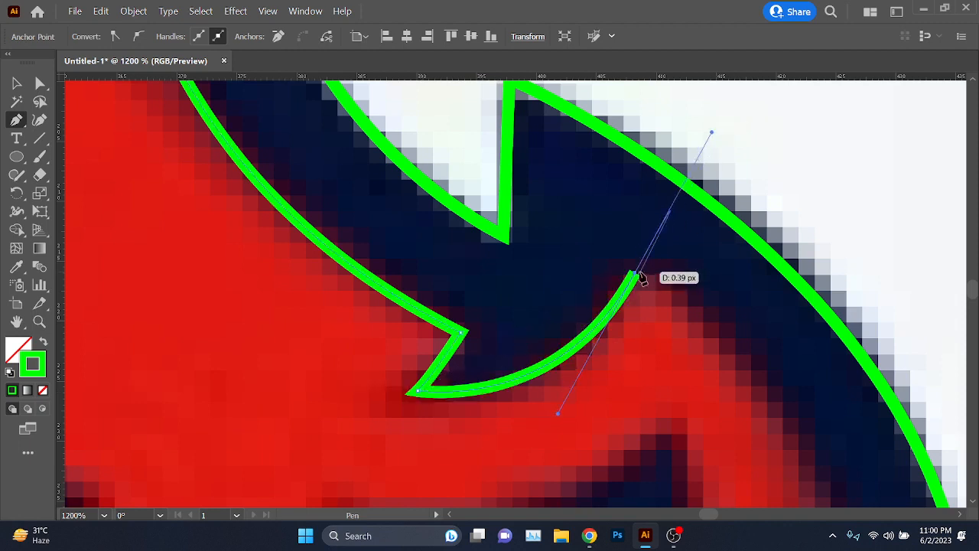
pyautogui.moveTo(686, 411); pyautogui.dragTo(607, 211)
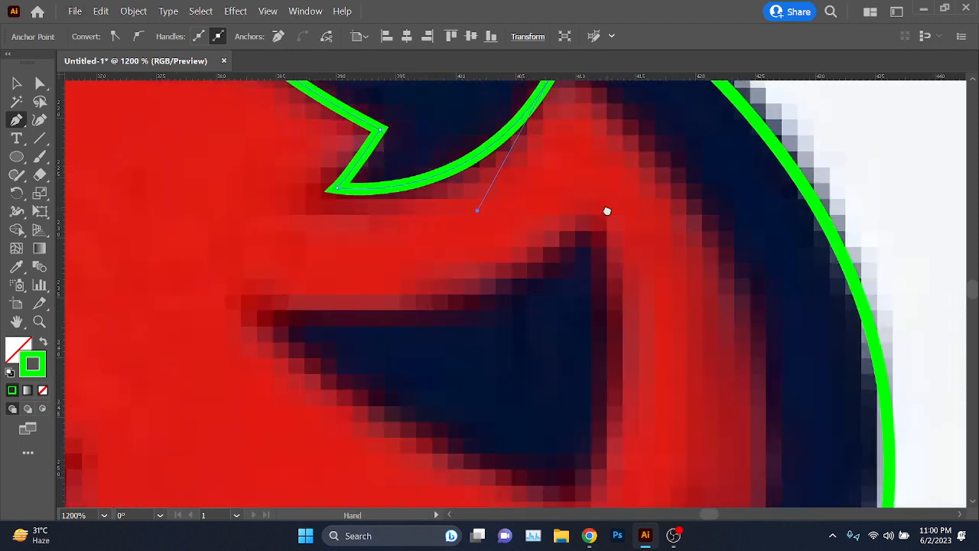
pyautogui.scroll(-3, 629, 258)
pyautogui.moveTo(677, 319); pyautogui.dragTo(671, 264)
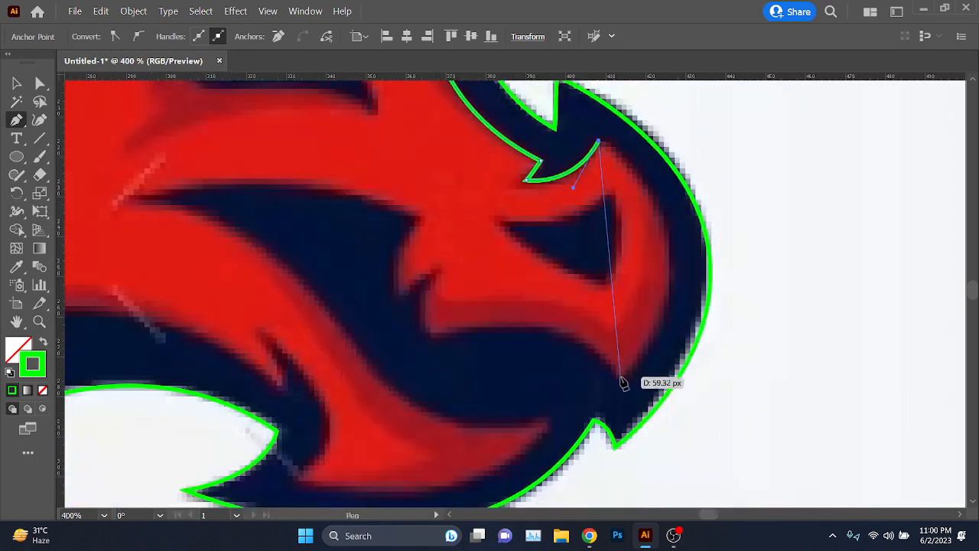
# Step: Continue the path down the front of the snout to its lower tip and back along the upper lip's underside, shortening the last direction handle
pyautogui.moveTo(623, 377)
pyautogui.mouseDown()
pyautogui.moveTo(515, 485)
pyautogui.moveTo(505, 387)
pyautogui.moveTo(488, 396)
pyautogui.moveTo(500, 400)
pyautogui.mouseUp()
pyautogui.scroll(3, 502, 400)
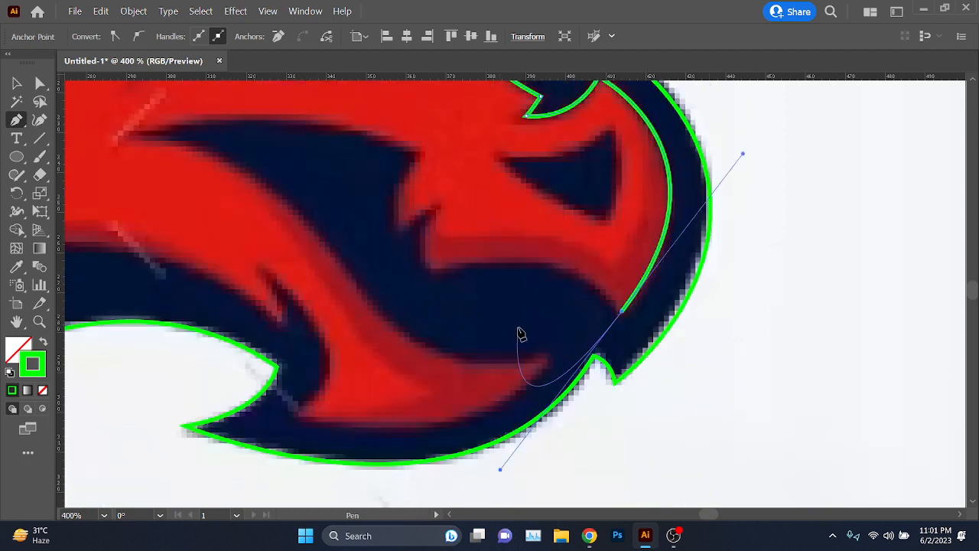
pyautogui.click(622, 363)
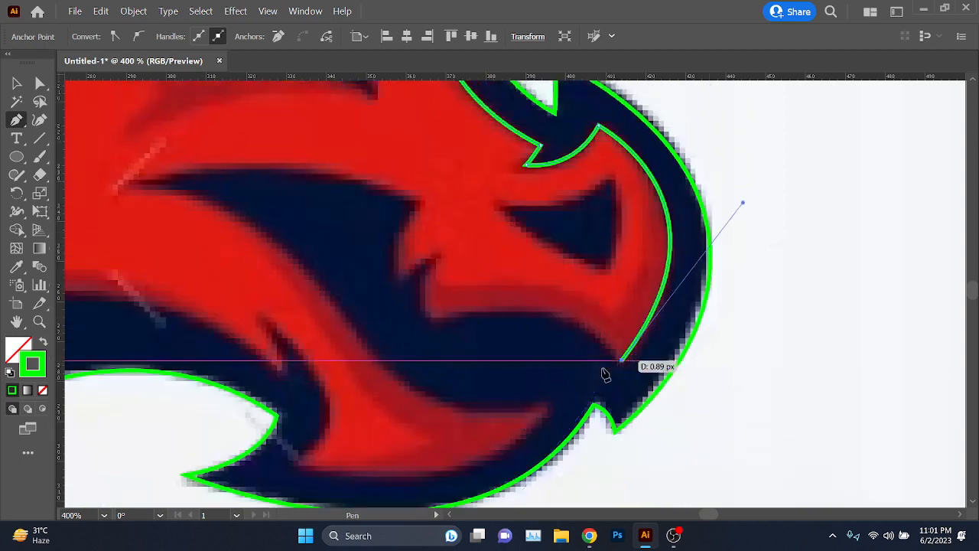
pyautogui.moveTo(437, 321); pyautogui.dragTo(306, 358)
pyautogui.hotkey('ctrl', '+')
pyautogui.hotkey('ctrl', '+')
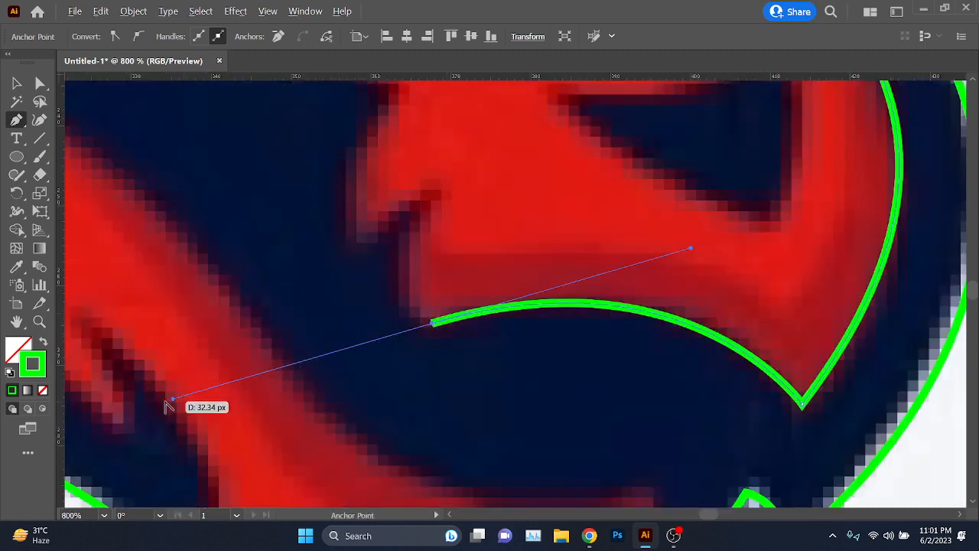
pyautogui.moveTo(175, 402); pyautogui.dragTo(432, 323)
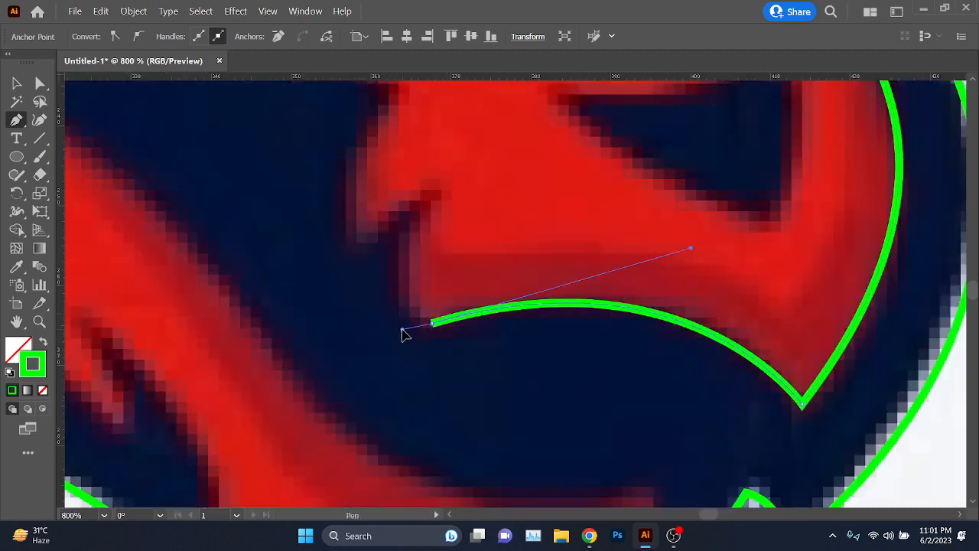
# Step: Trace the small hooked notch at the rear of the upper lip and curve up to the mouth opening's upper front corner
pyautogui.moveTo(418, 217); pyautogui.dragTo(435, 198)
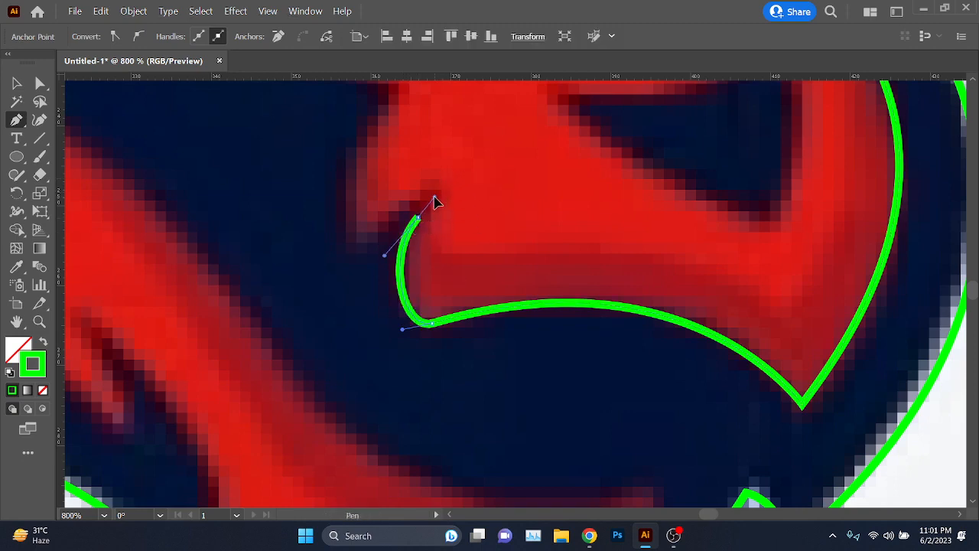
pyautogui.moveTo(363, 241); pyautogui.dragTo(334, 274)
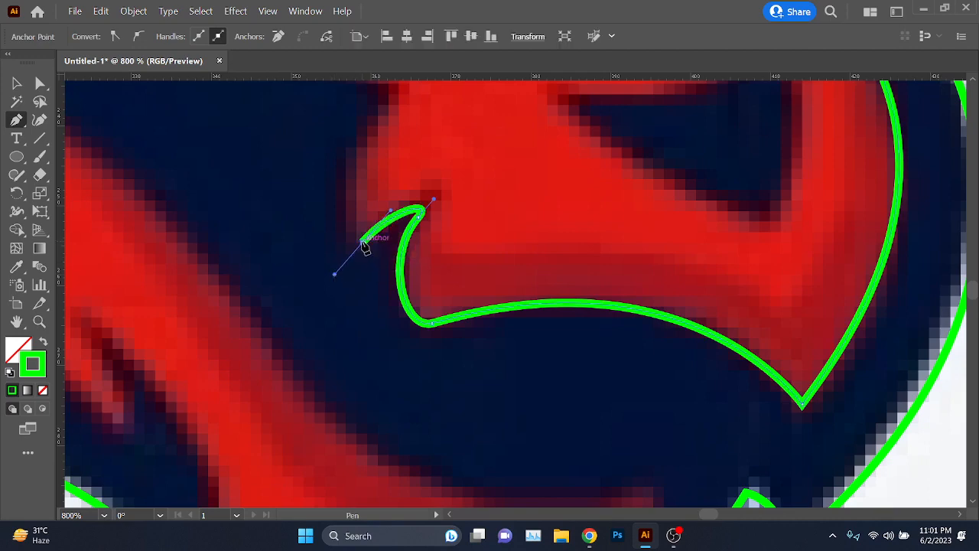
pyautogui.click(363, 242)
pyautogui.moveTo(307, 183); pyautogui.dragTo(356, 411)
pyautogui.scroll(-2, 413, 395)
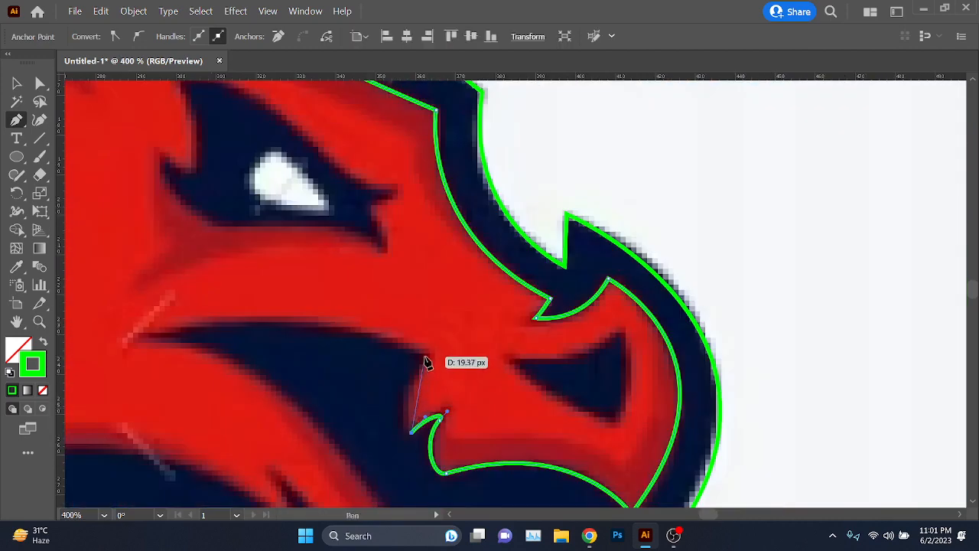
pyautogui.moveTo(428, 360); pyautogui.dragTo(456, 329)
# Step: Trace the mouth opening's top edge to its rear tip and return along the lower jaw's upper edge to the jaw tip
pyautogui.moveTo(280, 375); pyautogui.dragTo(471, 317)
pyautogui.moveTo(335, 280); pyautogui.dragTo(172, 331)
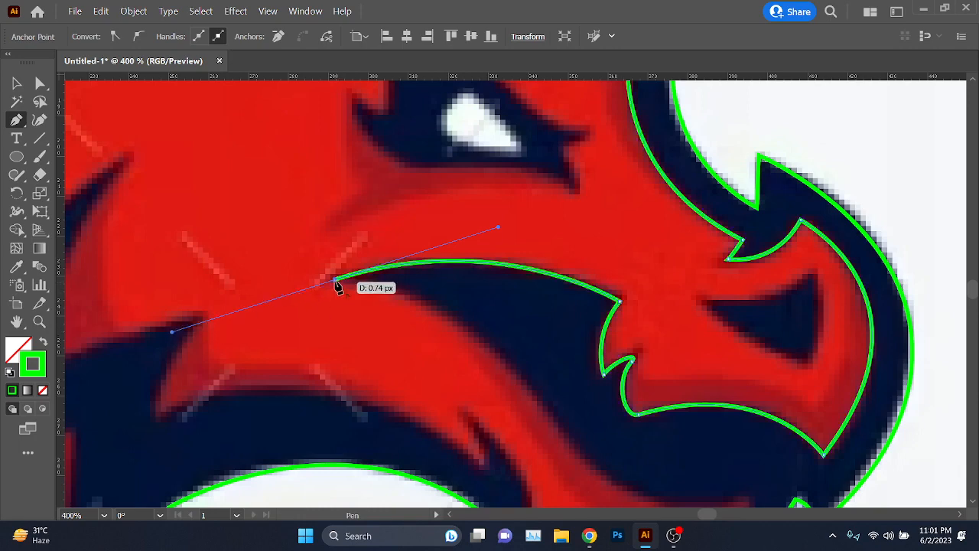
pyautogui.moveTo(455, 346); pyautogui.dragTo(346, 237)
pyautogui.scroll(-1, 411, 355)
pyautogui.moveTo(459, 399); pyautogui.dragTo(422, 377)
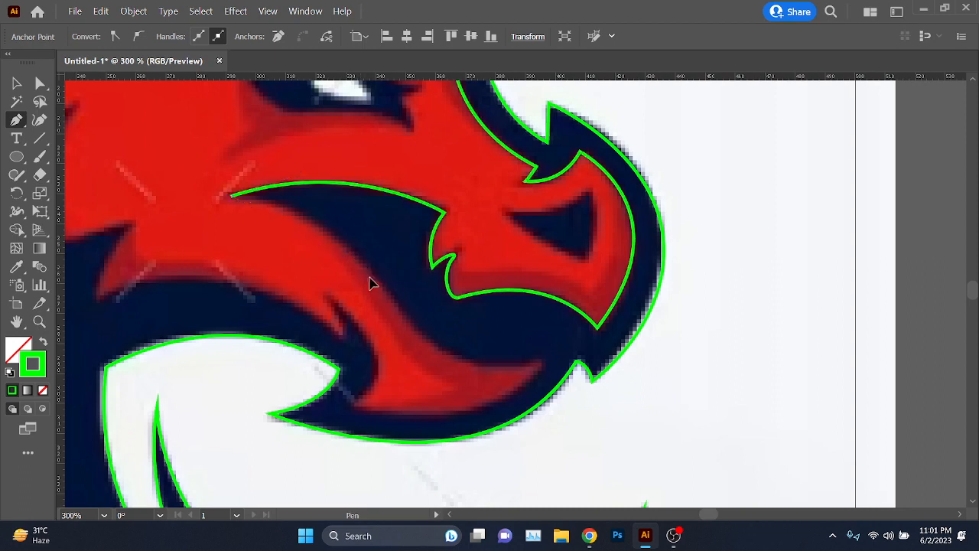
pyautogui.moveTo(365, 267); pyautogui.dragTo(416, 337)
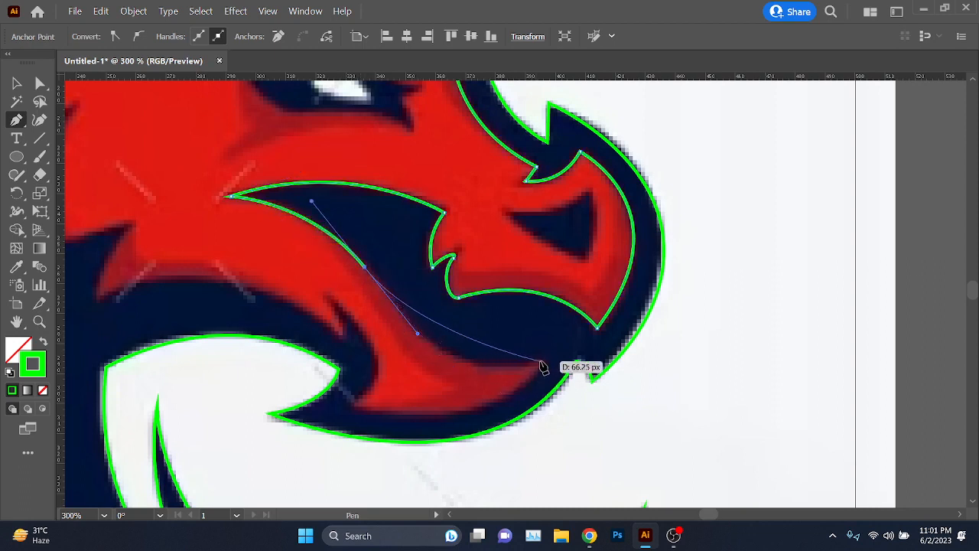
pyautogui.moveTo(540, 360)
pyautogui.mouseDown()
pyautogui.moveTo(643, 343)
pyautogui.moveTo(635, 334)
pyautogui.mouseUp()
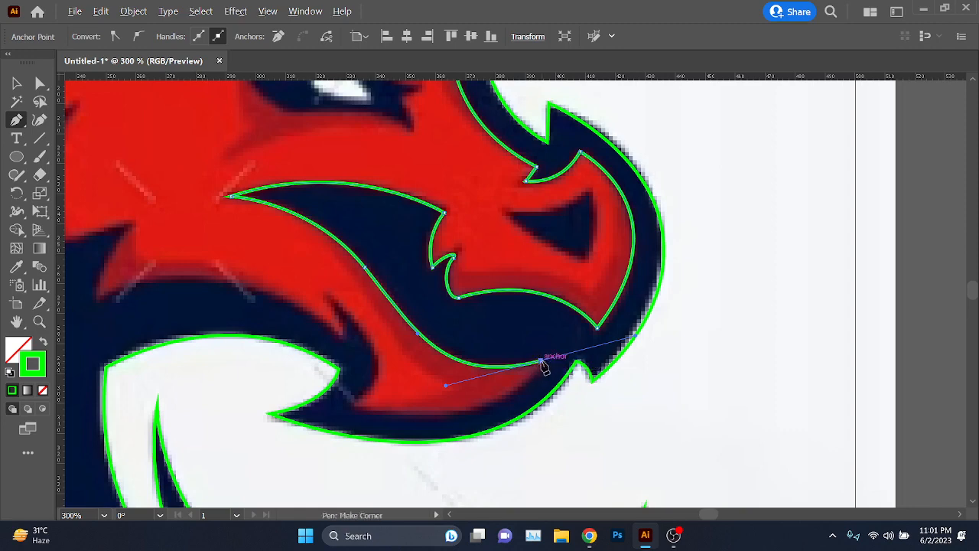
# Step: Curve the path under the lower jaw to the chin corner, up to the notch peak, and down to the small spike's tip
pyautogui.click(542, 362)
pyautogui.moveTo(361, 409)
pyautogui.mouseDown()
pyautogui.moveTo(324, 413)
pyautogui.moveTo(185, 385)
pyautogui.mouseUp()
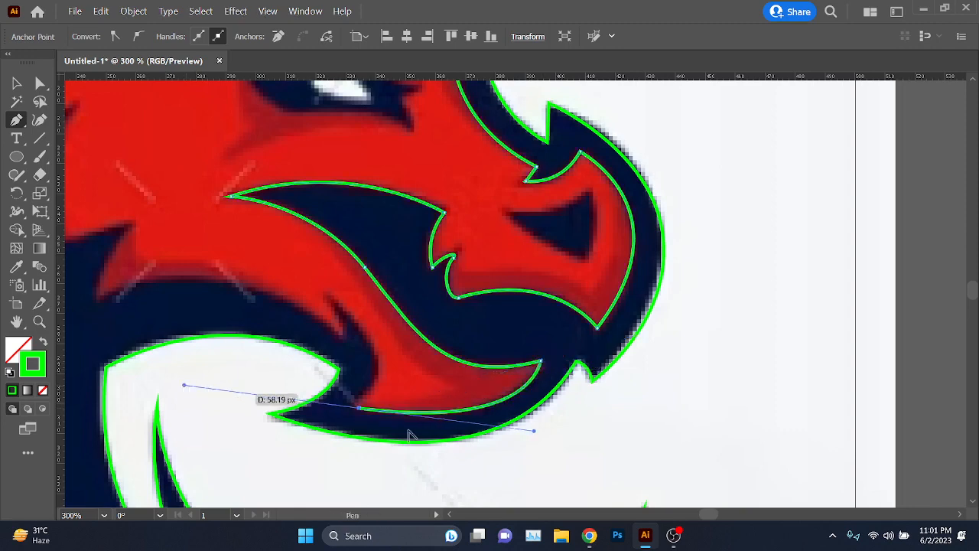
pyautogui.scroll(-2, 408, 431)
pyautogui.scroll(4, 415, 350)
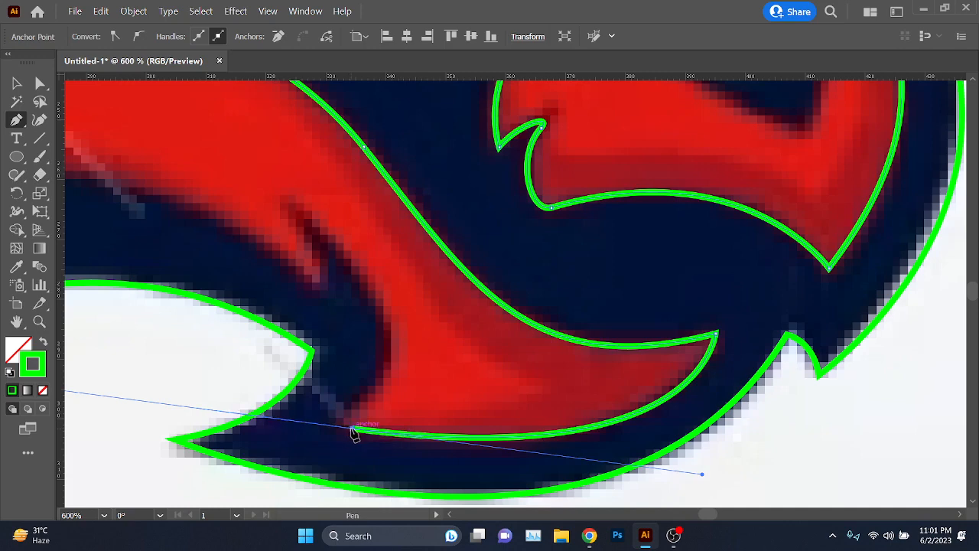
pyautogui.moveTo(372, 367); pyautogui.dragTo(394, 337)
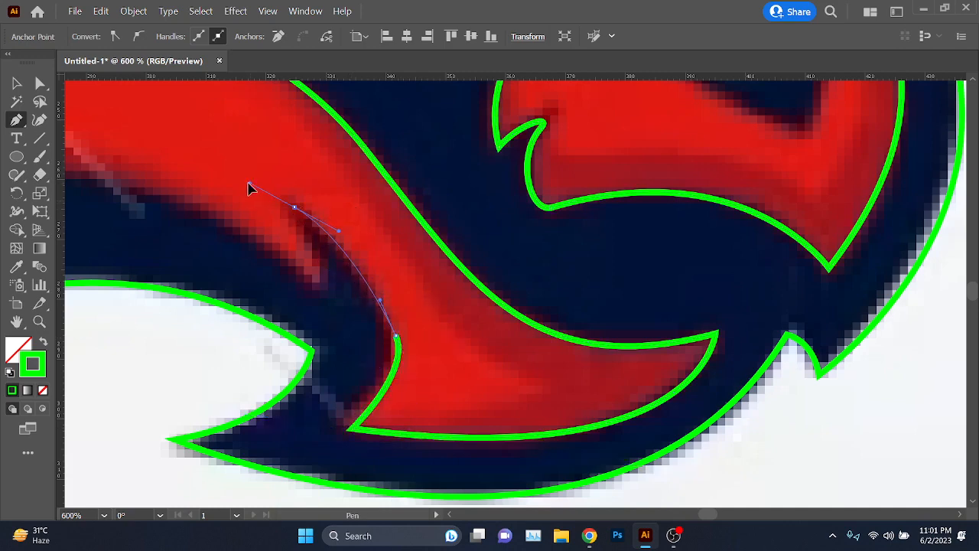
pyautogui.moveTo(249, 188); pyautogui.dragTo(249, 191)
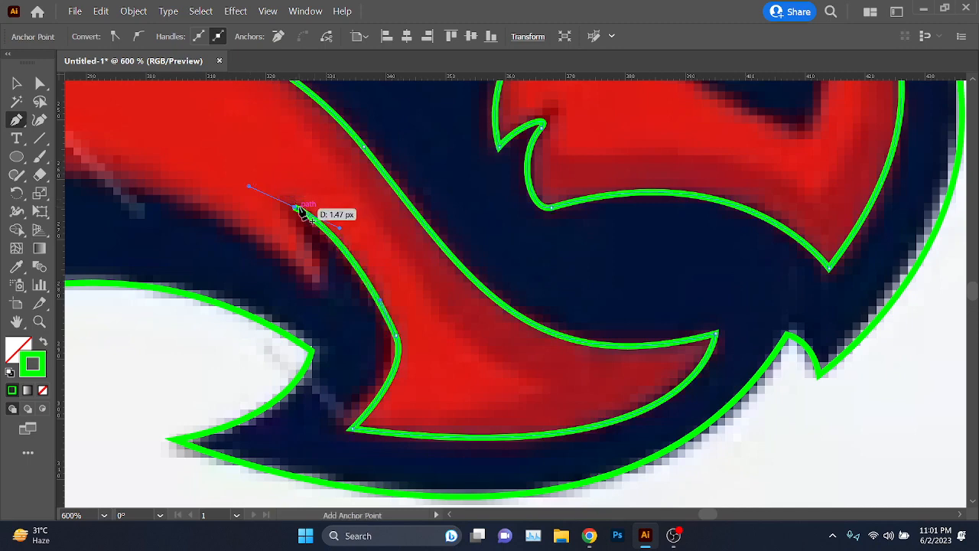
pyautogui.click(297, 208)
pyautogui.moveTo(322, 285)
pyautogui.mouseDown()
pyautogui.moveTo(315, 315)
pyautogui.moveTo(499, 396)
pyautogui.mouseUp()
pyautogui.scroll(-2, 334, 302)
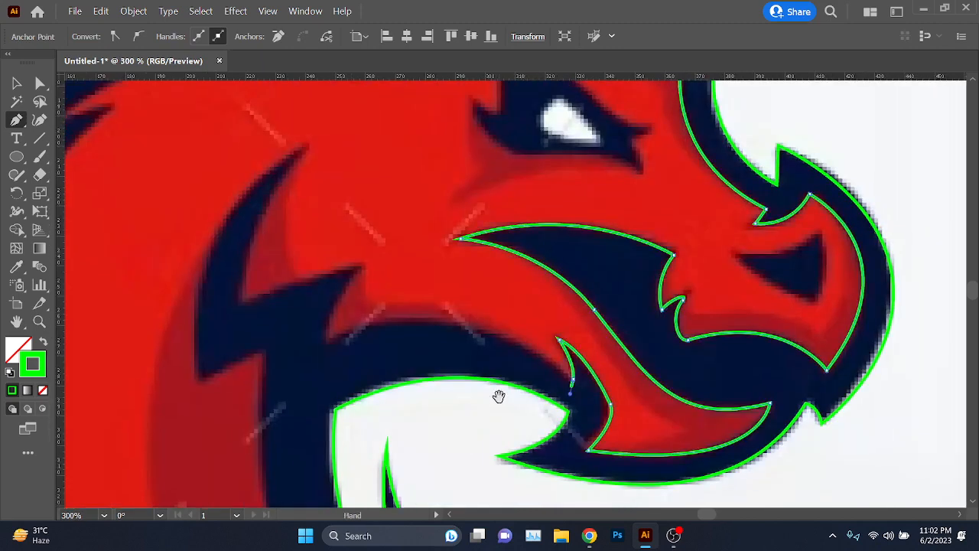
pyautogui.click(573, 379)
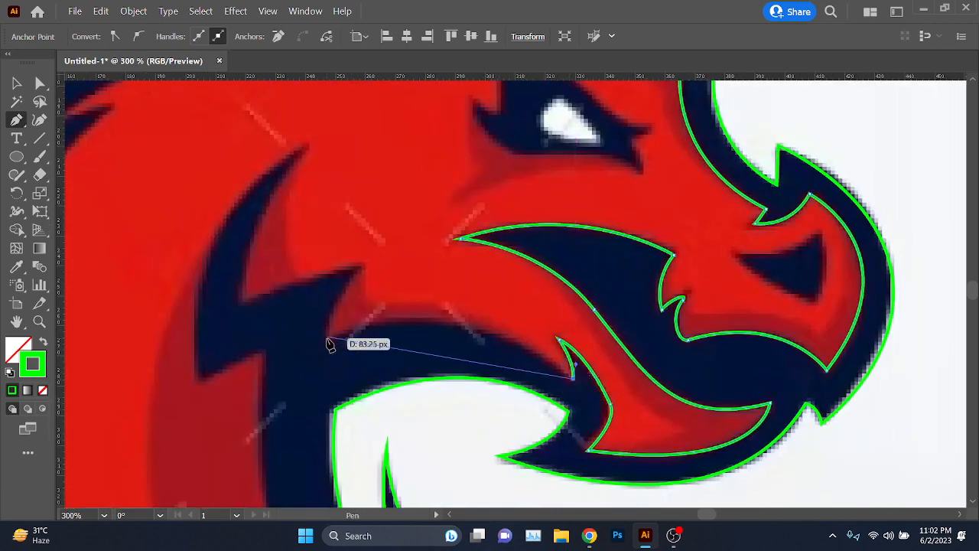
# Step: Trace the jaw's bottom edge to the cheek, follow the zigzag cheek spike, and curve up to the tip of the dark cheek horn
pyautogui.moveTo(328, 342)
pyautogui.mouseDown()
pyautogui.moveTo(125, 420)
pyautogui.moveTo(179, 398)
pyautogui.mouseUp()
pyautogui.scroll(1, 348, 310)
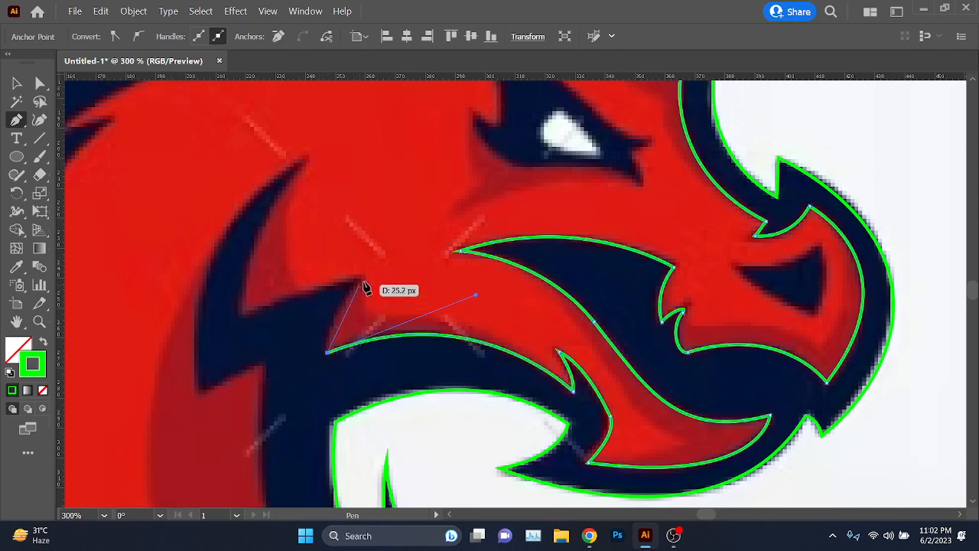
pyautogui.moveTo(362, 279)
pyautogui.mouseDown()
pyautogui.moveTo(405, 260)
pyautogui.moveTo(394, 249)
pyautogui.mouseUp()
pyautogui.moveTo(243, 314)
pyautogui.mouseDown()
pyautogui.moveTo(220, 343)
pyautogui.moveTo(221, 327)
pyautogui.mouseUp()
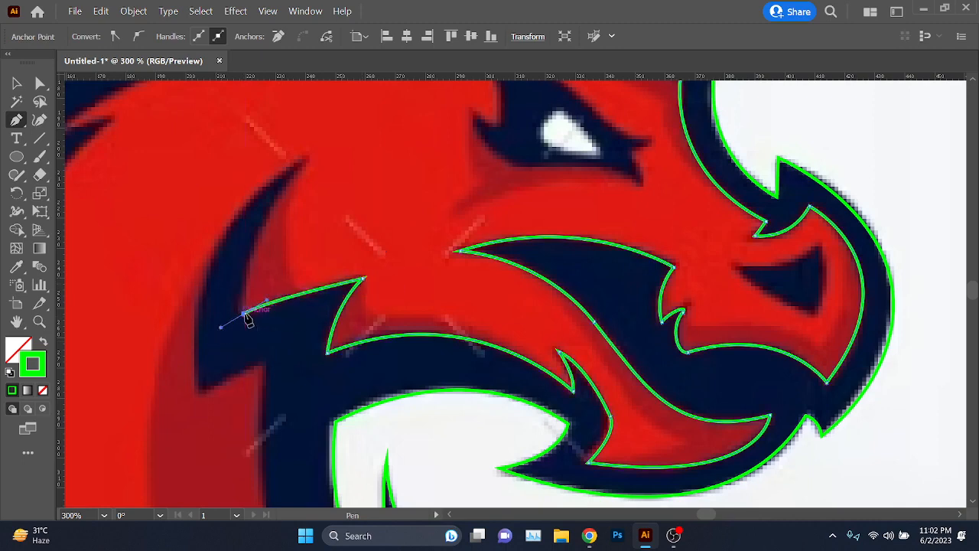
pyautogui.hotkey('ctrl', 'z')
pyautogui.moveTo(227, 258); pyautogui.dragTo(407, 299)
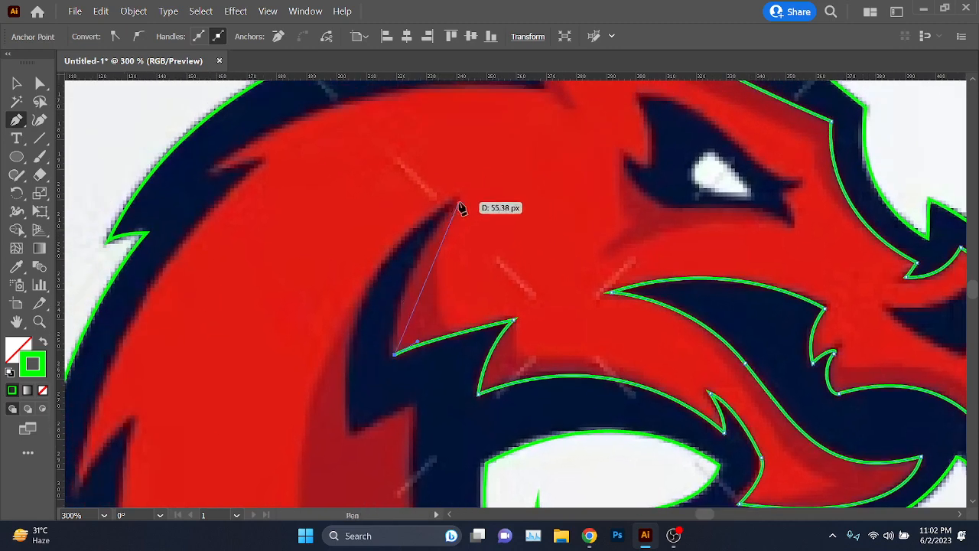
pyautogui.moveTo(459, 200)
pyautogui.mouseDown()
pyautogui.moveTo(498, 186)
pyautogui.moveTo(505, 151)
pyautogui.moveTo(519, 141)
pyautogui.mouseUp()
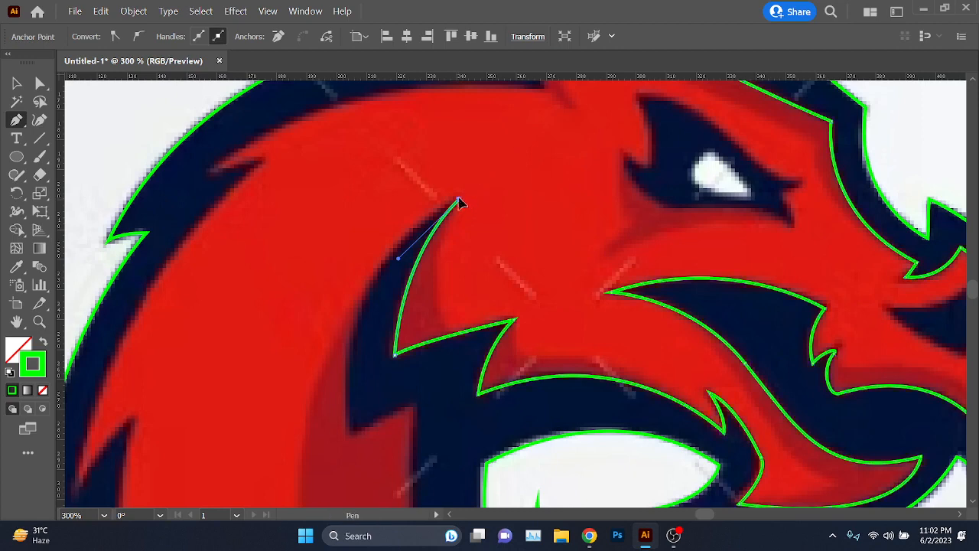
# Step: Trace down the back of the cheek horn, around the dark red point, and along the neck's inner edge to the lower red tip
pyautogui.scroll(-2, 417, 264)
pyautogui.moveTo(417, 328); pyautogui.dragTo(377, 197)
pyautogui.scroll(1, 343, 222)
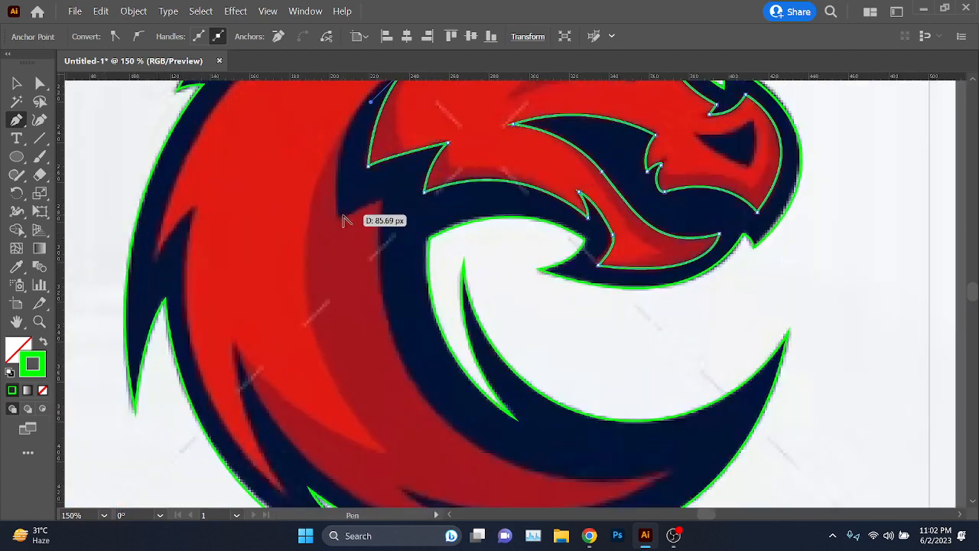
pyautogui.moveTo(338, 222); pyautogui.dragTo(345, 364)
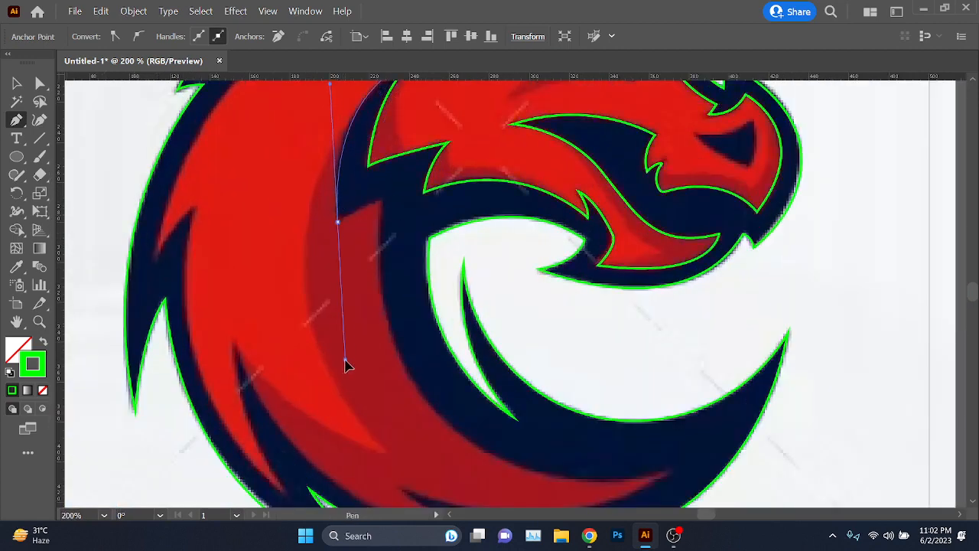
pyautogui.scroll(2, 341, 221)
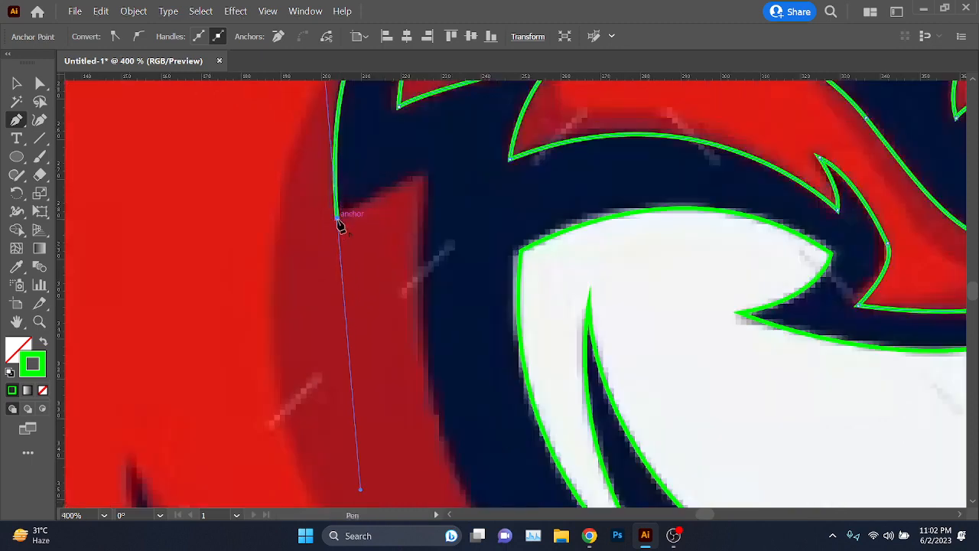
pyautogui.moveTo(337, 218)
pyautogui.mouseDown()
pyautogui.moveTo(426, 177)
pyautogui.moveTo(420, 212)
pyautogui.moveTo(390, 225)
pyautogui.moveTo(456, 332)
pyautogui.moveTo(542, 373)
pyautogui.moveTo(769, 346)
pyautogui.moveTo(783, 330)
pyautogui.mouseUp()
pyautogui.scroll(-5, 420, 212)
pyautogui.scroll(2, 540, 366)
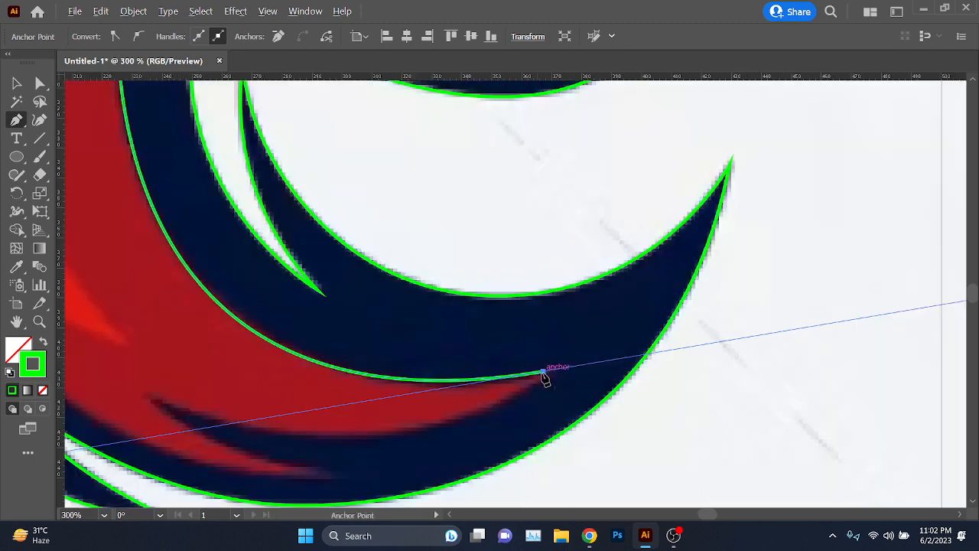
# Step: Trace the underside of the lower red tip back to the inner notch point and out to the second red spike's tip
pyautogui.press('space')
pyautogui.moveTo(378, 436); pyautogui.dragTo(684, 317)
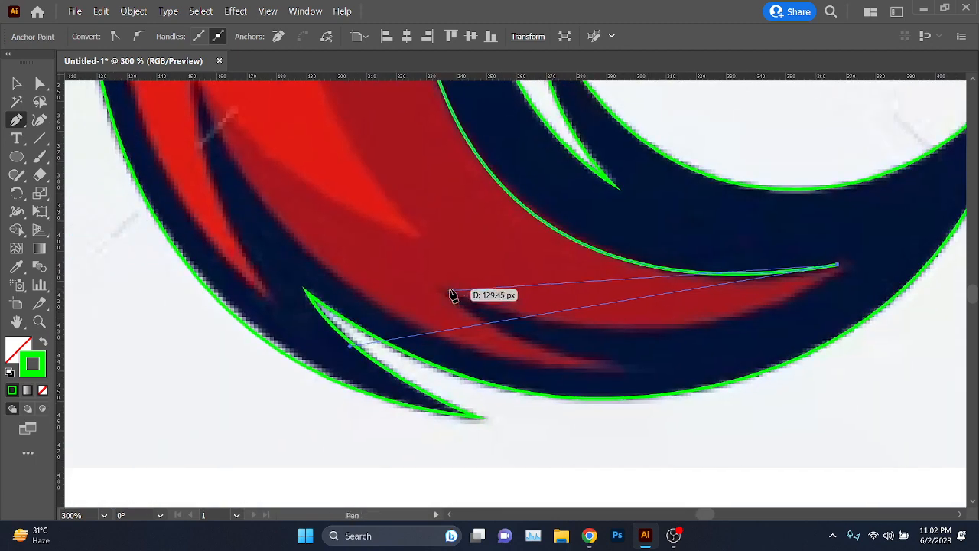
pyautogui.moveTo(450, 291)
pyautogui.mouseDown()
pyautogui.moveTo(183, 225)
pyautogui.moveTo(139, 202)
pyautogui.mouseUp()
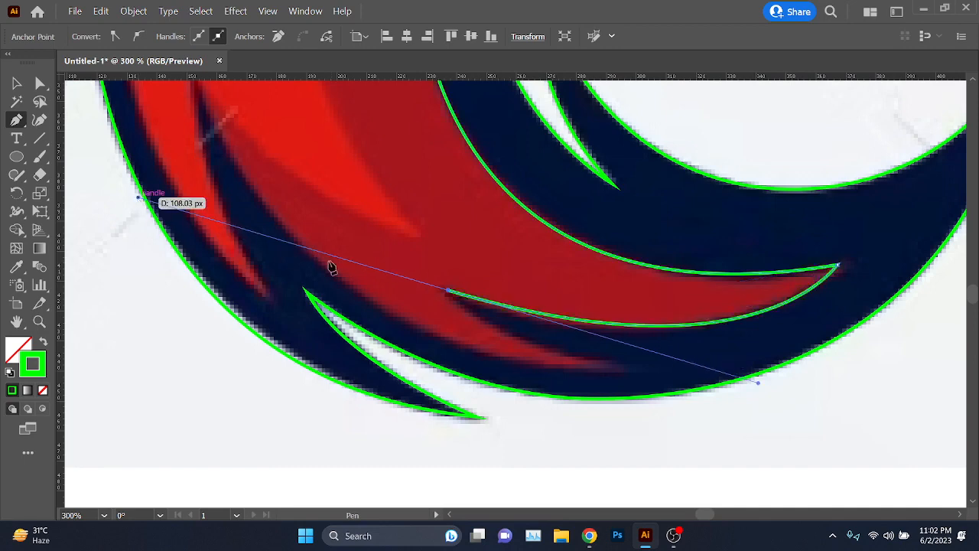
pyautogui.click(448, 291)
pyautogui.moveTo(613, 362); pyautogui.dragTo(701, 361)
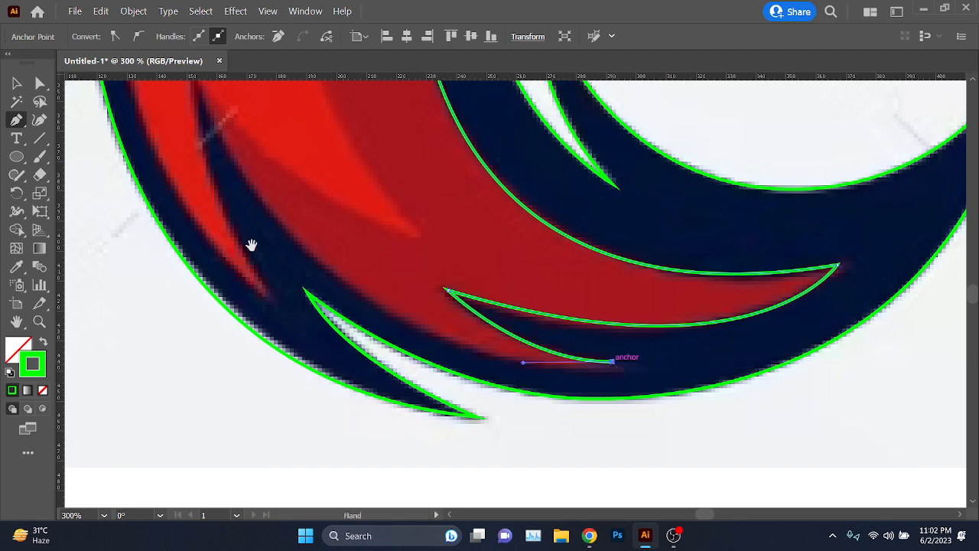
# Step: Curve the path along the neck's lower outer edge to the top of the mane notch and down to the next red spike's tip
pyautogui.moveTo(251, 245); pyautogui.dragTo(444, 345)
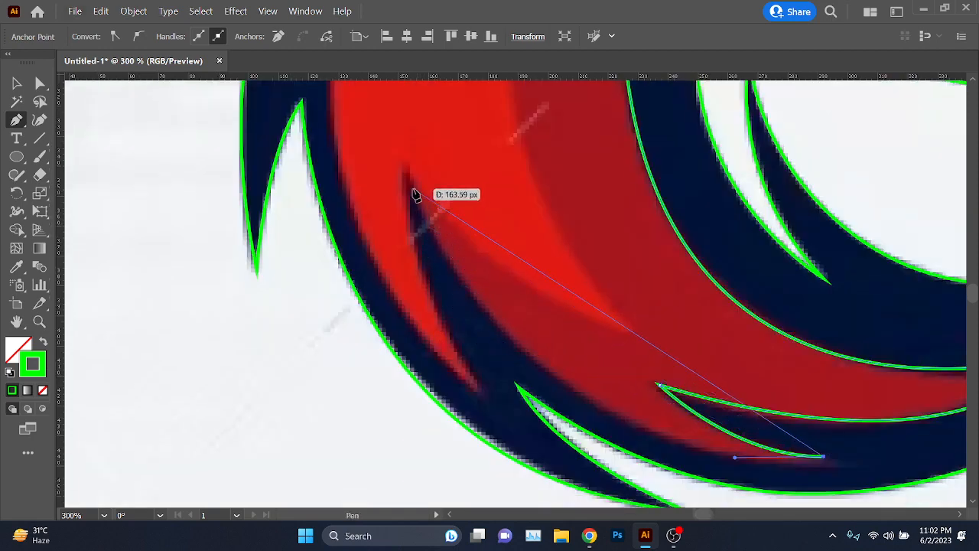
pyautogui.scroll(-1, 415, 194)
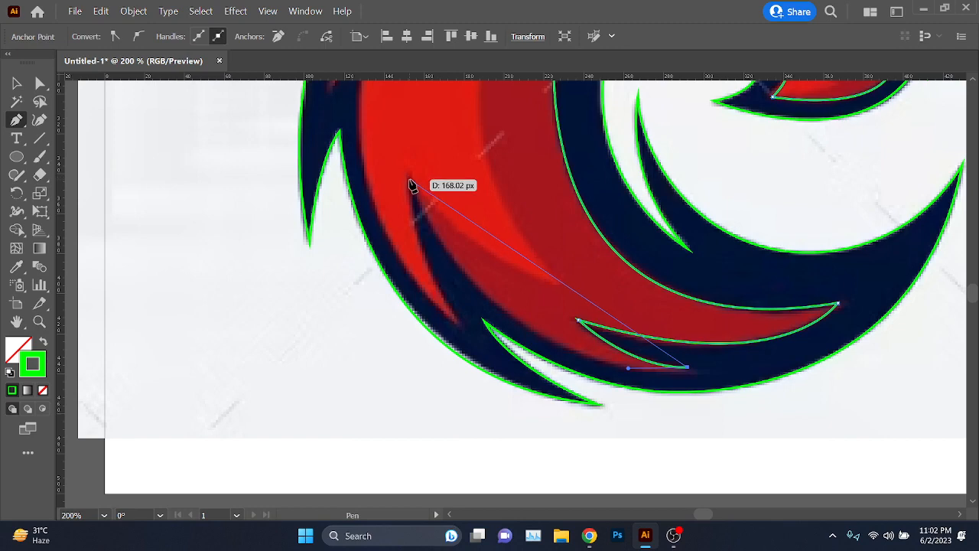
pyautogui.click(411, 183)
pyautogui.scroll(5, 411, 184)
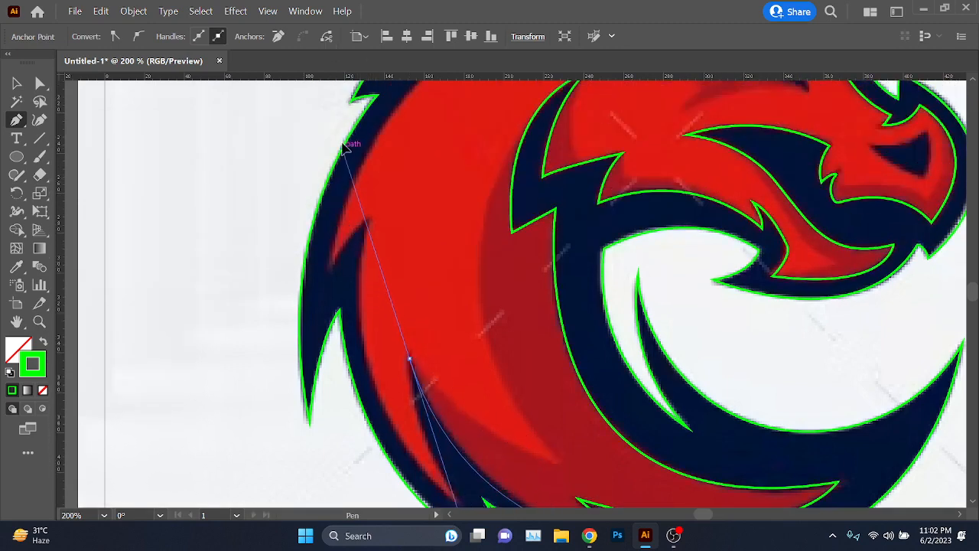
pyautogui.scroll(-4, 359, 176)
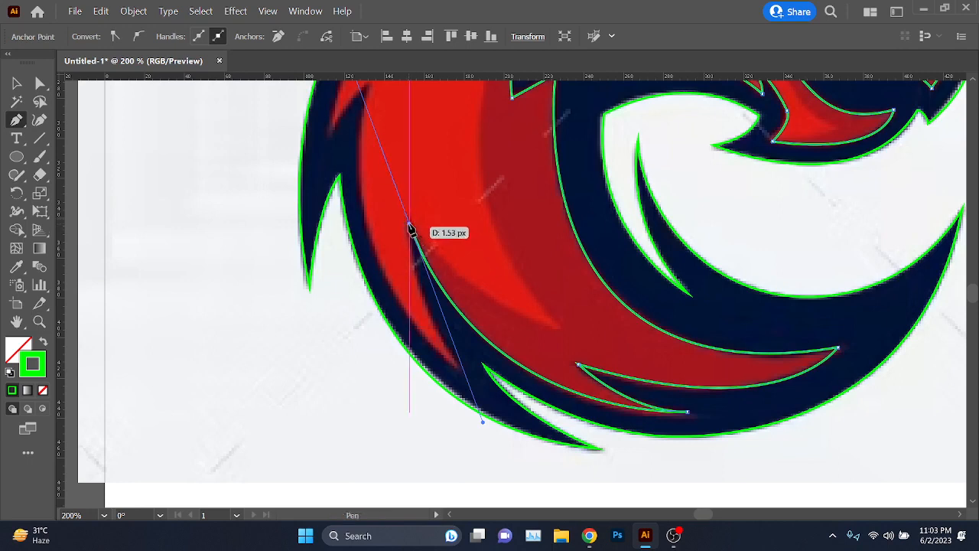
pyautogui.click(409, 224)
pyautogui.moveTo(459, 368); pyautogui.dragTo(500, 409)
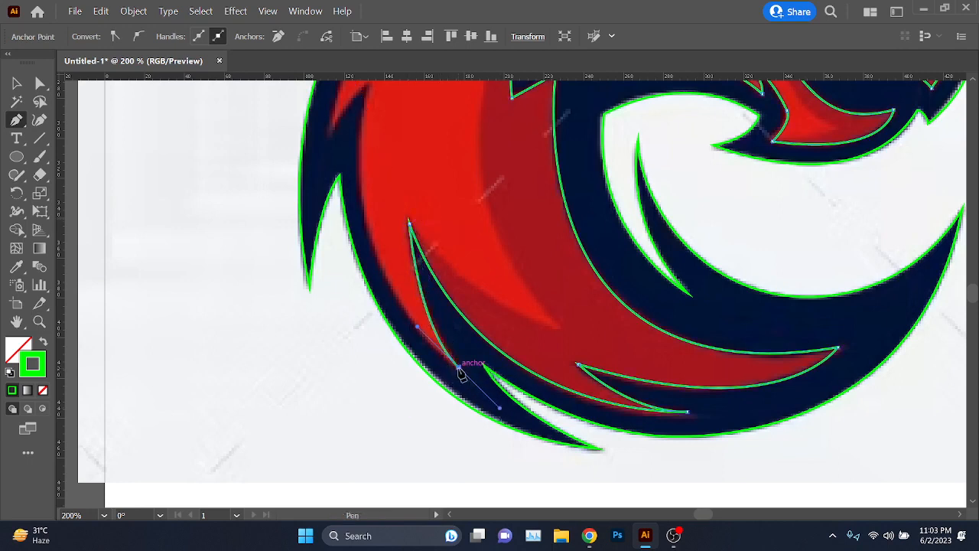
# Step: Curve the path up the neck's outer edge from the red spike's tip to the peak of the next mane notch
pyautogui.moveTo(330, 261); pyautogui.dragTo(372, 351)
pyautogui.scroll(-4, 376, 317)
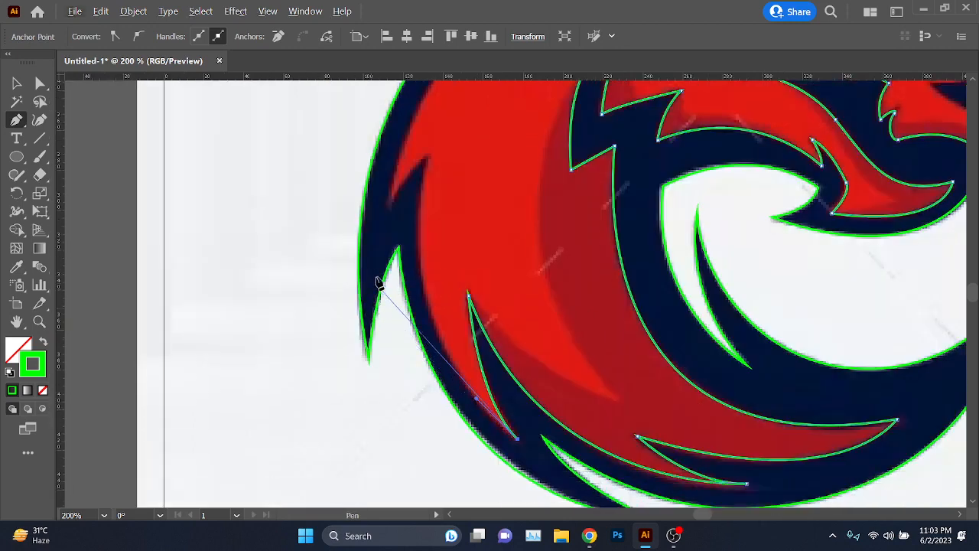
pyautogui.scroll(-1, 379, 278)
pyautogui.moveTo(419, 195); pyautogui.dragTo(449, 109)
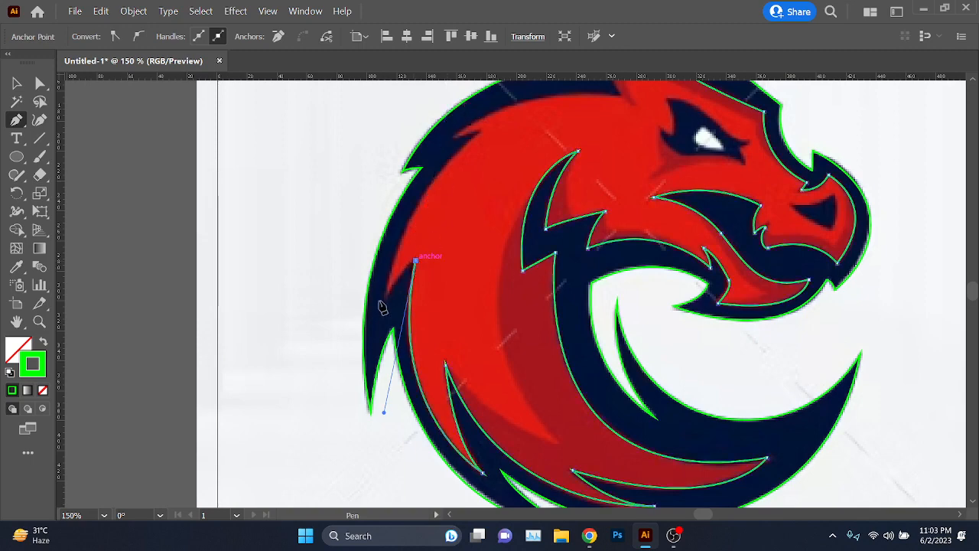
# Step: Continue the red outline with the Pen tool to the next mane spike's tip and curve it up the neck to the upper mane notch
pyautogui.keyDown('alt'); pyautogui.scroll(2, 383, 307); pyautogui.keyUp('alt')
pyautogui.moveTo(390, 294); pyautogui.dragTo(375, 325)
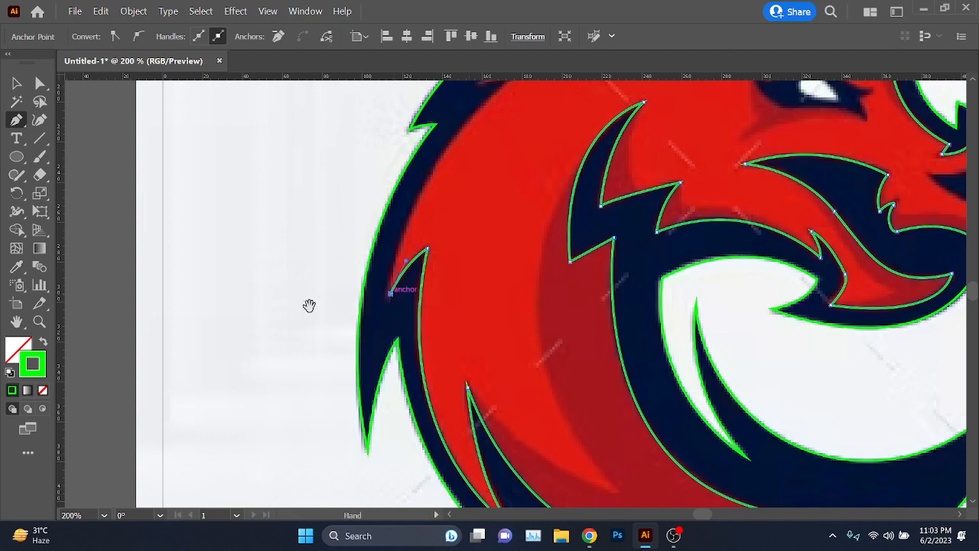
pyautogui.moveTo(309, 306); pyautogui.dragTo(117, 455)
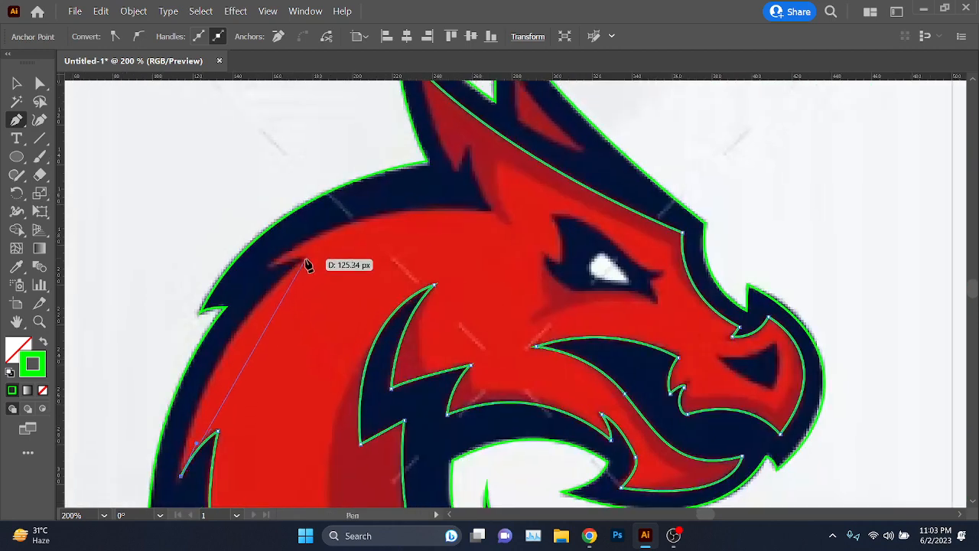
pyautogui.moveTo(305, 261); pyautogui.dragTo(417, 180)
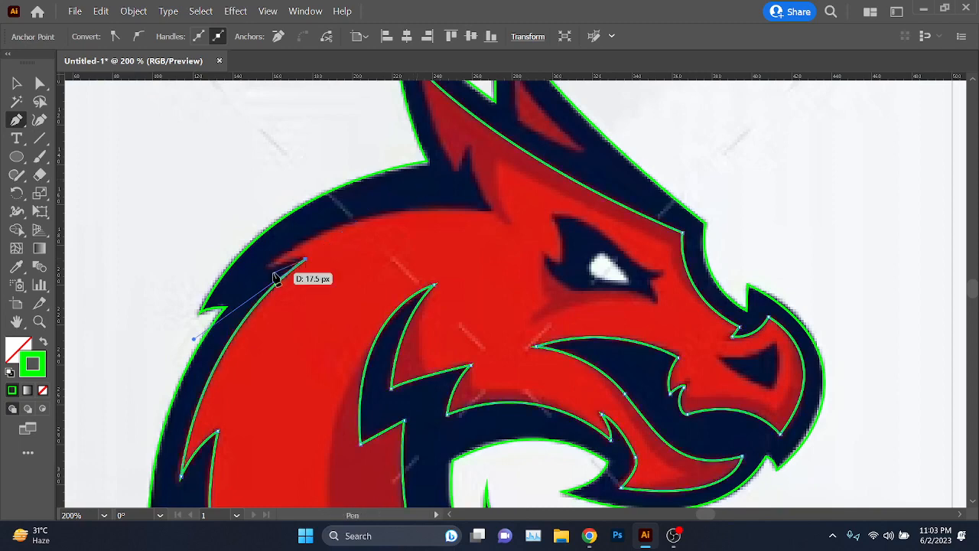
# Step: Trace the upper mane spike's short edge to its tip, and curve the path along the nape to the corner beneath the ear
pyautogui.scroll(1, 274, 270)
pyautogui.scroll(2, 270, 299)
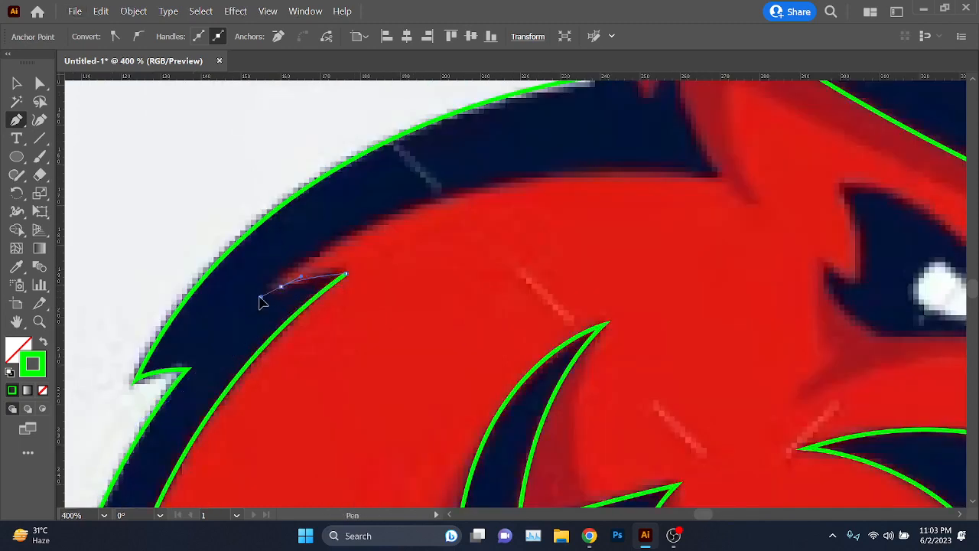
pyautogui.moveTo(251, 300); pyautogui.dragTo(252, 300)
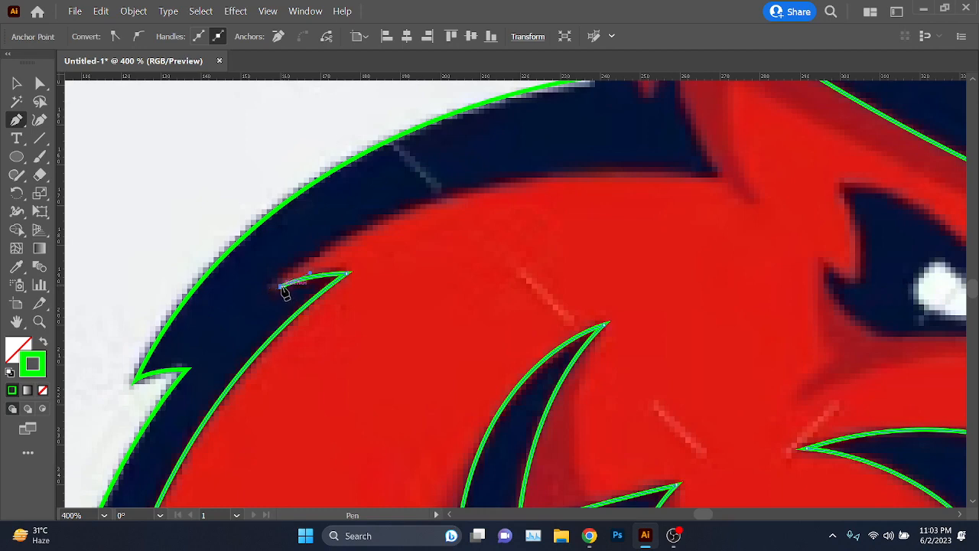
pyautogui.moveTo(440, 233); pyautogui.dragTo(325, 314)
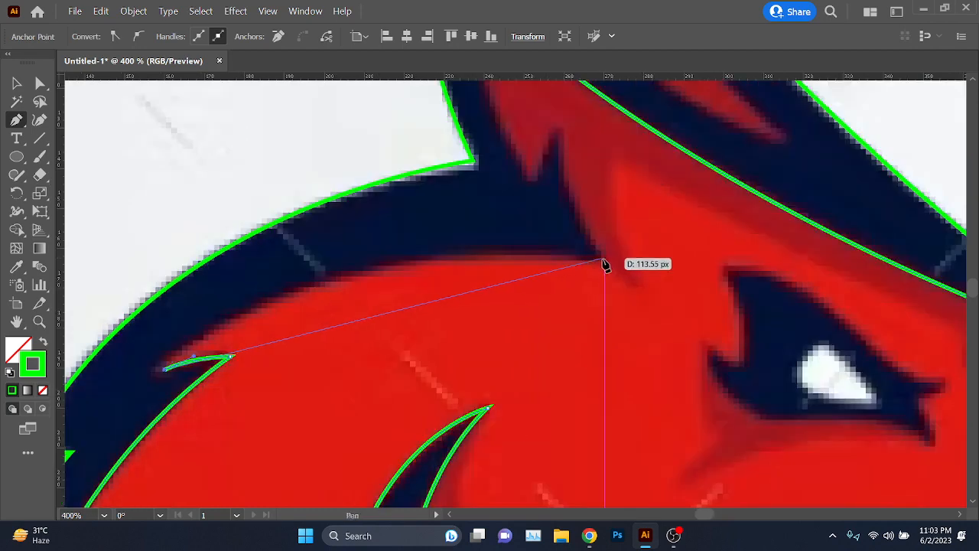
pyautogui.moveTo(603, 261); pyautogui.dragTo(911, 291)
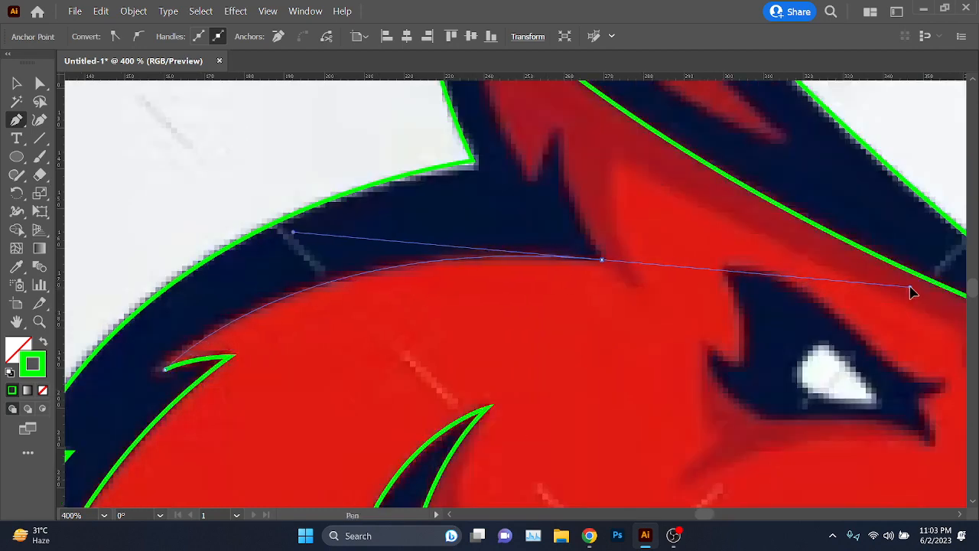
pyautogui.click(602, 260)
# Step: Trace the zigzag at the ear's base and its back edge, closing the large red shape at the ear's tip
pyautogui.moveTo(535, 189); pyautogui.dragTo(499, 302)
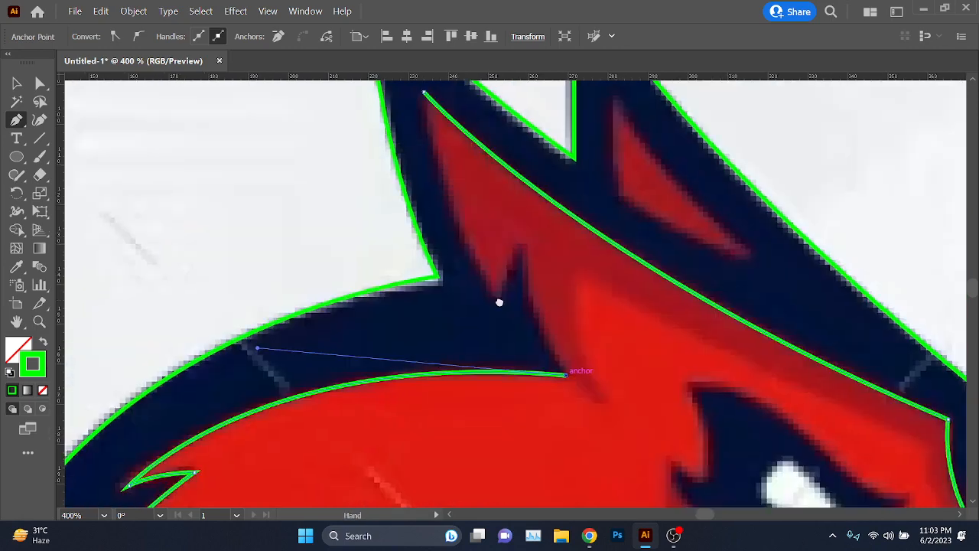
pyautogui.moveTo(524, 251); pyautogui.dragTo(528, 198)
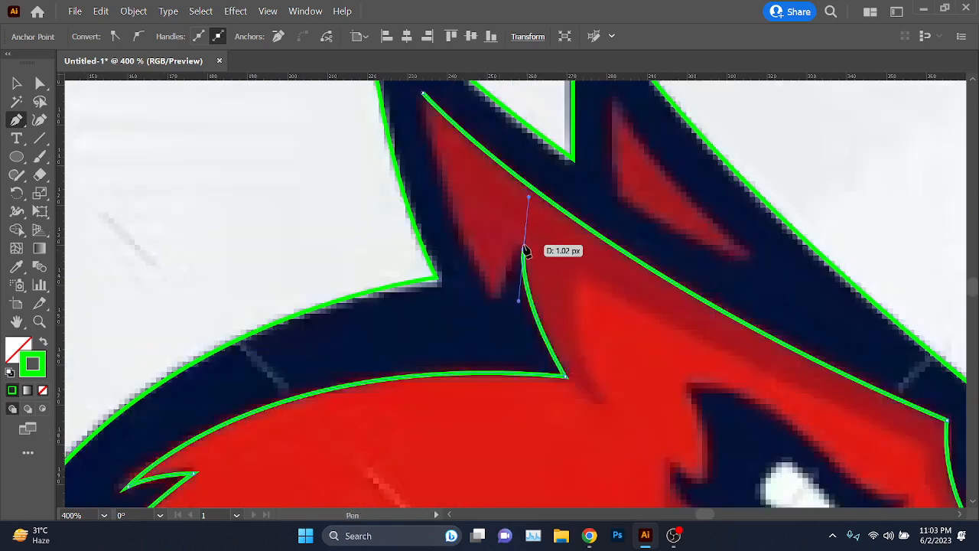
pyautogui.moveTo(525, 252); pyautogui.dragTo(502, 304)
pyautogui.click(500, 299)
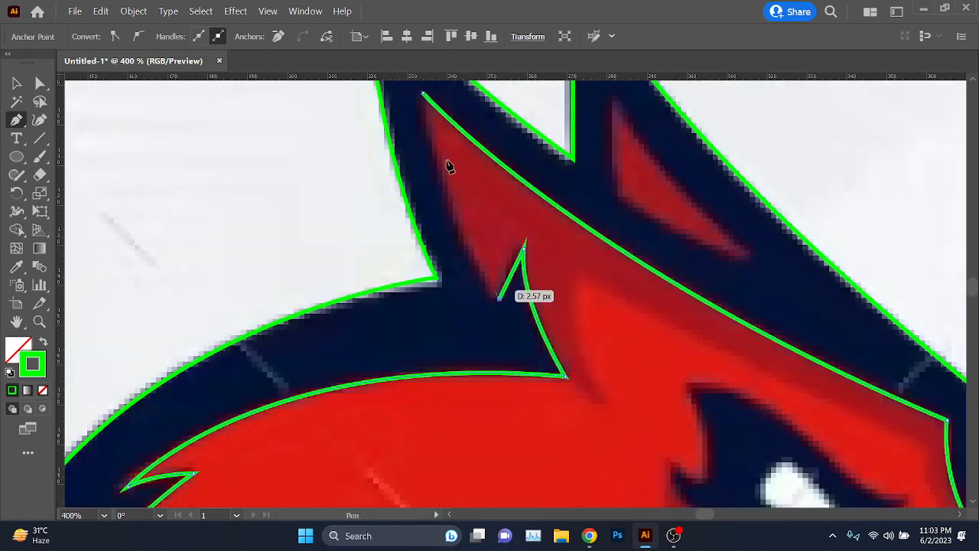
pyautogui.moveTo(409, 216); pyautogui.dragTo(406, 296)
pyautogui.moveTo(421, 175); pyautogui.dragTo(420, 101)
# Step: Trace the small dark red triangle inside the far ear as a separate closed path with a curved lower edge
pyautogui.scroll(-1, 505, 292)
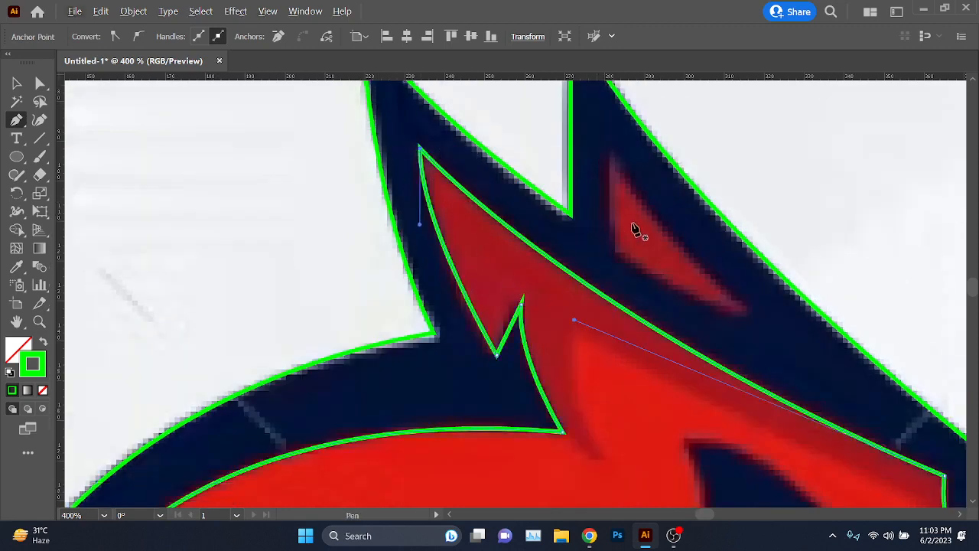
pyautogui.scroll(2, 632, 225)
pyautogui.moveTo(632, 232); pyautogui.dragTo(511, 280)
pyautogui.click(470, 150)
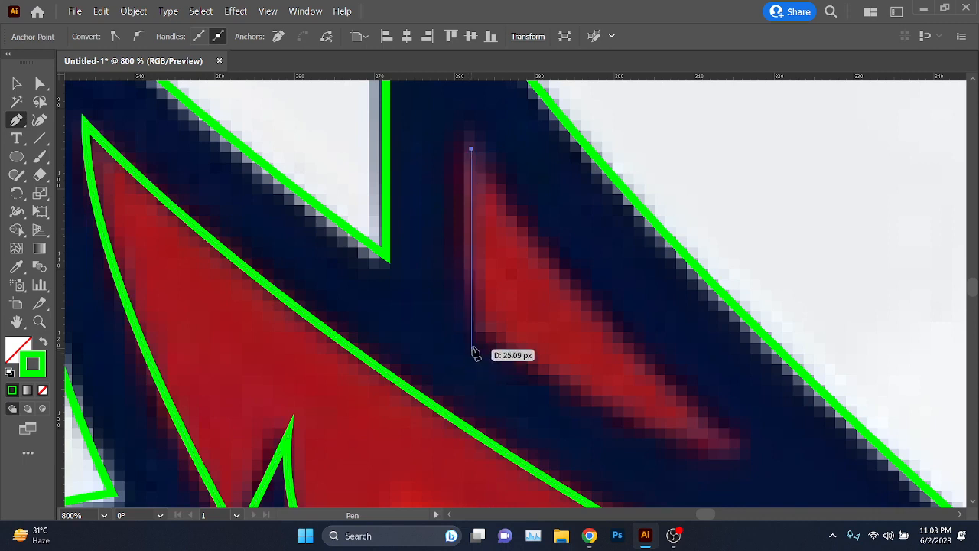
pyautogui.click(472, 329)
pyautogui.moveTo(738, 456); pyautogui.dragTo(840, 472)
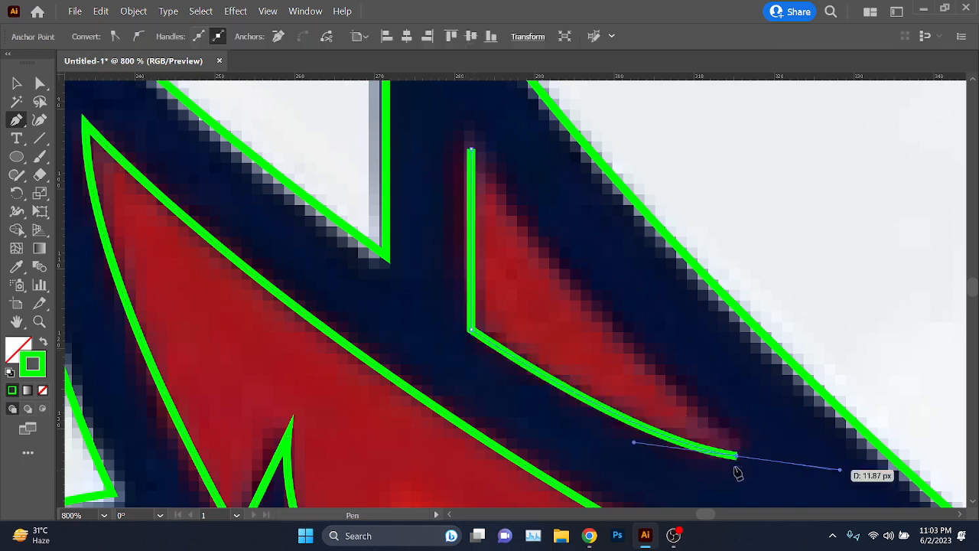
pyautogui.moveTo(545, 260); pyautogui.dragTo(485, 322)
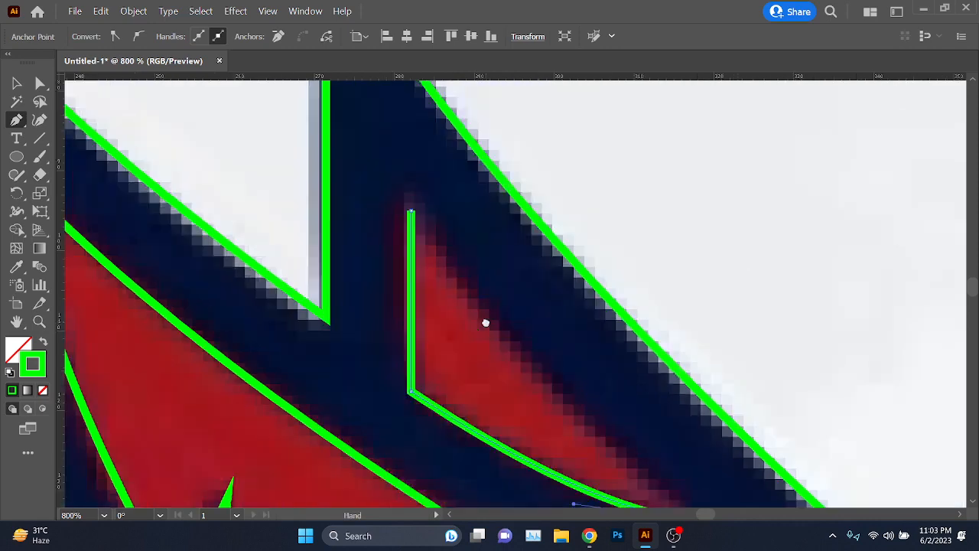
pyautogui.click(412, 216)
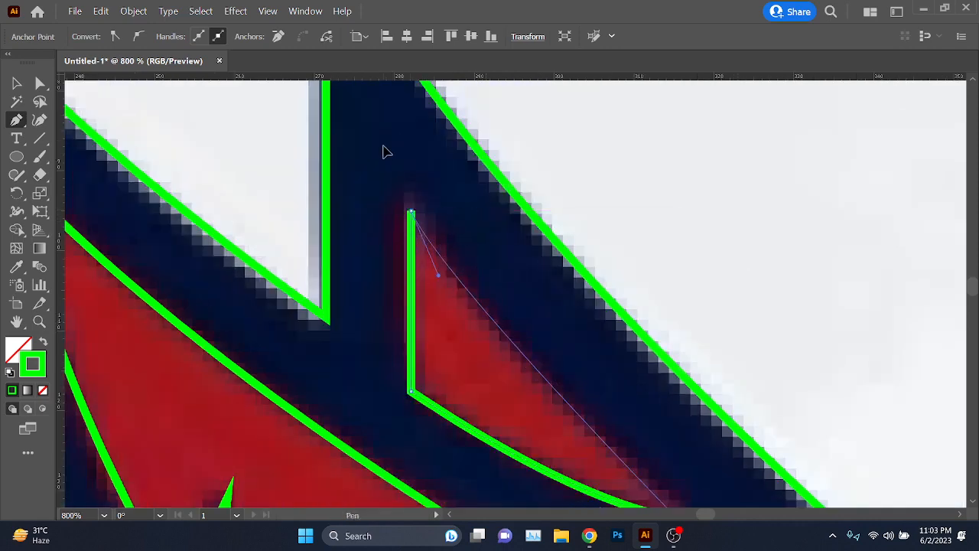
# Step: Swap the traced red shape's fill and stroke back and forth to preview it as a solid, restoring the outline and deselecting it
pyautogui.scroll(-4, 430, 227)
pyautogui.scroll(-4, 450, 230)
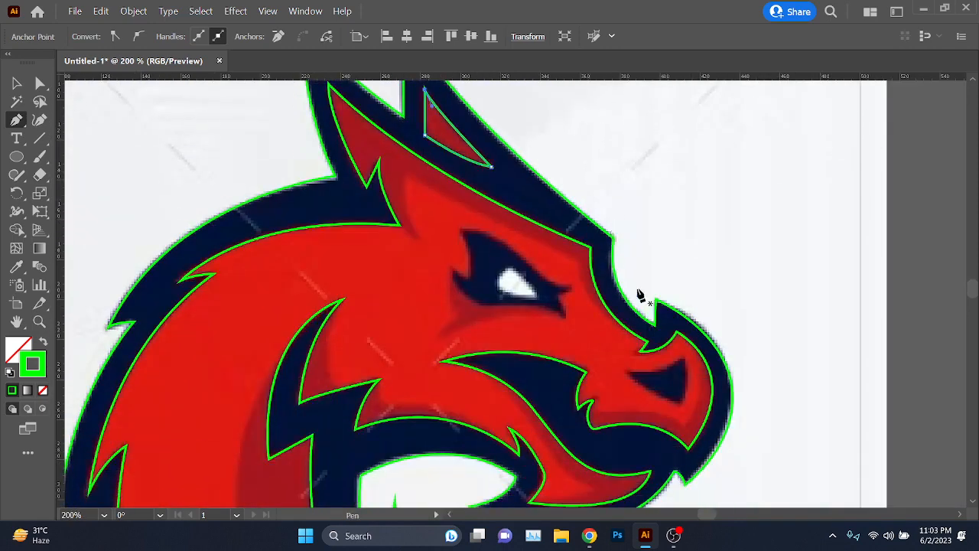
pyautogui.scroll(-3, 549, 377)
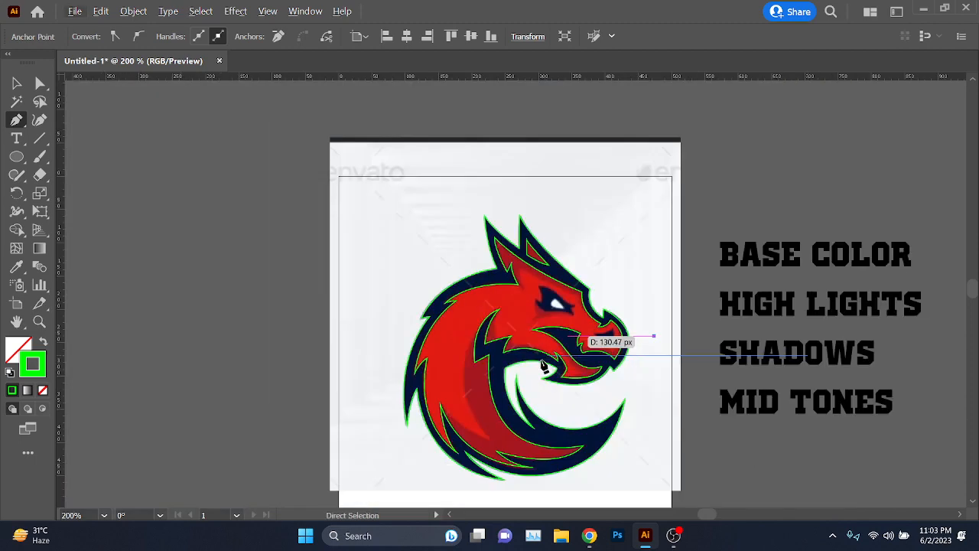
pyautogui.scroll(1, 613, 345)
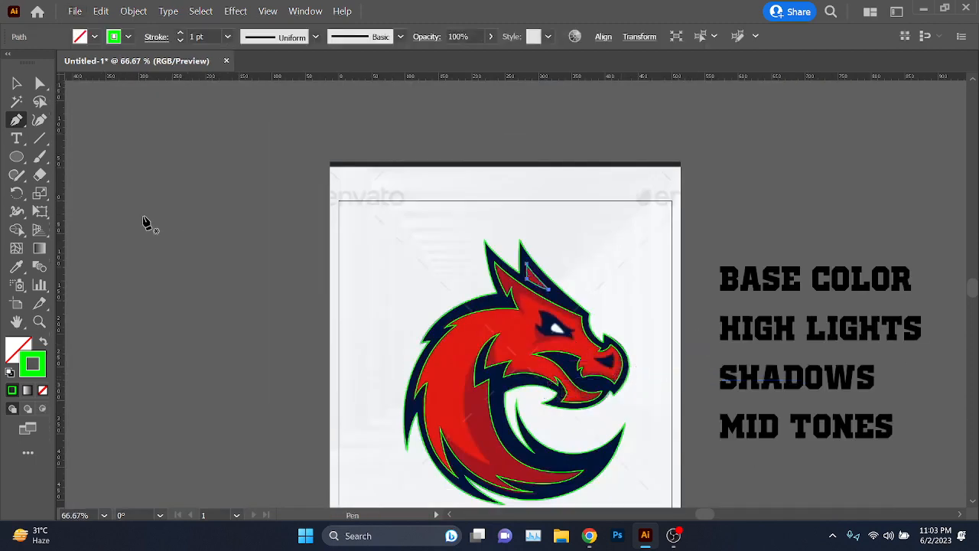
pyautogui.press('v')
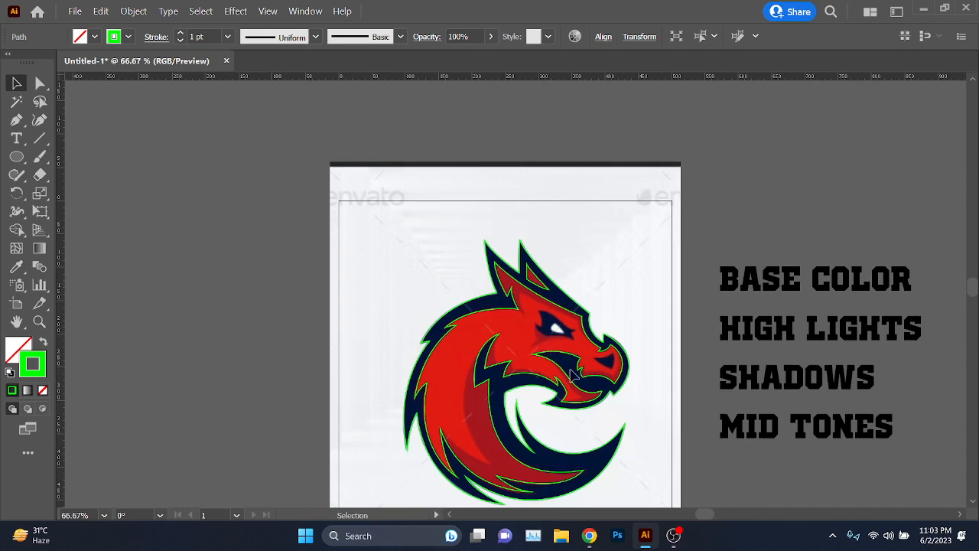
pyautogui.keyDown('alt'); pyautogui.scroll(2, 534, 336); pyautogui.keyUp('alt')
pyautogui.scroll(-2, 365, 335)
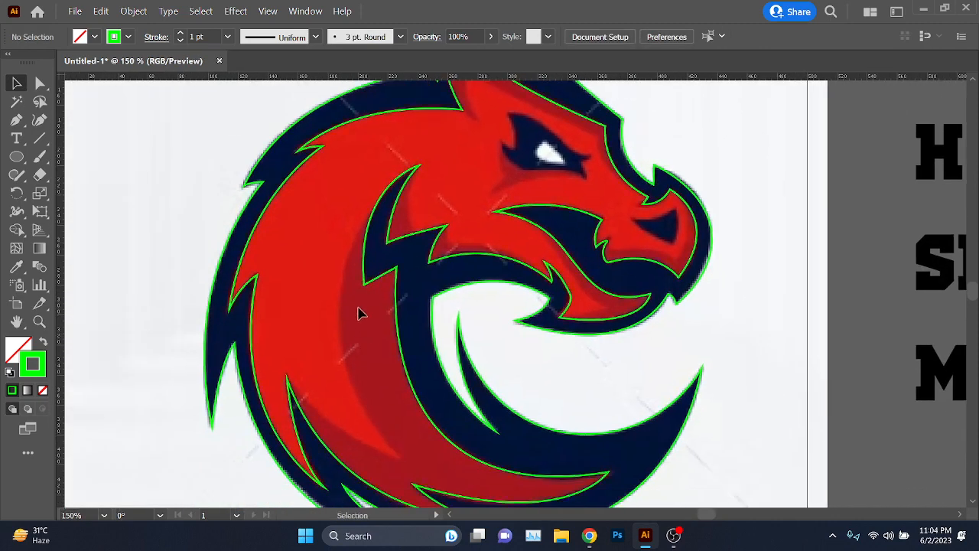
pyautogui.click(44, 341)
pyautogui.click(44, 342)
pyautogui.click(44, 342)
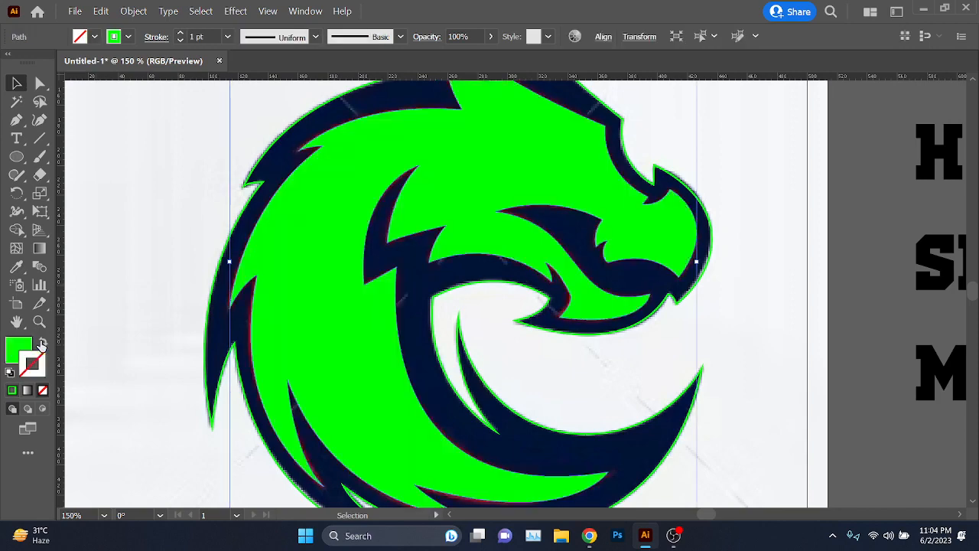
pyautogui.click(44, 342)
pyautogui.click(44, 341)
pyautogui.click(44, 342)
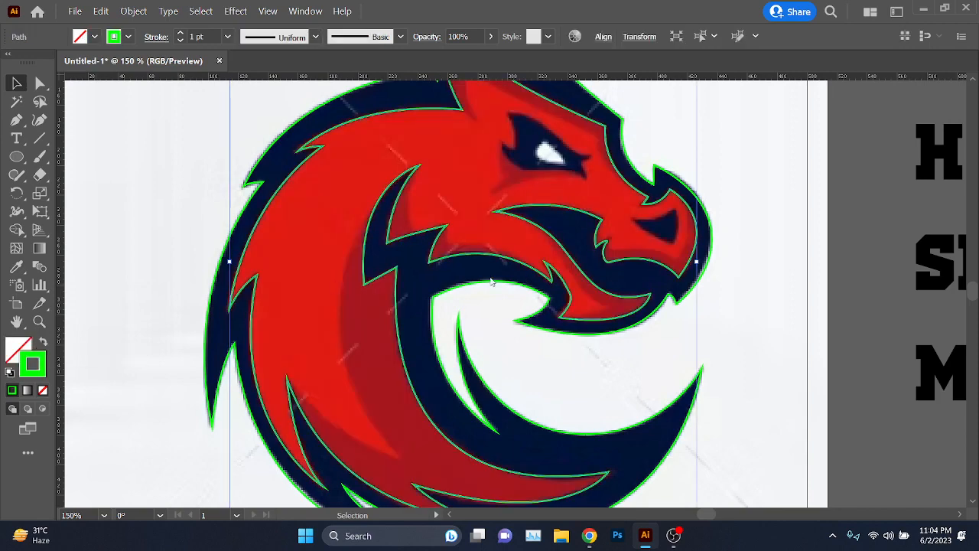
pyautogui.click(765, 274)
# Step: Trace the dark nostril with the Pen tool as a closed path with curved upper, front and lower edges
pyautogui.scroll(1, 122, 246)
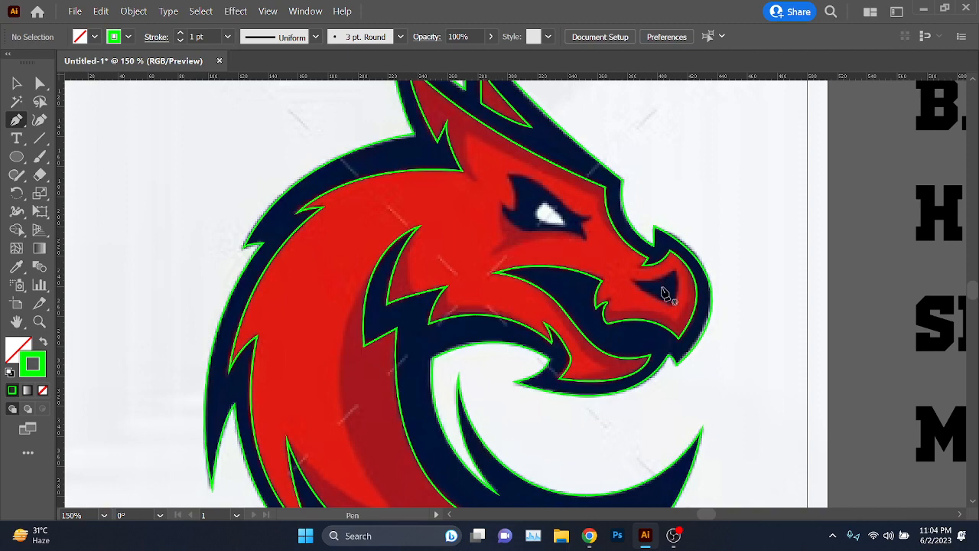
pyautogui.scroll(1, 650, 270)
pyautogui.moveTo(685, 328); pyautogui.dragTo(397, 303)
pyautogui.scroll(2, 542, 305)
pyautogui.scroll(2, 374, 323)
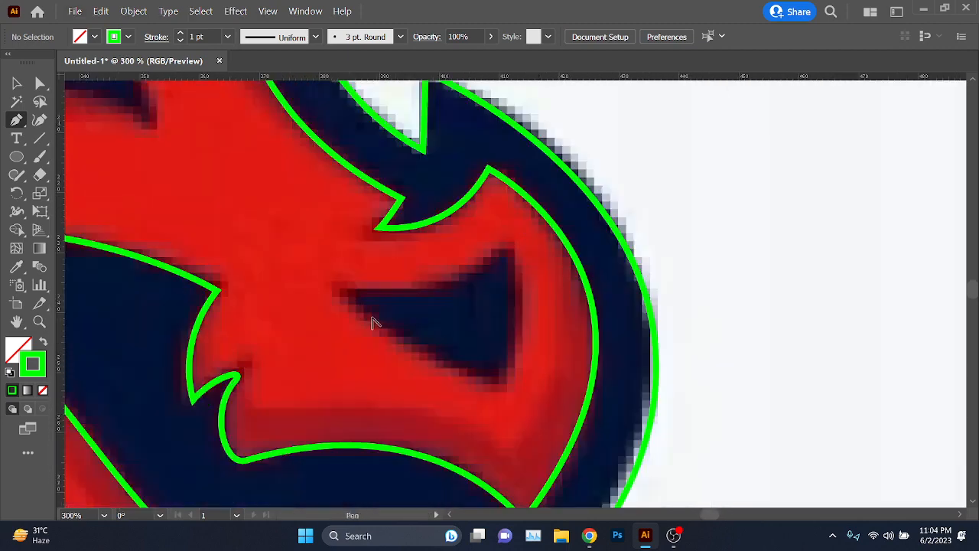
pyautogui.click(336, 289)
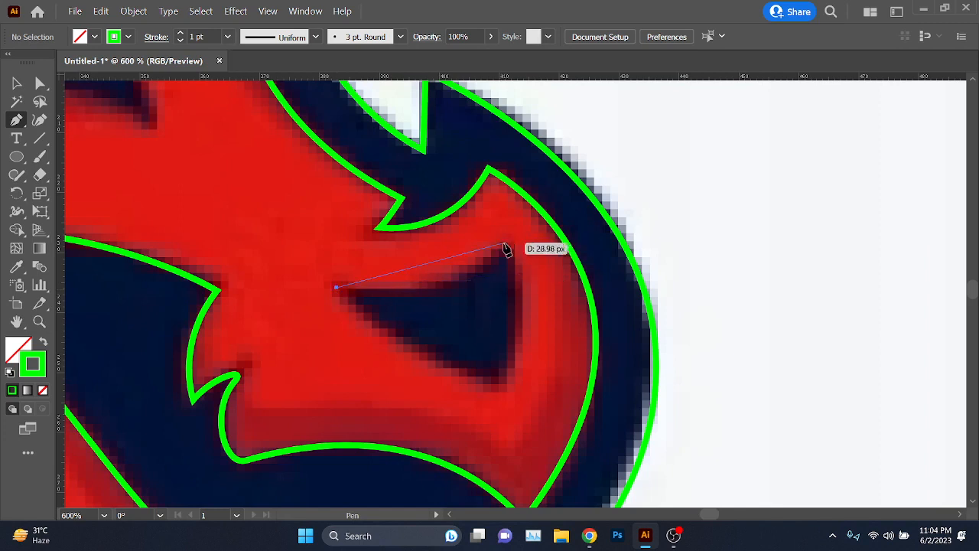
pyautogui.moveTo(503, 243)
pyautogui.mouseDown()
pyautogui.moveTo(588, 142)
pyautogui.moveTo(602, 172)
pyautogui.moveTo(534, 192)
pyautogui.mouseUp()
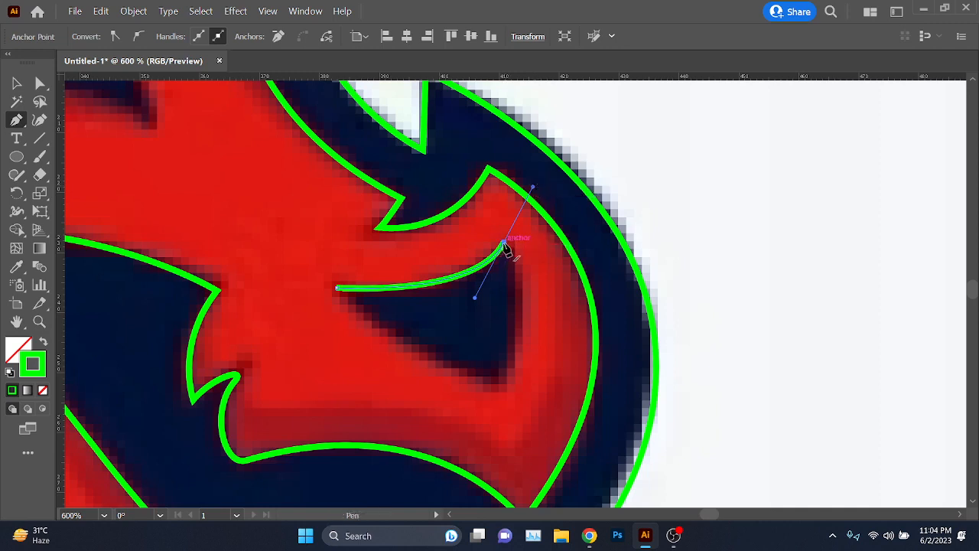
pyautogui.moveTo(500, 387)
pyautogui.mouseDown()
pyautogui.moveTo(458, 470)
pyautogui.moveTo(485, 404)
pyautogui.mouseUp()
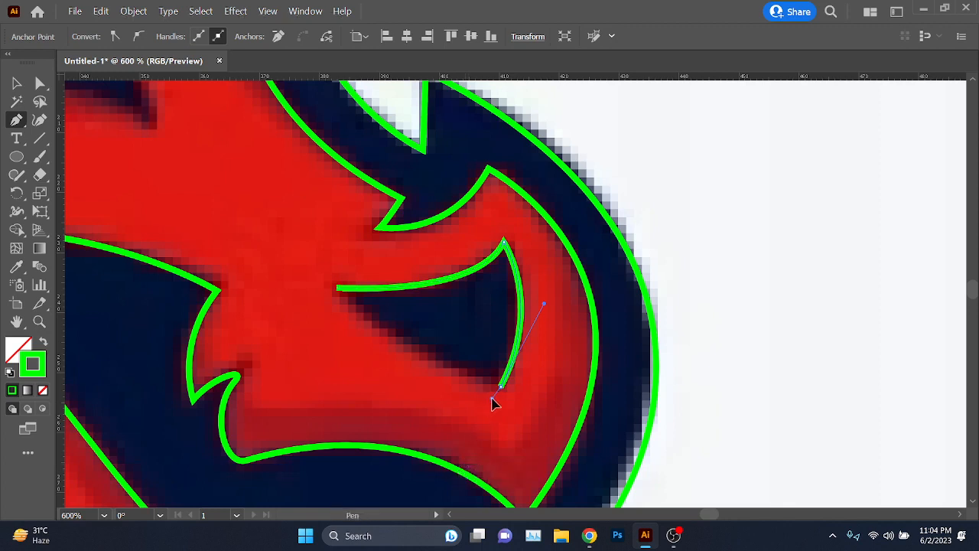
pyautogui.click(337, 288)
pyautogui.moveTo(321, 251); pyautogui.dragTo(322, 251)
# Step: Start the dark eye outline at its rear tip, curving through the rear notch and up to the brow's upper point
pyautogui.press('space')
pyautogui.moveTo(180, 176); pyautogui.dragTo(524, 417)
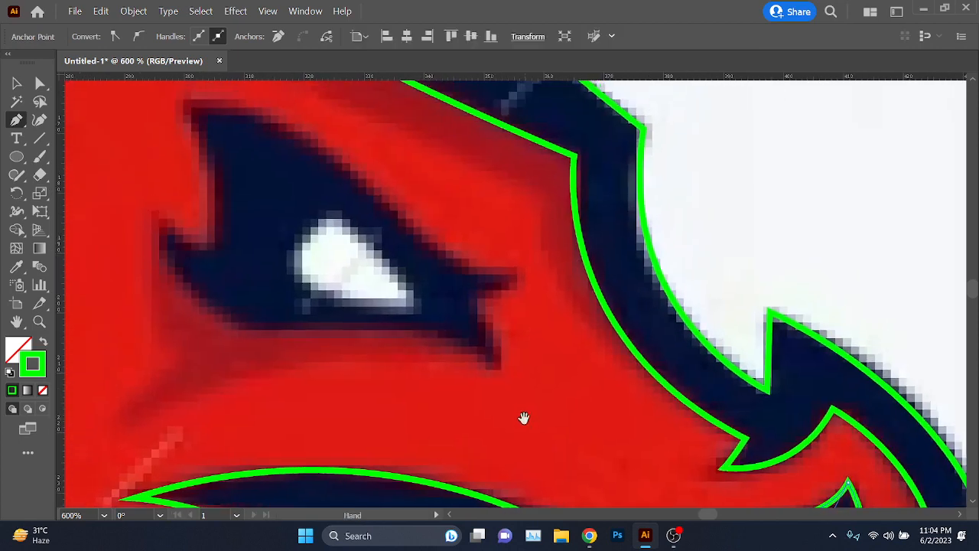
pyautogui.moveTo(302, 314); pyautogui.dragTo(356, 350)
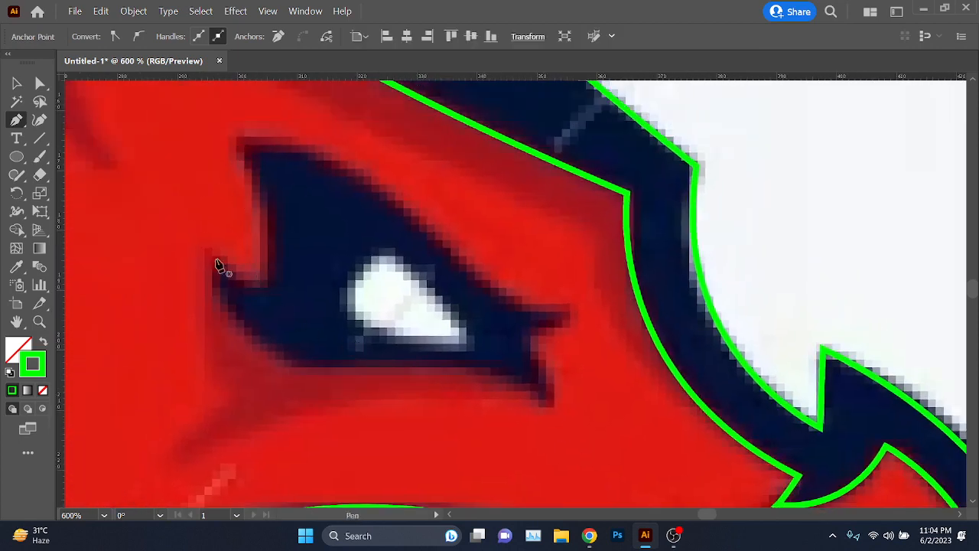
pyautogui.scroll(1, 233, 281)
pyautogui.moveTo(265, 291); pyautogui.dragTo(282, 295)
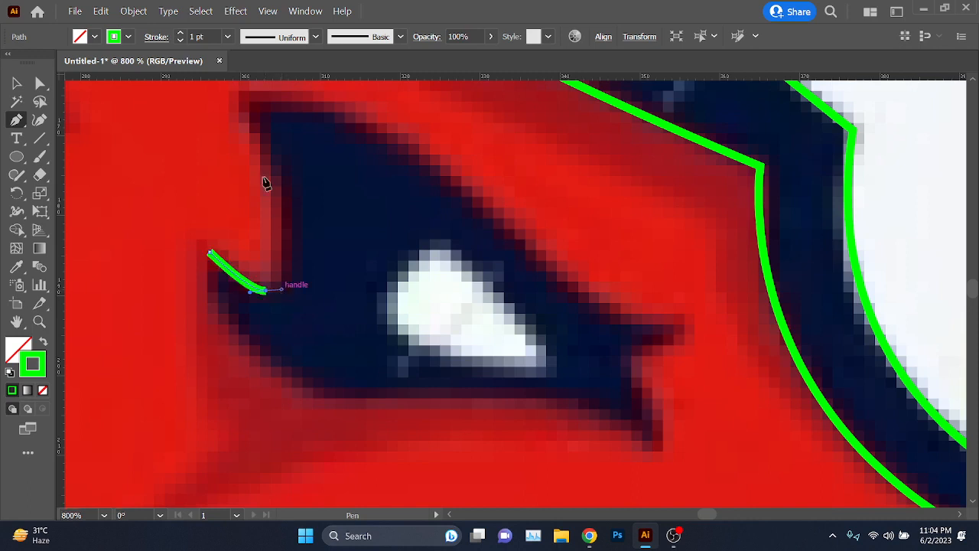
pyautogui.press('space')
pyautogui.moveTo(267, 184); pyautogui.dragTo(332, 299)
pyautogui.moveTo(310, 222); pyautogui.dragTo(267, 168)
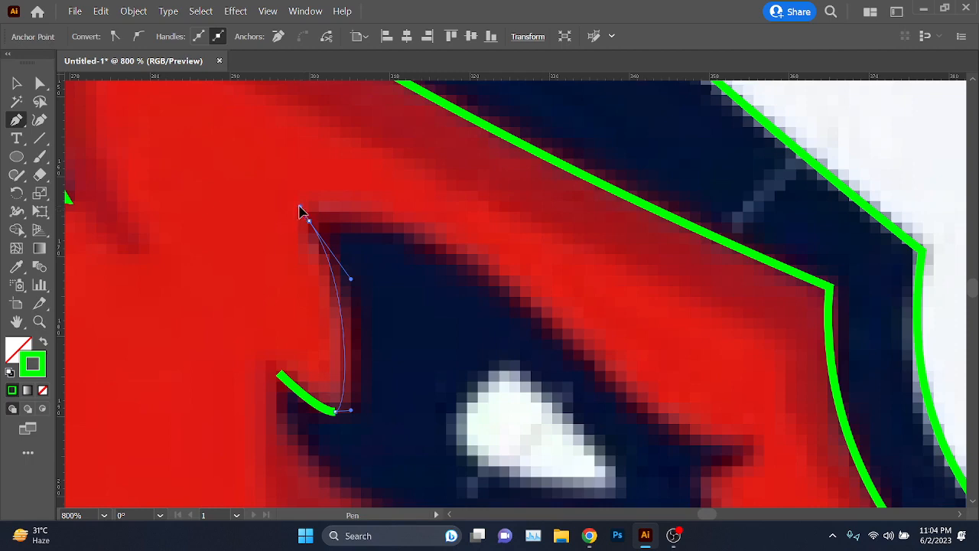
pyautogui.moveTo(297, 201); pyautogui.dragTo(297, 201)
# Step: Curve the eye outline over the brow's point and down its upper edge to the base of the front tip
pyautogui.scroll(-1, 427, 236)
pyautogui.press('space')
pyautogui.moveTo(476, 274)
pyautogui.mouseDown()
pyautogui.moveTo(401, 203)
pyautogui.moveTo(469, 245)
pyautogui.moveTo(475, 236)
pyautogui.mouseUp()
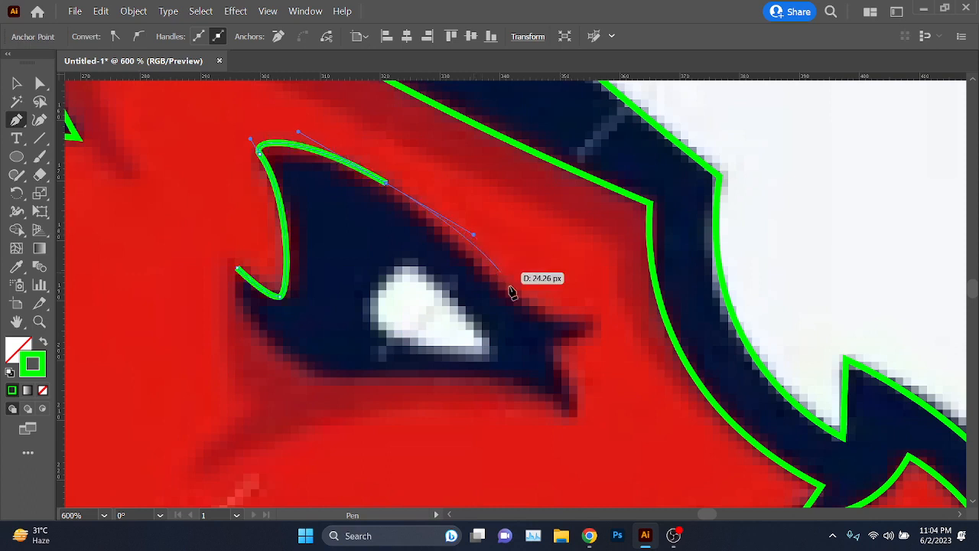
pyautogui.moveTo(595, 326)
pyautogui.mouseDown()
pyautogui.moveTo(606, 330)
pyautogui.moveTo(595, 316)
pyautogui.mouseUp()
# Step: Trace the eye outline around the upper front tip and back into the notch between the two front points
pyautogui.scroll(1, 595, 329)
pyautogui.scroll(2, 595, 353)
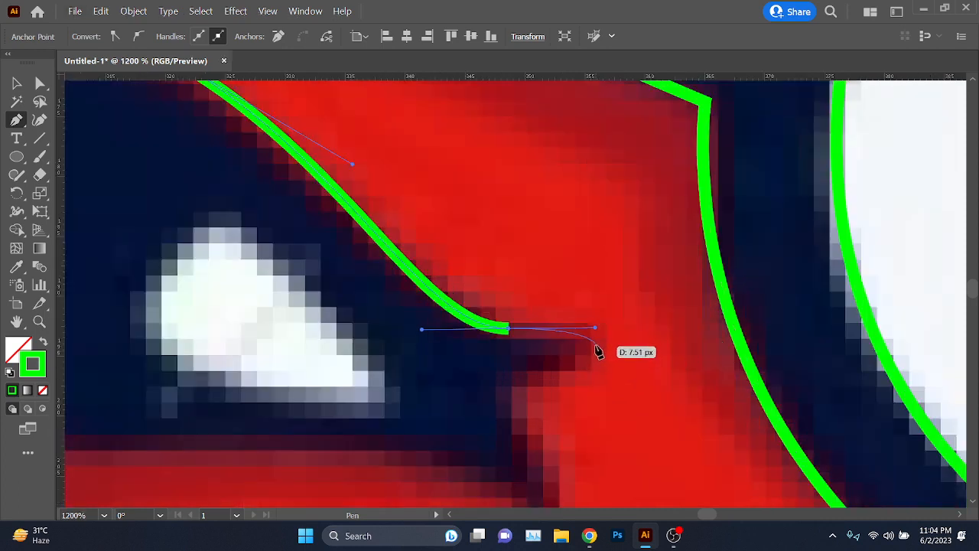
pyautogui.click(596, 336)
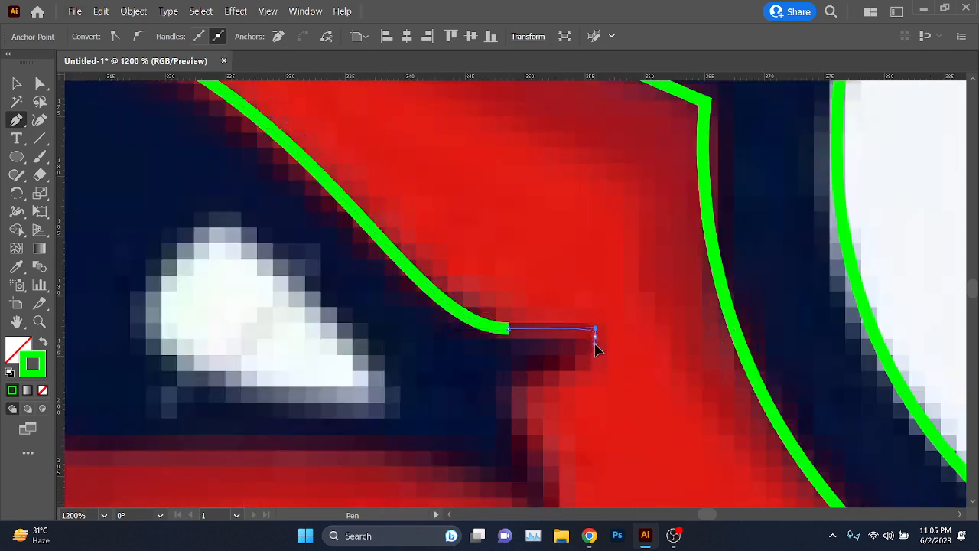
pyautogui.moveTo(595, 344); pyautogui.dragTo(596, 344)
pyautogui.moveTo(518, 386); pyautogui.dragTo(477, 392)
pyautogui.moveTo(557, 445); pyautogui.dragTo(479, 258)
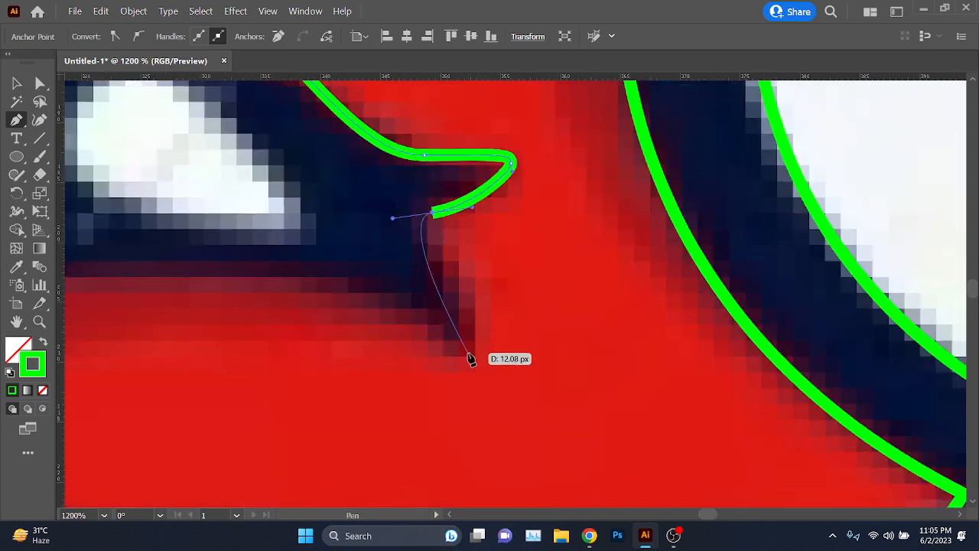
# Step: Trace the eye outline around the lower front tip and along the curved bottom edge, closing the path at the rear tip
pyautogui.moveTo(469, 353); pyautogui.dragTo(448, 428)
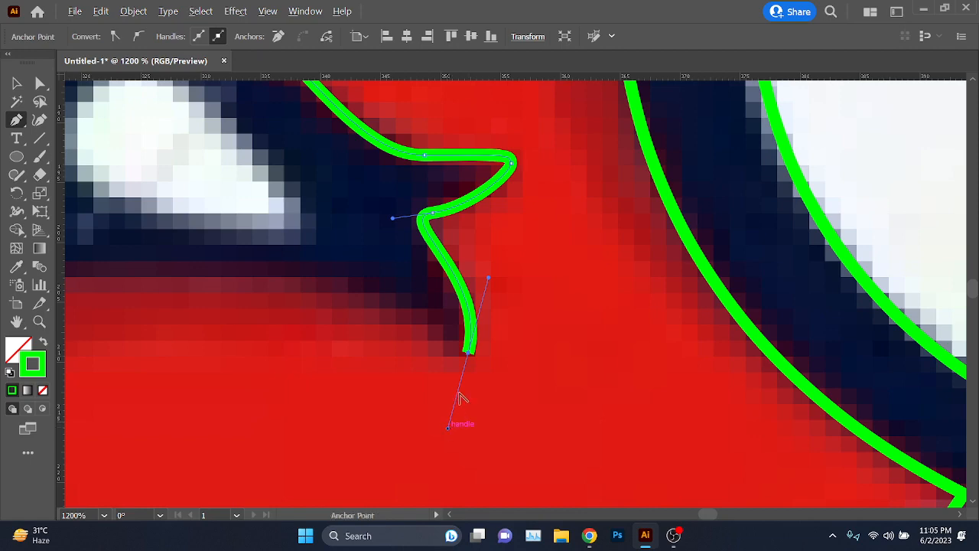
pyautogui.moveTo(448, 427); pyautogui.dragTo(464, 377)
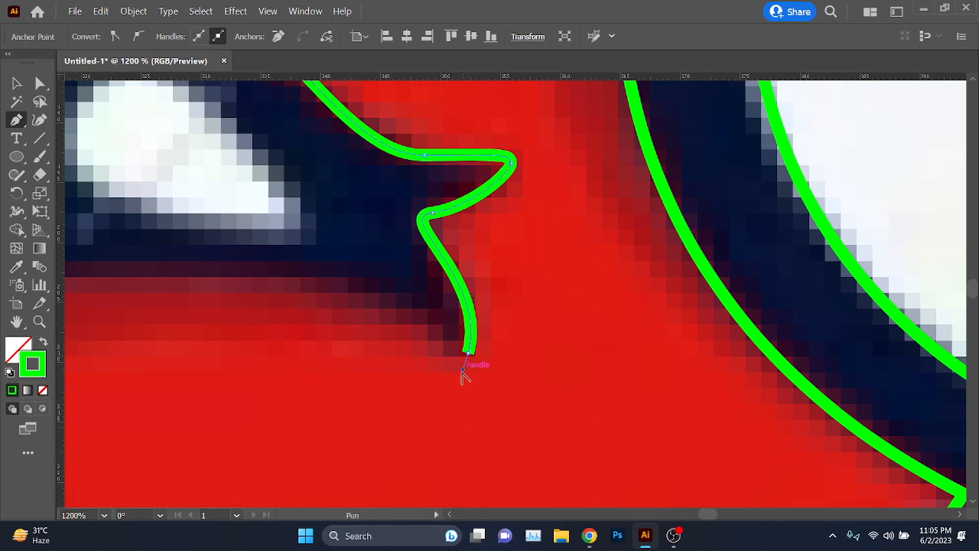
pyautogui.scroll(-3, 464, 375)
pyautogui.moveTo(350, 356); pyautogui.dragTo(382, 364)
pyautogui.scroll(2, 345, 345)
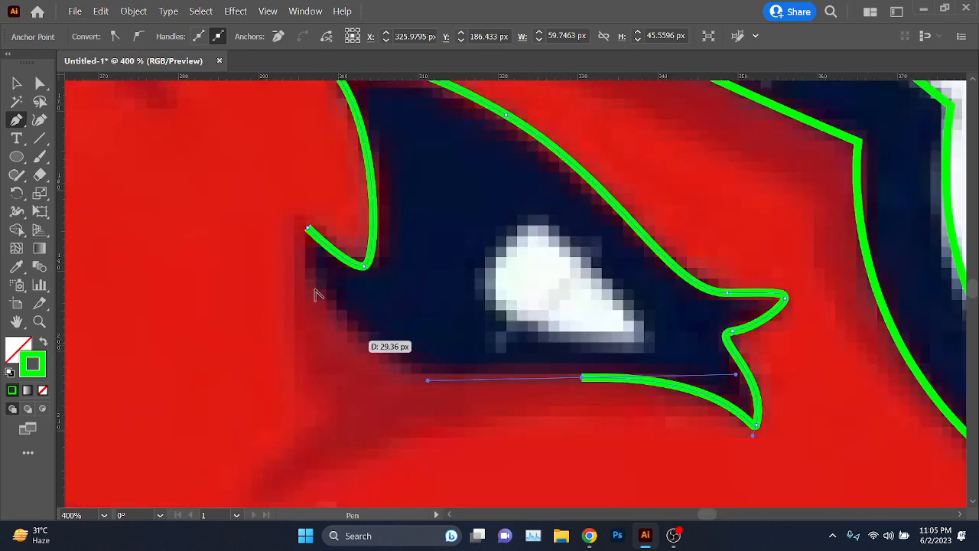
pyautogui.moveTo(307, 230); pyautogui.dragTo(285, 178)
pyautogui.scroll(-2, 284, 187)
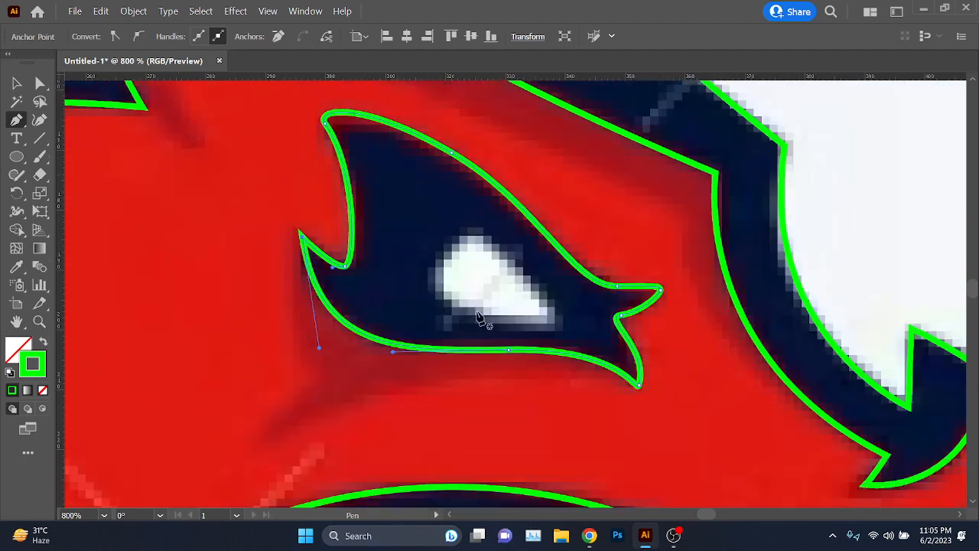
# Step: Trace the white shape inside the eye with the Pen tool as a closed path with straight upper rear and curved lower edges
pyautogui.scroll(2, 490, 277)
pyautogui.moveTo(453, 238); pyautogui.dragTo(390, 256)
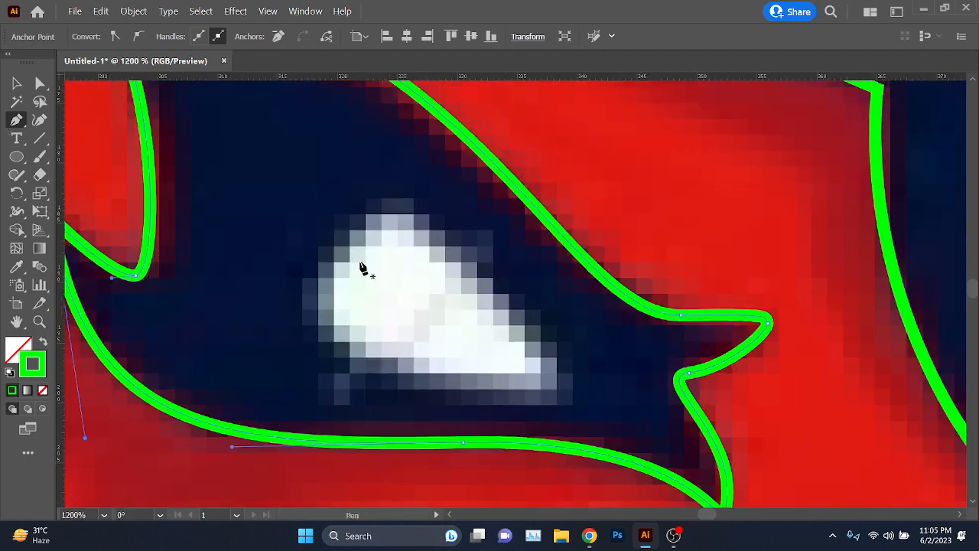
pyautogui.click(309, 294)
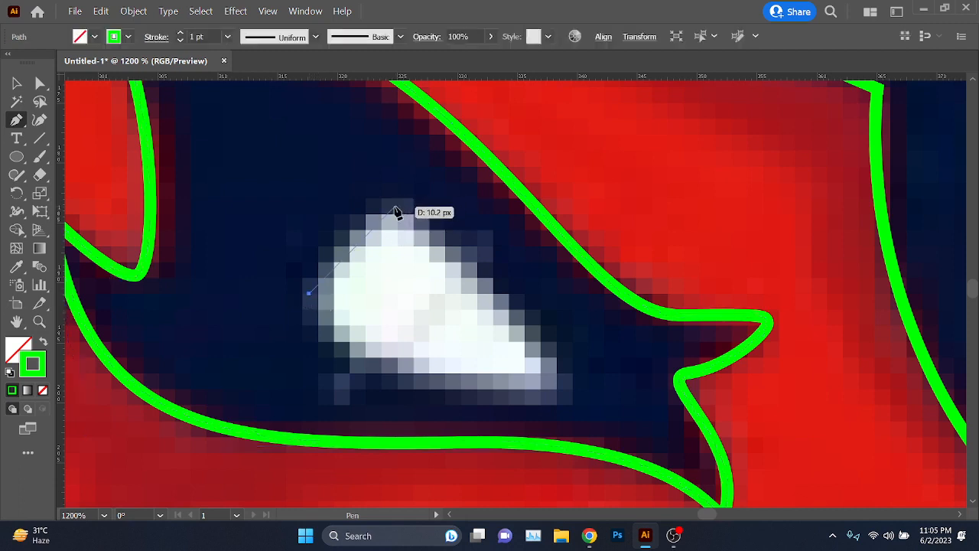
pyautogui.click(394, 207)
pyautogui.moveTo(558, 377); pyautogui.dragTo(565, 419)
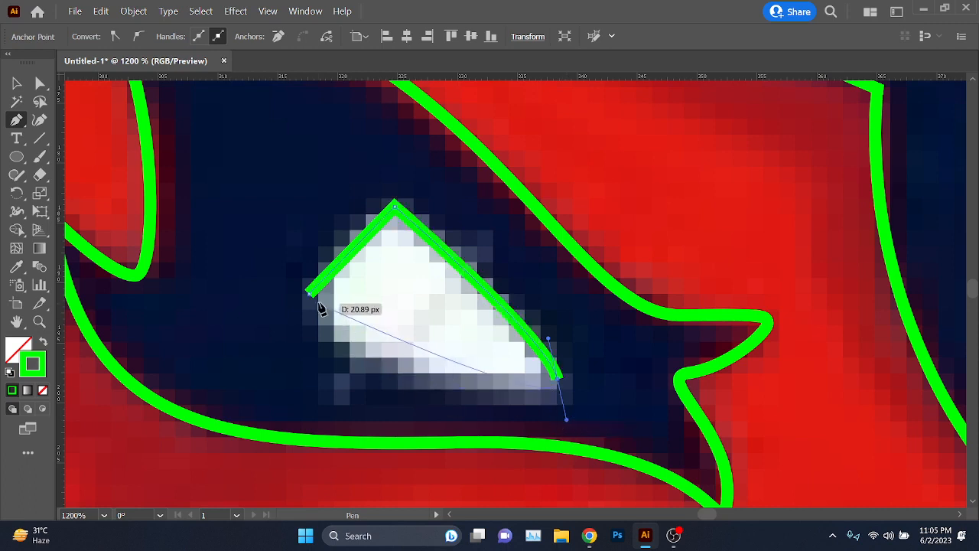
pyautogui.moveTo(309, 295); pyautogui.dragTo(291, 213)
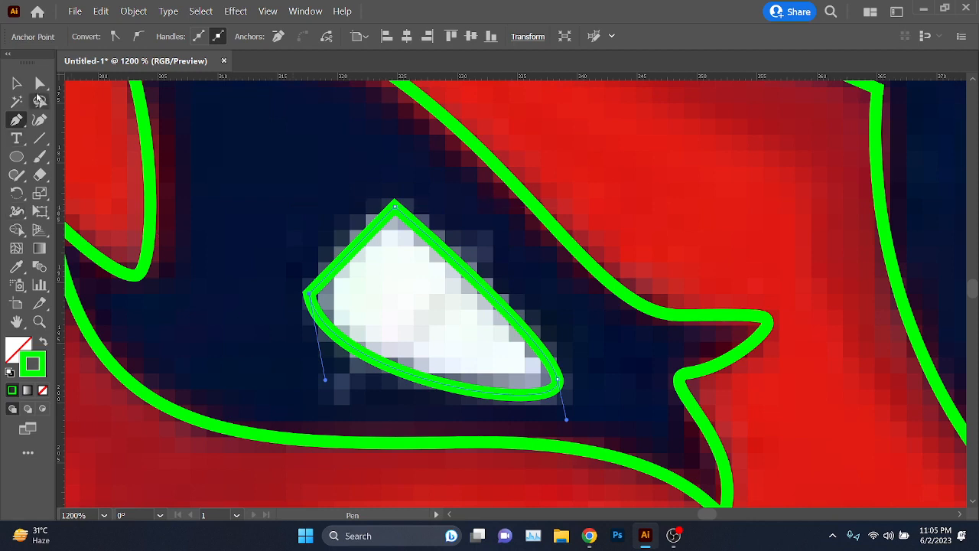
# Step: Round the rear and top corners of the white eye shape to about 2.6 px each, and deselect it
pyautogui.click(41, 83)
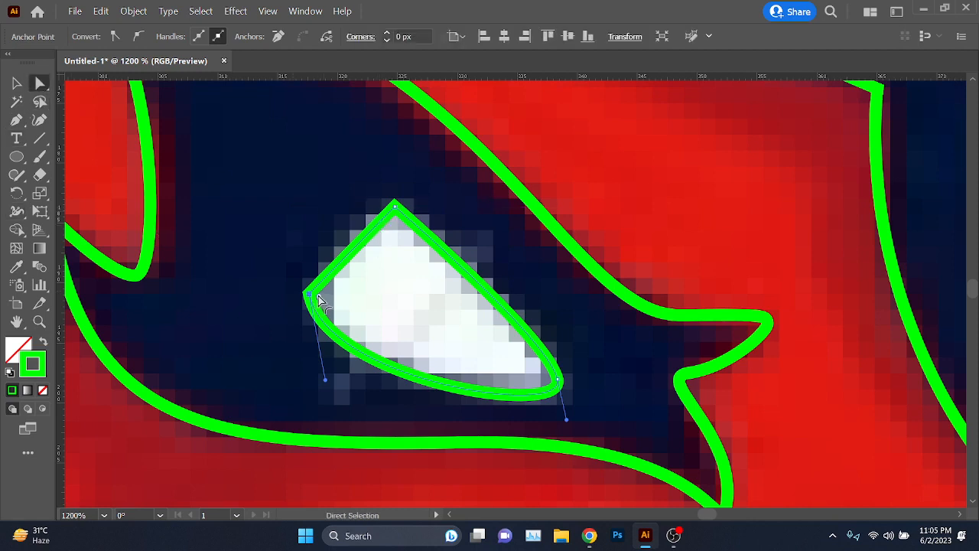
pyautogui.moveTo(320, 300); pyautogui.dragTo(350, 300)
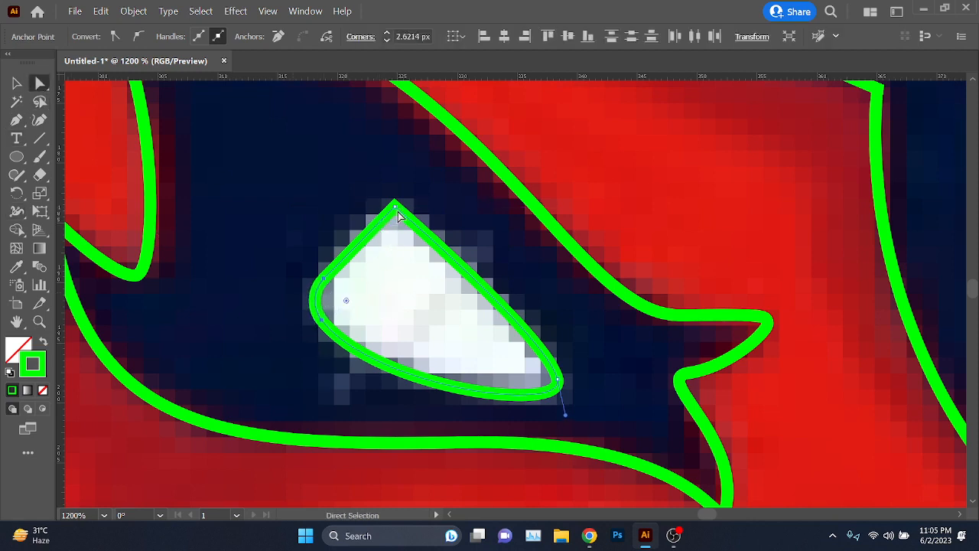
pyautogui.moveTo(357, 189); pyautogui.dragTo(395, 254)
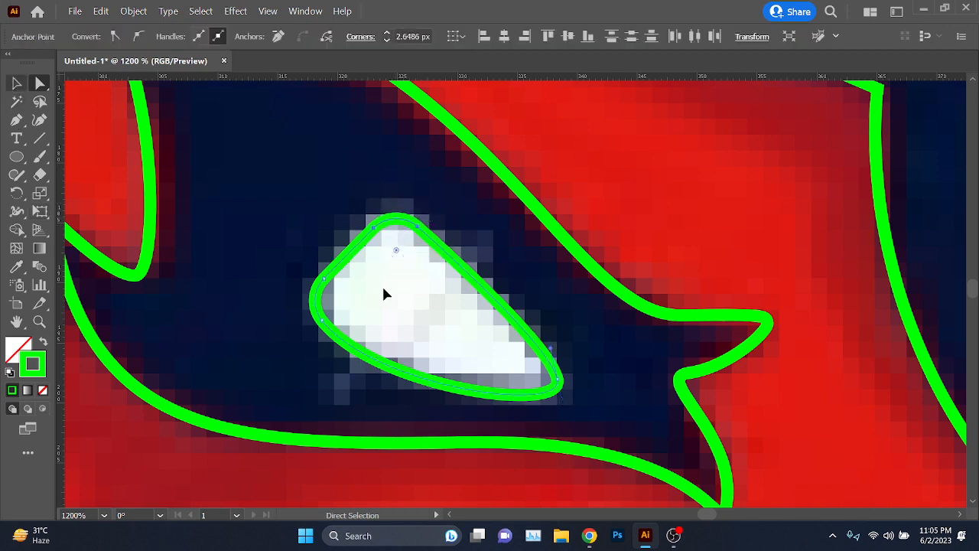
pyautogui.press('v')
pyautogui.scroll(-6, 385, 295)
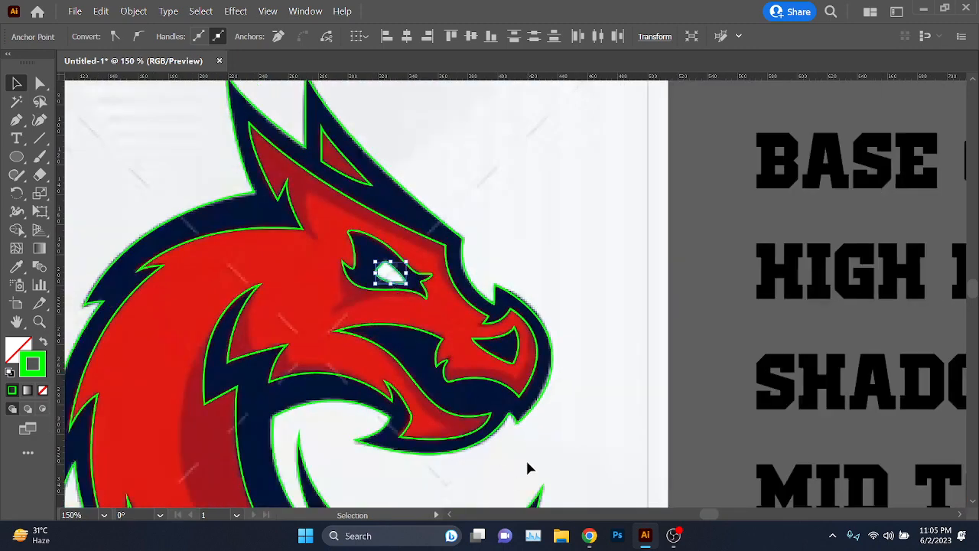
pyautogui.click(595, 434)
# Step: Review the whole traced dragon and check the class chat in Google Meet, returning to the Illustrator document
pyautogui.scroll(-4, 612, 417)
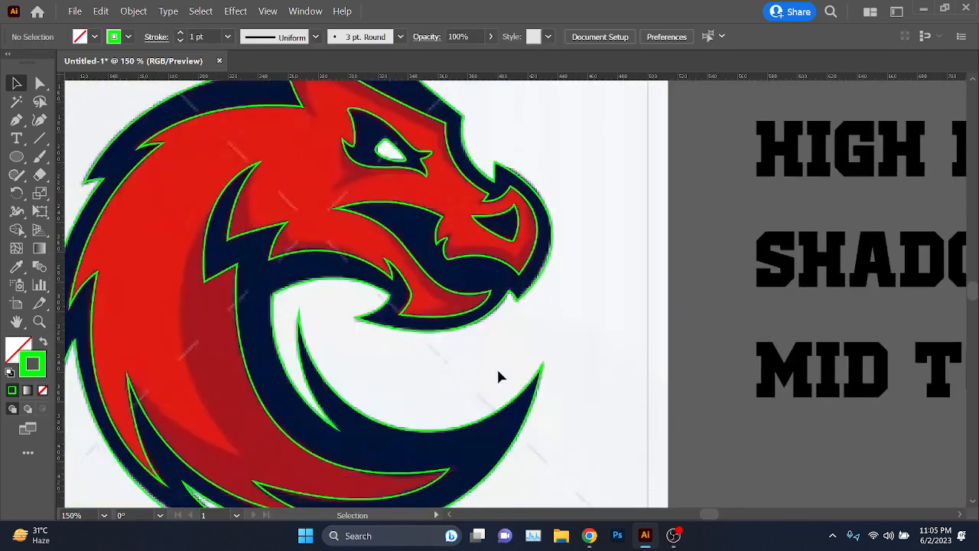
pyautogui.scroll(-1, 535, 345)
pyautogui.scroll(-1, 602, 310)
pyautogui.moveTo(594, 290); pyautogui.dragTo(647, 352)
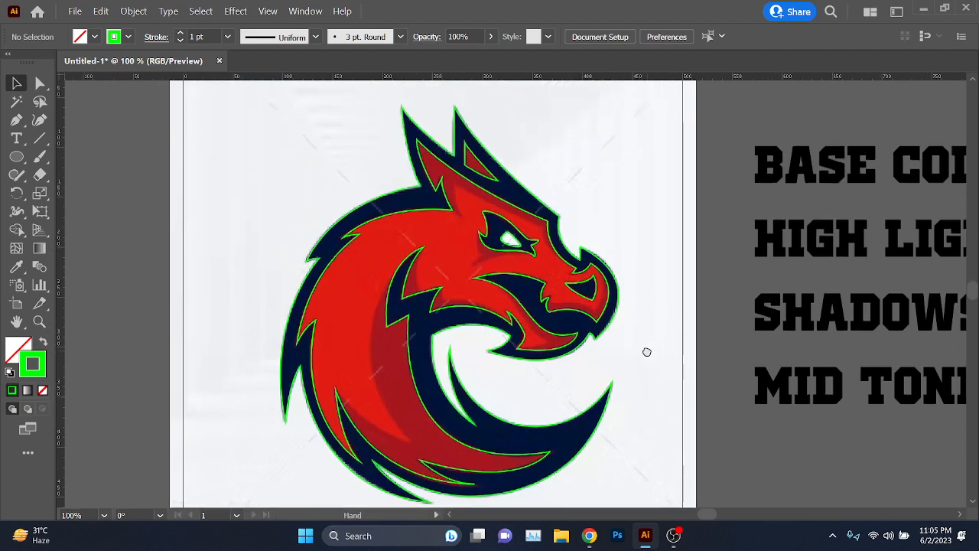
pyautogui.scroll(-2, 647, 353)
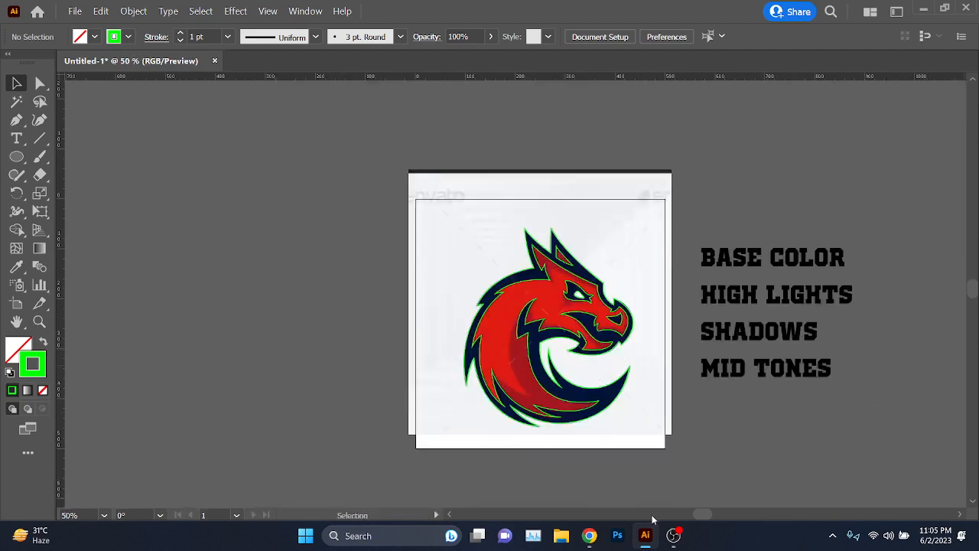
pyautogui.moveTo(589, 536)
pyautogui.click(517, 461)
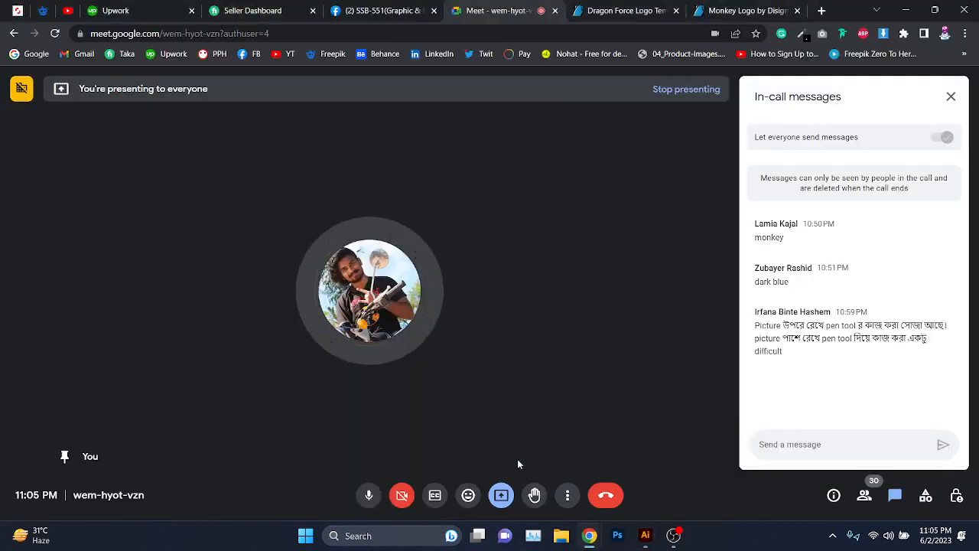
pyautogui.click(906, 9)
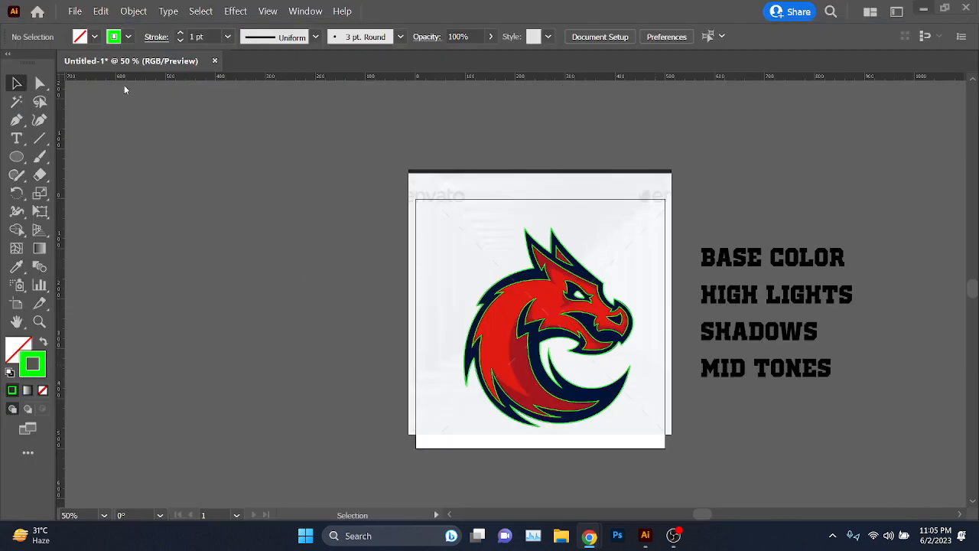
# Step: Open the list of file commands for the dragon document
pyautogui.click(75, 10)
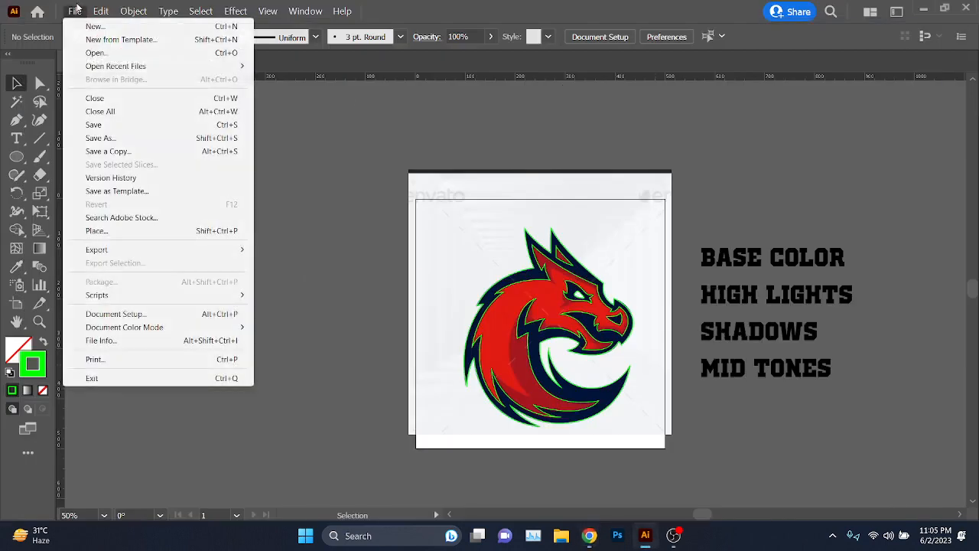
# Step: Save the document to the Desktop as an Adobe Illustrator file named Mascot Logo, keeping the existing Untitled-1.ai from being replaced
pyautogui.click(154, 126)
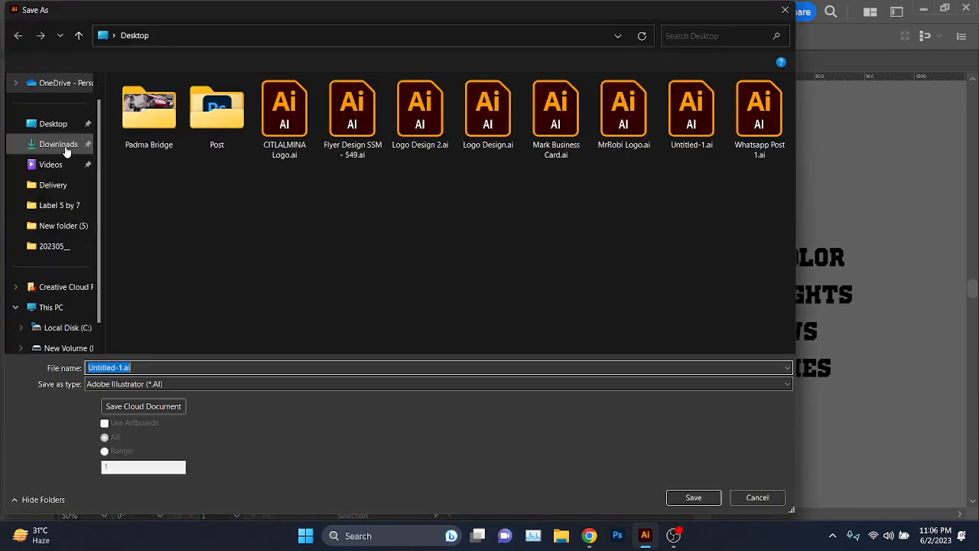
pyautogui.click(60, 125)
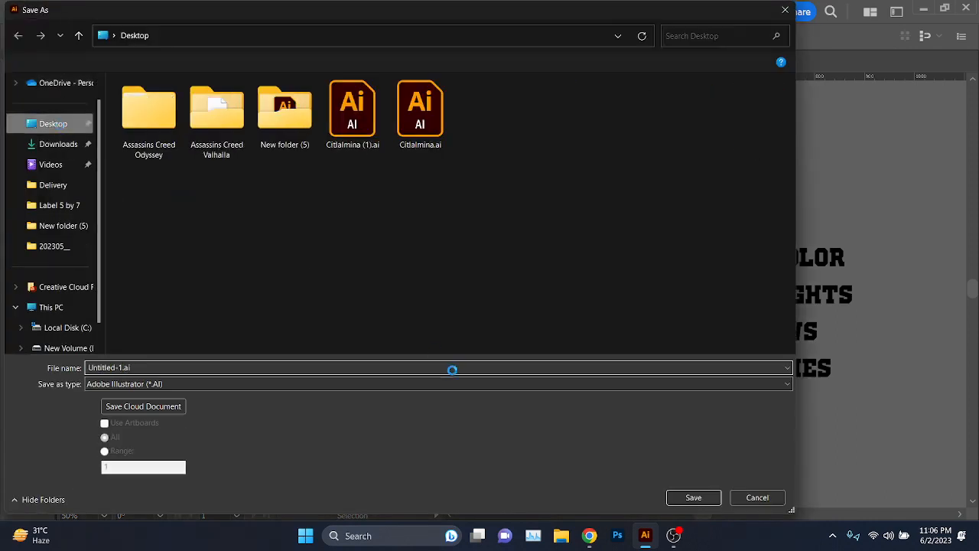
pyautogui.click(693, 499)
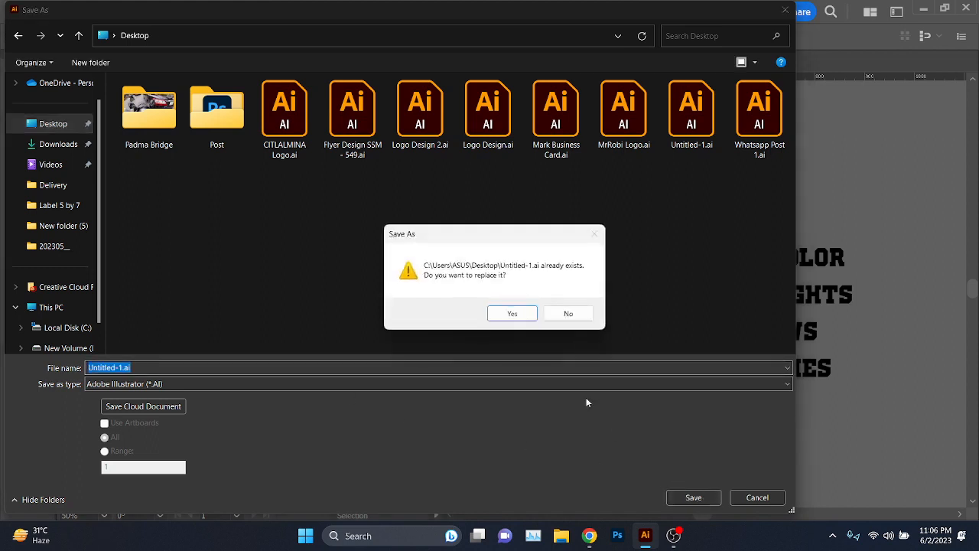
pyautogui.click(570, 314)
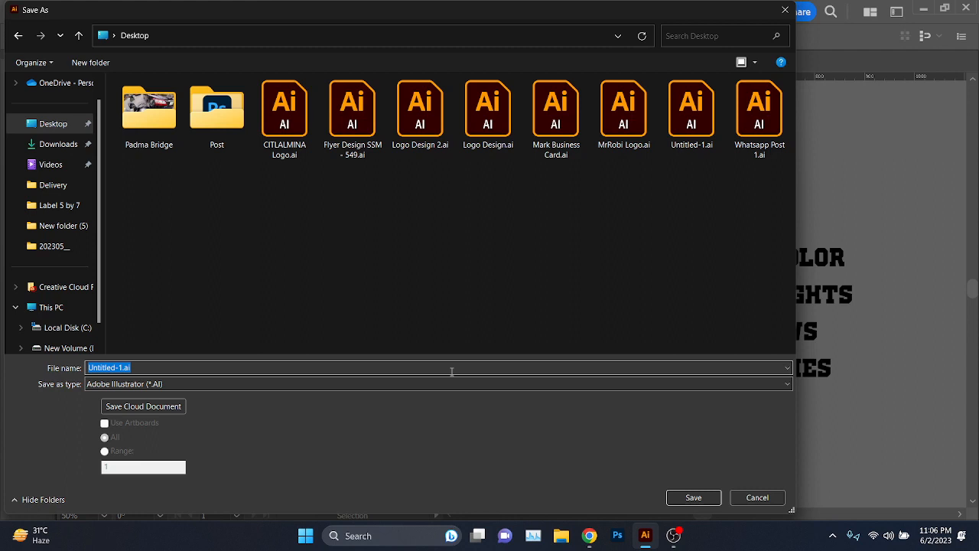
pyautogui.press('Return')
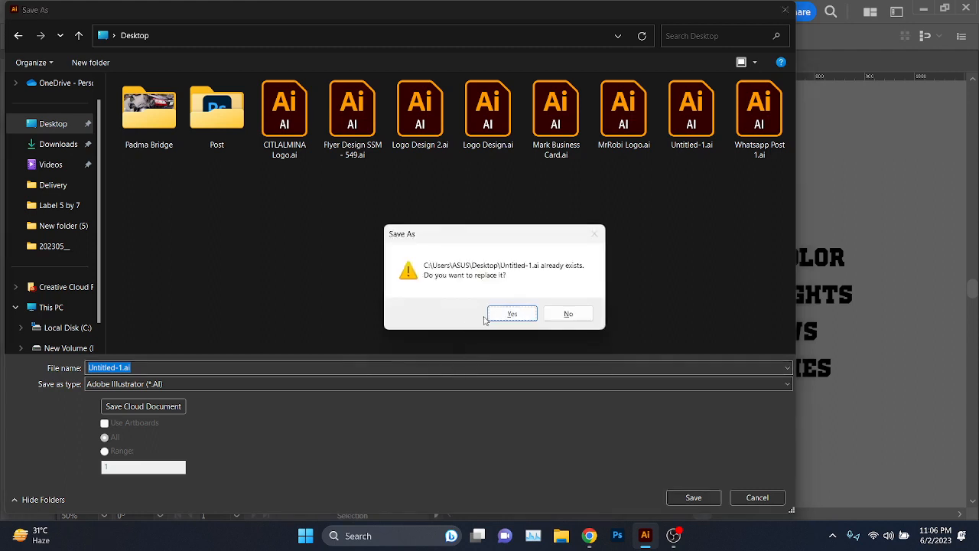
pyautogui.click(586, 316)
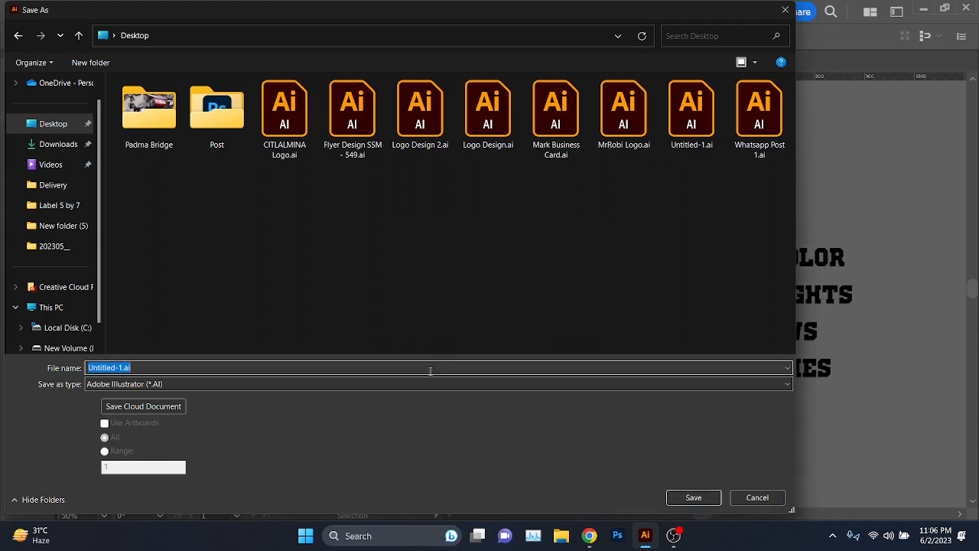
pyautogui.doubleClick(431, 372)
pyautogui.hotkey('ctrl', 'a')
pyautogui.write('Mas')
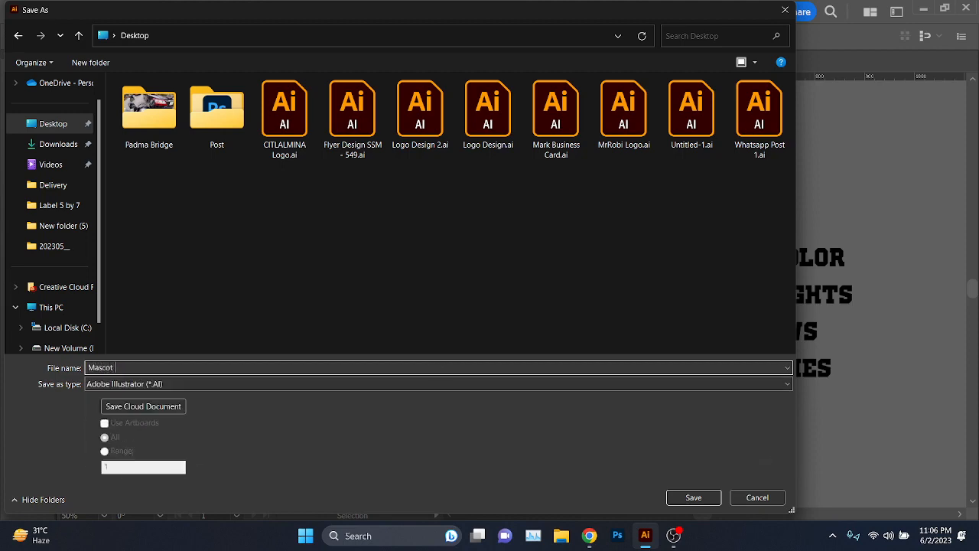
pyautogui.press('Return')
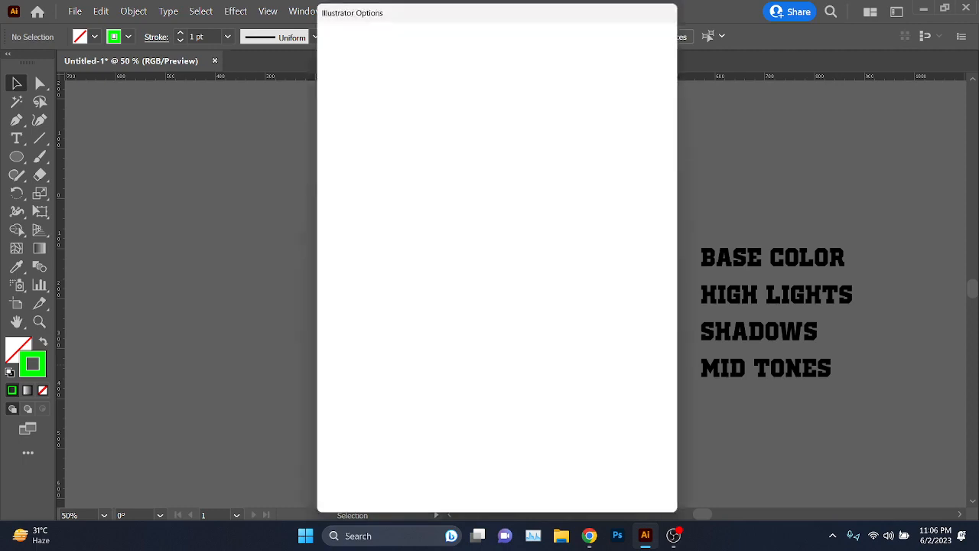
pyautogui.press('Return')
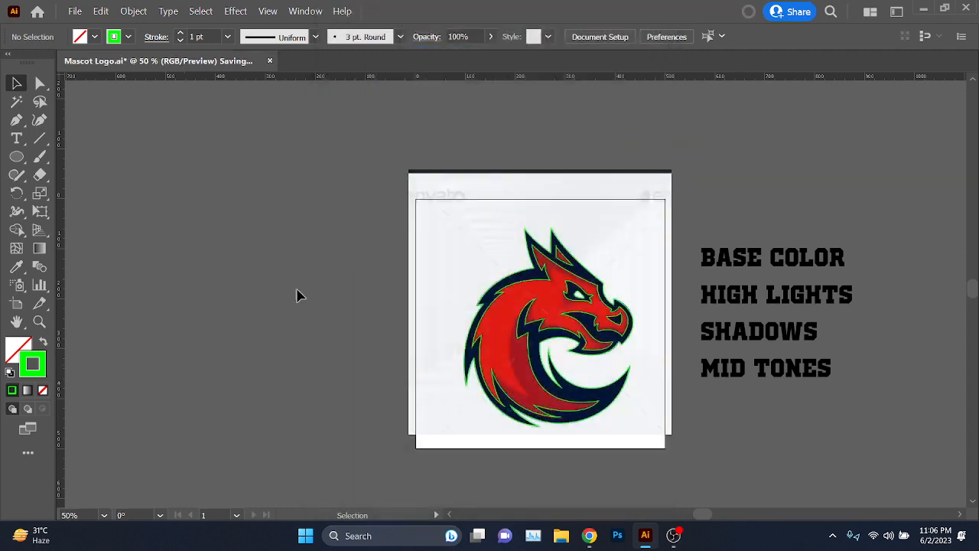
# Step: Switch to the Google Meet window to check the in-call messages, and return to Illustrator
pyautogui.moveTo(668, 351); pyautogui.dragTo(581, 309)
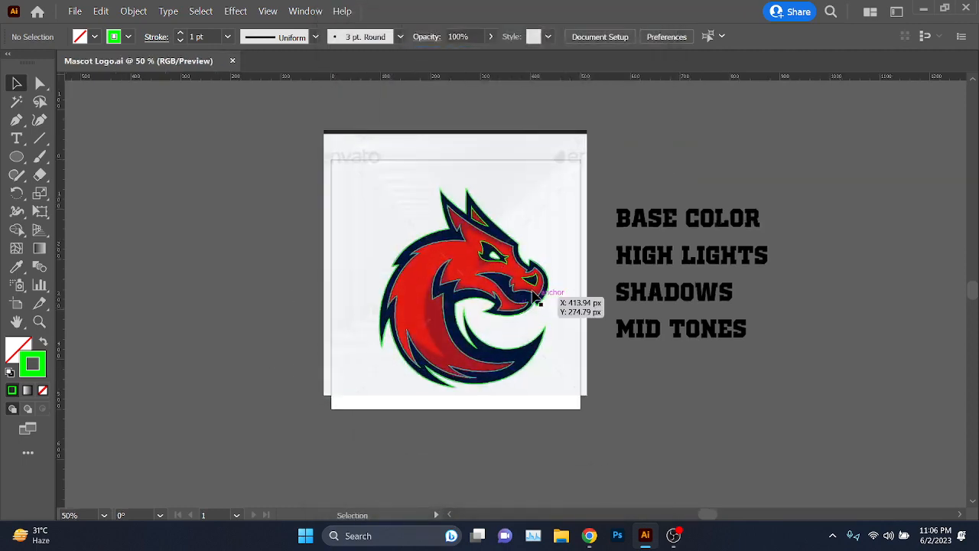
pyautogui.hotkey('ctrl', '+')
pyautogui.moveTo(589, 535)
pyautogui.click(557, 490)
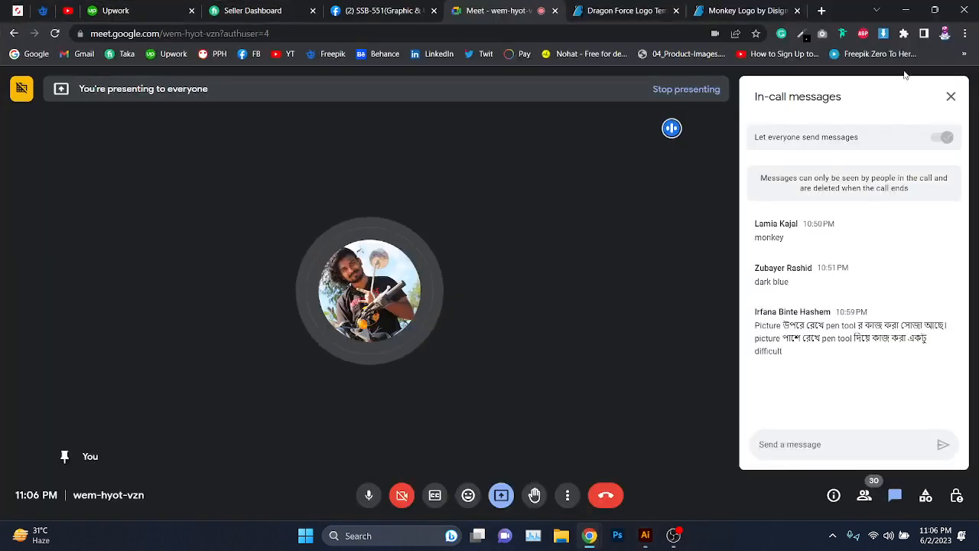
pyautogui.click(906, 10)
# Step: Examine the green traced outlines around the dragon's head, jaw, neck and tail against the reference image
pyautogui.scroll(2, 525, 210)
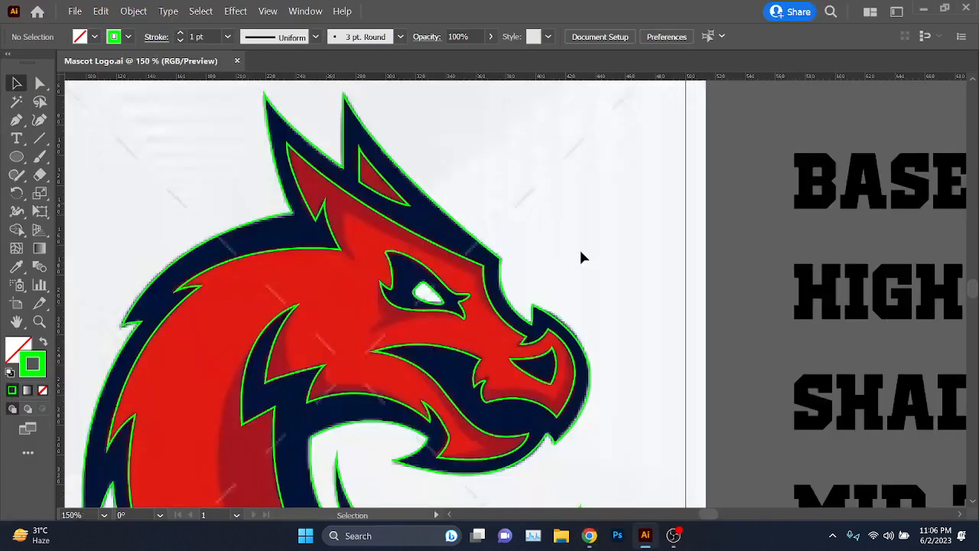
pyautogui.scroll(-1, 551, 258)
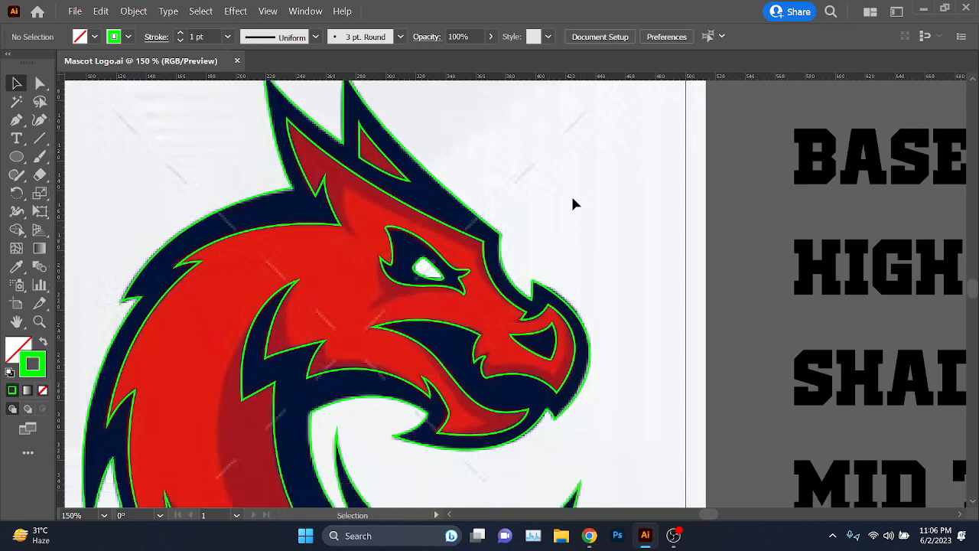
pyautogui.scroll(-2, 573, 201)
pyautogui.scroll(-1, 570, 221)
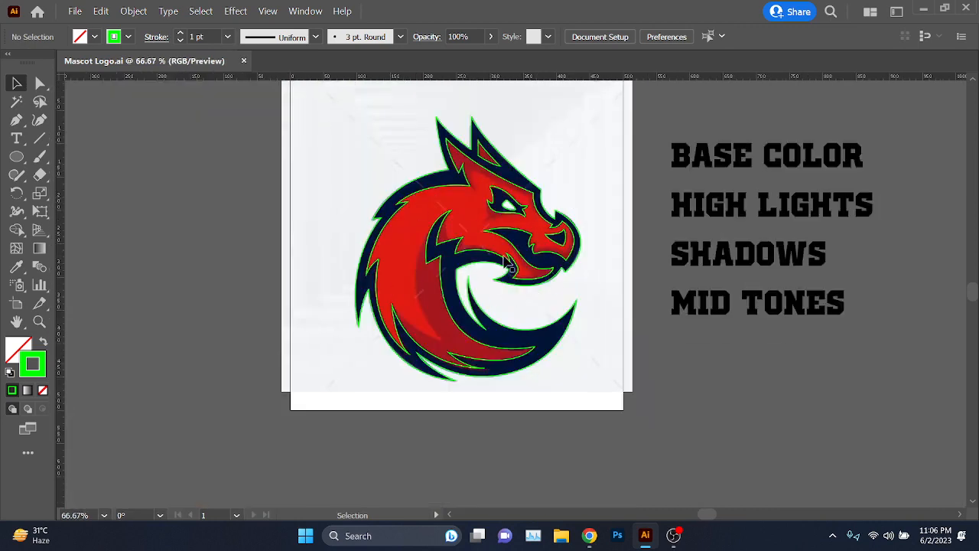
pyautogui.scroll(1, 506, 265)
pyautogui.scroll(2, 549, 269)
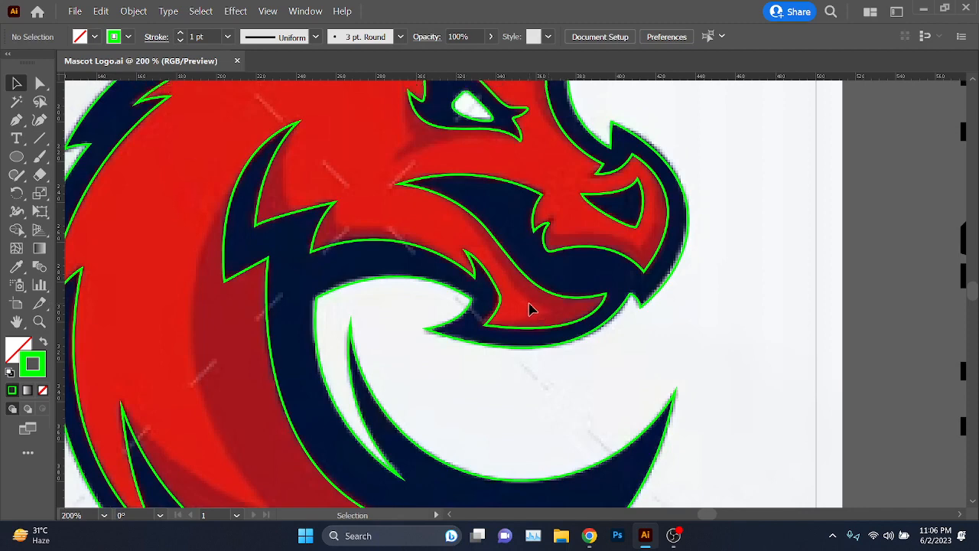
pyautogui.scroll(-1, 591, 232)
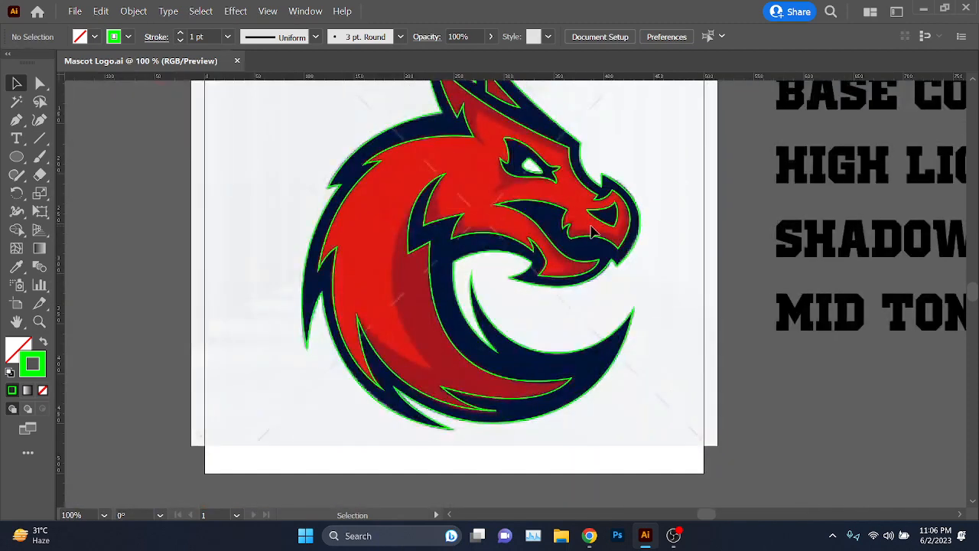
pyautogui.moveTo(310, 206); pyautogui.dragTo(436, 258)
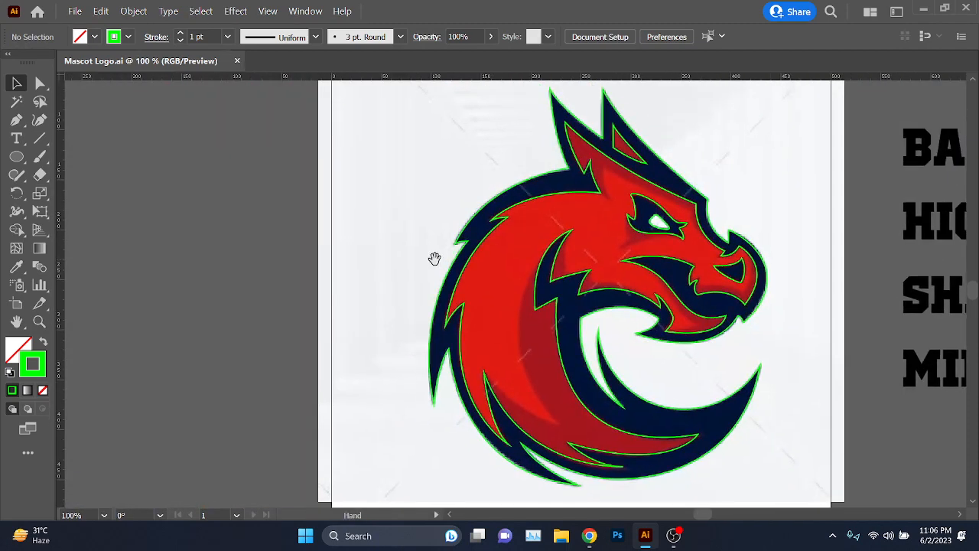
pyautogui.scroll(-1, 435, 258)
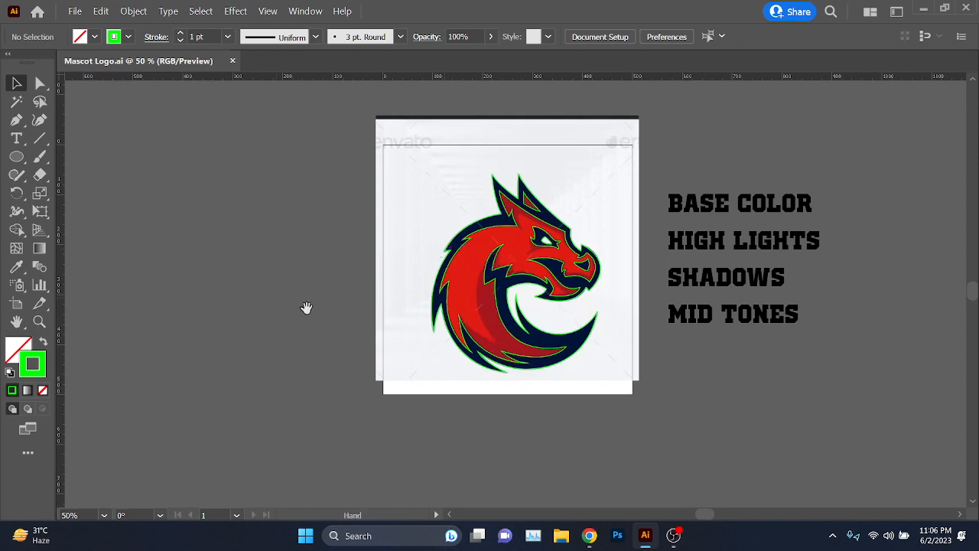
# Step: Draw a circle about 1014 px in diameter on the empty canvas well away from the artboard
pyautogui.moveTo(280, 302); pyautogui.dragTo(619, 363)
pyautogui.scroll(-1, 519, 363)
pyautogui.scroll(-1, 433, 324)
pyautogui.moveTo(433, 324); pyautogui.dragTo(719, 328)
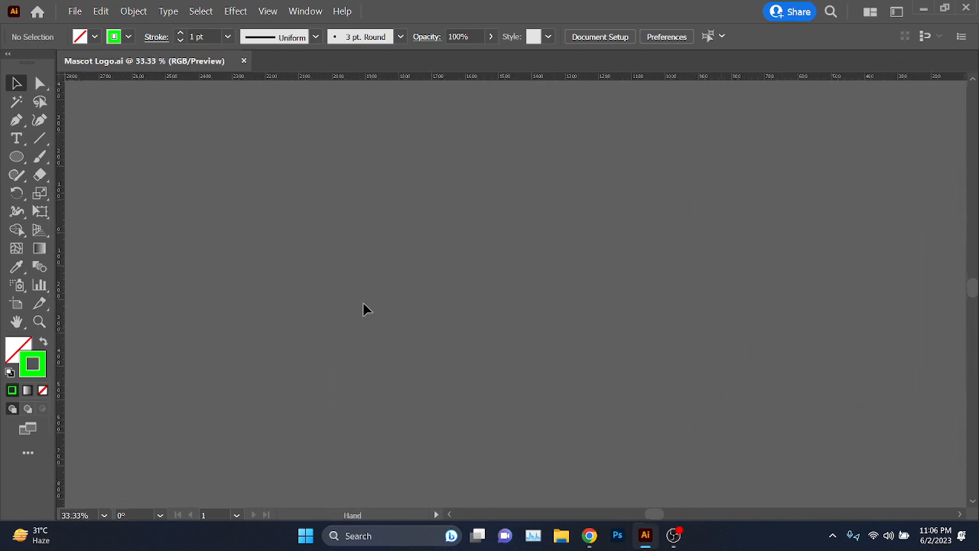
pyautogui.moveTo(311, 120); pyautogui.dragTo(649, 346)
pyautogui.click(17, 83)
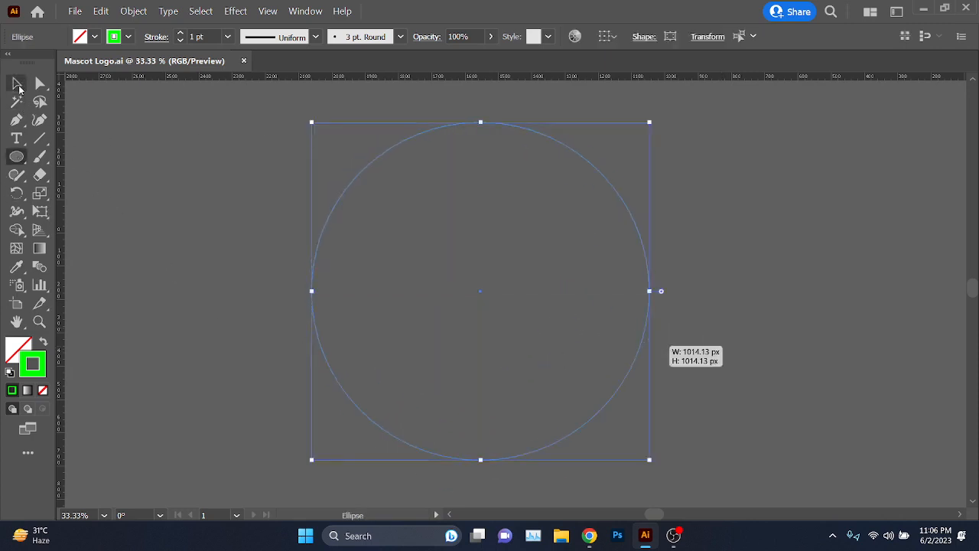
# Step: Set the circle's stroke weight to 30 pt and deselect it
pyautogui.click(201, 38)
pyautogui.hotkey('shift', 'Up')
pyautogui.hotkey('shift', 'Up')
pyautogui.hotkey('shift', 'Up')
pyautogui.click(159, 196)
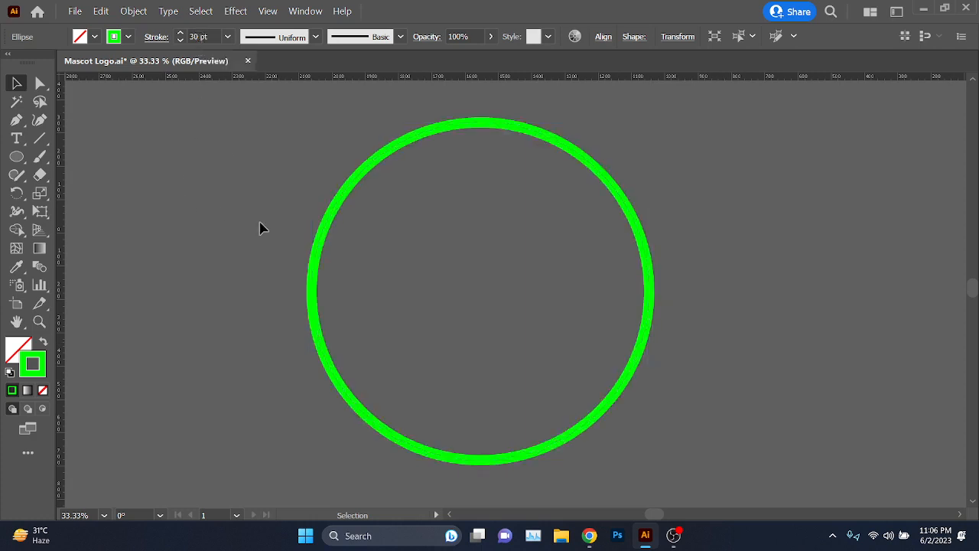
pyautogui.hotkey('ctrl', 'a')
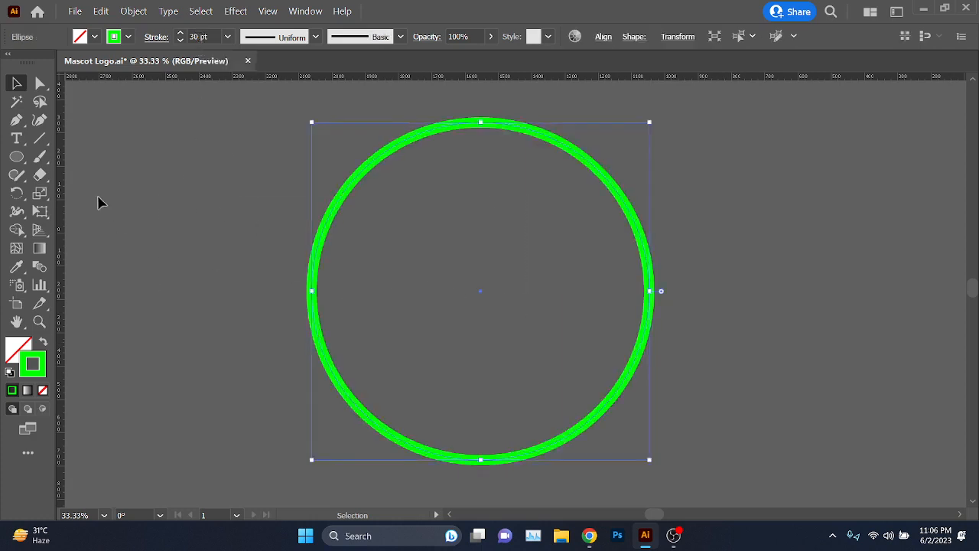
pyautogui.click(17, 120)
pyautogui.scroll(-1, 363, 284)
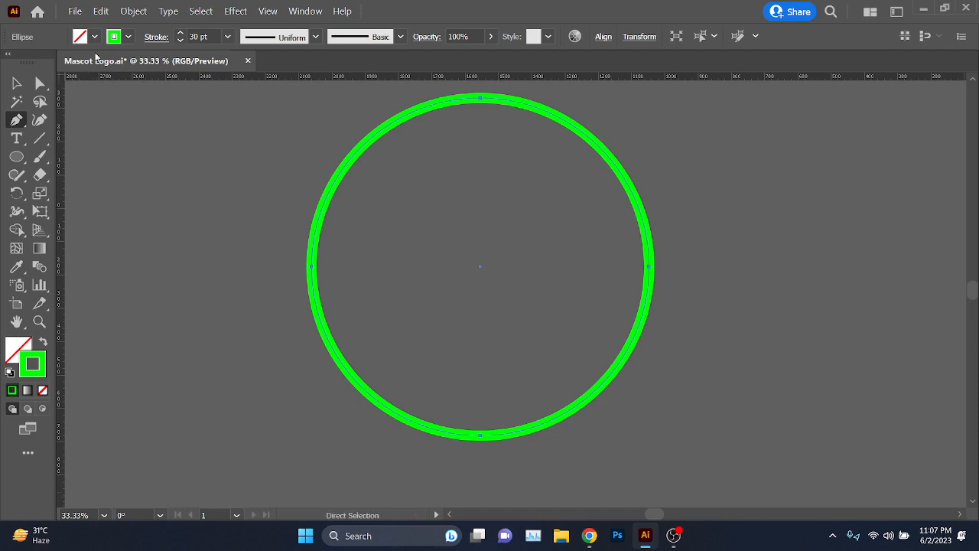
pyautogui.click(112, 37)
pyautogui.click(53, 62)
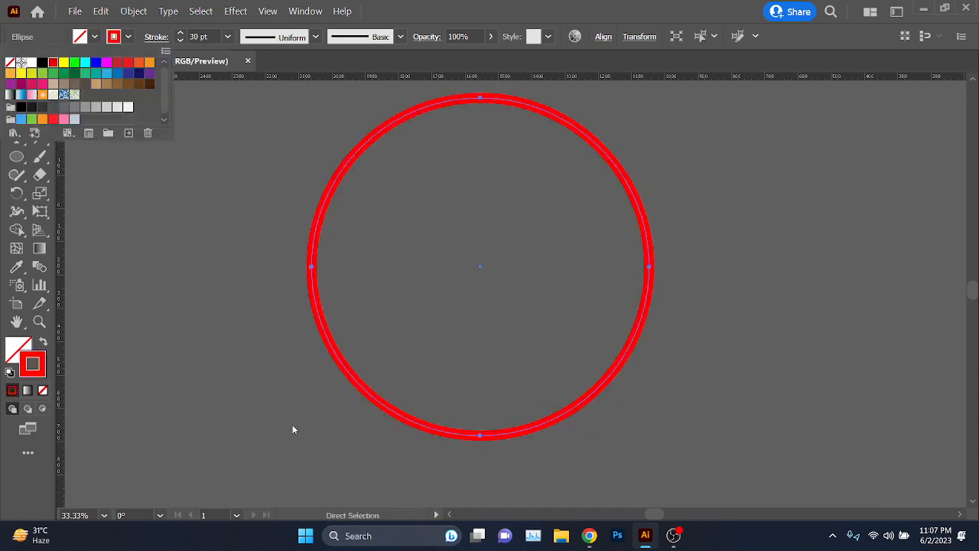
pyautogui.keyDown('ctrl'); pyautogui.click(292, 428); pyautogui.keyUp('ctrl')
pyautogui.hotkey('ctrl', 'z')
pyautogui.keyDown('ctrl'); pyautogui.click(221, 372); pyautogui.keyUp('ctrl')
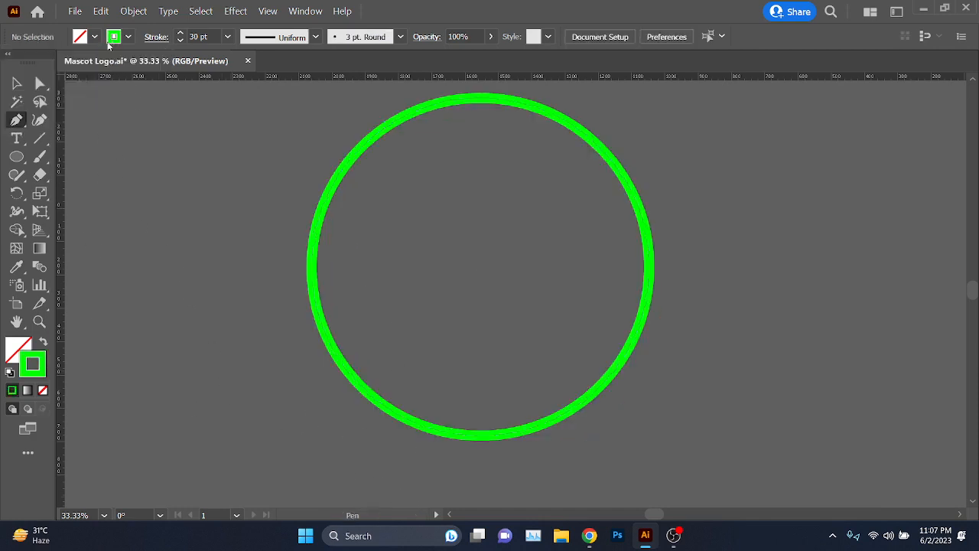
# Step: With a red 30 pt stroke, draw a closed curved Pen tool shape that cuts across the circle's lower-right part and extends beyond it
pyautogui.click(112, 37)
pyautogui.click(53, 61)
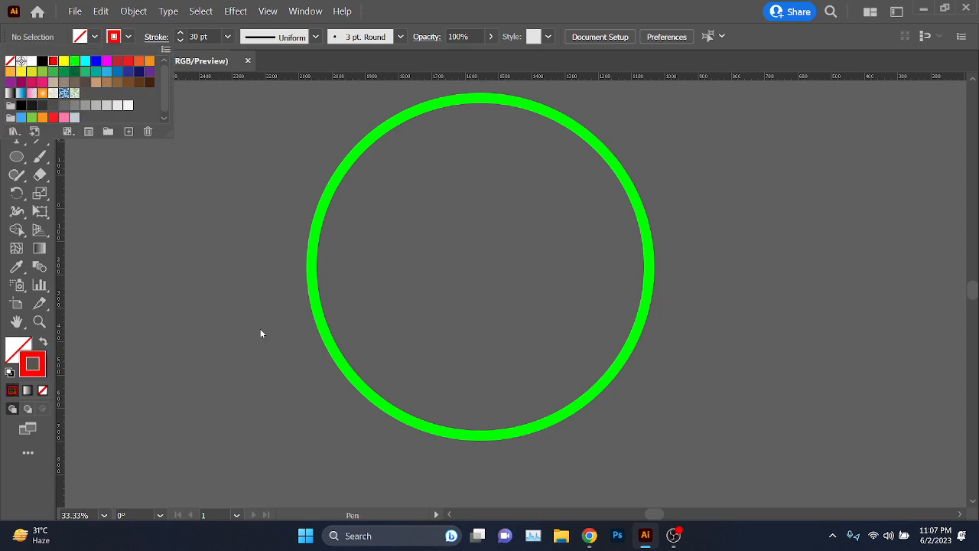
pyautogui.click(337, 401)
pyautogui.moveTo(538, 365)
pyautogui.mouseDown()
pyautogui.moveTo(597, 308)
pyautogui.moveTo(610, 255)
pyautogui.moveTo(672, 179)
pyautogui.mouseUp()
pyautogui.moveTo(680, 176)
pyautogui.mouseDown()
pyautogui.moveTo(754, 207)
pyautogui.moveTo(790, 204)
pyautogui.mouseUp()
pyautogui.scroll(-2, 654, 426)
pyautogui.click(756, 356)
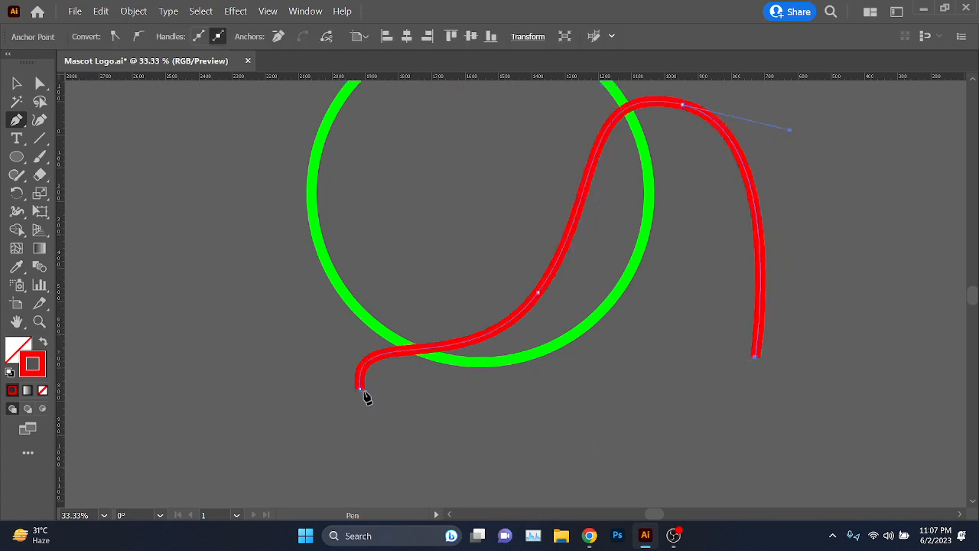
pyautogui.moveTo(360, 392); pyautogui.dragTo(302, 301)
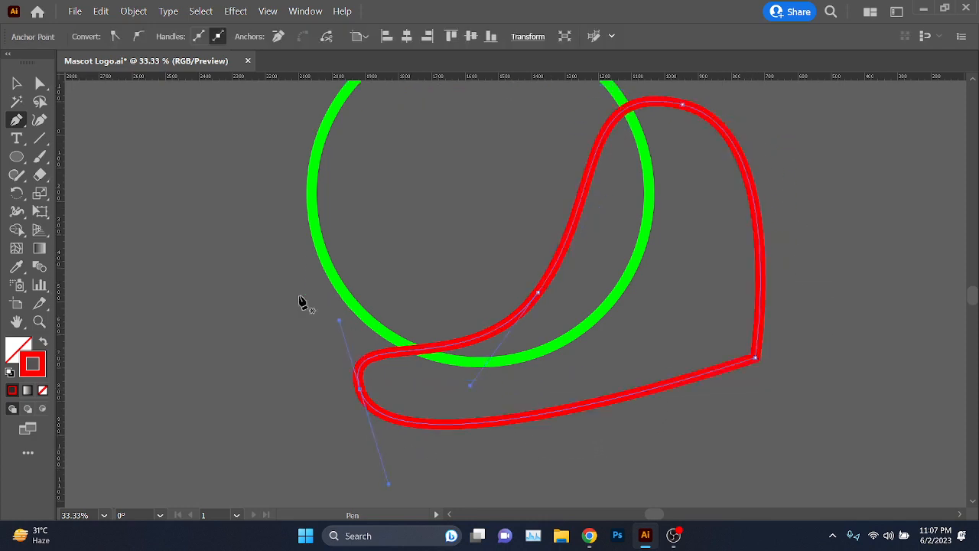
pyautogui.scroll(2, 183, 289)
# Step: Select both shapes and remove the part of the red shape outside the circle with Shape Builder
pyautogui.click(16, 83)
pyautogui.scroll(1, 513, 299)
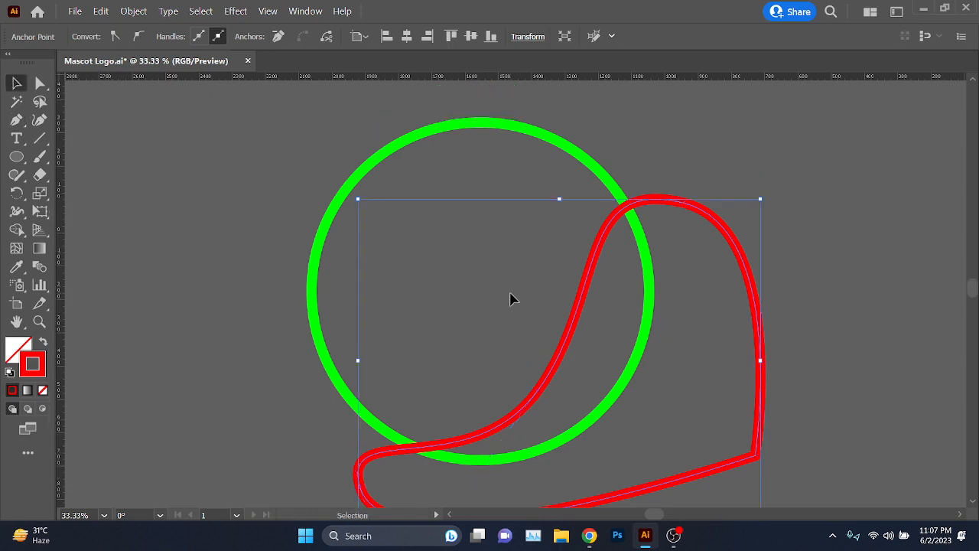
pyautogui.press('space')
pyautogui.moveTo(568, 313); pyautogui.dragTo(526, 333)
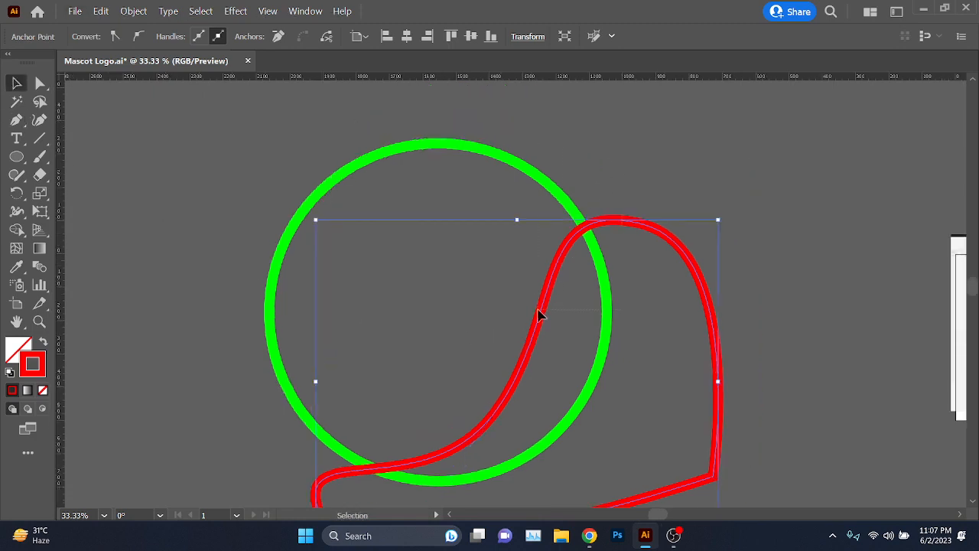
pyautogui.hotkey('ctrl', 'a')
pyautogui.scroll(-1, 347, 320)
pyautogui.click(16, 230)
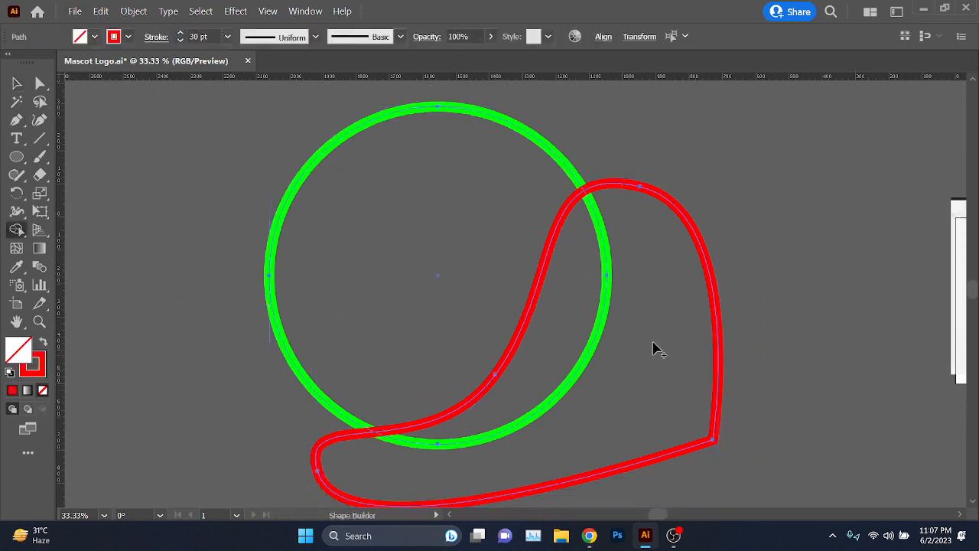
pyautogui.keyDown('alt'); pyautogui.click(707, 400); pyautogui.keyUp('alt')
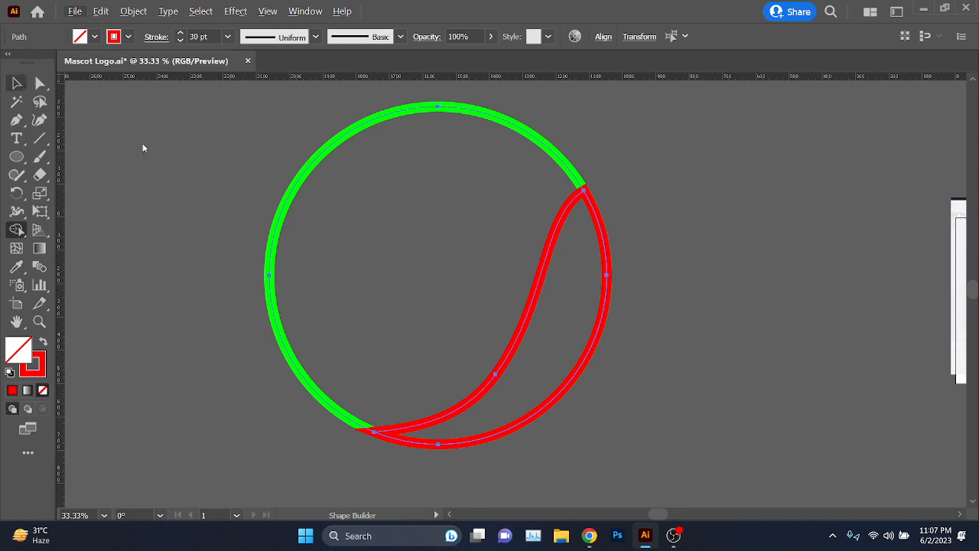
pyautogui.press('v')
pyautogui.click(636, 242)
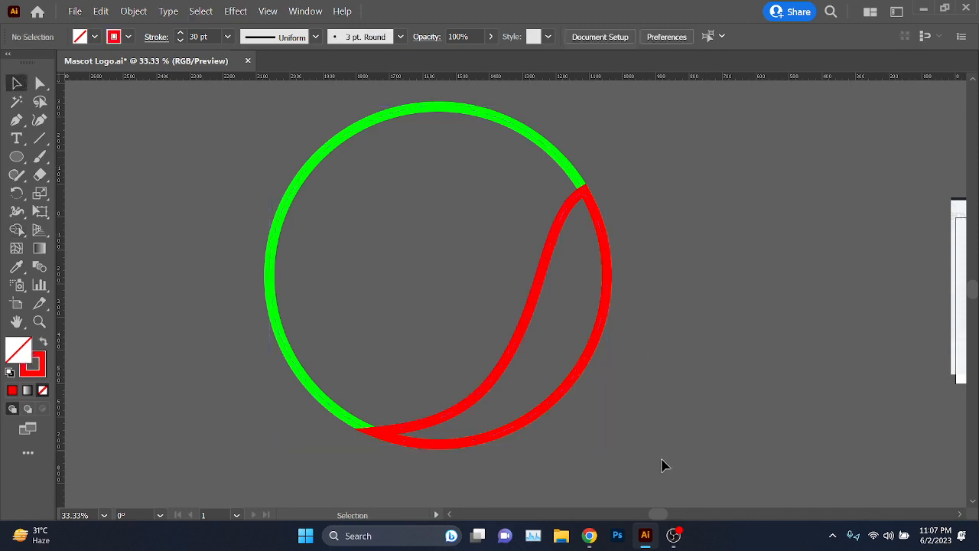
# Step: Switch to the Google Meet window and show the list of people in the call
pyautogui.moveTo(589, 535)
pyautogui.click(529, 471)
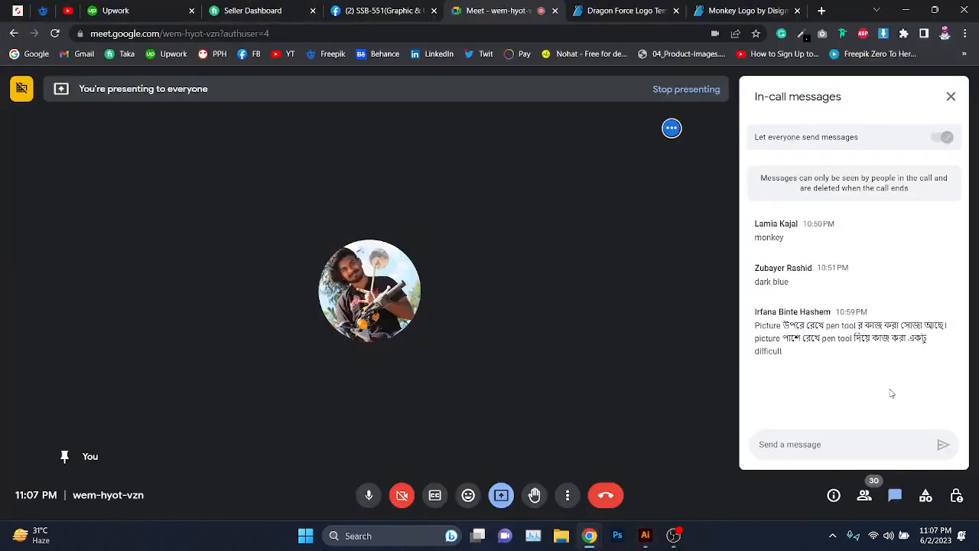
pyautogui.click(862, 498)
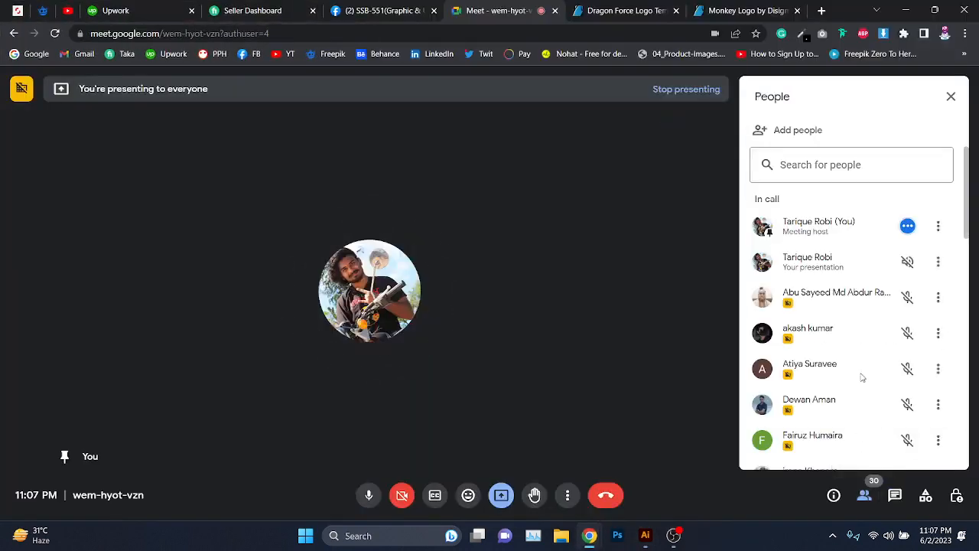
# Step: Check the call's participant list and in-call messages in Google Meet, and return to Illustrator
pyautogui.scroll(-5, 861, 375)
pyautogui.scroll(5, 871, 275)
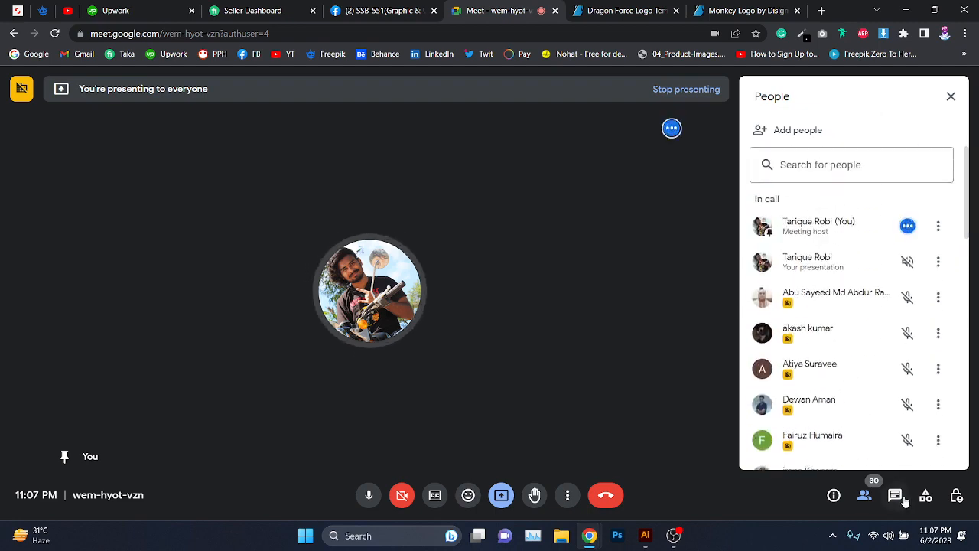
pyautogui.click(895, 495)
pyautogui.click(905, 11)
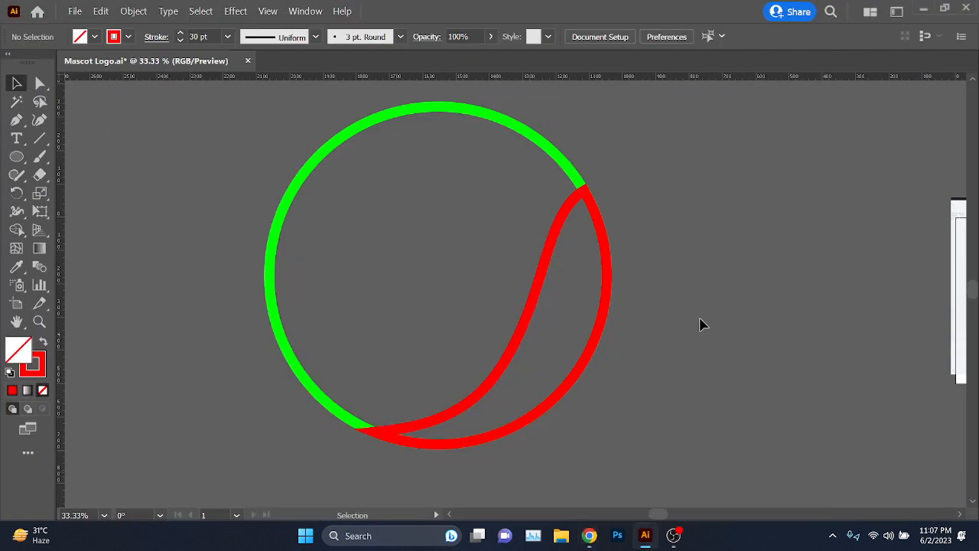
pyautogui.click(589, 535)
pyautogui.click(619, 474)
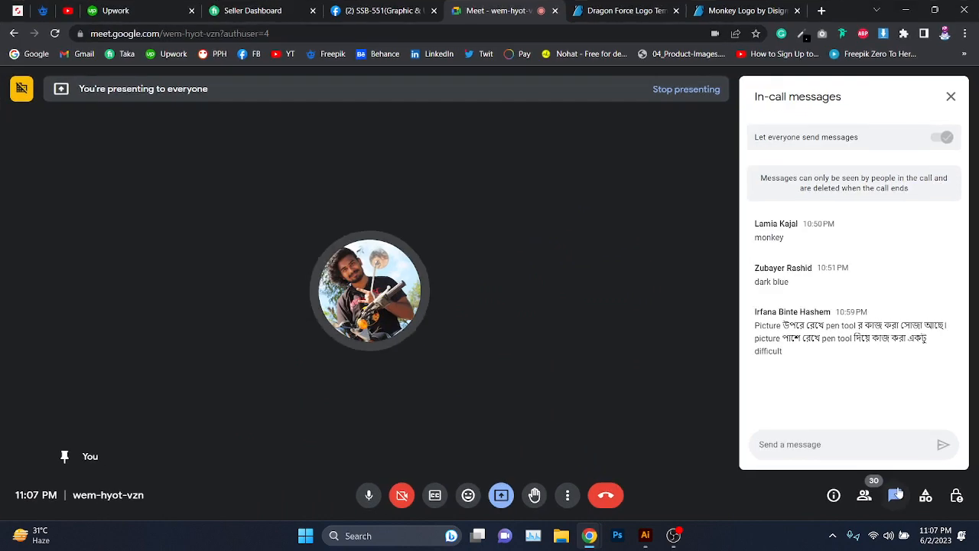
pyautogui.click(906, 6)
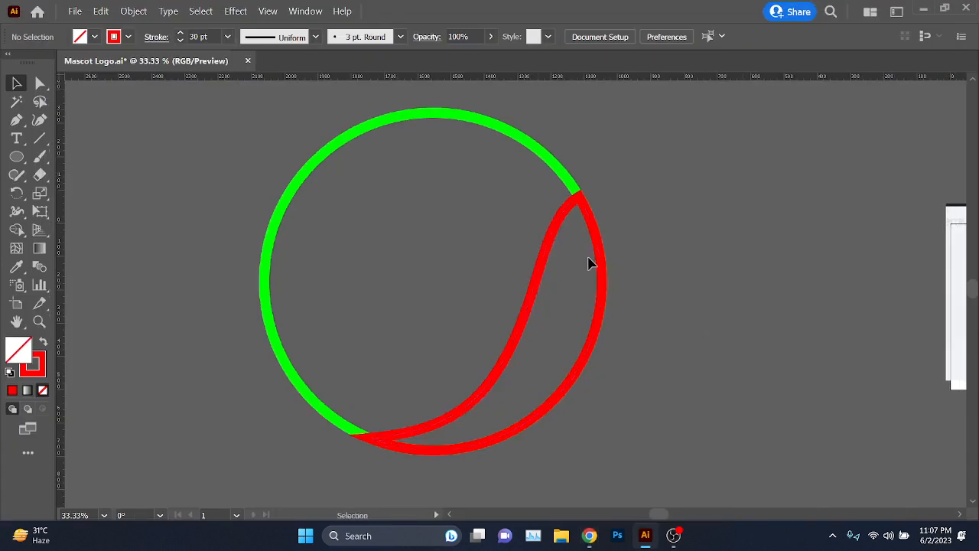
# Step: Turn the circle's green stroke into a fill and apply the same green fill to the red shading shape with the Eyedropper
pyautogui.click(427, 179)
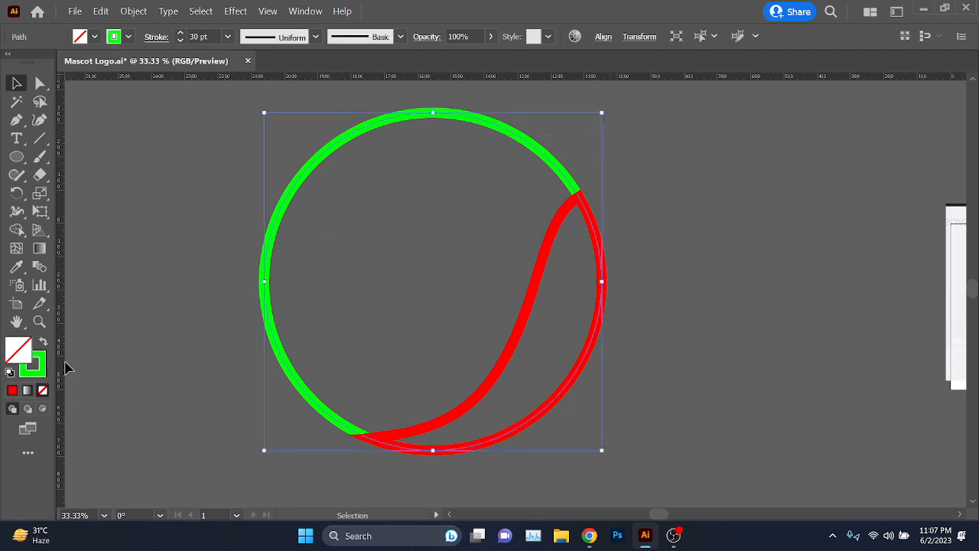
pyautogui.click(44, 345)
pyautogui.click(180, 377)
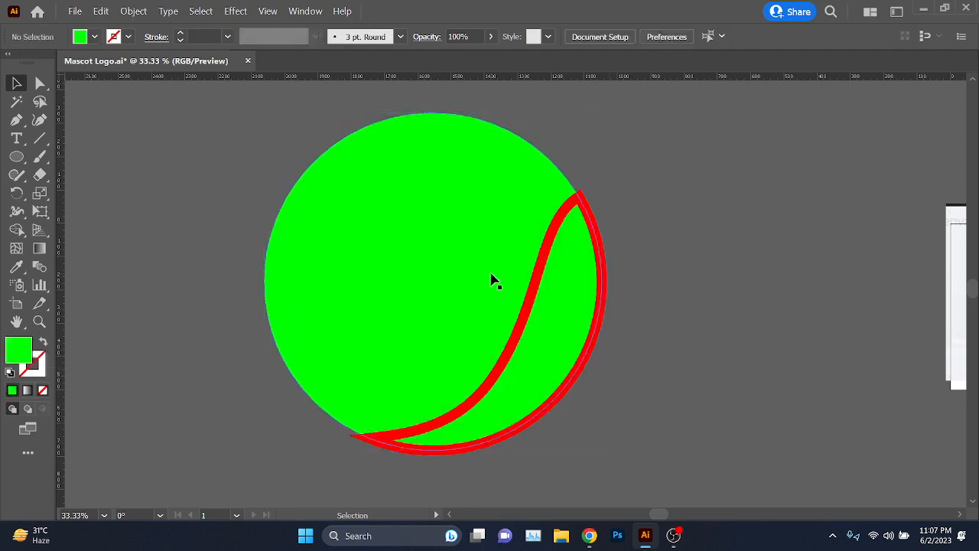
pyautogui.click(542, 268)
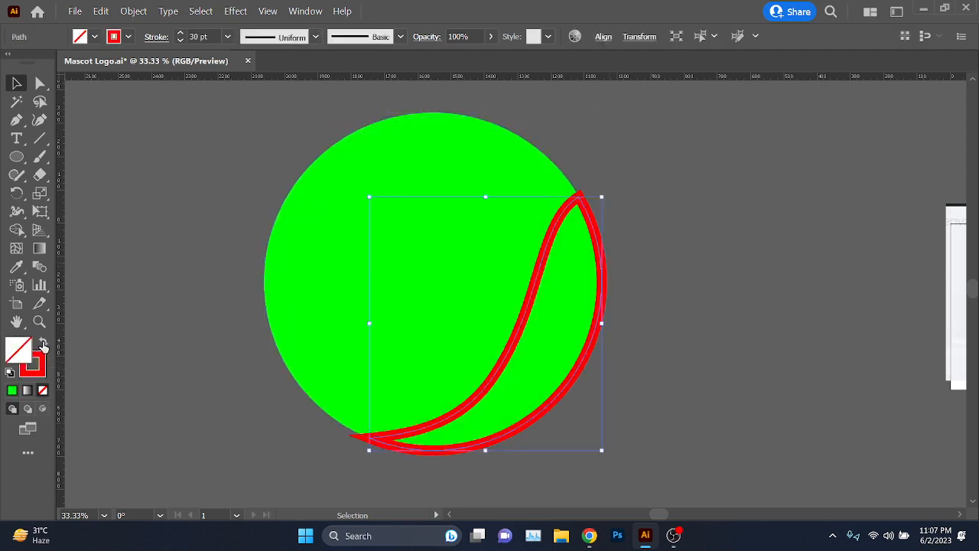
pyautogui.click(16, 266)
pyautogui.click(295, 275)
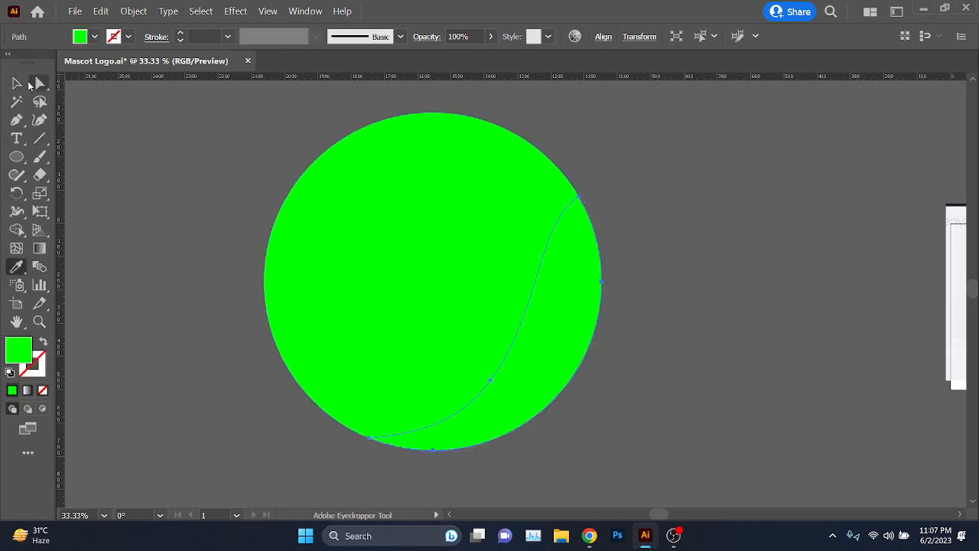
# Step: Darken the shading shape's green fill by setting its brightness to 89% and deselect it
pyautogui.press('v')
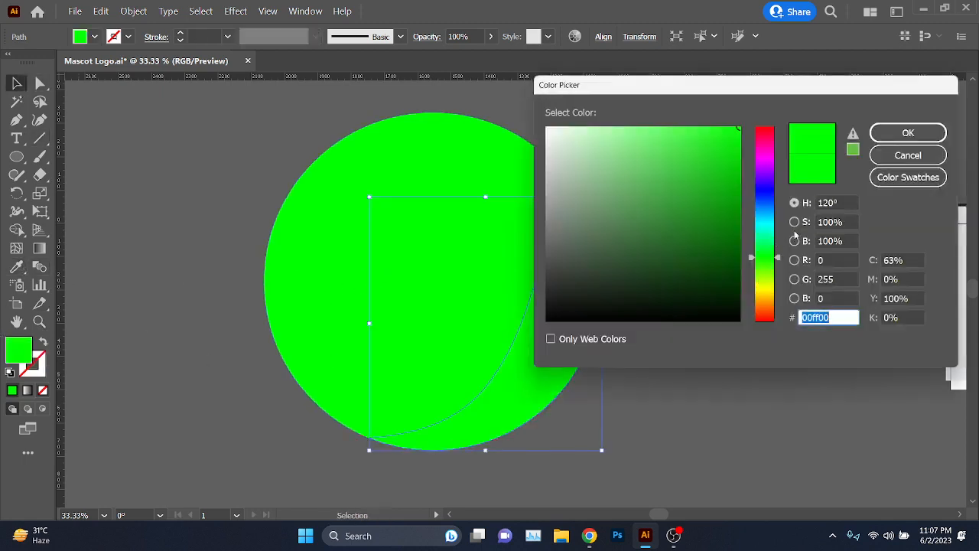
pyautogui.click(851, 243)
pyautogui.write('89')
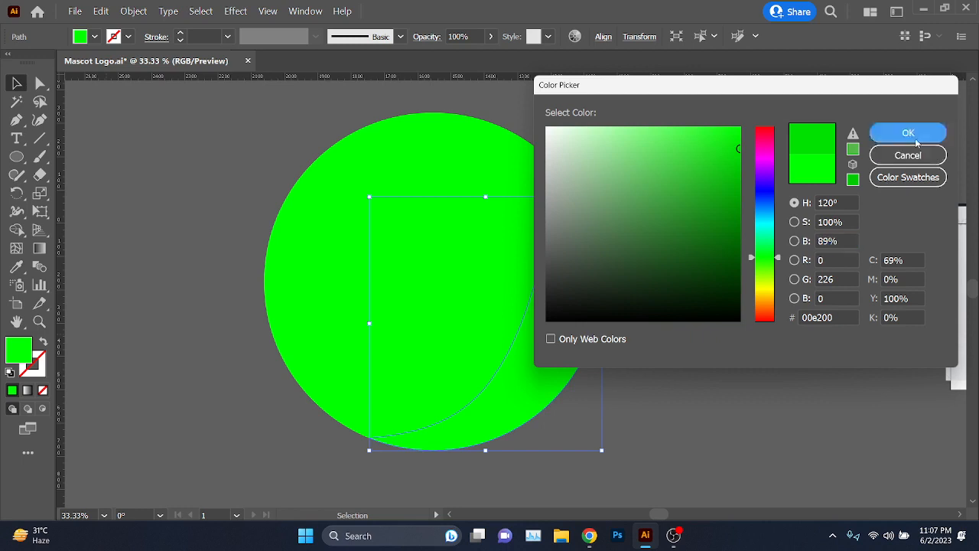
pyautogui.press('Return')
pyautogui.click(839, 243)
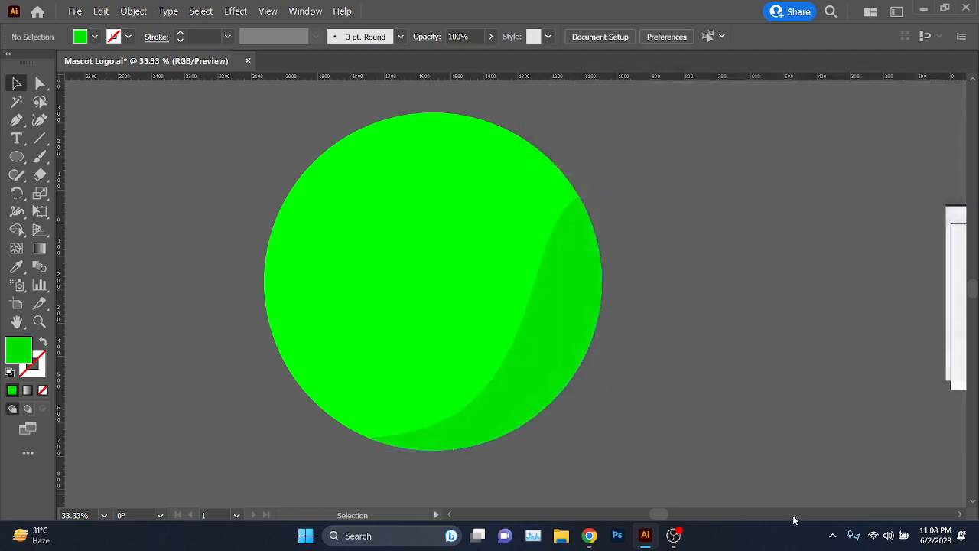
# Step: Delete the darker green shading shape from the circle
pyautogui.click(586, 306)
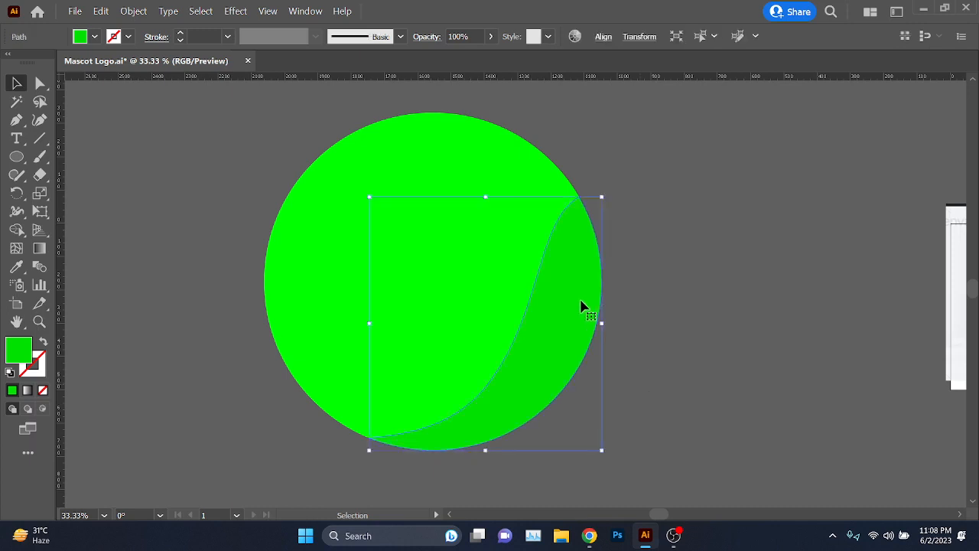
pyautogui.click(625, 250)
pyautogui.click(559, 323)
pyautogui.press('Delete')
# Step: Swap the circle's green fill to a stroke, set the stroke weight to 7 pt and deselect it
pyautogui.click(405, 320)
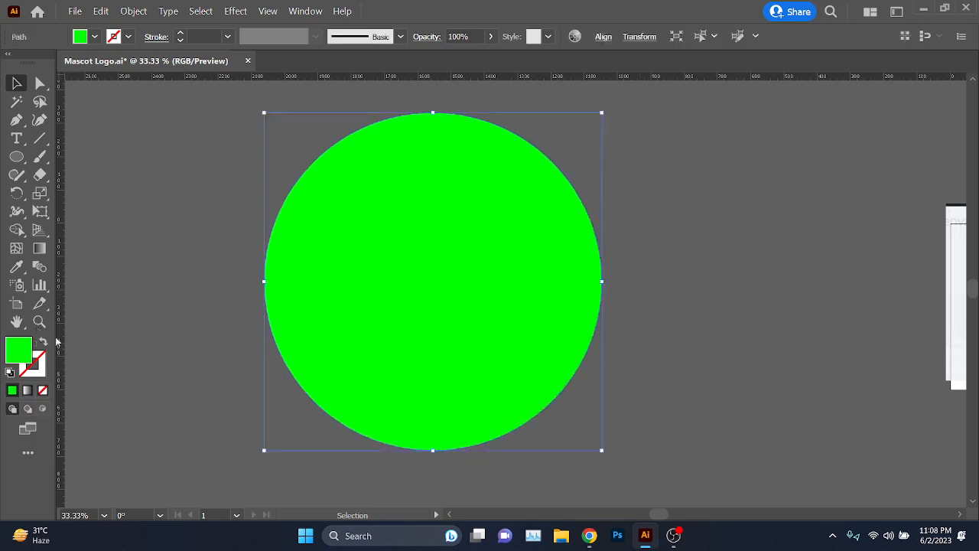
pyautogui.click(46, 343)
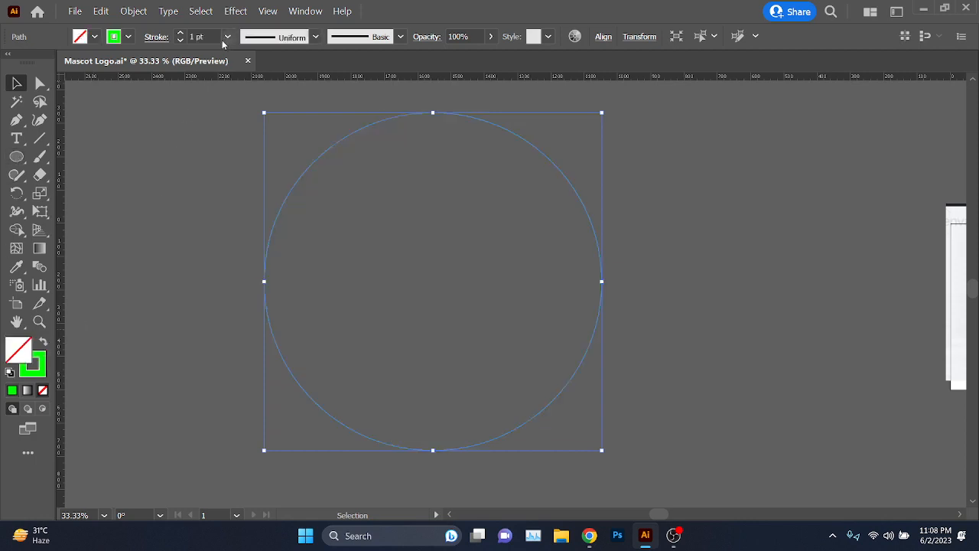
pyautogui.scroll(6, 199, 41)
pyautogui.click(173, 214)
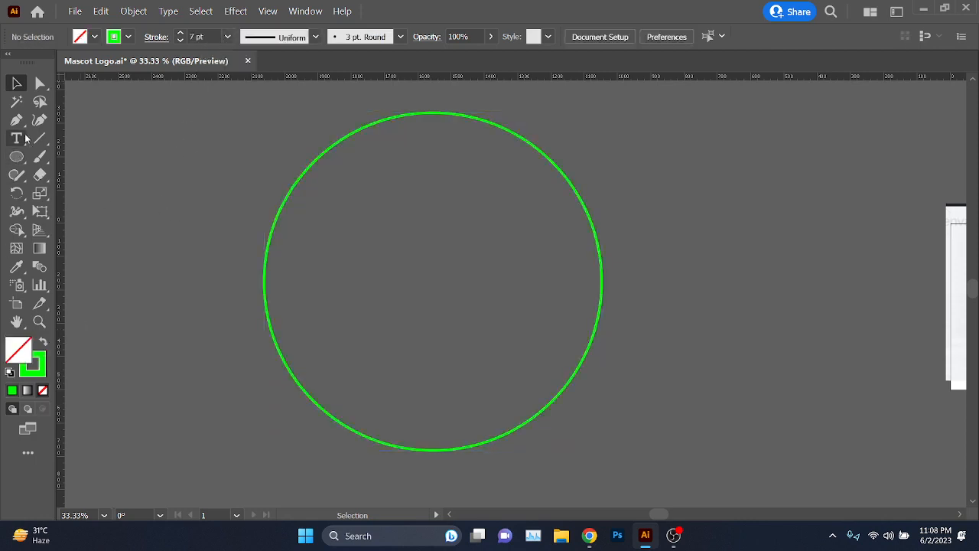
# Step: Draw a Pen tool curve across the circle's lower-right part between two points on its outline
pyautogui.click(18, 121)
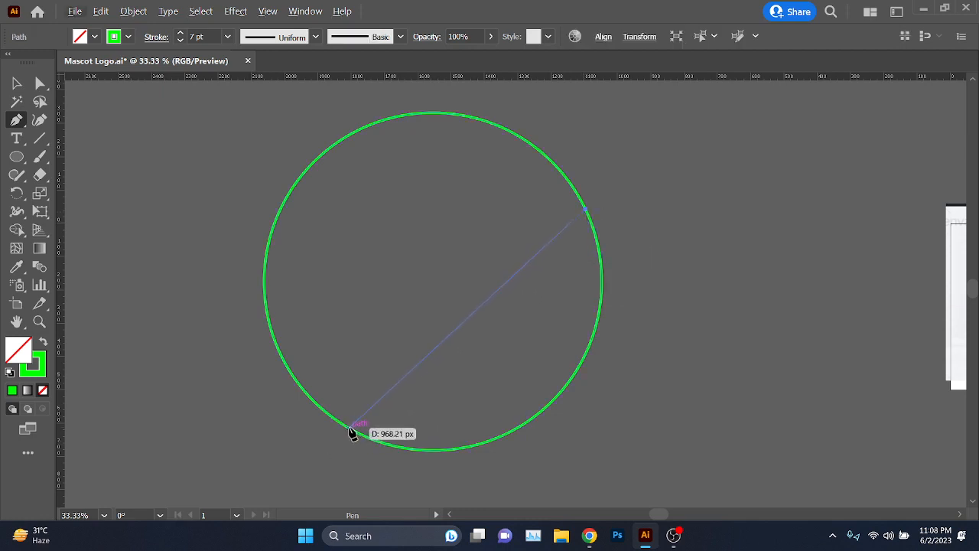
pyautogui.moveTo(350, 428); pyautogui.dragTo(212, 358)
pyautogui.moveTo(165, 386); pyautogui.dragTo(165, 386)
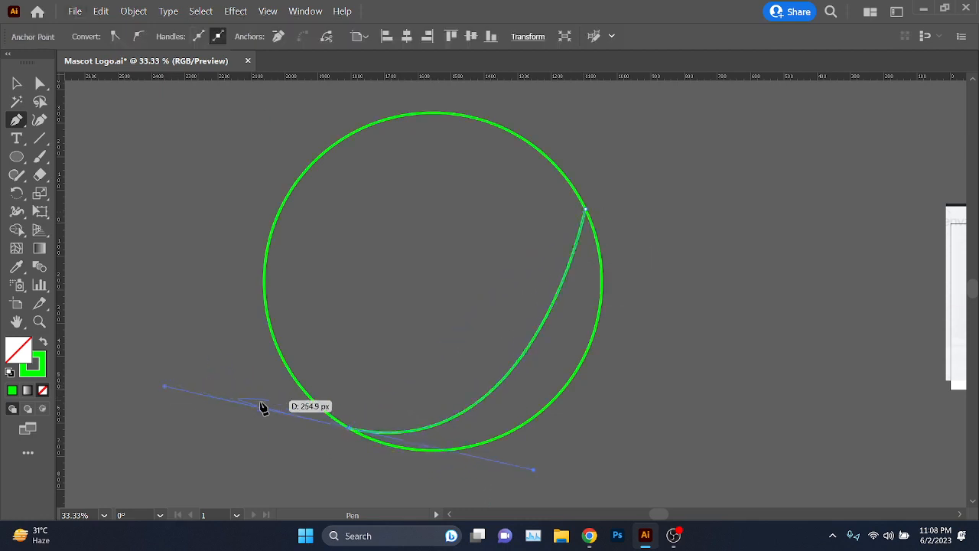
# Step: Change the new curve's stroke color to magenta ff00b7
pyautogui.click(44, 342)
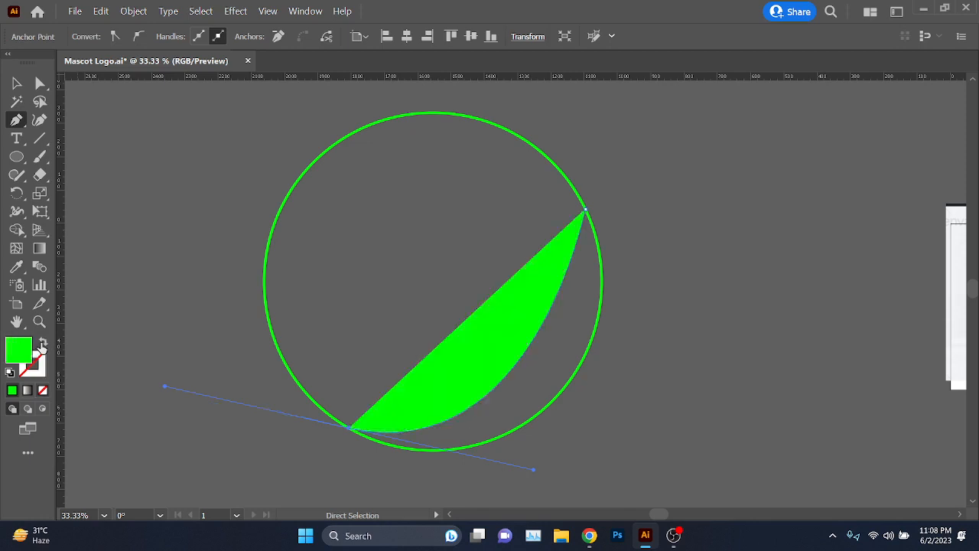
pyautogui.click(44, 342)
pyautogui.doubleClick(32, 364)
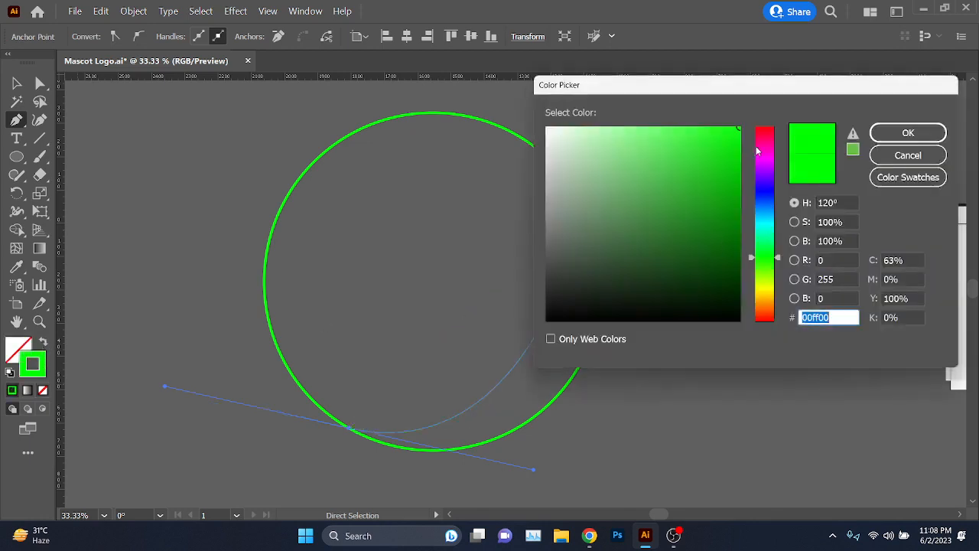
pyautogui.click(758, 148)
pyautogui.click(939, 134)
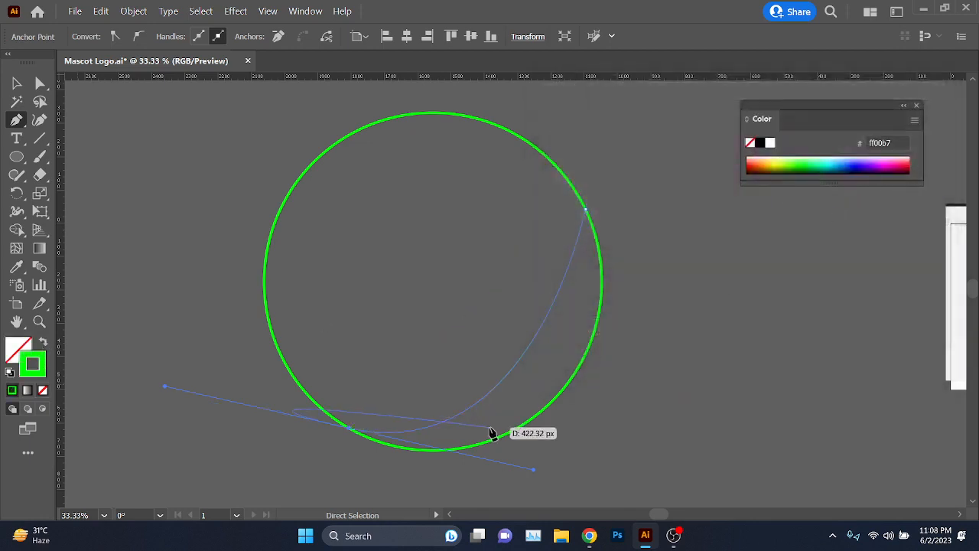
# Step: Continue the Pen tool path from the curve's lower end along the circle's bottom outline with curved anchor points
pyautogui.scroll(3, 492, 433)
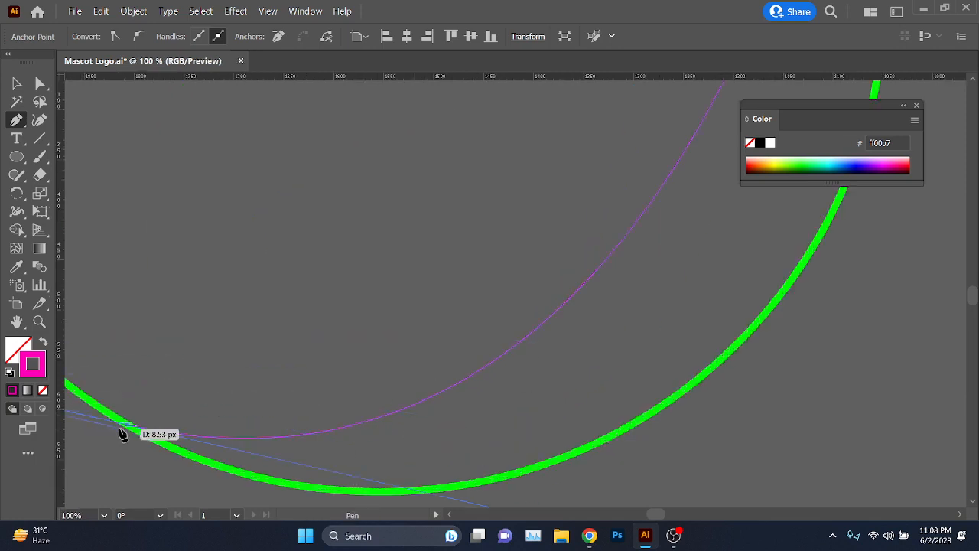
pyautogui.moveTo(130, 430); pyautogui.dragTo(390, 475)
pyautogui.scroll(3, 171, 457)
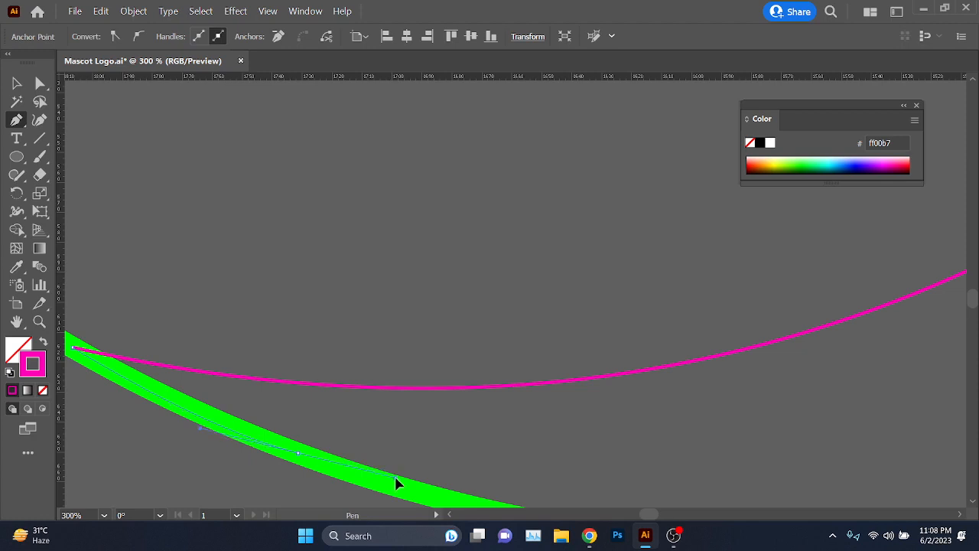
pyautogui.scroll(-2, 325, 481)
pyautogui.moveTo(461, 457); pyautogui.dragTo(296, 390)
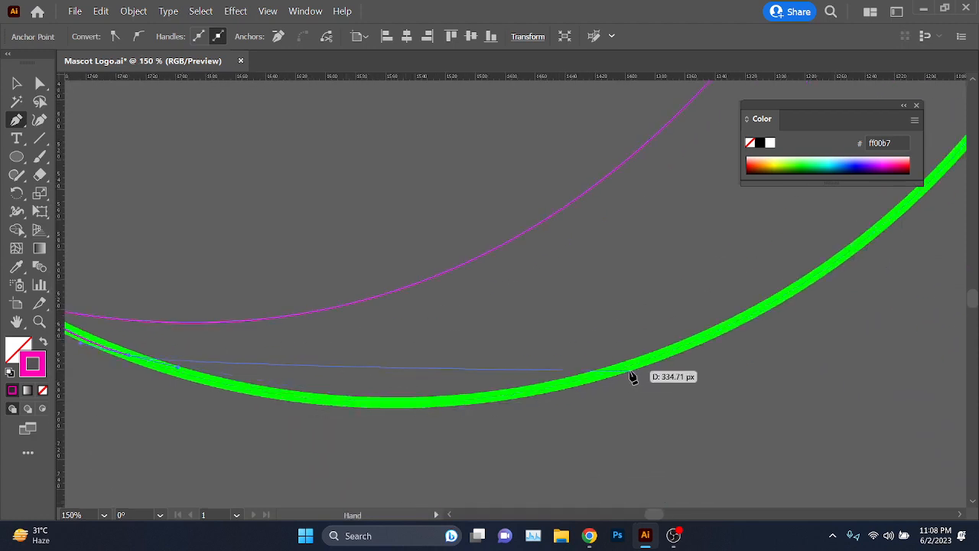
pyautogui.moveTo(632, 376); pyautogui.dragTo(824, 288)
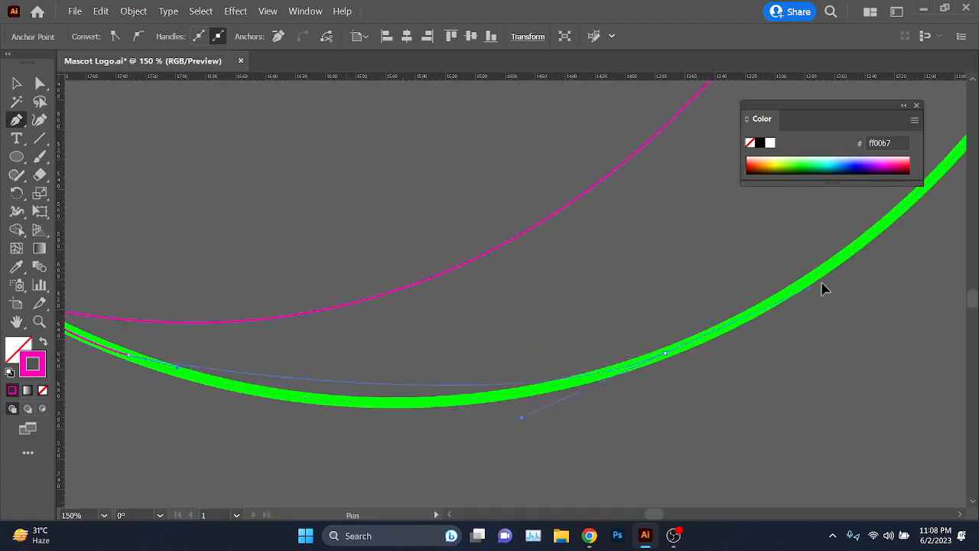
pyautogui.moveTo(923, 258); pyautogui.dragTo(922, 256)
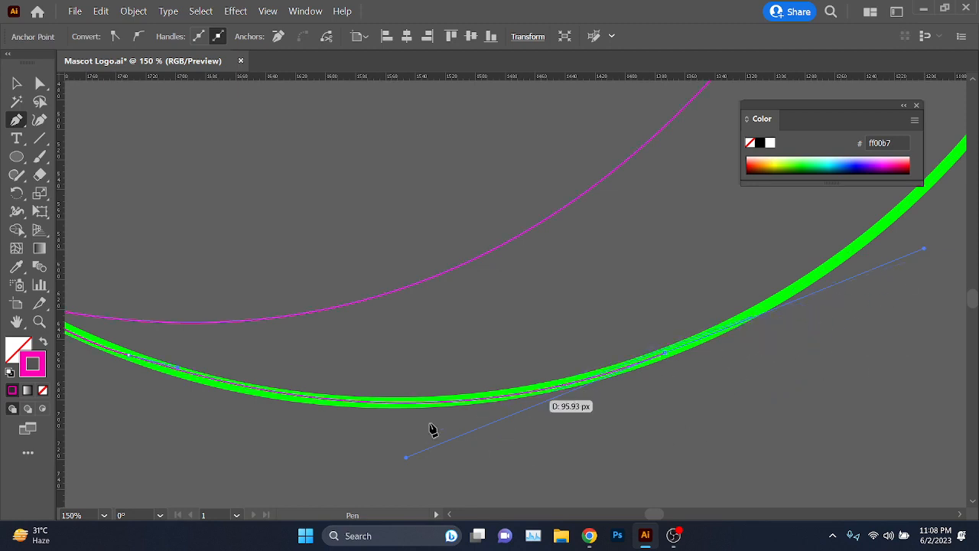
# Step: Undo the traced Pen tool path together with its magenta stroke color
pyautogui.scroll(-4, 402, 393)
pyautogui.hotkey('ctrl', 'z')
pyautogui.hotkey('ctrl', 'z')
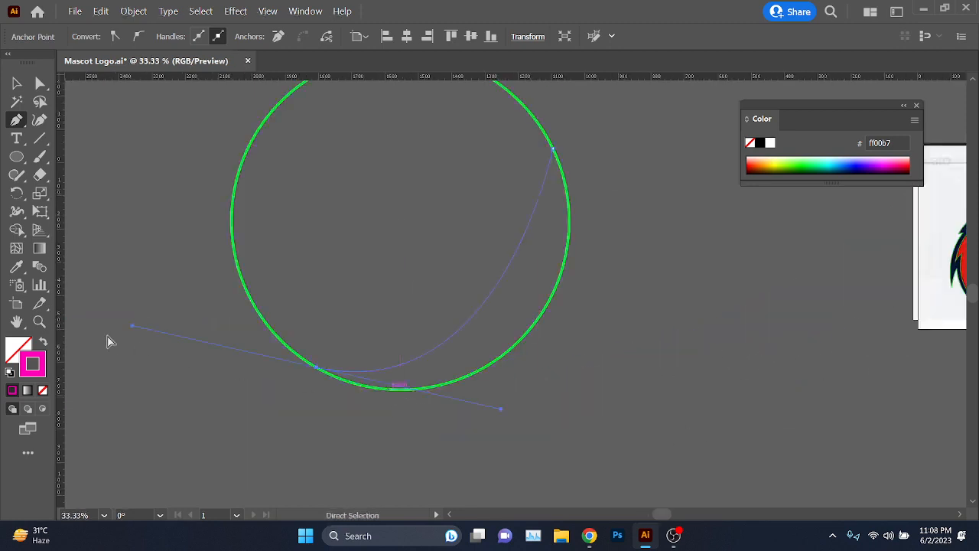
pyautogui.hotkey('ctrl', 'z')
pyautogui.hotkey('ctrl', 'z')
pyautogui.hotkey('ctrl', 'z')
pyautogui.hotkey('ctrl', 'z')
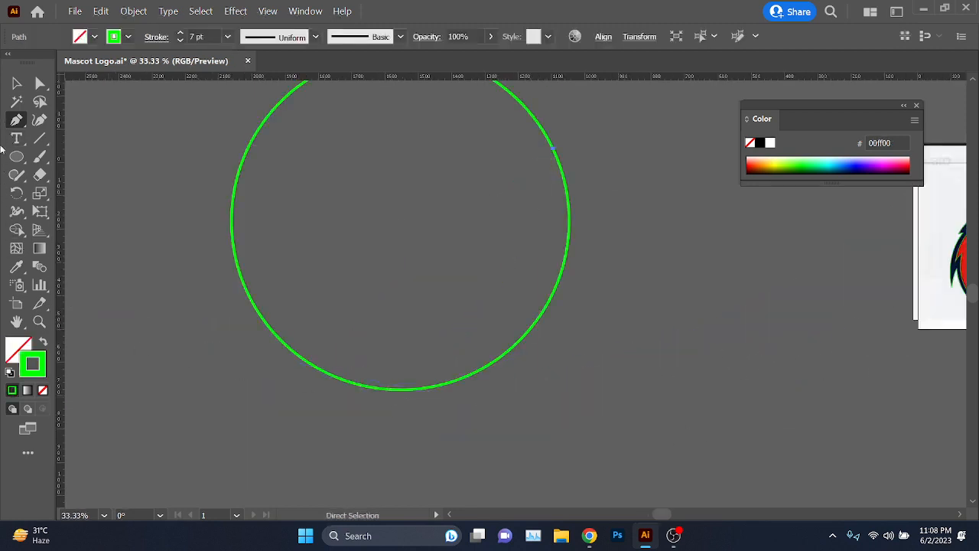
pyautogui.hotkey('ctrl', 'z')
# Step: Select the green practice circle and delete it
pyautogui.click(17, 84)
pyautogui.scroll(-2, 222, 277)
pyautogui.moveTo(426, 273); pyautogui.dragTo(388, 311)
pyautogui.moveTo(417, 232); pyautogui.dragTo(234, 386)
pyautogui.press('Delete')
# Step: Examine the dark red shadow areas inside the dragon's head and neck outlines
pyautogui.scroll(4, 579, 299)
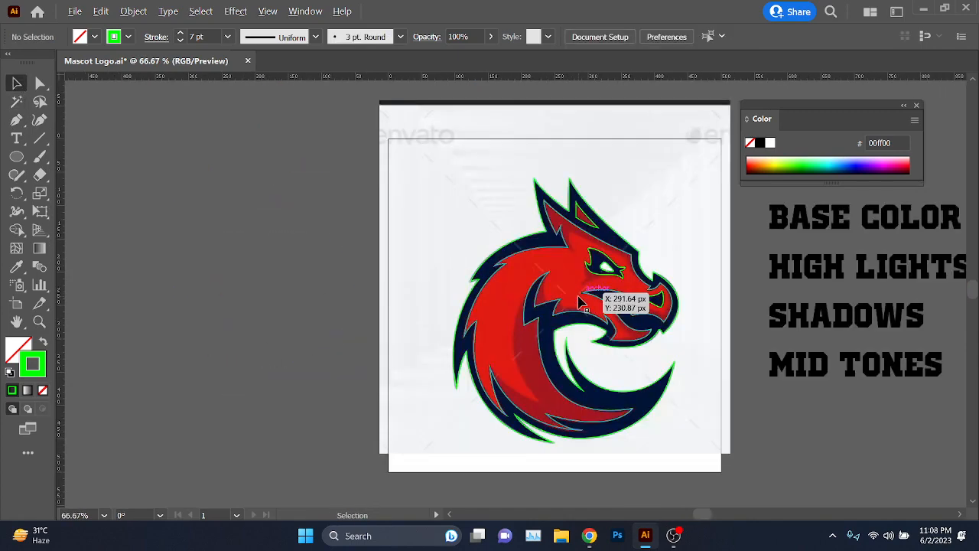
pyautogui.scroll(5, 584, 302)
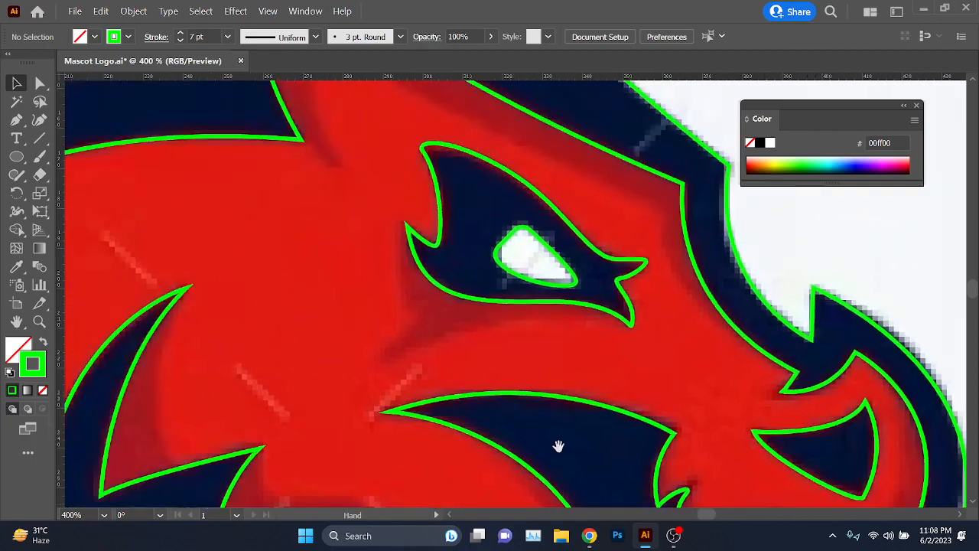
pyautogui.moveTo(587, 170); pyautogui.dragTo(592, 380)
pyautogui.moveTo(466, 433); pyautogui.dragTo(676, 214)
pyautogui.moveTo(360, 499); pyautogui.dragTo(592, 313)
pyautogui.moveTo(555, 501); pyautogui.dragTo(552, 247)
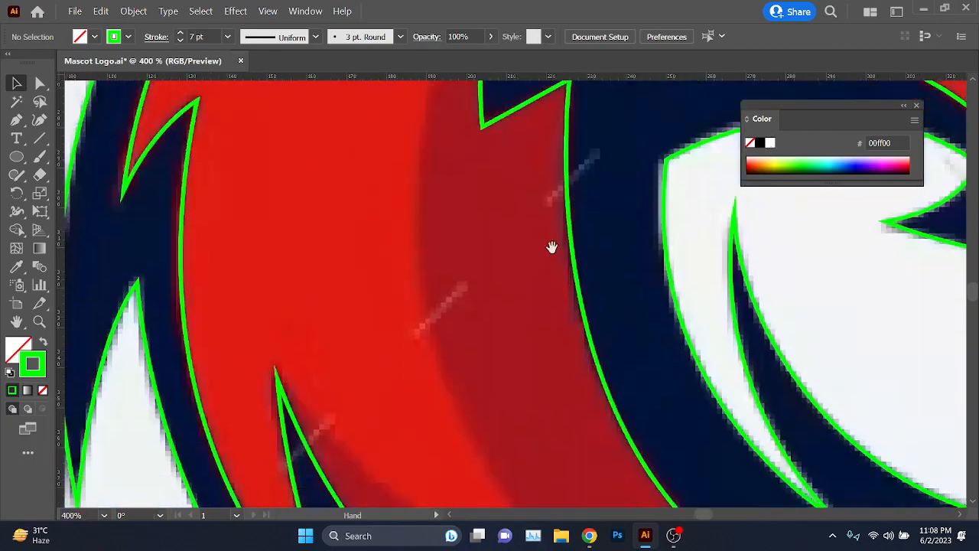
pyautogui.moveTo(727, 197); pyautogui.dragTo(385, 311)
pyautogui.moveTo(398, 120); pyautogui.dragTo(490, 422)
pyautogui.scroll(2, 345, 397)
pyautogui.moveTo(344, 341); pyautogui.dragTo(445, 355)
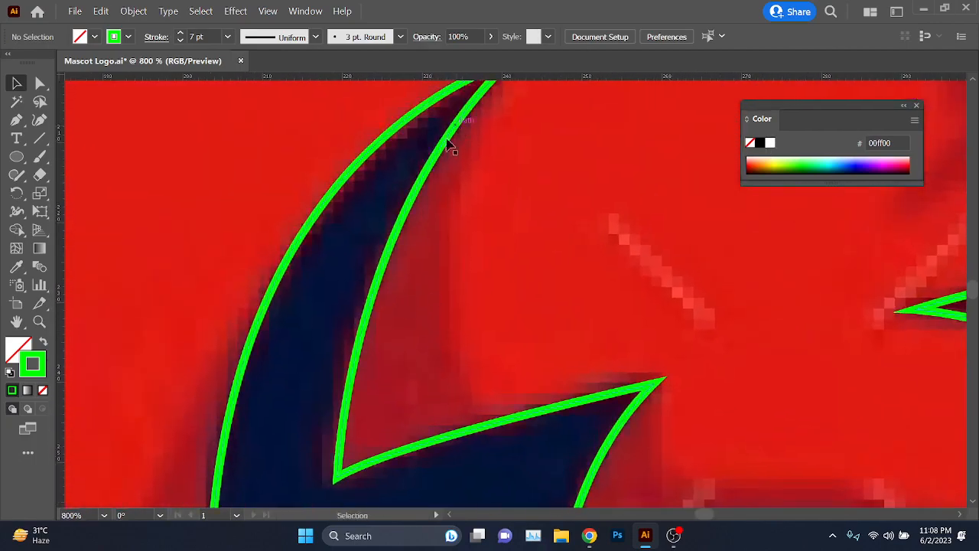
pyautogui.scroll(-2, 460, 198)
pyautogui.moveTo(444, 262); pyautogui.dragTo(469, 356)
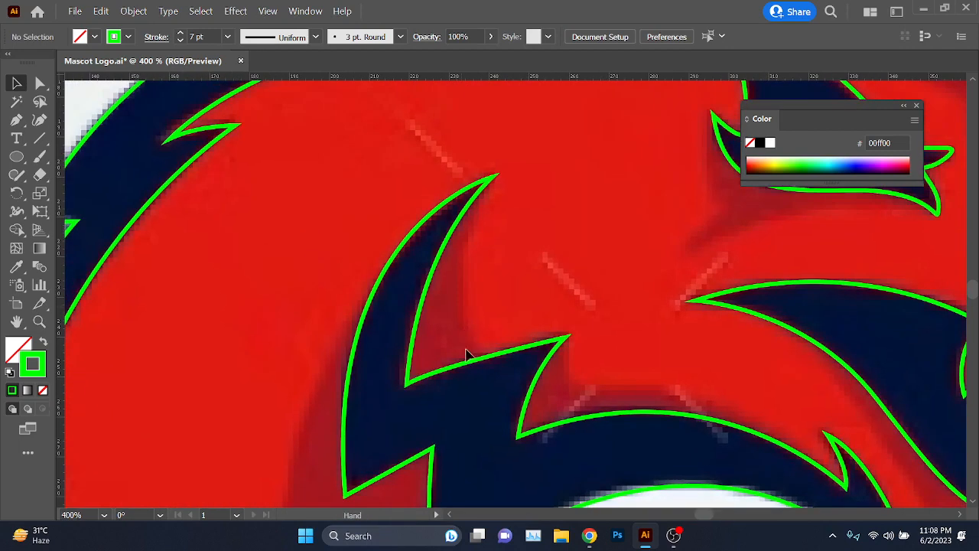
# Step: Try a Paintbrush stroke along the edge of the dark red shadow beside the cheek's pointed outline, and undo it
pyautogui.press('b')
pyautogui.scroll(2, 456, 344)
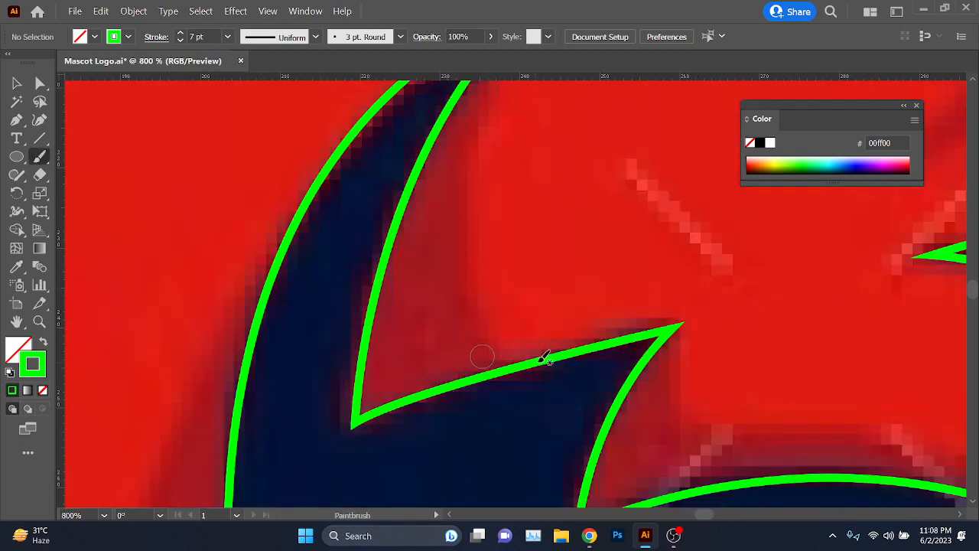
pyautogui.moveTo(551, 350)
pyautogui.mouseDown()
pyautogui.moveTo(485, 300)
pyautogui.moveTo(469, 203)
pyautogui.moveTo(480, 84)
pyautogui.mouseUp()
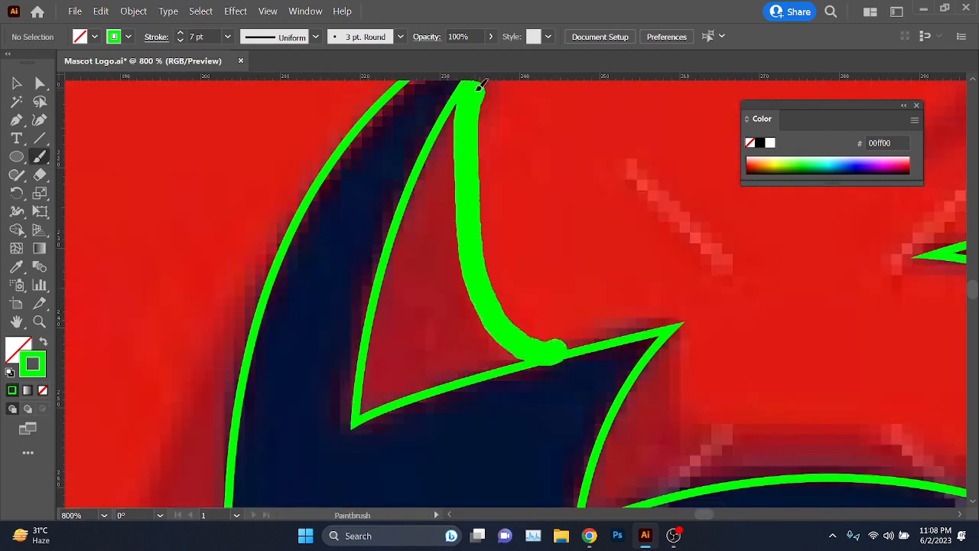
pyautogui.hotkey('ctrl', 'z')
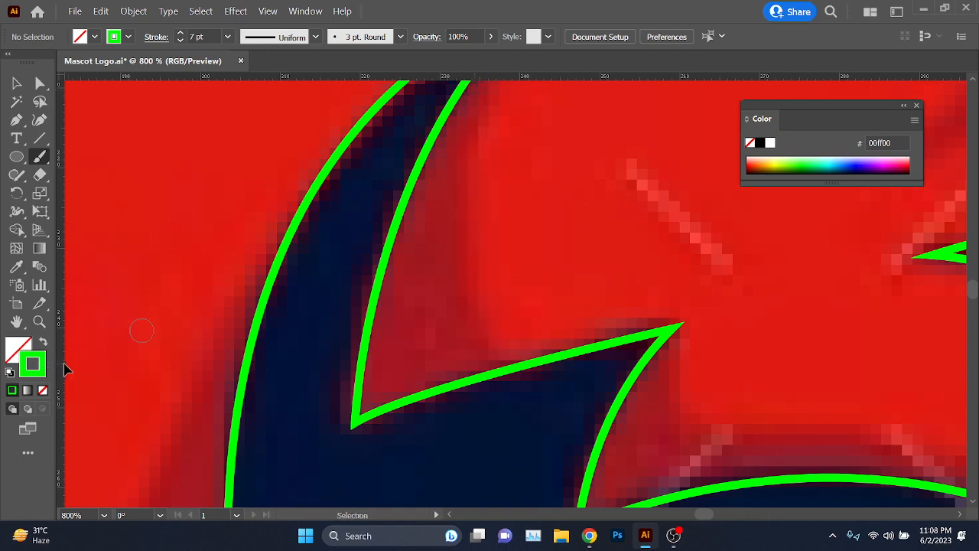
# Step: Set the stroke color to magenta (d400b3), try outlining the dark red cheek shadow with the Paintbrush, and undo the outline
pyautogui.click(888, 161)
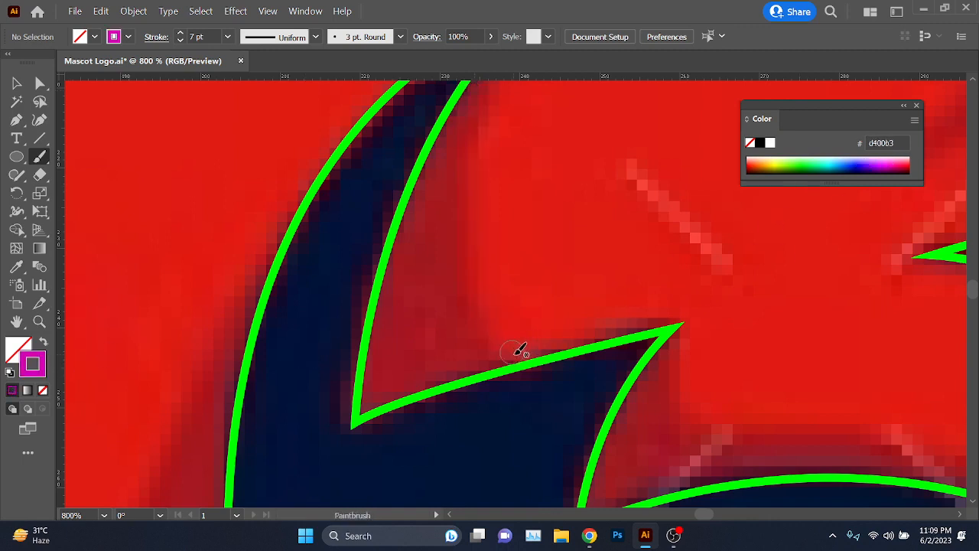
pyautogui.moveTo(505, 327)
pyautogui.mouseDown()
pyautogui.moveTo(463, 175)
pyautogui.moveTo(477, 93)
pyautogui.mouseUp()
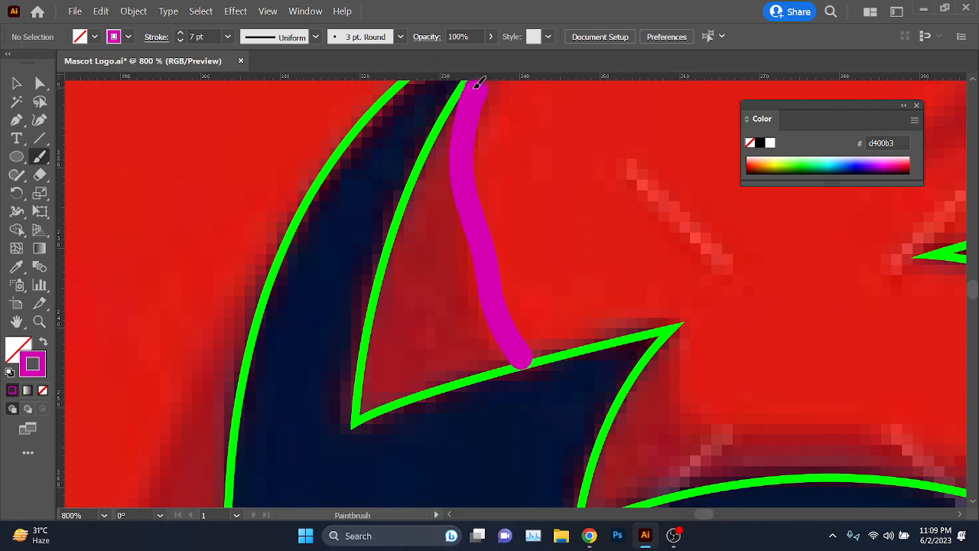
pyautogui.moveTo(436, 136)
pyautogui.mouseDown()
pyautogui.moveTo(363, 300)
pyautogui.moveTo(354, 421)
pyautogui.moveTo(493, 364)
pyautogui.moveTo(528, 360)
pyautogui.moveTo(522, 365)
pyautogui.mouseUp()
pyautogui.scroll(-3, 520, 372)
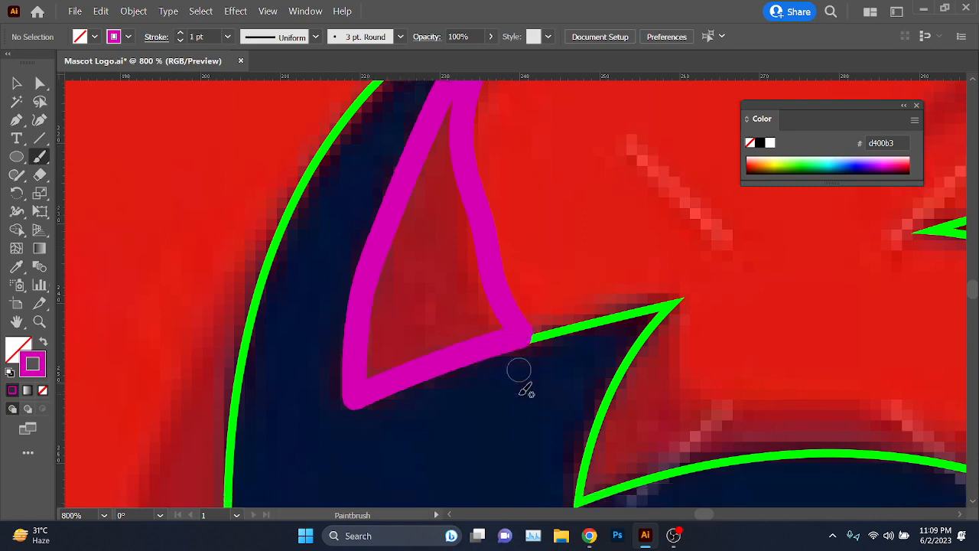
pyautogui.scroll(-1, 518, 359)
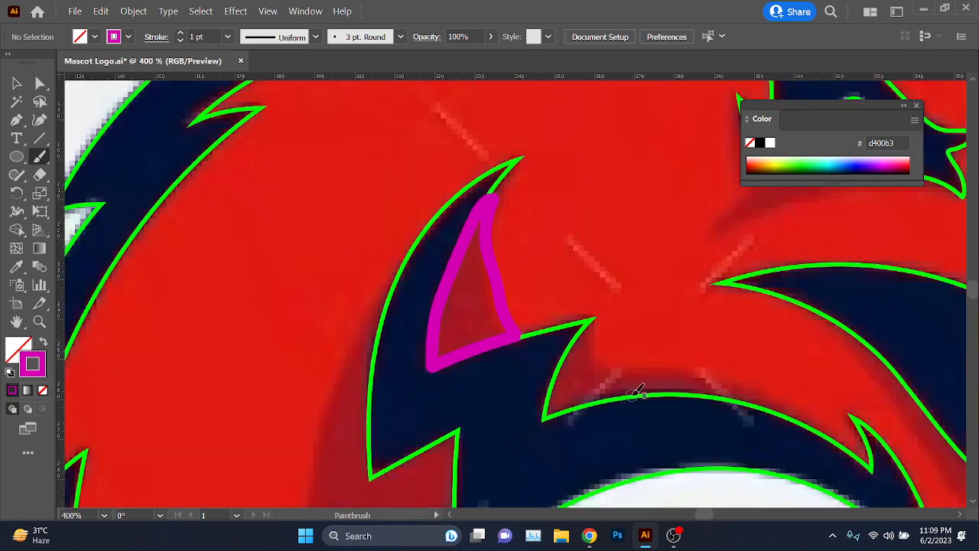
pyautogui.hotkey('ctrl', 'z')
# Step: Draw a closed magenta practice shape with curved sides and a pointed corner on the empty canvas beside the logo, using the Pen tool
pyautogui.scroll(-3, 245, 263)
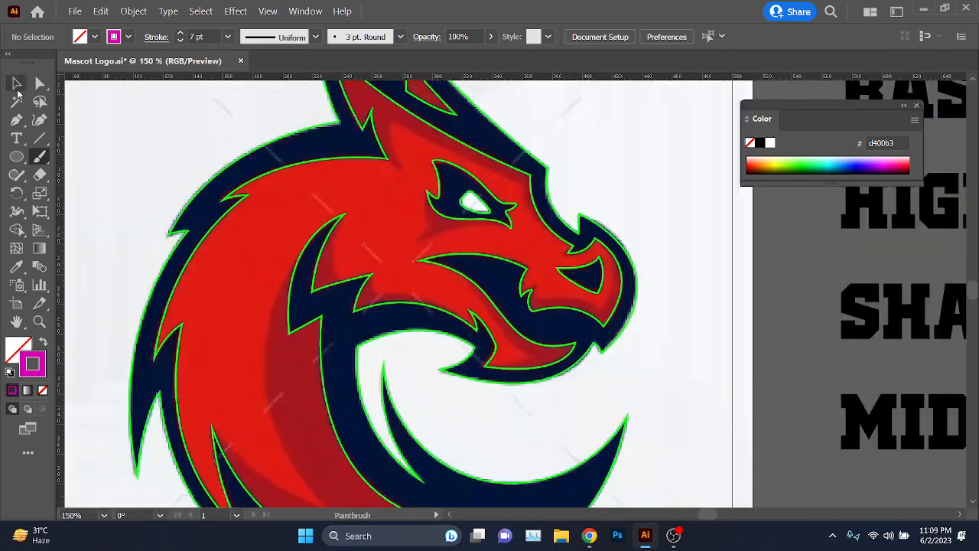
pyautogui.scroll(-2, 519, 266)
pyautogui.moveTo(206, 203); pyautogui.dragTo(702, 321)
pyautogui.moveTo(284, 200); pyautogui.dragTo(610, 257)
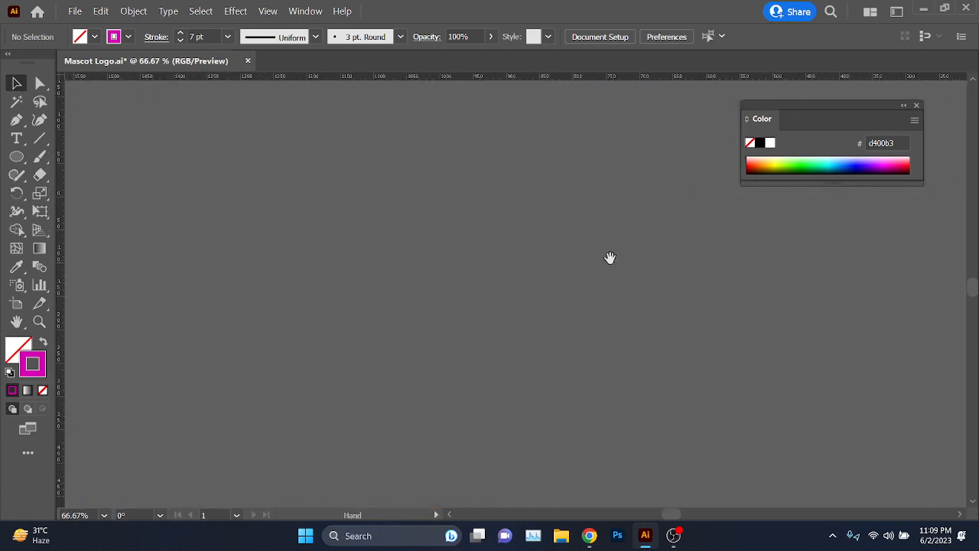
pyautogui.scroll(-2, 268, 169)
pyautogui.click(16, 120)
pyautogui.moveTo(245, 279); pyautogui.dragTo(223, 201)
pyautogui.click(409, 212)
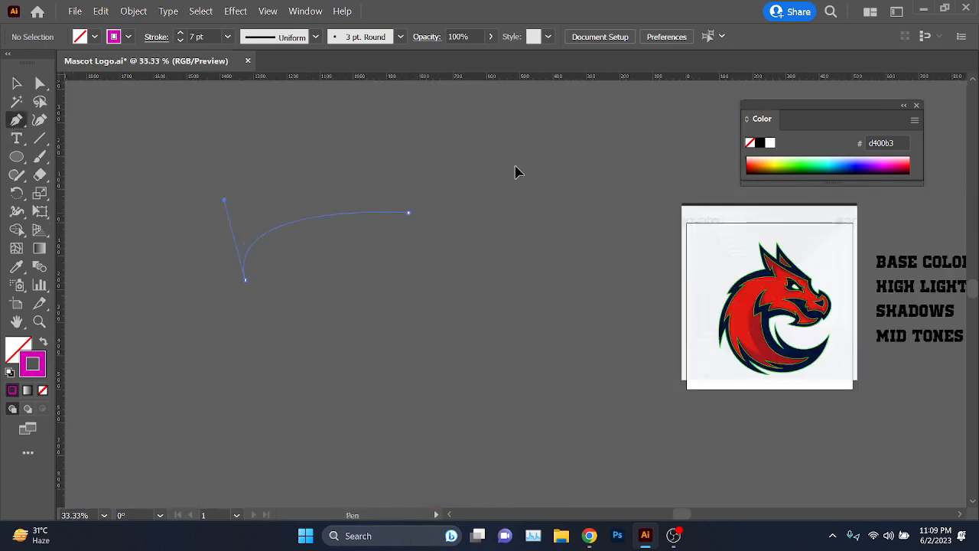
pyautogui.click(529, 144)
pyautogui.moveTo(516, 303); pyautogui.dragTo(415, 293)
pyautogui.moveTo(245, 279)
pyautogui.mouseDown()
pyautogui.moveTo(190, 344)
pyautogui.moveTo(234, 315)
pyautogui.moveTo(244, 283)
pyautogui.mouseUp()
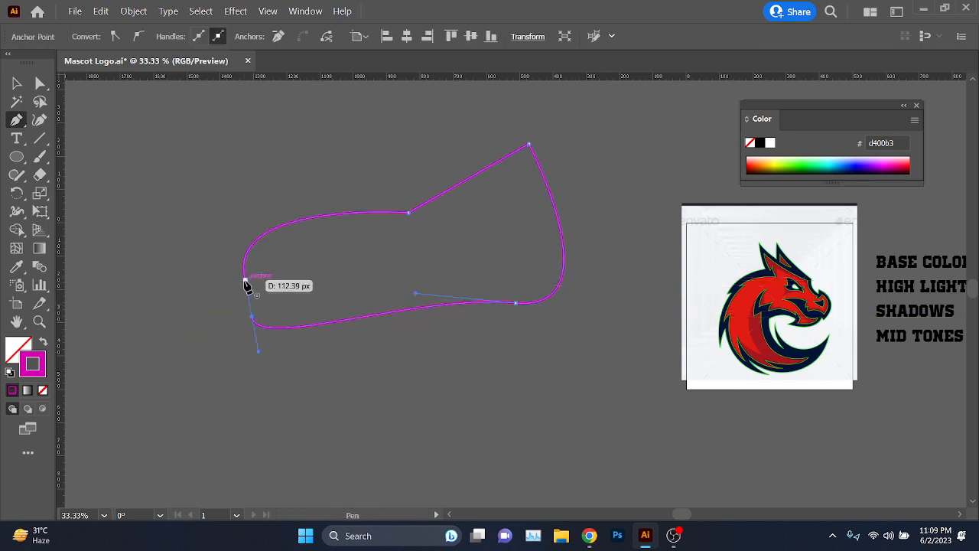
pyautogui.click(245, 280)
# Step: Draw a second closed straight-sided path with the Pen tool that crosses the practice shape and encloses its pointed corner
pyautogui.scroll(3, 438, 212)
pyautogui.scroll(4, 243, 347)
pyautogui.scroll(-2, 230, 347)
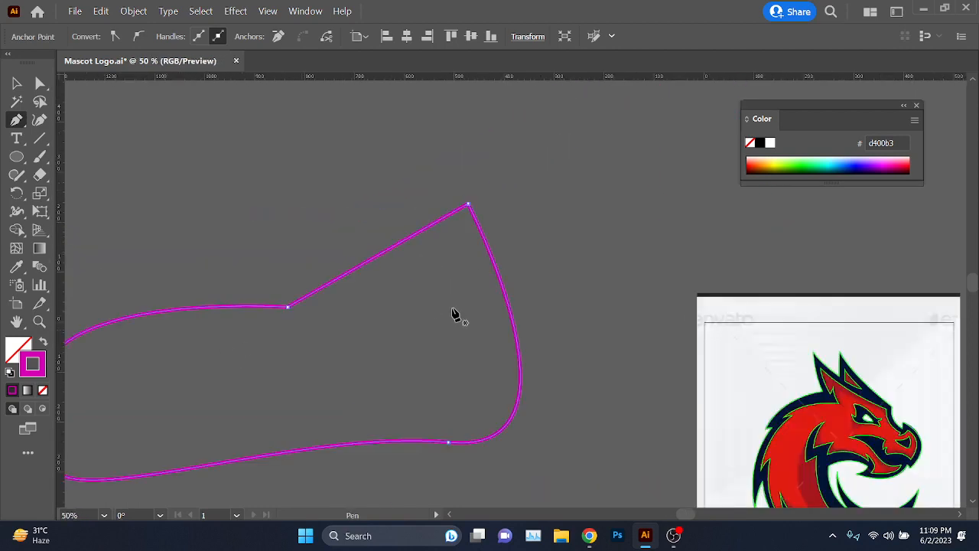
pyautogui.scroll(-1, 457, 313)
pyautogui.scroll(1, 463, 198)
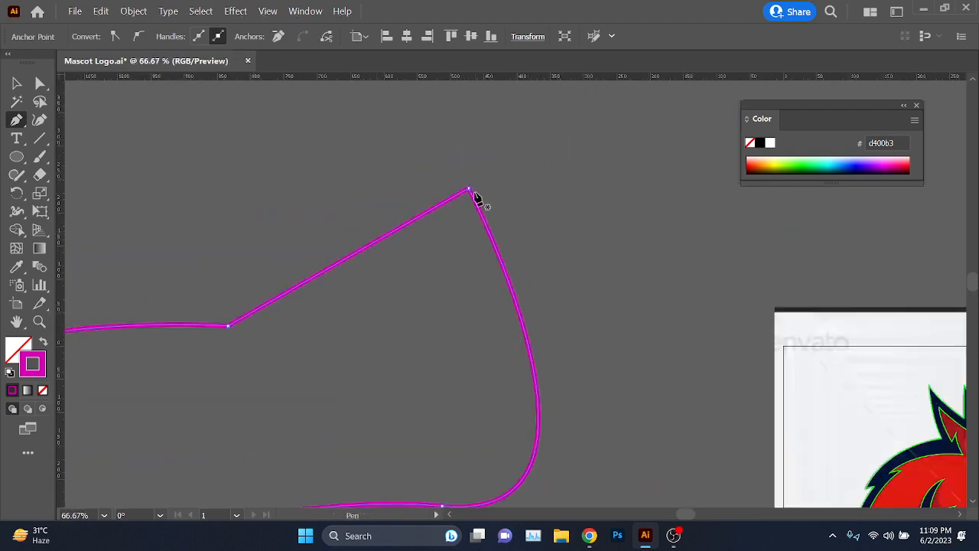
pyautogui.scroll(2, 472, 189)
pyautogui.scroll(-1, 536, 283)
pyautogui.scroll(-1, 559, 290)
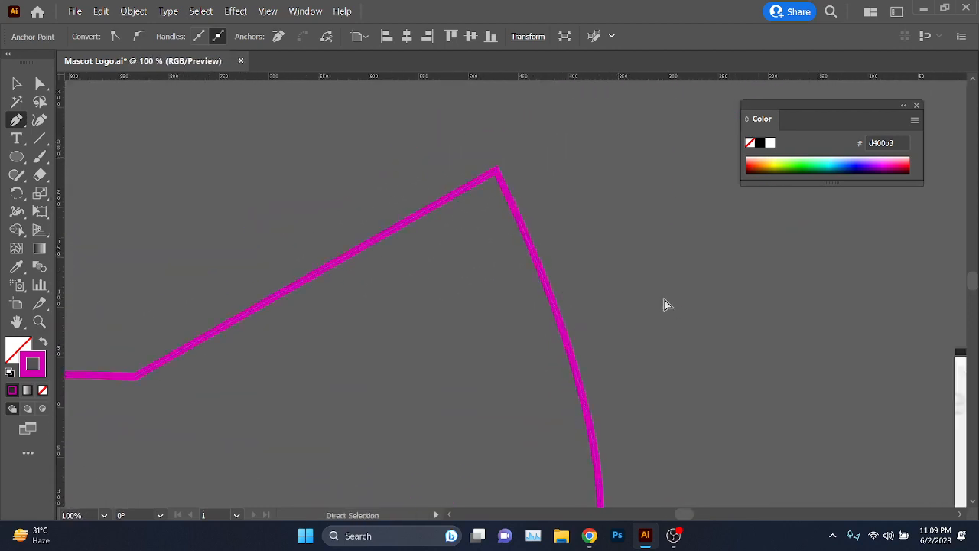
pyautogui.keyDown('ctrl'); pyautogui.click(666, 305); pyautogui.keyUp('ctrl')
pyautogui.click(255, 241)
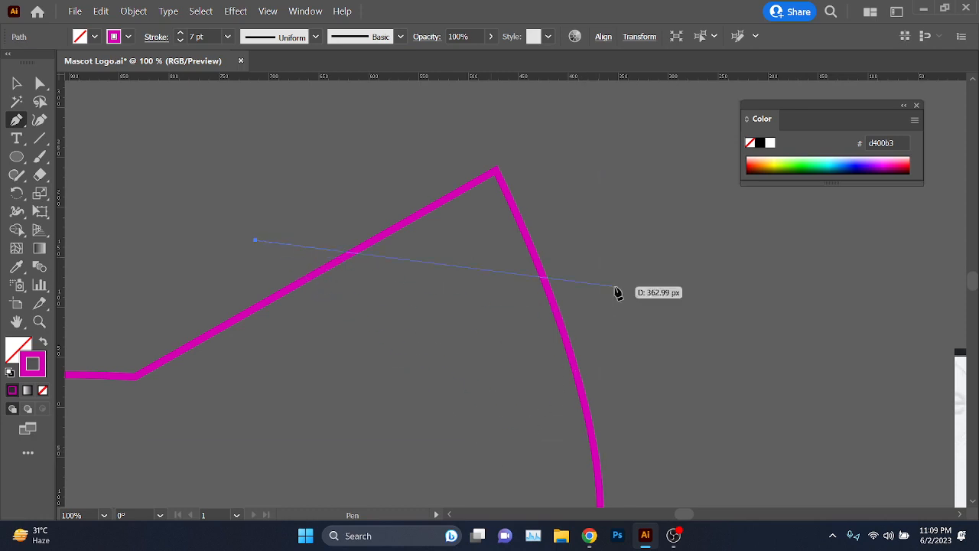
pyautogui.click(604, 329)
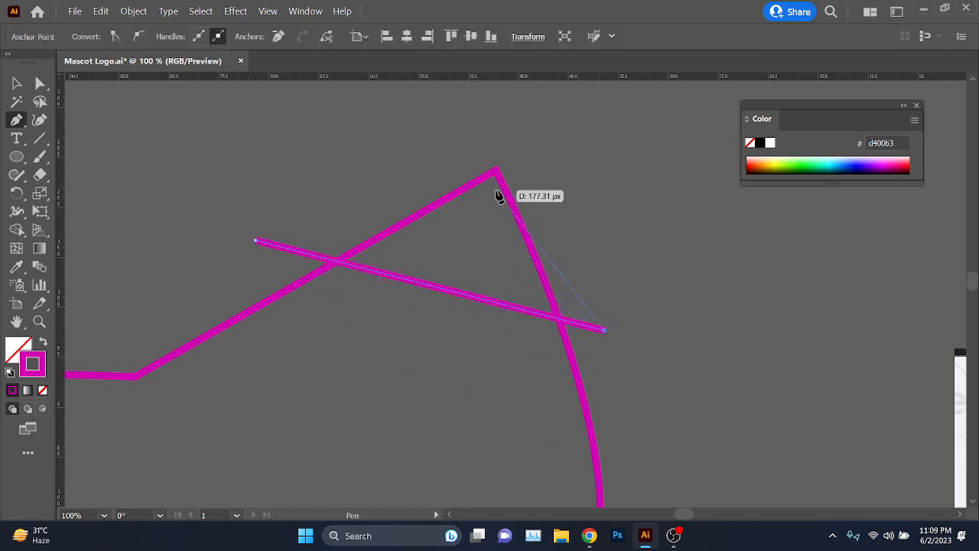
pyautogui.click(595, 156)
pyautogui.click(487, 118)
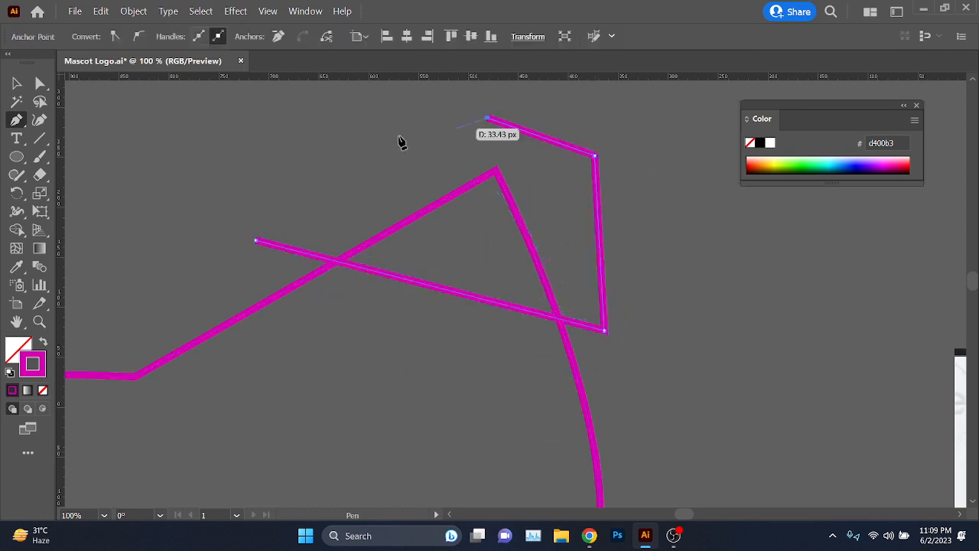
pyautogui.click(342, 137)
pyautogui.click(299, 179)
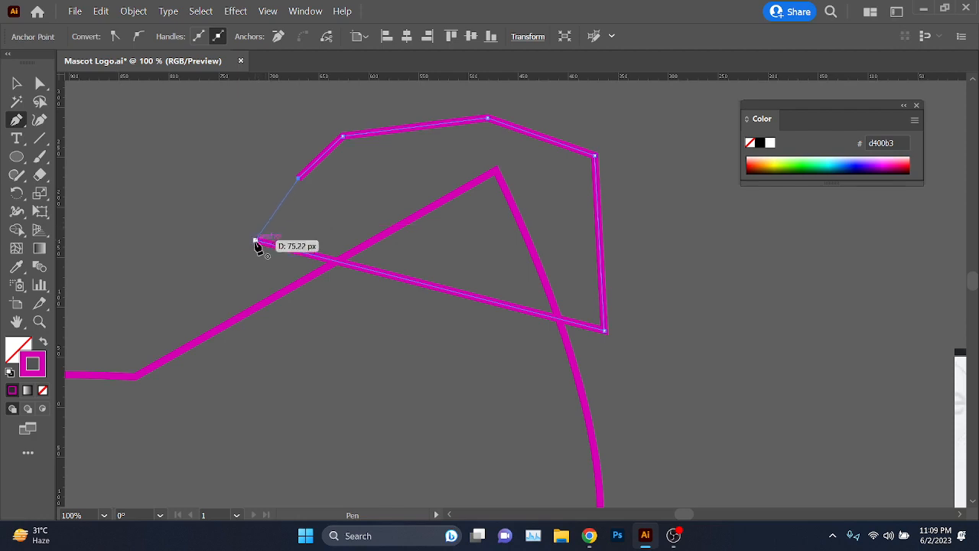
pyautogui.click(255, 241)
# Step: Change the overlapping polygon's stroke color to green (00d369)
pyautogui.click(17, 84)
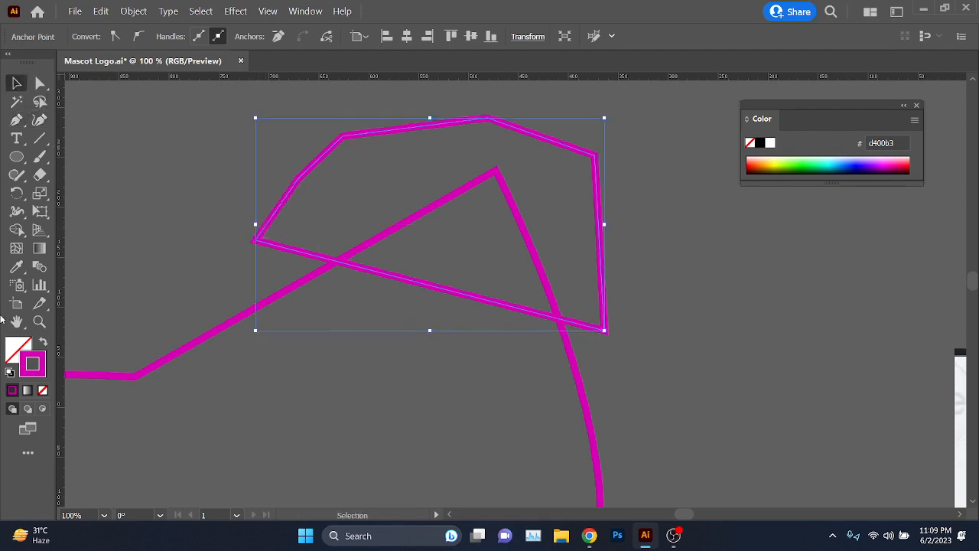
pyautogui.doubleClick(45, 360)
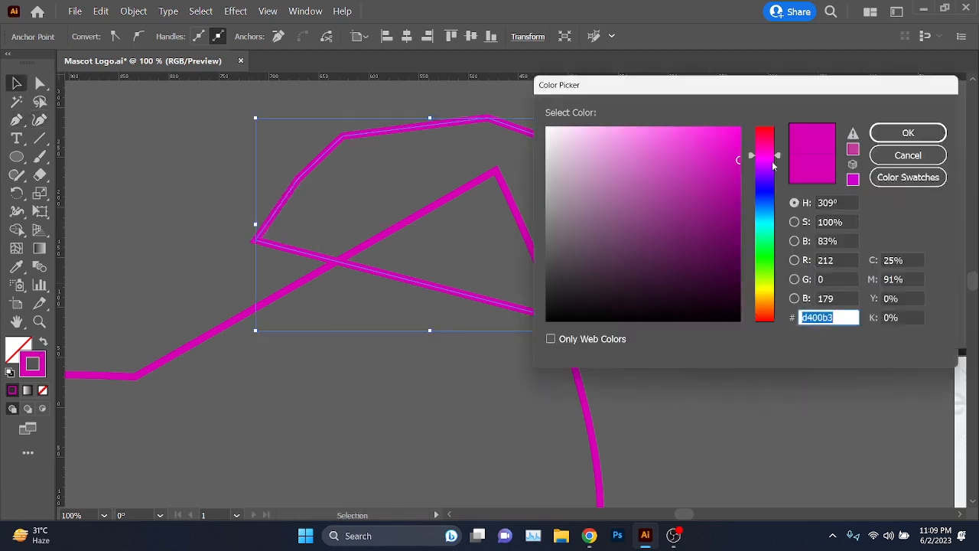
pyautogui.click(765, 240)
pyautogui.click(909, 134)
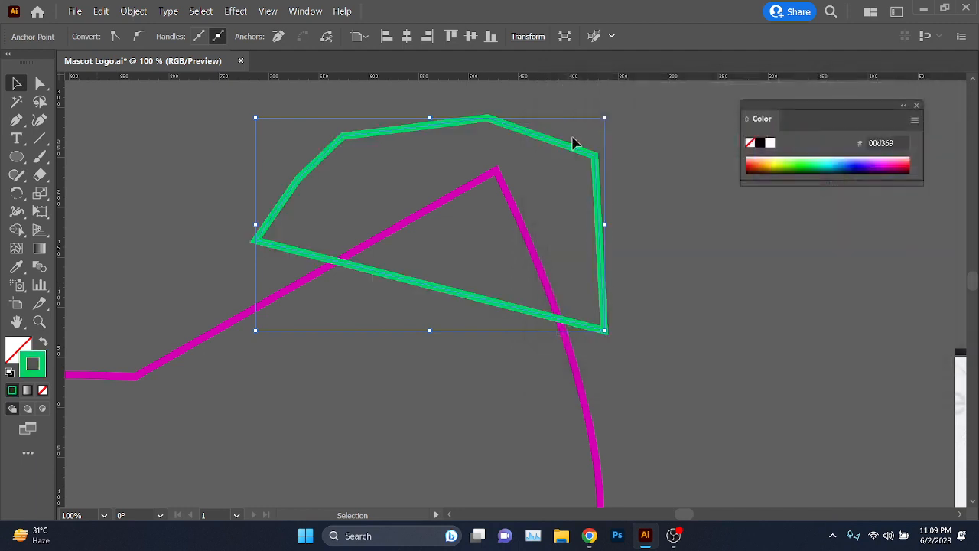
# Step: Select both practice shapes and use Shape Builder to remove the green polygon's area outside the magenta shape
pyautogui.click(519, 240)
pyautogui.scroll(-1, 509, 237)
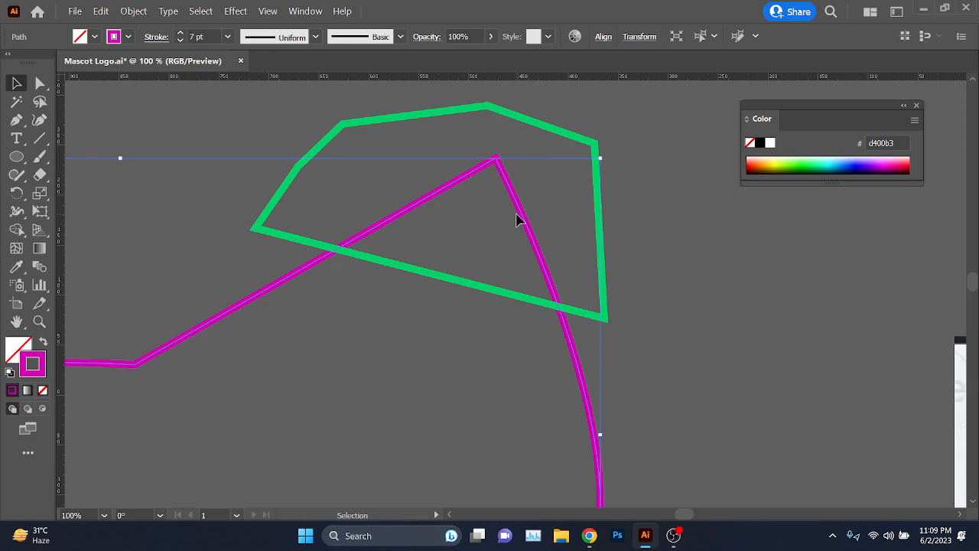
pyautogui.hotkey('ctrl', 'a')
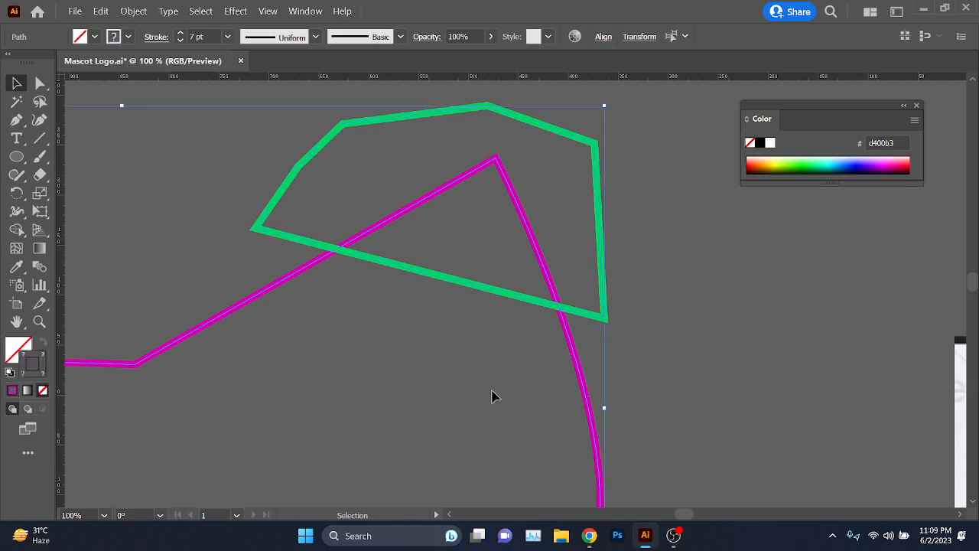
pyautogui.click(23, 237)
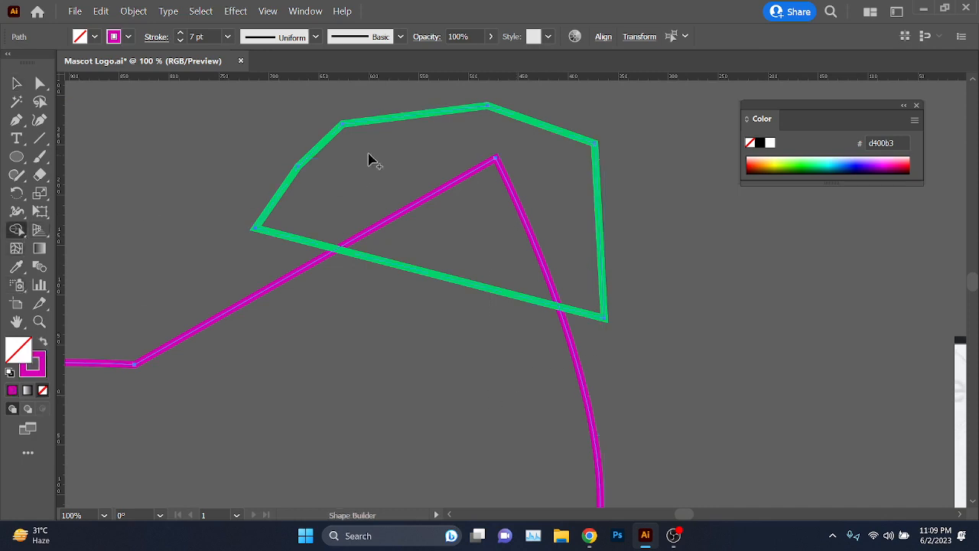
pyautogui.keyDown('alt'); pyautogui.click(452, 117); pyautogui.keyUp('alt')
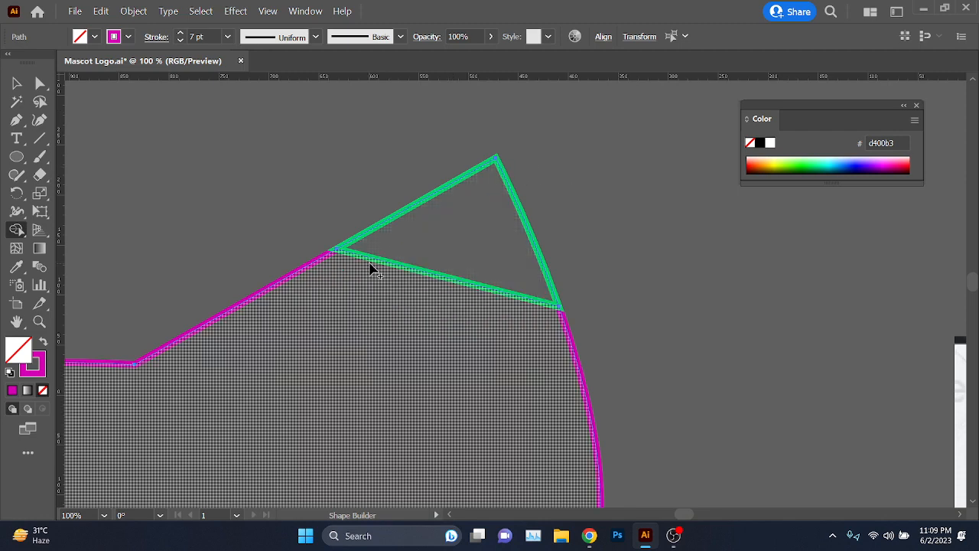
pyautogui.click(17, 83)
pyautogui.click(107, 161)
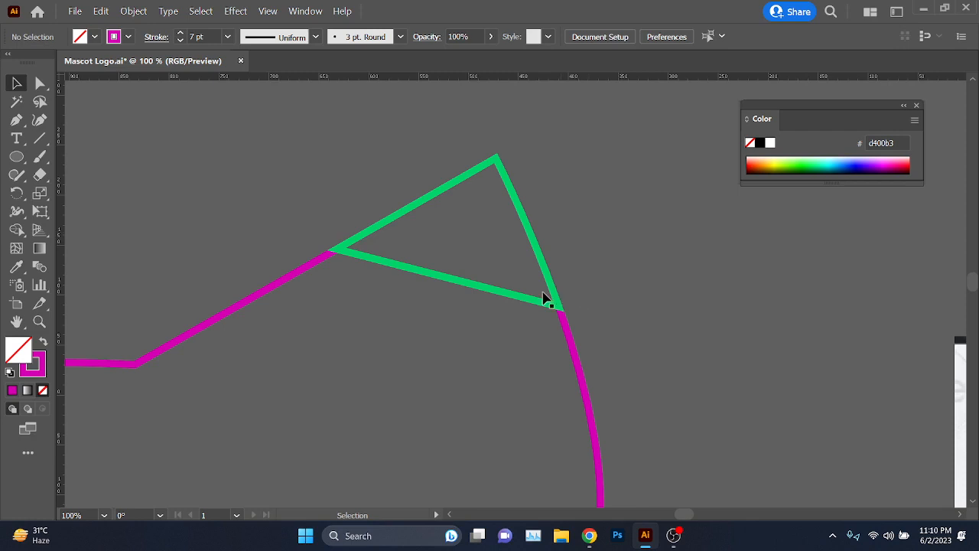
# Step: Switch to the Google Meet window in Chrome to check the in-call messages, and return to the drawing
pyautogui.moveTo(600, 545)
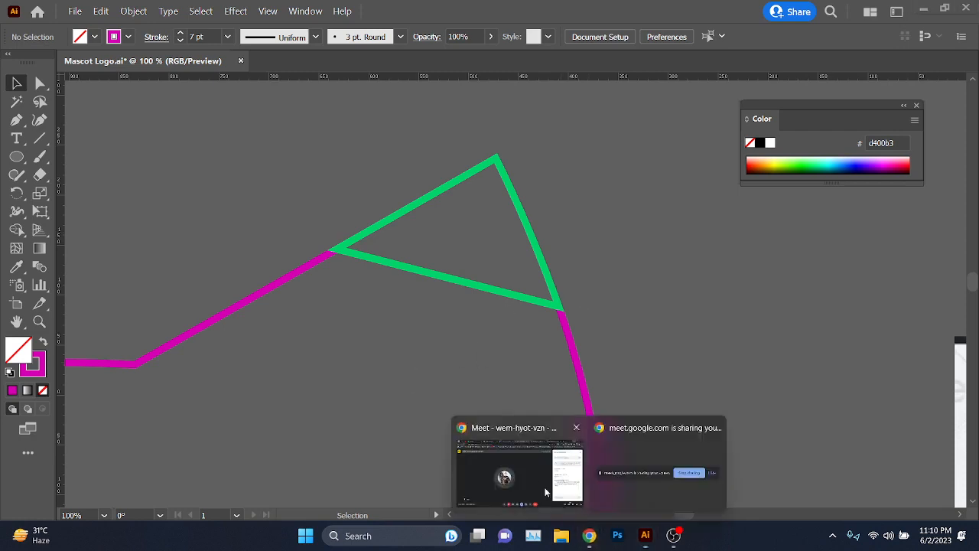
pyautogui.click(547, 492)
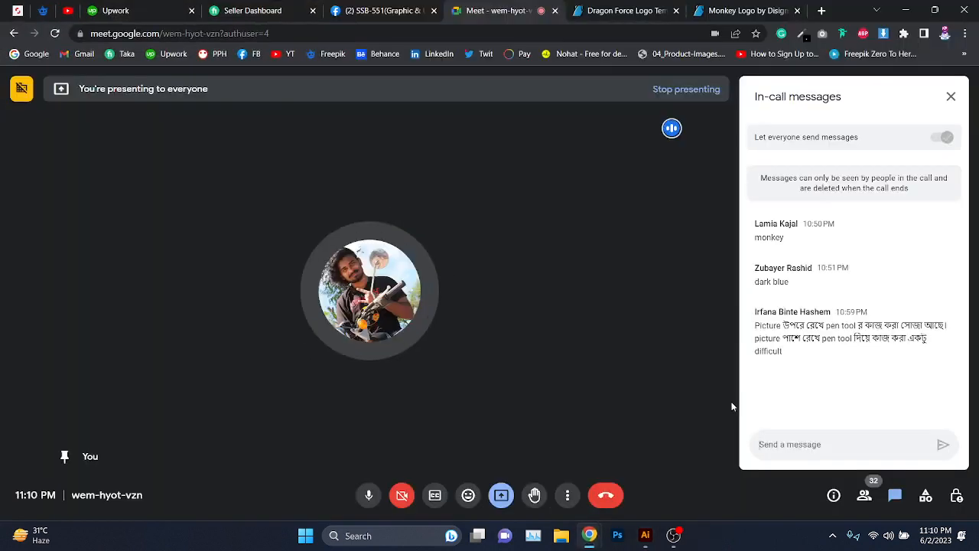
pyautogui.click(909, 10)
# Step: Select the magenta and green practice shapes and delete them
pyautogui.scroll(-3, 467, 302)
pyautogui.moveTo(513, 352); pyautogui.dragTo(521, 361)
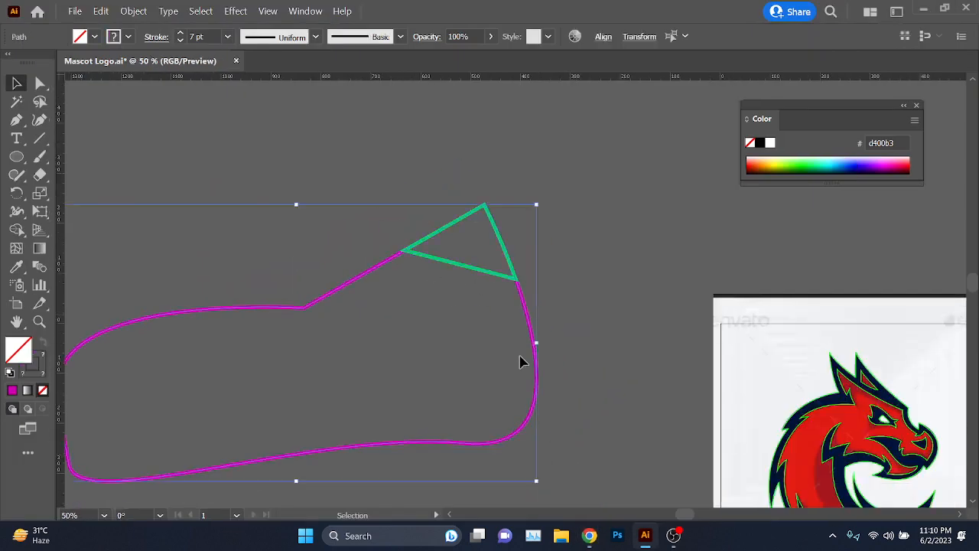
pyautogui.press('Delete')
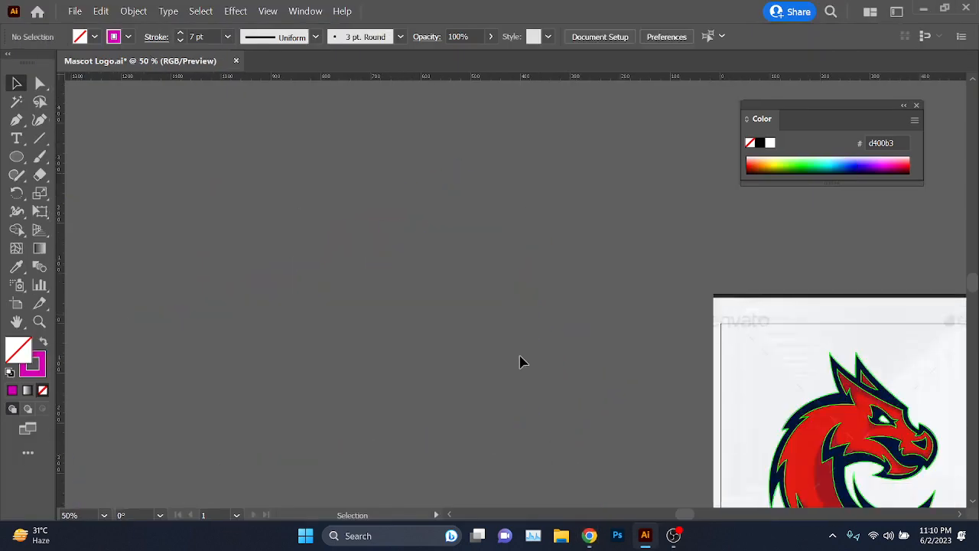
pyautogui.hotkey('alt', 'Tab')
pyautogui.hotkey('alt', 'Tab')
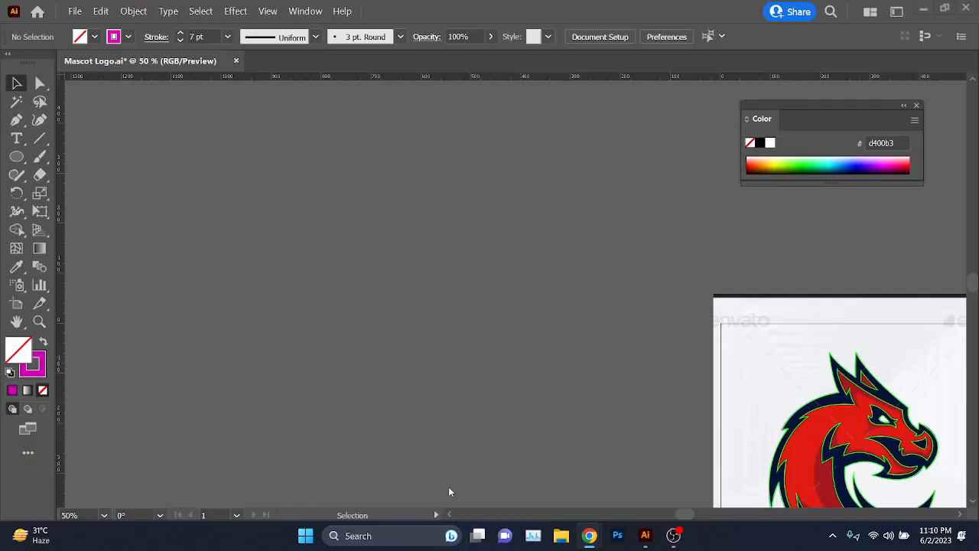
# Step: Set the stroke to 1 pt and draw a curved Pen segment along the dark red shadow edge up to the neck spike's tip
pyautogui.scroll(-4, 689, 425)
pyautogui.moveTo(796, 395); pyautogui.dragTo(396, 315)
pyautogui.scroll(5, 463, 315)
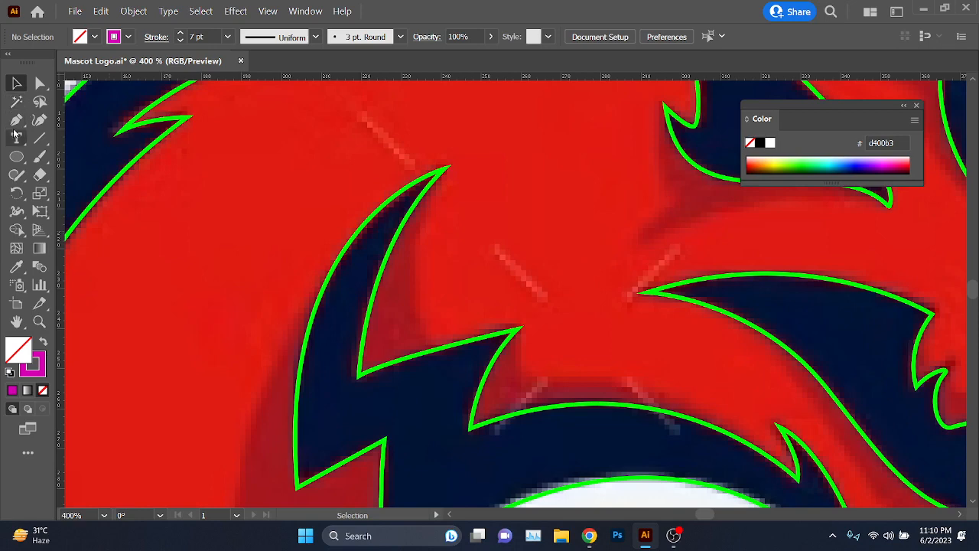
pyautogui.click(18, 120)
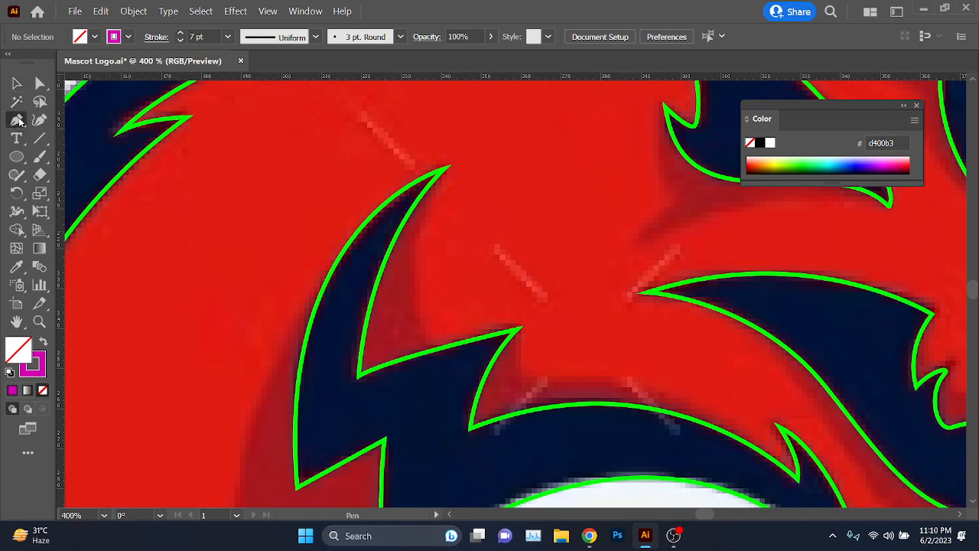
pyautogui.click(448, 361)
pyautogui.moveTo(335, 245); pyautogui.dragTo(345, 280)
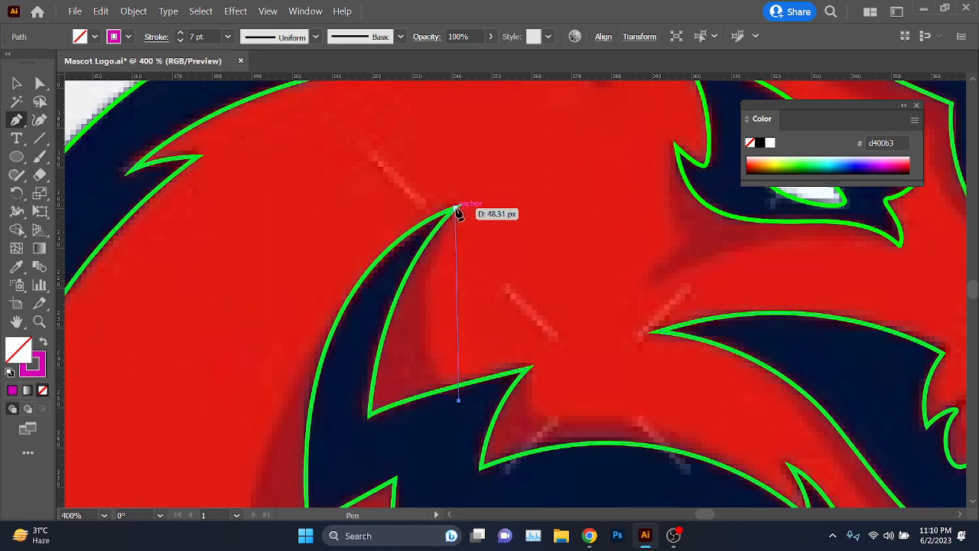
pyautogui.moveTo(455, 208)
pyautogui.mouseDown()
pyautogui.moveTo(542, 135)
pyautogui.moveTo(525, 138)
pyautogui.moveTo(533, 132)
pyautogui.mouseUp()
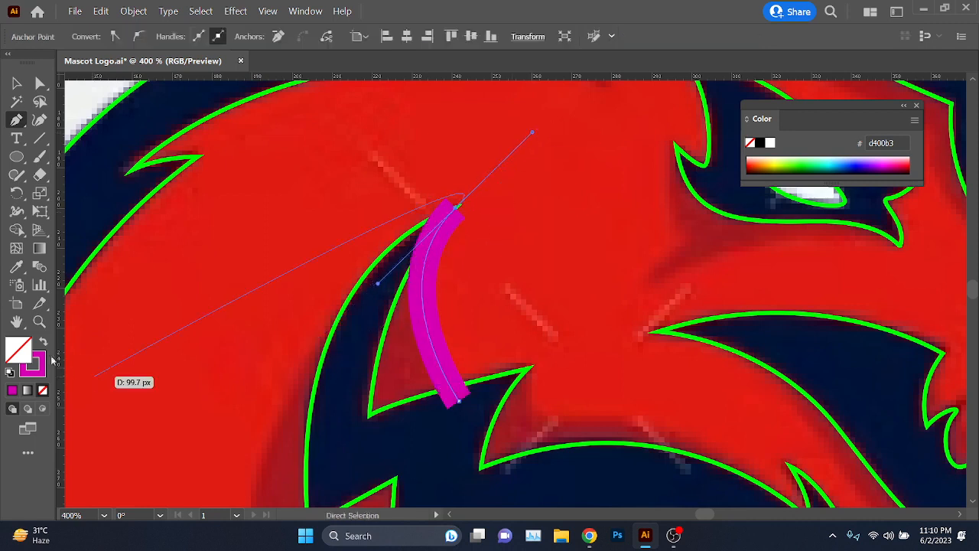
pyautogui.hotkey('ctrl', 'z')
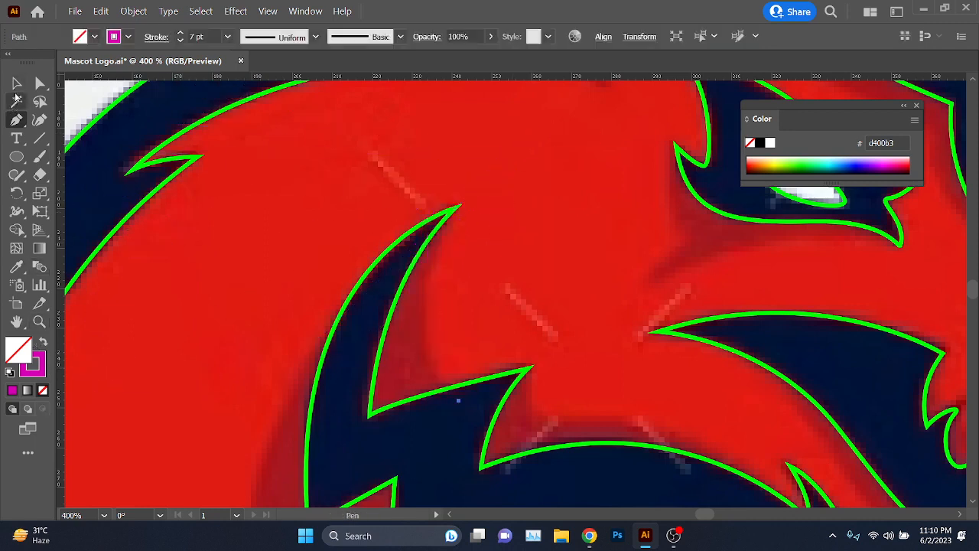
pyautogui.scroll(-4, 197, 36)
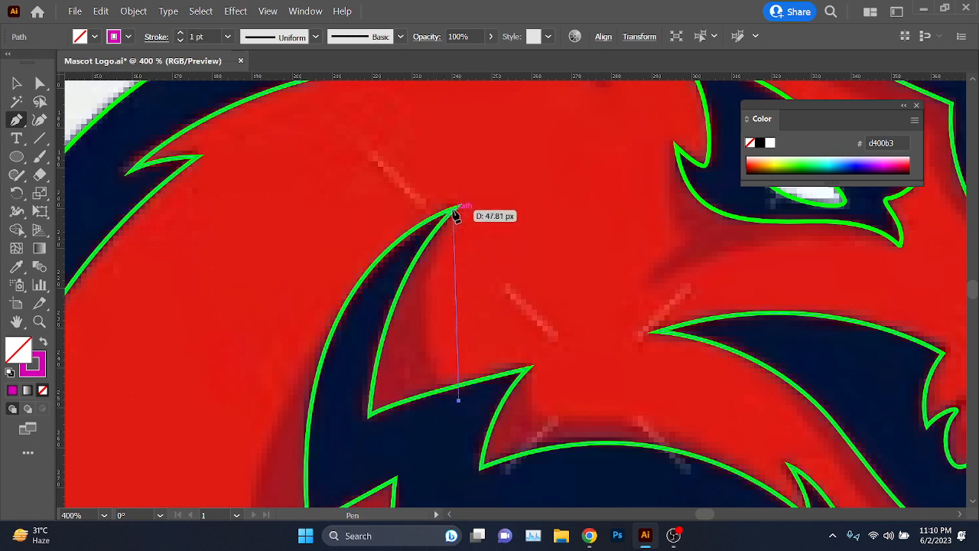
pyautogui.moveTo(457, 209); pyautogui.dragTo(516, 135)
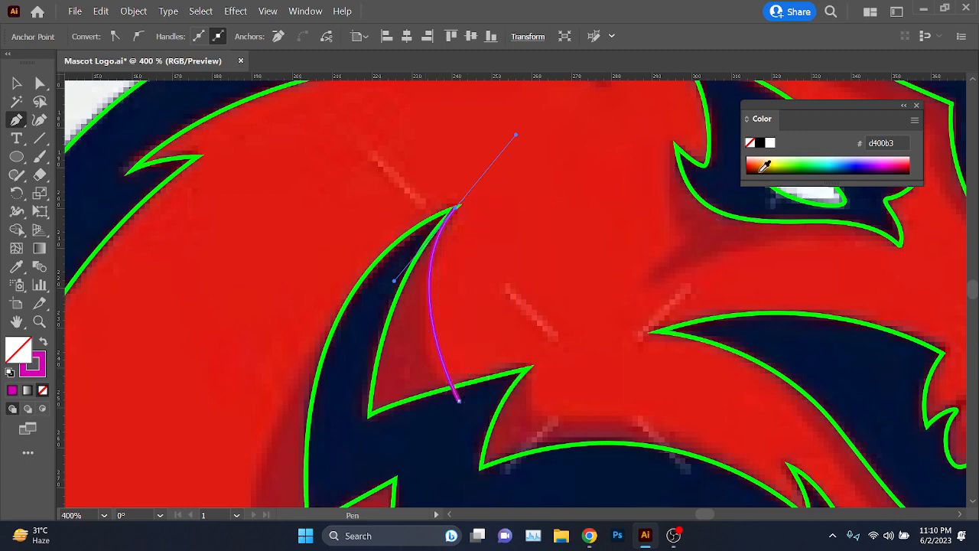
# Step: Change the new path's stroke color to bright yellow (ffff00)
pyautogui.doubleClick(47, 358)
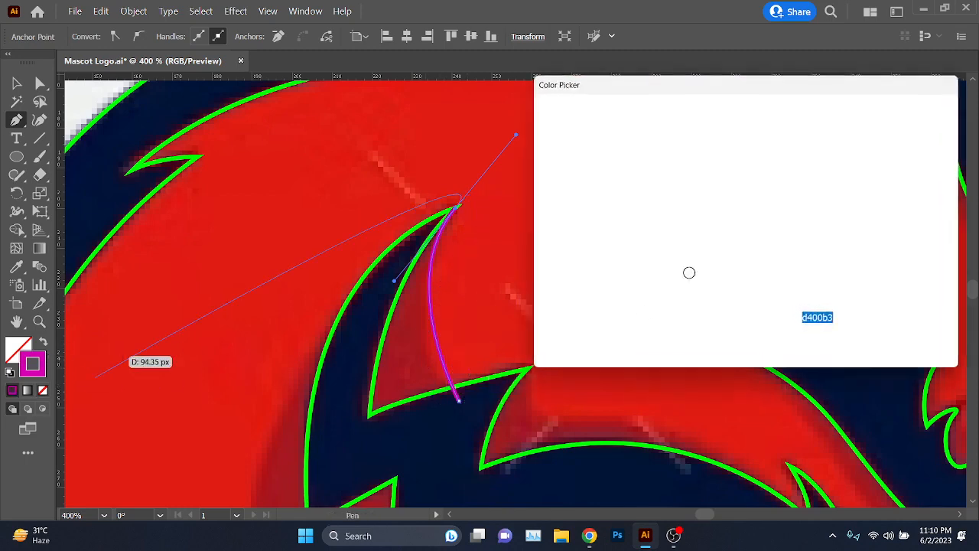
pyautogui.moveTo(763, 185); pyautogui.dragTo(771, 287)
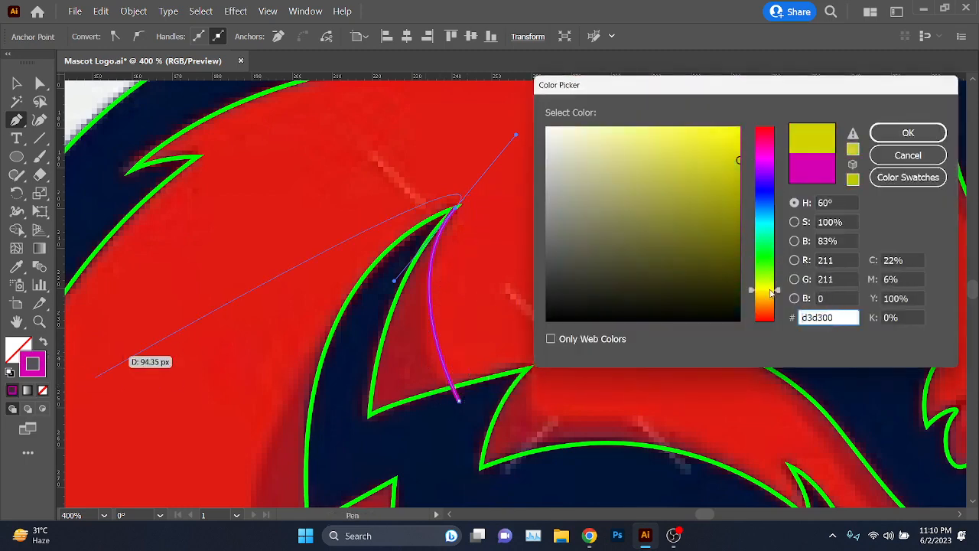
pyautogui.moveTo(709, 177); pyautogui.dragTo(740, 128)
pyautogui.click(908, 133)
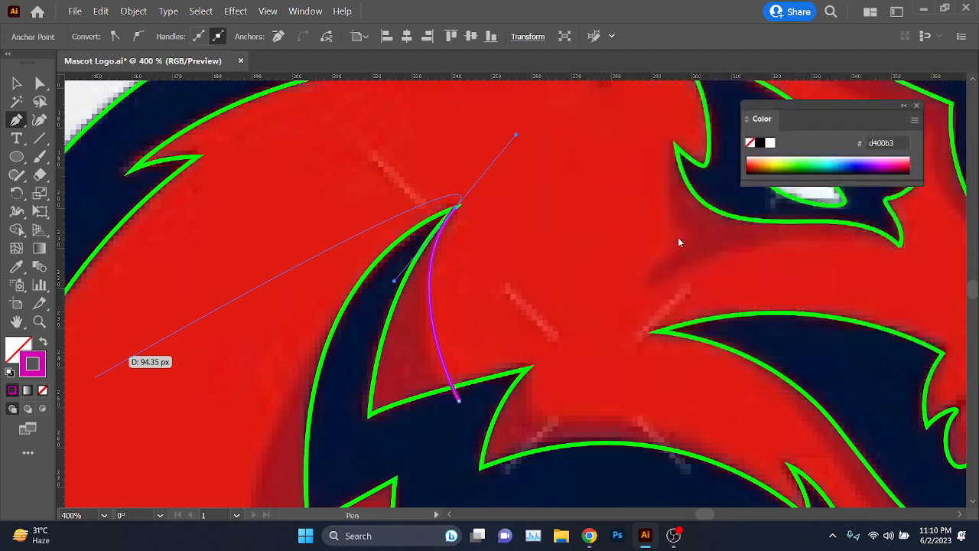
# Step: Remove the outgoing direction handle from the path's anchor at the spike's tip
pyautogui.scroll(1, 396, 329)
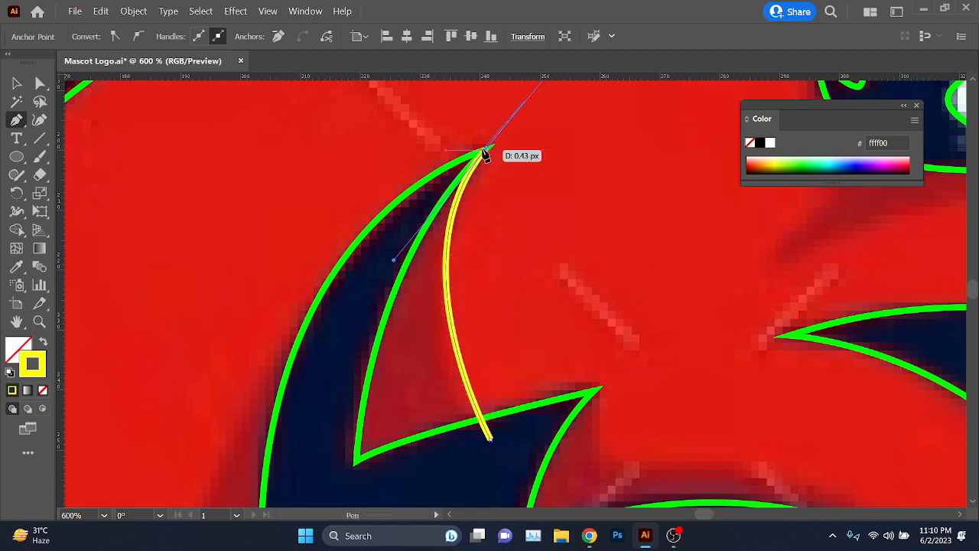
pyautogui.scroll(2, 486, 150)
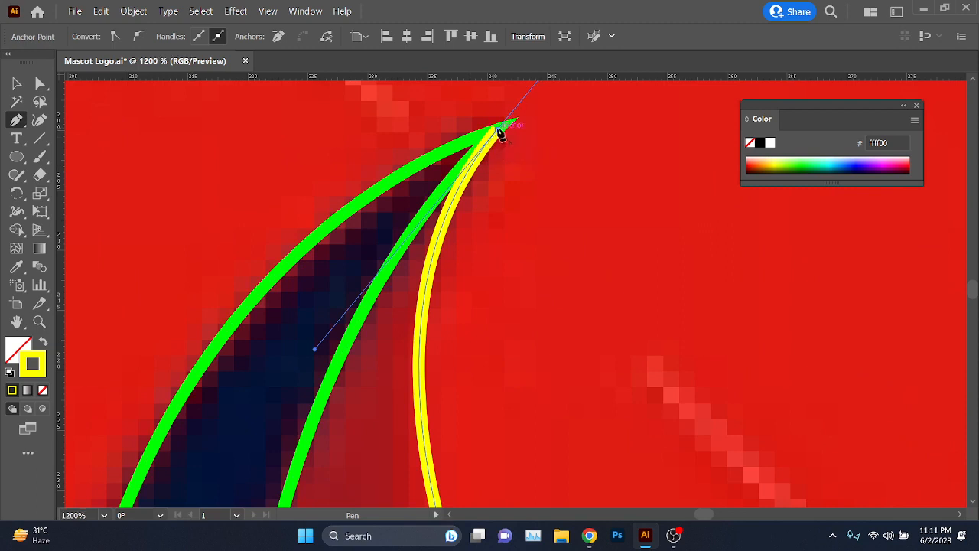
pyautogui.click(497, 129)
pyautogui.scroll(-2, 394, 228)
pyautogui.moveTo(290, 312); pyautogui.dragTo(344, 287)
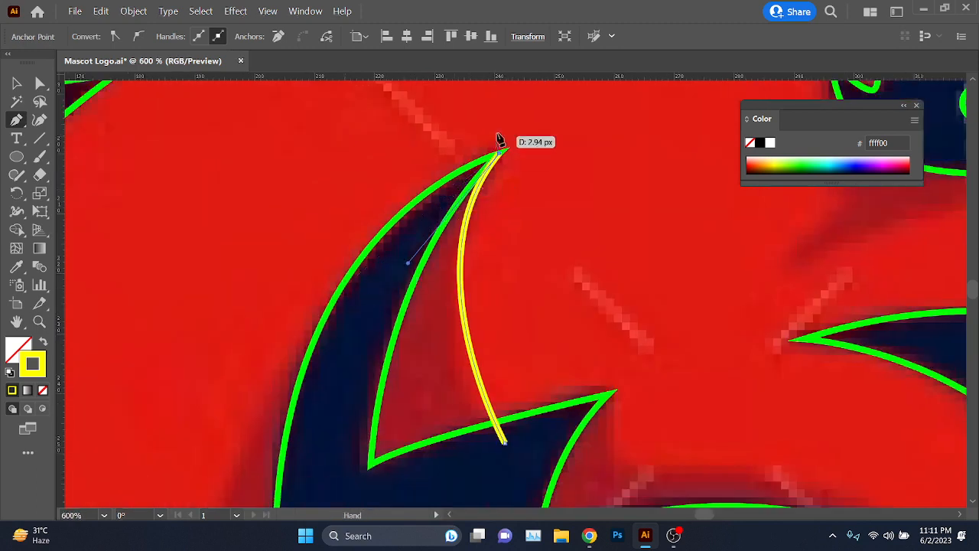
pyautogui.click(528, 109)
pyautogui.click(449, 99)
pyautogui.click(376, 123)
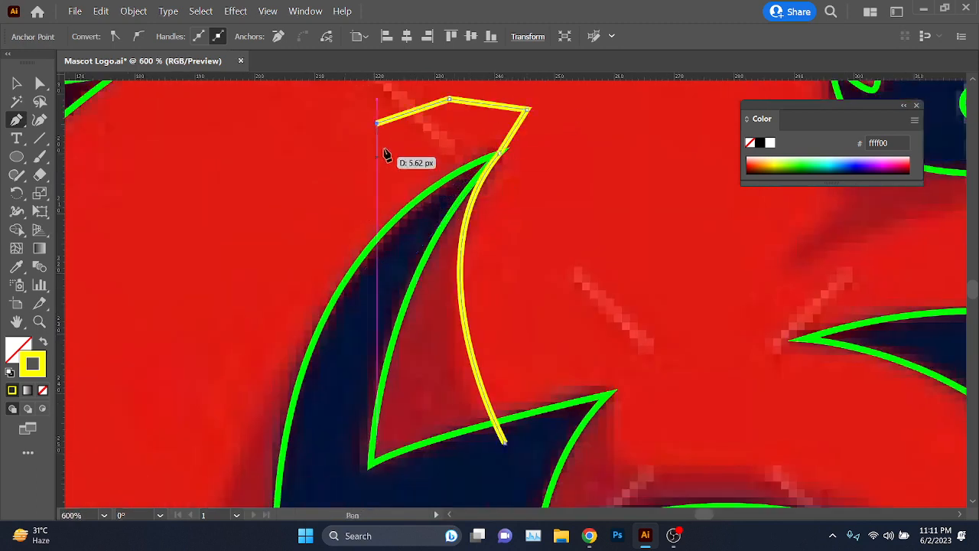
pyautogui.hotkey('ctrl', 'z')
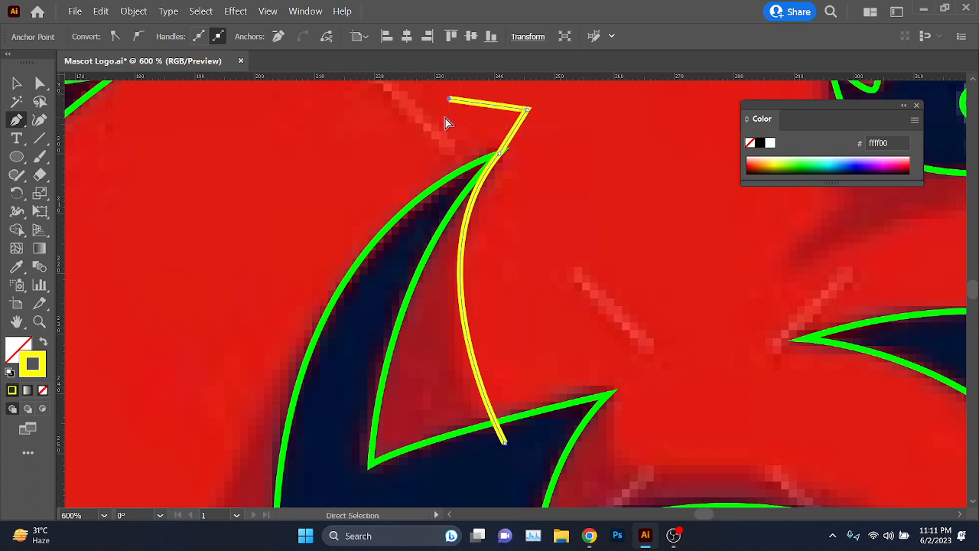
pyautogui.hotkey('ctrl', 'z')
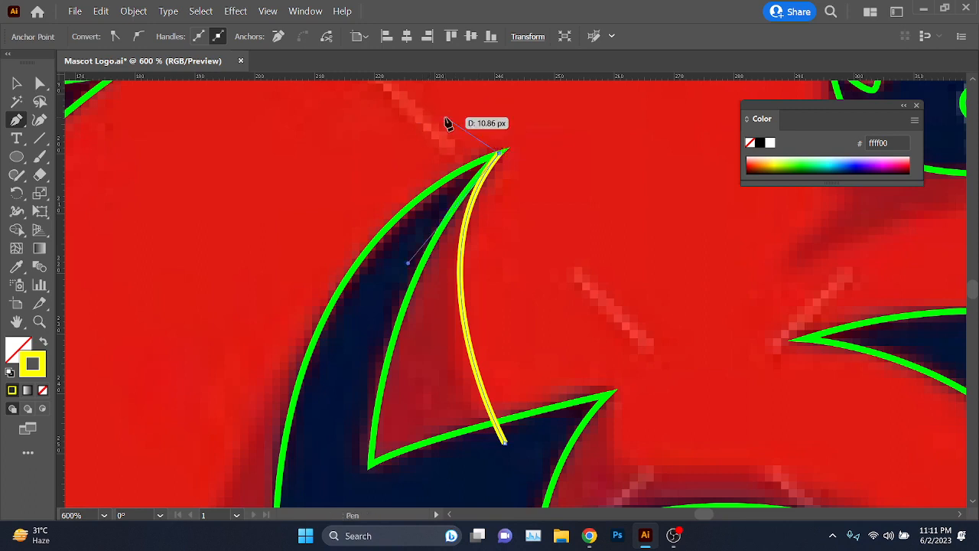
# Step: Continue the yellow path with straight segments through the dark blue spike around the shadow and close it at its starting anchor
pyautogui.click(425, 210)
pyautogui.scroll(-1, 387, 279)
pyautogui.click(382, 284)
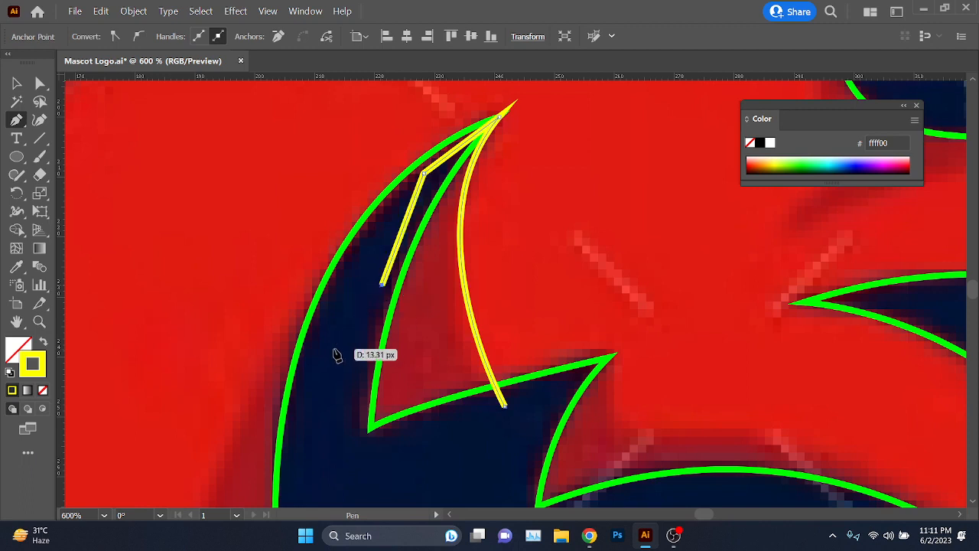
pyautogui.click(334, 349)
pyautogui.click(339, 407)
pyautogui.scroll(-1, 342, 420)
pyautogui.click(333, 461)
pyautogui.click(419, 466)
pyautogui.click(448, 447)
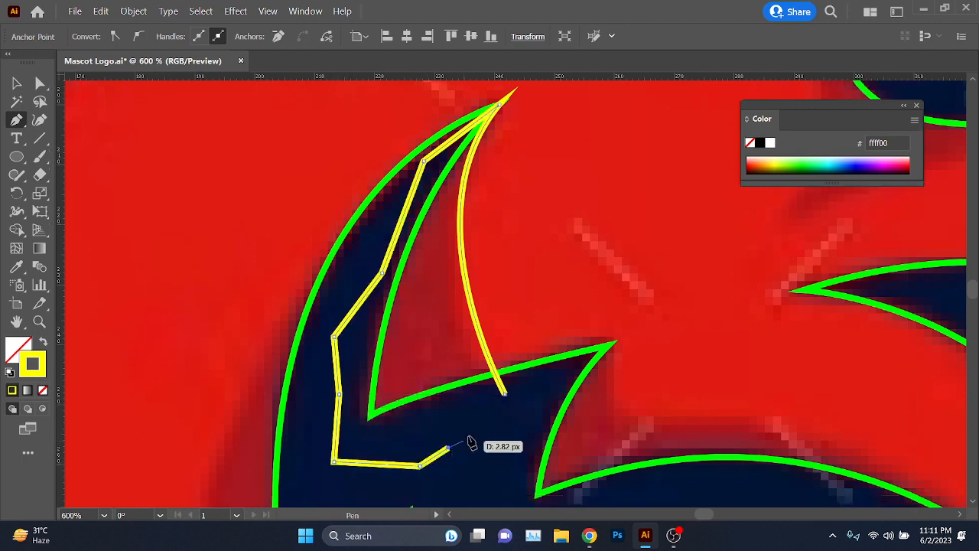
pyautogui.click(505, 395)
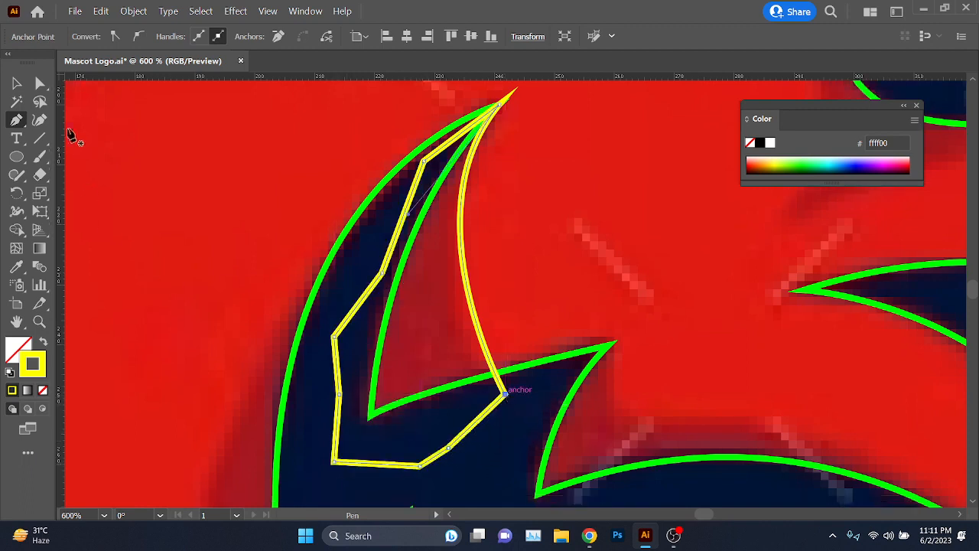
# Step: Select the yellow shape and the green outline, and use Shape Builder to remove the yellow shape's area overlapping the dark blue spike
pyautogui.click(18, 86)
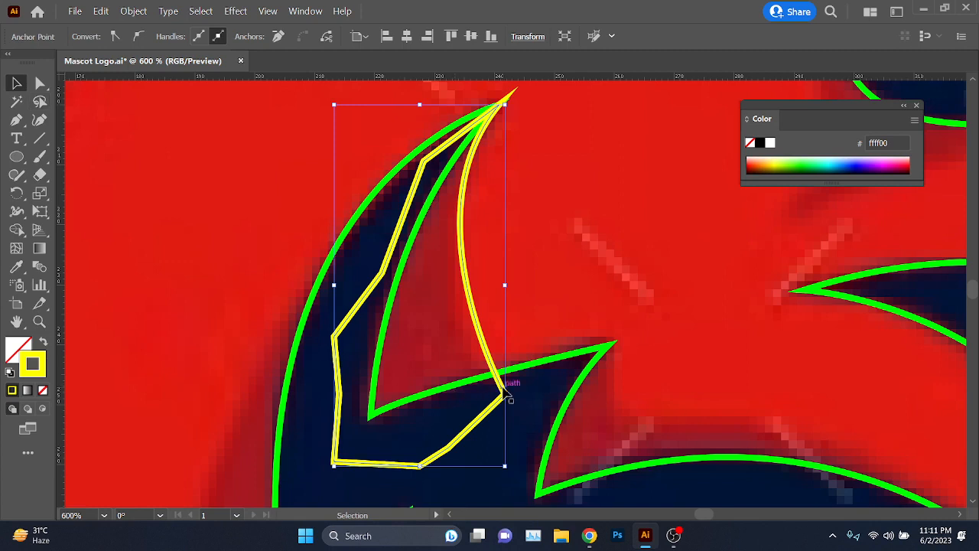
pyautogui.click(590, 356)
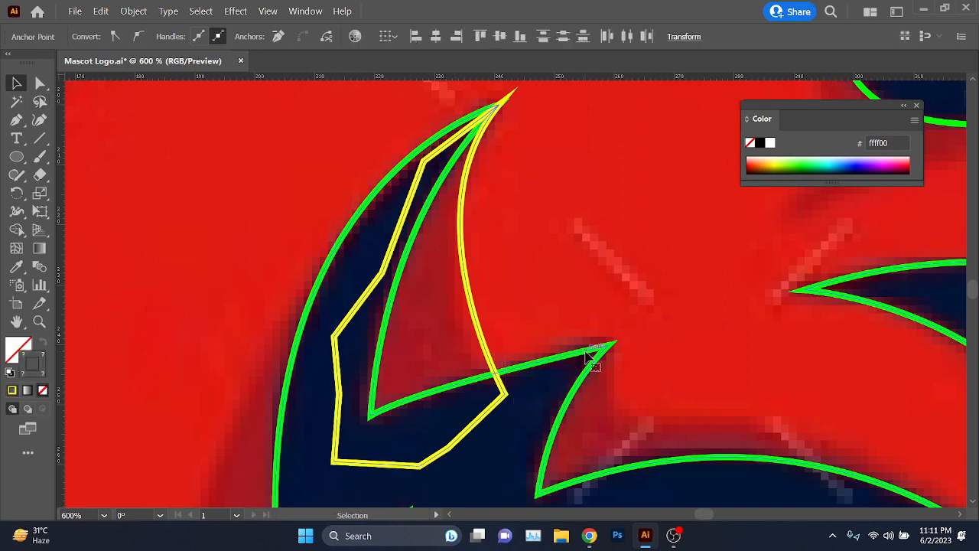
pyautogui.click(17, 230)
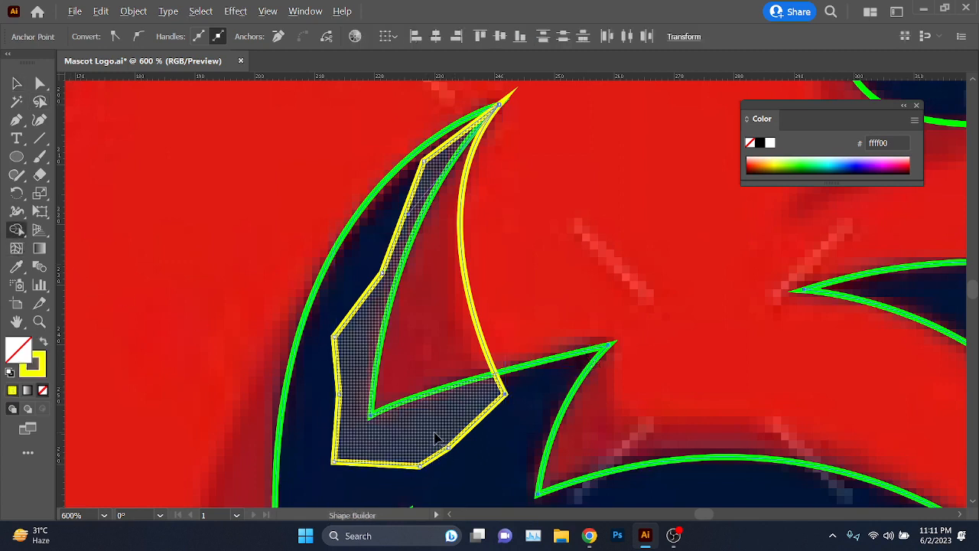
pyautogui.keyDown('alt'); pyautogui.click(427, 463); pyautogui.keyUp('alt')
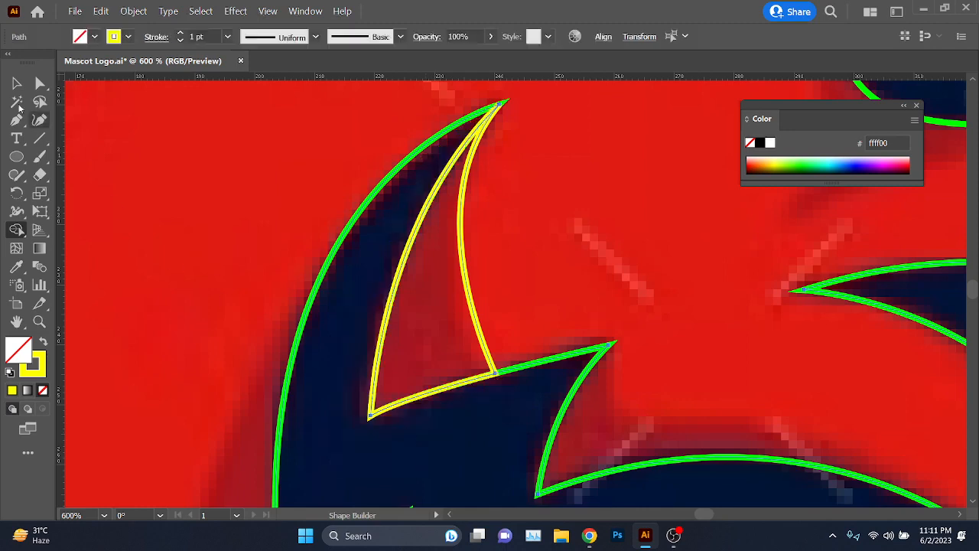
# Step: Move the trimmed yellow shadow shape aside to check it, undo the move, and deselect it
pyautogui.press('v')
pyautogui.click(415, 439)
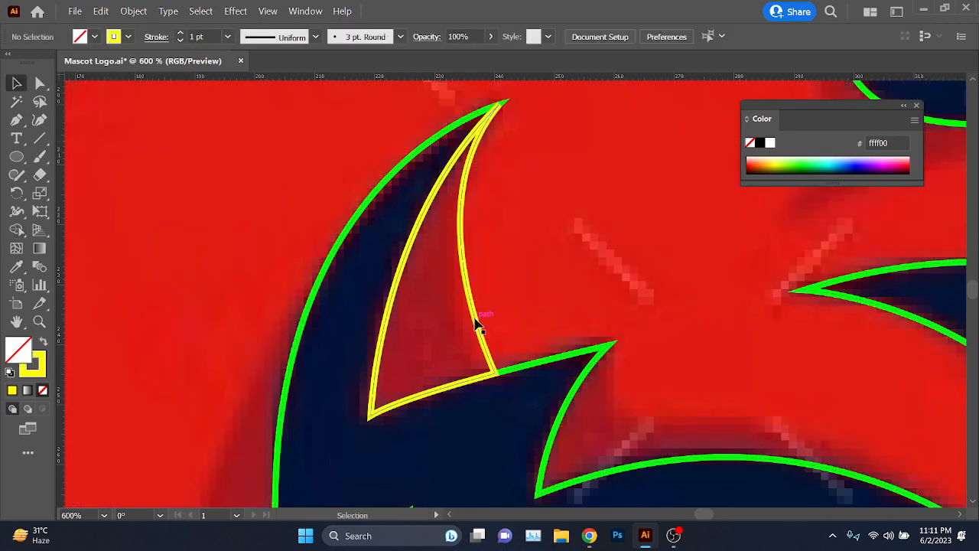
pyautogui.moveTo(475, 317); pyautogui.dragTo(588, 276)
pyautogui.hotkey('ctrl', 'z')
pyautogui.scroll(-2, 452, 421)
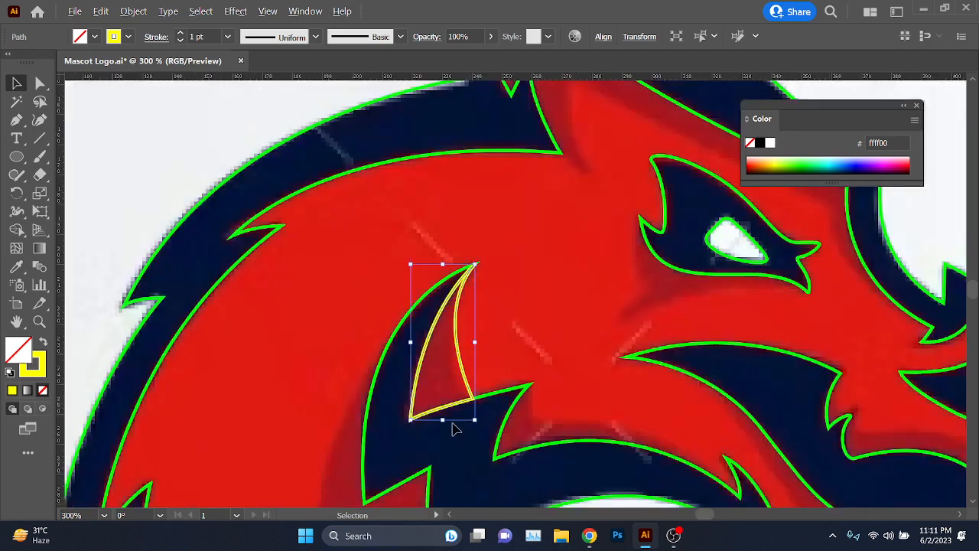
pyautogui.click(431, 460)
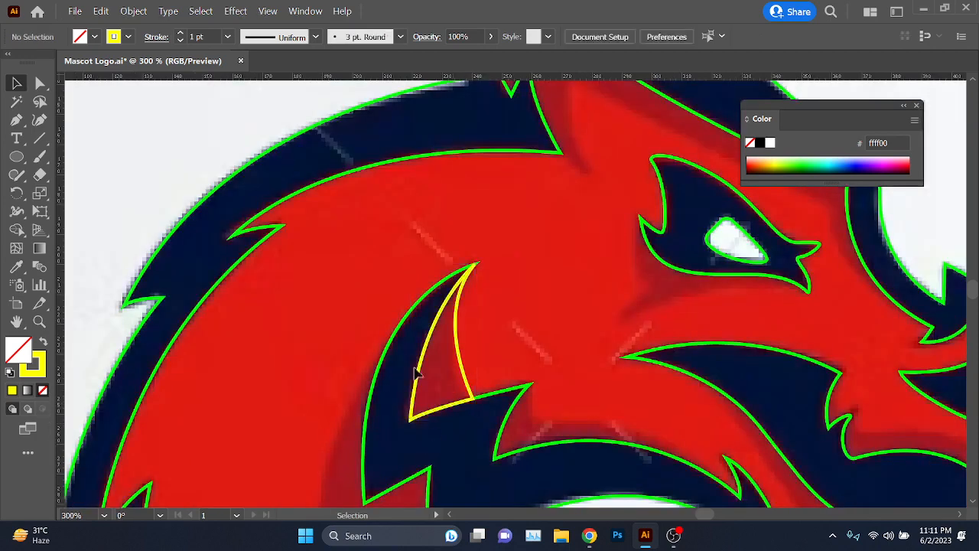
# Step: Start a Pen path at the snout and trace the shadow's lower edge along the brow to a corner point near the ear
pyautogui.scroll(6, 415, 372)
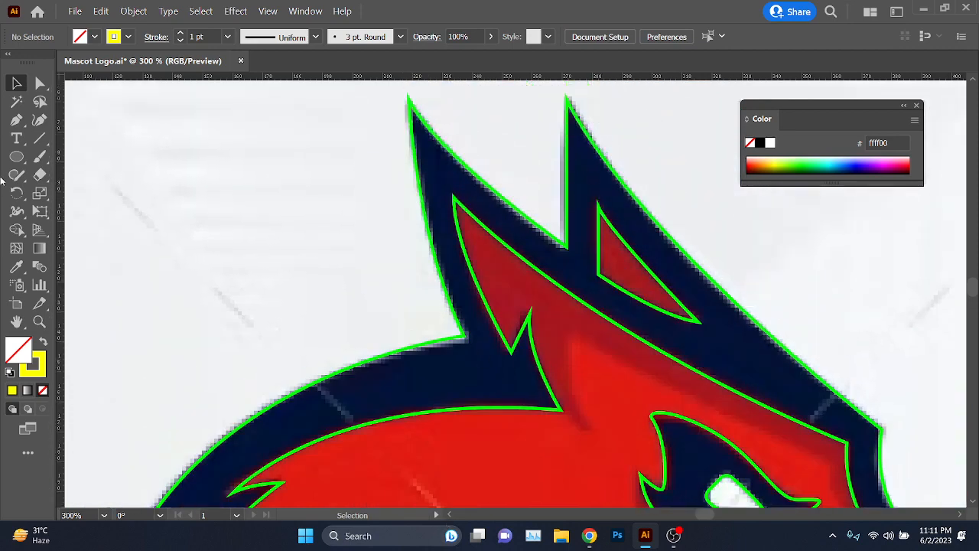
pyautogui.moveTo(534, 281); pyautogui.dragTo(358, 137)
pyautogui.click(753, 421)
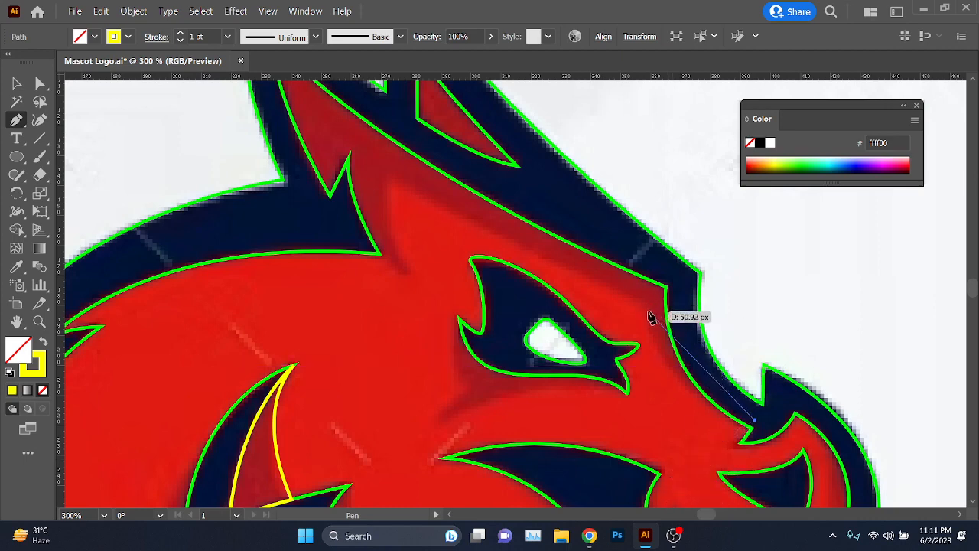
pyautogui.moveTo(650, 310); pyautogui.dragTo(632, 210)
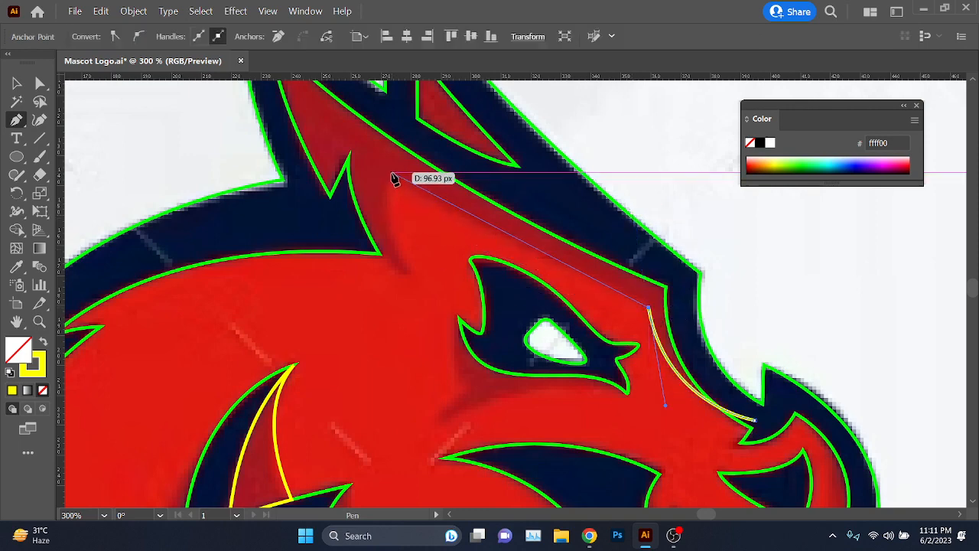
pyautogui.moveTo(392, 174); pyautogui.dragTo(375, 145)
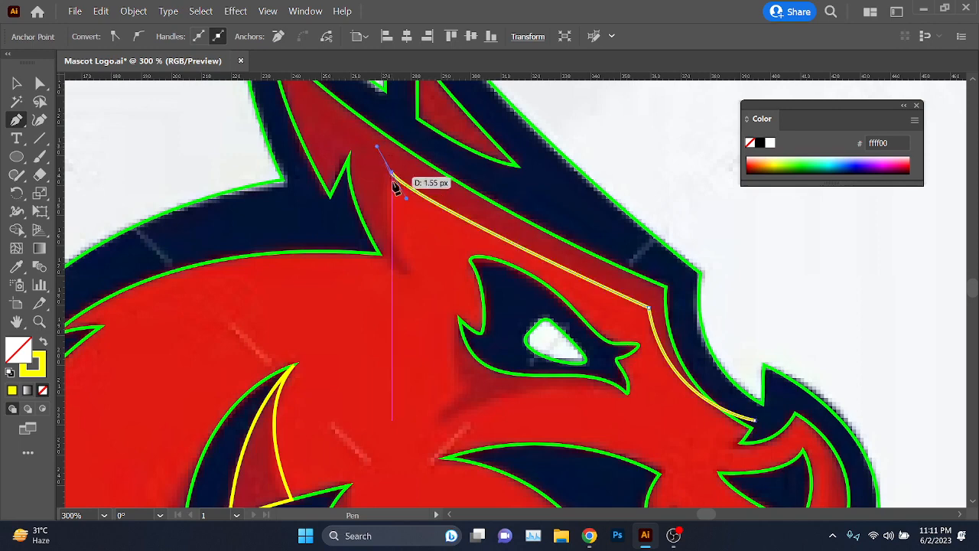
pyautogui.click(392, 173)
# Step: Curve the path down to the shadow's pointed tip behind the eye and make that anchor a corner point
pyautogui.scroll(2, 372, 210)
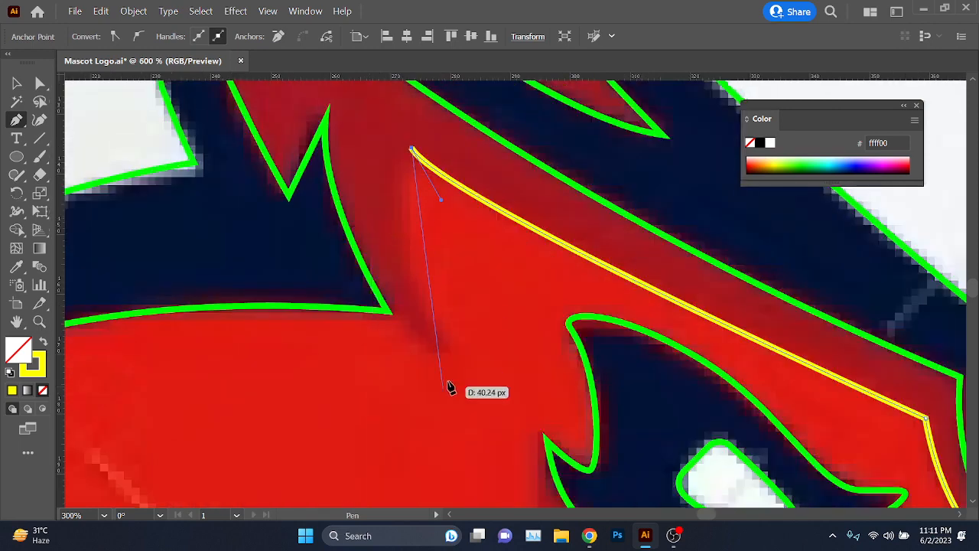
pyautogui.moveTo(451, 356); pyautogui.dragTo(516, 422)
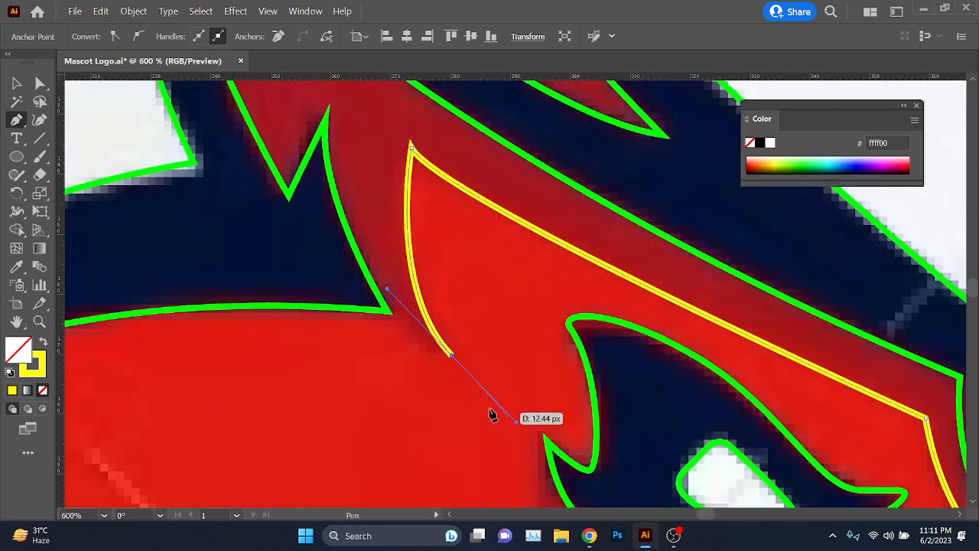
pyautogui.click(451, 356)
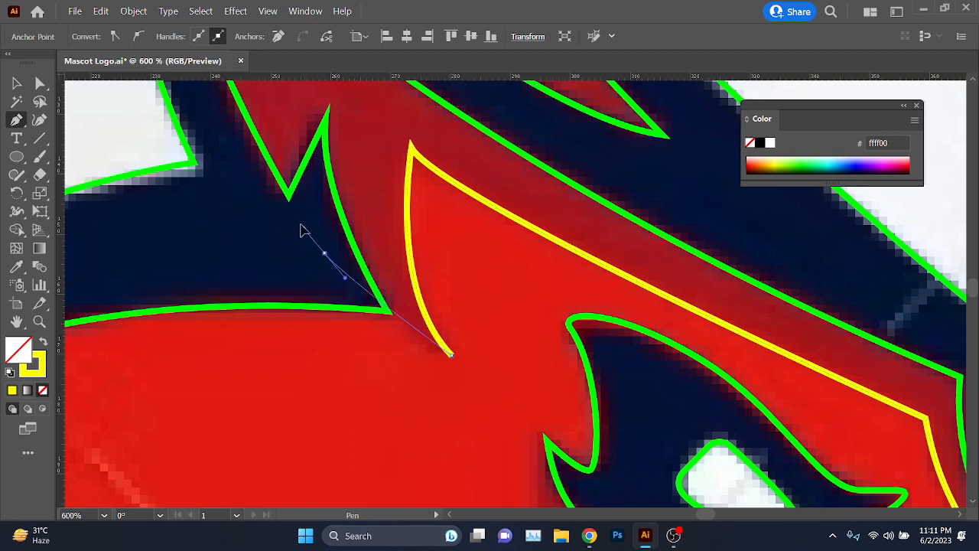
# Step: Continue the Pen path across the dark blue spike and up the dark blue band behind the ear's dark red area
pyautogui.moveTo(259, 184); pyautogui.dragTo(239, 156)
pyautogui.press('space')
pyautogui.moveTo(209, 206); pyautogui.dragTo(306, 328)
pyautogui.click(351, 338)
pyautogui.scroll(-1, 343, 334)
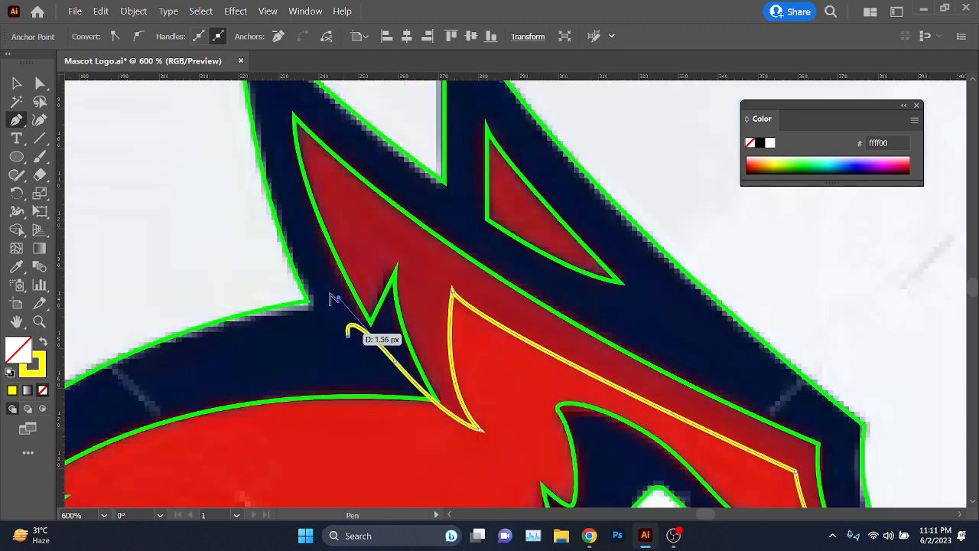
pyautogui.click(320, 263)
pyautogui.click(296, 228)
pyautogui.click(291, 186)
pyautogui.click(281, 141)
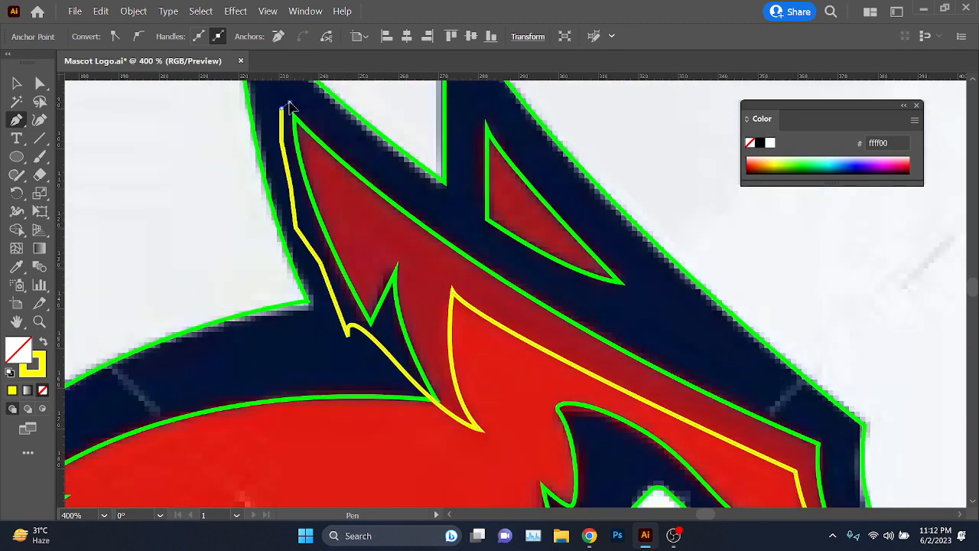
pyautogui.scroll(1, 281, 107)
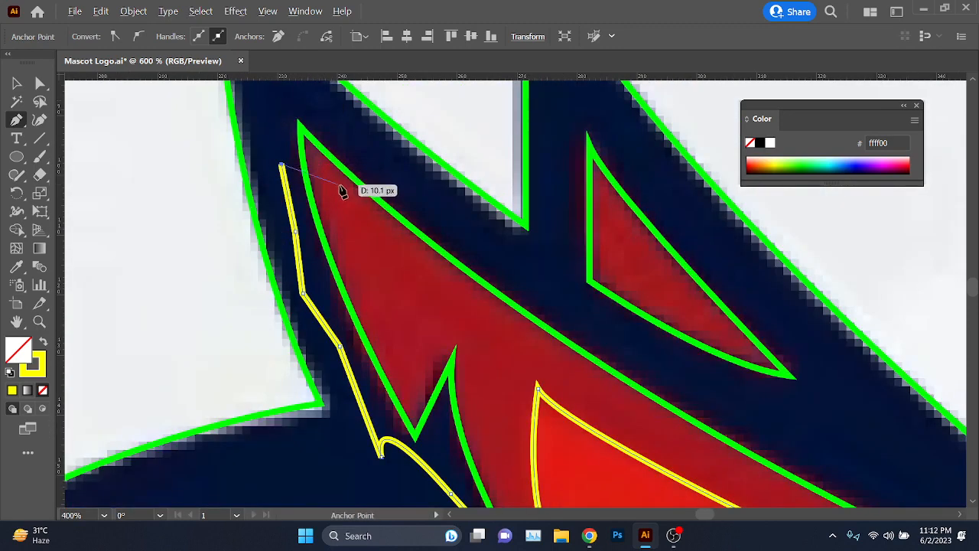
pyautogui.click(346, 145)
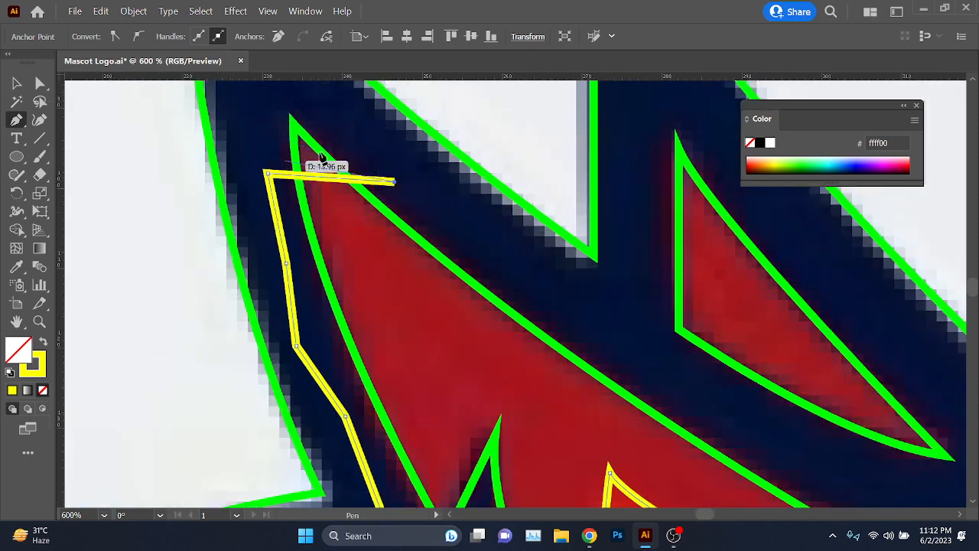
pyautogui.scroll(1, 306, 170)
pyautogui.hotkey('ctrl', 'z')
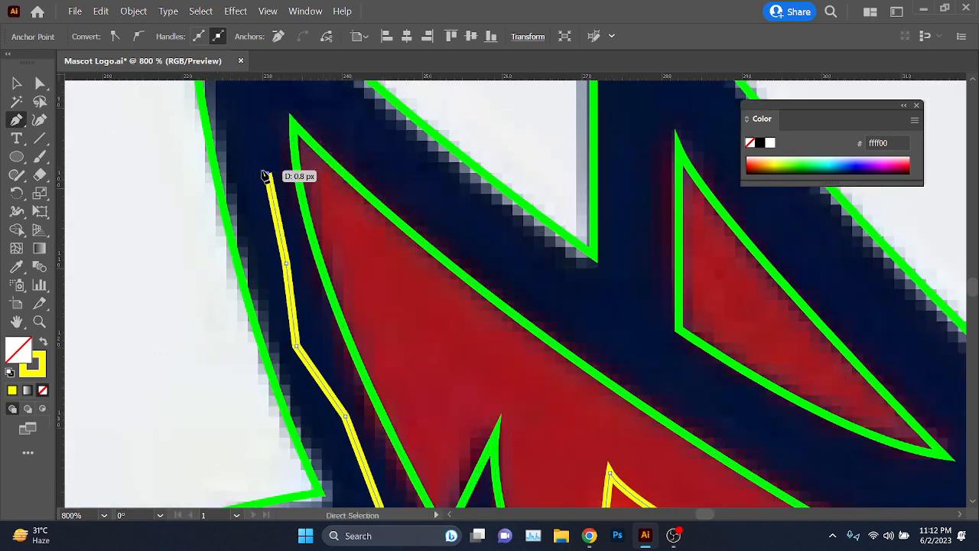
# Step: Carry the path around the ear tip and along the dark blue band above the brow, outside the green outline
pyautogui.scroll(-2, 267, 175)
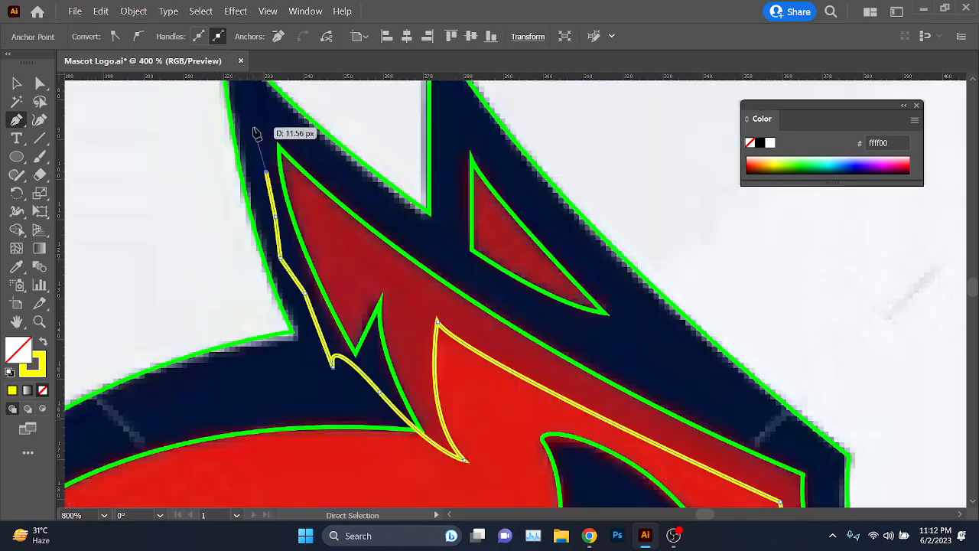
pyautogui.click(341, 177)
pyautogui.click(367, 200)
pyautogui.click(421, 229)
pyautogui.click(461, 268)
pyautogui.click(526, 301)
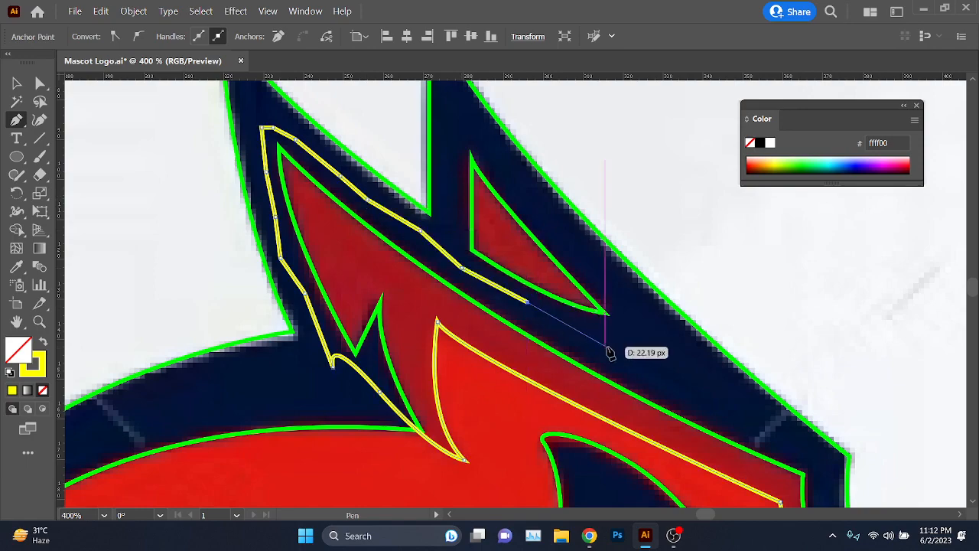
pyautogui.click(605, 345)
pyautogui.click(708, 391)
# Step: Run the path down the dark blue band along the snout and close it at its starting anchor
pyautogui.moveTo(709, 390); pyautogui.dragTo(498, 218)
pyautogui.click(592, 274)
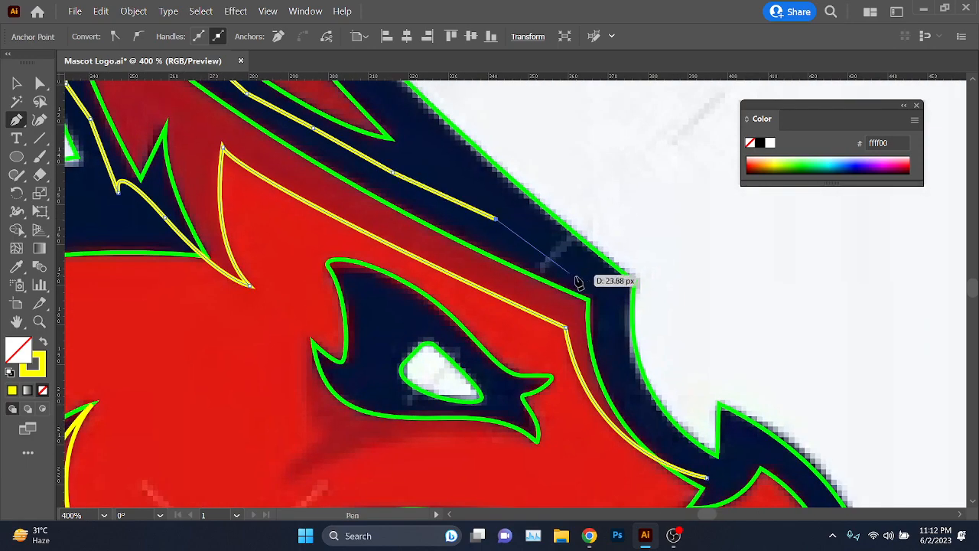
pyautogui.click(615, 328)
pyautogui.moveTo(671, 429); pyautogui.dragTo(525, 266)
pyautogui.scroll(1, 526, 245)
pyautogui.click(445, 181)
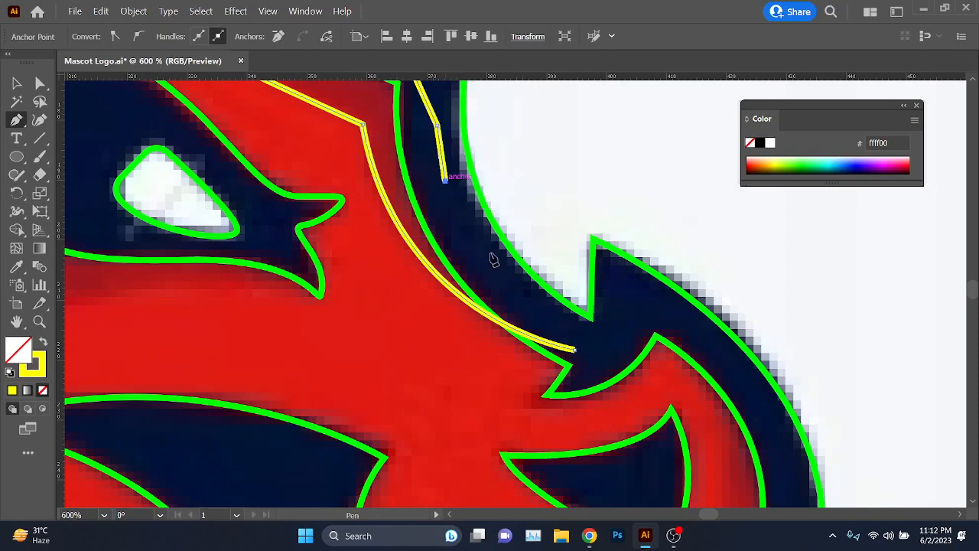
pyautogui.scroll(2, 579, 339)
pyautogui.scroll(1, 575, 368)
pyautogui.click(571, 367)
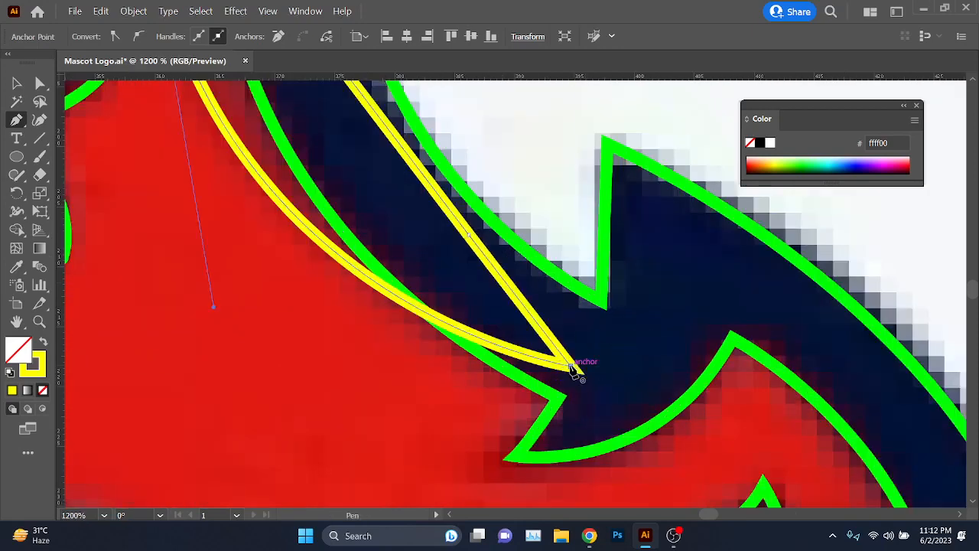
# Step: Select the yellow brow shape with the green outline, remove the excess over the dark blue using Shape Builder, and deselect
pyautogui.click(15, 83)
pyautogui.scroll(-4, 345, 313)
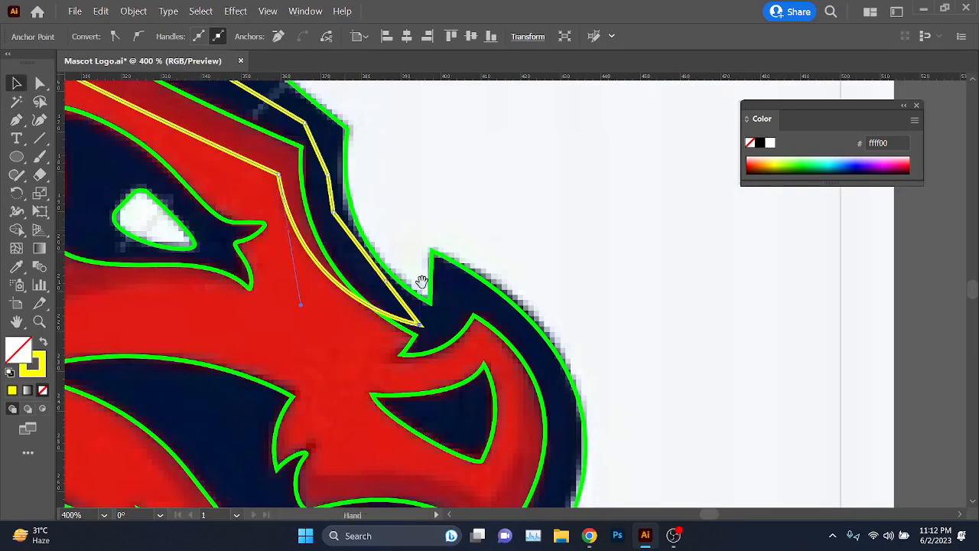
pyautogui.scroll(1, 422, 252)
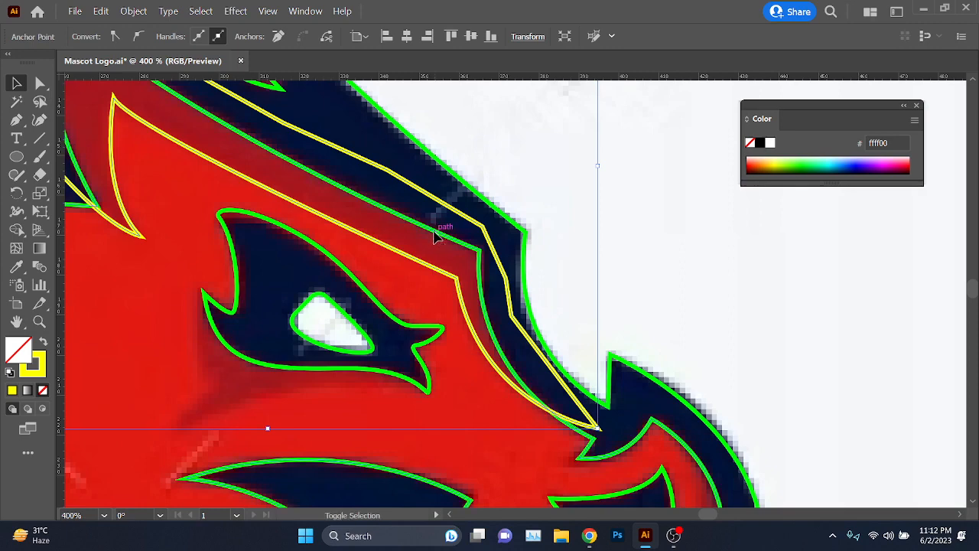
pyautogui.click(434, 237)
pyautogui.click(17, 228)
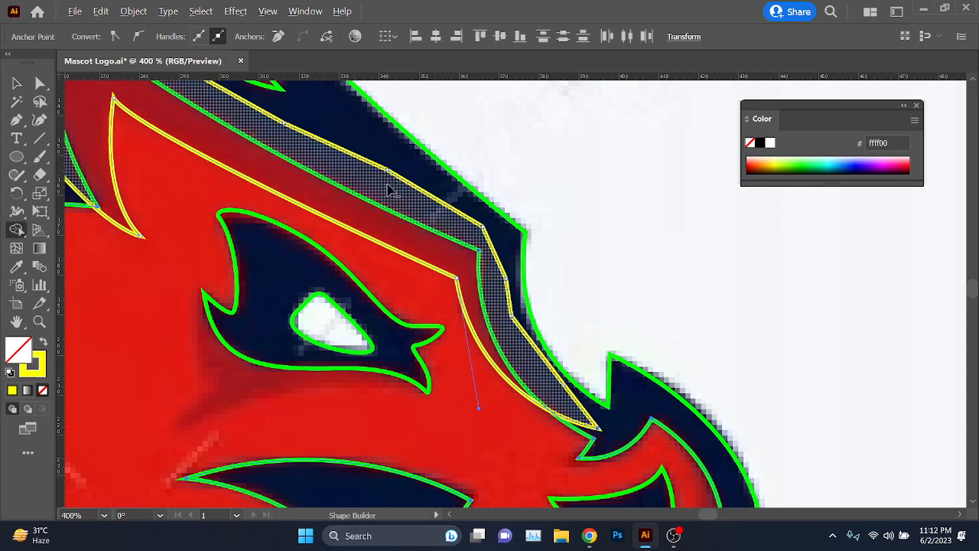
pyautogui.scroll(-1, 410, 215)
pyautogui.keyDown('ctrl'); pyautogui.click(528, 170); pyautogui.keyUp('ctrl')
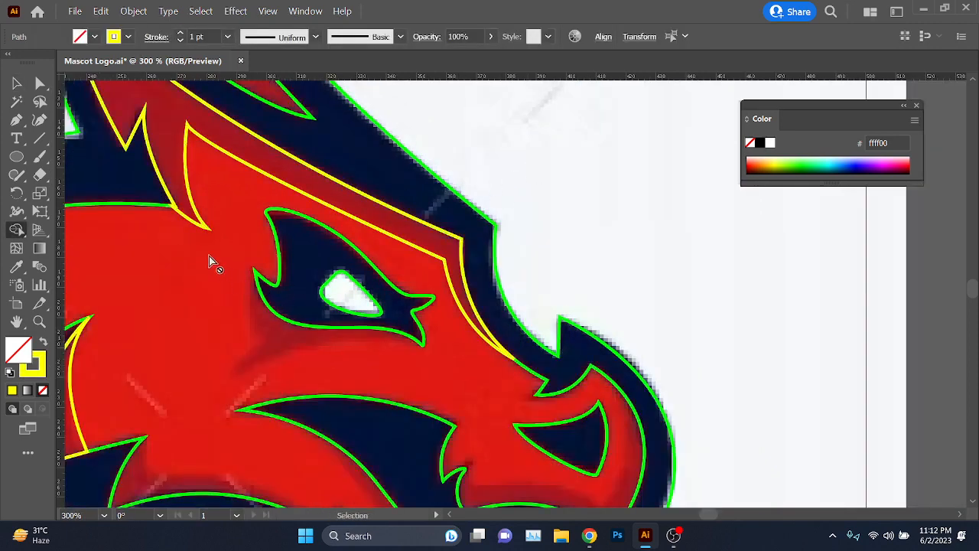
# Step: Swap the brow shadow's fill and stroke to check its shape, swap them back, and deselect it
pyautogui.scroll(-1, 213, 262)
pyautogui.press('v')
pyautogui.click(196, 207)
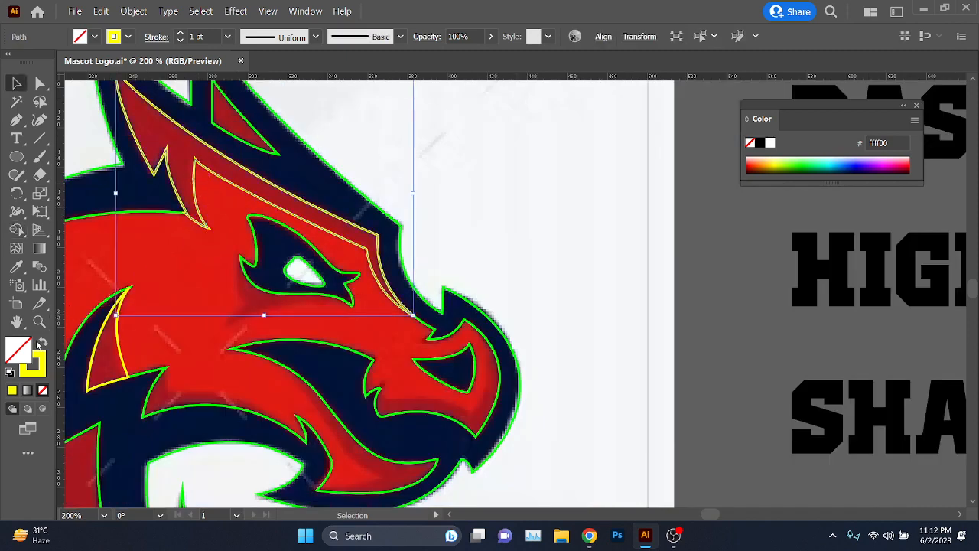
pyautogui.click(42, 341)
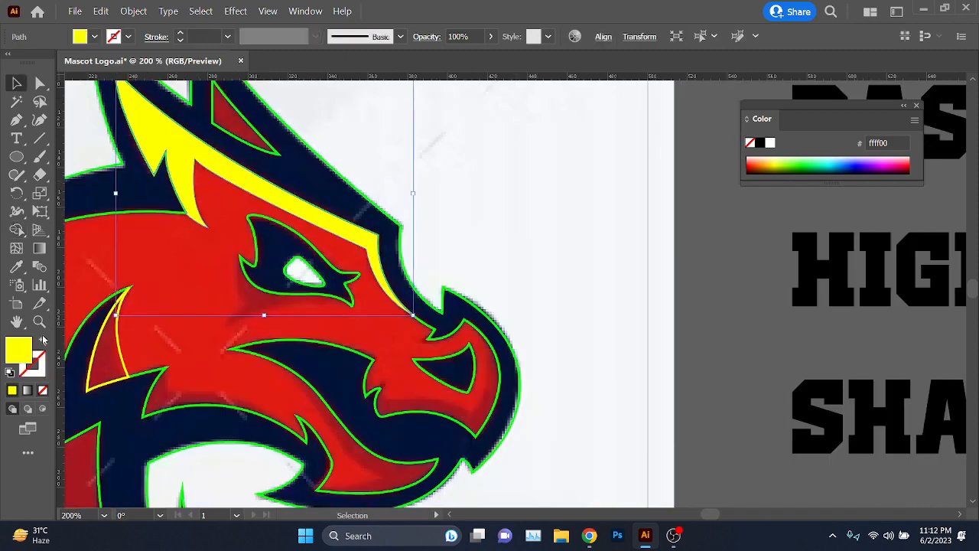
pyautogui.click(43, 342)
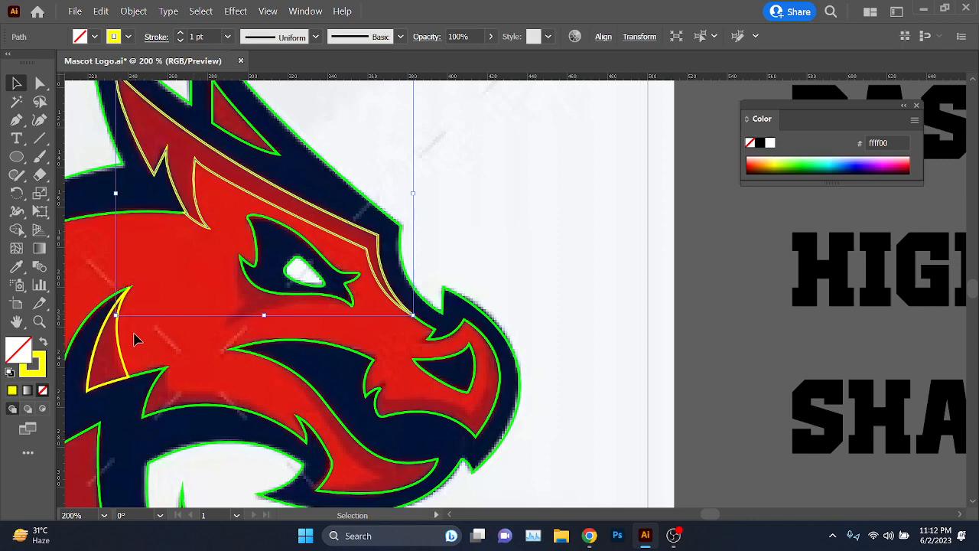
pyautogui.click(600, 307)
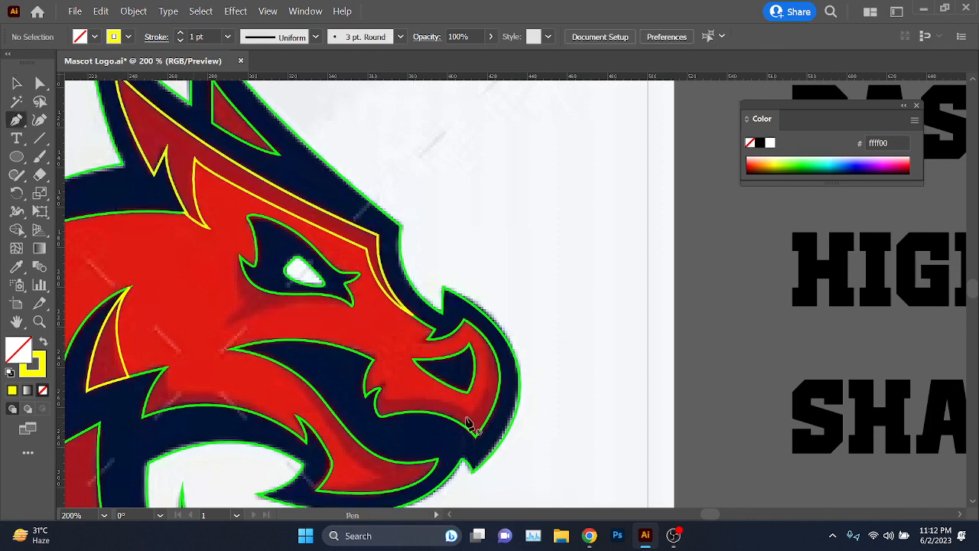
# Step: Start a Pen path above the nose tip and trace the muzzle shadow's inner edge to the notch at the mouth
pyautogui.scroll(5, 469, 422)
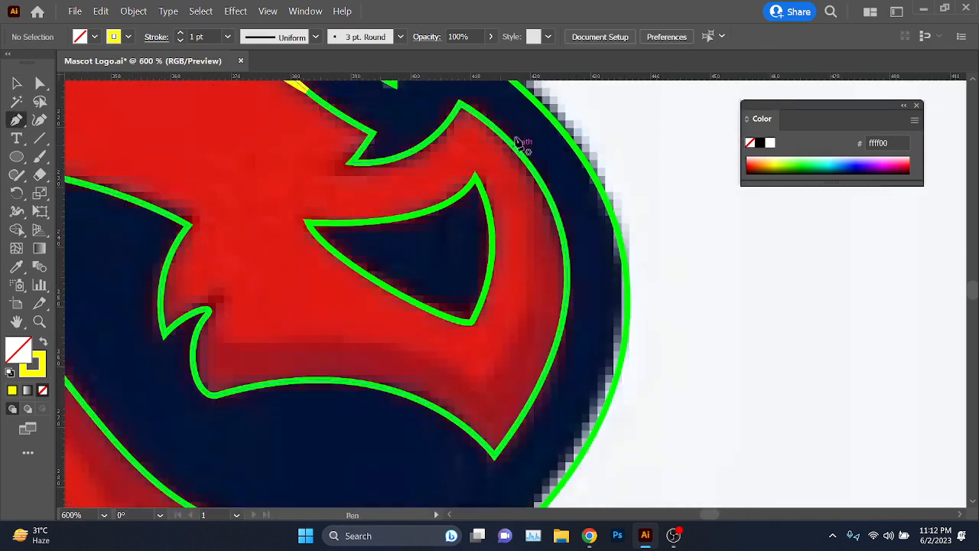
pyautogui.click(503, 109)
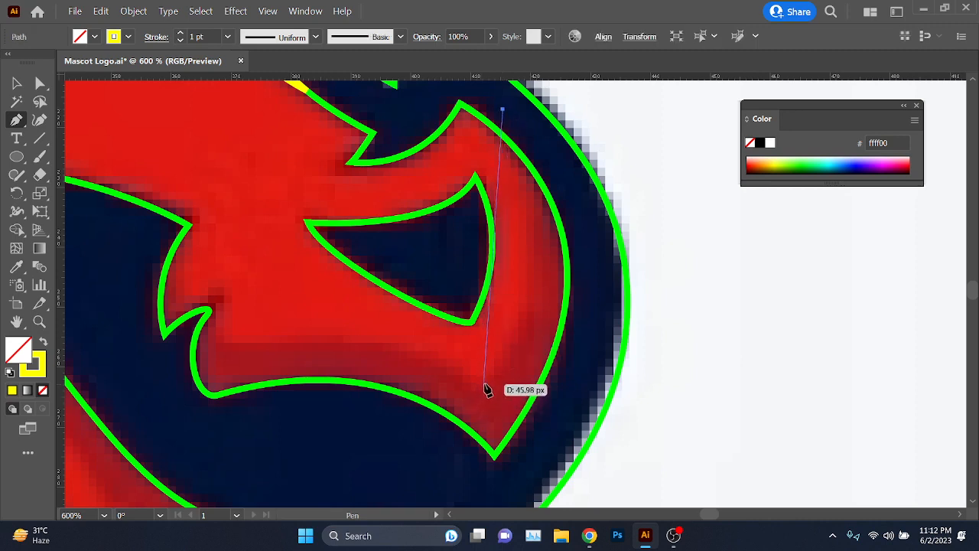
pyautogui.moveTo(484, 382)
pyautogui.mouseDown()
pyautogui.moveTo(398, 444)
pyautogui.moveTo(390, 468)
pyautogui.mouseUp()
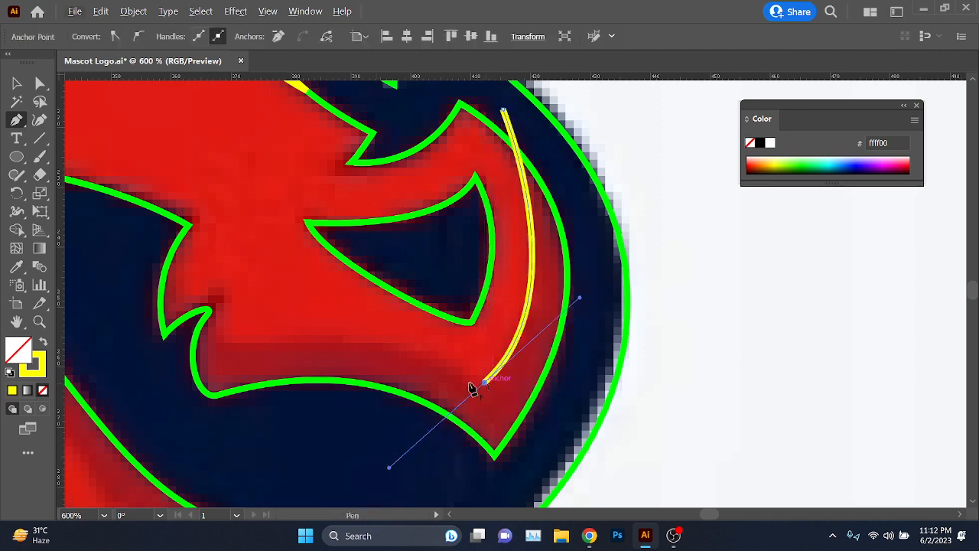
pyautogui.moveTo(226, 343)
pyautogui.mouseDown()
pyautogui.moveTo(102, 344)
pyautogui.moveTo(19, 390)
pyautogui.moveTo(35, 379)
pyautogui.moveTo(142, 365)
pyautogui.moveTo(153, 376)
pyautogui.moveTo(163, 364)
pyautogui.mouseUp()
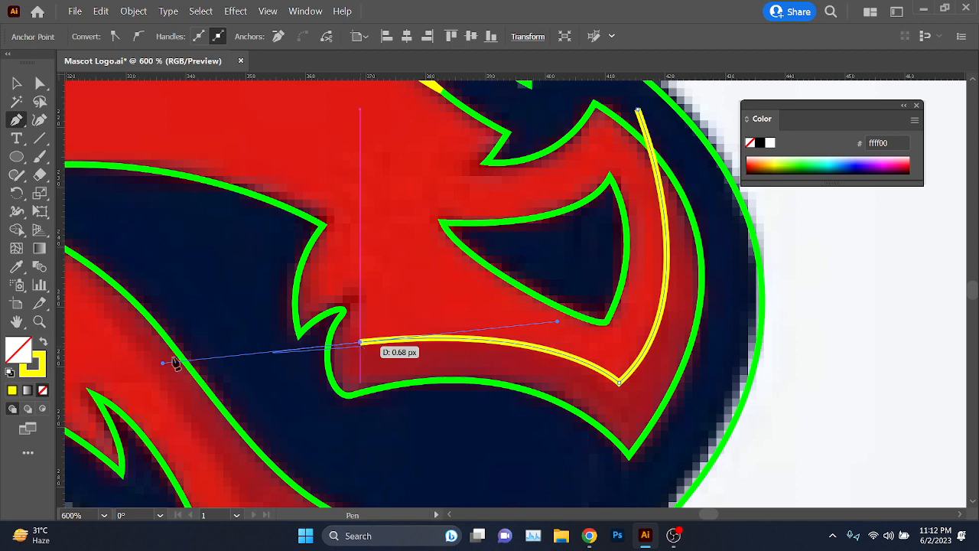
pyautogui.press('alt')
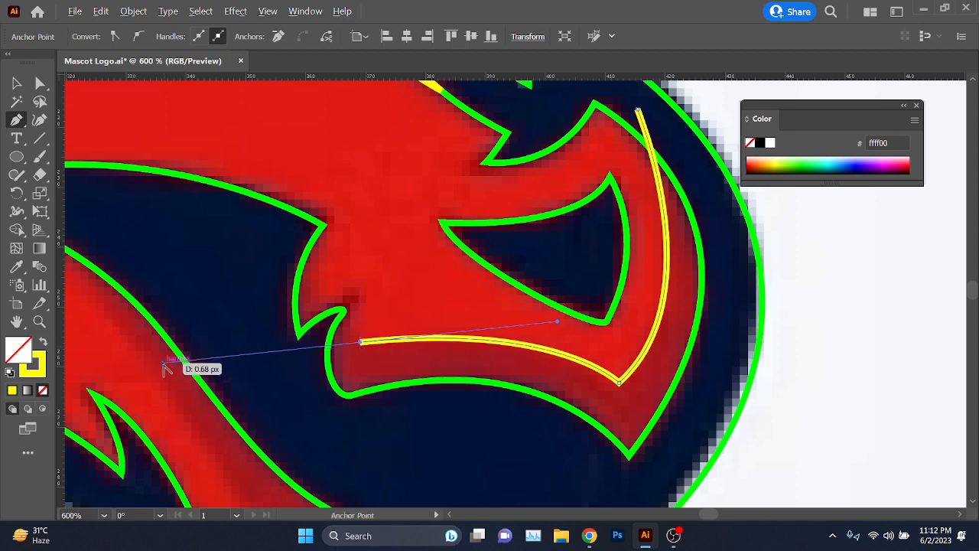
pyautogui.moveTo(166, 368); pyautogui.dragTo(352, 279)
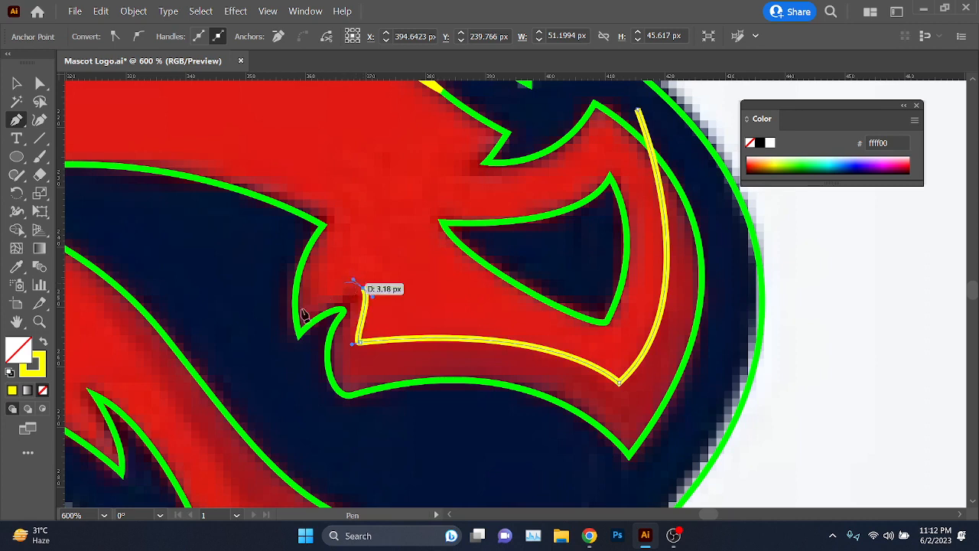
# Step: Loop the path through the dark blue area below the mouth and around the nose, closing it at its starting anchor
pyautogui.moveTo(278, 343); pyautogui.dragTo(274, 373)
pyautogui.click(321, 430)
pyautogui.click(406, 468)
pyautogui.moveTo(490, 480); pyautogui.dragTo(583, 485)
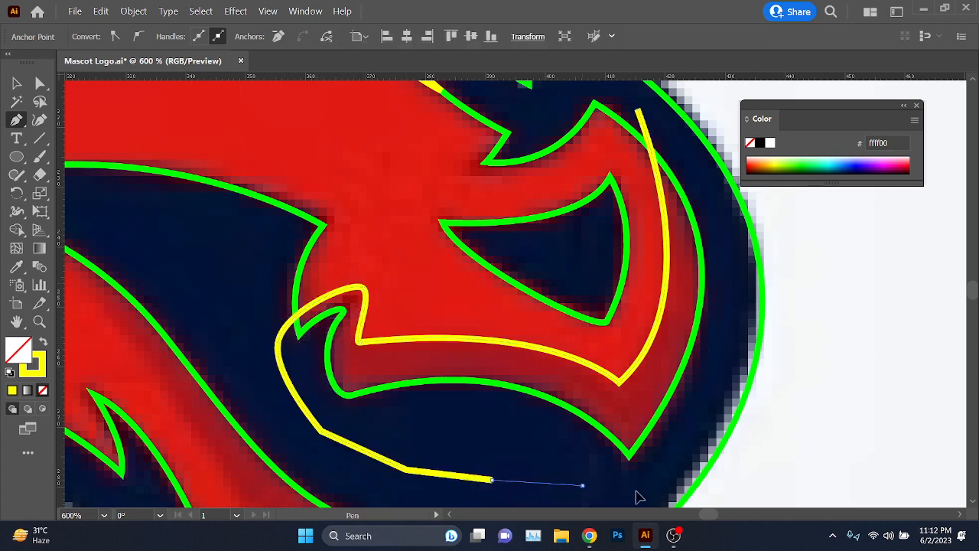
pyautogui.click(637, 490)
pyautogui.click(698, 438)
pyautogui.click(730, 335)
pyautogui.click(739, 246)
pyautogui.moveTo(704, 178); pyautogui.dragTo(645, 114)
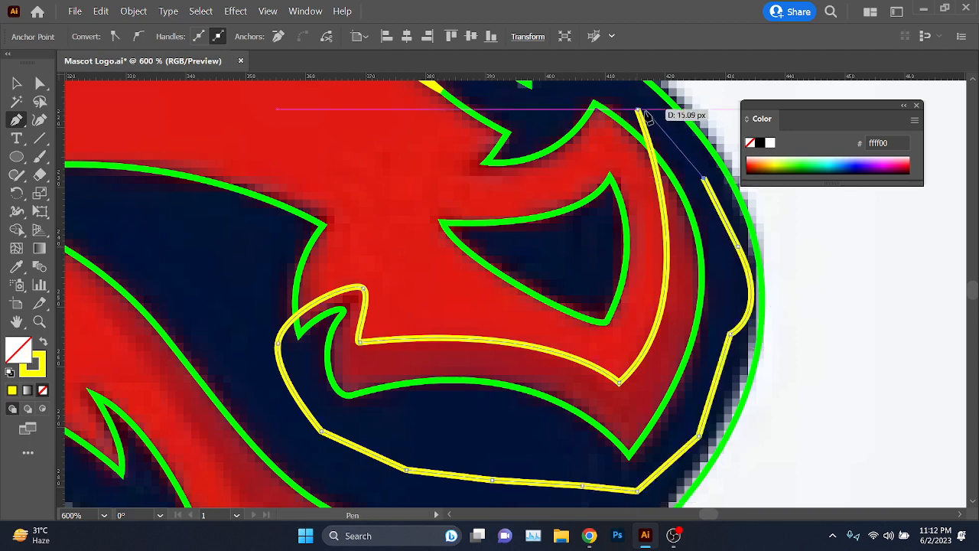
pyautogui.click(639, 110)
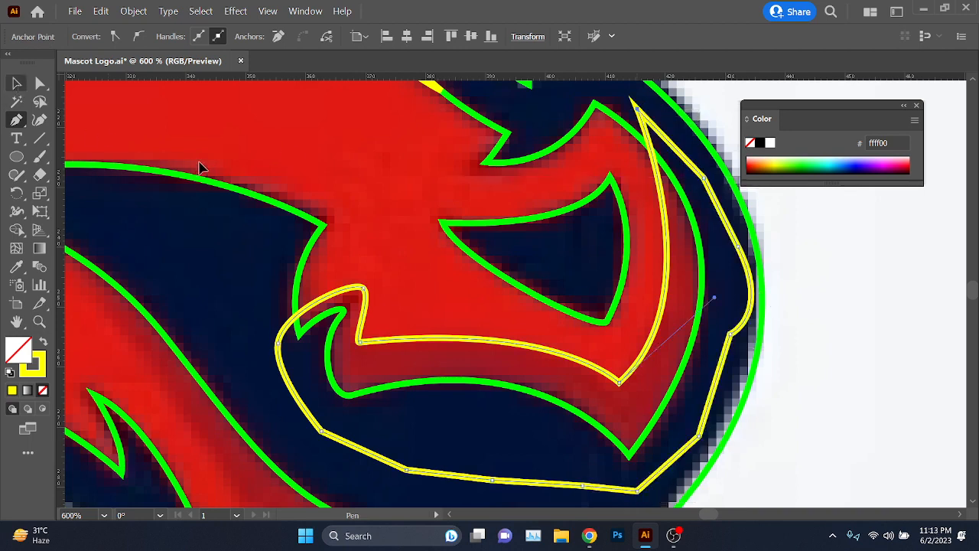
# Step: Select the yellow muzzle shape with the green outline, remove the excess over the dark blue using Shape Builder, and deselect
pyautogui.press('v')
pyautogui.hotkey('ctrl', 'a')
pyautogui.click(15, 231)
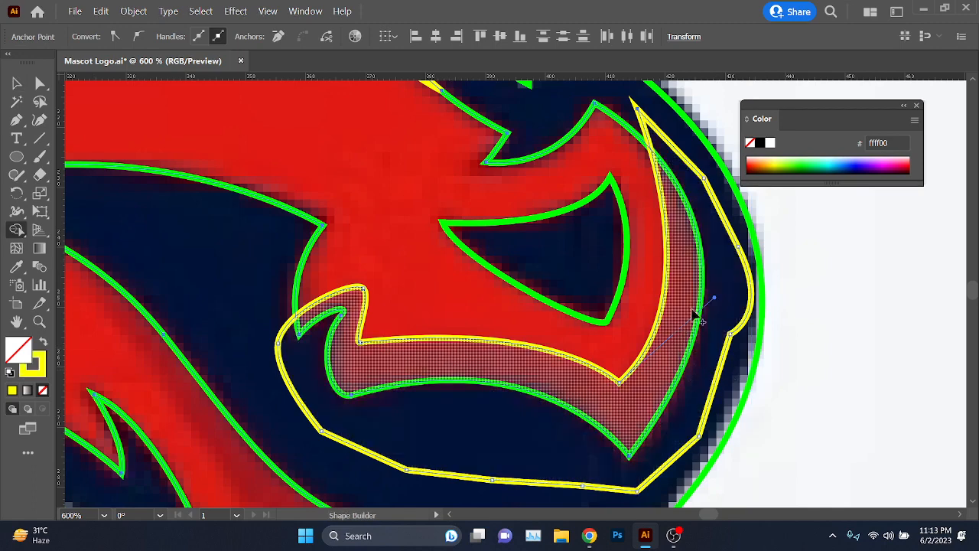
pyautogui.keyDown('alt'); pyautogui.click(733, 337); pyautogui.keyUp('alt')
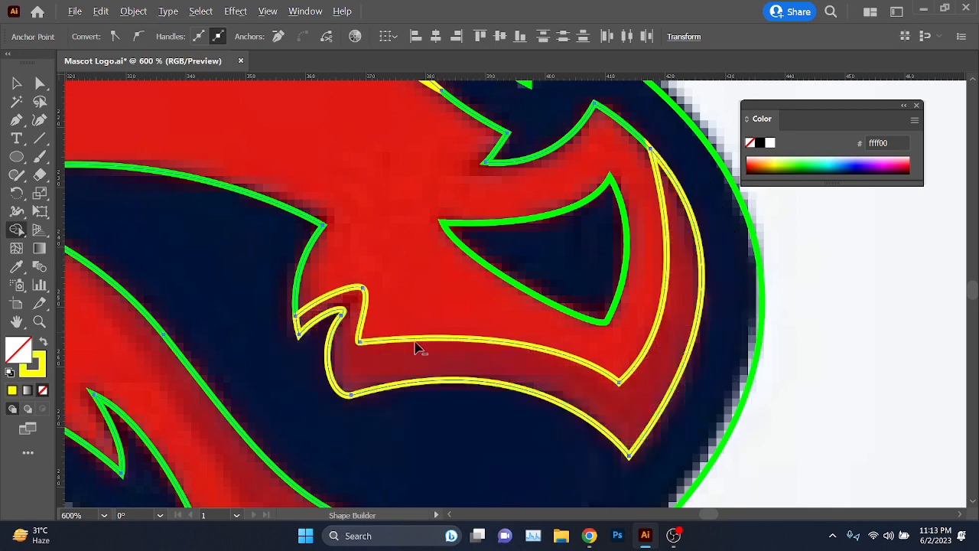
pyautogui.click(16, 83)
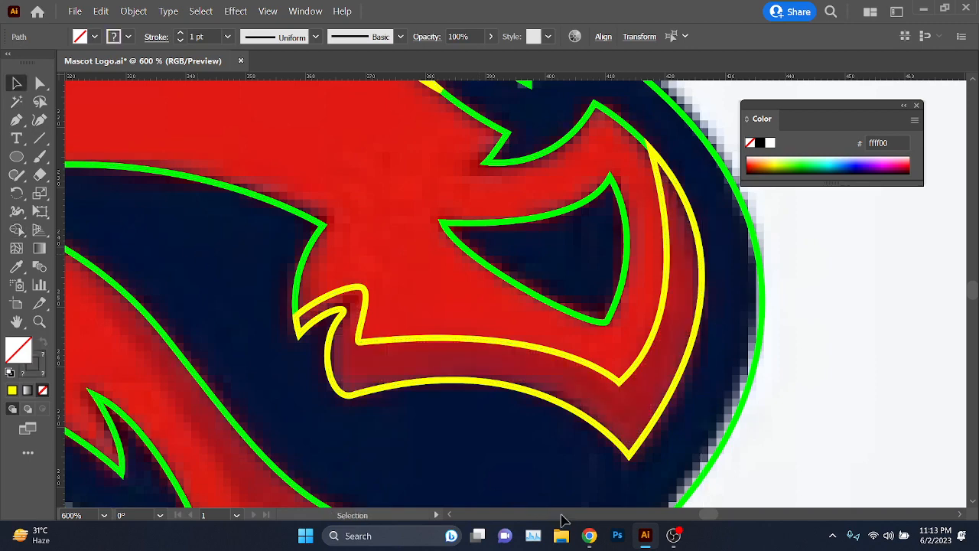
pyautogui.click(501, 450)
# Step: Switch to the Google Meet call to check the in-call messages, and return to the logo in Illustrator
pyautogui.moveTo(589, 536)
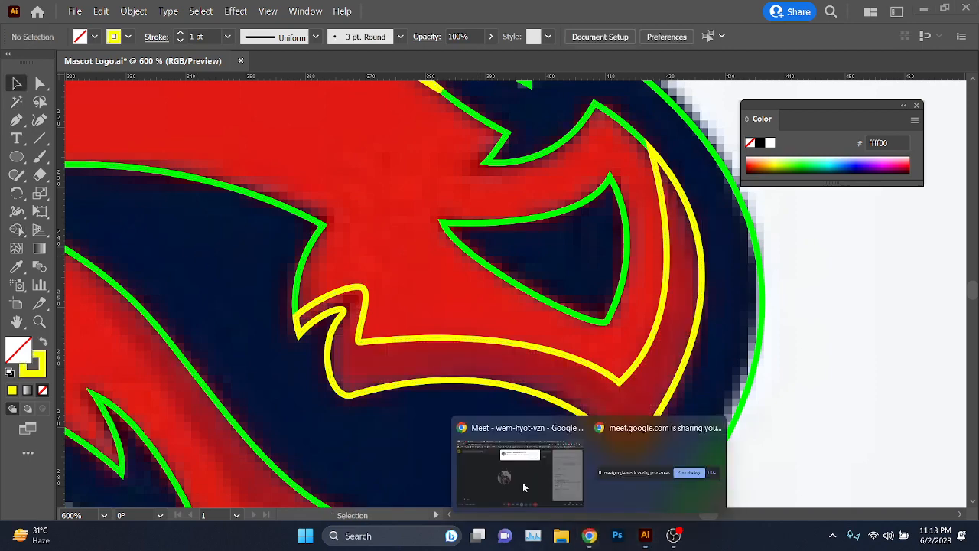
pyautogui.click(523, 482)
pyautogui.click(620, 139)
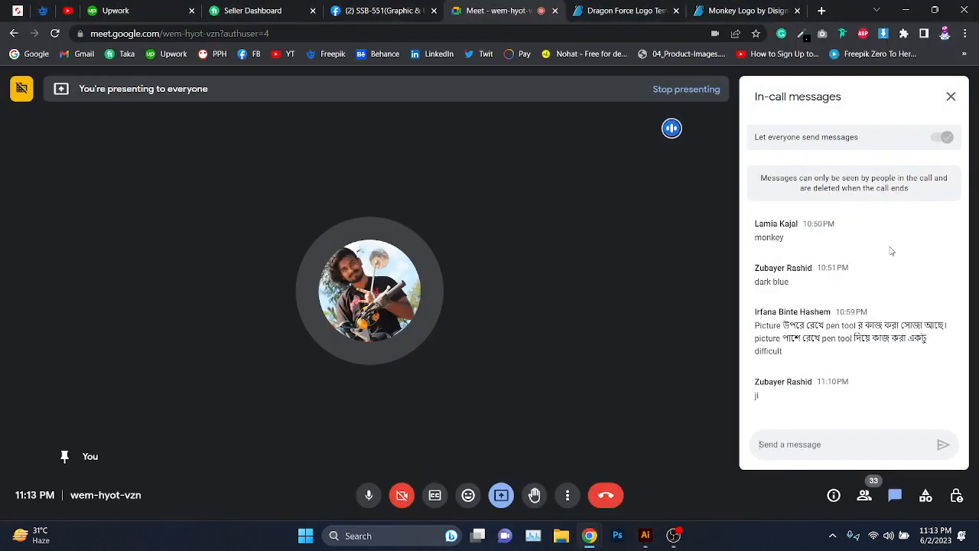
pyautogui.hotkey('alt', 'Tab')
pyautogui.scroll(-1, 545, 399)
pyautogui.moveTo(443, 400); pyautogui.dragTo(601, 413)
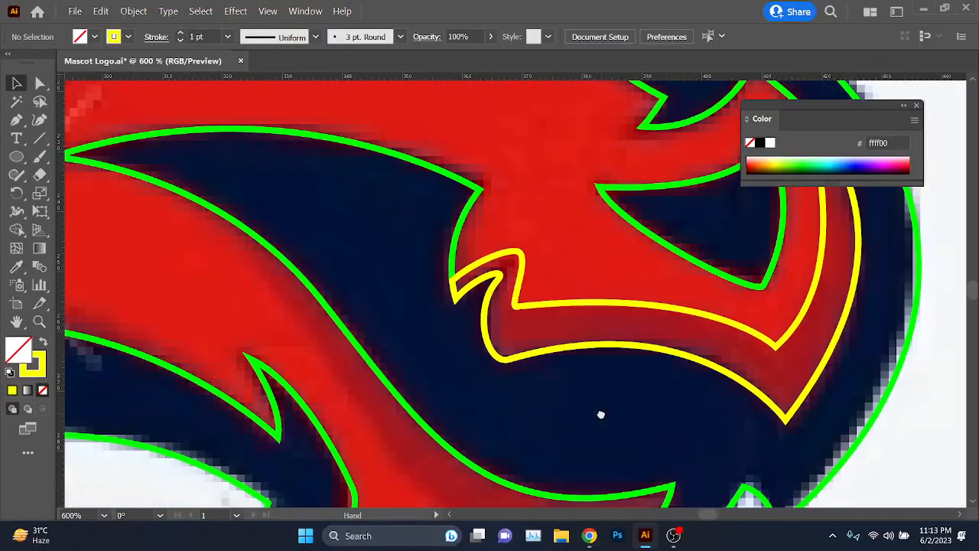
pyautogui.scroll(-2, 602, 413)
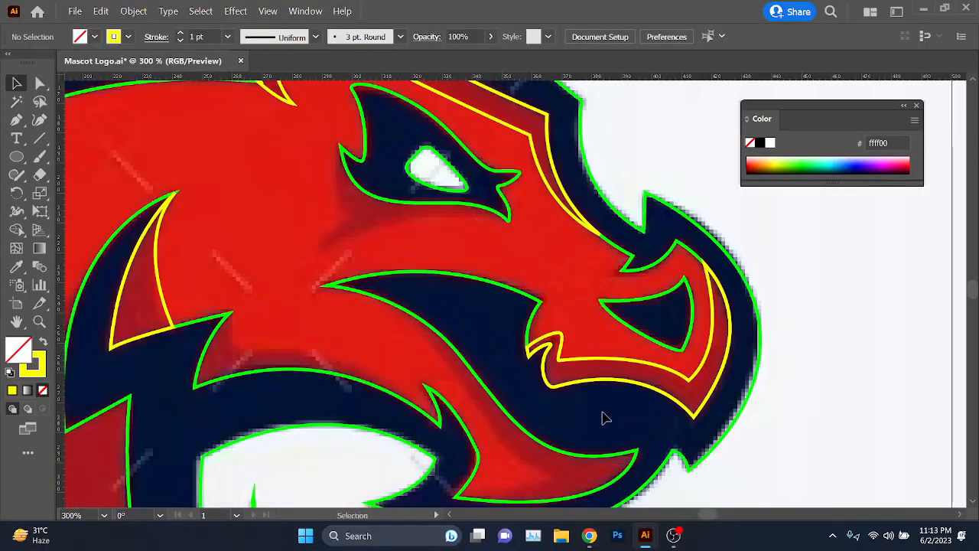
pyautogui.scroll(-1, 556, 393)
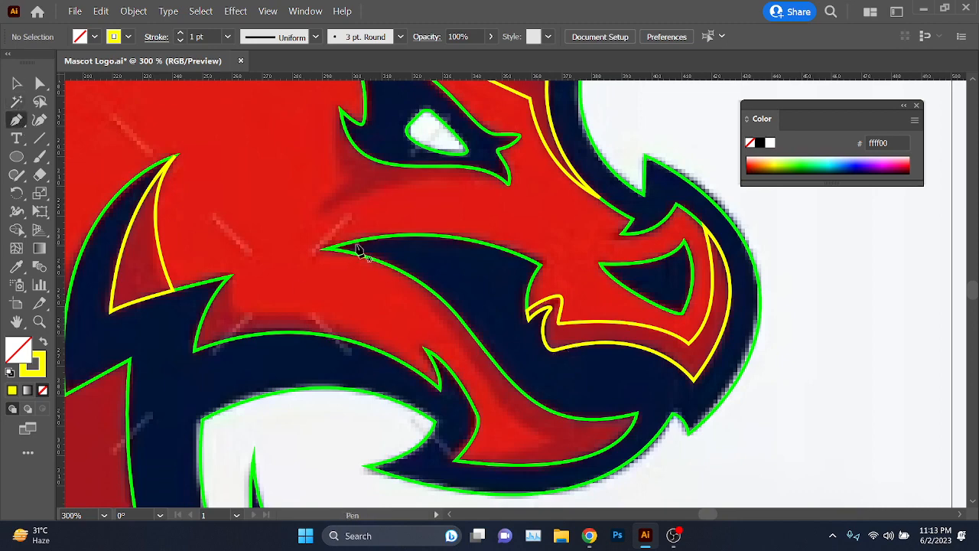
# Step: Trace the inner edge of the lower jaw shadow with a curved Pen path from the mouth corner to its inner point and back to the jaw corner
pyautogui.scroll(-1, 452, 366)
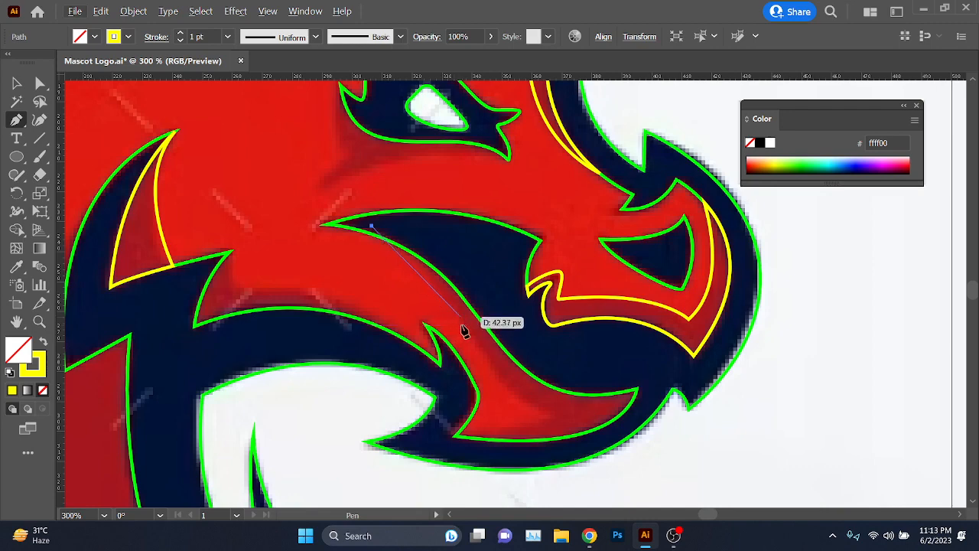
pyautogui.moveTo(460, 316); pyautogui.dragTo(494, 370)
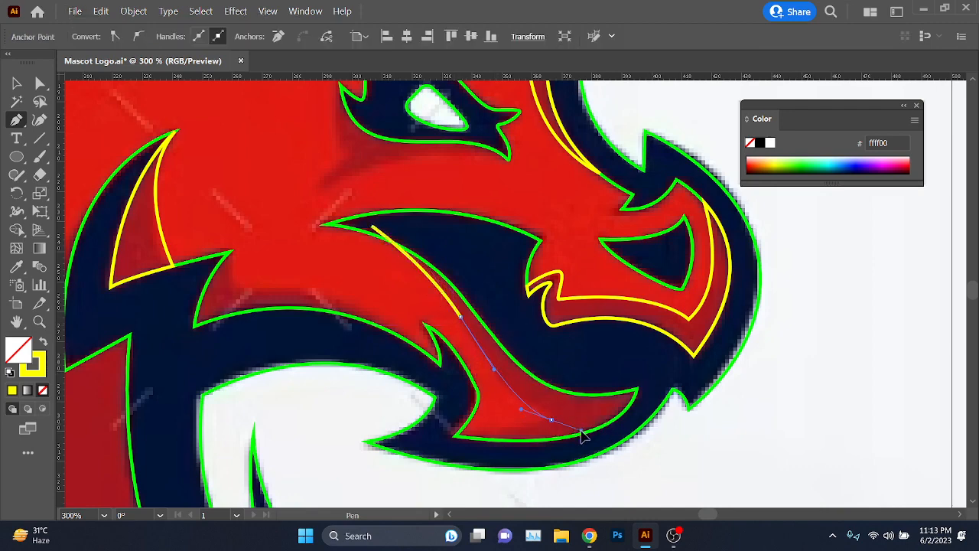
pyautogui.moveTo(582, 431); pyautogui.dragTo(582, 433)
pyautogui.hotkey('ctrl', 'z')
pyautogui.scroll(1, 551, 416)
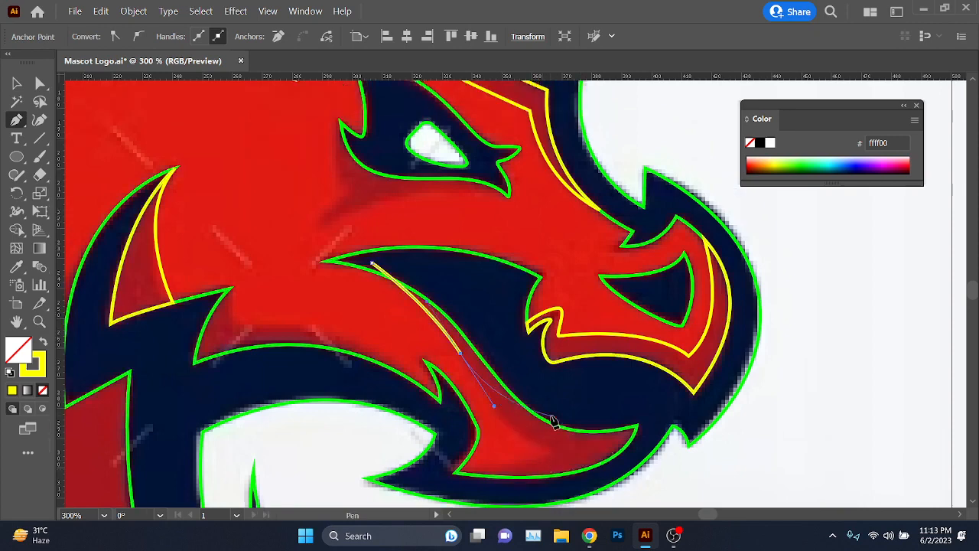
pyautogui.moveTo(548, 458); pyautogui.dragTo(575, 460)
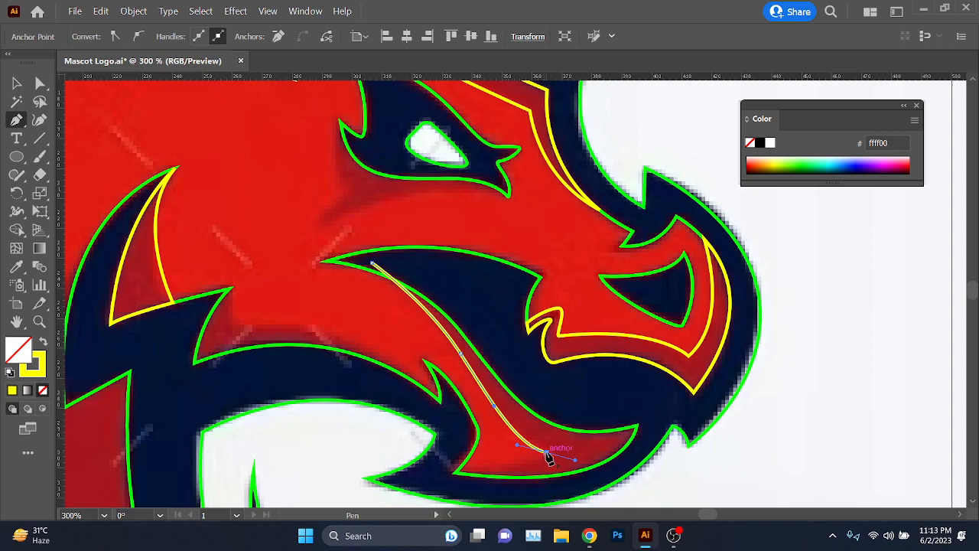
pyautogui.moveTo(443, 468); pyautogui.dragTo(397, 465)
pyautogui.scroll(-2, 437, 470)
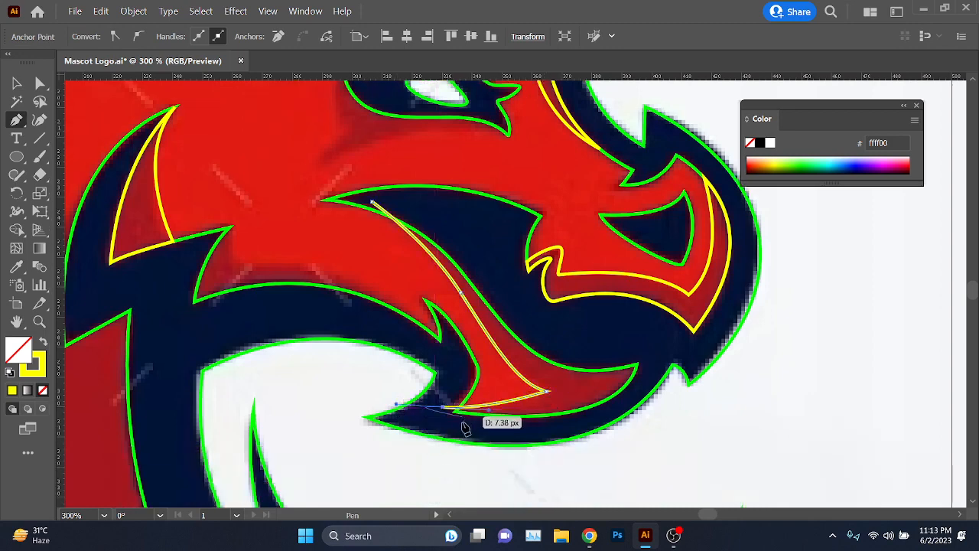
# Step: Loop the path through the dark blue area below the jaw and inside the mouth, closing it at its starting anchor
pyautogui.click(462, 417)
pyautogui.hotkey('ctrl', 'z')
pyautogui.click(457, 427)
pyautogui.click(514, 435)
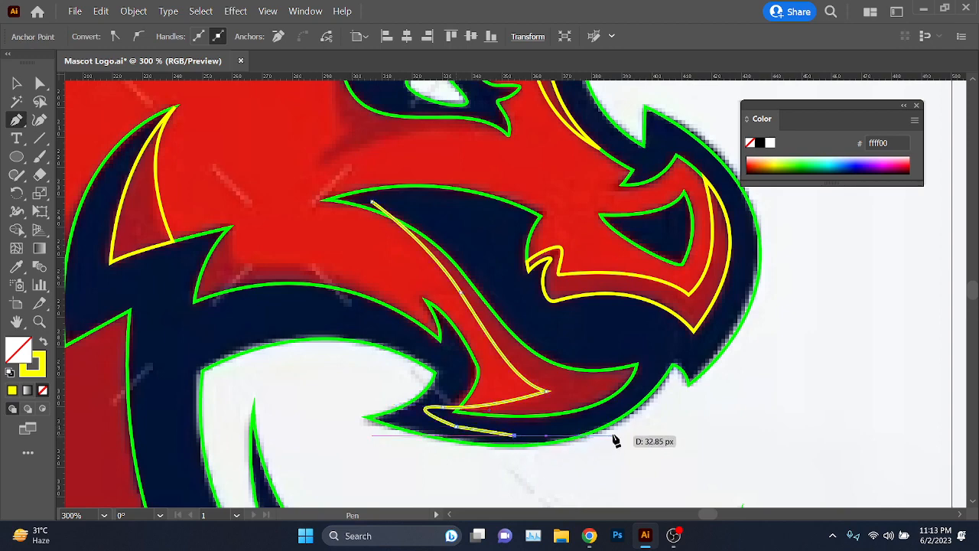
pyautogui.click(602, 420)
pyautogui.click(662, 365)
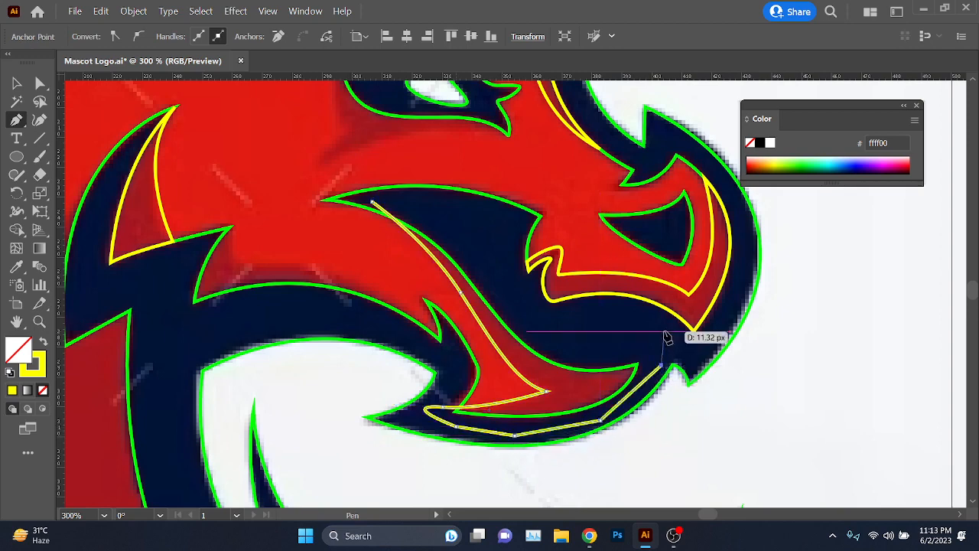
pyautogui.click(664, 333)
pyautogui.click(583, 309)
pyautogui.click(564, 327)
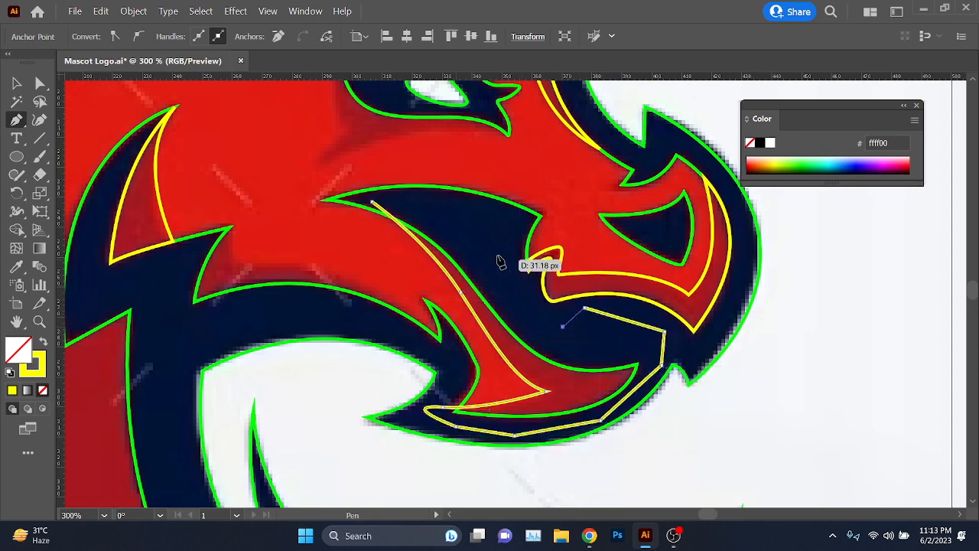
pyautogui.click(497, 252)
pyautogui.click(425, 199)
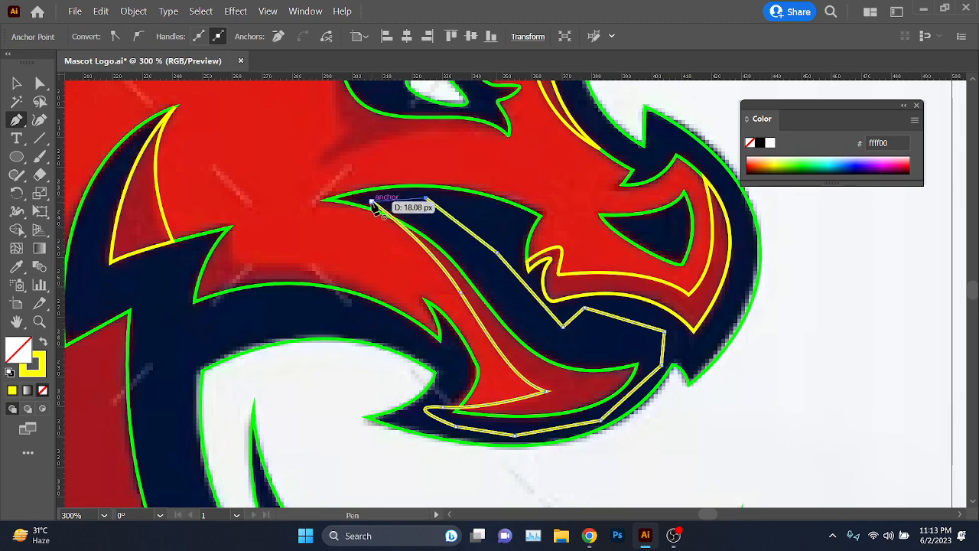
pyautogui.click(373, 202)
# Step: Select the yellow jaw shape with the green outline and remove the excess over the dark blue using Shape Builder
pyautogui.click(16, 88)
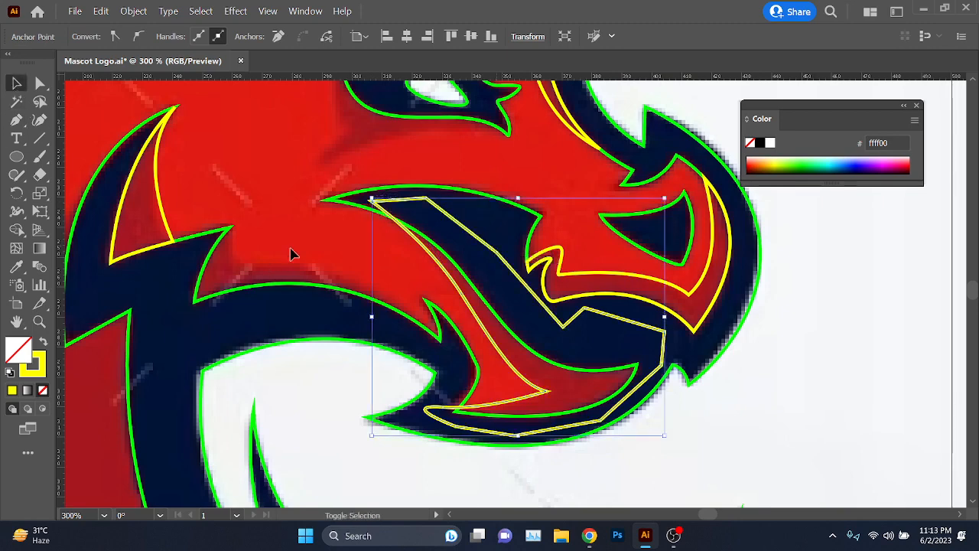
pyautogui.click(252, 306)
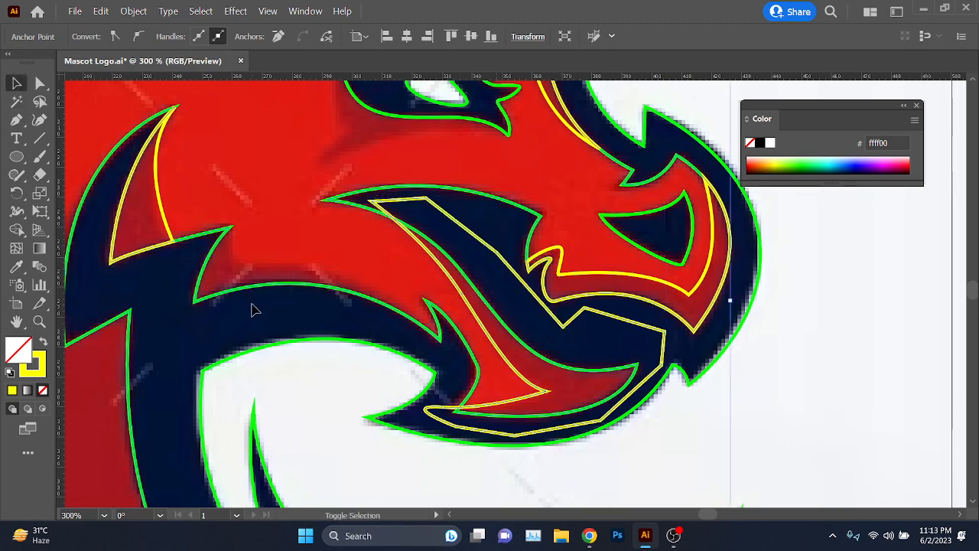
pyautogui.hotkey('ctrl', 'a')
pyautogui.hotkey('shift', 'm')
pyautogui.keyDown('alt'); pyautogui.click(565, 434); pyautogui.keyUp('alt')
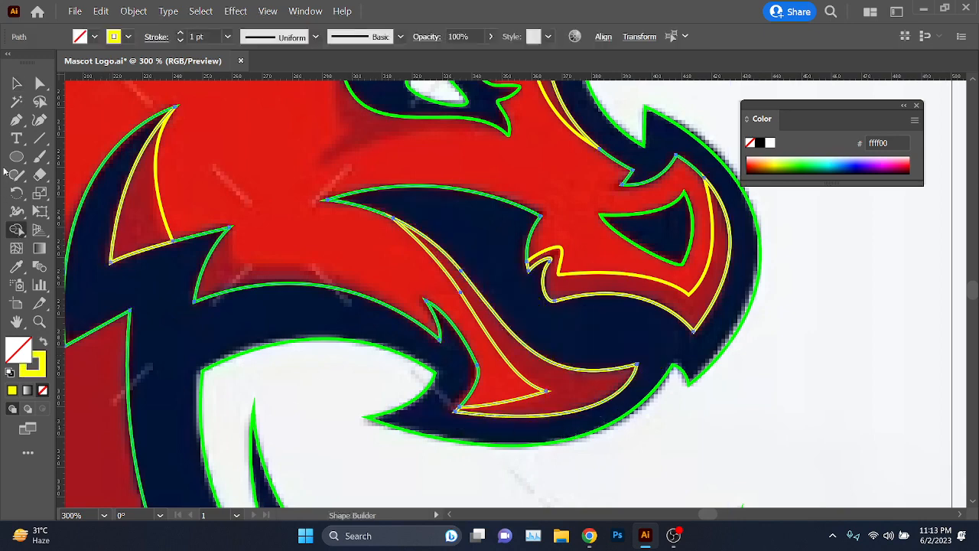
pyautogui.click(20, 83)
# Step: Deselect everything and trace the cheek shadow's upper edge with the Pen tool, from the notch behind the jaw to the cheek spike's tip
pyautogui.moveTo(335, 326); pyautogui.dragTo(655, 309)
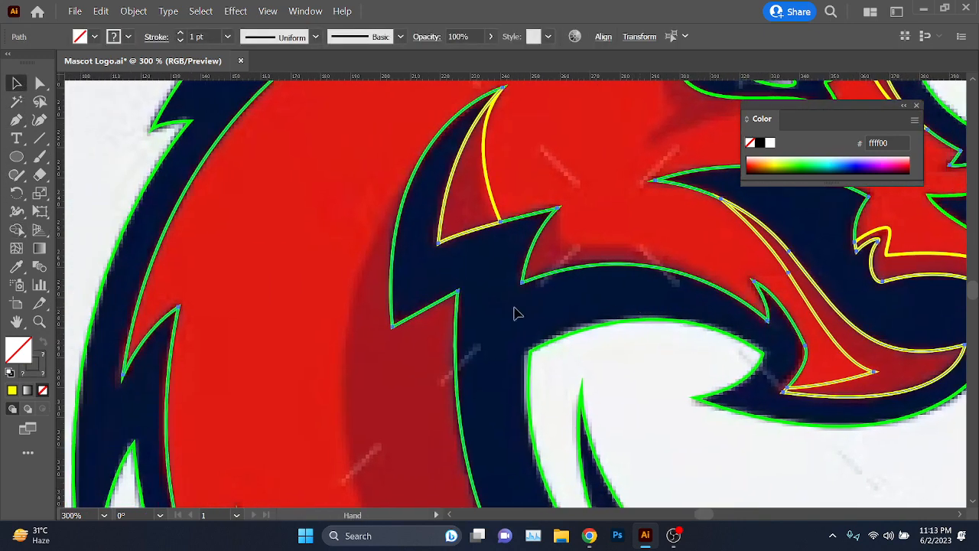
pyautogui.scroll(-2, 365, 304)
pyautogui.click(16, 120)
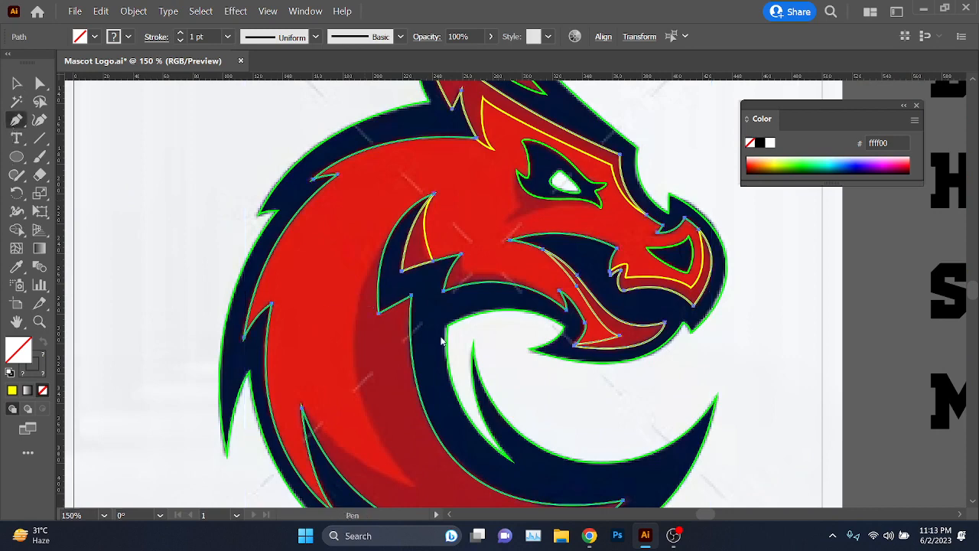
pyautogui.scroll(4, 442, 336)
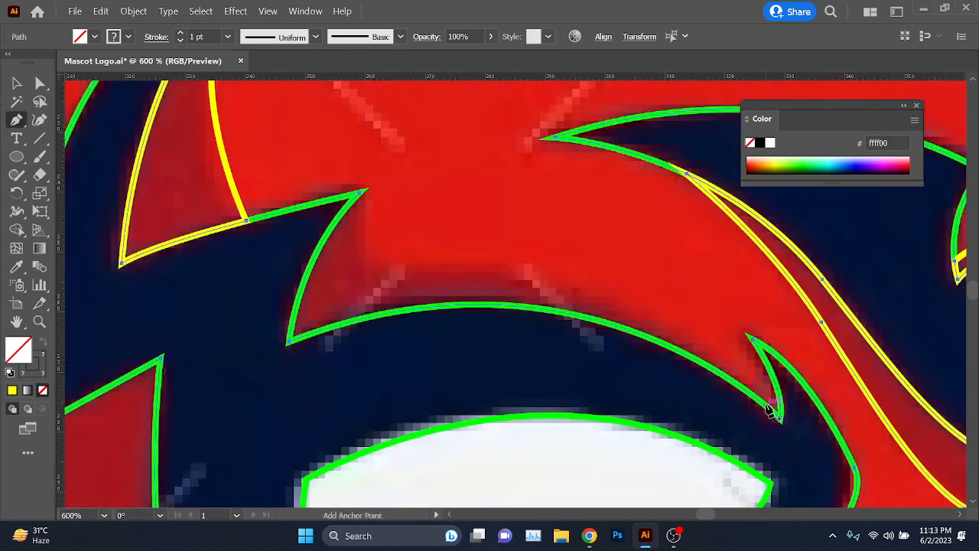
pyautogui.keyDown('ctrl'); pyautogui.click(784, 453); pyautogui.keyUp('ctrl')
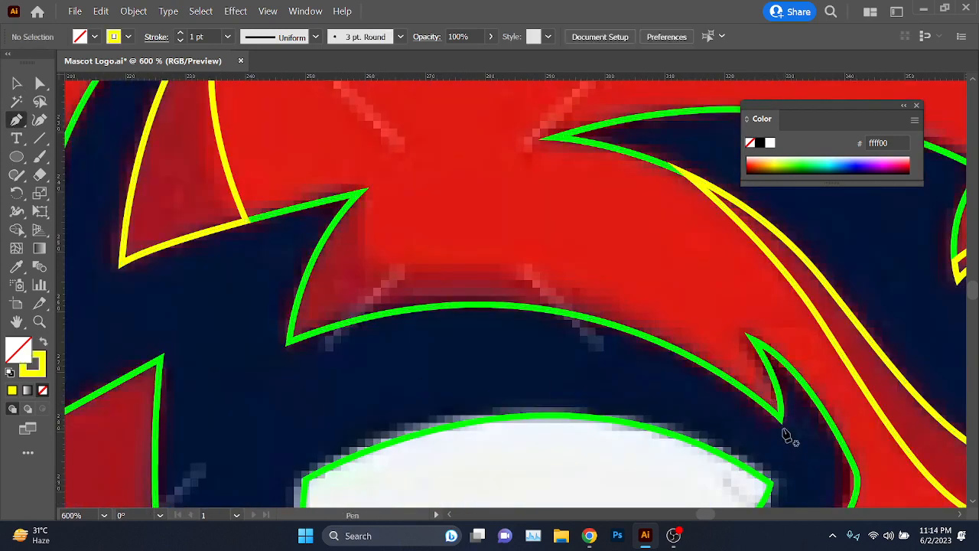
pyautogui.scroll(-3, 698, 442)
pyautogui.scroll(1, 691, 436)
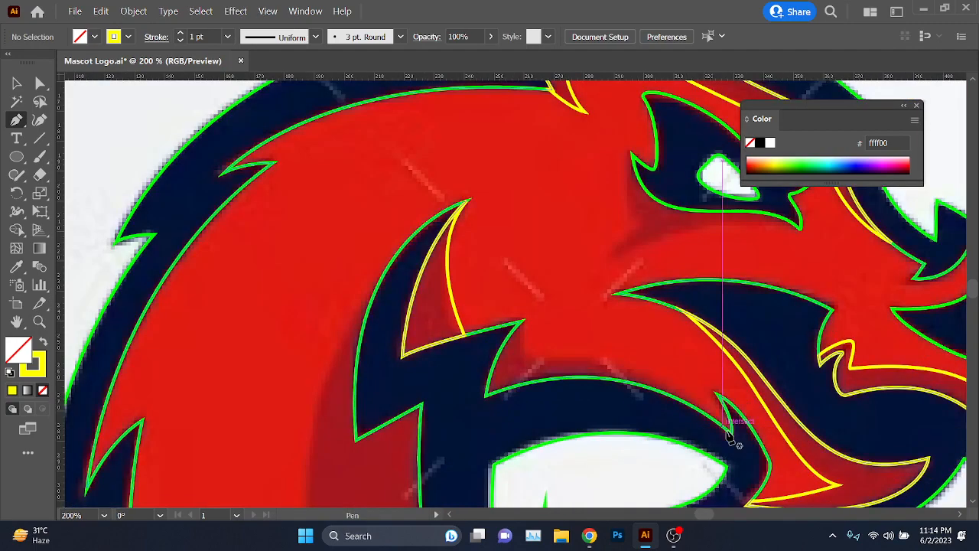
pyautogui.scroll(1, 589, 411)
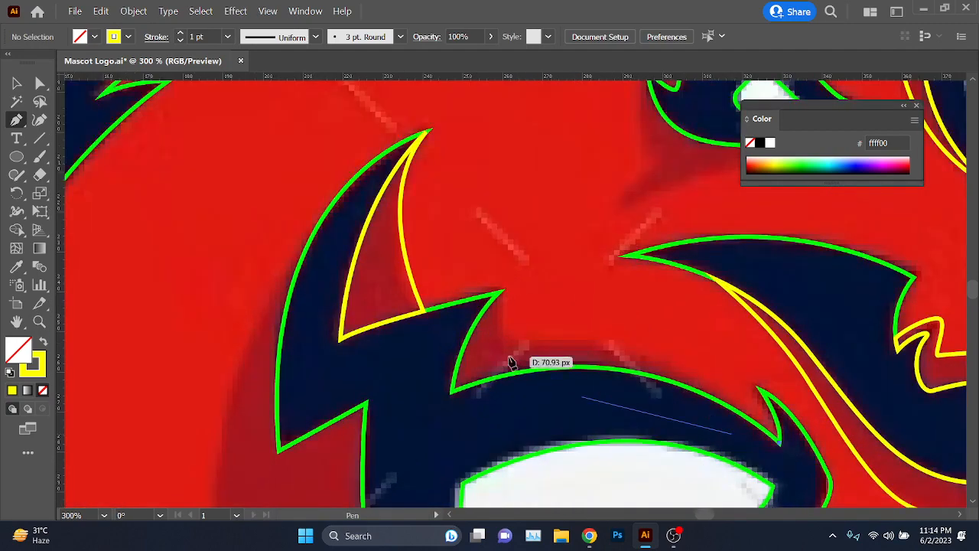
pyautogui.moveTo(503, 340); pyautogui.dragTo(285, 348)
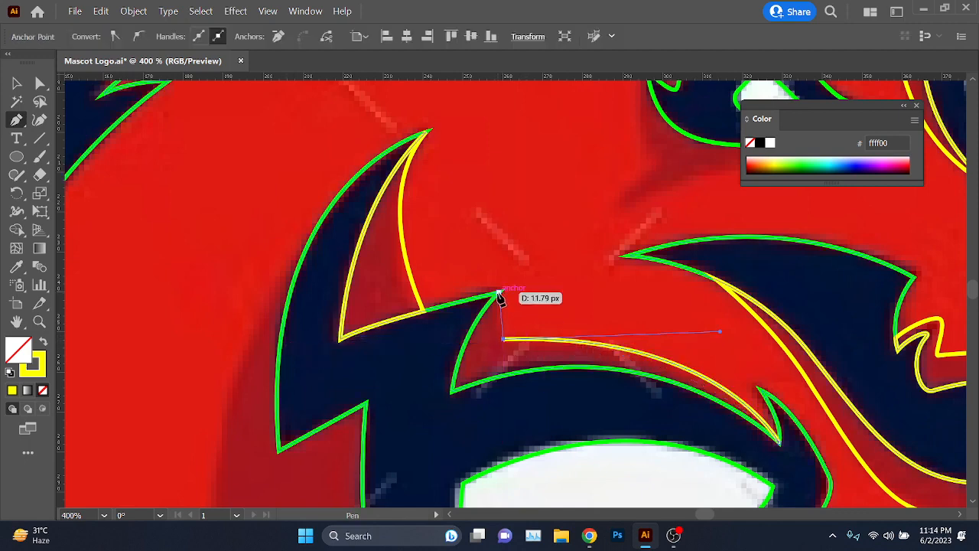
pyautogui.moveTo(498, 293)
pyautogui.mouseDown()
pyautogui.moveTo(505, 270)
pyautogui.moveTo(500, 295)
pyautogui.mouseUp()
# Step: Loop the cheek path through the dark blue area below the cheek and close it at its starting anchor
pyautogui.click(420, 356)
pyautogui.click(420, 419)
pyautogui.moveTo(457, 446); pyautogui.dragTo(535, 422)
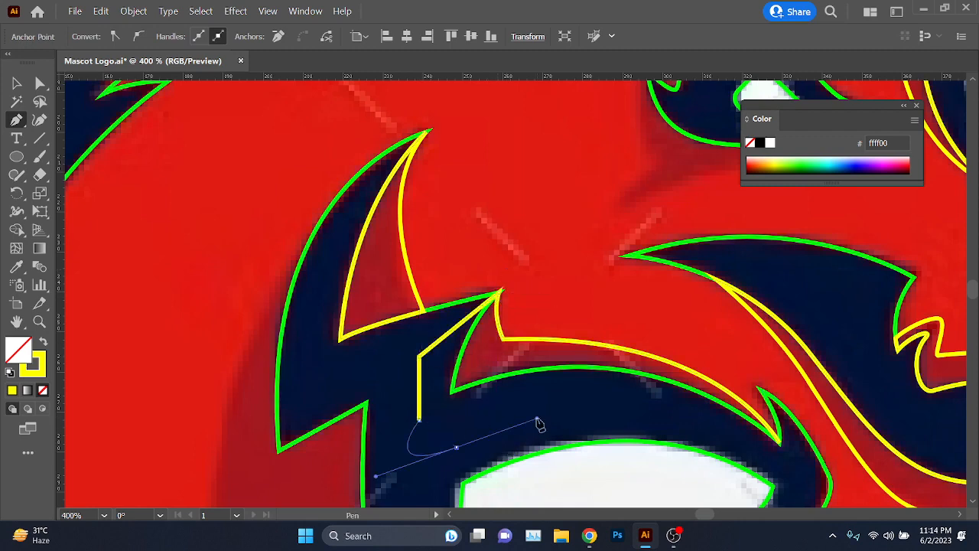
pyautogui.click(536, 419)
pyautogui.click(655, 419)
pyautogui.click(727, 437)
pyautogui.click(776, 463)
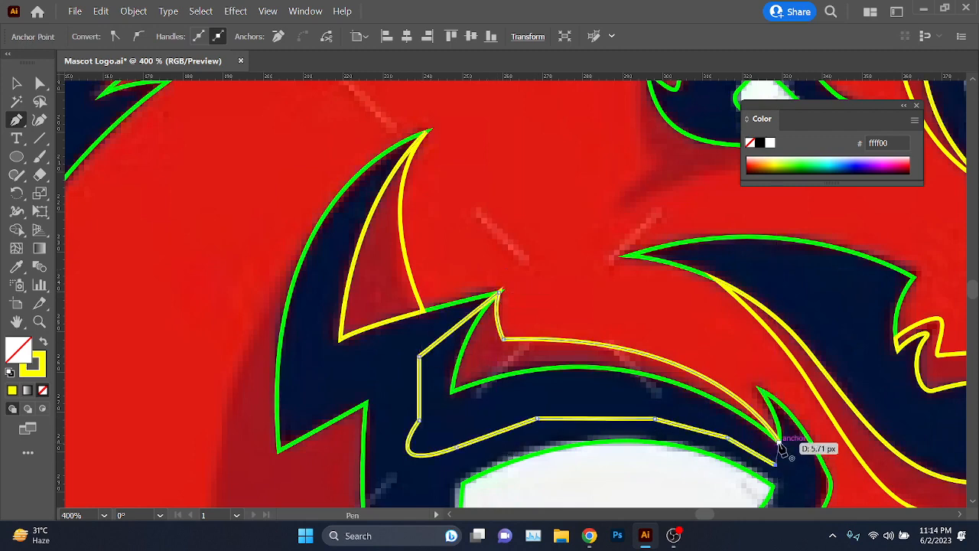
pyautogui.click(778, 439)
# Step: Select the yellow cheek shape with the green outline, remove the excess over the dark blue using Shape Builder, and deselect
pyautogui.click(16, 83)
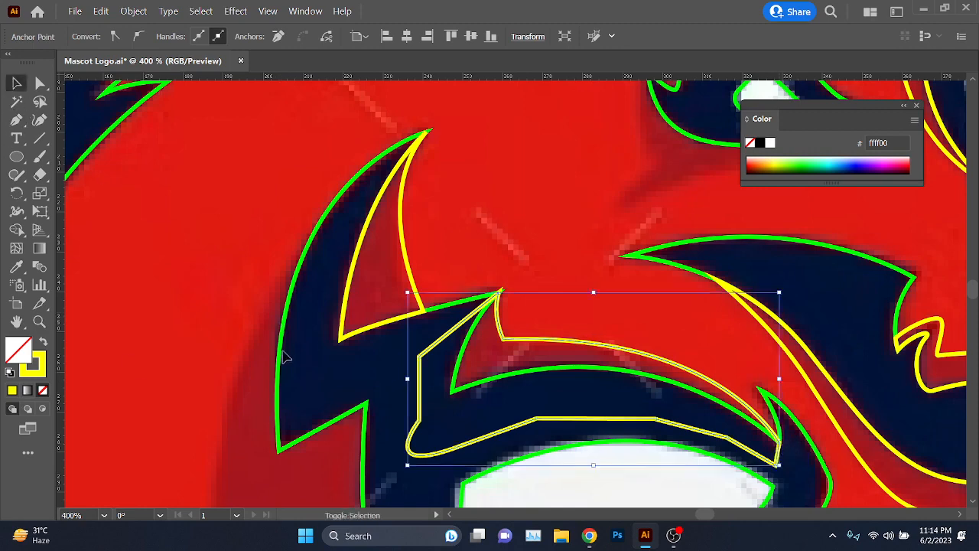
pyautogui.keyDown('shift'); pyautogui.click(282, 351); pyautogui.keyUp('shift')
pyautogui.click(17, 231)
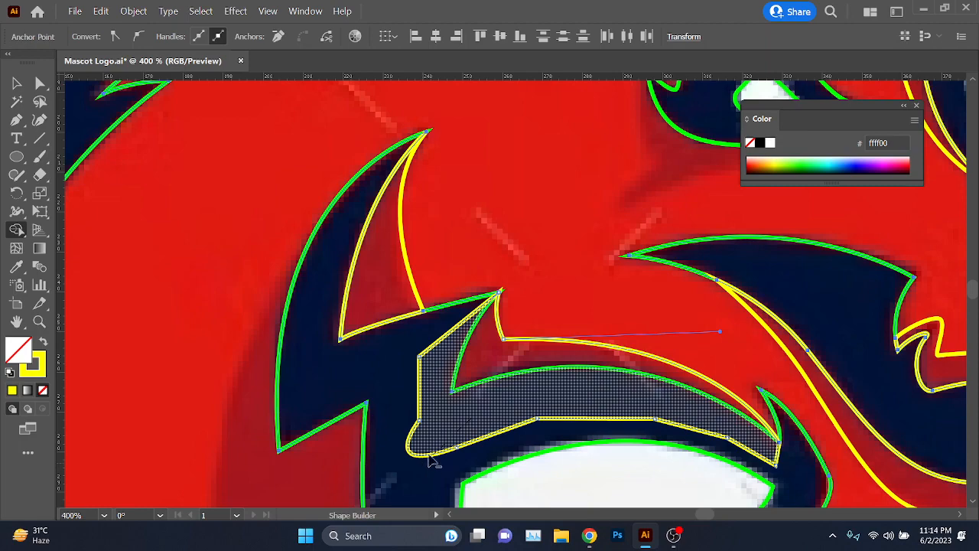
pyautogui.moveTo(430, 457); pyautogui.dragTo(420, 466)
pyautogui.click(17, 83)
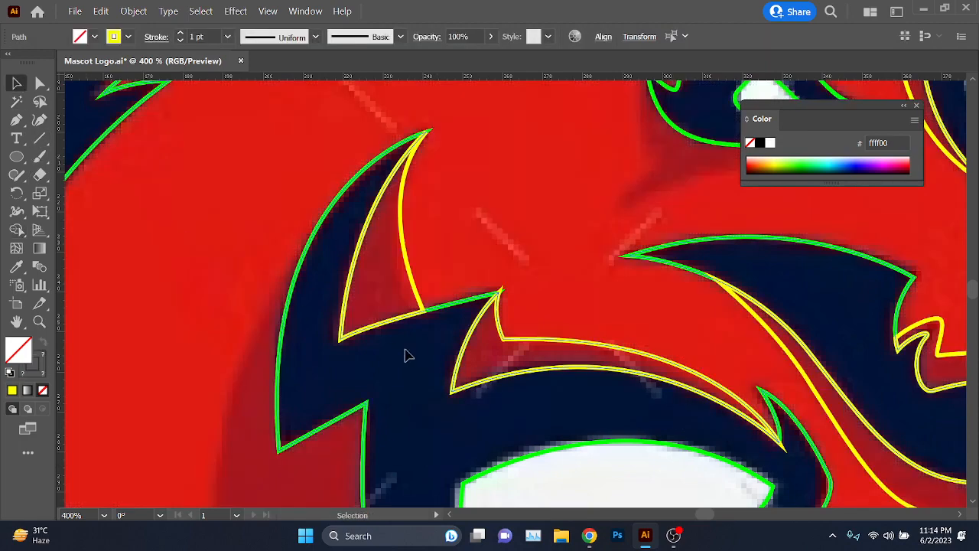
pyautogui.scroll(-2, 406, 355)
pyautogui.moveTo(507, 395); pyautogui.dragTo(571, 265)
pyautogui.click(571, 265)
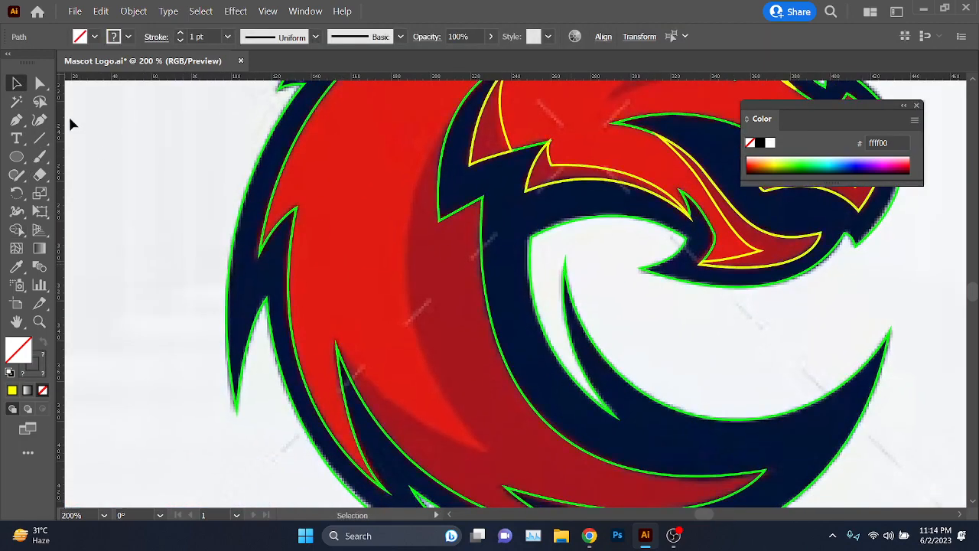
# Step: Start a Pen path at the dark blue cheek spike and trace the neck shadow's inner edge to its lower point and the left spike's tip
pyautogui.scroll(1, 442, 159)
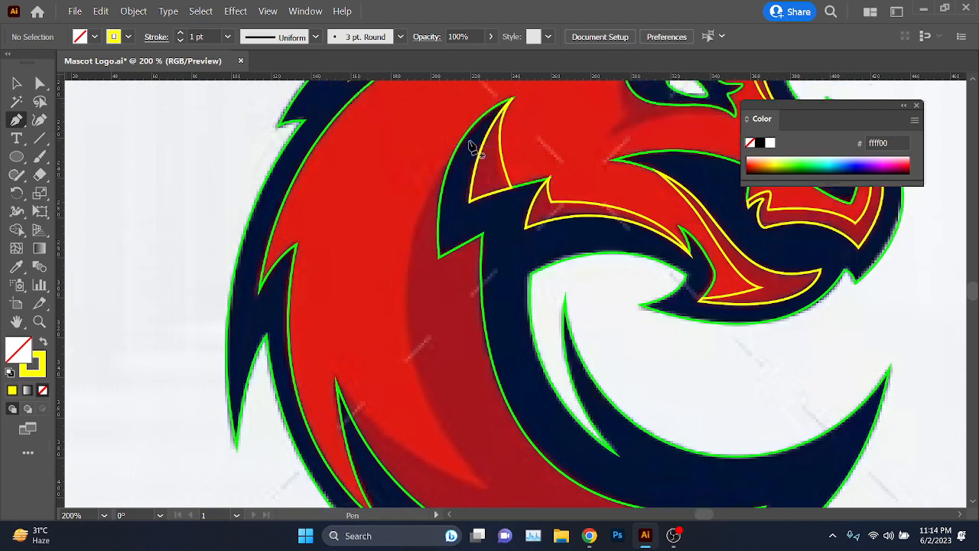
pyautogui.scroll(-2, 414, 352)
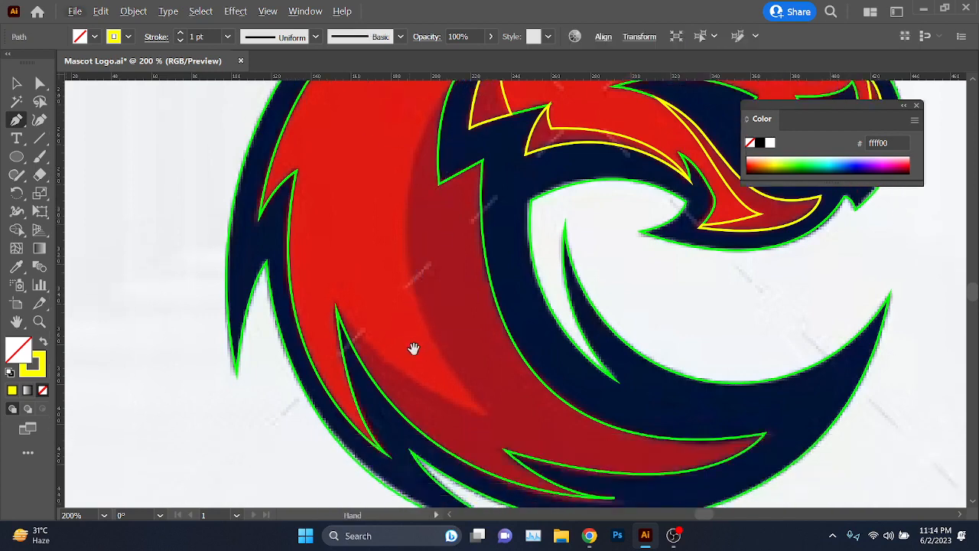
pyautogui.moveTo(414, 349); pyautogui.dragTo(373, 310)
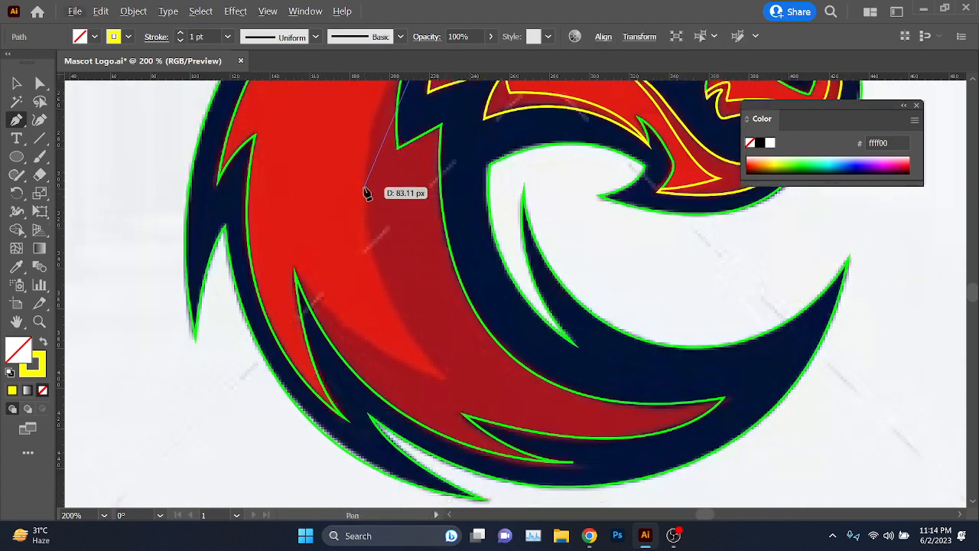
pyautogui.moveTo(364, 186); pyautogui.dragTo(364, 299)
pyautogui.click(444, 378)
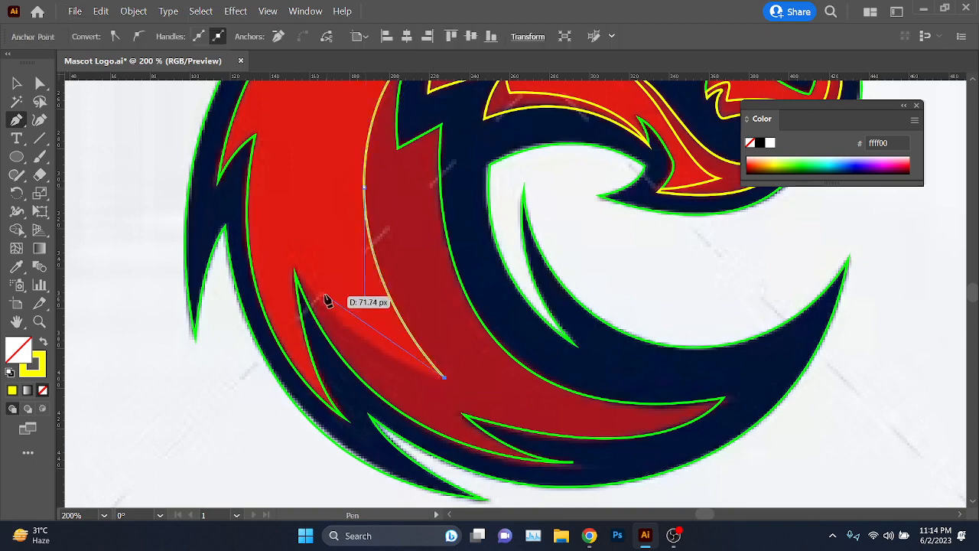
pyautogui.moveTo(295, 272); pyautogui.dragTo(256, 217)
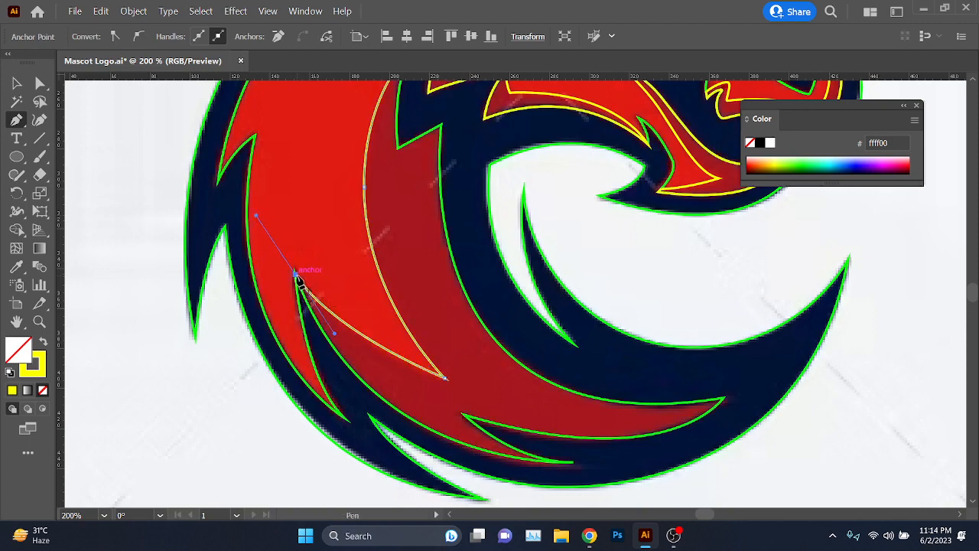
pyautogui.click(296, 273)
# Step: Extend the neck path with straight segments through the dark blue band beneath the lower neck shadow toward the tail tip
pyautogui.click(325, 373)
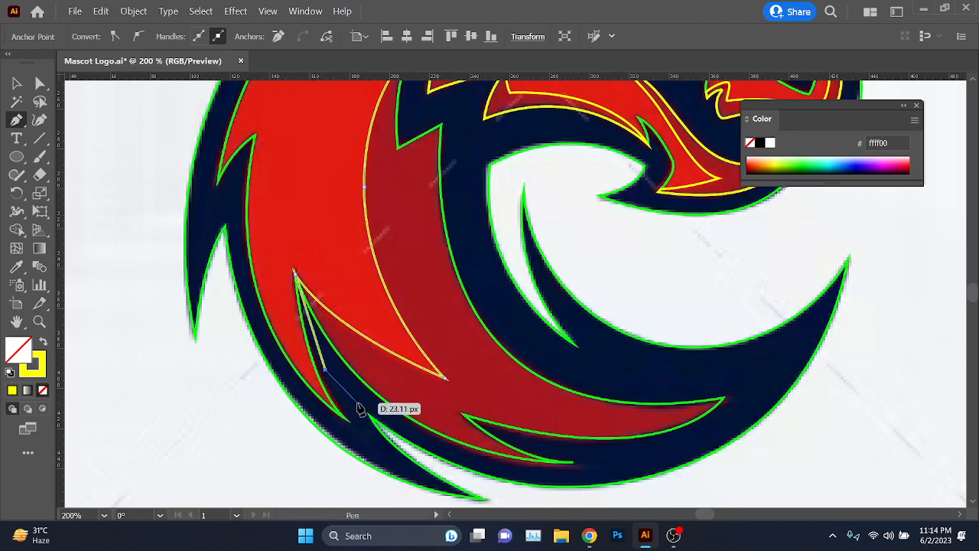
pyautogui.click(361, 403)
pyautogui.click(392, 419)
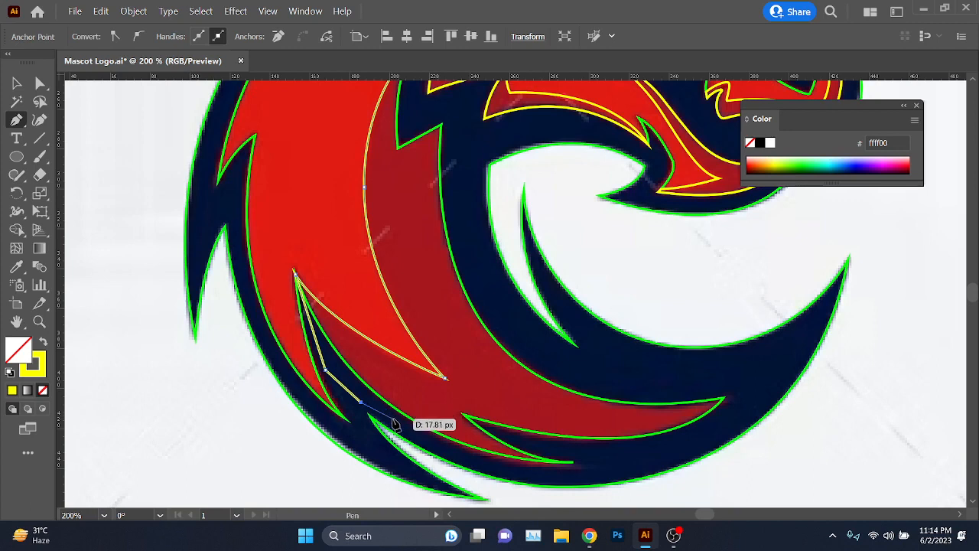
pyautogui.click(497, 470)
pyautogui.click(560, 475)
pyautogui.click(645, 465)
pyautogui.click(756, 417)
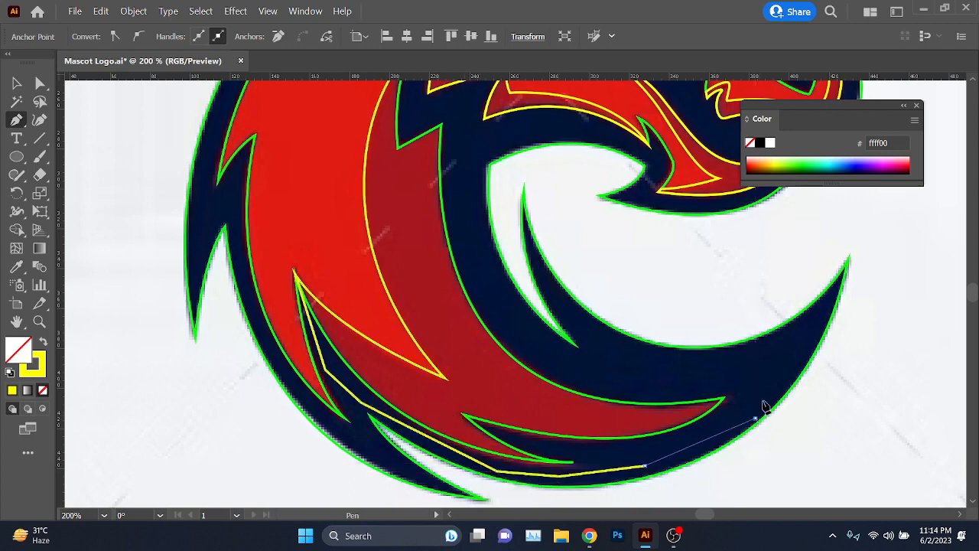
# Step: Extend the neck path around the tail tip with straight segments and back along the dark blue band outside the neck shadow
pyautogui.click(777, 370)
pyautogui.click(668, 367)
pyautogui.click(583, 367)
pyautogui.click(515, 302)
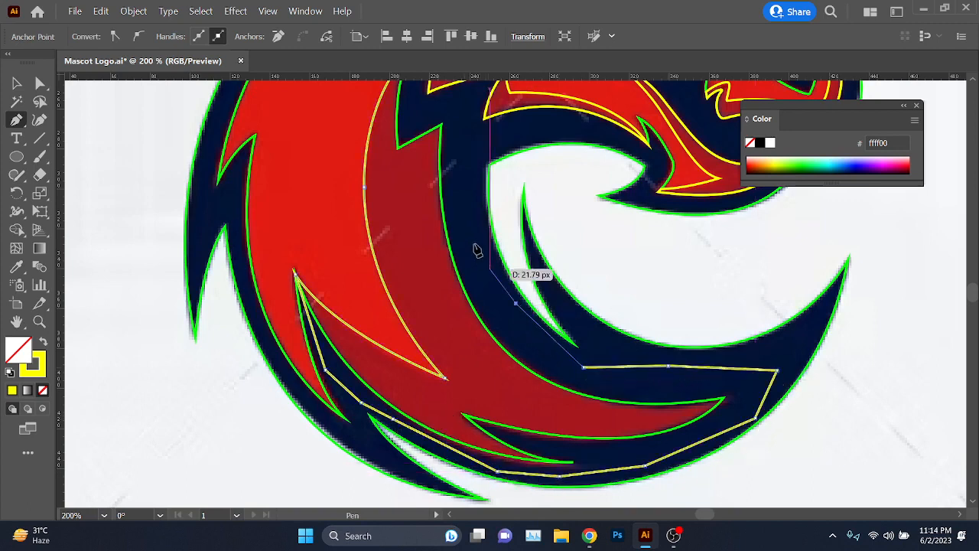
pyautogui.click(471, 233)
# Step: Continue the neck path up through the dark blue behind the jaw and close it at its starting anchor
pyautogui.moveTo(466, 160); pyautogui.dragTo(498, 339)
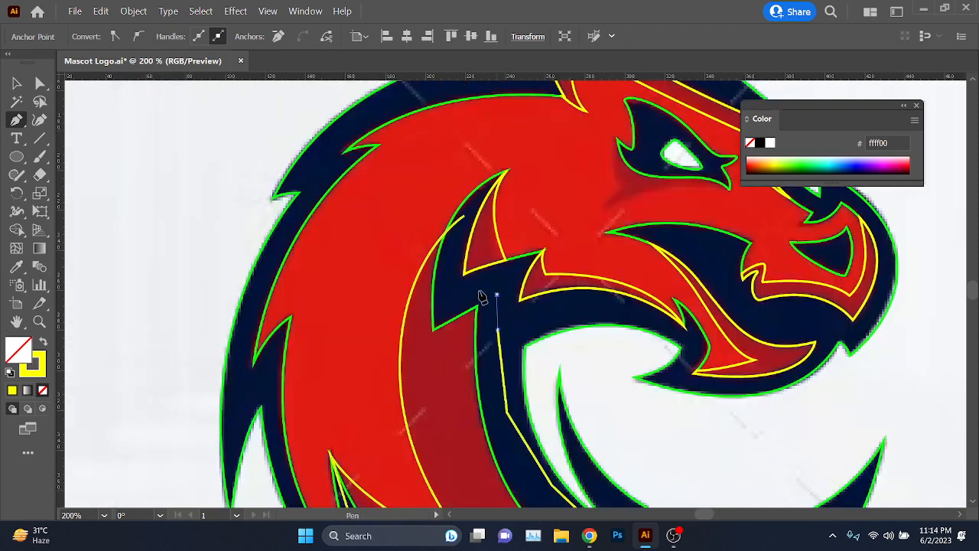
pyautogui.click(497, 295)
pyautogui.click(446, 286)
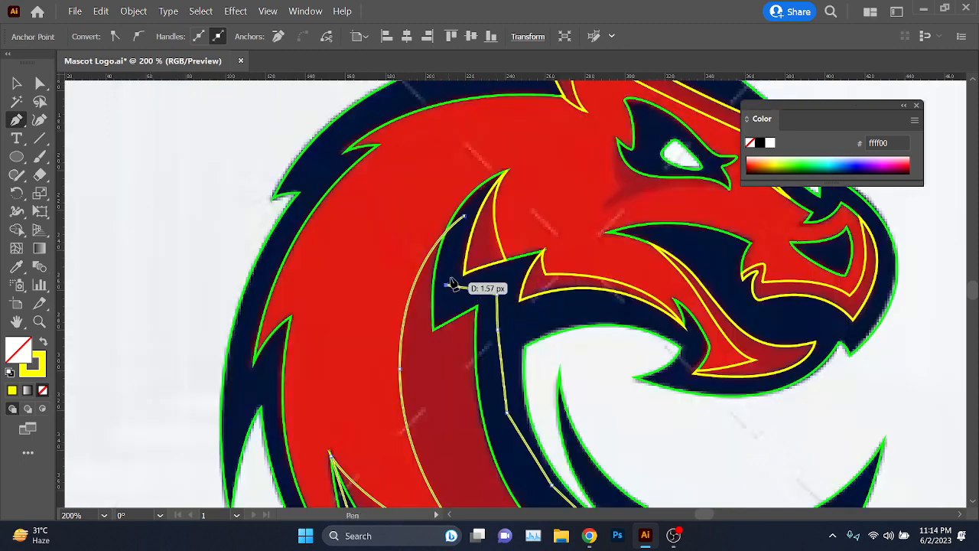
pyautogui.click(465, 218)
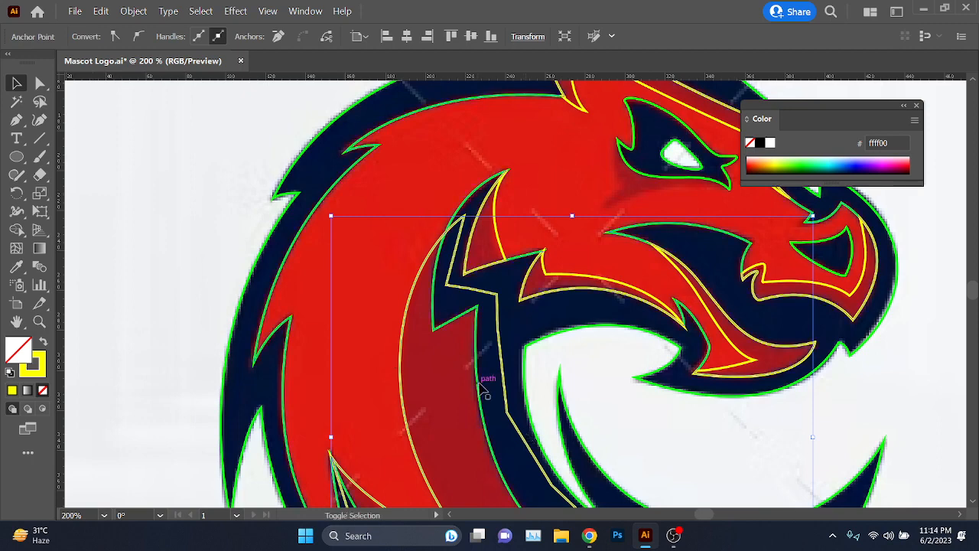
# Step: Select the yellow neck shape with the green outline, remove the excess over the dark blue using Shape Builder, and deselect
pyautogui.keyDown('shift'); pyautogui.click(481, 388); pyautogui.keyUp('shift')
pyautogui.click(17, 231)
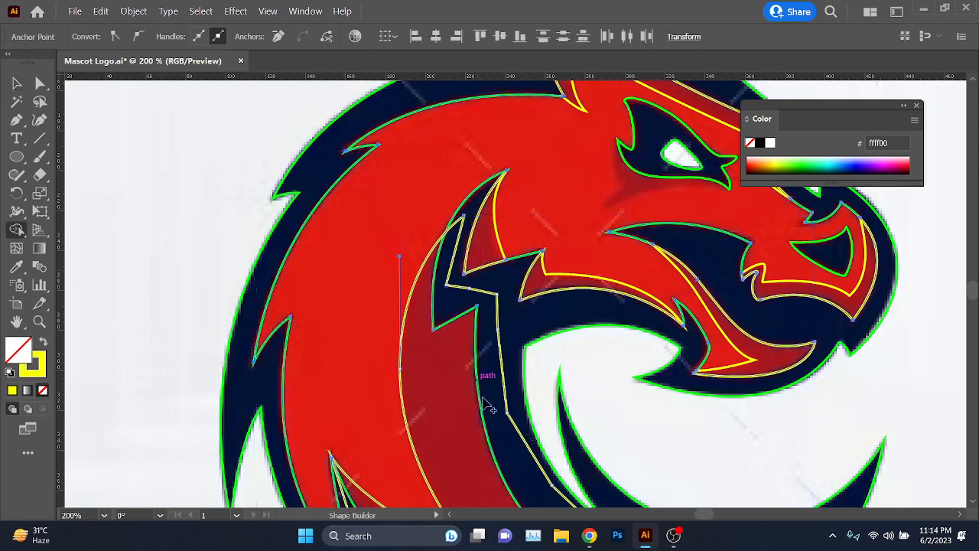
pyautogui.click(514, 410)
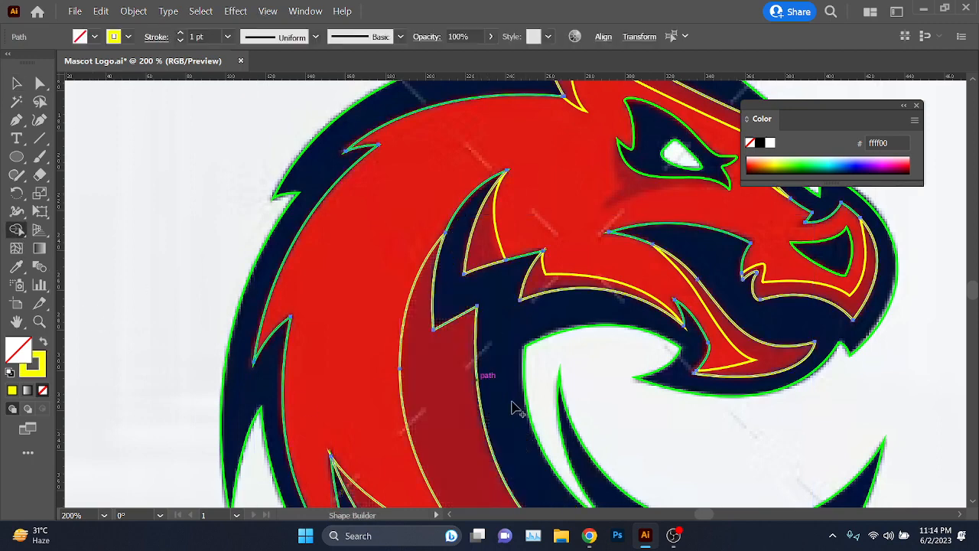
pyautogui.scroll(-1, 511, 407)
pyautogui.click(16, 83)
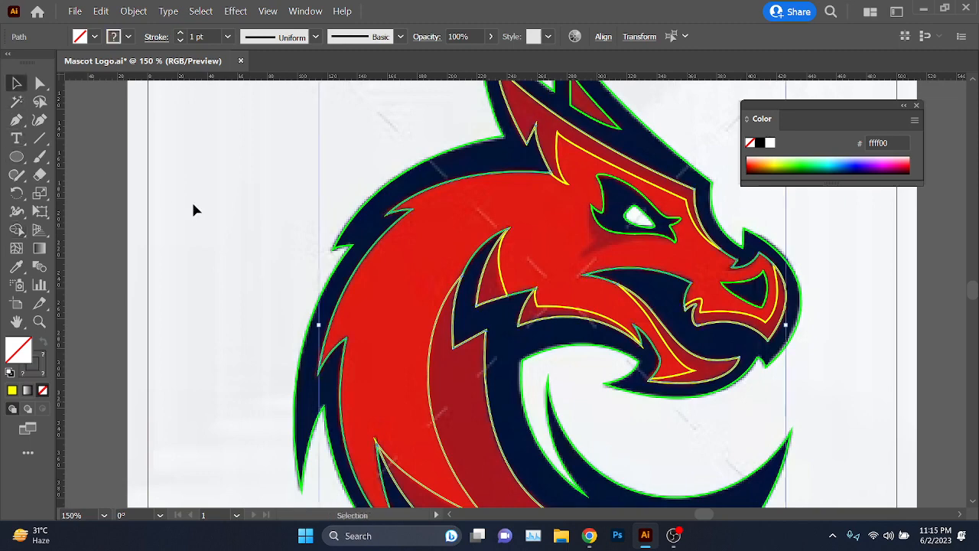
pyautogui.click(192, 200)
# Step: Start a yellow Pen path inside the front lower spike of the dark blue eye shape
pyautogui.scroll(2, 701, 257)
pyautogui.moveTo(483, 257); pyautogui.dragTo(483, 268)
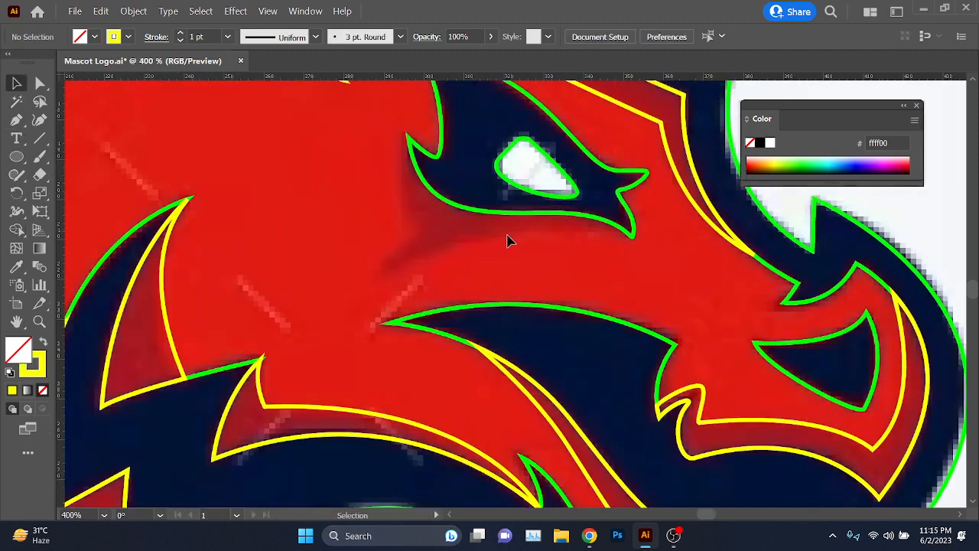
pyautogui.scroll(1, 473, 250)
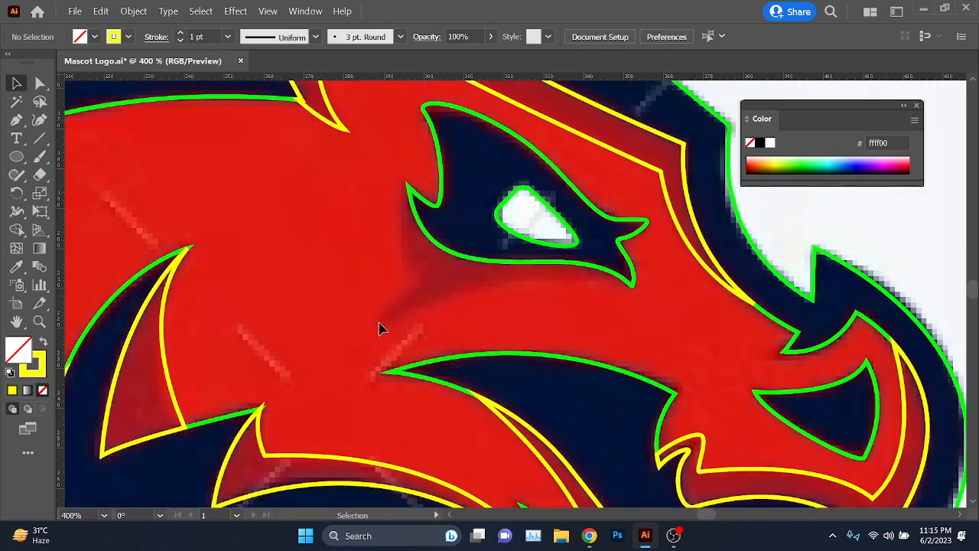
pyautogui.scroll(-2, 432, 306)
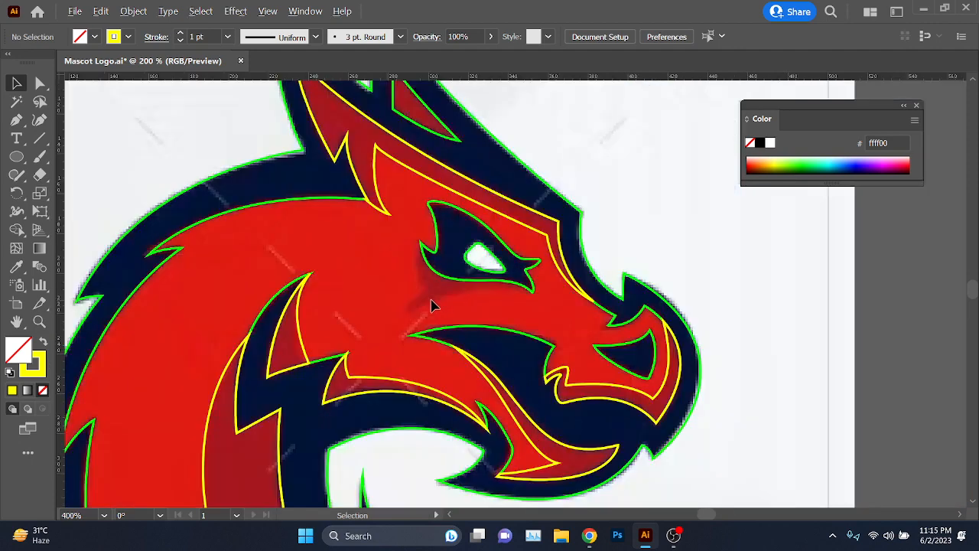
pyautogui.scroll(-4, 422, 299)
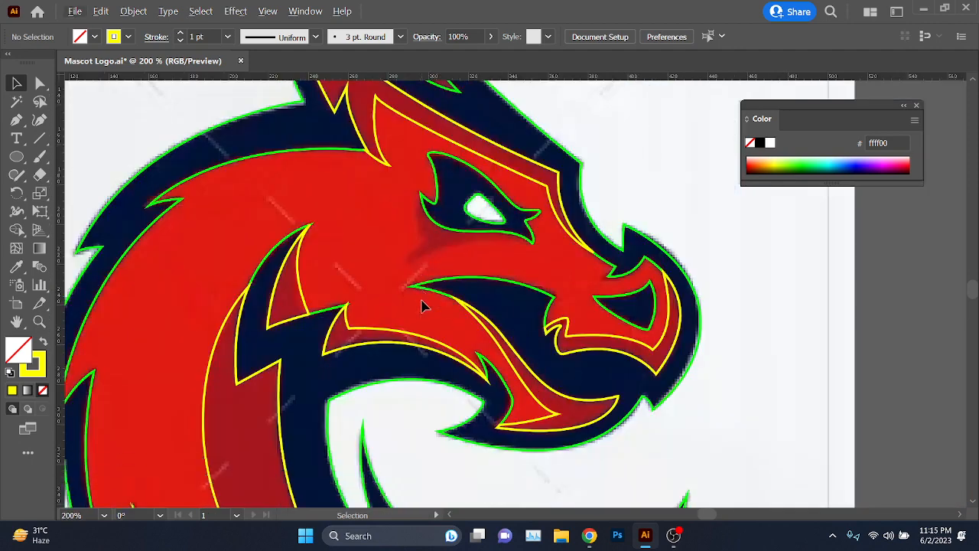
pyautogui.scroll(3, 422, 294)
pyautogui.scroll(2, 418, 291)
pyautogui.click(17, 121)
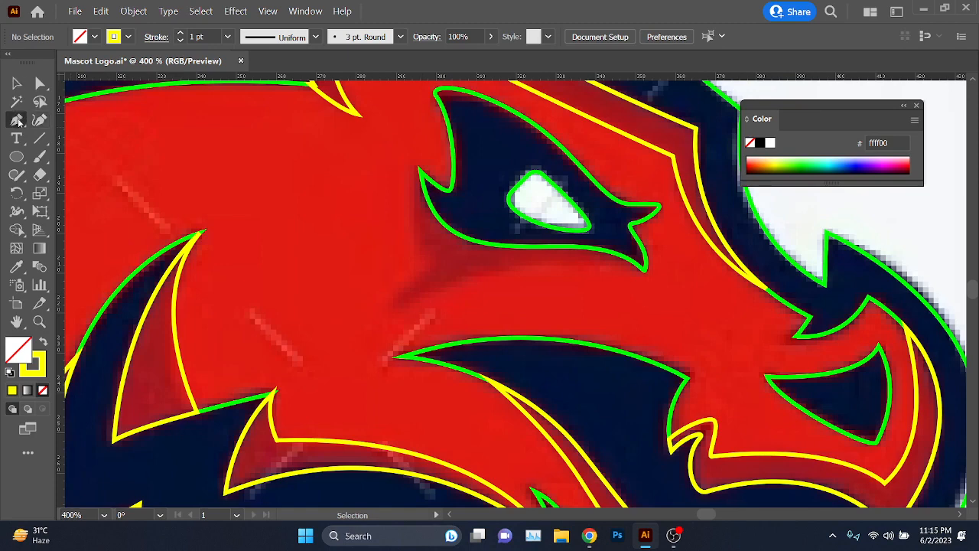
pyautogui.scroll(2, 478, 279)
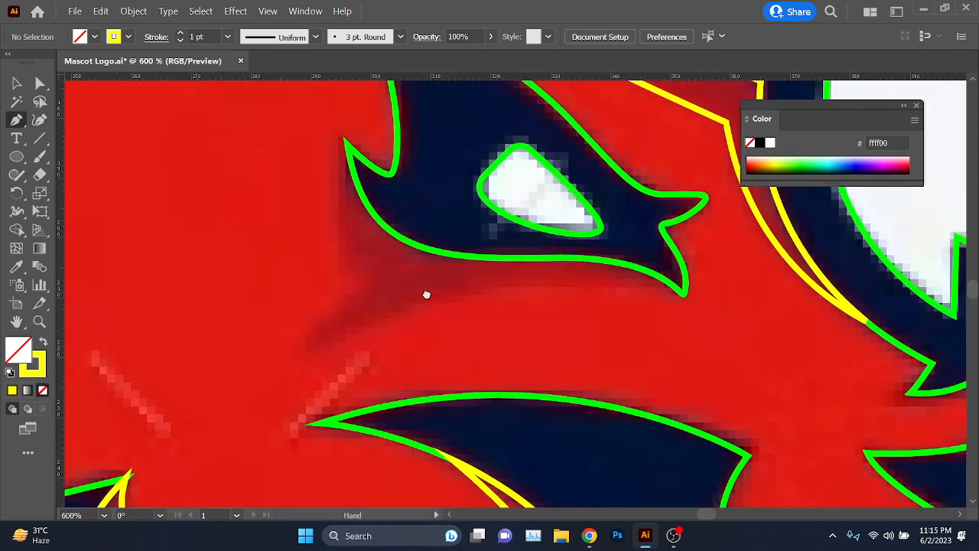
pyautogui.click(677, 280)
pyautogui.moveTo(496, 285); pyautogui.dragTo(445, 307)
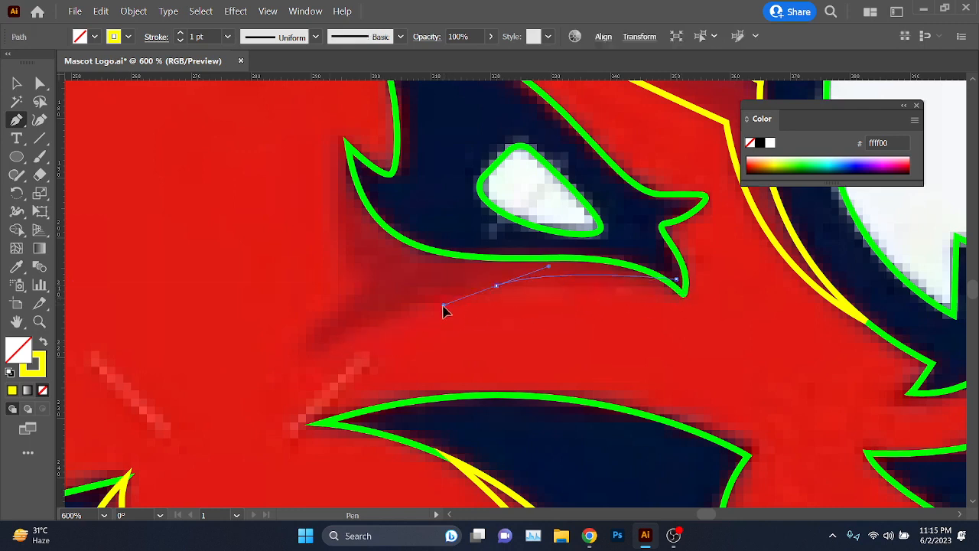
pyautogui.moveTo(313, 351)
pyautogui.mouseDown()
pyautogui.moveTo(293, 372)
pyautogui.moveTo(234, 390)
pyautogui.mouseUp()
pyautogui.hotkey('ctrl', 'z')
pyautogui.hotkey('ctrl', 'z')
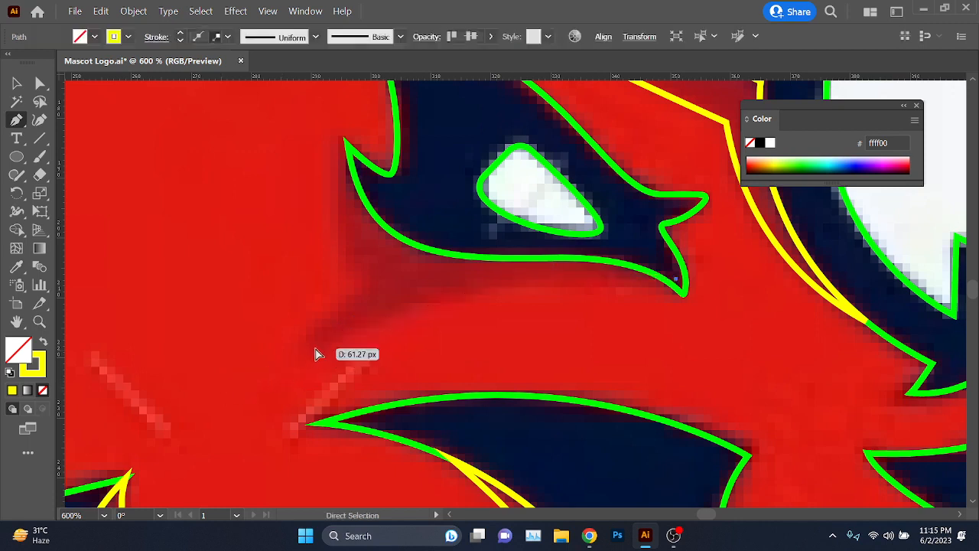
# Step: Trace the under-eye shadow's lower edge to its rear tip, around the notch, and up to the eye shape's rear spike
pyautogui.moveTo(321, 351); pyautogui.dragTo(195, 436)
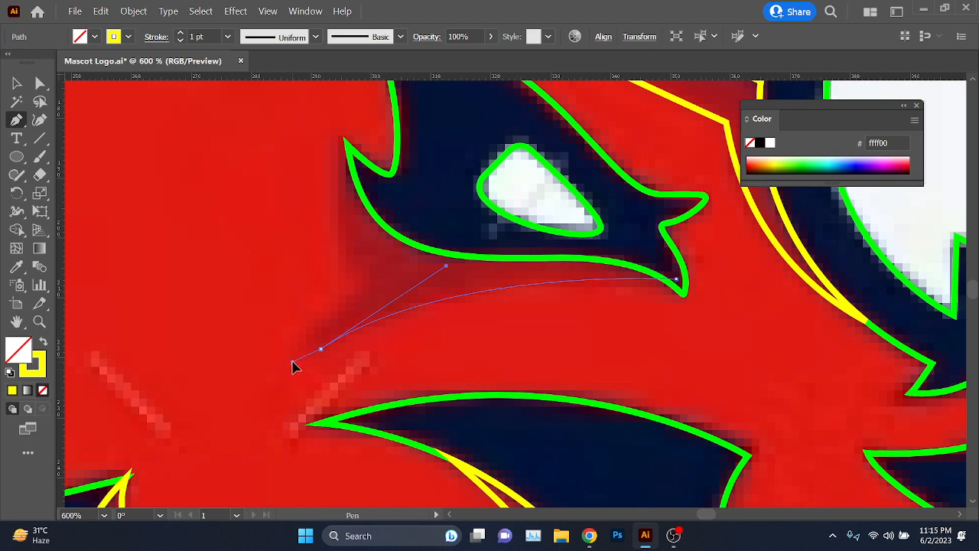
pyautogui.moveTo(296, 365); pyautogui.dragTo(296, 365)
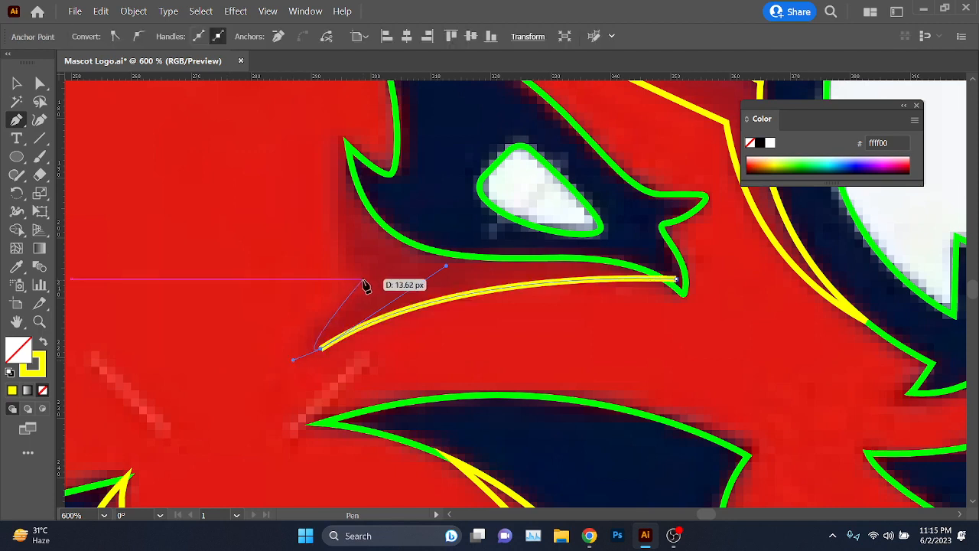
pyautogui.moveTo(368, 285)
pyautogui.mouseDown()
pyautogui.moveTo(404, 262)
pyautogui.moveTo(375, 284)
pyautogui.mouseUp()
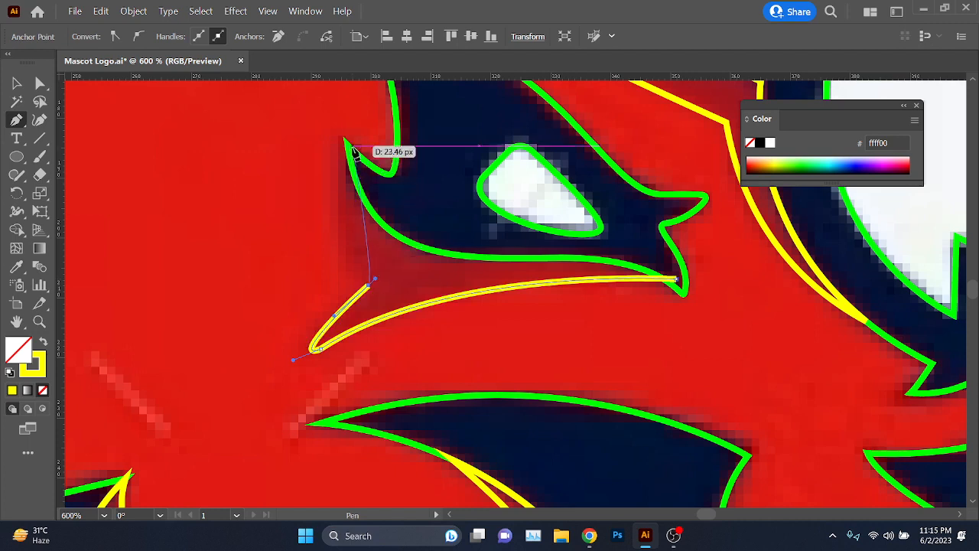
pyautogui.moveTo(347, 144)
pyautogui.mouseDown()
pyautogui.moveTo(382, 87)
pyautogui.moveTo(377, 107)
pyautogui.mouseUp()
pyautogui.moveTo(348, 203); pyautogui.dragTo(348, 205)
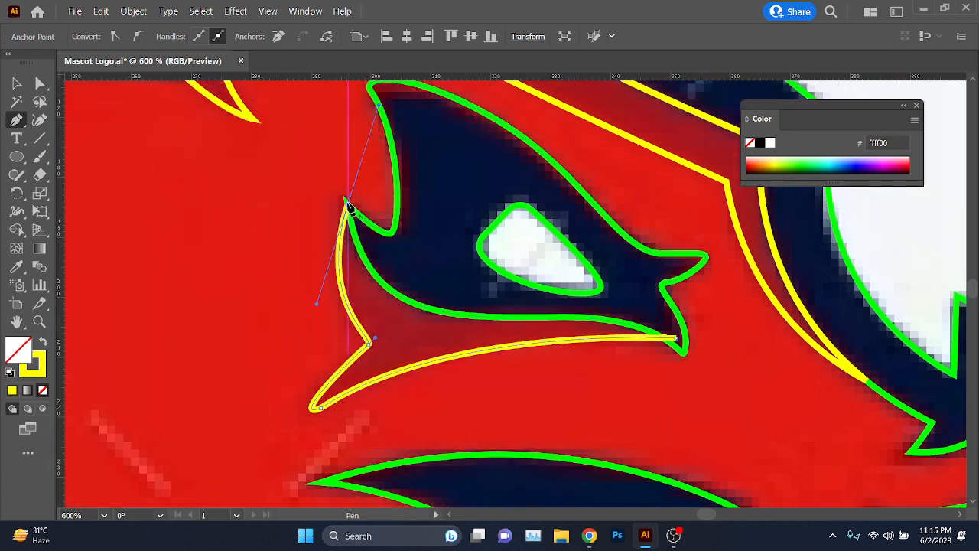
pyautogui.click(348, 204)
# Step: Loop the under-eye path through the dark blue area around the eye white and close it at its starting anchor
pyautogui.click(391, 276)
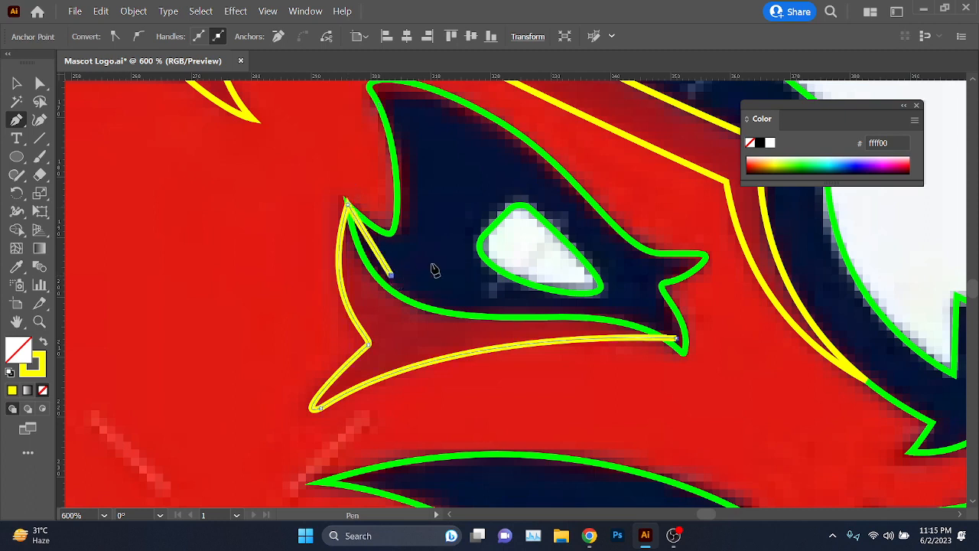
pyautogui.click(439, 264)
pyautogui.click(446, 189)
pyautogui.click(502, 167)
pyautogui.moveTo(573, 215); pyautogui.dragTo(611, 270)
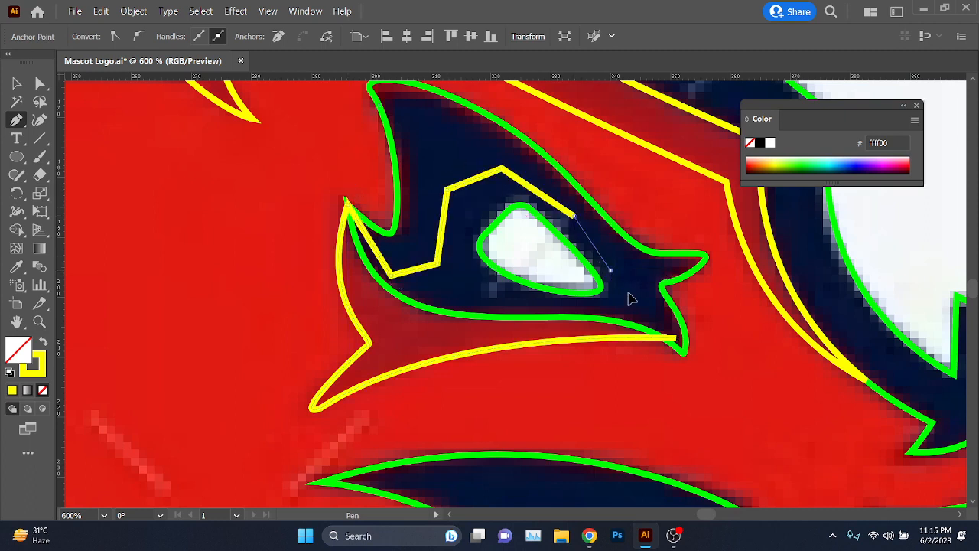
pyautogui.click(677, 337)
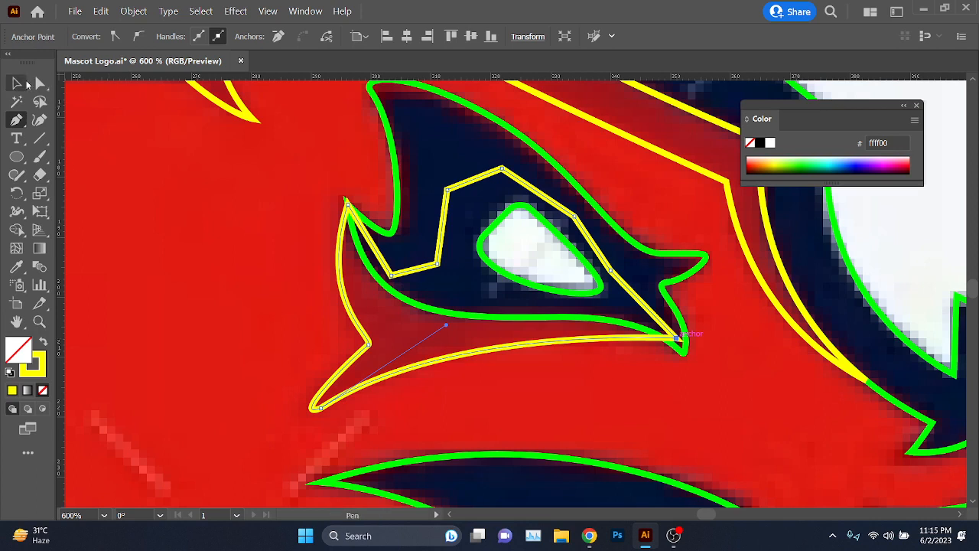
# Step: Swap fill and stroke on the yellow under-eye shape and on the green eye outline to preview them as solids
pyautogui.click(23, 83)
pyautogui.click(43, 344)
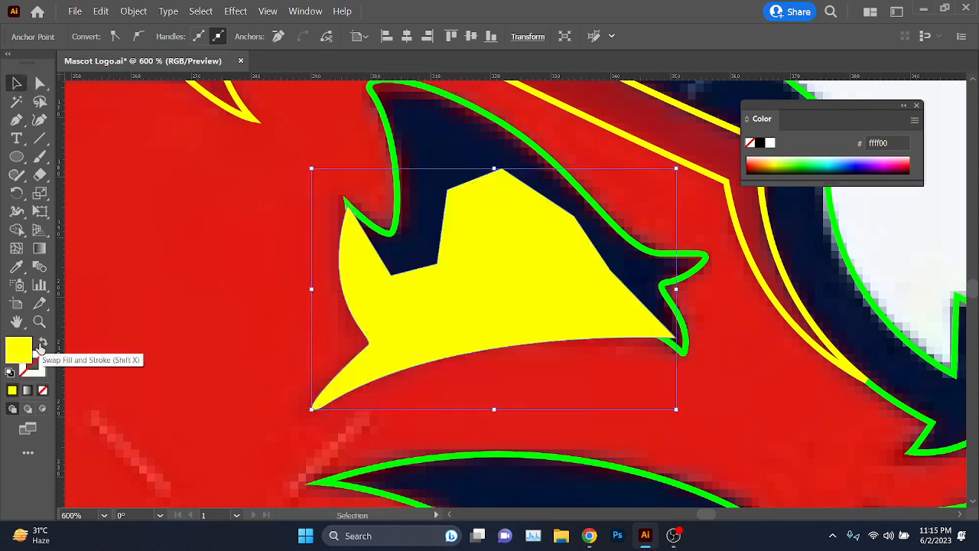
pyautogui.click(364, 164)
pyautogui.click(394, 140)
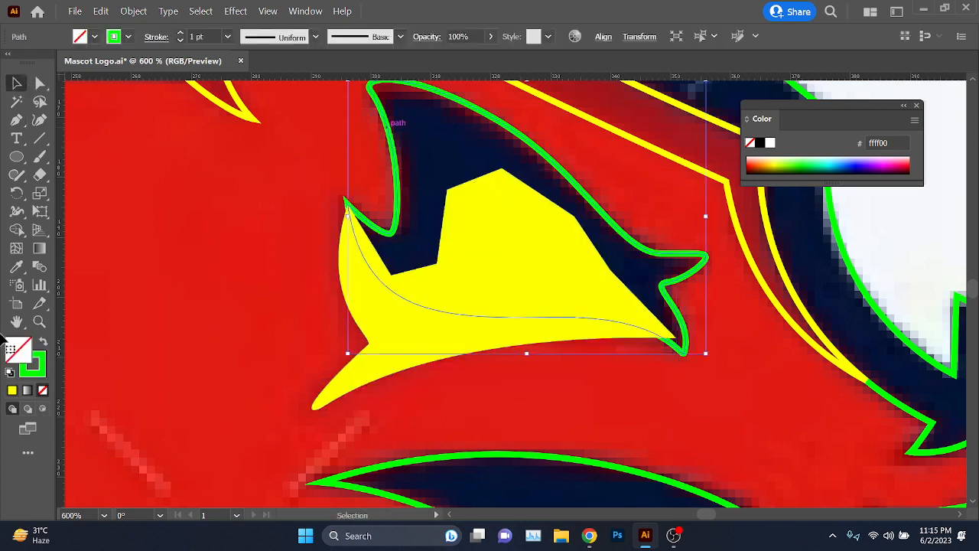
pyautogui.click(44, 341)
# Step: Bring the green eye shape to the front and deselect it
pyautogui.rightClick(421, 144)
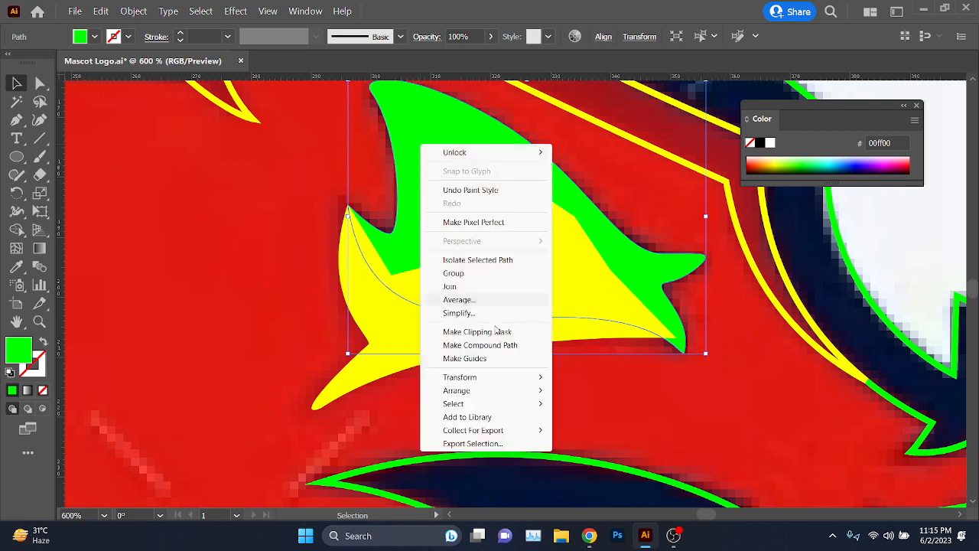
pyautogui.moveTo(505, 392)
pyautogui.click(601, 404)
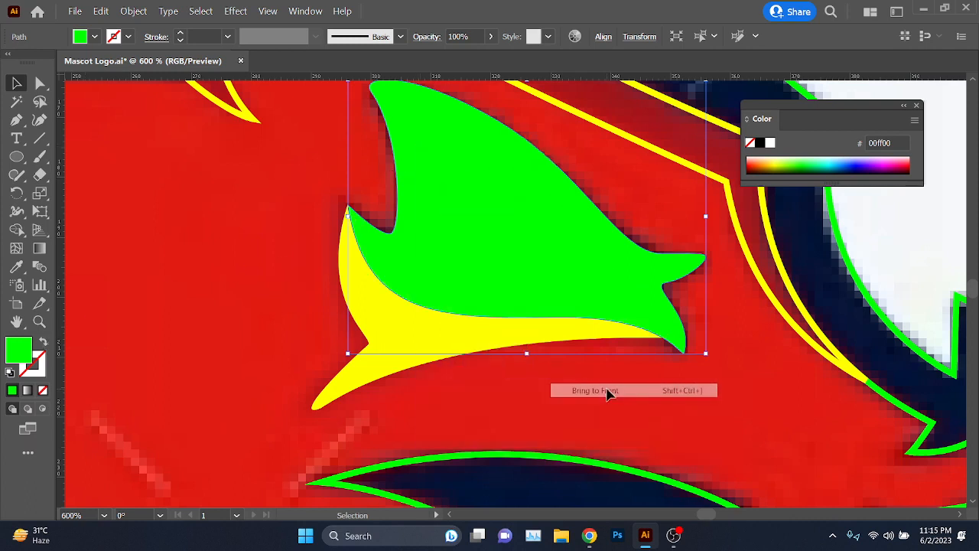
pyautogui.click(607, 394)
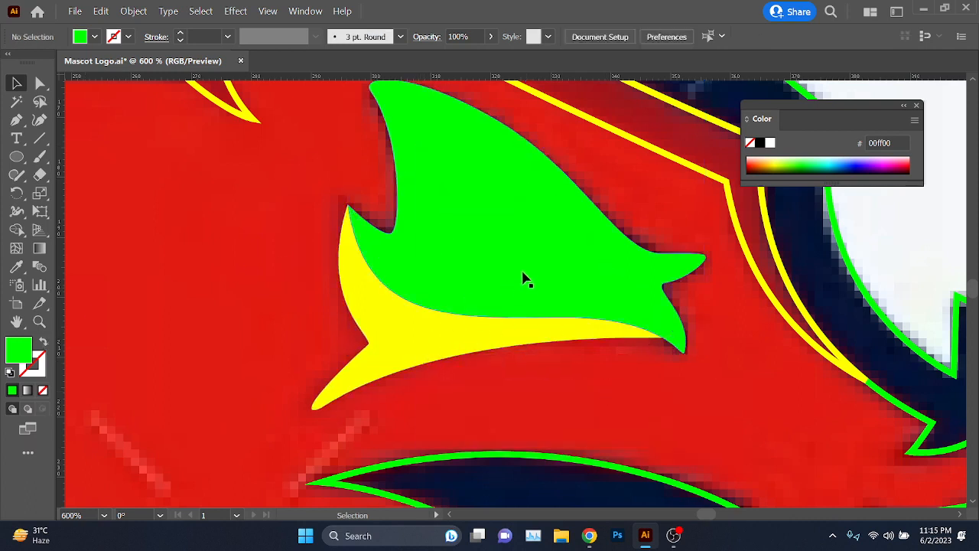
# Step: Swap fill and stroke back on the green eye shape and the yellow under-eye shape so both are stroked outlines
pyautogui.click(441, 344)
pyautogui.keyDown('shift'); pyautogui.click(395, 201); pyautogui.keyUp('shift')
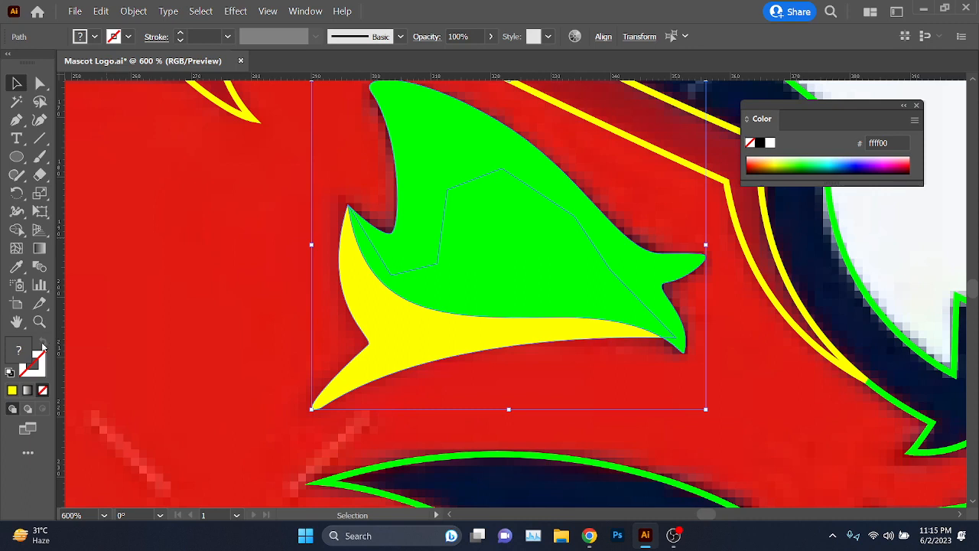
pyautogui.click(216, 312)
pyautogui.click(412, 177)
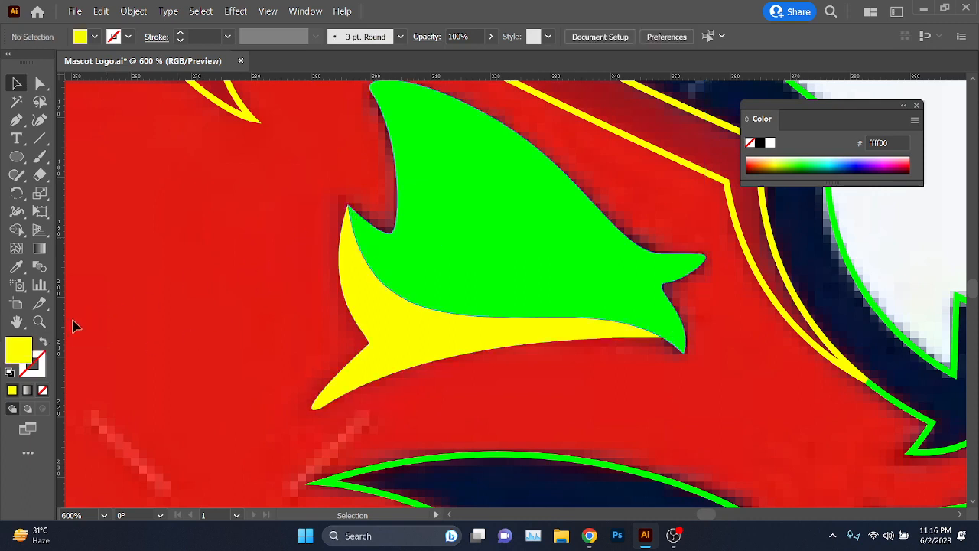
pyautogui.click(41, 344)
pyautogui.click(168, 332)
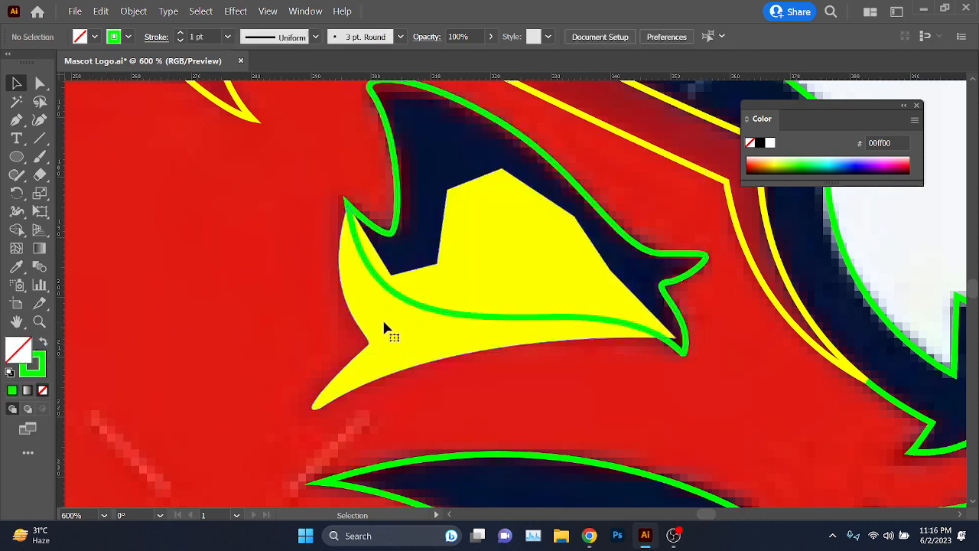
pyautogui.click(382, 317)
pyautogui.click(43, 342)
pyautogui.click(533, 297)
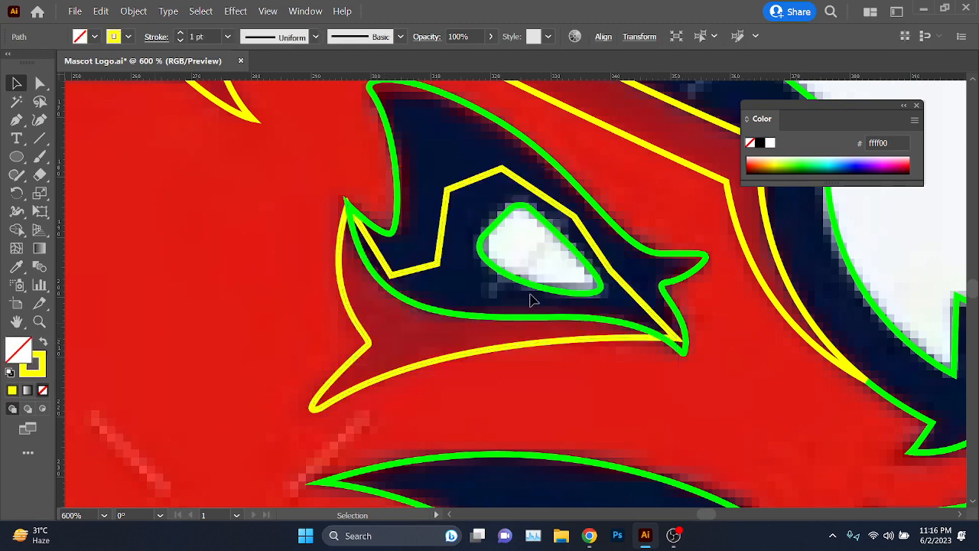
pyautogui.click(543, 296)
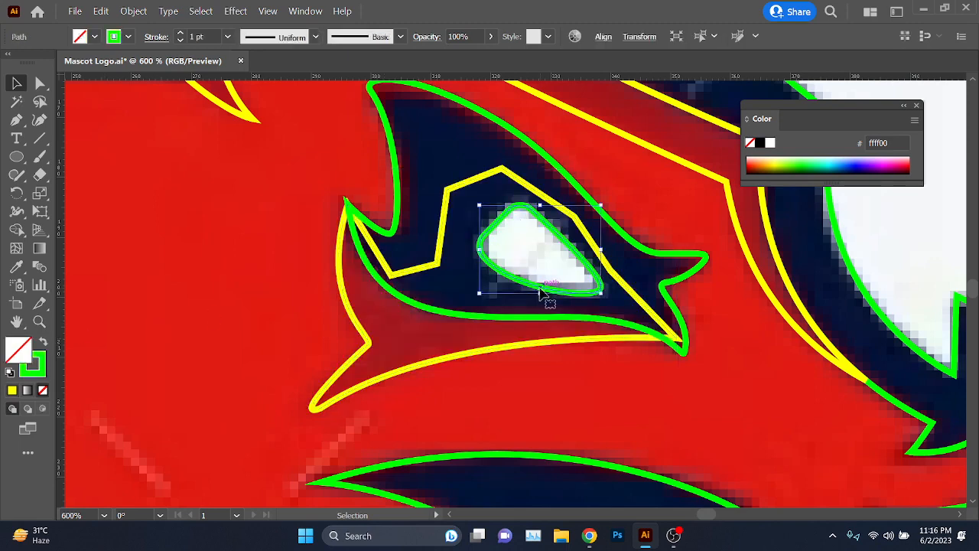
pyautogui.scroll(-2, 544, 295)
pyautogui.scroll(-4, 554, 304)
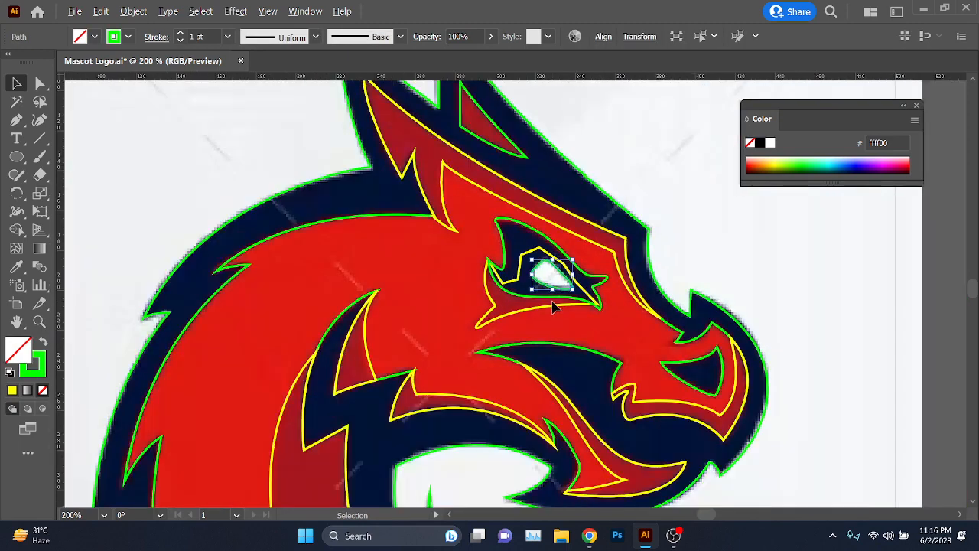
pyautogui.scroll(-1, 554, 305)
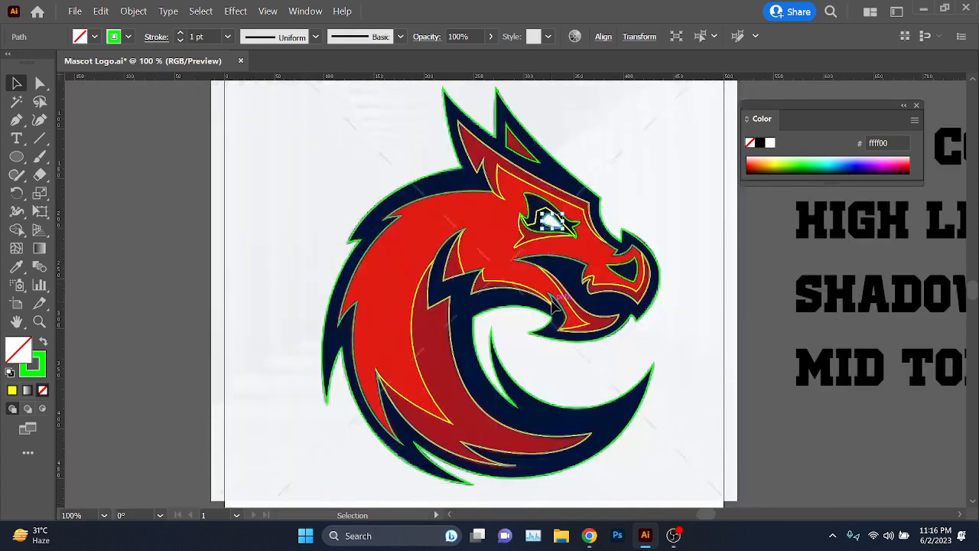
pyautogui.scroll(2, 554, 304)
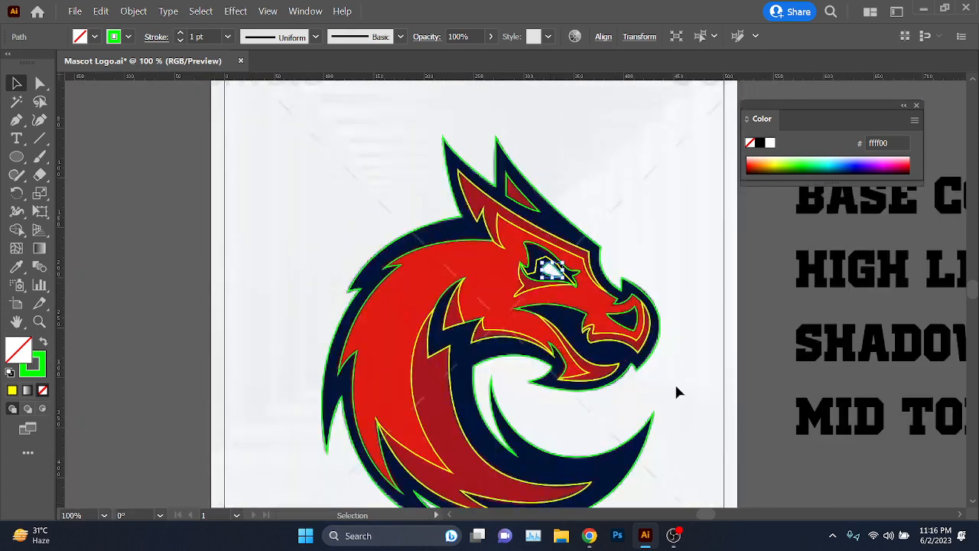
# Step: Unlock all objects and move the reference image off the artboard, beside the traced line art
pyautogui.scroll(-2, 740, 460)
pyautogui.hotkey('ctrl', 'alt', '2')
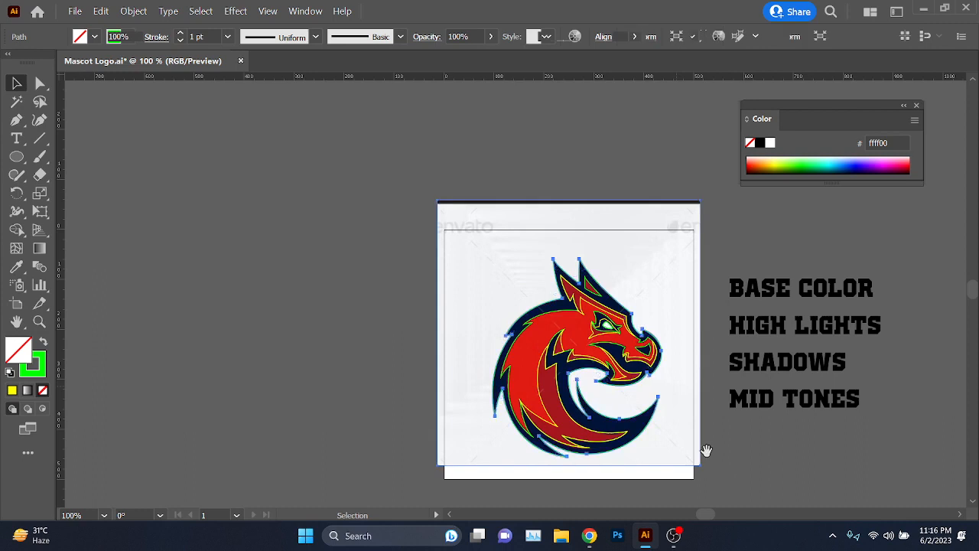
pyautogui.scroll(-1, 715, 473)
pyautogui.scroll(-1, 669, 443)
pyautogui.moveTo(668, 442); pyautogui.dragTo(431, 420)
pyautogui.scroll(1, 620, 386)
pyautogui.scroll(-3, 621, 386)
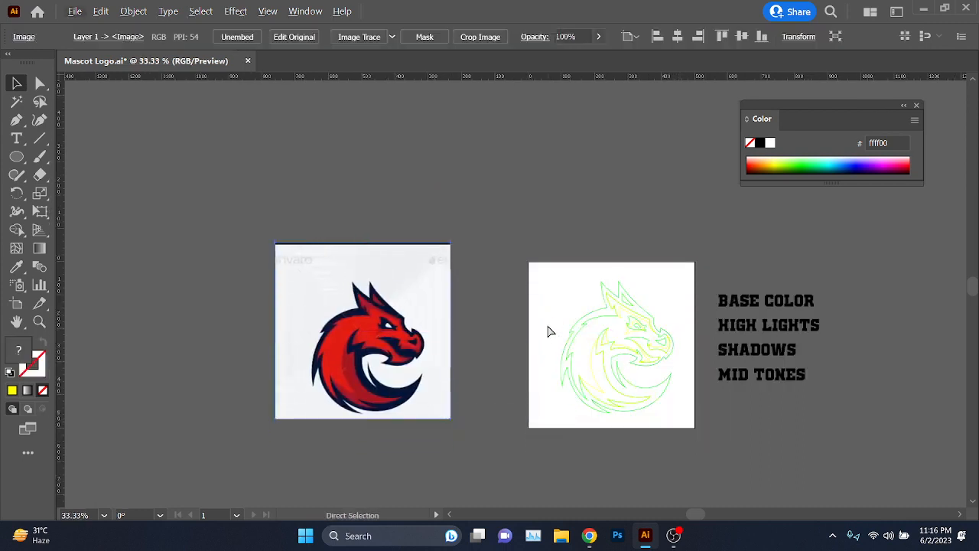
# Step: Save the file and place a duplicate of the complete green and yellow line art above the artboard as a spare
pyautogui.hotkey('ctrl', 's')
pyautogui.moveTo(682, 440); pyautogui.dragTo(459, 182)
pyautogui.scroll(4, 662, 318)
pyautogui.scroll(-4, 662, 318)
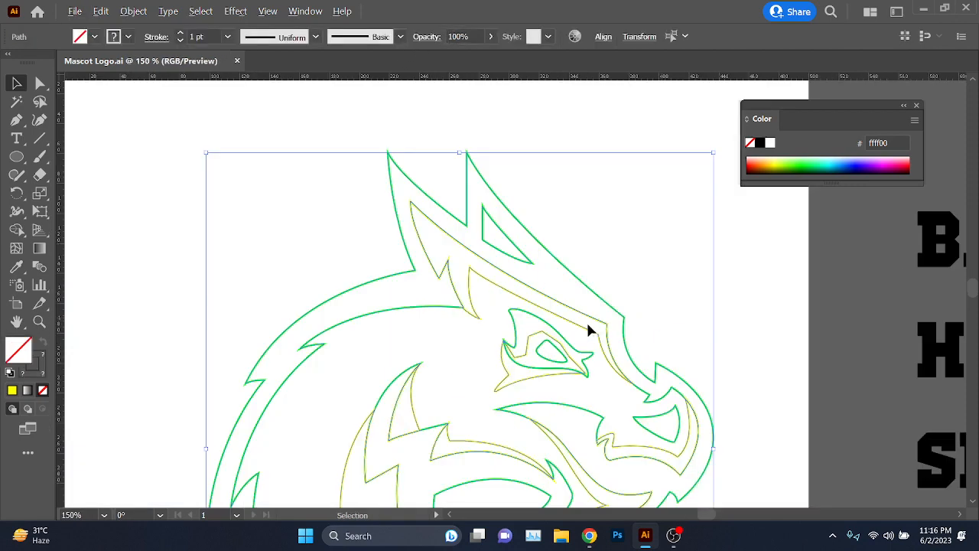
pyautogui.moveTo(584, 332)
pyautogui.mouseDown()
pyautogui.moveTo(456, 298)
pyautogui.moveTo(381, 107)
pyautogui.moveTo(390, 84)
pyautogui.mouseUp()
pyautogui.scroll(4, 601, 313)
pyautogui.scroll(-4, 603, 322)
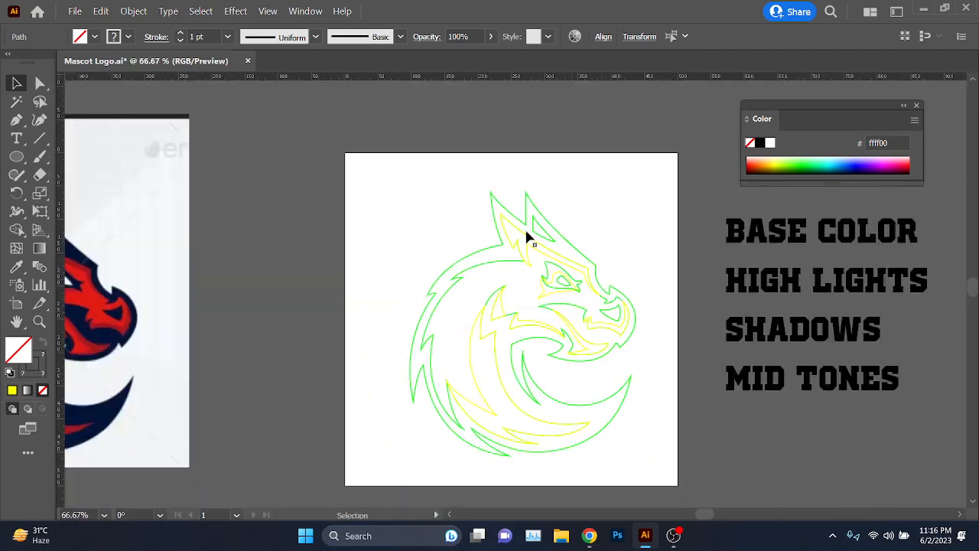
pyautogui.scroll(5, 345, 278)
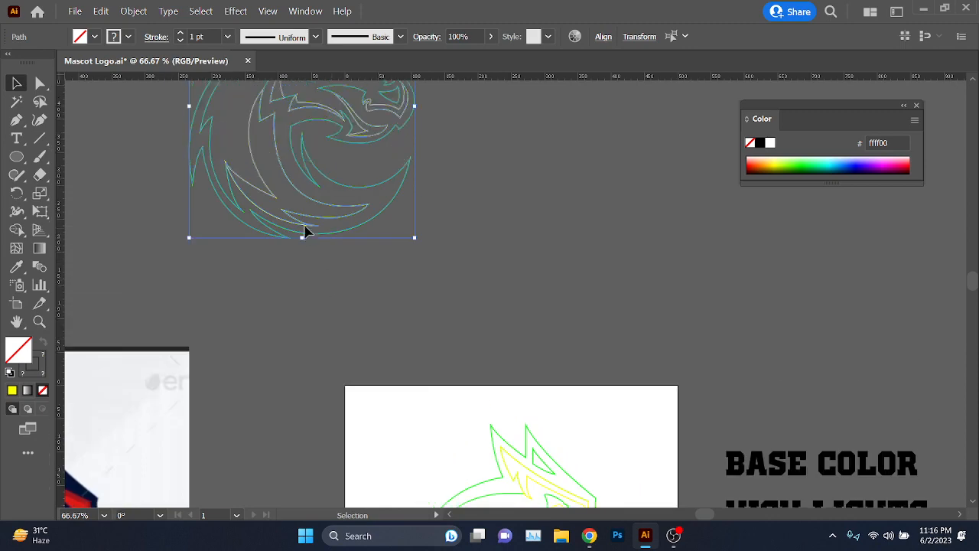
pyautogui.scroll(-5, 408, 326)
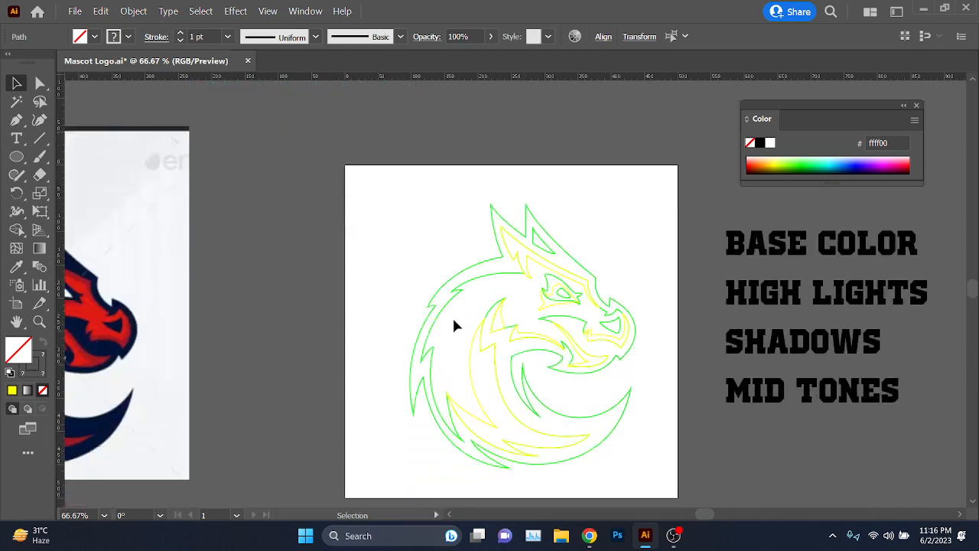
pyautogui.scroll(5, 425, 280)
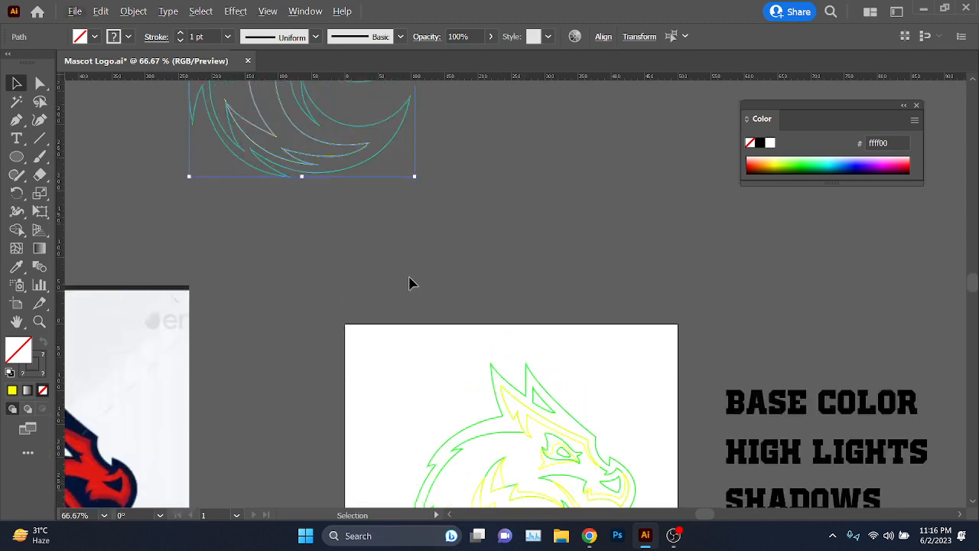
pyautogui.scroll(-5, 389, 255)
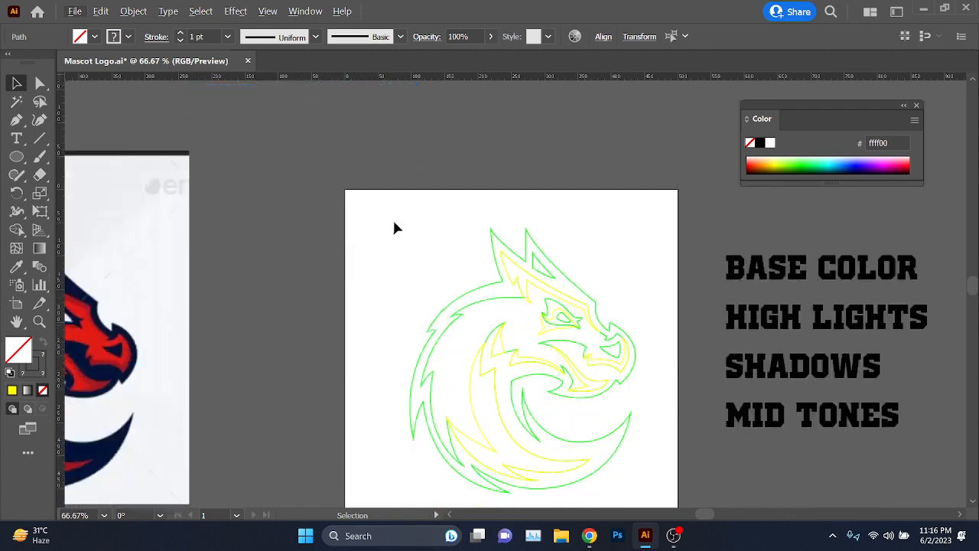
# Step: Draw a small square with the Rectangle tool in the artboard's upper-left corner and fill it with yellow
pyautogui.click(22, 155)
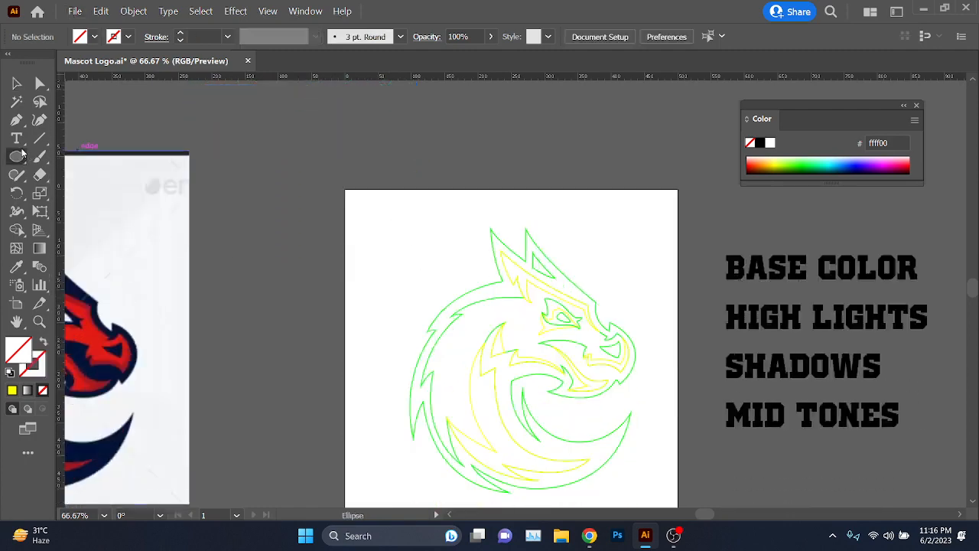
pyautogui.rightClick(22, 154)
pyautogui.click(313, 227)
pyautogui.scroll(1, 350, 209)
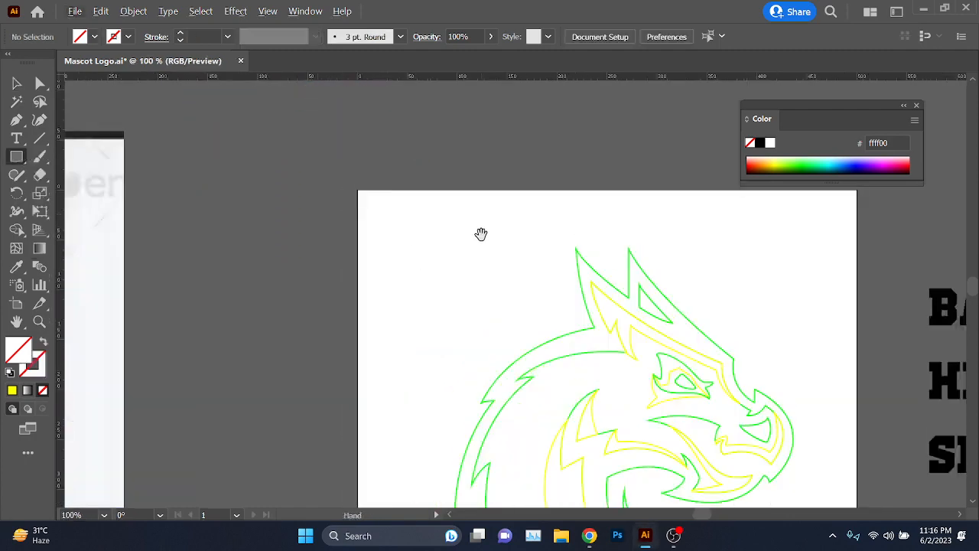
pyautogui.click(416, 227)
pyautogui.press('BackSpace')
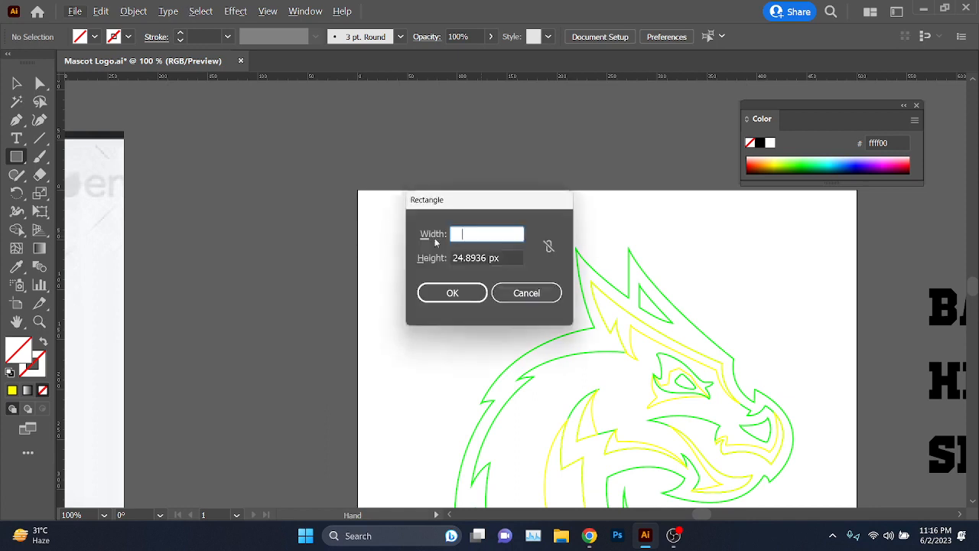
pyautogui.click(527, 298)
pyautogui.moveTo(380, 210); pyautogui.dragTo(396, 236)
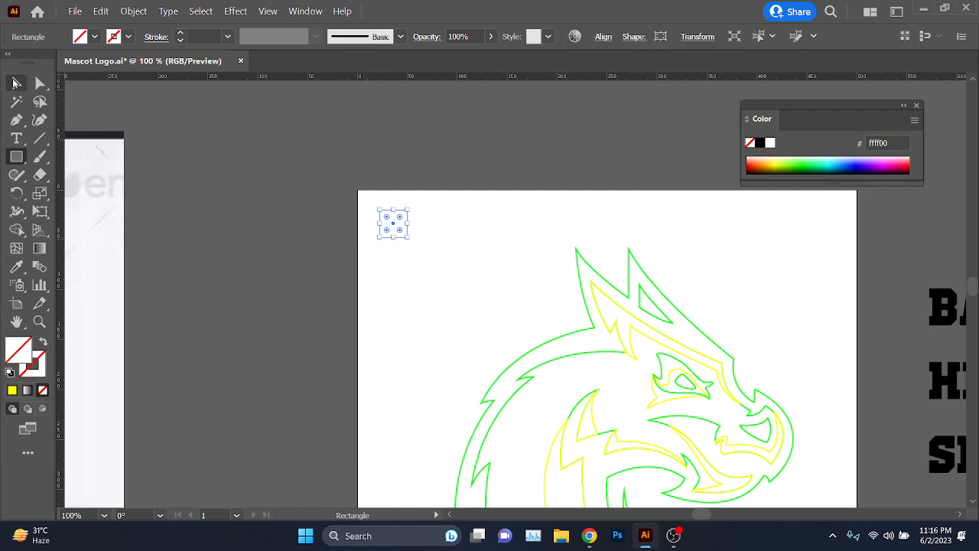
pyautogui.click(15, 84)
pyautogui.click(13, 391)
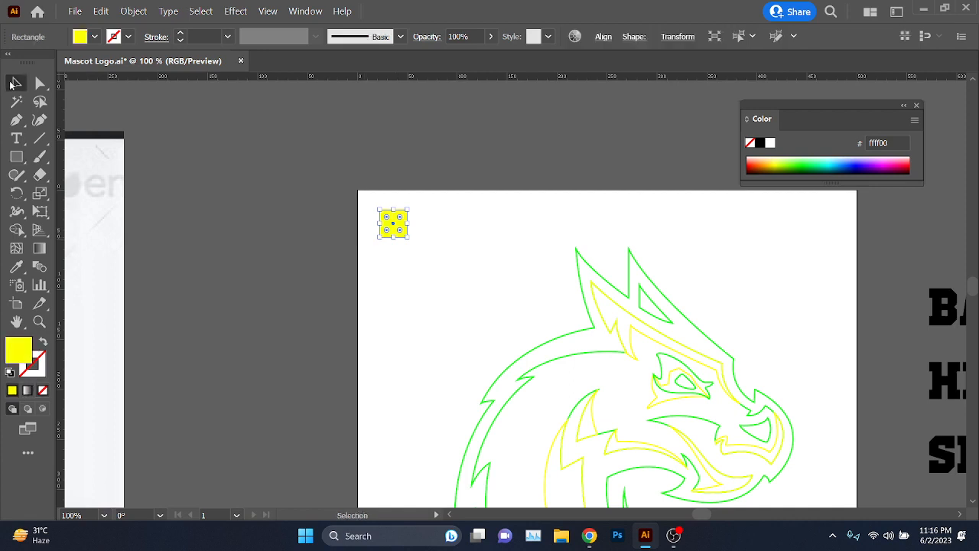
# Step: Duplicate the yellow square at equal spacing to make a horizontal row of five swatches
pyautogui.moveTo(398, 220); pyautogui.dragTo(435, 222)
pyautogui.hotkey('ctrl', 'd')
pyautogui.hotkey('ctrl', 'd')
pyautogui.hotkey('ctrl', 'd')
# Step: Recolor the first swatch with the bright red sampled from the reference dragon's face using the Eyedropper
pyautogui.moveTo(350, 367); pyautogui.dragTo(575, 363)
pyautogui.click(586, 223)
pyautogui.press('i')
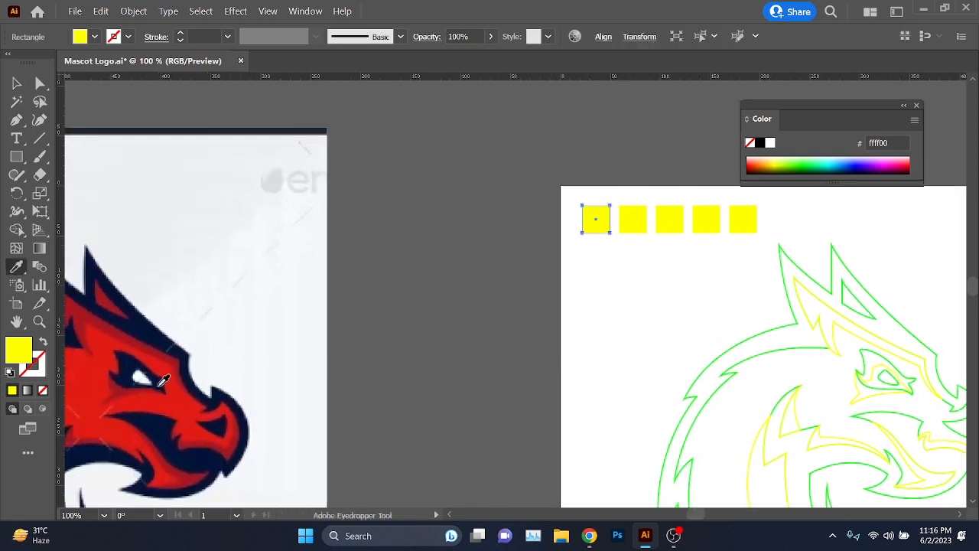
pyautogui.click(178, 399)
# Step: Recolor the second swatch with the dark red shadow color sampled near the reference dragon's ear
pyautogui.keyDown('ctrl'); pyautogui.click(630, 228); pyautogui.keyUp('ctrl')
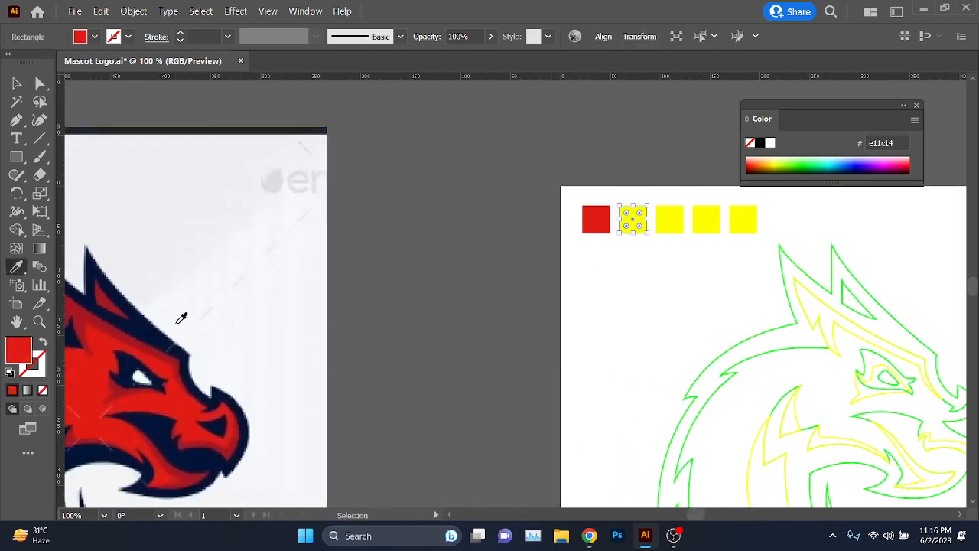
pyautogui.scroll(3, 107, 321)
pyautogui.click(90, 307)
pyautogui.scroll(-2, 85, 302)
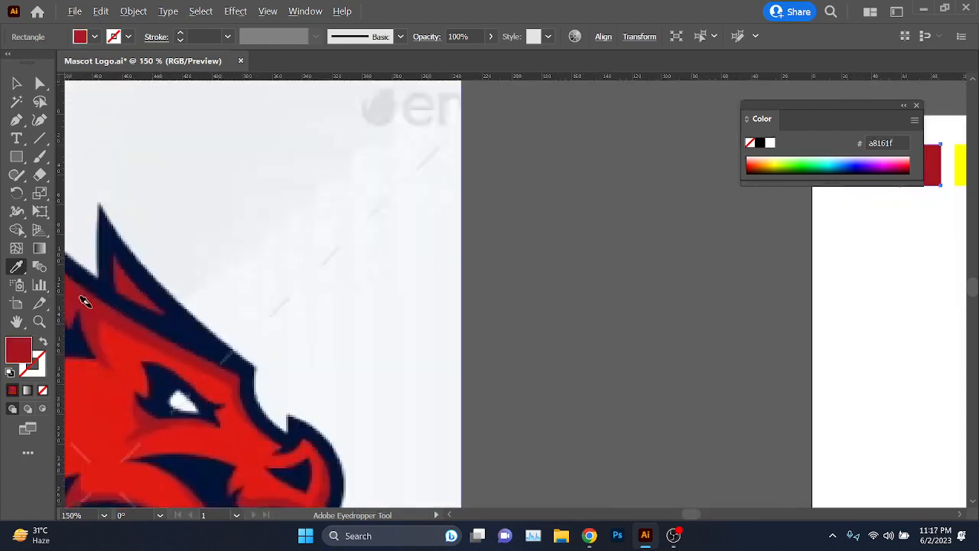
pyautogui.scroll(-2, 535, 328)
pyautogui.scroll(1, 673, 318)
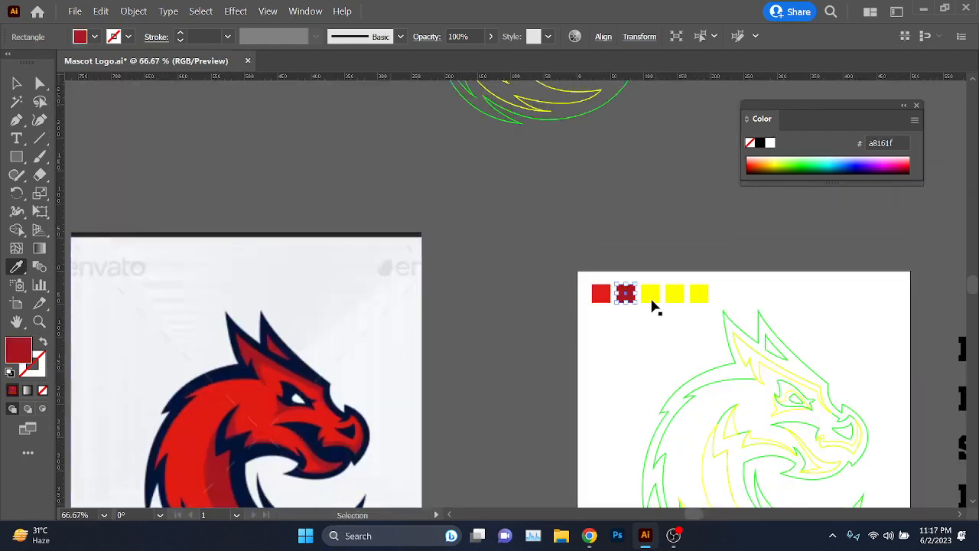
# Step: Recolor the third swatch with the dark navy sampled from the reference dragon's outline
pyautogui.keyDown('ctrl'); pyautogui.click(651, 296); pyautogui.keyUp('ctrl')
pyautogui.scroll(2, 367, 392)
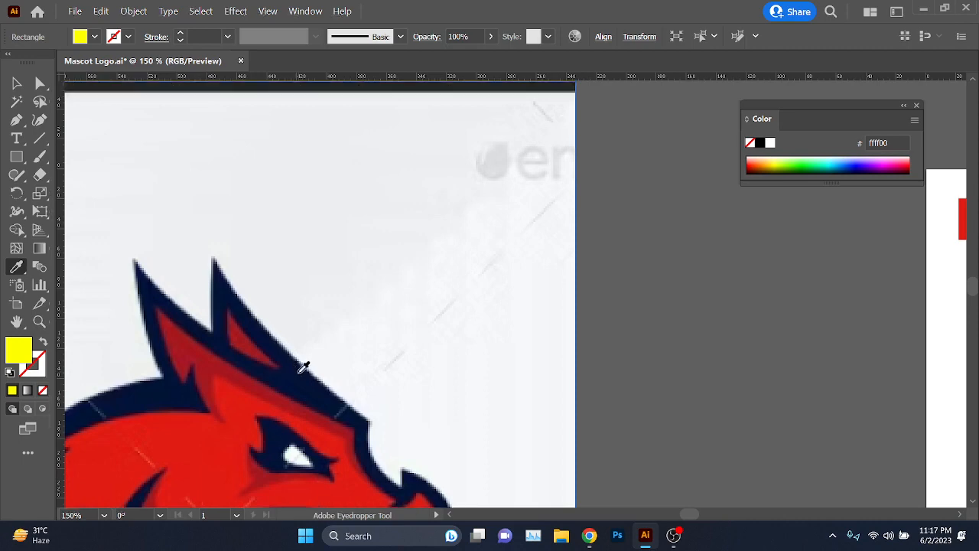
pyautogui.click(301, 368)
pyautogui.scroll(-2, 291, 368)
pyautogui.scroll(-5, 292, 368)
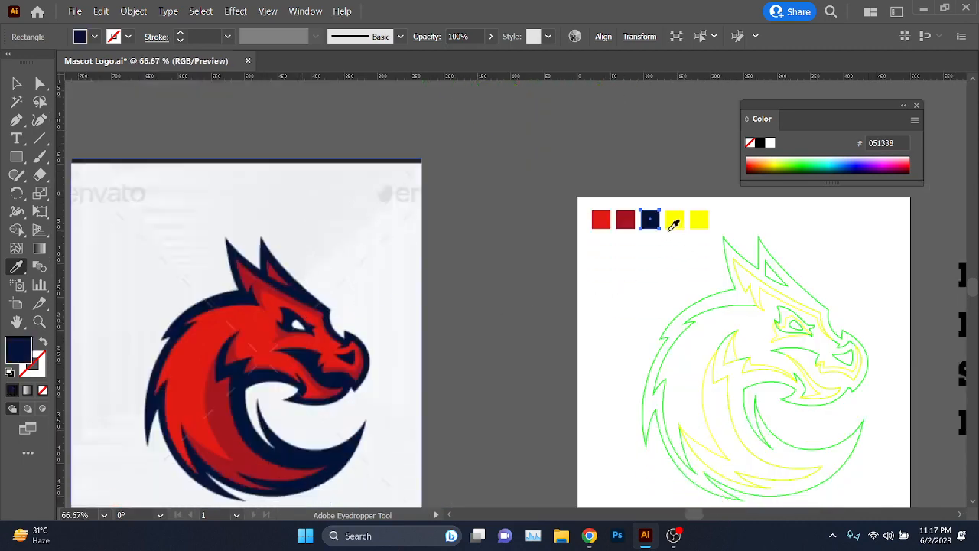
# Step: Delete the two unused yellow swatches at the end of the row
pyautogui.scroll(2, 690, 228)
pyautogui.moveTo(665, 257); pyautogui.dragTo(708, 232)
pyautogui.press('Delete')
# Step: Fill the dragon's outer silhouette with the navy swatch color and deselect it
pyautogui.hscroll(5, 483, 354)
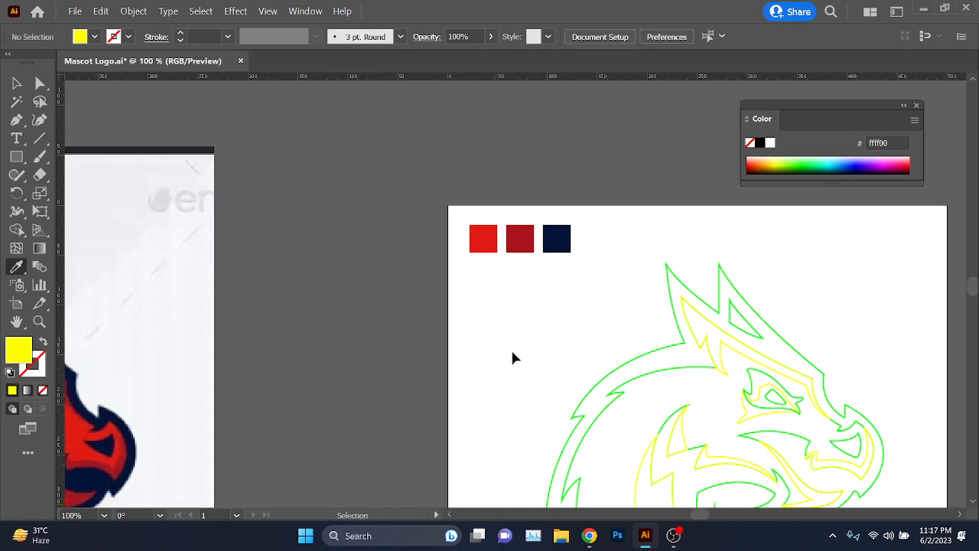
pyautogui.scroll(1, 623, 339)
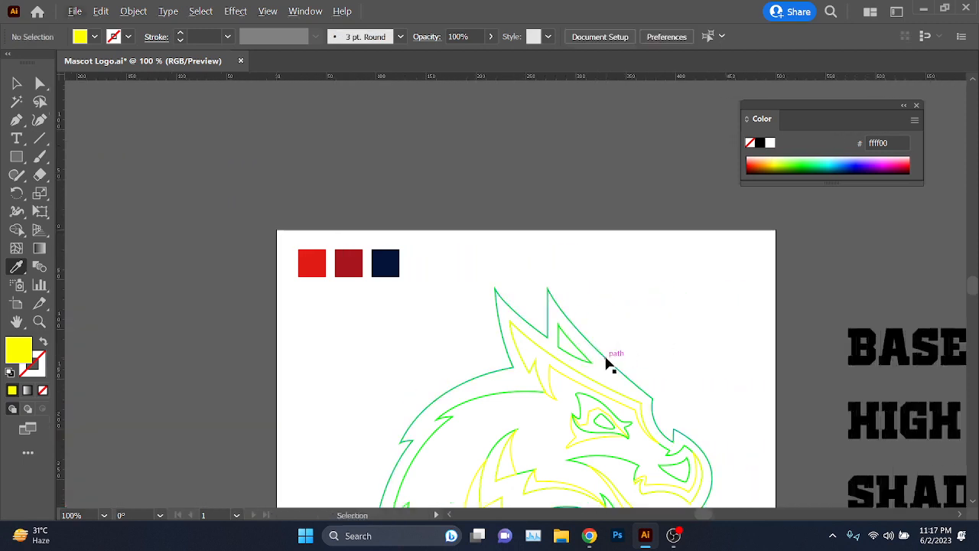
pyautogui.press('i')
pyautogui.click(385, 257)
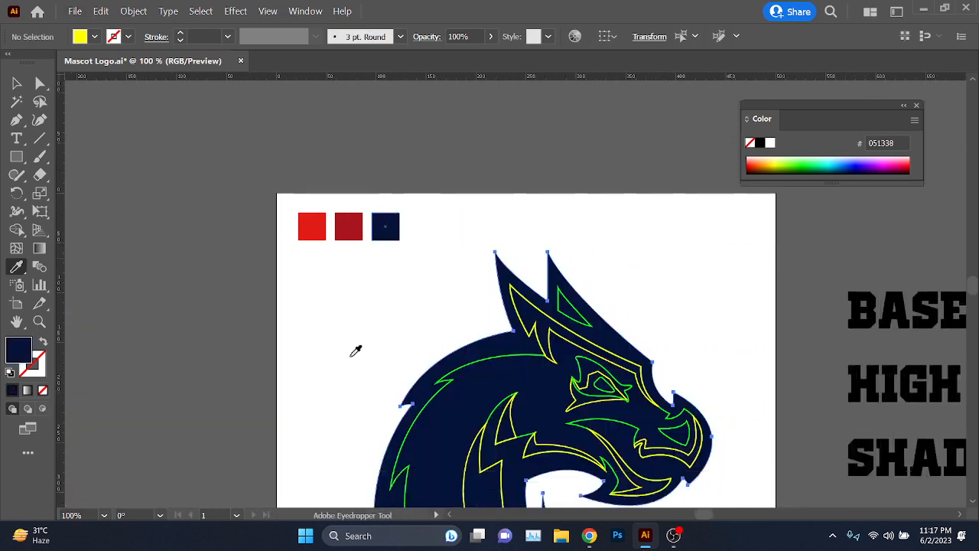
pyautogui.scroll(-4, 299, 361)
pyautogui.hscroll(1, 330, 344)
pyautogui.scroll(-1, 464, 328)
pyautogui.scroll(2, 436, 294)
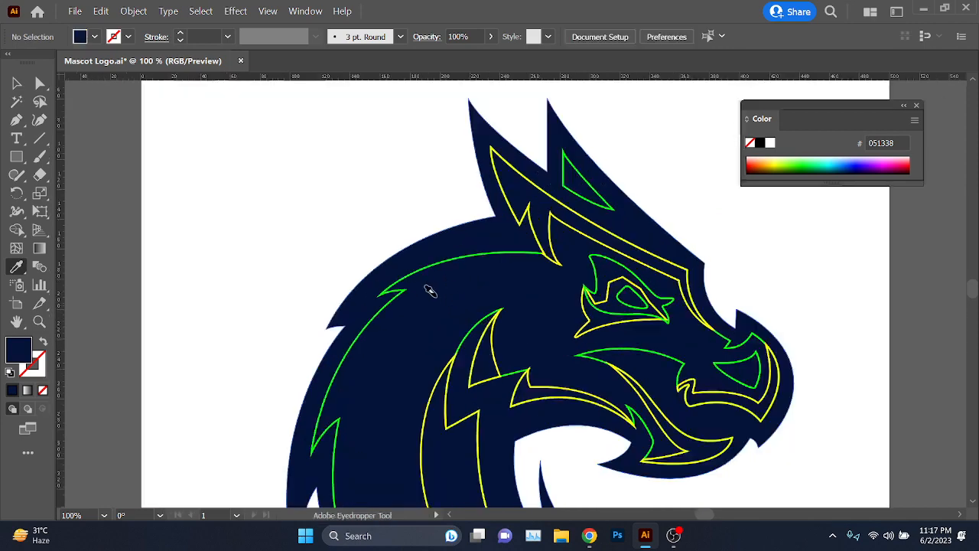
# Step: Fill the inner green body and face shape with the bright red swatch color and deselect it
pyautogui.keyDown('ctrl'); pyautogui.click(399, 292); pyautogui.keyUp('ctrl')
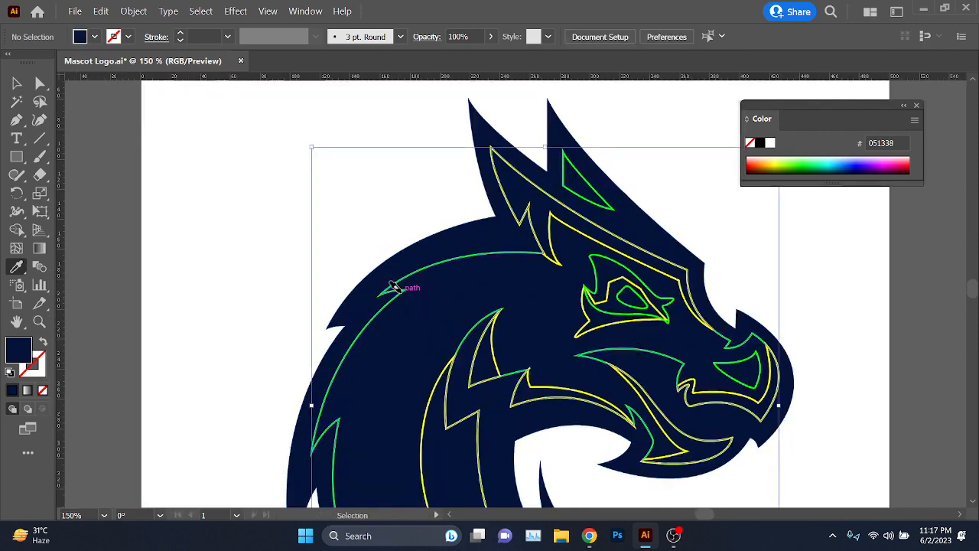
pyautogui.scroll(4, 404, 287)
pyautogui.click(211, 189)
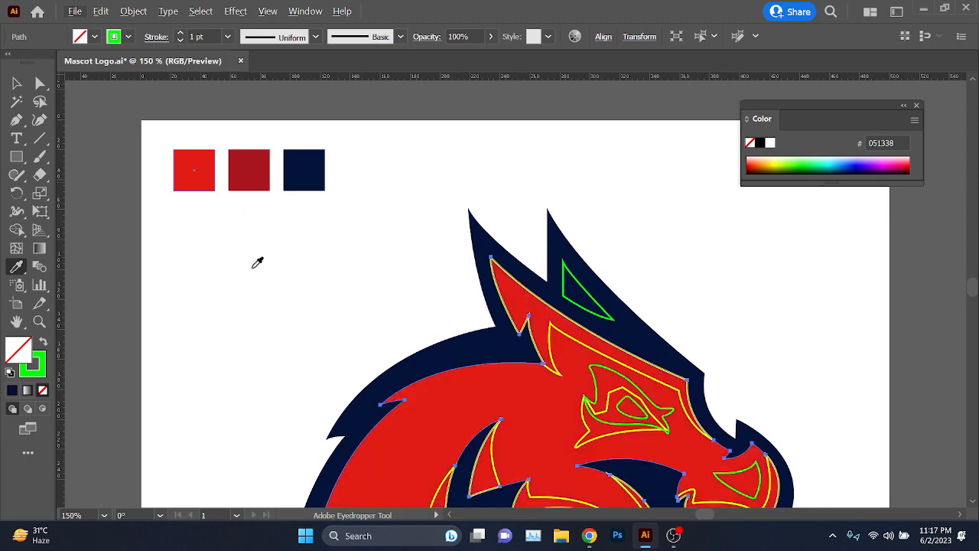
pyautogui.scroll(-2, 227, 280)
pyautogui.keyDown('ctrl'); pyautogui.click(199, 297); pyautogui.keyUp('ctrl')
pyautogui.scroll(-1, 330, 326)
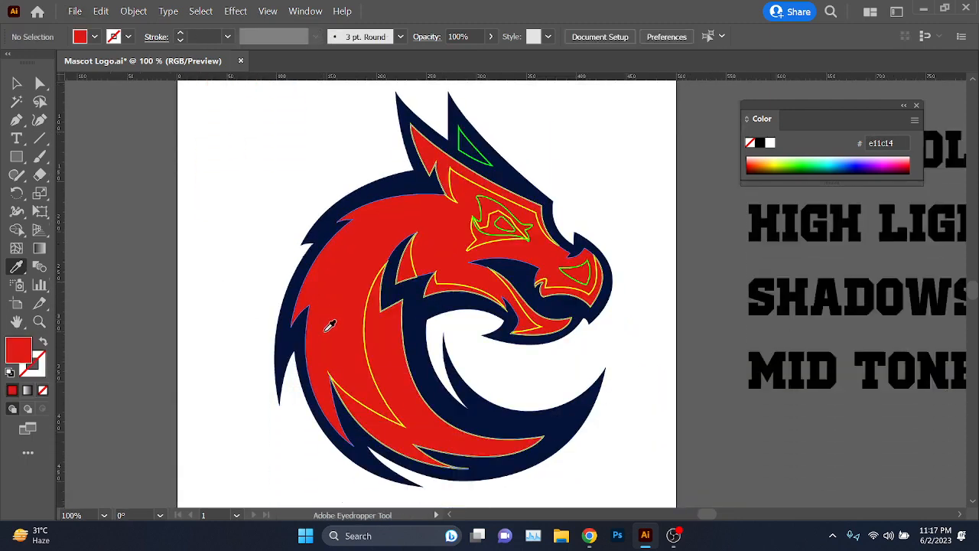
# Step: Fill the green eye outline with the navy sampled from the dragon's silhouette
pyautogui.scroll(5, 330, 326)
pyautogui.scroll(3, 453, 214)
pyautogui.scroll(-1, 557, 411)
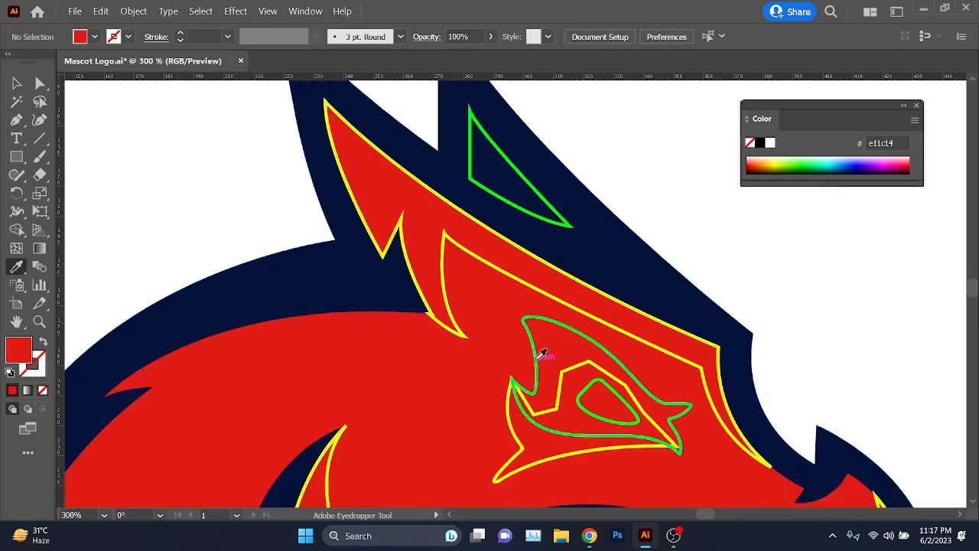
pyautogui.keyDown('ctrl'); pyautogui.click(535, 344); pyautogui.keyUp('ctrl')
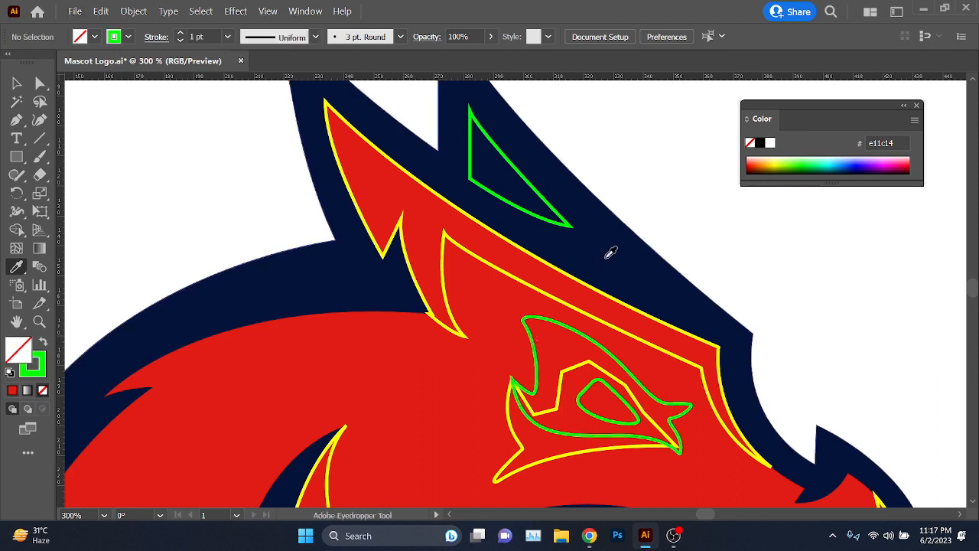
pyautogui.click(608, 253)
pyautogui.keyDown('ctrl'); pyautogui.click(533, 340); pyautogui.keyUp('ctrl')
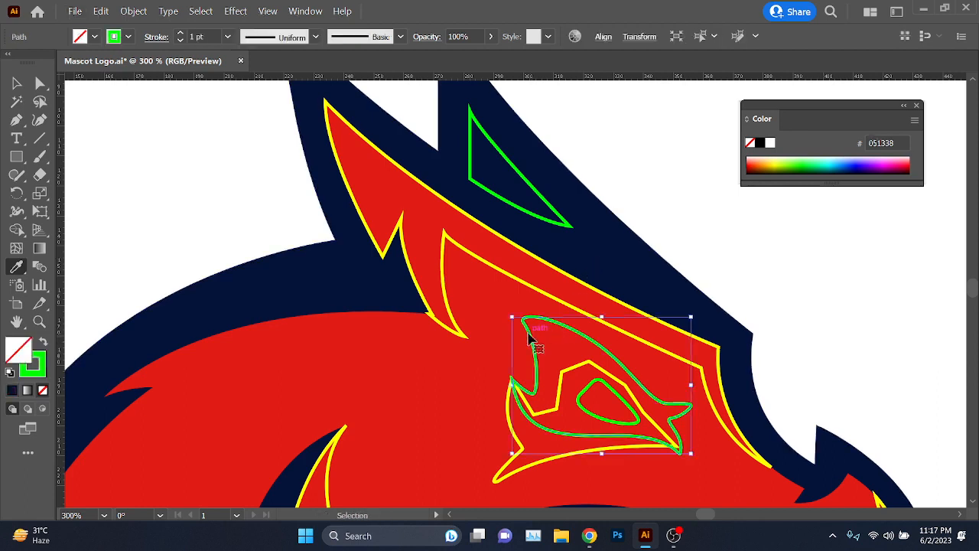
pyautogui.click(602, 241)
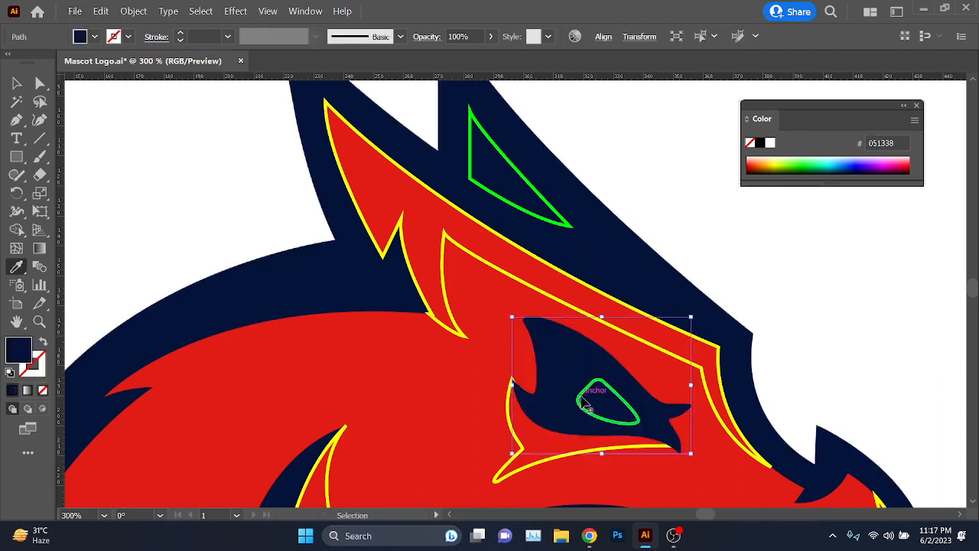
# Step: Fill the inner eye shape with white sampled from the artboard background
pyautogui.keyDown('ctrl'); pyautogui.click(585, 405); pyautogui.keyUp('ctrl')
pyautogui.click(820, 267)
pyautogui.scroll(-3, 511, 421)
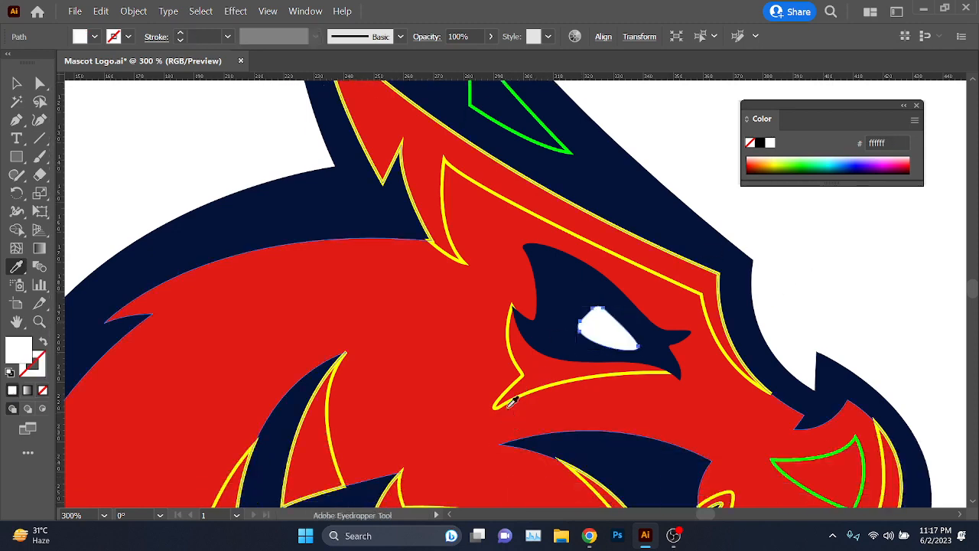
# Step: Fill the green nostril shape with the navy sampled from the dragon's silhouette and deselect it
pyautogui.scroll(-1, 514, 400)
pyautogui.scroll(-3, 554, 319)
pyautogui.scroll(-3, 556, 318)
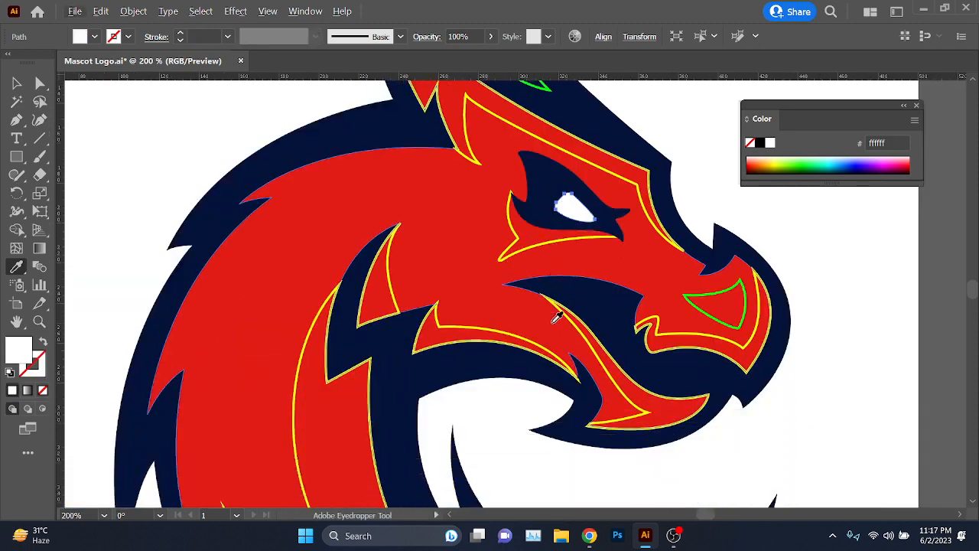
pyautogui.press('ctrl')
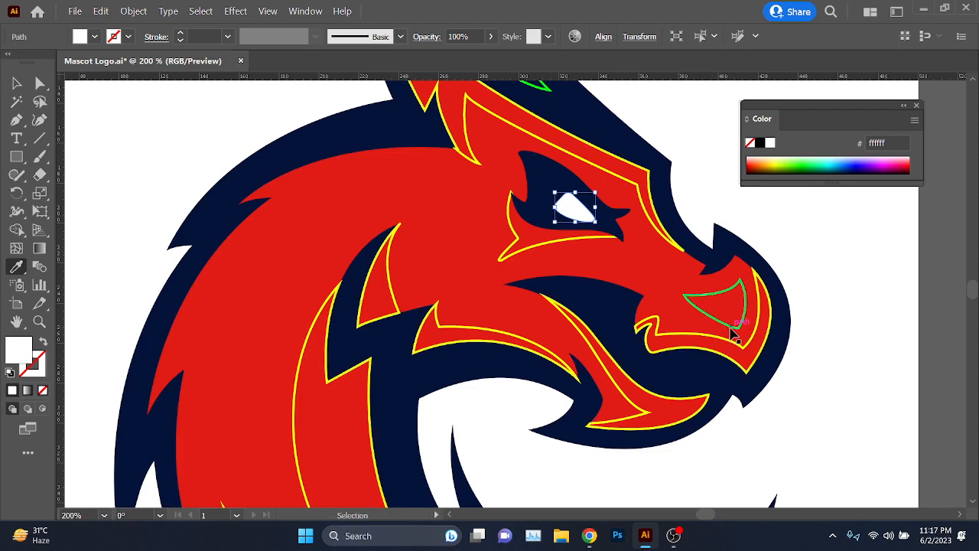
pyautogui.keyDown('ctrl'); pyautogui.click(733, 331); pyautogui.keyUp('ctrl')
pyautogui.click(743, 399)
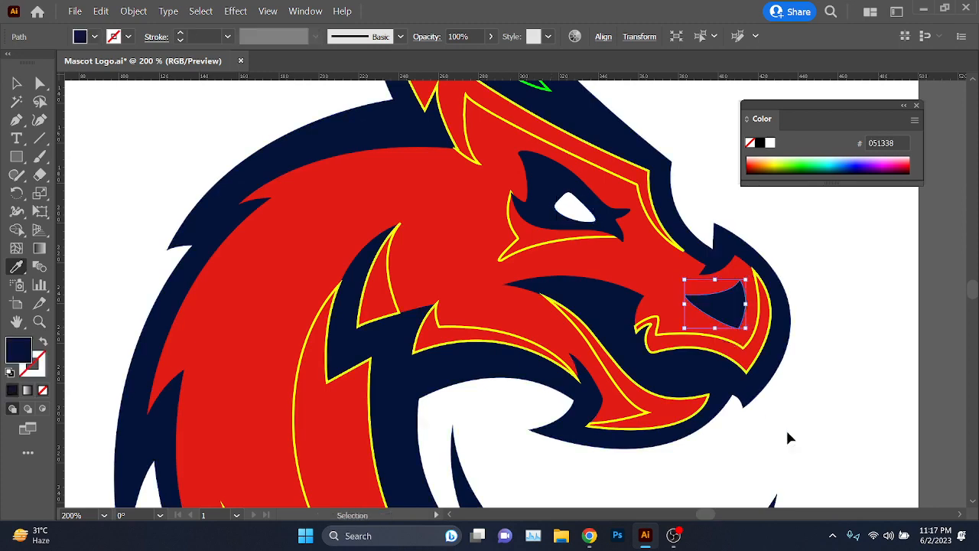
pyautogui.scroll(-2, 528, 373)
pyautogui.keyDown('ctrl'); pyautogui.click(526, 373); pyautogui.keyUp('ctrl')
pyautogui.scroll(3, 464, 350)
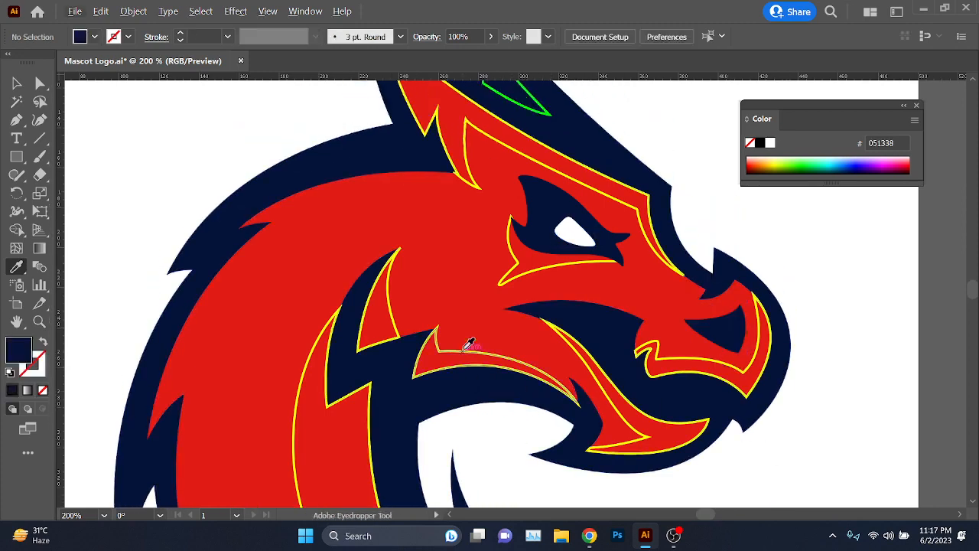
# Step: Fill the yellow shadow shape running from the front ear along the brow with the dark red swatch color and deselect it
pyautogui.scroll(-2, 464, 349)
pyautogui.scroll(3, 463, 349)
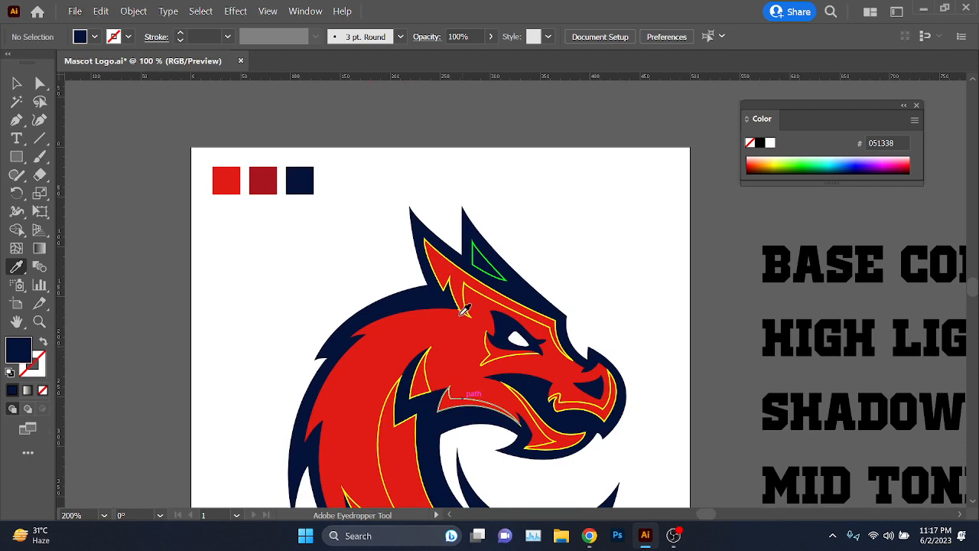
pyautogui.hscroll(-1, 483, 295)
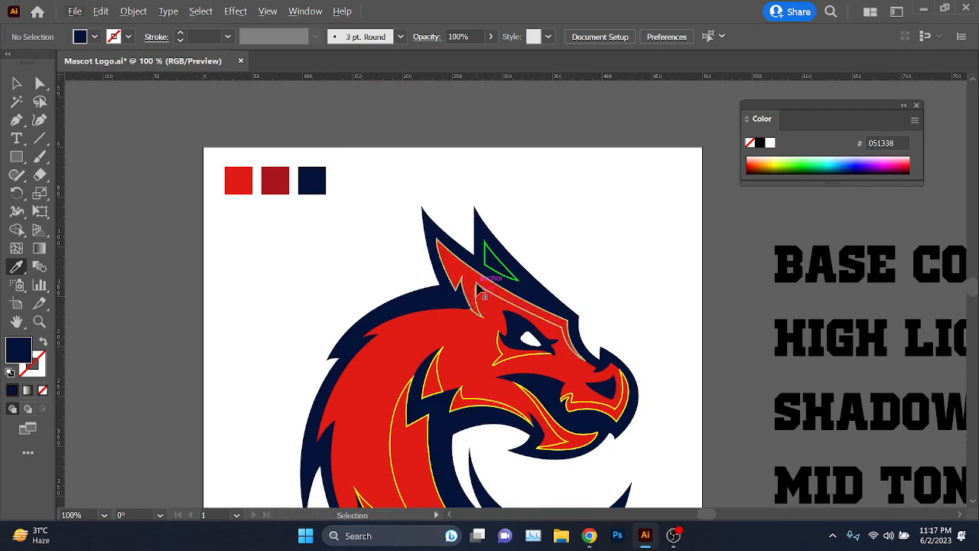
pyautogui.keyDown('ctrl'); pyautogui.click(463, 337); pyautogui.keyUp('ctrl')
pyautogui.click(281, 187)
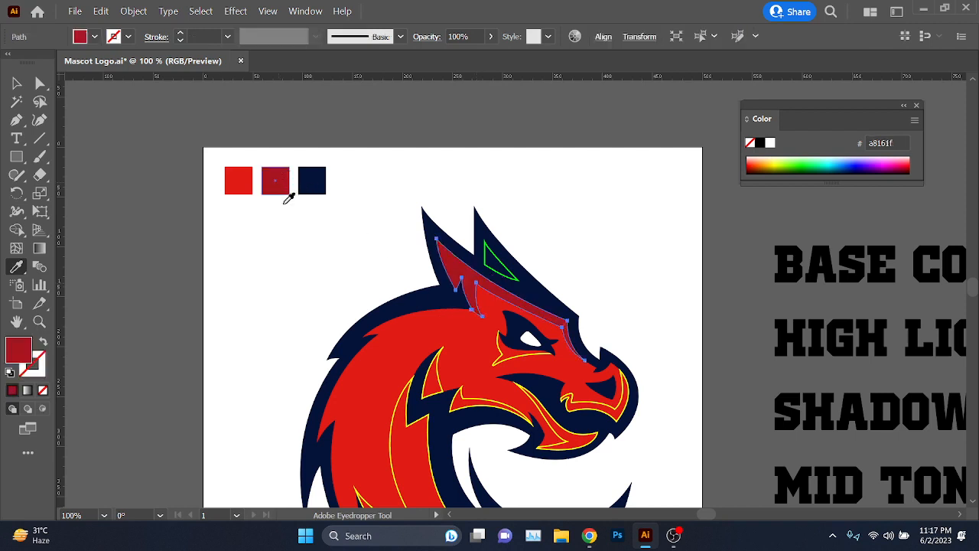
pyautogui.keyDown('ctrl'); pyautogui.click(266, 297); pyautogui.keyUp('ctrl')
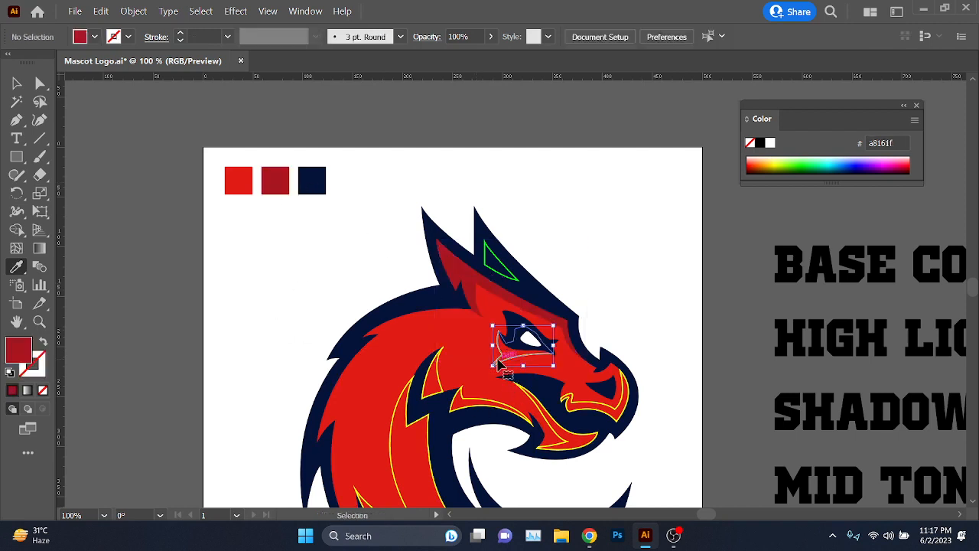
# Step: Fill the shadow shapes under the eye and in the cheek spike with dark red
pyautogui.keyDown('ctrl'); pyautogui.click(498, 366); pyautogui.keyUp('ctrl')
pyautogui.click(282, 180)
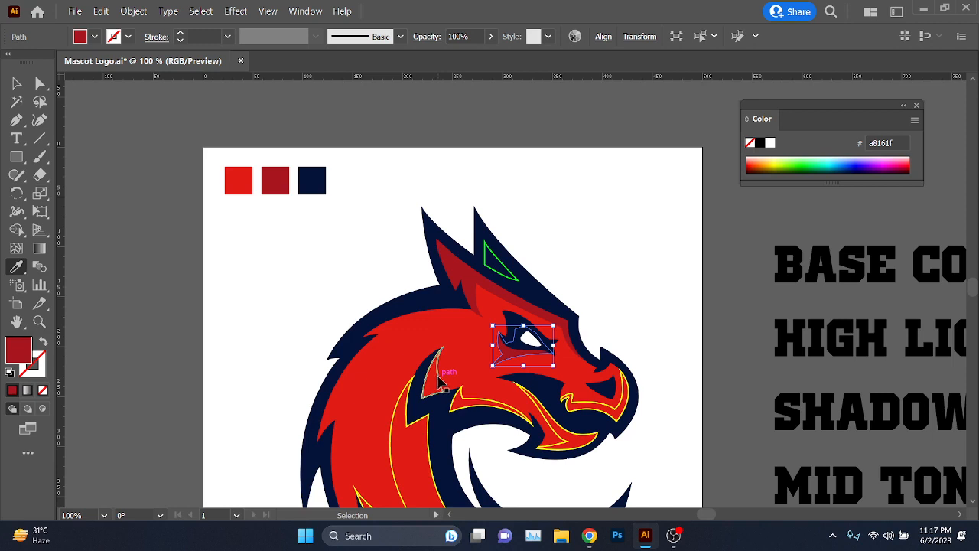
pyautogui.keyDown('ctrl'); pyautogui.click(441, 382); pyautogui.keyUp('ctrl')
pyautogui.click(283, 186)
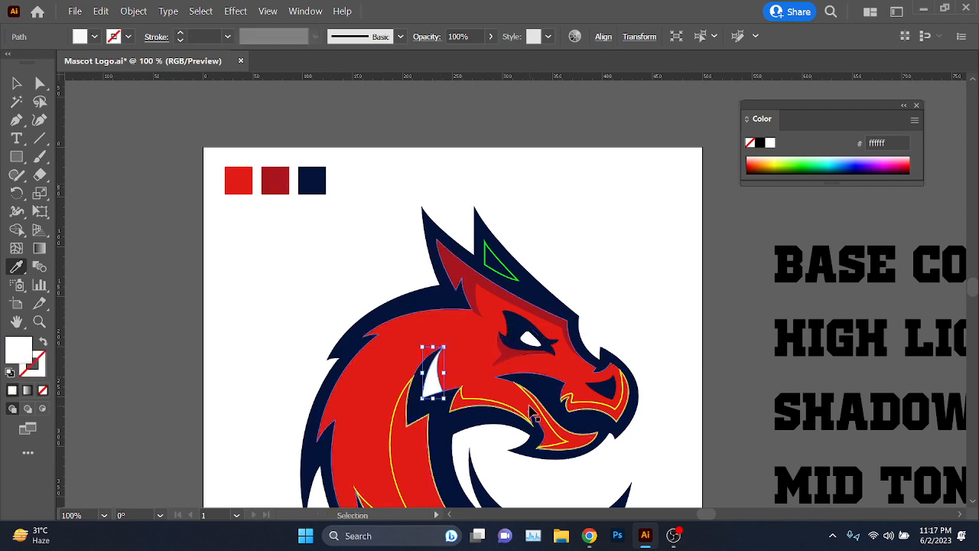
pyautogui.hotkey('ctrl', 'z')
pyautogui.click(508, 356)
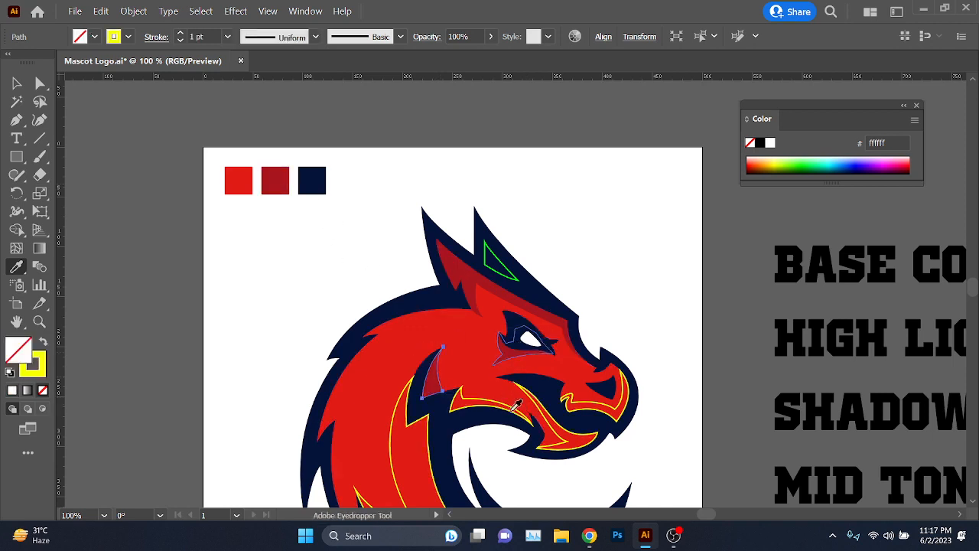
# Step: Fill the jawline, lower jaw and snout shadow shapes together with the dark red sampled from the under-eye shadow
pyautogui.scroll(2, 537, 420)
pyautogui.keyDown('ctrl'); pyautogui.click(527, 407); pyautogui.keyUp('ctrl')
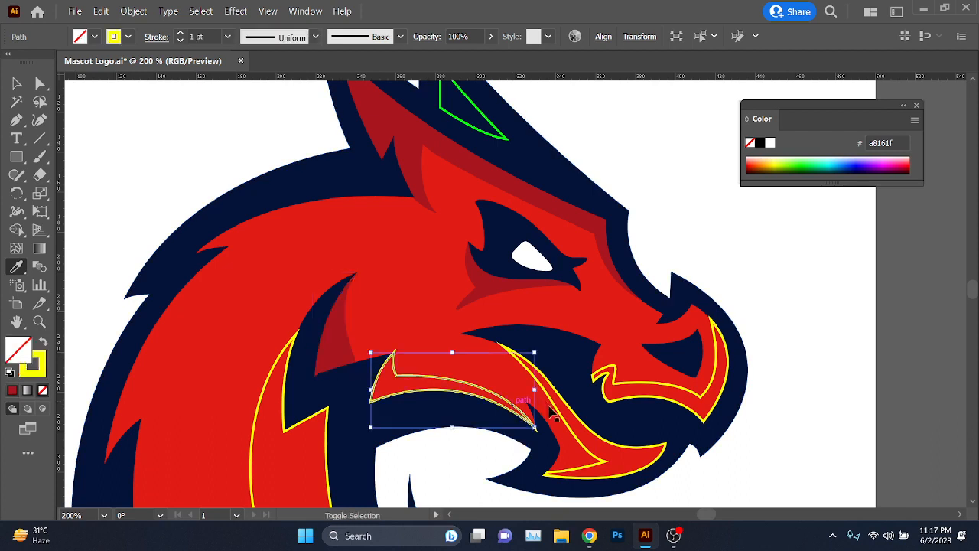
pyautogui.keyDown('ctrl'); pyautogui.keyDown('shift'); pyautogui.click(567, 427); pyautogui.keyUp('shift'); pyautogui.keyUp('ctrl')
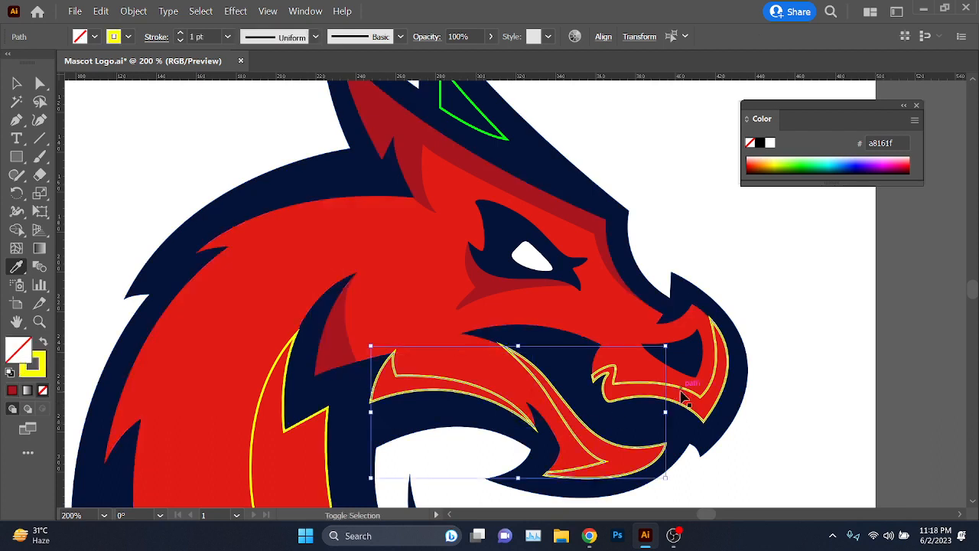
pyautogui.keyDown('ctrl'); pyautogui.keyDown('shift'); pyautogui.click(689, 393); pyautogui.keyUp('shift'); pyautogui.keyUp('ctrl')
pyautogui.click(505, 277)
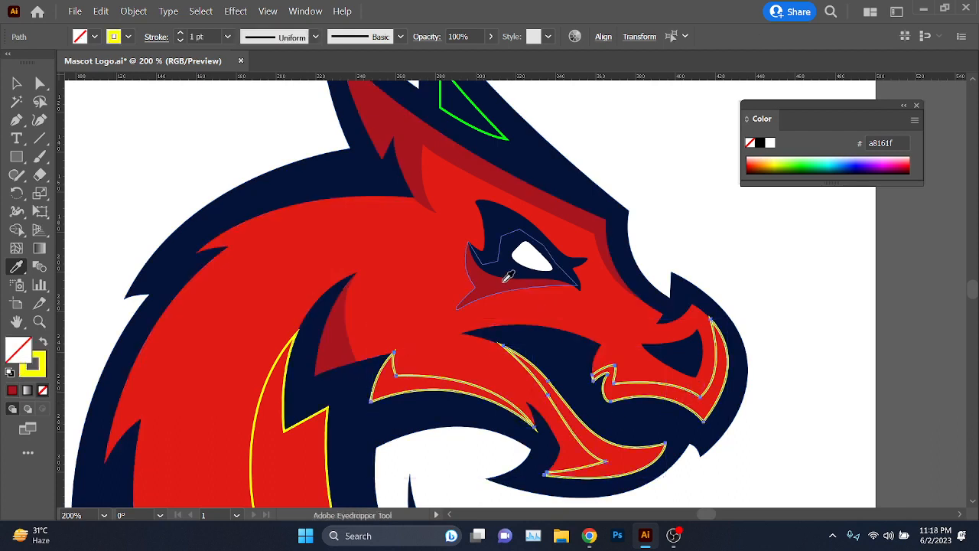
# Step: Fill the long yellow neck and body shadow shape with the dark red sampled from the lower jaw
pyautogui.scroll(-2, 272, 392)
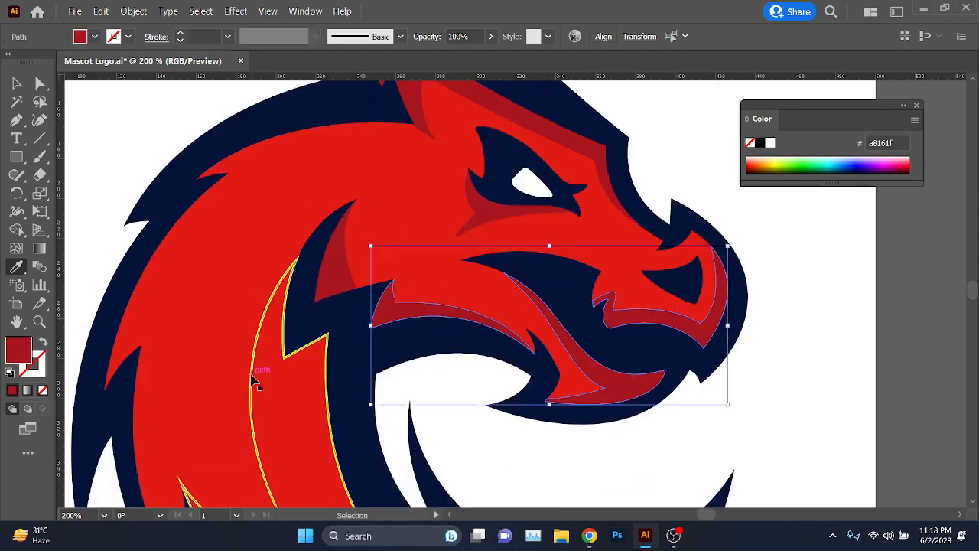
pyautogui.keyDown('ctrl'); pyautogui.keyDown('shift'); pyautogui.click(256, 380); pyautogui.keyUp('shift'); pyautogui.keyUp('ctrl')
pyautogui.click(590, 377)
# Step: Fill the green inner triangle of the rear ear with the dark red sampled from the brow shadow and deselect everything
pyautogui.scroll(2, 514, 268)
pyautogui.scroll(2, 509, 222)
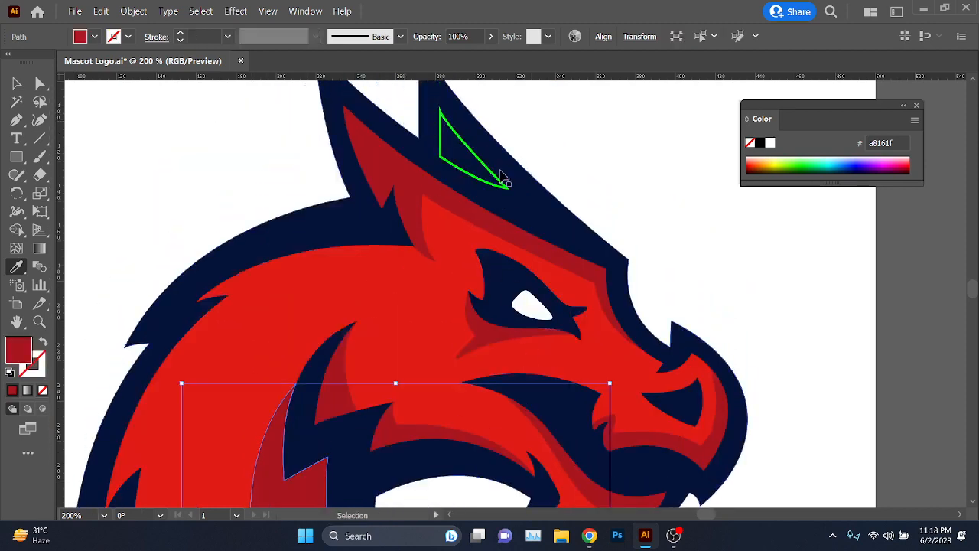
pyautogui.keyDown('ctrl'); pyautogui.click(501, 183); pyautogui.keyUp('ctrl')
pyautogui.click(424, 203)
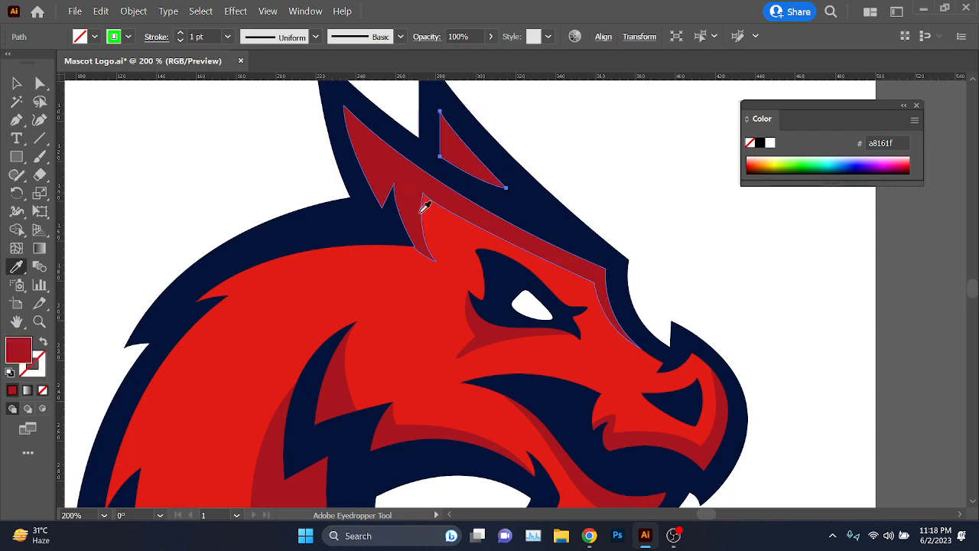
pyautogui.scroll(-4, 424, 203)
pyautogui.hotkey('ctrl', 'shift', 'a')
pyautogui.press('v')
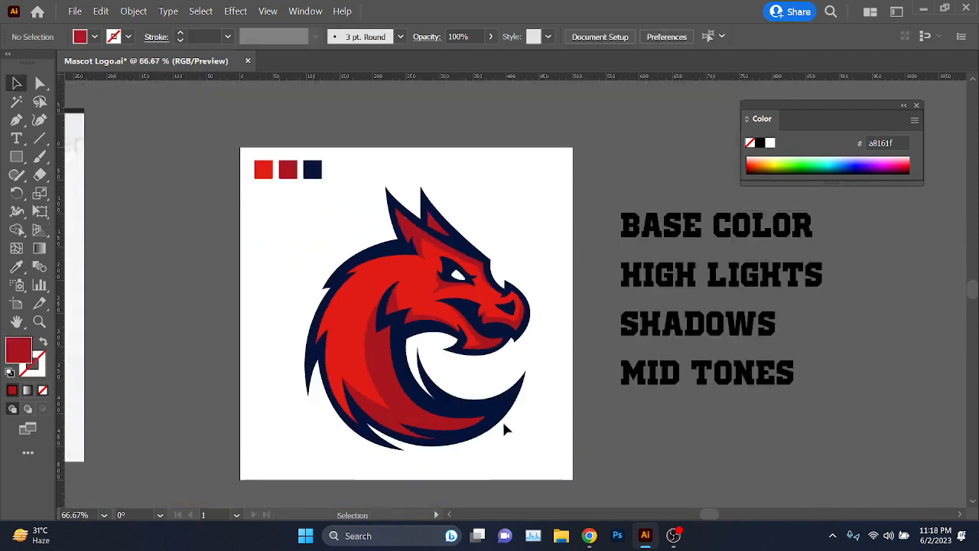
# Step: Save the colored dragon logo file and close the floating Color panel
pyautogui.hscroll(-4, 503, 409)
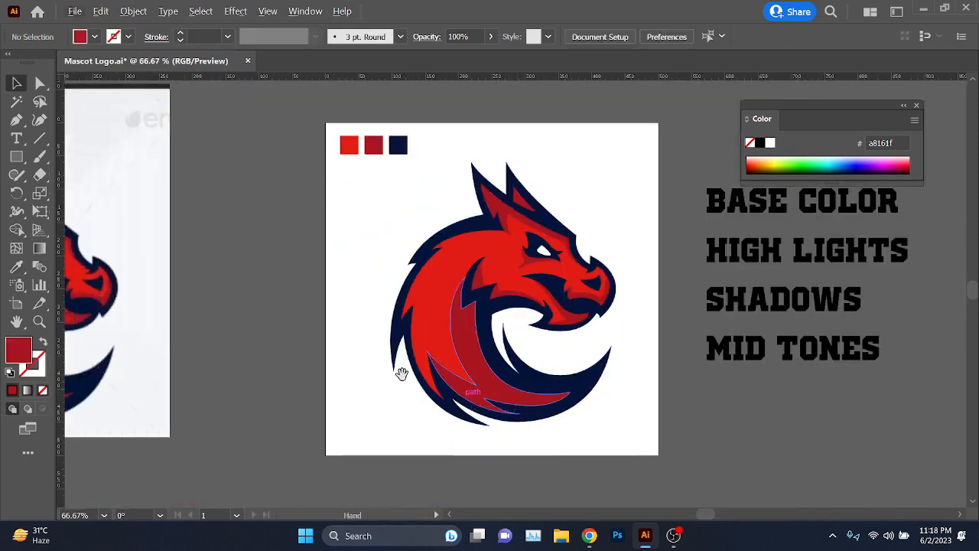
pyautogui.moveTo(402, 374); pyautogui.dragTo(498, 381)
pyautogui.hotkey('ctrl', 's')
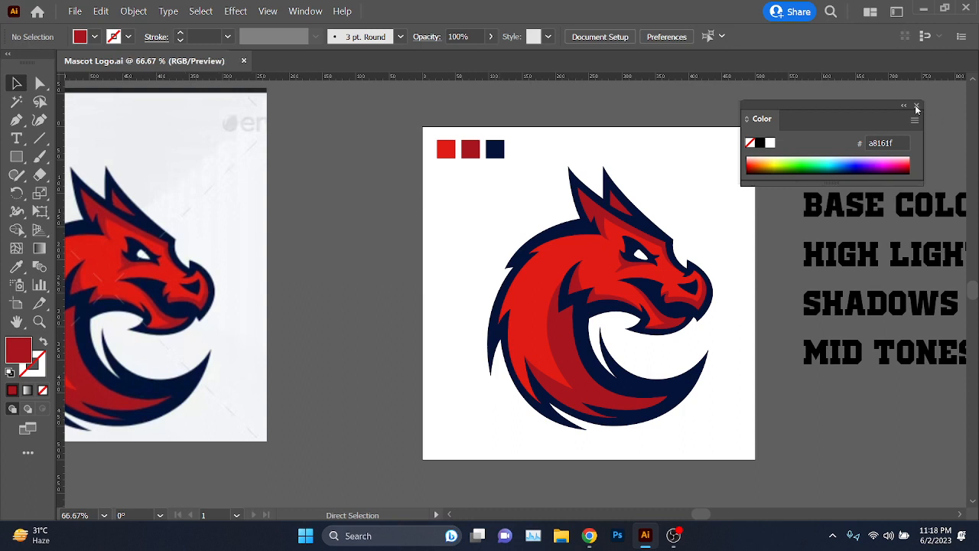
pyautogui.click(916, 106)
# Step: Move the dragon reference image directly beside the artboard, roughly level with the colored logo, and deselect it
pyautogui.moveTo(195, 312); pyautogui.dragTo(311, 303)
pyautogui.moveTo(327, 338); pyautogui.dragTo(329, 348)
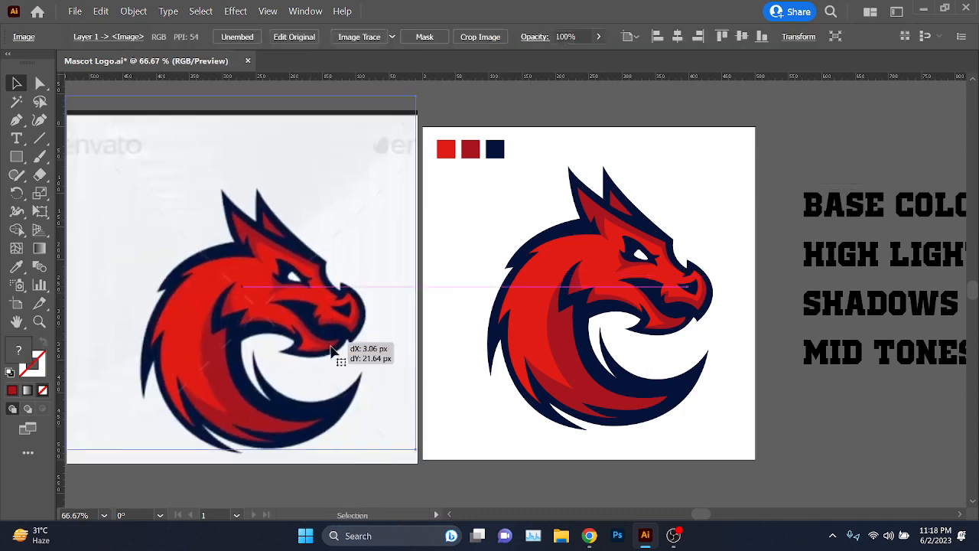
pyautogui.click(516, 425)
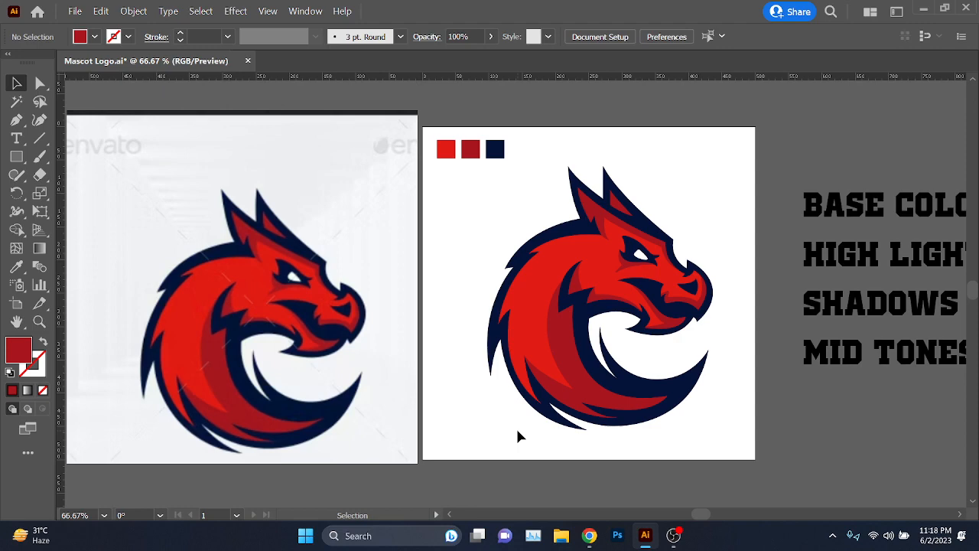
# Step: Switch to the Google Meet call, check the recording status in OBS Studio and minimize OBS
pyautogui.hotkey('alt', 'Tab')
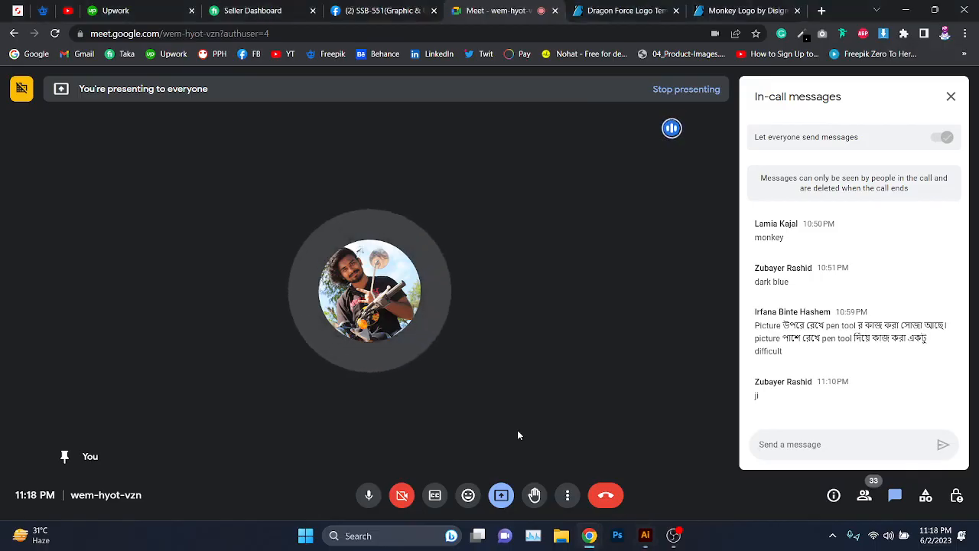
pyautogui.click(646, 536)
pyautogui.click(646, 535)
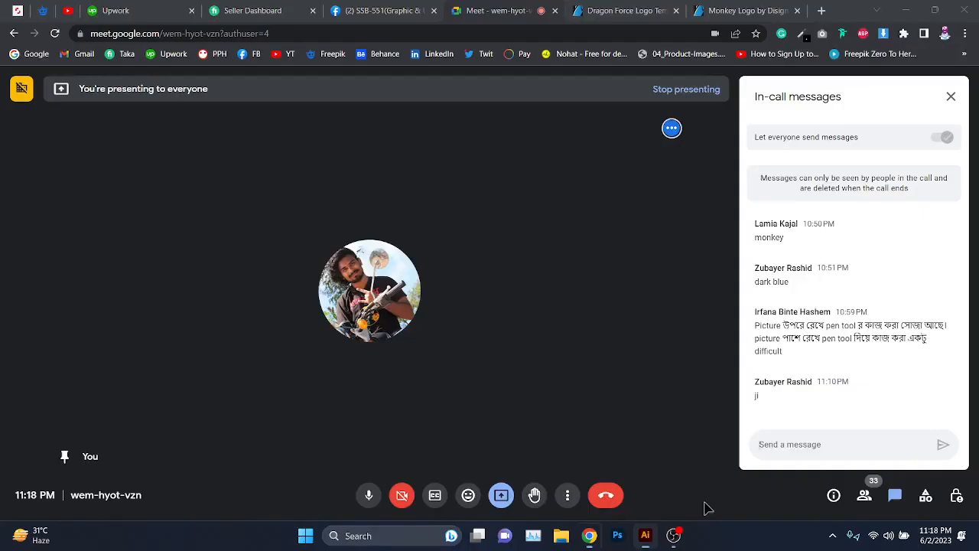
pyautogui.click(676, 537)
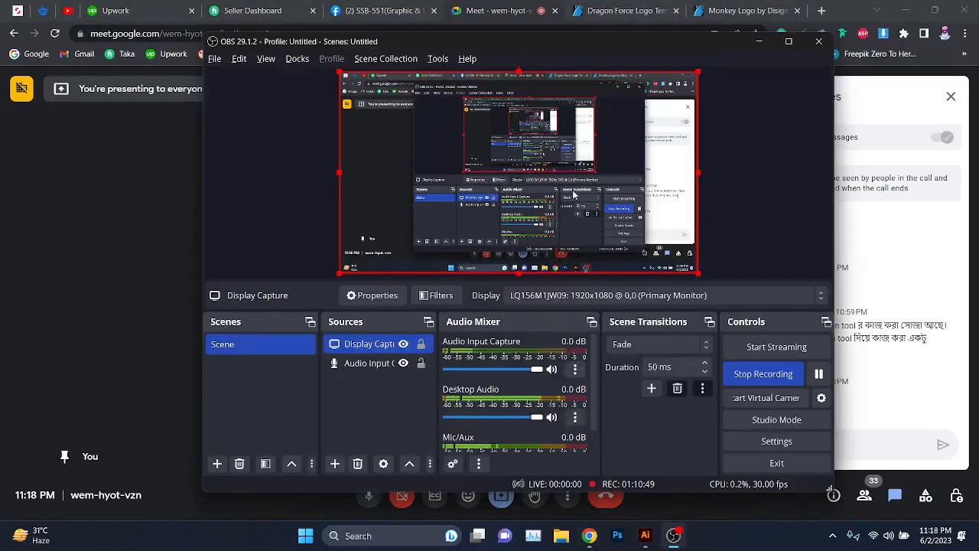
pyautogui.moveTo(593, 42); pyautogui.dragTo(651, 34)
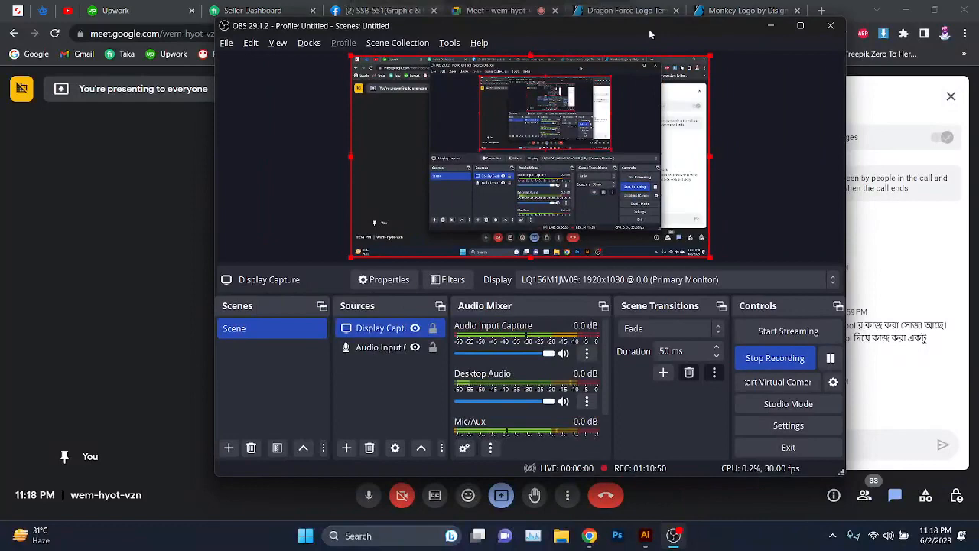
pyautogui.click(770, 25)
# Step: Check Adobe Illustrator's resource usage in Task Manager and close Task Manager
pyautogui.click(533, 536)
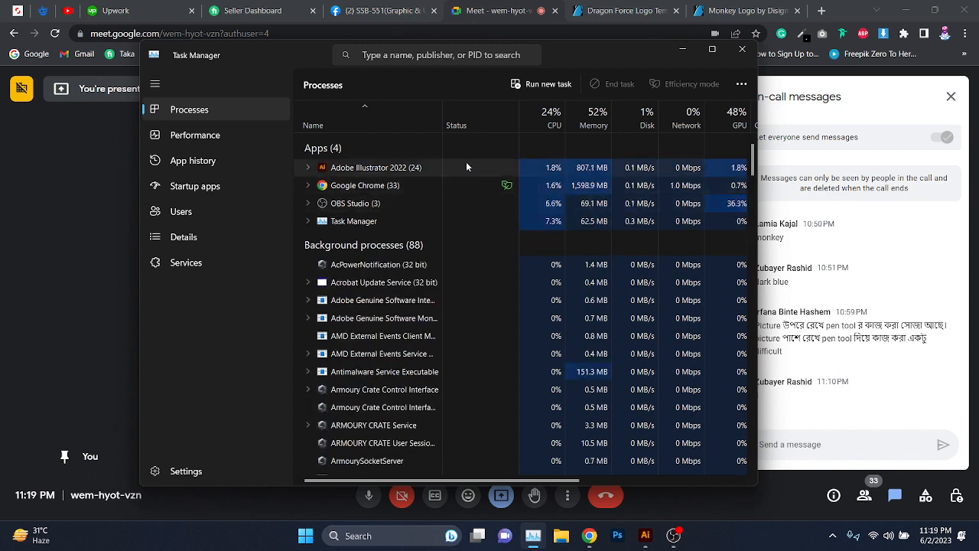
pyautogui.click(466, 166)
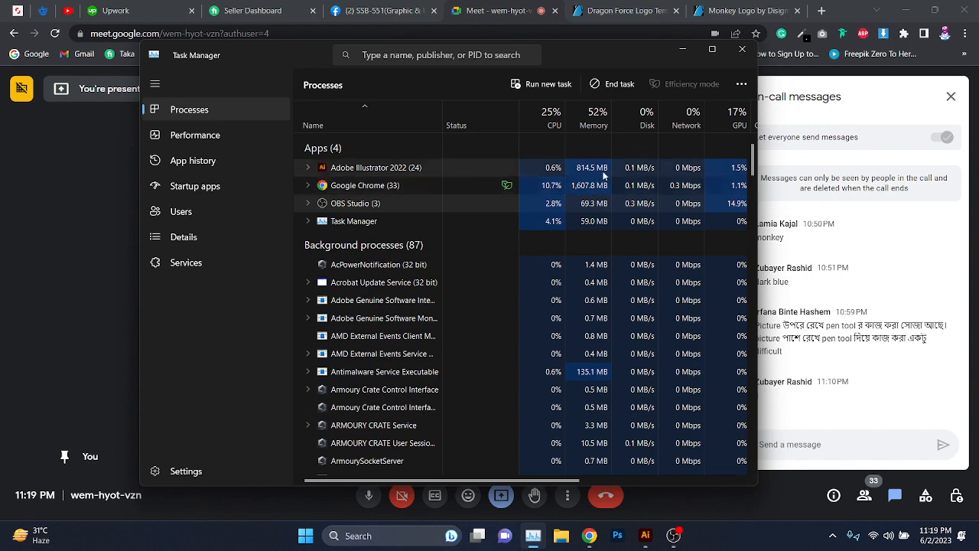
pyautogui.click(742, 48)
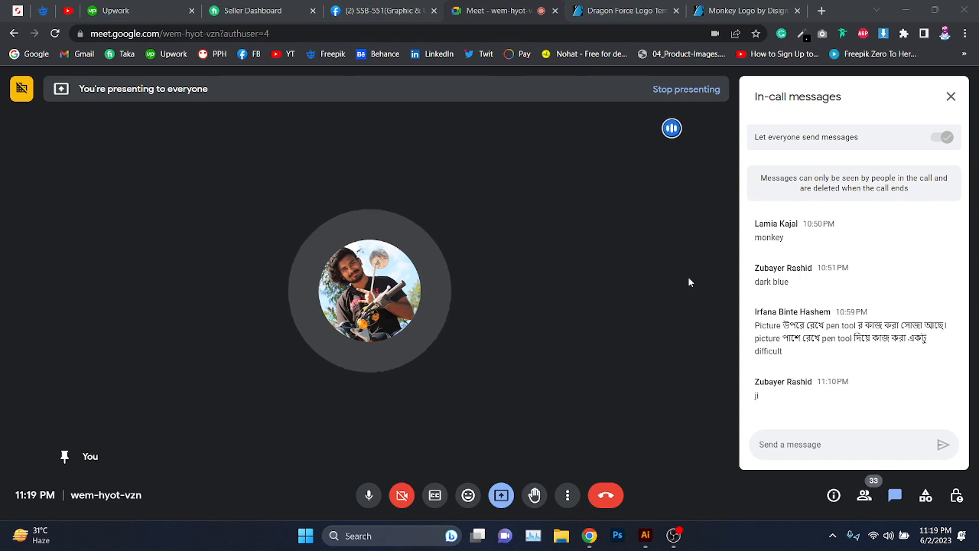
# Step: View the Dragon Force logo page in the browser and switch back to Illustrator
pyautogui.hotkey('ctrl', 'Tab')
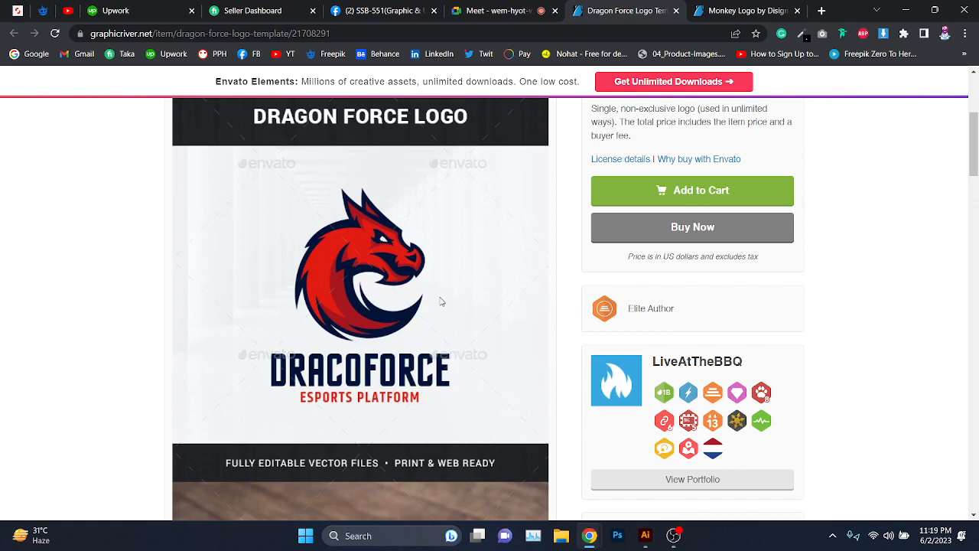
pyautogui.click(645, 535)
pyautogui.scroll(-2, 494, 358)
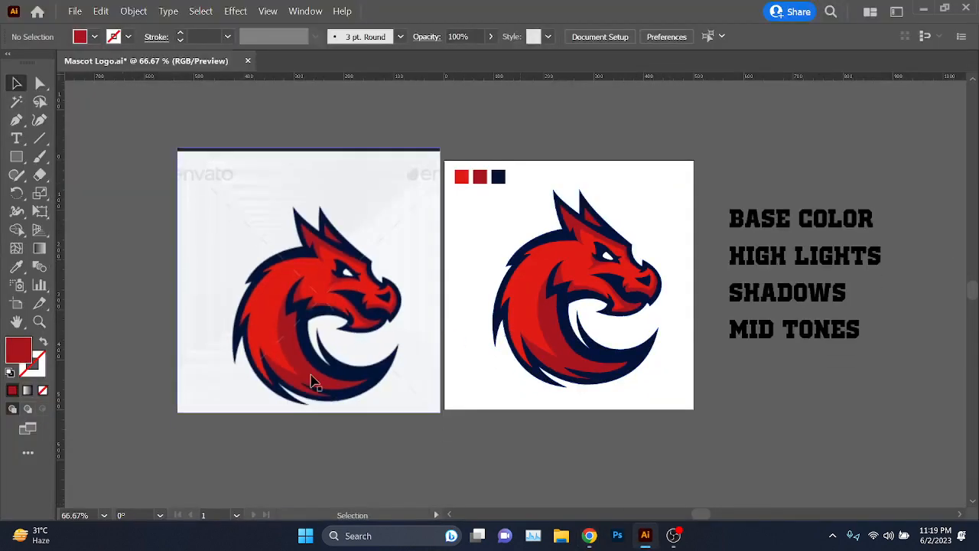
pyautogui.moveTo(362, 376); pyautogui.dragTo(190, 198)
pyautogui.moveTo(449, 144); pyautogui.dragTo(510, 194)
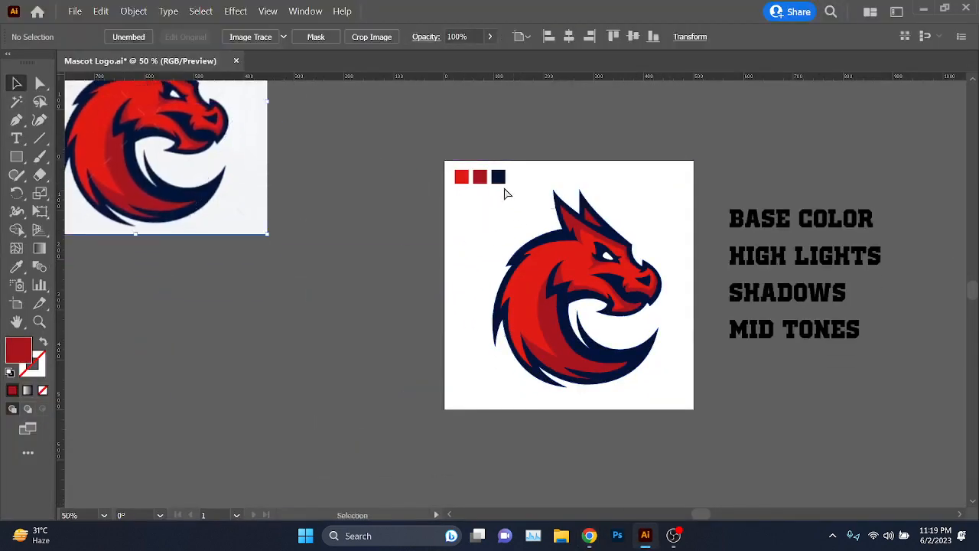
pyautogui.hotkey('ctrl', 'z')
# Step: Move the reference image together with the three color swatches up and away from the artboard
pyautogui.moveTo(438, 149); pyautogui.dragTo(442, 222)
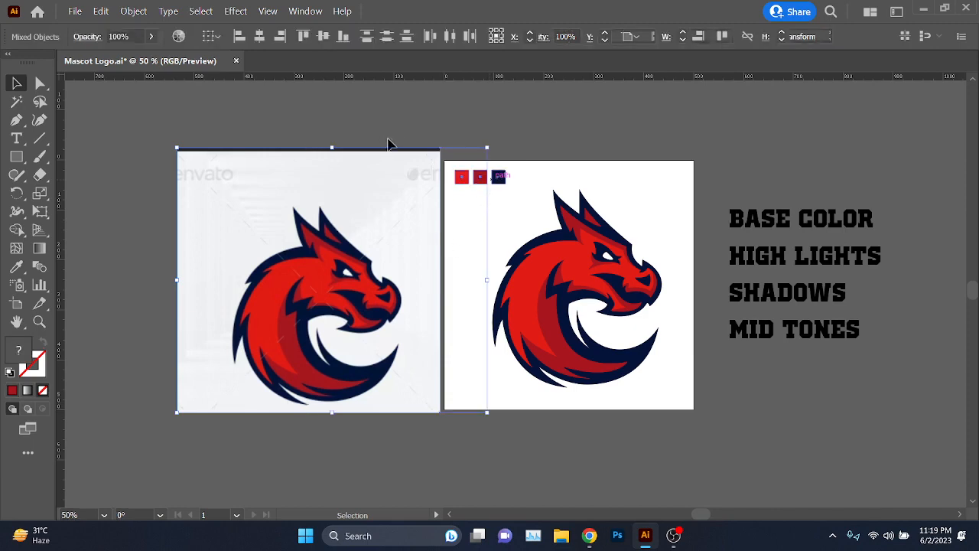
pyautogui.moveTo(352, 331); pyautogui.dragTo(159, 162)
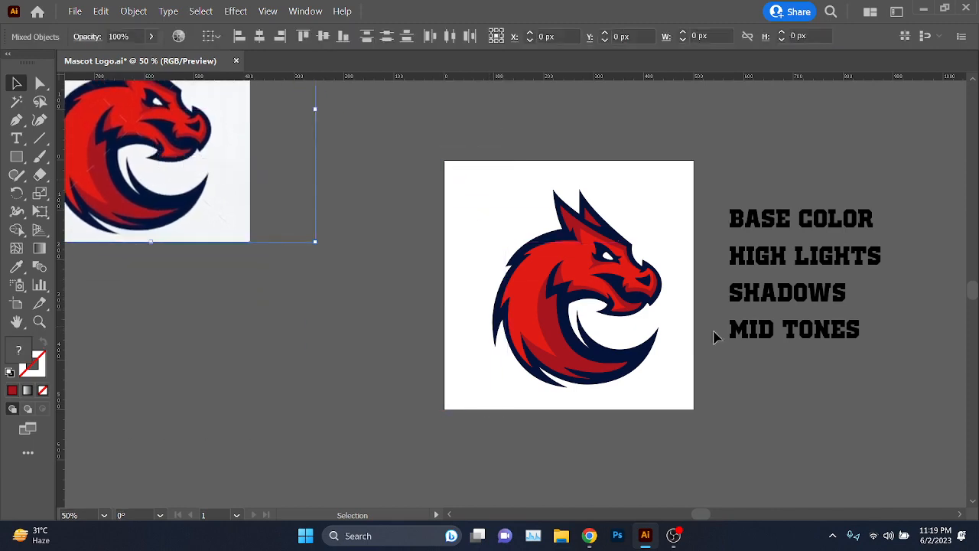
# Step: Move the whole colored dragon logo off the artboard to the empty space above it, beside the outline copy
pyautogui.scroll(2, 715, 334)
pyautogui.moveTo(667, 356); pyautogui.dragTo(706, 452)
pyautogui.scroll(-1, 469, 283)
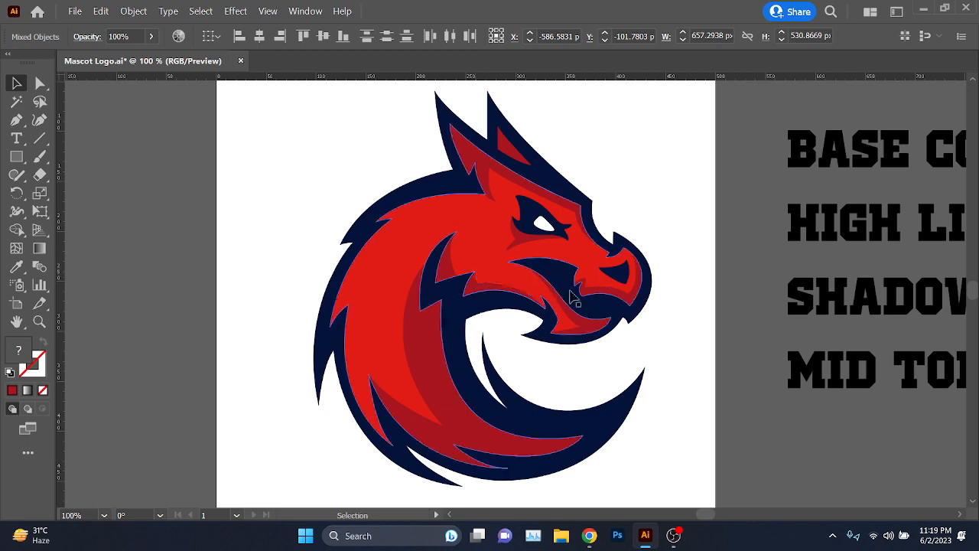
pyautogui.scroll(-2, 566, 298)
pyautogui.scroll(-1, 390, 345)
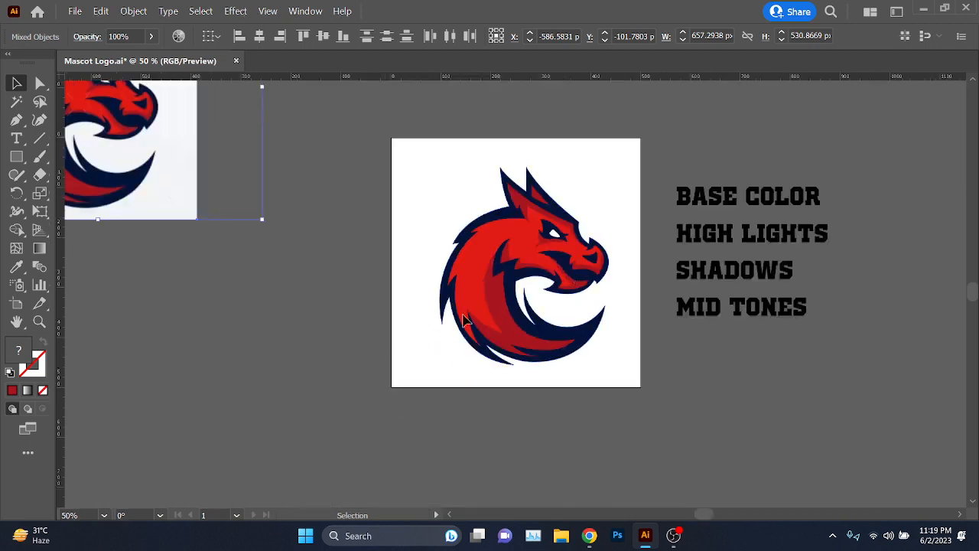
pyautogui.click(514, 317)
pyautogui.scroll(2, 514, 317)
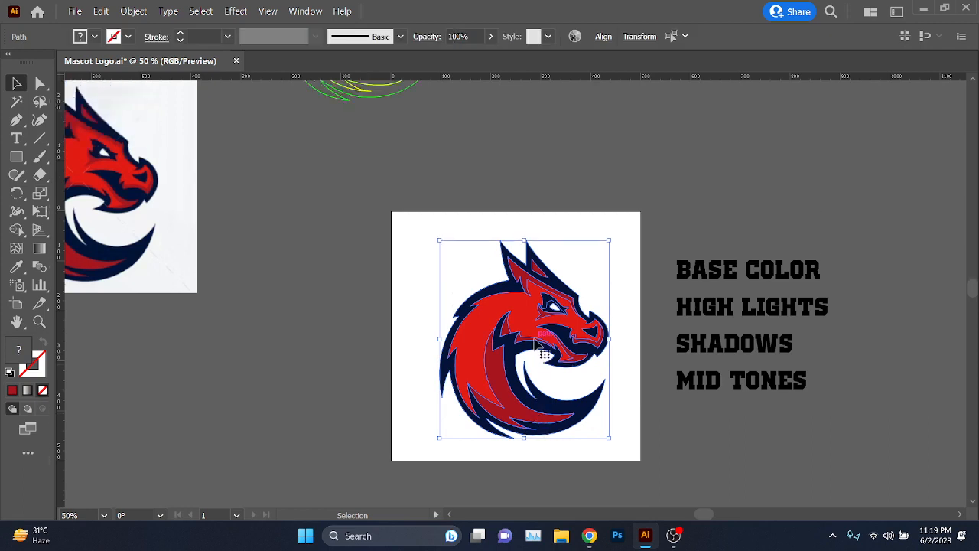
pyautogui.scroll(-1, 515, 317)
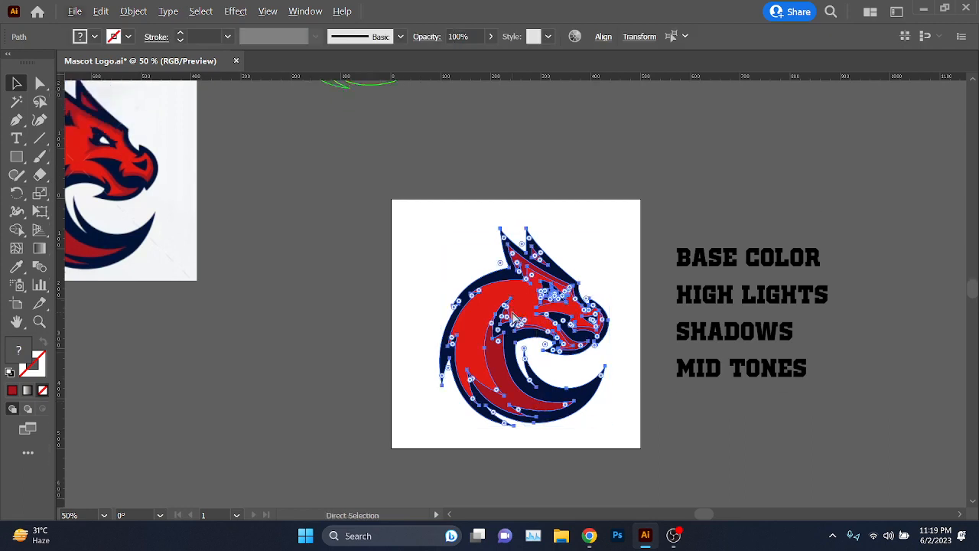
pyautogui.scroll(-1, 514, 318)
pyautogui.moveTo(515, 317); pyautogui.dragTo(580, 119)
# Step: Delete the text listing base color, highlights, shadows and mid tones beside the artboard
pyautogui.moveTo(627, 270); pyautogui.dragTo(718, 427)
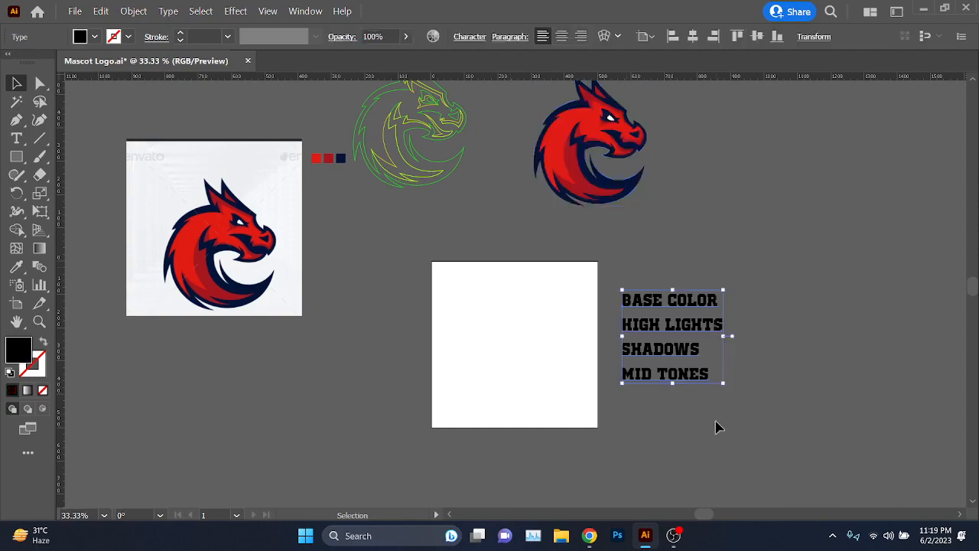
pyautogui.press('Delete')
# Step: Switch to the browser and close the Dragon Force Logo page, leaving the Monkey Logo page open
pyautogui.hotkey('alt', 'Tab')
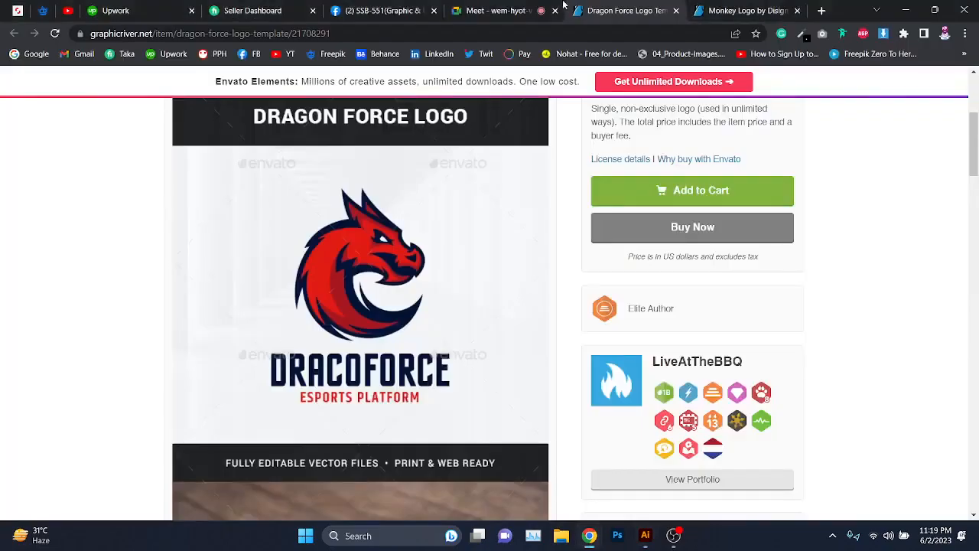
pyautogui.click(701, 6)
pyautogui.click(677, 11)
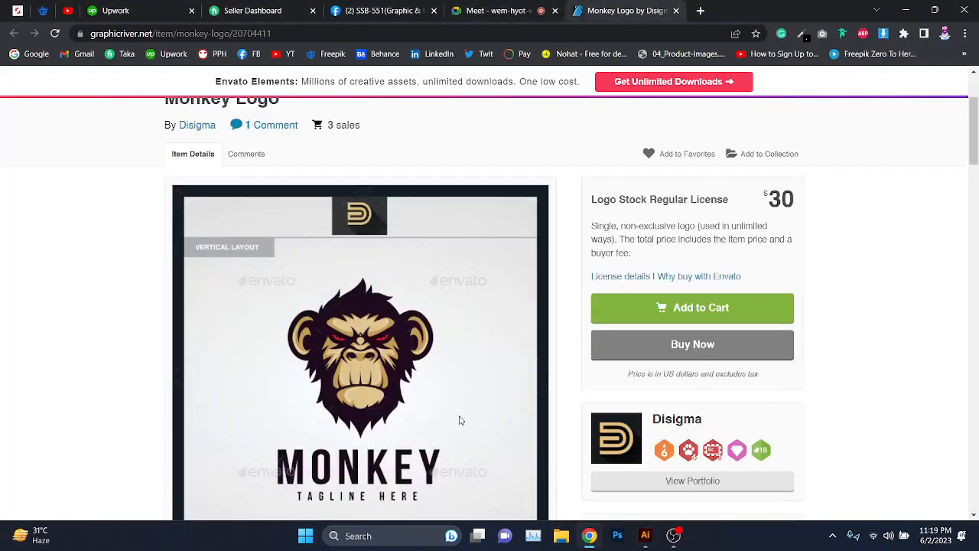
# Step: Capture a screenshot of only the monkey head from the vertical layout on the Monkey Logo page
pyautogui.scroll(-3, 459, 260)
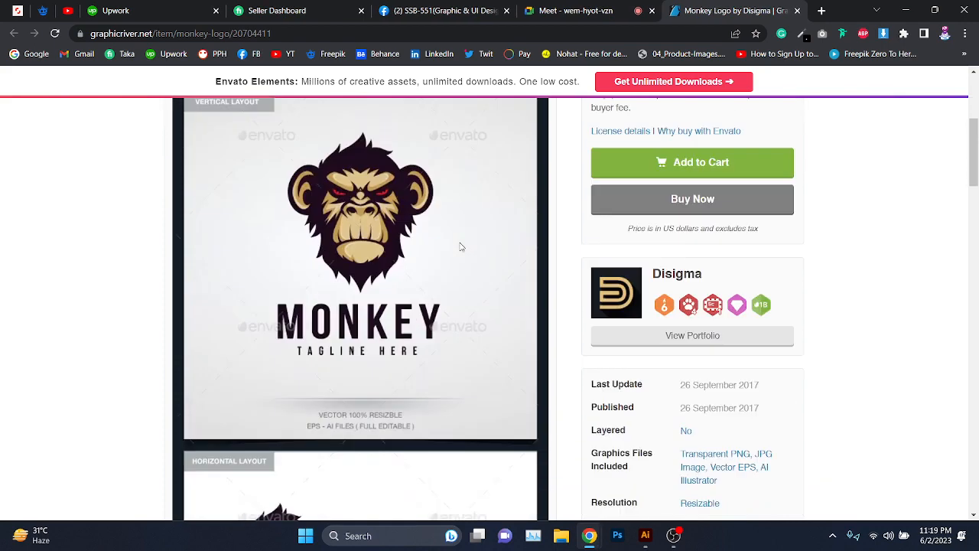
pyautogui.scroll(2, 428, 276)
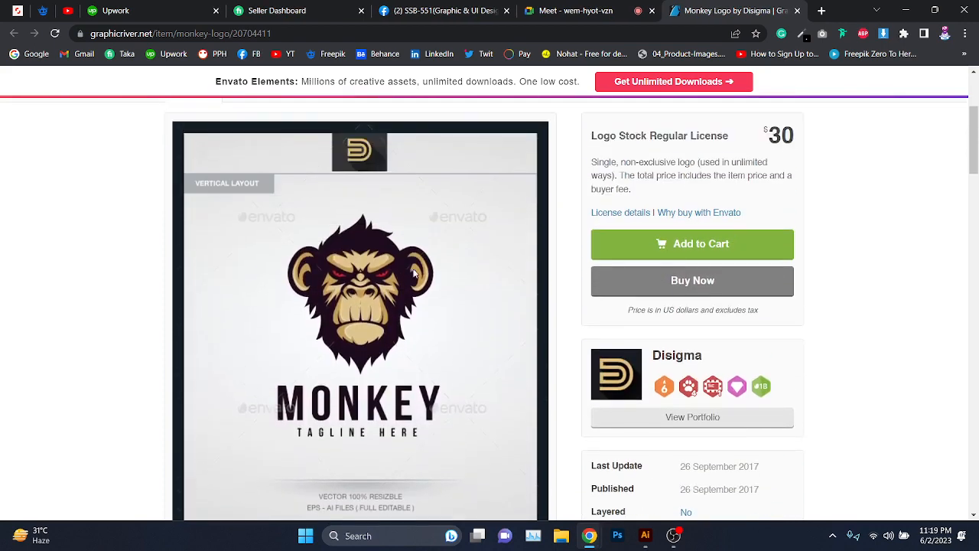
pyautogui.press('super+shift+s')
pyautogui.moveTo(278, 211); pyautogui.dragTo(442, 379)
# Step: Switch to Illustrator, paste the monkey screenshot and enlarge it over the artboard to the artboard's full width
pyautogui.click(645, 536)
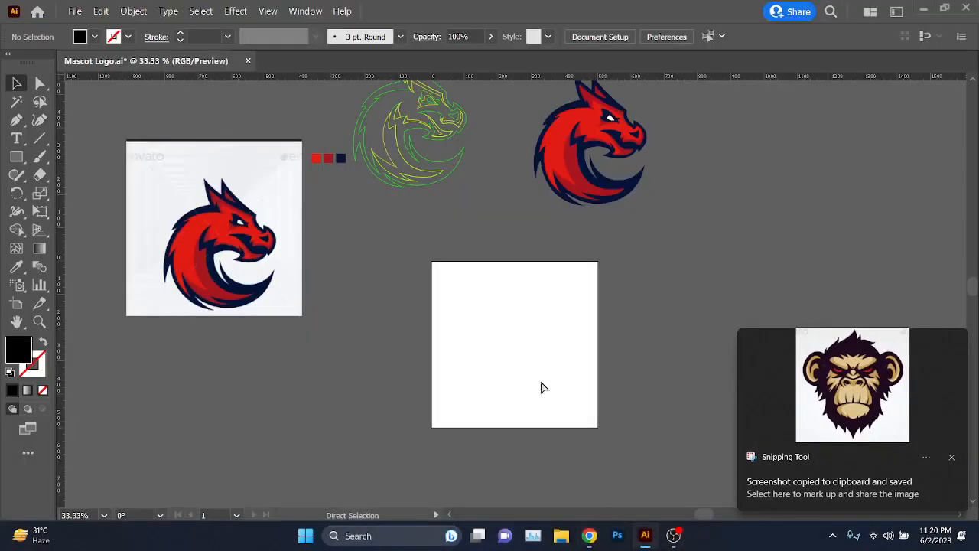
pyautogui.hotkey('ctrl', 'v')
pyautogui.scroll(2, 530, 337)
pyautogui.scroll(-1, 508, 300)
pyautogui.moveTo(479, 228); pyautogui.dragTo(471, 328)
pyautogui.moveTo(587, 280)
pyautogui.mouseDown()
pyautogui.moveTo(639, 256)
pyautogui.moveTo(589, 278)
pyautogui.mouseUp()
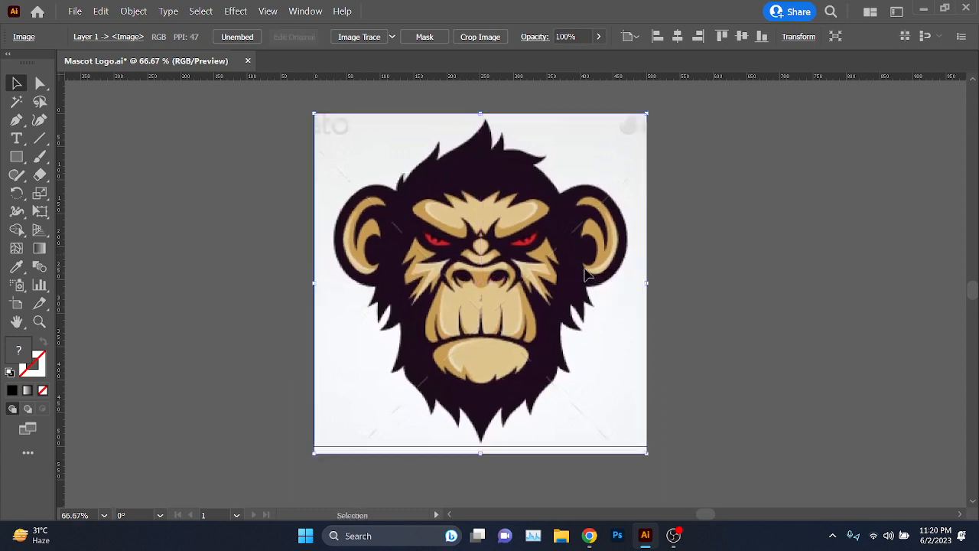
# Step: Center the monkey image vertically on the artboard, scale it down evenly to leave a white margin, and deselect it
pyautogui.click(742, 36)
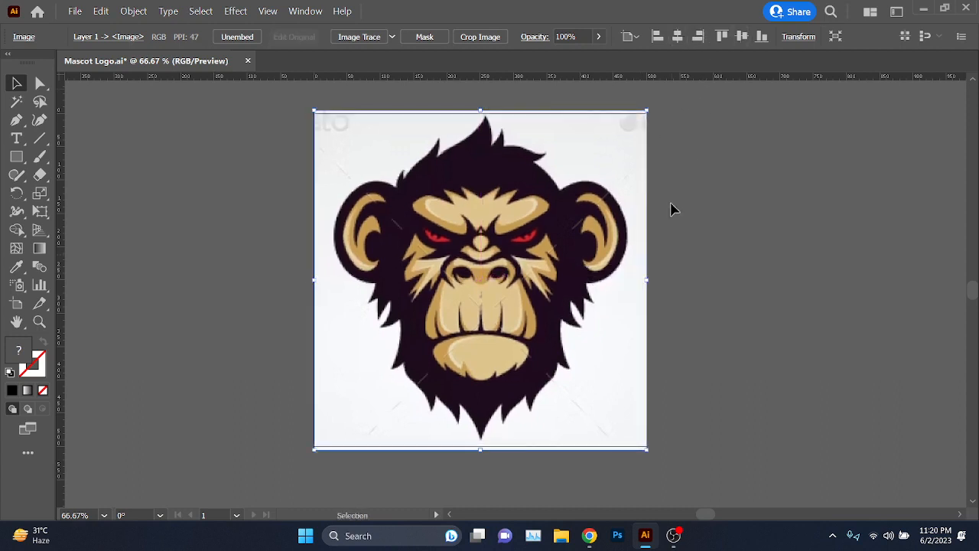
pyautogui.moveTo(482, 113)
pyautogui.mouseDown()
pyautogui.moveTo(481, 100)
pyautogui.moveTo(481, 125)
pyautogui.mouseUp()
pyautogui.hotkey('ctrl', 'shift', 'a')
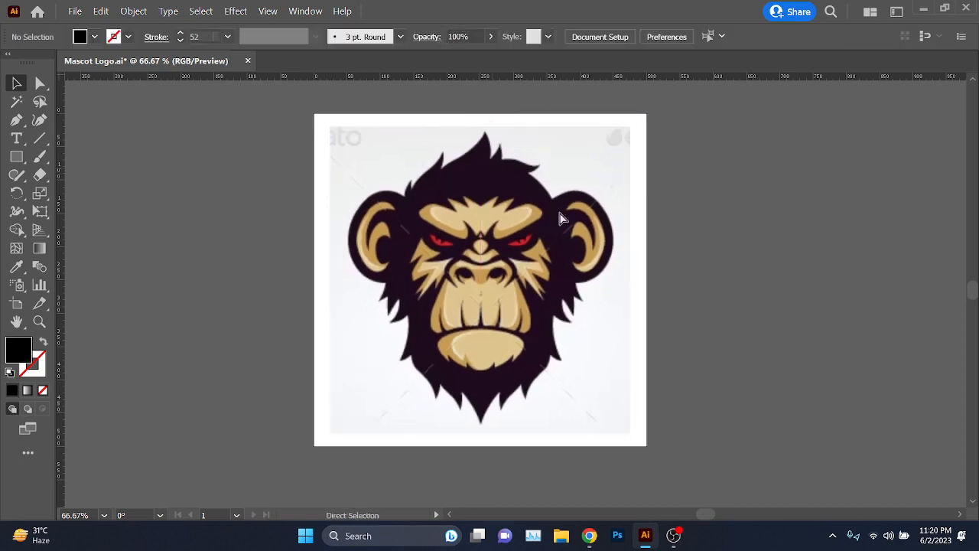
# Step: Check the Google Meet call's messages in the browser and switch back to Illustrator
pyautogui.moveTo(588, 534)
pyautogui.click(520, 474)
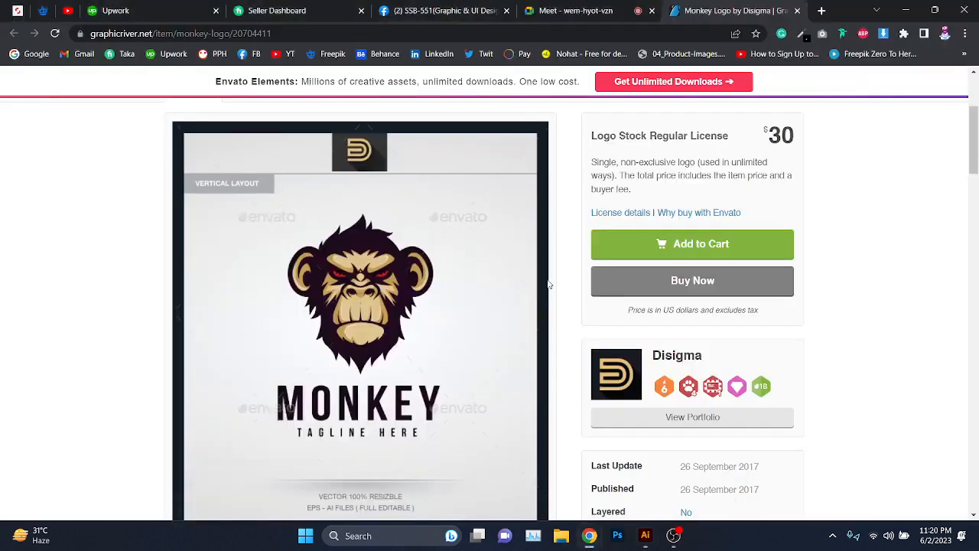
pyautogui.click(573, 10)
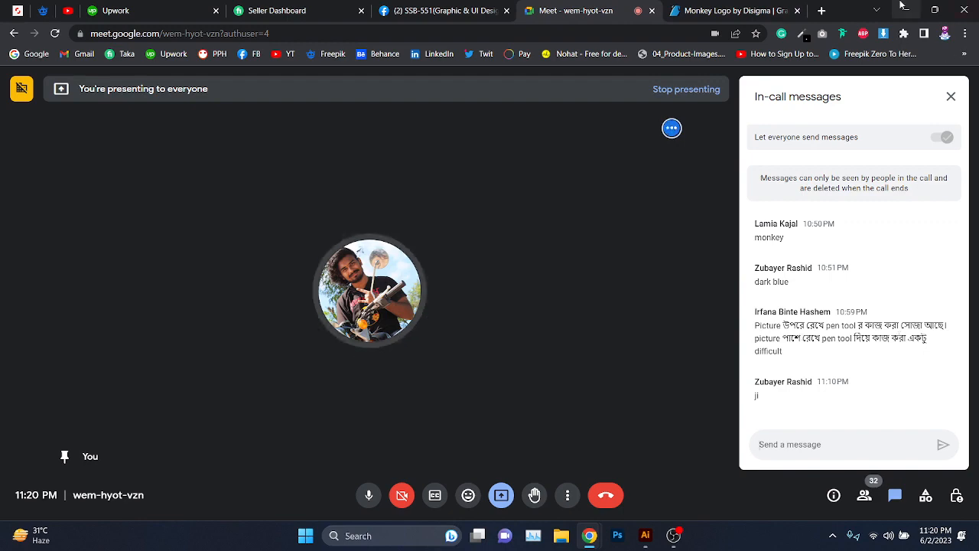
pyautogui.hotkey('alt', 'Tab')
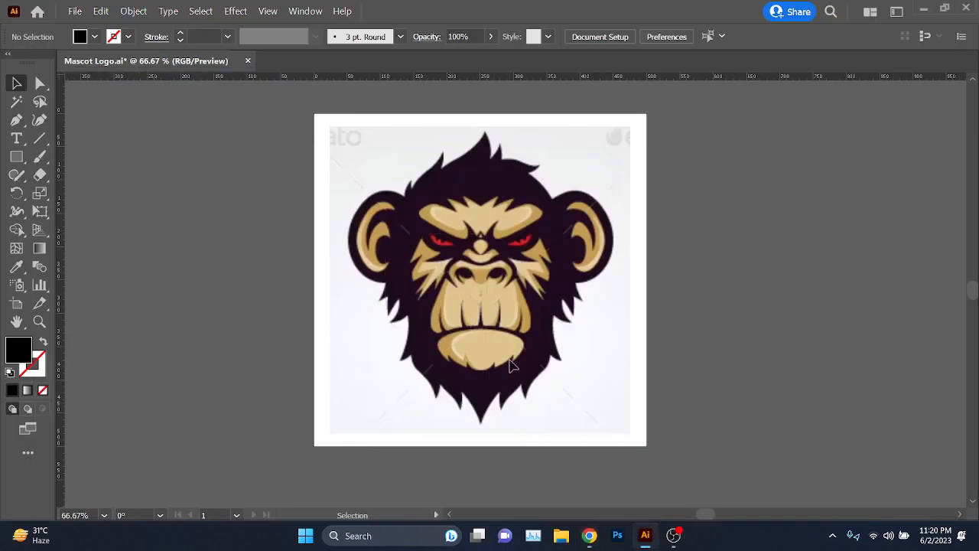
# Step: Place the dragon reference image next to the monkey artboard and compare the two logos up close
pyautogui.scroll(1, 511, 291)
pyautogui.scroll(1, 511, 291)
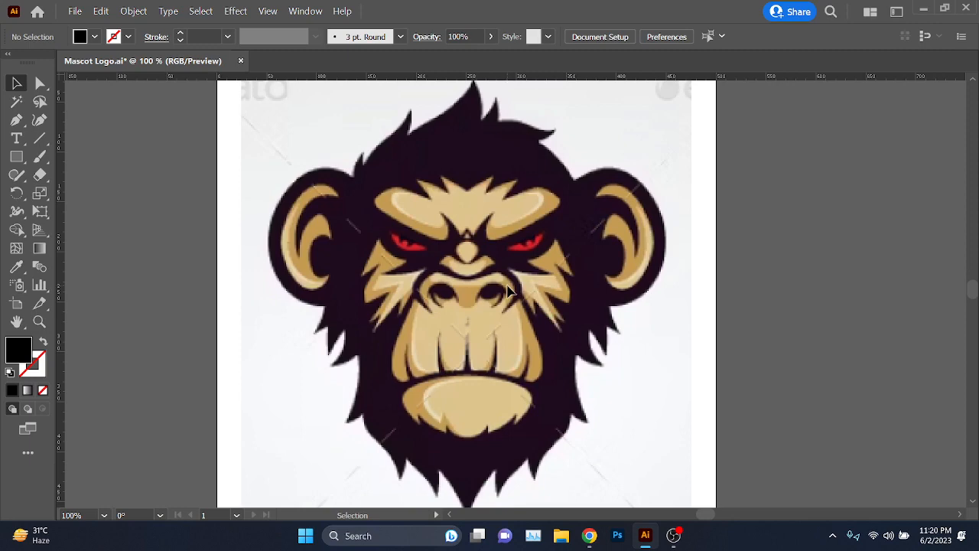
pyautogui.scroll(-2, 529, 258)
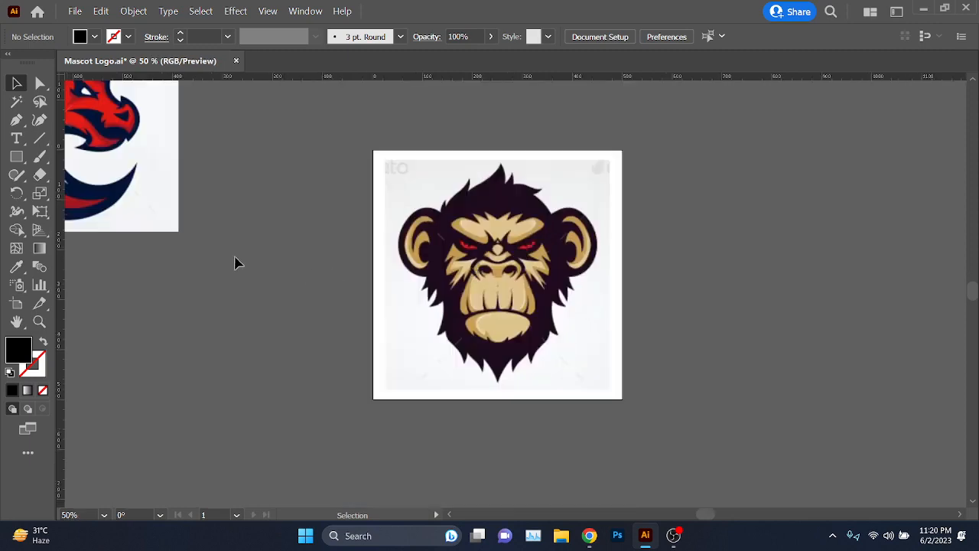
pyautogui.moveTo(154, 258); pyautogui.dragTo(283, 291)
pyautogui.moveTo(217, 176); pyautogui.dragTo(382, 351)
pyautogui.scroll(2, 280, 334)
pyautogui.scroll(-2, 264, 265)
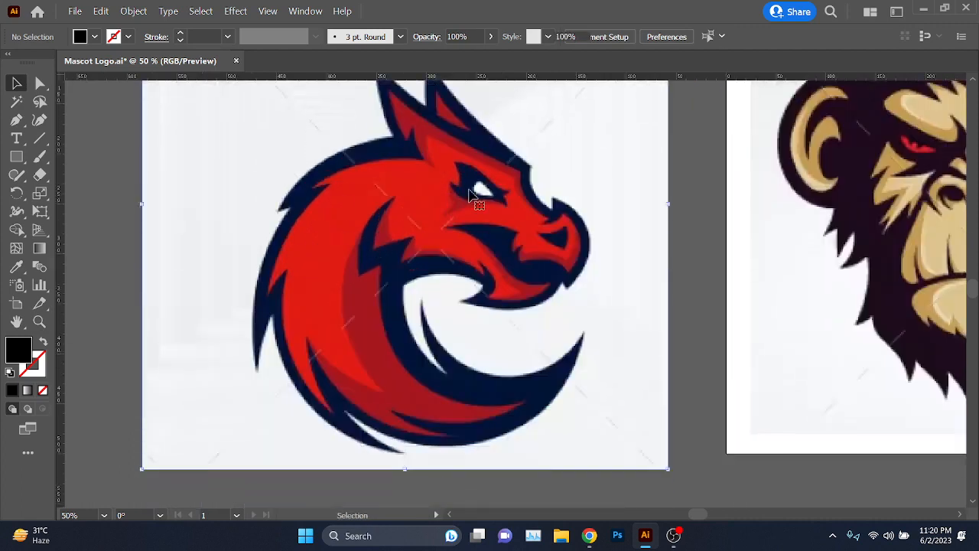
pyautogui.click(507, 205)
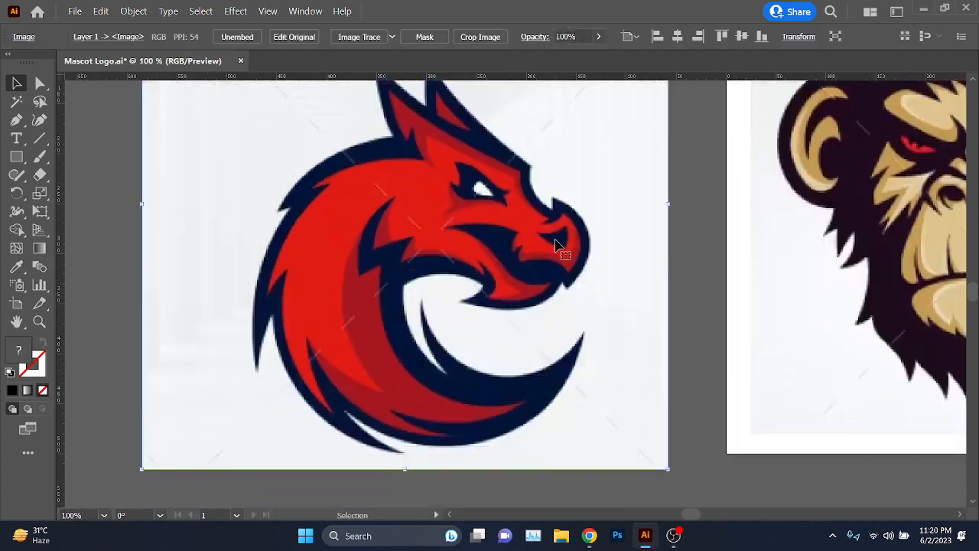
pyautogui.scroll(-1, 333, 298)
pyautogui.moveTo(525, 268); pyautogui.dragTo(516, 343)
pyautogui.scroll(-1, 367, 313)
pyautogui.scroll(-2, 297, 345)
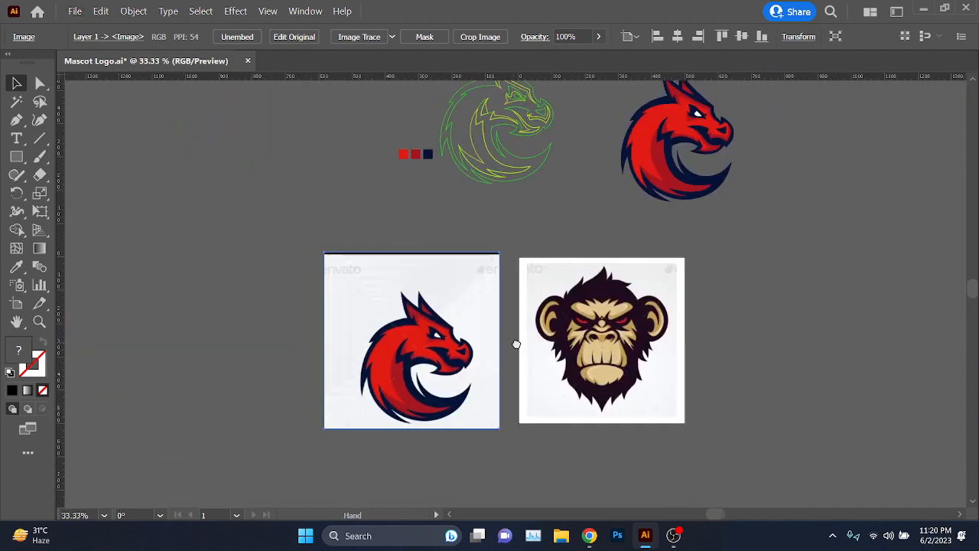
# Step: Move the dragon reference image up and away from the monkey artboard
pyautogui.moveTo(452, 393); pyautogui.dragTo(238, 218)
pyautogui.scroll(2, 646, 361)
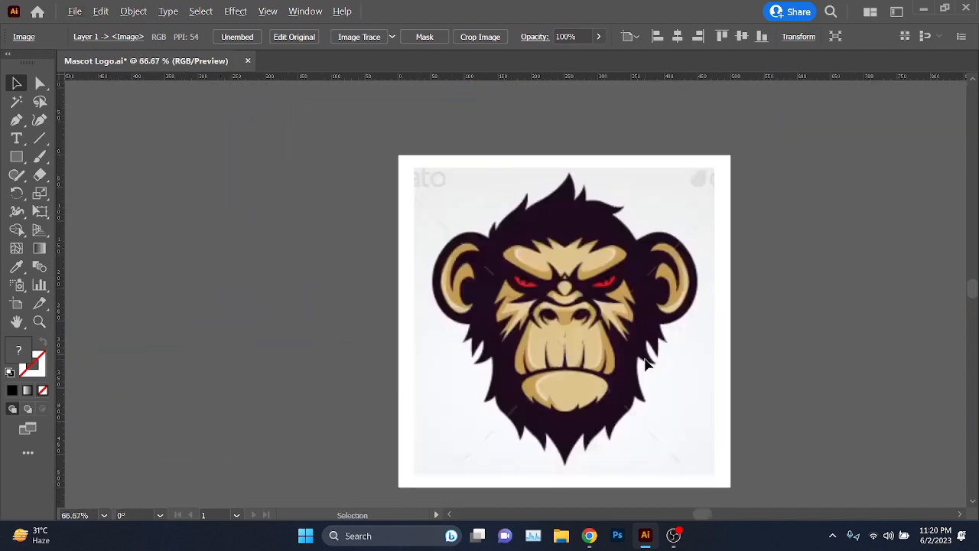
pyautogui.moveTo(607, 335); pyautogui.dragTo(459, 281)
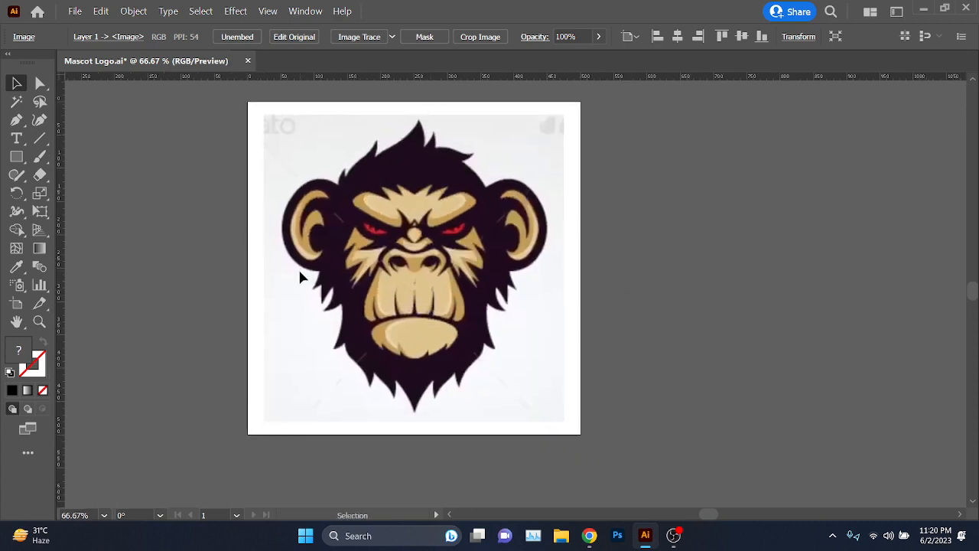
# Step: Try a vertical guide down the middle of the monkey face, check it at the chin tip and undo it
pyautogui.scroll(1, 453, 240)
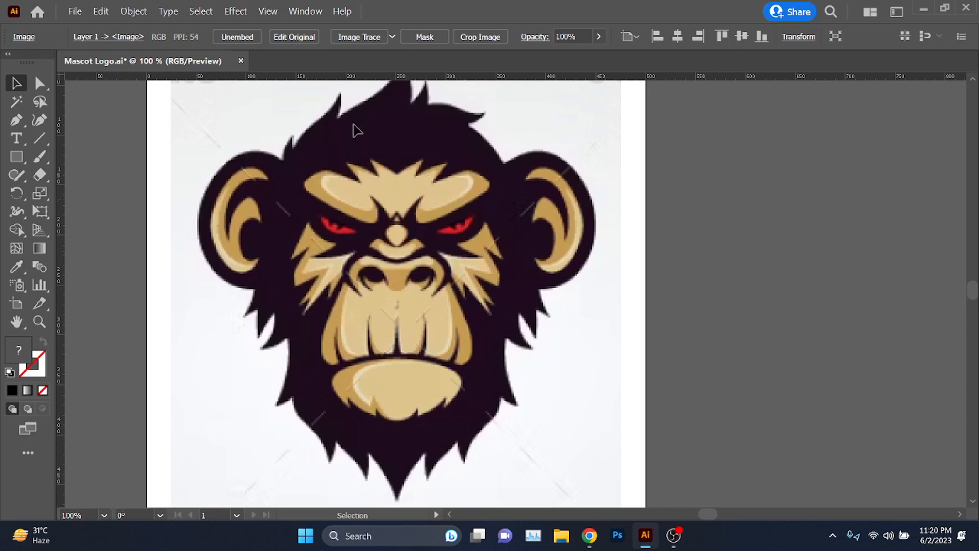
pyautogui.scroll(1, 431, 288)
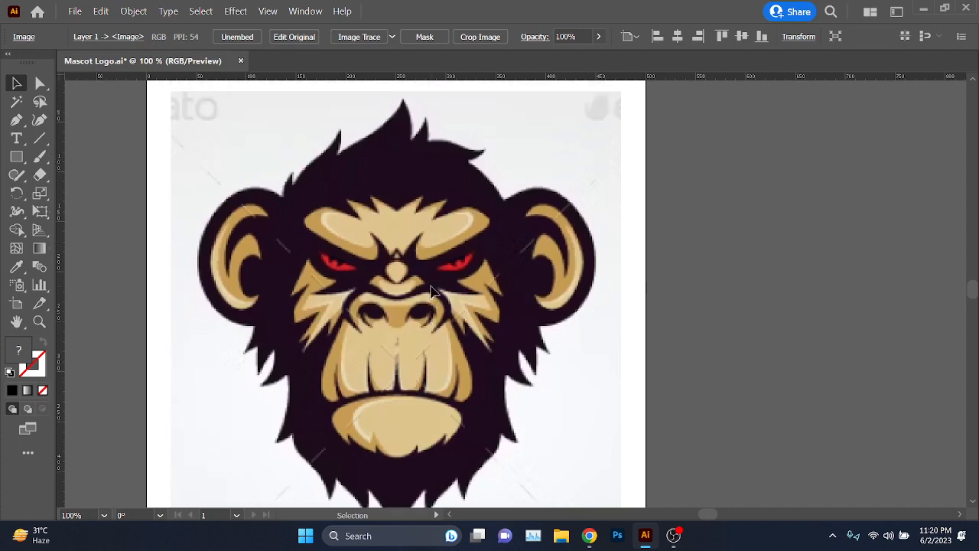
pyautogui.scroll(-1, 433, 291)
pyautogui.scroll(-1, 432, 291)
pyautogui.scroll(1, 432, 289)
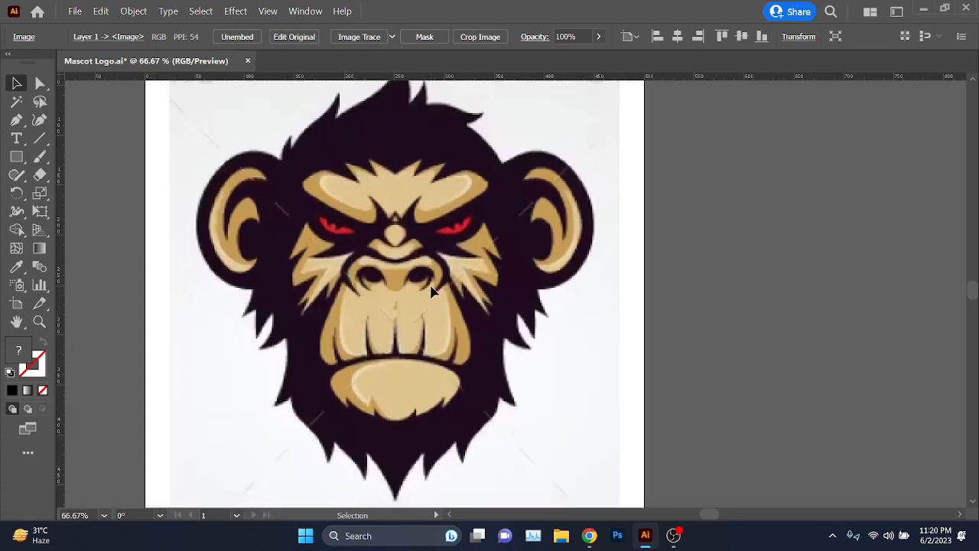
pyautogui.moveTo(61, 294); pyautogui.dragTo(397, 220)
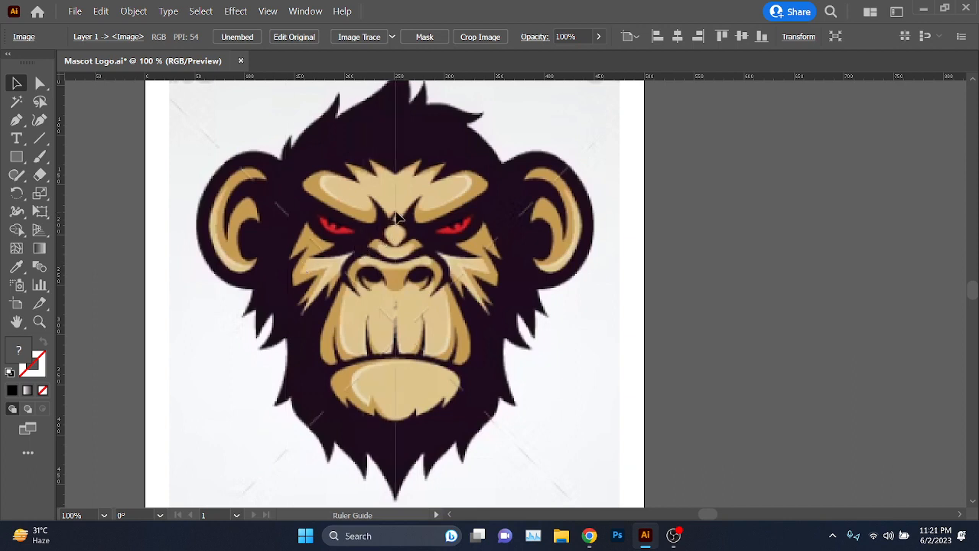
pyautogui.moveTo(397, 219); pyautogui.dragTo(398, 447)
pyautogui.scroll(4, 397, 446)
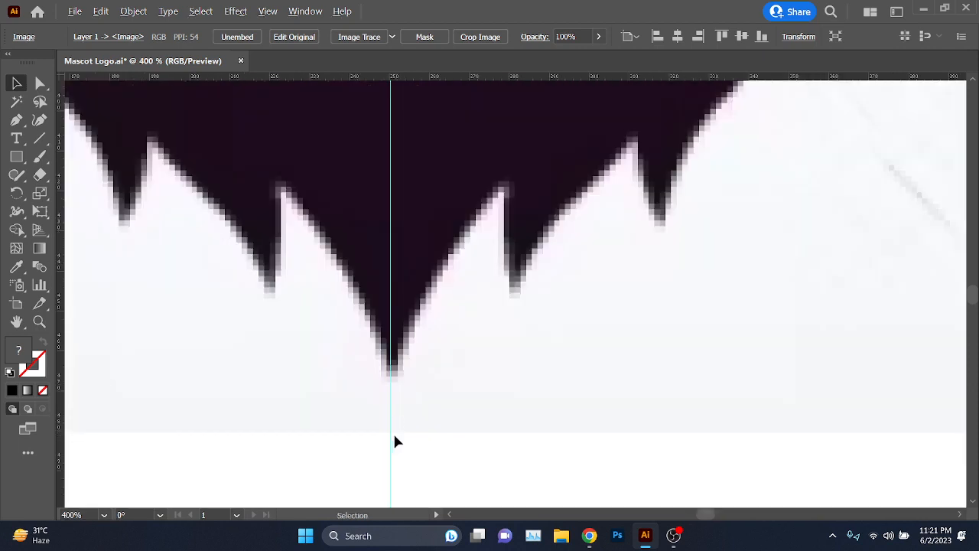
pyautogui.hotkey('ctrl', 'z')
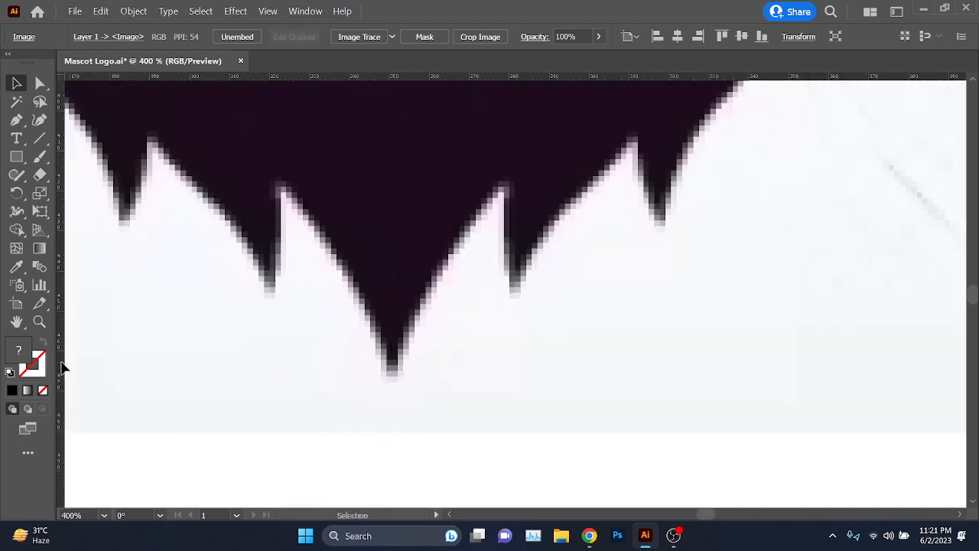
# Step: Place a vertical guide exactly through the monkey's pointed chin tip and lock the reference image
pyautogui.moveTo(61, 368); pyautogui.dragTo(392, 371)
pyautogui.hotkey('ctrl', '1')
pyautogui.scroll(3, 382, 401)
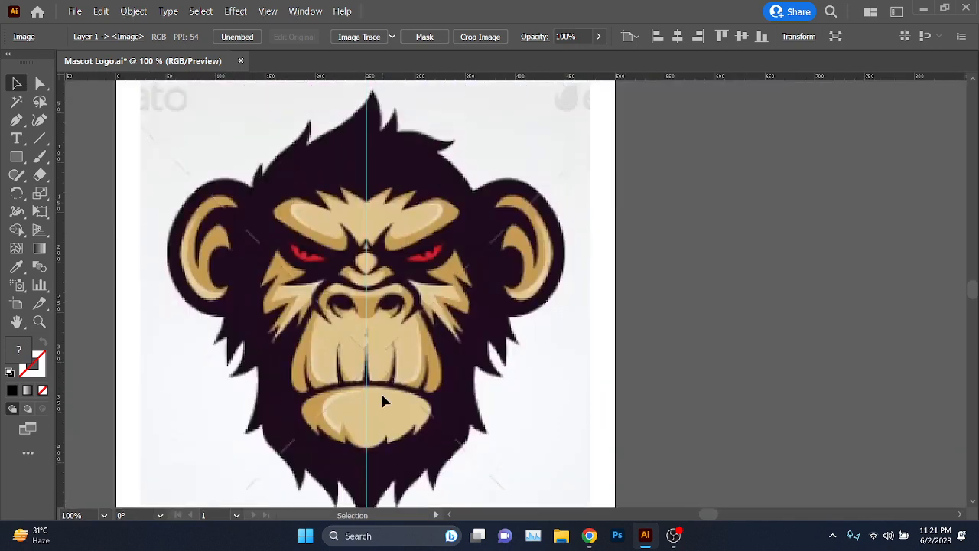
pyautogui.scroll(2, 382, 400)
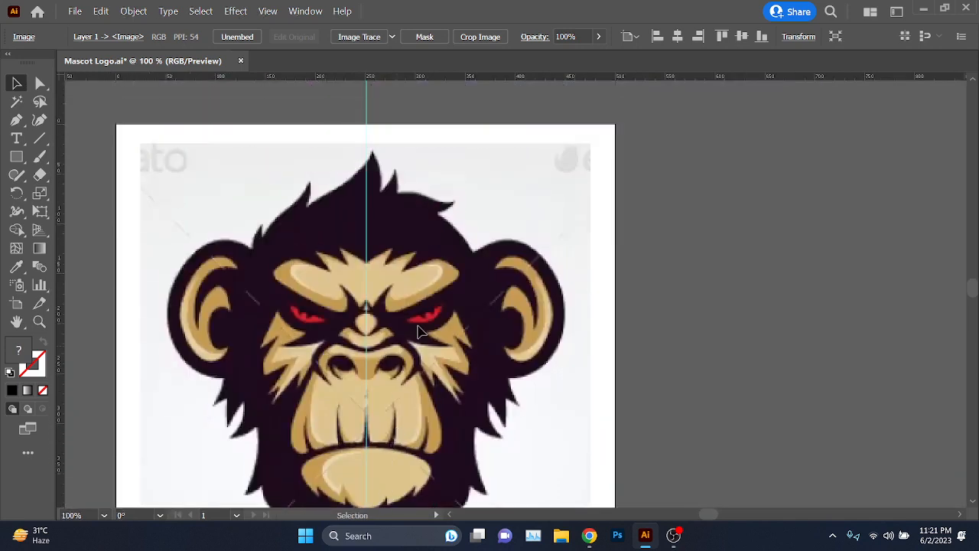
pyautogui.scroll(-2, 437, 322)
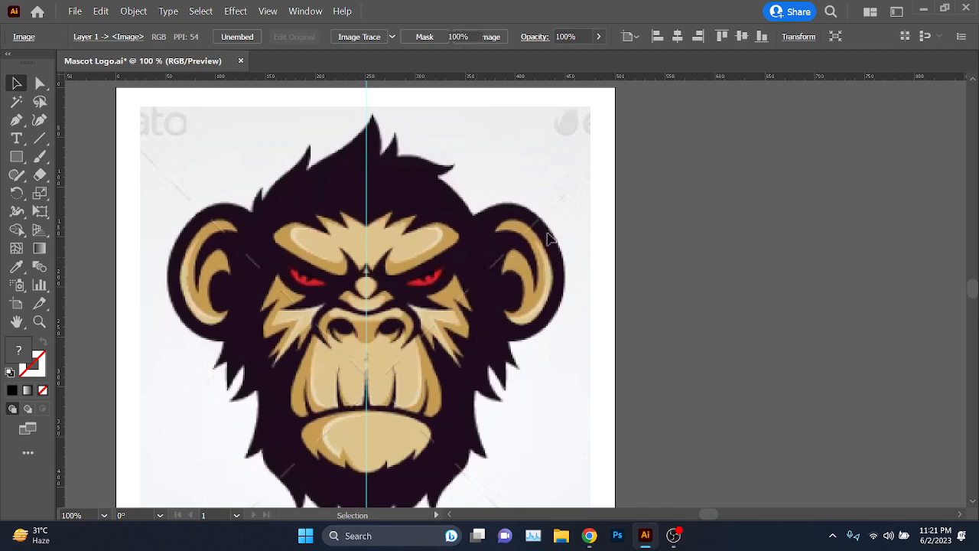
pyautogui.hotkey('ctrl', '2')
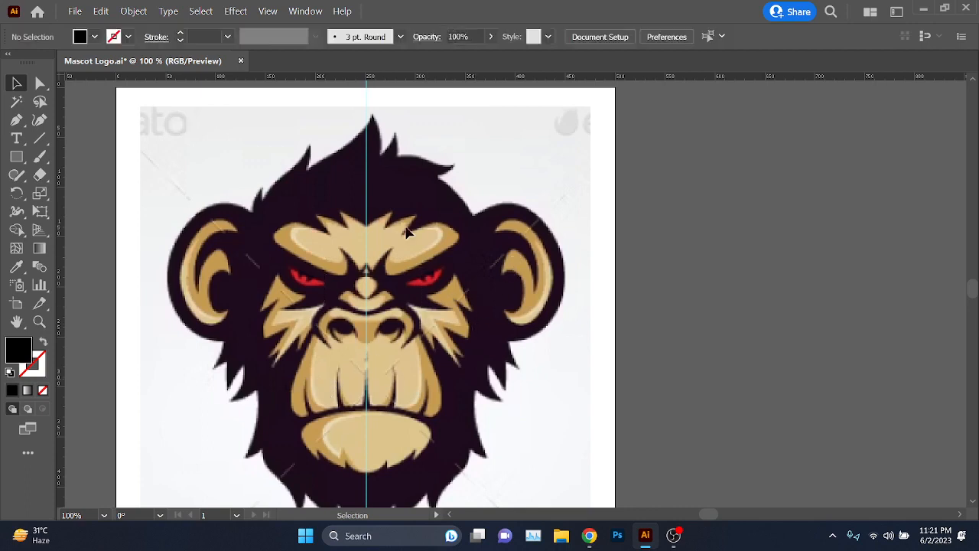
pyautogui.scroll(-1, 408, 233)
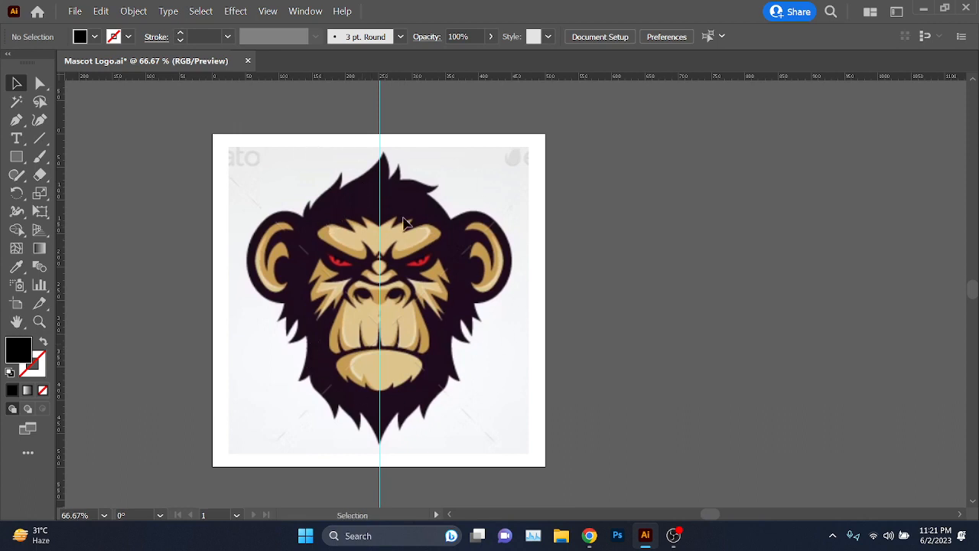
pyautogui.scroll(1, 366, 191)
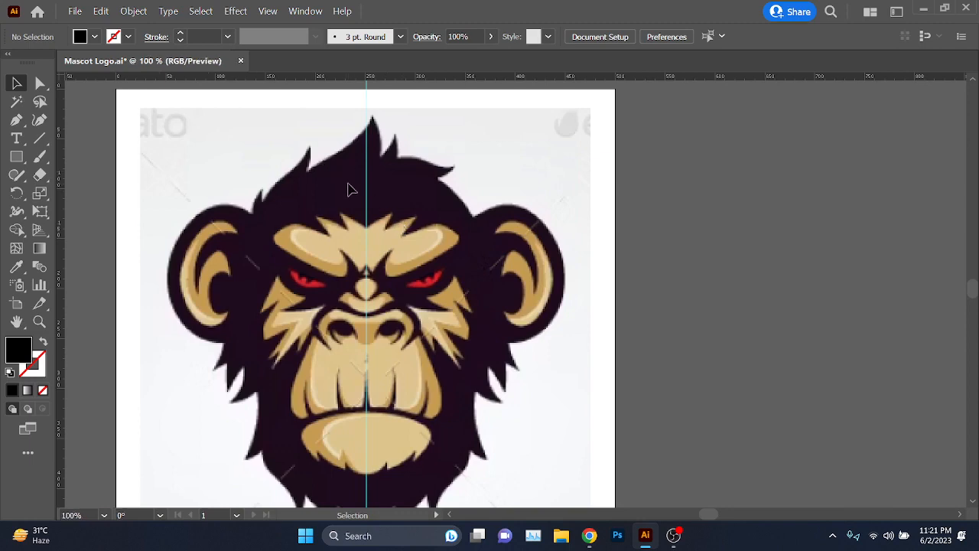
pyautogui.scroll(2, 369, 254)
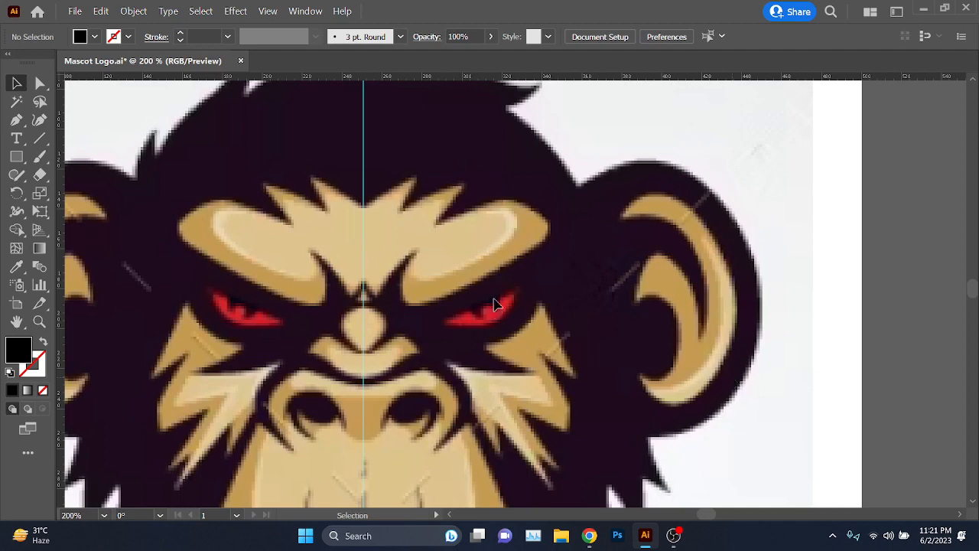
pyautogui.scroll(-3, 494, 305)
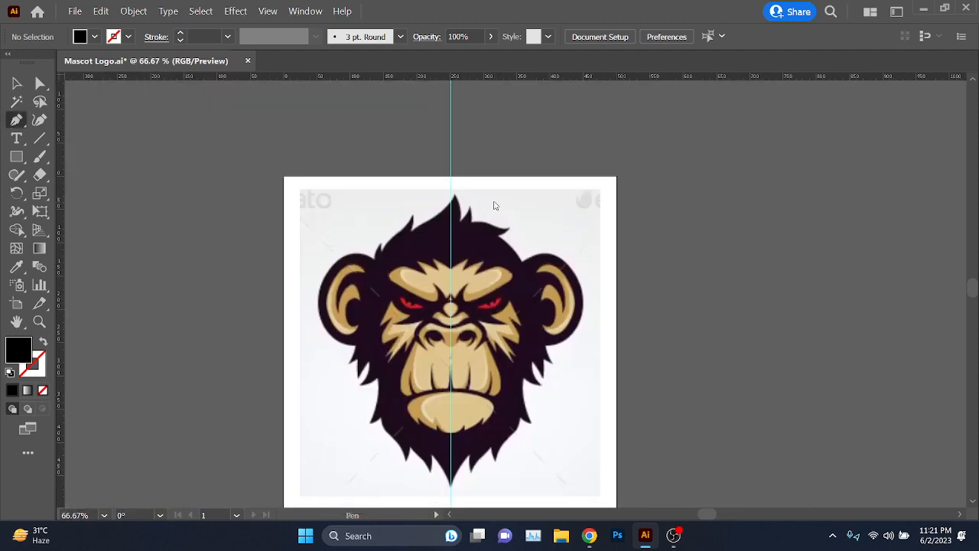
# Step: Set up the Pen tool with no fill and a bright yellow stroke, colour f3ff06
pyautogui.scroll(2, 495, 205)
pyautogui.click(44, 342)
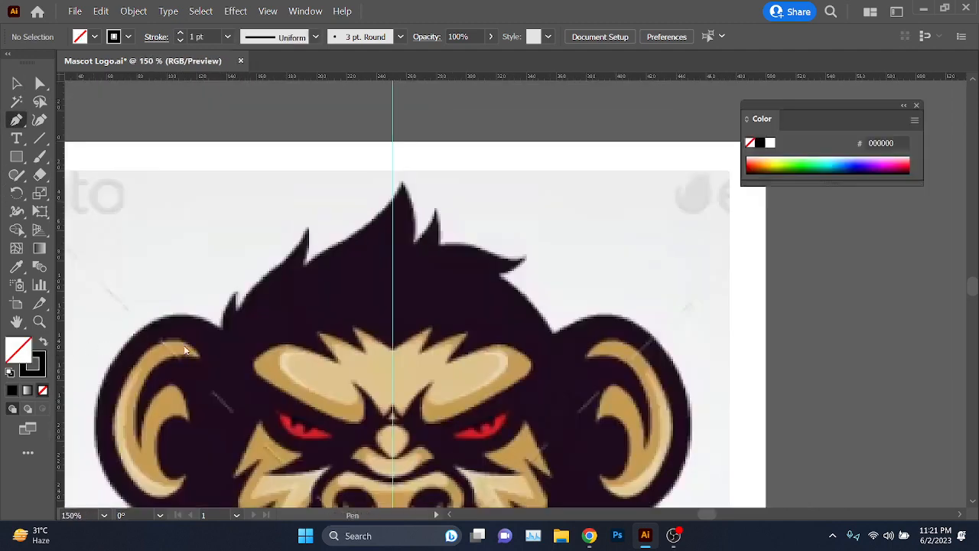
pyautogui.moveTo(772, 152); pyautogui.dragTo(763, 293)
pyautogui.moveTo(731, 148); pyautogui.dragTo(737, 126)
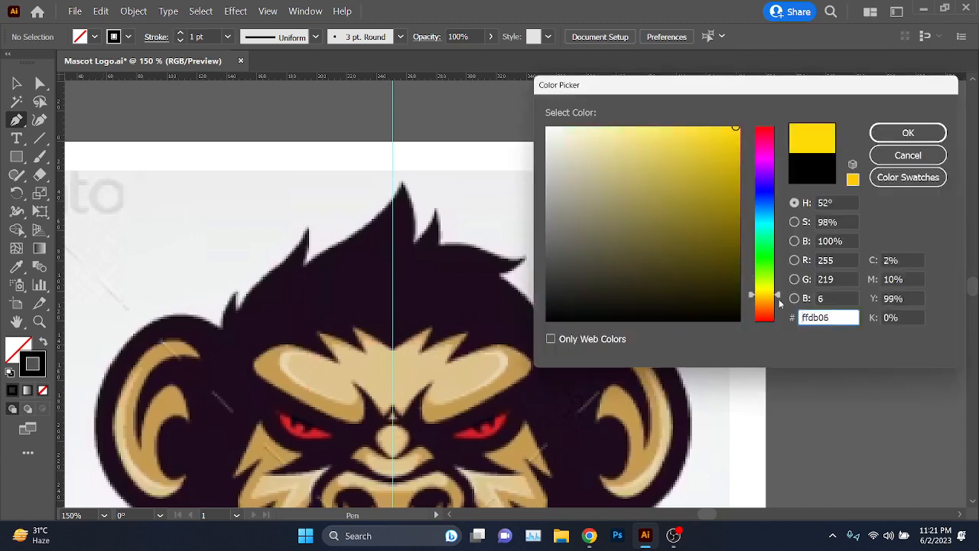
pyautogui.click(769, 287)
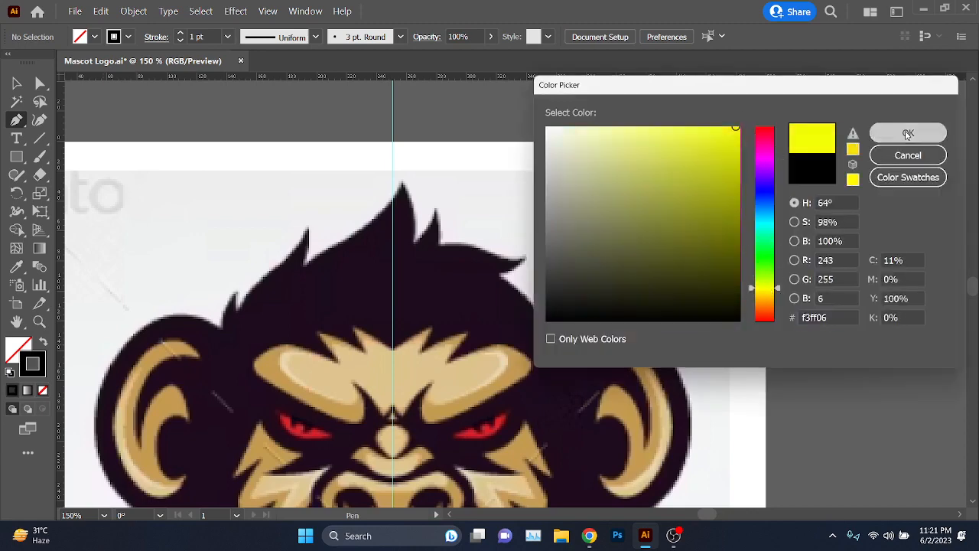
pyautogui.click(908, 133)
pyautogui.click(917, 106)
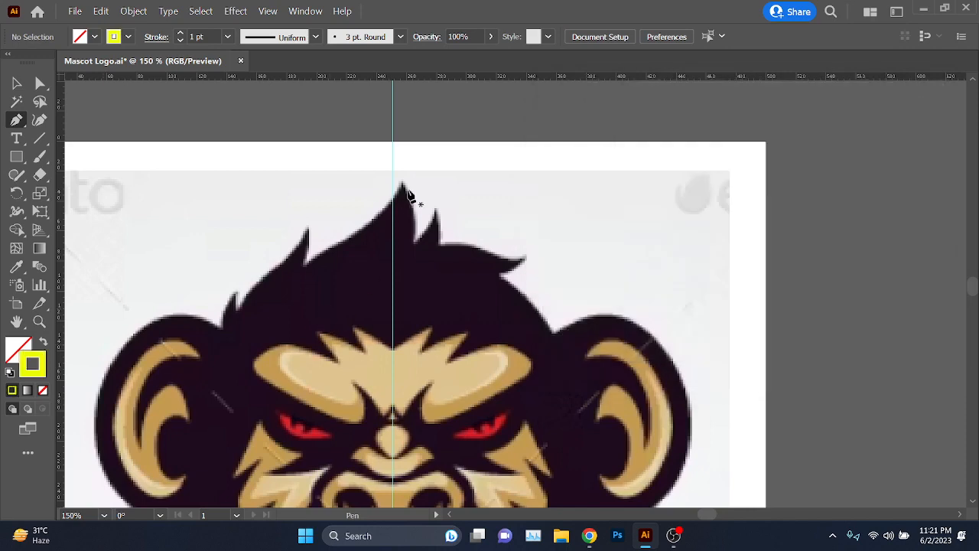
# Step: Begin the outline at the tallest hair spike, curving into the notch, up the smaller spike on its right and down to its base
pyautogui.scroll(2, 408, 195)
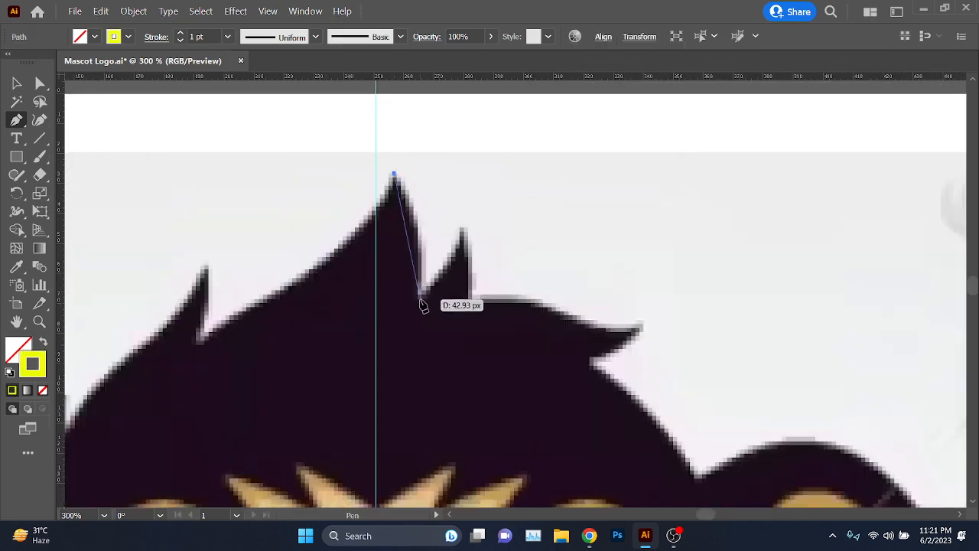
pyautogui.moveTo(419, 297); pyautogui.dragTo(413, 396)
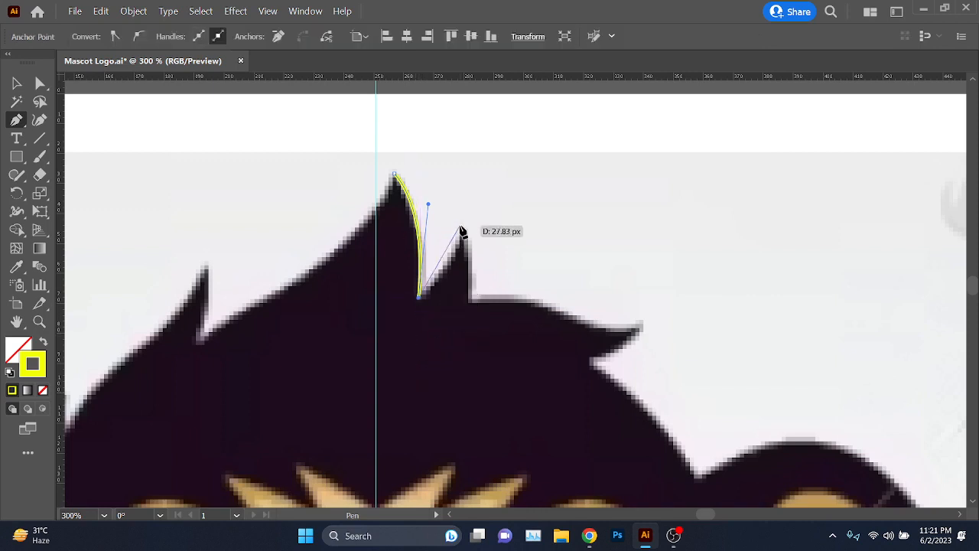
pyautogui.moveTo(459, 227); pyautogui.dragTo(467, 180)
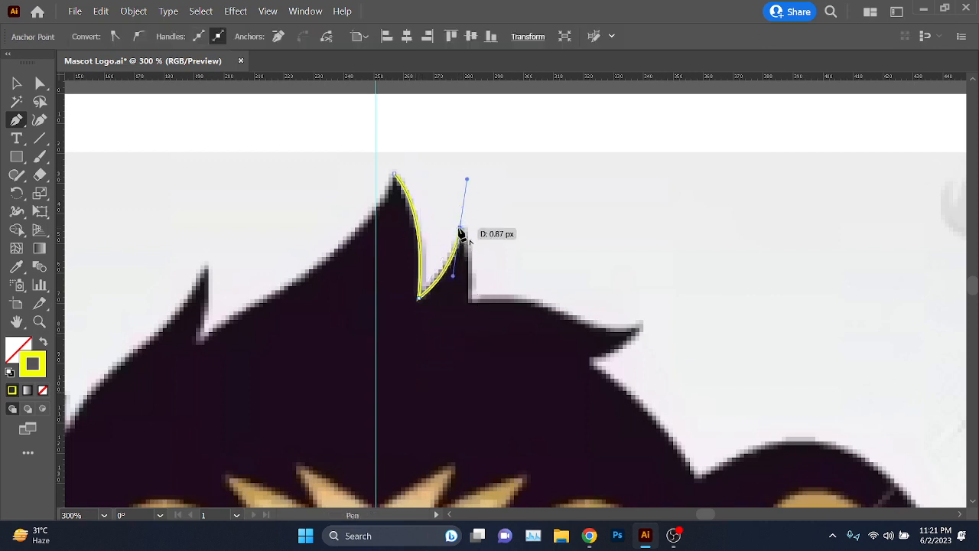
pyautogui.click(459, 228)
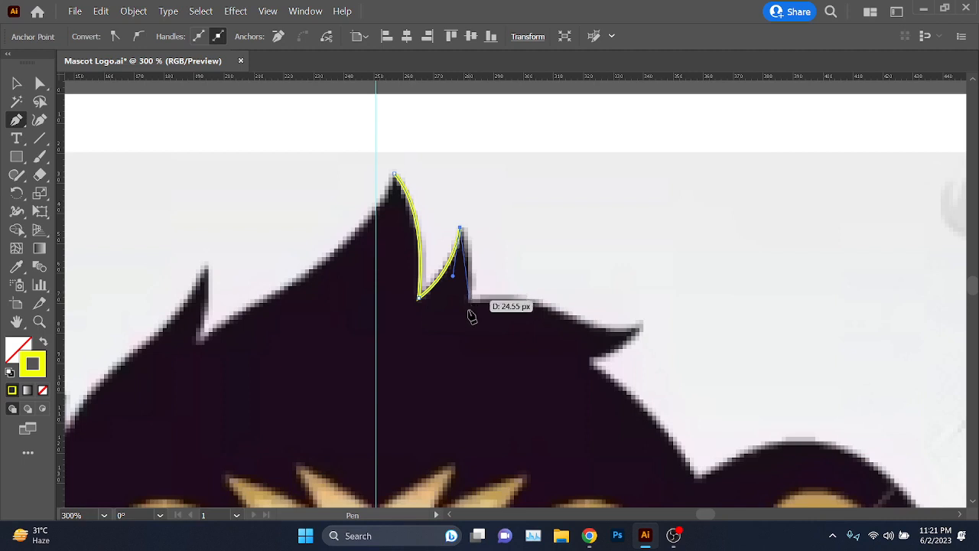
pyautogui.moveTo(469, 300); pyautogui.dragTo(345, 233)
# Step: Trace the swept hair lock on the right and the side of the head down to where the right ear begins
pyautogui.moveTo(381, 195); pyautogui.dragTo(390, 203)
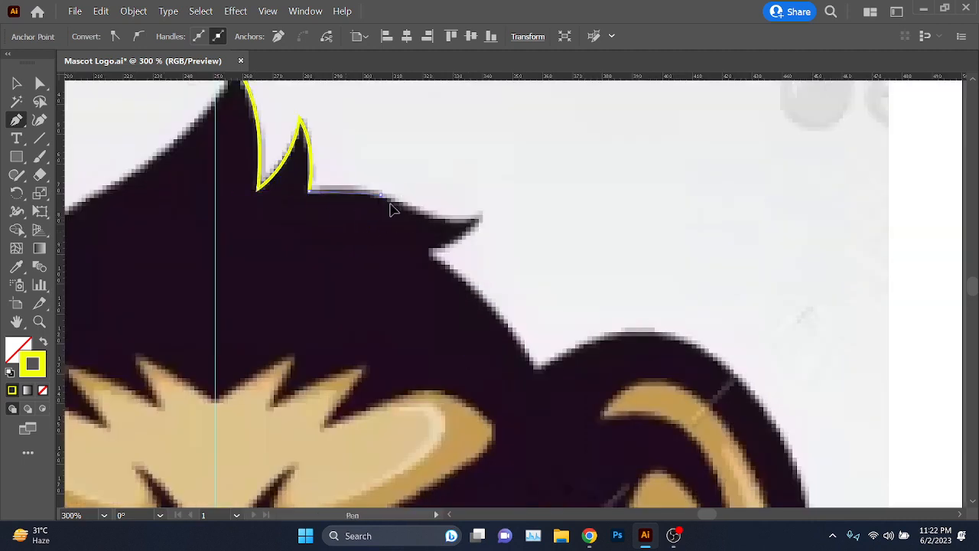
pyautogui.moveTo(479, 216); pyautogui.dragTo(391, 249)
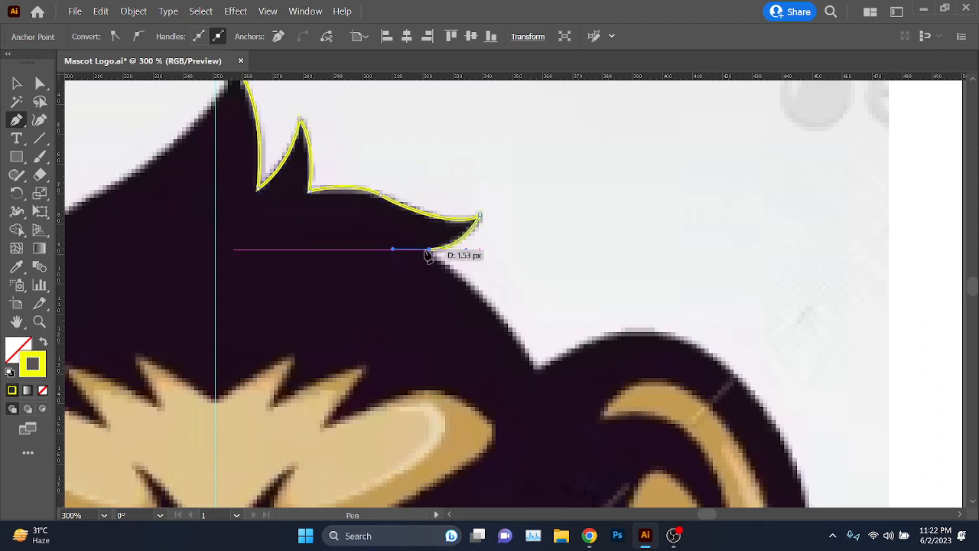
pyautogui.moveTo(508, 331); pyautogui.dragTo(449, 239)
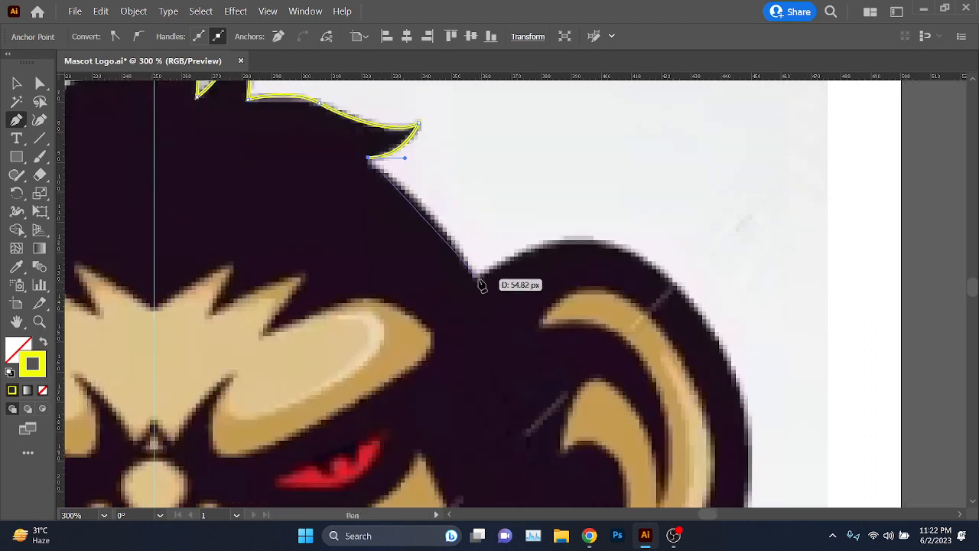
pyautogui.moveTo(476, 277); pyautogui.dragTo(509, 342)
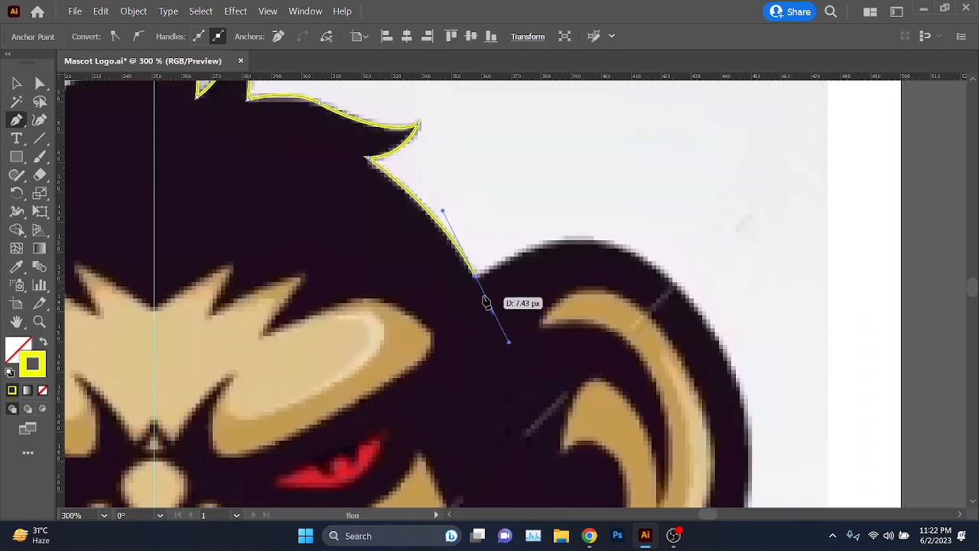
# Step: Trace the right ear's outer edge with smooth curves around to its base, and continue to the first fur point below it
pyautogui.moveTo(605, 282); pyautogui.dragTo(502, 195)
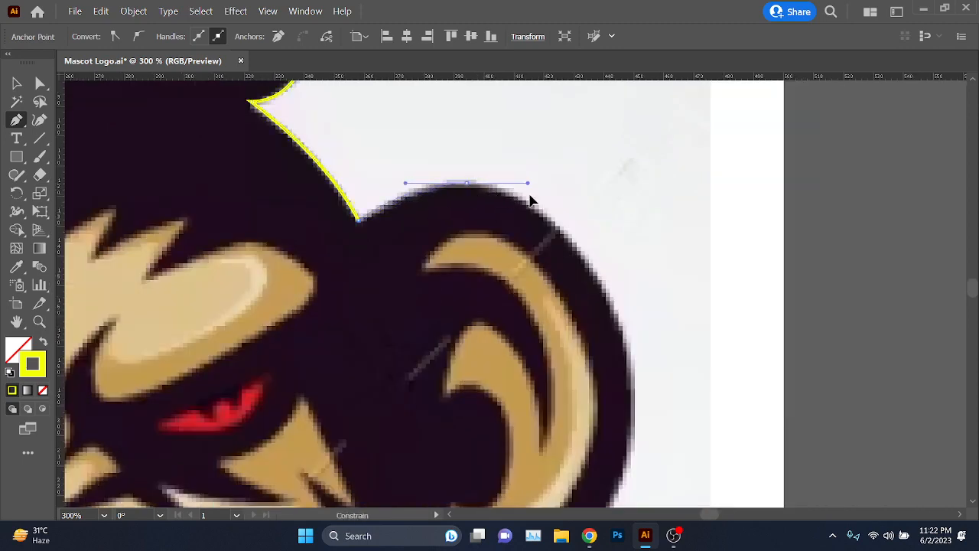
pyautogui.moveTo(590, 409); pyautogui.dragTo(593, 227)
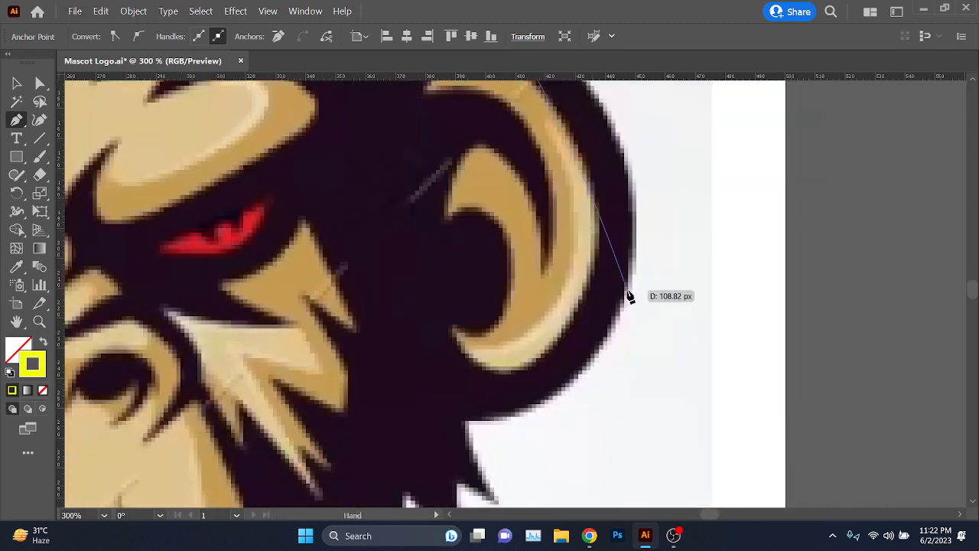
pyautogui.moveTo(631, 297); pyautogui.dragTo(629, 268)
pyautogui.scroll(-2, 632, 271)
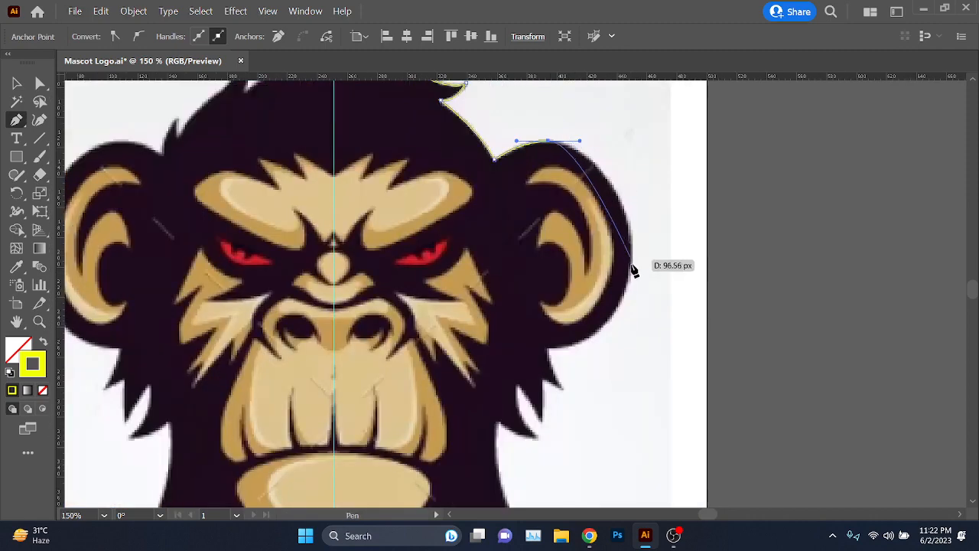
pyautogui.click(631, 256)
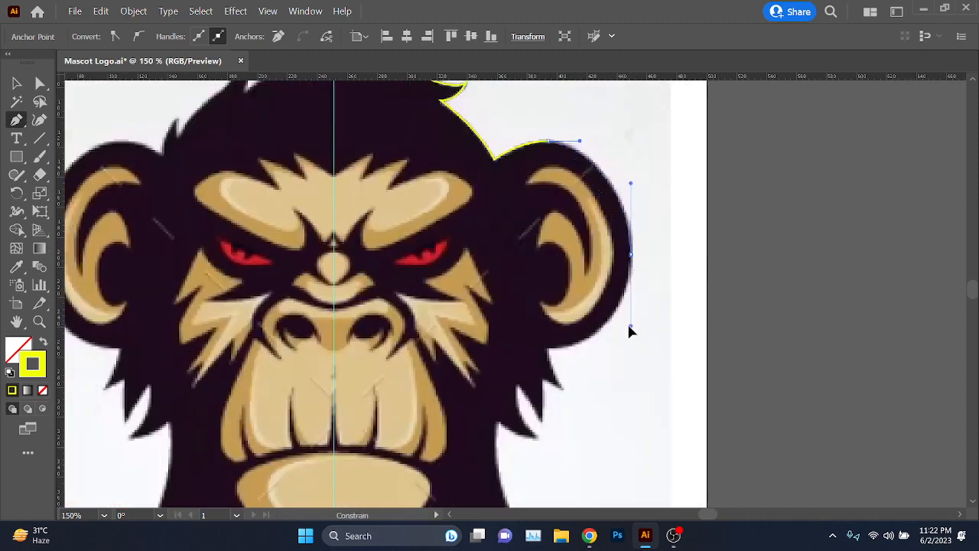
pyautogui.moveTo(631, 329); pyautogui.dragTo(631, 326)
pyautogui.moveTo(549, 350); pyautogui.dragTo(517, 350)
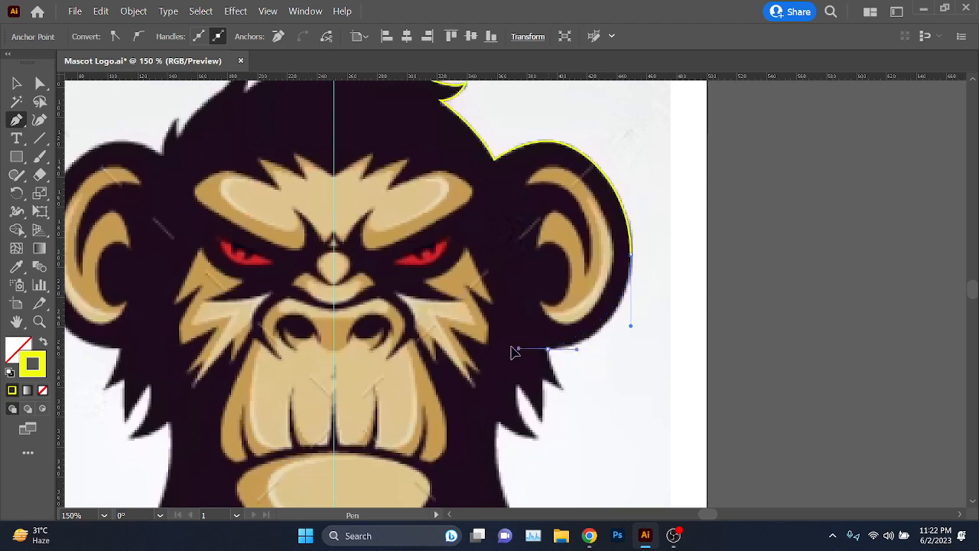
pyautogui.scroll(3, 566, 363)
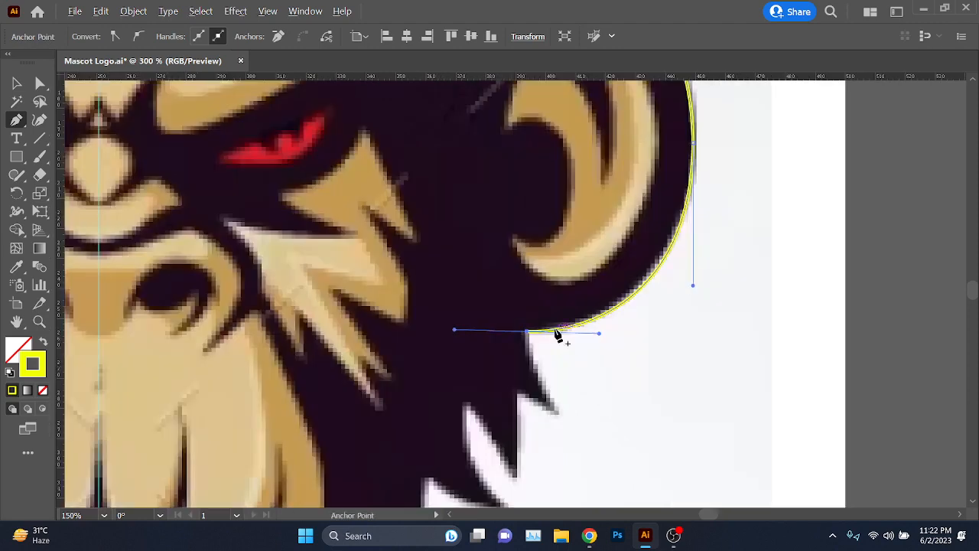
pyautogui.click(527, 332)
pyautogui.scroll(-2, 543, 359)
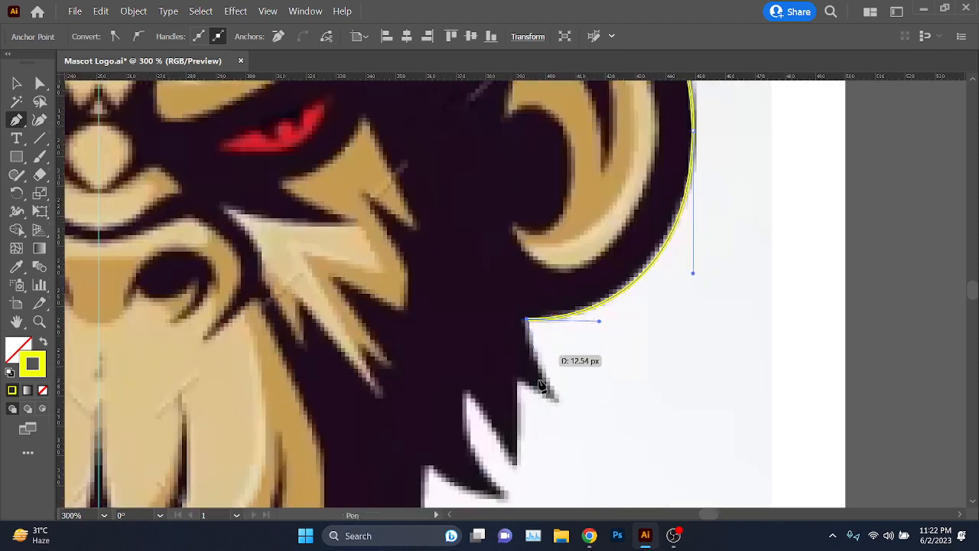
pyautogui.moveTo(557, 374); pyautogui.dragTo(577, 395)
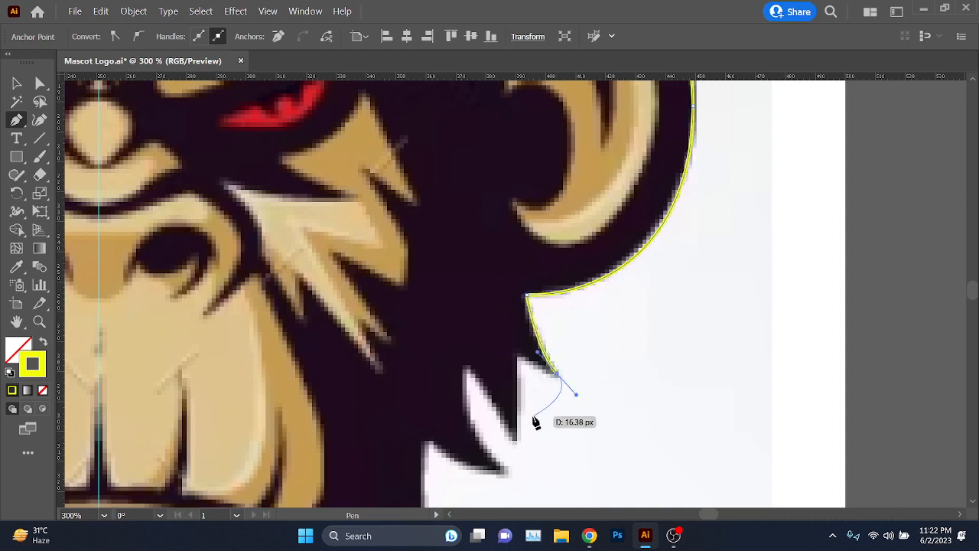
# Step: Cycle the laptop's power mode through Performance and Turbo
pyautogui.press('F5')
pyautogui.press('F5')
pyautogui.press('F5')
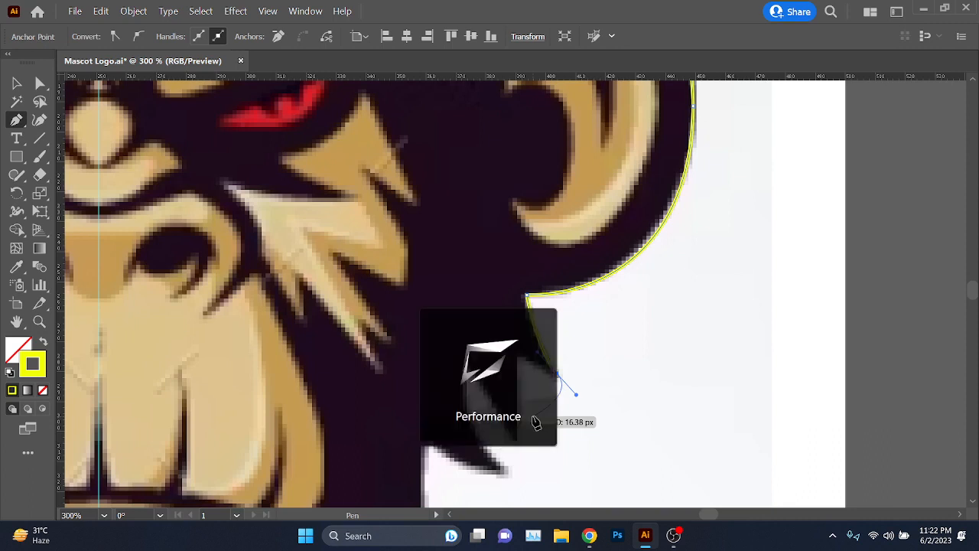
pyautogui.press('F5')
pyautogui.press('F5')
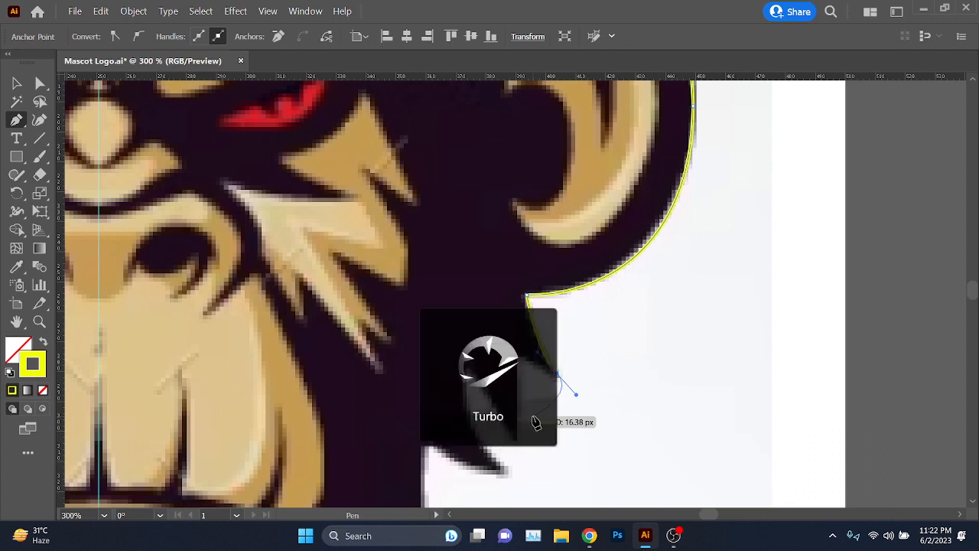
pyautogui.press('F5')
# Step: Trace the zigzag fur edge below the right ear through the next notch and spike to the narrow gap's upper end
pyautogui.scroll(2, 528, 423)
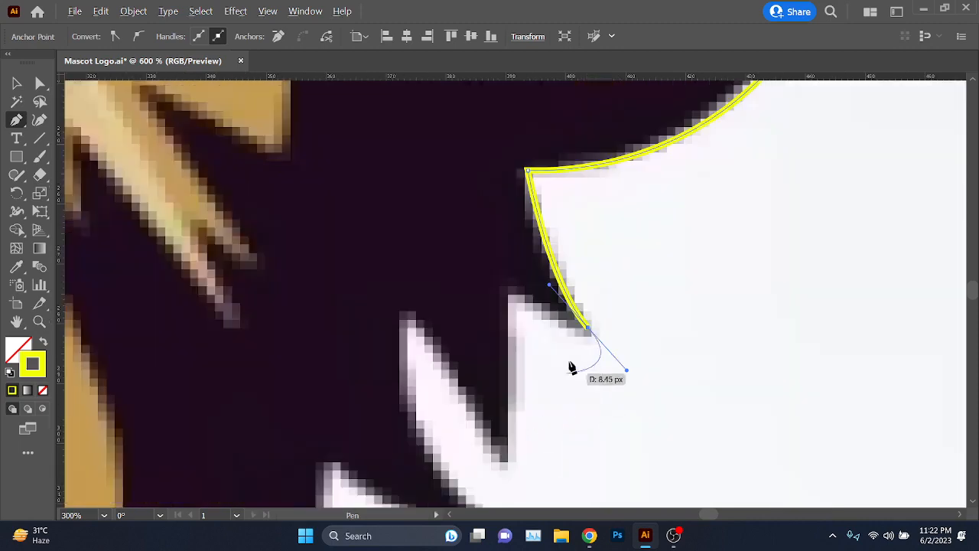
pyautogui.click(514, 298)
pyautogui.scroll(-3, 542, 444)
pyautogui.hscroll(-1, 542, 443)
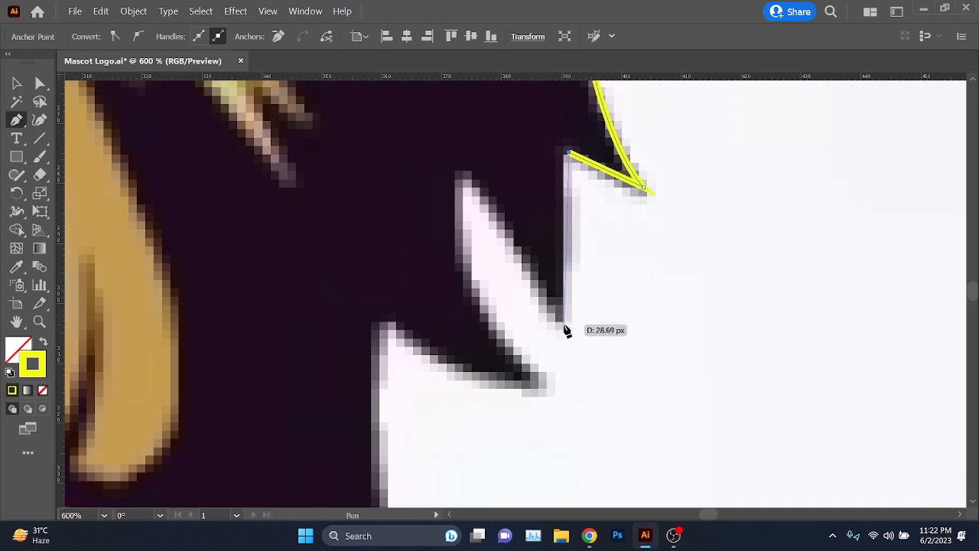
pyautogui.click(565, 326)
pyautogui.click(463, 173)
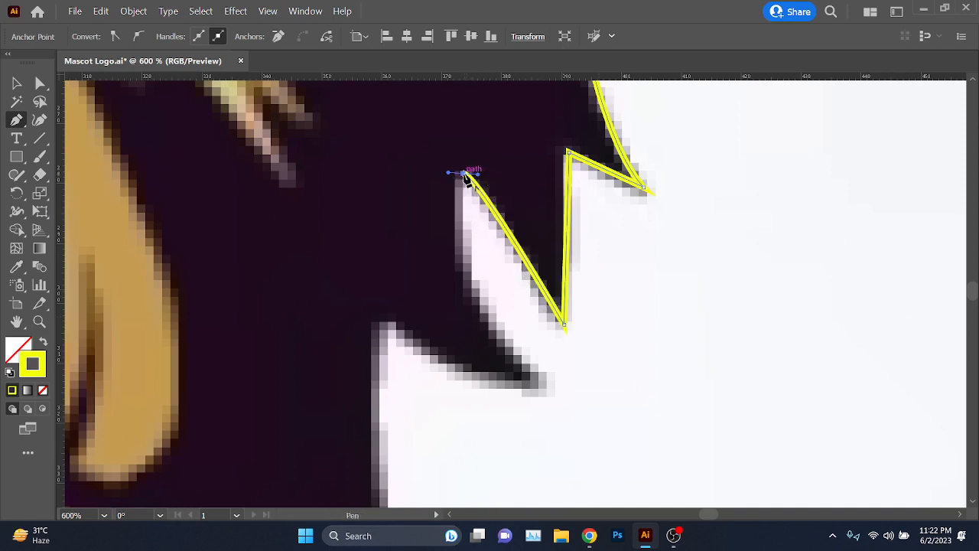
# Step: Trace both curved sides of the lower cheek-fur spike to the neck notch, removing the outgoing handle at its tip and at the notch
pyautogui.moveTo(547, 380); pyautogui.dragTo(568, 399)
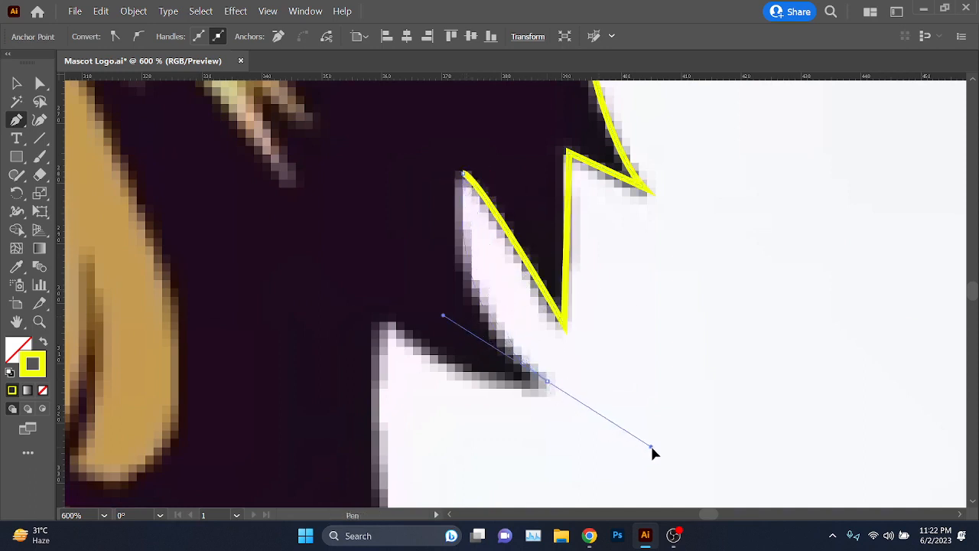
pyautogui.moveTo(652, 453); pyautogui.dragTo(652, 452)
pyautogui.click(540, 384)
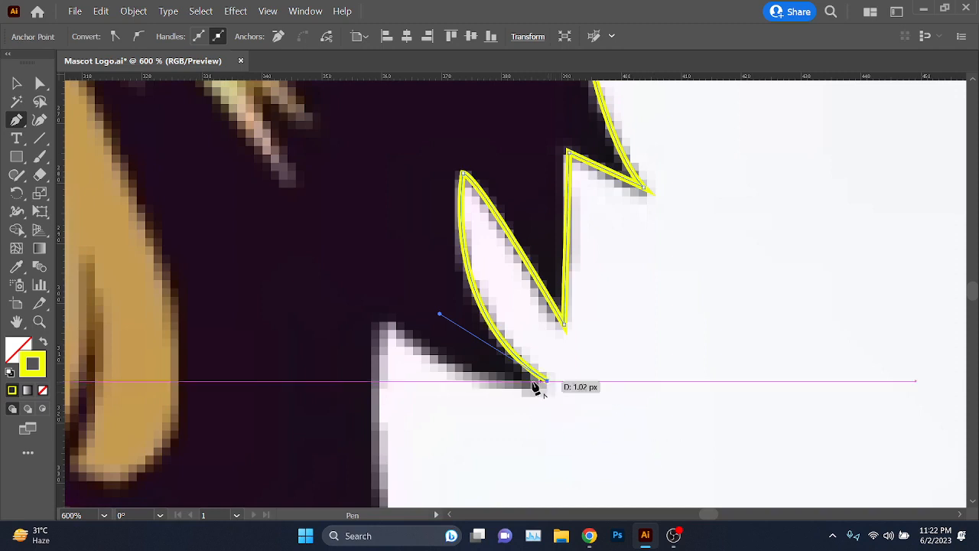
pyautogui.moveTo(388, 326); pyautogui.dragTo(308, 249)
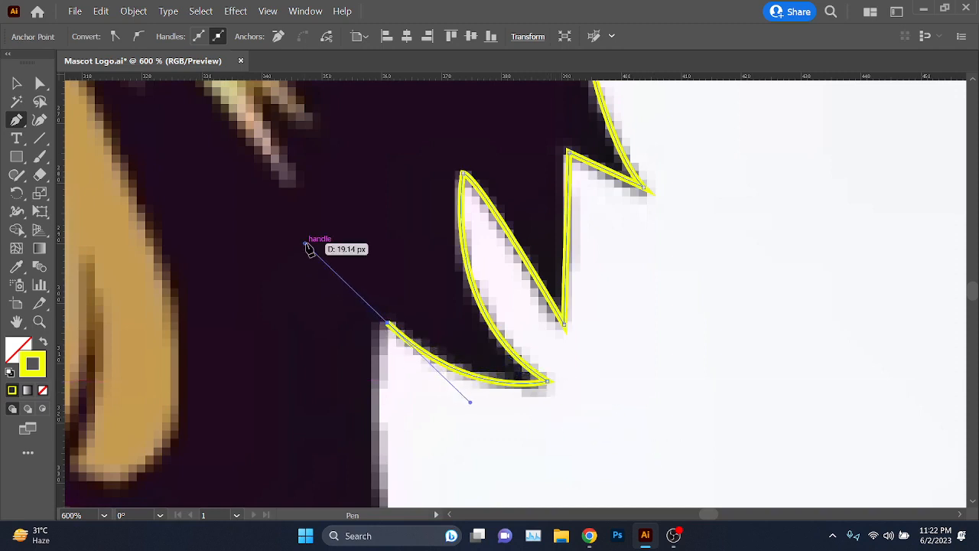
pyautogui.scroll(-3, 359, 299)
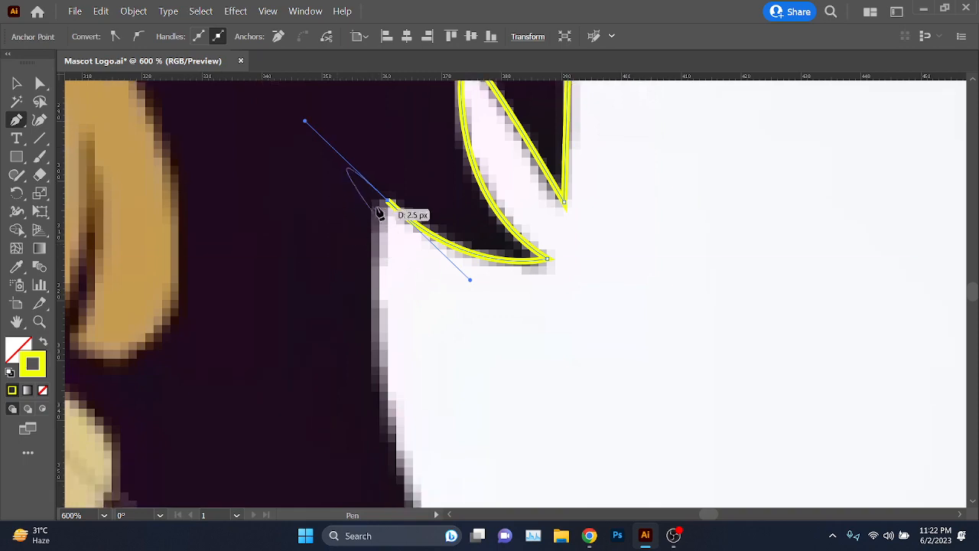
pyautogui.click(388, 203)
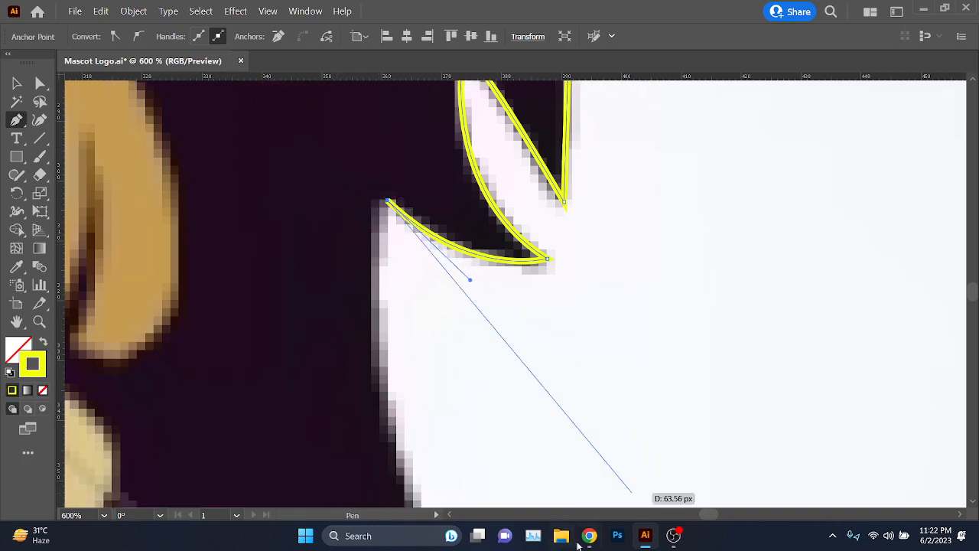
# Step: Switch to the Google Meet call in Chrome, admit the waiting participant, and return to Illustrator
pyautogui.moveTo(589, 535)
pyautogui.click(570, 425)
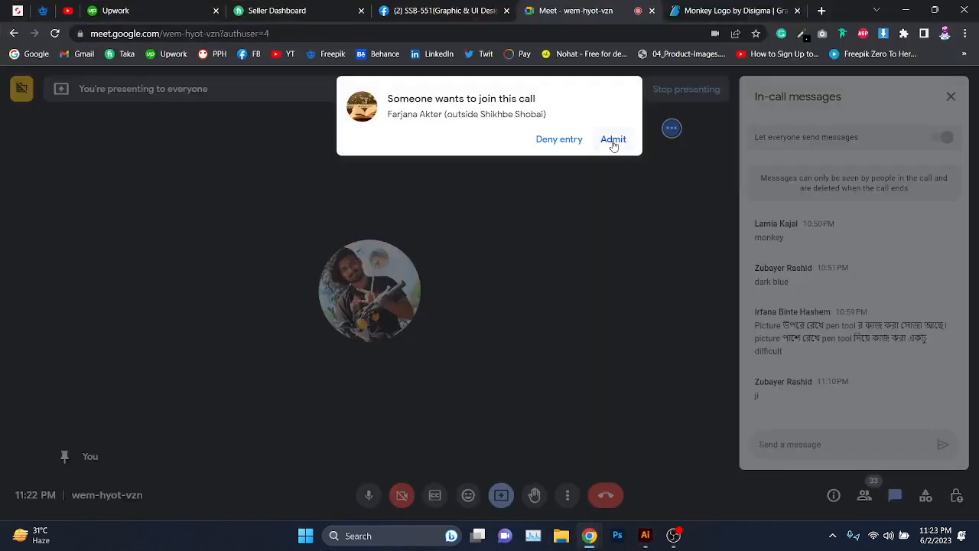
pyautogui.click(613, 143)
pyautogui.hotkey('alt', 'Tab')
# Step: Continue the Pen path down the monkey's right cheek edge, around the lower cheek fur spike and into the notch beneath it
pyautogui.scroll(-4, 426, 358)
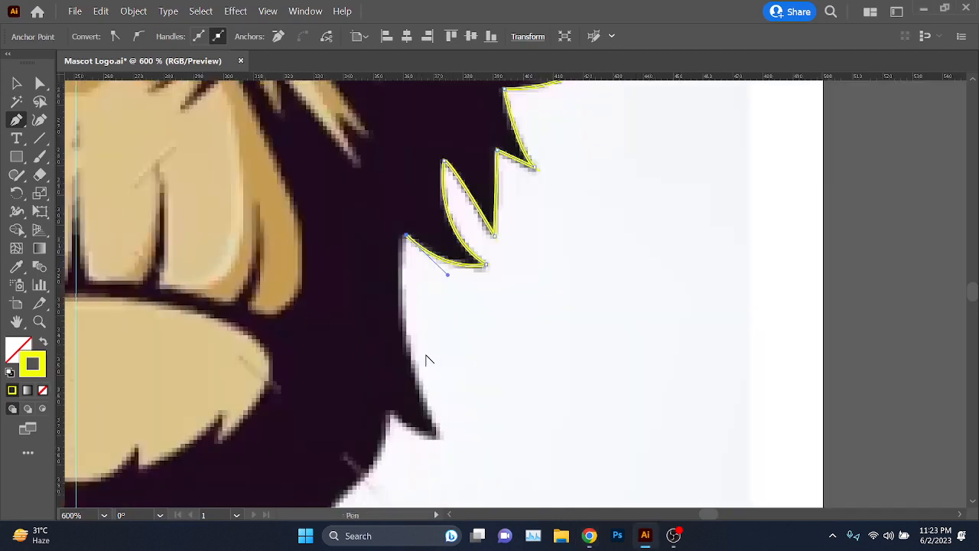
pyautogui.scroll(-3, 427, 358)
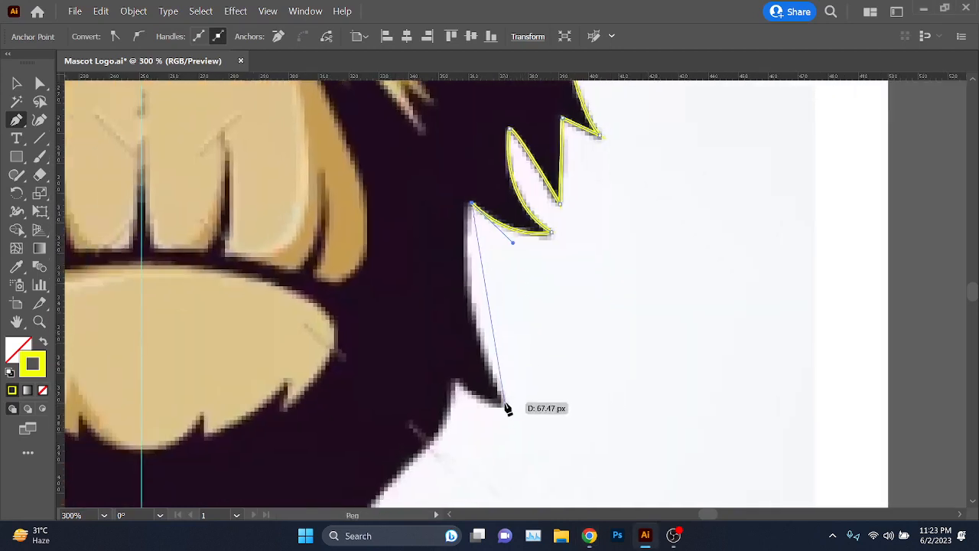
pyautogui.moveTo(505, 404); pyautogui.dragTo(552, 462)
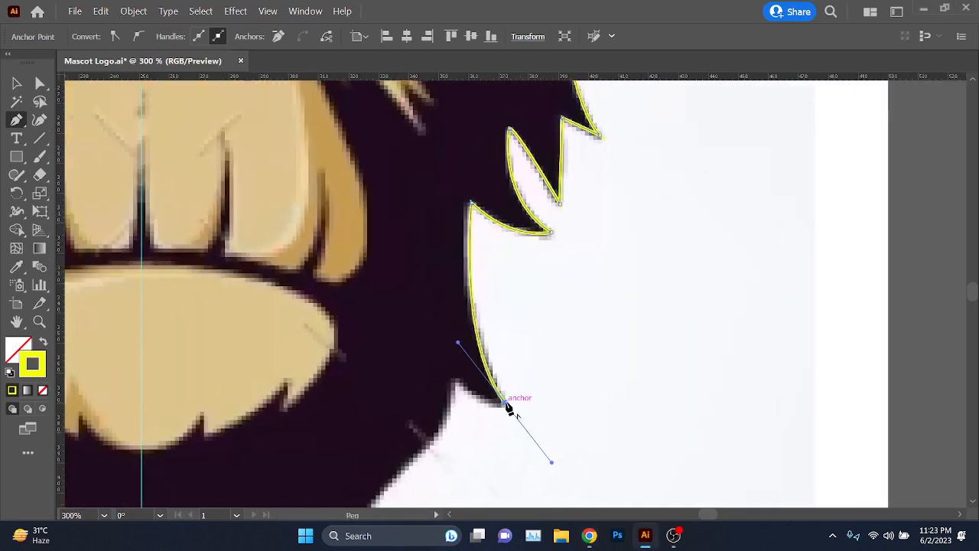
pyautogui.click(508, 405)
pyautogui.scroll(3, 456, 433)
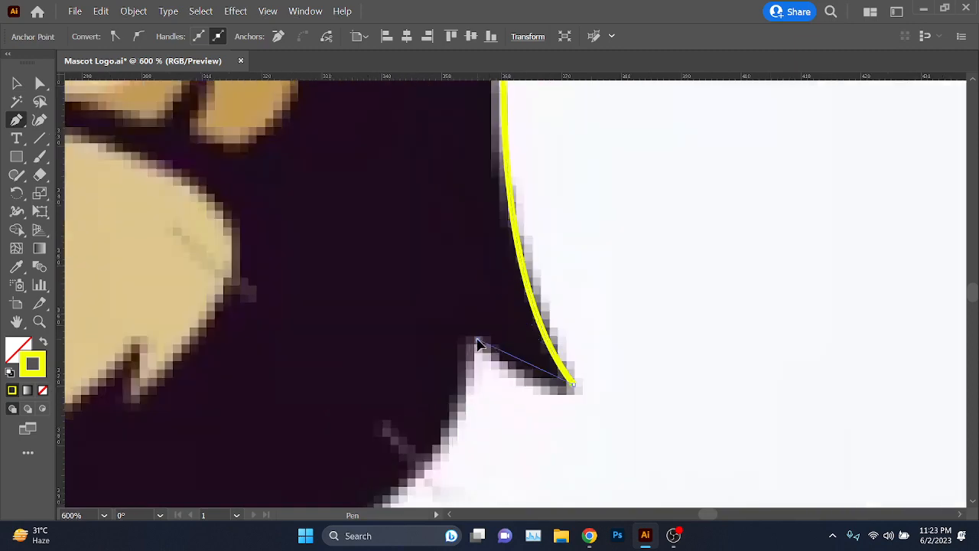
pyautogui.moveTo(450, 289); pyautogui.dragTo(443, 289)
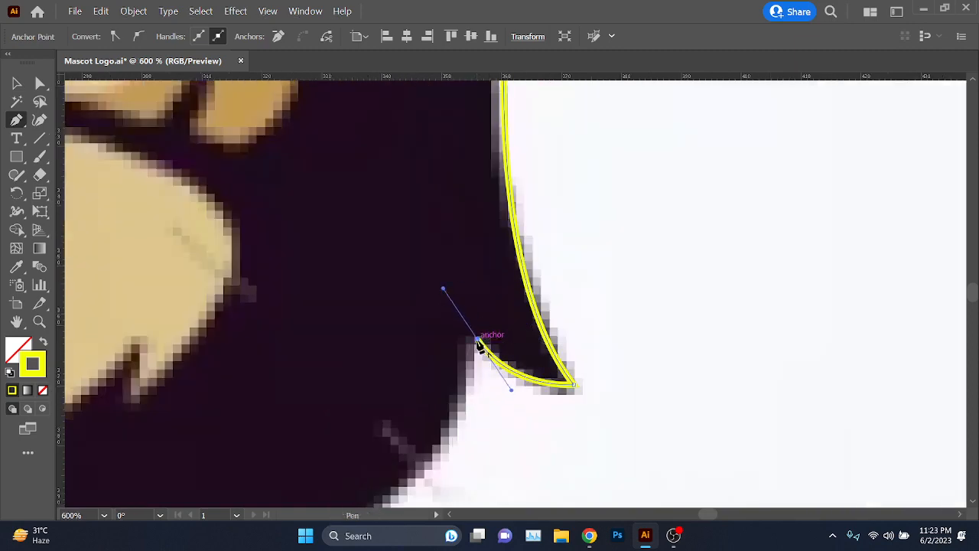
# Step: Trace the lower right jaw edge down to its fur spike tip and up into the notch beside it
pyautogui.scroll(-4, 480, 346)
pyautogui.scroll(3, 586, 332)
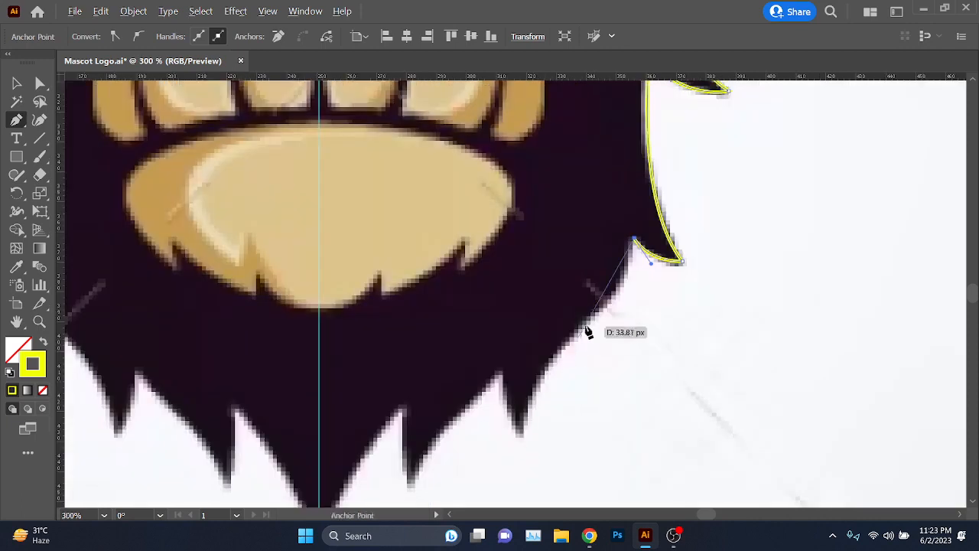
pyautogui.moveTo(613, 302); pyautogui.dragTo(506, 507)
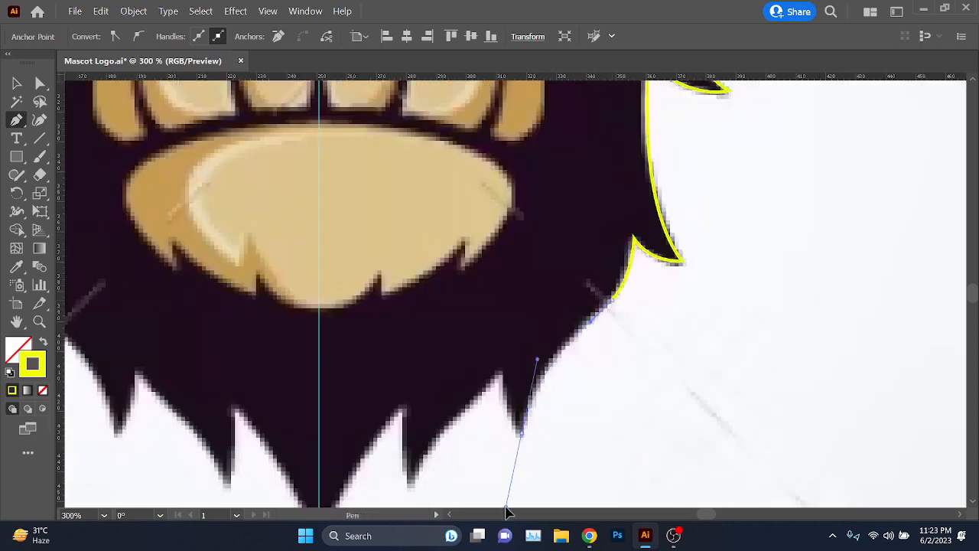
pyautogui.click(522, 433)
pyautogui.moveTo(500, 372); pyautogui.dragTo(541, 274)
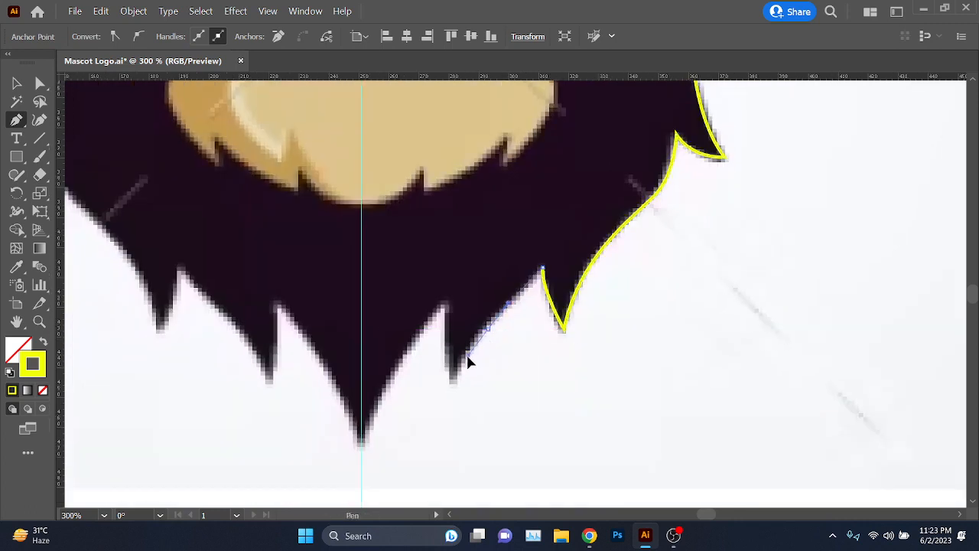
# Step: Trace the fur spike right of the chin, its inner notch, and the curve down to the central chin point on the guide
pyautogui.moveTo(455, 385); pyautogui.dragTo(452, 395)
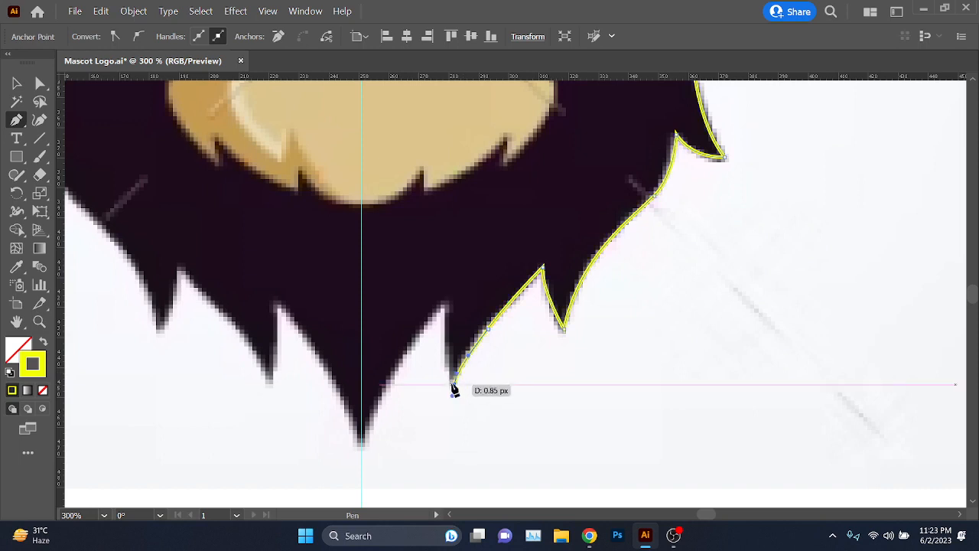
pyautogui.click(455, 384)
pyautogui.moveTo(446, 308); pyautogui.dragTo(449, 287)
pyautogui.click(444, 306)
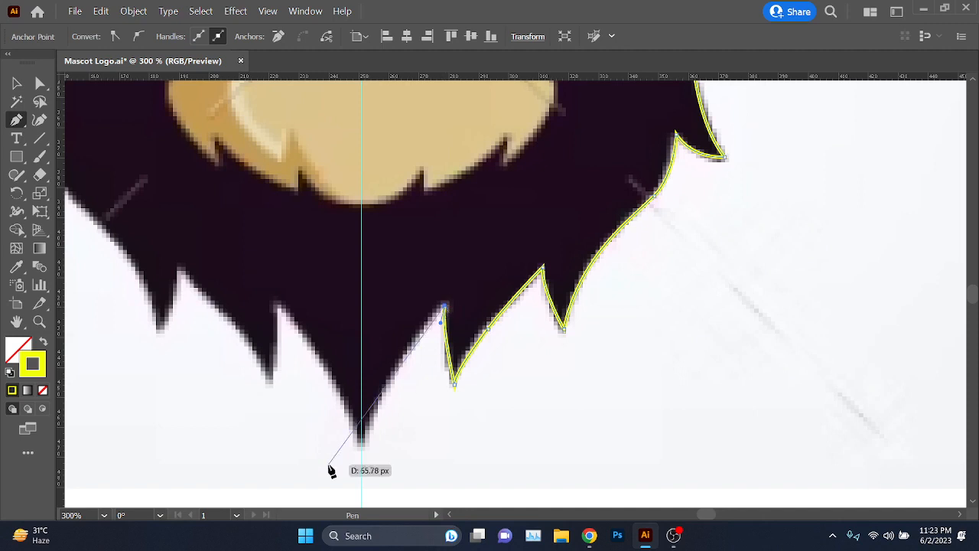
pyautogui.moveTo(362, 451); pyautogui.dragTo(347, 472)
pyautogui.click(361, 405)
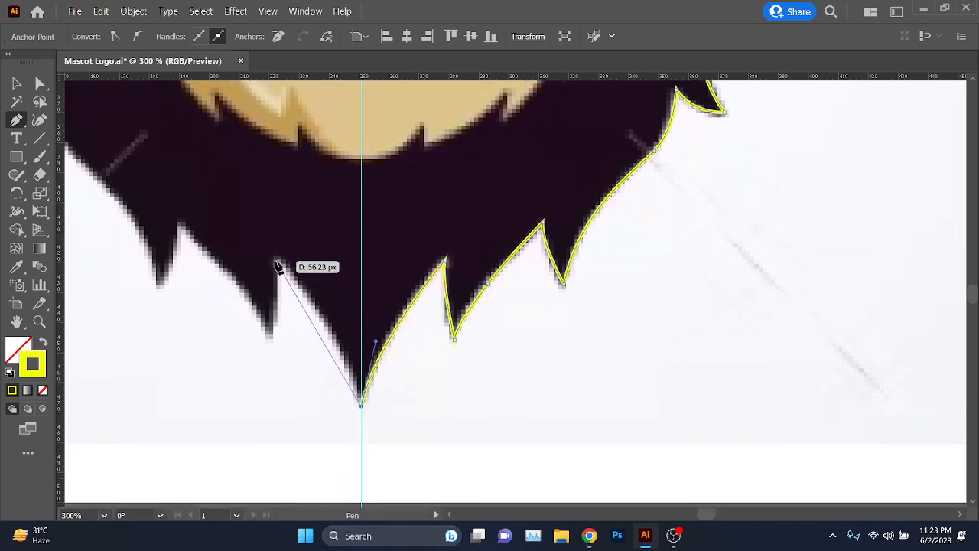
# Step: Trace from the chin point up to the notch on its left side and down to the neighbouring spike tip
pyautogui.moveTo(277, 264); pyautogui.dragTo(321, 289)
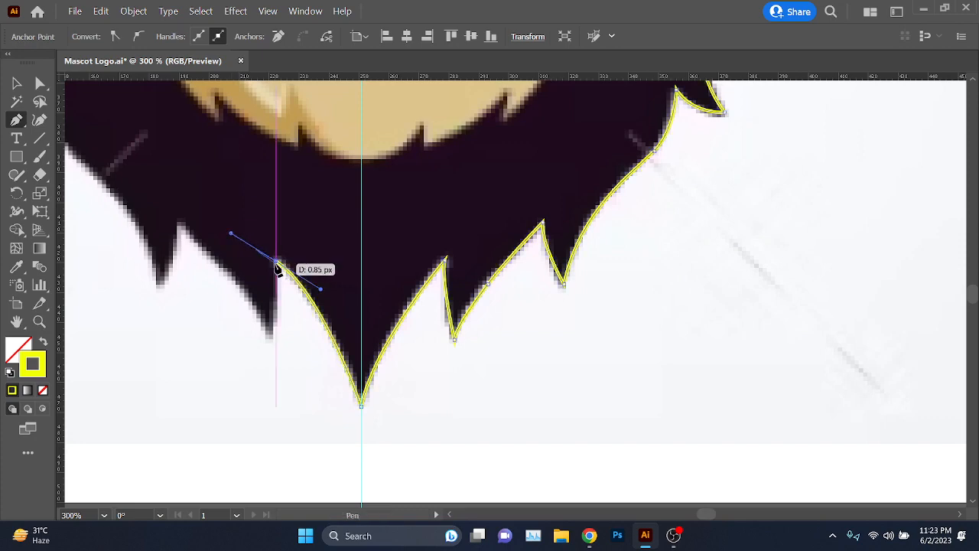
pyautogui.click(277, 261)
pyautogui.moveTo(272, 336); pyautogui.dragTo(264, 349)
pyautogui.click(272, 335)
# Step: Trace the lower left fur edge from that spike up to the next notch and down to the outer jaw spike's tip
pyautogui.moveTo(214, 315); pyautogui.dragTo(440, 380)
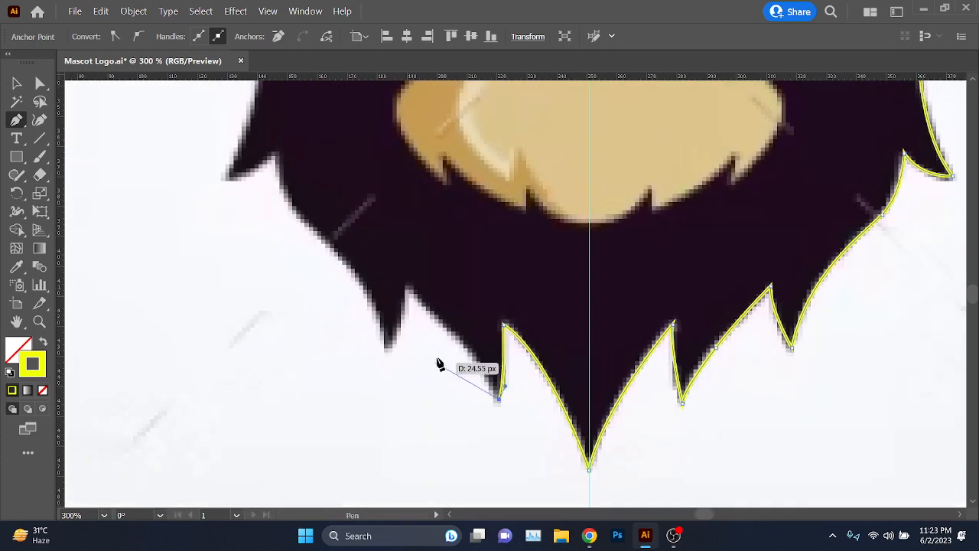
pyautogui.scroll(2, 436, 362)
pyautogui.moveTo(479, 312); pyautogui.dragTo(448, 292)
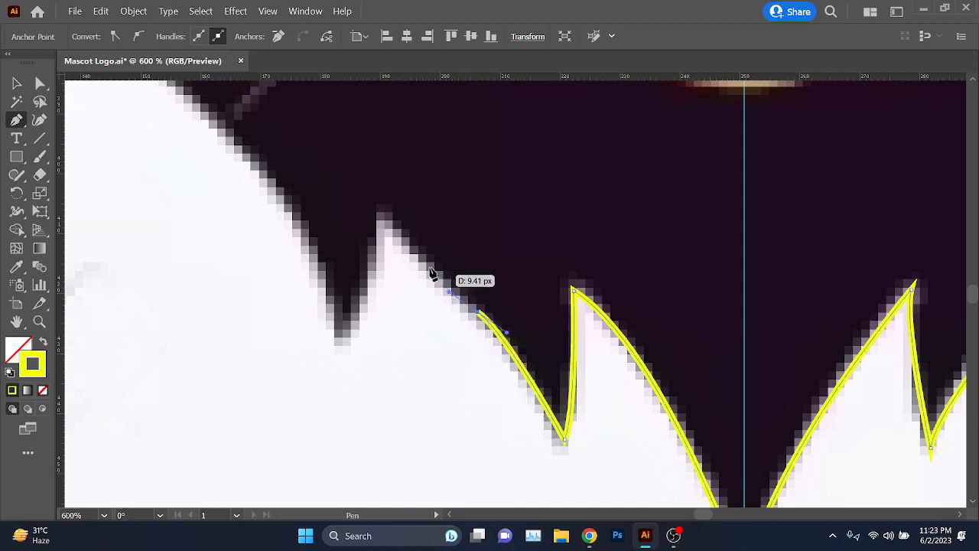
pyautogui.moveTo(385, 215); pyautogui.dragTo(390, 222)
pyautogui.moveTo(346, 342); pyautogui.dragTo(325, 372)
pyautogui.scroll(-3, 346, 345)
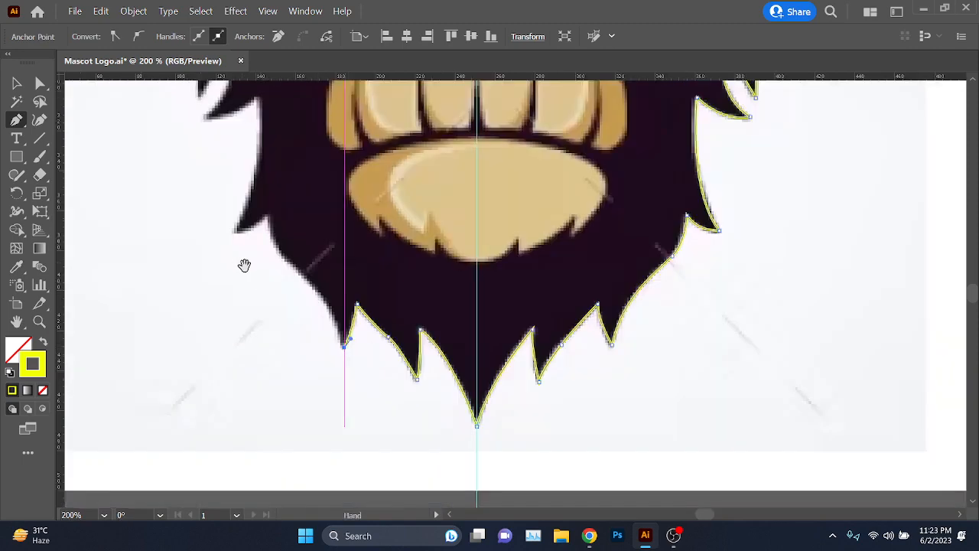
# Step: Trace the lower left jaw edge from the spike tip up to the notch below the left cheek spike
pyautogui.moveTo(243, 265); pyautogui.dragTo(359, 328)
pyautogui.scroll(2, 429, 355)
pyautogui.moveTo(442, 346); pyautogui.dragTo(439, 341)
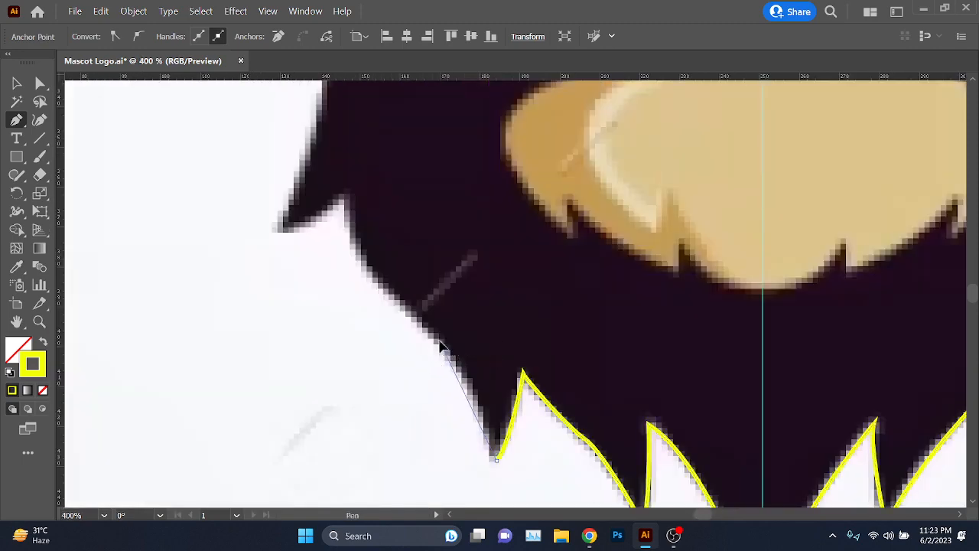
pyautogui.moveTo(406, 308); pyautogui.dragTo(404, 306)
pyautogui.moveTo(346, 201); pyautogui.dragTo(346, 119)
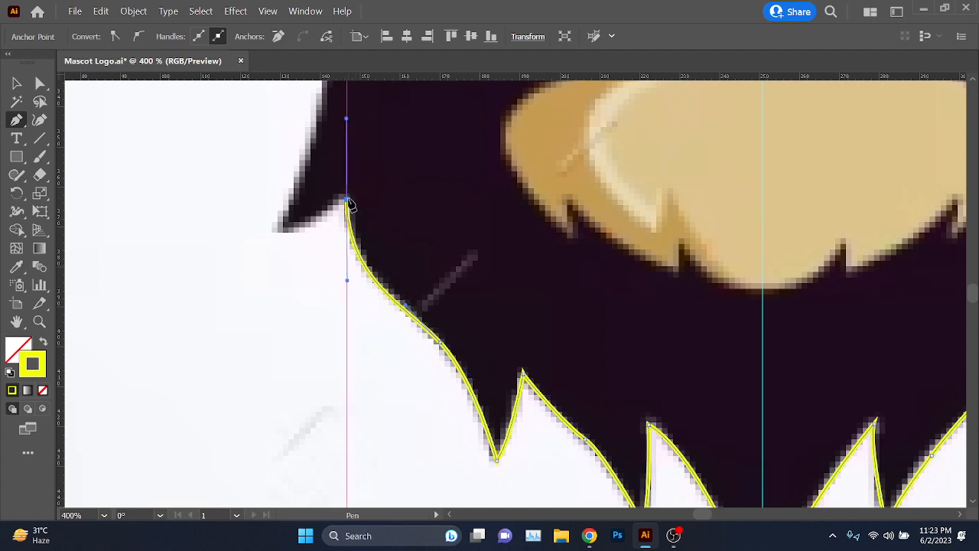
# Step: Trace the lower left cheek spike and the long cheek edge up to the notch above it, ending in a corner anchor
pyautogui.moveTo(276, 231); pyautogui.dragTo(232, 231)
pyautogui.click(276, 231)
pyautogui.moveTo(263, 197); pyautogui.dragTo(326, 422)
pyautogui.moveTo(386, 185); pyautogui.dragTo(357, 90)
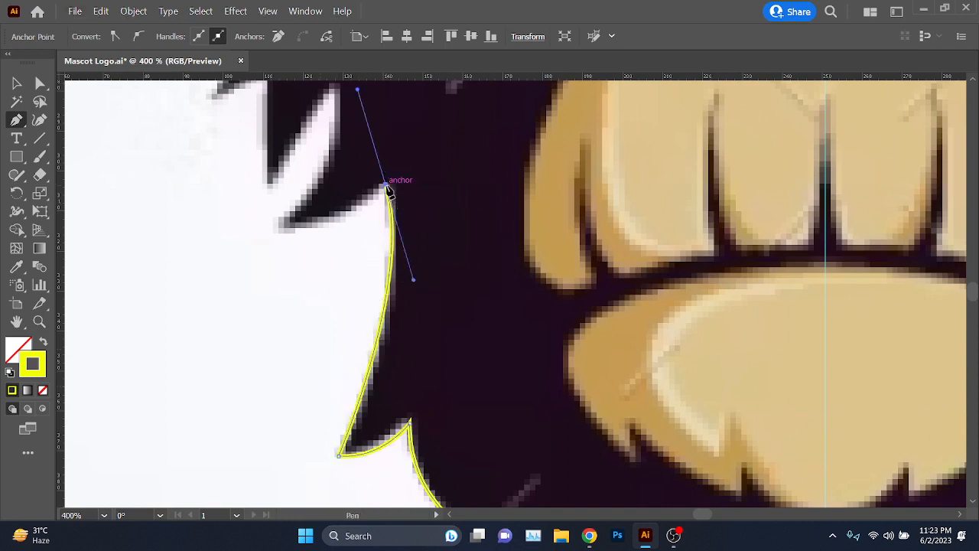
pyautogui.click(386, 186)
# Step: Trace the curved left cheek tuft, its narrow inner gap, and the straight edge down to the adjacent spike tip
pyautogui.moveTo(284, 225); pyautogui.dragTo(332, 329)
pyautogui.click(284, 226)
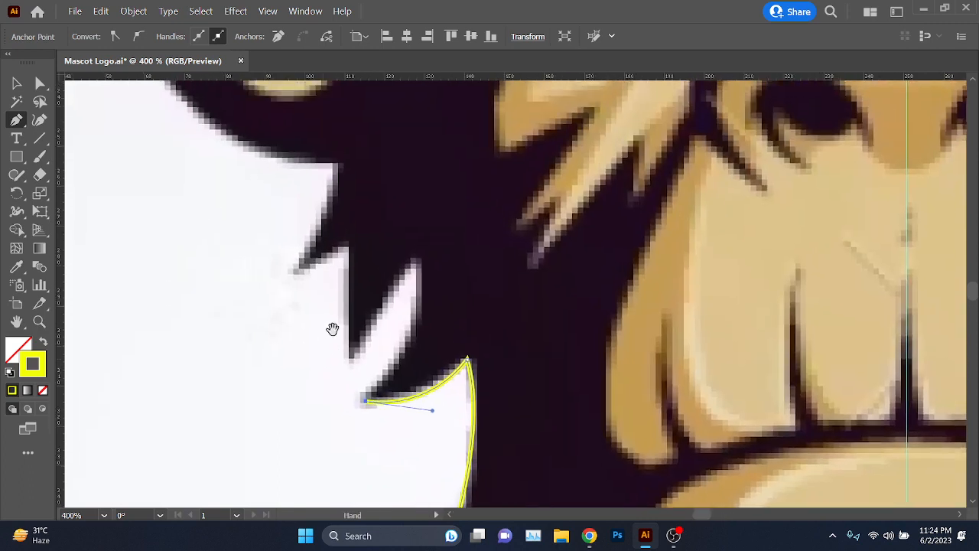
pyautogui.moveTo(418, 259); pyautogui.dragTo(401, 177)
pyautogui.click(417, 260)
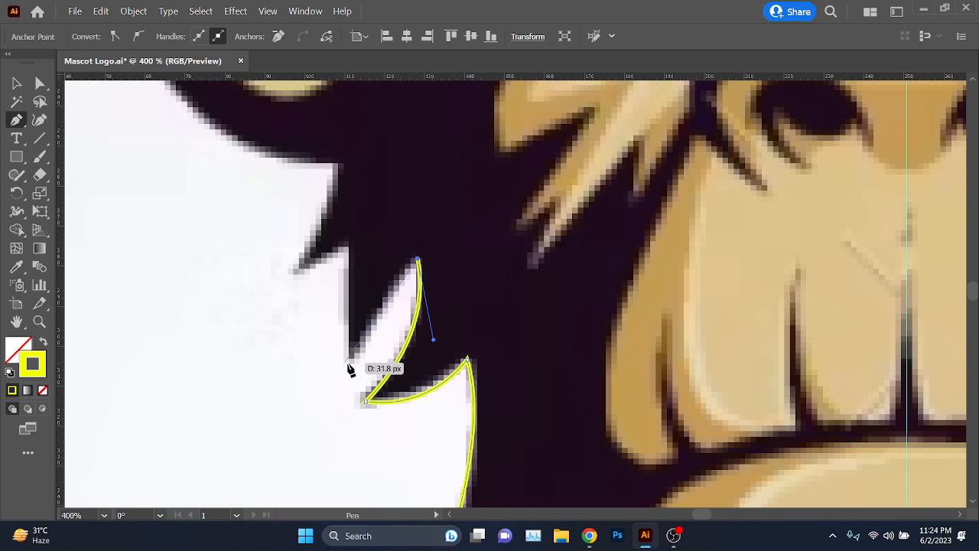
pyautogui.click(352, 361)
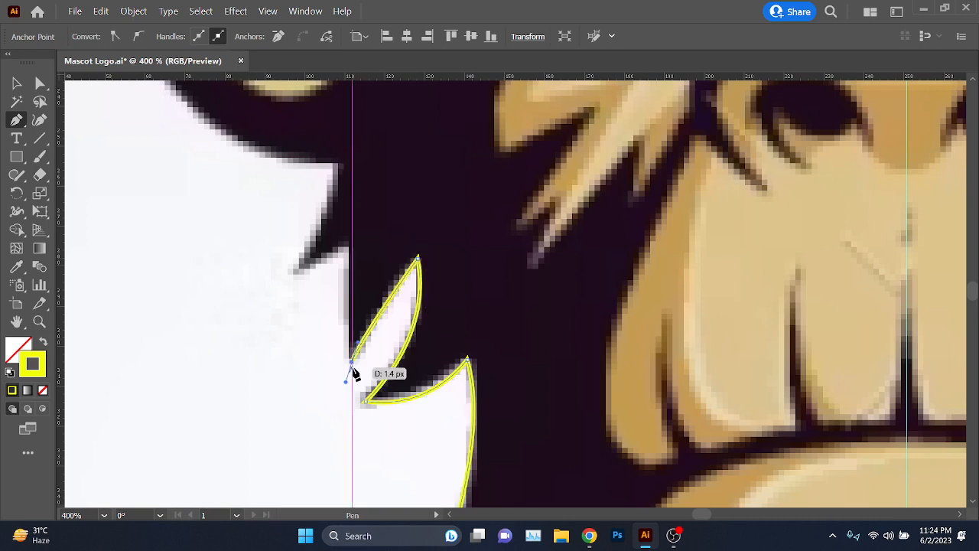
# Step: Trace the uppermost left cheek spike and continue the path to the corner where the fur meets the ear's base
pyautogui.moveTo(313, 333); pyautogui.dragTo(326, 394)
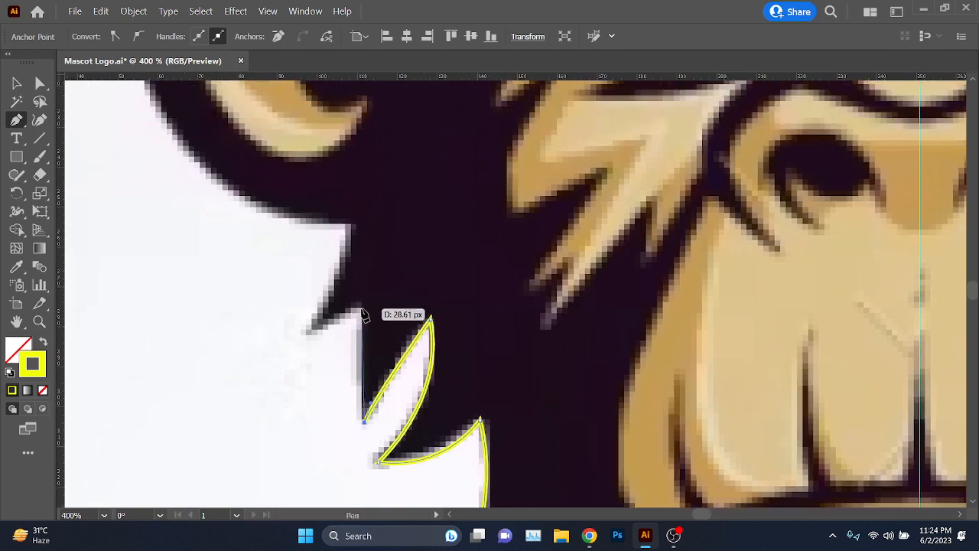
pyautogui.moveTo(361, 309); pyautogui.dragTo(363, 278)
pyautogui.moveTo(362, 312); pyautogui.dragTo(291, 337)
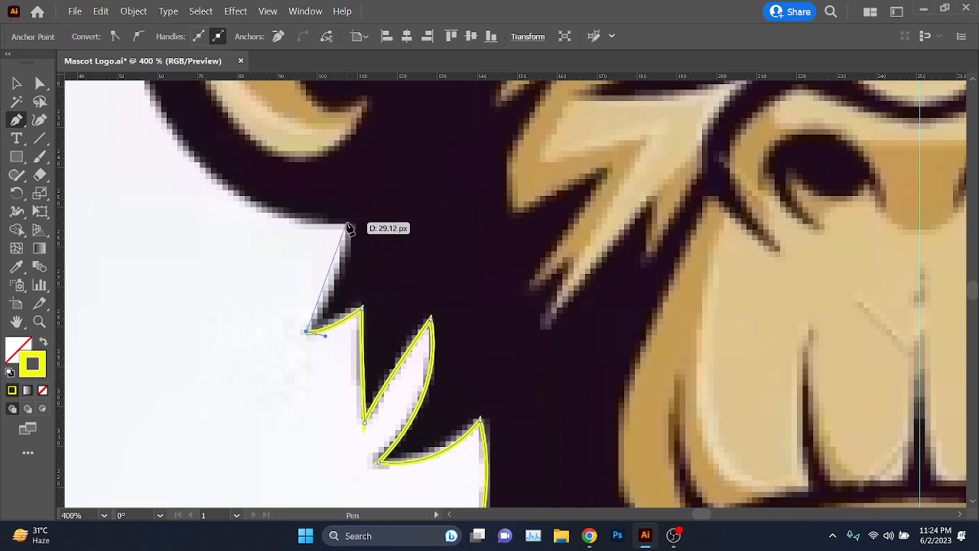
pyautogui.moveTo(351, 227); pyautogui.dragTo(349, 192)
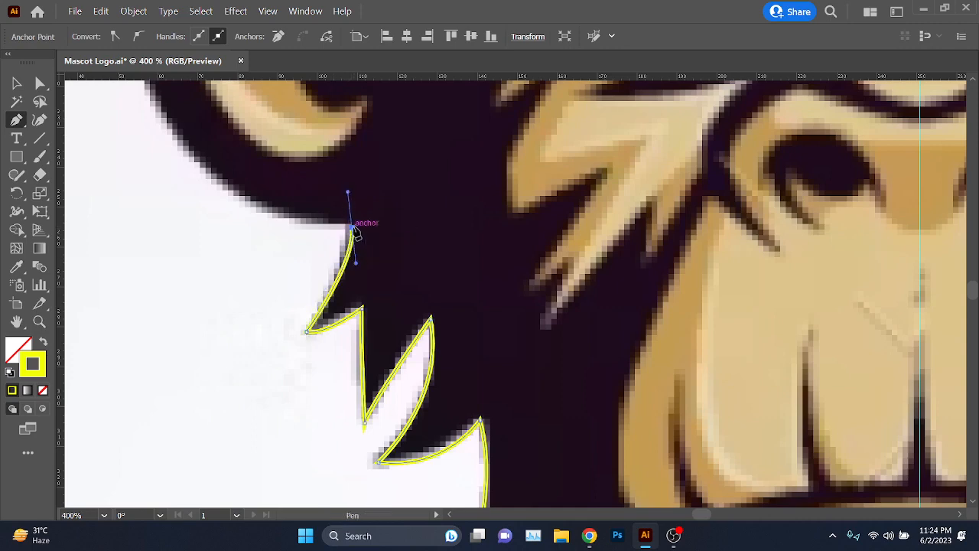
pyautogui.click(353, 227)
# Step: Trace the outer edge of the left ear from its base around its side and over its top
pyautogui.moveTo(295, 236); pyautogui.dragTo(451, 407)
pyautogui.scroll(-2, 358, 358)
pyautogui.moveTo(327, 295); pyautogui.dragTo(316, 339)
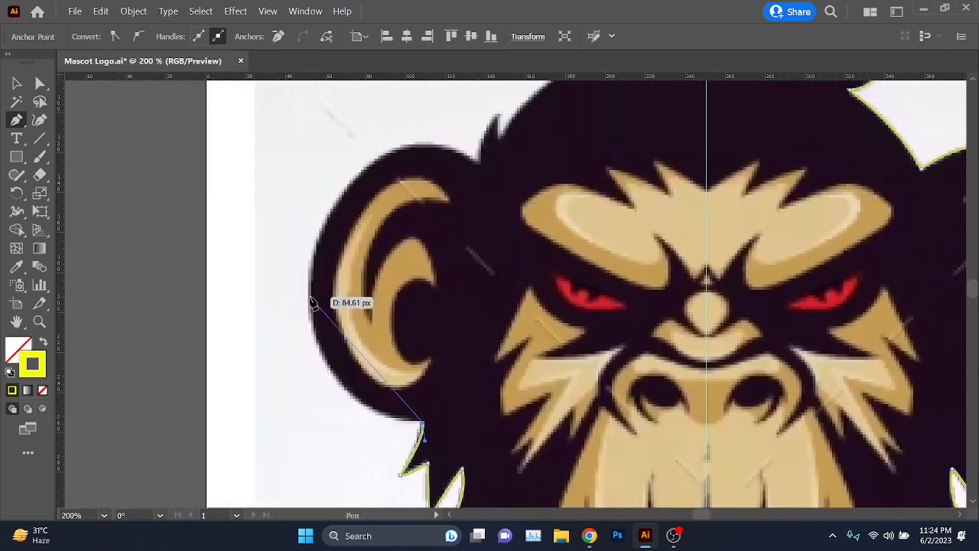
pyautogui.moveTo(309, 291); pyautogui.dragTo(314, 199)
pyautogui.moveTo(314, 153); pyautogui.dragTo(314, 158)
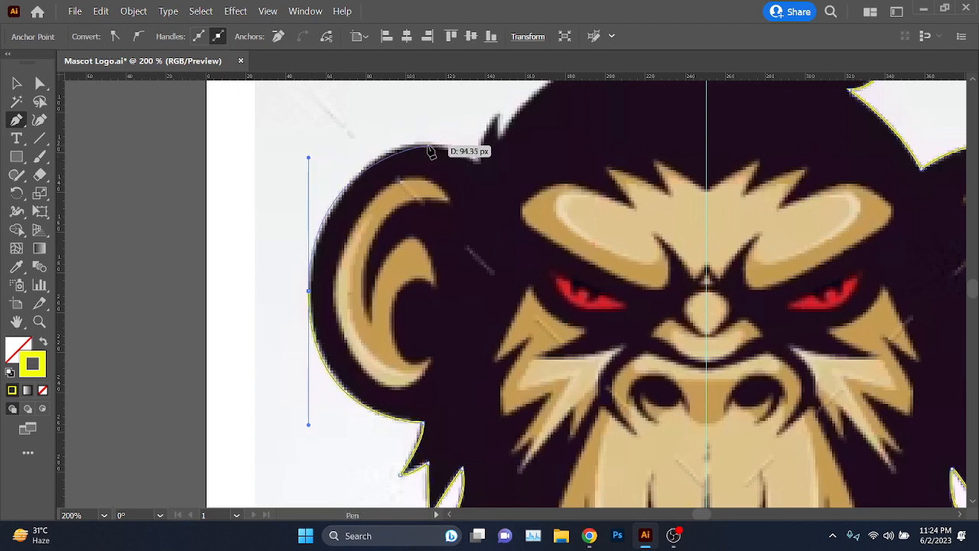
pyautogui.moveTo(430, 144); pyautogui.dragTo(511, 130)
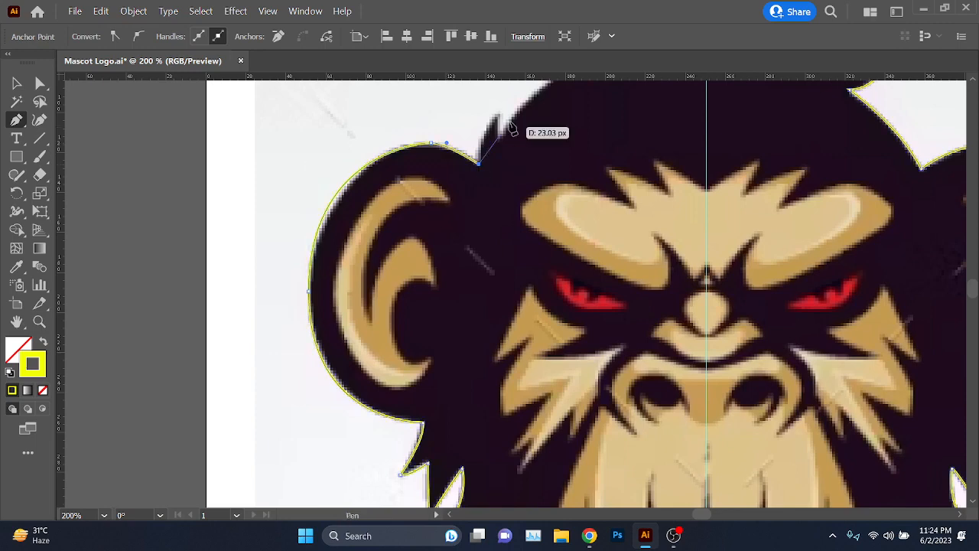
# Step: Undo the last anchor and redraw the ear's upper curve down to where the ear meets the head
pyautogui.hotkey('ctrl', 'z')
pyautogui.scroll(3, 483, 166)
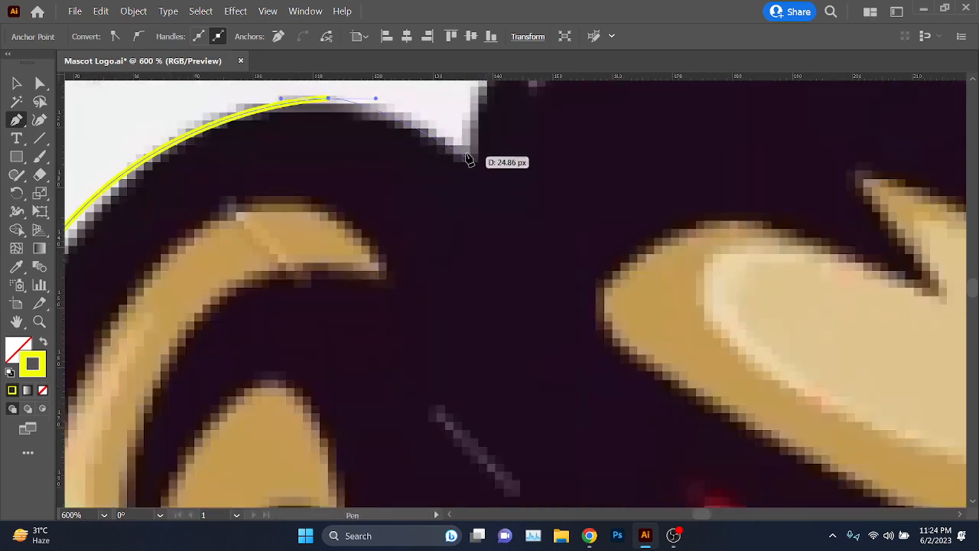
pyautogui.click(470, 153)
pyautogui.moveTo(484, 170); pyautogui.dragTo(484, 170)
# Step: Trace the small fur spike above the left ear up to its tip and down into the notch beside it
pyautogui.moveTo(472, 139); pyautogui.dragTo(395, 297)
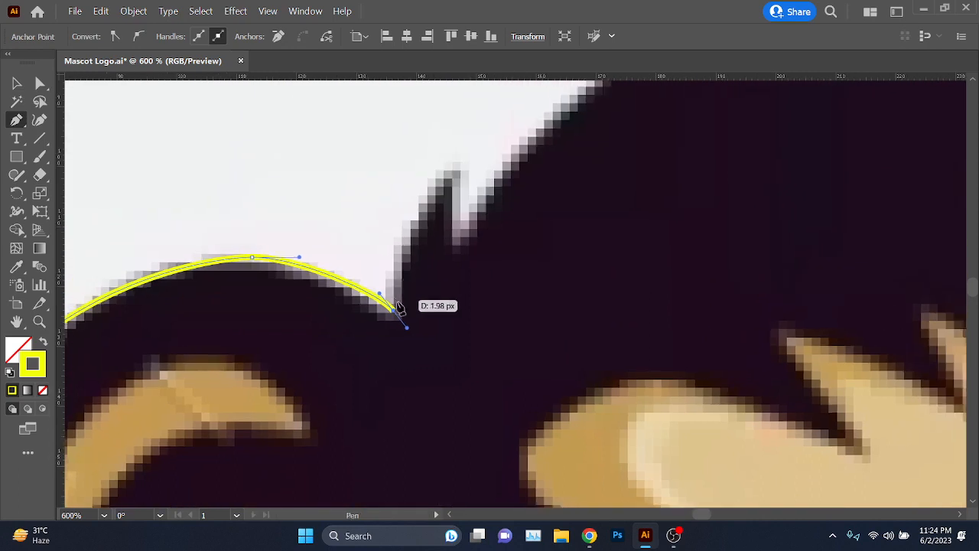
pyautogui.click(452, 174)
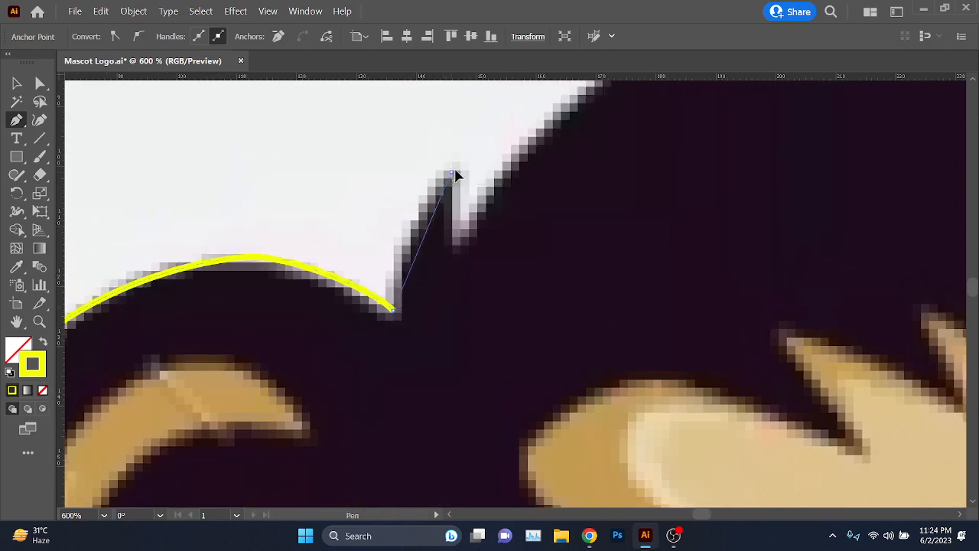
pyautogui.moveTo(496, 140); pyautogui.dragTo(496, 140)
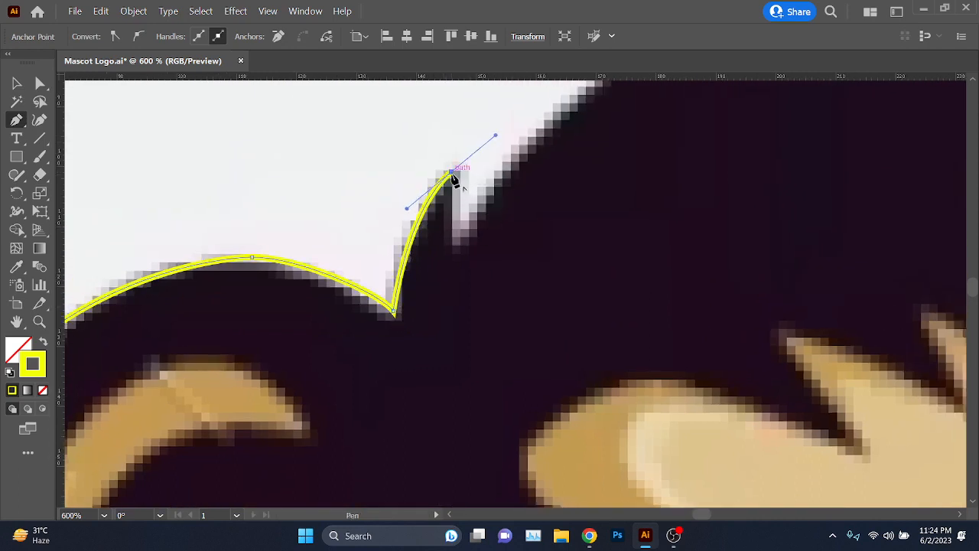
pyautogui.click(455, 247)
# Step: Trace the upper left head edge up to the taller fur spike's tip and down into its notch
pyautogui.moveTo(509, 173); pyautogui.dragTo(258, 412)
pyautogui.scroll(-1, 353, 330)
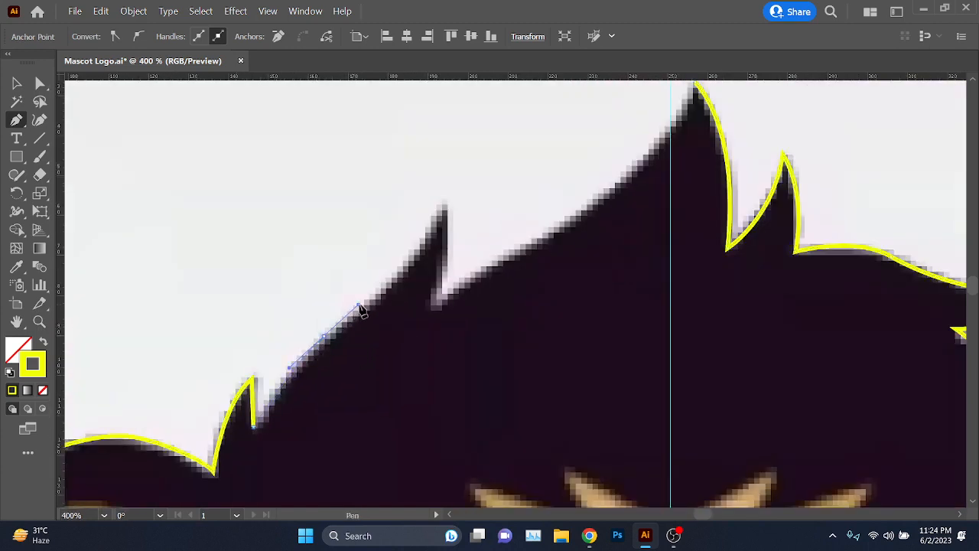
pyautogui.moveTo(444, 204); pyautogui.dragTo(462, 127)
pyautogui.moveTo(444, 204); pyautogui.dragTo(414, 356)
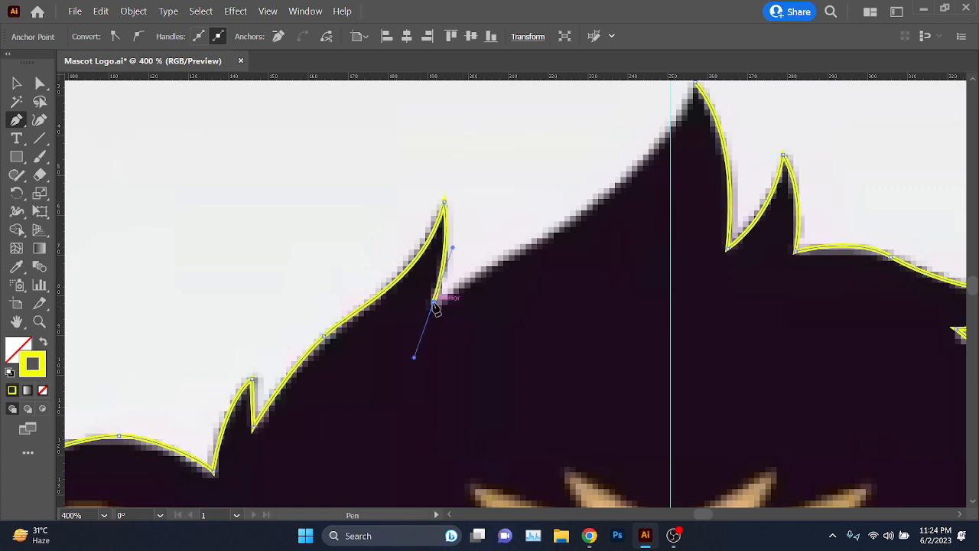
pyautogui.moveTo(540, 287); pyautogui.dragTo(414, 340)
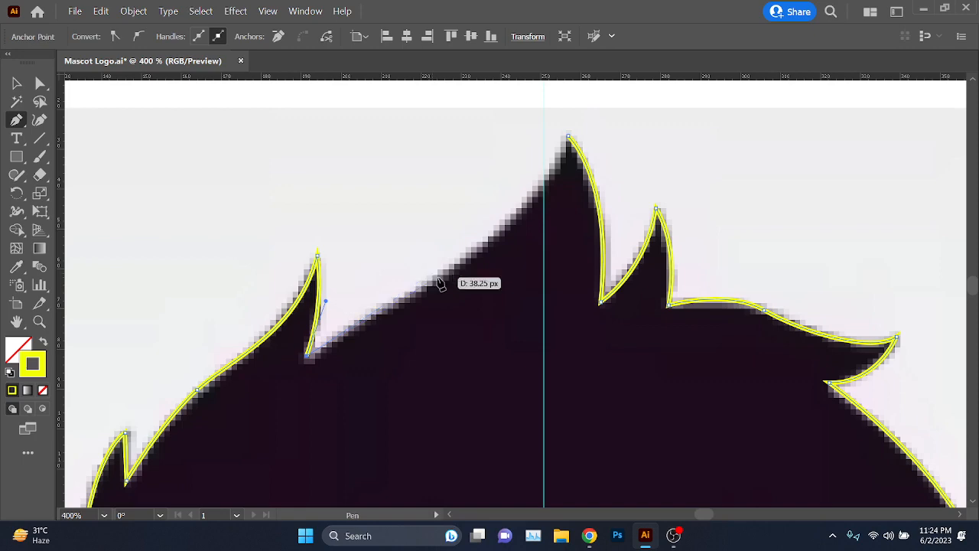
# Step: Trace the upper left head edge from the notch up to the tallest spike's tip, closing the silhouette path
pyautogui.moveTo(437, 277); pyautogui.dragTo(471, 256)
pyautogui.moveTo(568, 137); pyautogui.dragTo(573, 138)
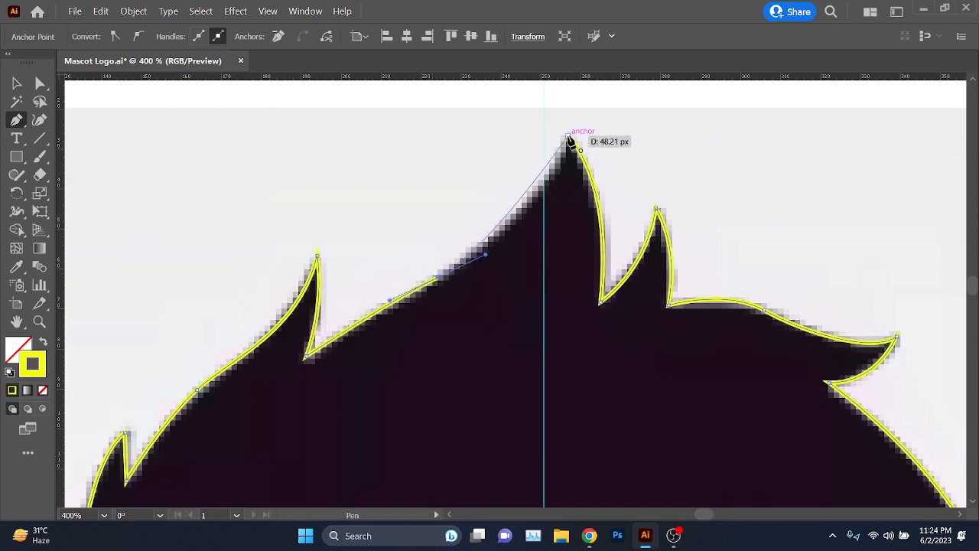
pyautogui.hotkey('ctrl', '1')
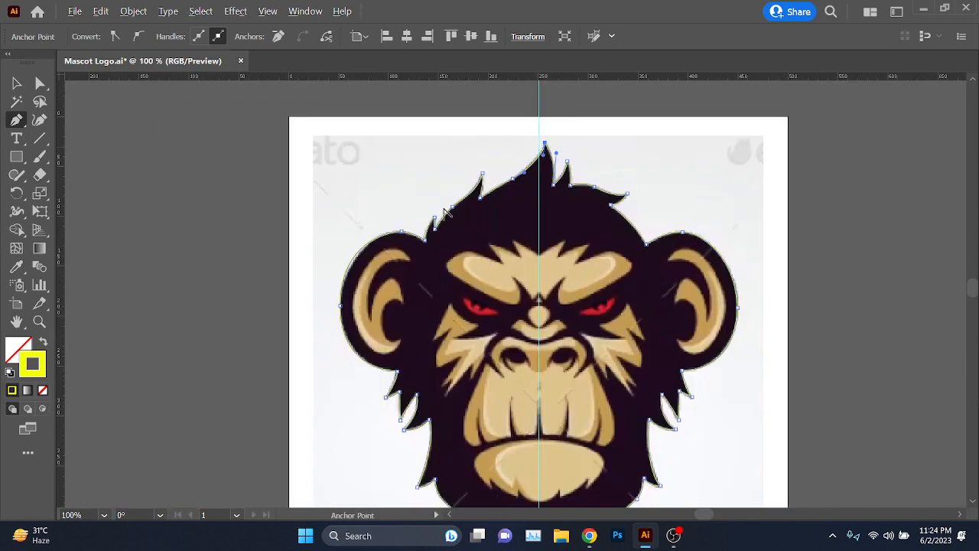
# Step: Swap the silhouette path's fill and stroke to preview it filled, restore the yellow stroke with no fill, and deselect it
pyautogui.click(17, 83)
pyautogui.scroll(-1, 526, 264)
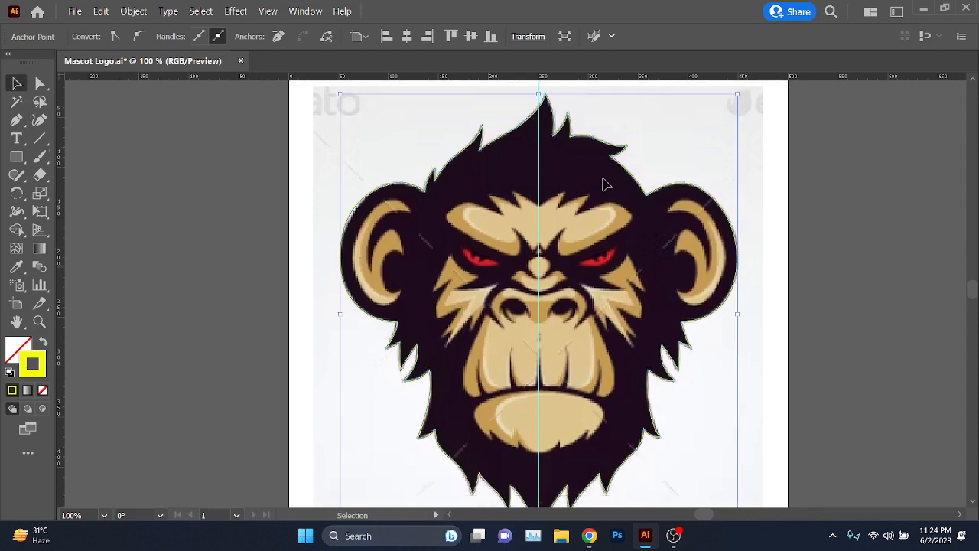
pyautogui.moveTo(576, 199); pyautogui.dragTo(573, 200)
pyautogui.scroll(-1, 318, 218)
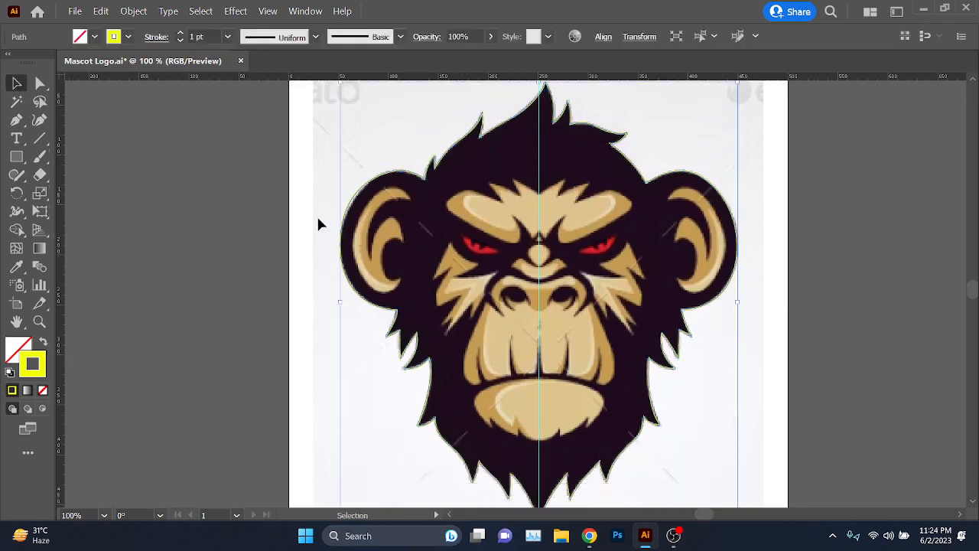
pyautogui.click(43, 345)
pyautogui.click(43, 345)
pyautogui.click(43, 344)
pyautogui.click(43, 344)
pyautogui.click(203, 280)
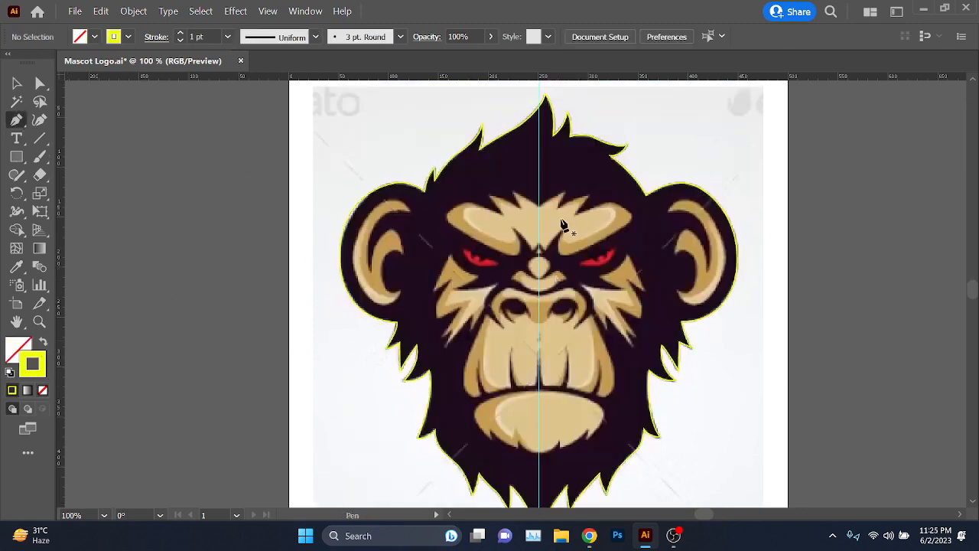
# Step: Start the brow patch outline at the centre guide and trace its two right-hand spikes down into the second notch
pyautogui.scroll(3, 421, 235)
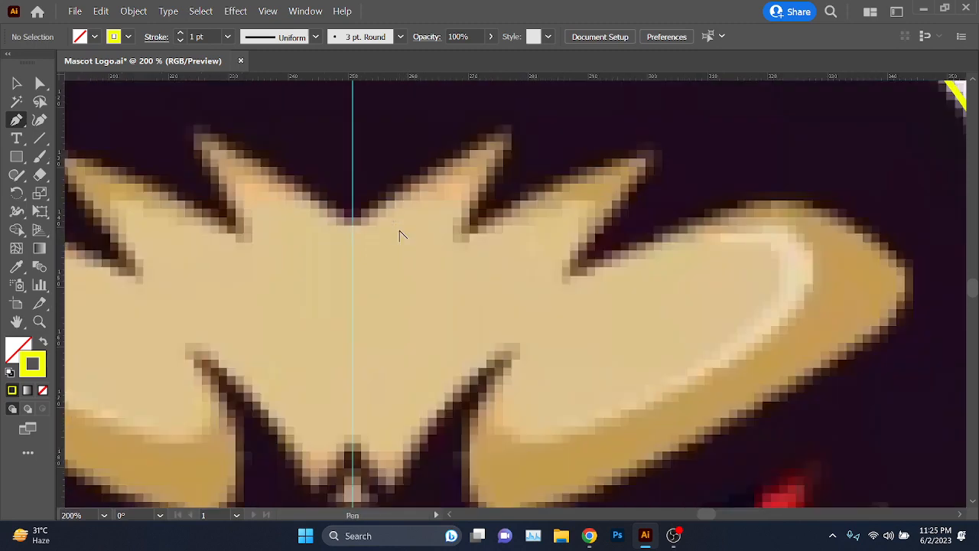
pyautogui.click(353, 226)
pyautogui.scroll(2, 342, 221)
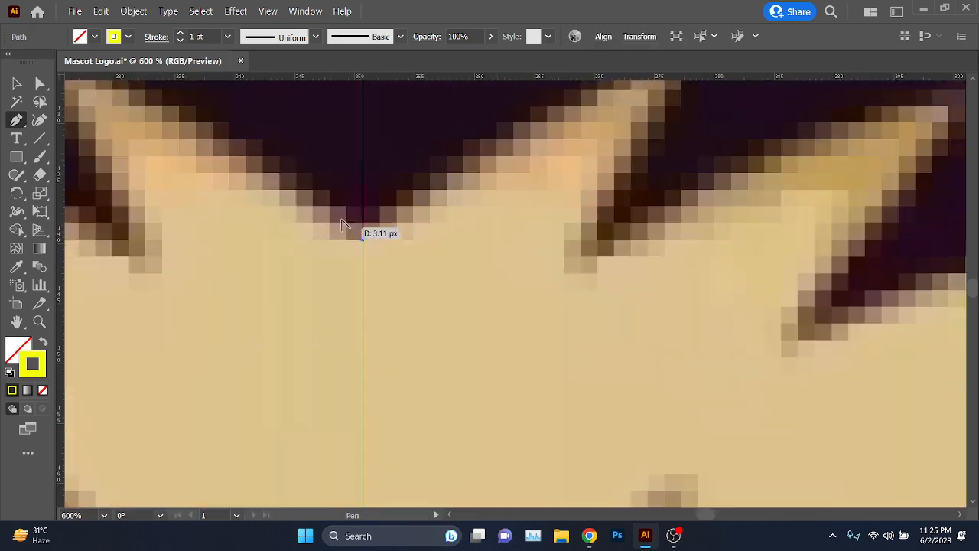
pyautogui.scroll(-2, 415, 228)
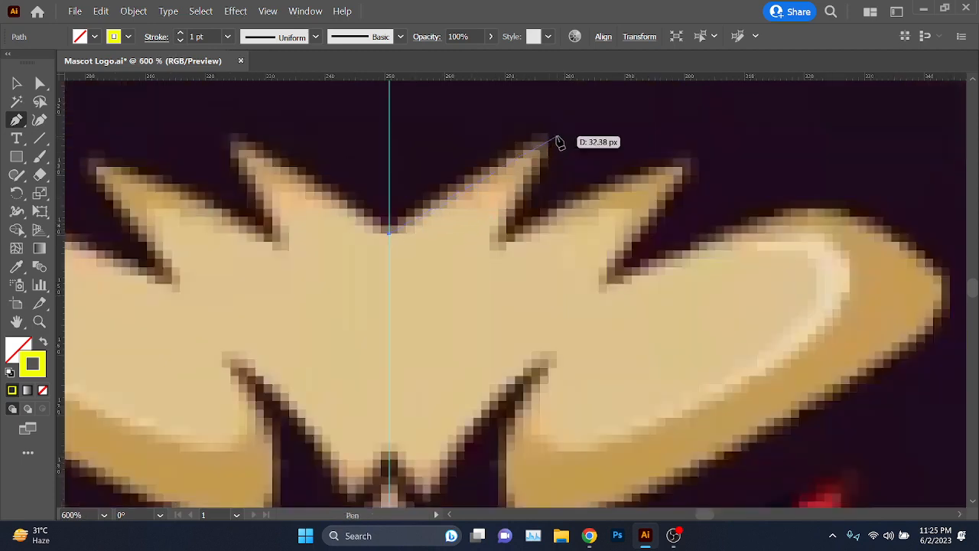
pyautogui.moveTo(544, 137); pyautogui.dragTo(588, 127)
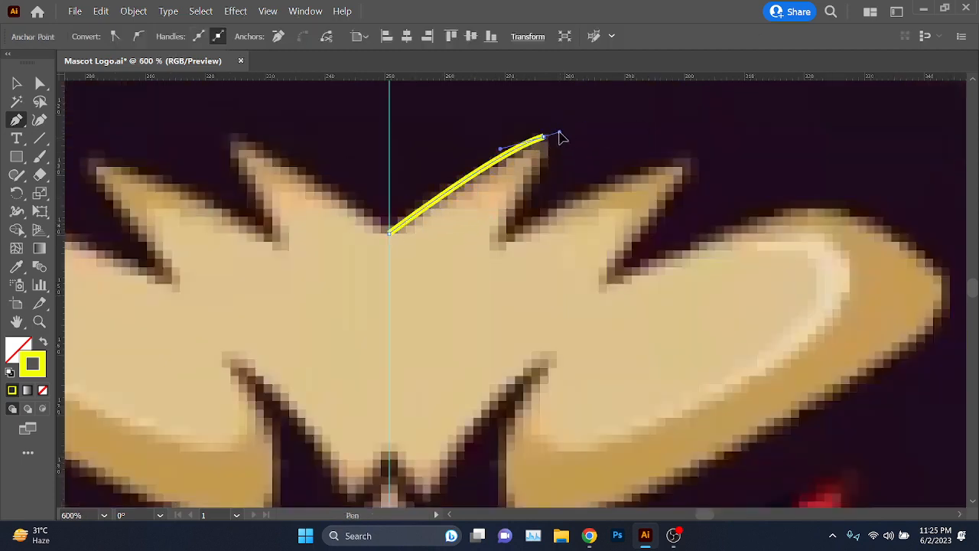
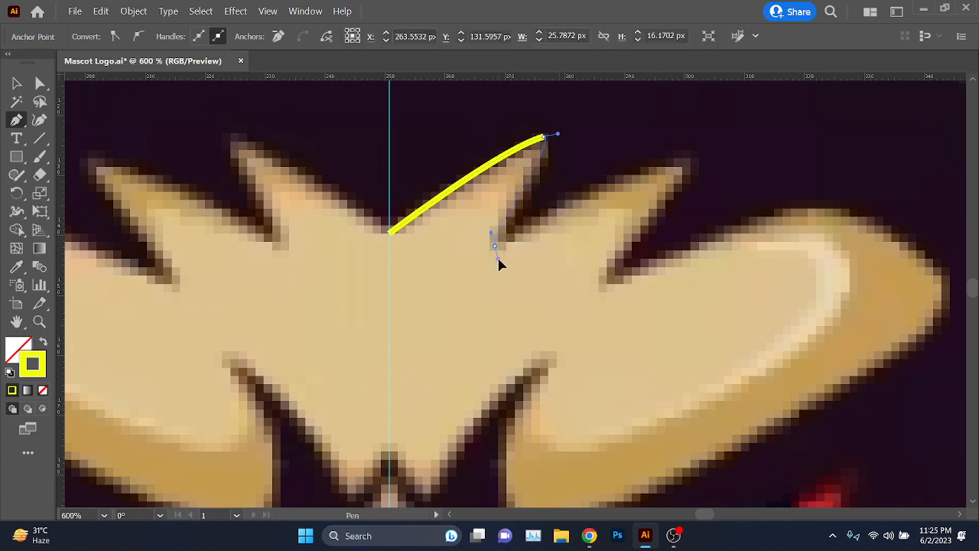
pyautogui.moveTo(498, 263); pyautogui.dragTo(498, 259)
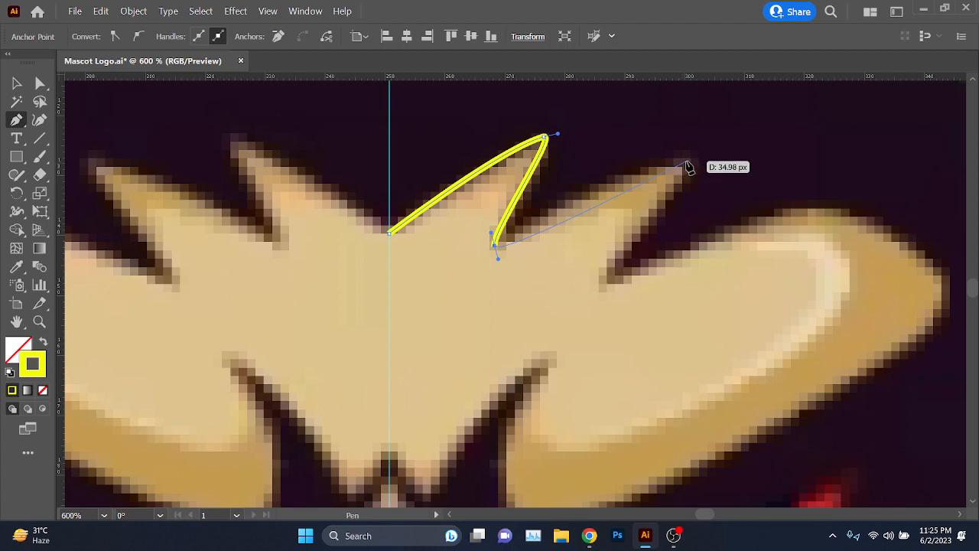
pyautogui.moveTo(687, 163); pyautogui.dragTo(716, 159)
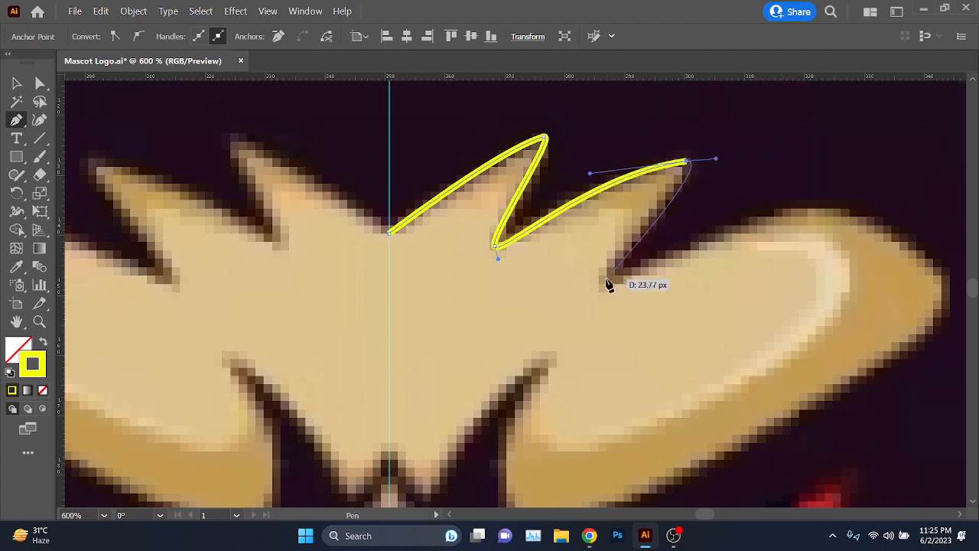
pyautogui.moveTo(606, 279); pyautogui.dragTo(616, 286)
# Step: Continue the brow outline around its rounded outer right end and along the lower edge above the red eye
pyautogui.moveTo(823, 246); pyautogui.dragTo(622, 221)
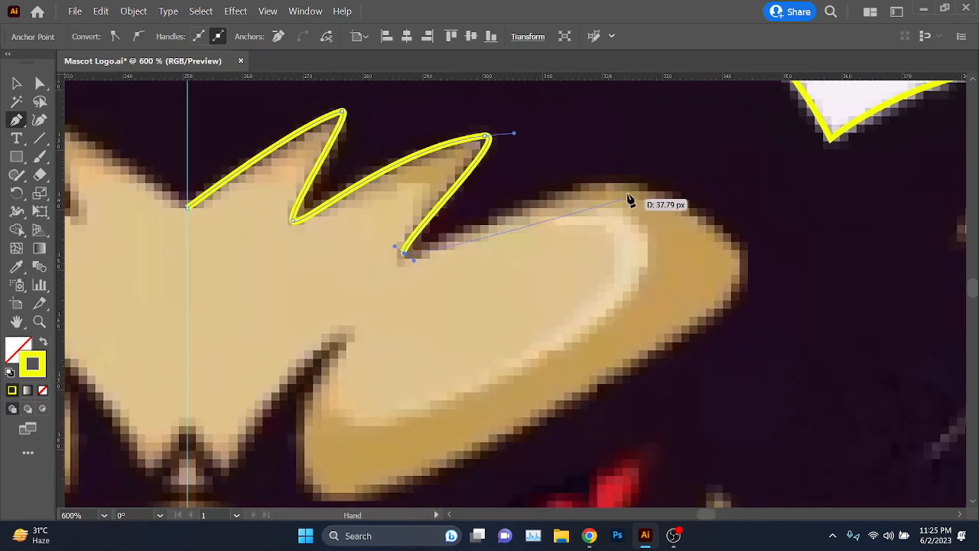
pyautogui.moveTo(618, 183); pyautogui.dragTo(694, 180)
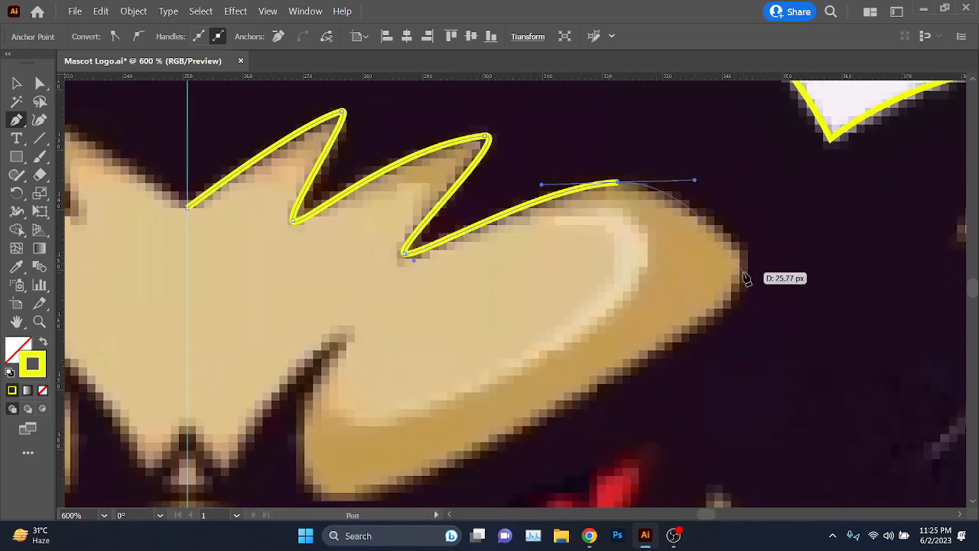
pyautogui.moveTo(743, 270); pyautogui.dragTo(780, 192)
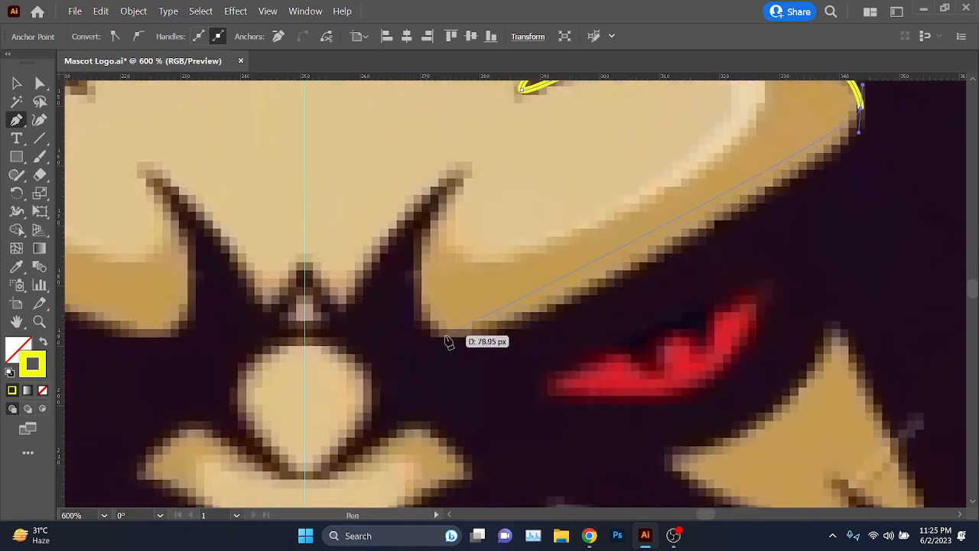
pyautogui.moveTo(342, 341); pyautogui.dragTo(342, 340)
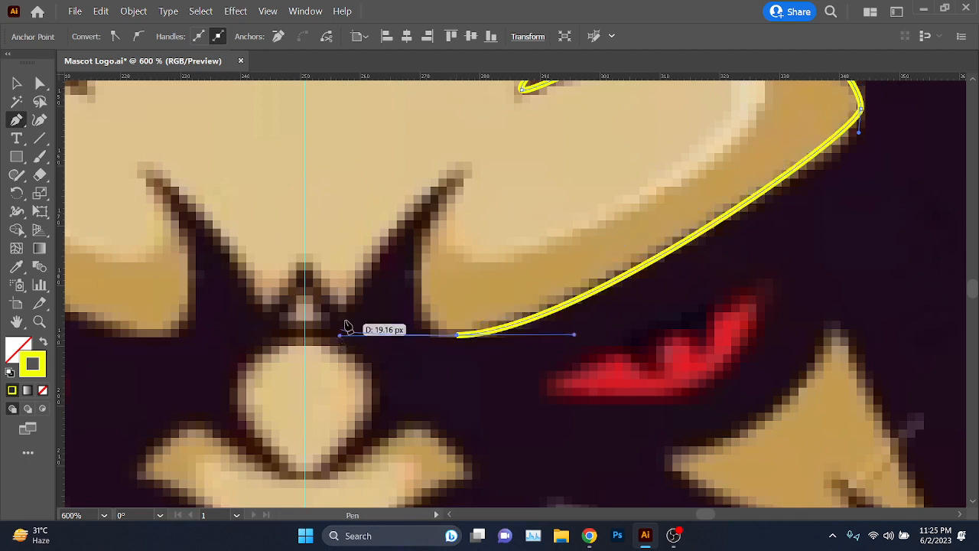
# Step: Trace the brow's inner notch and lower point up to the centre guide, adjusting the curve handles to follow the artwork
pyautogui.click(460, 173)
pyautogui.moveTo(456, 165); pyautogui.dragTo(457, 165)
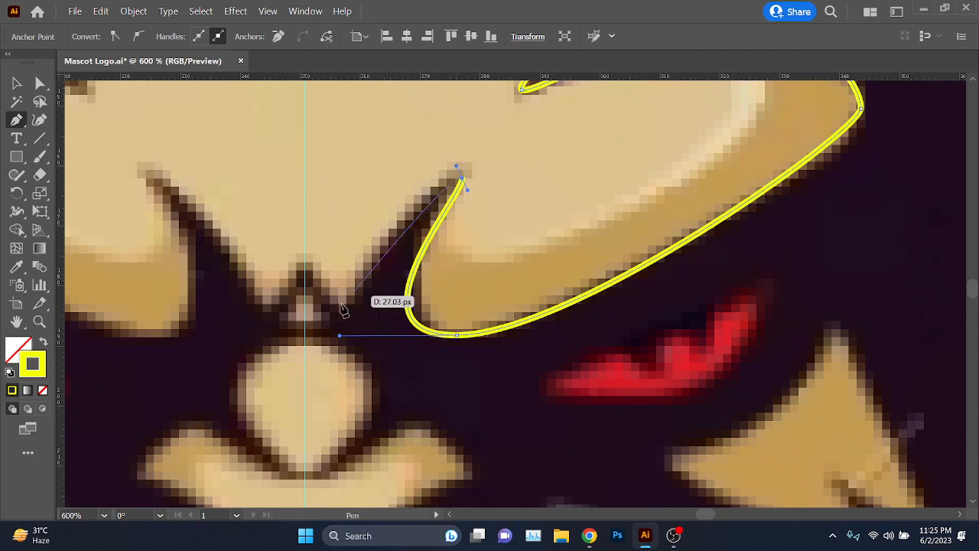
pyautogui.moveTo(340, 335)
pyautogui.mouseDown()
pyautogui.moveTo(360, 332)
pyautogui.moveTo(325, 335)
pyautogui.mouseUp()
pyautogui.click(304, 268)
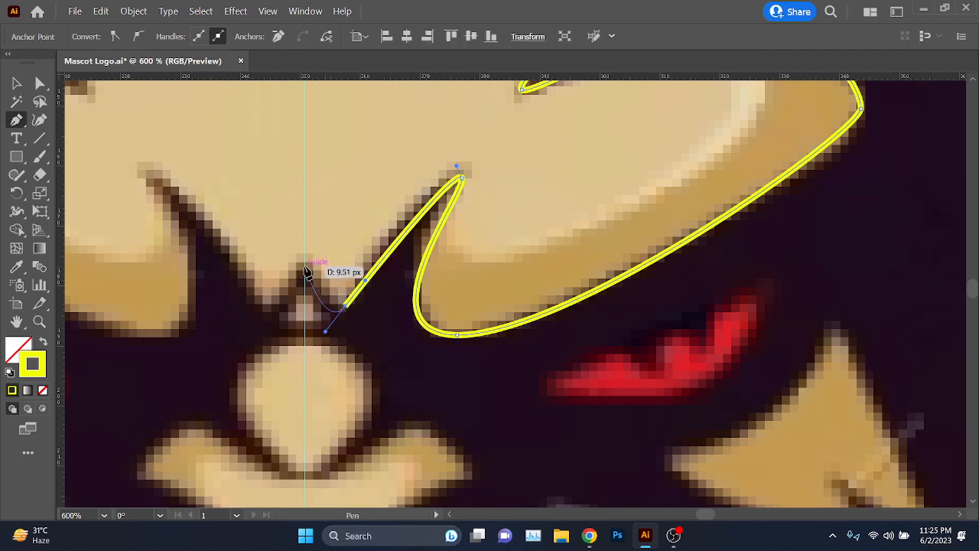
pyautogui.moveTo(293, 268); pyautogui.dragTo(296, 267)
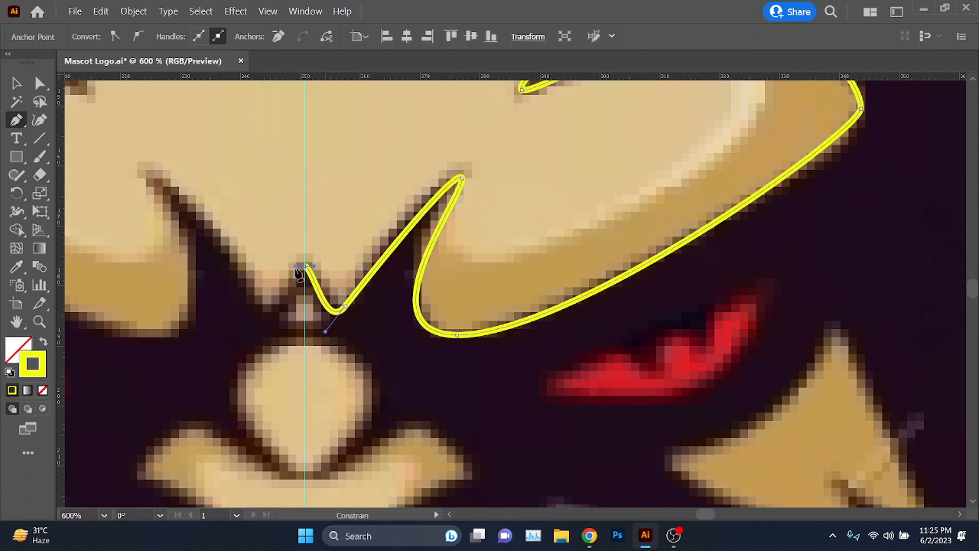
pyautogui.moveTo(326, 331); pyautogui.dragTo(329, 323)
pyautogui.scroll(-2, 402, 283)
pyautogui.scroll(1, 359, 249)
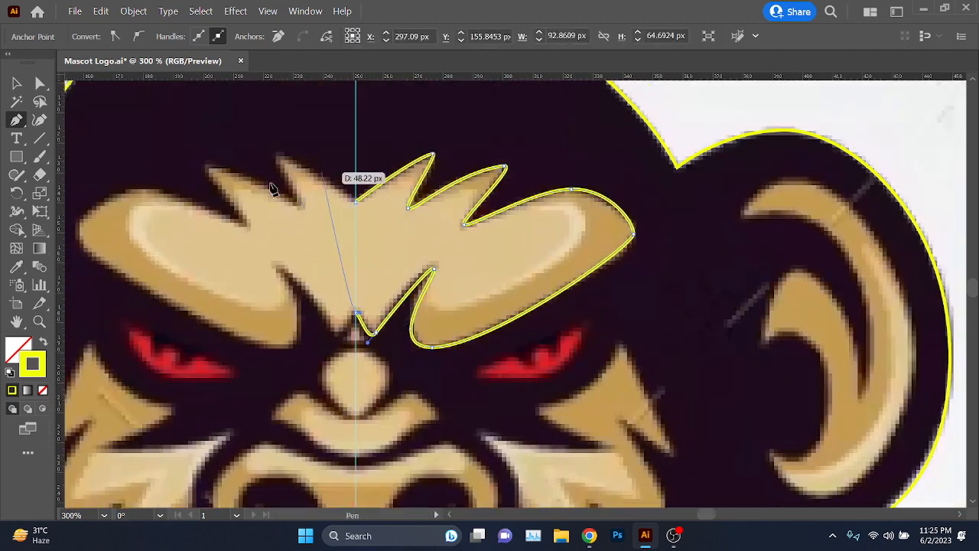
# Step: Select the right half of the brow outline and create a reflected copy of it across the vertical axis
pyautogui.click(15, 84)
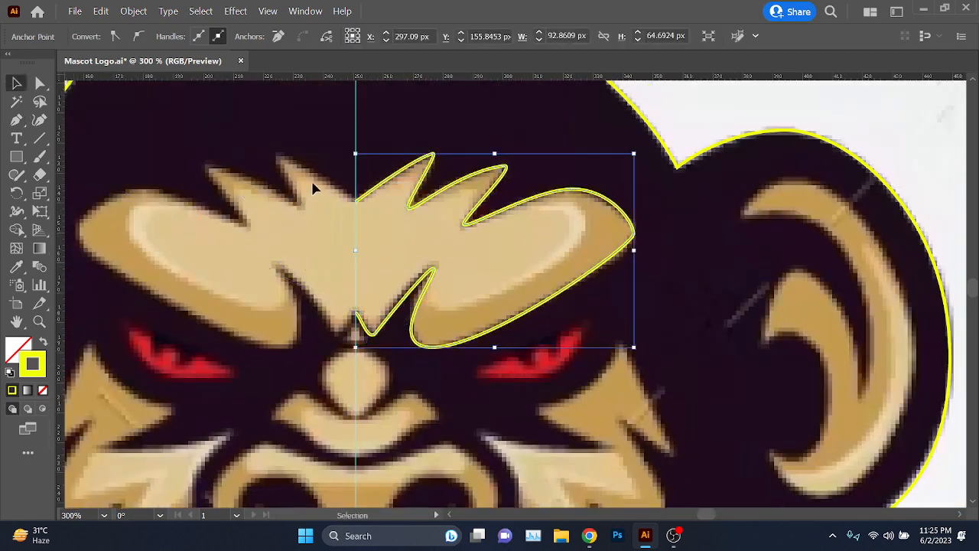
pyautogui.scroll(1, 373, 290)
pyautogui.hscroll(-1, 411, 264)
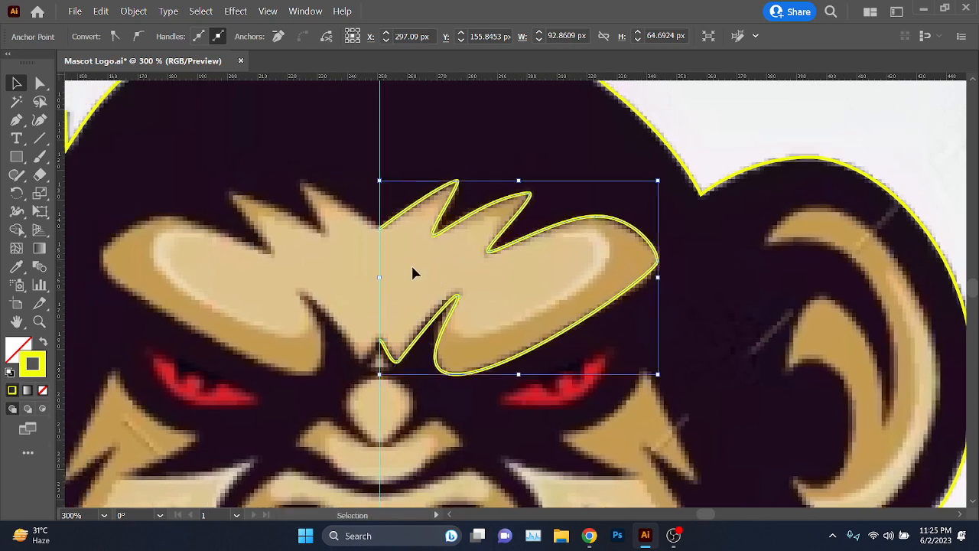
pyautogui.click(411, 263)
pyautogui.moveTo(420, 160); pyautogui.dragTo(624, 327)
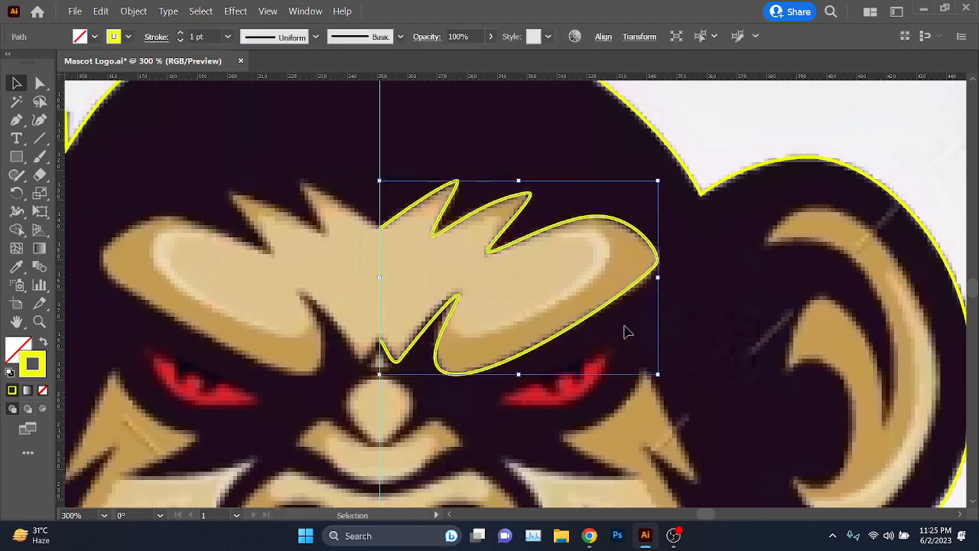
pyautogui.rightClick(634, 288)
pyautogui.moveTo(685, 447)
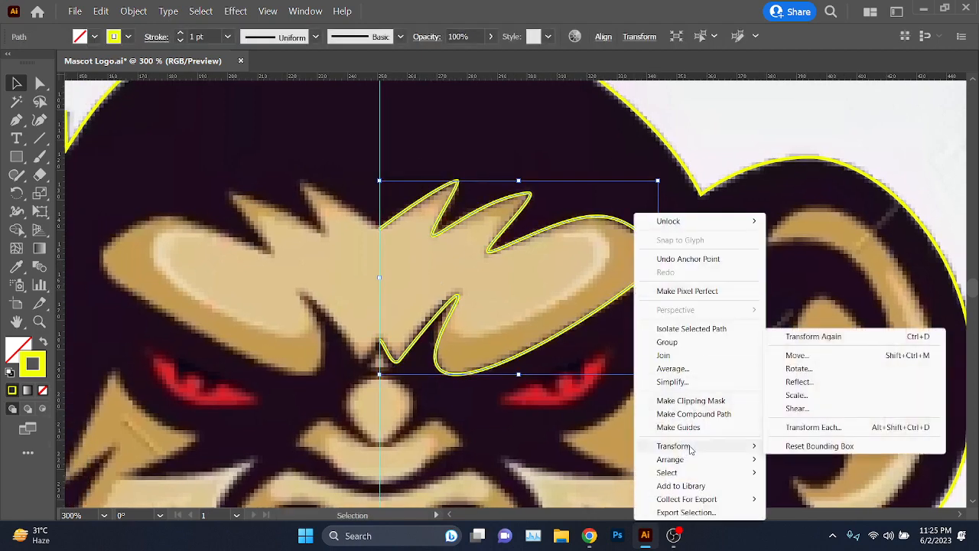
pyautogui.click(799, 381)
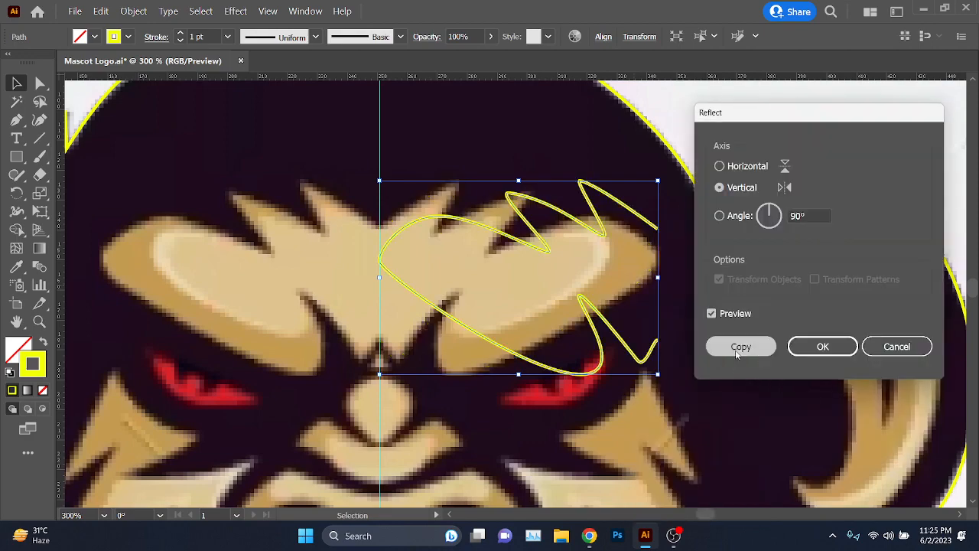
pyautogui.click(739, 348)
# Step: Move the mirrored brow half onto the left side so its open ends meet the right half at the centre guide
pyautogui.moveTo(634, 356); pyautogui.dragTo(348, 351)
pyautogui.scroll(6, 369, 200)
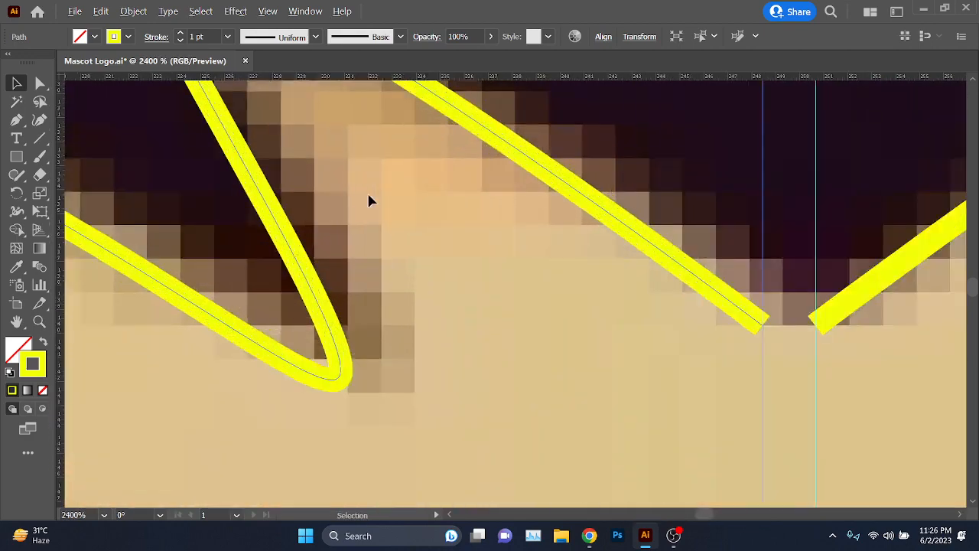
pyautogui.moveTo(709, 320); pyautogui.dragTo(403, 258)
pyautogui.scroll(2, 363, 274)
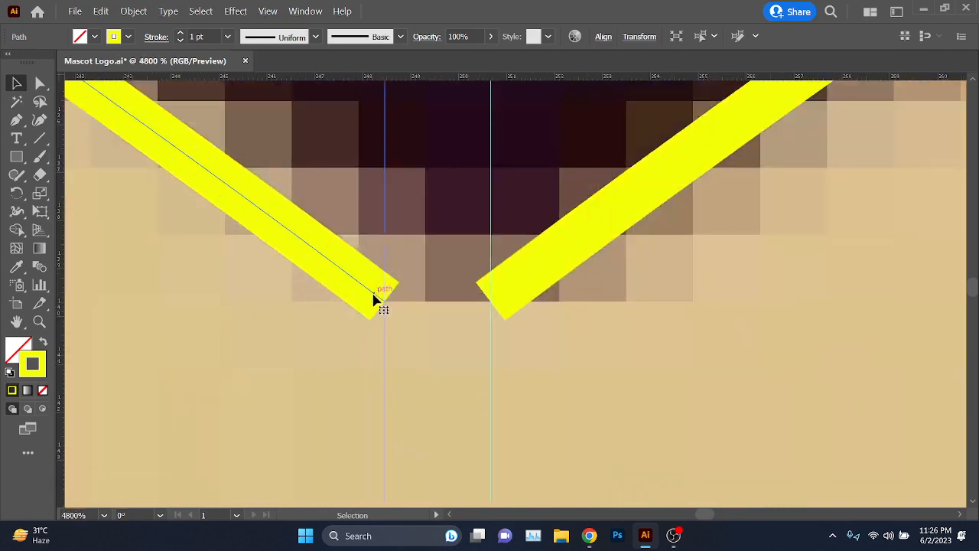
pyautogui.moveTo(375, 300); pyautogui.dragTo(474, 295)
pyautogui.scroll(2, 488, 303)
# Step: Join the two open endpoints of the brow halves at the upper centre notch
pyautogui.click(41, 84)
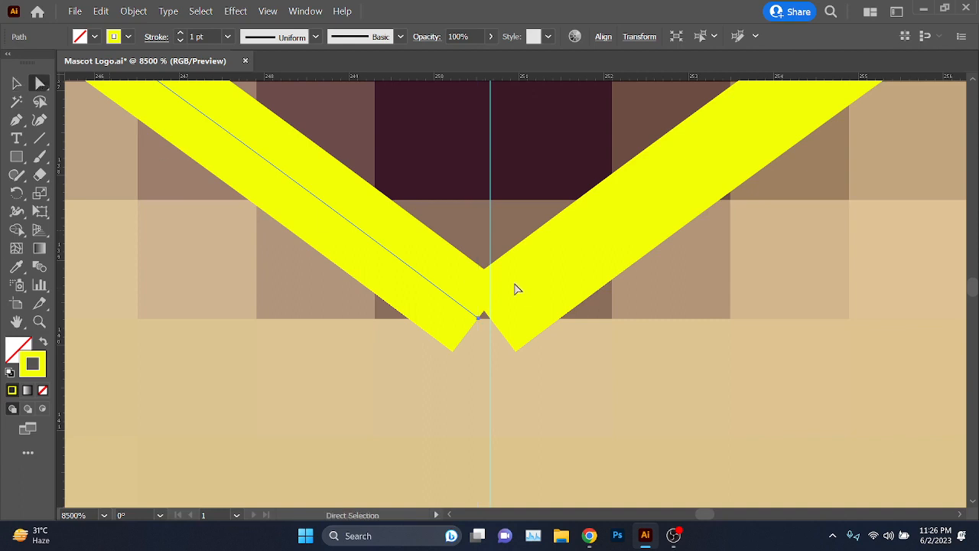
pyautogui.scroll(1, 473, 358)
pyautogui.moveTo(570, 278); pyautogui.dragTo(491, 303)
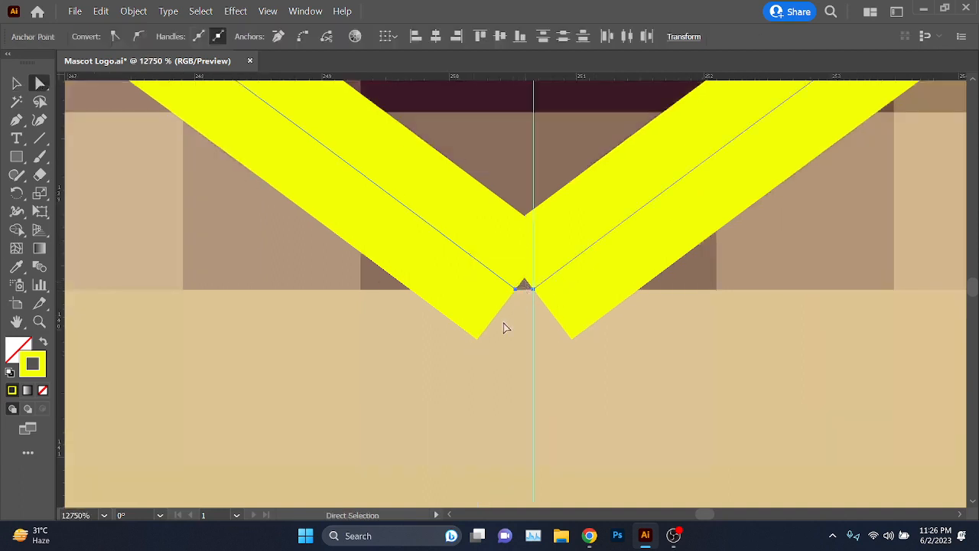
pyautogui.hotkey('ctrl', 'j')
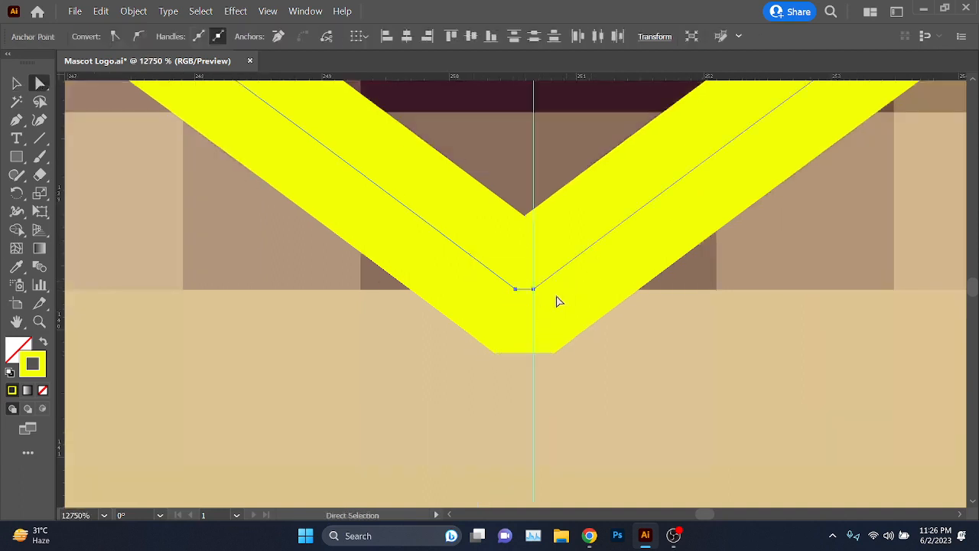
# Step: Join the remaining open endpoints at the brow's lower centre peak to close the outline, and select the whole brow path
pyautogui.scroll(-4, 425, 307)
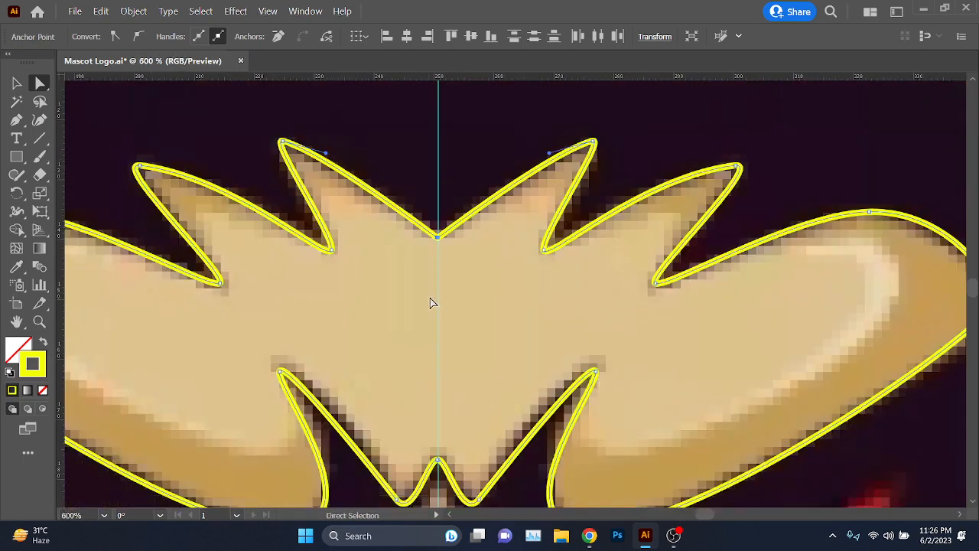
pyautogui.scroll(2, 440, 388)
pyautogui.scroll(3, 440, 388)
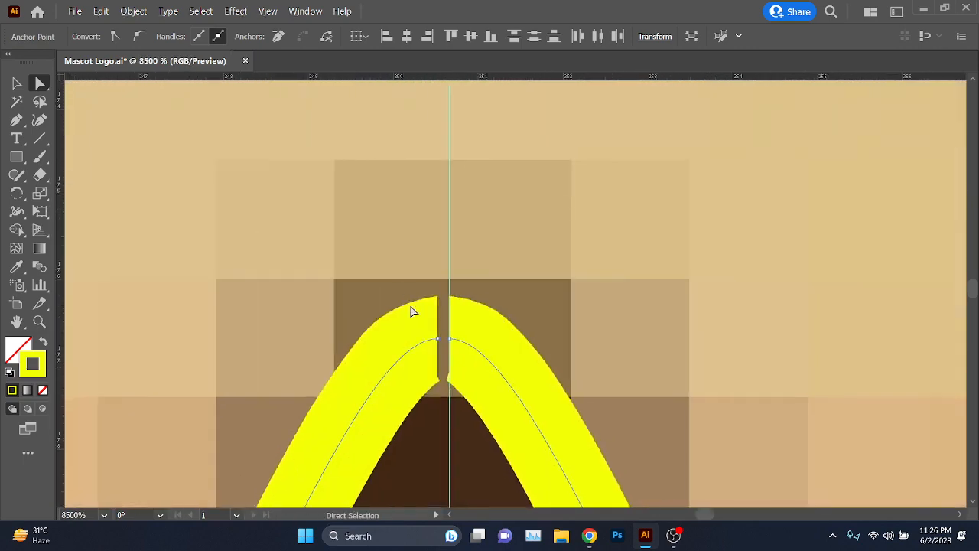
pyautogui.hotkey('ctrl', 'j')
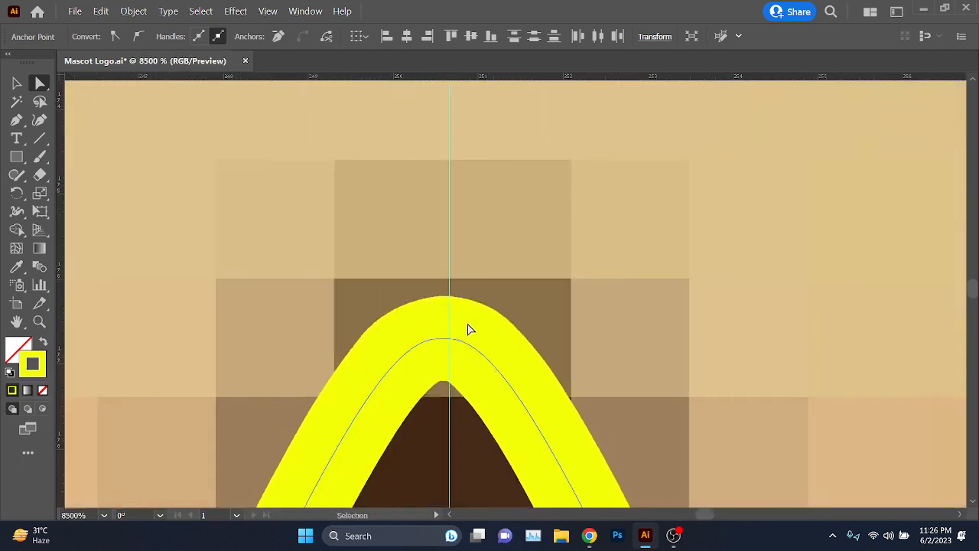
pyautogui.scroll(-8, 447, 342)
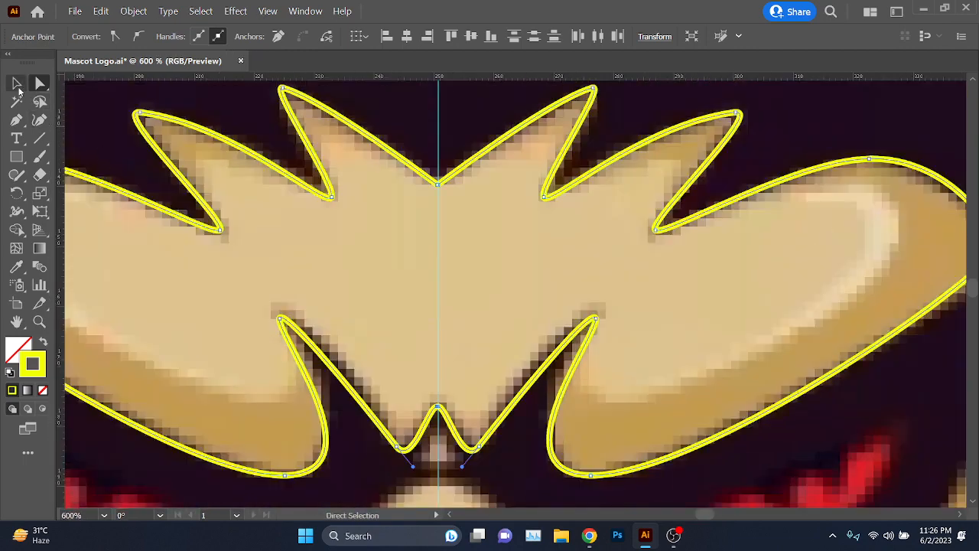
pyautogui.click(17, 82)
pyautogui.scroll(-4, 291, 226)
pyautogui.click(330, 233)
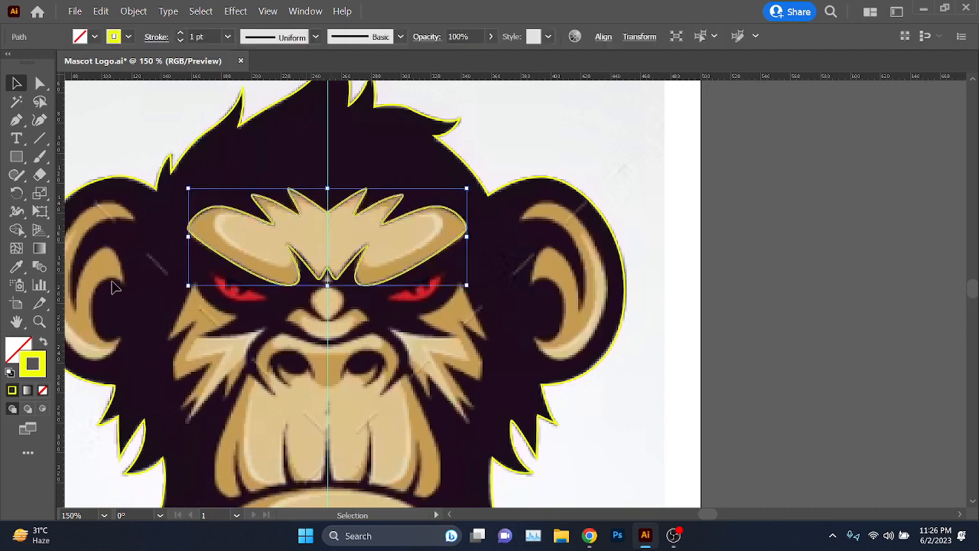
# Step: Swap the brow outline's fill and stroke to preview it as a solid shape, restore the yellow stroke, and deselect it
pyautogui.click(44, 346)
pyautogui.click(44, 346)
pyautogui.click(43, 346)
pyautogui.click(44, 346)
pyautogui.click(44, 346)
pyautogui.click(44, 346)
pyautogui.scroll(-2, 425, 329)
pyautogui.click(424, 329)
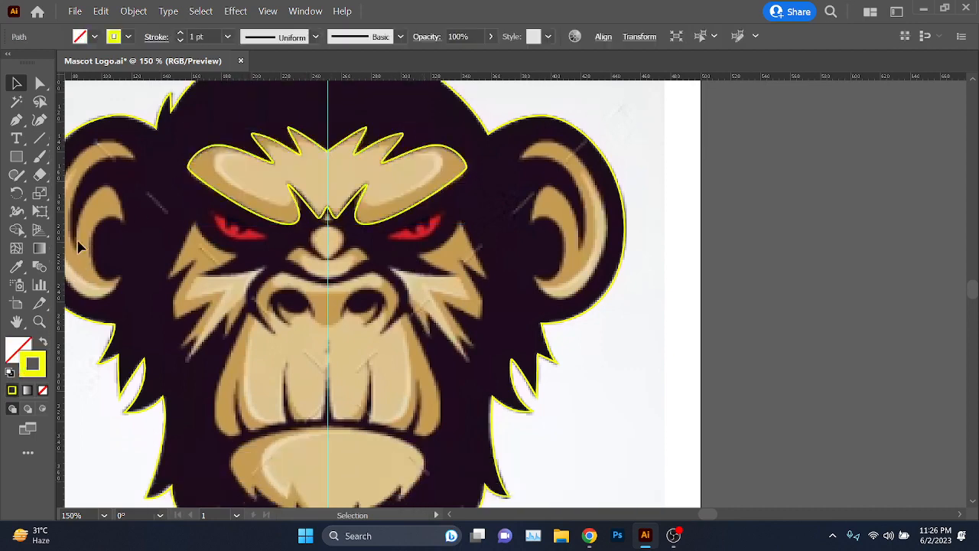
# Step: Trace the right half of the rounded nose-bridge shape below the brow, starting and ending on the vertical centre guide
pyautogui.scroll(5, 426, 267)
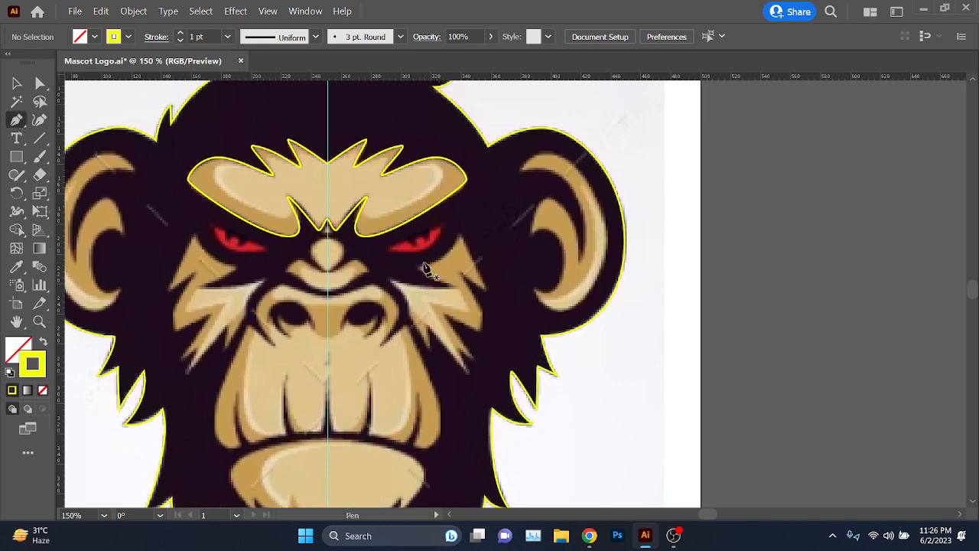
pyautogui.hscroll(-1, 360, 253)
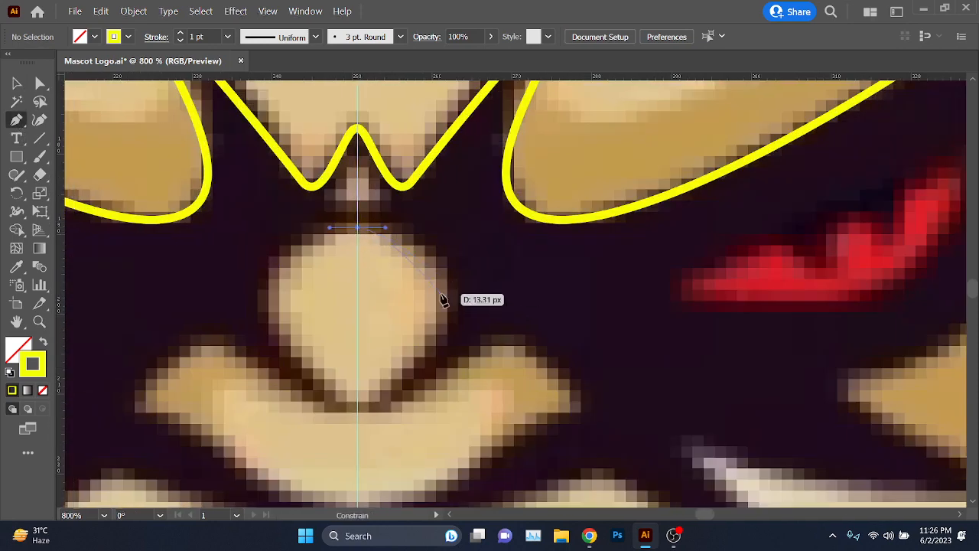
pyautogui.moveTo(445, 302); pyautogui.dragTo(446, 352)
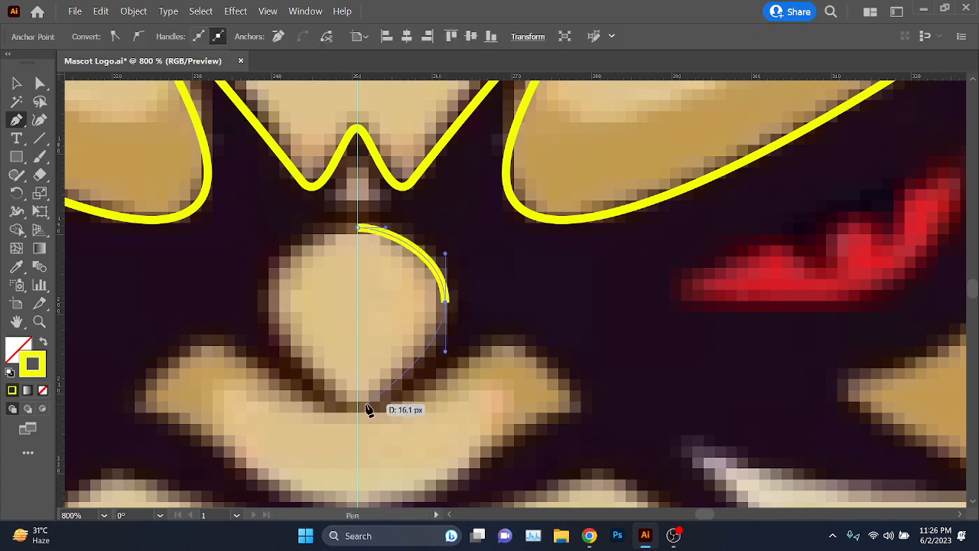
pyautogui.moveTo(358, 405); pyautogui.dragTo(332, 410)
# Step: Select the traced nose-bridge half and create a reflected copy of it across the vertical axis
pyautogui.press('v')
pyautogui.moveTo(349, 283); pyautogui.dragTo(490, 312)
pyautogui.rightClick(450, 298)
pyautogui.moveTo(515, 446)
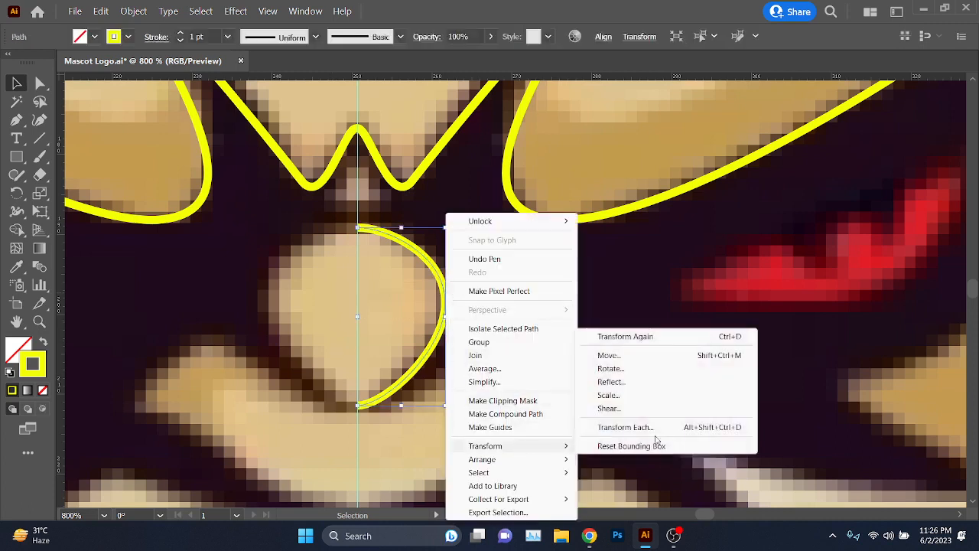
pyautogui.click(662, 382)
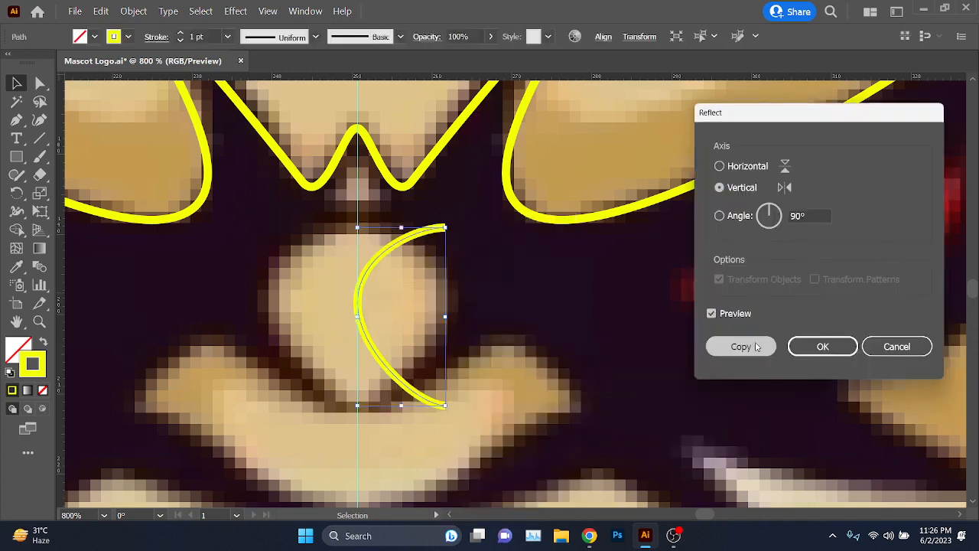
pyautogui.click(756, 347)
# Step: Move the mirrored nose-bridge half onto the left side so its open ends meet the right half at the centre guide
pyautogui.scroll(1, 369, 356)
pyautogui.scroll(1, 370, 356)
pyautogui.moveTo(383, 361); pyautogui.dragTo(247, 364)
pyautogui.scroll(5, 478, 162)
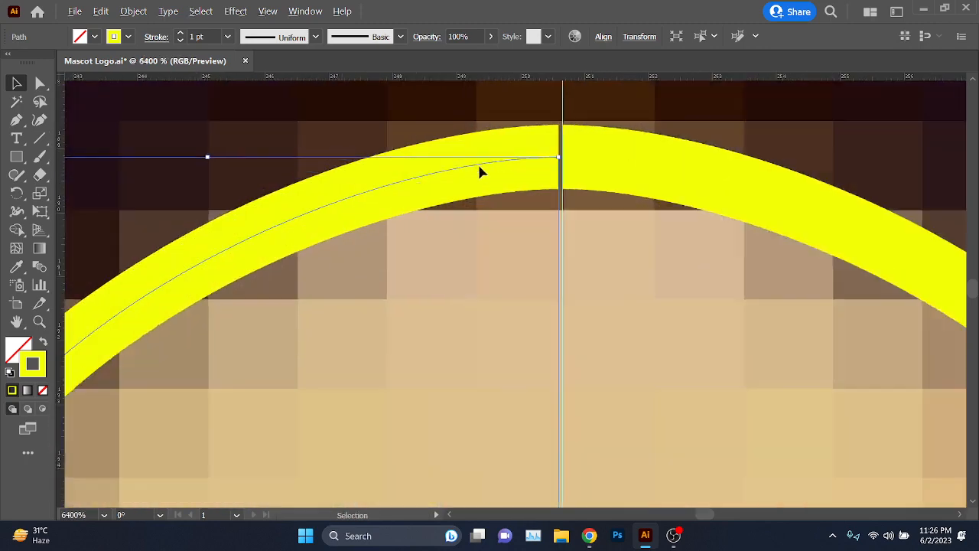
# Step: Join the two open endpoints at the top centre of the nose-bridge shape
pyautogui.moveTo(582, 255); pyautogui.dragTo(503, 295)
pyautogui.press('a')
pyautogui.scroll(1, 498, 201)
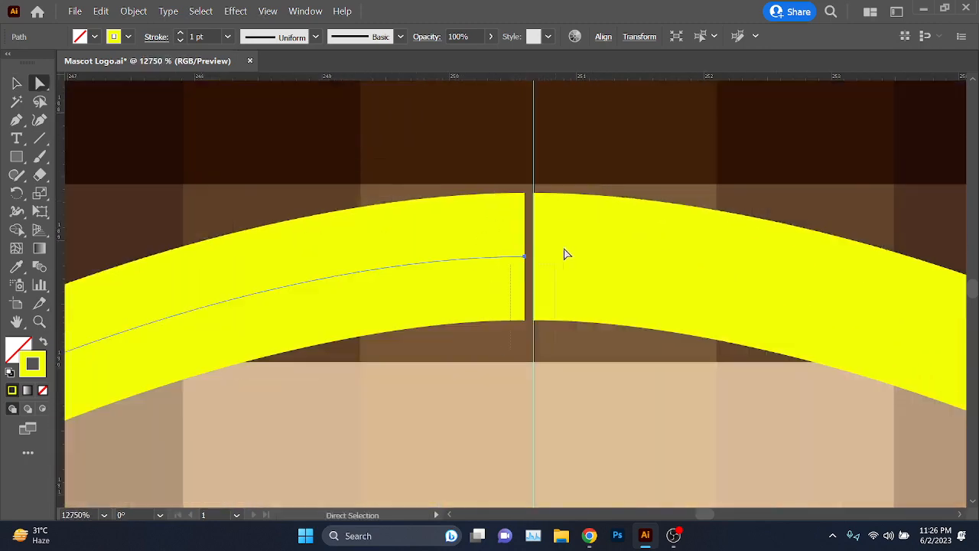
pyautogui.moveTo(563, 249); pyautogui.dragTo(574, 219)
pyautogui.hotkey('ctrl', 'j')
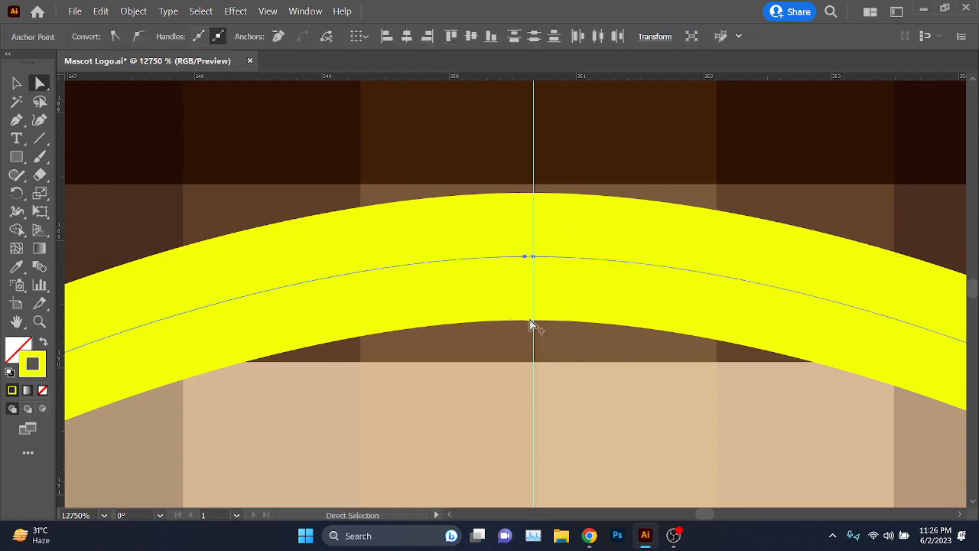
# Step: Join the remaining open endpoints at the bottom centre of the nose-bridge shape to close its outline
pyautogui.scroll(-3, 691, 451)
pyautogui.scroll(-6, 590, 247)
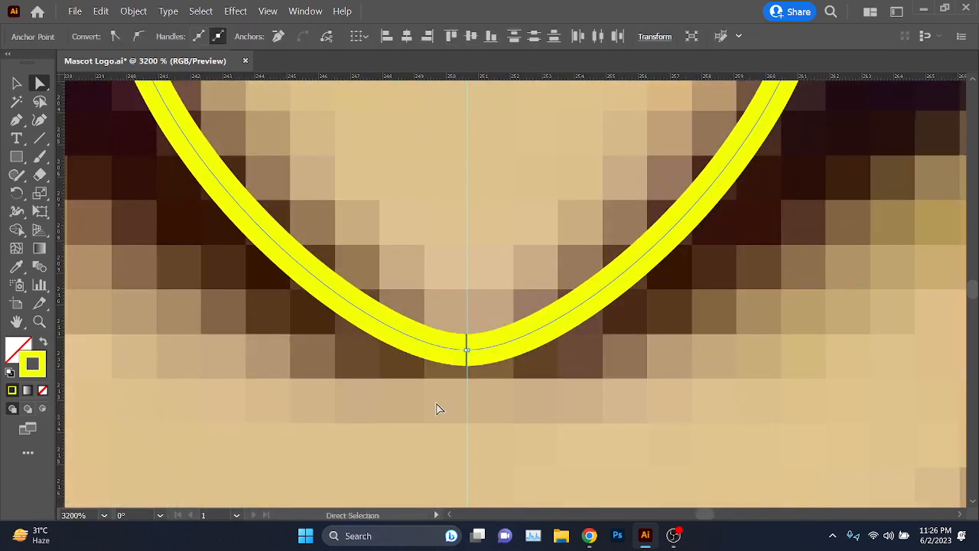
pyautogui.scroll(2, 453, 383)
pyautogui.moveTo(456, 368); pyautogui.dragTo(511, 215)
pyautogui.hotkey('ctrl', 'j')
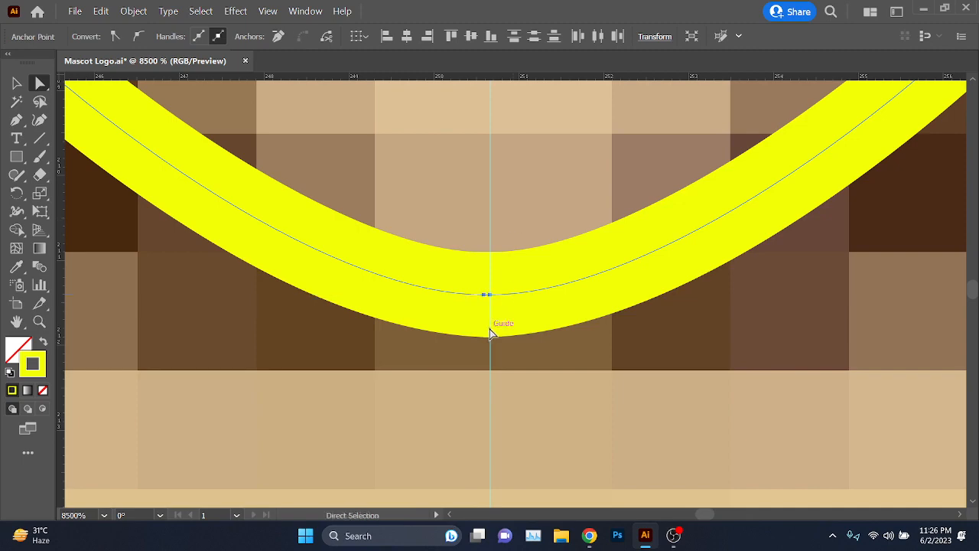
pyautogui.scroll(-4, 490, 333)
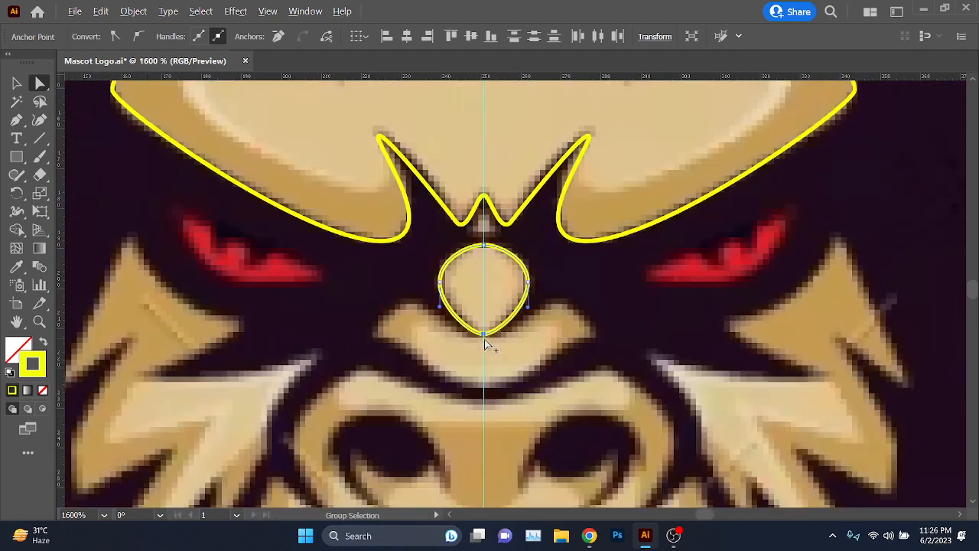
# Step: Trace the upper edge of the crescent shape below the nose bridge from the centre guide to its right outer corner
pyautogui.click(16, 120)
pyautogui.scroll(2, 448, 336)
pyautogui.moveTo(550, 354)
pyautogui.mouseDown()
pyautogui.moveTo(466, 339)
pyautogui.moveTo(483, 322)
pyautogui.mouseUp()
pyautogui.scroll(2, 447, 335)
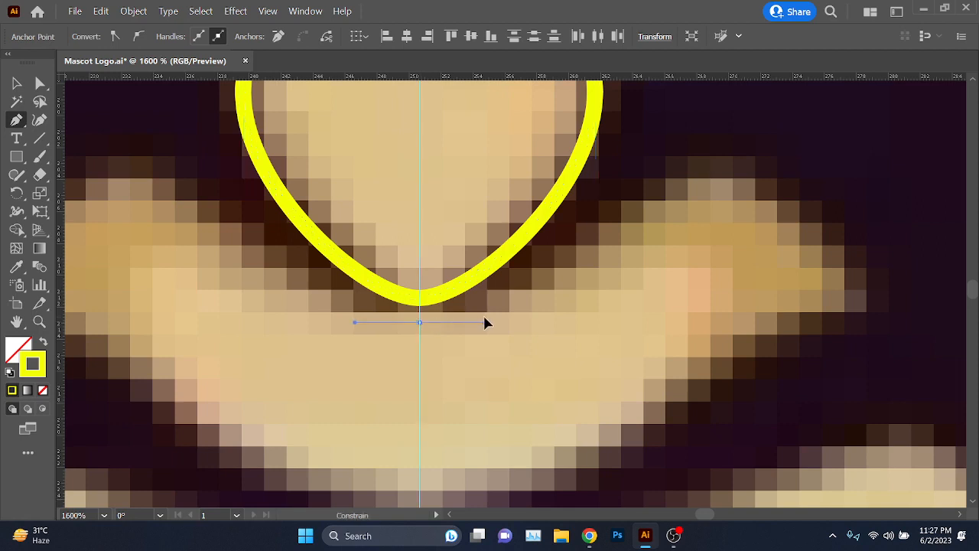
pyautogui.moveTo(720, 168); pyautogui.dragTo(811, 168)
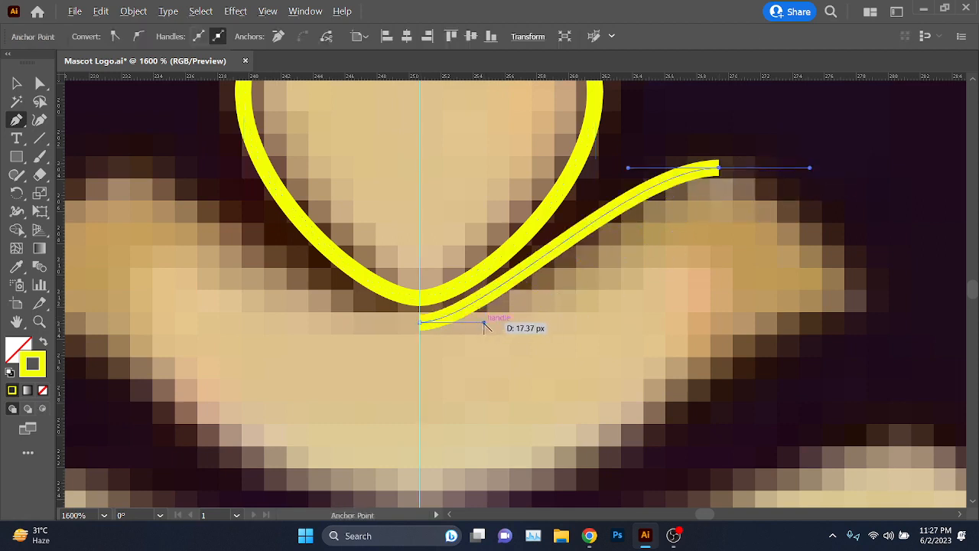
pyautogui.moveTo(499, 327); pyautogui.dragTo(529, 323)
pyautogui.moveTo(870, 289)
pyautogui.mouseDown()
pyautogui.moveTo(870, 313)
pyautogui.moveTo(731, 417)
pyautogui.moveTo(671, 228)
pyautogui.mouseUp()
# Step: Continue the crescent's half outline from the right corner along the lower edge back to the centre guide
pyautogui.scroll(-2, 564, 297)
pyautogui.moveTo(550, 331); pyautogui.dragTo(540, 352)
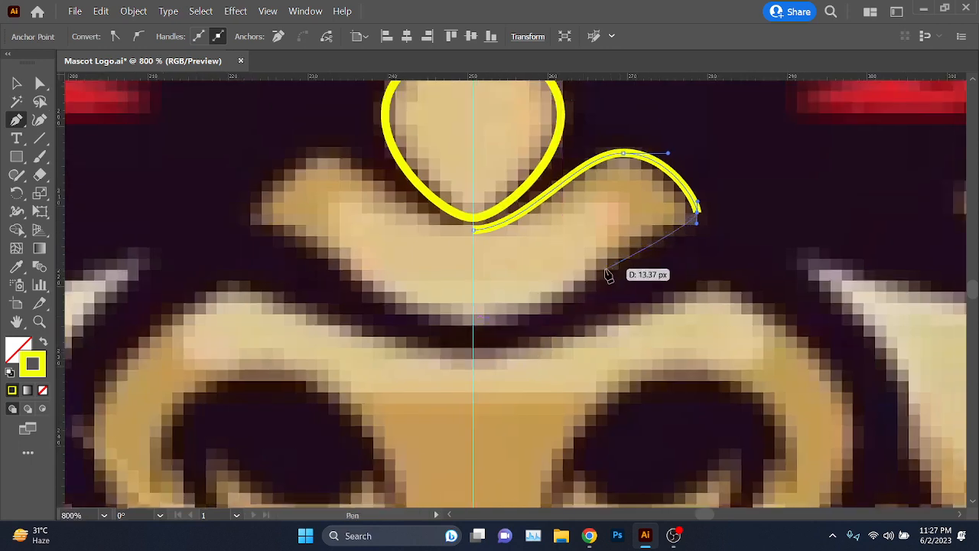
pyautogui.moveTo(584, 304); pyautogui.dragTo(582, 303)
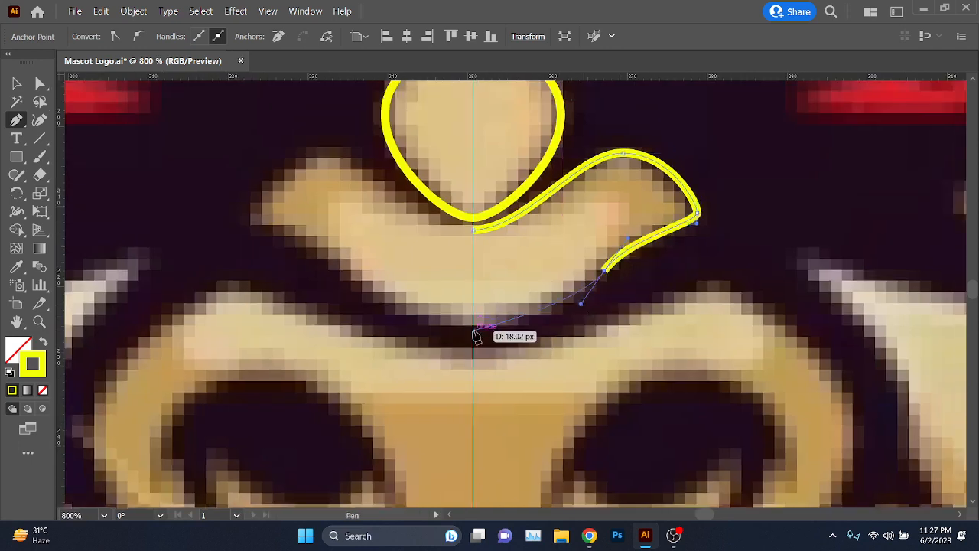
pyautogui.moveTo(474, 327); pyautogui.dragTo(423, 334)
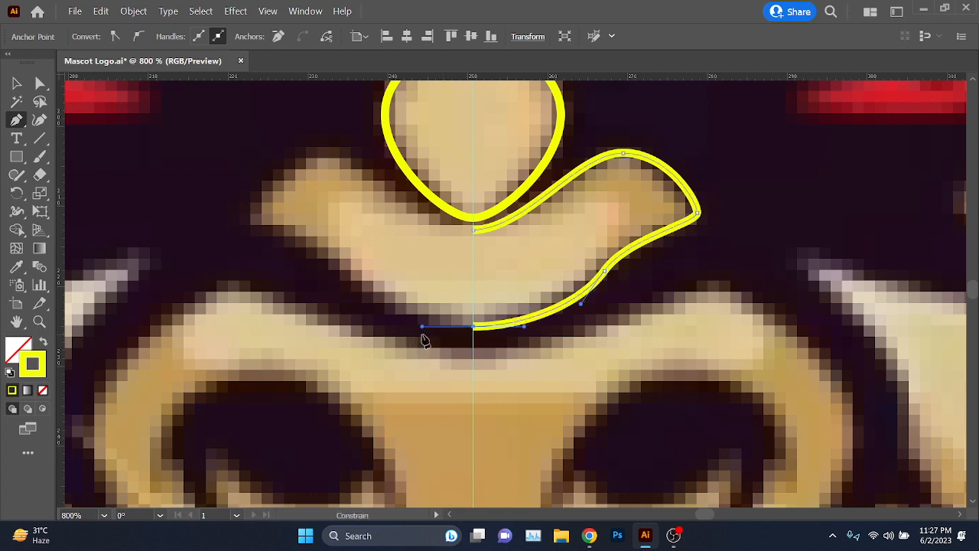
# Step: Select the right half of the crescent outline and create a reflected copy of it across the vertical axis
pyautogui.click(15, 82)
pyautogui.click(721, 153)
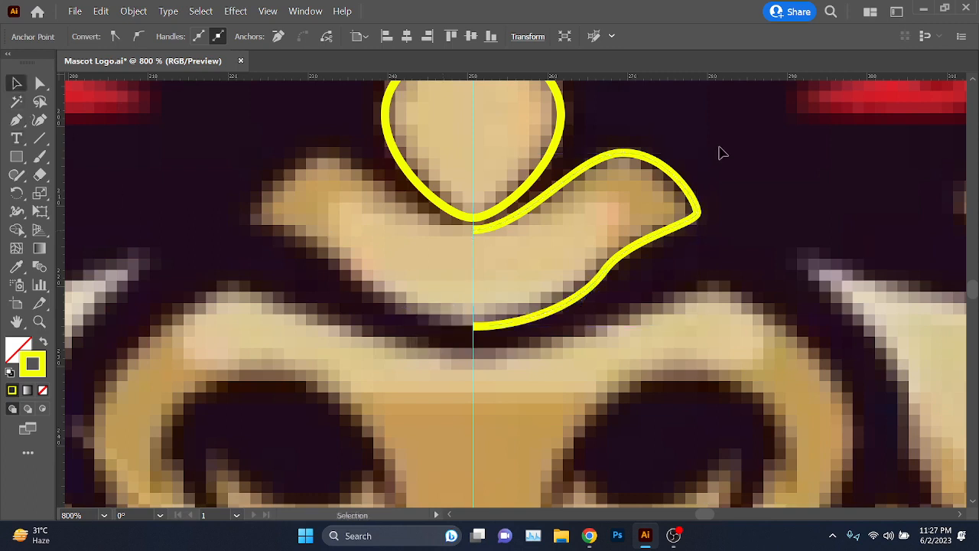
pyautogui.click(693, 217)
pyautogui.rightClick(689, 213)
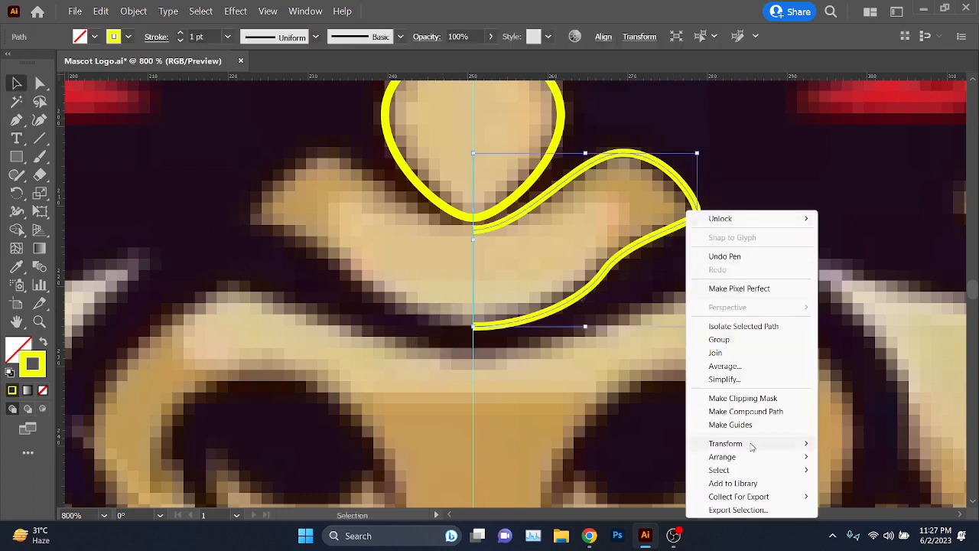
pyautogui.moveTo(754, 445)
pyautogui.click(598, 379)
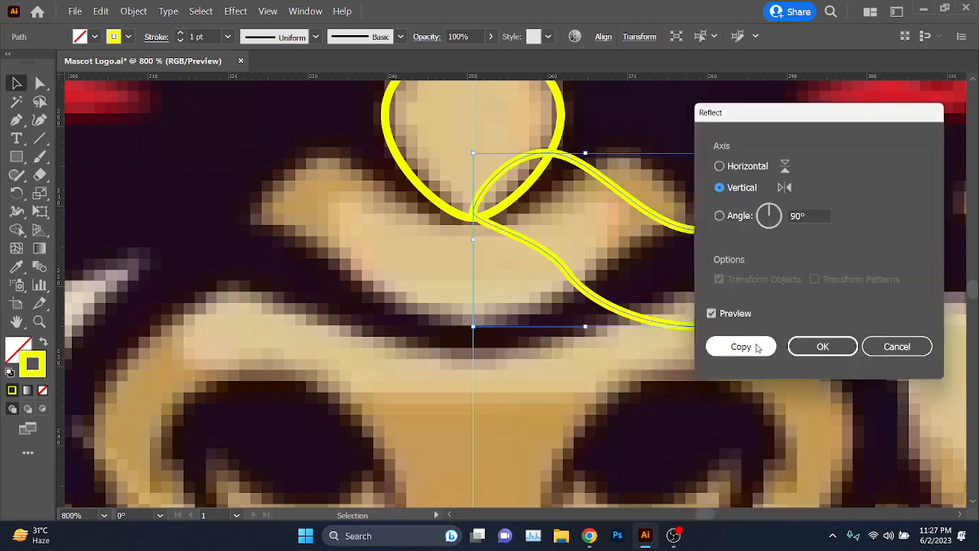
pyautogui.click(742, 346)
# Step: Move the mirrored crescent half onto the left side and join the open endpoints at the upper centre
pyautogui.moveTo(660, 322); pyautogui.dragTo(435, 308)
pyautogui.scroll(4, 475, 230)
pyautogui.press('a')
pyautogui.scroll(5, 498, 253)
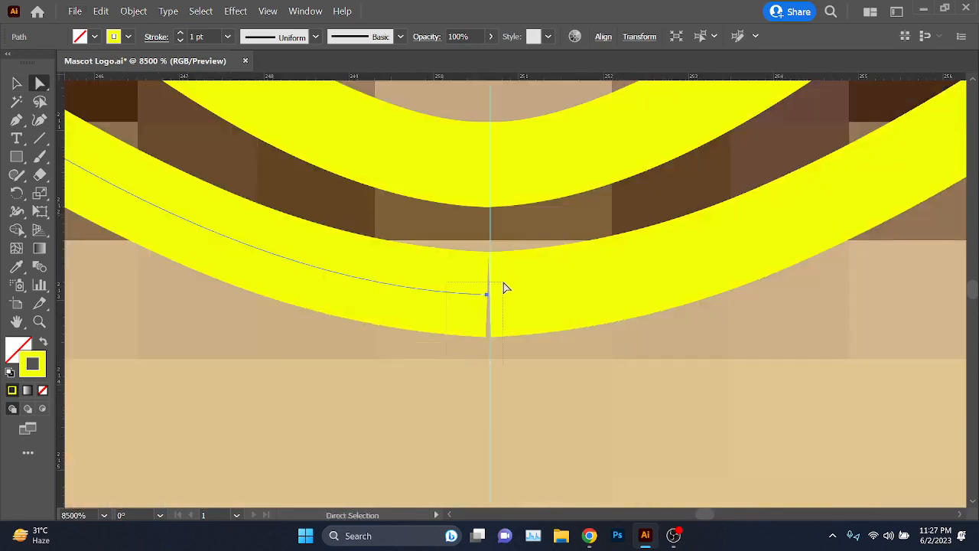
pyautogui.moveTo(505, 288); pyautogui.dragTo(507, 284)
pyautogui.hotkey('ctrl', 'j')
# Step: Join the crescent's remaining open endpoints at the lower centre to close its outline
pyautogui.scroll(-5, 525, 398)
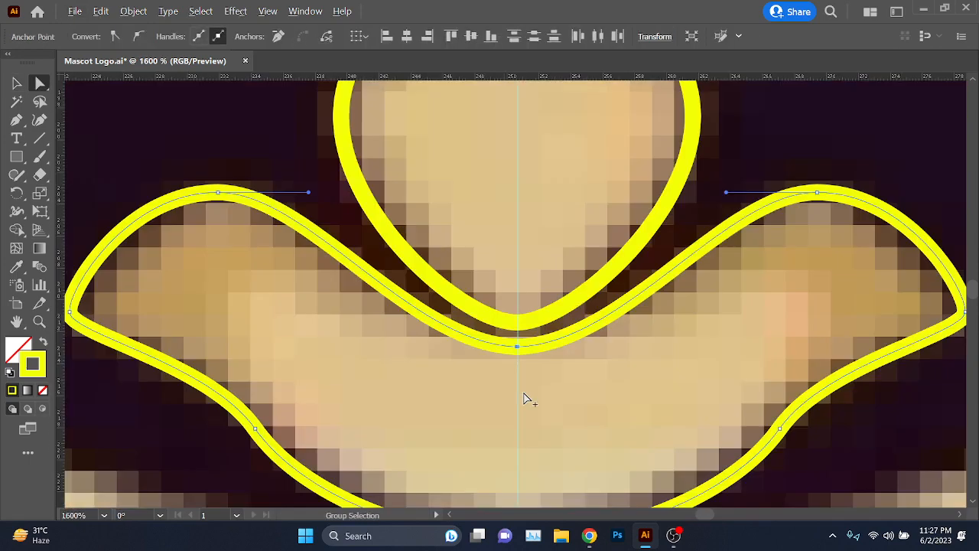
pyautogui.scroll(3, 524, 398)
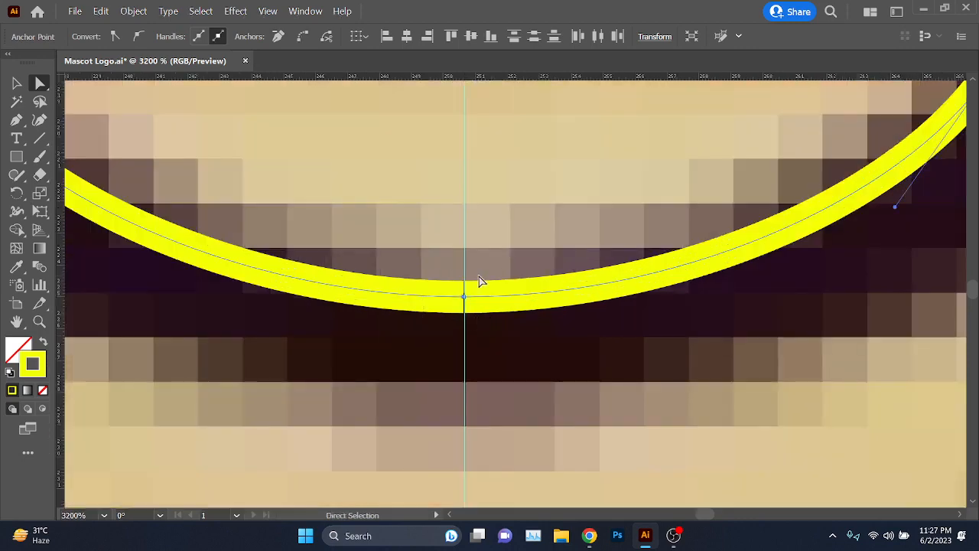
pyautogui.press('ctrl')
pyautogui.scroll(-5, 475, 318)
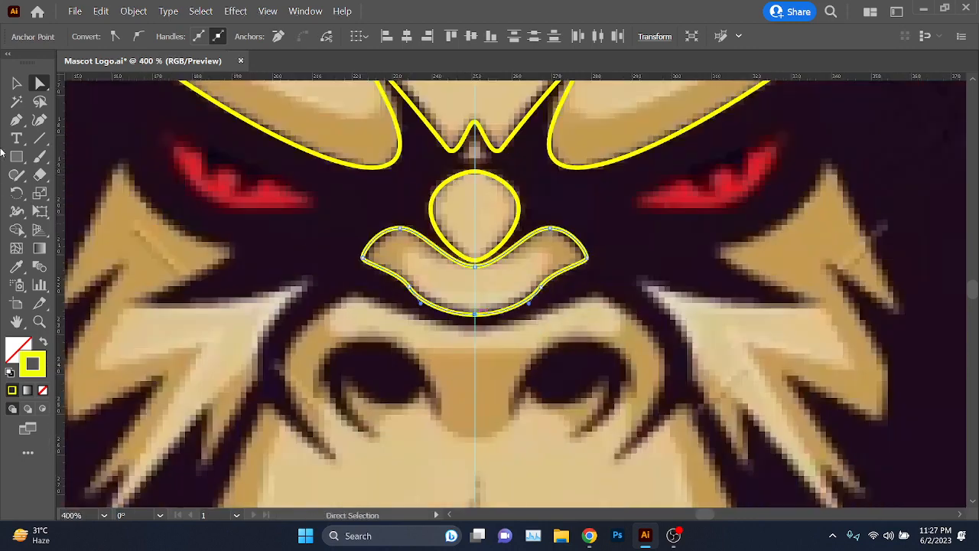
# Step: Start the right cheek fur outline at its upper tip and trace the curved edge under the eye to the inner point
pyautogui.click(17, 120)
pyautogui.scroll(-2, 393, 247)
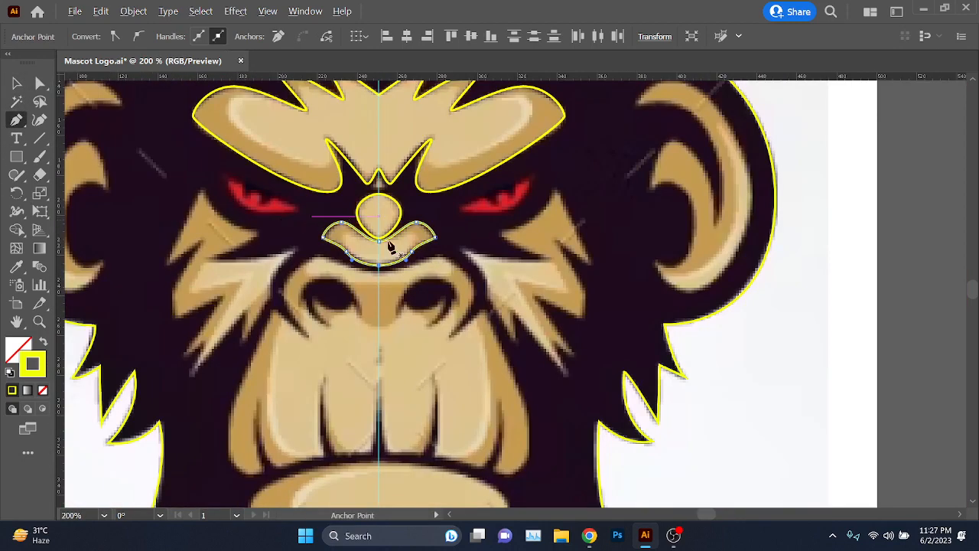
pyautogui.scroll(-1, 393, 247)
pyautogui.scroll(3, 553, 233)
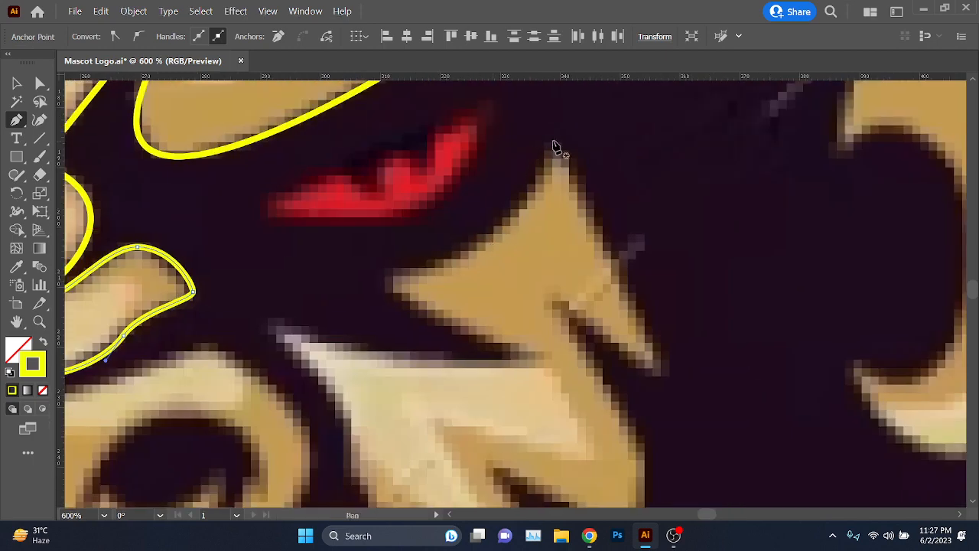
pyautogui.click(553, 141)
pyautogui.moveTo(392, 276); pyautogui.dragTo(356, 286)
pyautogui.press('alt')
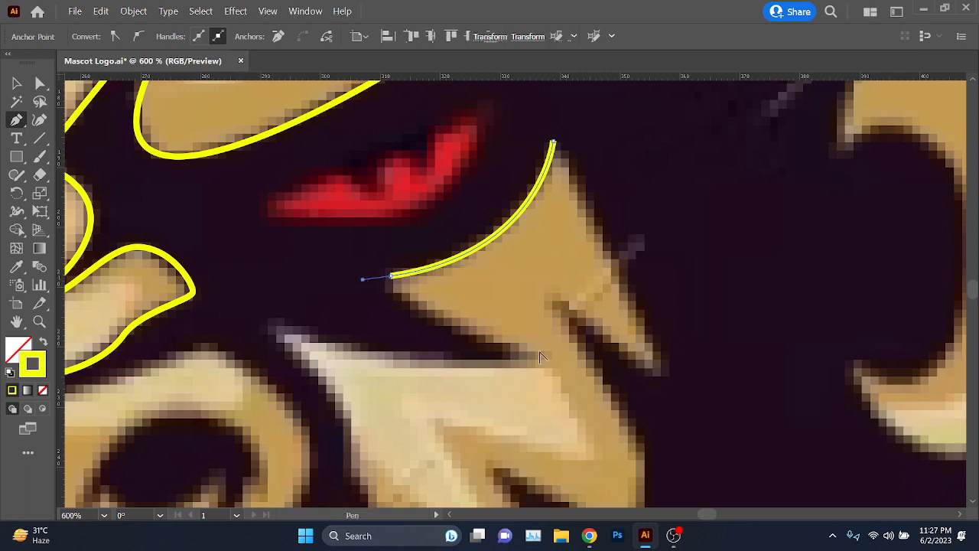
# Step: Continue the cheek outline into the notch below the inner point and out to the tip of the pale fur streak
pyautogui.hotkey('ctrl', '=')
pyautogui.moveTo(524, 357); pyautogui.dragTo(592, 371)
pyautogui.moveTo(234, 339); pyautogui.dragTo(374, 305)
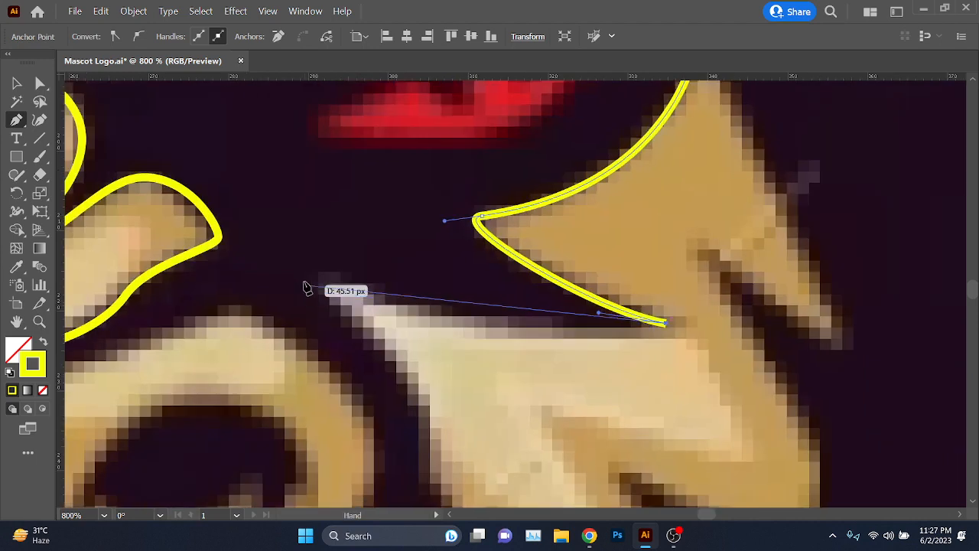
pyautogui.moveTo(328, 279); pyautogui.dragTo(216, 212)
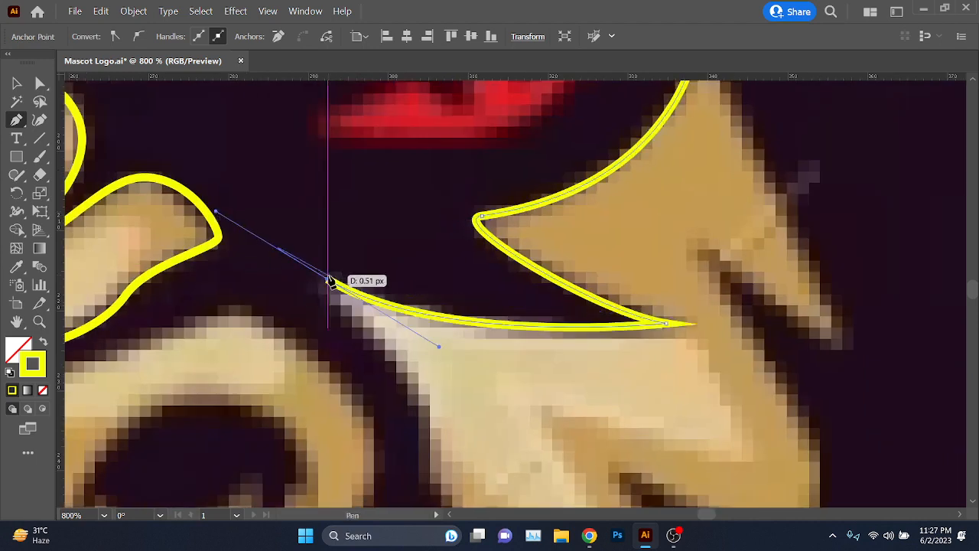
# Step: Trace the cheek fur's inner edge down beside the nostril to the first small spike and up into its notch
pyautogui.moveTo(446, 425); pyautogui.dragTo(488, 181)
pyautogui.moveTo(474, 223); pyautogui.dragTo(463, 356)
pyautogui.moveTo(561, 437); pyautogui.dragTo(519, 298)
pyautogui.moveTo(520, 367); pyautogui.dragTo(518, 250)
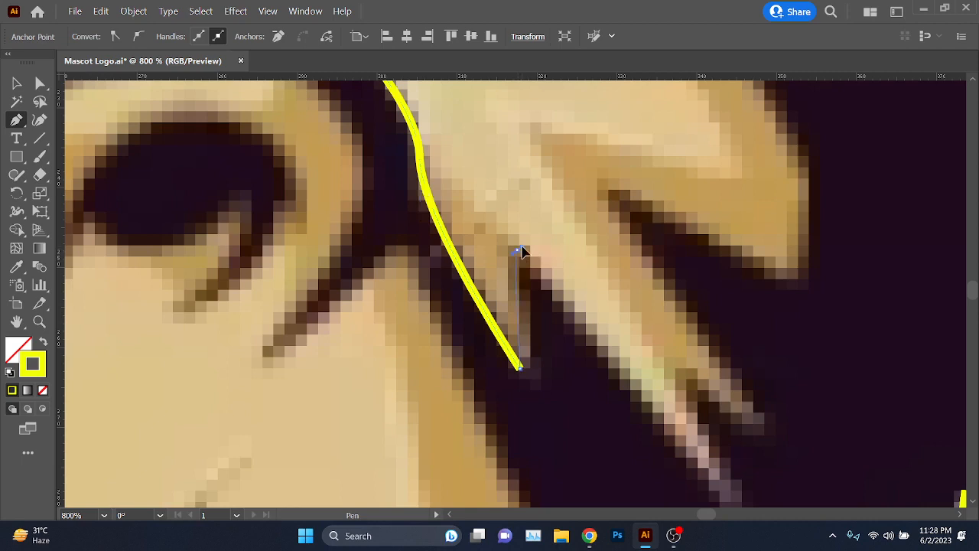
pyautogui.click(523, 251)
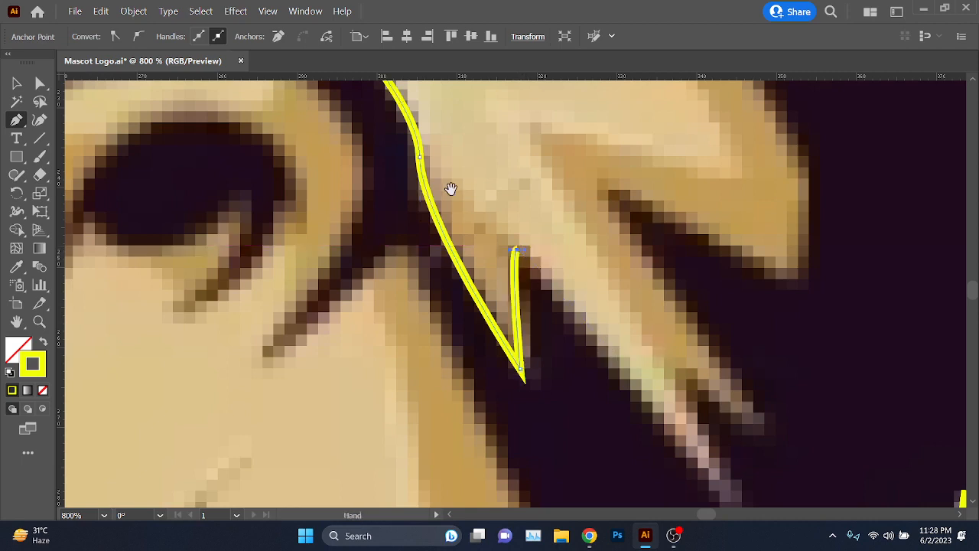
# Step: Trace the two long lower spikes of the cheek fur and the edge up to the next inner notch
pyautogui.moveTo(727, 490); pyautogui.dragTo(583, 342)
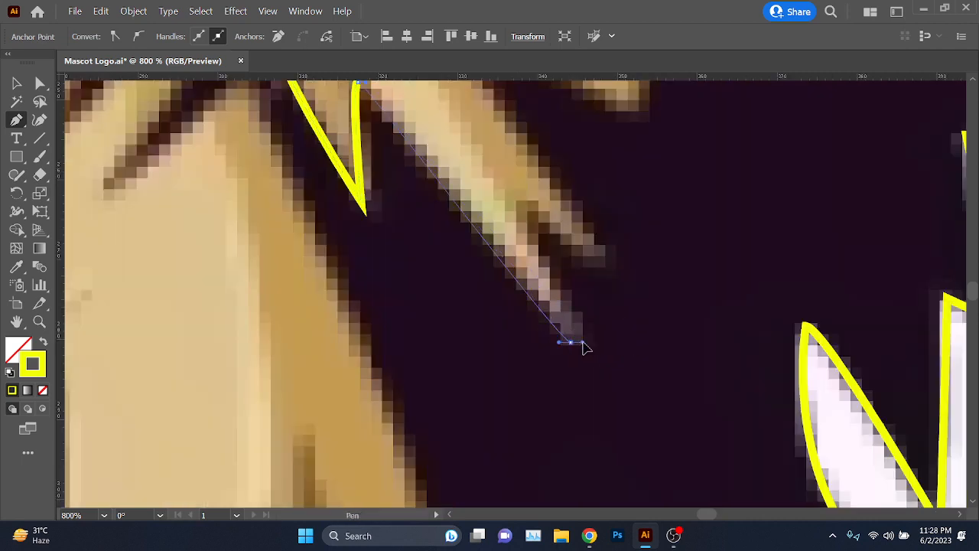
pyautogui.click(528, 214)
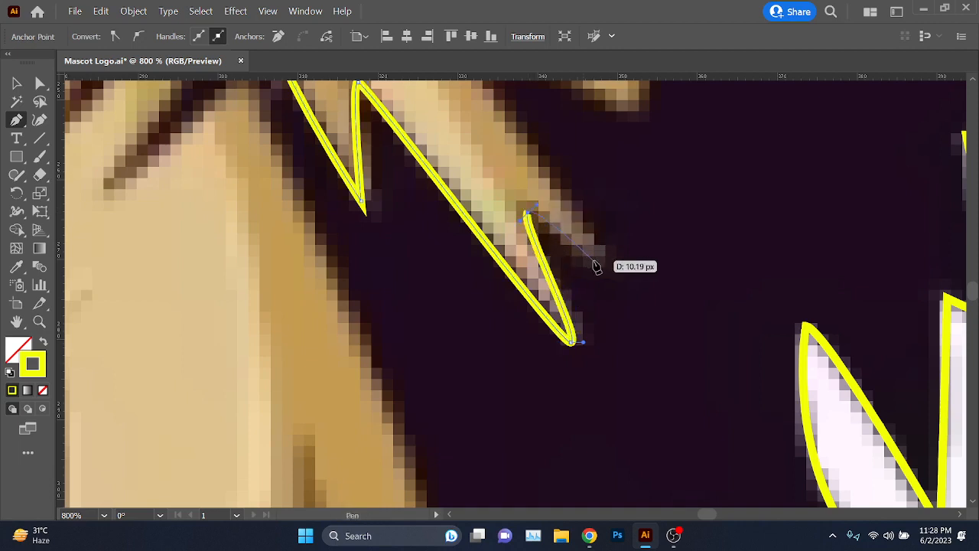
pyautogui.click(595, 262)
pyautogui.scroll(5, 536, 260)
pyautogui.hscroll(-1, 535, 260)
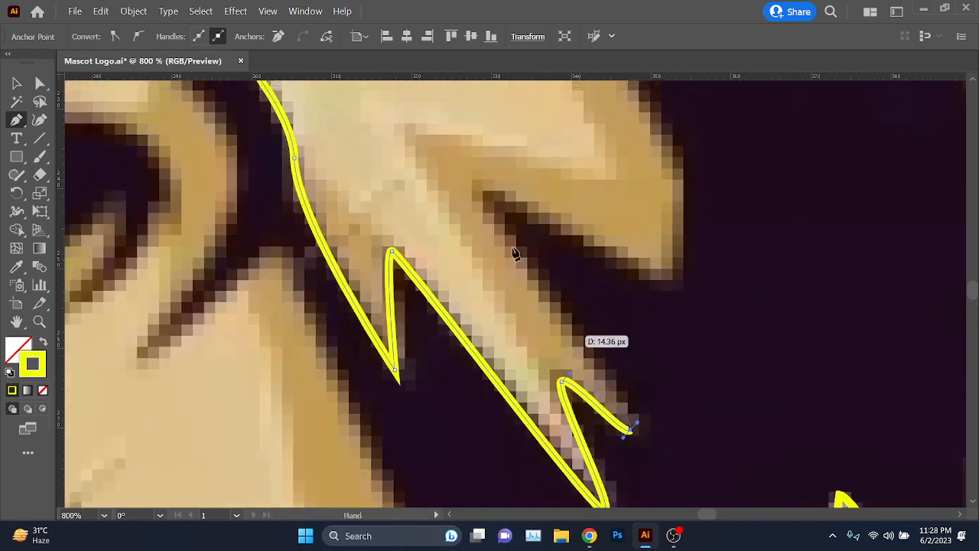
pyautogui.click(486, 195)
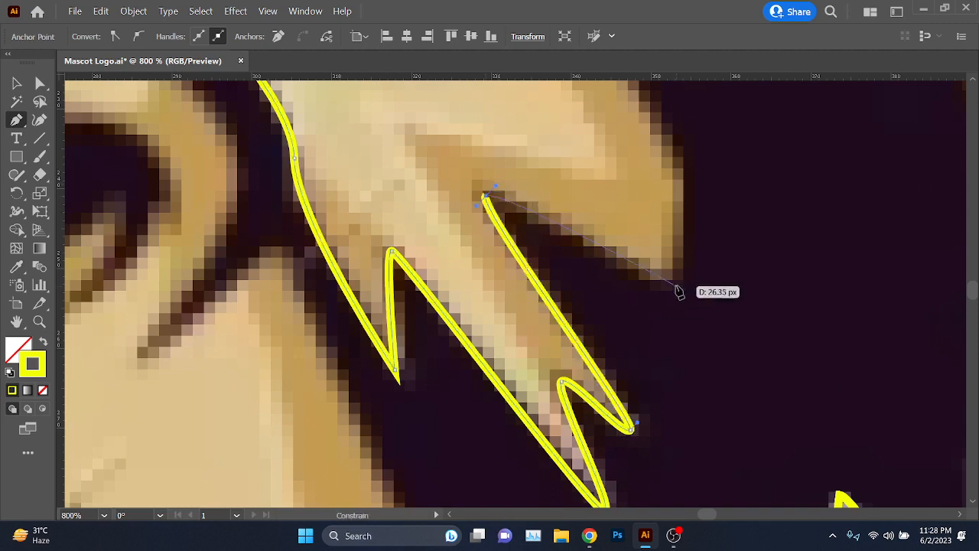
# Step: Trace the cheek fur's blunt outer spike from the inner notch to its corner and up along the outer edge
pyautogui.moveTo(672, 282); pyautogui.dragTo(688, 280)
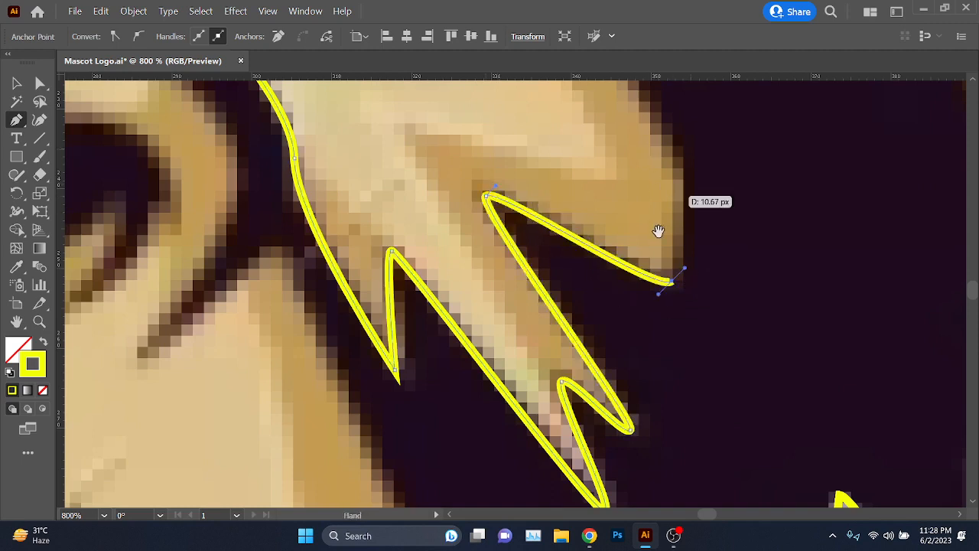
pyautogui.scroll(5, 662, 336)
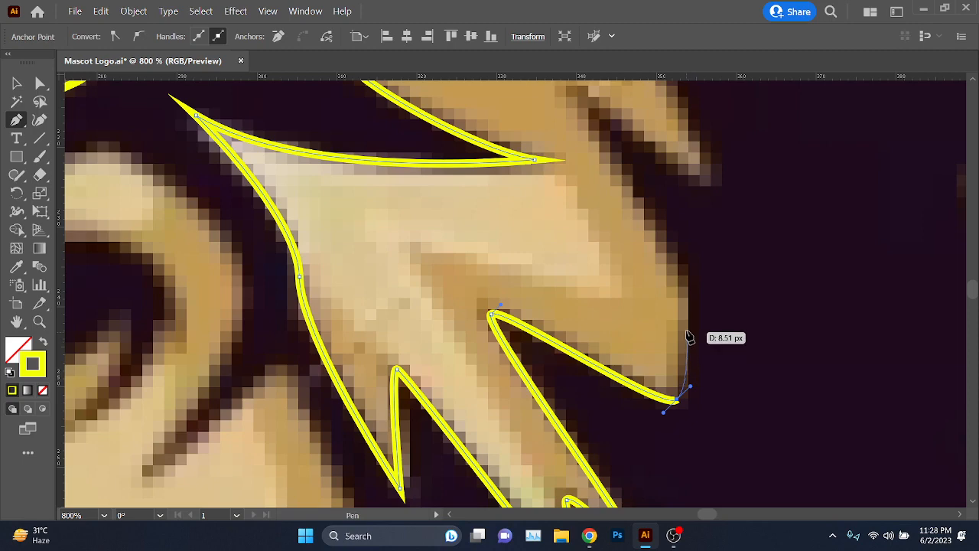
pyautogui.moveTo(690, 291); pyautogui.dragTo(689, 268)
pyautogui.scroll(3, 689, 268)
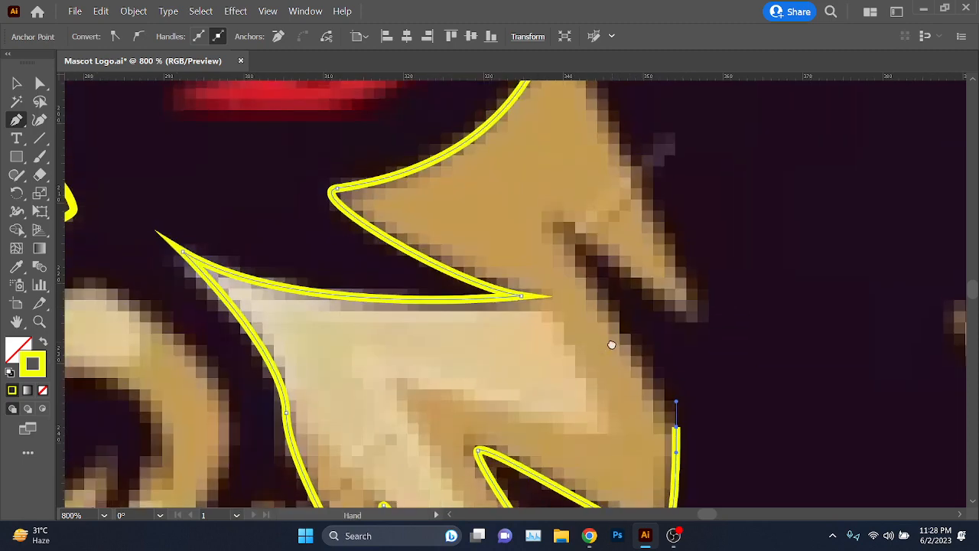
# Step: Trace the upper notch and the small outer spike, and close the cheek fur path at its upper tip
pyautogui.click(559, 223)
pyautogui.moveTo(692, 321); pyautogui.dragTo(707, 309)
pyautogui.scroll(3, 707, 309)
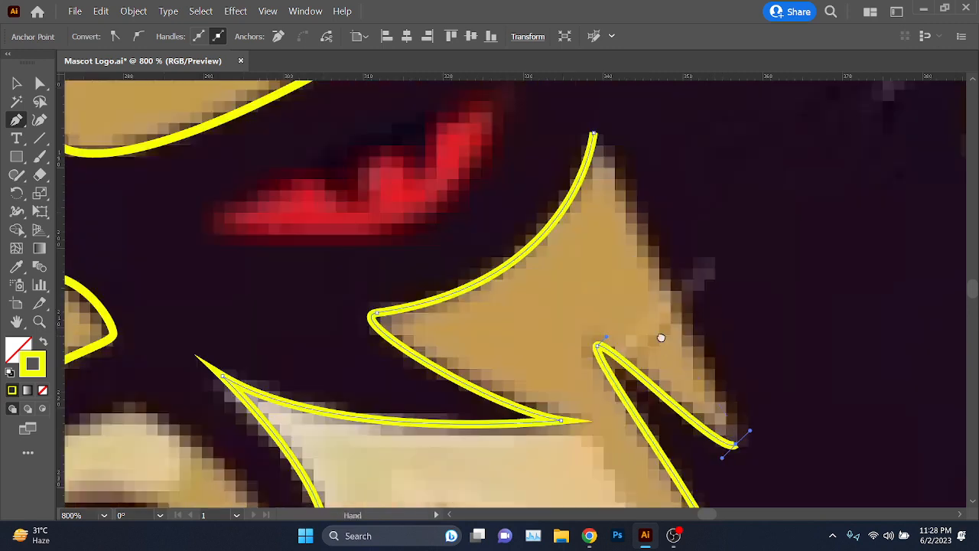
pyautogui.click(595, 134)
pyautogui.scroll(-3, 495, 273)
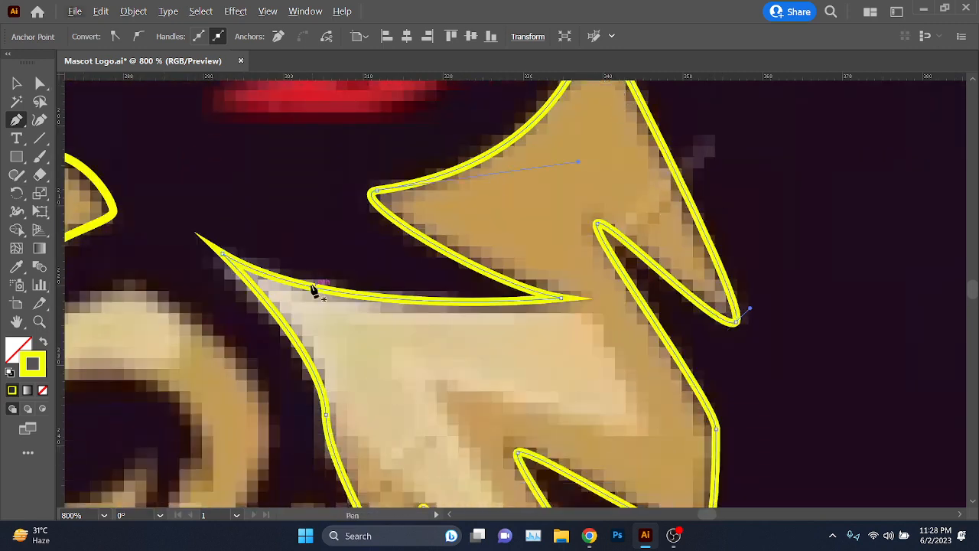
pyautogui.scroll(-1, 313, 286)
# Step: Select the finished right cheek fur path and create a left-right mirrored copy of it with Reflect
pyautogui.click(17, 84)
pyautogui.moveTo(496, 337); pyautogui.dragTo(606, 319)
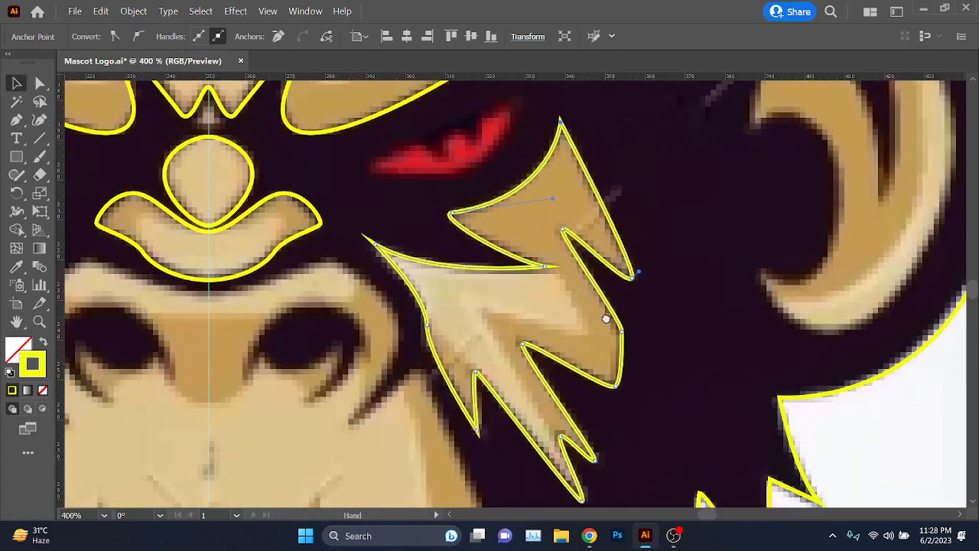
pyautogui.scroll(-1, 665, 319)
pyautogui.scroll(-1, 583, 337)
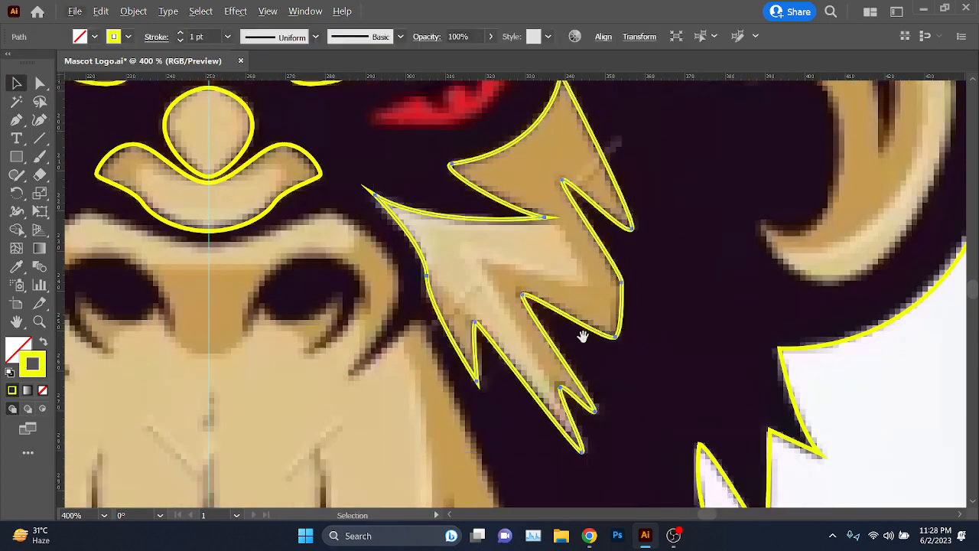
pyautogui.scroll(-3, 669, 348)
pyautogui.rightClick(671, 346)
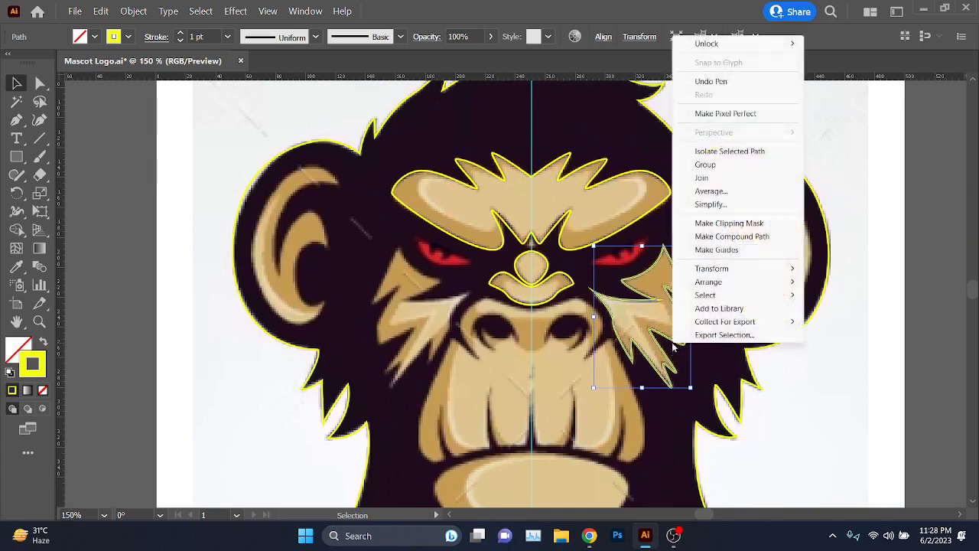
pyautogui.moveTo(741, 269)
pyautogui.click(560, 313)
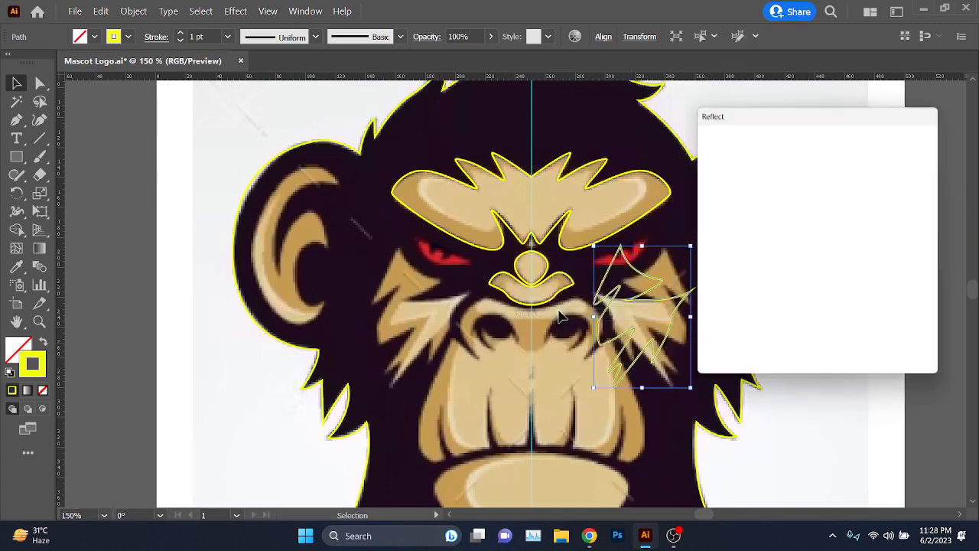
pyautogui.click(739, 345)
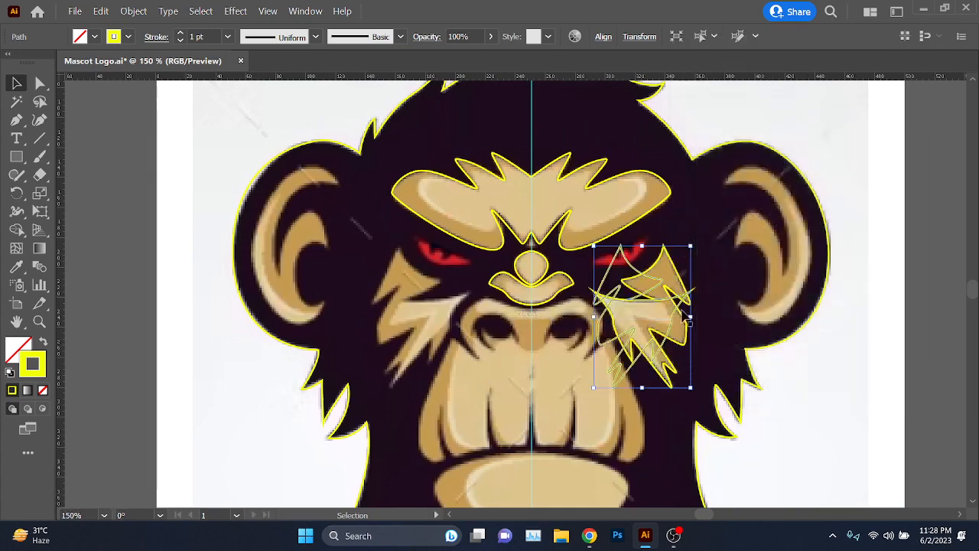
# Step: Move the mirrored copy over the left cheek fur, save the document, and deselect the path
pyautogui.moveTo(671, 327); pyautogui.dragTo(451, 347)
pyautogui.press('a')
pyautogui.press('v')
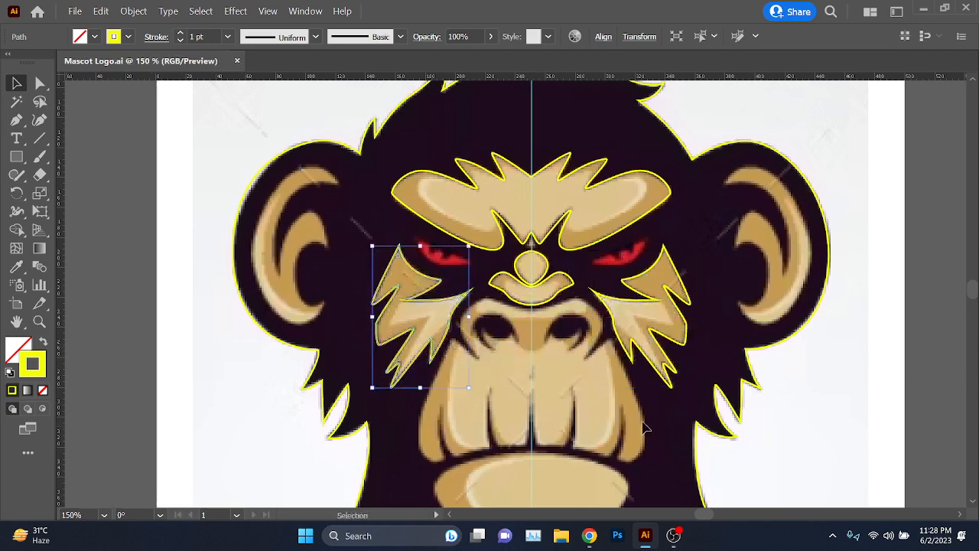
pyautogui.click(649, 427)
# Step: Examine the nose, muzzle and chin areas of the reference and ready the Pen tool at the nostrils
pyautogui.scroll(-1, 579, 304)
pyautogui.scroll(1, 528, 302)
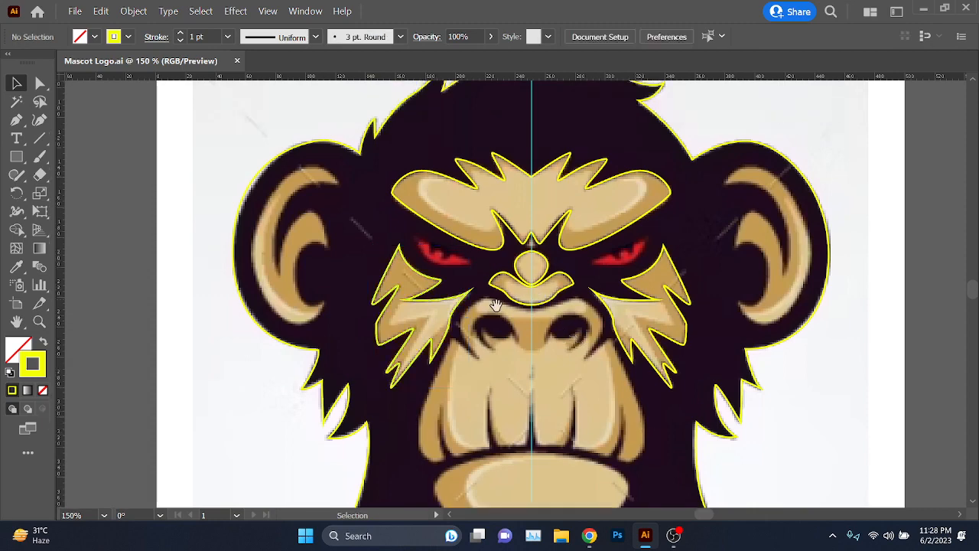
pyautogui.scroll(2, 521, 322)
pyautogui.moveTo(584, 328); pyautogui.dragTo(448, 313)
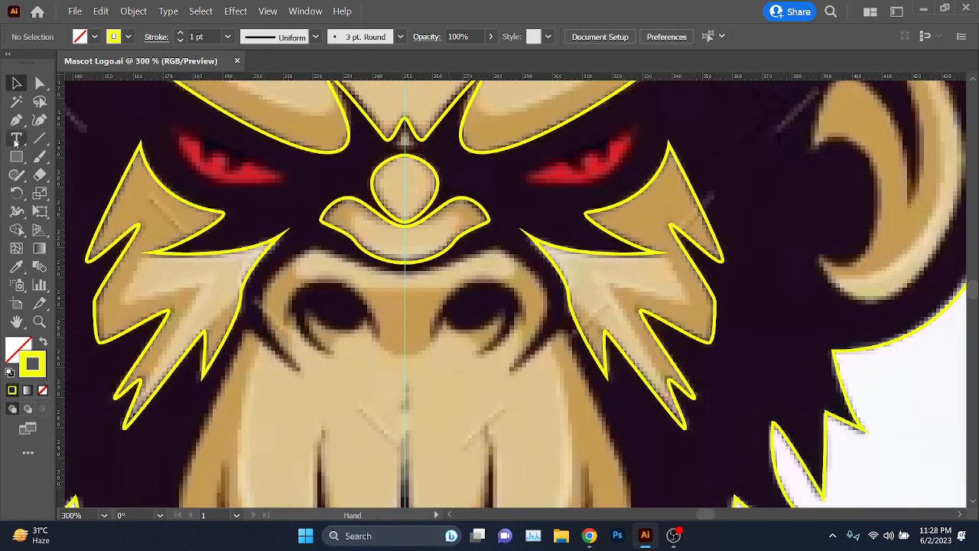
pyautogui.scroll(-4, 297, 267)
pyautogui.scroll(-1, 381, 284)
pyautogui.scroll(2, 386, 267)
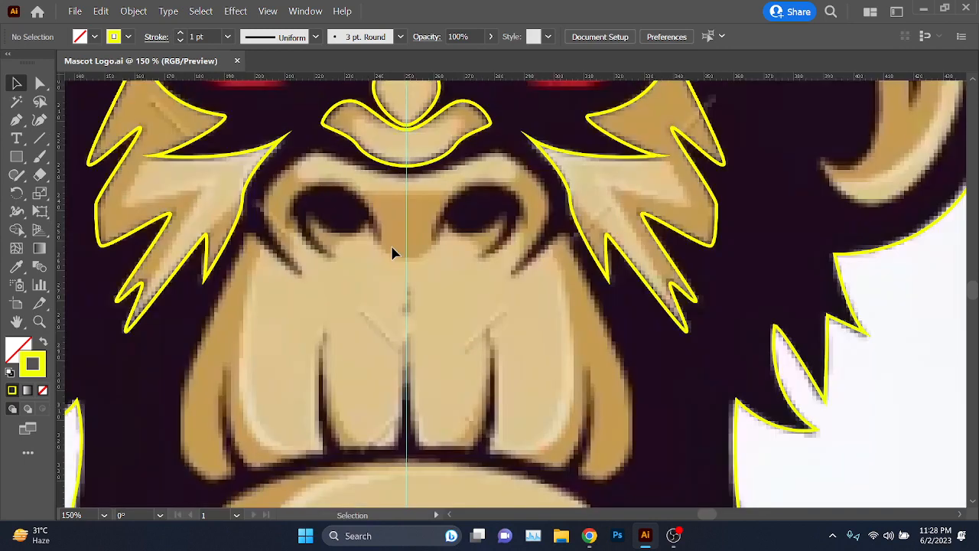
pyautogui.scroll(-1, 392, 252)
pyautogui.scroll(1, 391, 243)
pyautogui.scroll(3, 419, 263)
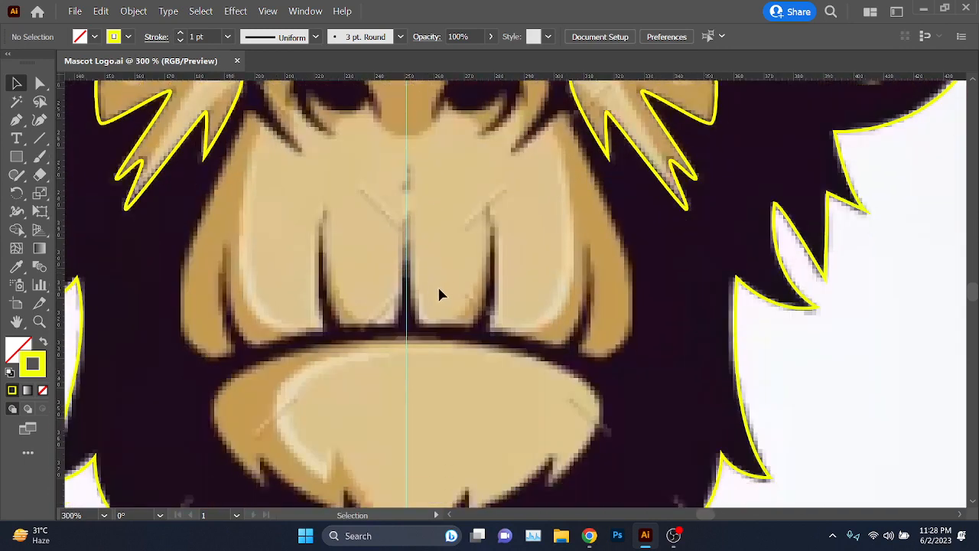
pyautogui.scroll(-1, 438, 287)
pyautogui.scroll(5, 437, 285)
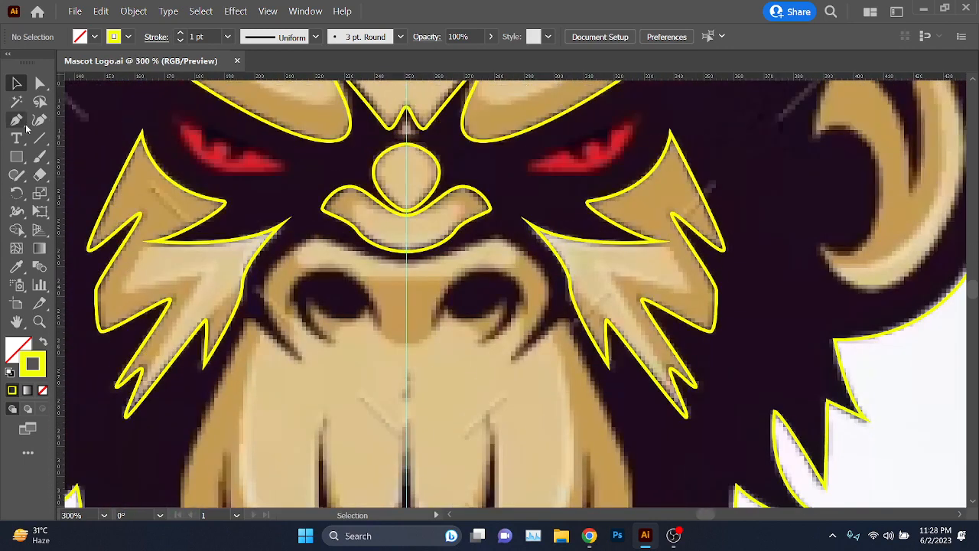
pyautogui.click(17, 120)
pyautogui.scroll(2, 418, 262)
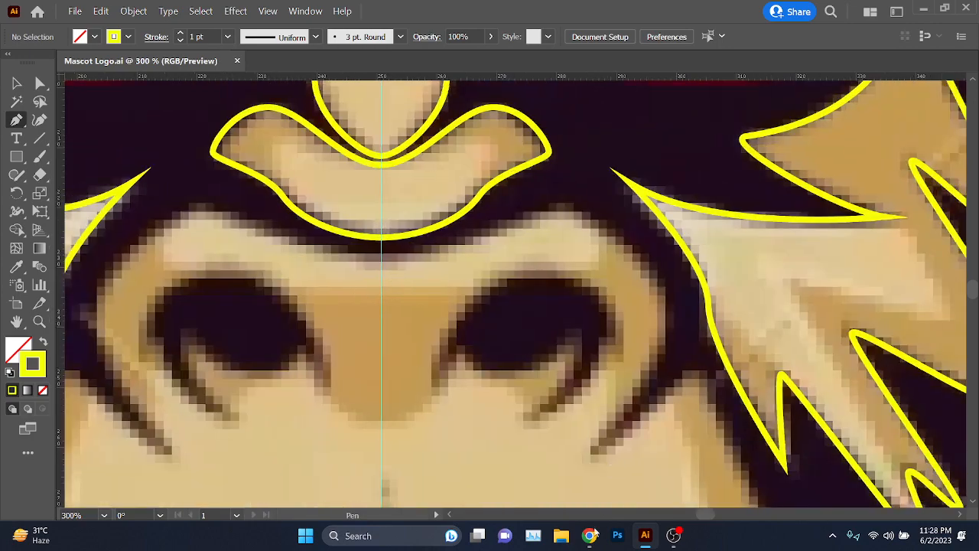
# Step: Switch to the Google Meet call in Chrome to check the in-call messages, and return to Illustrator
pyautogui.moveTo(590, 535)
pyautogui.click(527, 458)
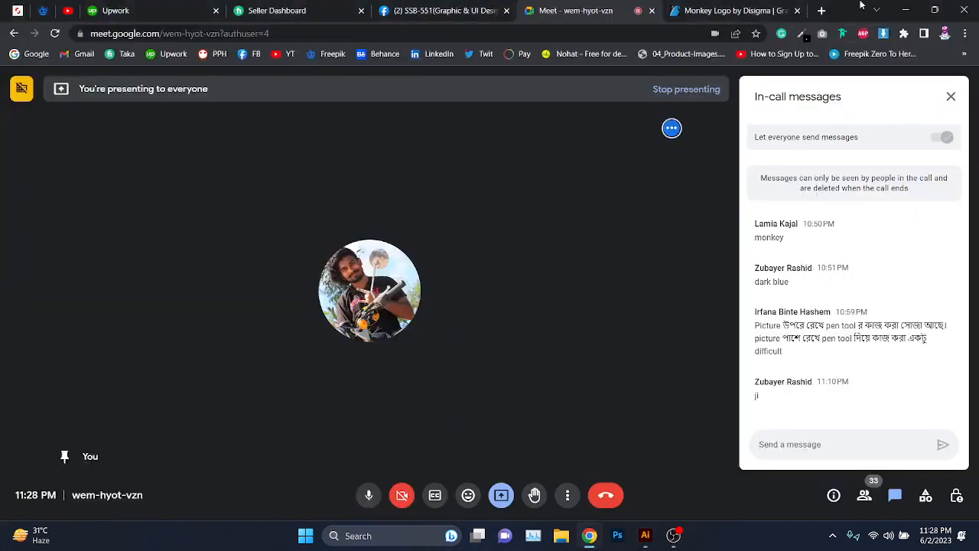
pyautogui.click(892, 7)
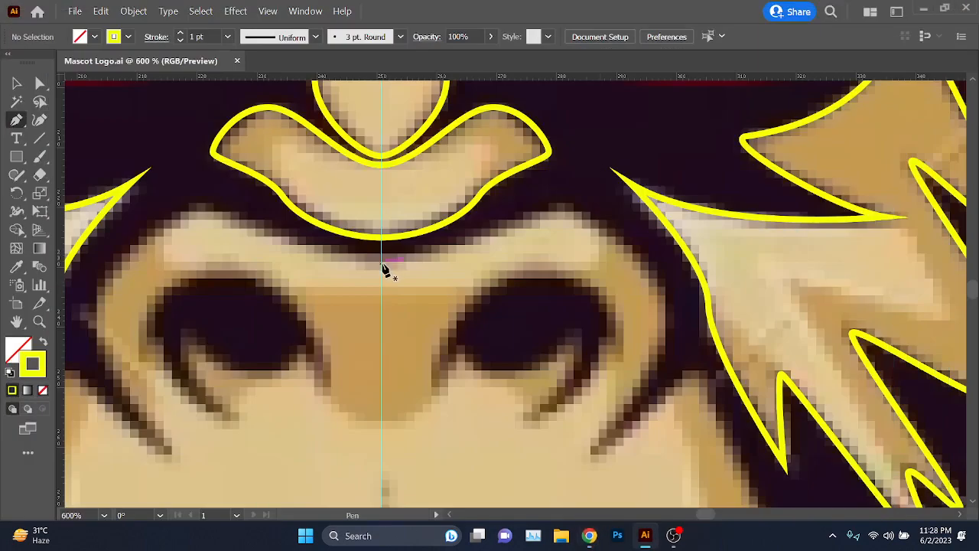
# Step: Start the muzzle outline on the centre guide below the nose and trace over the right nostril, down to the crease tip and out to the muzzle's upper corner
pyautogui.moveTo(426, 261); pyautogui.dragTo(423, 264)
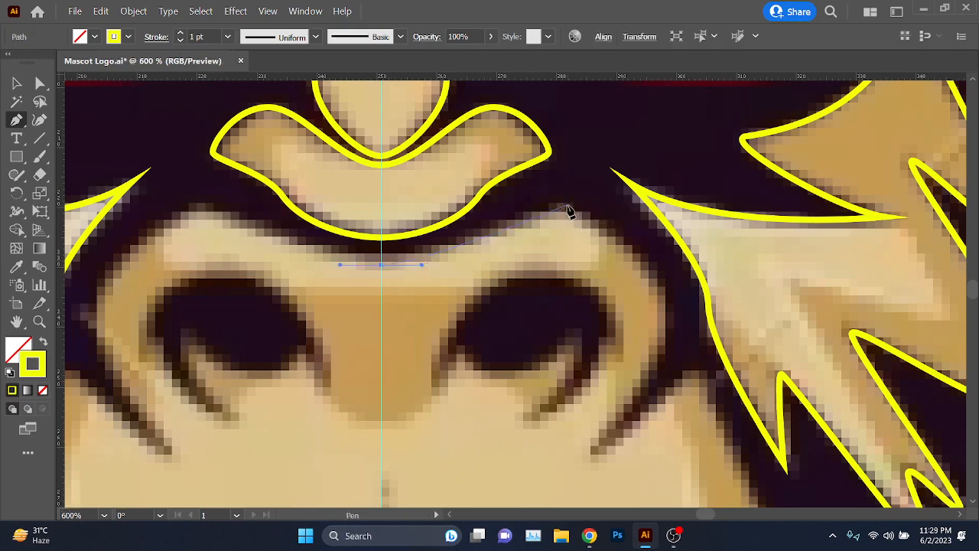
pyautogui.moveTo(588, 208); pyautogui.dragTo(588, 207)
pyautogui.moveTo(666, 325); pyautogui.dragTo(666, 376)
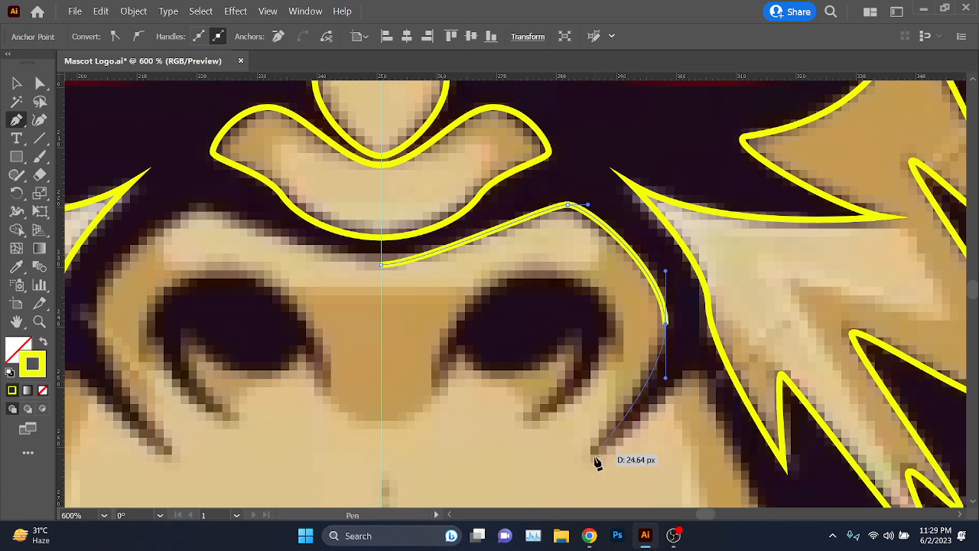
pyautogui.moveTo(594, 453); pyautogui.dragTo(601, 468)
pyautogui.moveTo(695, 372); pyautogui.dragTo(565, 159)
pyautogui.press('space')
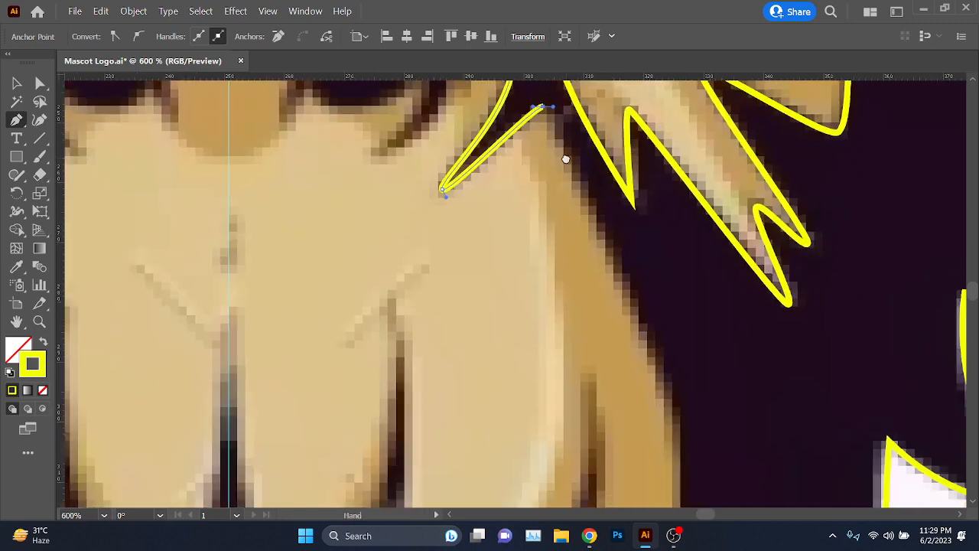
# Step: Trace the muzzle's right outer edge down, round its outermost bottom lobe, and up into the short crease beside it
pyautogui.moveTo(634, 489); pyautogui.dragTo(574, 362)
pyautogui.scroll(-1, 620, 367)
pyautogui.scroll(-1, 620, 369)
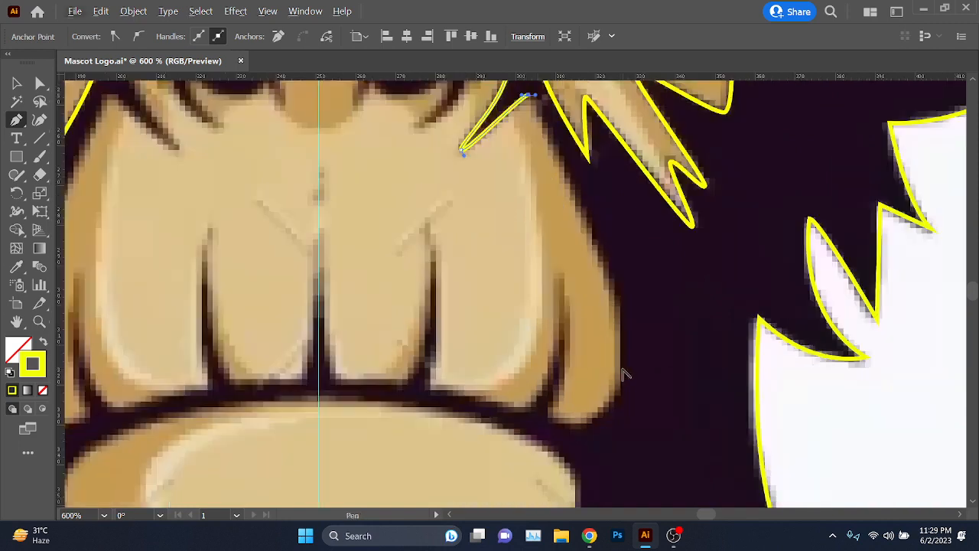
pyautogui.moveTo(620, 351); pyautogui.dragTo(621, 426)
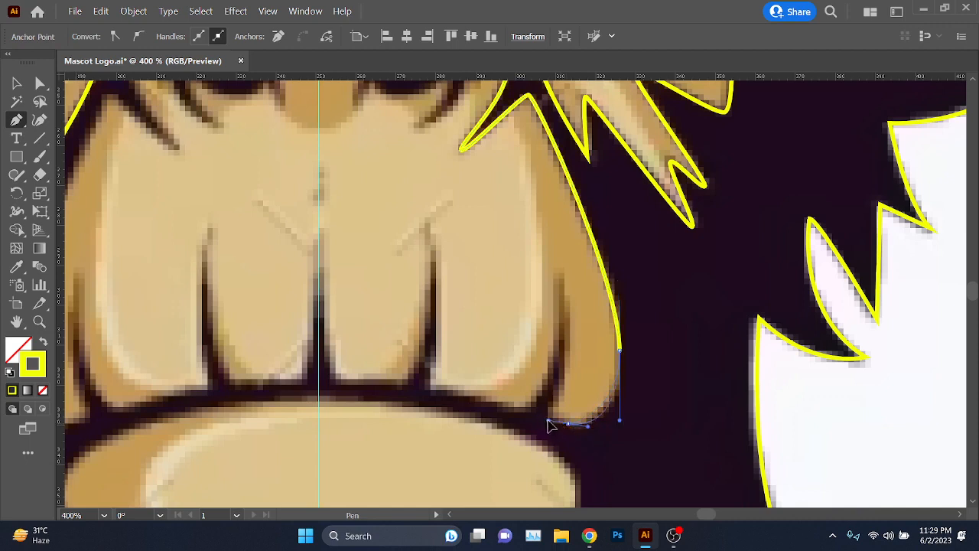
pyautogui.moveTo(548, 420); pyautogui.dragTo(557, 381)
pyautogui.scroll(1, 545, 420)
pyautogui.moveTo(573, 303); pyautogui.dragTo(567, 274)
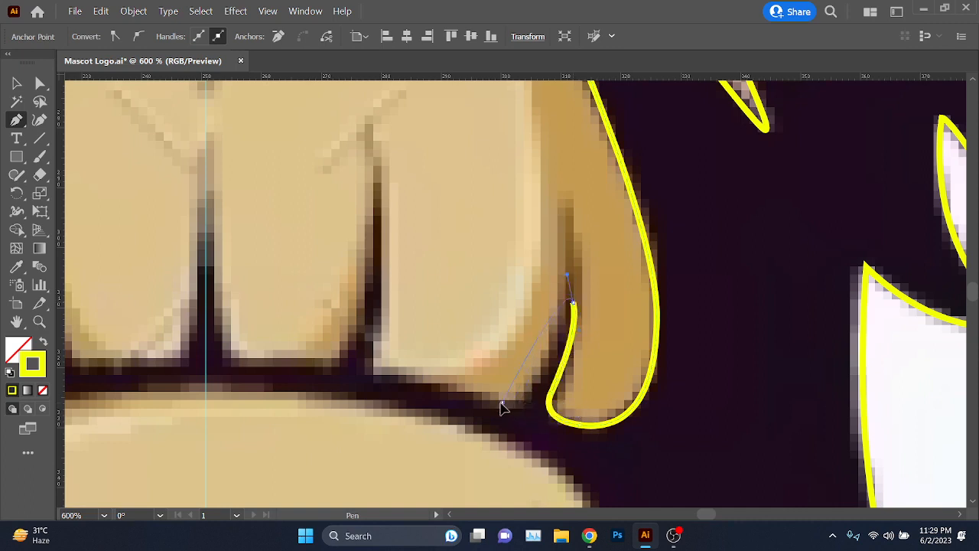
# Step: Trace the second lobe's lower edge, up the long right crease to its tip, and back down to the middle lobe's bottom
pyautogui.moveTo(503, 401); pyautogui.dragTo(376, 345)
pyautogui.hotkey('ctrl', 'z')
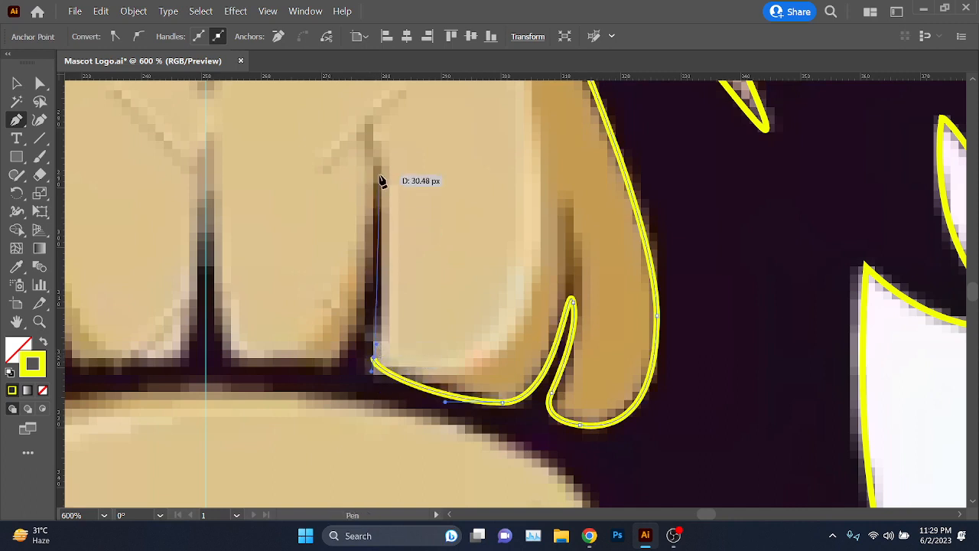
pyautogui.moveTo(379, 175); pyautogui.dragTo(376, 164)
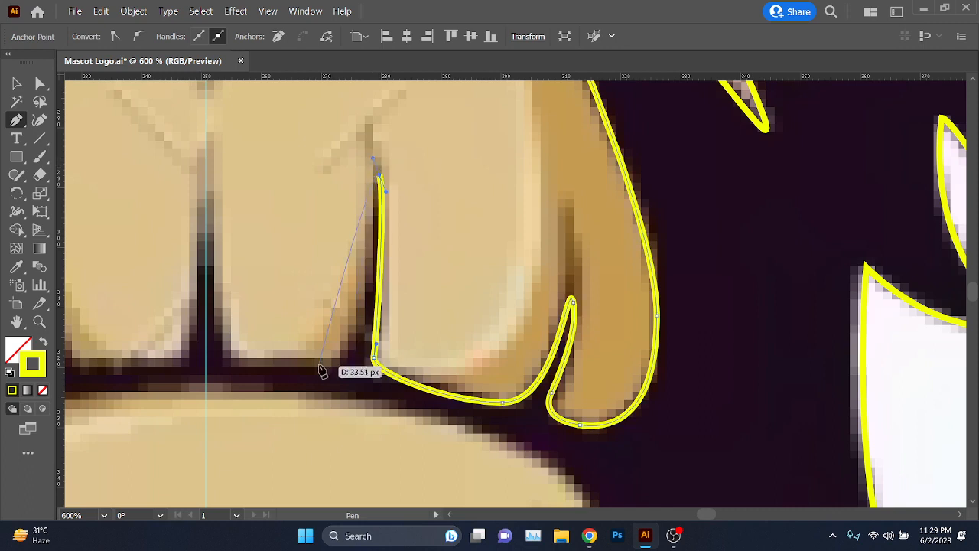
pyautogui.moveTo(319, 365); pyautogui.dragTo(252, 359)
# Step: Round the middle lobe's lower corner and trace up beside the central crease, ending the half outline on the vertical centre guide
pyautogui.moveTo(188, 303); pyautogui.dragTo(293, 357)
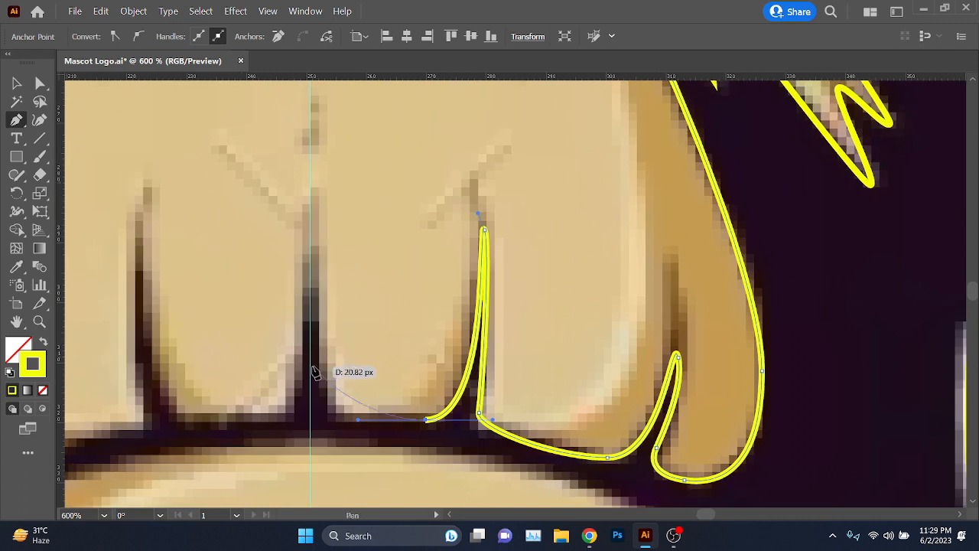
pyautogui.moveTo(324, 393); pyautogui.dragTo(319, 343)
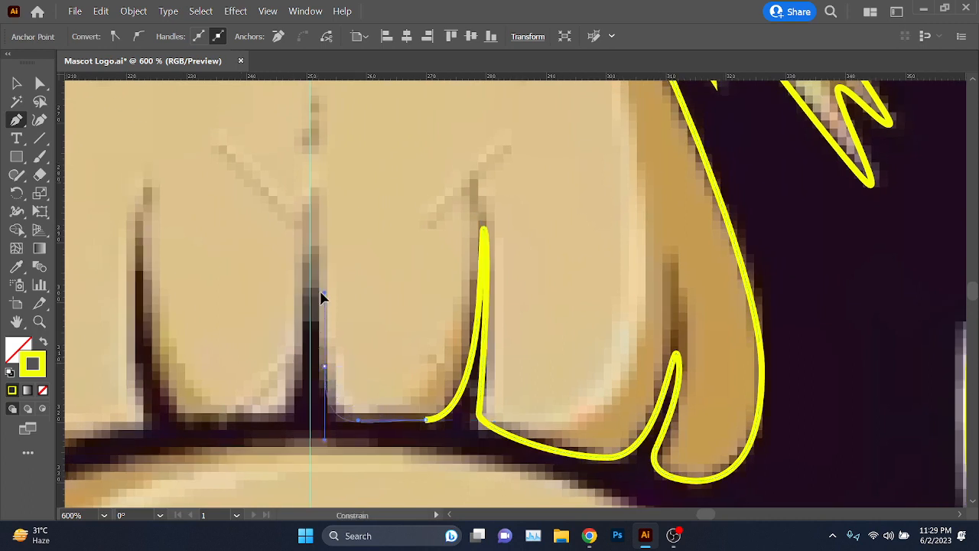
pyautogui.moveTo(321, 296); pyautogui.dragTo(323, 290)
pyautogui.moveTo(318, 245); pyautogui.dragTo(311, 245)
pyautogui.press('space')
pyautogui.moveTo(299, 315); pyautogui.dragTo(391, 258)
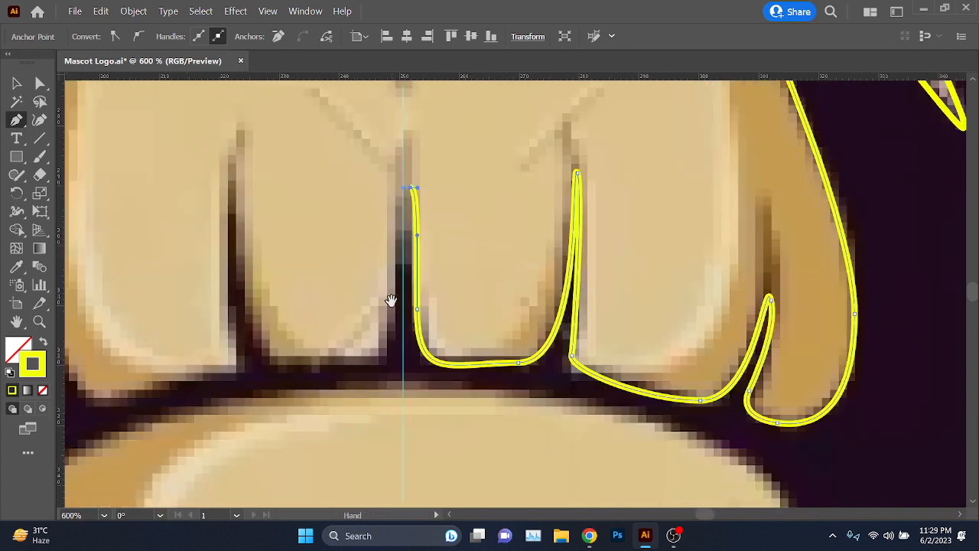
pyautogui.hotkey('ctrl', 'z')
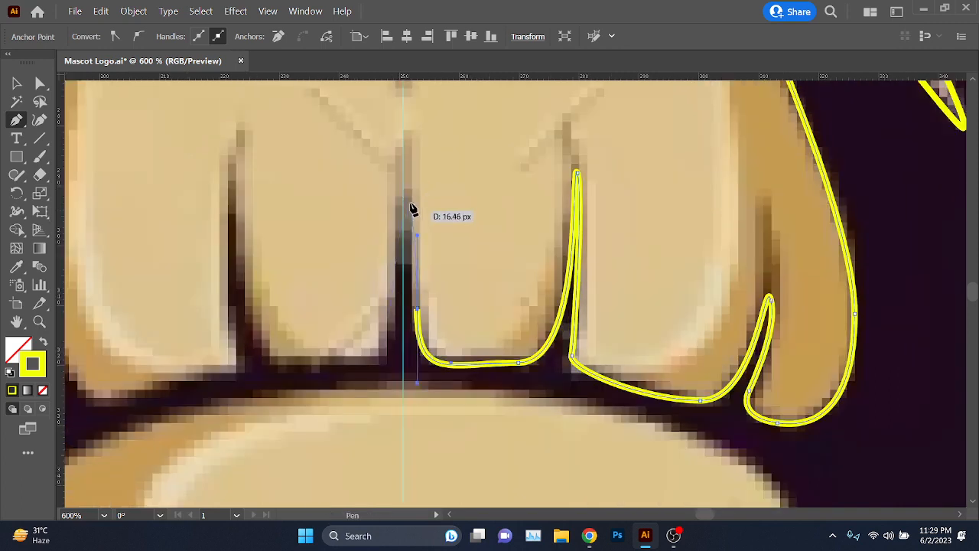
pyautogui.moveTo(405, 198); pyautogui.dragTo(393, 201)
# Step: Create a horizontally mirrored copy of the half muzzle outline with Reflect
pyautogui.scroll(4, 411, 234)
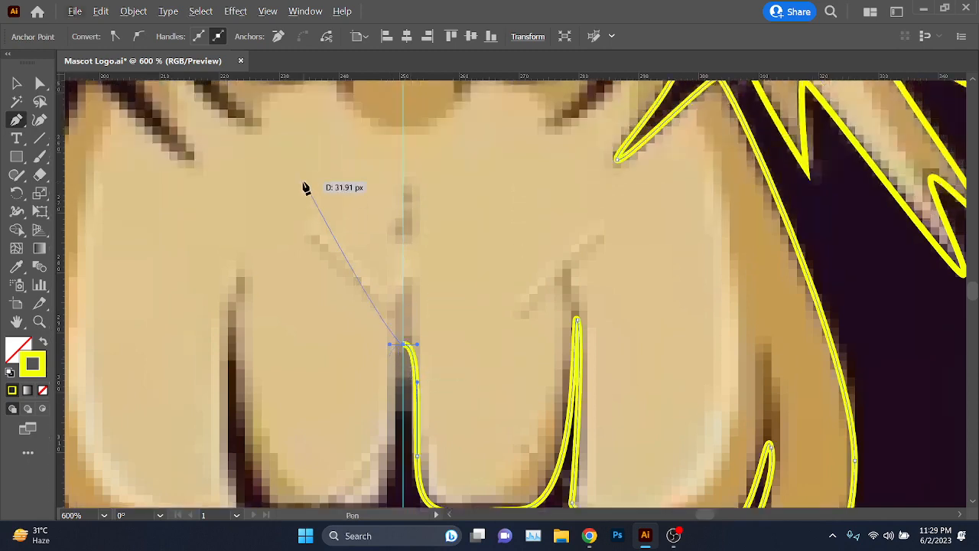
pyautogui.scroll(3, 298, 192)
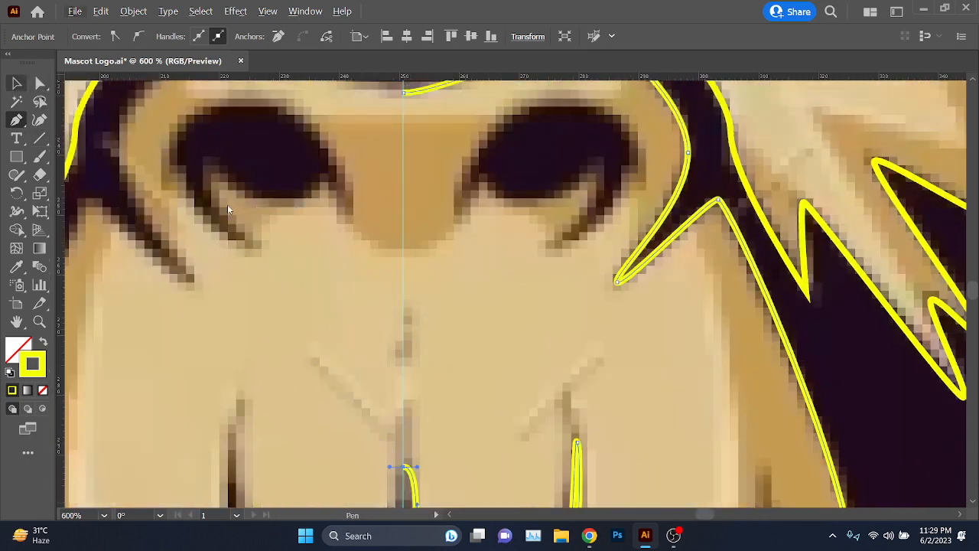
pyautogui.hotkey('ctrl', '-')
pyautogui.hotkey('ctrl', '-')
pyautogui.hotkey('ctrl', '-')
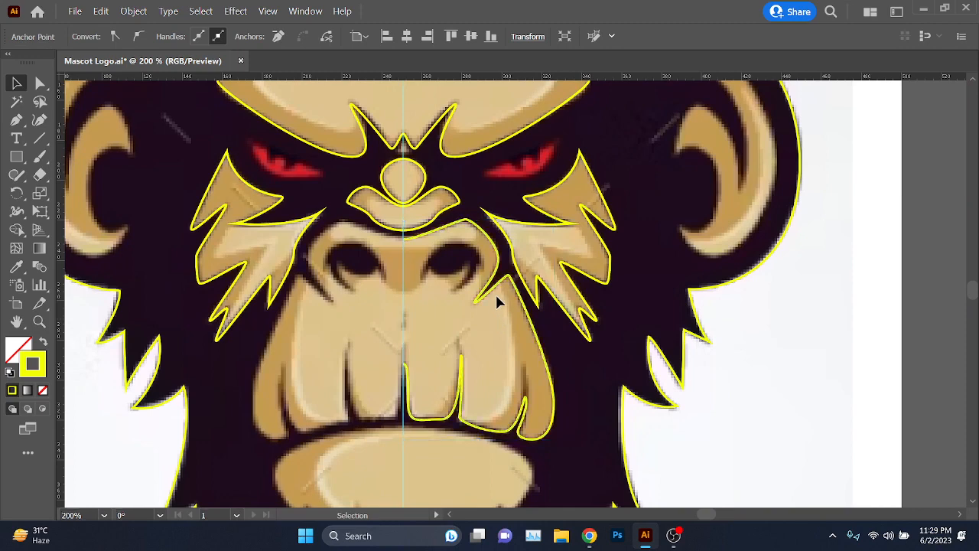
pyautogui.click(496, 291)
pyautogui.rightClick(493, 290)
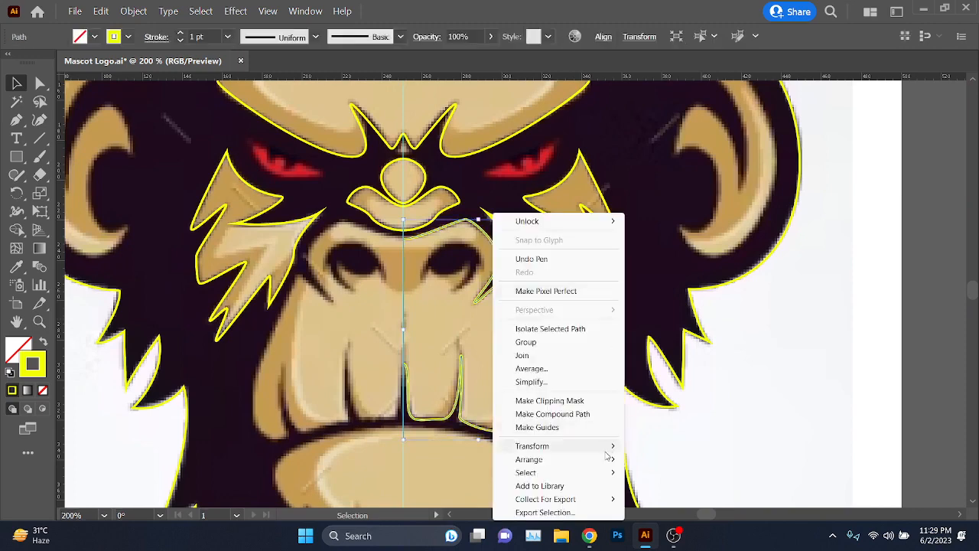
pyautogui.moveTo(609, 447)
pyautogui.click(675, 383)
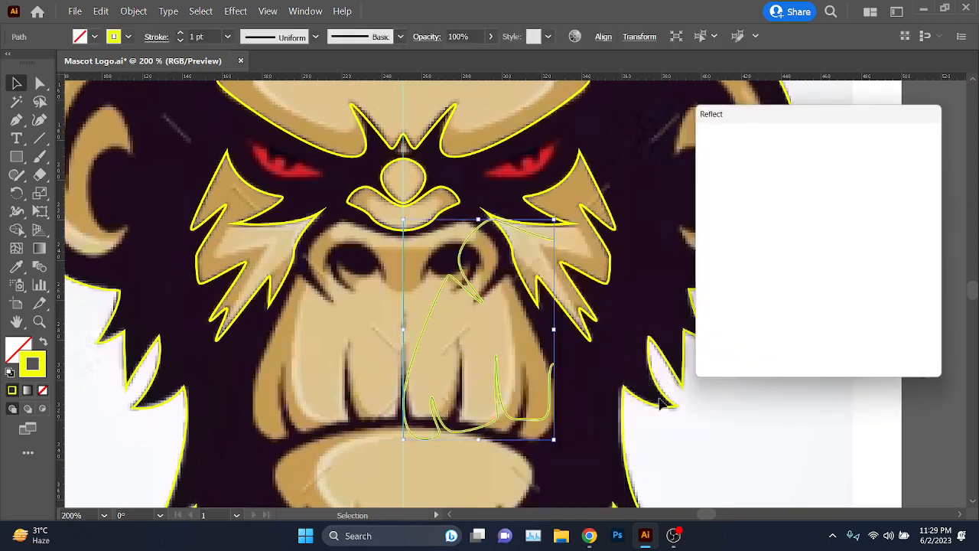
pyautogui.click(740, 346)
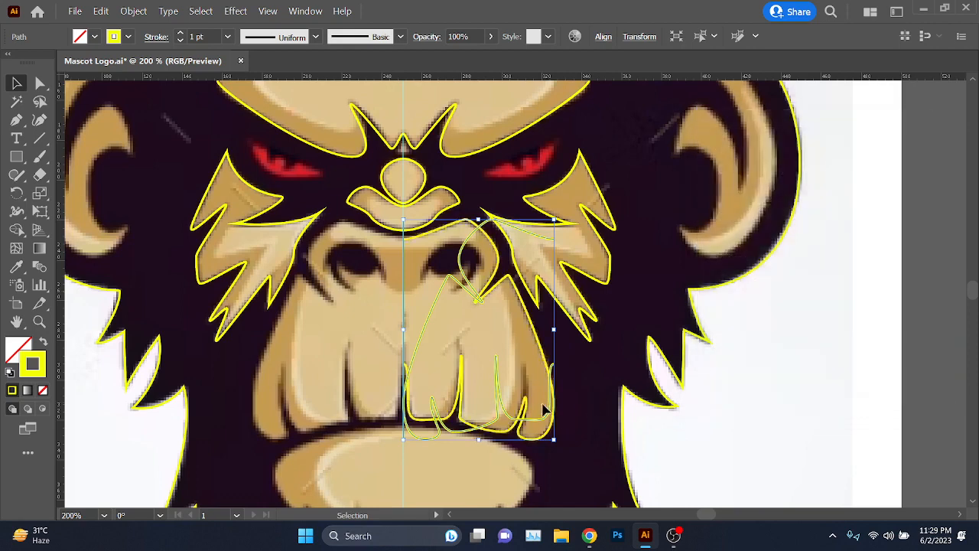
# Step: Move the mirrored muzzle half to meet the original at the vertical centre guide and join their open ends
pyautogui.moveTo(546, 422); pyautogui.dragTo(394, 413)
pyautogui.scroll(4, 417, 226)
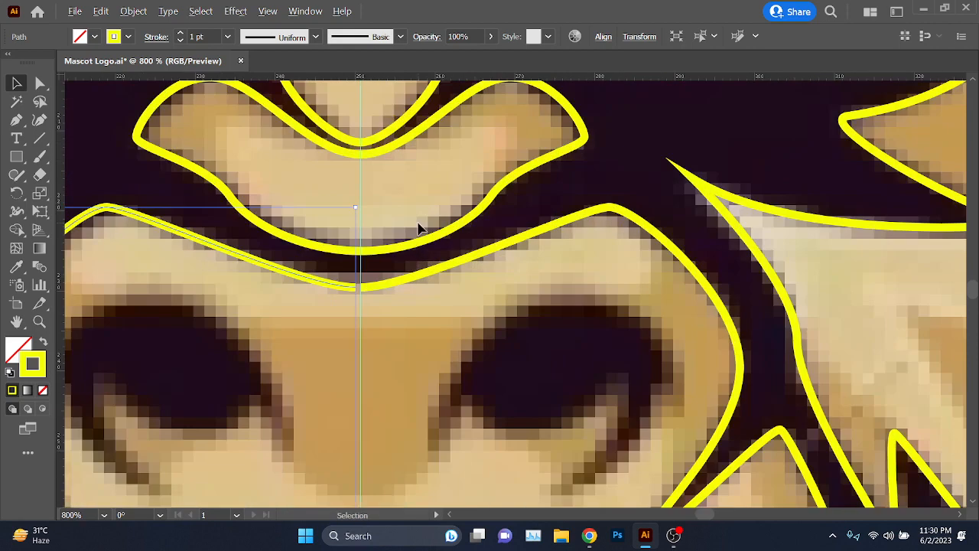
pyautogui.scroll(2, 350, 310)
pyautogui.scroll(3, 365, 309)
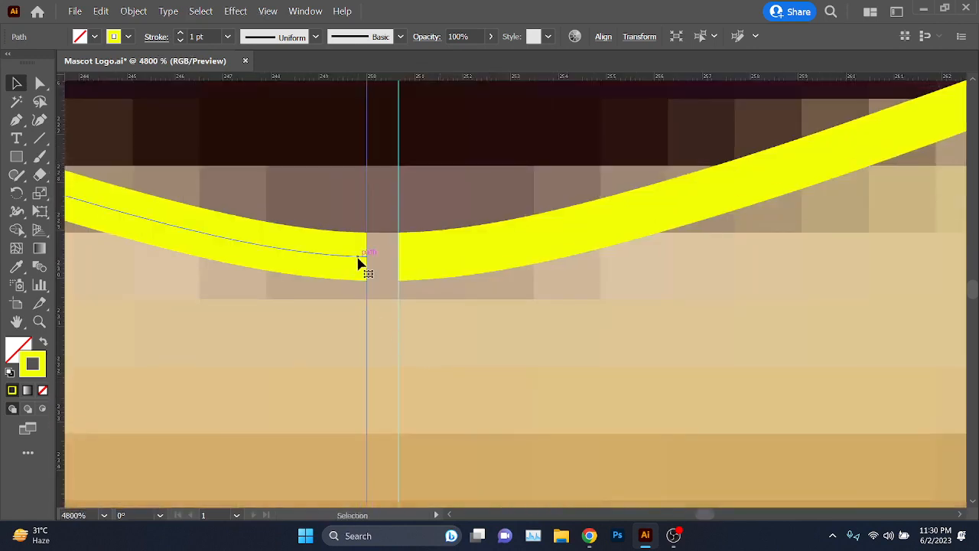
pyautogui.moveTo(359, 260); pyautogui.dragTo(386, 260)
pyautogui.press('a')
pyautogui.moveTo(389, 350); pyautogui.dragTo(445, 226)
pyautogui.hotkey('ctrl', 'j')
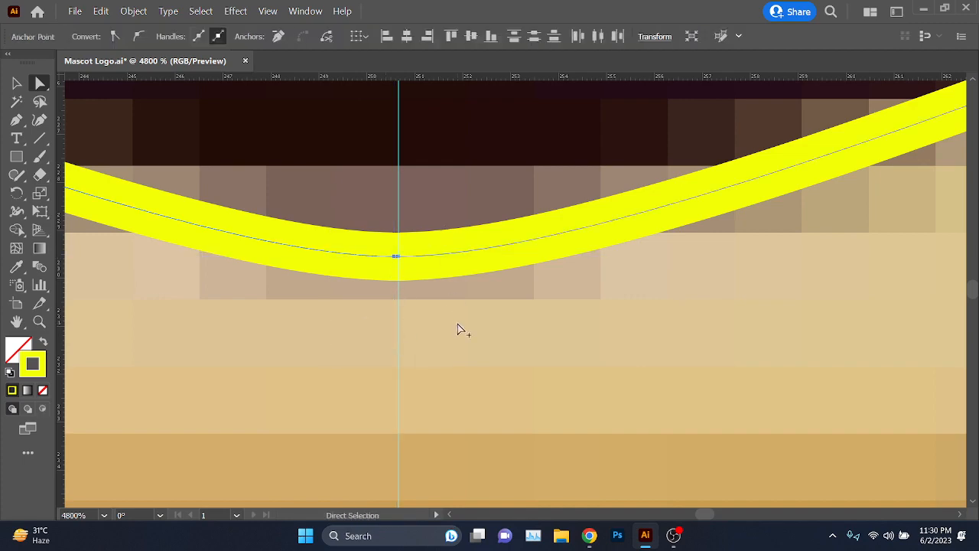
pyautogui.scroll(-7, 458, 324)
pyautogui.moveTo(498, 462); pyautogui.dragTo(460, 162)
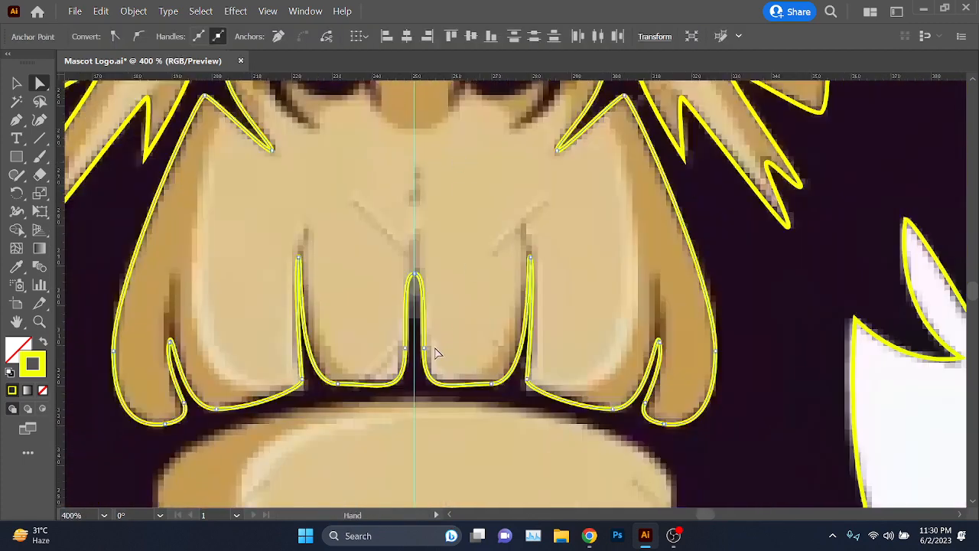
pyautogui.scroll(6, 411, 280)
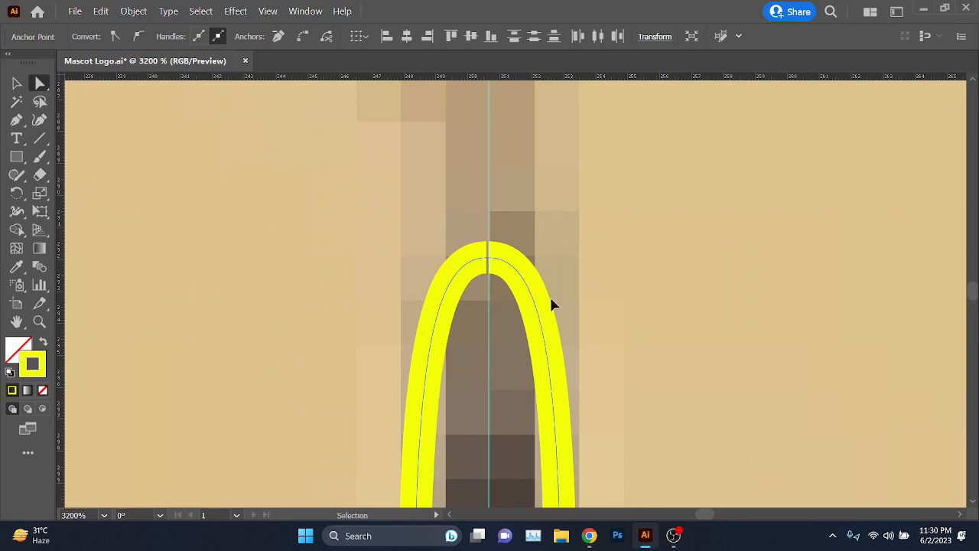
pyautogui.scroll(-4, 554, 305)
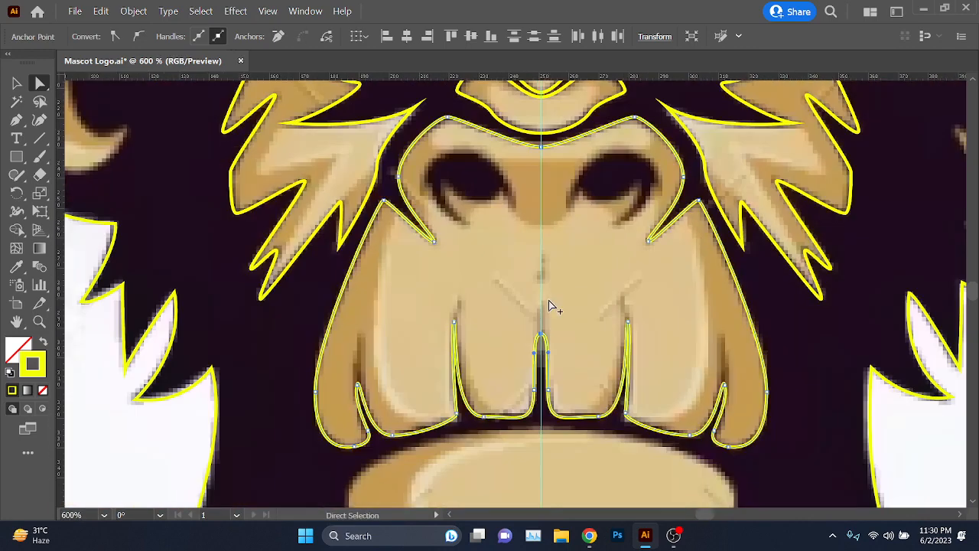
# Step: Start the right nostril outline at its inner tip and trace over the top to the nostril's outer side, ending in a corner
pyautogui.scroll(-1, 553, 306)
pyautogui.scroll(2, 554, 306)
pyautogui.click(16, 119)
pyautogui.scroll(1, 635, 207)
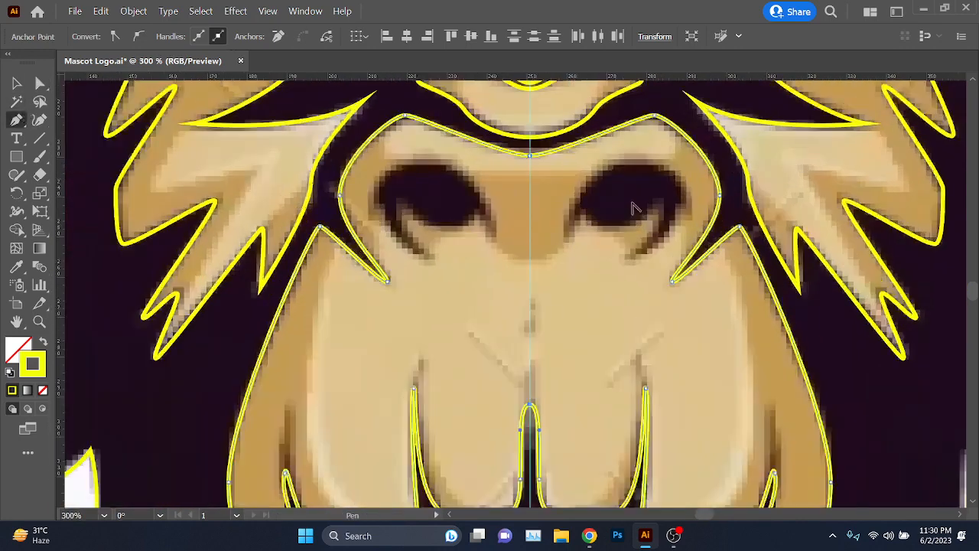
pyautogui.scroll(3, 538, 250)
pyautogui.scroll(1, 492, 301)
pyautogui.scroll(1, 493, 284)
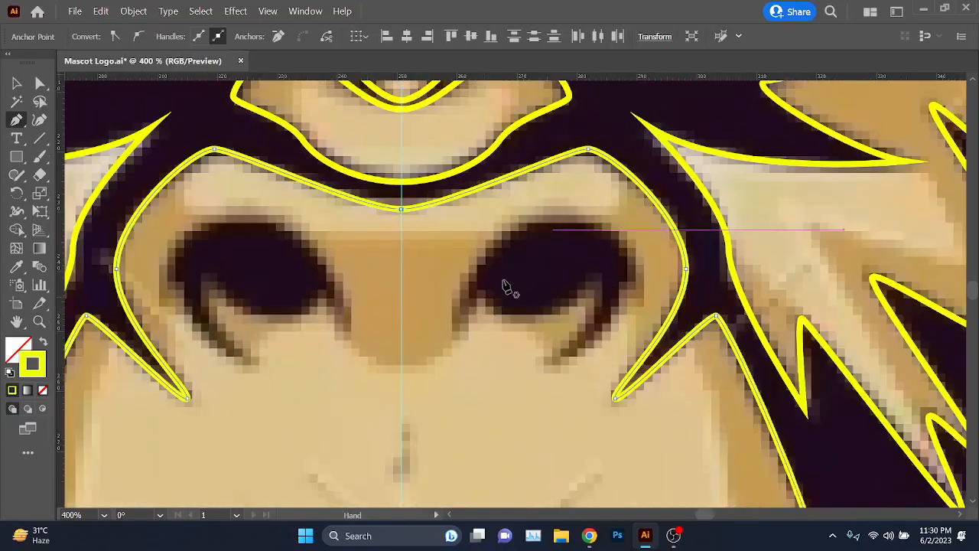
pyautogui.moveTo(456, 330); pyautogui.dragTo(452, 289)
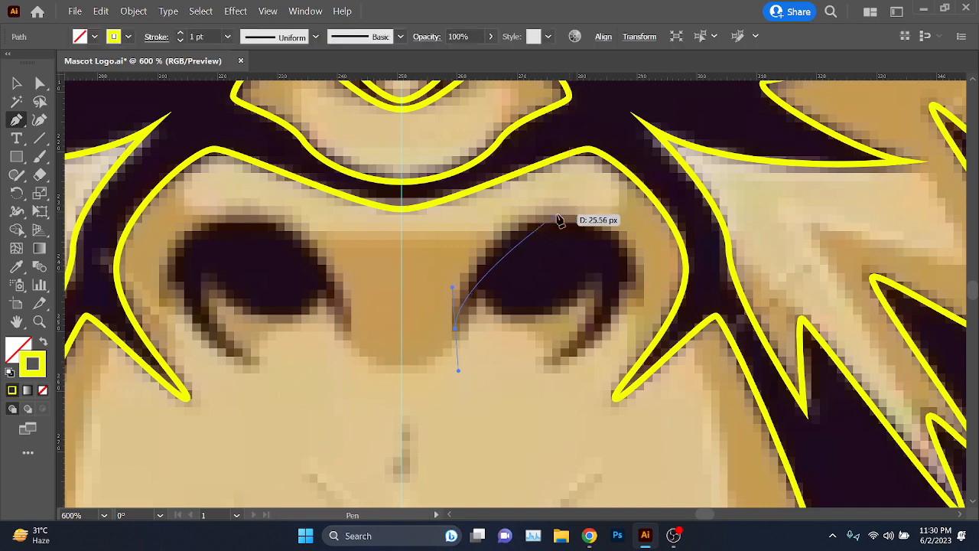
pyautogui.moveTo(556, 214); pyautogui.dragTo(615, 218)
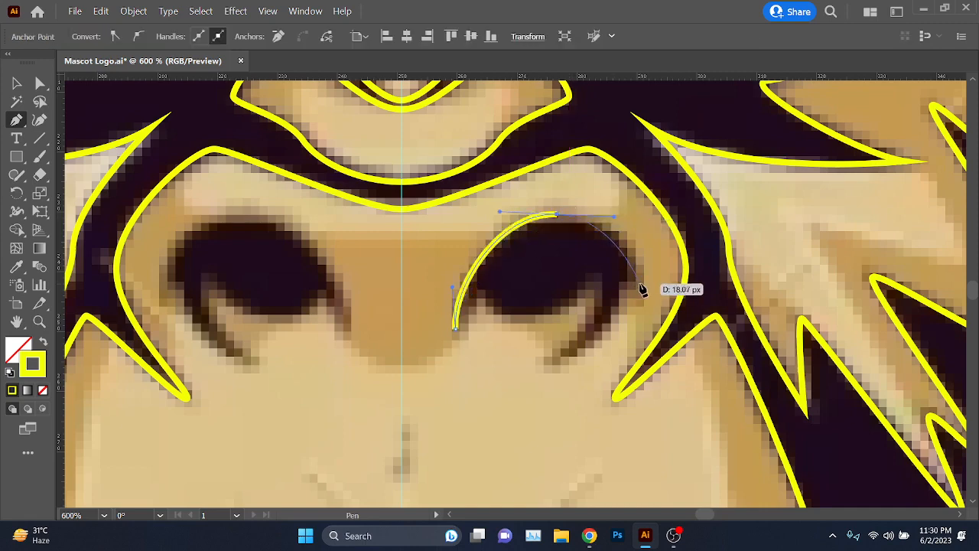
pyautogui.moveTo(641, 286); pyautogui.dragTo(639, 306)
pyautogui.scroll(2, 640, 306)
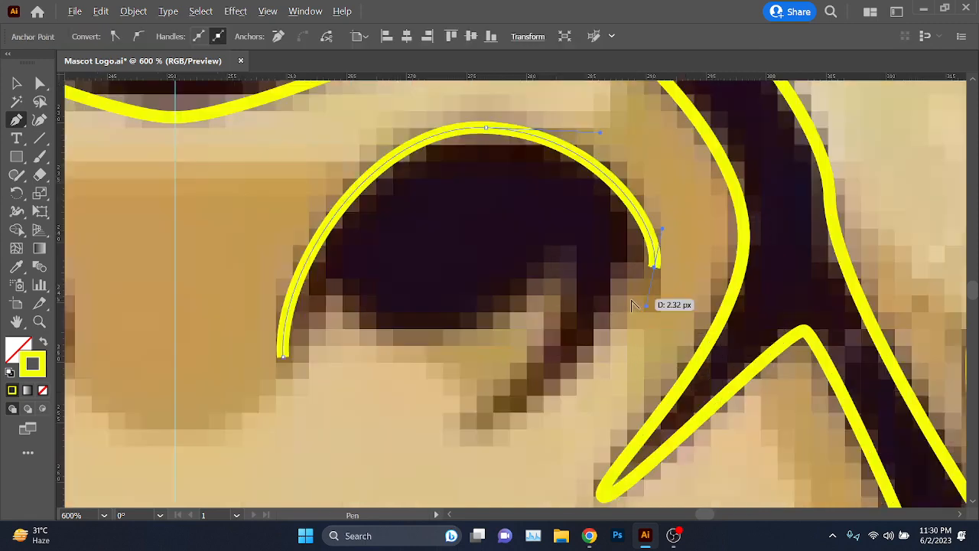
pyautogui.click(654, 268)
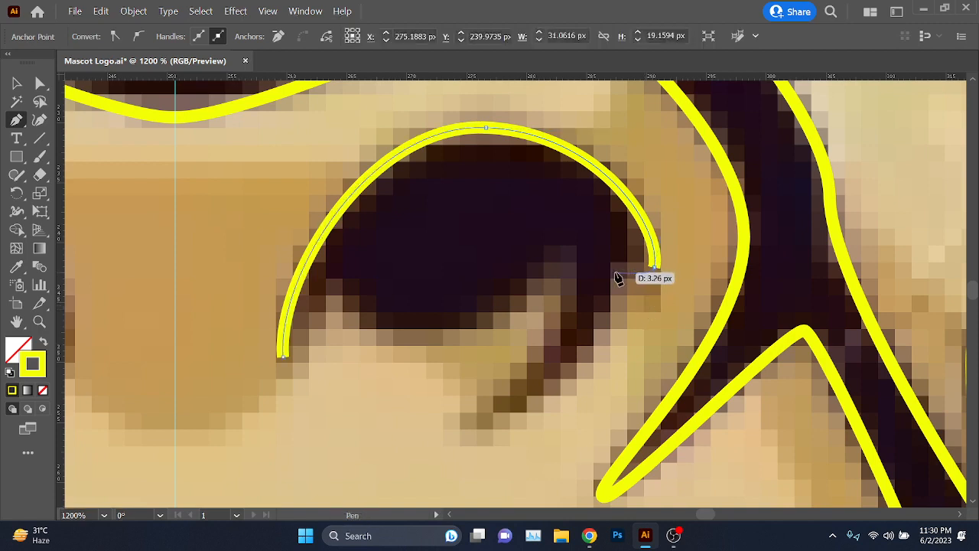
# Step: Trace the nostril's outer notch, down the curved crease to its tip, and back up the crease's inner side
pyautogui.click(615, 273)
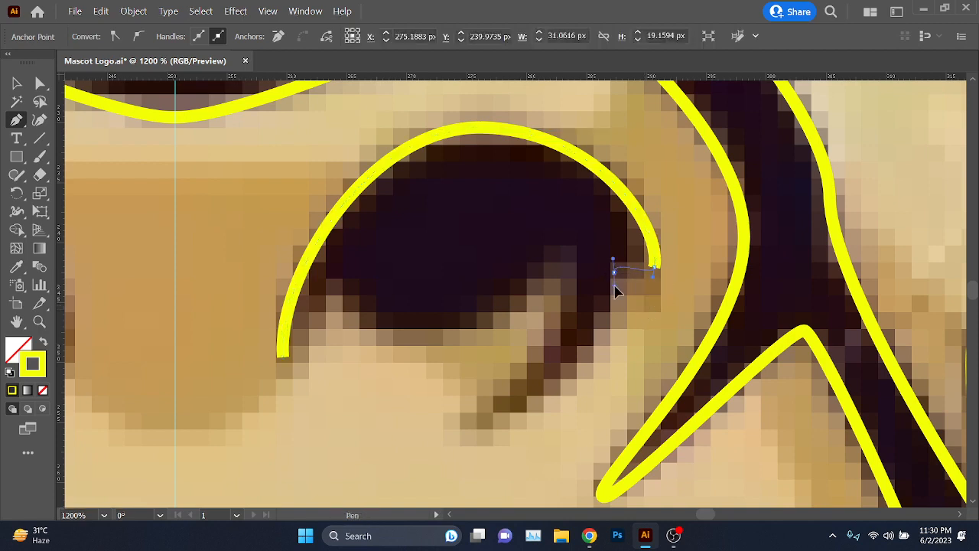
pyautogui.moveTo(483, 425); pyautogui.dragTo(443, 424)
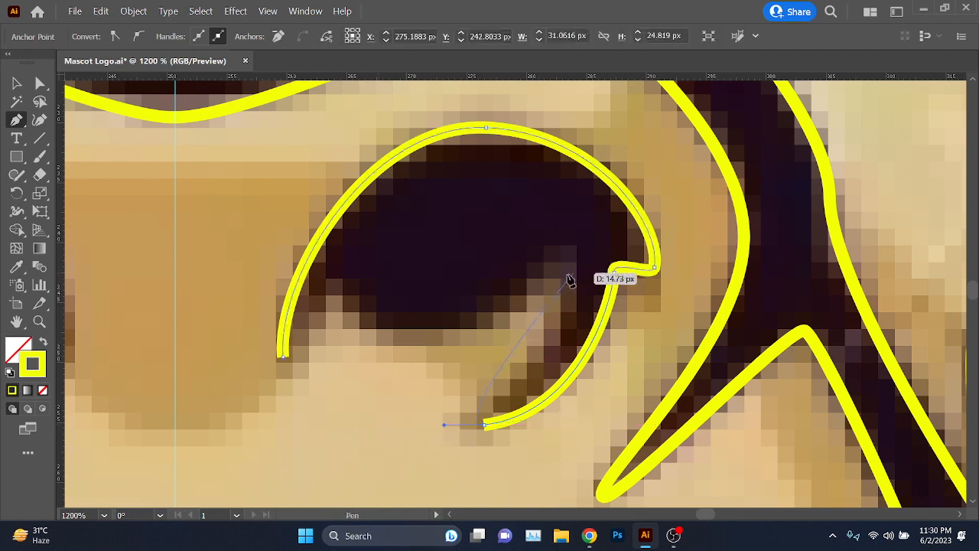
pyautogui.moveTo(569, 277); pyautogui.dragTo(565, 204)
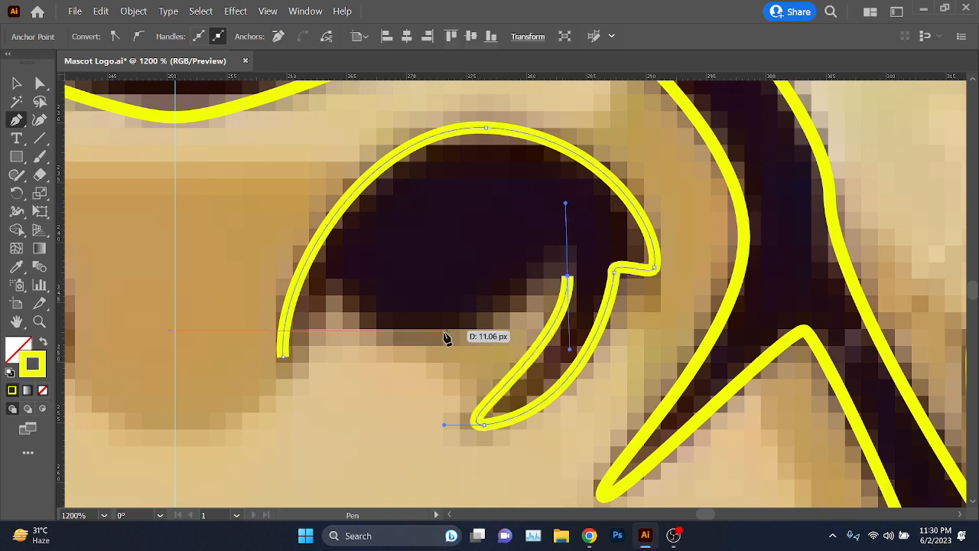
# Step: Trace the nostril's lower edge to the small inner peak and close the path at the starting inner tip
pyautogui.moveTo(418, 341); pyautogui.dragTo(289, 345)
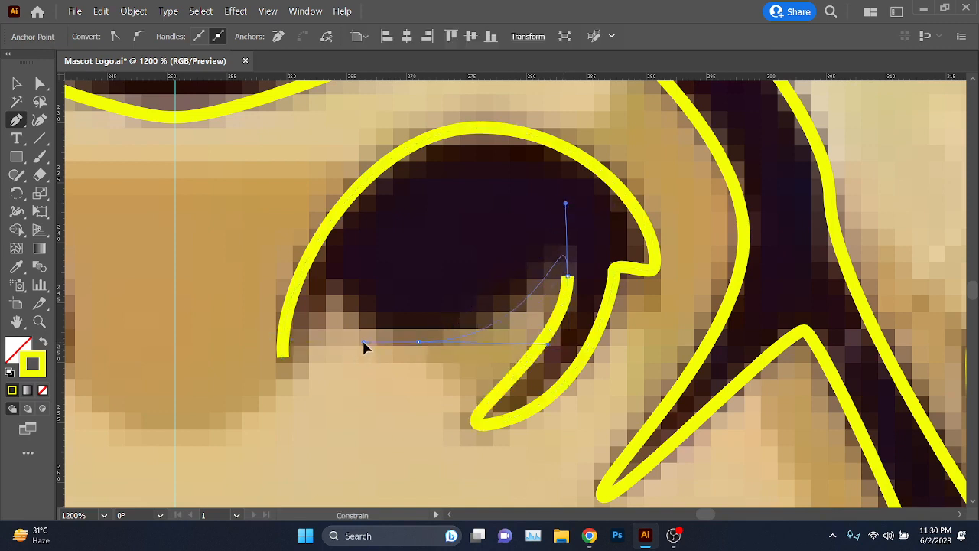
pyautogui.moveTo(365, 349); pyautogui.dragTo(364, 348)
pyautogui.moveTo(333, 281); pyautogui.dragTo(320, 281)
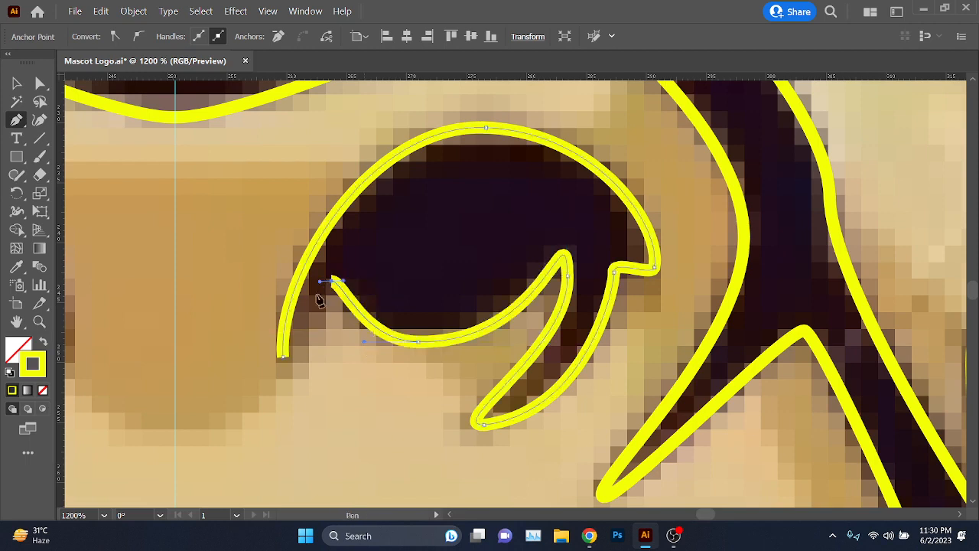
pyautogui.moveTo(285, 357)
pyautogui.mouseDown()
pyautogui.moveTo(284, 374)
pyautogui.moveTo(278, 339)
pyautogui.moveTo(278, 365)
pyautogui.moveTo(285, 353)
pyautogui.mouseUp()
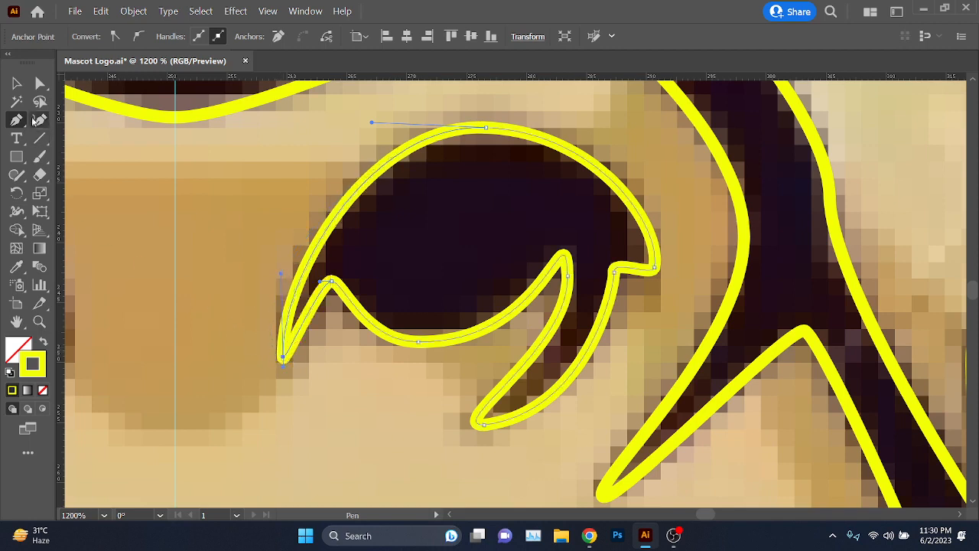
# Step: Create a horizontally mirrored copy of the right nostril outline with Reflect
pyautogui.click(17, 84)
pyautogui.scroll(-2, 343, 414)
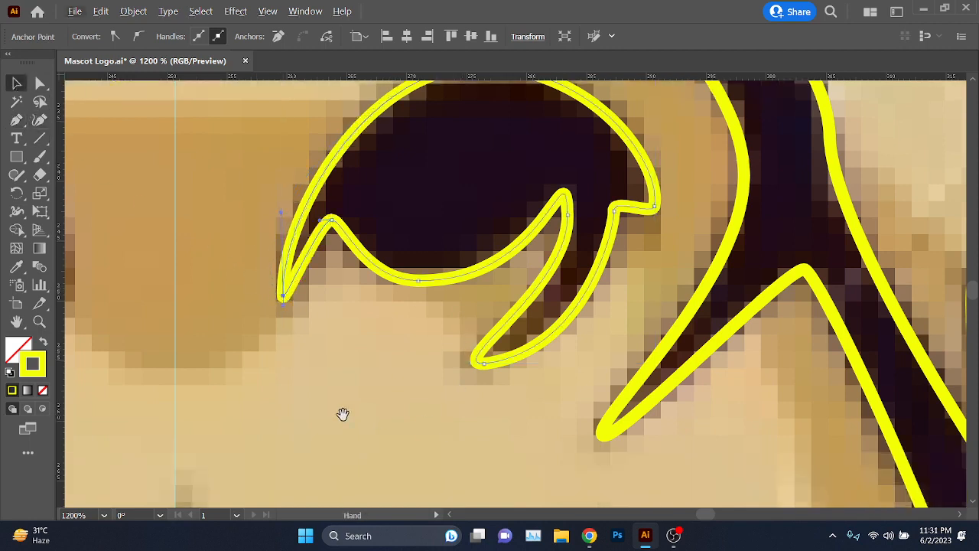
pyautogui.click(521, 429)
pyautogui.scroll(-3, 521, 429)
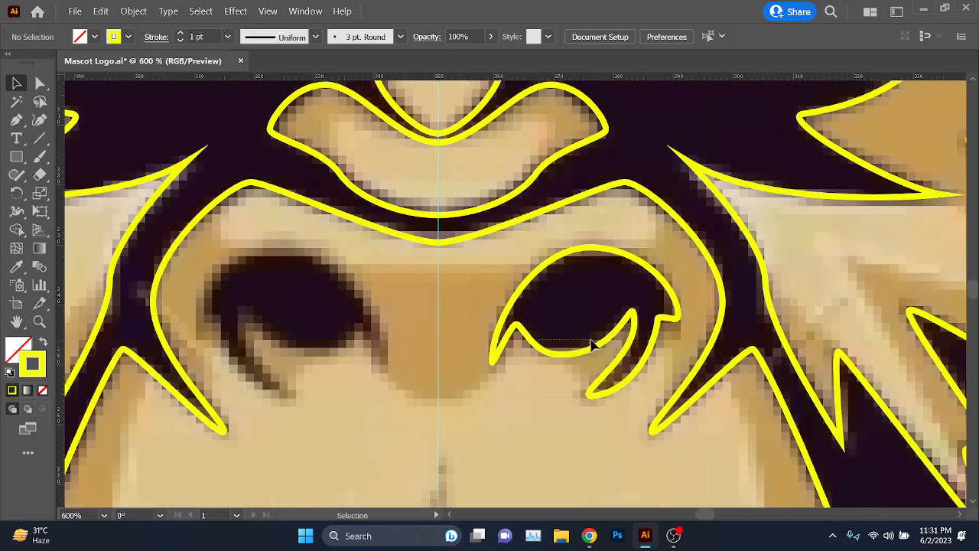
pyautogui.click(593, 344)
pyautogui.rightClick(591, 344)
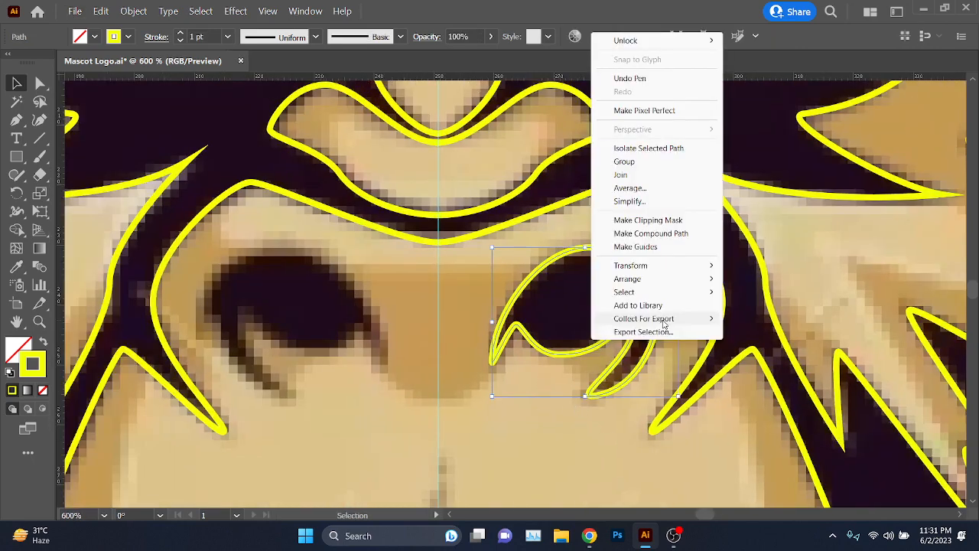
pyautogui.moveTo(686, 272)
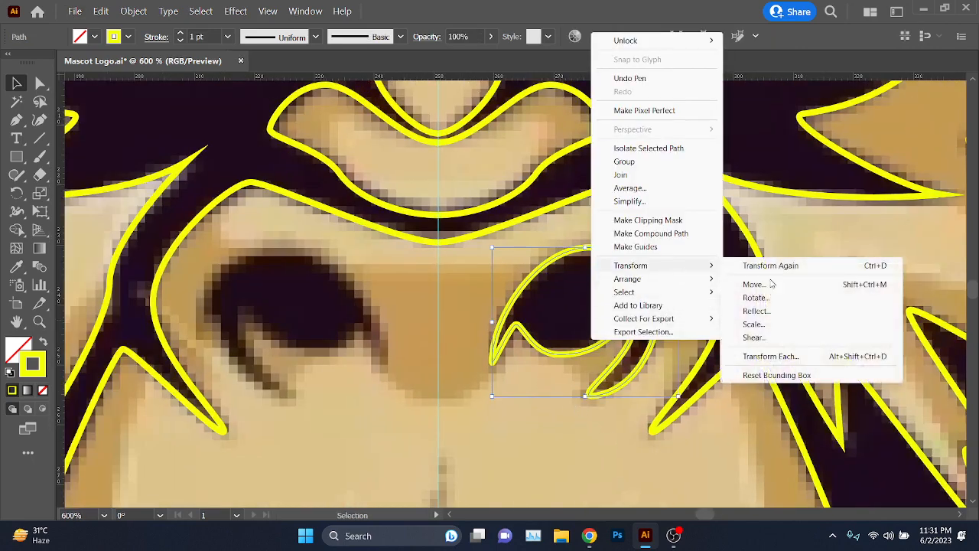
pyautogui.click(789, 313)
pyautogui.click(740, 353)
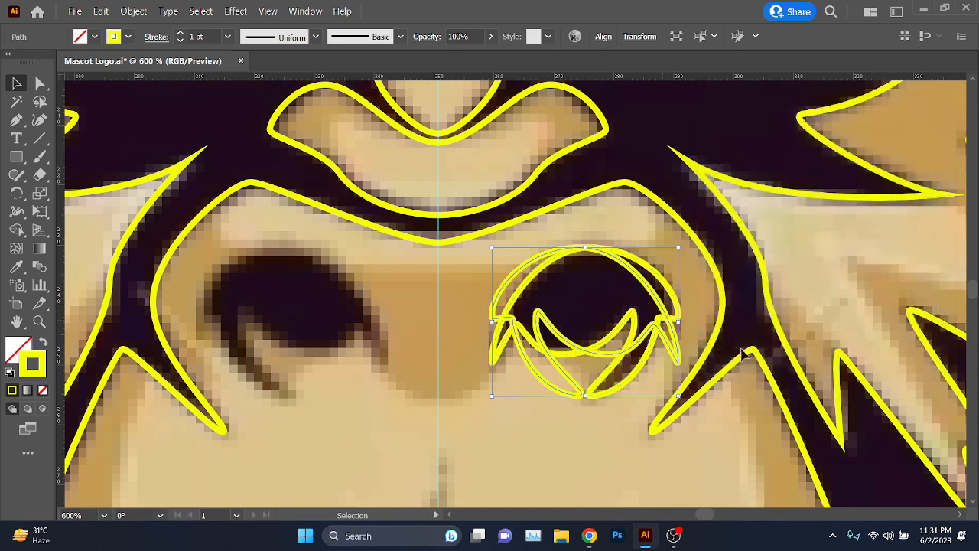
# Step: Nudge the mirrored nostril outline horizontally until it sits over the left nostril in the reference image
pyautogui.hotkey('shift', 'Left')
pyautogui.hotkey('shift', 'Left')
pyautogui.press('Left')
pyautogui.press('Left')
pyautogui.press('Left')
pyautogui.press('Left')
pyautogui.press('Left')
pyautogui.press('Left')
pyautogui.press('Left')
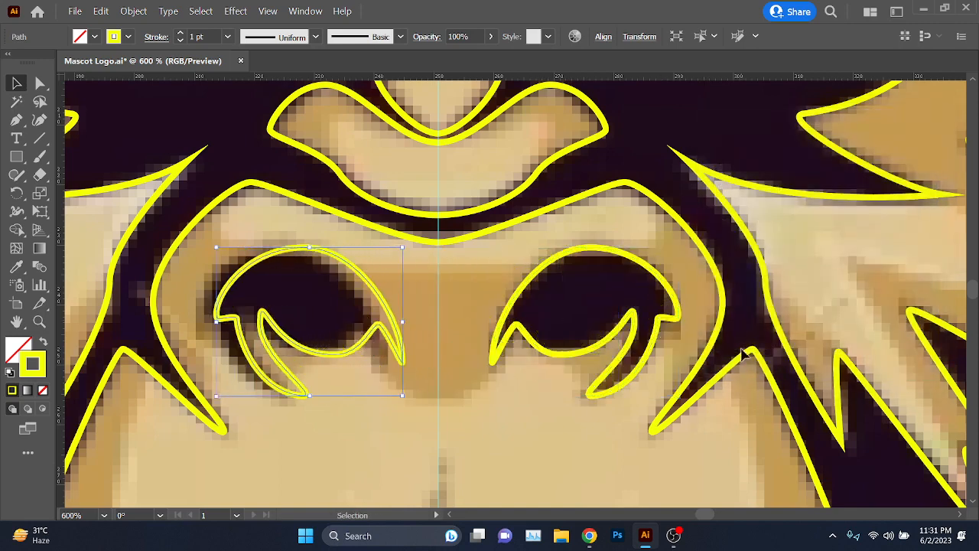
pyautogui.press('Right')
pyautogui.press('Right')
pyautogui.press('Right')
pyautogui.press('Right')
pyautogui.press('Right')
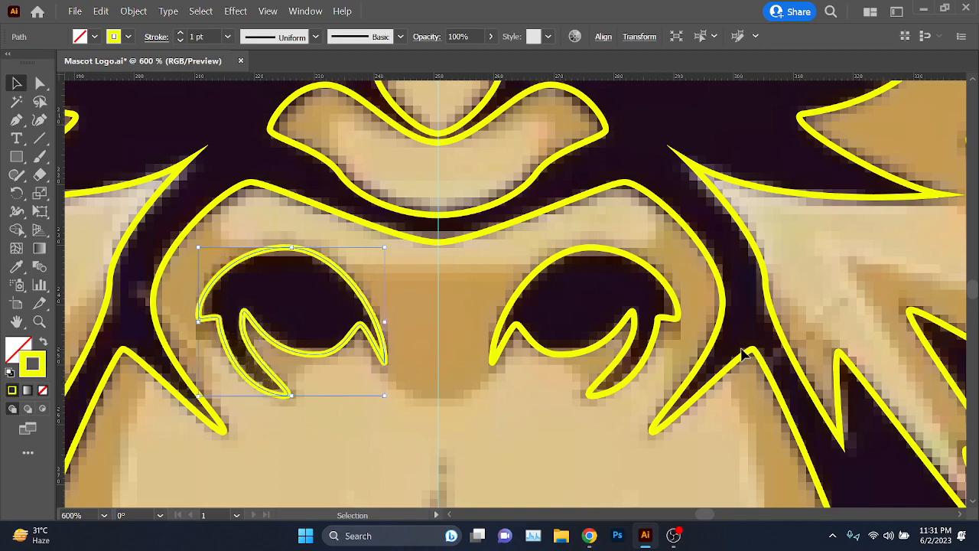
# Step: Begin the chin outline at its top centre on the guide and trace the right side down to the first lower fur tip
pyautogui.scroll(-2, 753, 360)
pyautogui.scroll(-2, 774, 364)
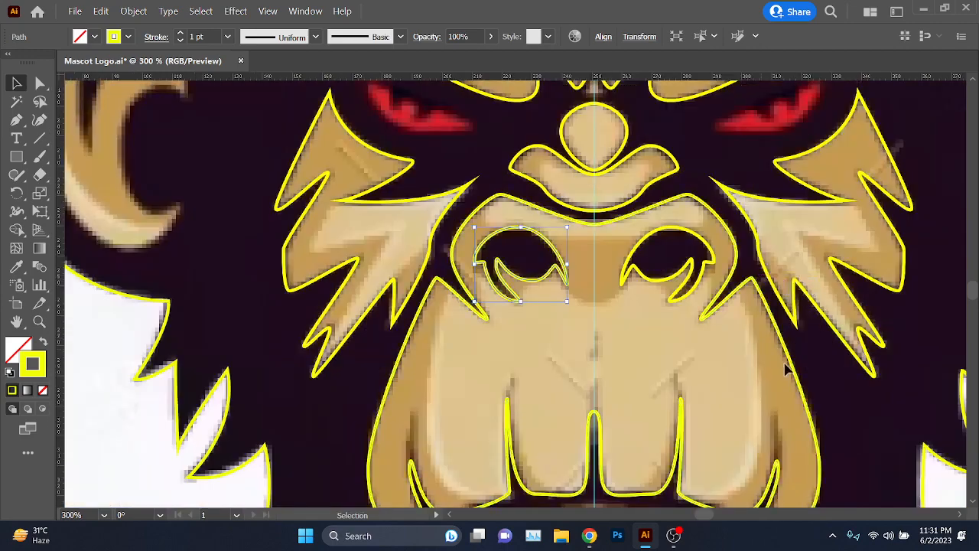
pyautogui.press('space')
pyautogui.moveTo(746, 371); pyautogui.dragTo(621, 223)
pyautogui.click(666, 413)
pyautogui.scroll(-1, 632, 380)
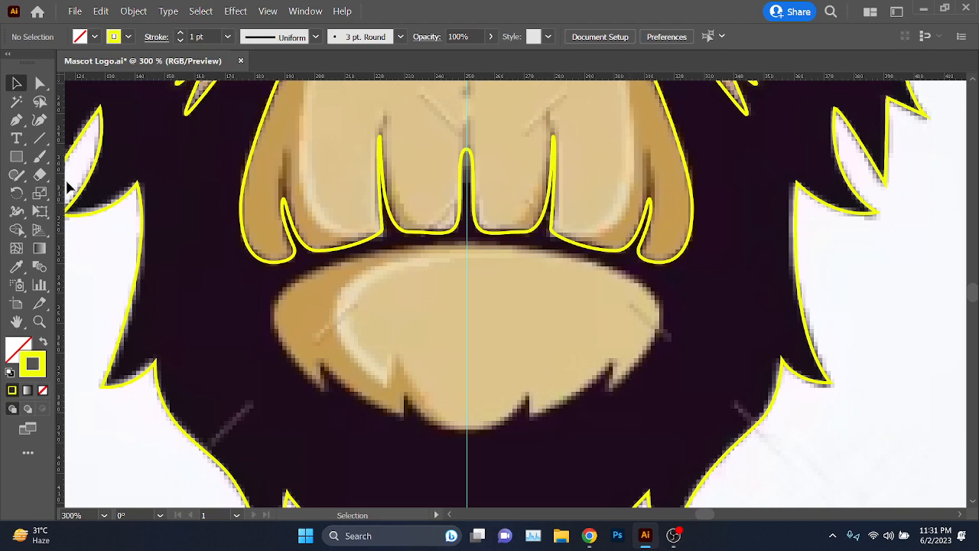
pyautogui.click(15, 123)
pyautogui.scroll(1, 449, 262)
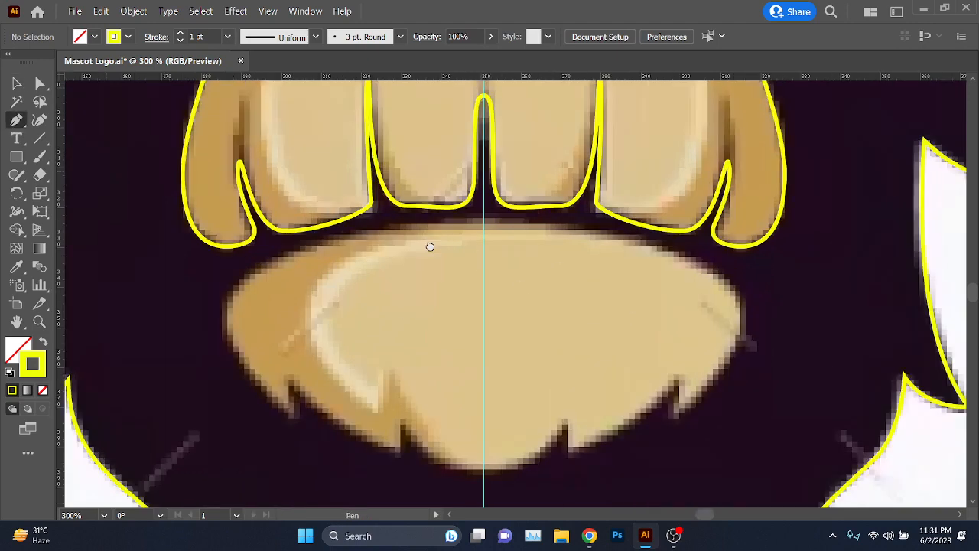
pyautogui.press('space')
pyautogui.moveTo(481, 248); pyautogui.dragTo(435, 212)
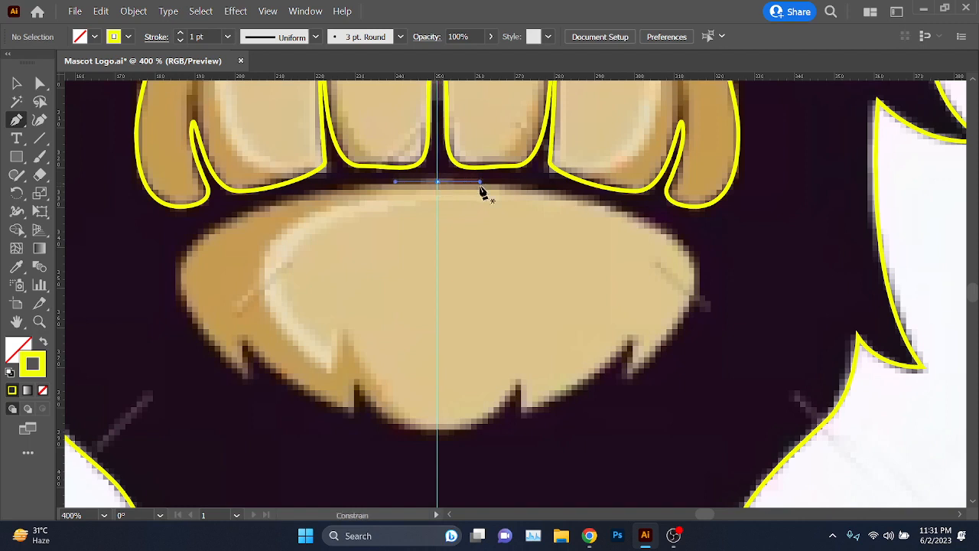
pyautogui.moveTo(694, 280); pyautogui.dragTo(696, 369)
pyautogui.moveTo(630, 375); pyautogui.dragTo(711, 376)
pyautogui.press('alt')
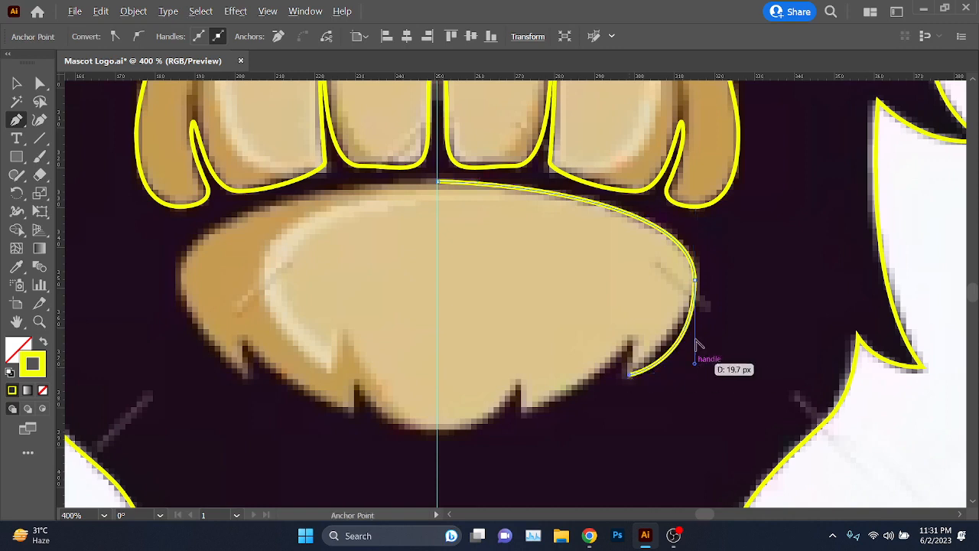
# Step: Trace the chin's lower right fur edge through both notches, ending at the bottom centre on the guide
pyautogui.scroll(2, 634, 345)
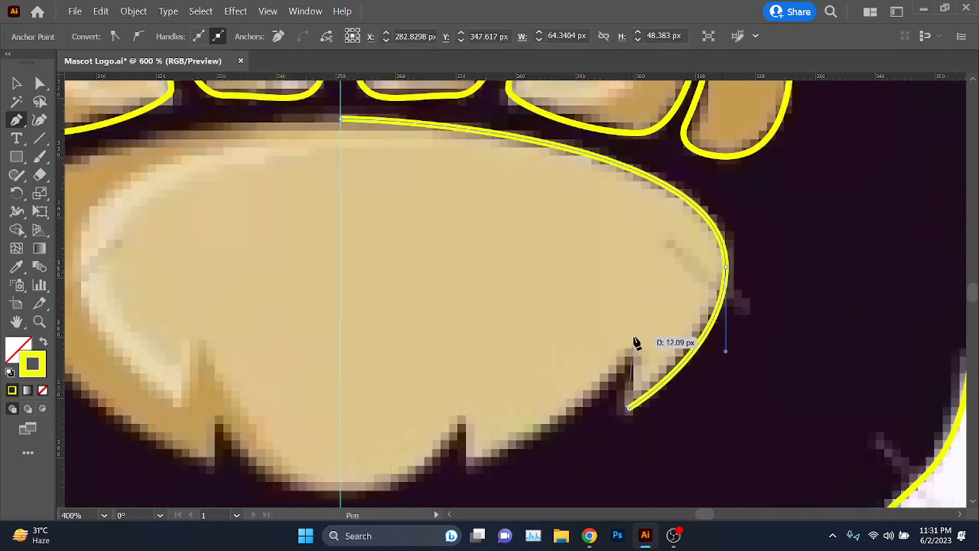
pyautogui.moveTo(636, 342)
pyautogui.mouseDown()
pyautogui.moveTo(632, 353)
pyautogui.moveTo(623, 334)
pyautogui.mouseUp()
pyautogui.moveTo(523, 294); pyautogui.dragTo(563, 172)
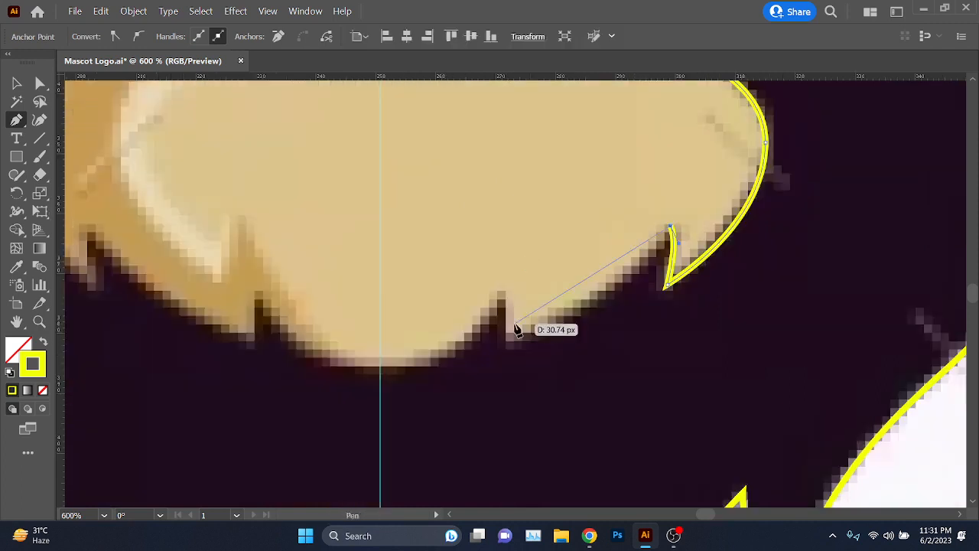
pyautogui.moveTo(509, 345); pyautogui.dragTo(417, 356)
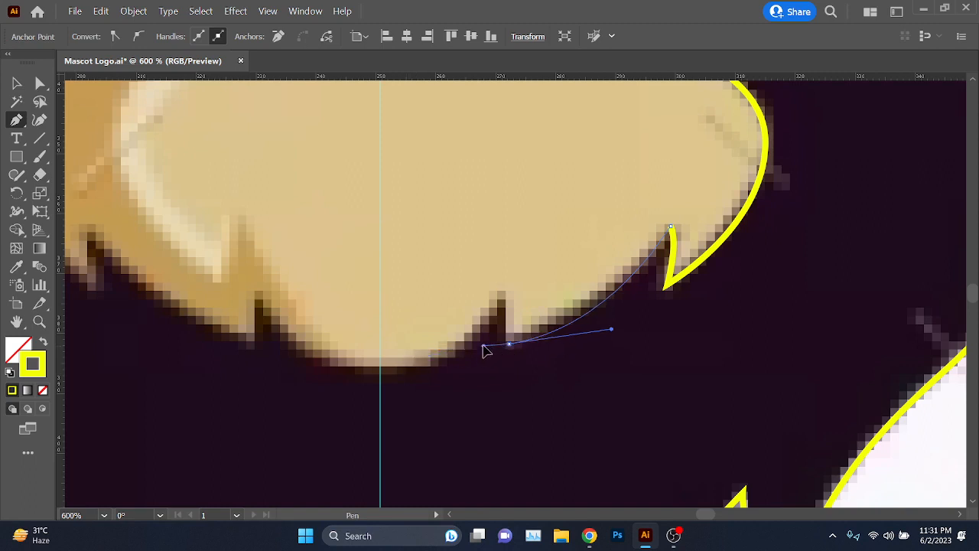
pyautogui.moveTo(490, 345); pyautogui.dragTo(490, 344)
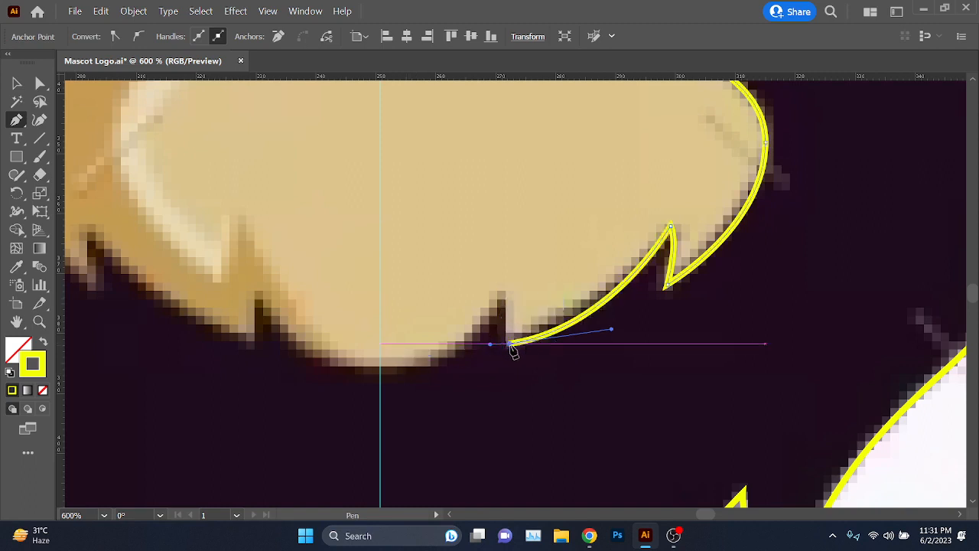
pyautogui.click(510, 344)
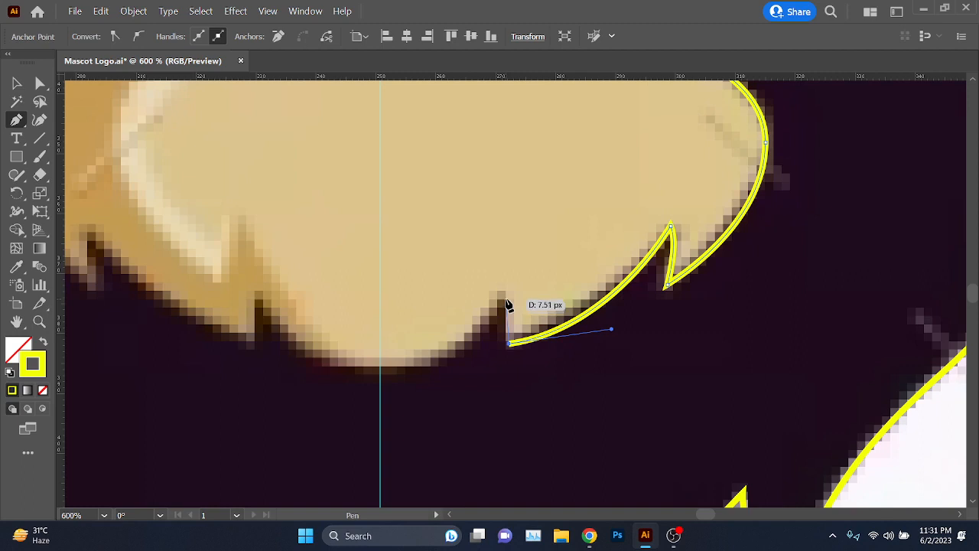
pyautogui.click(506, 298)
pyautogui.moveTo(381, 374); pyautogui.dragTo(290, 374)
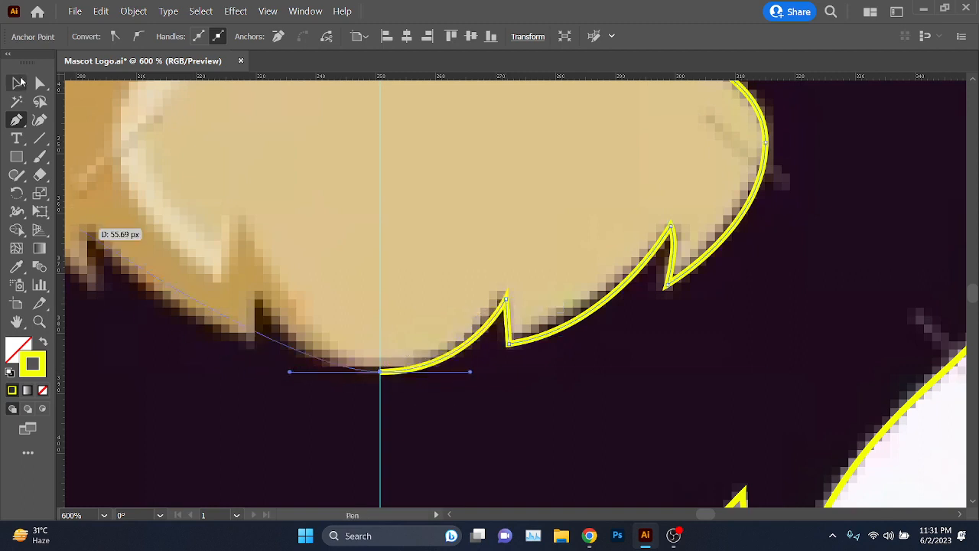
# Step: Create a horizontally mirrored copy of the right chin half with Reflect
pyautogui.click(21, 82)
pyautogui.scroll(-1, 308, 252)
pyautogui.moveTo(420, 299); pyautogui.dragTo(485, 377)
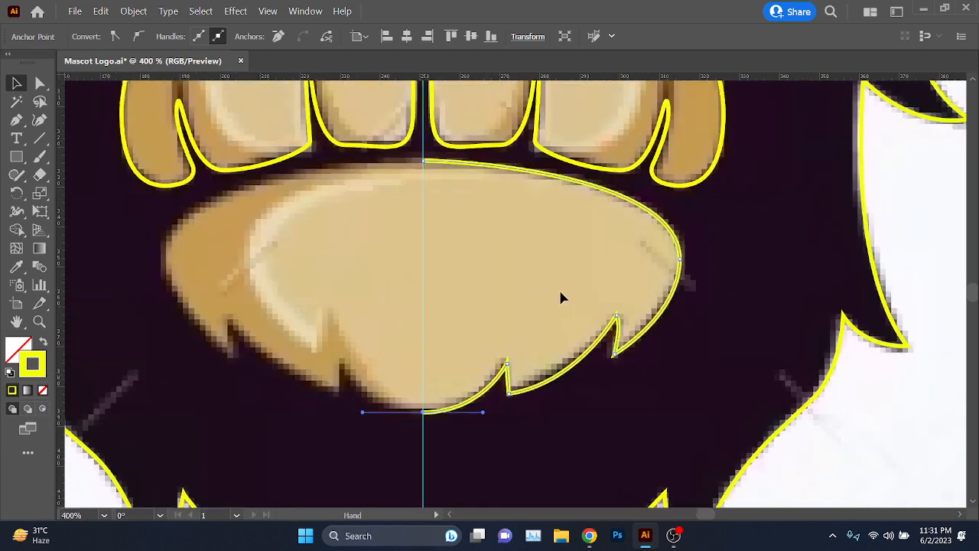
pyautogui.rightClick(657, 338)
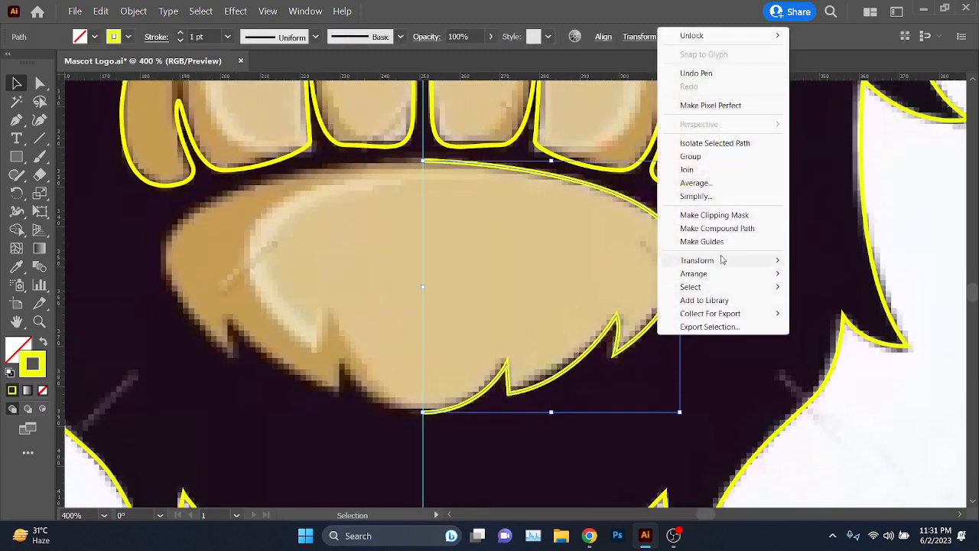
pyautogui.moveTo(721, 260)
pyautogui.click(848, 306)
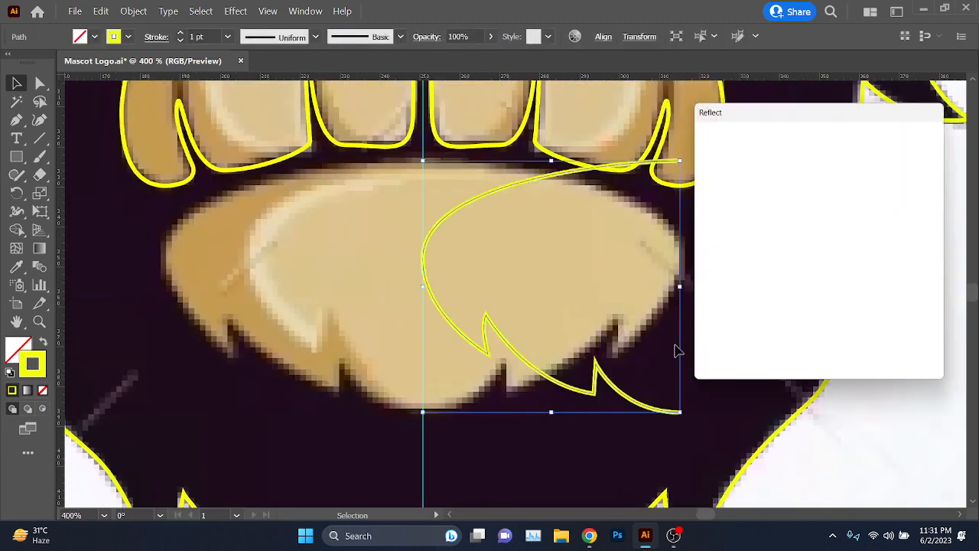
pyautogui.click(740, 346)
# Step: Nudge the mirrored chin half horizontally until it covers the left half of the chin in the reference image
pyautogui.hotkey('shift', 'Down')
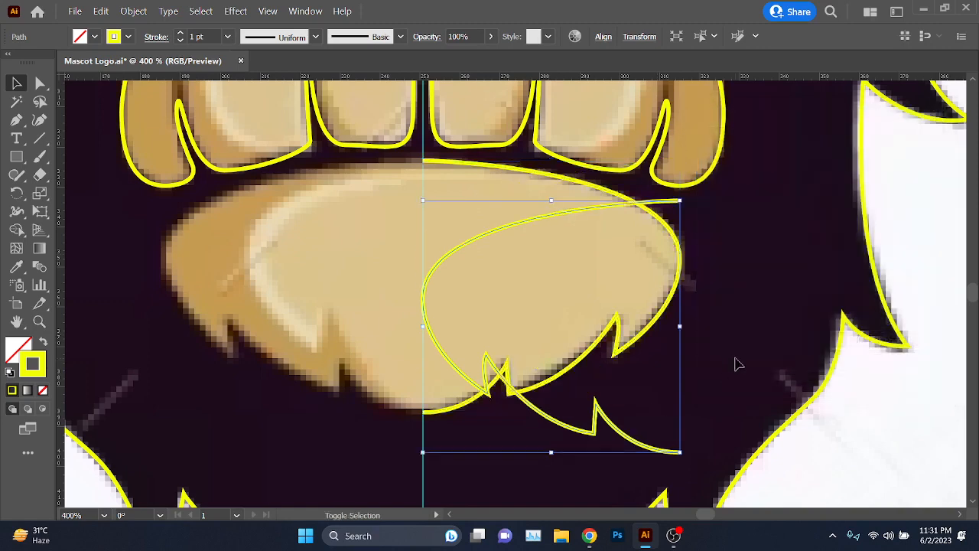
pyautogui.hotkey('shift', 'Left')
pyautogui.hotkey('shift', 'Up')
pyautogui.hotkey('shift', 'Left')
pyautogui.hotkey('shift', 'Left')
pyautogui.hotkey('shift', 'Left')
pyautogui.hotkey('shift', 'Left')
pyautogui.hotkey('shift', 'Left')
pyautogui.hotkey('shift', 'Left')
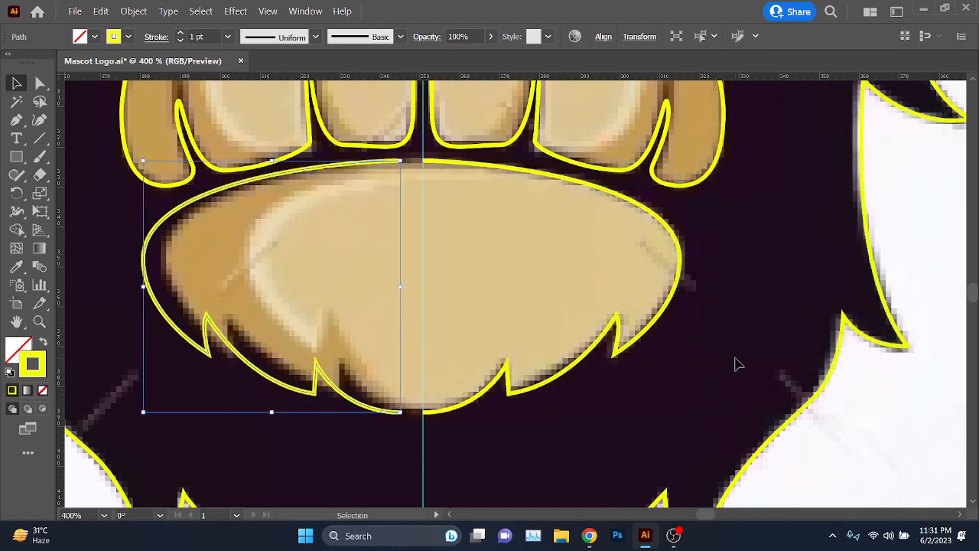
pyautogui.press('Right')
pyautogui.press('Right')
pyautogui.press('Right')
pyautogui.press('Right')
pyautogui.press('Right')
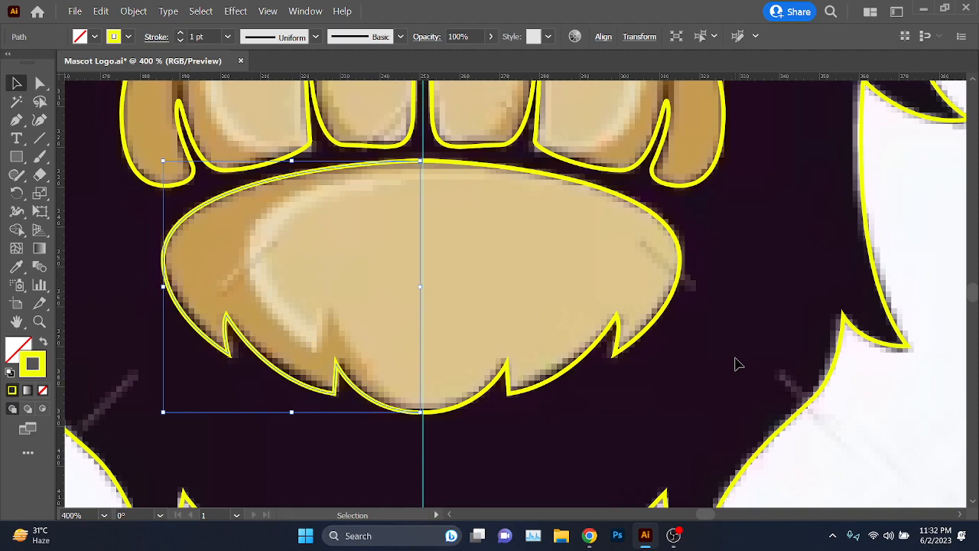
# Step: Move the mirrored chin half until its top endpoint meets the right half's endpoint on the centre guide
pyautogui.scroll(3, 424, 162)
pyautogui.press('a')
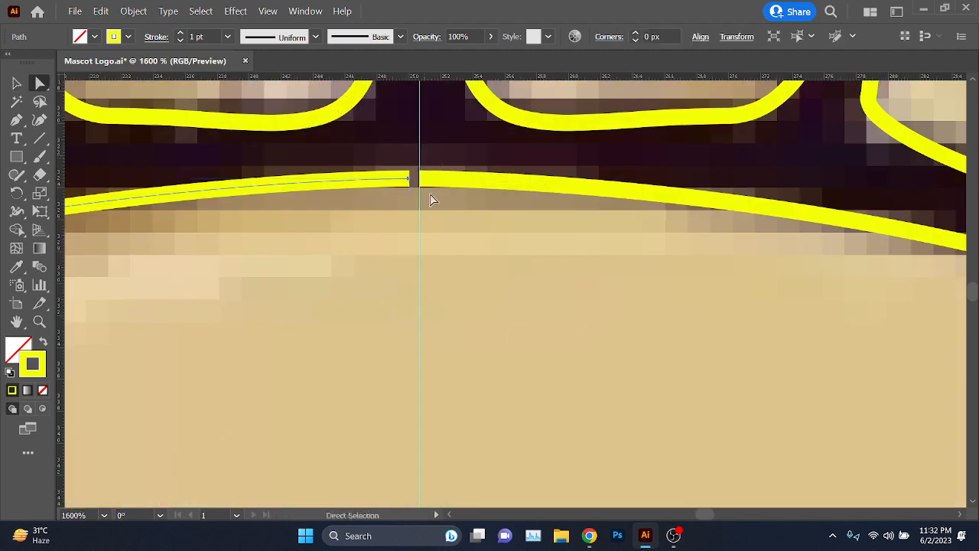
pyautogui.moveTo(446, 165); pyautogui.dragTo(446, 165)
pyautogui.scroll(-3, 450, 265)
pyautogui.scroll(-1, 450, 264)
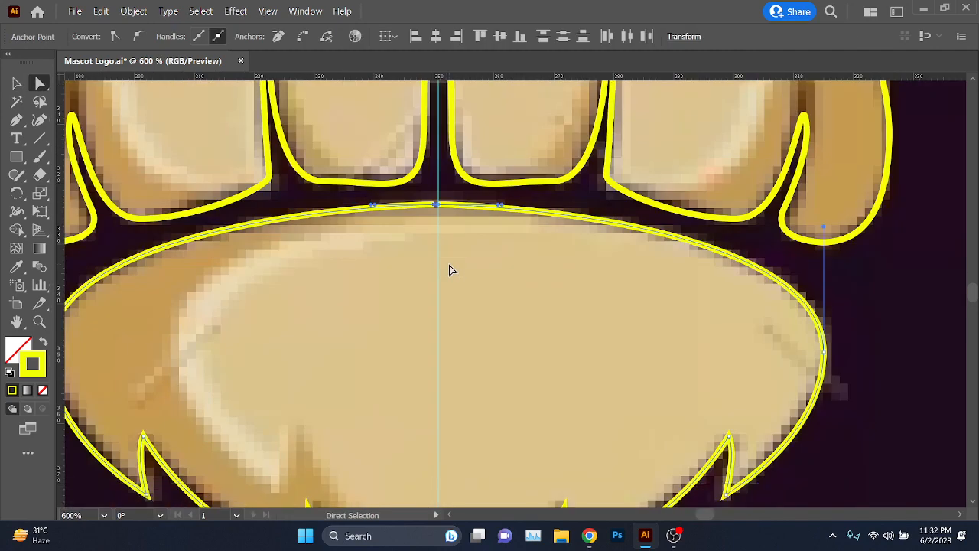
pyautogui.press('v')
pyautogui.click(422, 218)
pyautogui.scroll(5, 428, 208)
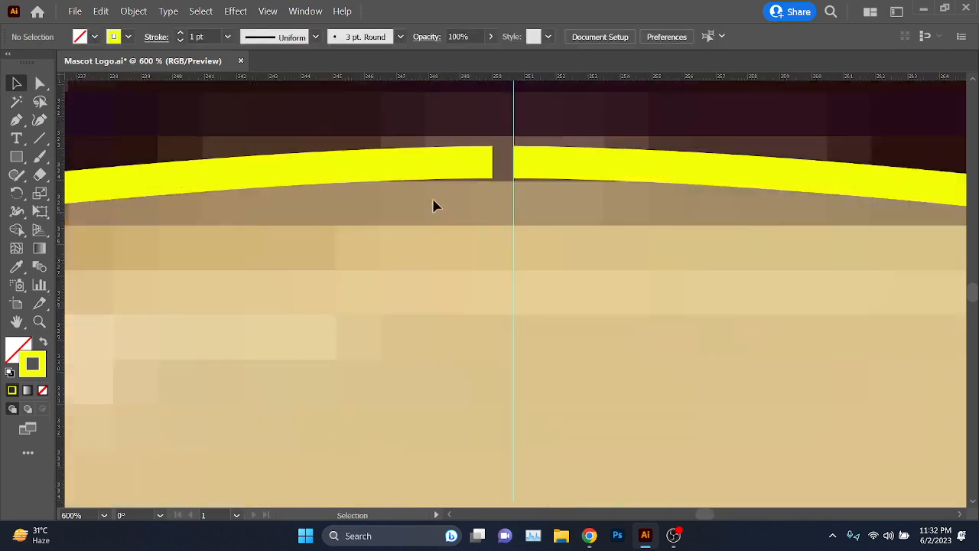
pyautogui.moveTo(433, 204)
pyautogui.mouseDown()
pyautogui.moveTo(378, 290)
pyautogui.moveTo(385, 265)
pyautogui.moveTo(402, 263)
pyautogui.mouseUp()
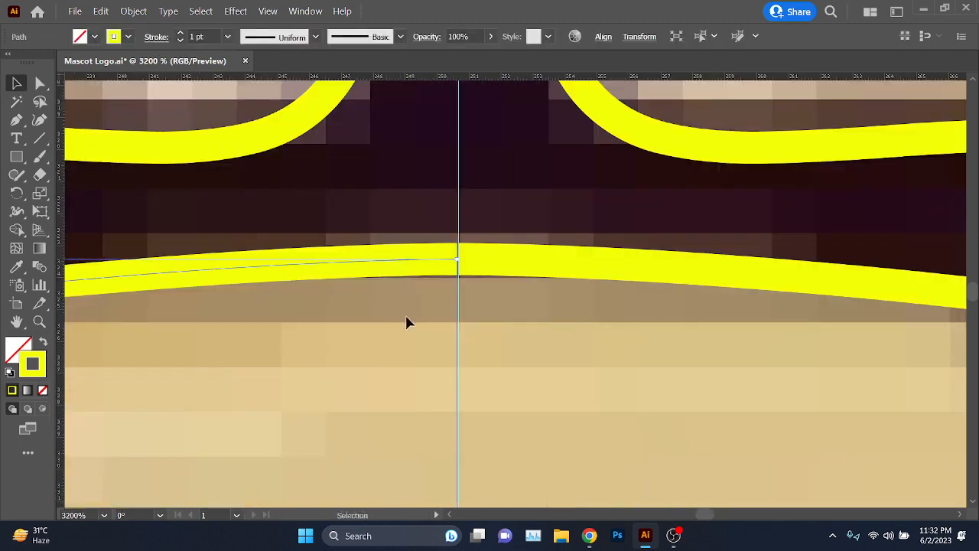
# Step: Join the two chin halves at their top and bottom endpoints into one closed outline
pyautogui.press('a')
pyautogui.moveTo(406, 317); pyautogui.dragTo(480, 232)
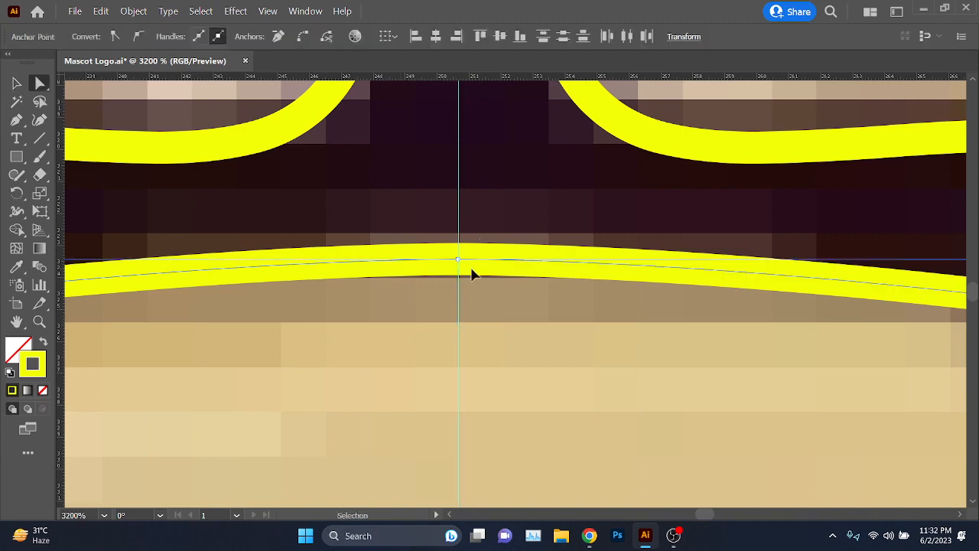
pyautogui.scroll(-8, 516, 312)
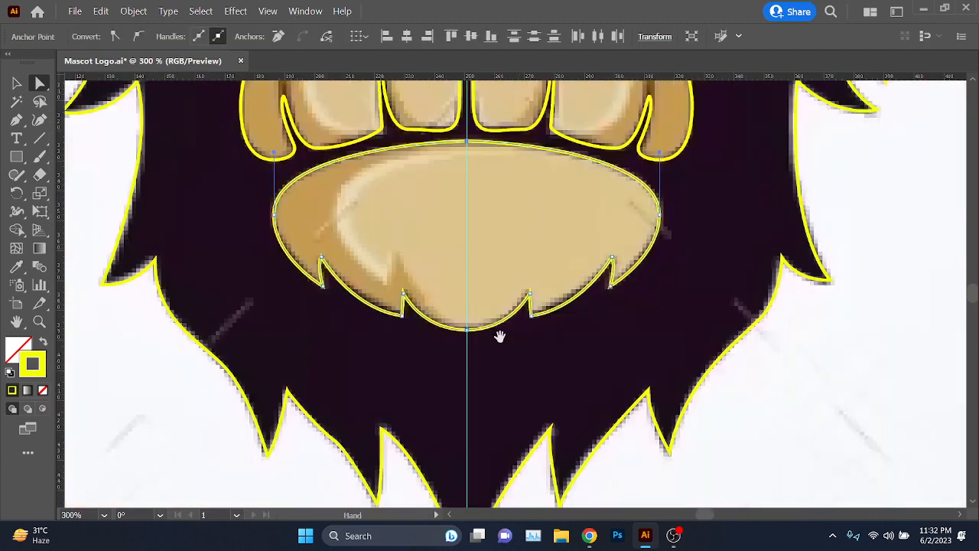
pyautogui.scroll(4, 499, 337)
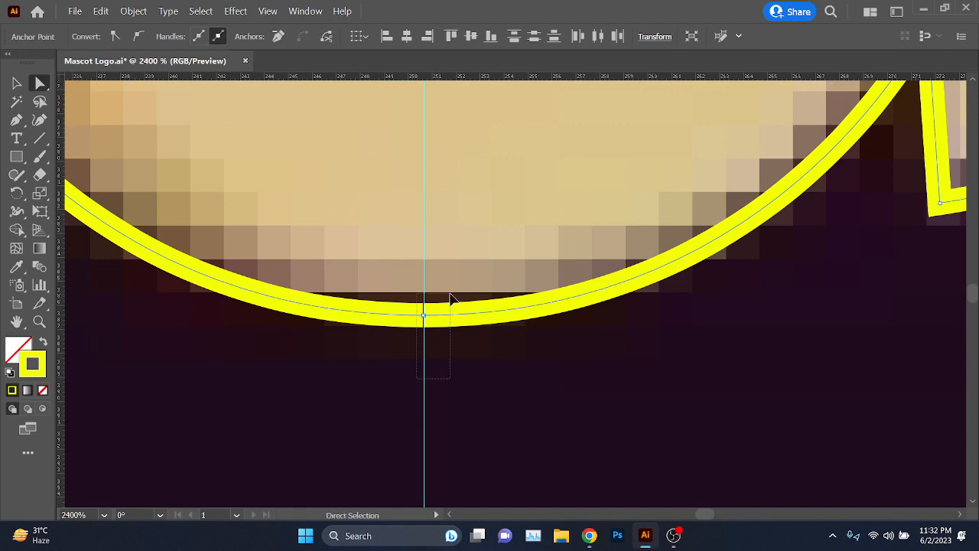
pyautogui.moveTo(450, 294); pyautogui.dragTo(450, 294)
pyautogui.hotkey('ctrl', 'j')
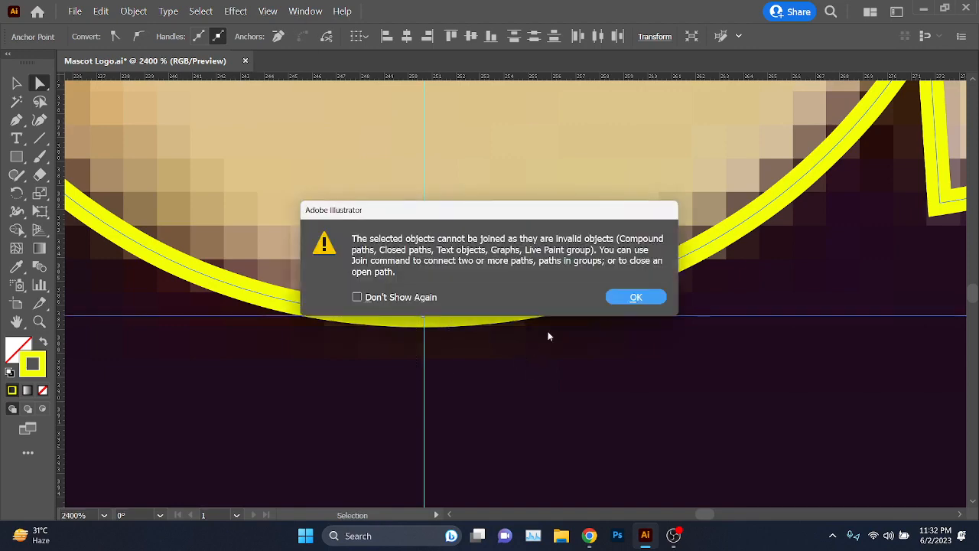
pyautogui.click(632, 298)
pyautogui.press('v')
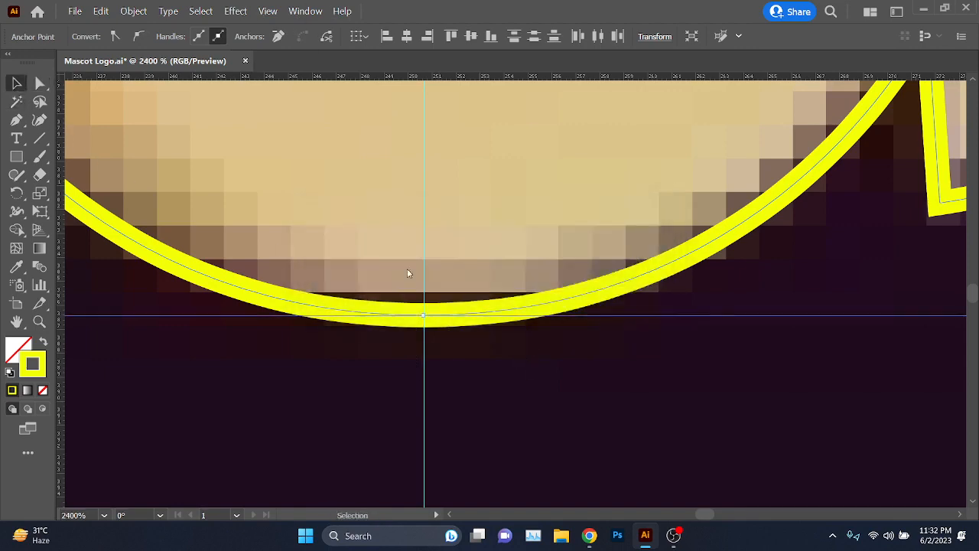
# Step: Begin the right ear's inner shape with the Pen tool at its upper inner tip and curve up to its crest
pyautogui.scroll(-8, 421, 283)
pyautogui.scroll(5, 435, 291)
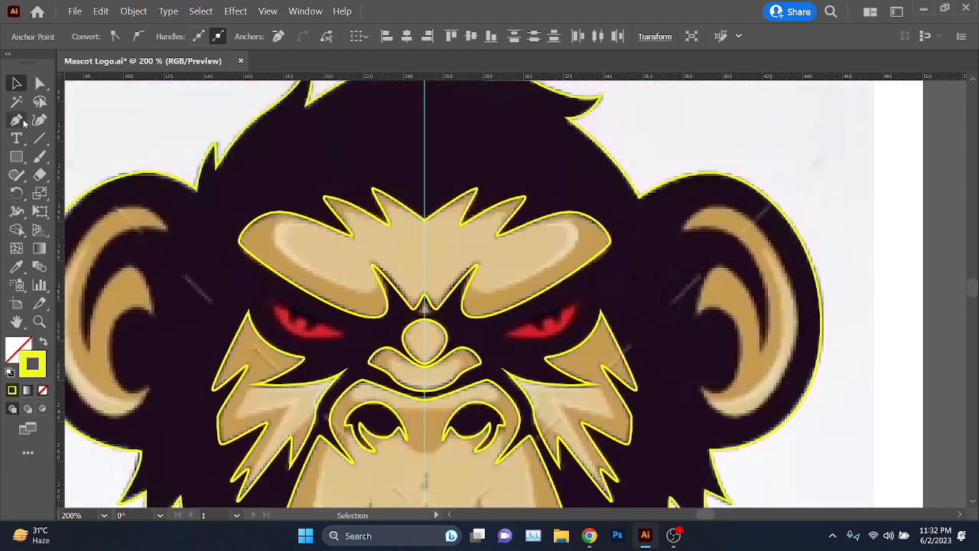
pyautogui.click(18, 120)
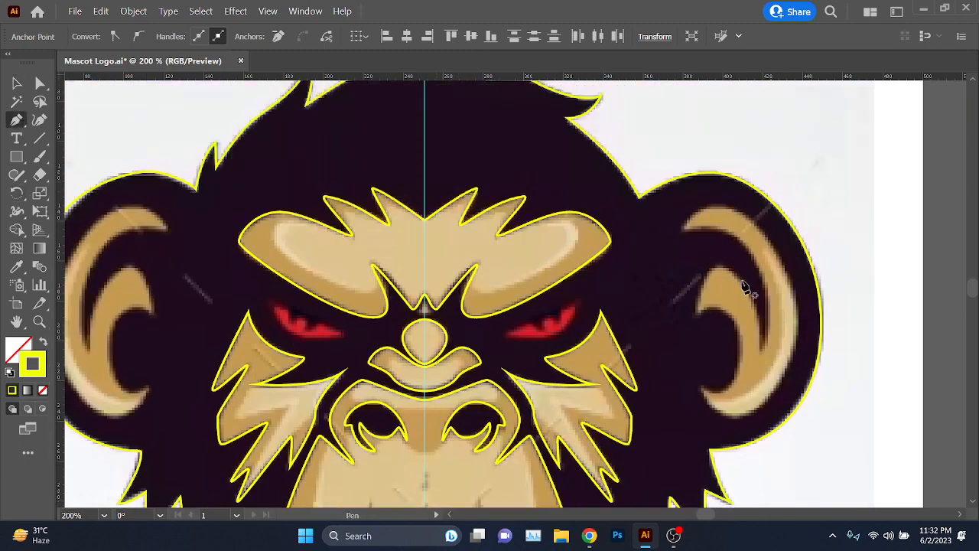
pyautogui.moveTo(743, 284); pyautogui.dragTo(596, 255)
pyautogui.scroll(1, 574, 208)
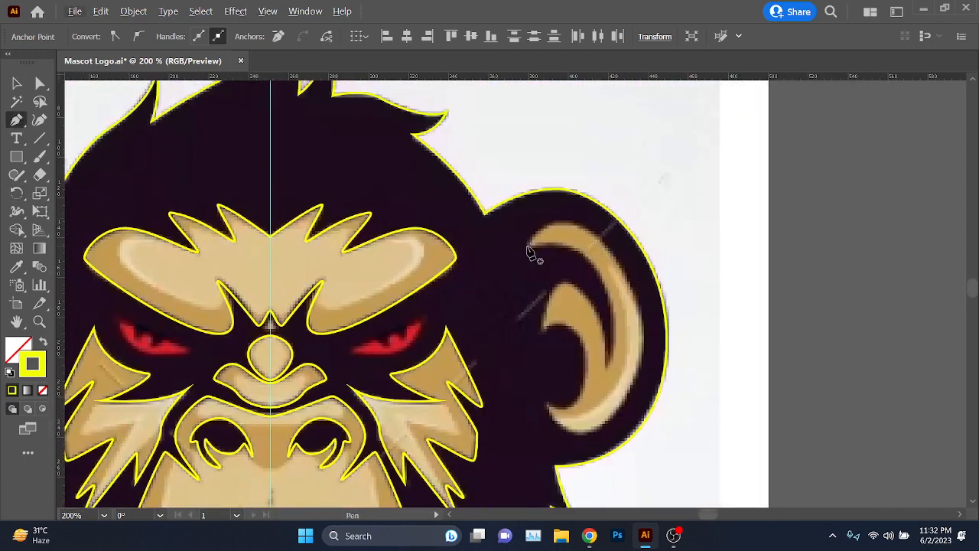
pyautogui.scroll(4, 532, 237)
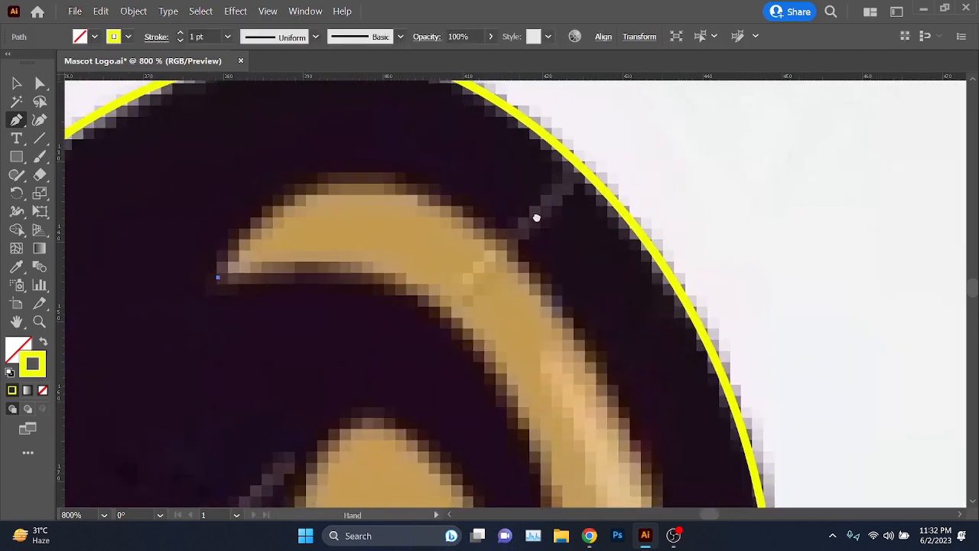
pyautogui.moveTo(536, 218); pyautogui.dragTo(575, 191)
pyautogui.moveTo(476, 160); pyautogui.dragTo(587, 191)
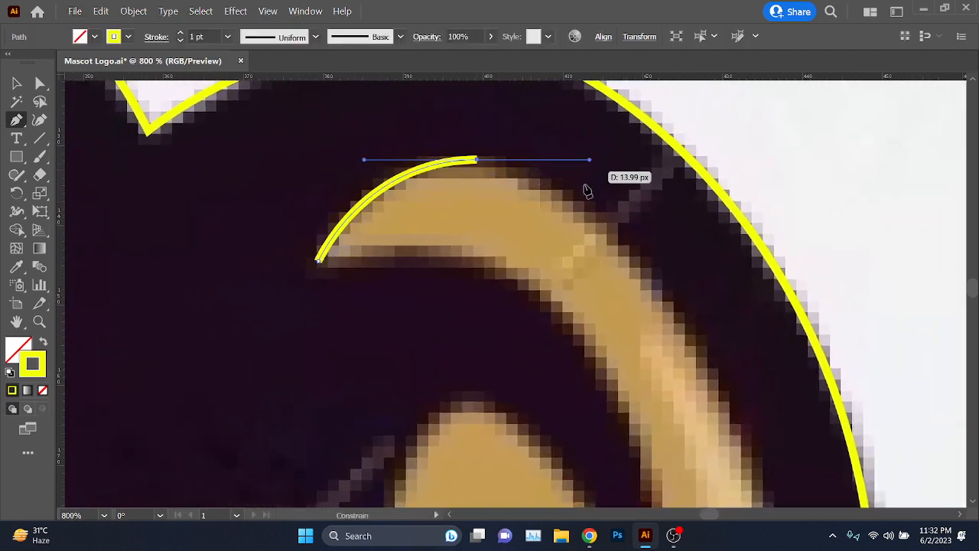
# Step: Trace the ear shape's outer edge down and around its lowest curve to the lower inner tip
pyautogui.scroll(-2, 583, 190)
pyautogui.moveTo(674, 371); pyautogui.dragTo(559, 131)
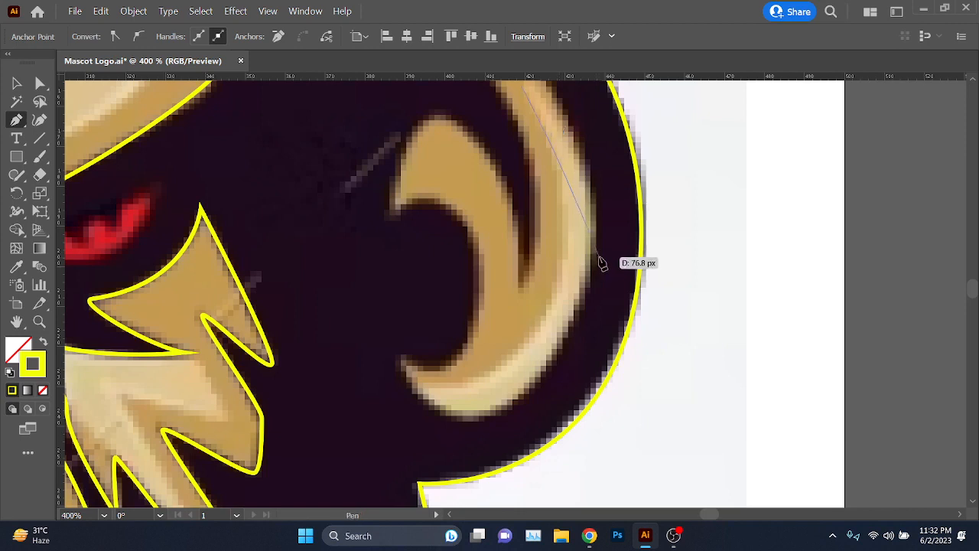
pyautogui.moveTo(594, 232); pyautogui.dragTo(579, 360)
pyautogui.moveTo(466, 419)
pyautogui.mouseDown()
pyautogui.moveTo(411, 423)
pyautogui.moveTo(453, 407)
pyautogui.mouseUp()
pyautogui.click(400, 357)
# Step: Trace the ear shape's concave inner edge from the lower tip up to the middle inner tip
pyautogui.scroll(1, 444, 373)
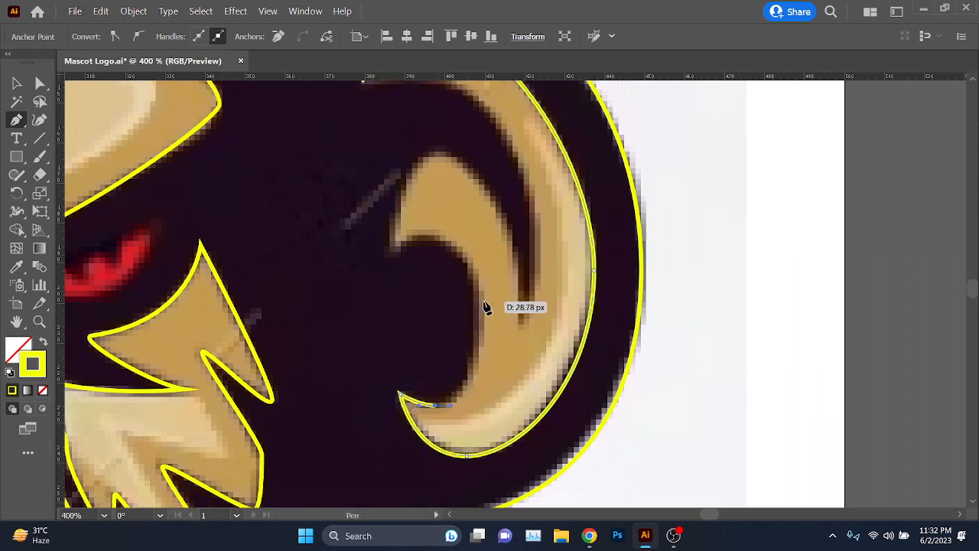
pyautogui.moveTo(483, 302); pyautogui.dragTo(476, 260)
pyautogui.moveTo(397, 249); pyautogui.dragTo(356, 280)
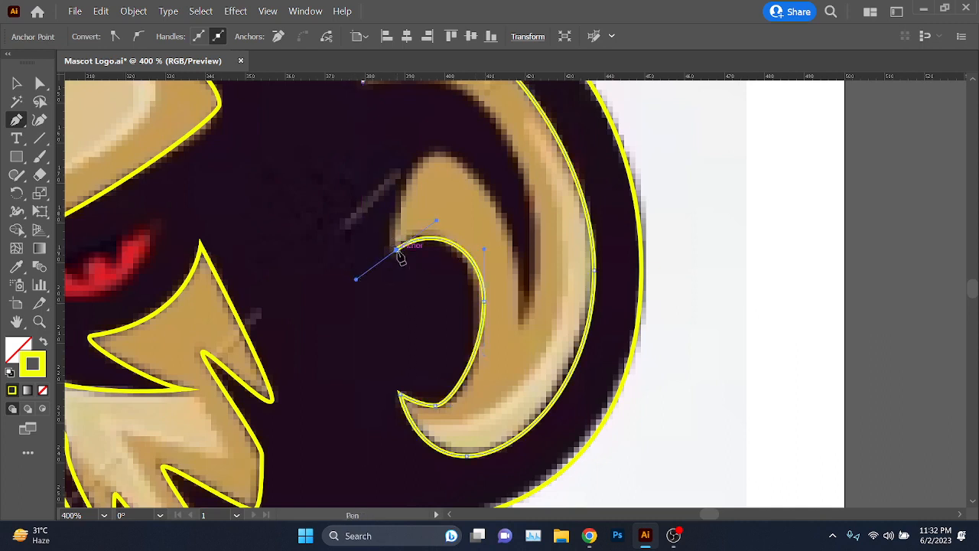
pyautogui.moveTo(410, 217); pyautogui.dragTo(334, 280)
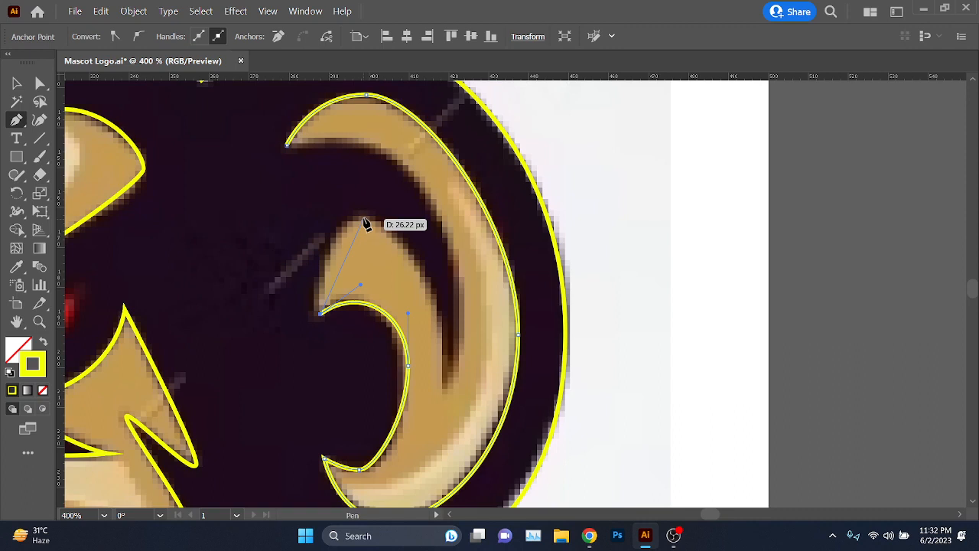
# Step: Trace the right ear's middle lobe and narrow dark notch, close the path at the upper inner tip, and deselect it
pyautogui.moveTo(363, 217); pyautogui.dragTo(399, 216)
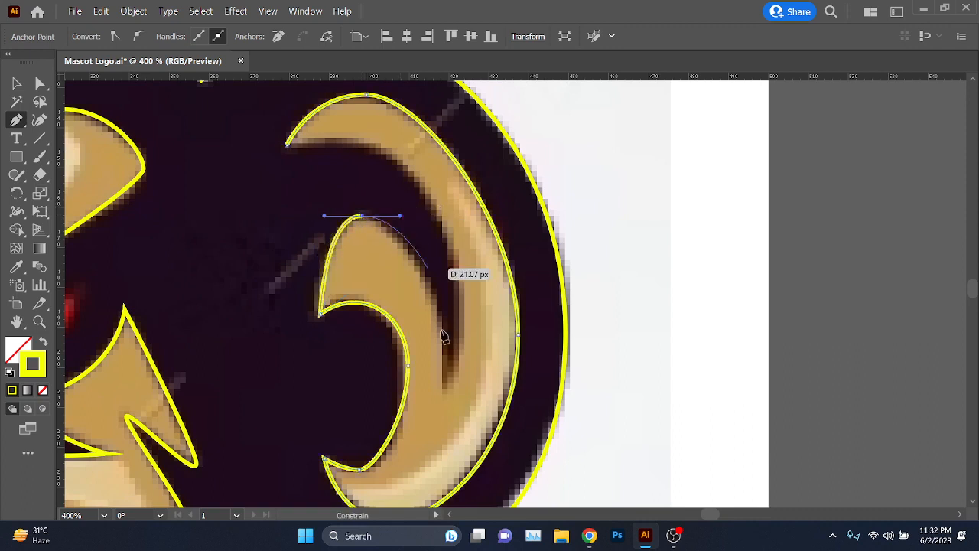
pyautogui.moveTo(444, 385); pyautogui.dragTo(437, 420)
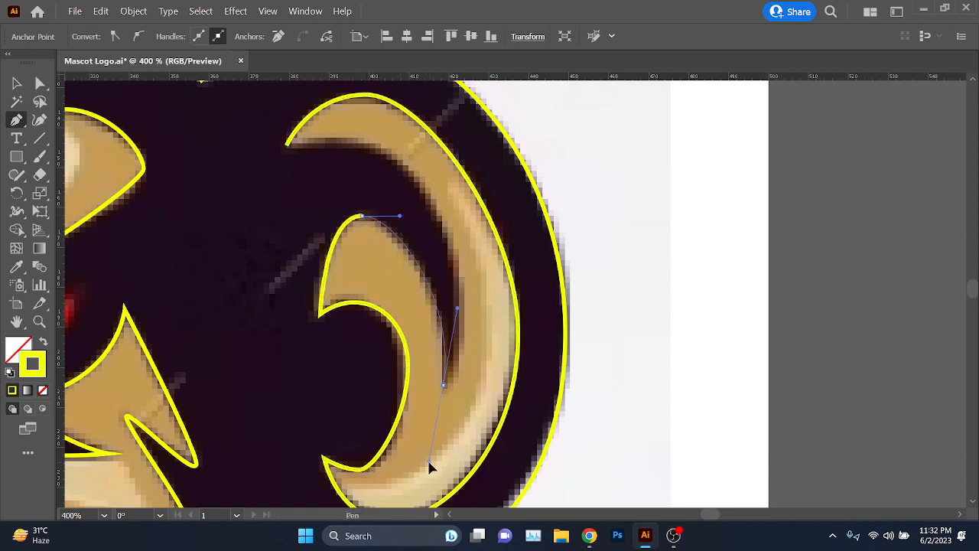
pyautogui.moveTo(428, 467); pyautogui.dragTo(429, 465)
pyautogui.moveTo(444, 385); pyautogui.dragTo(459, 267)
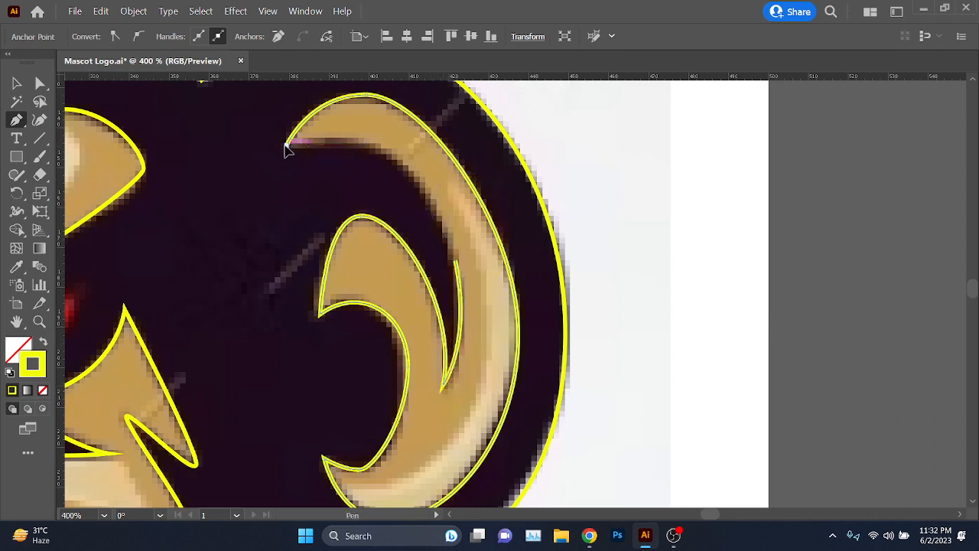
pyautogui.click(287, 144)
pyautogui.keyDown('alt'); pyautogui.scroll(-2, 350, 263); pyautogui.keyUp('alt')
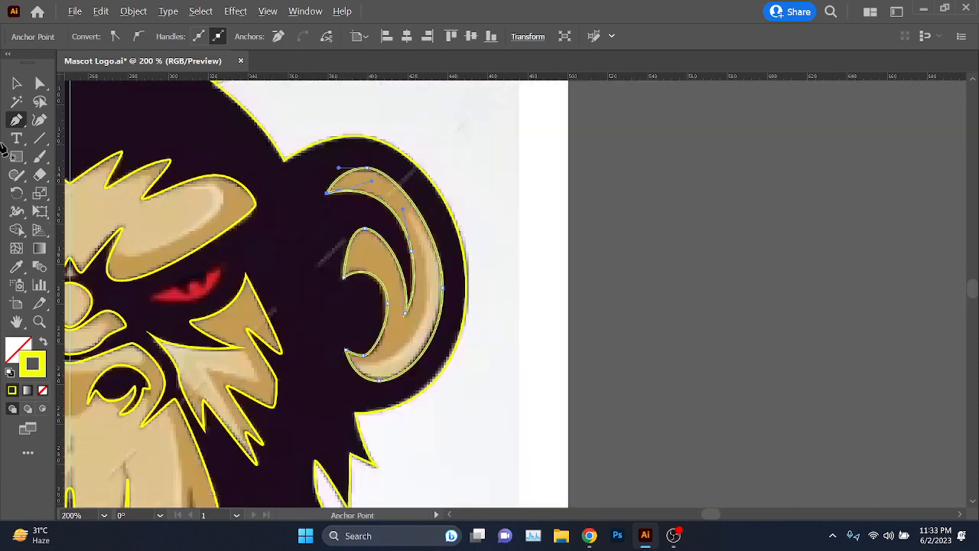
pyautogui.click(14, 86)
pyautogui.click(533, 335)
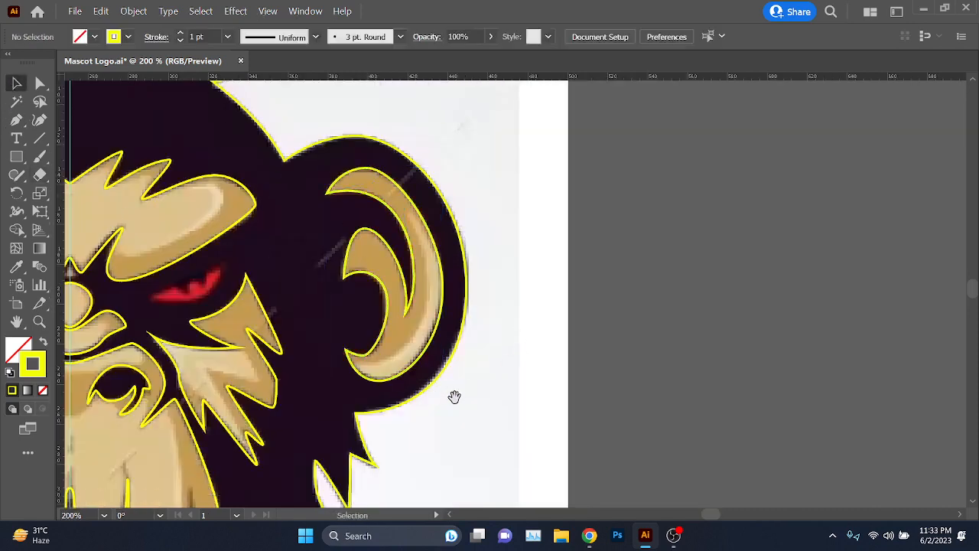
# Step: Trace the right eye's lower edge with the Pen tool from its upper outer tip around to the inner corner
pyautogui.moveTo(452, 396); pyautogui.dragTo(824, 381)
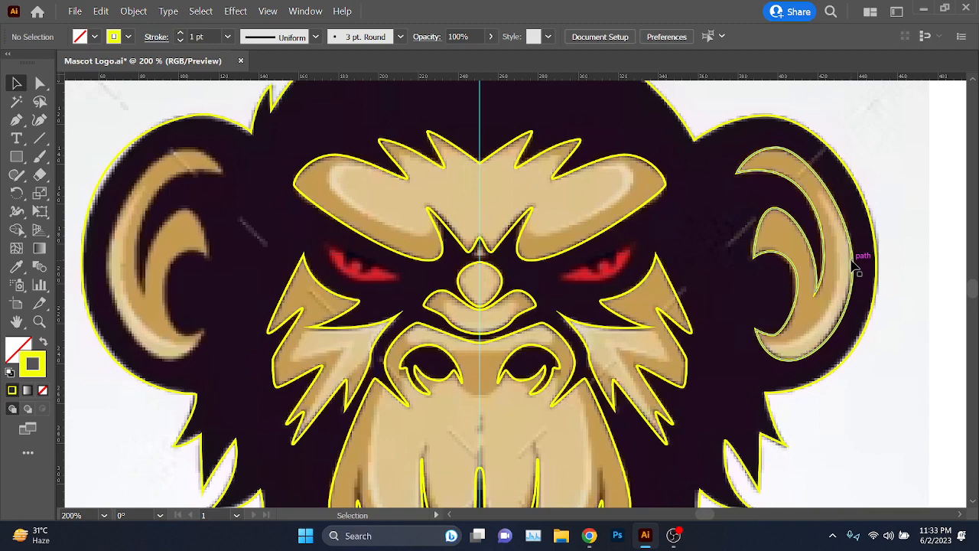
pyautogui.click(16, 120)
pyautogui.scroll(5, 578, 258)
pyautogui.moveTo(612, 306); pyautogui.dragTo(348, 223)
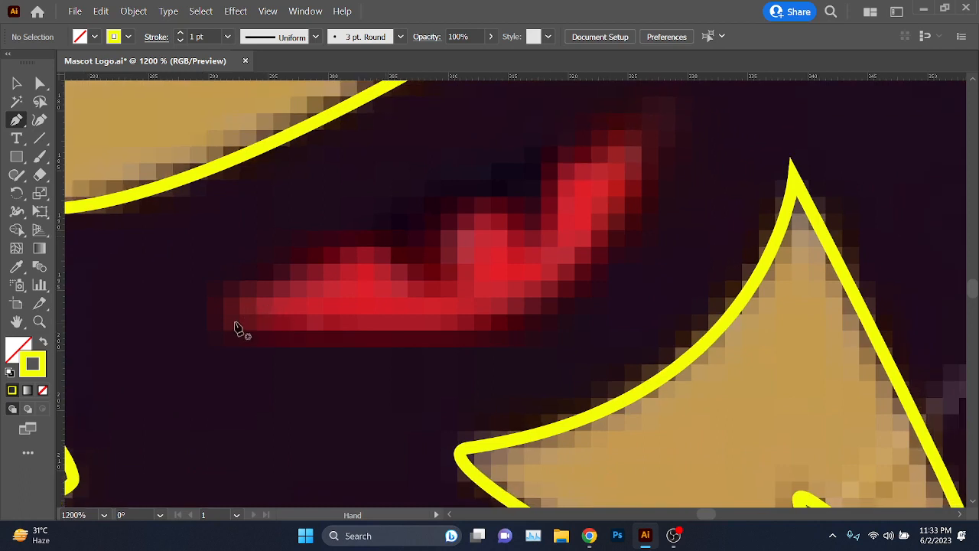
pyautogui.scroll(1, 656, 151)
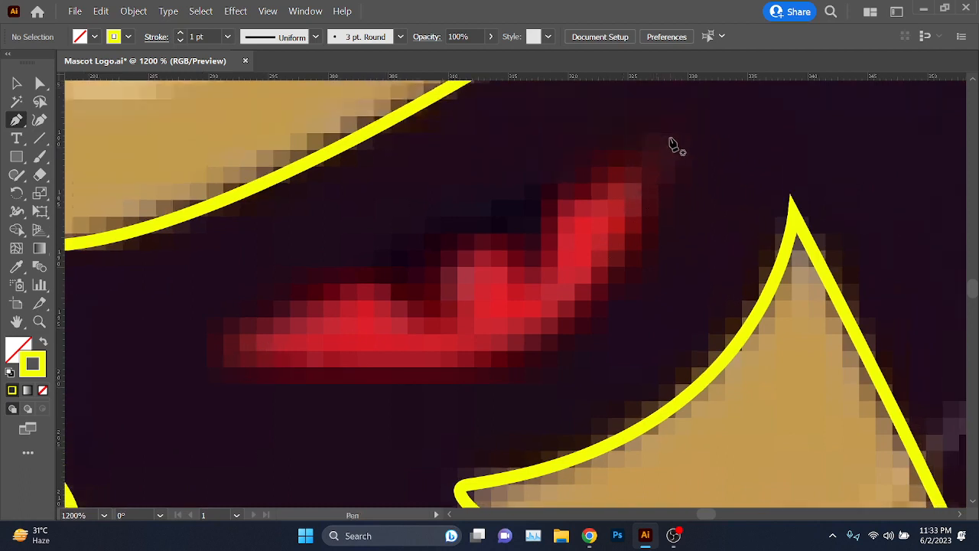
pyautogui.click(665, 141)
pyautogui.moveTo(448, 383)
pyautogui.mouseDown()
pyautogui.moveTo(287, 378)
pyautogui.moveTo(222, 402)
pyautogui.moveTo(229, 392)
pyautogui.mouseUp()
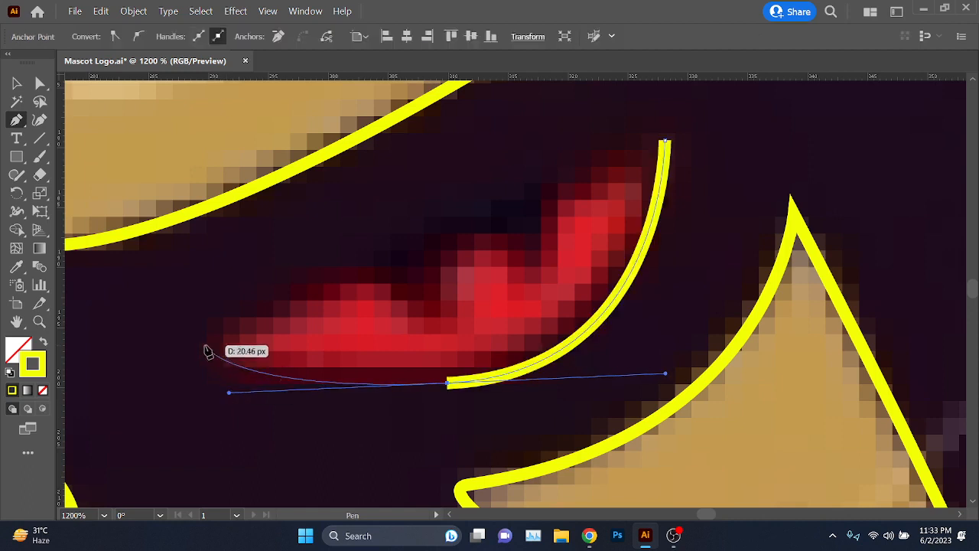
pyautogui.moveTo(205, 345)
pyautogui.mouseDown()
pyautogui.moveTo(389, 282)
pyautogui.moveTo(387, 268)
pyautogui.mouseUp()
# Step: Trace the right eye's wavy upper edge and close the path at the upper outer tip
pyautogui.moveTo(434, 325); pyautogui.dragTo(454, 321)
pyautogui.moveTo(467, 243); pyautogui.dragTo(491, 244)
pyautogui.moveTo(536, 277); pyautogui.dragTo(553, 277)
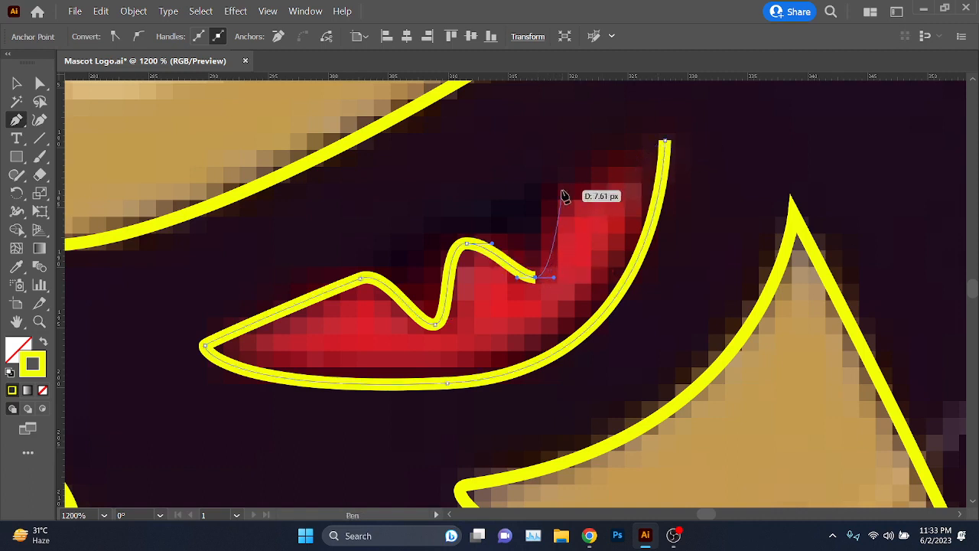
pyautogui.moveTo(563, 189)
pyautogui.mouseDown()
pyautogui.moveTo(589, 187)
pyautogui.moveTo(592, 175)
pyautogui.mouseUp()
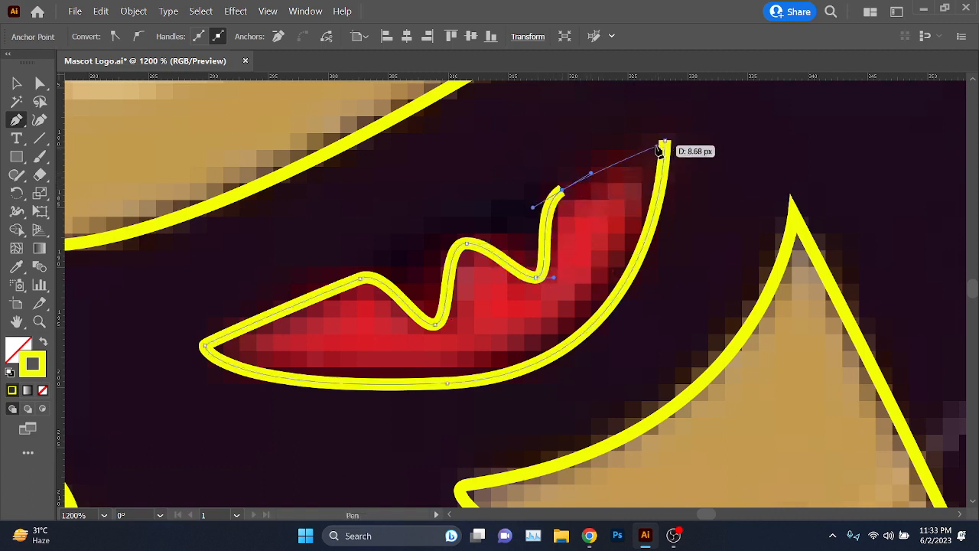
pyautogui.click(666, 143)
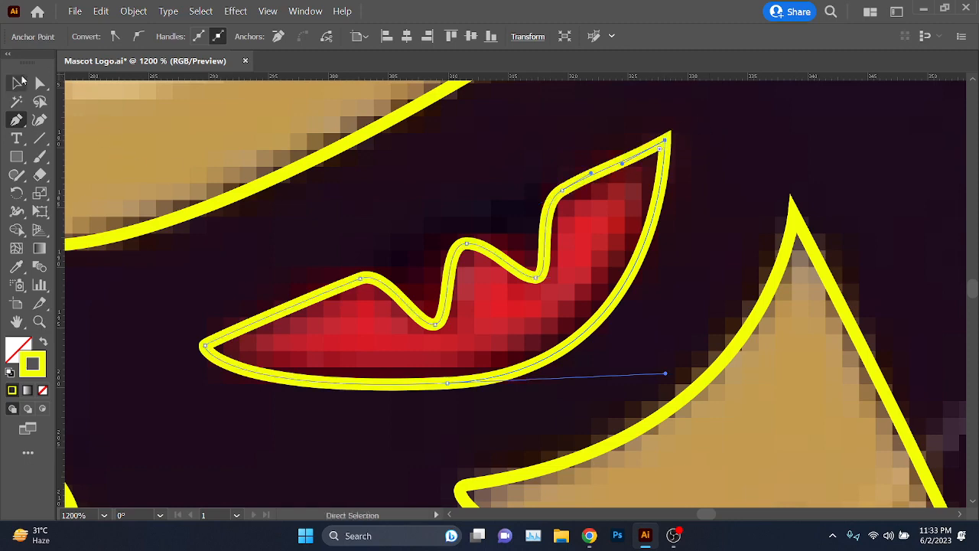
pyautogui.click(22, 81)
pyautogui.scroll(-3, 480, 286)
pyautogui.scroll(-6, 453, 386)
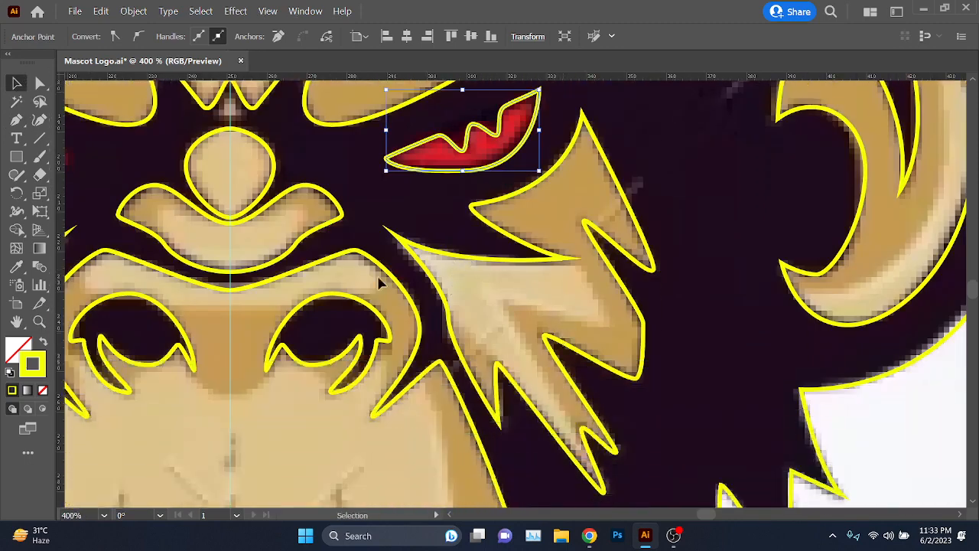
pyautogui.scroll(3, 379, 283)
pyautogui.scroll(-2, 459, 276)
pyautogui.hscroll(-3, 568, 279)
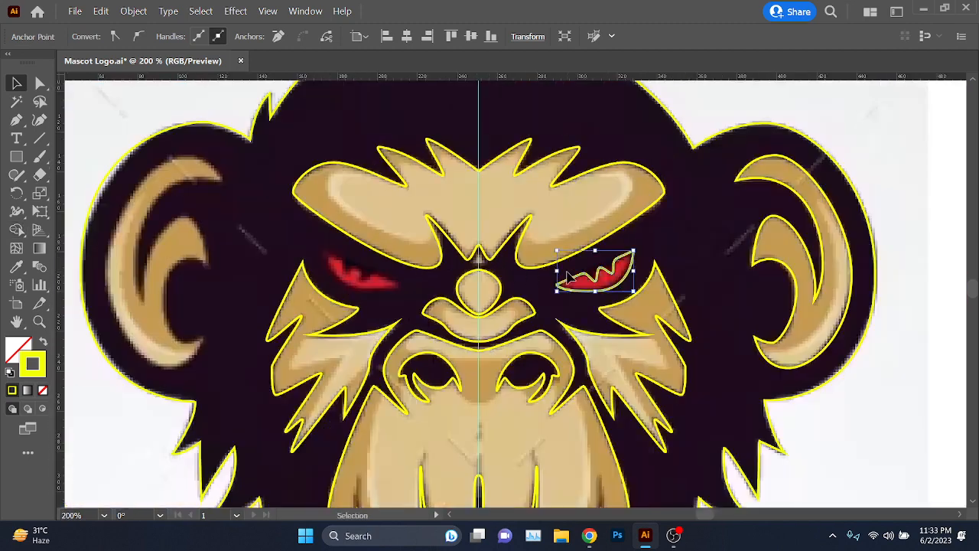
pyautogui.rightClick(568, 279)
pyautogui.moveTo(643, 445)
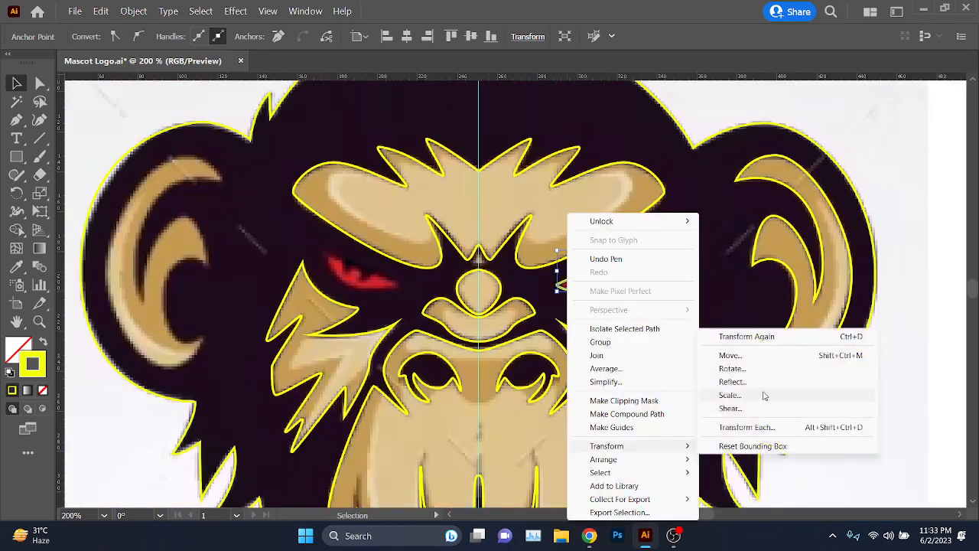
pyautogui.click(733, 381)
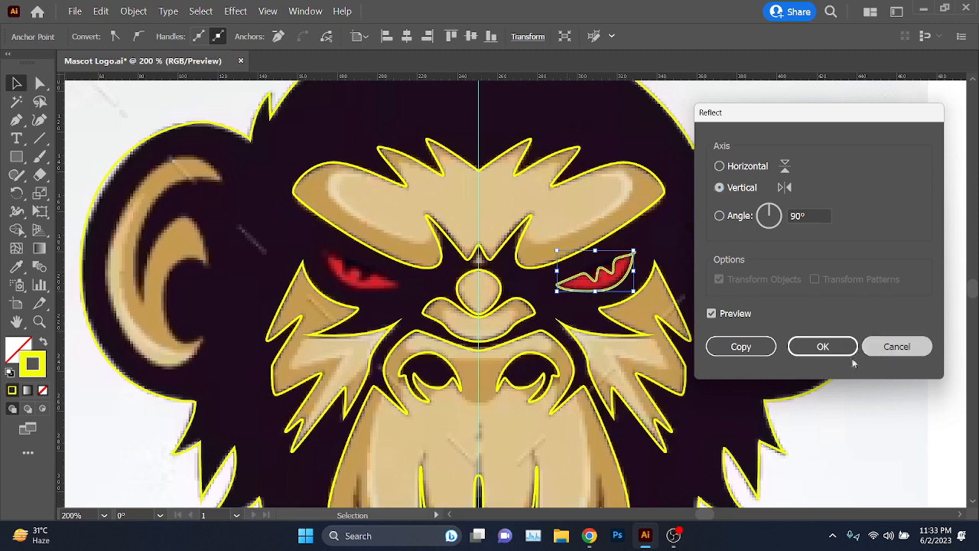
pyautogui.click(823, 347)
# Step: Create a reflected copy of the right eye outline across the vertical axis
pyautogui.rightClick(614, 283)
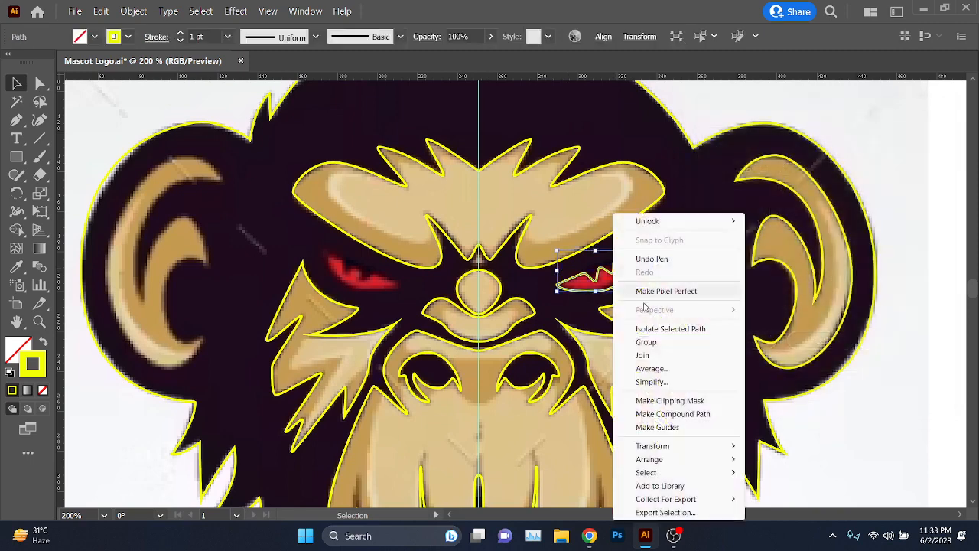
pyautogui.moveTo(663, 448)
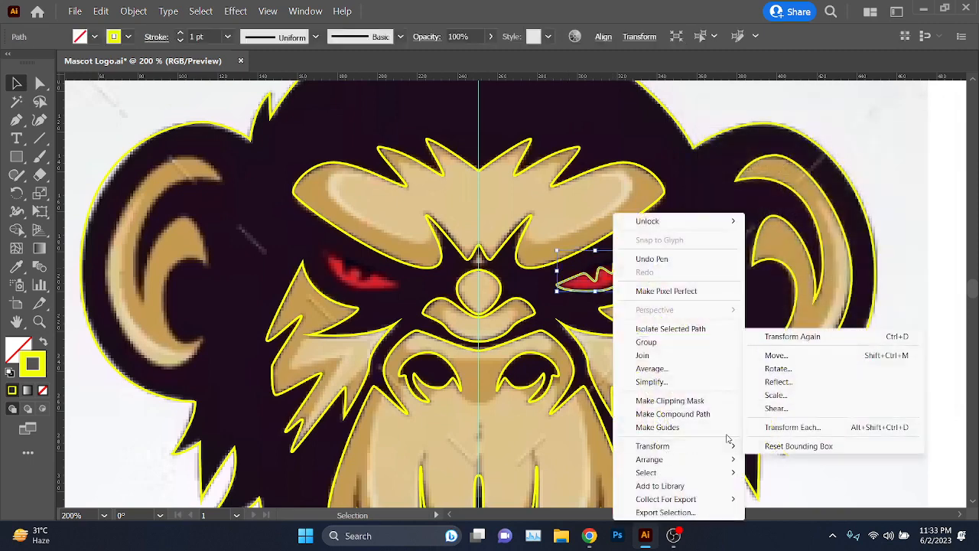
pyautogui.click(819, 382)
pyautogui.click(718, 344)
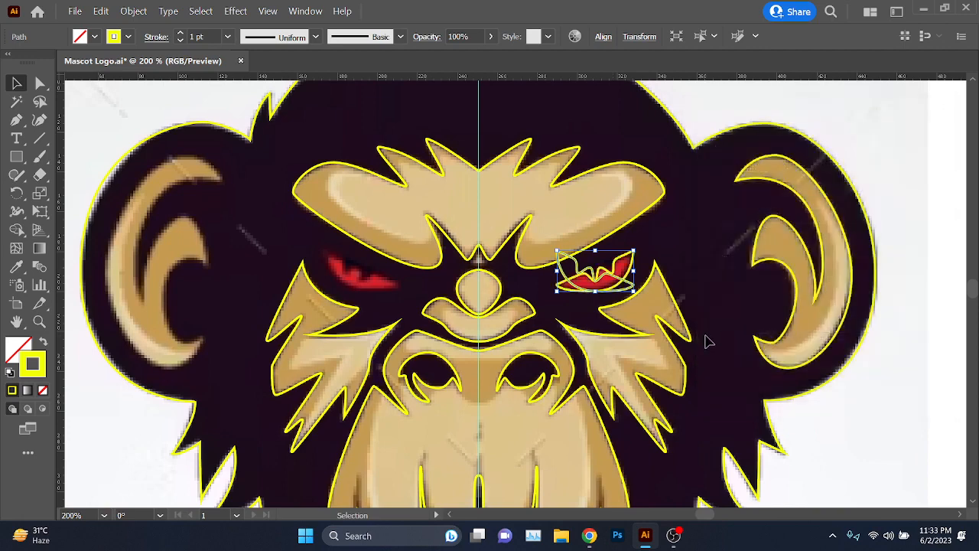
# Step: Nudge the mirrored eye outline horizontally onto the left red eye and deselect it
pyautogui.hotkey('shift', 'Left')
pyautogui.hotkey('shift', 'Left')
pyautogui.hotkey('shift', 'Left')
pyautogui.hotkey('shift', 'Left')
pyautogui.hotkey('shift', 'Left')
pyautogui.hotkey('shift', 'Left')
pyautogui.hotkey('shift', 'Left')
pyautogui.hotkey('shift', 'Left')
pyautogui.hotkey('shift', 'Left')
pyautogui.hotkey('shift', 'Left')
pyautogui.hotkey('shift', 'Left')
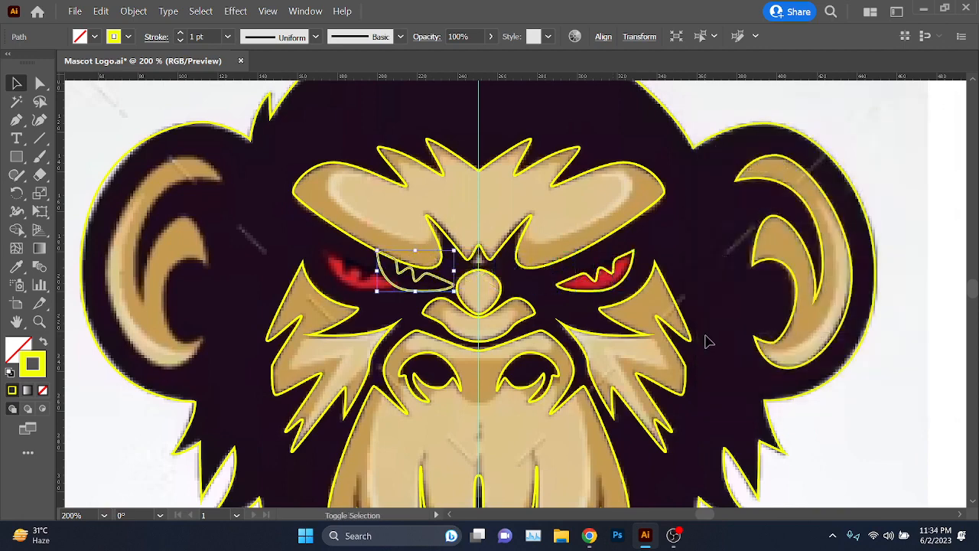
pyautogui.press('Left')
pyautogui.press('Left')
pyautogui.press('Left')
pyautogui.press('Left')
pyautogui.press('Left')
pyautogui.press('Left')
pyautogui.press('Left')
pyautogui.press('Left')
pyautogui.press('Left')
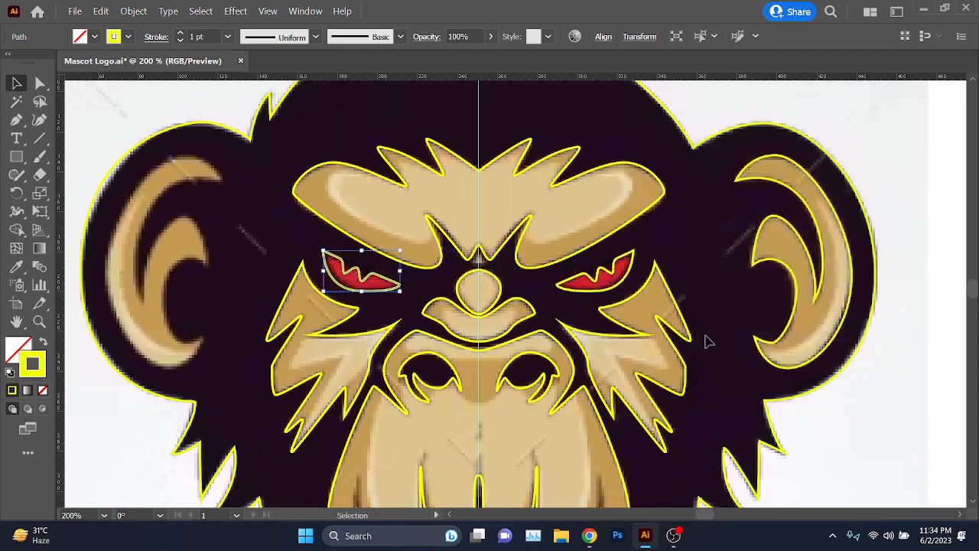
pyautogui.press('Right')
pyautogui.press('Right')
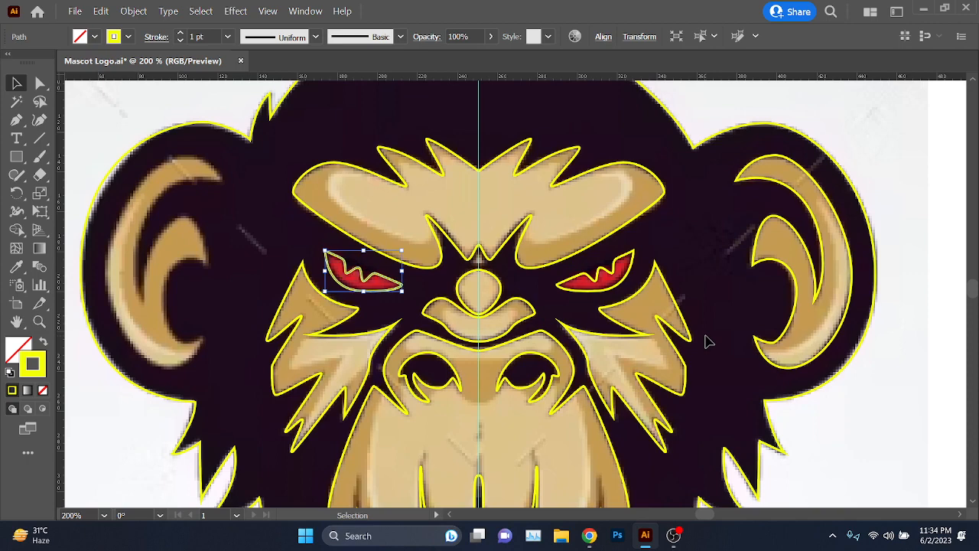
pyautogui.press('Left')
pyautogui.press('Left')
pyautogui.scroll(-3, 704, 385)
pyautogui.click(815, 417)
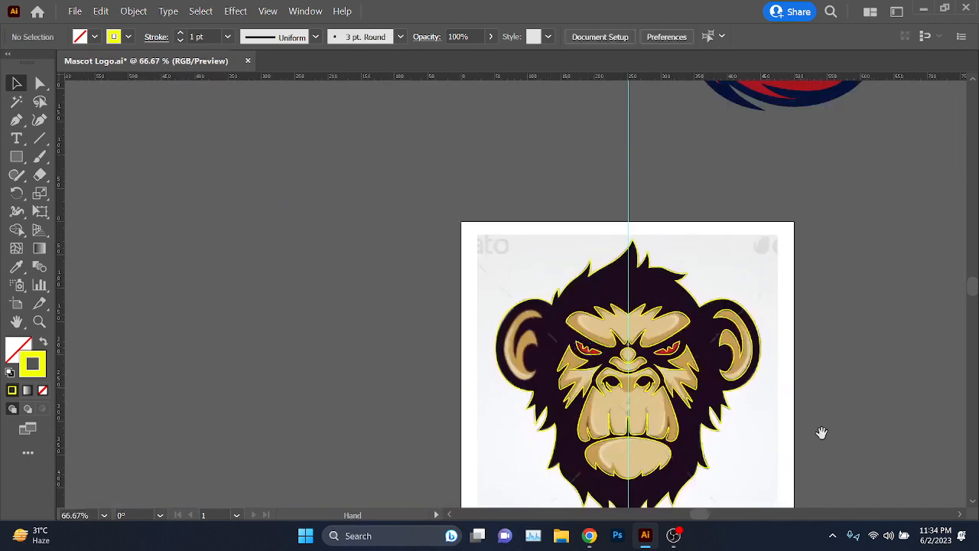
# Step: Start a Pen tool path just above the right brow's upper edge and curve it around the light area's outer end
pyautogui.moveTo(818, 431); pyautogui.dragTo(750, 350)
pyautogui.scroll(2, 595, 290)
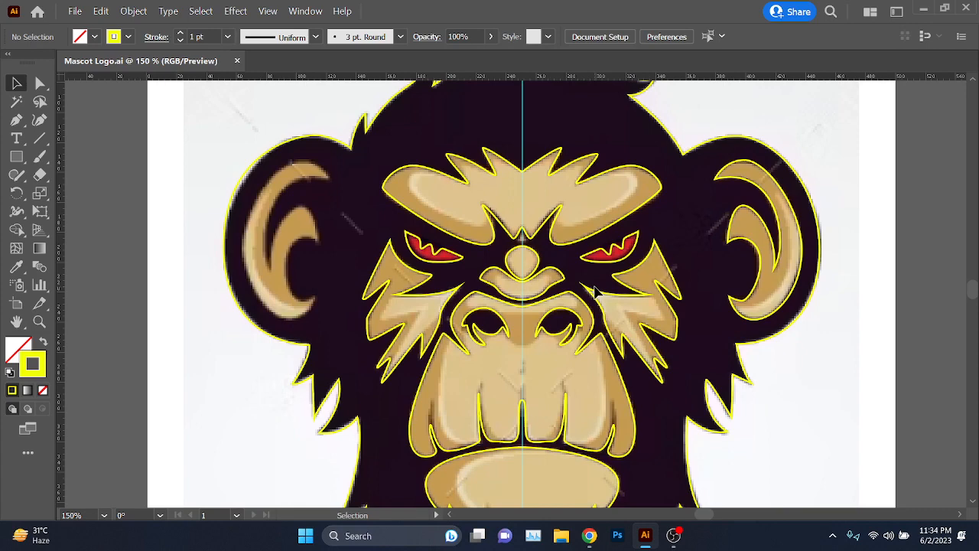
pyautogui.click(16, 120)
pyautogui.scroll(3, 649, 216)
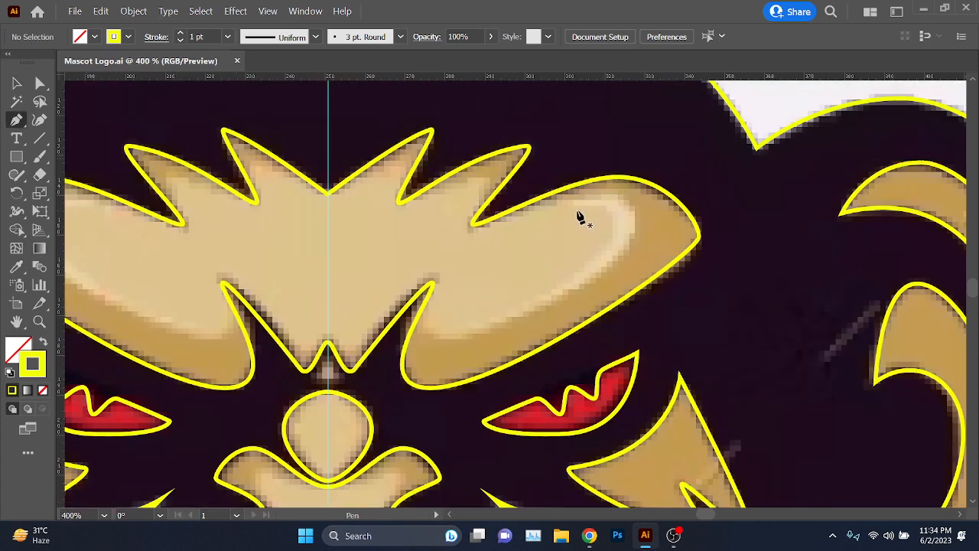
pyautogui.scroll(-2, 620, 221)
pyautogui.scroll(3, 622, 221)
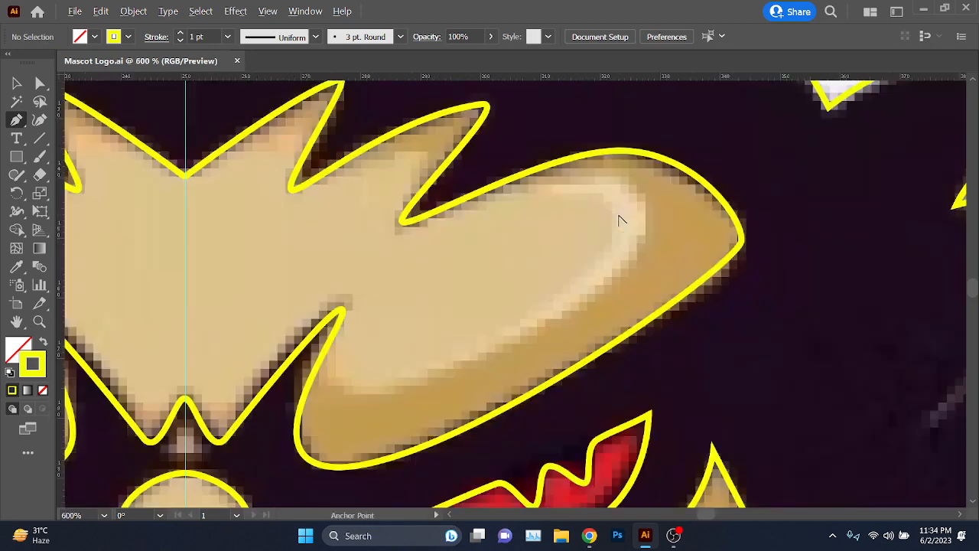
pyautogui.click(490, 207)
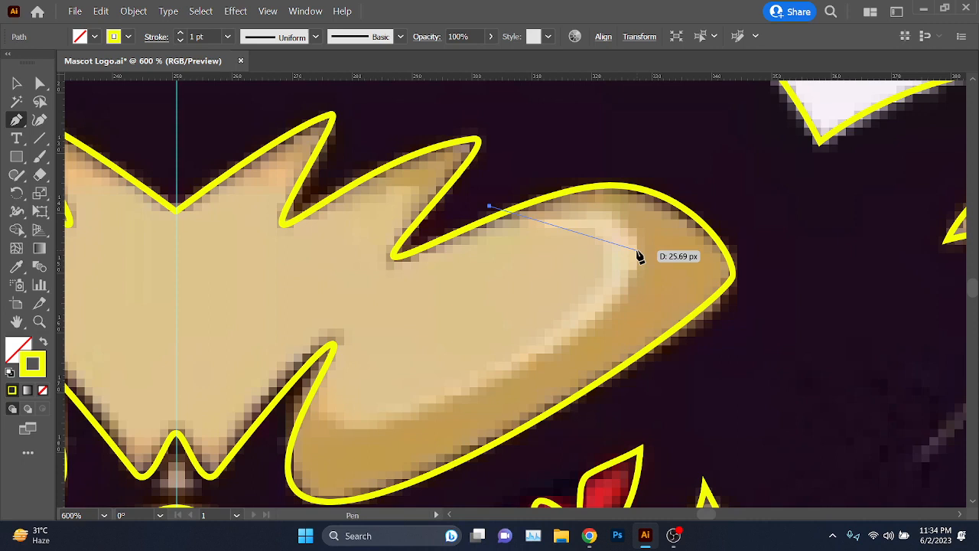
pyautogui.moveTo(637, 251); pyautogui.dragTo(626, 314)
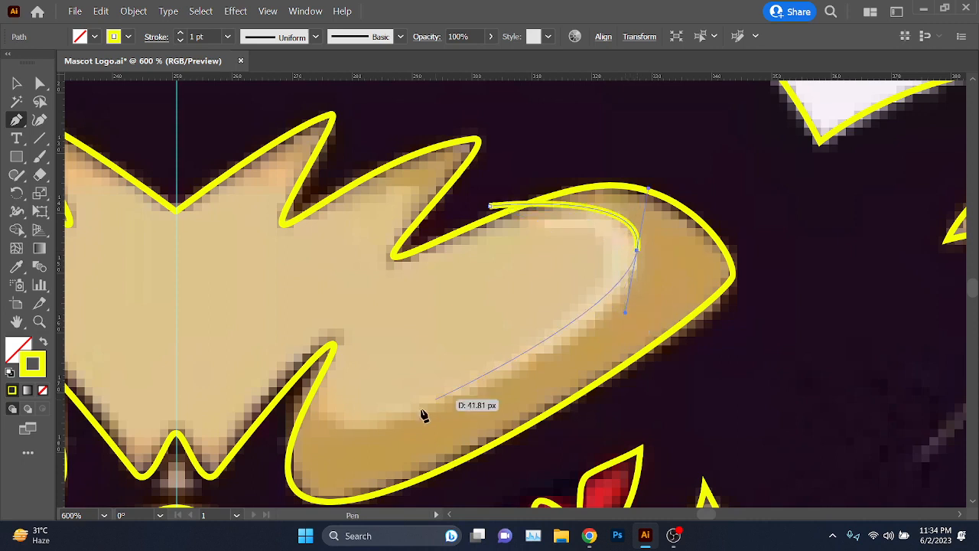
# Step: Continue the path along the brow's light area boundary to its lower end and curve up past the brow's inner edge
pyautogui.moveTo(354, 426); pyautogui.dragTo(284, 416)
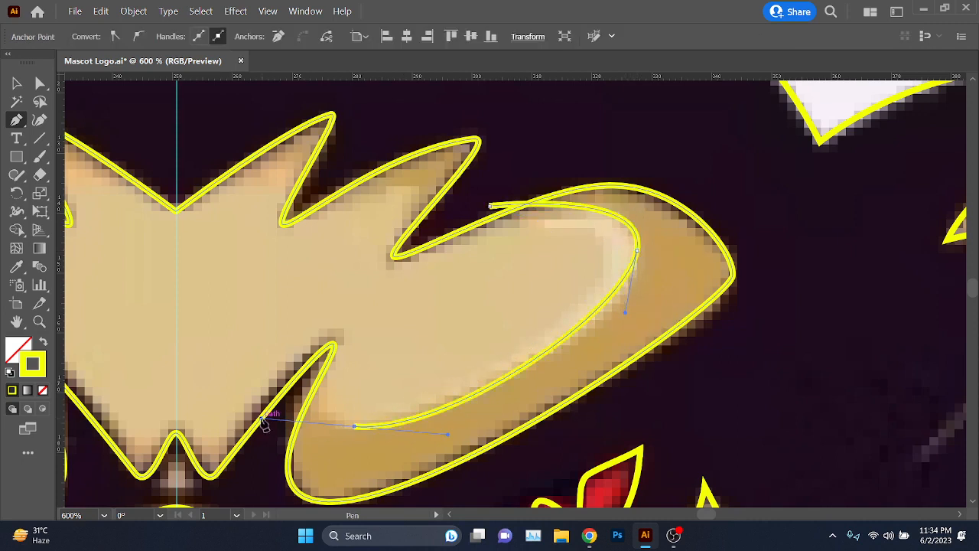
pyautogui.hotkey('ctrl', 'z')
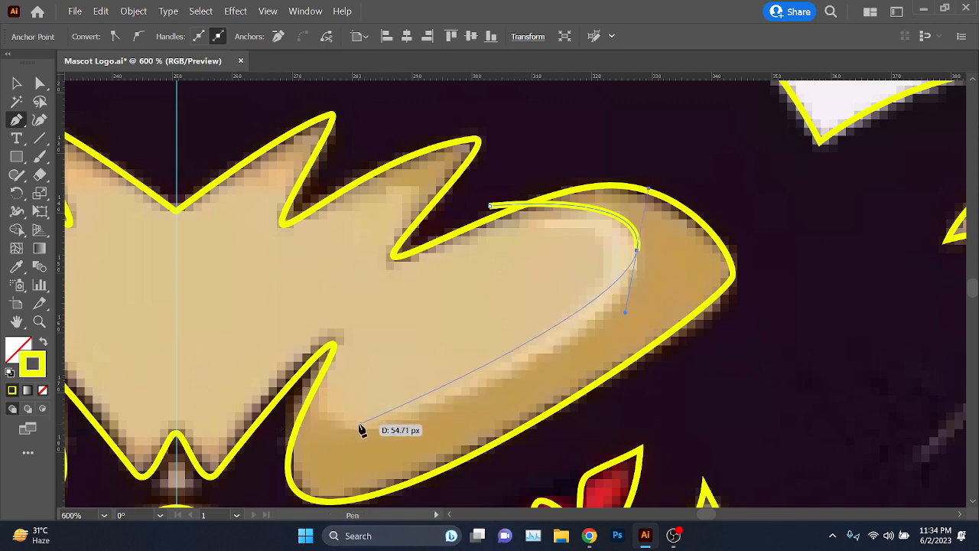
pyautogui.moveTo(358, 425); pyautogui.dragTo(309, 323)
pyautogui.click(298, 391)
# Step: Run straight segments around the outside of the right brow and close the path at its starting point
pyautogui.click(291, 403)
pyautogui.click(345, 451)
pyautogui.click(431, 424)
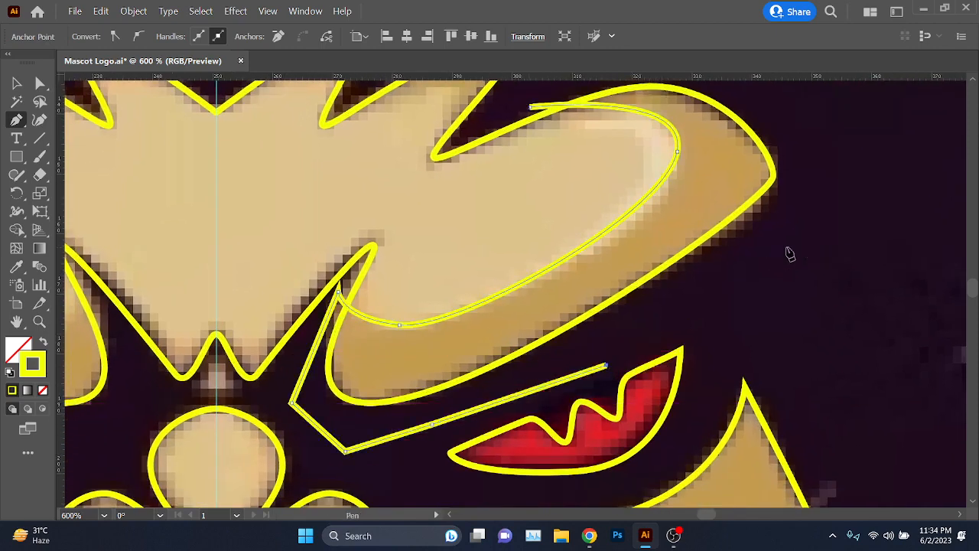
pyautogui.click(785, 248)
pyautogui.moveTo(841, 162); pyautogui.dragTo(811, 303)
pyautogui.click(811, 302)
pyautogui.click(734, 224)
pyautogui.click(540, 211)
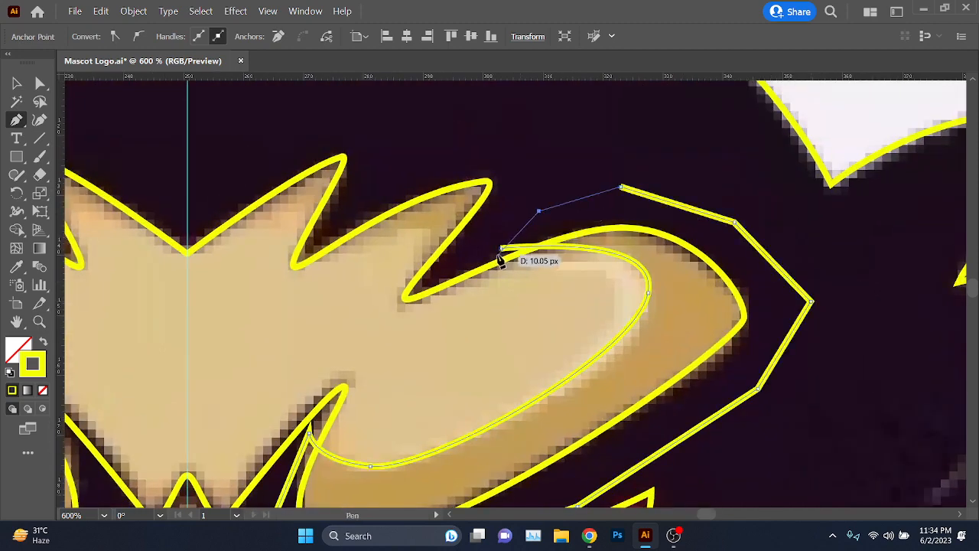
pyautogui.click(502, 248)
# Step: Trim the part of the new path lying outside the right brow with the Shape Builder tool
pyautogui.click(16, 84)
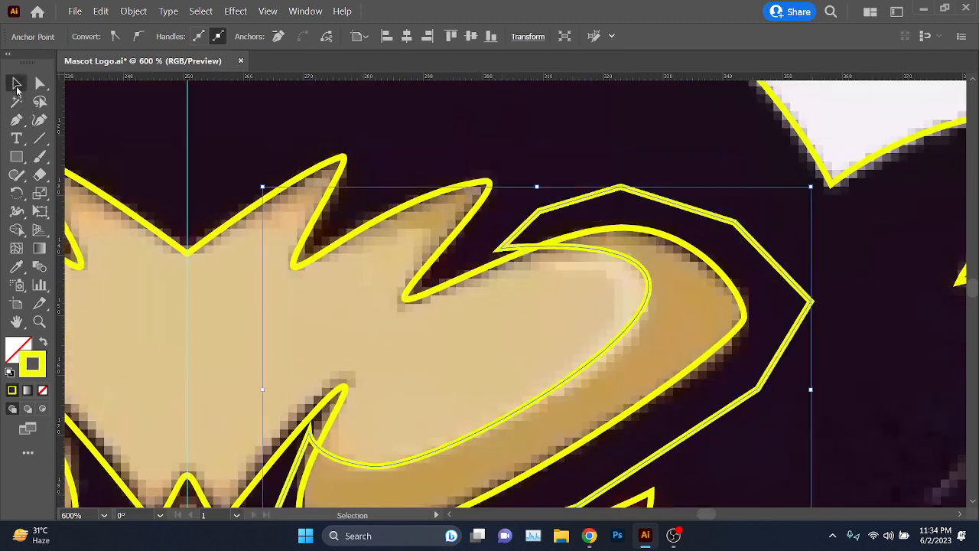
pyautogui.keyDown('shift'); pyautogui.click(742, 306); pyautogui.keyUp('shift')
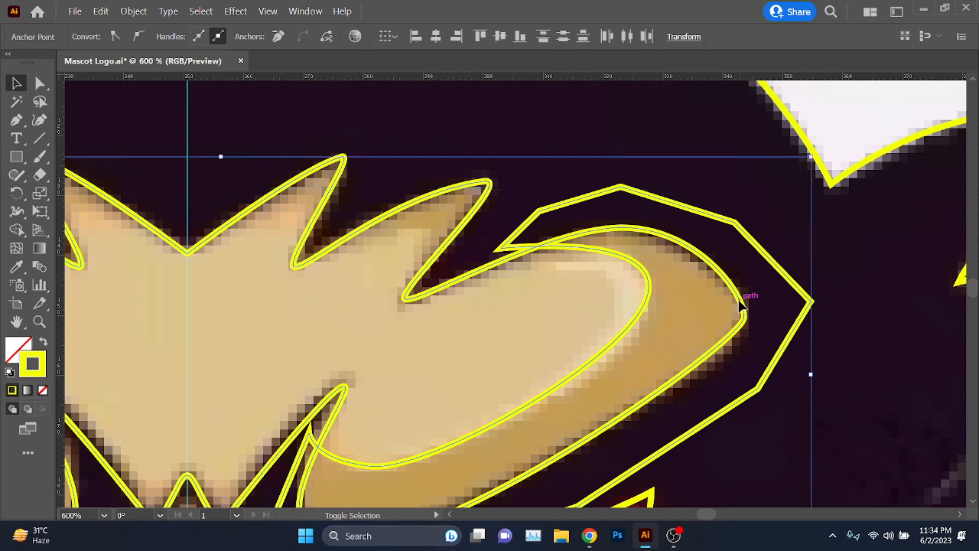
pyautogui.click(16, 229)
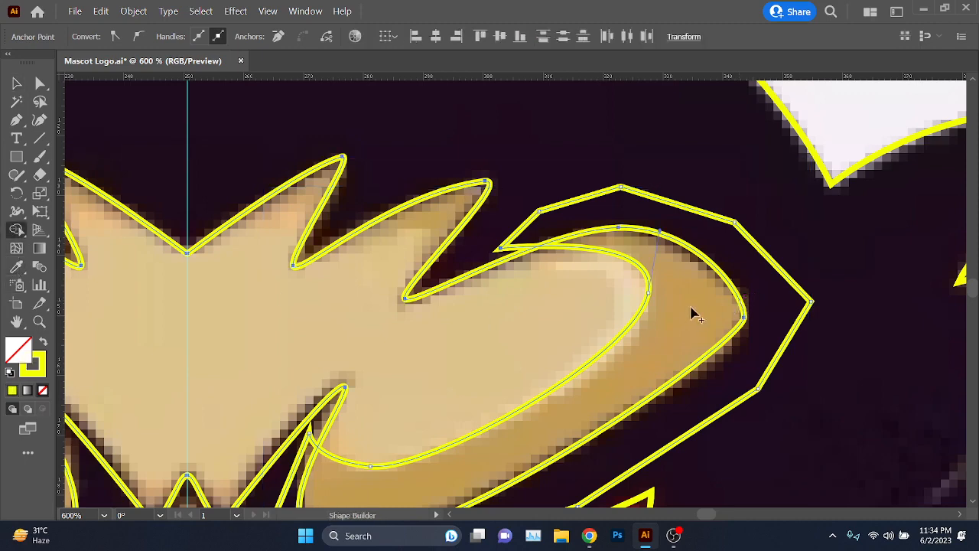
pyautogui.keyDown('alt'); pyautogui.click(774, 292); pyautogui.keyUp('alt')
pyautogui.press('v')
pyautogui.click(807, 361)
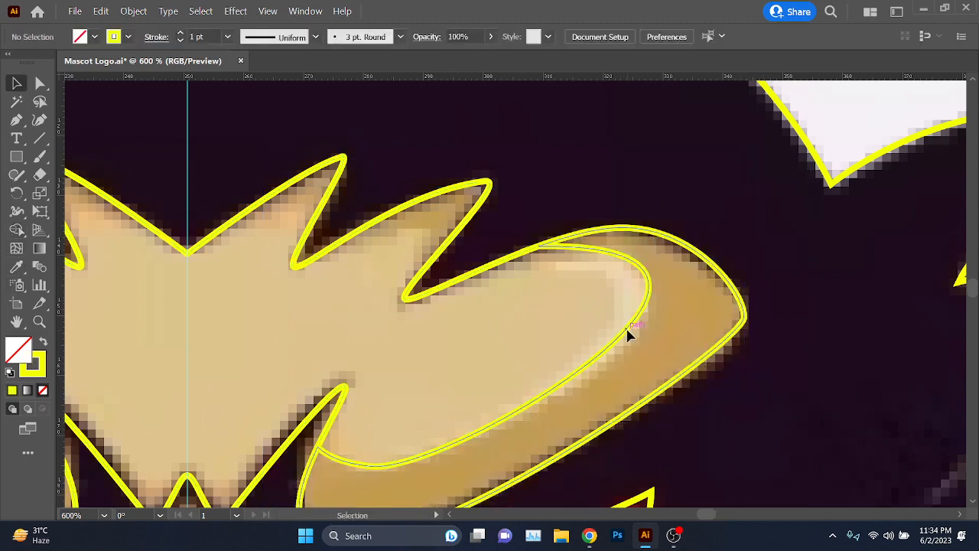
pyautogui.click(626, 329)
pyautogui.scroll(-2, 601, 347)
pyautogui.moveTo(501, 347); pyautogui.dragTo(672, 347)
pyautogui.rightClick(760, 318)
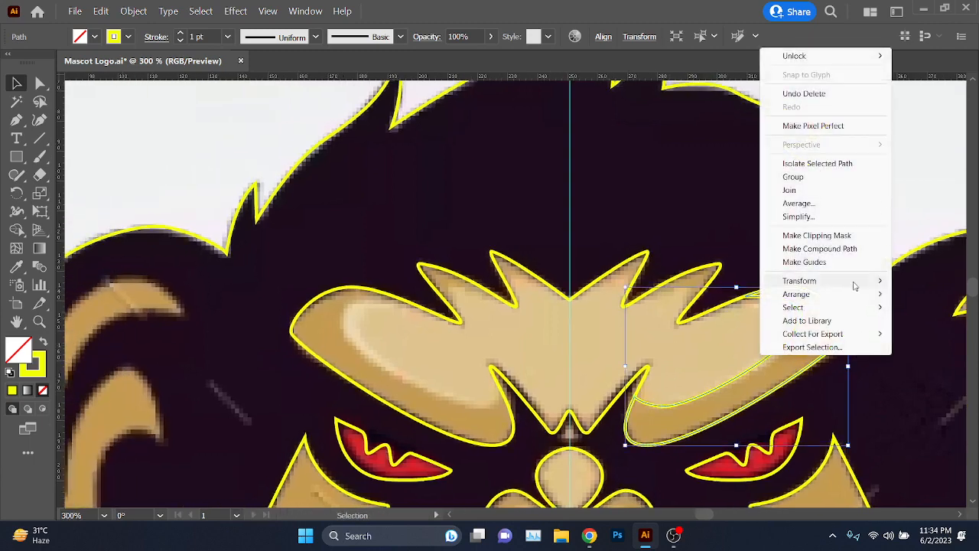
pyautogui.click(909, 426)
# Step: Delete the right brow's shading shape, leaving the brow outline in place
pyautogui.scroll(3, 809, 367)
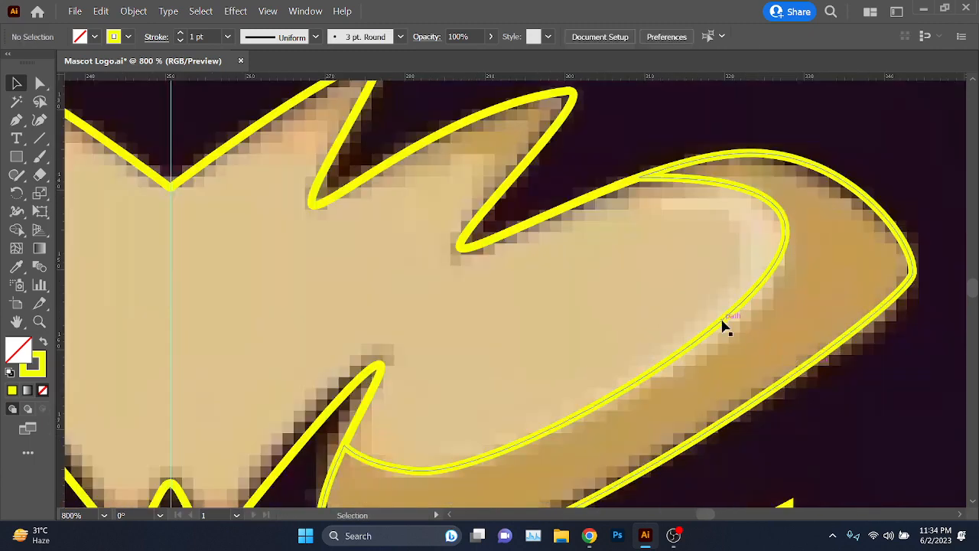
pyautogui.moveTo(721, 319); pyautogui.dragTo(730, 382)
pyautogui.hotkey('ctrl', 'z')
pyautogui.press('Delete')
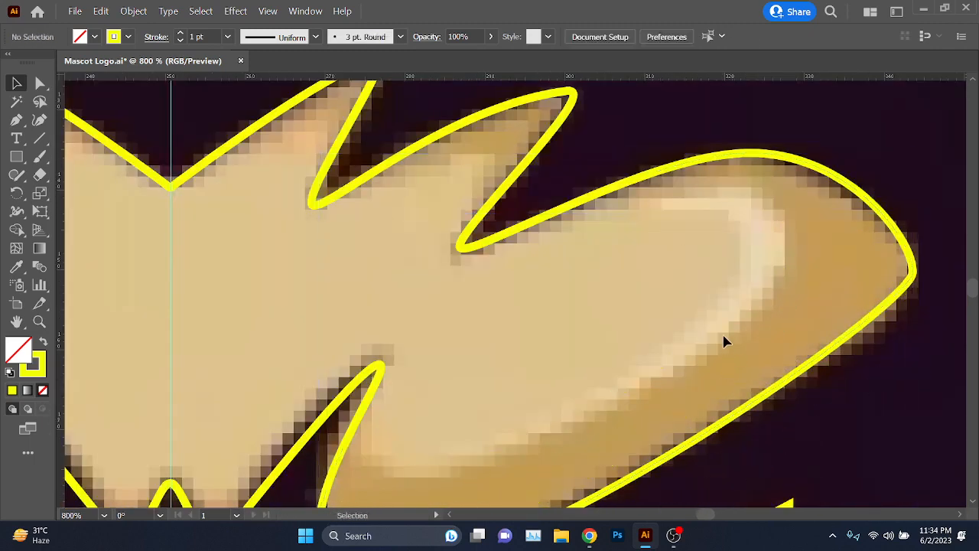
# Step: Start a new Pen tool path just above the right brow's upper edge and curve it around the top of the light area's outer end
pyautogui.press('p')
pyautogui.scroll(-2, 719, 335)
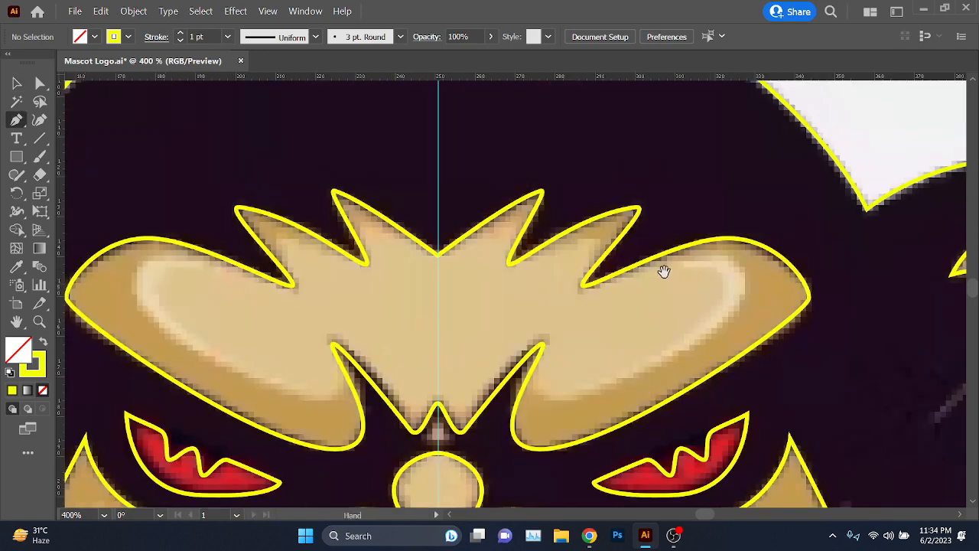
pyautogui.moveTo(664, 271); pyautogui.dragTo(623, 267)
pyautogui.click(602, 248)
pyautogui.scroll(2, 694, 280)
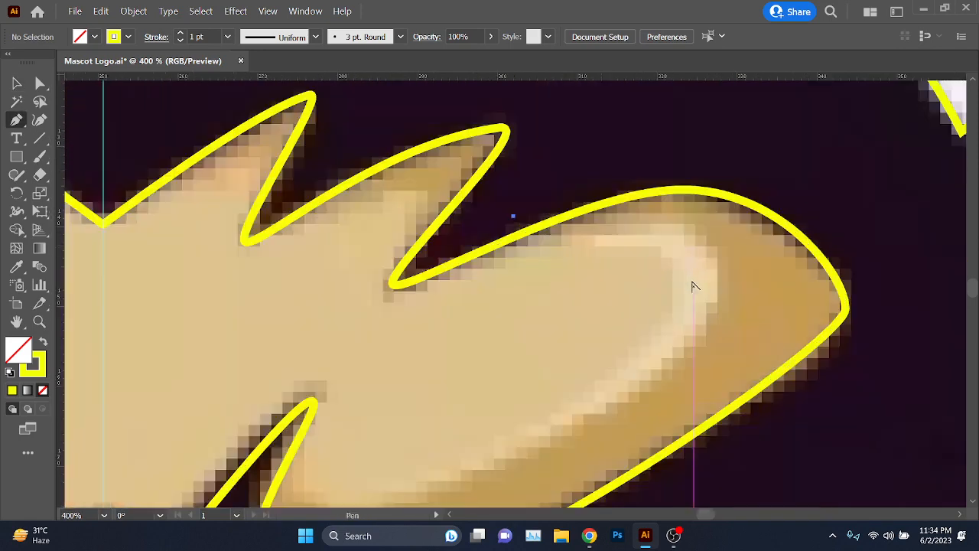
pyautogui.moveTo(723, 297); pyautogui.dragTo(721, 292)
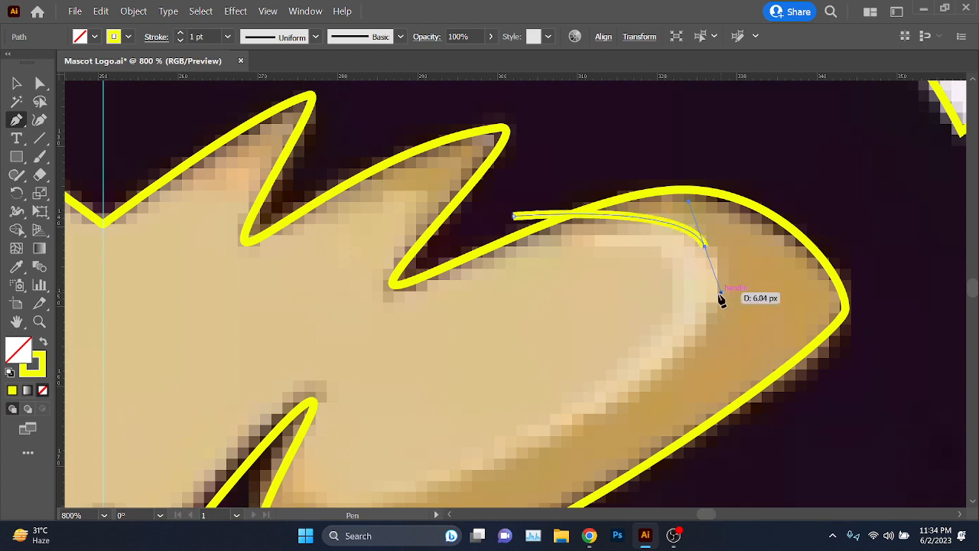
pyautogui.moveTo(697, 335); pyautogui.dragTo(682, 353)
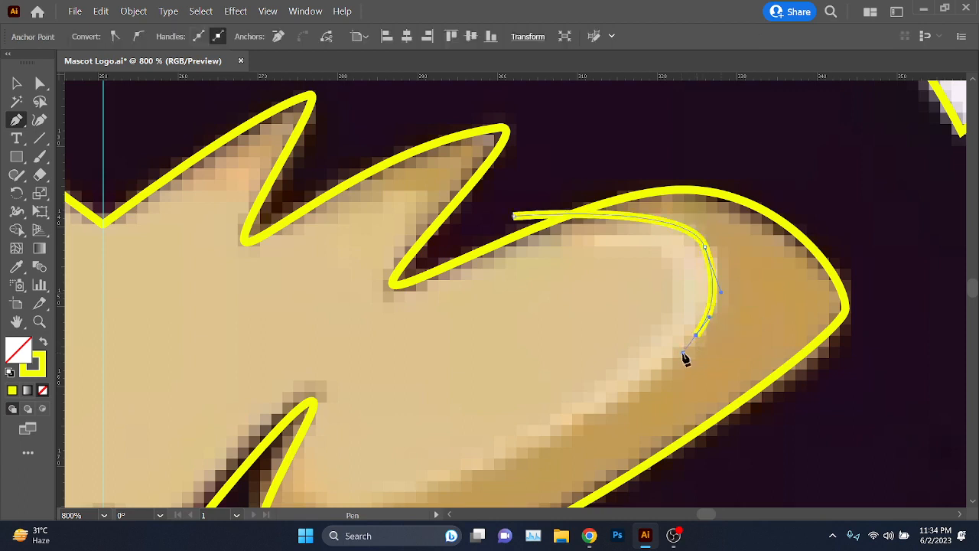
pyautogui.hotkey('ctrl', 'z')
# Step: Extend the path in one long curve along the light area's lower boundary and end it just past the brow's inner edge
pyautogui.press('space')
pyautogui.moveTo(577, 383); pyautogui.dragTo(713, 253)
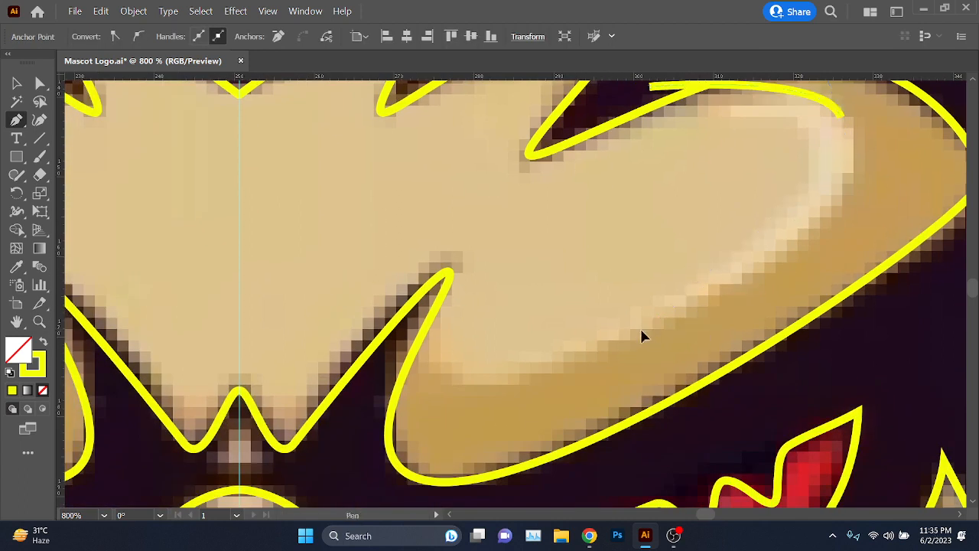
pyautogui.moveTo(644, 329); pyautogui.dragTo(568, 363)
pyautogui.hotkey('ctrl', 'z')
pyautogui.moveTo(483, 381); pyautogui.dragTo(105, 476)
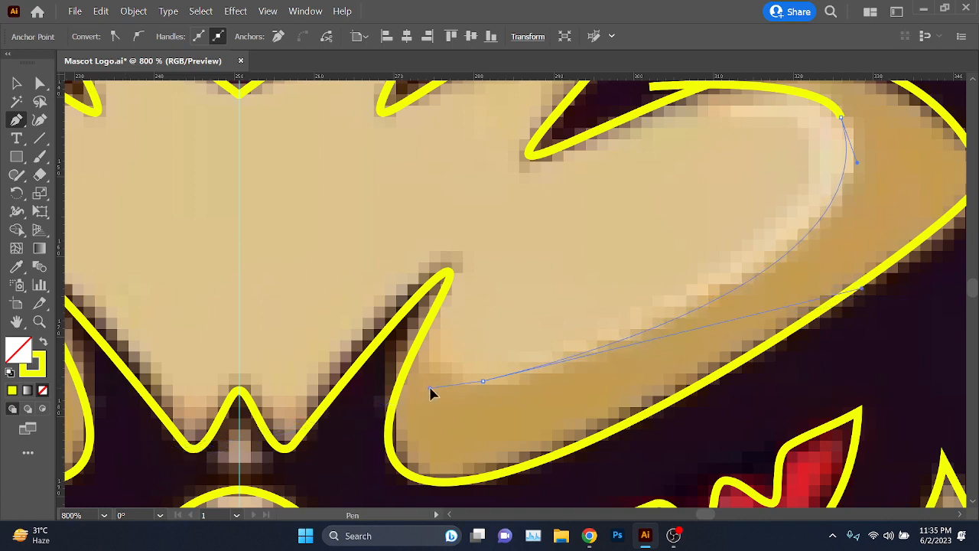
pyautogui.moveTo(438, 393); pyautogui.dragTo(439, 393)
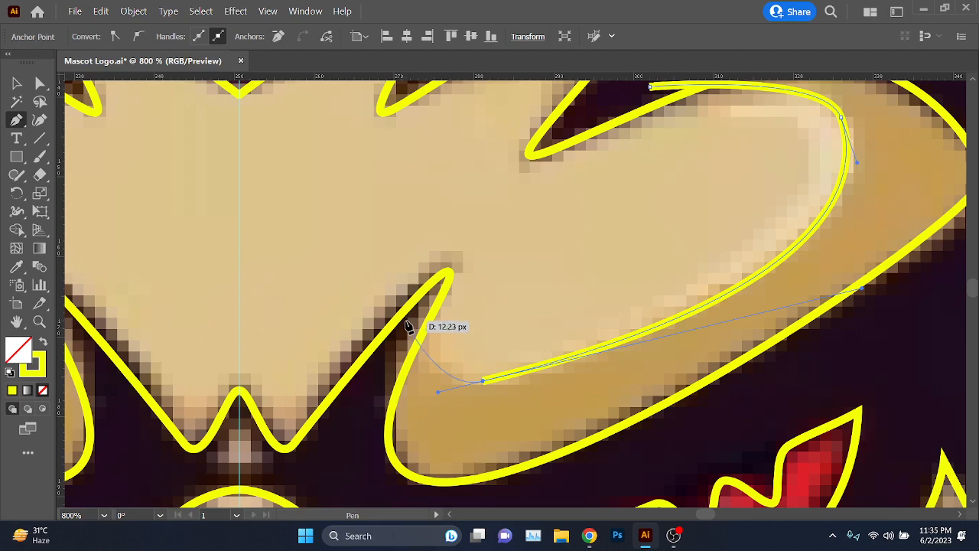
pyautogui.click(408, 322)
# Step: Enclose the right brow's lower and outer sides with straight segments and close the path at its starting anchor
pyautogui.scroll(-1, 353, 434)
pyautogui.press('space')
pyautogui.moveTo(352, 435); pyautogui.dragTo(312, 382)
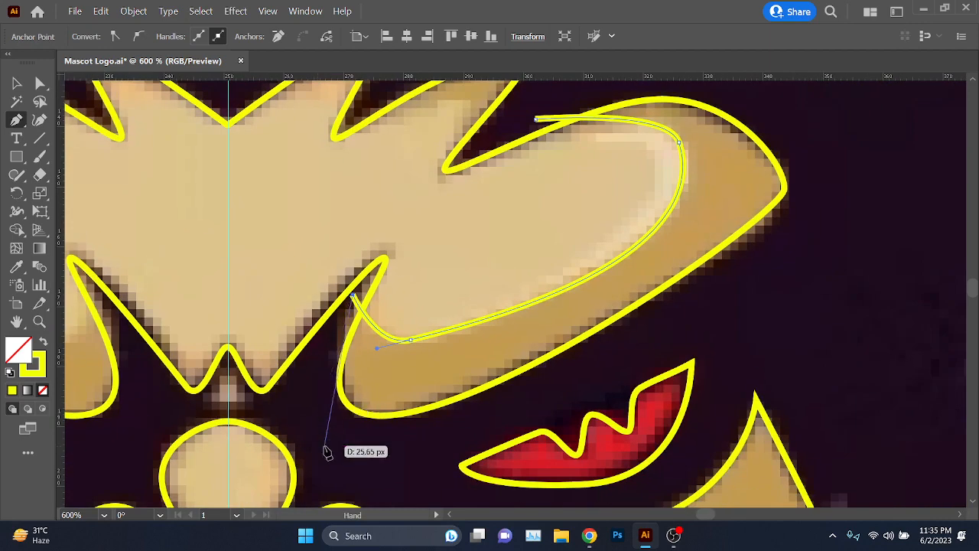
pyautogui.click(293, 417)
pyautogui.moveTo(390, 464); pyautogui.dragTo(488, 416)
pyautogui.click(842, 264)
pyautogui.scroll(2, 853, 252)
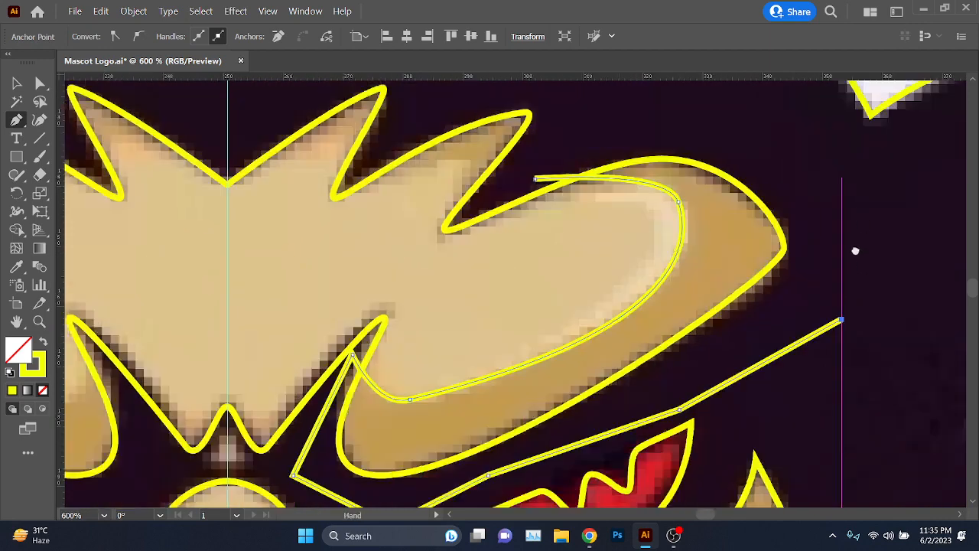
pyautogui.click(857, 264)
pyautogui.click(697, 153)
pyautogui.click(589, 171)
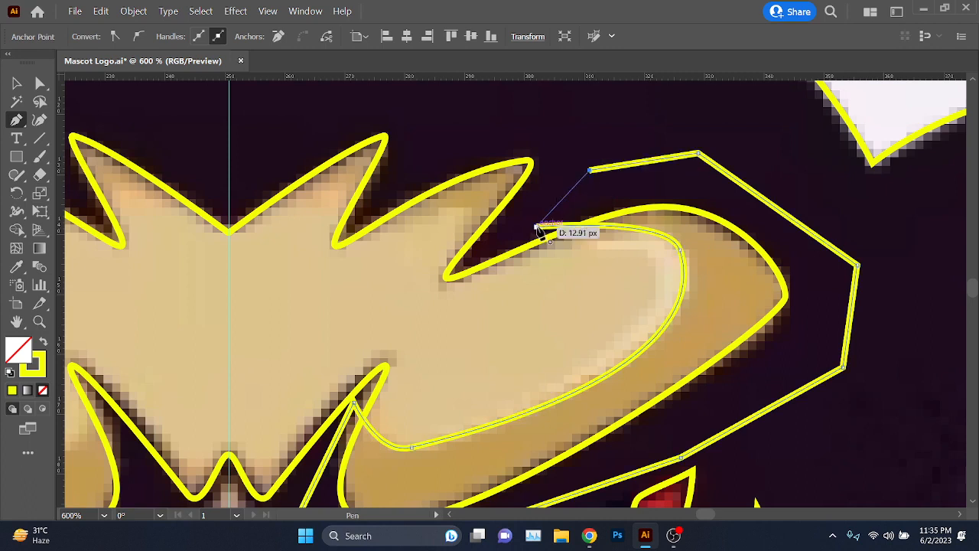
pyautogui.click(538, 228)
# Step: Remove the excess area outside the right brow from the closed path and brow outline using the Shape Builder tool
pyautogui.click(17, 83)
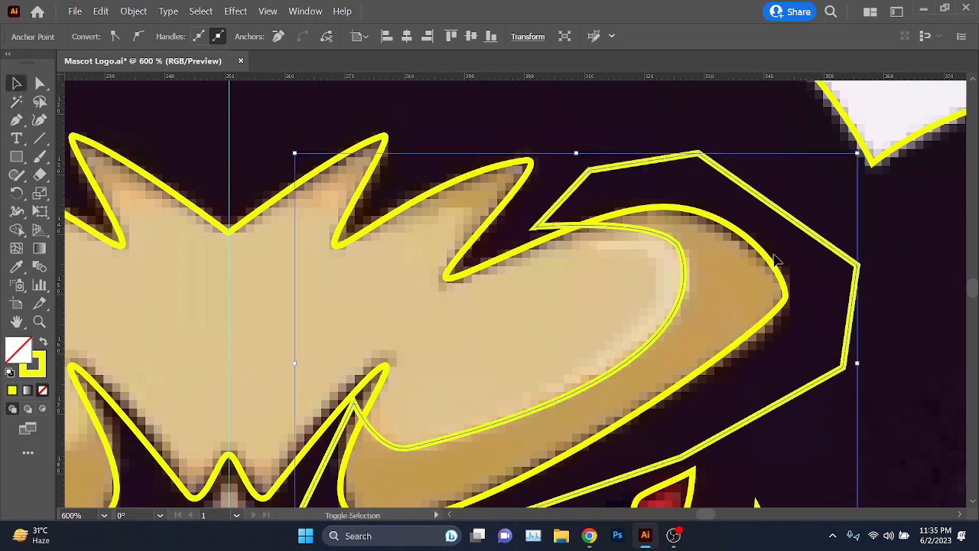
pyautogui.click(769, 260)
pyautogui.click(17, 229)
pyautogui.hotkey('ctrl', 'a')
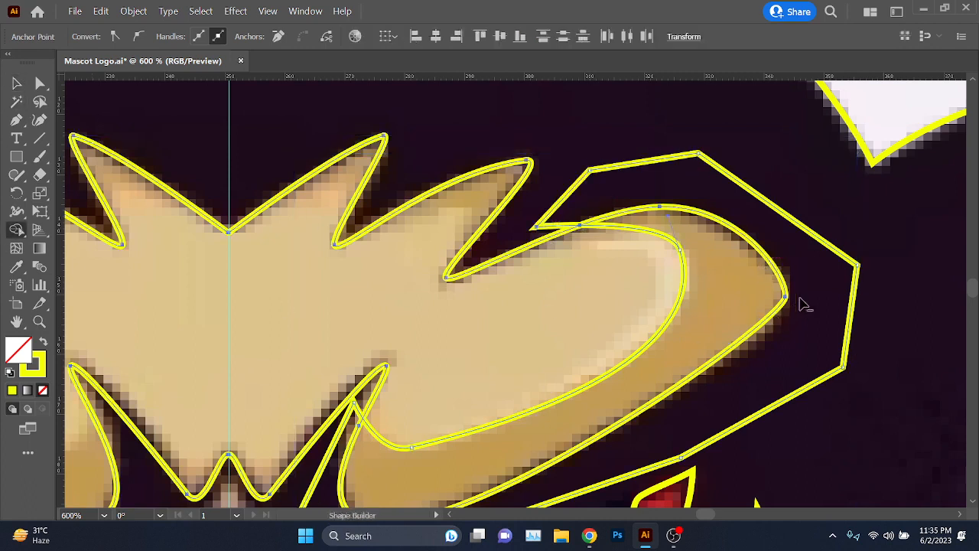
pyautogui.keyDown('alt'); pyautogui.click(834, 354); pyautogui.keyUp('alt')
pyautogui.press('v')
pyautogui.click(833, 354)
# Step: Create a copy of the right brow's shading shape reflected across the vertical axis
pyautogui.moveTo(590, 416); pyautogui.dragTo(748, 388)
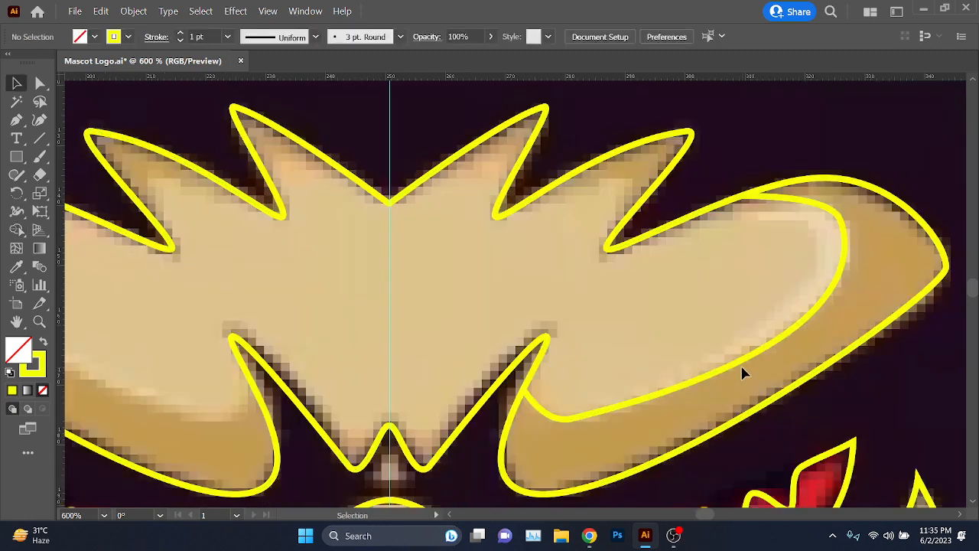
pyautogui.scroll(-2, 741, 367)
pyautogui.click(748, 360)
pyautogui.rightClick(748, 364)
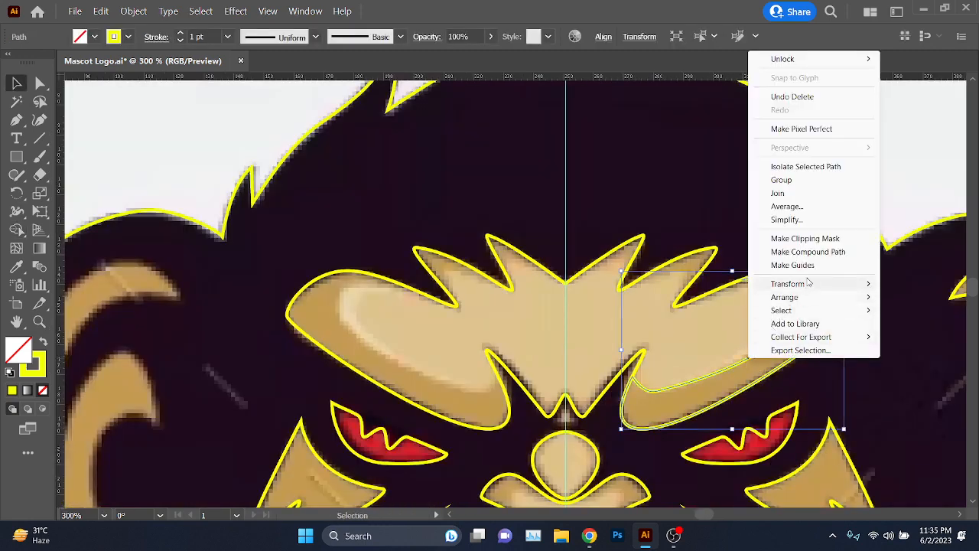
pyautogui.moveTo(808, 283)
pyautogui.click(648, 328)
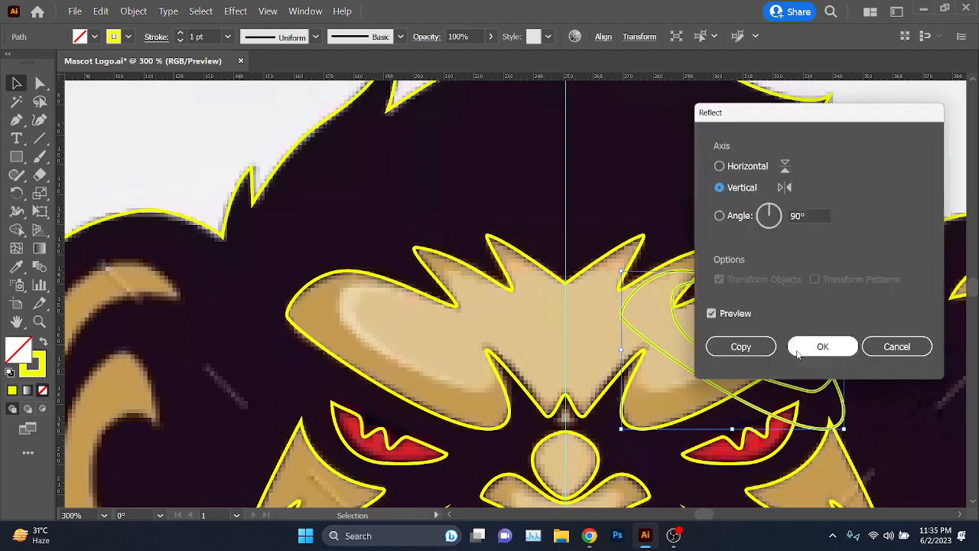
pyautogui.click(740, 345)
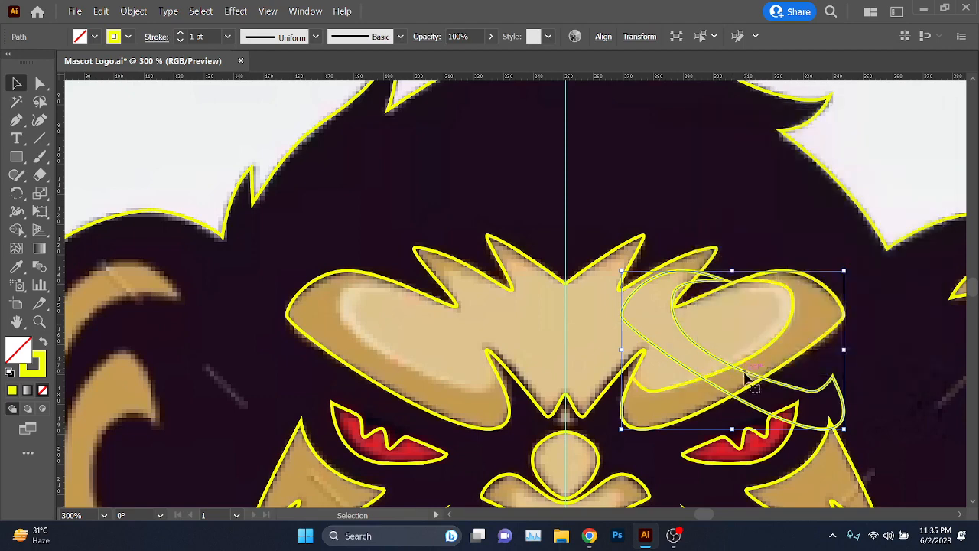
# Step: Move the mirrored shading shape onto the left brow, align it with the brow's outer edge, and deselect it
pyautogui.moveTo(747, 374); pyautogui.dragTo(411, 383)
pyautogui.scroll(5, 259, 317)
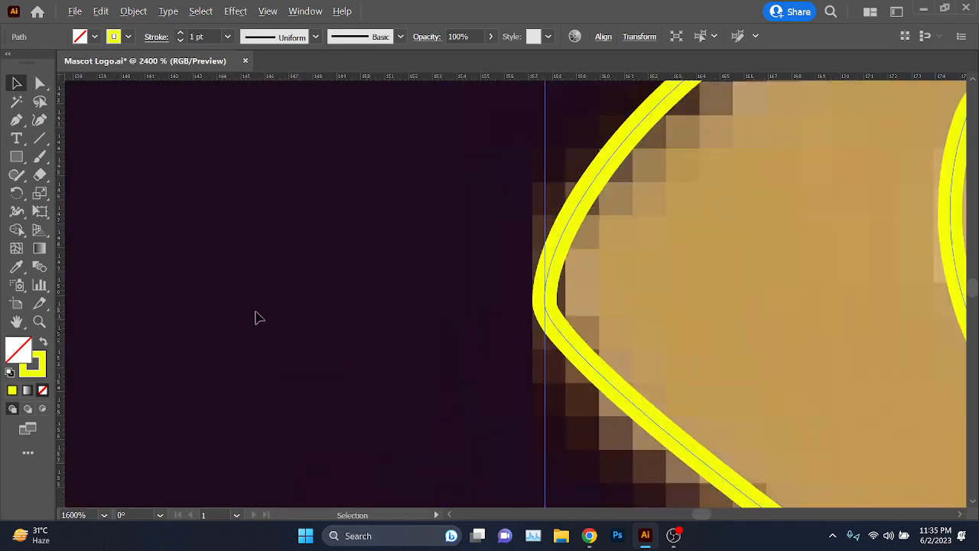
pyautogui.scroll(-5, 259, 318)
pyautogui.scroll(-5, 602, 430)
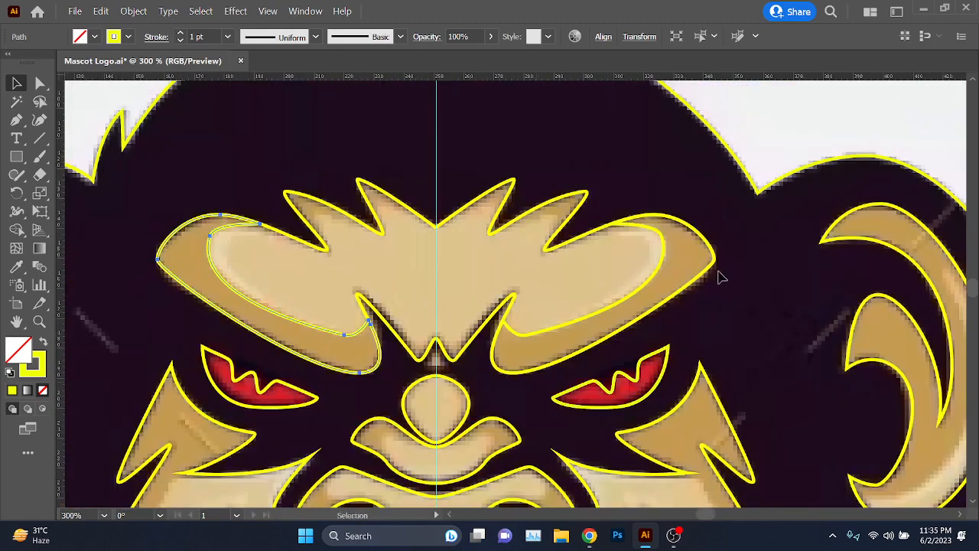
pyautogui.scroll(-2, 756, 335)
pyautogui.click(778, 299)
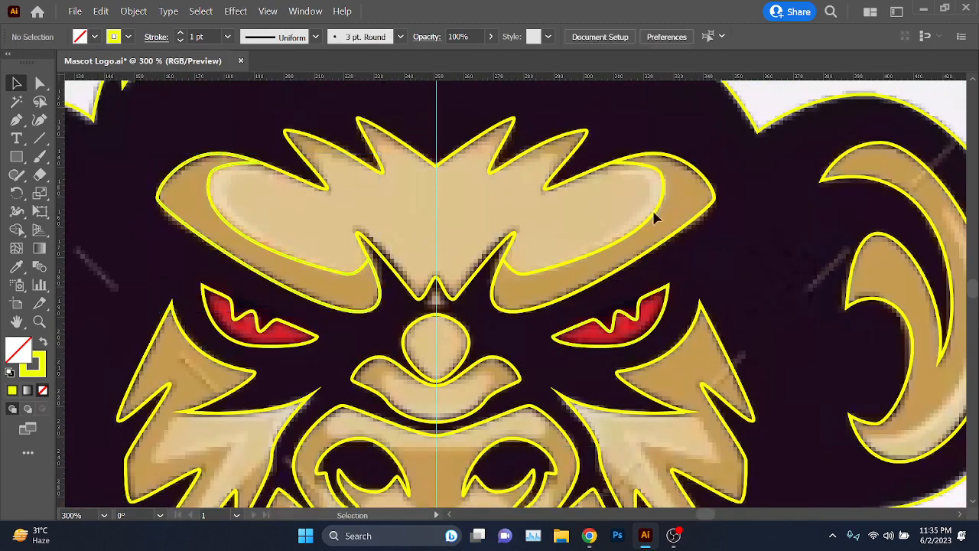
# Step: Draw a Pen tool curve from above the right brow along the pale highlight's inner side, ending below the shading boundary
pyautogui.scroll(4, 656, 171)
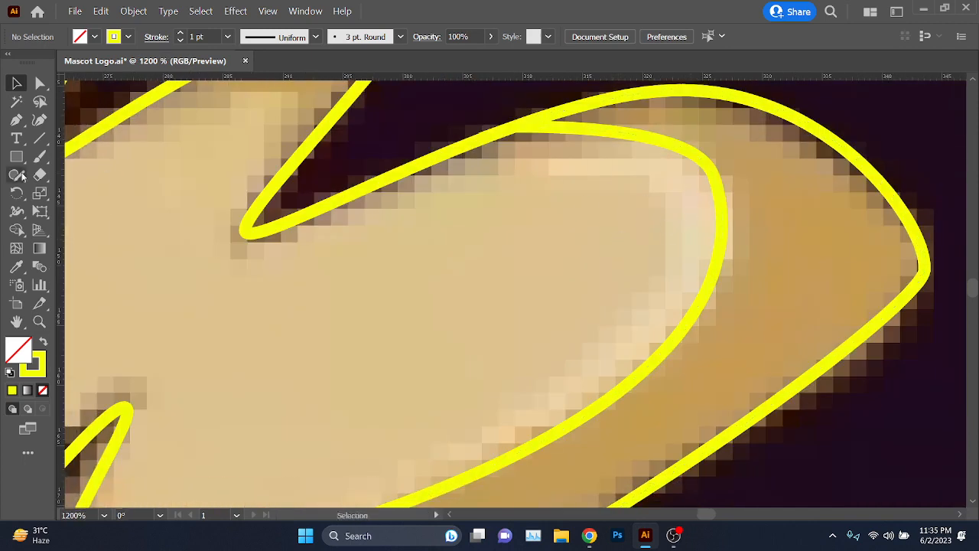
pyautogui.click(16, 123)
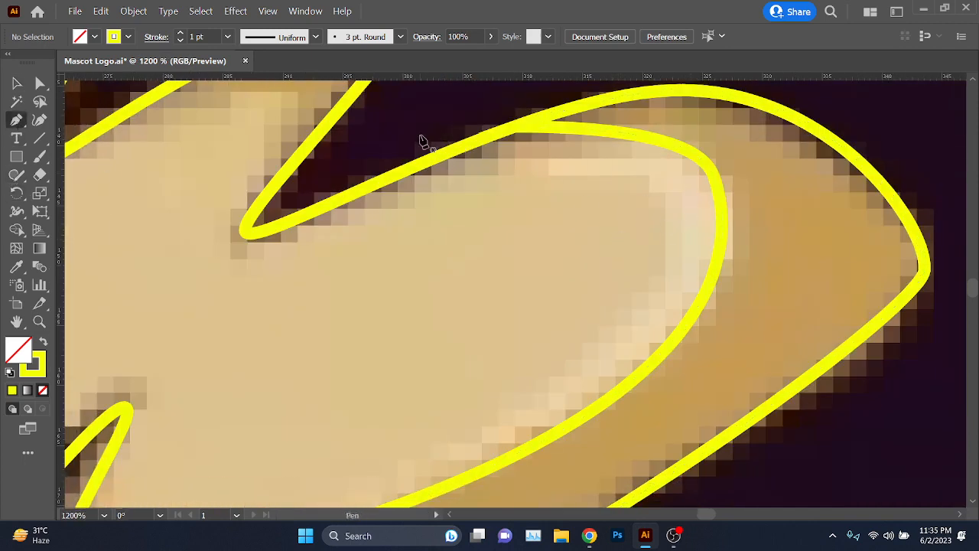
pyautogui.click(420, 136)
pyautogui.moveTo(677, 242); pyautogui.dragTo(678, 342)
pyautogui.scroll(-1, 434, 413)
pyautogui.moveTo(419, 387); pyautogui.dragTo(492, 267)
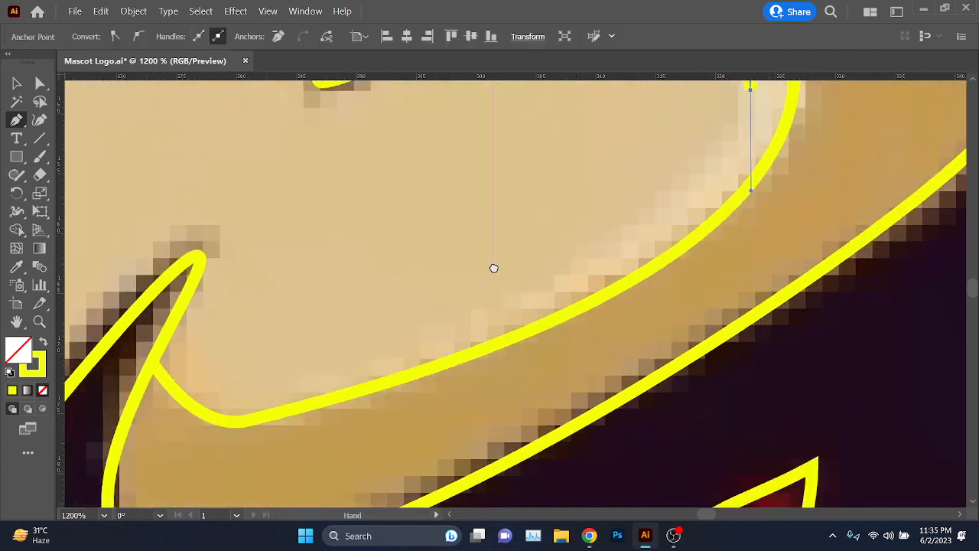
pyautogui.moveTo(379, 408); pyautogui.dragTo(321, 428)
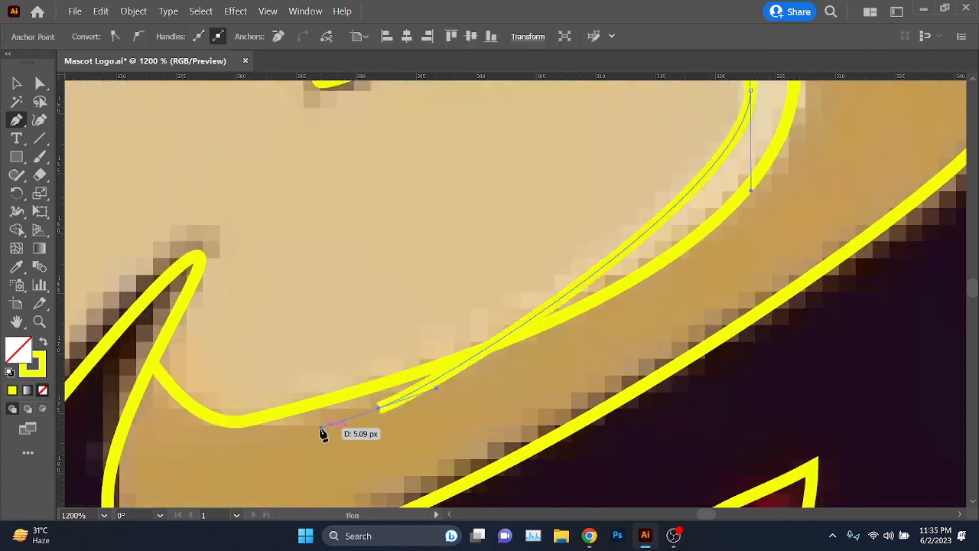
# Step: Run straight segments through the dark shading around the highlight and close the path at its start above the brow
pyautogui.click(539, 402)
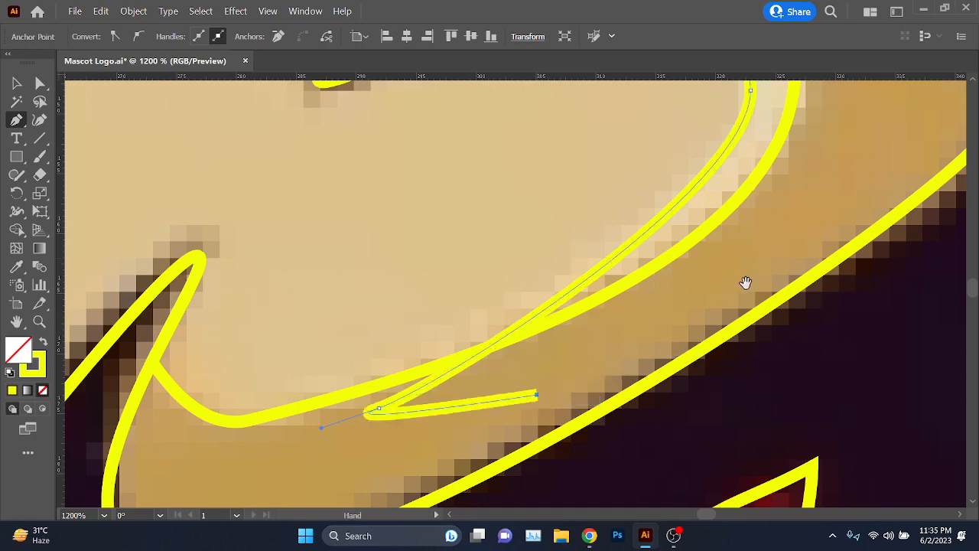
pyautogui.moveTo(743, 280); pyautogui.dragTo(647, 301)
pyautogui.click(649, 300)
pyautogui.moveTo(665, 210); pyautogui.dragTo(758, 295)
pyautogui.click(756, 288)
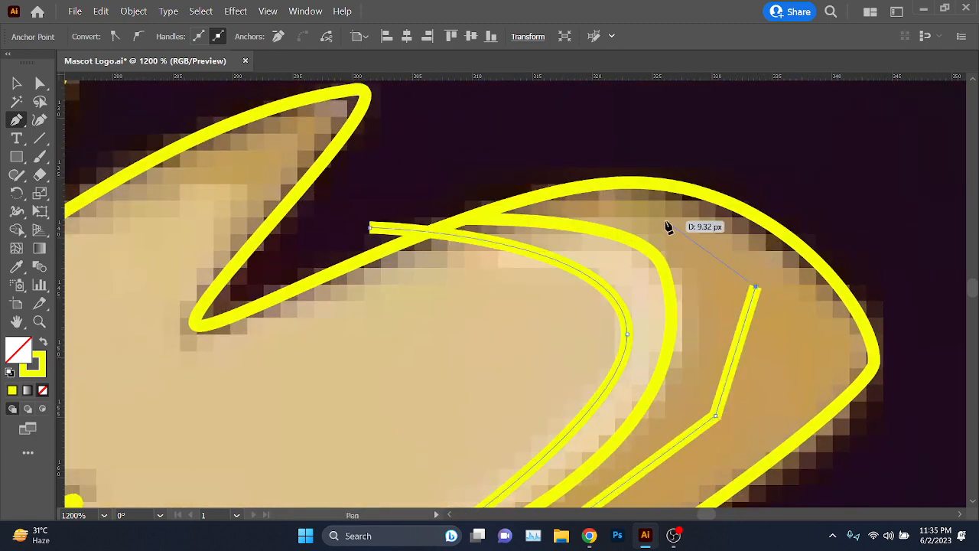
pyautogui.click(666, 222)
pyautogui.click(607, 205)
pyautogui.moveTo(487, 163); pyautogui.dragTo(411, 168)
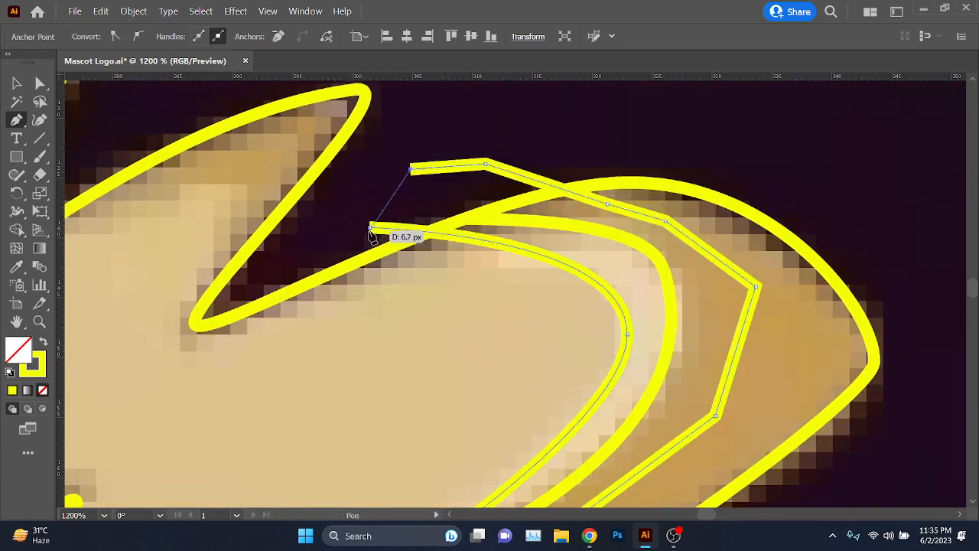
pyautogui.click(370, 228)
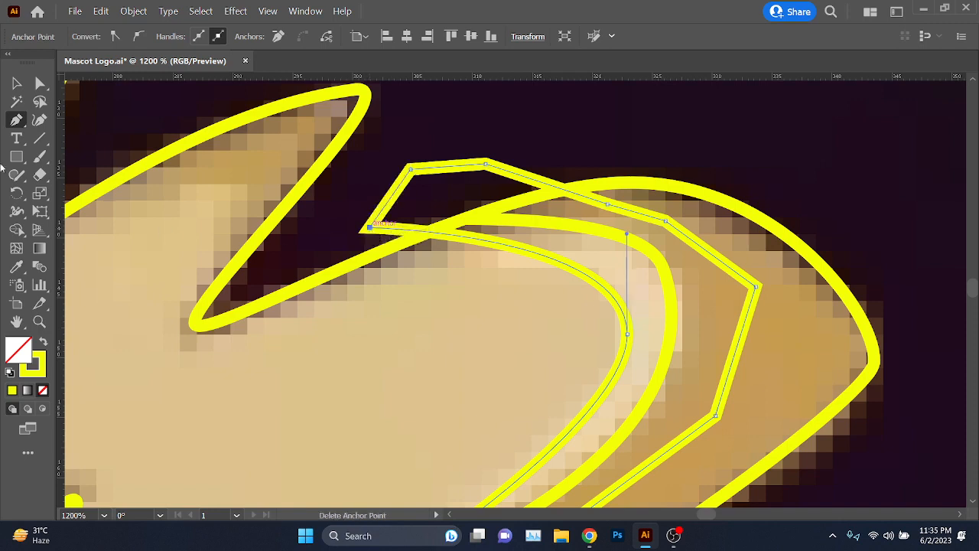
# Step: Change the stroke of the right brow's closed highlight path to dark maroon, hex 550013
pyautogui.click(16, 83)
pyautogui.click(44, 372)
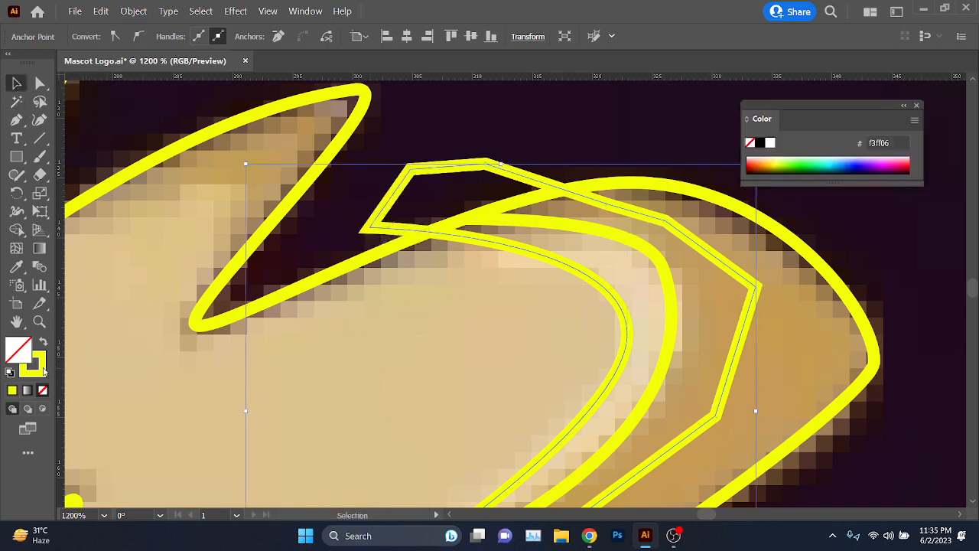
pyautogui.doubleClick(44, 372)
pyautogui.moveTo(765, 288); pyautogui.dragTo(765, 137)
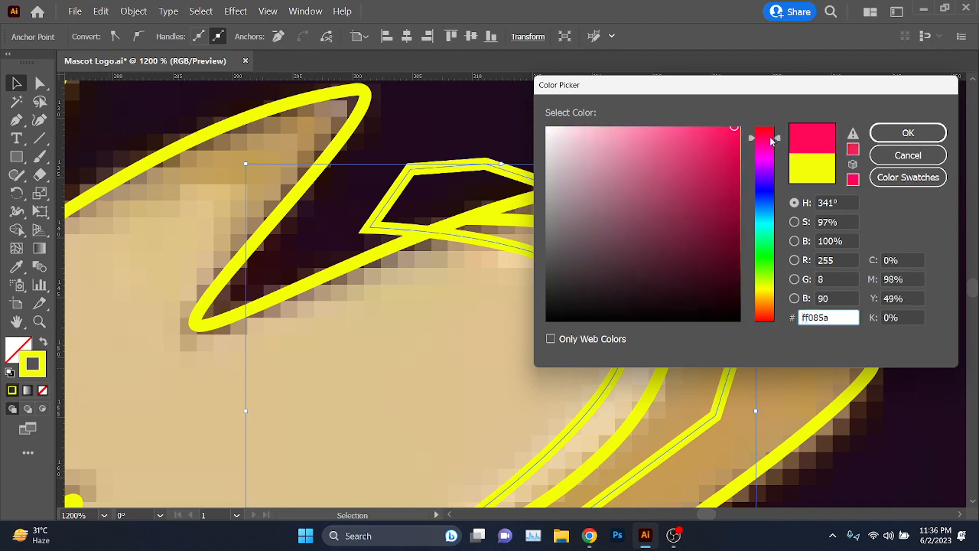
pyautogui.click(920, 153)
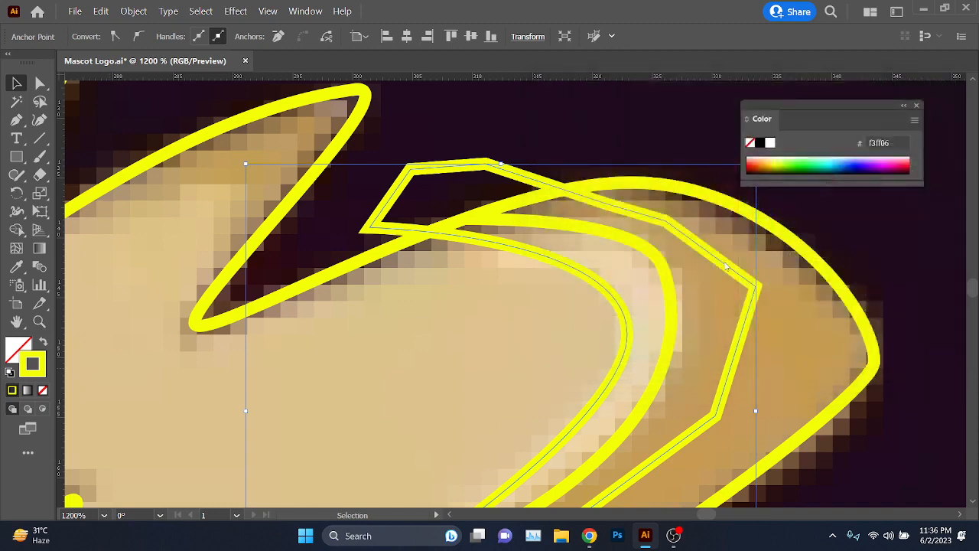
pyautogui.click(901, 169)
# Step: Select the right brow's shading path, set its stroke to bright red, hex ff1549, and deselect it
pyautogui.keyDown('ctrl'); pyautogui.click(819, 324); pyautogui.keyUp('ctrl')
pyautogui.keyDown('ctrl'); pyautogui.click(849, 297); pyautogui.keyUp('ctrl')
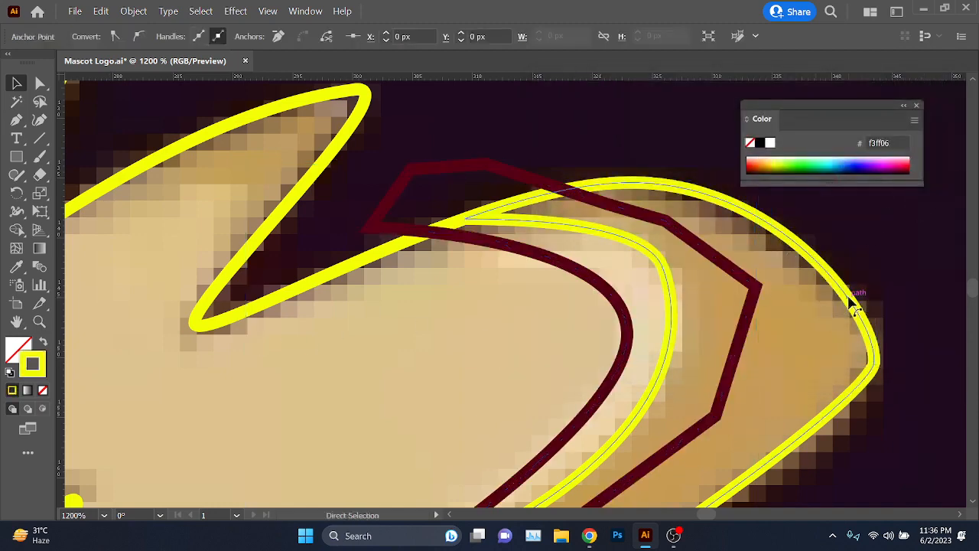
pyautogui.keyDown('ctrl'); pyautogui.click(851, 302); pyautogui.keyUp('ctrl')
pyautogui.click(908, 161)
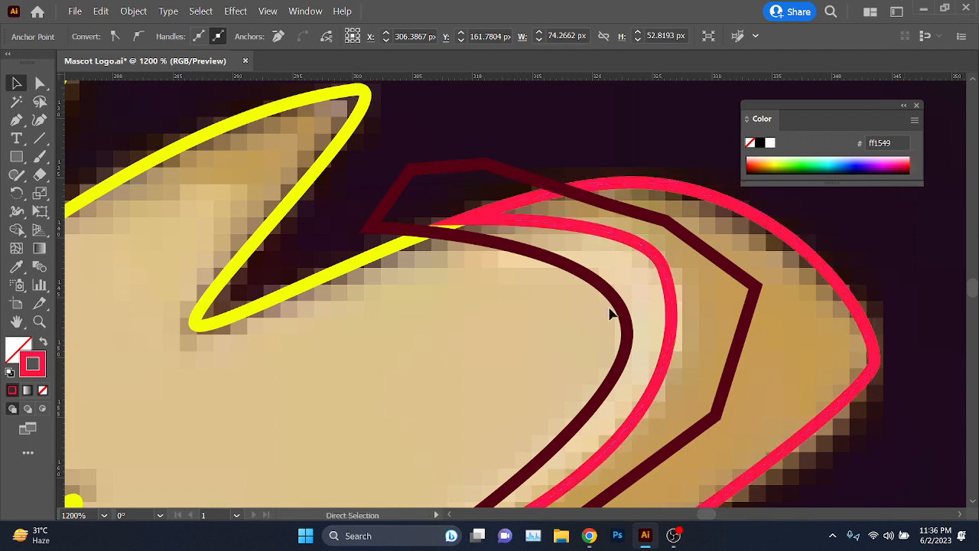
pyautogui.keyDown('ctrl'); pyautogui.click(610, 309); pyautogui.keyUp('ctrl')
# Step: Select the right brow's maroon highlight path together with its red shading path for the Shape Builder tool
pyautogui.scroll(-2, 618, 309)
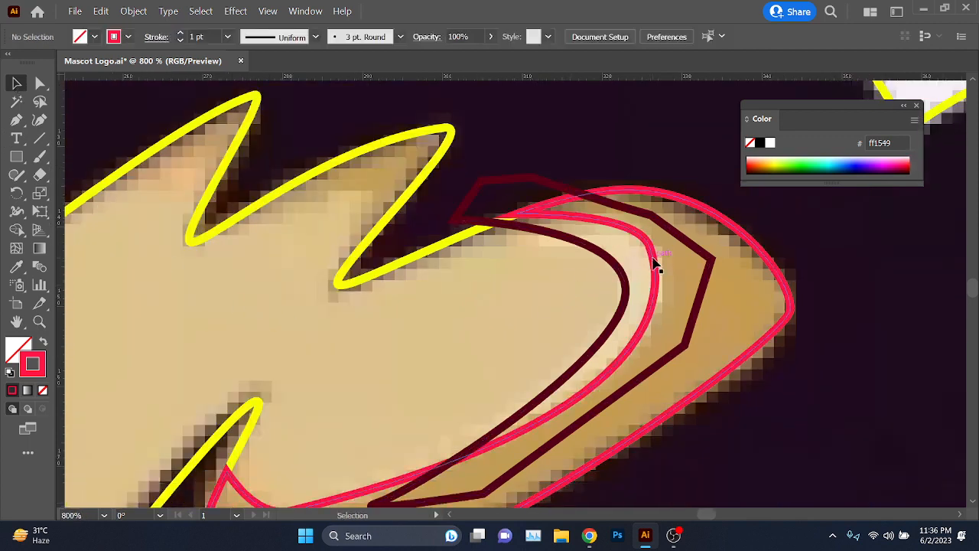
pyautogui.click(624, 279)
pyautogui.moveTo(481, 324); pyautogui.dragTo(497, 299)
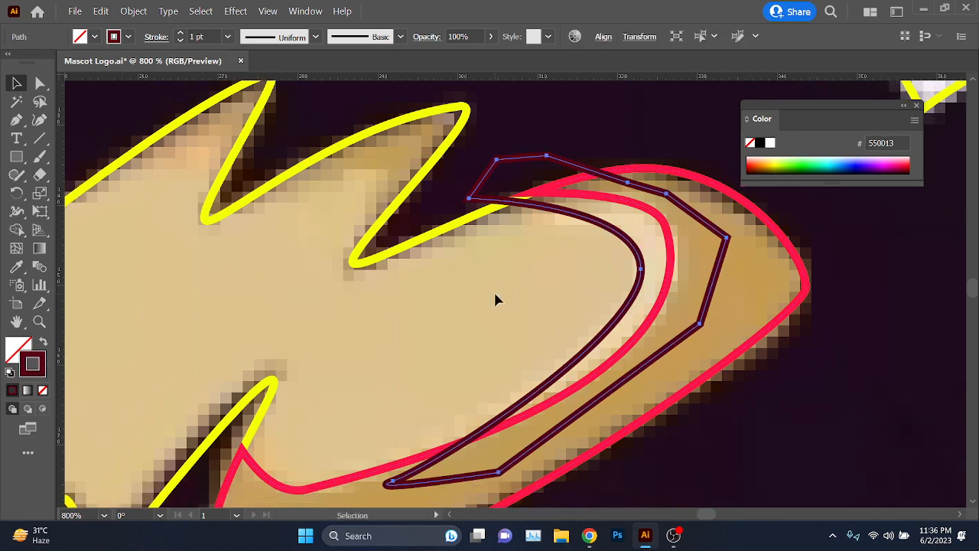
pyautogui.keyDown('shift'); pyautogui.click(808, 280); pyautogui.keyUp('shift')
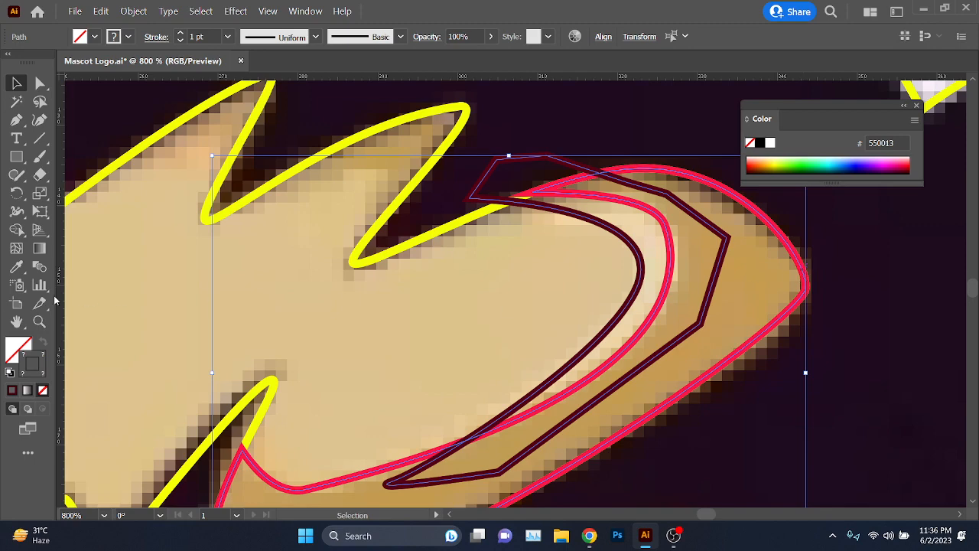
pyautogui.click(10, 233)
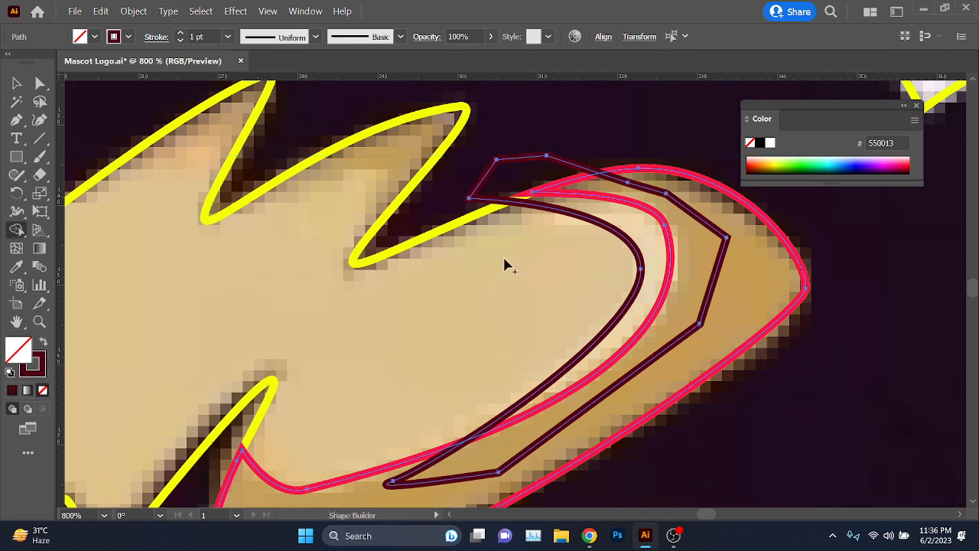
pyautogui.click(687, 281)
pyautogui.moveTo(469, 186); pyautogui.dragTo(609, 260)
pyautogui.hotkey('ctrl', 'z')
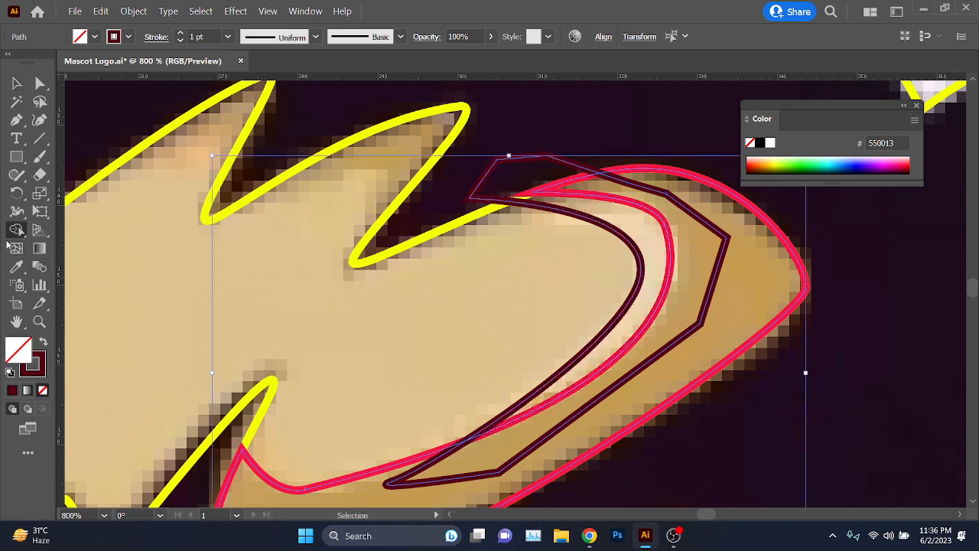
# Step: Add the main brow outline to the selection, remove the highlight's overhang above the right brow with Shape Builder, and deselect
pyautogui.click(16, 84)
pyautogui.click(130, 303)
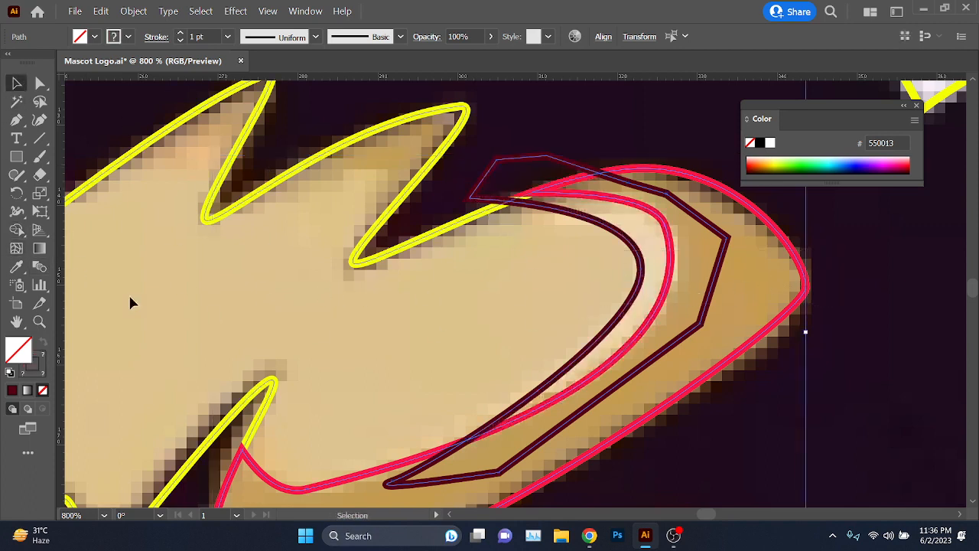
pyautogui.click(16, 229)
pyautogui.hotkey('ctrl', 'a')
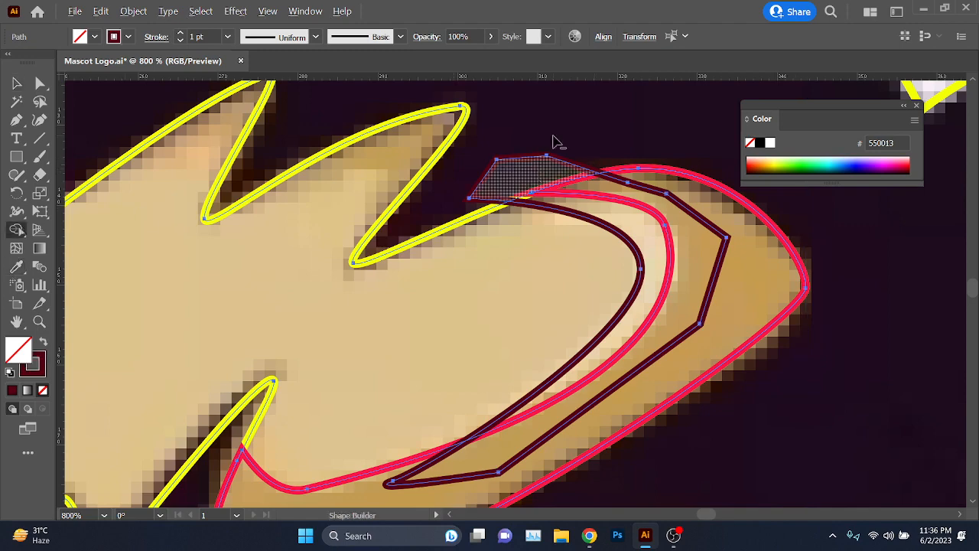
pyautogui.moveTo(540, 181); pyautogui.dragTo(553, 137)
pyautogui.press('v')
pyautogui.scroll(-2, 585, 252)
pyautogui.moveTo(441, 283)
pyautogui.mouseDown()
pyautogui.moveTo(583, 300)
pyautogui.moveTo(684, 288)
pyautogui.mouseUp()
pyautogui.click(752, 334)
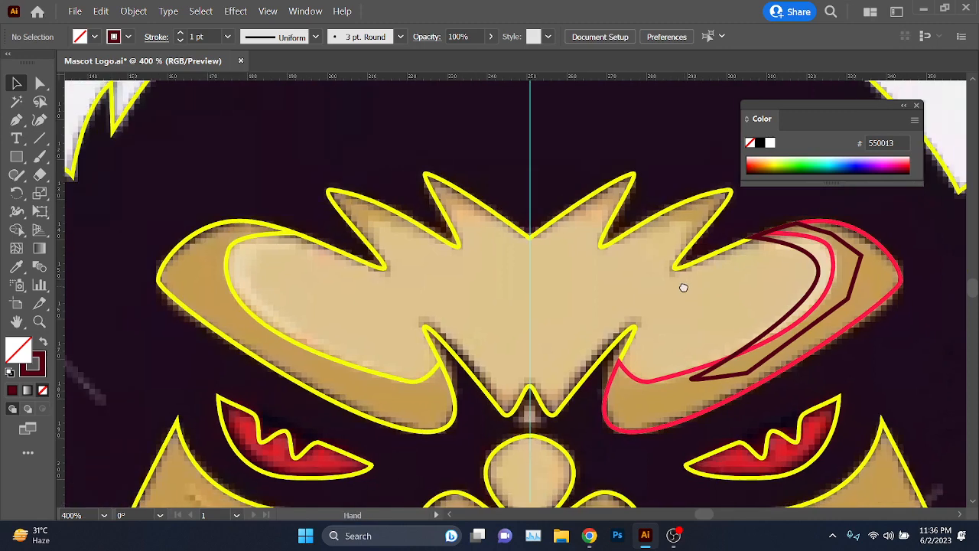
# Step: Create a copy of the trimmed right brow highlight reflected across the vertical axis
pyautogui.click(814, 295)
pyautogui.rightClick(814, 294)
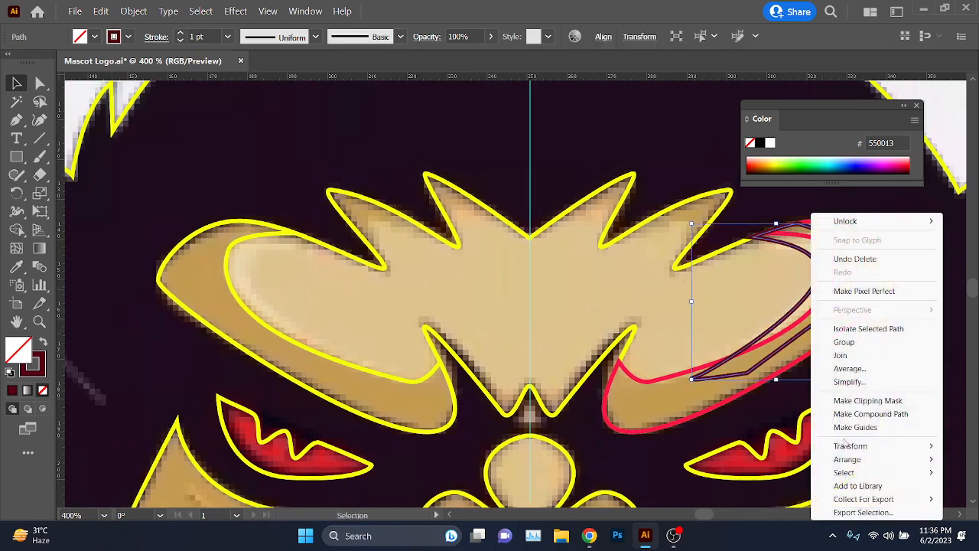
pyautogui.moveTo(846, 451)
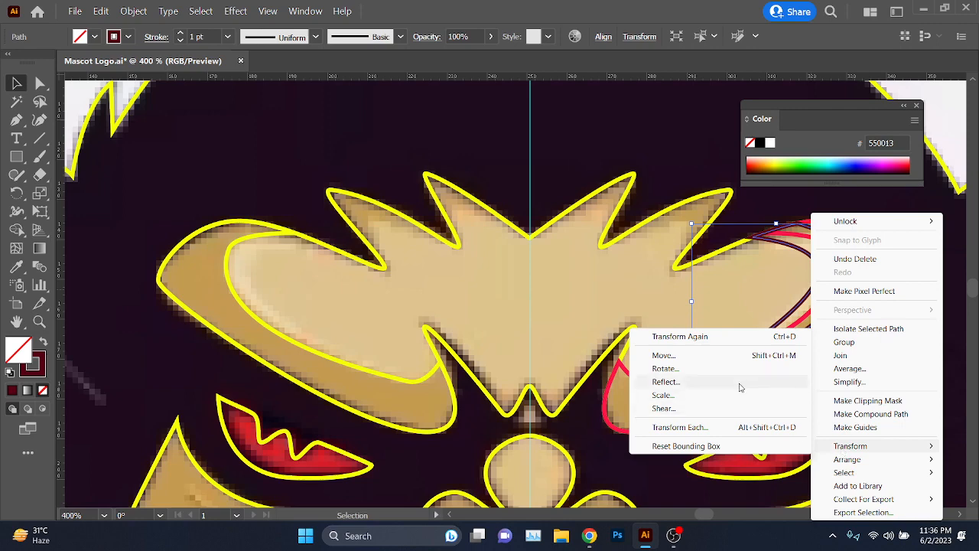
pyautogui.click(666, 381)
pyautogui.click(754, 346)
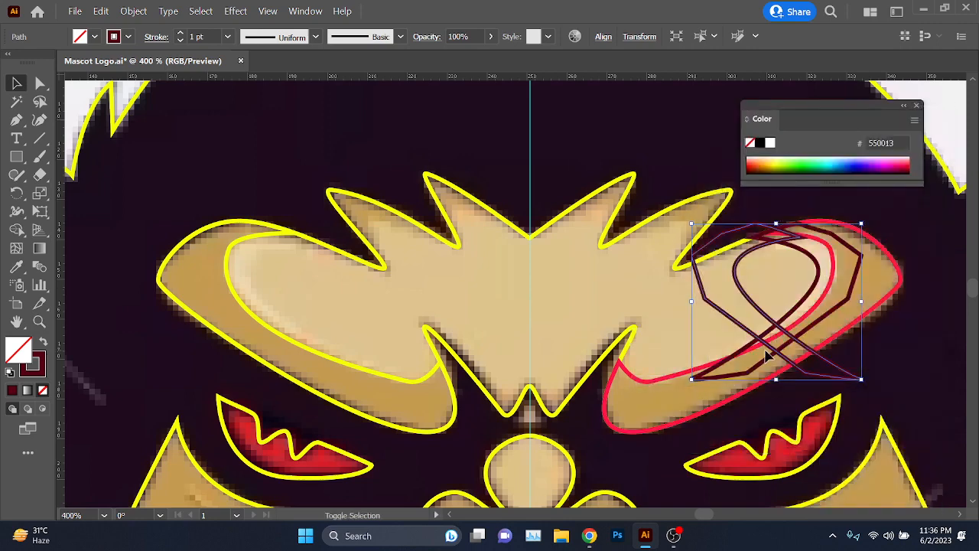
# Step: Move the mirrored highlight shape horizontally across the face onto the left brow
pyautogui.hotkey('shift', 'Left')
pyautogui.hotkey('shift', 'Left')
pyautogui.hotkey('shift', 'Left')
pyautogui.hotkey('shift', 'Left')
pyautogui.hotkey('shift', 'Left')
pyautogui.hotkey('shift', 'Left')
pyautogui.hotkey('shift', 'Left')
pyautogui.hotkey('shift', 'Left')
pyautogui.hotkey('shift', 'Left')
pyautogui.hotkey('shift', 'Left')
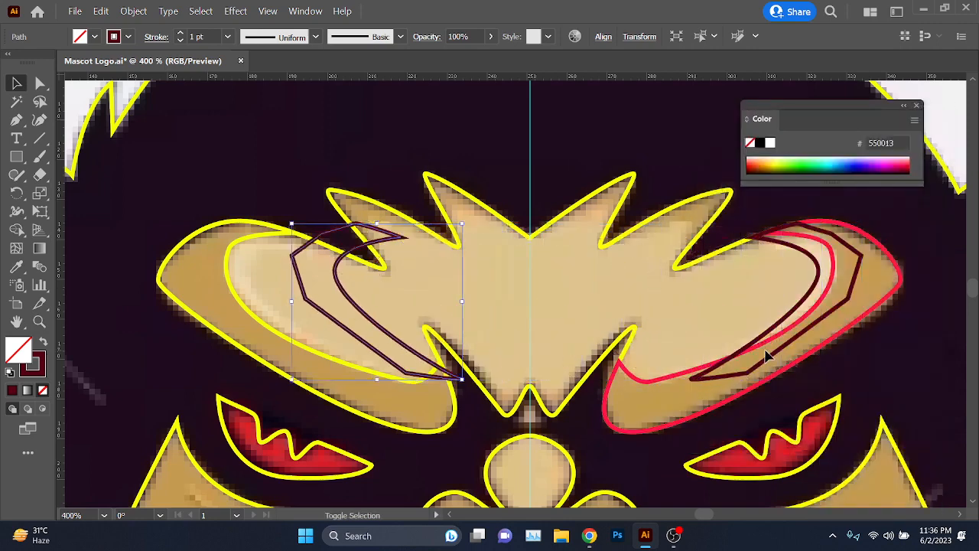
pyautogui.hotkey('shift', 'Left')
pyautogui.hotkey('shift', 'Left')
pyautogui.hotkey('shift', 'Left')
pyautogui.hotkey('ctrl', 'z')
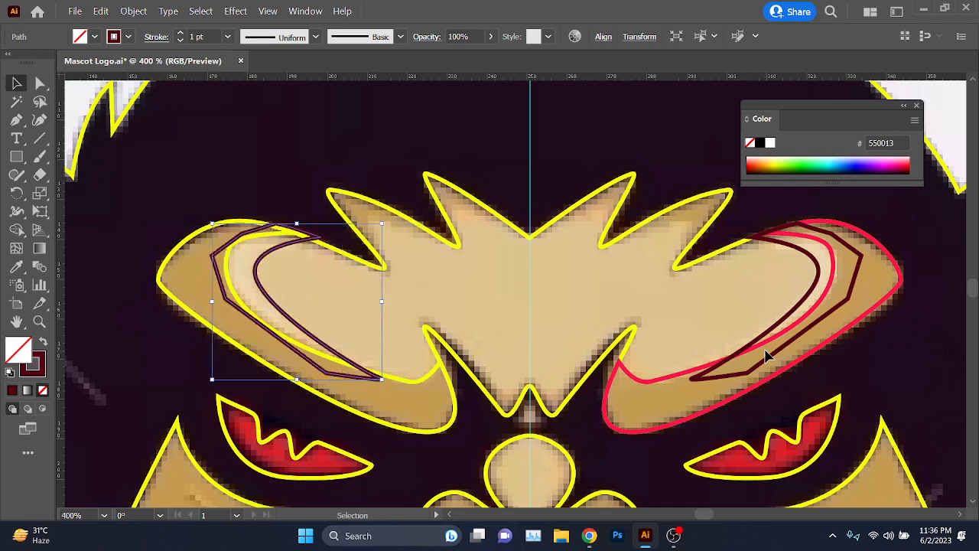
# Step: Nudge the mirrored highlight outward until its upper tip meets the left brow's outline, and deselect it
pyautogui.press('Left')
pyautogui.press('Left')
pyautogui.press('Left')
pyautogui.press('Left')
pyautogui.press('Right')
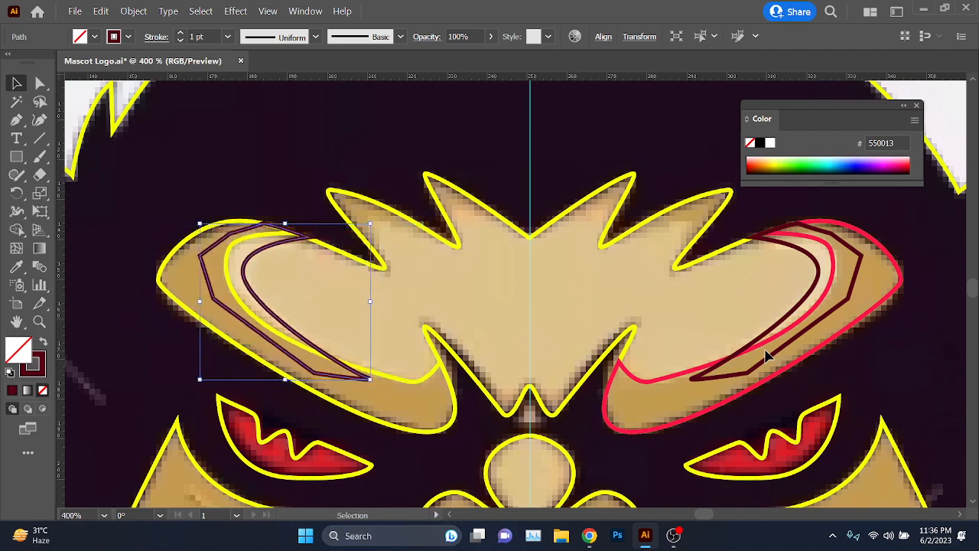
pyautogui.scroll(5, 275, 221)
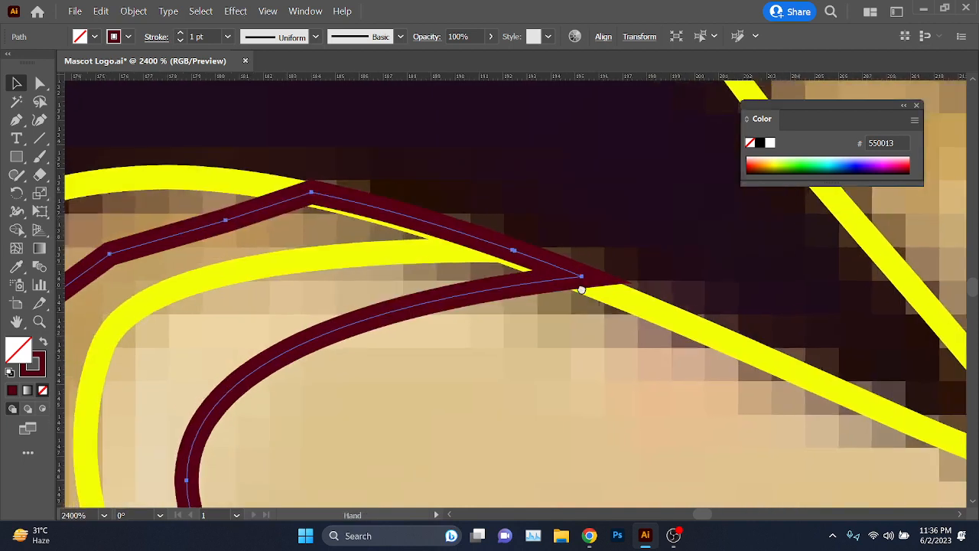
pyautogui.moveTo(518, 290); pyautogui.dragTo(504, 291)
pyautogui.scroll(-4, 485, 299)
pyautogui.scroll(-2, 494, 339)
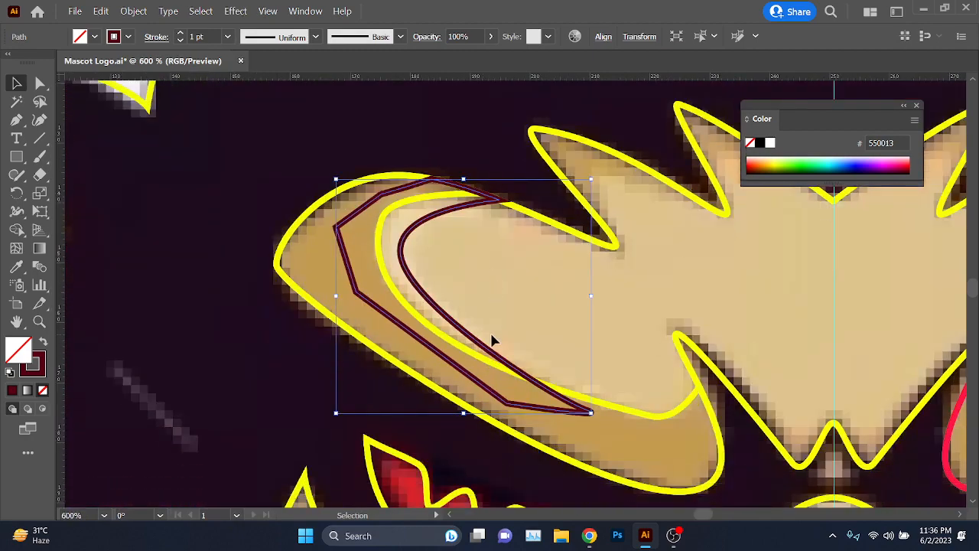
pyautogui.scroll(-5, 451, 307)
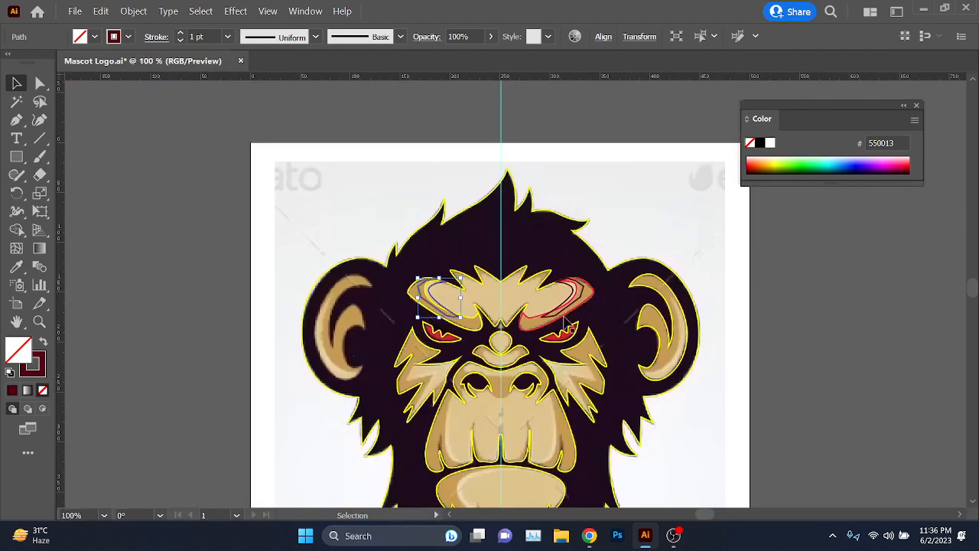
pyautogui.scroll(2, 570, 309)
pyautogui.moveTo(667, 360); pyautogui.dragTo(692, 288)
pyautogui.click(695, 280)
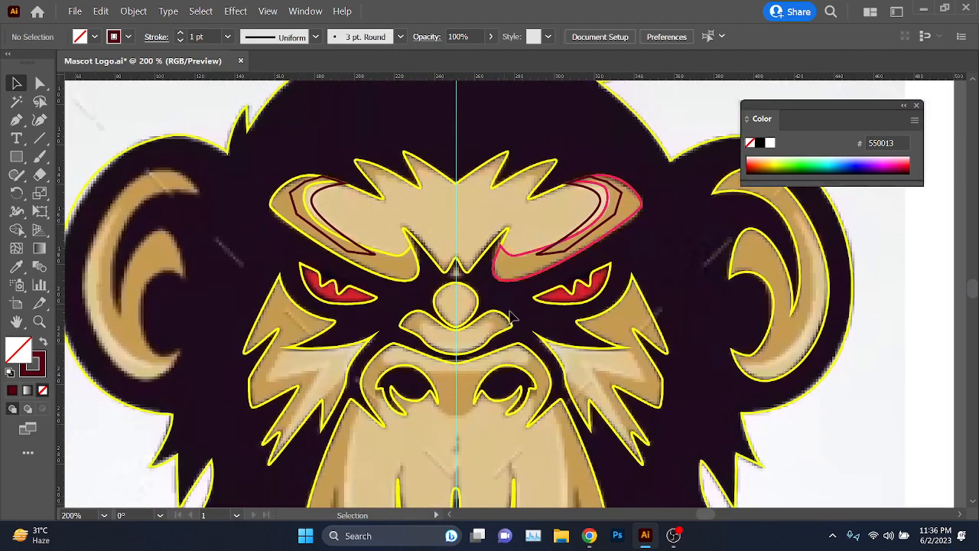
# Step: Save the mascot logo document
pyautogui.hotkey('alt', 'Tab')
pyautogui.hotkey('alt', 'Tab')
pyautogui.scroll(-1, 612, 273)
pyautogui.hotkey('ctrl', 's')
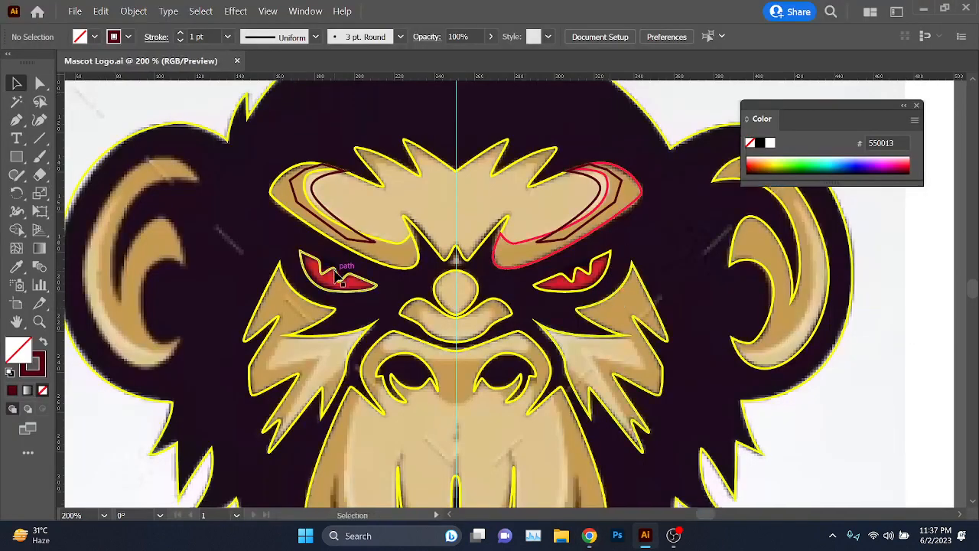
# Step: Start a Pen tool path just outside the right ear's lower inner tip and curve it along the pale highlight's inner edge
pyautogui.scroll(-2, 480, 264)
pyautogui.click(16, 120)
pyautogui.hscroll(10, 459, 295)
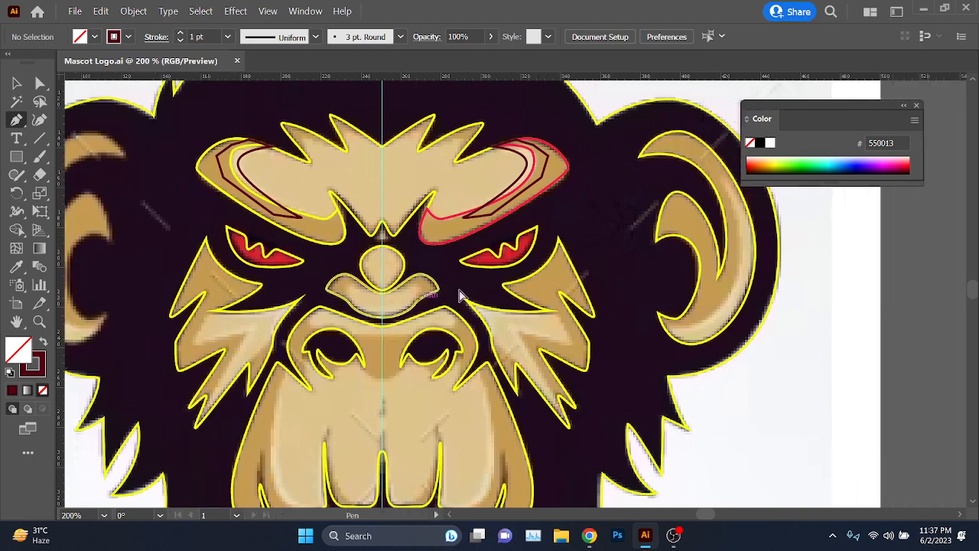
pyautogui.scroll(1, 694, 269)
pyautogui.moveTo(647, 339); pyautogui.dragTo(541, 361)
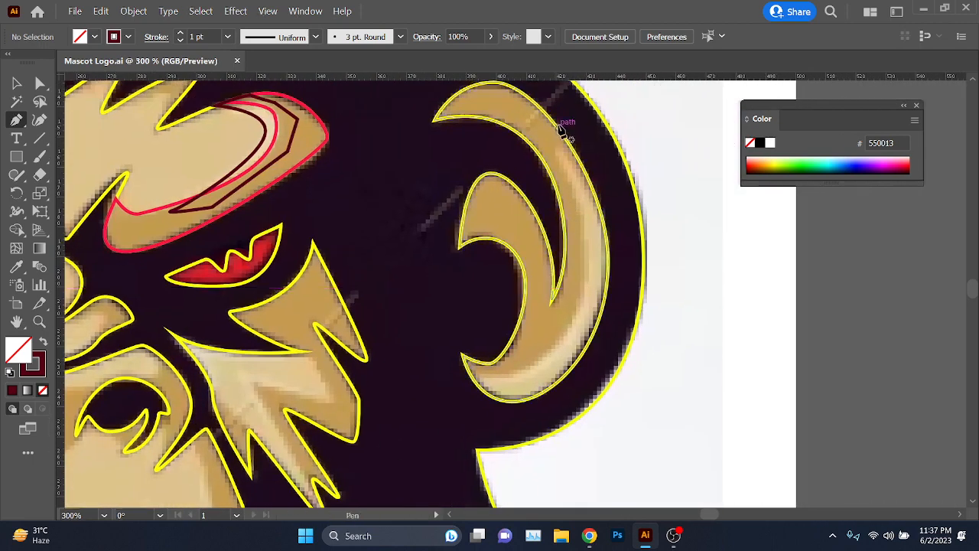
pyautogui.scroll(2, 559, 153)
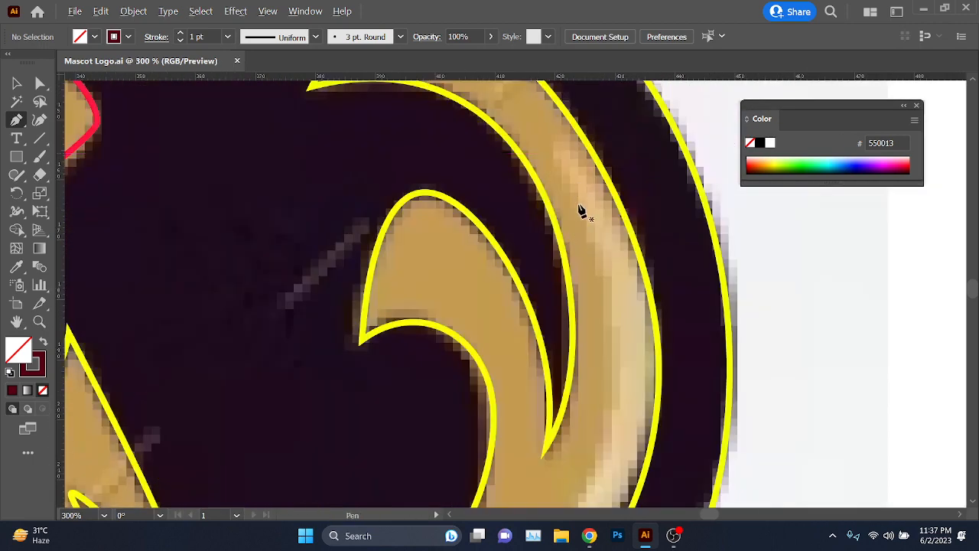
pyautogui.scroll(-3, 618, 302)
pyautogui.moveTo(608, 325); pyautogui.dragTo(537, 240)
pyautogui.scroll(-4, 480, 300)
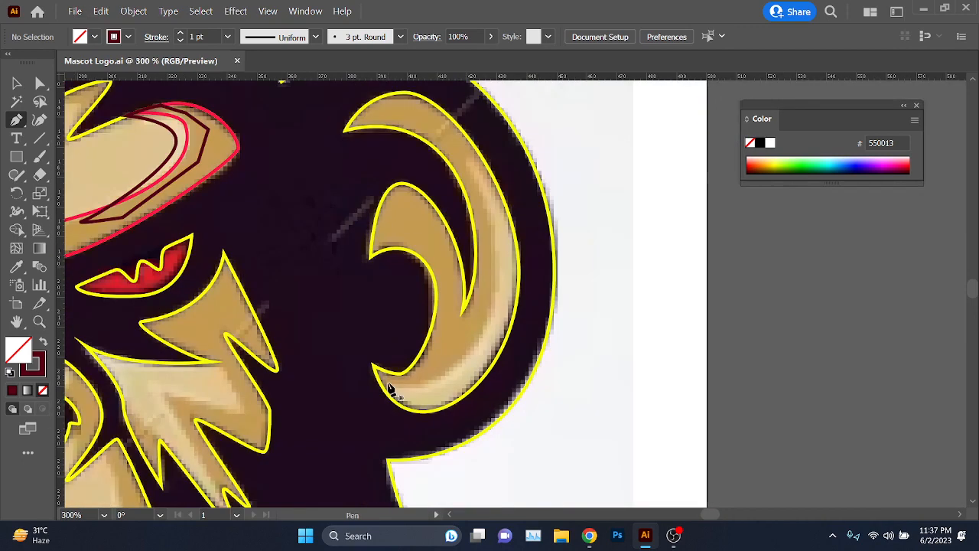
pyautogui.scroll(2, 394, 389)
pyautogui.moveTo(503, 357); pyautogui.dragTo(506, 308)
pyautogui.scroll(-2, 505, 321)
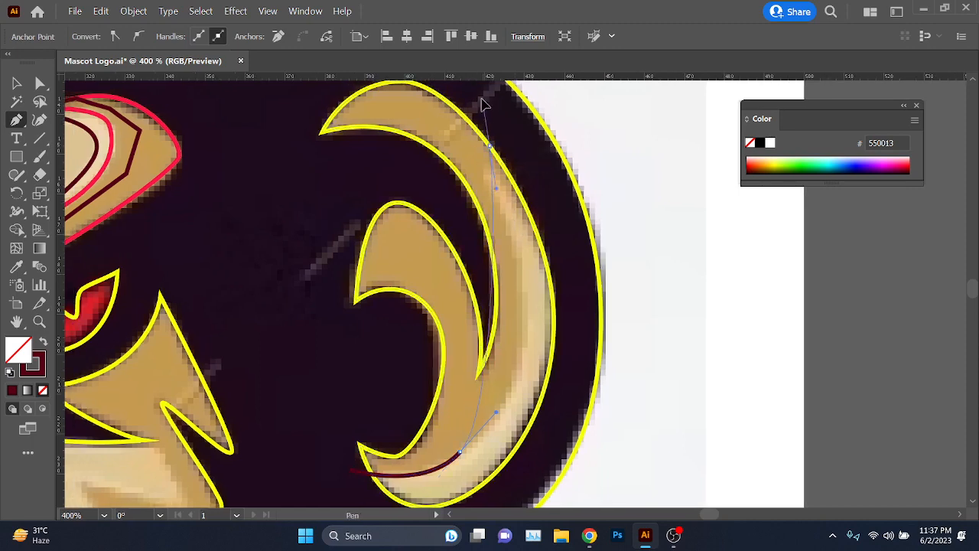
# Step: Try to extend the ear highlight curve upward along its inner edge, and undo the segments back to the starting anchor
pyautogui.scroll(-2, 459, 156)
pyautogui.moveTo(454, 157); pyautogui.dragTo(459, 264)
pyautogui.moveTo(487, 338); pyautogui.dragTo(479, 297)
pyautogui.hotkey('ctrl', 'z')
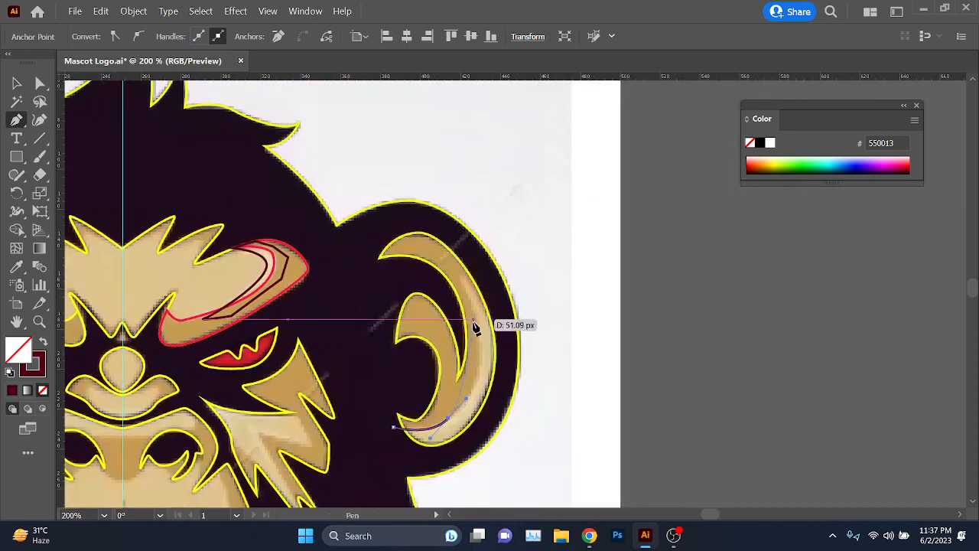
pyautogui.scroll(2, 465, 404)
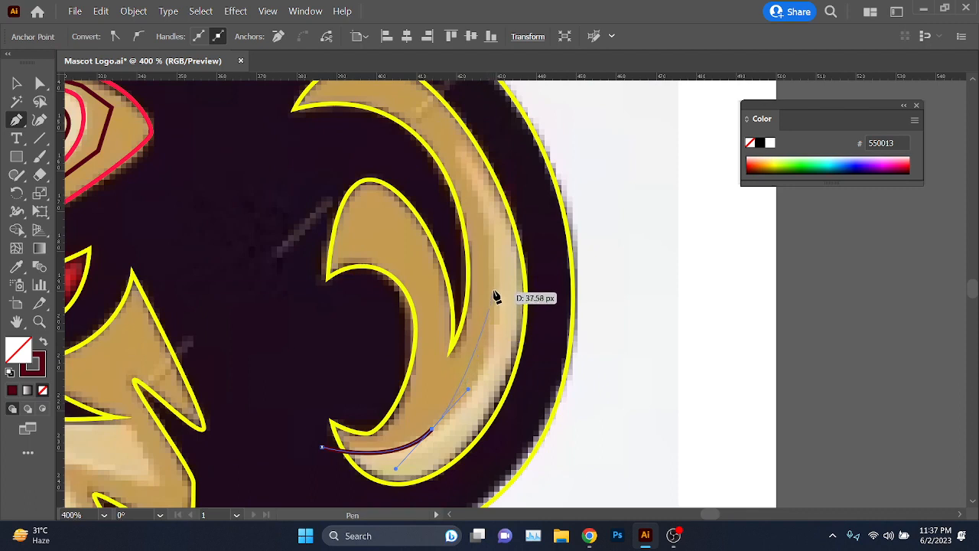
pyautogui.moveTo(498, 284); pyautogui.dragTo(492, 201)
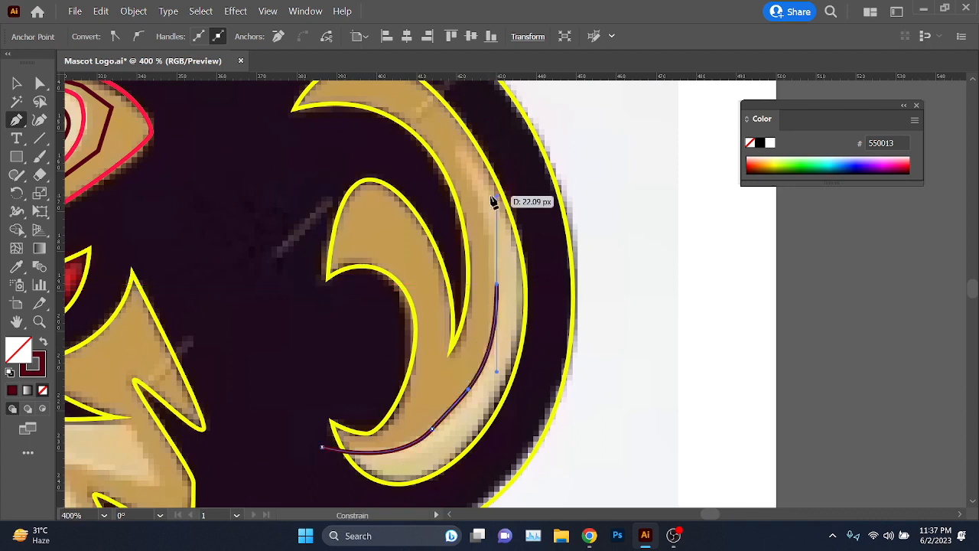
pyautogui.hotkey('ctrl', 'z')
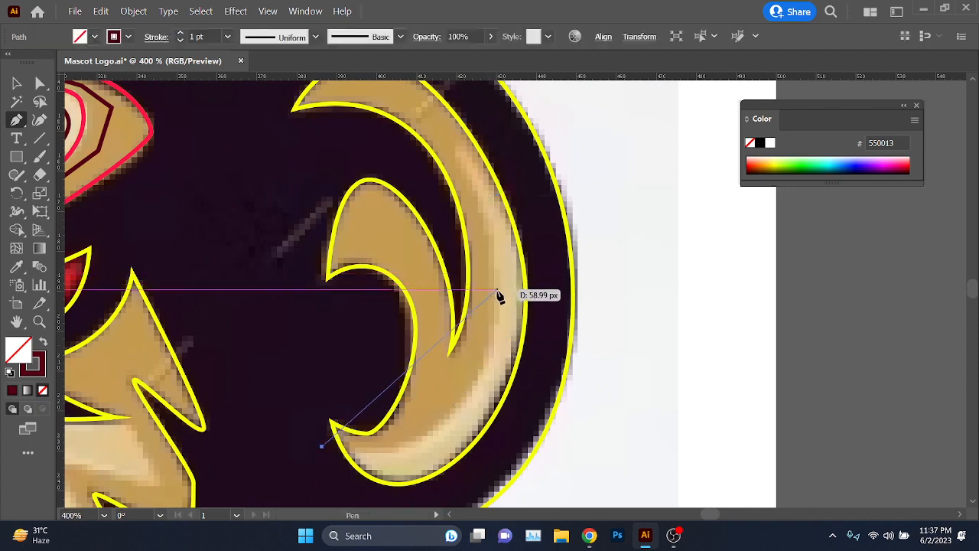
# Step: Curve the path up along the inner edge of the right ear's pale highlight to its upper tip, shortening the middle anchor's outgoing handle
pyautogui.moveTo(498, 289); pyautogui.dragTo(494, 162)
pyautogui.moveTo(494, 110)
pyautogui.mouseDown()
pyautogui.moveTo(493, 92)
pyautogui.moveTo(492, 111)
pyautogui.mouseUp()
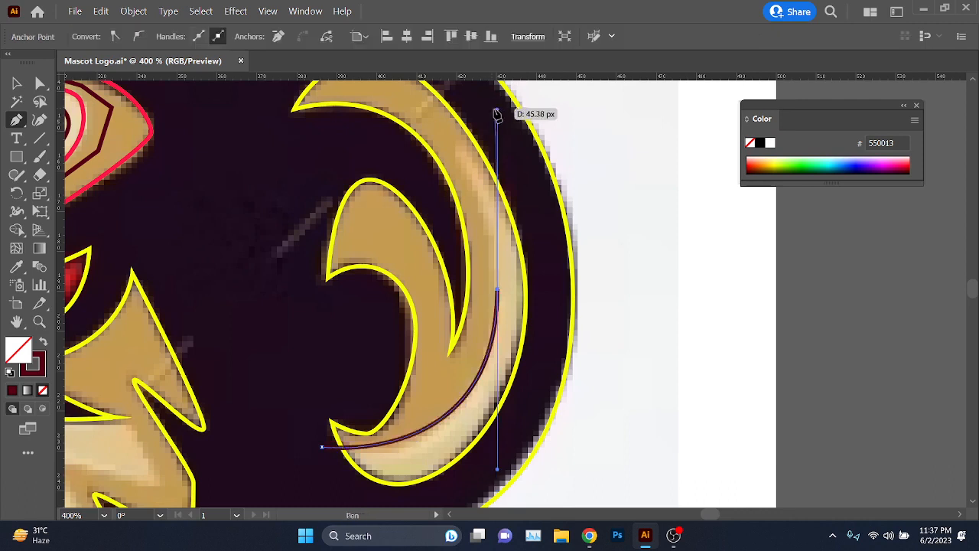
pyautogui.moveTo(497, 110); pyautogui.dragTo(488, 213)
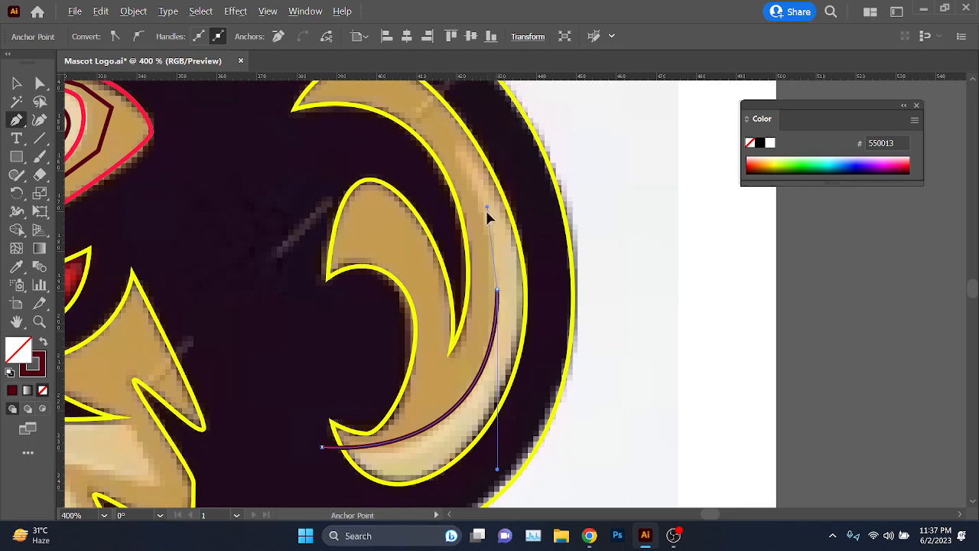
pyautogui.scroll(3, 495, 252)
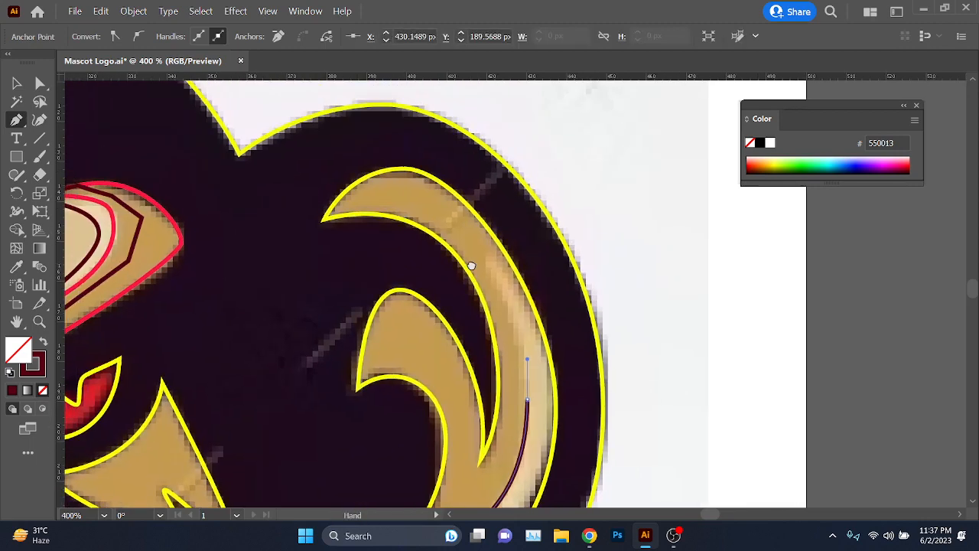
pyautogui.moveTo(484, 258); pyautogui.dragTo(477, 250)
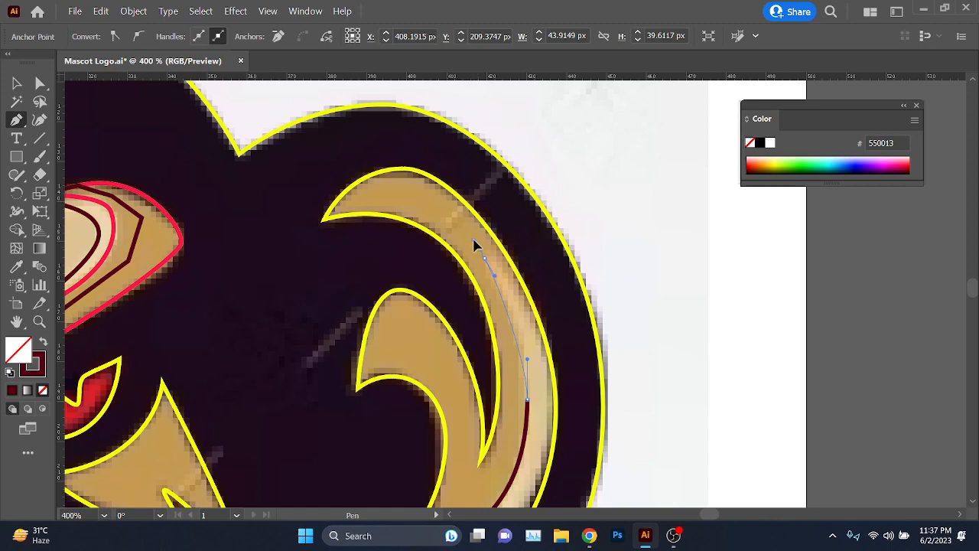
# Step: Run the path back down outside the right ear's inner shape and around its lower tip, closing it at the starting anchor
pyautogui.scroll(-3, 539, 321)
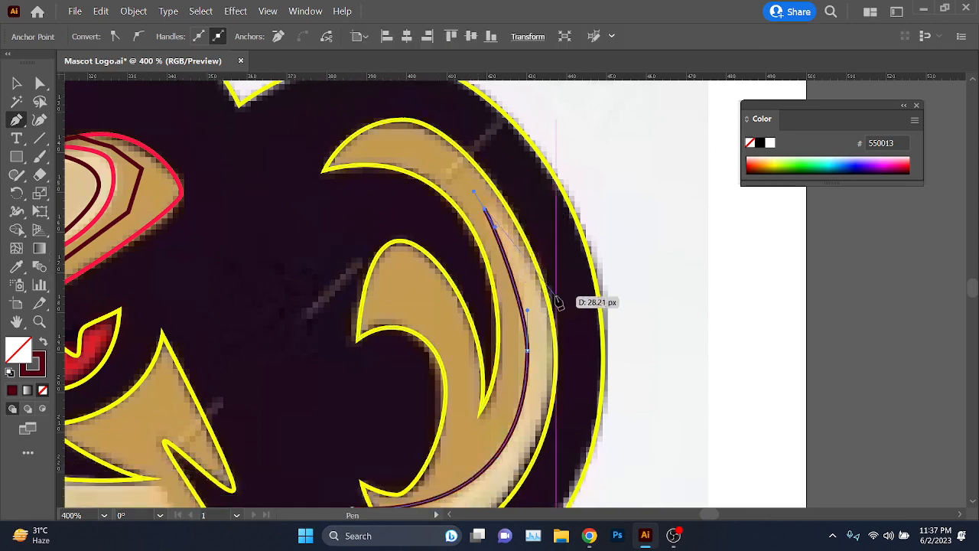
pyautogui.moveTo(565, 278); pyautogui.dragTo(573, 329)
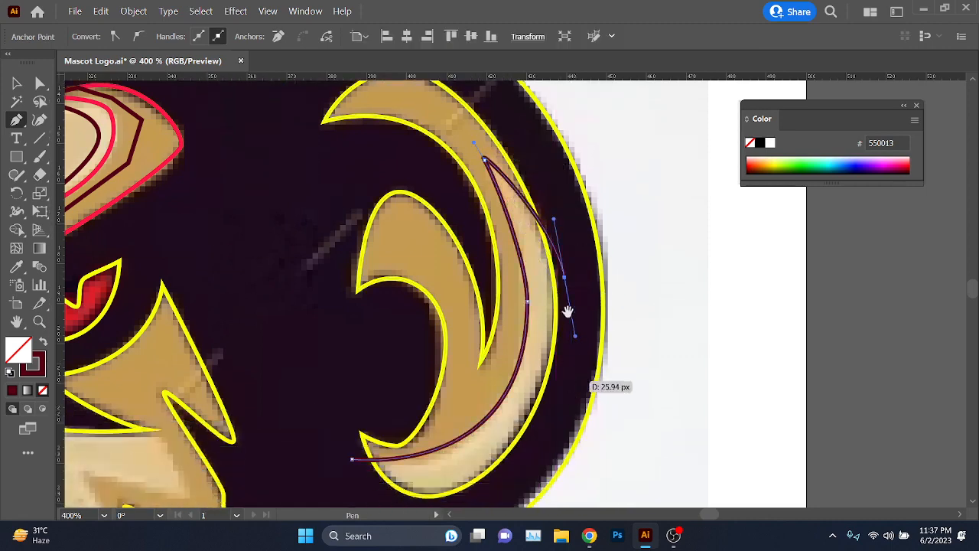
pyautogui.scroll(-3, 572, 313)
pyautogui.moveTo(536, 379); pyautogui.dragTo(480, 425)
pyautogui.click(386, 430)
pyautogui.moveTo(337, 400); pyautogui.dragTo(356, 361)
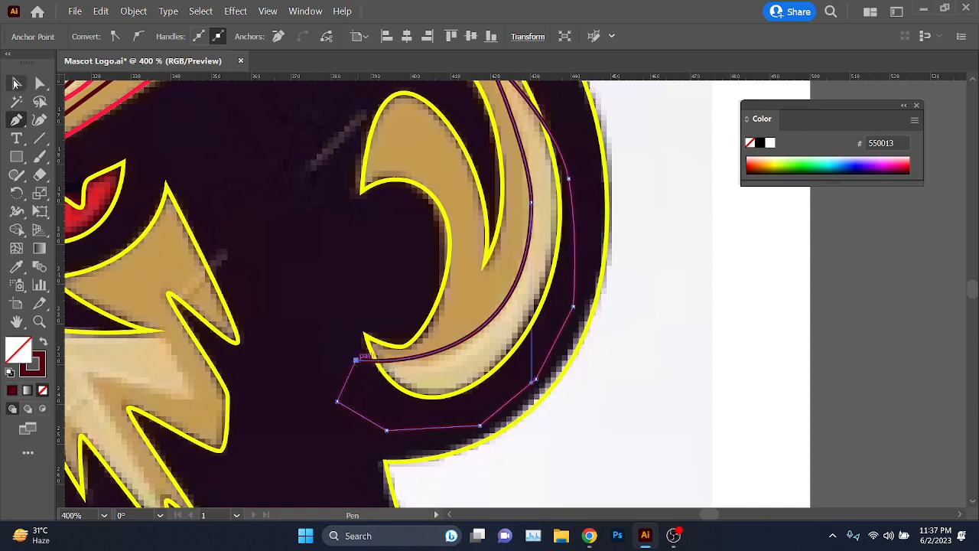
# Step: Trim the closed path to the right ear's inner shape with Shape Builder, removing the excess region outside it
pyautogui.press('v')
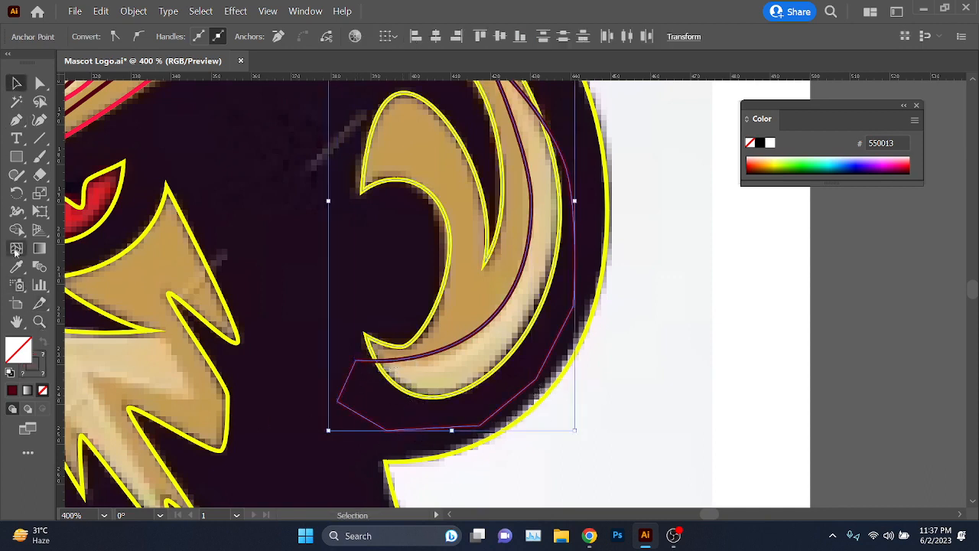
pyautogui.click(16, 230)
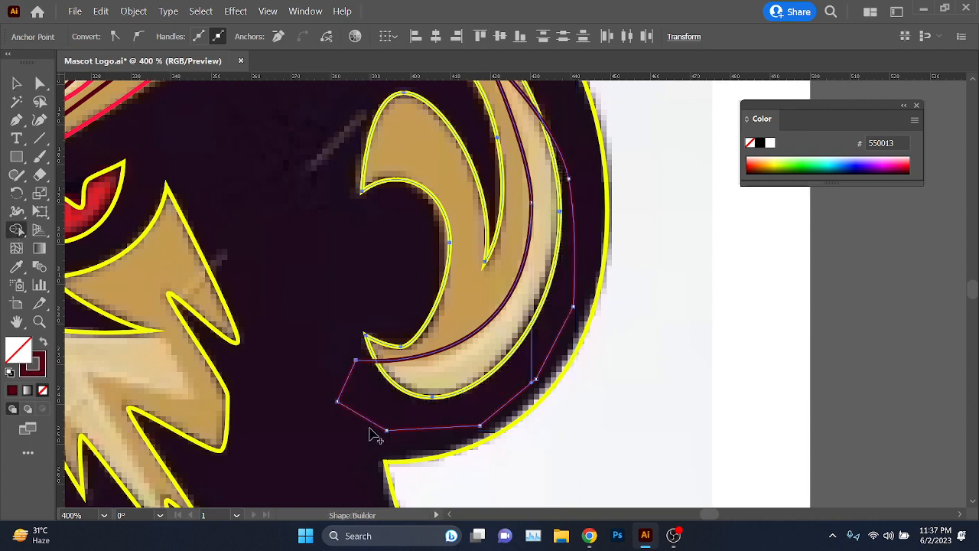
pyautogui.hotkey('ctrl', 'z')
pyautogui.hotkey('ctrl', 'shift', 'z')
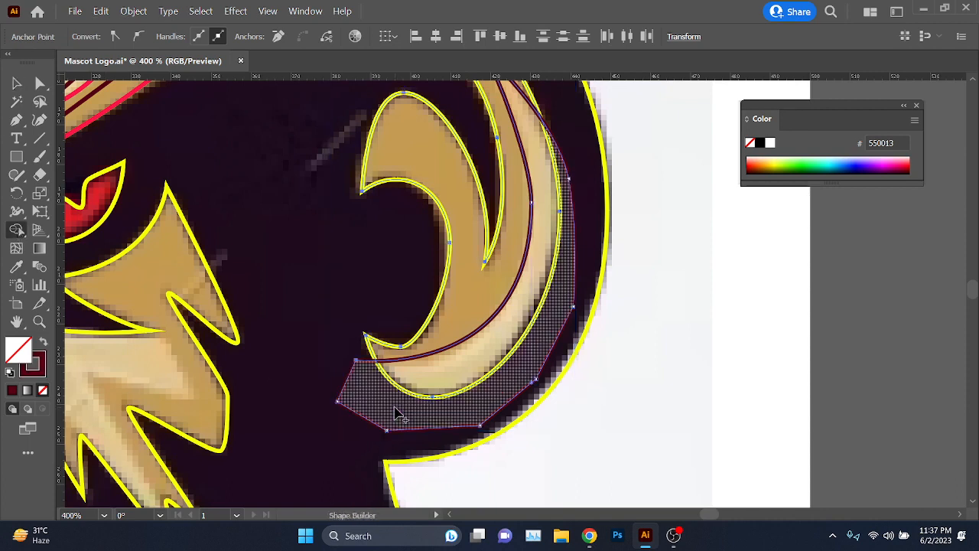
pyautogui.keyDown('alt'); pyautogui.click(369, 432); pyautogui.keyUp('alt')
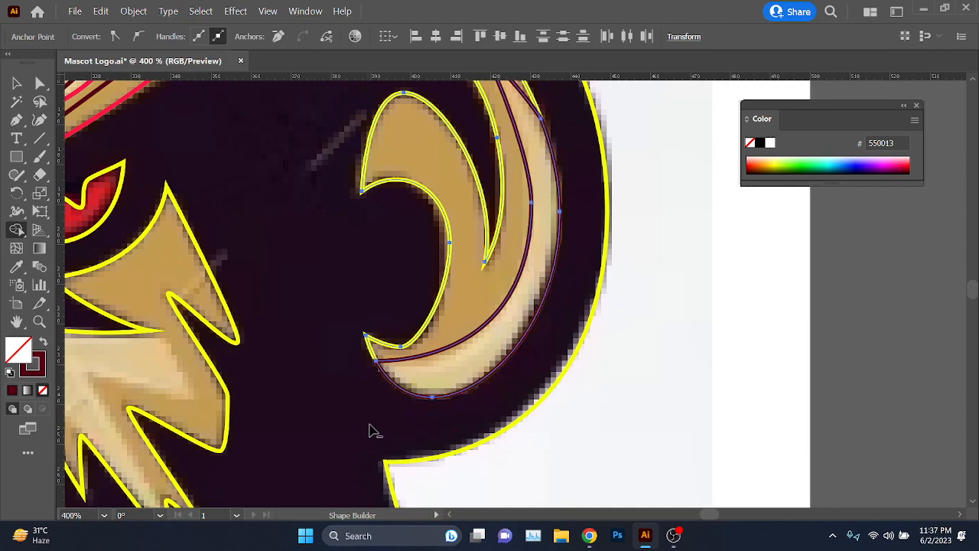
pyautogui.press('v')
# Step: Make a horizontally mirrored copy of the right ear's inner shape and highlight with Reflect
pyautogui.scroll(-3, 794, 380)
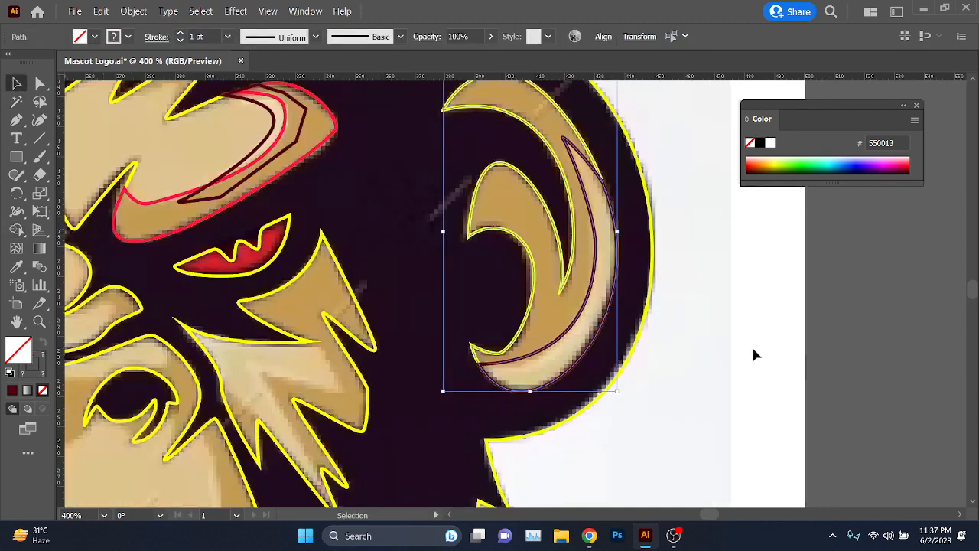
pyautogui.scroll(-2, 765, 383)
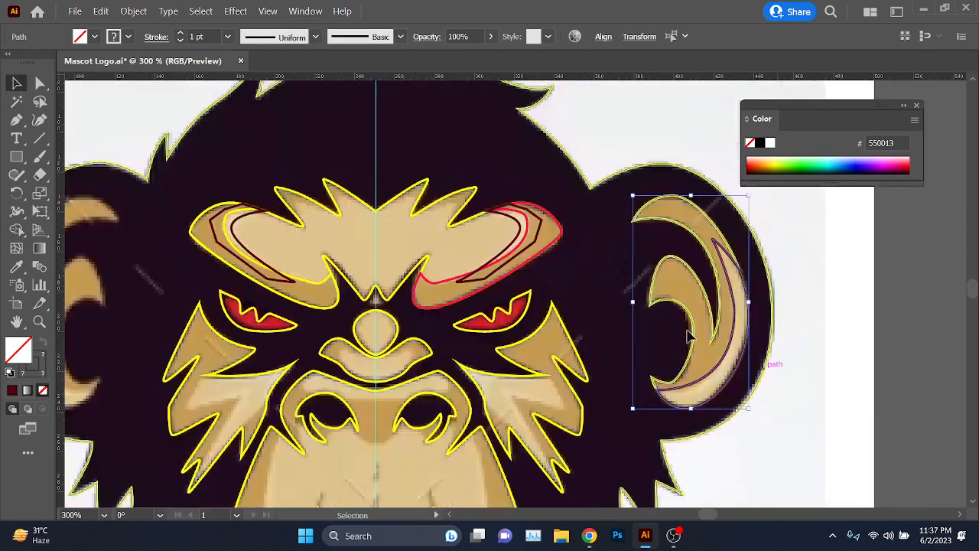
pyautogui.click(643, 348)
pyautogui.click(697, 396)
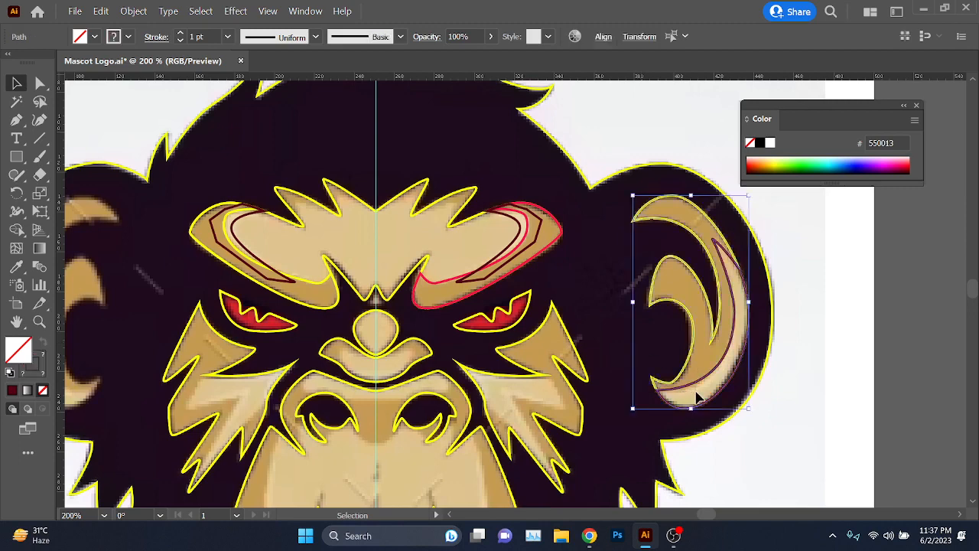
pyautogui.rightClick(705, 363)
pyautogui.moveTo(744, 286)
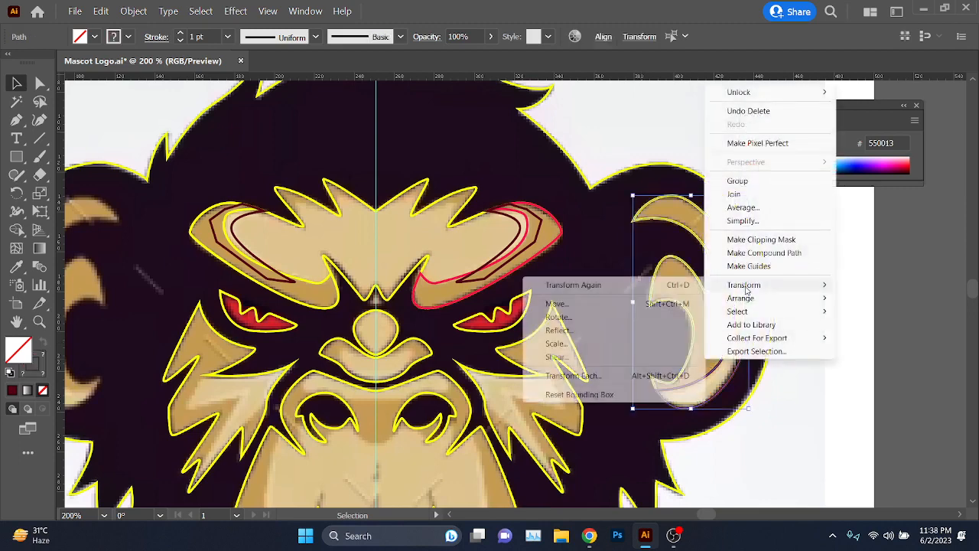
pyautogui.click(570, 334)
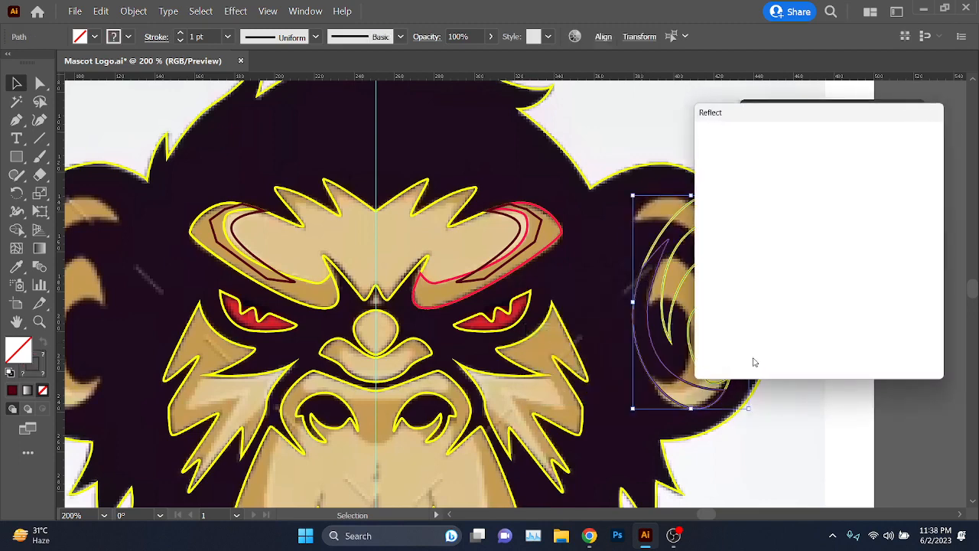
pyautogui.click(754, 350)
# Step: Move the mirrored ear shapes across the face until they line up with the left ear in the reference, and deselect them
pyautogui.hotkey('shift', 'Left')
pyautogui.hotkey('shift', 'Left')
pyautogui.hotkey('shift', 'Left')
pyautogui.hotkey('shift', 'Left')
pyautogui.hotkey('shift', 'Left')
pyautogui.hotkey('shift', 'Left')
pyautogui.hotkey('shift', 'Left')
pyautogui.hotkey('shift', 'Left')
pyautogui.hotkey('shift', 'Left')
pyautogui.hotkey('shift', 'Left')
pyautogui.hotkey('shift', 'Left')
pyautogui.hotkey('shift', 'Left')
pyautogui.hotkey('shift', 'Left')
pyautogui.hotkey('shift', 'Left')
pyautogui.hotkey('shift', 'Left')
pyautogui.hotkey('shift', 'Left')
pyautogui.hotkey('shift', 'Left')
pyautogui.hotkey('shift', 'Left')
pyautogui.hotkey('shift', 'Left')
pyautogui.hotkey('shift', 'Left')
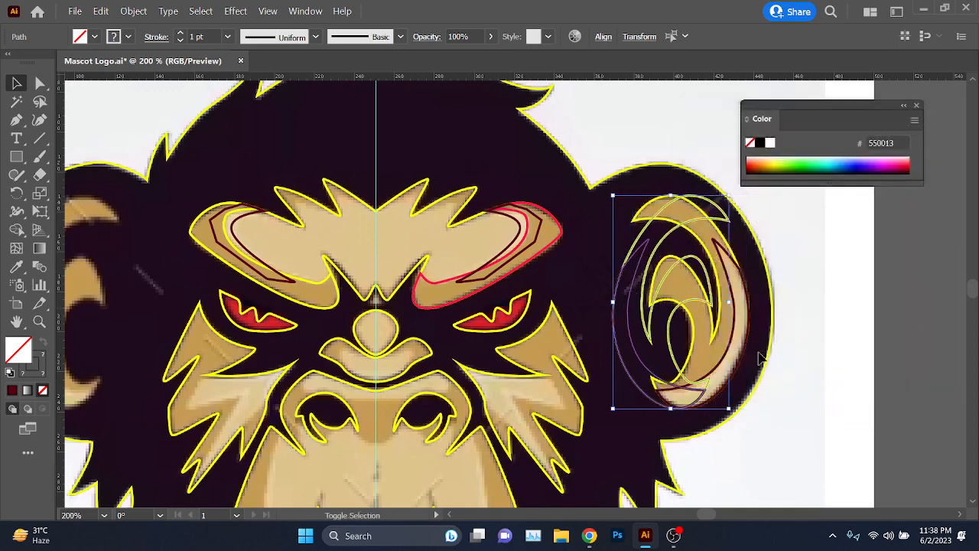
pyautogui.hotkey('shift', 'Left')
pyautogui.hotkey('shift', 'Left')
pyautogui.hotkey('shift', 'Left')
pyautogui.hotkey('shift', 'Left')
pyautogui.hotkey('shift', 'Left')
pyautogui.hotkey('shift', 'Left')
pyautogui.hotkey('shift', 'Left')
pyautogui.hotkey('shift', 'Left')
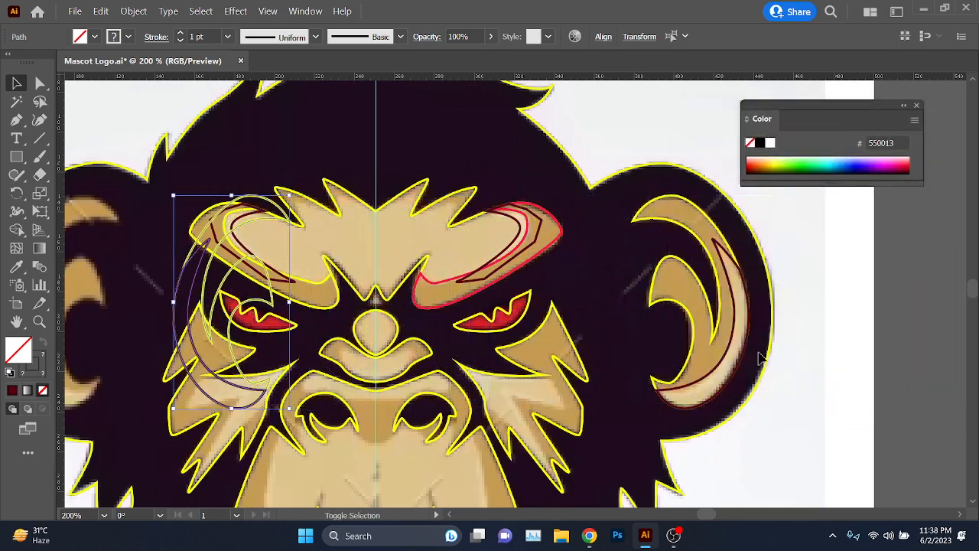
pyautogui.hscroll(-4, 760, 358)
pyautogui.hotkey('shift', 'Left')
pyautogui.hotkey('shift', 'Left')
pyautogui.hotkey('shift', 'Left')
pyautogui.hotkey('shift', 'Left')
pyautogui.hotkey('shift', 'Left')
pyautogui.hotkey('shift', 'Left')
pyautogui.hotkey('shift', 'Left')
pyautogui.hotkey('shift', 'Left')
pyautogui.hotkey('shift', 'Left')
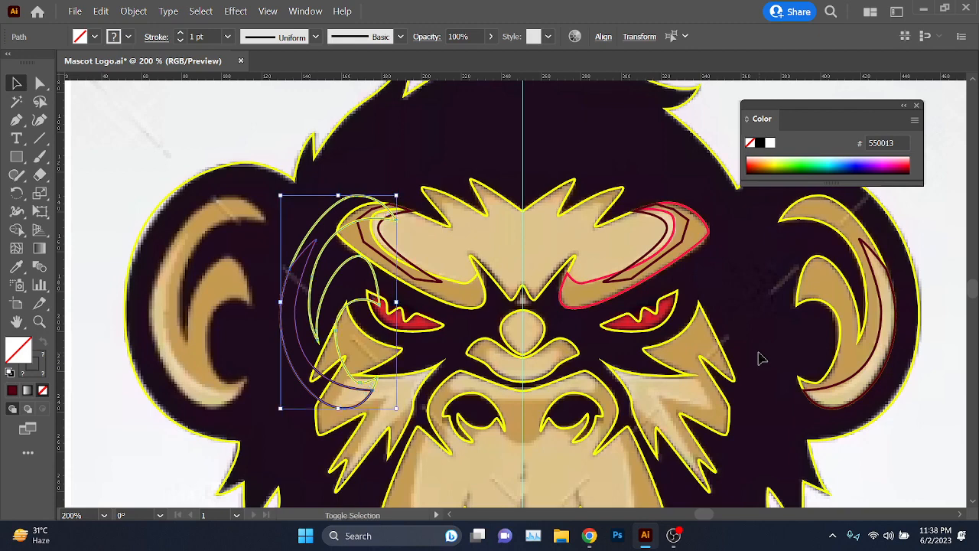
pyautogui.press('Right')
pyautogui.press('Right')
pyautogui.press('Right')
pyautogui.press('Right')
pyautogui.press('Right')
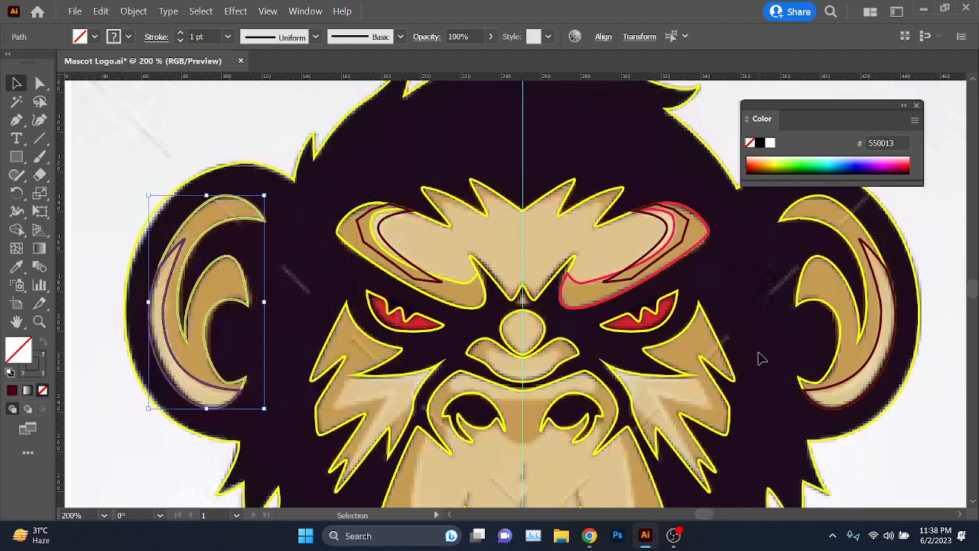
pyautogui.press('Right')
pyautogui.press('Right')
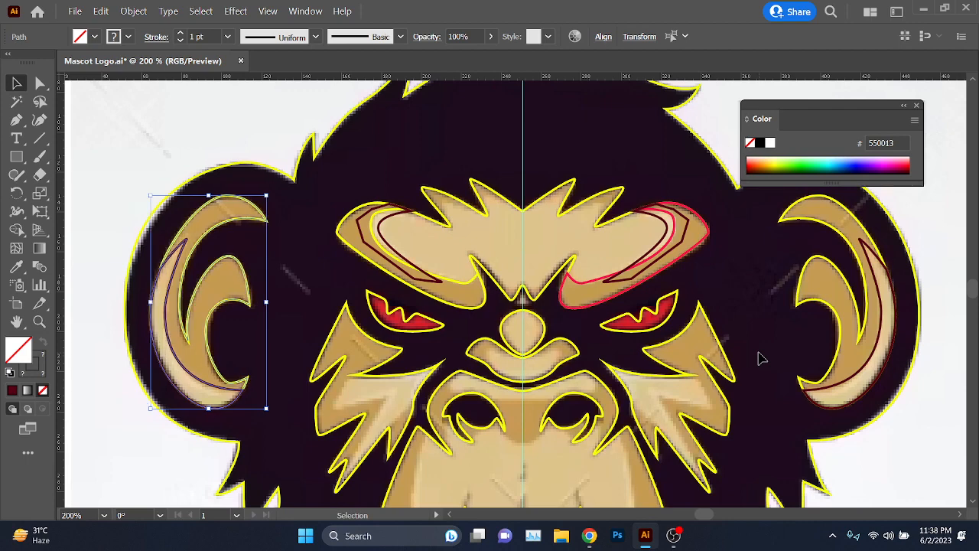
pyautogui.scroll(-2, 704, 398)
pyautogui.hscroll(1, 712, 385)
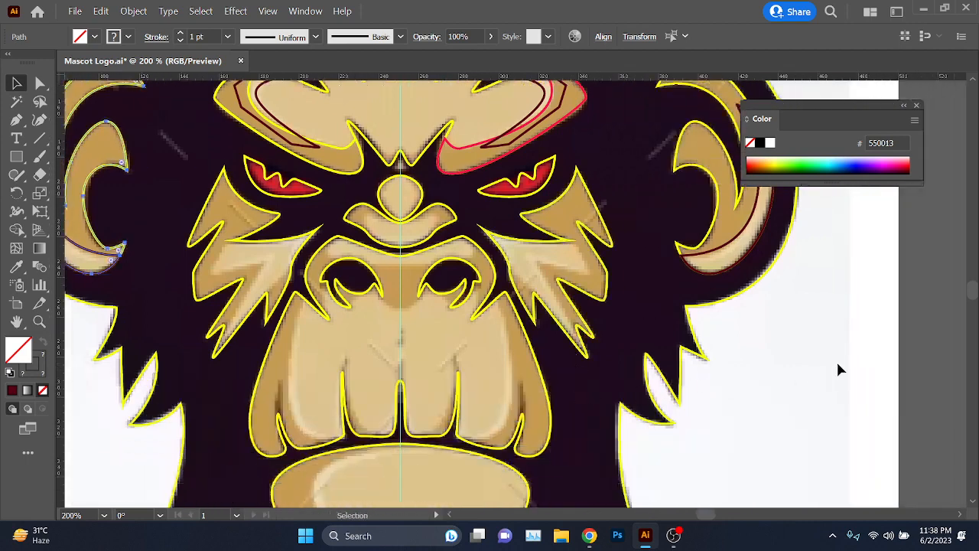
pyautogui.scroll(2, 602, 281)
pyautogui.click(375, 237)
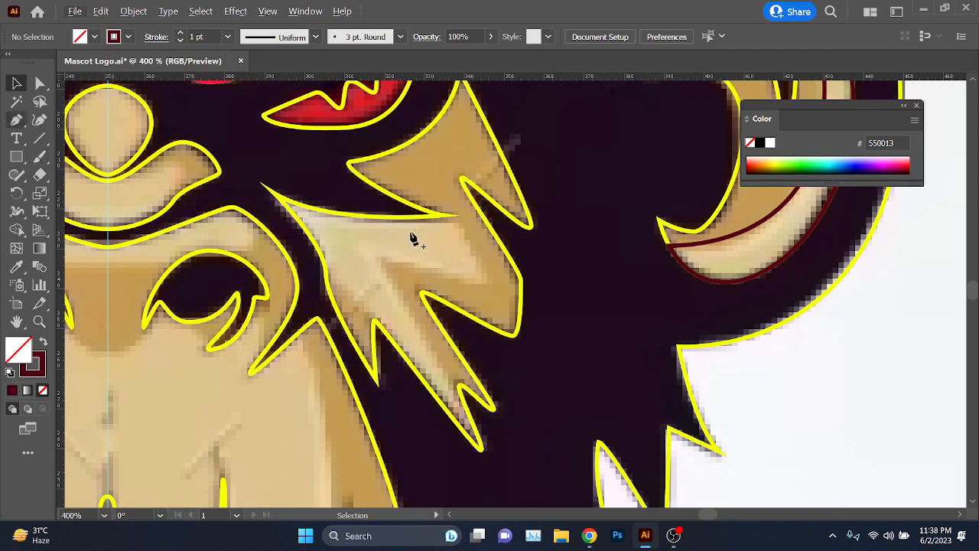
pyautogui.scroll(1, 413, 240)
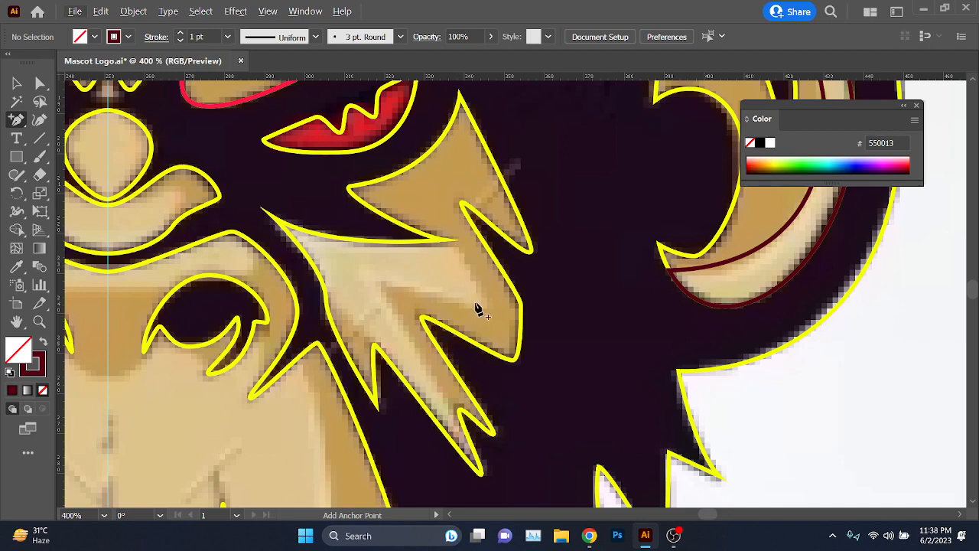
pyautogui.click(443, 248)
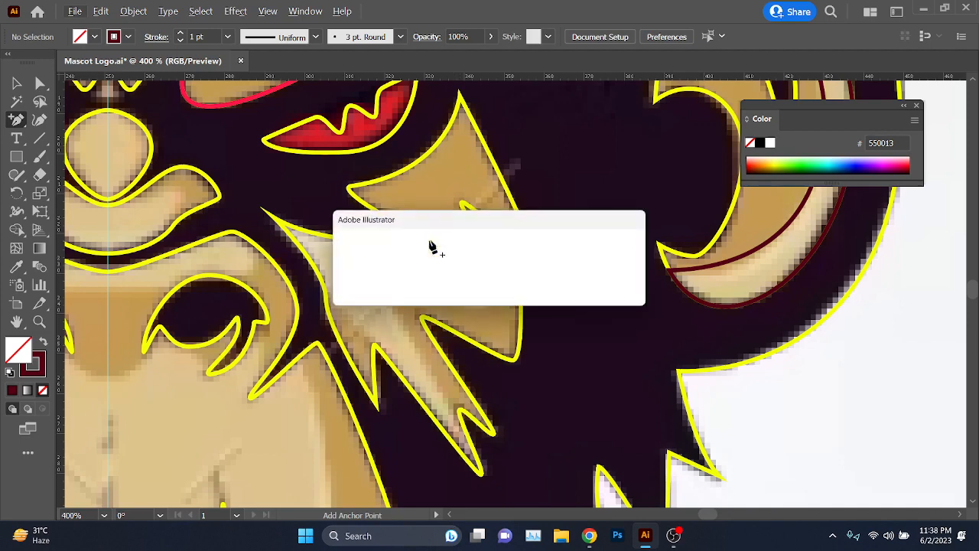
pyautogui.click(587, 289)
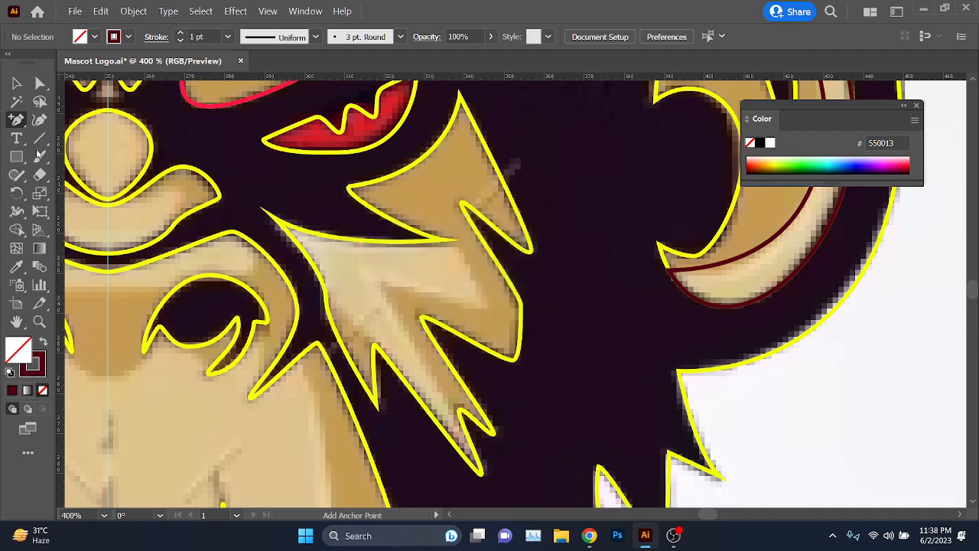
# Step: Start a Pen tool path at the right cheek highlight's upper right corner and trace its right point and the inner notch below
pyautogui.rightClick(15, 120)
pyautogui.click(71, 121)
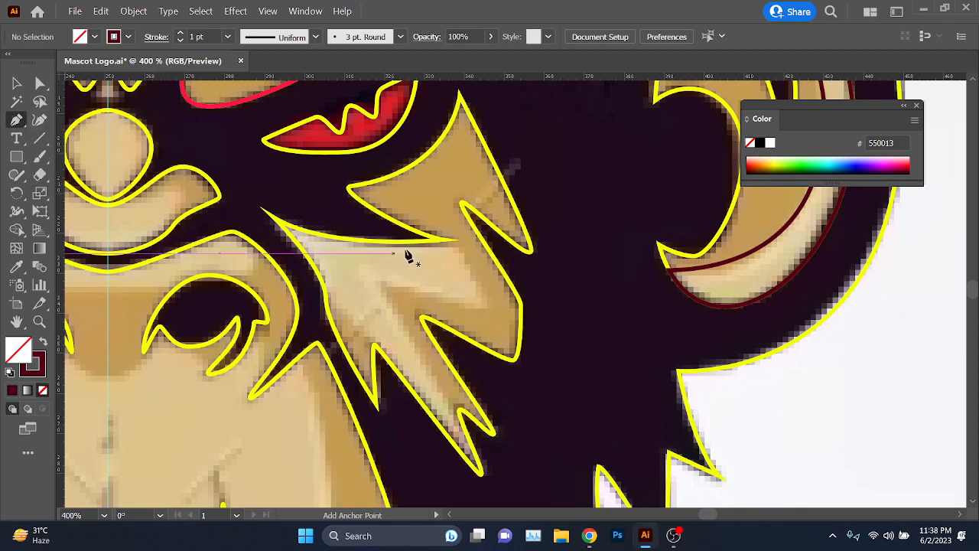
pyautogui.scroll(2, 399, 245)
pyautogui.moveTo(535, 260); pyautogui.dragTo(490, 245)
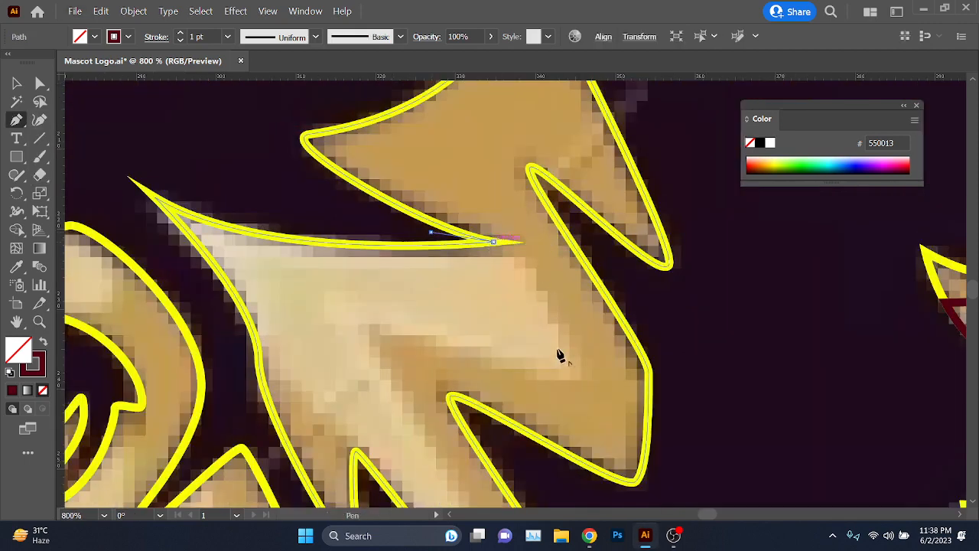
pyautogui.moveTo(572, 357); pyautogui.dragTo(583, 397)
pyautogui.moveTo(368, 325); pyautogui.dragTo(337, 328)
pyautogui.moveTo(473, 400); pyautogui.dragTo(377, 169)
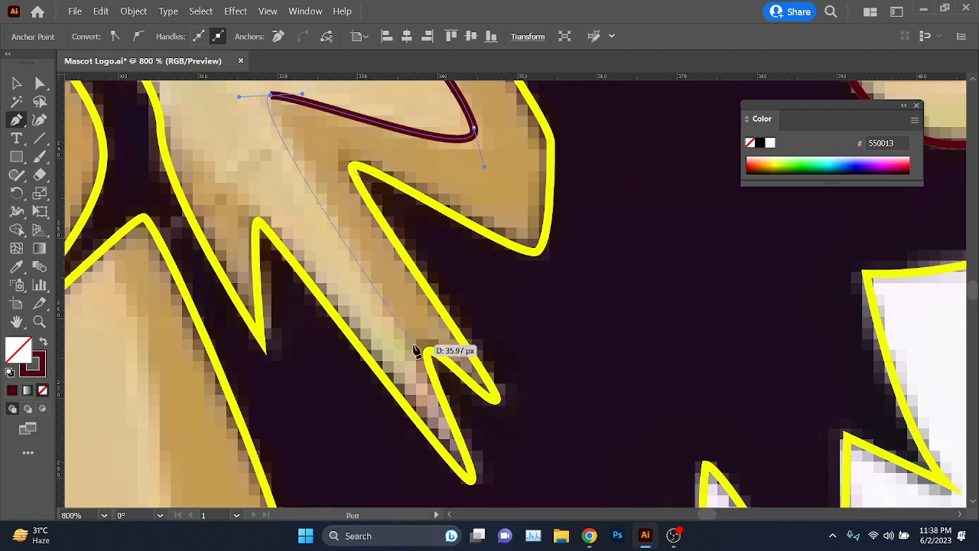
# Step: Extend the path down the highlight's lower spike, around outside its tip, and back up through the notch past the cheek's inner edge
pyautogui.scroll(-1, 413, 350)
pyautogui.scroll(-1, 413, 352)
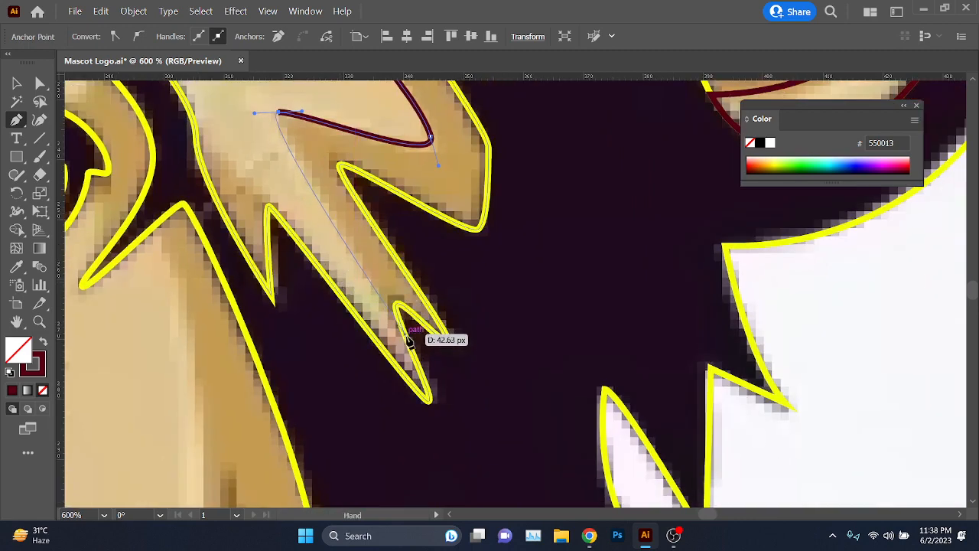
pyautogui.click(411, 341)
pyautogui.moveTo(469, 412); pyautogui.dragTo(401, 435)
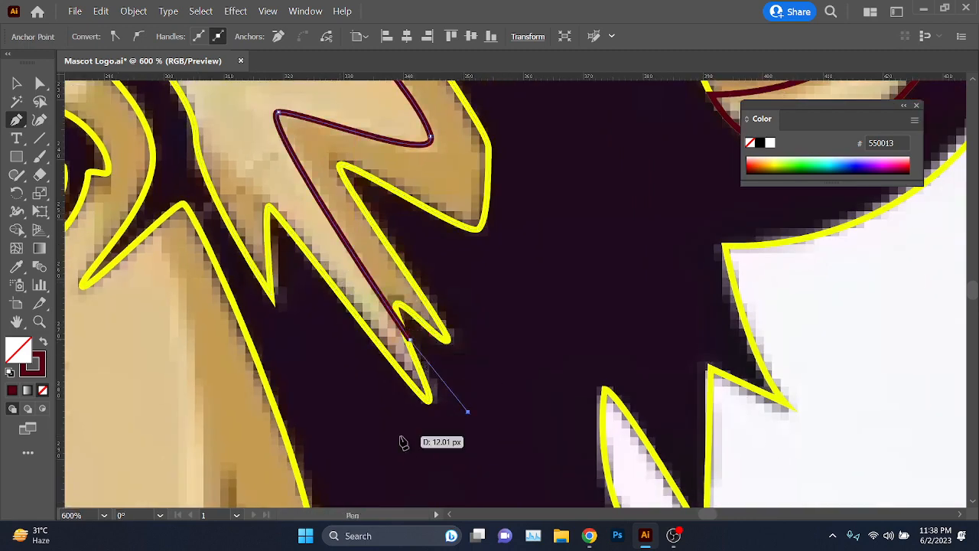
pyautogui.click(307, 290)
pyautogui.moveTo(283, 236); pyautogui.dragTo(386, 381)
pyautogui.click(319, 344)
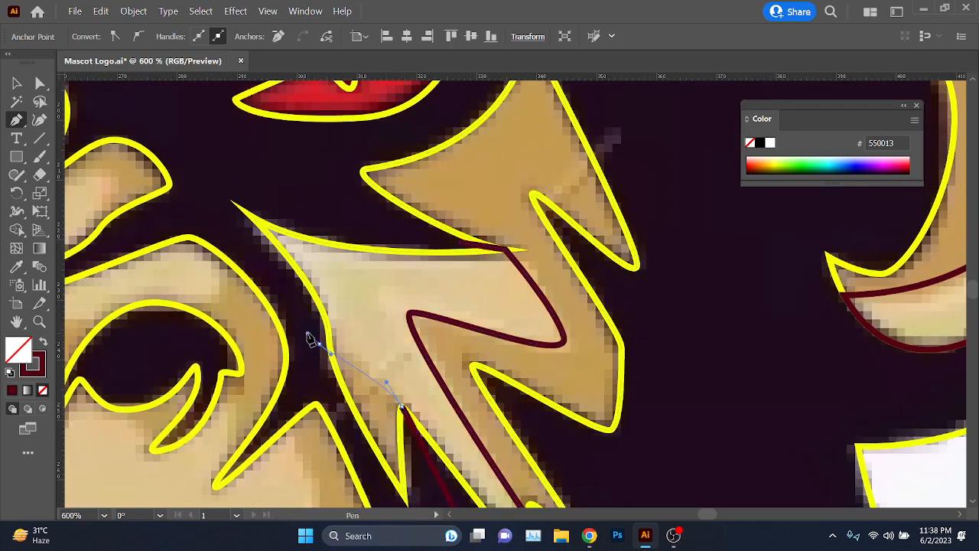
# Step: Continue the path outside the cheek's inner edge and upper tip, closing it at the highlight's upper right corner
pyautogui.click(294, 300)
pyautogui.click(261, 257)
pyautogui.click(238, 223)
pyautogui.click(223, 185)
pyautogui.click(303, 203)
pyautogui.click(365, 236)
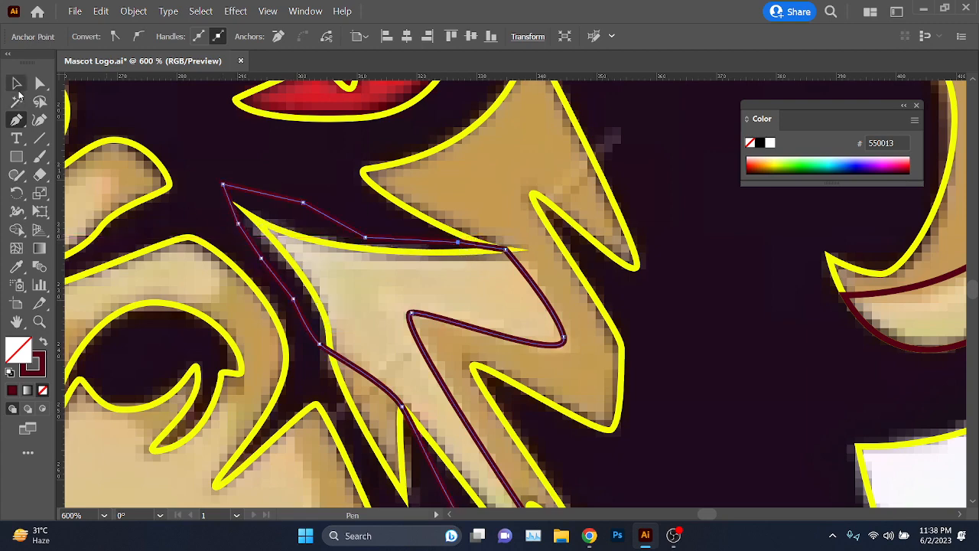
# Step: Select the closed path with the right cheek shape and remove the excess beyond the cheek's upper and inner edges with Shape Builder
pyautogui.click(16, 86)
pyautogui.keyDown('shift'); pyautogui.click(357, 252); pyautogui.keyUp('shift')
pyautogui.hotkey('shift', 'm')
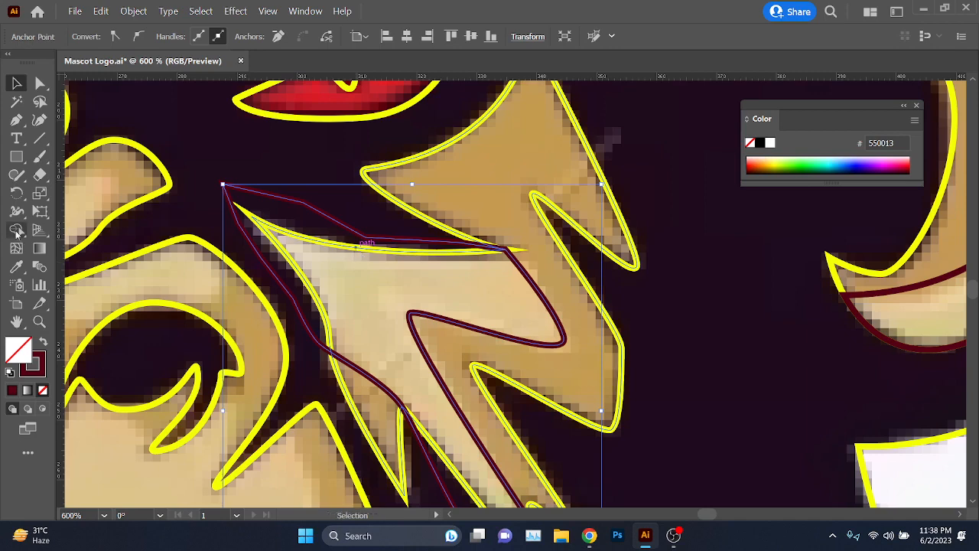
pyautogui.click(333, 189)
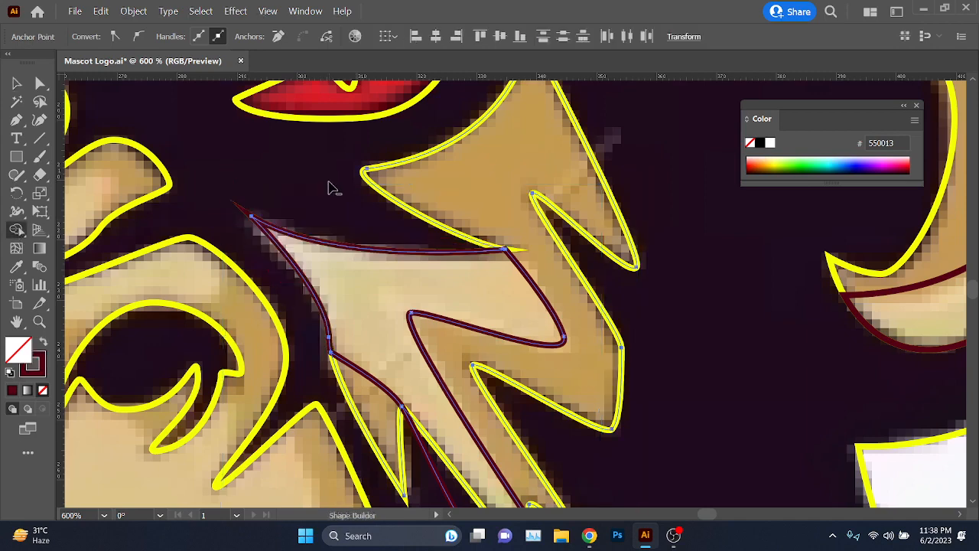
# Step: Remove the highlight path's excess beyond the right cheek's lower spike with Shape Builder
pyautogui.click(17, 82)
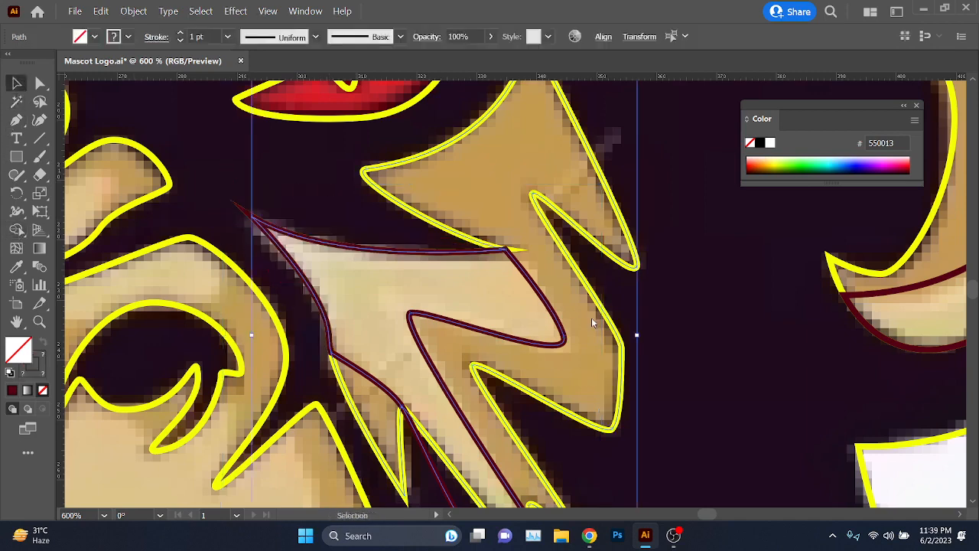
pyautogui.scroll(-2, 655, 390)
pyautogui.scroll(-5, 695, 403)
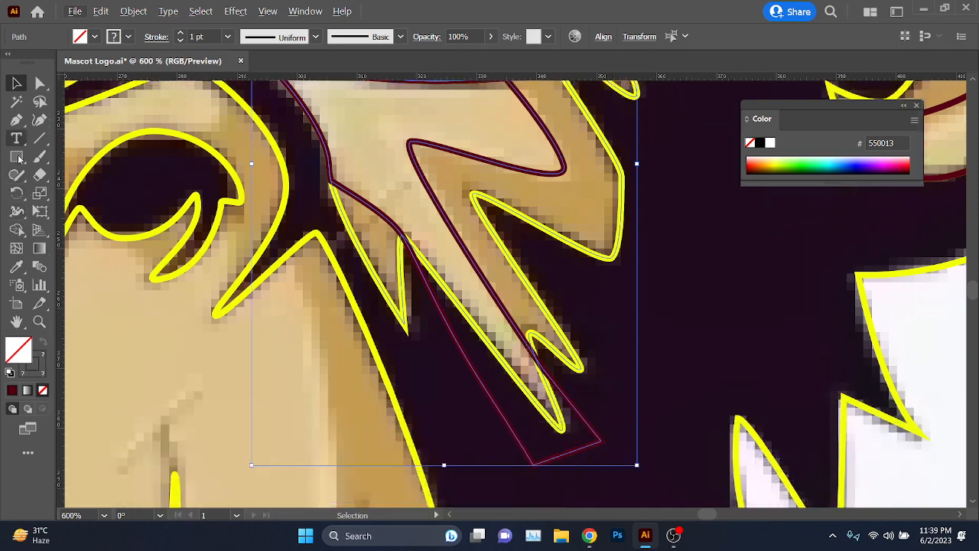
pyautogui.hotkey('shift', 'm')
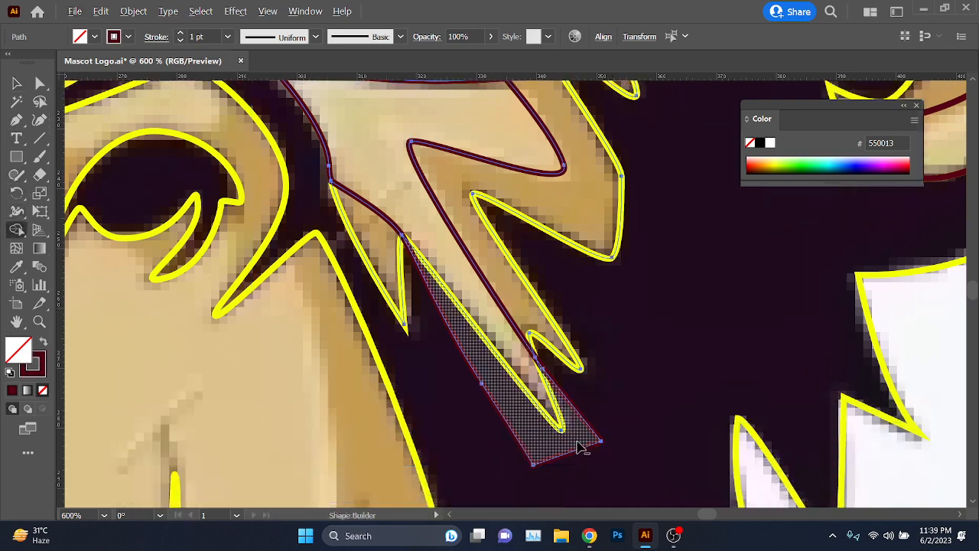
pyautogui.click(556, 462)
pyautogui.scroll(-3, 525, 454)
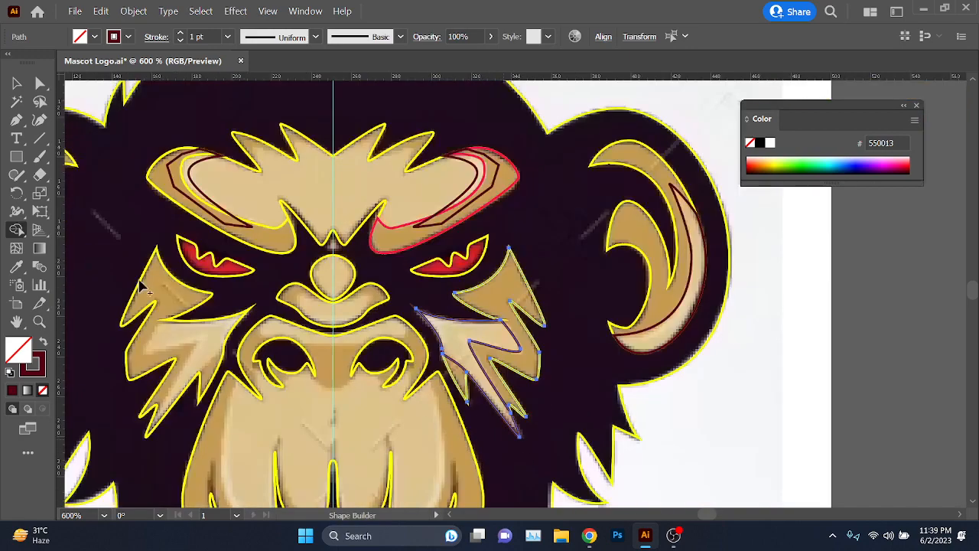
# Step: Select the trimmed right cheek highlight and create a copy of it reflected across the vertical axis
pyautogui.click(17, 84)
pyautogui.moveTo(501, 374); pyautogui.dragTo(628, 313)
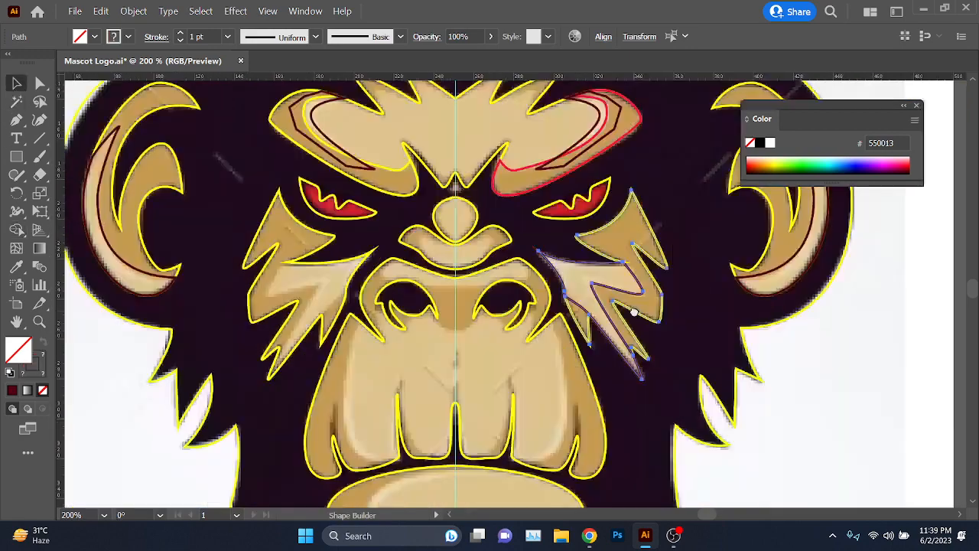
pyautogui.click(583, 313)
pyautogui.scroll(2, 586, 311)
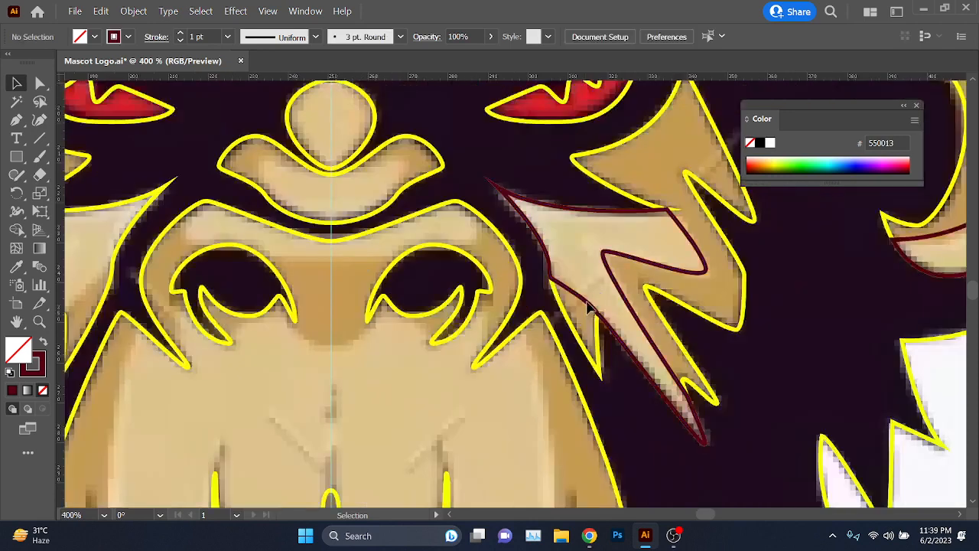
pyautogui.scroll(-2, 589, 306)
pyautogui.rightClick(589, 306)
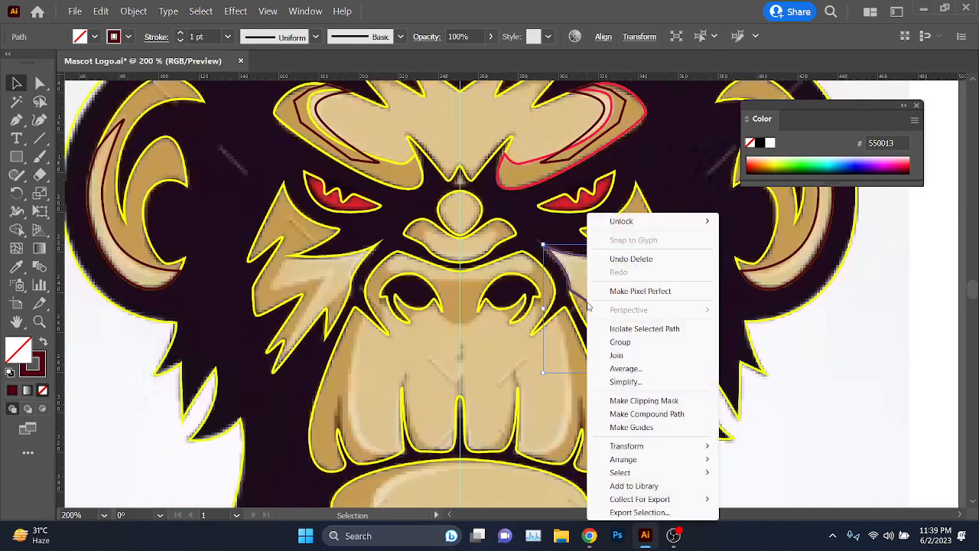
pyautogui.moveTo(687, 453)
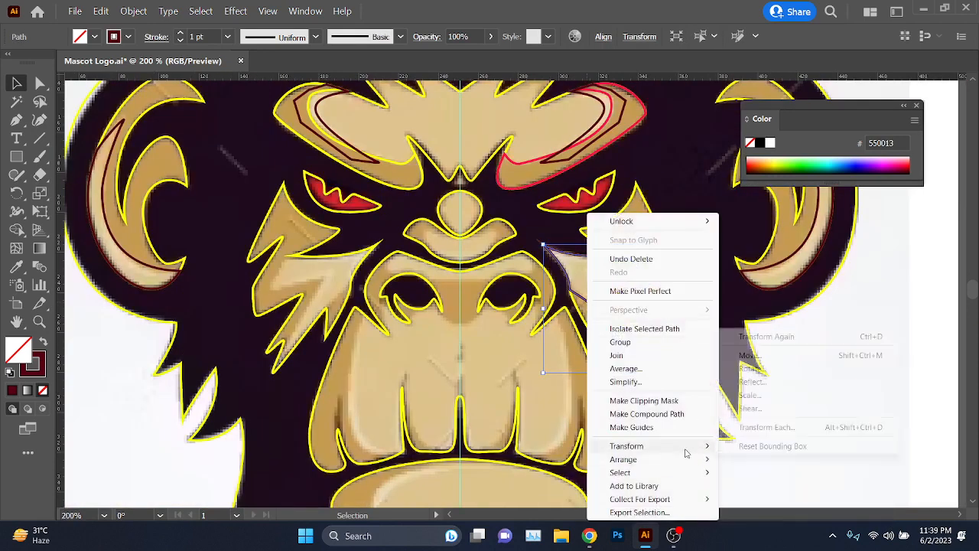
pyautogui.click(804, 383)
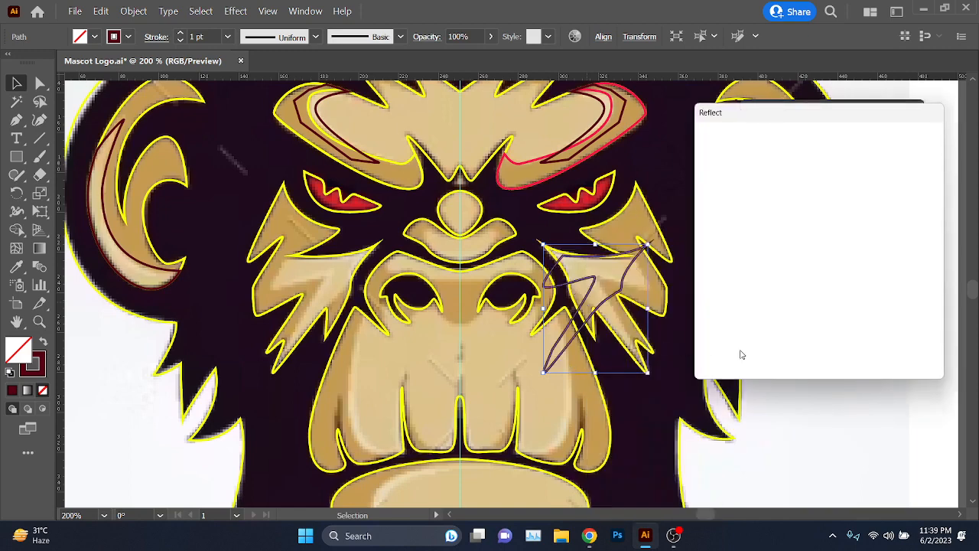
pyautogui.click(740, 346)
# Step: Shift the reflected copy horizontally across the face until it sits over the left cheek's highlight
pyautogui.hotkey('shift', 'Left')
pyautogui.hotkey('shift', 'Left')
pyautogui.hotkey('shift', 'Left')
pyautogui.hotkey('shift', 'Left')
pyautogui.hotkey('shift', 'Left')
pyautogui.hotkey('shift', 'Left')
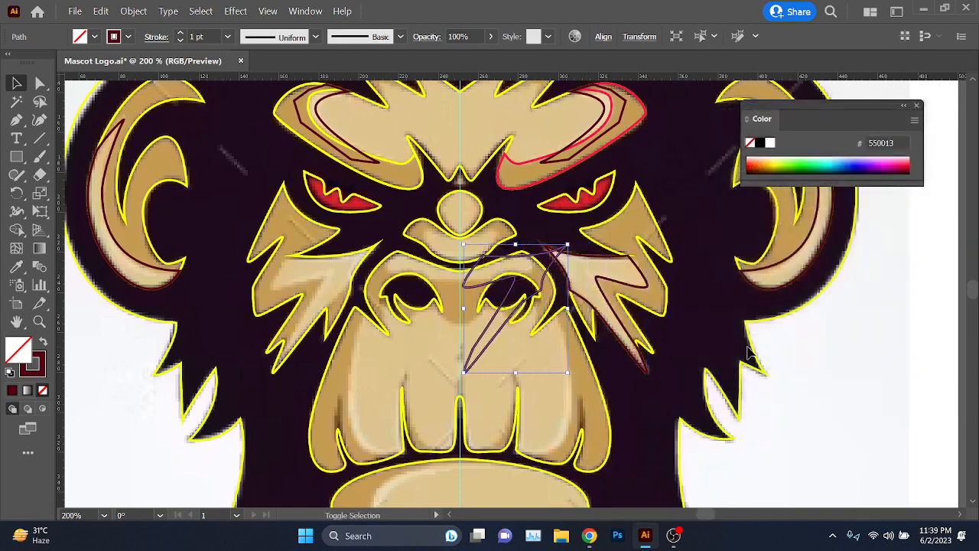
pyautogui.hotkey('shift', 'Left')
pyautogui.hotkey('shift', 'Left')
pyautogui.hotkey('shift', 'Left')
pyautogui.hotkey('shift', 'Left')
pyautogui.hotkey('shift', 'Left')
pyautogui.hotkey('shift', 'Left')
pyautogui.hotkey('shift', 'Left')
pyautogui.hotkey('shift', 'Left')
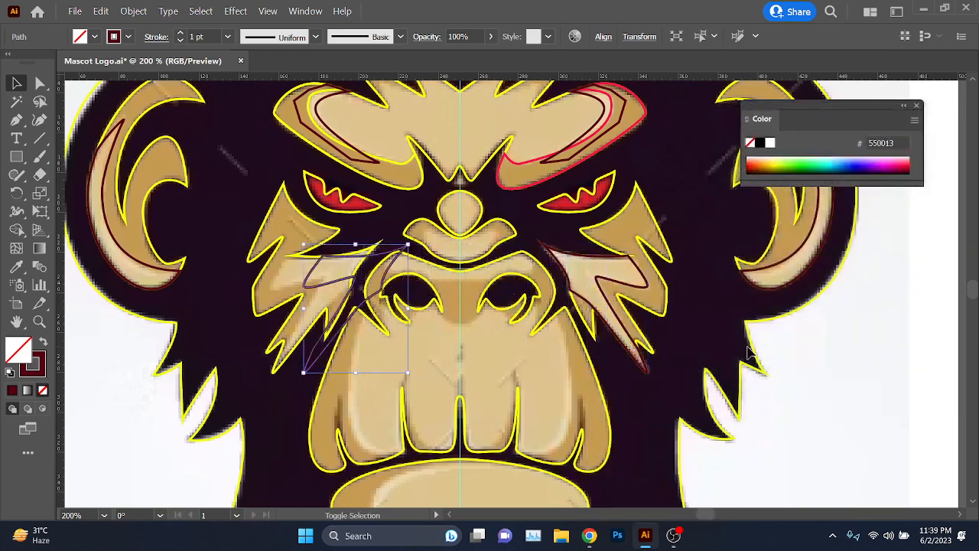
pyautogui.hotkey('shift', 'Right')
pyautogui.press('Left')
pyautogui.press('Left')
pyautogui.press('Left')
pyautogui.press('Left')
pyautogui.press('Left')
pyautogui.press('Left')
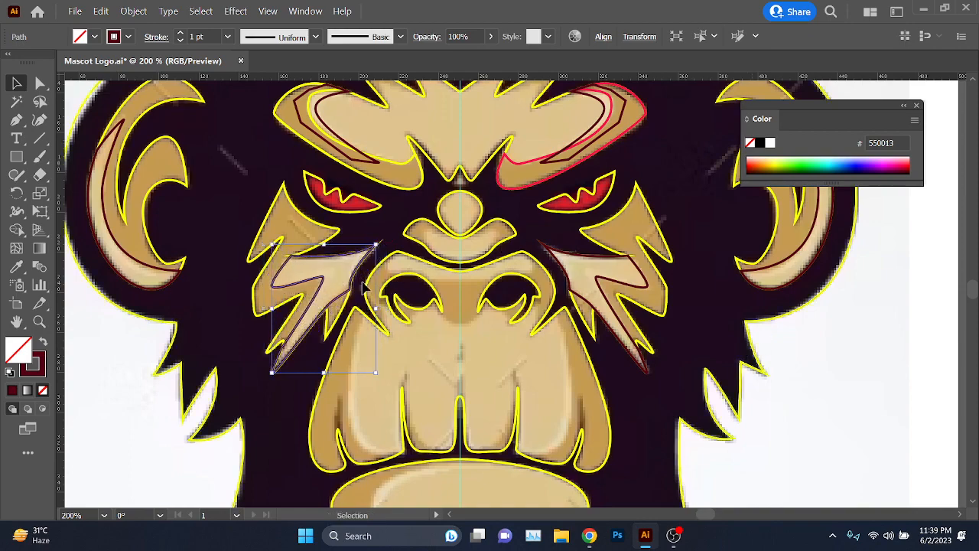
# Step: Fine-align the copy with the left cheek outline at its lower spike tip, deselect it and save the document
pyautogui.scroll(8, 273, 372)
pyautogui.scroll(4, 260, 403)
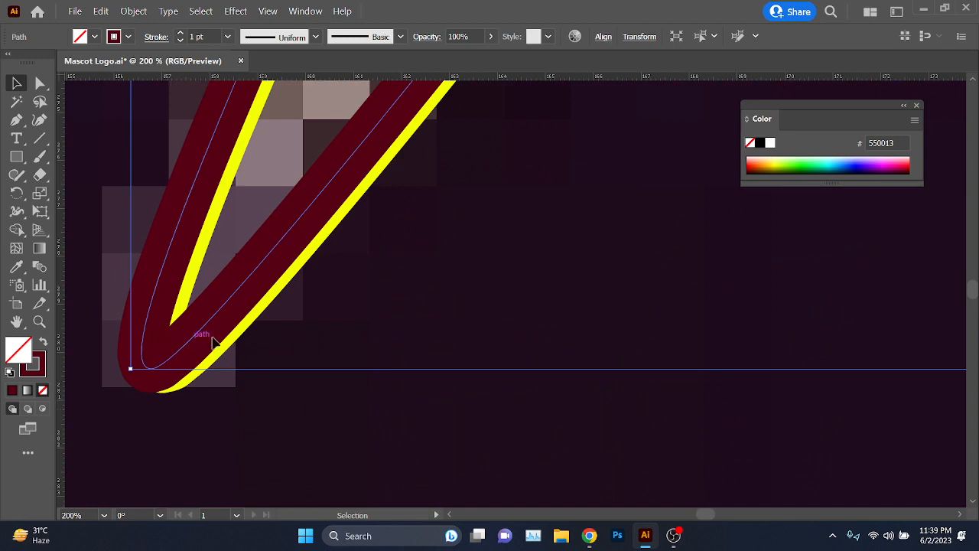
pyautogui.moveTo(205, 331); pyautogui.dragTo(219, 330)
pyautogui.scroll(-4, 218, 330)
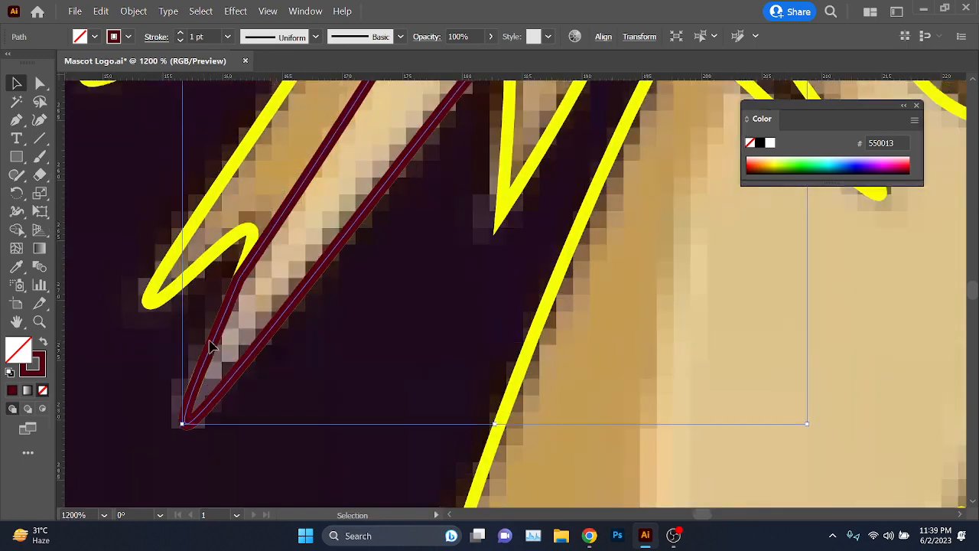
pyautogui.scroll(1, 213, 346)
pyautogui.scroll(-2, 213, 346)
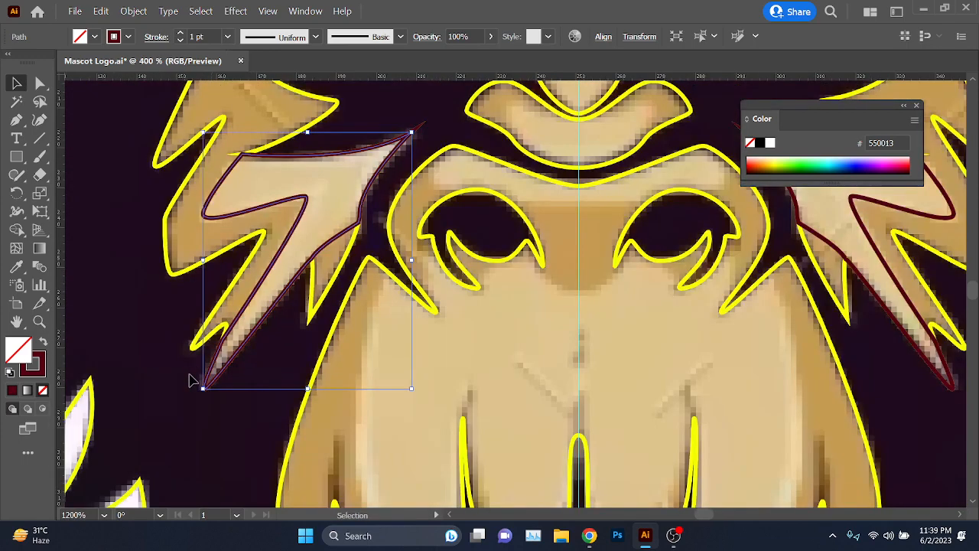
pyautogui.click(229, 406)
pyautogui.scroll(-1, 229, 407)
pyautogui.scroll(-1, 672, 358)
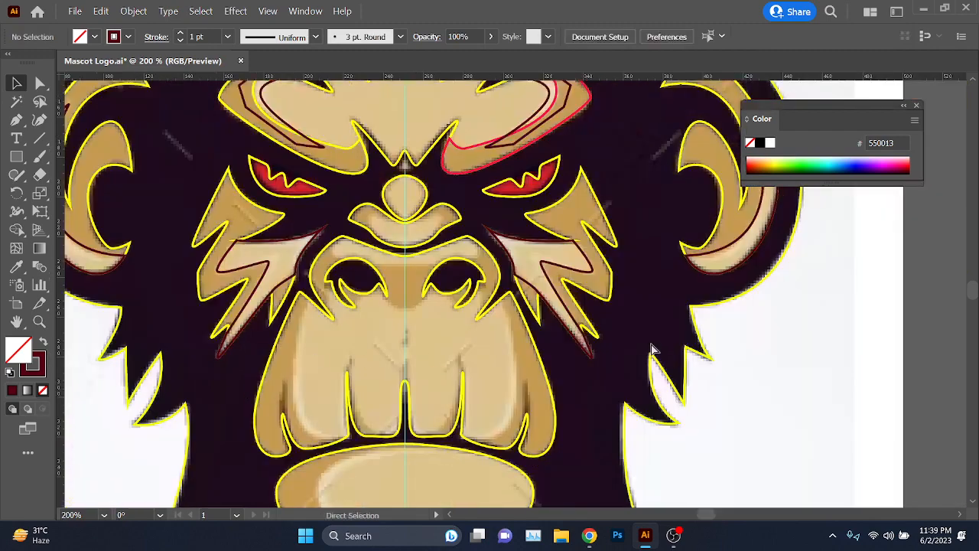
pyautogui.hotkey('ctrl', 's')
# Step: Start a Pen tool path outside the muzzle's upper left corner and trace the highlight's lower edge across both nostrils
pyautogui.scroll(1, 387, 271)
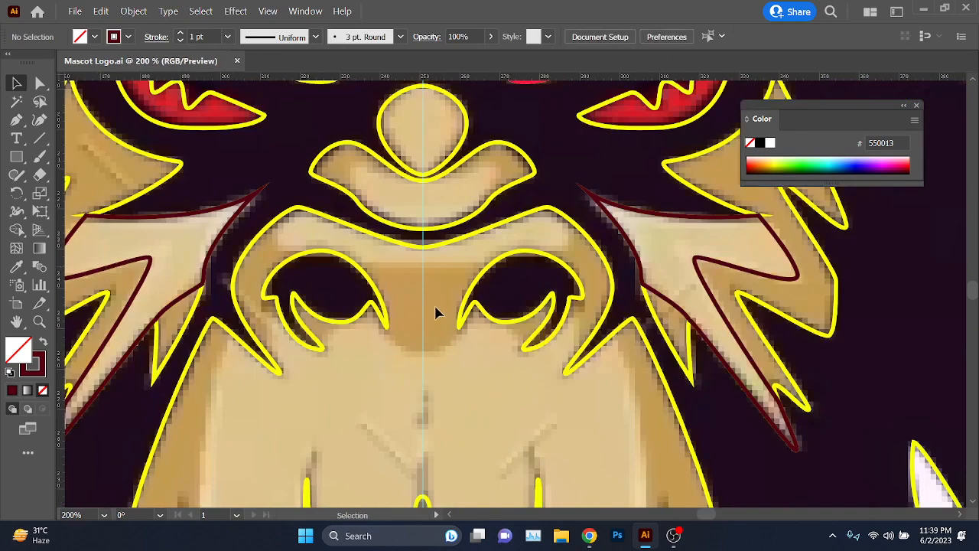
pyautogui.scroll(-1, 394, 370)
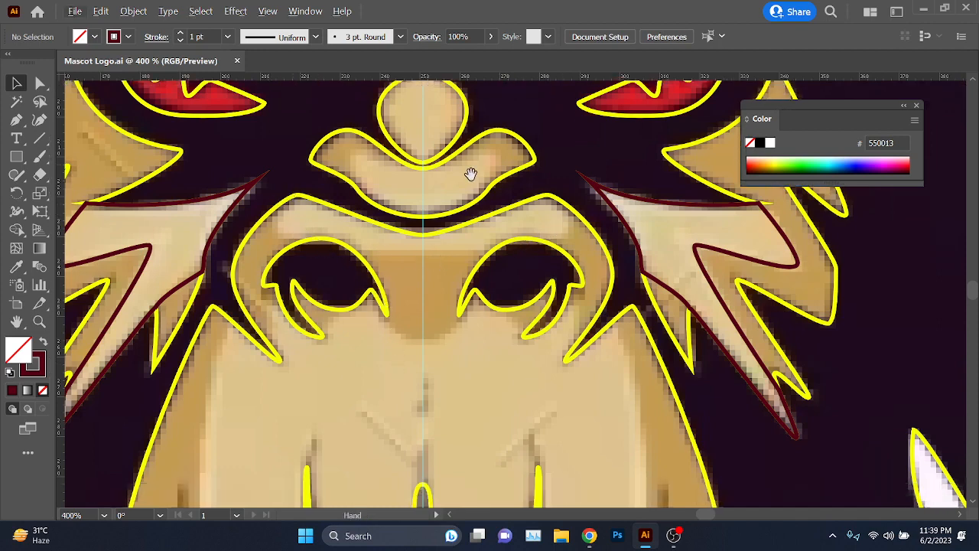
pyautogui.moveTo(471, 174); pyautogui.dragTo(442, 271)
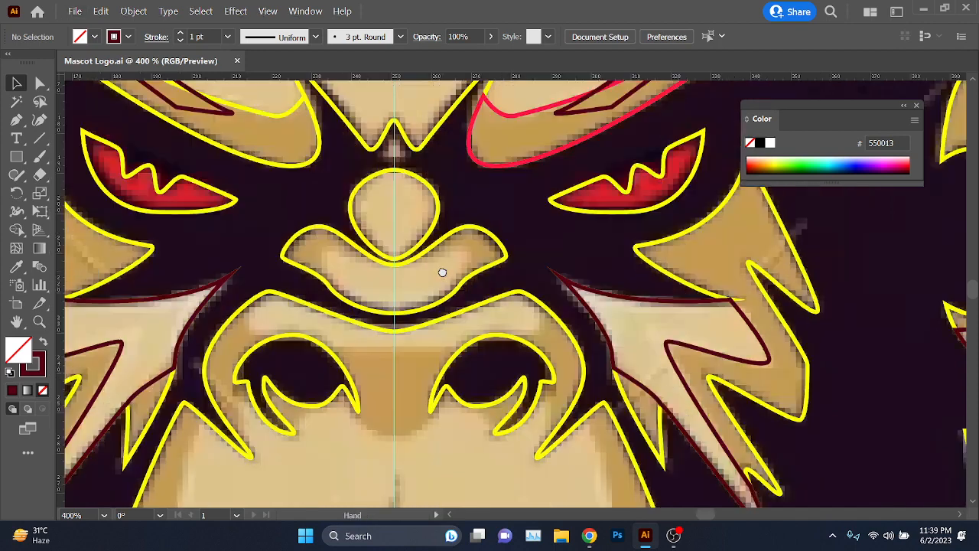
pyautogui.click(17, 118)
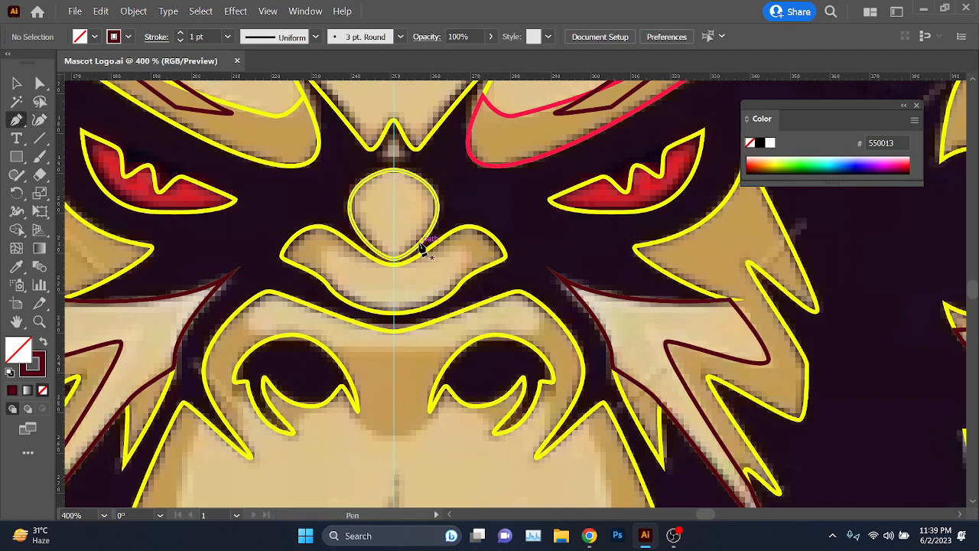
pyautogui.scroll(1, 423, 249)
pyautogui.scroll(-5, 423, 248)
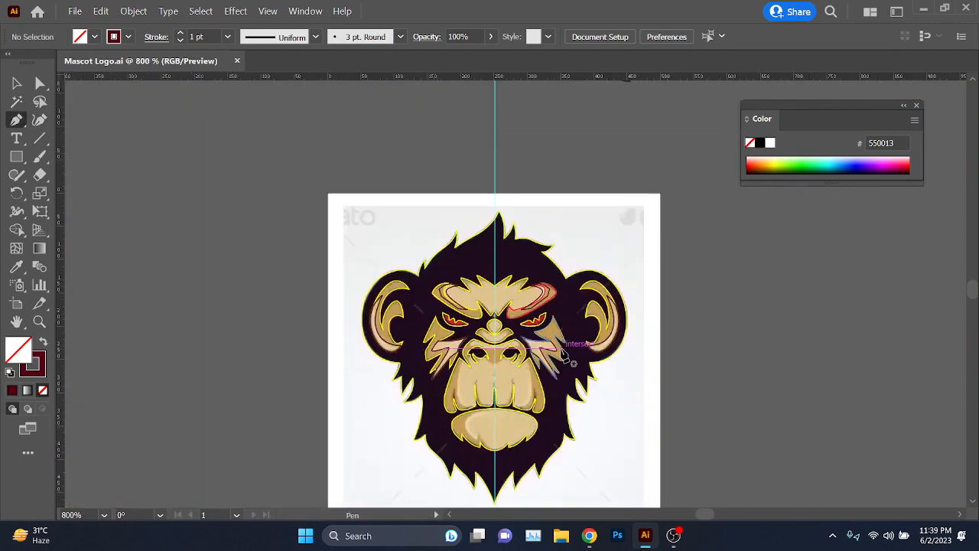
pyautogui.scroll(1, 608, 438)
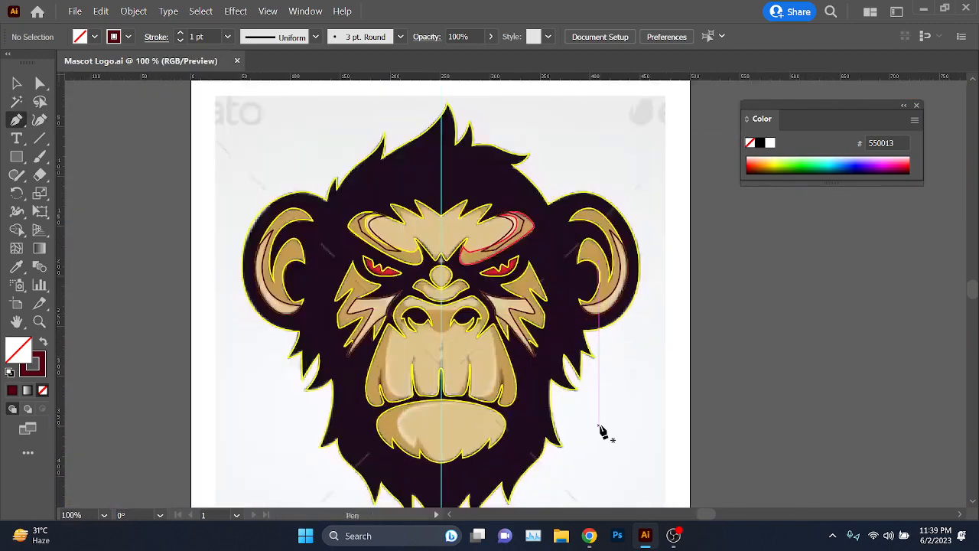
pyautogui.scroll(3, 473, 333)
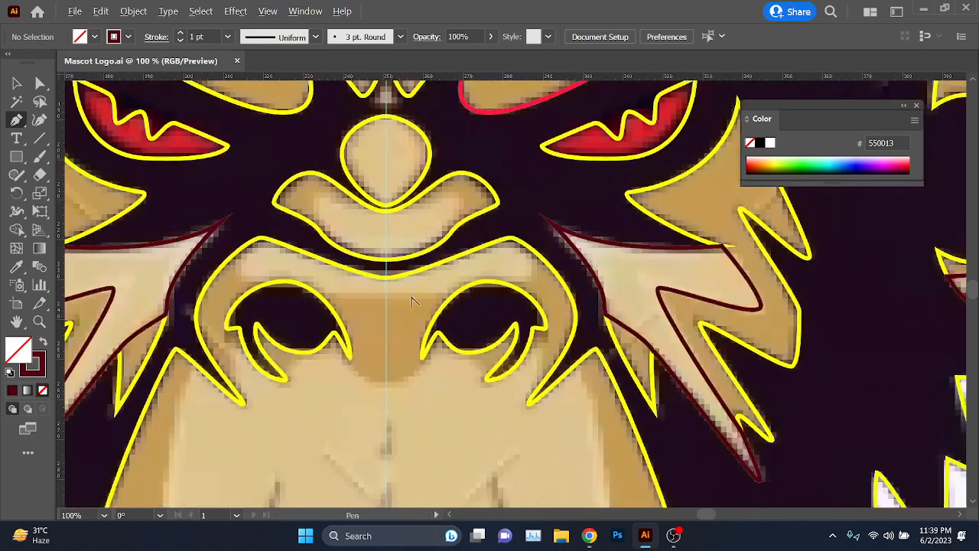
pyautogui.scroll(4, 338, 292)
pyautogui.click(208, 239)
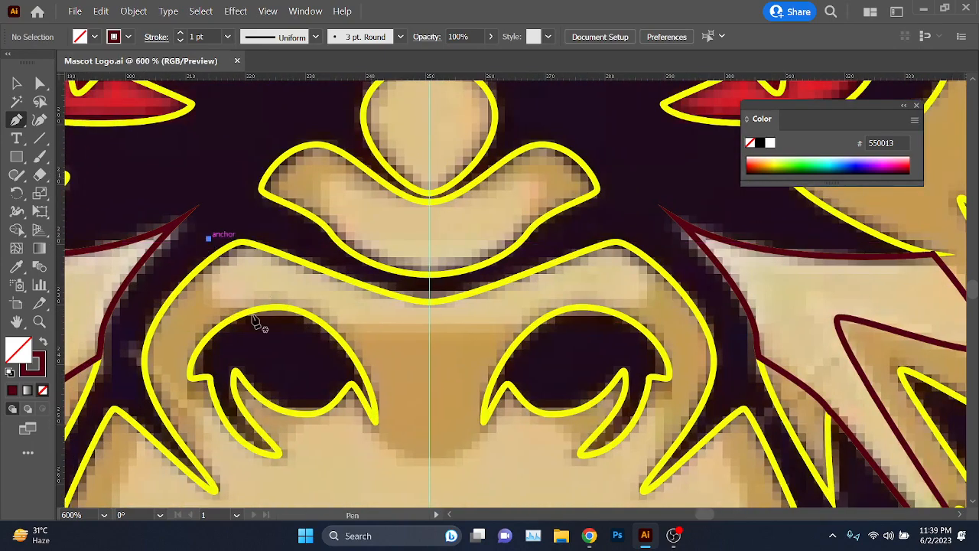
pyautogui.moveTo(254, 322); pyautogui.dragTo(317, 334)
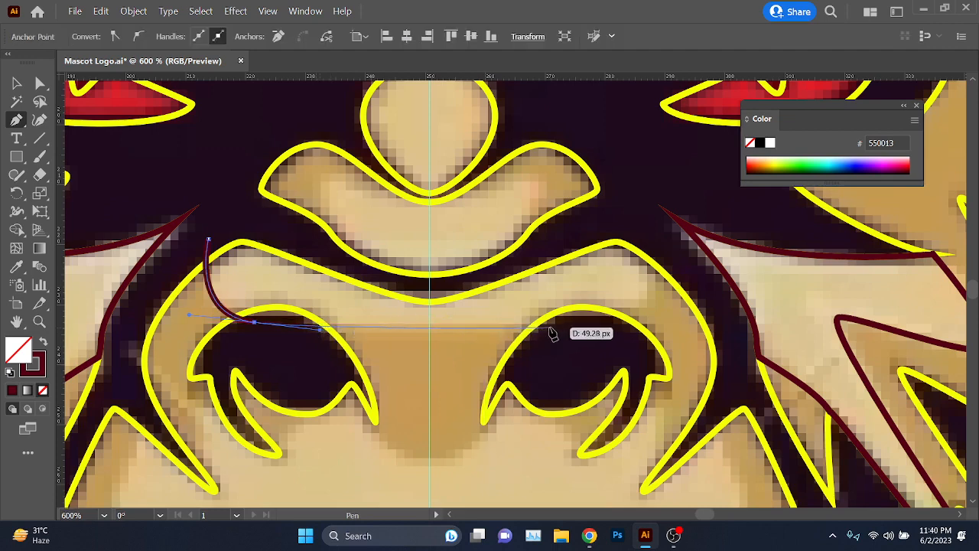
pyautogui.moveTo(562, 331); pyautogui.dragTo(626, 339)
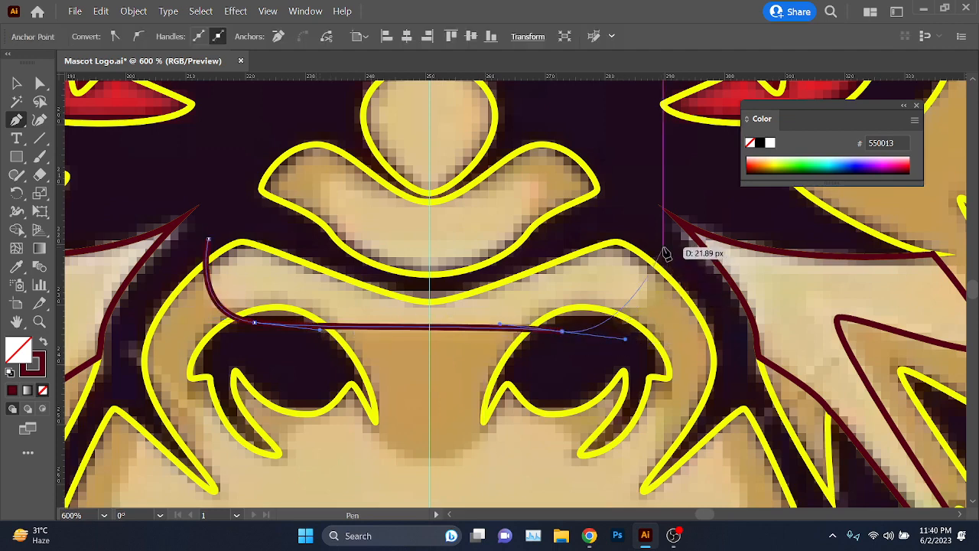
# Step: Continue the path around outside the muzzle's upper right corner and back above its upper edge to near the starting anchor
pyautogui.moveTo(664, 247); pyautogui.dragTo(643, 227)
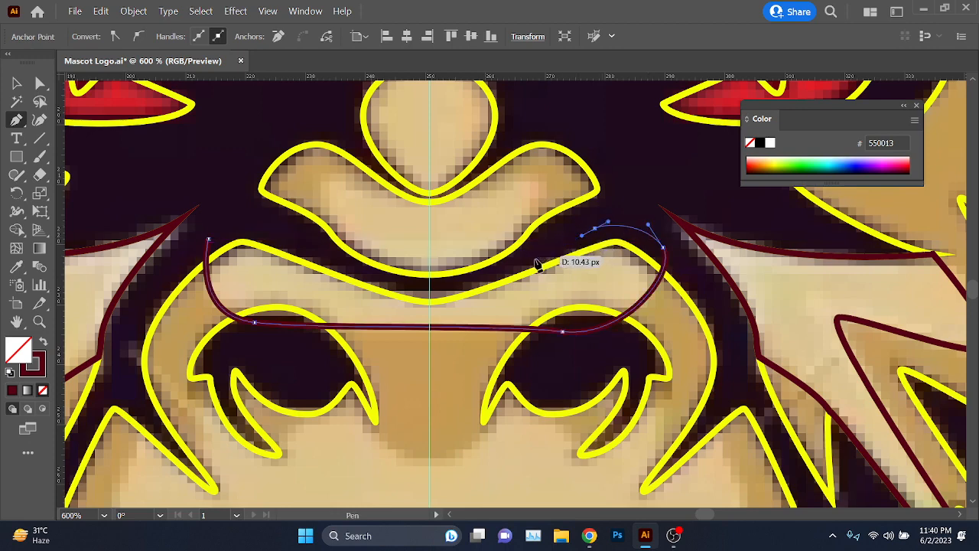
pyautogui.moveTo(537, 256); pyautogui.dragTo(524, 263)
pyautogui.moveTo(474, 284); pyautogui.dragTo(344, 270)
pyautogui.click(303, 241)
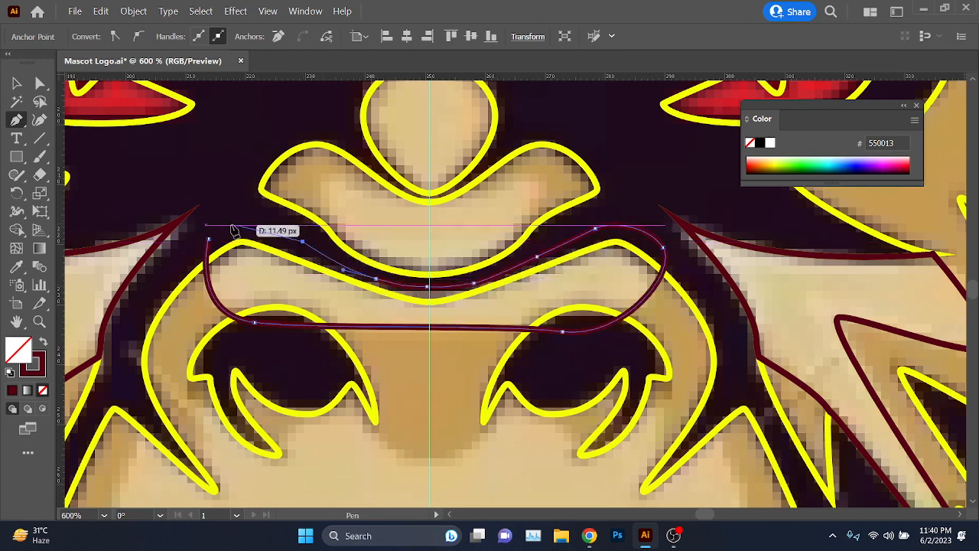
pyautogui.moveTo(234, 225); pyautogui.dragTo(219, 230)
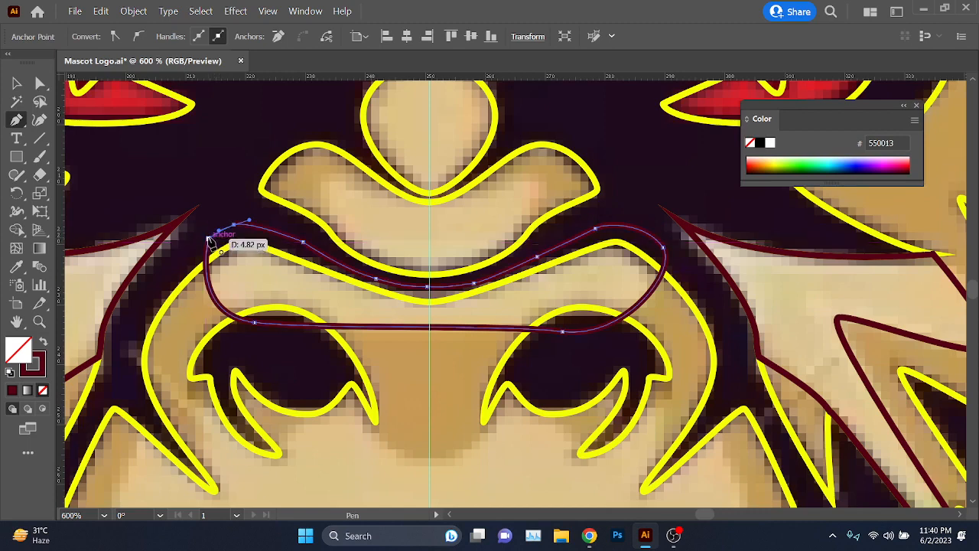
# Step: Trim the dark red highlight shape above the nostrils to the yellow muzzle outline with Shape Builder, removing the part outside it
pyautogui.click(16, 83)
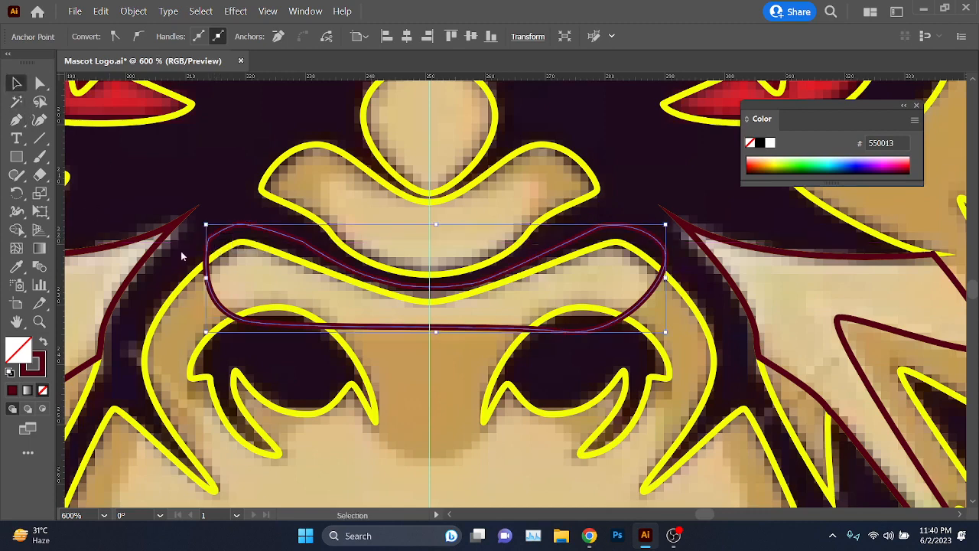
pyautogui.keyDown('shift'); pyautogui.click(161, 297); pyautogui.keyUp('shift')
pyautogui.hotkey('shift', 'm')
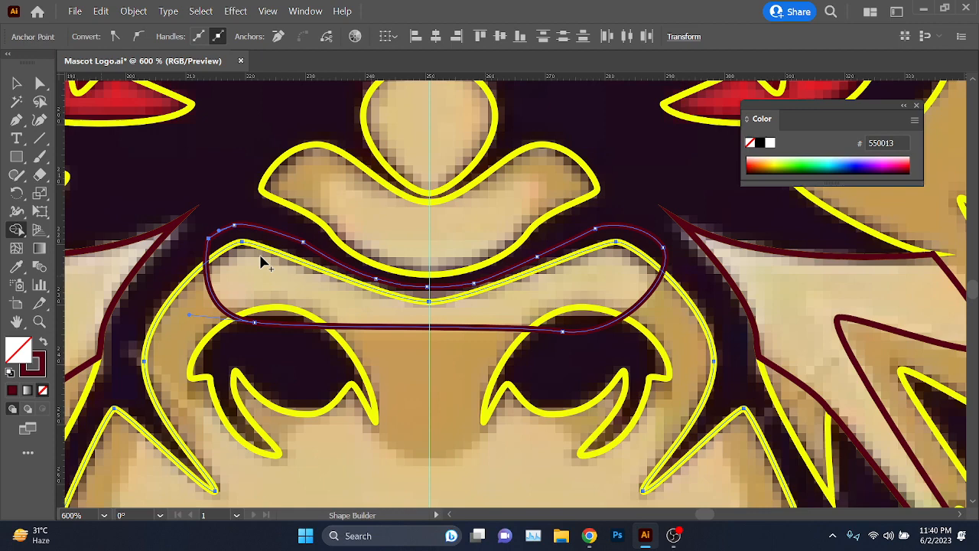
pyautogui.keyDown('alt'); pyautogui.click(289, 227); pyautogui.keyUp('alt')
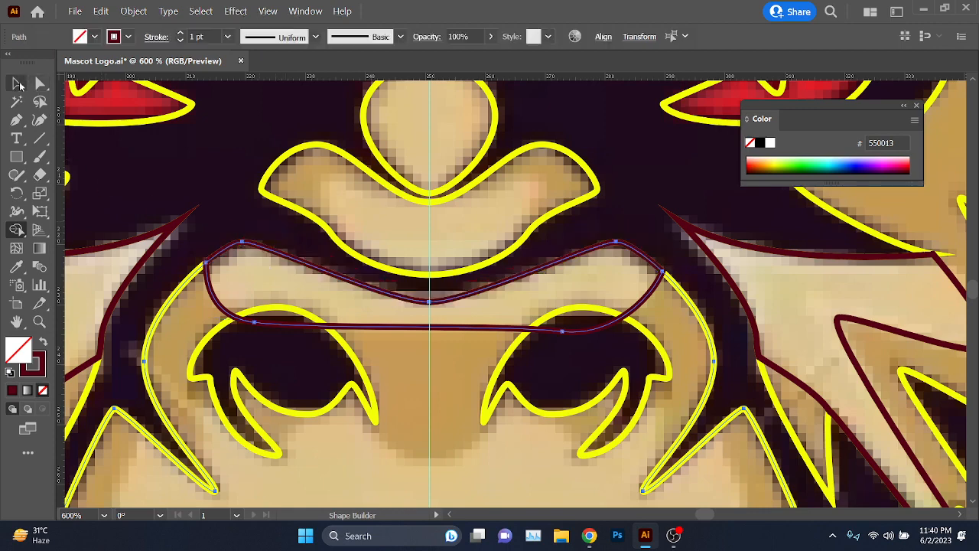
pyautogui.click(16, 83)
# Step: Draw a closed Pen path around the light area beneath the nose tip, overlapping the lower edge of its yellow outline
pyautogui.click(16, 120)
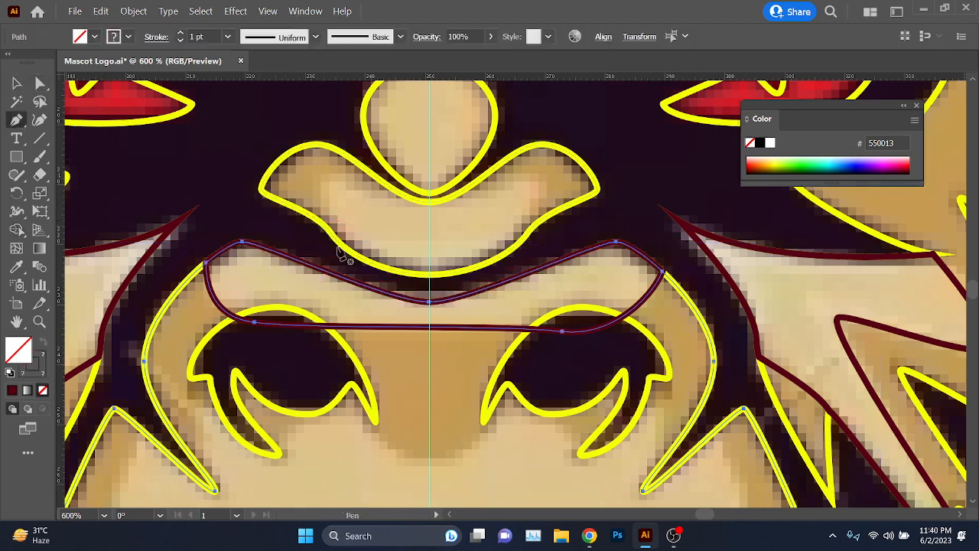
pyautogui.moveTo(434, 288); pyautogui.dragTo(450, 287)
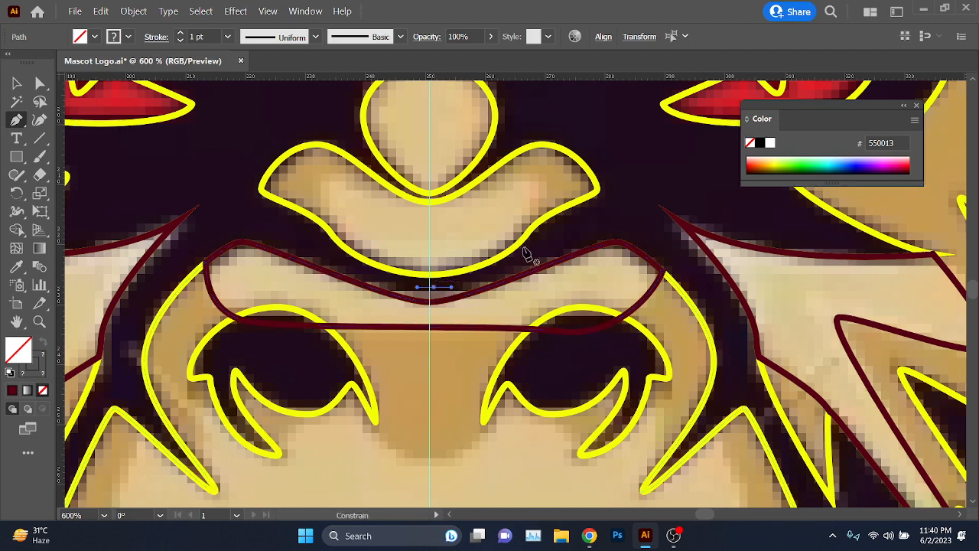
pyautogui.moveTo(515, 246); pyautogui.dragTo(546, 234)
pyautogui.moveTo(543, 188); pyautogui.dragTo(564, 173)
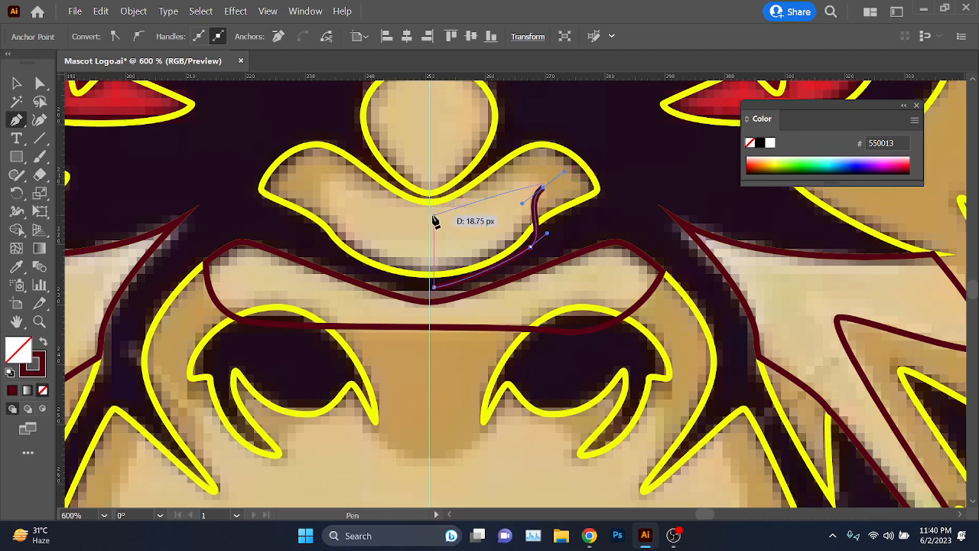
pyautogui.moveTo(434, 215); pyautogui.dragTo(402, 214)
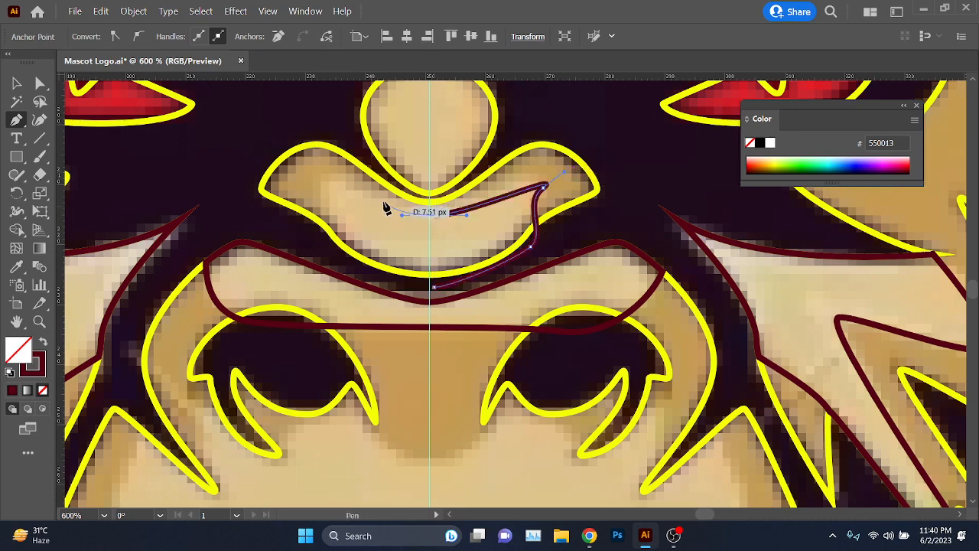
pyautogui.moveTo(327, 182); pyautogui.dragTo(313, 191)
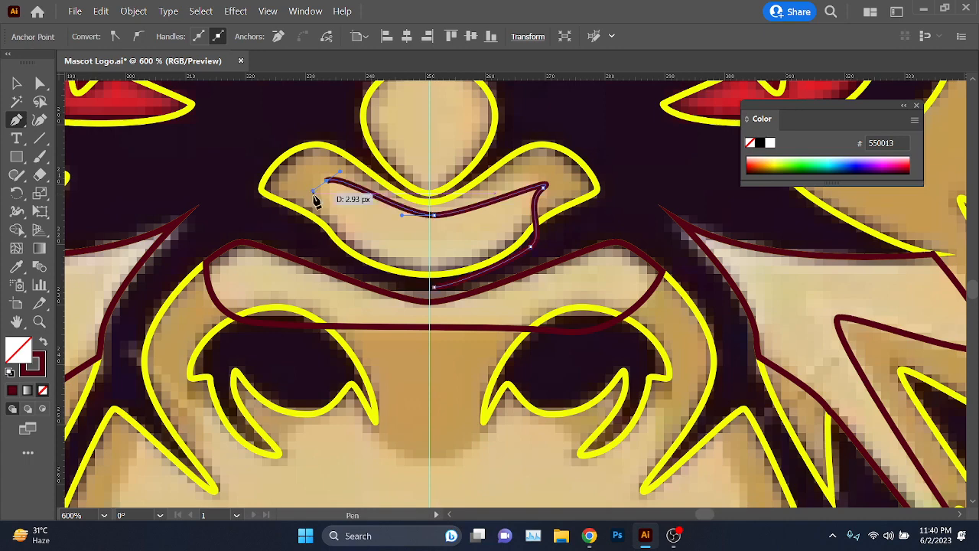
pyautogui.click(326, 247)
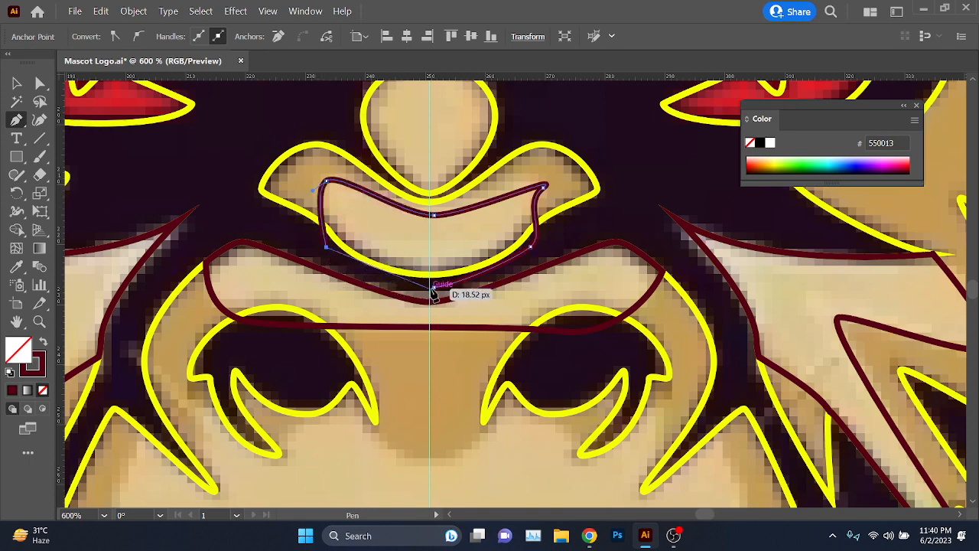
pyautogui.moveTo(388, 284); pyautogui.dragTo(434, 287)
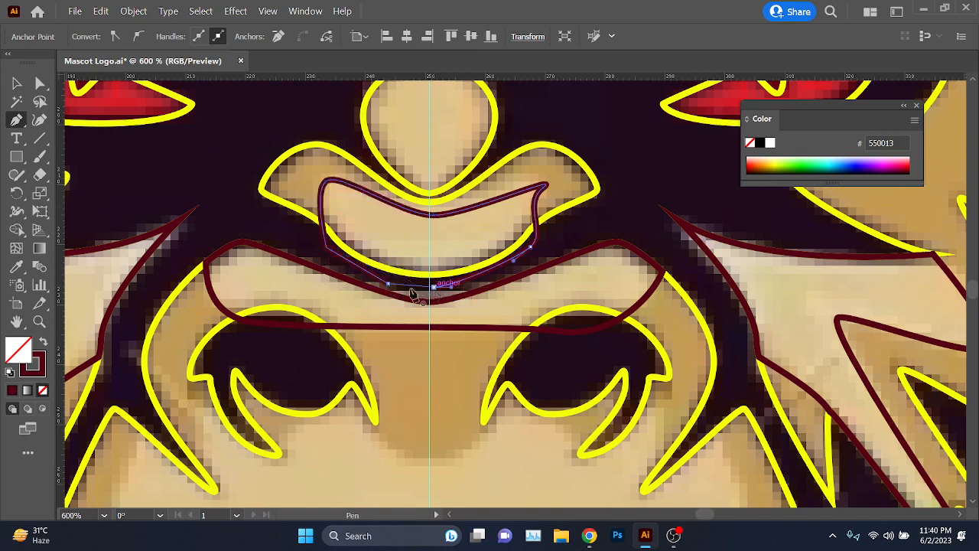
# Step: Remove the part of the new highlight path below the yellow shape under the nose tip with Shape Builder
pyautogui.click(16, 83)
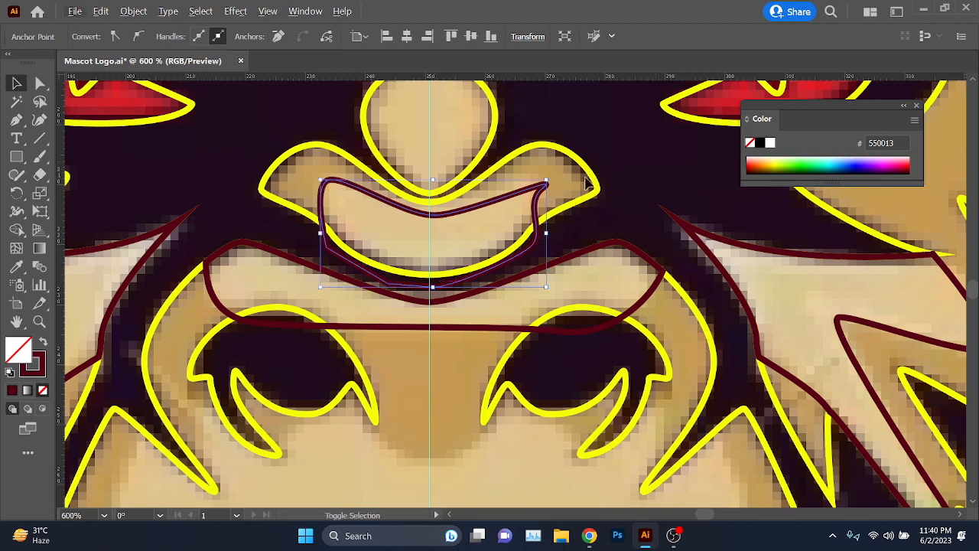
pyautogui.keyDown('shift'); pyautogui.click(587, 185); pyautogui.keyUp('shift')
pyautogui.click(17, 229)
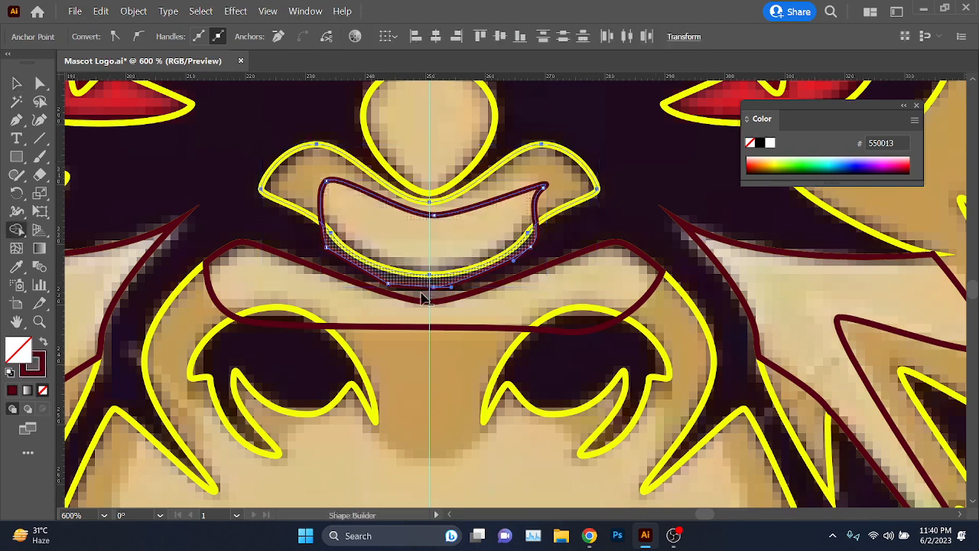
pyautogui.click(424, 298)
# Step: Start a muzzle highlight path with a smooth horizontal anchor on the centre guide, at the bottom of the darker area between the nostrils
pyautogui.scroll(2, 423, 299)
pyautogui.click(16, 120)
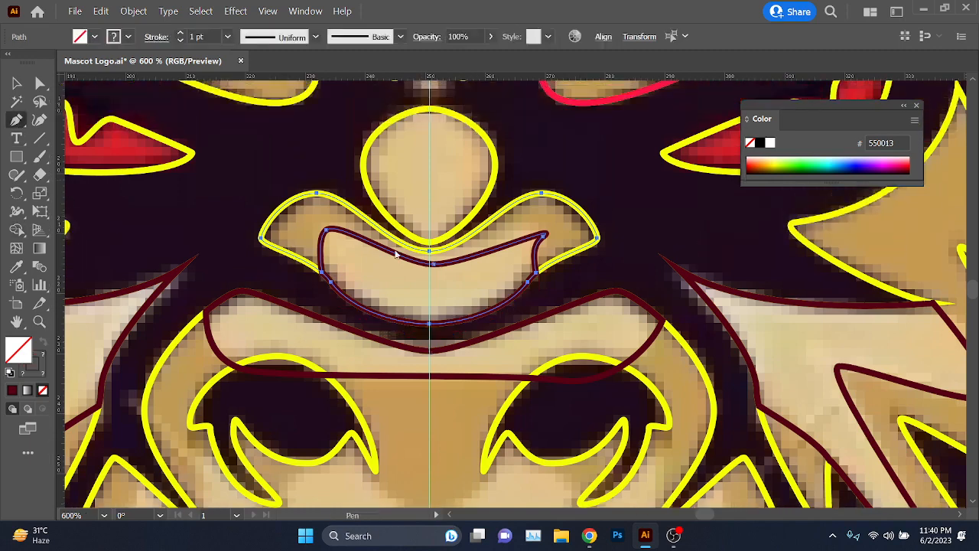
pyautogui.scroll(-8, 464, 280)
pyautogui.keyDown('alt'); pyautogui.scroll(-2, 433, 330); pyautogui.keyUp('alt')
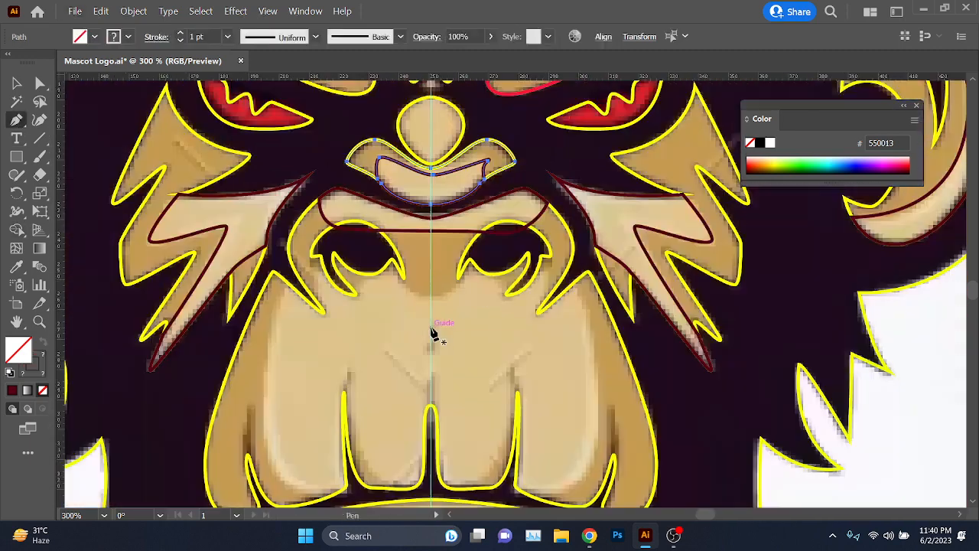
pyautogui.scroll(-1, 434, 333)
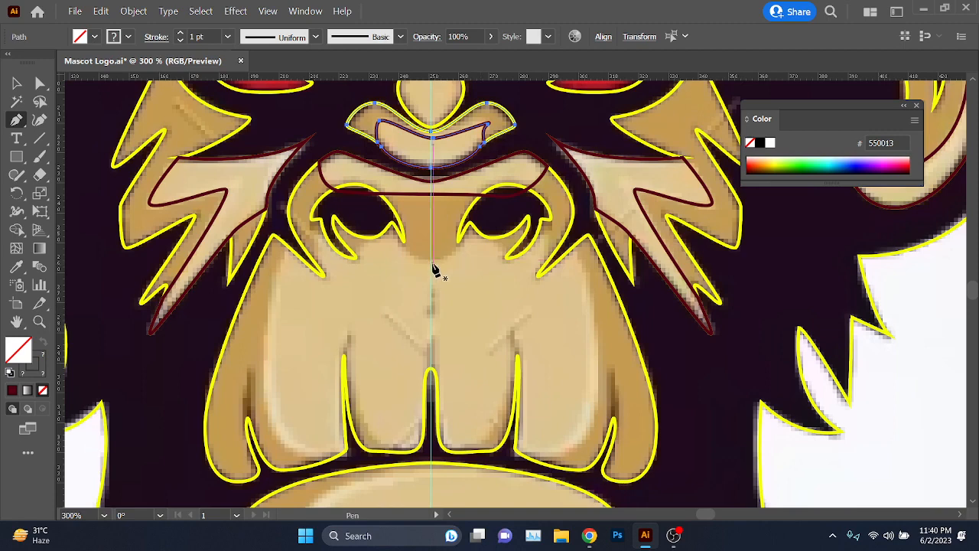
pyautogui.moveTo(433, 261); pyautogui.dragTo(452, 262)
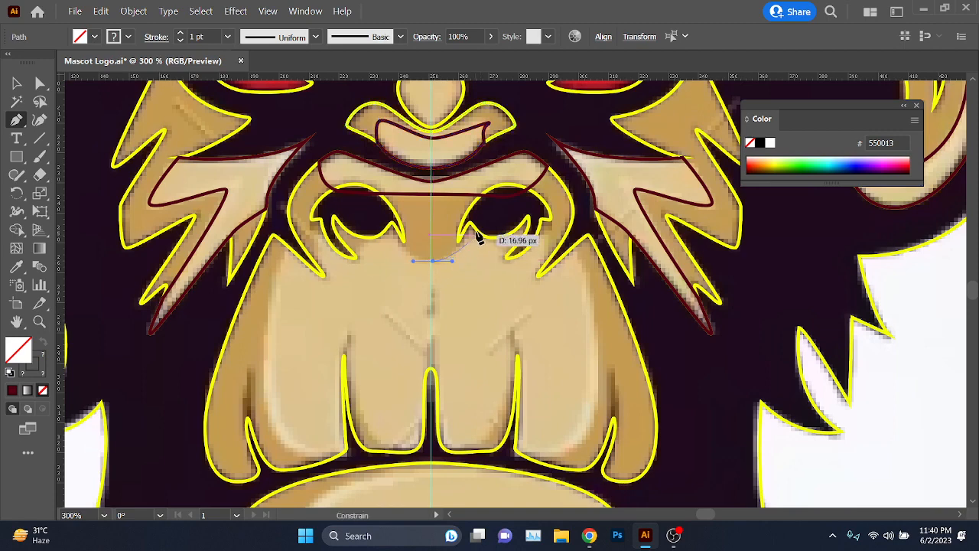
pyautogui.keyDown('alt'); pyautogui.scroll(1, 479, 236); pyautogui.keyUp('alt')
pyautogui.keyDown('alt'); pyautogui.scroll(2, 466, 247); pyautogui.keyUp('alt')
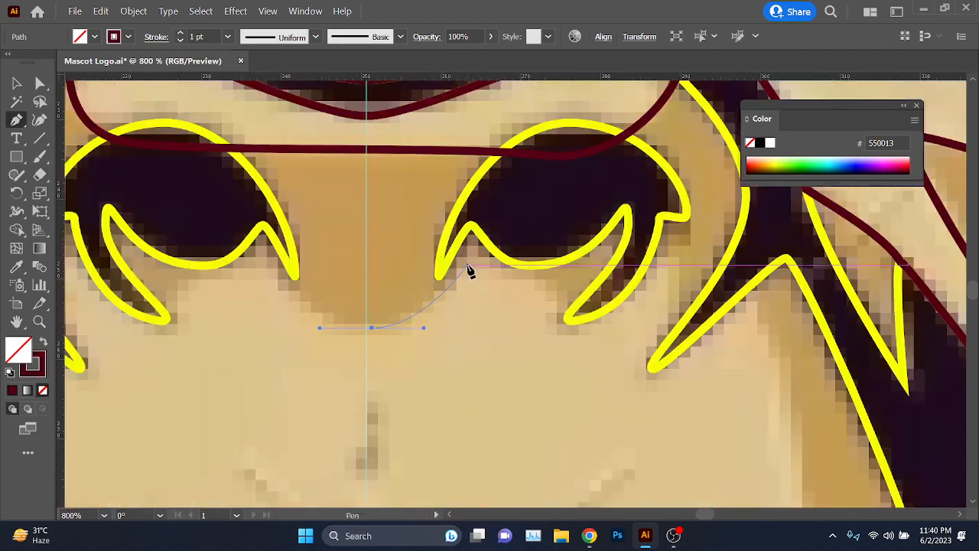
pyautogui.keyDown('alt'); pyautogui.scroll(-1, 470, 271); pyautogui.keyUp('alt')
pyautogui.keyDown('alt'); pyautogui.scroll(2, 470, 271); pyautogui.keyUp('alt')
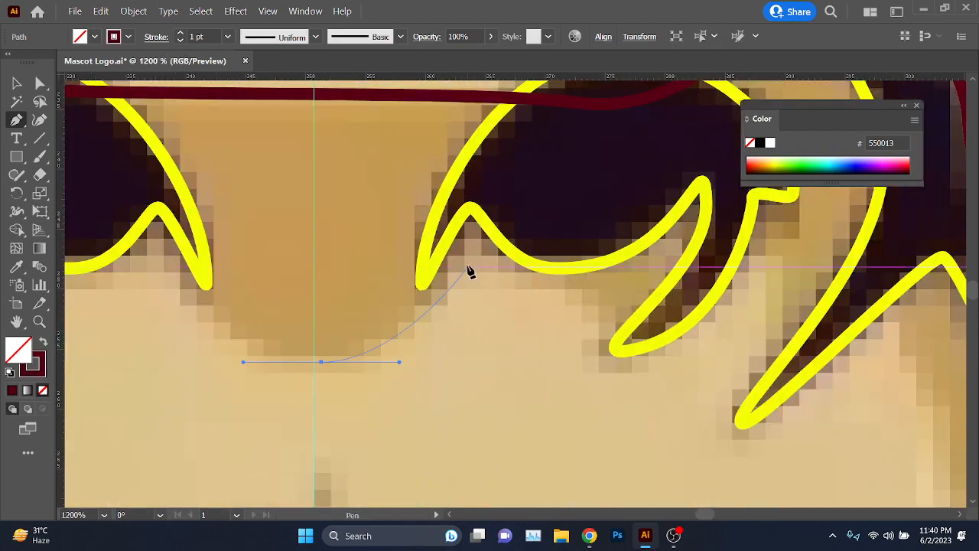
pyautogui.keyDown('alt'); pyautogui.scroll(-4, 467, 299); pyautogui.keyUp('alt')
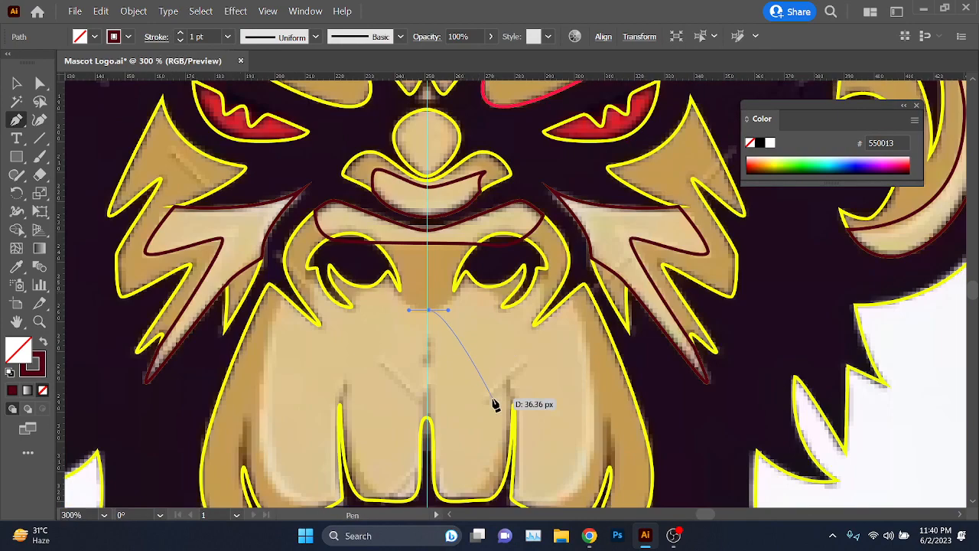
pyautogui.scroll(-1, 496, 406)
pyautogui.scroll(-1, 493, 401)
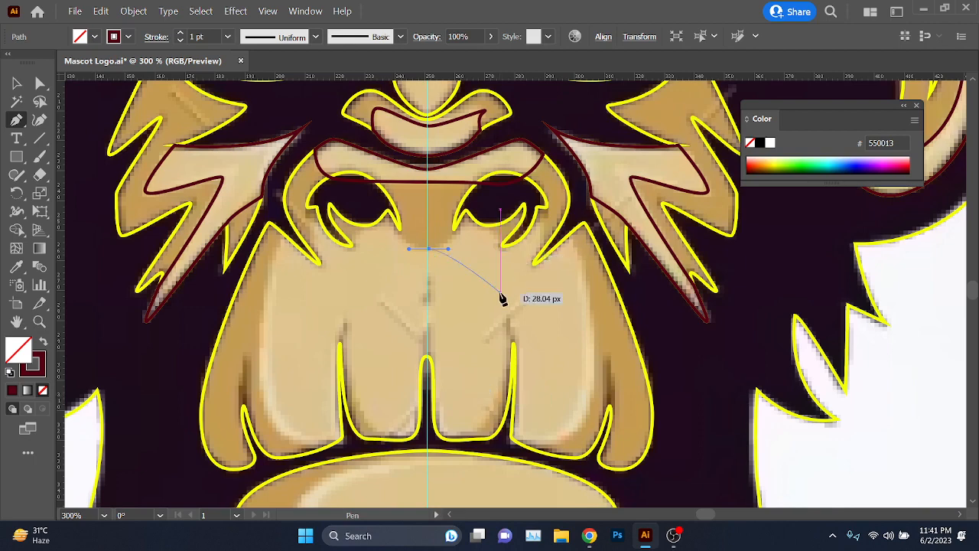
pyautogui.keyDown('alt'); pyautogui.scroll(2, 505, 299); pyautogui.keyUp('alt')
# Step: Switch to Chrome and examine the vertical and horizontal layouts of the Monkey Logo on its GraphicRiver page
pyautogui.moveTo(590, 536)
pyautogui.click(516, 474)
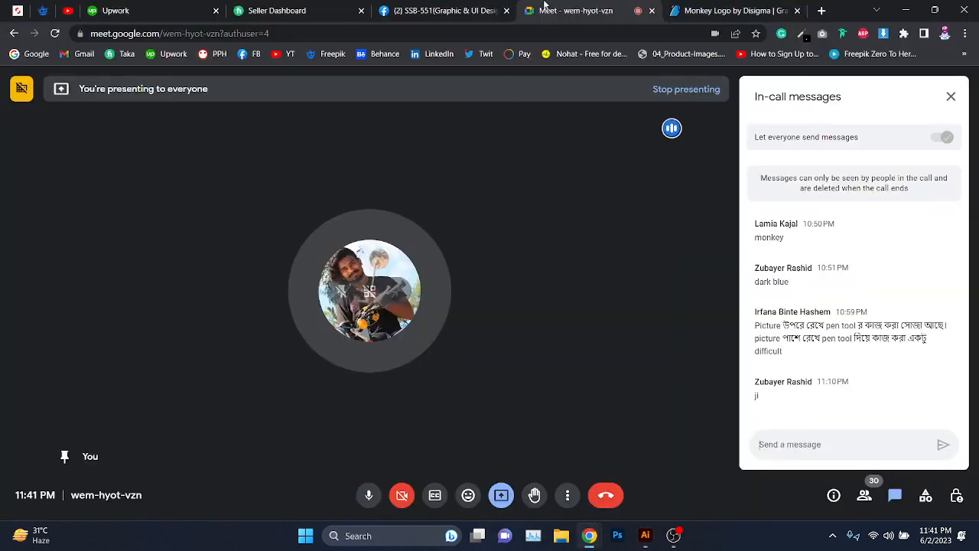
pyautogui.click(490, 9)
pyautogui.click(692, 12)
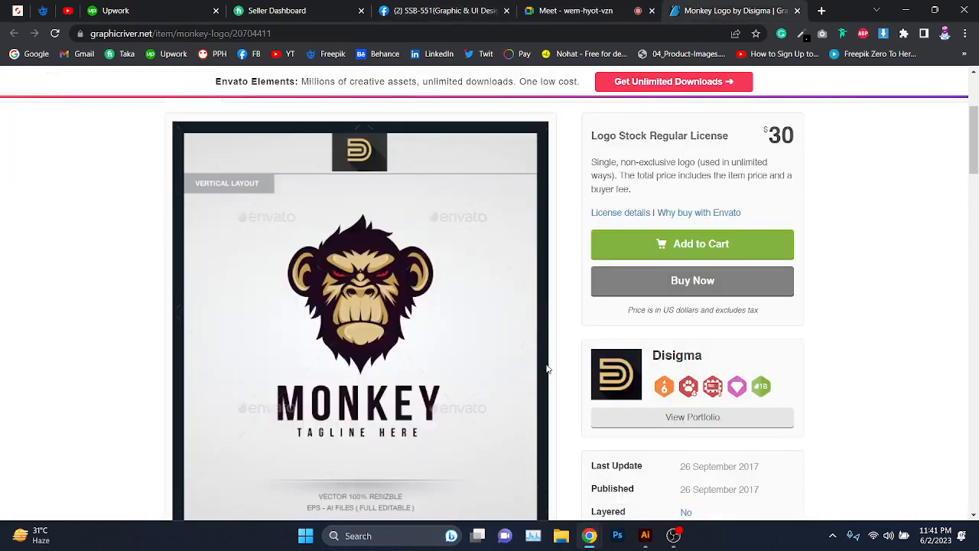
pyautogui.scroll(-8, 546, 367)
pyautogui.scroll(6, 541, 365)
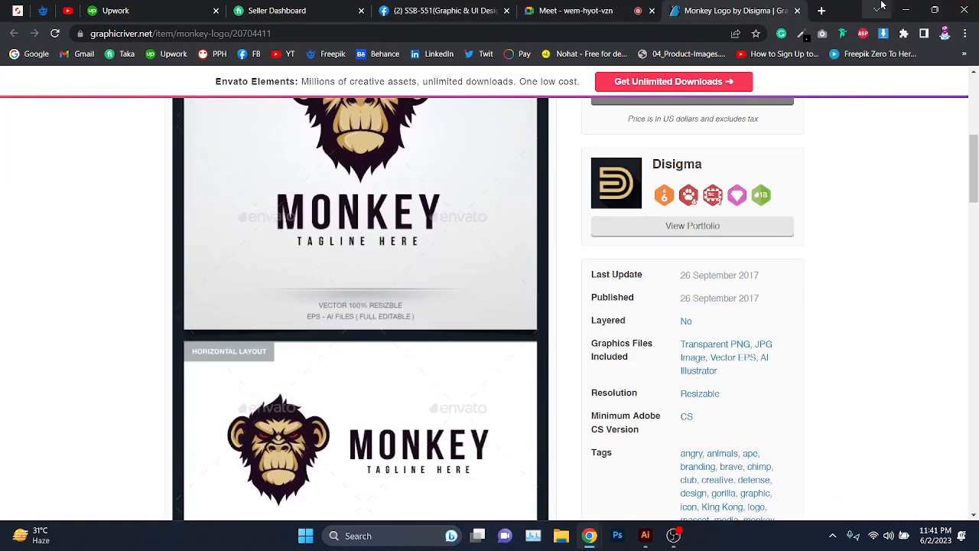
pyautogui.click(906, 9)
# Step: Back in Illustrator, curve the muzzle path up to the inner edge of the right nostril and add a straight segment into it
pyautogui.scroll(-5, 476, 338)
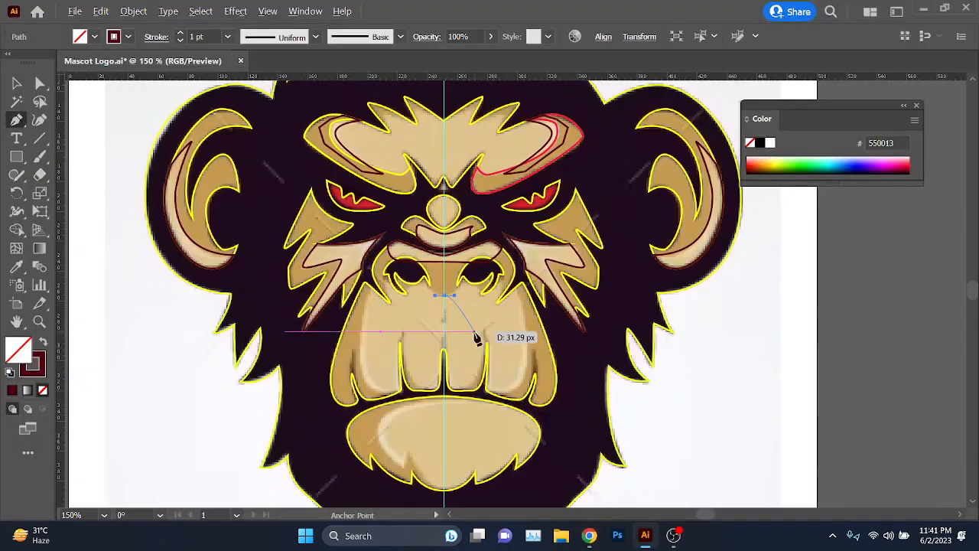
pyautogui.scroll(3, 462, 280)
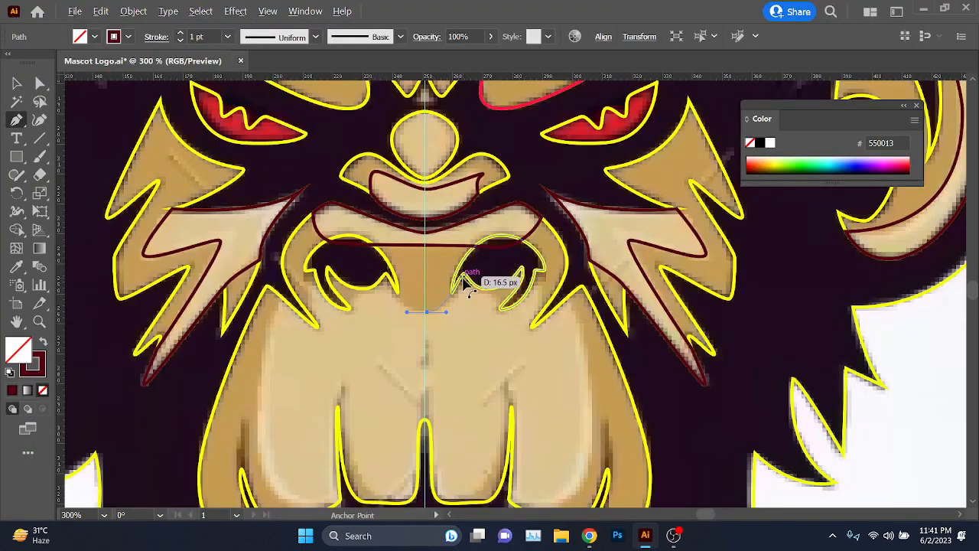
pyautogui.scroll(4, 451, 306)
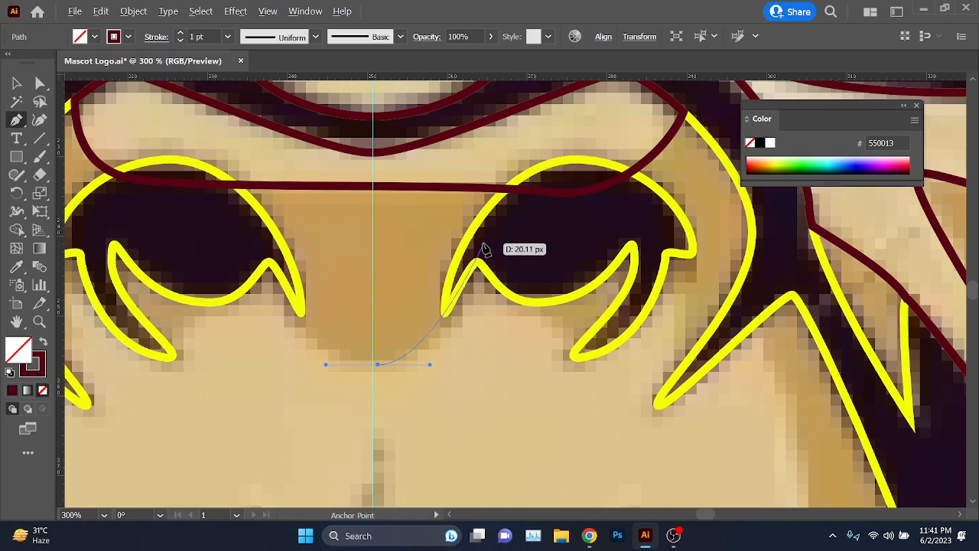
pyautogui.moveTo(479, 244); pyautogui.dragTo(491, 175)
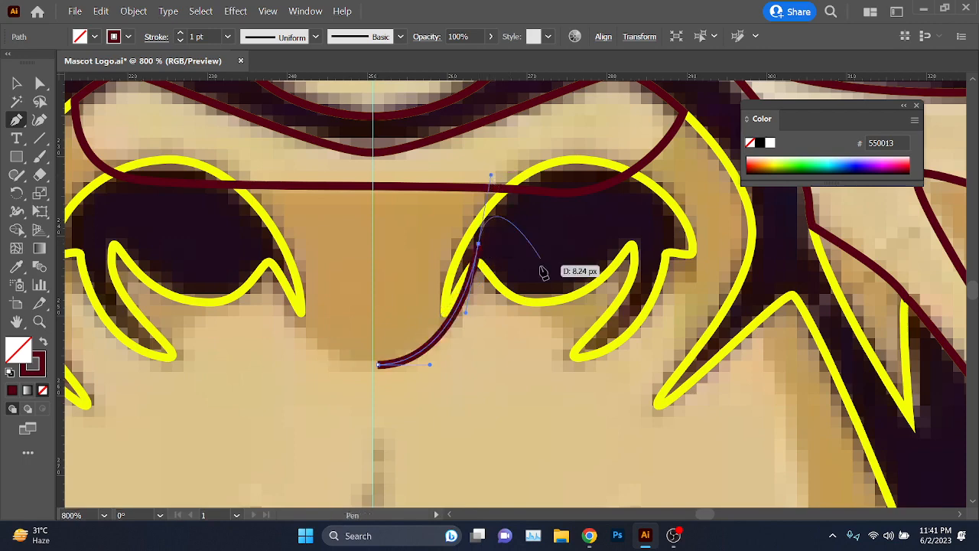
pyautogui.click(479, 244)
pyautogui.click(536, 273)
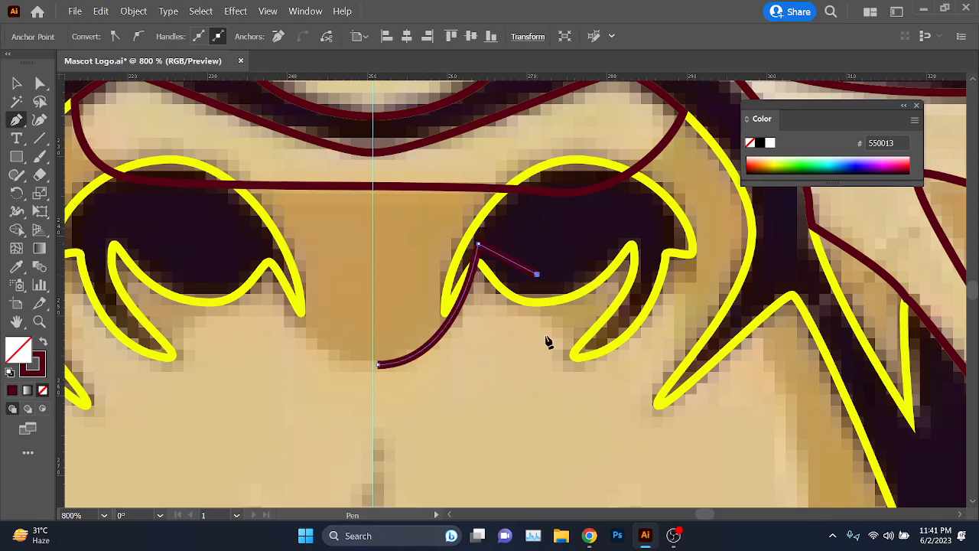
# Step: Continue the muzzle path beneath the right nostril and across the pointed crease beside it to the upper-right edge of the light muzzle area
pyautogui.moveTo(558, 331); pyautogui.dragTo(585, 334)
pyautogui.click(610, 338)
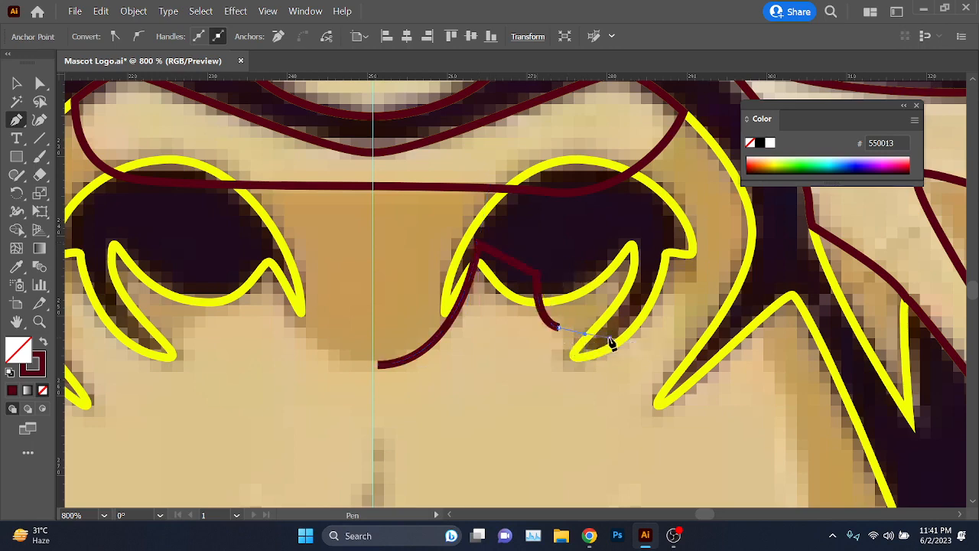
pyautogui.moveTo(579, 290); pyautogui.dragTo(480, 274)
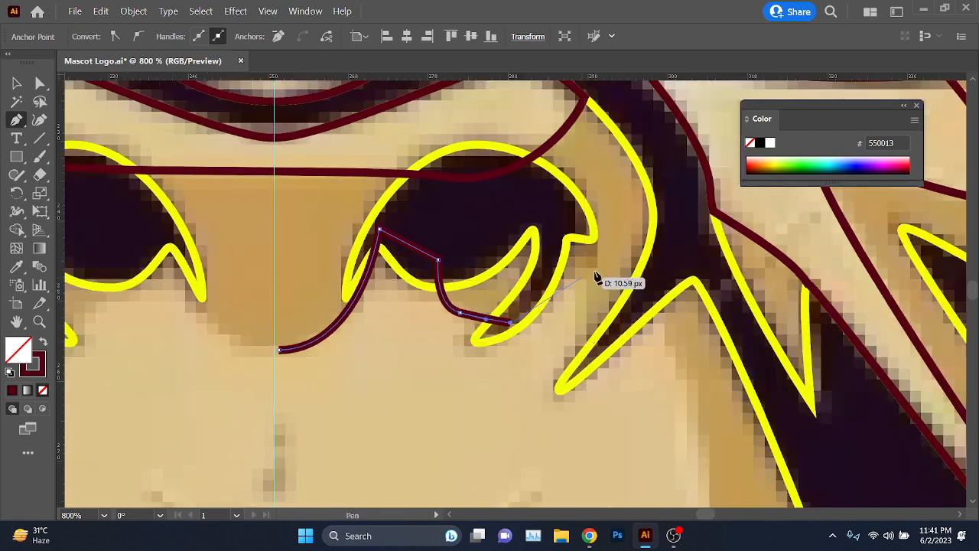
pyautogui.moveTo(583, 280); pyautogui.dragTo(600, 269)
pyautogui.moveTo(593, 352); pyautogui.dragTo(538, 290)
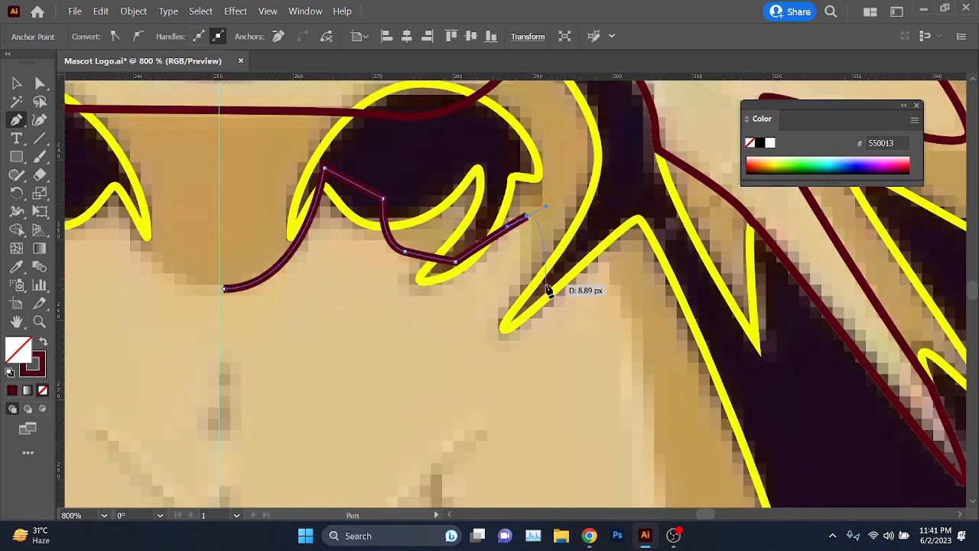
pyautogui.click(601, 260)
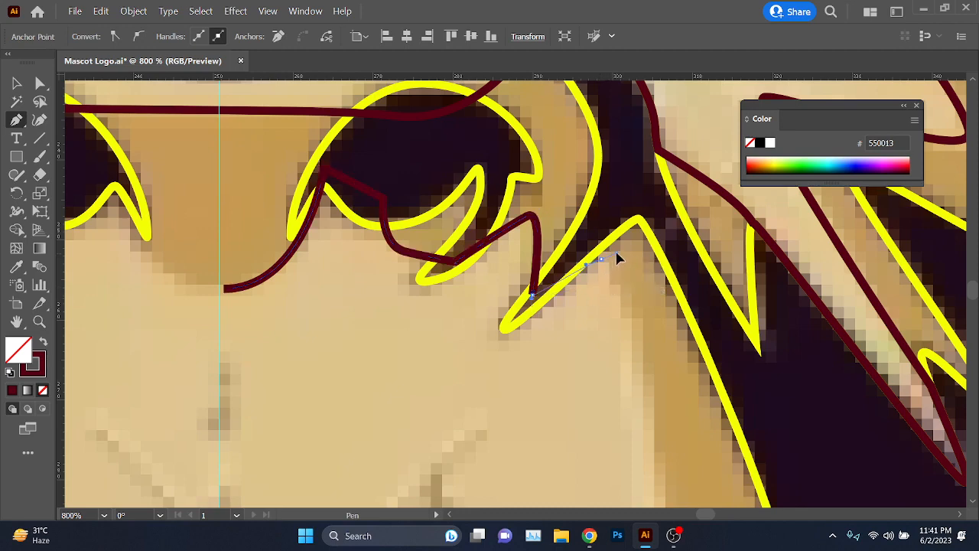
# Step: Continue the muzzle path down the right edge of the light area, curve it beneath the teeth, and end it on the centre guide
pyautogui.scroll(-2, 649, 382)
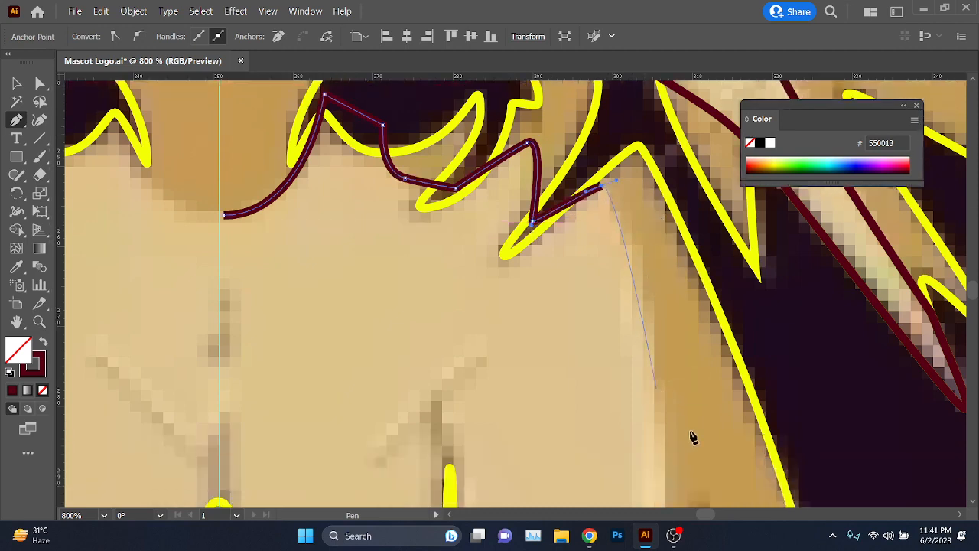
pyautogui.scroll(-2, 647, 340)
pyautogui.moveTo(642, 239); pyautogui.dragTo(611, 301)
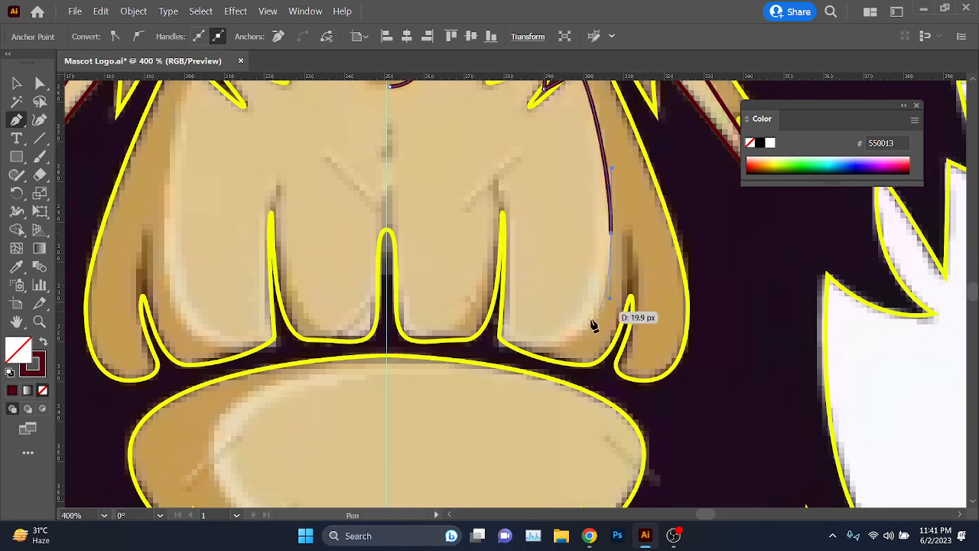
pyautogui.moveTo(520, 357); pyautogui.dragTo(457, 353)
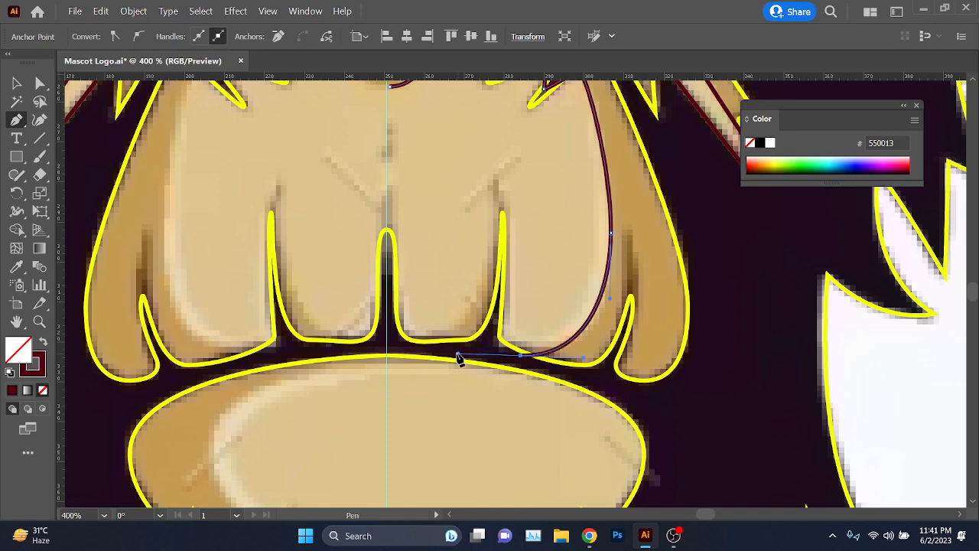
pyautogui.click(389, 345)
pyautogui.scroll(2, 291, 329)
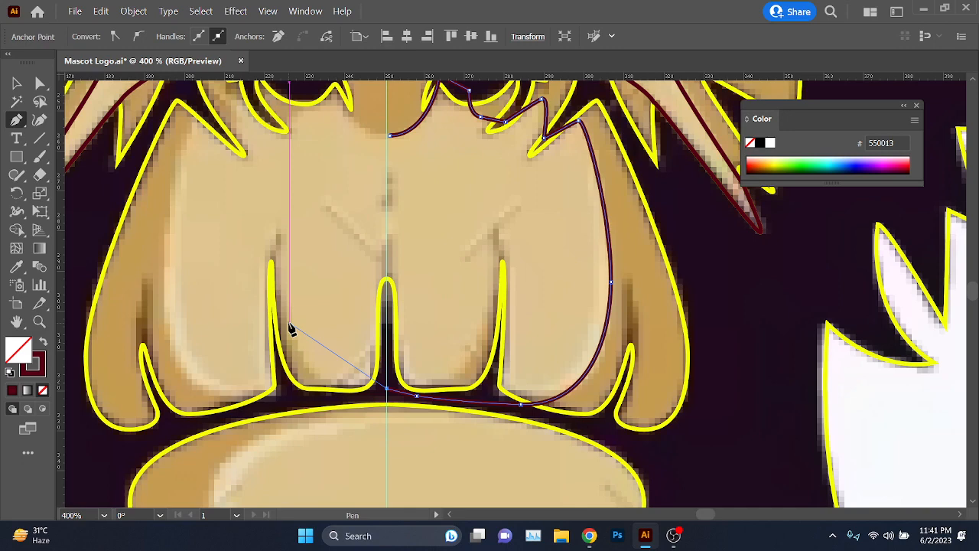
pyautogui.scroll(2, 291, 329)
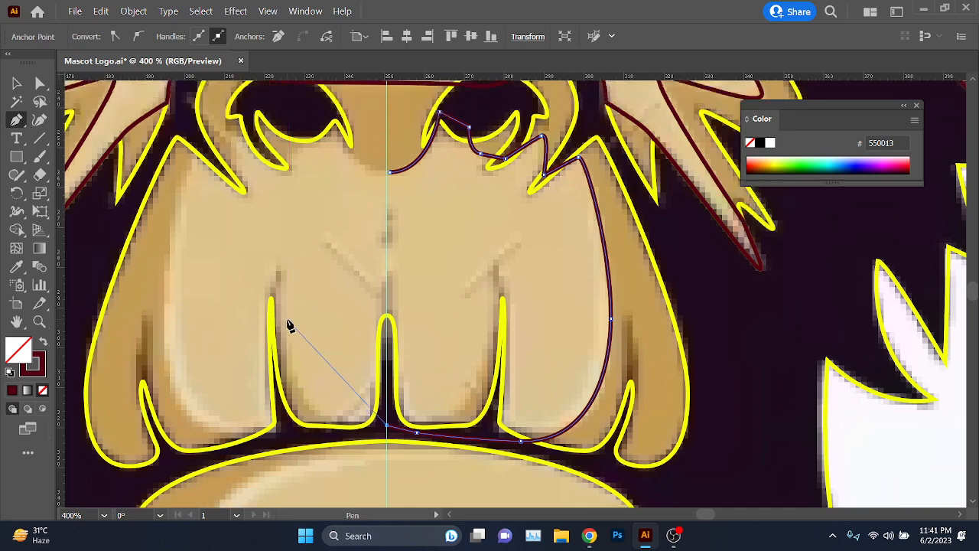
pyautogui.click(17, 82)
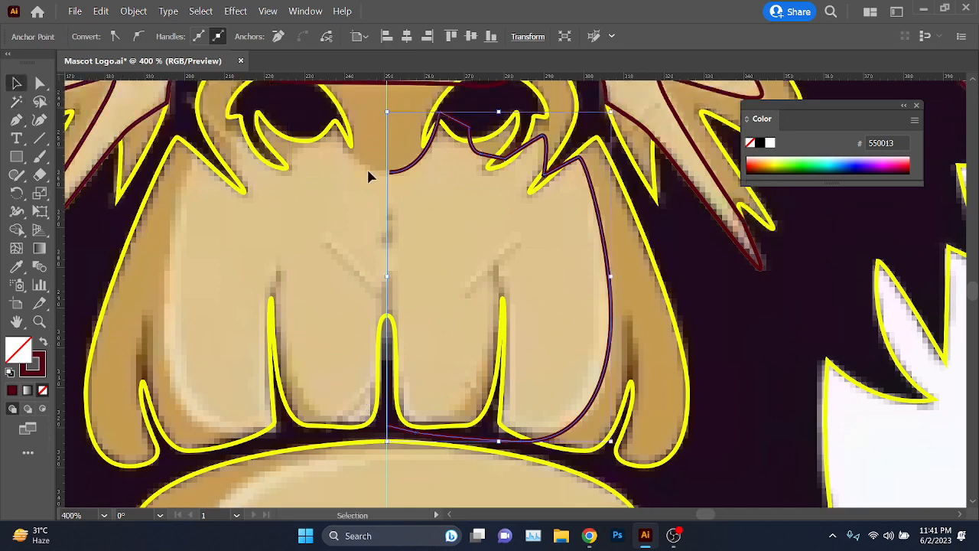
# Step: Move the muzzle path's starting anchor between the nostrils exactly onto the vertical centre guide
pyautogui.scroll(2, 368, 177)
pyautogui.scroll(2, 391, 239)
pyautogui.press('a')
pyautogui.scroll(2, 386, 235)
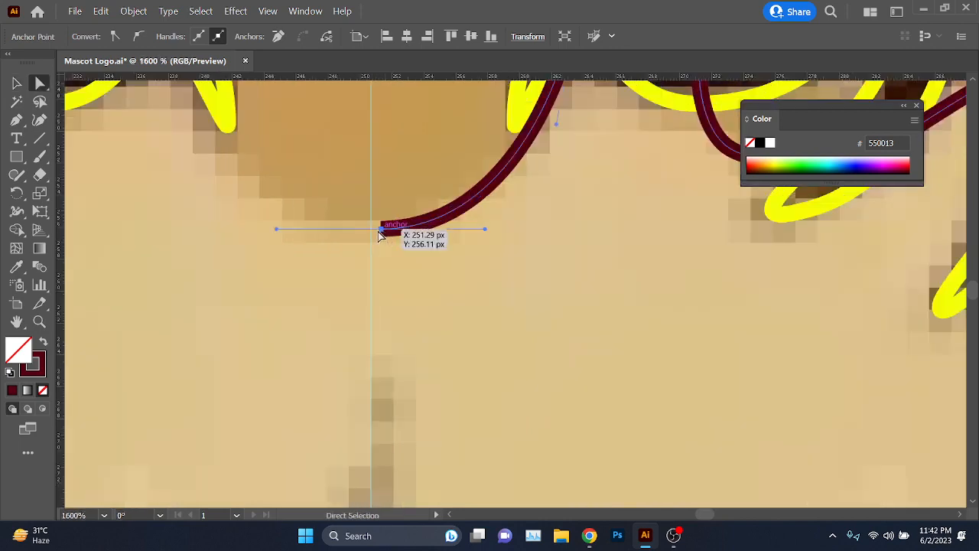
pyautogui.moveTo(379, 235); pyautogui.dragTo(371, 233)
pyautogui.scroll(-2, 372, 230)
pyautogui.scroll(-1, 281, 217)
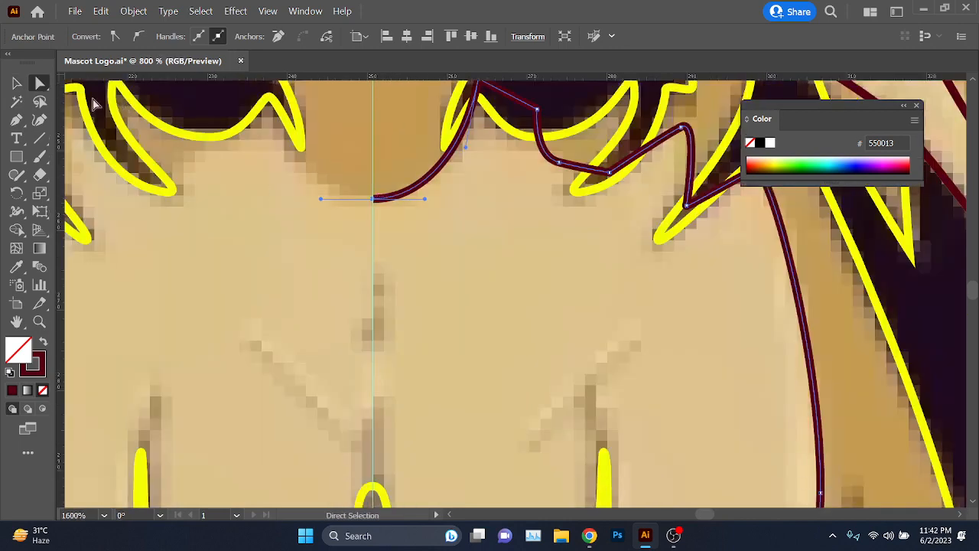
# Step: Make a vertically reflected copy of the half-muzzle path and align it against the centre guide on the muzzle's left half
pyautogui.click(19, 84)
pyautogui.scroll(-2, 357, 184)
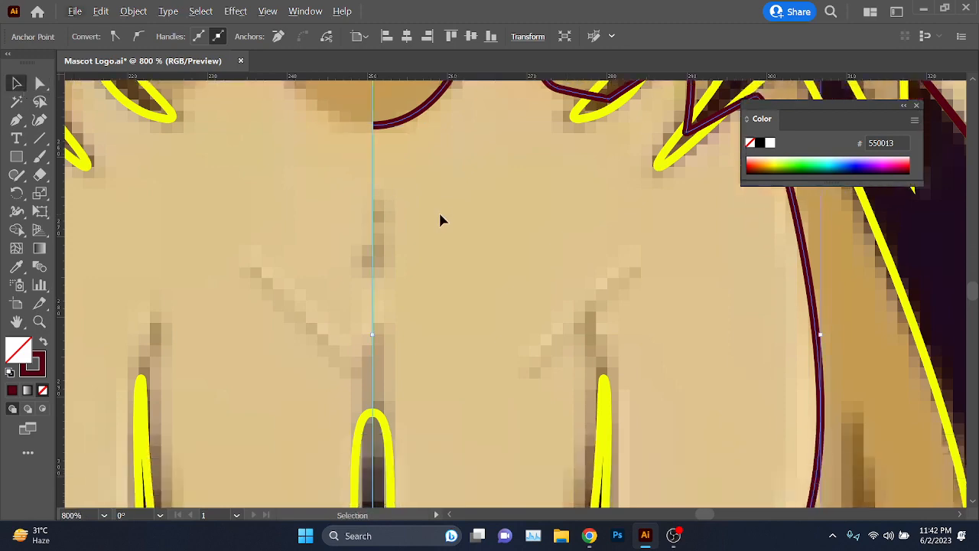
pyautogui.scroll(-2, 441, 213)
pyautogui.scroll(1, 459, 215)
pyautogui.click(462, 215)
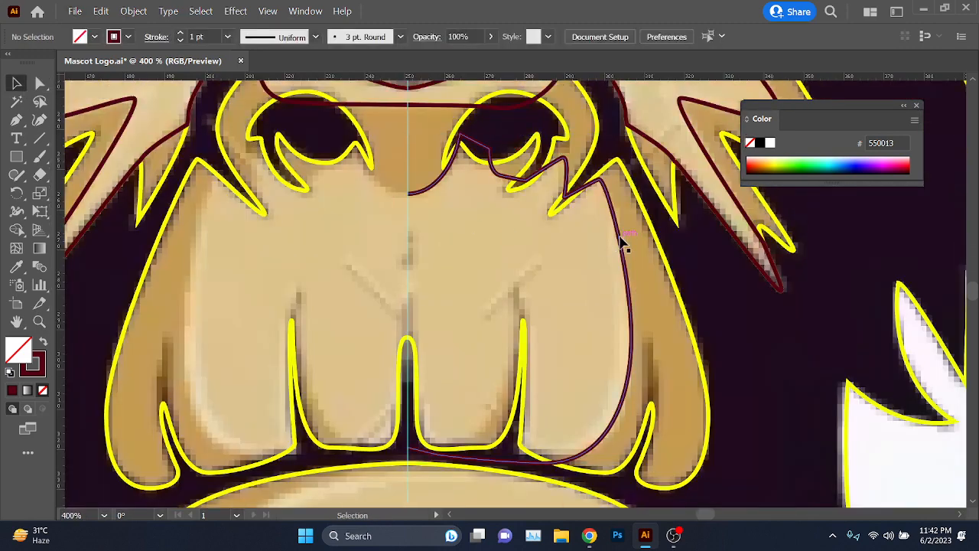
pyautogui.click(622, 244)
pyautogui.rightClick(624, 245)
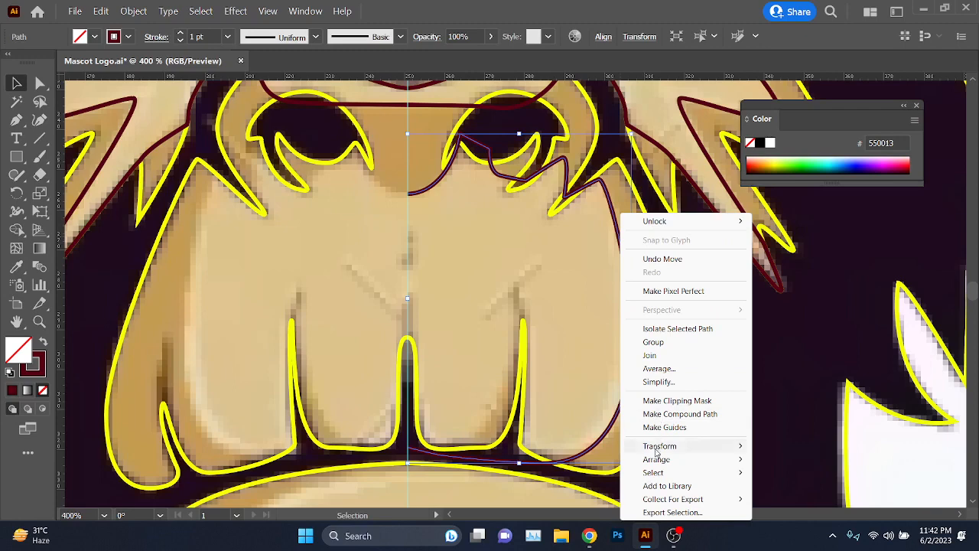
pyautogui.moveTo(660, 446)
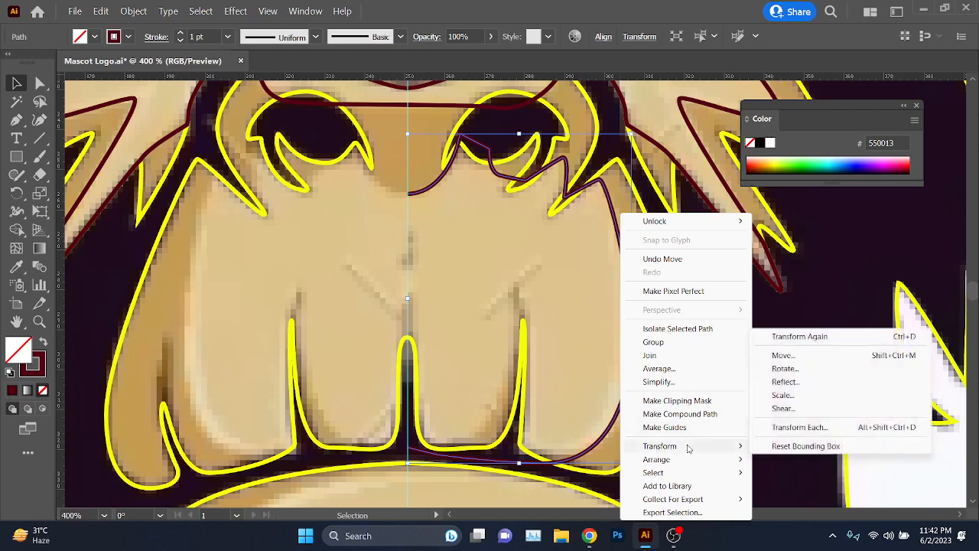
pyautogui.click(795, 382)
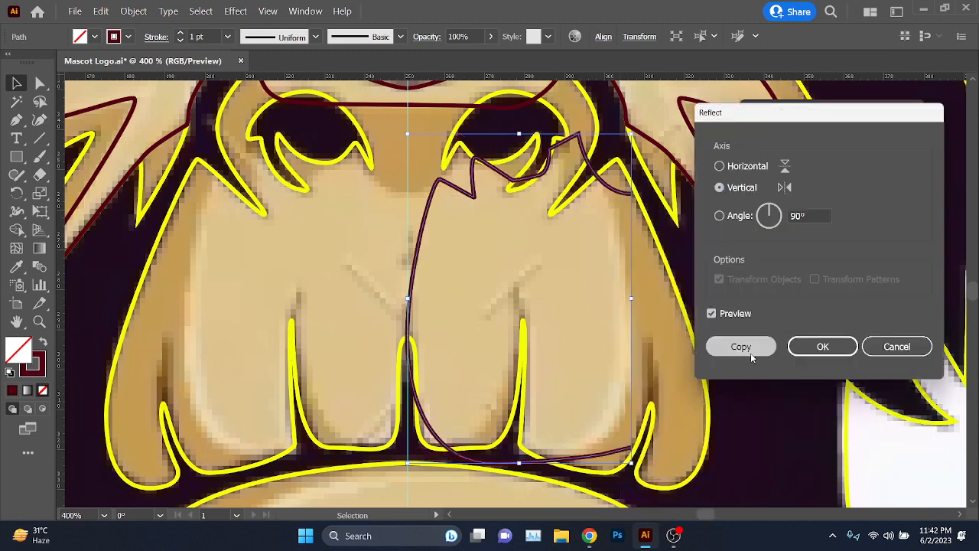
pyautogui.click(751, 353)
pyautogui.moveTo(606, 459); pyautogui.dragTo(382, 437)
# Step: Join the two half-muzzle paths at their upper endpoints on the centre guide between the nostrils
pyautogui.scroll(6, 406, 191)
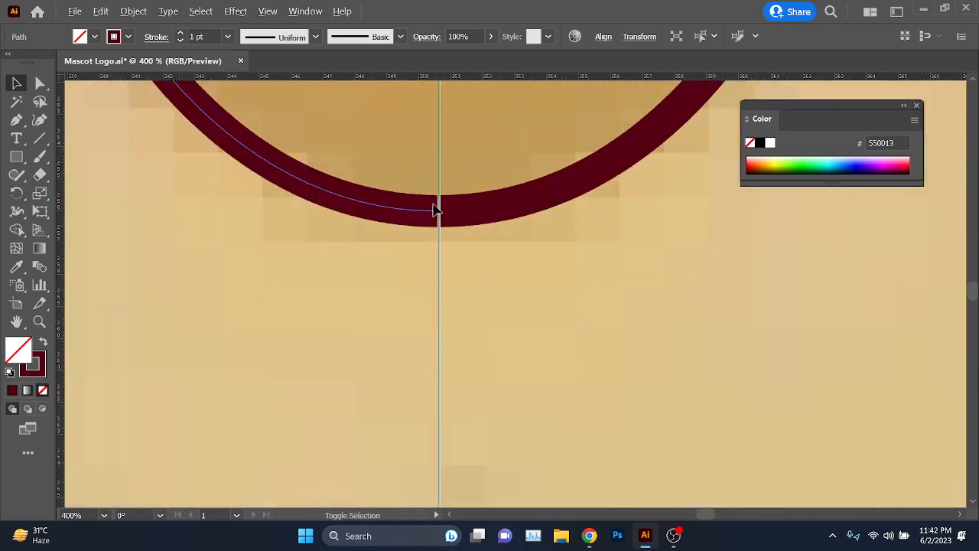
pyautogui.moveTo(463, 187); pyautogui.dragTo(470, 188)
pyautogui.press('a')
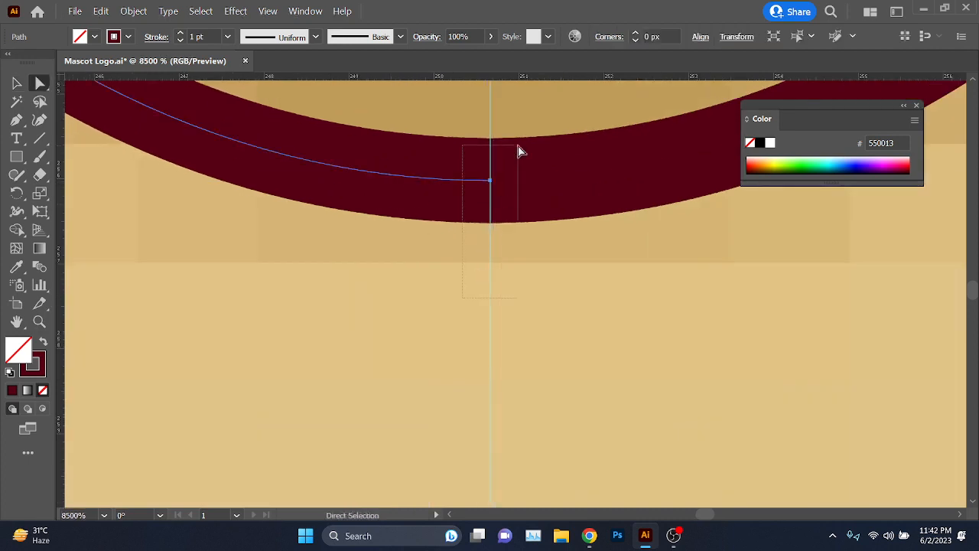
pyautogui.moveTo(518, 151); pyautogui.dragTo(518, 151)
pyautogui.hotkey('ctrl', 'j')
pyautogui.scroll(-8, 499, 282)
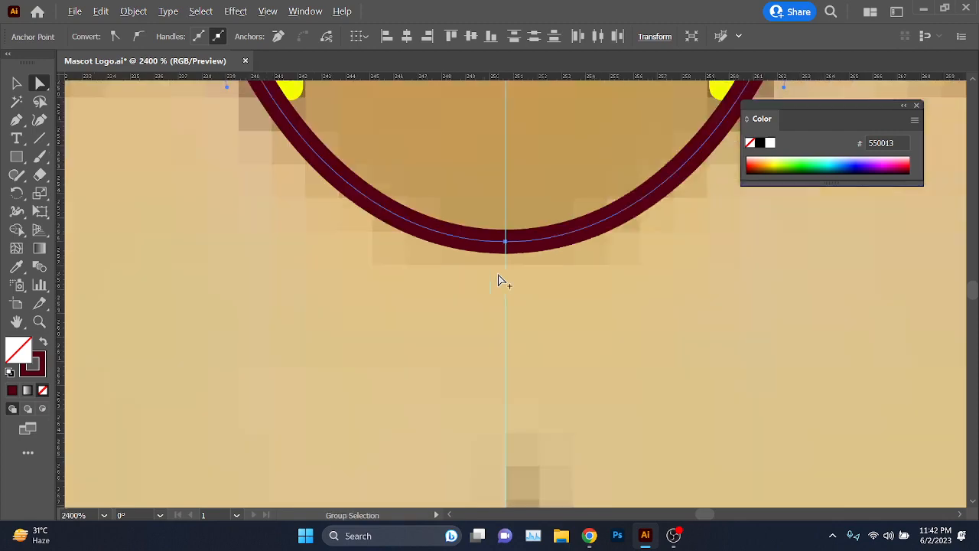
# Step: Join the lower endpoints of the muzzle halves on the centre guide beneath the teeth
pyautogui.scroll(-1, 499, 285)
pyautogui.scroll(-4, 499, 285)
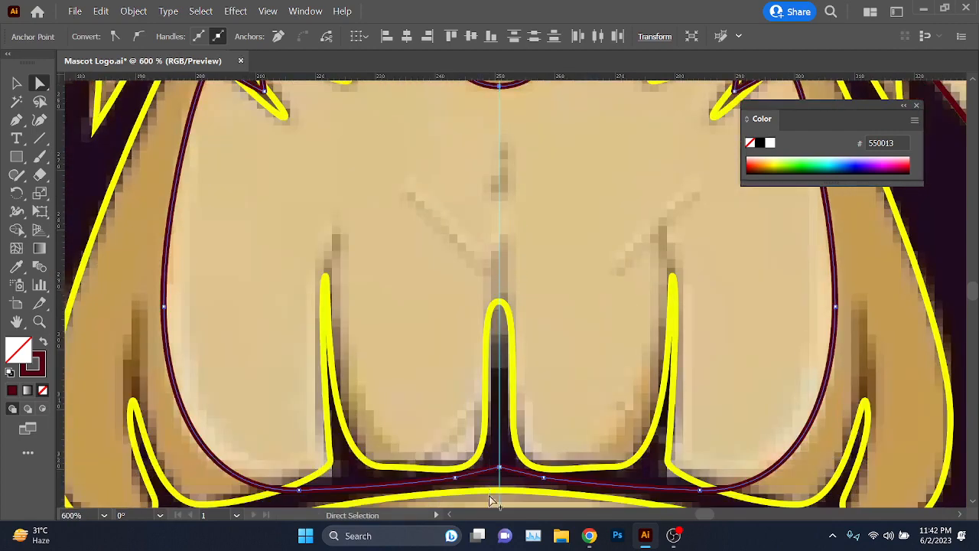
pyautogui.scroll(5, 494, 498)
pyautogui.moveTo(503, 317); pyautogui.dragTo(535, 395)
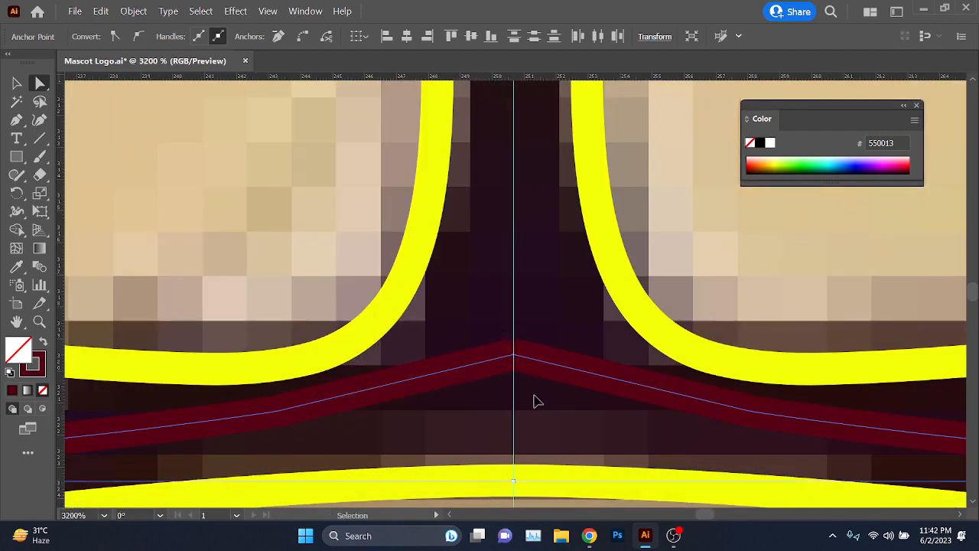
pyautogui.hotkey('ctrl', 'j')
pyautogui.scroll(-2, 329, 318)
pyautogui.scroll(1, 157, 228)
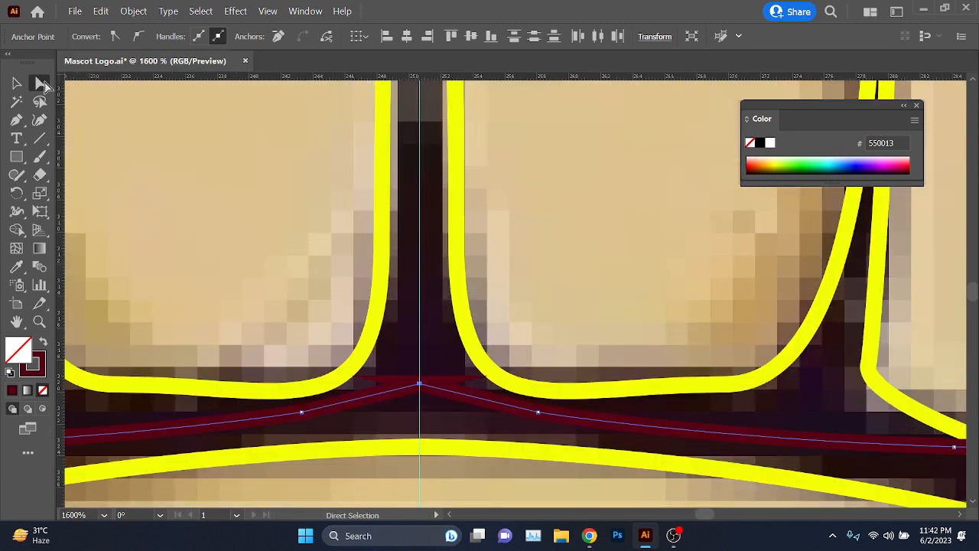
# Step: Trim the muzzle highlight to the yellow face outline along the teeth by removing the dark area beneath them with Shape Builder
pyautogui.click(17, 81)
pyautogui.scroll(-3, 508, 240)
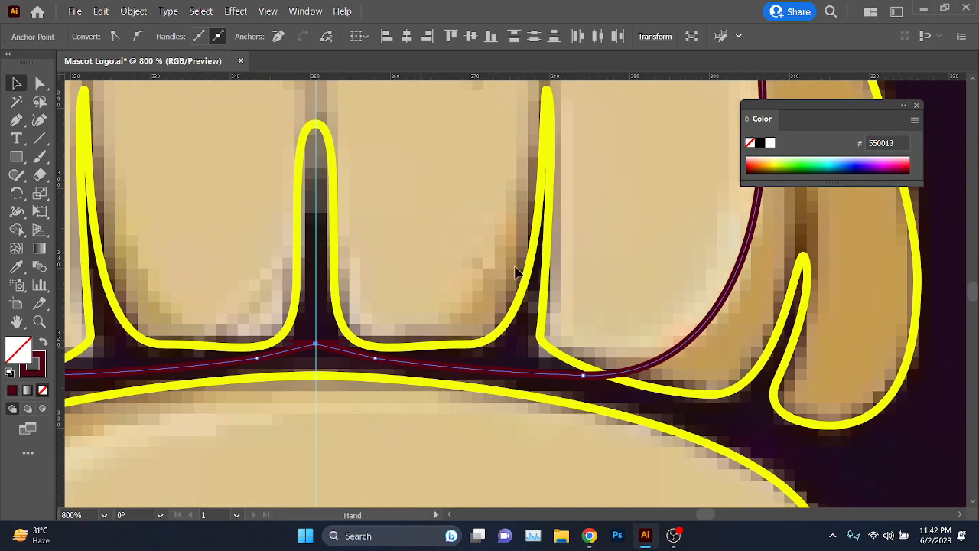
pyautogui.click(533, 256)
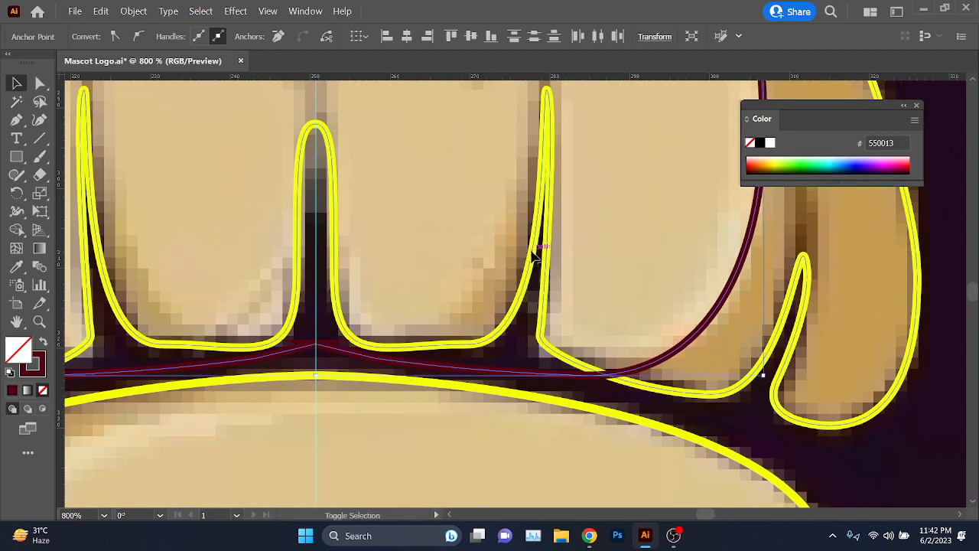
pyautogui.click(17, 229)
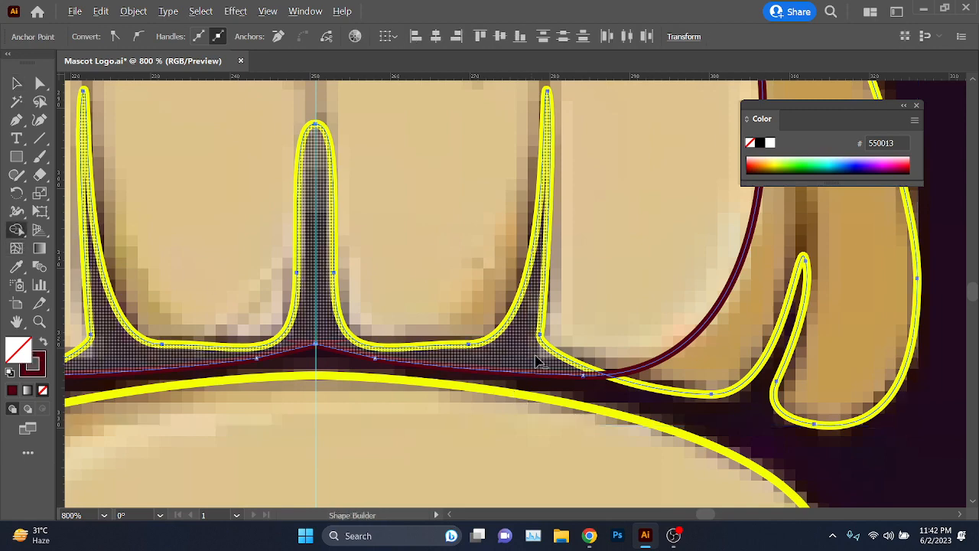
pyautogui.click(533, 382)
pyautogui.scroll(-1, 535, 375)
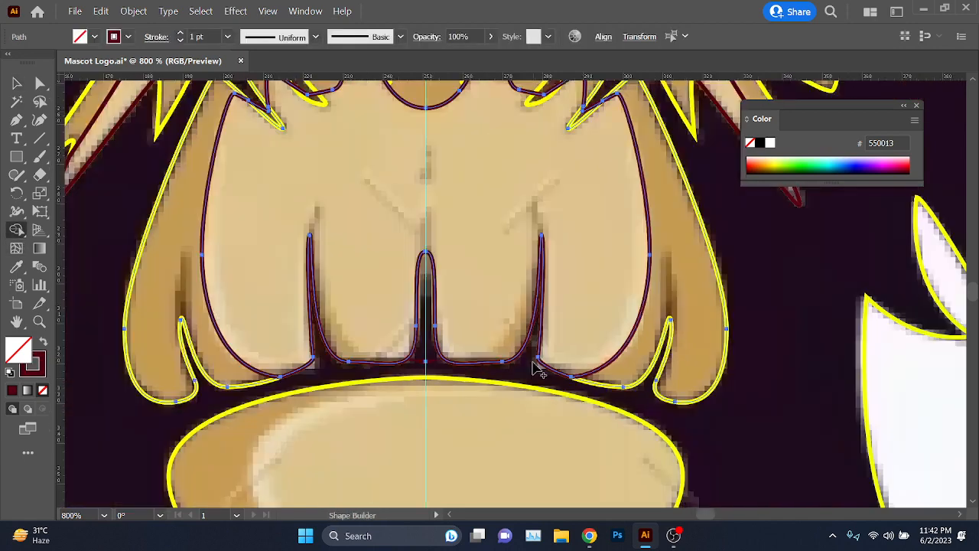
pyautogui.scroll(5, 429, 365)
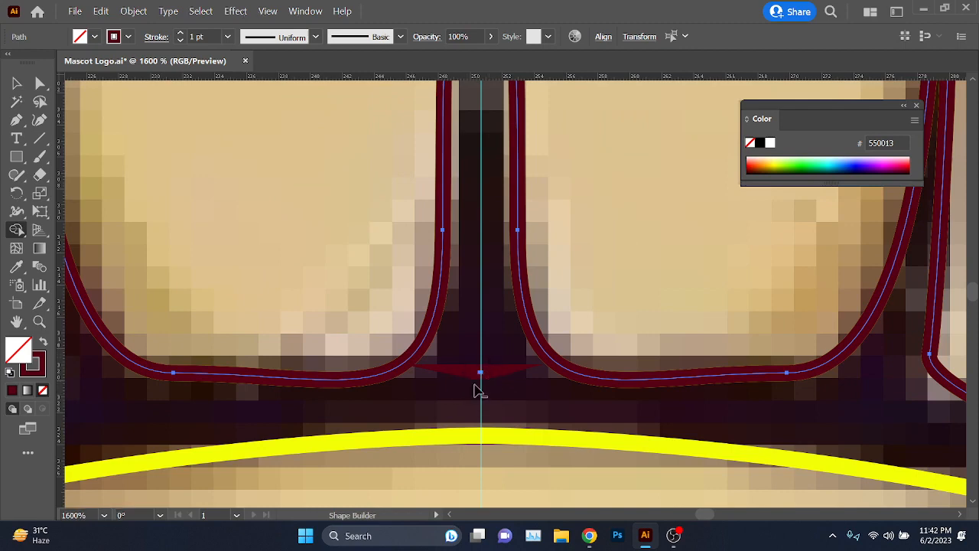
pyautogui.scroll(-1, 505, 392)
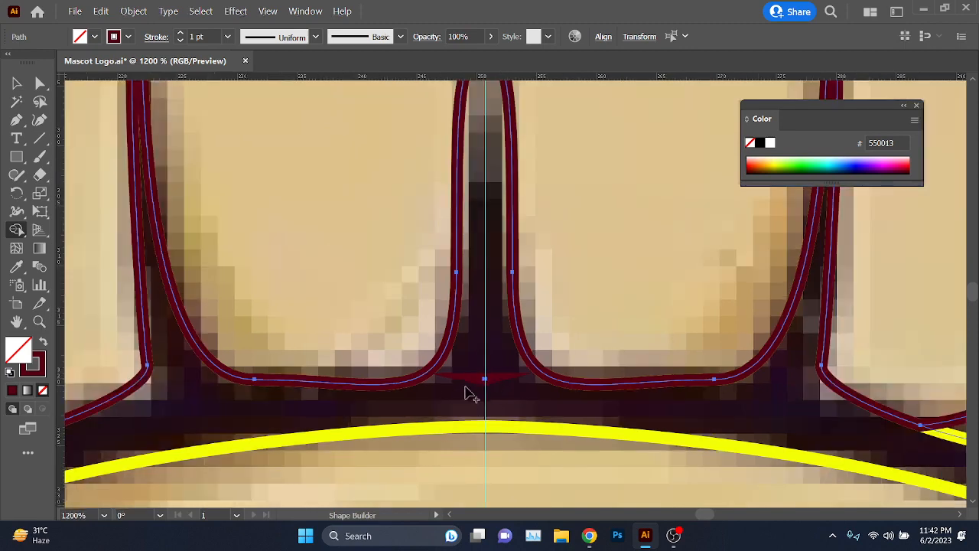
pyautogui.scroll(-1, 469, 392)
# Step: Use Shape Builder to cut the pointed creases beside both nostrils out of the muzzle highlight along the yellow outline
pyautogui.scroll(5, 382, 386)
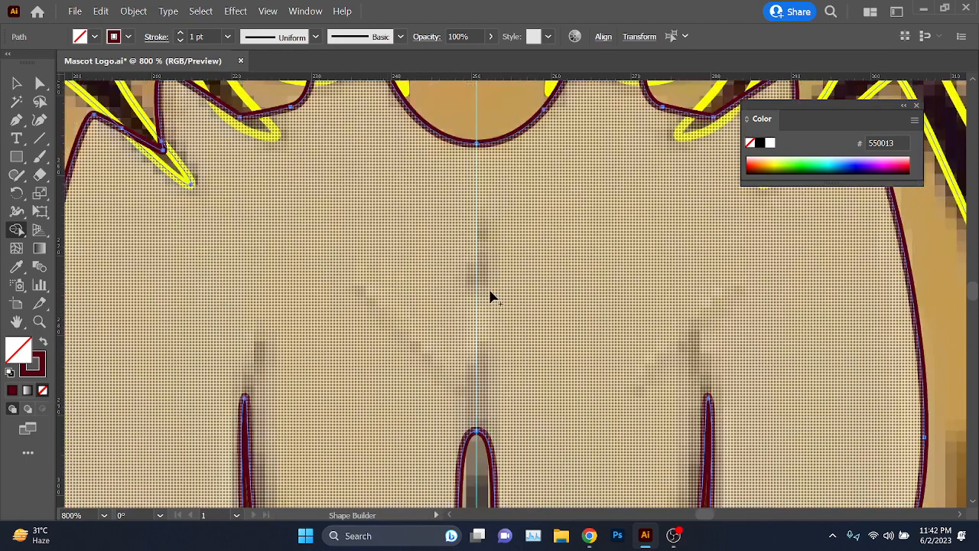
pyautogui.scroll(4, 707, 299)
pyautogui.scroll(5, 769, 398)
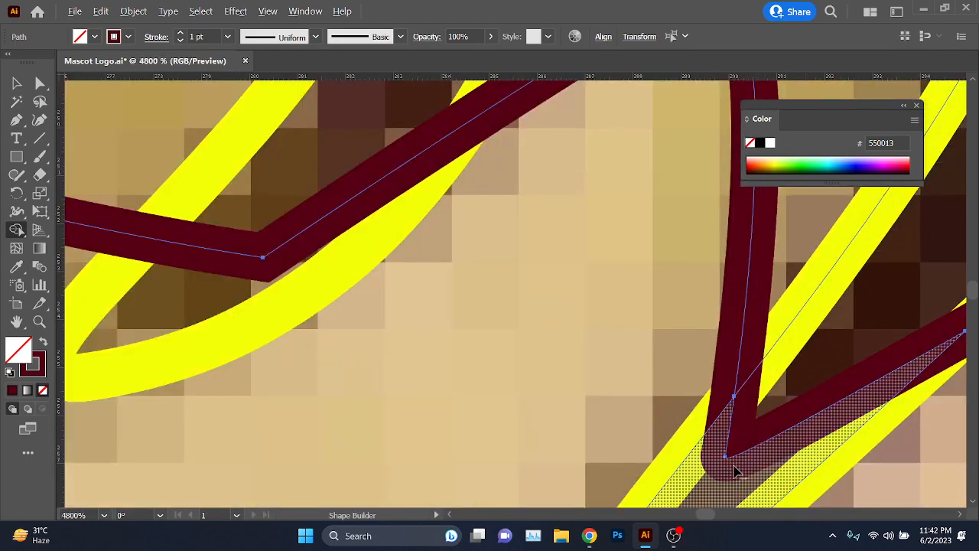
pyautogui.scroll(-3, 756, 443)
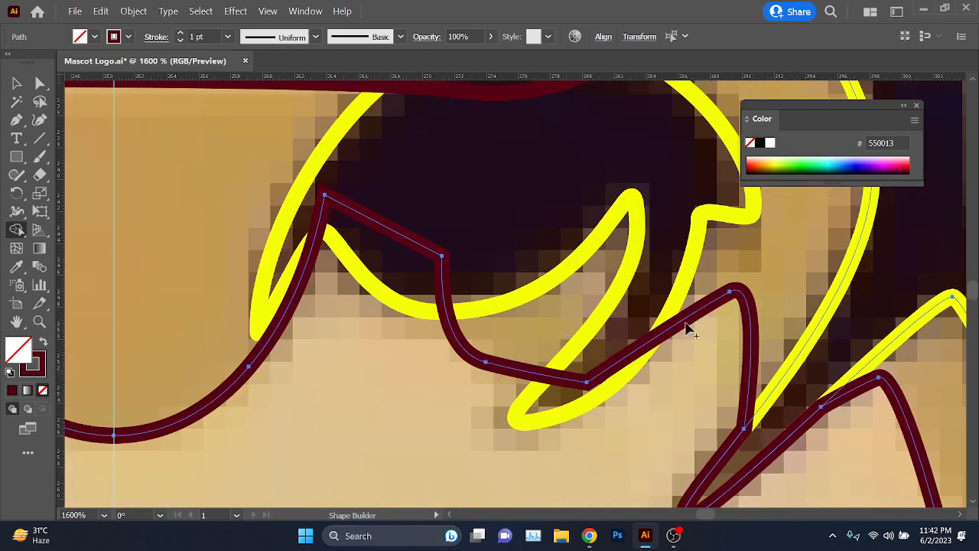
pyautogui.scroll(-3, 582, 389)
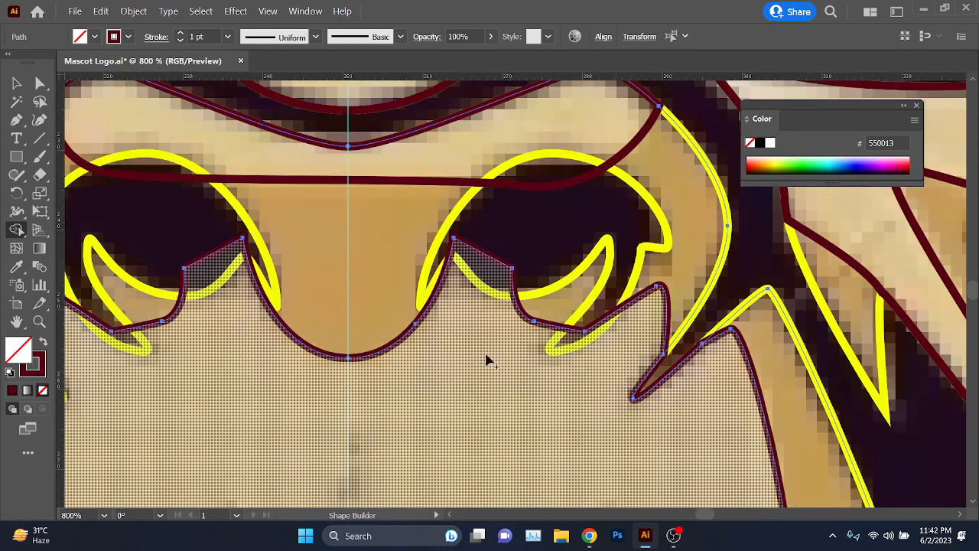
pyautogui.hscroll(-2, 128, 342)
pyautogui.hscroll(-2, 135, 334)
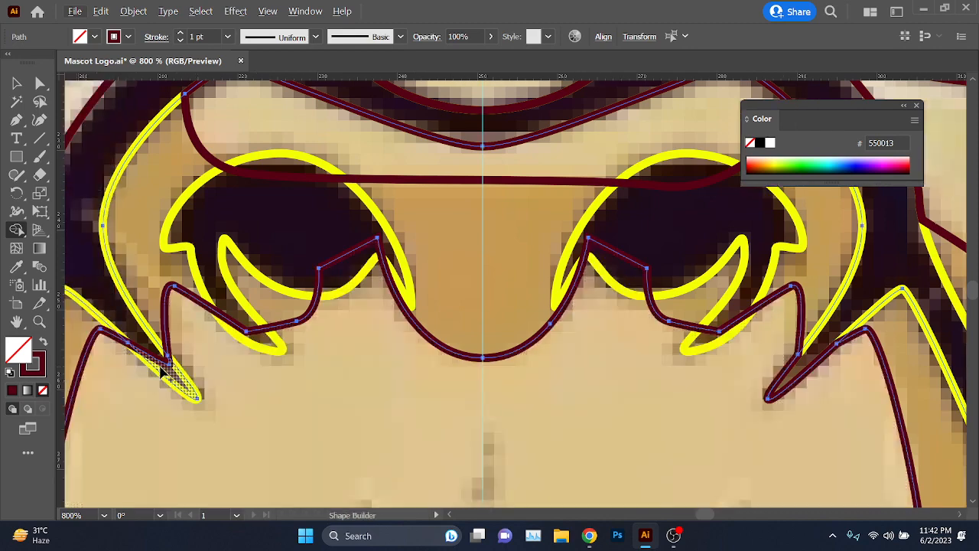
pyautogui.scroll(3, 183, 375)
pyautogui.click(176, 361)
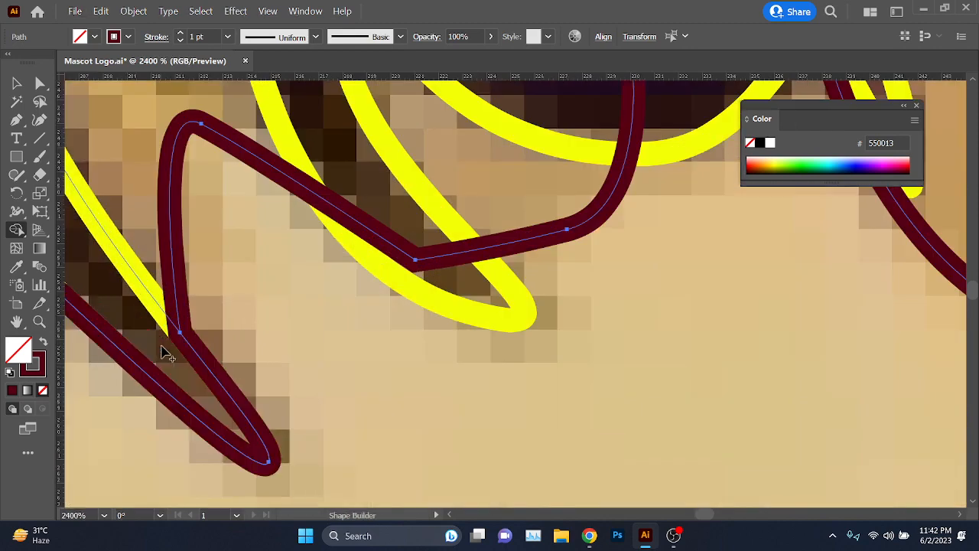
pyautogui.scroll(-6, 163, 351)
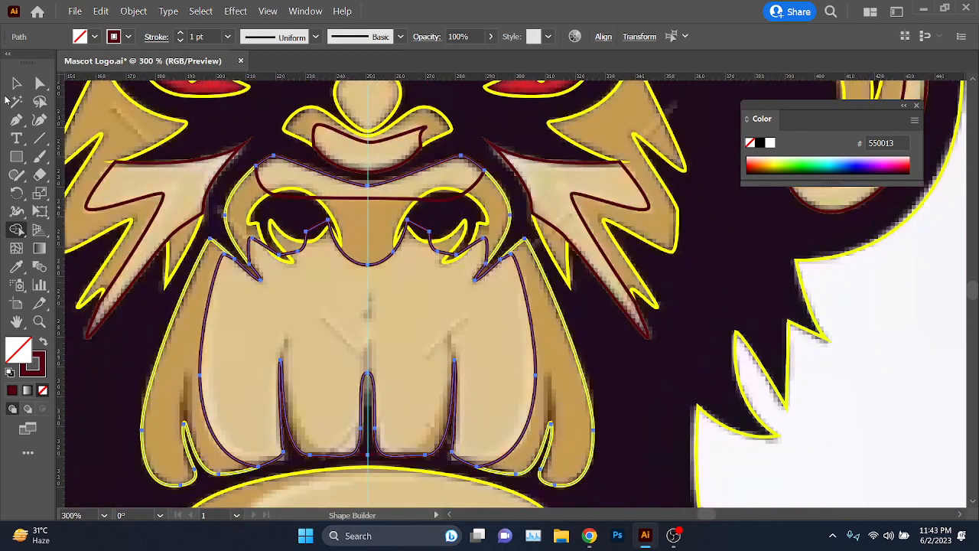
# Step: Delete the leftover dark red path fragments on the centre guide below the gap between the middle teeth
pyautogui.click(16, 82)
pyautogui.scroll(6, 268, 321)
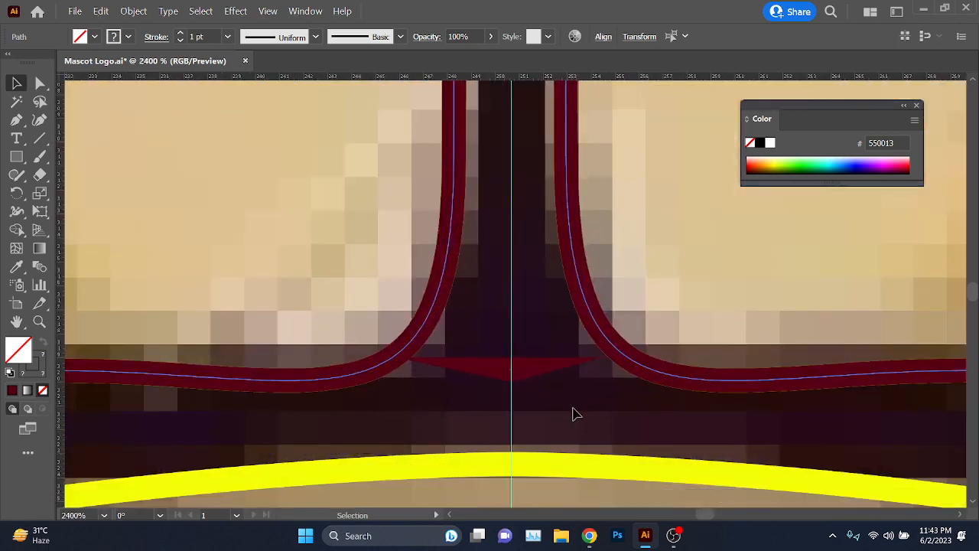
pyautogui.moveTo(516, 368); pyautogui.dragTo(500, 371)
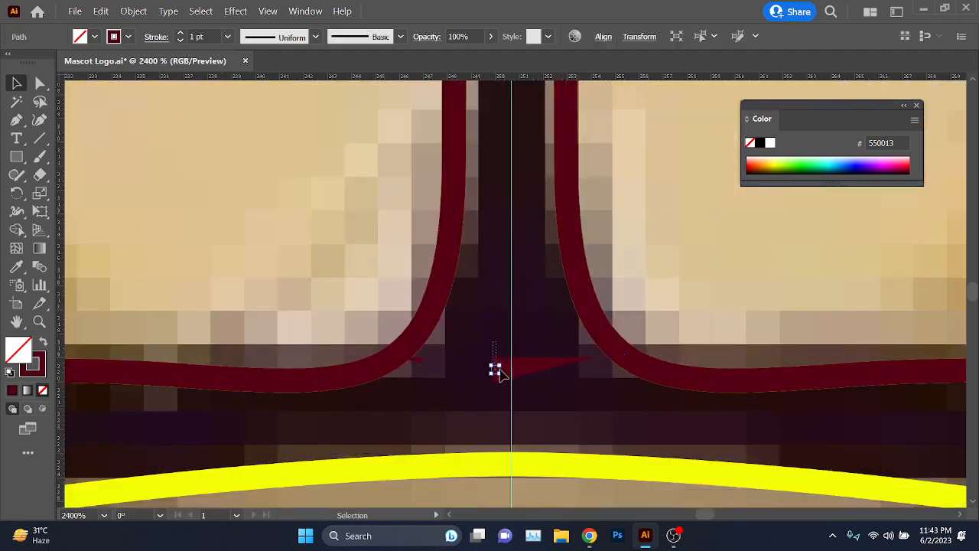
pyautogui.press('Delete')
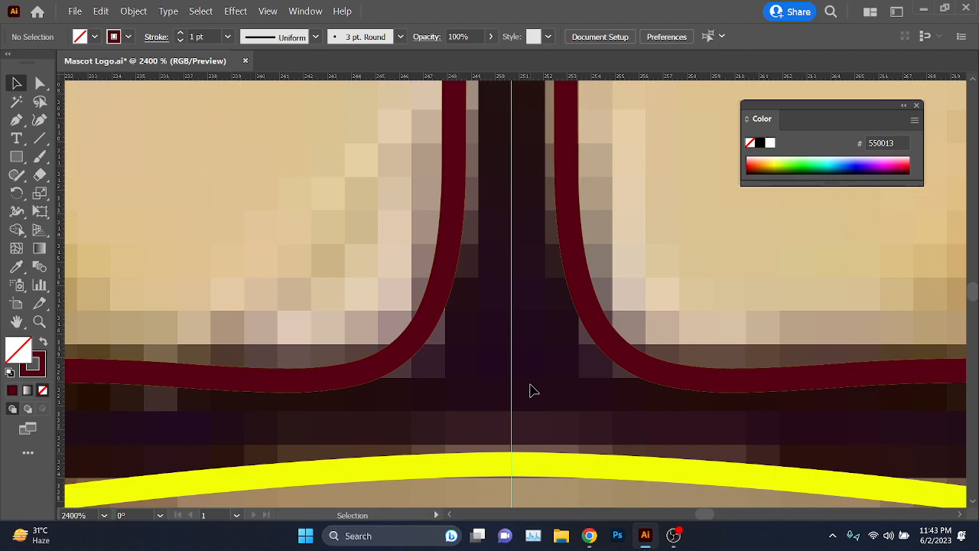
# Step: Trace the inner edge of the chin's darker left shade with the Pen tool, including its pointed notch, ending below the yellow outline
pyautogui.scroll(-7, 538, 403)
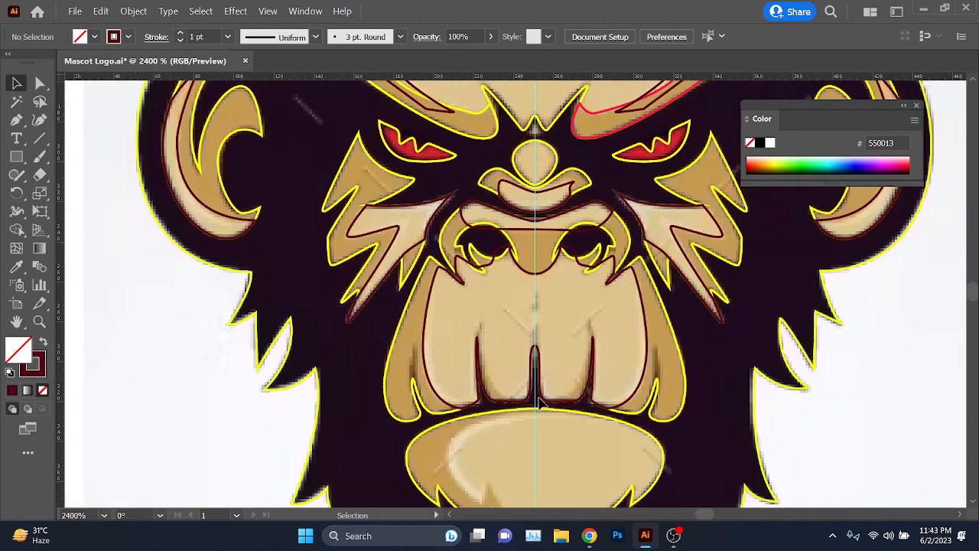
pyautogui.scroll(-2, 487, 355)
pyautogui.scroll(2, 490, 385)
pyautogui.moveTo(484, 383); pyautogui.dragTo(354, 408)
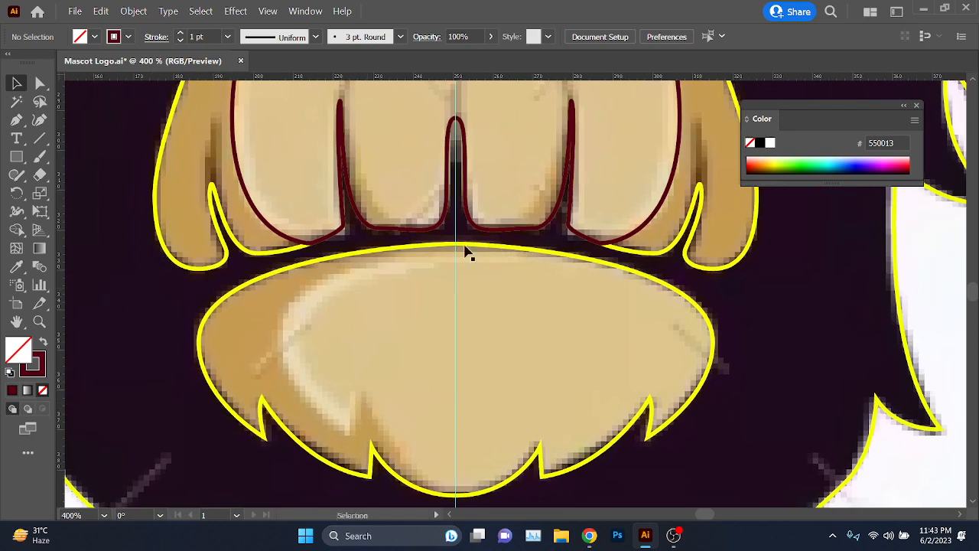
pyautogui.click(19, 122)
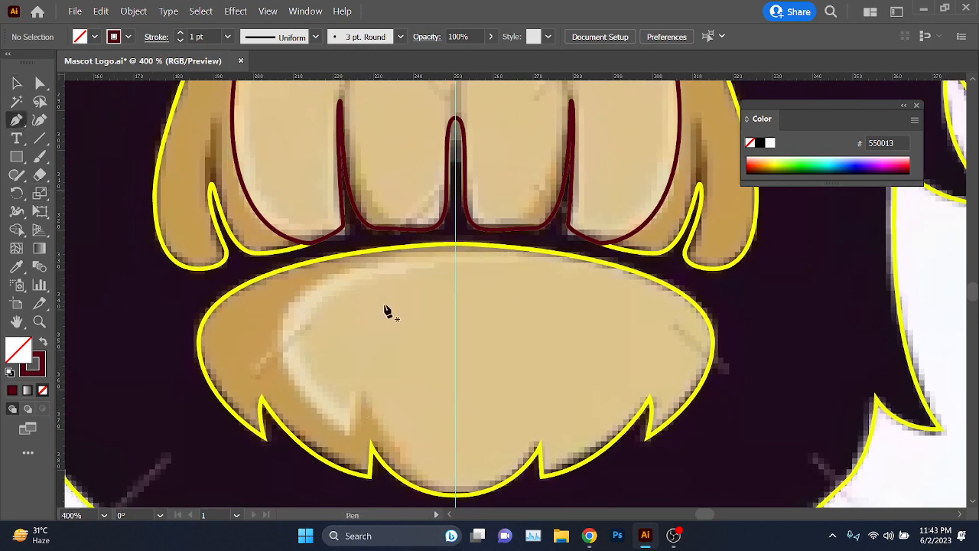
pyautogui.moveTo(386, 310); pyautogui.dragTo(388, 265)
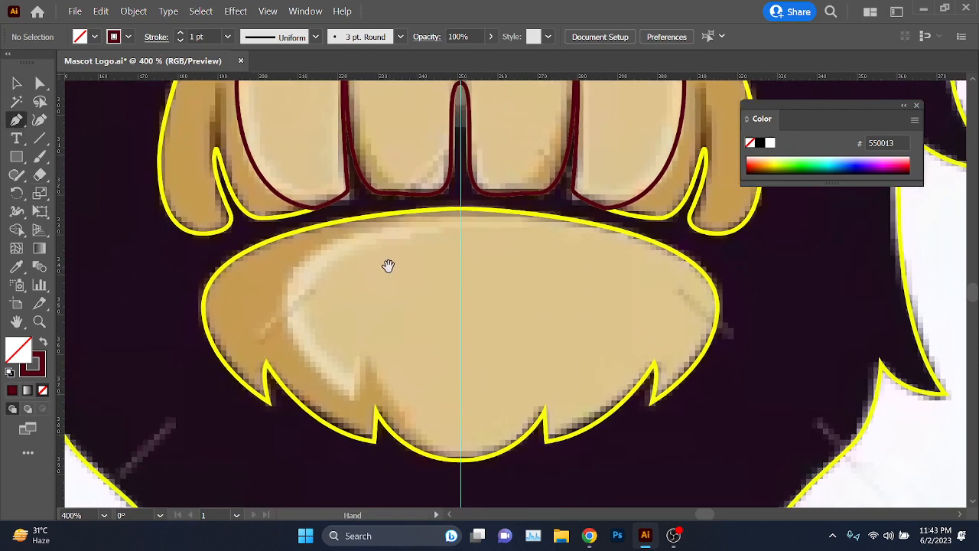
pyautogui.click(451, 200)
pyautogui.moveTo(283, 320)
pyautogui.mouseDown()
pyautogui.moveTo(289, 446)
pyautogui.moveTo(283, 388)
pyautogui.mouseUp()
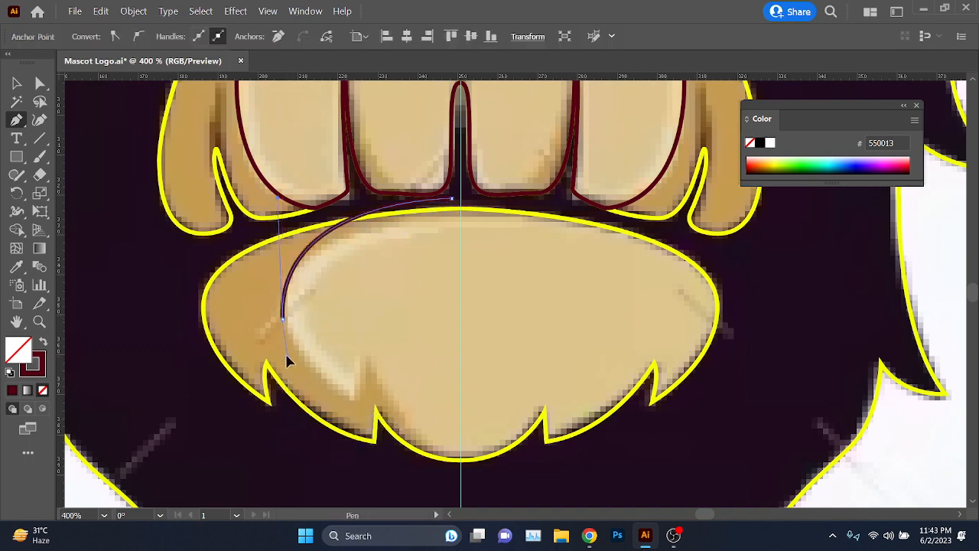
pyautogui.moveTo(350, 398); pyautogui.dragTo(367, 349)
pyautogui.click(369, 349)
pyautogui.moveTo(444, 472); pyautogui.dragTo(498, 505)
# Step: Close the shade path with points running outside the chin's left side and back to its starting point above the chin
pyautogui.click(380, 495)
pyautogui.click(263, 480)
pyautogui.click(203, 437)
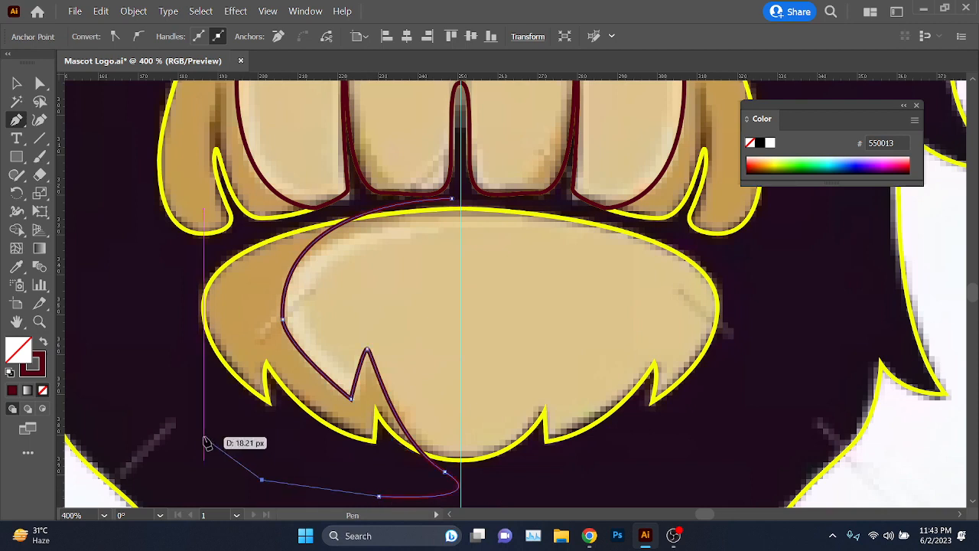
pyautogui.click(155, 352)
pyautogui.click(167, 292)
pyautogui.click(197, 255)
pyautogui.click(261, 233)
pyautogui.click(306, 221)
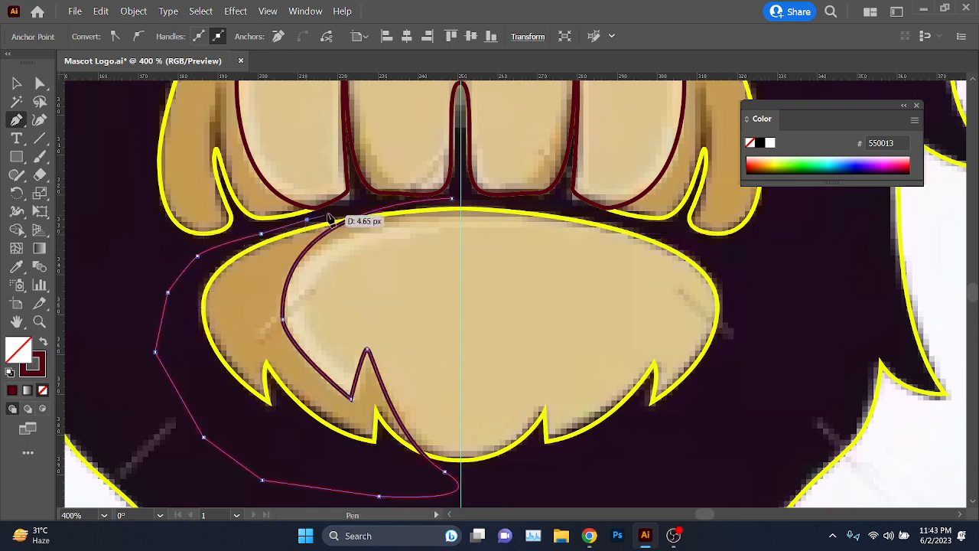
pyautogui.click(331, 213)
pyautogui.click(369, 208)
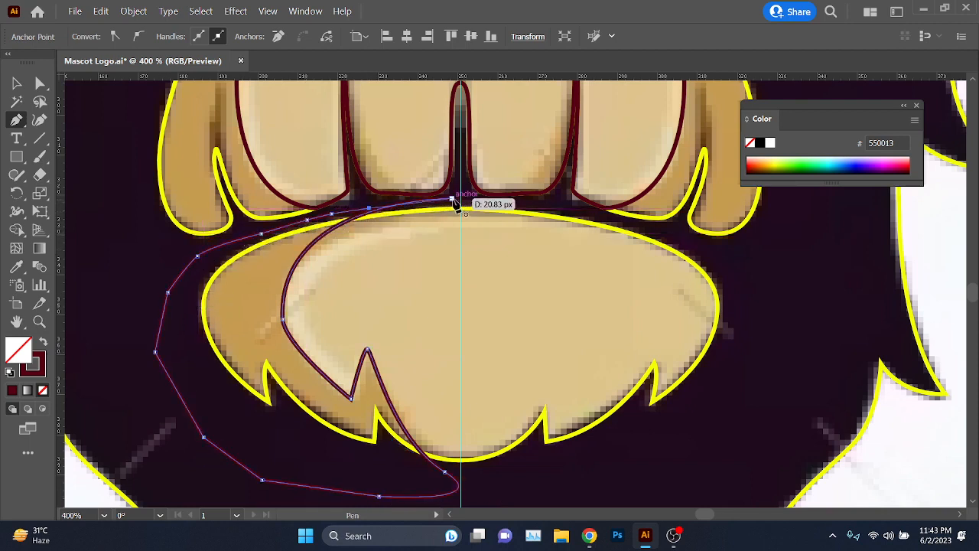
pyautogui.click(453, 201)
# Step: Trim the chin shade to the yellow chin outline by removing the area outside it with Shape Builder
pyautogui.click(17, 85)
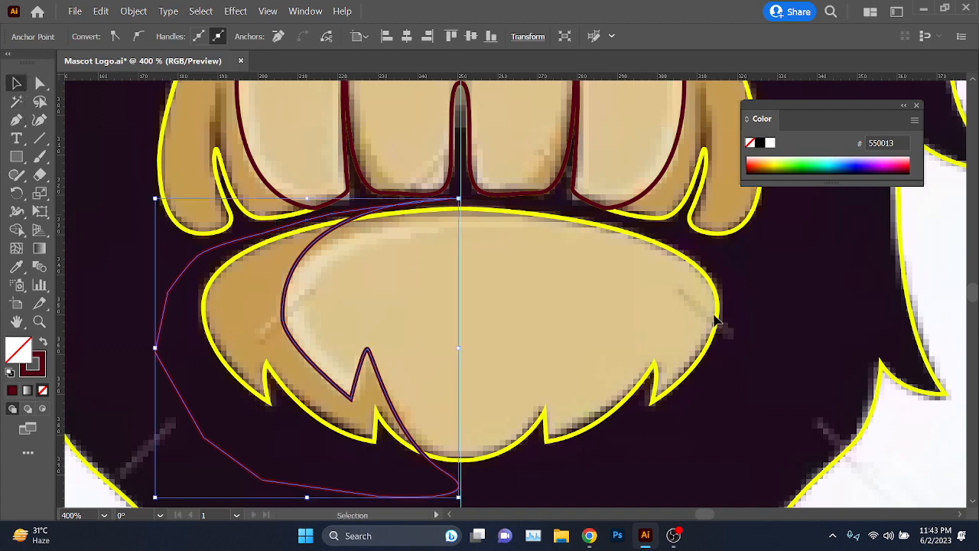
pyautogui.keyDown('shift'); pyautogui.click(708, 336); pyautogui.keyUp('shift')
pyautogui.click(16, 230)
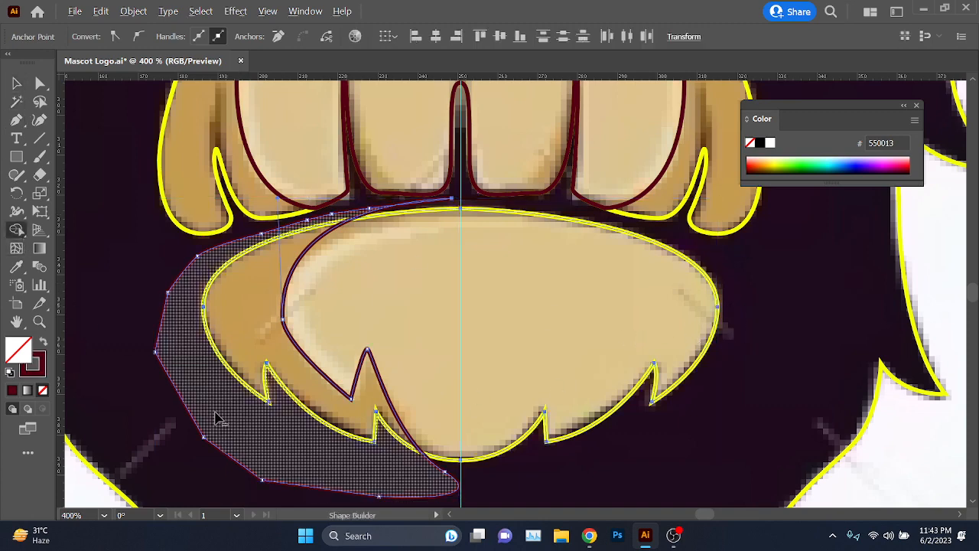
pyautogui.keyDown('alt'); pyautogui.click(217, 450); pyautogui.keyUp('alt')
# Step: Draw a Pen curve along the inner edge of the chin's light rim, from the pointed notch to beyond the upper right outline
pyautogui.click(16, 119)
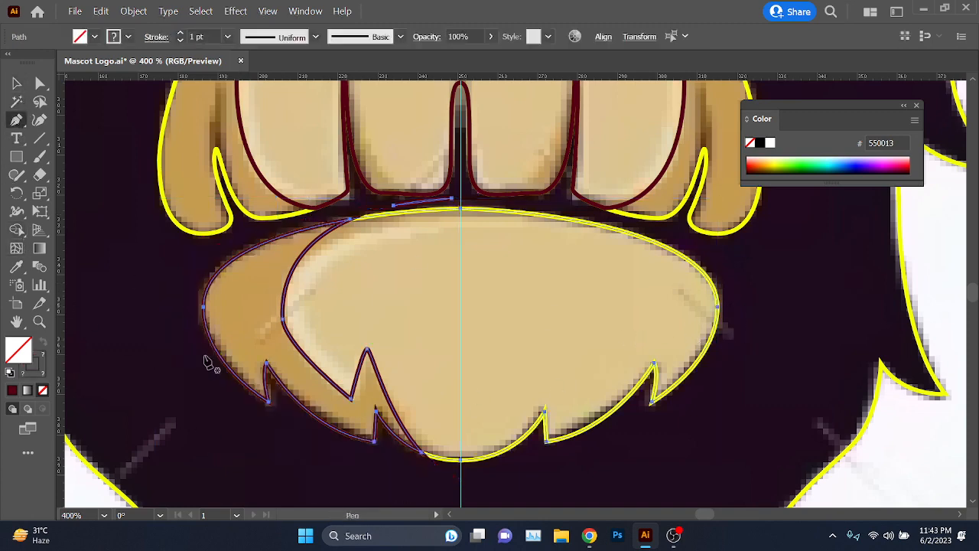
pyautogui.hotkey('ctrl', 'shift', 'a')
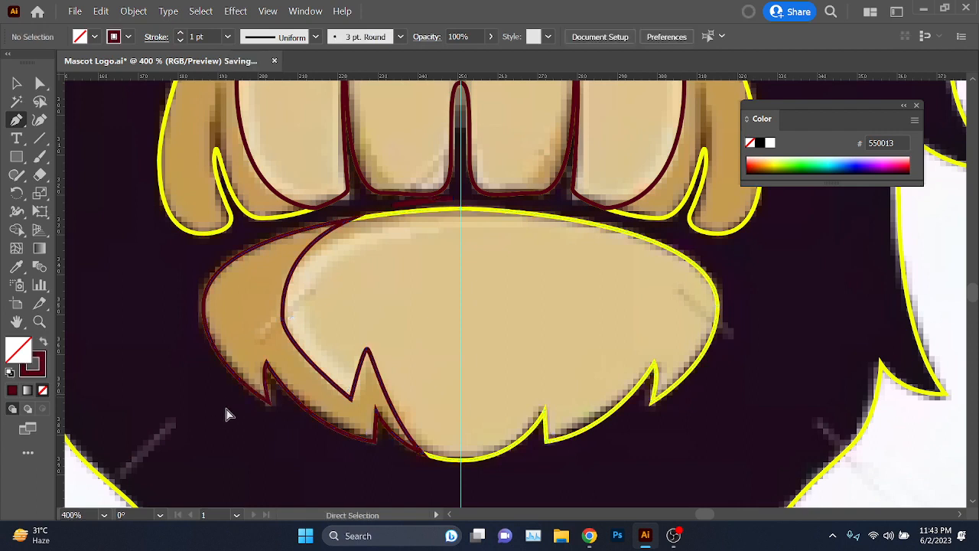
pyautogui.click(368, 380)
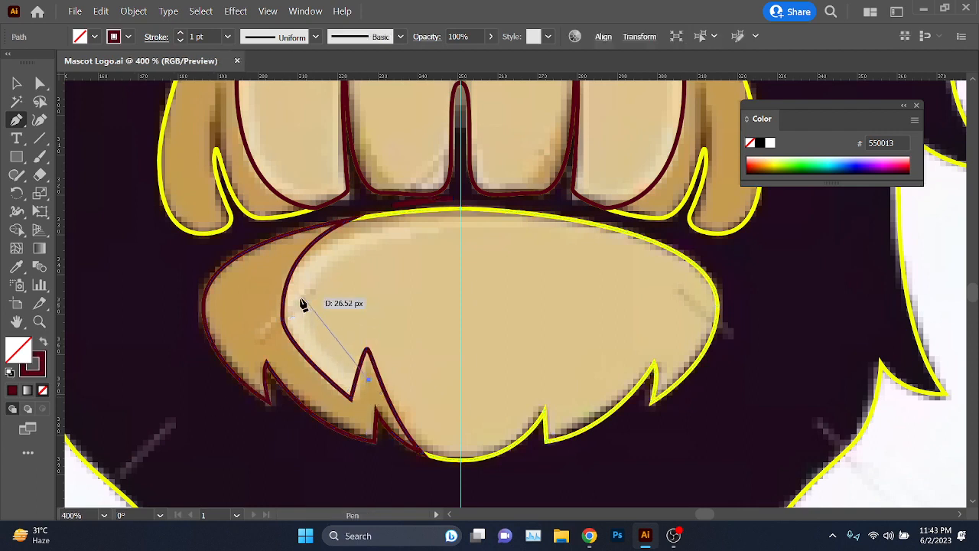
pyautogui.moveTo(312, 255); pyautogui.dragTo(311, 242)
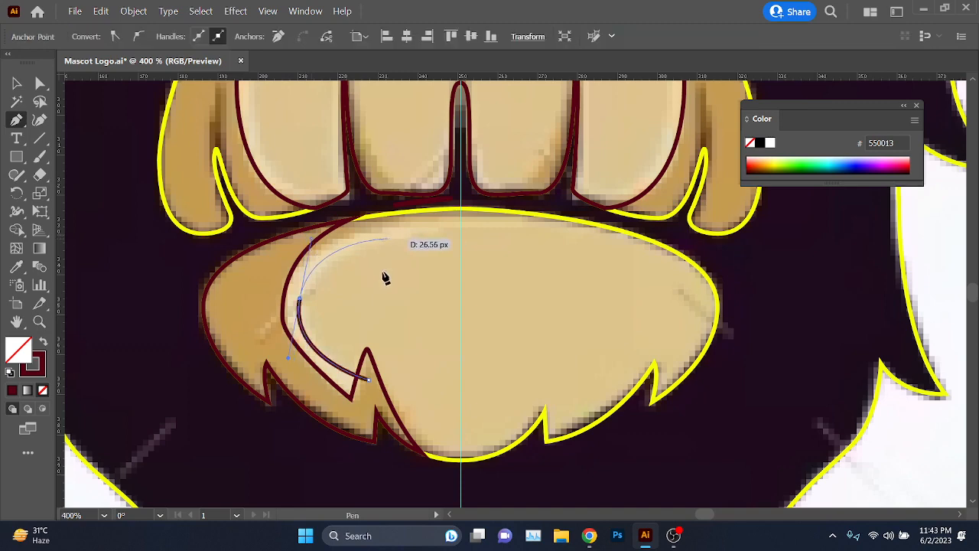
pyautogui.scroll(-2, 375, 339)
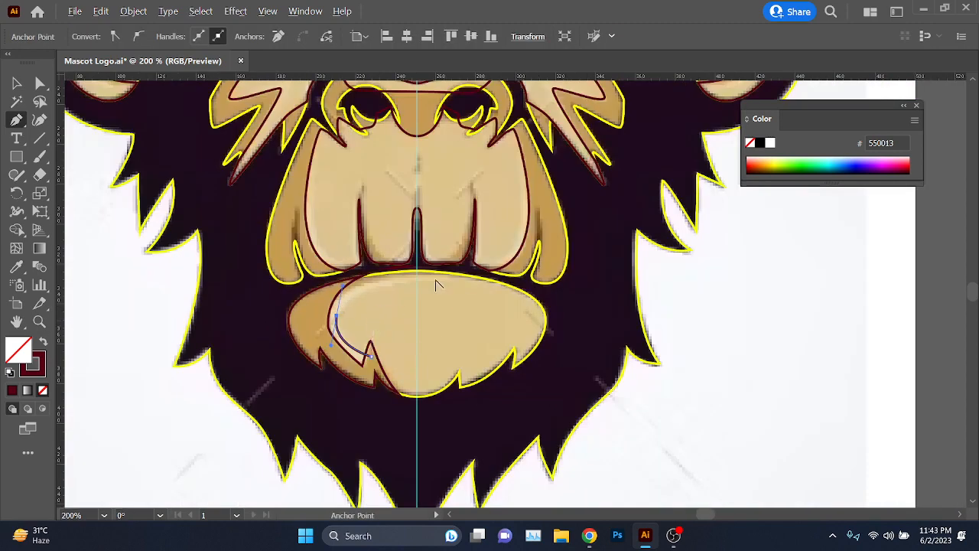
pyautogui.moveTo(494, 280); pyautogui.dragTo(563, 279)
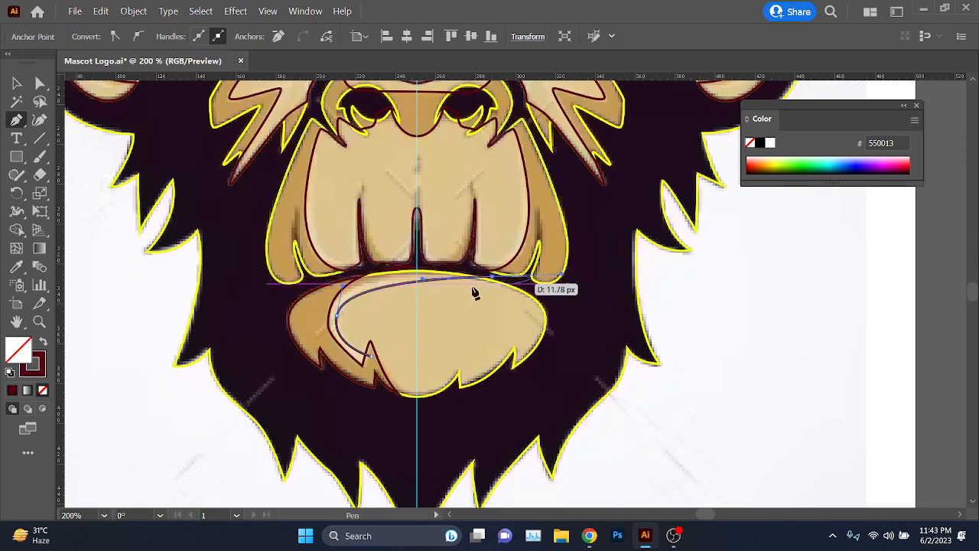
# Step: Continue the rim highlight path leftward through the dark gap between the teeth and chin to the chin's upper left edge
pyautogui.scroll(1, 477, 286)
pyautogui.scroll(1, 487, 268)
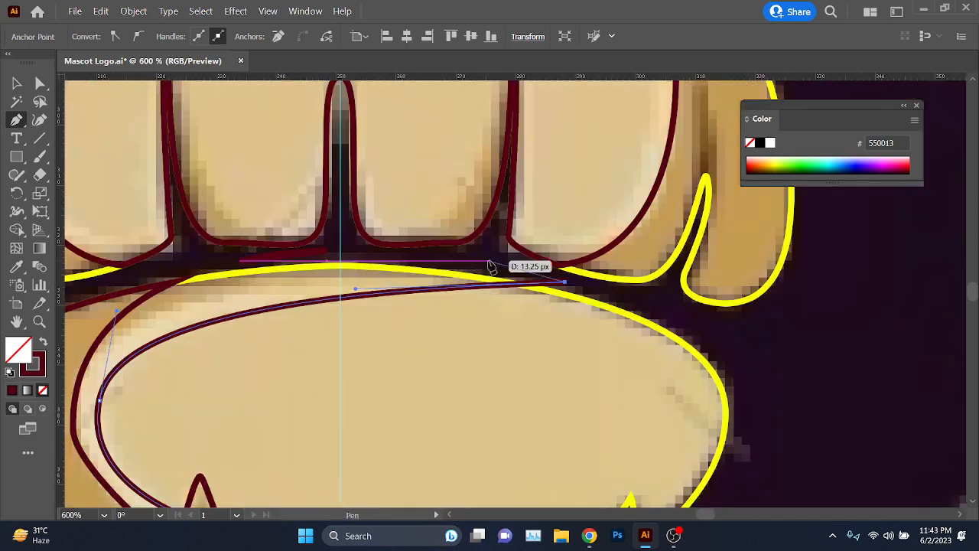
pyautogui.scroll(1, 398, 255)
pyautogui.click(405, 254)
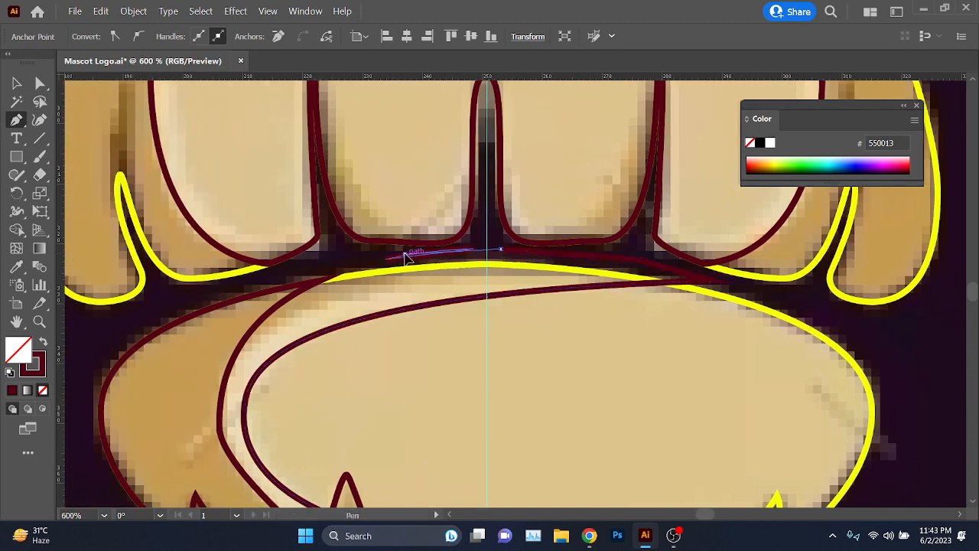
pyautogui.click(310, 269)
pyautogui.click(260, 285)
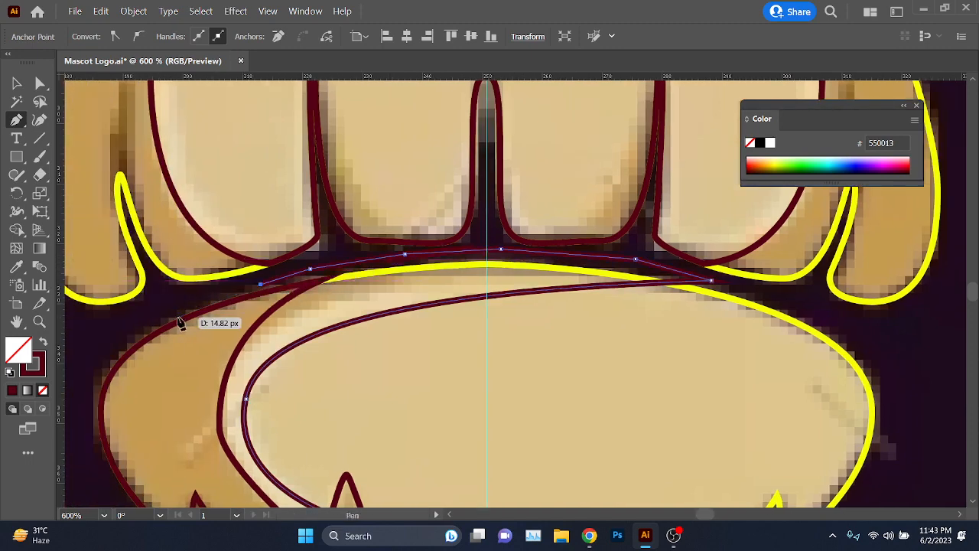
pyautogui.click(179, 321)
# Step: Close the rim highlight path through the chin's left shade and around the notch to its starting point
pyautogui.moveTo(177, 411); pyautogui.dragTo(210, 276)
pyautogui.click(224, 288)
pyautogui.click(278, 358)
pyautogui.click(297, 413)
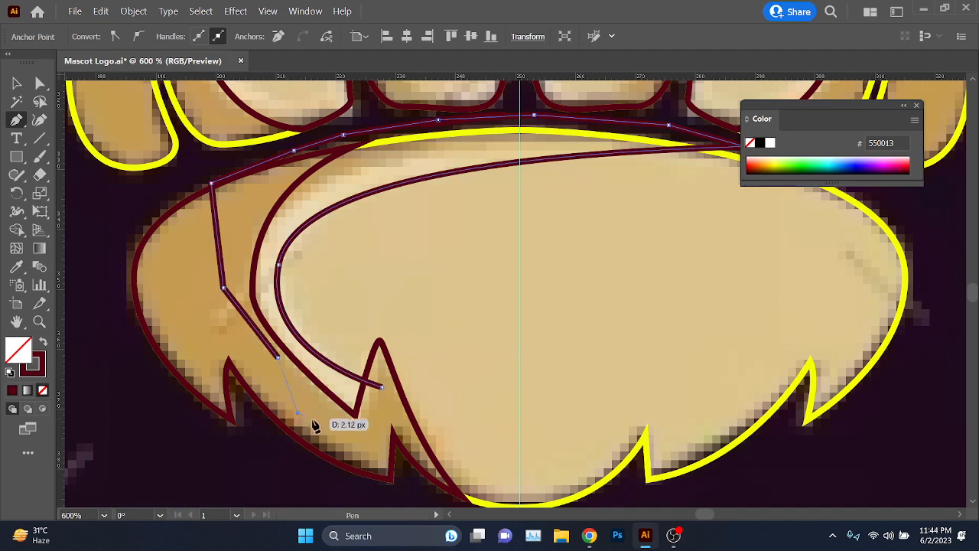
pyautogui.click(324, 426)
pyautogui.click(371, 414)
pyautogui.click(382, 387)
# Step: Trim the rim highlight to the chin outline by removing the strip above the chin with Shape Builder
pyautogui.scroll(1, 382, 387)
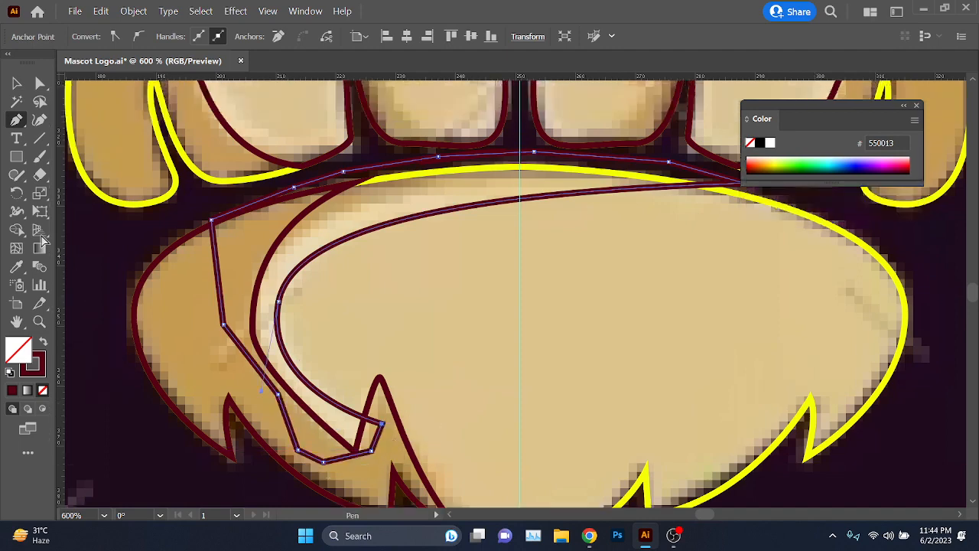
pyautogui.click(17, 85)
pyautogui.scroll(1, 830, 264)
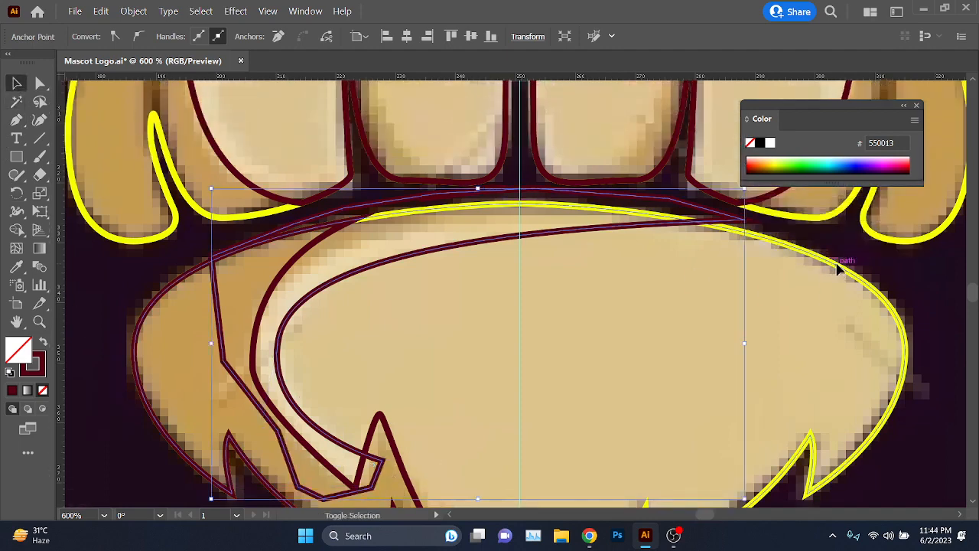
pyautogui.keyDown('shift'); pyautogui.click(838, 264); pyautogui.keyUp('shift')
pyautogui.hotkey('shift', 'm')
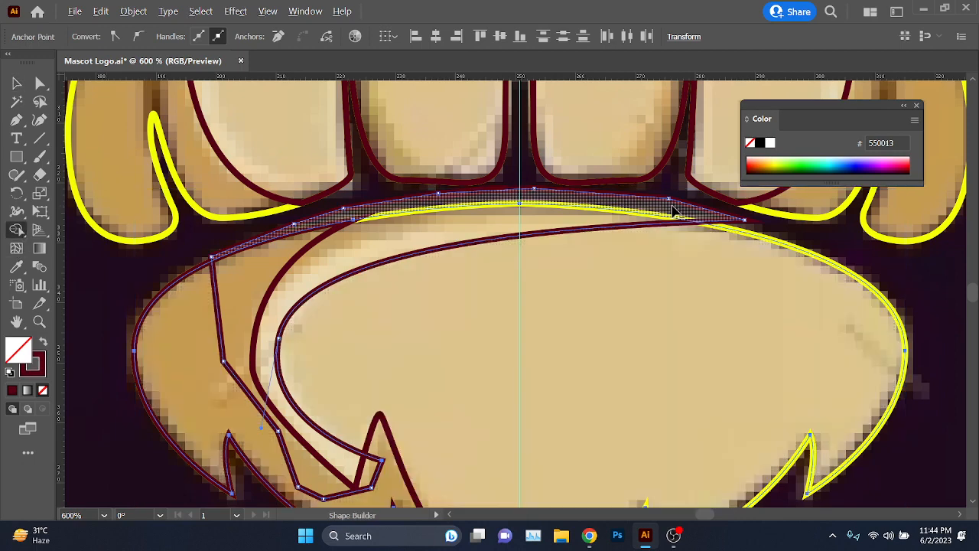
pyautogui.click(674, 211)
# Step: Delete the leftover path fragment between the middle teeth and the chin
pyautogui.press('v')
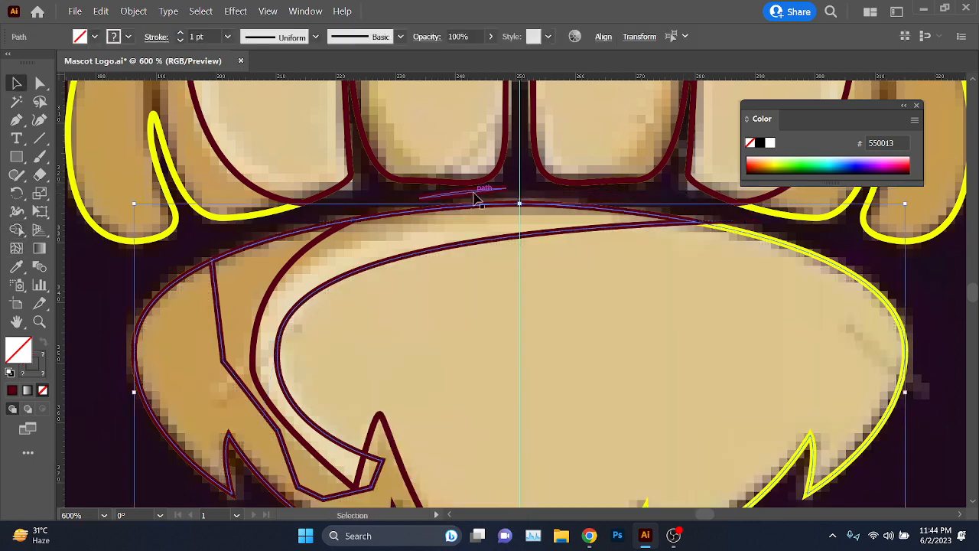
pyautogui.click(476, 197)
pyautogui.press('Delete')
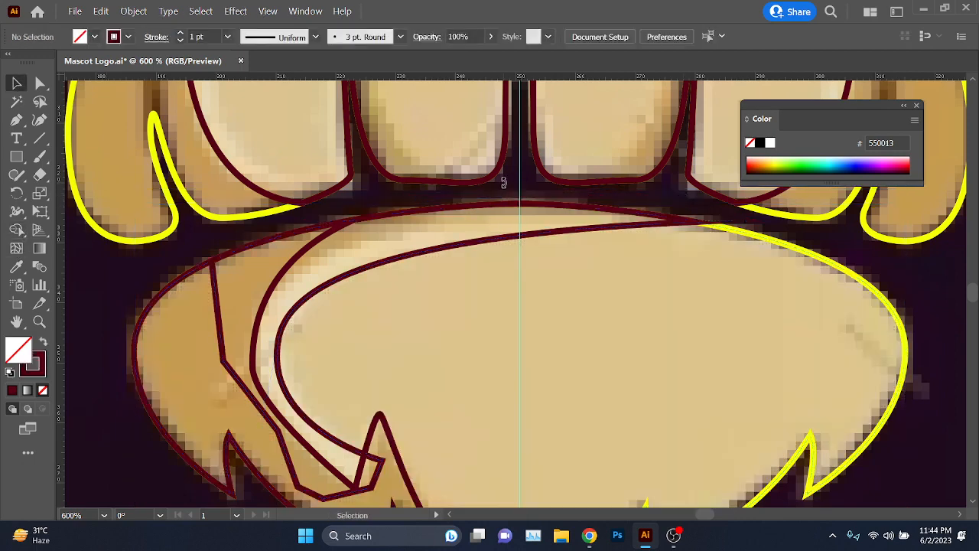
# Step: Move the monkey reference image off the artboard to the right of the traced line art
pyautogui.scroll(-4, 446, 232)
pyautogui.scroll(5, 498, 357)
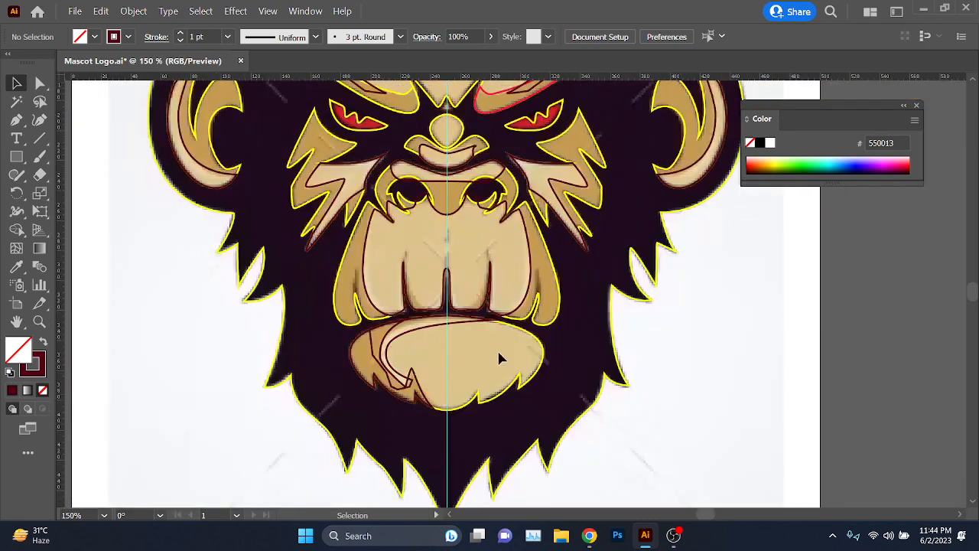
pyautogui.scroll(3, 649, 355)
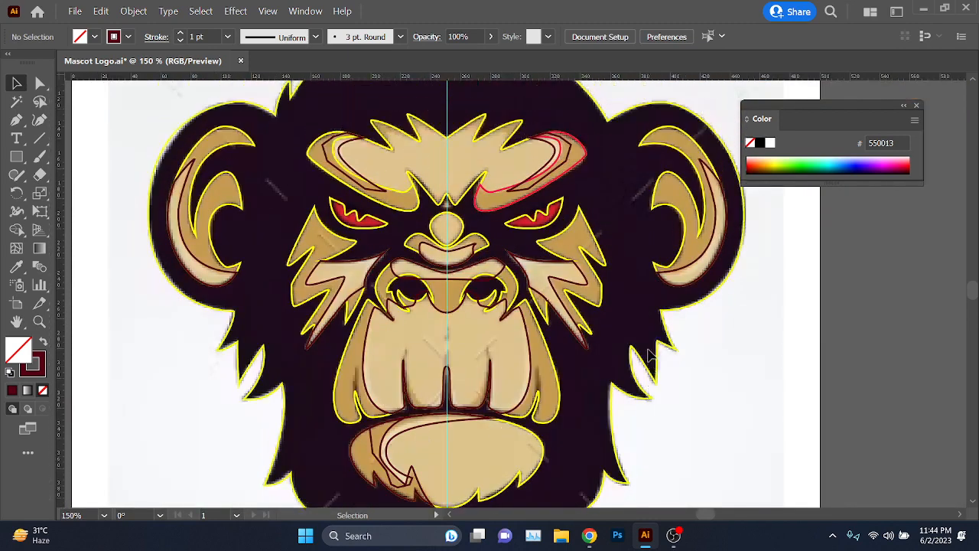
pyautogui.scroll(2, 648, 355)
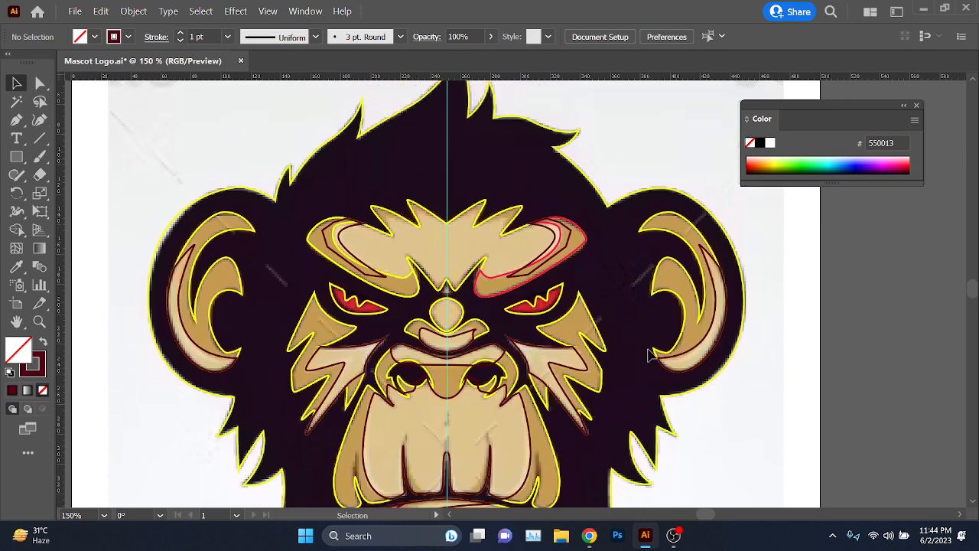
pyautogui.scroll(-2, 649, 355)
pyautogui.scroll(-2, 665, 393)
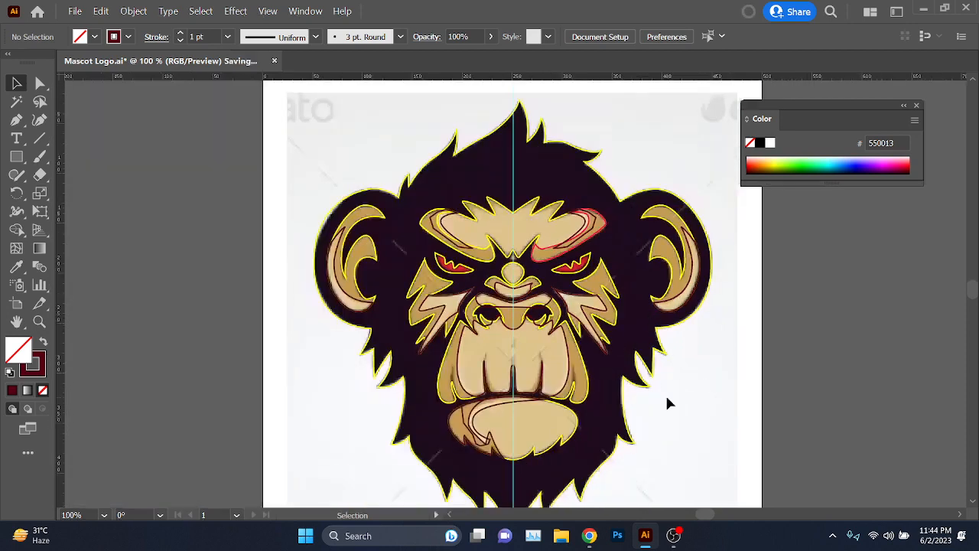
pyautogui.scroll(-2, 715, 382)
pyautogui.moveTo(739, 378); pyautogui.dragTo(543, 361)
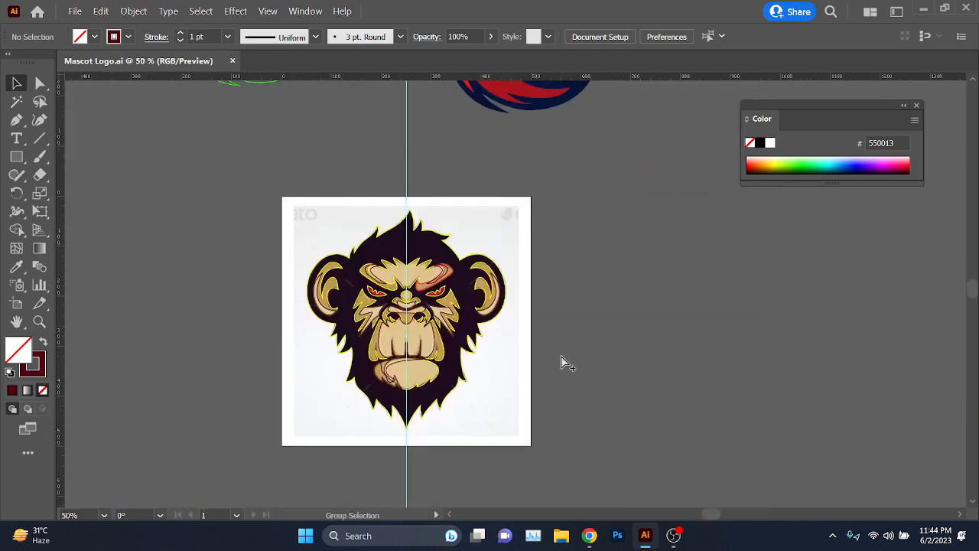
pyautogui.click(463, 402)
pyautogui.moveTo(427, 429); pyautogui.dragTo(729, 428)
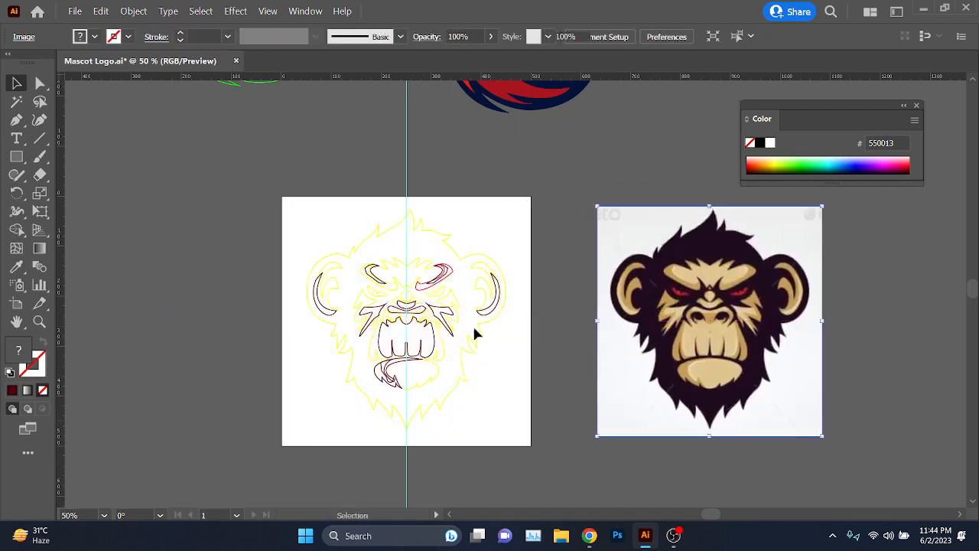
pyautogui.click(394, 317)
pyautogui.scroll(2, 390, 267)
pyautogui.scroll(-1, 397, 264)
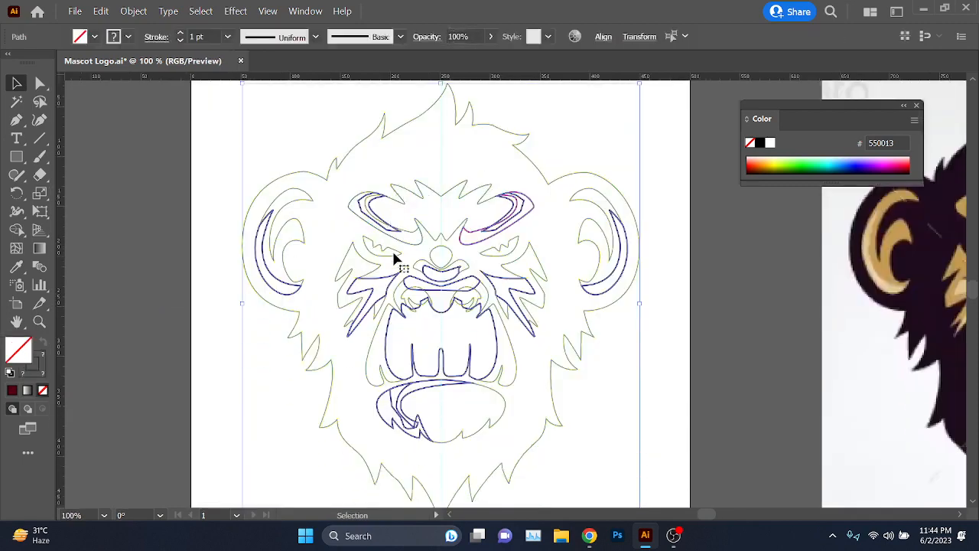
pyautogui.scroll(1, 675, 356)
pyautogui.click(675, 355)
# Step: Draw a small square in the artboard's upper left corner and fill it with dark red 550013
pyautogui.click(16, 157)
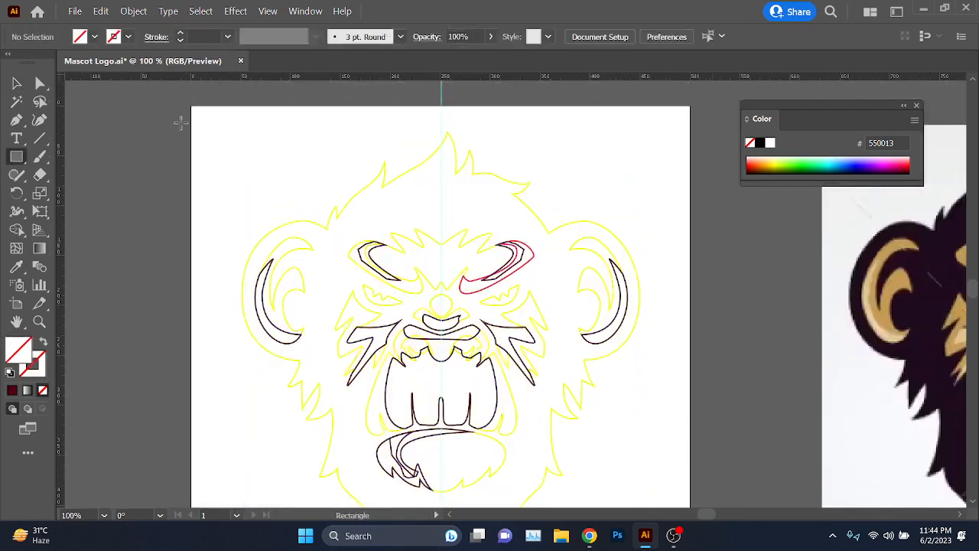
pyautogui.moveTo(196, 115); pyautogui.dragTo(228, 144)
pyautogui.click(16, 82)
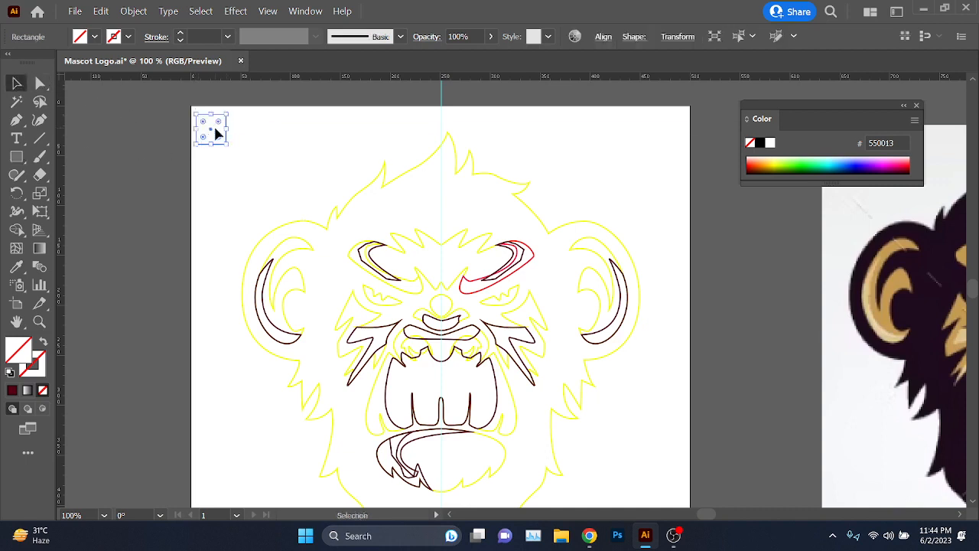
pyautogui.click(11, 392)
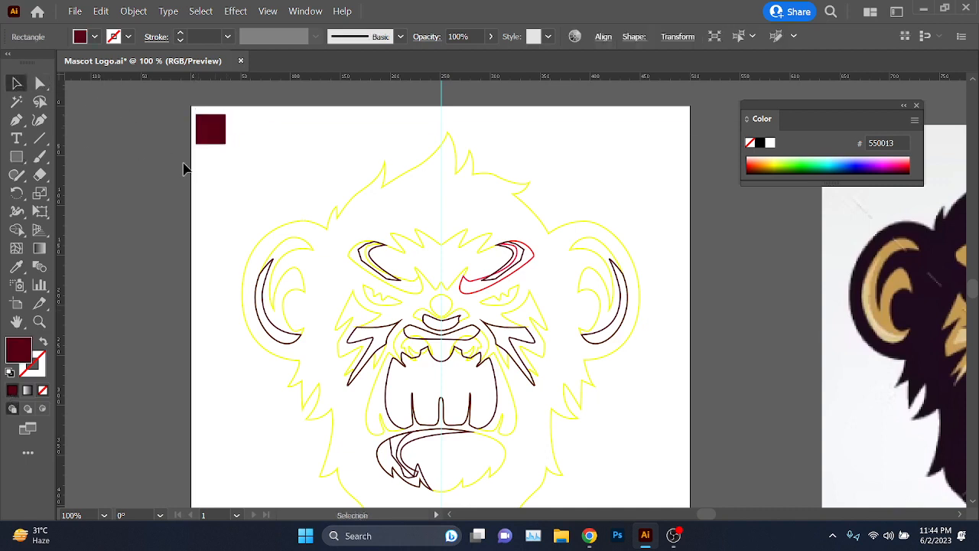
# Step: Duplicate the dark red square into an evenly spaced row of six along the artboard's upper edge
pyautogui.moveTo(215, 137); pyautogui.dragTo(253, 137)
pyautogui.hotkey('ctrl', 'd')
pyautogui.hotkey('ctrl', 'd')
pyautogui.hotkey('ctrl', 'd')
pyautogui.hotkey('ctrl', 'd')
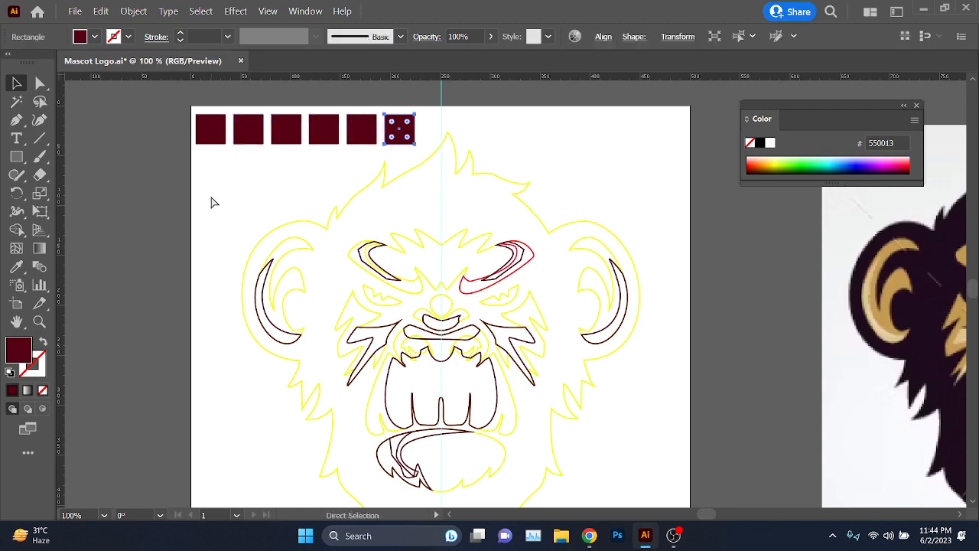
pyautogui.click(169, 198)
# Step: Fill the first three squares with dark purple 1d0c1e, light tan dfc48f and golden c59b51 sampled from the reference image
pyautogui.moveTo(187, 135); pyautogui.dragTo(103, 195)
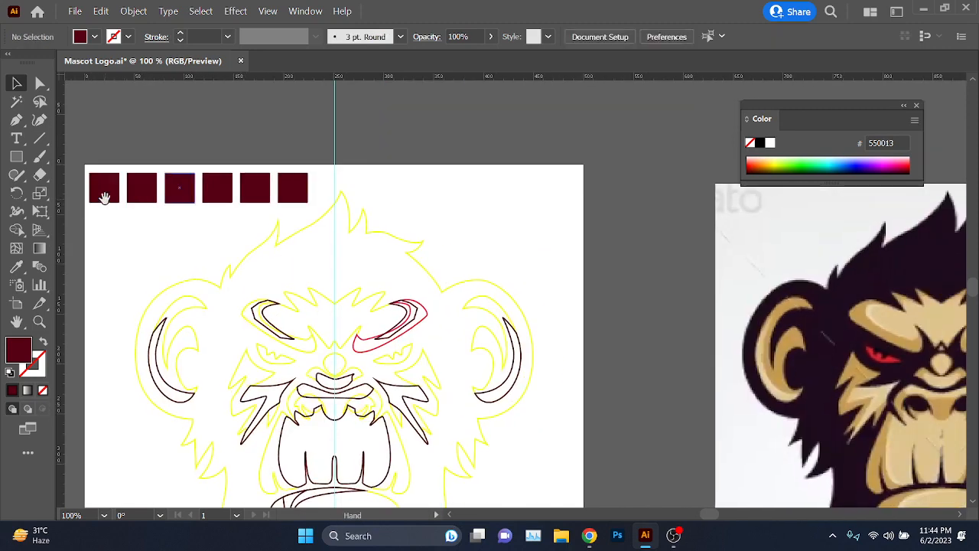
pyautogui.click(106, 201)
pyautogui.click(872, 279)
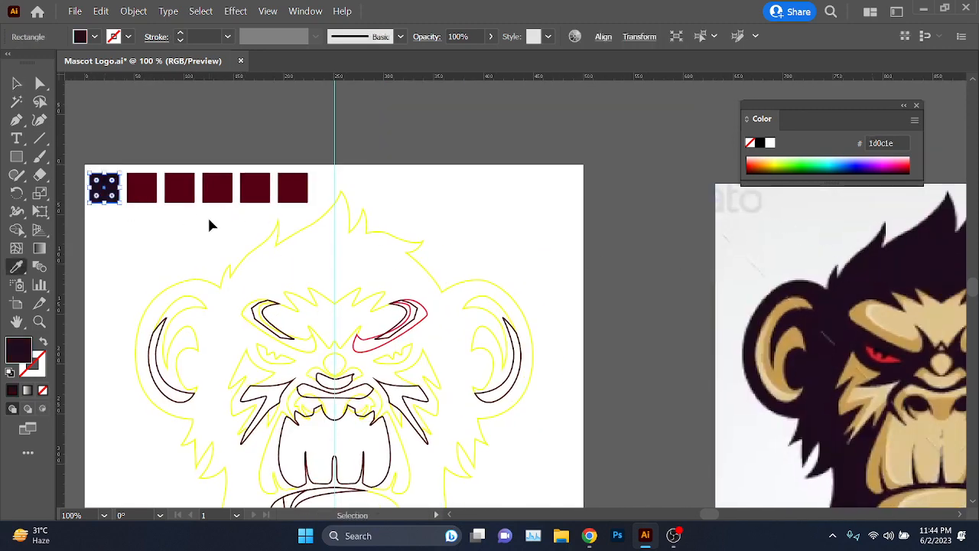
pyautogui.keyDown('ctrl'); pyautogui.click(152, 193); pyautogui.keyUp('ctrl')
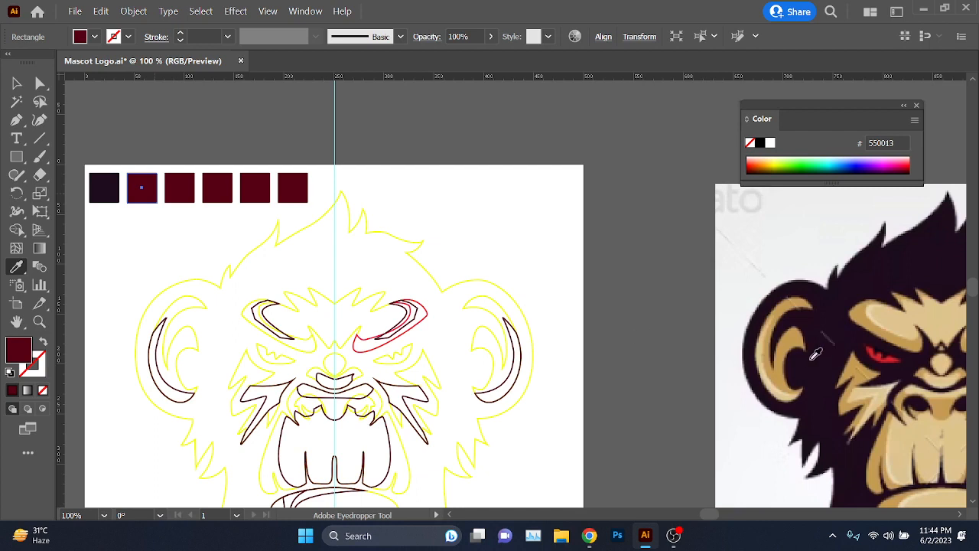
pyautogui.click(917, 309)
pyautogui.keyDown('ctrl'); pyautogui.click(182, 193); pyautogui.keyUp('ctrl')
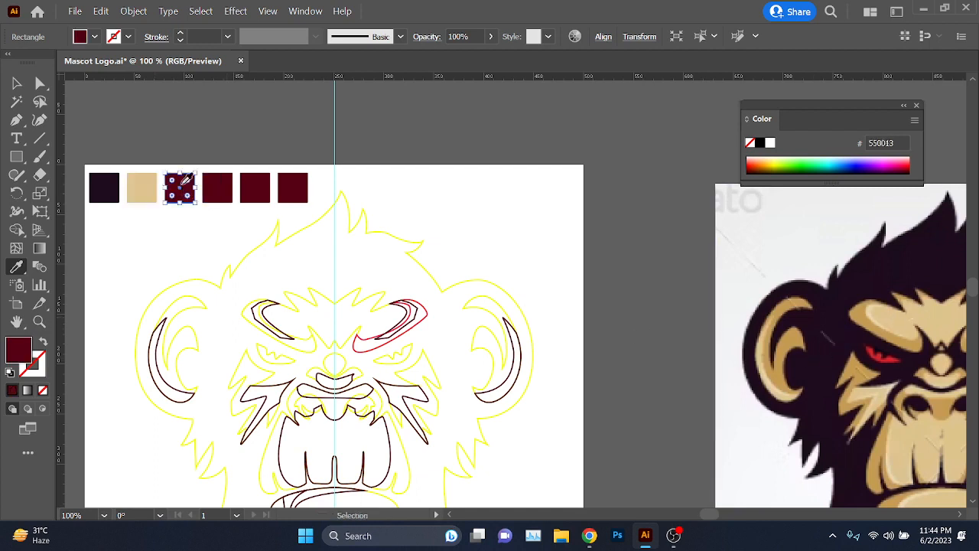
pyautogui.click(791, 340)
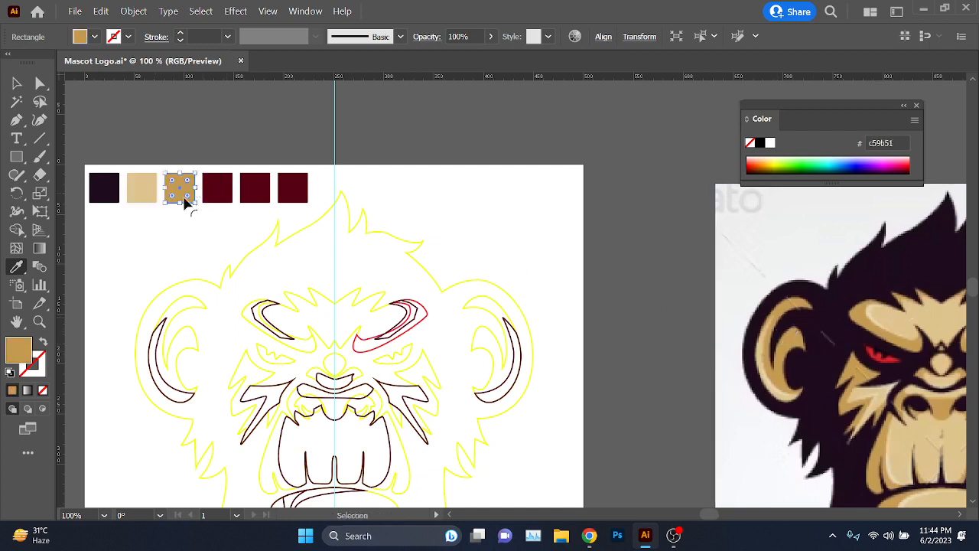
pyautogui.keyDown('ctrl'); pyautogui.click(133, 222); pyautogui.keyUp('ctrl')
# Step: Fill the fourth square with the pale tone efd0a6 sampled from the ear highlight in the reference image
pyautogui.keyDown('ctrl'); pyautogui.click(216, 188); pyautogui.keyUp('ctrl')
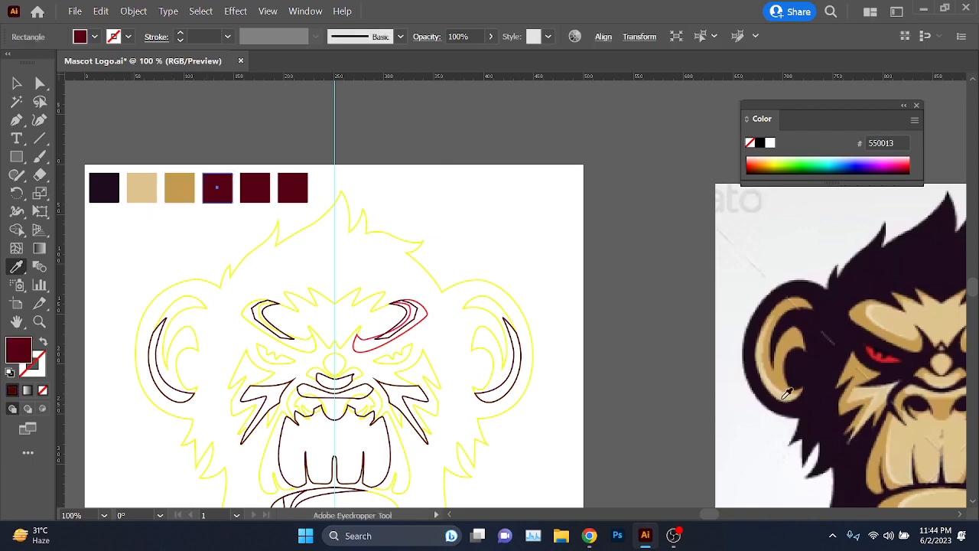
pyautogui.scroll(4, 786, 393)
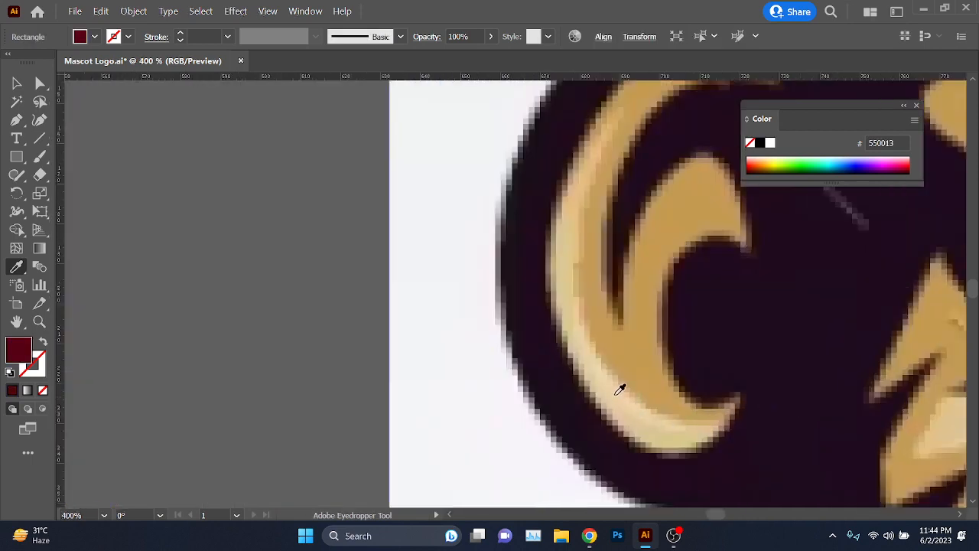
pyautogui.click(616, 395)
pyautogui.scroll(-4, 638, 402)
pyautogui.scroll(1, 469, 349)
pyautogui.keyDown('ctrl'); pyautogui.click(408, 272); pyautogui.keyUp('ctrl')
pyautogui.hscroll(-2, 217, 280)
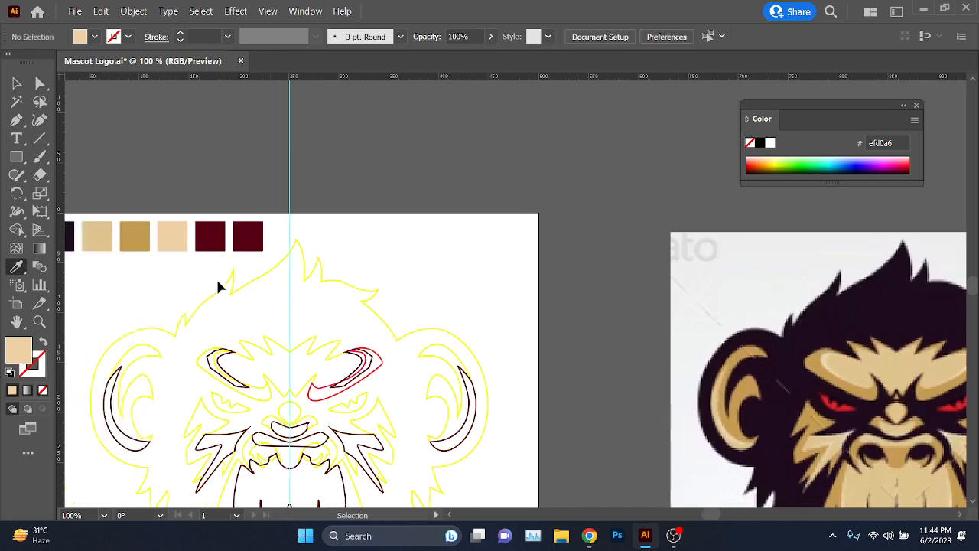
# Step: Fill the fifth square with red d61e28 sampled from the eye in the reference image
pyautogui.hscroll(-2, 218, 283)
pyautogui.keyDown('ctrl'); pyautogui.click(274, 238); pyautogui.keyUp('ctrl')
pyautogui.scroll(-2, 756, 294)
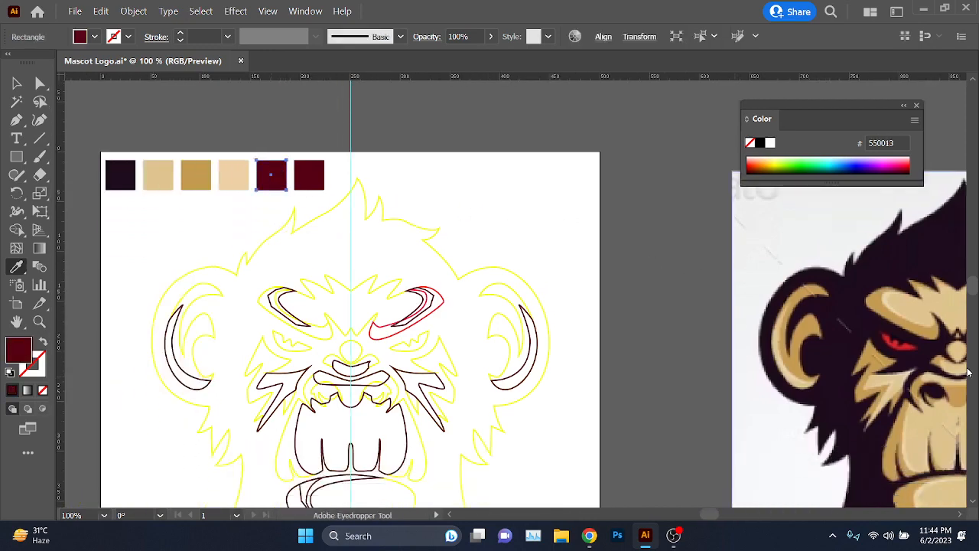
pyautogui.scroll(4, 717, 313)
pyautogui.click(728, 297)
pyautogui.scroll(-5, 729, 297)
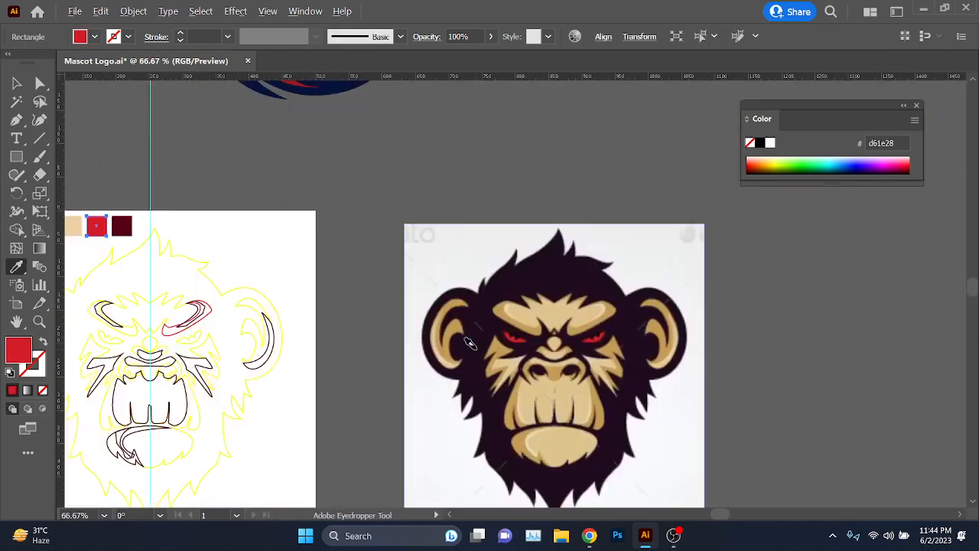
# Step: Delete the unused dark red sixth square at the end of the colour row
pyautogui.hscroll(-3, 350, 286)
pyautogui.keyDown('ctrl'); pyautogui.click(235, 231); pyautogui.keyUp('ctrl')
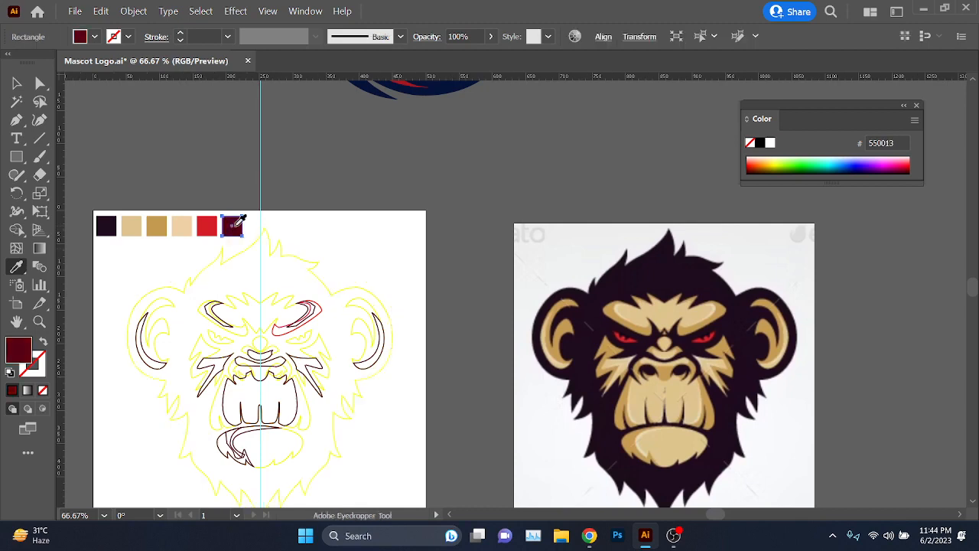
pyautogui.press('Delete')
pyautogui.hscroll(-1, 290, 257)
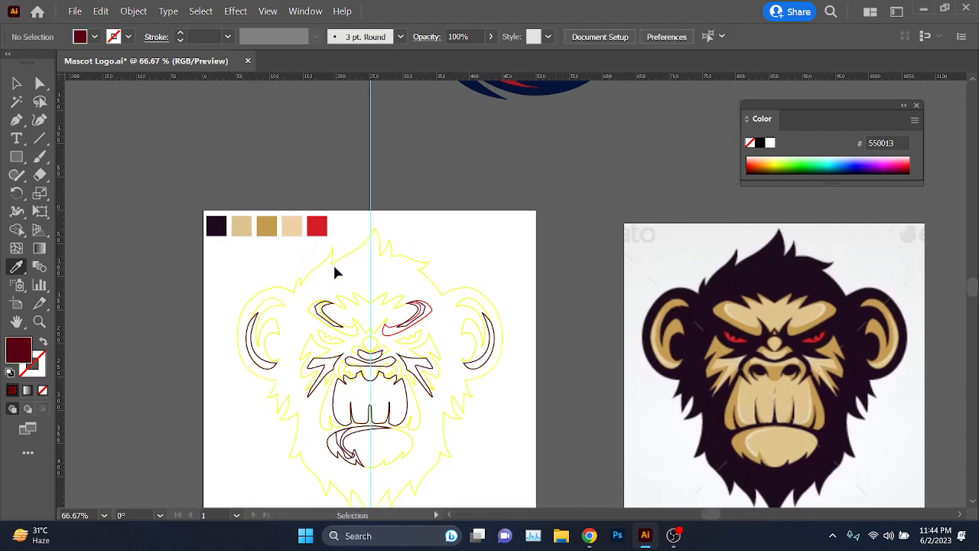
# Step: Fill the monkey's outer head silhouette with the dark purple 1d0c1e from the first square
pyautogui.keyDown('ctrl'); pyautogui.click(336, 260); pyautogui.keyUp('ctrl')
pyautogui.click(219, 224)
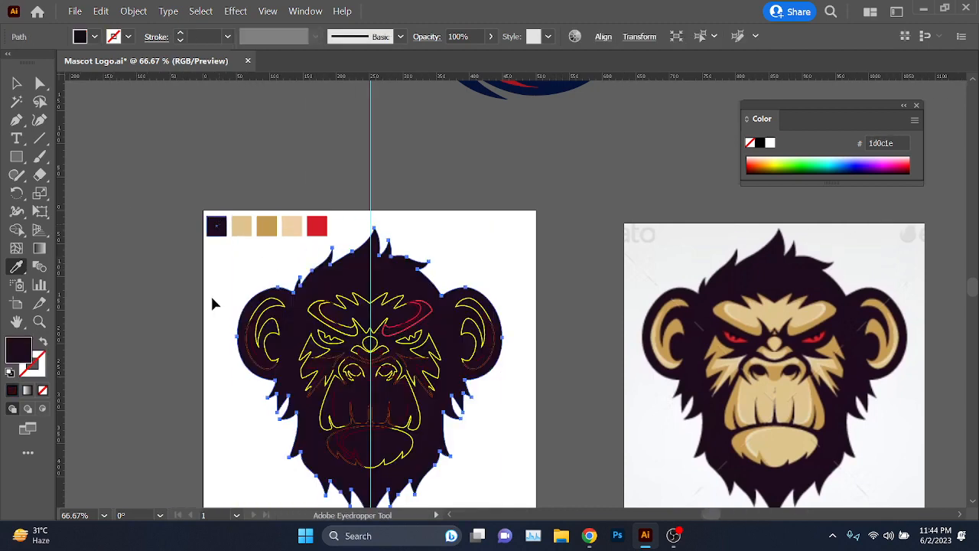
pyautogui.keyDown('ctrl'); pyautogui.click(211, 294); pyautogui.keyUp('ctrl')
# Step: Fill the inner shape of the left ear with golden c59b51 from the third square
pyautogui.scroll(2, 360, 295)
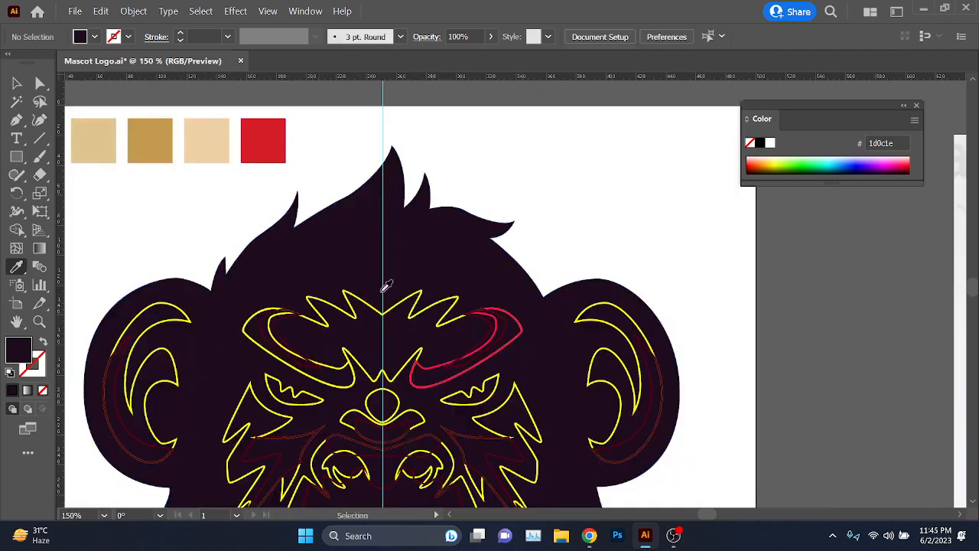
pyautogui.hscroll(-3, 390, 287)
pyautogui.scroll(-1, 459, 306)
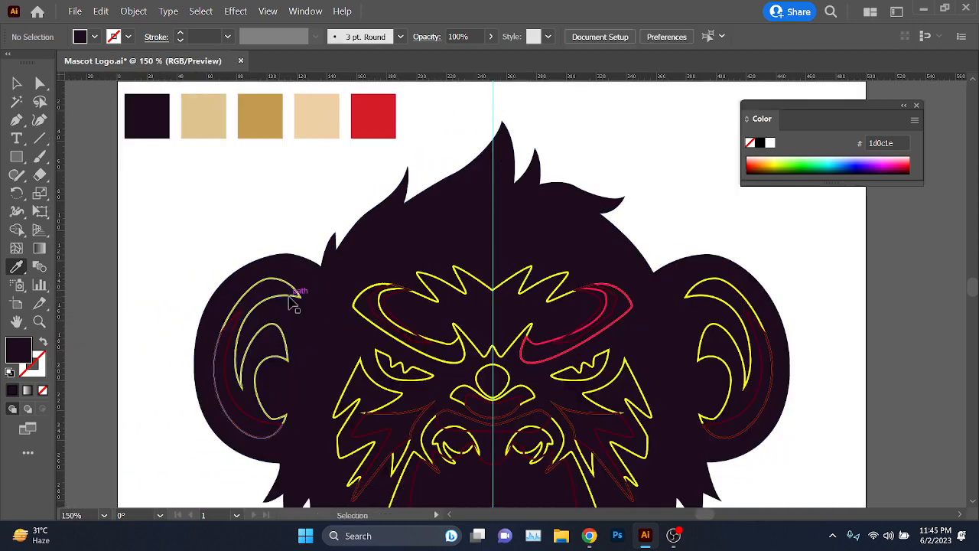
pyautogui.keyDown('ctrl'); pyautogui.click(292, 295); pyautogui.keyUp('ctrl')
pyautogui.scroll(-2, 294, 294)
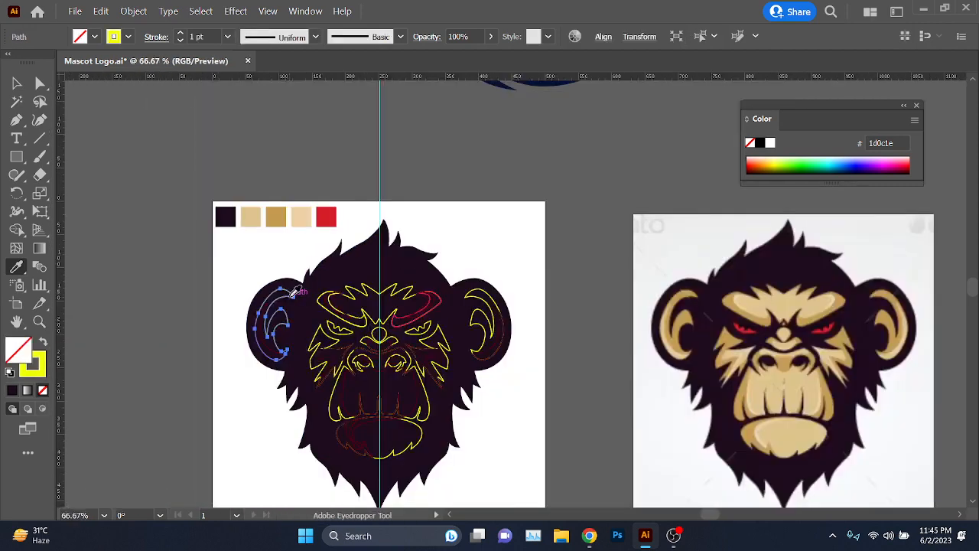
pyautogui.click(277, 217)
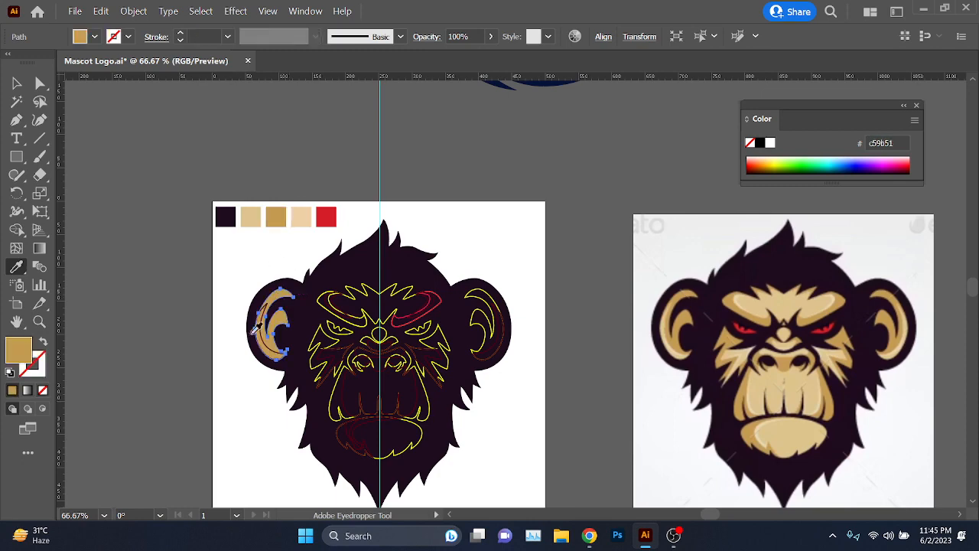
pyautogui.keyDown('ctrl'); pyautogui.click(222, 329); pyautogui.keyUp('ctrl')
# Step: Try light tan dfc48f on the left ear's inner shape and undo it
pyautogui.scroll(2, 266, 316)
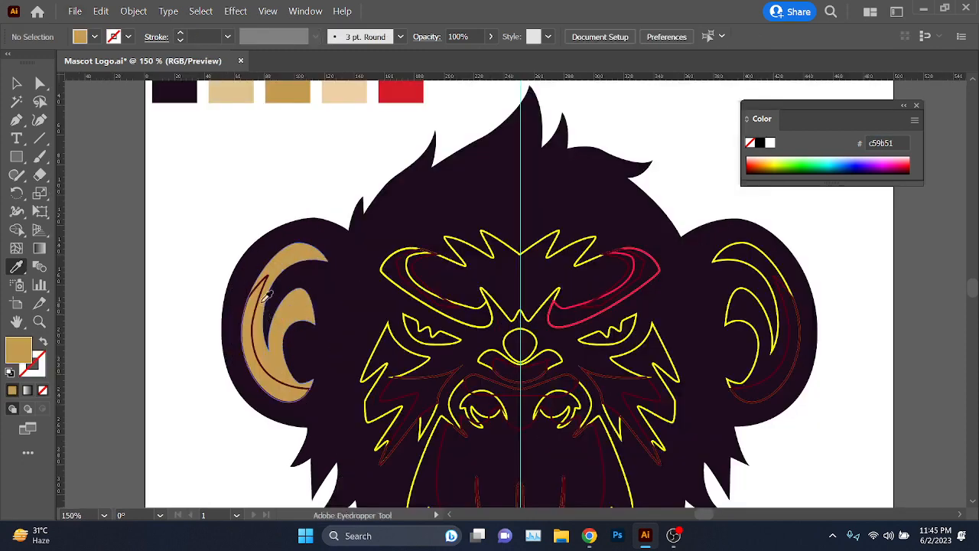
pyautogui.scroll(-3, 265, 298)
pyautogui.scroll(1, 225, 322)
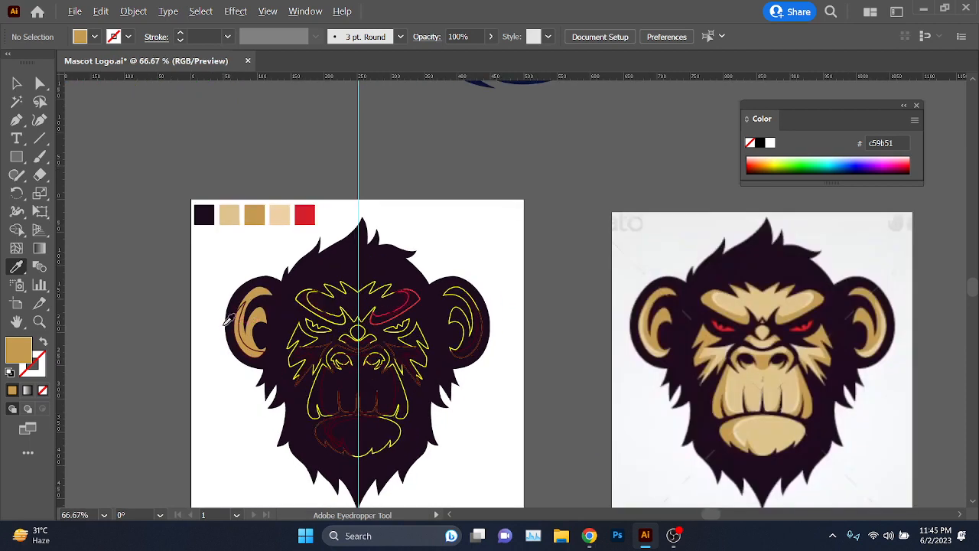
pyautogui.keyDown('ctrl'); pyautogui.click(264, 291); pyautogui.keyUp('ctrl')
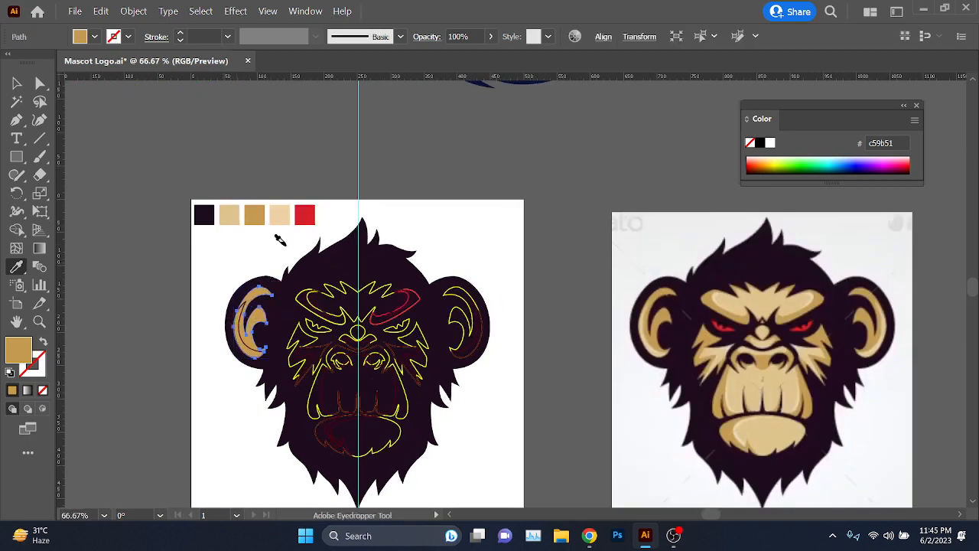
pyautogui.click(224, 217)
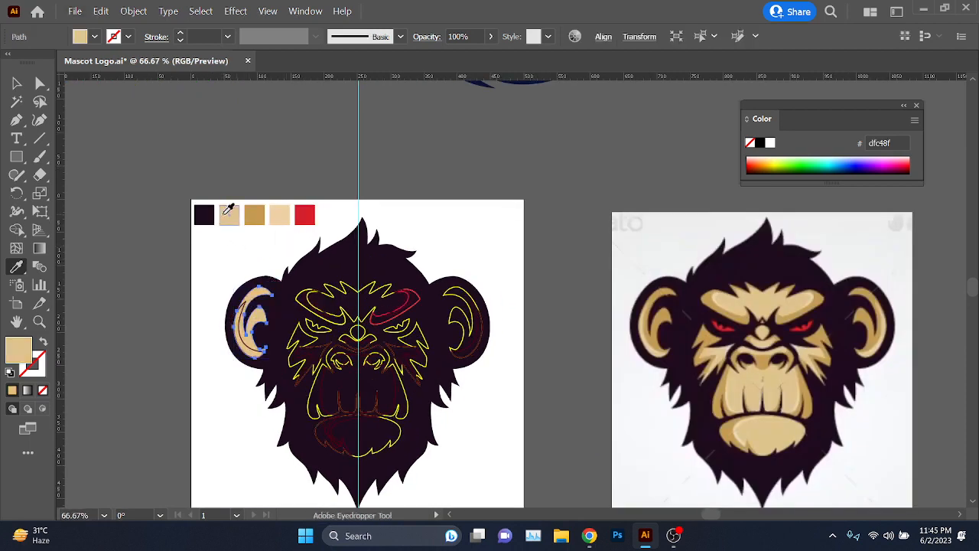
pyautogui.hotkey('ctrl', 'z')
pyautogui.keyDown('ctrl'); pyautogui.click(192, 329); pyautogui.keyUp('ctrl')
pyautogui.scroll(3, 233, 326)
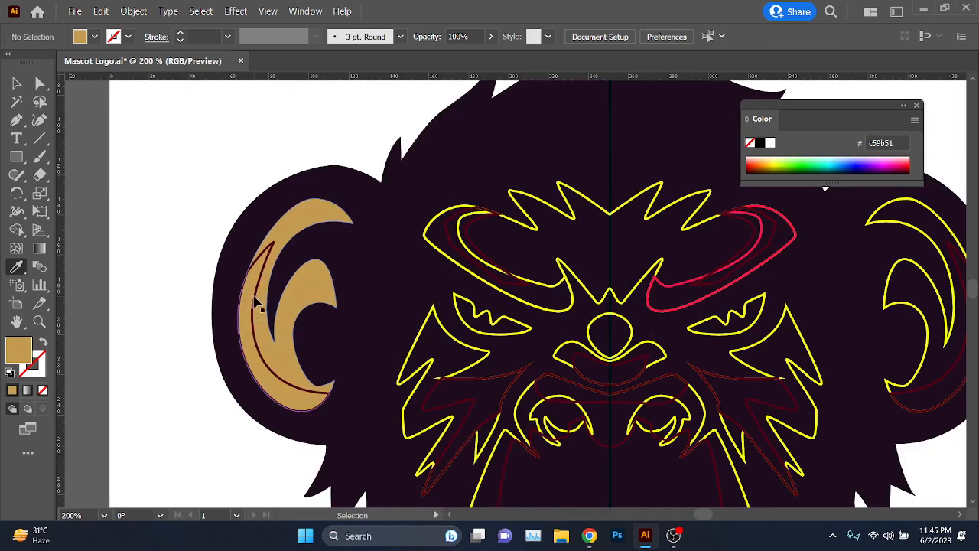
pyautogui.keyDown('ctrl'); pyautogui.click(255, 298); pyautogui.keyUp('ctrl')
pyautogui.scroll(-2, 254, 297)
pyautogui.scroll(1, 254, 294)
pyautogui.hscroll(1, 255, 290)
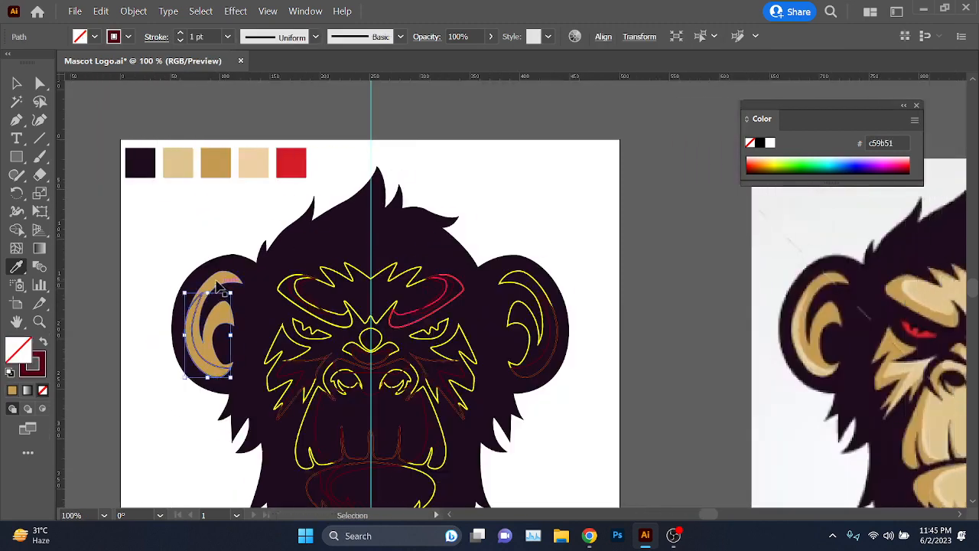
pyautogui.hscroll(1, 221, 287)
pyautogui.scroll(-1, 192, 264)
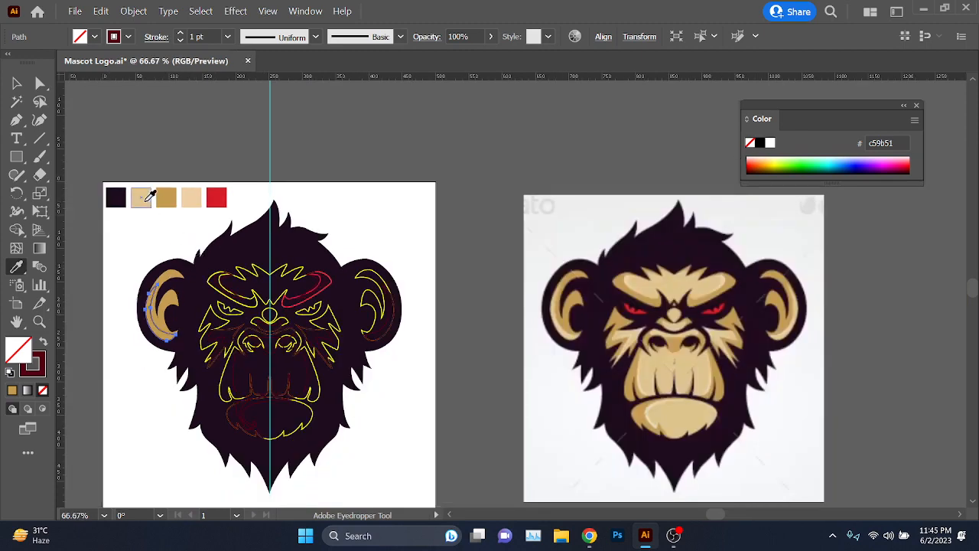
pyautogui.click(17, 82)
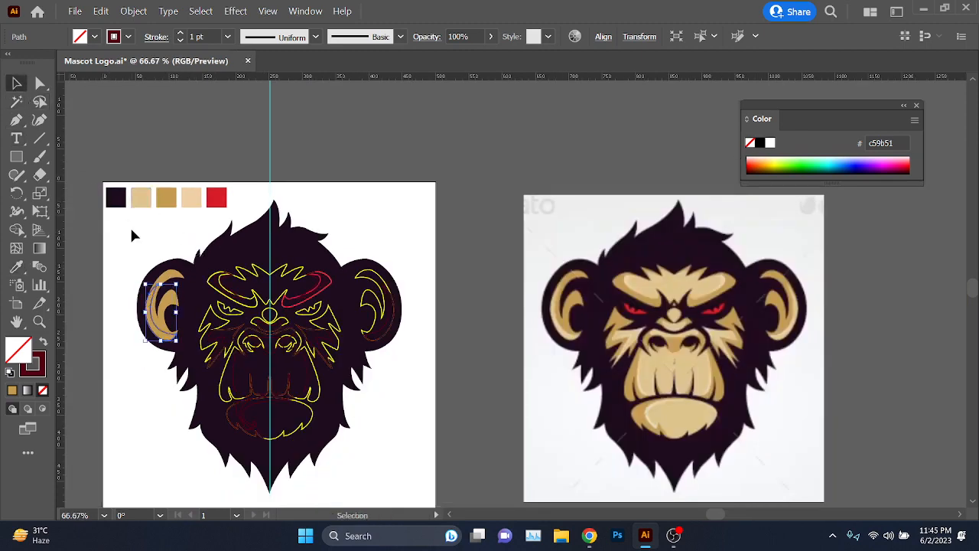
pyautogui.click(130, 225)
# Step: Resample the second square's fill from the reference image as light tan dec58e
pyautogui.scroll(3, 138, 209)
pyautogui.click(140, 191)
pyautogui.press('i')
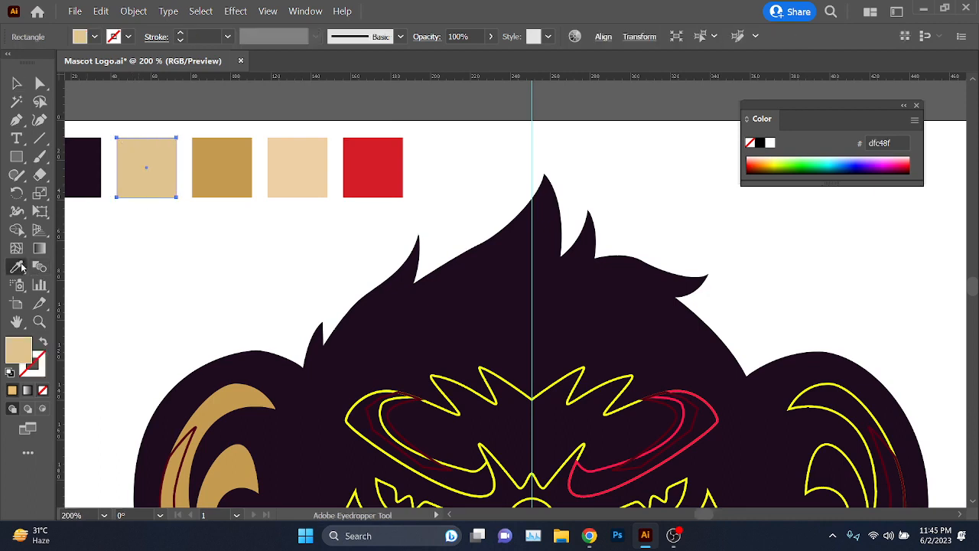
pyautogui.scroll(-1, 170, 256)
pyautogui.scroll(-2, 179, 256)
pyautogui.scroll(-1, 455, 285)
pyautogui.hscroll(2, 486, 327)
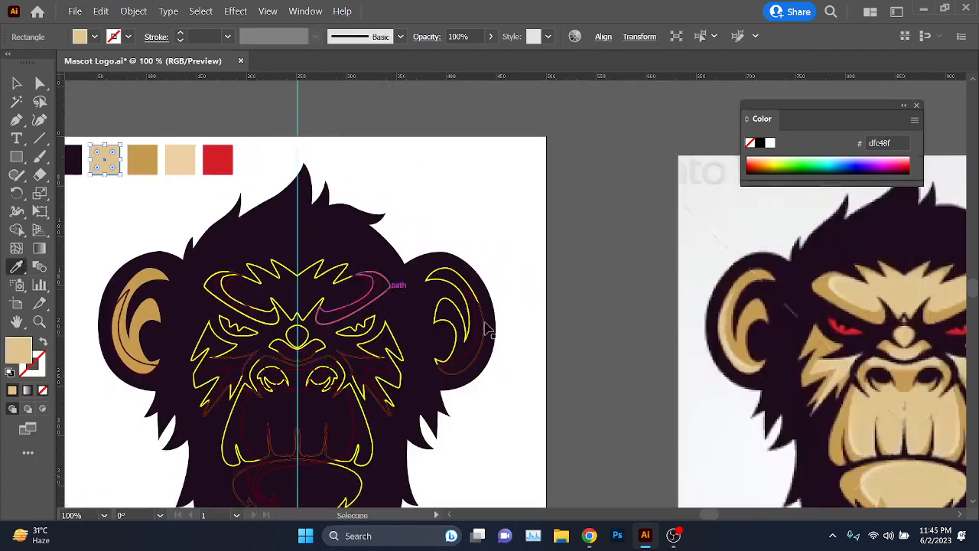
pyautogui.scroll(-1, 781, 369)
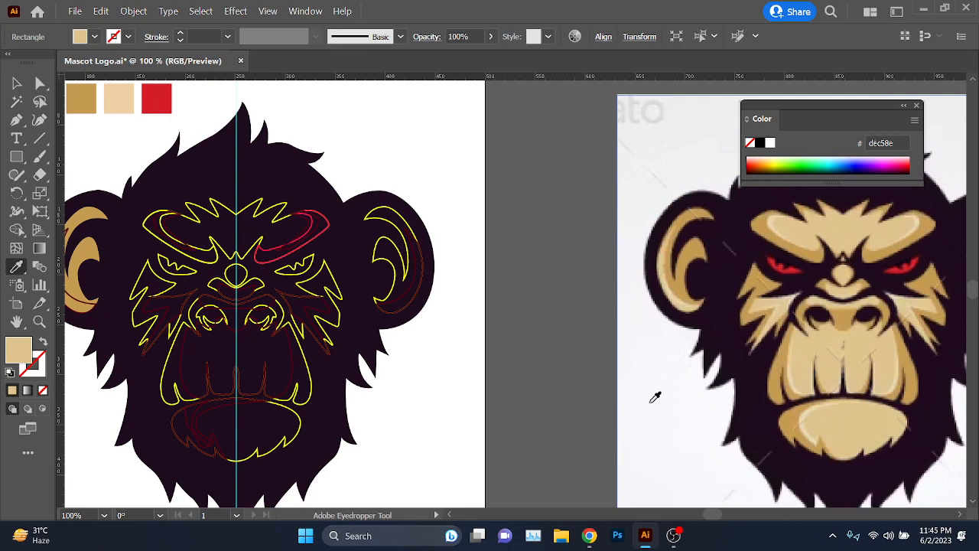
# Step: Resample the third square's fill from the reference image as golden c69c52
pyautogui.hscroll(-2, 204, 212)
pyautogui.keyDown('ctrl'); pyautogui.click(213, 108); pyautogui.keyUp('ctrl')
pyautogui.hscroll(1, 665, 426)
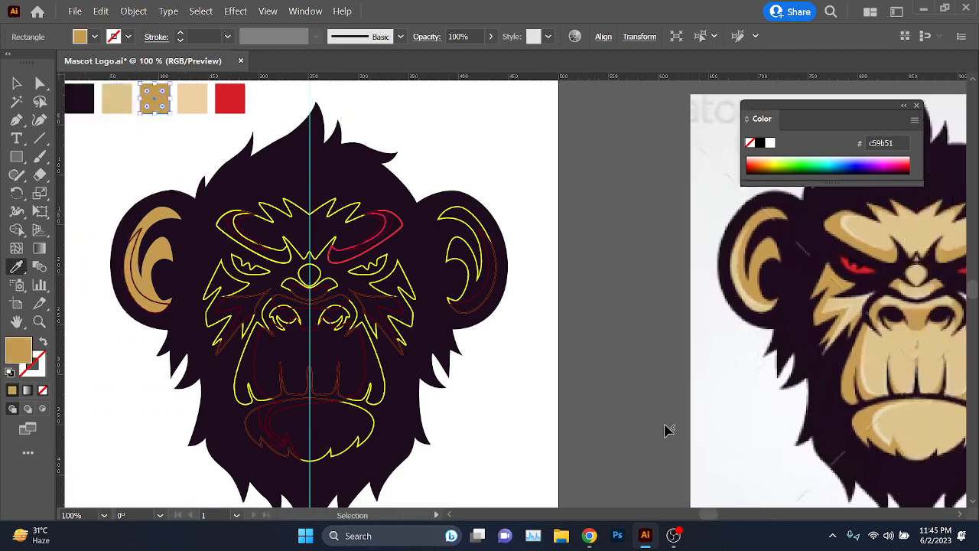
pyautogui.hscroll(2, 765, 424)
pyautogui.scroll(2, 880, 421)
pyautogui.scroll(-3, 748, 414)
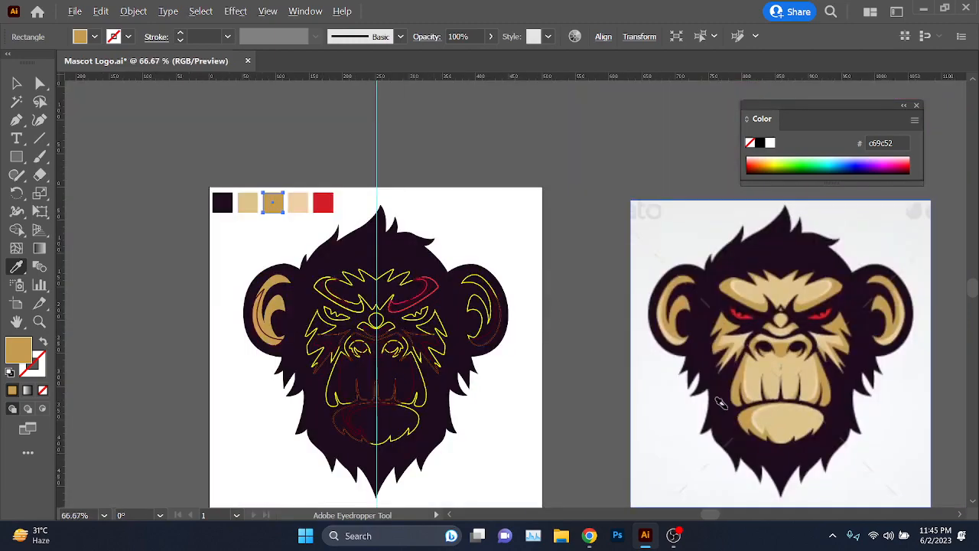
# Step: Refill the fourth square with the pale highlight tone e5d5aa sampled from the chin in the reference image
pyautogui.click(297, 202)
pyautogui.scroll(1, 769, 440)
pyautogui.scroll(5, 769, 440)
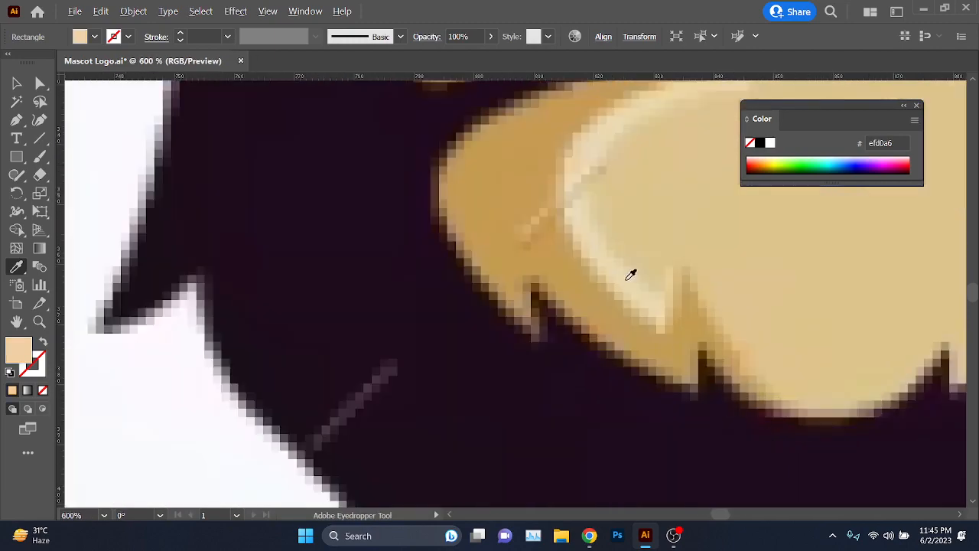
pyautogui.scroll(-5, 600, 240)
pyautogui.hscroll(-5, 579, 311)
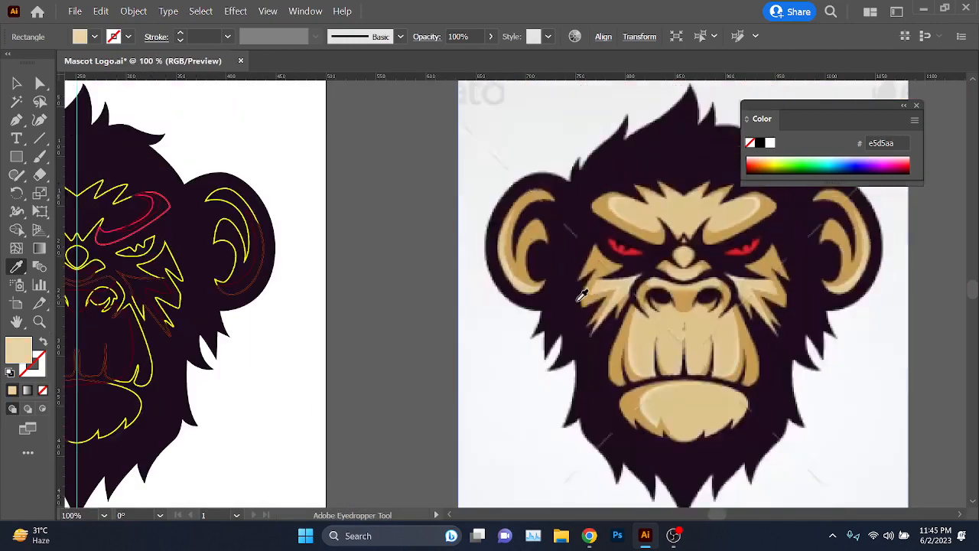
pyautogui.hscroll(-1, 253, 254)
pyautogui.scroll(1, 249, 229)
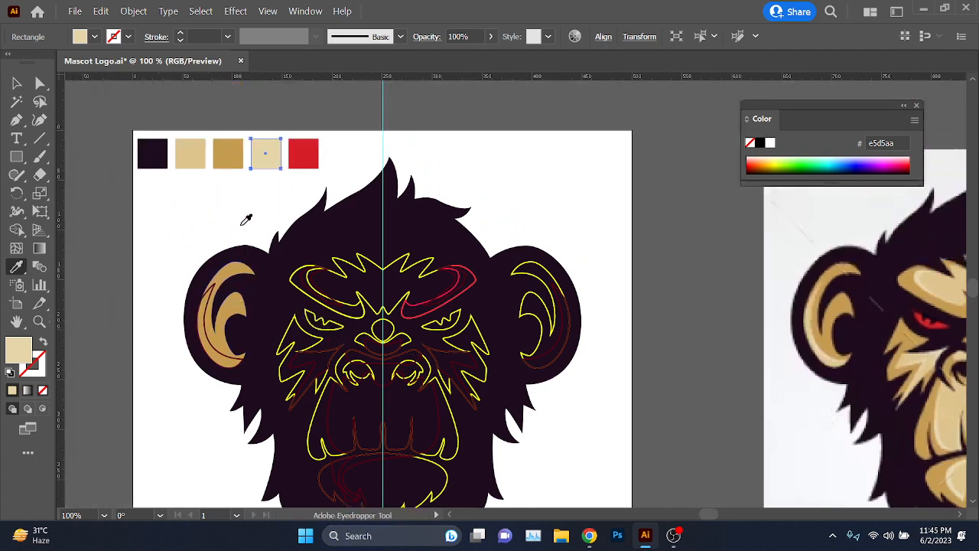
pyautogui.keyDown('ctrl'); pyautogui.click(233, 273); pyautogui.keyUp('ctrl')
pyautogui.keyDown('ctrl'); pyautogui.click(162, 320); pyautogui.keyUp('ctrl')
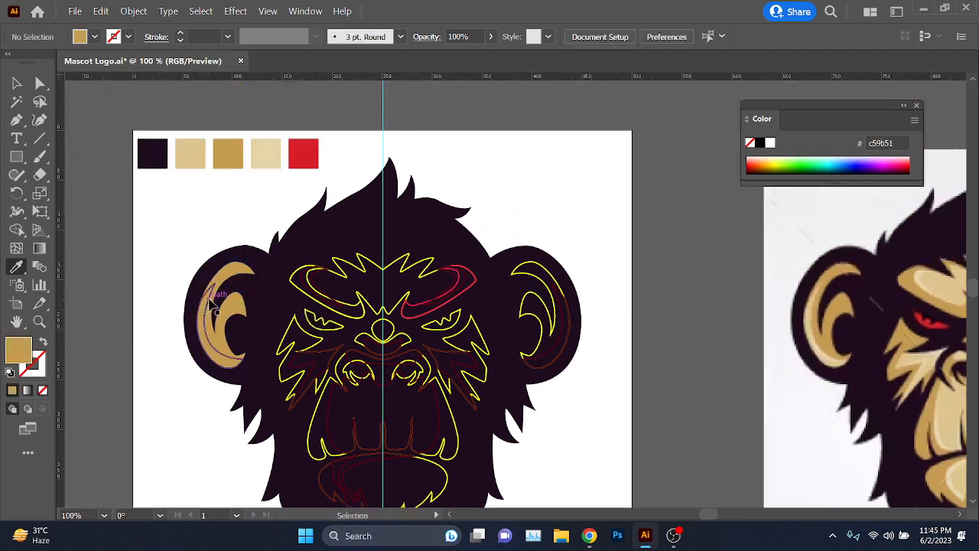
# Step: Fill the left ear's crescent highlight with pale tone e5d5aa sampled from the fourth palette square
pyautogui.keyDown('ctrl'); pyautogui.click(216, 312); pyautogui.keyUp('ctrl')
pyautogui.click(275, 156)
pyautogui.keyDown('ctrl'); pyautogui.click(195, 315); pyautogui.keyUp('ctrl')
pyautogui.hscroll(2, 428, 314)
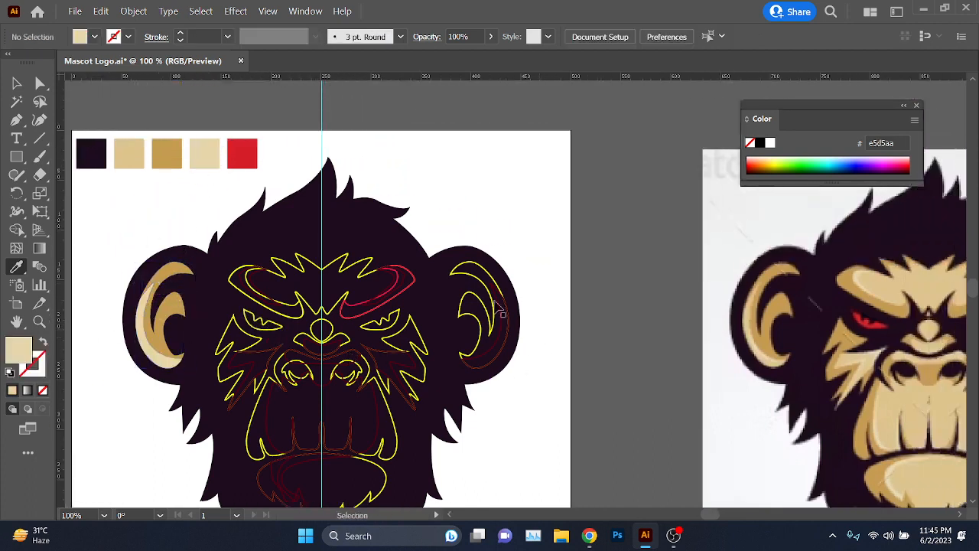
# Step: Fill the right ear's inner shape golden c59b51 and its crescent highlight pale e5d5aa, sampling both colours from the left ear
pyautogui.keyDown('ctrl'); pyautogui.click(473, 276); pyautogui.keyUp('ctrl')
pyautogui.click(182, 268)
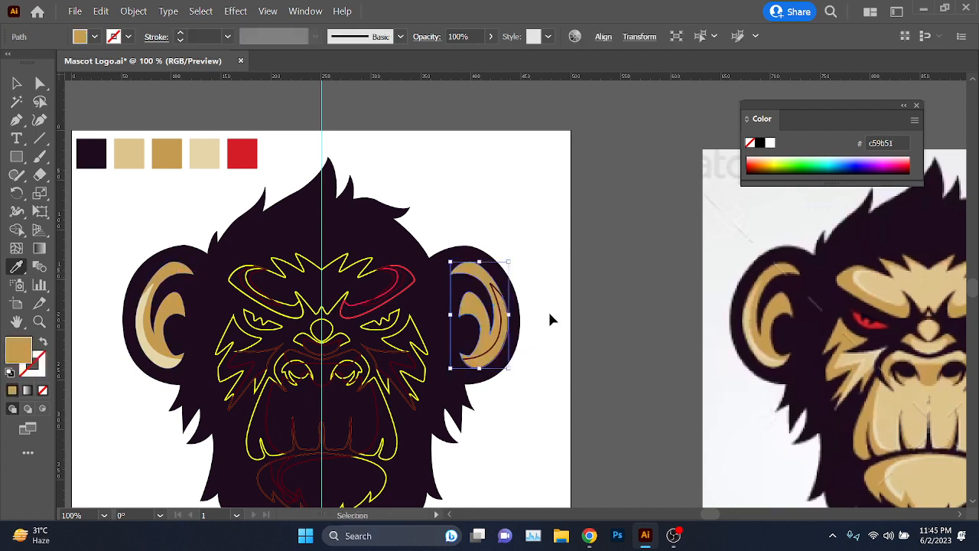
pyautogui.keyDown('ctrl'); pyautogui.click(550, 314); pyautogui.keyUp('ctrl')
pyautogui.keyDown('ctrl'); pyautogui.click(505, 317); pyautogui.keyUp('ctrl')
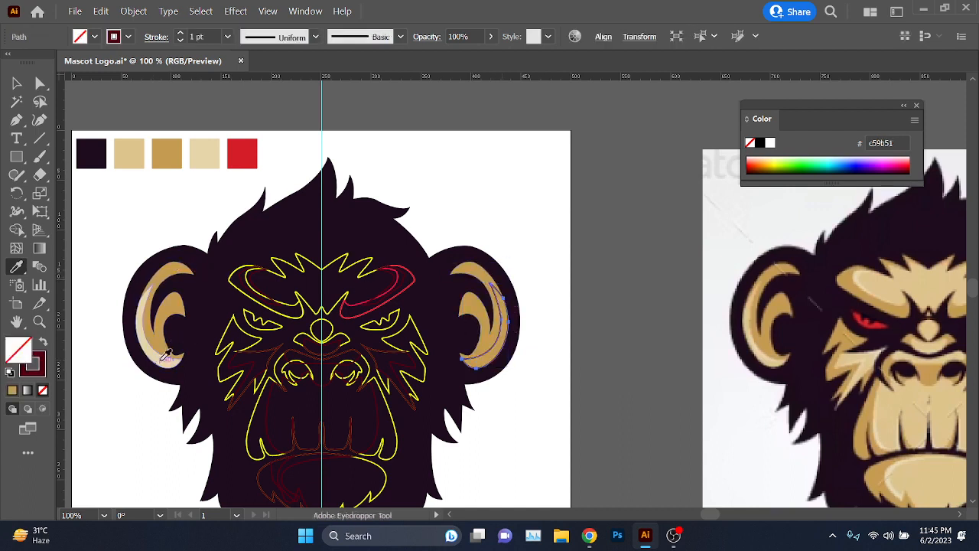
pyautogui.click(165, 349)
pyautogui.keyDown('ctrl'); pyautogui.click(563, 379); pyautogui.keyUp('ctrl')
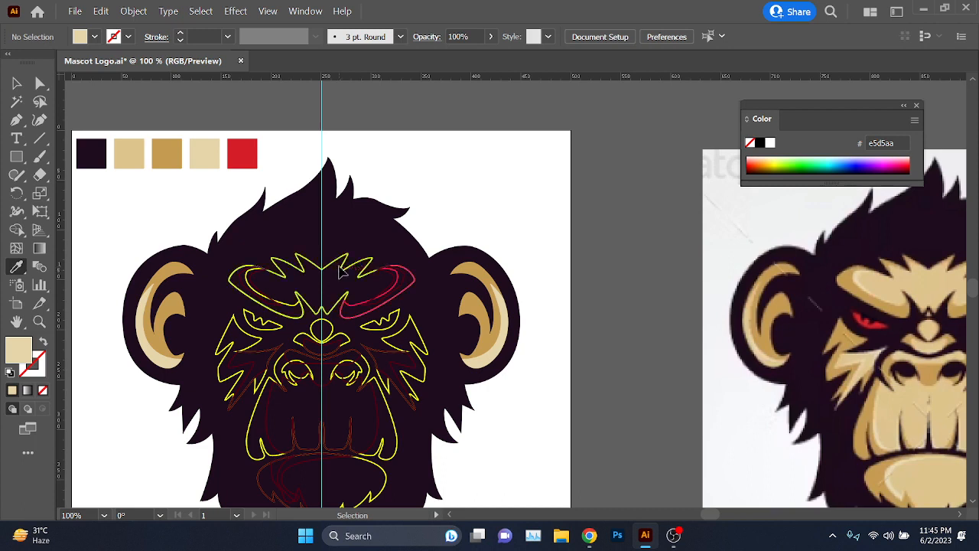
# Step: Fill the large brow shape with light tan dec58e sampled from the second palette square
pyautogui.keyDown('ctrl'); pyautogui.click(346, 264); pyautogui.keyUp('ctrl')
pyautogui.hscroll(2, 347, 258)
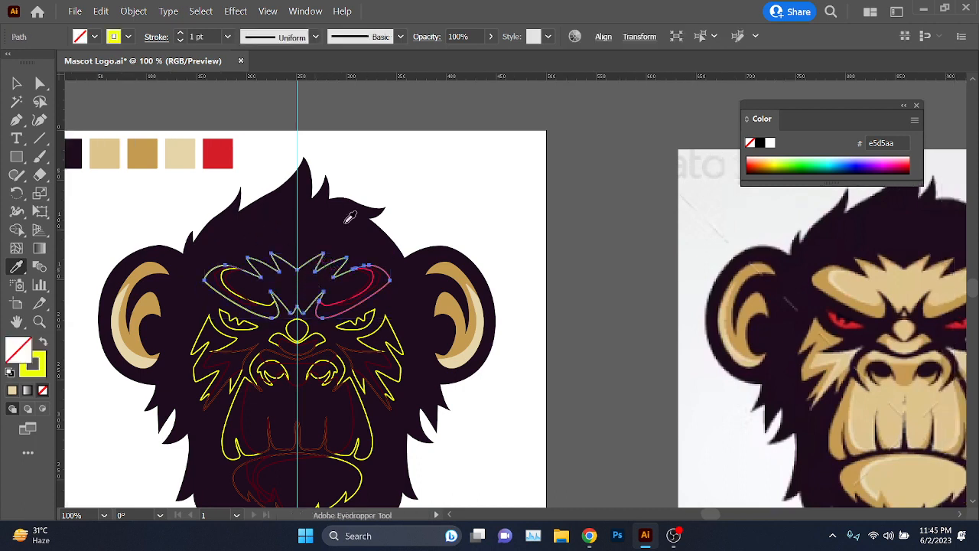
pyautogui.click(104, 153)
pyautogui.keyDown('ctrl'); pyautogui.click(157, 217); pyautogui.keyUp('ctrl')
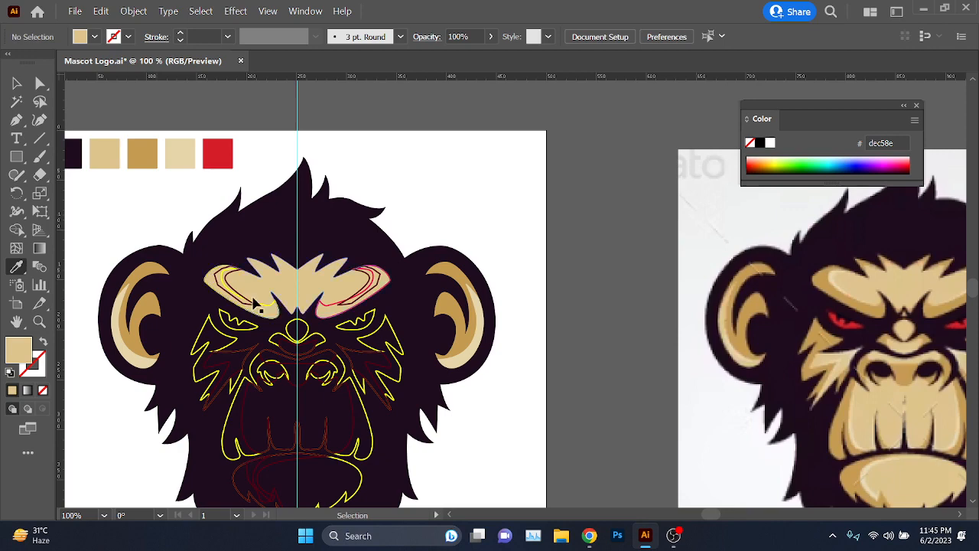
# Step: Fill the outer shading shapes on both sides of the brow with golden c69c52 from the third palette square
pyautogui.scroll(2, 232, 287)
pyautogui.keyDown('ctrl'); pyautogui.click(313, 322); pyautogui.keyUp('ctrl')
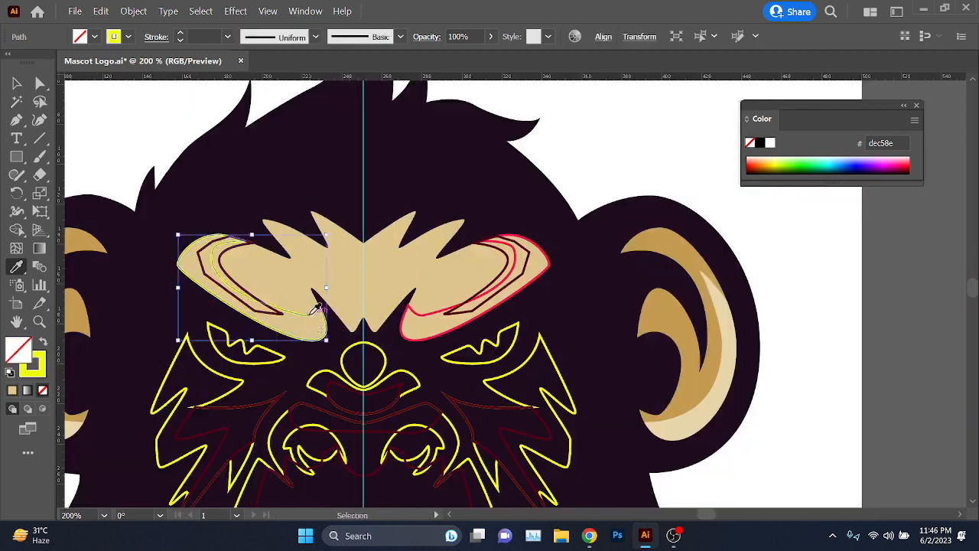
pyautogui.scroll(-2, 314, 310)
pyautogui.click(194, 171)
pyautogui.keyDown('ctrl'); pyautogui.click(566, 385); pyautogui.keyUp('ctrl')
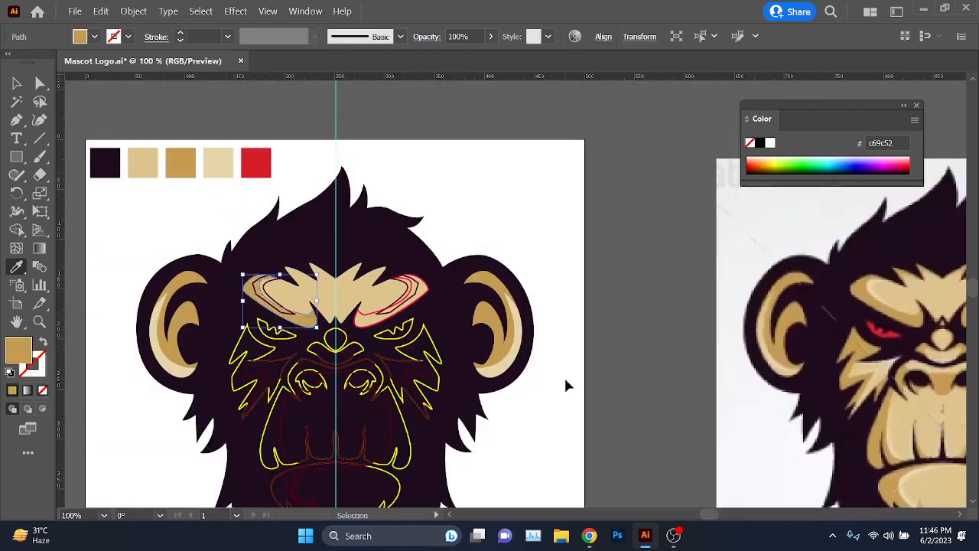
pyautogui.scroll(2, 367, 299)
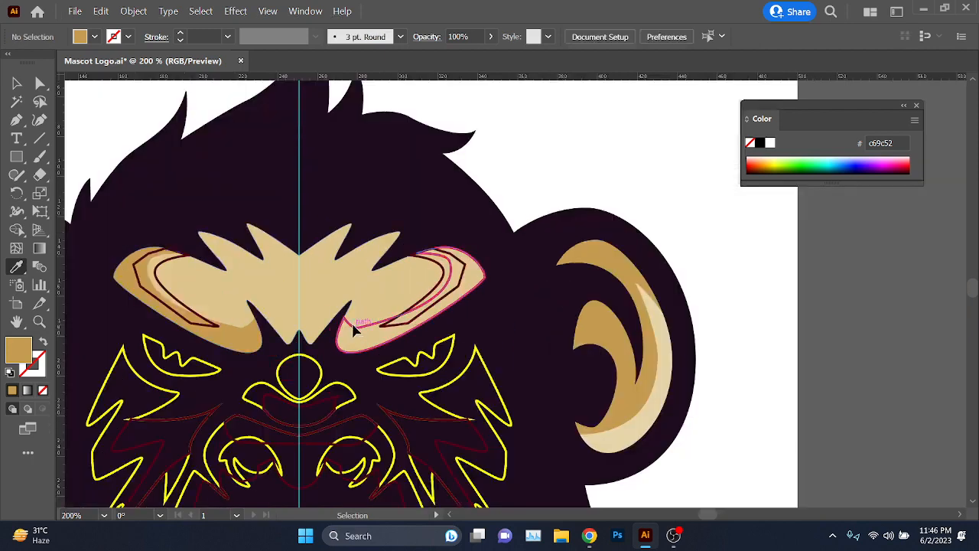
pyautogui.keyDown('ctrl'); pyautogui.click(352, 331); pyautogui.keyUp('ctrl')
pyautogui.click(256, 331)
pyautogui.keyDown('ctrl'); pyautogui.click(724, 415); pyautogui.keyUp('ctrl')
pyautogui.hscroll(-3, 177, 306)
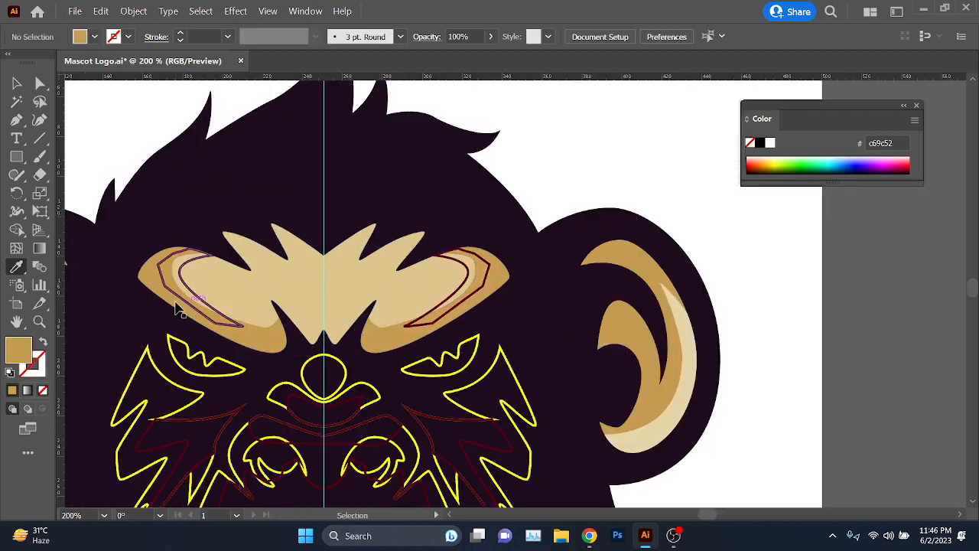
# Step: Try filling the two angular brow highlight shapes with white sampled from the artboard and undo it
pyautogui.scroll(2, 207, 294)
pyautogui.keyDown('ctrl'); pyautogui.click(207, 299); pyautogui.keyUp('ctrl')
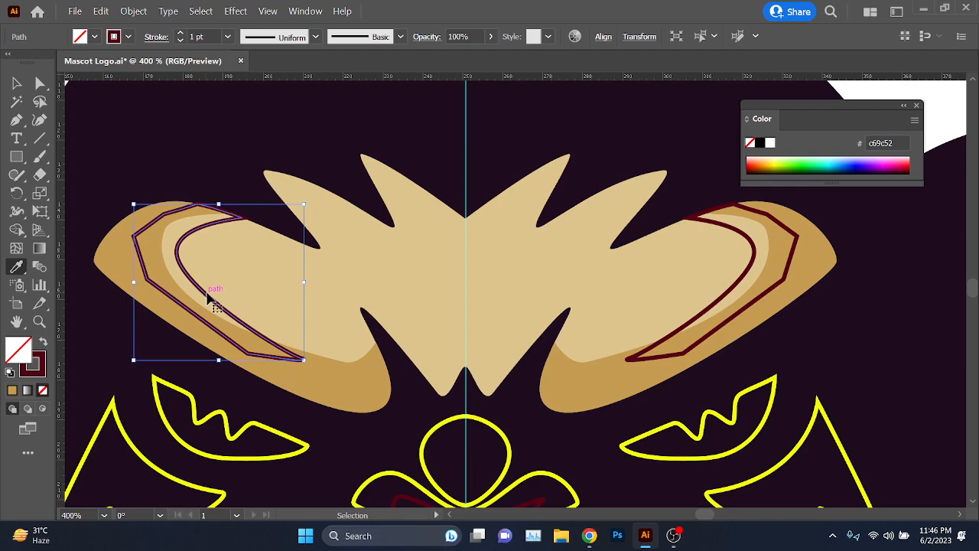
pyautogui.keyDown('ctrl'); pyautogui.keyDown('shift'); pyautogui.click(731, 291); pyautogui.keyUp('shift'); pyautogui.keyUp('ctrl')
pyautogui.scroll(-3, 573, 268)
pyautogui.scroll(1, 459, 237)
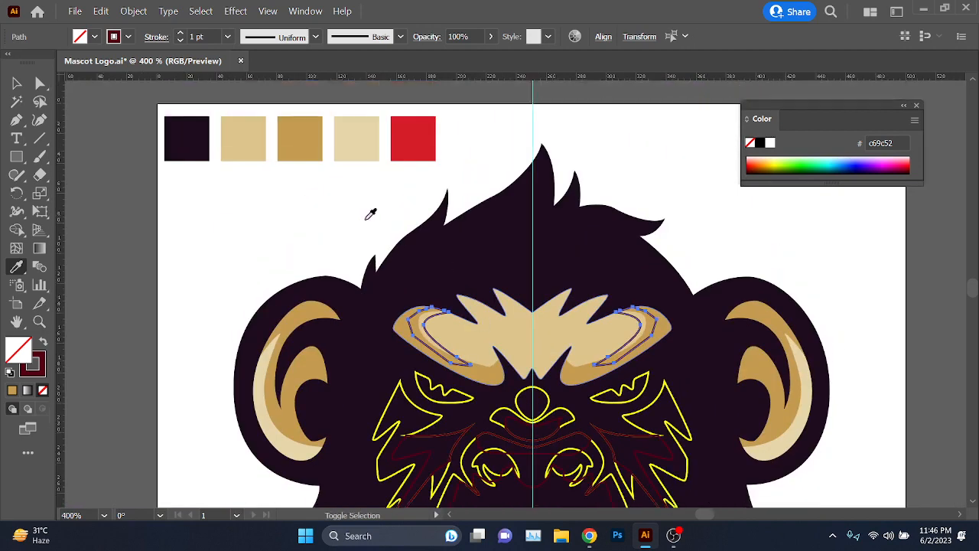
pyautogui.click(276, 225)
pyautogui.keyDown('ctrl'); pyautogui.click(277, 224); pyautogui.keyUp('ctrl')
pyautogui.scroll(2, 594, 299)
pyautogui.scroll(-3, 553, 321)
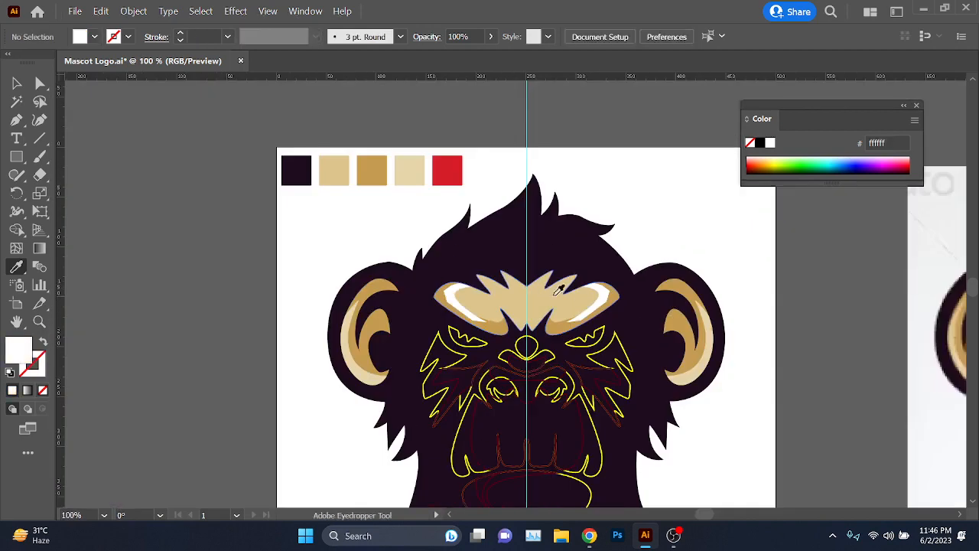
pyautogui.keyDown('ctrl'); pyautogui.click(566, 331); pyautogui.keyUp('ctrl')
pyautogui.scroll(2, 566, 331)
pyautogui.scroll(-2, 355, 181)
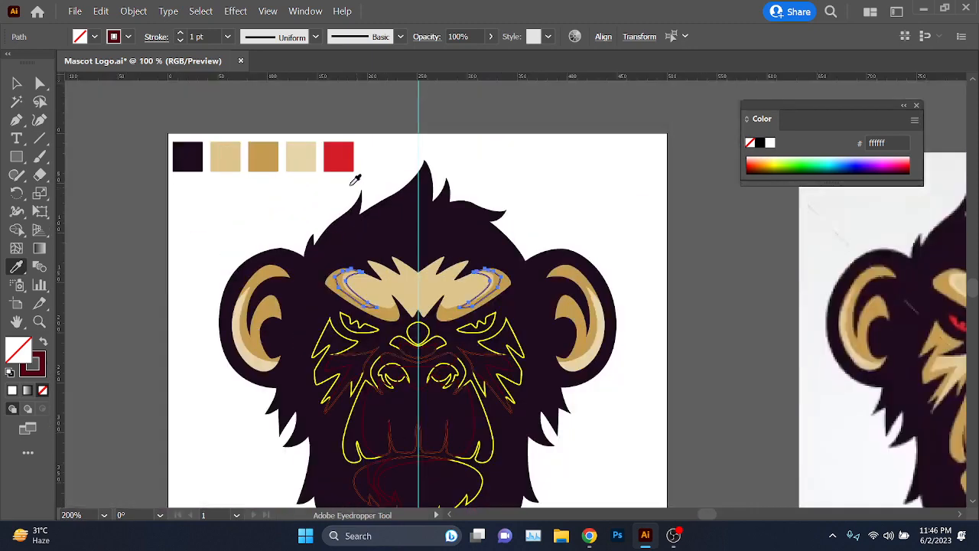
# Step: Fill the two selected brow highlight shapes with pale tone e5d5aa from the fourth palette square
pyautogui.click(304, 159)
pyautogui.scroll(2, 298, 197)
pyautogui.hscroll(1, 547, 329)
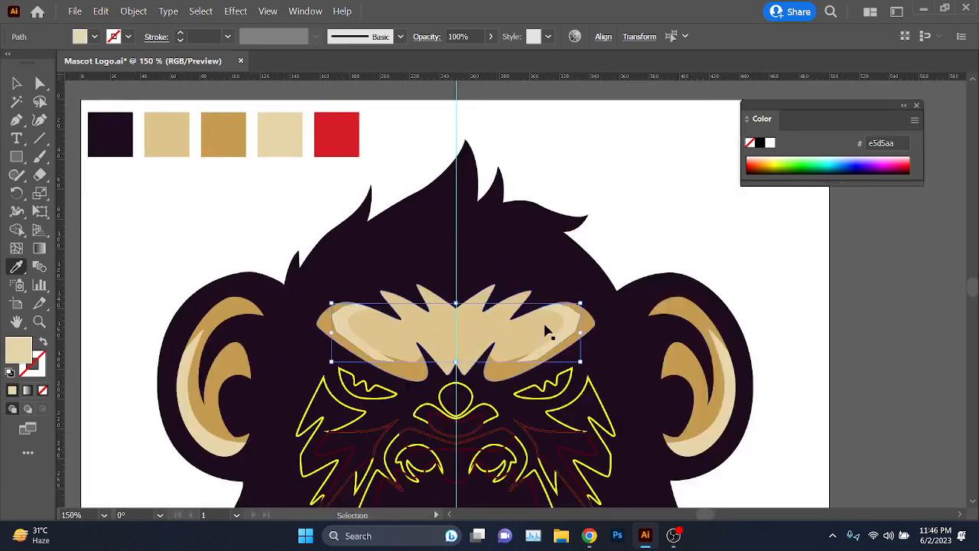
# Step: Bring both golden outer brow shapes to the front, above the pale highlights
pyautogui.press('v')
pyautogui.scroll(2, 511, 374)
pyautogui.click(504, 376)
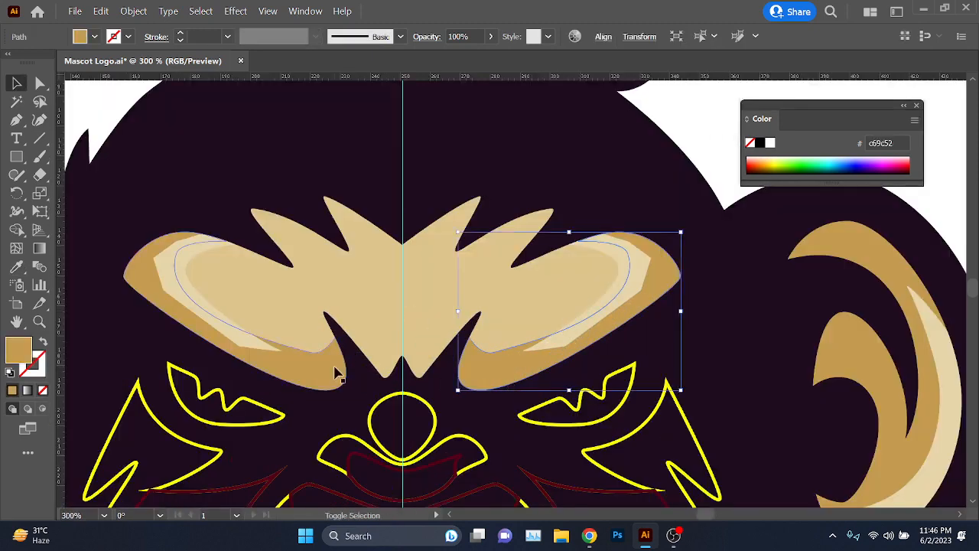
pyautogui.keyDown('shift'); pyautogui.click(335, 370); pyautogui.keyUp('shift')
pyautogui.hotkey('ctrl', 'shift', ']')
pyautogui.scroll(-3, 358, 388)
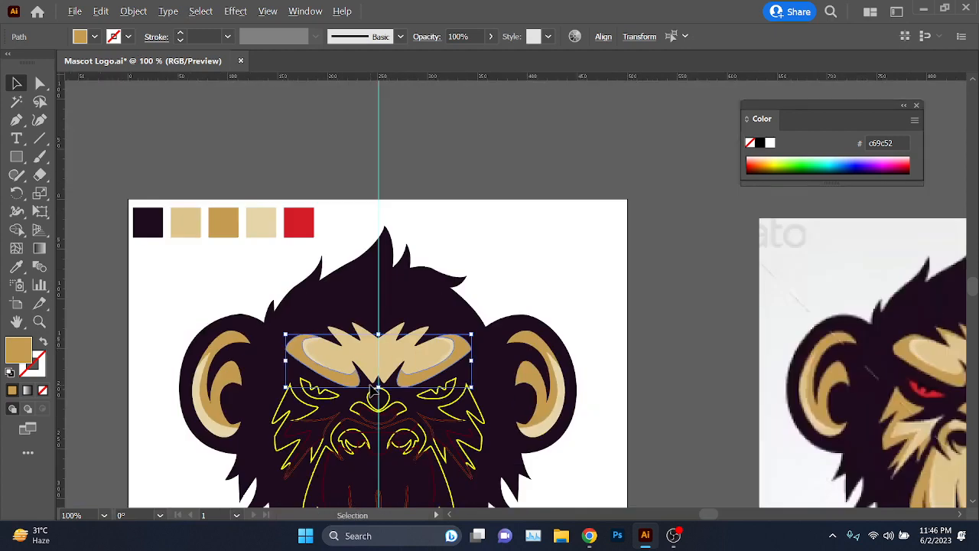
pyautogui.scroll(-1, 382, 387)
pyautogui.click(632, 344)
# Step: Fill both eye shapes with red d61e28 sampled from the fifth palette square
pyautogui.scroll(-4, 585, 374)
pyautogui.scroll(2, 436, 245)
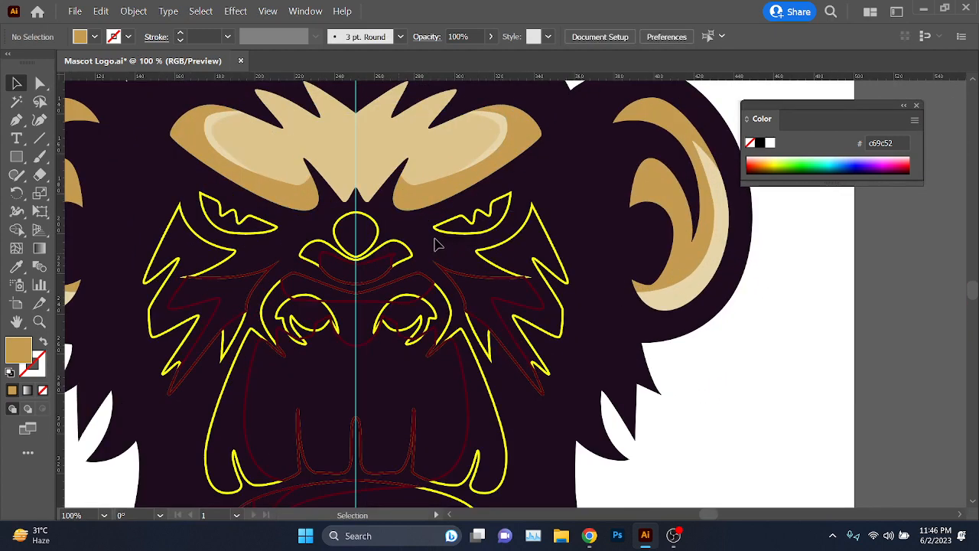
pyautogui.click(447, 236)
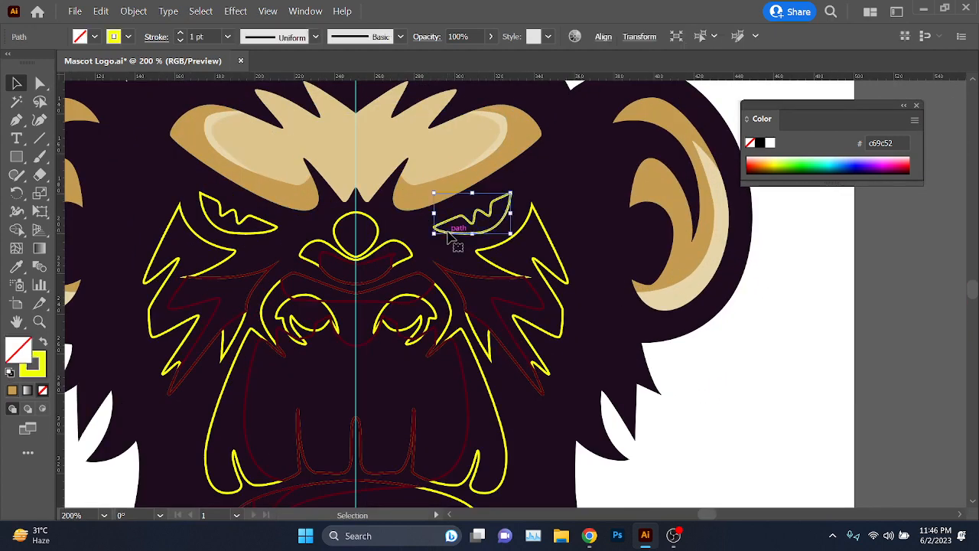
pyautogui.keyDown('shift'); pyautogui.click(264, 238); pyautogui.keyUp('shift')
pyautogui.press('i')
pyautogui.scroll(-2, 490, 256)
pyautogui.click(341, 121)
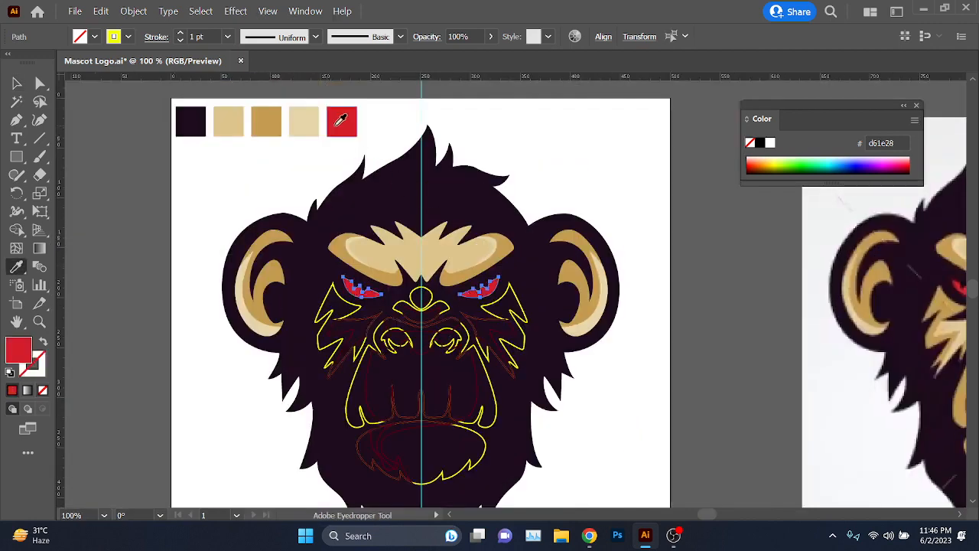
pyautogui.keyDown('ctrl'); pyautogui.click(481, 381); pyautogui.keyUp('ctrl')
# Step: Fill the jagged outer fur shapes on both cheeks with golden c69c52 from the third palette square
pyautogui.scroll(2, 438, 316)
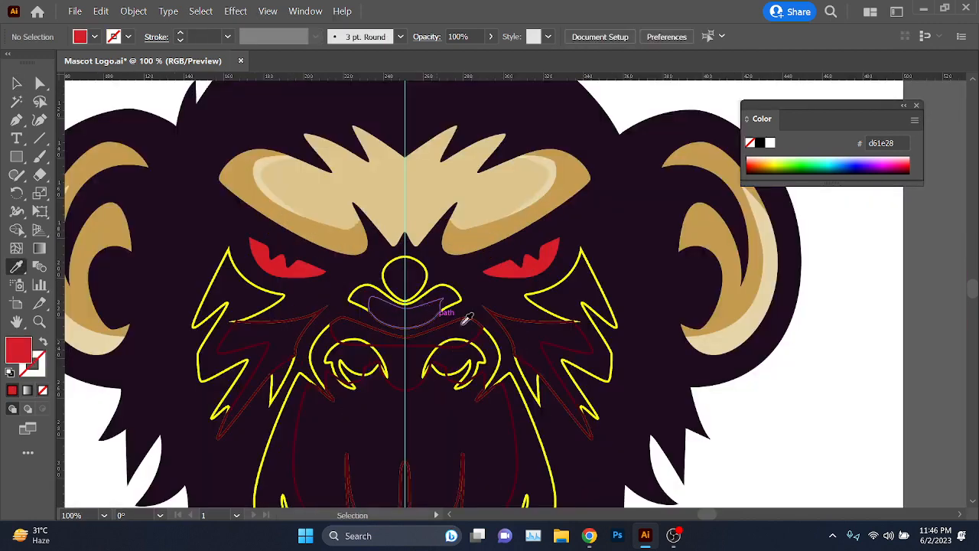
pyautogui.keyDown('ctrl'); pyautogui.click(546, 318); pyautogui.keyUp('ctrl')
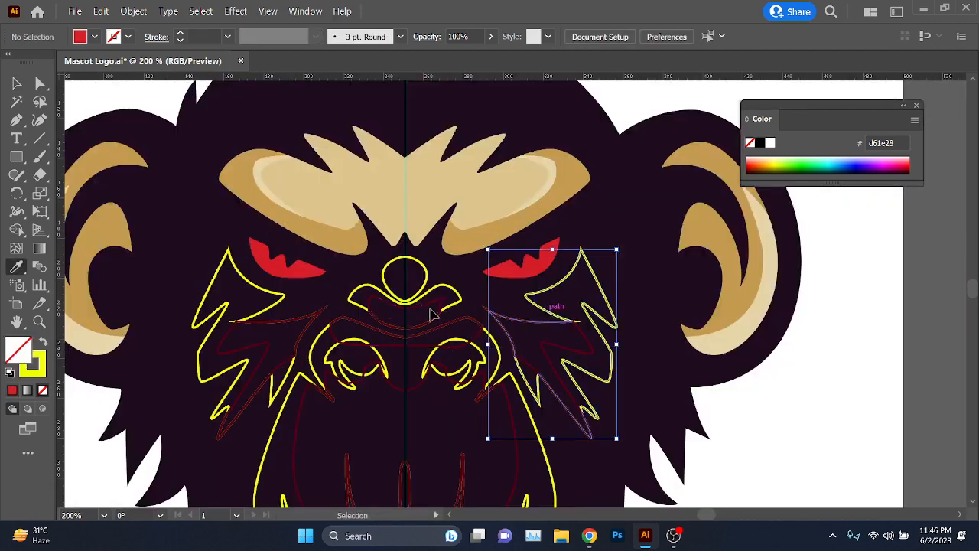
pyautogui.keyDown('ctrl'); pyautogui.keyDown('shift'); pyautogui.click(283, 295); pyautogui.keyUp('shift'); pyautogui.keyUp('ctrl')
pyautogui.scroll(-2, 284, 294)
pyautogui.scroll(-1, 289, 290)
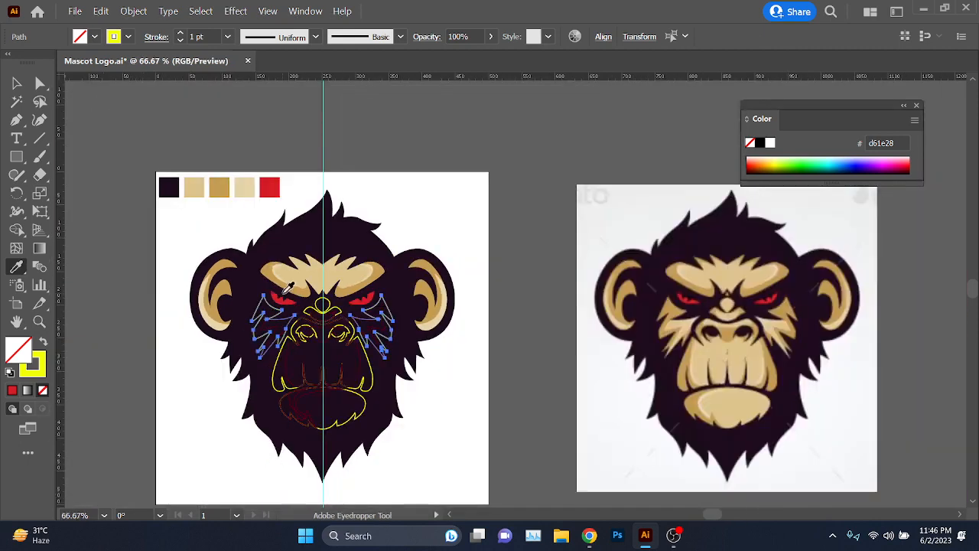
pyautogui.scroll(1, 288, 290)
pyautogui.click(201, 140)
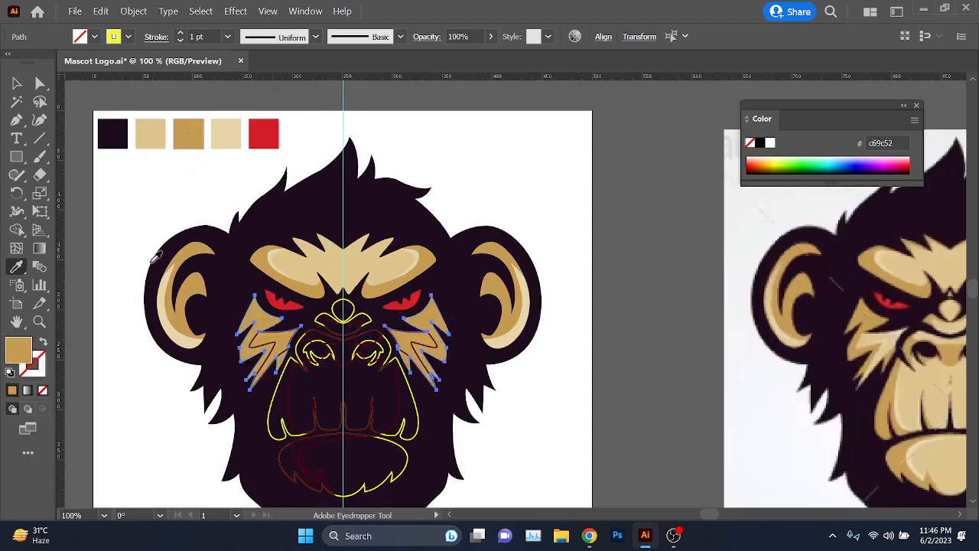
pyautogui.scroll(-1, 133, 360)
pyautogui.keyDown('ctrl'); pyautogui.click(131, 387); pyautogui.keyUp('ctrl')
# Step: Fill the inner fur highlight shapes on both cheeks with pale tone e5d5aa from the fourth palette square
pyautogui.scroll(2, 207, 317)
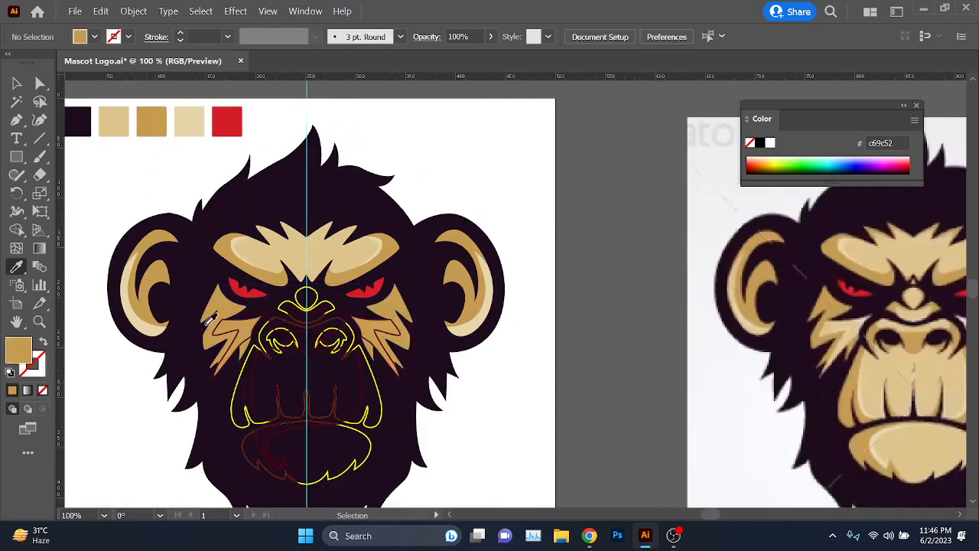
pyautogui.keyDown('ctrl'); pyautogui.click(242, 364); pyautogui.keyUp('ctrl')
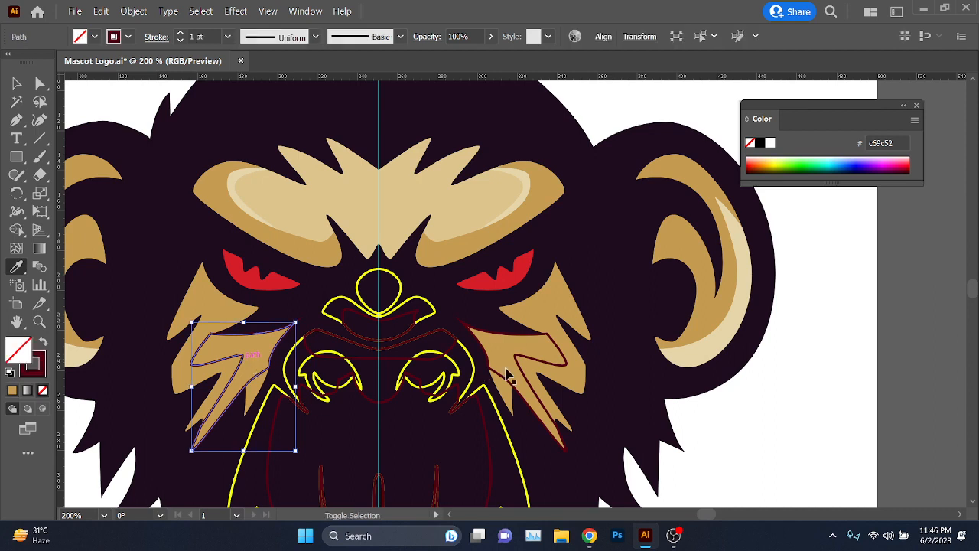
pyautogui.keyDown('ctrl'); pyautogui.keyDown('shift'); pyautogui.click(519, 358); pyautogui.keyUp('shift'); pyautogui.keyUp('ctrl')
pyautogui.scroll(-2, 520, 364)
pyautogui.scroll(1, 376, 225)
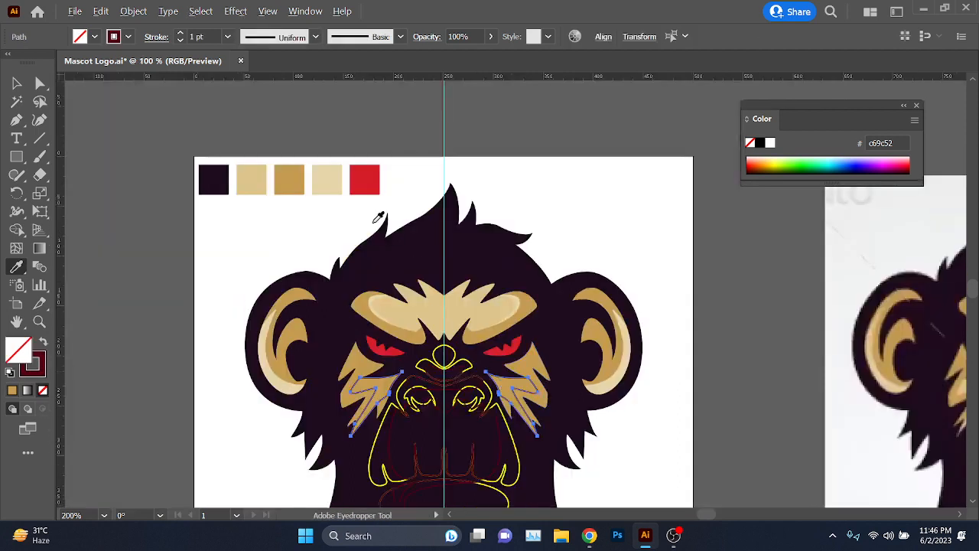
pyautogui.click(329, 181)
pyautogui.hscroll(2, 177, 300)
pyautogui.keyDown('ctrl'); pyautogui.click(168, 309); pyautogui.keyUp('ctrl')
pyautogui.hscroll(5, 170, 310)
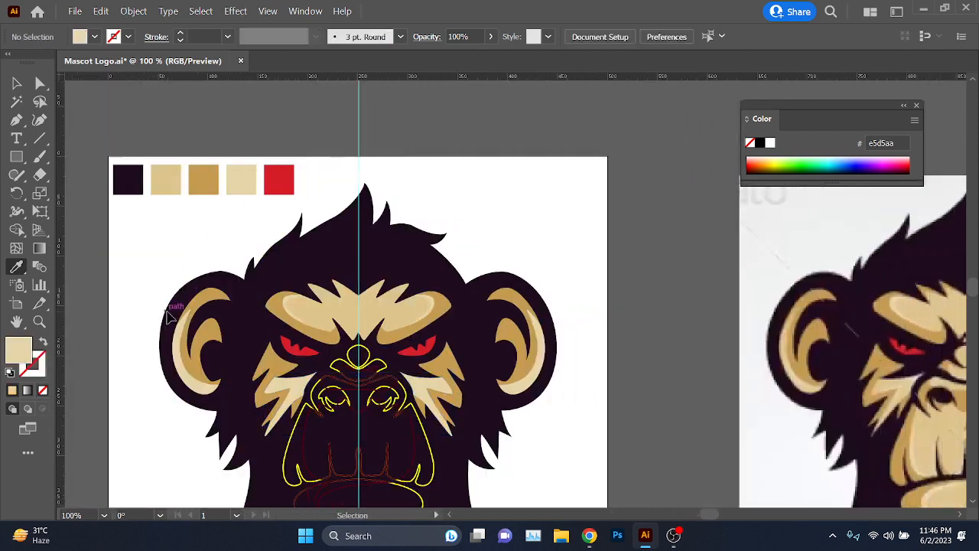
# Step: Fill the round shape between the eyes with light tan dec58e sampled from the brow
pyautogui.scroll(-5, 253, 297)
pyautogui.scroll(3, 329, 293)
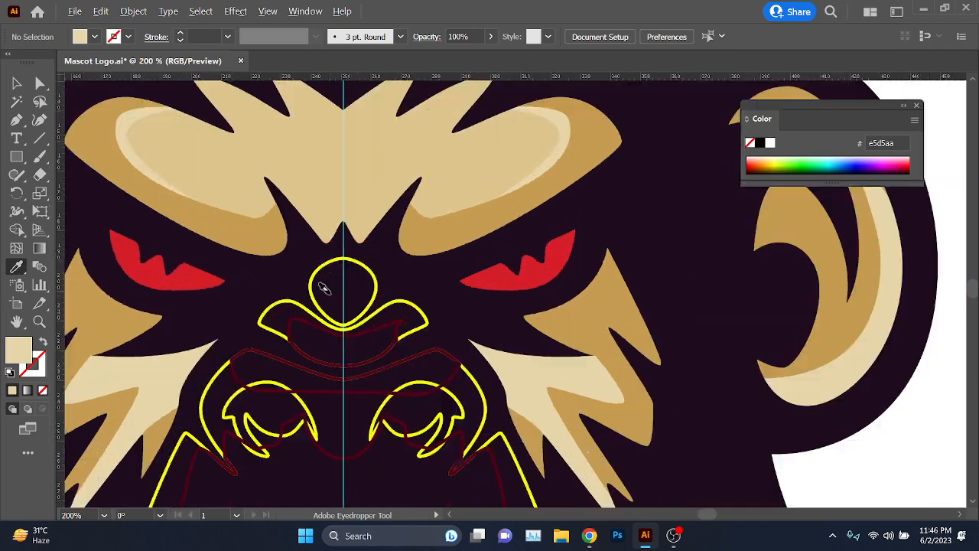
pyautogui.keyDown('ctrl'); pyautogui.click(372, 280); pyautogui.keyUp('ctrl')
pyautogui.scroll(-3, 373, 282)
pyautogui.hscroll(2, 374, 283)
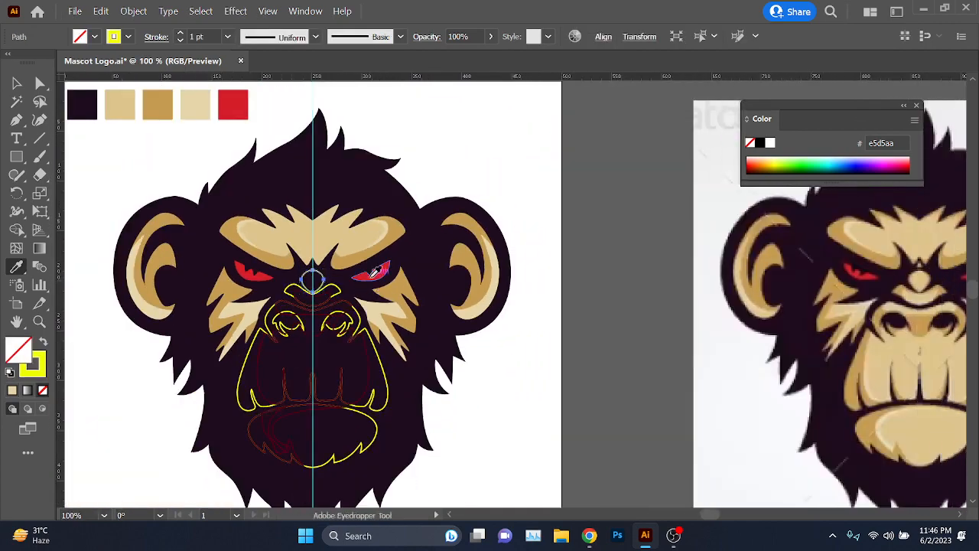
pyautogui.scroll(3, 375, 273)
pyautogui.click(265, 253)
pyautogui.scroll(2, 265, 253)
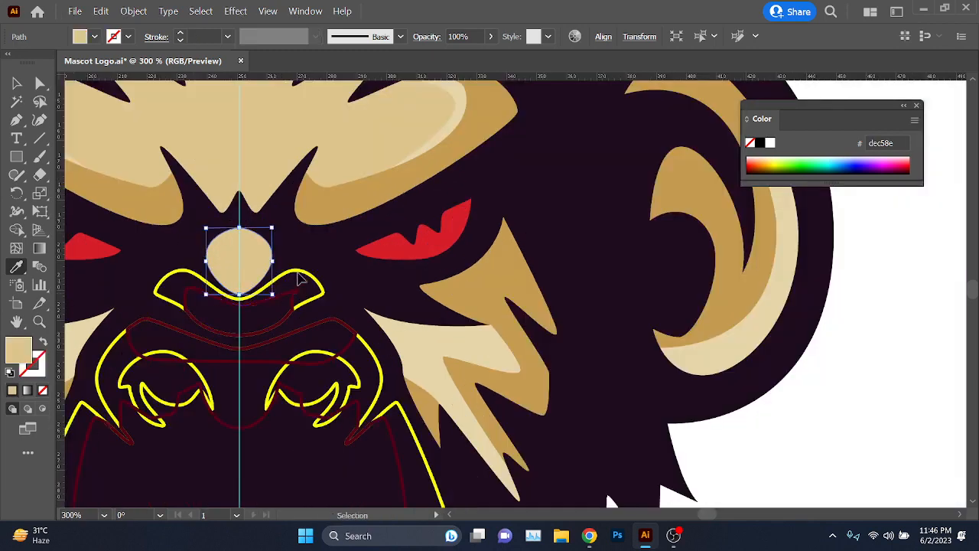
# Step: Fill the winged shape just below the round nose-bridge shape with the same light tan dec58e
pyautogui.keyDown('ctrl'); pyautogui.click(305, 280); pyautogui.keyUp('ctrl')
pyautogui.scroll(-2, 270, 264)
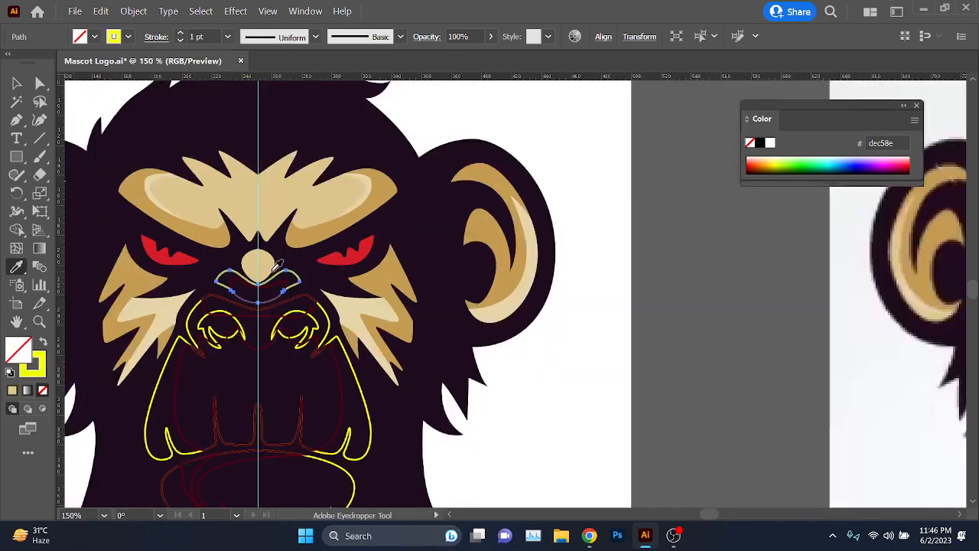
pyautogui.click(277, 264)
pyautogui.scroll(-1, 354, 305)
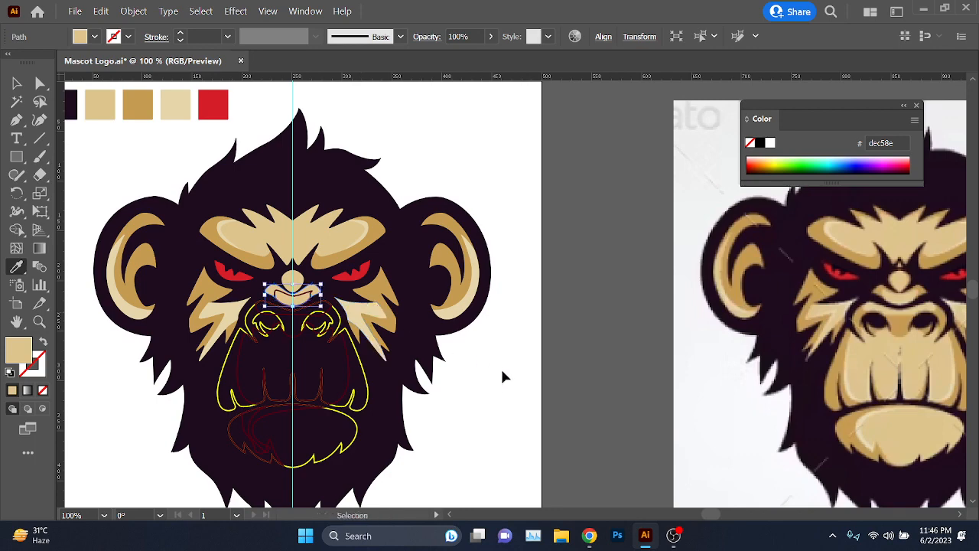
pyautogui.keyDown('ctrl'); pyautogui.click(502, 376); pyautogui.keyUp('ctrl')
# Step: Fill the curved highlight inside the winged nose-bridge shape with pale tone e5d5aa sampled from the cheek highlight
pyautogui.scroll(3, 310, 292)
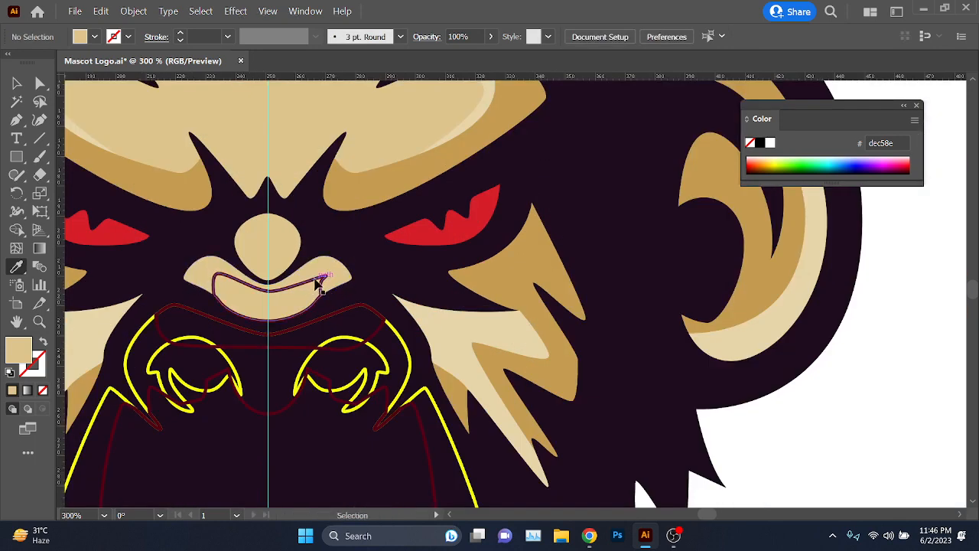
pyautogui.keyDown('ctrl'); pyautogui.click(316, 281); pyautogui.keyUp('ctrl')
pyautogui.scroll(-1, 365, 299)
pyautogui.scroll(1, 383, 310)
pyautogui.click(444, 345)
pyautogui.scroll(-2, 536, 356)
pyautogui.keyDown('ctrl'); pyautogui.click(393, 367); pyautogui.keyUp('ctrl')
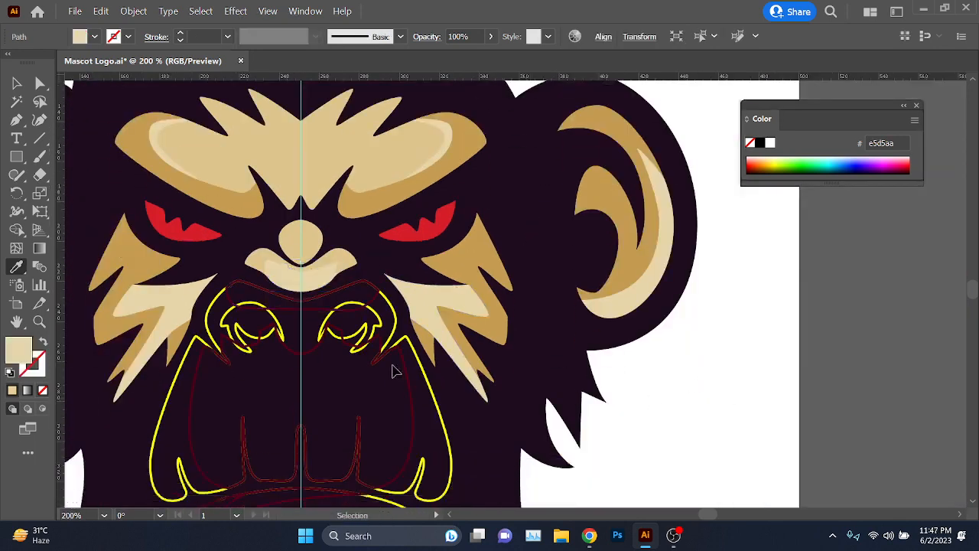
# Step: Fill the curved band across the top of the nose with pale tone e5d5aa sampled from the cheek highlight
pyautogui.scroll(1, 382, 360)
pyautogui.keyDown('ctrl'); pyautogui.click(321, 299); pyautogui.keyUp('ctrl')
pyautogui.scroll(-1, 360, 321)
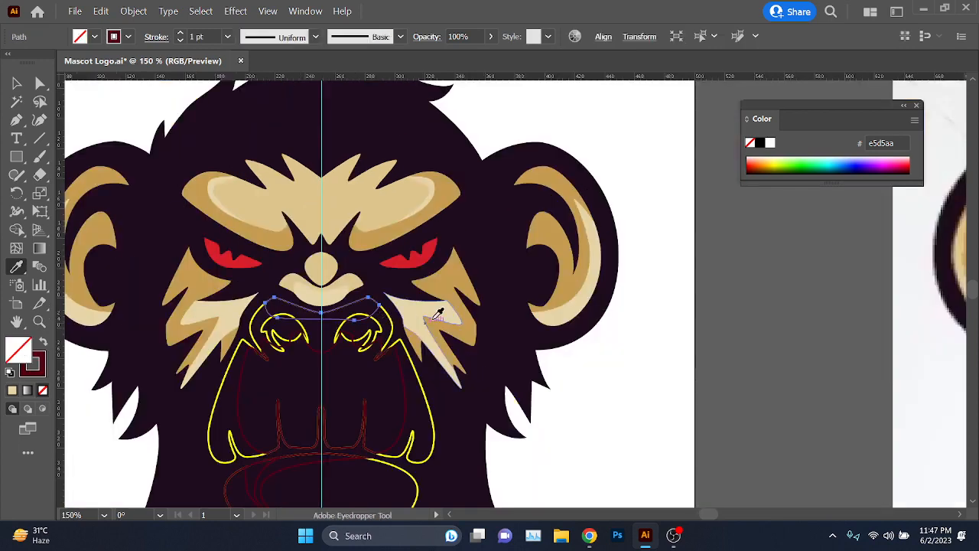
pyautogui.click(438, 314)
pyautogui.scroll(-1, 520, 367)
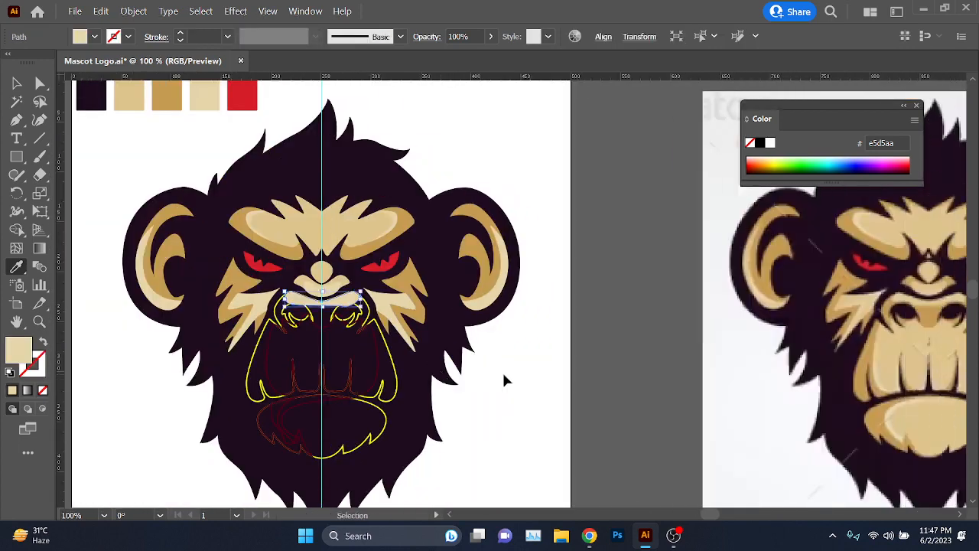
pyautogui.keyDown('ctrl'); pyautogui.click(504, 375); pyautogui.keyUp('ctrl')
# Step: Fill the large outer muzzle shape around the nose and mouth with tan c69c52 sampled from the cheek fur
pyautogui.scroll(2, 328, 307)
pyautogui.keyDown('ctrl'); pyautogui.click(413, 310); pyautogui.keyUp('ctrl')
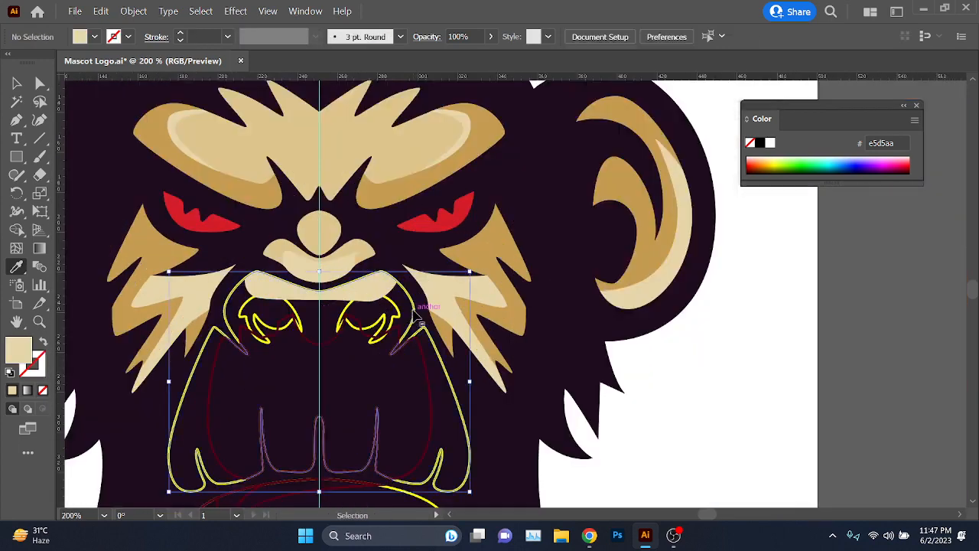
pyautogui.click(496, 254)
pyautogui.scroll(-3, 547, 375)
pyautogui.keyDown('ctrl'); pyautogui.click(577, 407); pyautogui.keyUp('ctrl')
pyautogui.scroll(3, 398, 340)
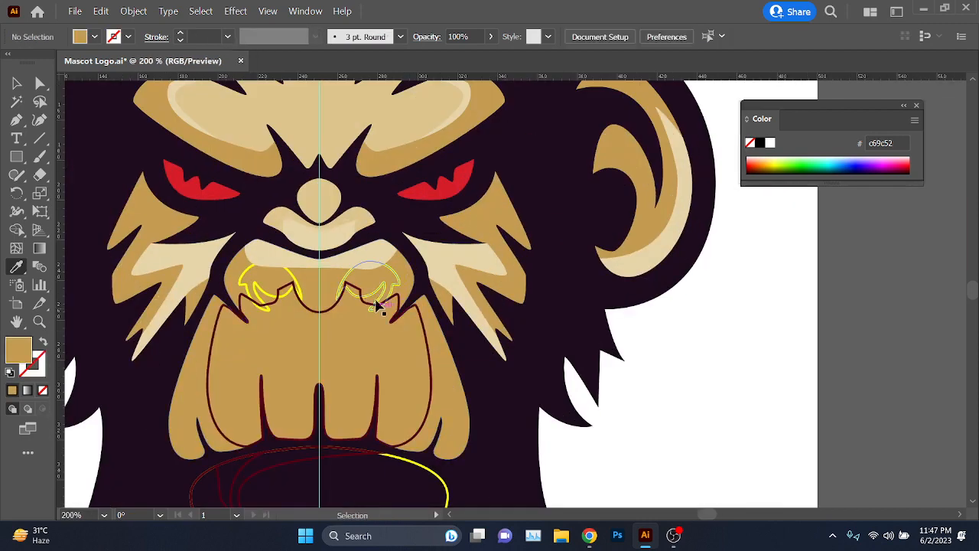
# Step: Fill both nostril shapes with the dark fur colour 1d0c1e sampled from the head
pyautogui.keyDown('ctrl'); pyautogui.click(383, 293); pyautogui.keyUp('ctrl')
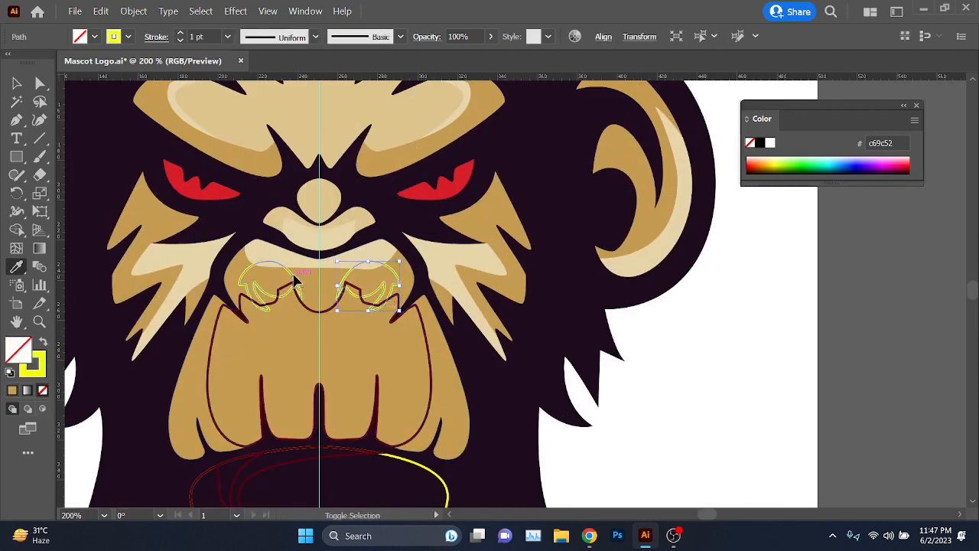
pyautogui.keyDown('ctrl'); pyautogui.keyDown('shift'); pyautogui.click(297, 282); pyautogui.keyUp('shift'); pyautogui.keyUp('ctrl')
pyautogui.click(517, 406)
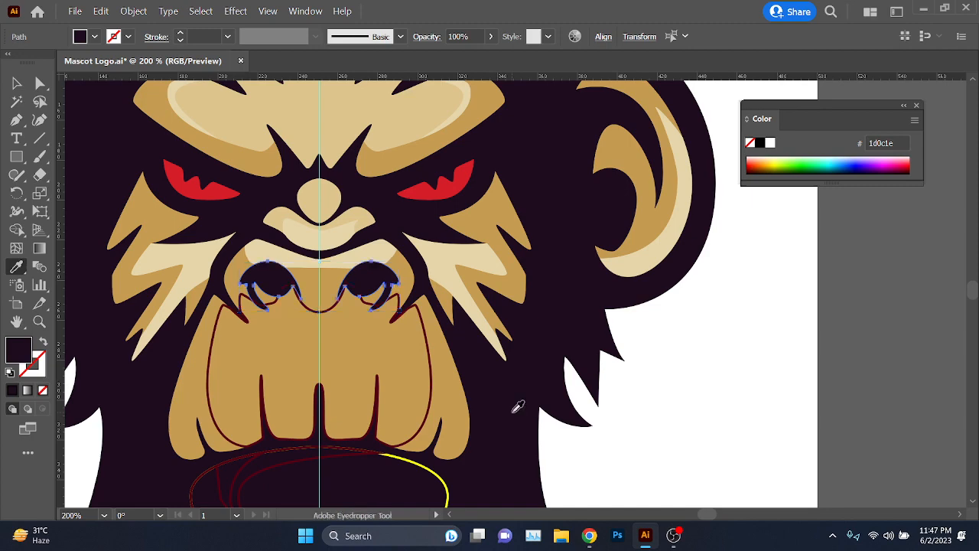
pyautogui.keyDown('ctrl'); pyautogui.click(585, 431); pyautogui.keyUp('ctrl')
# Step: Fill the inner muzzle shape below the nostrils with pale tone e5d5aa sampled from the cheek highlight
pyautogui.keyDown('ctrl'); pyautogui.click(339, 321); pyautogui.keyUp('ctrl')
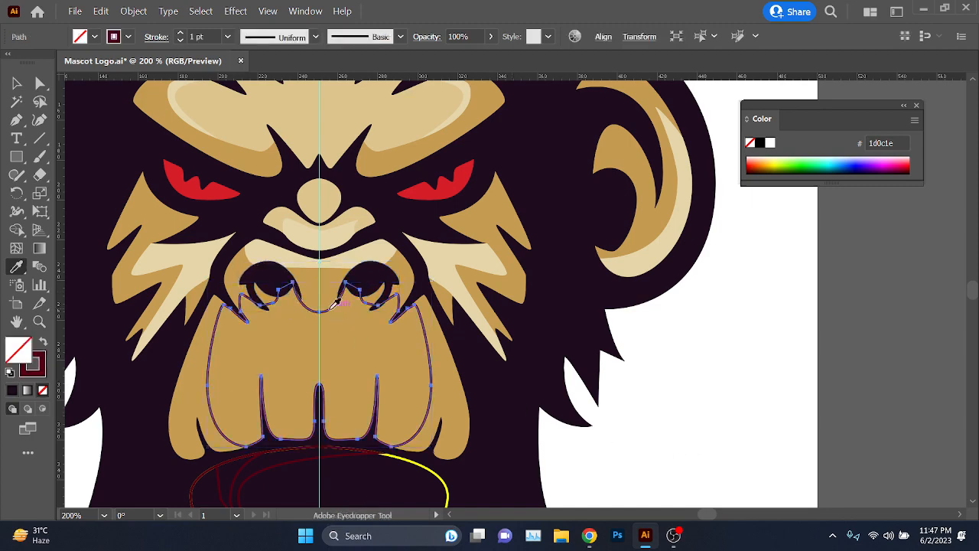
pyautogui.click(189, 253)
pyautogui.scroll(-2, 494, 399)
pyautogui.keyDown('ctrl'); pyautogui.click(670, 452); pyautogui.keyUp('ctrl')
# Step: Fill the lower lip shape beneath the muzzle with pale tone e5d5aa
pyautogui.scroll(-4, 529, 394)
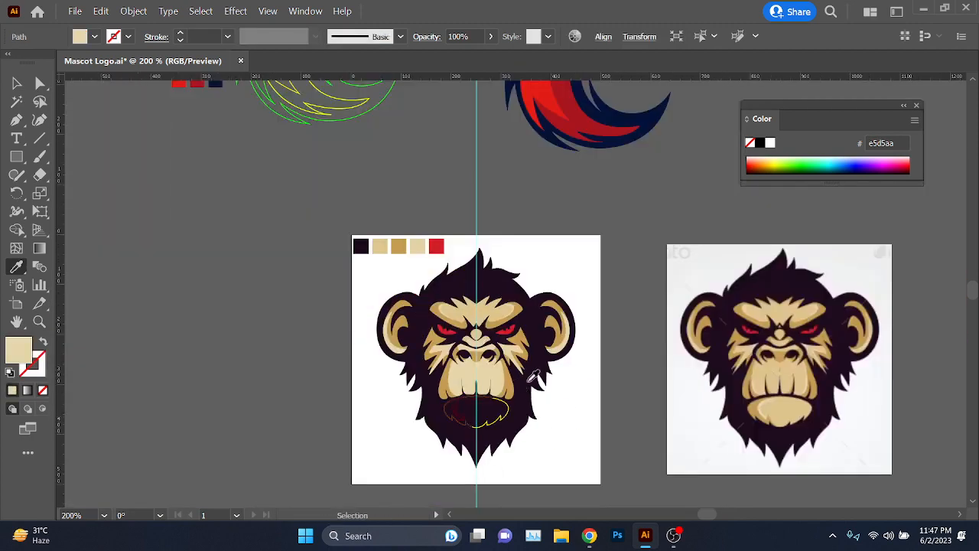
pyautogui.scroll(-1, 551, 392)
pyautogui.hscroll(1, 544, 394)
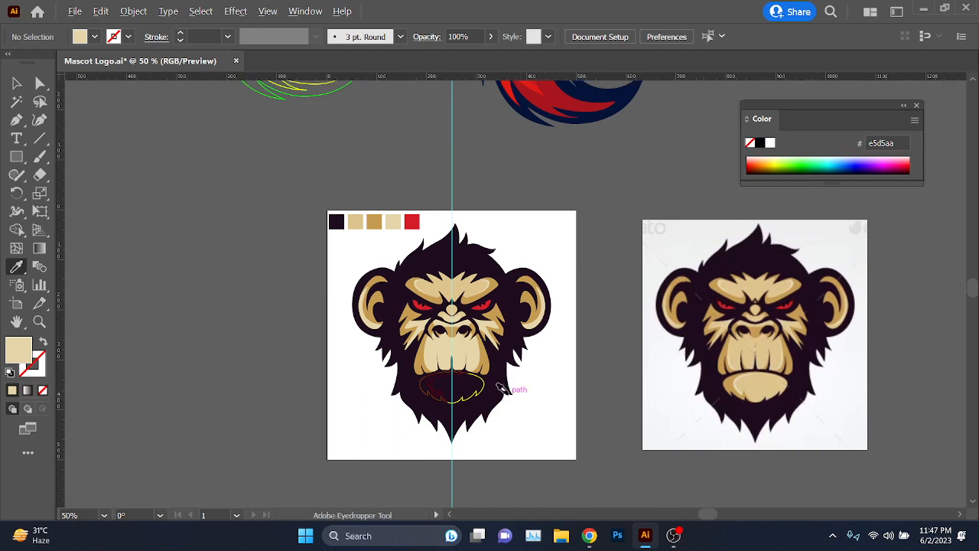
pyautogui.scroll(-2, 516, 389)
pyautogui.scroll(1, 497, 348)
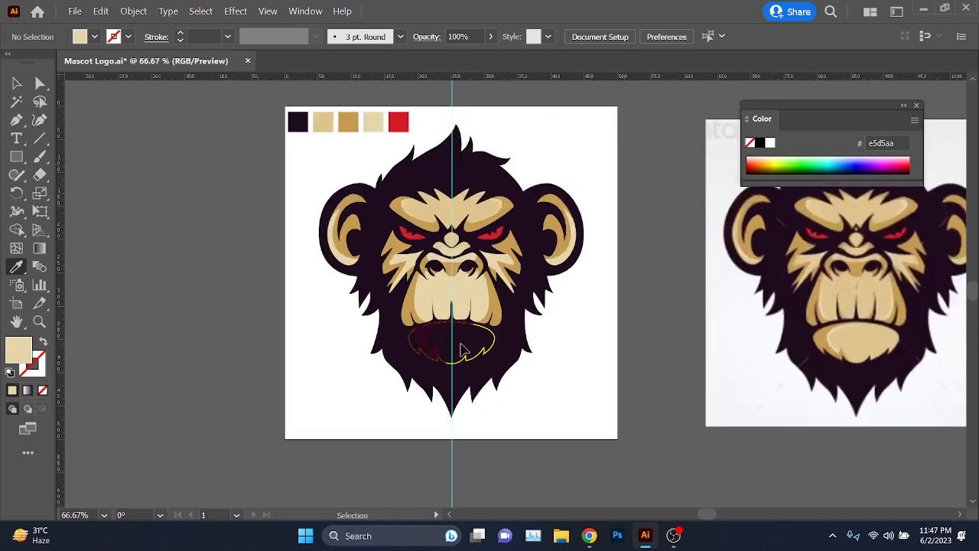
pyautogui.keyDown('ctrl'); pyautogui.click(501, 345); pyautogui.keyUp('ctrl')
pyautogui.hscroll(1, 321, 165)
pyautogui.scroll(2, 321, 164)
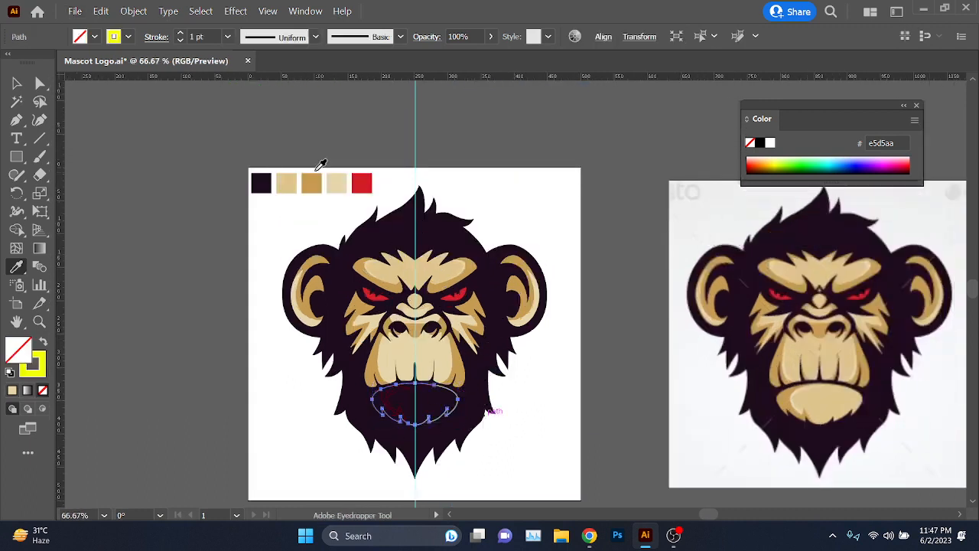
pyautogui.click(437, 357)
# Step: Switch to the Google Meet call in Chrome and return to the Mascot Logo document in Illustrator
pyautogui.hotkey('alt', 'Tab')
pyautogui.click(628, 11)
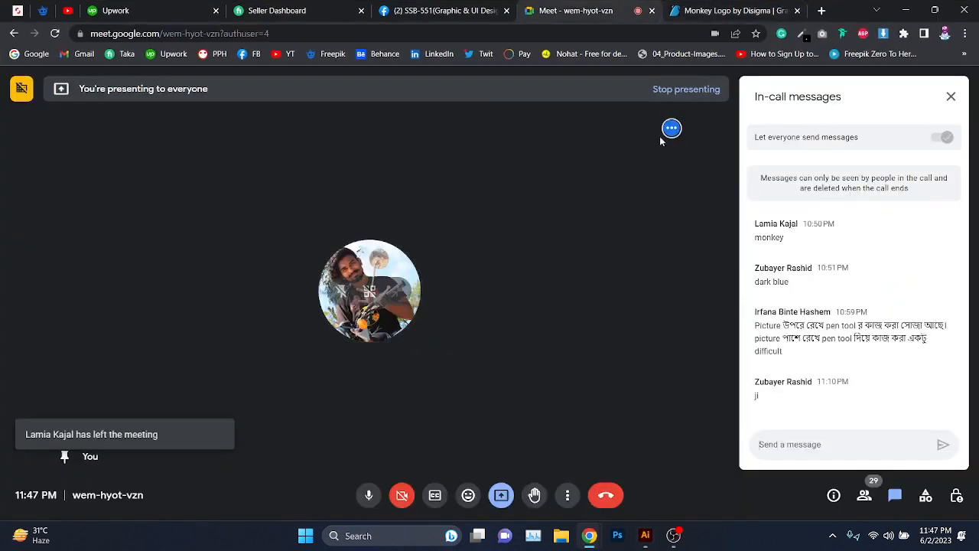
pyautogui.hotkey('alt', 'Tab')
pyautogui.scroll(-1, 612, 355)
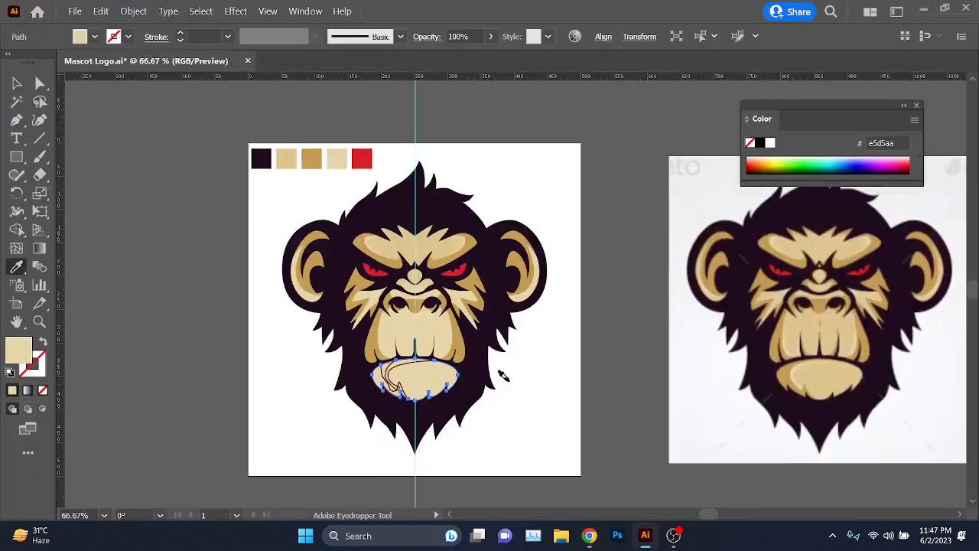
pyautogui.scroll(3, 501, 376)
pyautogui.keyDown('ctrl'); pyautogui.click(488, 416); pyautogui.keyUp('ctrl')
pyautogui.hscroll(-2, 352, 394)
pyautogui.scroll(-2, 214, 366)
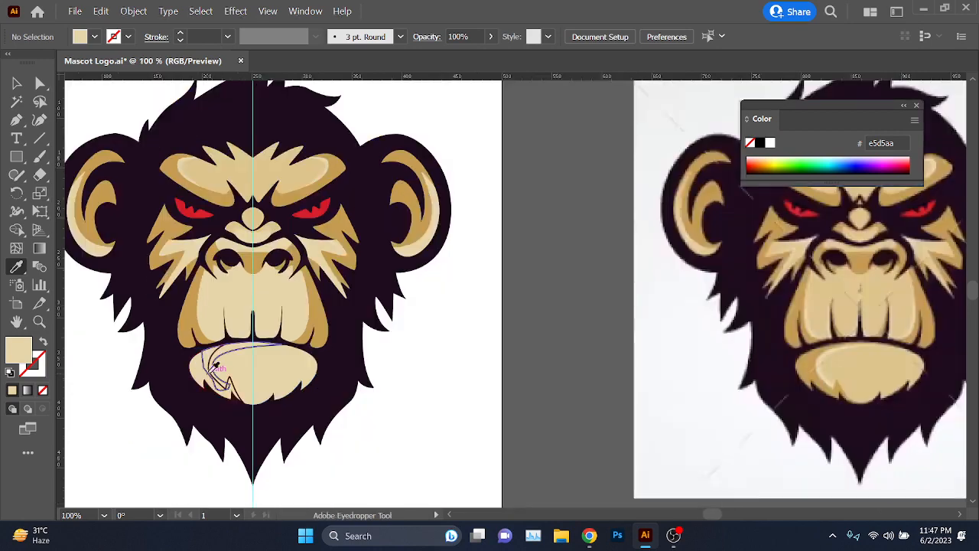
pyautogui.scroll(3, 217, 367)
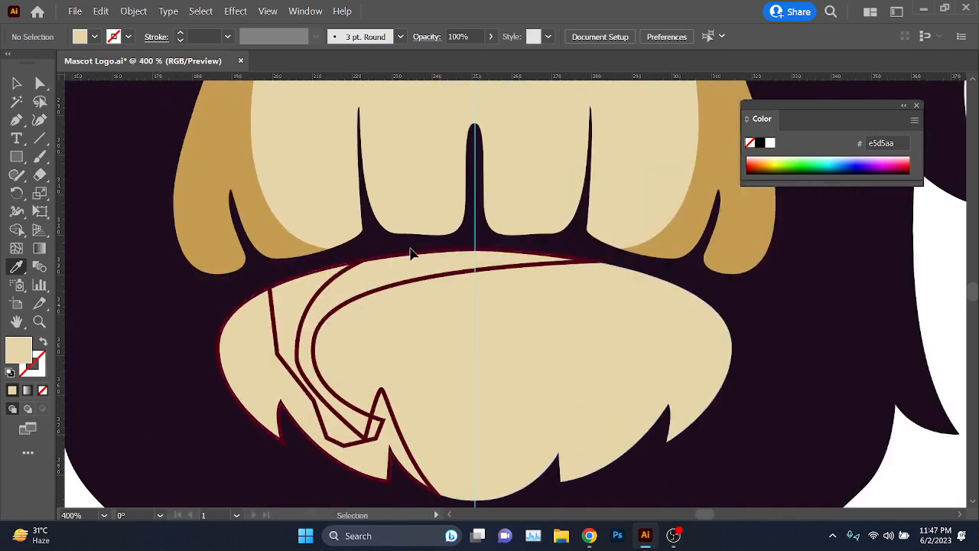
pyautogui.keyDown('ctrl'); pyautogui.click(365, 283); pyautogui.keyUp('ctrl')
pyautogui.scroll(-3, 365, 283)
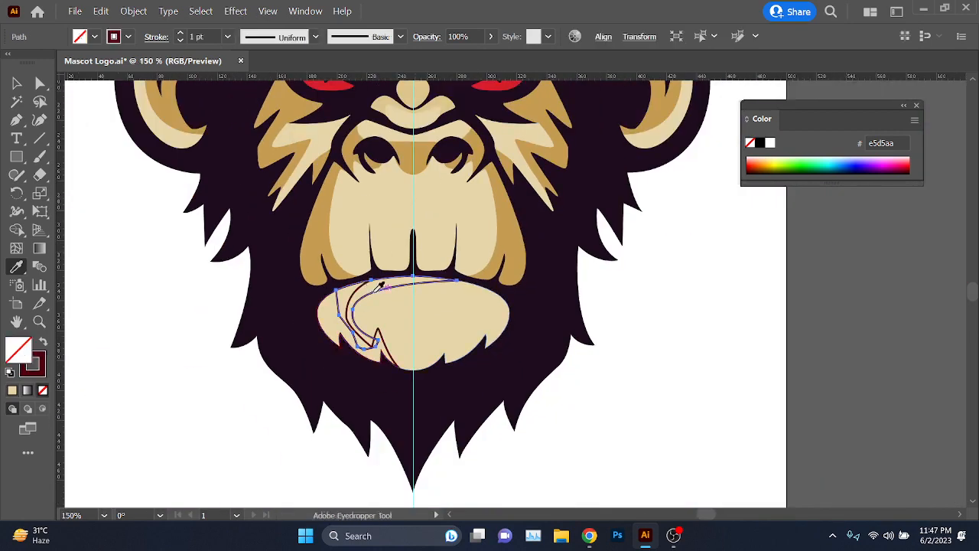
pyautogui.scroll(-1, 374, 292)
pyautogui.keyDown('ctrl'); pyautogui.click(482, 371); pyautogui.keyUp('ctrl')
# Step: Fill the jagged shadow shape along the left side of the lower lip with tan c69c52
pyautogui.scroll(3, 373, 330)
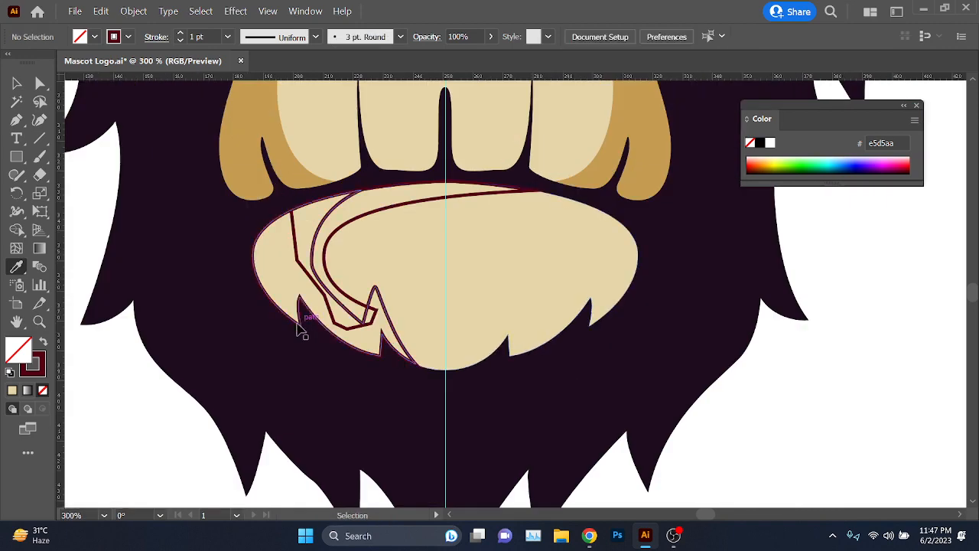
pyautogui.keyDown('ctrl'); pyautogui.click(300, 329); pyautogui.keyUp('ctrl')
pyautogui.scroll(-3, 300, 329)
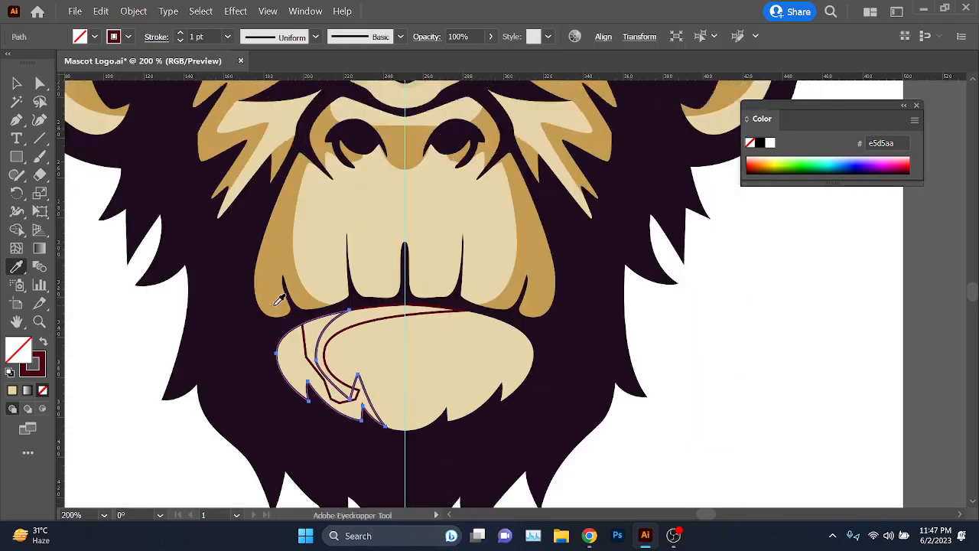
pyautogui.scroll(-2, 279, 299)
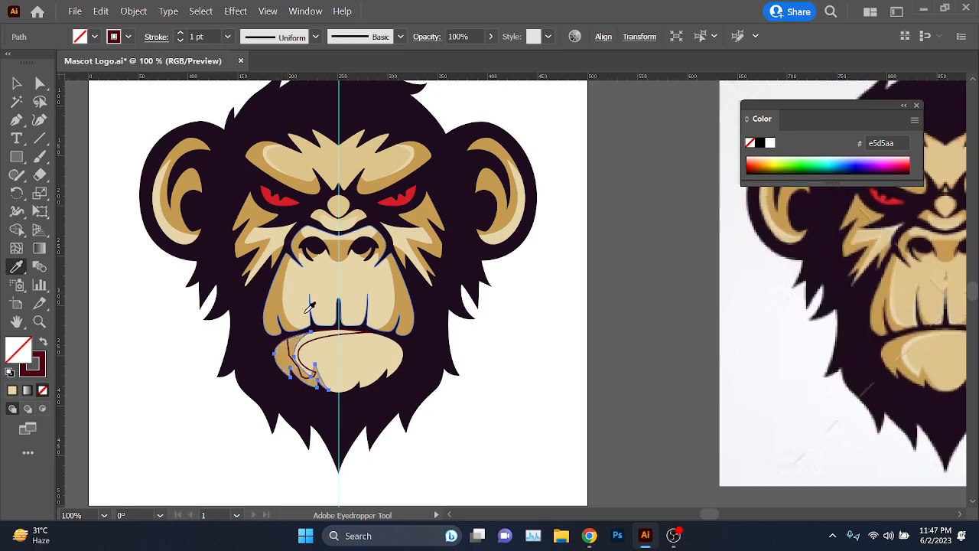
pyautogui.click(291, 382)
pyautogui.scroll(1, 297, 372)
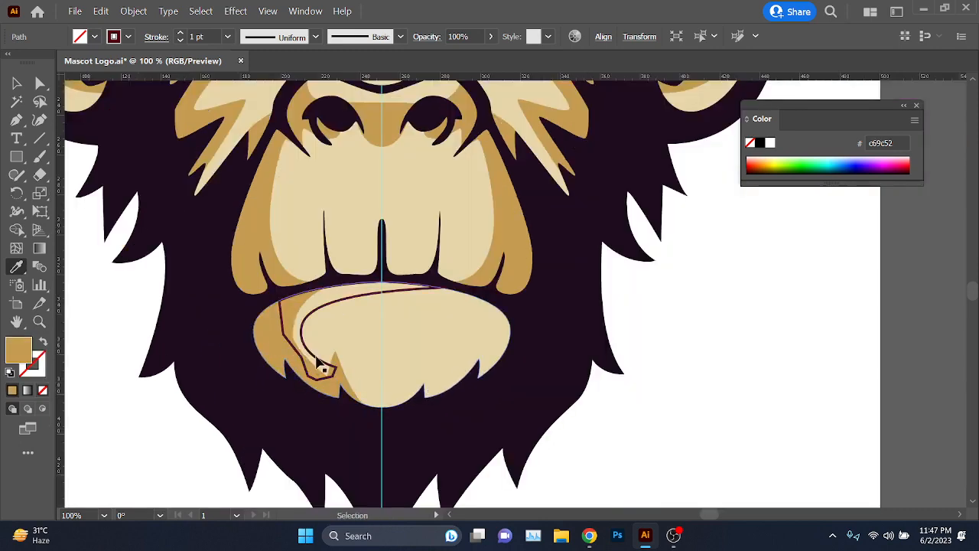
pyautogui.hotkey('ctrl', 'shift', 'a')
# Step: Fill the curved highlight outline on the lower lip with pale tone e5d5aa sampled from the cheek highlight
pyautogui.click(323, 352)
pyautogui.click(239, 133)
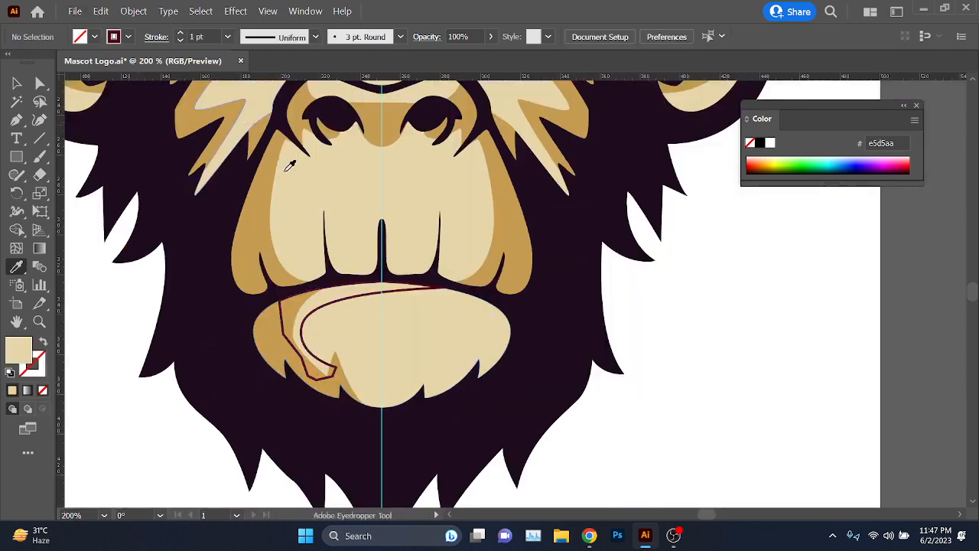
pyautogui.scroll(-2, 381, 316)
pyautogui.scroll(3, 381, 315)
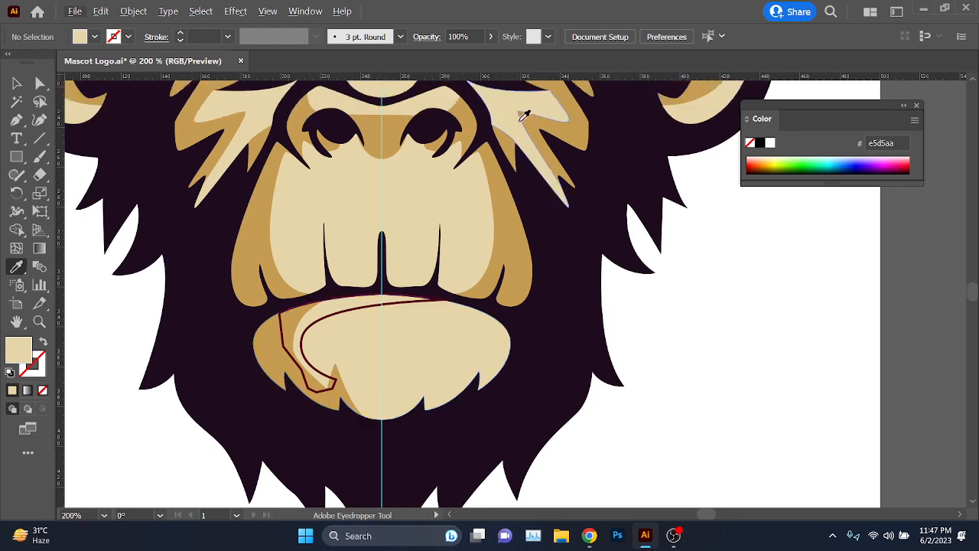
pyautogui.press('ctrl')
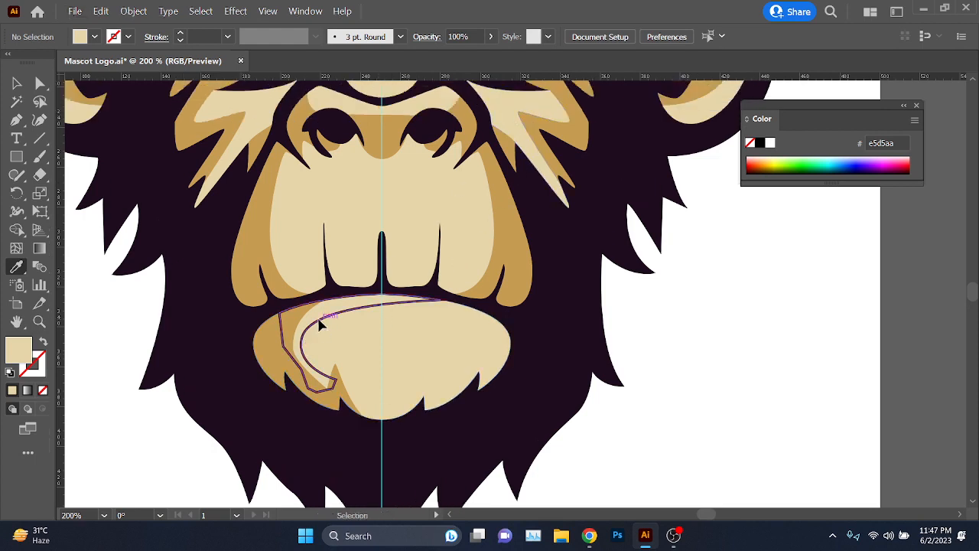
pyautogui.keyDown('ctrl'); pyautogui.click(320, 325); pyautogui.keyUp('ctrl')
pyautogui.click(510, 114)
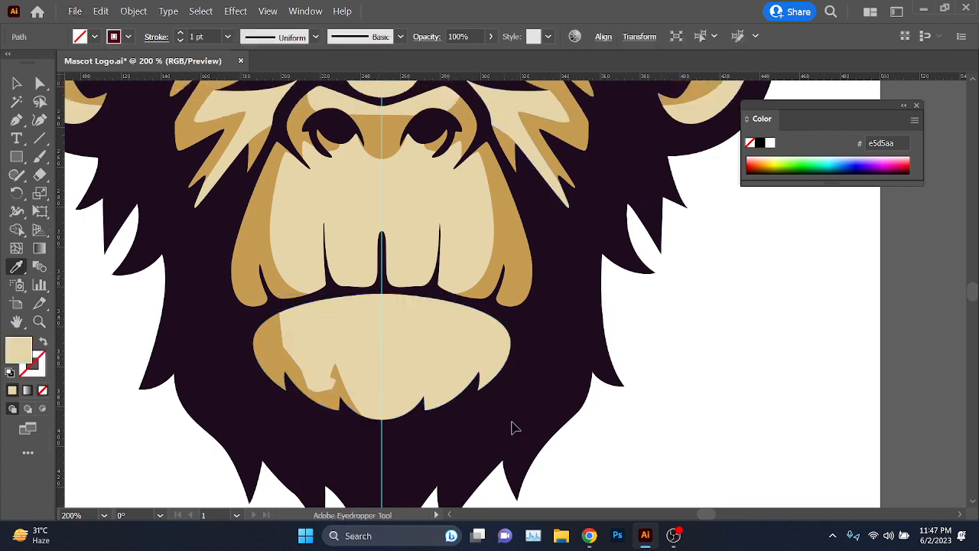
# Step: Resample the lower lip highlight's fill from the fourth palette square, pale tone e5d5aa
pyautogui.press('v')
pyautogui.scroll(-2, 343, 352)
pyautogui.hscroll(1, 343, 352)
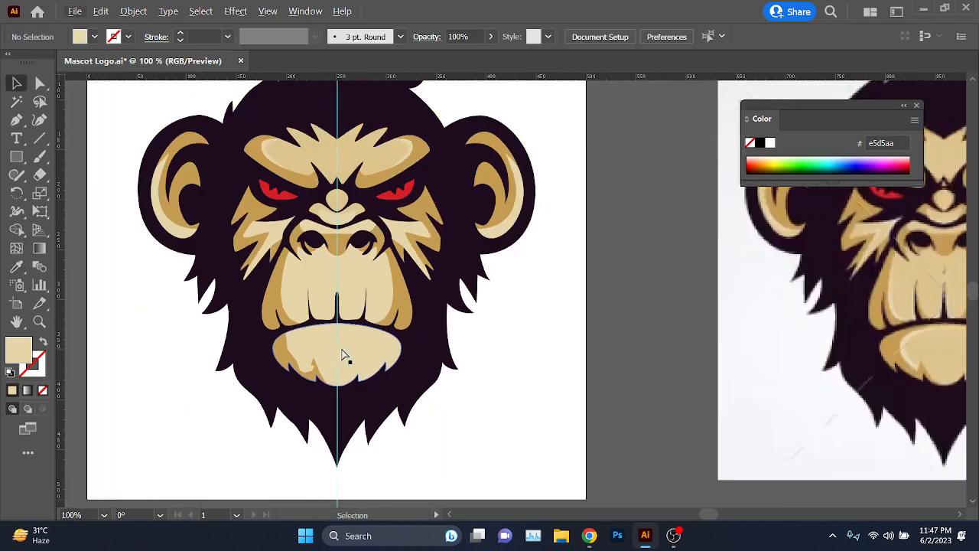
pyautogui.hscroll(1, 343, 355)
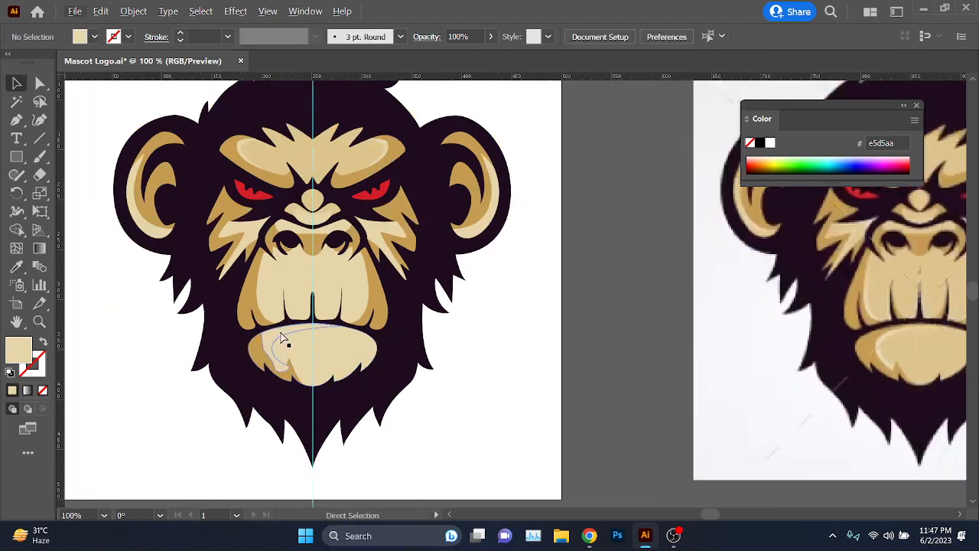
pyautogui.click(283, 339)
pyautogui.scroll(5, 252, 336)
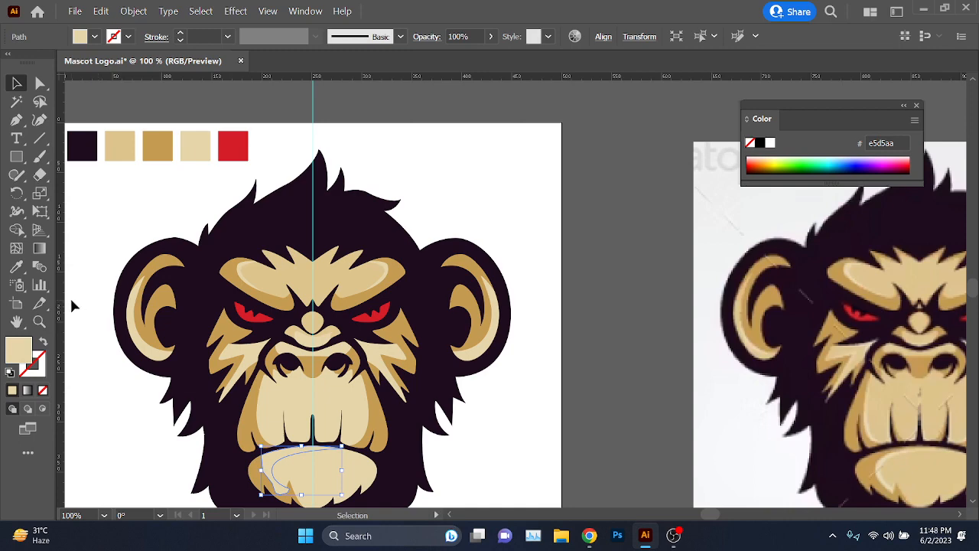
pyautogui.click(16, 266)
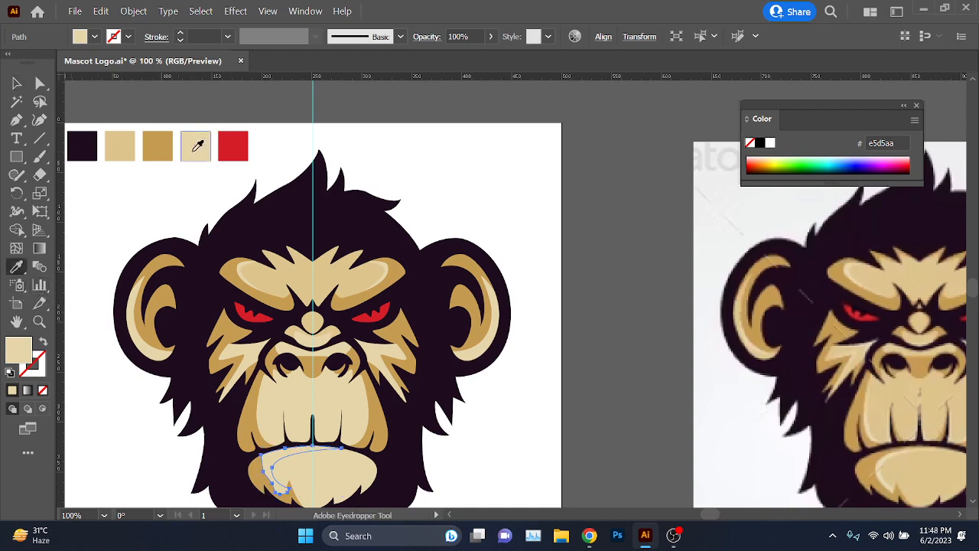
pyautogui.scroll(-3, 184, 329)
pyautogui.keyDown('ctrl'); pyautogui.click(146, 393); pyautogui.keyUp('ctrl')
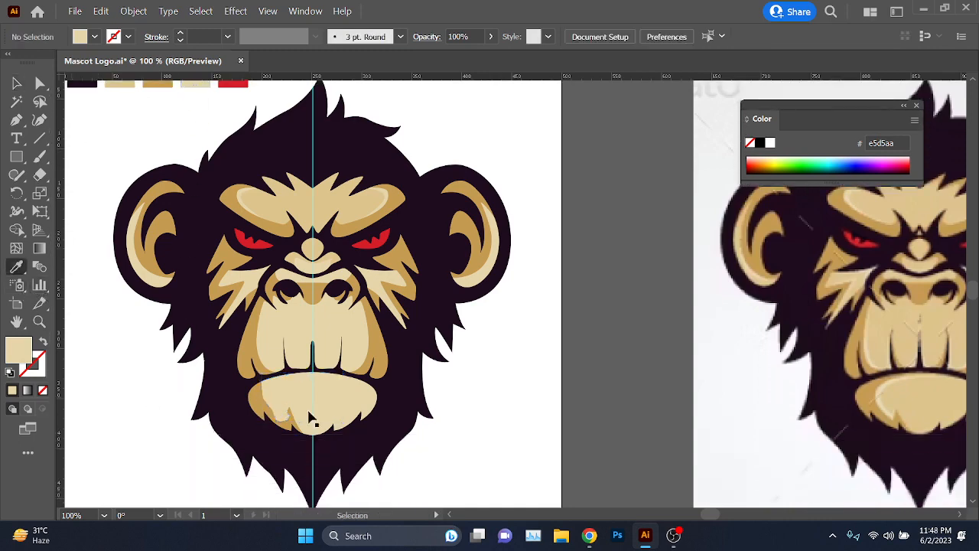
pyautogui.keyDown('ctrl'); pyautogui.click(318, 408); pyautogui.keyUp('ctrl')
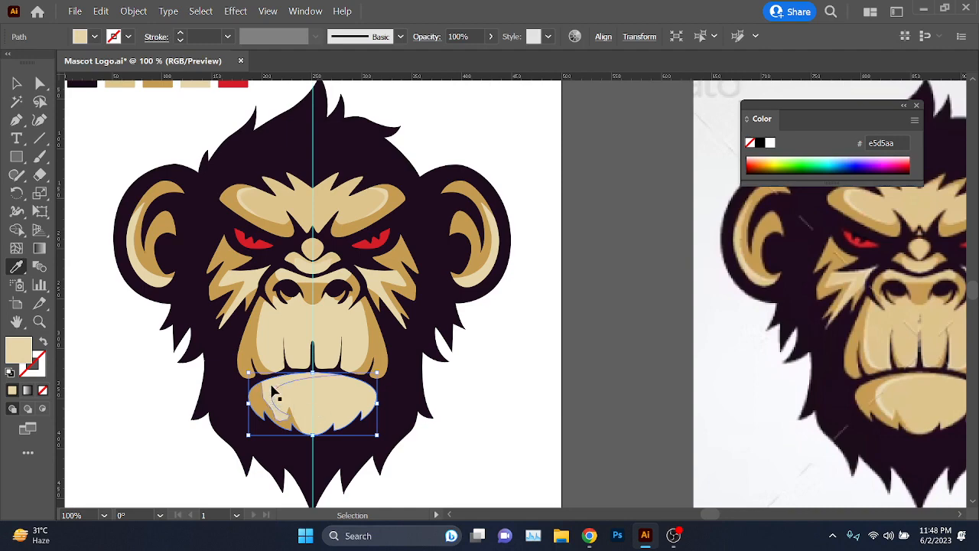
pyautogui.hscroll(1, 494, 420)
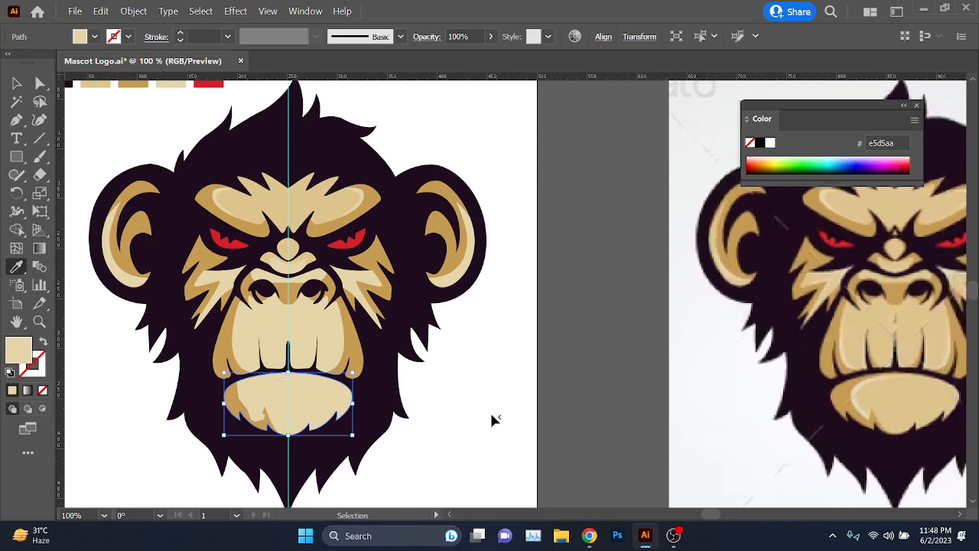
pyautogui.keyDown('ctrl'); pyautogui.click(493, 419); pyautogui.keyUp('ctrl')
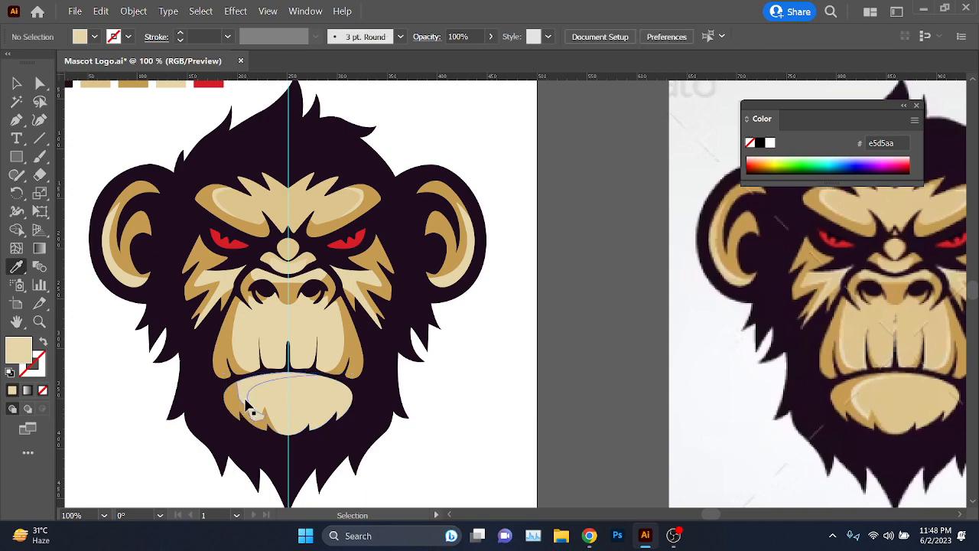
# Step: Send the curved lower lip highlight shape behind the tan shadow shape
pyautogui.scroll(2, 220, 395)
pyautogui.scroll(-2, 270, 394)
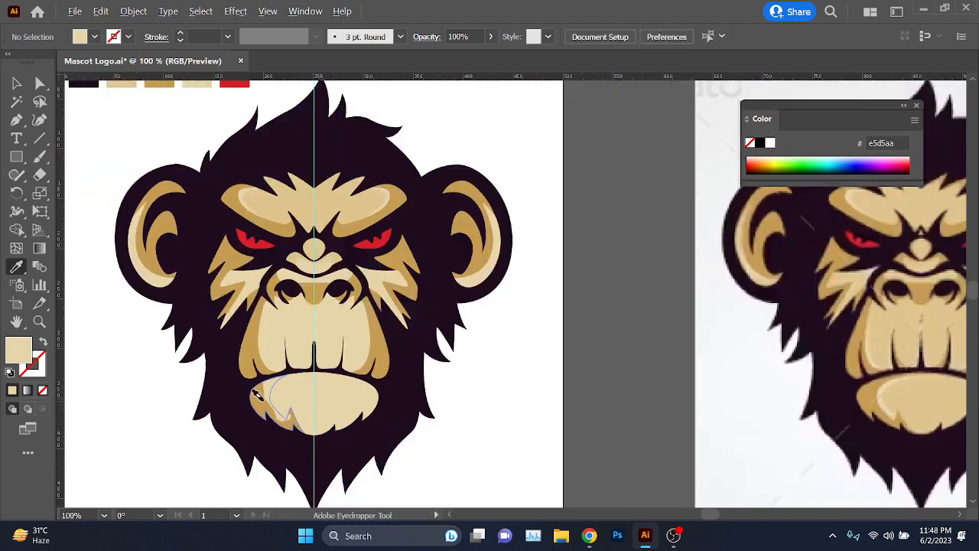
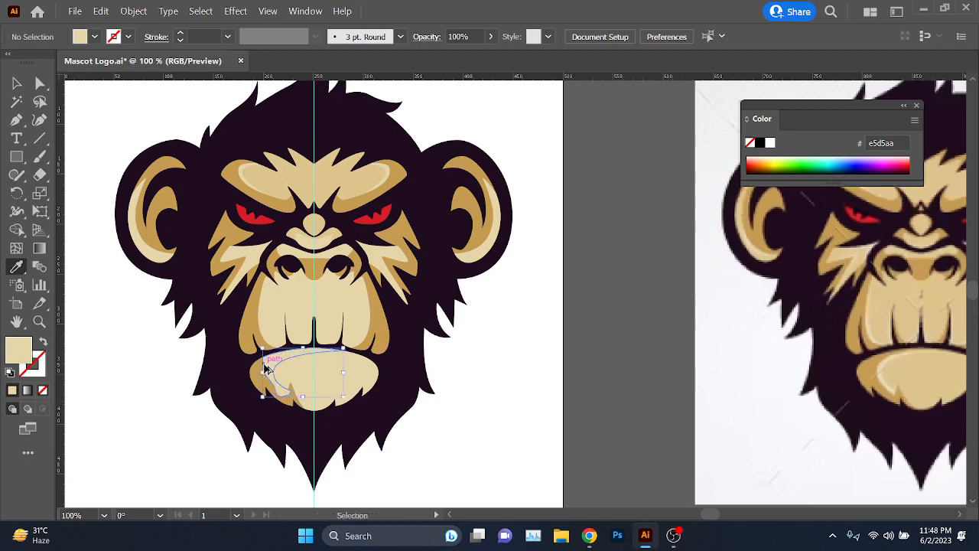
pyautogui.scroll(2, 264, 369)
pyautogui.click(278, 366)
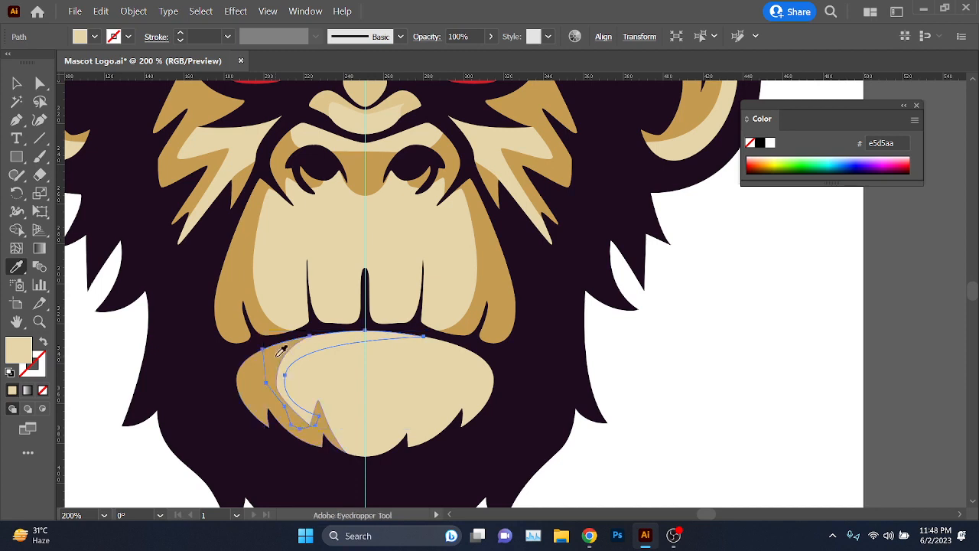
# Step: Fill the lower lip's base shape with tone dec58d sampled from the lower lip in the reference image
pyautogui.keyDown('ctrl'); pyautogui.click(733, 485); pyautogui.keyUp('ctrl')
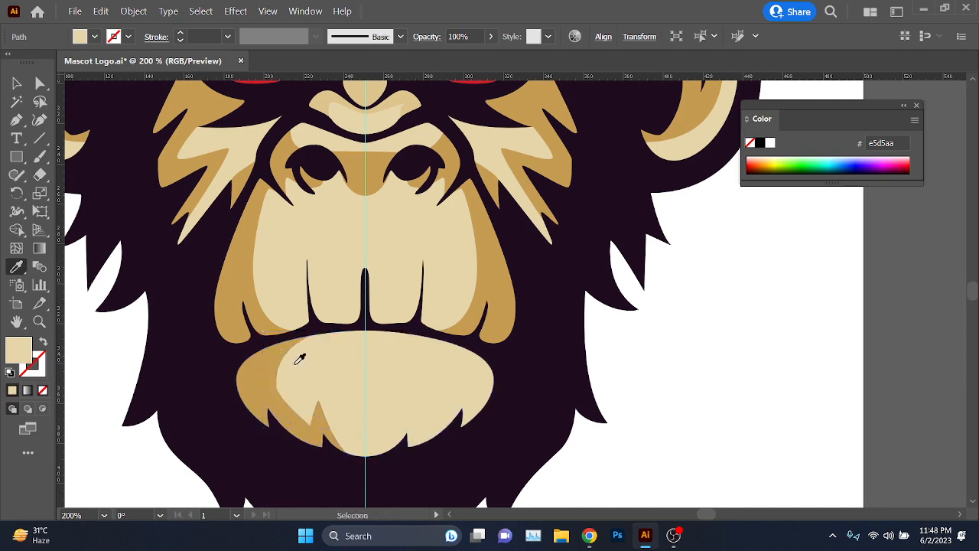
pyautogui.scroll(2, 299, 360)
pyautogui.press('v')
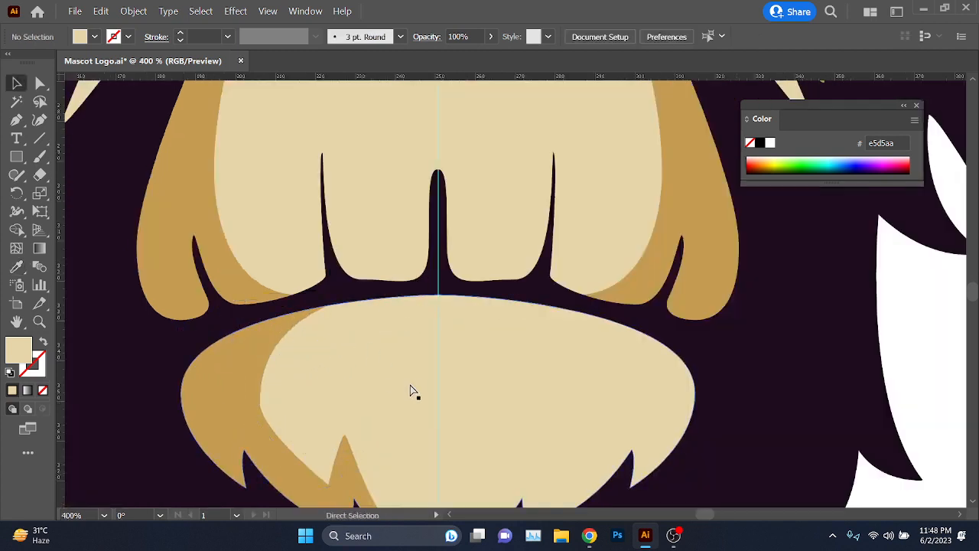
pyautogui.click(411, 391)
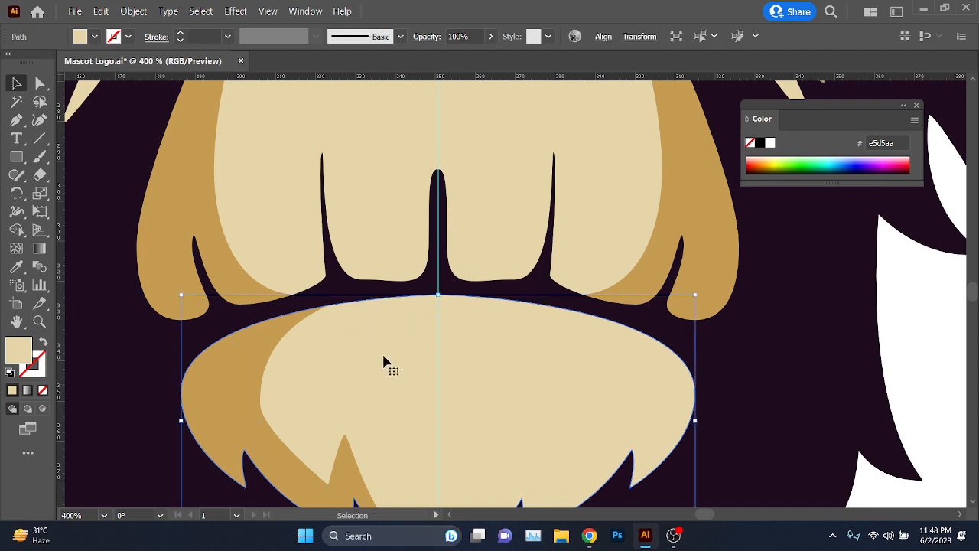
pyautogui.scroll(-3, 384, 362)
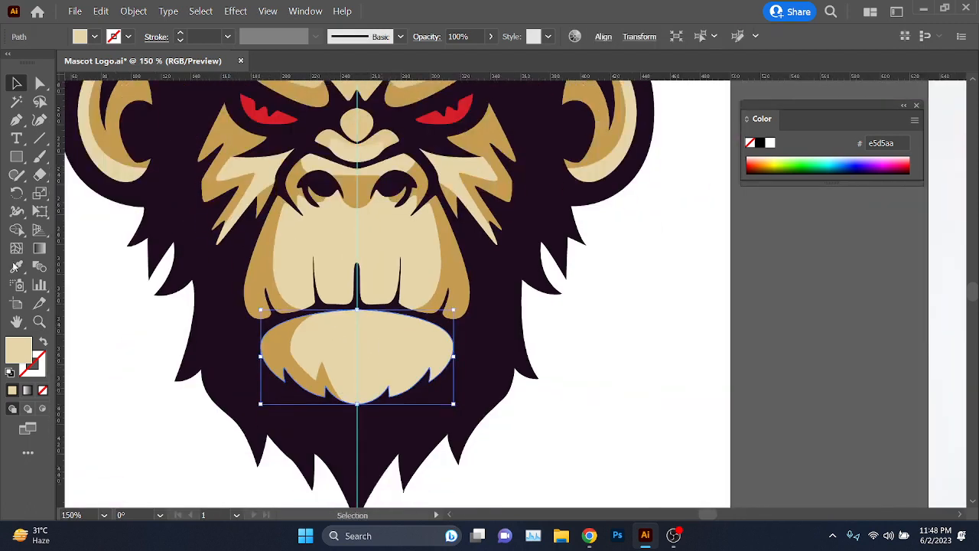
pyautogui.click(16, 267)
pyautogui.scroll(-1, 324, 345)
pyautogui.scroll(-3, 303, 350)
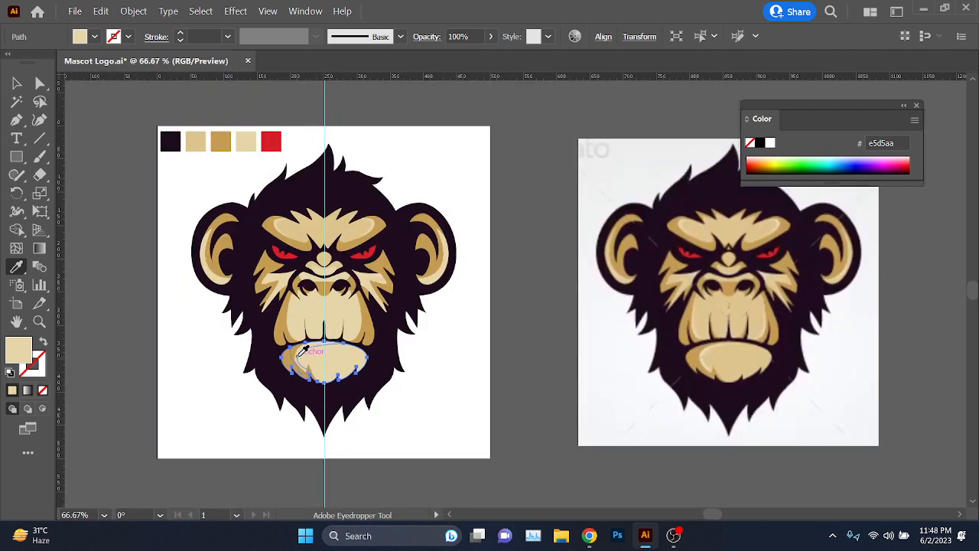
pyautogui.click(723, 352)
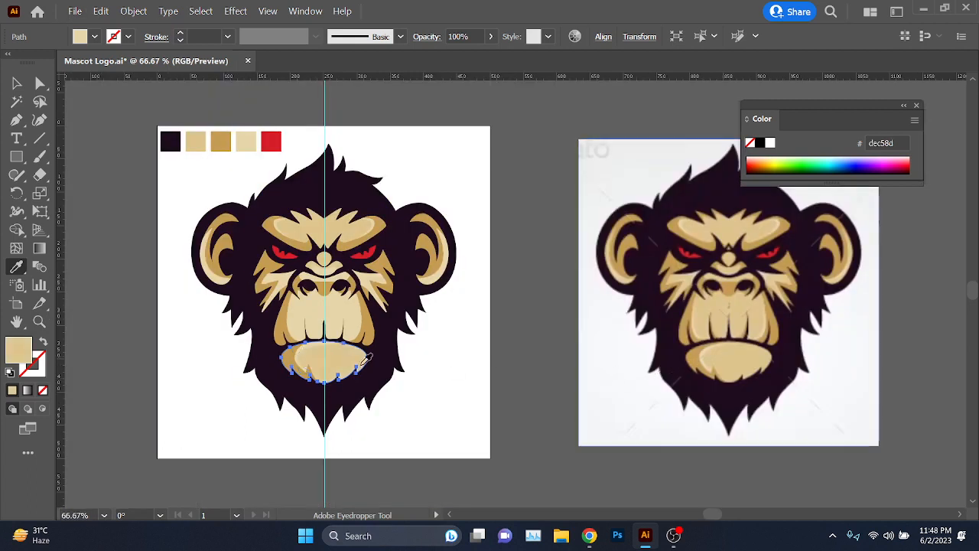
pyautogui.keyDown('ctrl'); pyautogui.click(505, 414); pyautogui.keyUp('ctrl')
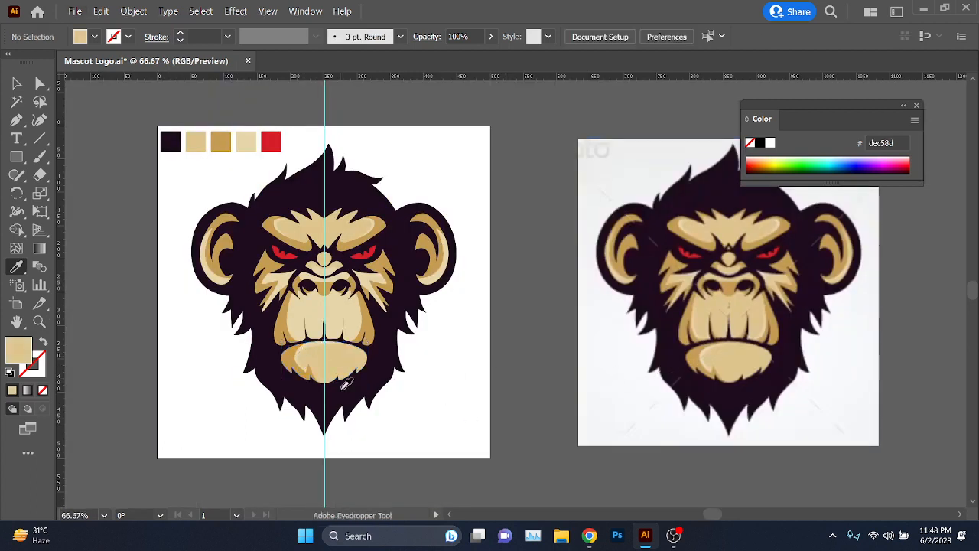
# Step: Fill the muzzle shape beneath the nostrils with tone dec58d sampled from the lower lip
pyautogui.scroll(2, 340, 385)
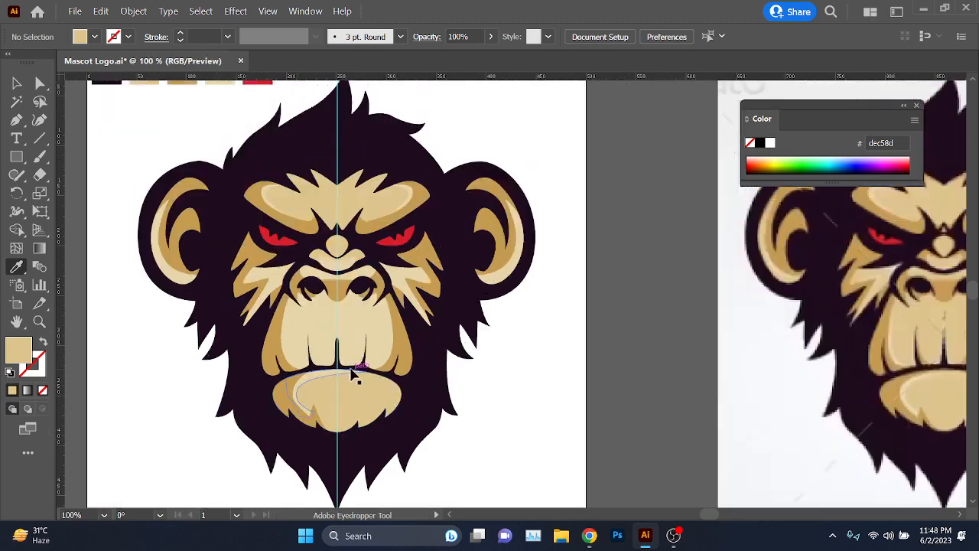
pyautogui.scroll(-2, 335, 394)
pyautogui.scroll(2, 273, 407)
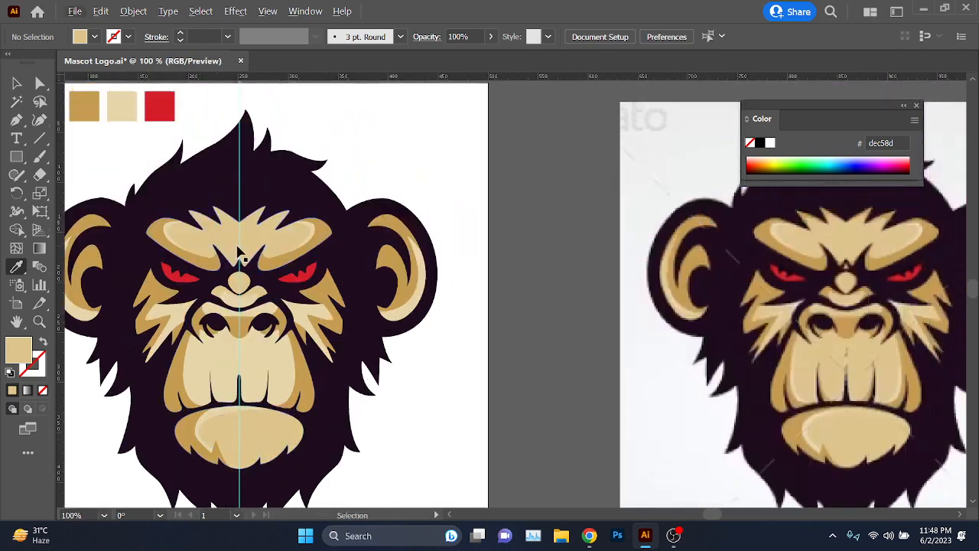
pyautogui.keyDown('ctrl'); pyautogui.click(239, 281); pyautogui.keyUp('ctrl')
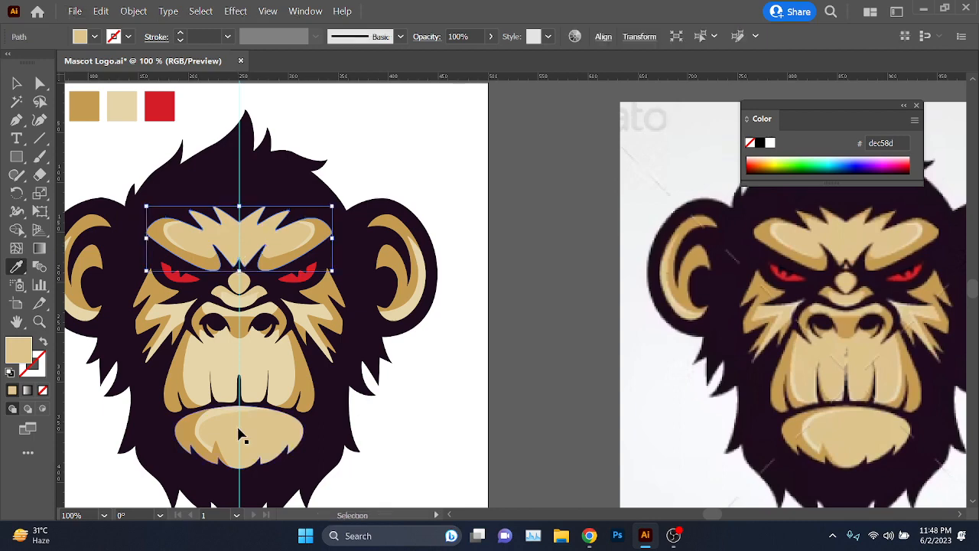
pyautogui.keyDown('ctrl'); pyautogui.click(452, 460); pyautogui.keyUp('ctrl')
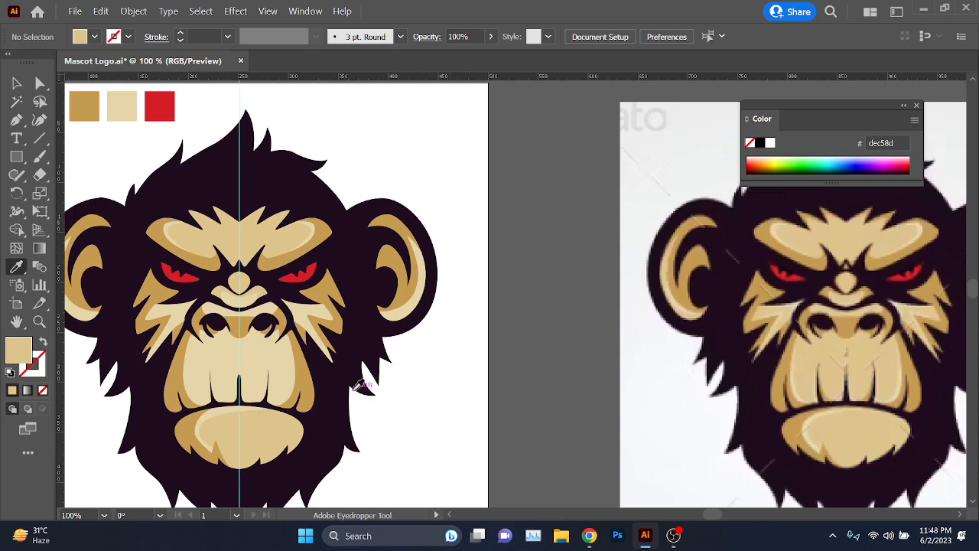
pyautogui.keyDown('ctrl'); pyautogui.click(247, 366); pyautogui.keyUp('ctrl')
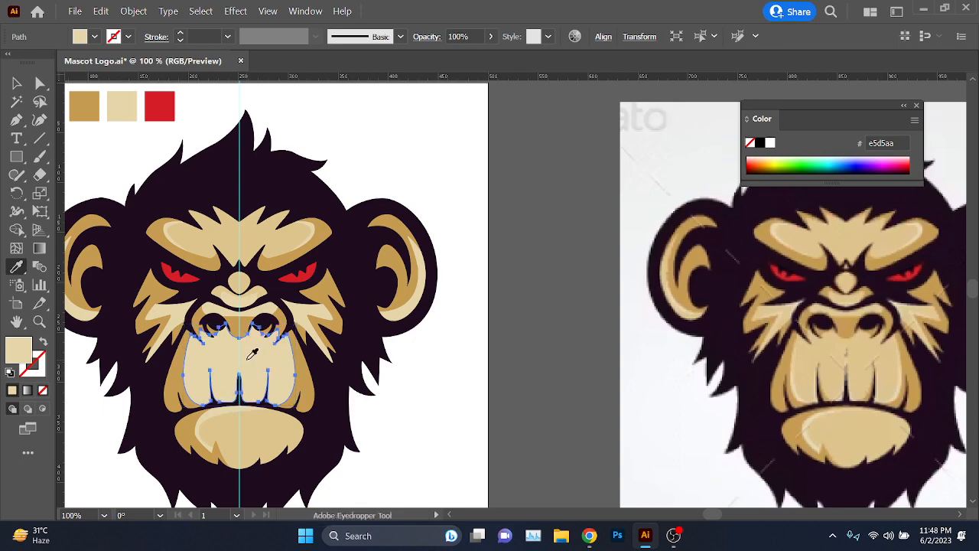
pyautogui.click(252, 429)
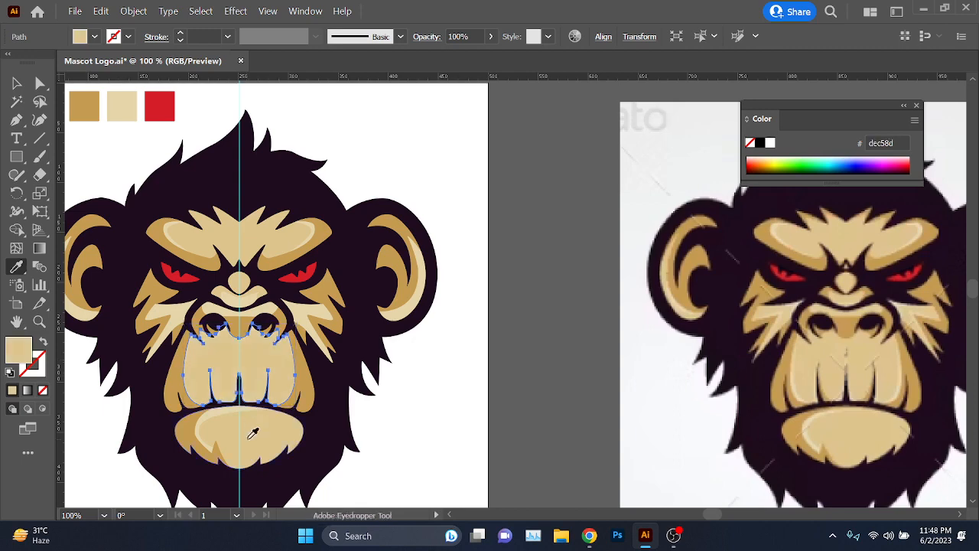
pyautogui.keyDown('ctrl'); pyautogui.click(409, 428); pyautogui.keyUp('ctrl')
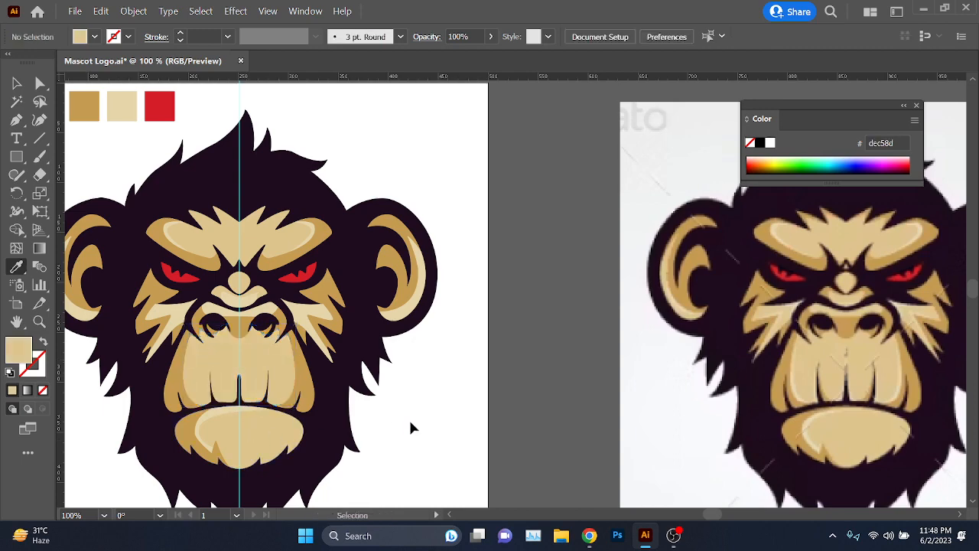
# Step: Move the monkey reference image far up and to the right, clearing the space beside the monkey artboard
pyautogui.hscroll(-1, 411, 428)
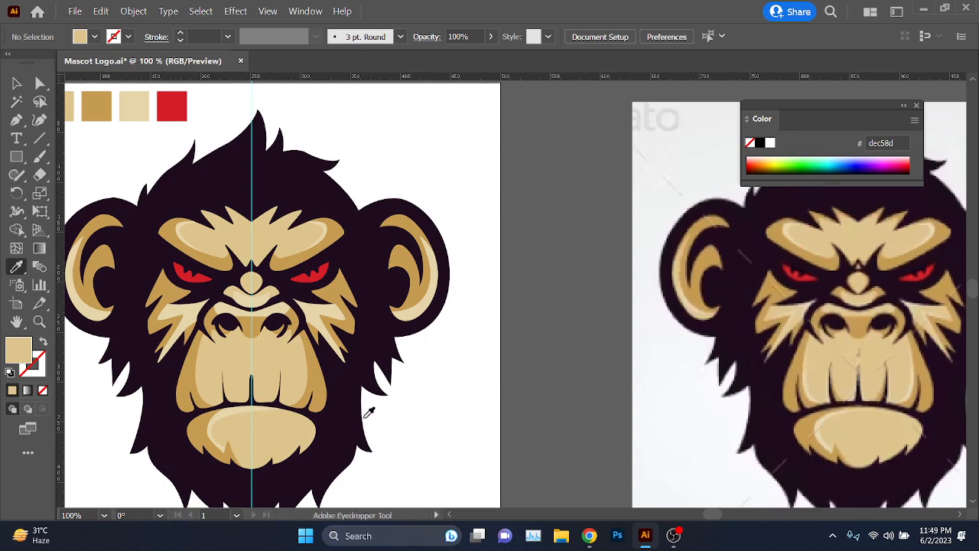
pyautogui.scroll(-1, 370, 412)
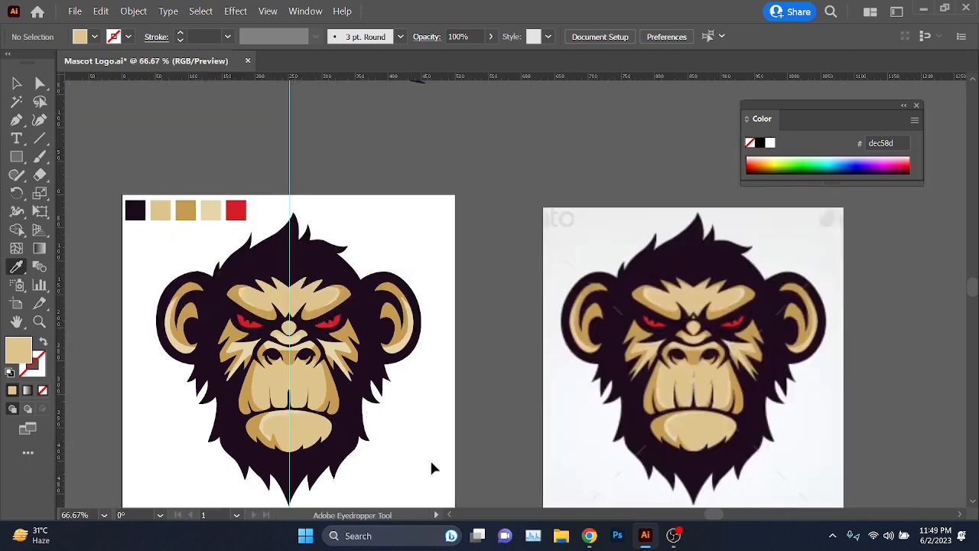
pyautogui.scroll(-2, 454, 454)
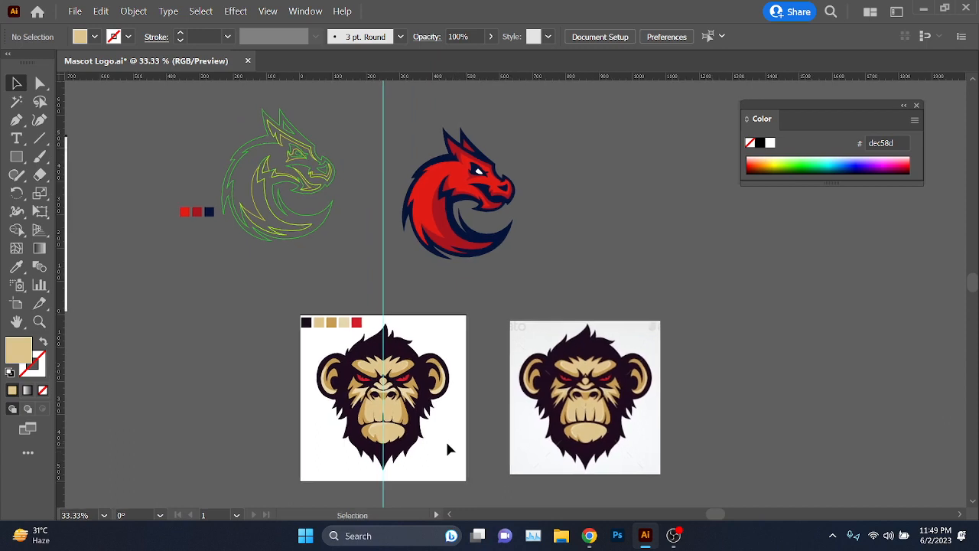
pyautogui.scroll(2, 448, 448)
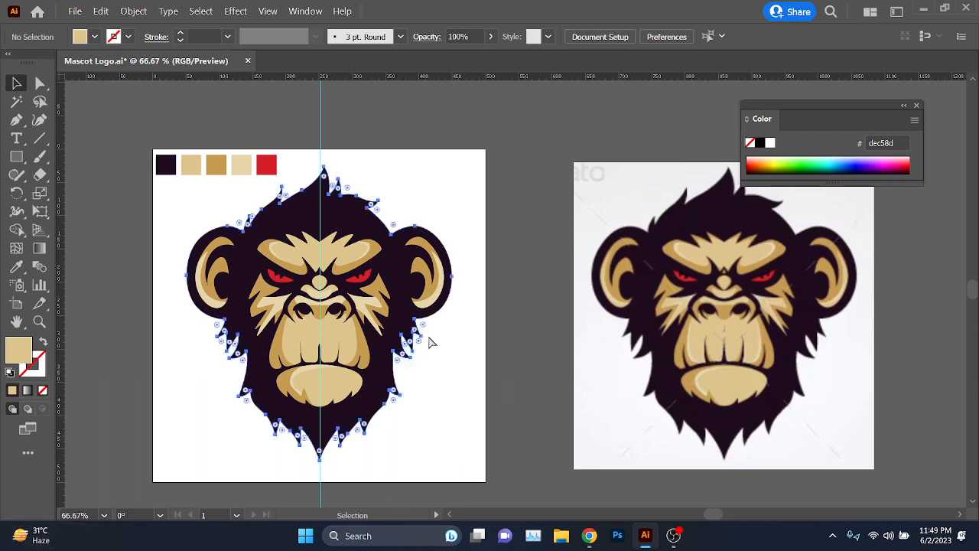
pyautogui.scroll(-2, 535, 352)
pyautogui.click(592, 364)
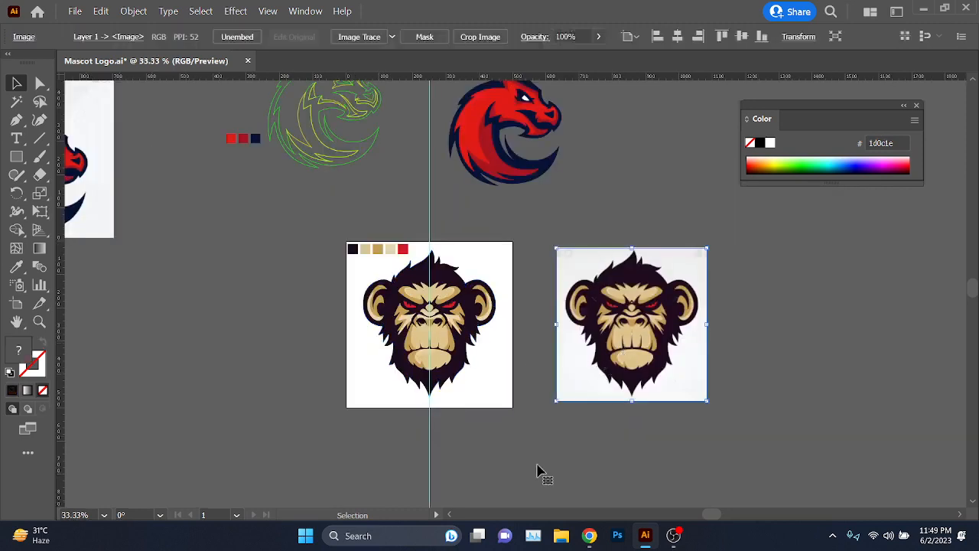
pyautogui.moveTo(608, 336)
pyautogui.mouseDown()
pyautogui.moveTo(218, 348)
pyautogui.moveTo(219, 268)
pyautogui.moveTo(188, 326)
pyautogui.moveTo(710, 315)
pyautogui.moveTo(844, 215)
pyautogui.mouseUp()
pyautogui.moveTo(592, 361); pyautogui.dragTo(336, 254)
pyautogui.moveTo(569, 196); pyautogui.dragTo(735, 113)
pyautogui.moveTo(499, 297); pyautogui.dragTo(443, 392)
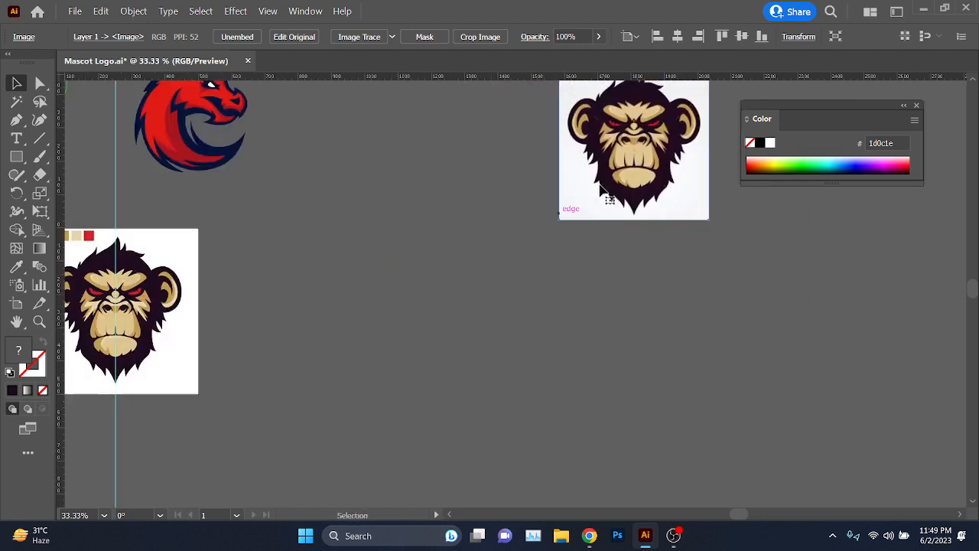
pyautogui.moveTo(606, 195); pyautogui.dragTo(682, 149)
# Step: Create a second, square artboard about 670 px wide to the right of the monkey artboard, level with its top edge
pyautogui.click(17, 303)
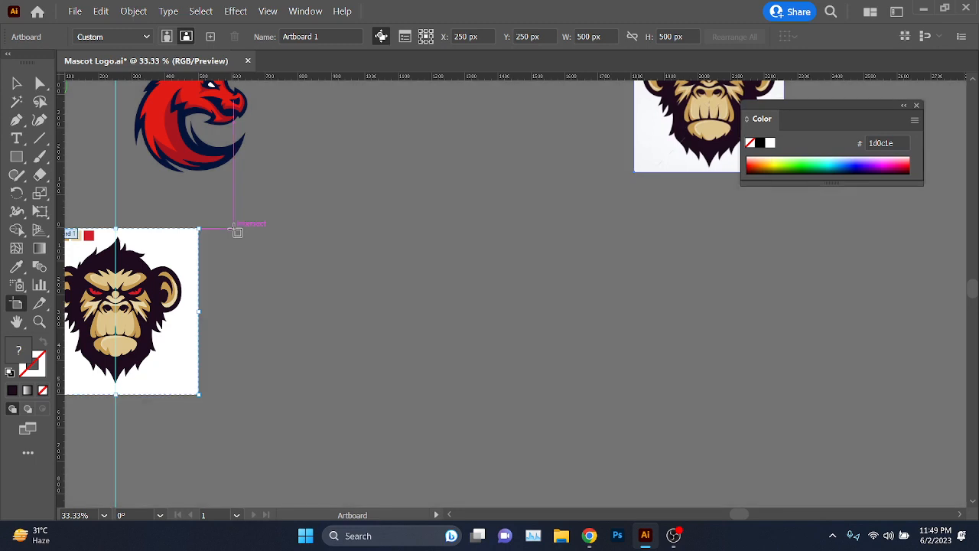
pyautogui.moveTo(234, 228); pyautogui.dragTo(463, 453)
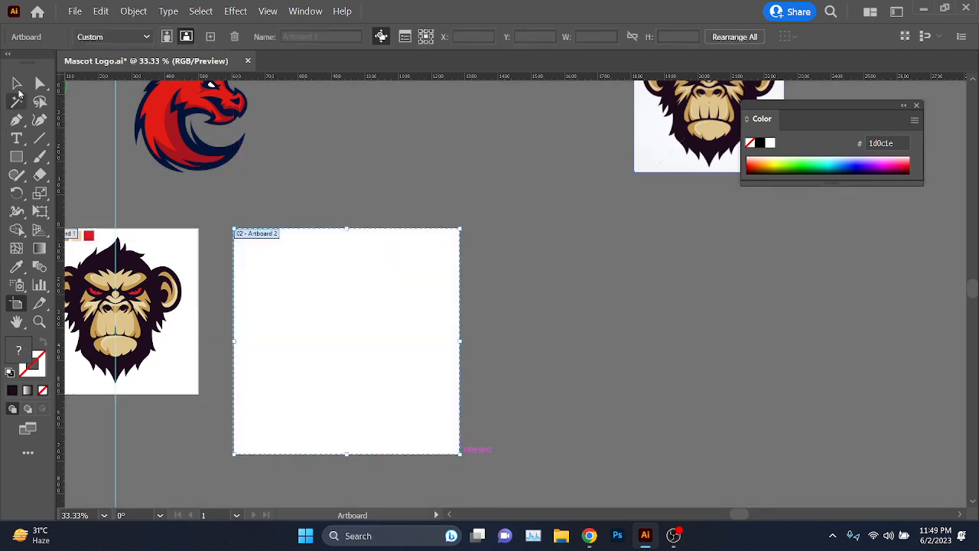
pyautogui.click(16, 84)
pyautogui.moveTo(335, 347); pyautogui.dragTo(464, 321)
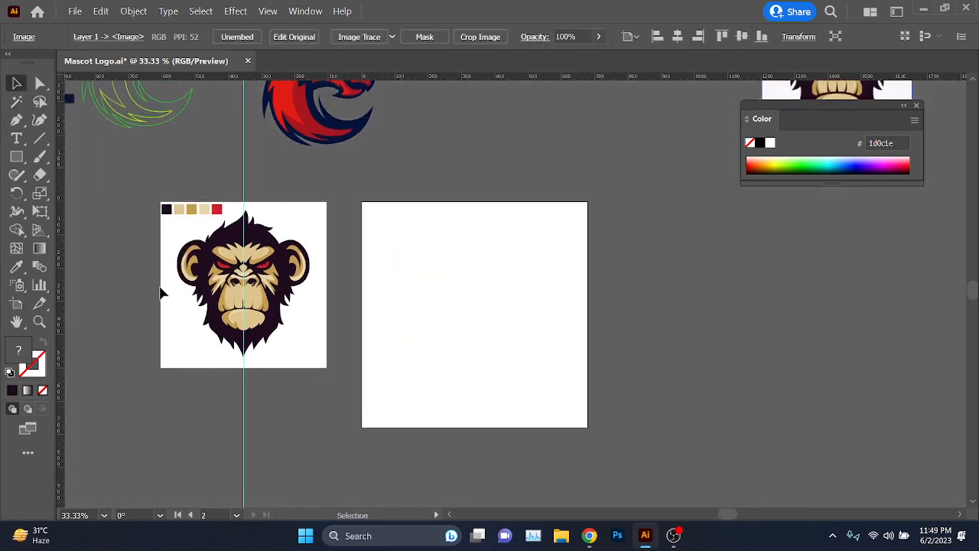
# Step: Draw a square about 300 px wide filled with dark 1d0c1e in the empty artboard's upper-left corner and align it to the artboard
pyautogui.click(18, 159)
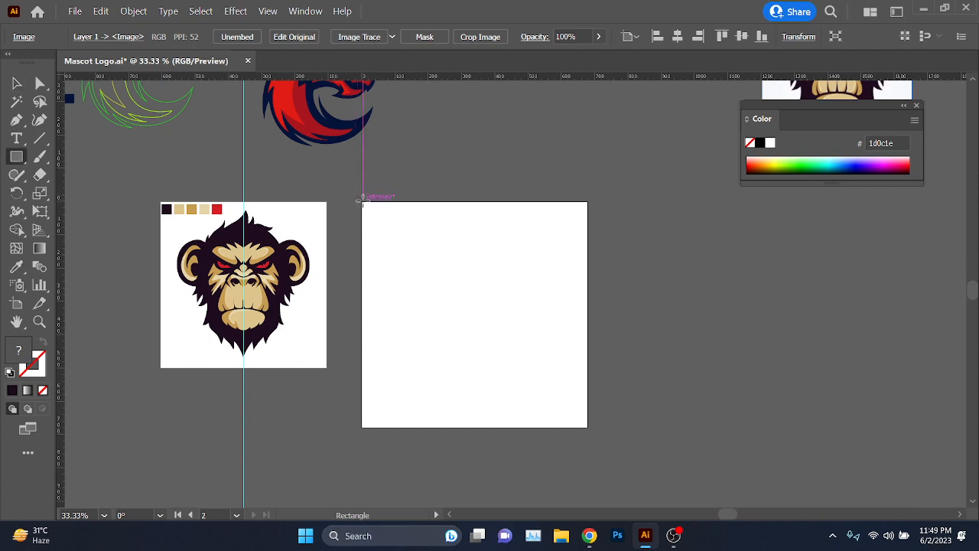
pyautogui.moveTo(362, 199); pyautogui.dragTo(463, 300)
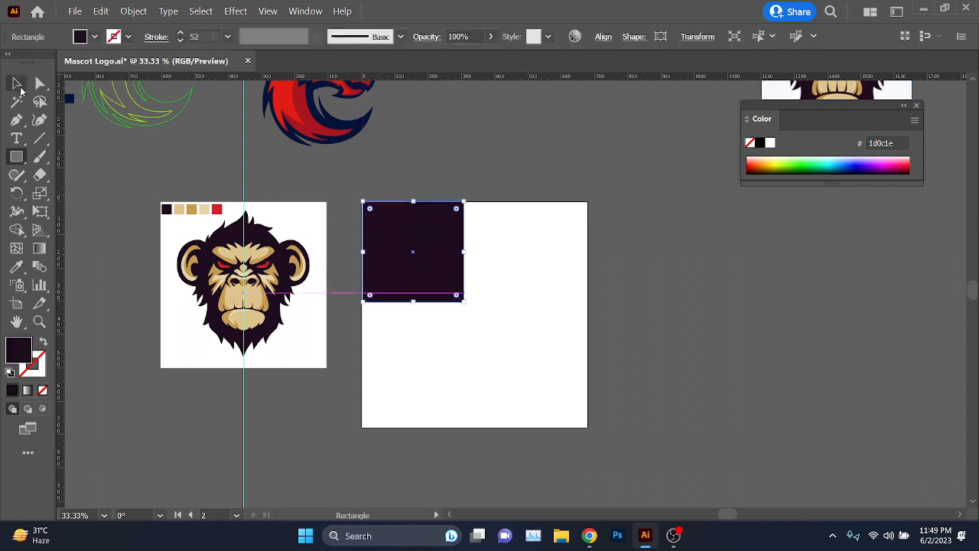
pyautogui.press('v')
pyautogui.click(604, 37)
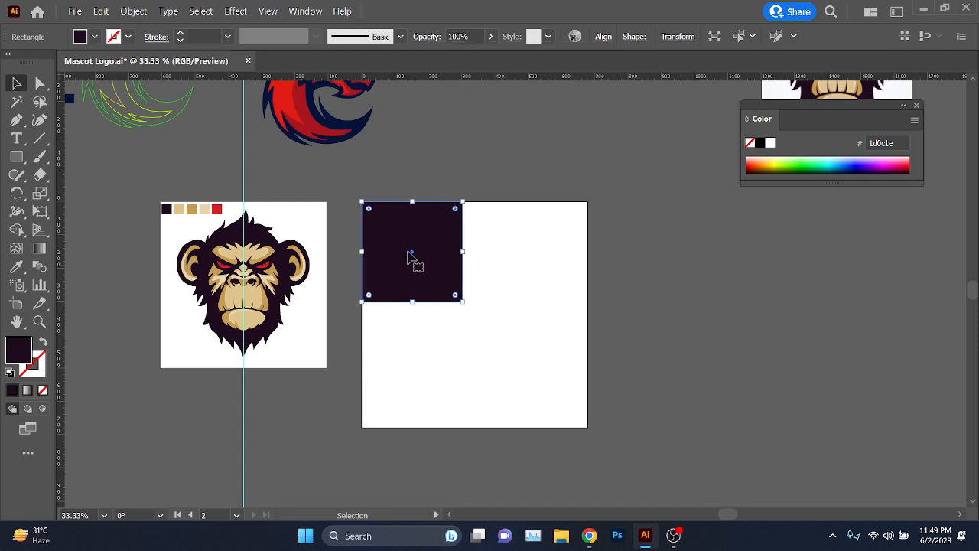
pyautogui.click(496, 320)
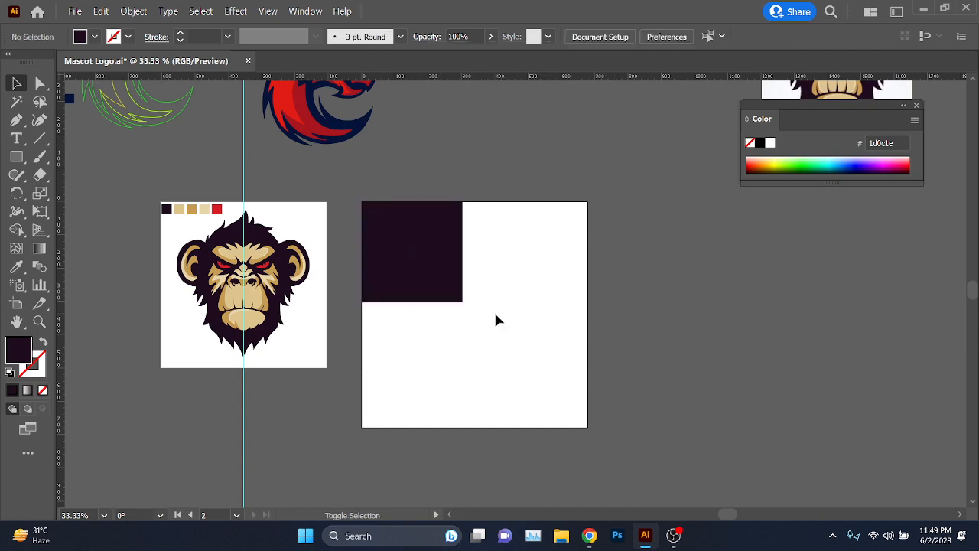
pyautogui.click(404, 280)
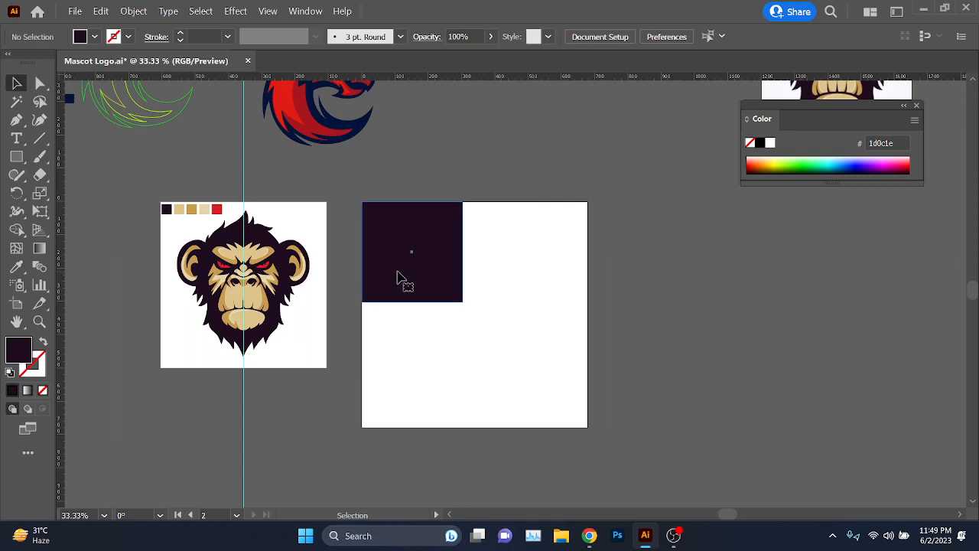
pyautogui.click(386, 279)
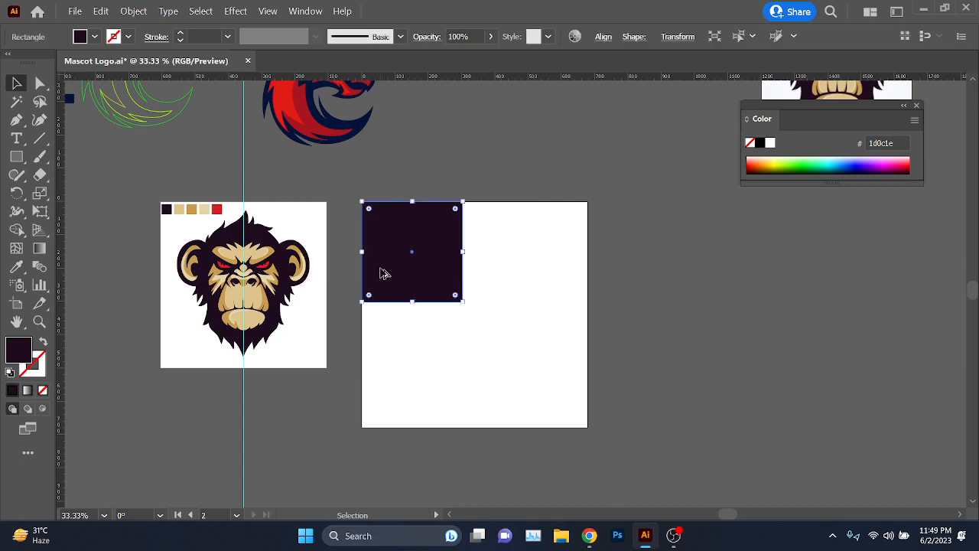
pyautogui.click(507, 270)
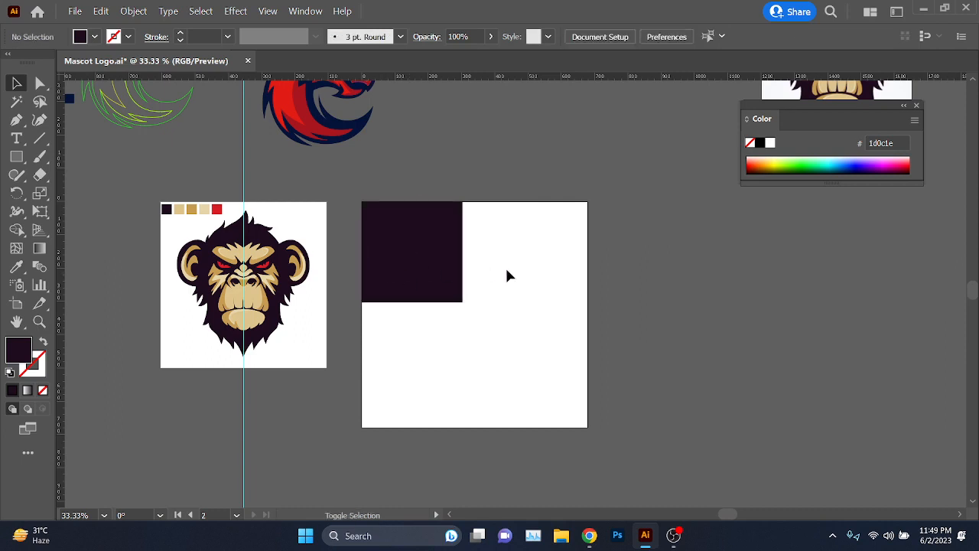
# Step: Duplicate the dark square directly to its right and copy the pair directly below to form a two-by-two grid
pyautogui.scroll(2, 506, 267)
pyautogui.moveTo(508, 243); pyautogui.dragTo(451, 287)
pyautogui.press('a')
pyautogui.moveTo(327, 386); pyautogui.dragTo(489, 261)
pyautogui.scroll(-2, 457, 308)
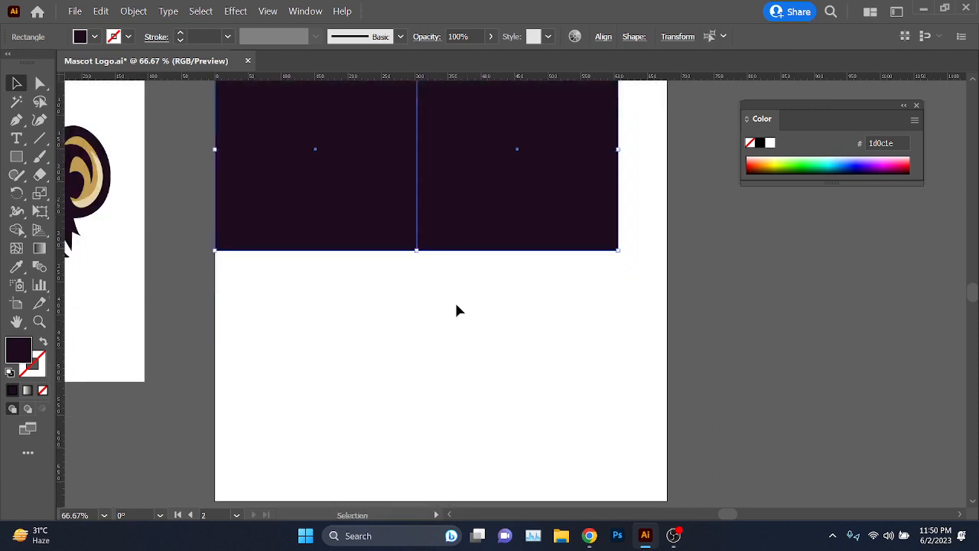
pyautogui.press('a')
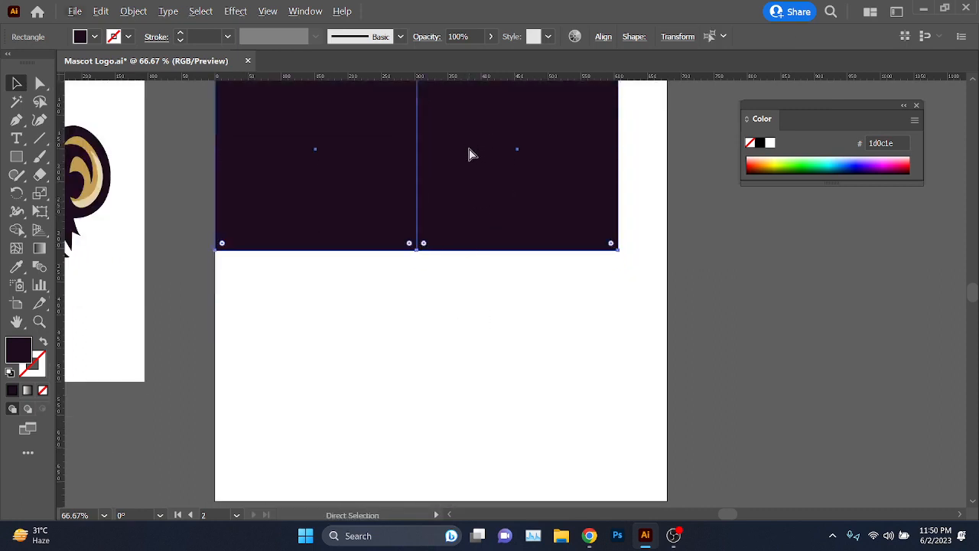
pyautogui.moveTo(492, 153); pyautogui.dragTo(480, 354)
pyautogui.scroll(-2, 610, 382)
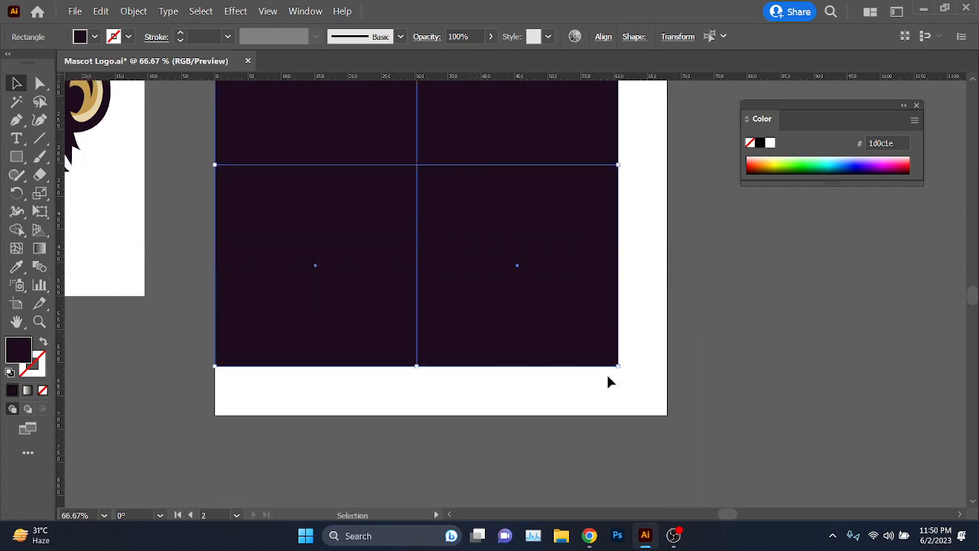
# Step: Scale the four dark squares proportionally from their lower-right corner to cover the whole second artboard
pyautogui.moveTo(619, 367); pyautogui.dragTo(668, 414)
pyautogui.scroll(2, 754, 415)
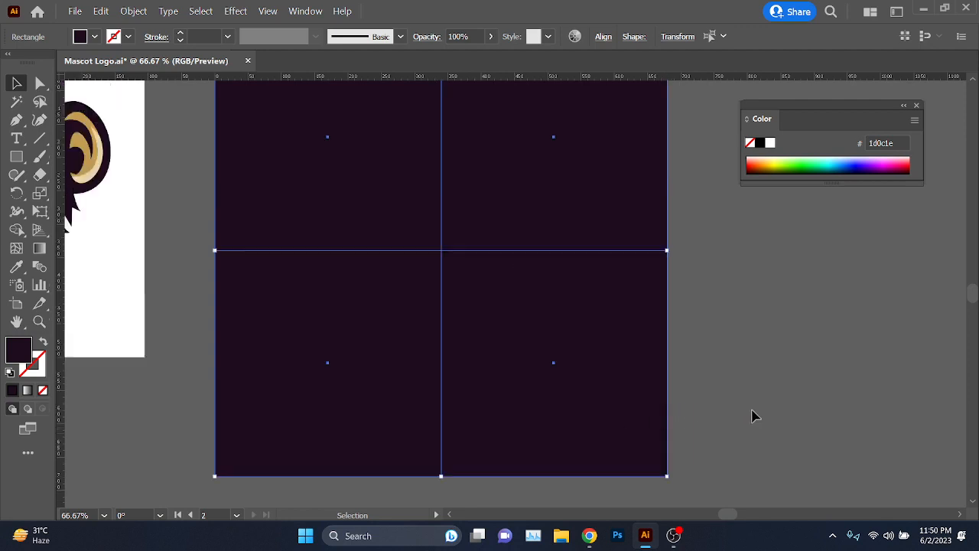
pyautogui.click(753, 416)
pyautogui.scroll(1, 372, 183)
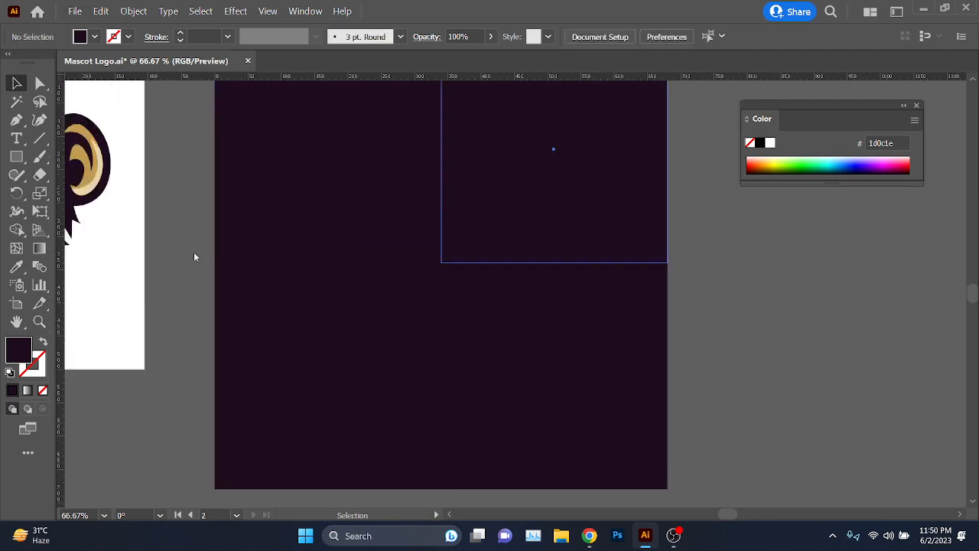
# Step: Fill the grid's lower-left square with white and its upper-right square with yellow ffff00
pyautogui.click(317, 382)
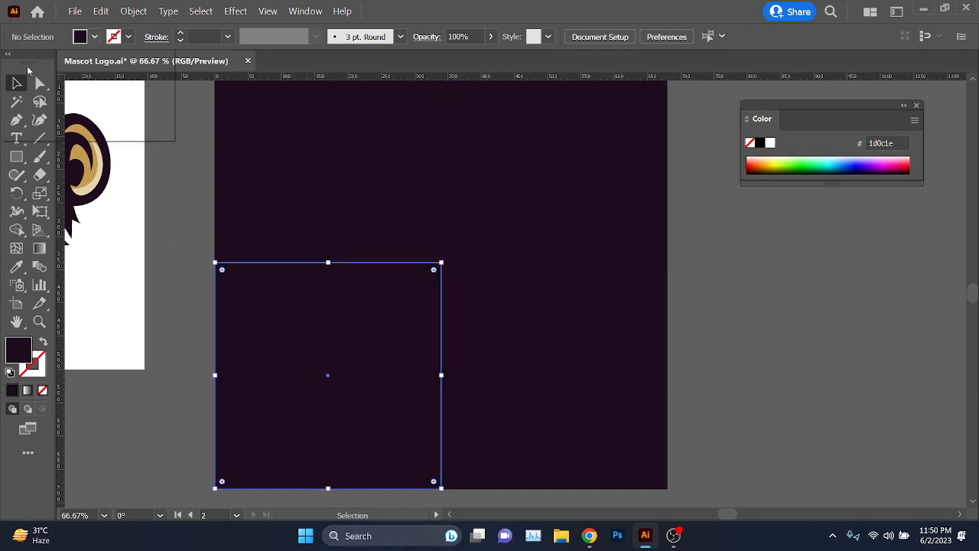
pyautogui.click(94, 36)
pyautogui.click(33, 64)
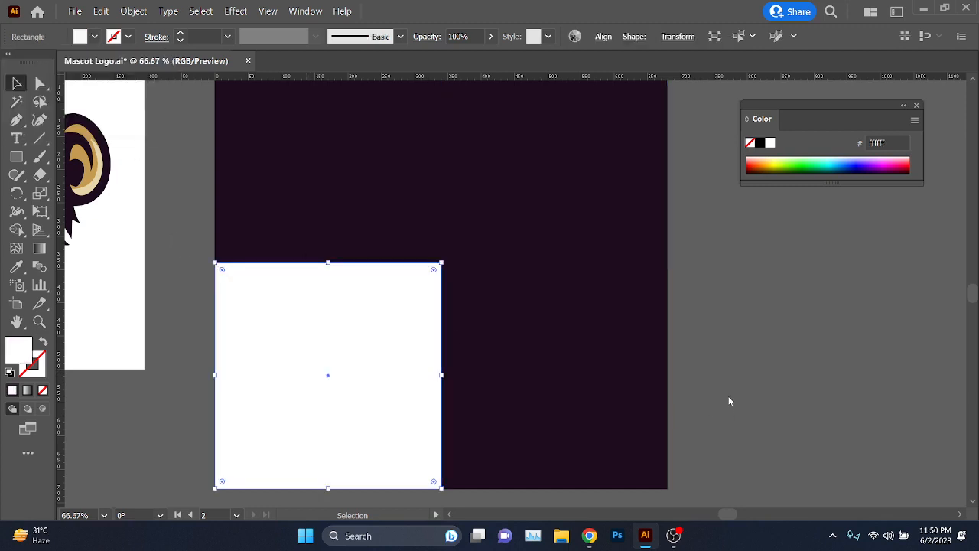
pyautogui.click(730, 401)
pyautogui.scroll(1, 405, 238)
pyautogui.click(478, 201)
pyautogui.click(91, 36)
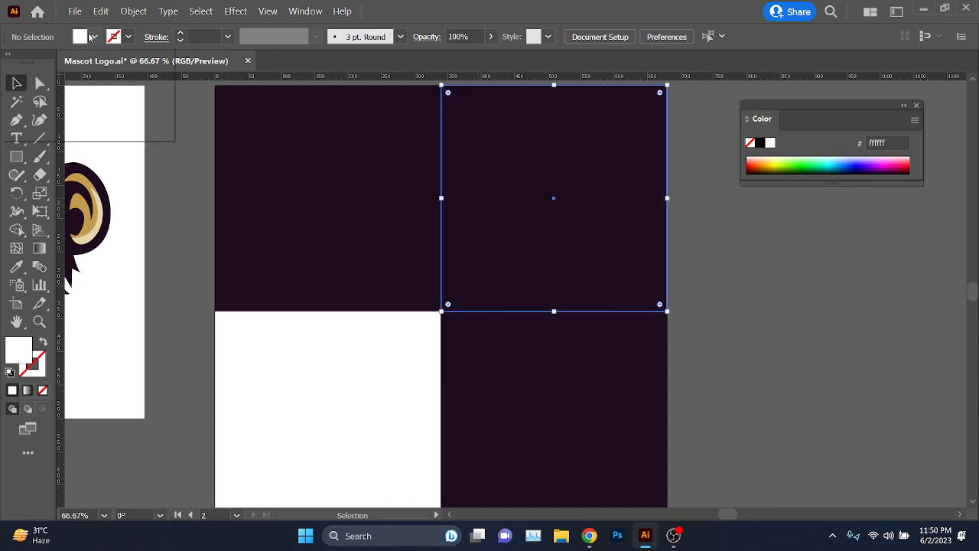
pyautogui.click(61, 64)
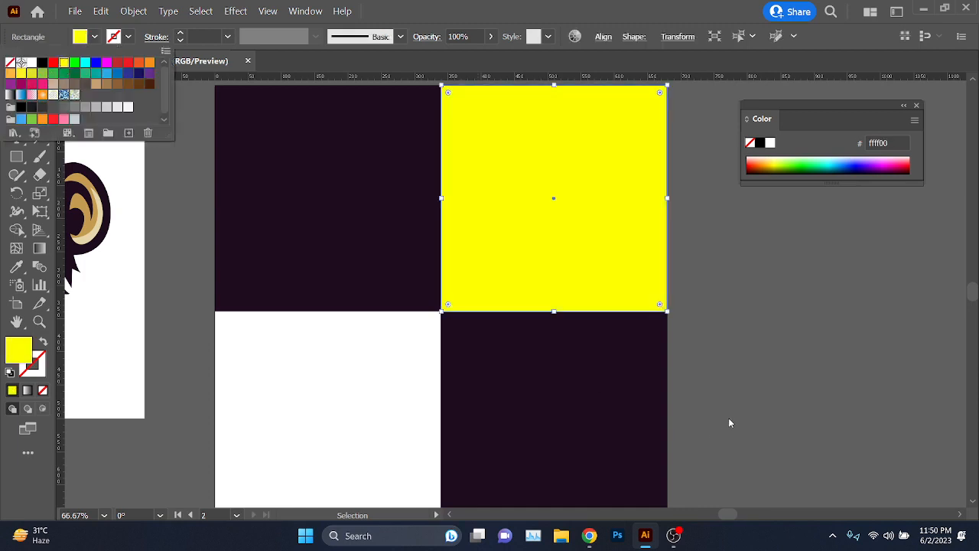
# Step: Fill the grid's lower-right square with dark blue 1b1464 and save the document
pyautogui.click(528, 410)
pyautogui.click(94, 37)
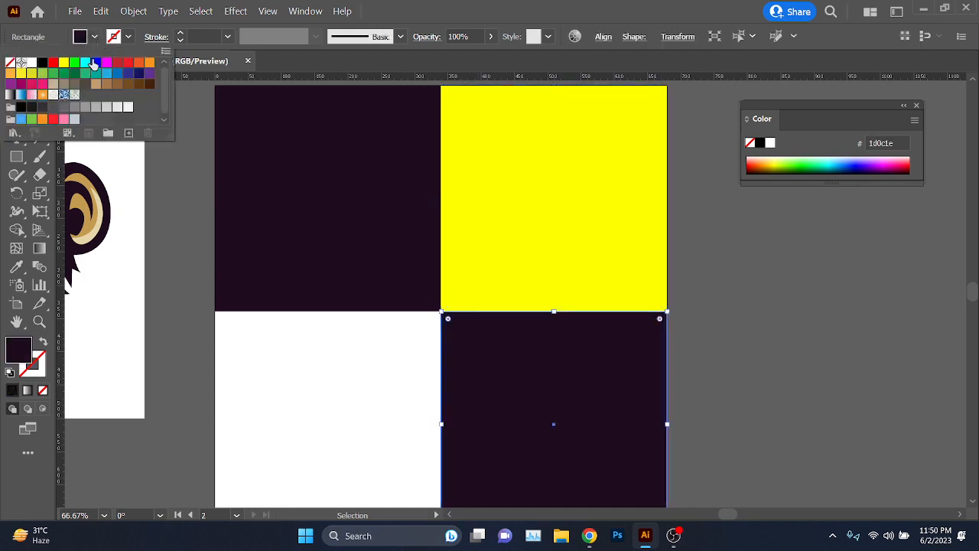
pyautogui.click(143, 73)
pyautogui.click(752, 404)
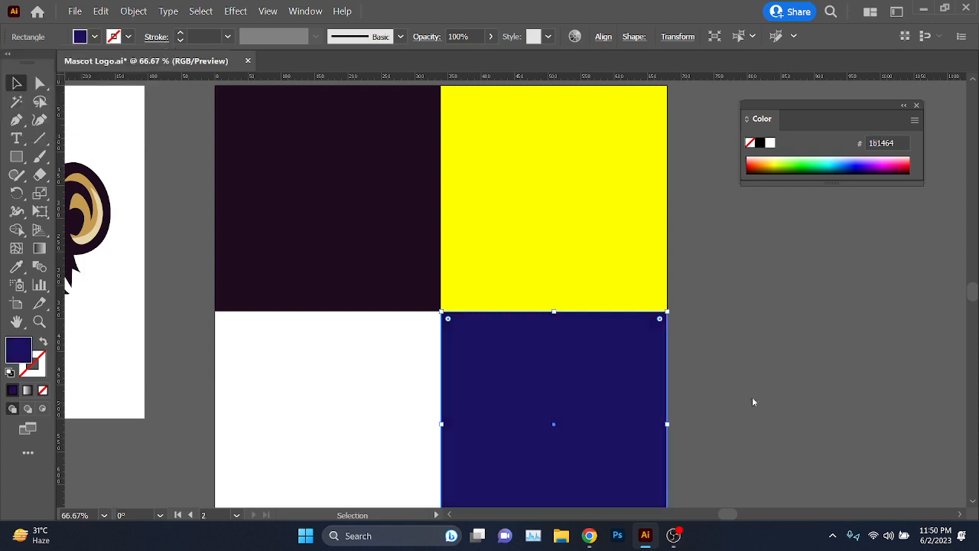
pyautogui.click(752, 403)
pyautogui.scroll(-1, 645, 398)
pyautogui.moveTo(647, 399); pyautogui.dragTo(812, 403)
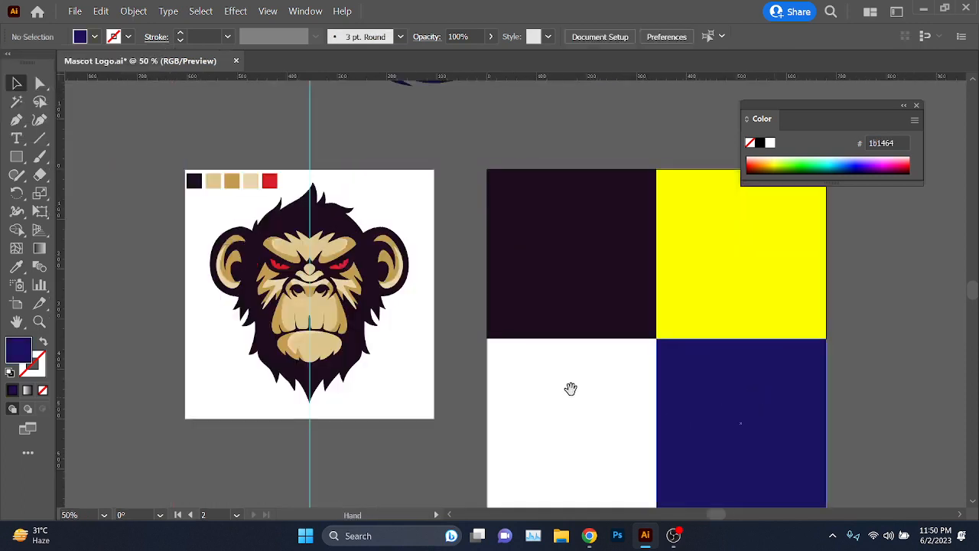
pyautogui.hotkey('ctrl', 's')
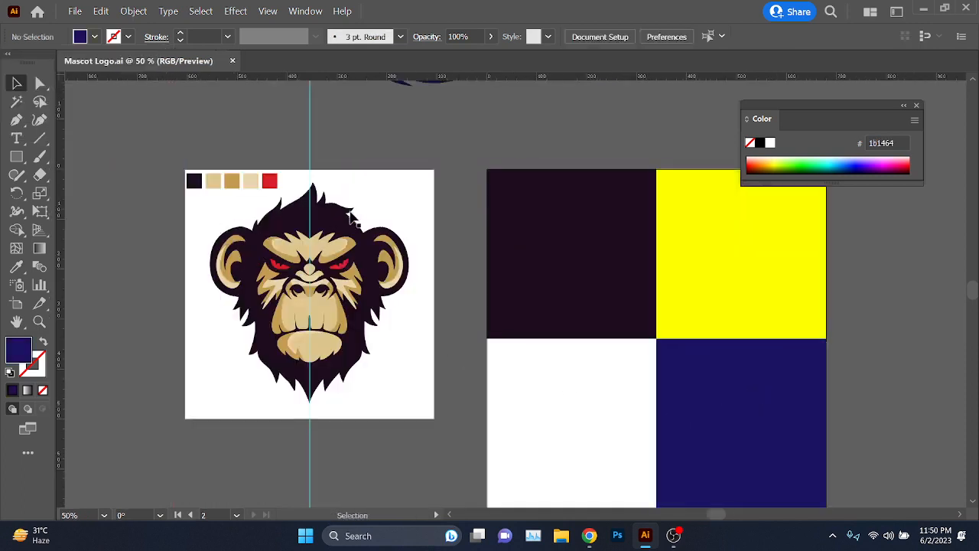
# Step: Group the monkey artwork, copy it onto the dark upper-left square and scale the copy proportionally to about 210 px wide
pyautogui.moveTo(207, 203); pyautogui.dragTo(418, 433)
pyautogui.hotkey('ctrl', 'g')
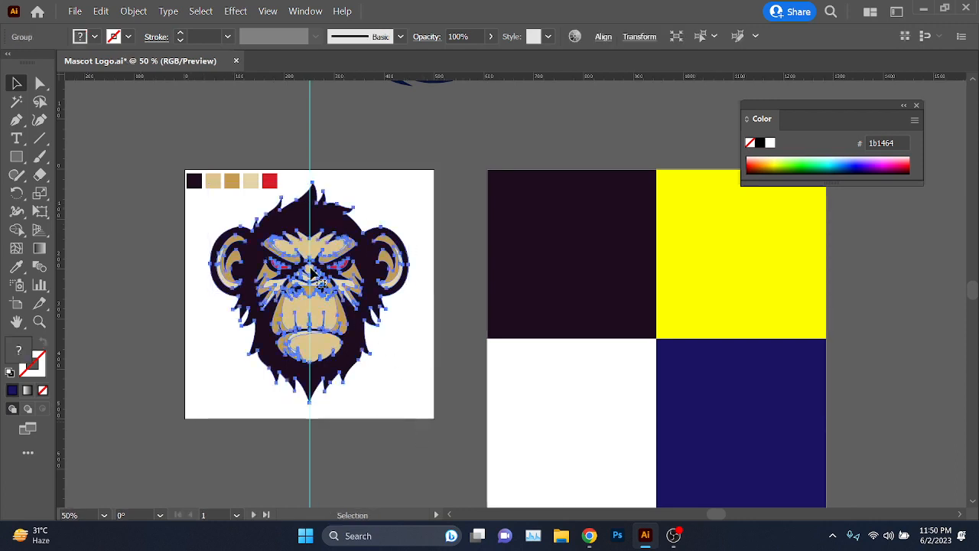
pyautogui.moveTo(360, 276); pyautogui.dragTo(575, 249)
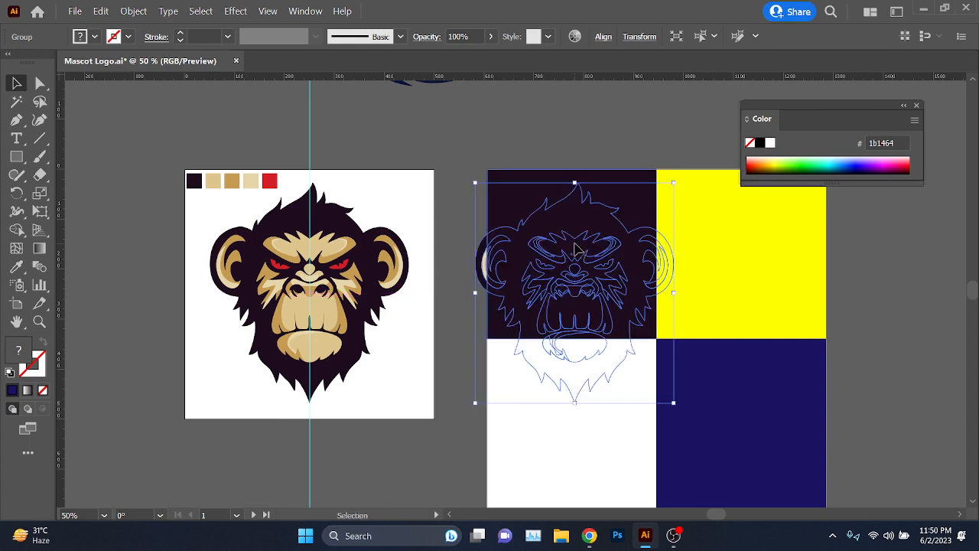
pyautogui.scroll(2, 600, 233)
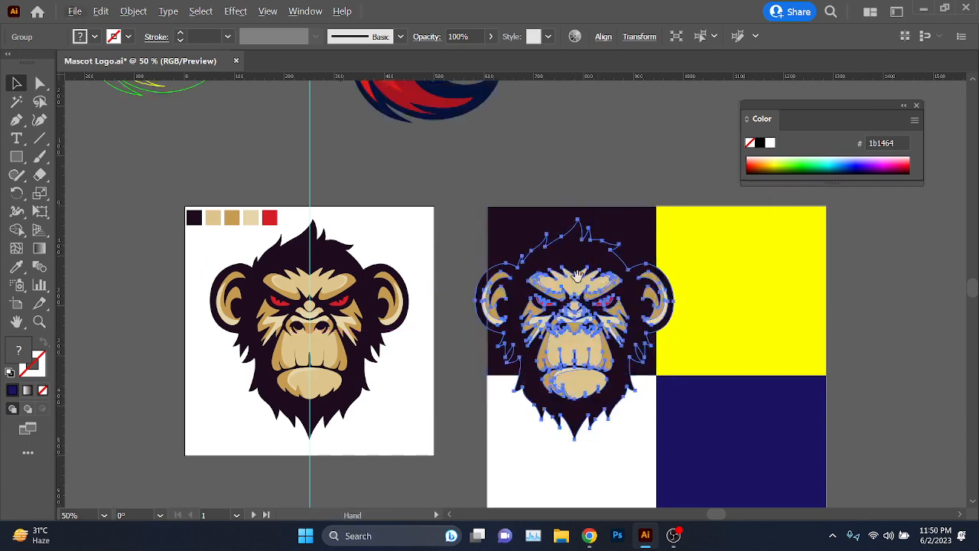
pyautogui.moveTo(577, 441); pyautogui.dragTo(580, 337)
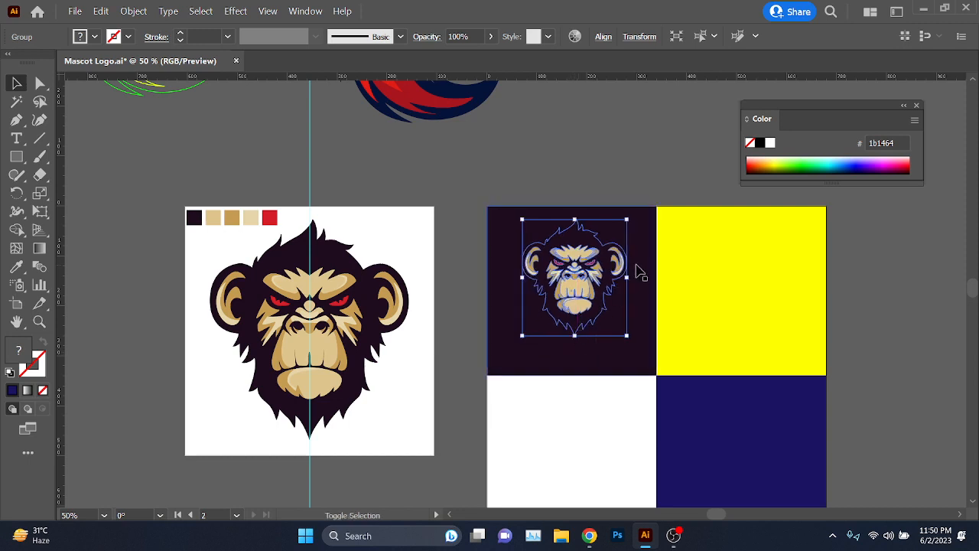
# Step: Centre the small monkey horizontally and vertically on the dark upper-left square
pyautogui.keyDown('shift'); pyautogui.click(641, 273); pyautogui.keyUp('shift')
pyautogui.hotkey('ctrl', 't')
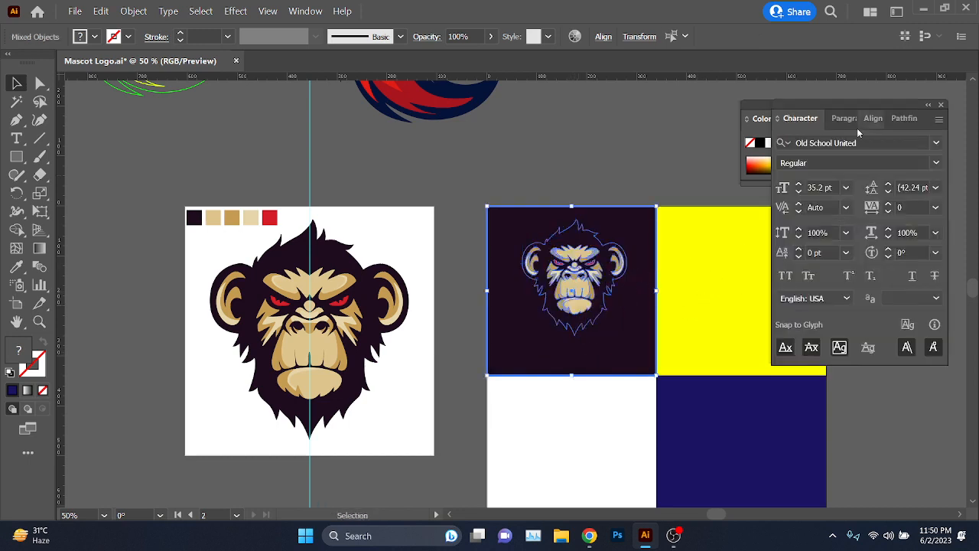
pyautogui.click(873, 118)
pyautogui.click(812, 160)
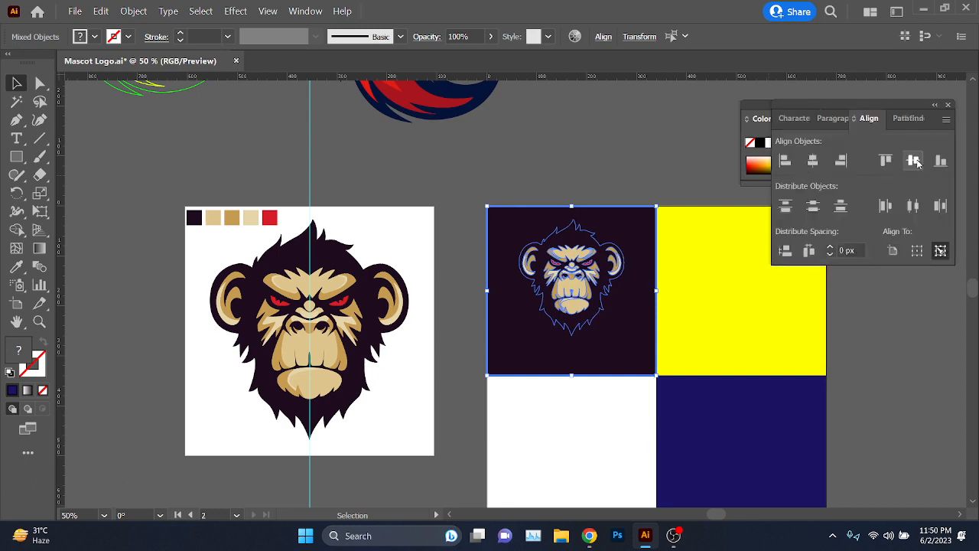
pyautogui.click(913, 160)
pyautogui.click(949, 105)
pyautogui.moveTo(945, 391); pyautogui.dragTo(810, 302)
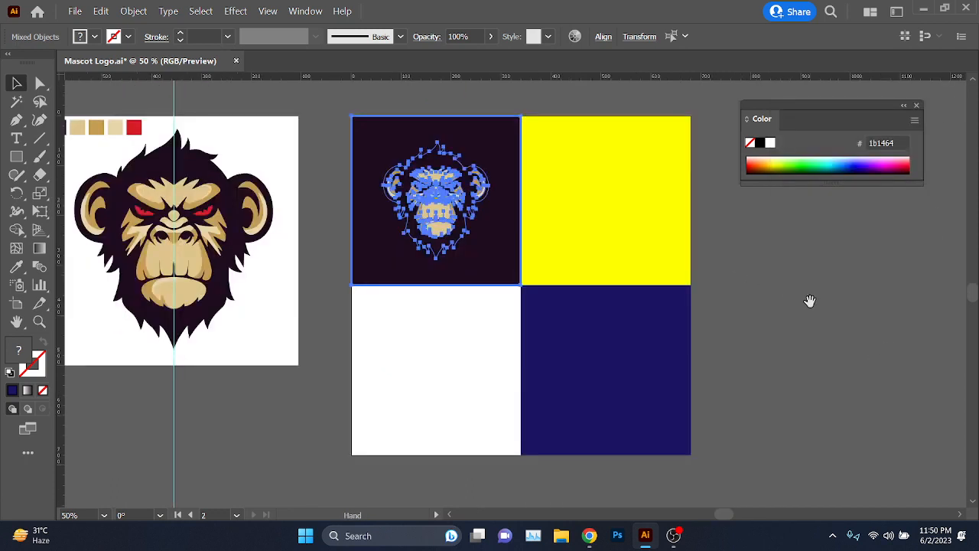
# Step: Duplicate the small monkey and centre the copy vertically on the white lower-left square
pyautogui.click(776, 315)
pyautogui.moveTo(442, 264); pyautogui.dragTo(441, 276)
pyautogui.click(428, 218)
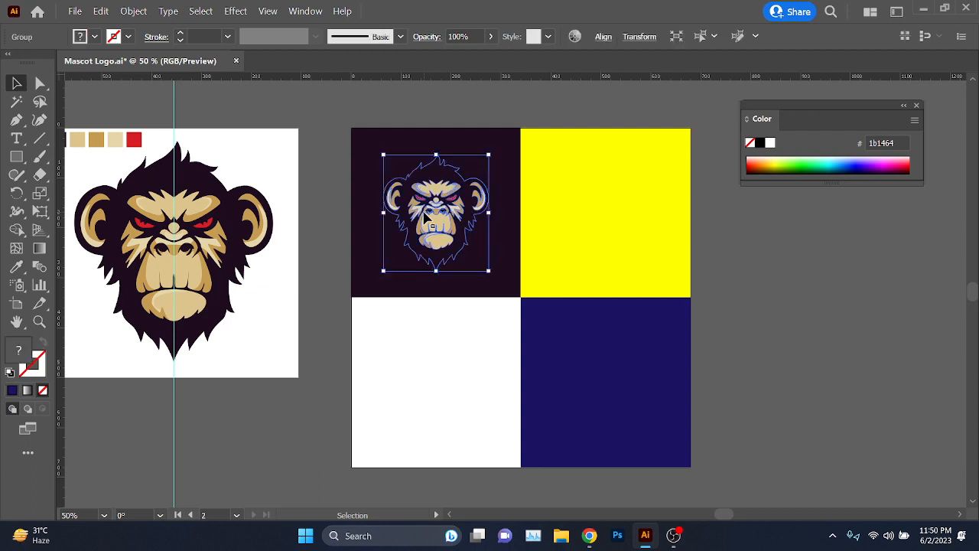
pyautogui.press('a')
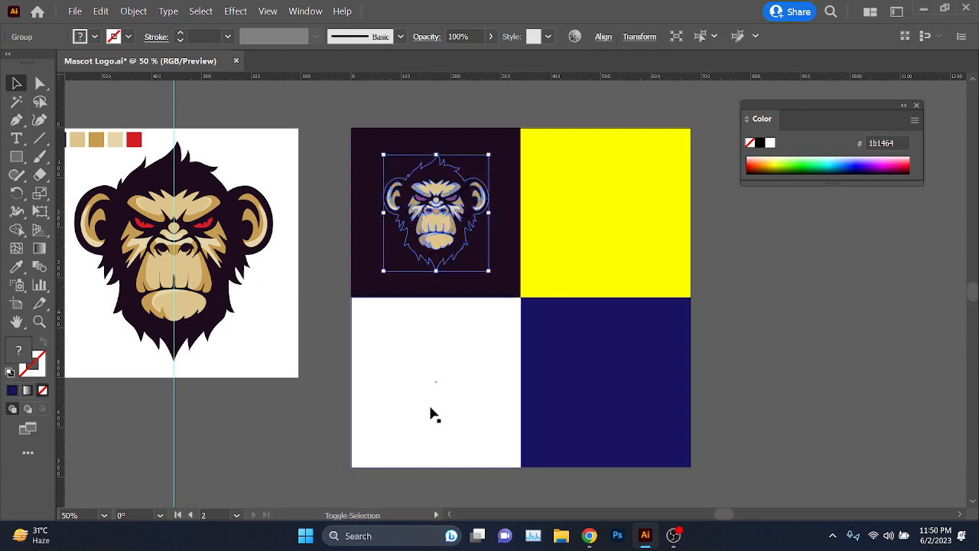
pyautogui.keyDown('shift'); pyautogui.click(431, 409); pyautogui.keyUp('shift')
pyautogui.hotkey('ctrl', 't')
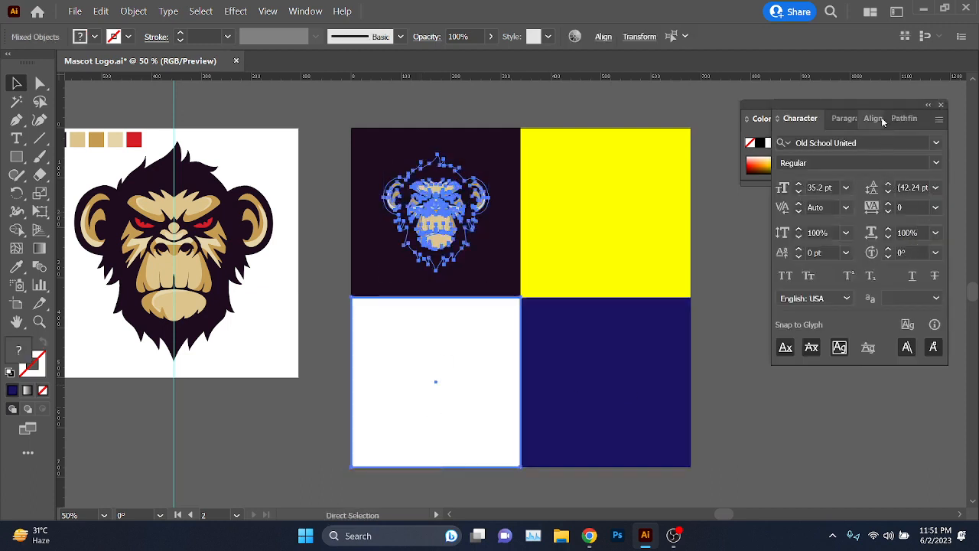
pyautogui.click(880, 119)
pyautogui.click(915, 162)
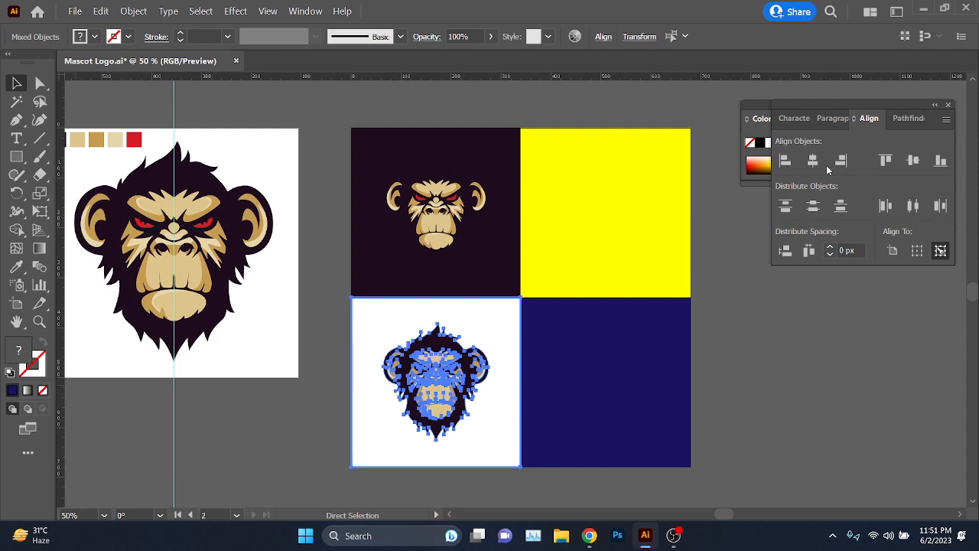
pyautogui.click(823, 401)
# Step: Duplicate both small monkeys across to the yellow and dark blue squares, centred horizontally on them
pyautogui.click(462, 380)
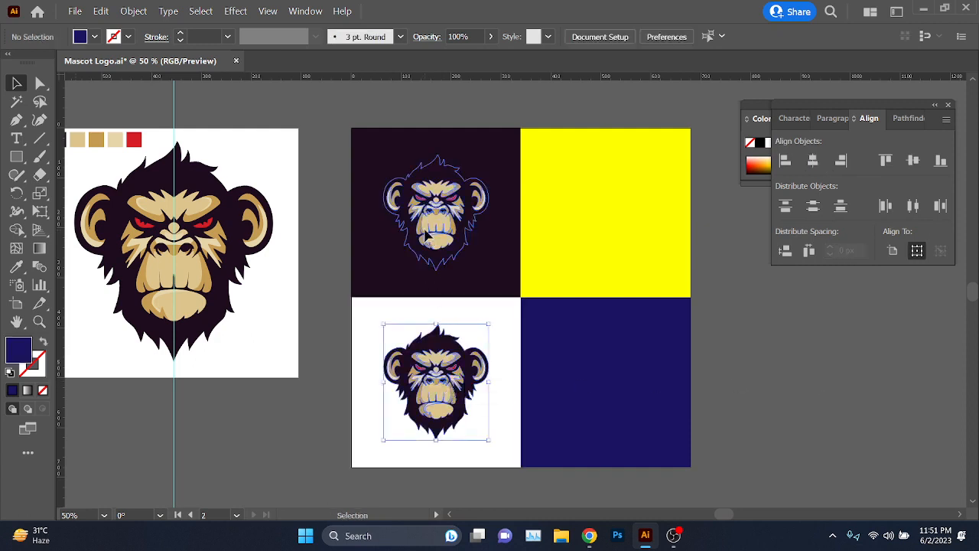
pyautogui.keyDown('shift'); pyautogui.click(426, 235); pyautogui.keyUp('shift')
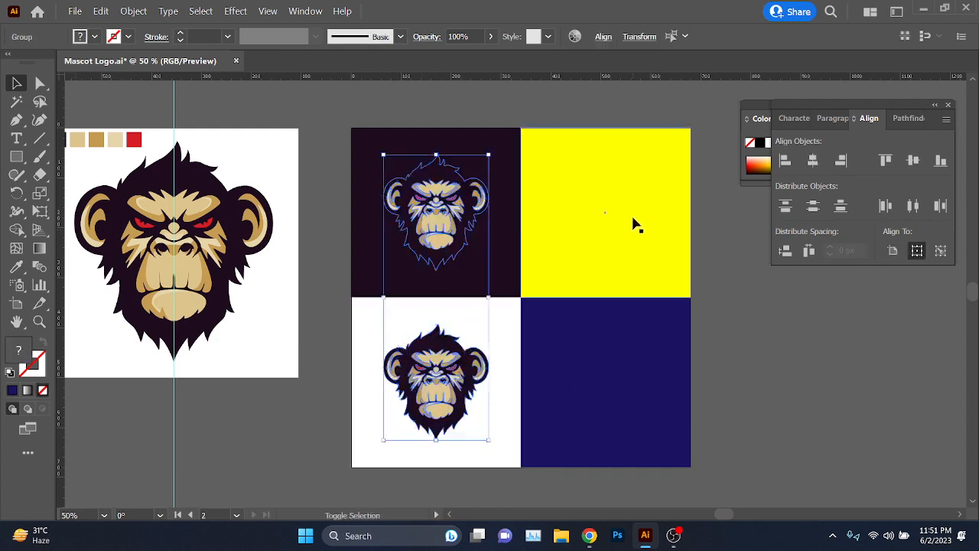
pyautogui.keyDown('shift'); pyautogui.click(633, 223); pyautogui.keyUp('shift')
pyautogui.click(634, 224)
pyautogui.click(812, 160)
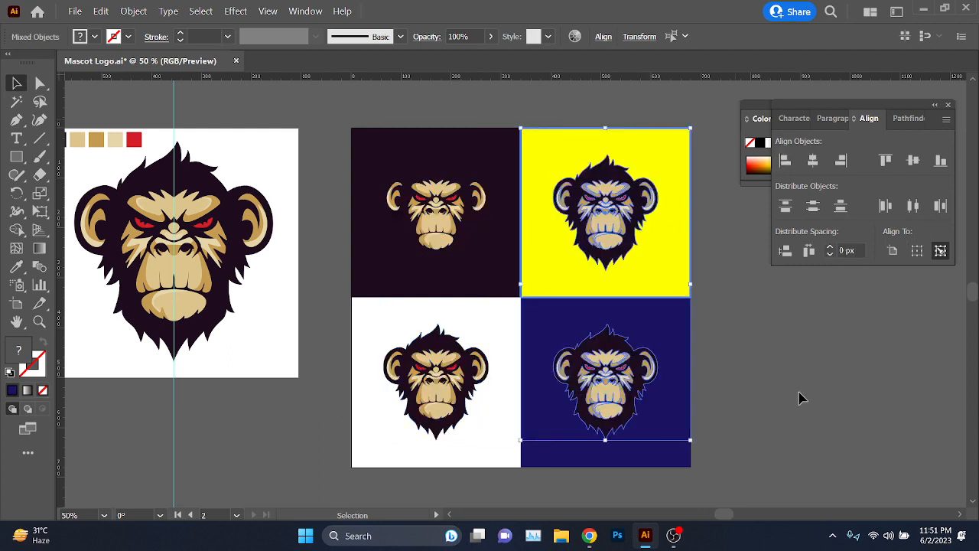
pyautogui.click(791, 416)
pyautogui.click(826, 373)
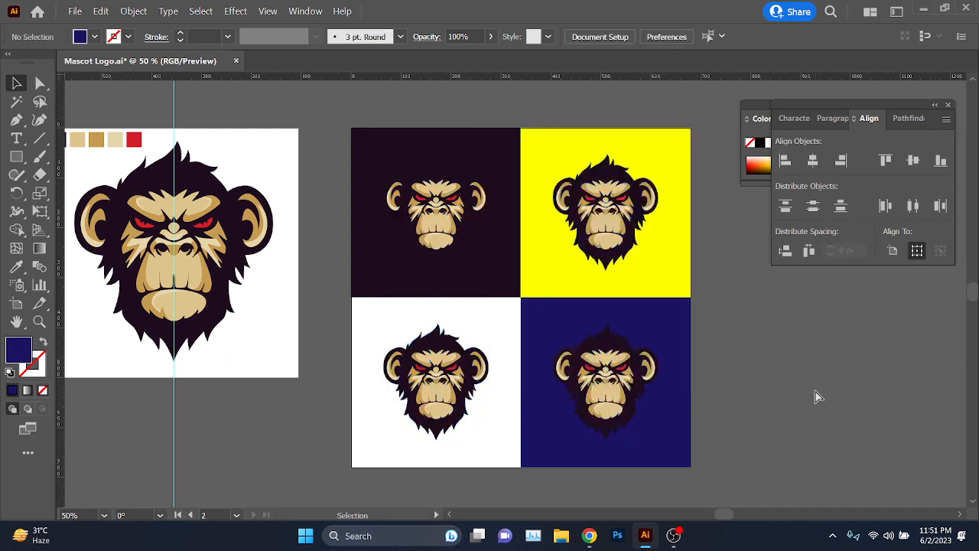
# Step: Save the document and close the floating Align and Color panels
pyautogui.hotkey('ctrl', 's')
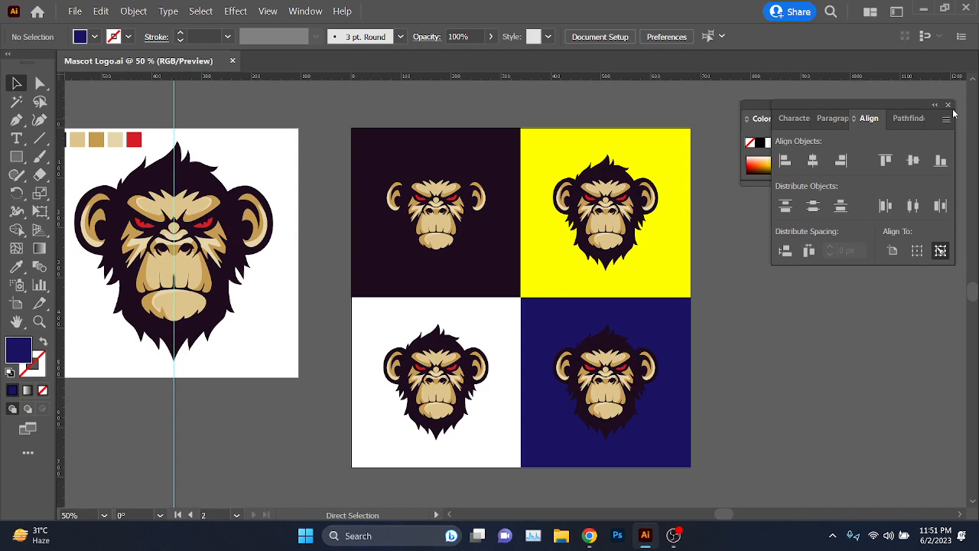
pyautogui.click(949, 107)
pyautogui.click(918, 106)
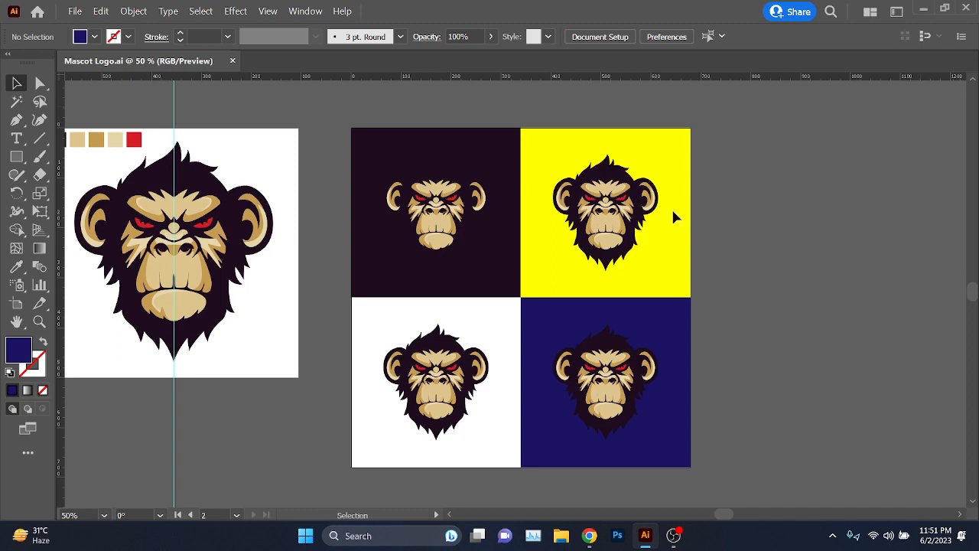
pyautogui.scroll(1, 704, 339)
pyautogui.moveTo(750, 326); pyautogui.dragTo(759, 305)
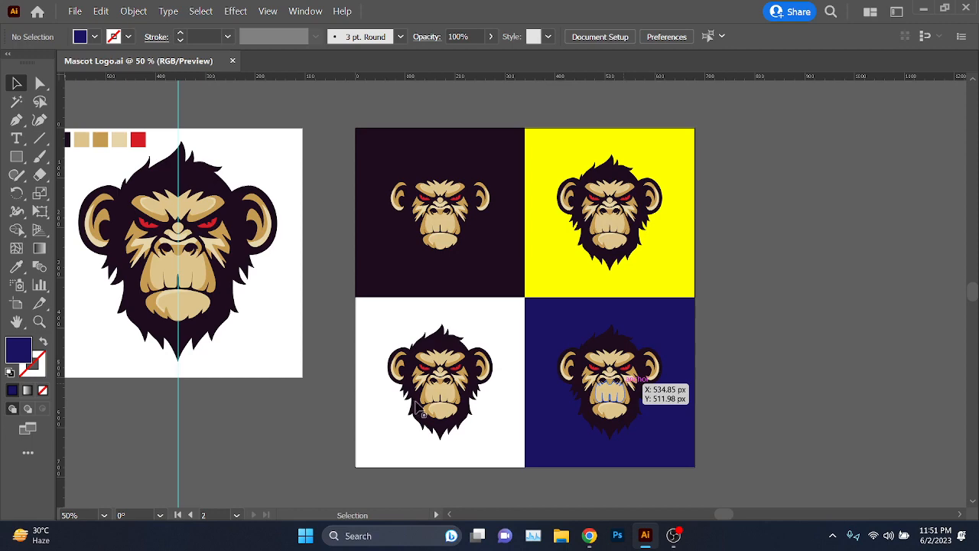
pyautogui.scroll(1, 490, 368)
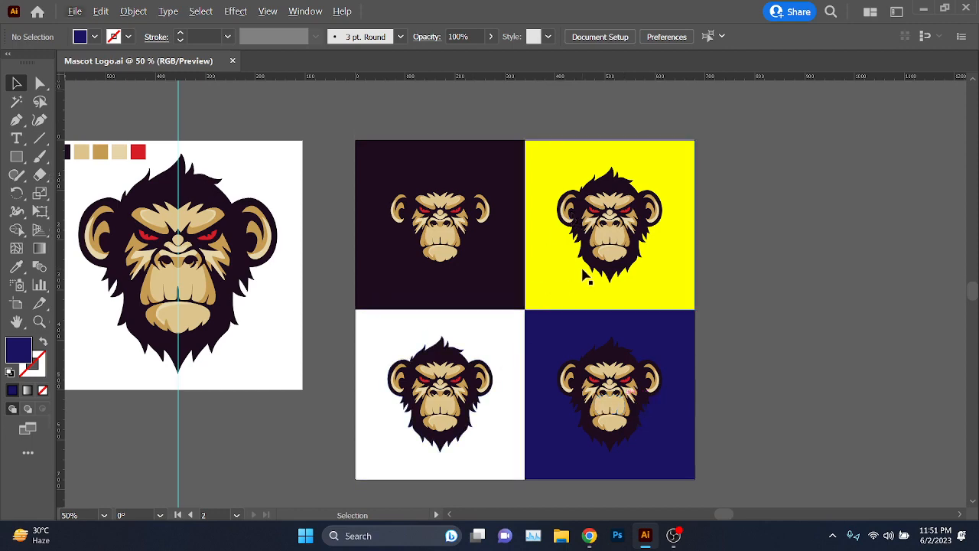
pyautogui.hotkey('alt', 'Tab')
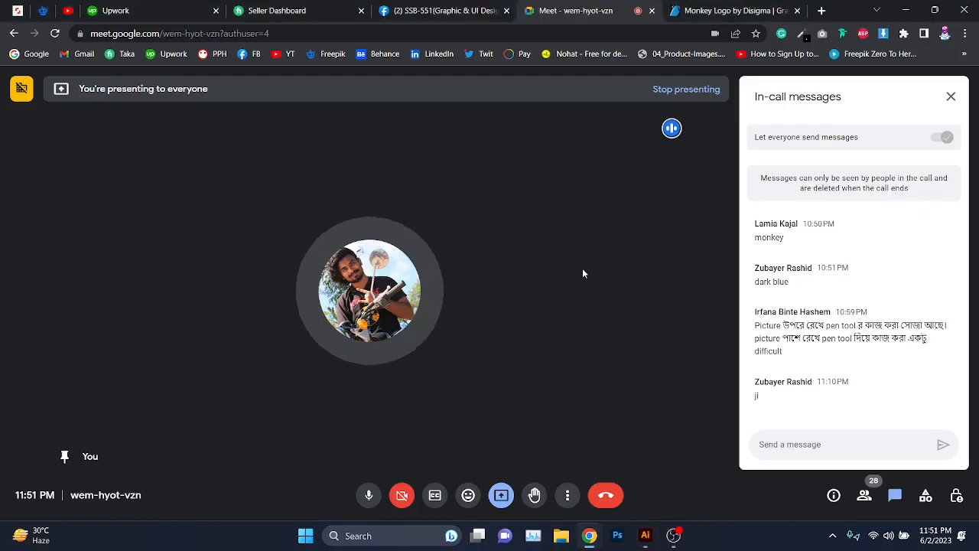
pyautogui.hotkey('alt', 'Tab')
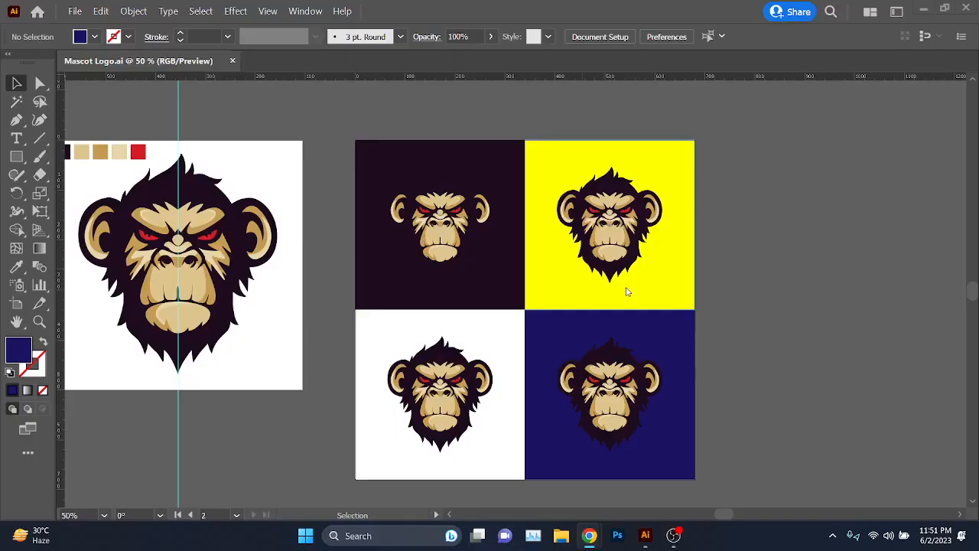
# Step: Ungroup the small monkey on the dark blue square
pyautogui.scroll(2, 626, 294)
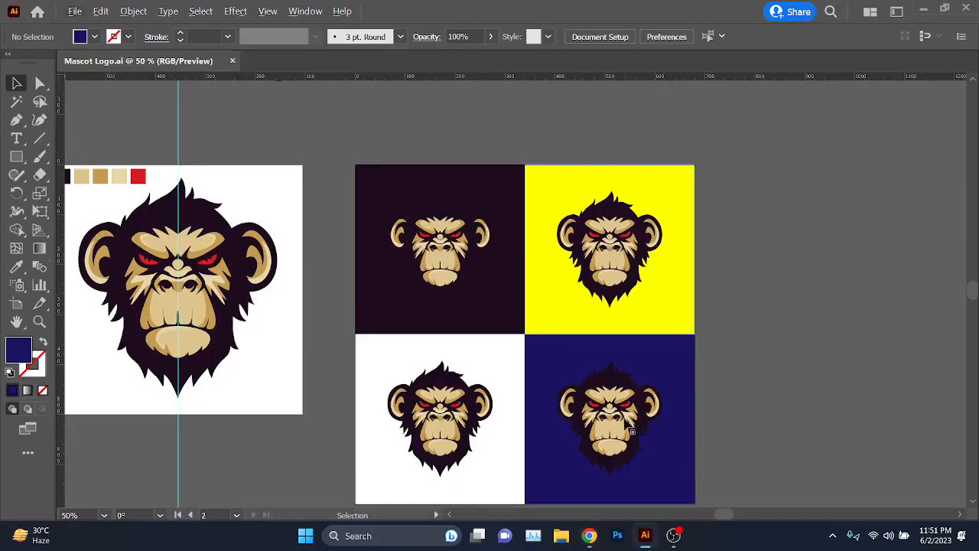
pyautogui.scroll(2, 636, 397)
pyautogui.moveTo(639, 438); pyautogui.dragTo(600, 270)
pyautogui.scroll(3, 593, 272)
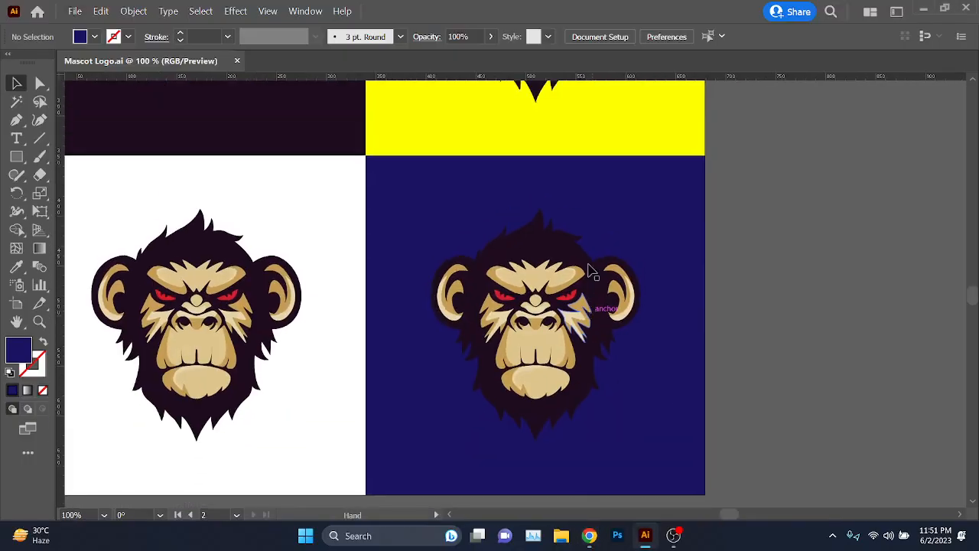
pyautogui.scroll(2, 505, 305)
pyautogui.hscroll(2, 503, 303)
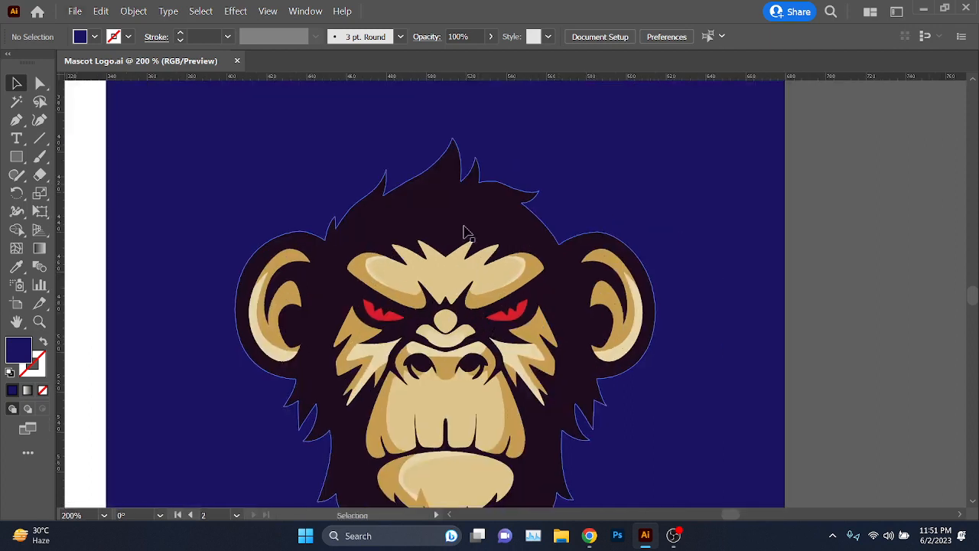
pyautogui.click(465, 230)
pyautogui.rightClick(464, 227)
pyautogui.click(528, 331)
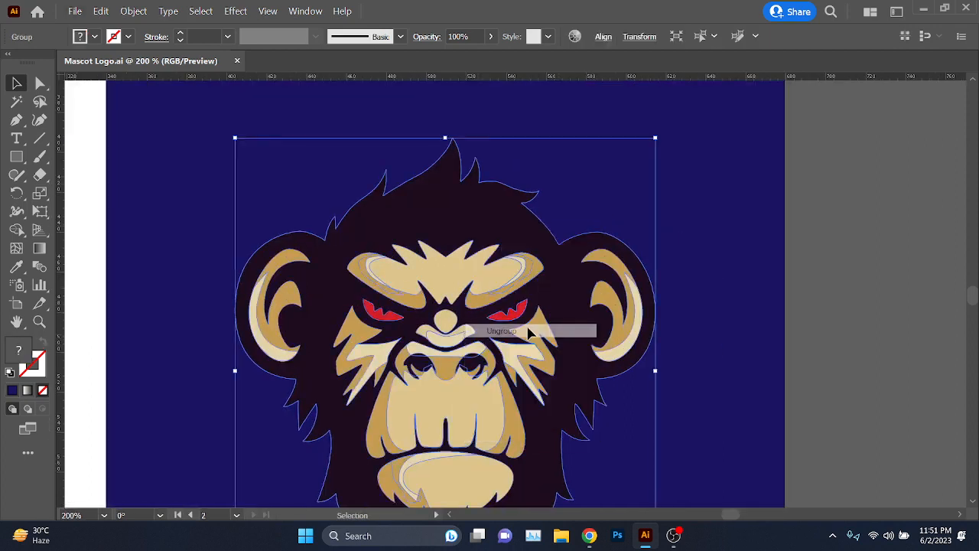
# Step: Start an Offset Path on the dark head silhouette of the monkey on the blue square, with an offset of 5 px
pyautogui.click(848, 245)
pyautogui.click(440, 191)
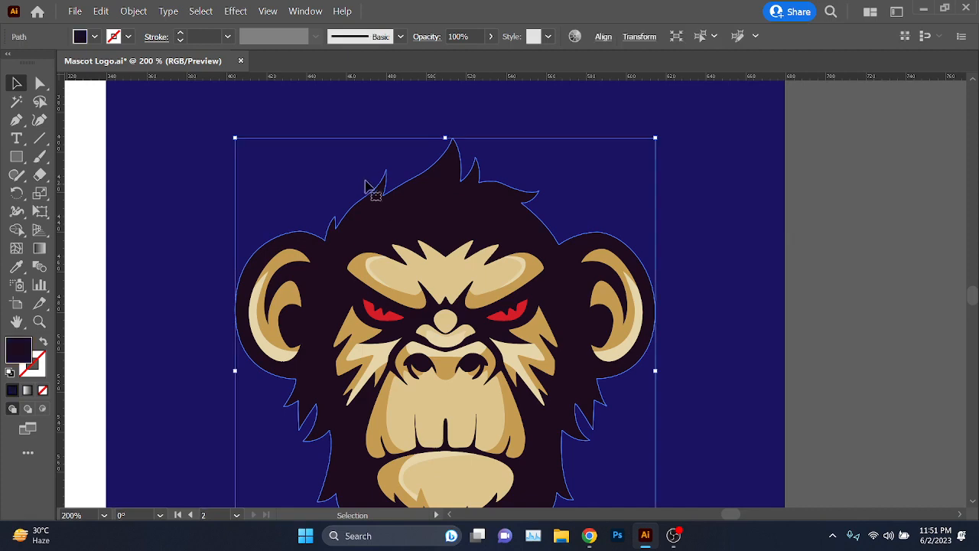
pyautogui.click(134, 11)
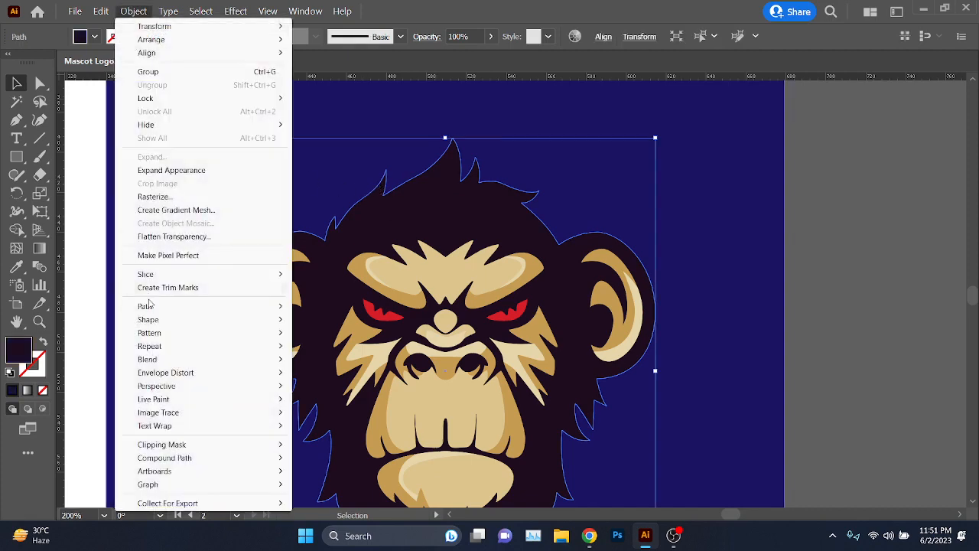
pyautogui.moveTo(145, 306)
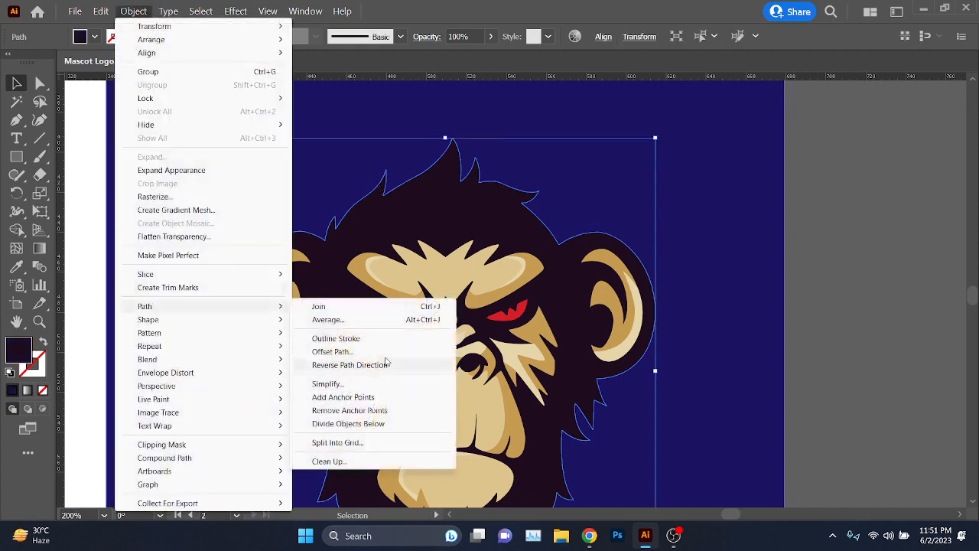
pyautogui.click(344, 351)
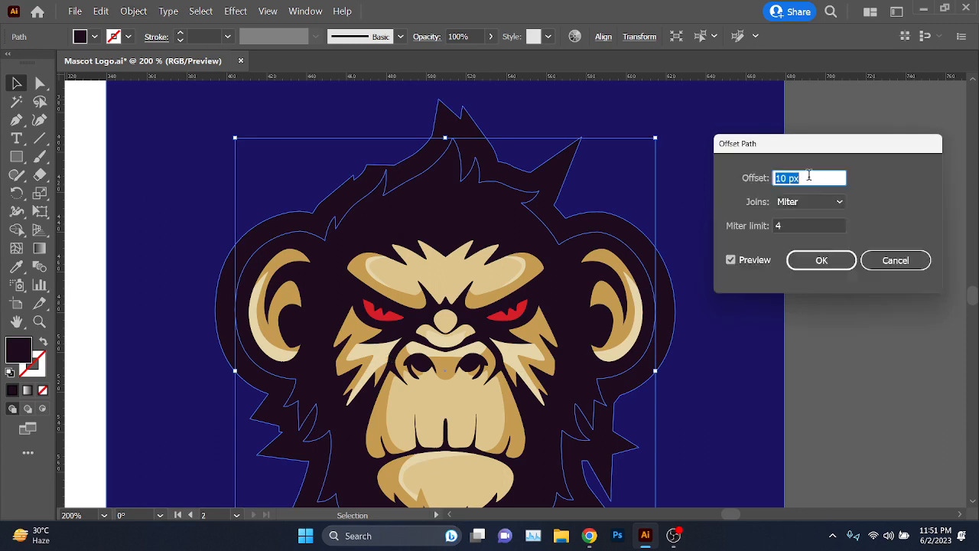
pyautogui.scroll(2, 809, 176)
pyautogui.scroll(-2, 810, 176)
pyautogui.scroll(2, 810, 176)
pyautogui.scroll(-6, 809, 176)
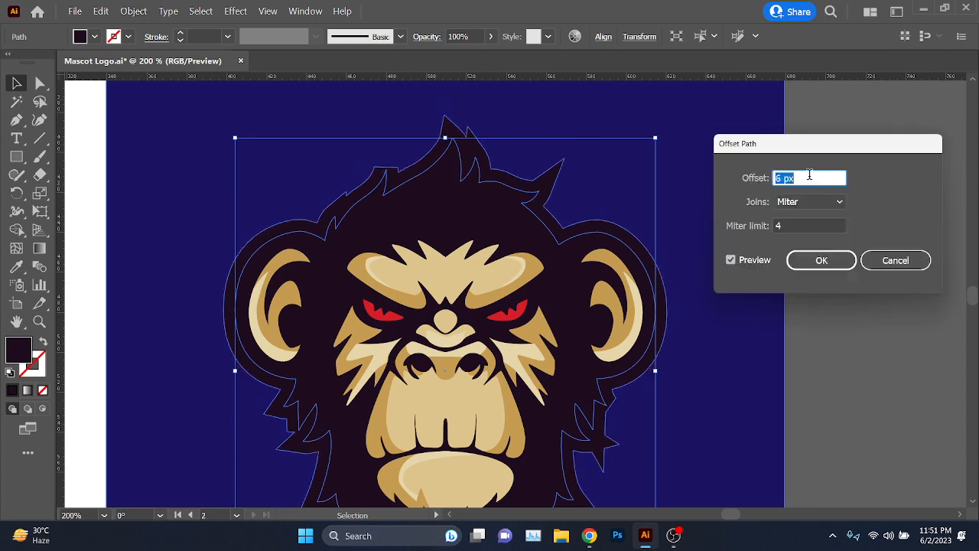
pyautogui.scroll(1, 810, 175)
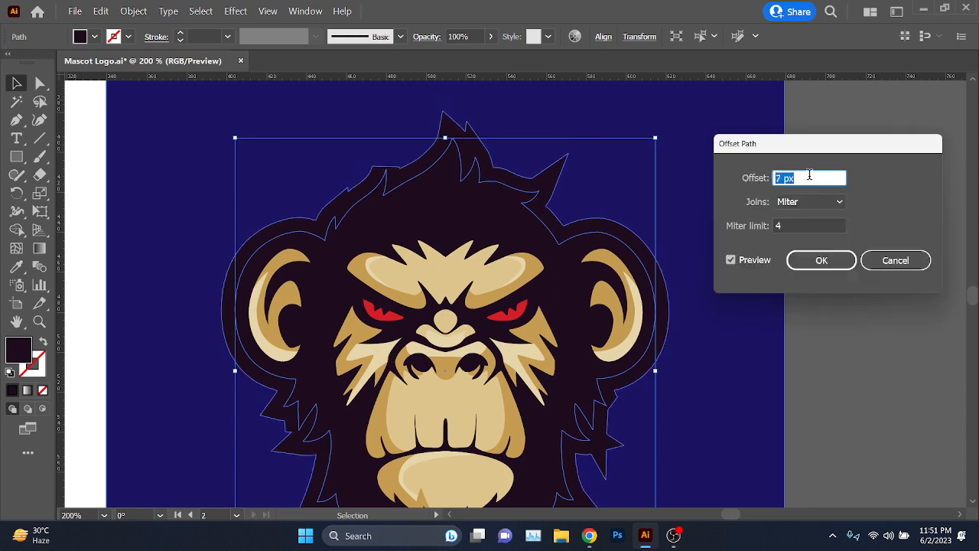
pyautogui.scroll(-1, 810, 175)
pyautogui.scroll(-1, 809, 175)
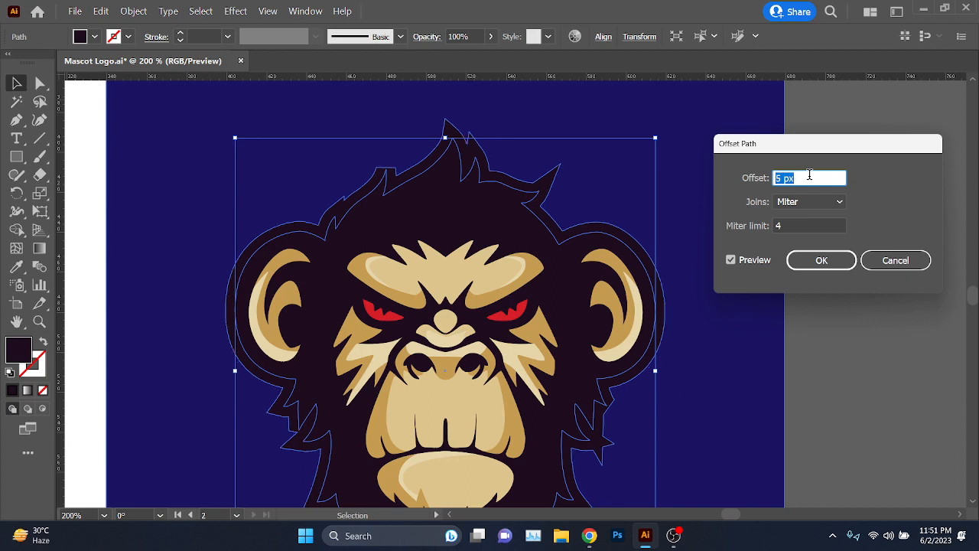
pyautogui.scroll(-1, 810, 176)
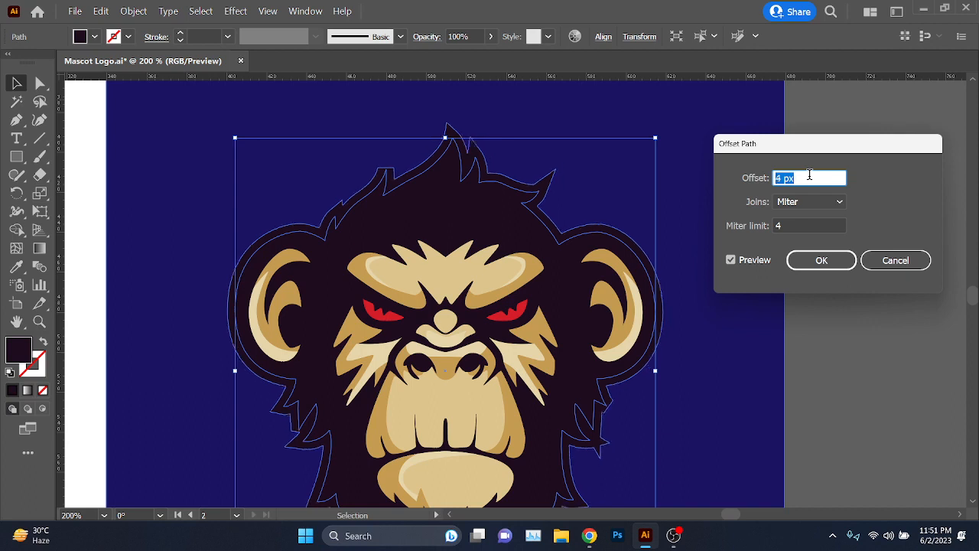
pyautogui.scroll(1, 809, 175)
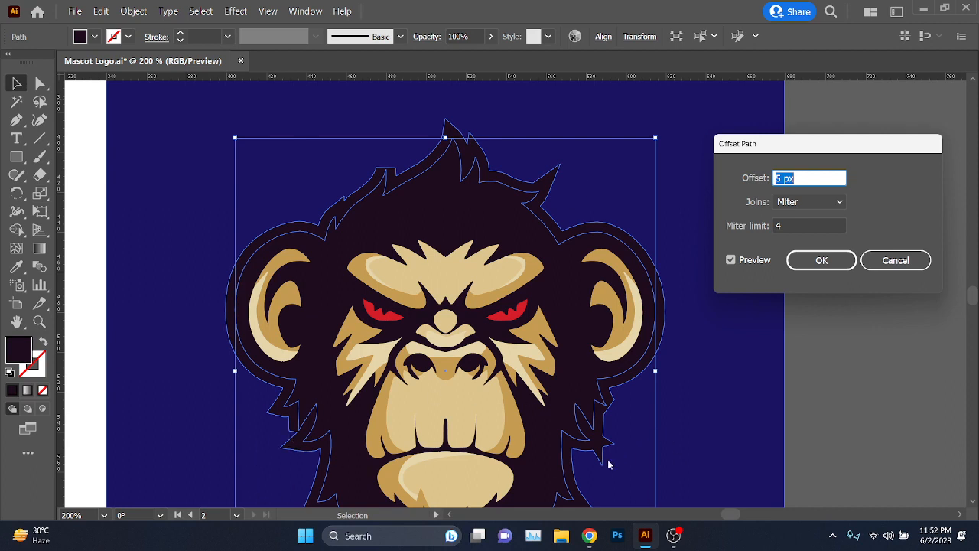
# Step: Set the offset's joins to Round and apply it to the silhouette
pyautogui.click(837, 201)
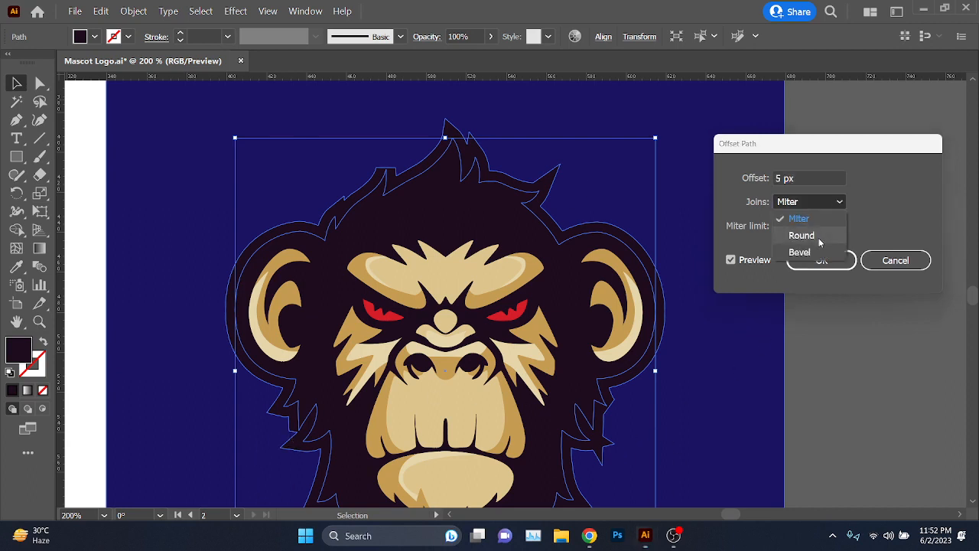
pyautogui.click(819, 239)
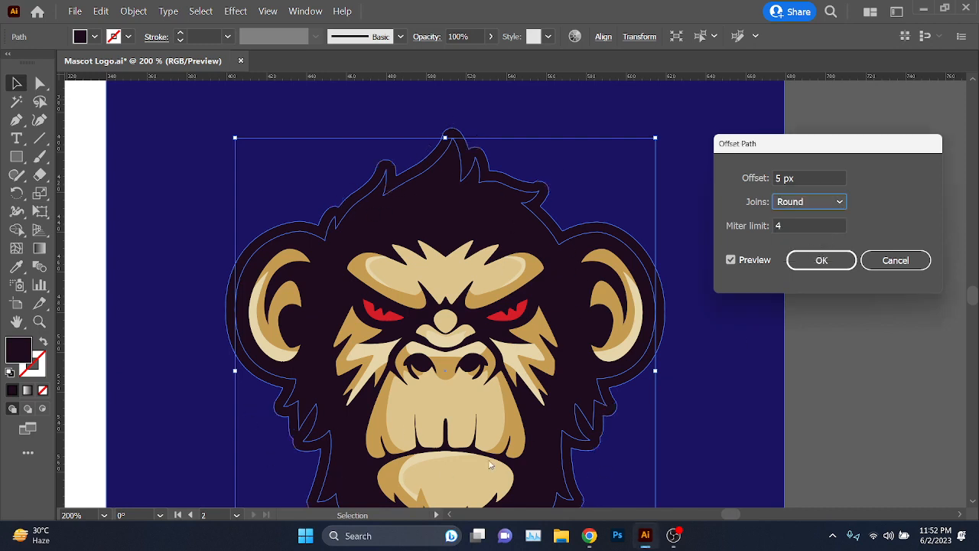
pyautogui.click(816, 261)
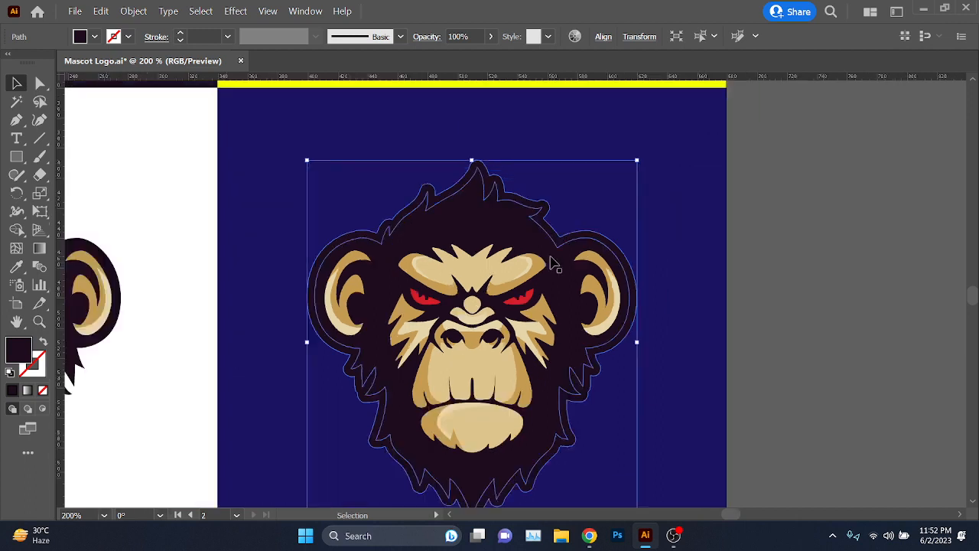
# Step: Fill the offset shape behind the monkey on the blue square with white and deselect it
pyautogui.scroll(-3, 555, 264)
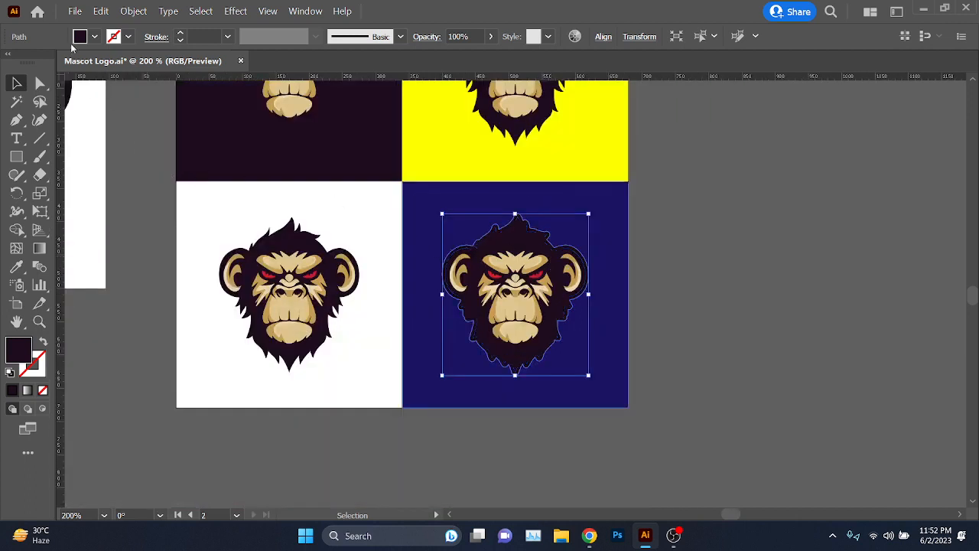
pyautogui.click(94, 36)
pyautogui.click(32, 61)
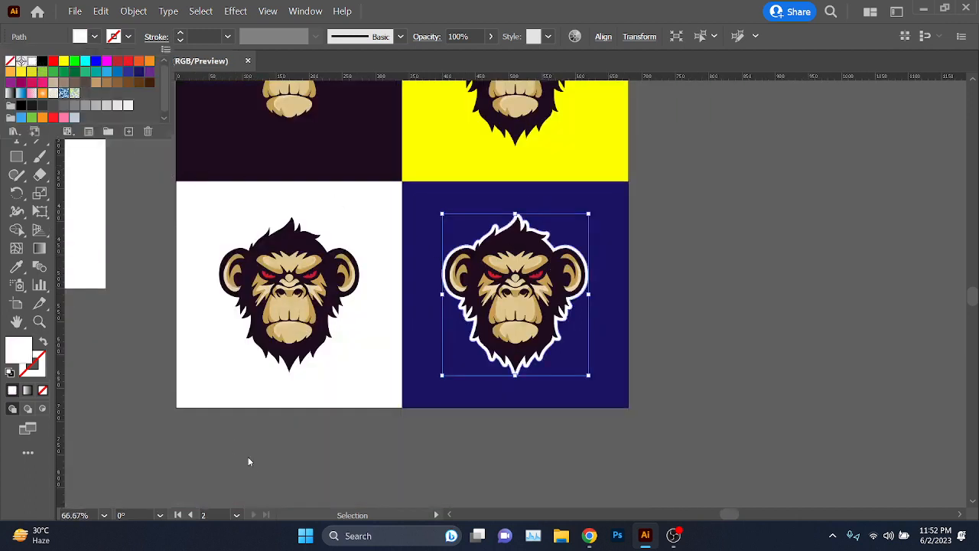
pyautogui.click(249, 457)
pyautogui.click(251, 457)
# Step: Ungroup the small monkey on the dark upper-left square, keeping it in its original position
pyautogui.scroll(3, 284, 410)
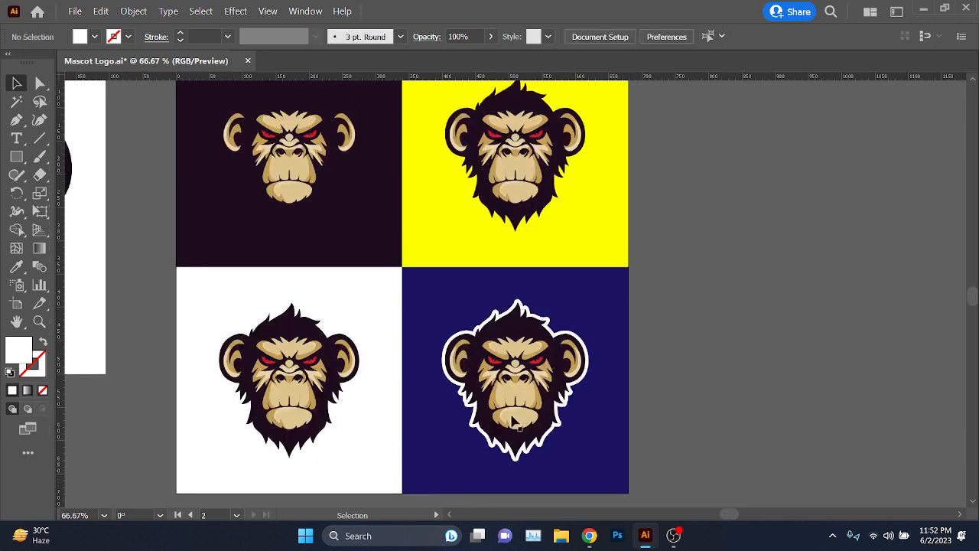
pyautogui.scroll(5, 292, 291)
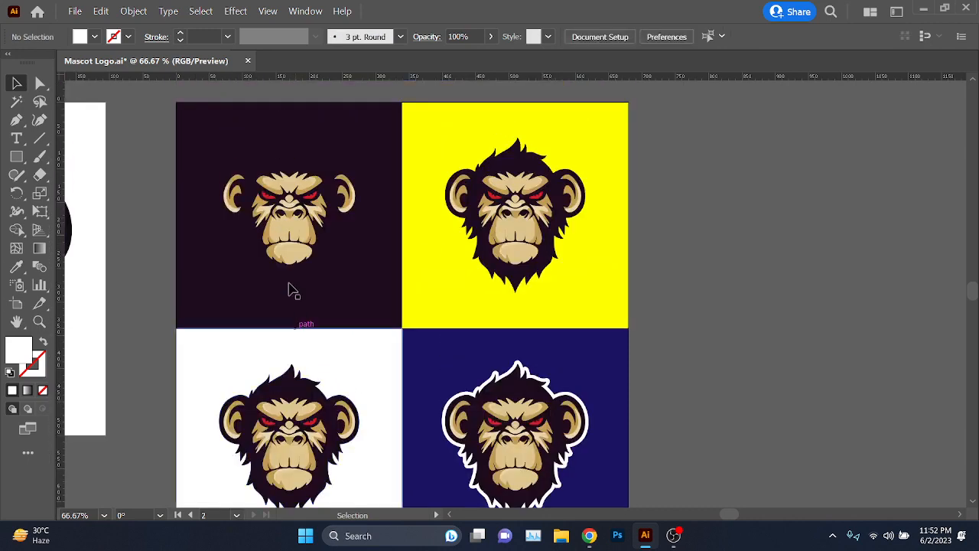
pyautogui.scroll(1, 262, 139)
pyautogui.moveTo(265, 196); pyautogui.dragTo(347, 231)
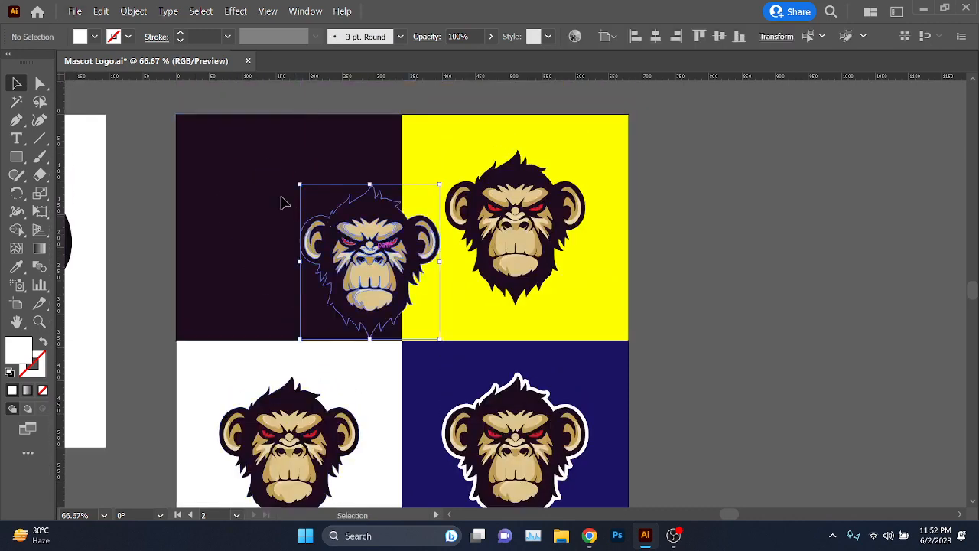
pyautogui.hotkey('ctrl', 'z')
pyautogui.hotkey('ctrl', '+')
pyautogui.rightClick(322, 200)
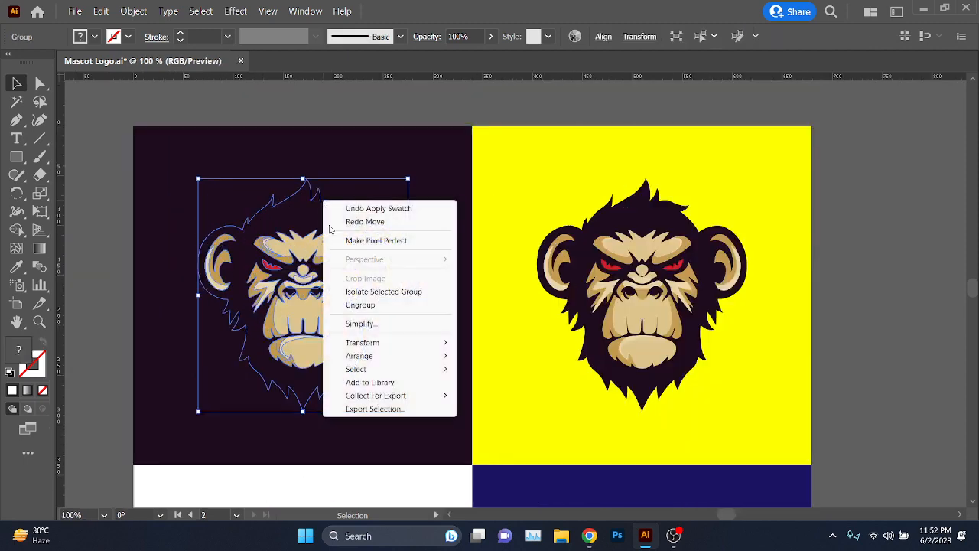
pyautogui.click(392, 311)
# Step: Offset the silhouette of the monkey on the dark upper-left square by 5 px with Round joins
pyautogui.click(428, 114)
pyautogui.click(313, 217)
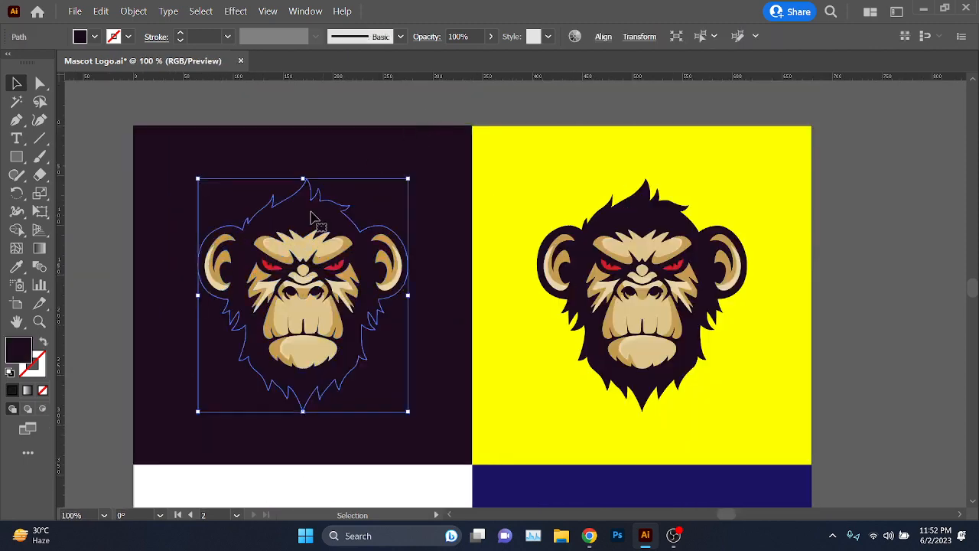
pyautogui.click(133, 11)
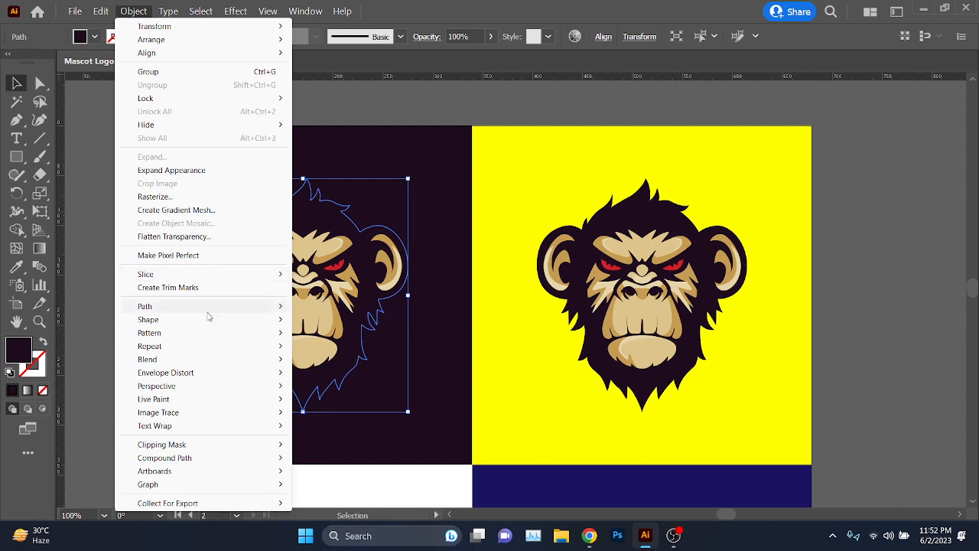
pyautogui.moveTo(207, 306)
pyautogui.click(304, 354)
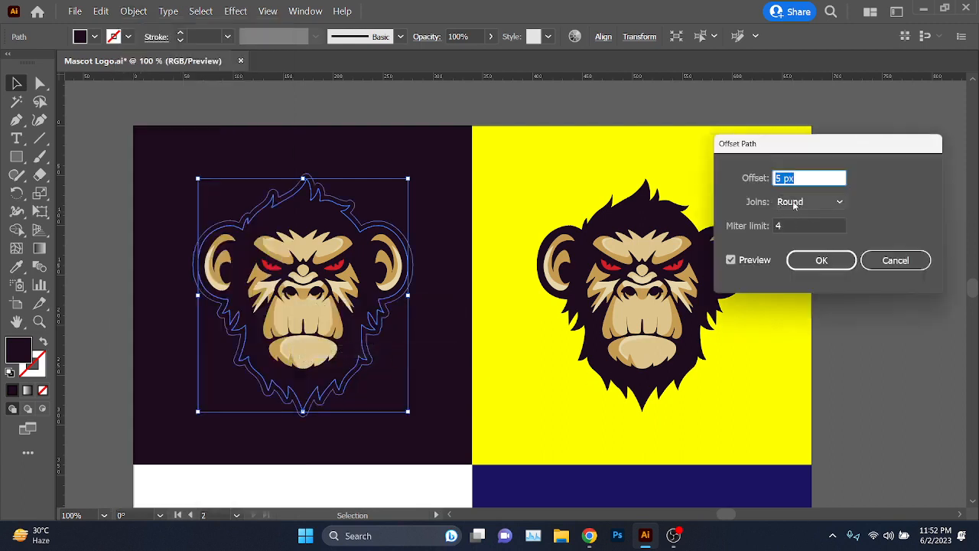
pyautogui.click(830, 264)
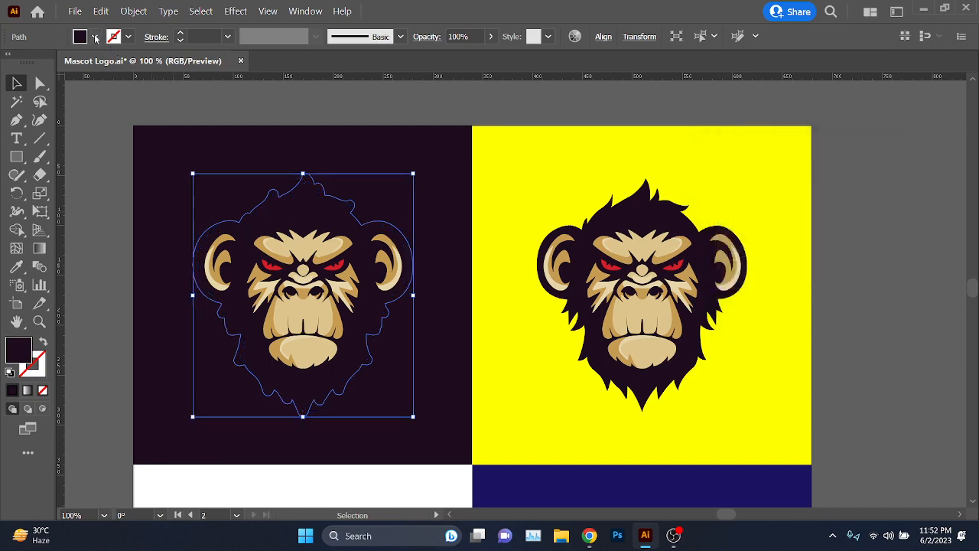
# Step: Fill the offset shape behind the monkey on the dark upper-left square with white and deselect it
pyautogui.click(94, 37)
pyautogui.click(32, 63)
pyautogui.click(299, 100)
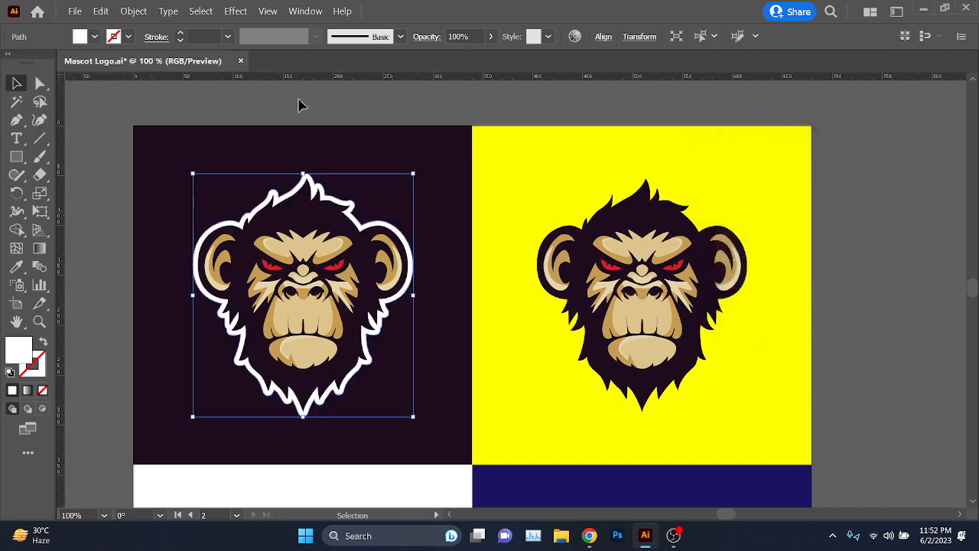
pyautogui.click(299, 100)
# Step: Check the four colour variants on the second artboard and save the document
pyautogui.scroll(-3, 541, 297)
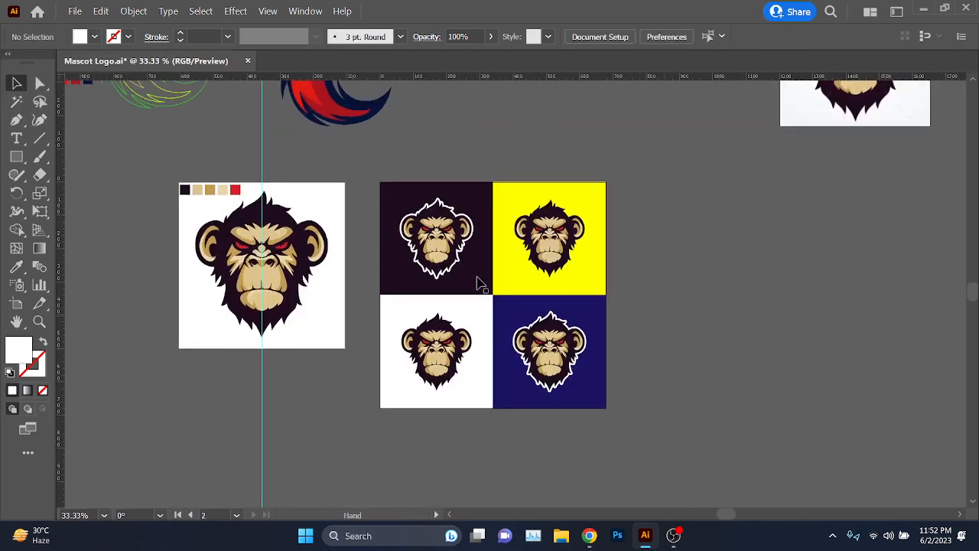
pyautogui.scroll(1, 476, 280)
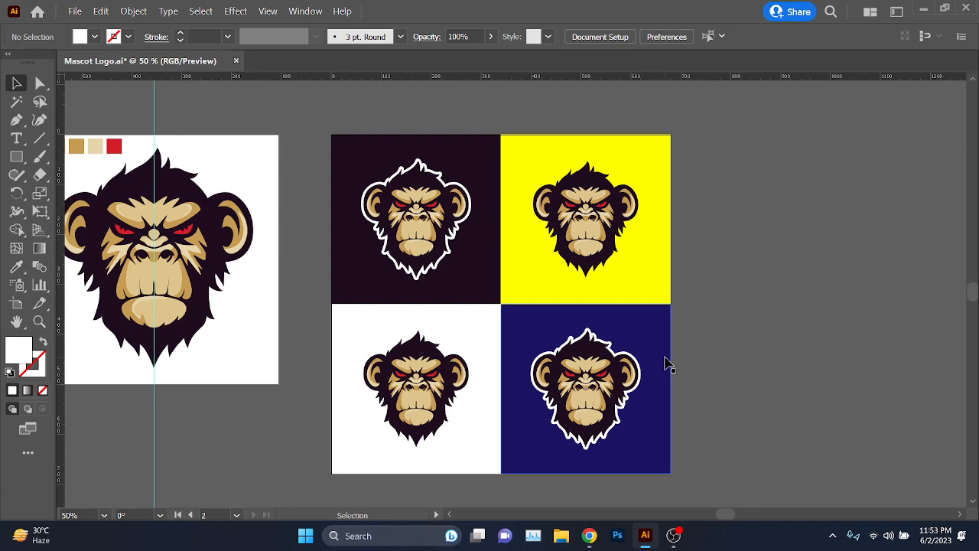
pyautogui.scroll(2, 558, 331)
pyautogui.scroll(2, 559, 331)
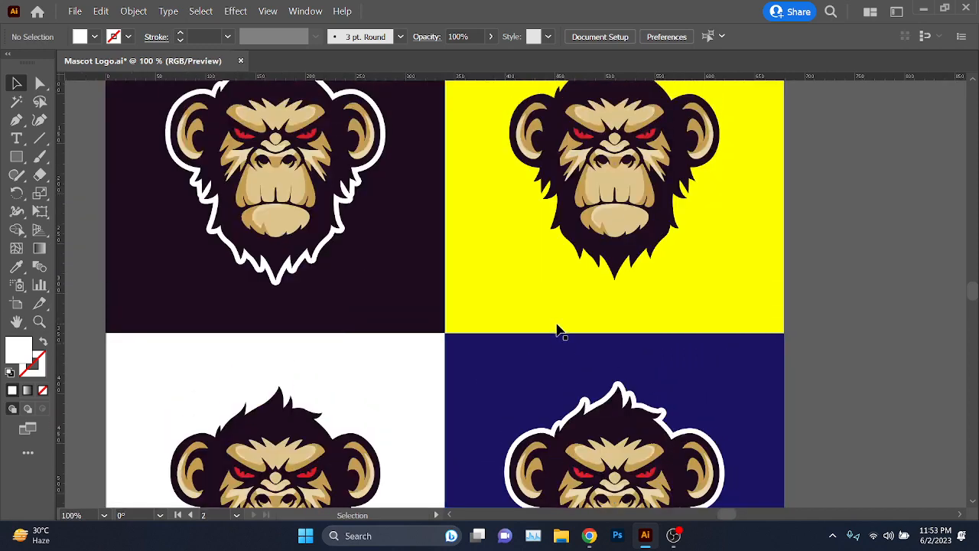
pyautogui.scroll(-1, 559, 330)
pyautogui.scroll(-1, 559, 328)
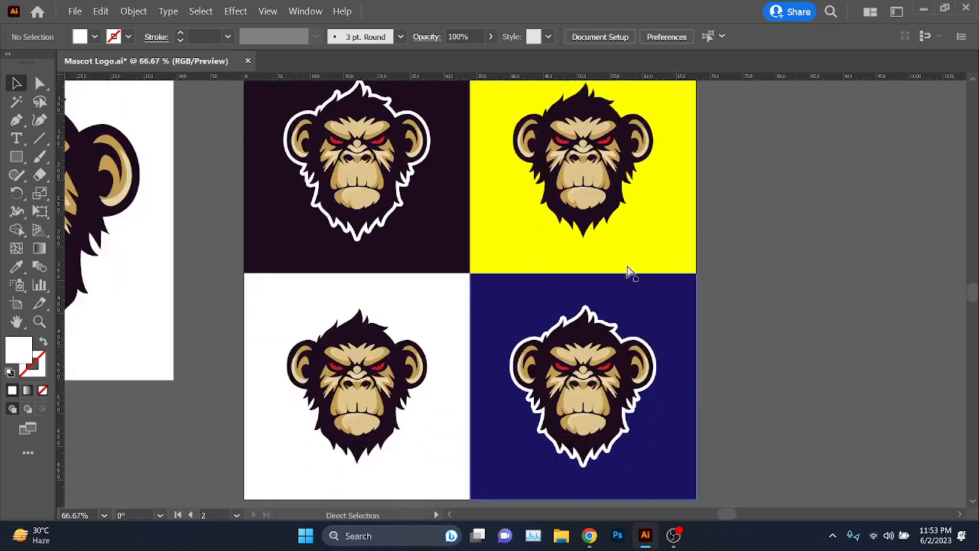
pyautogui.hotkey('ctrl', 's')
# Step: Switch to the Google Meet call in Chrome and look through the list of participants
pyautogui.moveTo(589, 535)
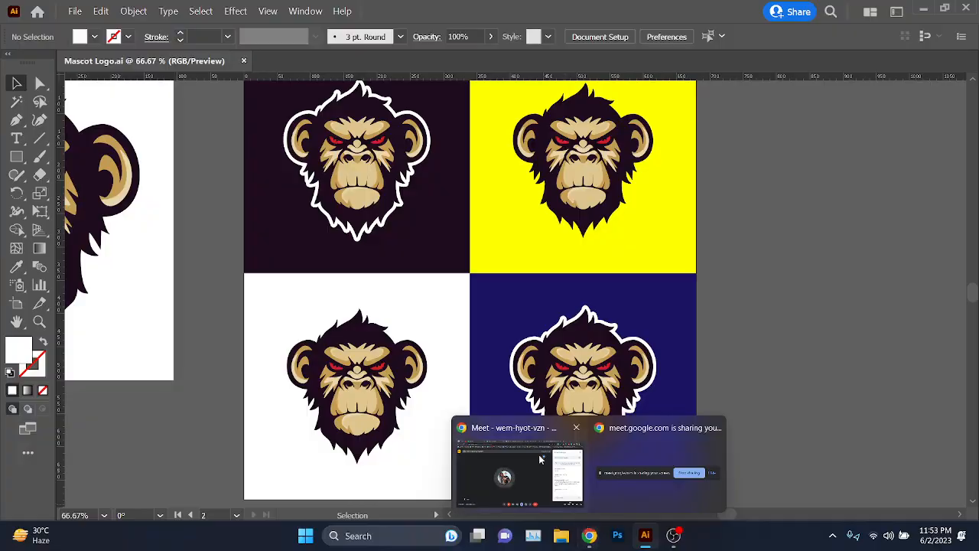
pyautogui.click(566, 432)
pyautogui.click(864, 496)
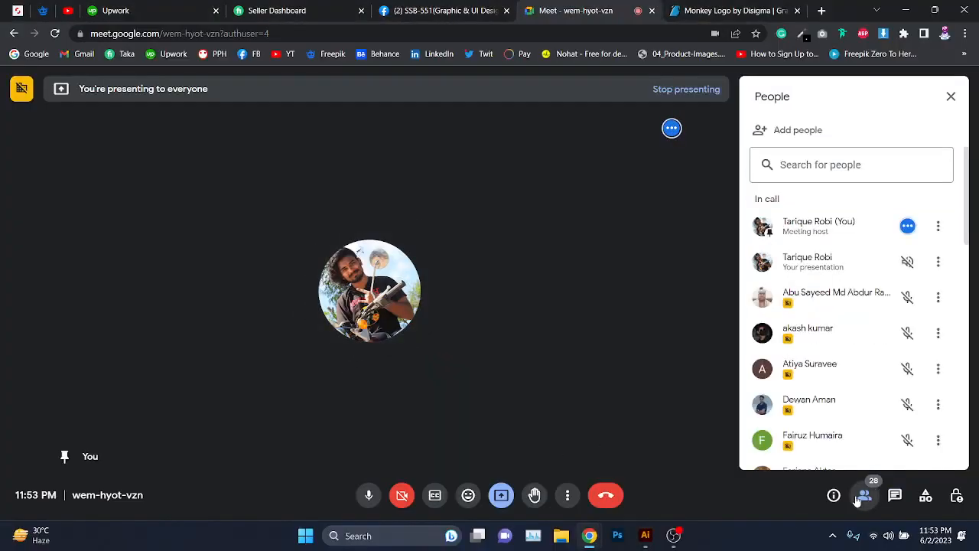
pyautogui.scroll(-4, 844, 437)
pyautogui.scroll(4, 844, 437)
pyautogui.scroll(-7, 843, 436)
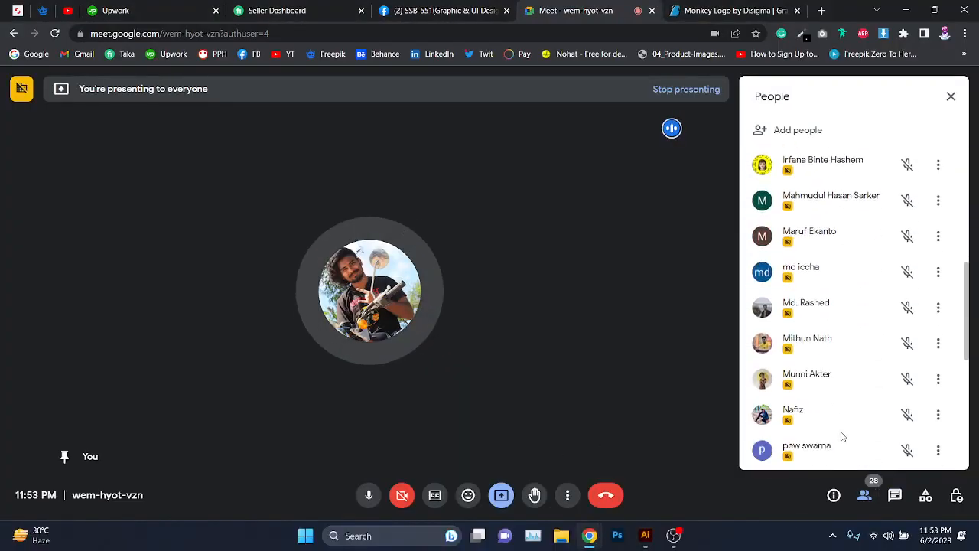
pyautogui.scroll(-2, 843, 437)
pyautogui.scroll(-2, 841, 437)
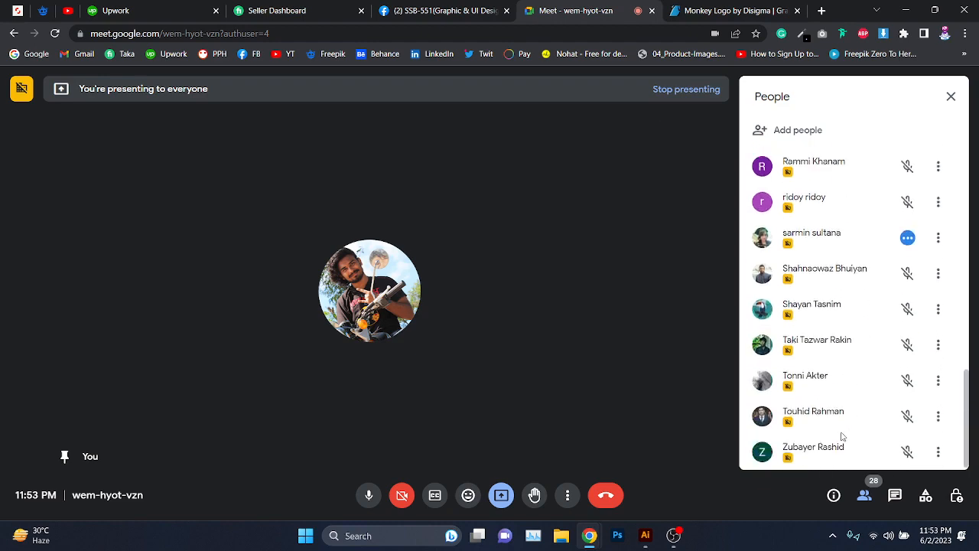
pyautogui.scroll(10, 833, 409)
# Step: Go to the SSB-551 Facebook group page and open the Facebook home page from it in a new tab
pyautogui.click(715, 7)
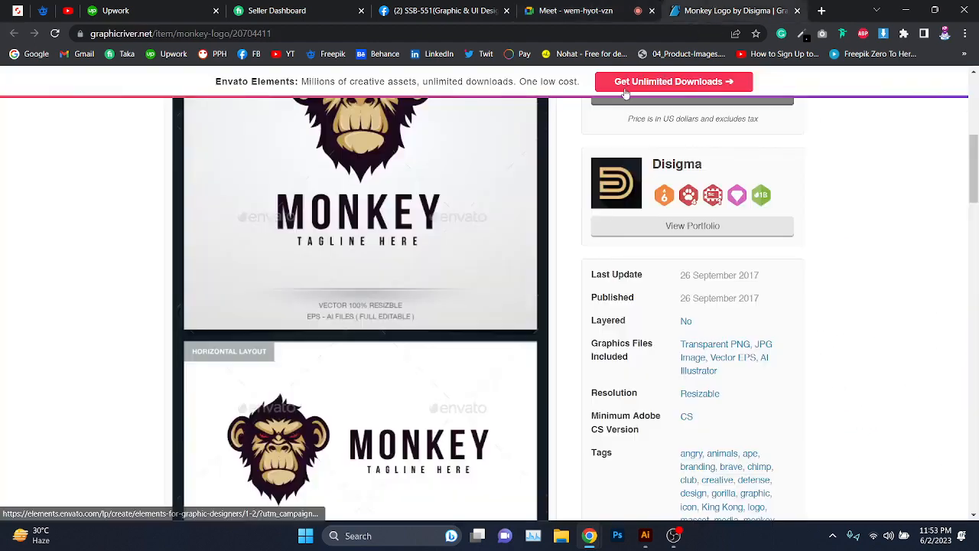
pyautogui.scroll(3, 625, 94)
pyautogui.click(477, 6)
pyautogui.scroll(3, 303, 209)
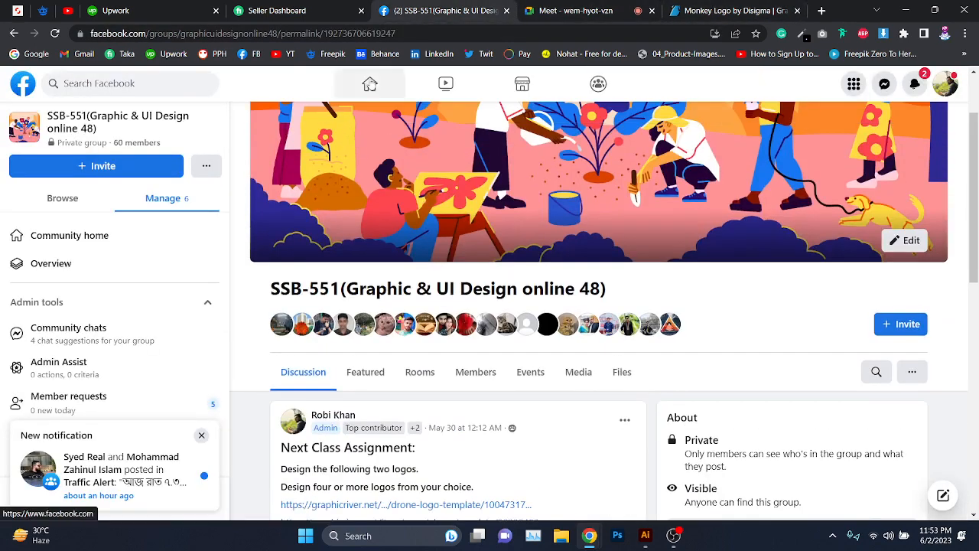
pyautogui.rightClick(370, 81)
pyautogui.click(406, 95)
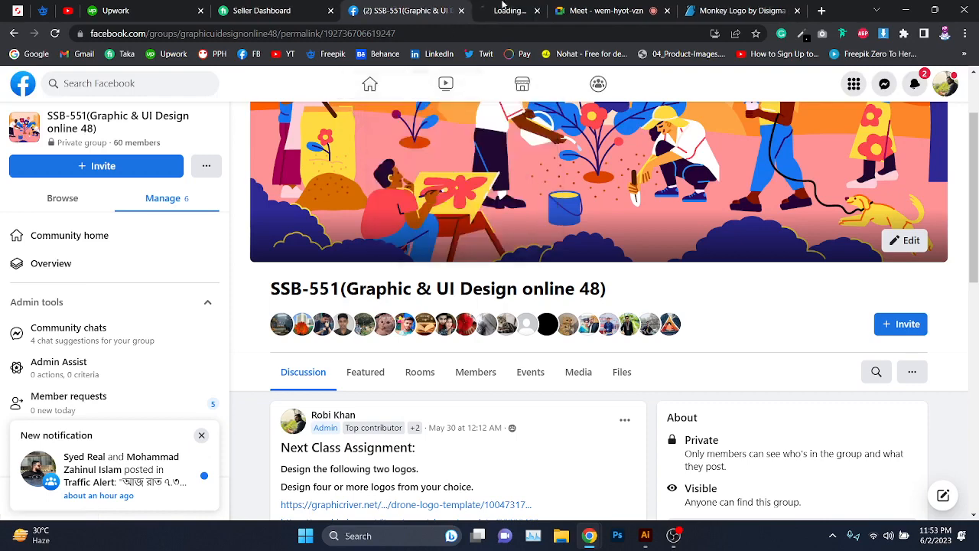
pyautogui.hotkey('ctrl', 'Tab')
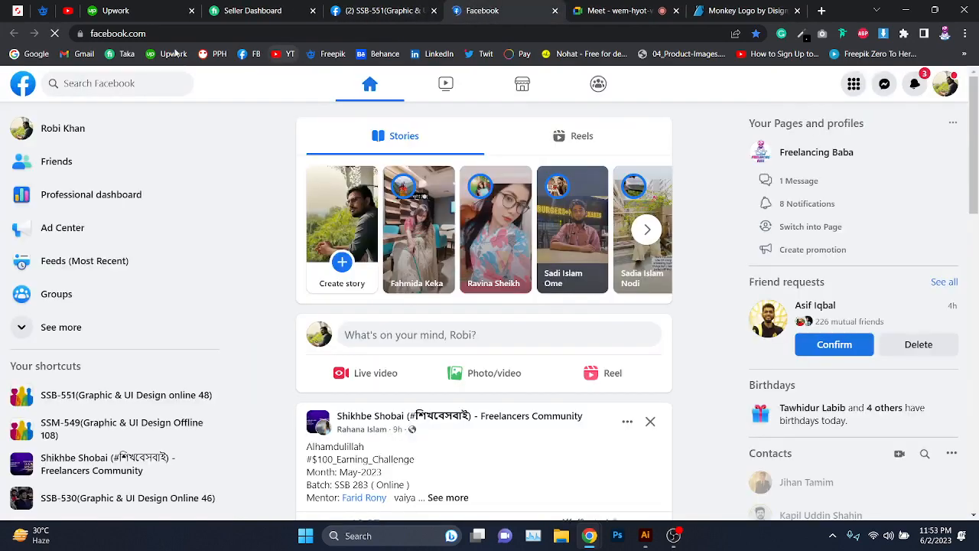
# Step: Search Facebook for 485 and open the group SSB-485(Graphic & UI Design Online 43)
pyautogui.click(125, 84)
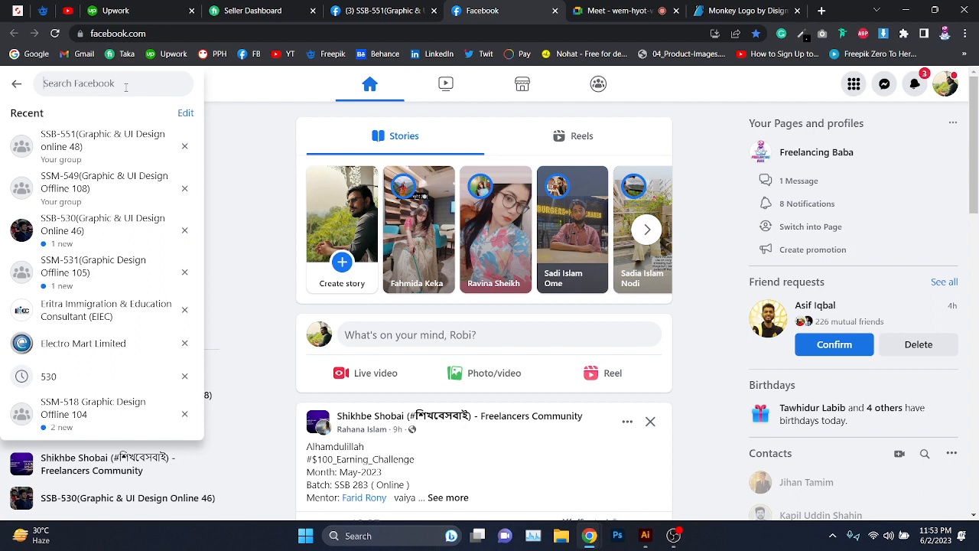
pyautogui.write('485')
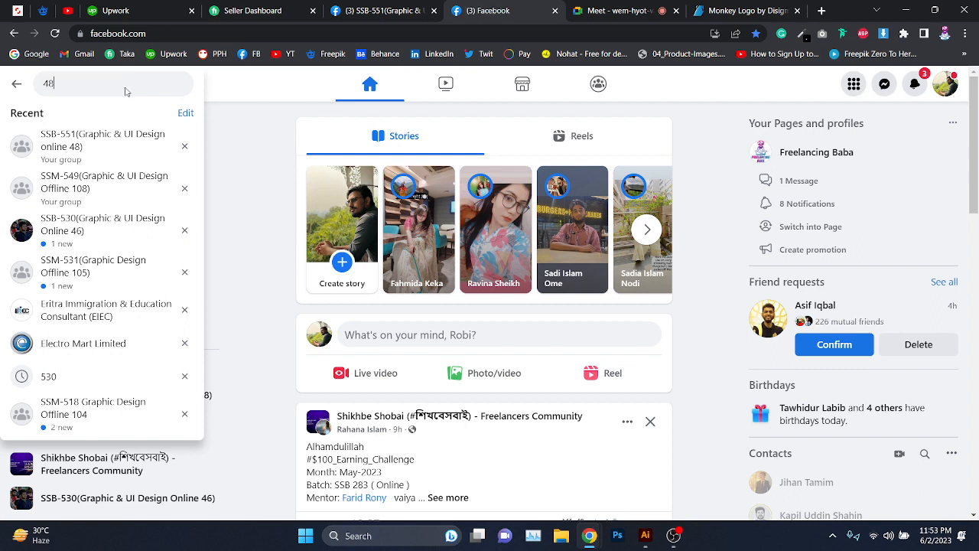
pyautogui.press('Return')
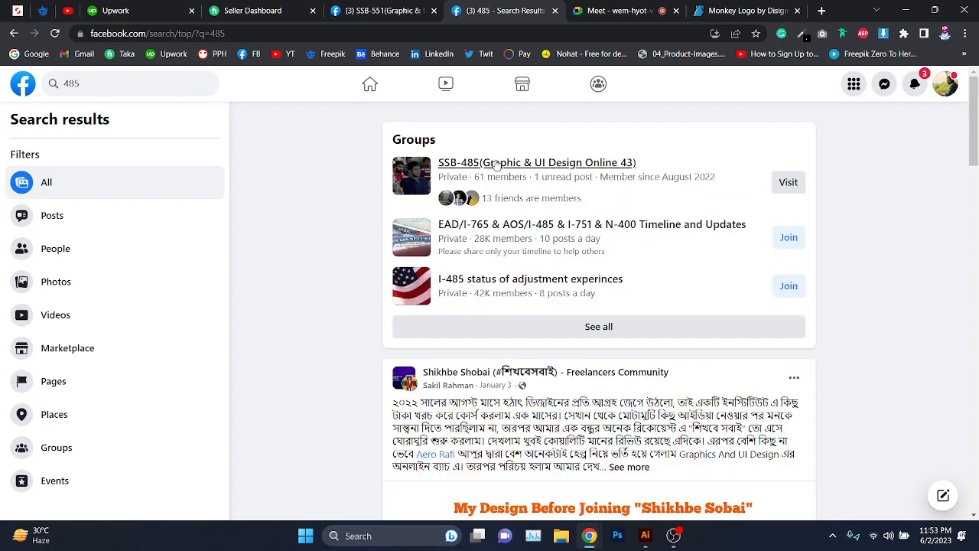
pyautogui.click(476, 162)
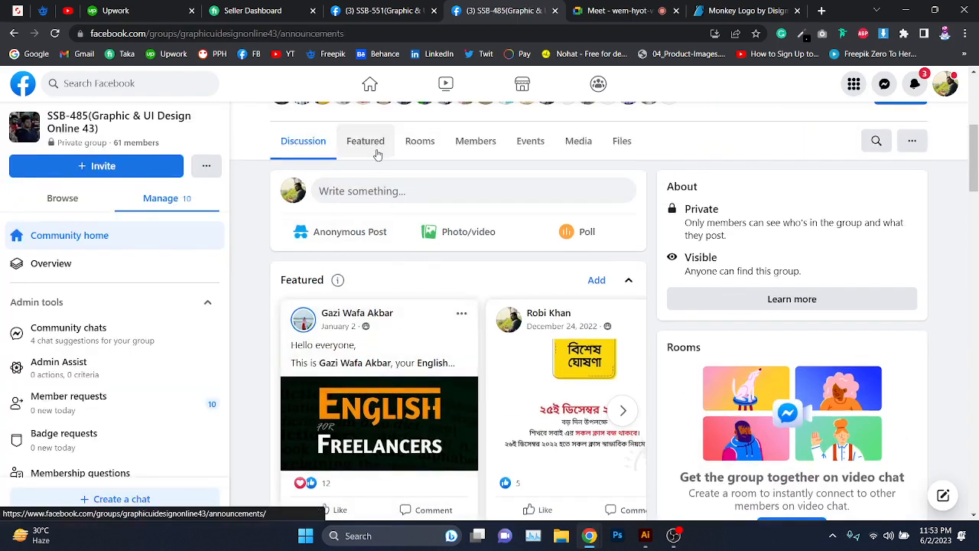
# Step: Look through the group's featured posts for the class assignment with mascot logo links
pyautogui.click(353, 141)
pyautogui.scroll(-5, 422, 343)
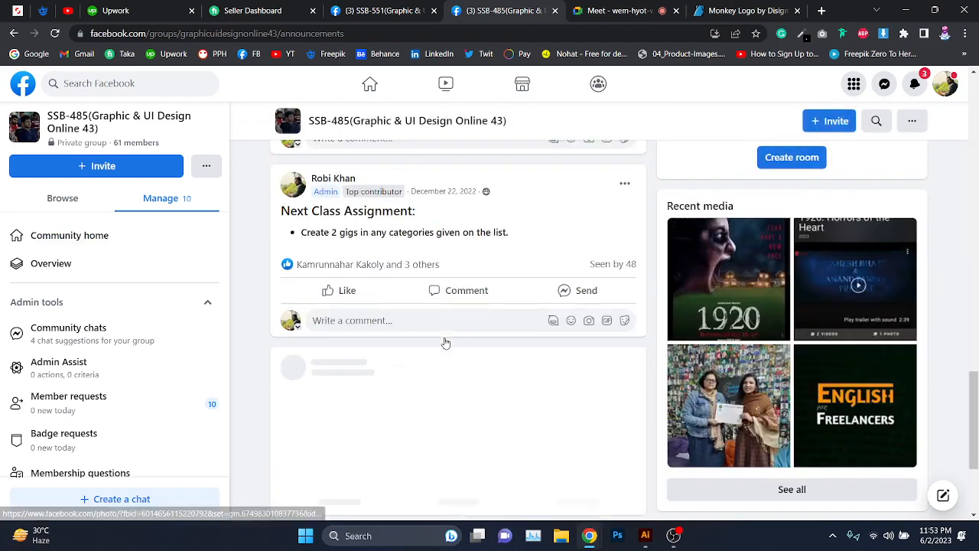
pyautogui.scroll(-12, 442, 314)
pyautogui.scroll(6, 442, 309)
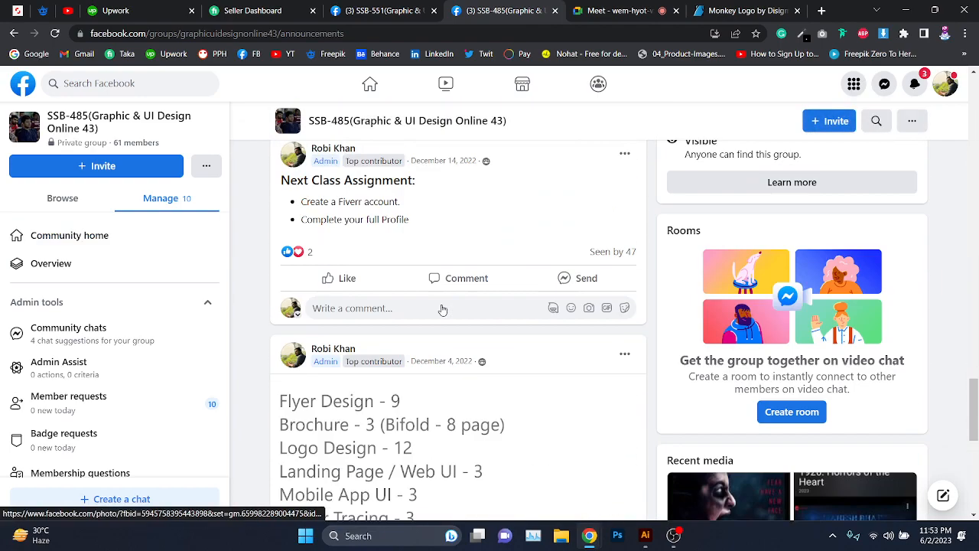
pyautogui.scroll(-12, 442, 308)
pyautogui.scroll(10, 443, 306)
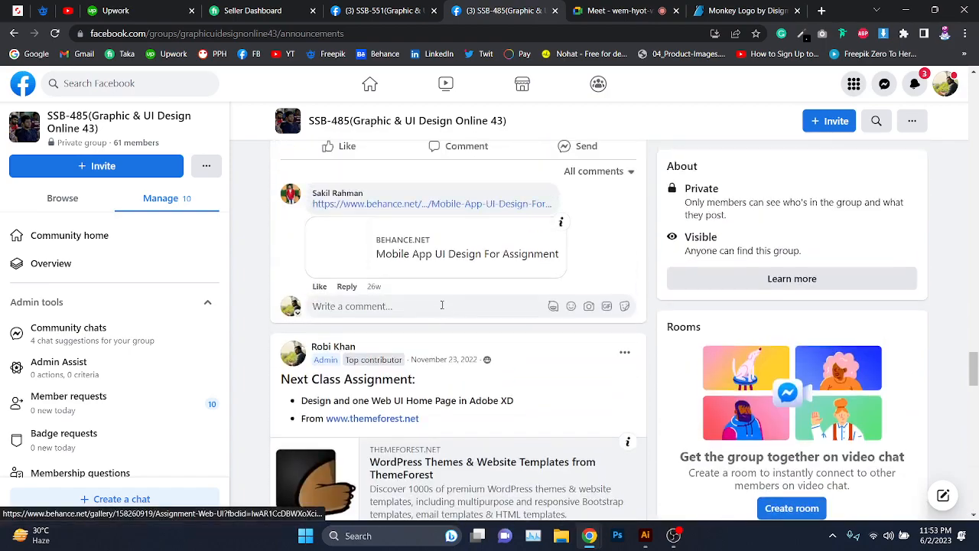
pyautogui.scroll(-10, 442, 309)
pyautogui.scroll(-15, 442, 309)
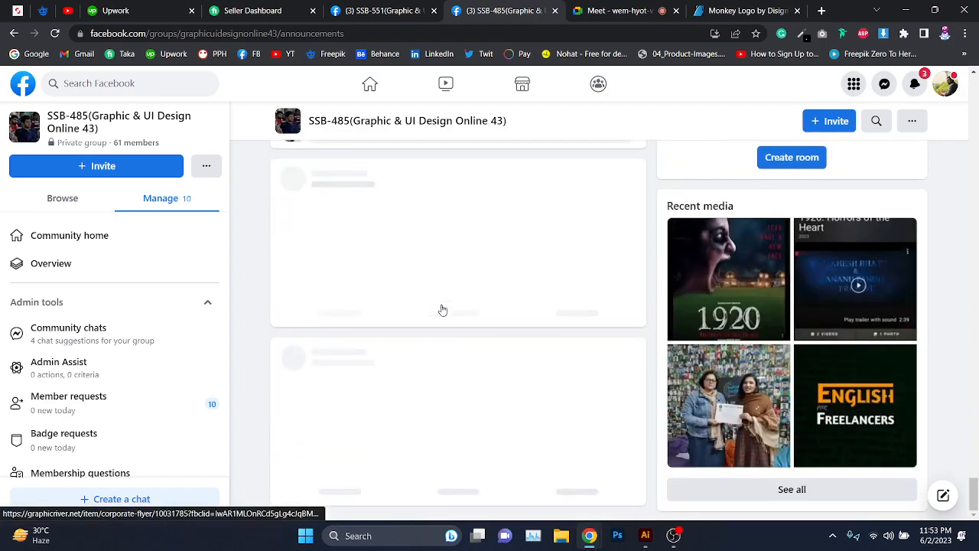
pyautogui.scroll(-5, 443, 309)
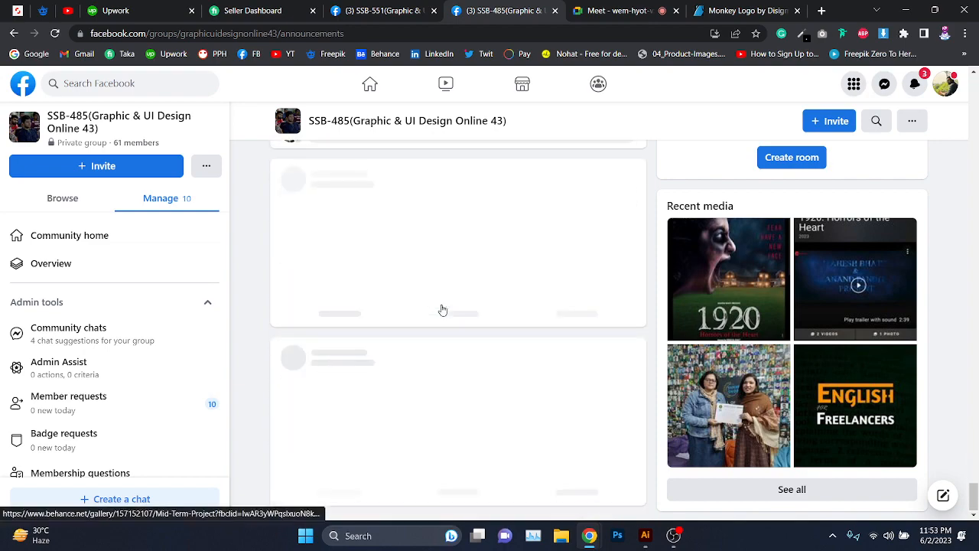
pyautogui.scroll(3, 443, 309)
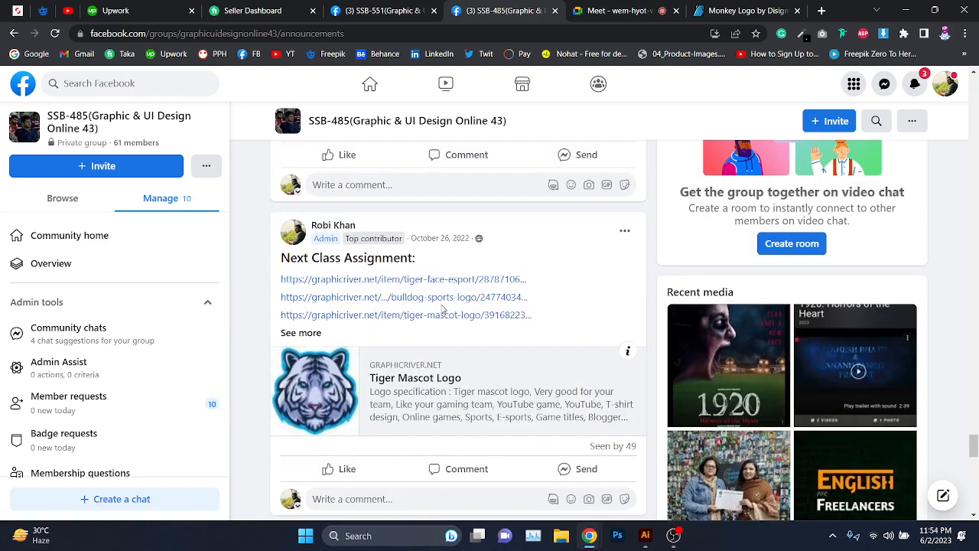
# Step: Expand the October 26, 2022 assignment post, open its three GraphicRiver logo links in new tabs, and switch to the Tiger Mascot Logo page
pyautogui.click(301, 333)
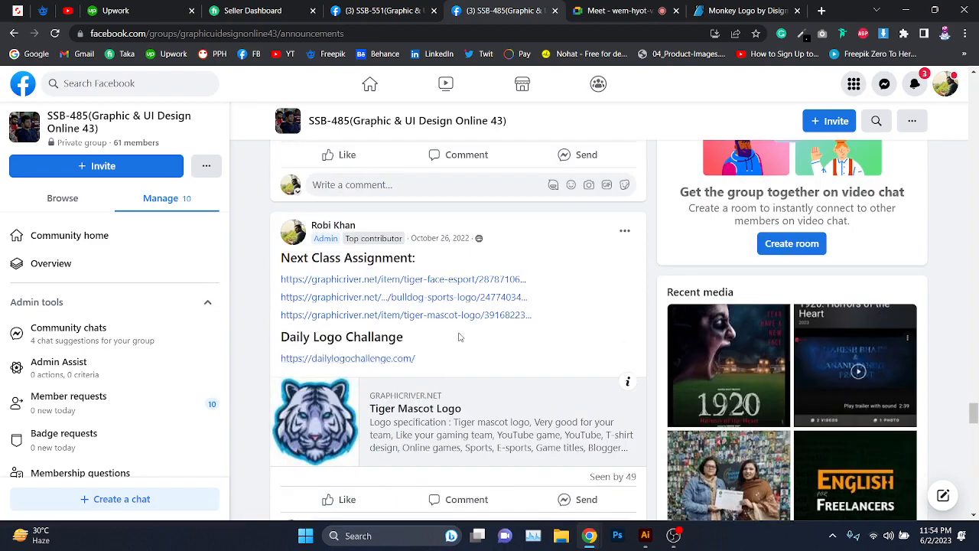
pyautogui.middleClick(485, 315)
pyautogui.middleClick(492, 296)
pyautogui.middleClick(492, 282)
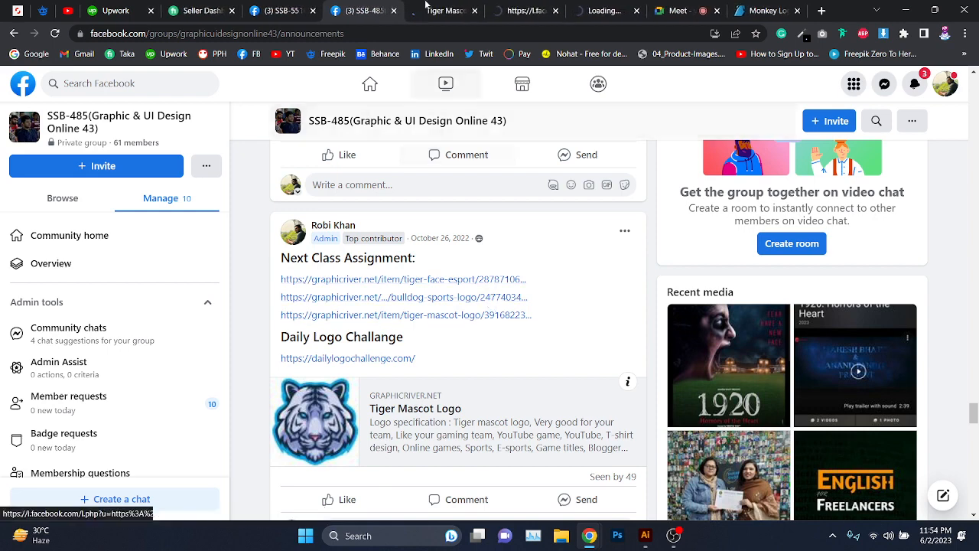
pyautogui.click(430, 8)
# Step: Switch to Illustrator and enable Show Indic Options in the Type preferences
pyautogui.click(646, 535)
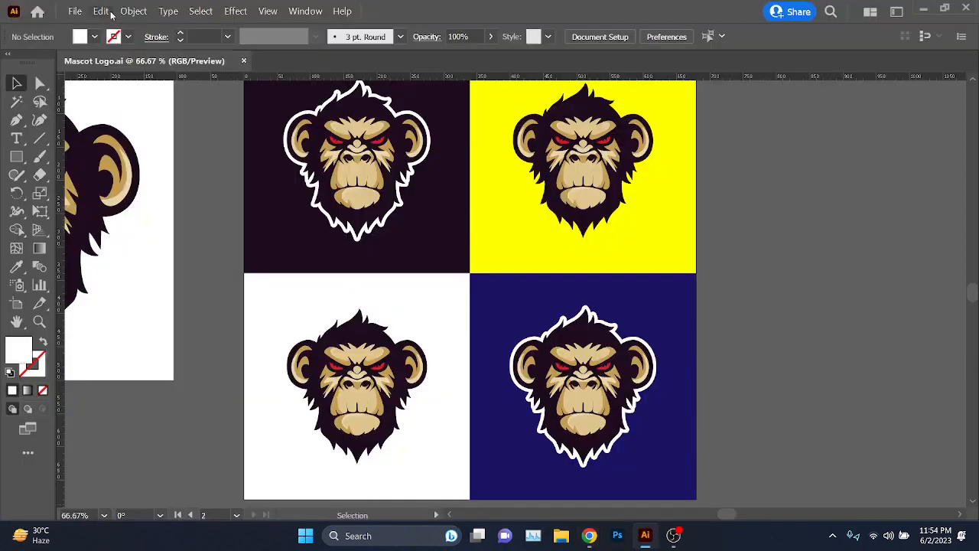
pyautogui.click(75, 10)
pyautogui.moveTo(98, 13)
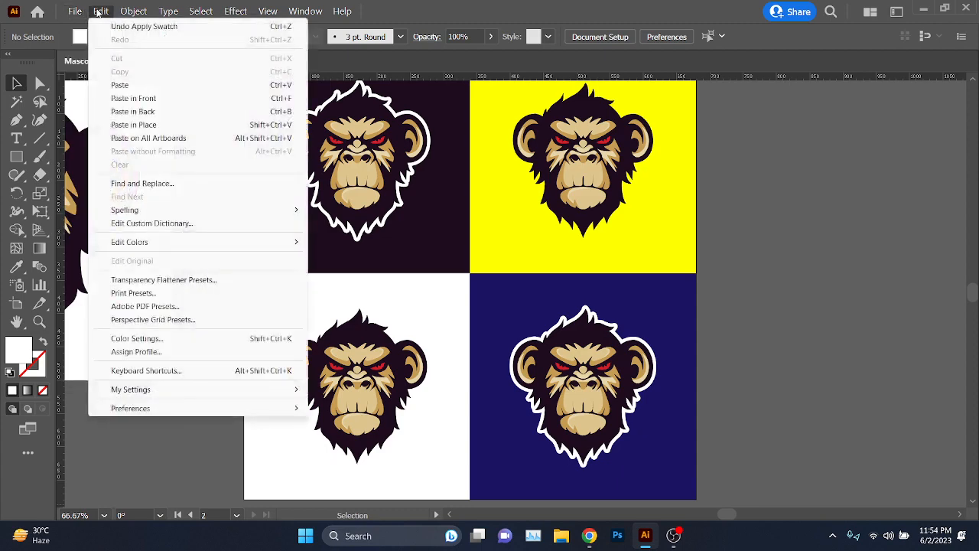
pyautogui.moveTo(142, 409)
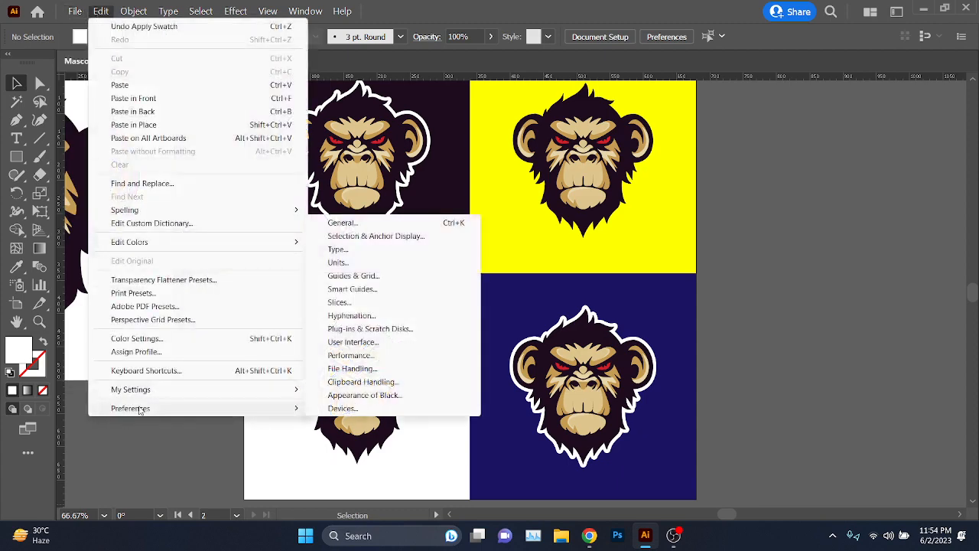
pyautogui.click(414, 253)
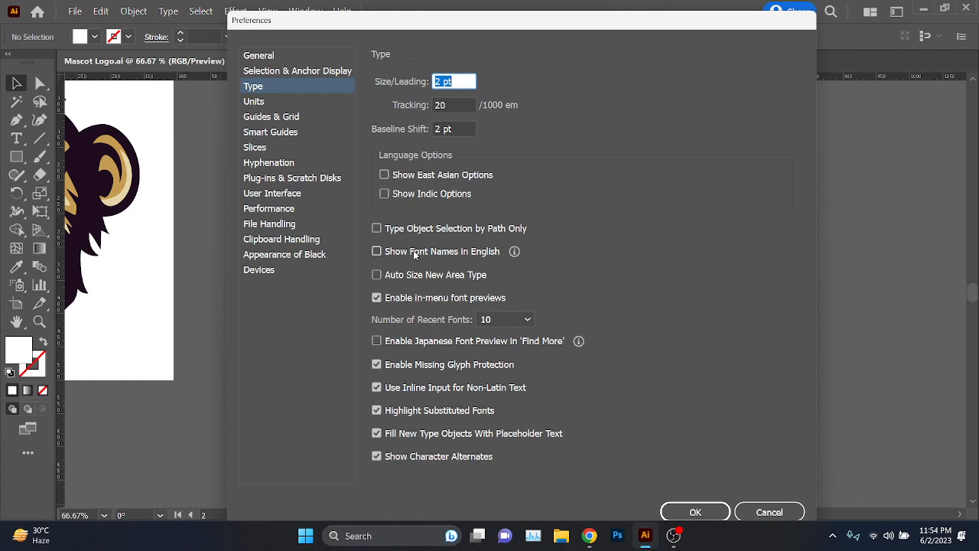
pyautogui.click(427, 194)
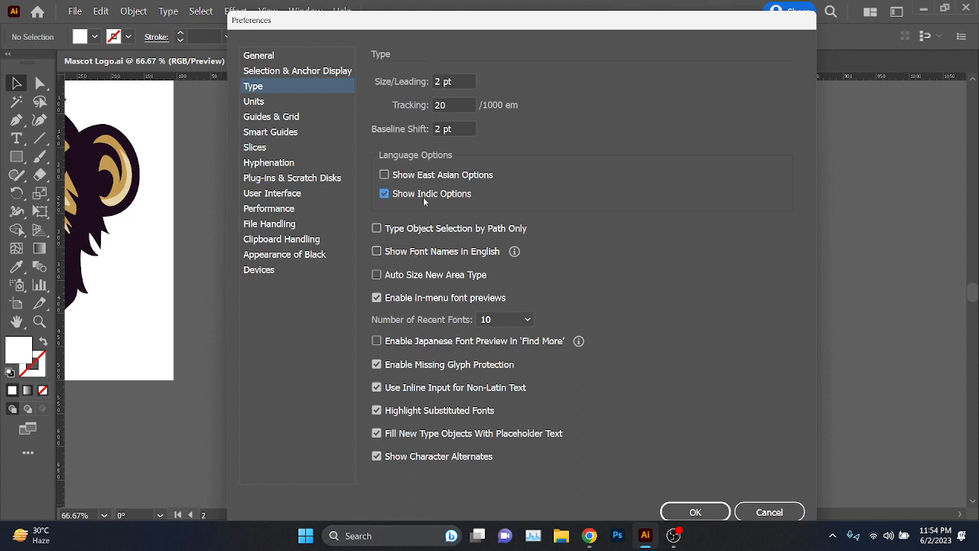
pyautogui.moveTo(537, 35); pyautogui.dragTo(519, 24)
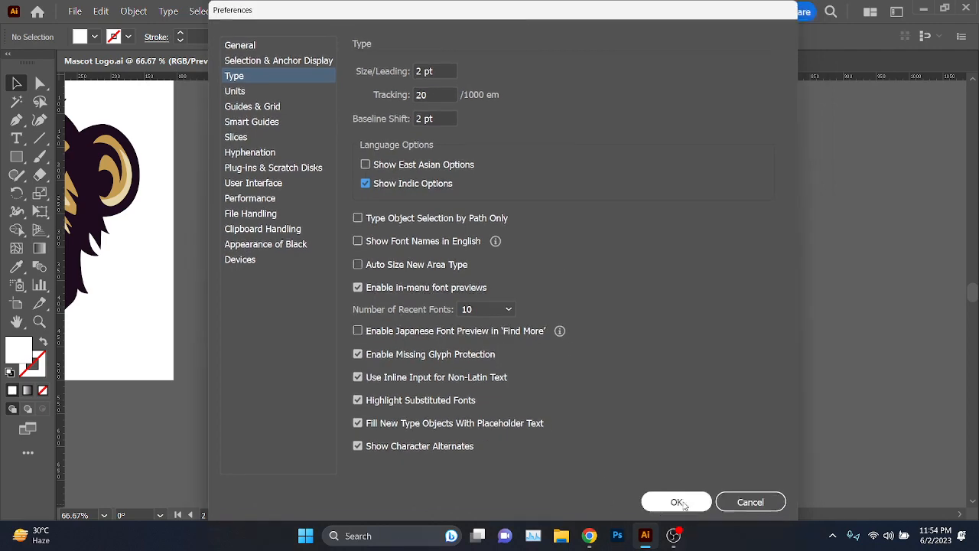
pyautogui.click(683, 505)
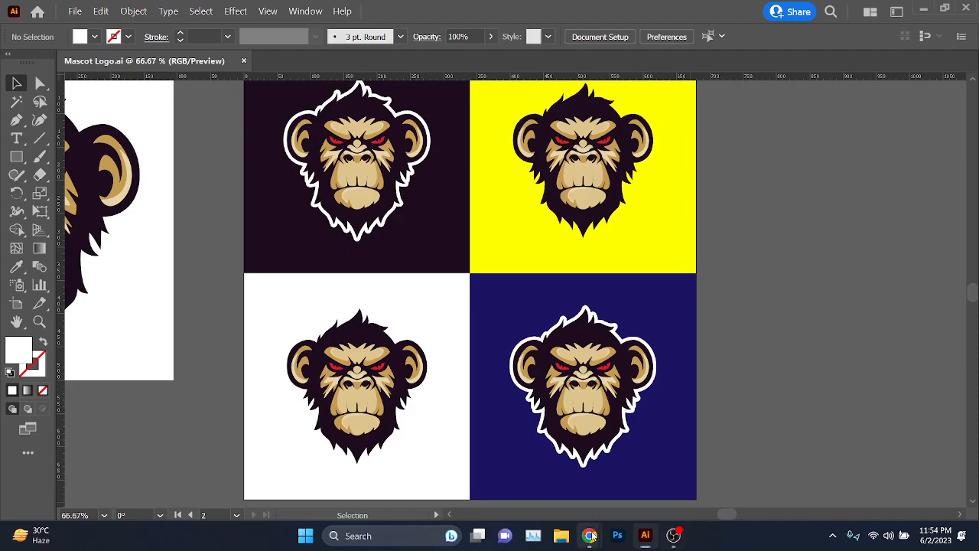
# Step: Return to Chrome, check the Meet call, and search Google in a new tab for "bangla font free download"
pyautogui.click(501, 458)
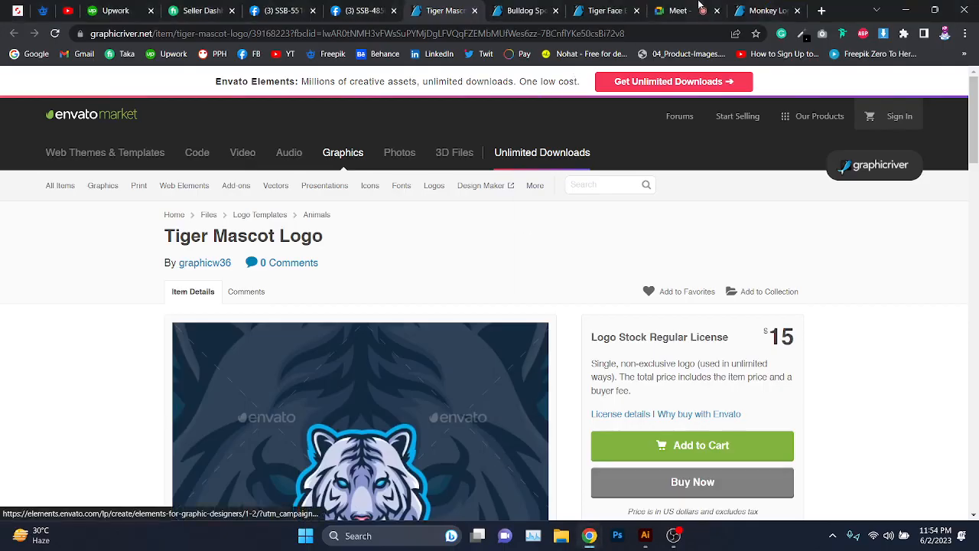
pyautogui.click(700, 9)
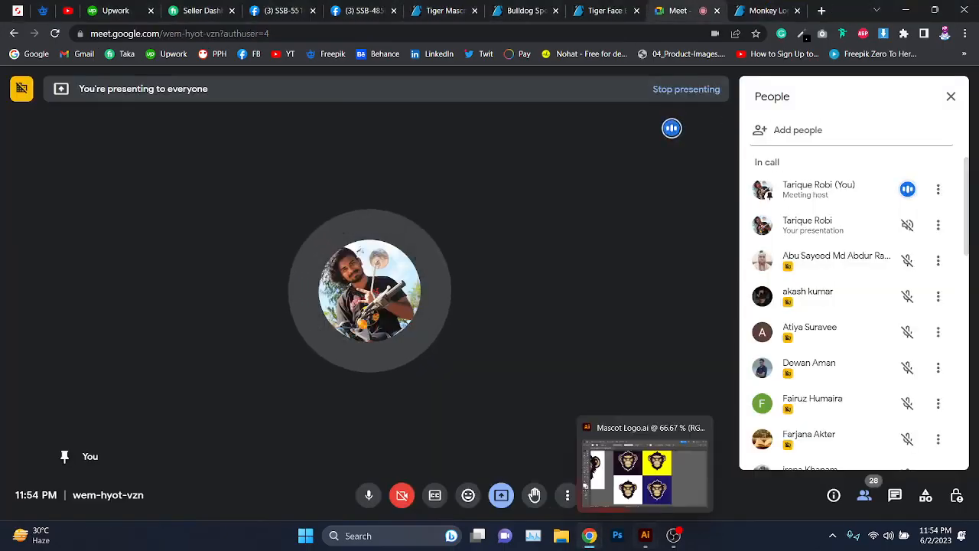
pyautogui.hotkey('ctrl', 't')
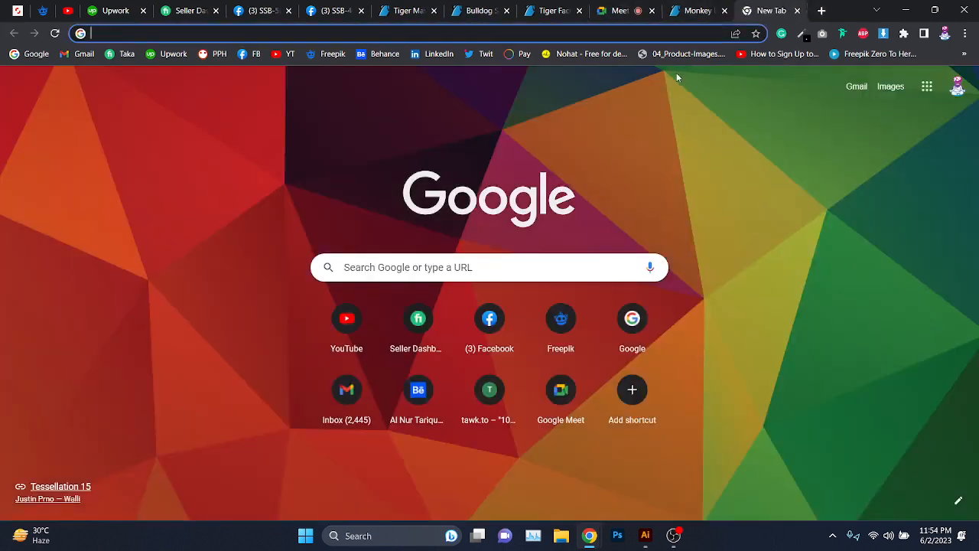
pyautogui.write('bangla fo')
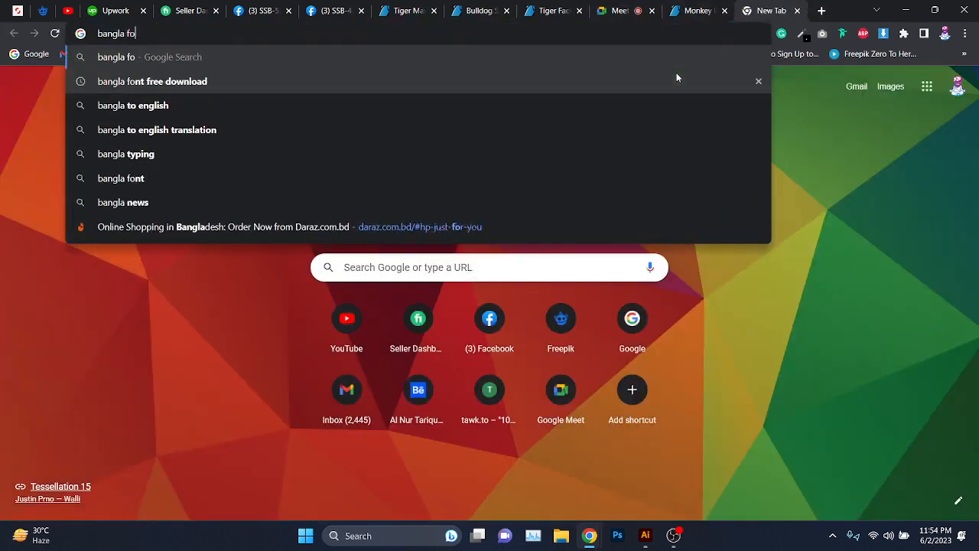
pyautogui.write('nt')
pyautogui.click(676, 77)
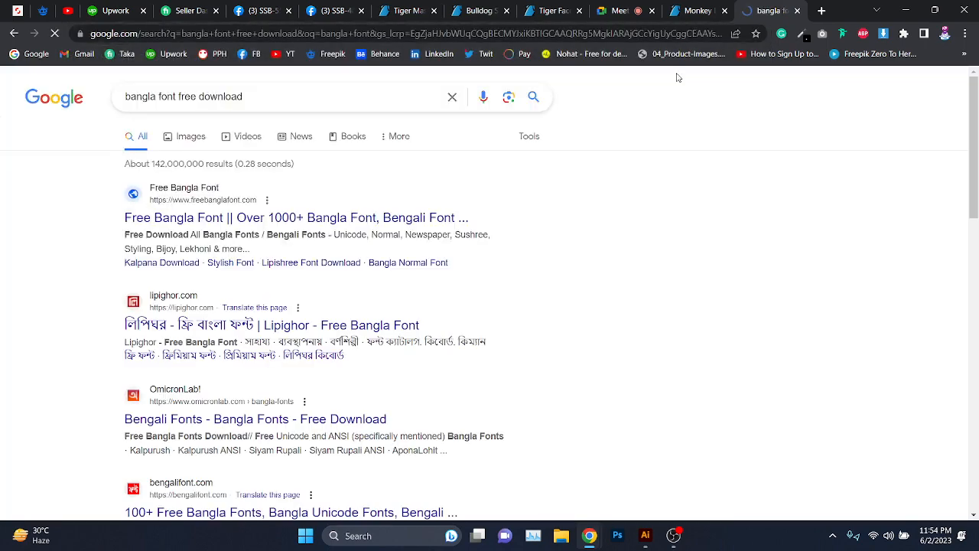
# Step: Open the lipighor.com result in a new tab and look through the Bangla fonts offered there
pyautogui.scroll(-1, 296, 269)
pyautogui.middleClick(287, 263)
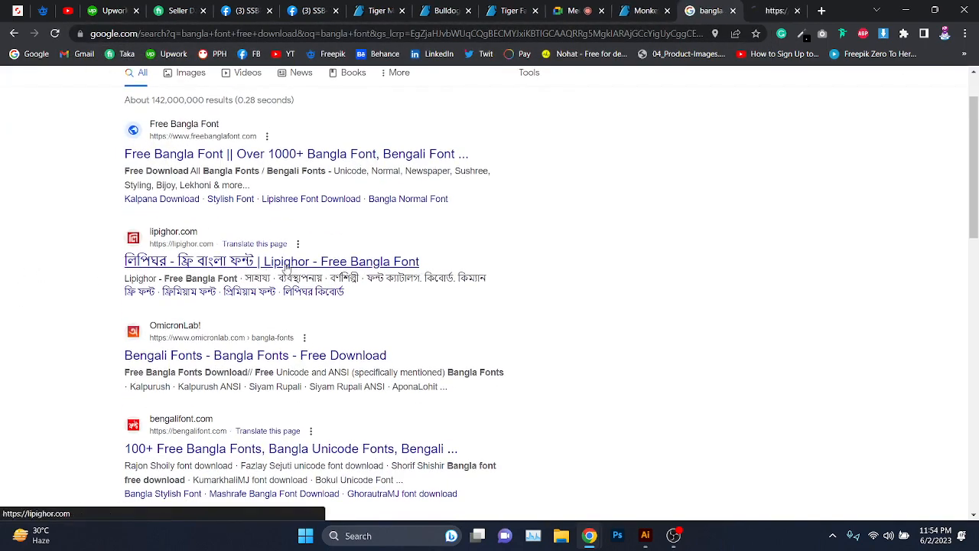
pyautogui.click(773, 11)
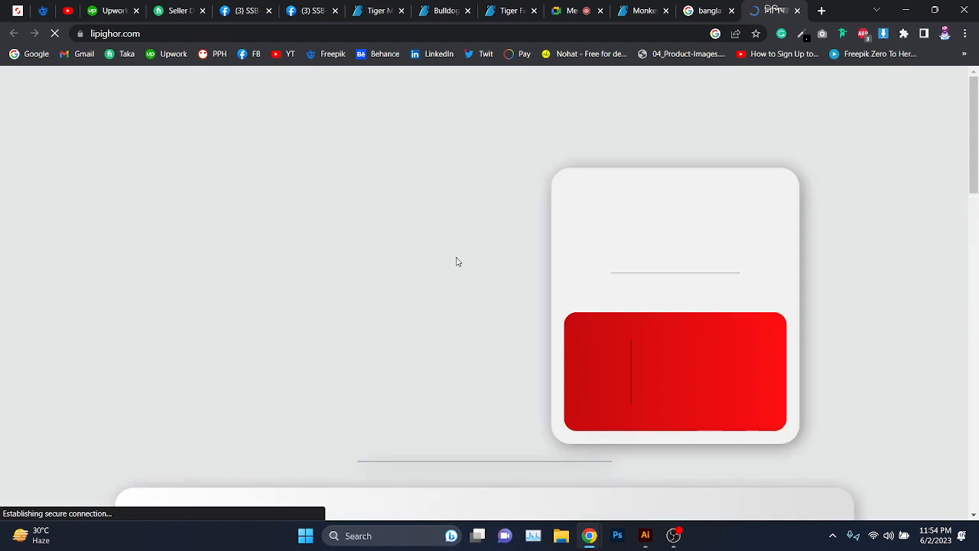
pyautogui.scroll(-6, 383, 262)
pyautogui.scroll(-12, 383, 262)
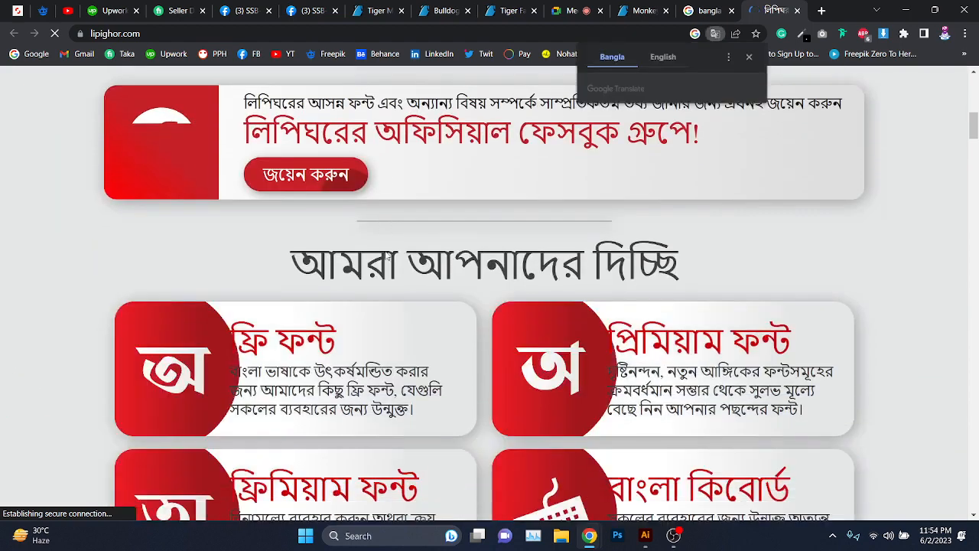
pyautogui.scroll(2, 457, 232)
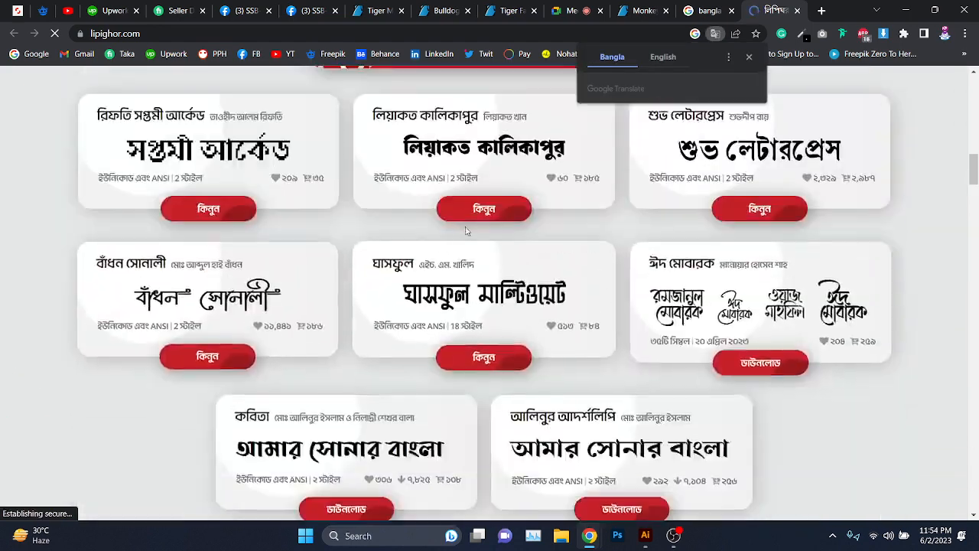
pyautogui.scroll(-4, 497, 230)
pyautogui.scroll(8, 605, 214)
pyautogui.scroll(10, 605, 215)
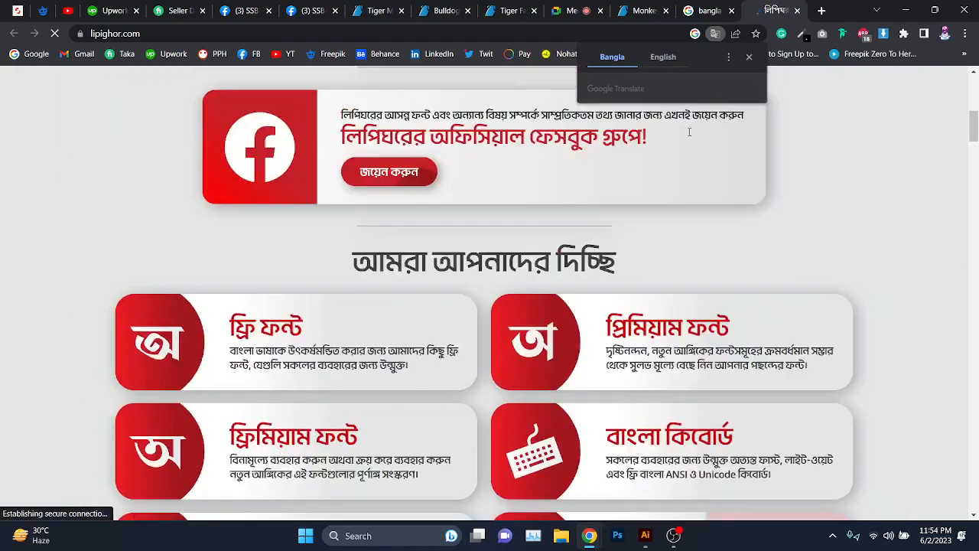
pyautogui.scroll(3, 781, 141)
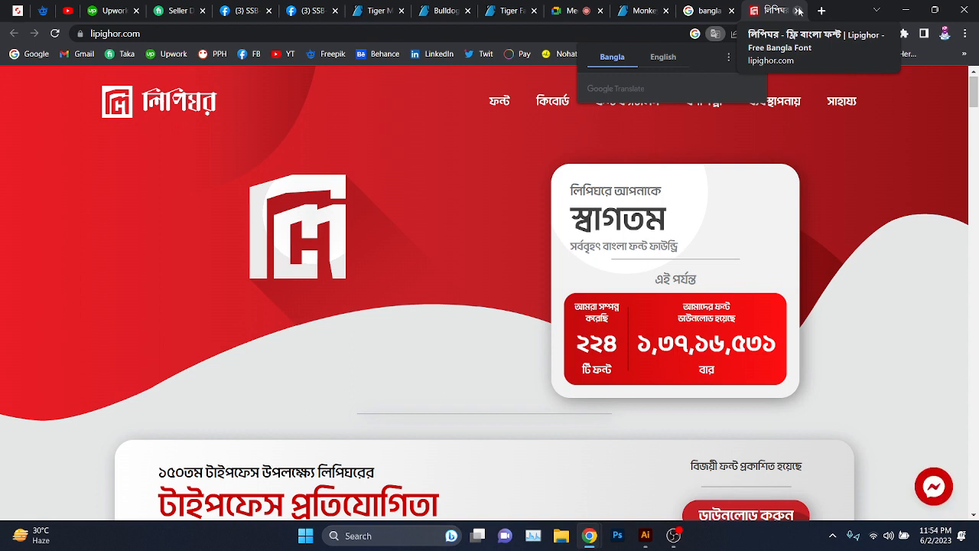
# Step: Check the participants in the Meet call, return to the Lipighor page, and close it
pyautogui.click(580, 10)
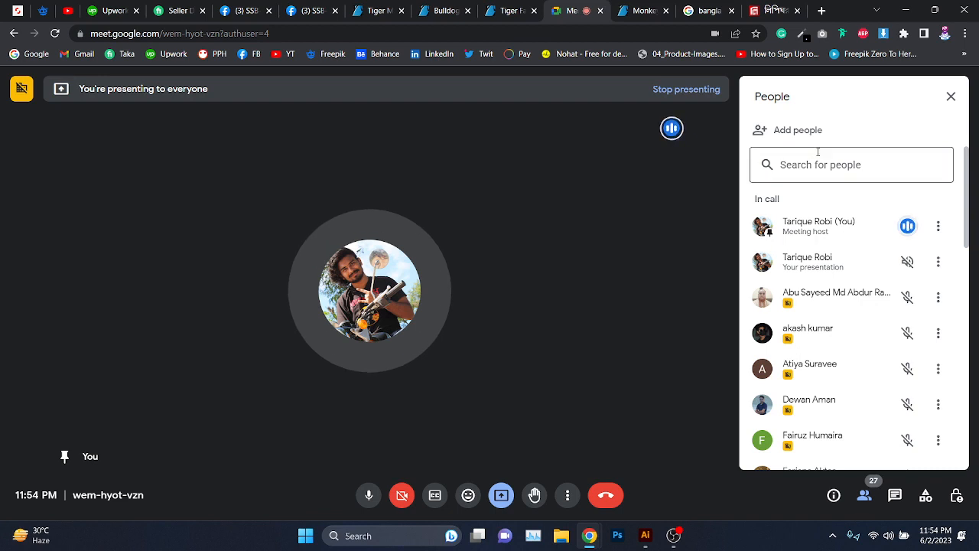
pyautogui.click(782, 13)
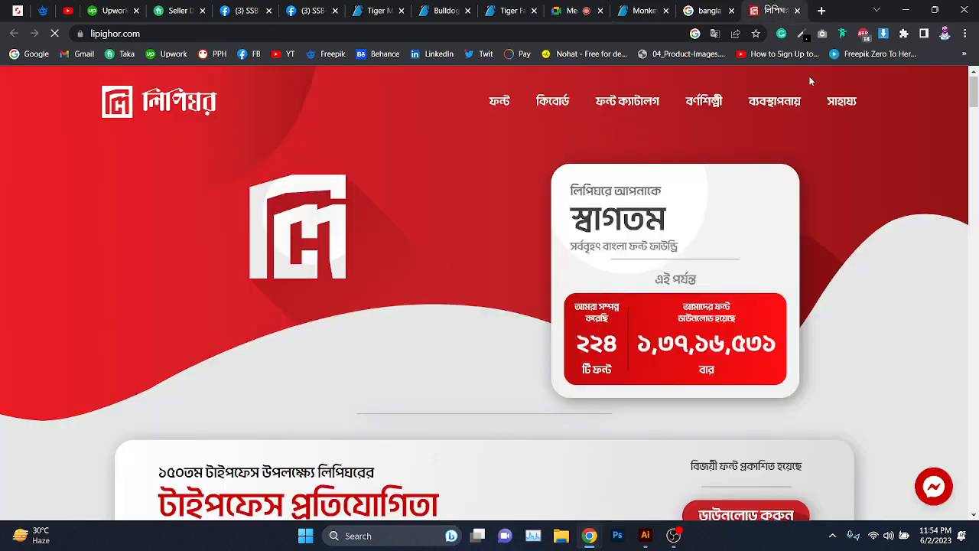
pyautogui.click(797, 10)
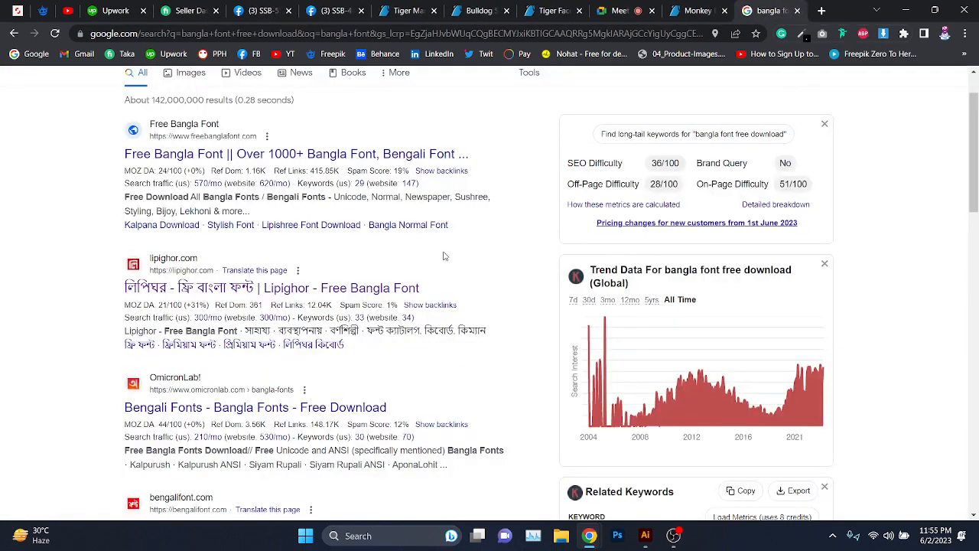
# Step: Go to the Tiger Face Esport page on GraphicRiver and view the full logo preview
pyautogui.click(679, 11)
pyautogui.click(552, 11)
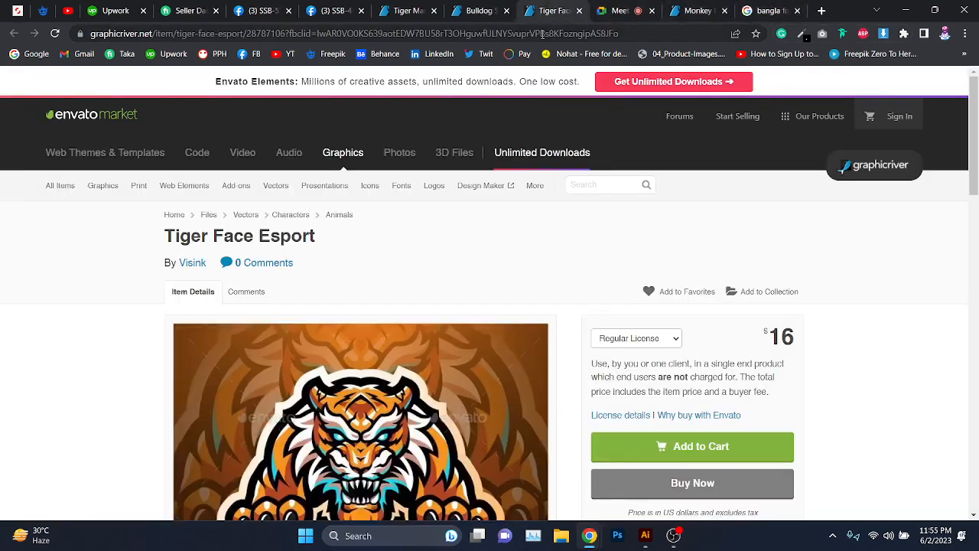
pyautogui.scroll(-3, 439, 245)
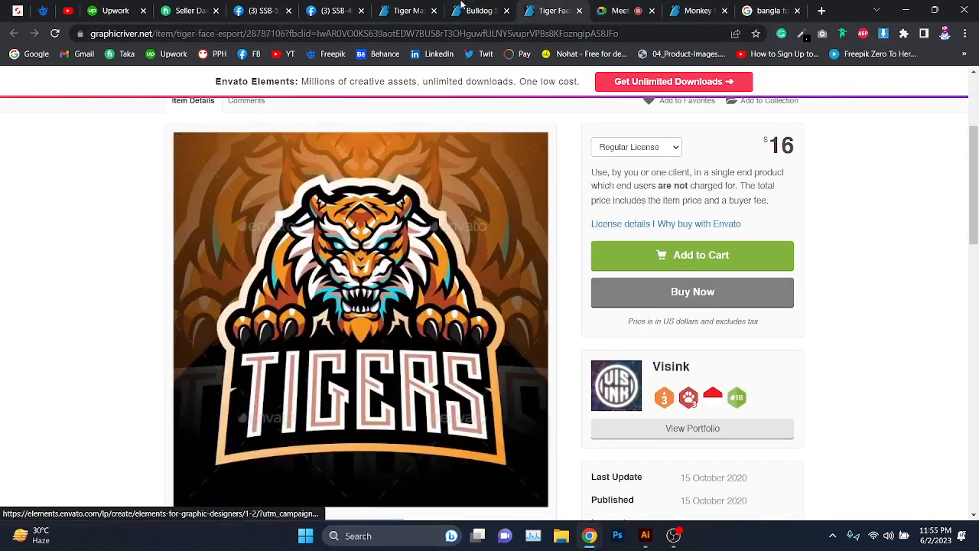
# Step: Check the Bulldog and Tiger Mascot logo pages, and close the Bulldog page
pyautogui.click(465, 11)
pyautogui.scroll(-3, 530, 287)
pyautogui.click(414, 11)
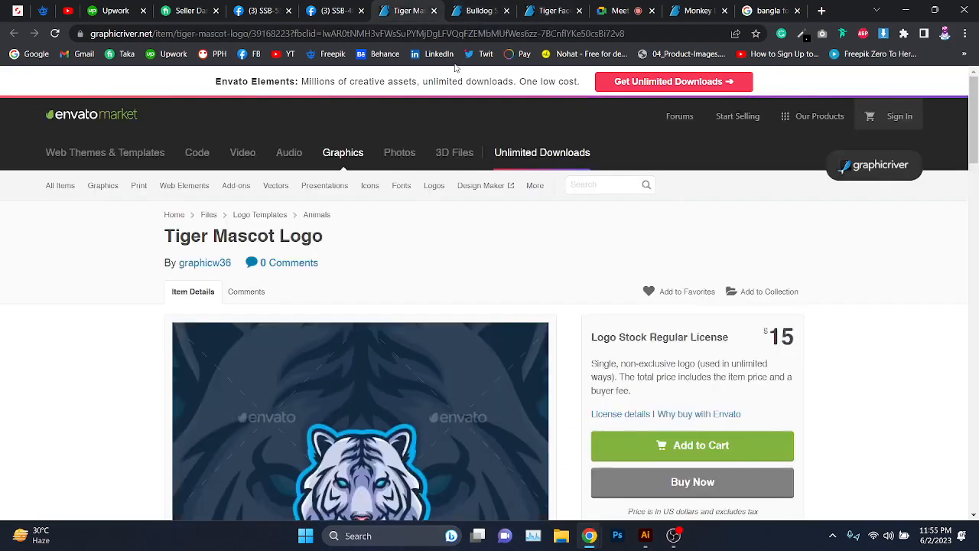
pyautogui.scroll(-4, 515, 153)
pyautogui.click(462, 9)
pyautogui.hotkey('ctrl', 'w')
# Step: Place the Monkey Logo page between the Tiger Mascot and Tiger Face pages in the browser's tab order
pyautogui.scroll(-4, 459, 153)
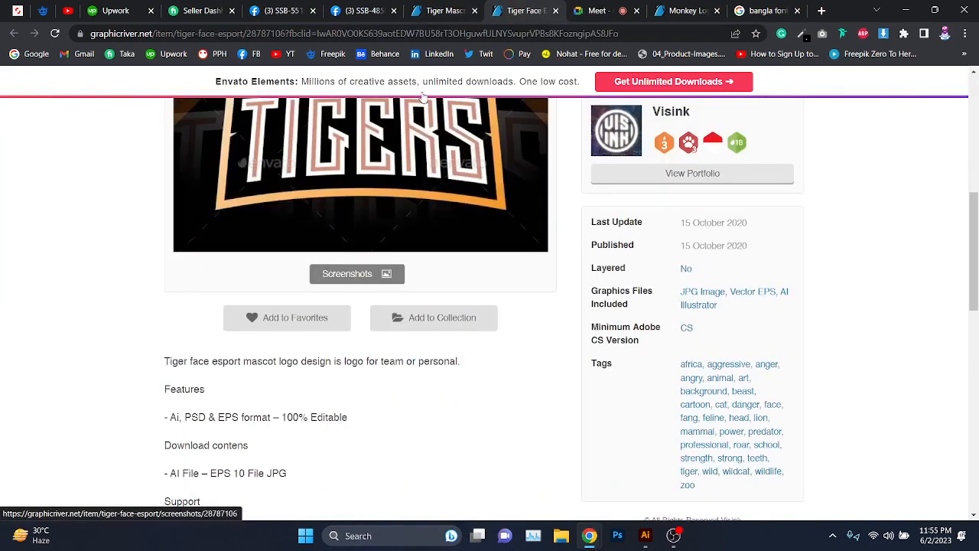
pyautogui.click(430, 8)
pyautogui.scroll(1, 494, 147)
pyautogui.click(525, 11)
pyautogui.moveTo(684, 9); pyautogui.dragTo(512, 4)
pyautogui.click(464, 5)
pyautogui.scroll(1, 454, 126)
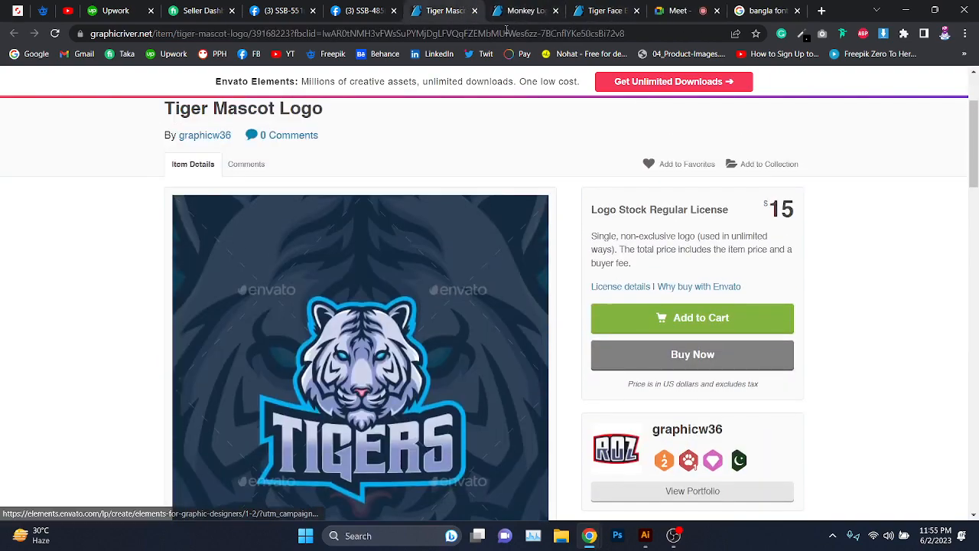
# Step: View the full Tiger Face Esport logo preview and the vertical layout of the Monkey Logo
pyautogui.click(509, 4)
pyautogui.click(601, 10)
pyautogui.scroll(5, 546, 130)
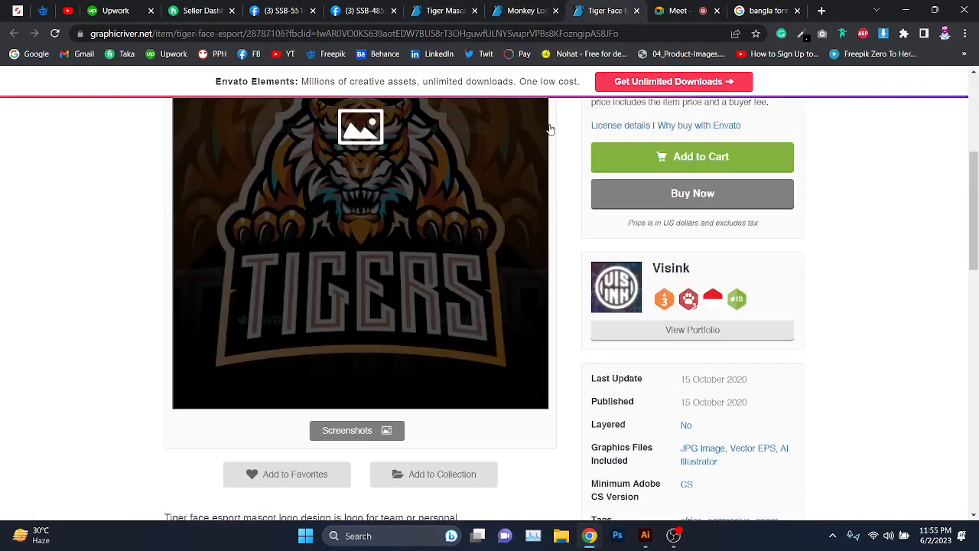
pyautogui.scroll(-2, 572, 233)
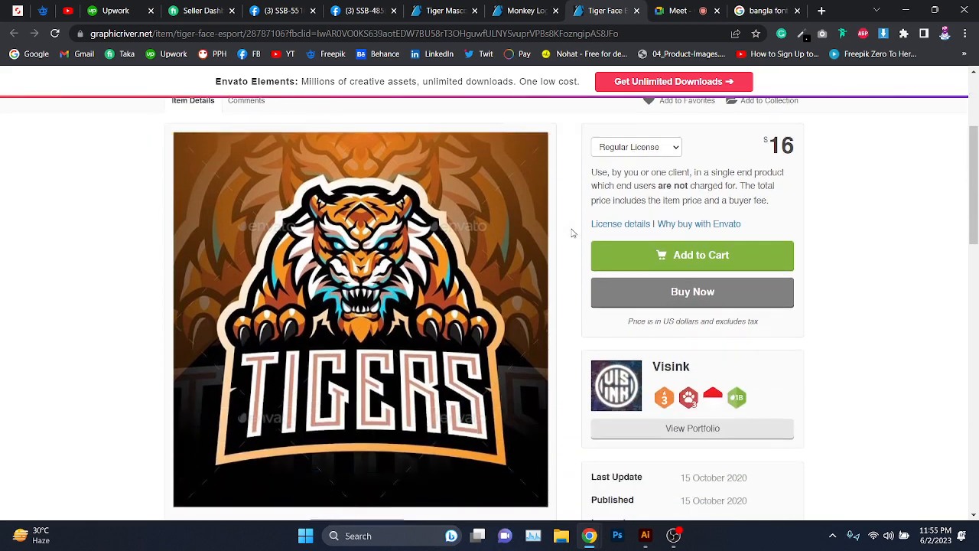
pyautogui.click(525, 10)
pyautogui.scroll(-2, 567, 291)
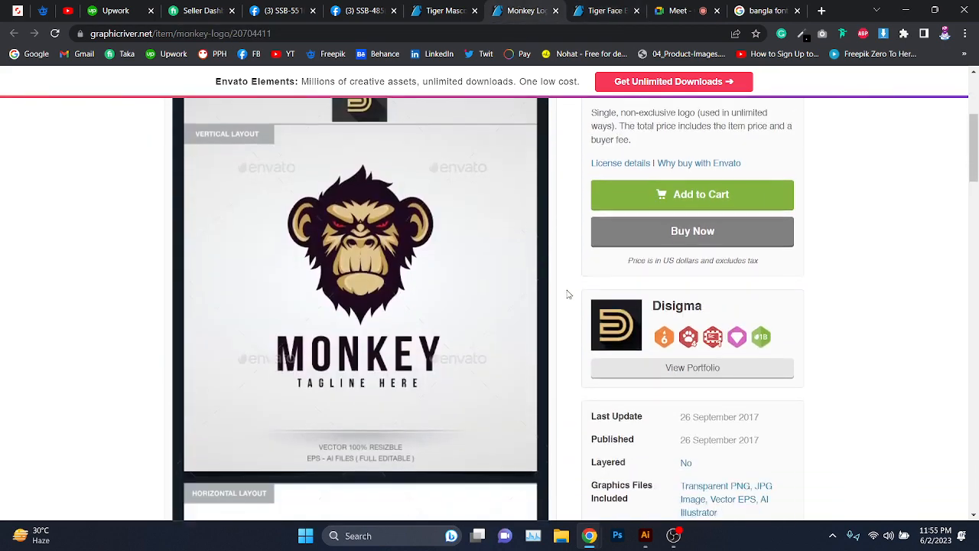
# Step: Compare the Tiger Mascot, Tiger Face and Monkey logo previews by going back and forth between their pages
pyautogui.click(471, 6)
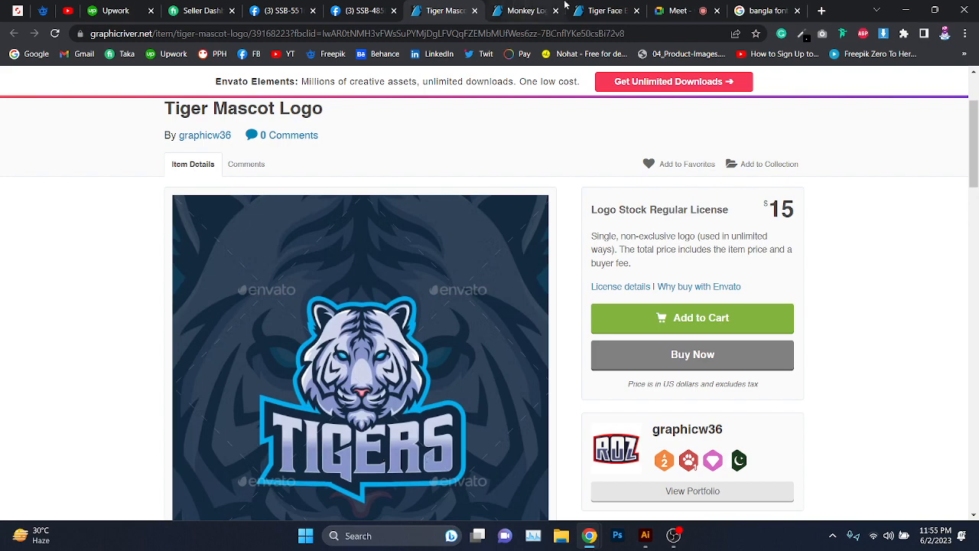
pyautogui.click(600, 11)
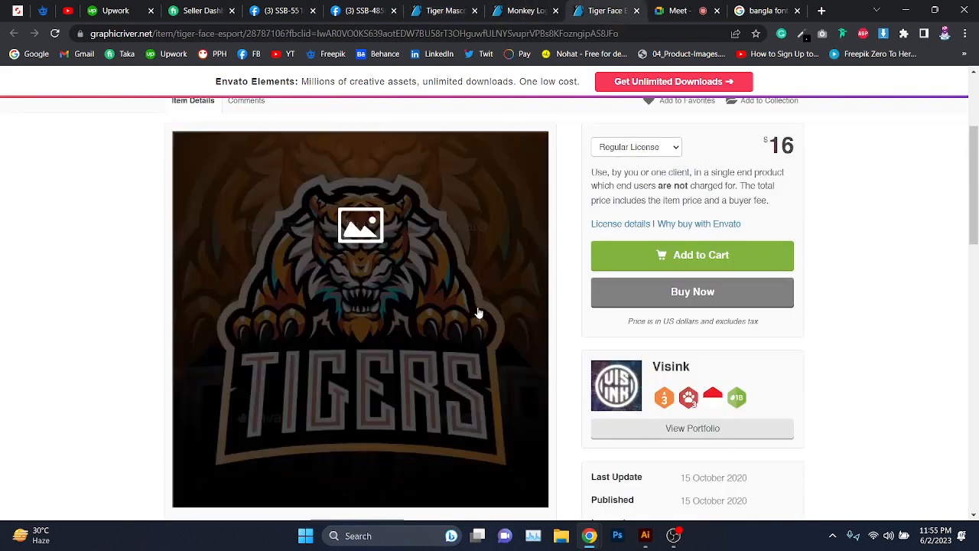
pyautogui.click(443, 10)
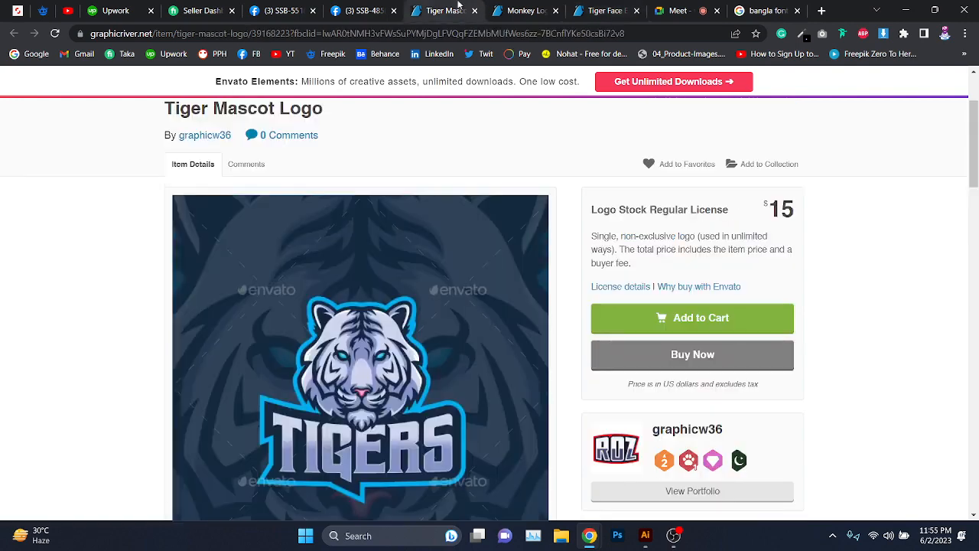
pyautogui.click(528, 11)
pyautogui.scroll(2, 587, 252)
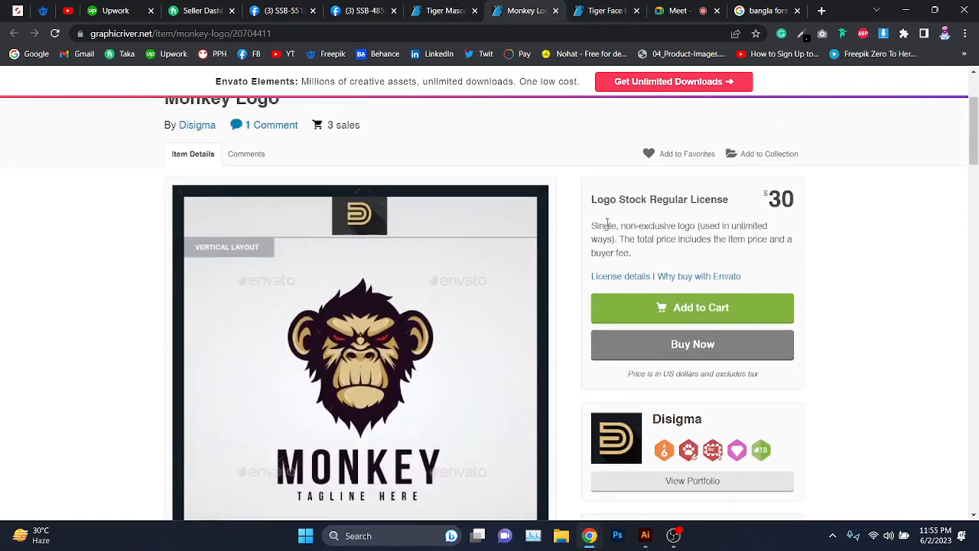
pyautogui.click(605, 11)
pyautogui.click(526, 11)
# Step: Return to the Next Class Assignment post in the SSB-485 Facebook group and check the June 2023 calendar
pyautogui.click(364, 10)
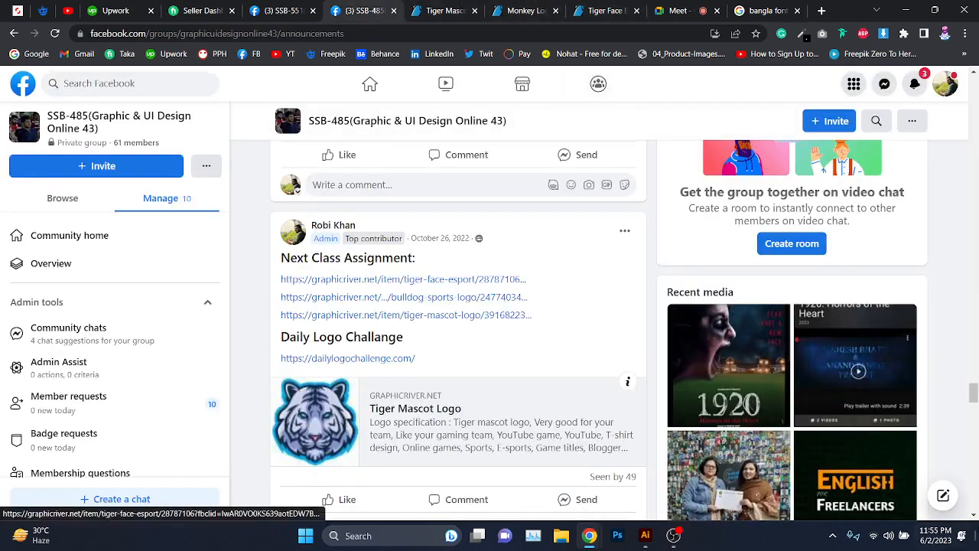
pyautogui.click(904, 535)
pyautogui.click(932, 544)
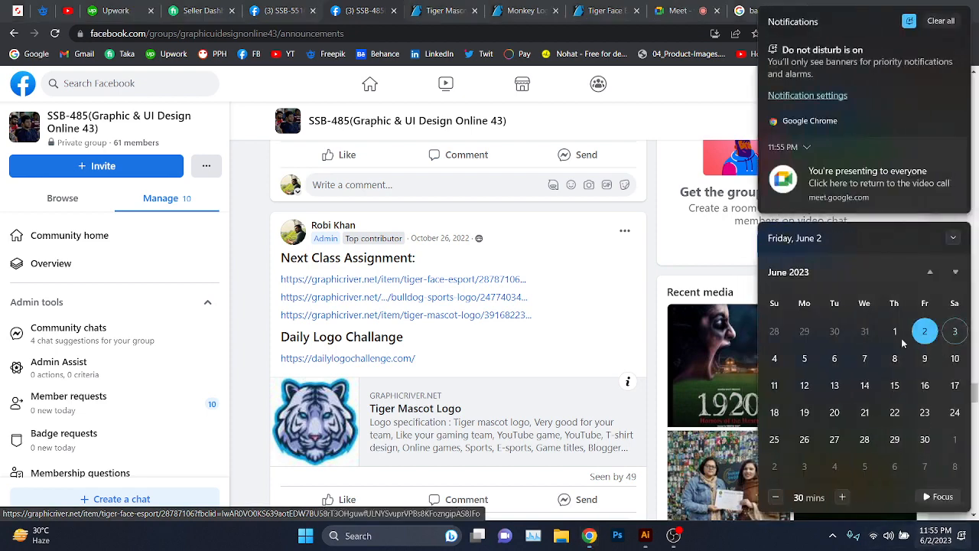
pyautogui.click(575, 6)
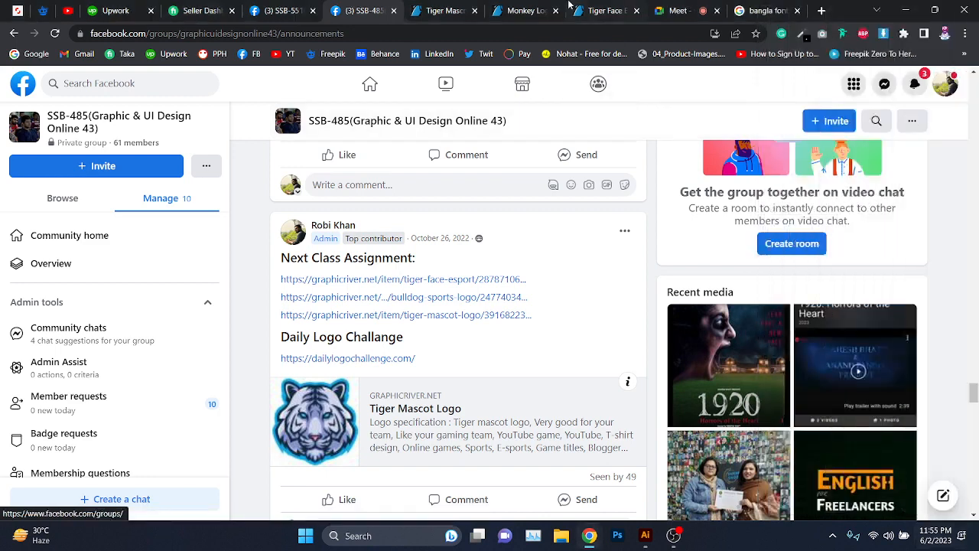
# Step: Go through the three assignment logo pages again, checking the Meet call in between
pyautogui.click(502, 4)
pyautogui.click(427, 4)
pyautogui.click(616, 5)
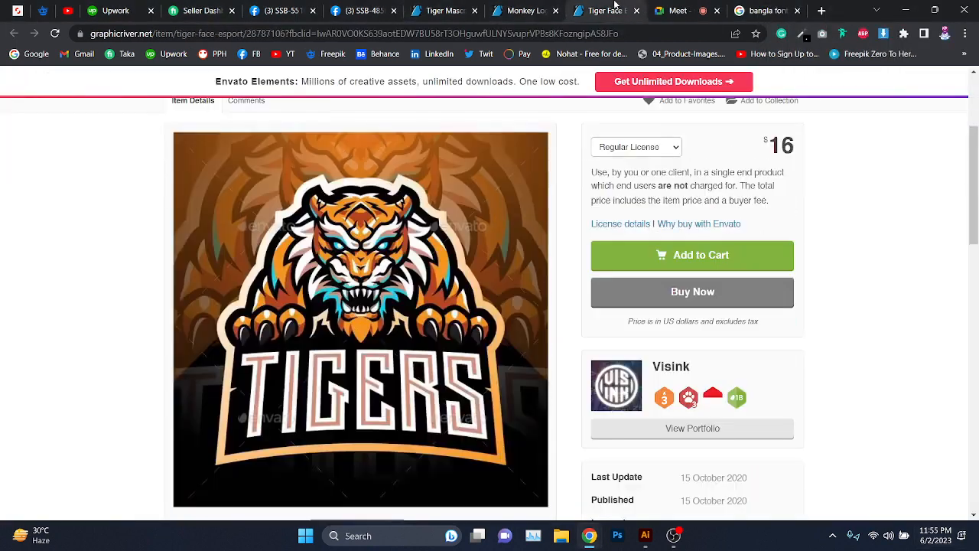
pyautogui.click(688, 8)
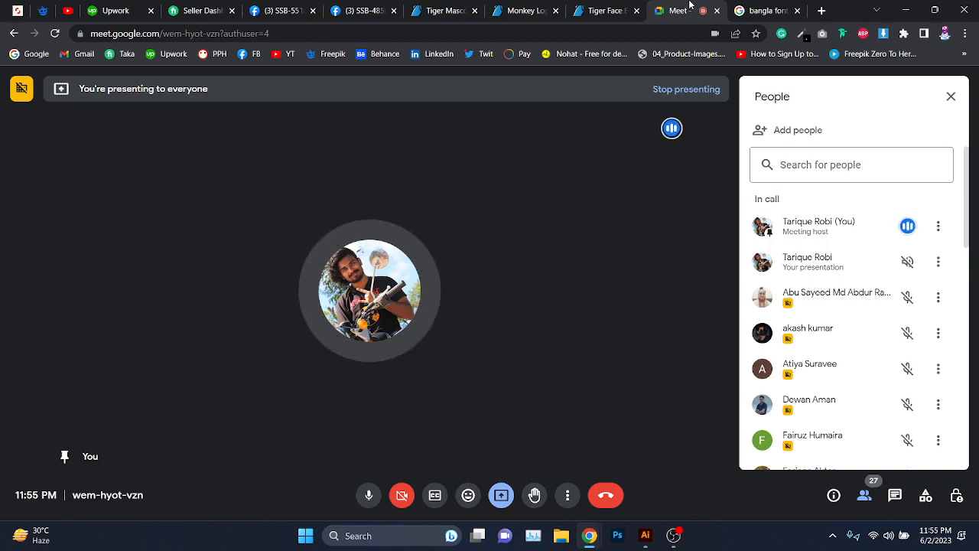
pyautogui.click(502, 5)
pyautogui.click(437, 7)
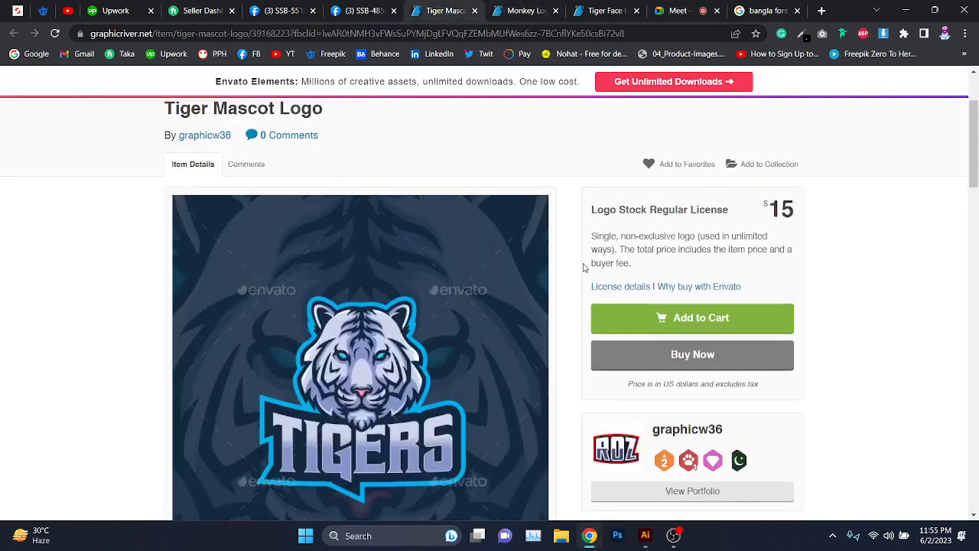
# Step: Check the Meet call and close the Google results page for the Bangla font search
pyautogui.click(655, 6)
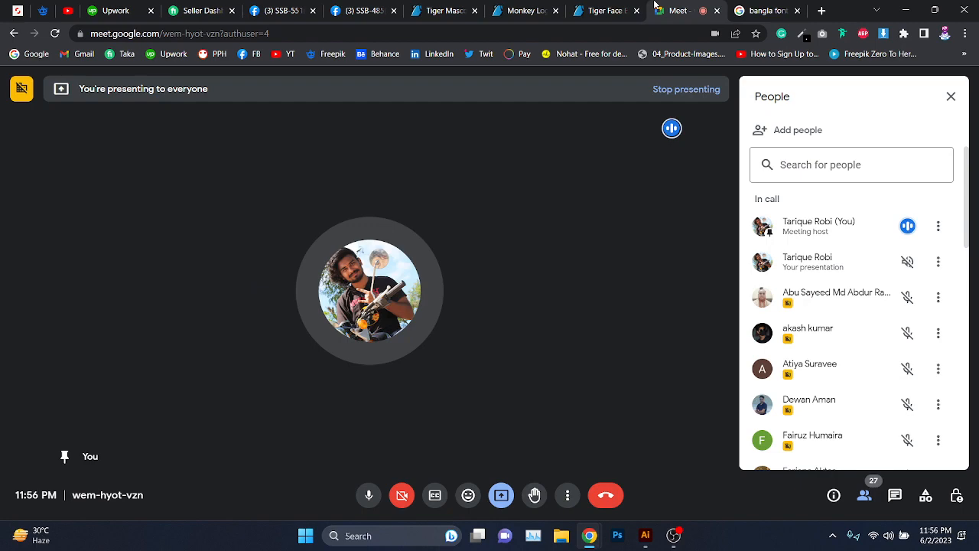
pyautogui.click(779, 10)
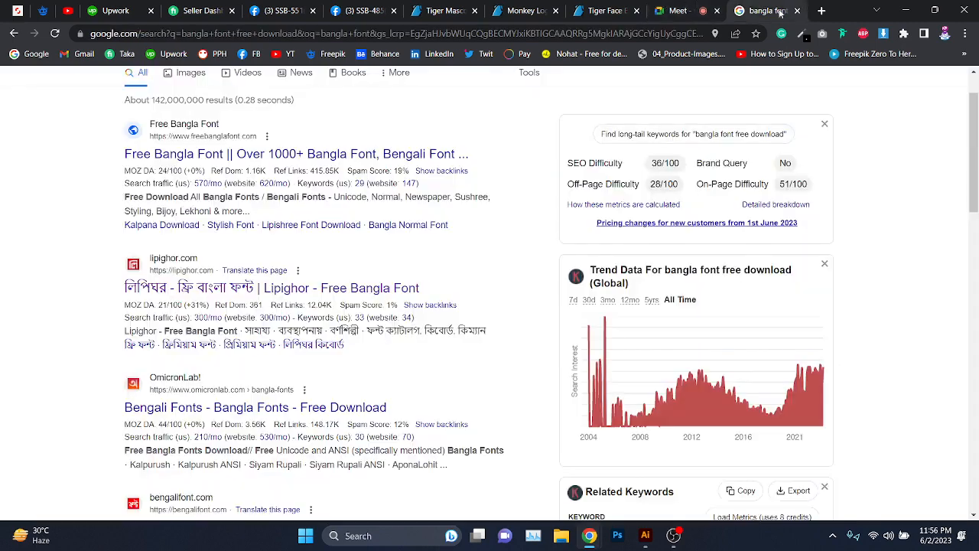
pyautogui.click(798, 12)
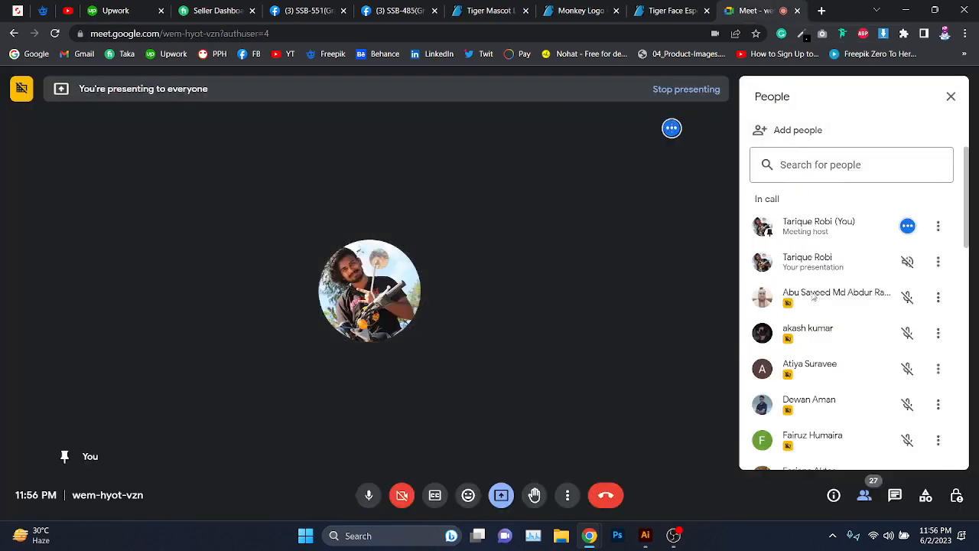
# Step: Switch to OBS and move its window slightly over the Meet call
pyautogui.click(682, 537)
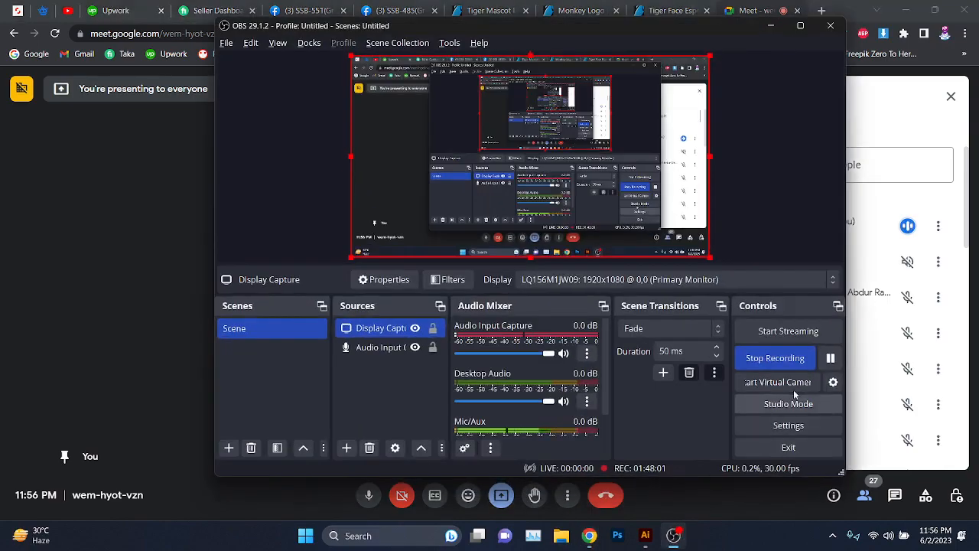
pyautogui.moveTo(664, 32); pyautogui.dragTo(629, 24)
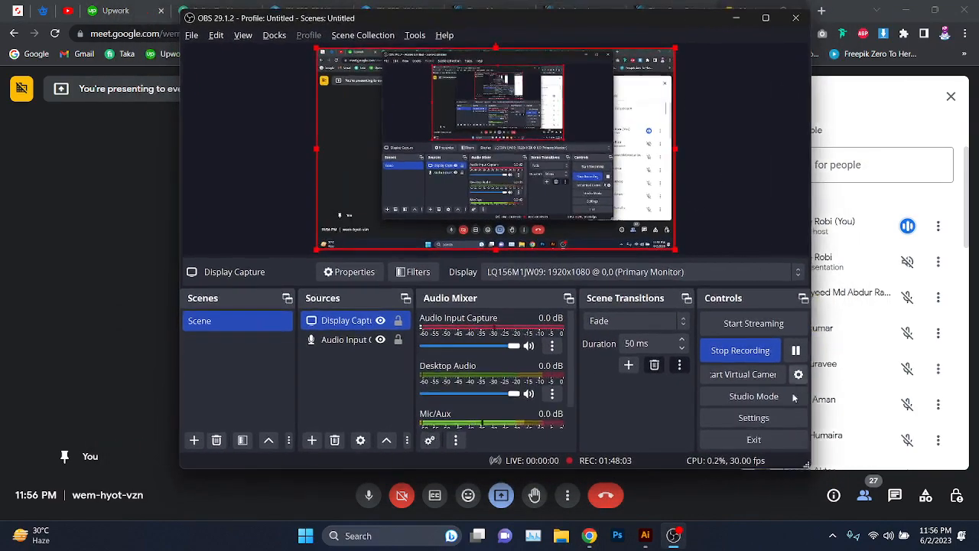